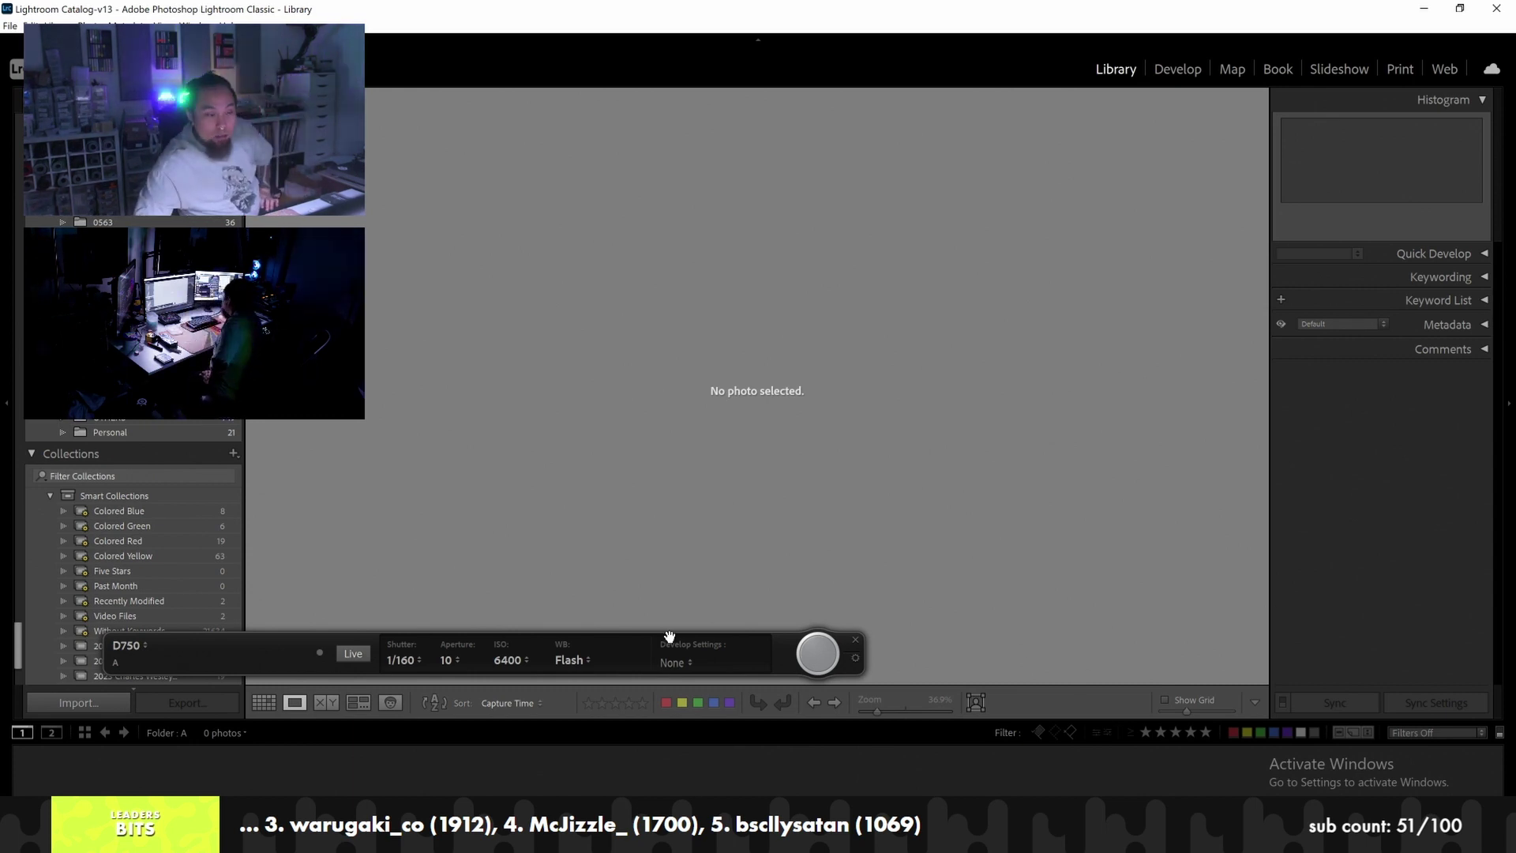
Open the first photo of folder 0573 in the Develop module to check its capture settings
{"action": "left_click_drag", "start_coordinate": [622, 645], "coordinate": [993, 647]}
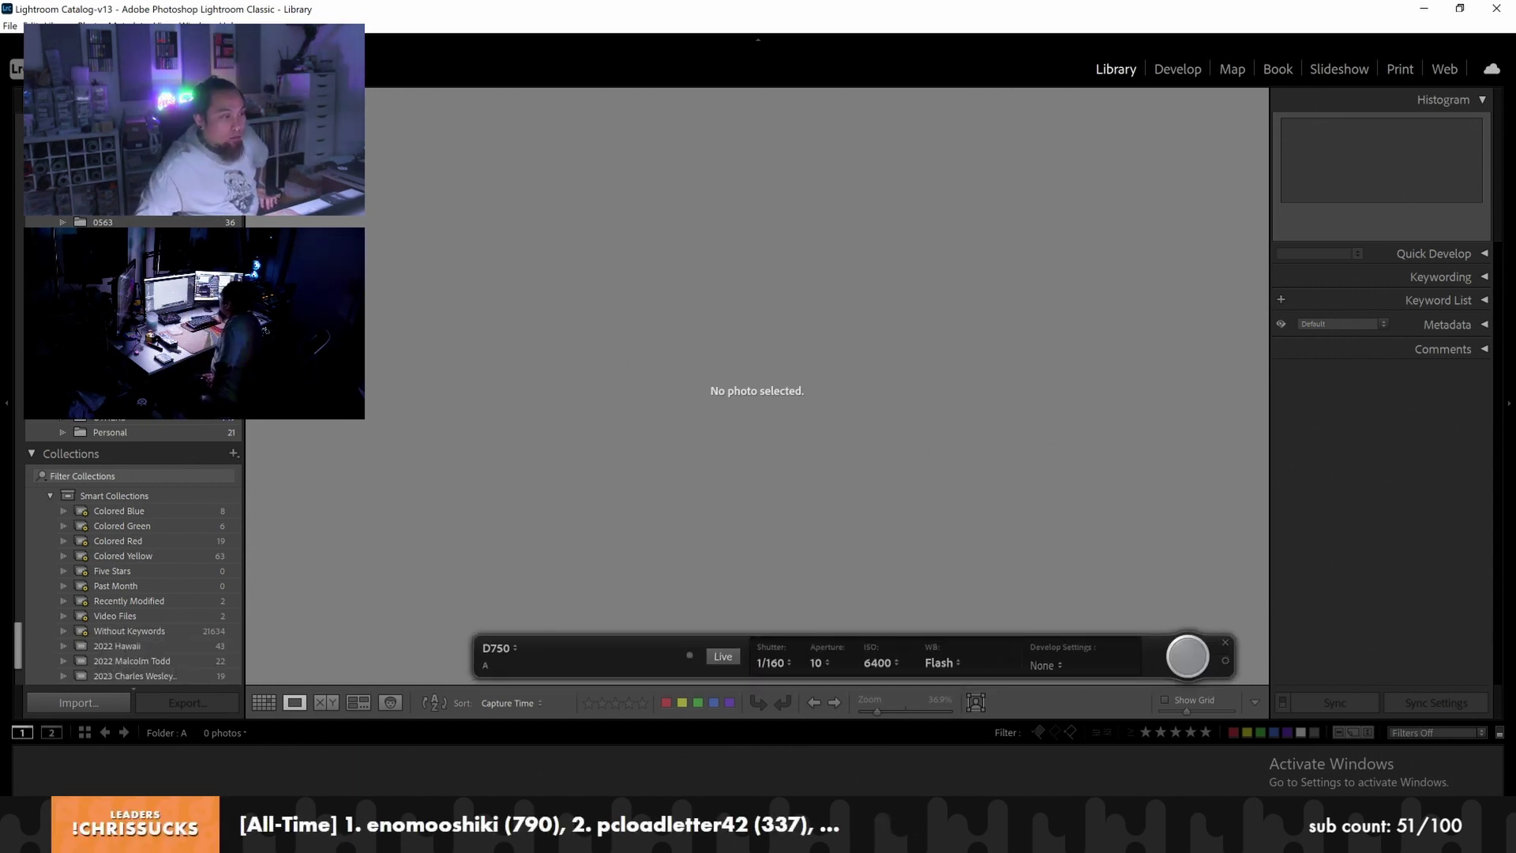
{"action": "left_click", "coordinate": [118, 331]}
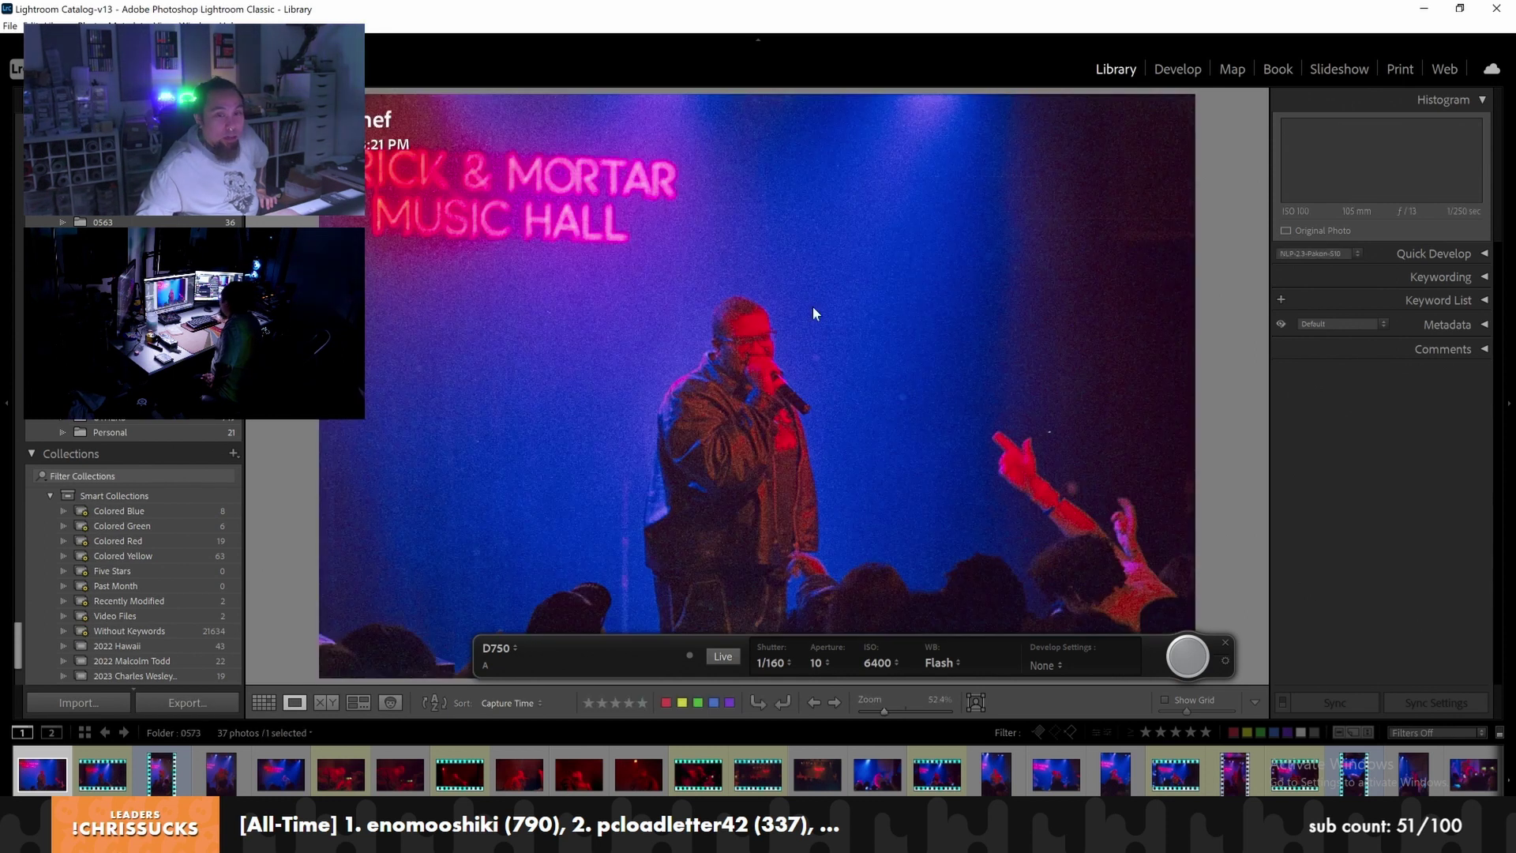
{"action": "left_click", "coordinate": [1176, 68]}
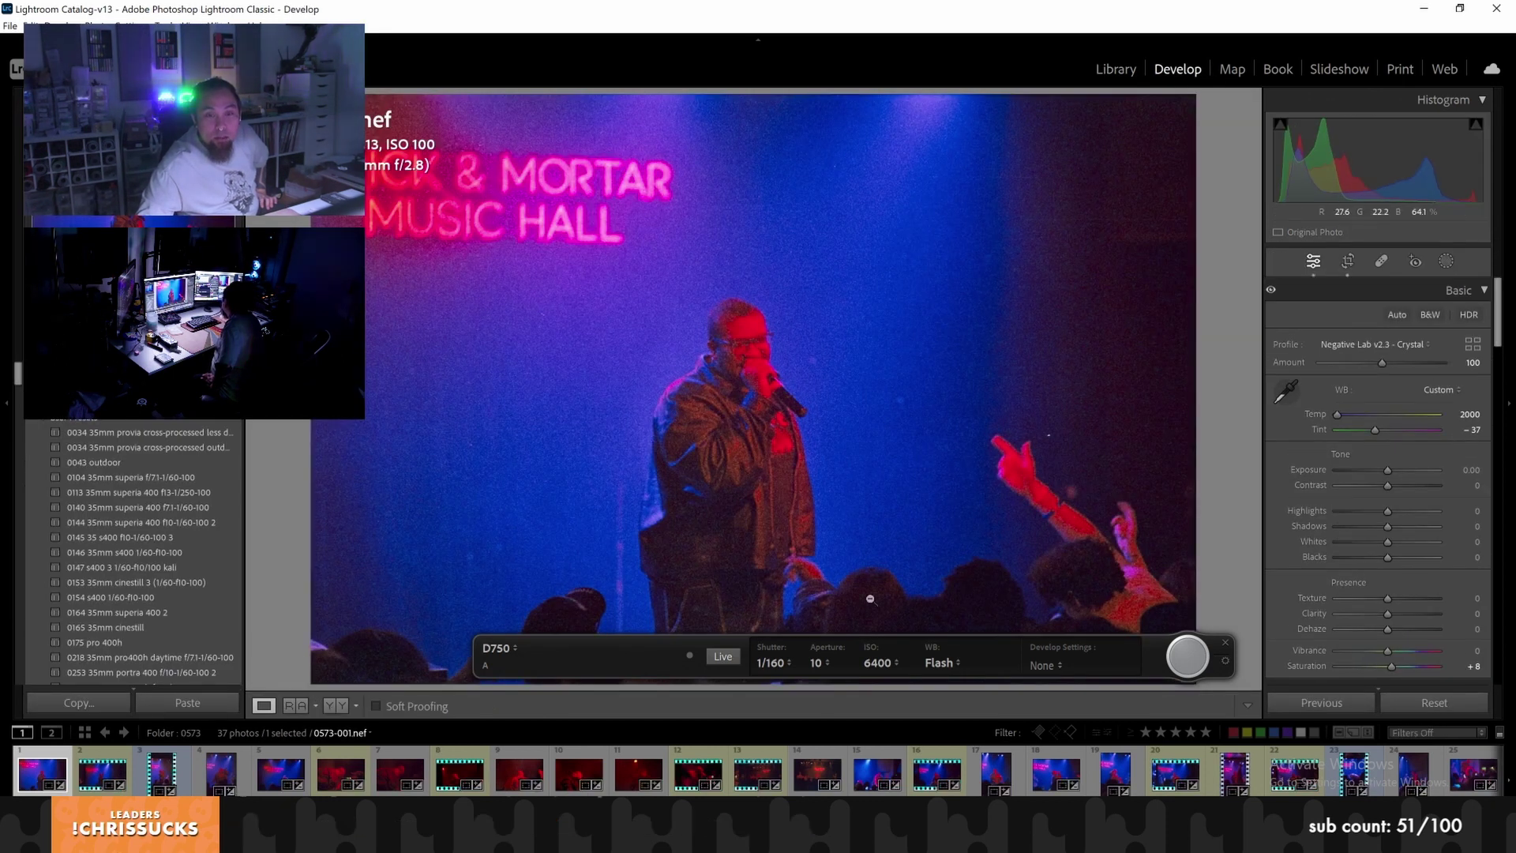
Set the tethered D750 to a 1/250 shutter speed, aperture 13 and ISO 100
{"action": "left_click", "coordinate": [772, 663]}
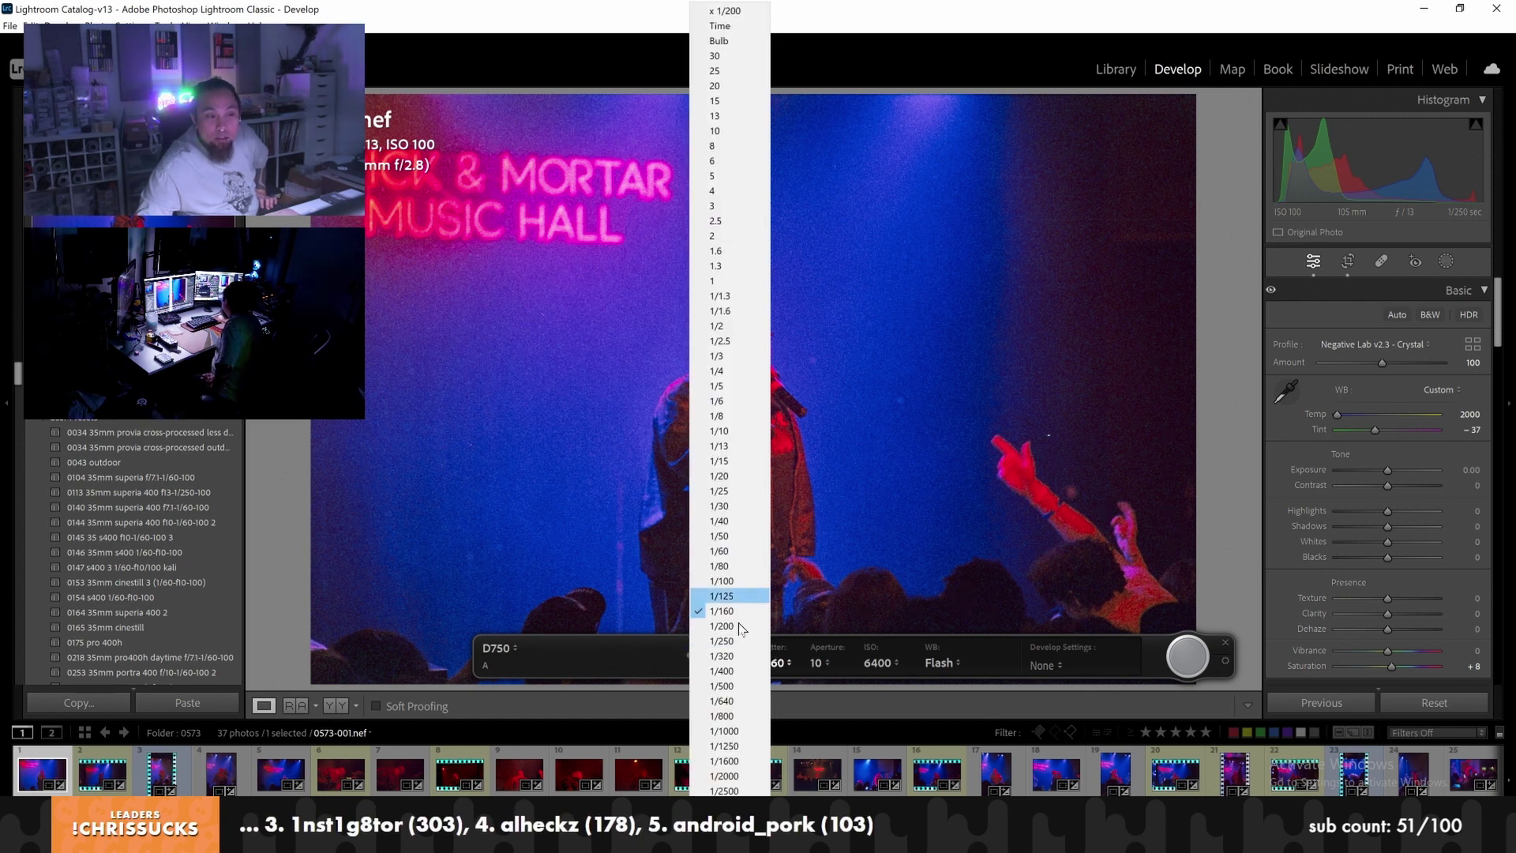
{"action": "left_click", "coordinate": [720, 640]}
{"action": "left_click", "coordinate": [818, 665]}
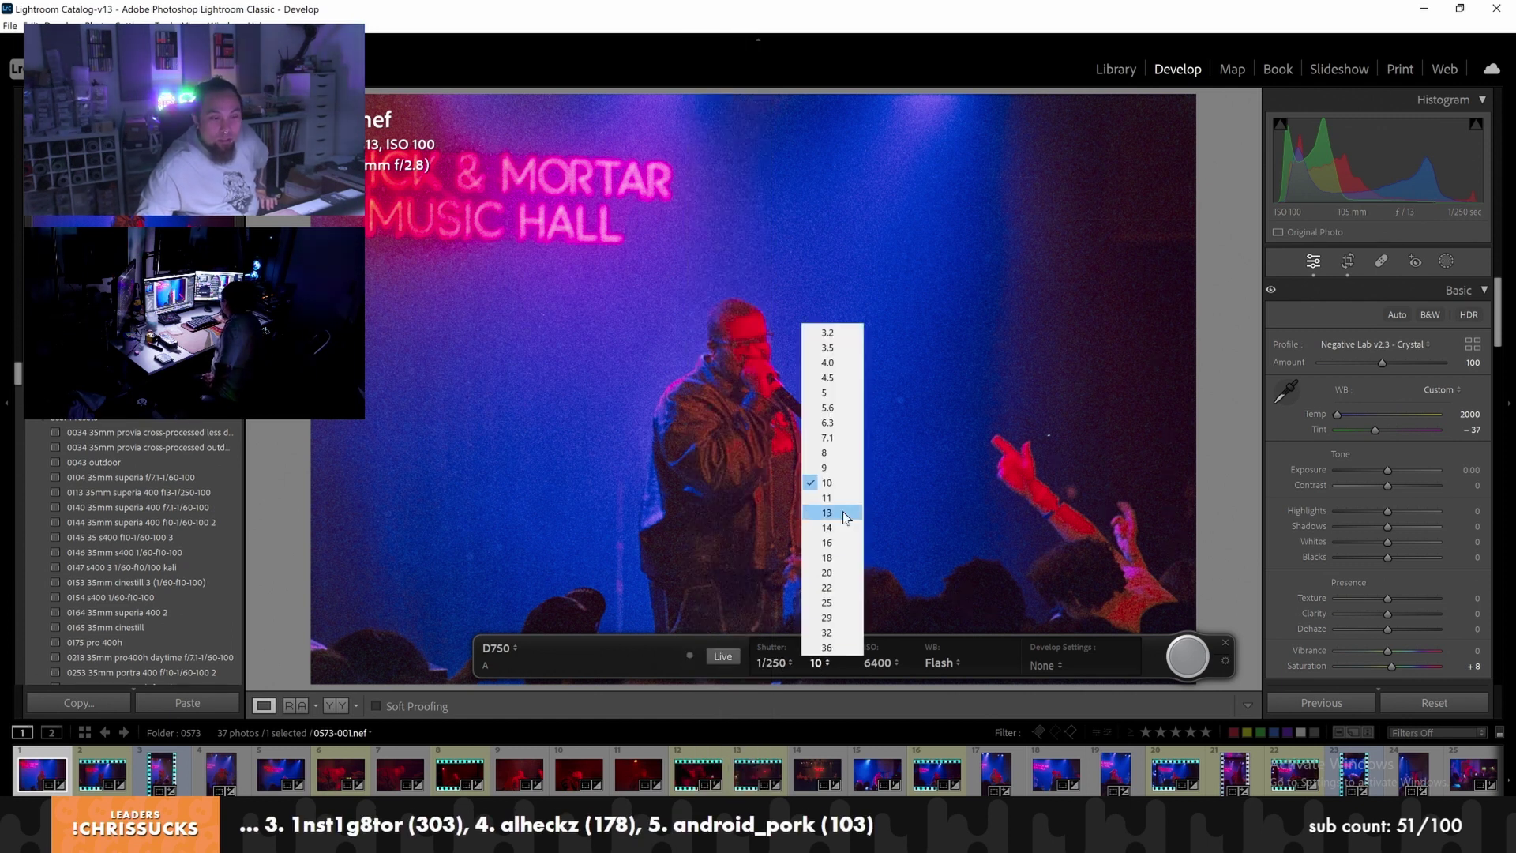
{"action": "left_click", "coordinate": [829, 512]}
{"action": "left_click", "coordinate": [881, 665]}
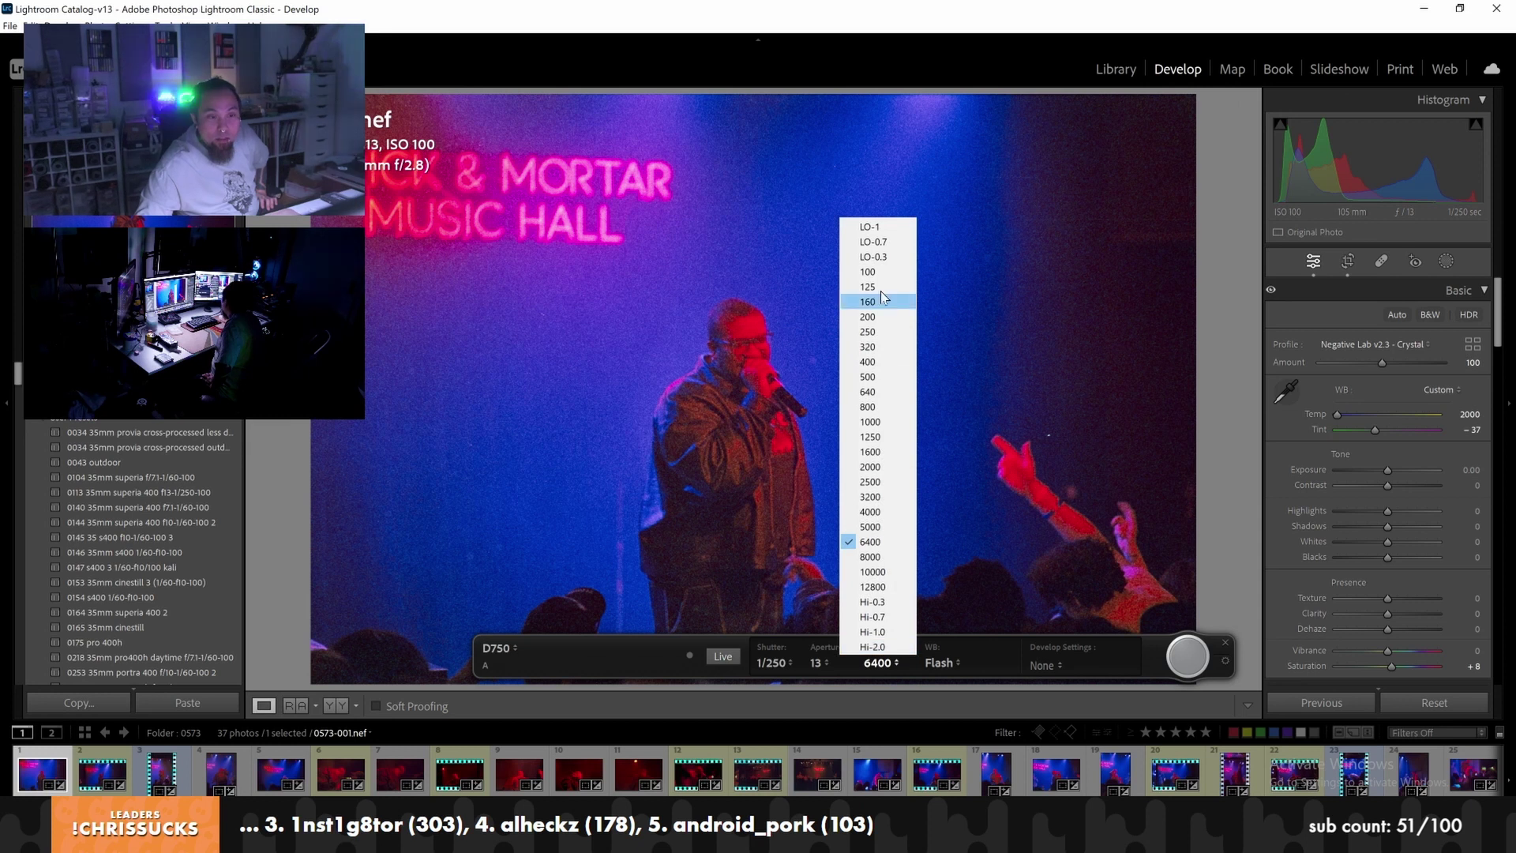
{"action": "left_click", "coordinate": [867, 271]}
Return to the Library module and start the D750's Live View, moving its window over the displayed photo
{"action": "left_click", "coordinate": [1115, 69]}
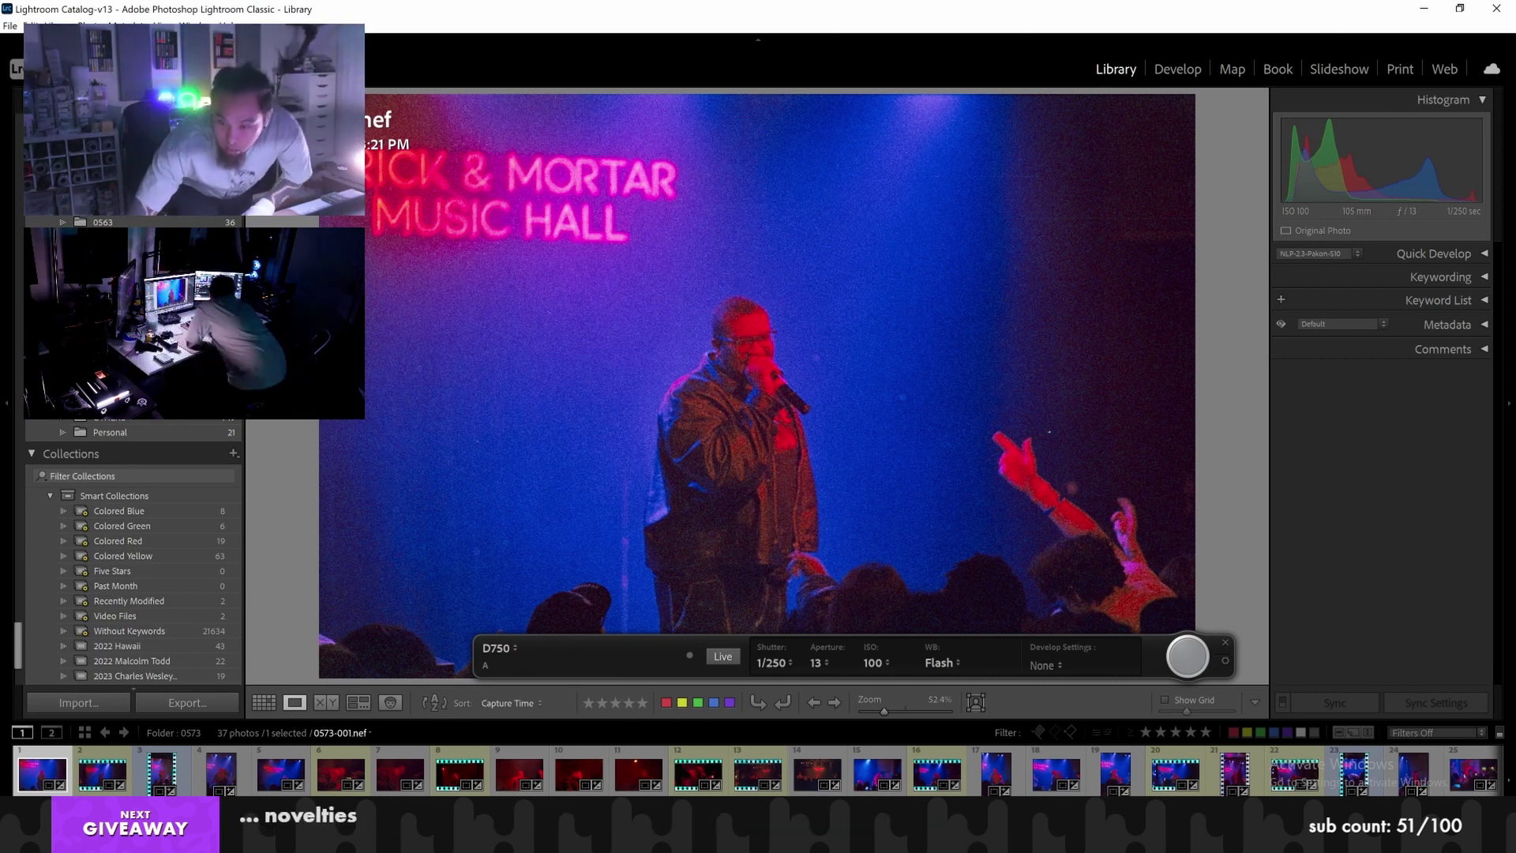
{"action": "left_click", "coordinate": [723, 656]}
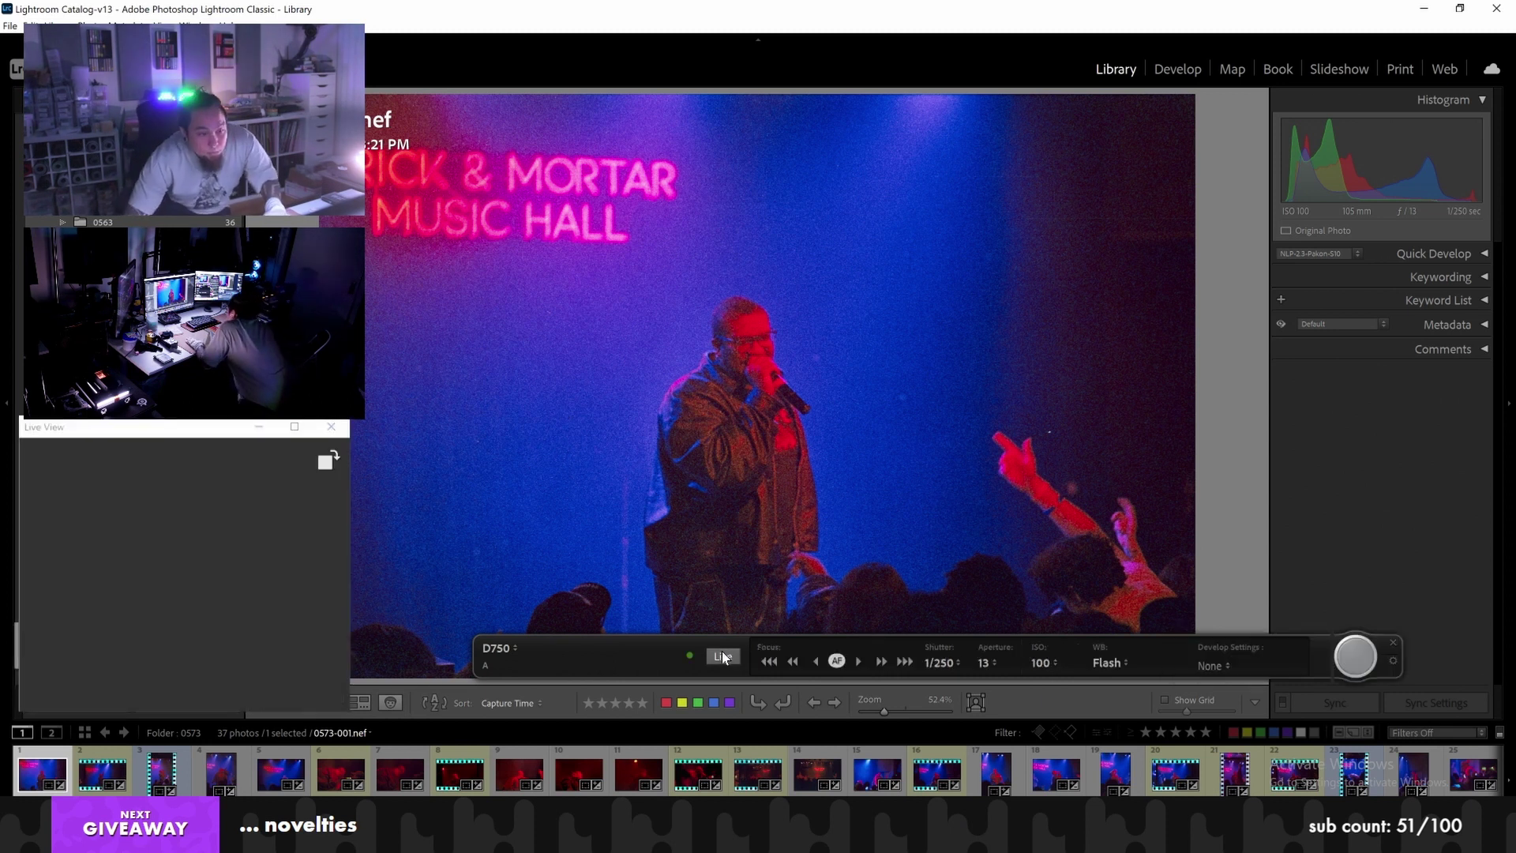
{"action": "left_click_drag", "start_coordinate": [129, 430], "coordinate": [558, 372]}
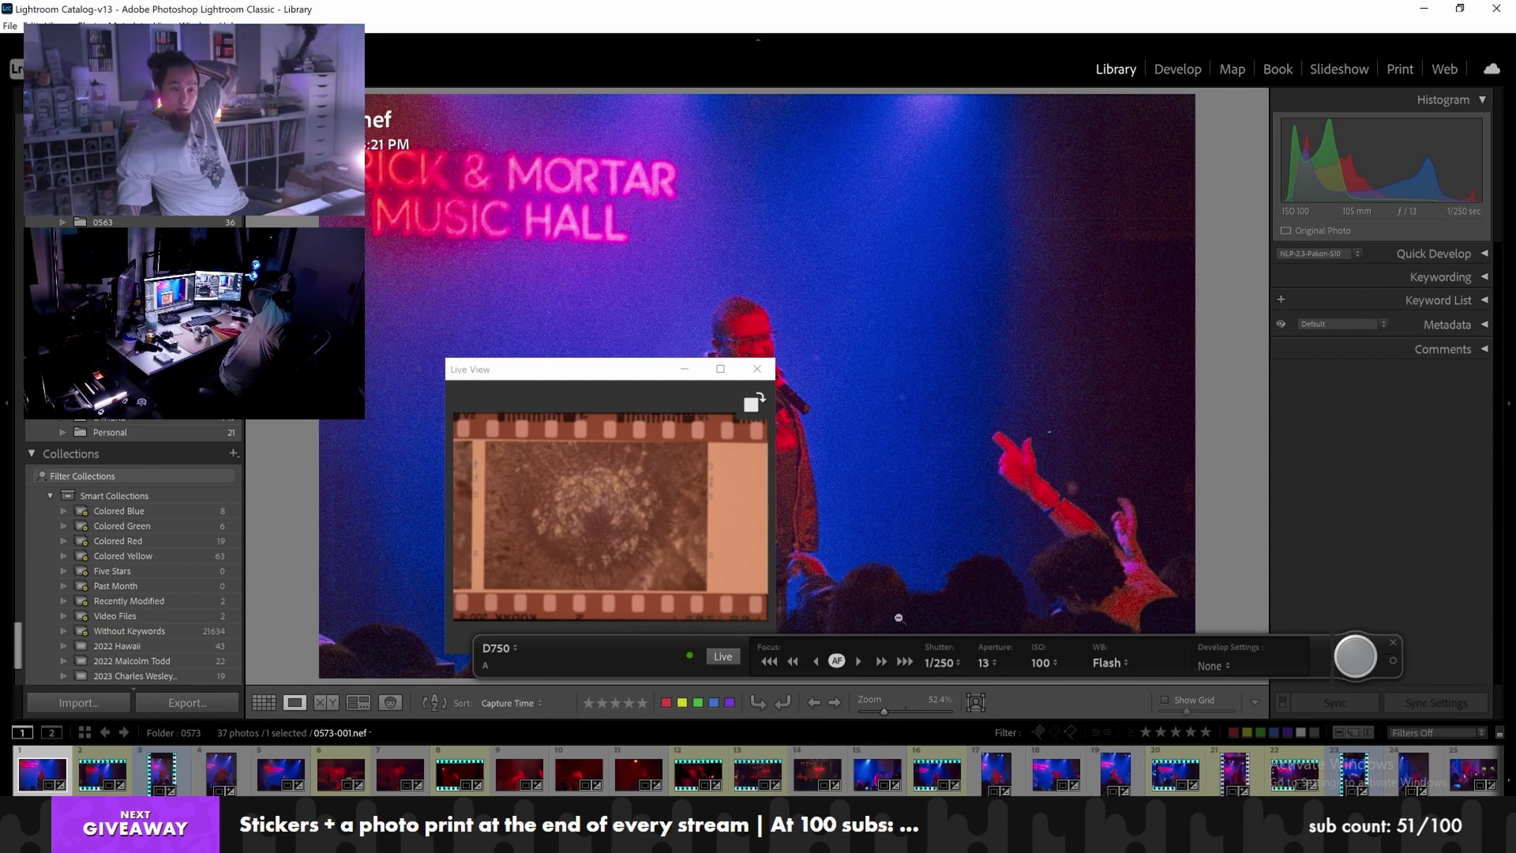
Autofocus the tethered camera on the cactus negative and capture a test shot
{"action": "left_click", "coordinate": [838, 663]}
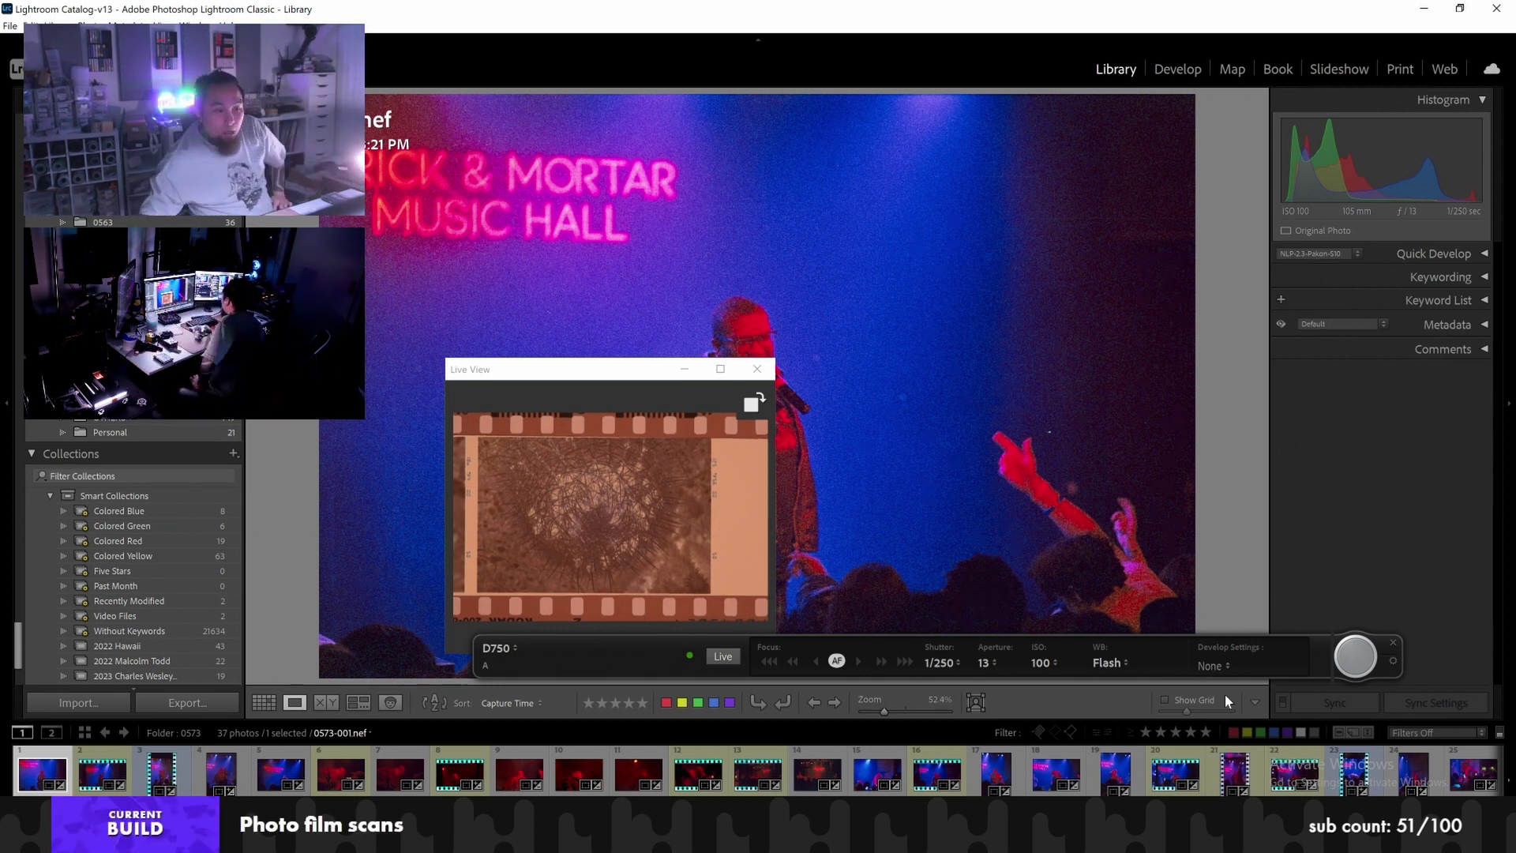
{"action": "left_click", "coordinate": [1355, 657]}
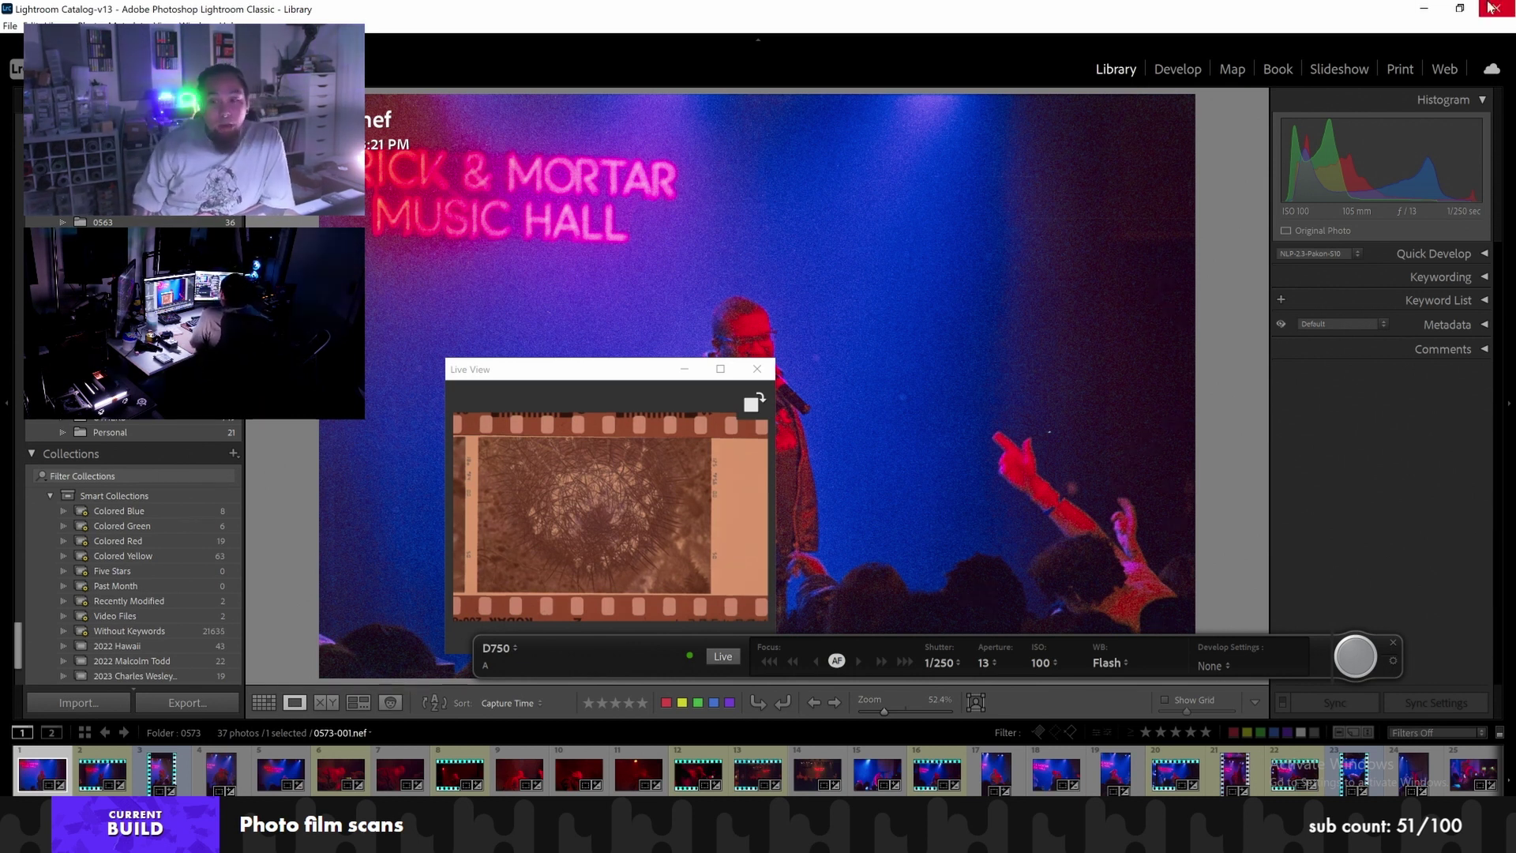
Display the captured negative in folder A and move the Live View window clear of it
{"action": "left_click_drag", "start_coordinate": [611, 385], "coordinate": [374, 332]}
{"action": "left_click_drag", "start_coordinate": [494, 348], "coordinate": [326, 356]}
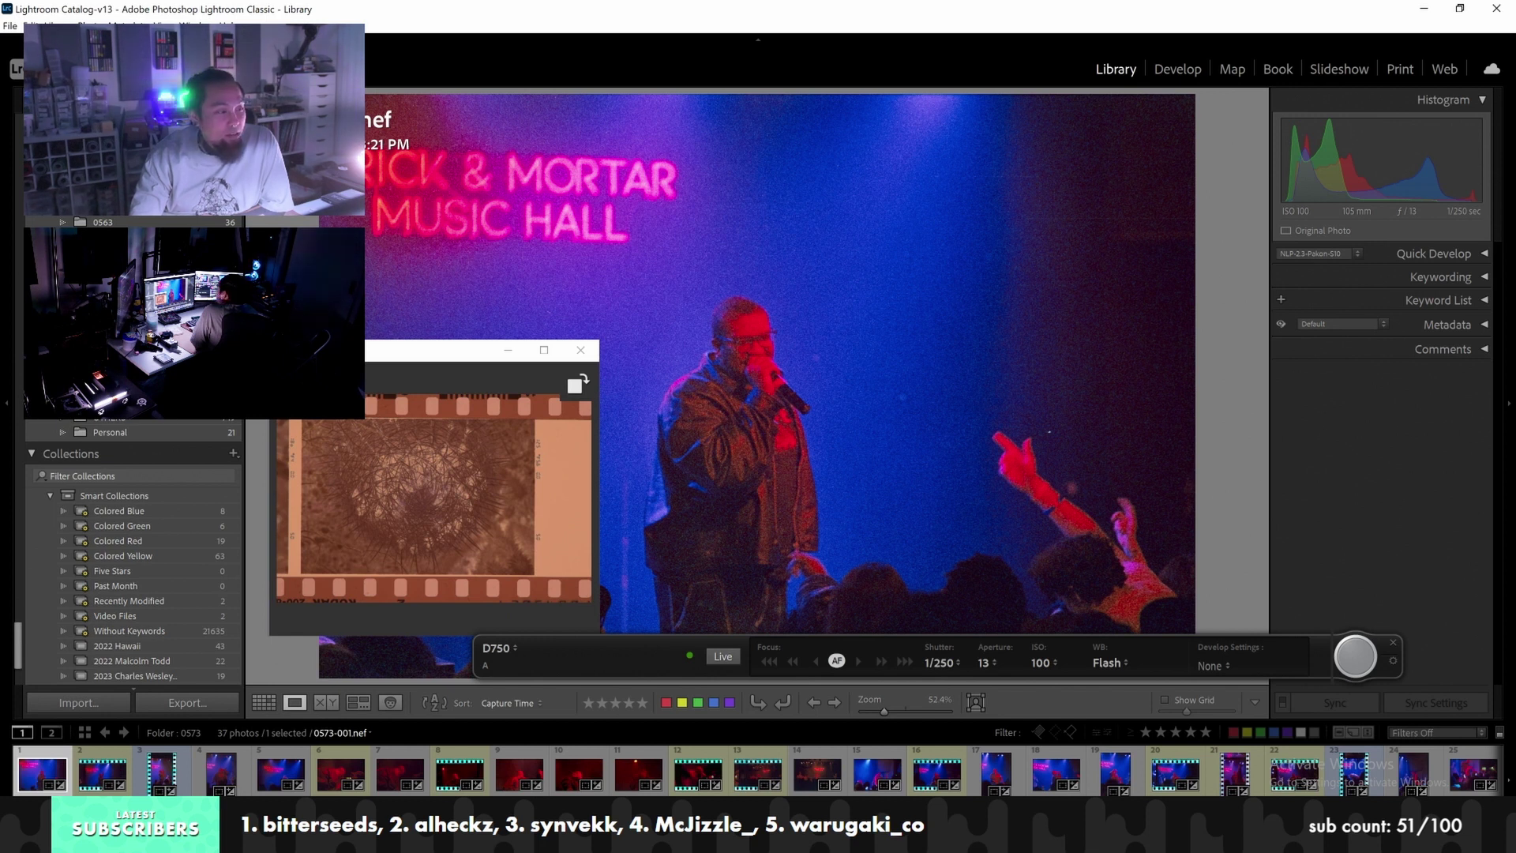
{"action": "left_click_drag", "start_coordinate": [331, 350], "coordinate": [366, 346]}
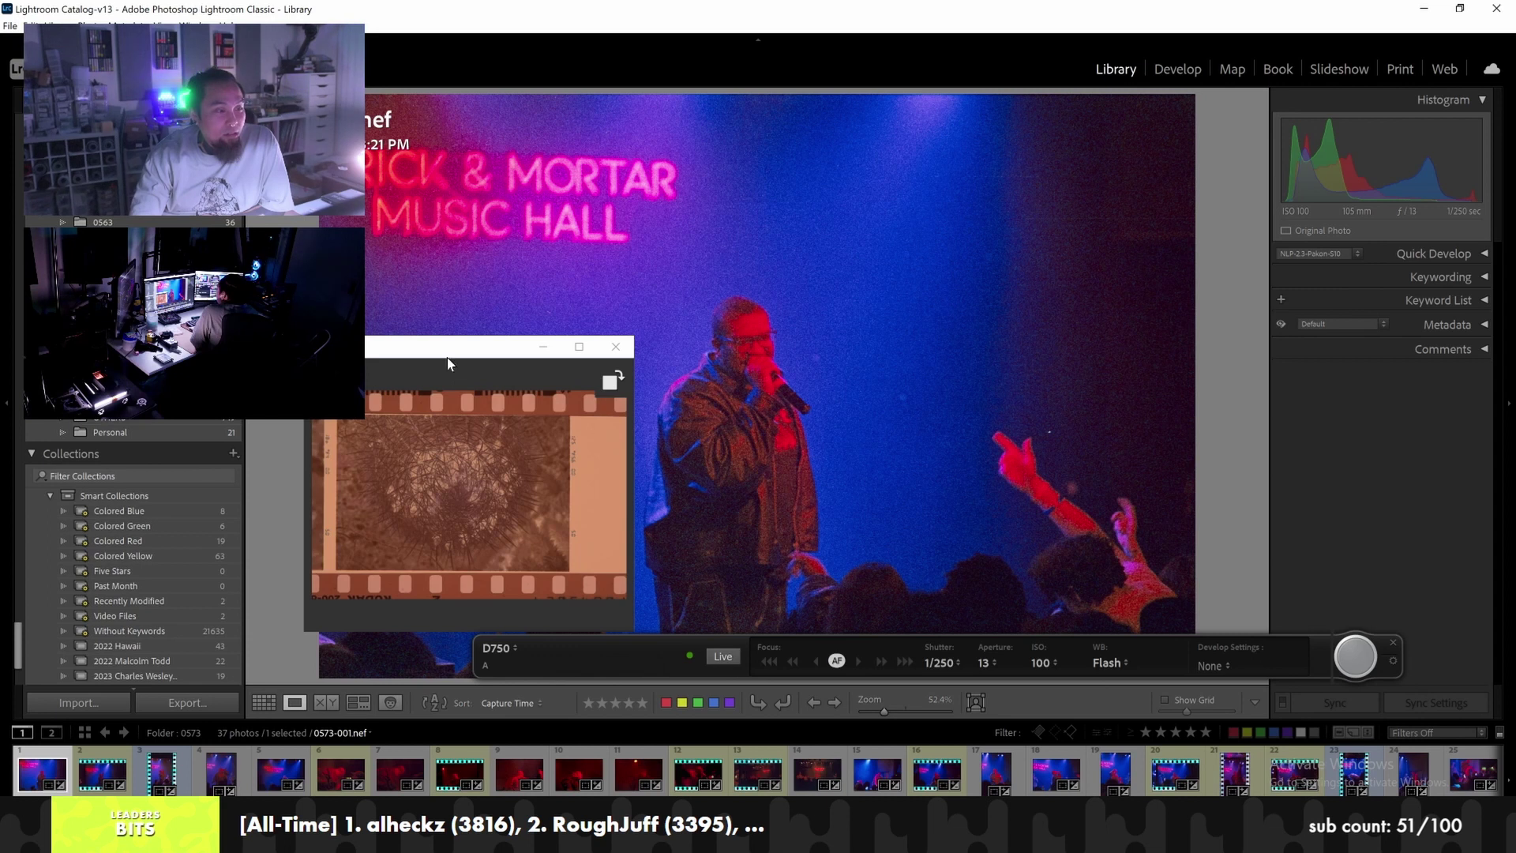
{"action": "left_click", "coordinate": [103, 401]}
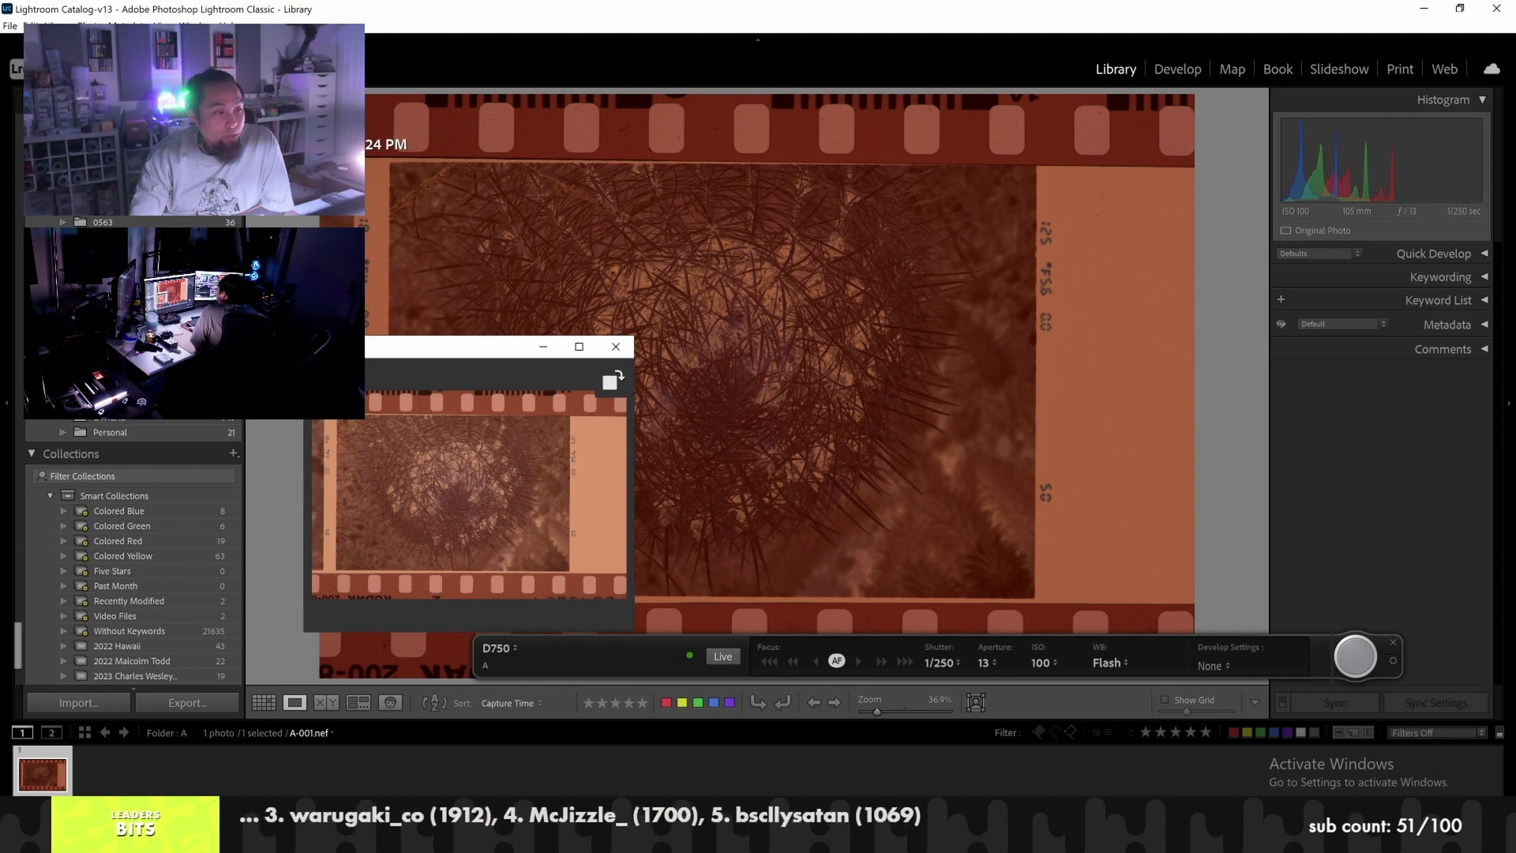
{"action": "left_click_drag", "start_coordinate": [420, 348], "coordinate": [103, 288]}
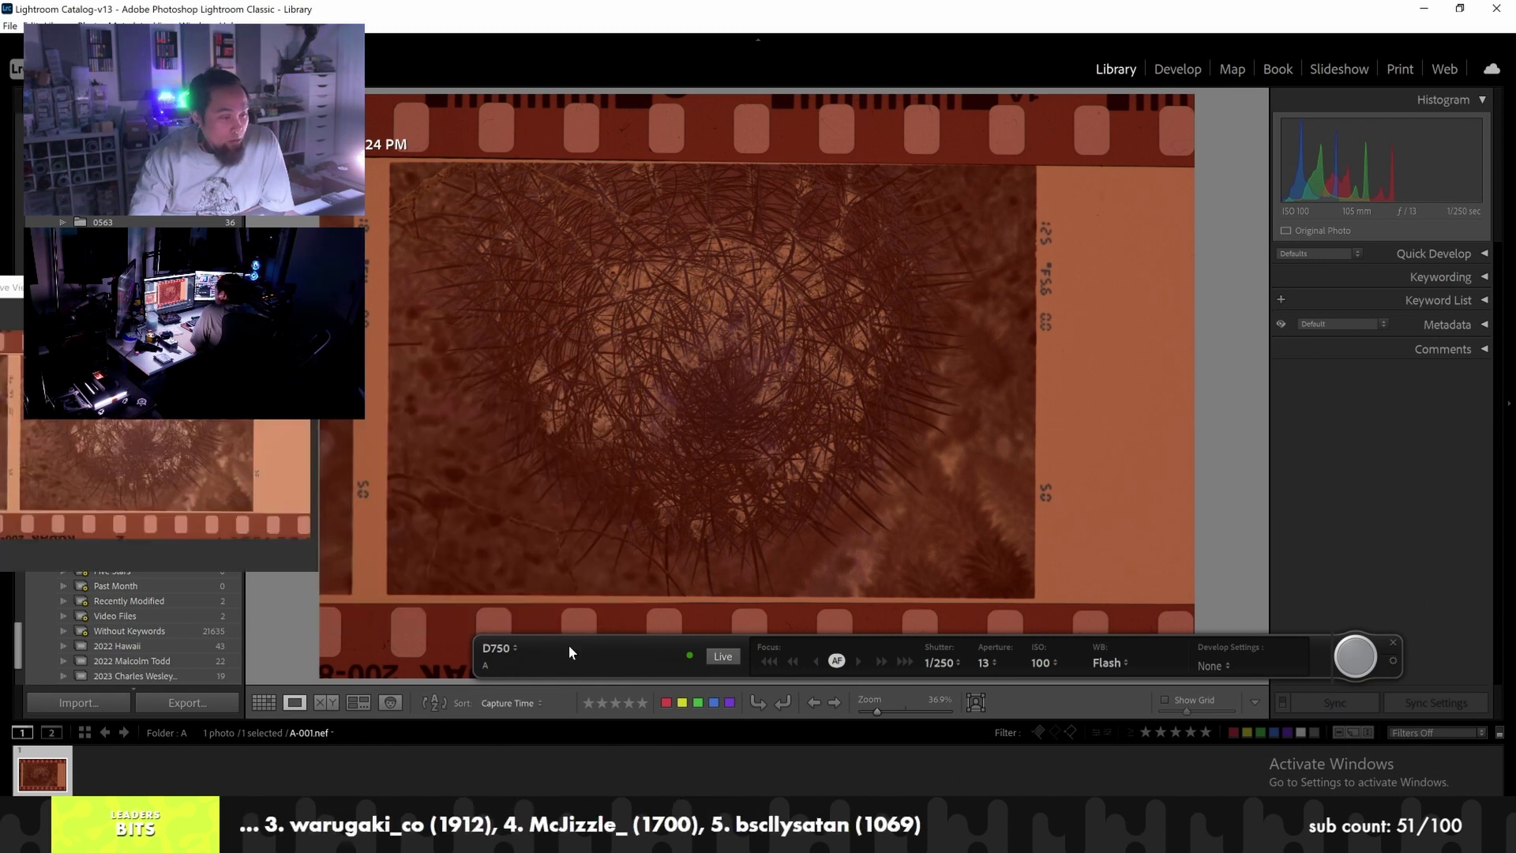
Move the tethered capture bar below the displayed photo and autofocus the camera again
{"action": "left_click_drag", "start_coordinate": [579, 635], "coordinate": [640, 701]}
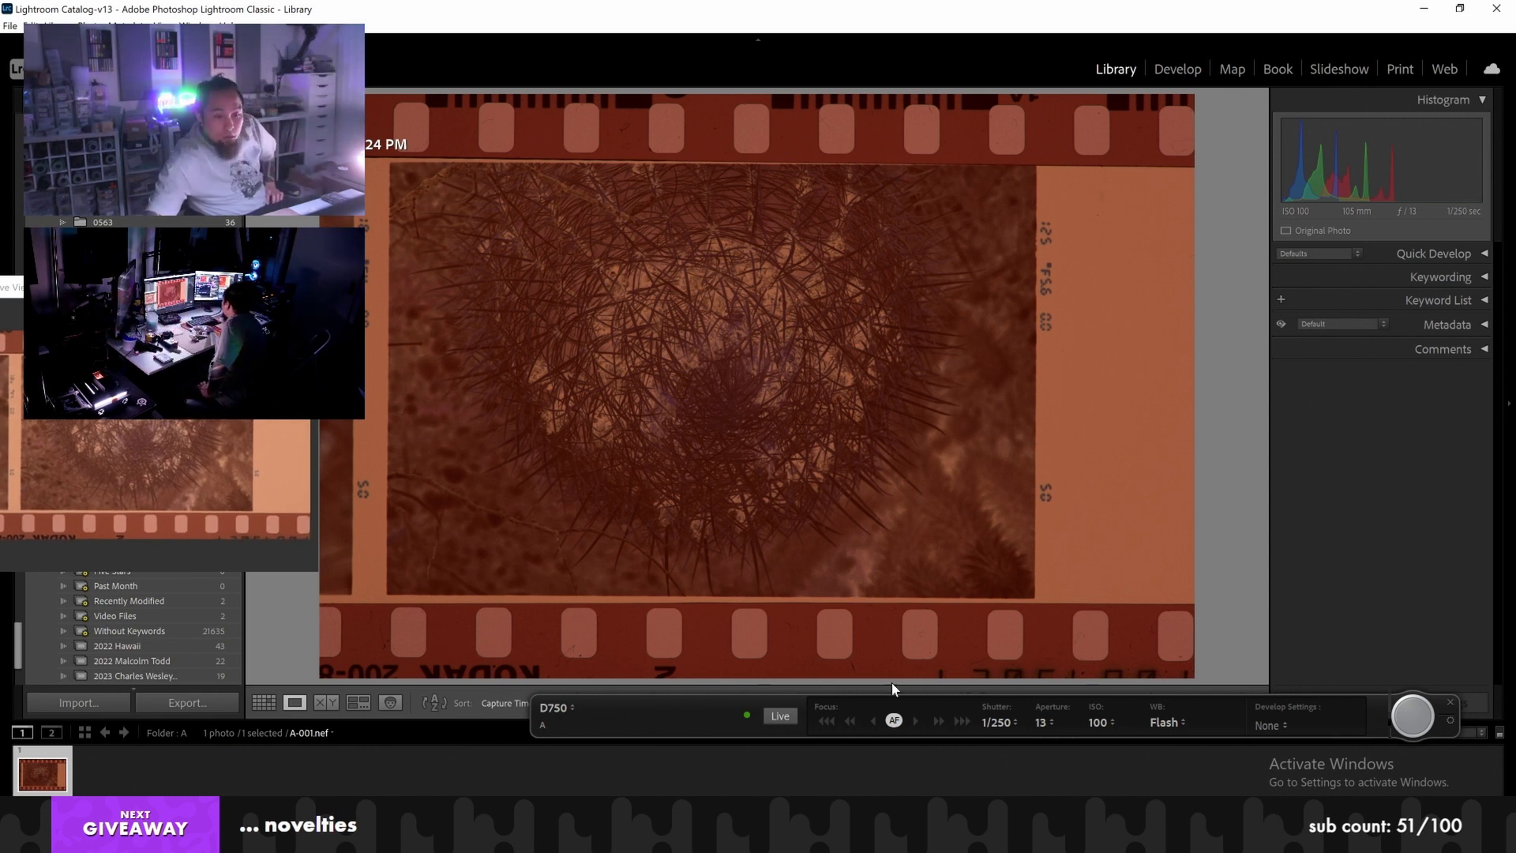
{"action": "left_click", "coordinate": [894, 720]}
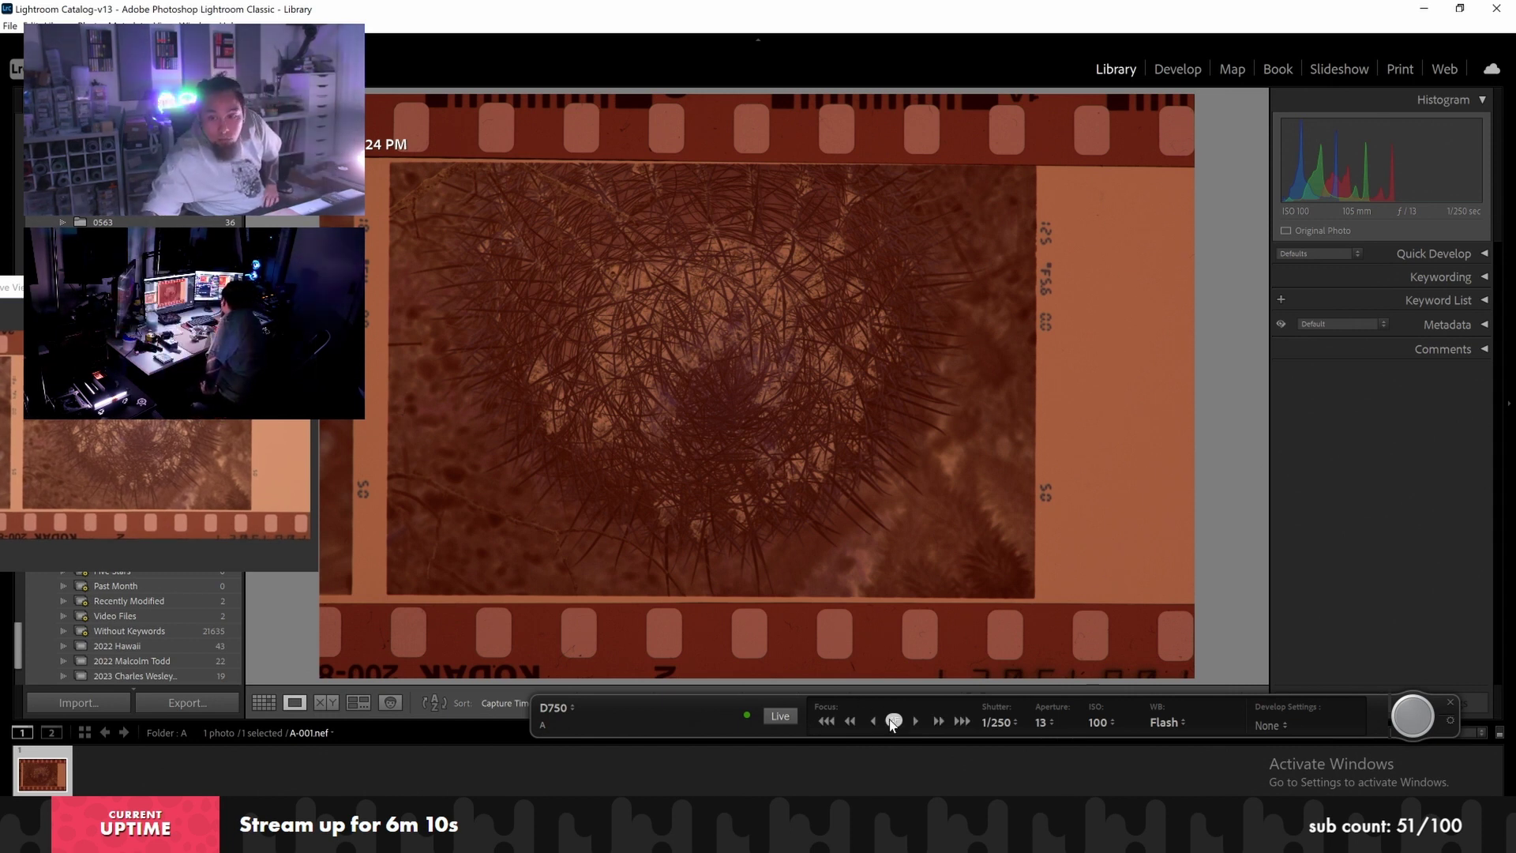
{"action": "left_click", "coordinate": [894, 721]}
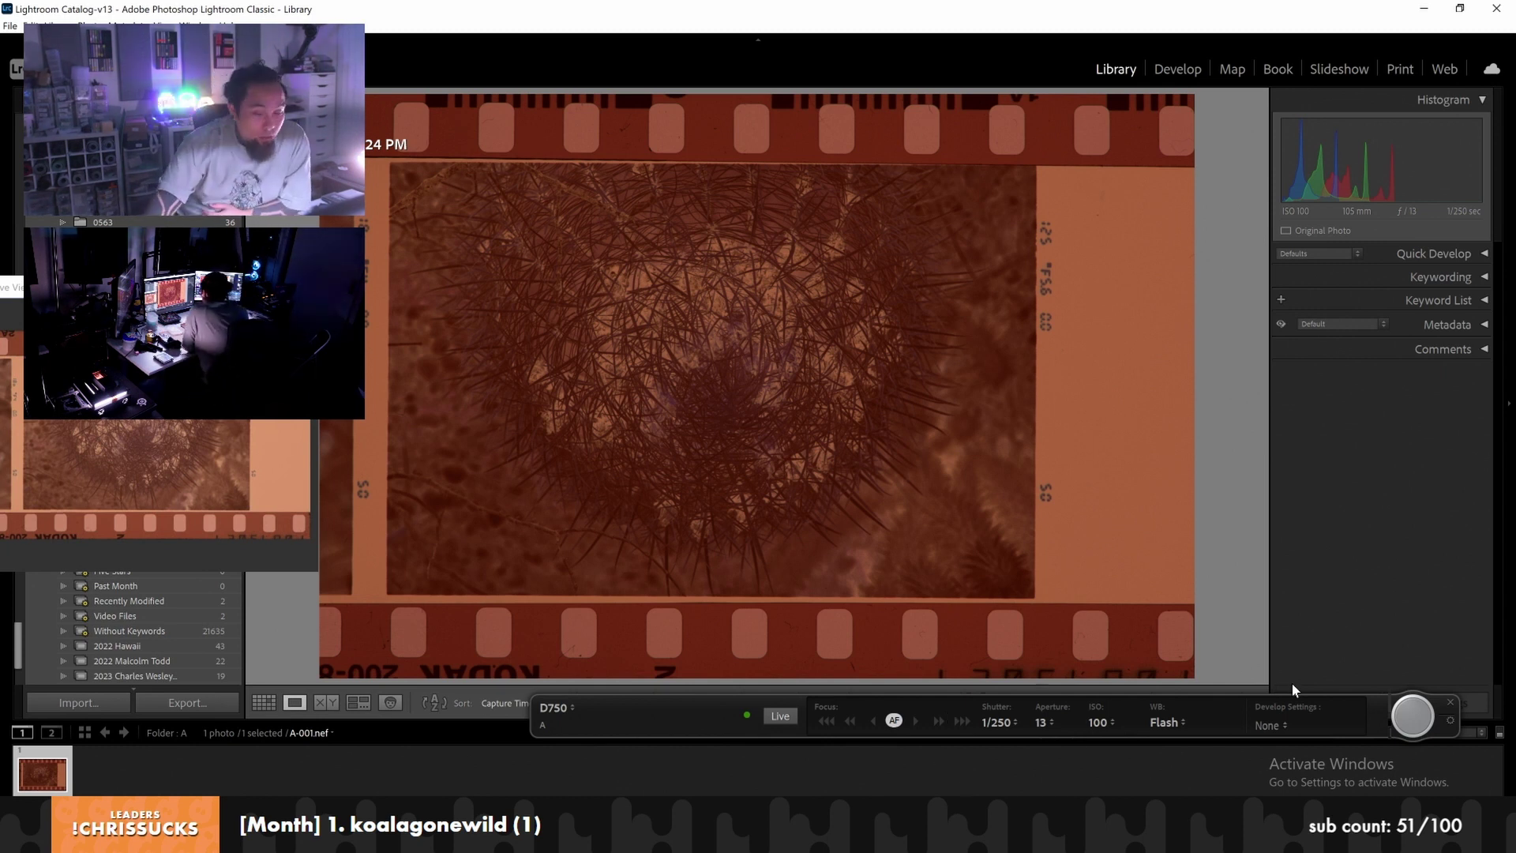
Remove the test shot A-001.nef from folder A
{"action": "right_click", "coordinate": [43, 772]}
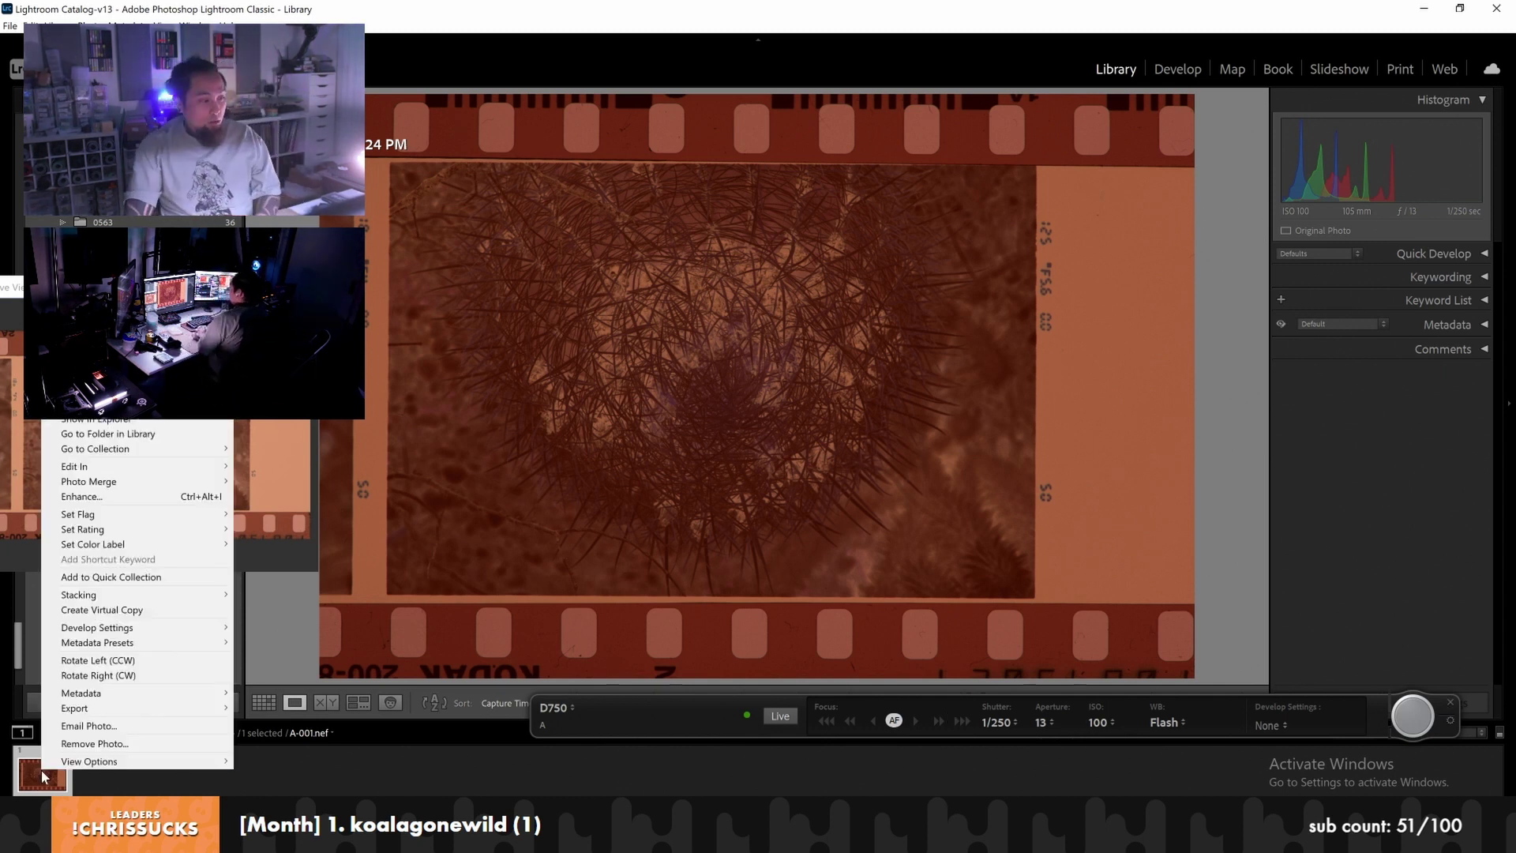
{"action": "left_click", "coordinate": [94, 743]}
{"action": "left_click", "coordinate": [667, 452]}
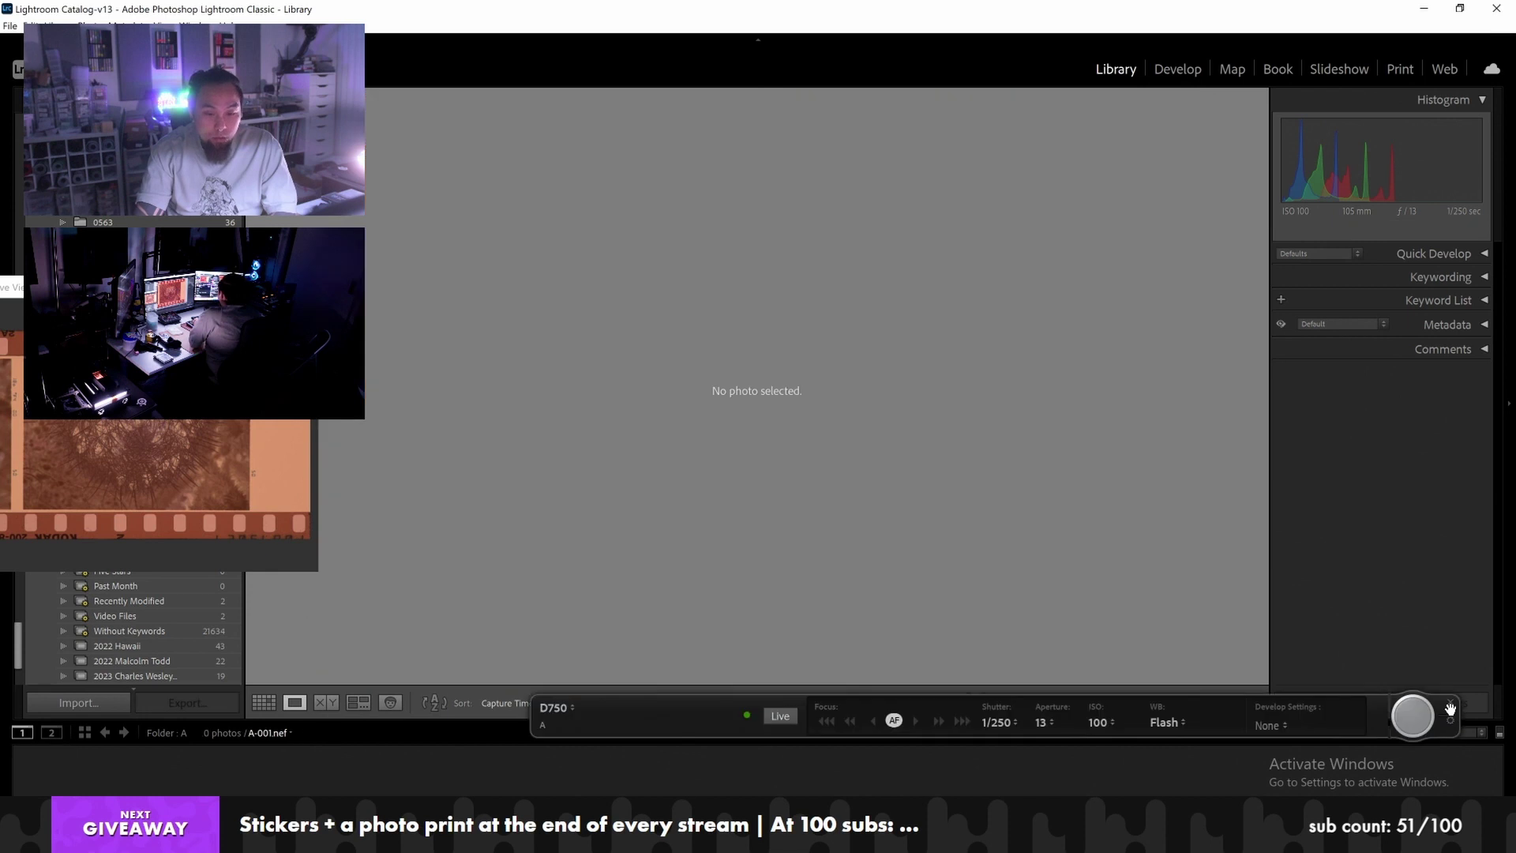
Reset the starting number in the tethered capture settings to 1
{"action": "left_click", "coordinate": [1452, 719]}
{"action": "left_click_drag", "start_coordinate": [958, 255], "coordinate": [920, 258]}
{"action": "type", "text": "1"}
{"action": "left_click", "coordinate": [948, 533]}
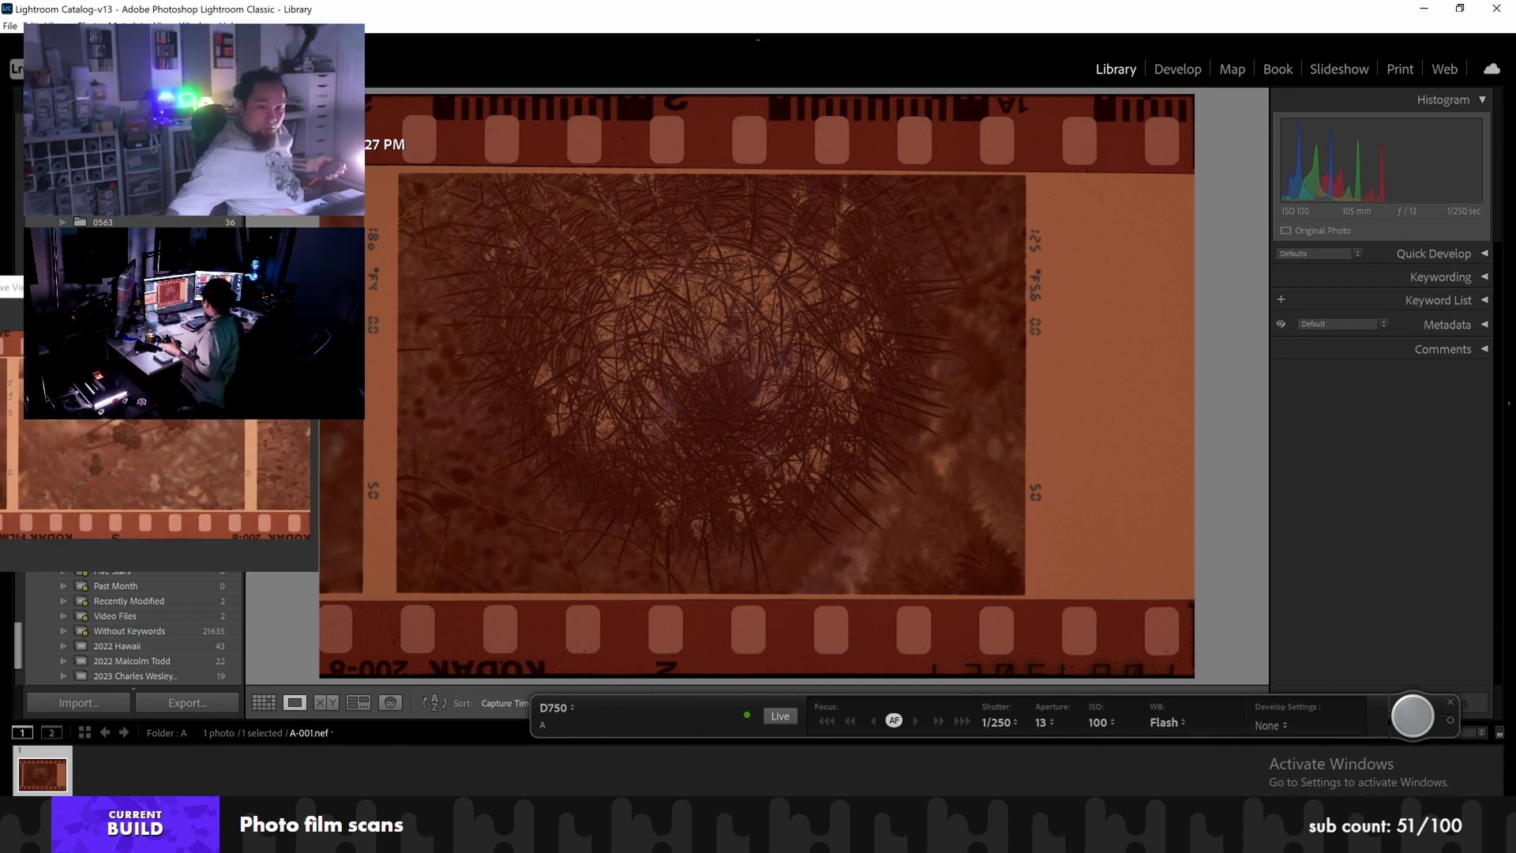
Capture the film negatives one after another with the tethered camera, up to the tenth photo in folder A
{"action": "left_click", "coordinate": [1405, 720]}
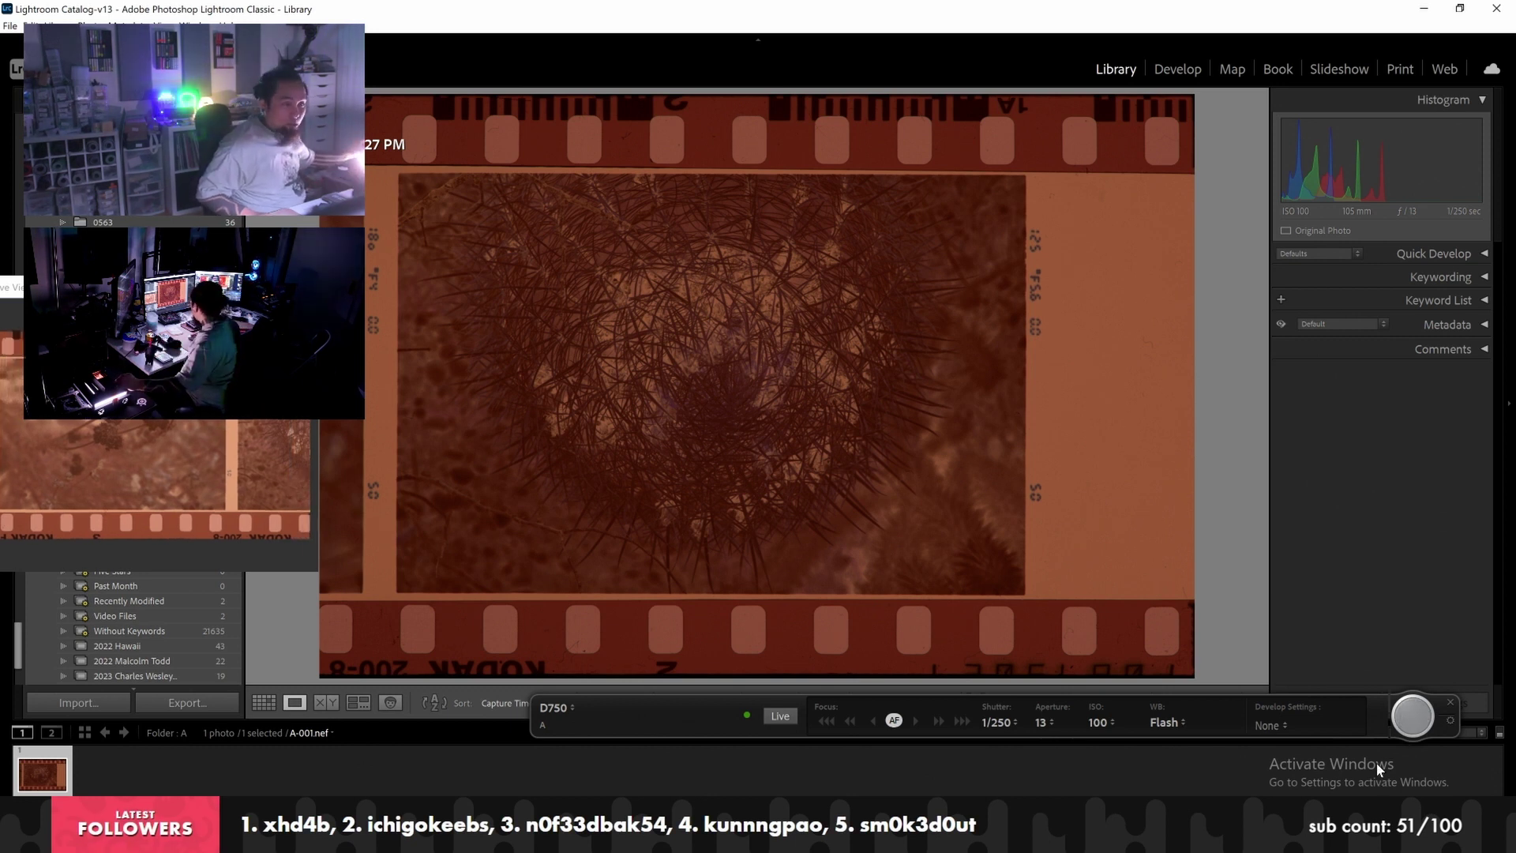
{"action": "left_click", "coordinate": [1411, 718]}
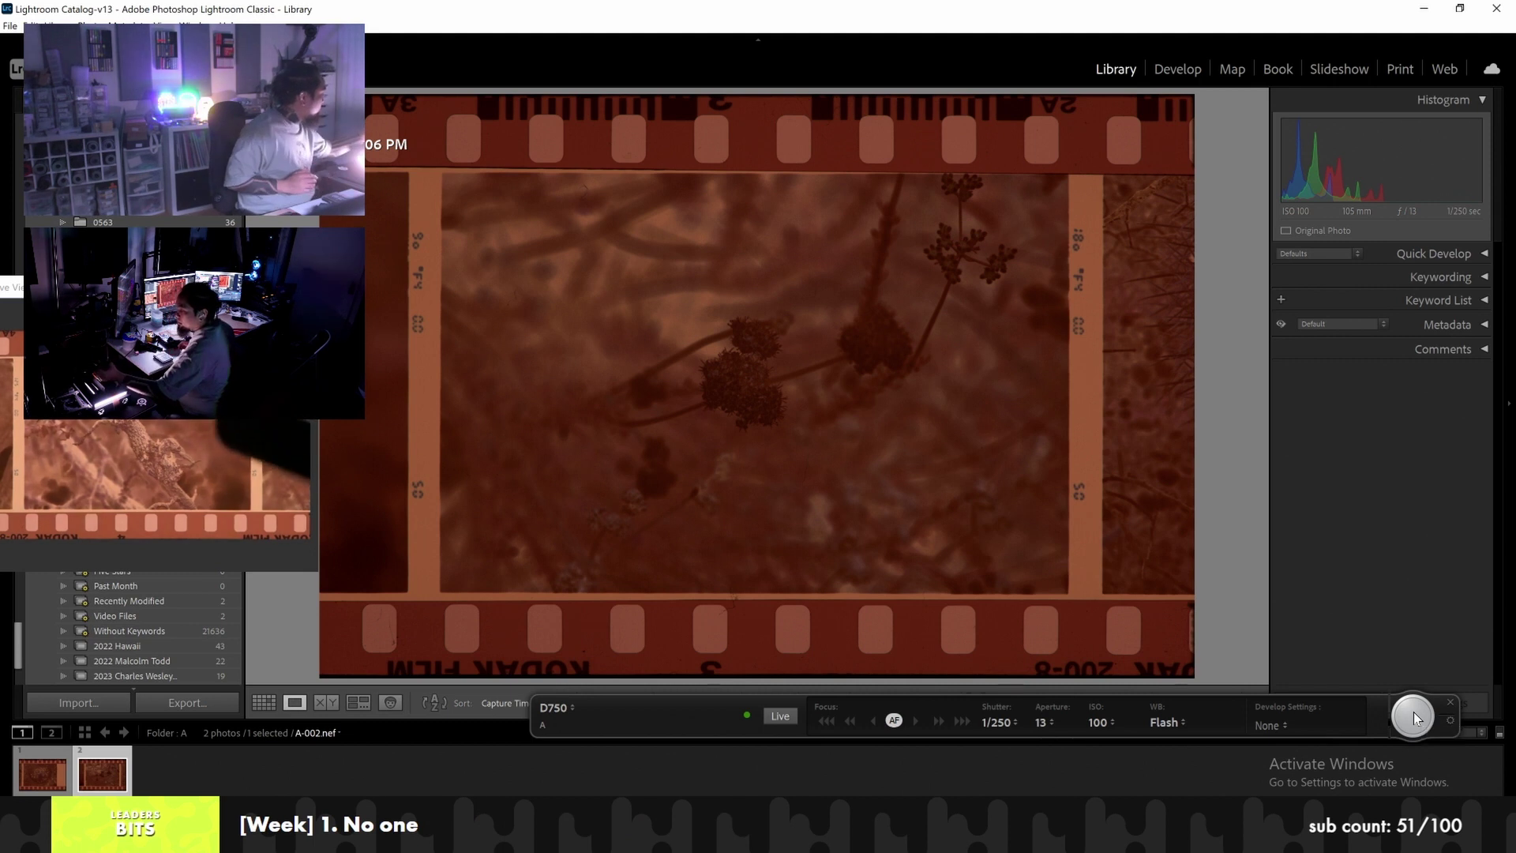
{"action": "left_click", "coordinate": [1413, 716]}
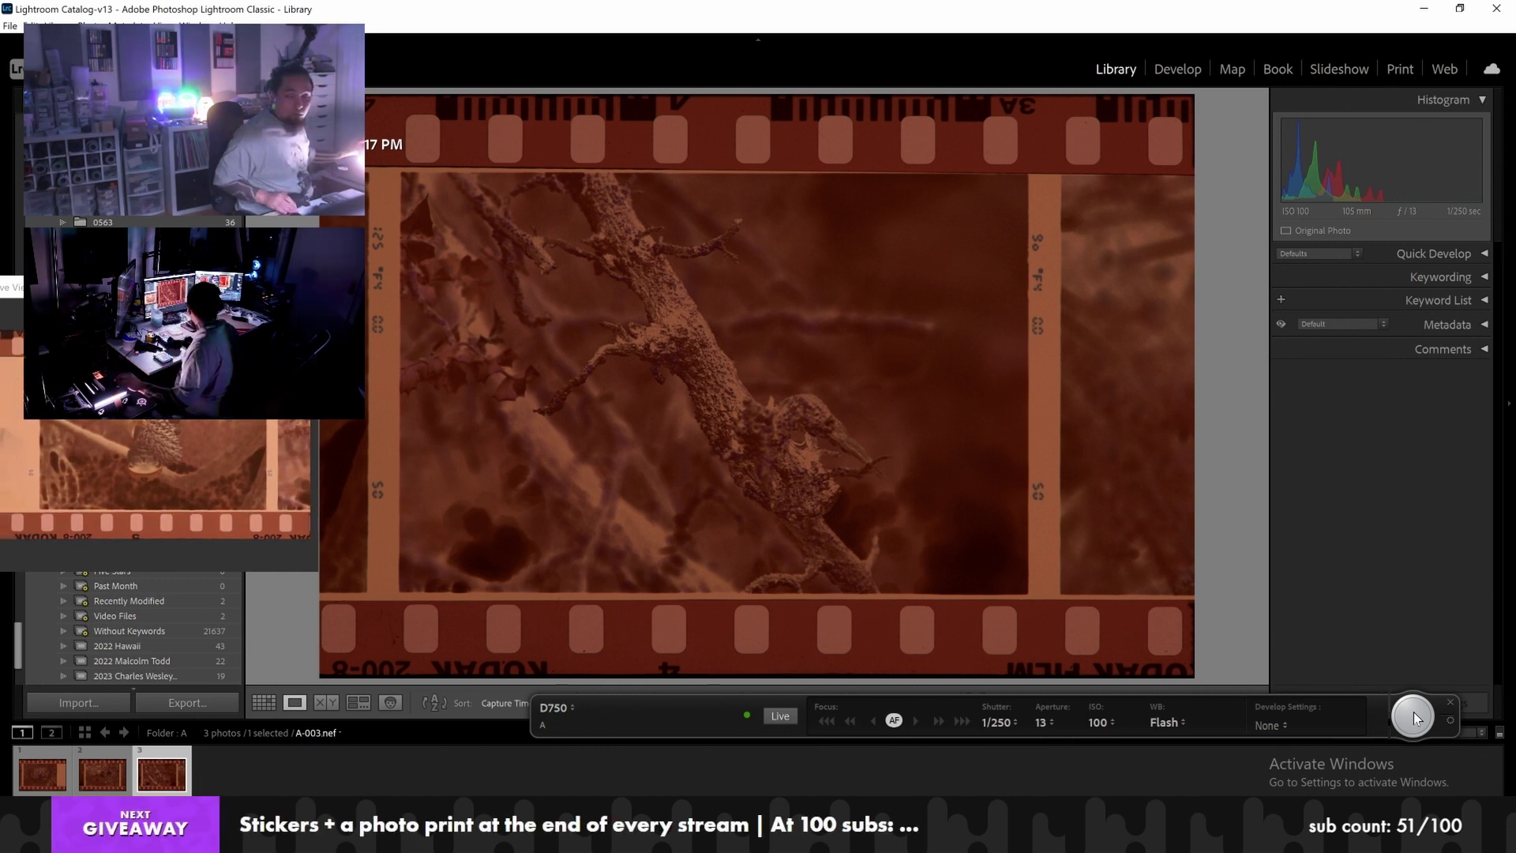
{"action": "left_click", "coordinate": [1413, 716]}
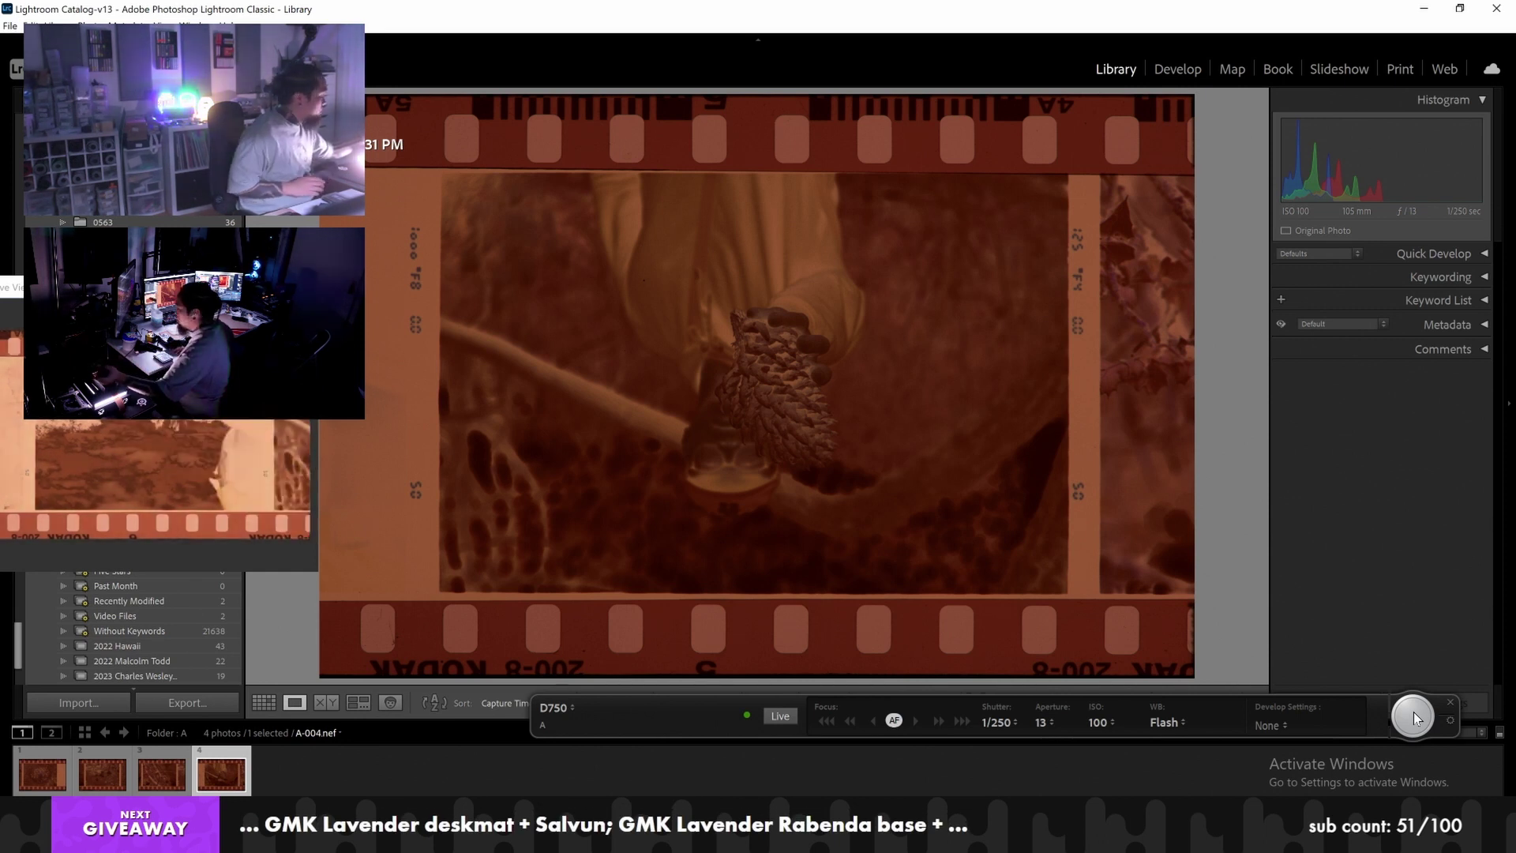
{"action": "left_click", "coordinate": [1414, 717]}
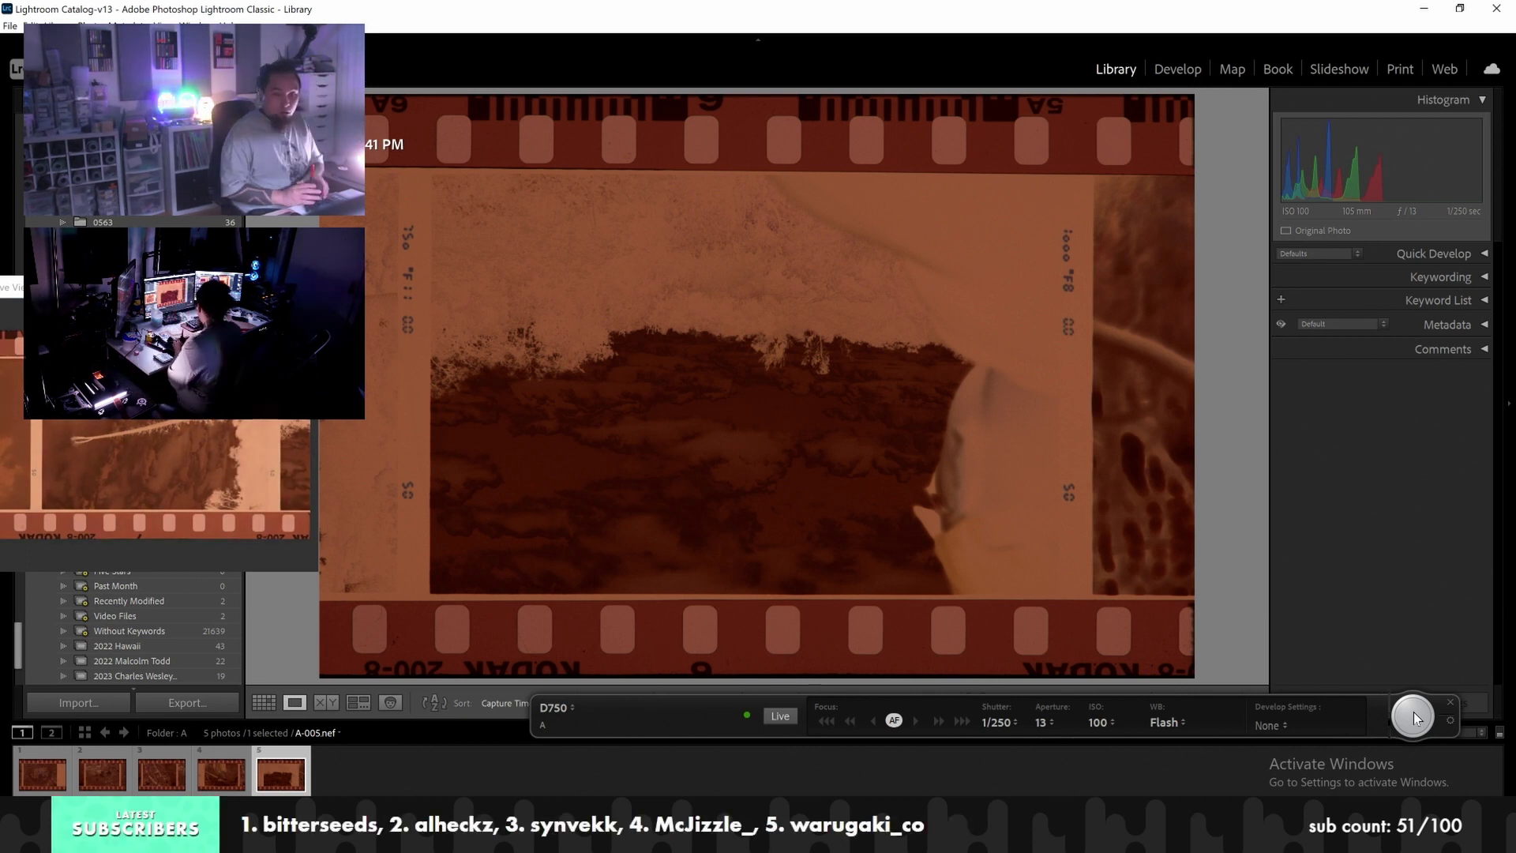
{"action": "left_click", "coordinate": [1413, 717]}
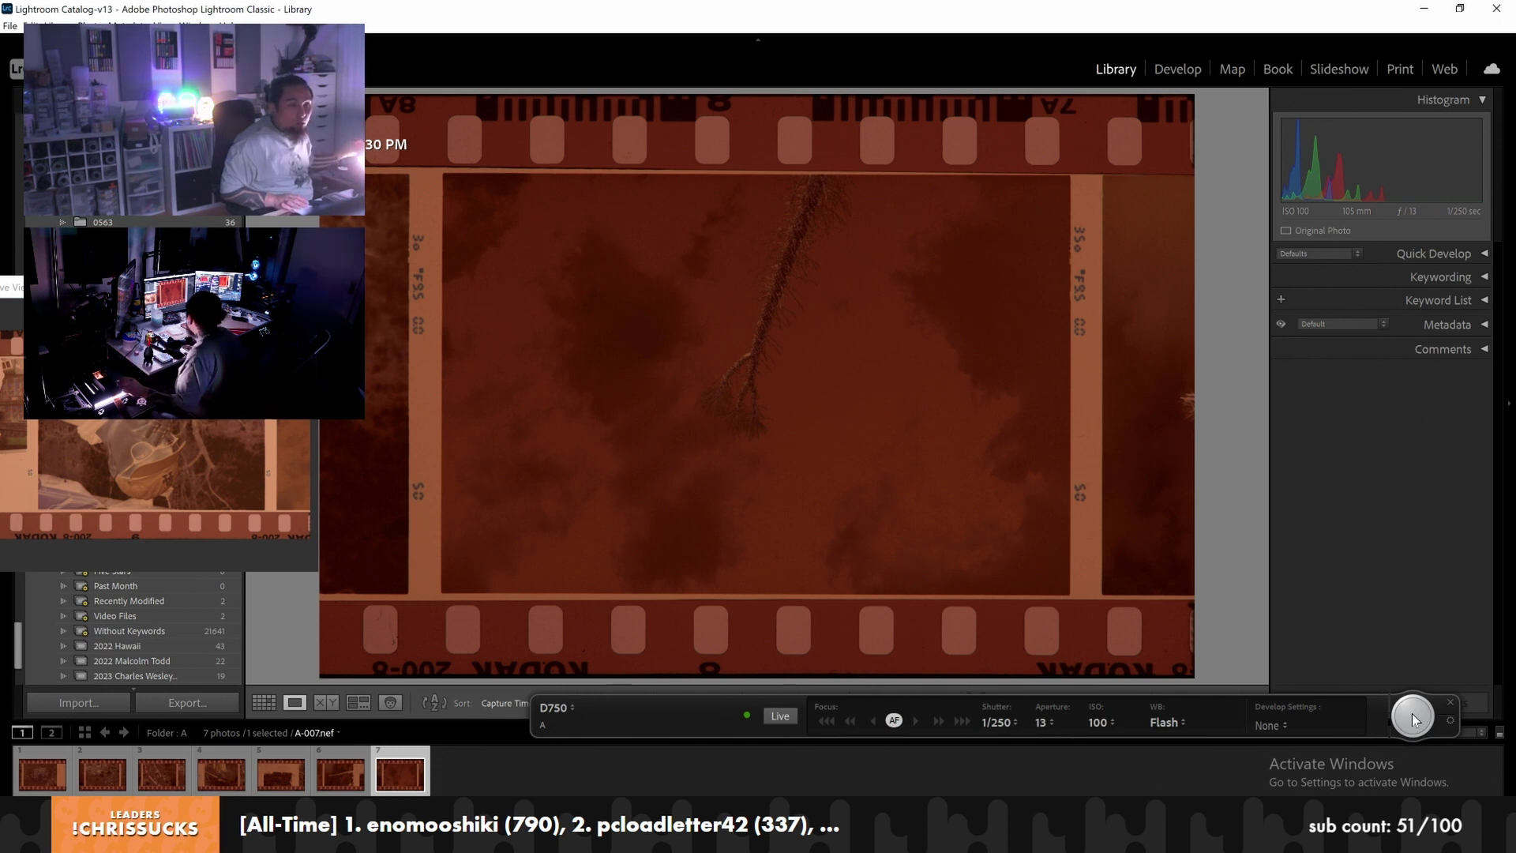
{"action": "left_click", "coordinate": [1413, 717]}
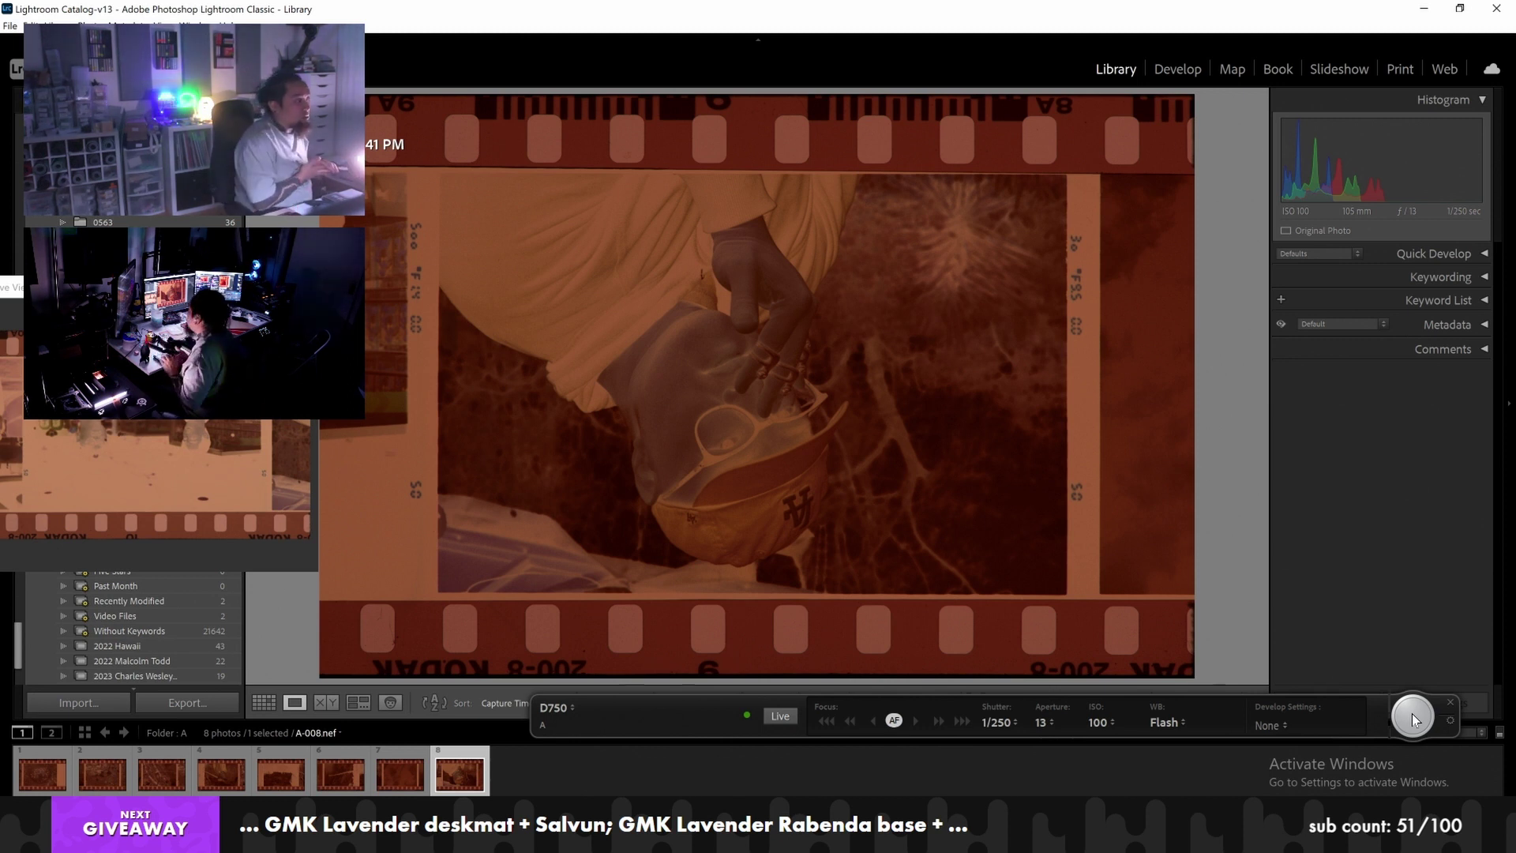
{"action": "left_click", "coordinate": [1412, 718]}
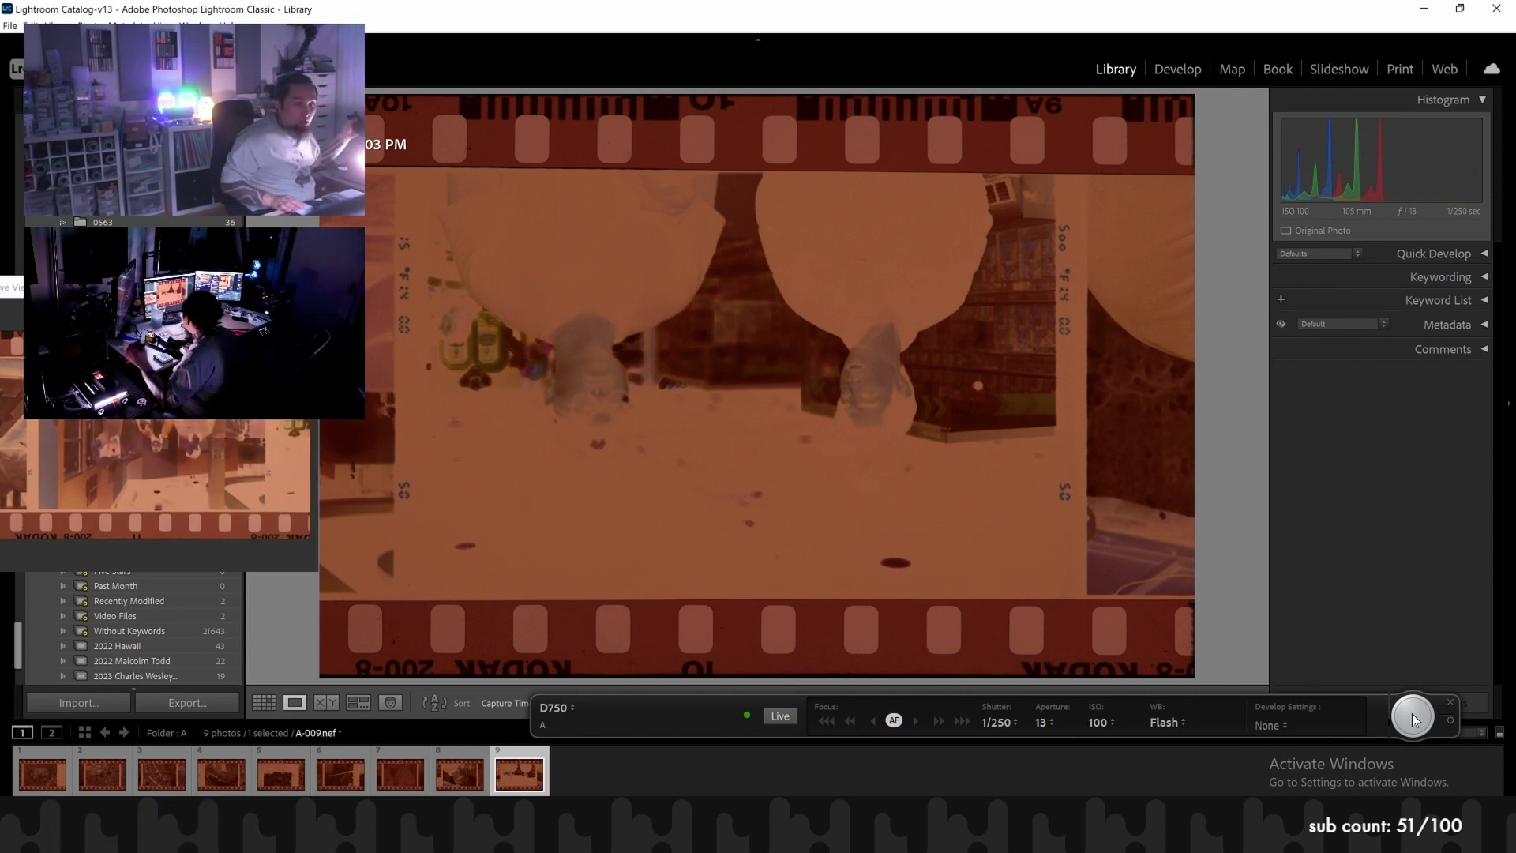
{"action": "left_click", "coordinate": [1412, 717]}
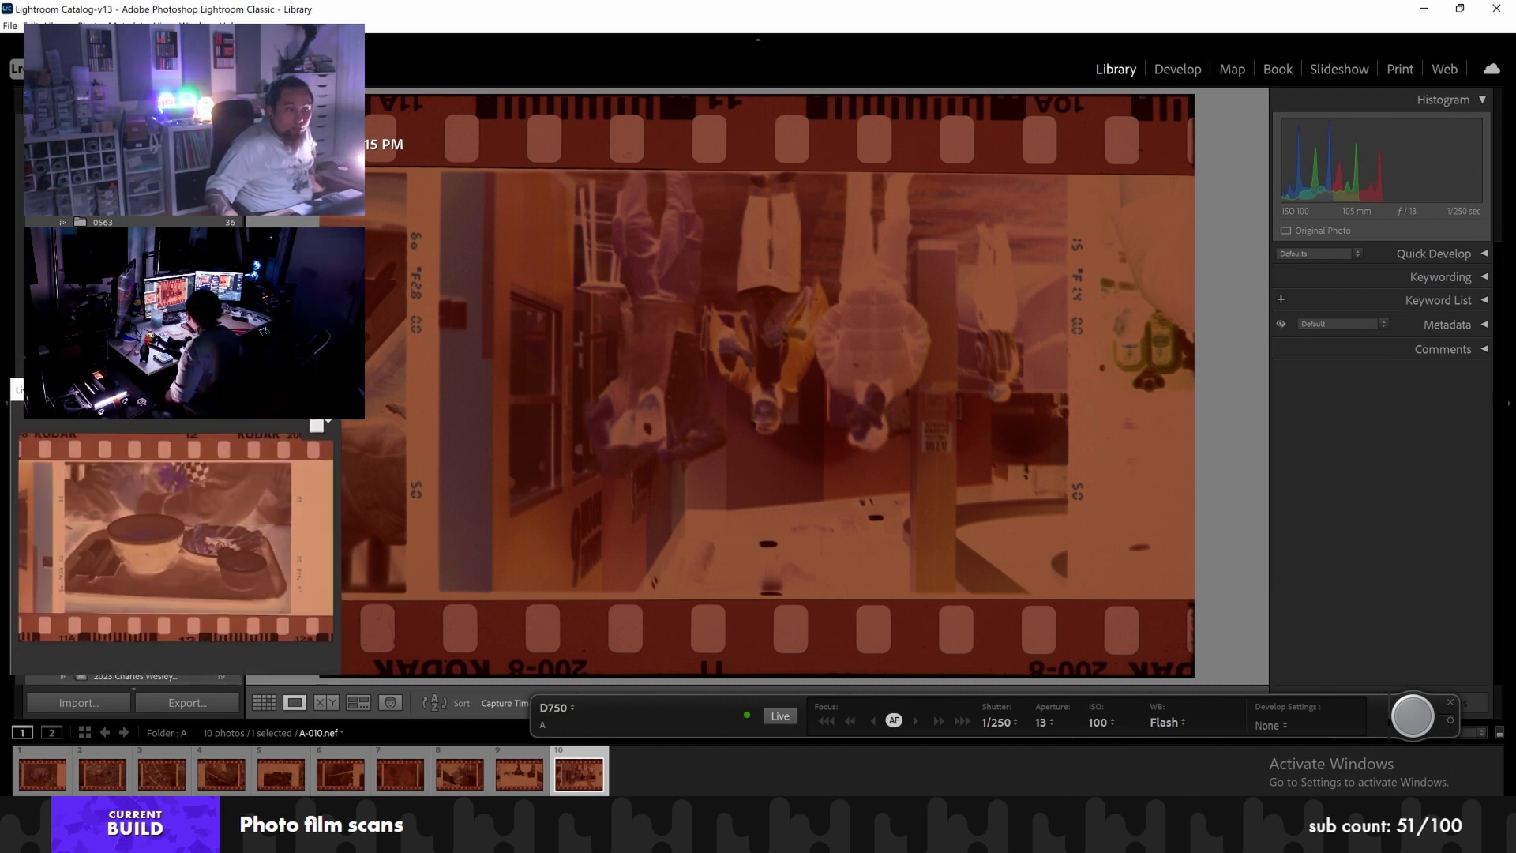
Reposition the Live View window slightly and continue capturing the film negatives up to the eighteenth photo
{"action": "left_click_drag", "start_coordinate": [233, 406], "coordinate": [235, 420]}
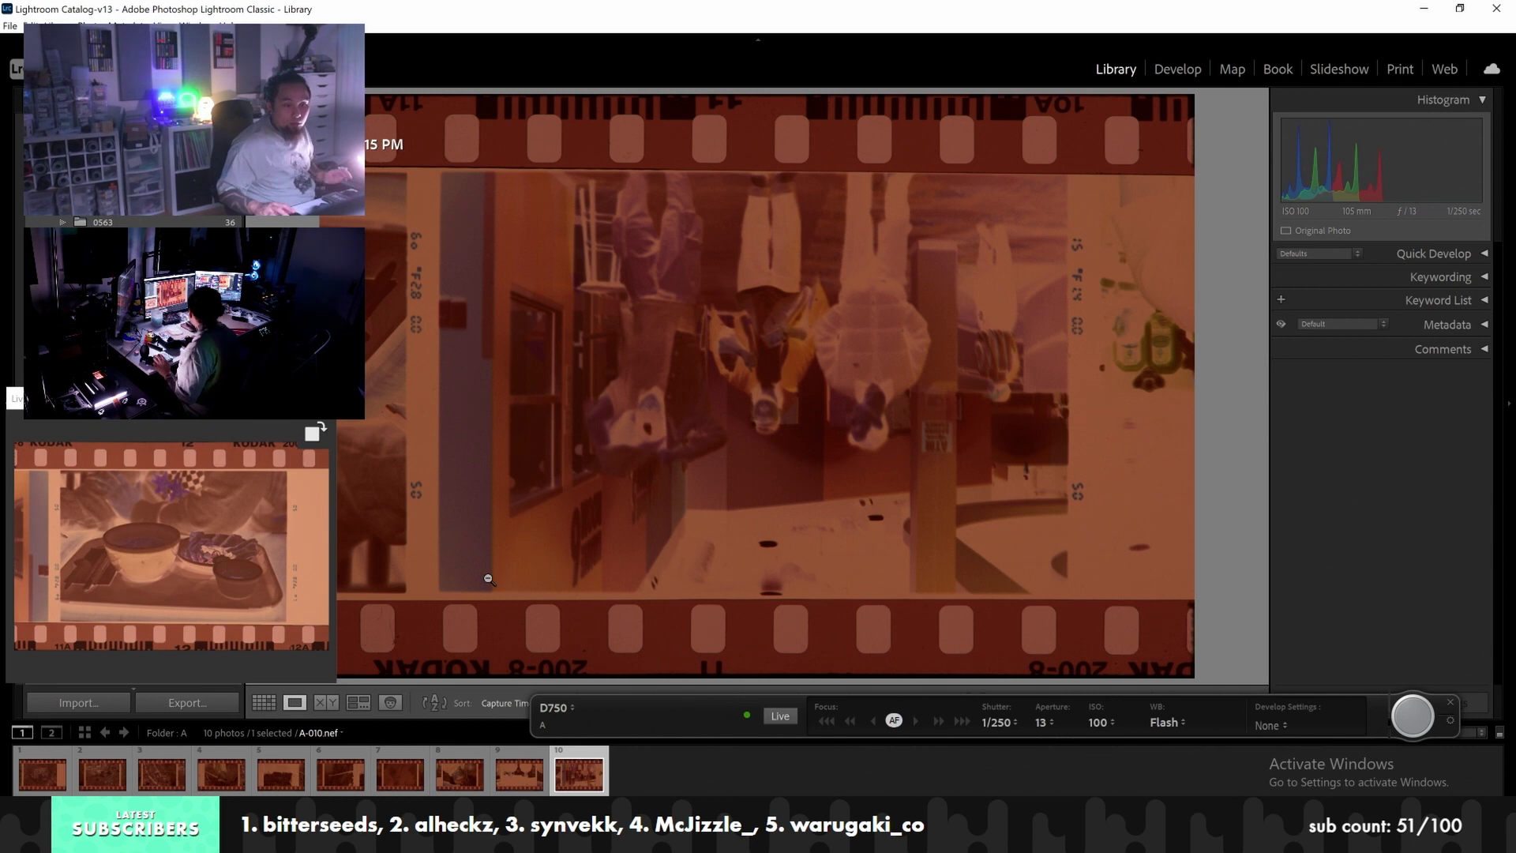
{"action": "left_click", "coordinate": [1402, 725]}
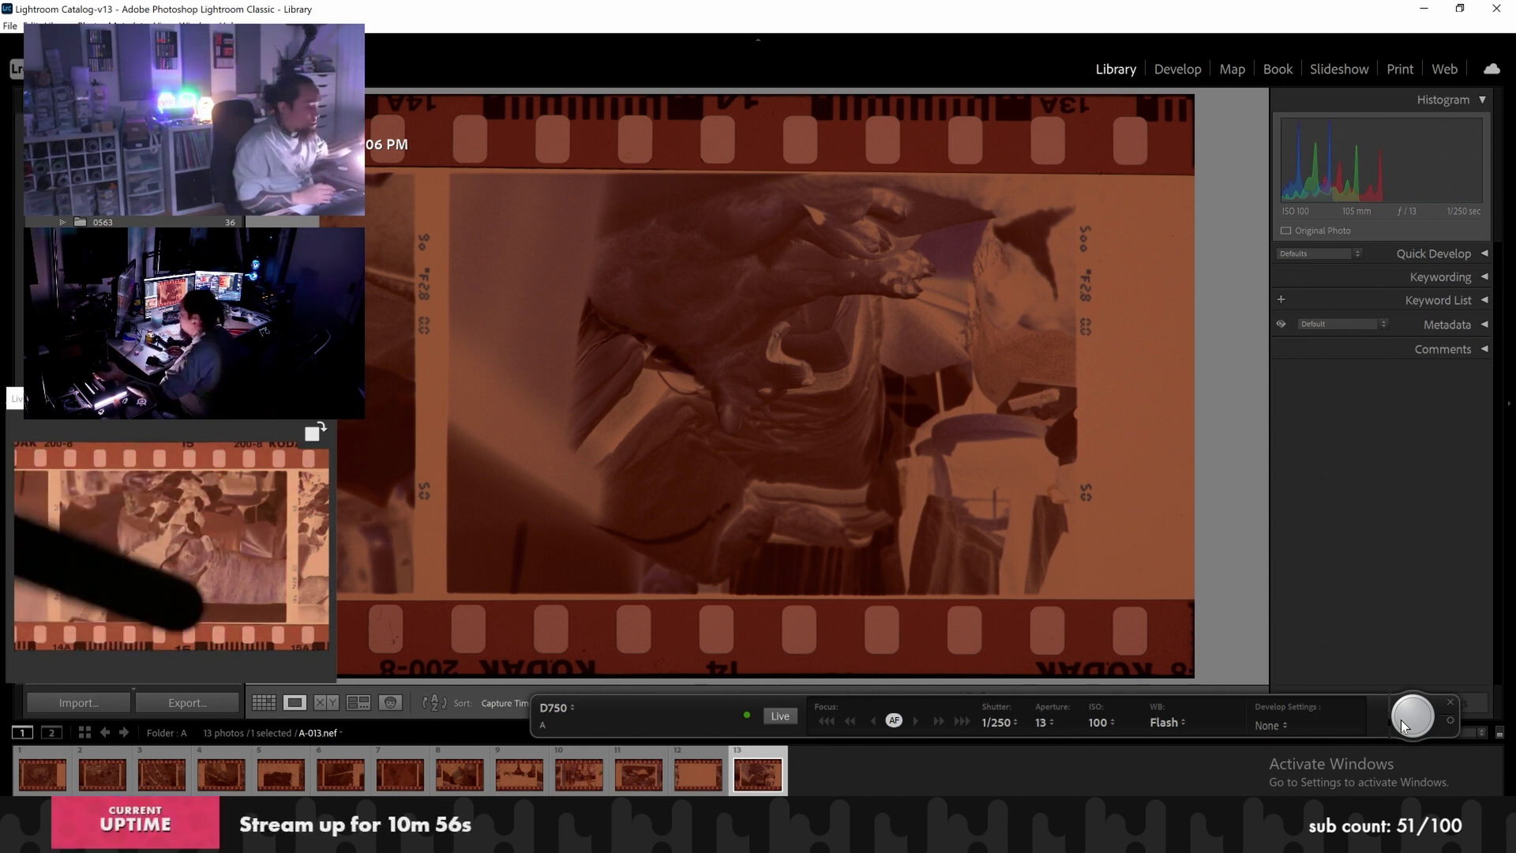
{"action": "left_click", "coordinate": [1412, 715]}
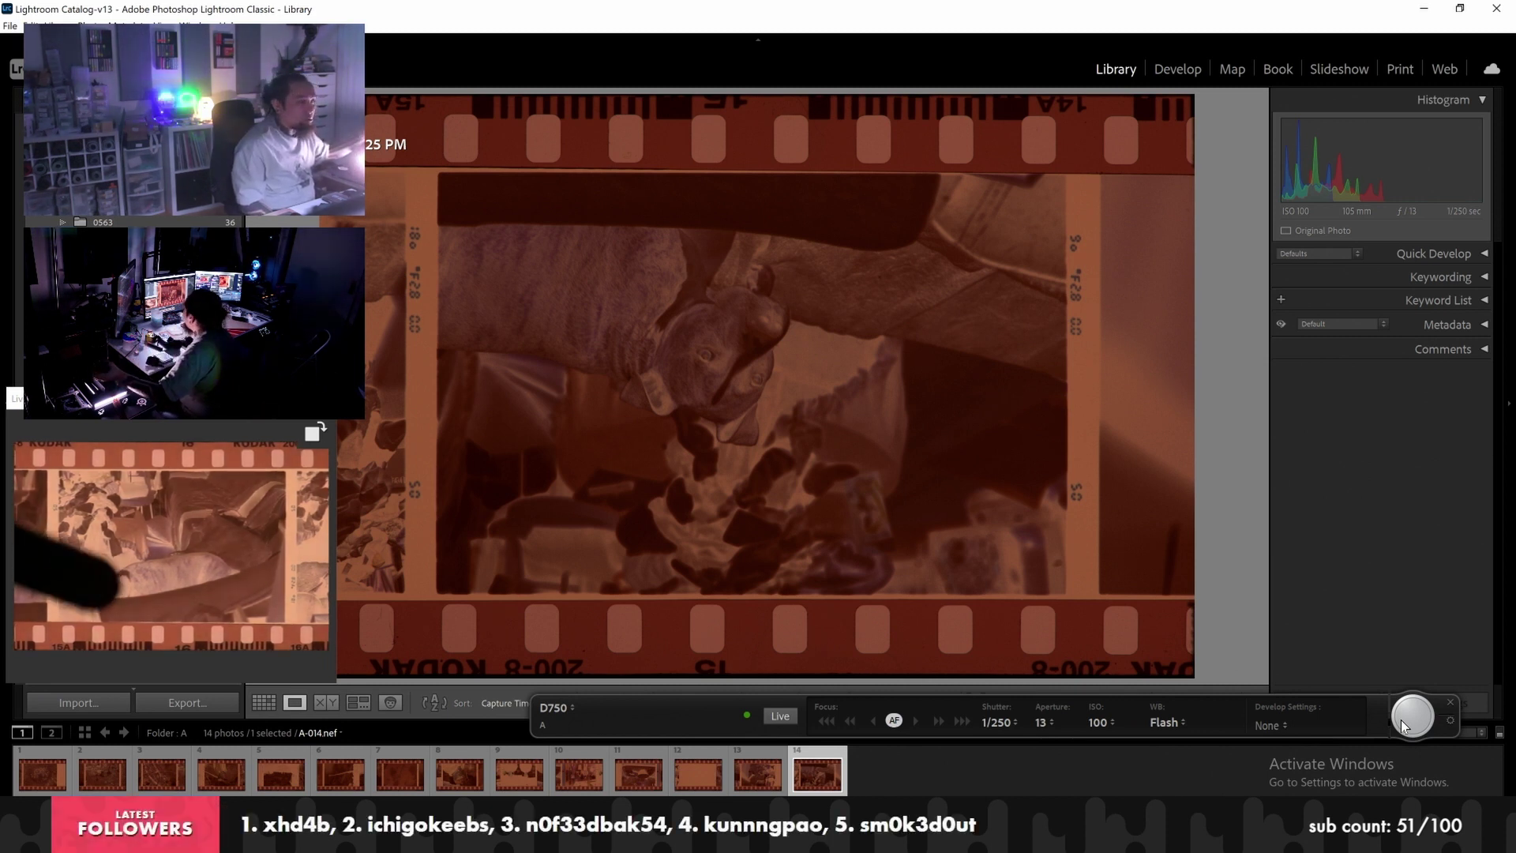
{"action": "left_click", "coordinate": [1402, 724]}
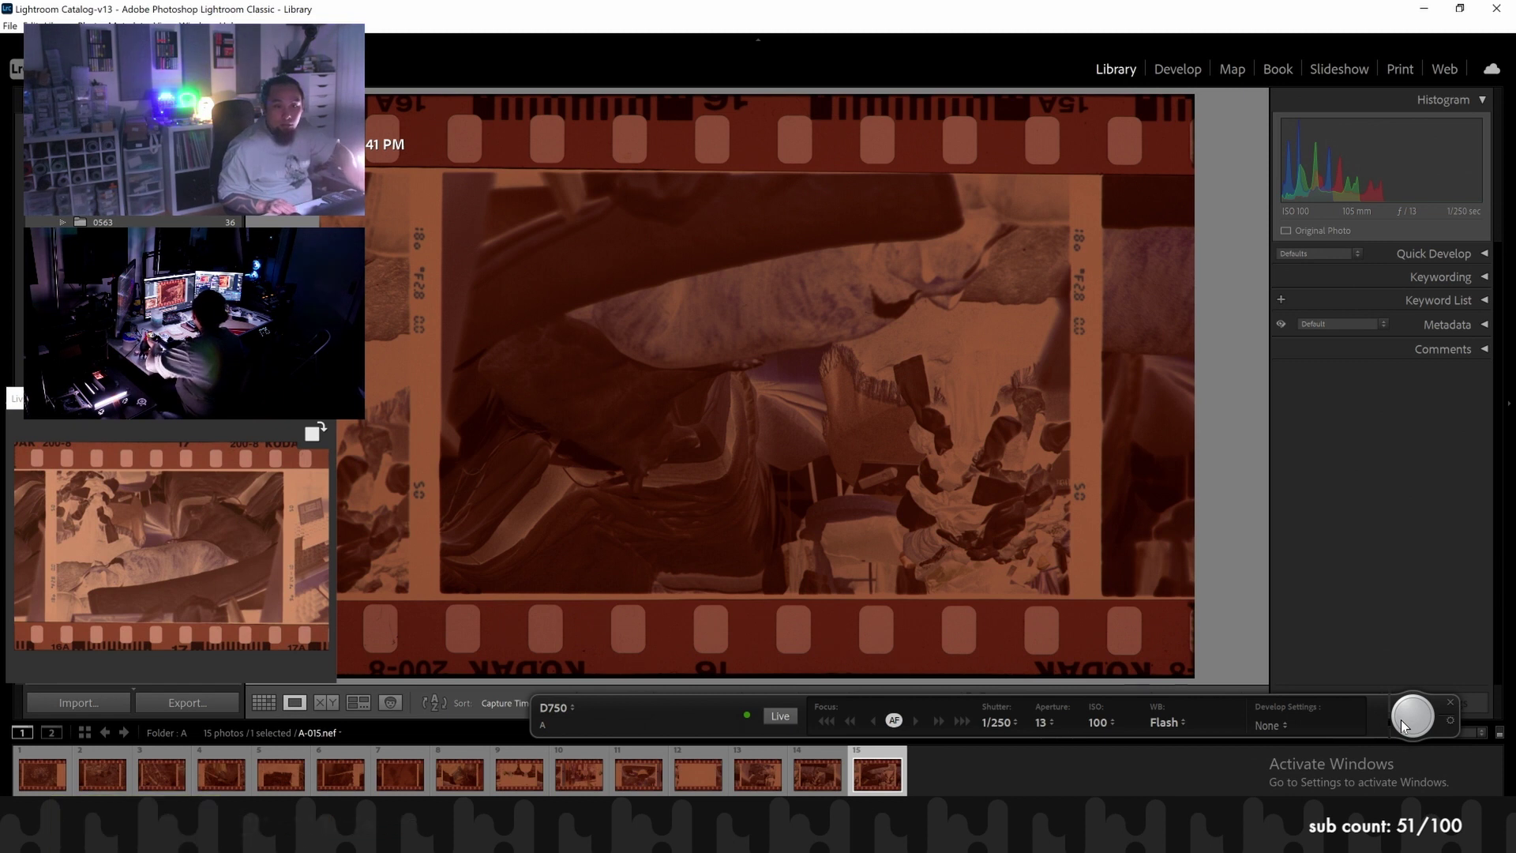
{"action": "left_click", "coordinate": [1403, 724]}
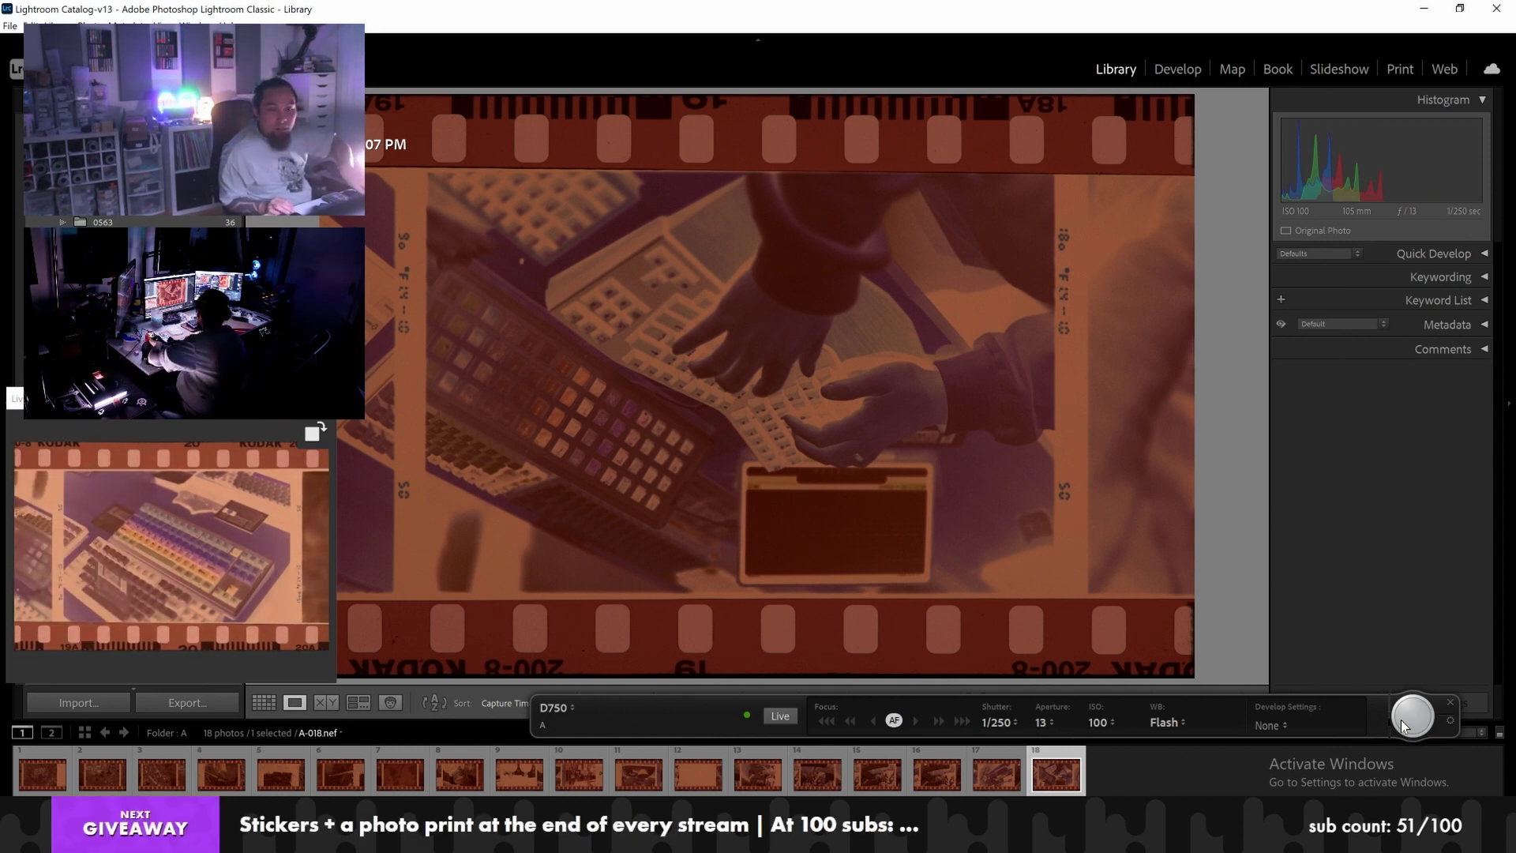
Continue capturing the film negatives one after another up to the twenty-fifth photo in folder A
{"action": "left_click", "coordinate": [1403, 723]}
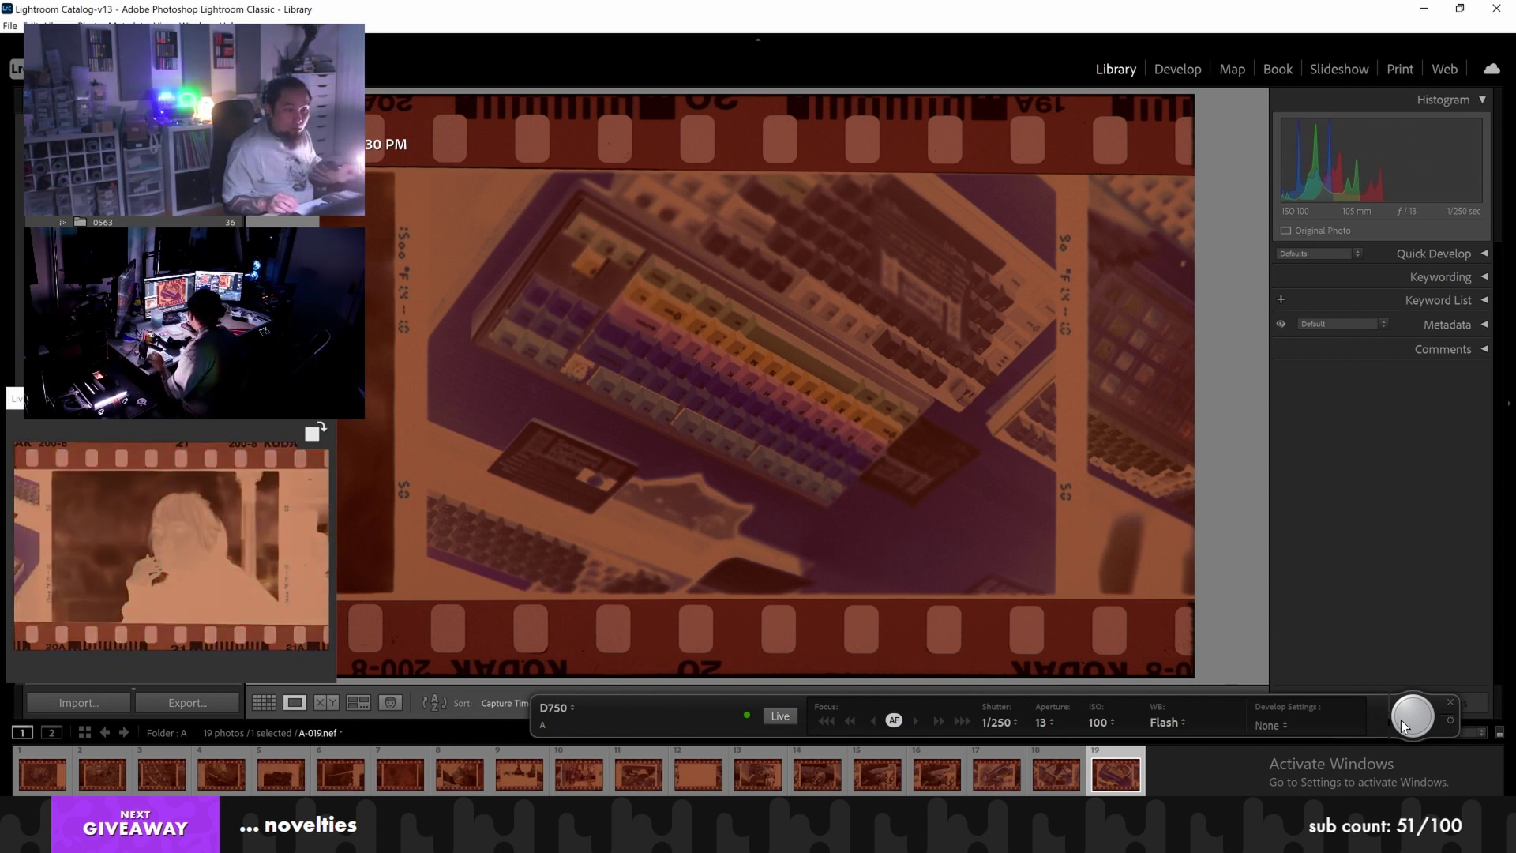
{"action": "left_click", "coordinate": [1403, 725]}
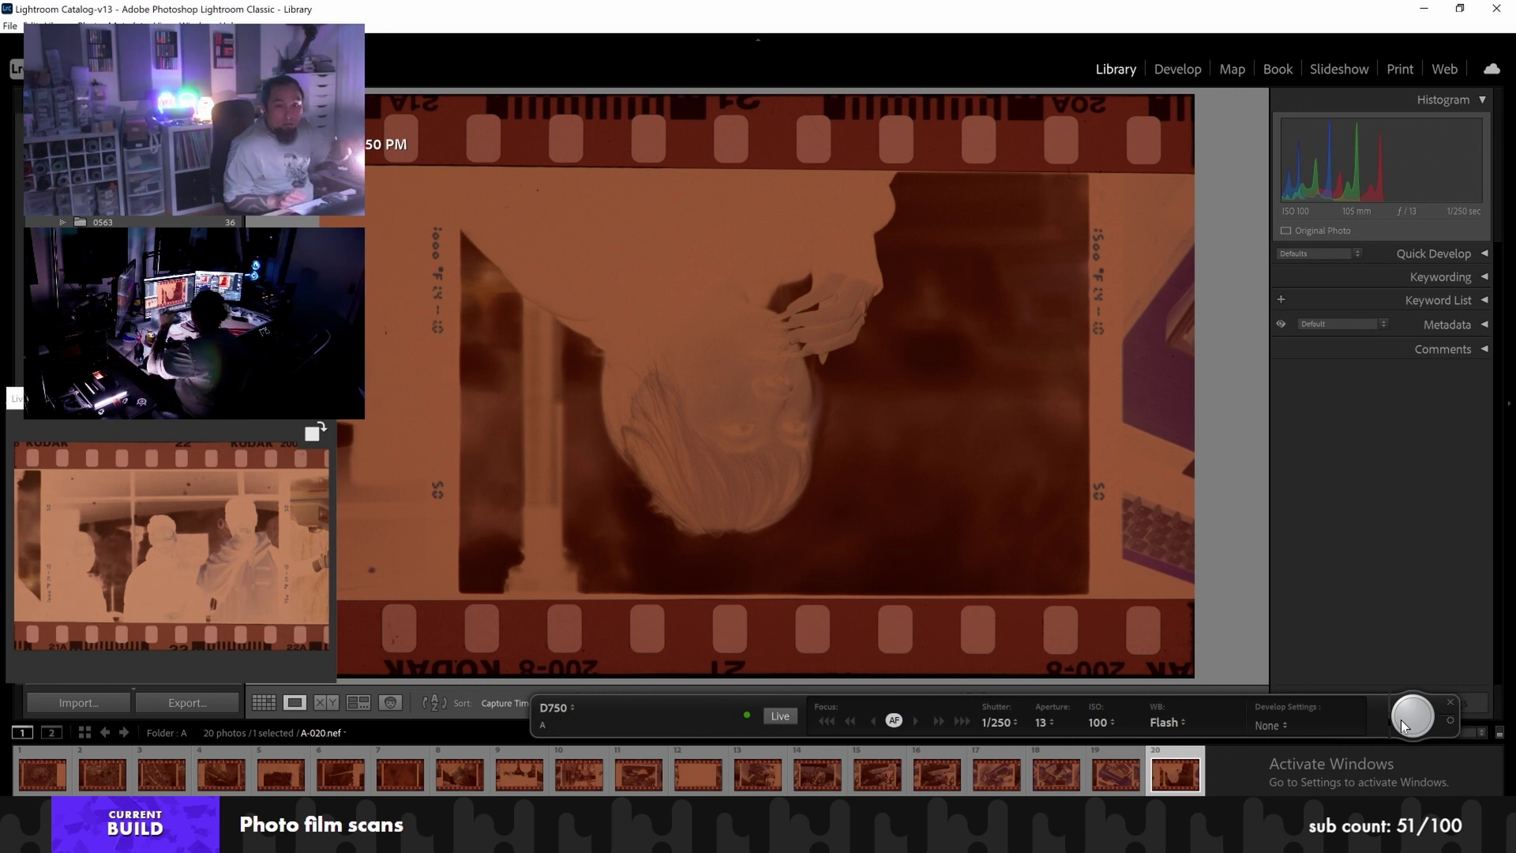
{"action": "left_click", "coordinate": [1403, 723]}
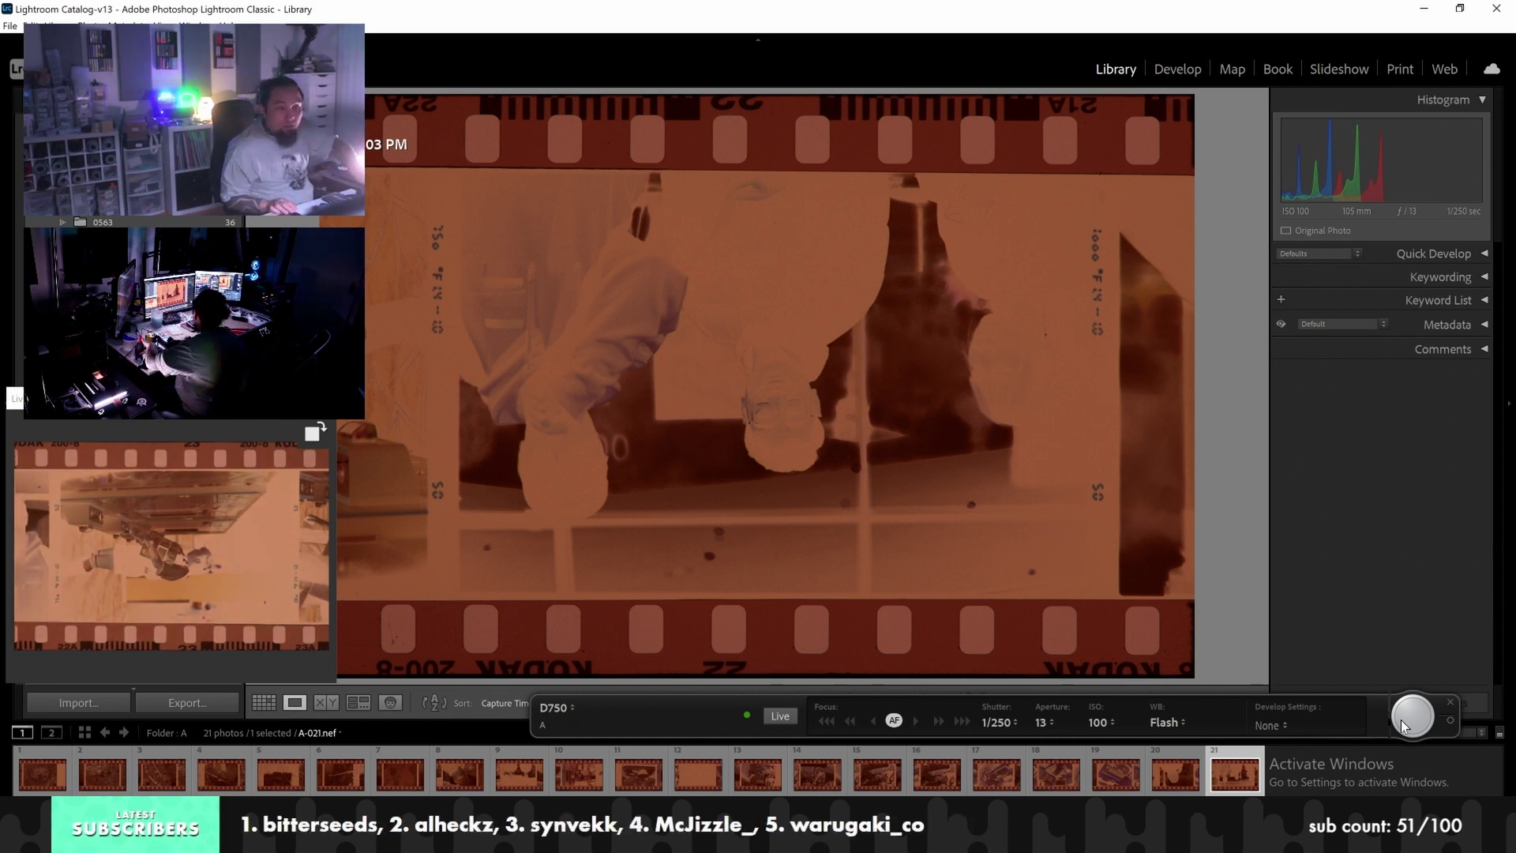
{"action": "left_click", "coordinate": [1401, 725]}
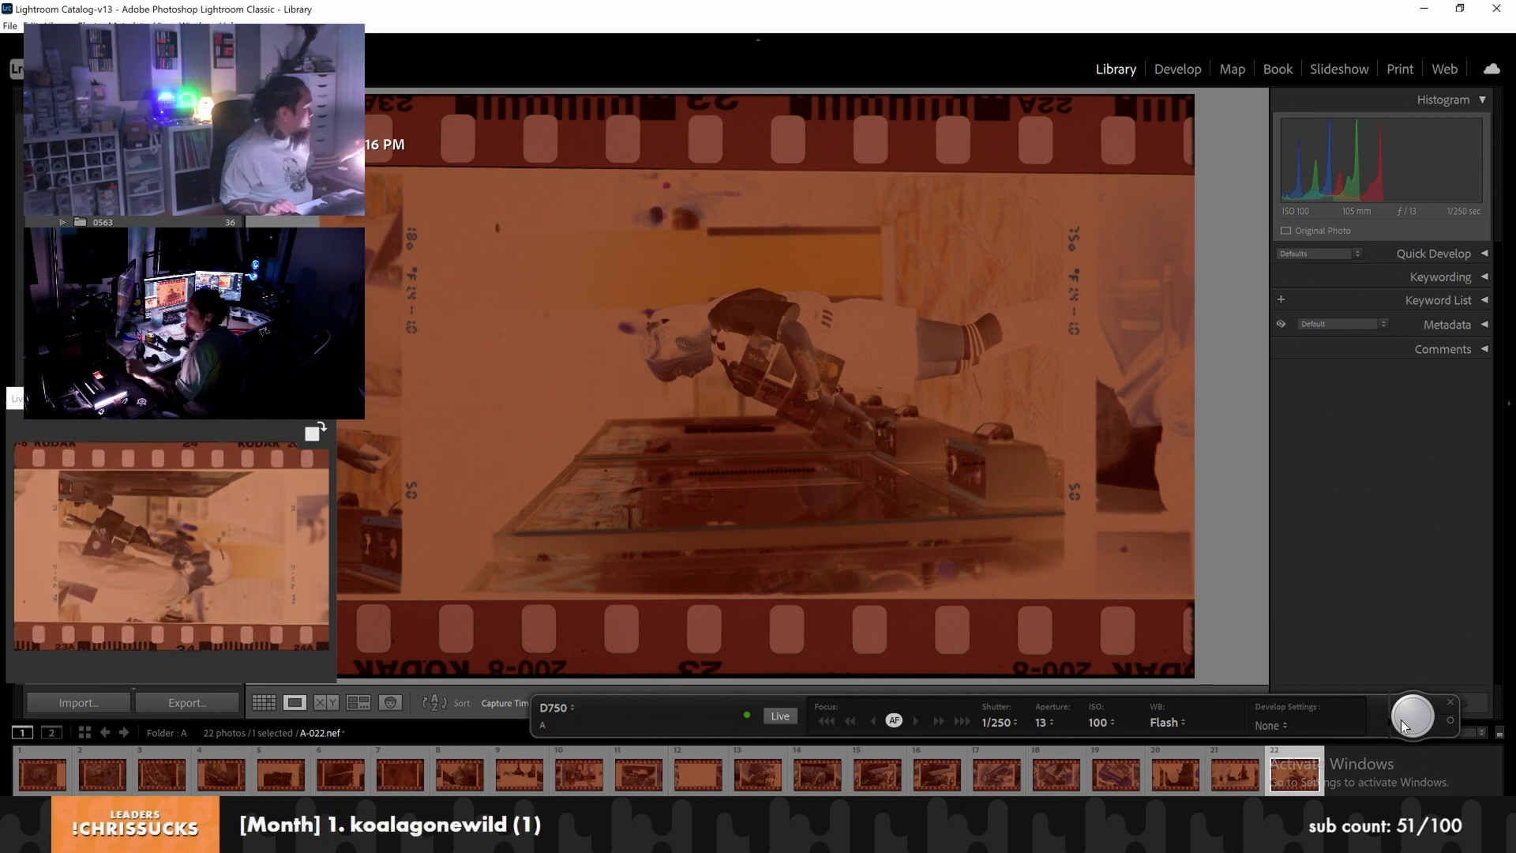
{"action": "left_click", "coordinate": [1402, 724]}
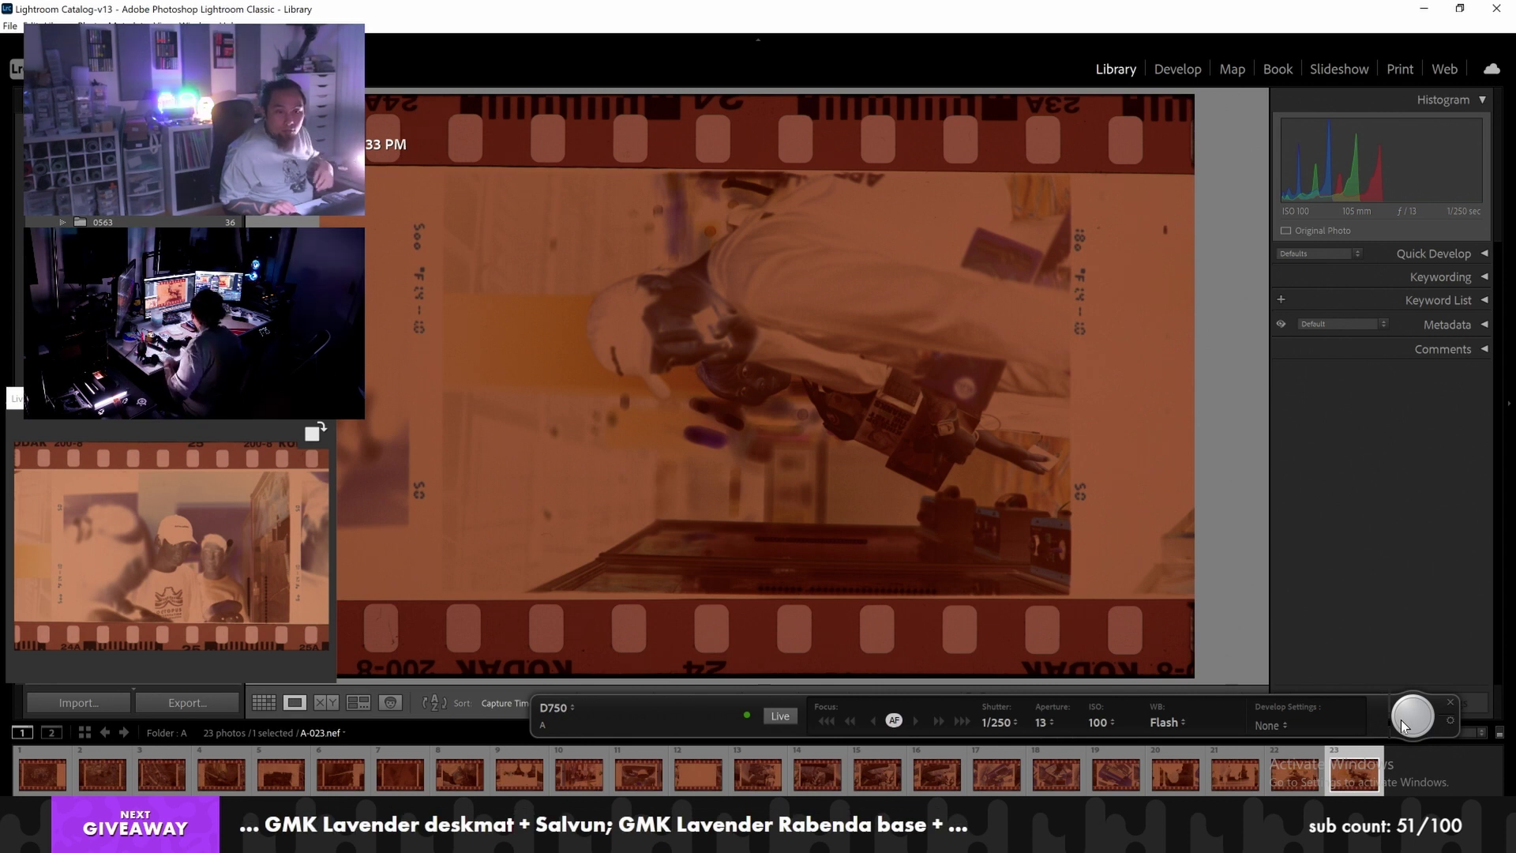
{"action": "left_click", "coordinate": [1402, 724]}
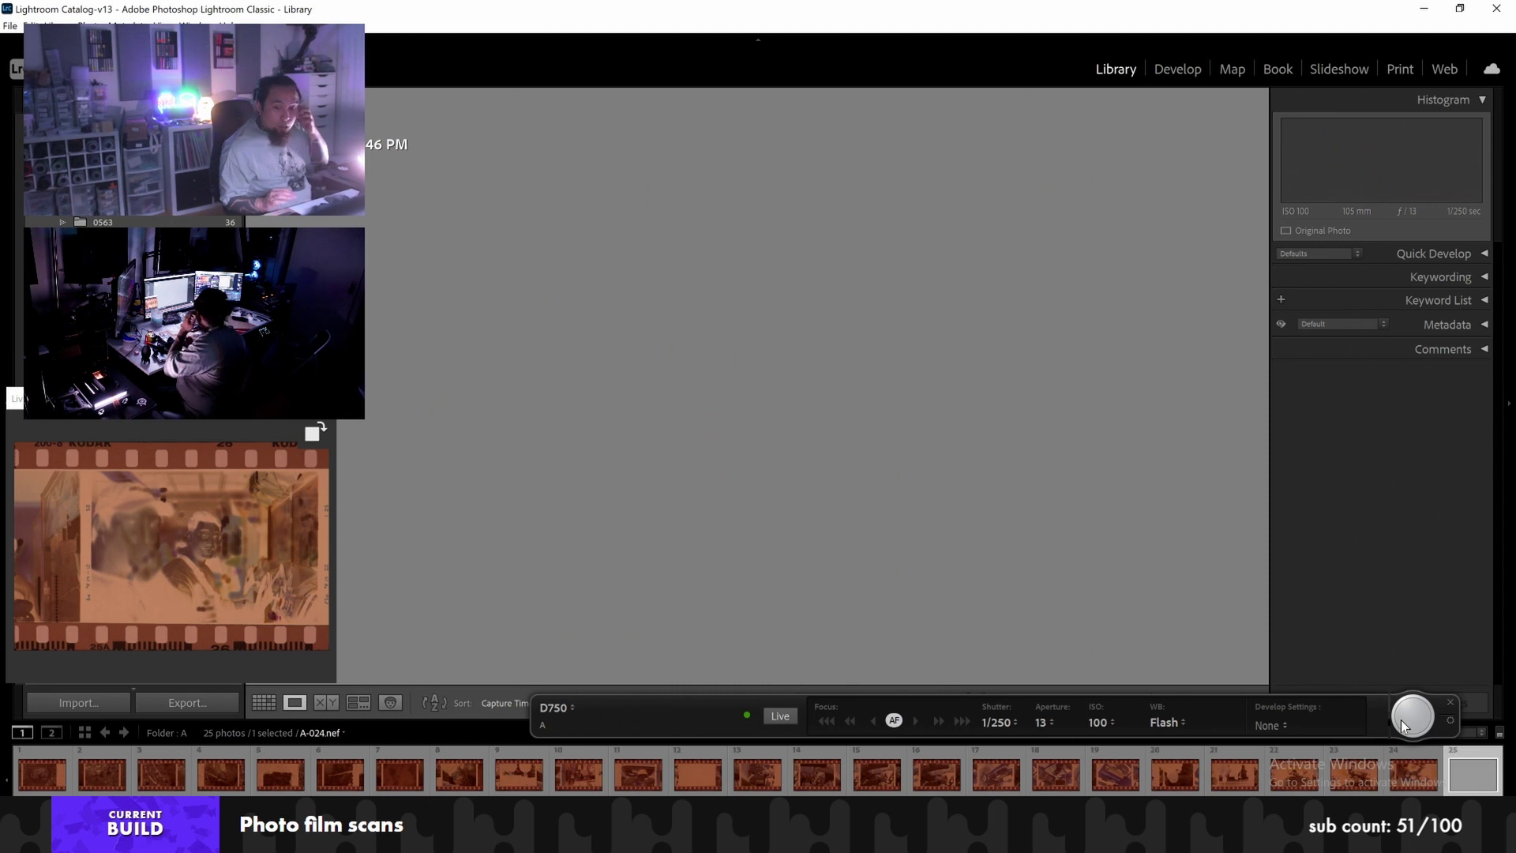
Remove the badly framed photo A-025.nef from folder A
{"action": "left_click", "coordinate": [1466, 786]}
{"action": "right_click", "coordinate": [1467, 786]}
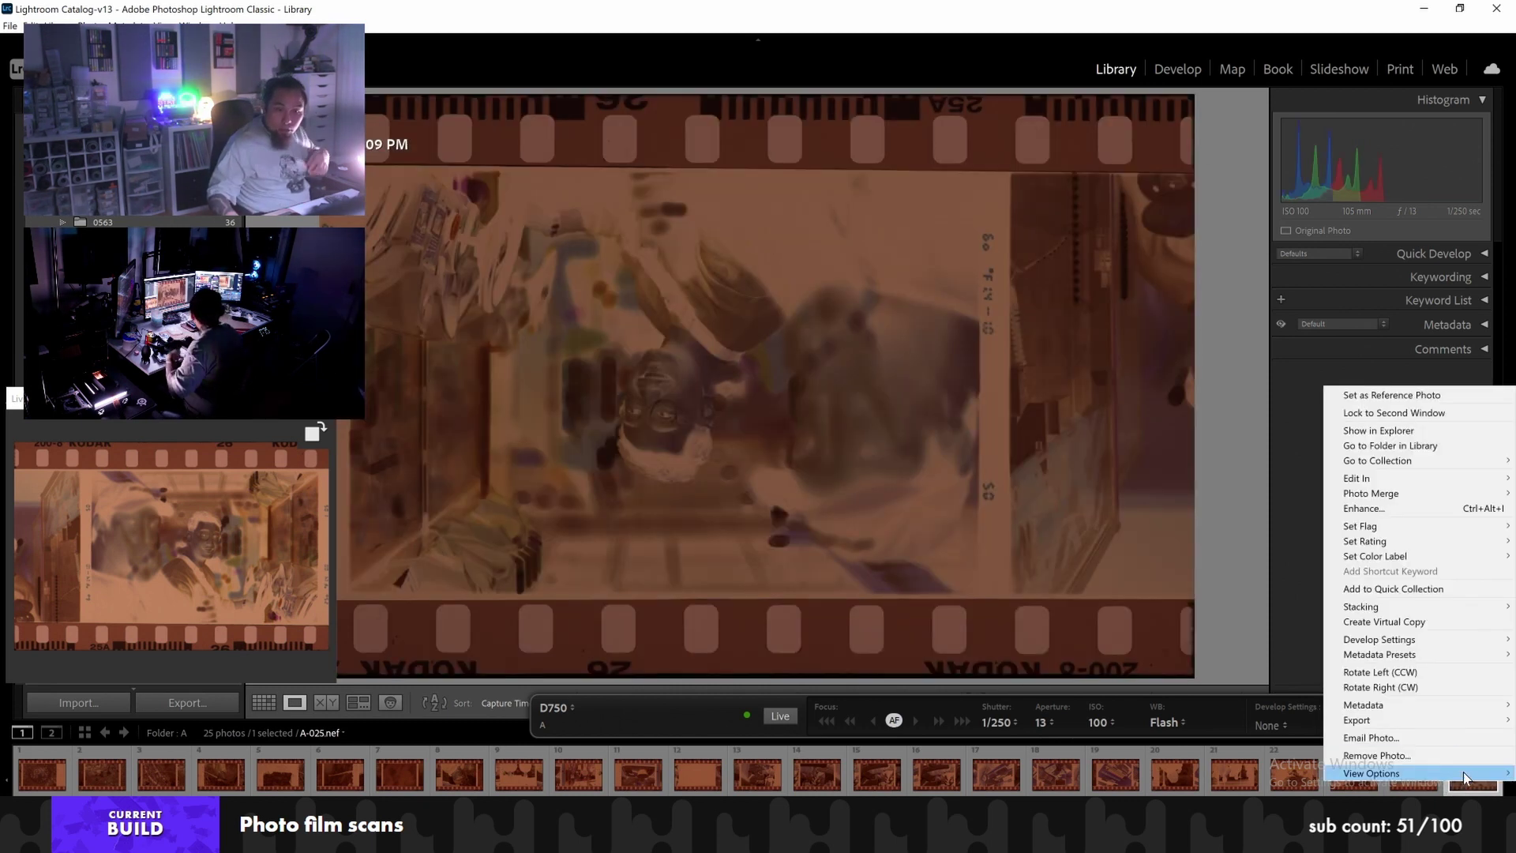
{"action": "left_click", "coordinate": [1378, 755]}
{"action": "key", "text": "Return"}
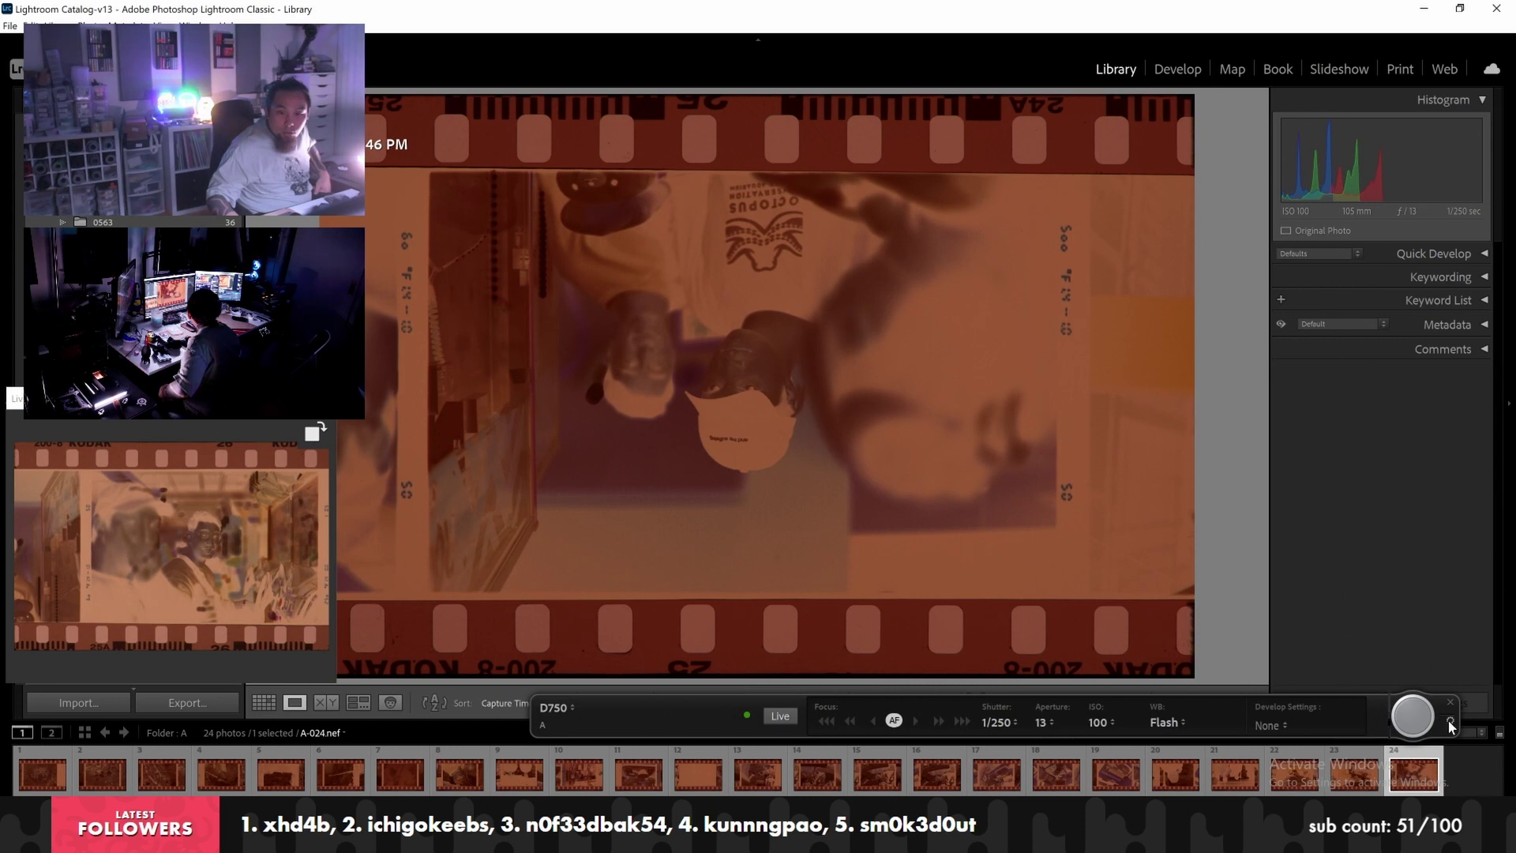
Set the starting number in the tethered capture settings to 25
{"action": "left_click", "coordinate": [1450, 721]}
{"action": "double_click", "coordinate": [951, 259]}
{"action": "type", "text": "25"}
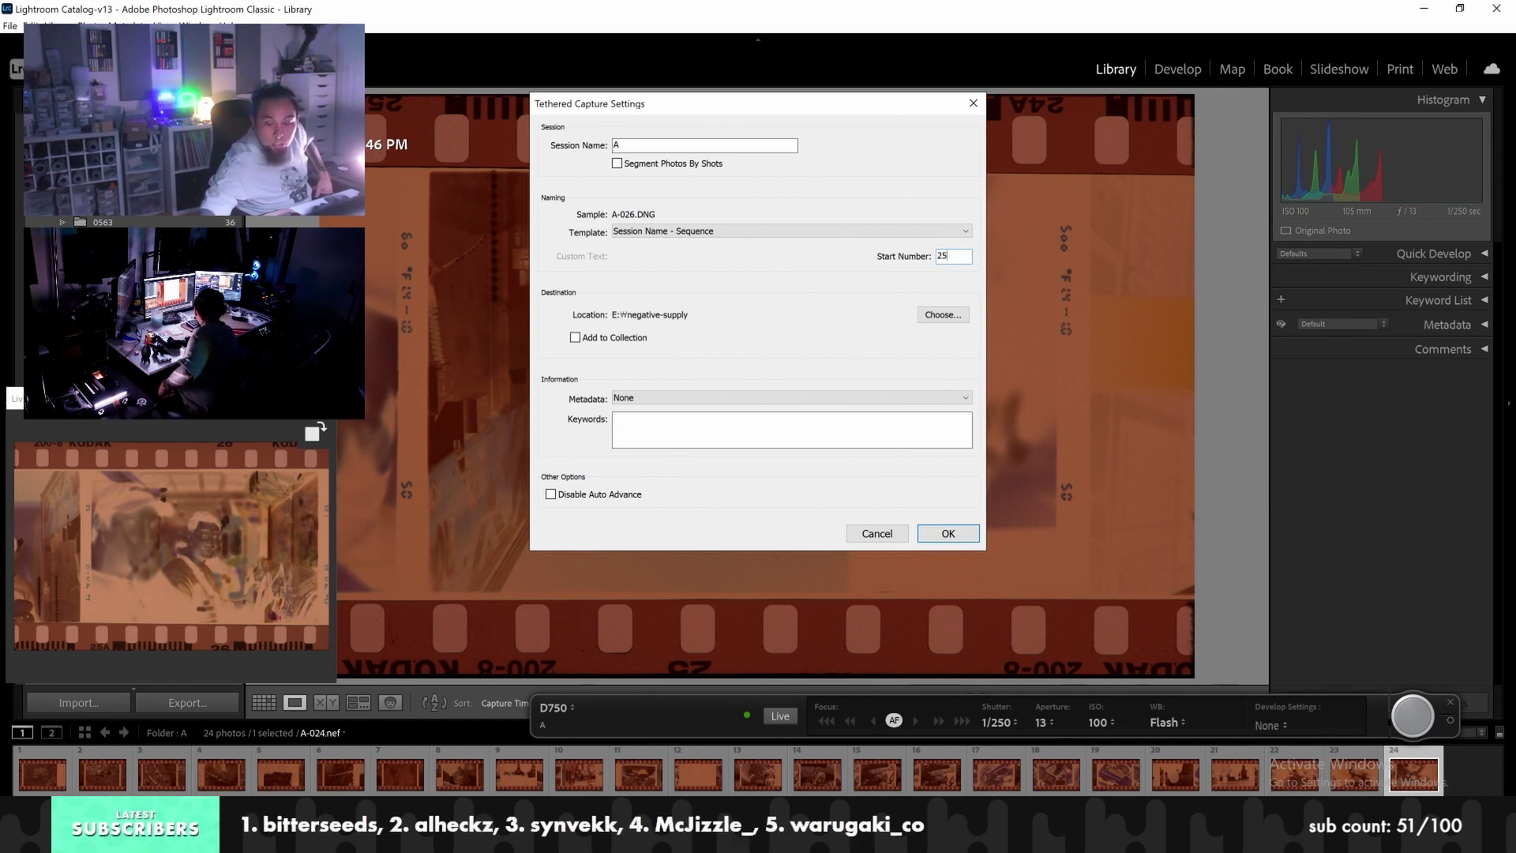
{"action": "left_click", "coordinate": [948, 534]}
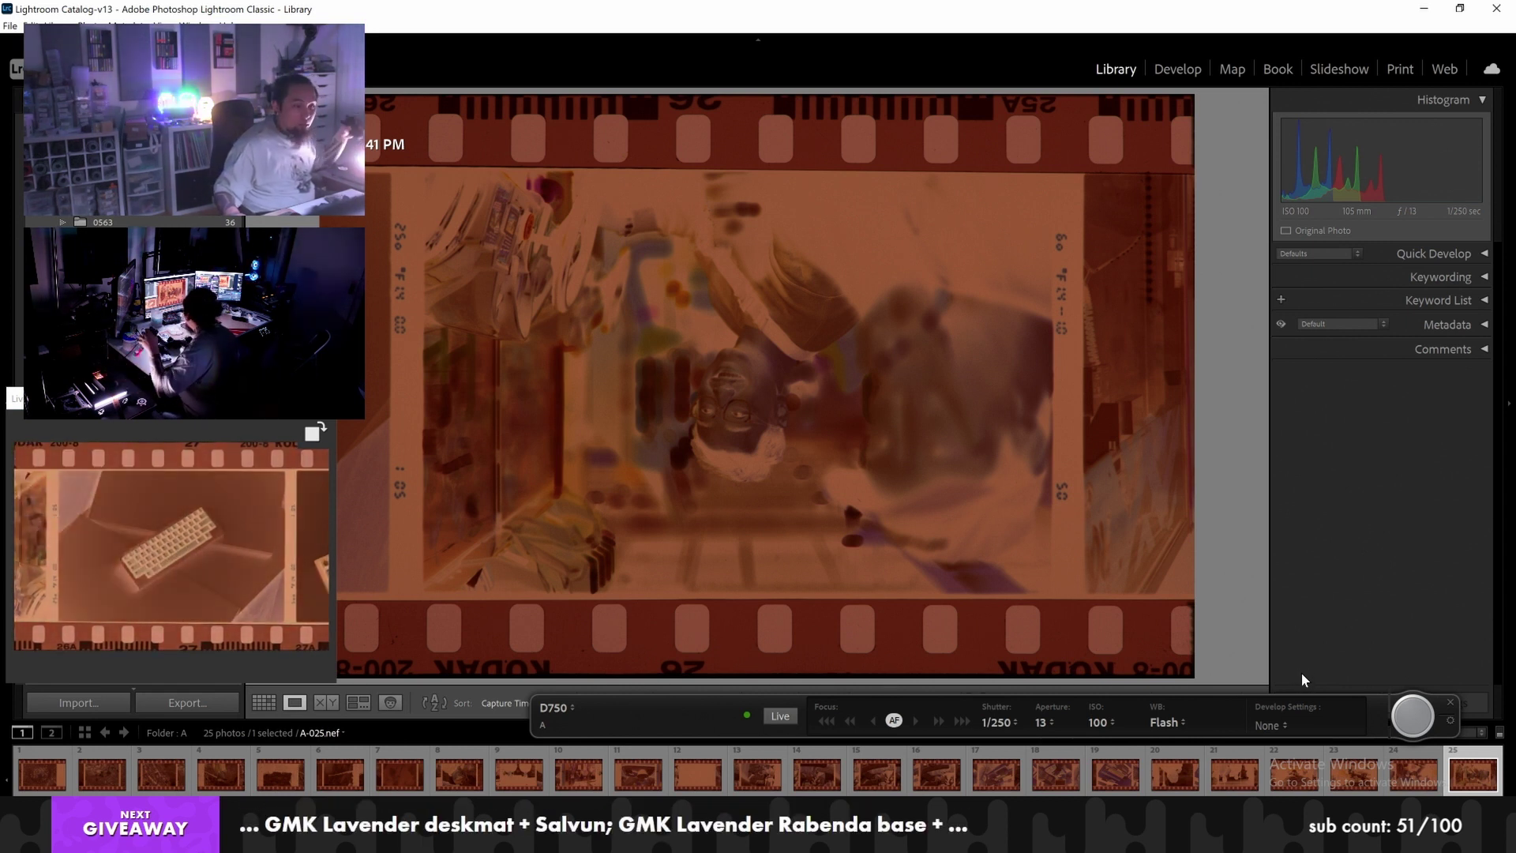
Capture the remaining film negatives up to the thirty-sixth photo in folder A and cancel the camera detection
{"action": "left_click", "coordinate": [1412, 714]}
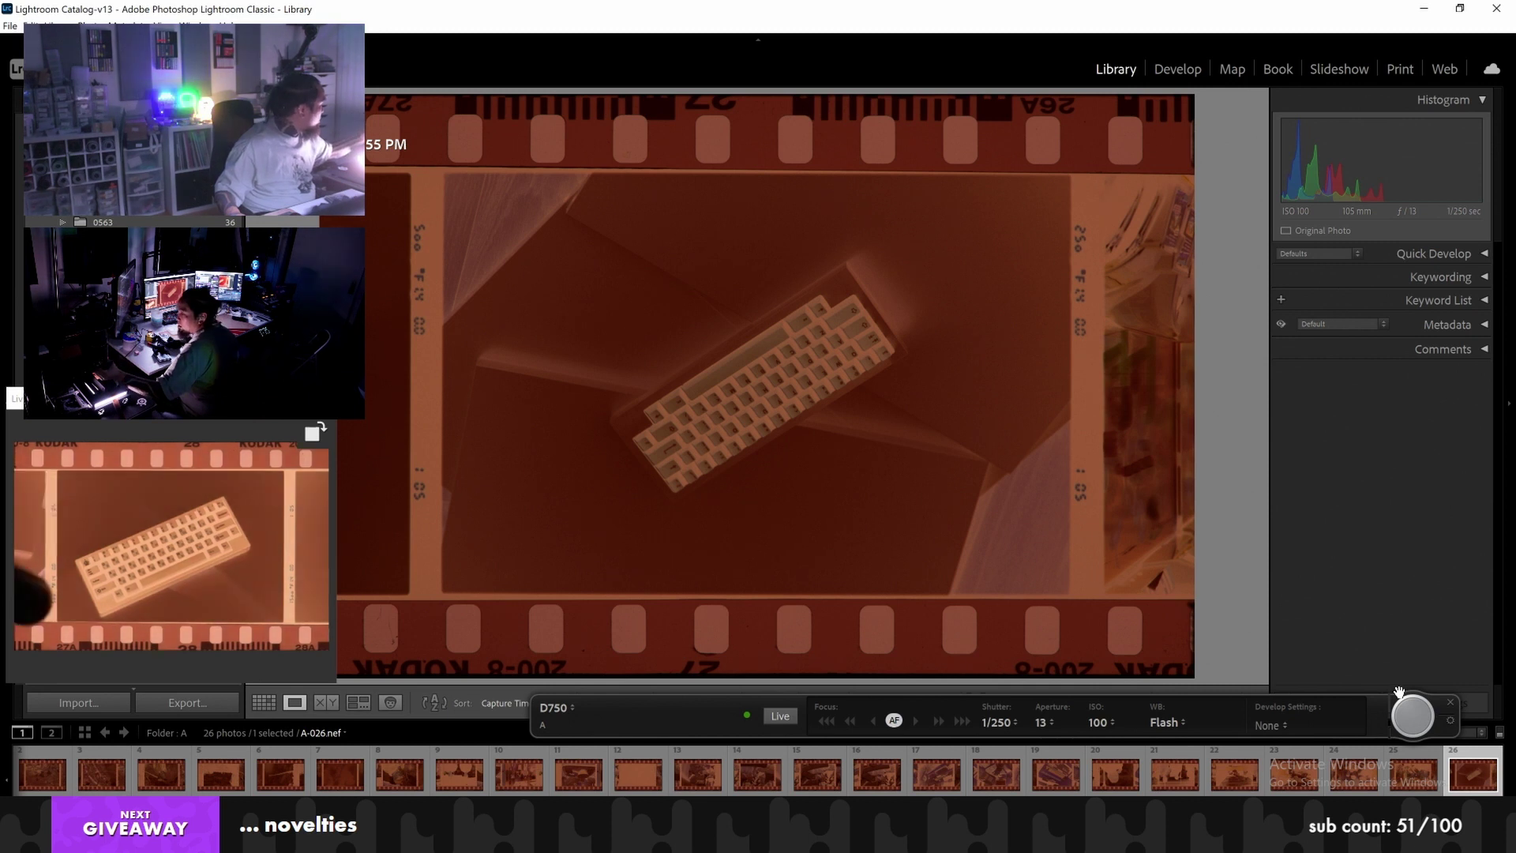
{"action": "left_click", "coordinate": [1409, 711]}
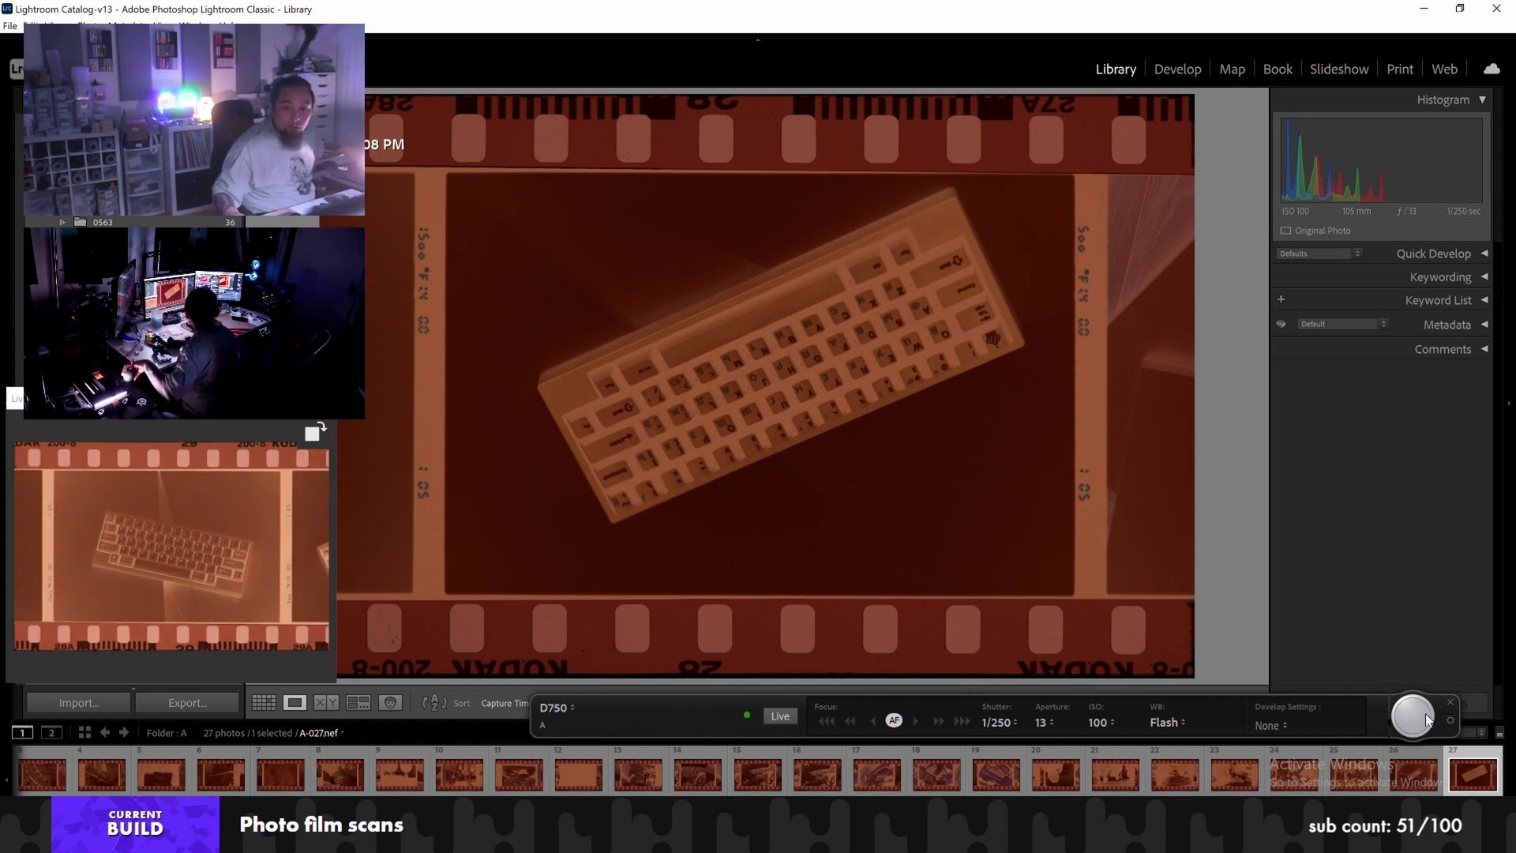
{"action": "left_click", "coordinate": [1414, 715]}
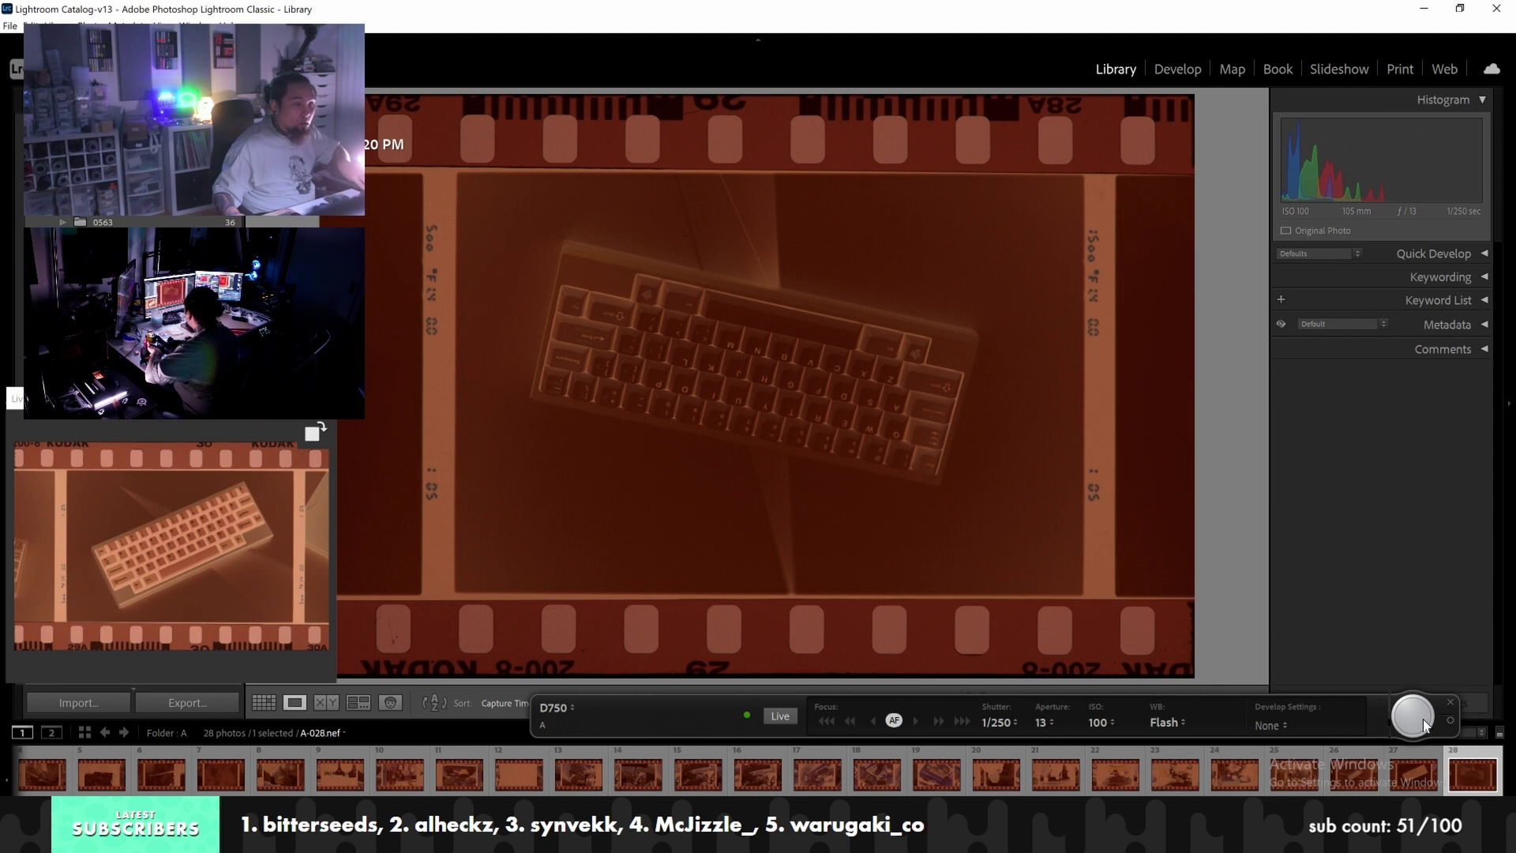
{"action": "left_click", "coordinate": [1423, 718]}
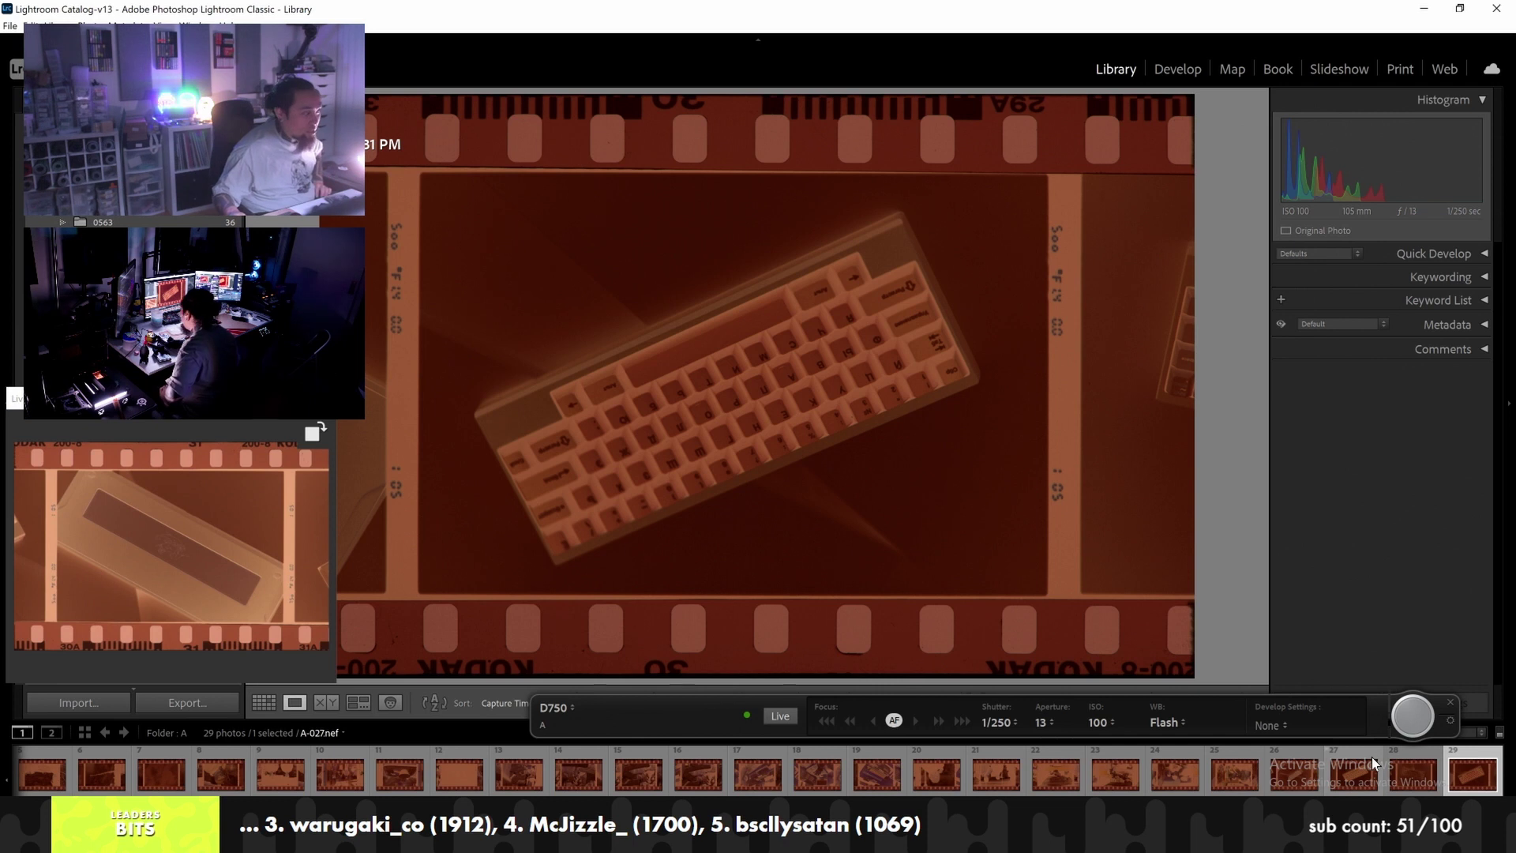
{"action": "left_click", "coordinate": [1400, 714]}
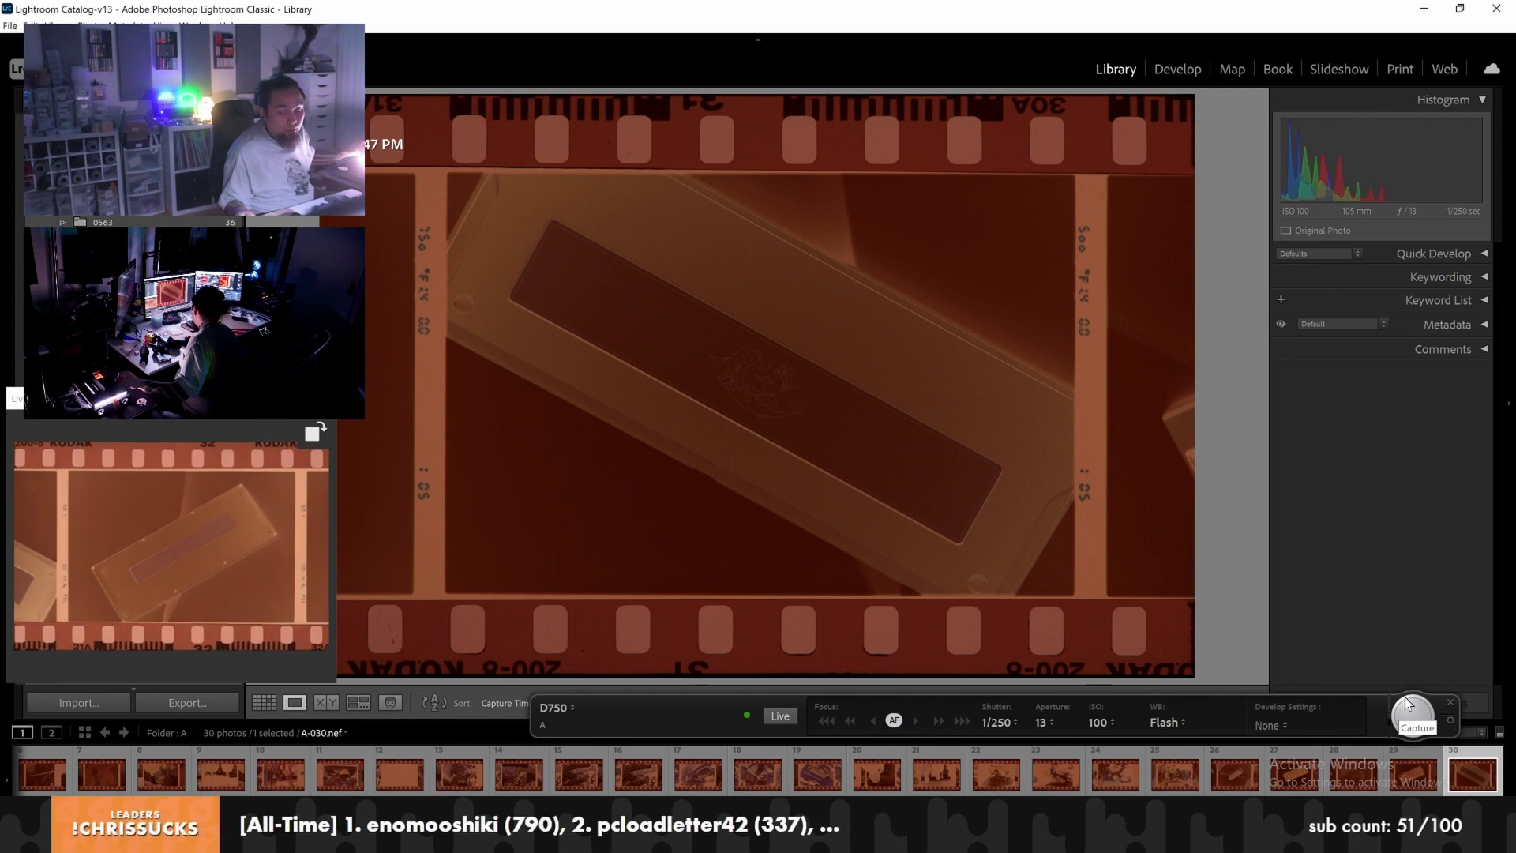
{"action": "left_click", "coordinate": [1411, 703]}
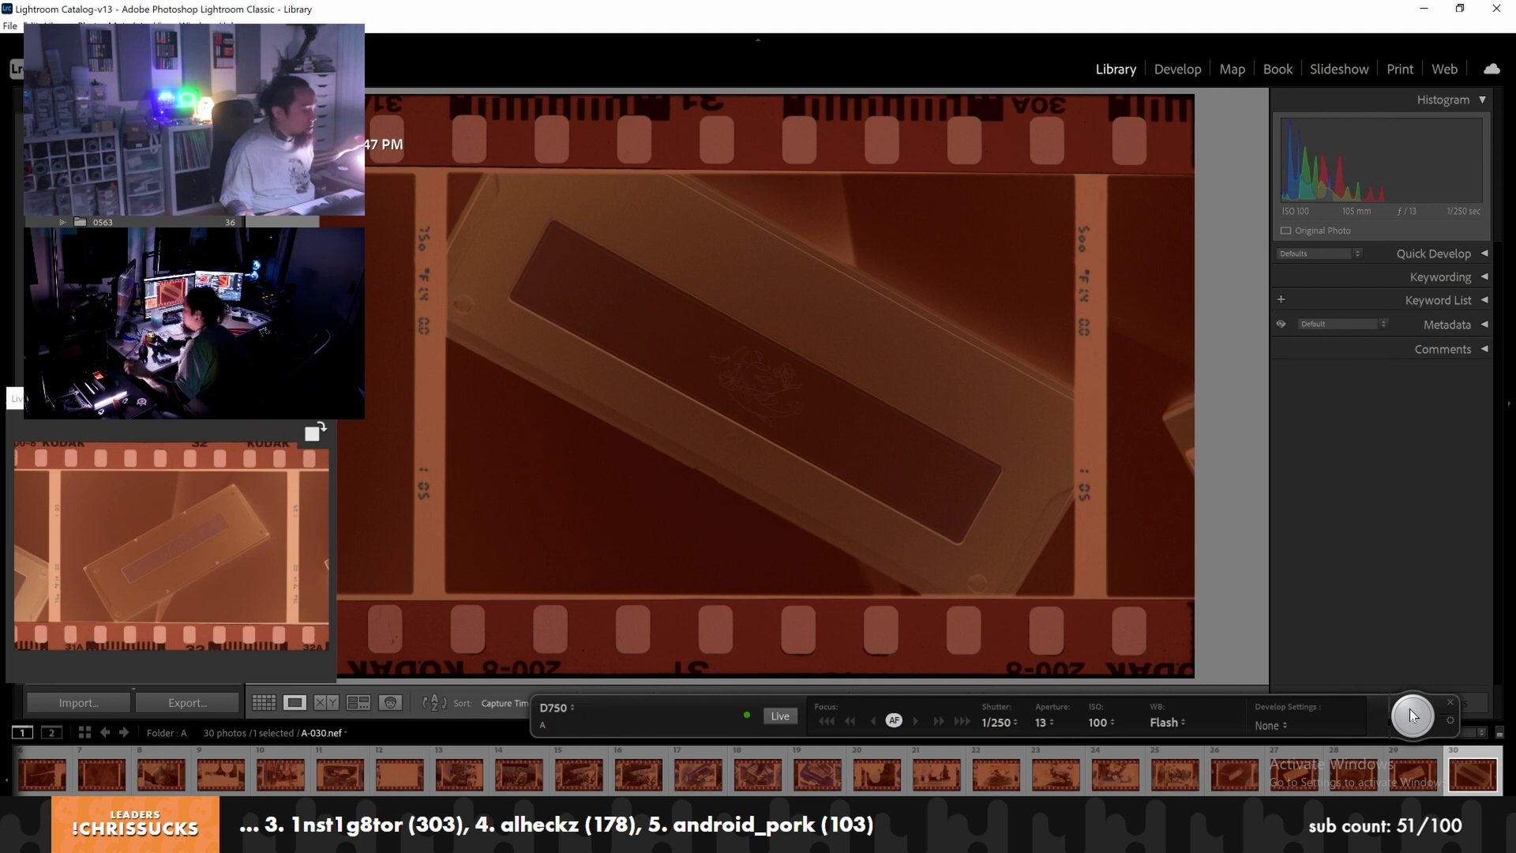
{"action": "left_click", "coordinate": [1413, 715]}
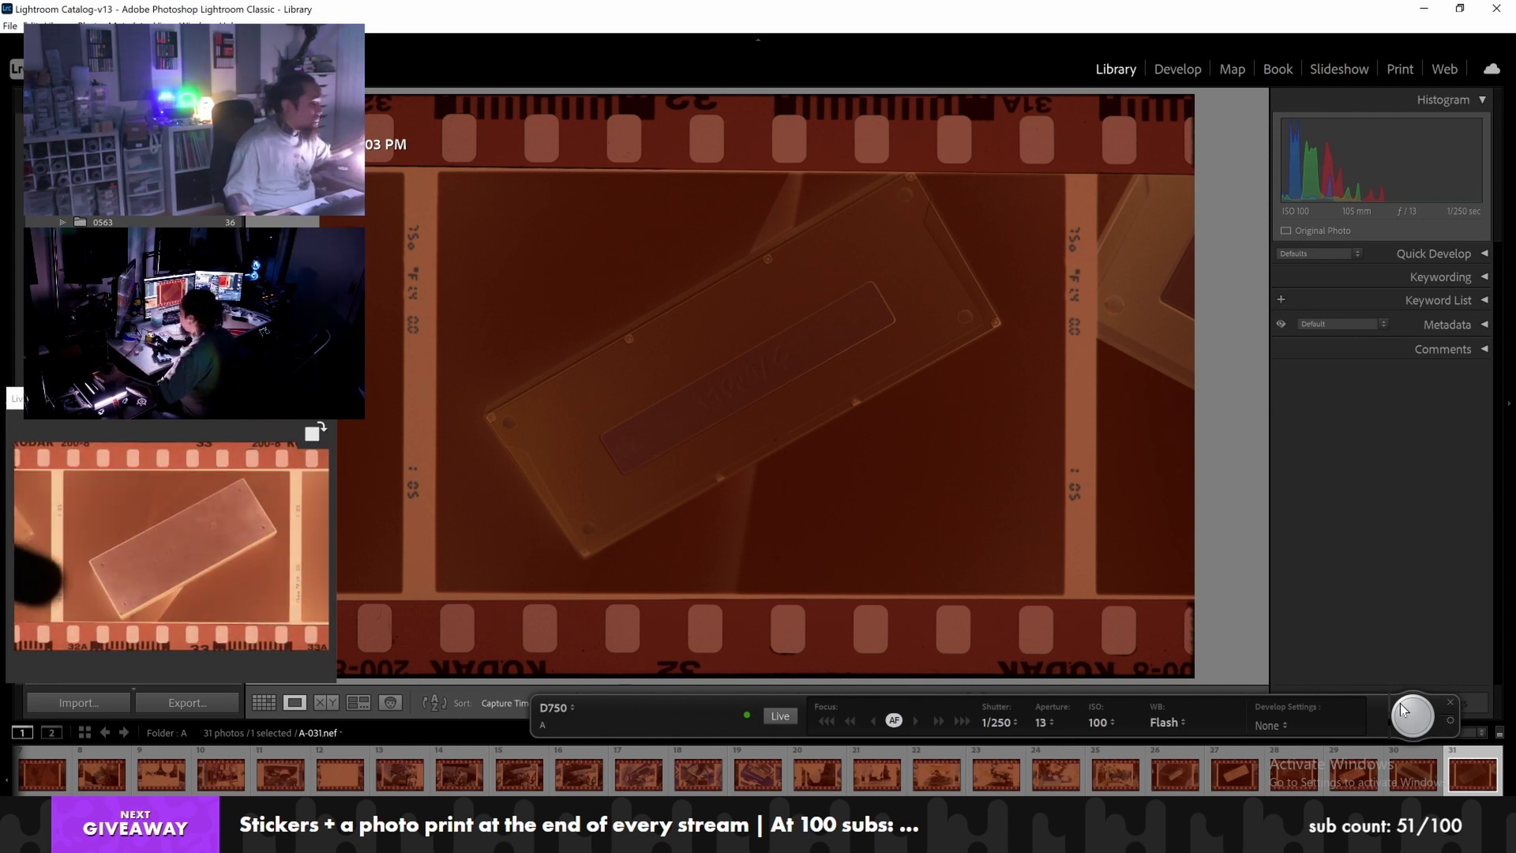
{"action": "left_click", "coordinate": [1407, 713]}
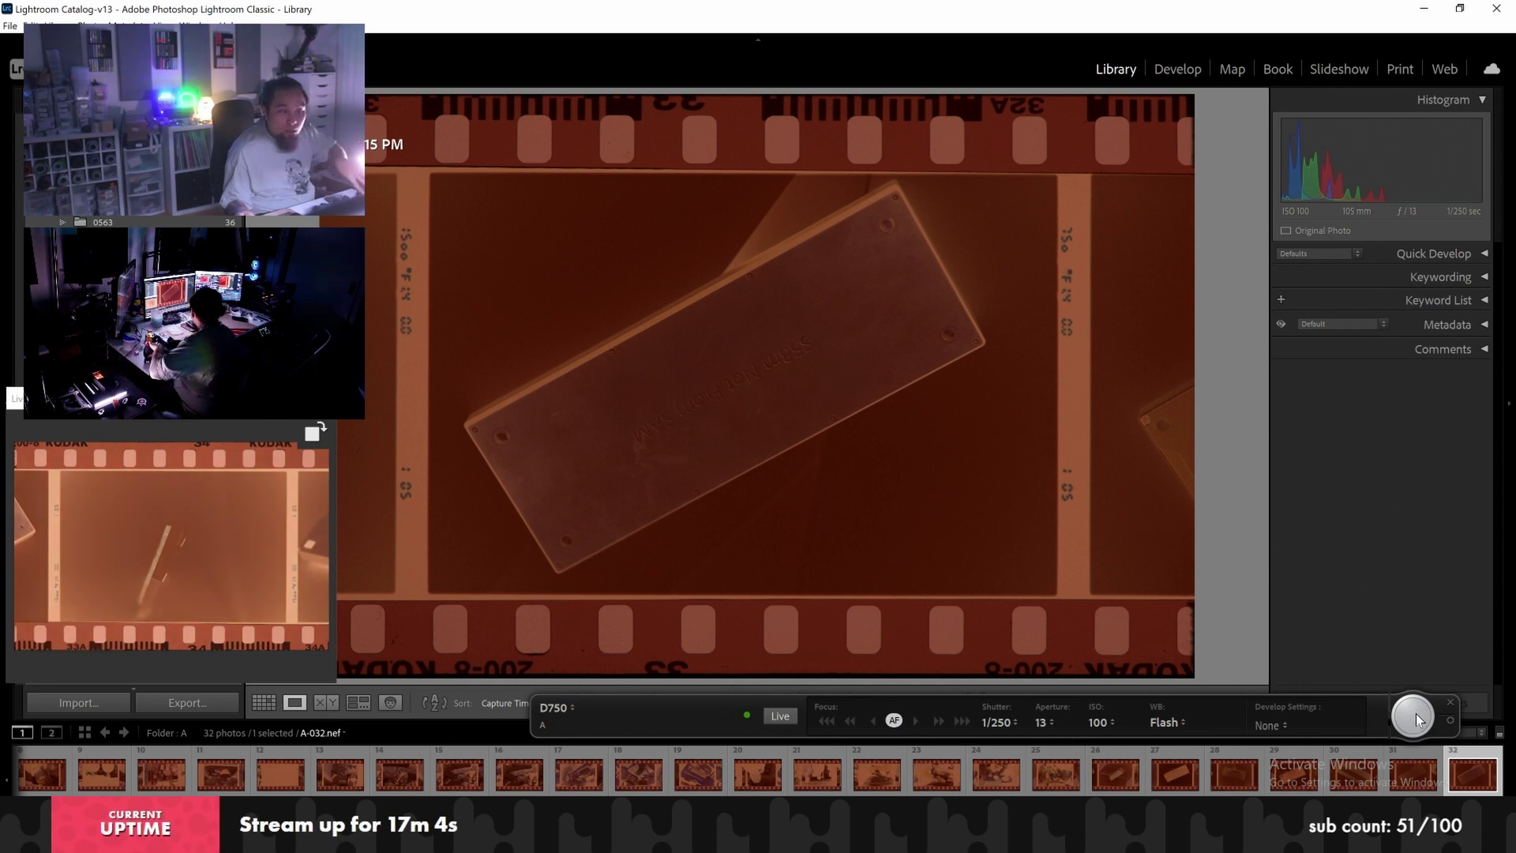
{"action": "left_click", "coordinate": [1413, 716]}
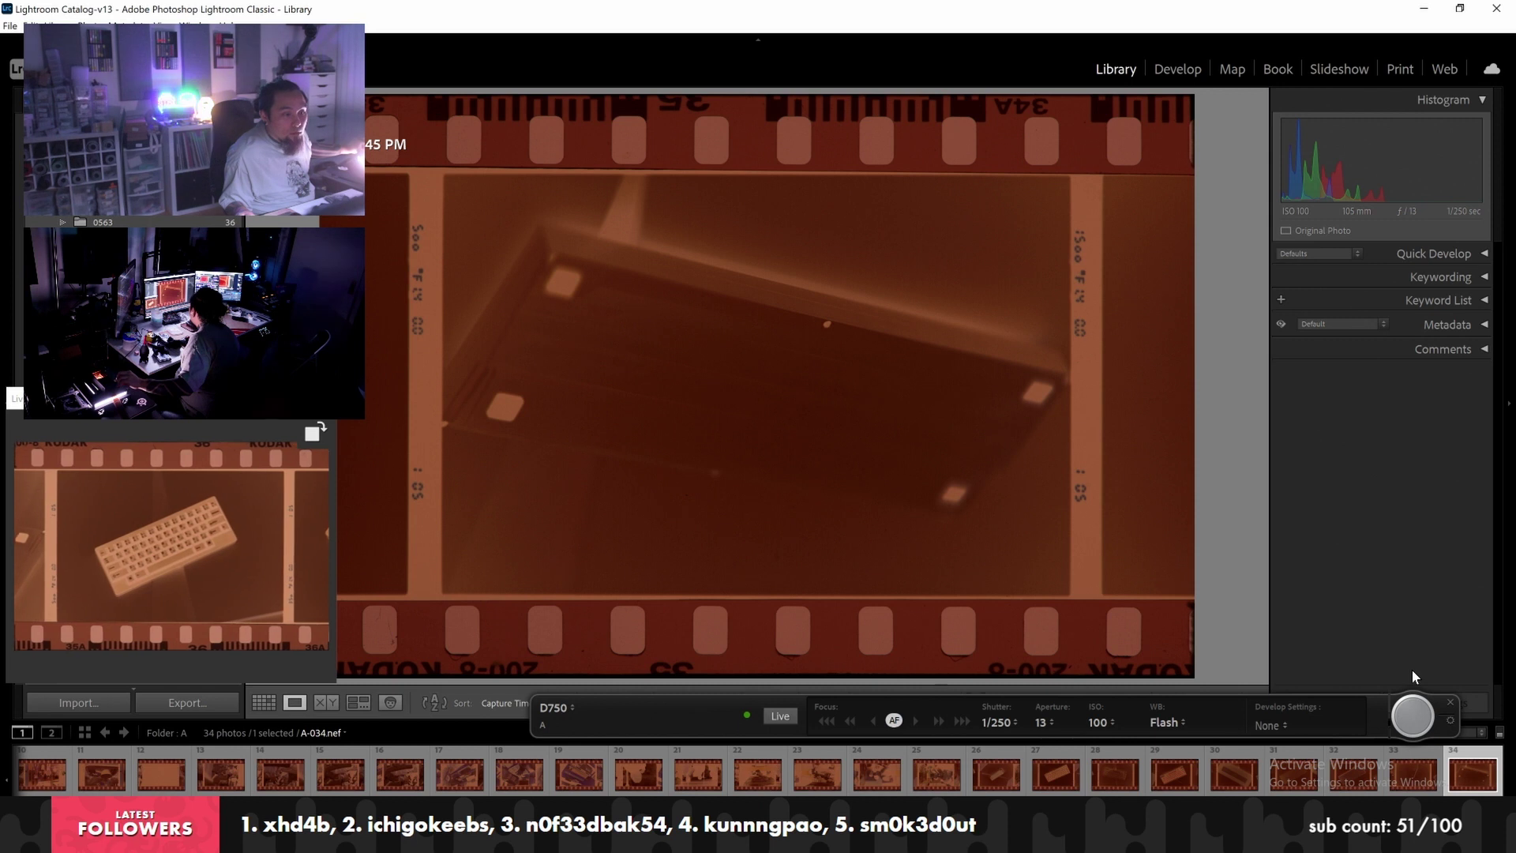
{"action": "left_click", "coordinate": [1422, 714]}
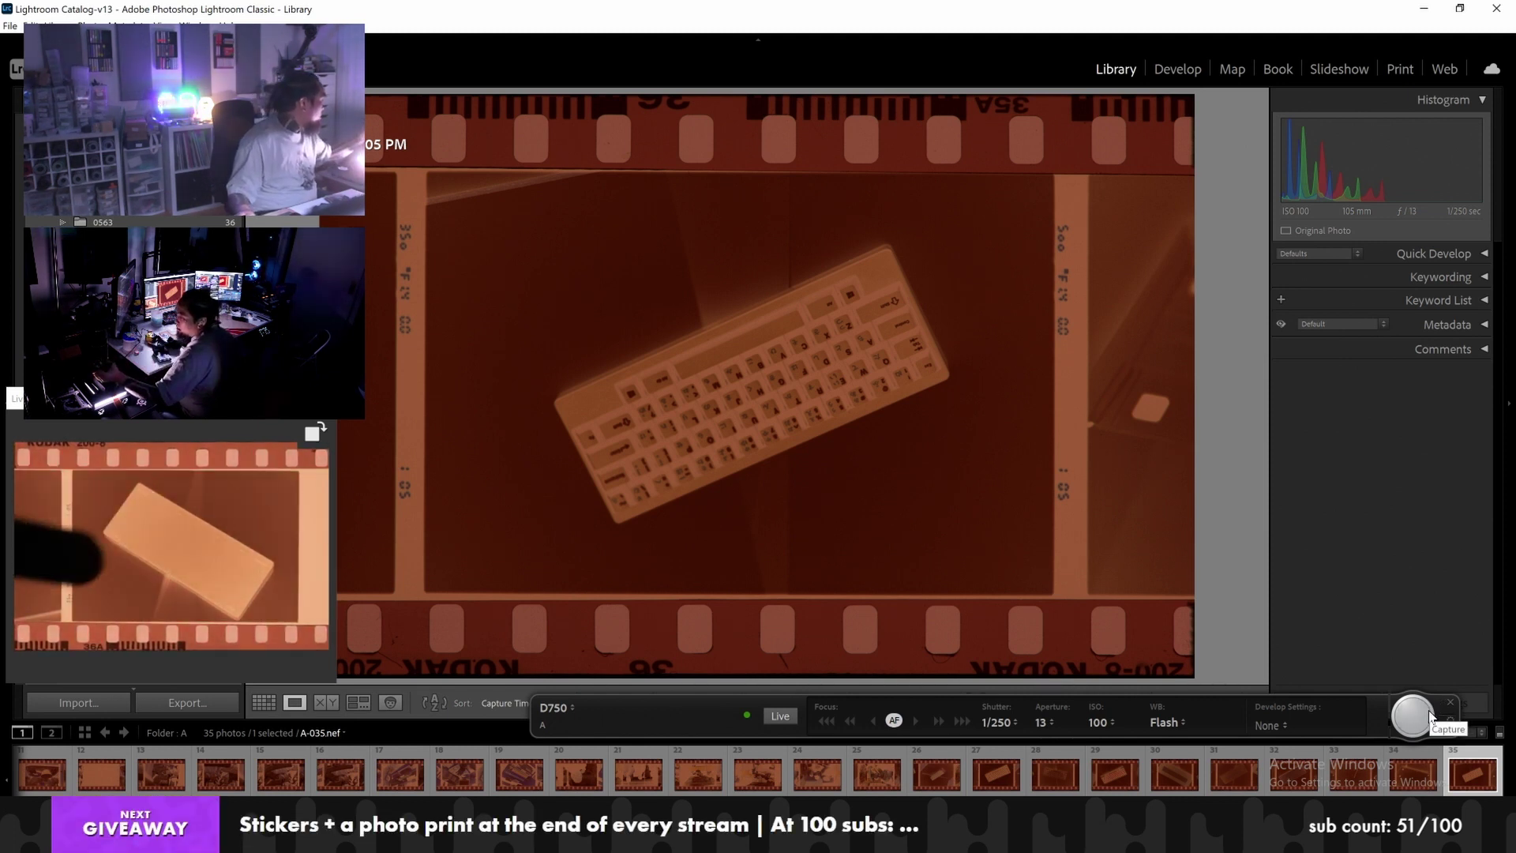
{"action": "left_click", "coordinate": [1429, 717]}
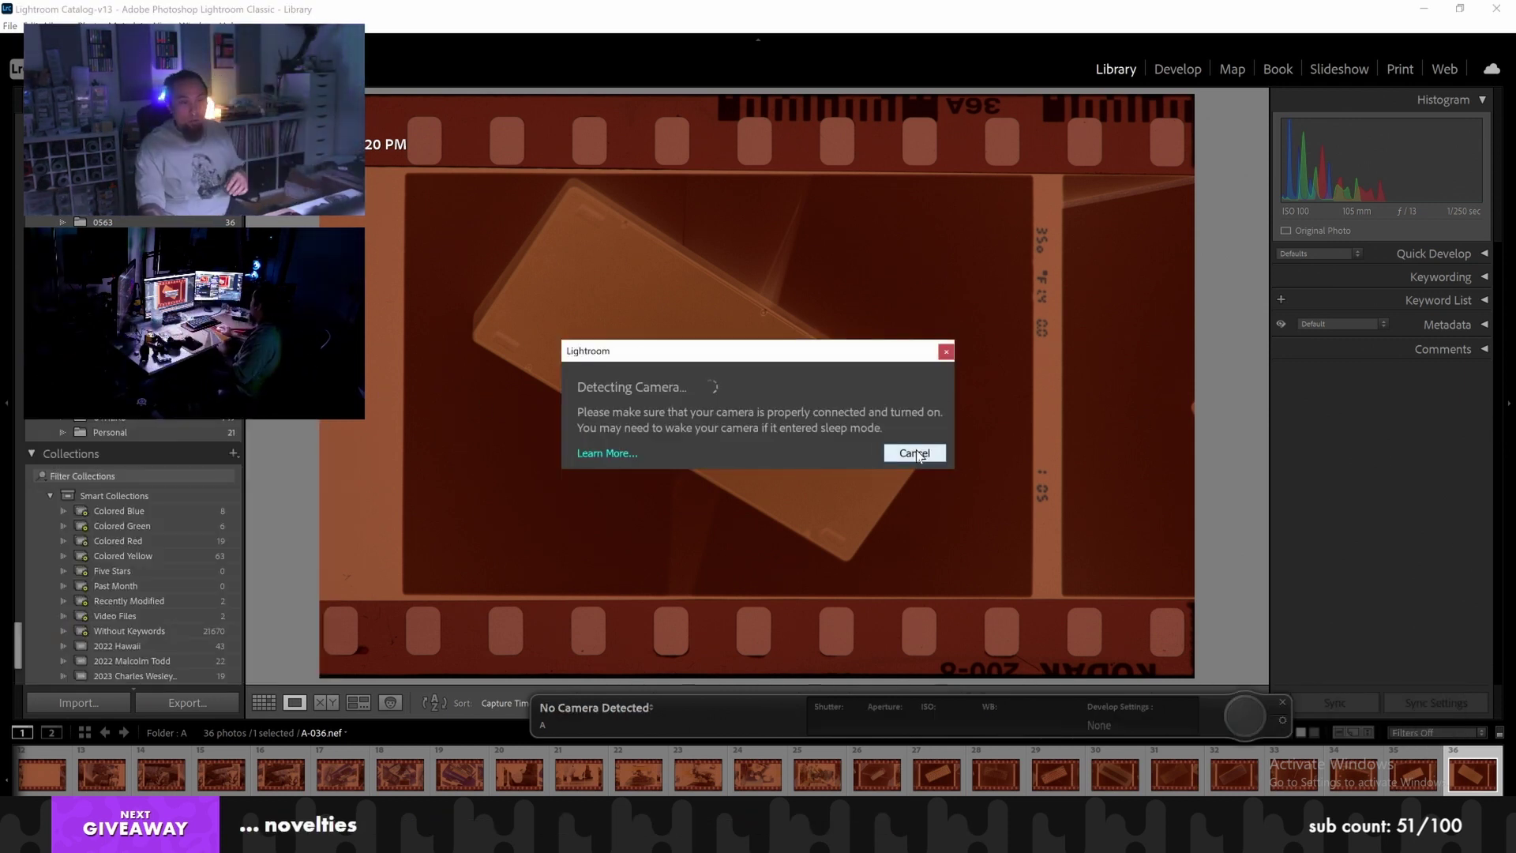
{"action": "left_click", "coordinate": [916, 452]}
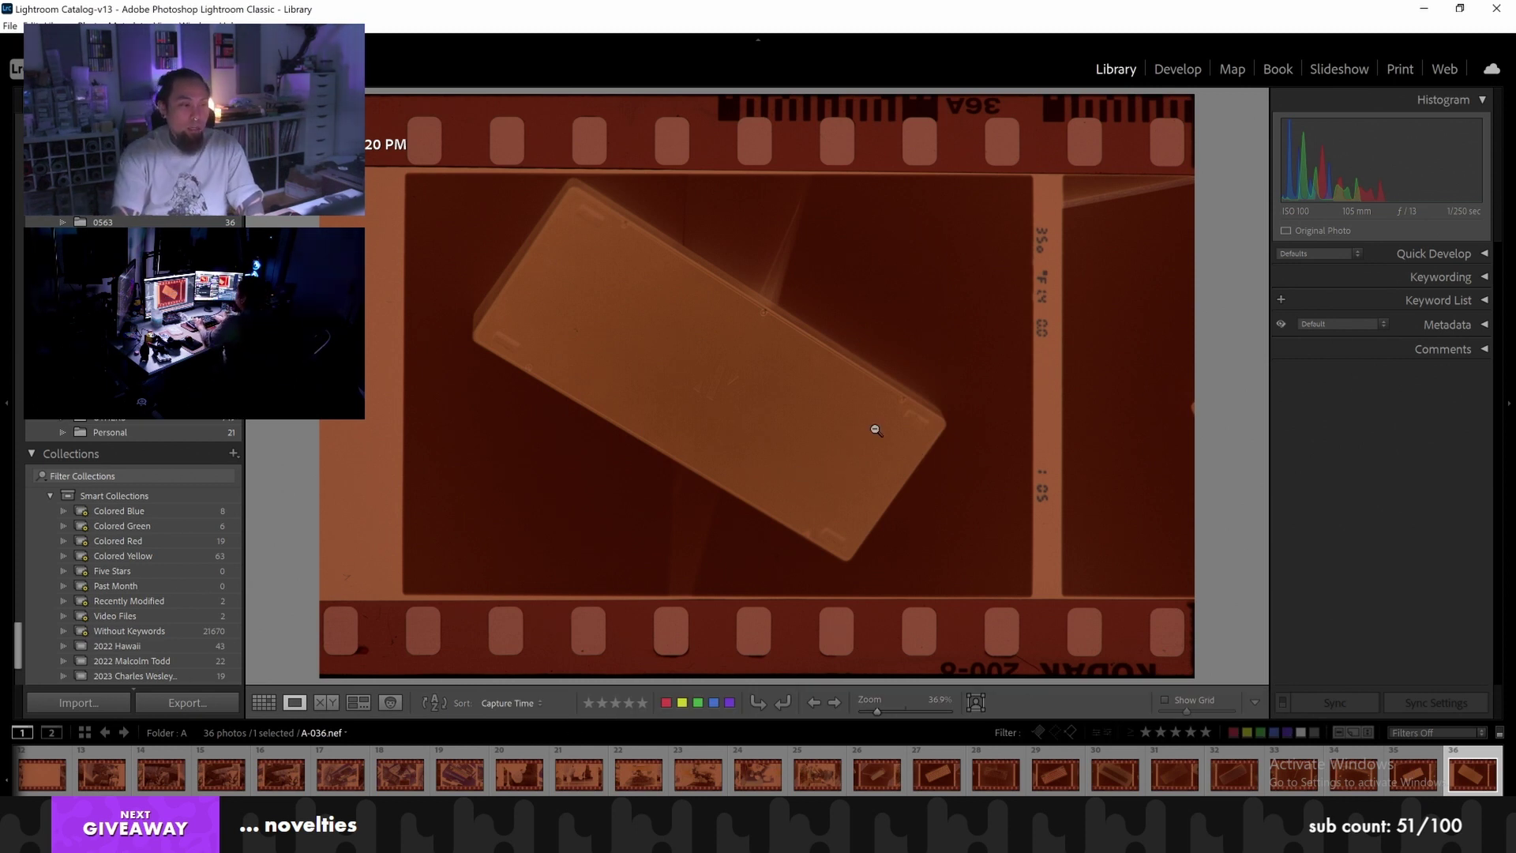
Open A-036.nef for developing and sample its white balance from the clear film border between two frames
{"action": "left_click", "coordinate": [1178, 69]}
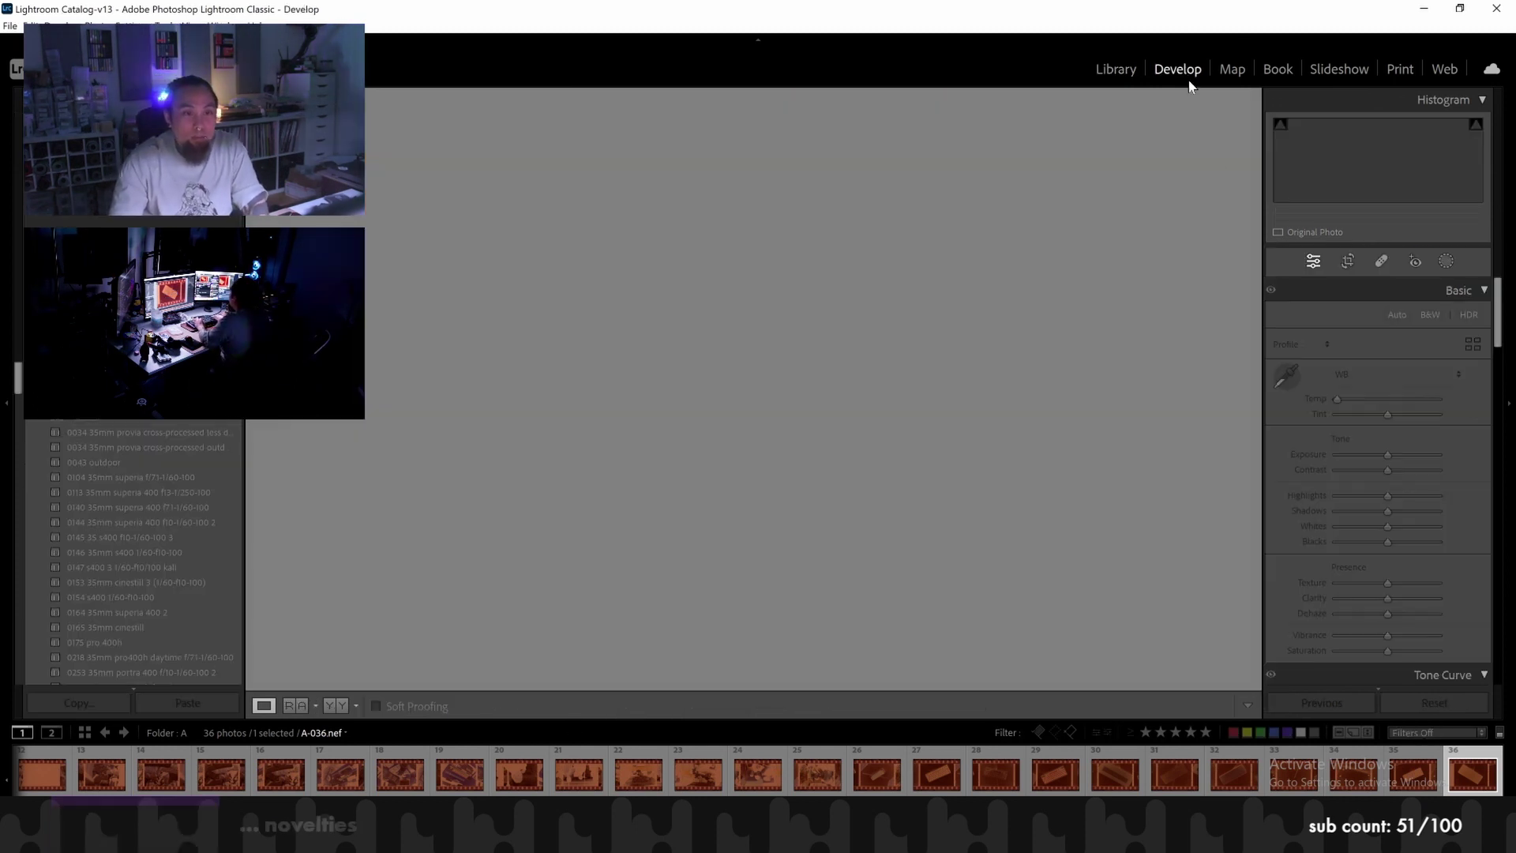
{"action": "left_click", "coordinate": [1285, 373]}
{"action": "left_click", "coordinate": [1044, 395]}
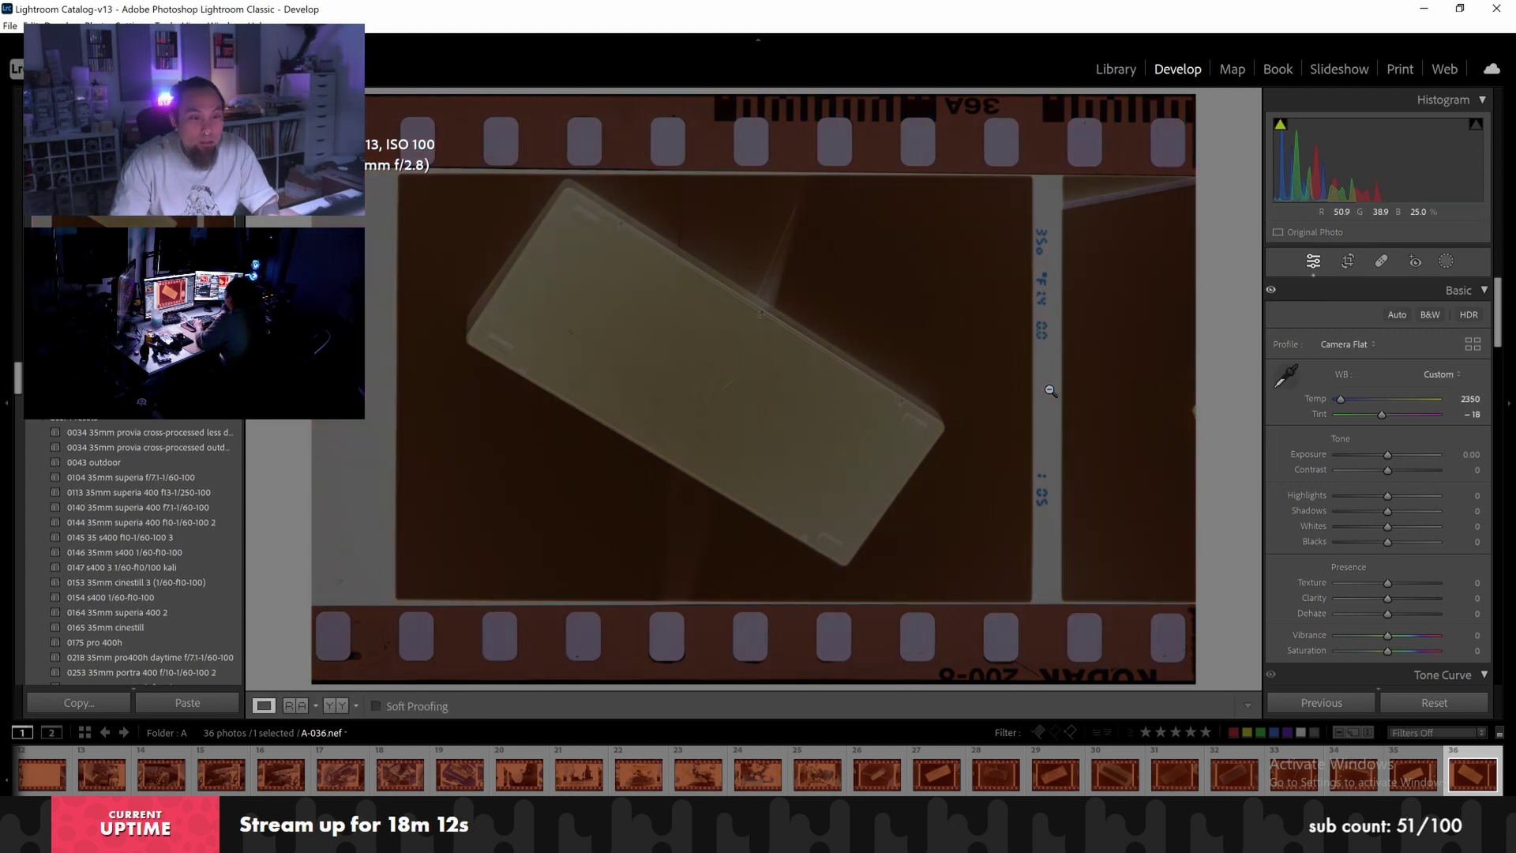
Crop A-036.nef to the exposed frame, cutting off the sprocket holes and film borders
{"action": "left_click", "coordinate": [1350, 262]}
{"action": "left_click_drag", "start_coordinate": [898, 104], "coordinate": [885, 150]}
{"action": "left_click_drag", "start_coordinate": [831, 632], "coordinate": [843, 605]}
{"action": "left_click_drag", "start_coordinate": [835, 487], "coordinate": [869, 487]}
{"action": "key", "text": "r"}
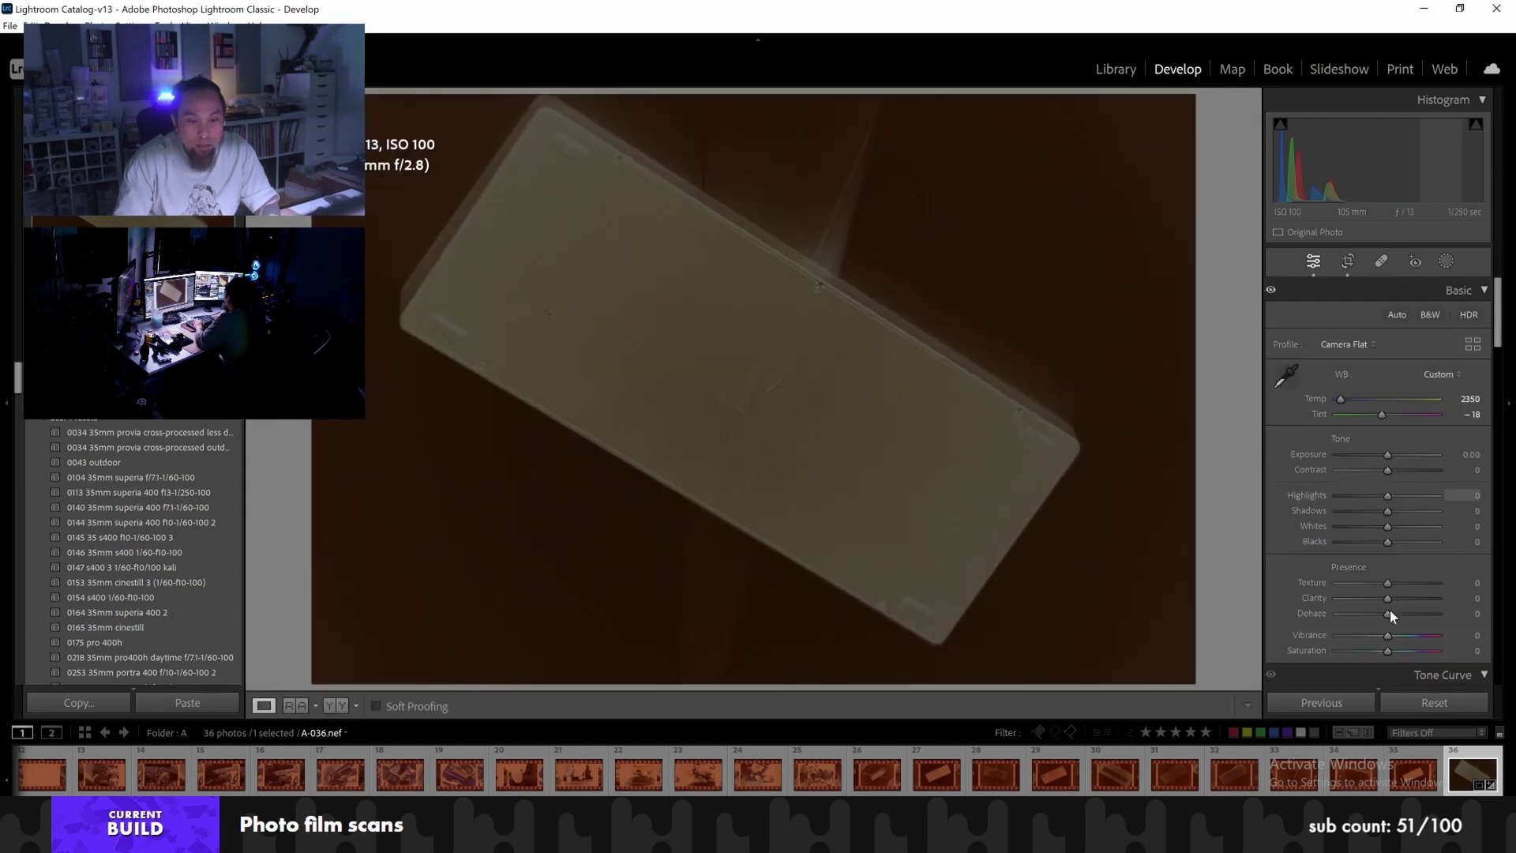
Select all 36 photos and synchronize the profile, white balance and crop of A-036.nef to them
{"action": "key", "text": "ctrl+a"}
{"action": "left_click", "coordinate": [1340, 701]}
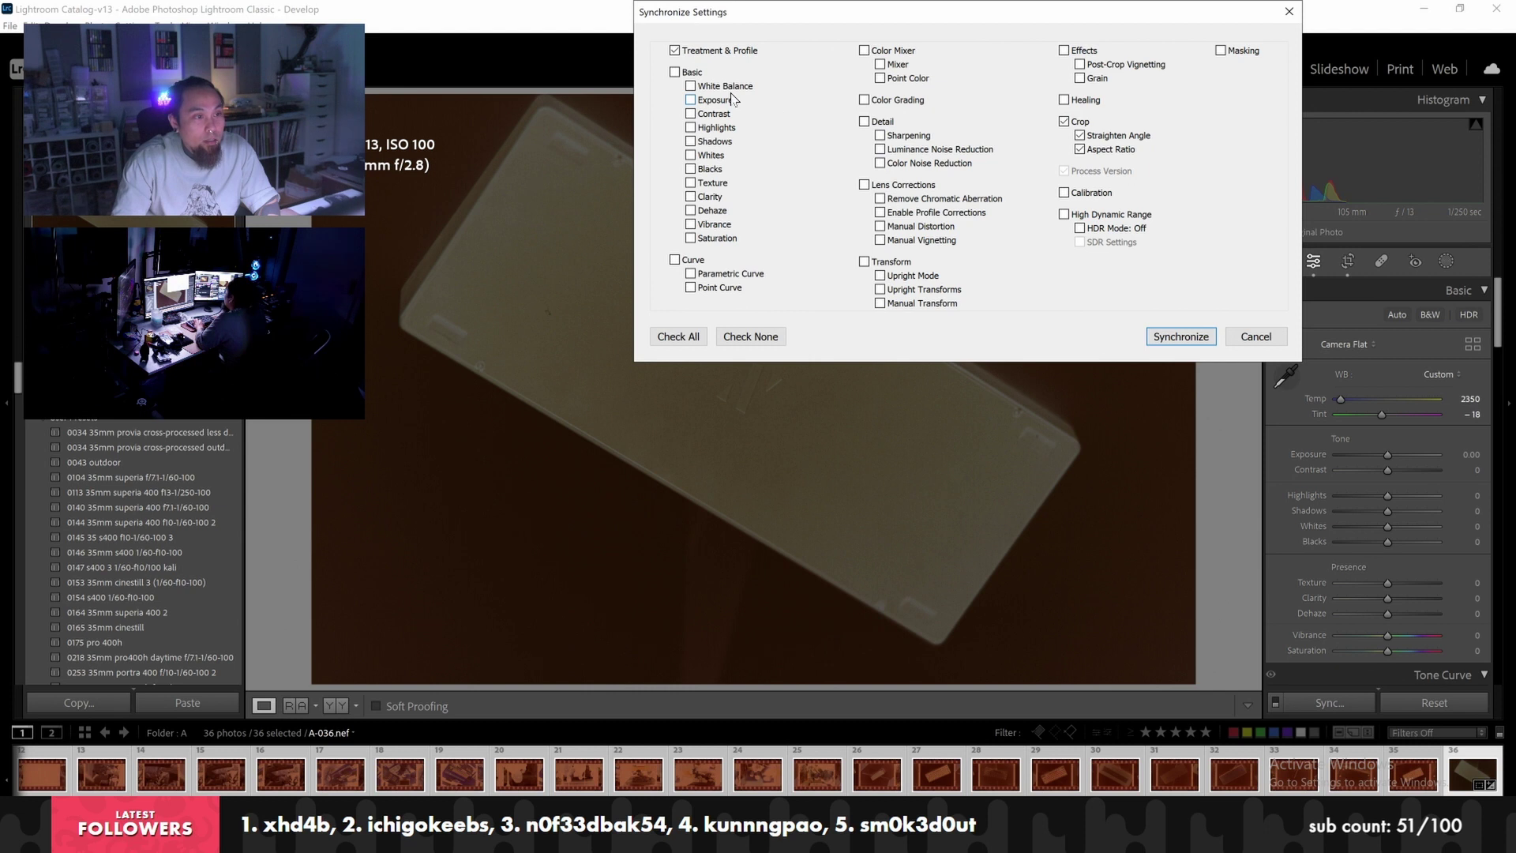
{"action": "left_click", "coordinate": [1181, 337]}
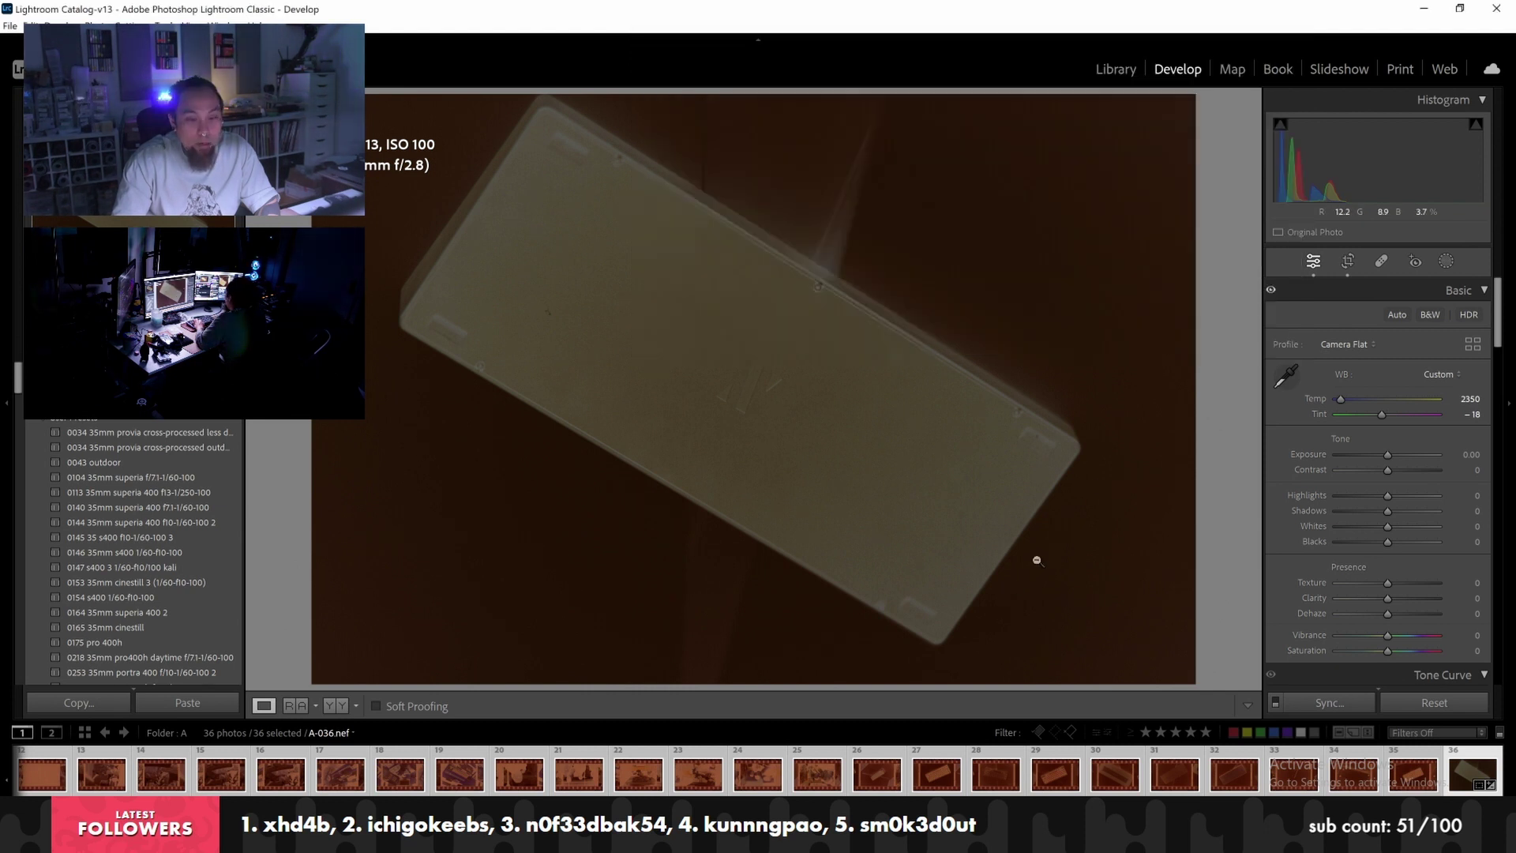
Go to the first photo, A-001.nef, and check its synchronized crop against the film frame
{"action": "scroll", "coordinate": [603, 766], "scroll_direction": "up", "scroll_amount": 4}
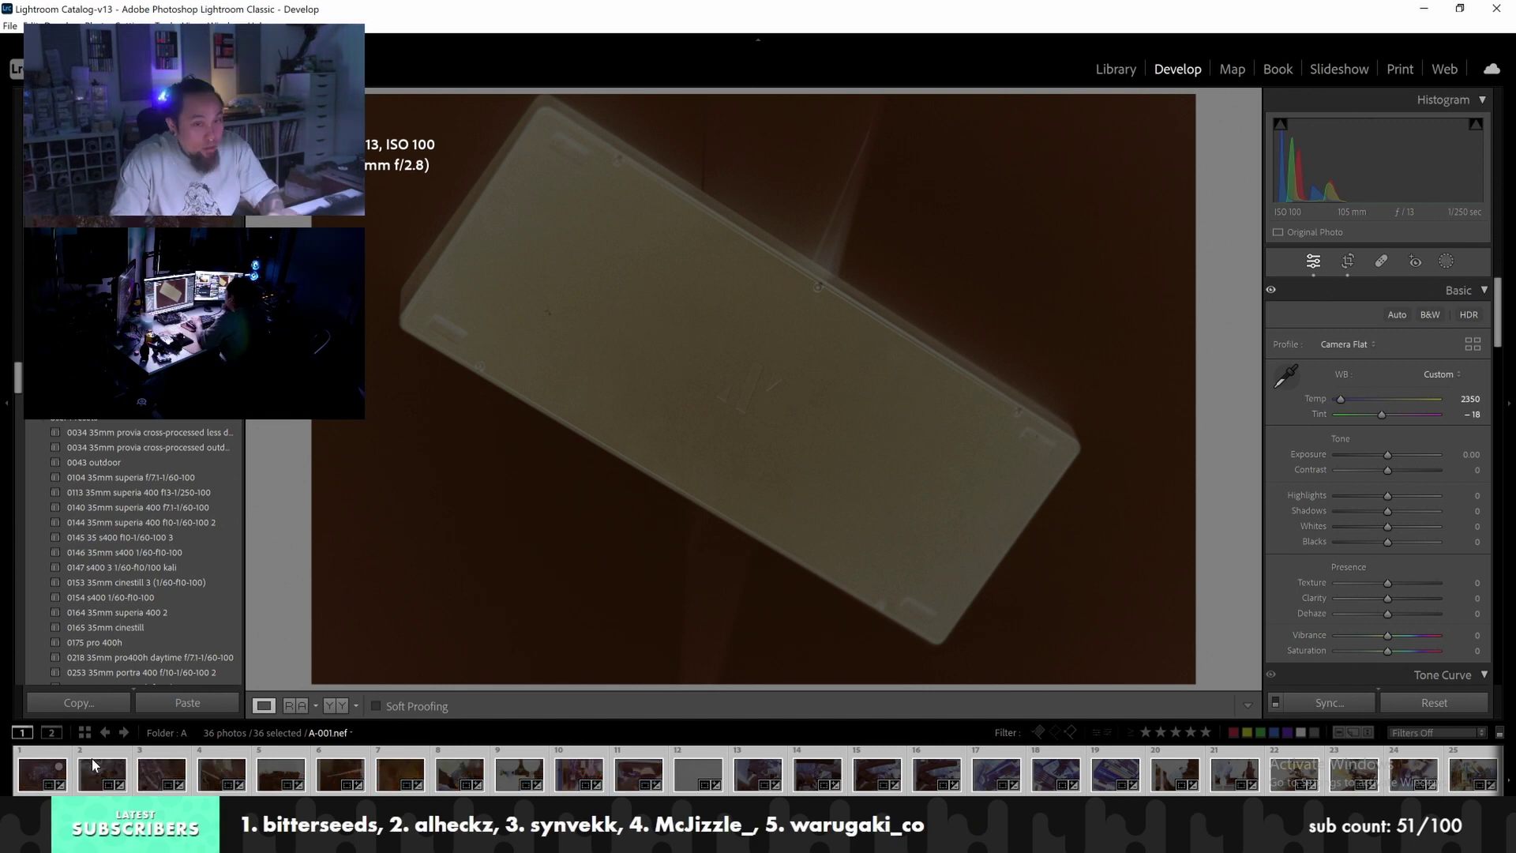
{"action": "left_click", "coordinate": [1123, 68]}
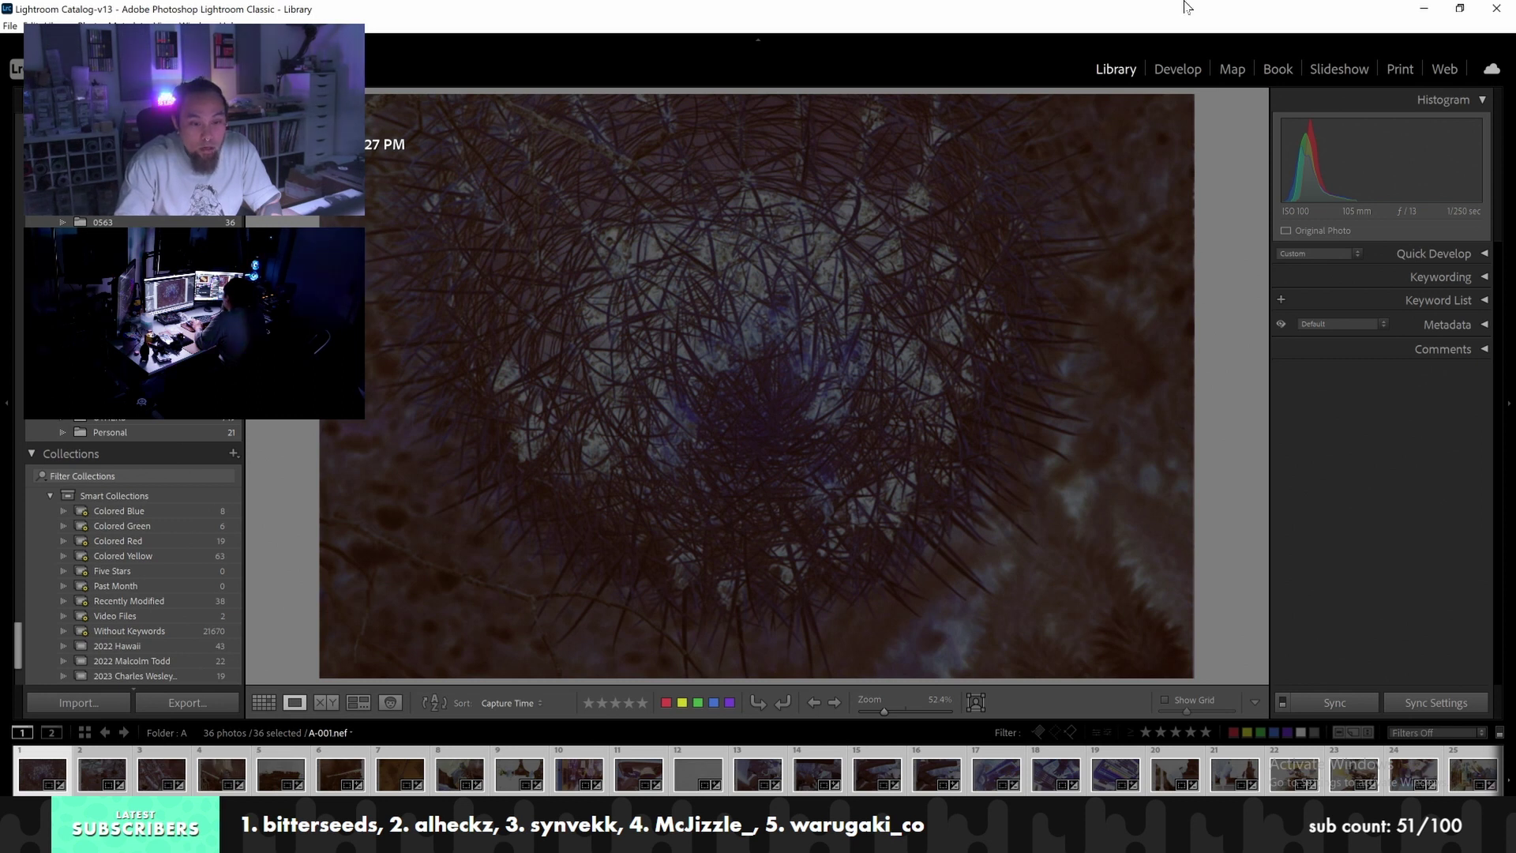
{"action": "left_click", "coordinate": [1191, 68]}
{"action": "left_click", "coordinate": [1347, 261]}
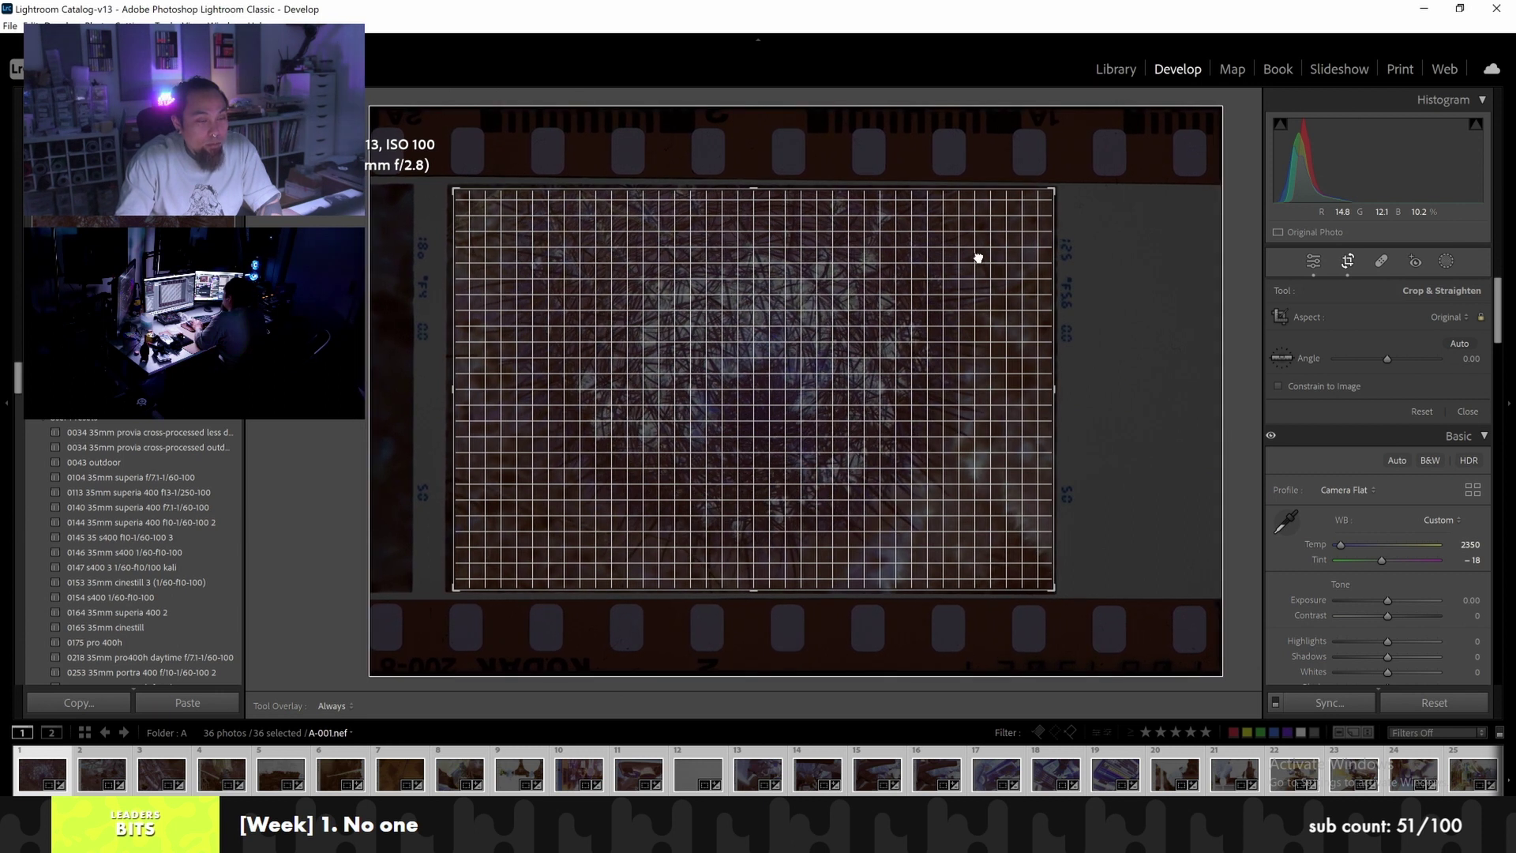
Shift the crop of A-002.nef so that the film border falls outside it
{"action": "key", "text": "Right"}
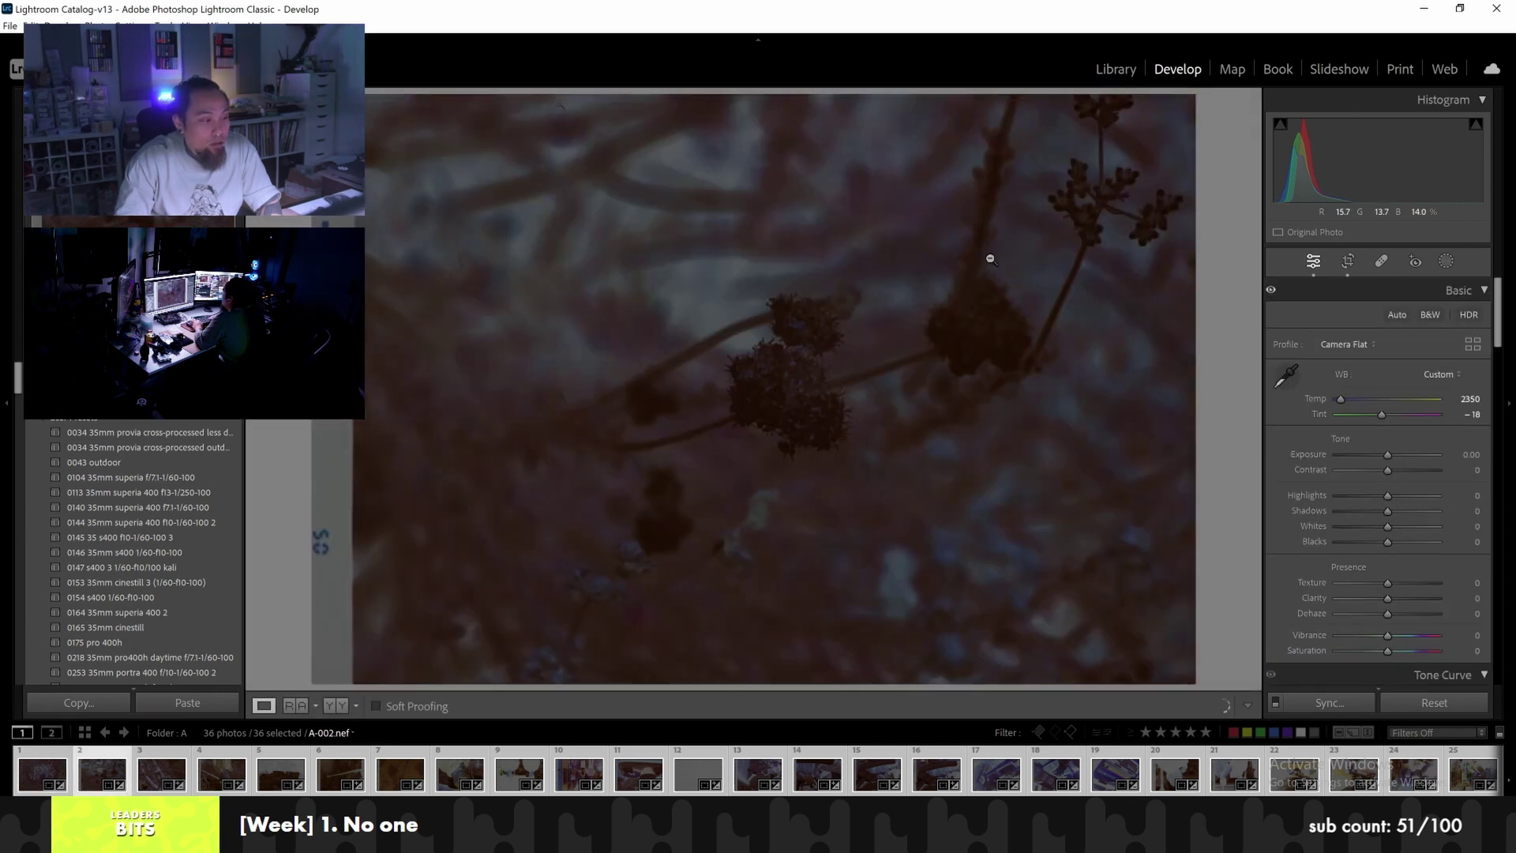
{"action": "left_click", "coordinate": [1347, 261]}
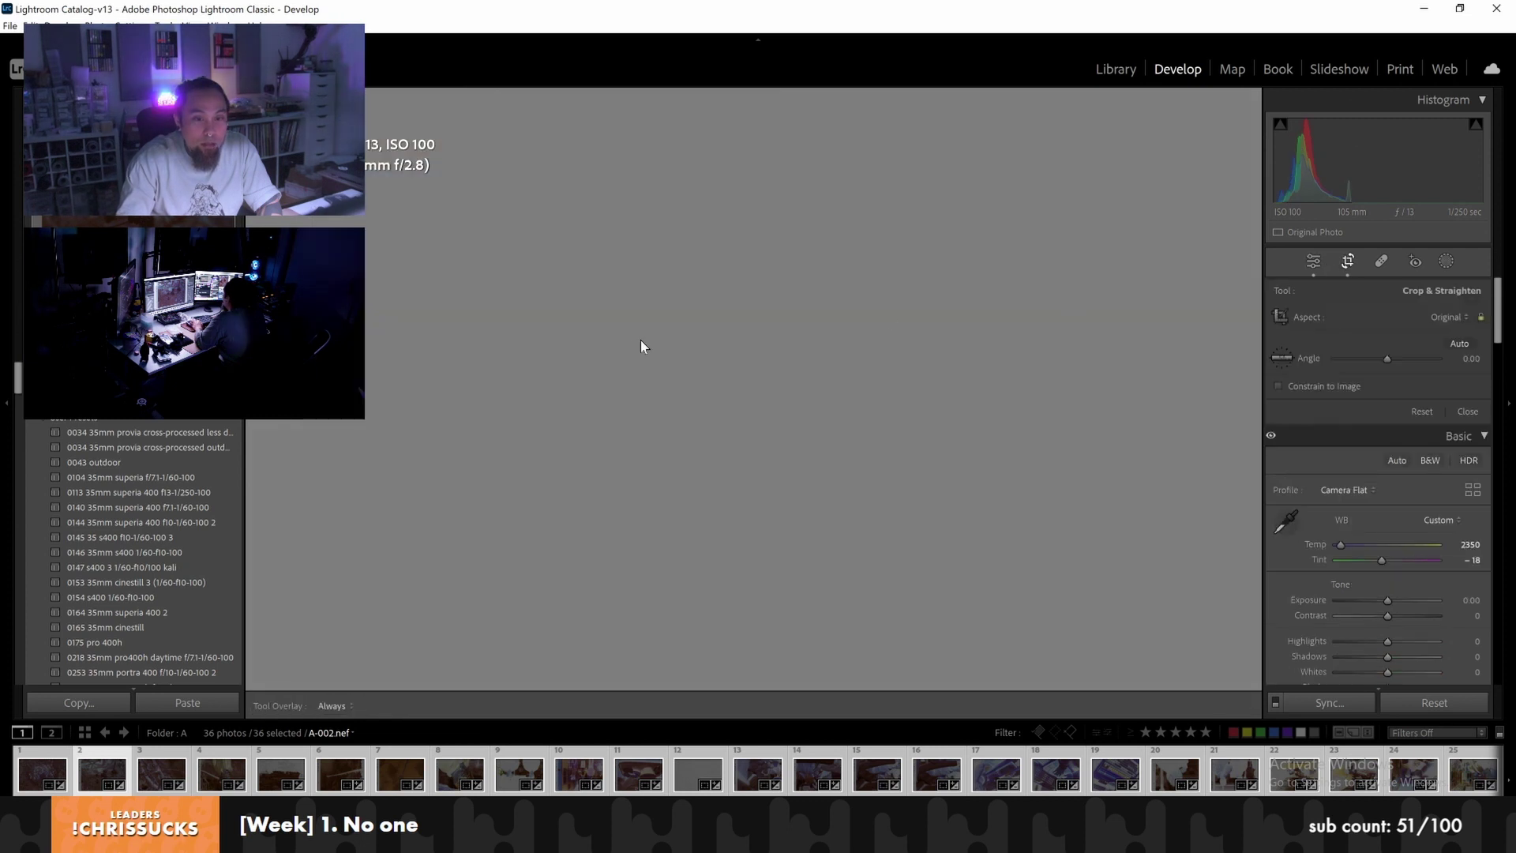
{"action": "left_click_drag", "start_coordinate": [625, 349], "coordinate": [622, 349]}
{"action": "key", "text": "Return"}
Fine-tune the crop position of A-003.nef to fit its film frame
{"action": "key", "text": "Right"}
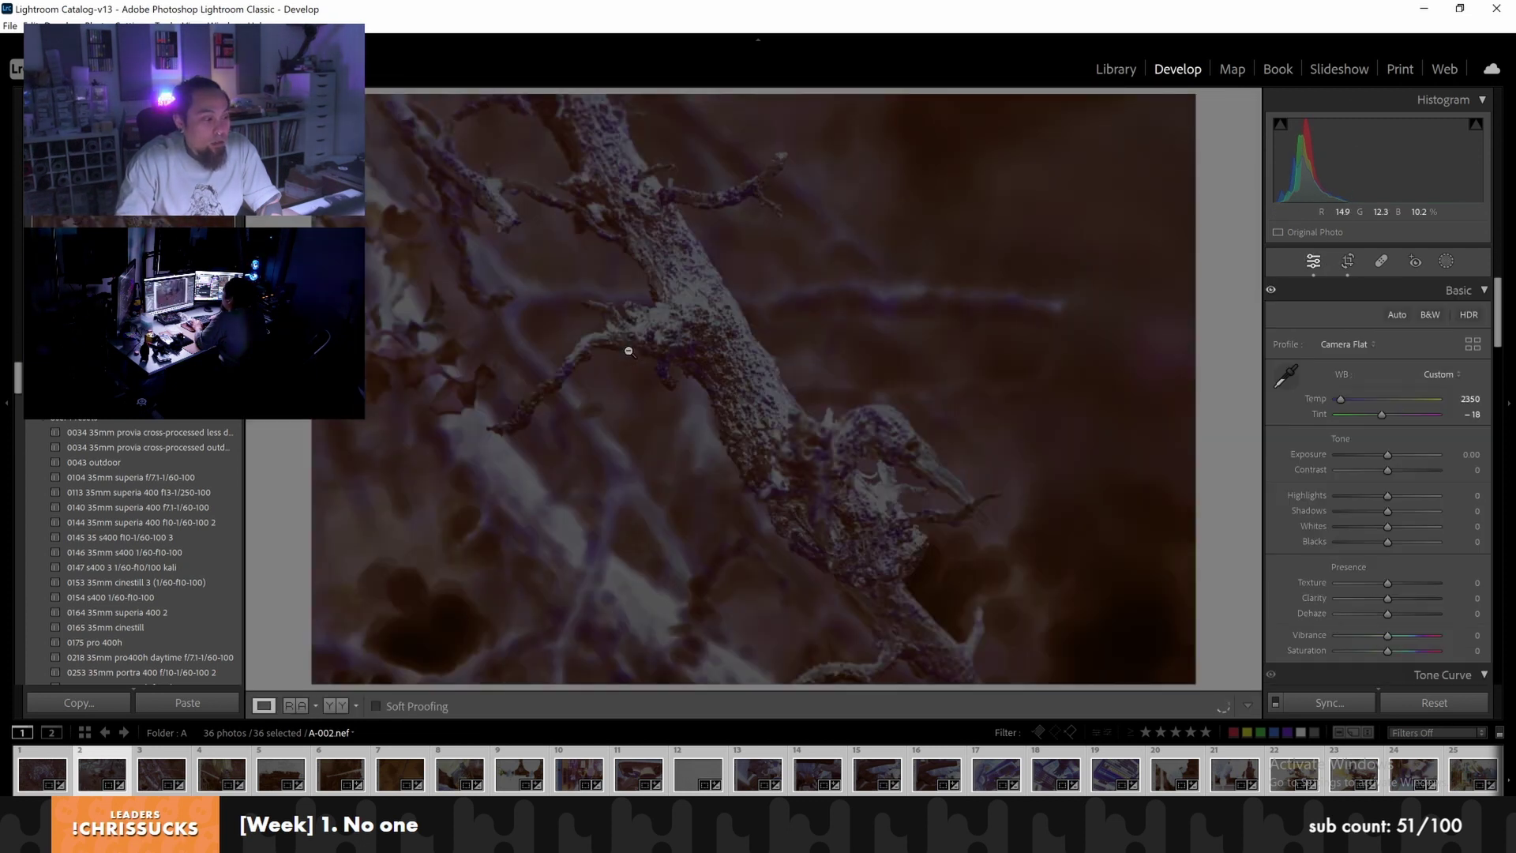
{"action": "left_click", "coordinate": [1347, 261]}
{"action": "left_click_drag", "start_coordinate": [725, 365], "coordinate": [727, 365]}
{"action": "key", "text": "Return"}
Shift the crop of A-004.nef so that the film border along its left edge falls outside it
{"action": "key", "text": "Right"}
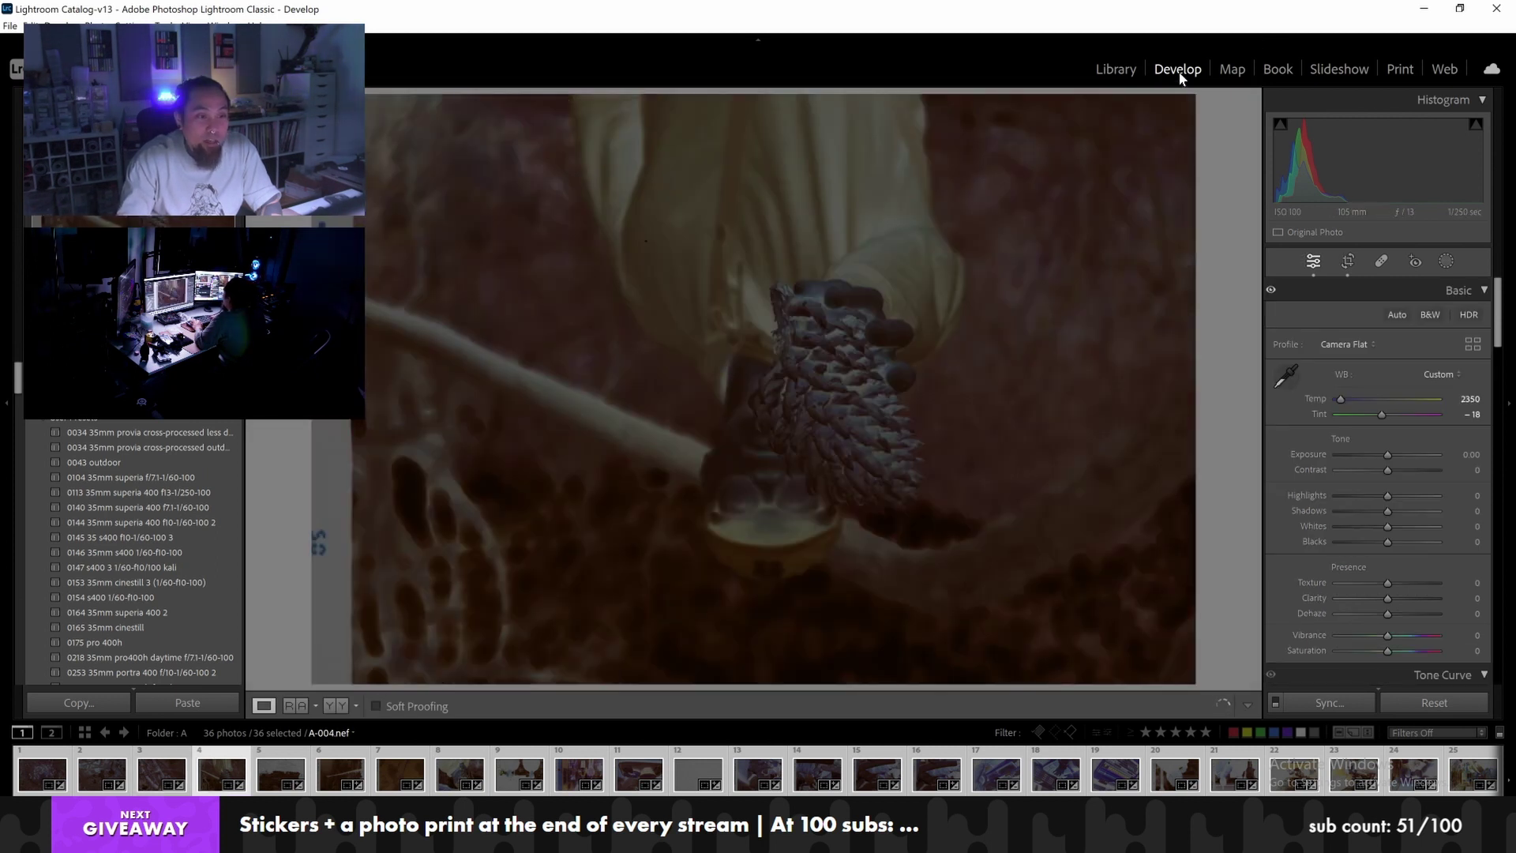
{"action": "left_click", "coordinate": [1346, 262]}
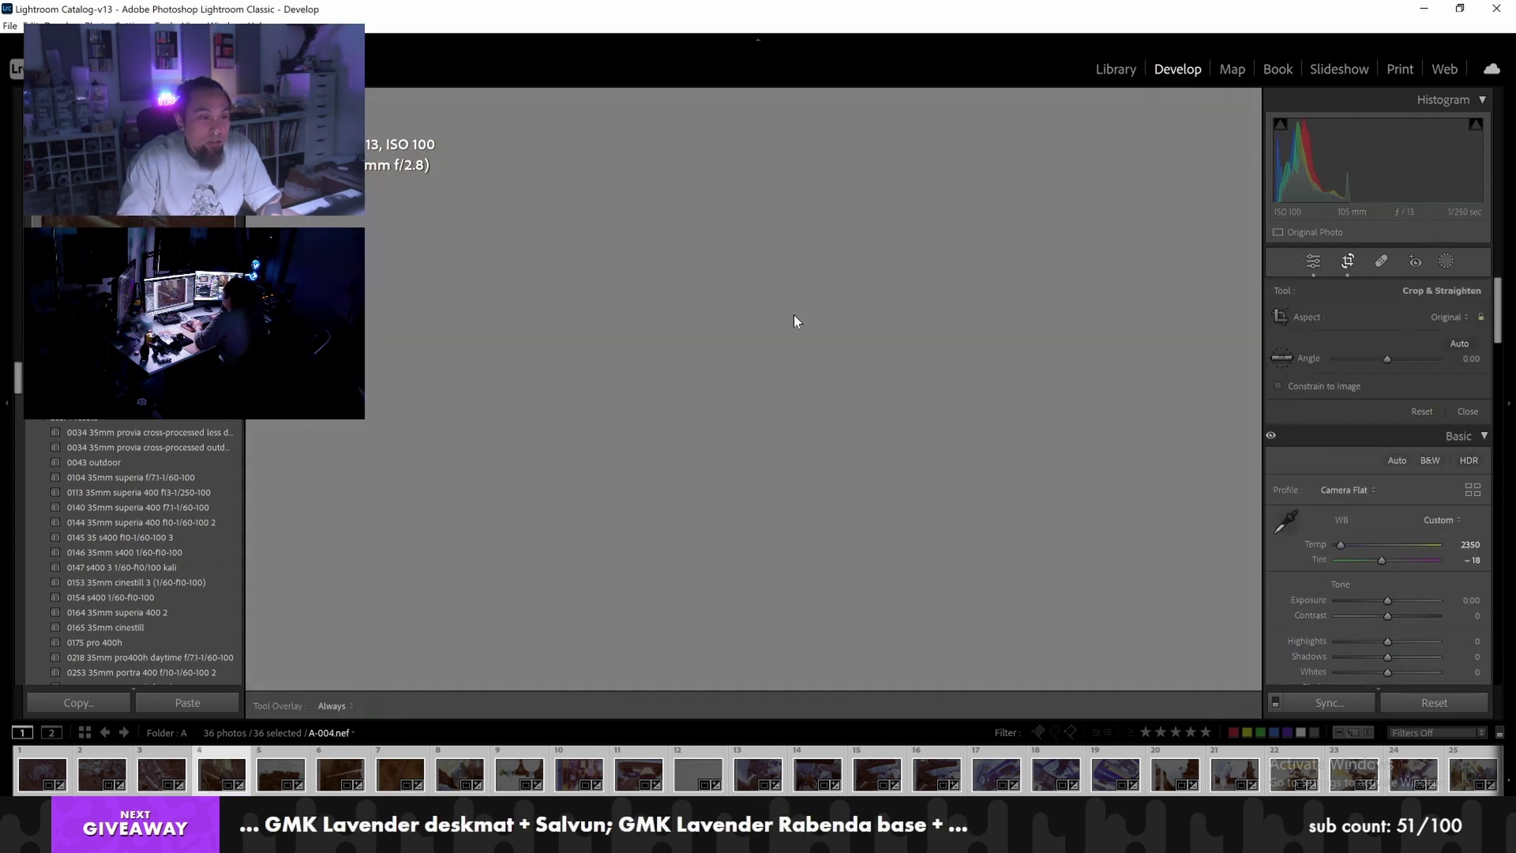
{"action": "left_click_drag", "start_coordinate": [755, 311], "coordinate": [726, 312]}
{"action": "key", "text": "Return"}
Reposition the crop of A-005.nef to exclude the film border on the left side of the frame
{"action": "key", "text": "Right"}
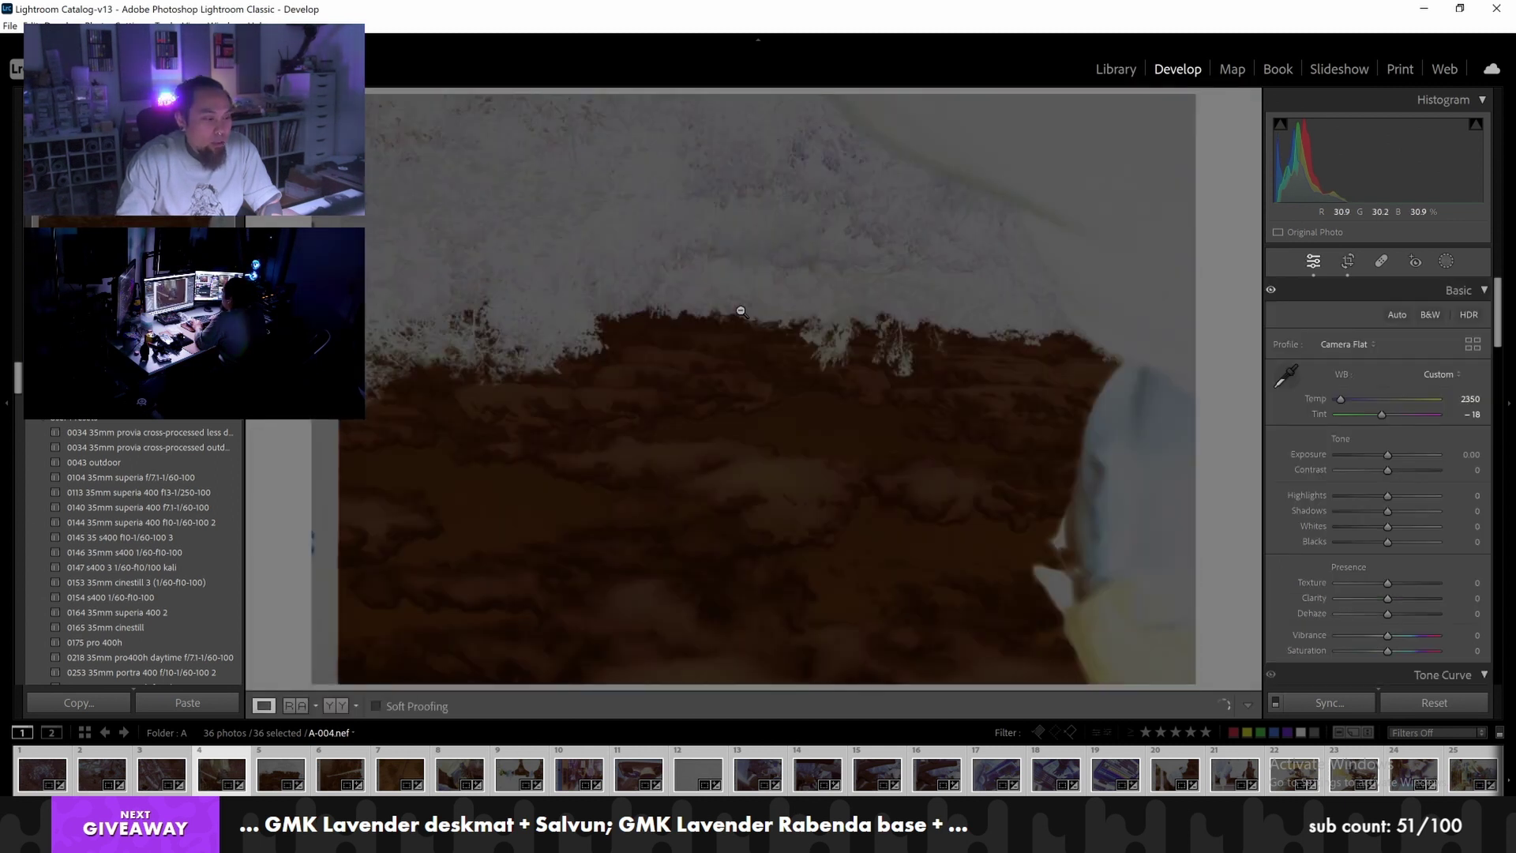
{"action": "left_click", "coordinate": [1347, 263]}
{"action": "left_click_drag", "start_coordinate": [704, 289], "coordinate": [695, 288]}
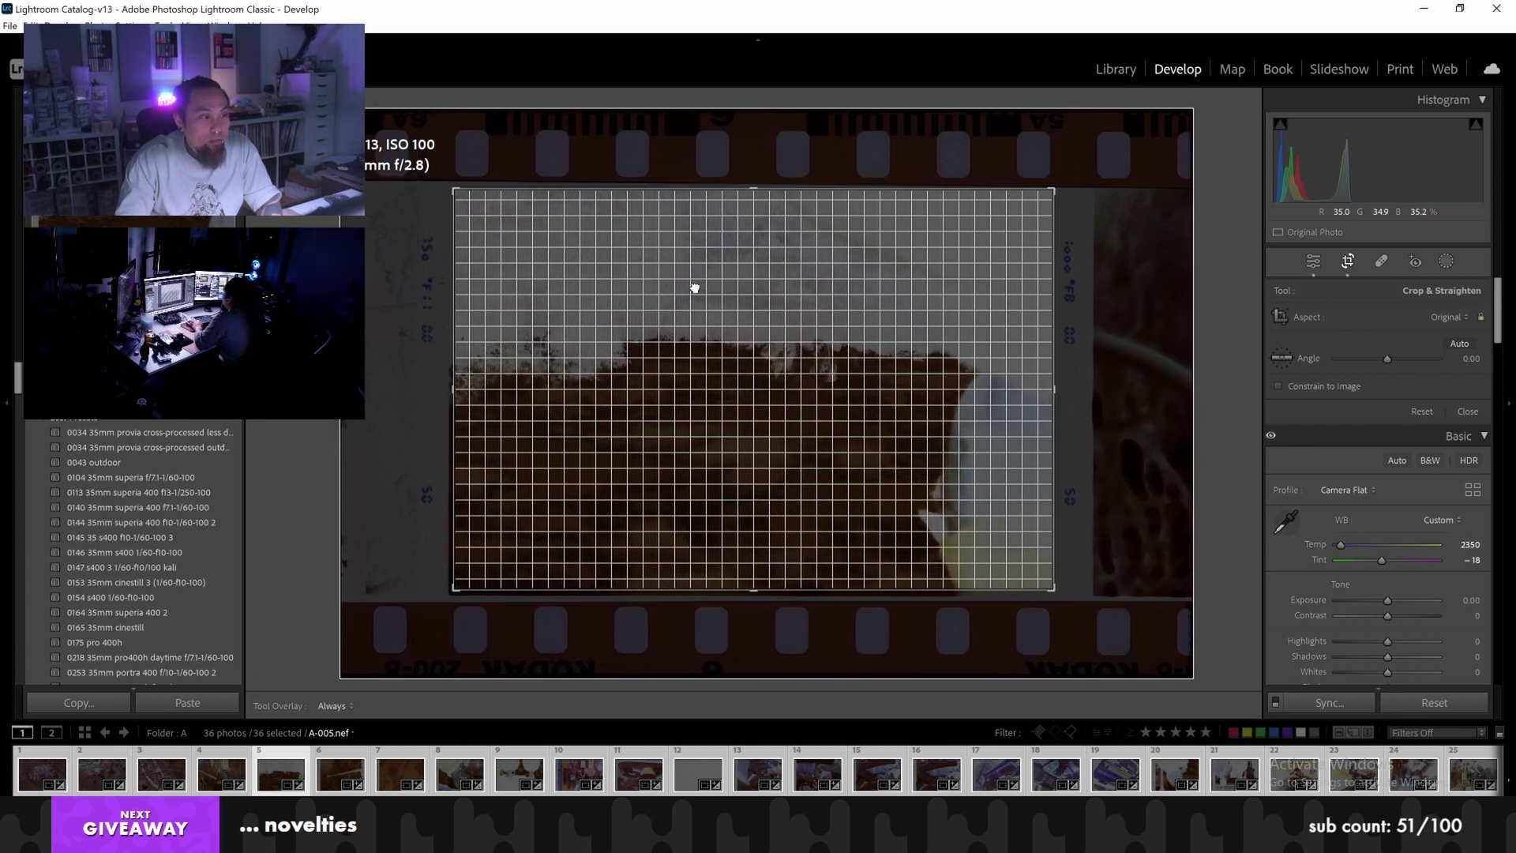
{"action": "key", "text": "Return"}
Move the crop of A-006.nef to the right so that it contains only the exposed film frame
{"action": "key", "text": "Right"}
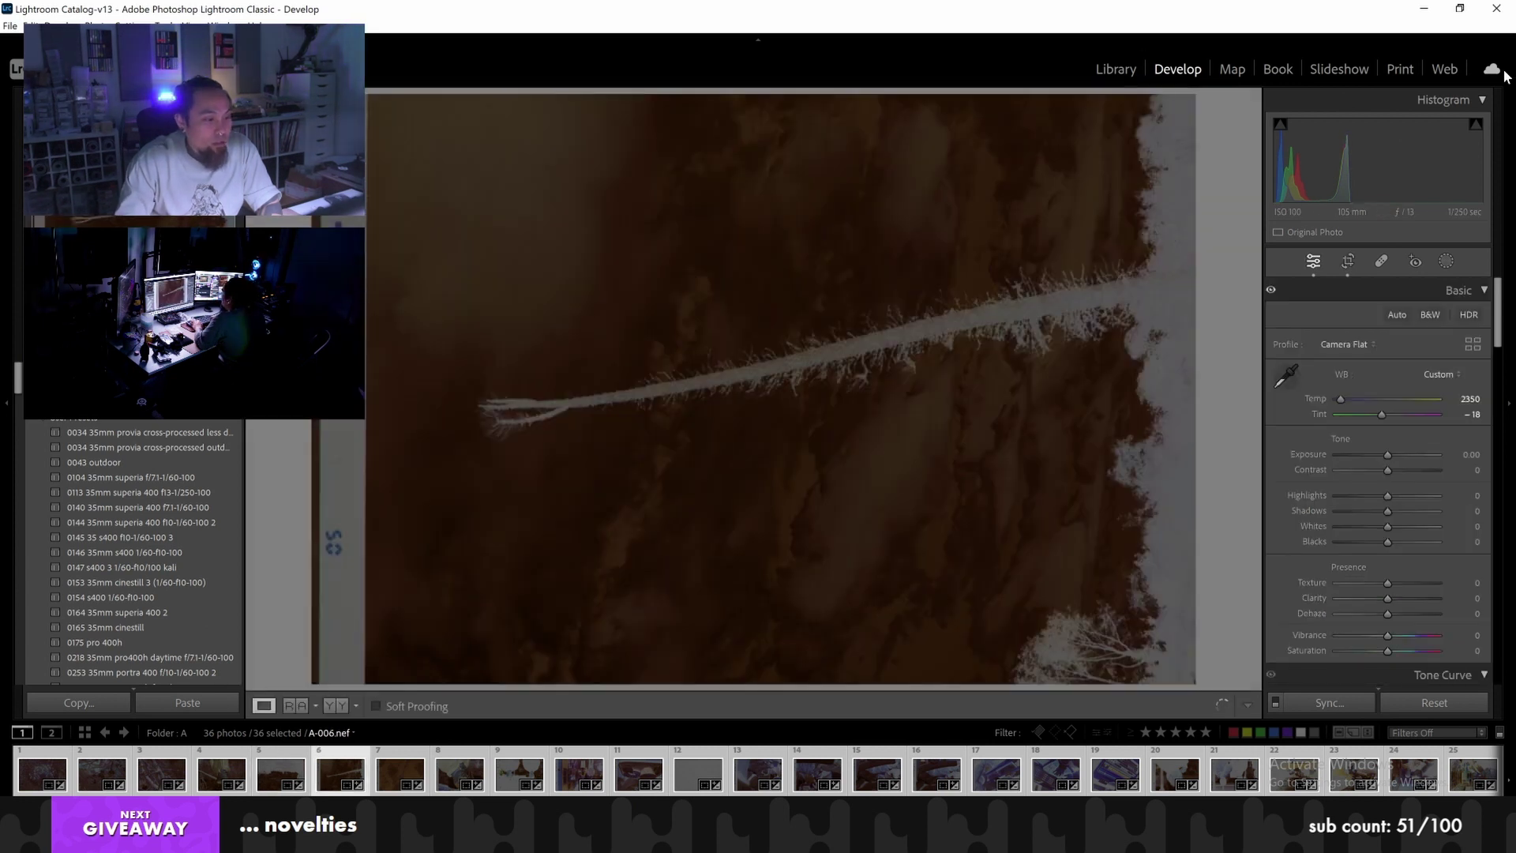
{"action": "left_click", "coordinate": [1347, 262]}
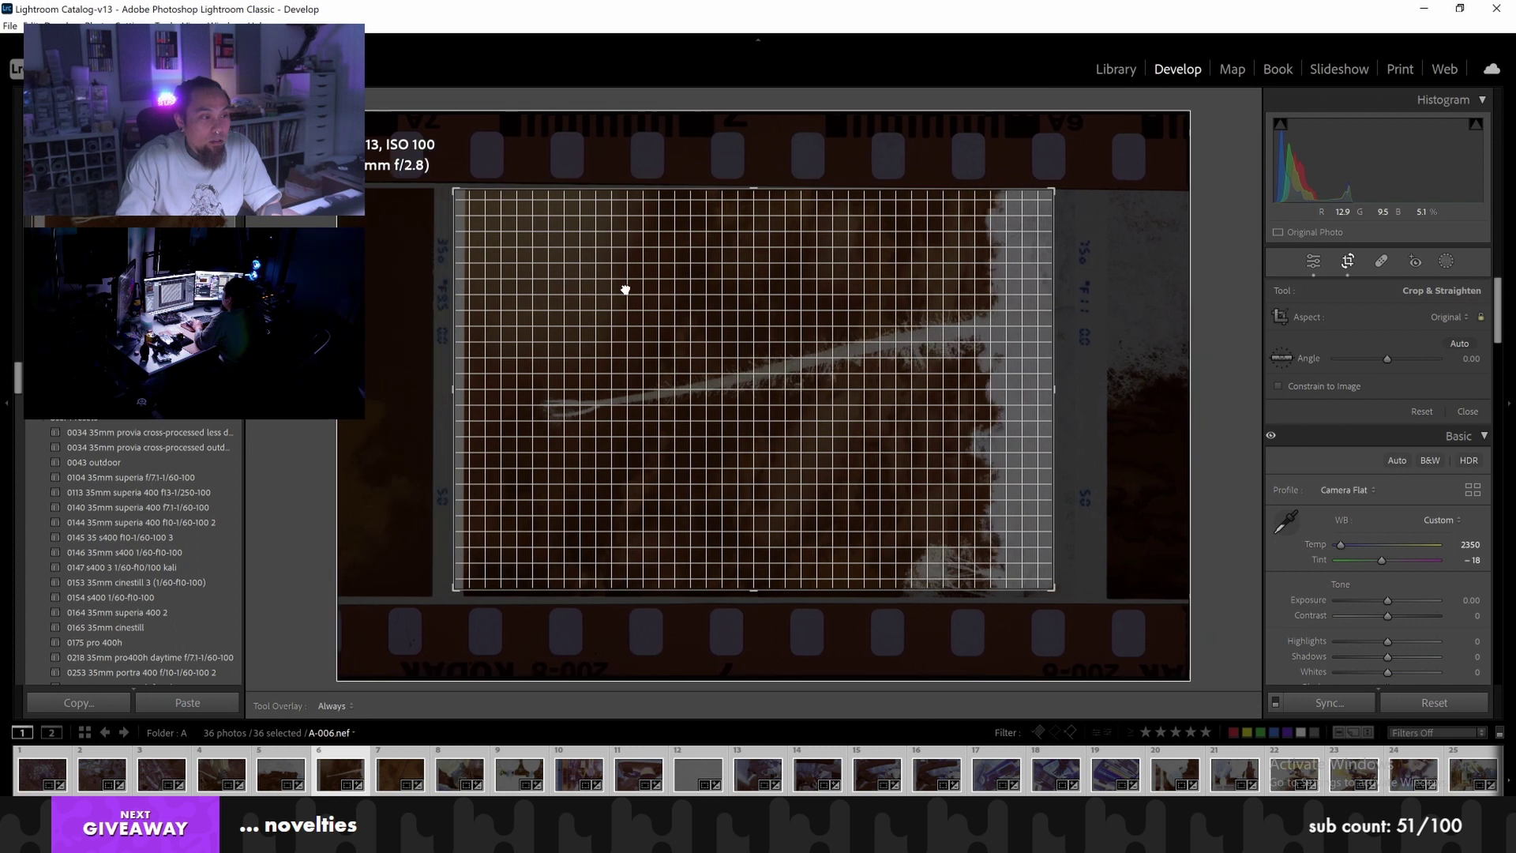
{"action": "left_click_drag", "start_coordinate": [618, 288], "coordinate": [612, 286]}
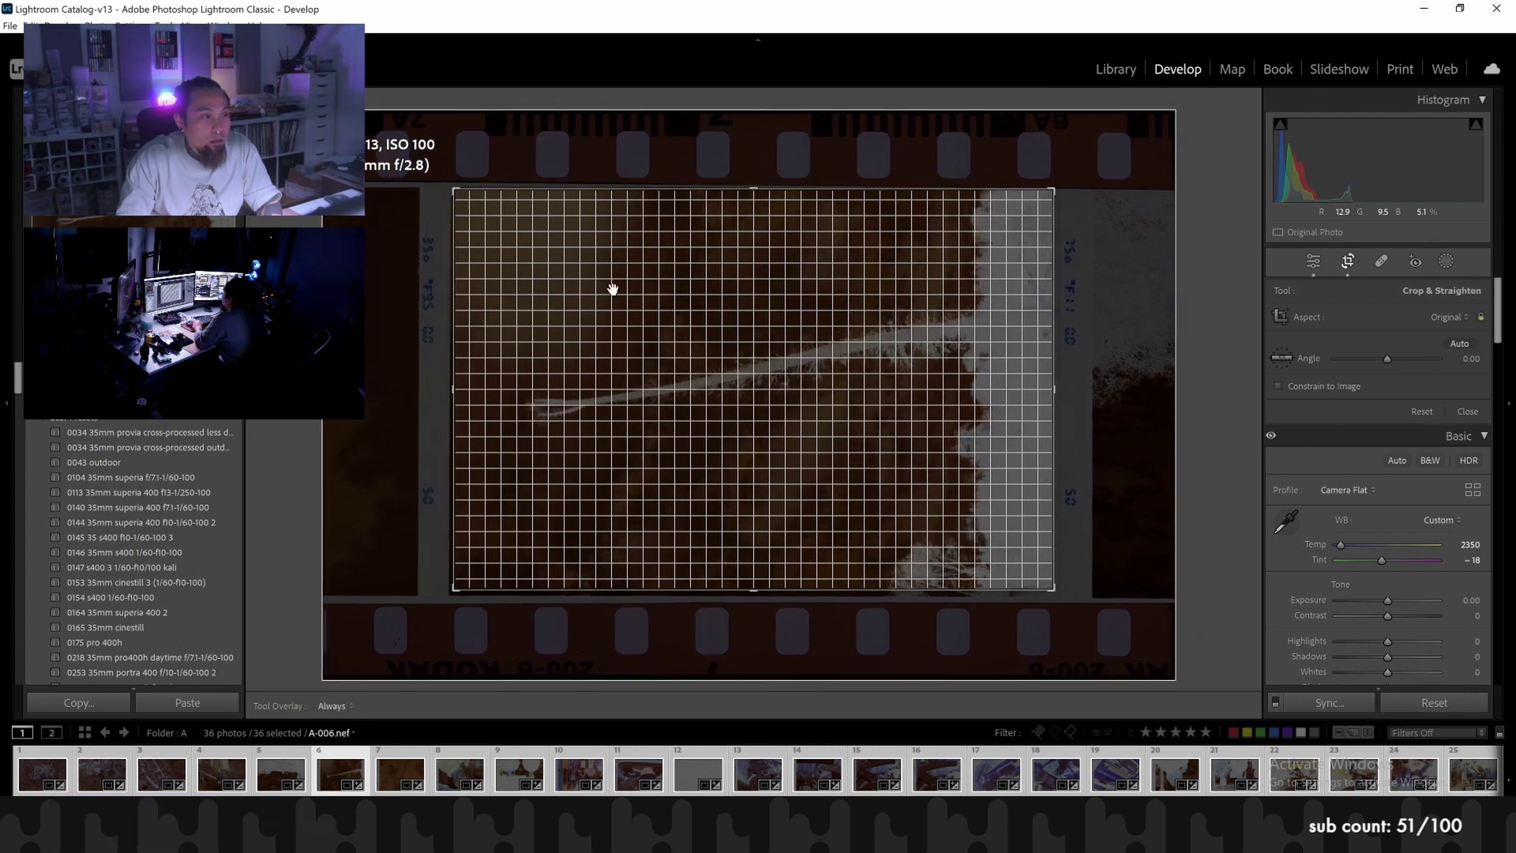
{"action": "key", "text": "Return"}
Reposition the crop of A-007.nef to leave out the film border at its left edge
{"action": "key", "text": "Right"}
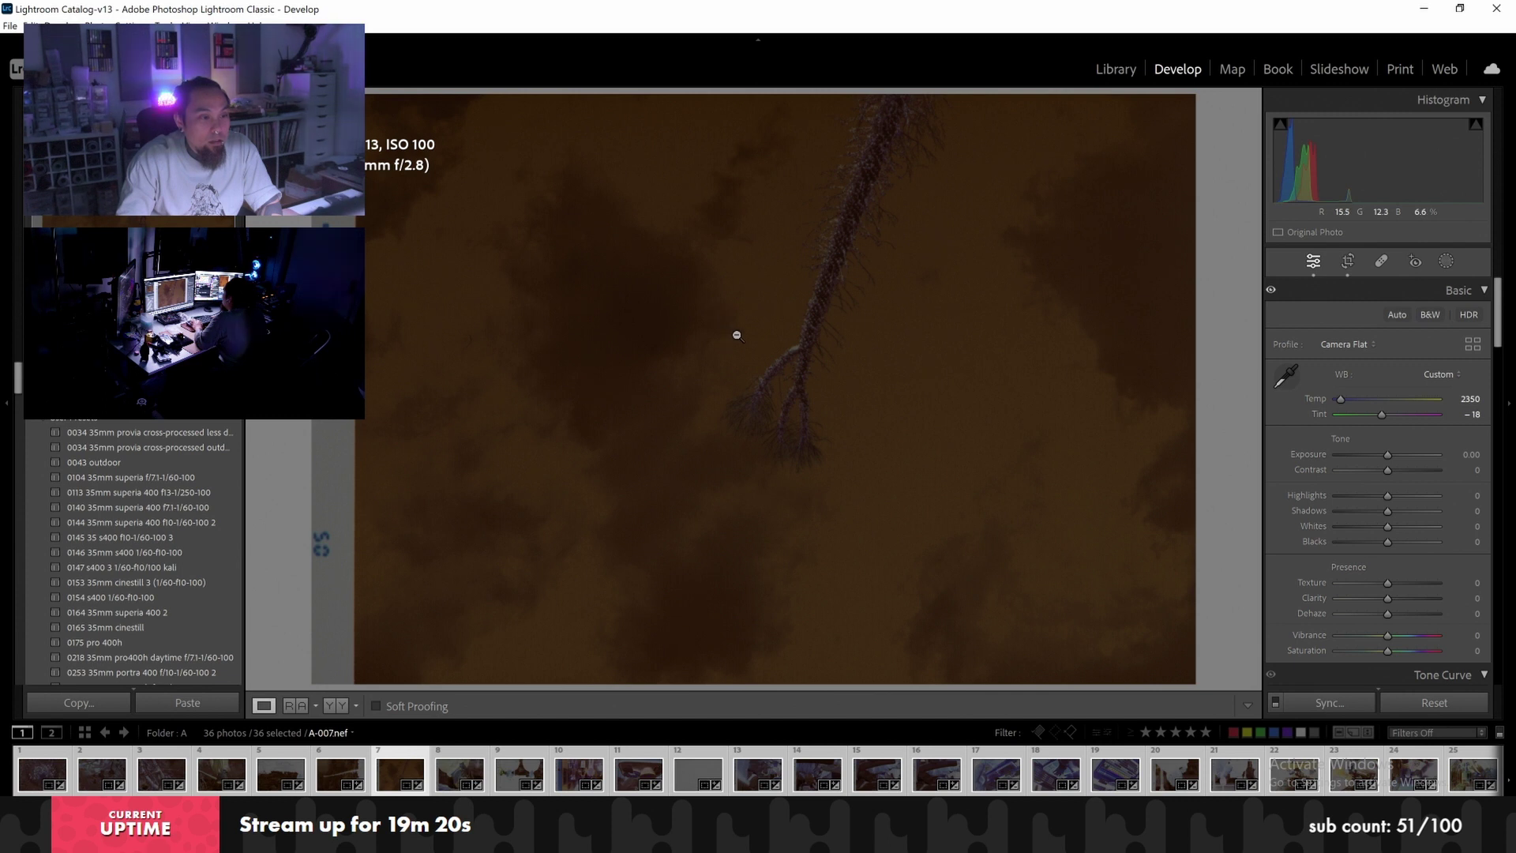
{"action": "left_click", "coordinate": [1348, 261]}
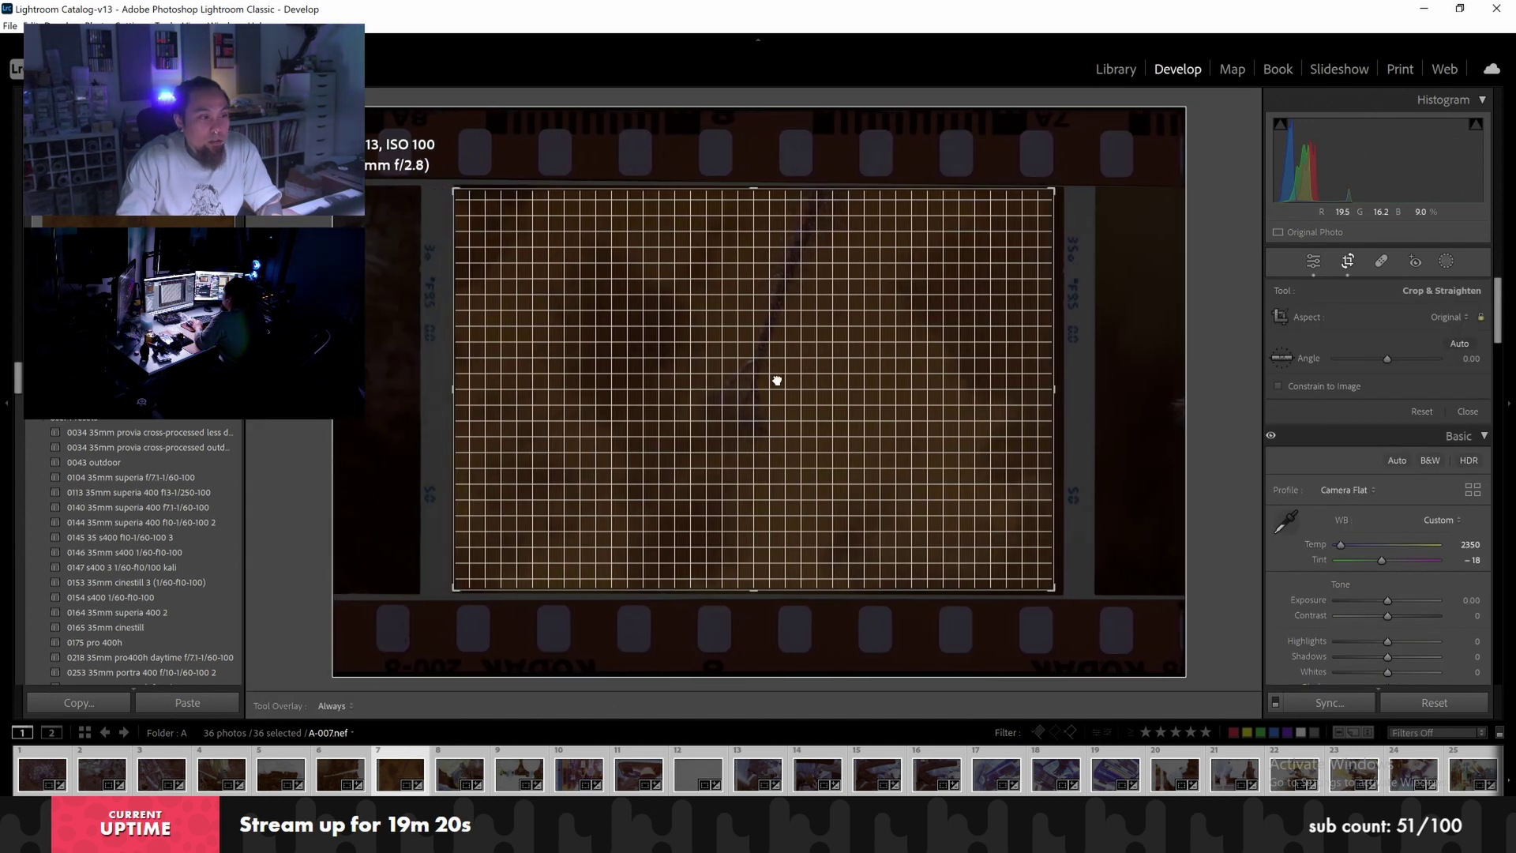
{"action": "key", "text": "z"}
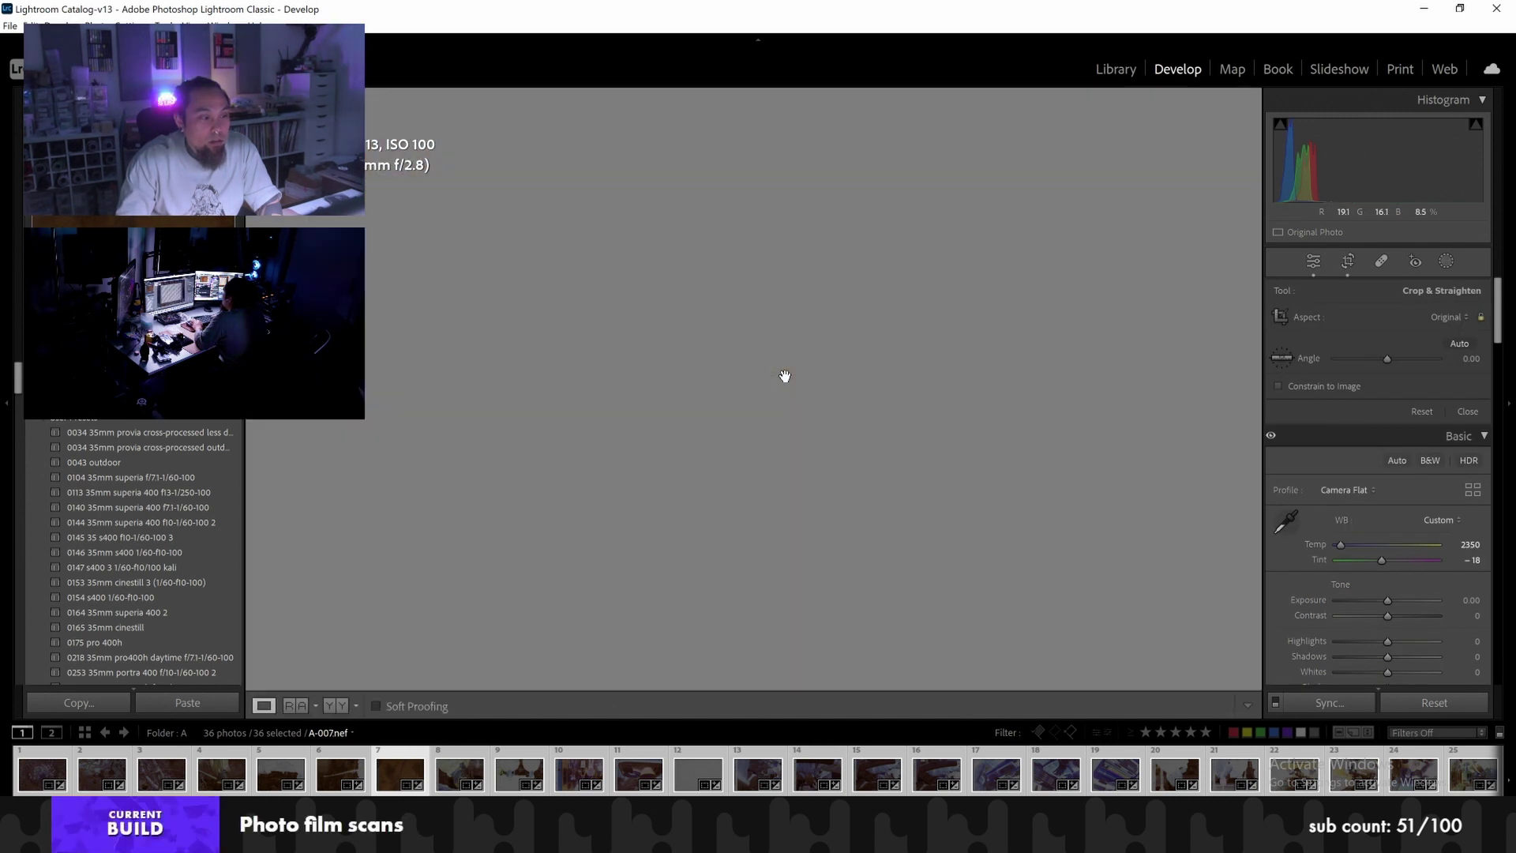
Align the crop of A-008.nef with its film frame, leaving out the border on the left
{"action": "key", "text": "Right"}
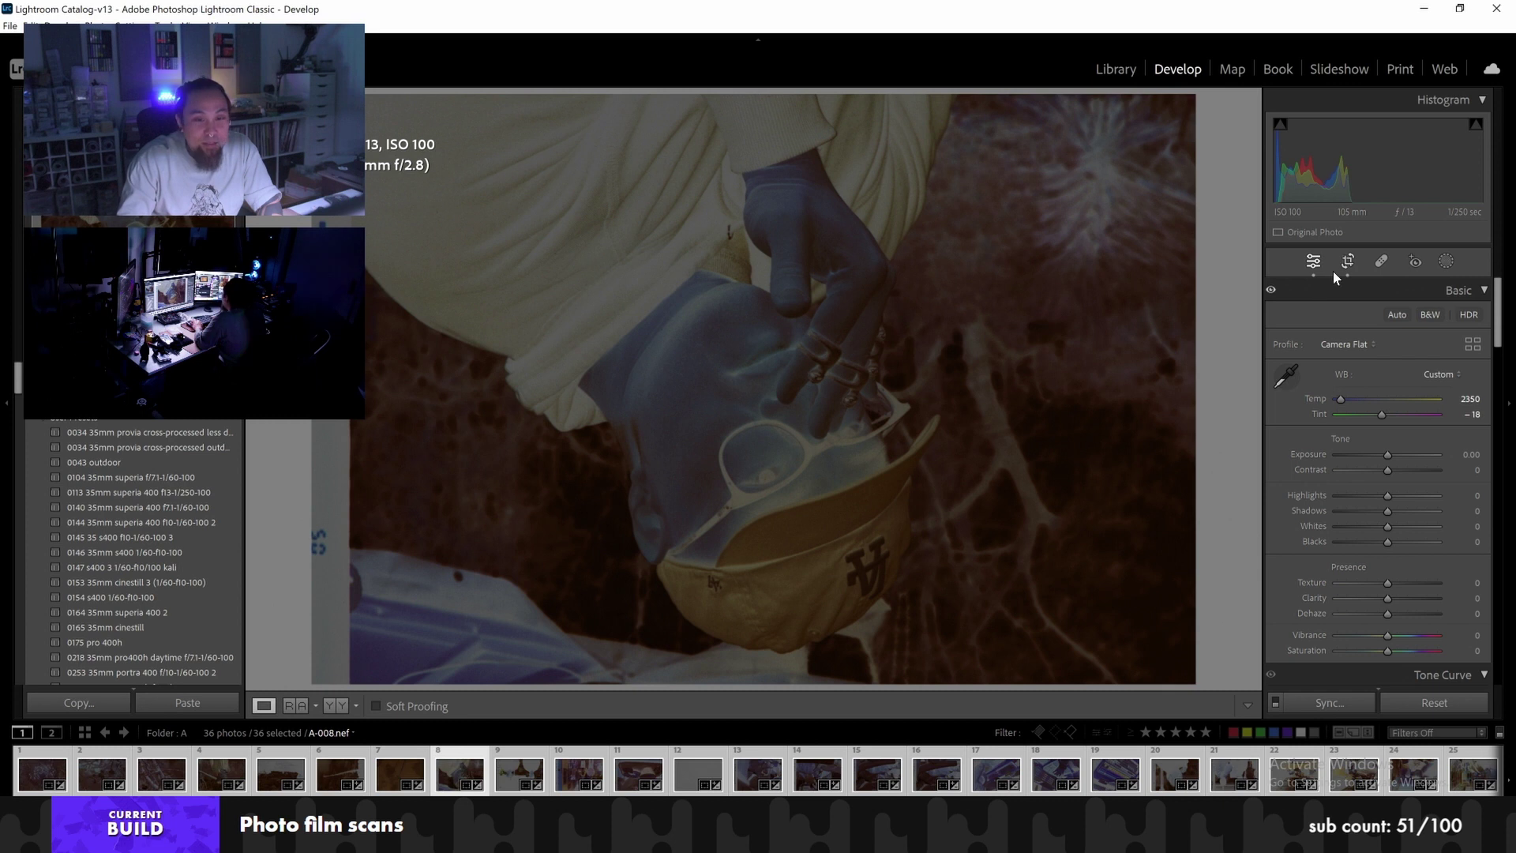
{"action": "key", "text": "r"}
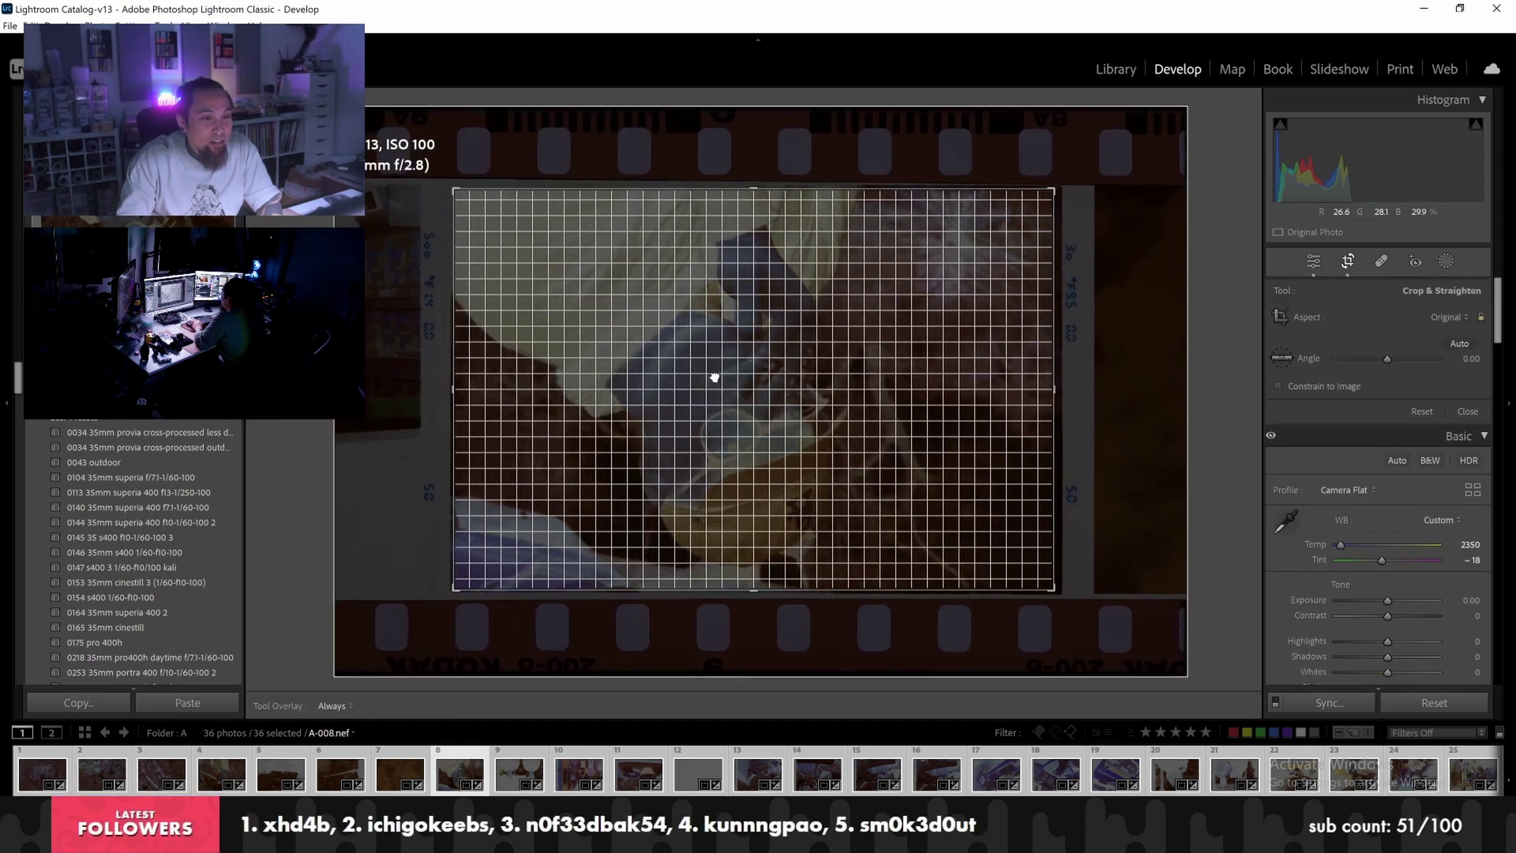
{"action": "key", "text": "r"}
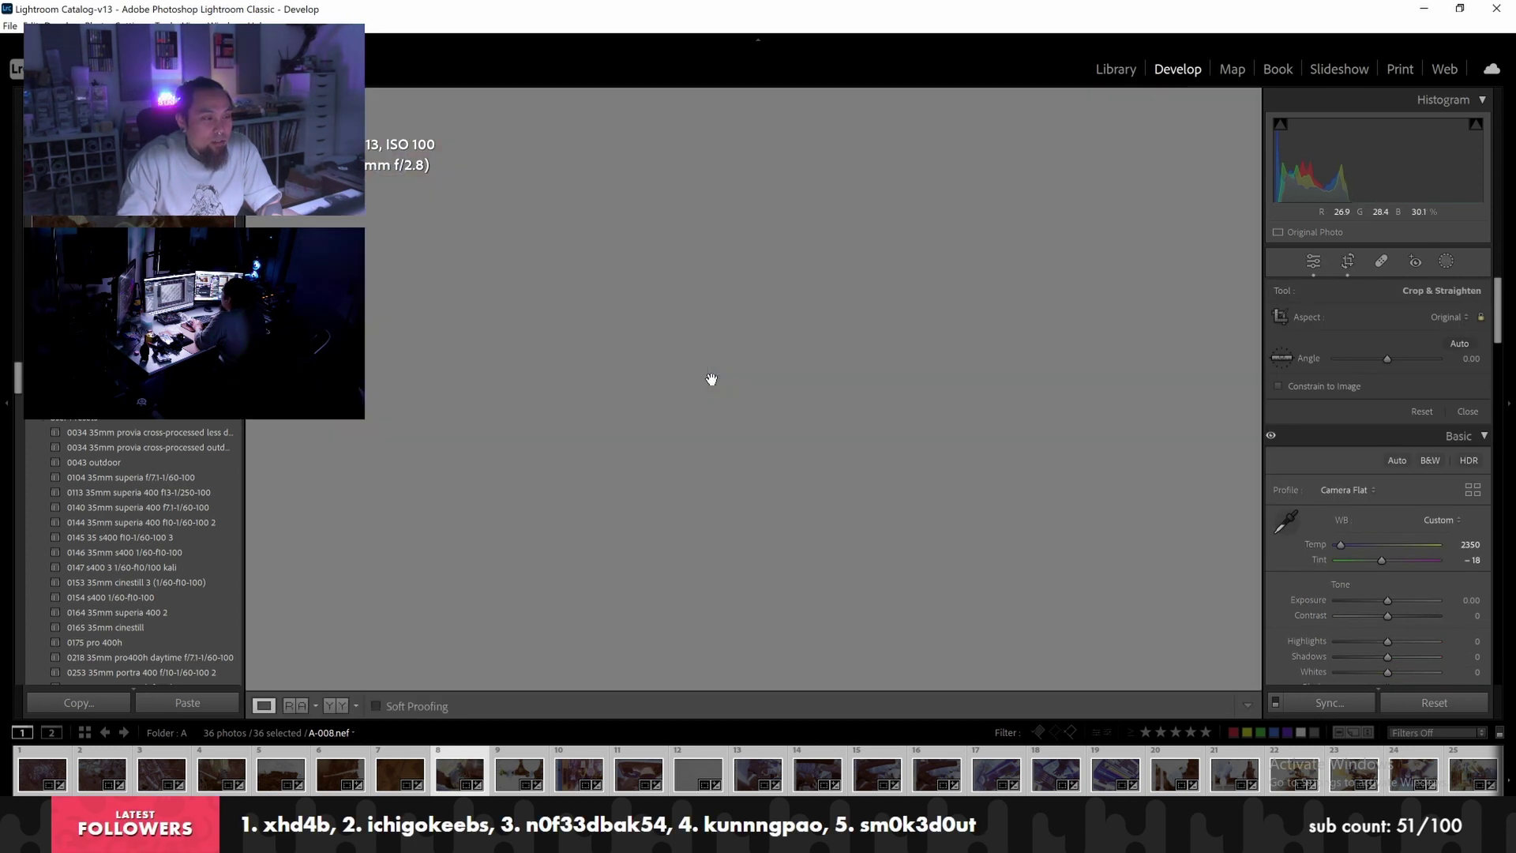
Adjust the crop position of A-009.nef to match the edges of its film frame
{"action": "key", "text": "Right"}
{"action": "left_click", "coordinate": [1353, 264]}
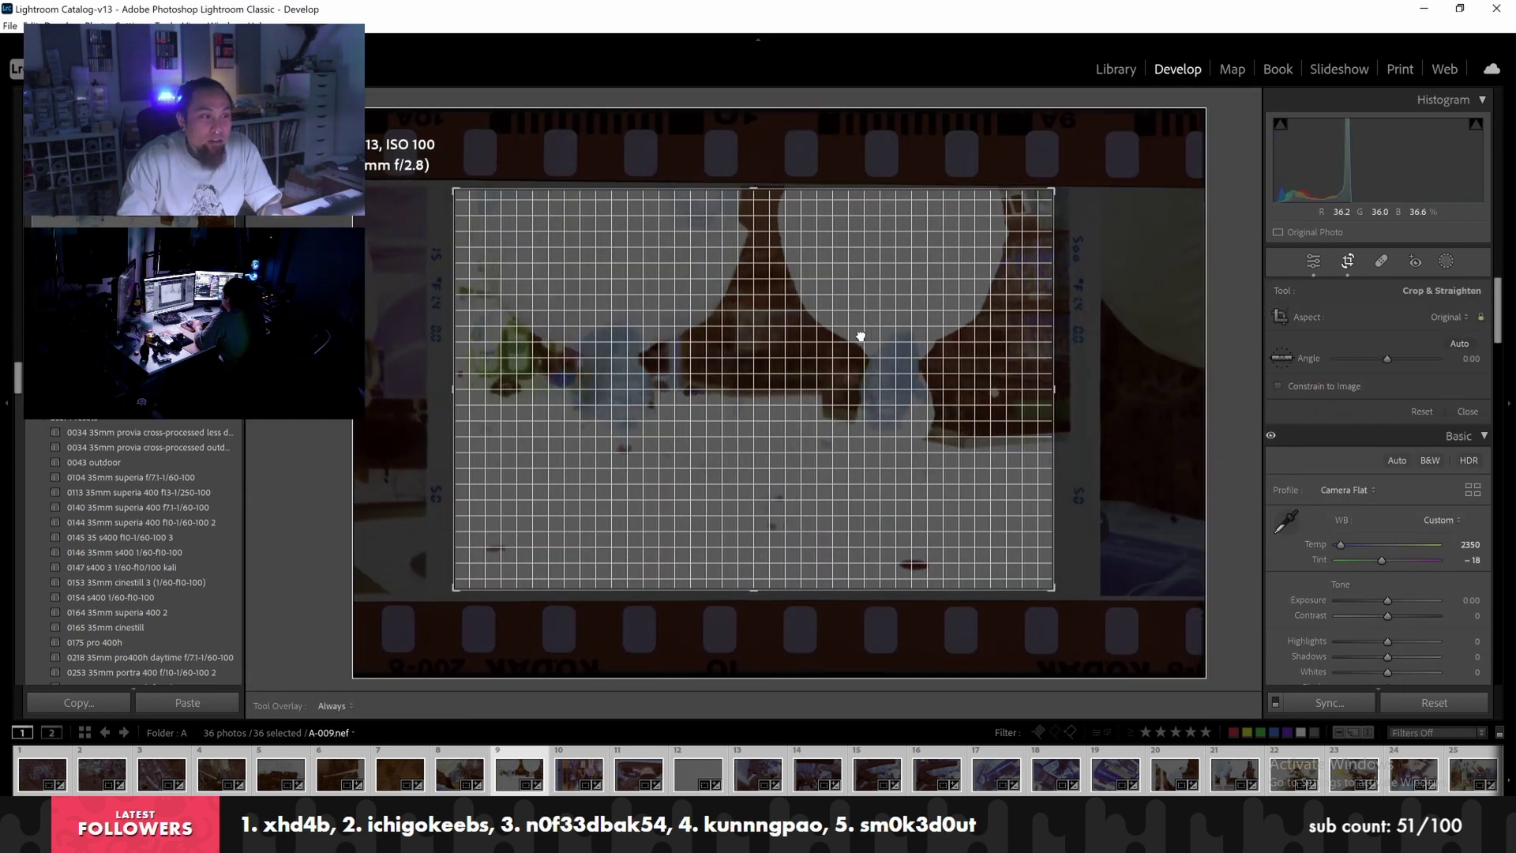
{"action": "left_click_drag", "start_coordinate": [860, 336], "coordinate": [859, 336]}
Shift the crops of A-010.nef and A-011.nef so that the film borders on their left edges are excluded
{"action": "key", "text": "Right"}
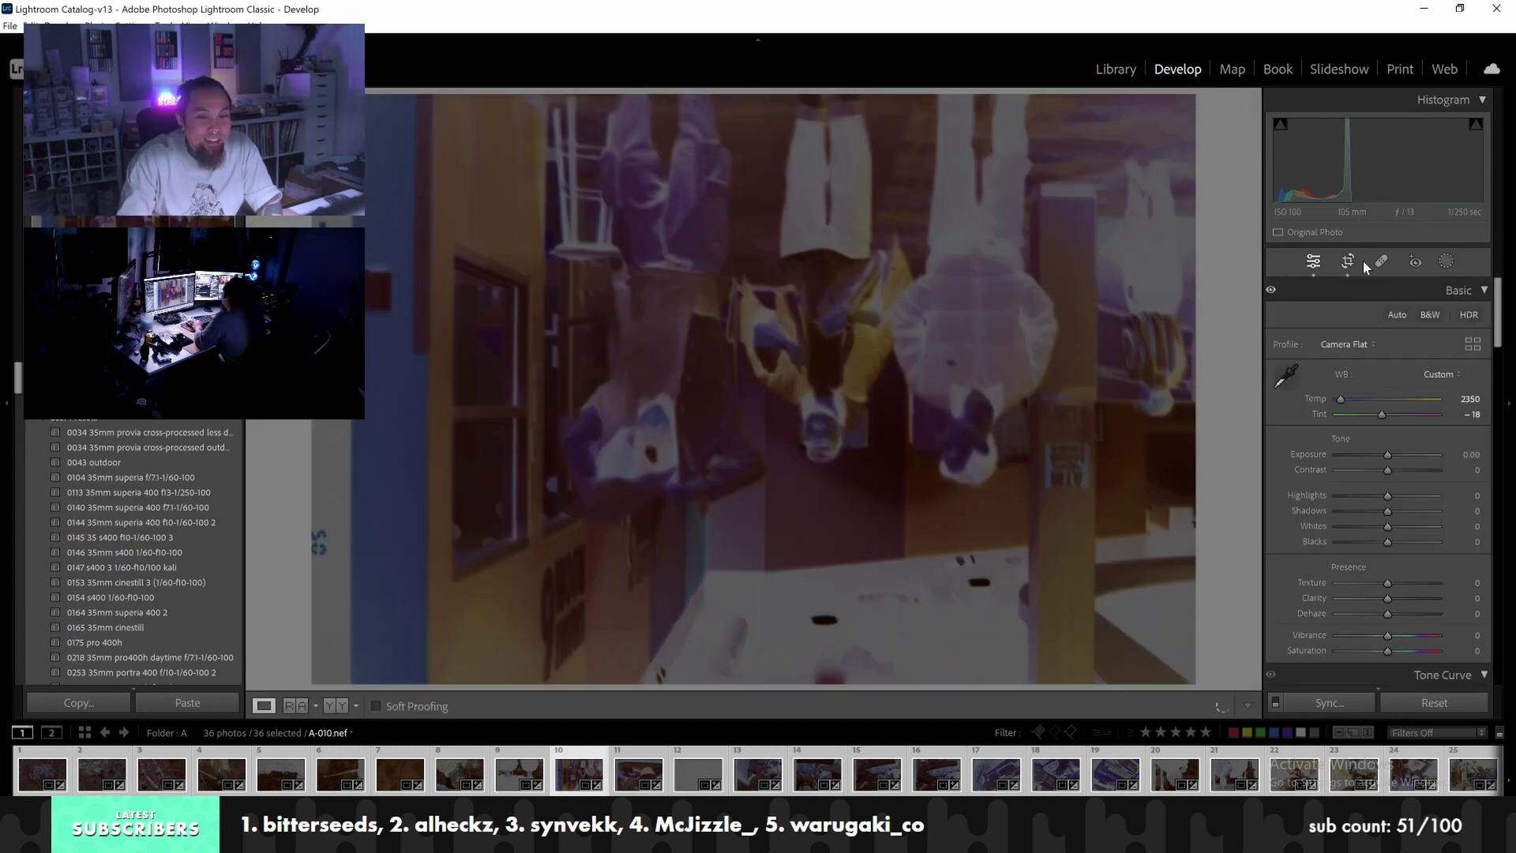
{"action": "left_click", "coordinate": [1348, 262]}
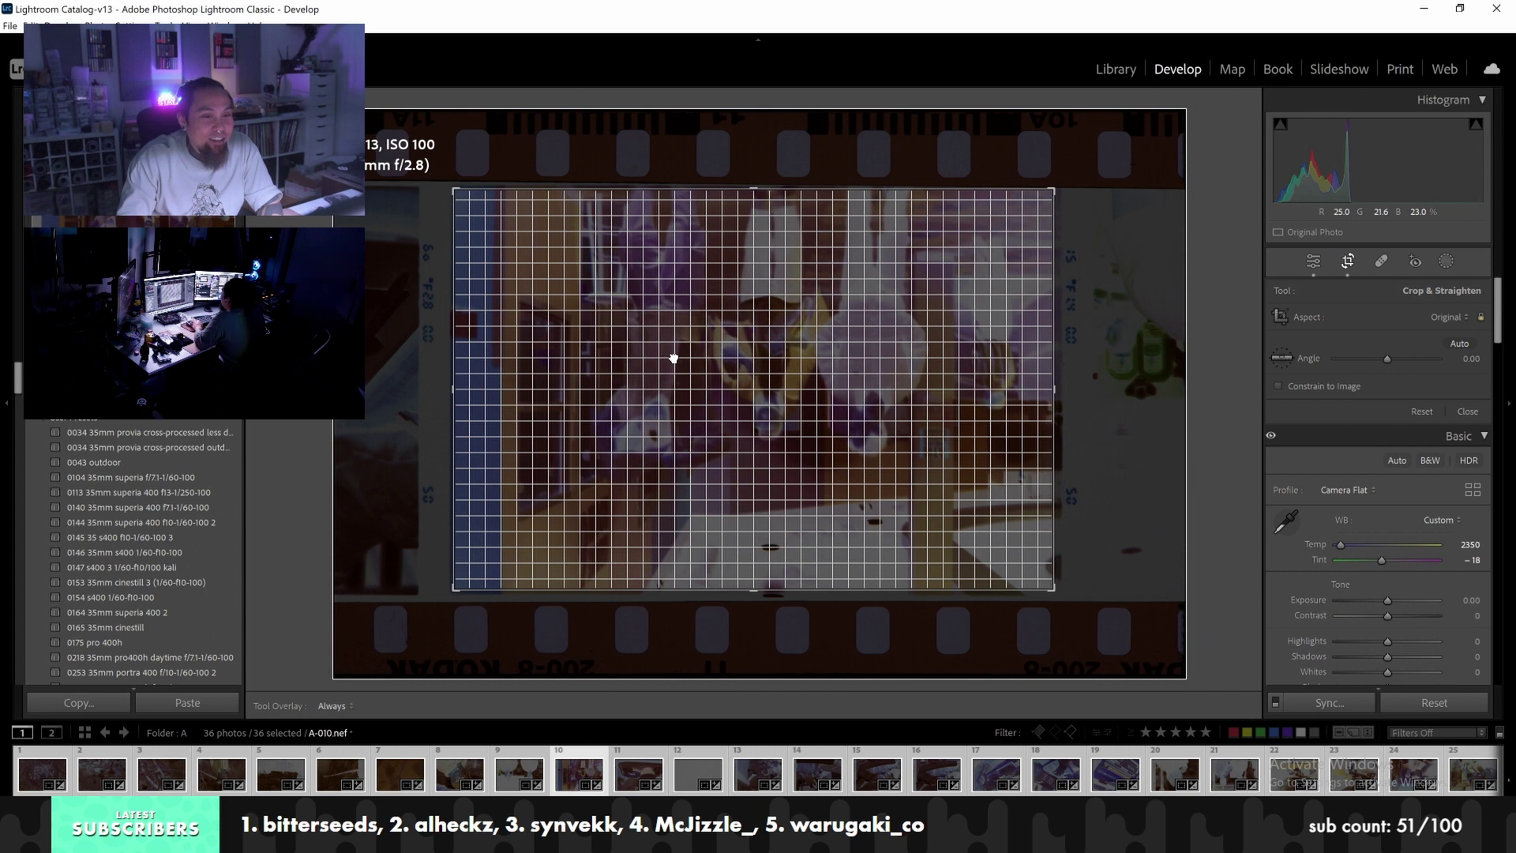
{"action": "key", "text": "z"}
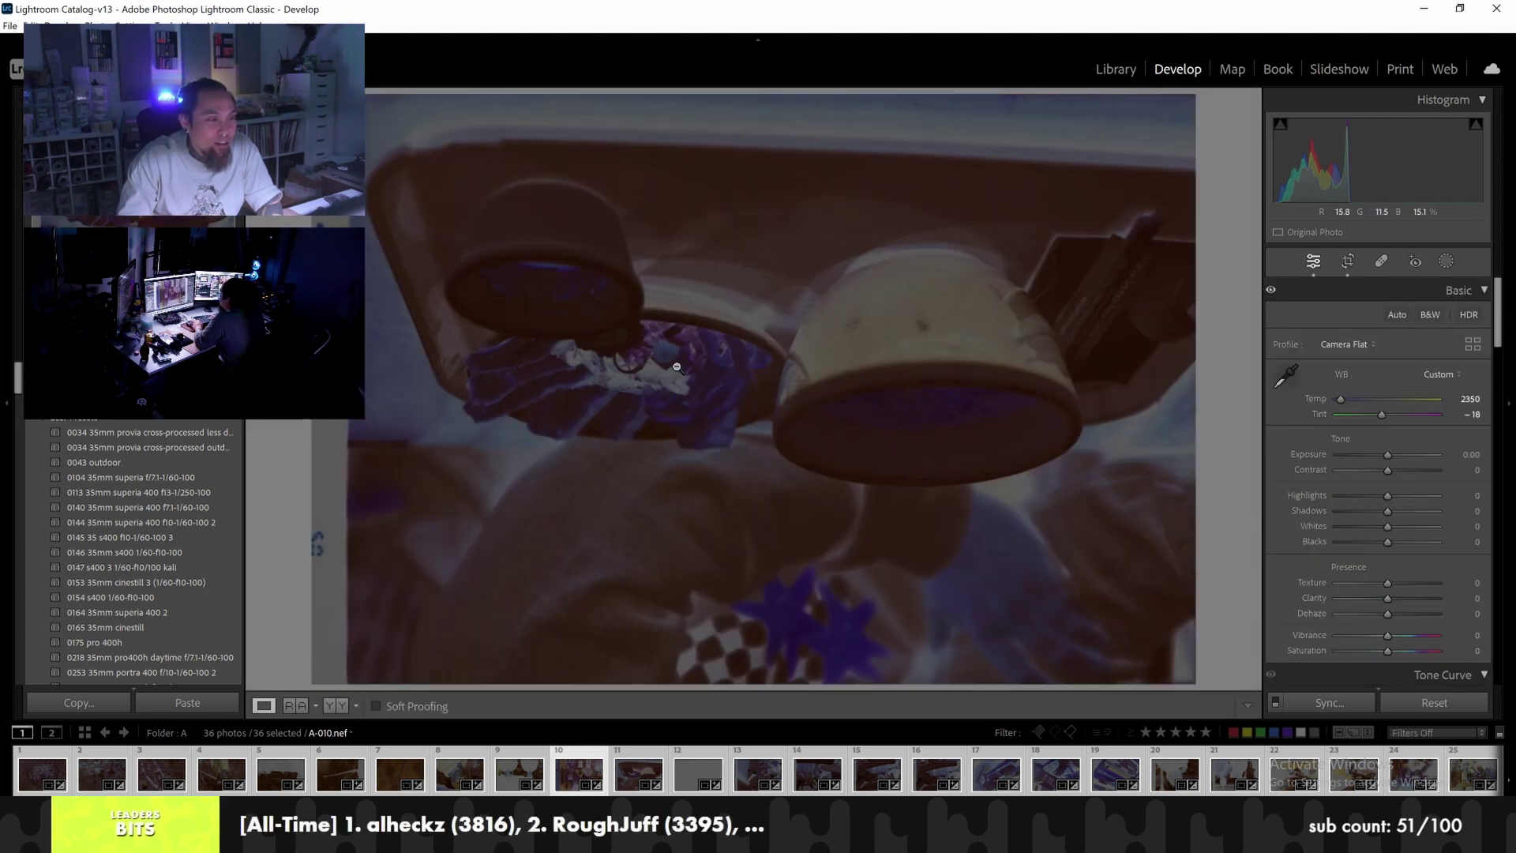
{"action": "left_click", "coordinate": [1344, 267]}
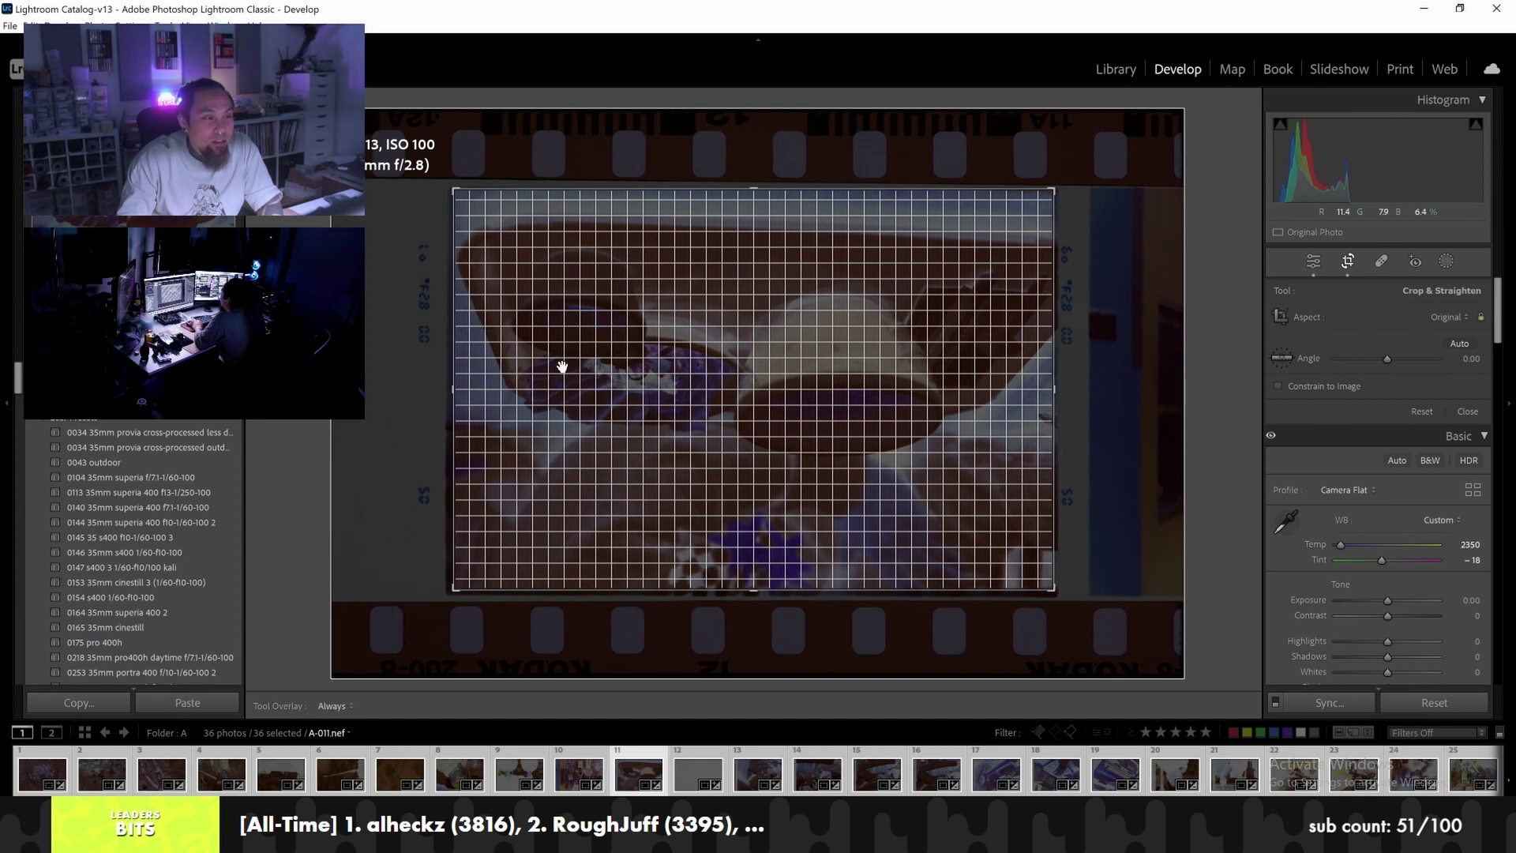
Center the crop of the blank photo A-012.nef on its film frame
{"action": "key", "text": "Right"}
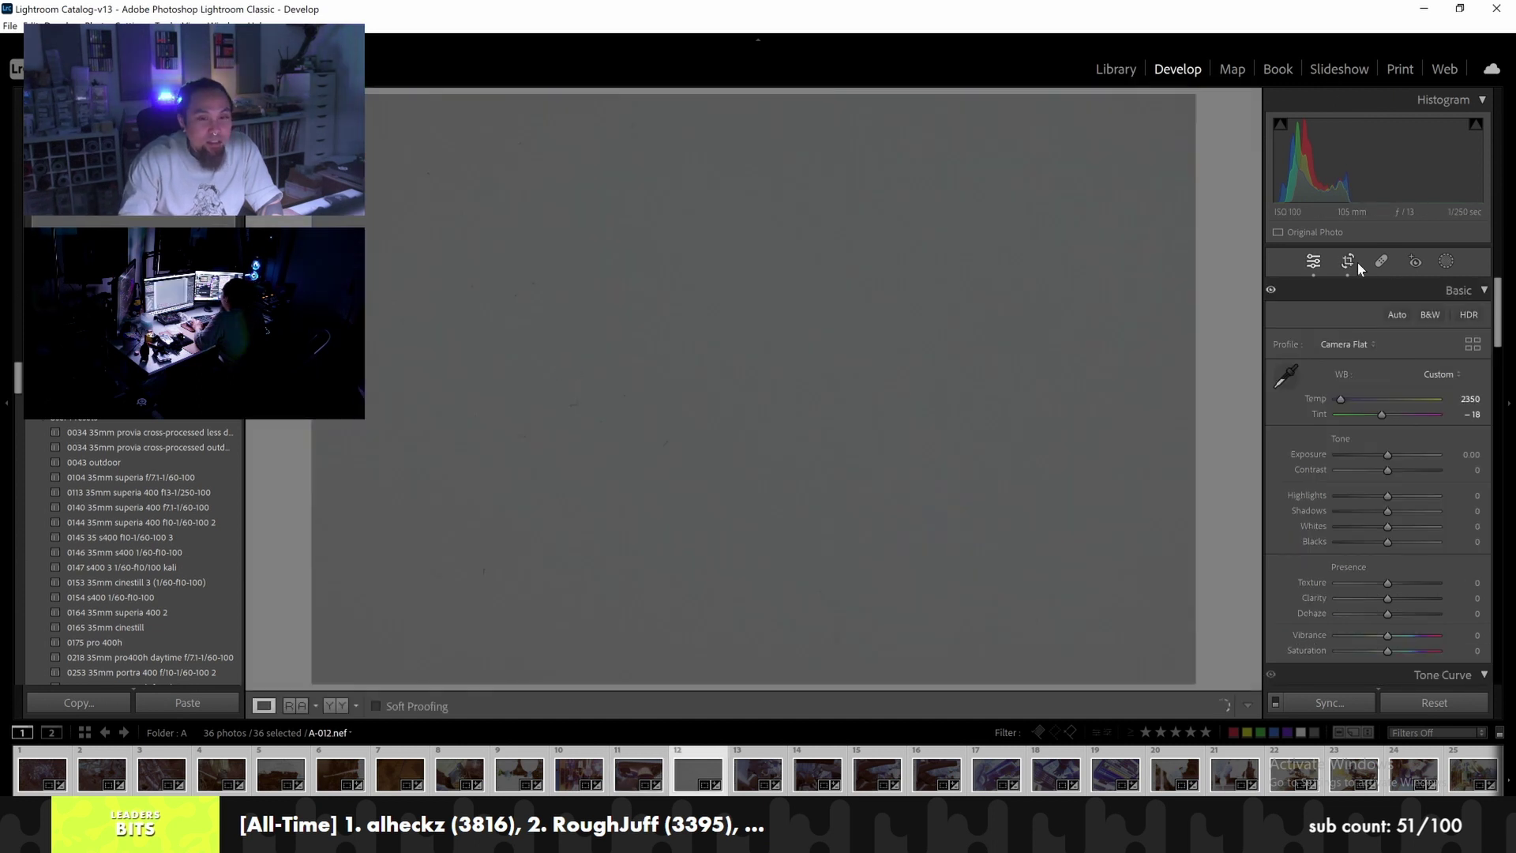
{"action": "left_click", "coordinate": [1349, 264]}
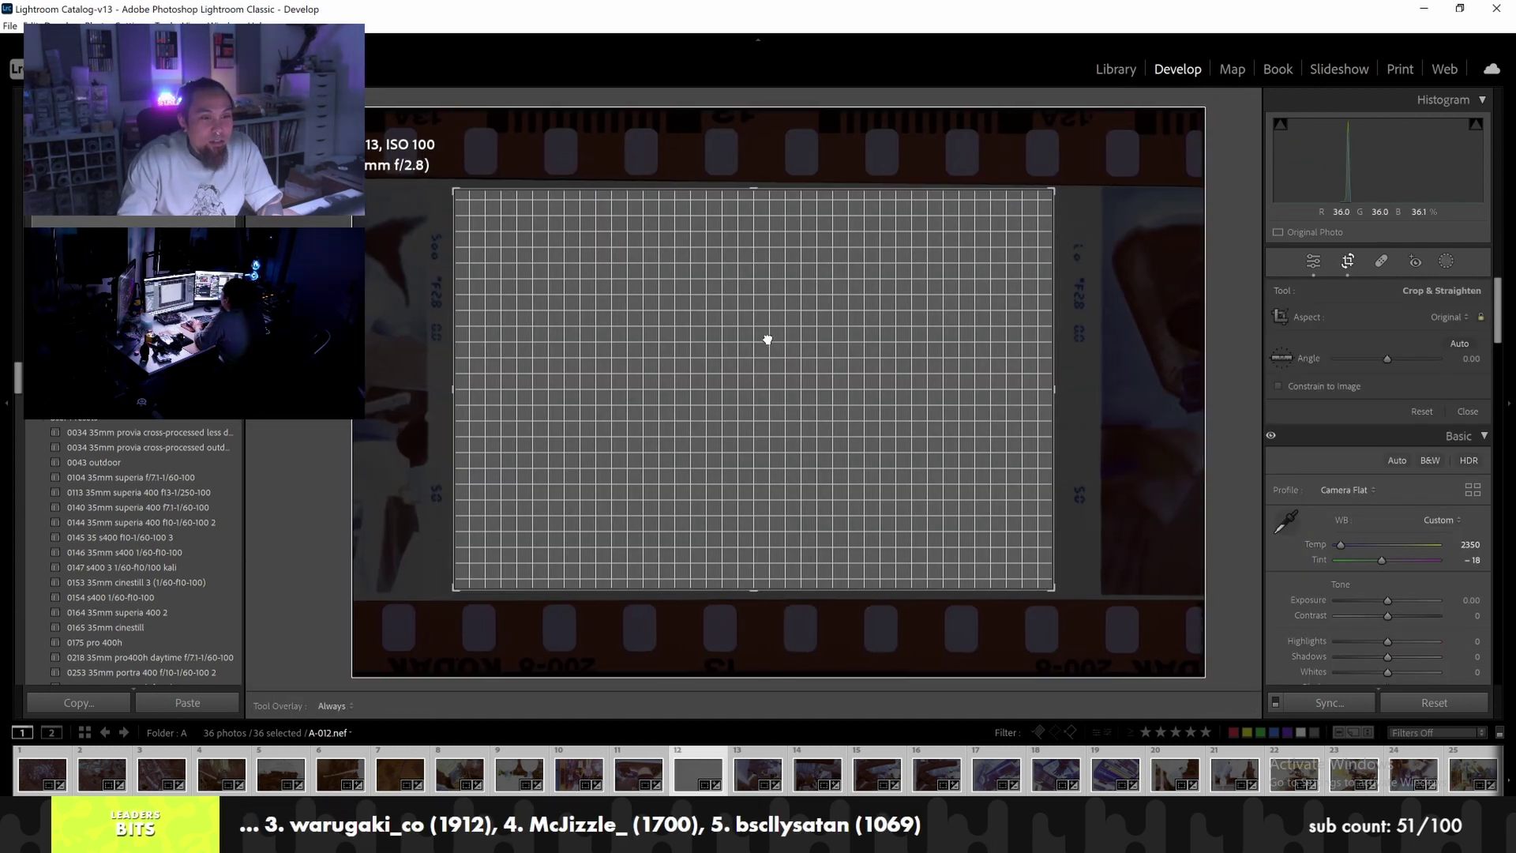
{"action": "left_click_drag", "start_coordinate": [769, 339], "coordinate": [761, 340]}
Move the crop of A-013.nef off the wide film border on the left and onto the film frame
{"action": "key", "text": "Right"}
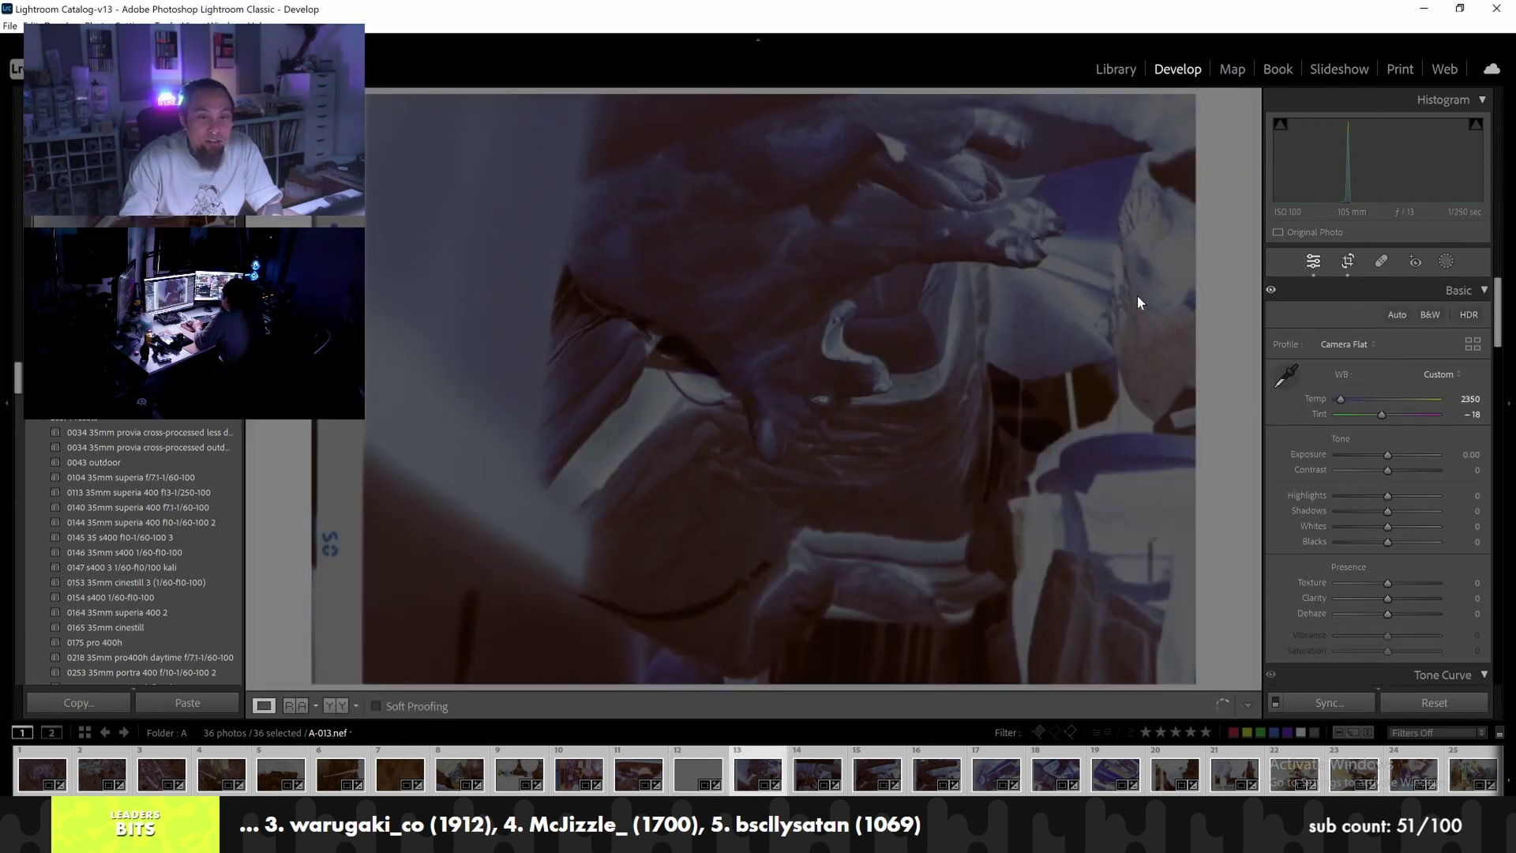
{"action": "key", "text": "r"}
{"action": "left_click_drag", "start_coordinate": [794, 353], "coordinate": [792, 350]}
Reposition the crop of A-014.nef so that it fits its film frame
{"action": "key", "text": "Right"}
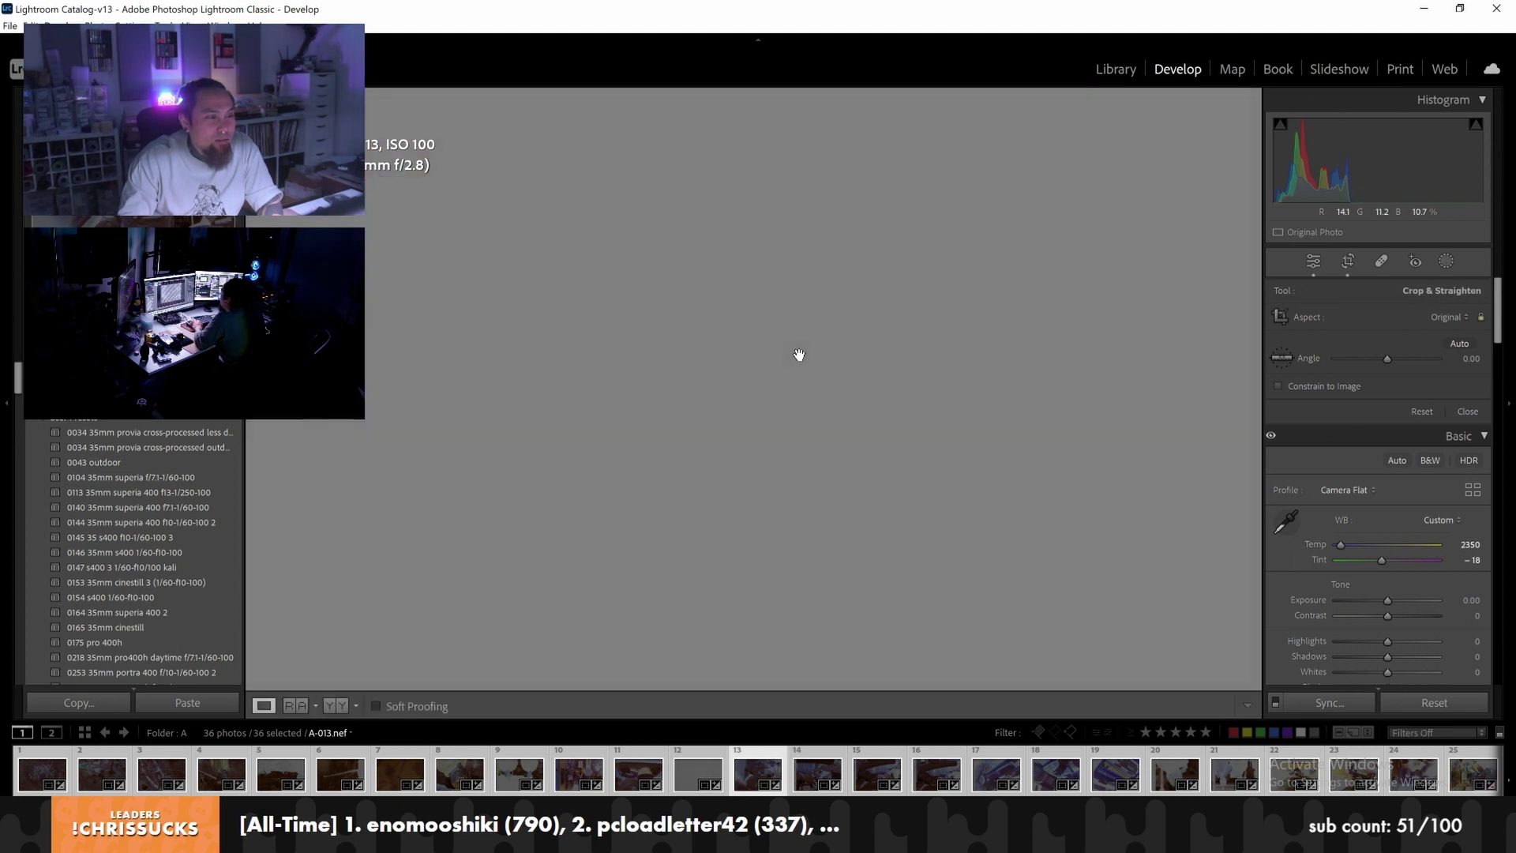
{"action": "key", "text": "r"}
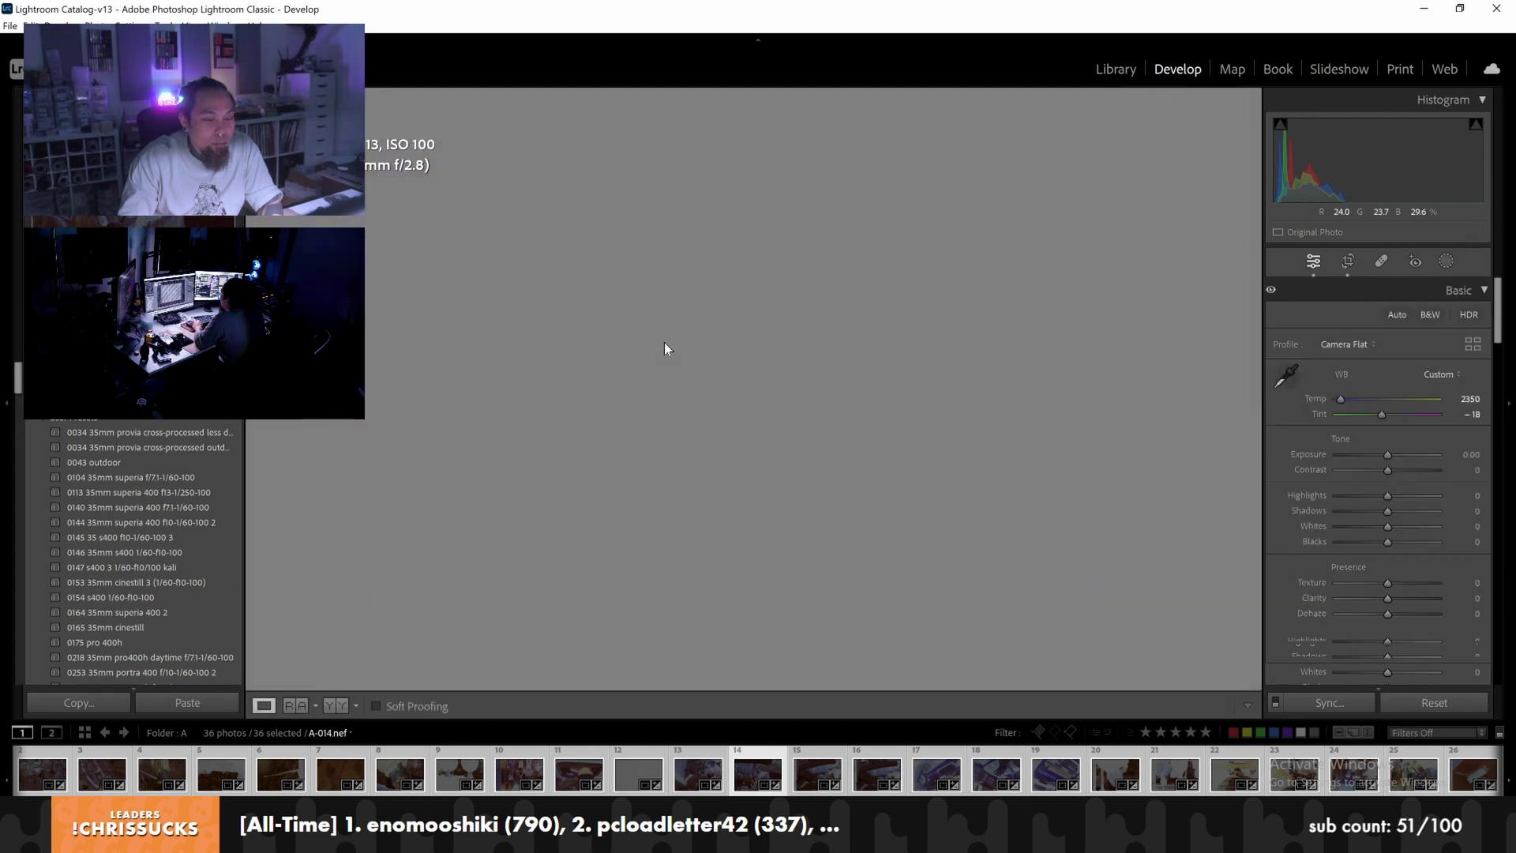
{"action": "key", "text": "Right"}
Select A-014.nef through A-035.nef and synchronize the profile, white balance and crop of A-014.nef to them
{"action": "left_click", "coordinate": [760, 772]}
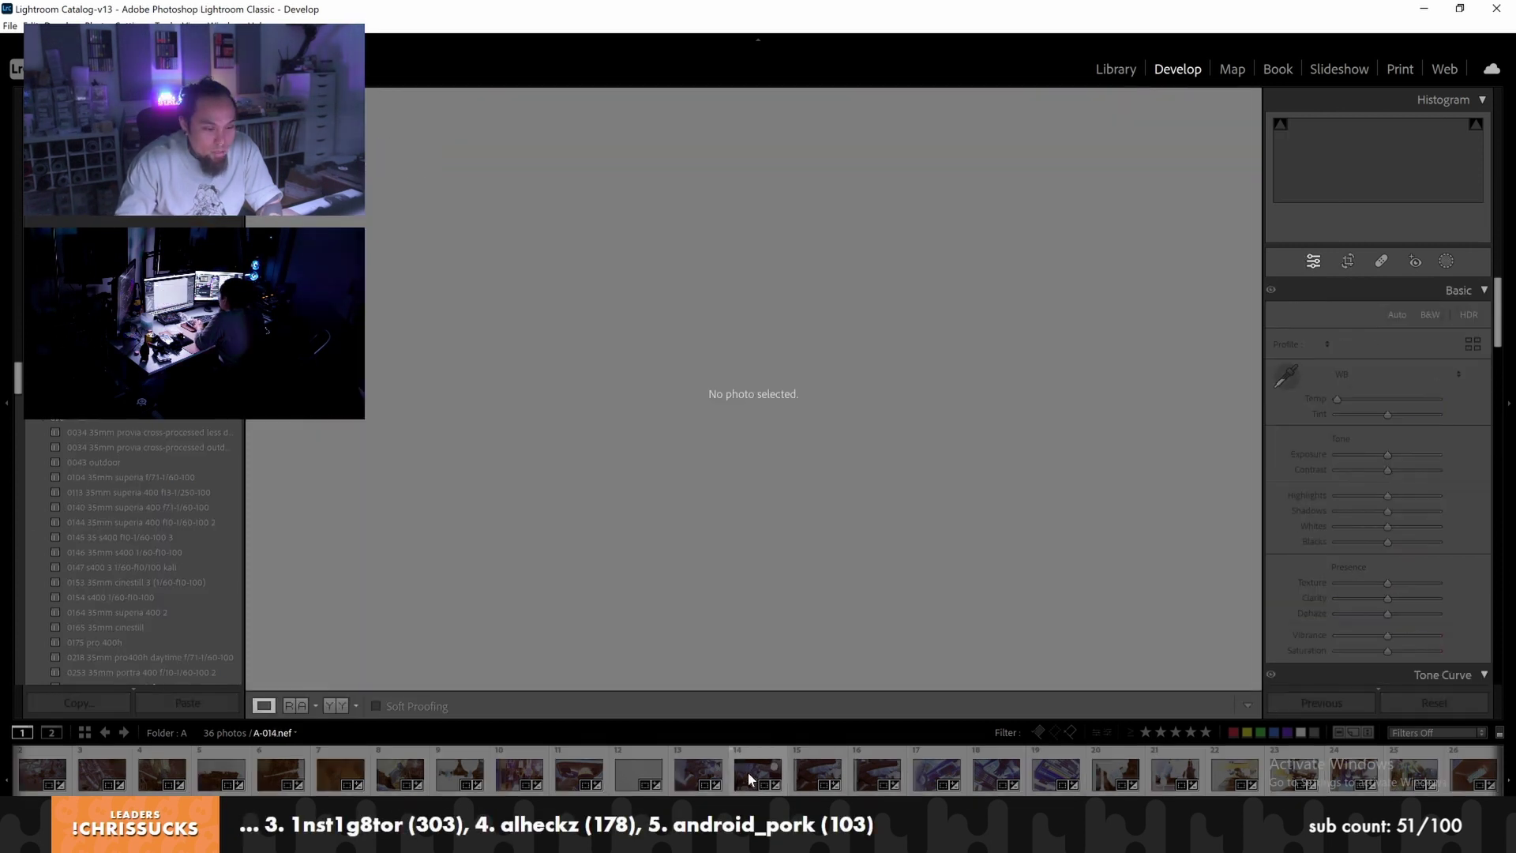
{"action": "scroll", "coordinate": [1011, 765], "scroll_direction": "down", "scroll_amount": 5}
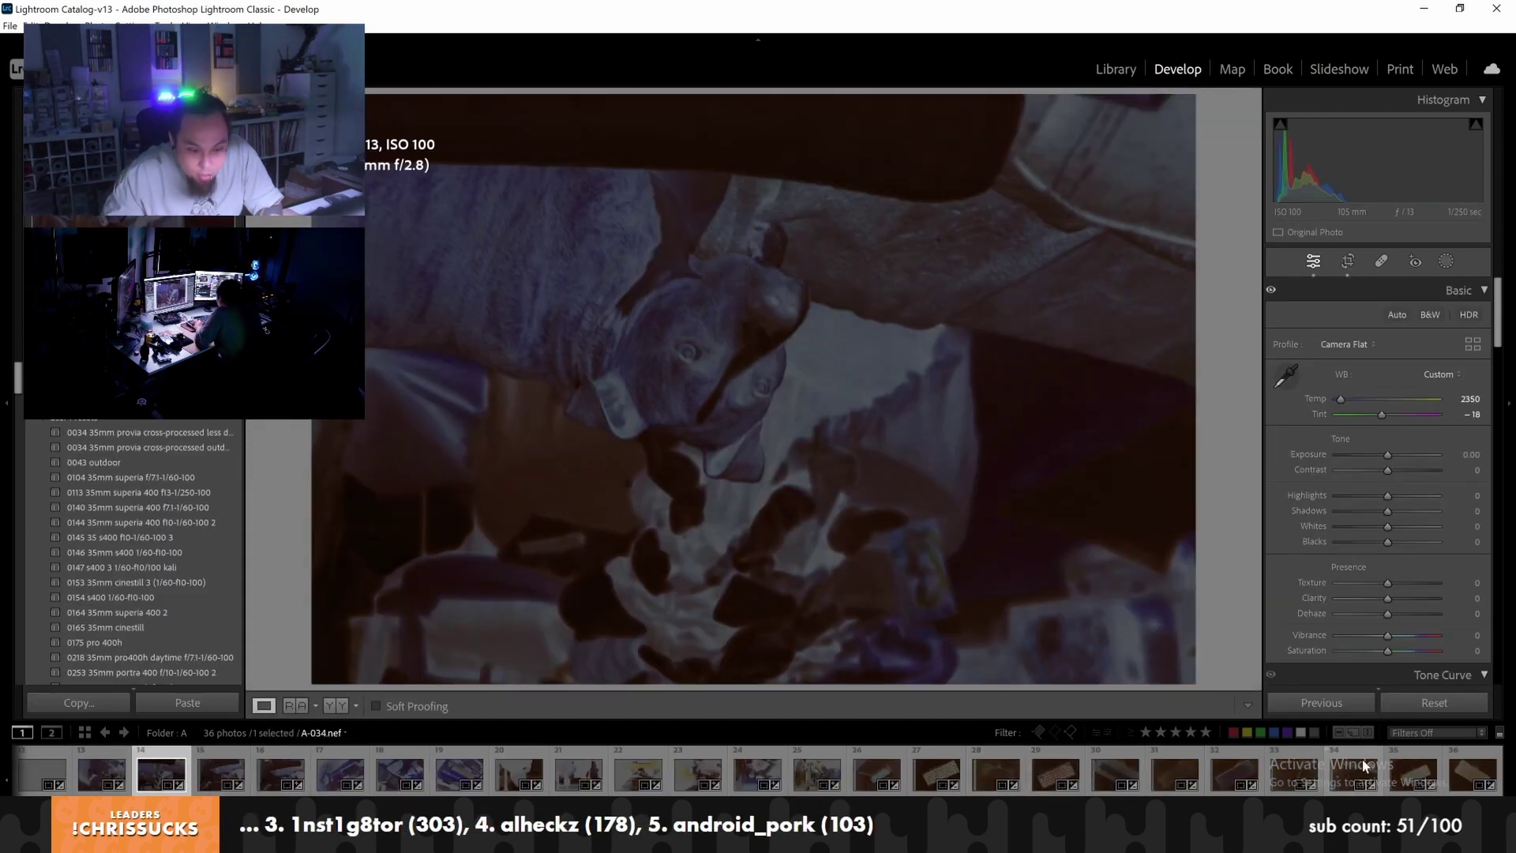
{"action": "left_click", "coordinate": [1414, 769], "text": "shift"}
{"action": "left_click", "coordinate": [1330, 703]}
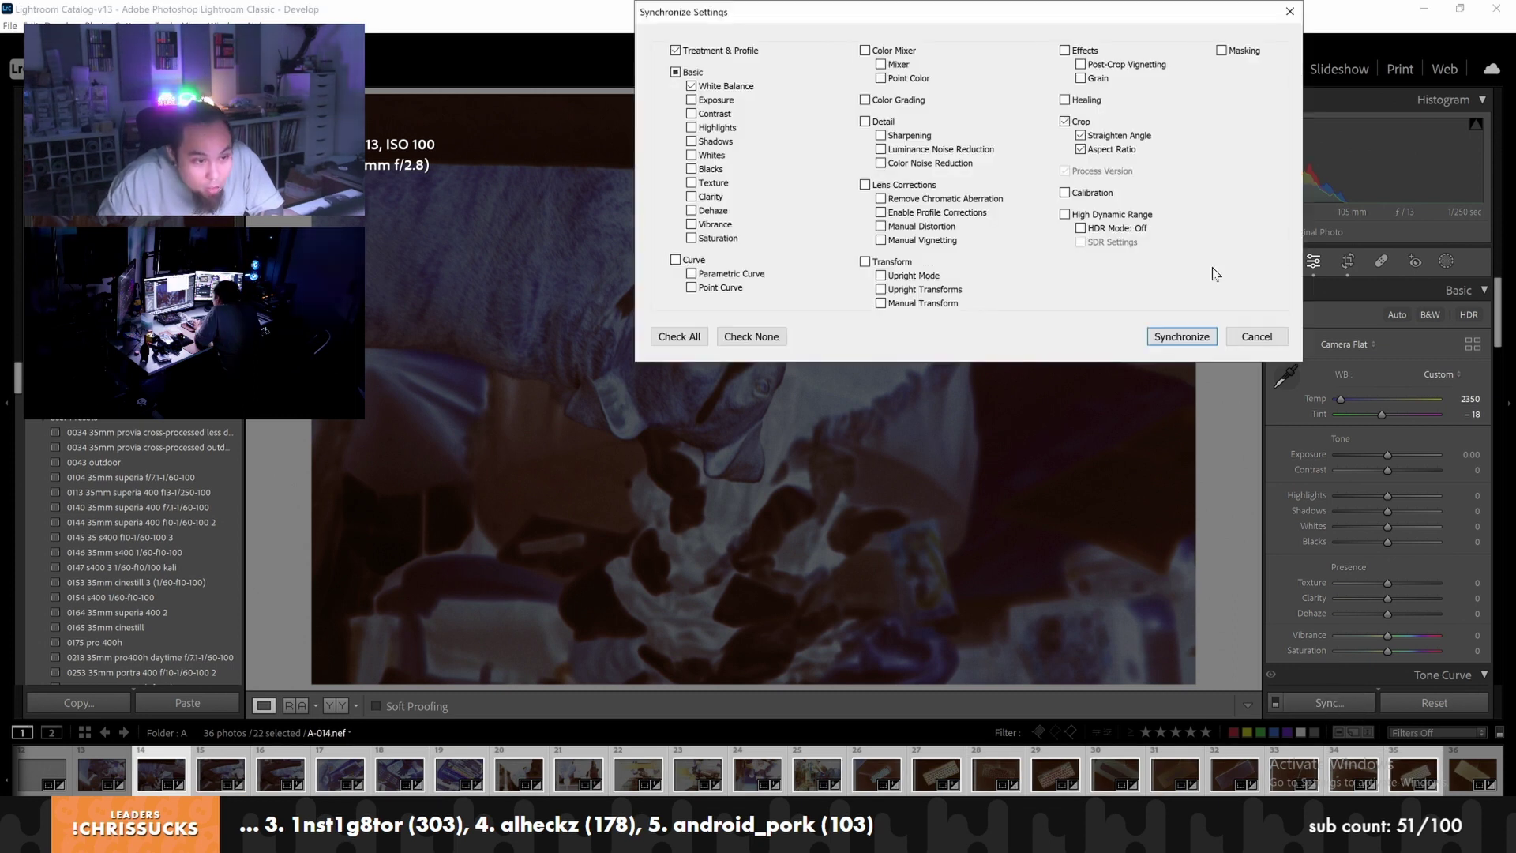
{"action": "left_click", "coordinate": [1159, 331]}
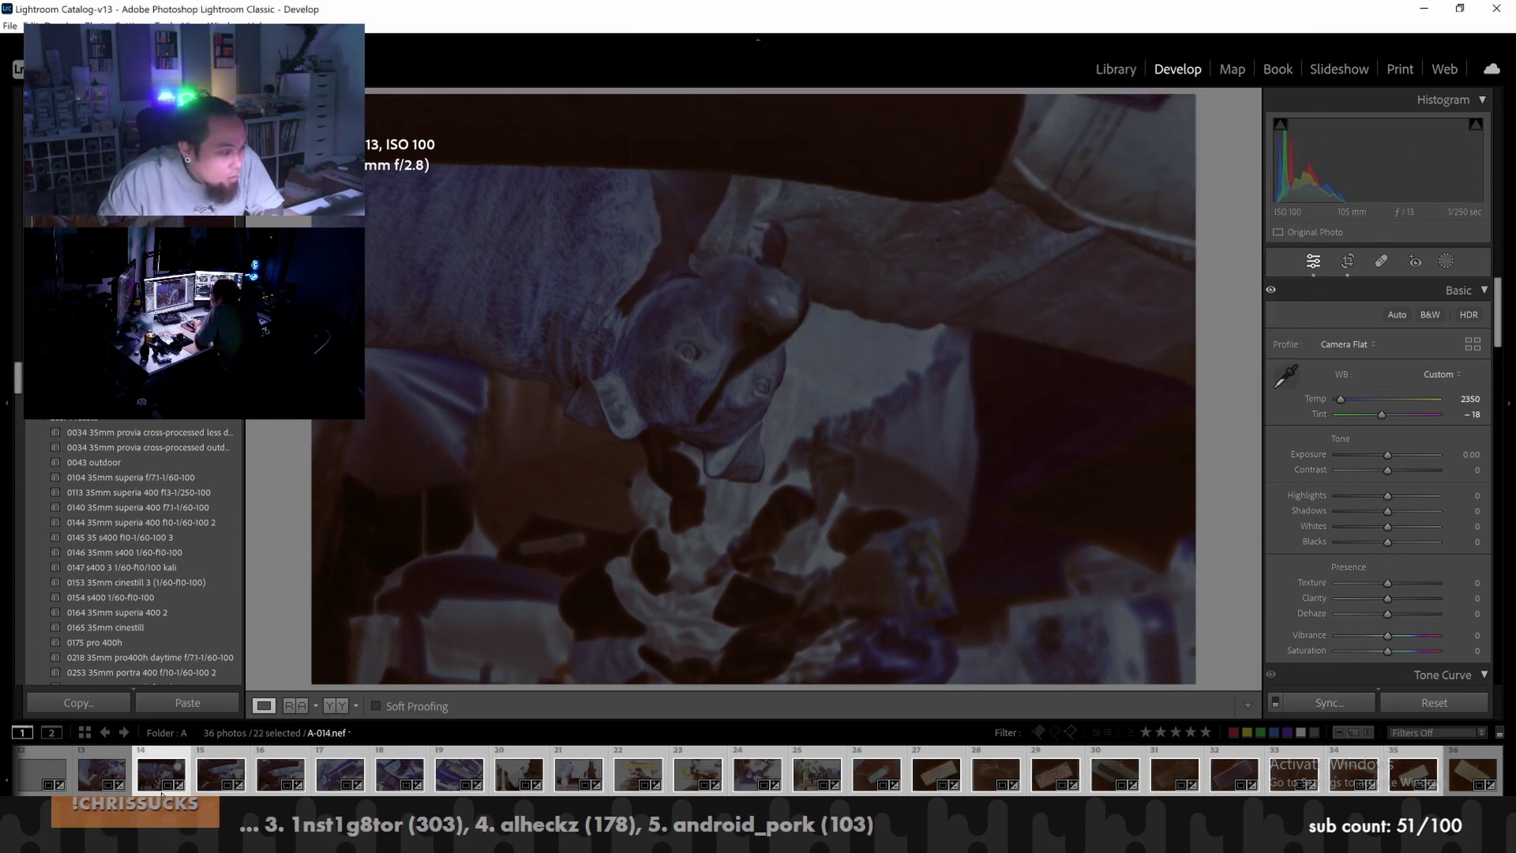
Check the synchronized crop of A-015.nef and fine-tune the crop position of A-016.nef to fit its film frame
{"action": "left_click", "coordinate": [204, 780]}
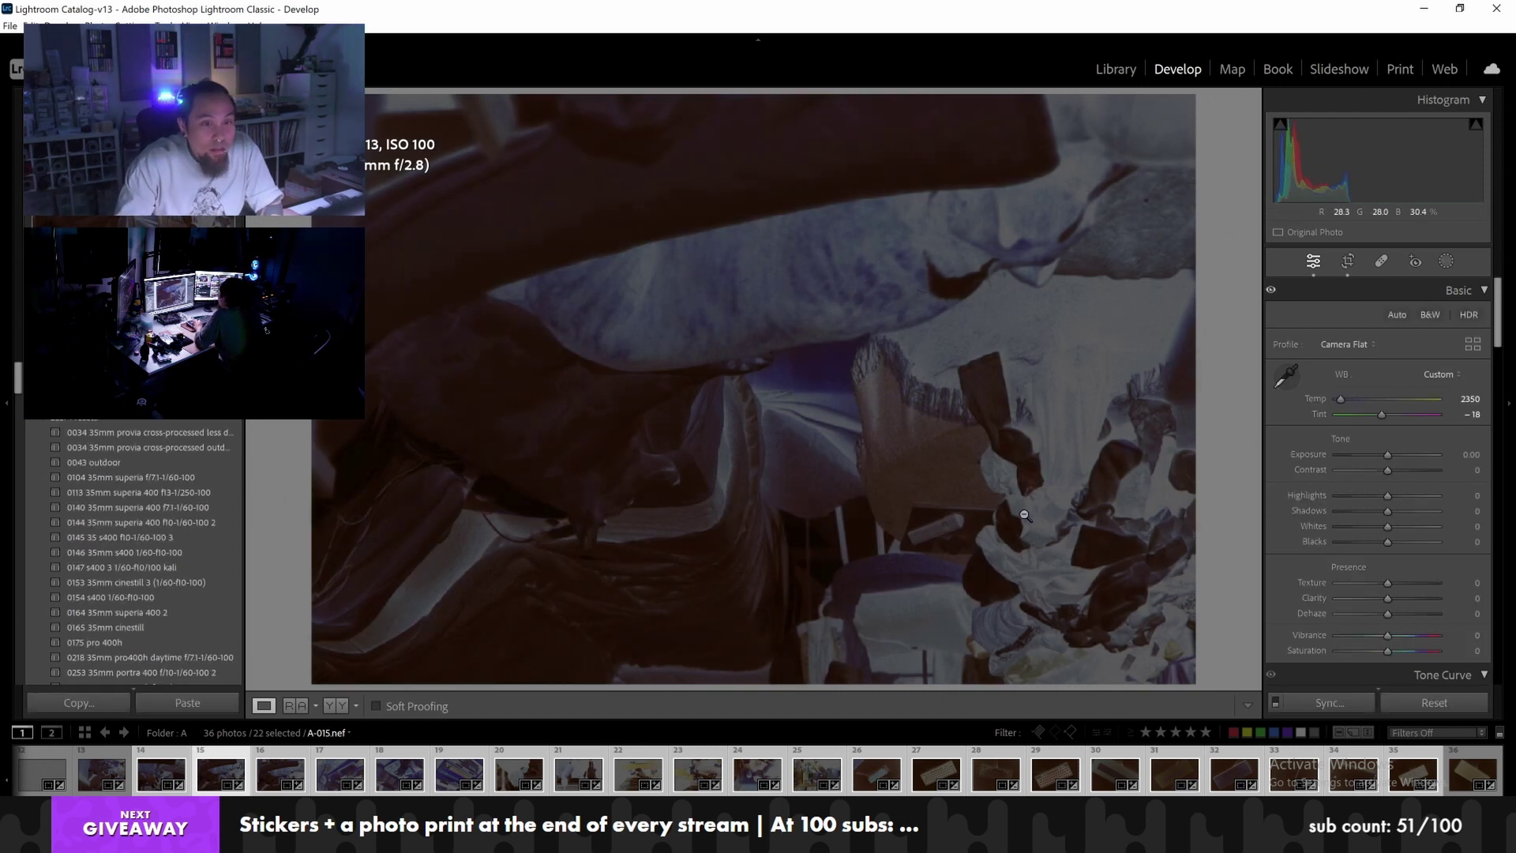
{"action": "key", "text": "Right"}
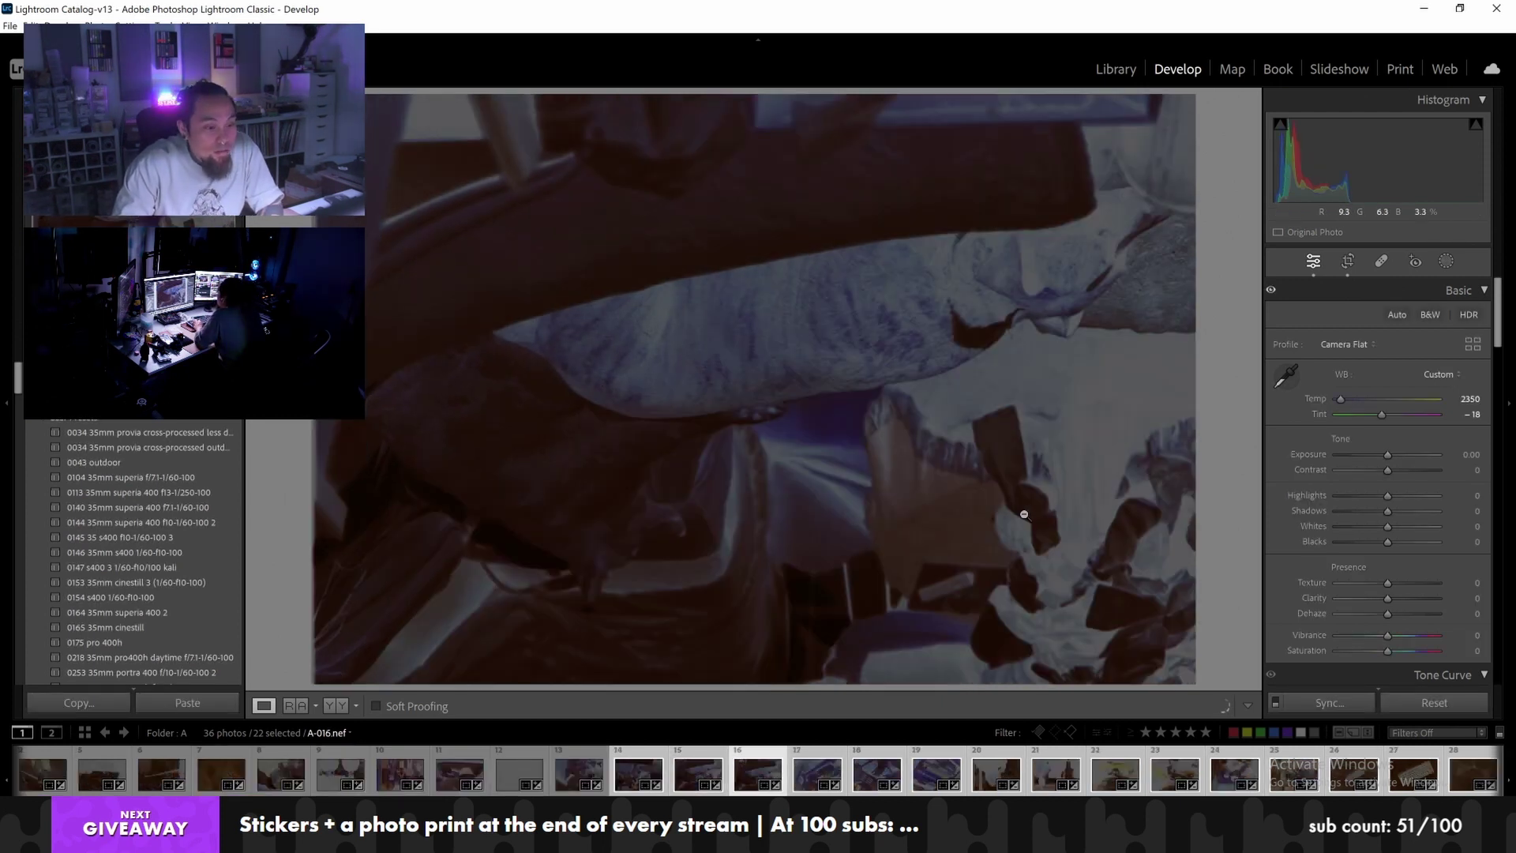
{"action": "left_click", "coordinate": [1347, 261]}
{"action": "left_click_drag", "start_coordinate": [665, 350], "coordinate": [662, 350]}
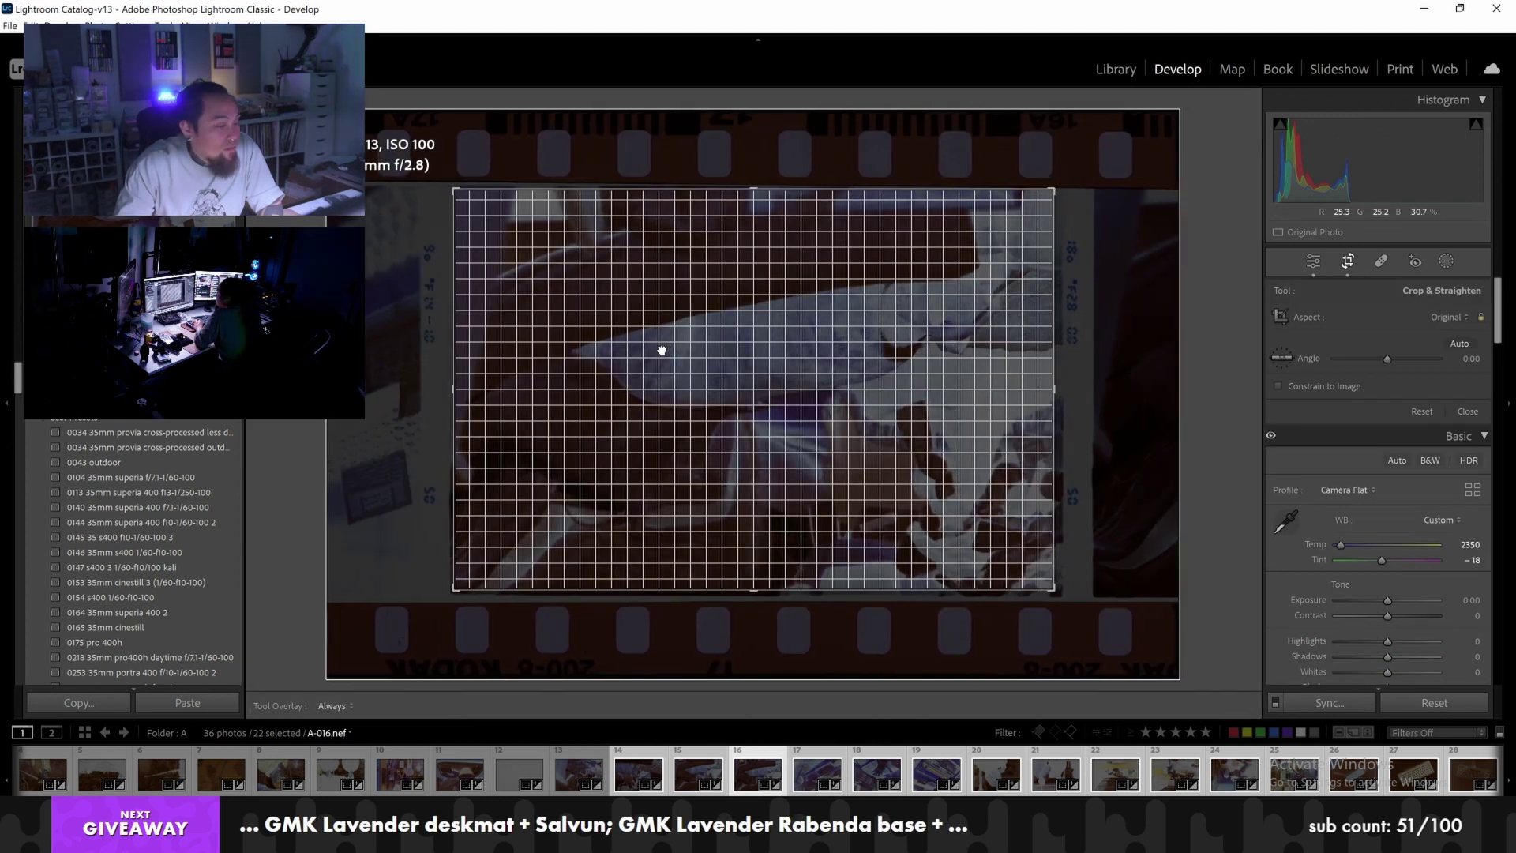
{"action": "key", "text": "Return"}
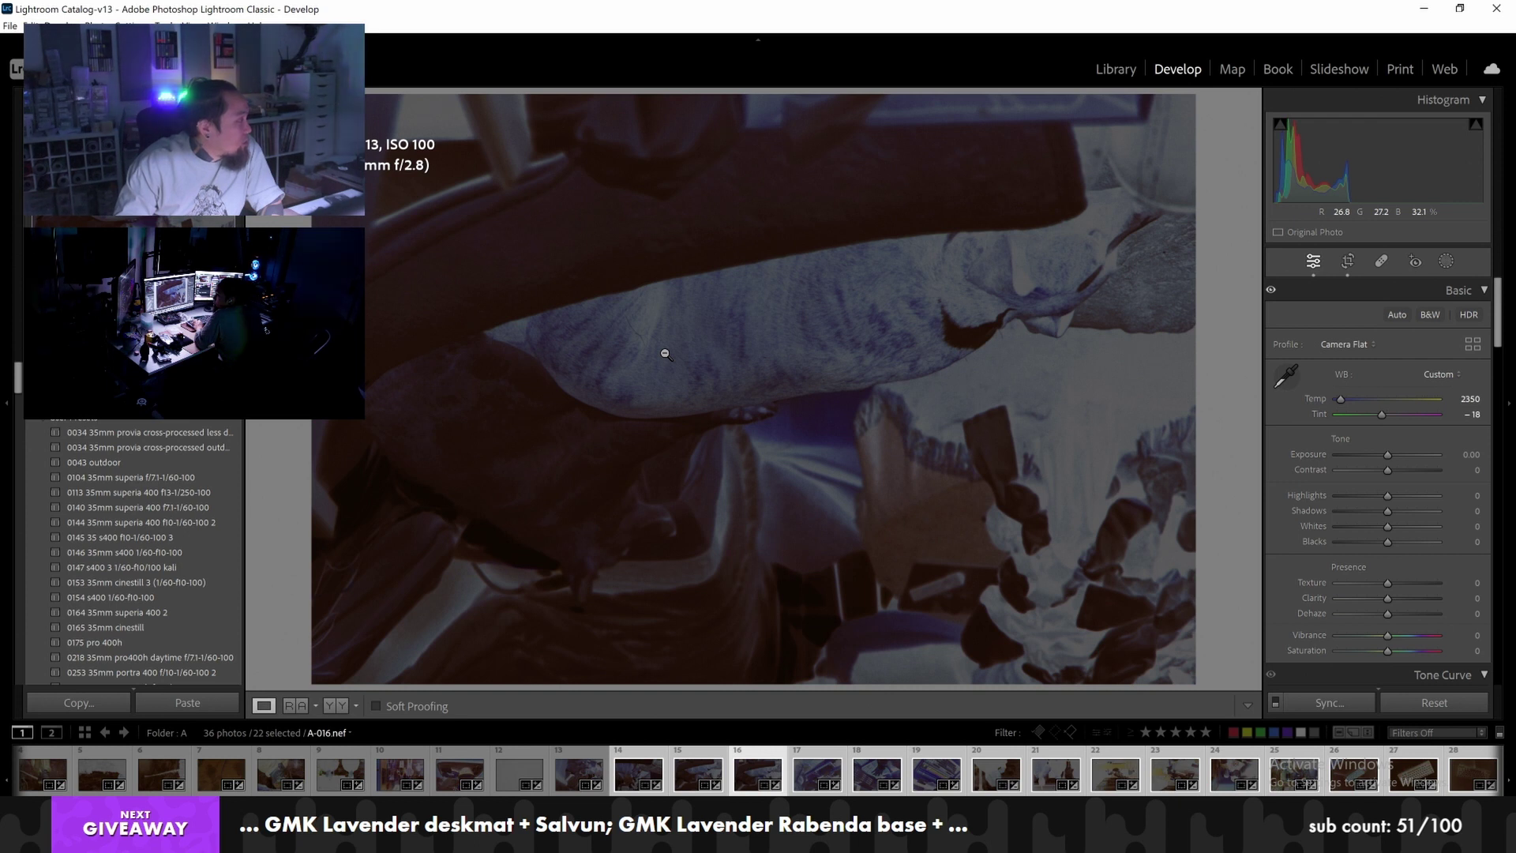
Shift the crop of A-017.nef slightly left so that the film border on its right edge is excluded
{"action": "key", "text": "Right"}
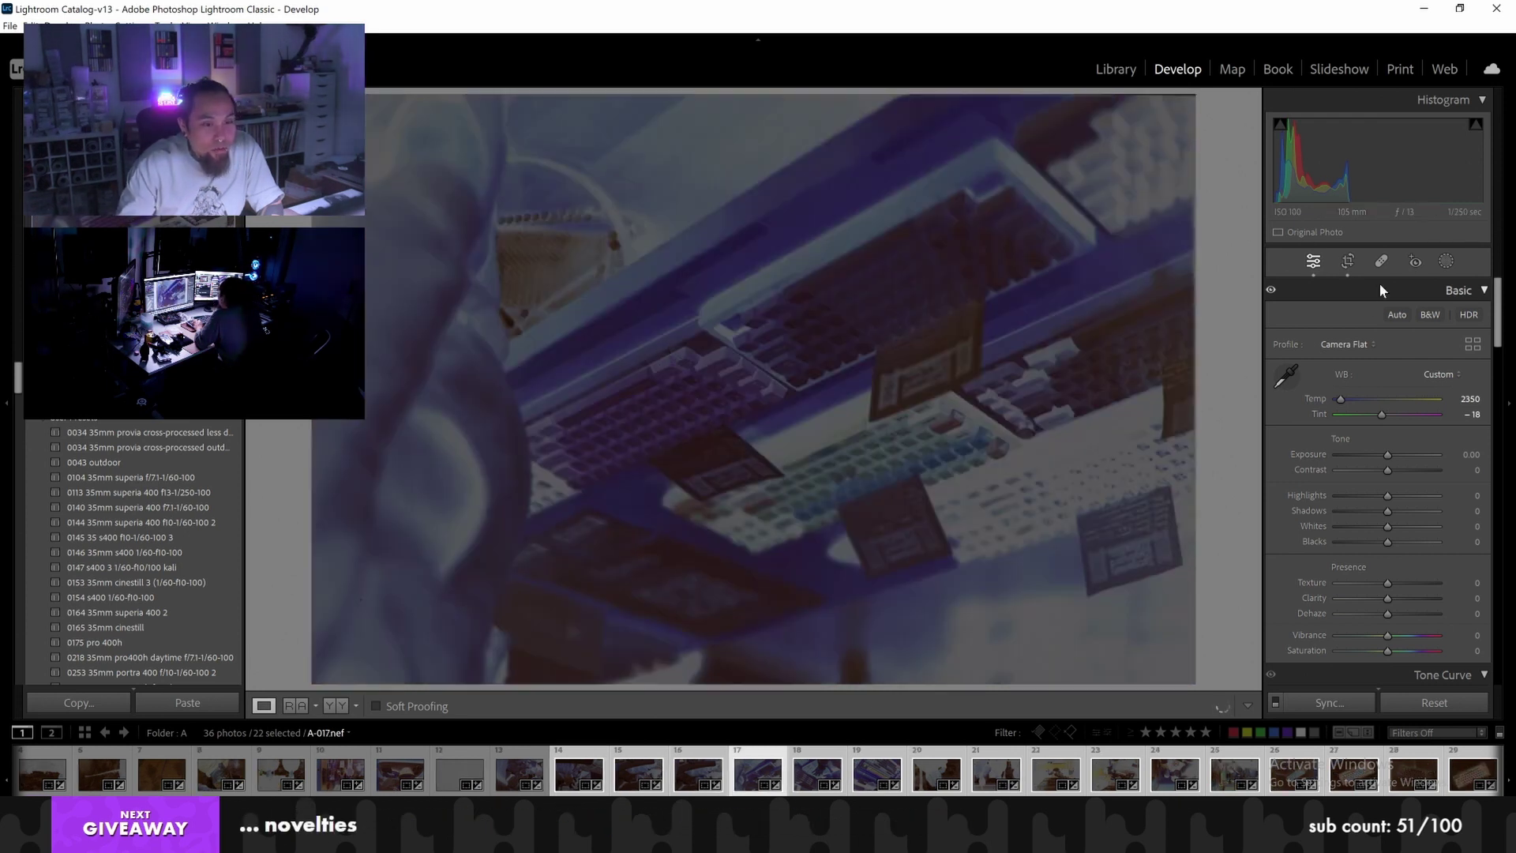
{"action": "left_click", "coordinate": [1348, 261]}
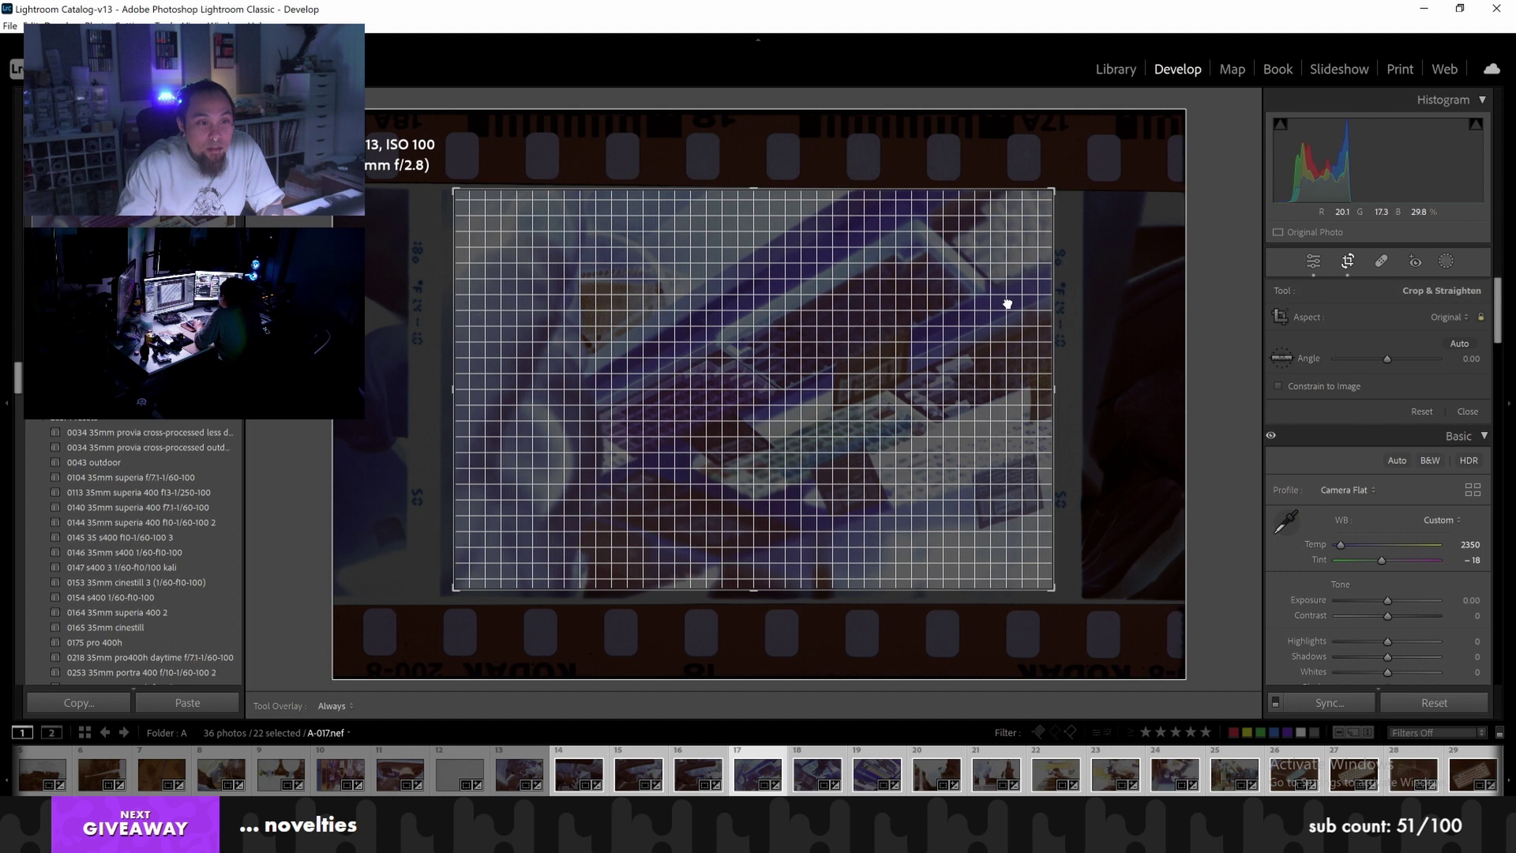
{"action": "left_click_drag", "start_coordinate": [1008, 303], "coordinate": [1015, 300]}
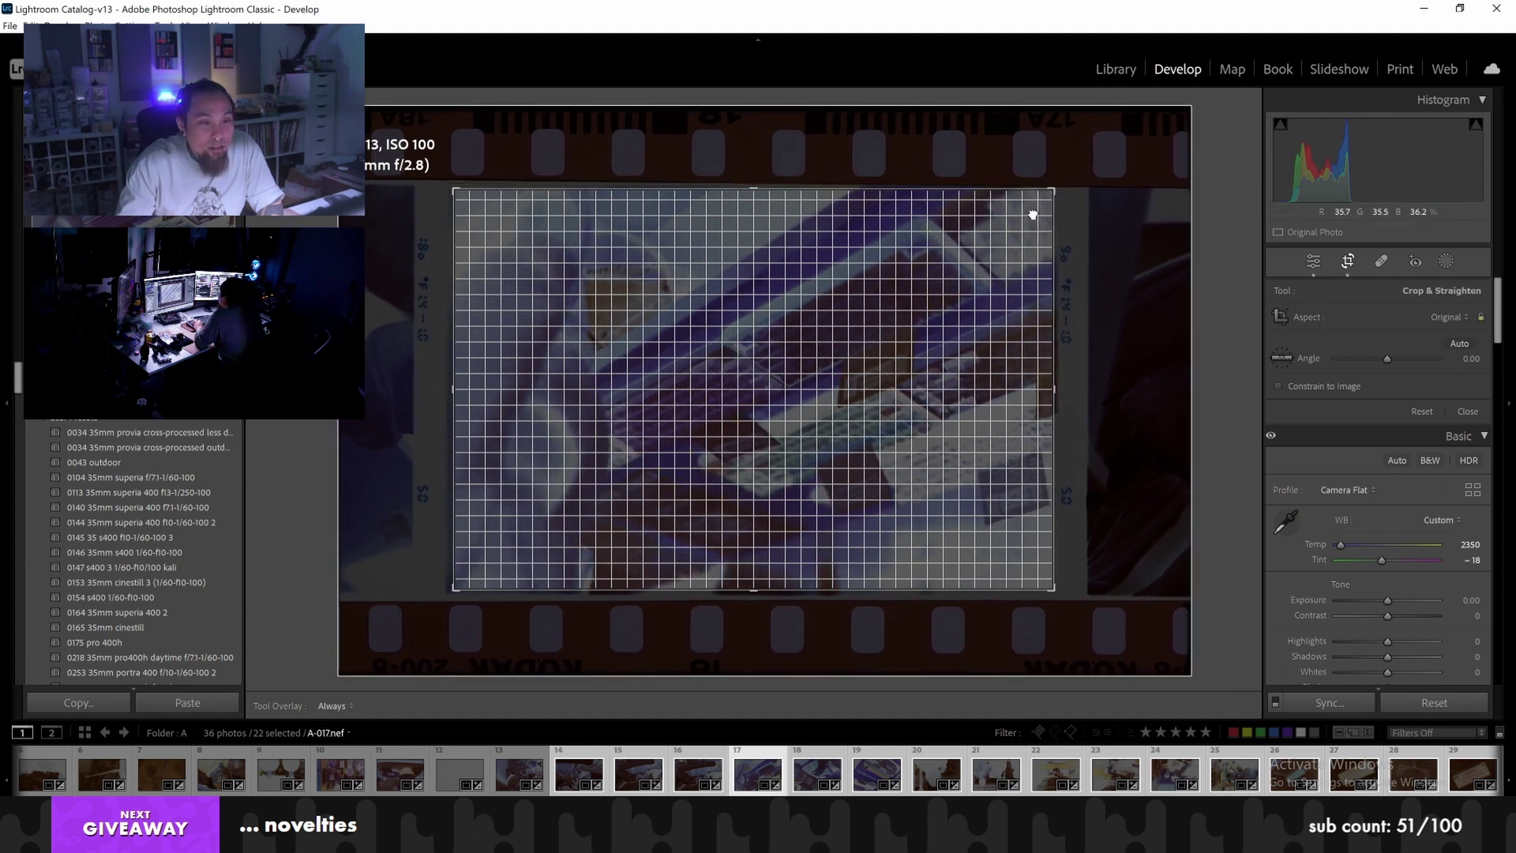
{"action": "key", "text": "Return"}
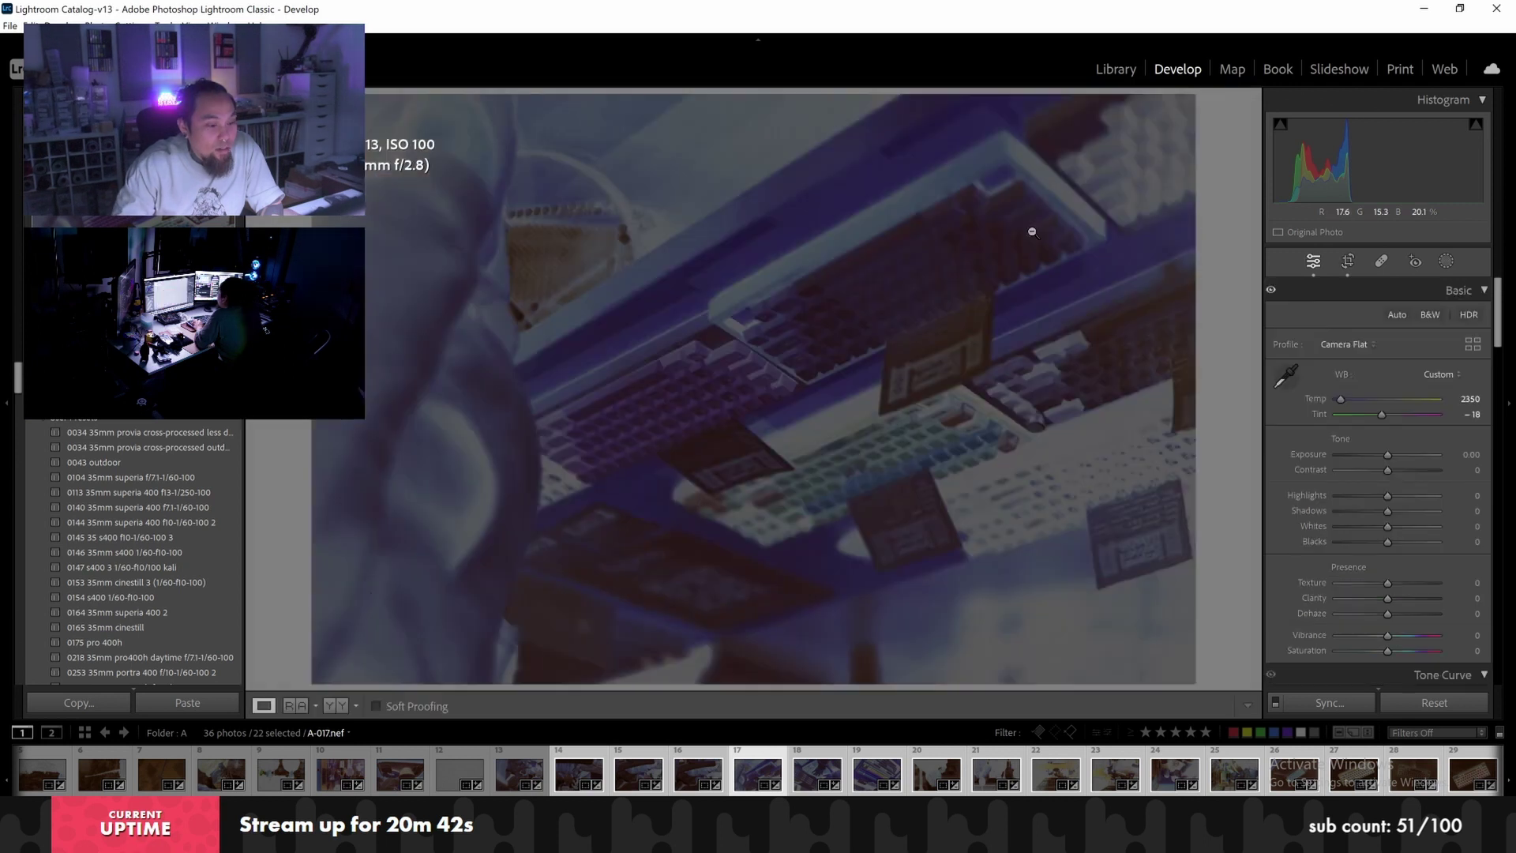
Shift the crops of A-018.nef and A-019.nef slightly left to fit their film frames
{"action": "key", "text": "Right"}
{"action": "key", "text": "r"}
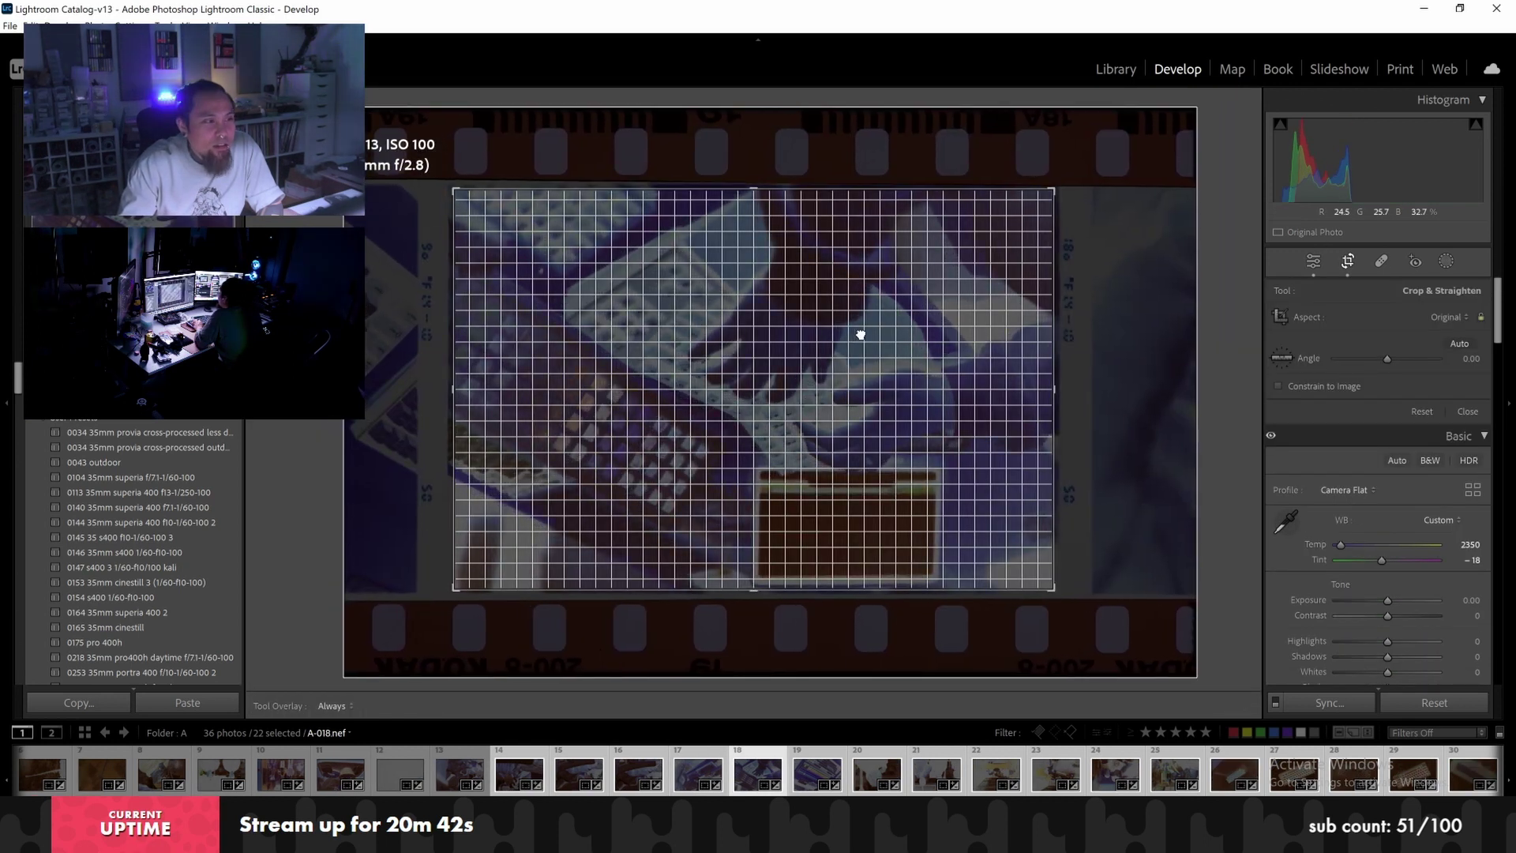
{"action": "key", "text": "Return"}
{"action": "key", "text": "Right"}
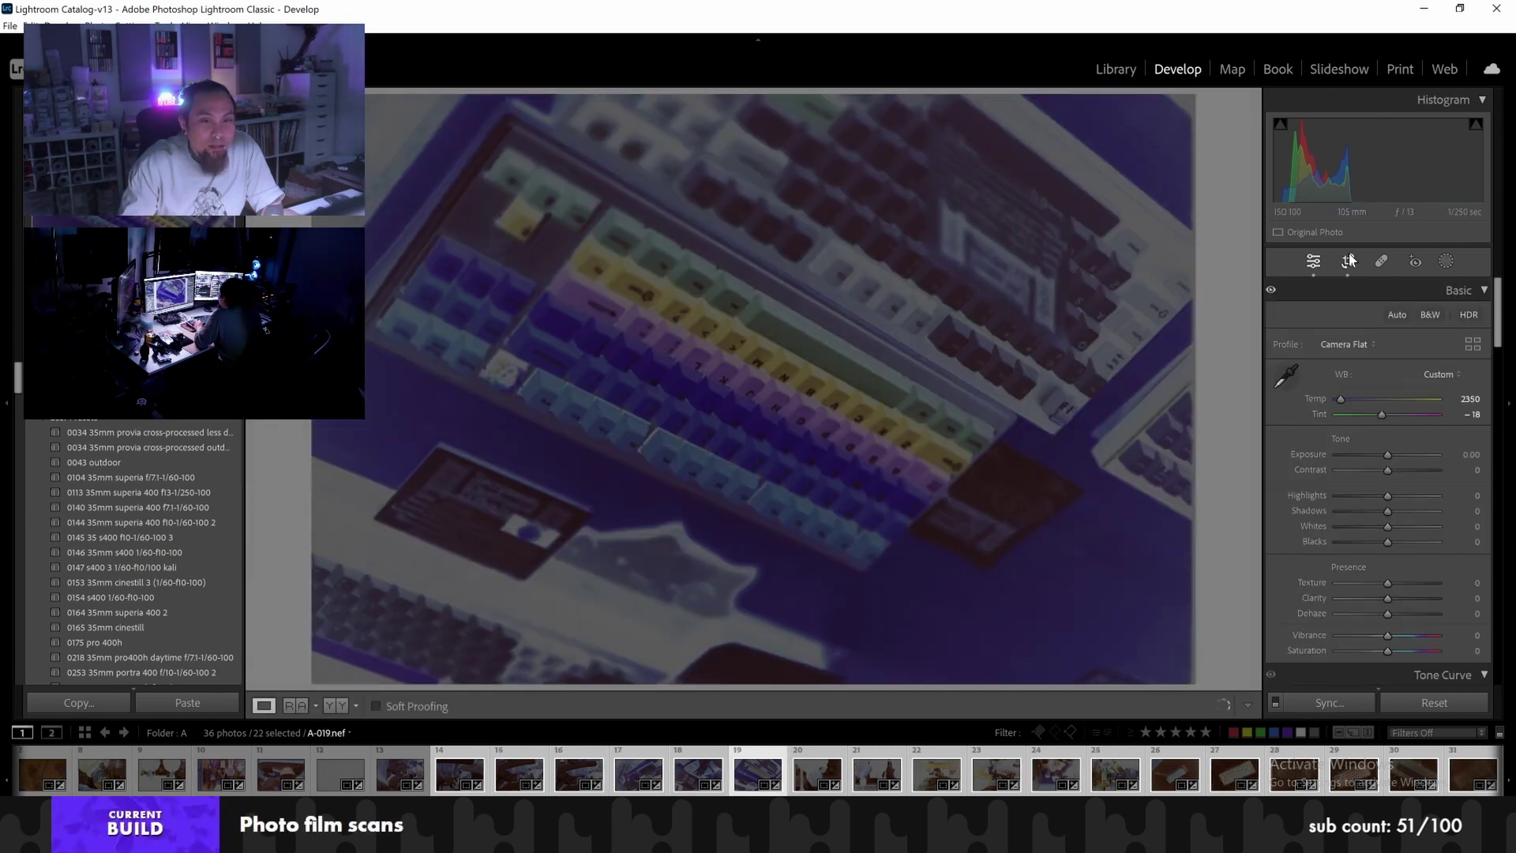
{"action": "left_click", "coordinate": [1349, 260]}
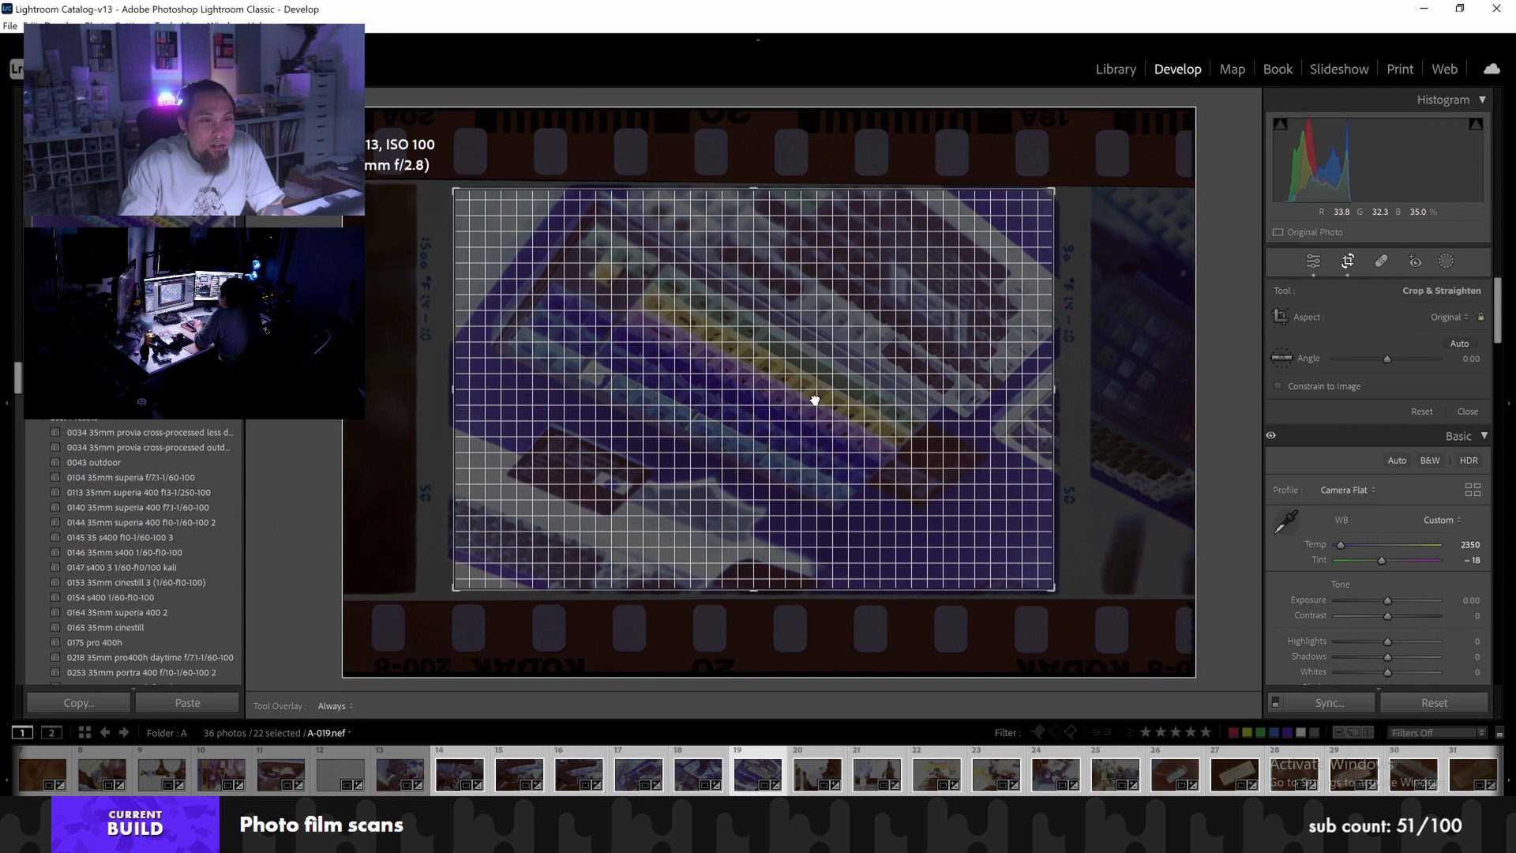
{"action": "key", "text": "Return"}
Shift the crops of A-020.nef and A-021.nef right so that the film border on their left edges is excluded
{"action": "key", "text": "Right"}
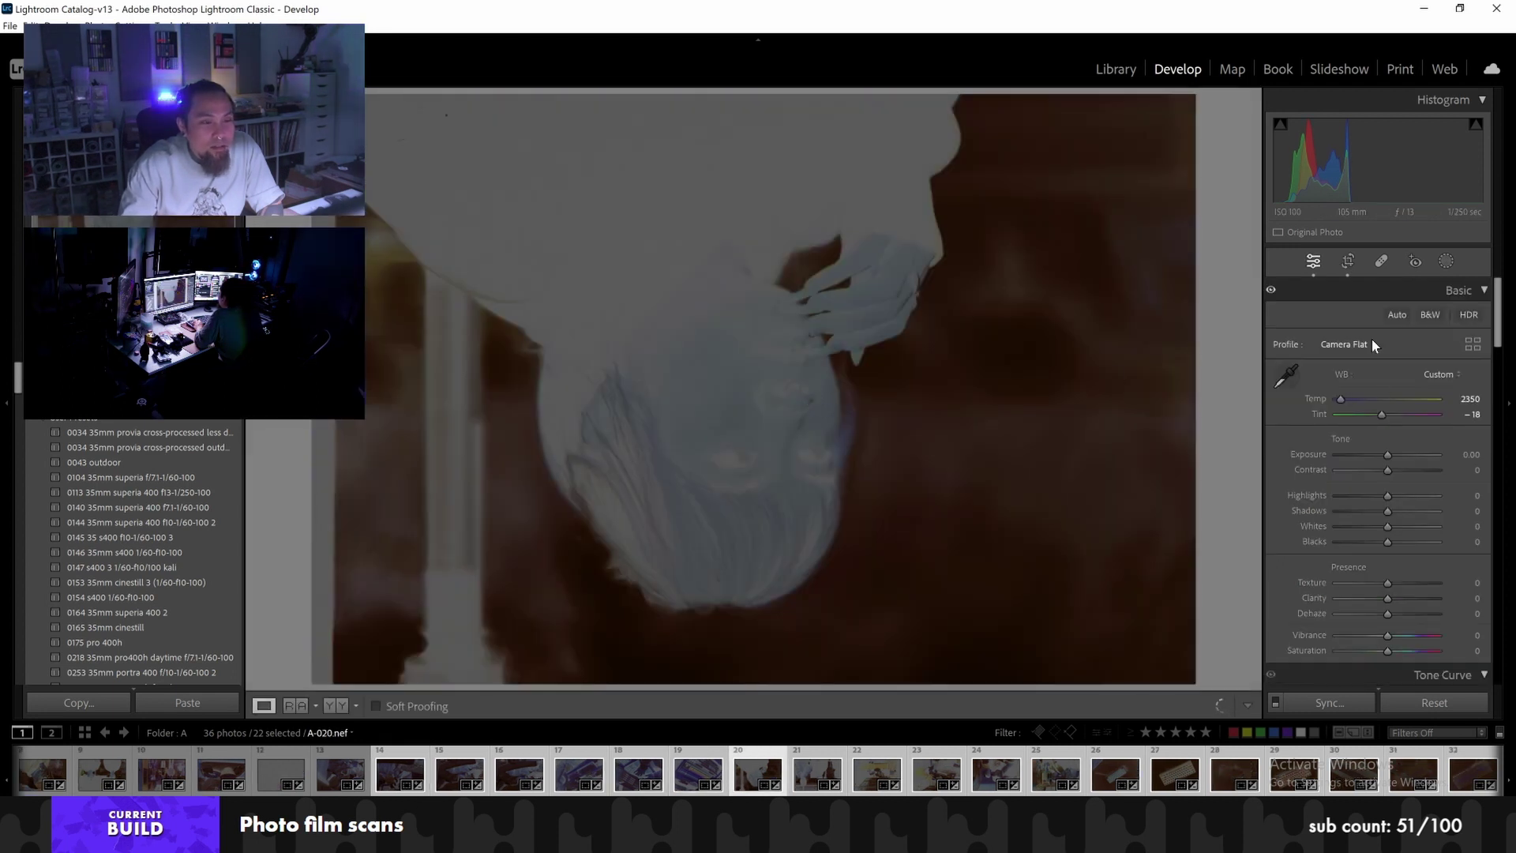
{"action": "left_click", "coordinate": [1347, 266]}
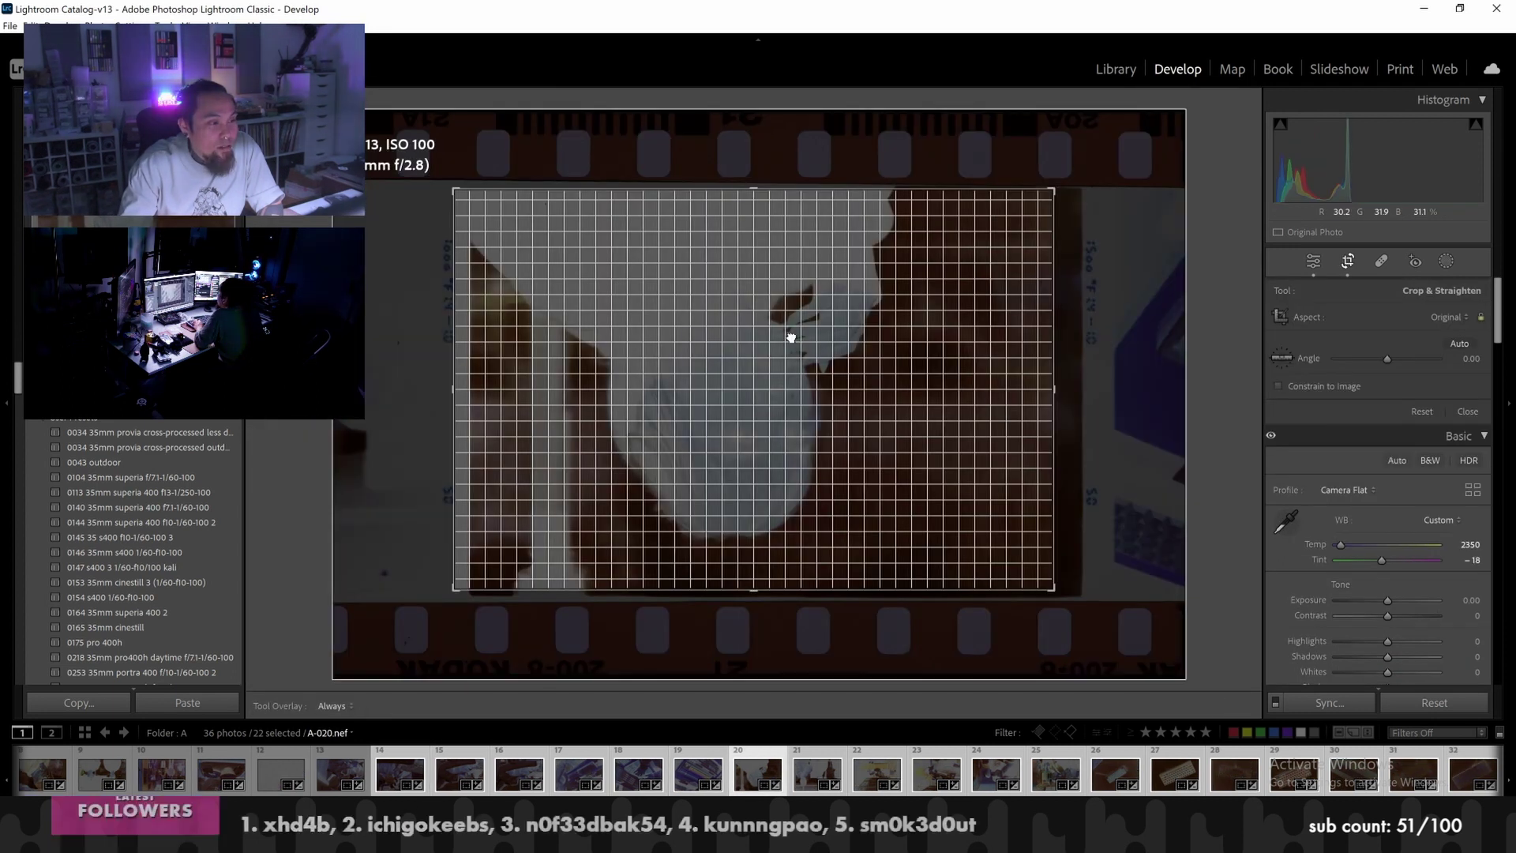
{"action": "left_click_drag", "start_coordinate": [787, 340], "coordinate": [770, 337]}
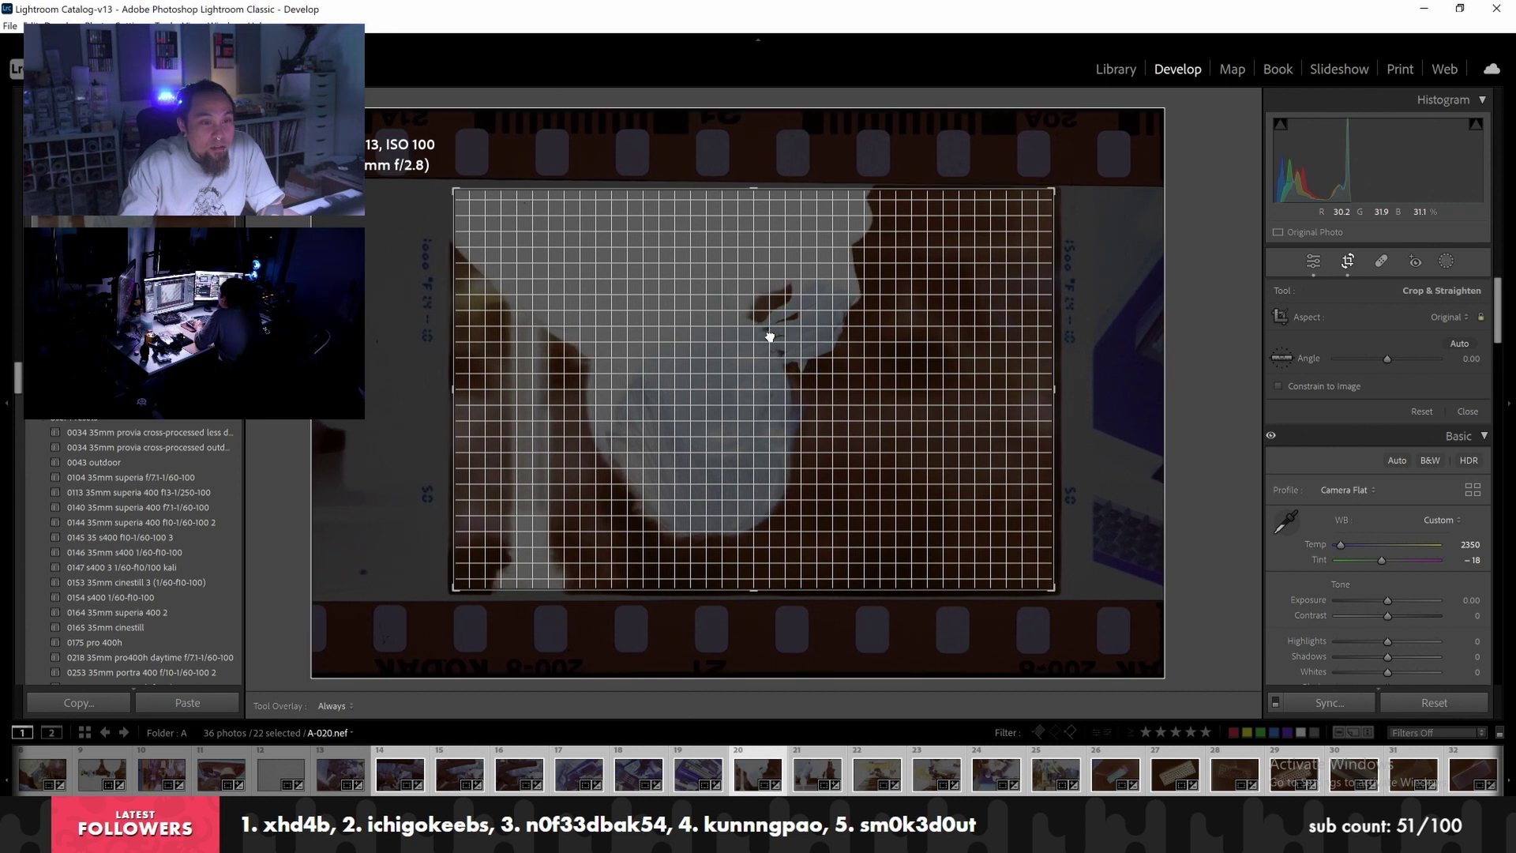
{"action": "key", "text": "Return"}
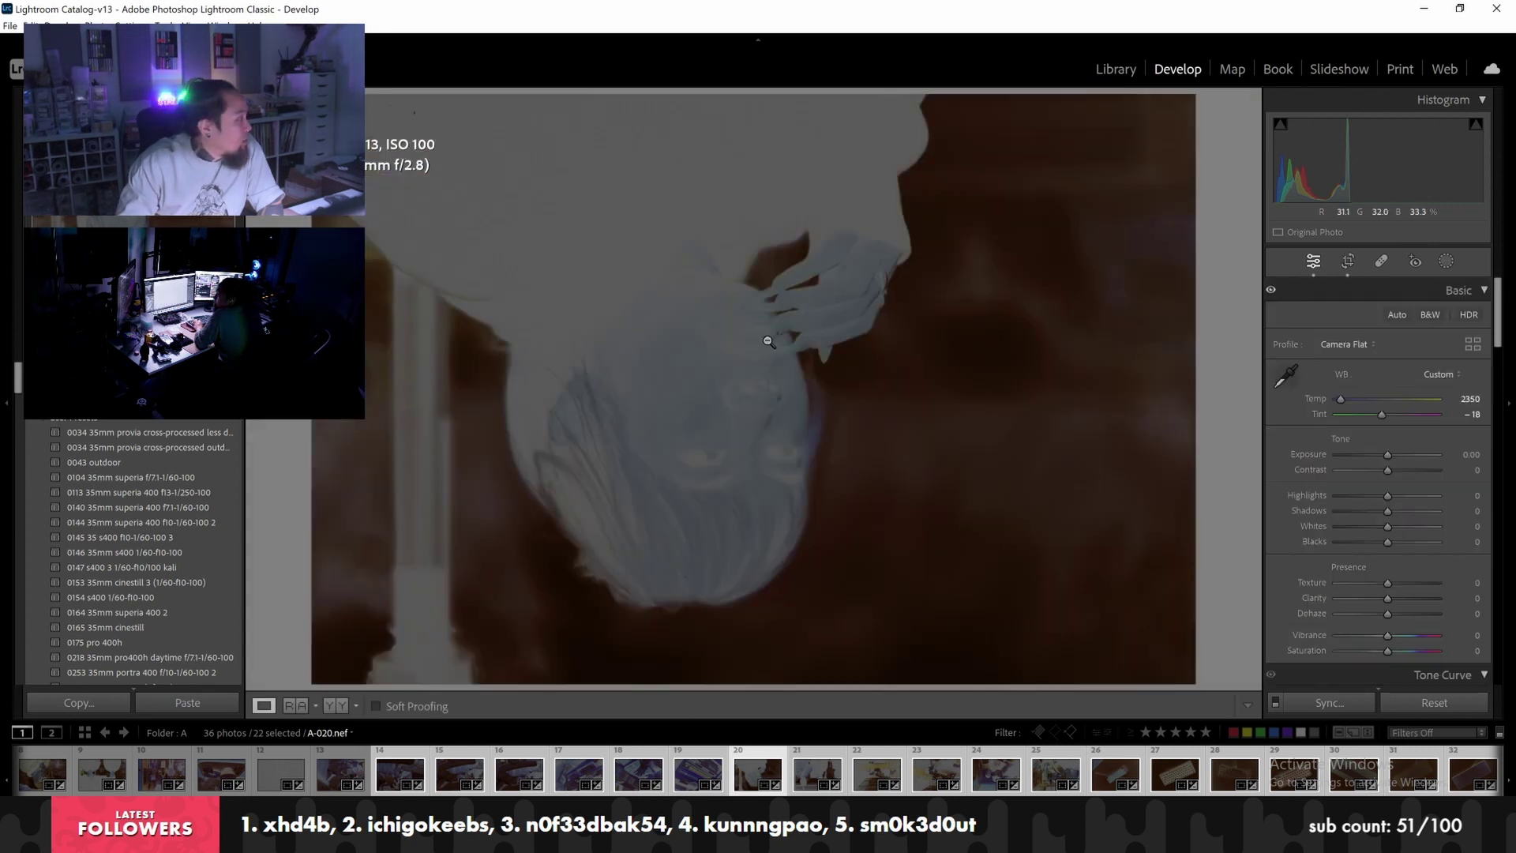
{"action": "key", "text": "Right"}
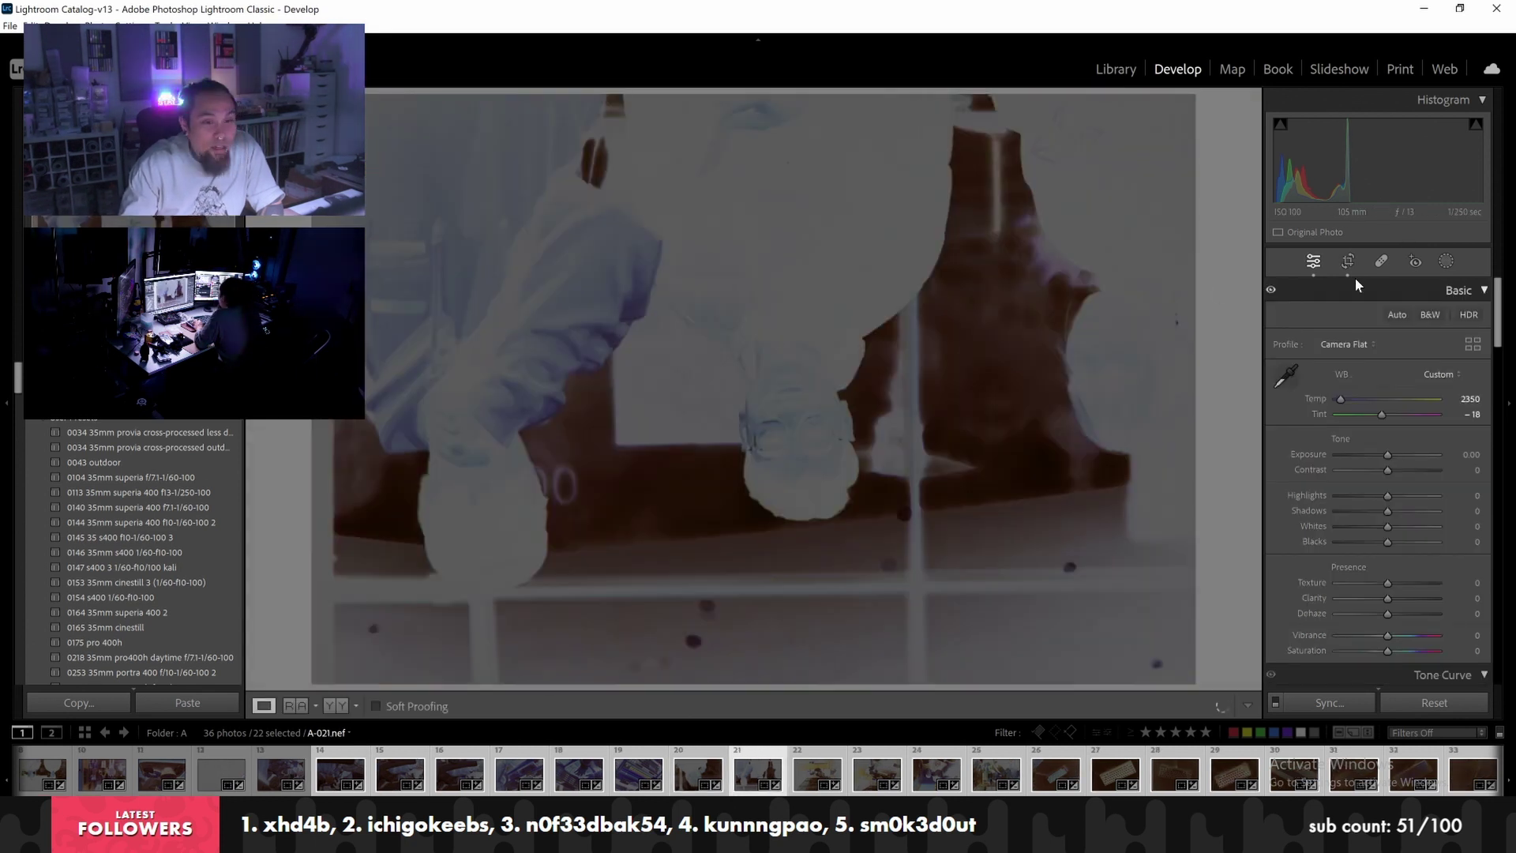
{"action": "left_click", "coordinate": [1344, 262]}
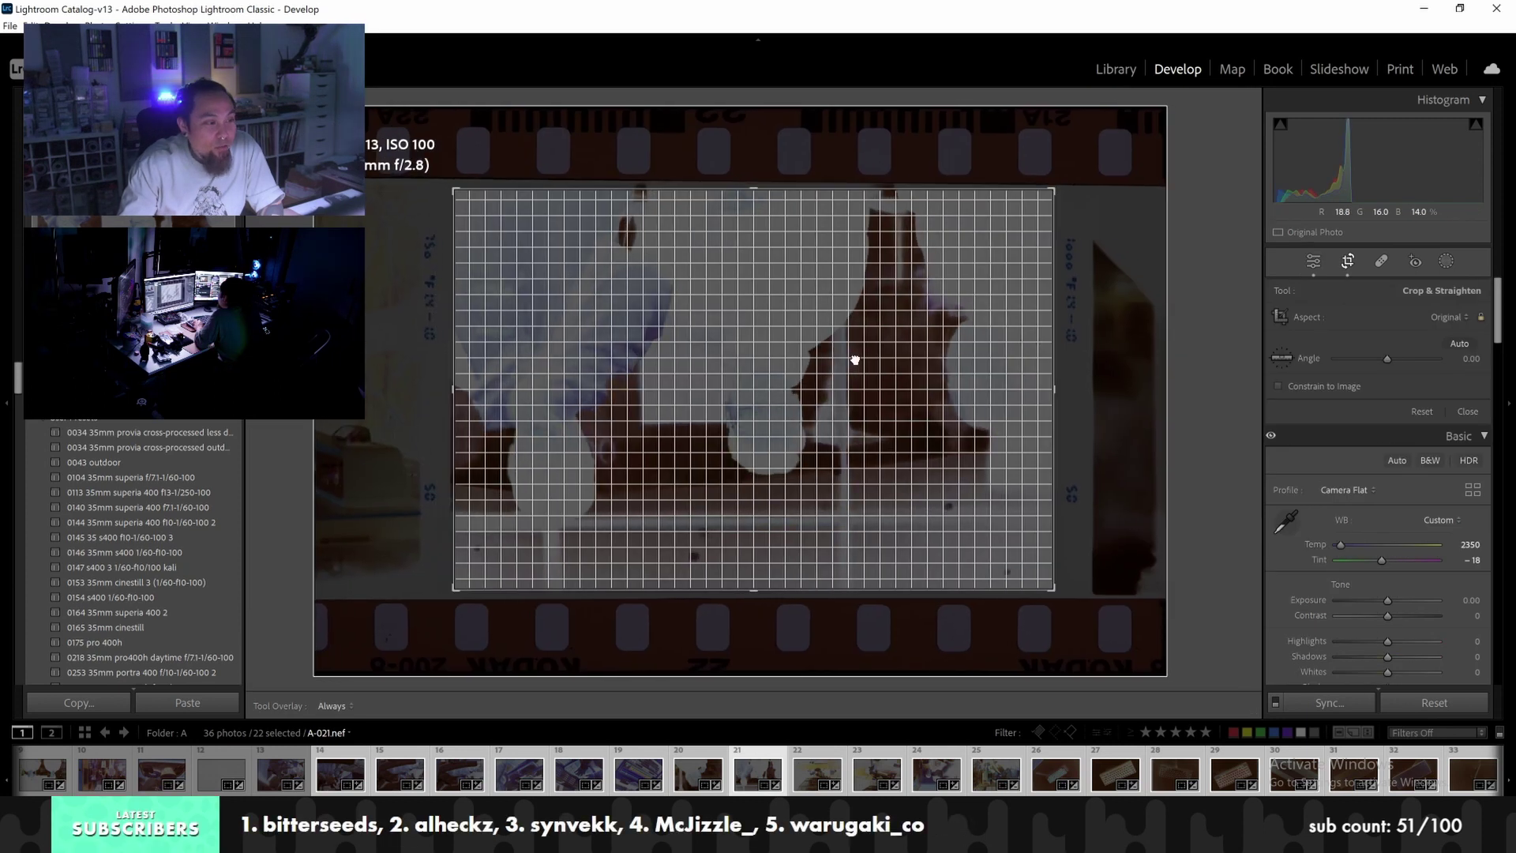
{"action": "left_click", "coordinate": [1346, 264]}
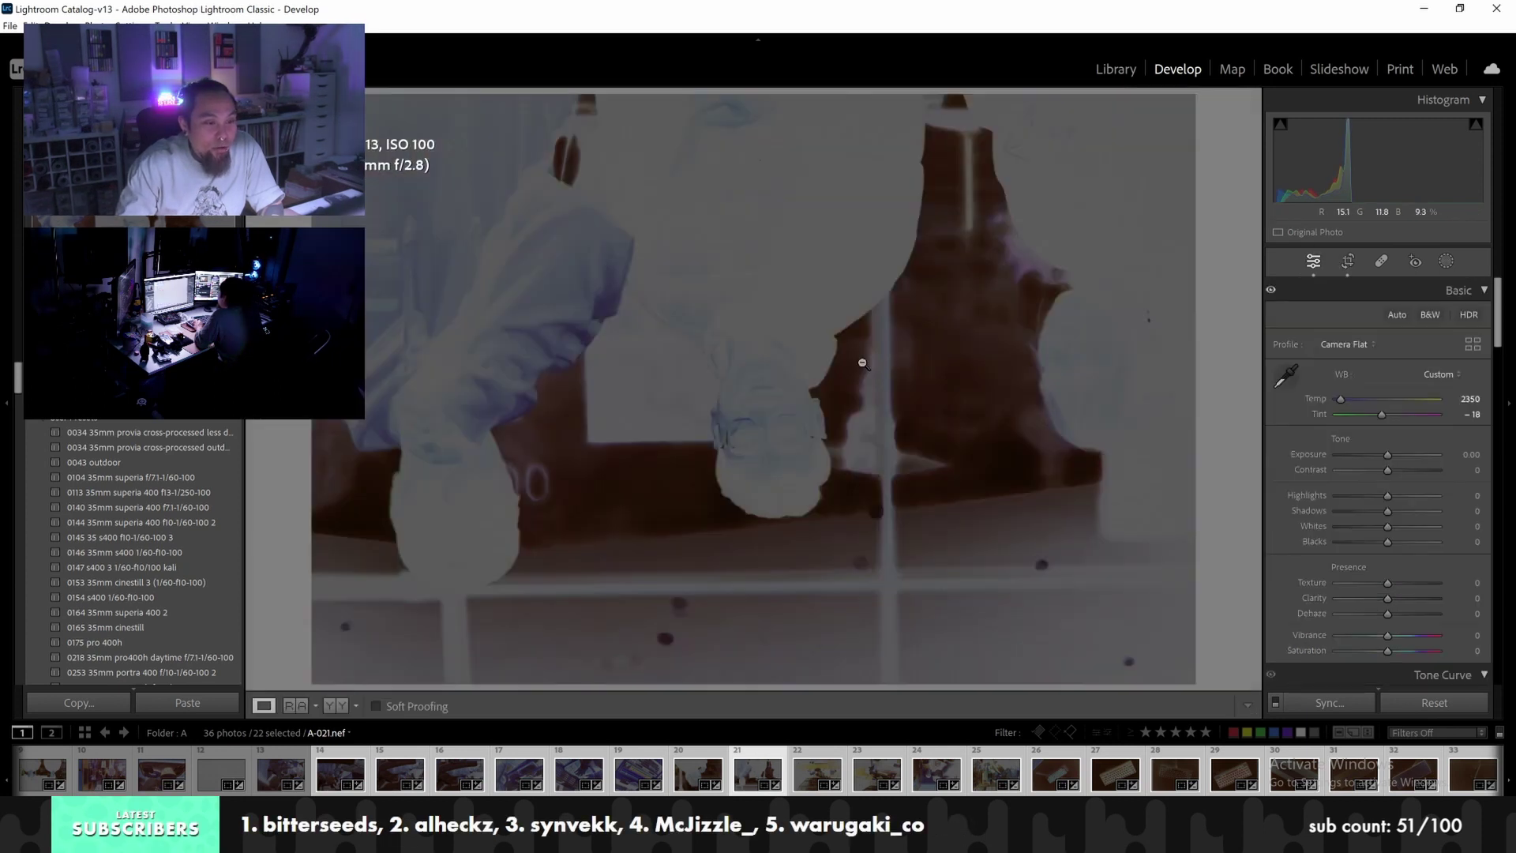
Fine-tune the crop positions of A-022.nef and A-023.nef slightly right to fit their film frames
{"action": "key", "text": "Right"}
{"action": "left_click", "coordinate": [1344, 263]}
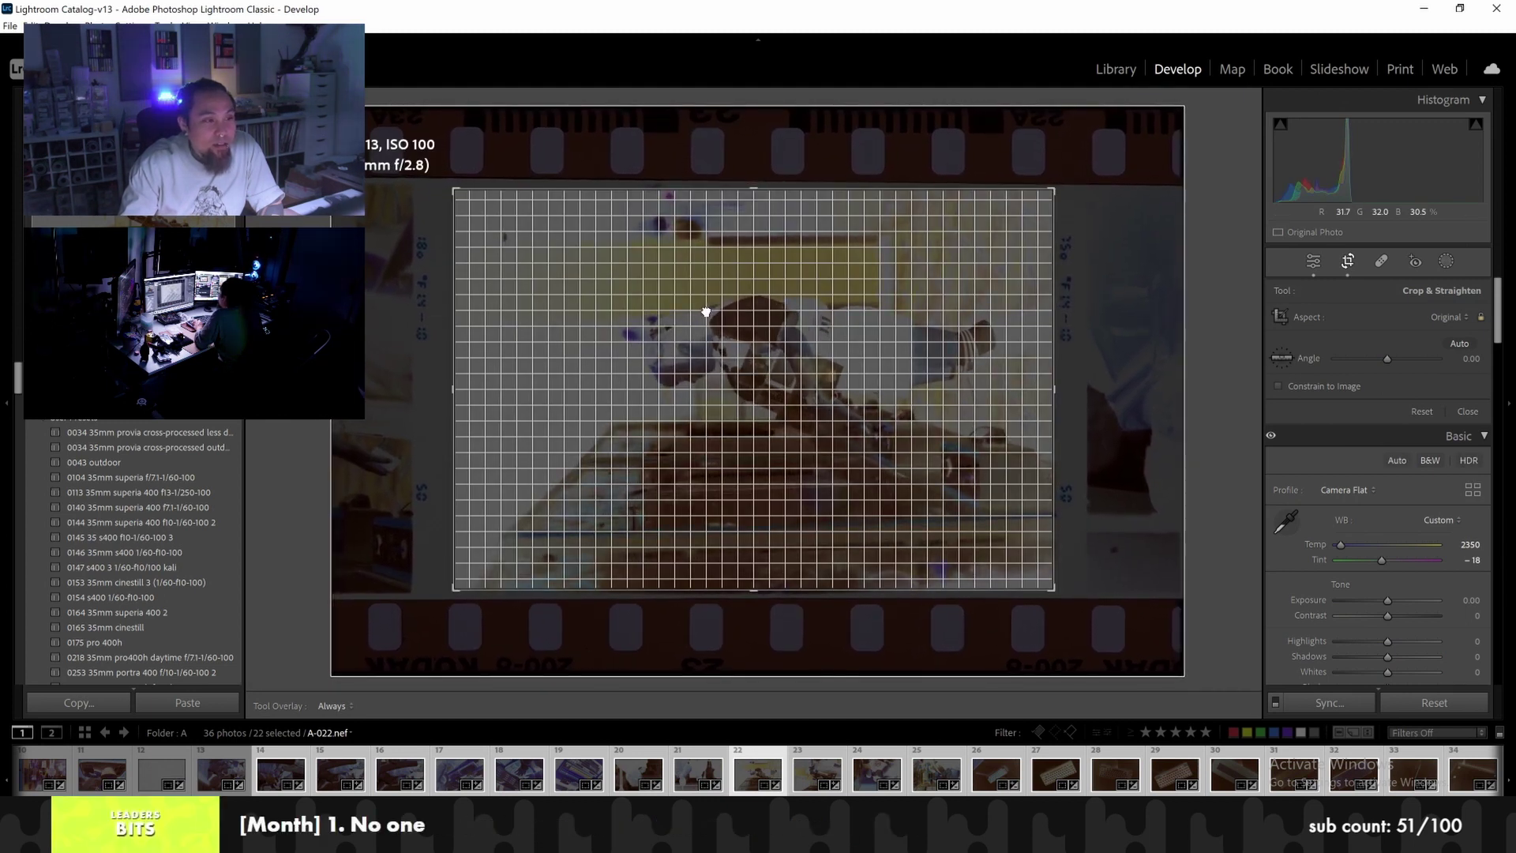
{"action": "key", "text": "Right"}
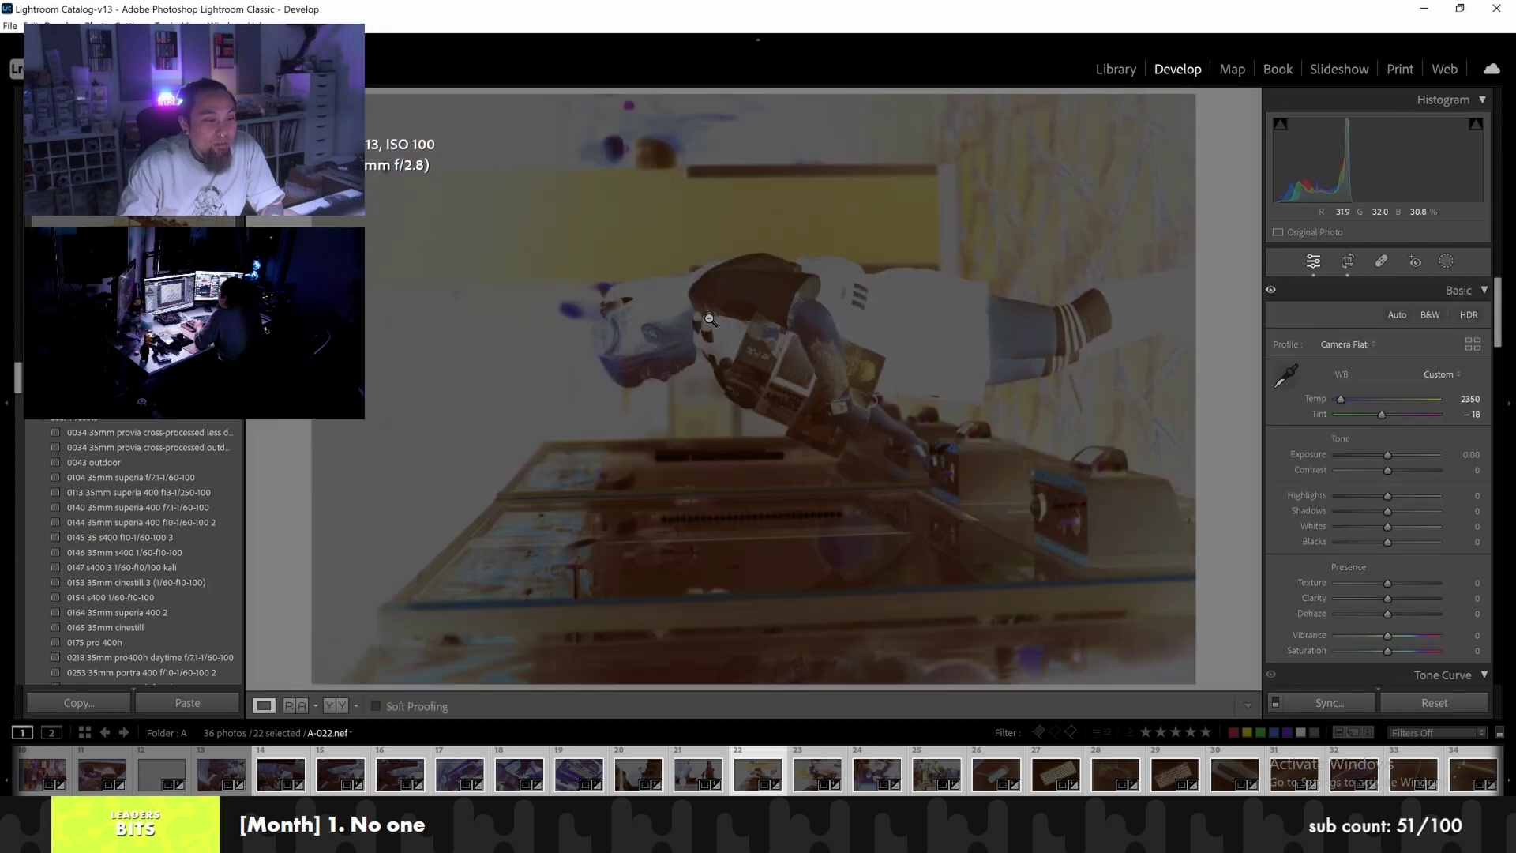
{"action": "left_click", "coordinate": [1348, 264]}
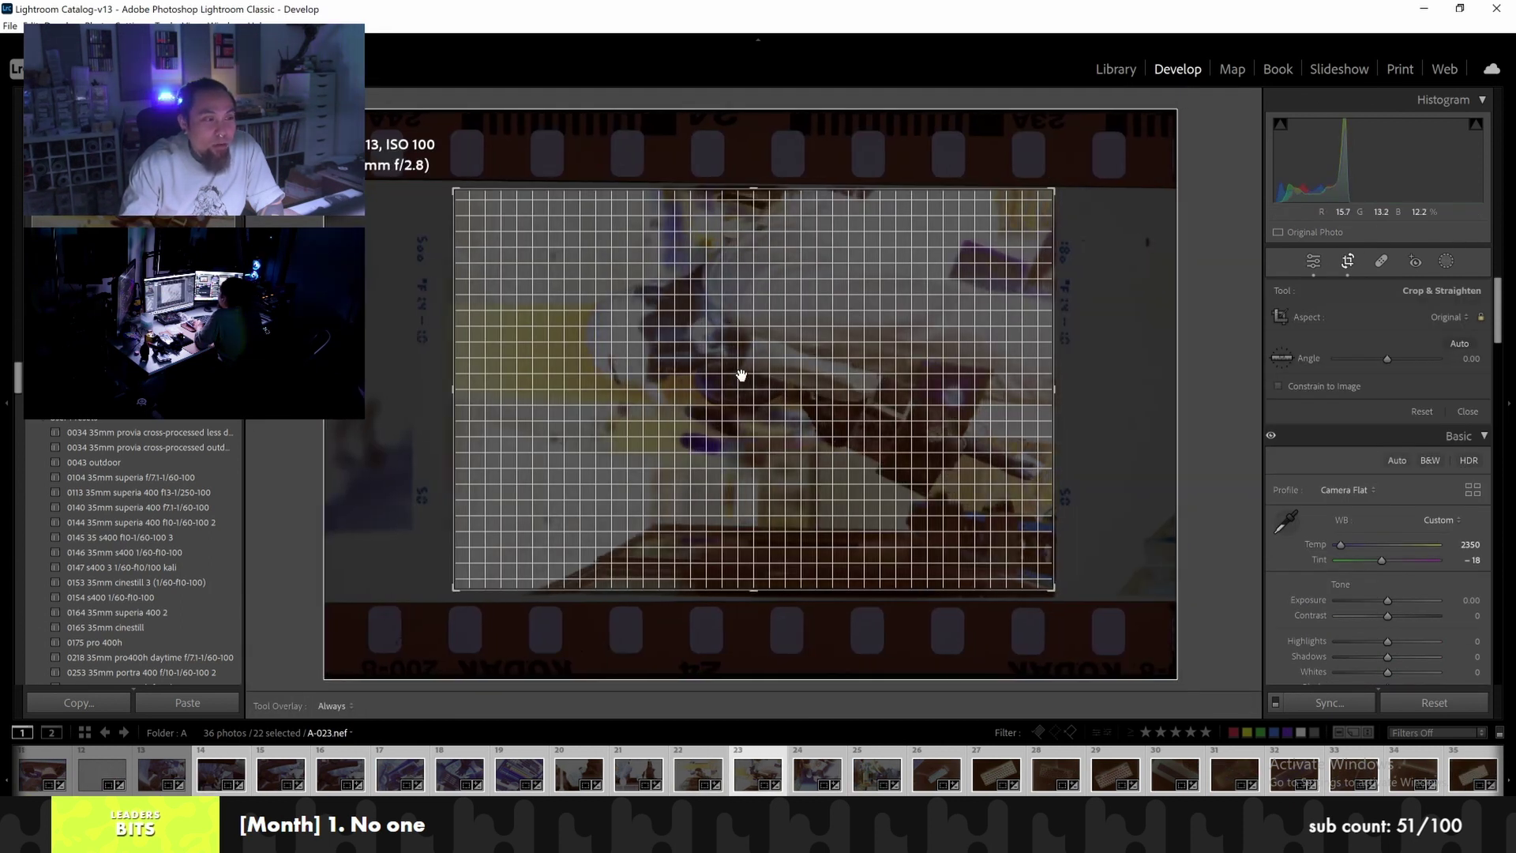
Shift the crops of A-024.nef and A-025.nef slightly left to fit their film frames
{"action": "key", "text": "Right"}
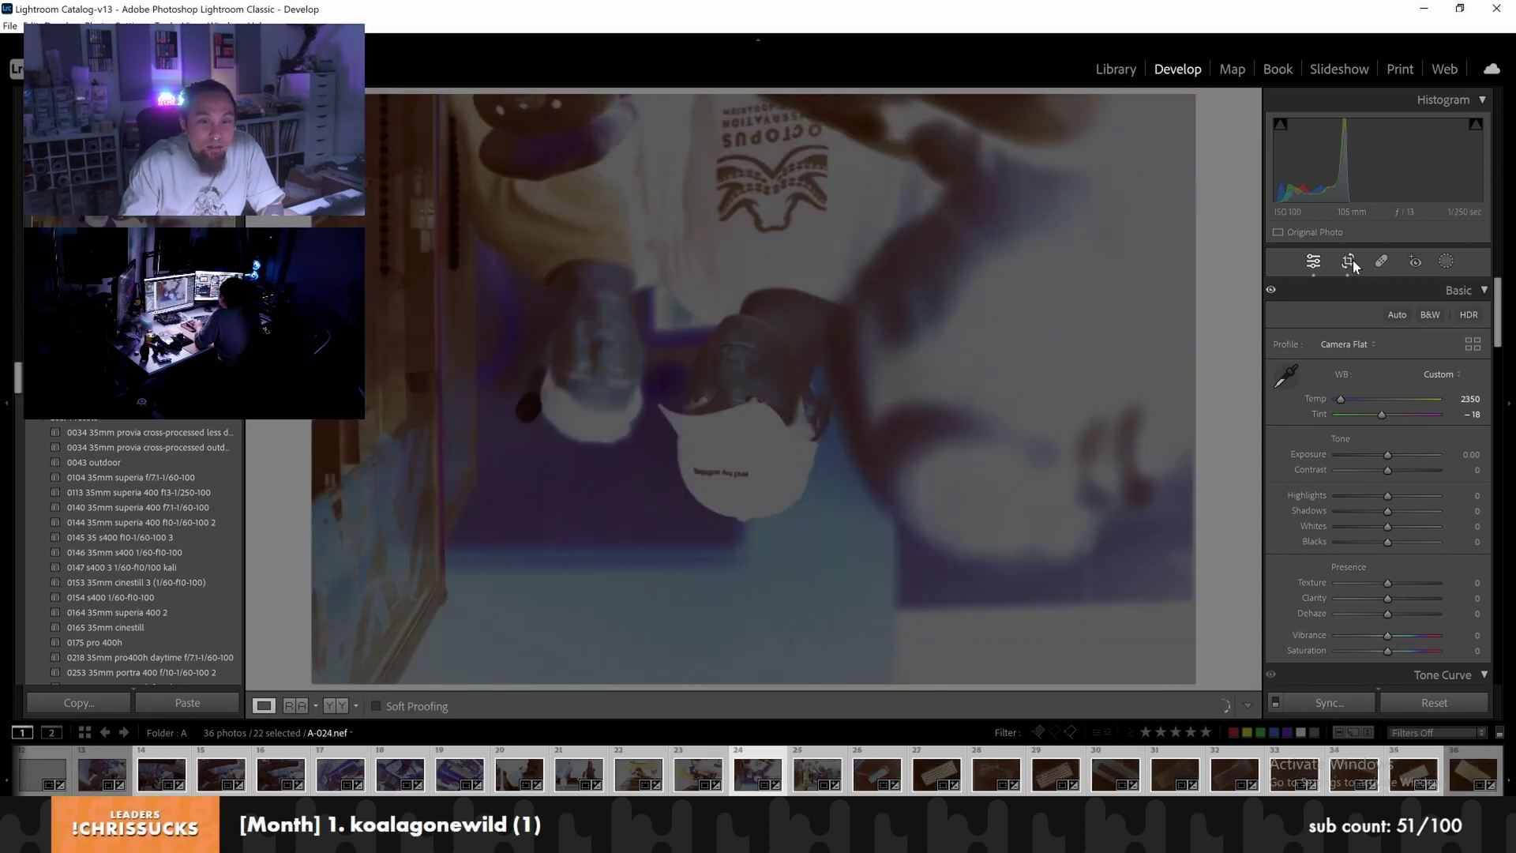
{"action": "left_click", "coordinate": [1352, 262]}
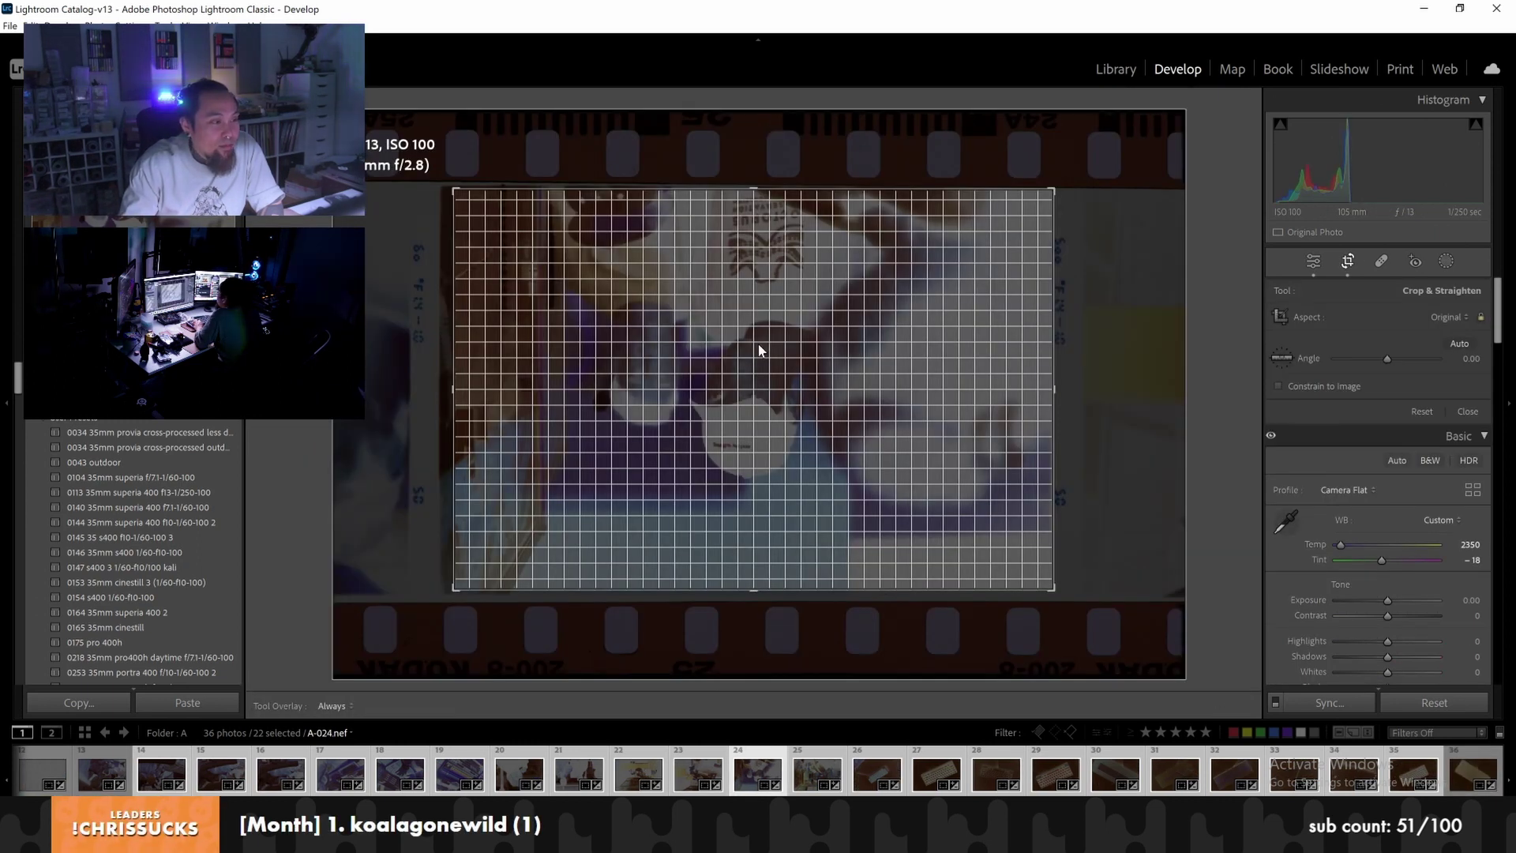
{"action": "left_click_drag", "start_coordinate": [759, 345], "coordinate": [777, 343]}
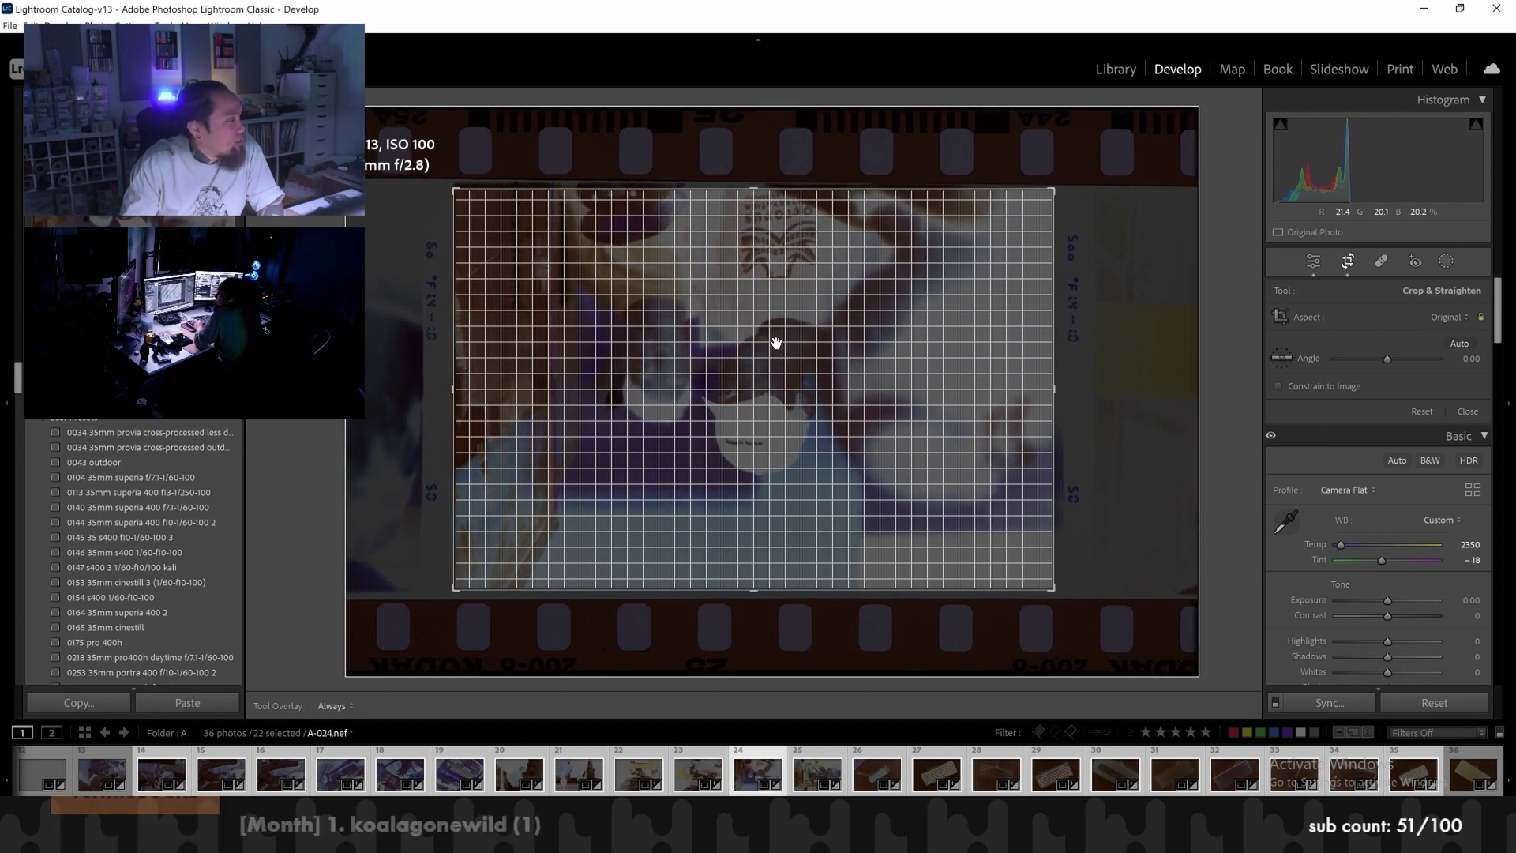
{"action": "key", "text": "Return"}
{"action": "key", "text": "Right"}
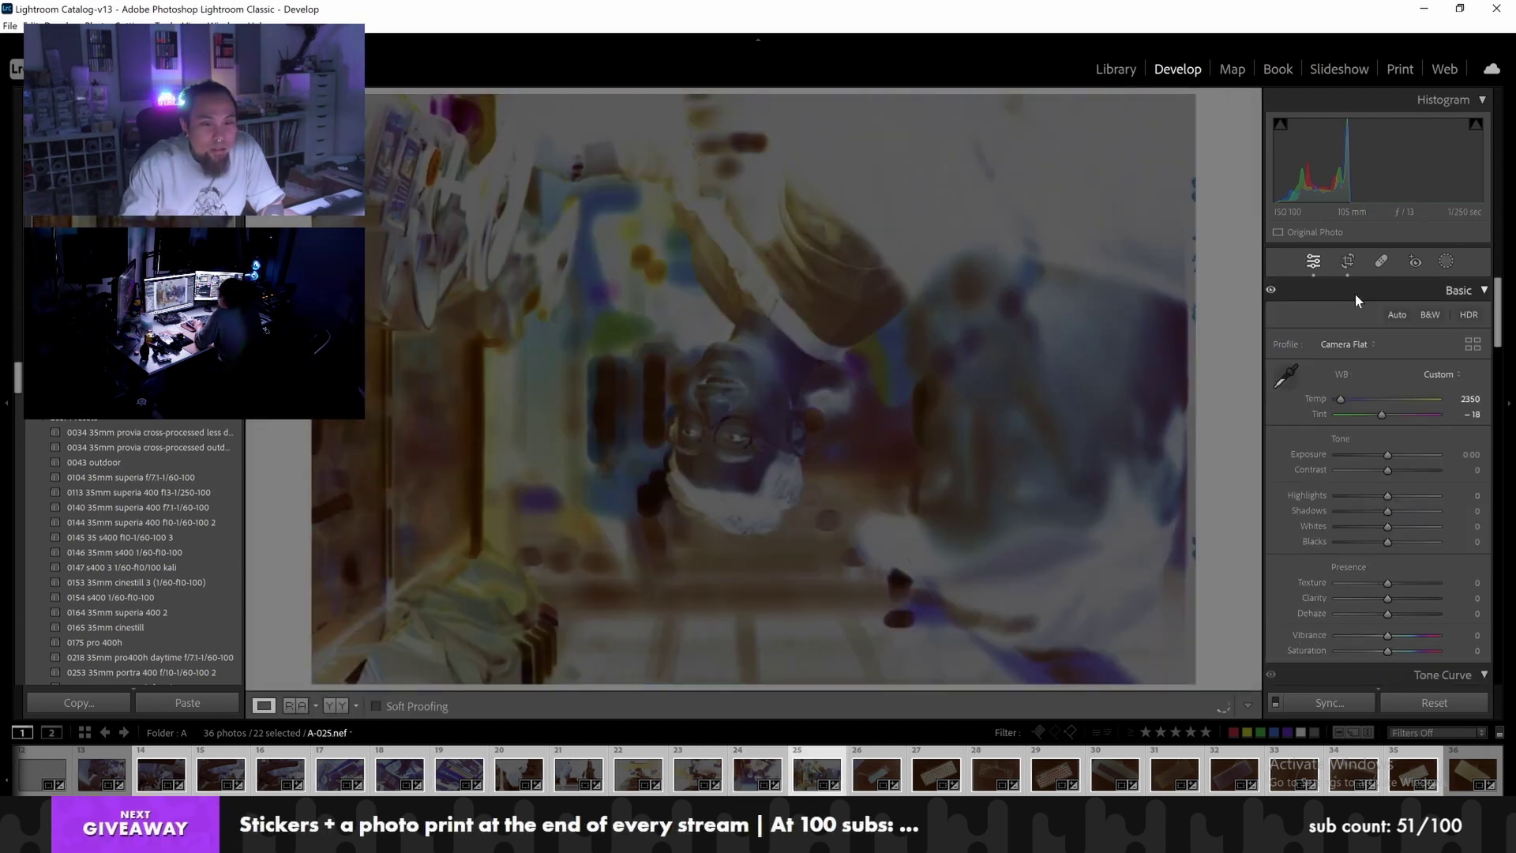
{"action": "left_click", "coordinate": [1342, 259]}
{"action": "left_click_drag", "start_coordinate": [906, 310], "coordinate": [907, 309]}
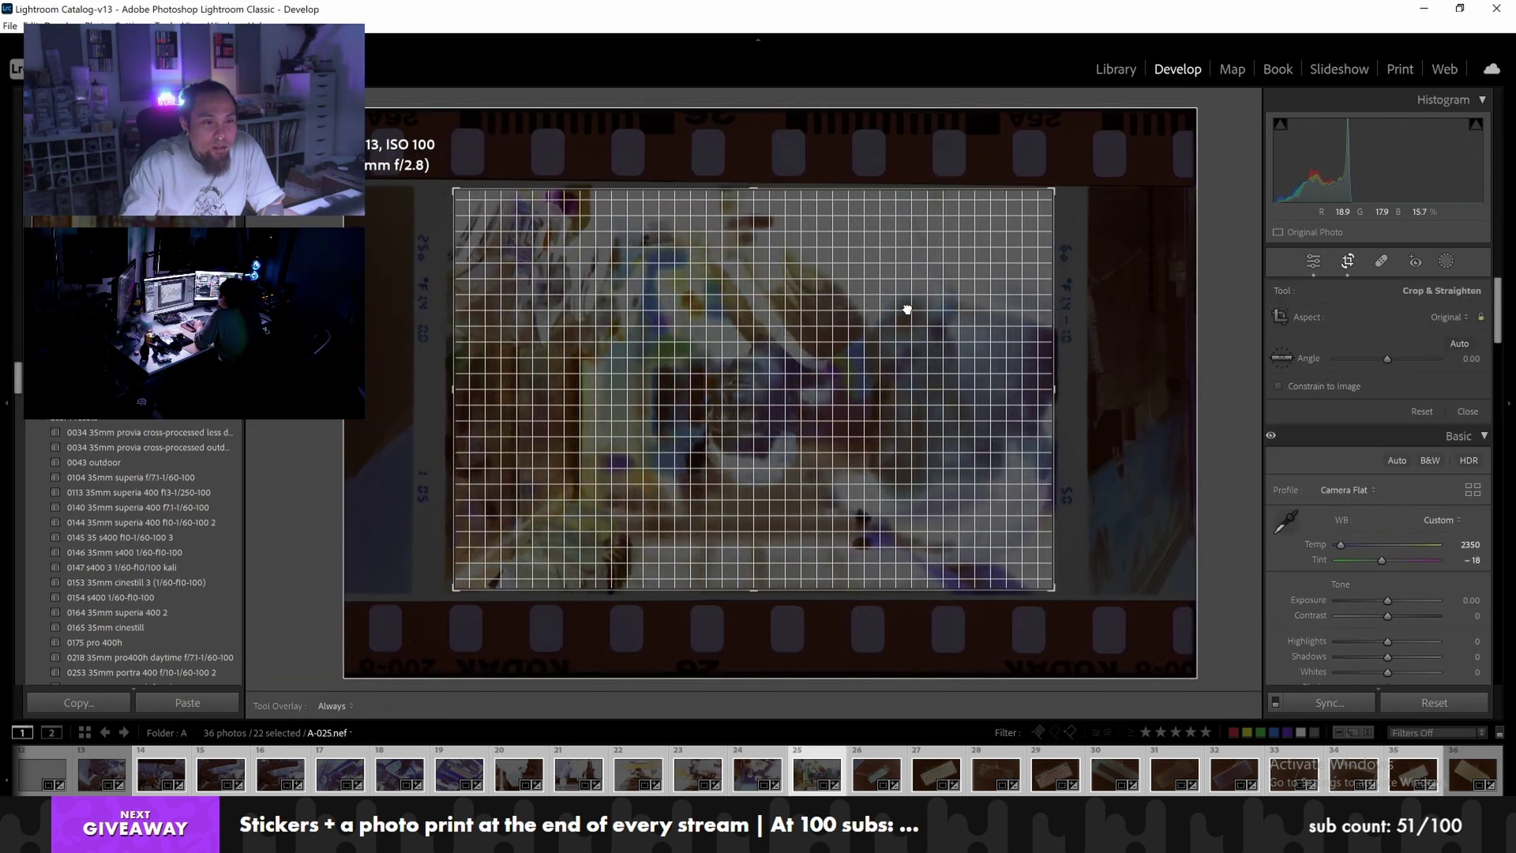
Keep the synchronized crop of A-026.nef and shift the crops of A-027.nef and A-028.nef right to fit their film frames
{"action": "key", "text": "Right"}
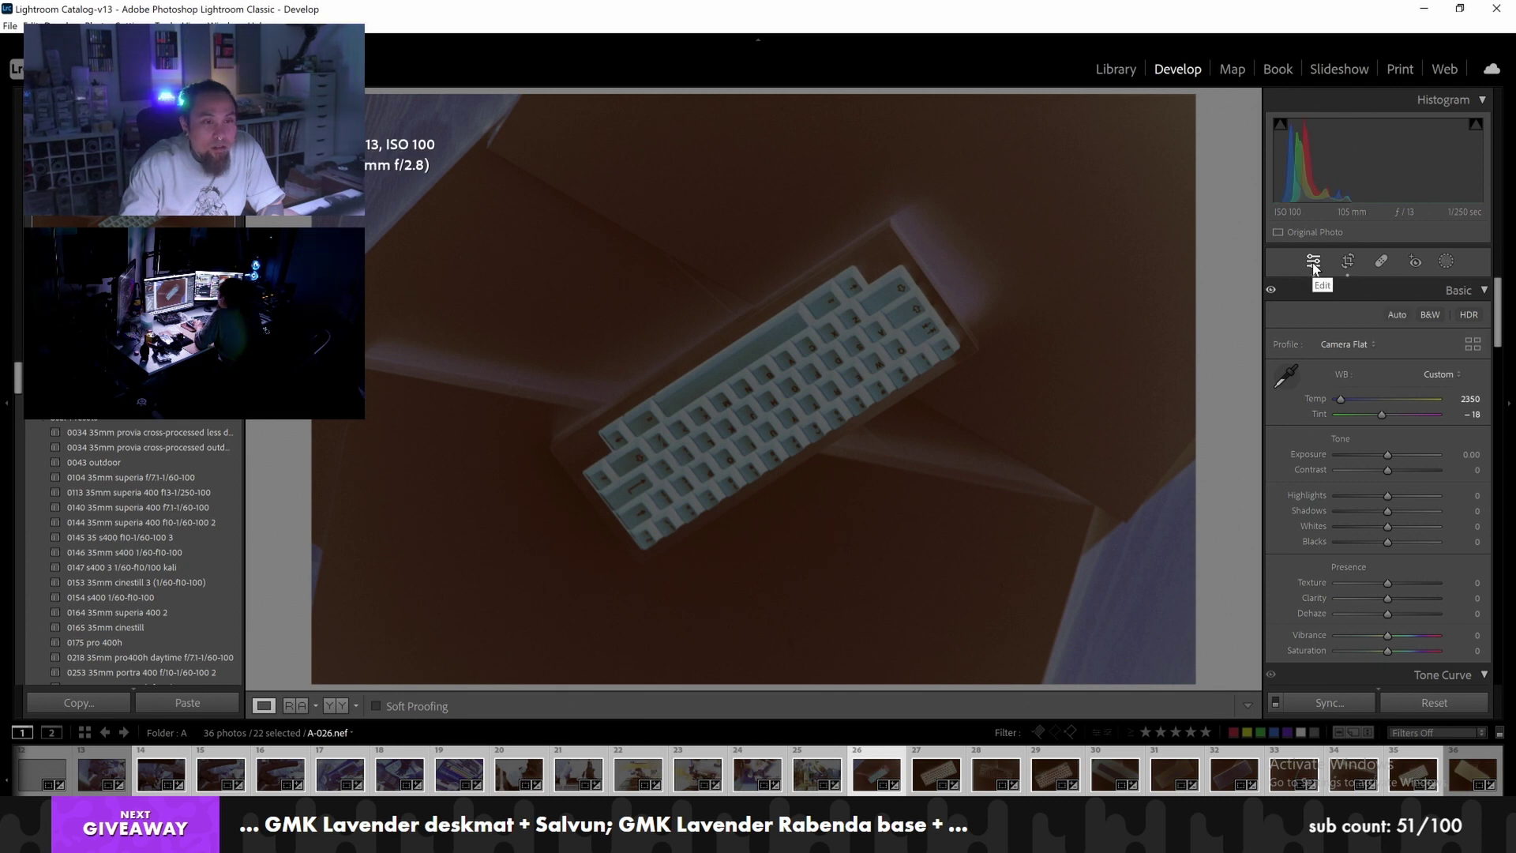
{"action": "key", "text": "Right"}
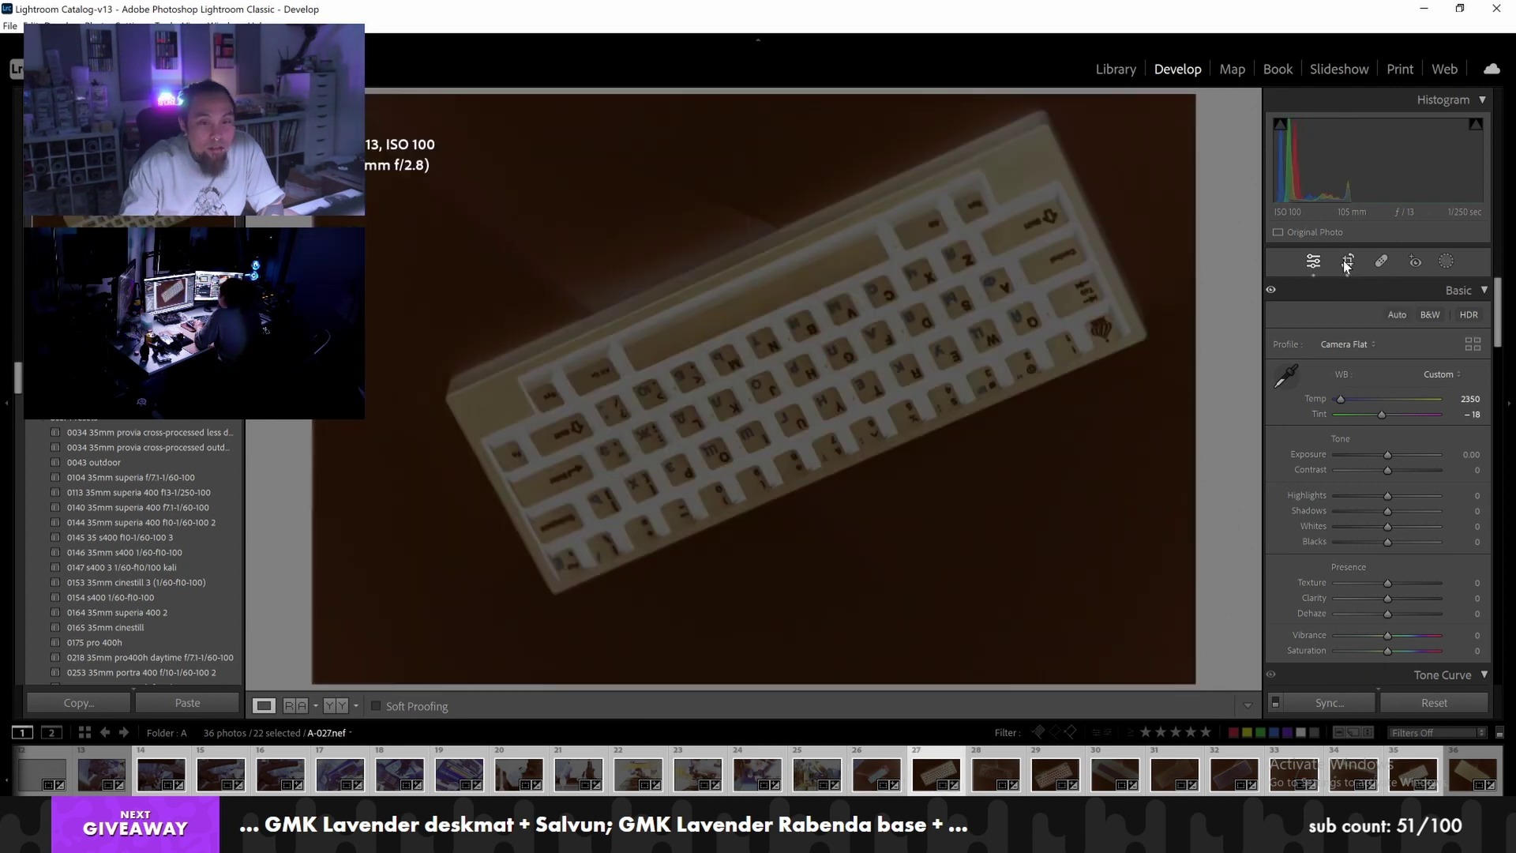
{"action": "left_click", "coordinate": [1348, 263]}
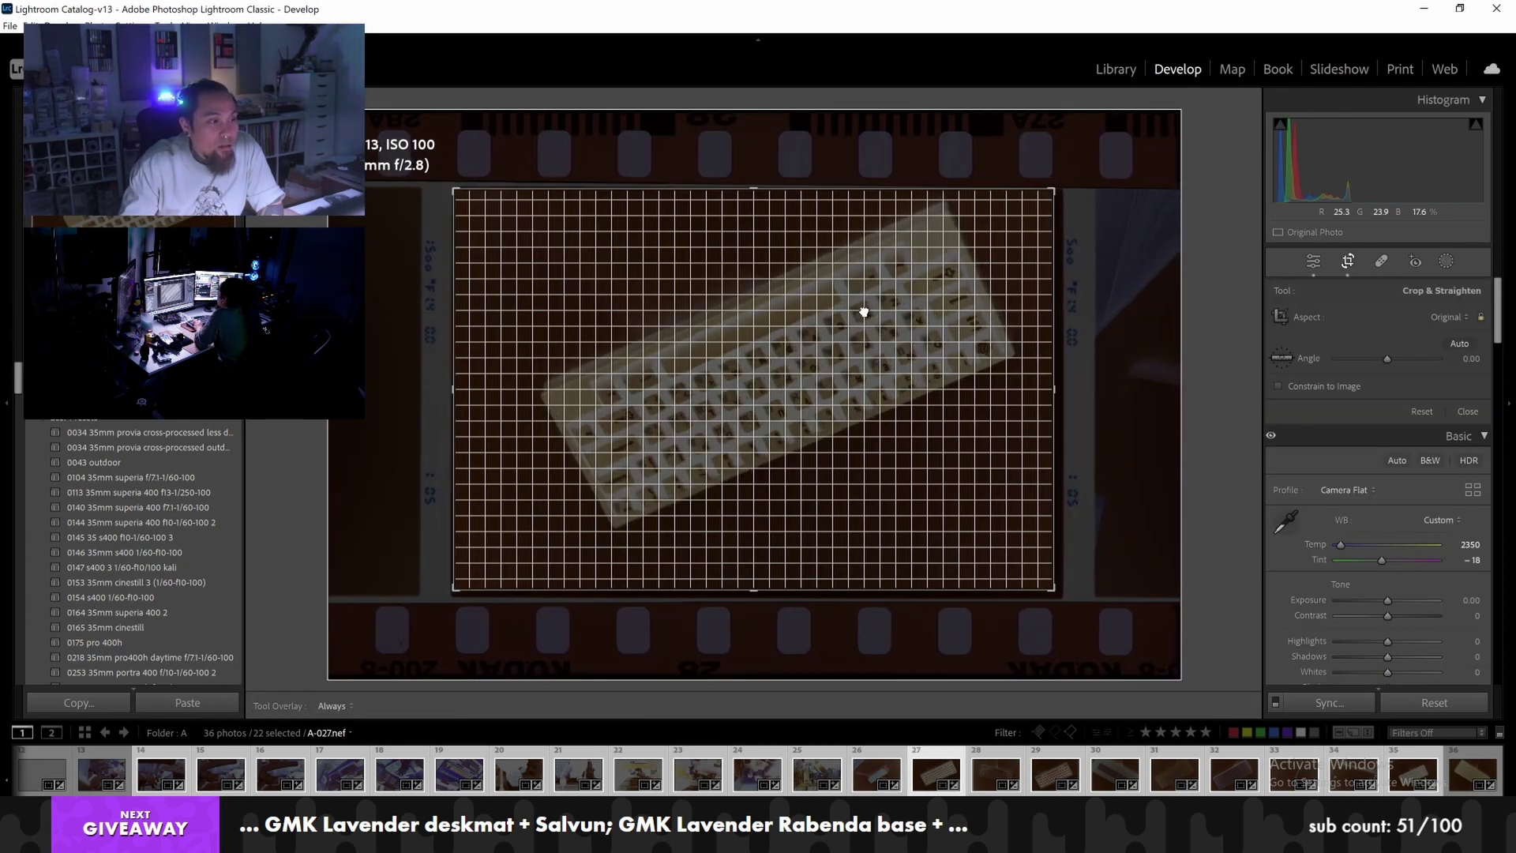
{"action": "key", "text": "Right"}
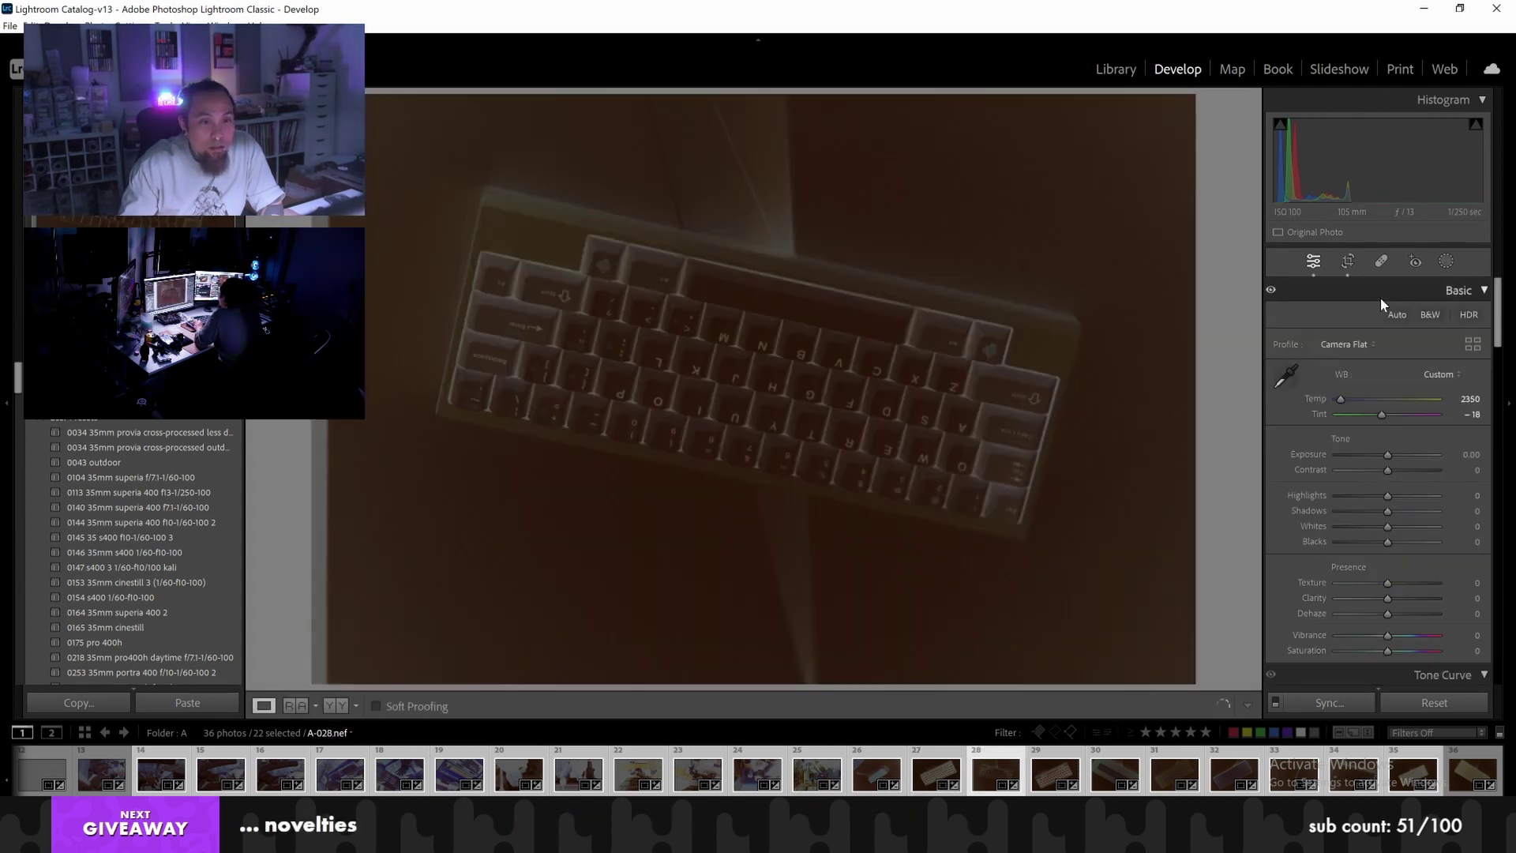
{"action": "key", "text": "r"}
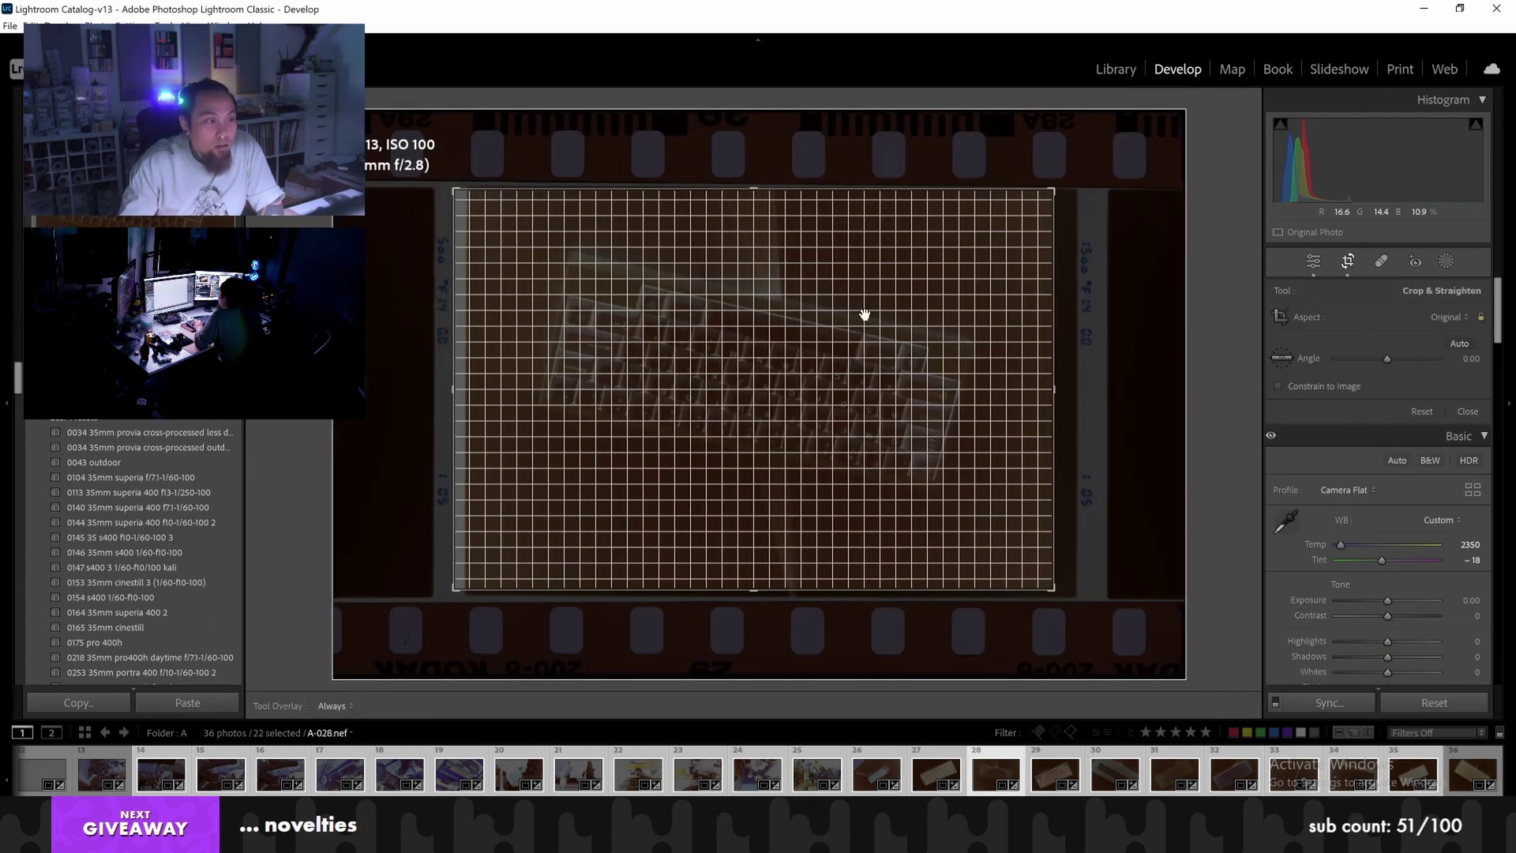
{"action": "left_click_drag", "start_coordinate": [853, 315], "coordinate": [846, 314]}
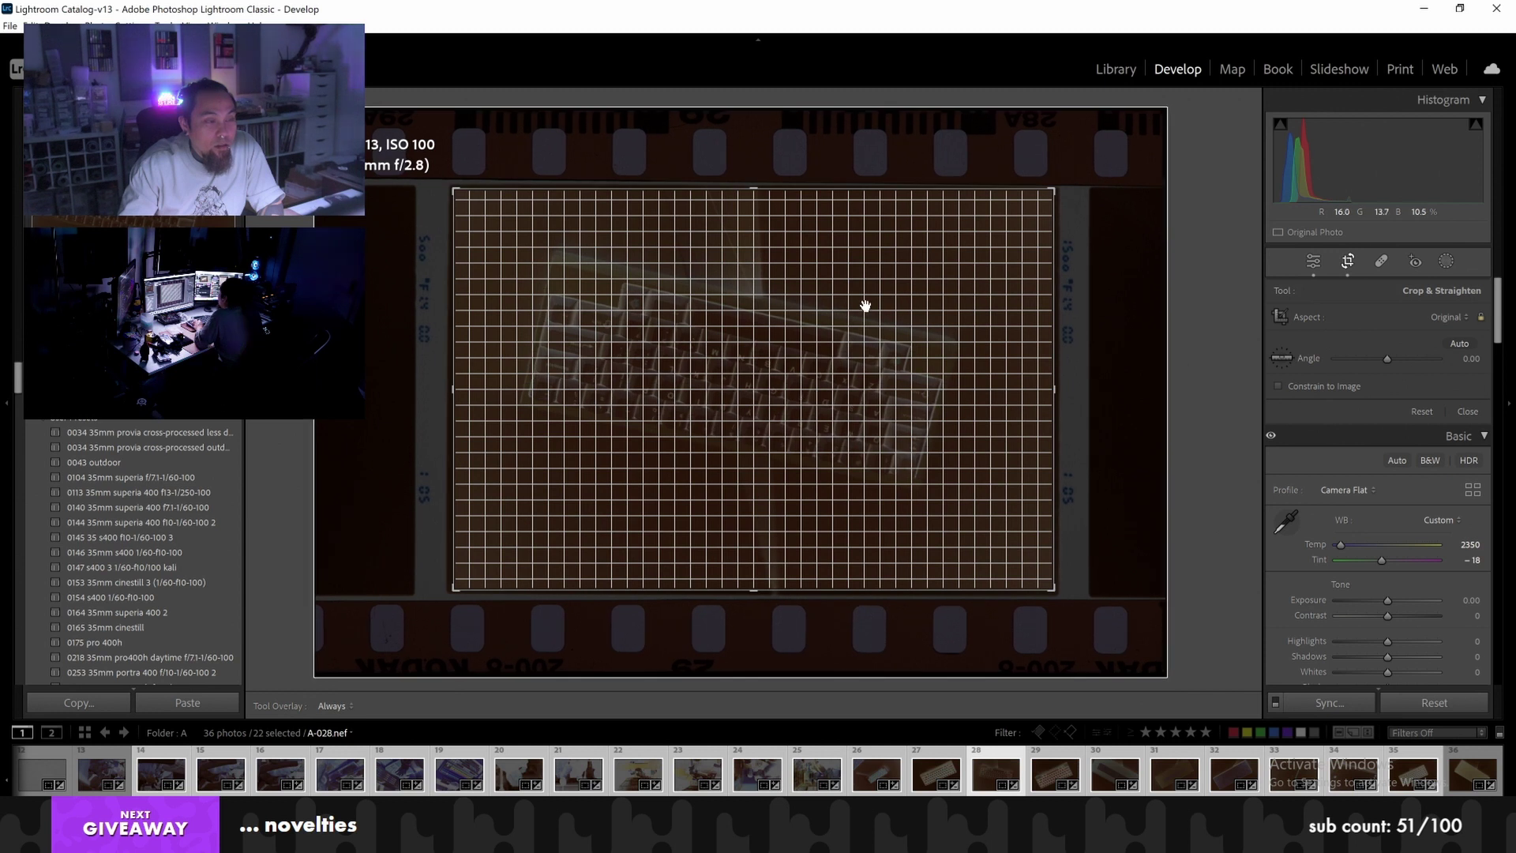
Shift the crop of A-029.nef left and the crop of A-030.nef right so that both fit their film frames
{"action": "key", "text": "Right"}
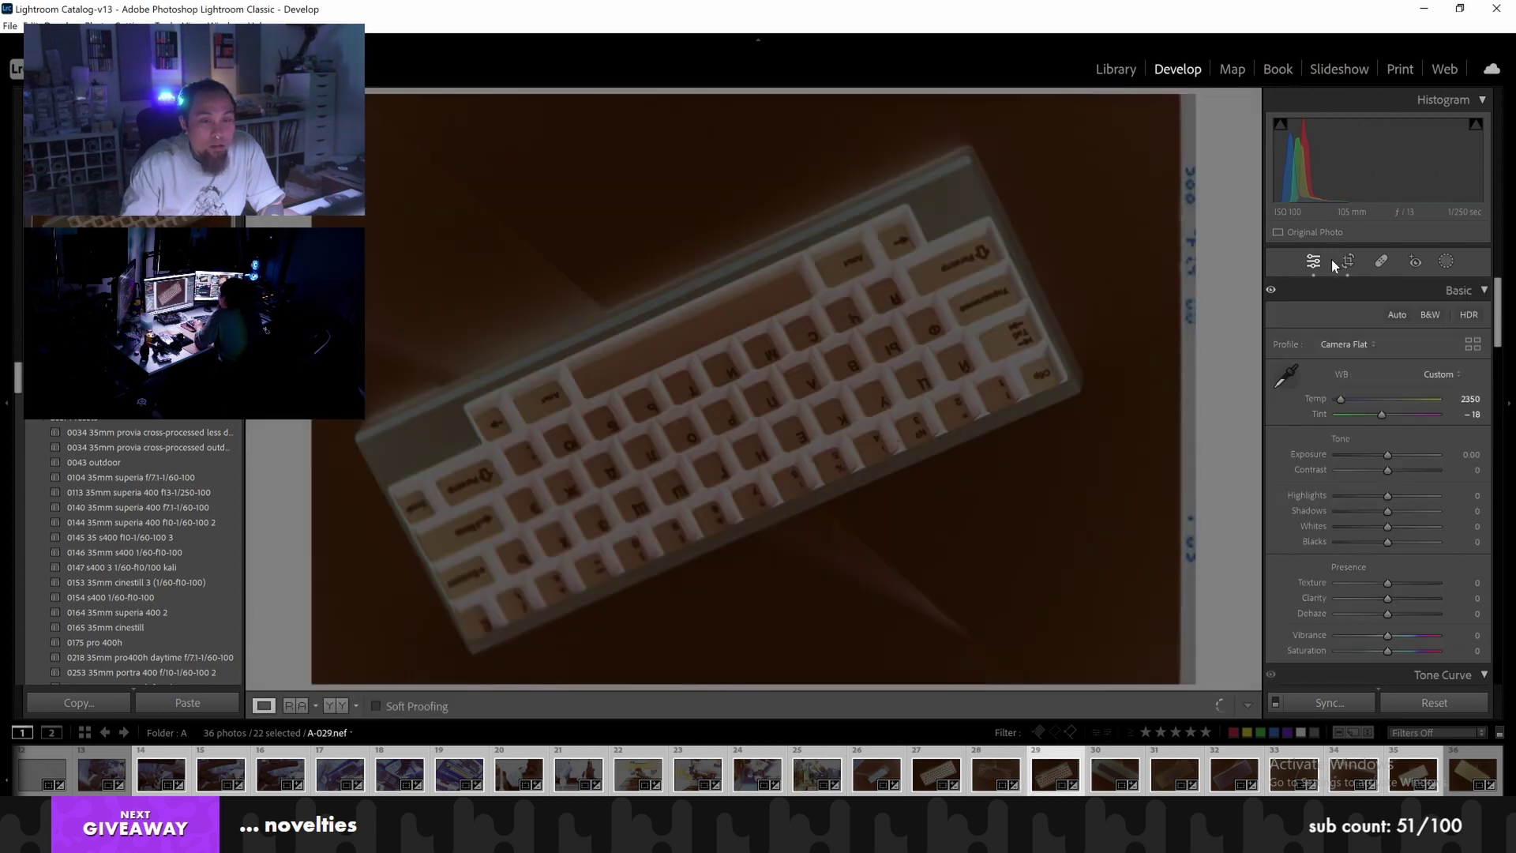
{"action": "left_click", "coordinate": [1345, 260]}
{"action": "left_click_drag", "start_coordinate": [954, 326], "coordinate": [970, 326]}
{"action": "key", "text": "Return"}
{"action": "key", "text": "Right"}
{"action": "left_click", "coordinate": [1349, 261]}
{"action": "left_click_drag", "start_coordinate": [850, 322], "coordinate": [825, 325]}
{"action": "key", "text": "Return"}
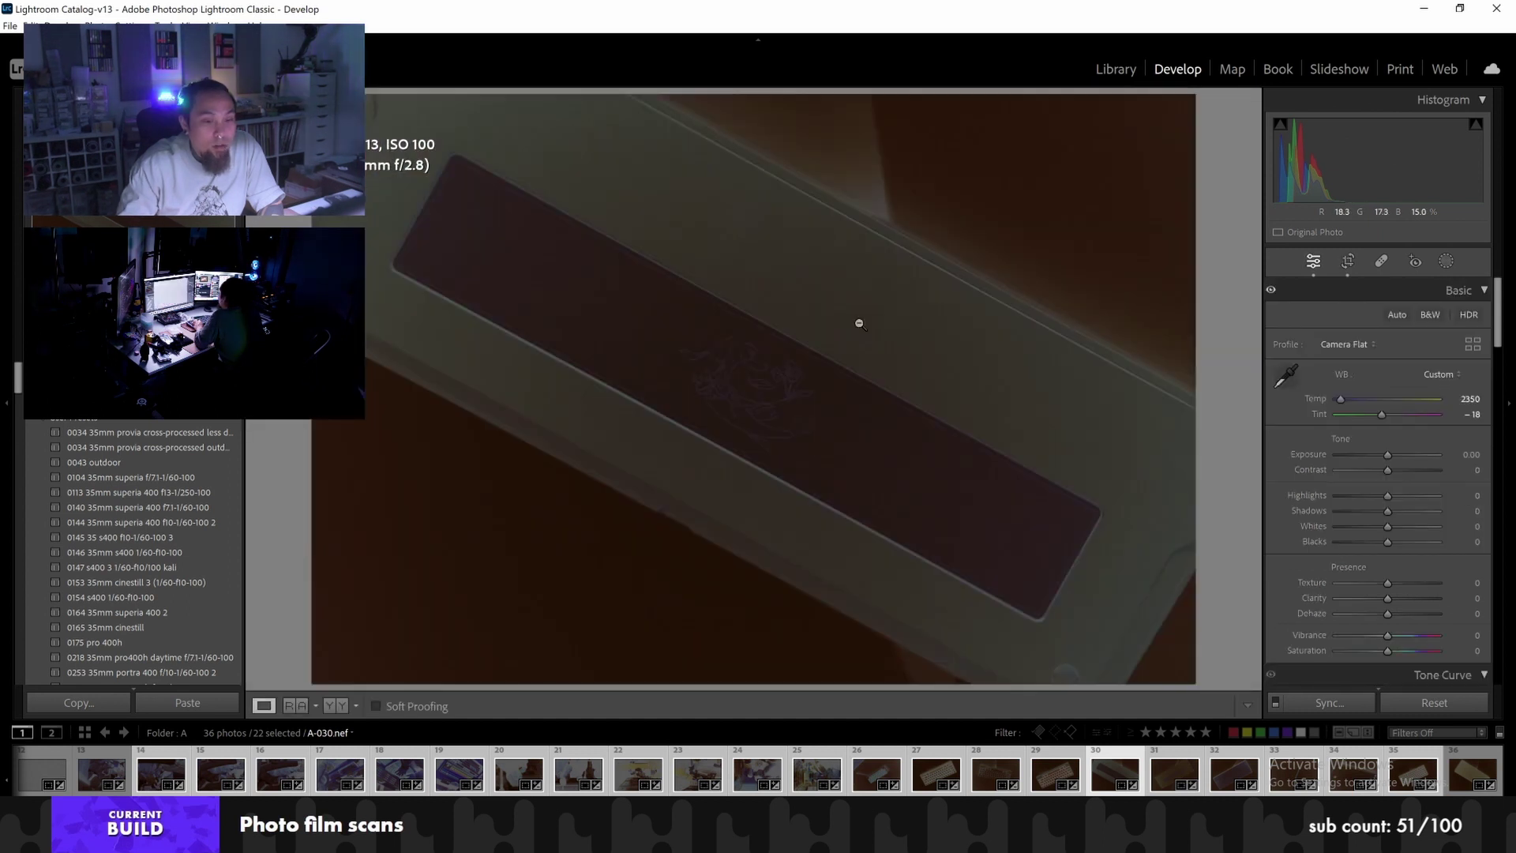
Fine-tune the crop positions of A-031.nef and A-032.nef to fit their film frames
{"action": "key", "text": "Right"}
{"action": "left_click", "coordinate": [1344, 262]}
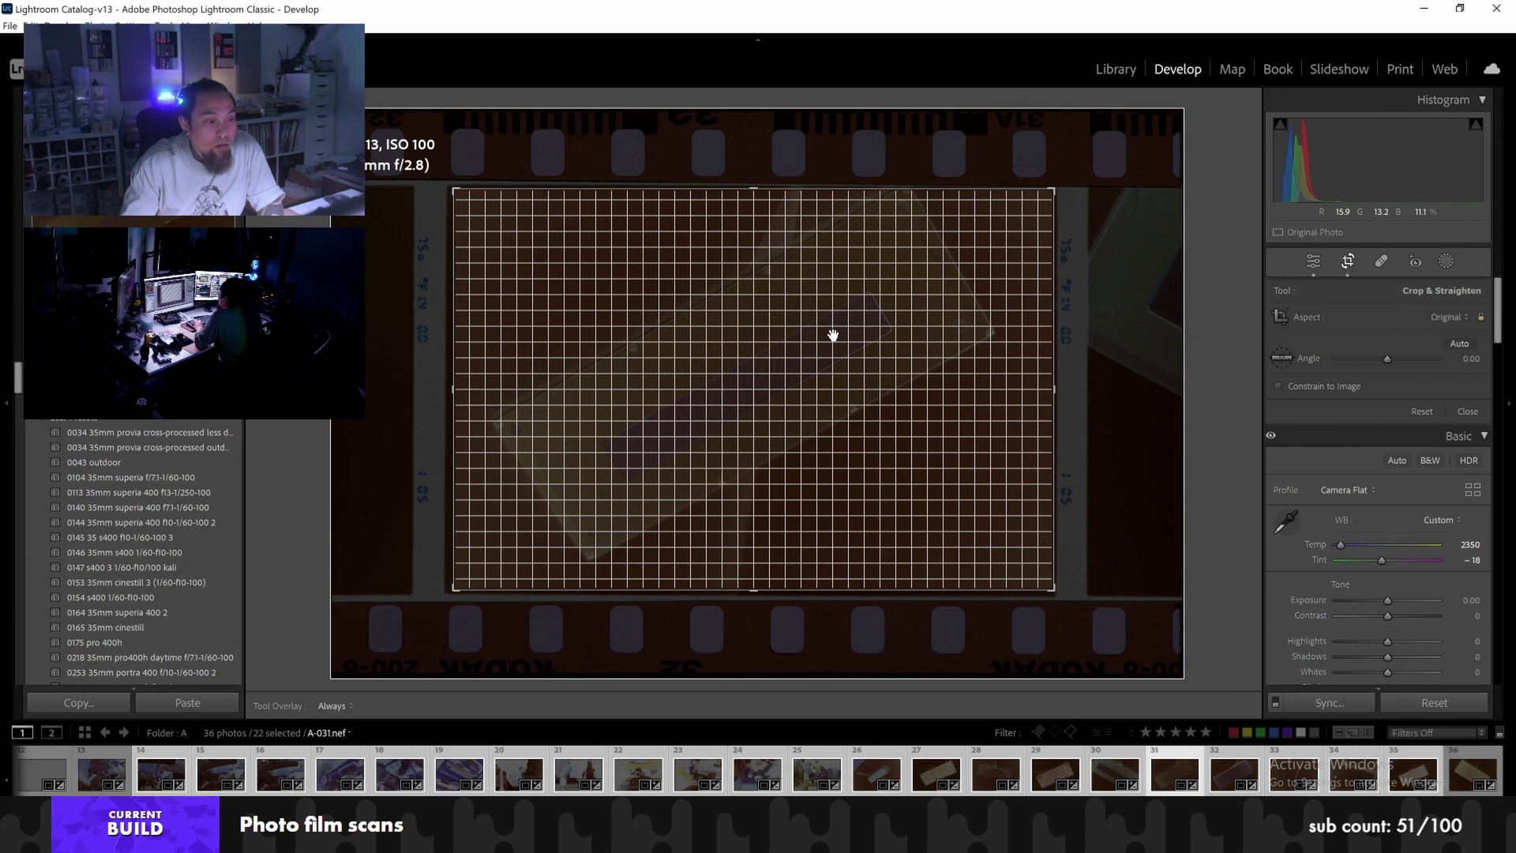
{"action": "key", "text": "Return"}
{"action": "key", "text": "Right"}
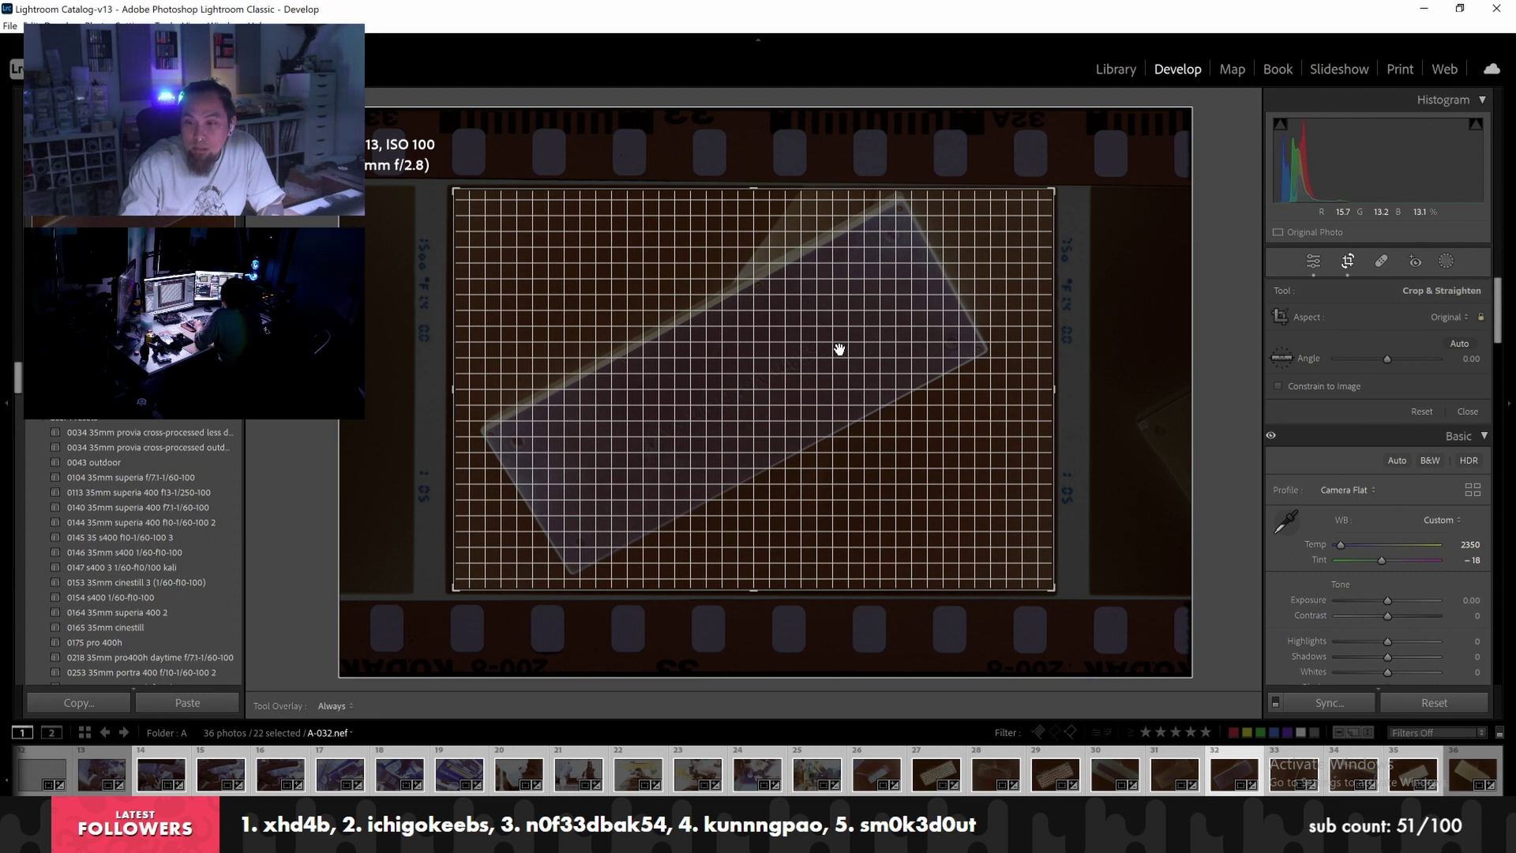
{"action": "key", "text": "Return"}
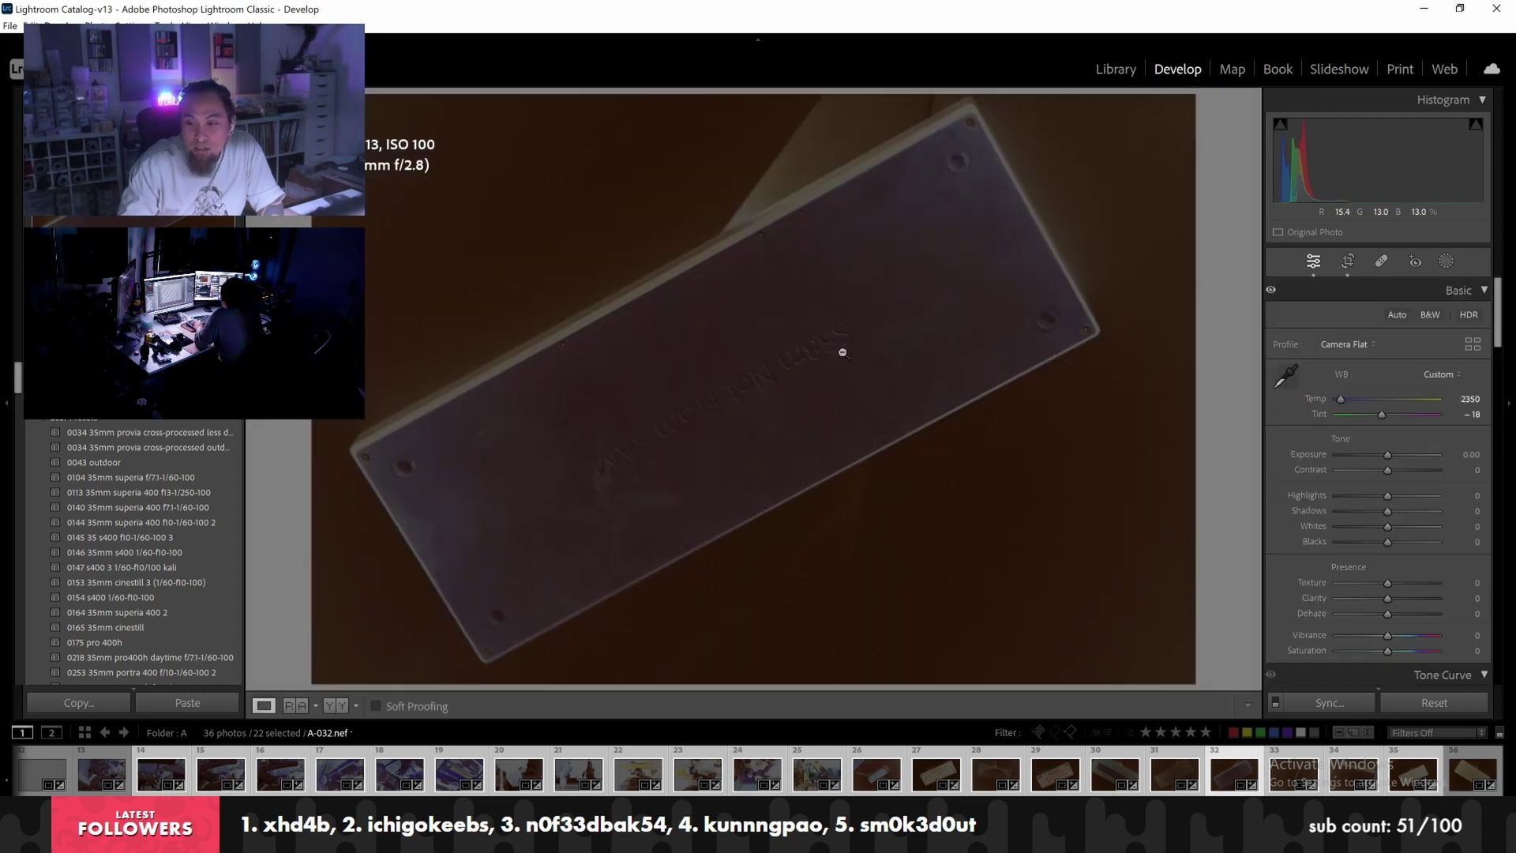
Shift the crop of A-035.nef slightly left to fit its film frame and deselect all photos
{"action": "key", "text": "Right"}
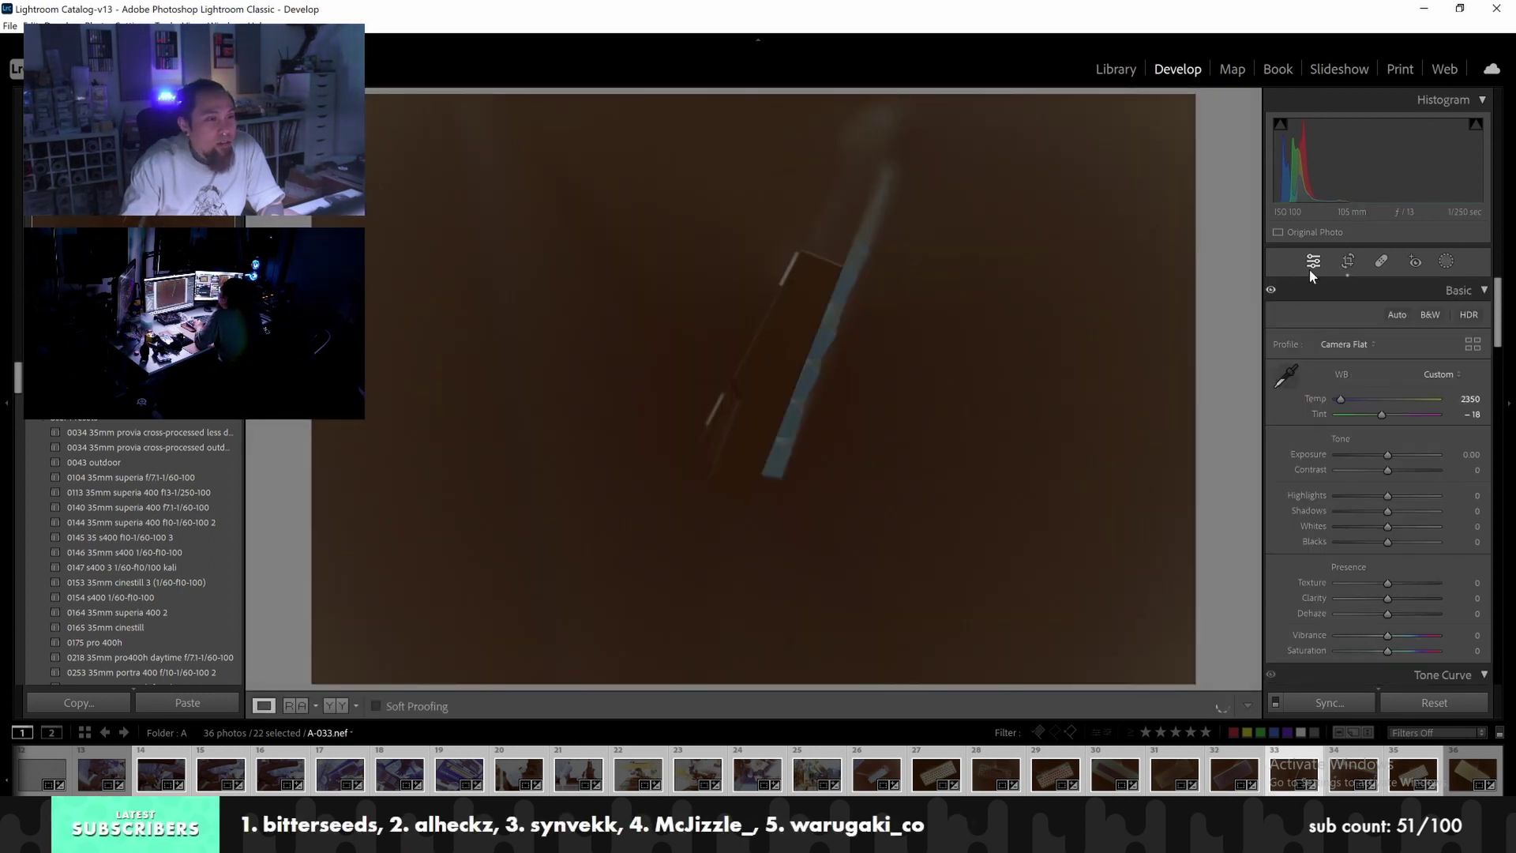
{"action": "key", "text": "Right"}
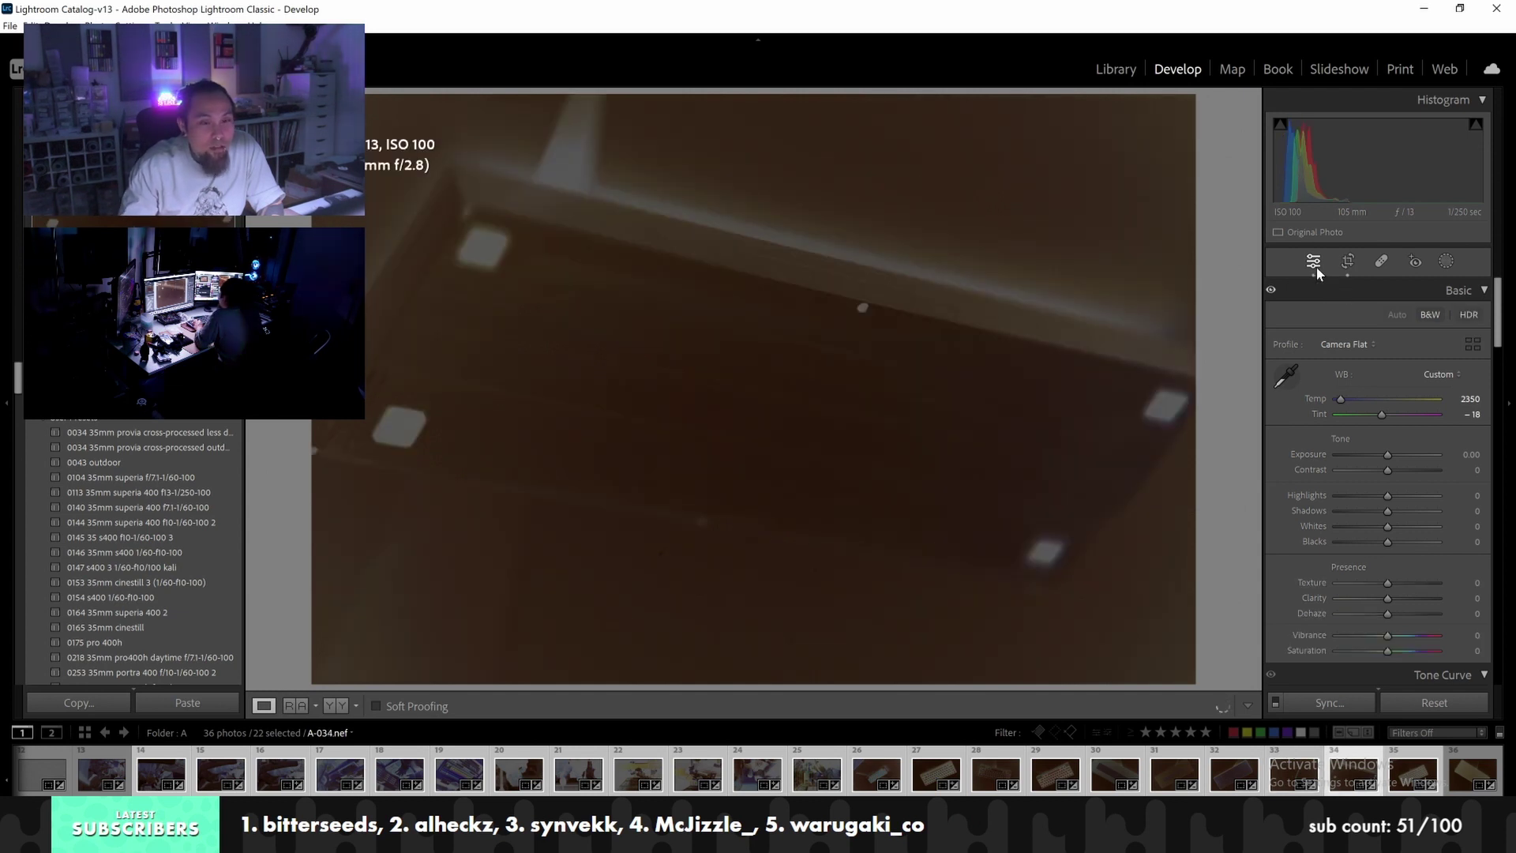
{"action": "key", "text": "Right"}
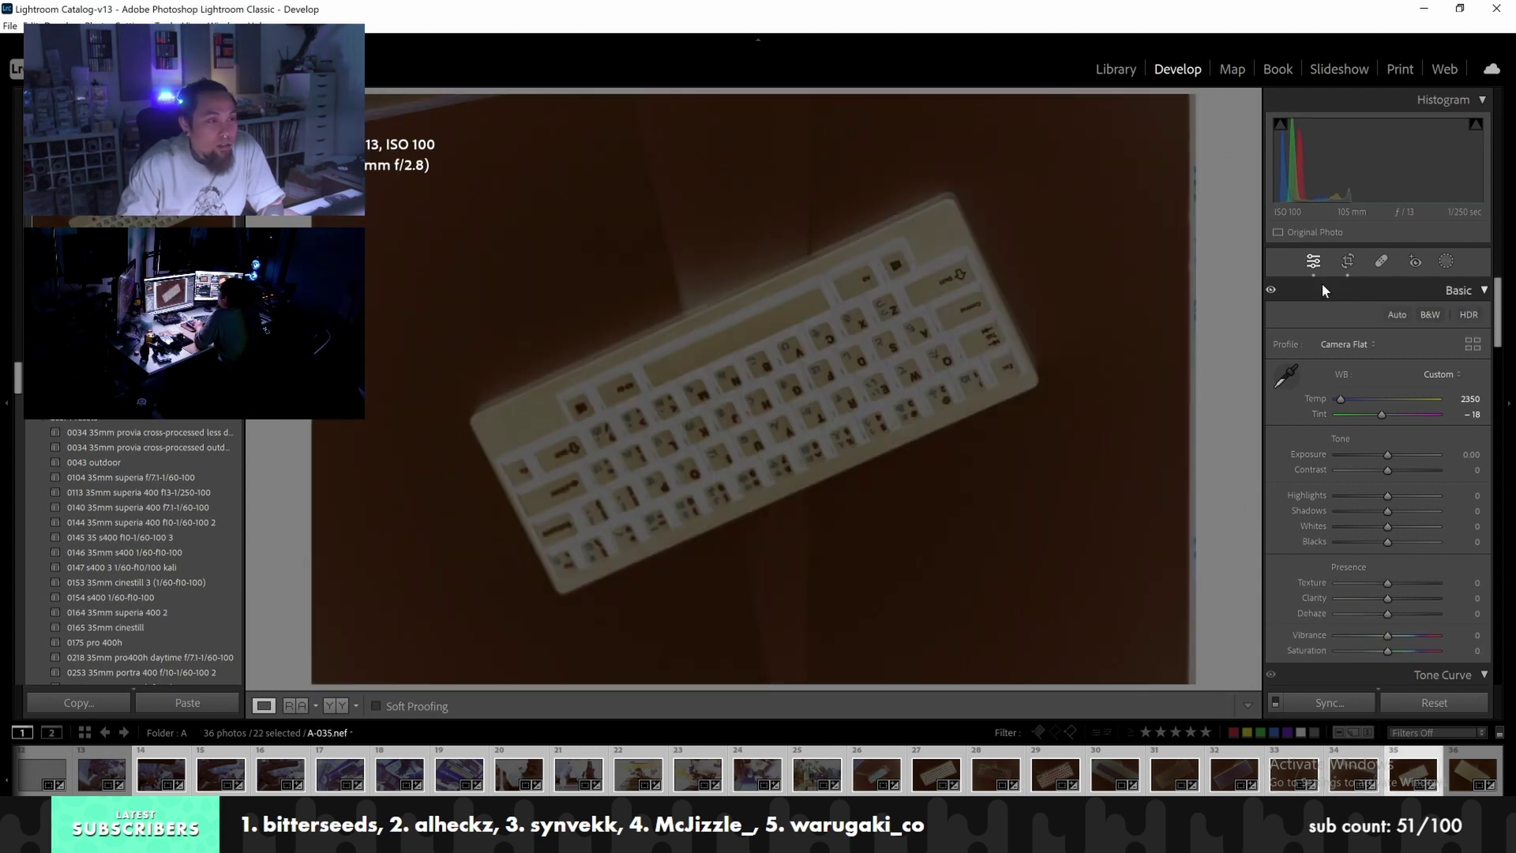
{"action": "left_click", "coordinate": [1348, 261]}
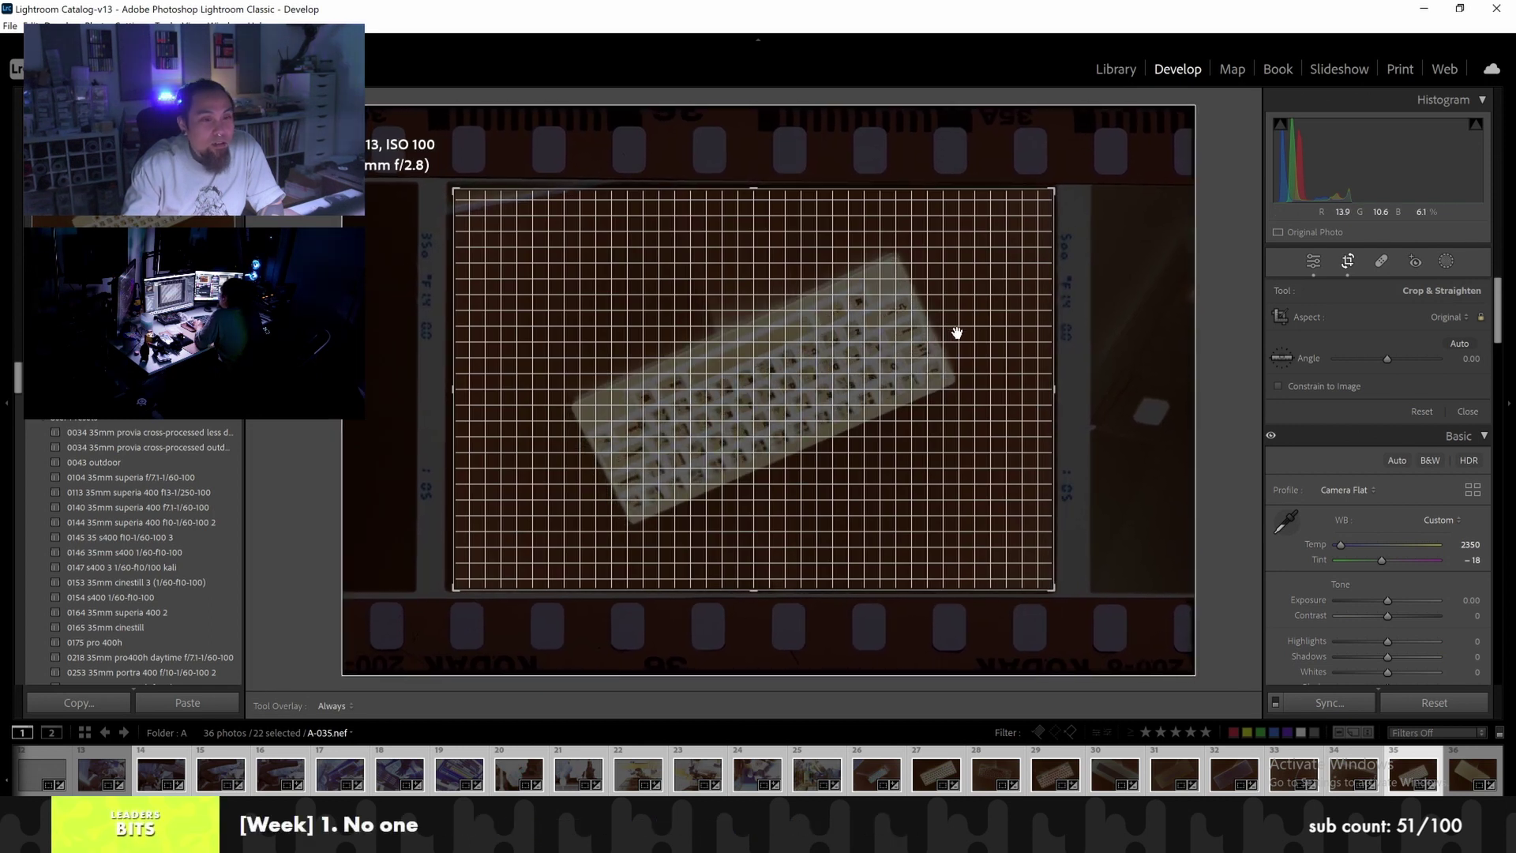
{"action": "key", "text": "Return"}
{"action": "key", "text": "Right"}
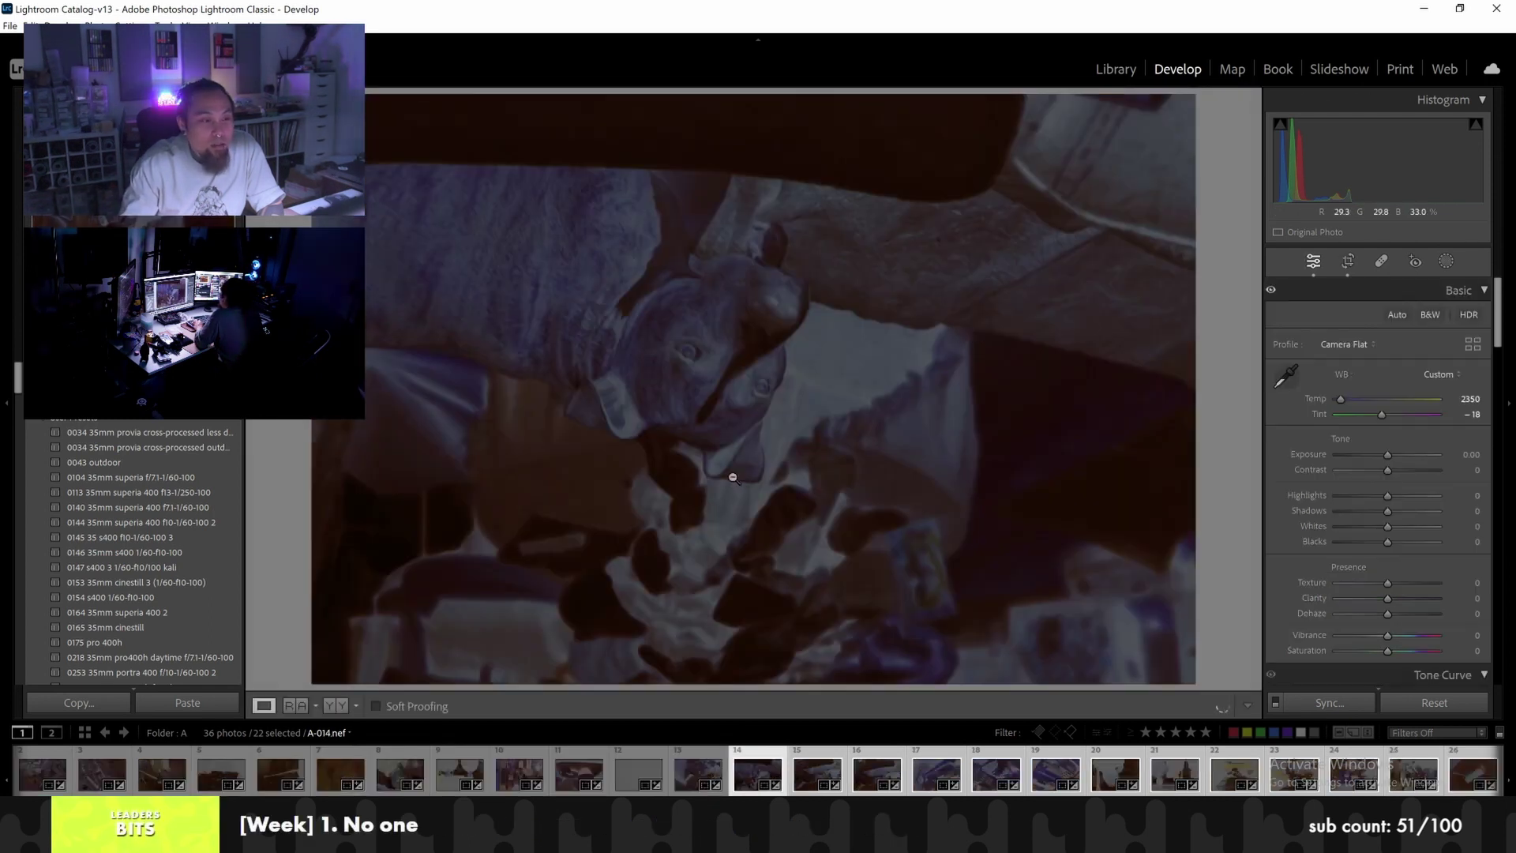
{"action": "key", "text": "ctrl+d"}
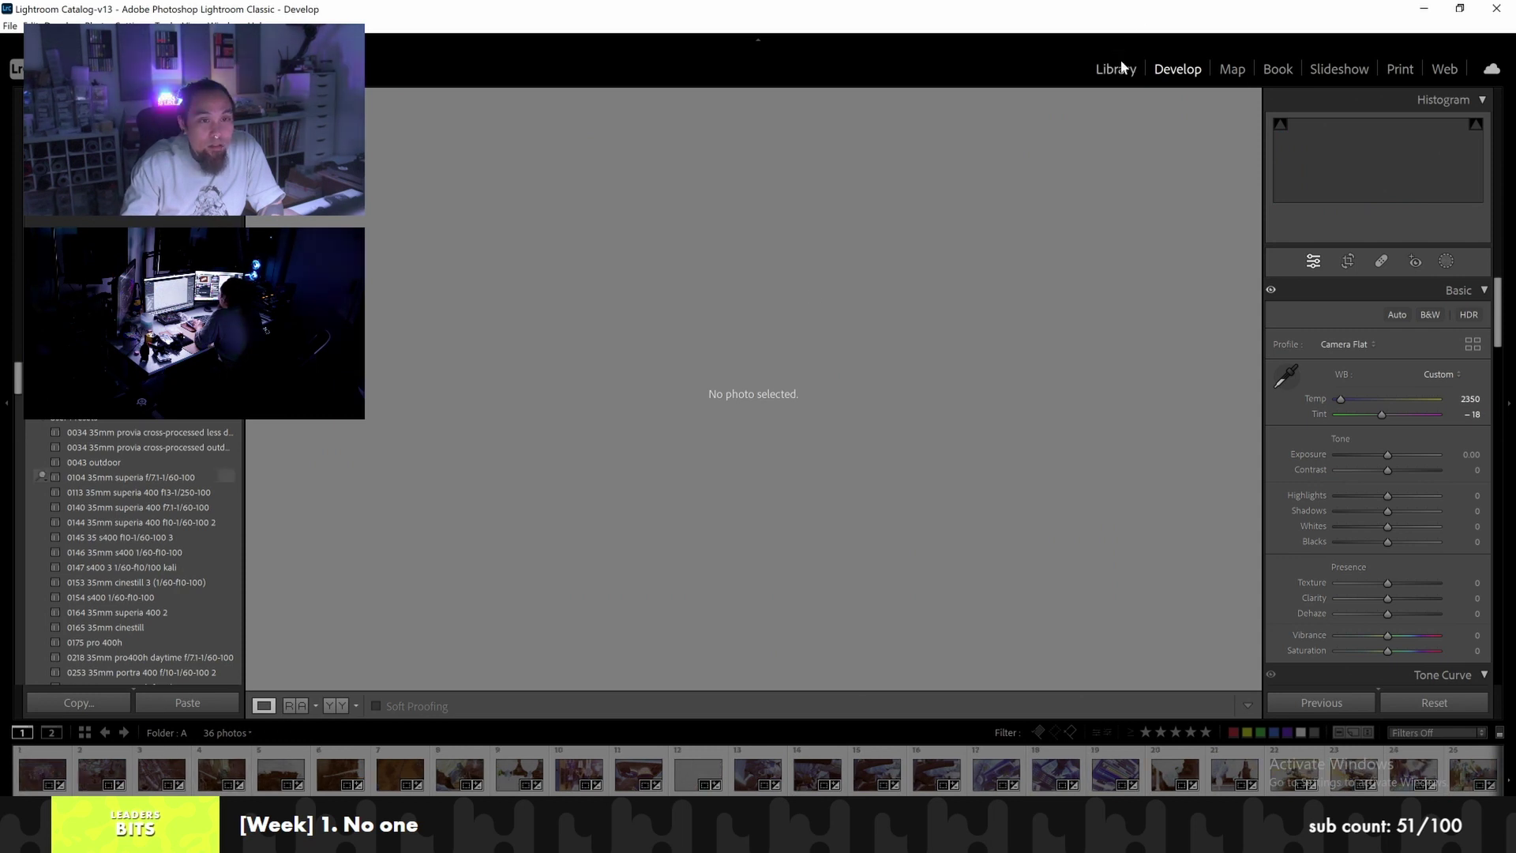
Switch to the Library module and open A-001.nef as a large single photo
{"action": "left_click", "coordinate": [1116, 68]}
{"action": "left_click", "coordinate": [34, 784]}
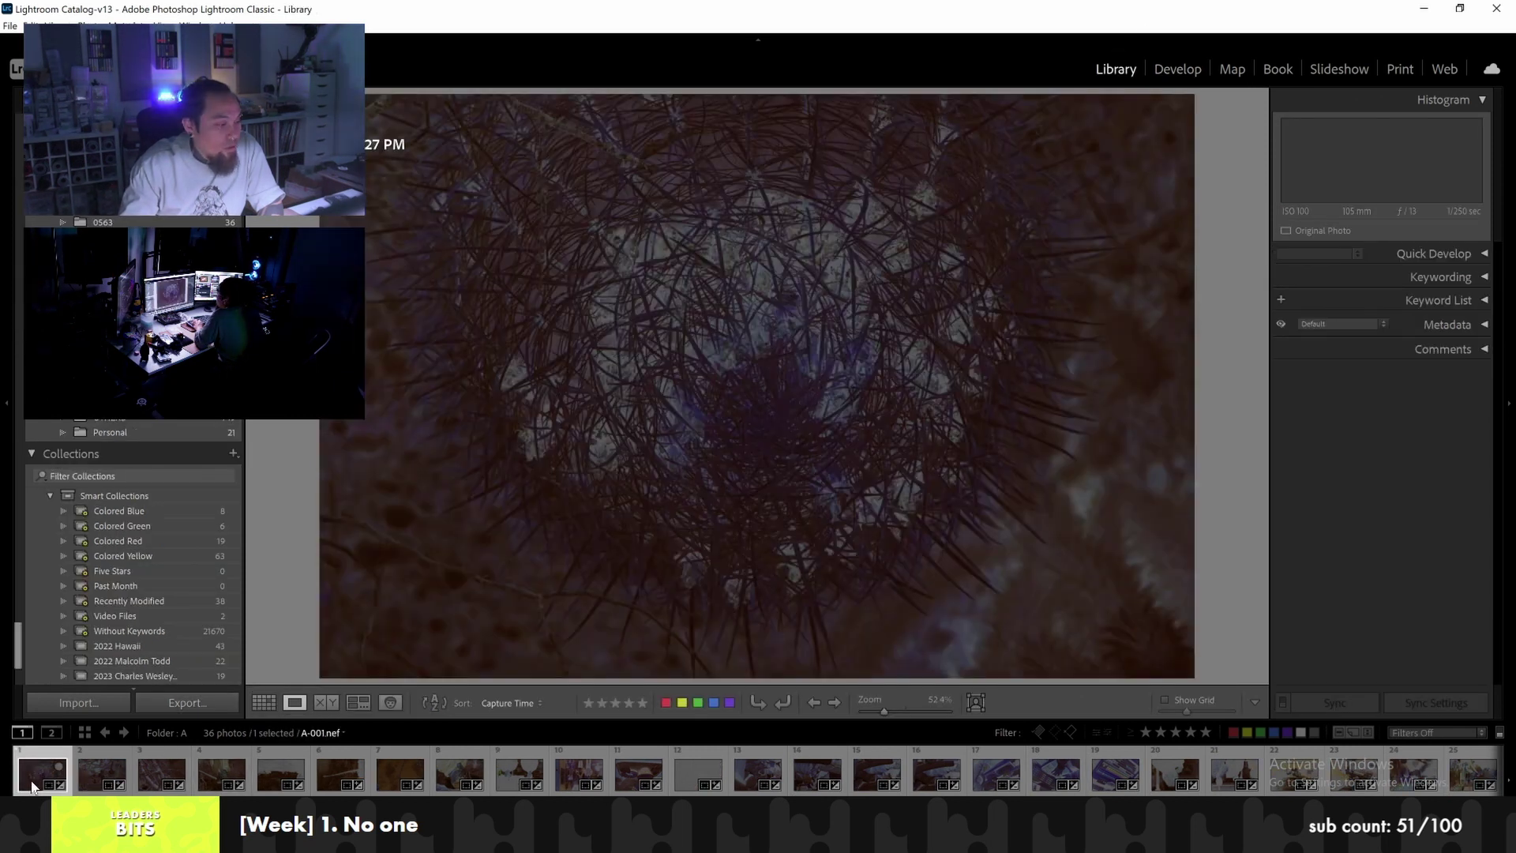
Rotate A-002.nef through A-005.nef by 180 degrees and turn A-006.nef to portrait orientation
{"action": "key", "text": "Right"}
{"action": "key", "text": "Right"}
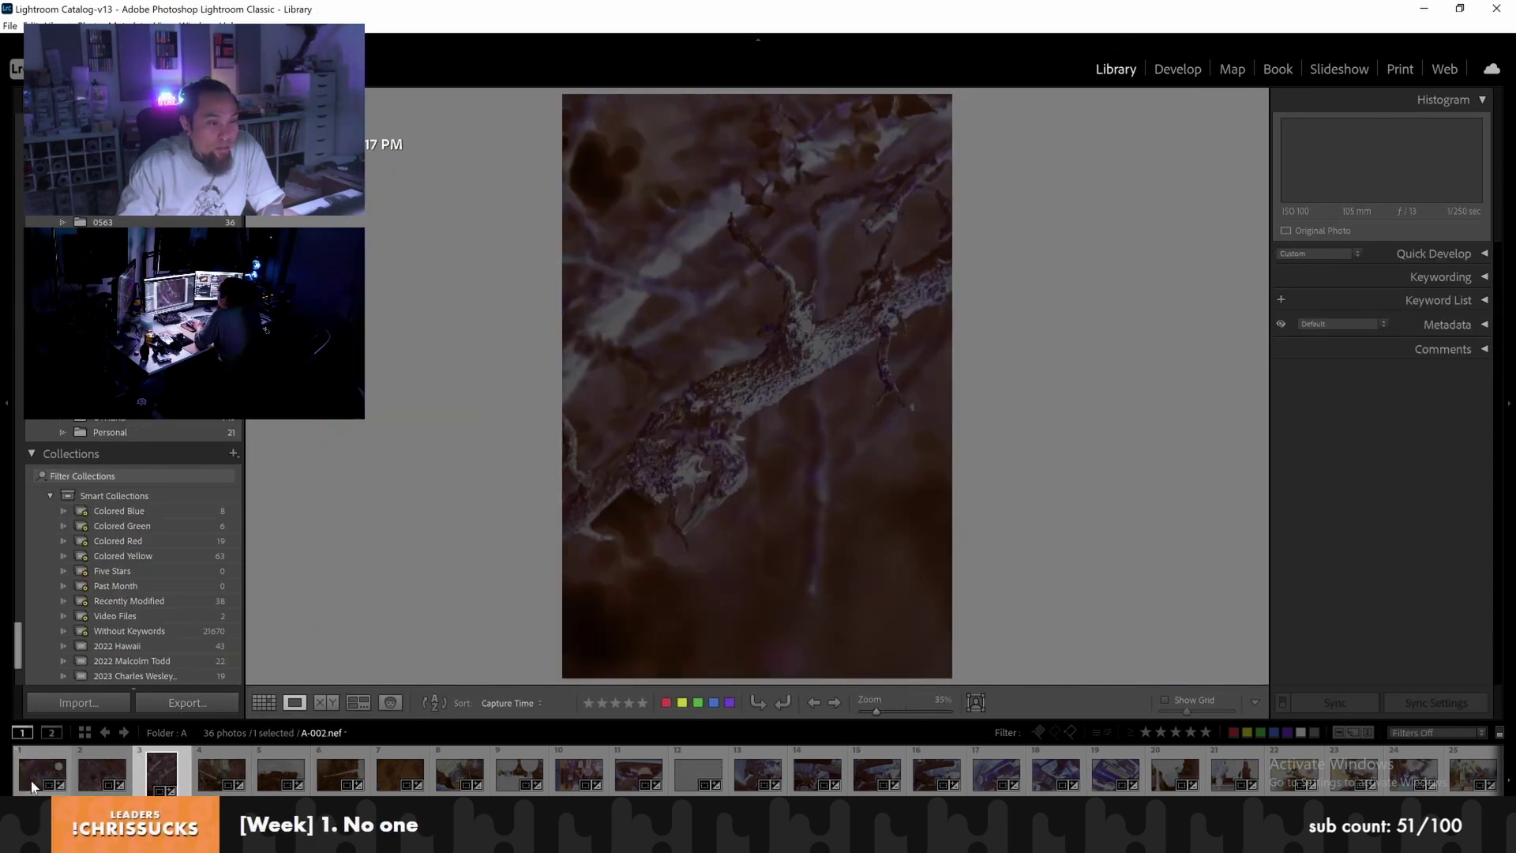
{"action": "key", "text": "Right"}
{"action": "key", "text": "Right"}
{"action": "key", "text": "Right"}
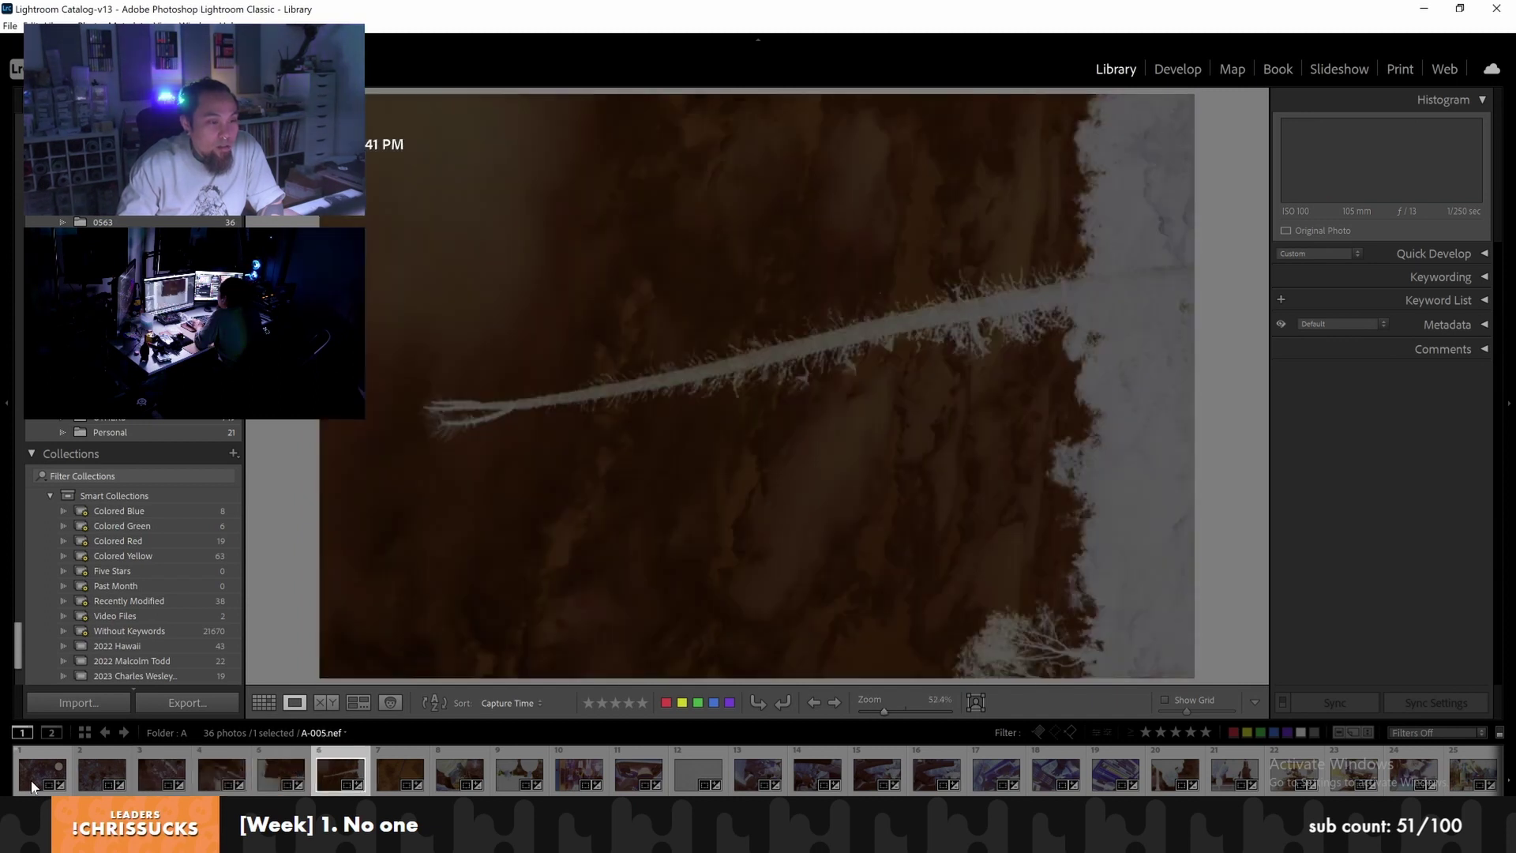
{"action": "key", "text": "ctrl+]"}
Return to A-002.nef and try rotating it into either portrait orientation
{"action": "key", "text": "Left"}
{"action": "key", "text": "Left"}
{"action": "key", "text": "Left"}
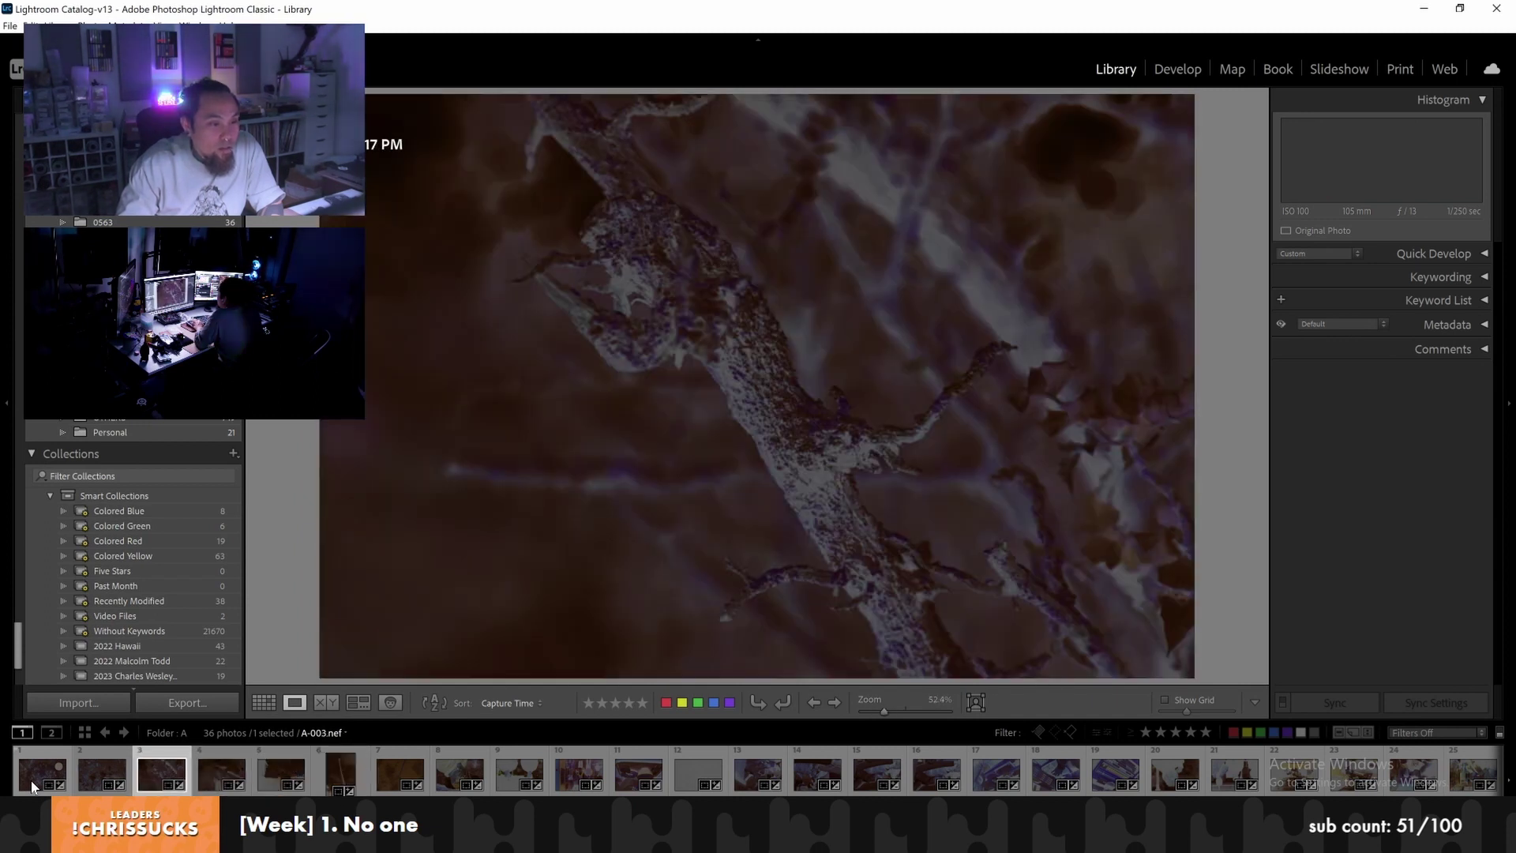
{"action": "key", "text": "Left"}
{"action": "key", "text": "Left"}
{"action": "key", "text": "Right"}
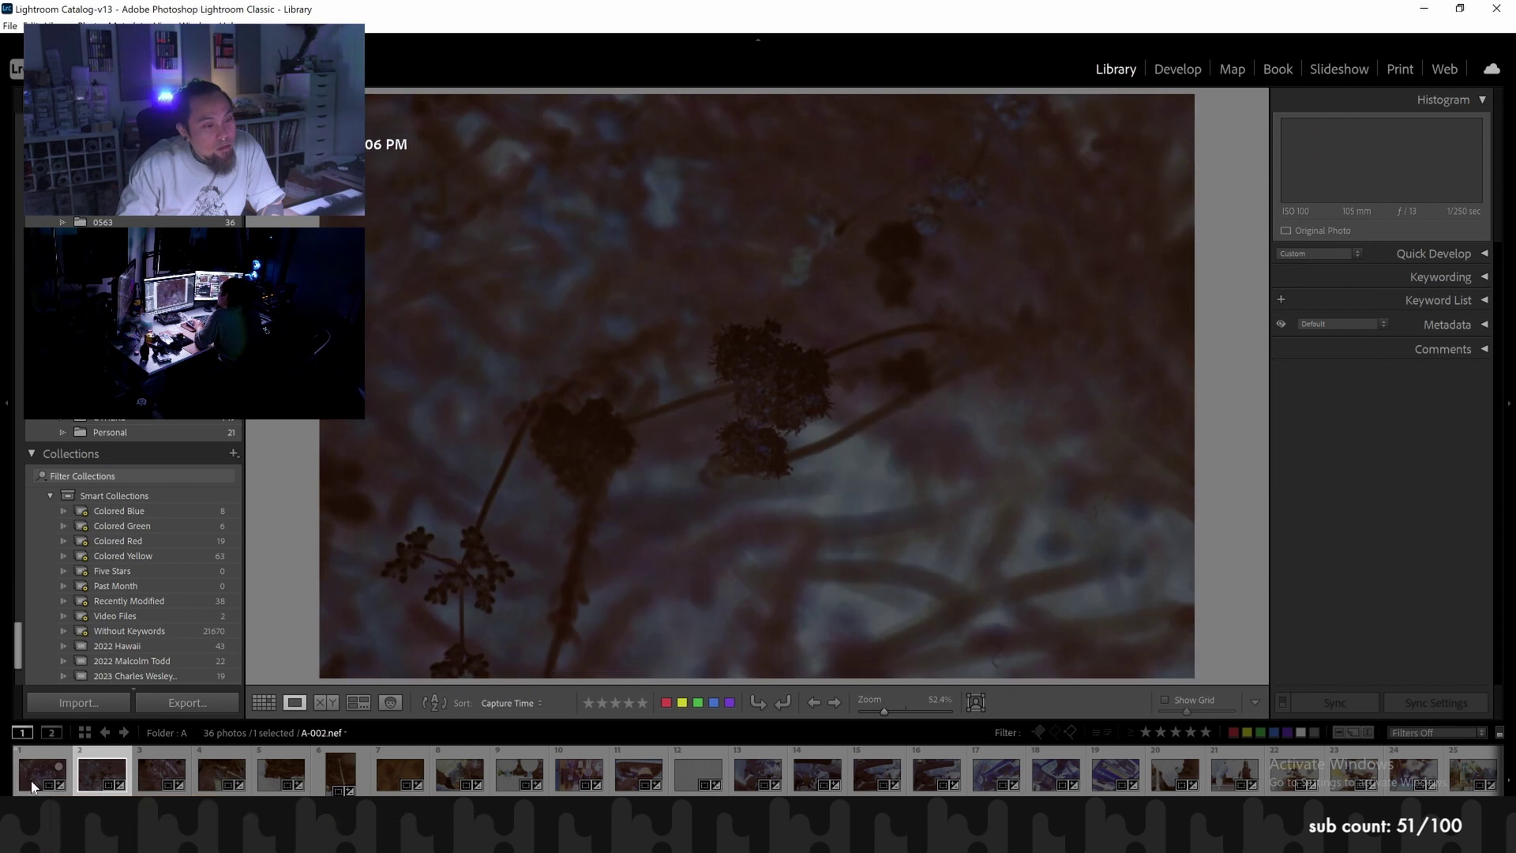
{"action": "key", "text": "ctrl+["}
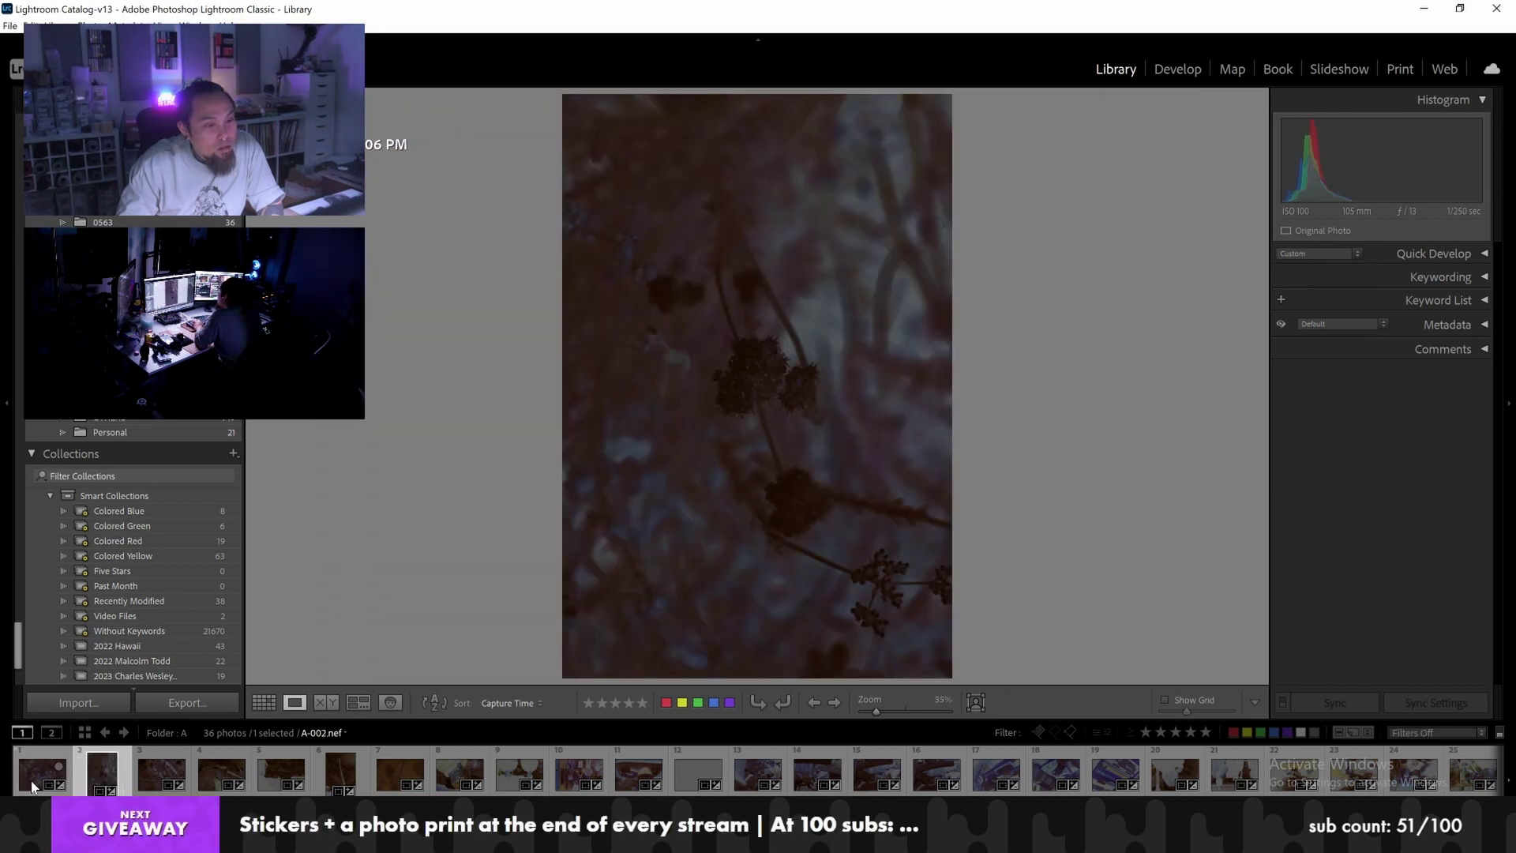
{"action": "key", "text": "ctrl+]"}
{"action": "key", "text": "ctrl+]"}
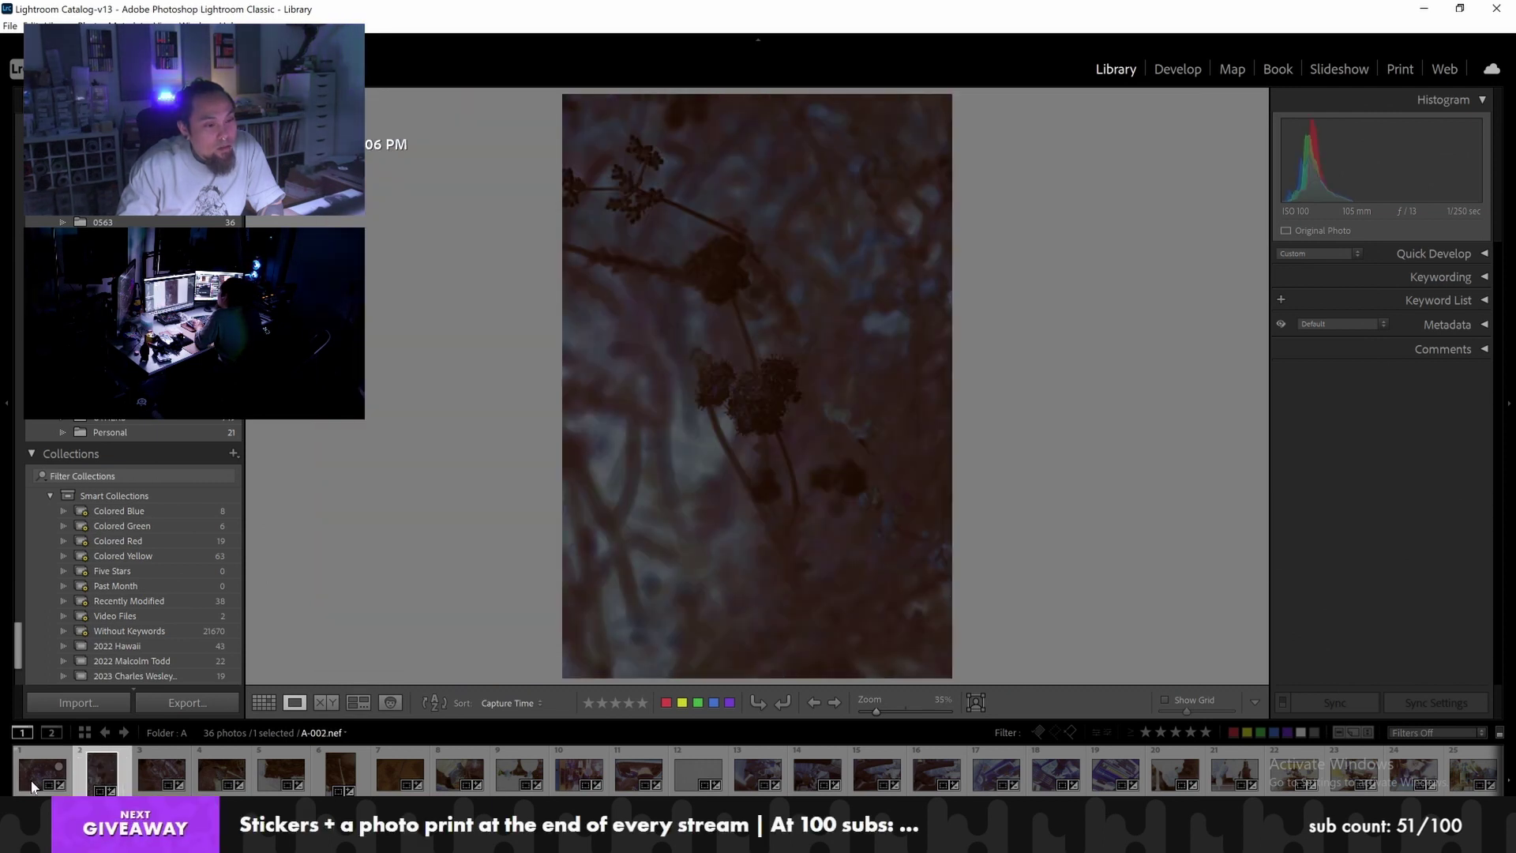
{"action": "key", "text": "ctrl+]"}
{"action": "key", "text": "ctrl+]"}
{"action": "key", "text": "Right"}
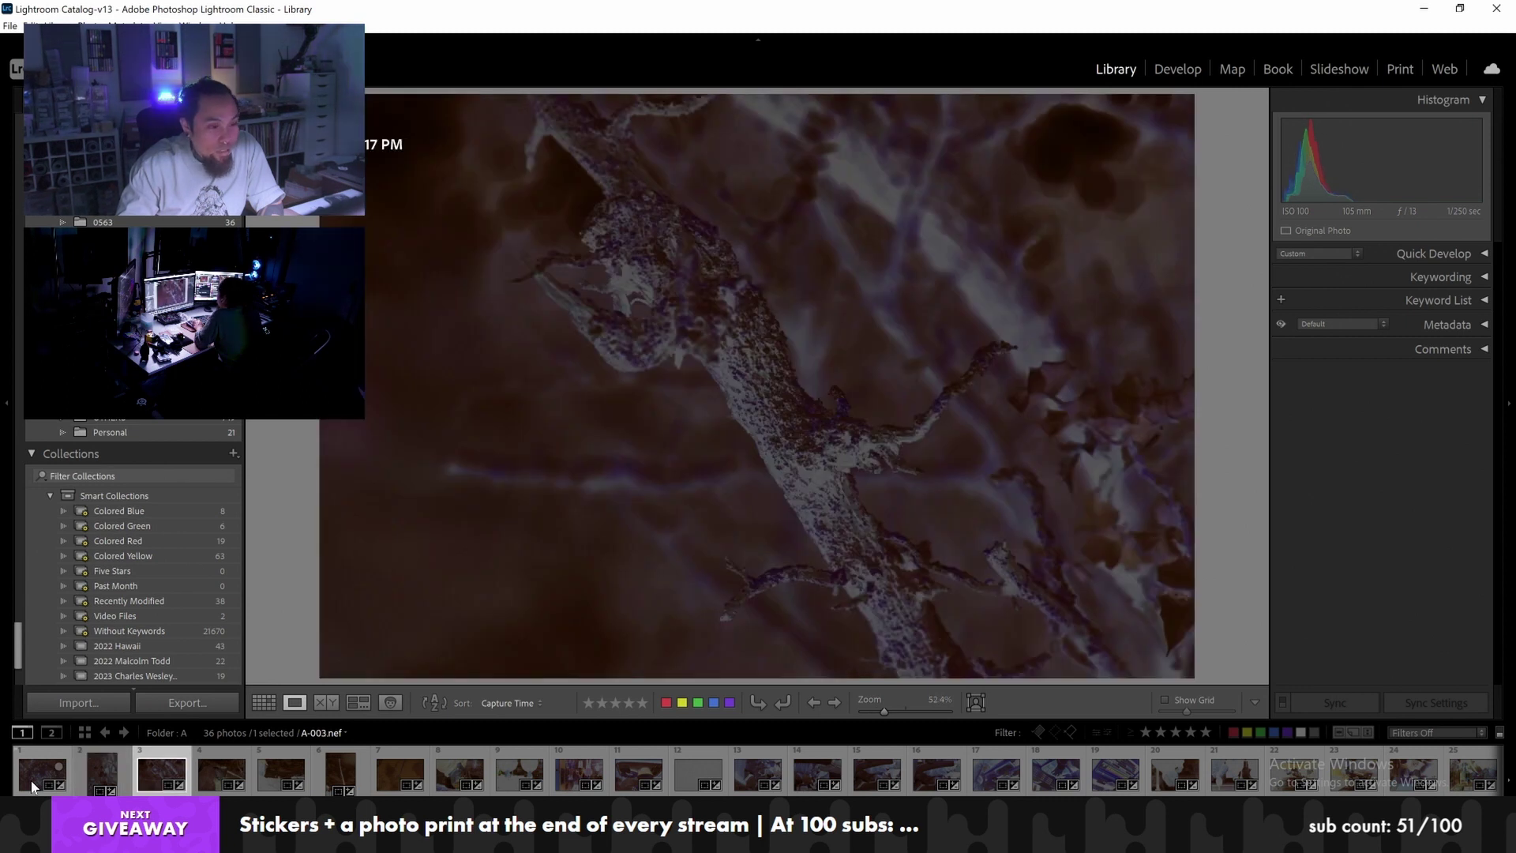
Try rotating A-003.nef into portrait orientation
{"action": "key", "text": "ctrl+]"}
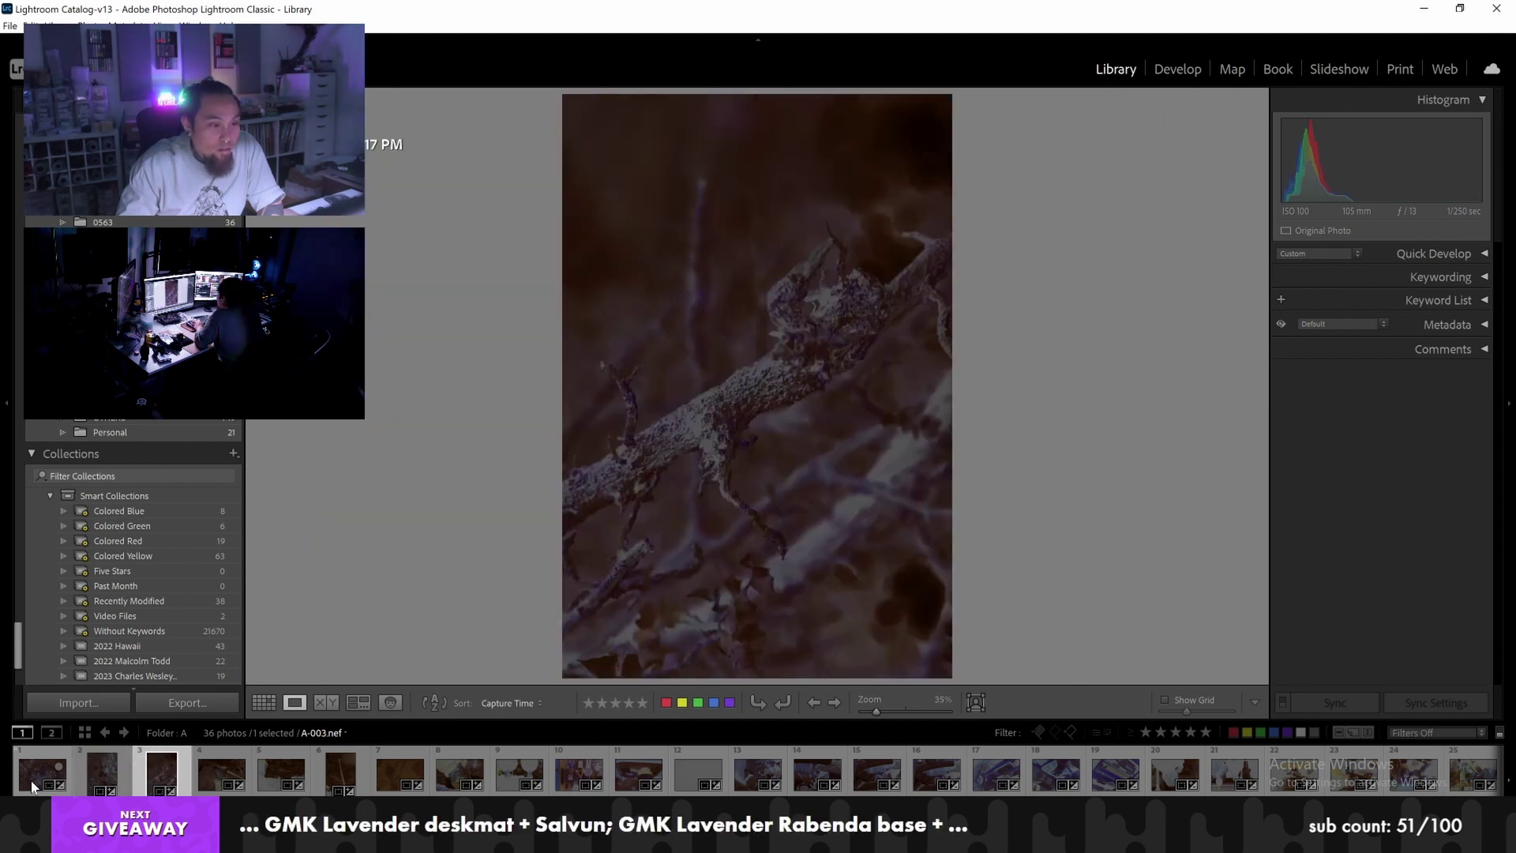
{"action": "key", "text": "ctrl+]"}
{"action": "key", "text": "ctrl+]"}
Undo the latest rotations of A-003.nef and A-002.nef
{"action": "key", "text": "ctrl+z"}
{"action": "key", "text": "ctrl+z"}
{"action": "key", "text": "ctrl+z"}
{"action": "key", "text": "ctrl+z"}
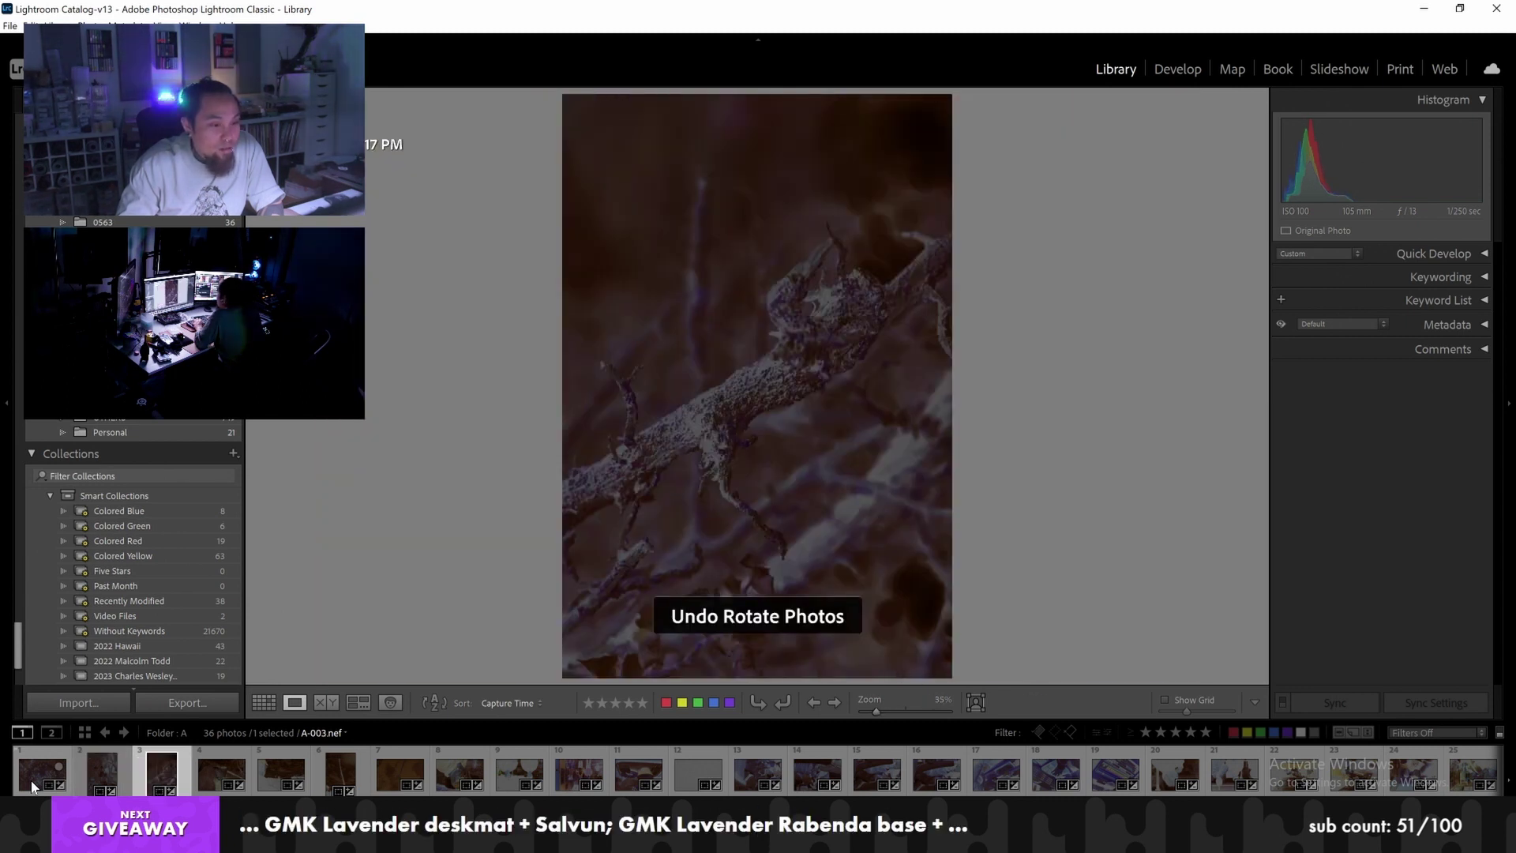
{"action": "key", "text": "ctrl+z"}
{"action": "key", "text": "ctrl+z"}
{"action": "key", "text": "ctrl+z"}
{"action": "key", "text": "ctrl+z"}
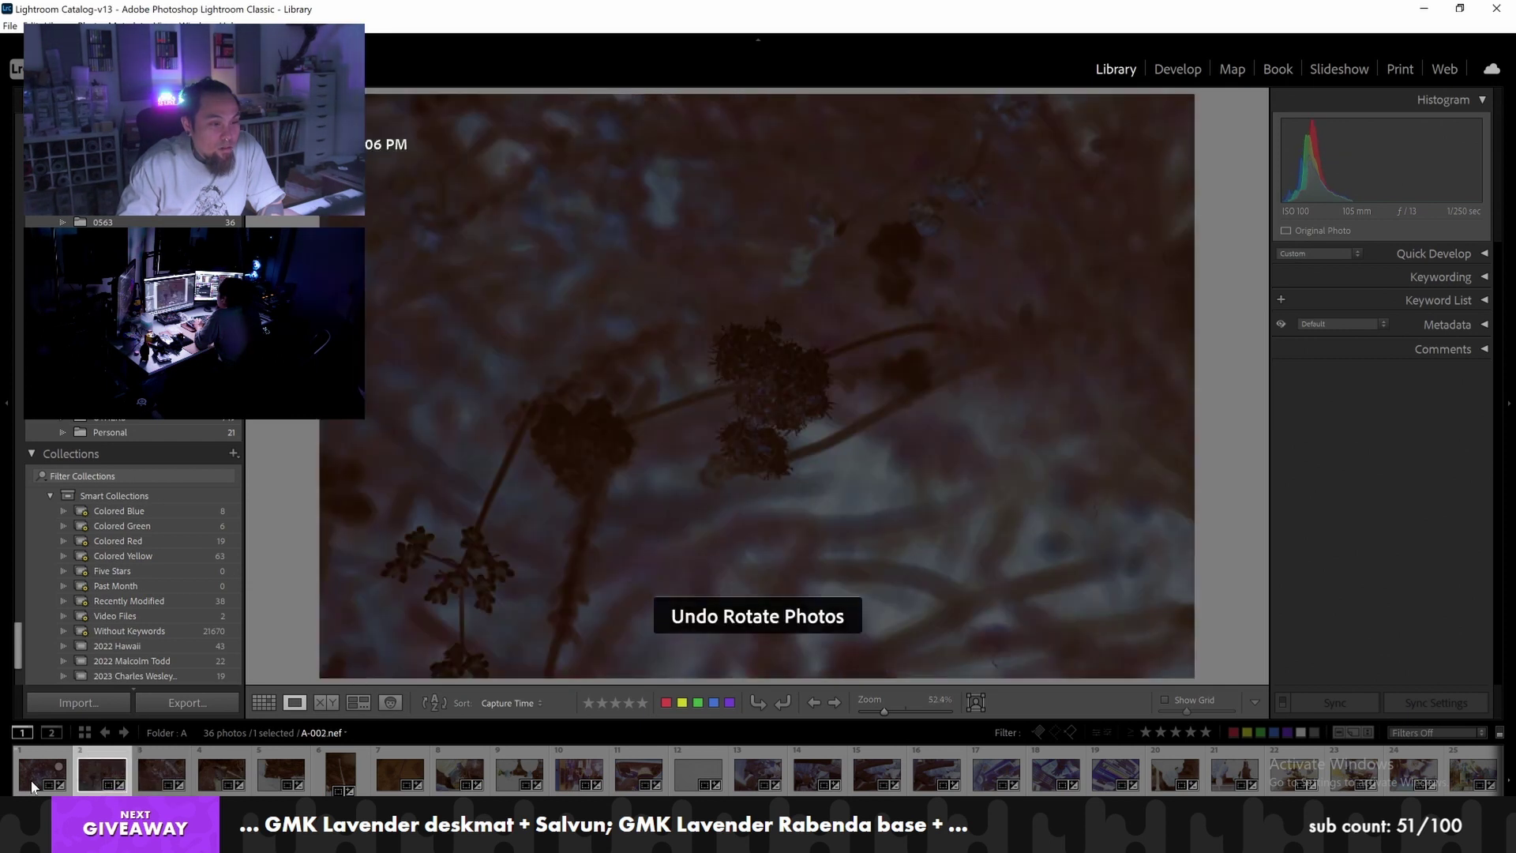
{"action": "key", "text": "ctrl+z"}
{"action": "key", "text": "ctrl+z"}
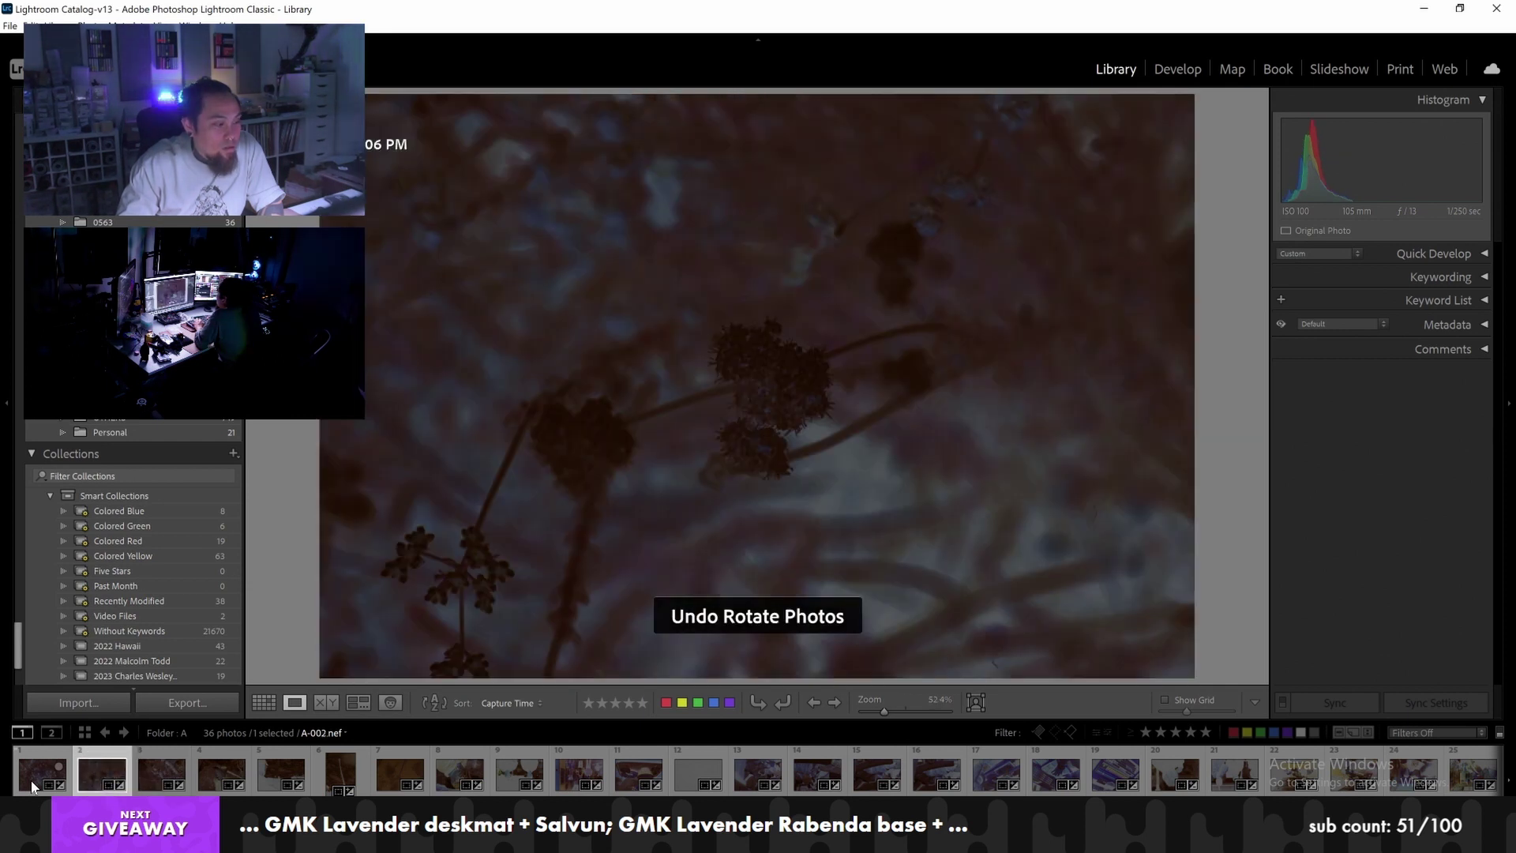
Go through the frames to A-006.nef and undo the remaining rotations back to A-002.nef
{"action": "key", "text": "Right"}
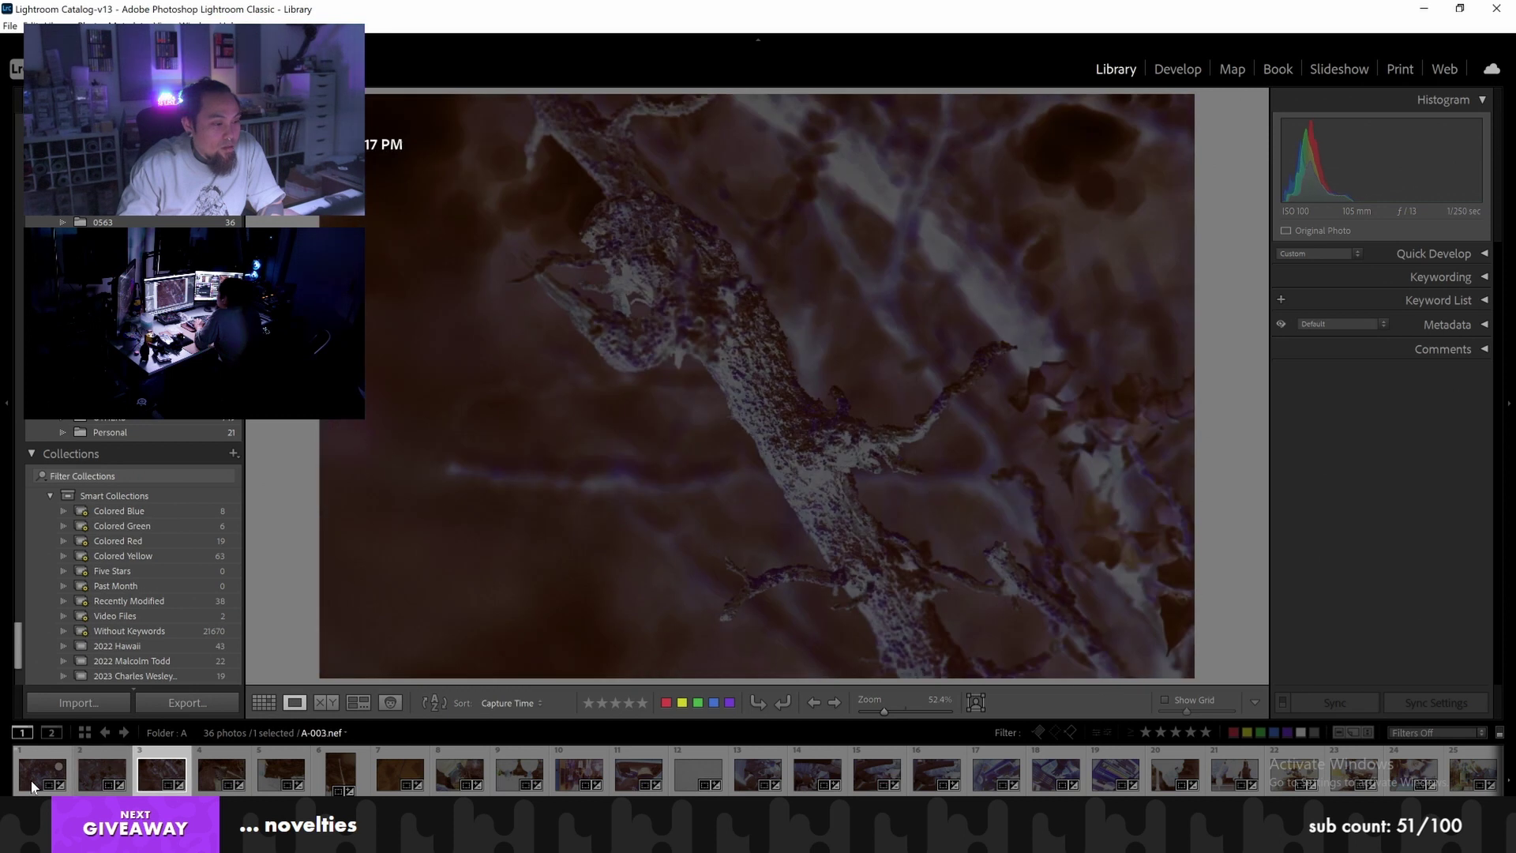
{"action": "key", "text": "Right"}
{"action": "key", "text": "Right"}
{"action": "key", "text": "Right"}
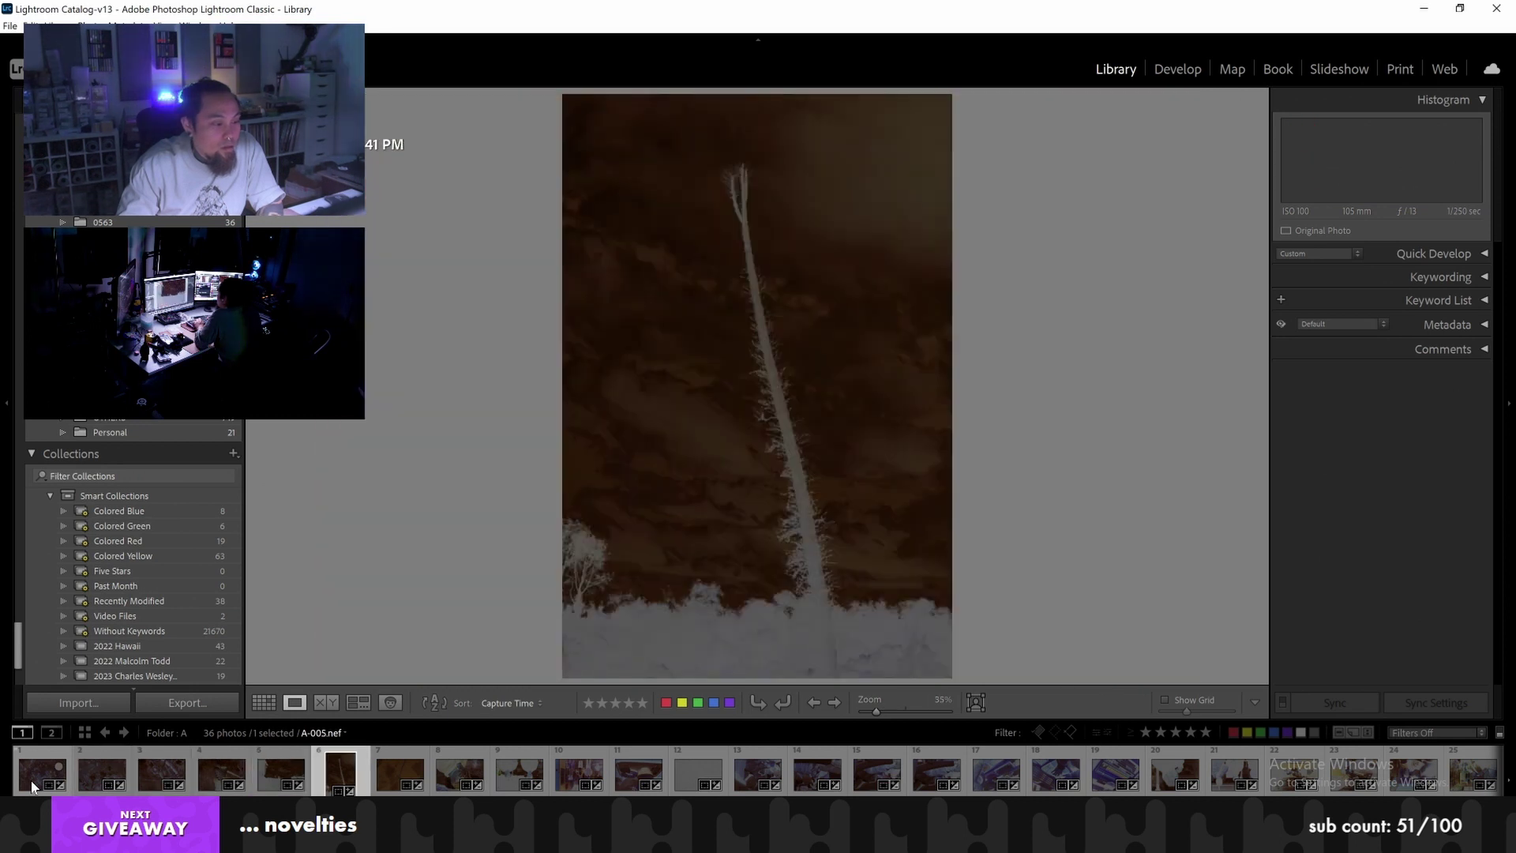
{"action": "key", "text": "ctrl+z"}
{"action": "key", "text": "ctrl+z"}
{"action": "key", "text": "ctrl+z"}
{"action": "key", "text": "ctrl+z"}
{"action": "key", "text": "ctrl+z"}
{"action": "key", "text": "ctrl+z"}
{"action": "key", "text": "ctrl+z"}
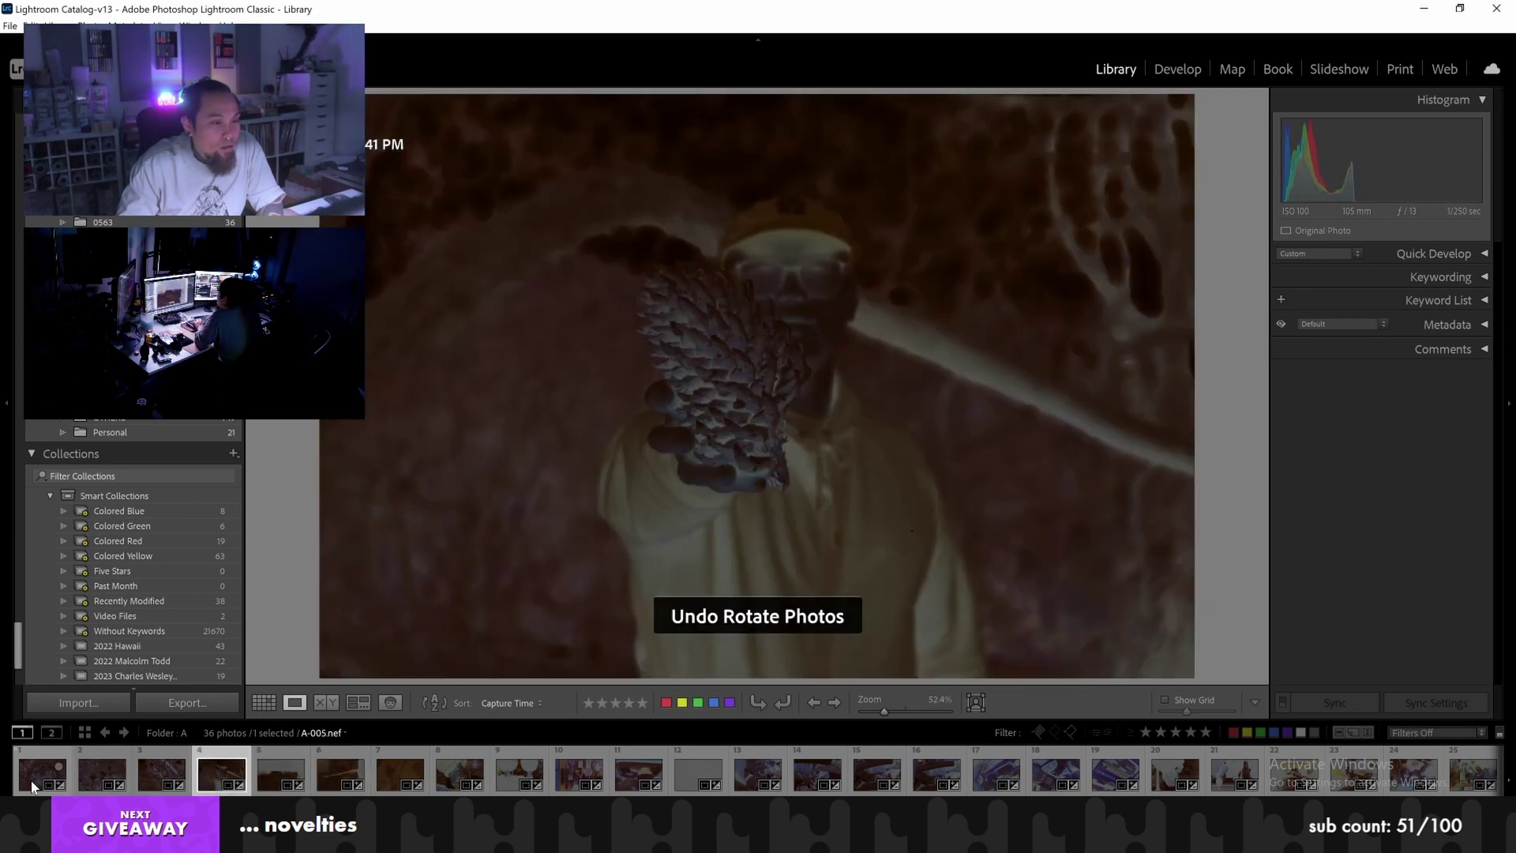
{"action": "key", "text": "ctrl+z"}
{"action": "key", "text": "ctrl+z"}
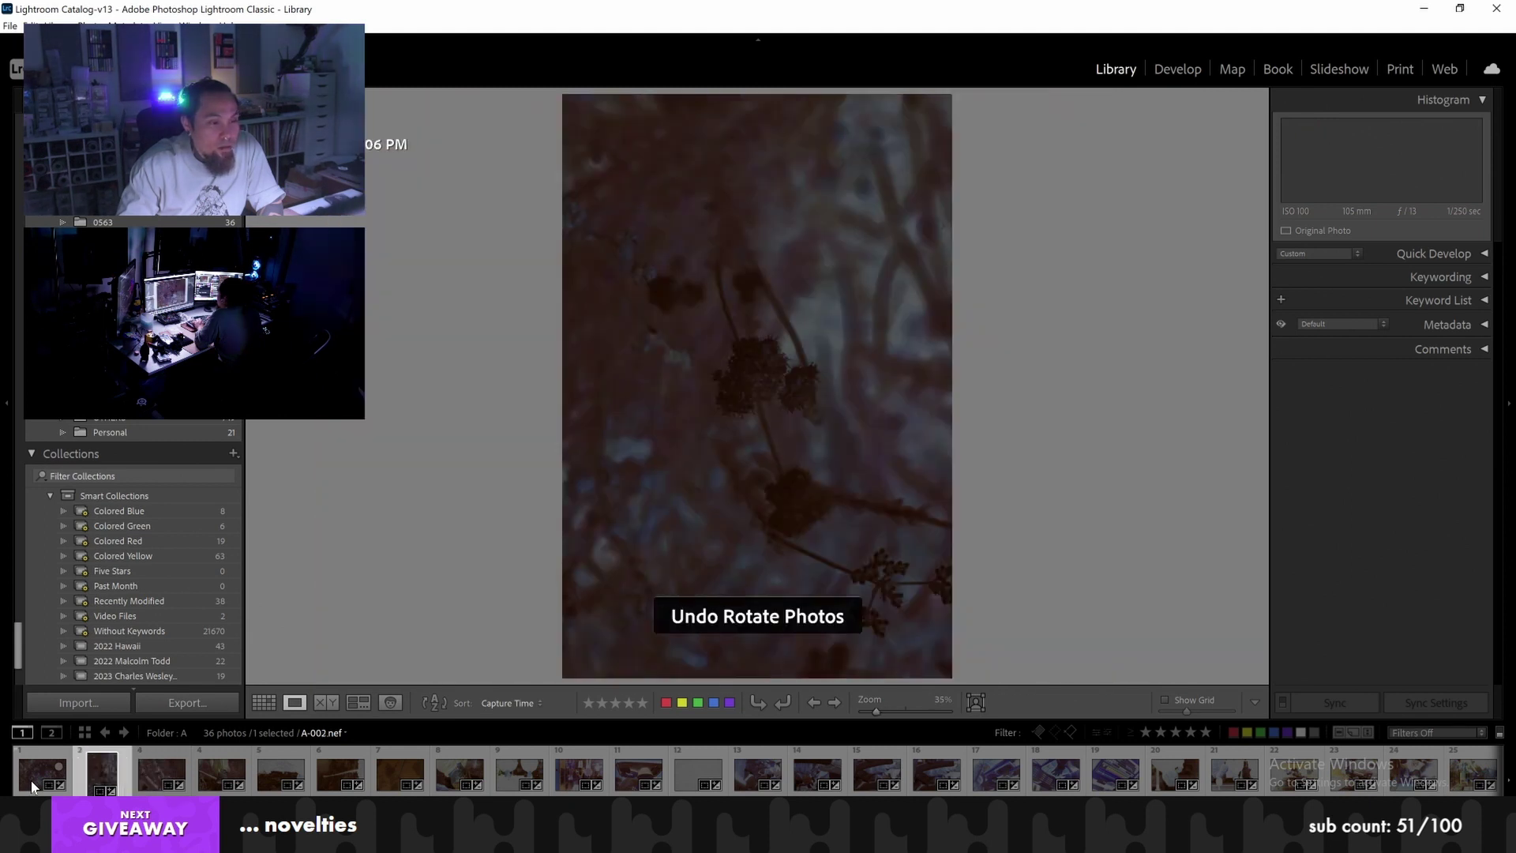
Review the frames from A-001.nef and rotate A-003.nef and A-002.nef to portrait orientation
{"action": "left_click", "coordinate": [32, 778]}
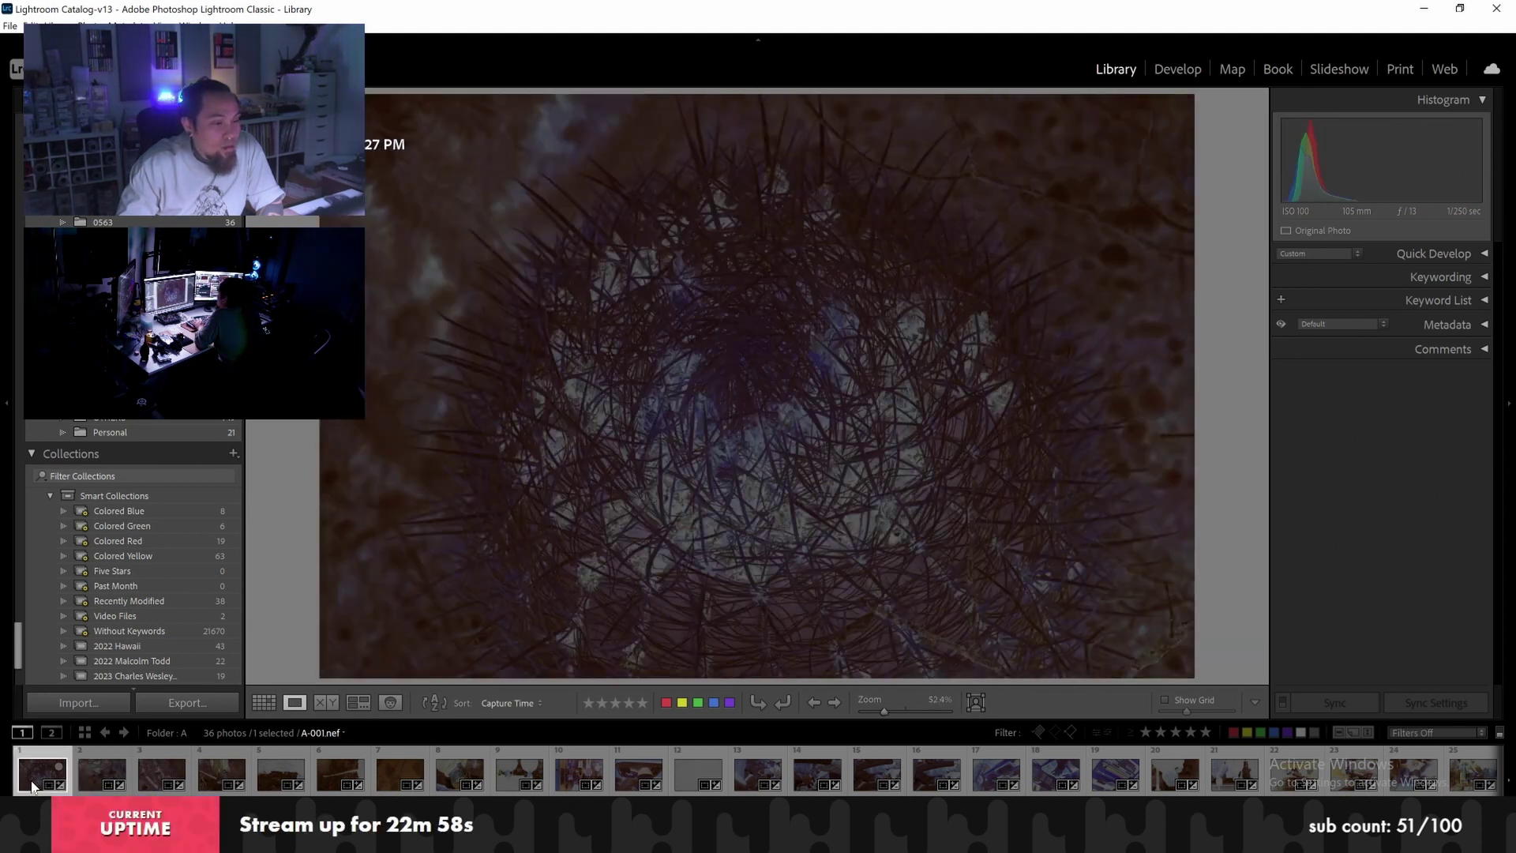
{"action": "key", "text": "Right"}
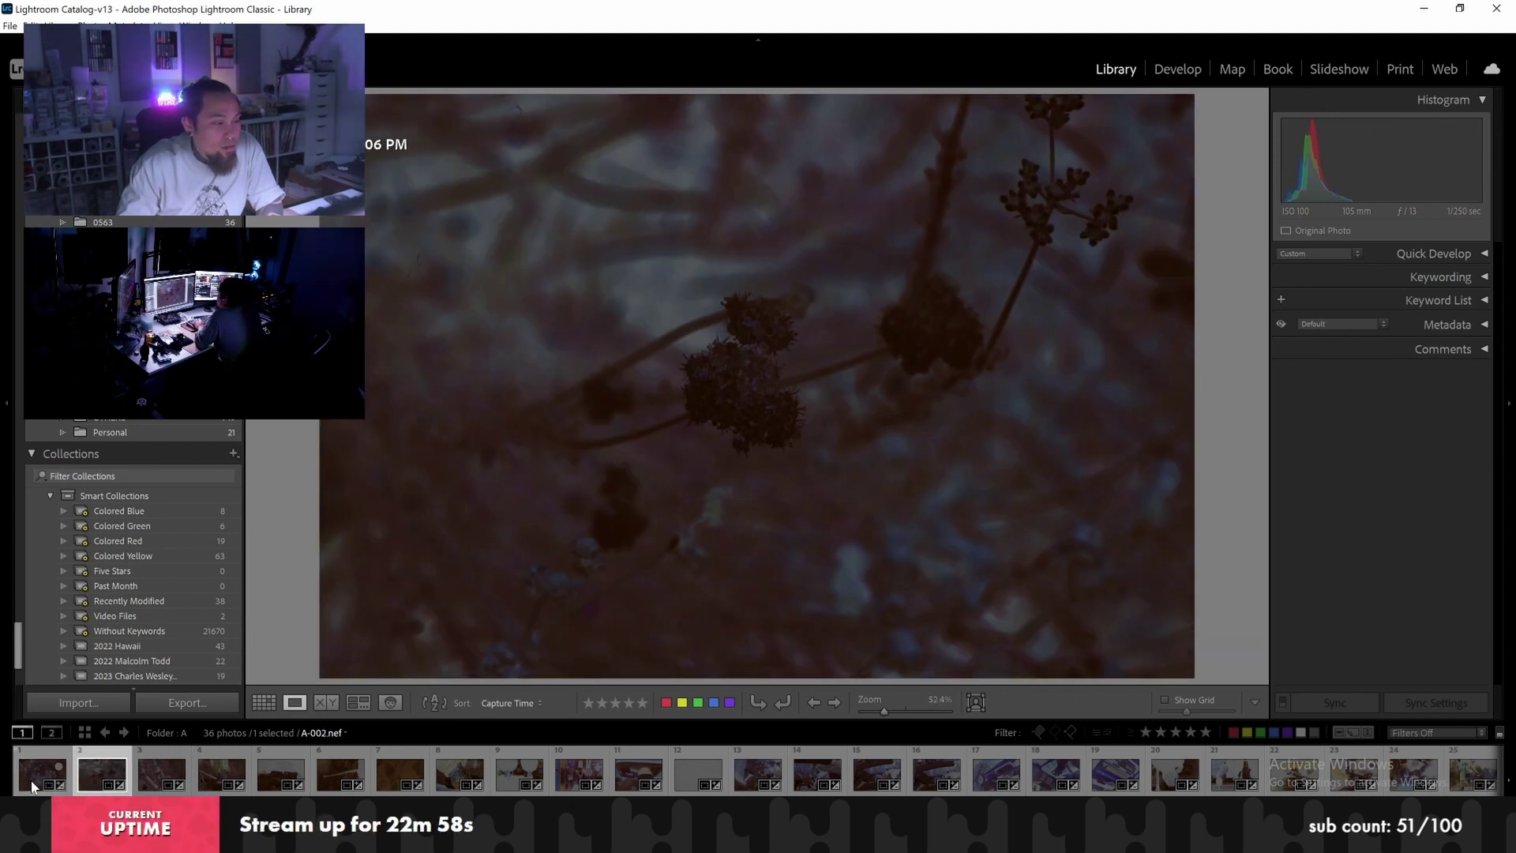
{"action": "key", "text": "Right"}
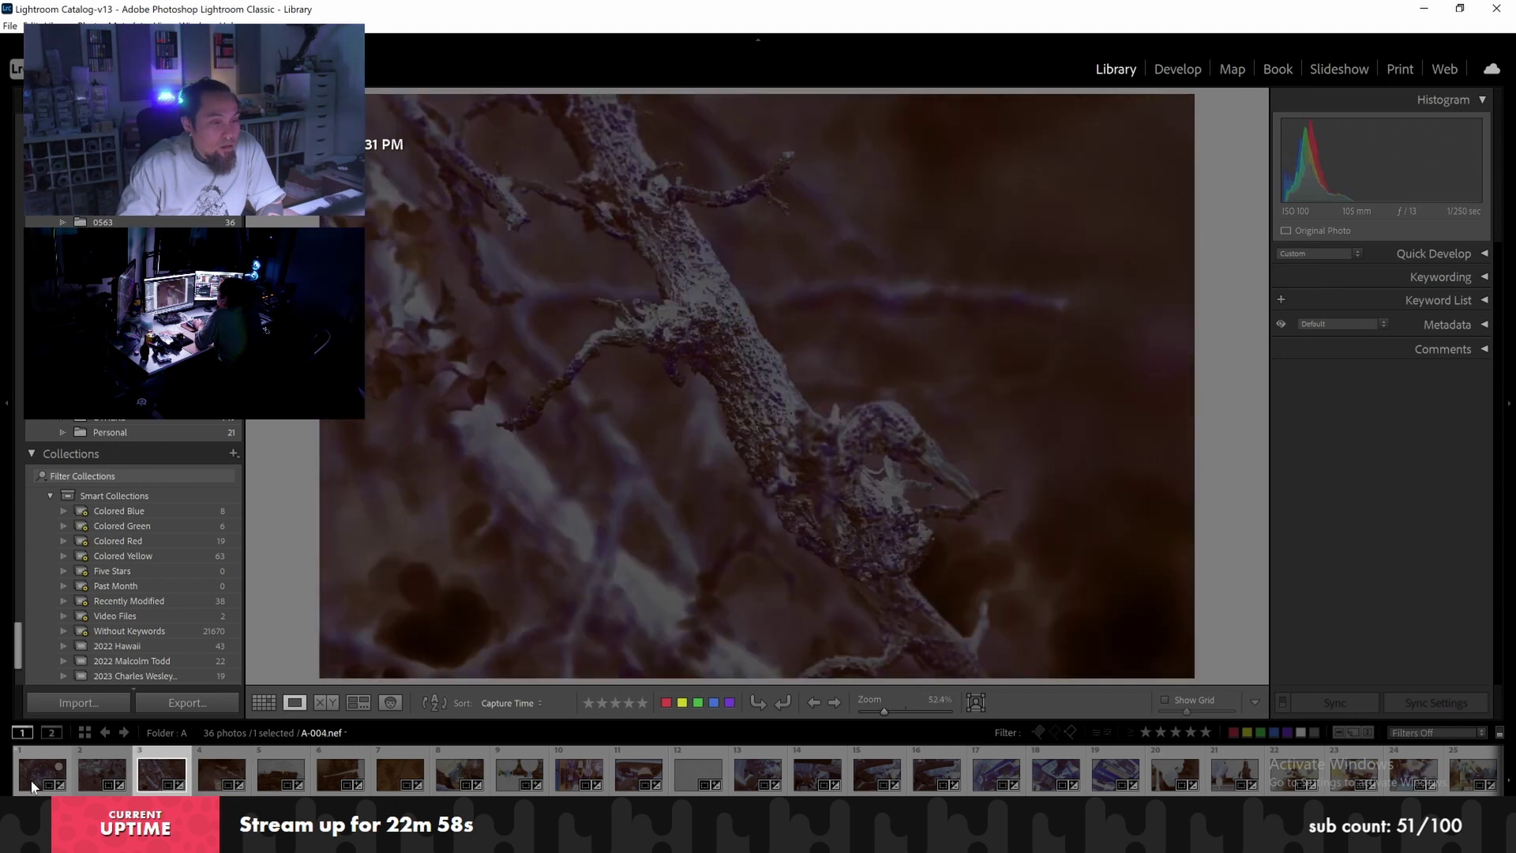
{"action": "key", "text": "ctrl+]"}
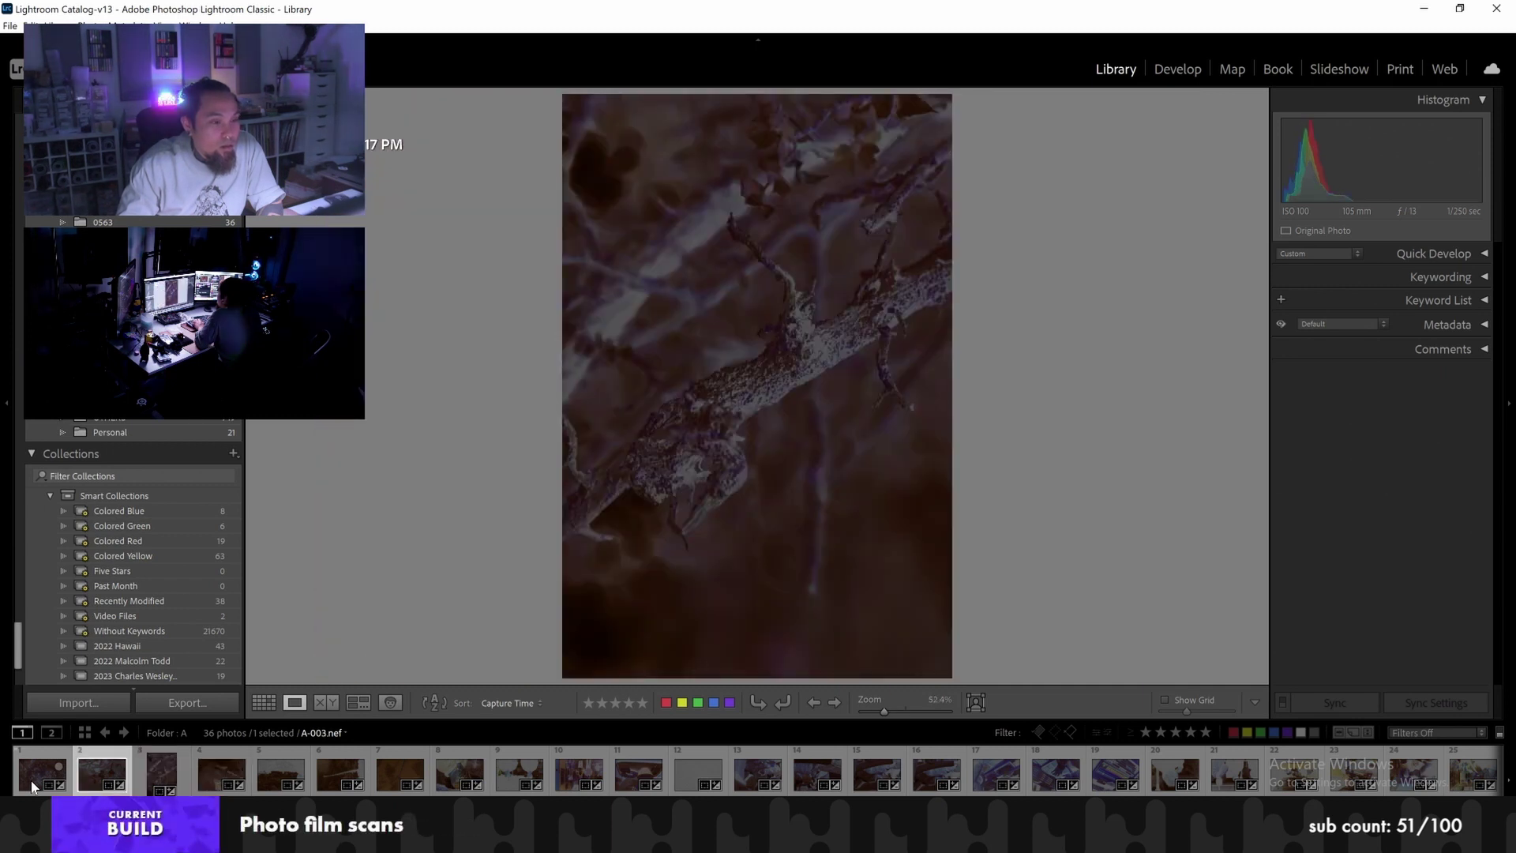
{"action": "key", "text": "Left"}
{"action": "key", "text": "ctrl+]"}
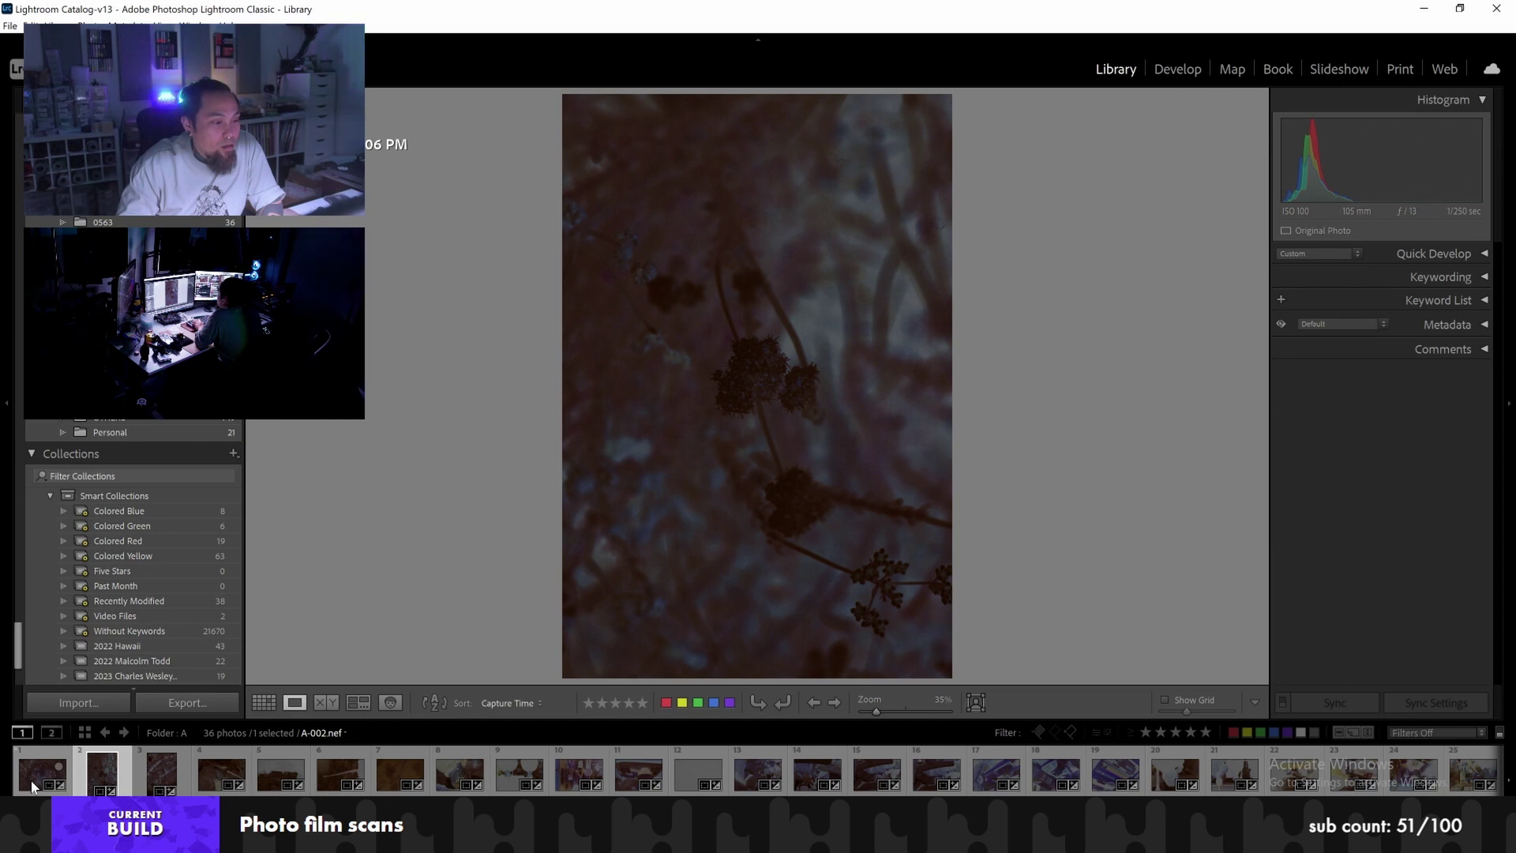
Rotate A-004.nef and A-005.nef upright and turn A-006.nef to portrait orientation
{"action": "key", "text": "Right"}
{"action": "key", "text": "Right"}
{"action": "key", "text": "Right"}
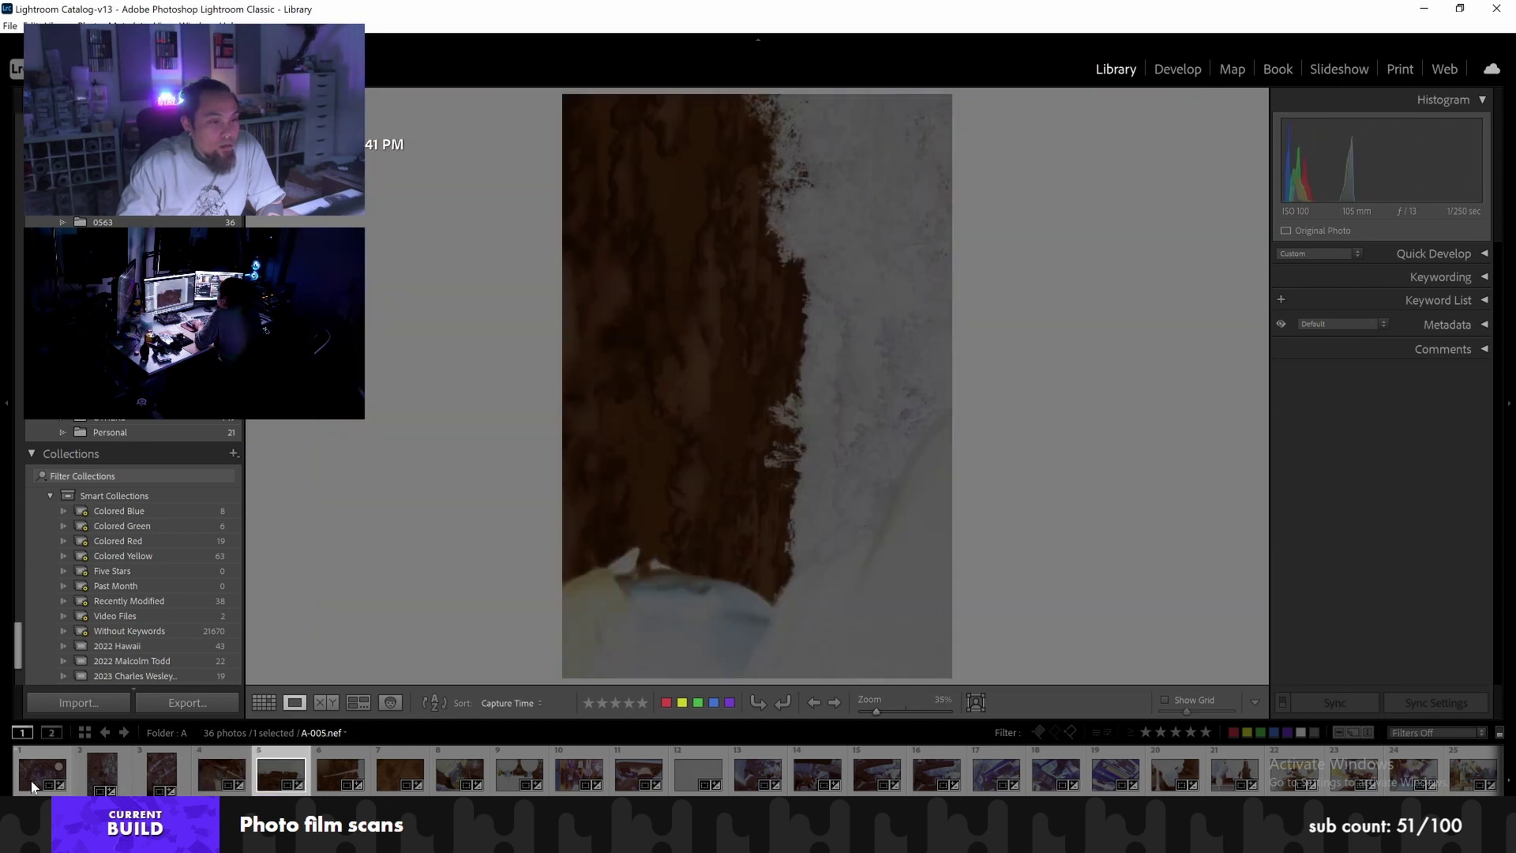
{"action": "key", "text": "Right"}
{"action": "key", "text": "Right"}
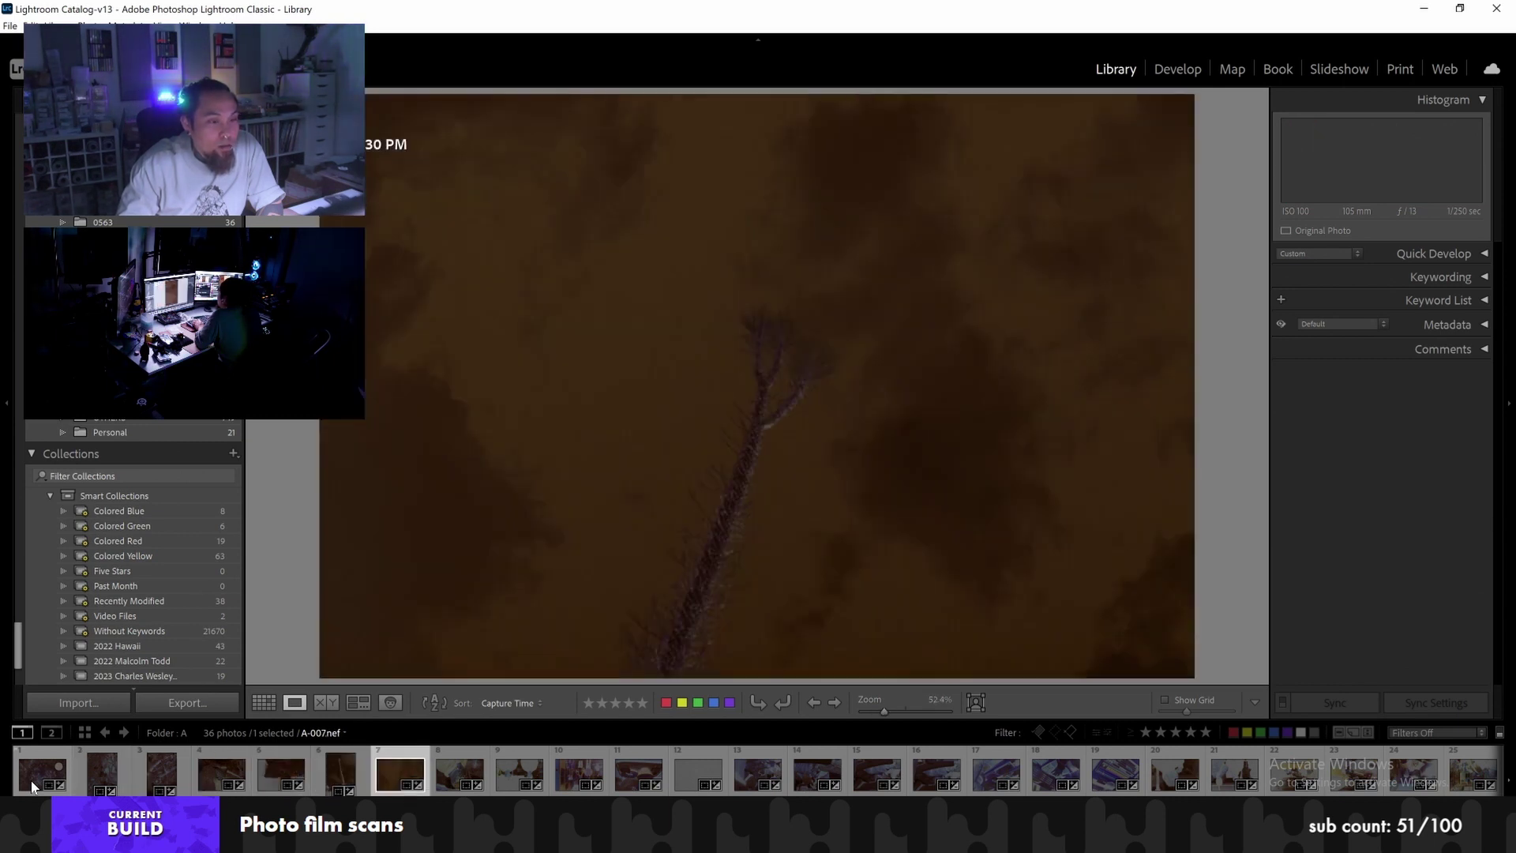
Go through A-007.nef to A-012.nef and rotate the upside-down frames upright
{"action": "key", "text": "Right"}
{"action": "key", "text": "Right"}
{"action": "key", "text": "Right"}
{"action": "key", "text": "Right"}
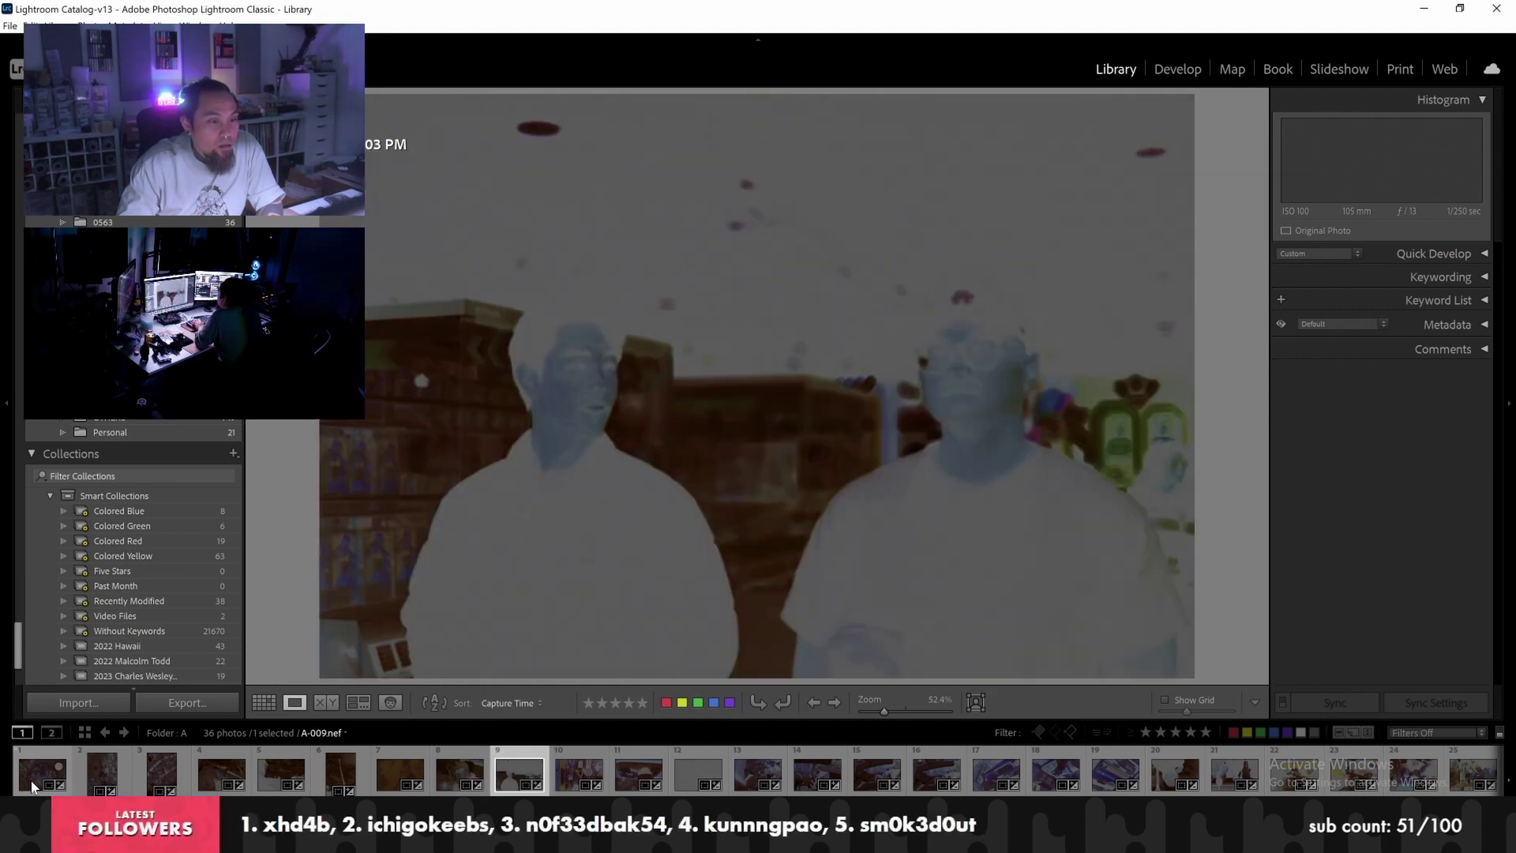
{"action": "key", "text": "Right"}
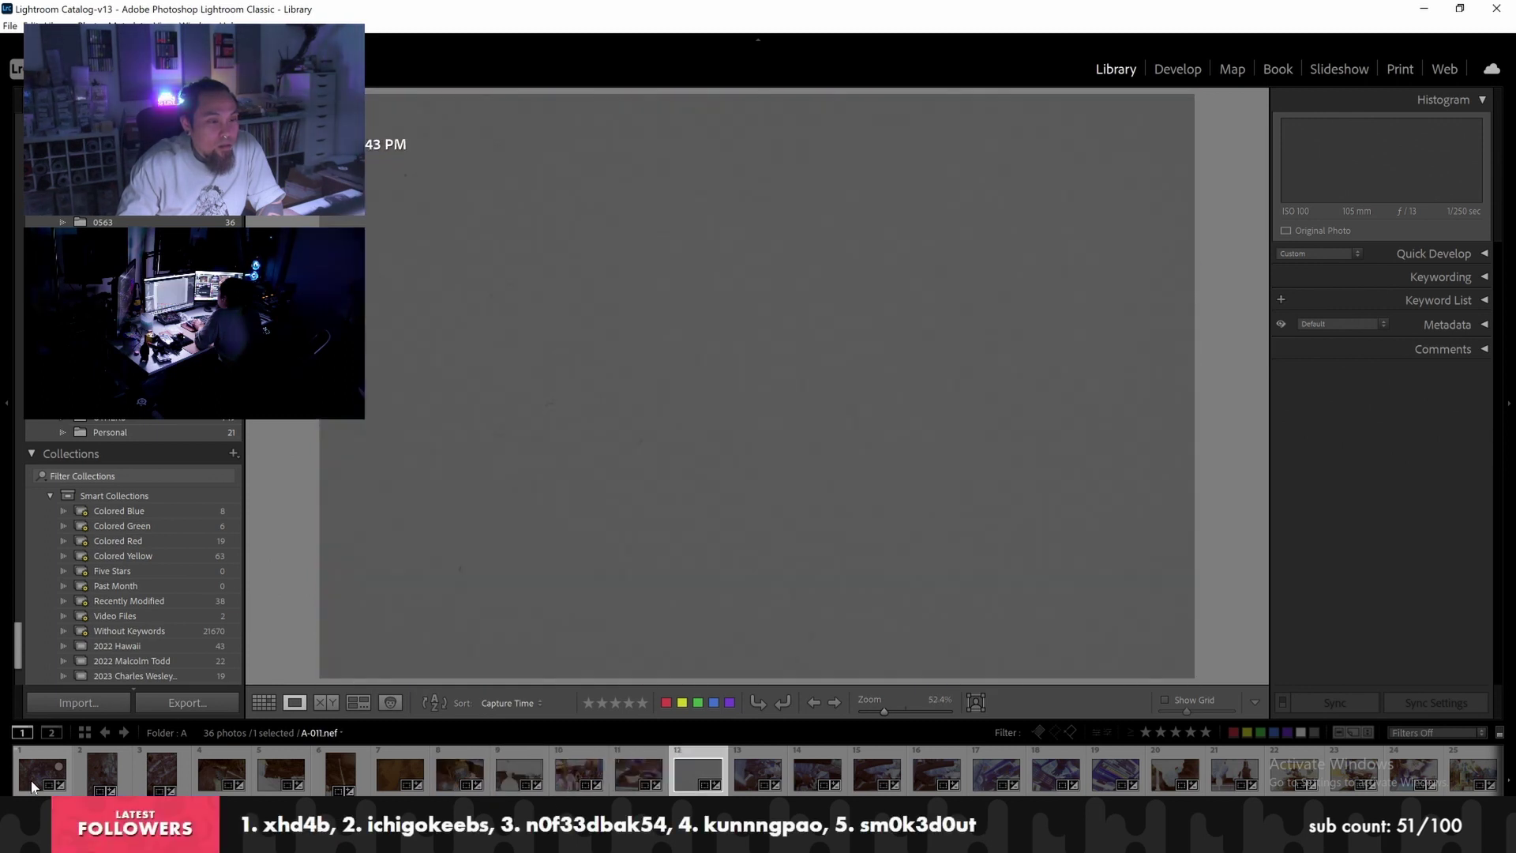
{"action": "key", "text": "Right"}
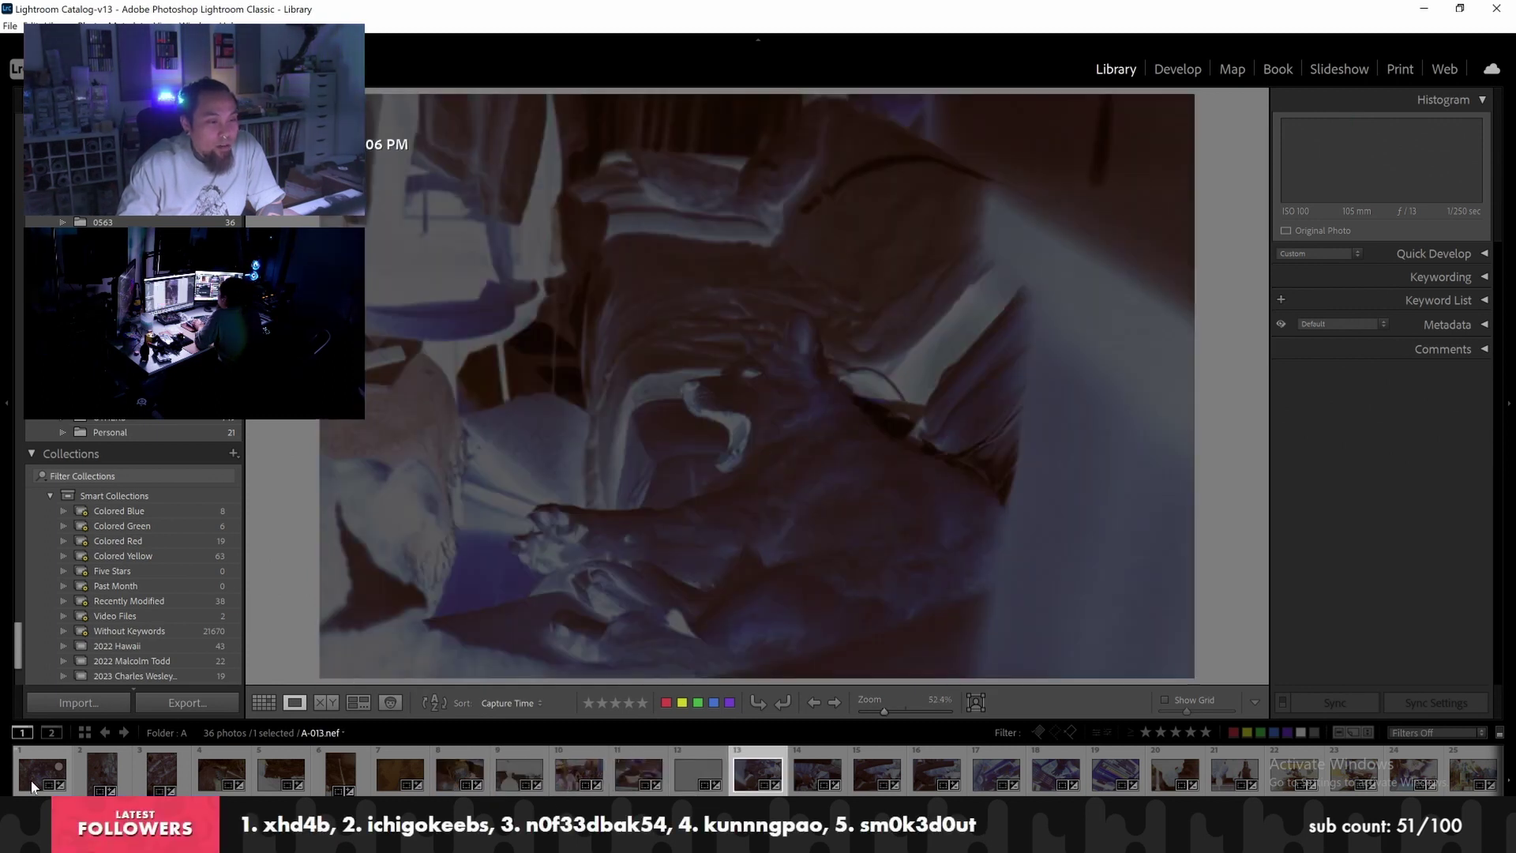
Rotate the dog and keyboard frames from A-013.nef to A-019.nef upright
{"action": "key", "text": "Right"}
{"action": "key", "text": "Right"}
{"action": "key", "text": "Right"}
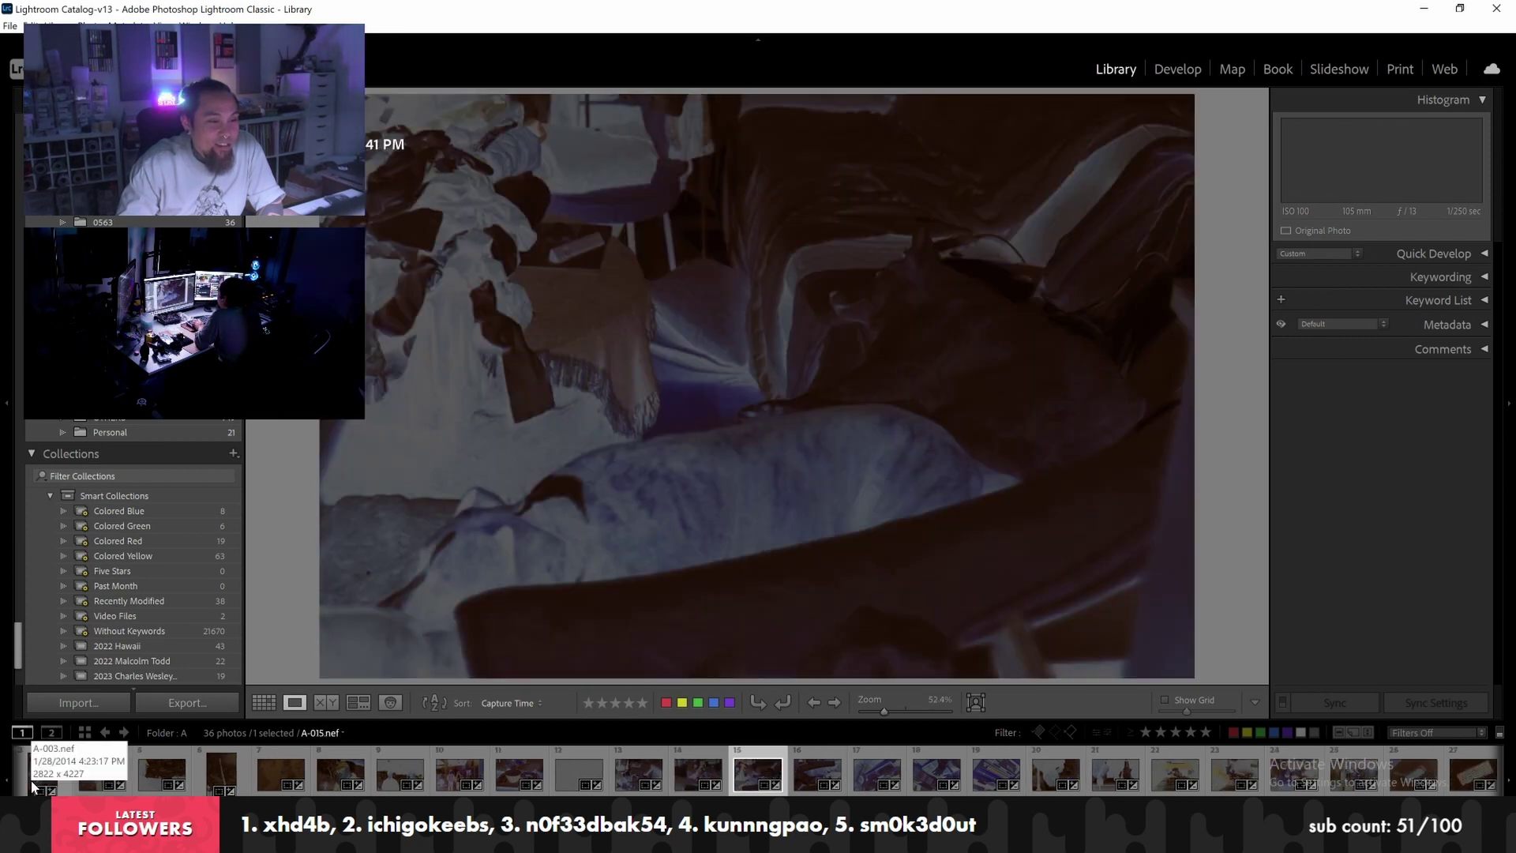
{"action": "key", "text": "Right"}
{"action": "key", "text": "Right"}
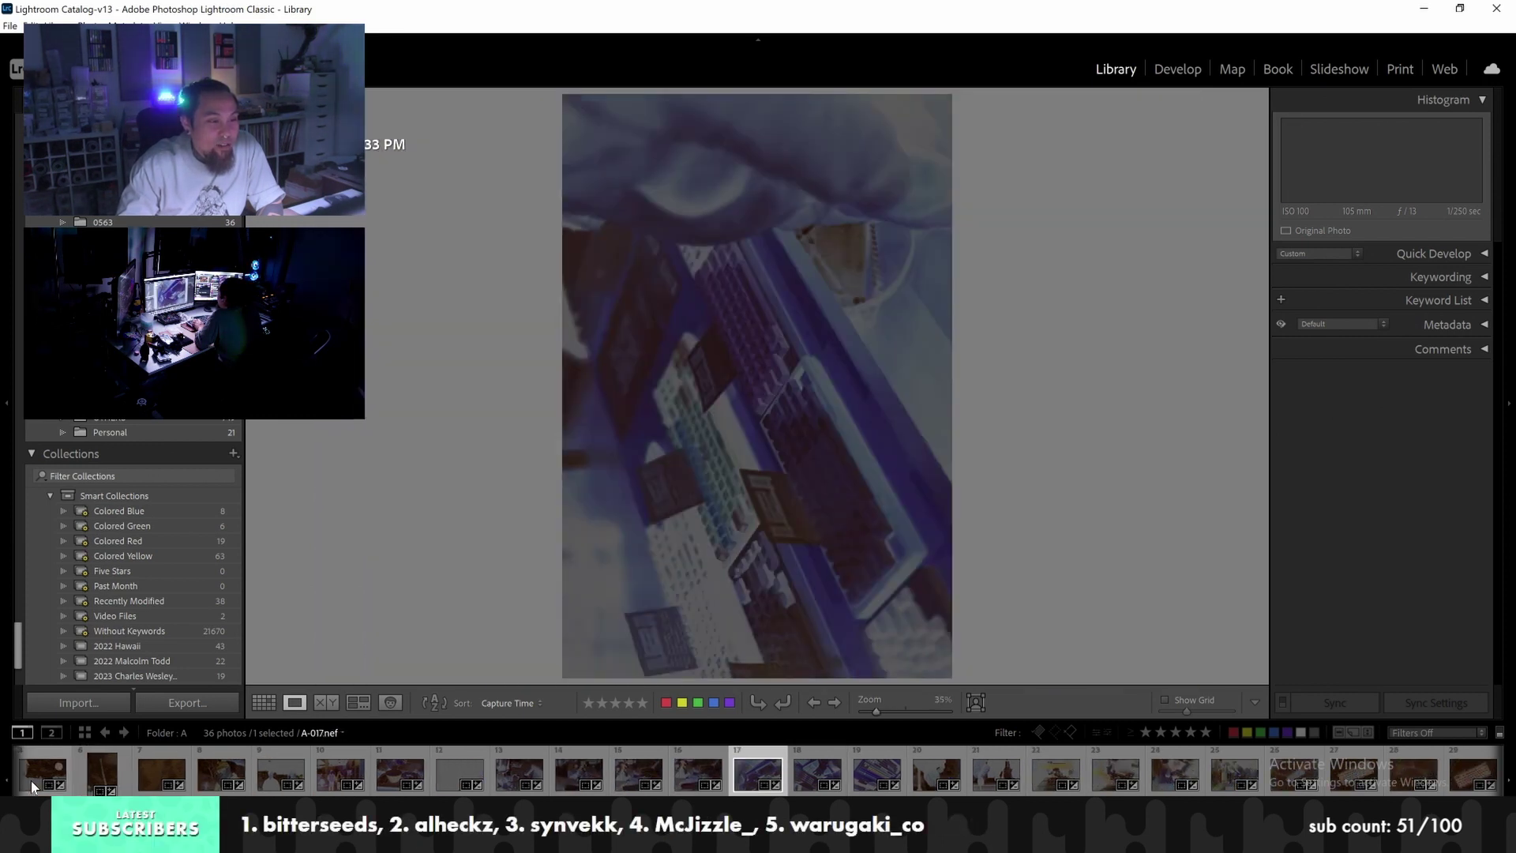
{"action": "key", "text": "Right"}
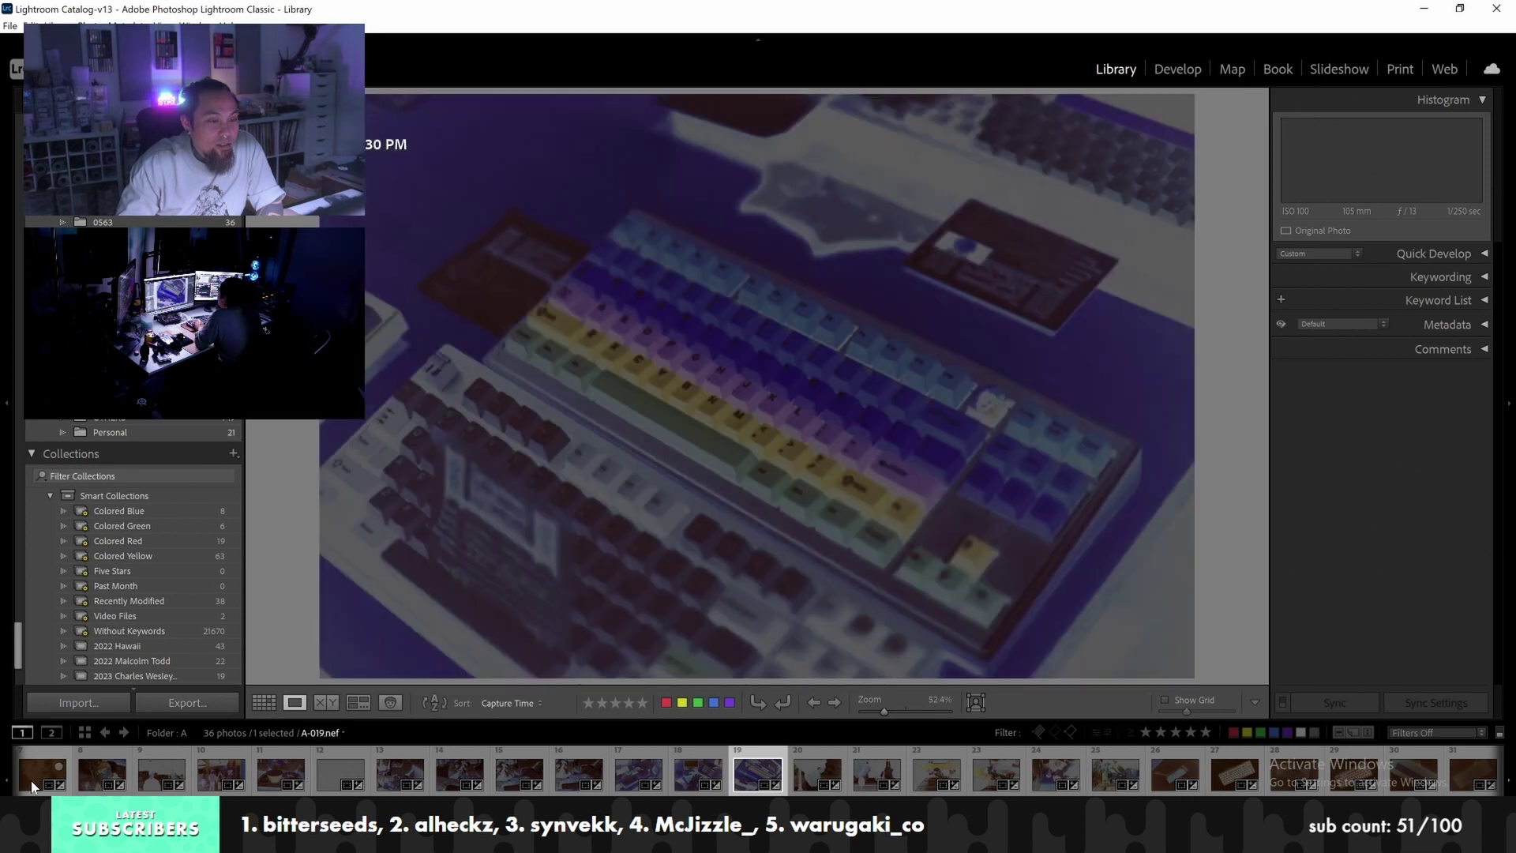
Rotate A-020.nef through A-025.nef upright, turning A-022.nef and A-023.nef to portrait orientation
{"action": "key", "text": "Right"}
{"action": "key", "text": "Right"}
{"action": "key", "text": "Right"}
{"action": "key", "text": "Right"}
{"action": "key", "text": "Right"}
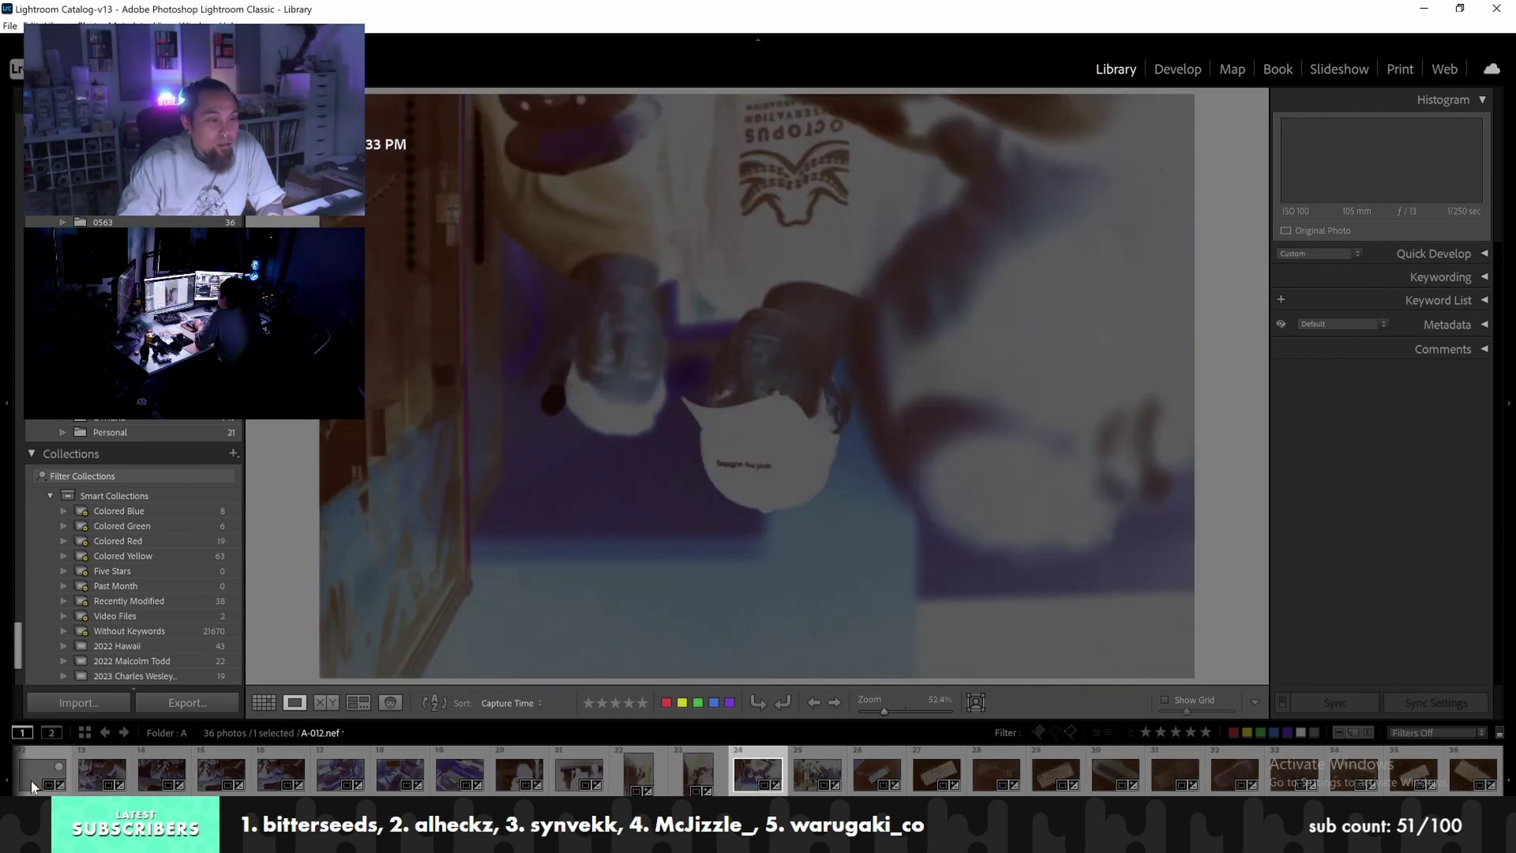
{"action": "key", "text": "Right"}
Rotate the keyboard frames from A-026.nef to A-030.nef upright
{"action": "key", "text": "Right"}
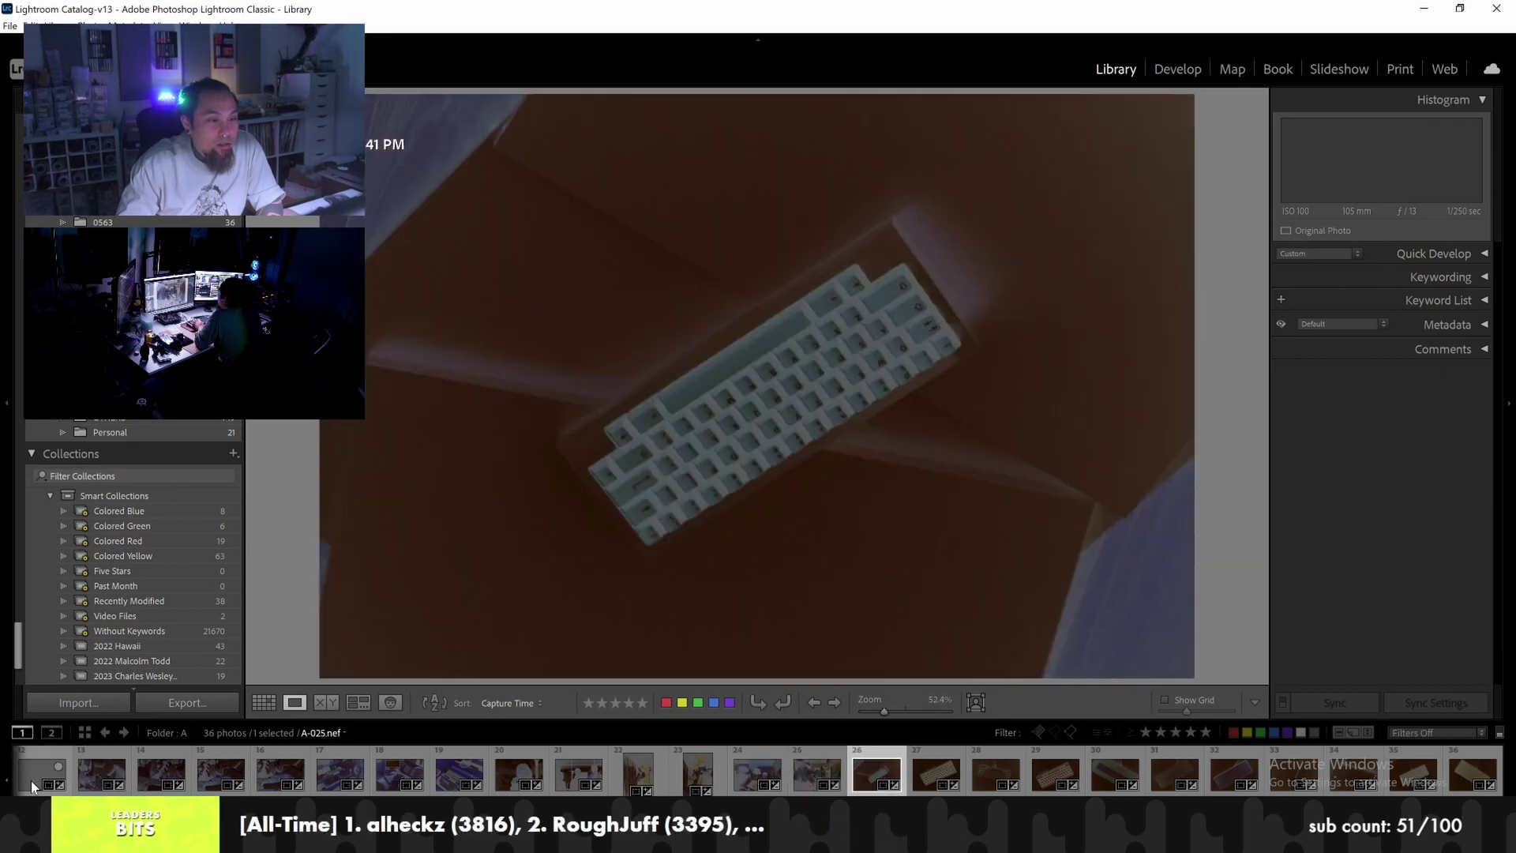
{"action": "key", "text": "Right"}
{"action": "key", "text": "Right"}
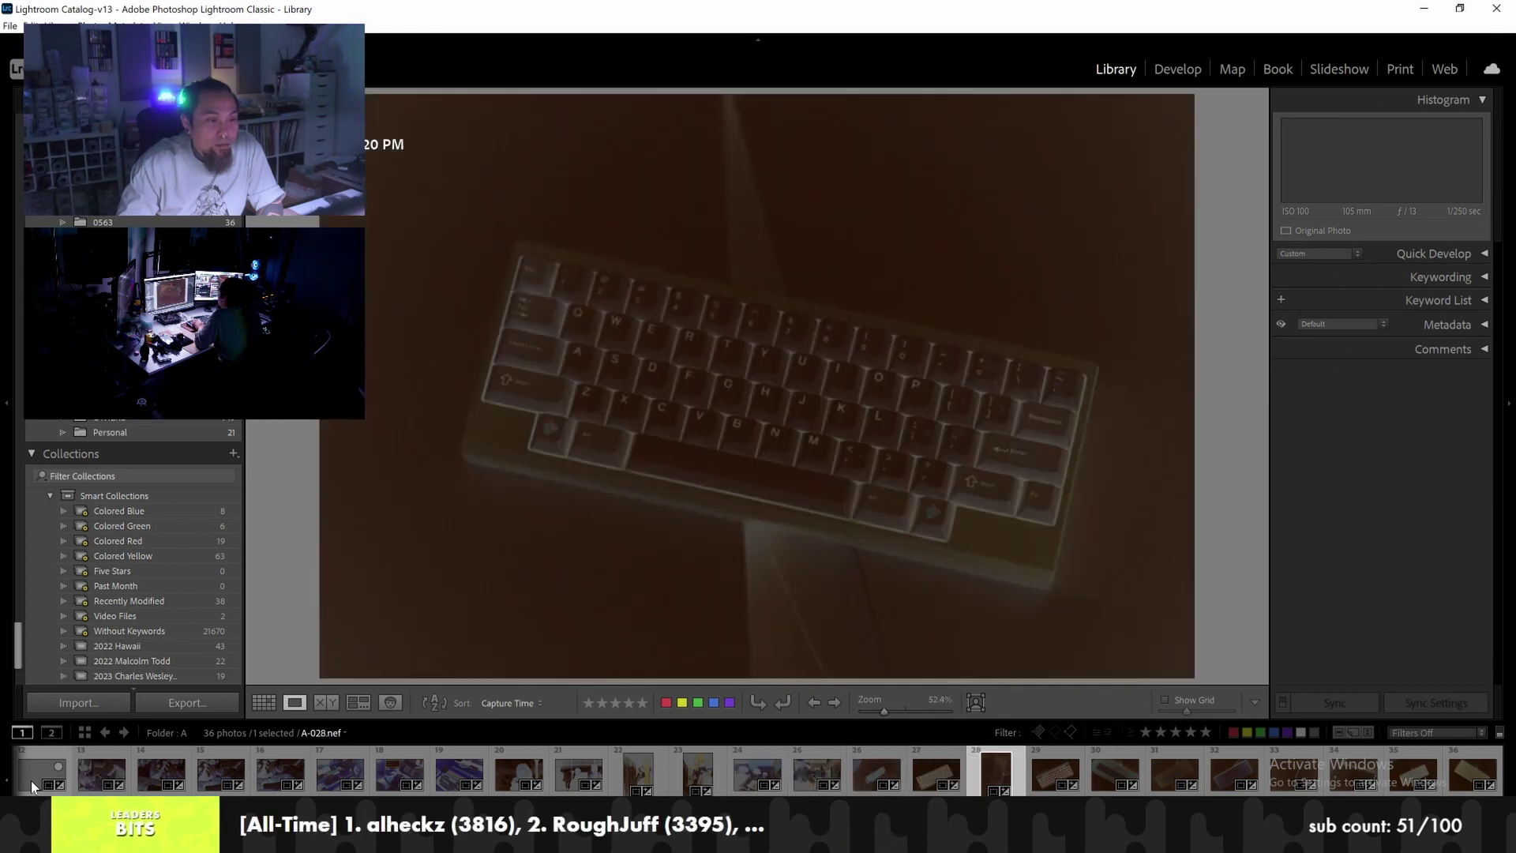
{"action": "key", "text": "Right"}
{"action": "key", "text": "Right"}
{"action": "key", "text": "Right"}
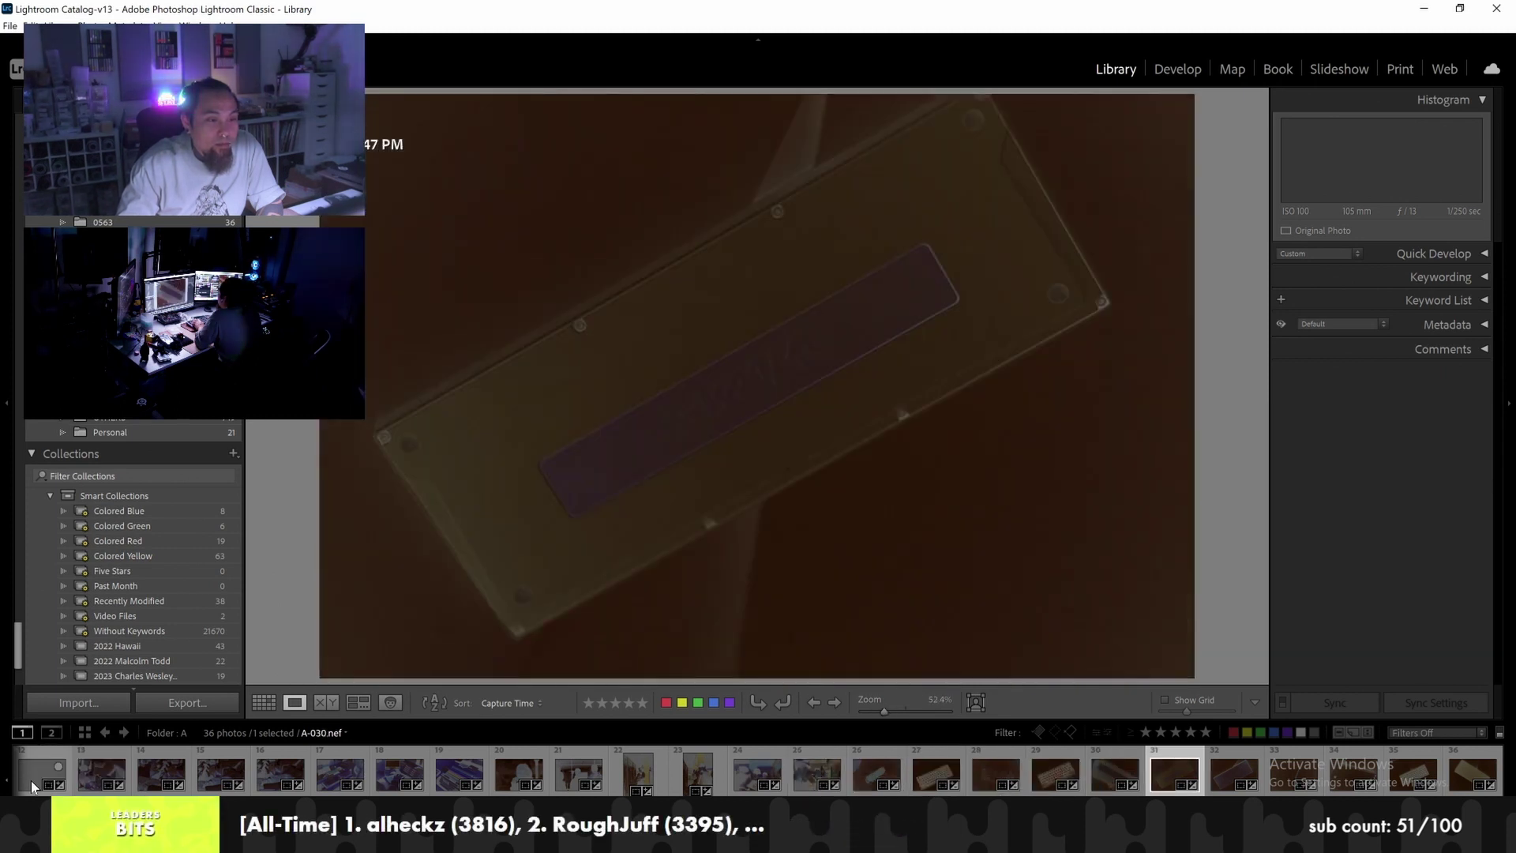
Go through the remaining frames A-031.nef to A-036.nef and check their orientation
{"action": "key", "text": "Right"}
{"action": "key", "text": "Right"}
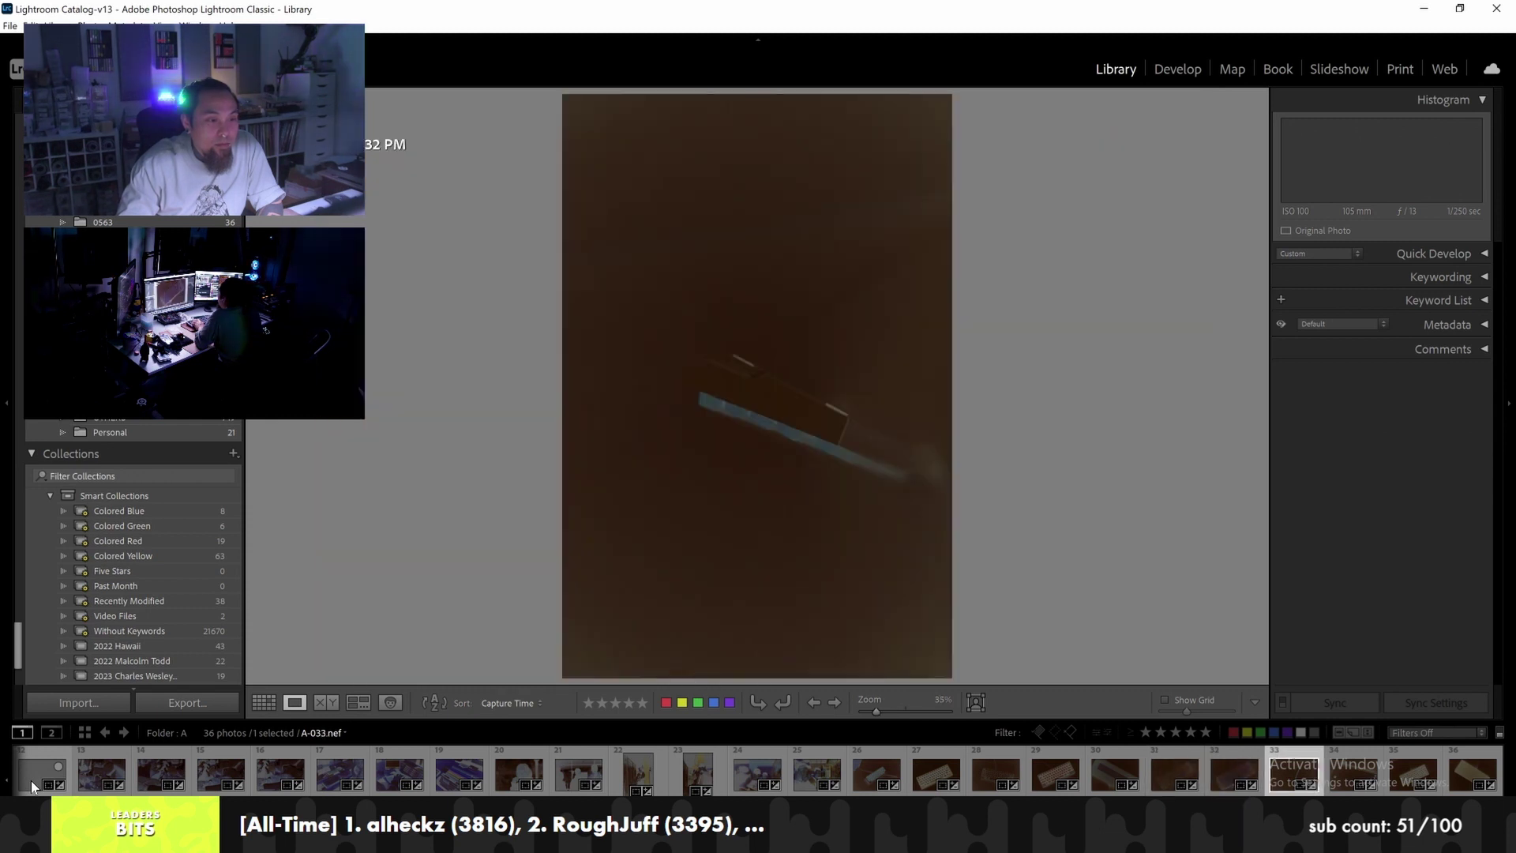
{"action": "key", "text": "Right"}
{"action": "key", "text": "Right"}
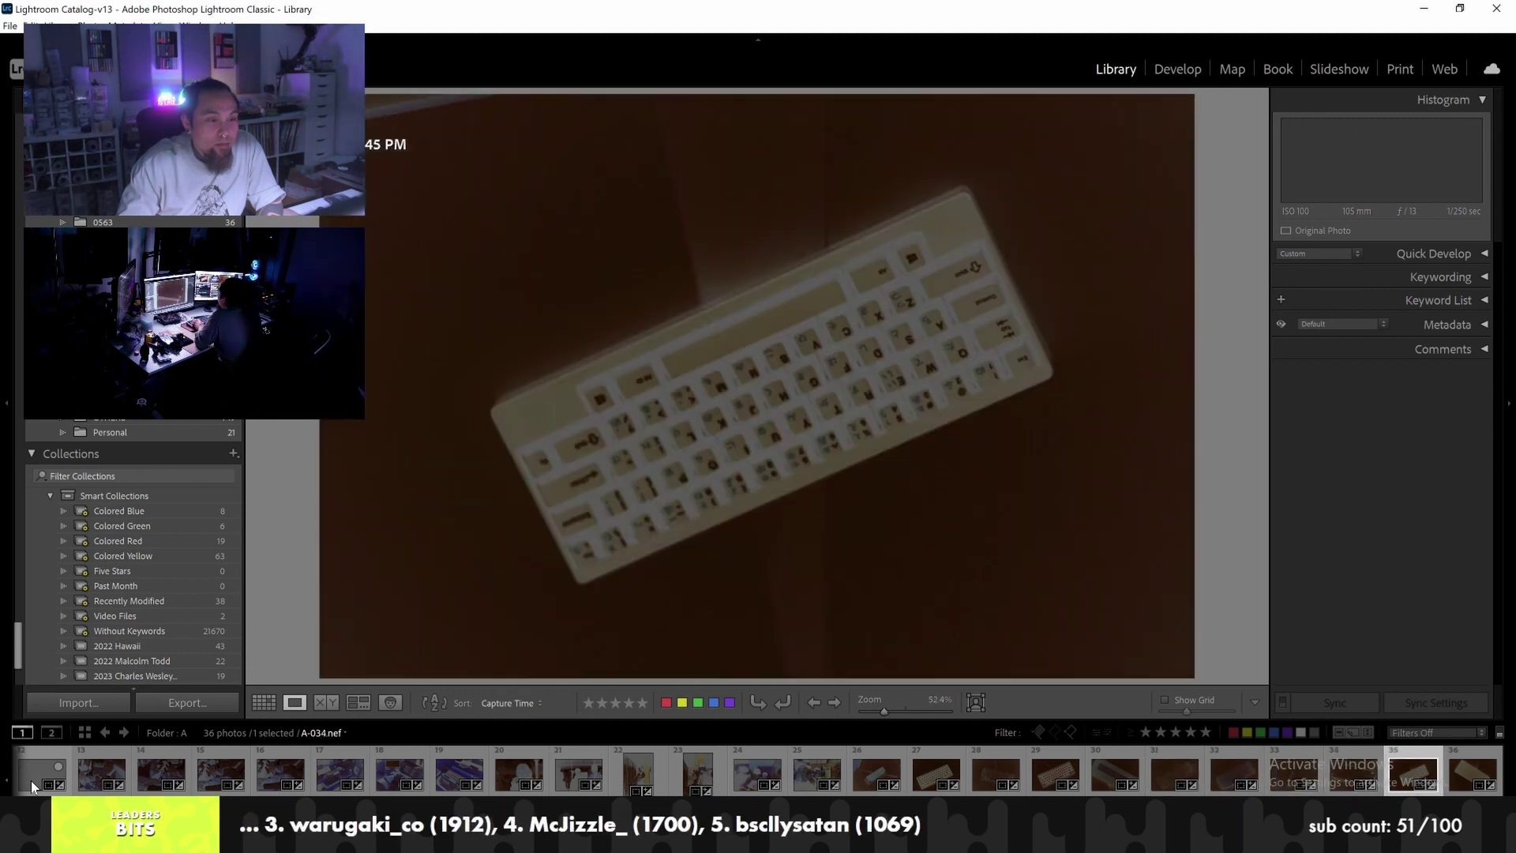
{"action": "key", "text": "Right"}
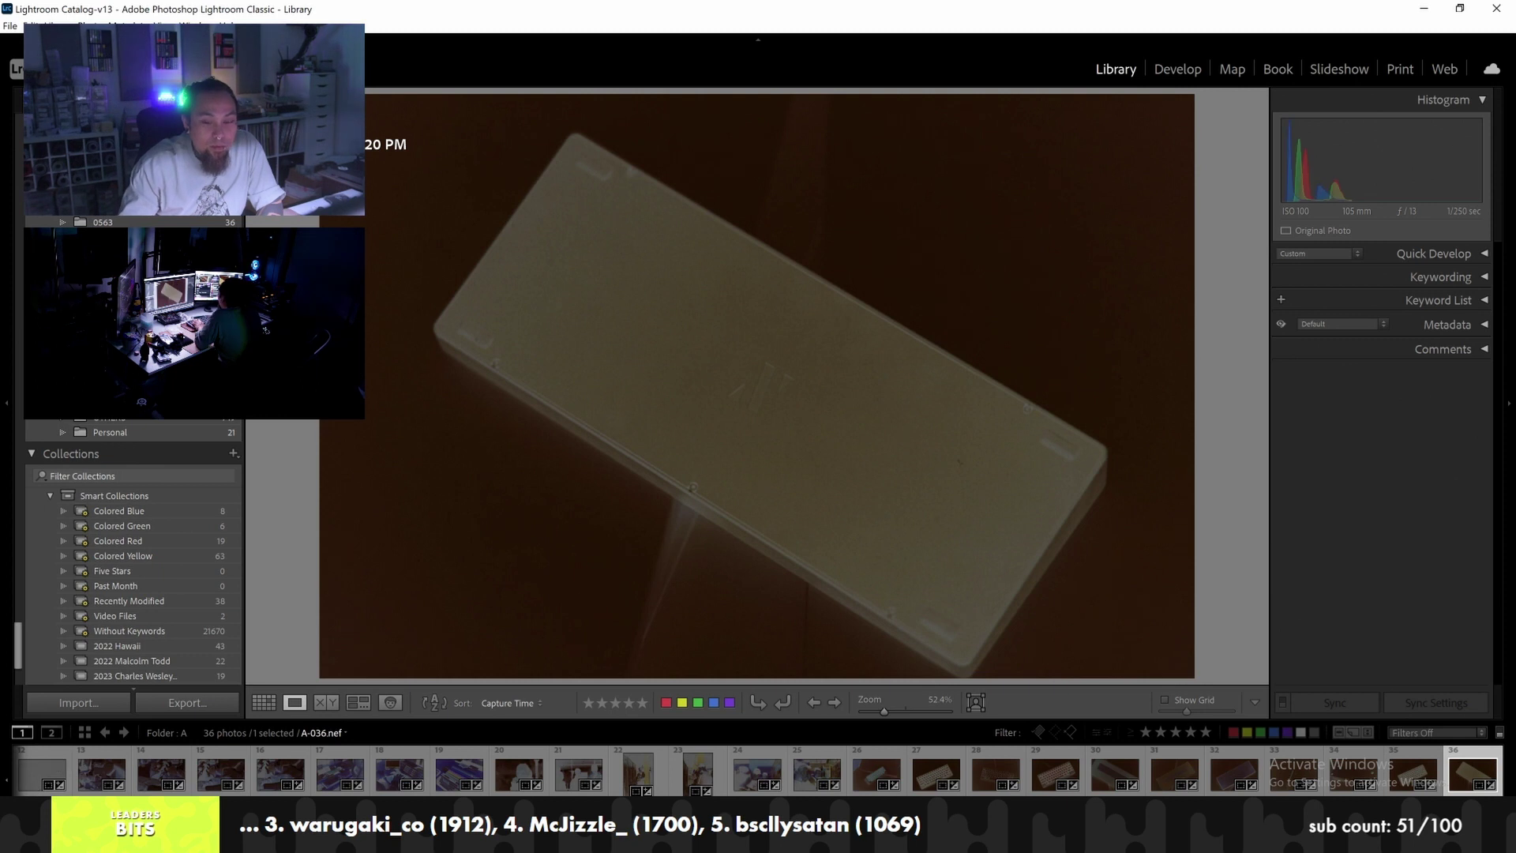
Convert all 36 negatives with Negative Lab Pro, using the Digital Camera source, Frontier color model, 5 – High pre-saturation and a 5% border buffer
{"action": "left_click", "coordinate": [1177, 69]}
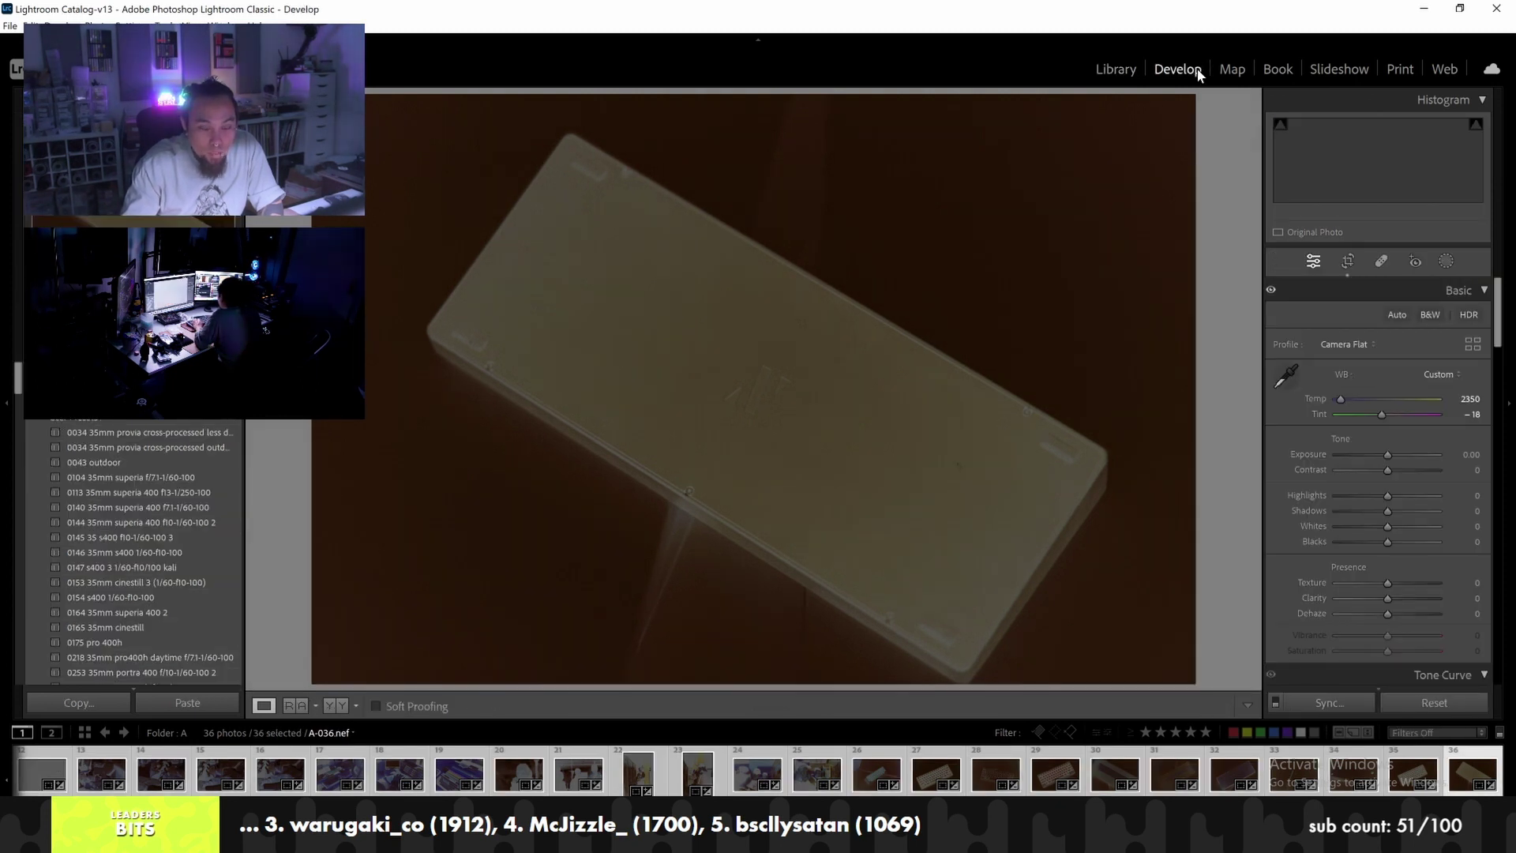
{"action": "key", "text": "ctrl+n"}
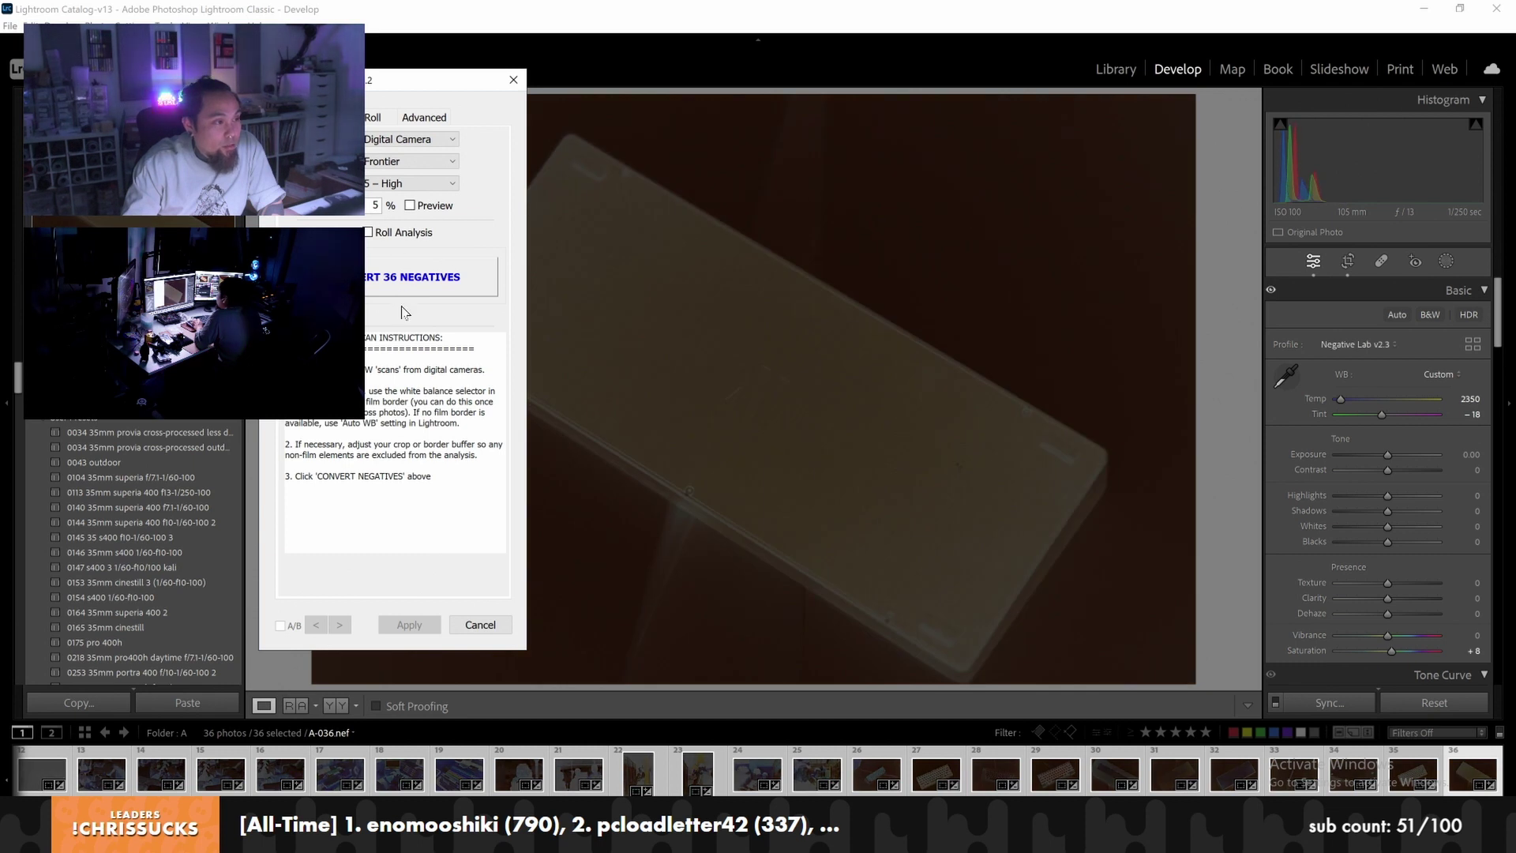
{"action": "left_click", "coordinate": [412, 278]}
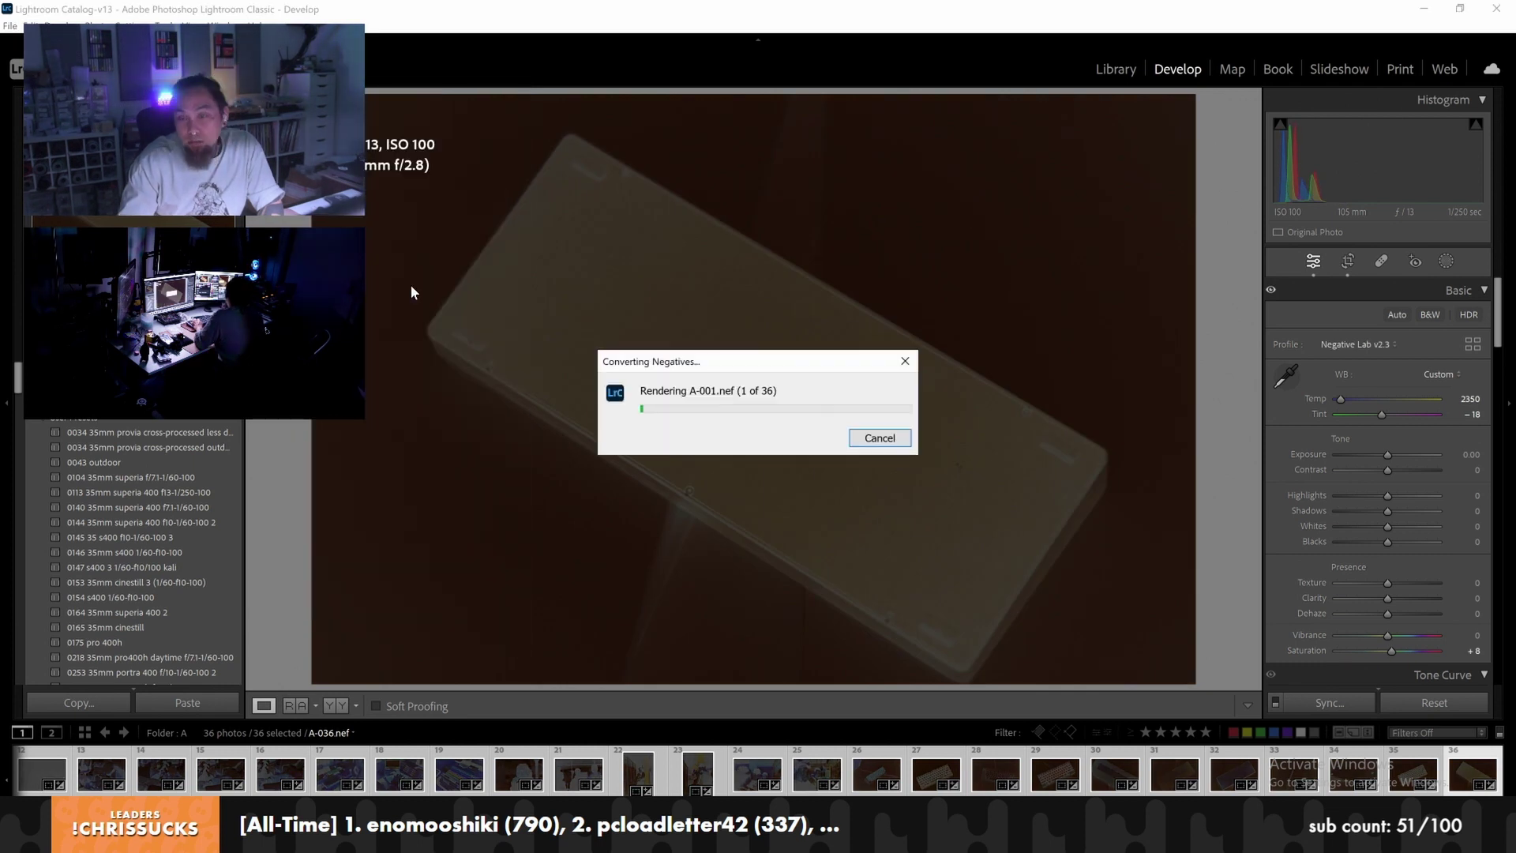
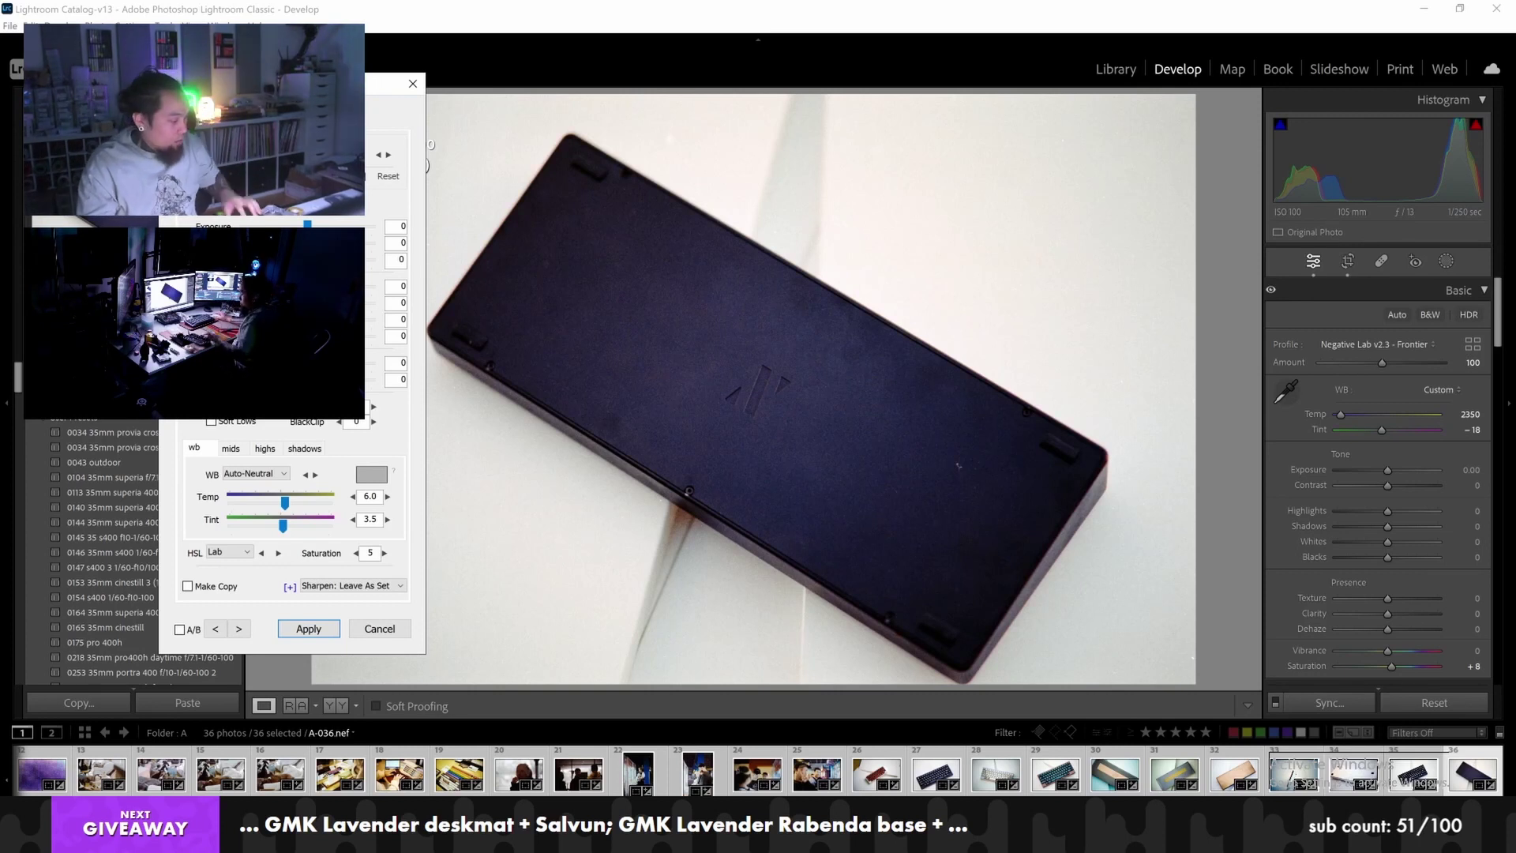
Try other settings presets on the converted A-036.nef and review A-001.nef and A-002.nef
{"action": "left_click", "coordinate": [389, 154]}
{"action": "left_click", "coordinate": [379, 155]}
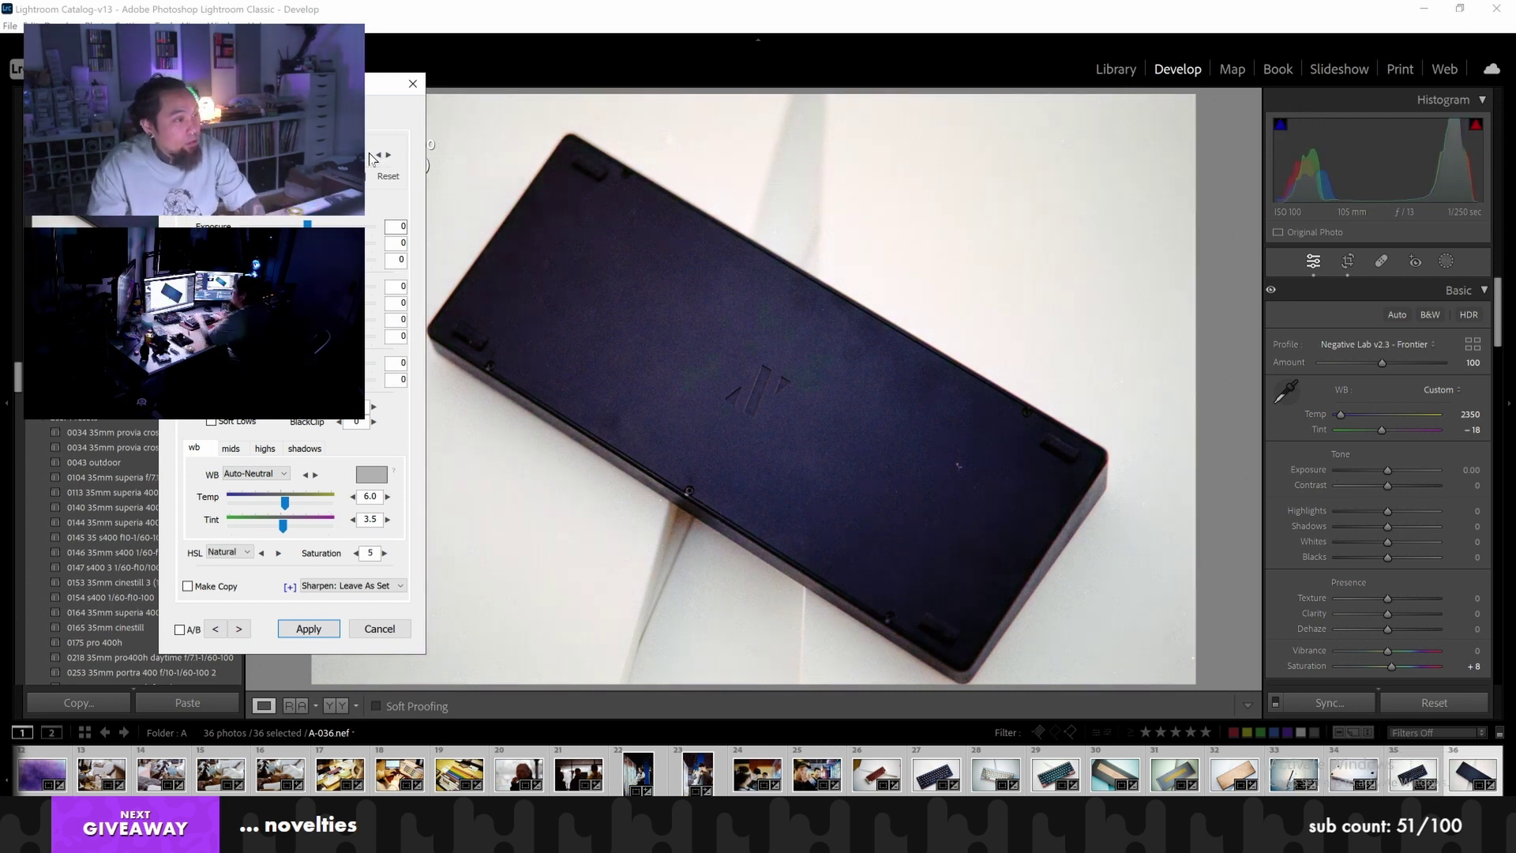
{"action": "left_click", "coordinate": [237, 628]}
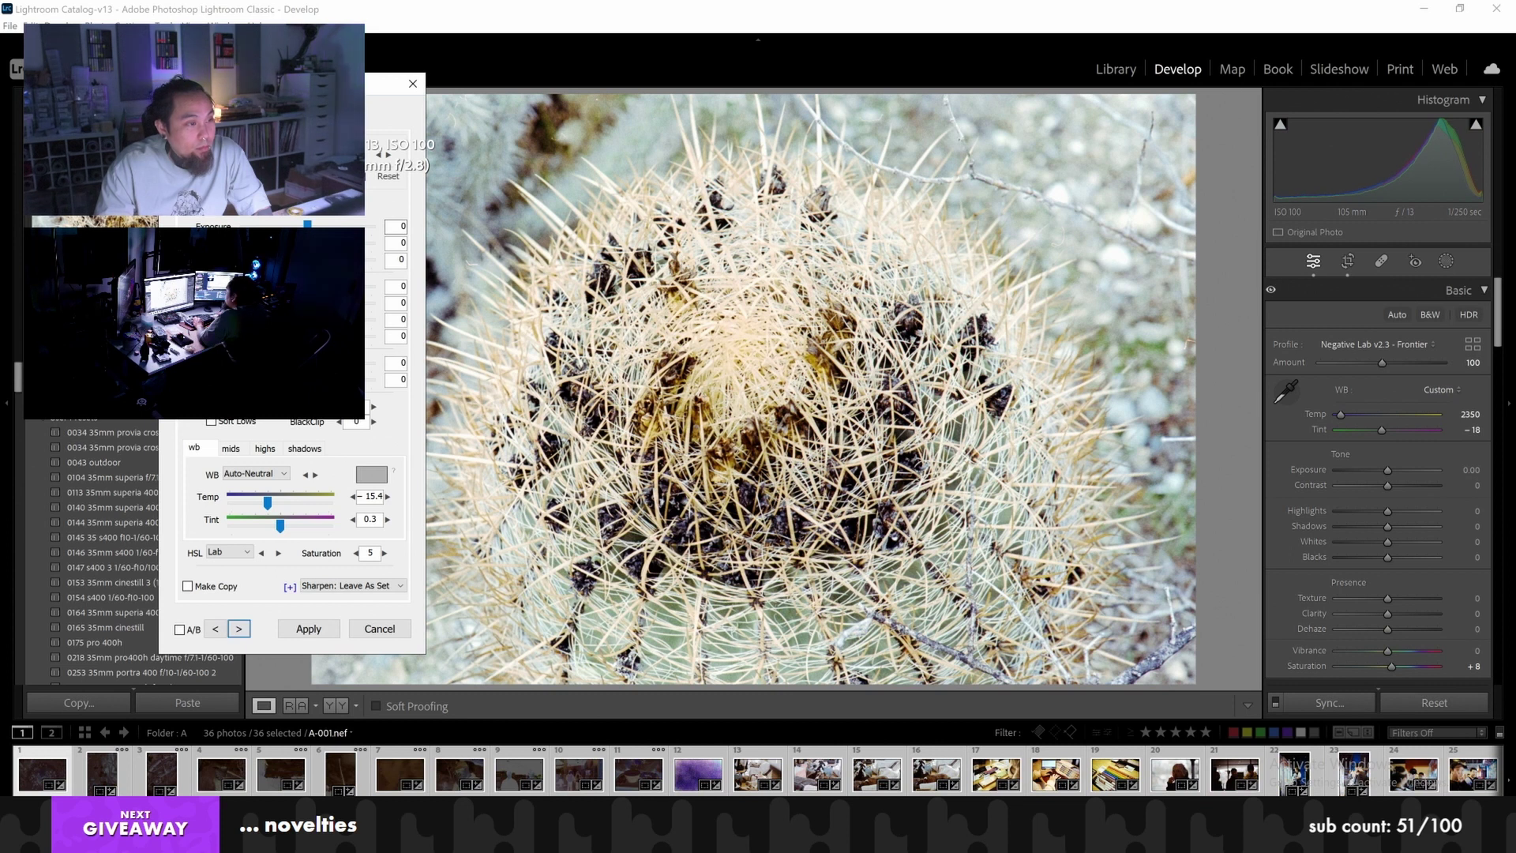
{"action": "left_click", "coordinate": [155, 626]}
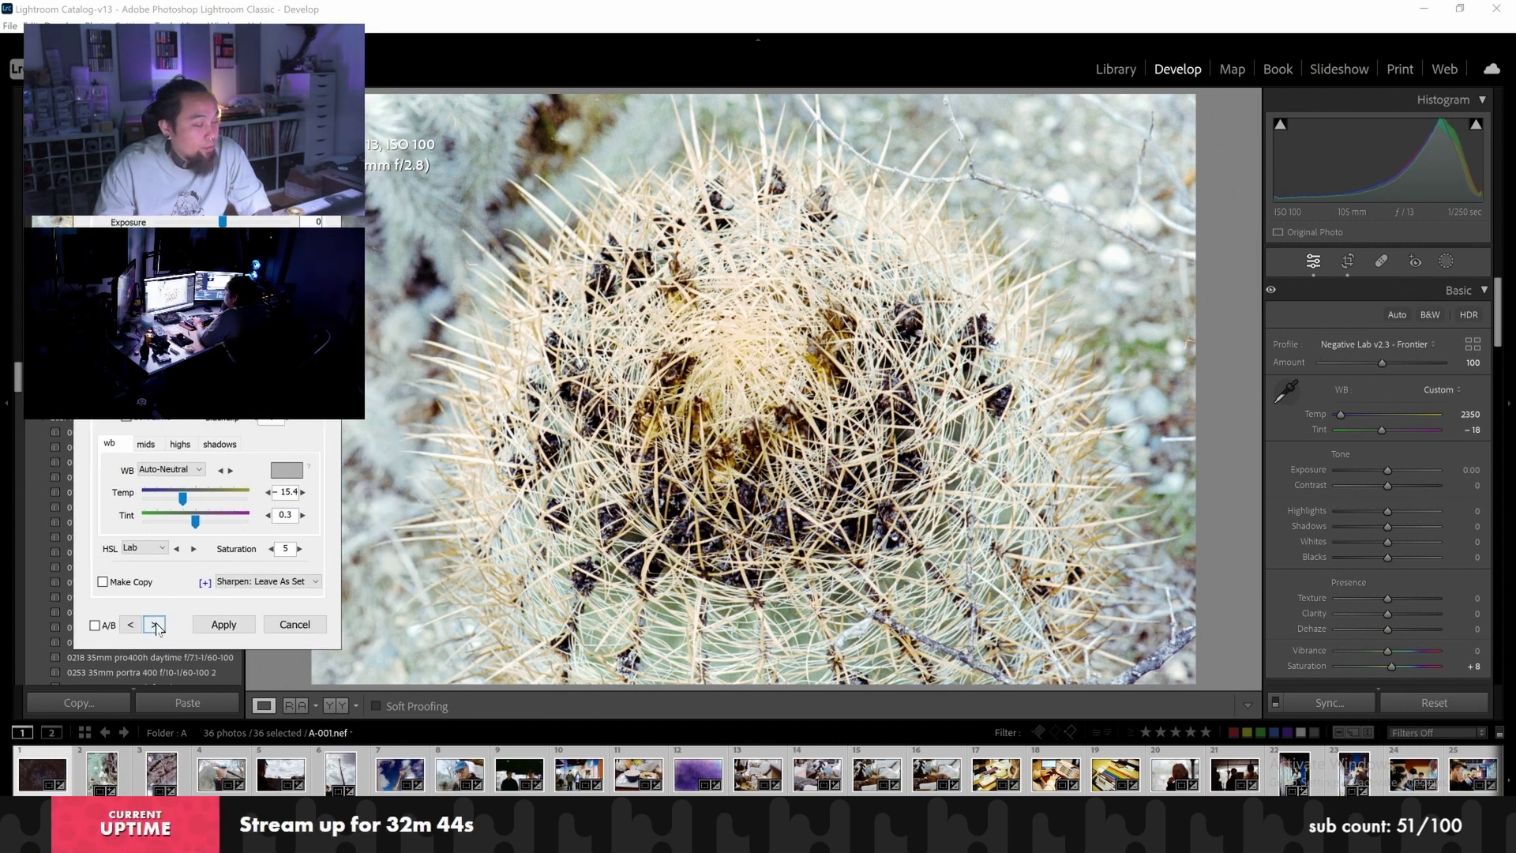
{"action": "left_click", "coordinate": [130, 624]}
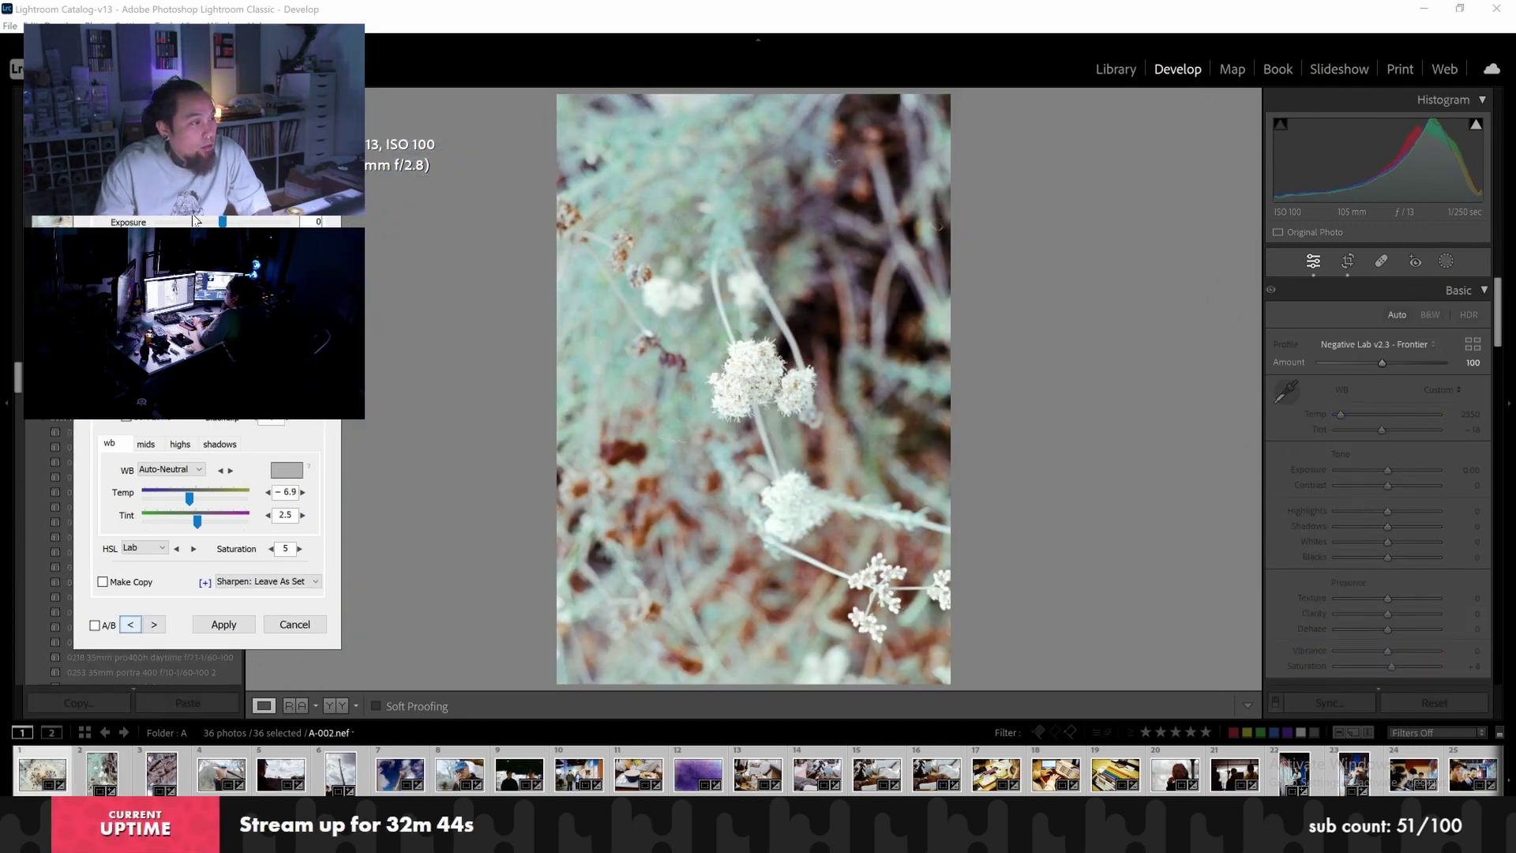
{"action": "left_click", "coordinate": [131, 624]}
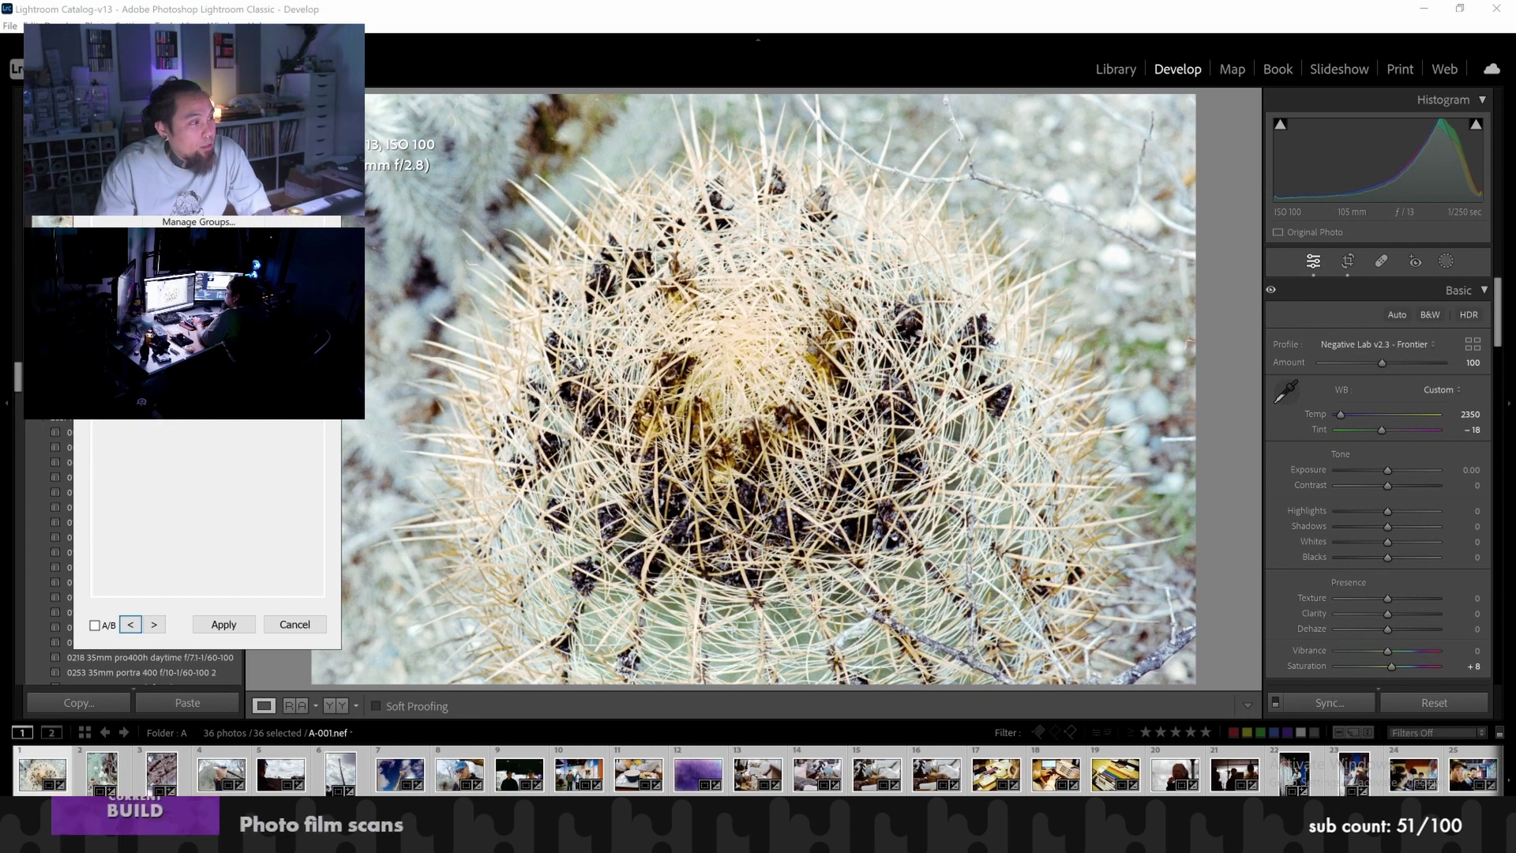
{"action": "key", "text": "Tab"}
{"action": "key", "text": "Tab"}
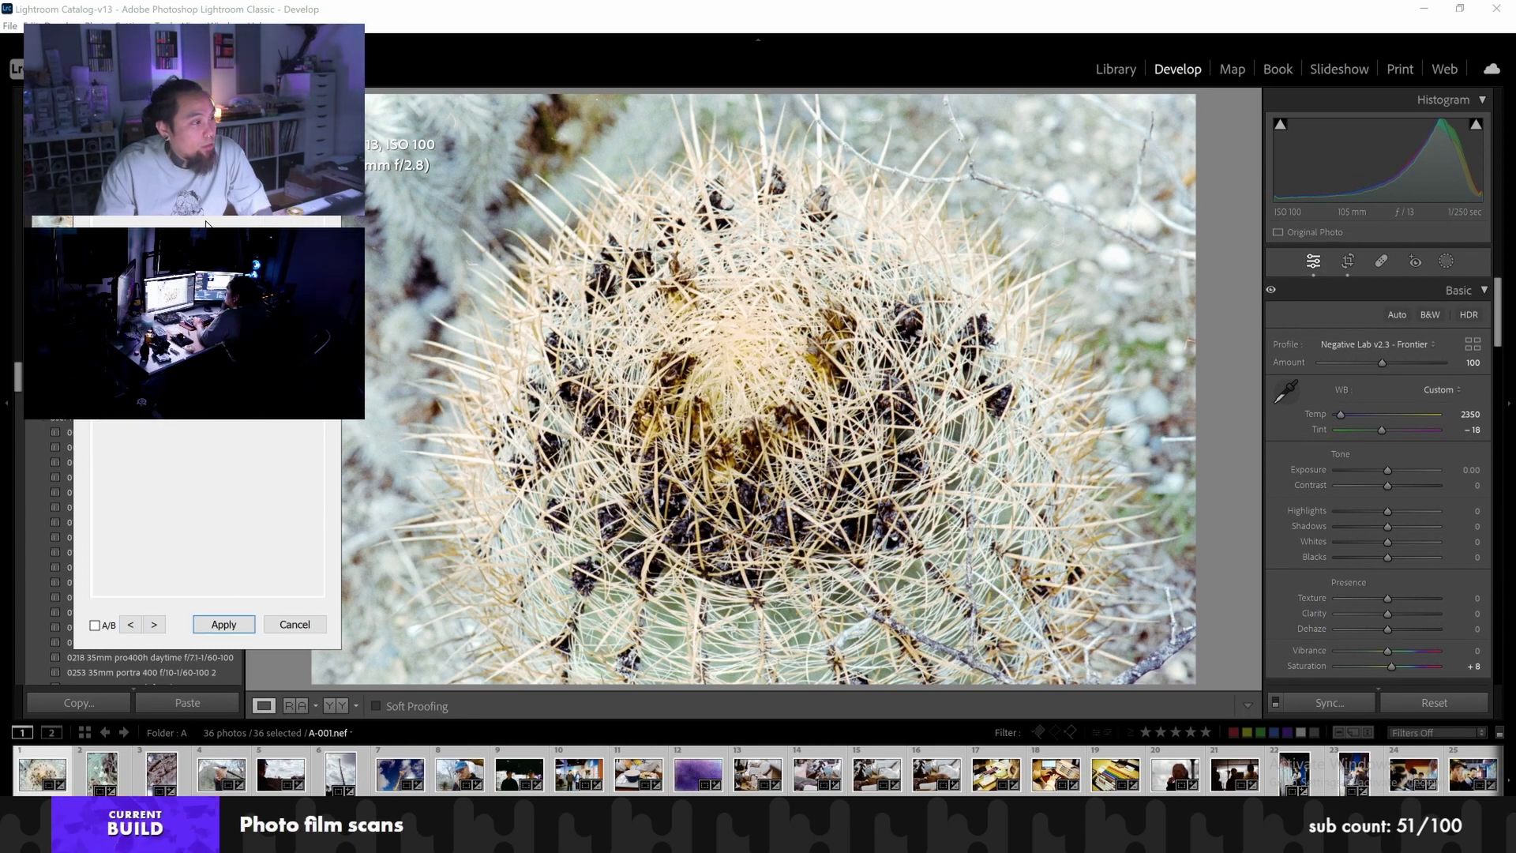
{"action": "left_click", "coordinate": [131, 624]}
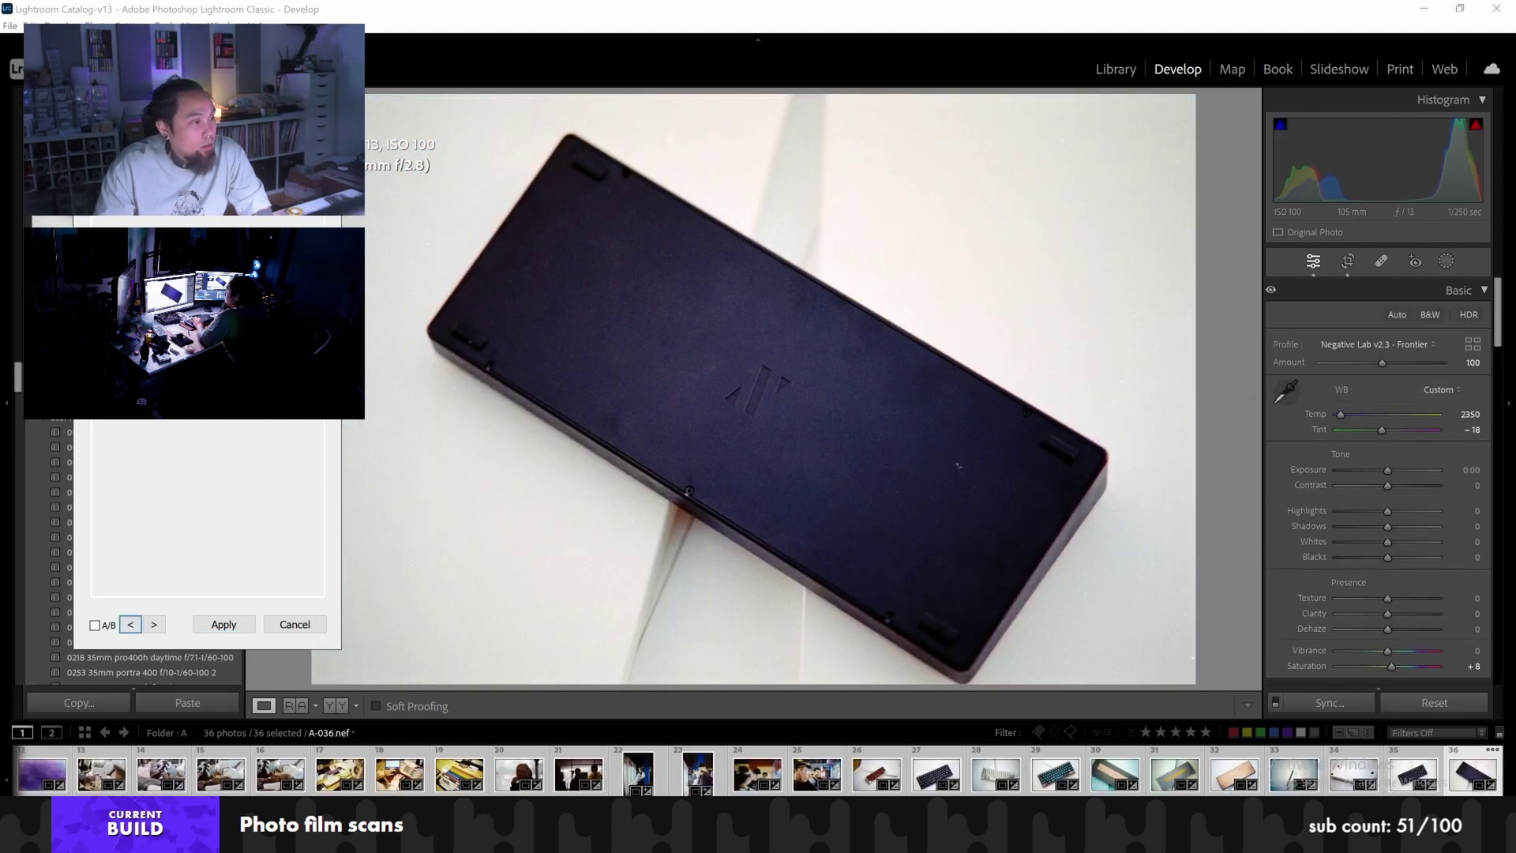
Discard the first conversion and reconvert all 36 negatives with Roll Analysis enabled, keeping the Frontier color model and 5 – High pre-saturation
{"action": "left_click", "coordinate": [306, 640]}
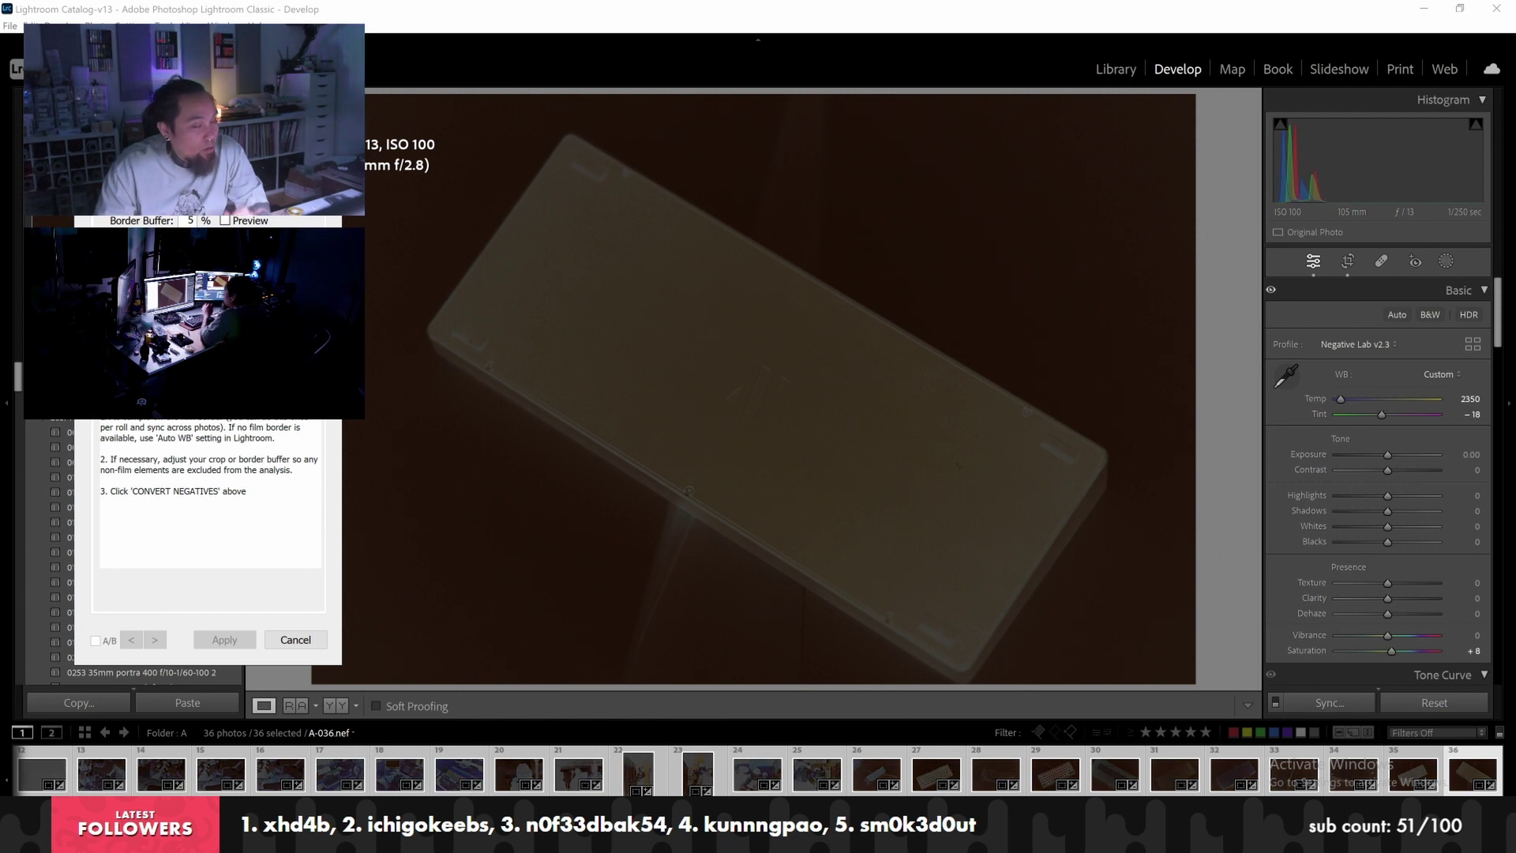
{"action": "left_click_drag", "start_coordinate": [195, 96], "coordinate": [638, 127]}
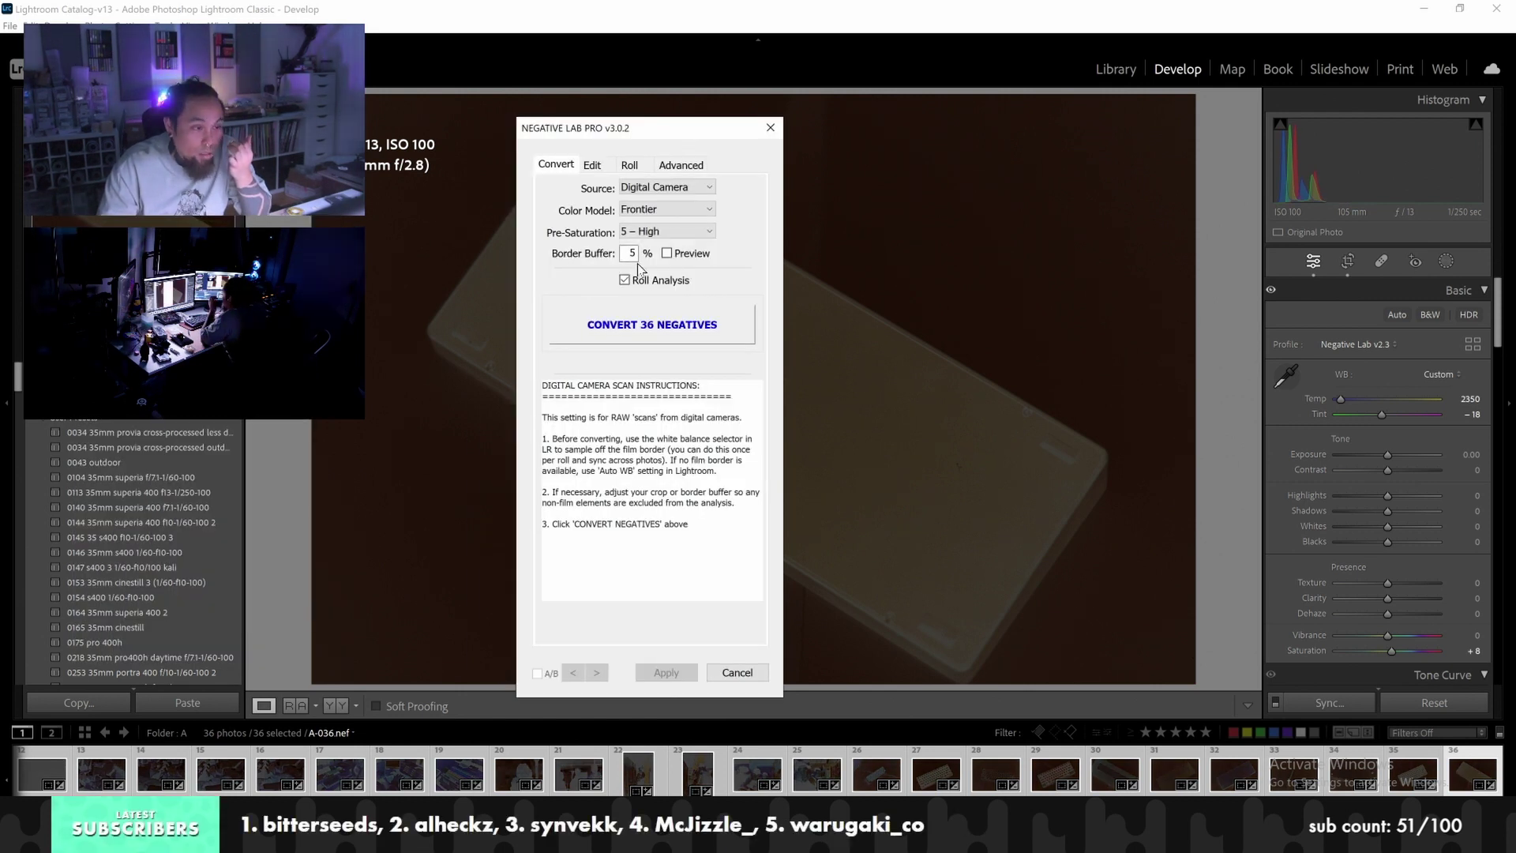
{"action": "left_click", "coordinate": [631, 326]}
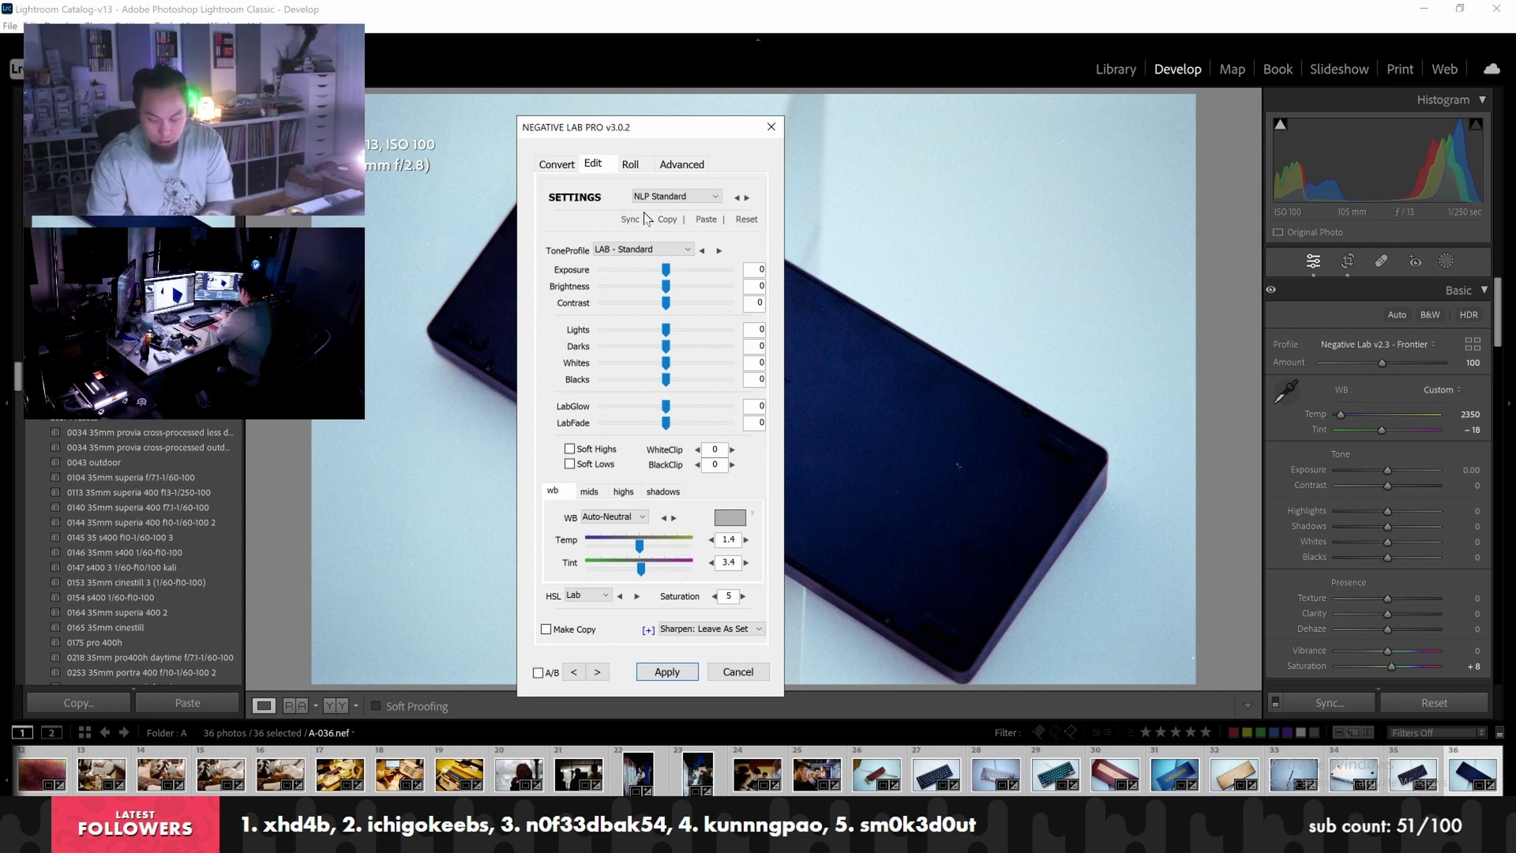
Try the Auto-Warm and Auto-Cool white balances on A-036.nef and return it to Auto-Neutral
{"action": "left_click_drag", "start_coordinate": [632, 127], "coordinate": [290, 122]}
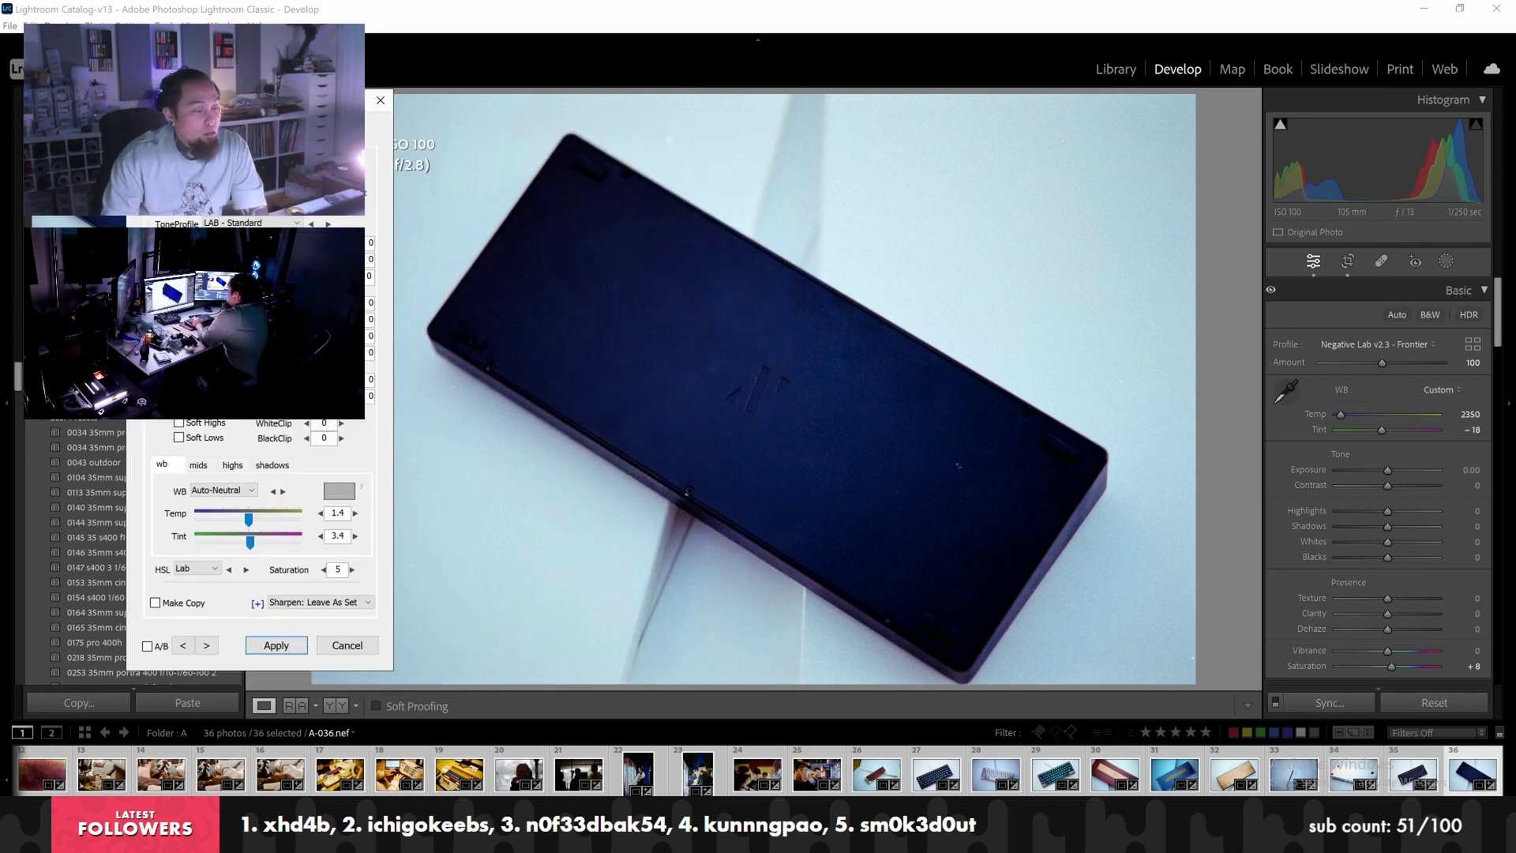
{"action": "left_click", "coordinate": [223, 490]}
{"action": "left_click", "coordinate": [217, 521]}
{"action": "left_click", "coordinate": [217, 489]}
{"action": "left_click", "coordinate": [225, 581]}
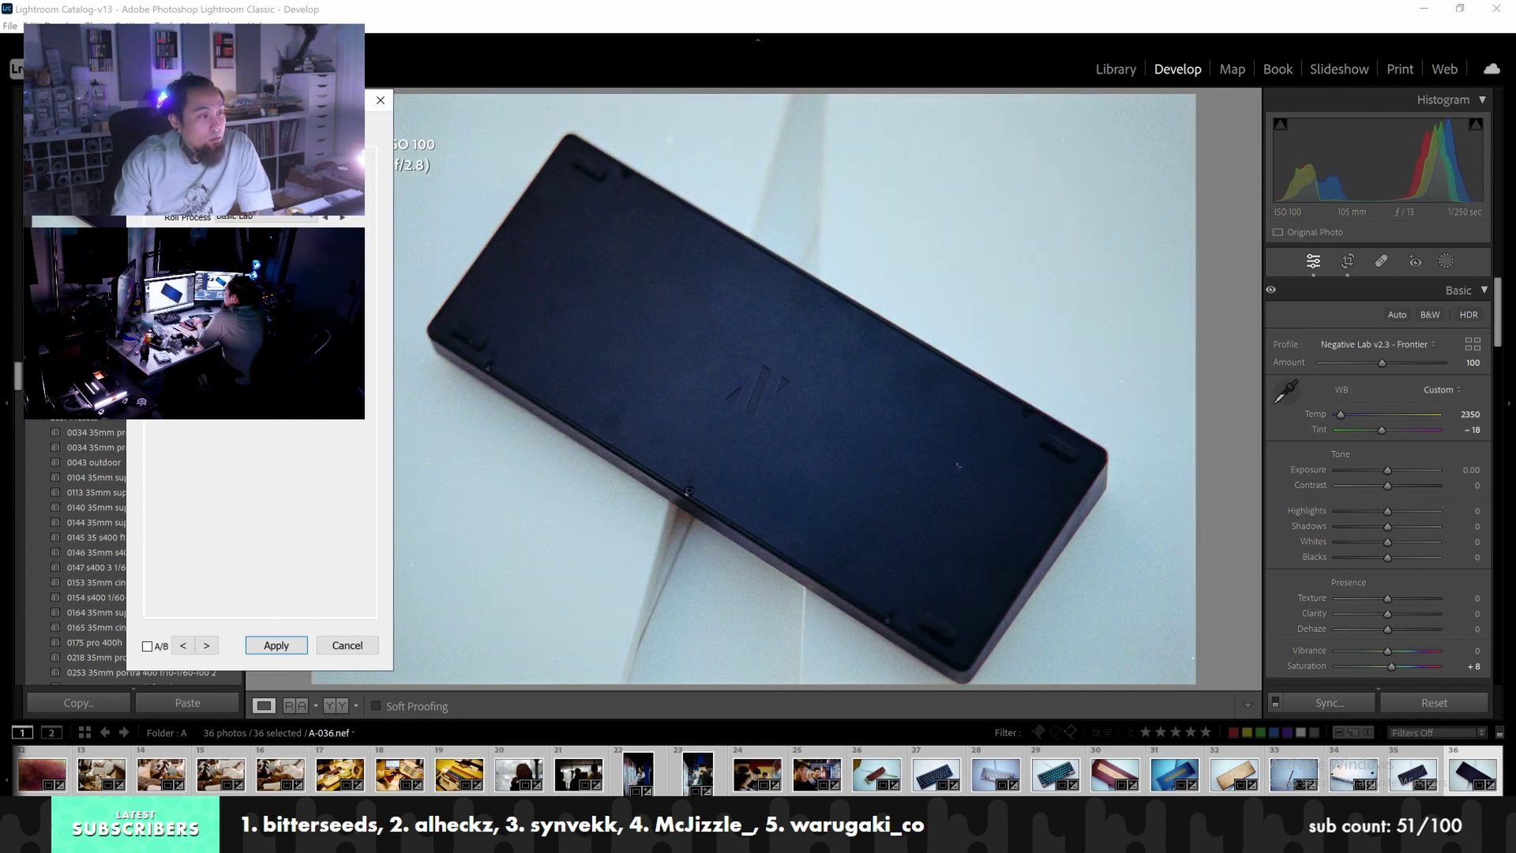
{"action": "left_click", "coordinate": [210, 495]}
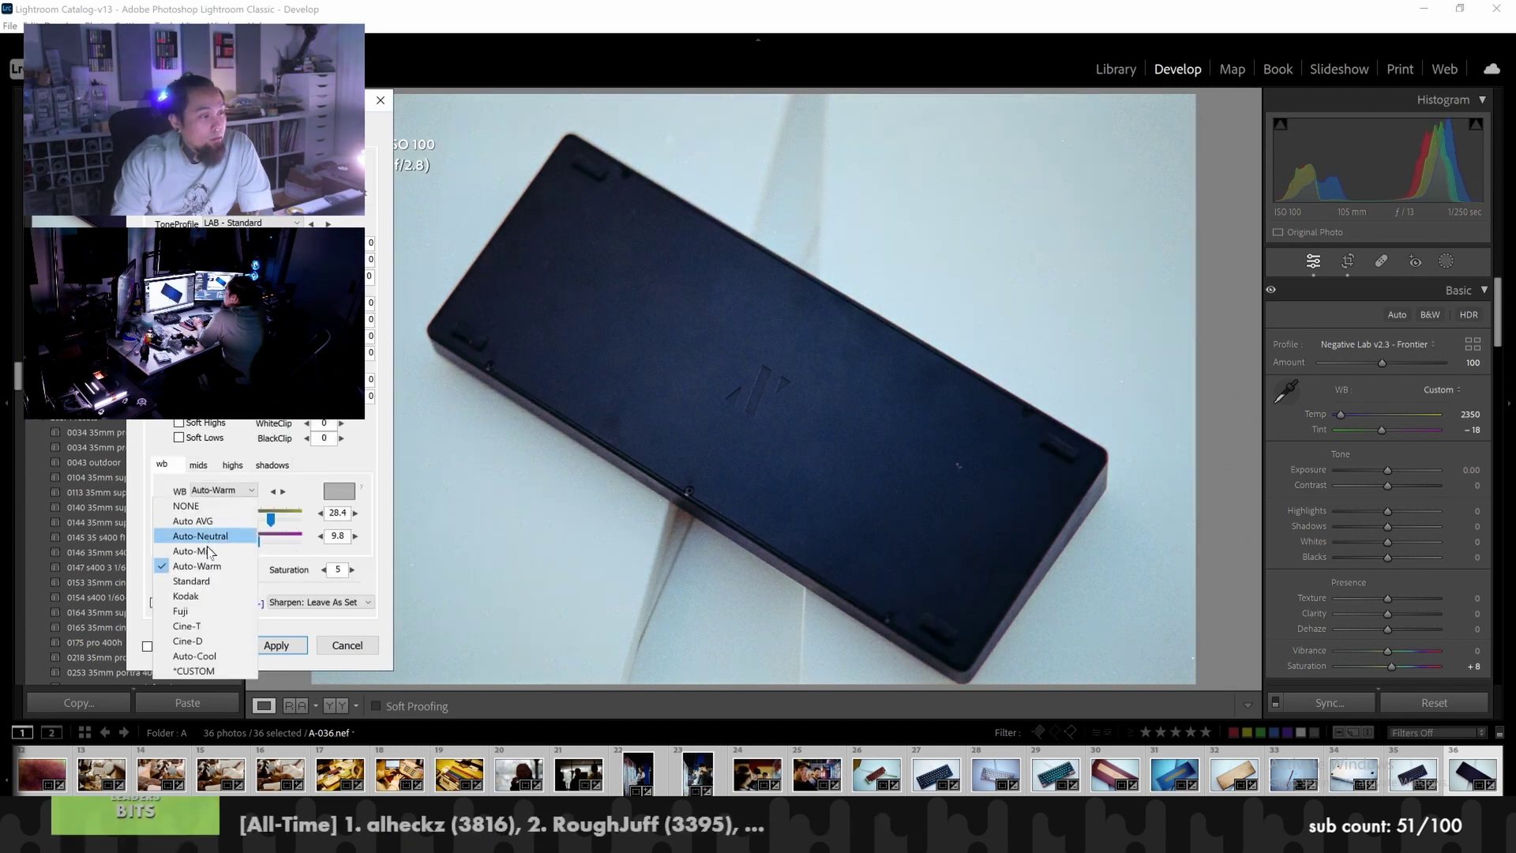
{"action": "left_click", "coordinate": [194, 653]}
{"action": "left_click", "coordinate": [222, 491]}
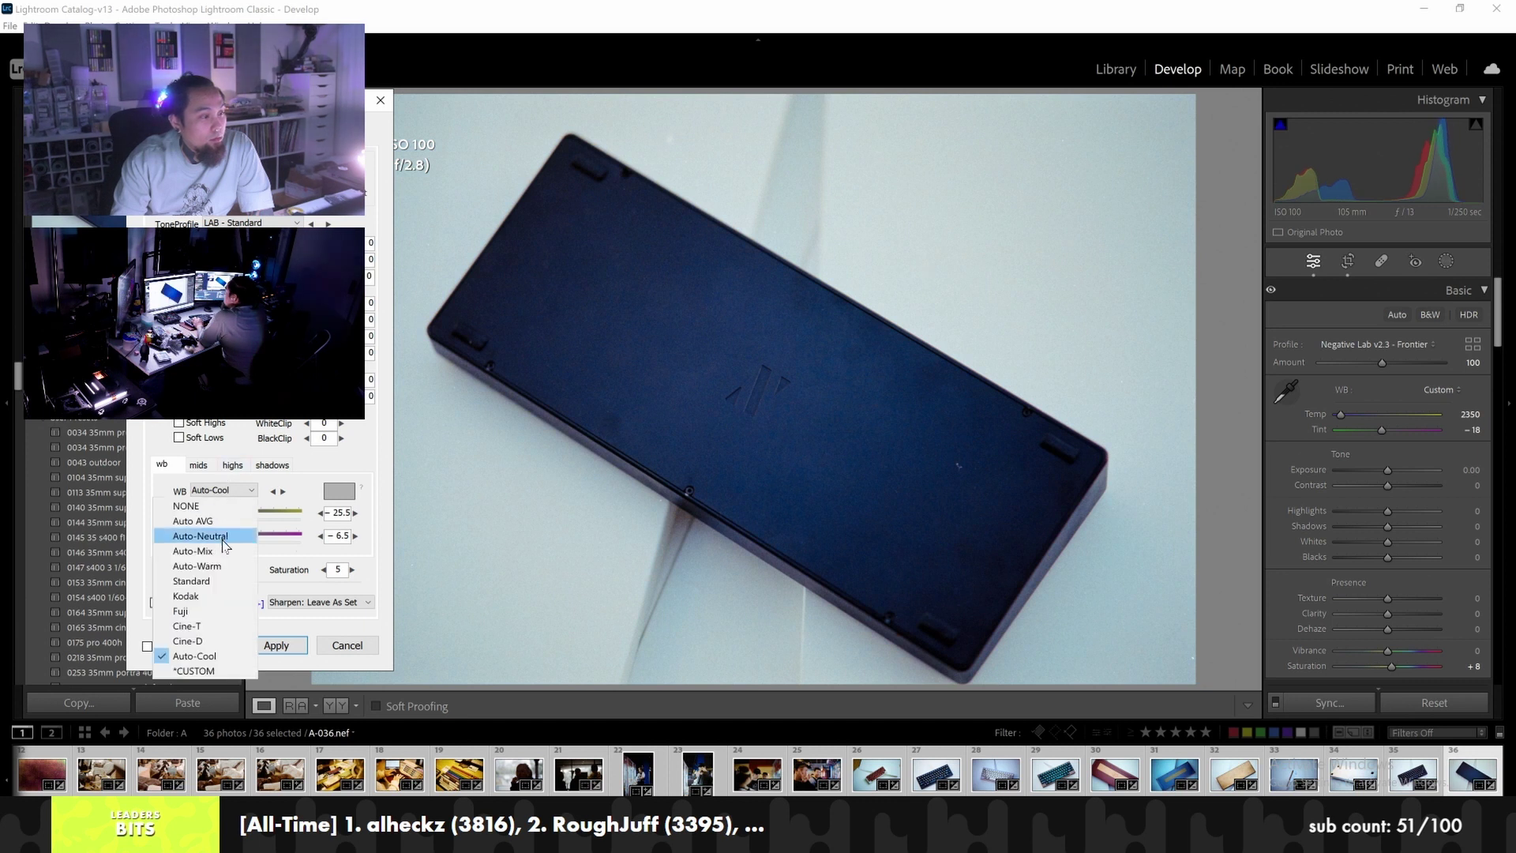
{"action": "left_click", "coordinate": [224, 540]}
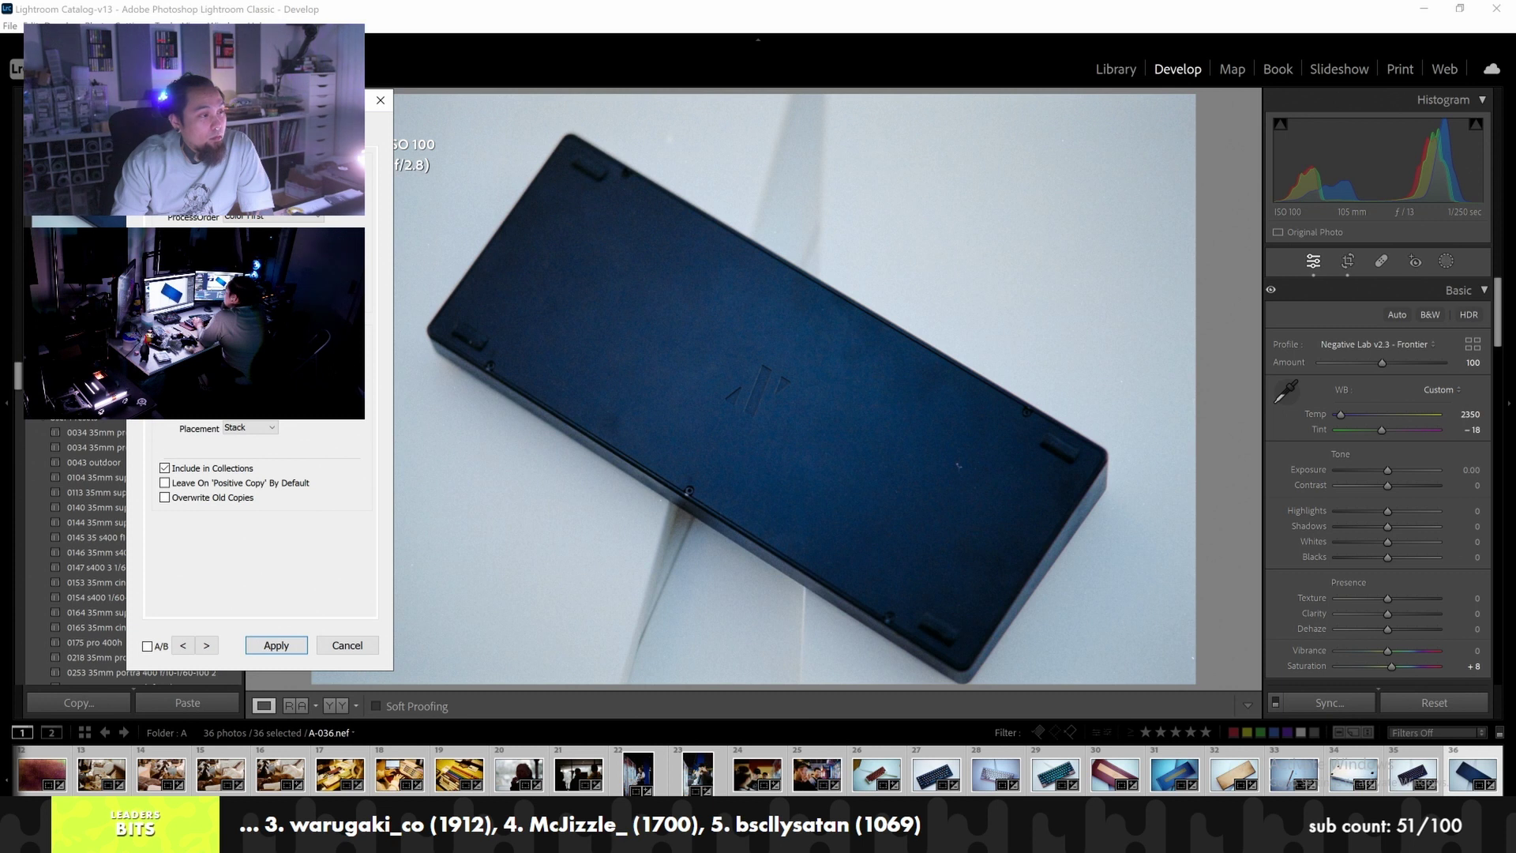
Compare Auto-Warm and Auto AVG with Auto-Neutral white balance on A-001.nef, keep Auto-Neutral and set HSL to Crystal
{"action": "left_click", "coordinate": [206, 645]}
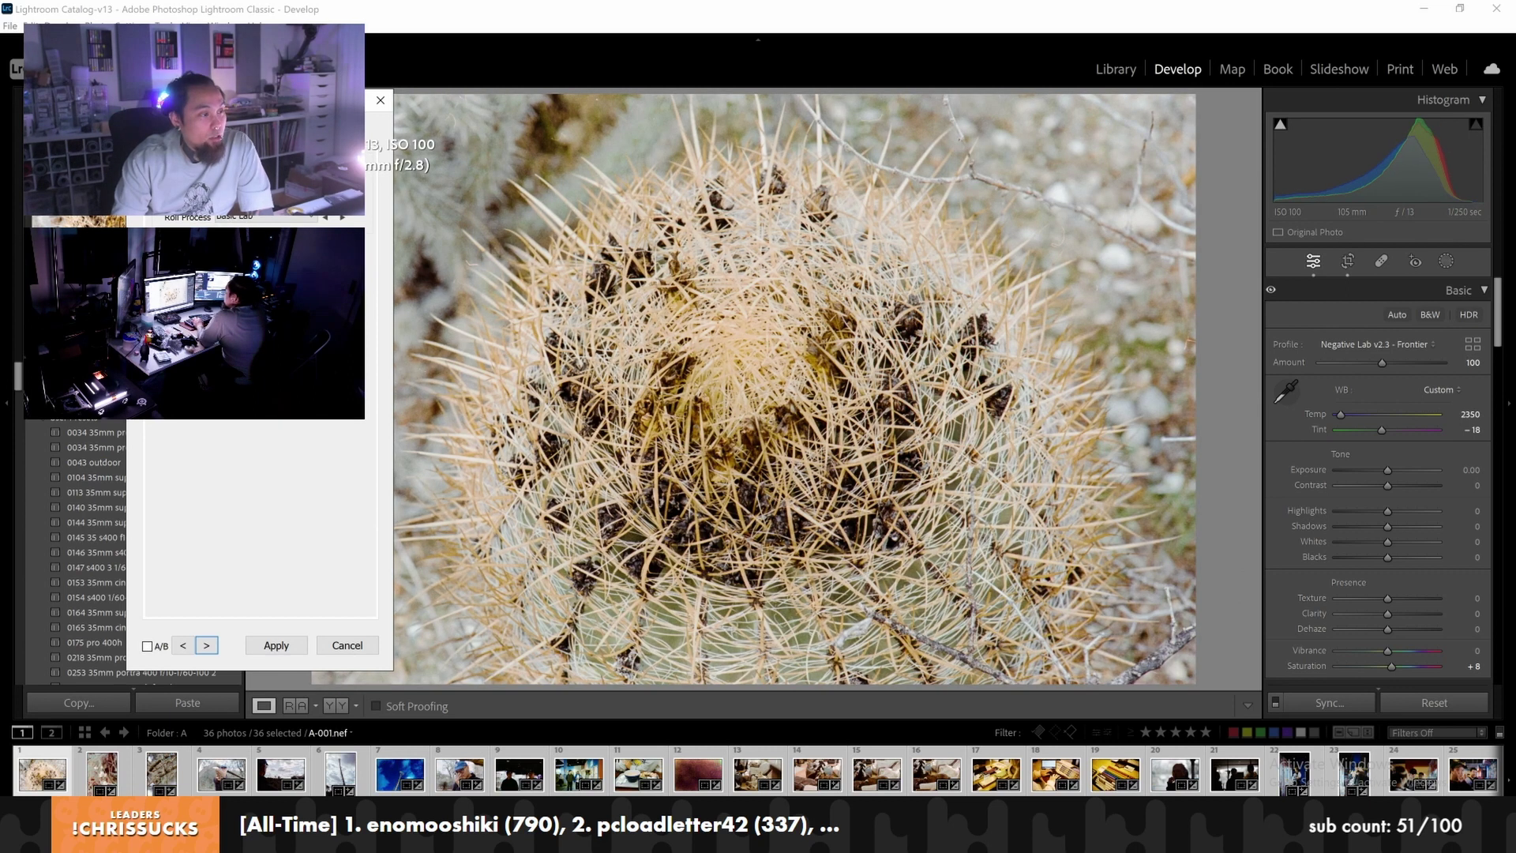
{"action": "key", "text": "Tab"}
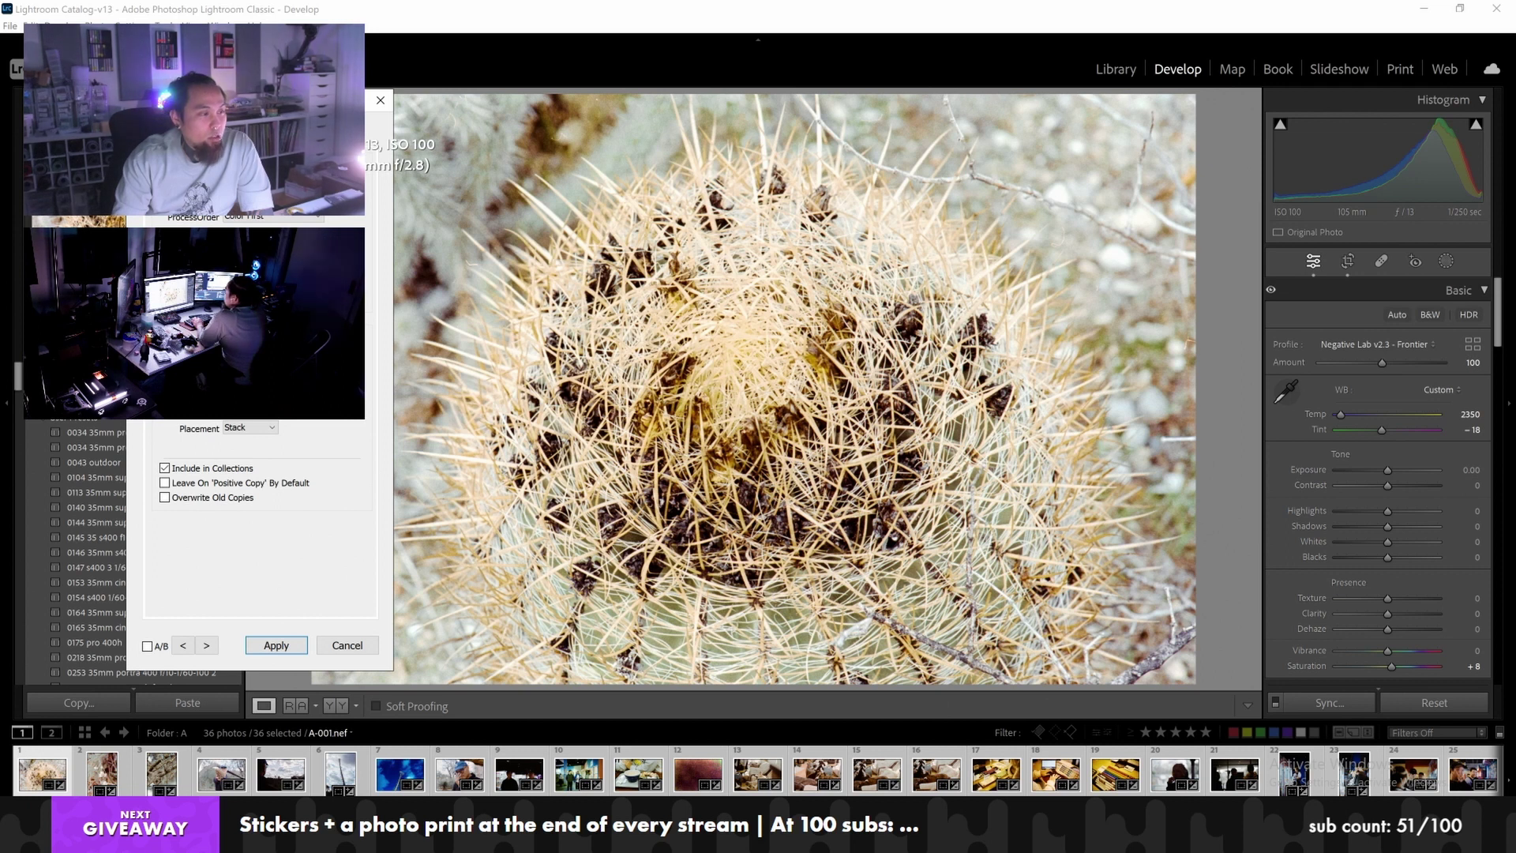
{"action": "scroll", "coordinate": [257, 499], "scroll_direction": "up", "scroll_amount": 5}
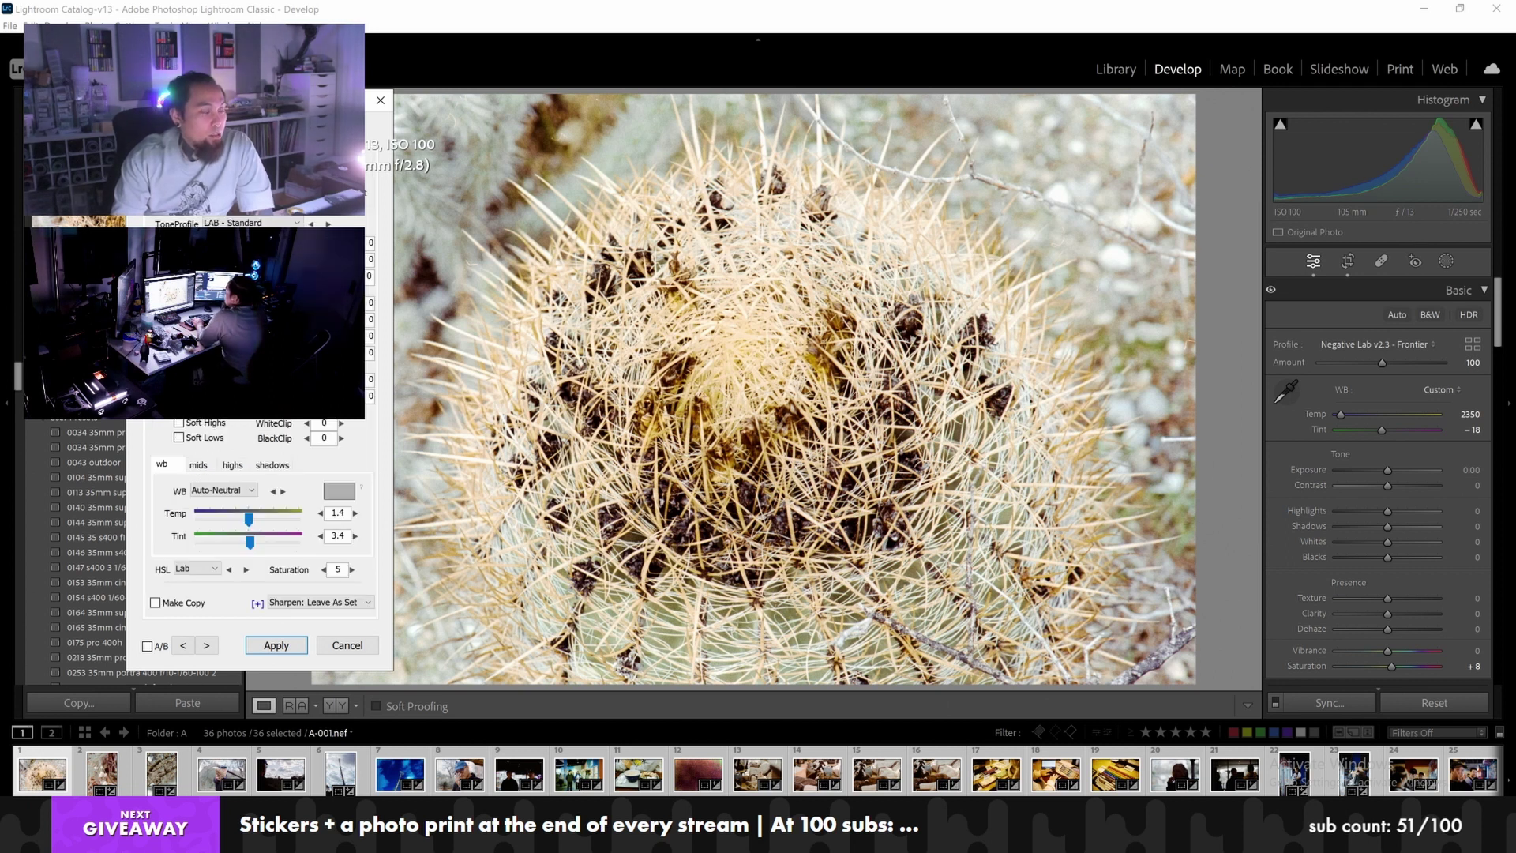
{"action": "left_click", "coordinate": [251, 490]}
{"action": "left_click", "coordinate": [228, 553]}
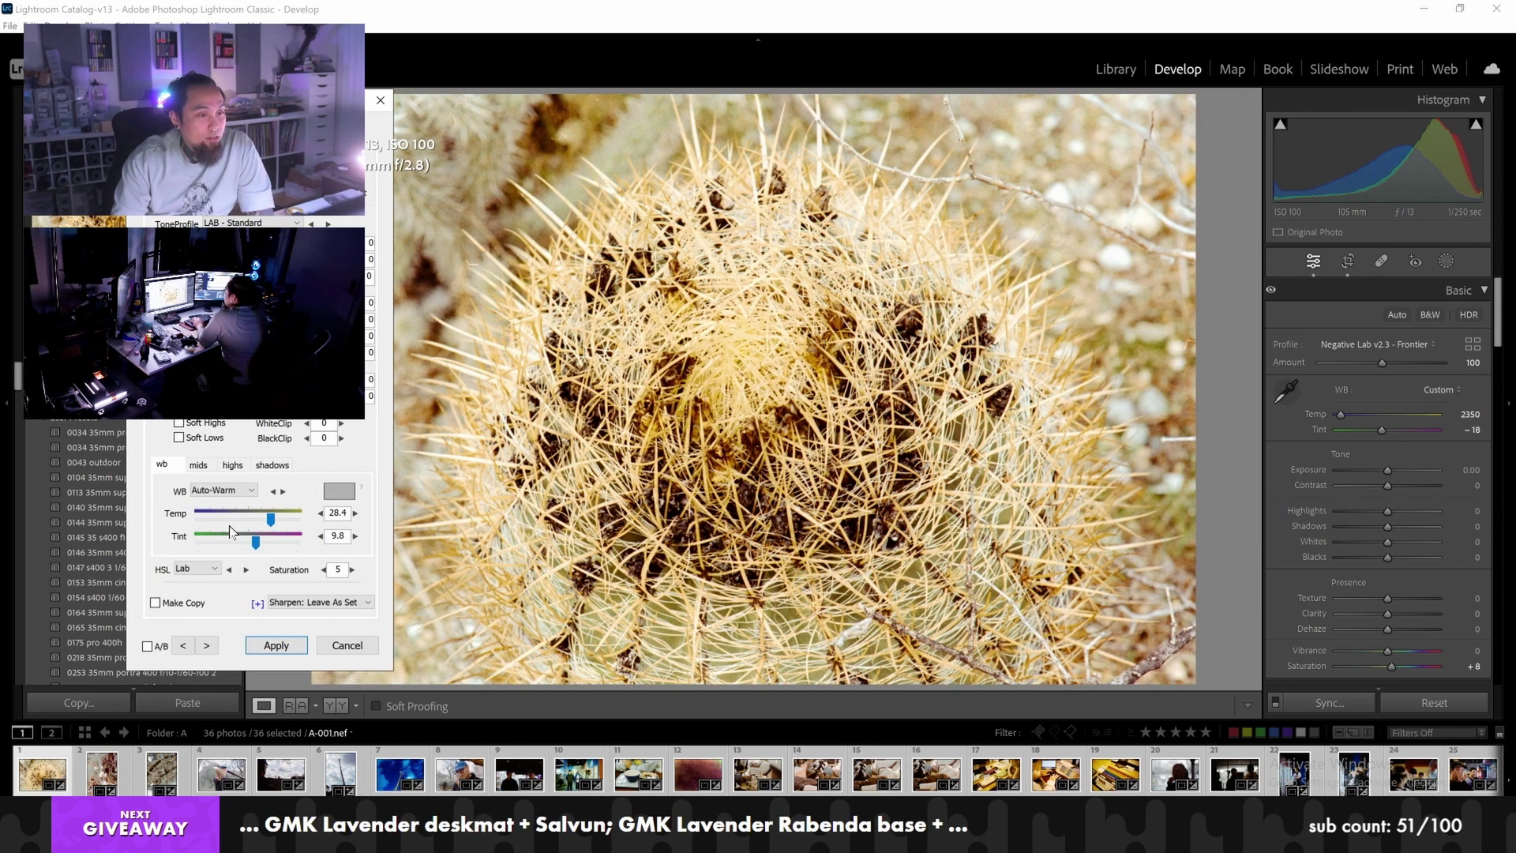
{"action": "left_click", "coordinate": [233, 492]}
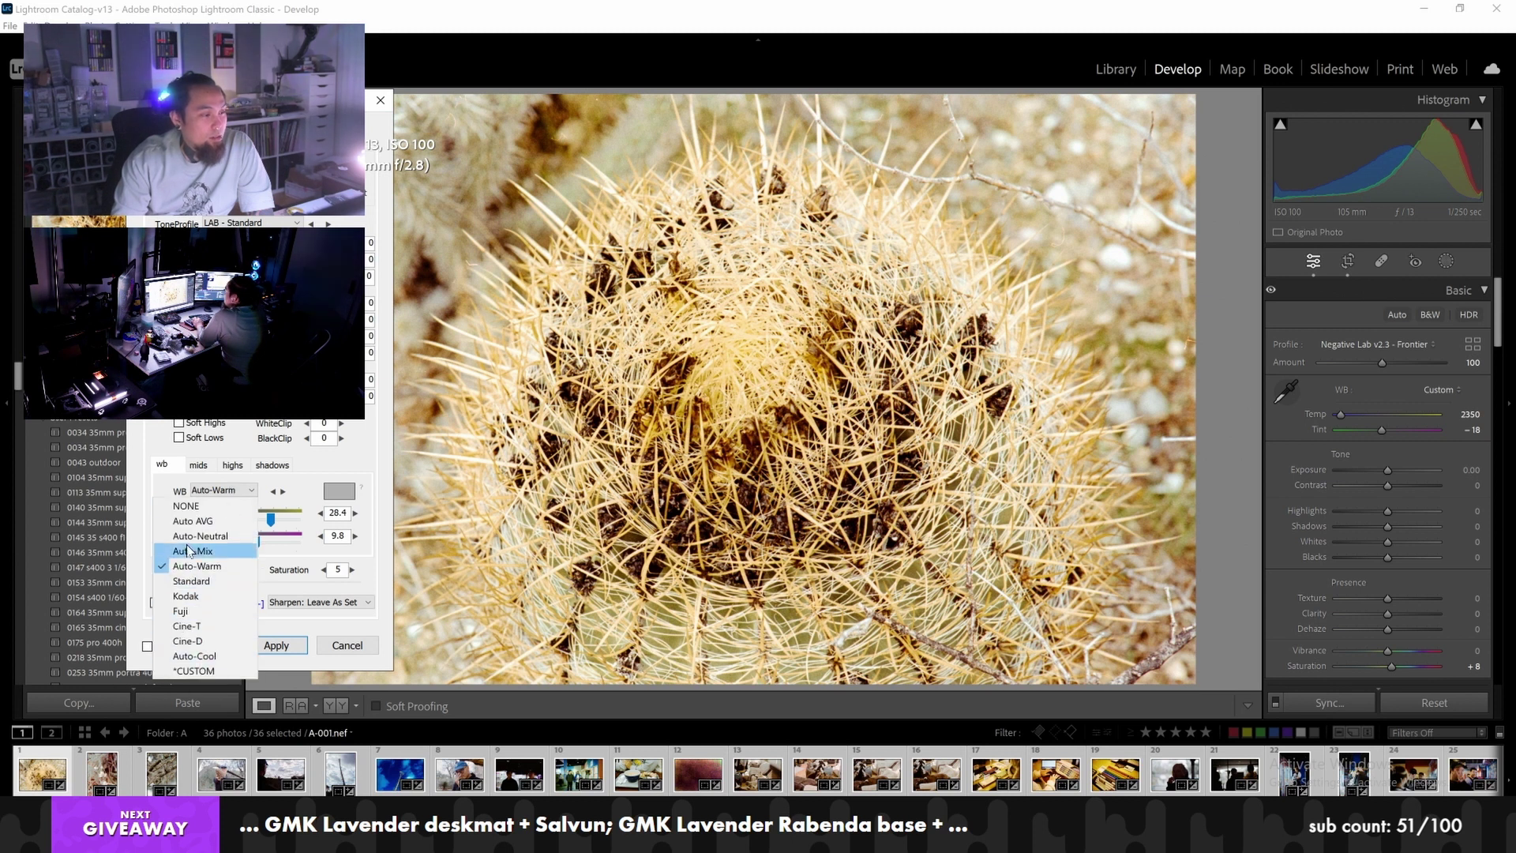
{"action": "left_click", "coordinate": [192, 522]}
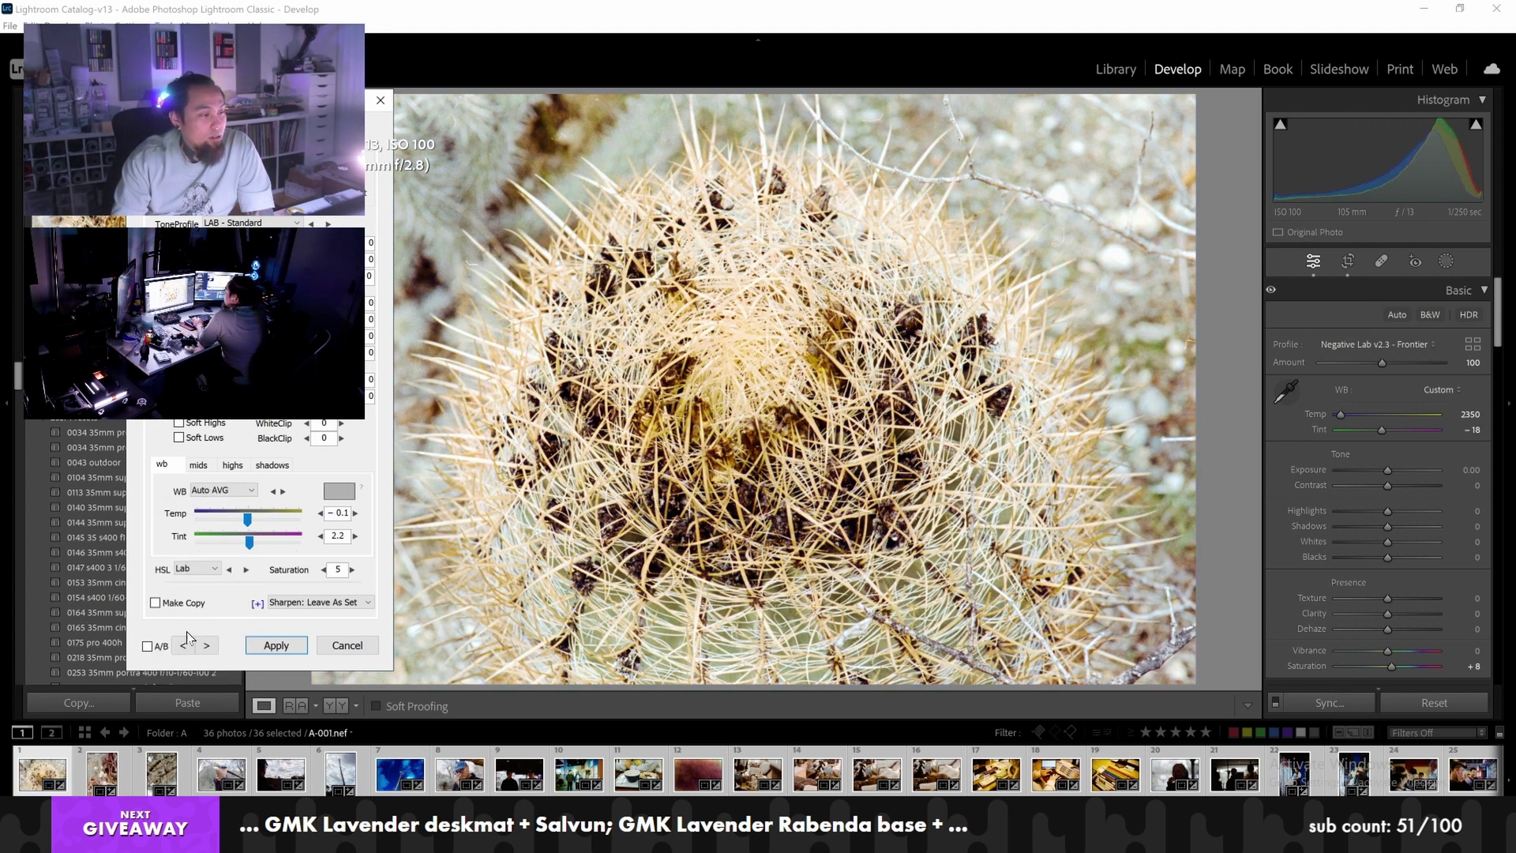
{"action": "left_click", "coordinate": [225, 493]}
{"action": "left_click", "coordinate": [220, 546]}
{"action": "left_click", "coordinate": [203, 570]}
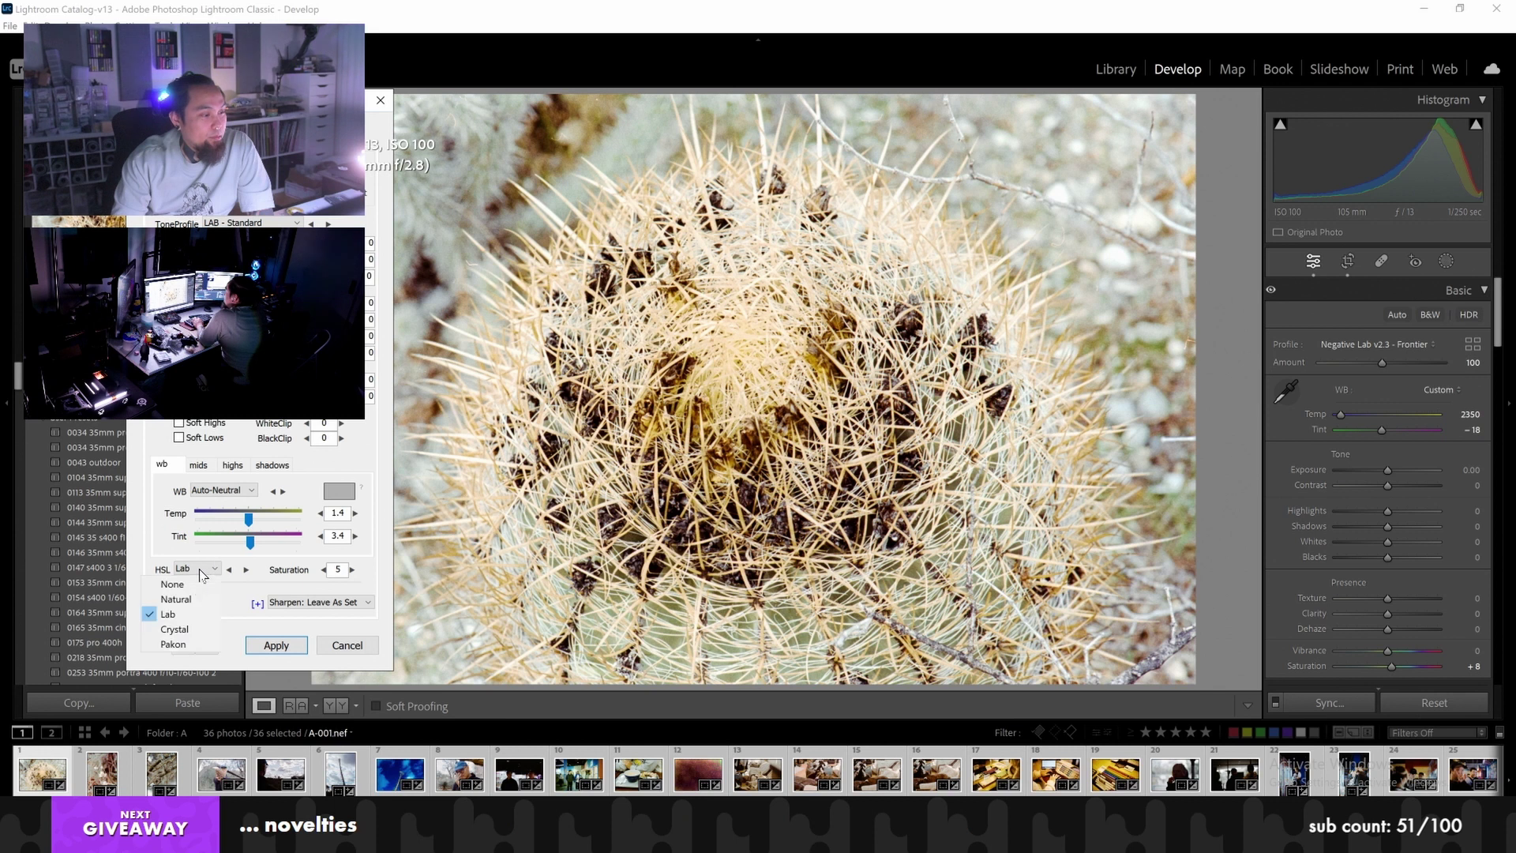
{"action": "left_click", "coordinate": [188, 629]}
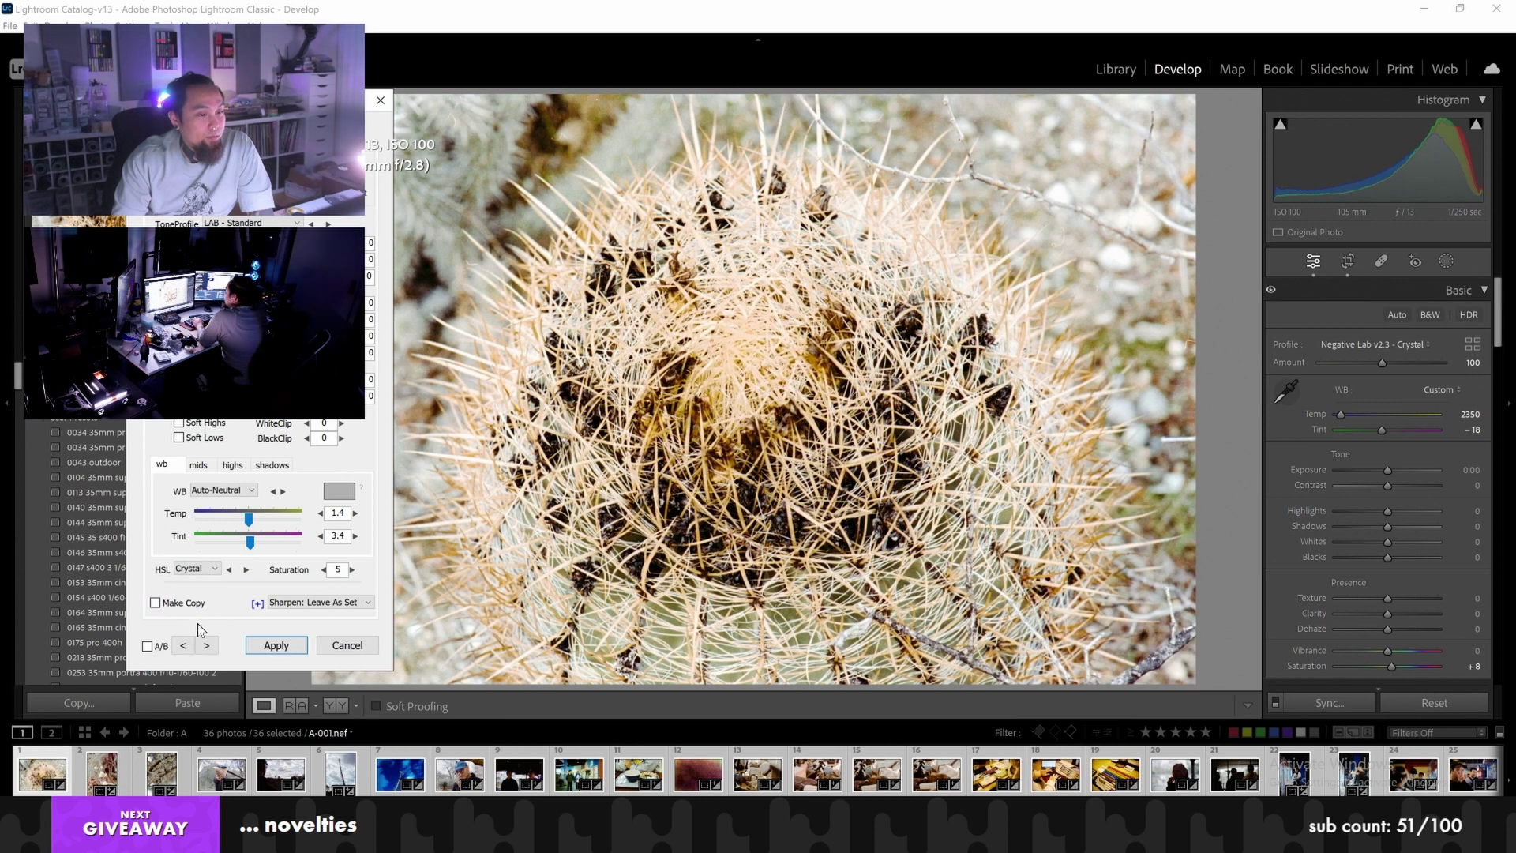
Try the Tones First process order on A-002.nef and set its white balance to Auto-Warm
{"action": "left_click", "coordinate": [206, 645]}
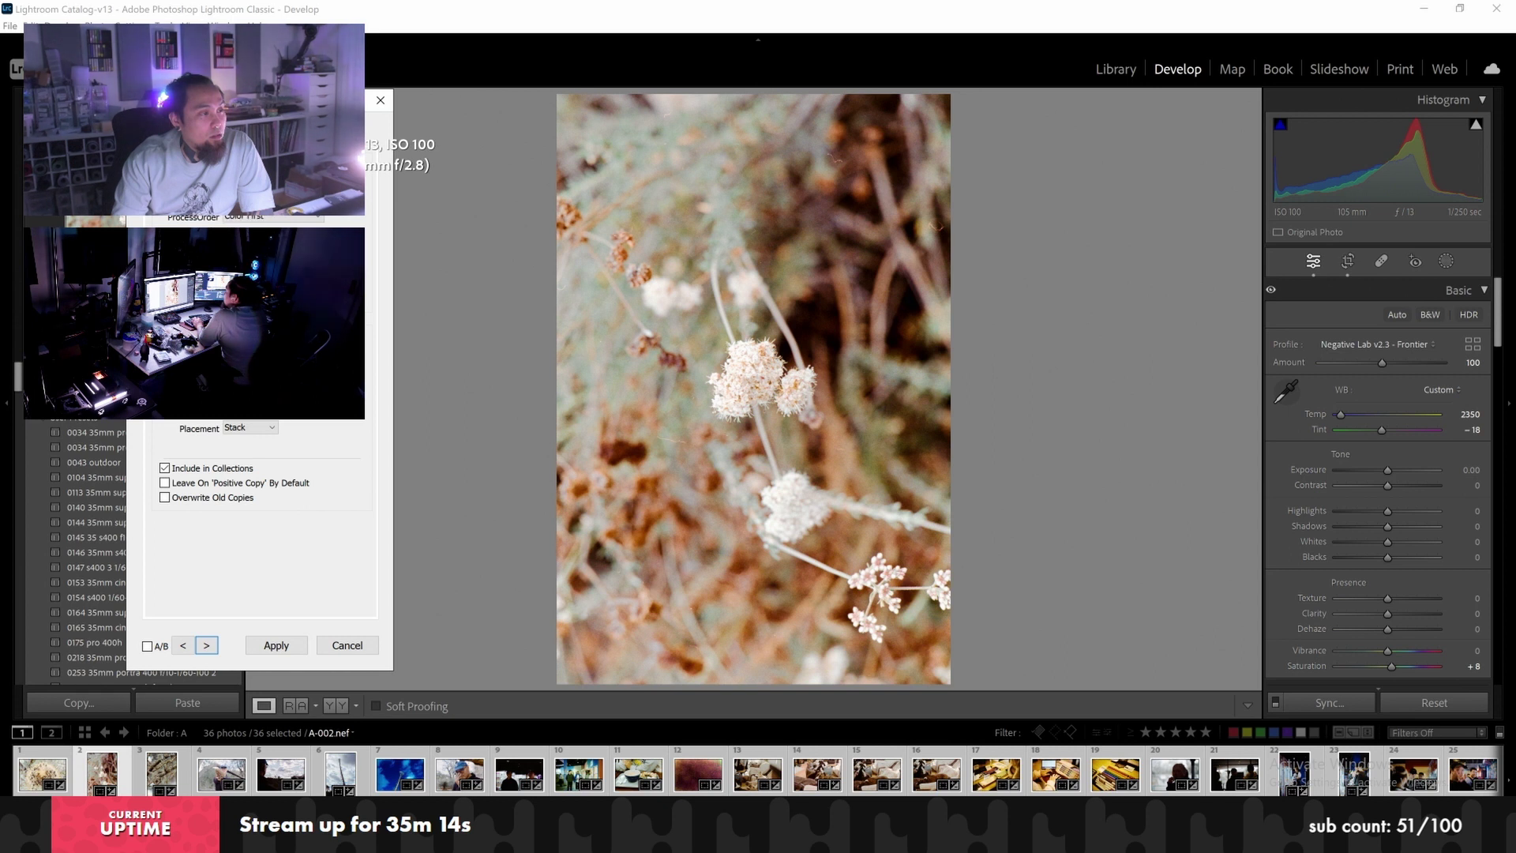
{"action": "left_click", "coordinate": [273, 218]}
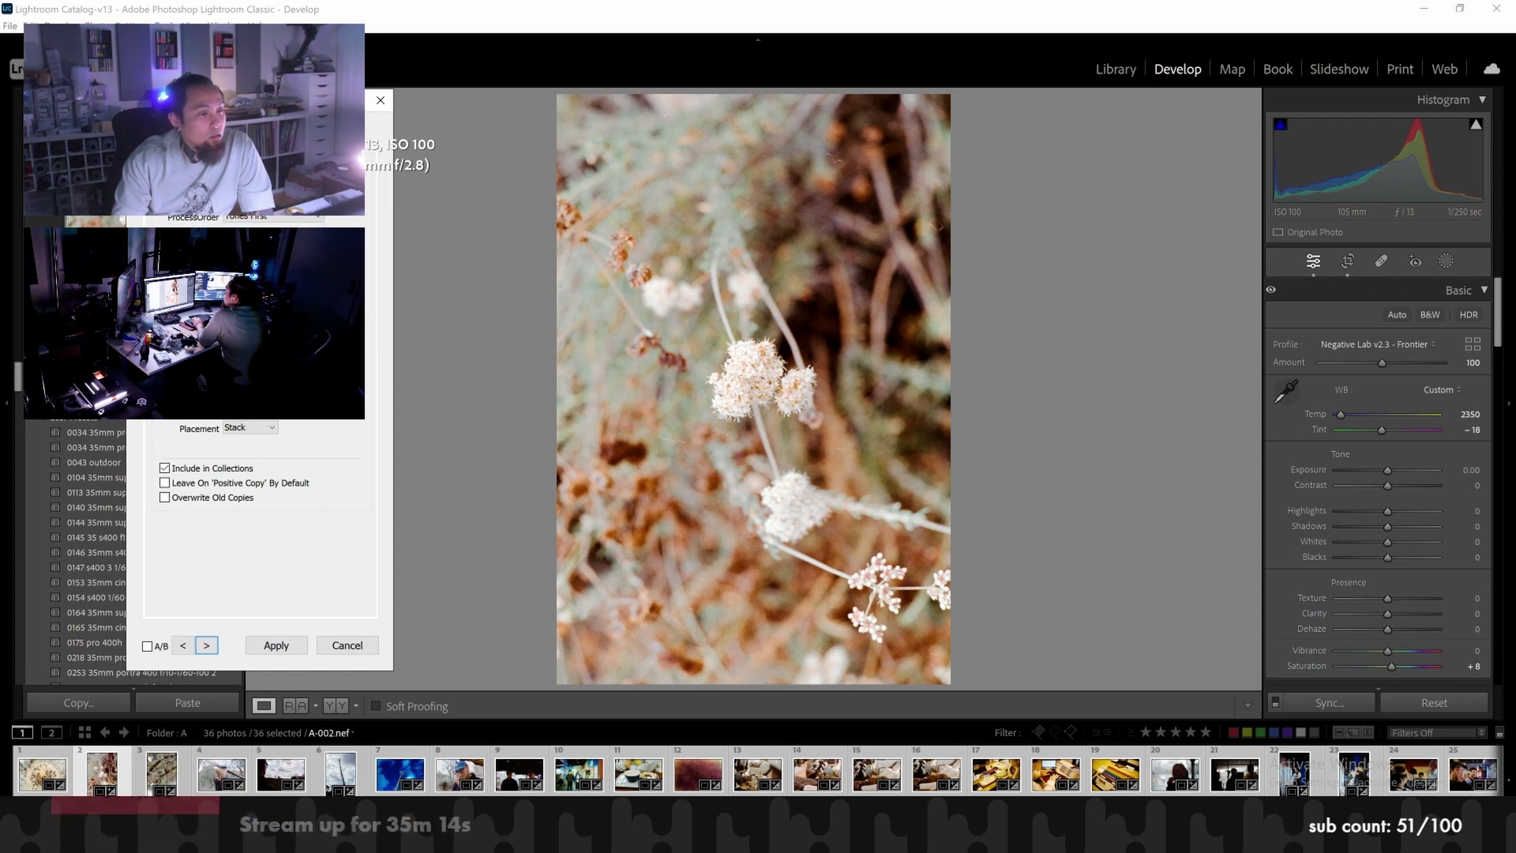
{"action": "left_click", "coordinate": [284, 226]}
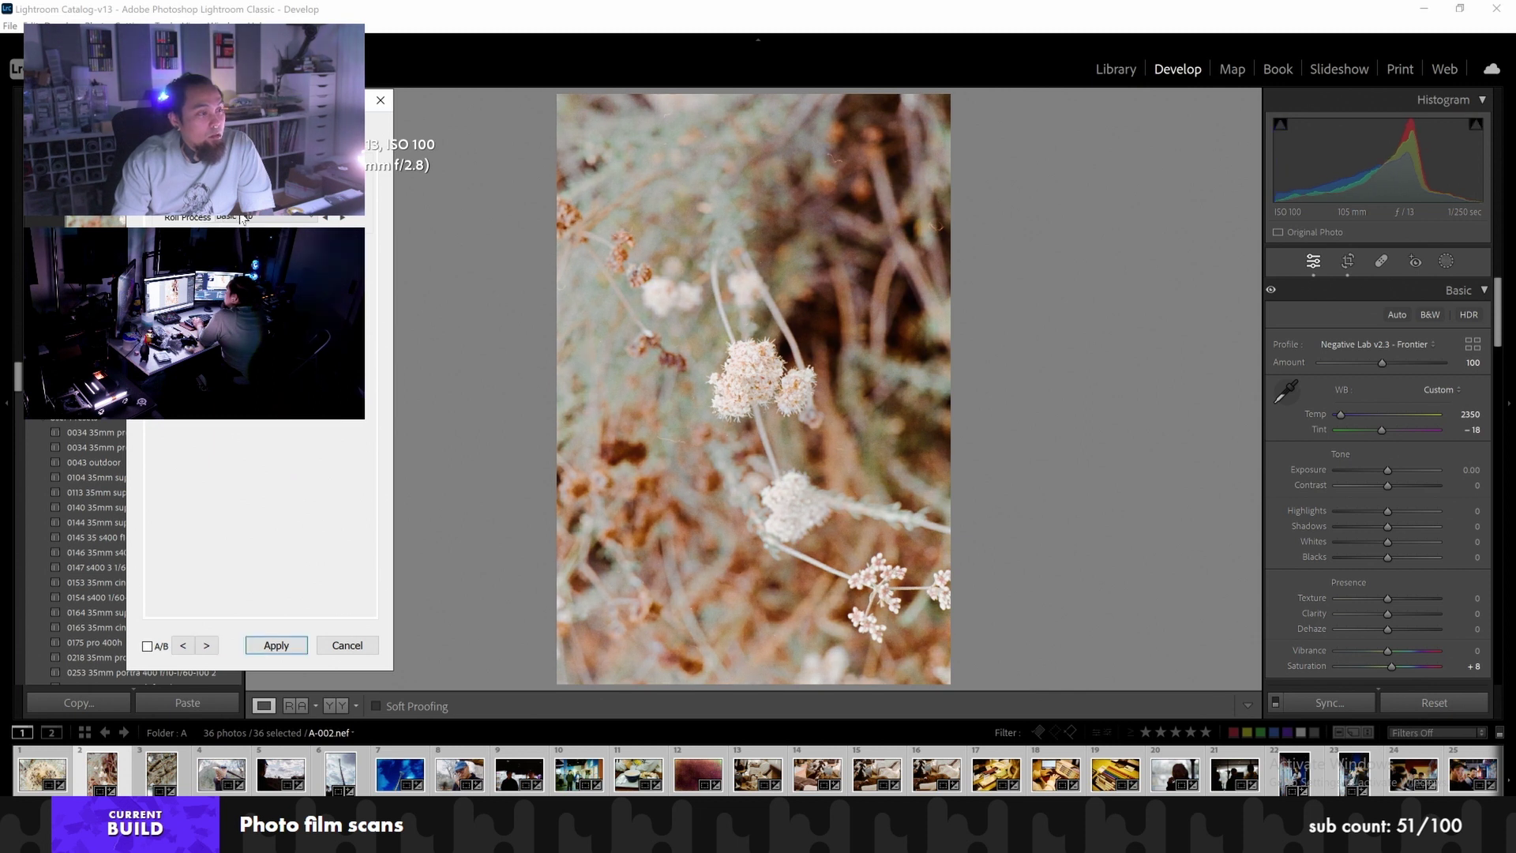
{"action": "left_click", "coordinate": [221, 490]}
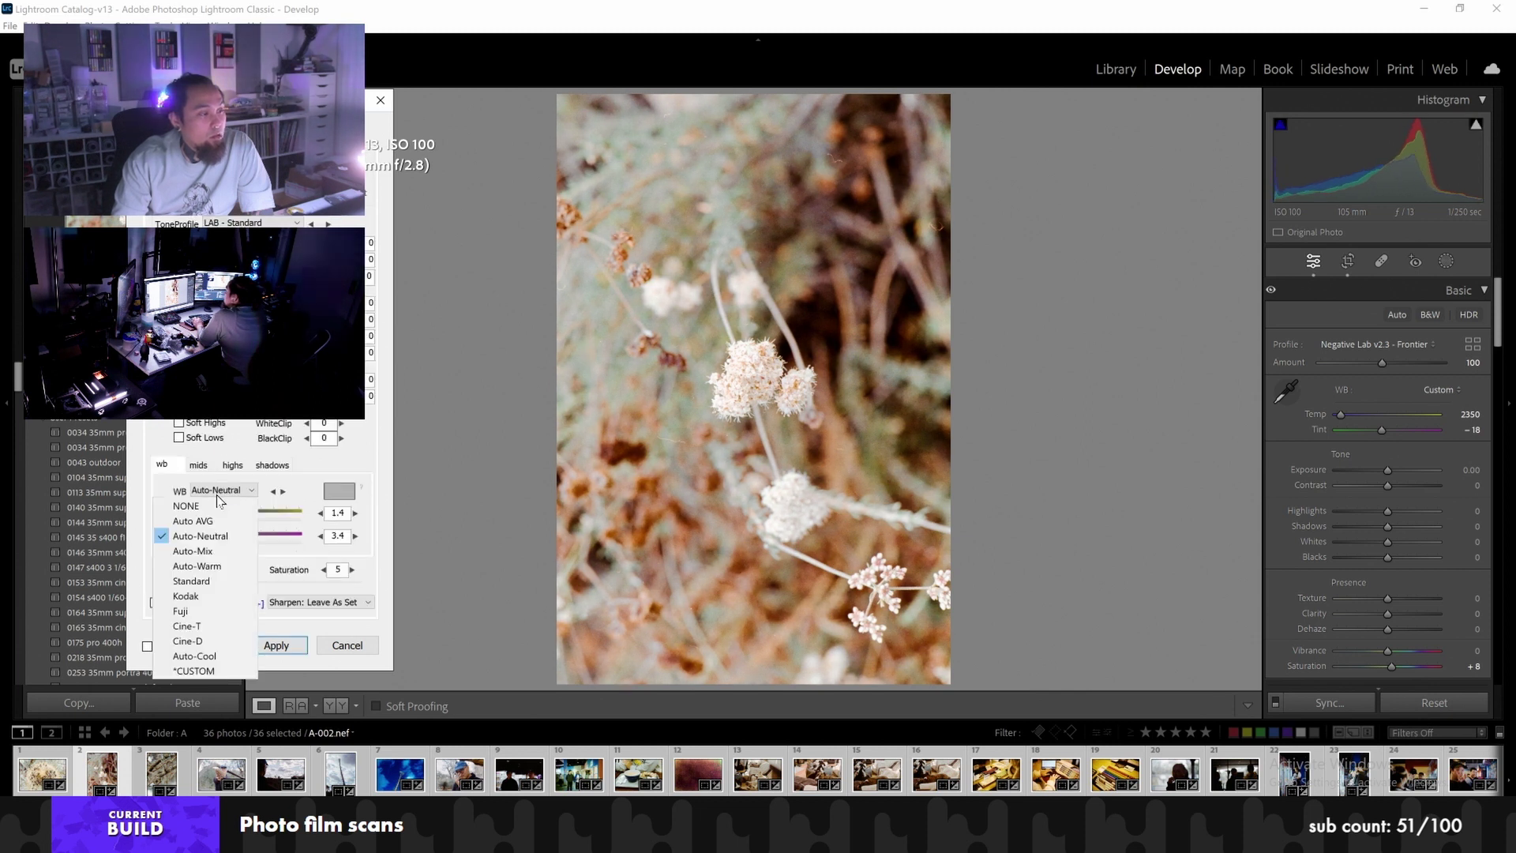
{"action": "left_click", "coordinate": [196, 567]}
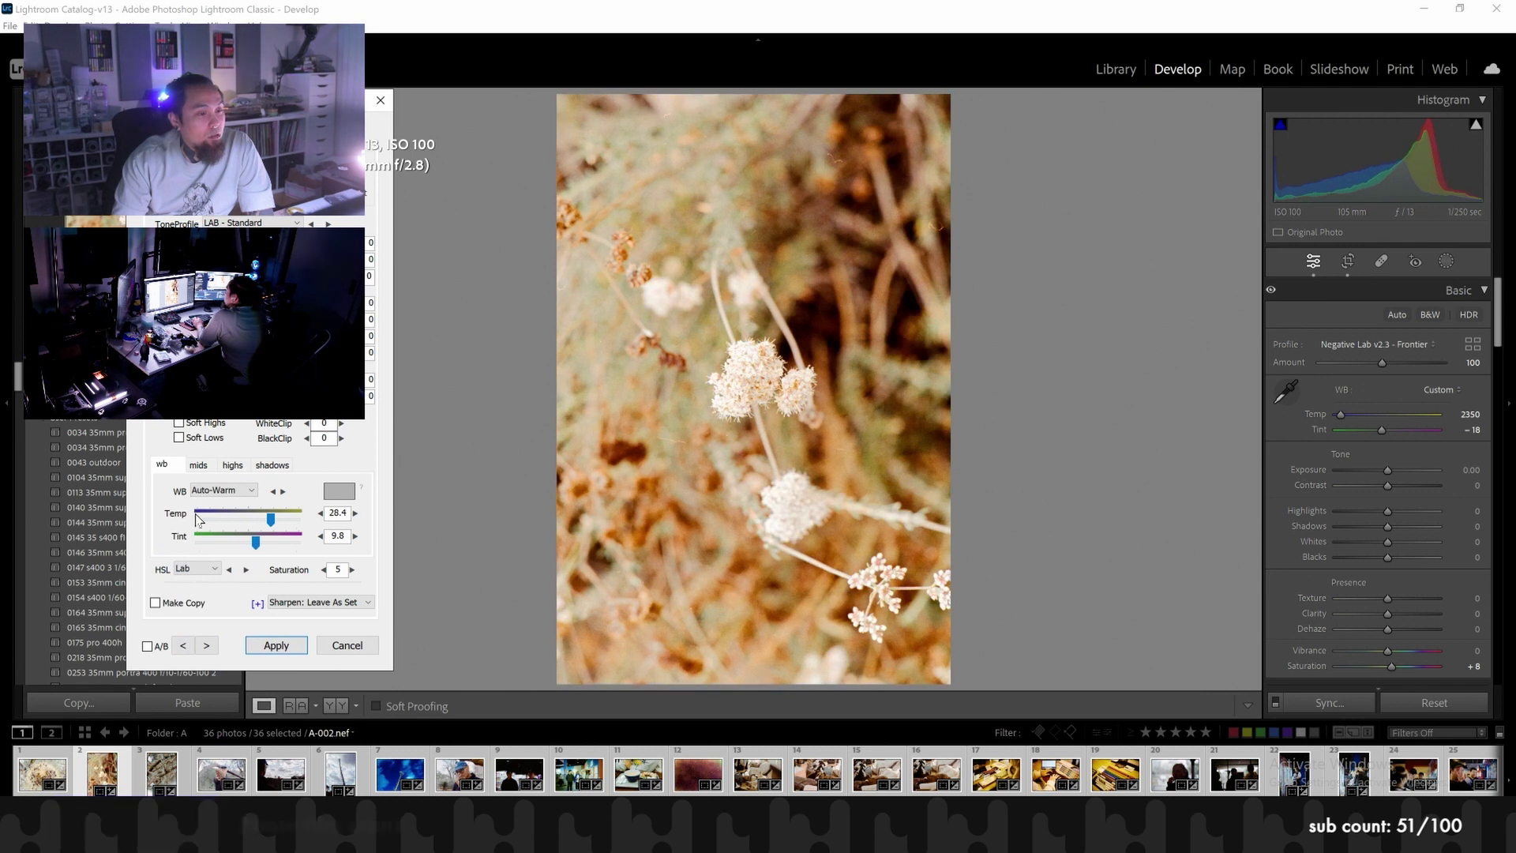
Return the white balance of A-002.nef to Auto-Neutral and view A-003.nef
{"action": "left_click", "coordinate": [207, 490]}
{"action": "left_click", "coordinate": [201, 536]}
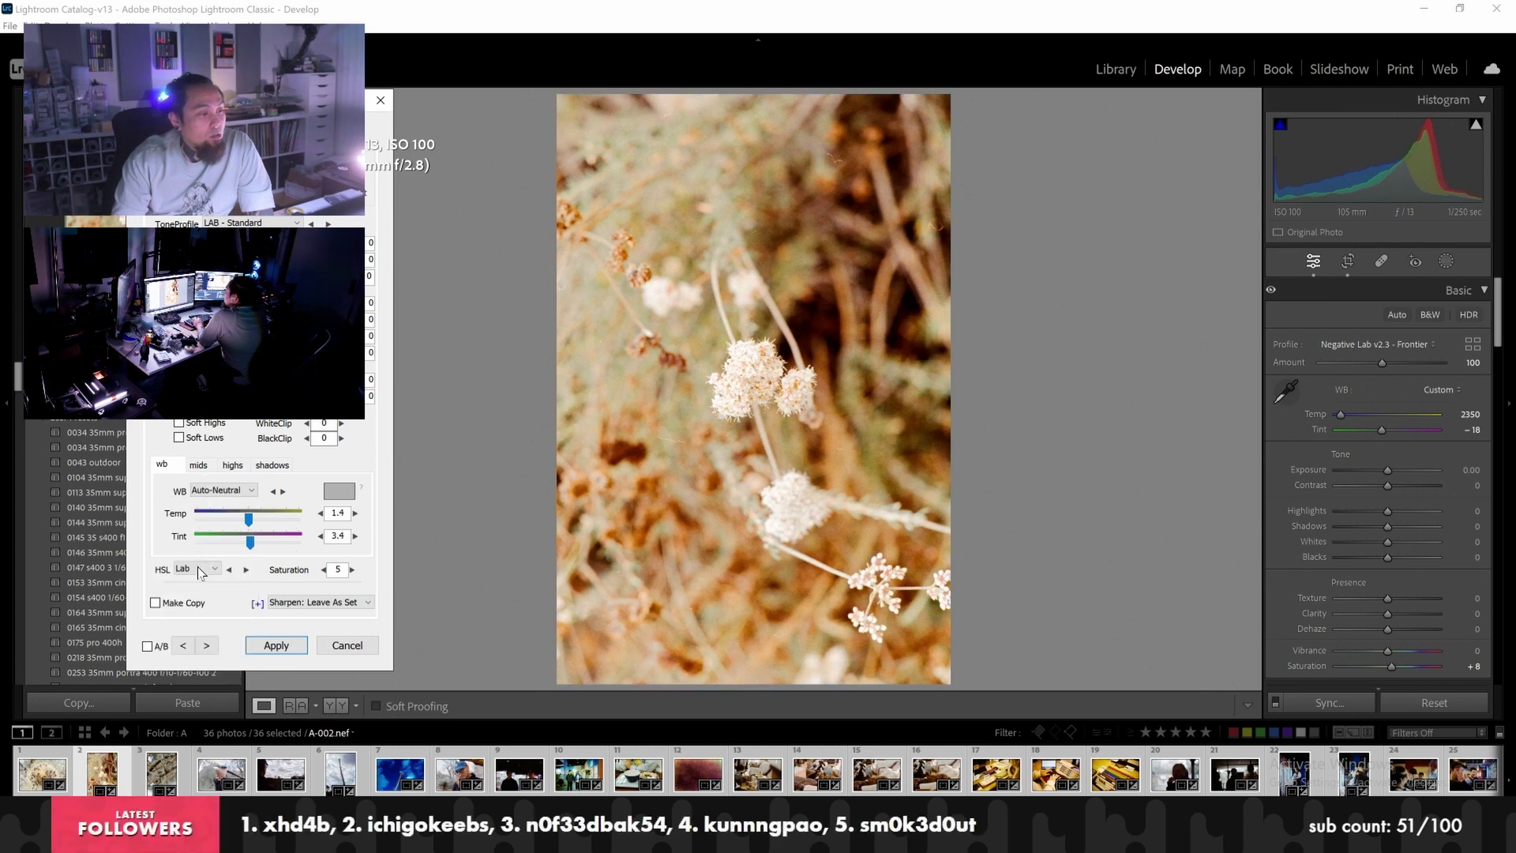
{"action": "left_click", "coordinate": [207, 645]}
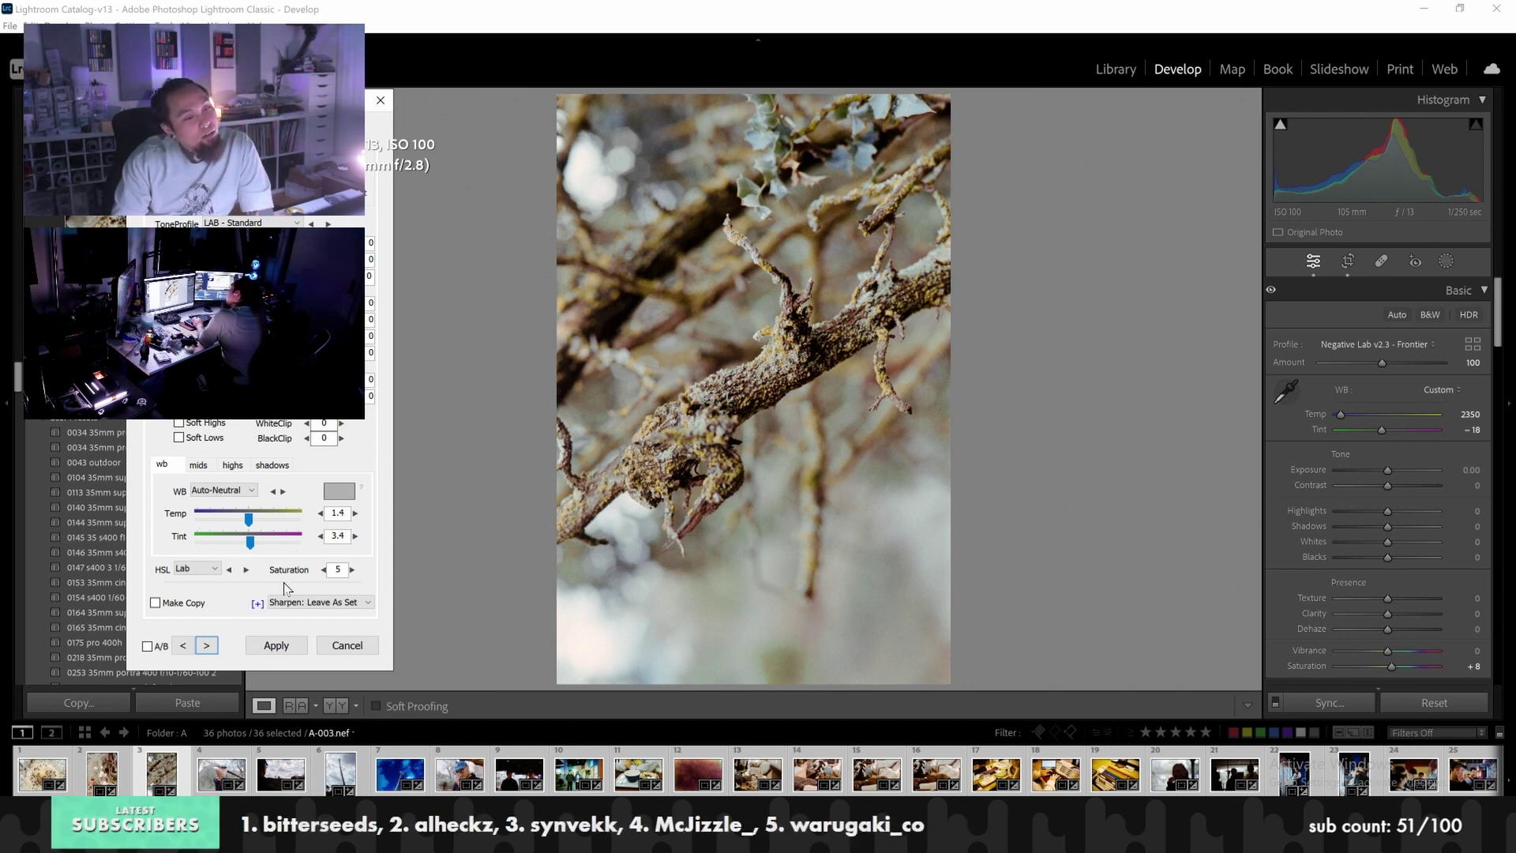
Try the Pakon HSL on A-004.nef and set its HSL to Crystal
{"action": "left_click", "coordinate": [207, 646]}
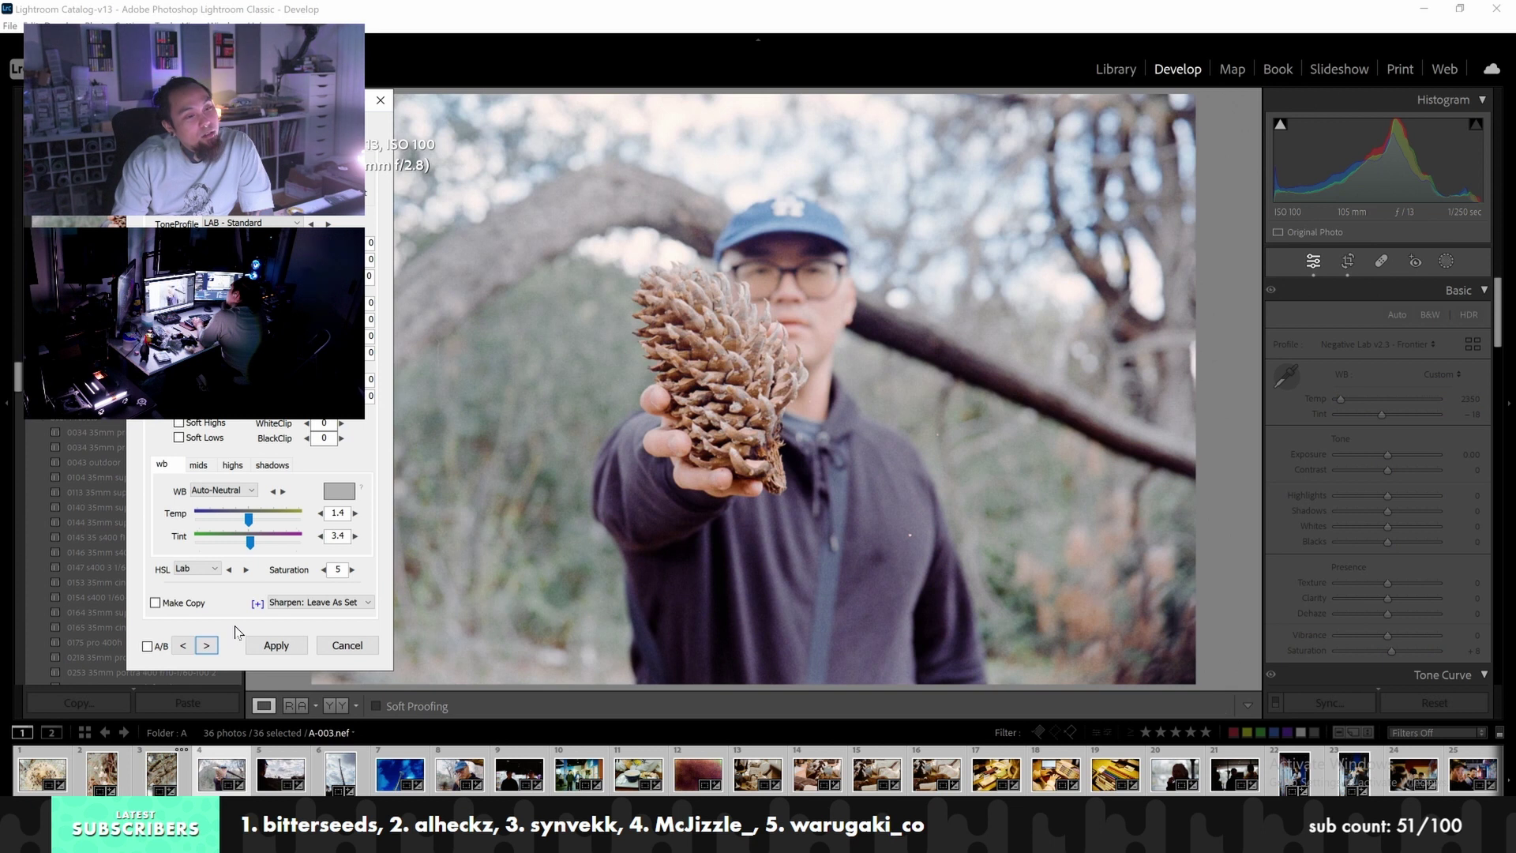
{"action": "left_click_drag", "start_coordinate": [368, 98], "coordinate": [334, 99]}
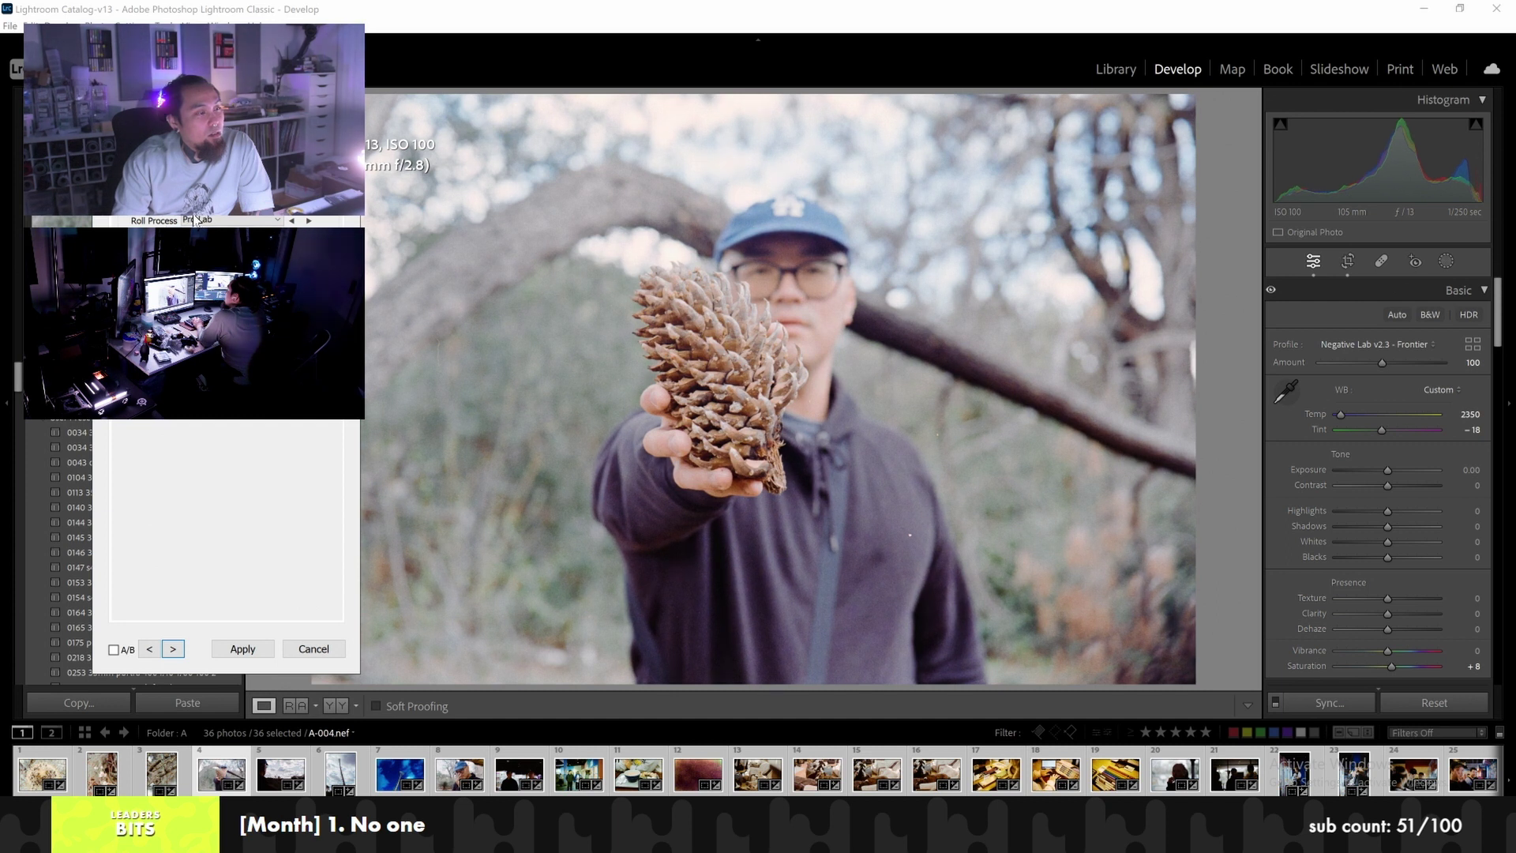
{"action": "left_click", "coordinate": [162, 572]}
{"action": "left_click", "coordinate": [142, 647]}
{"action": "left_click", "coordinate": [162, 574]}
{"action": "left_click", "coordinate": [160, 630]}
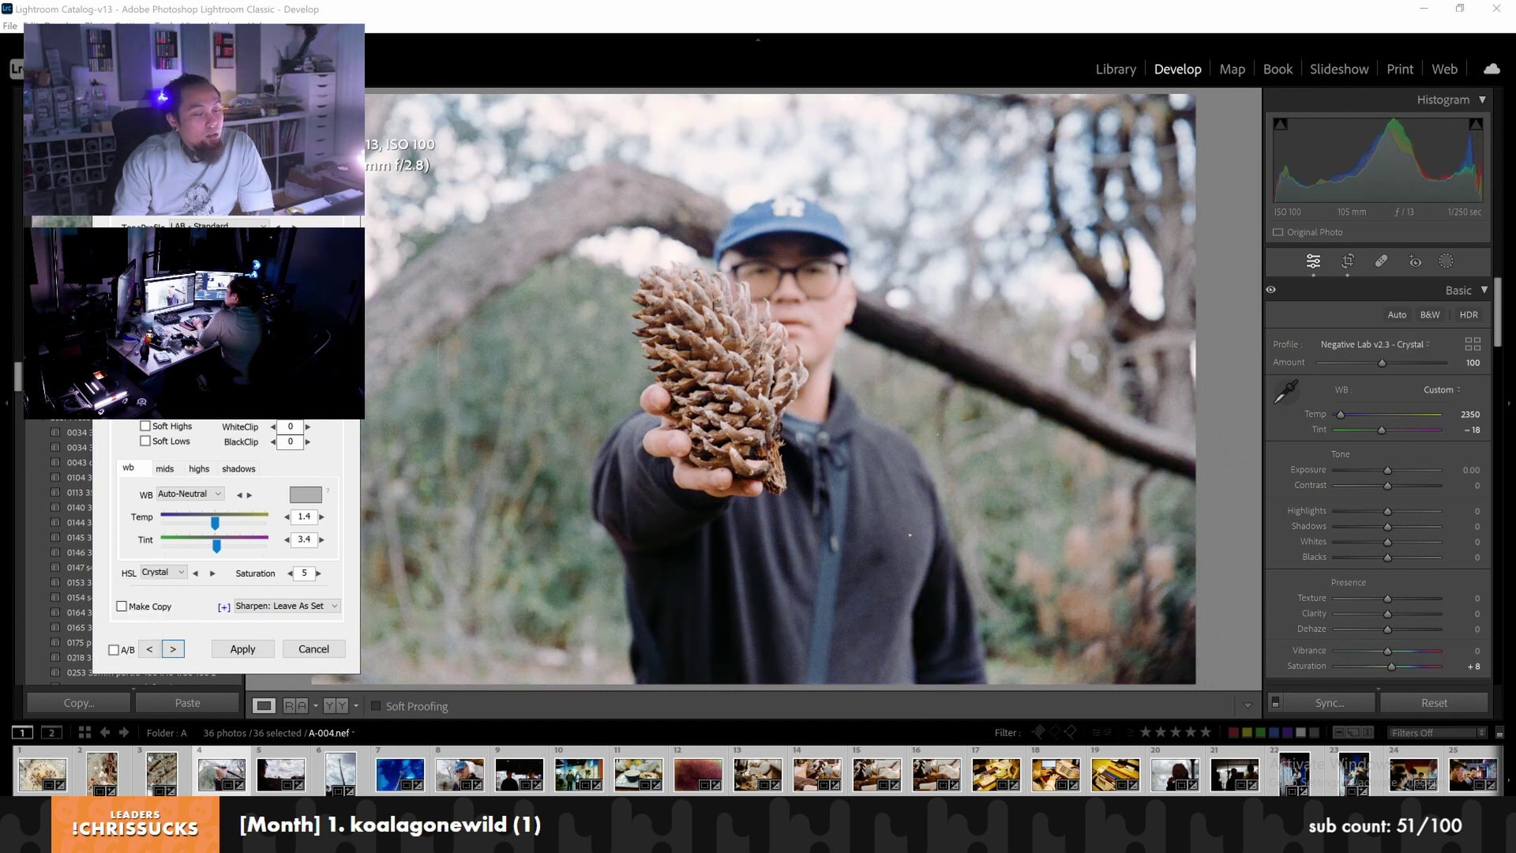
Try the Auto-Warm white balance on A-004.nef and set it to Auto AVG
{"action": "left_click", "coordinate": [185, 493]}
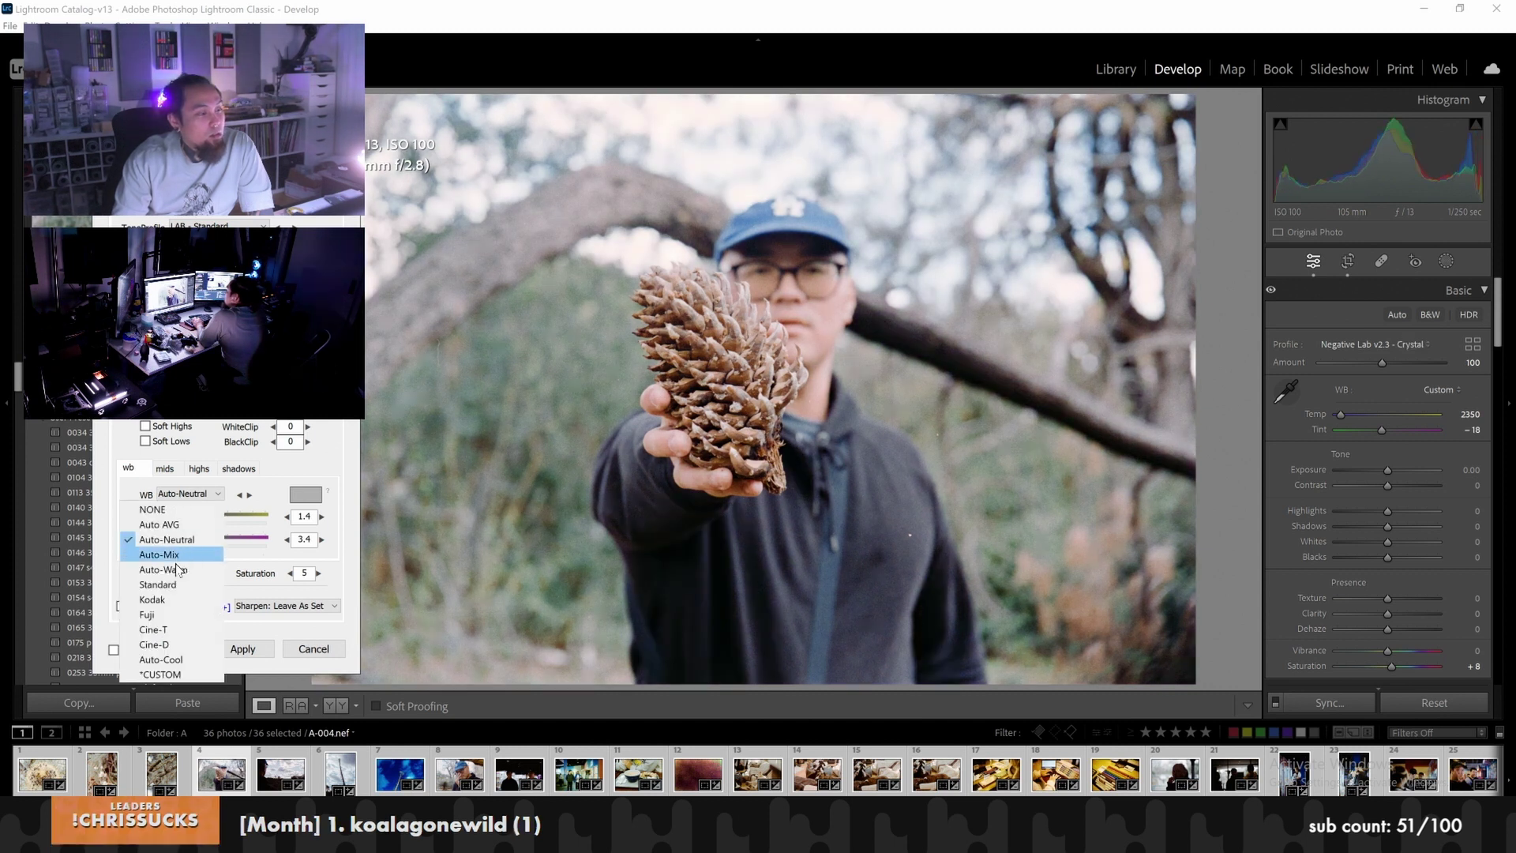
{"action": "left_click", "coordinate": [177, 574]}
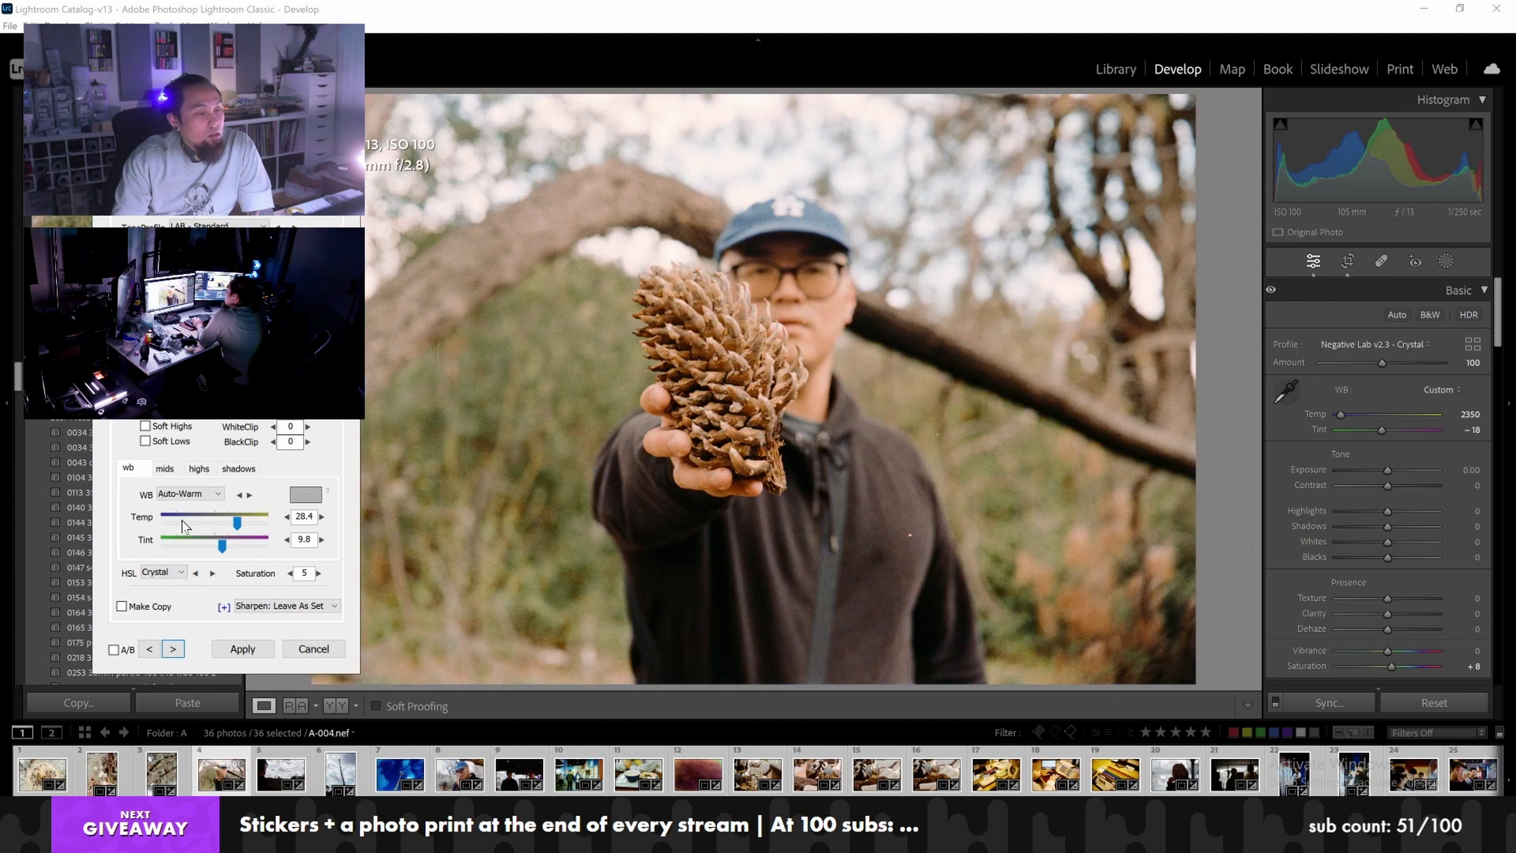
{"action": "left_click", "coordinate": [188, 494]}
{"action": "left_click", "coordinate": [171, 533]}
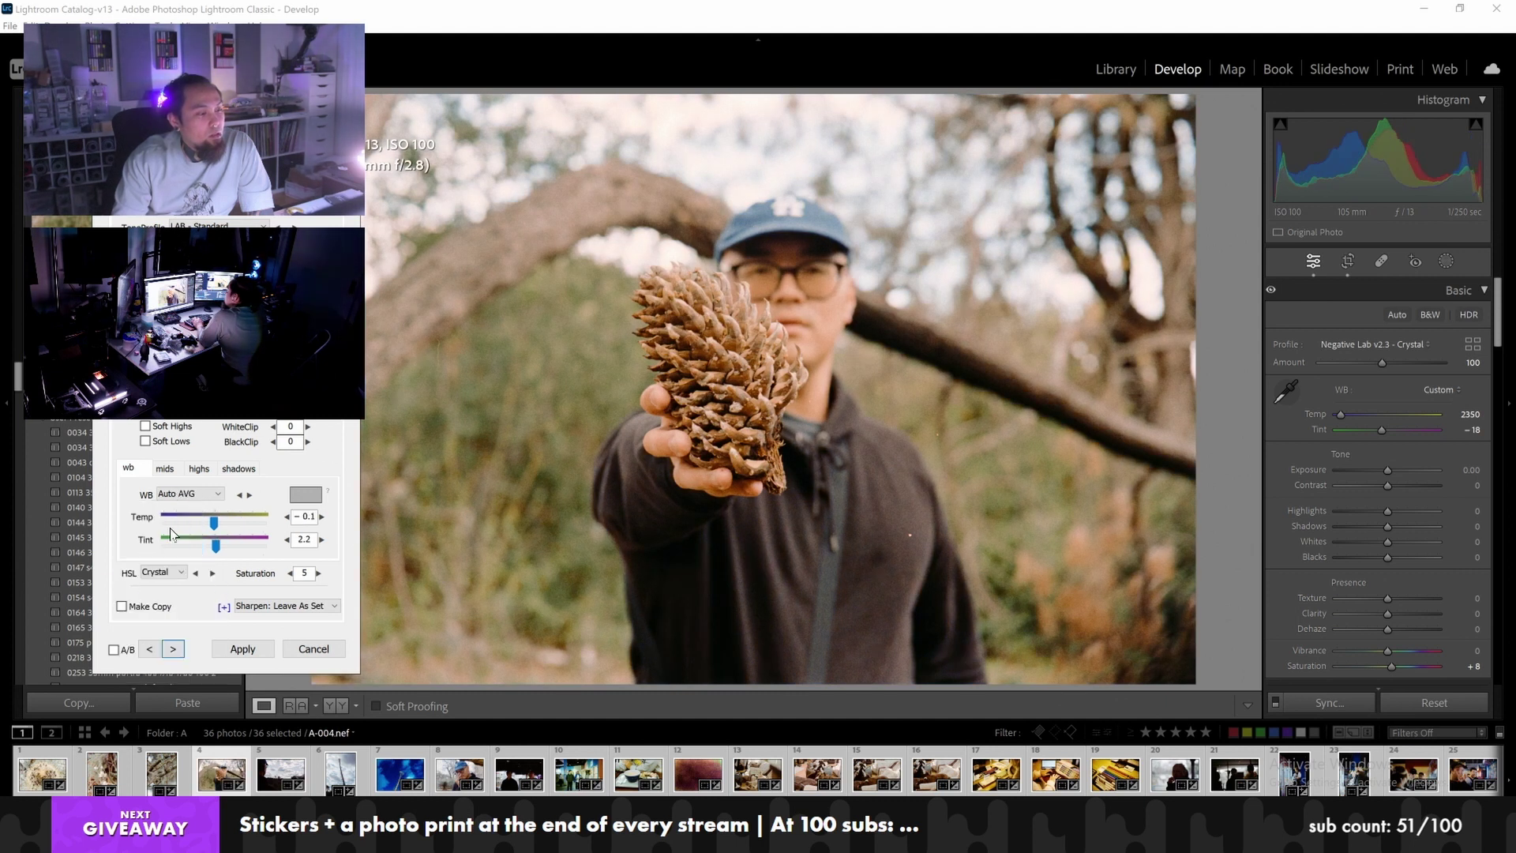
{"action": "left_click", "coordinate": [190, 494]}
{"action": "left_click", "coordinate": [181, 545]}
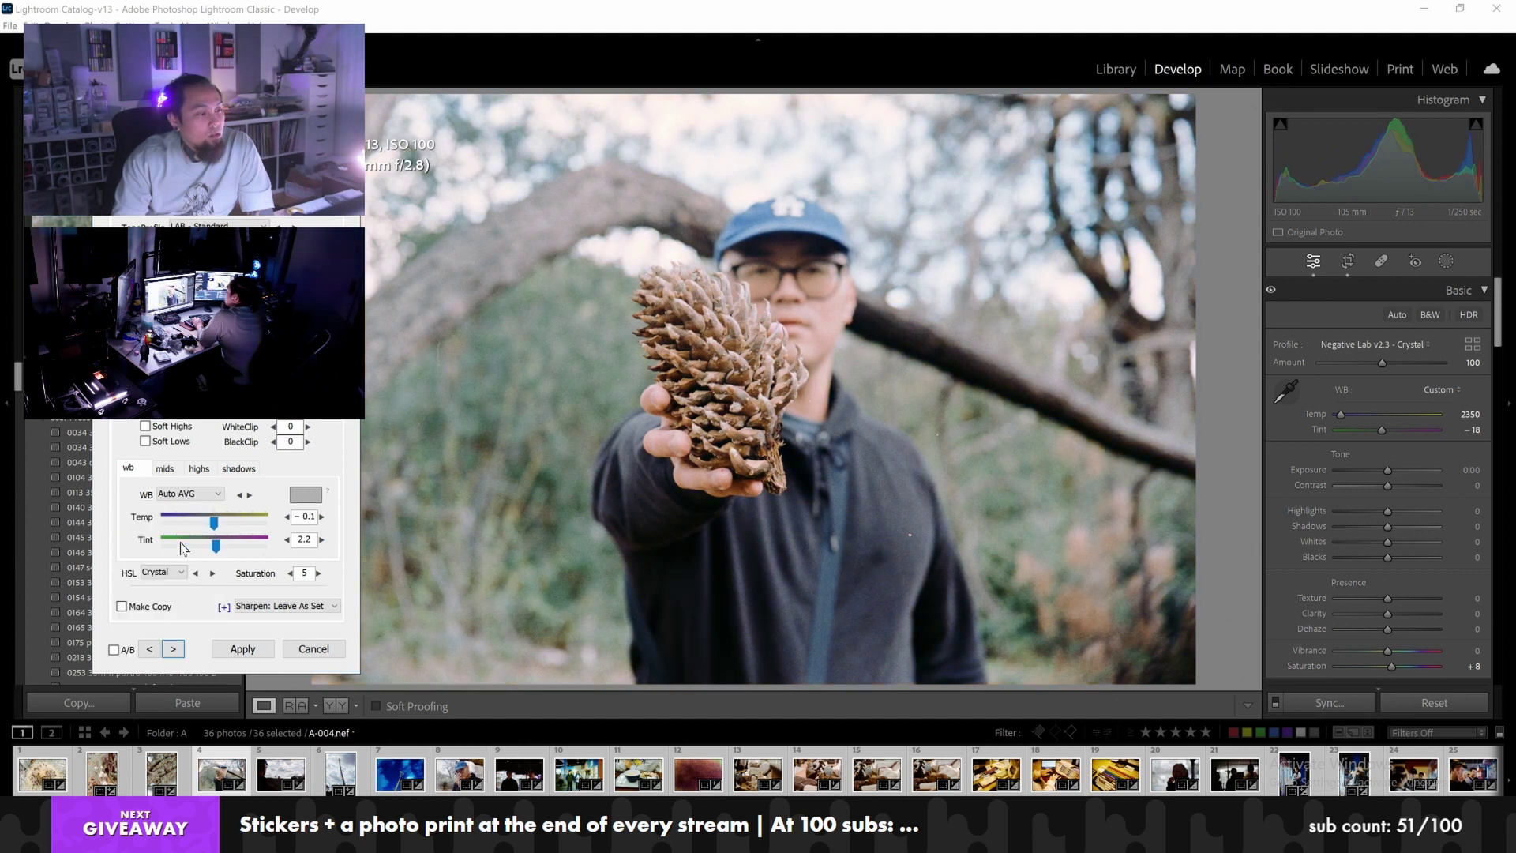
Review the conversions of A-005.nef to A-007.nef, comparing A-006.nef with A-007.nef
{"action": "left_click", "coordinate": [173, 649]}
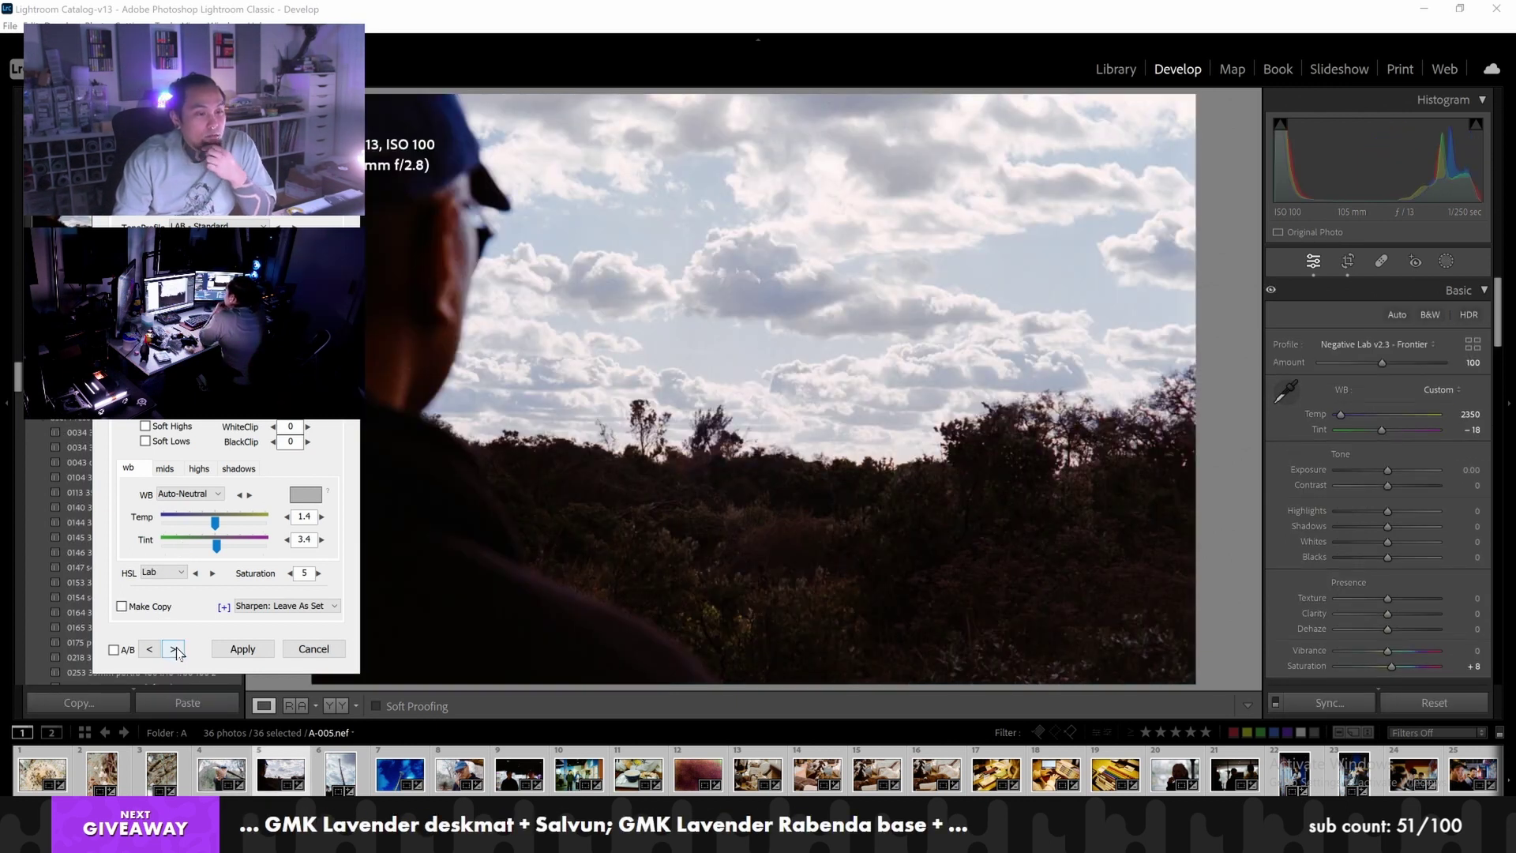
{"action": "left_click", "coordinate": [174, 649]}
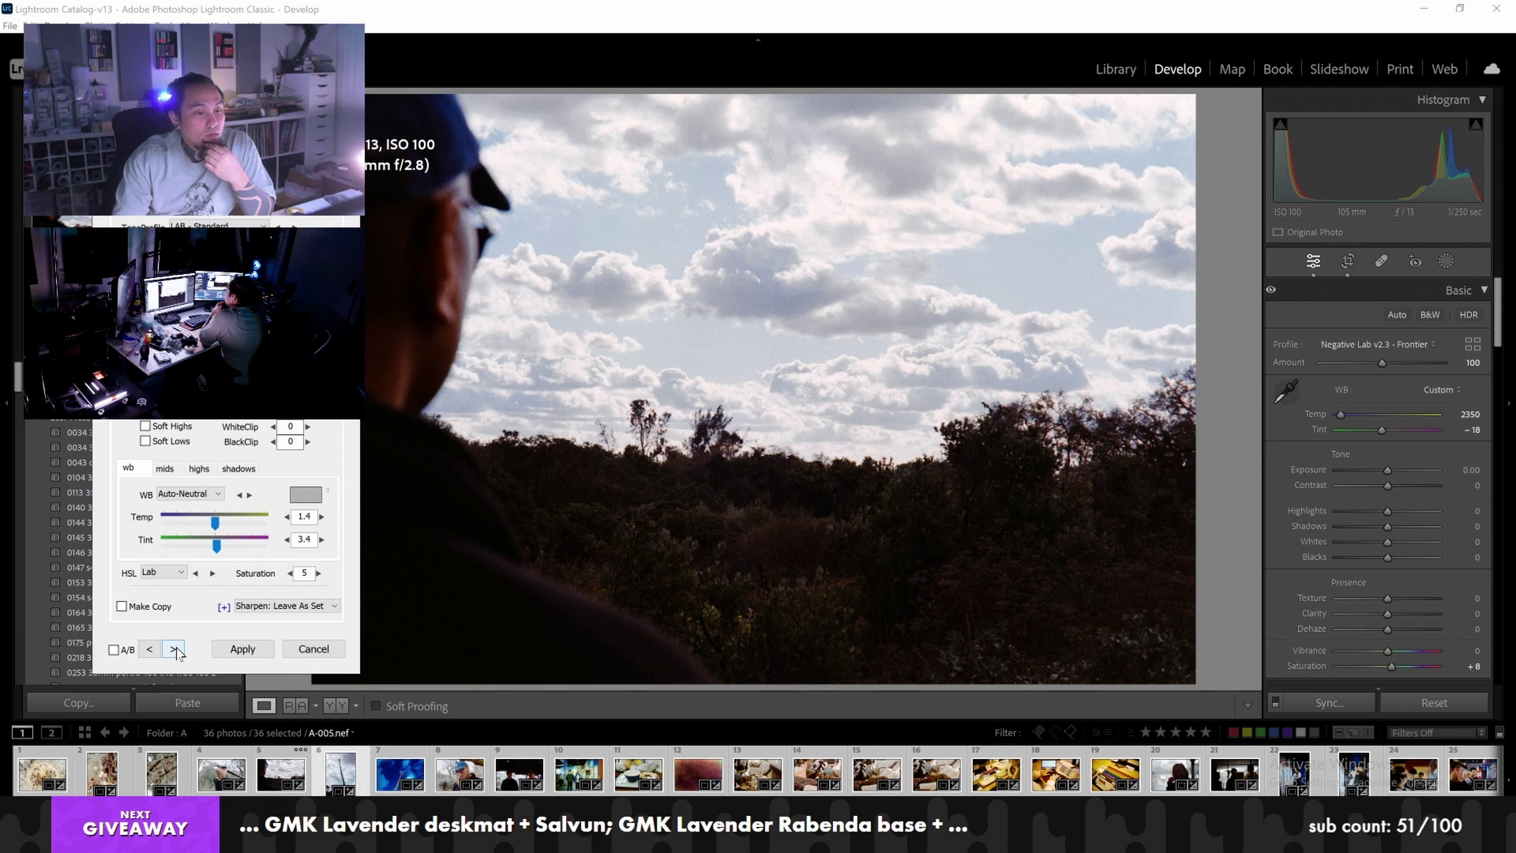
{"action": "left_click", "coordinate": [175, 649]}
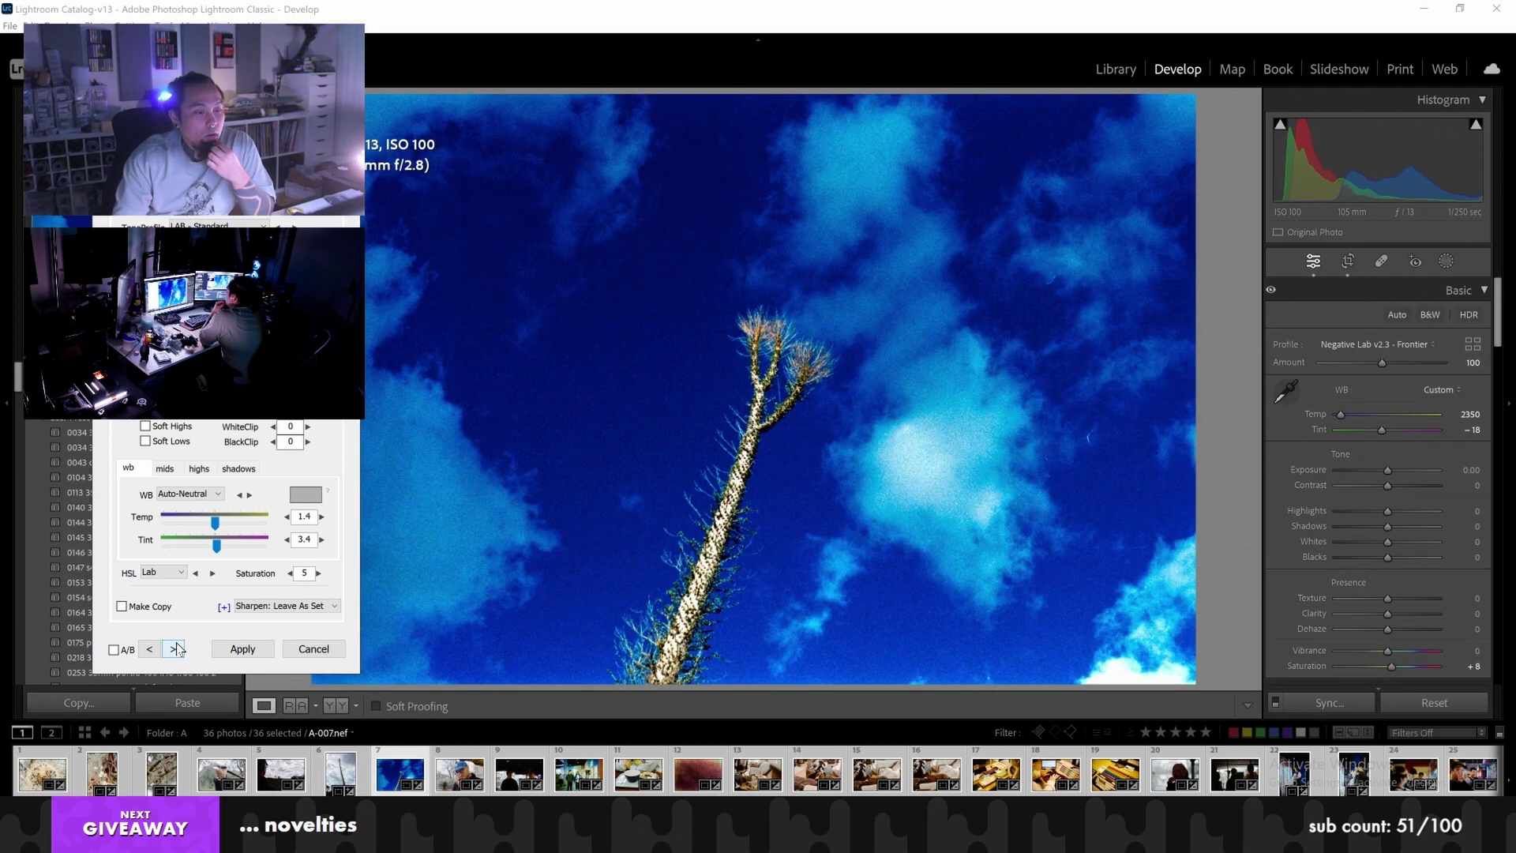
{"action": "left_click", "coordinate": [169, 650]}
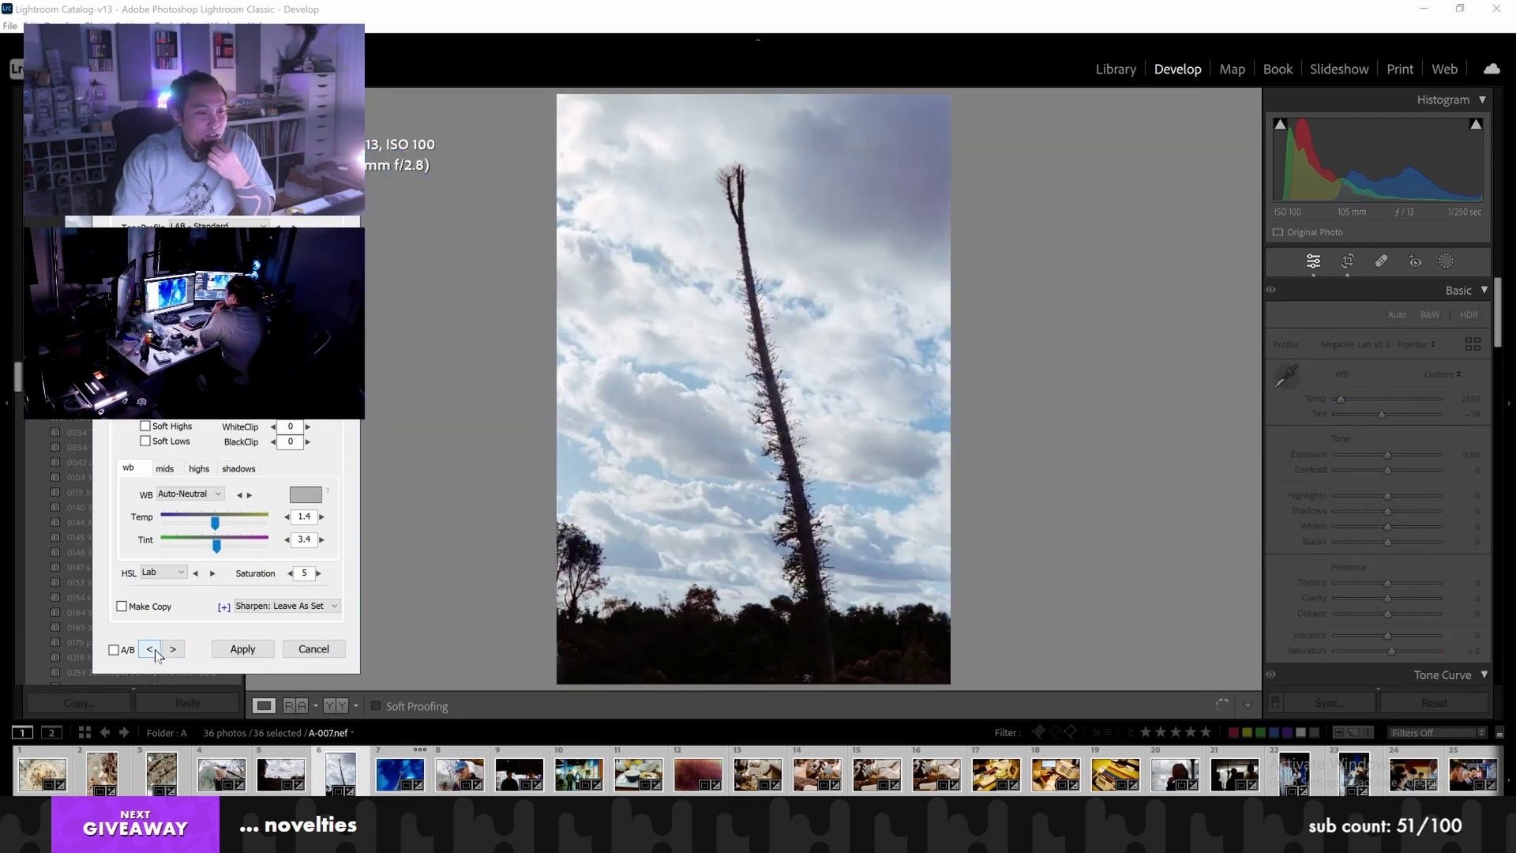
{"action": "left_click", "coordinate": [158, 652]}
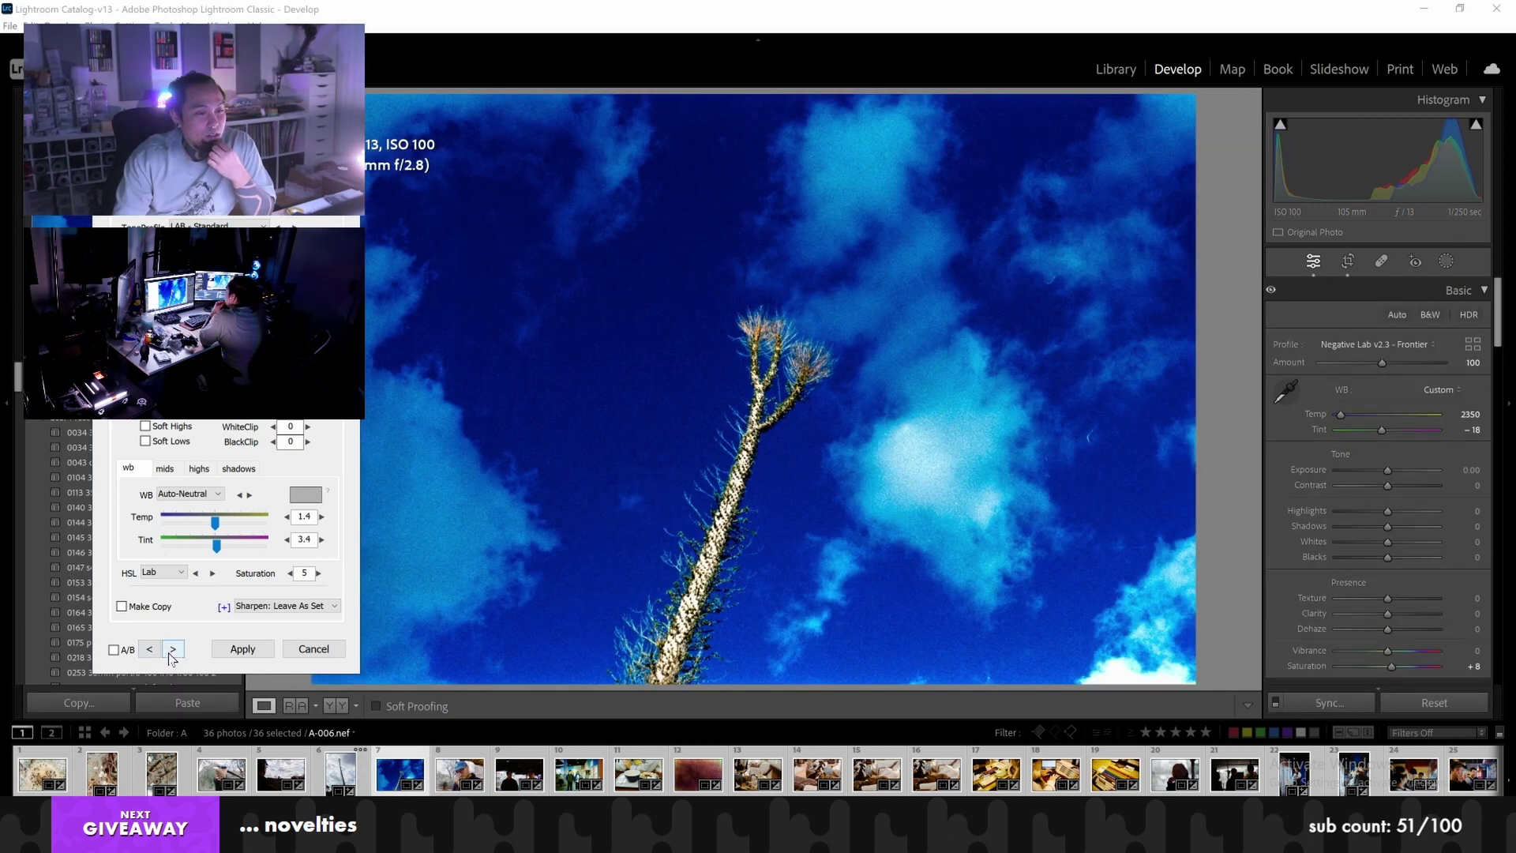
{"action": "left_click", "coordinate": [156, 650]}
{"action": "left_click", "coordinate": [175, 649]}
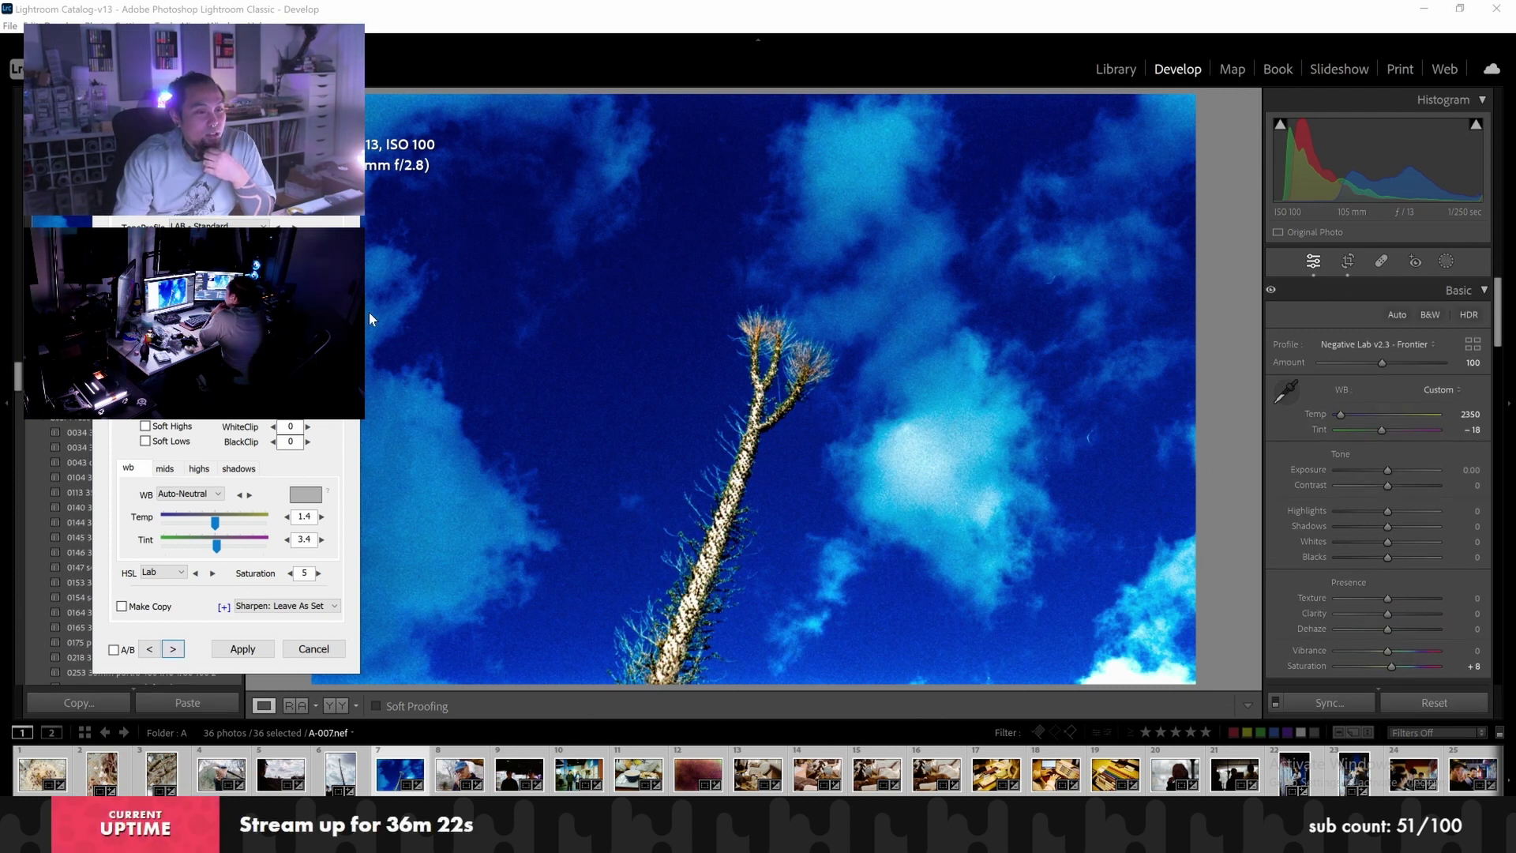
Try the Basic Lab roll process on A-007.nef and return it to Pro Lab
{"action": "left_click", "coordinate": [197, 220]}
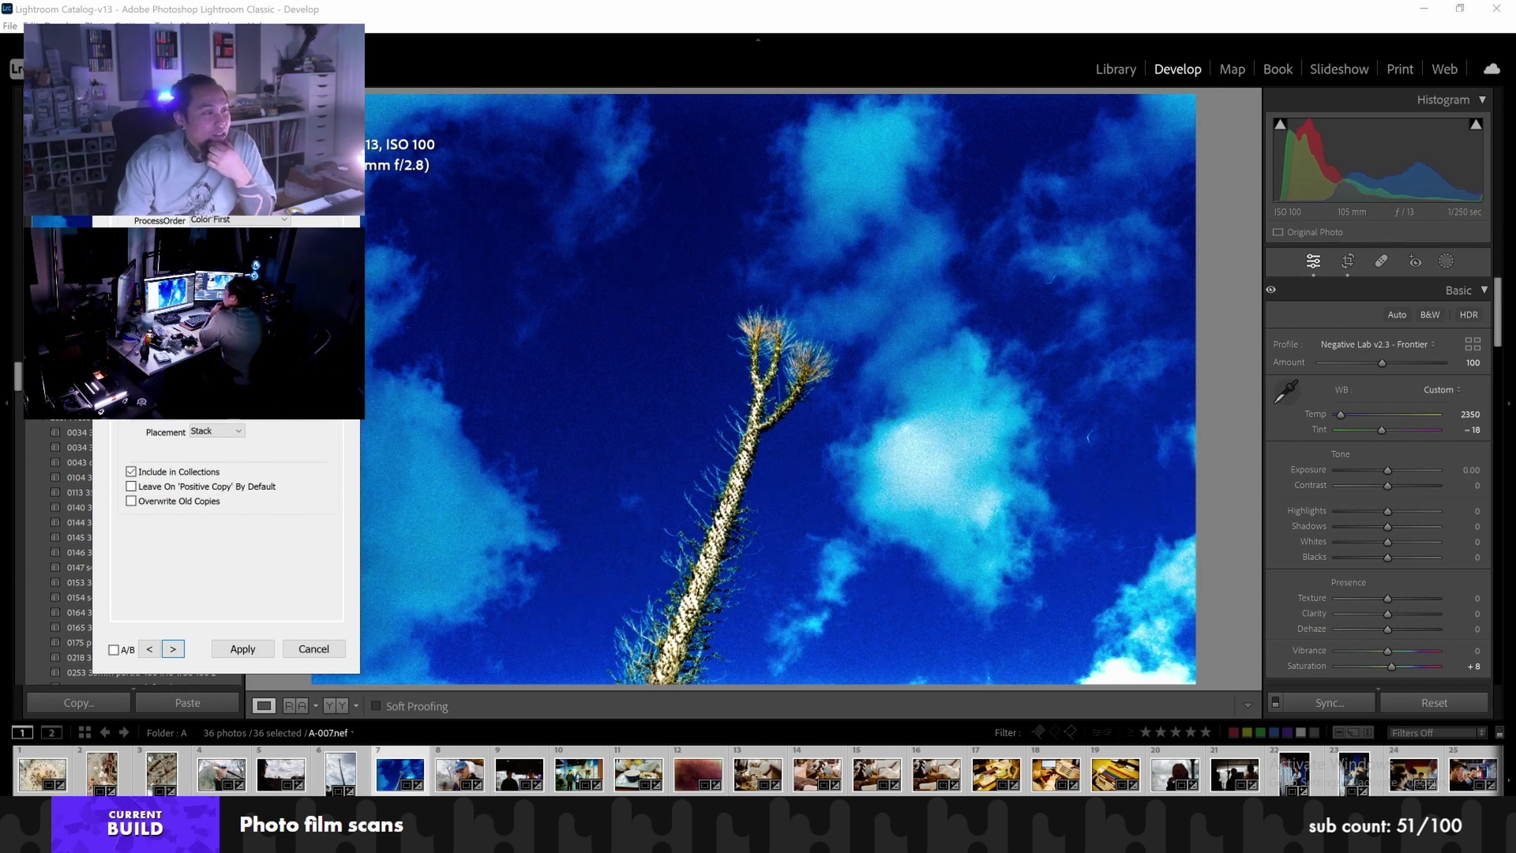
{"action": "left_click", "coordinate": [212, 221]}
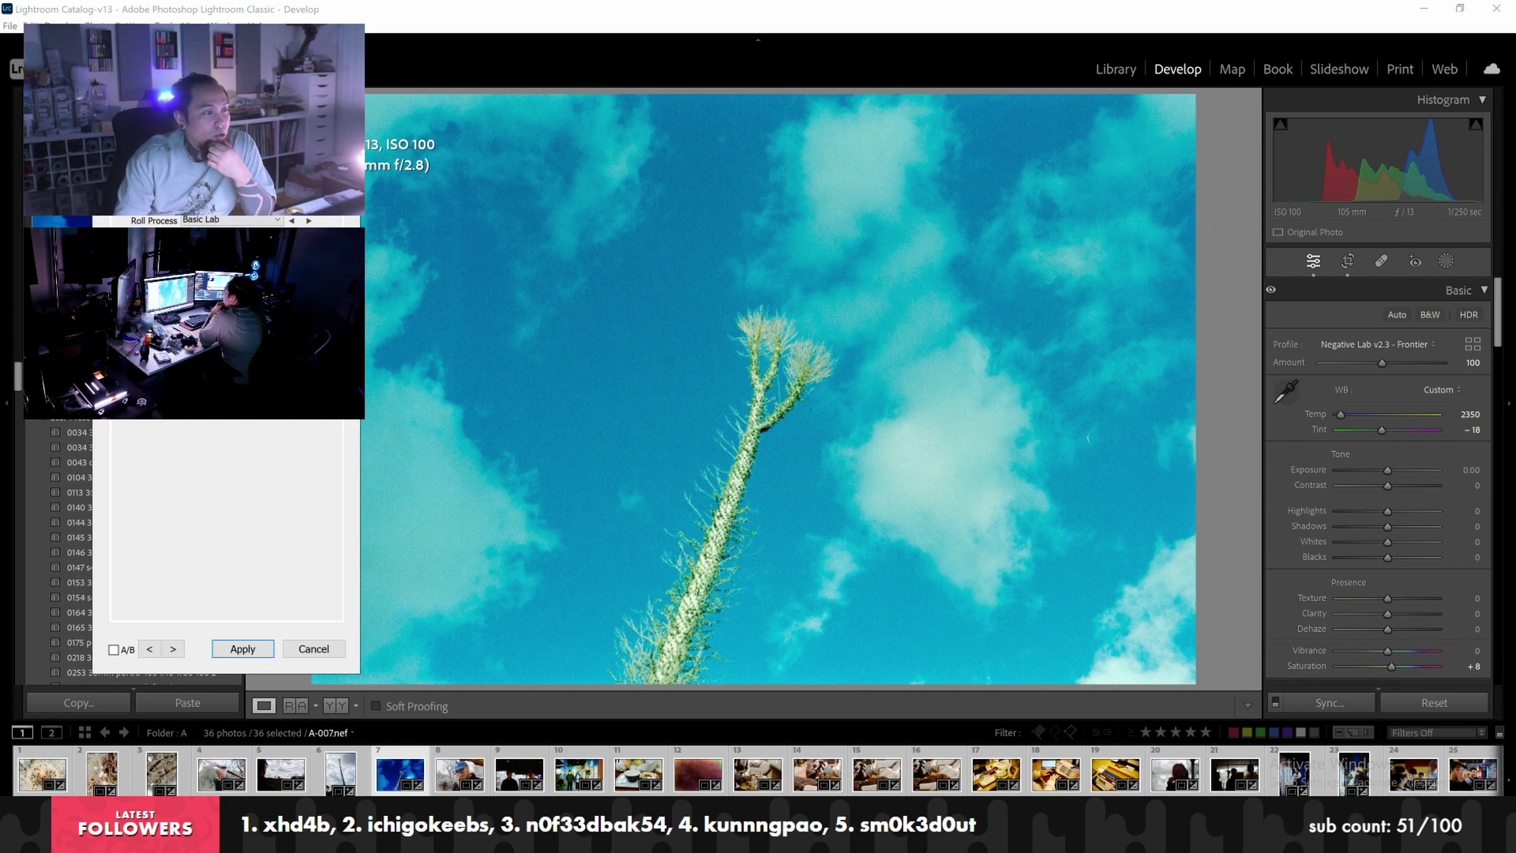
{"action": "scroll", "coordinate": [215, 225], "scroll_direction": "down", "scroll_amount": 1}
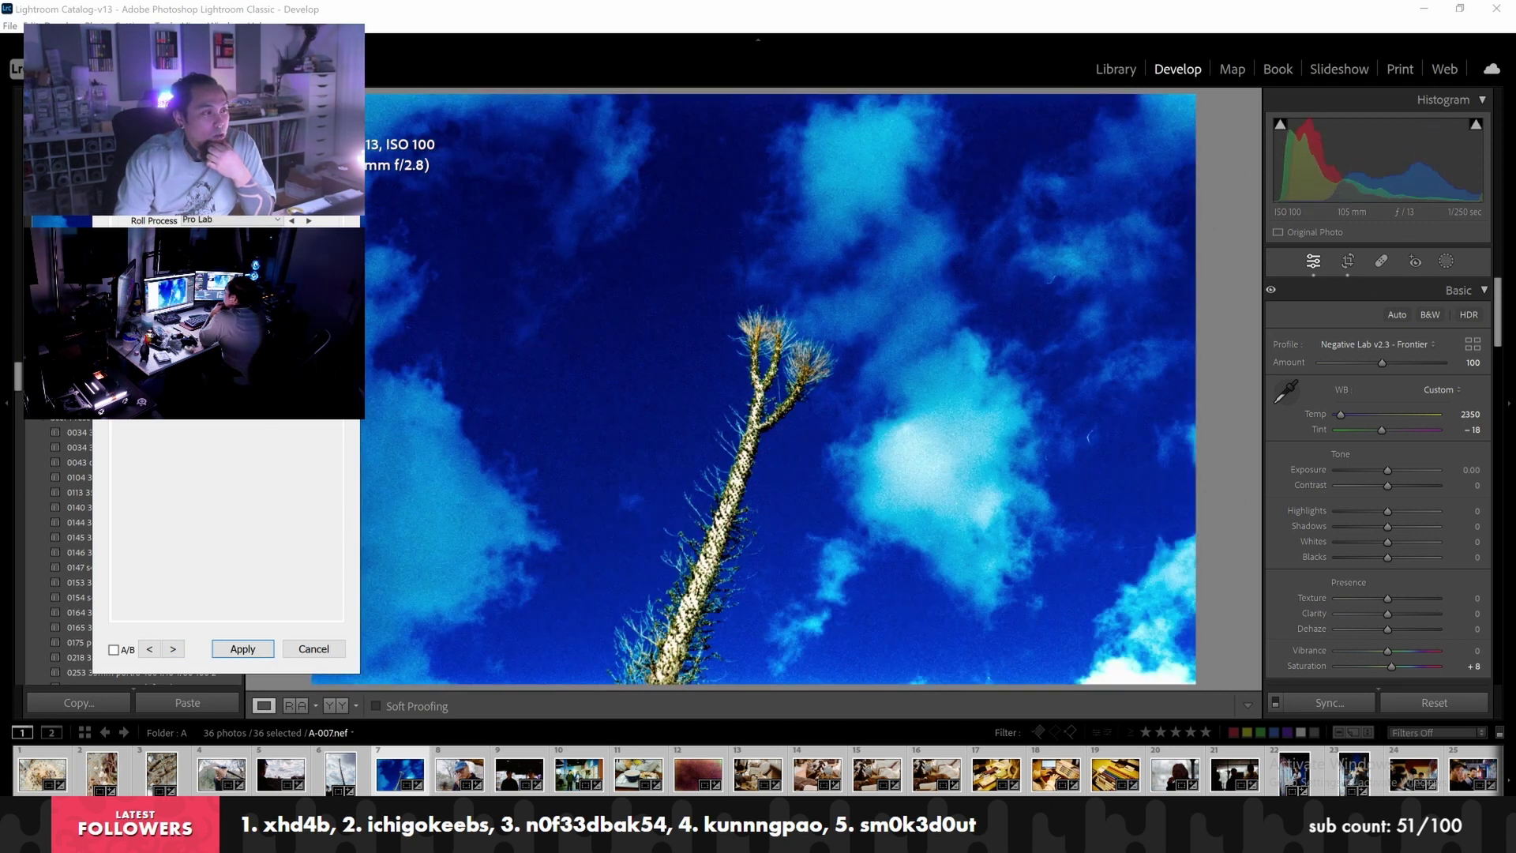
Examine the converted colours of frames A-008.nef through A-016.nef one after another
{"action": "left_click", "coordinate": [175, 649]}
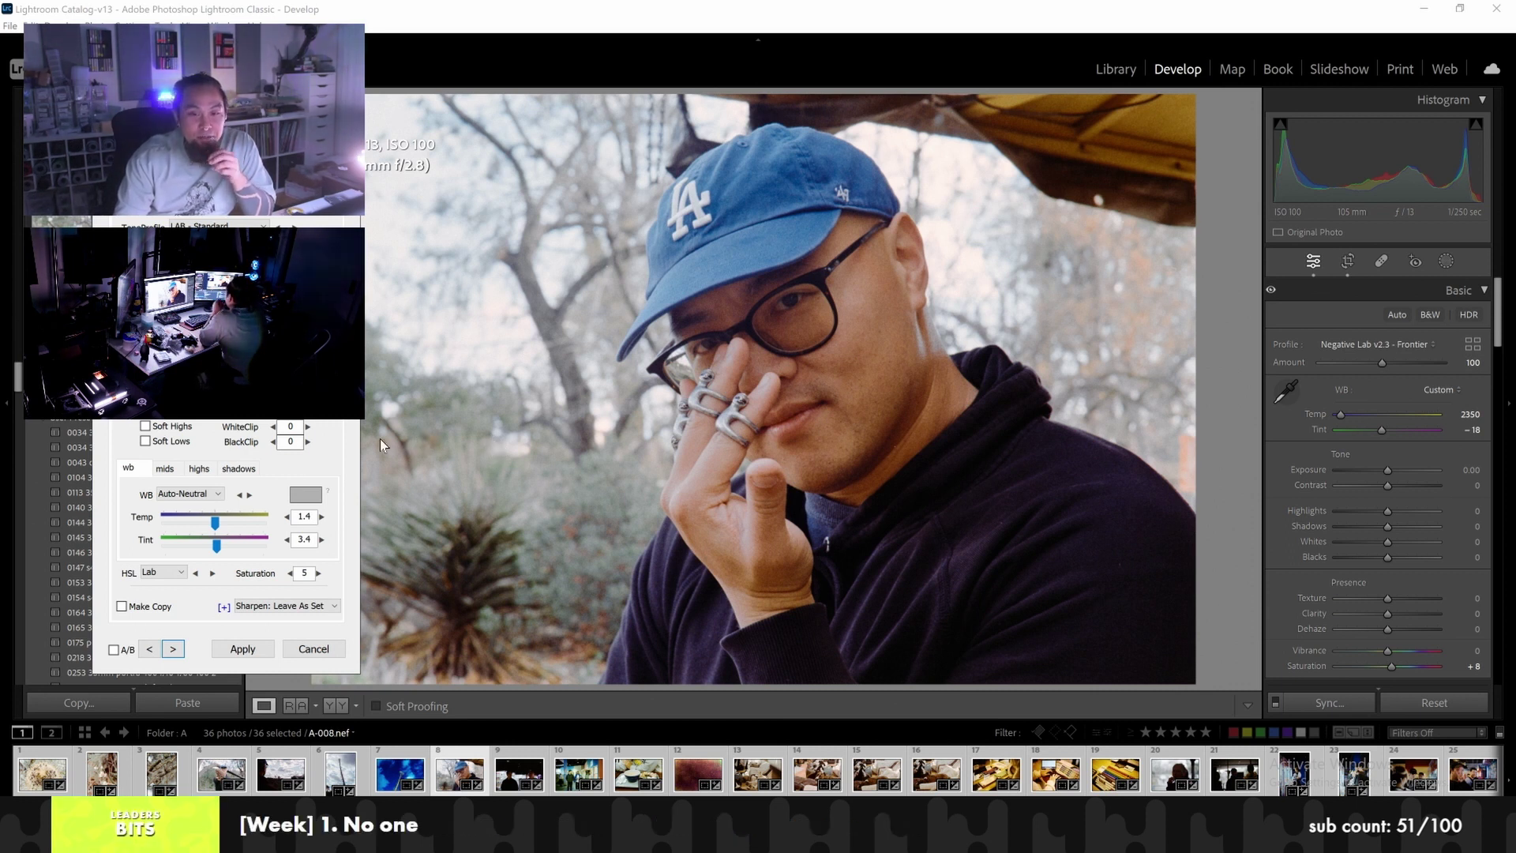
{"action": "left_click", "coordinate": [173, 649]}
{"action": "left_click", "coordinate": [173, 650]}
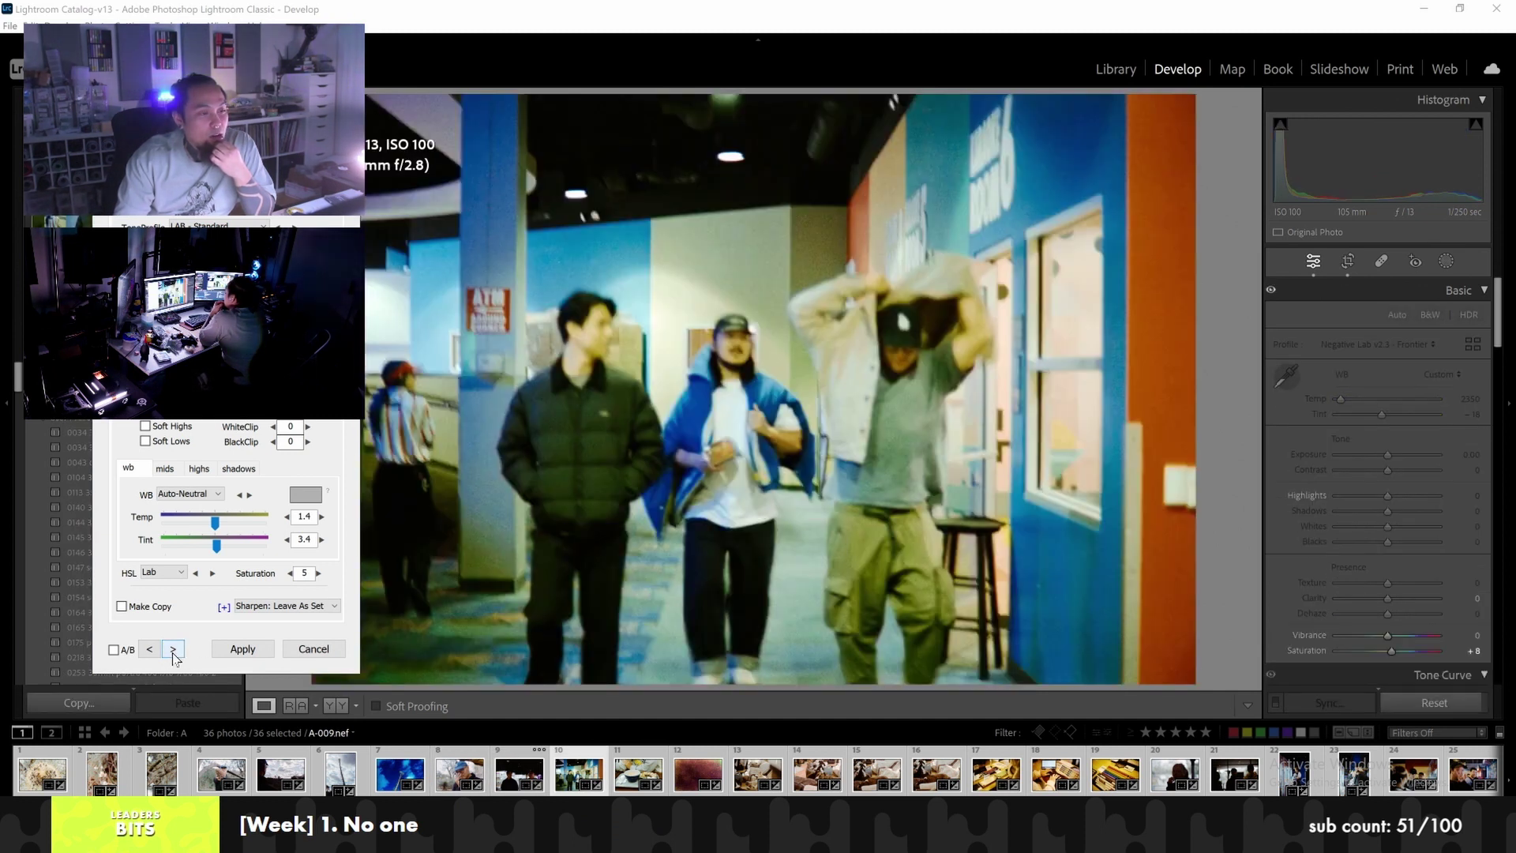
{"action": "left_click", "coordinate": [173, 649]}
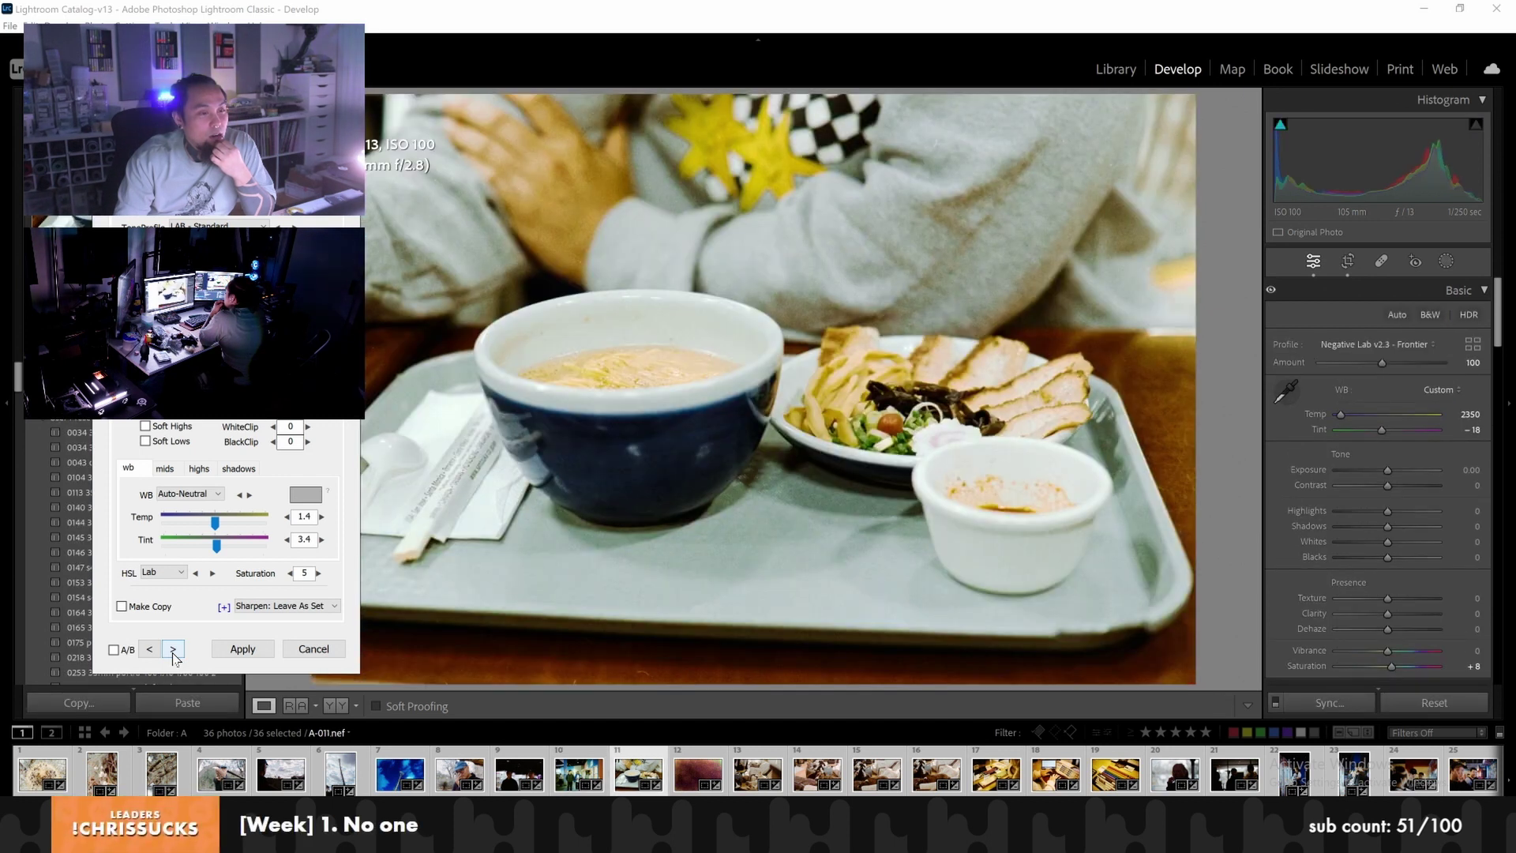
{"action": "left_click", "coordinate": [173, 650]}
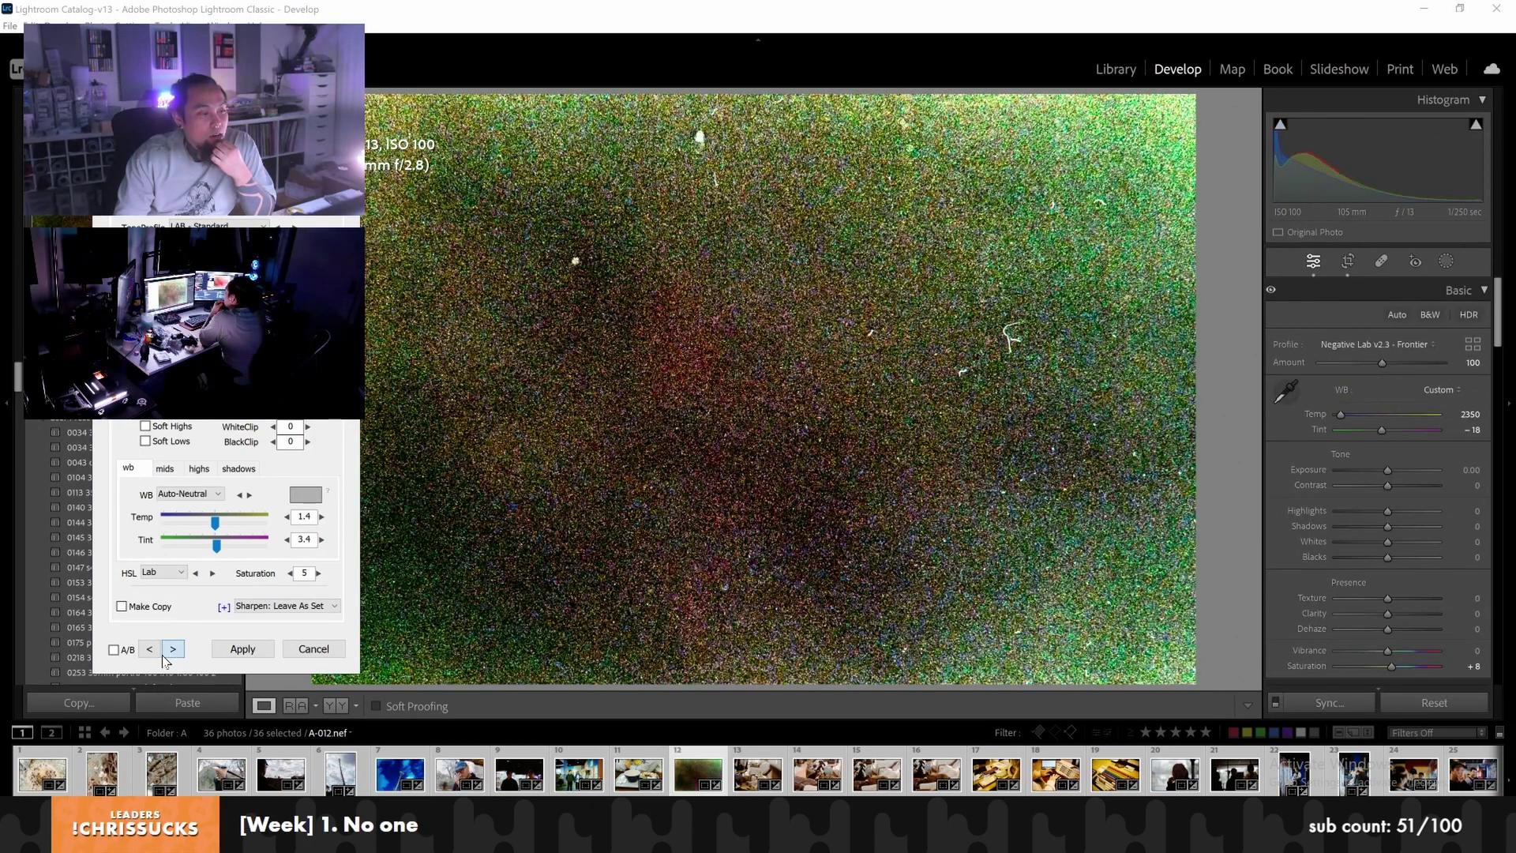
{"action": "left_click", "coordinate": [173, 649]}
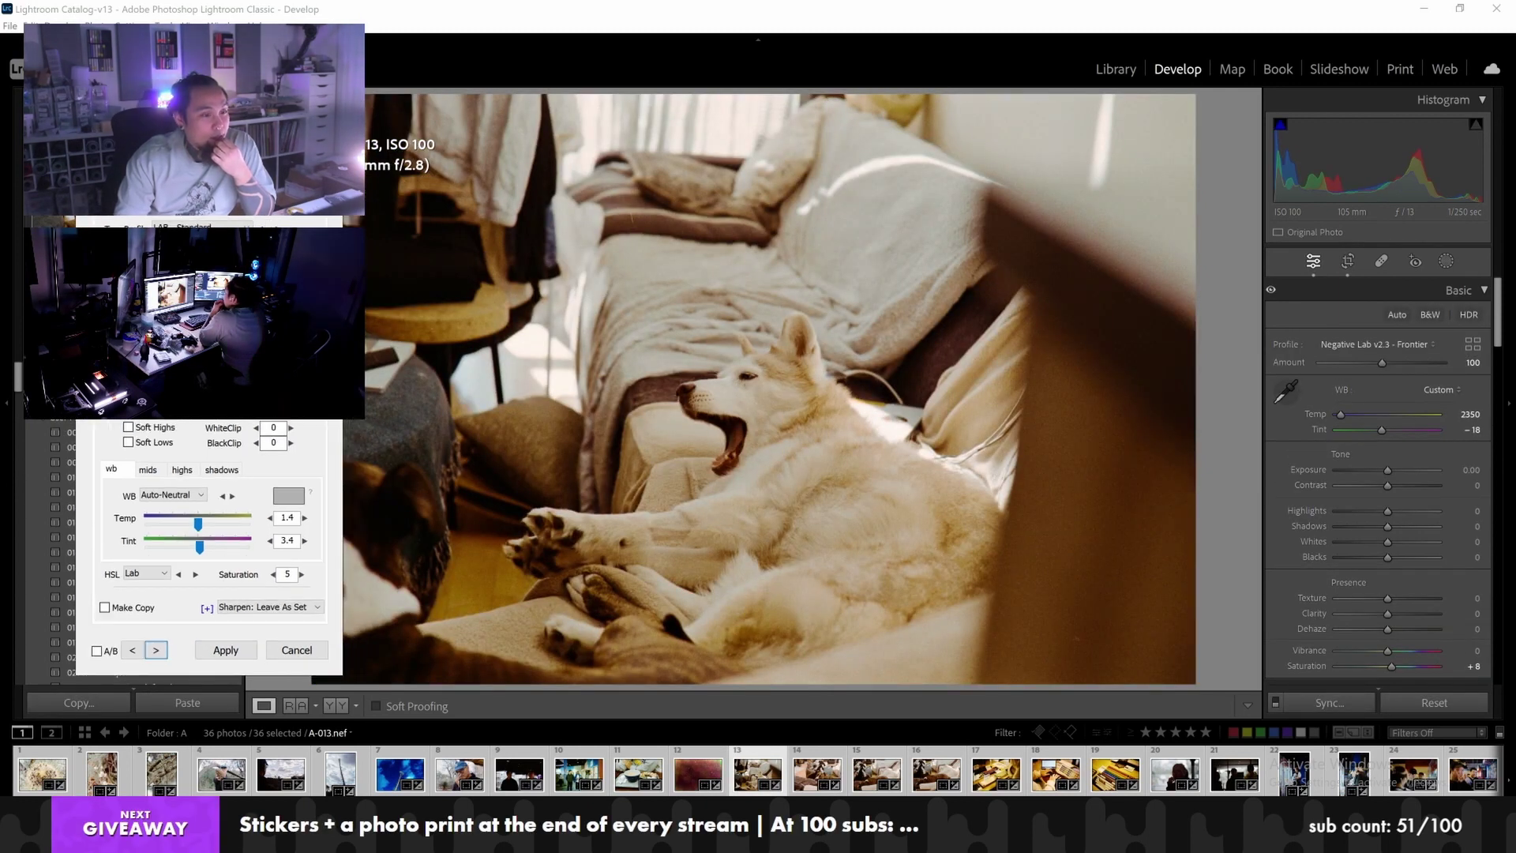
{"action": "left_click", "coordinate": [134, 648]}
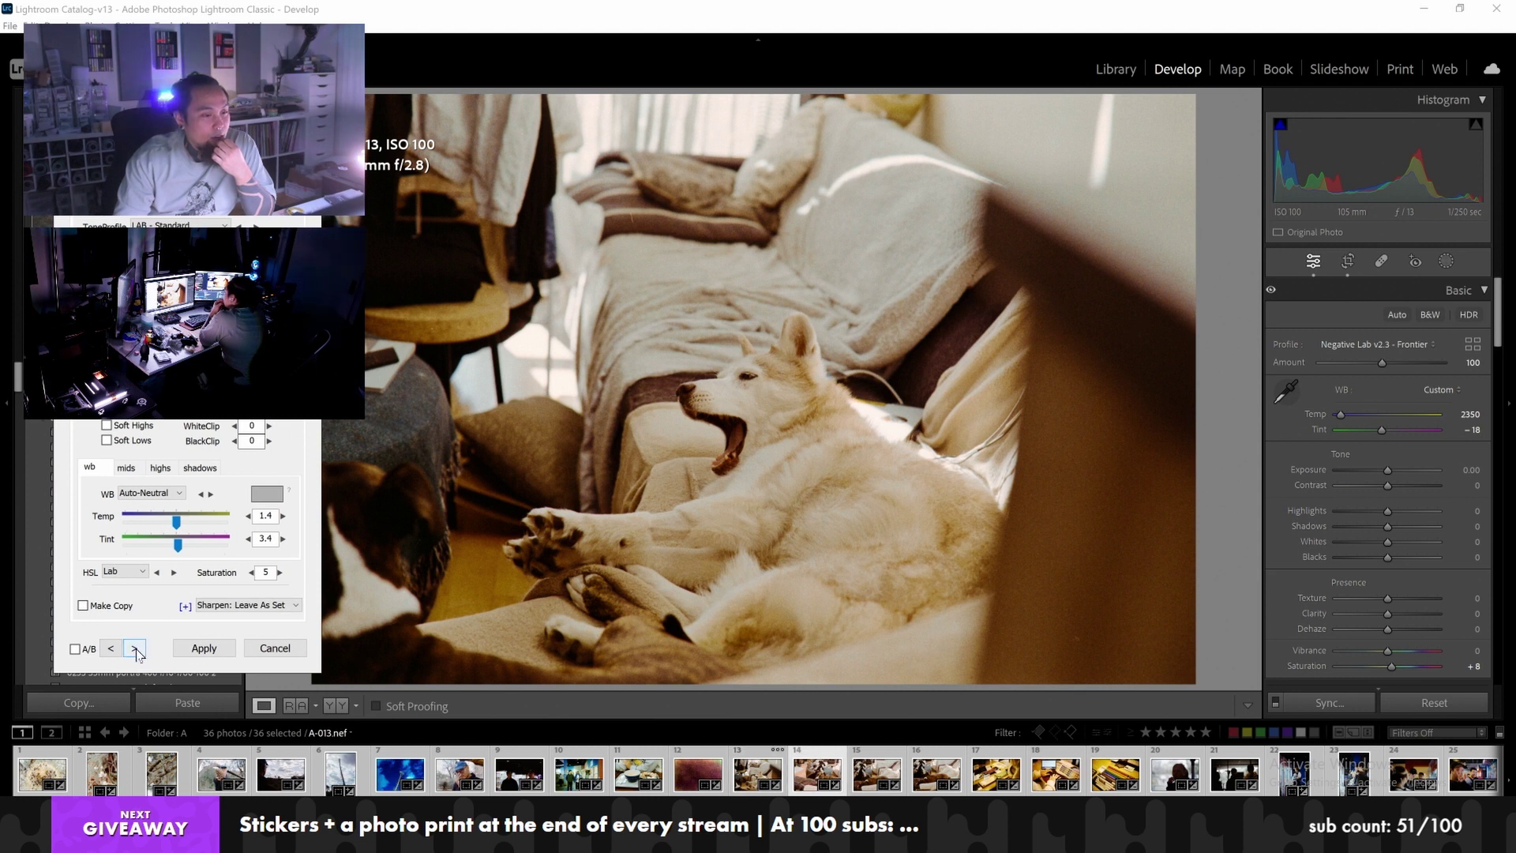
{"action": "left_click", "coordinate": [136, 650]}
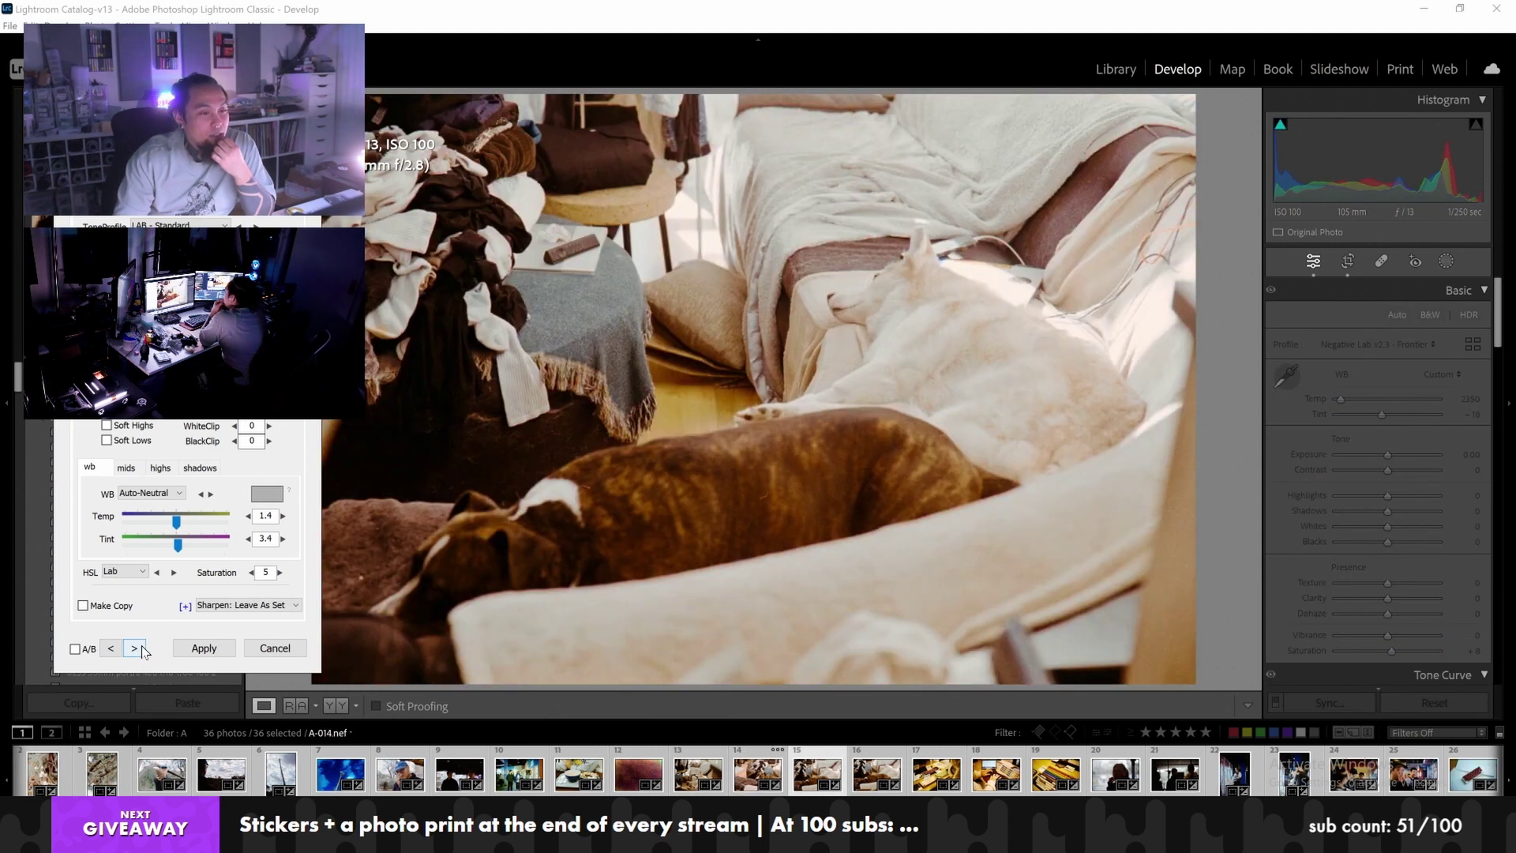
{"action": "left_click", "coordinate": [136, 649]}
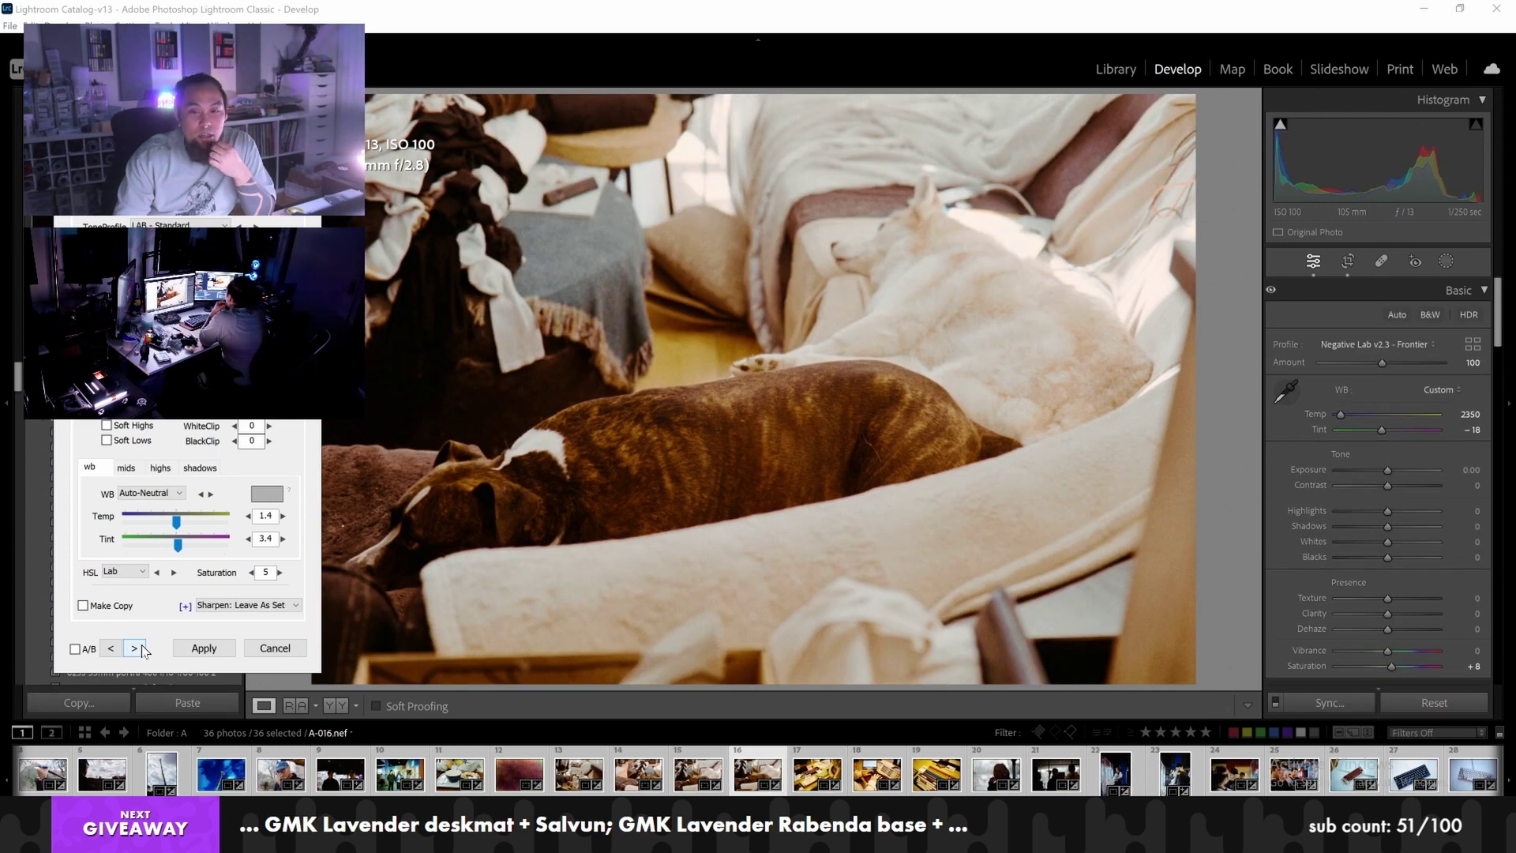
Try the Auto AVG and Auto-Cool white balances on A-017.nef and set it to Auto-Warm
{"action": "left_click", "coordinate": [136, 650]}
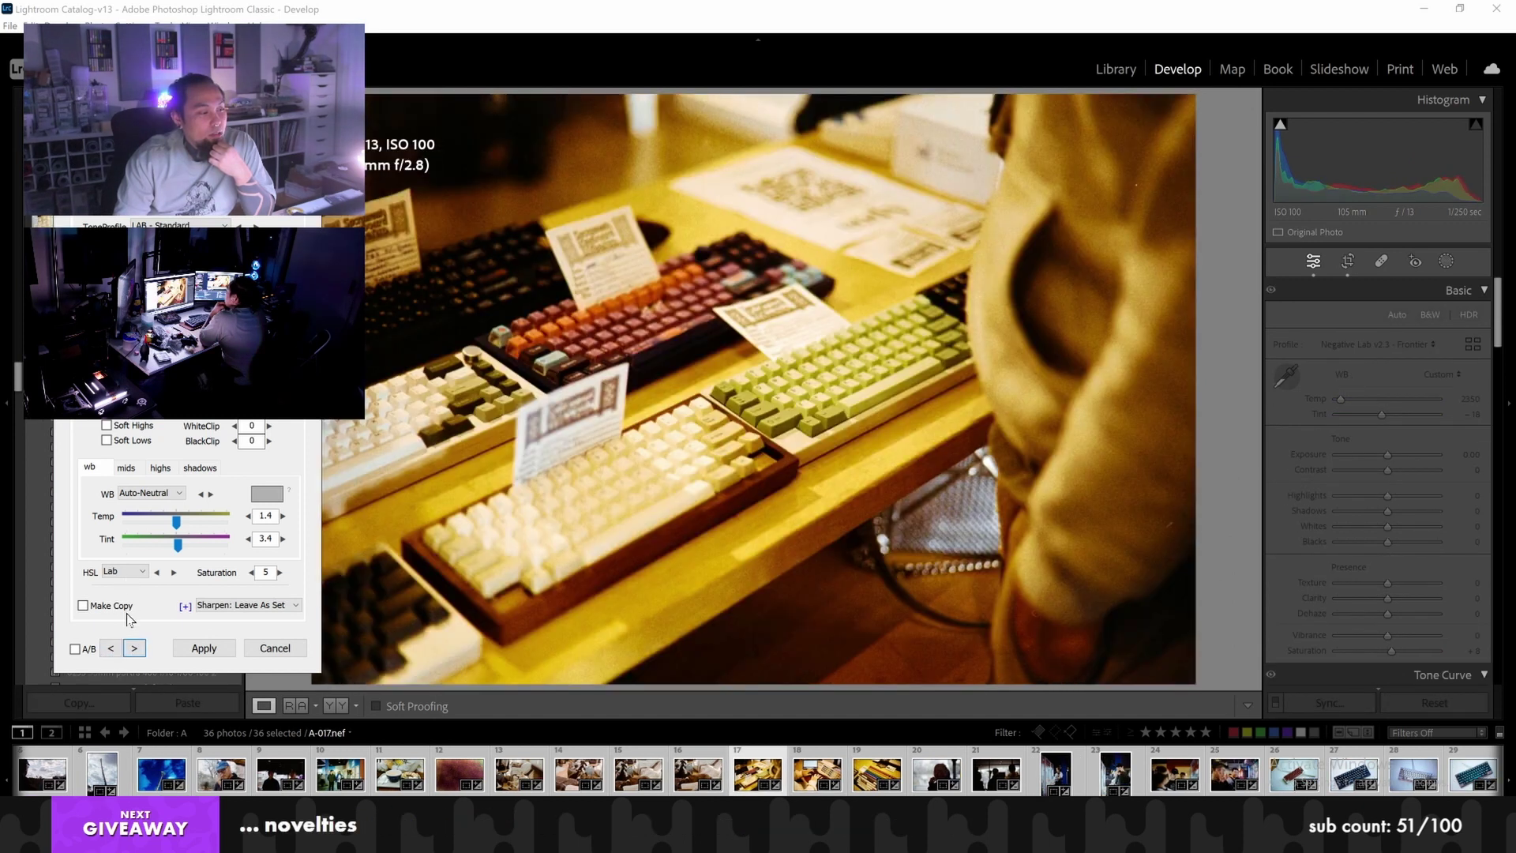
{"action": "left_click", "coordinate": [126, 571]}
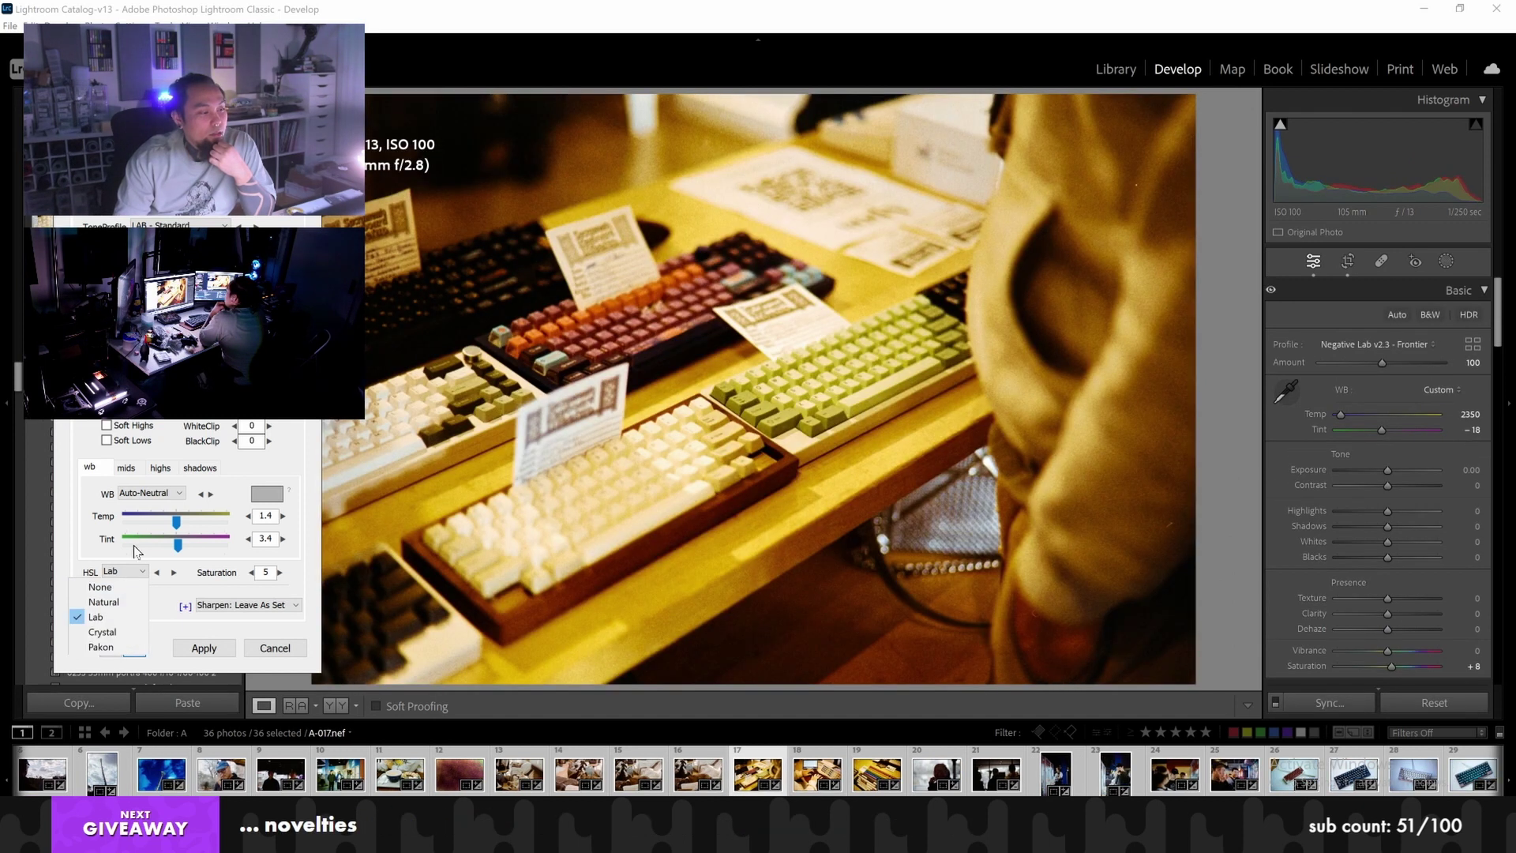
{"action": "left_click", "coordinate": [147, 493]}
{"action": "left_click", "coordinate": [145, 531]}
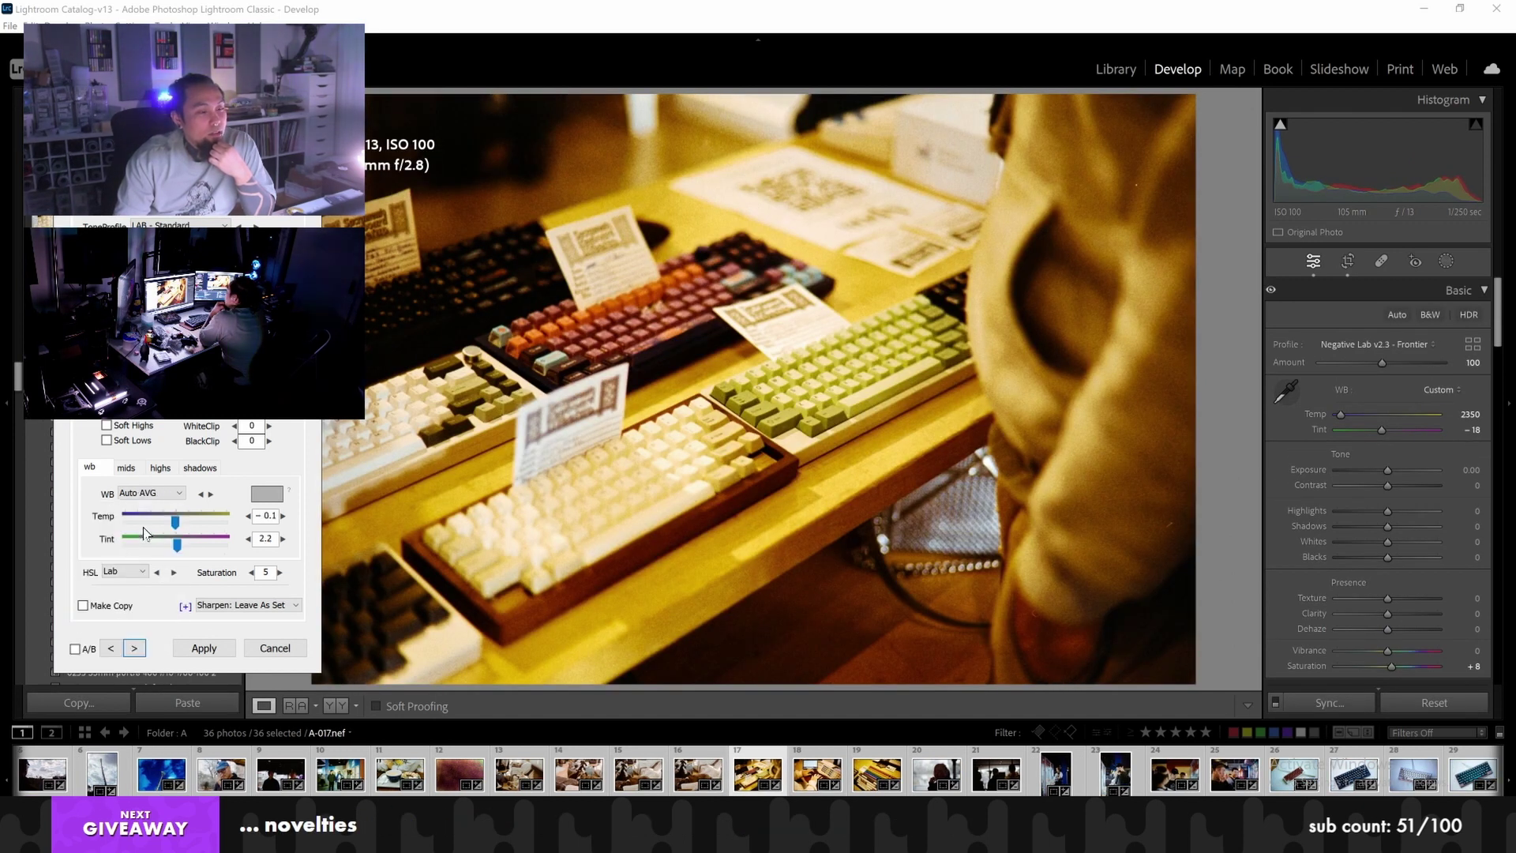
{"action": "left_click", "coordinate": [146, 498]}
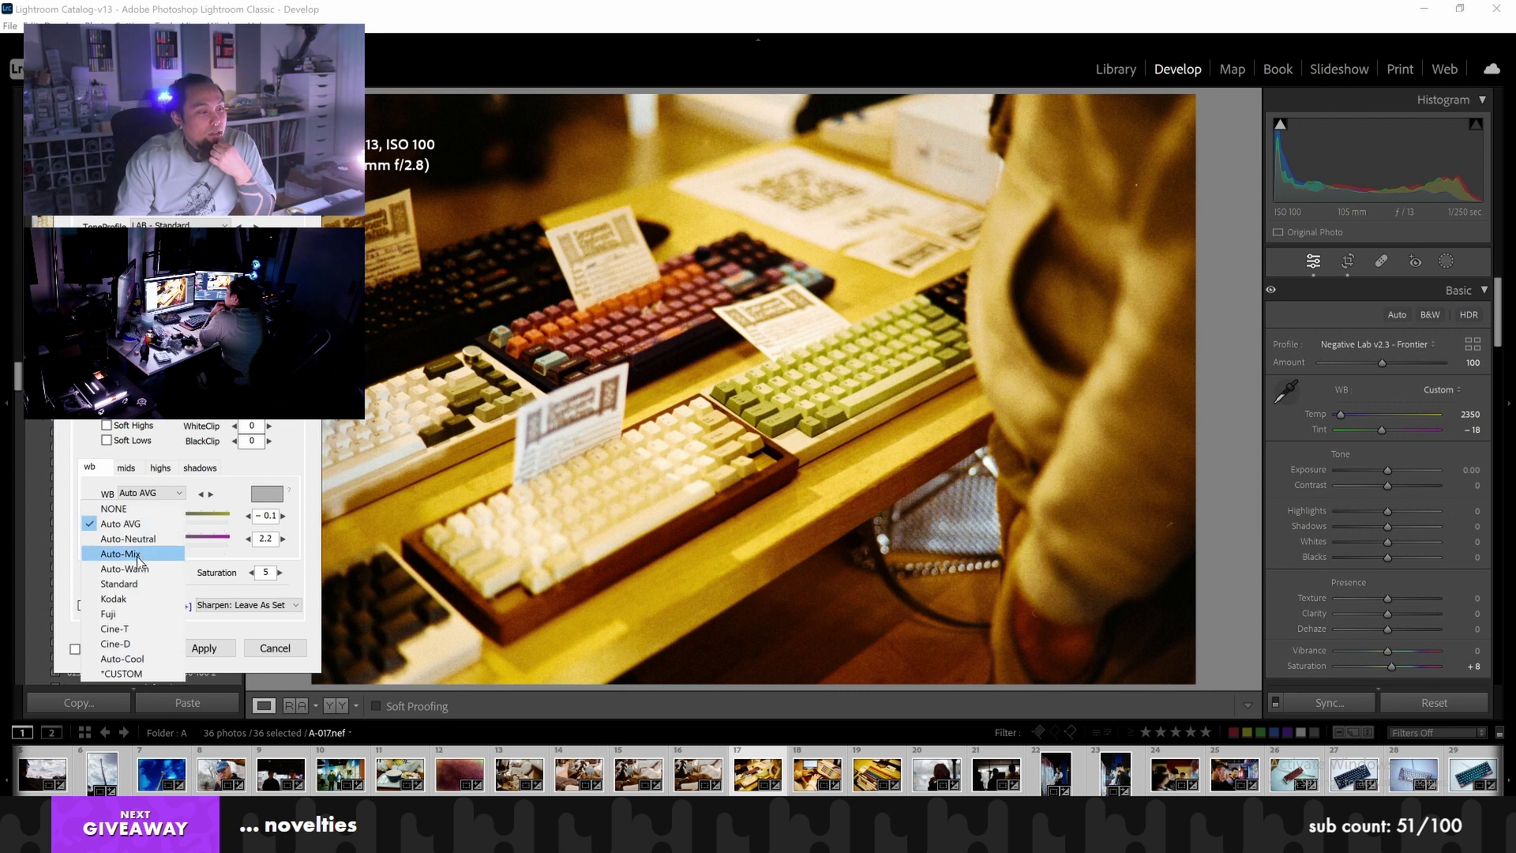
{"action": "left_click", "coordinate": [118, 660]}
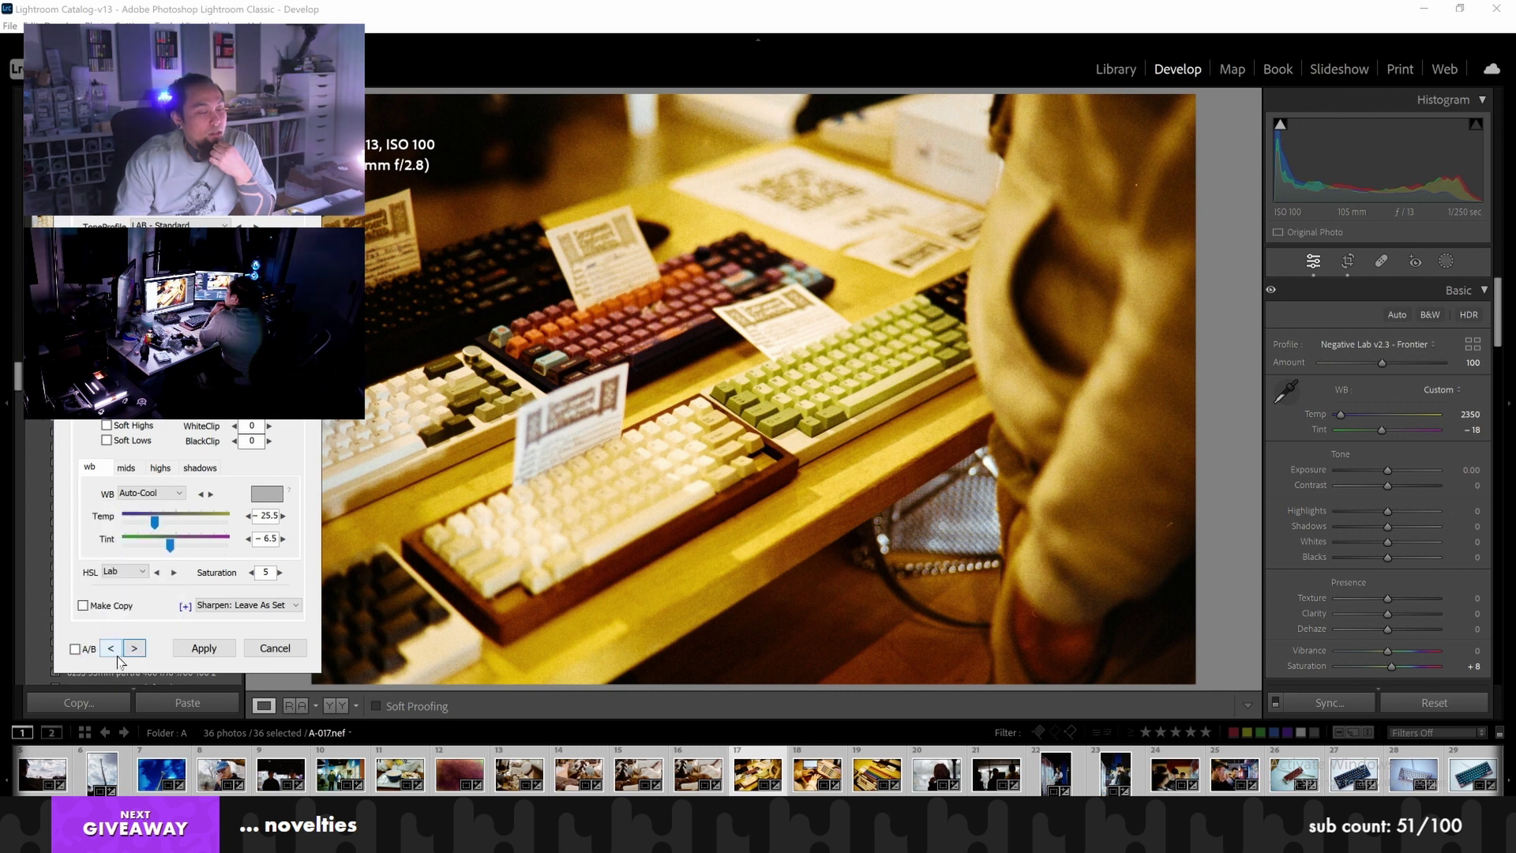
{"action": "left_click", "coordinate": [154, 491]}
{"action": "left_click", "coordinate": [147, 577]}
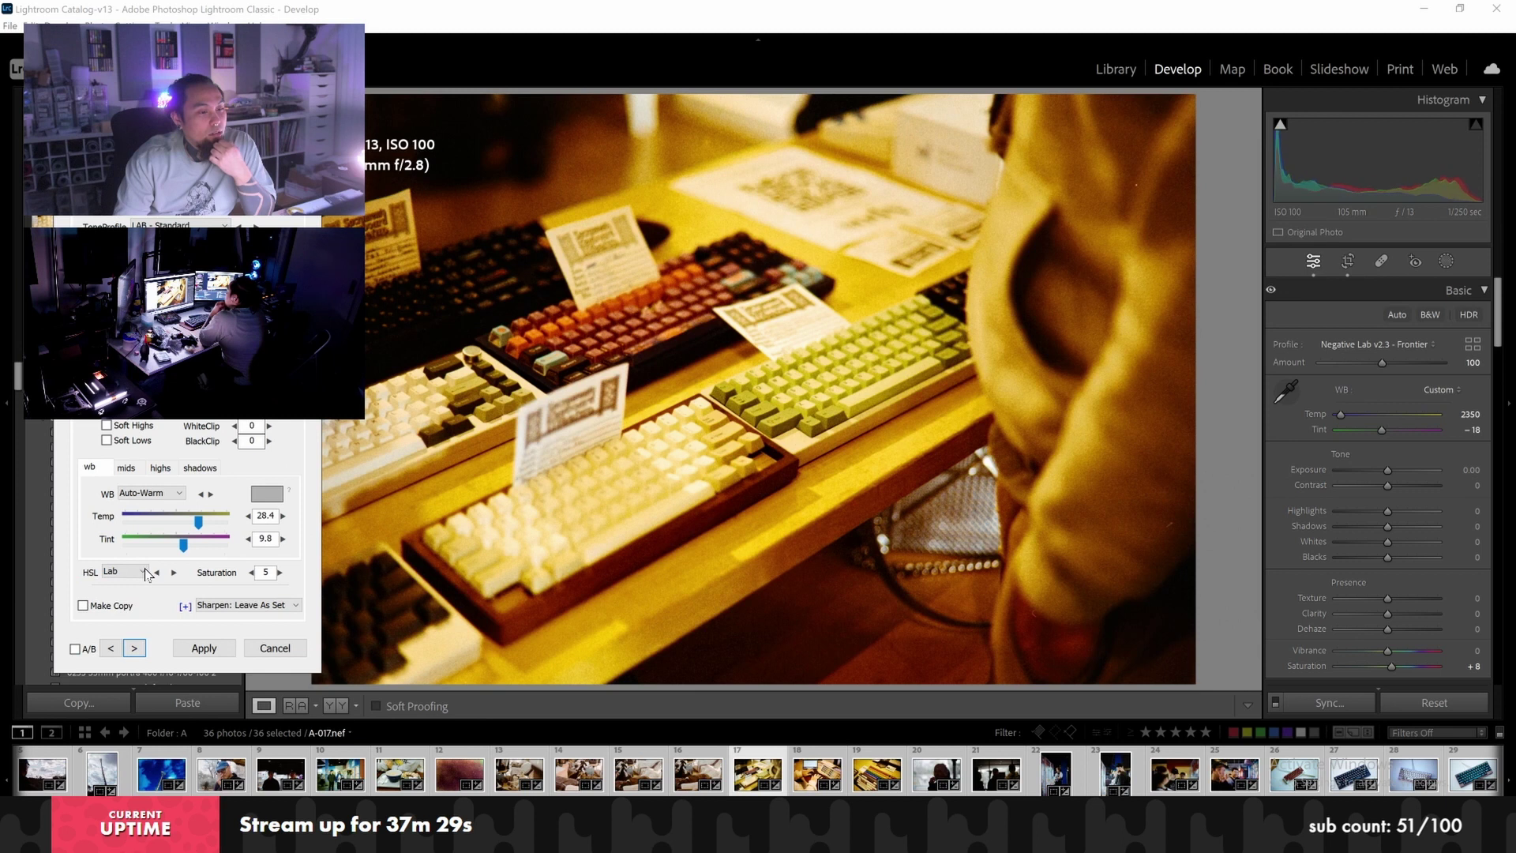
Look through the white balance presets and color picker for A-017.nef, and read the Color Picker Instructions
{"action": "left_click", "coordinate": [154, 493]}
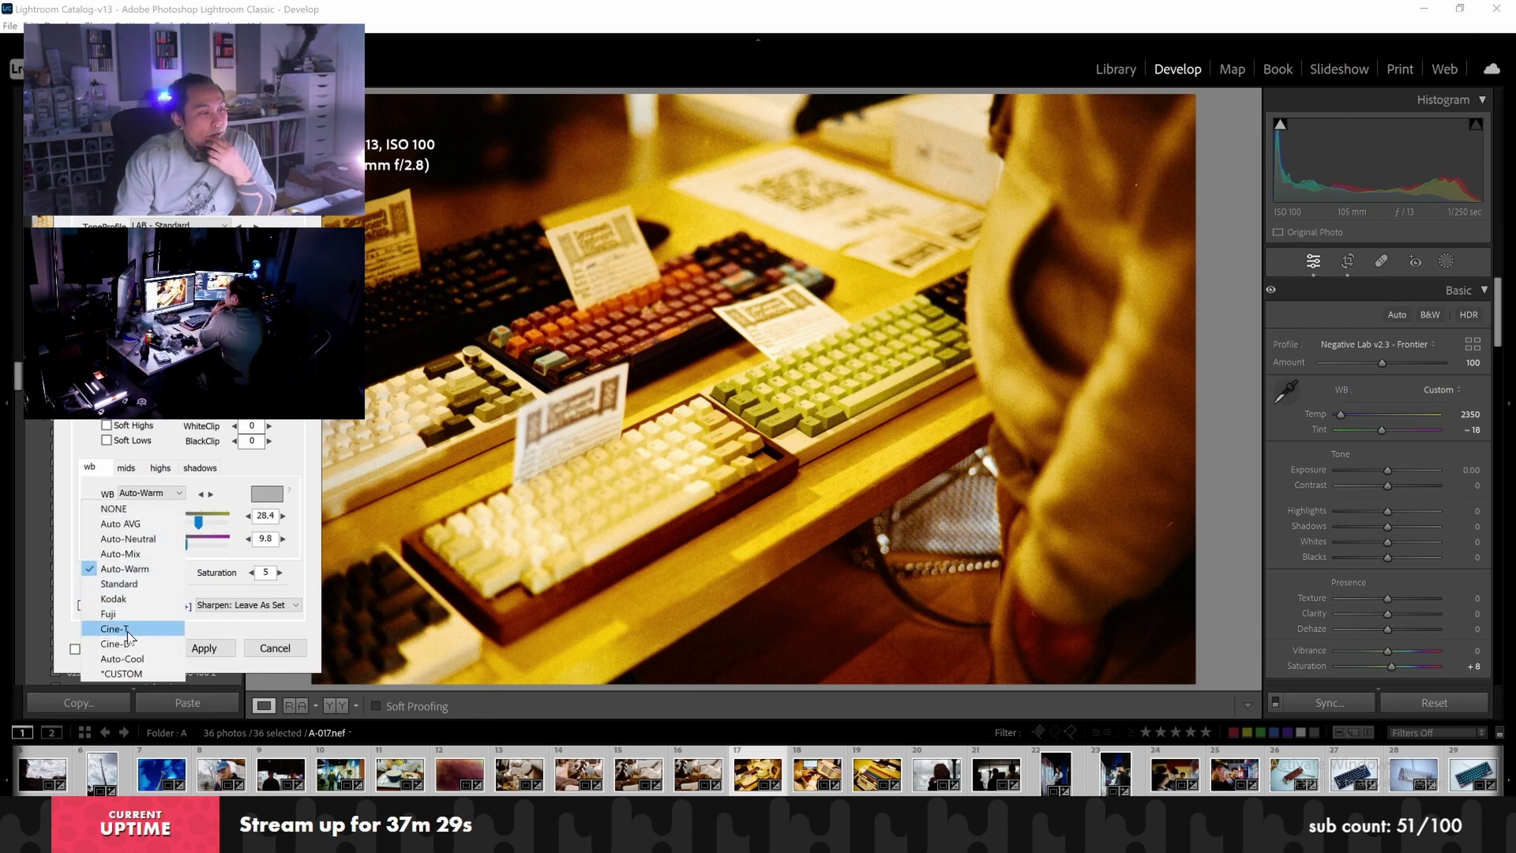
{"action": "left_click", "coordinate": [139, 571]}
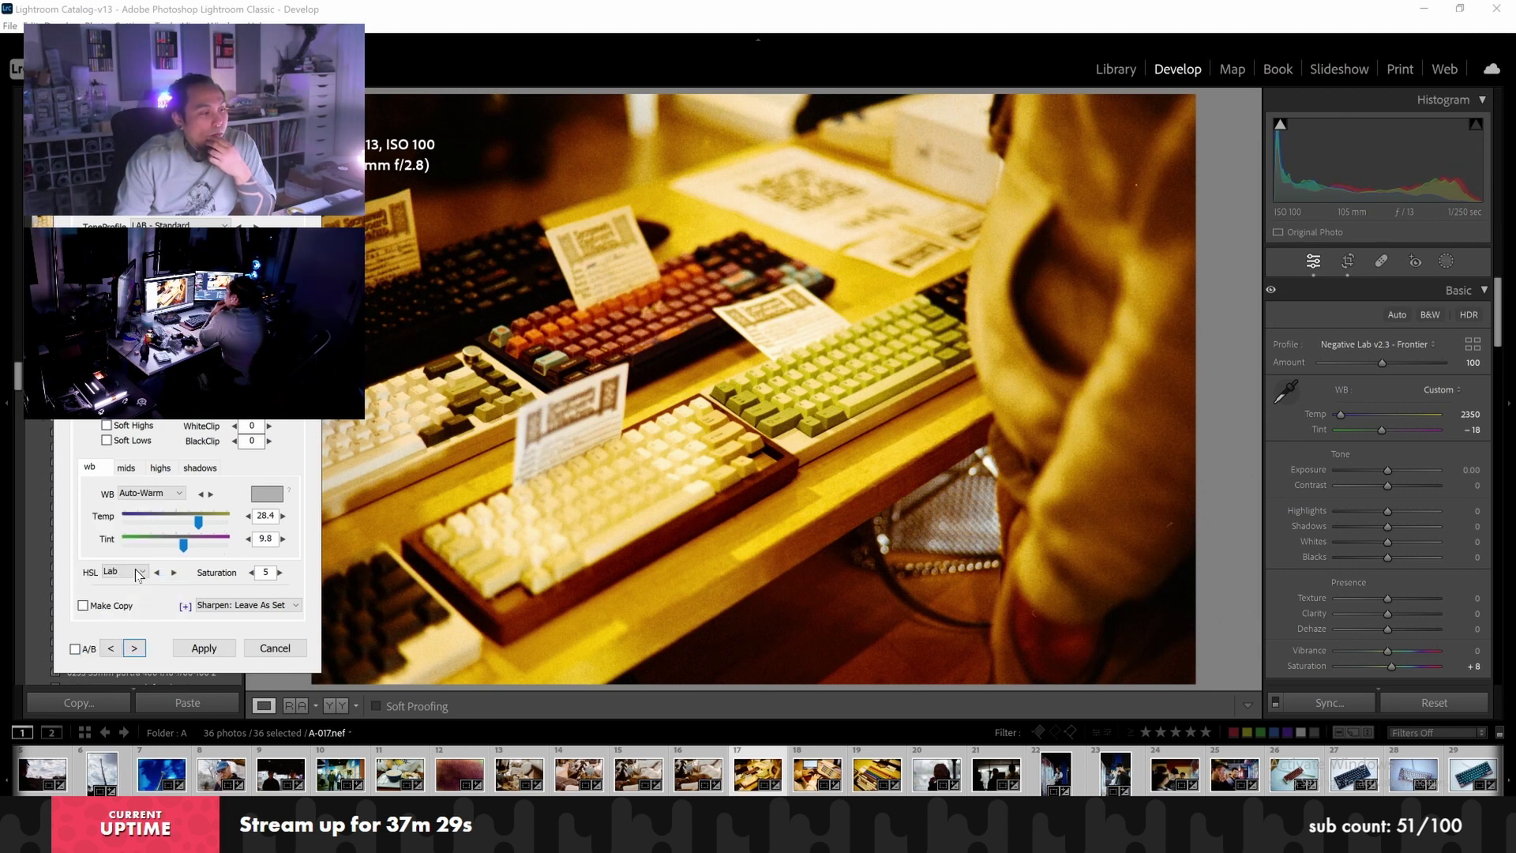
{"action": "left_click", "coordinate": [260, 494]}
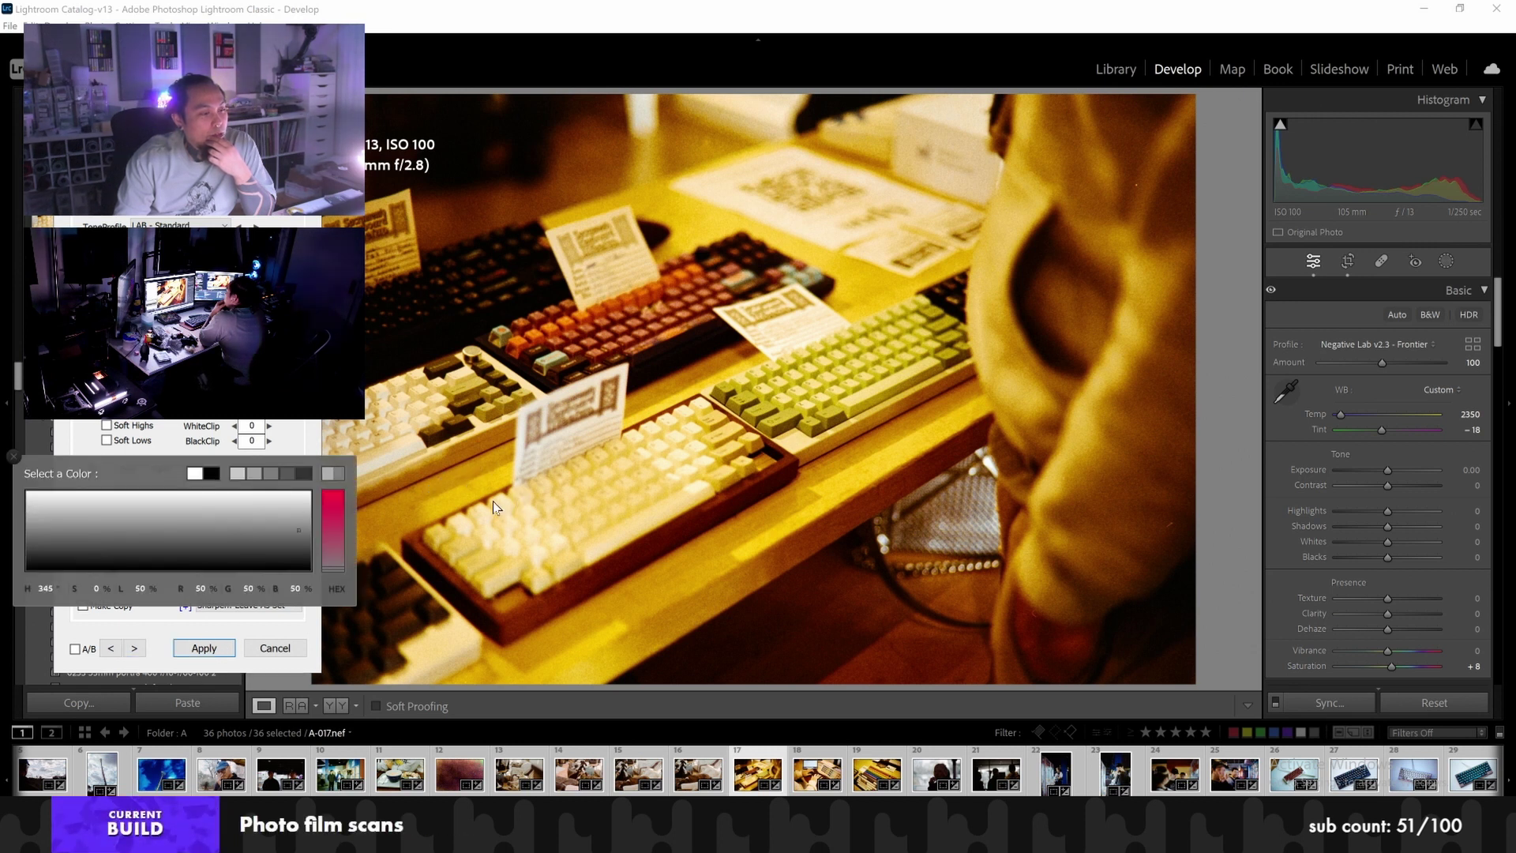
{"action": "left_click", "coordinate": [13, 456]}
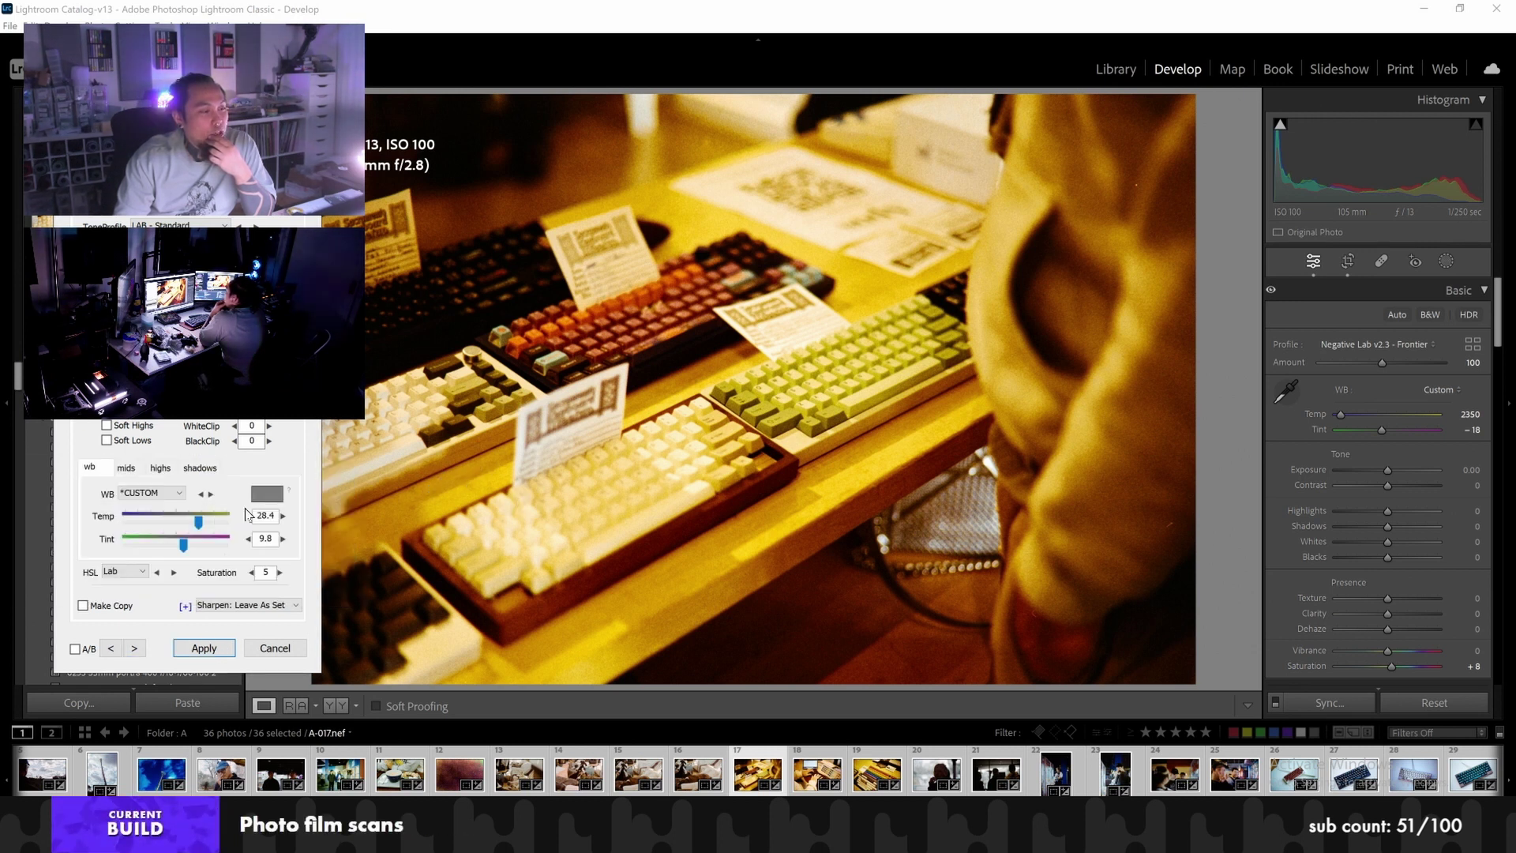
{"action": "left_click", "coordinate": [296, 493]}
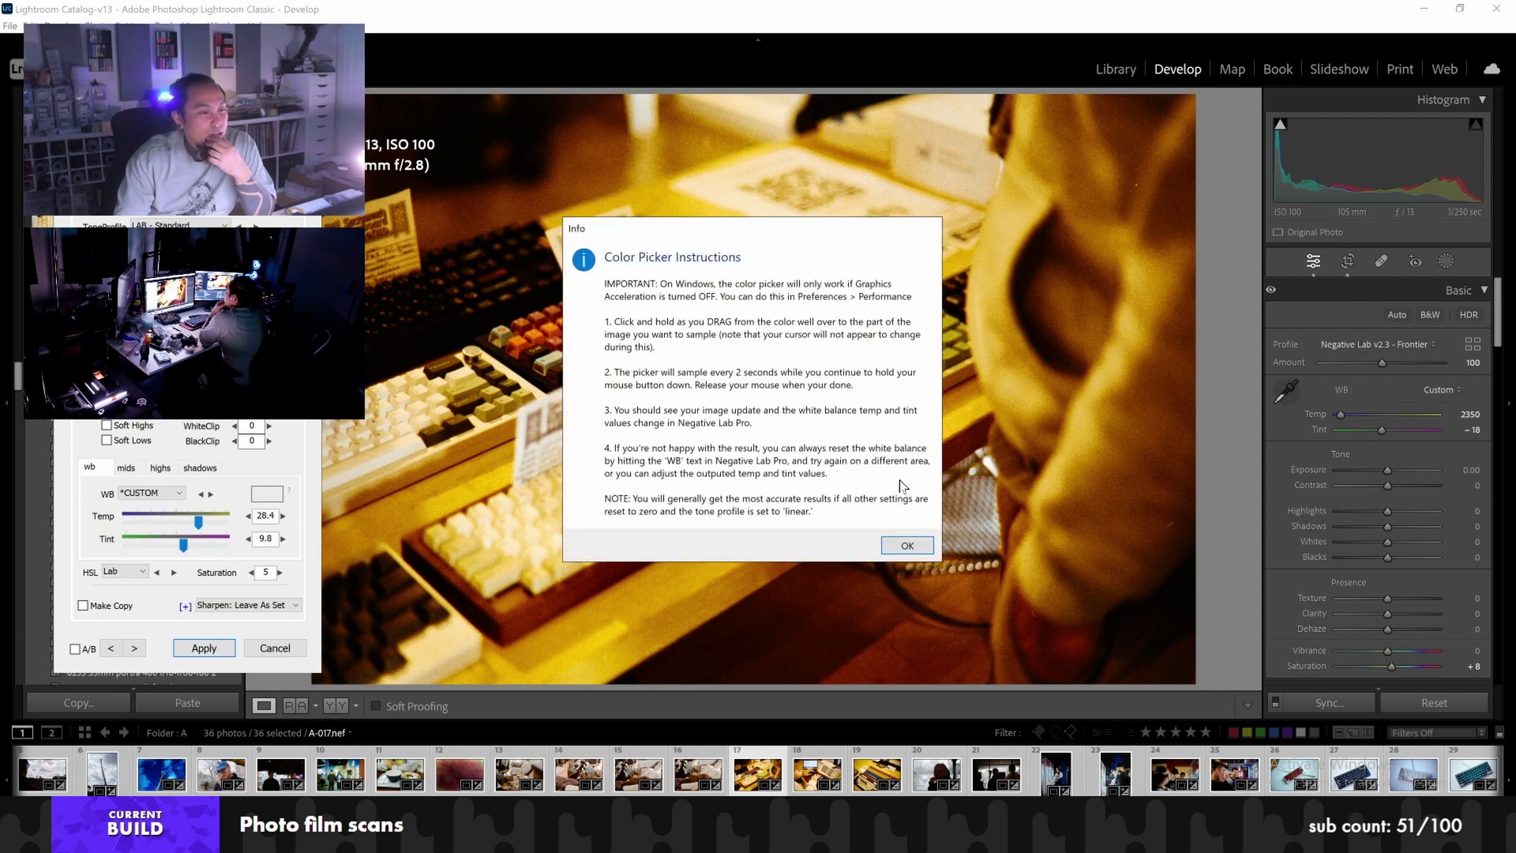
{"action": "left_click", "coordinate": [905, 545]}
Try sampling a neutral from the white keyboards on A-017.nef with the white balance color picker
{"action": "left_click_drag", "start_coordinate": [277, 496], "coordinate": [466, 454]}
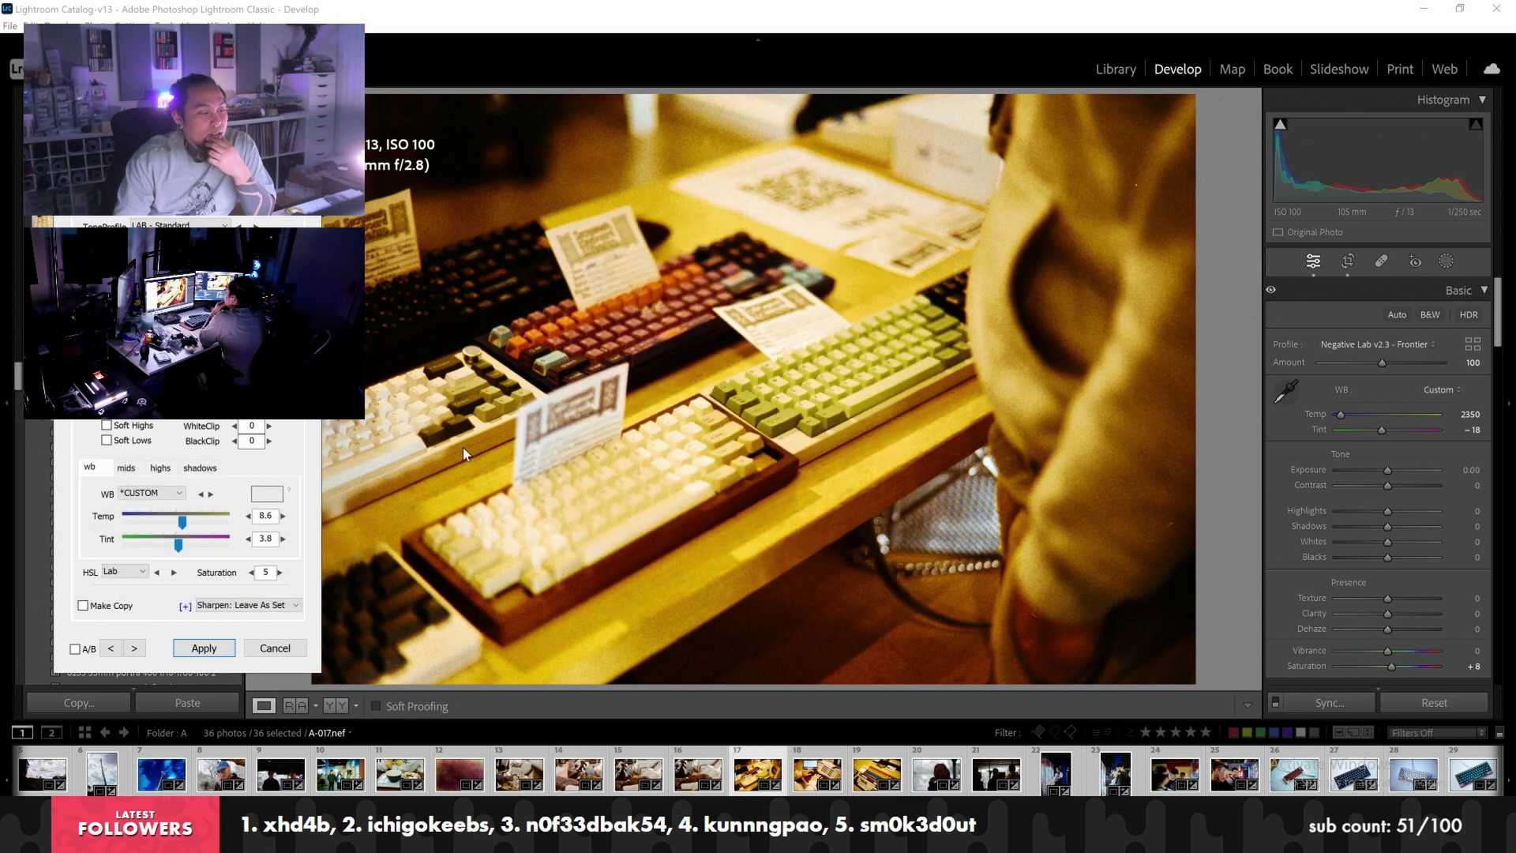
{"action": "left_click", "coordinate": [267, 493]}
{"action": "left_click", "coordinate": [261, 496]}
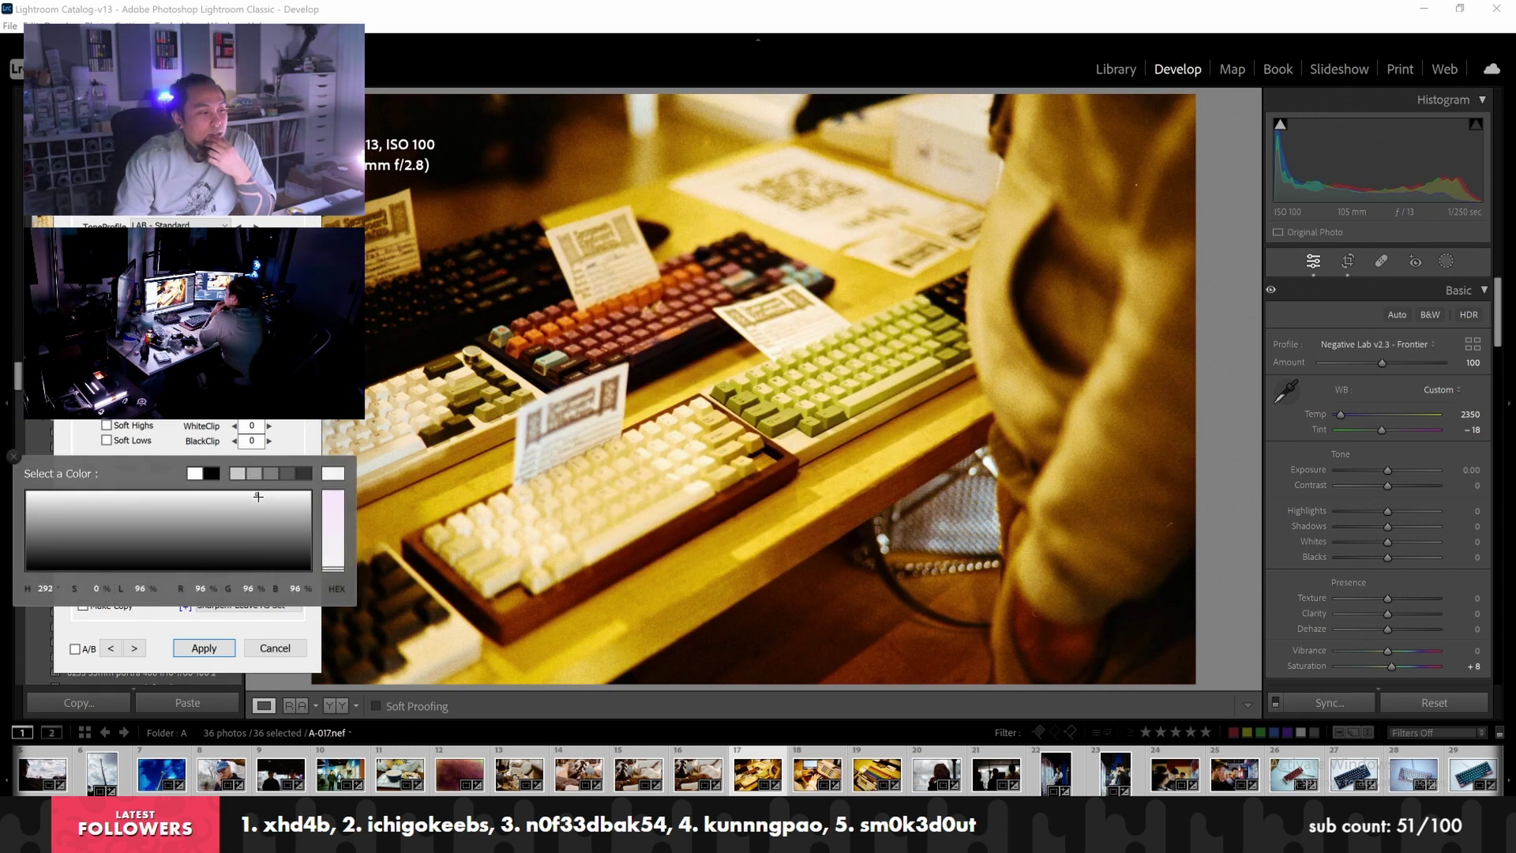
{"action": "left_click_drag", "start_coordinate": [256, 500], "coordinate": [738, 406]}
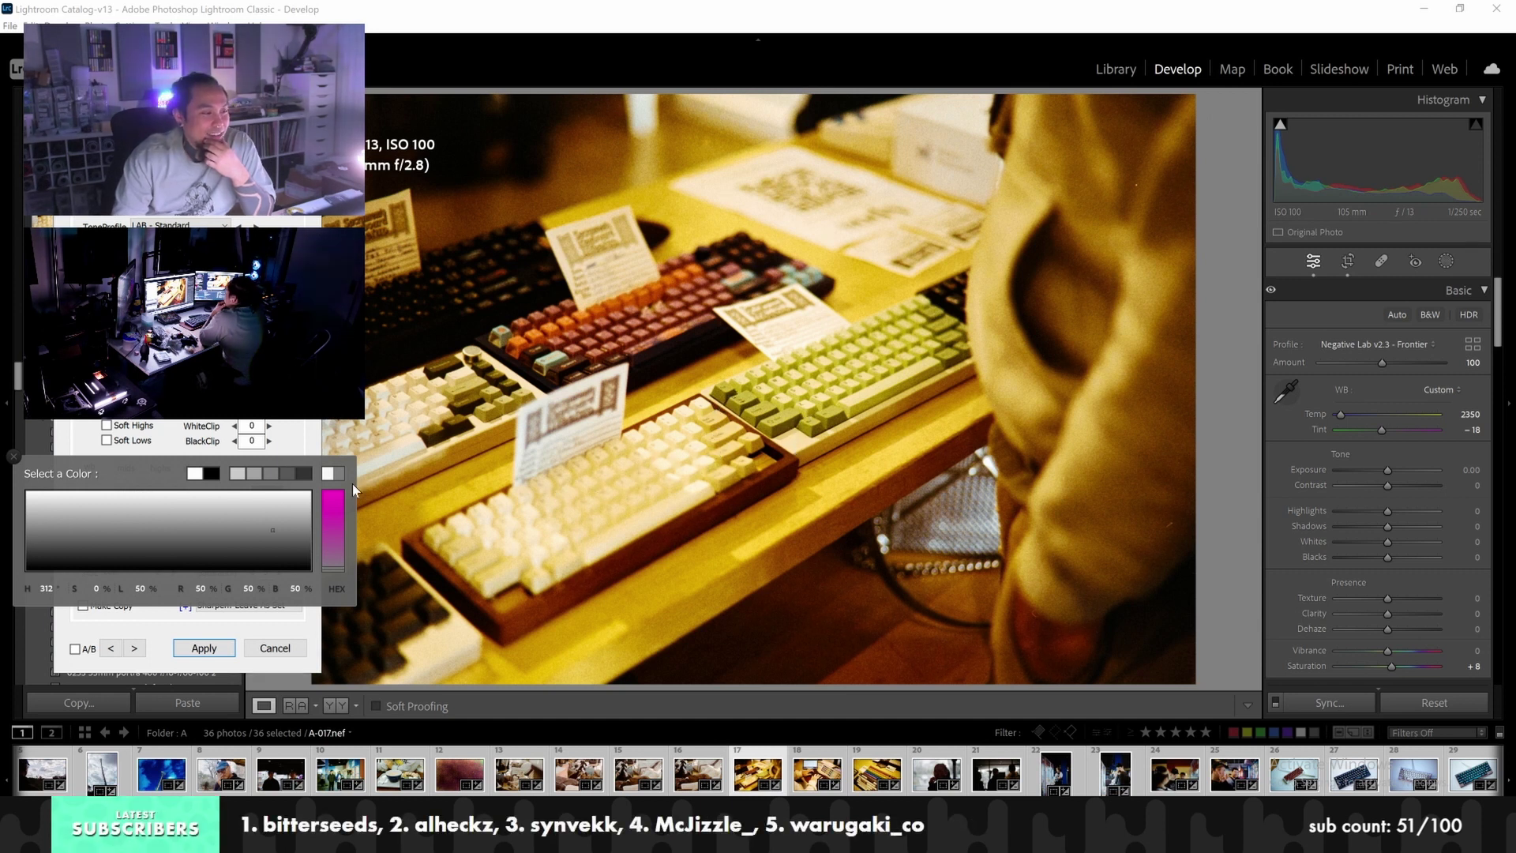
{"action": "left_click", "coordinate": [344, 513]}
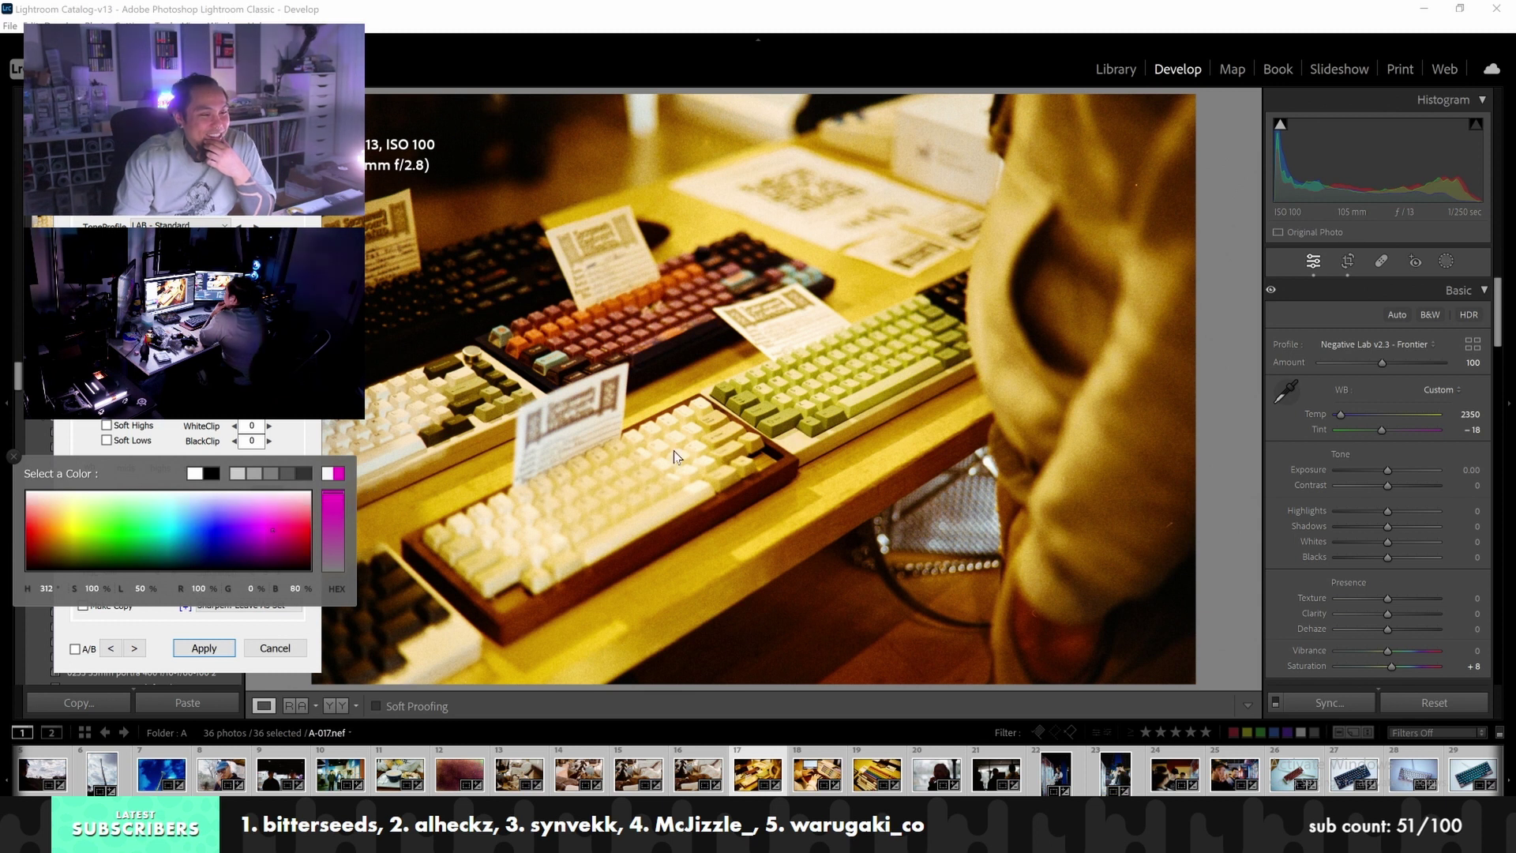
{"action": "left_click_drag", "start_coordinate": [315, 510], "coordinate": [337, 507]}
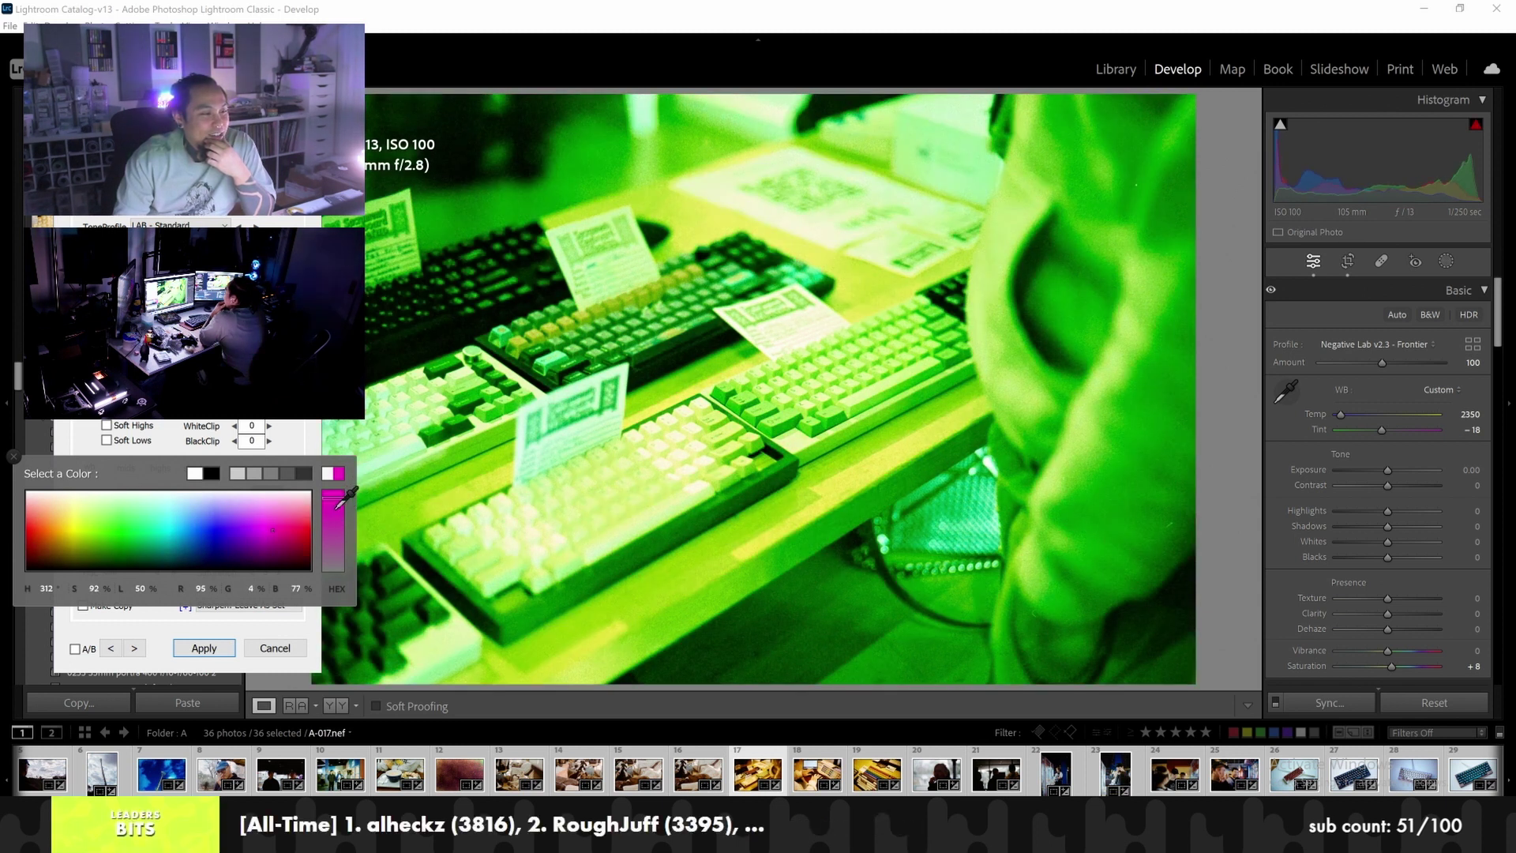
Try resampling the custom white balance of A-017.nef after the green cast, and dismiss the resulting warning
{"action": "left_click", "coordinate": [14, 456]}
{"action": "left_click", "coordinate": [151, 492]}
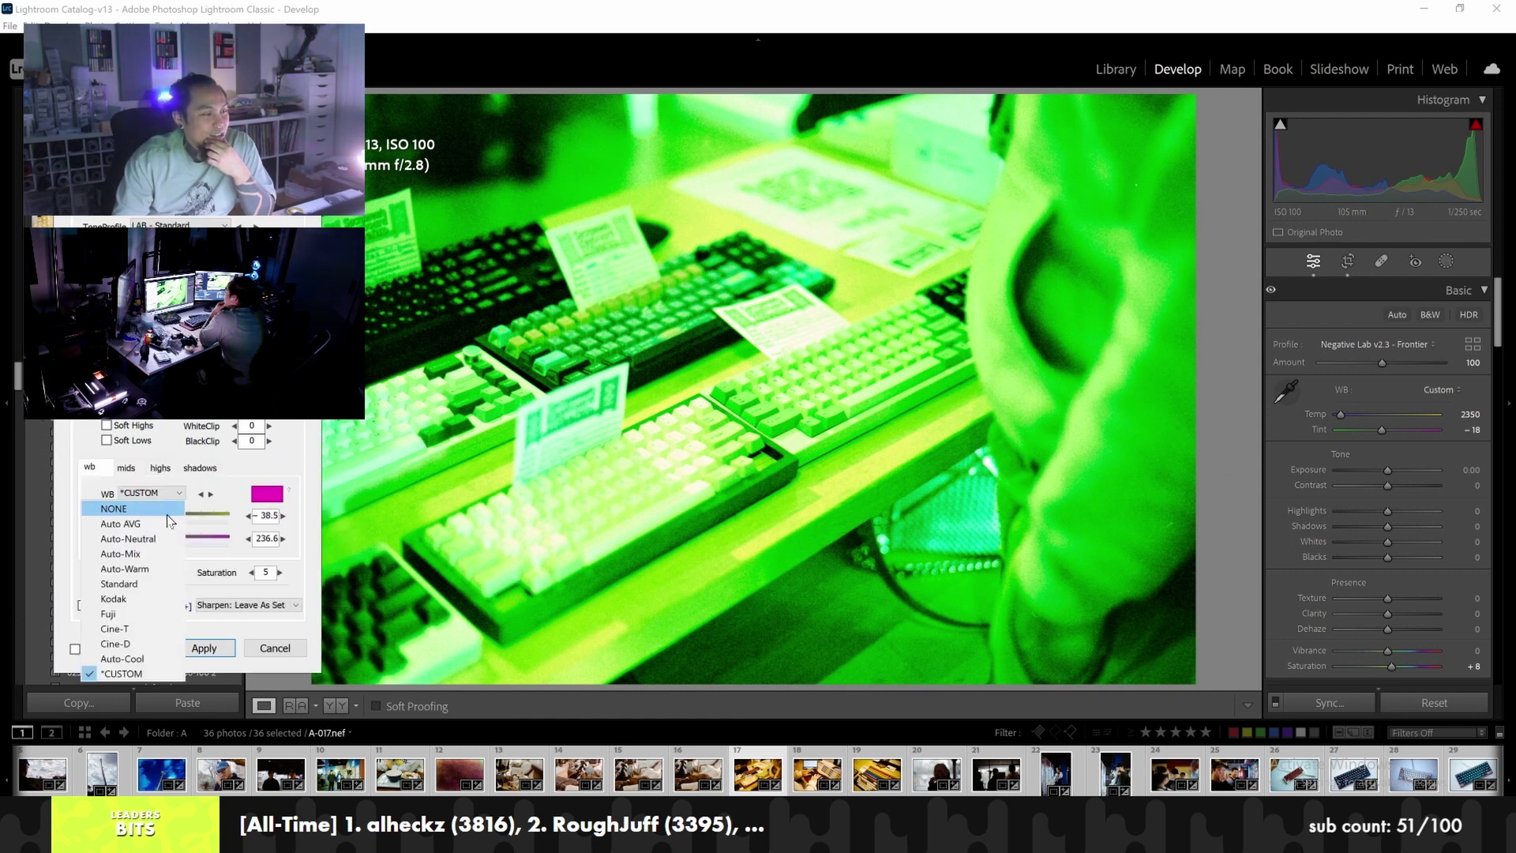
{"action": "left_click", "coordinate": [222, 513]}
{"action": "left_click", "coordinate": [267, 493]}
{"action": "left_click", "coordinate": [472, 472]}
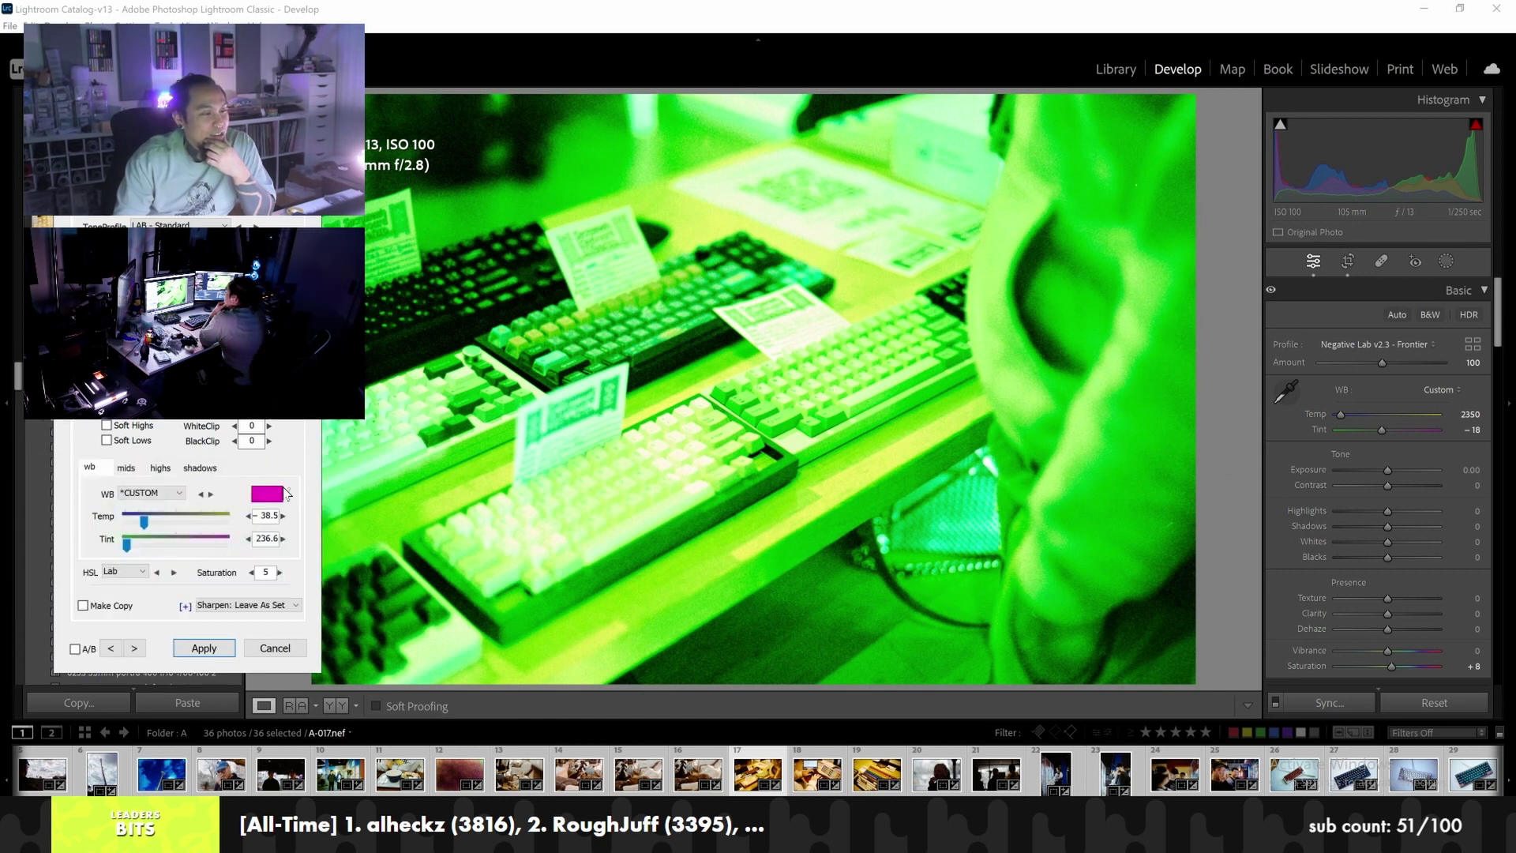
{"action": "left_click", "coordinate": [285, 493]}
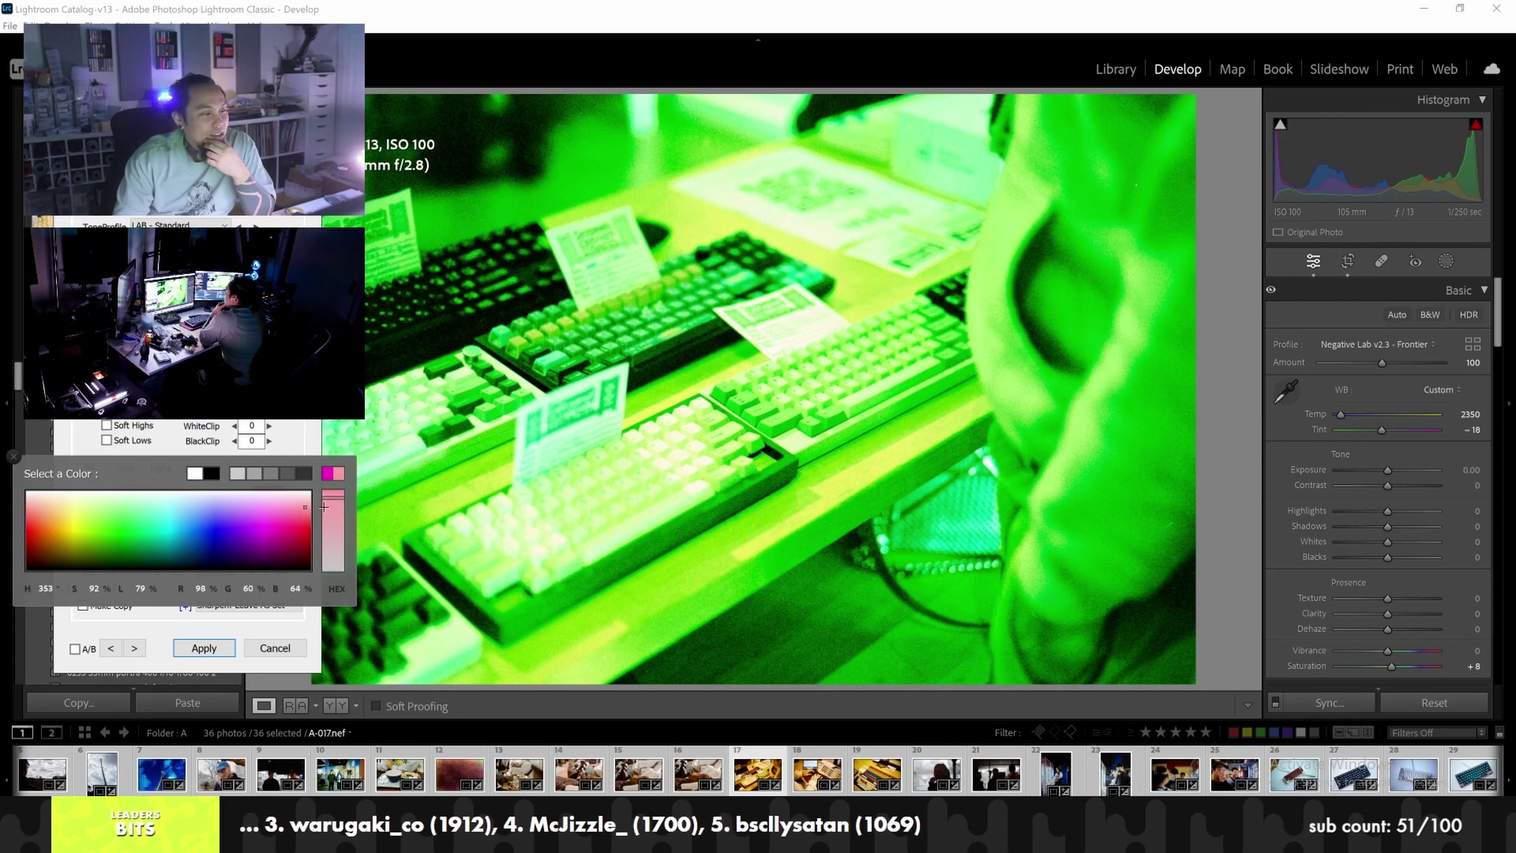
{"action": "left_click_drag", "start_coordinate": [323, 506], "coordinate": [446, 498]}
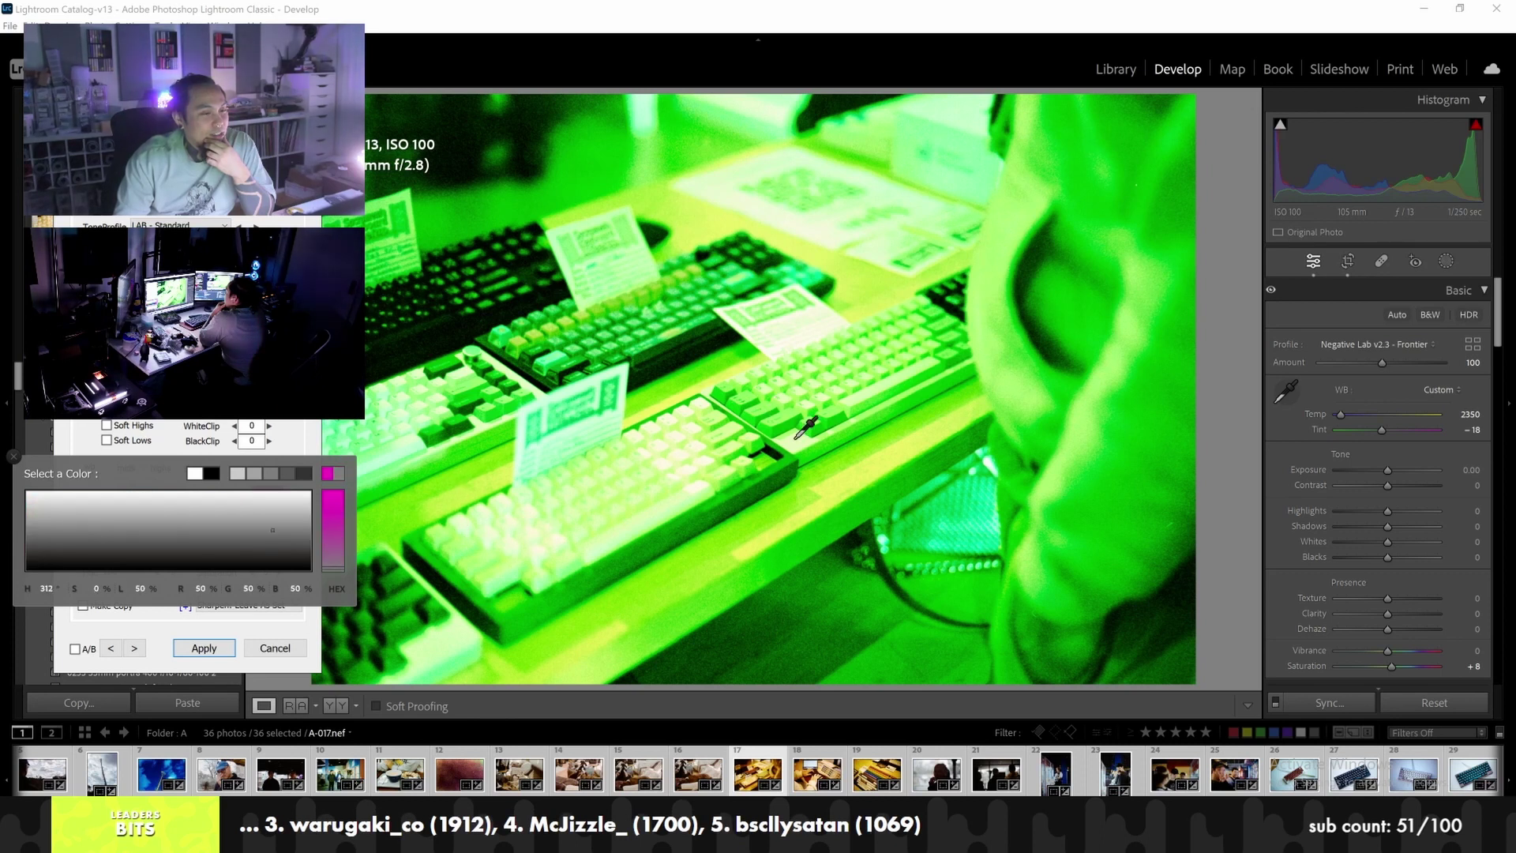
{"action": "left_click", "coordinate": [328, 478]}
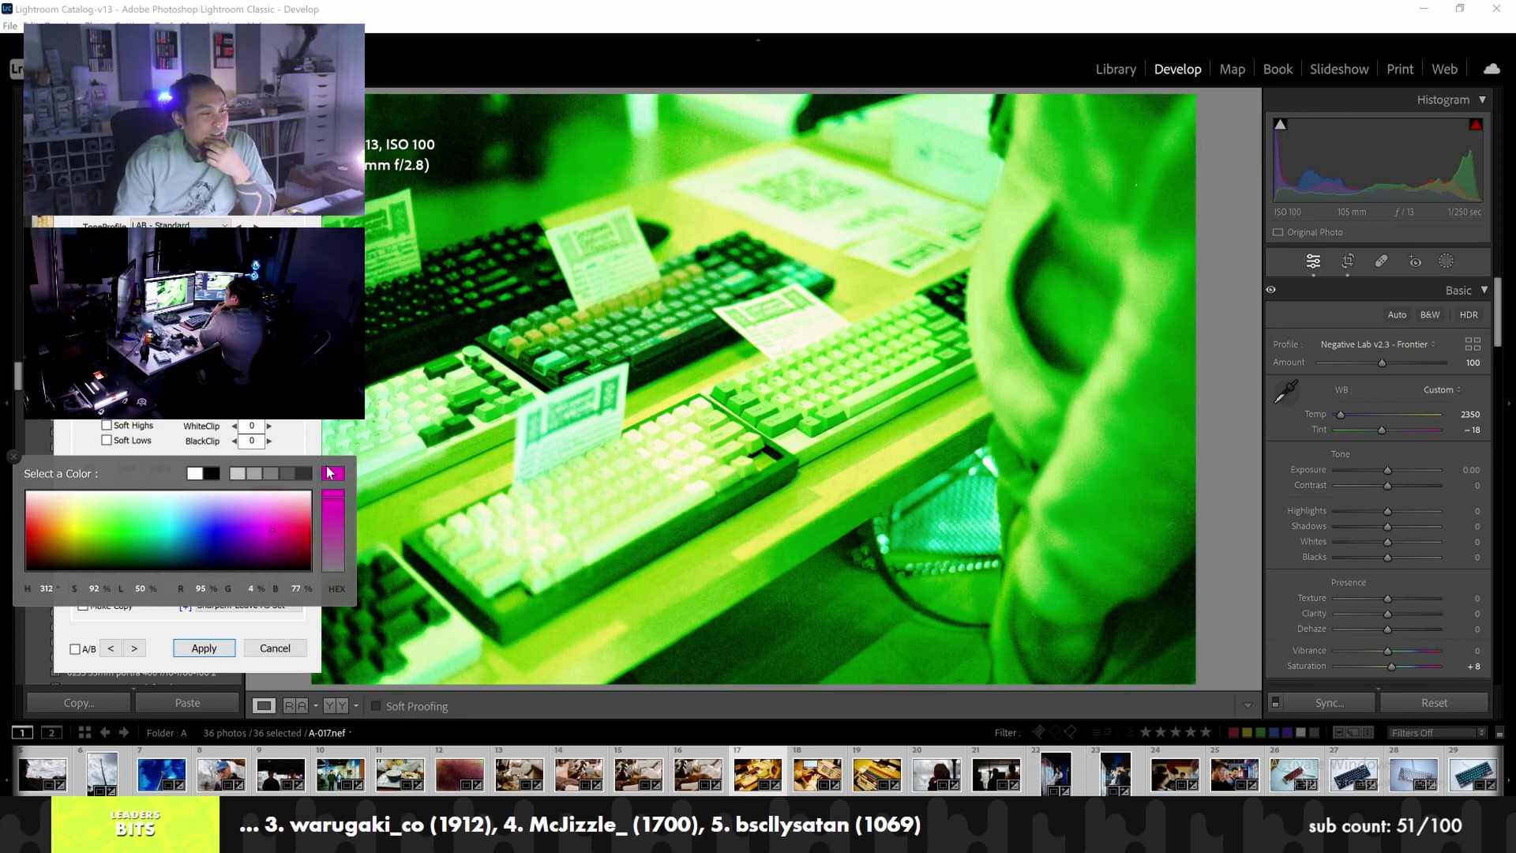
{"action": "left_click", "coordinate": [332, 493]}
{"action": "left_click", "coordinate": [241, 504]}
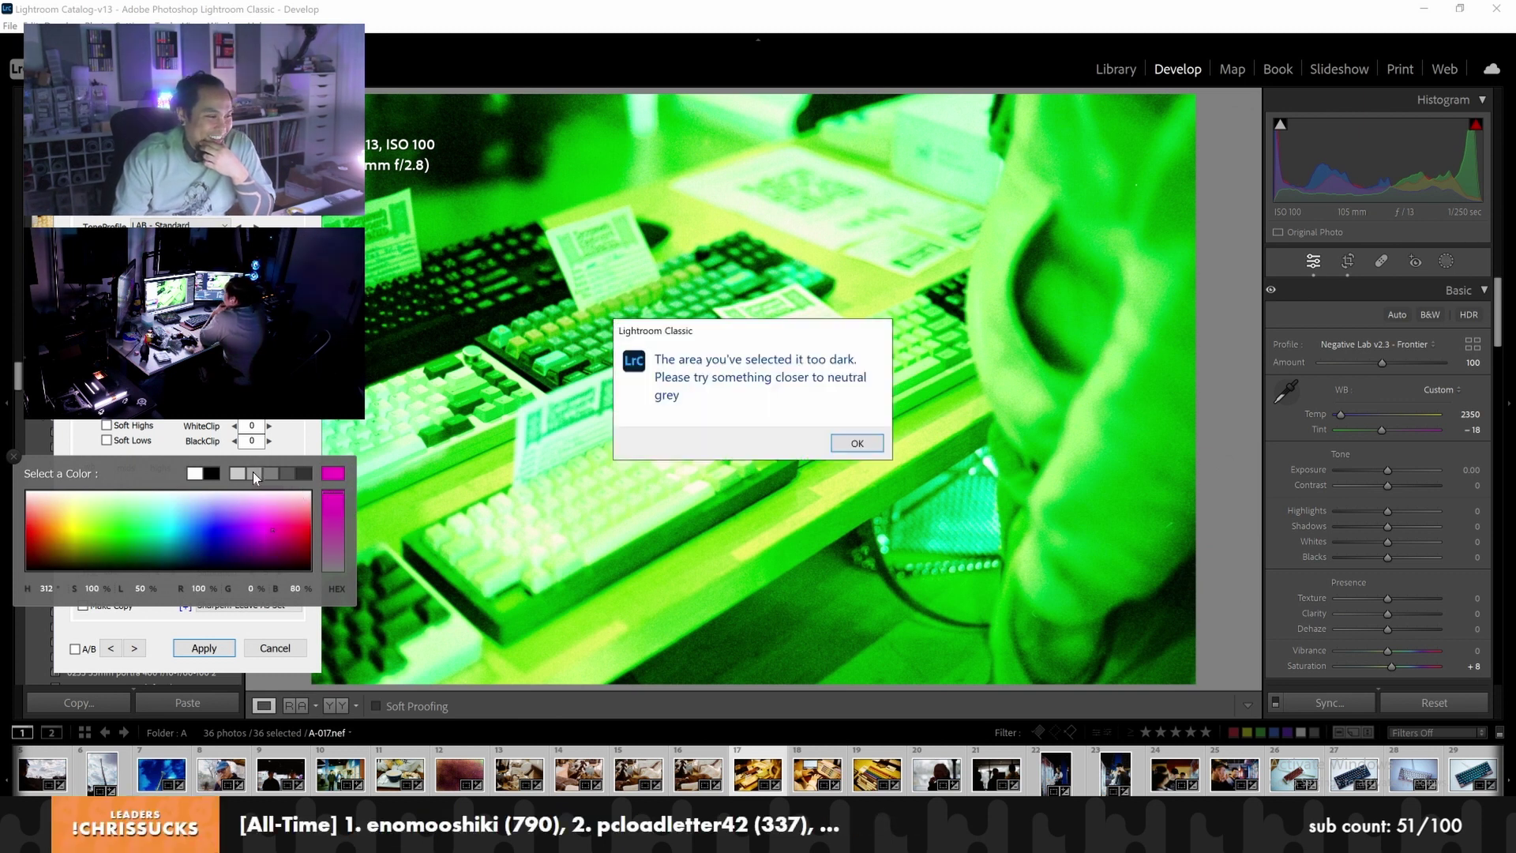
{"action": "left_click", "coordinate": [849, 441]}
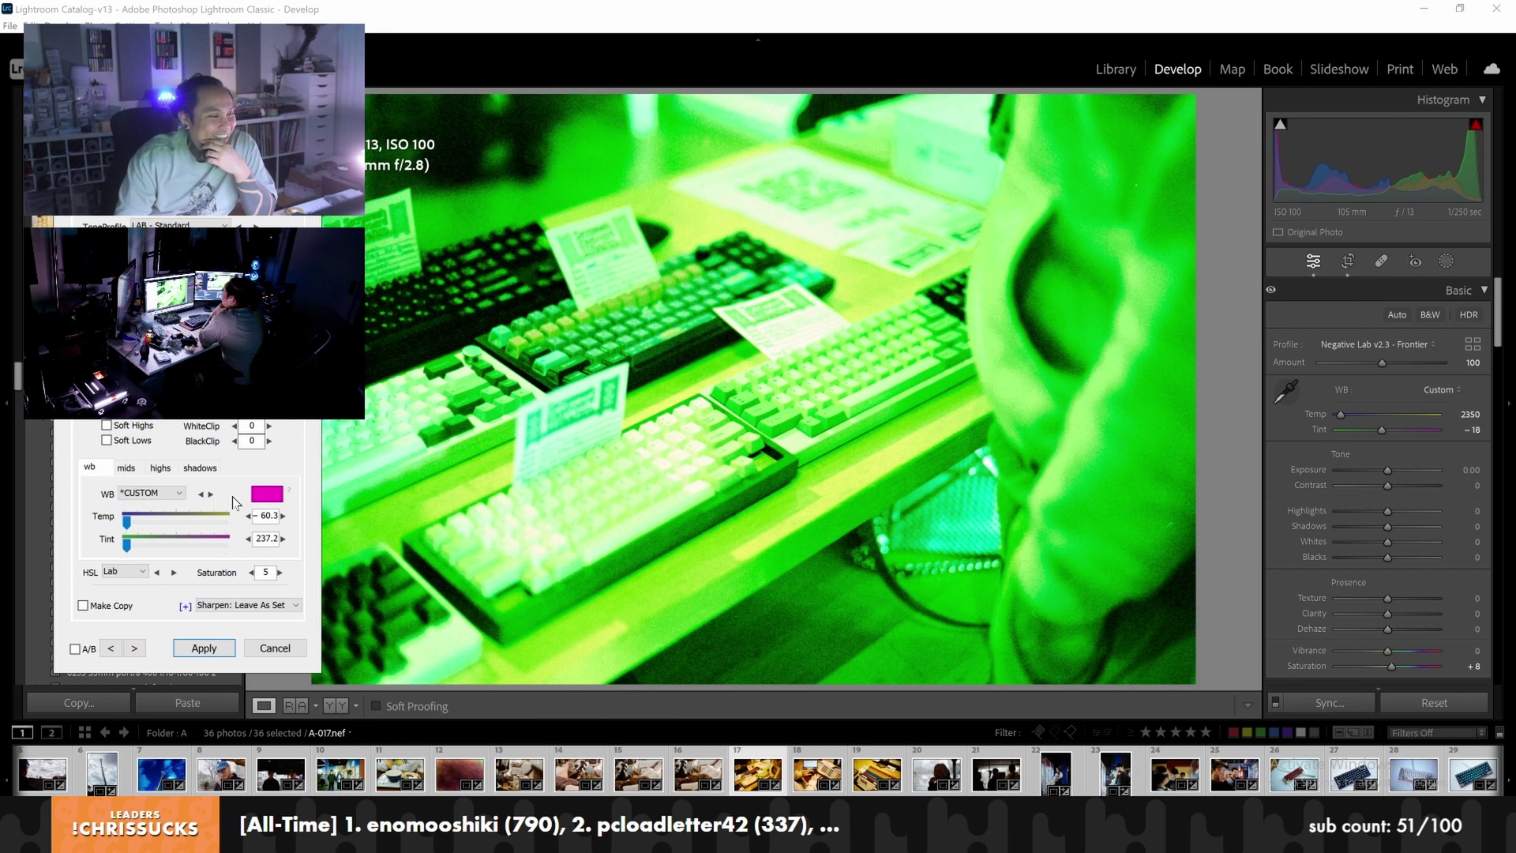
Reset the white balance of A-017.nef to Auto-Warm
{"action": "left_click", "coordinate": [267, 493]}
{"action": "left_click", "coordinate": [203, 643]}
{"action": "left_click", "coordinate": [150, 493]}
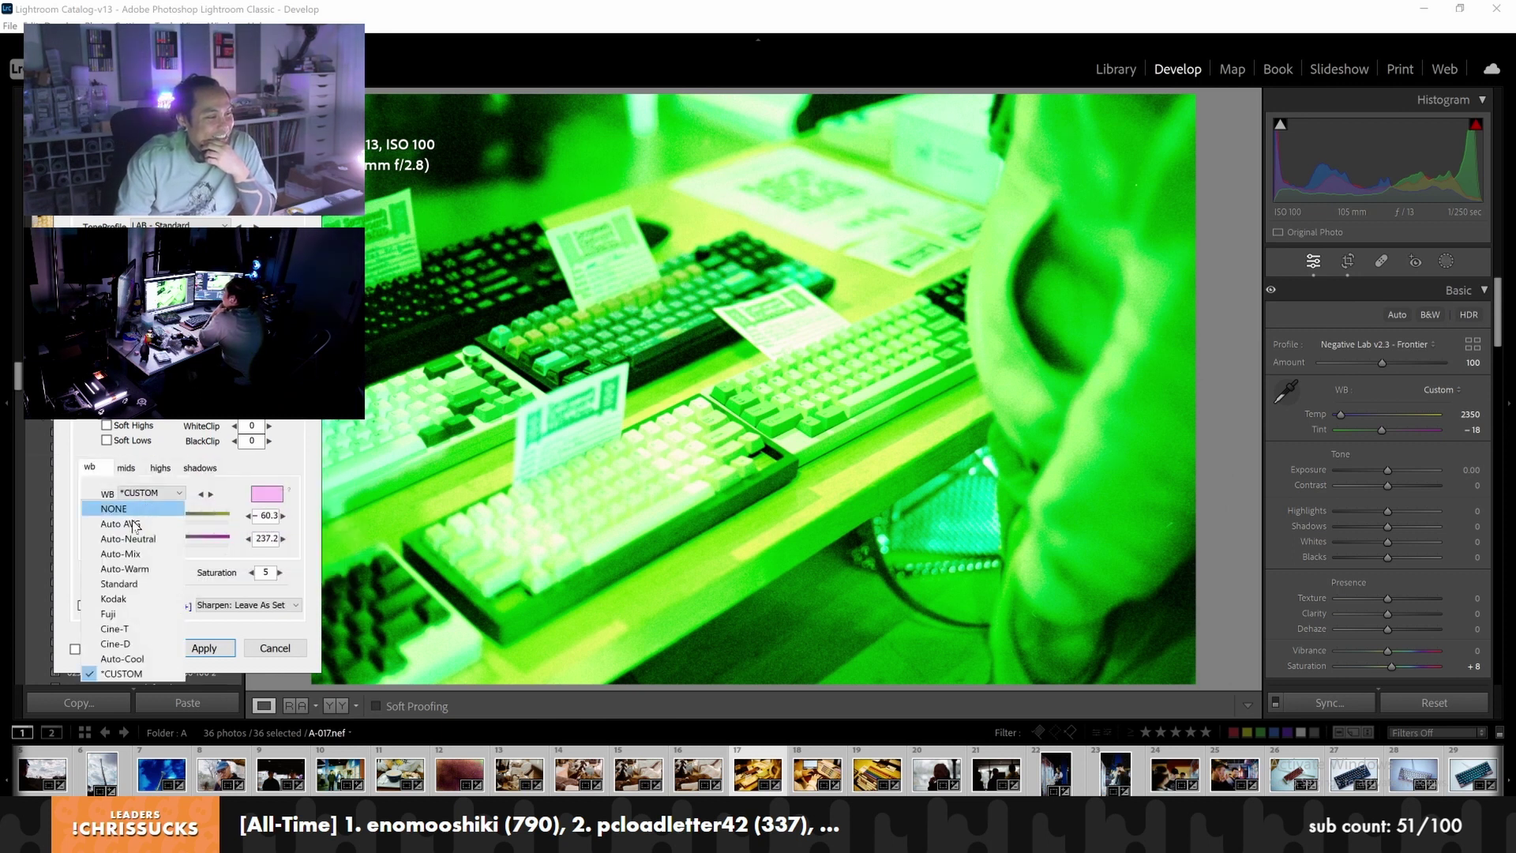
{"action": "left_click", "coordinate": [124, 568]}
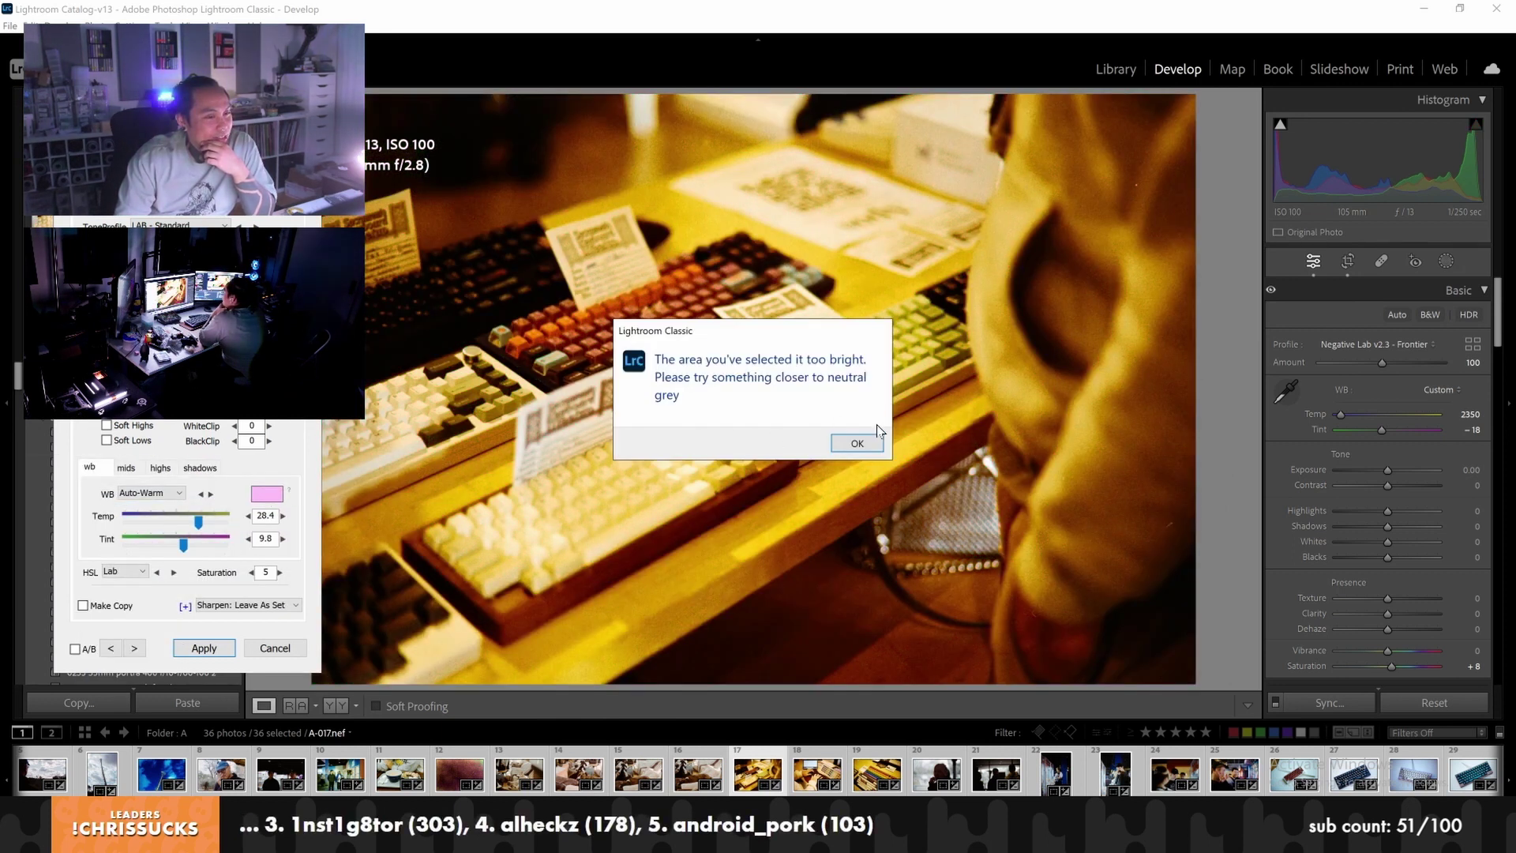
{"action": "left_click", "coordinate": [857, 443]}
Try picking a custom white balance colour from the colour field for A-017.nef and close the picker
{"action": "left_click", "coordinate": [150, 493]}
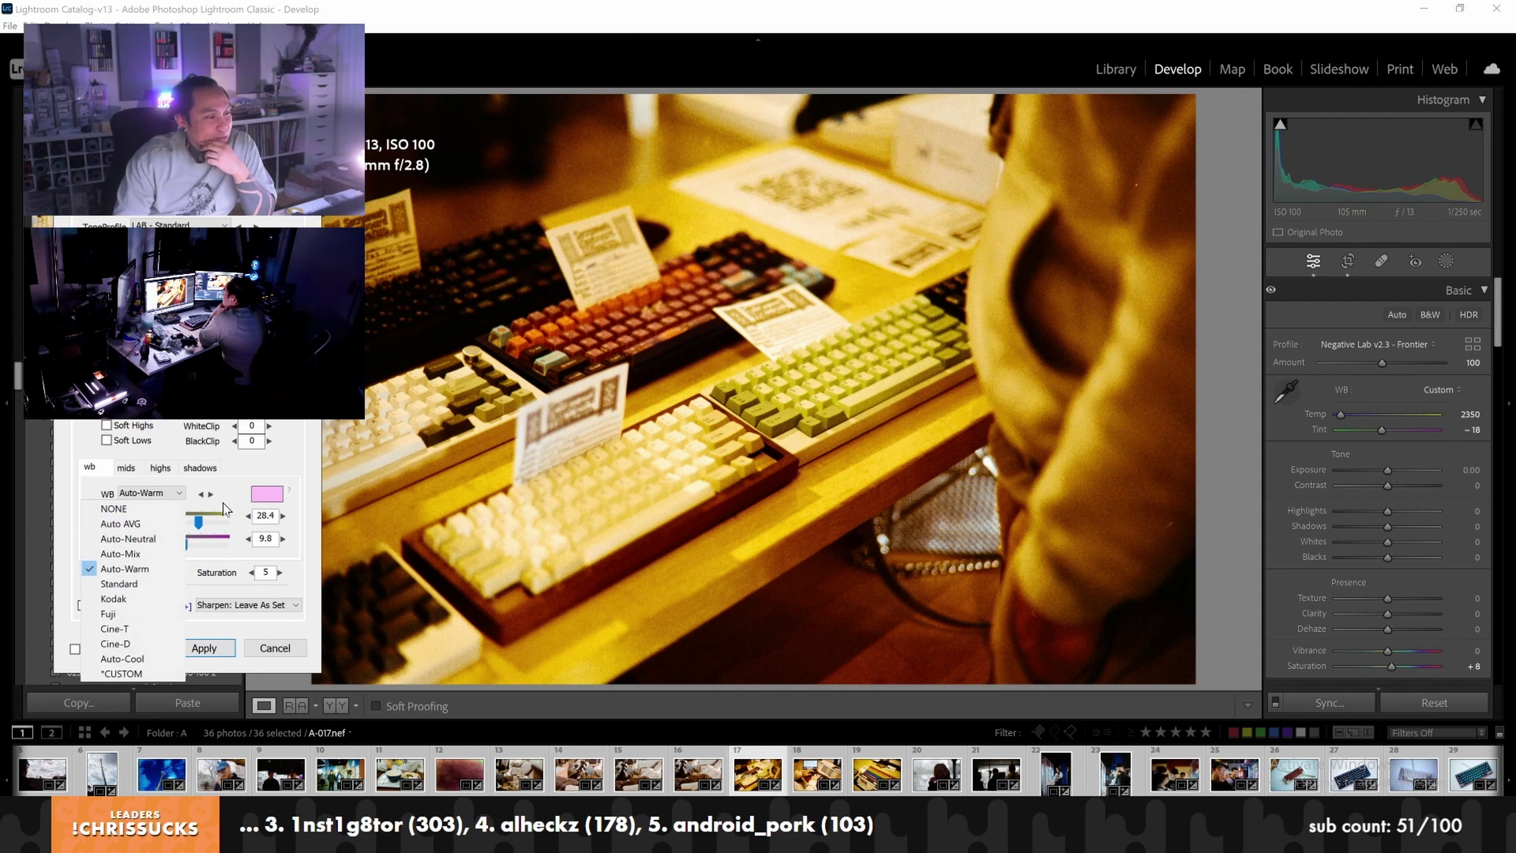
{"action": "left_click", "coordinate": [267, 496]}
{"action": "left_click", "coordinate": [267, 496]}
{"action": "left_click", "coordinate": [267, 496]}
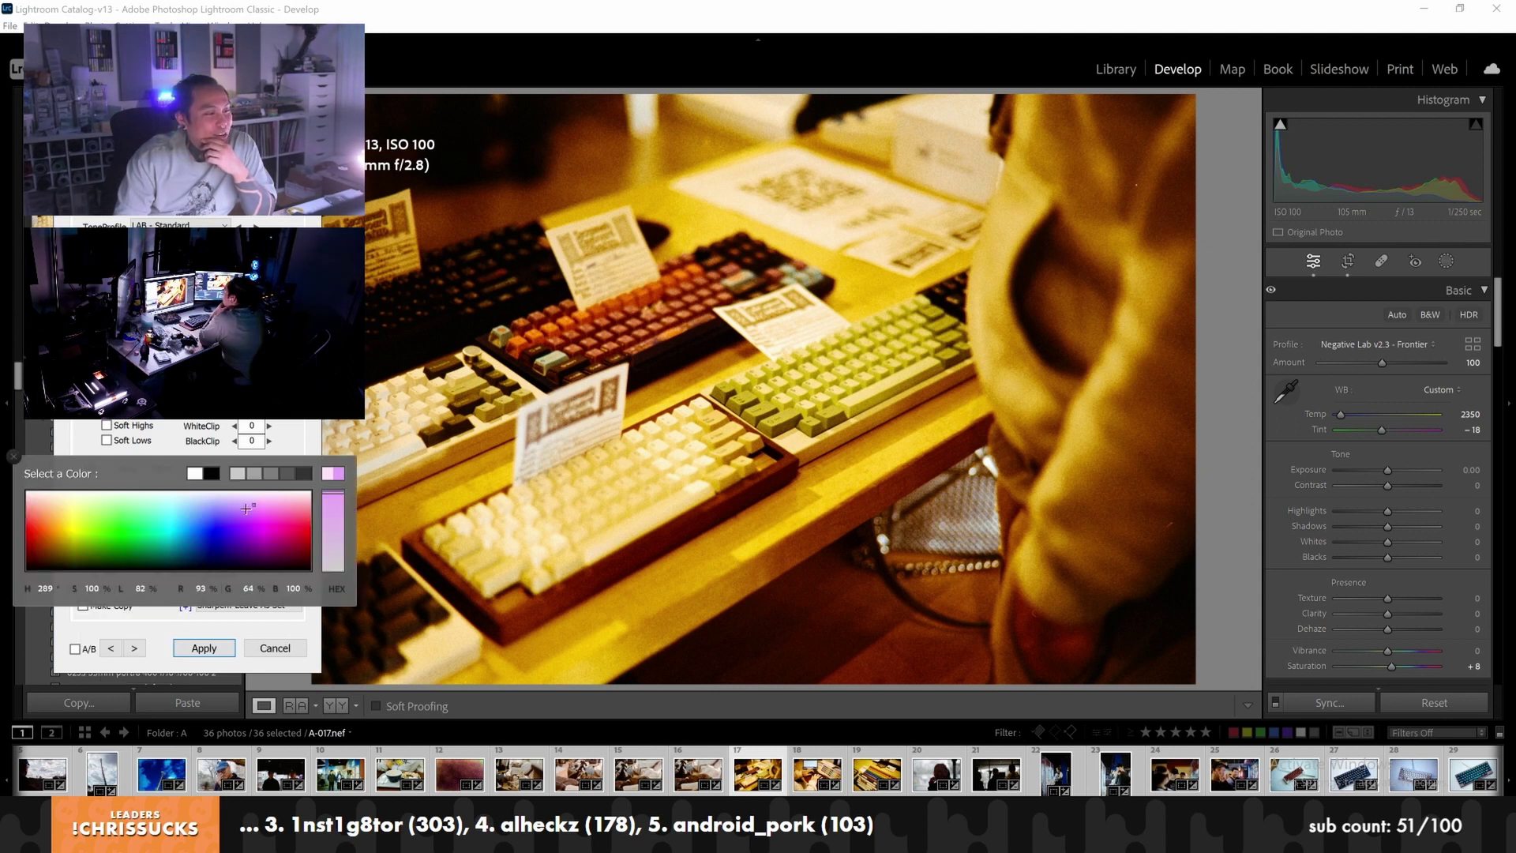
{"action": "left_click", "coordinate": [84, 503]}
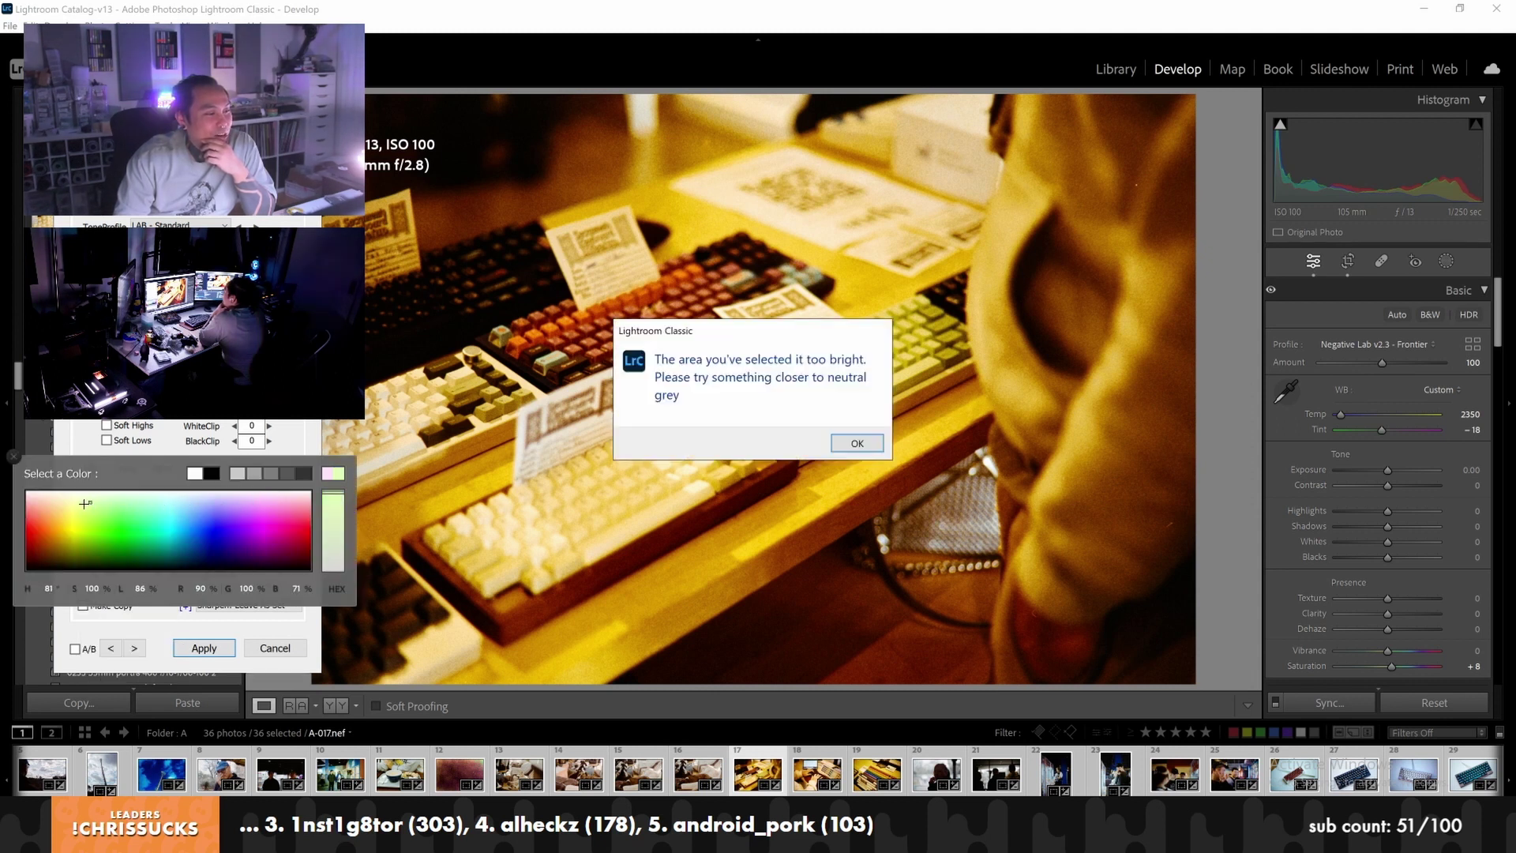
{"action": "left_click", "coordinate": [857, 443]}
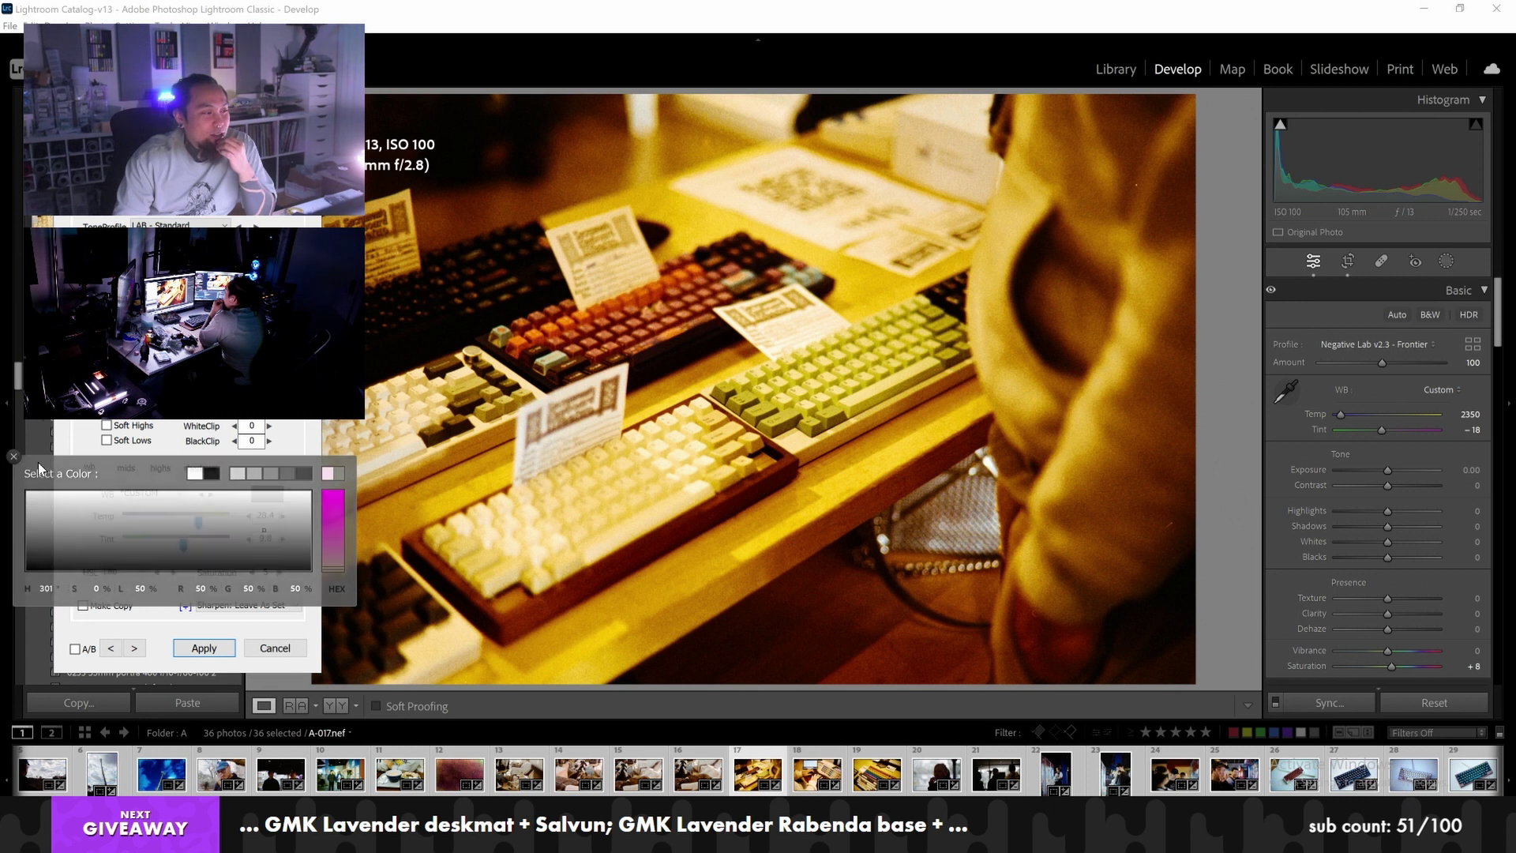
{"action": "left_click", "coordinate": [13, 456]}
Reread the Color Picker Instructions for the graphics acceleration requirement
{"action": "left_click", "coordinate": [288, 494]}
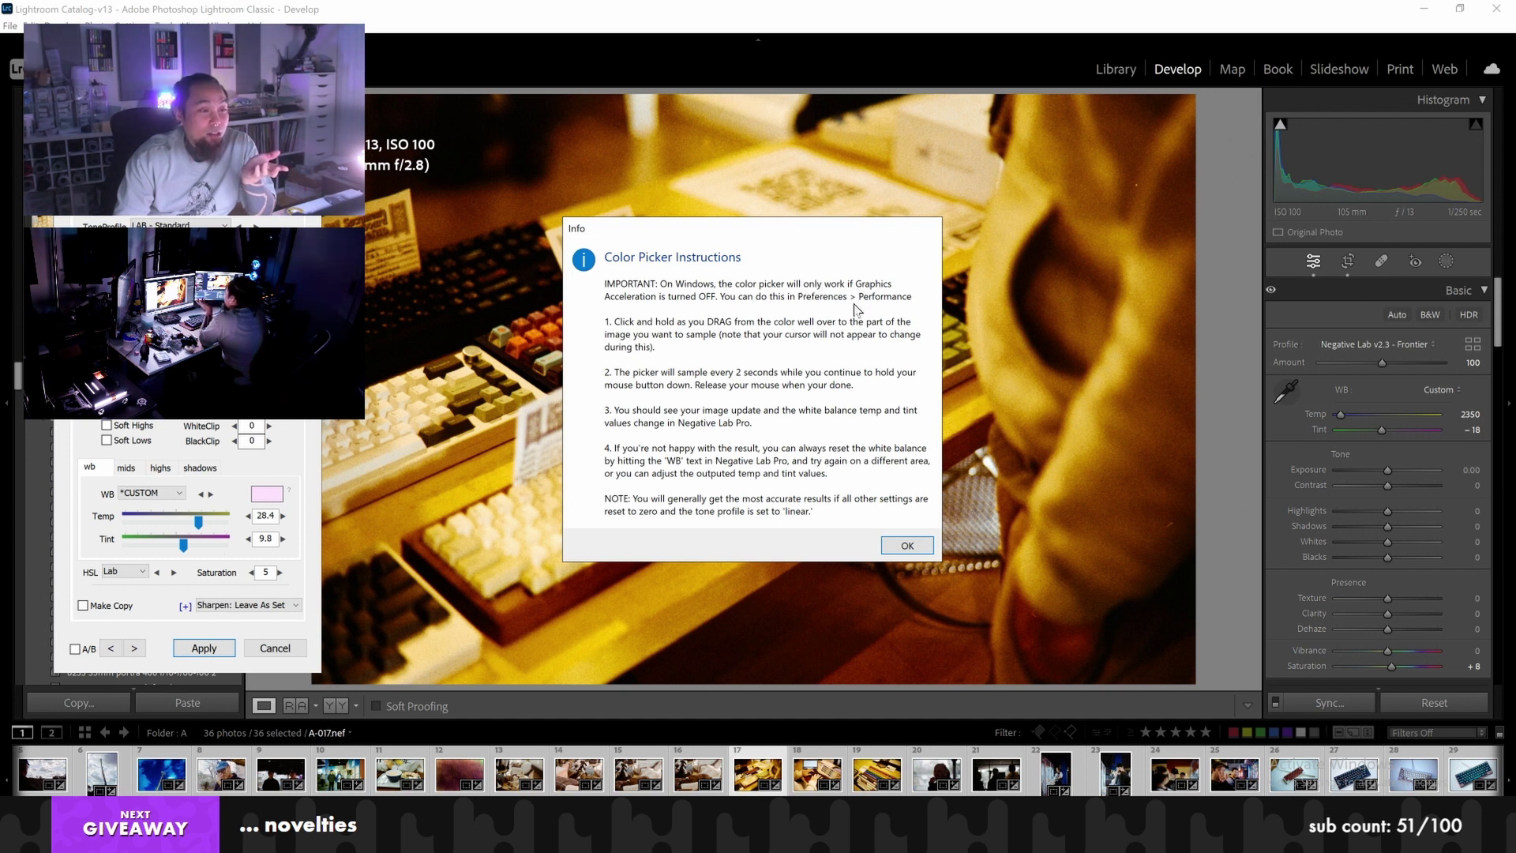
{"action": "left_click", "coordinate": [906, 545]}
{"action": "left_click", "coordinate": [856, 439]}
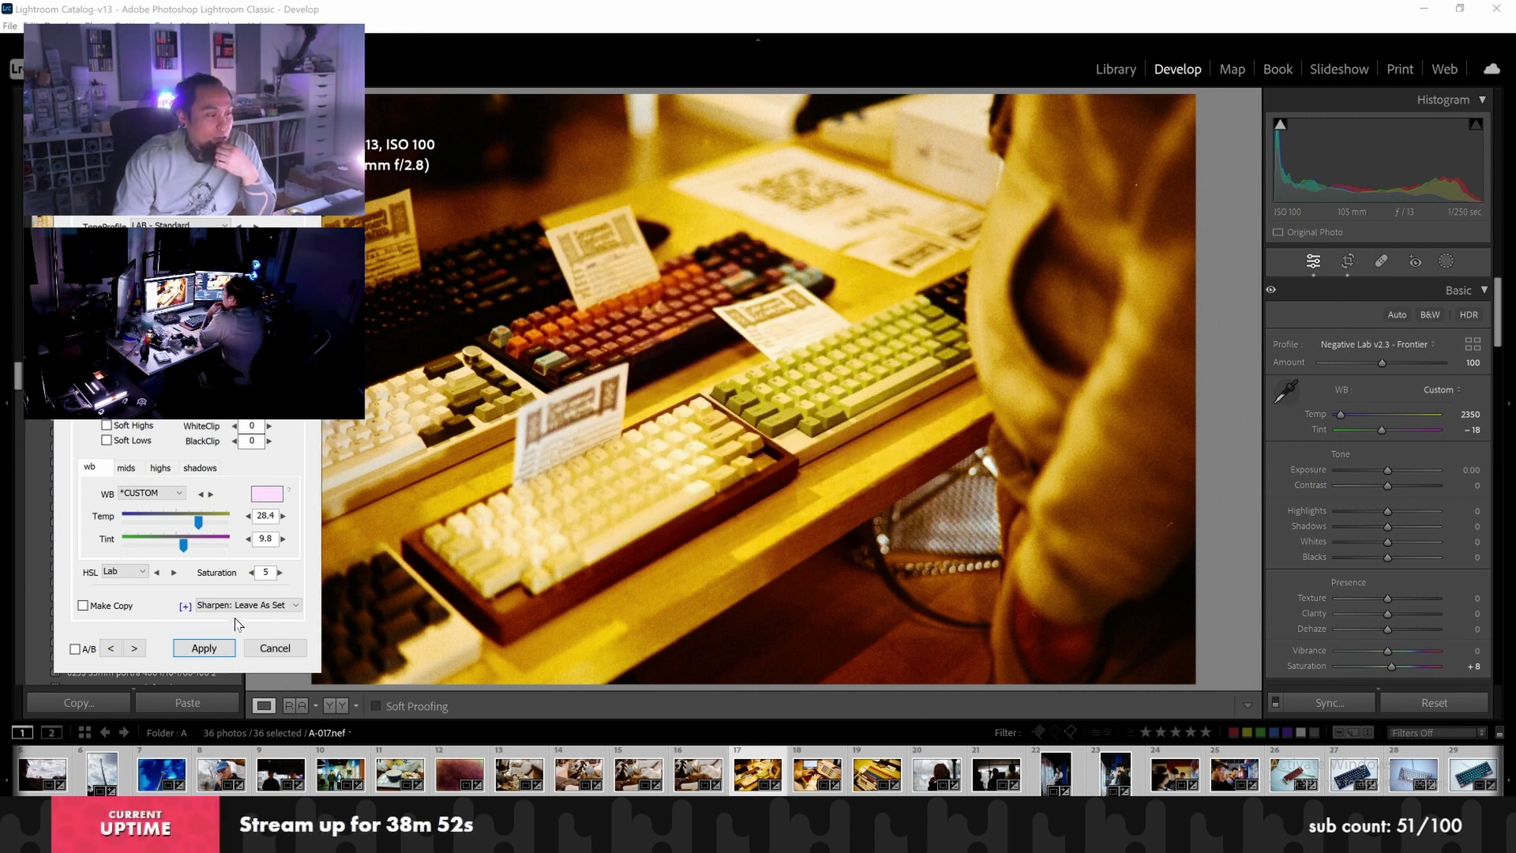
Apply the current Negative Lab Pro settings and set Use Graphics Processor to Off in the performance preferences
{"action": "left_click", "coordinate": [203, 648]}
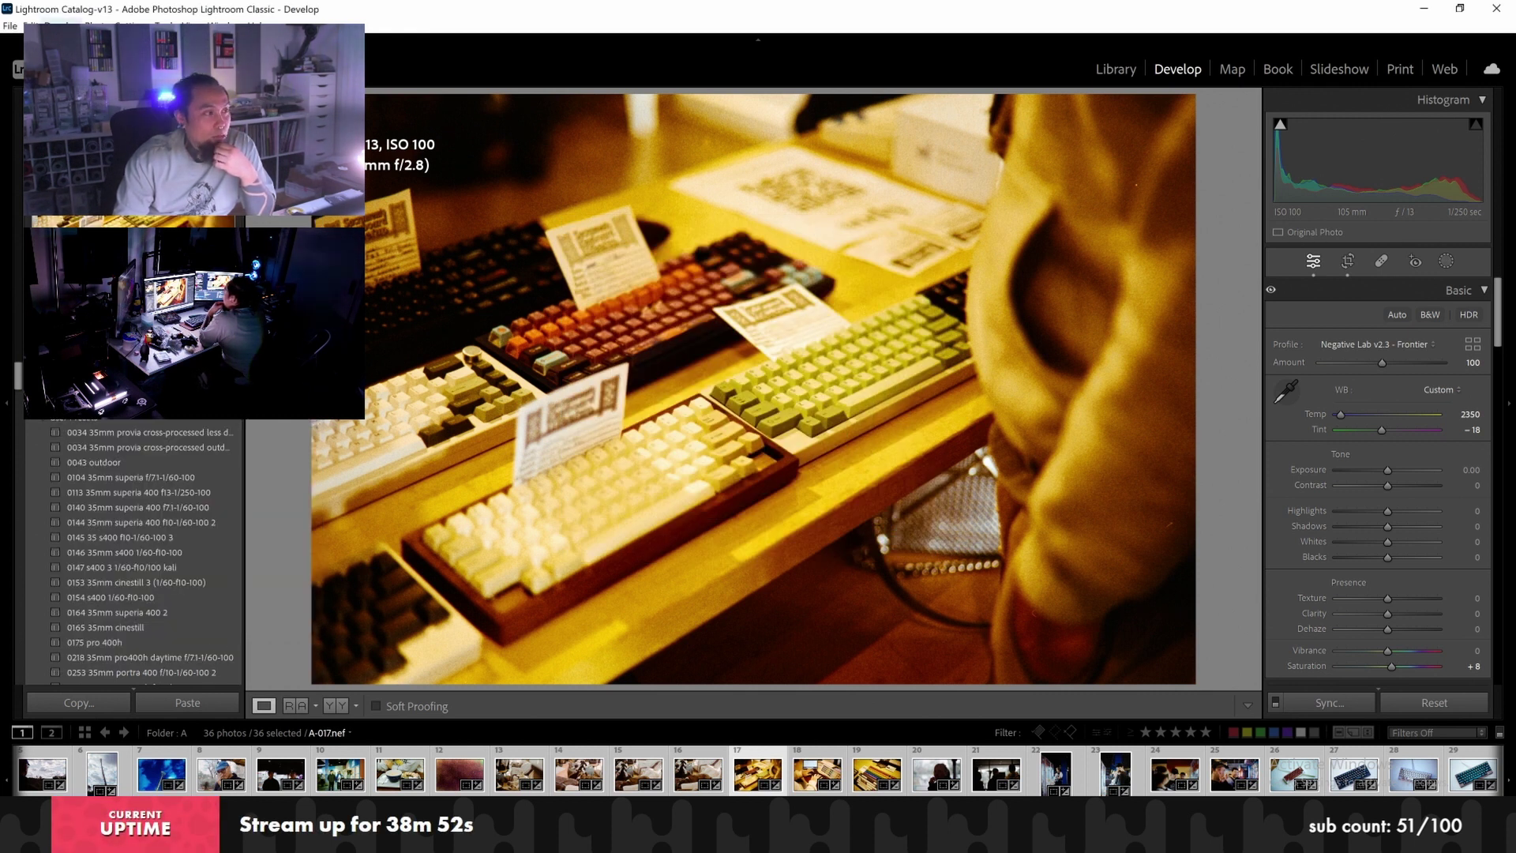
{"action": "left_click", "coordinate": [11, 25]}
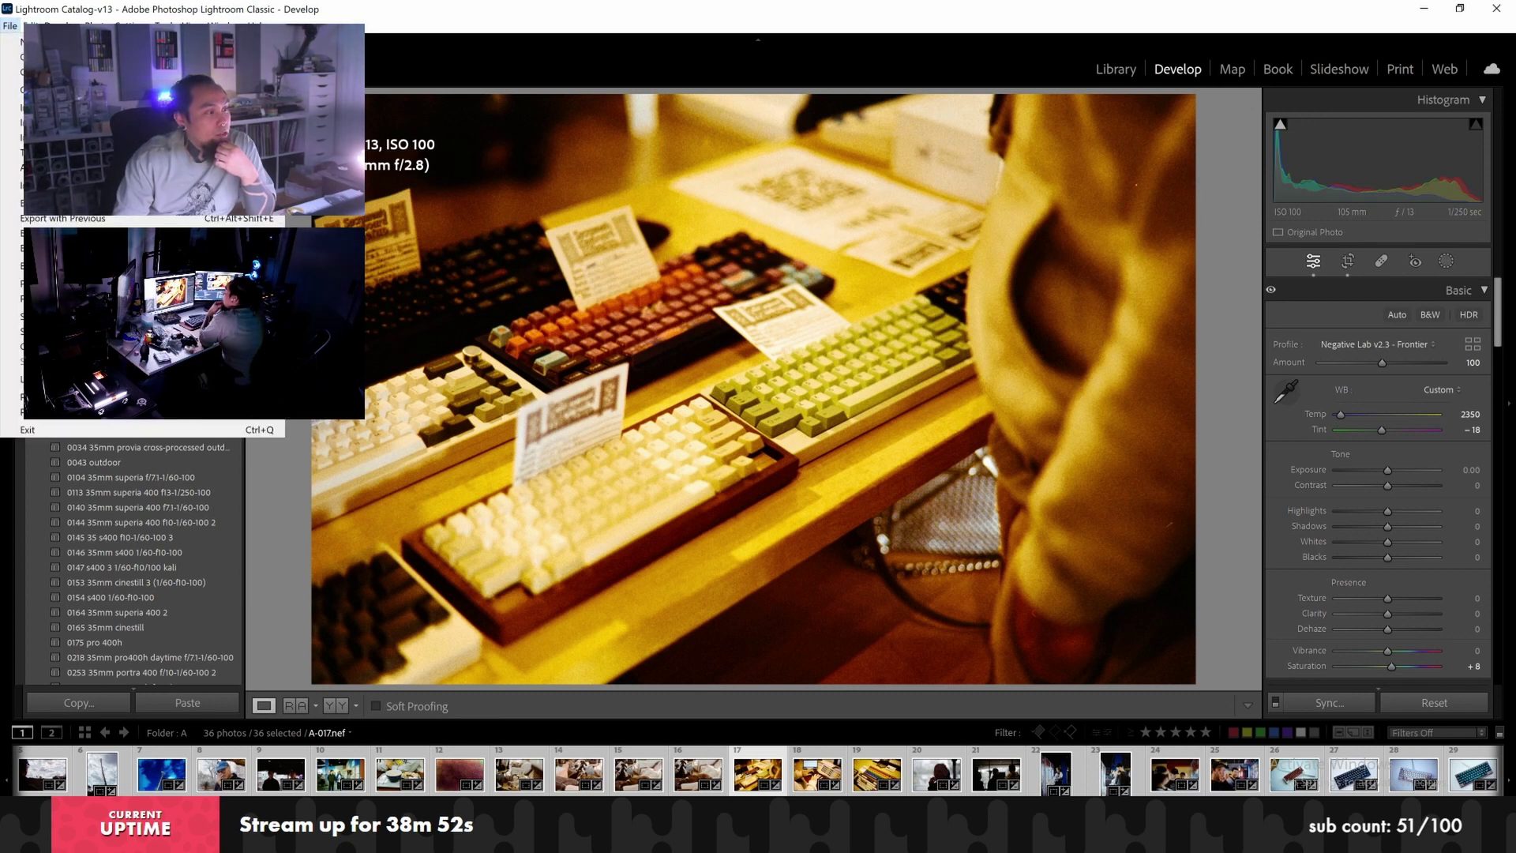
{"action": "mouse_move", "coordinate": [35, 25]}
{"action": "key", "text": "Escape"}
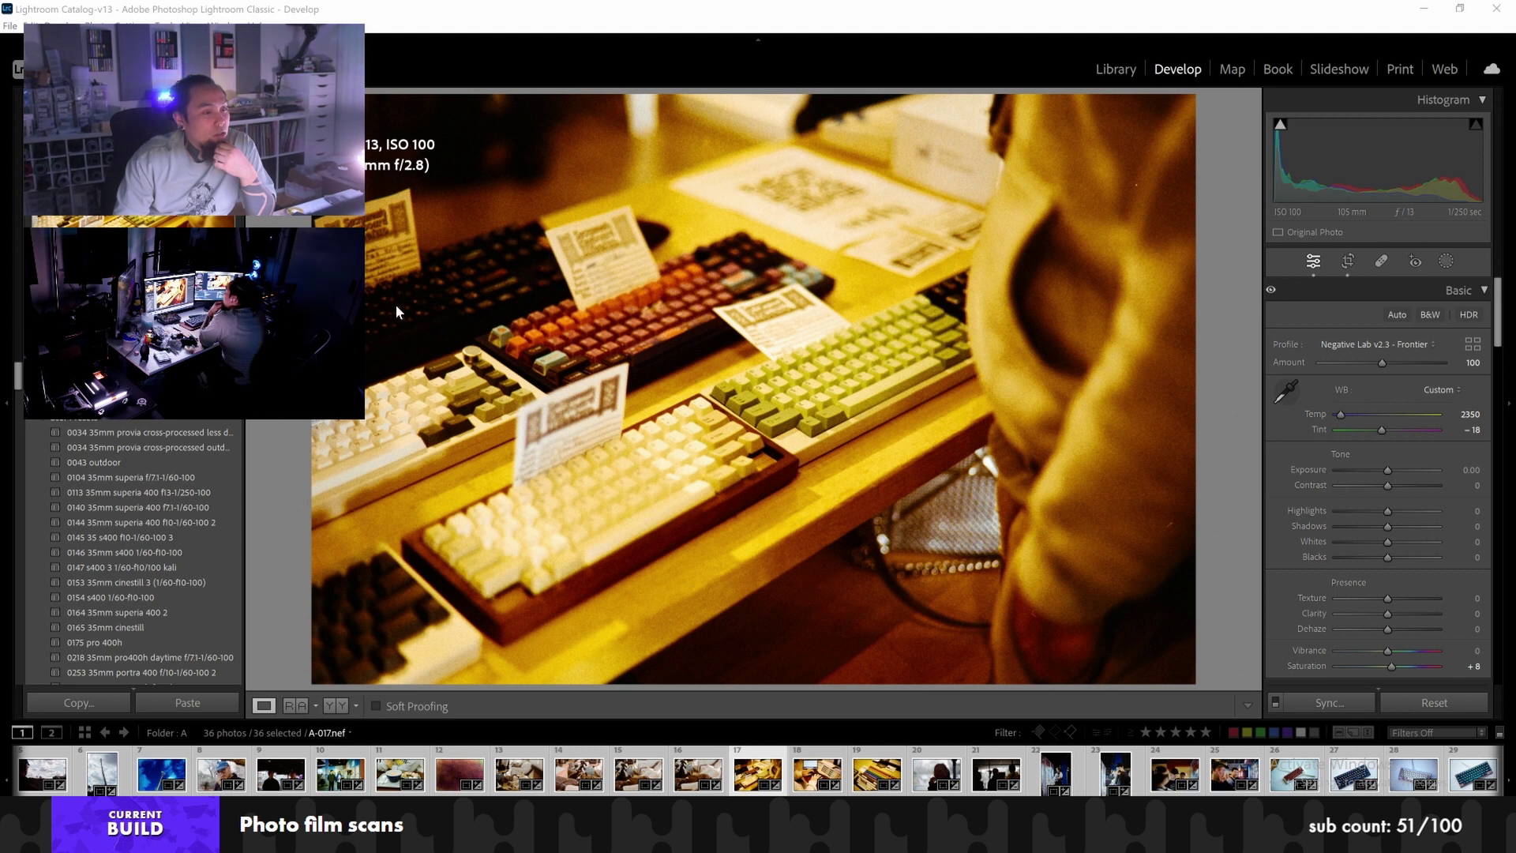
{"action": "key", "text": "ctrl+comma"}
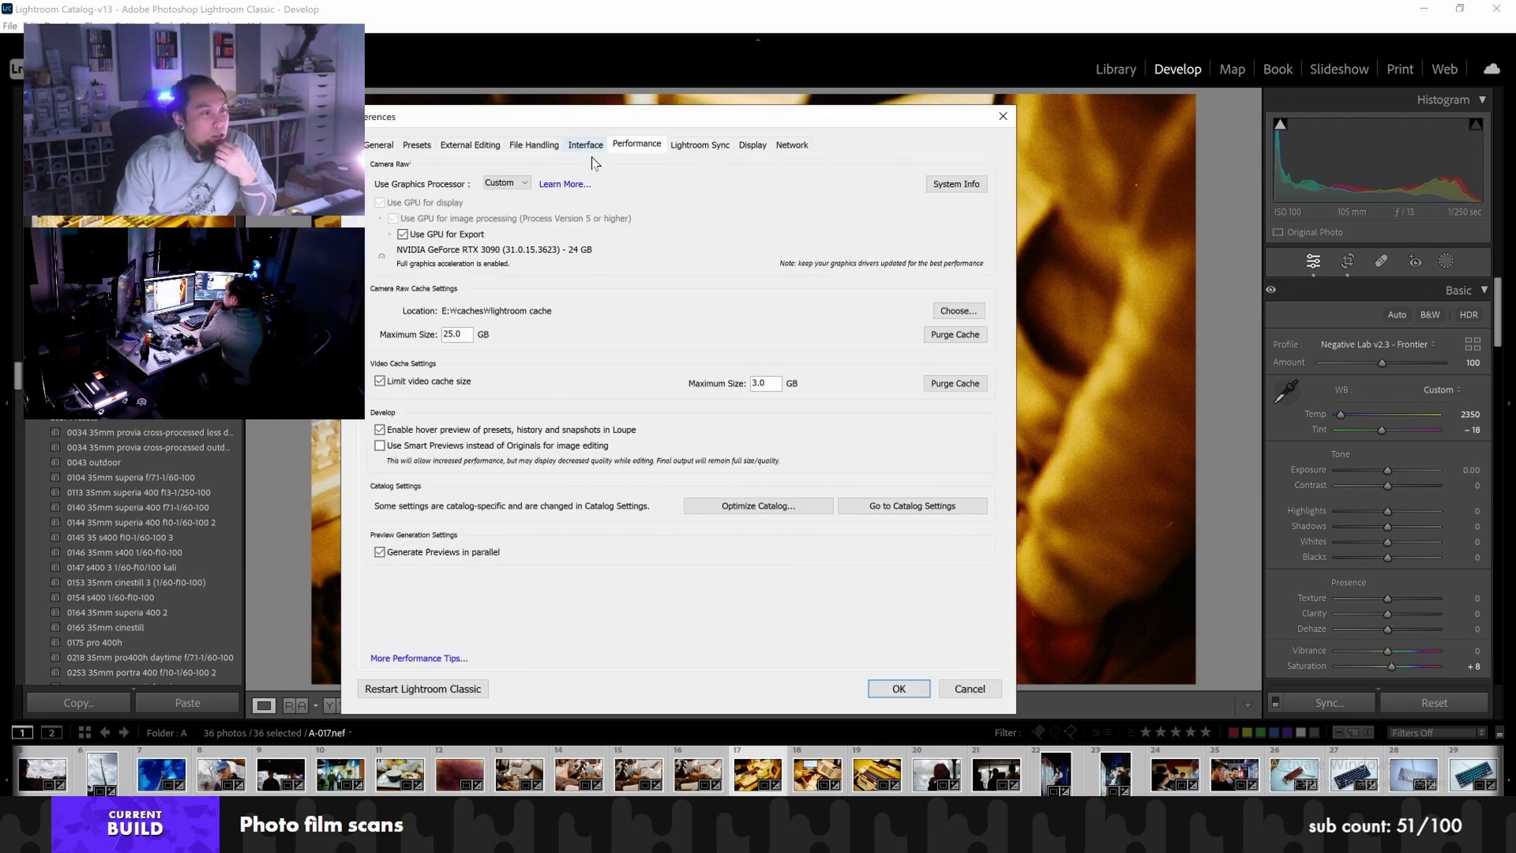
{"action": "left_click", "coordinate": [505, 183]}
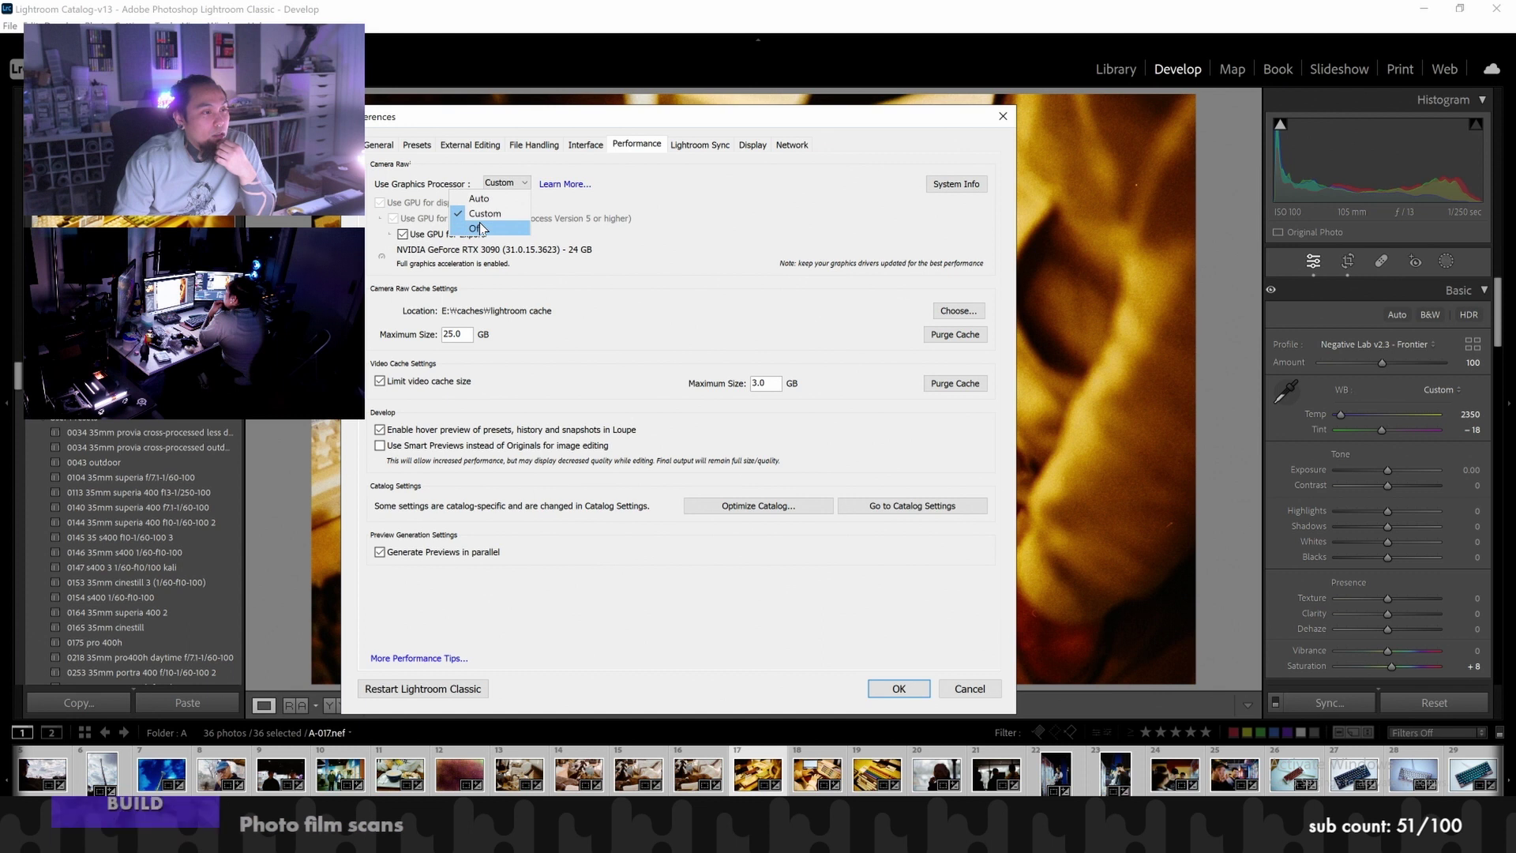
{"action": "left_click", "coordinate": [494, 227]}
{"action": "left_click", "coordinate": [899, 689]}
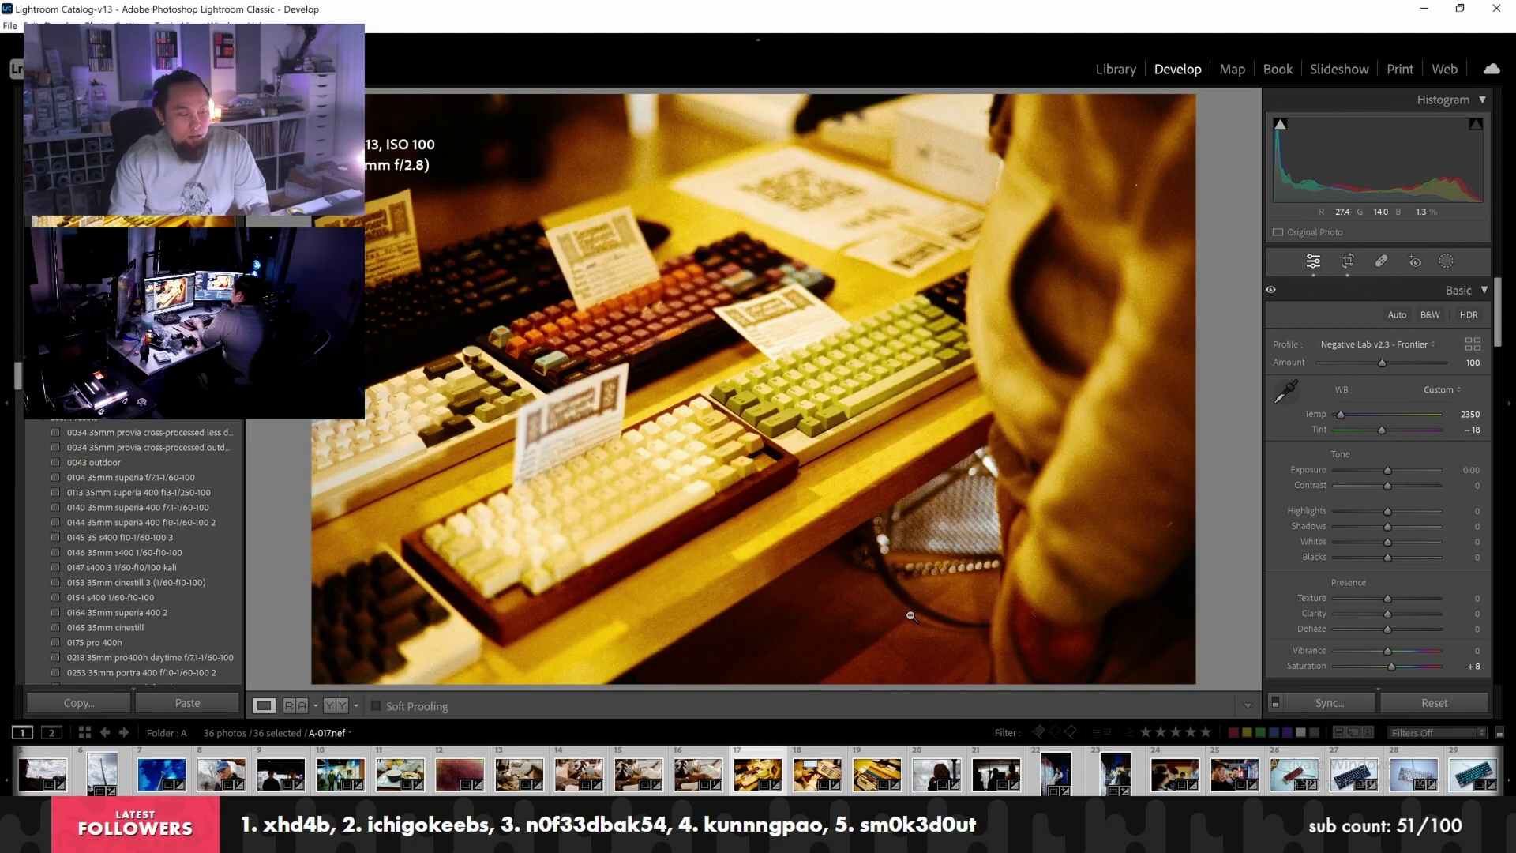
Reopen Negative Lab Pro for the selected photos
{"action": "key", "text": "ctrl+alt+b"}
{"action": "key", "text": "Escape"}
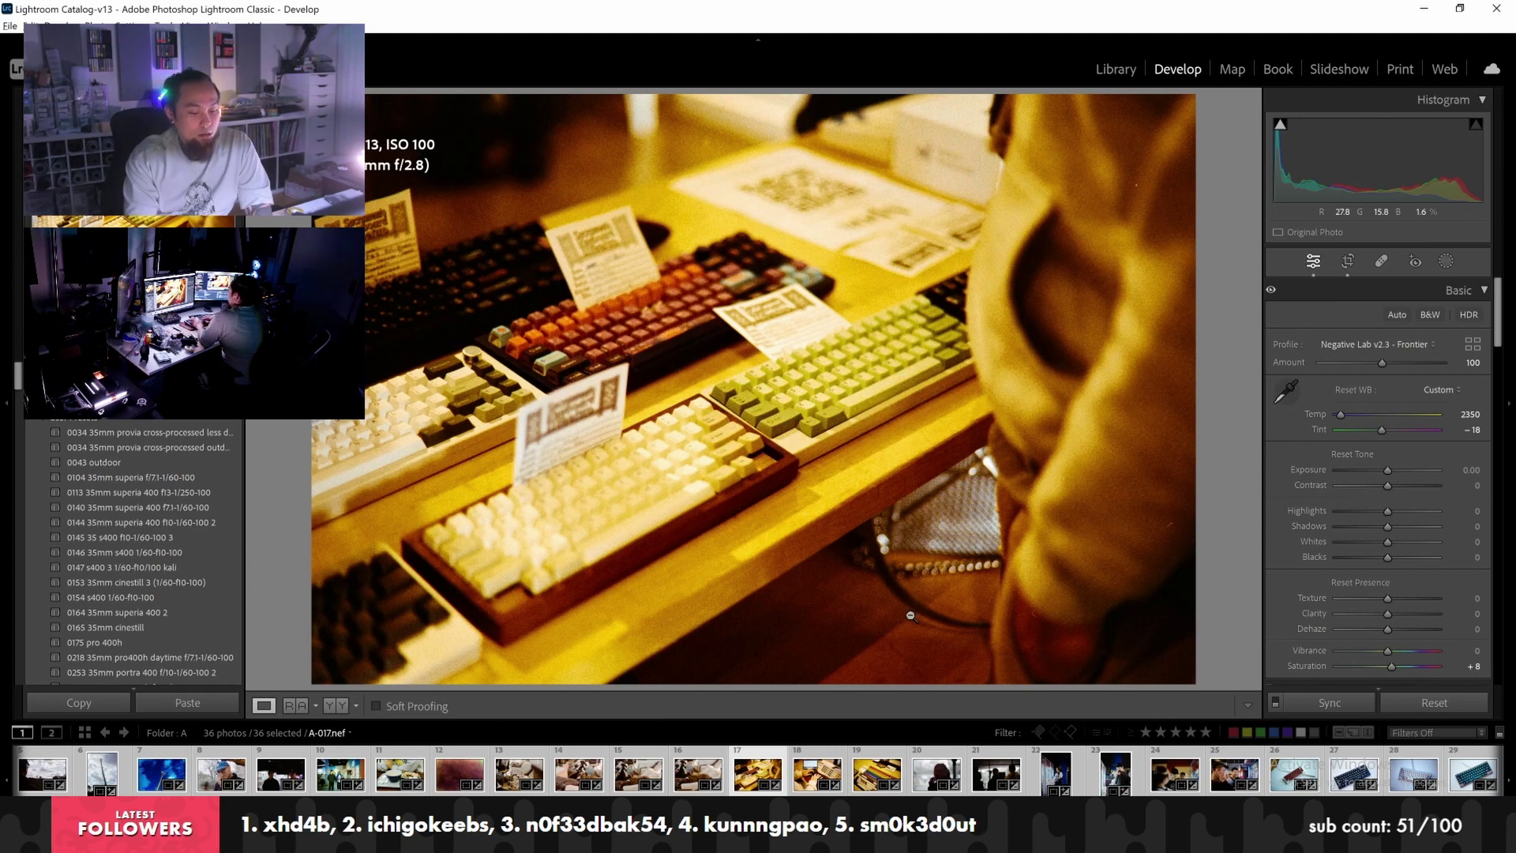
{"action": "key", "text": "ctrl+alt+n"}
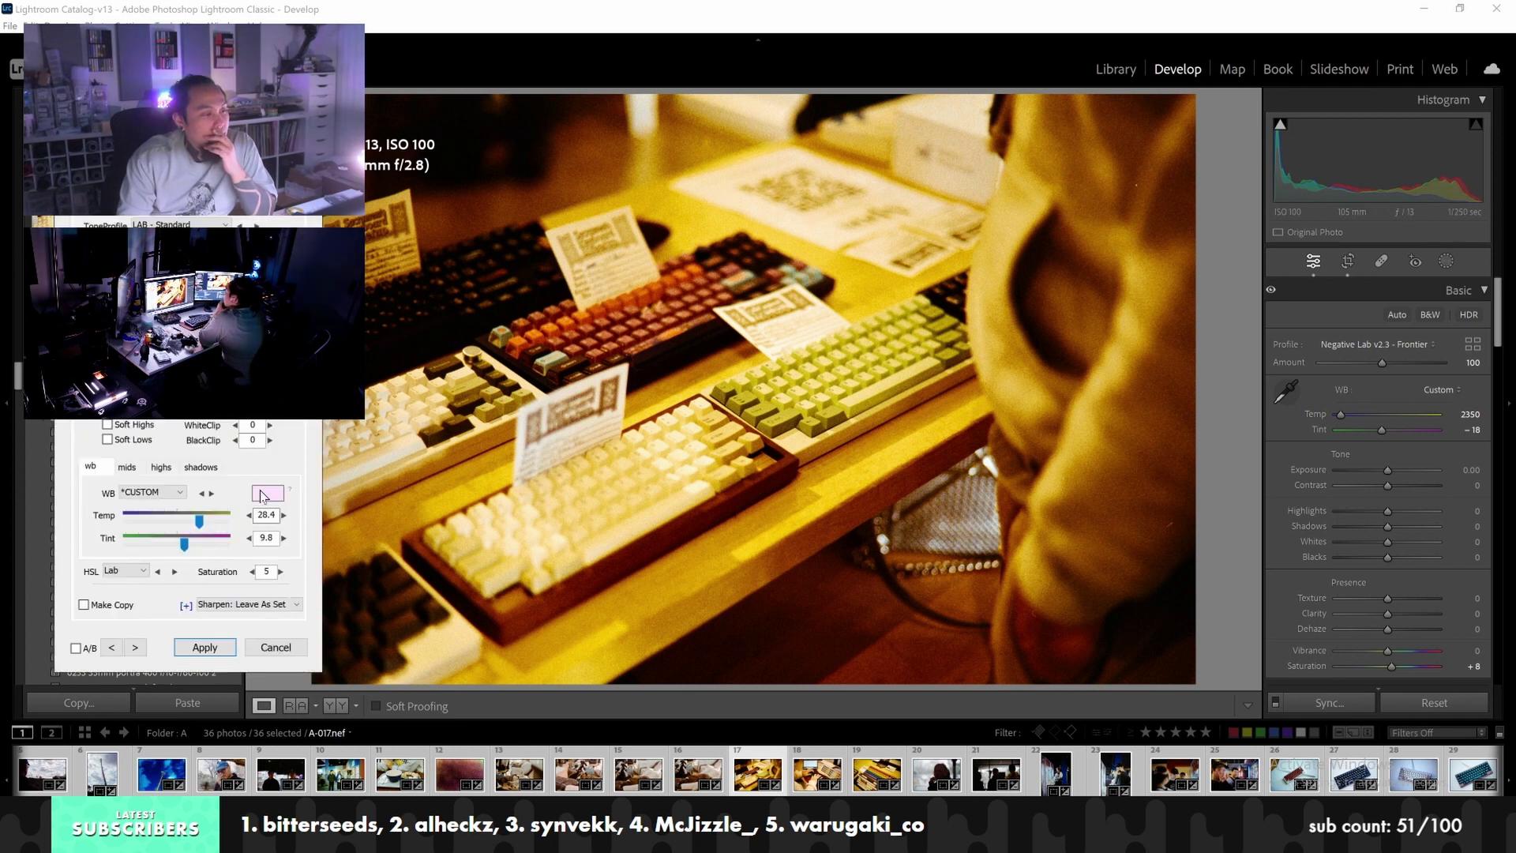
Try sampling a custom white balance for A-017.nef from the white case edge below the green keycaps
{"action": "left_click", "coordinate": [267, 493]}
{"action": "mouse_move", "coordinate": [482, 502]}
{"action": "left_mouse_down"}
{"action": "mouse_move", "coordinate": [473, 485]}
{"action": "mouse_move", "coordinate": [511, 517]}
{"action": "mouse_move", "coordinate": [778, 441]}
{"action": "left_mouse_up"}
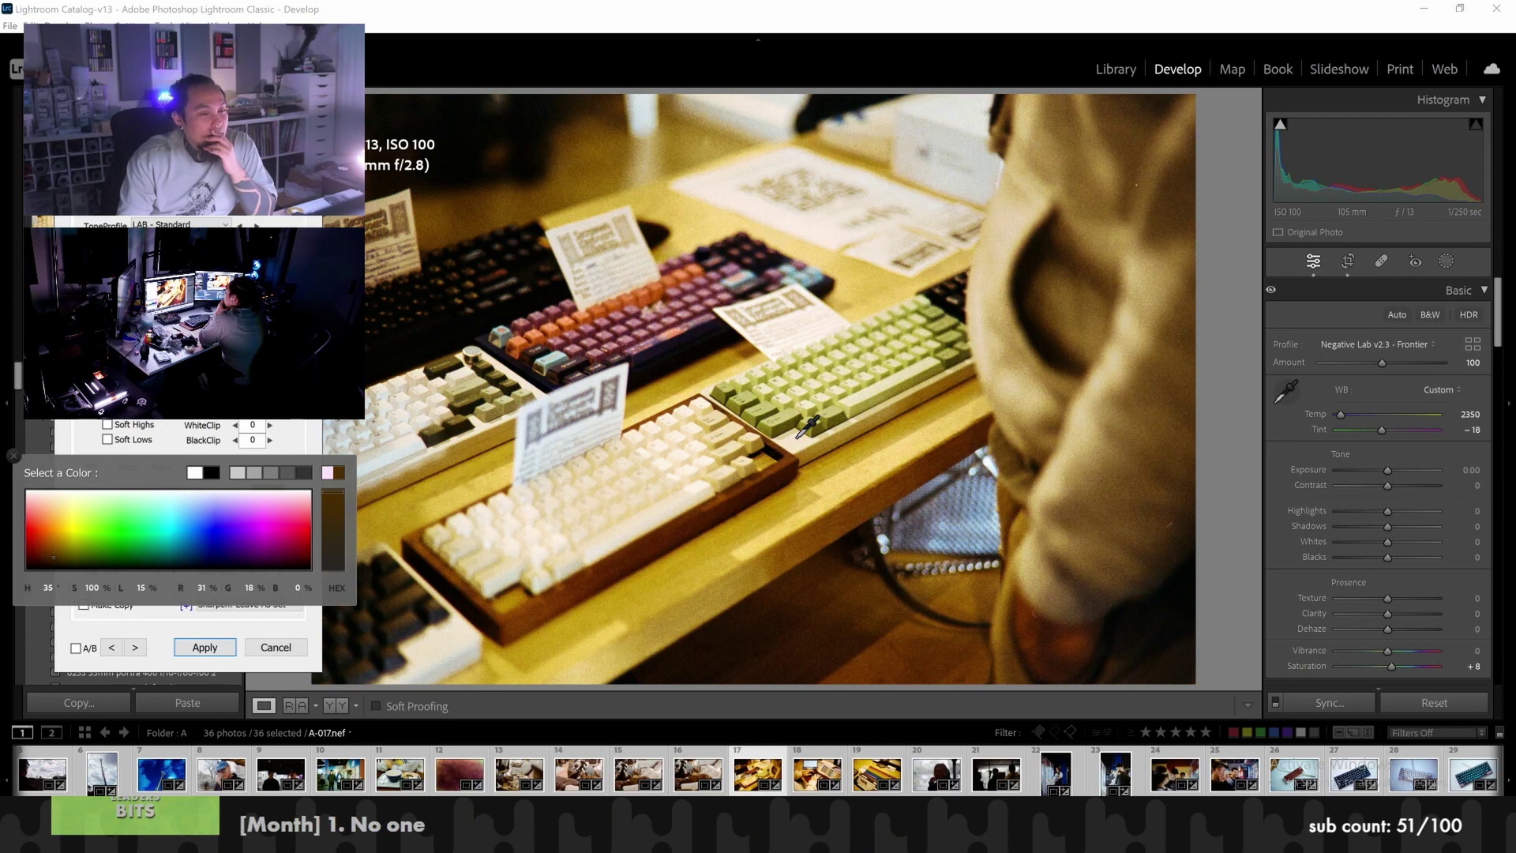
{"action": "left_click", "coordinate": [766, 434]}
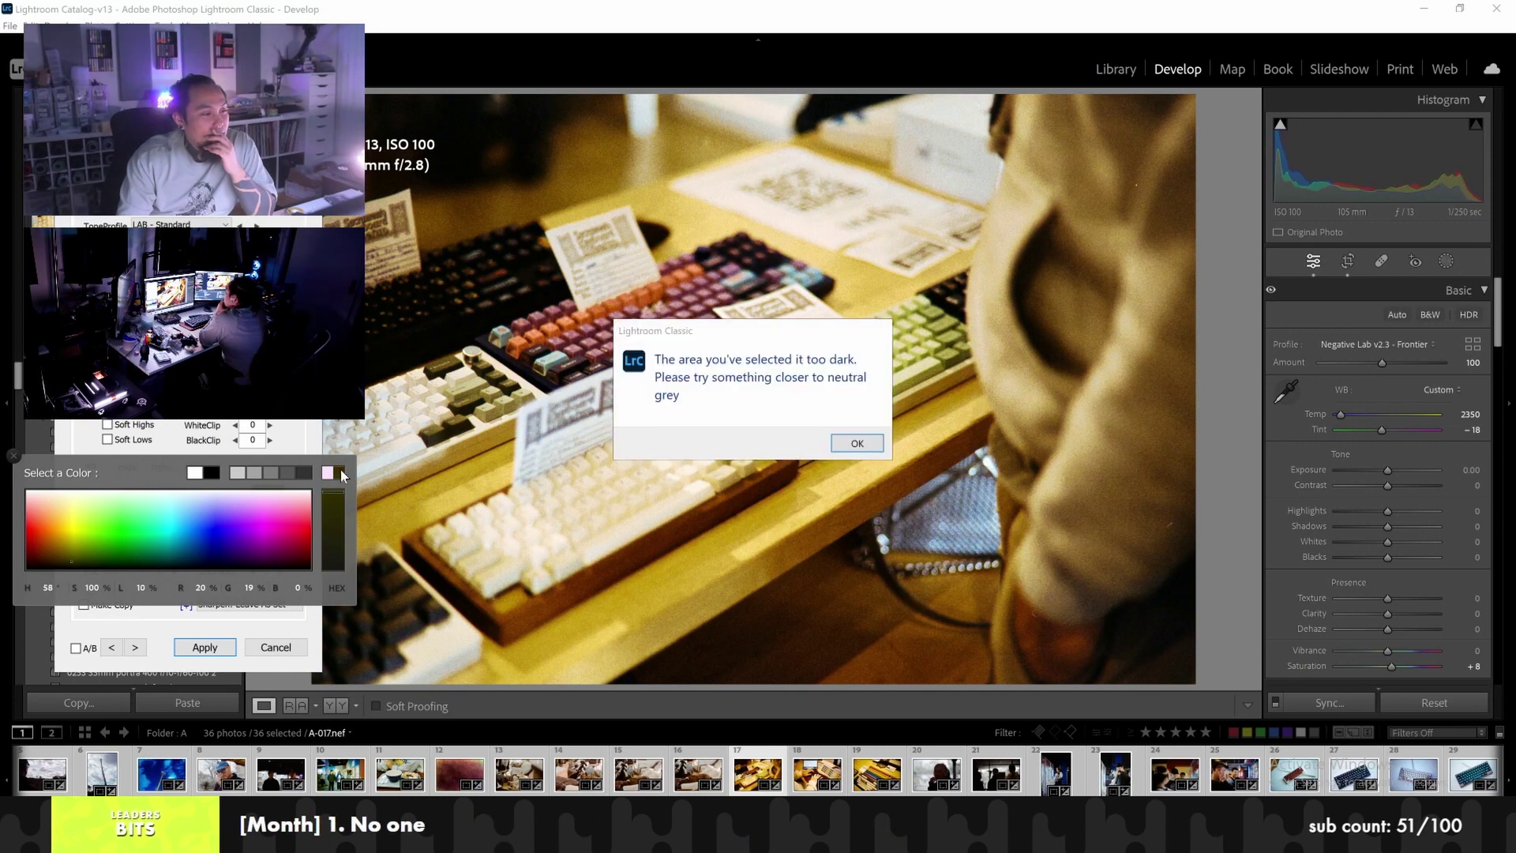
{"action": "left_click", "coordinate": [855, 444]}
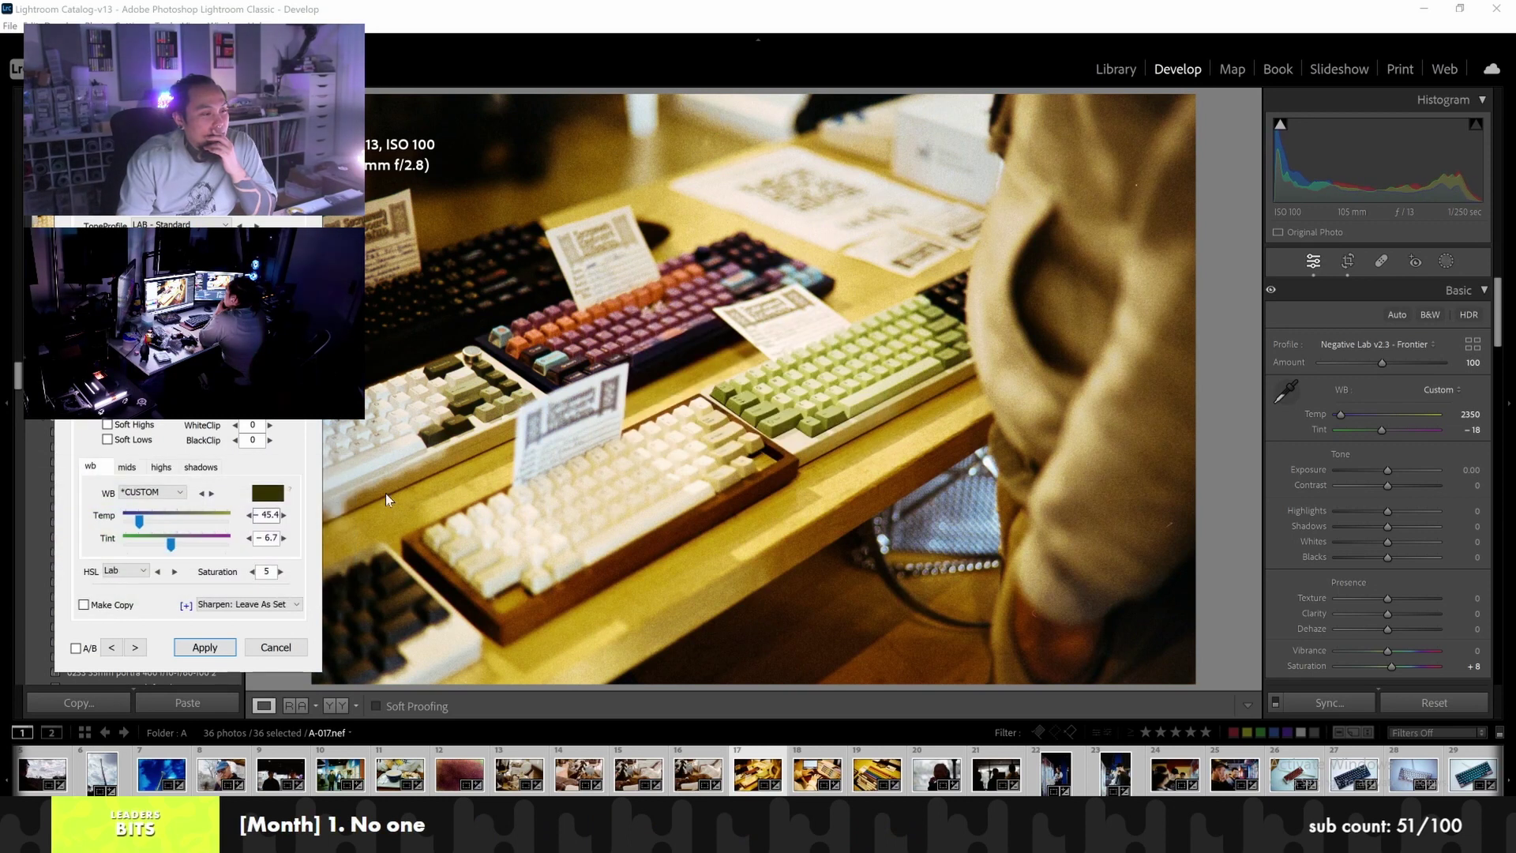
{"action": "left_click", "coordinate": [266, 496]}
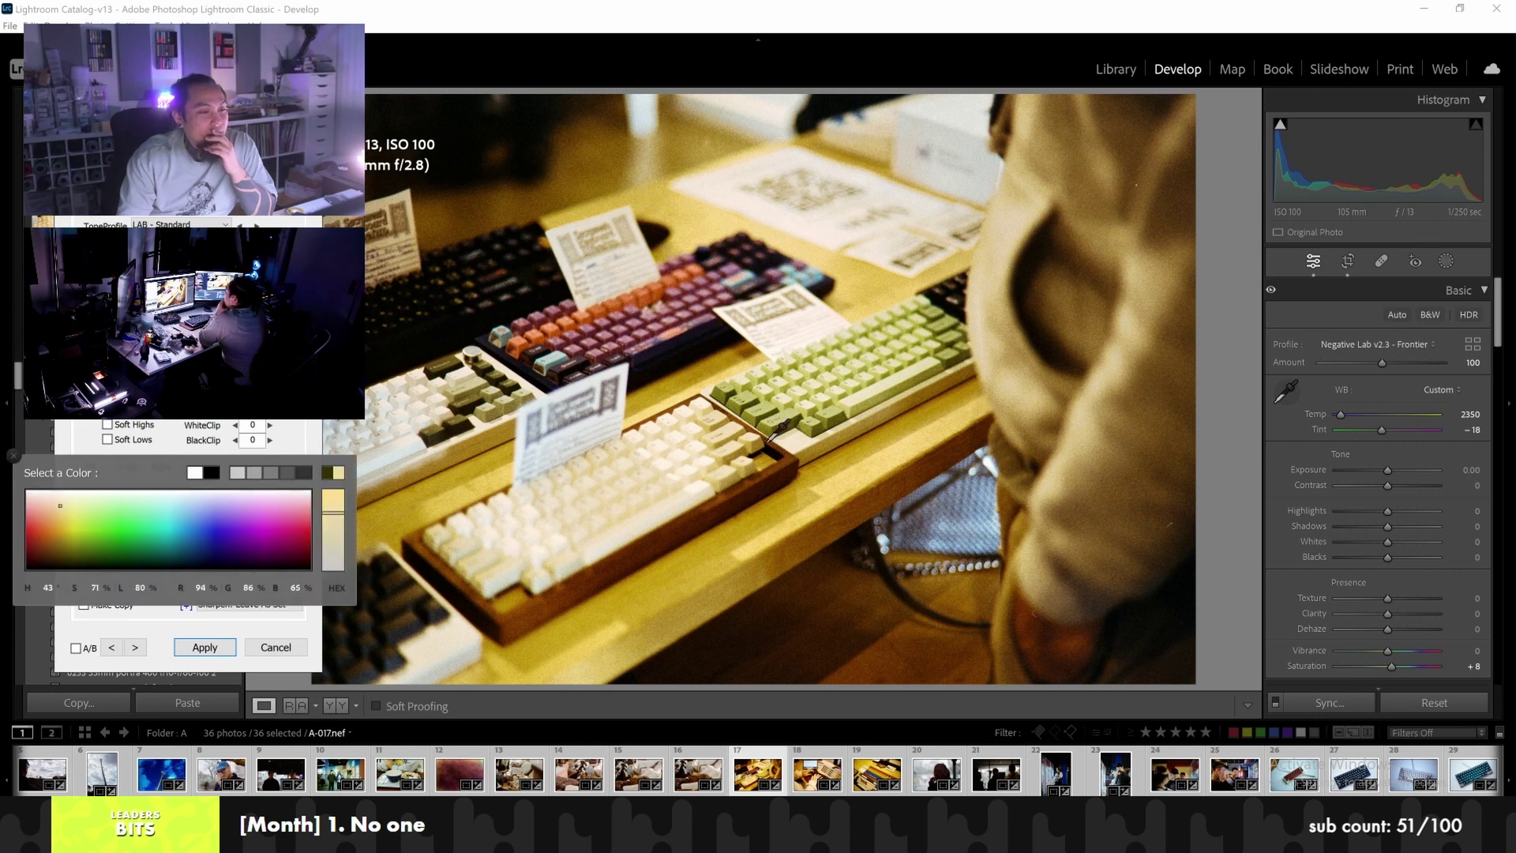
{"action": "left_click", "coordinate": [786, 438]}
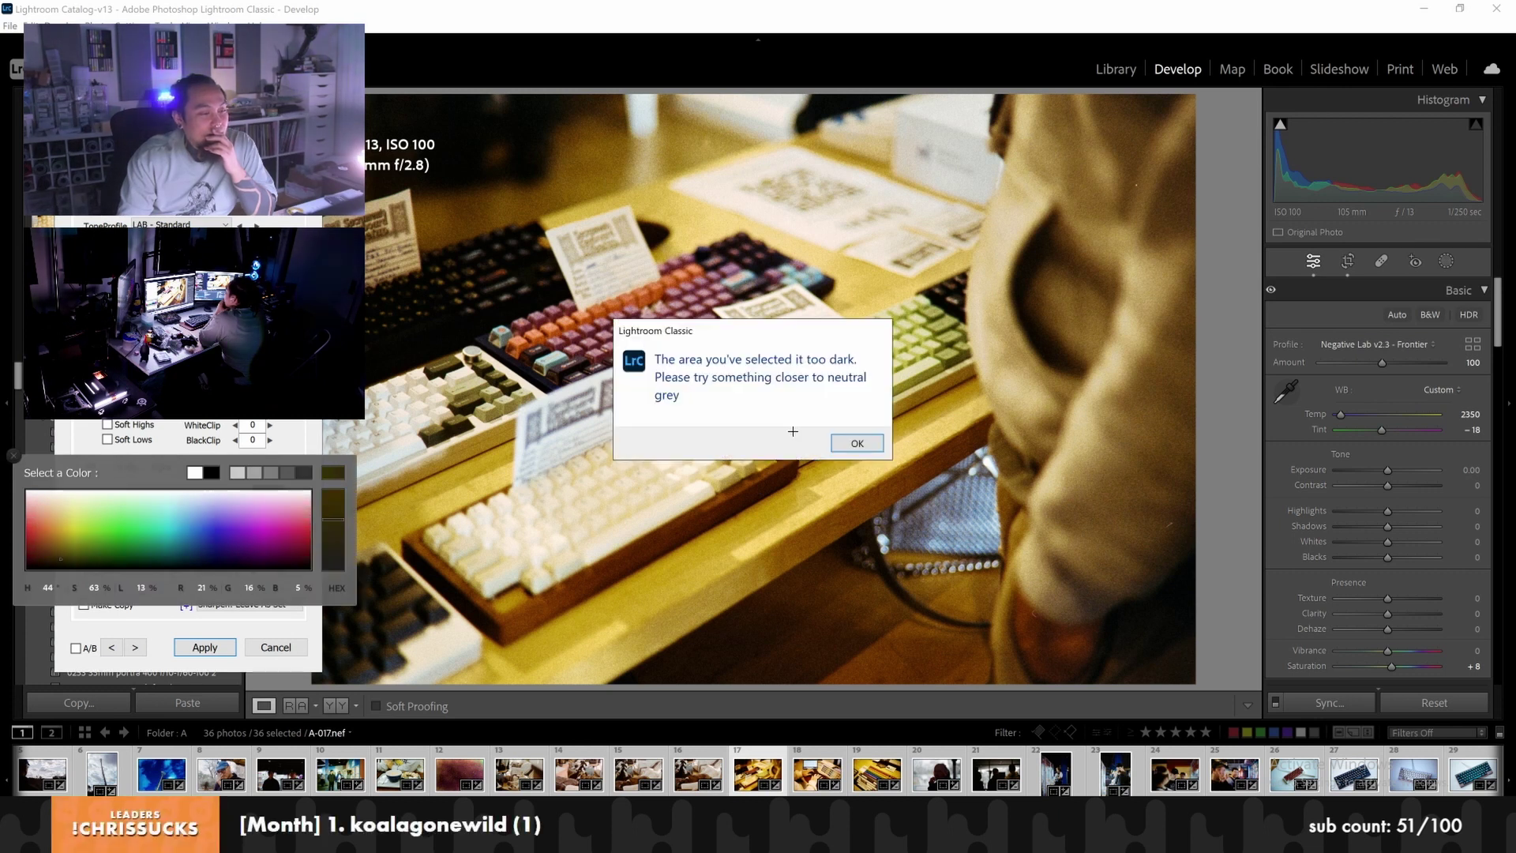
{"action": "left_click", "coordinate": [854, 443]}
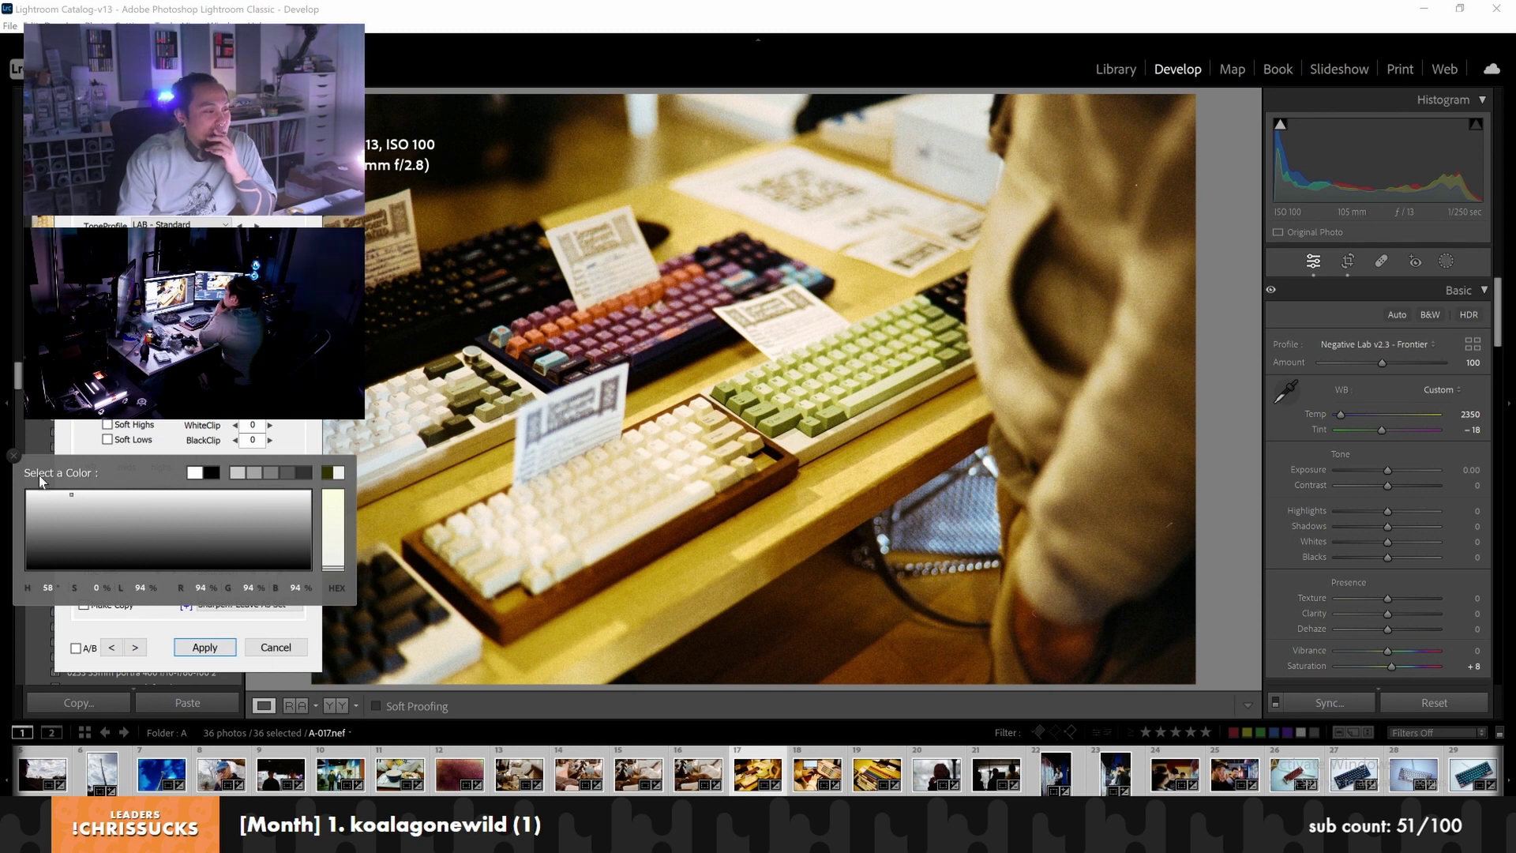
{"action": "left_click", "coordinate": [13, 456]}
Reread the Color Picker Instructions on sampling the image and resetting the white balance
{"action": "left_click", "coordinate": [277, 492]}
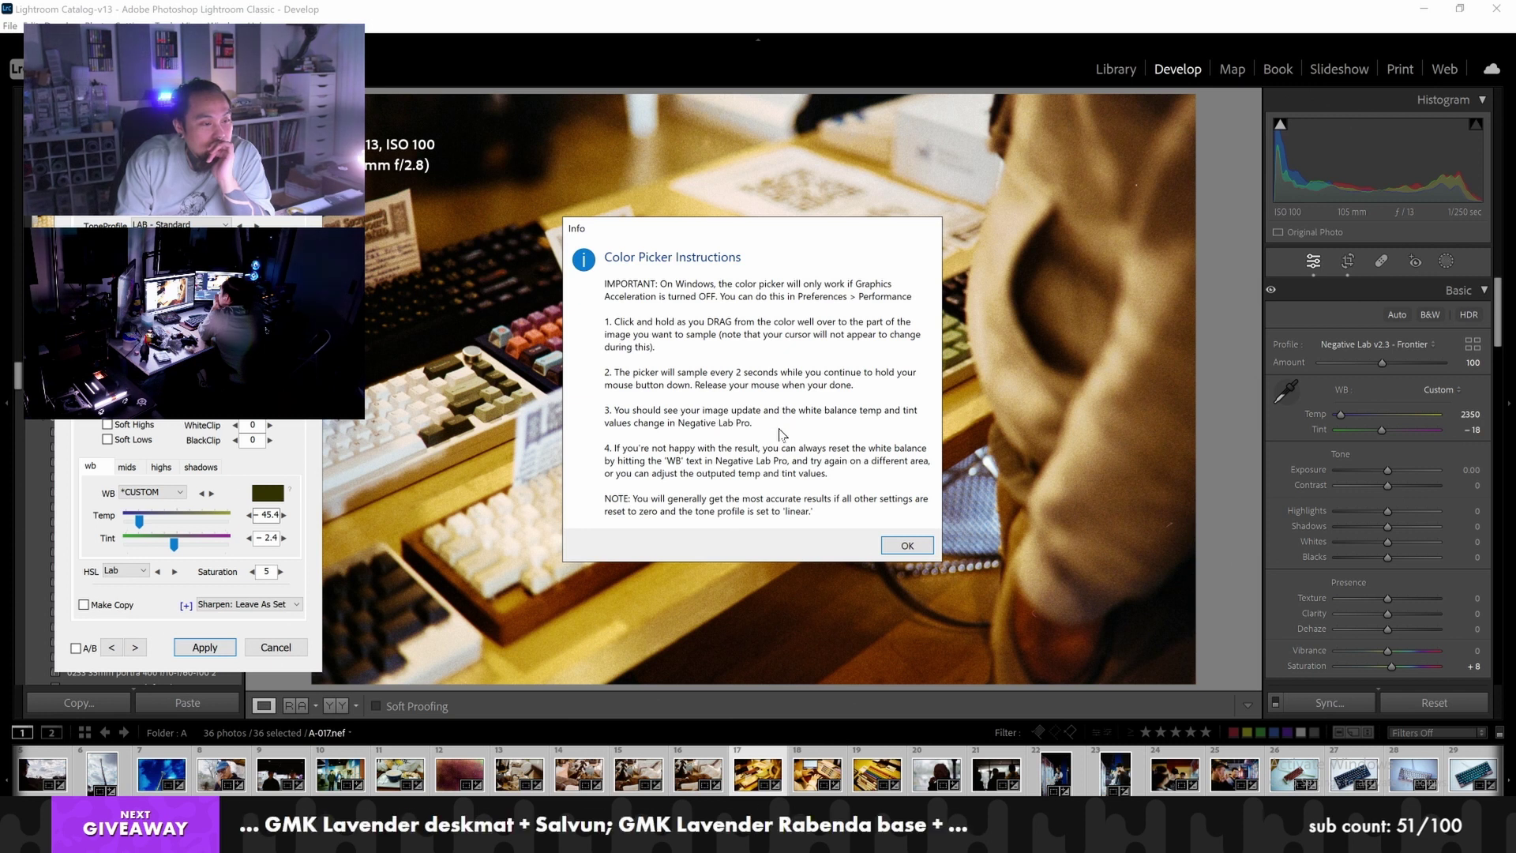
{"action": "left_click", "coordinate": [892, 545]}
{"action": "left_click", "coordinate": [858, 446]}
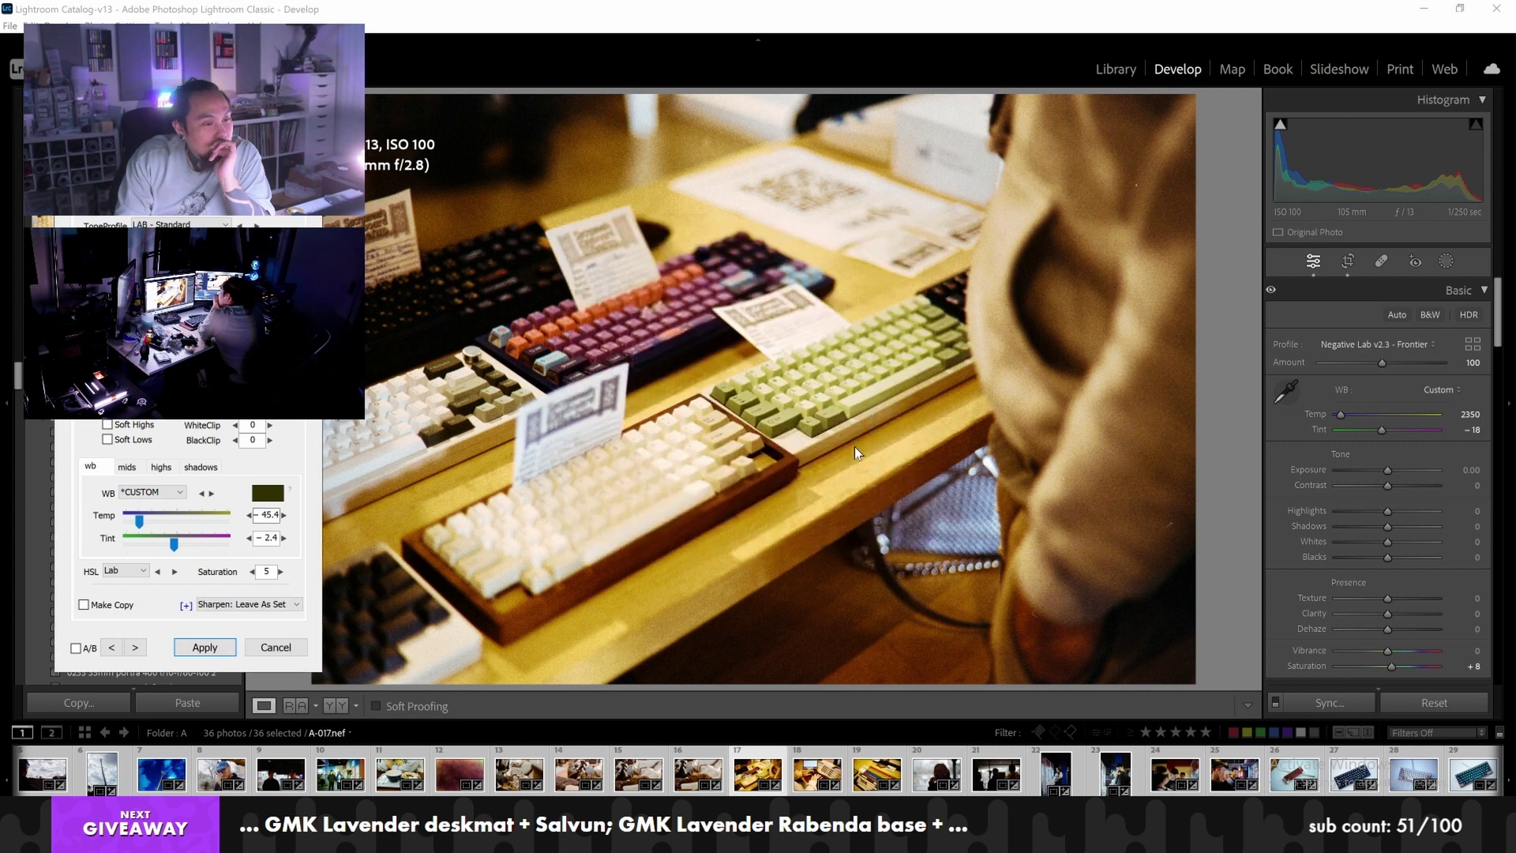
Reset the white balance of A-017.nef and sample a new custom one from the green keyboard's white case
{"action": "left_click", "coordinate": [108, 495]}
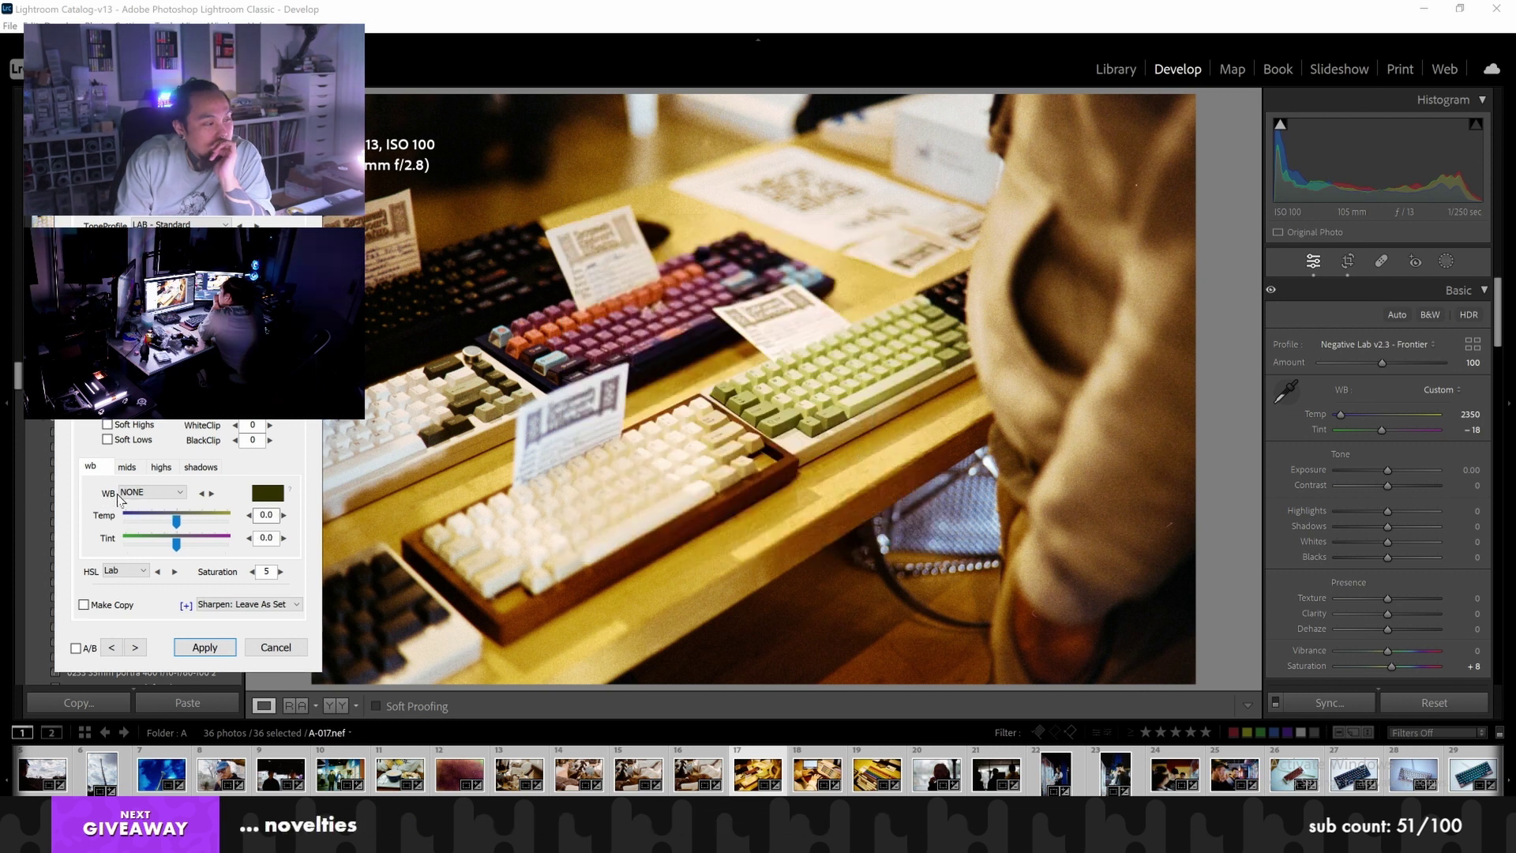
{"action": "left_click", "coordinate": [272, 499]}
{"action": "left_click", "coordinate": [282, 495]}
{"action": "left_click", "coordinate": [269, 493]}
{"action": "left_click_drag", "start_coordinate": [392, 471], "coordinate": [508, 365]}
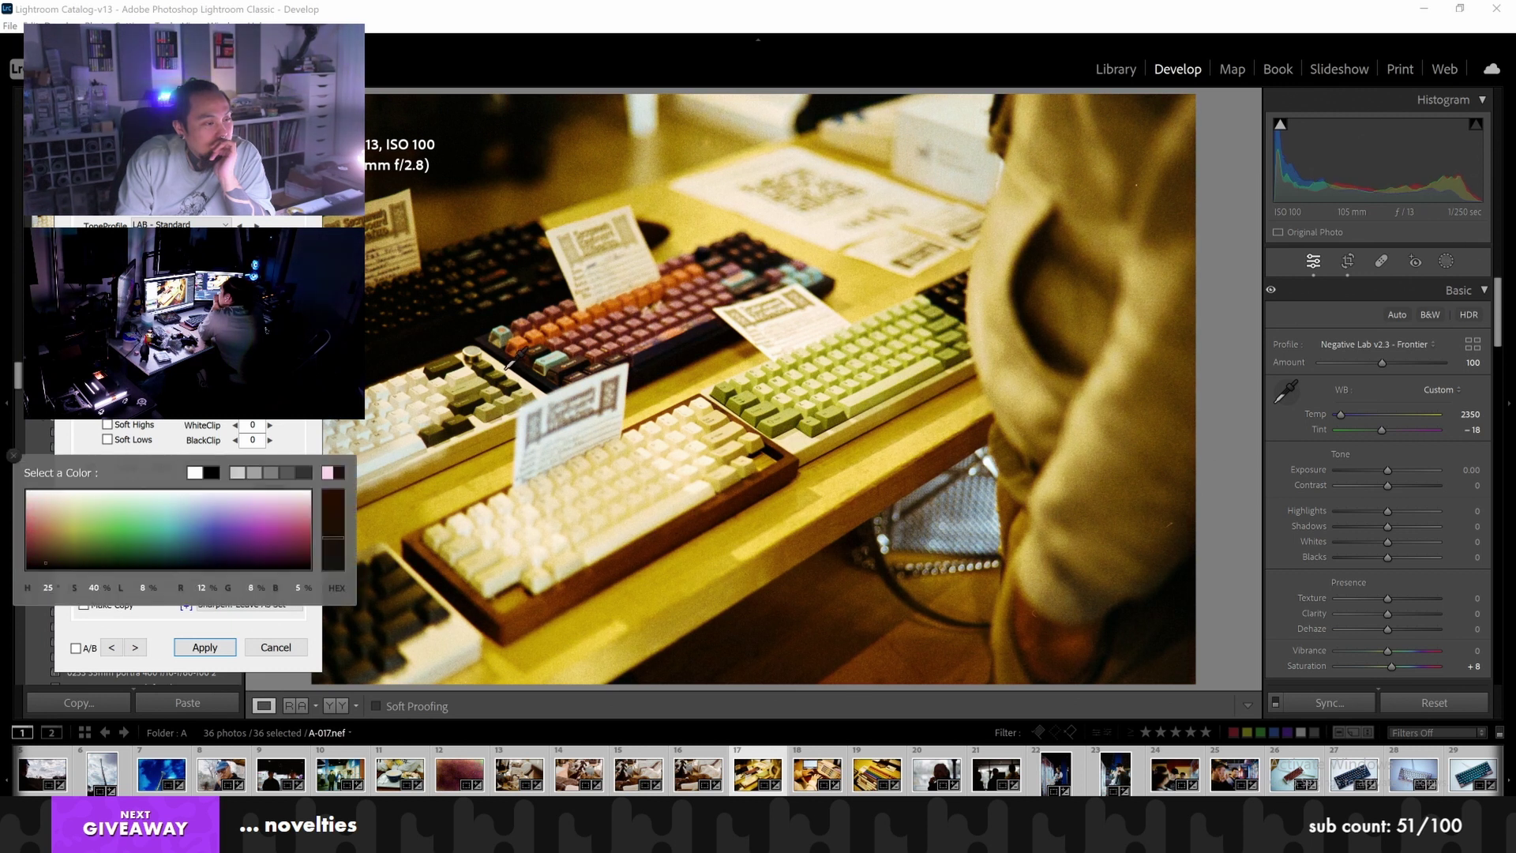
{"action": "left_click_drag", "start_coordinate": [508, 365], "coordinate": [802, 431]}
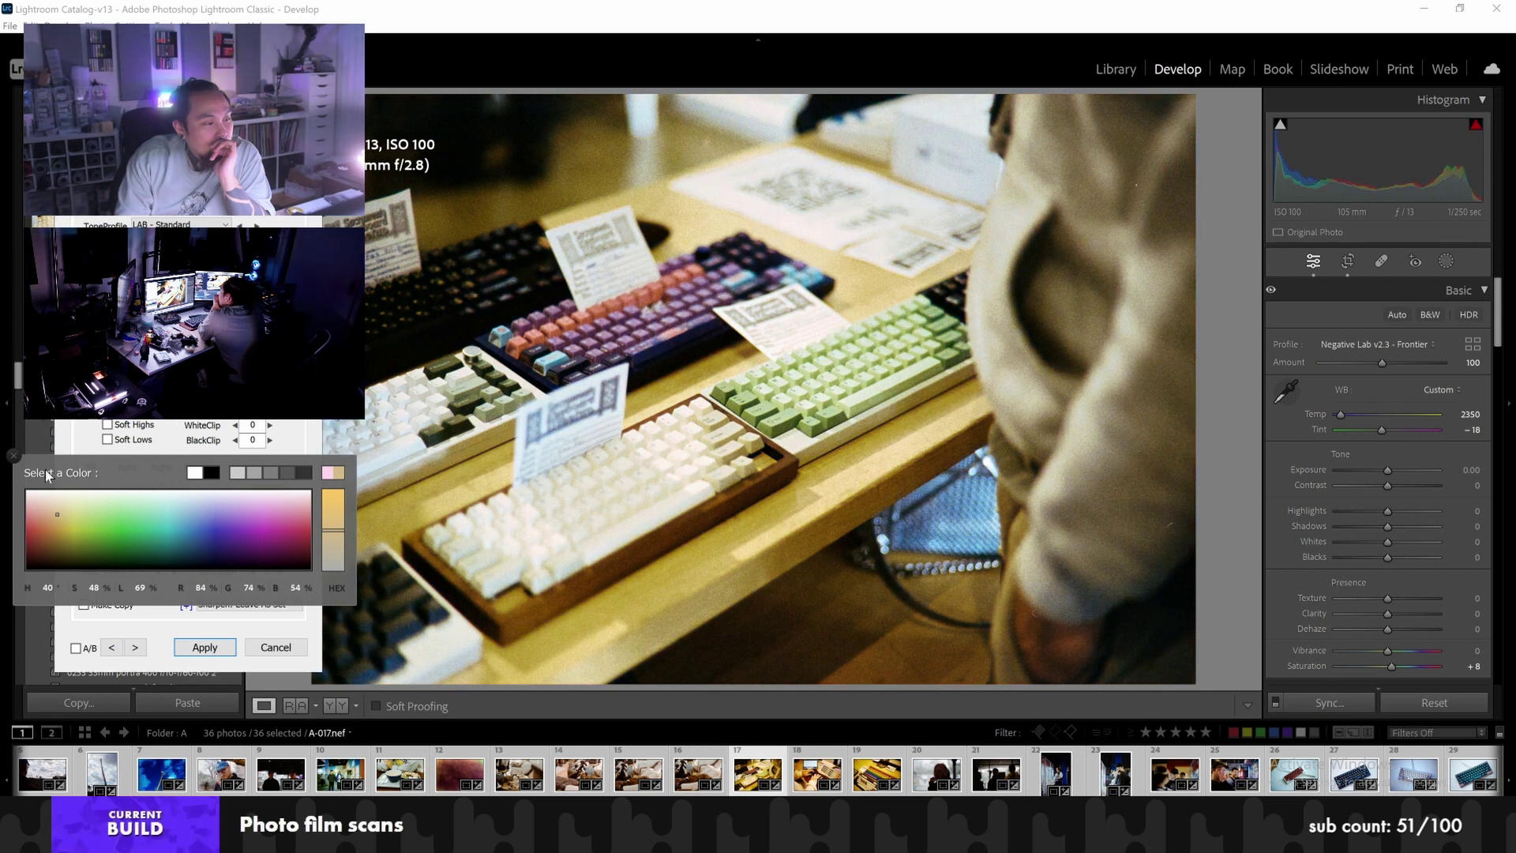
{"action": "left_click", "coordinate": [14, 456]}
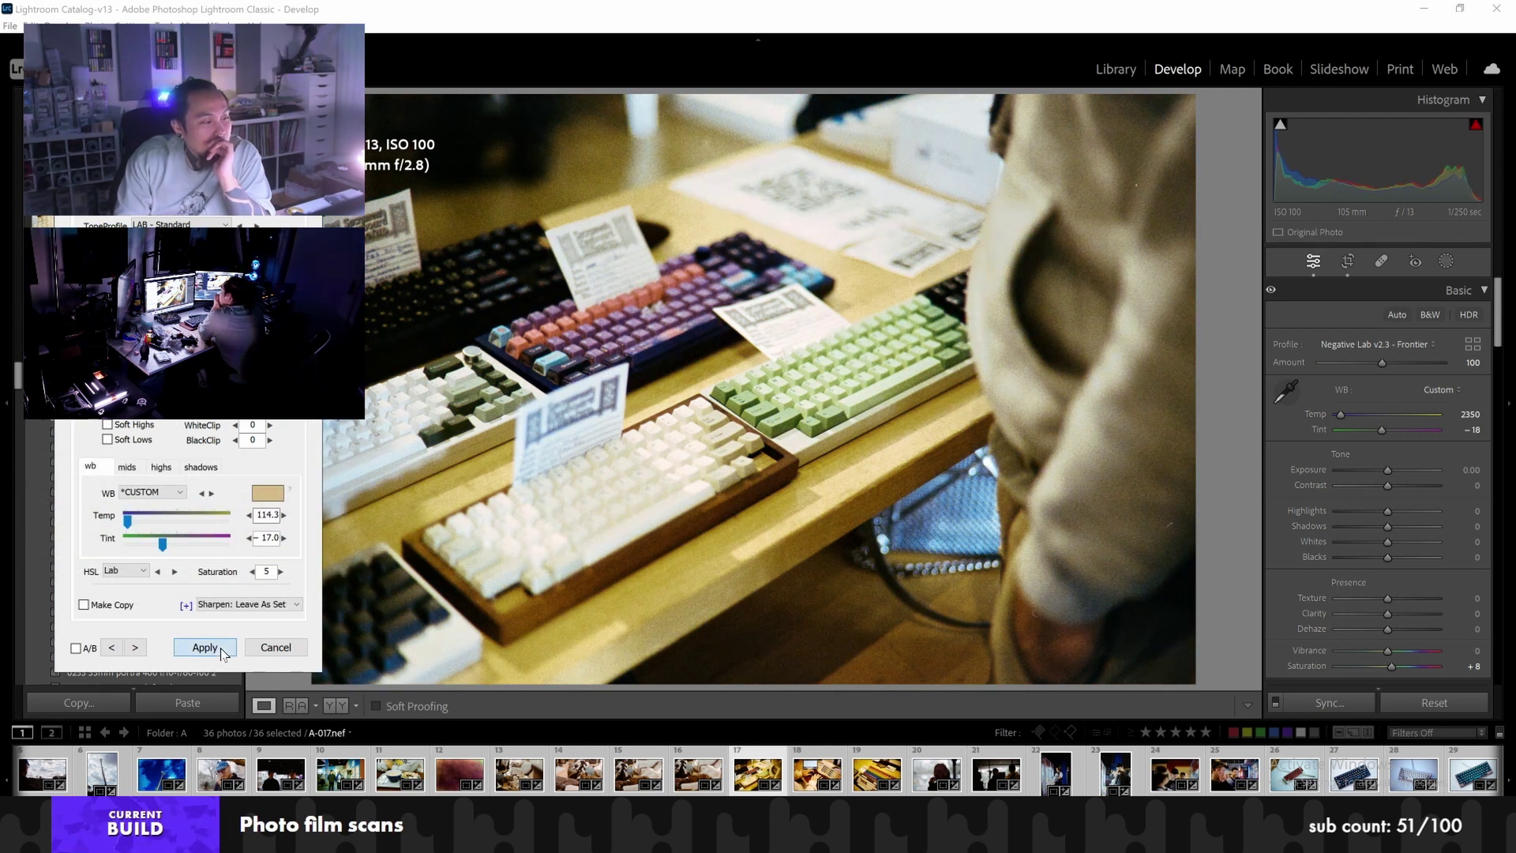
Advance to A-018.nef and sample its custom white balance from the translucent keycap tray
{"action": "left_click", "coordinate": [136, 647]}
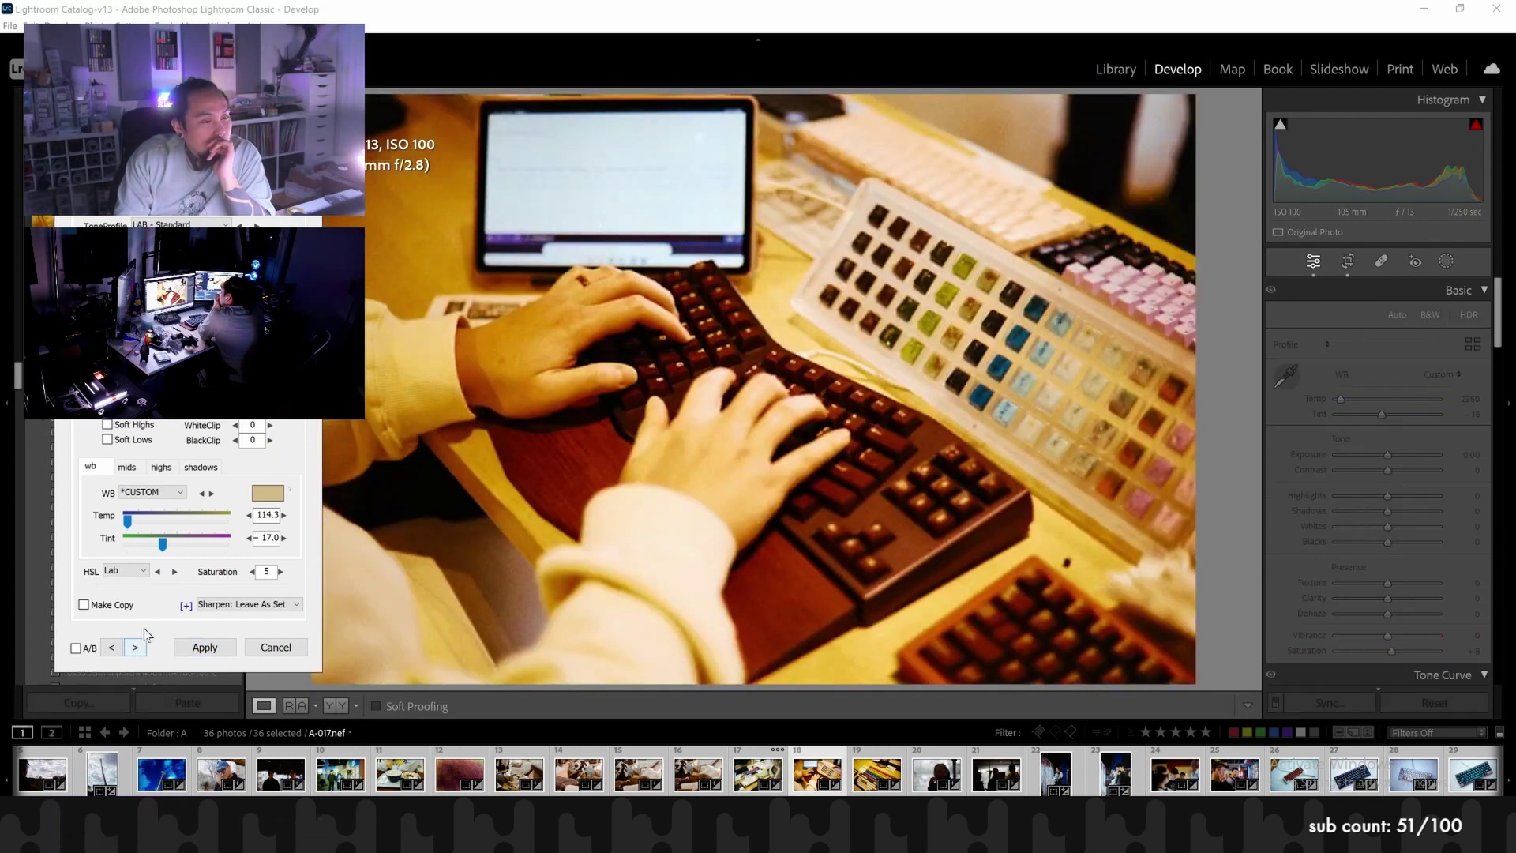
{"action": "left_click", "coordinate": [277, 495]}
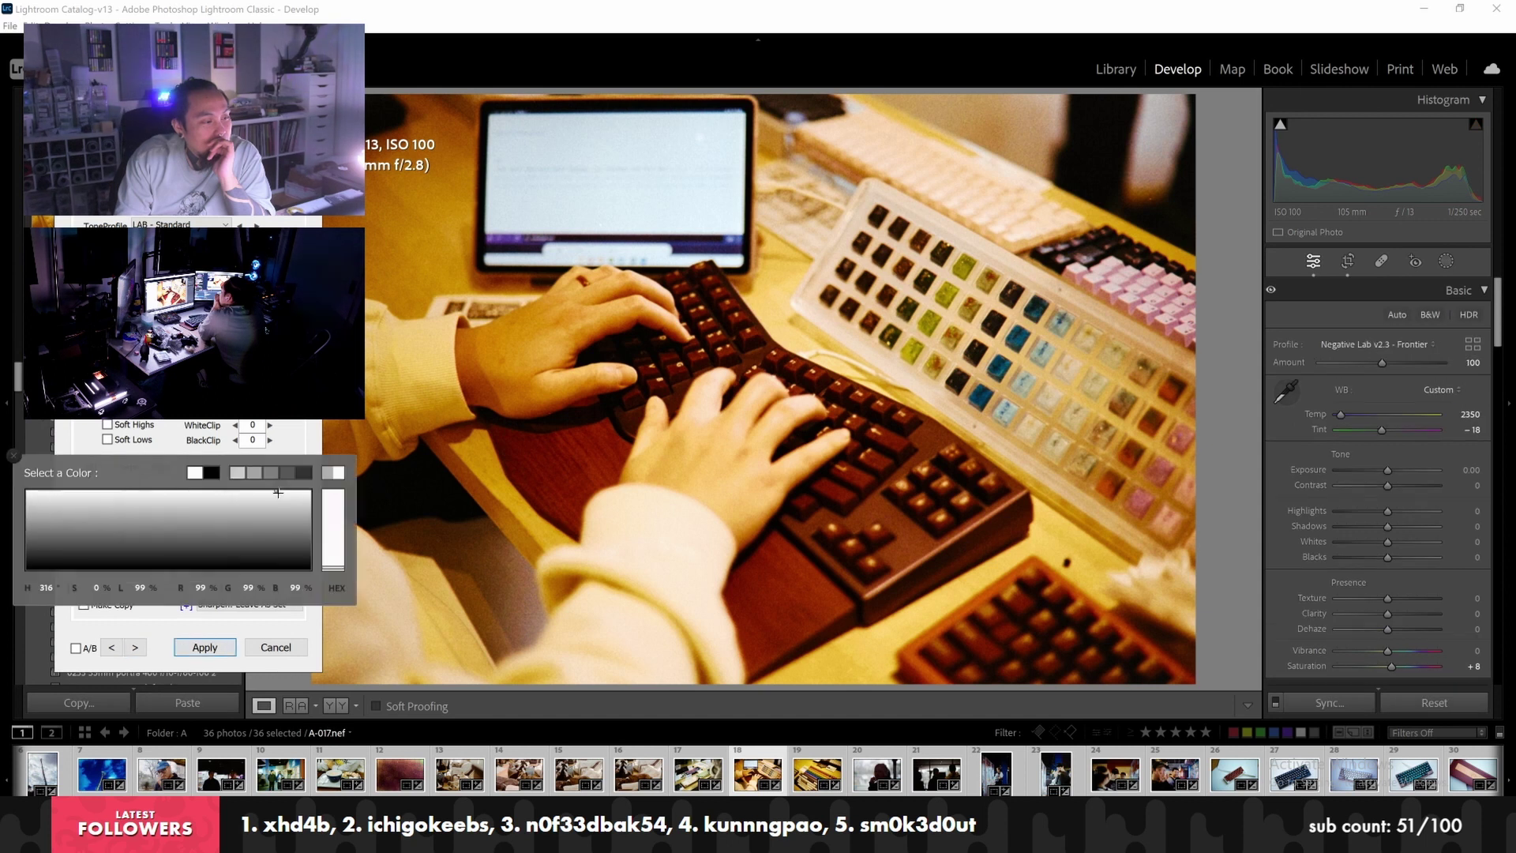
{"action": "left_click", "coordinate": [854, 310]}
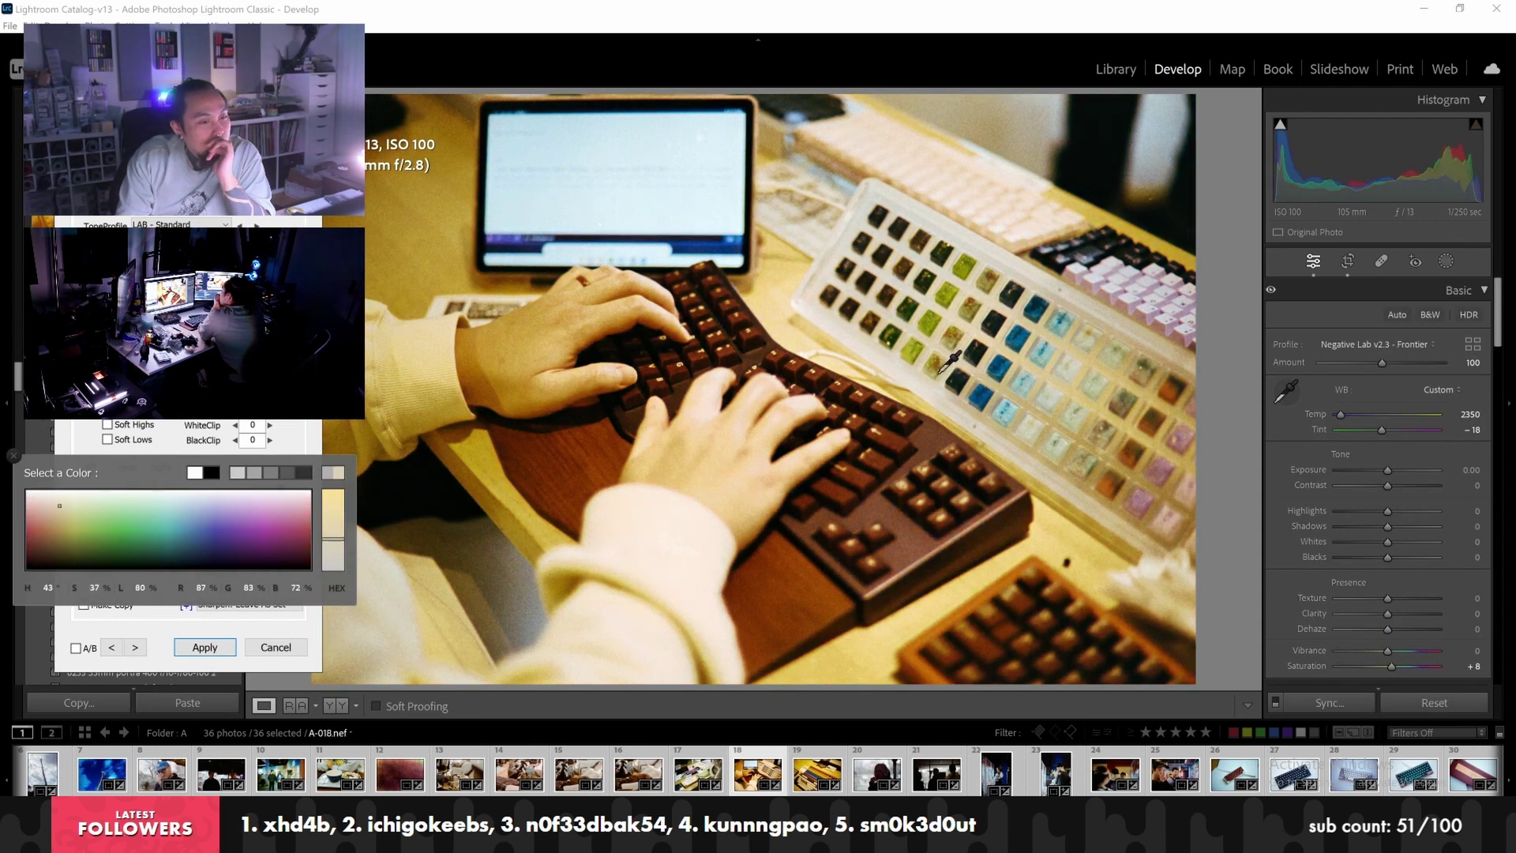
{"action": "left_click", "coordinate": [969, 413]}
{"action": "left_click", "coordinate": [971, 415]}
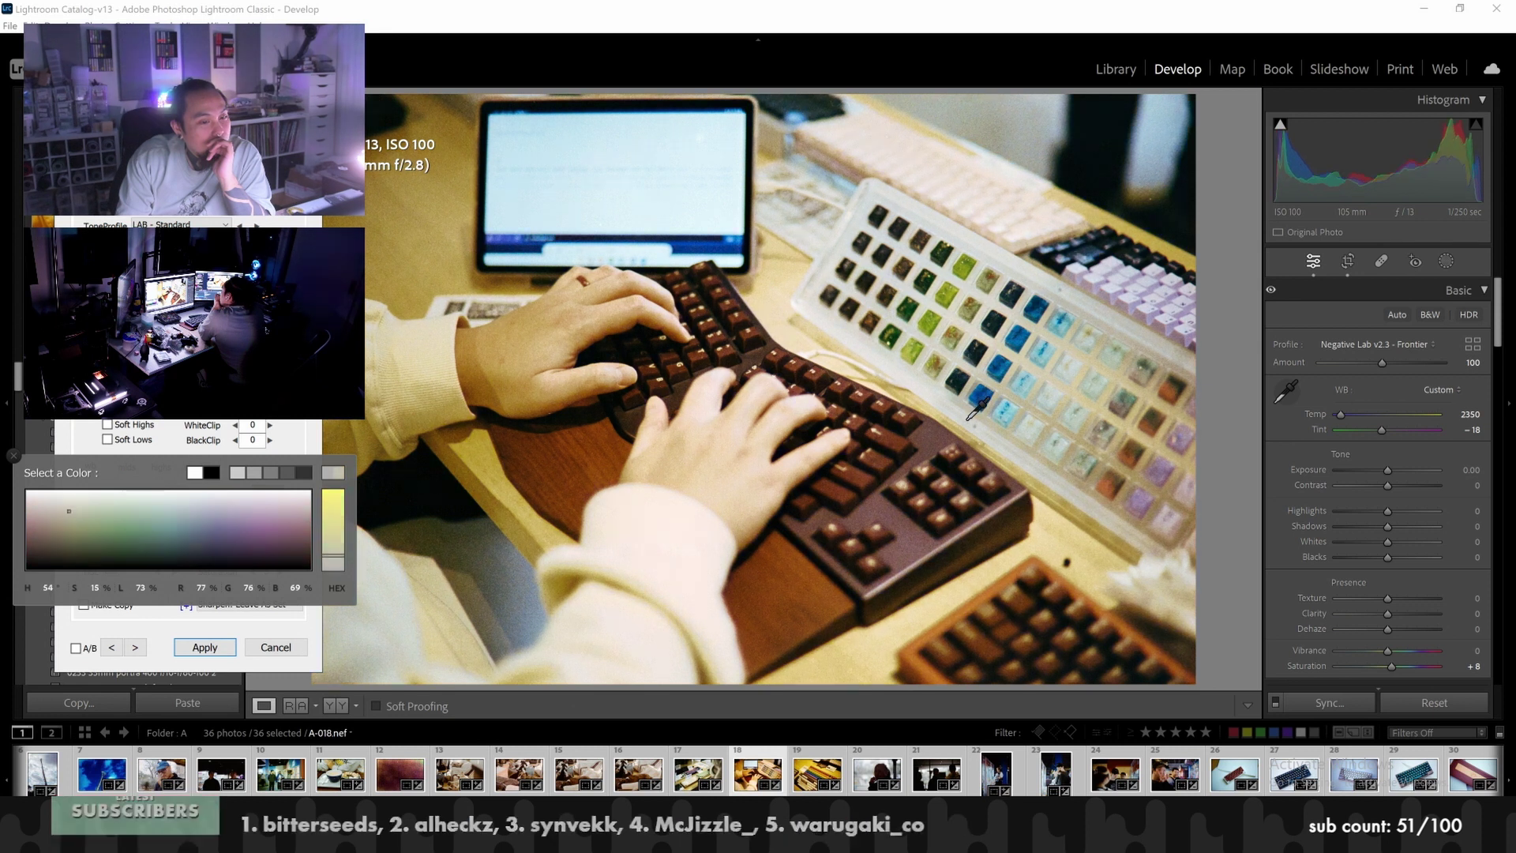
{"action": "left_click_drag", "start_coordinate": [968, 416], "coordinate": [709, 253]}
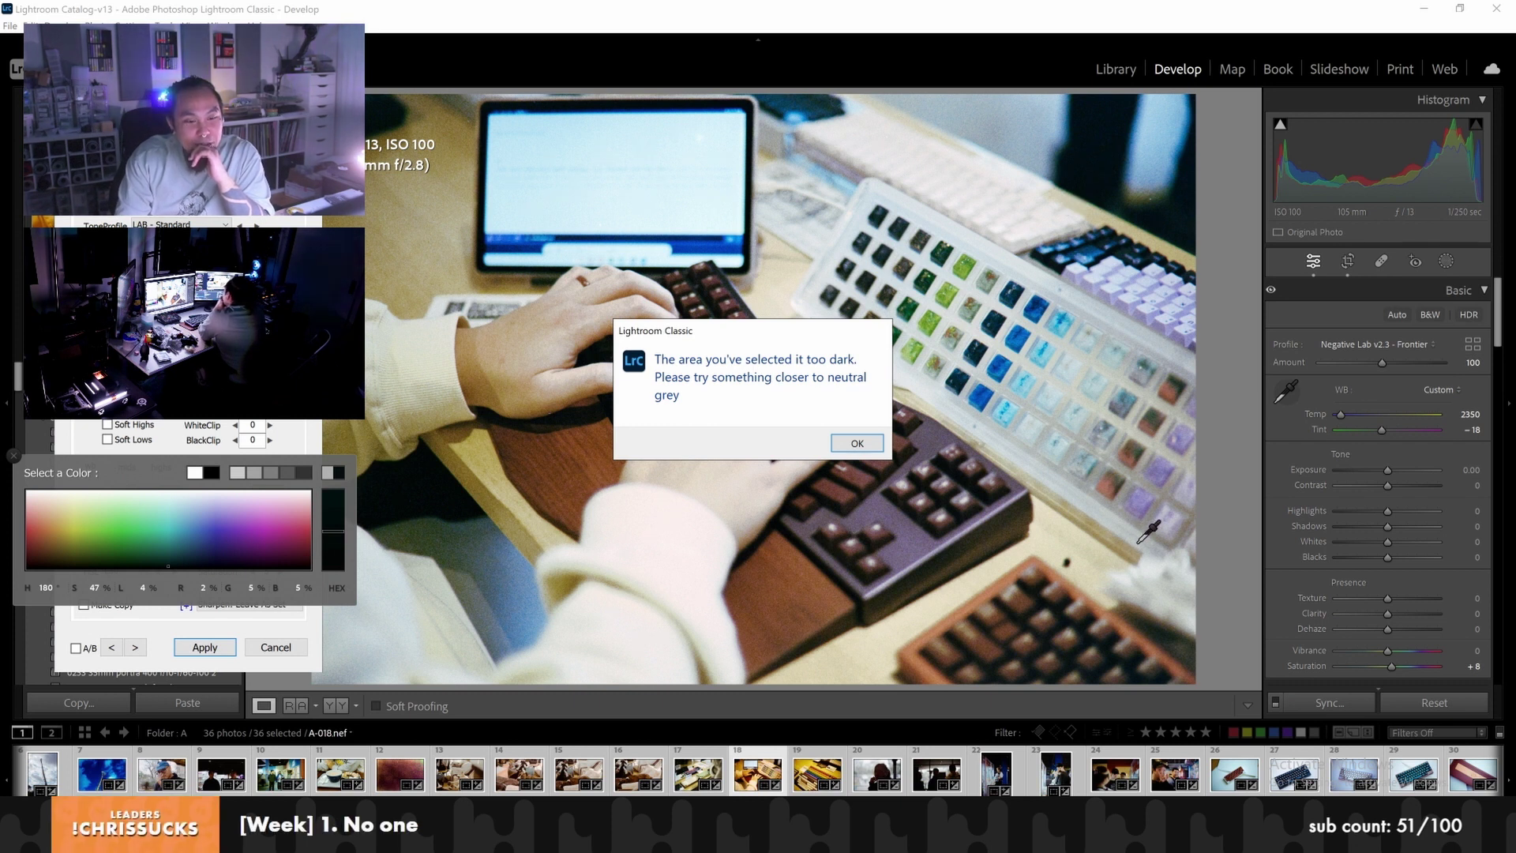
{"action": "left_click", "coordinate": [857, 443]}
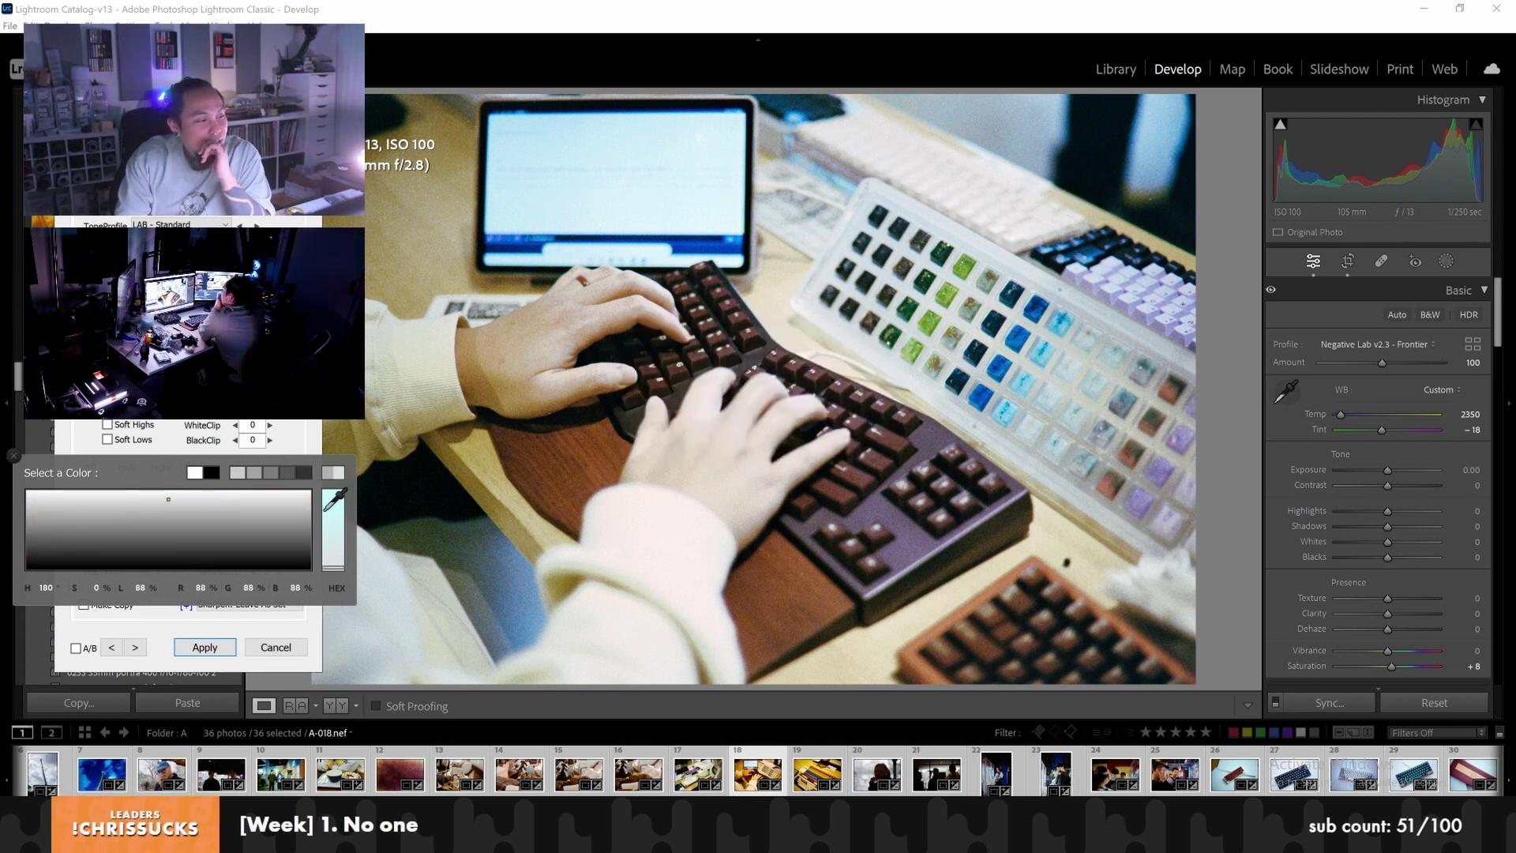
{"action": "left_click", "coordinate": [14, 455]}
{"action": "left_click_drag", "start_coordinate": [1125, 477], "coordinate": [1082, 466]}
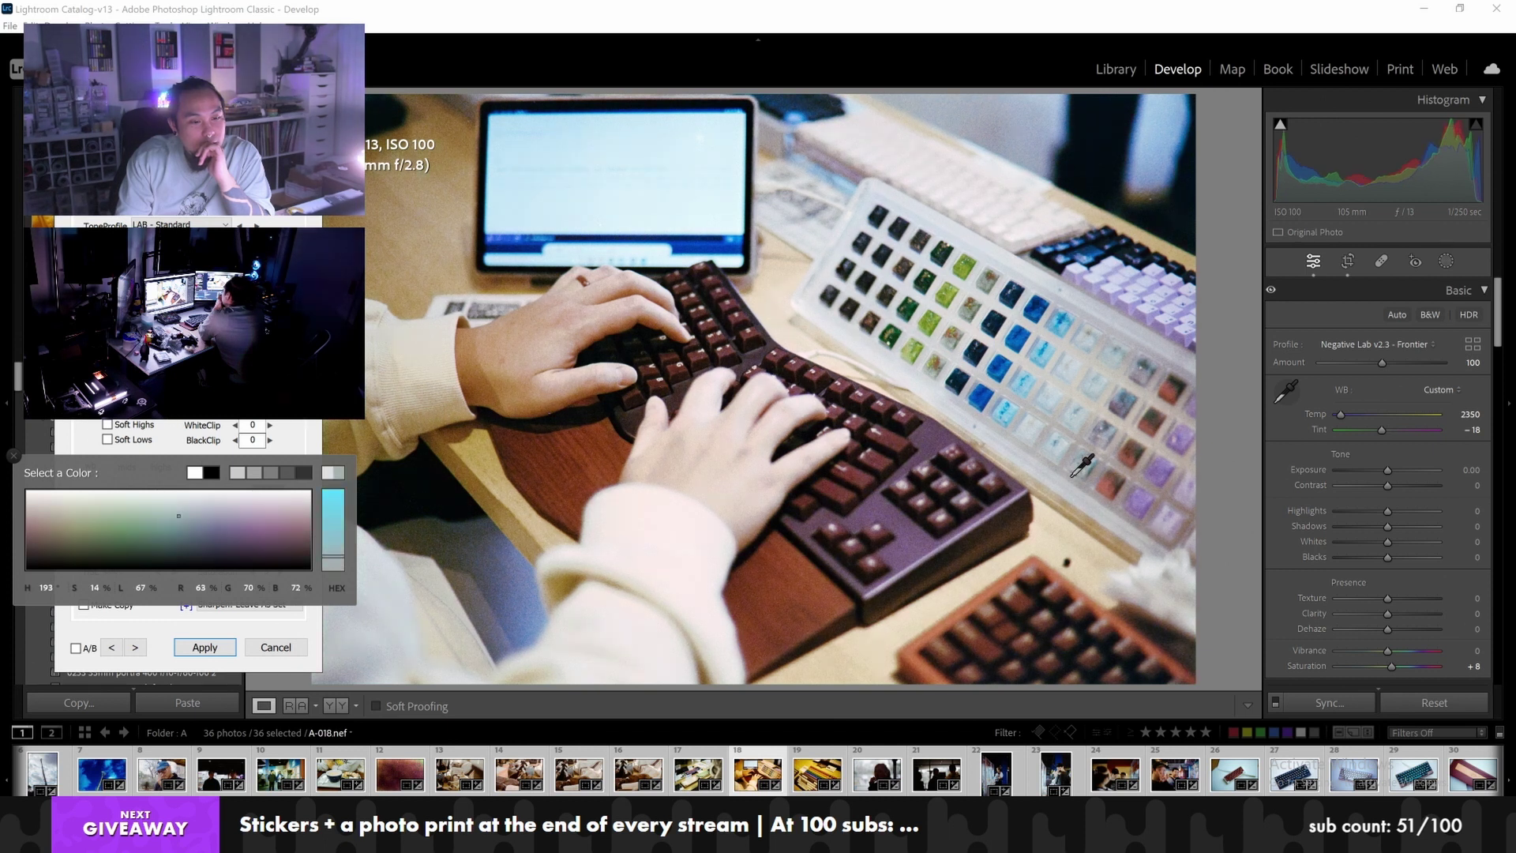
{"action": "left_click", "coordinate": [13, 456]}
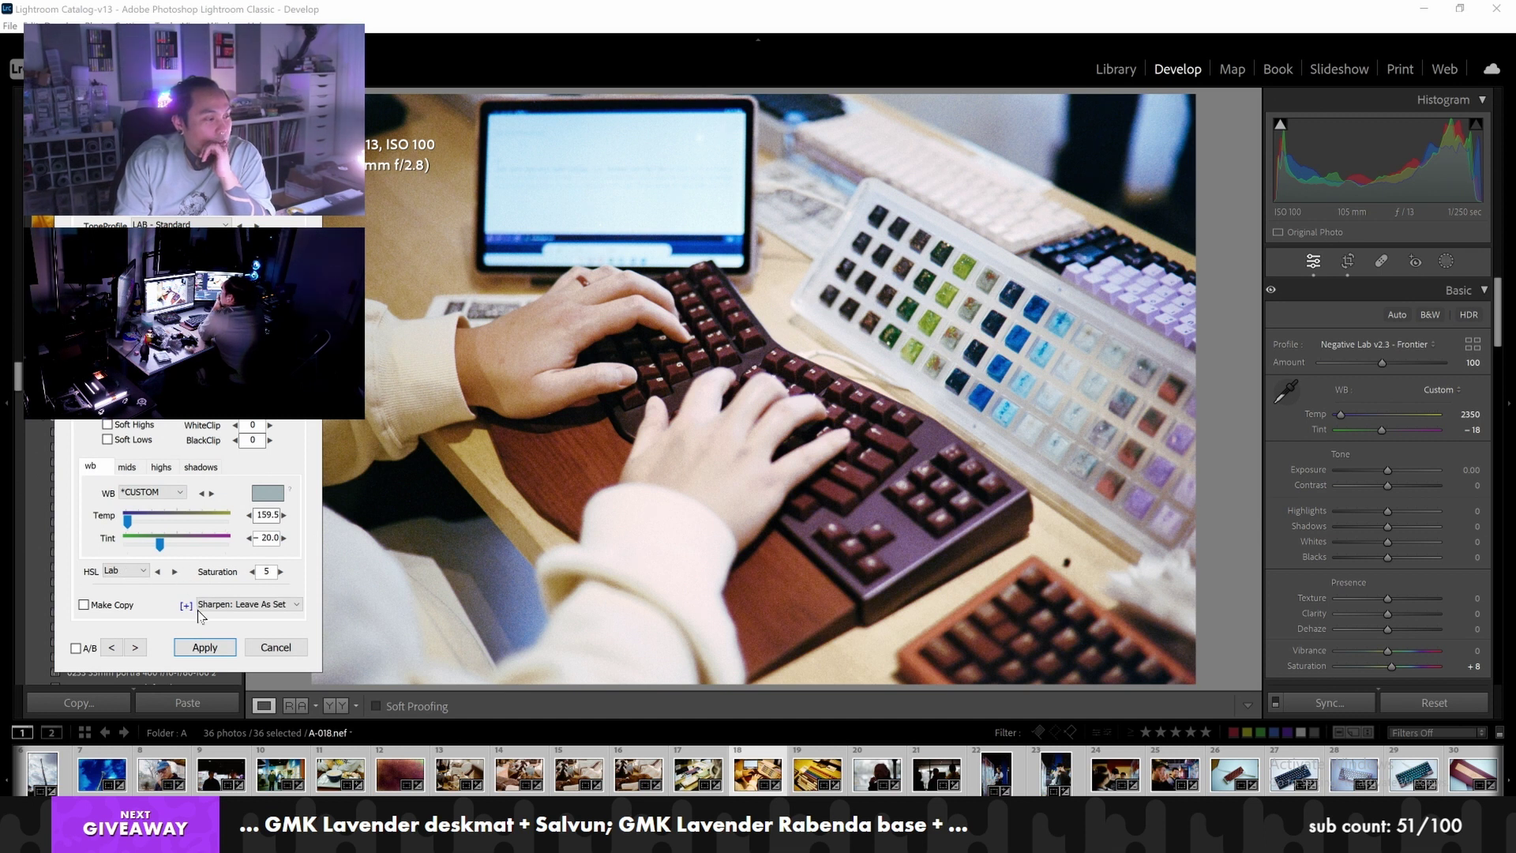
Advance to A-019.nef and sample its custom white balance from the rainbow keyboard's grey case beside the arrow keys
{"action": "left_click", "coordinate": [136, 648]}
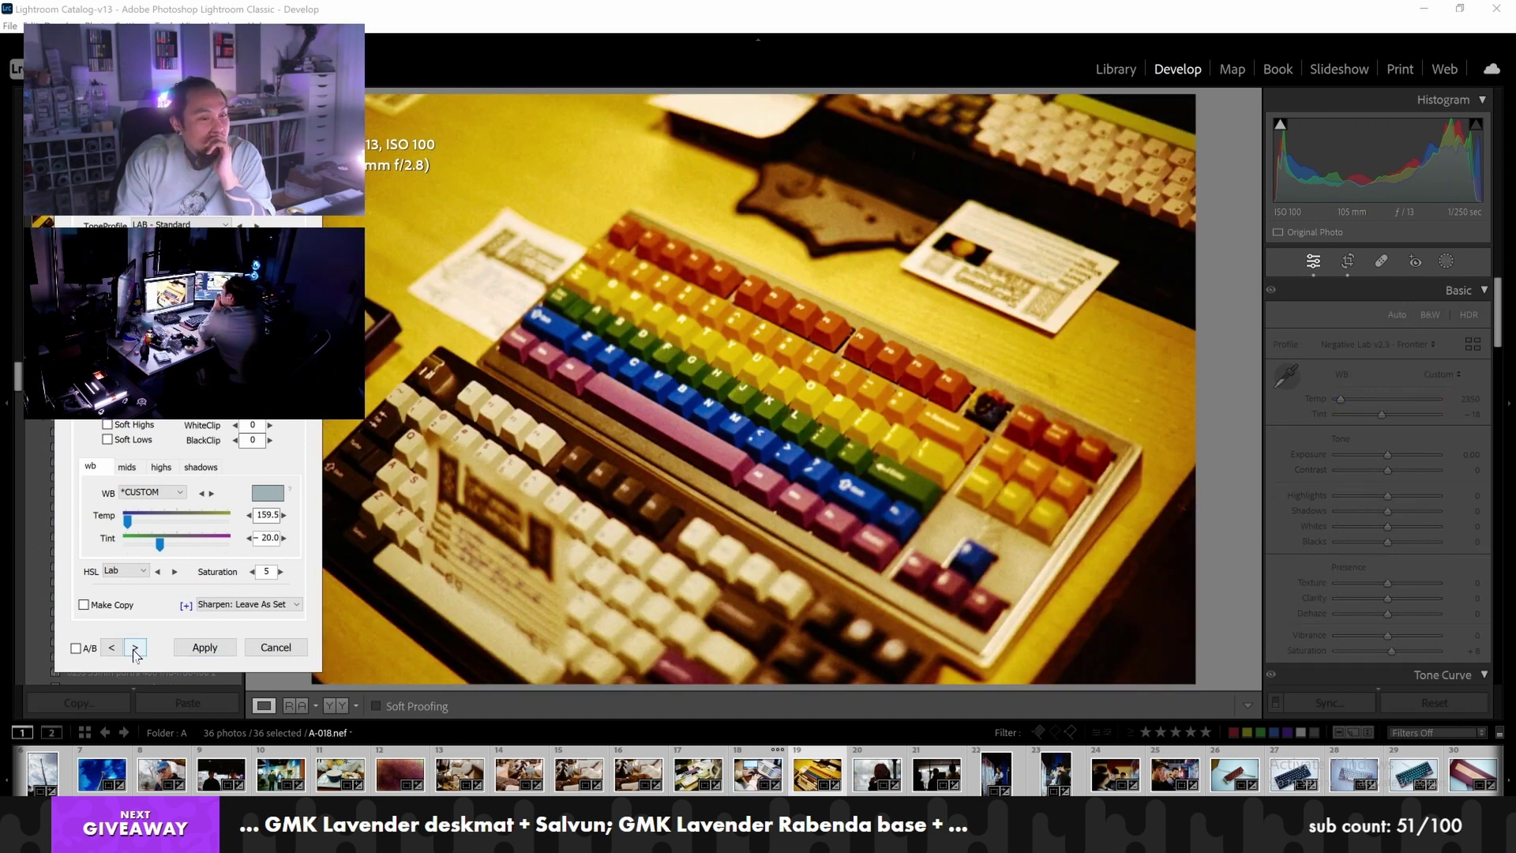
{"action": "left_click_drag", "start_coordinate": [267, 493], "coordinate": [1029, 555]}
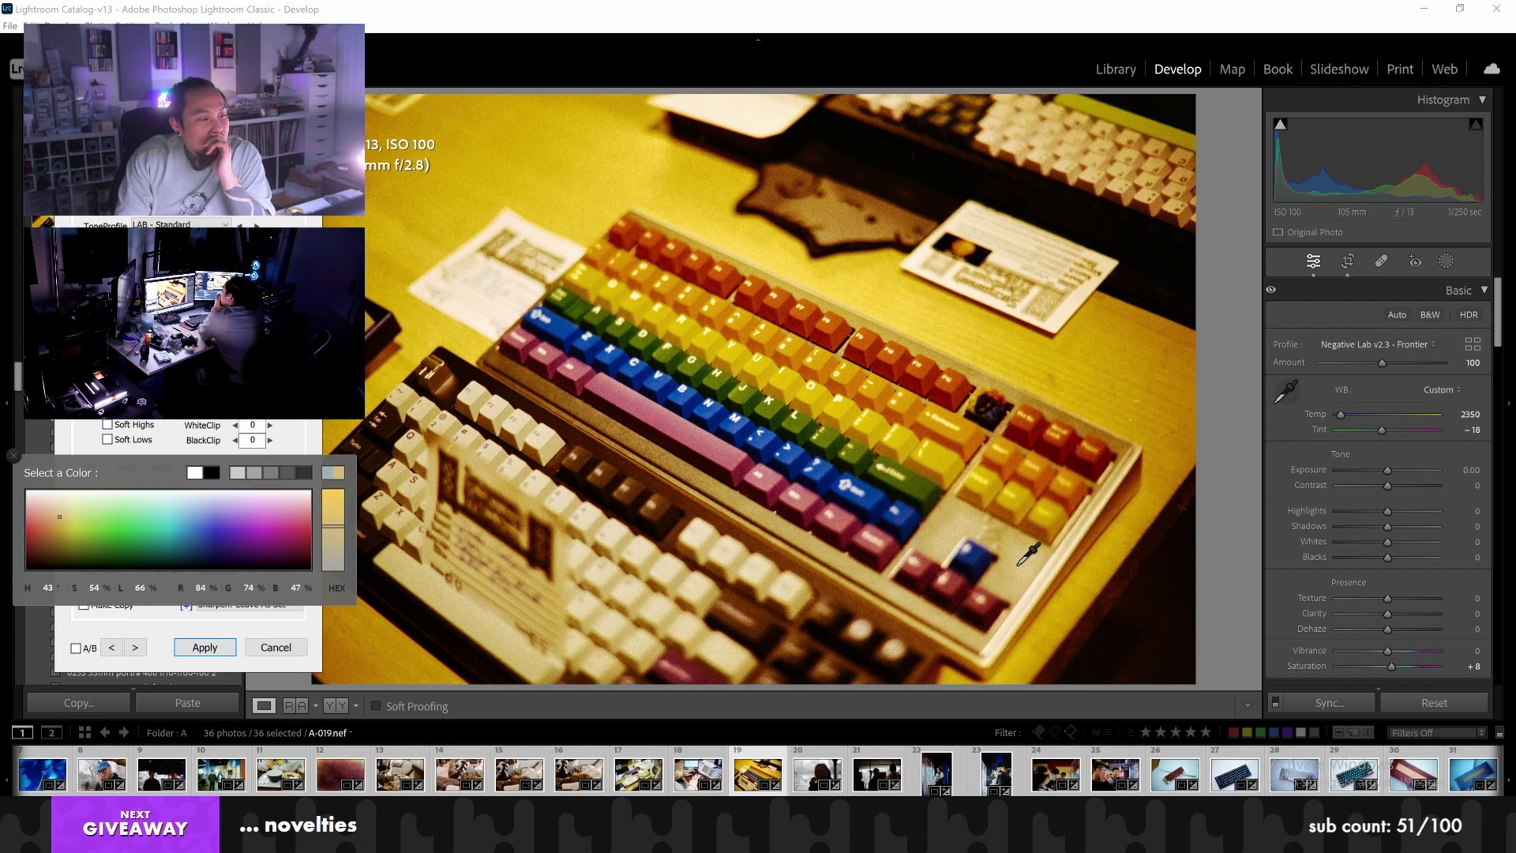
{"action": "left_click_drag", "start_coordinate": [1028, 555], "coordinate": [1036, 547]}
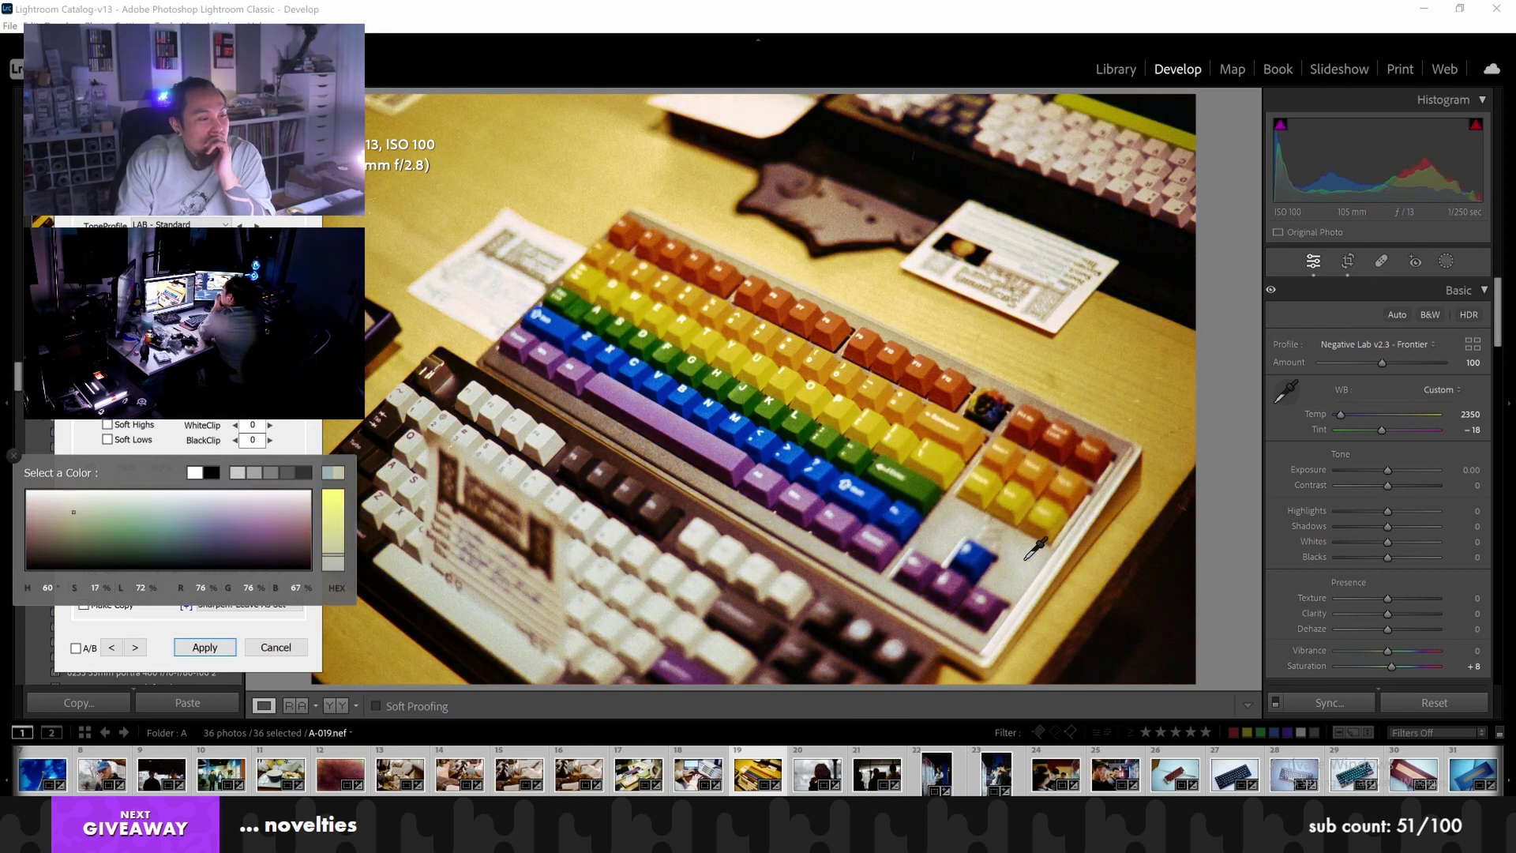
{"action": "left_click", "coordinate": [13, 457]}
Advance to A-020.nef and set its tone profile to LAB - Shadow Soft and its HSL to Natural
{"action": "left_click", "coordinate": [136, 647]}
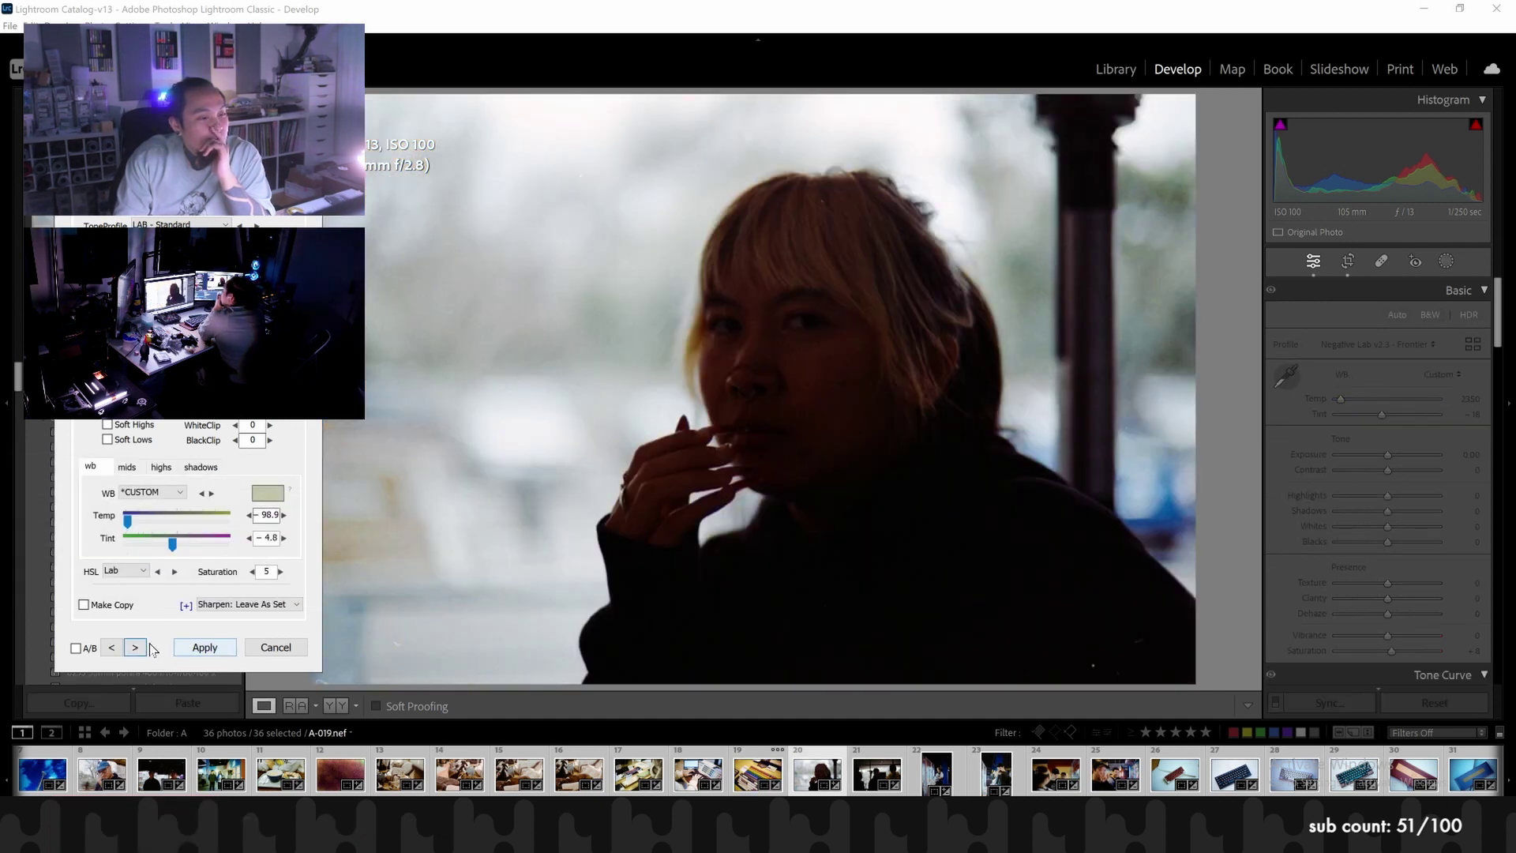
{"action": "left_click", "coordinate": [135, 646]}
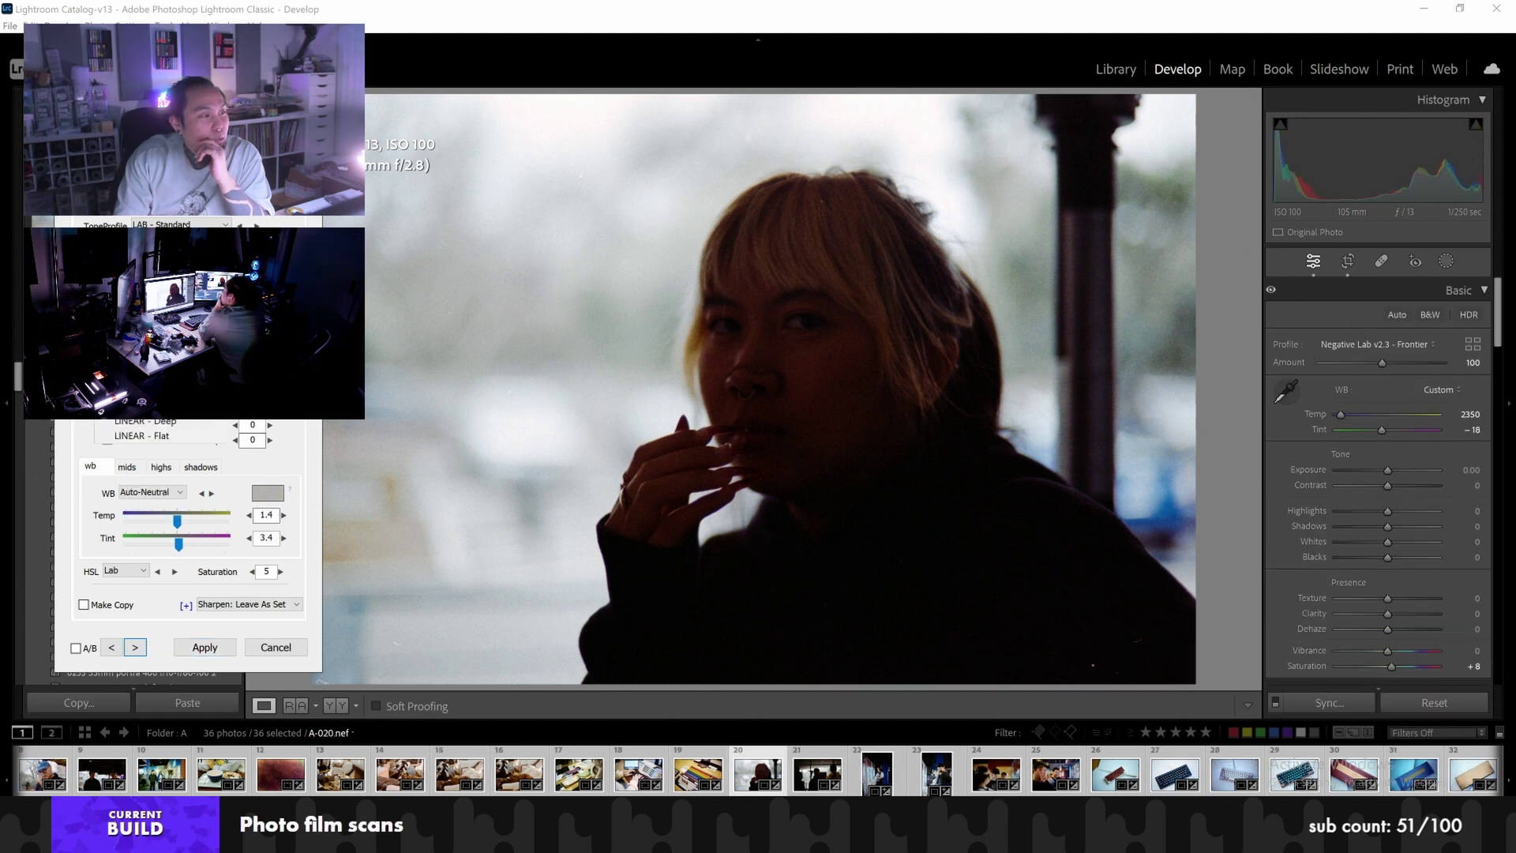
{"action": "scroll", "coordinate": [189, 521], "scroll_direction": "down", "scroll_amount": 5}
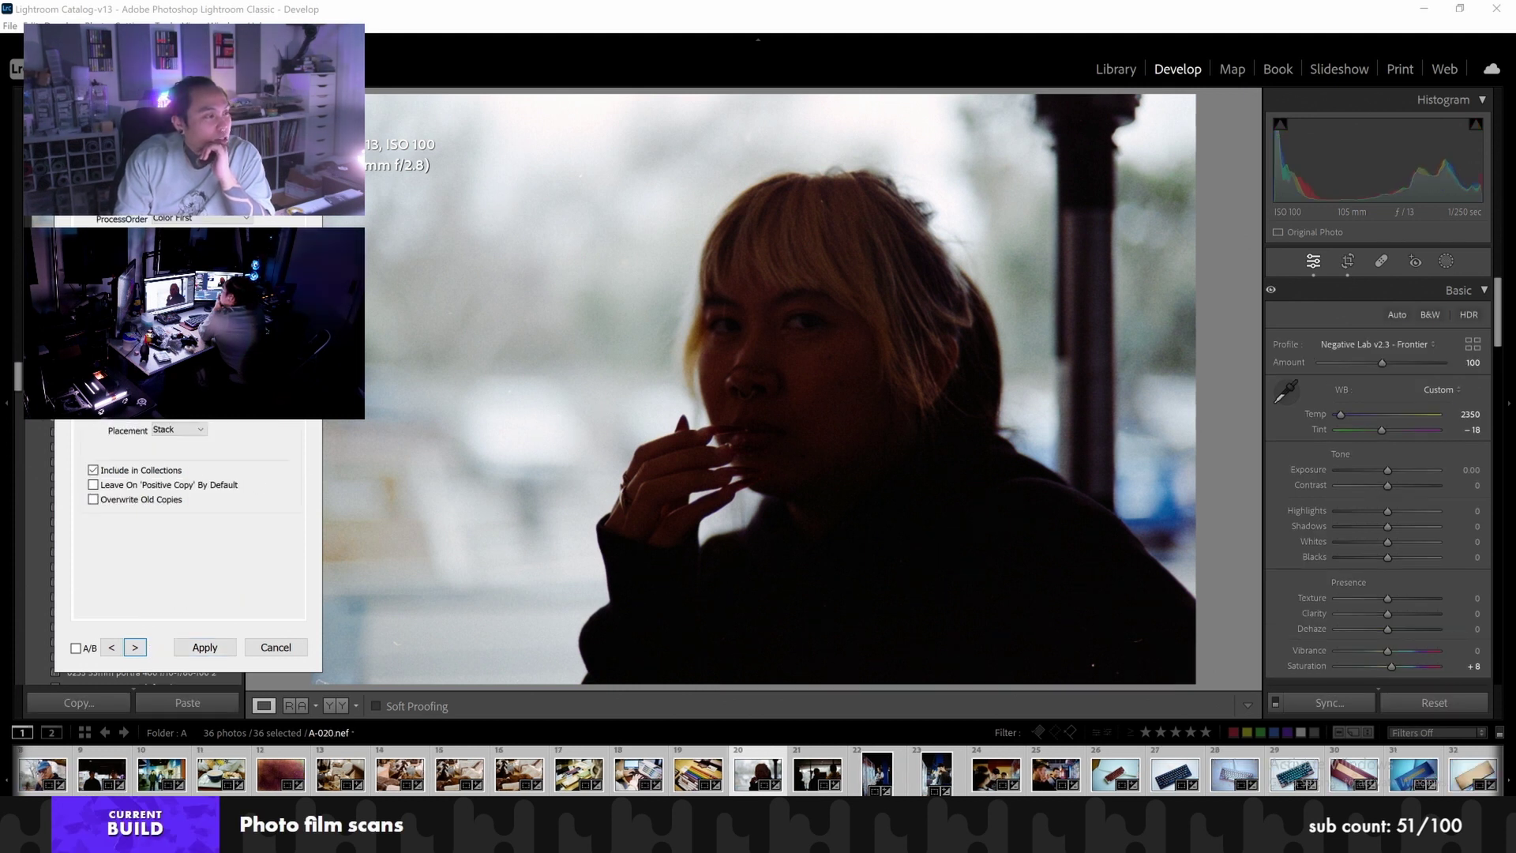
{"action": "scroll", "coordinate": [189, 521], "scroll_direction": "up", "scroll_amount": 5}
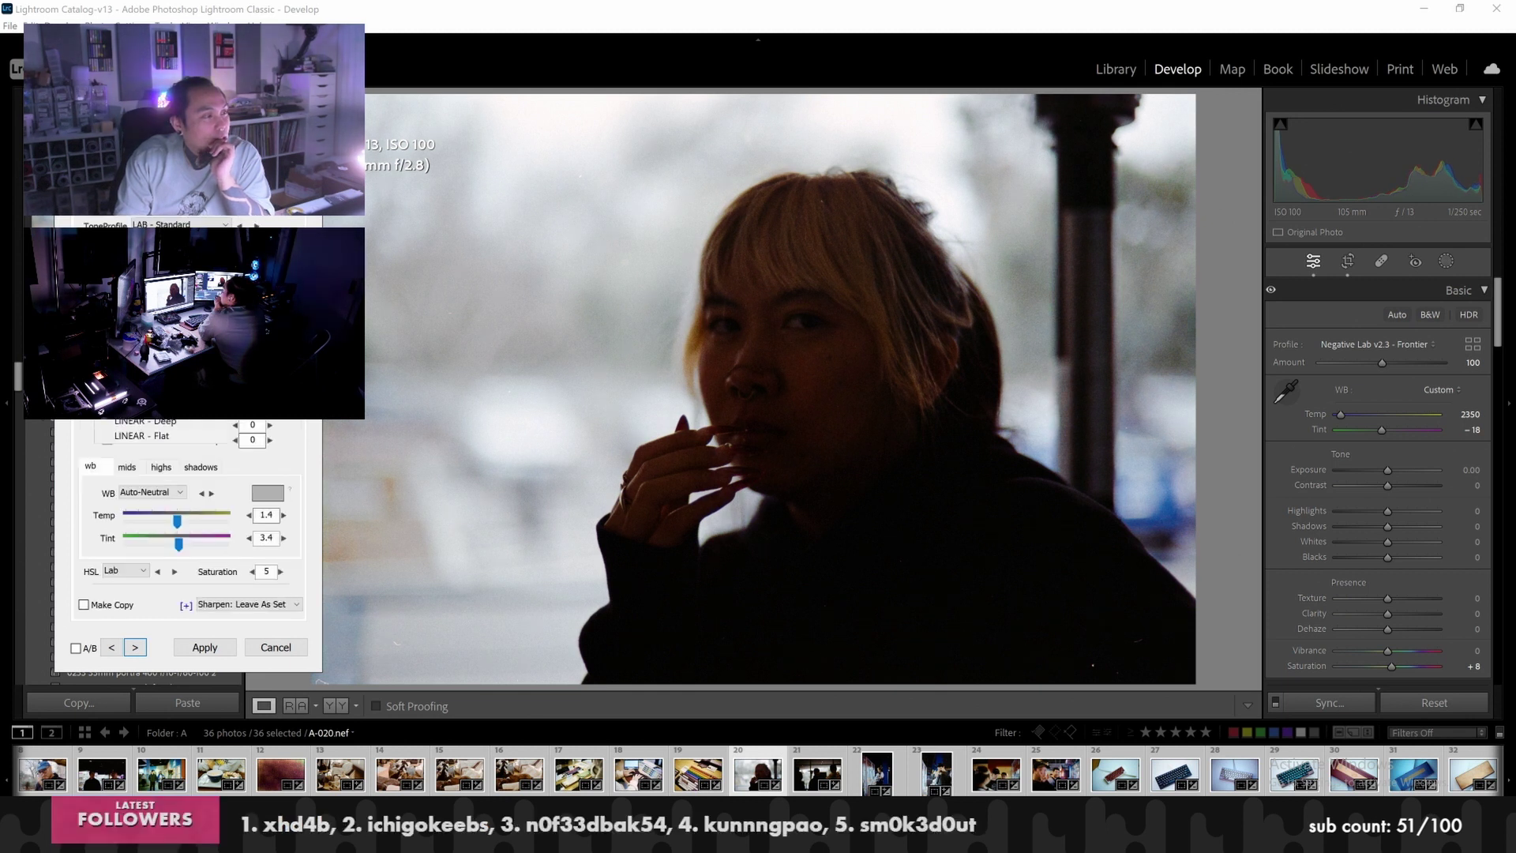
{"action": "left_click", "coordinate": [181, 237]}
{"action": "left_click", "coordinate": [162, 492]}
{"action": "left_click", "coordinate": [108, 474]}
{"action": "left_click", "coordinate": [130, 575]}
{"action": "left_click", "coordinate": [121, 608]}
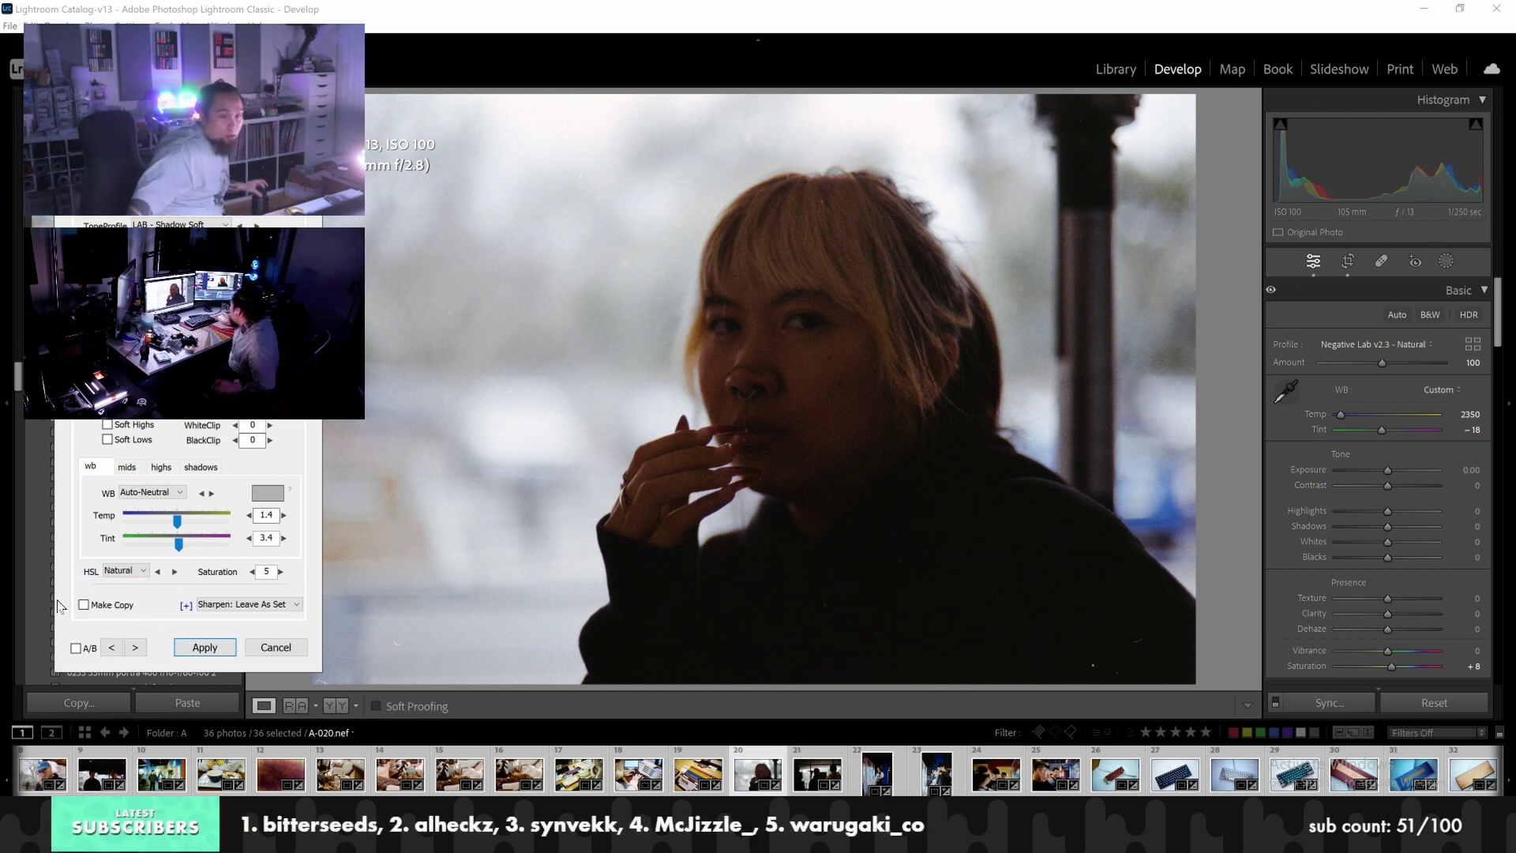
Review the converted frames from A-021.nef through A-025.nef
{"action": "left_click", "coordinate": [135, 649]}
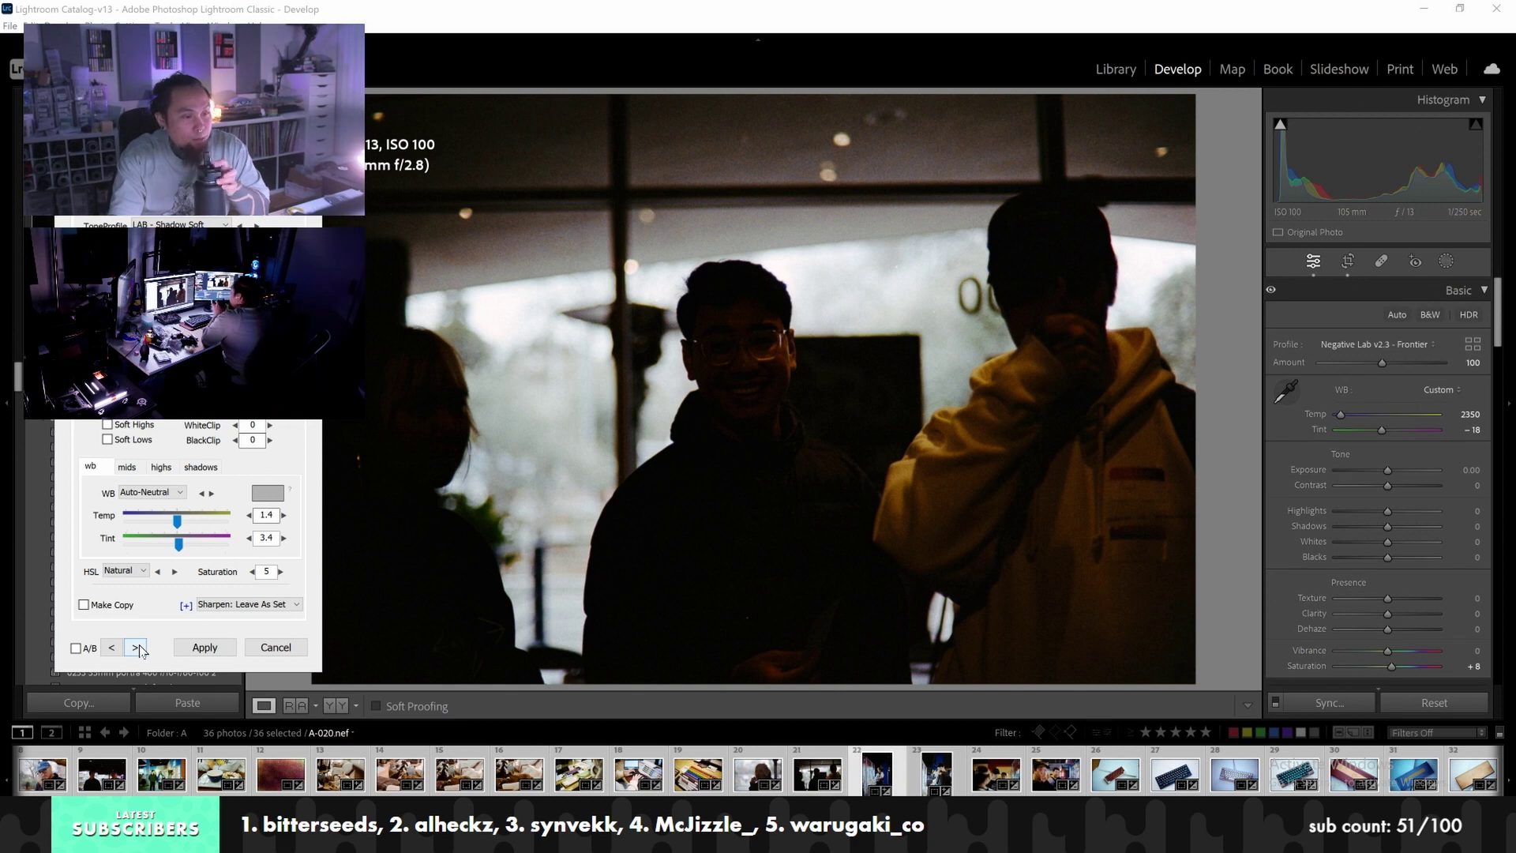
{"action": "left_click", "coordinate": [140, 648]}
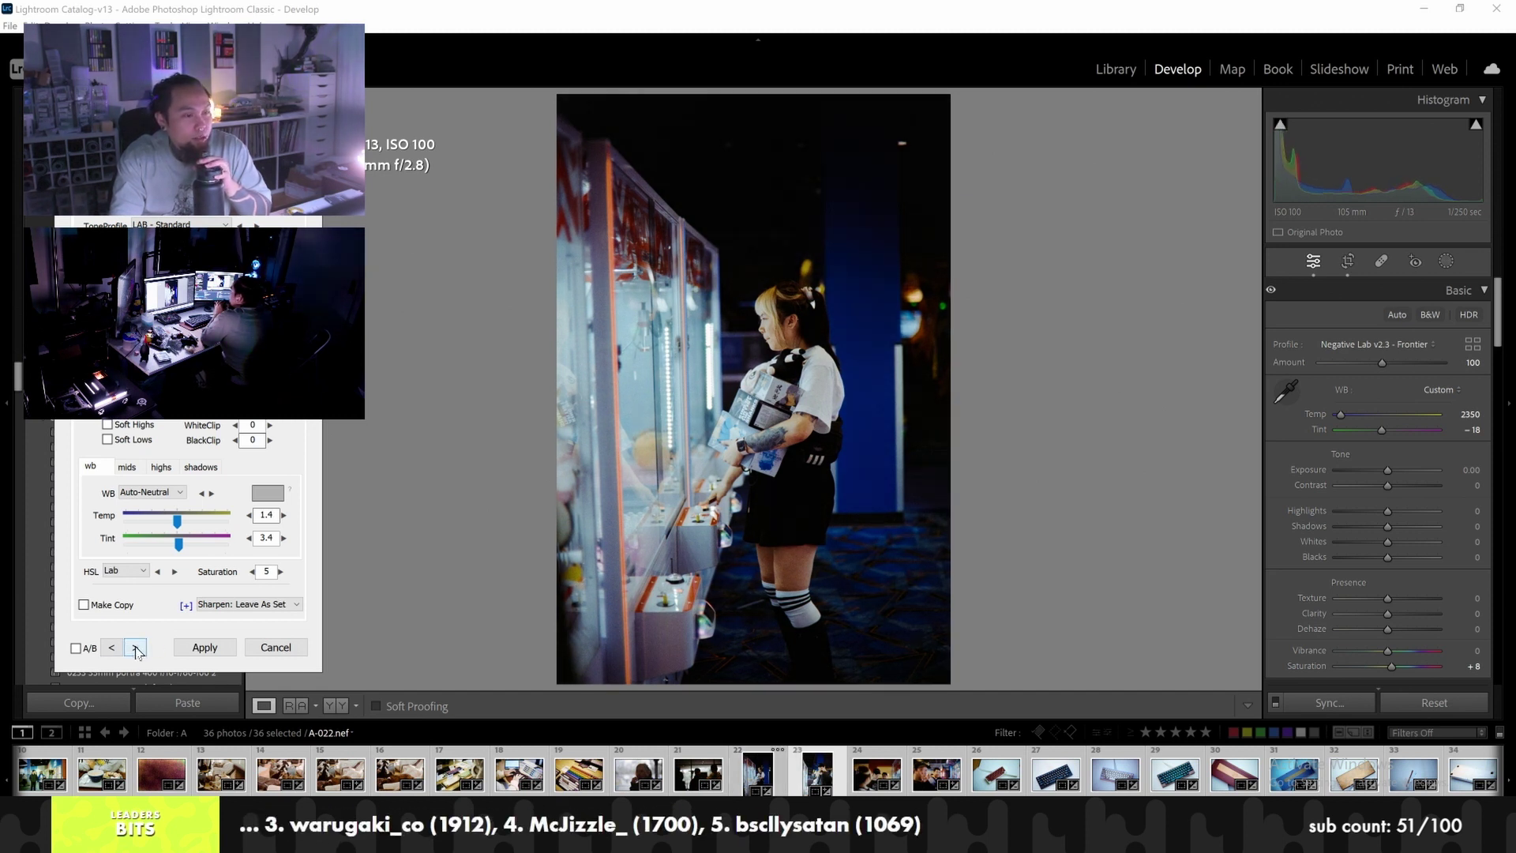
{"action": "left_click", "coordinate": [135, 647]}
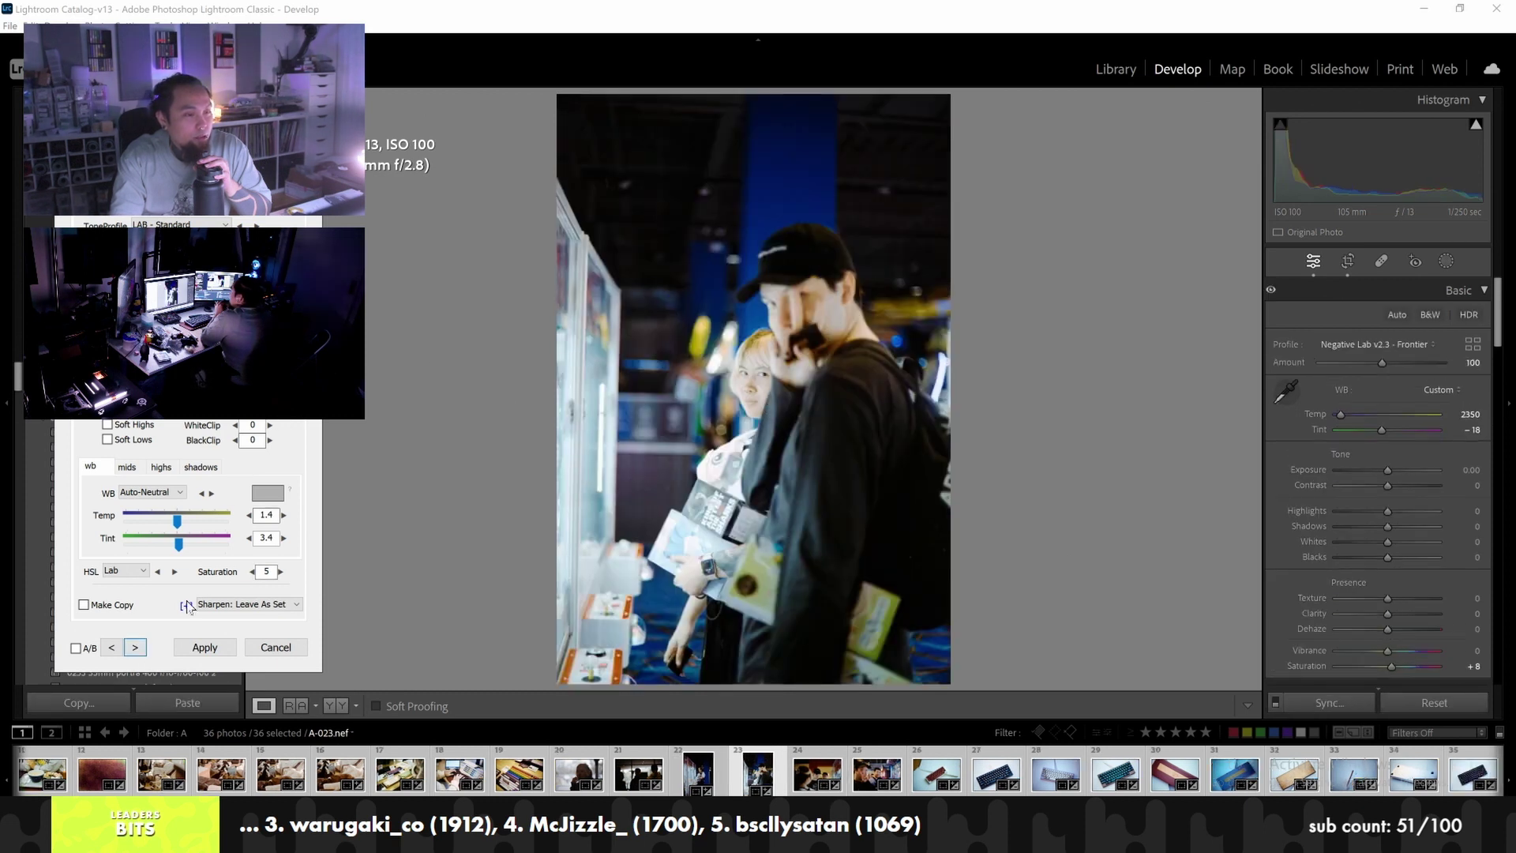
{"action": "left_click", "coordinate": [135, 648]}
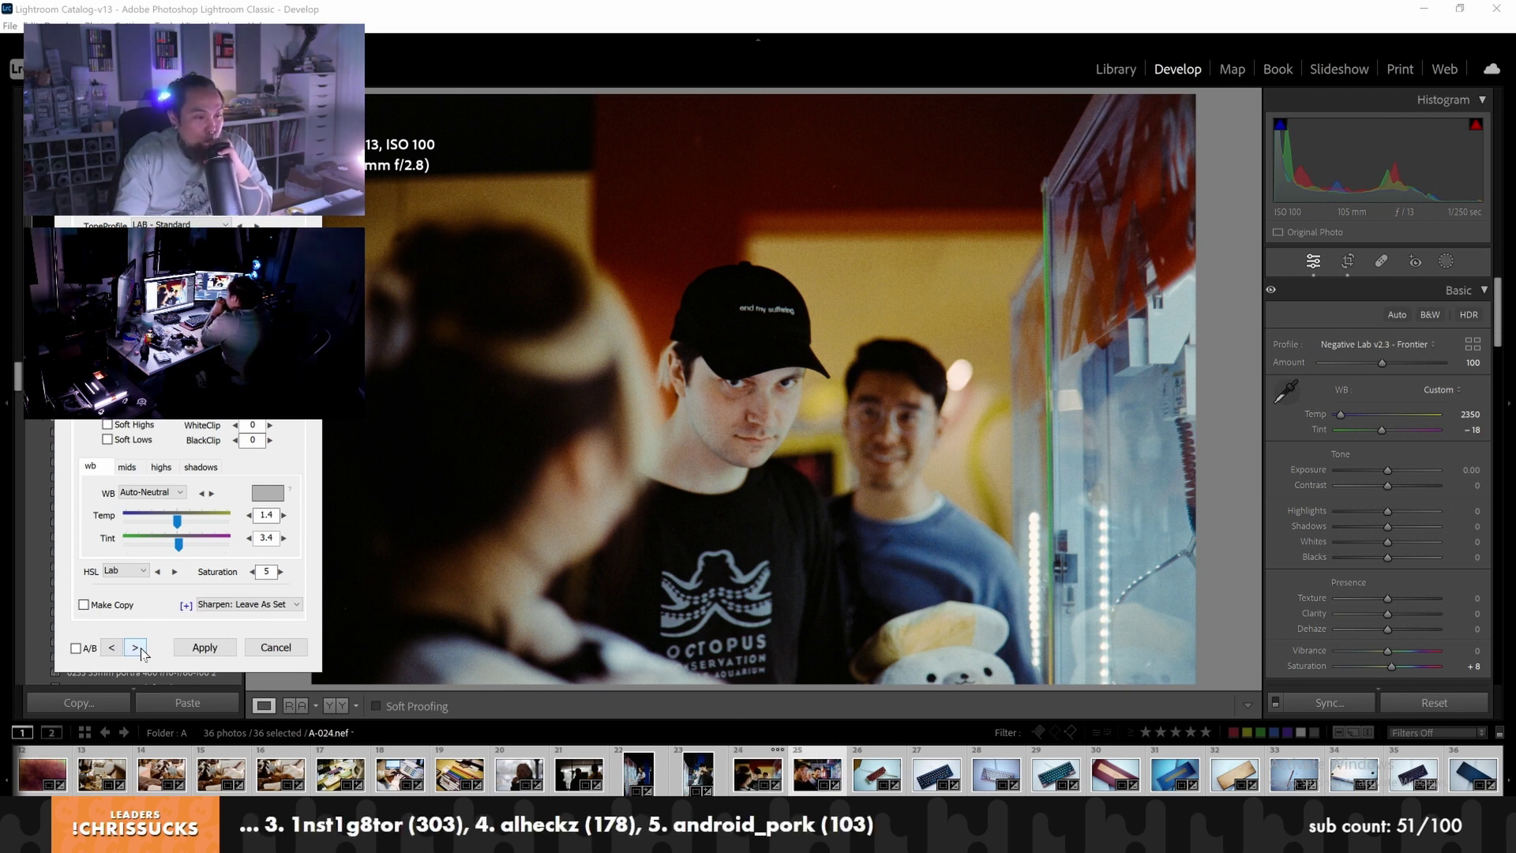
{"action": "left_click", "coordinate": [140, 650]}
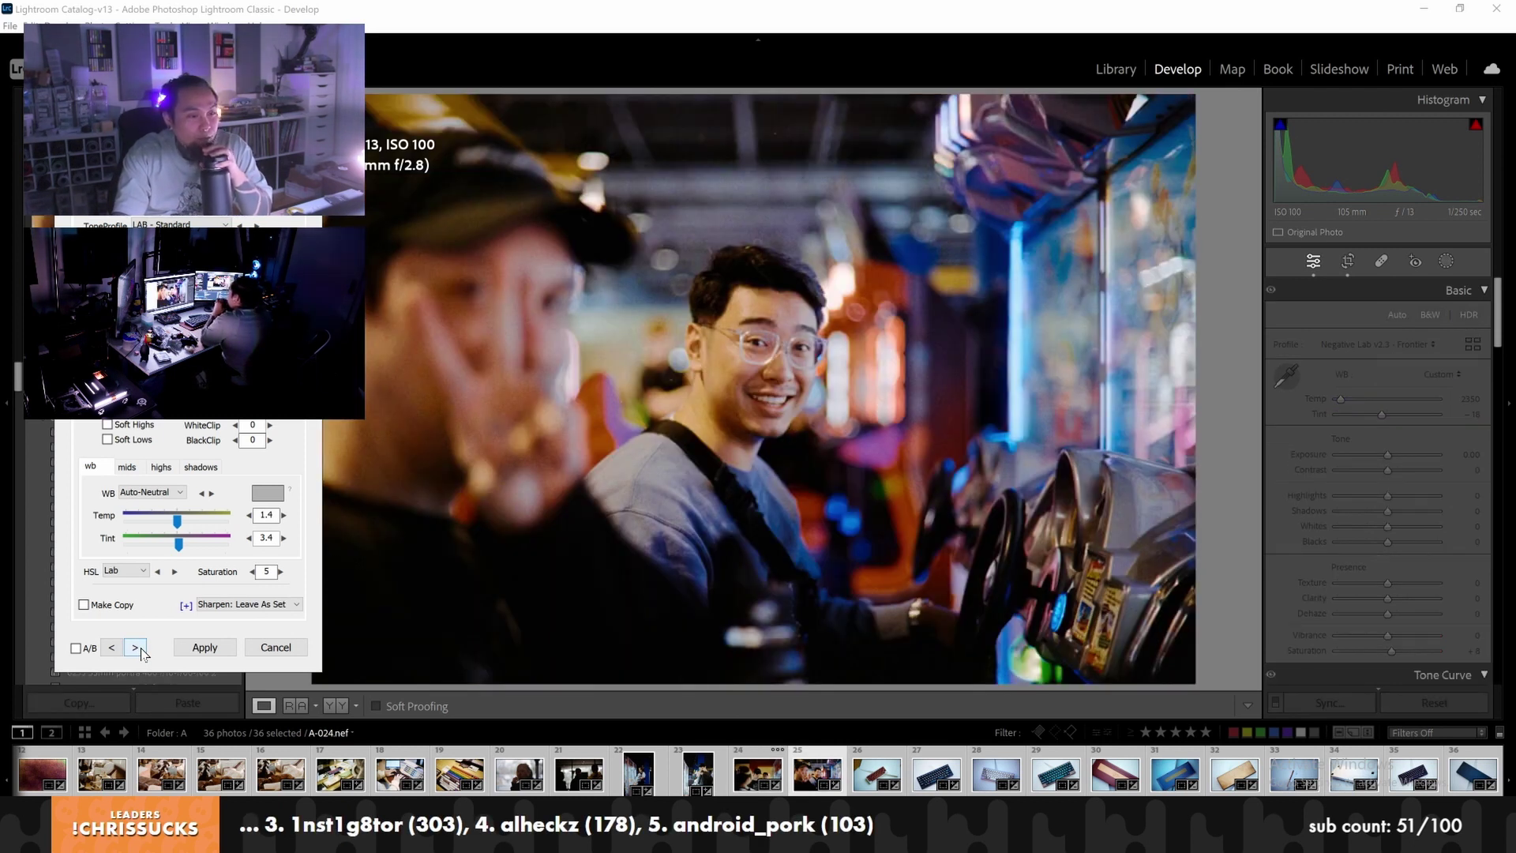
Go past A-026.nef to A-027.nef and sample its custom white balance from the shadowed edge of the dark Cyrillic keyboard's case
{"action": "left_click", "coordinate": [140, 650]}
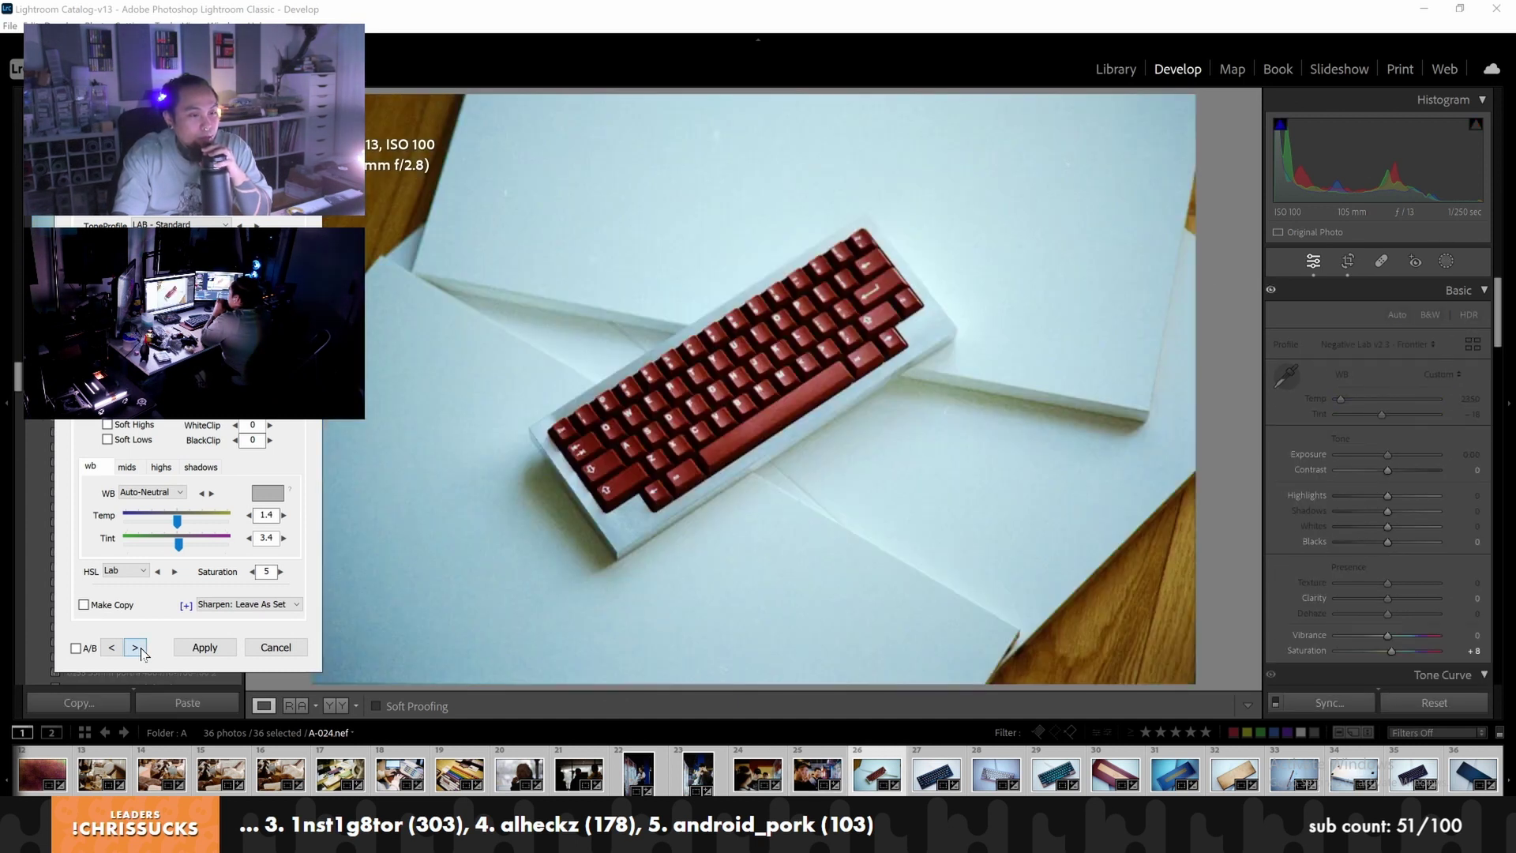
{"action": "left_click", "coordinate": [140, 650]}
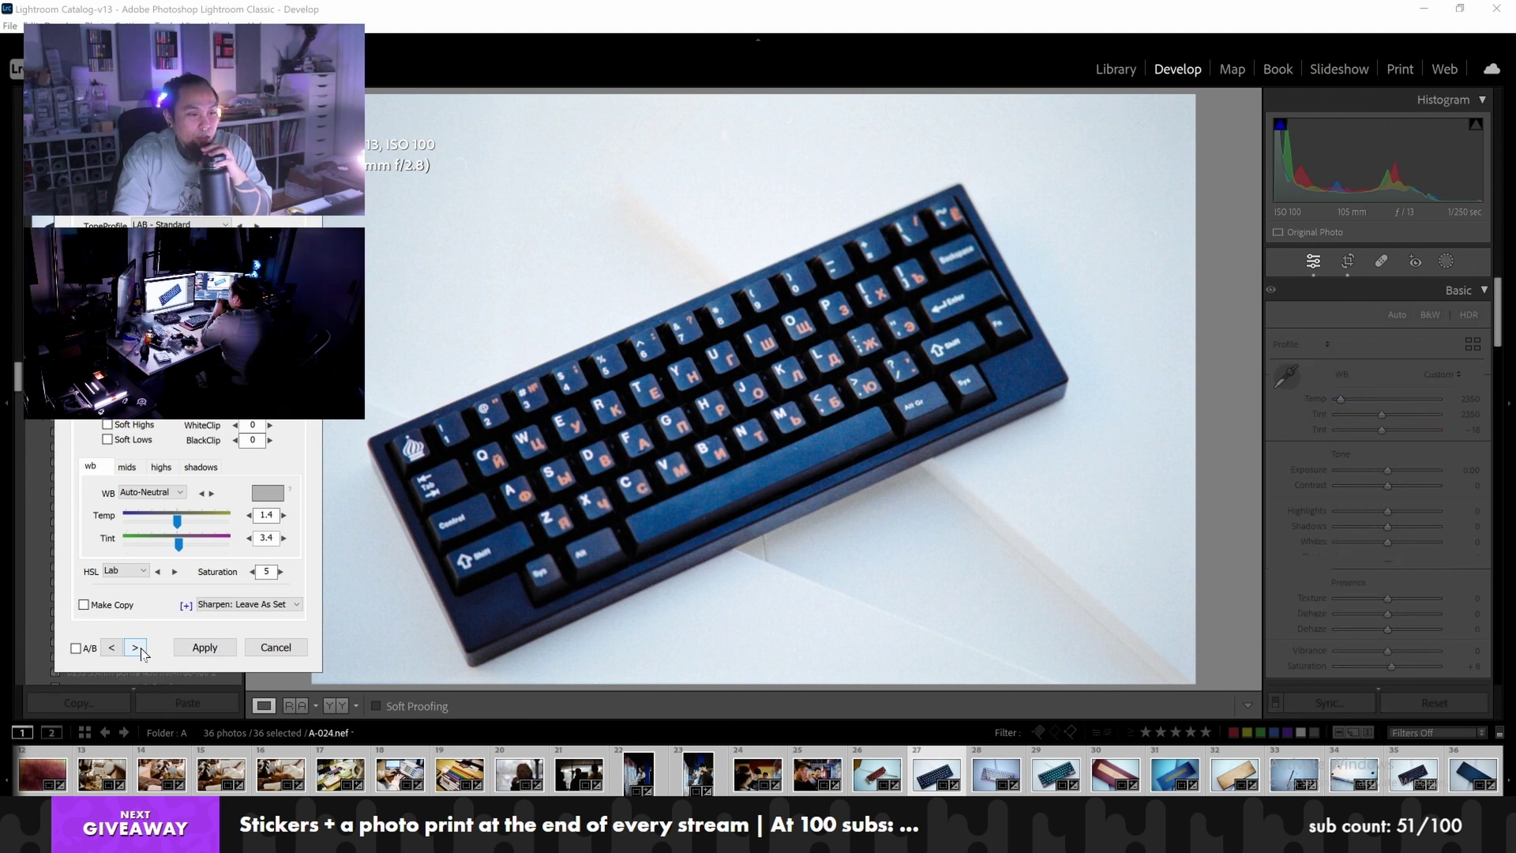
{"action": "left_click", "coordinate": [140, 650]}
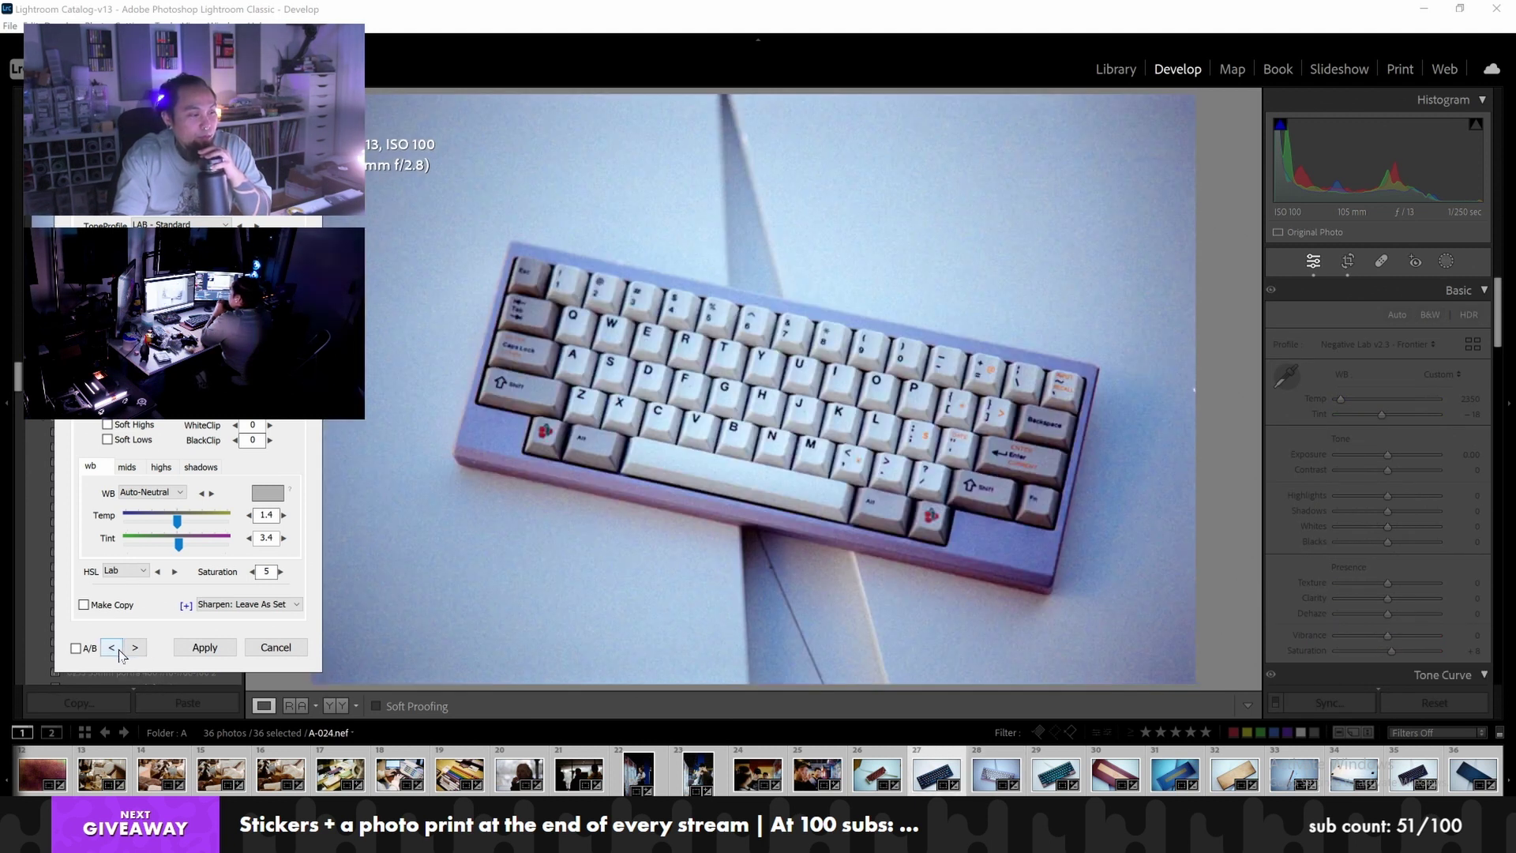
{"action": "left_click", "coordinate": [111, 648]}
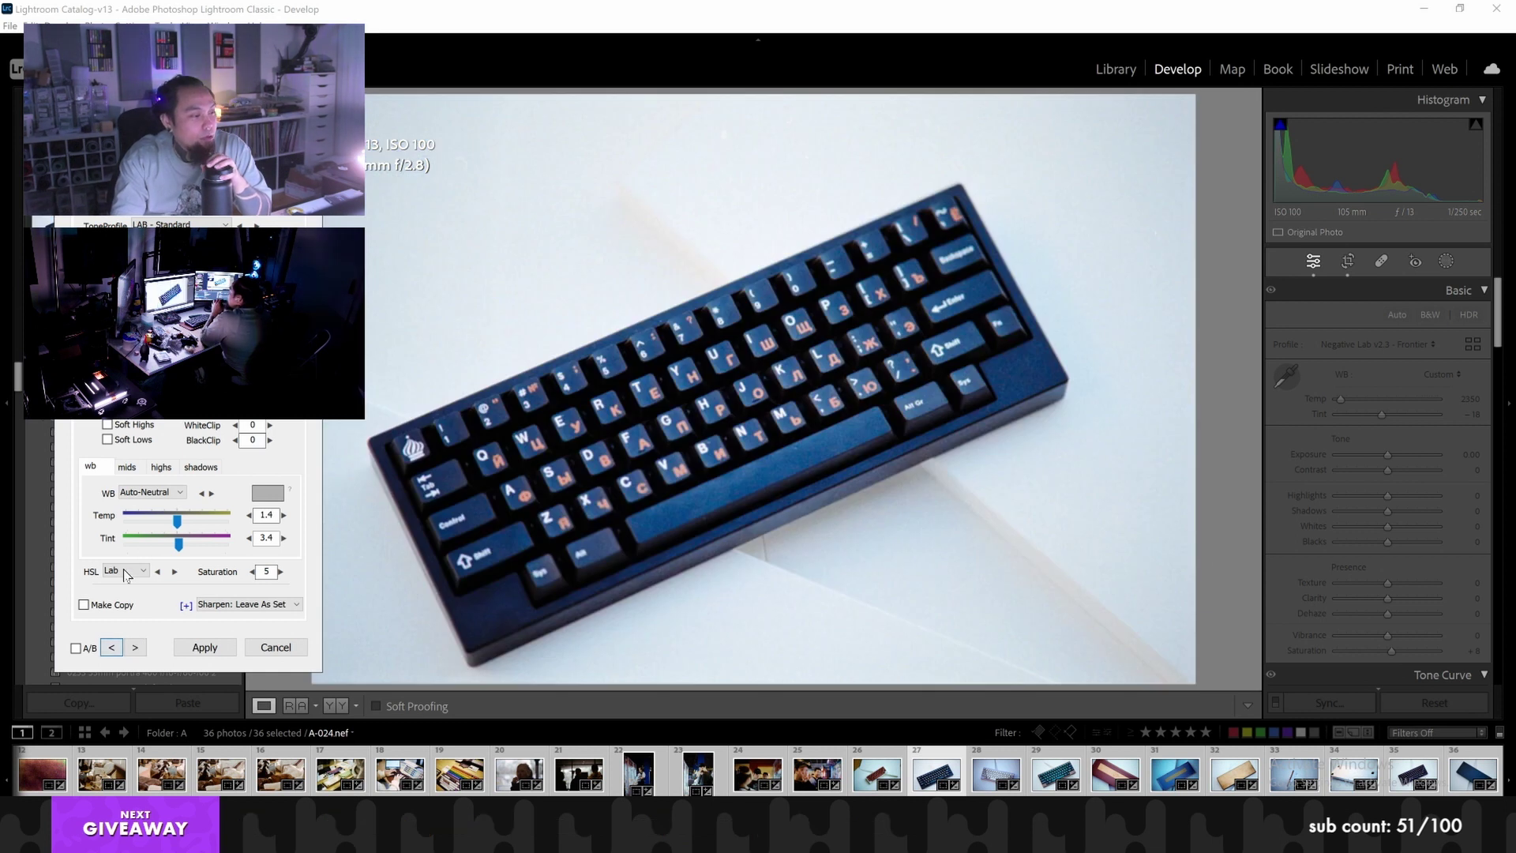
{"action": "left_click", "coordinate": [266, 494]}
{"action": "left_click", "coordinate": [269, 499]}
{"action": "left_click", "coordinate": [267, 495]}
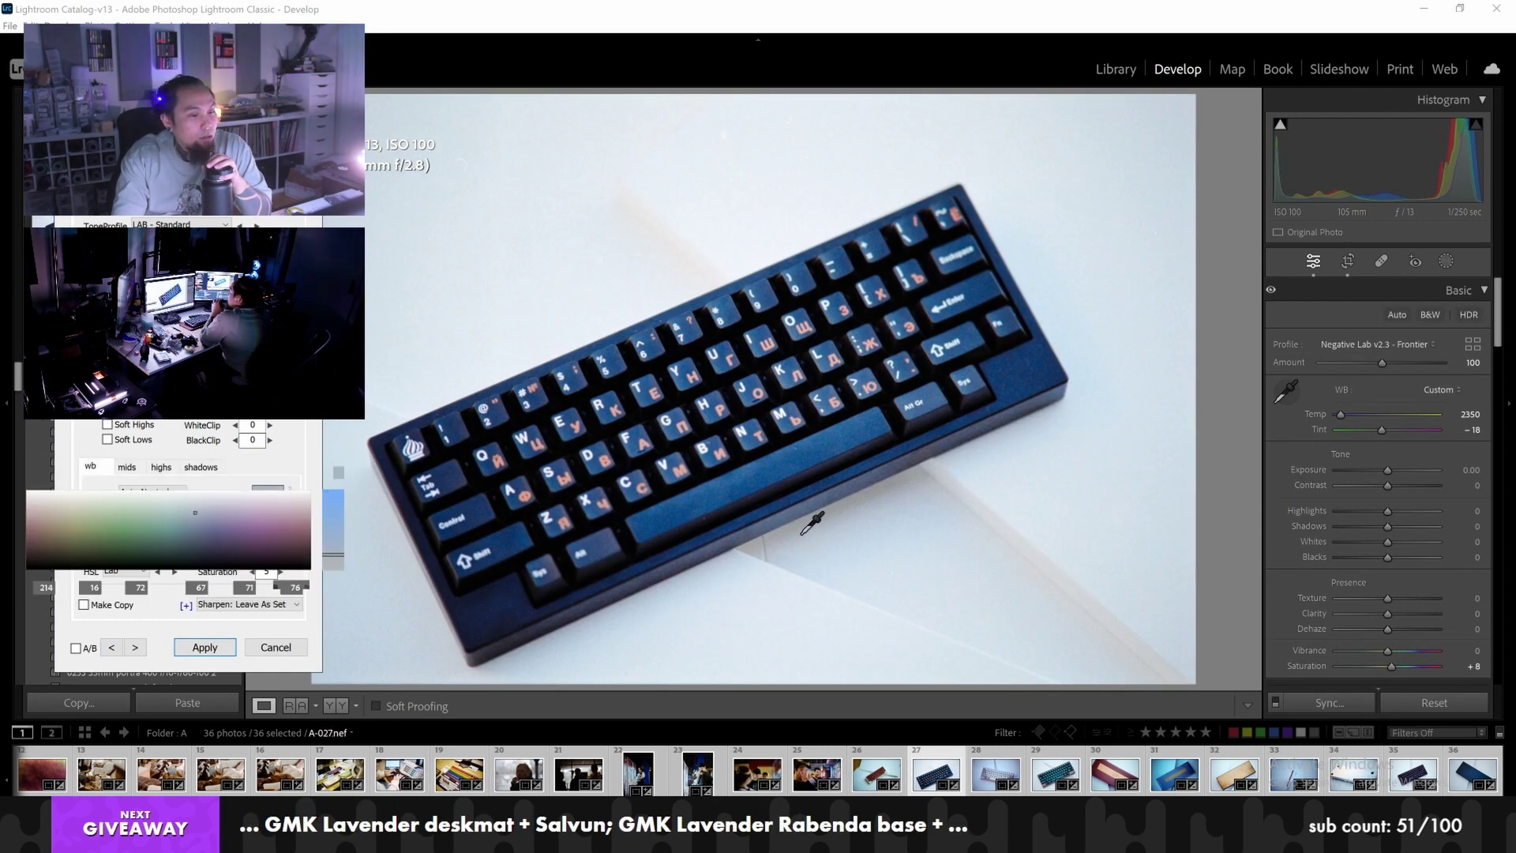
{"action": "mouse_move", "coordinate": [808, 521]}
{"action": "left_mouse_down"}
{"action": "mouse_move", "coordinate": [800, 534]}
{"action": "mouse_move", "coordinate": [812, 518]}
{"action": "mouse_move", "coordinate": [820, 530]}
{"action": "mouse_move", "coordinate": [815, 511]}
{"action": "left_mouse_up"}
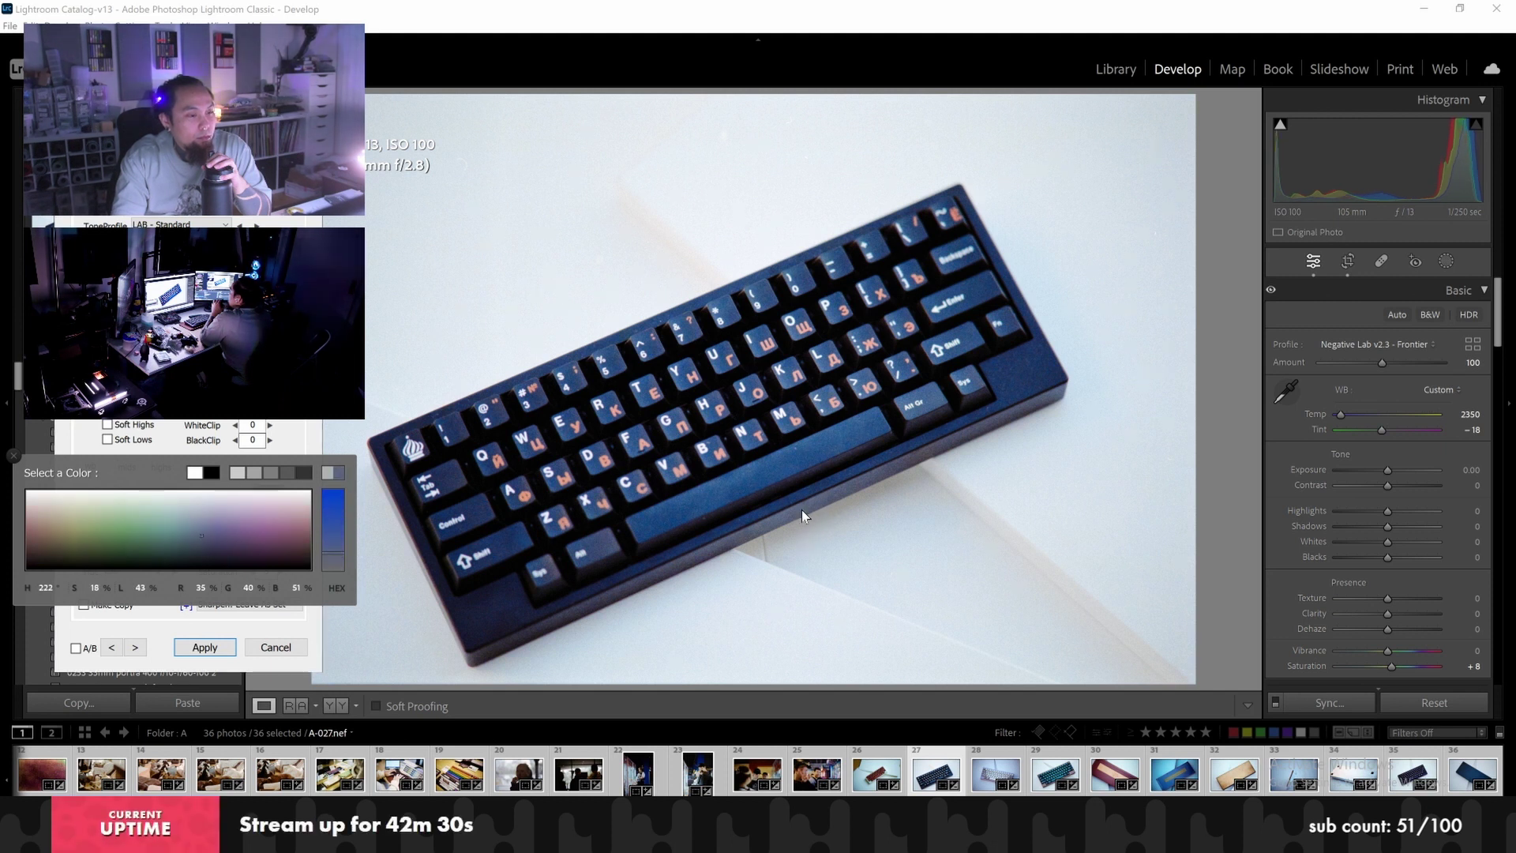
{"action": "left_click", "coordinate": [13, 457]}
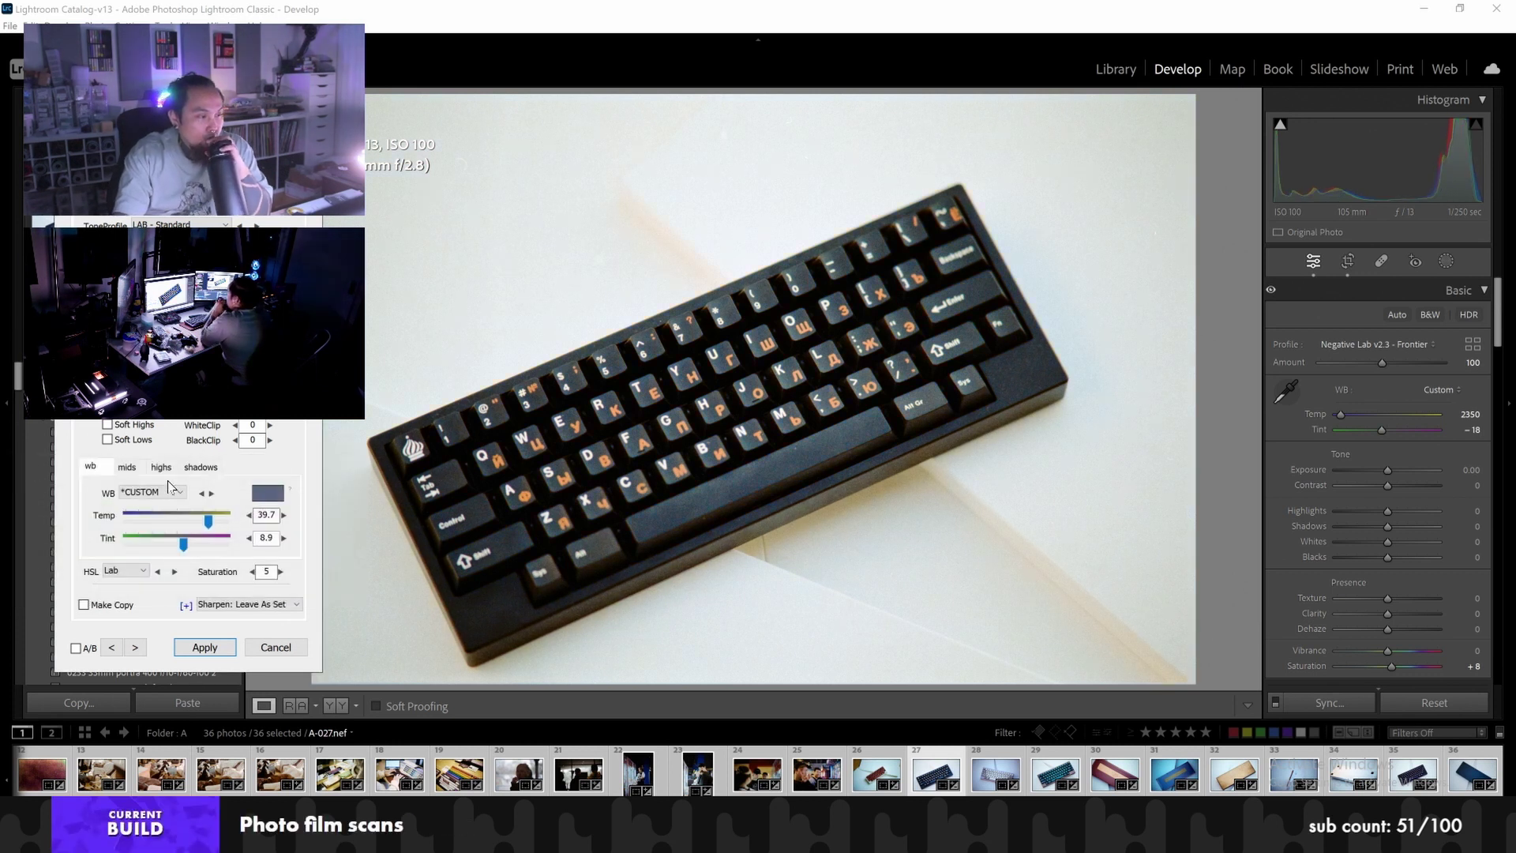
Advance to A-028.nef and sample its custom white balance from the pale backdrop around the lavender keyboard
{"action": "left_click", "coordinate": [135, 647]}
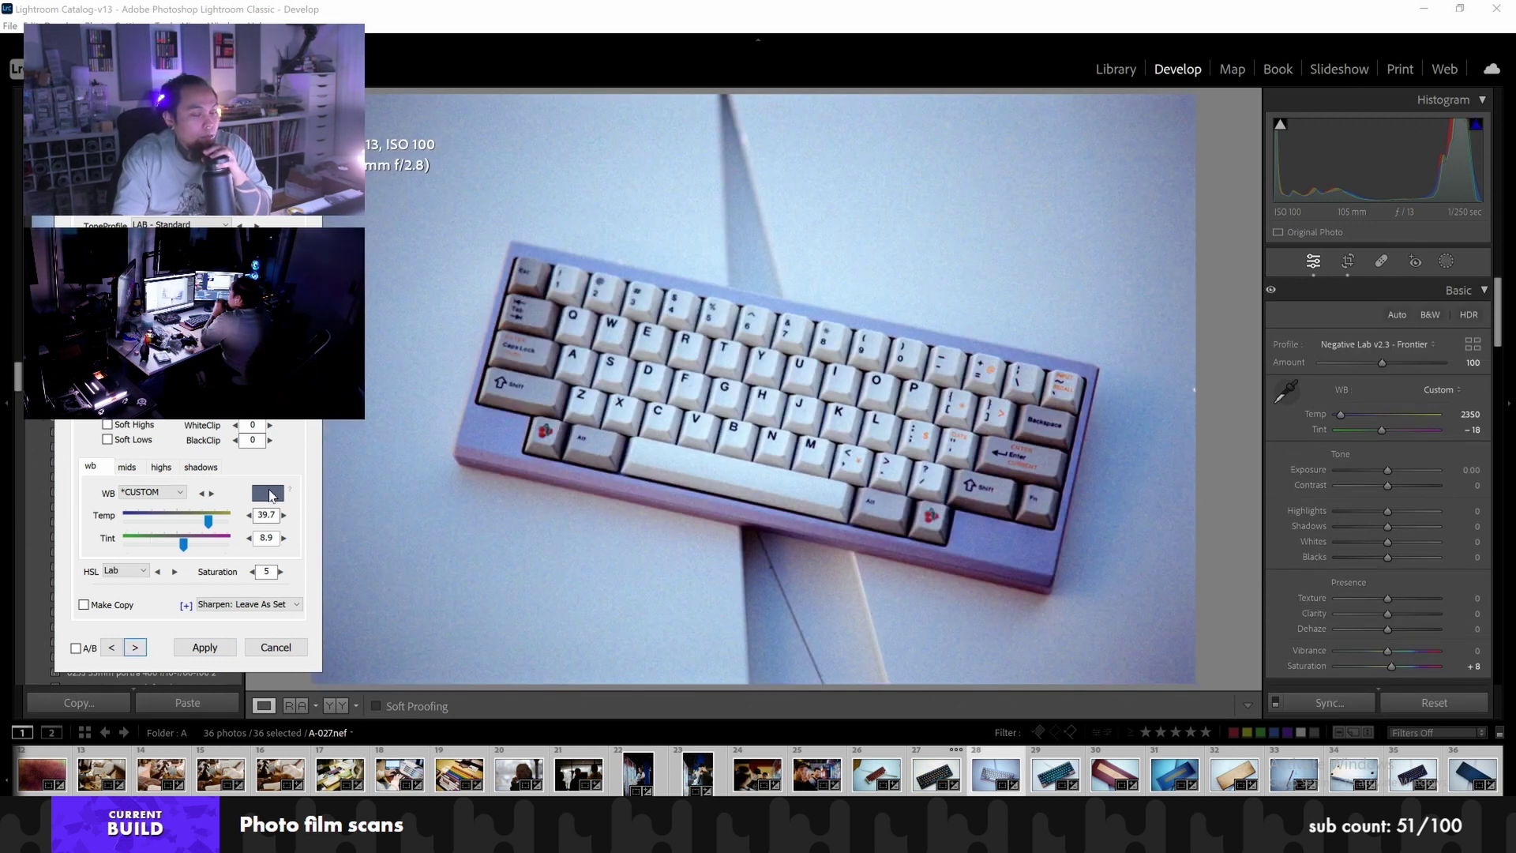
{"action": "left_click", "coordinate": [268, 493]}
{"action": "left_click_drag", "start_coordinate": [824, 562], "coordinate": [466, 521]}
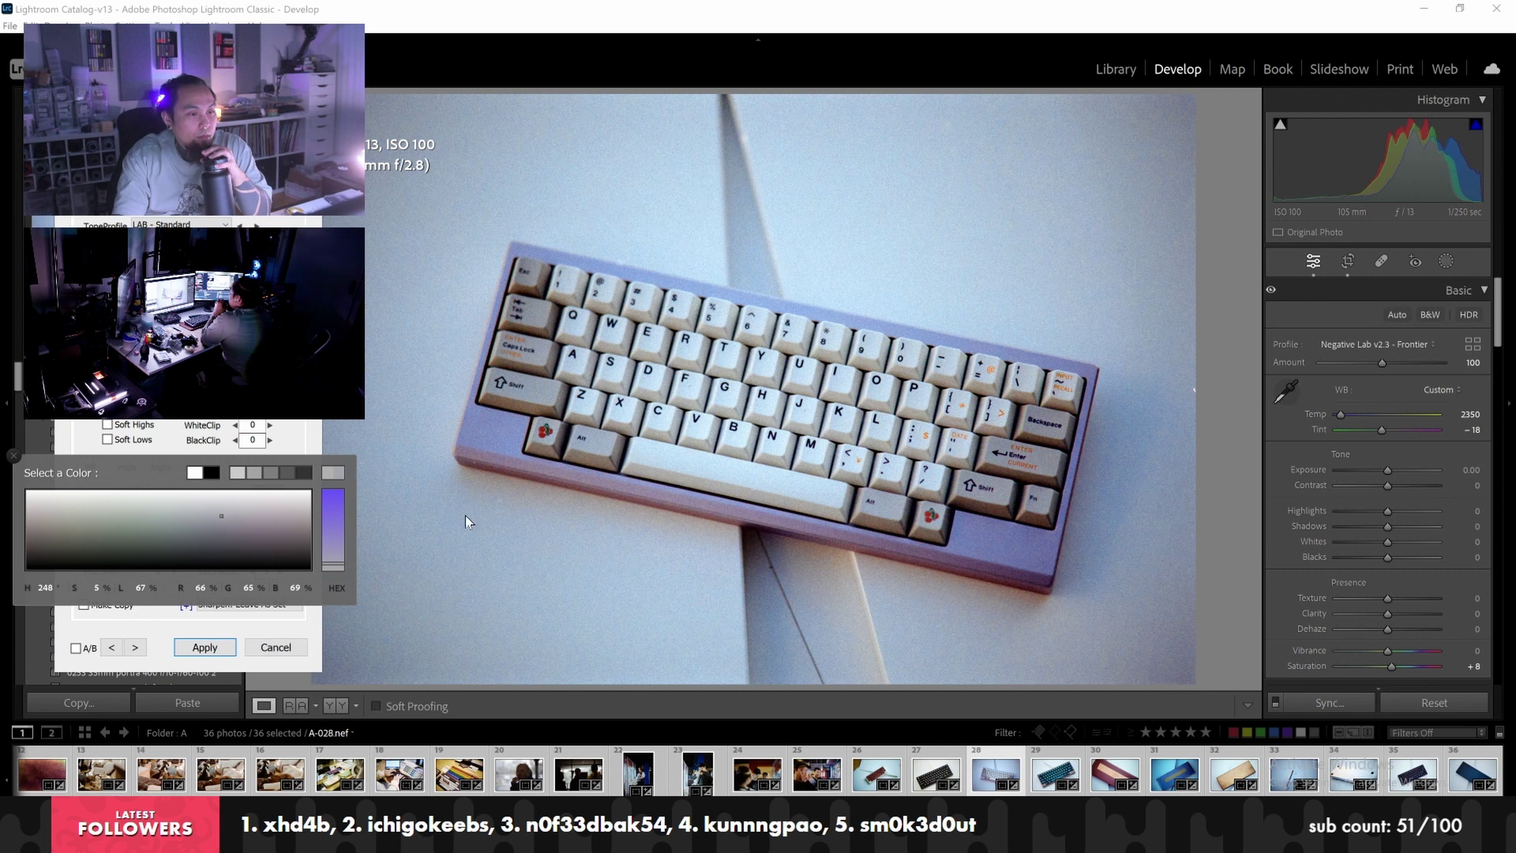
{"action": "left_click", "coordinate": [15, 456]}
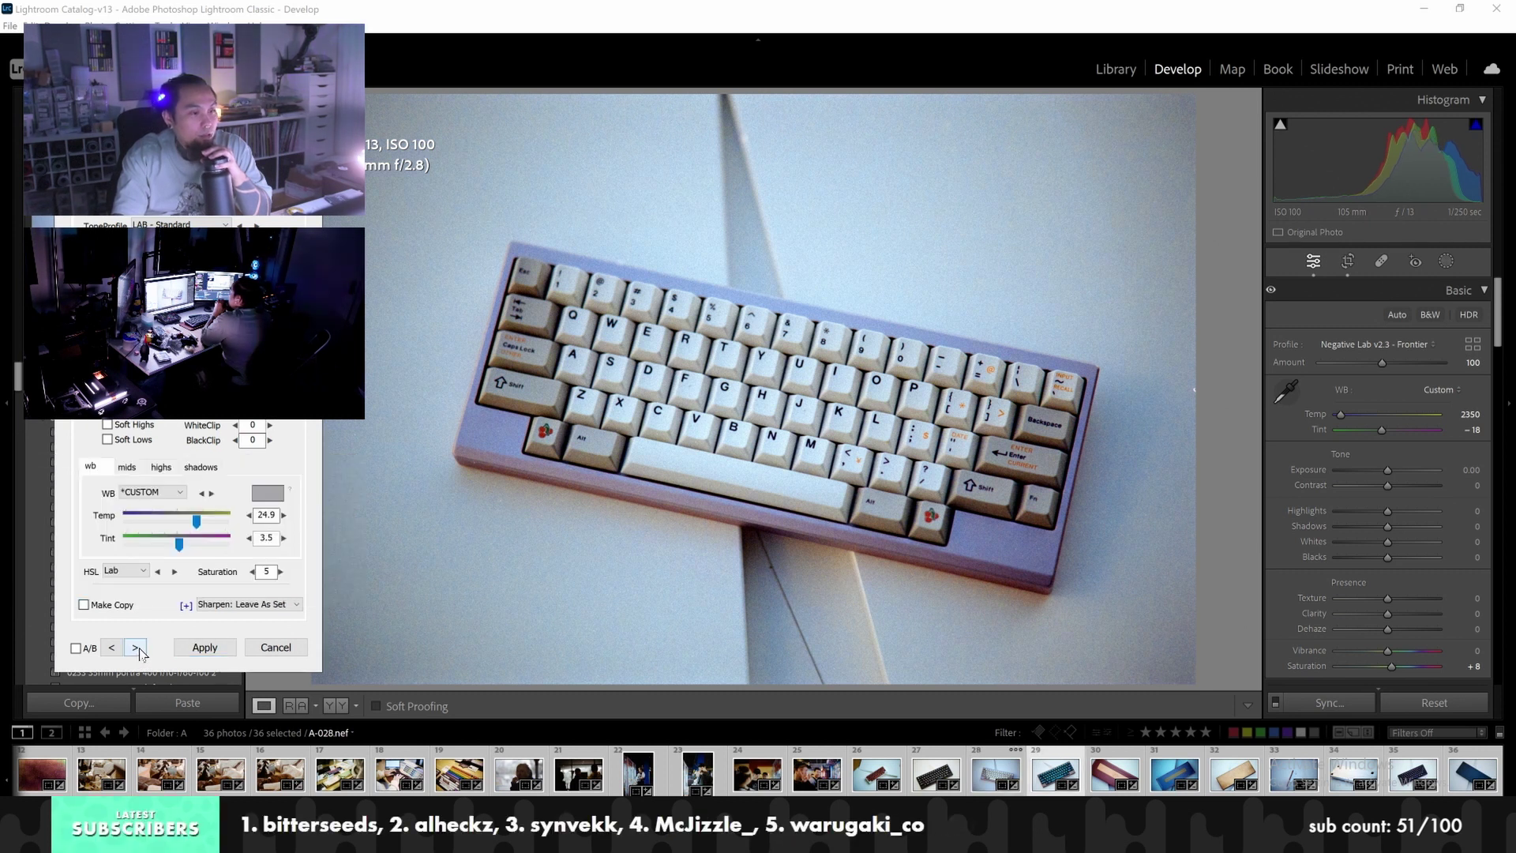
Advance to A-029.nef and sample its custom white balance from the shadow along the teal-keycap keyboard's lower case edge
{"action": "left_click", "coordinate": [142, 649]}
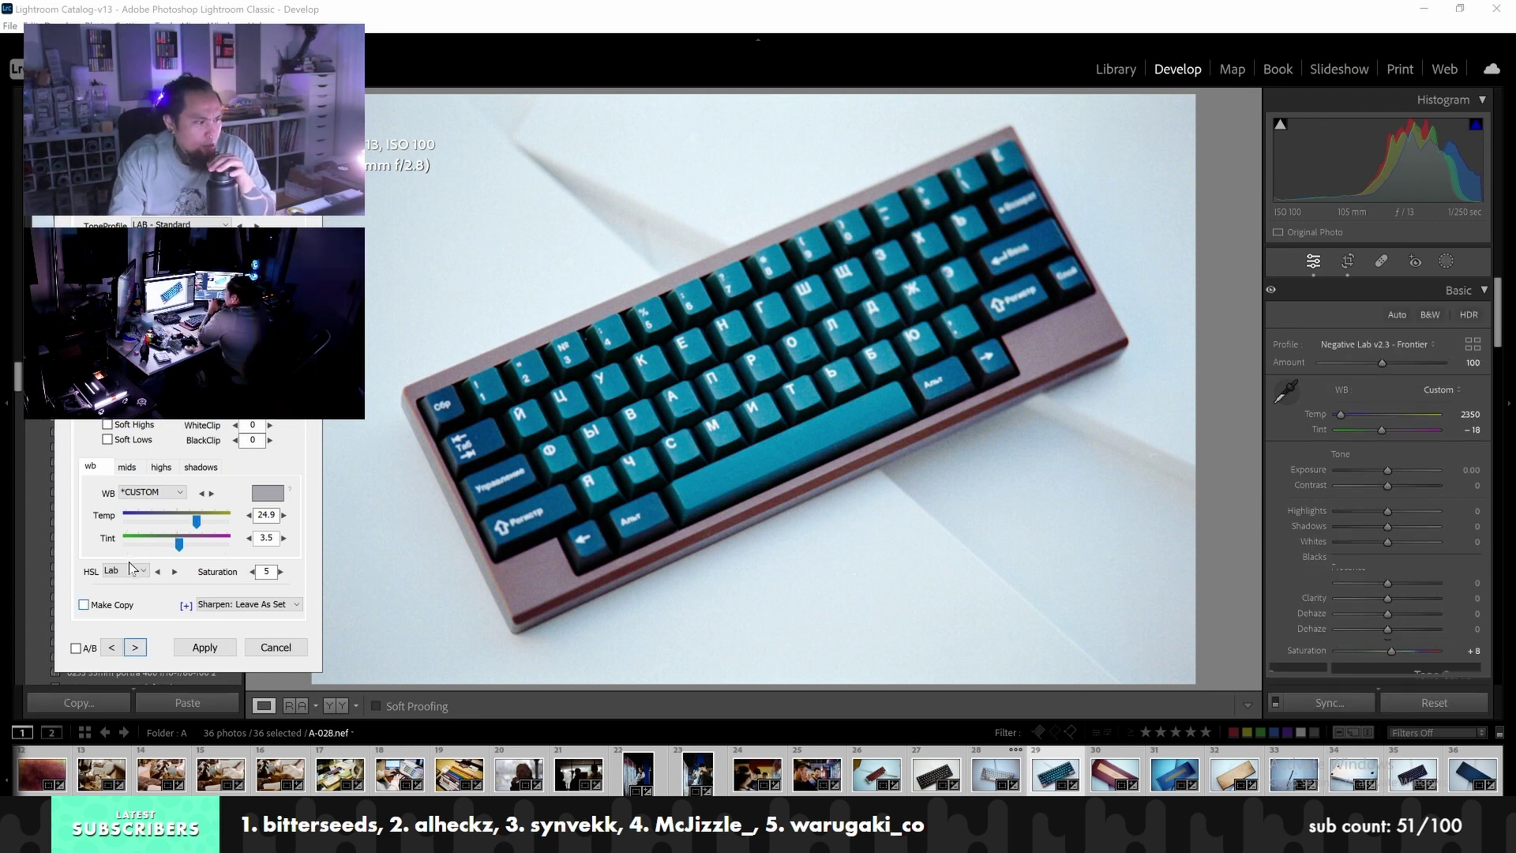
{"action": "left_click", "coordinate": [268, 495]}
{"action": "left_click", "coordinate": [269, 495]}
{"action": "left_click_drag", "start_coordinate": [268, 495], "coordinate": [979, 428]}
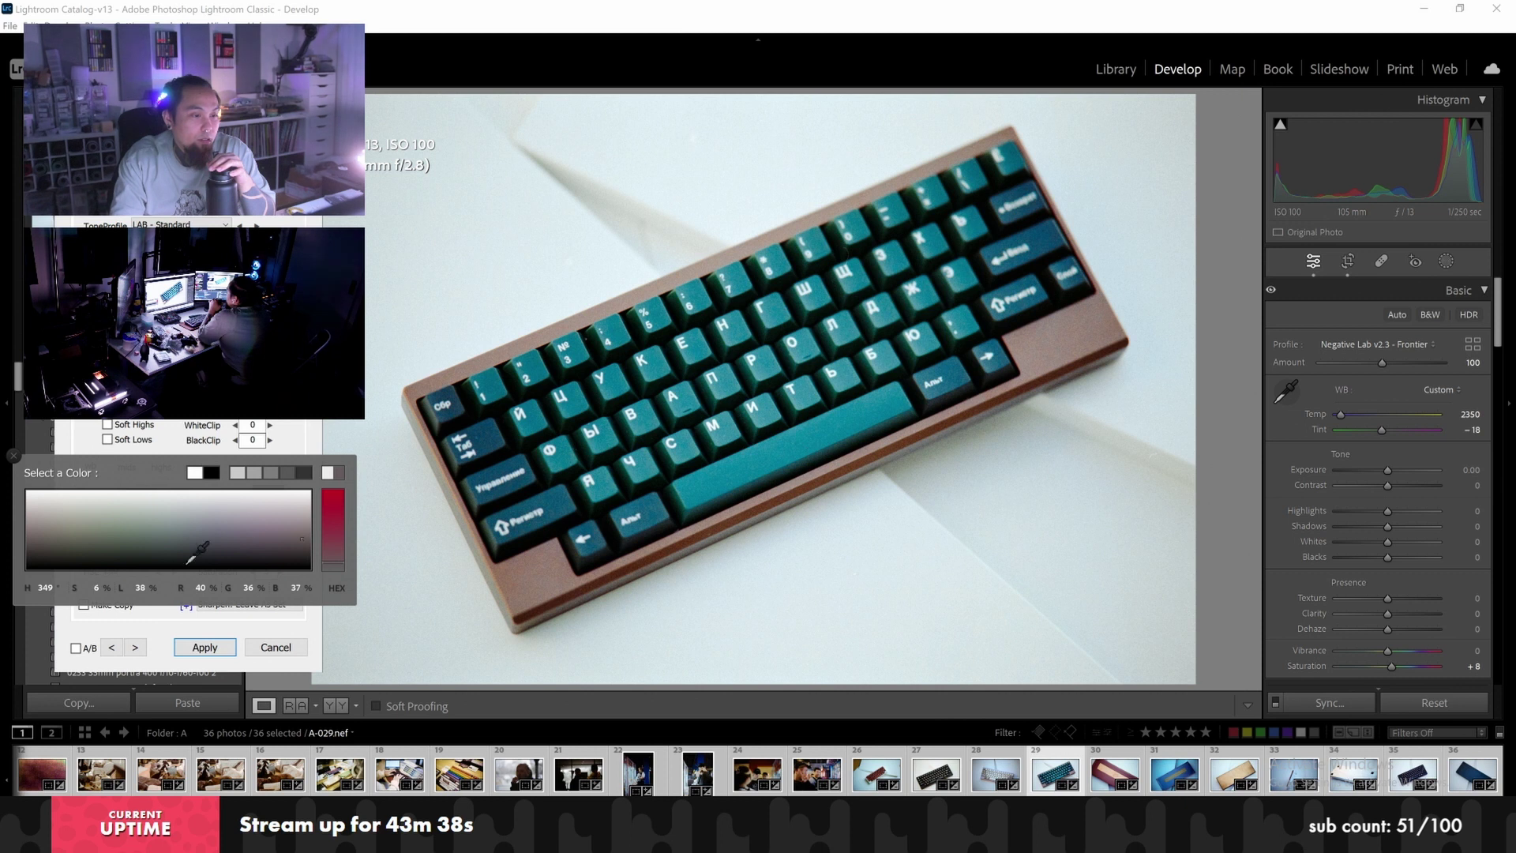
{"action": "left_click", "coordinate": [44, 634]}
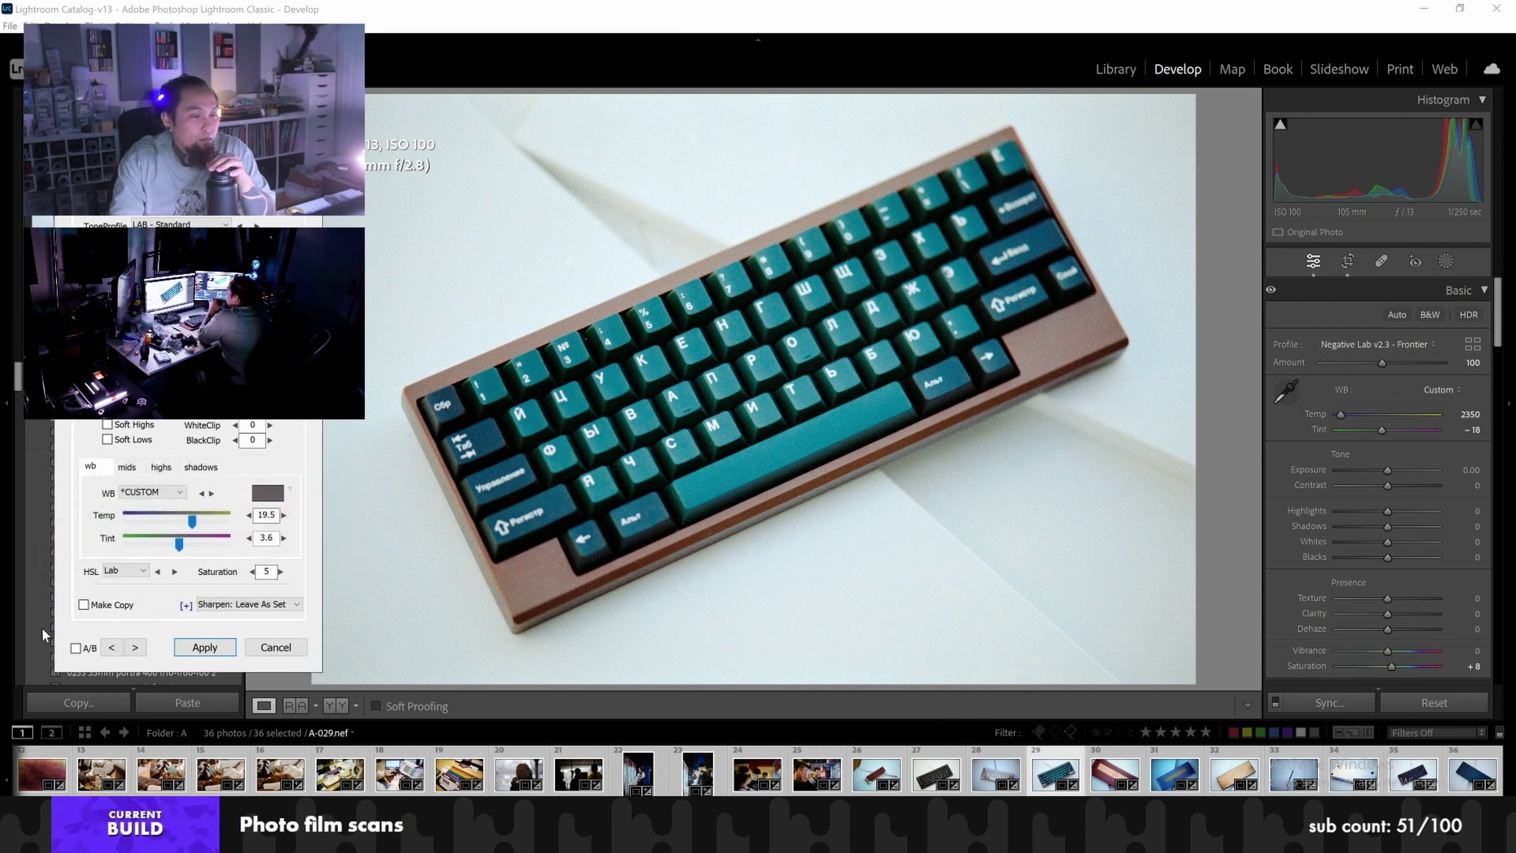
Advance to A-030.nef, sample its custom white balance from the pale backdrop below the maroon case, and set its saturation to 1
{"action": "left_click", "coordinate": [136, 647]}
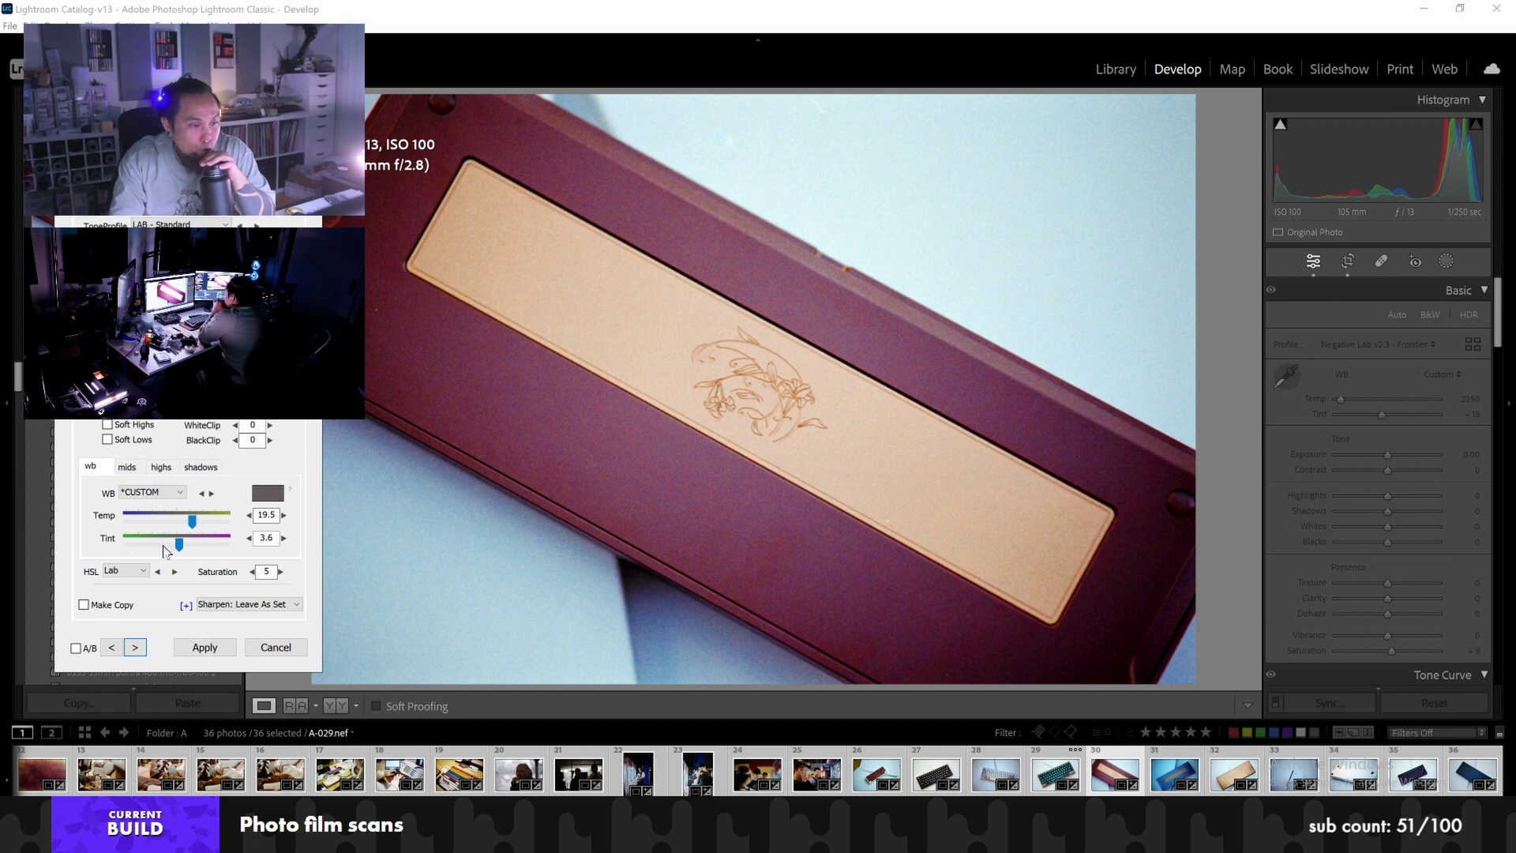
{"action": "left_click", "coordinate": [268, 493]}
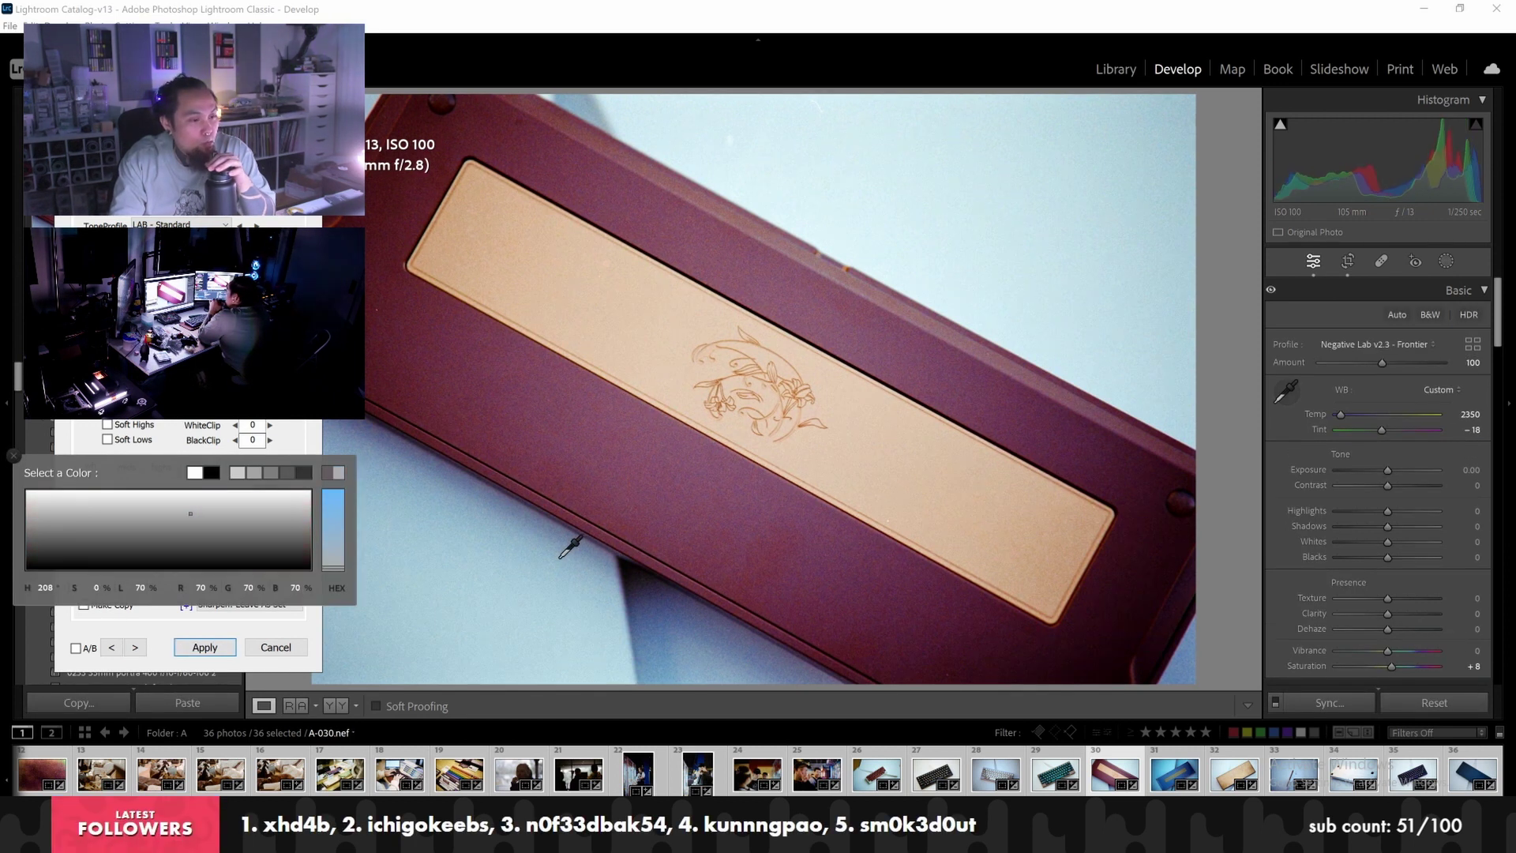
{"action": "left_click_drag", "start_coordinate": [550, 565], "coordinate": [551, 550]}
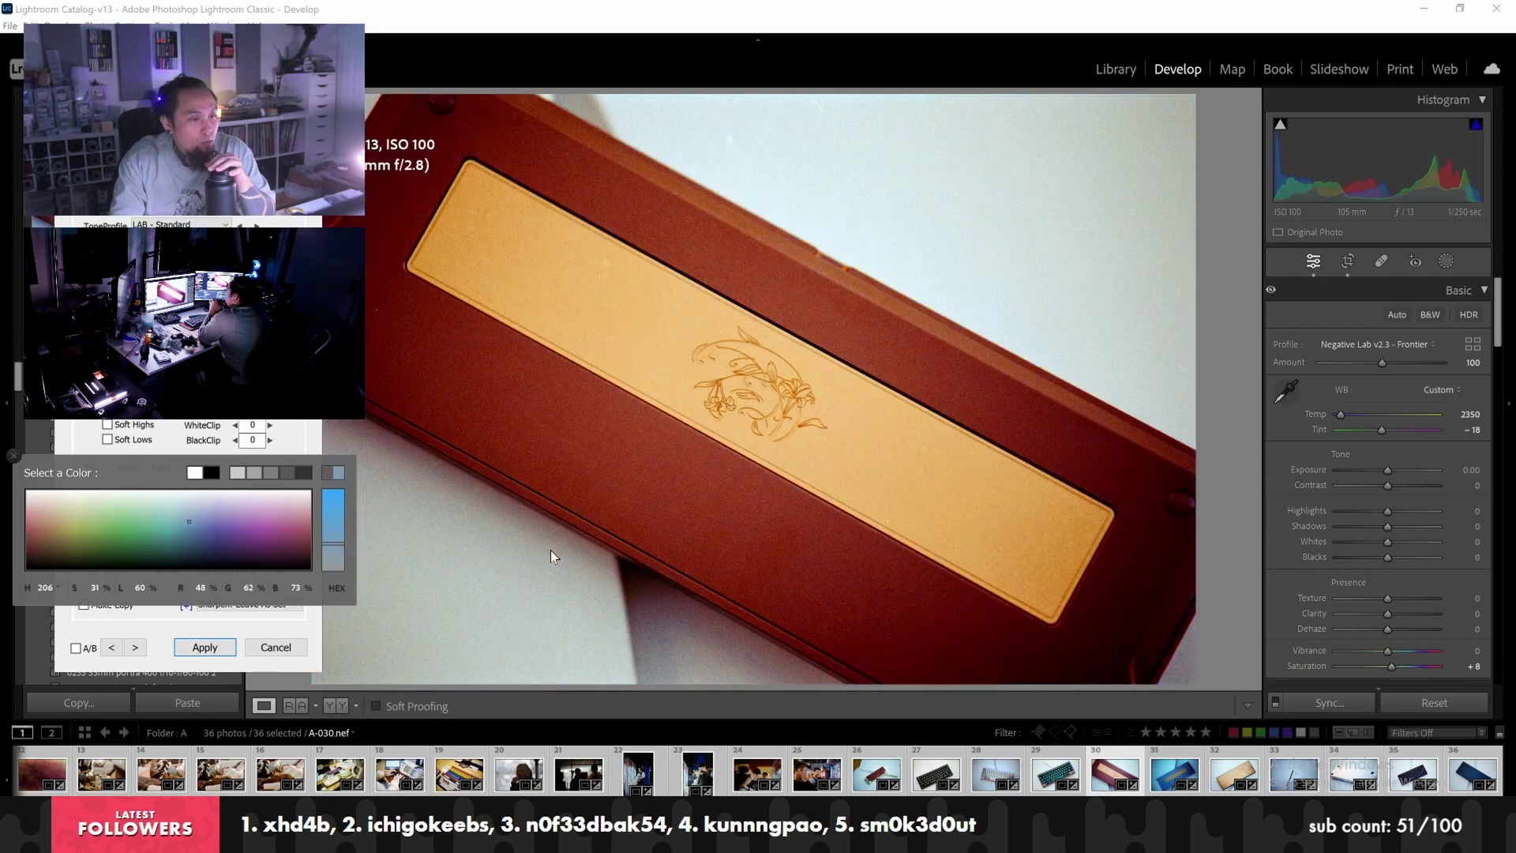
{"action": "left_click", "coordinate": [14, 456]}
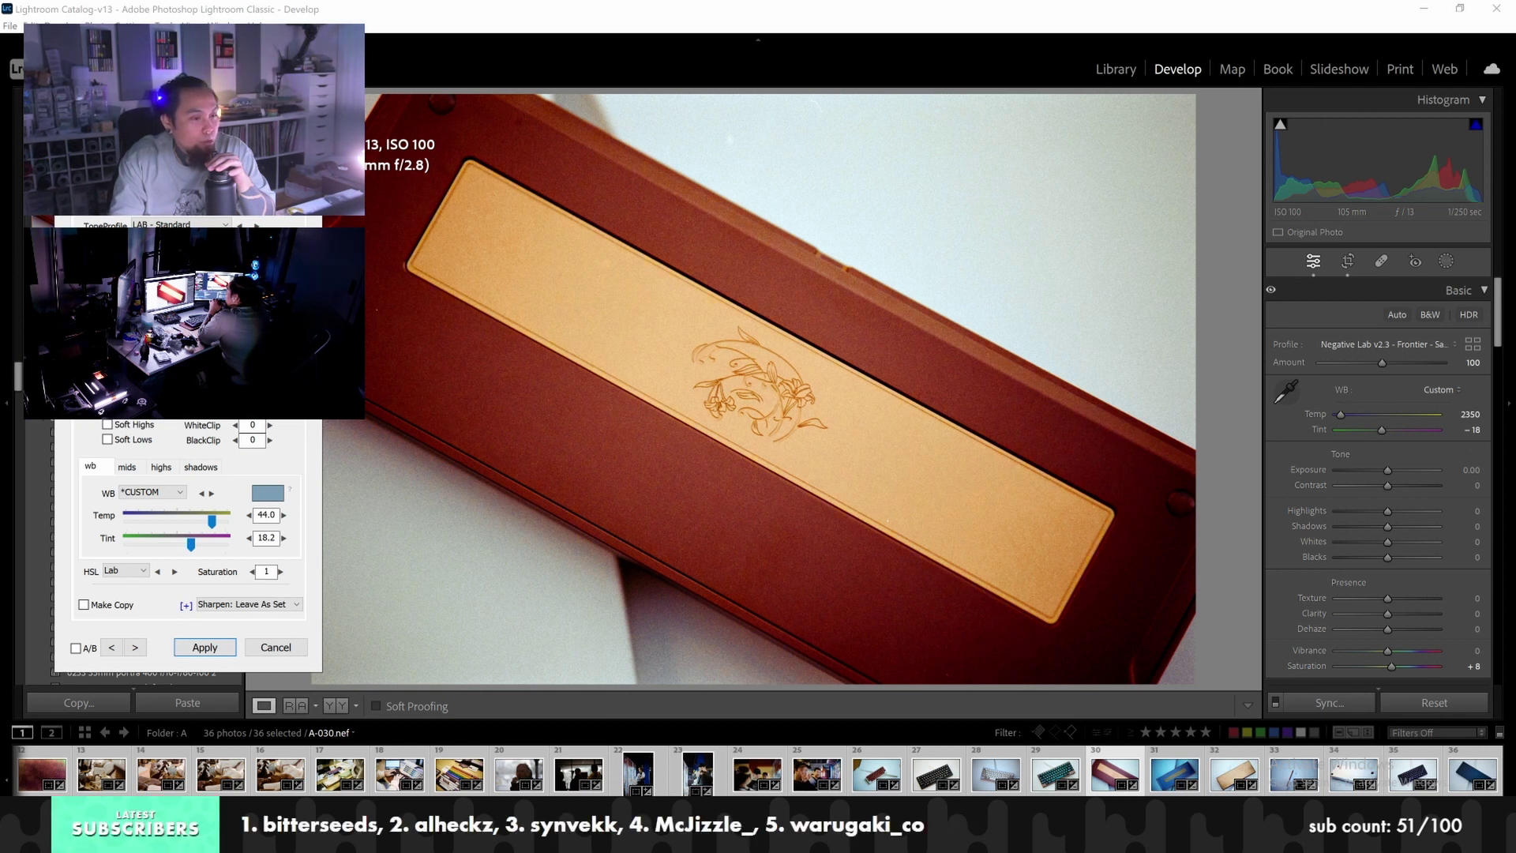
Skip past A-031.nef to A-032.nef, set its tone profile to LAB - Highlight Soft and enable Soft Highs
{"action": "left_click", "coordinate": [134, 649]}
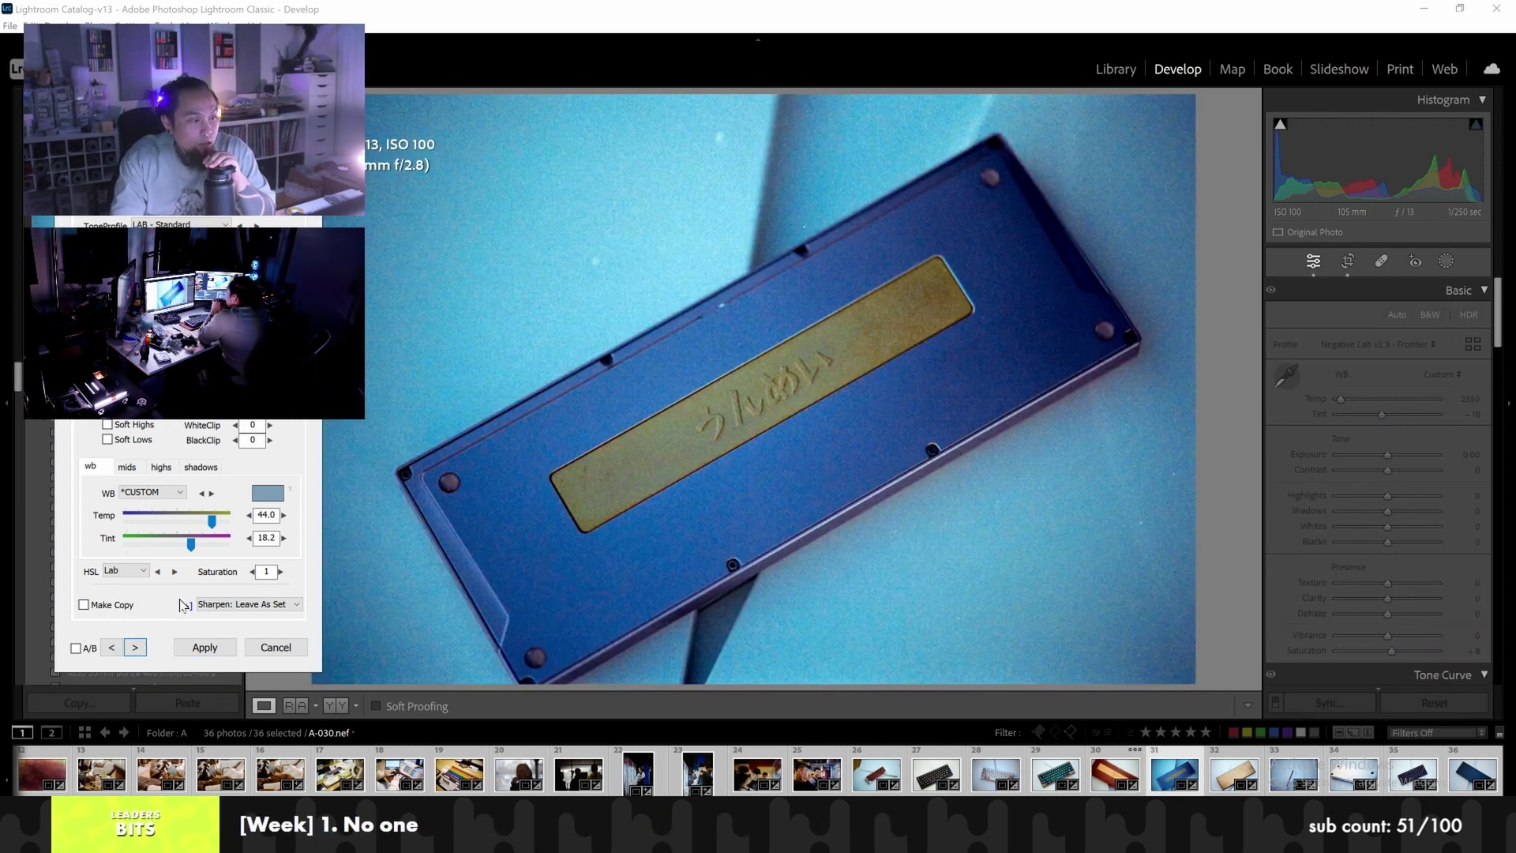
{"action": "left_click", "coordinate": [136, 648]}
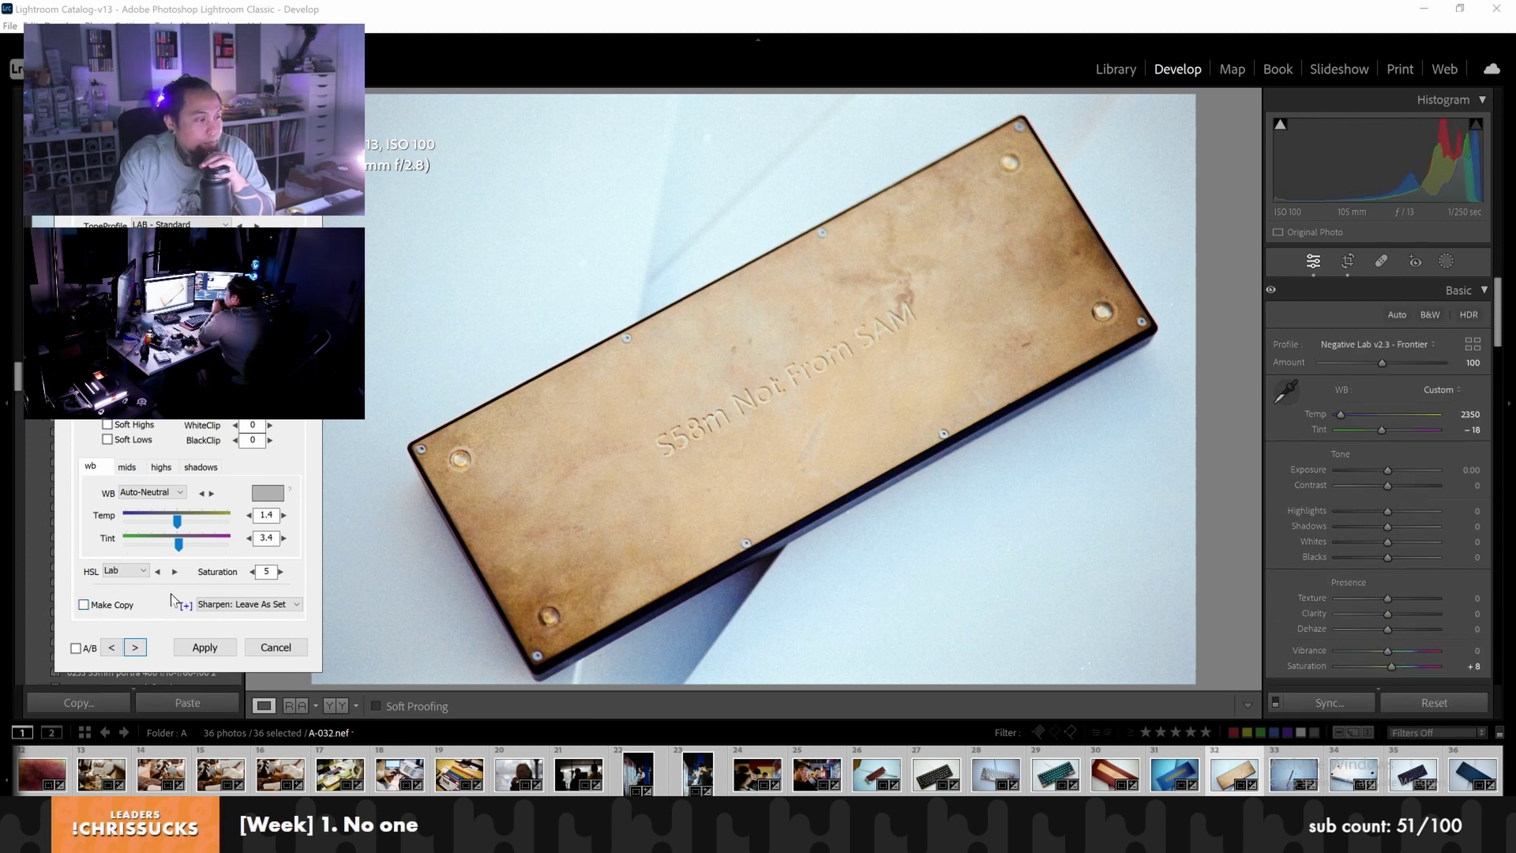
{"action": "left_click", "coordinate": [188, 224]}
{"action": "left_click", "coordinate": [181, 315]}
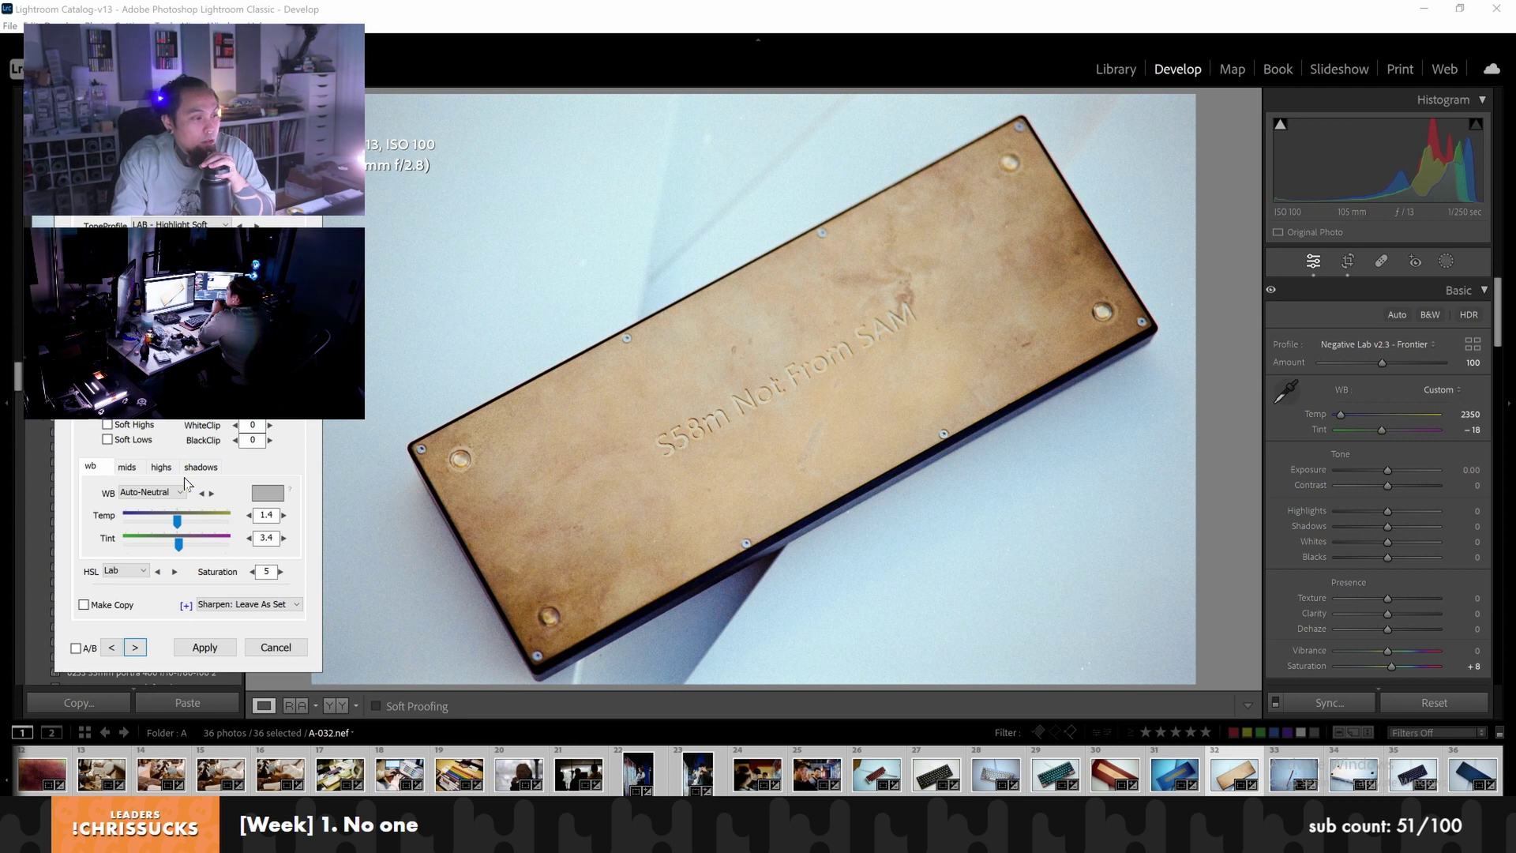
{"action": "left_click", "coordinate": [143, 431]}
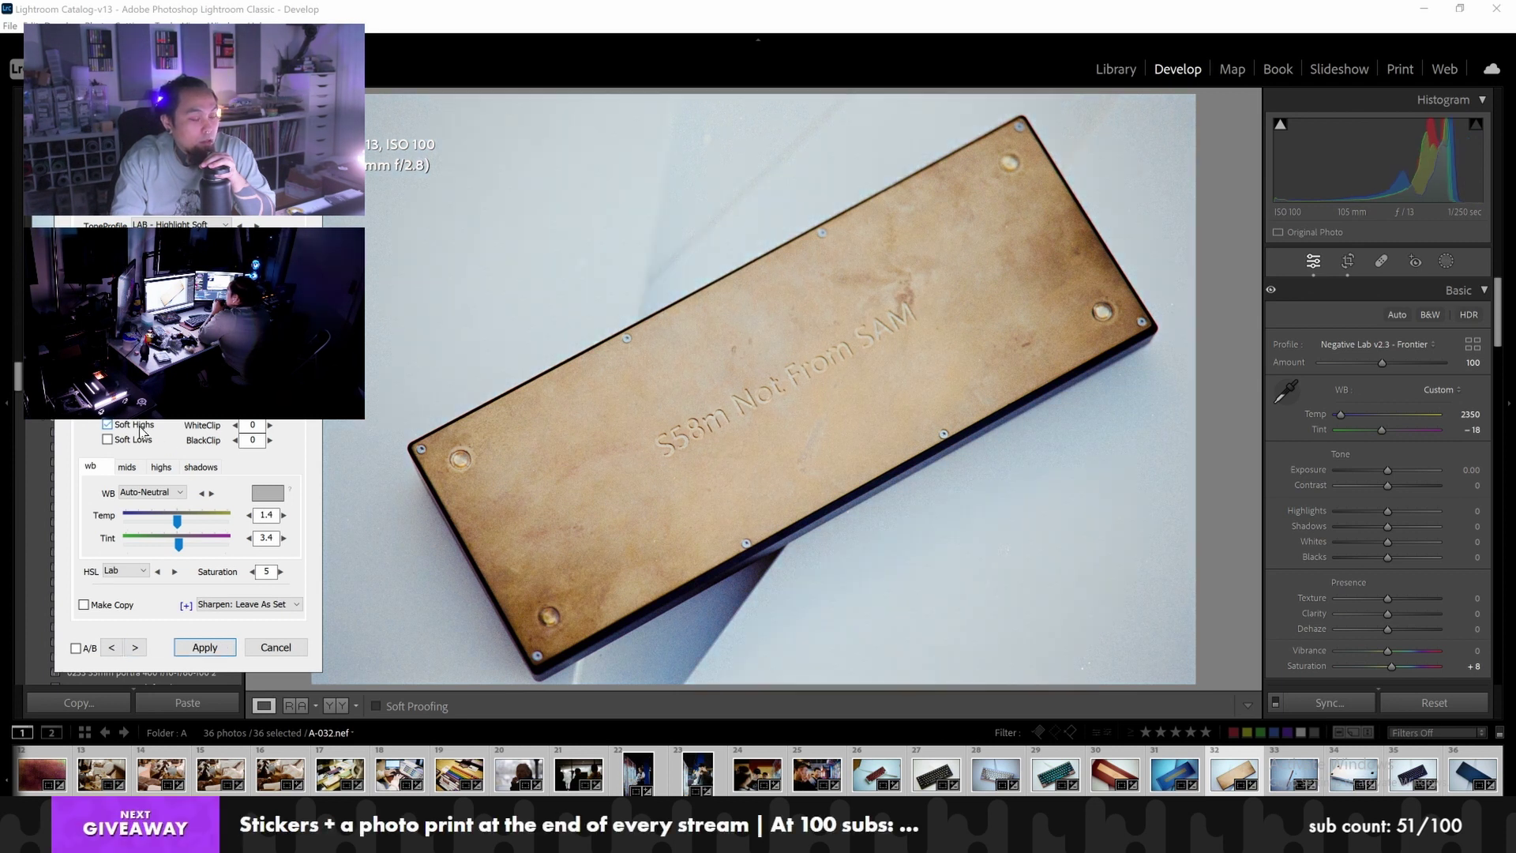
Advance to A-033.nef
{"action": "left_click", "coordinate": [136, 648]}
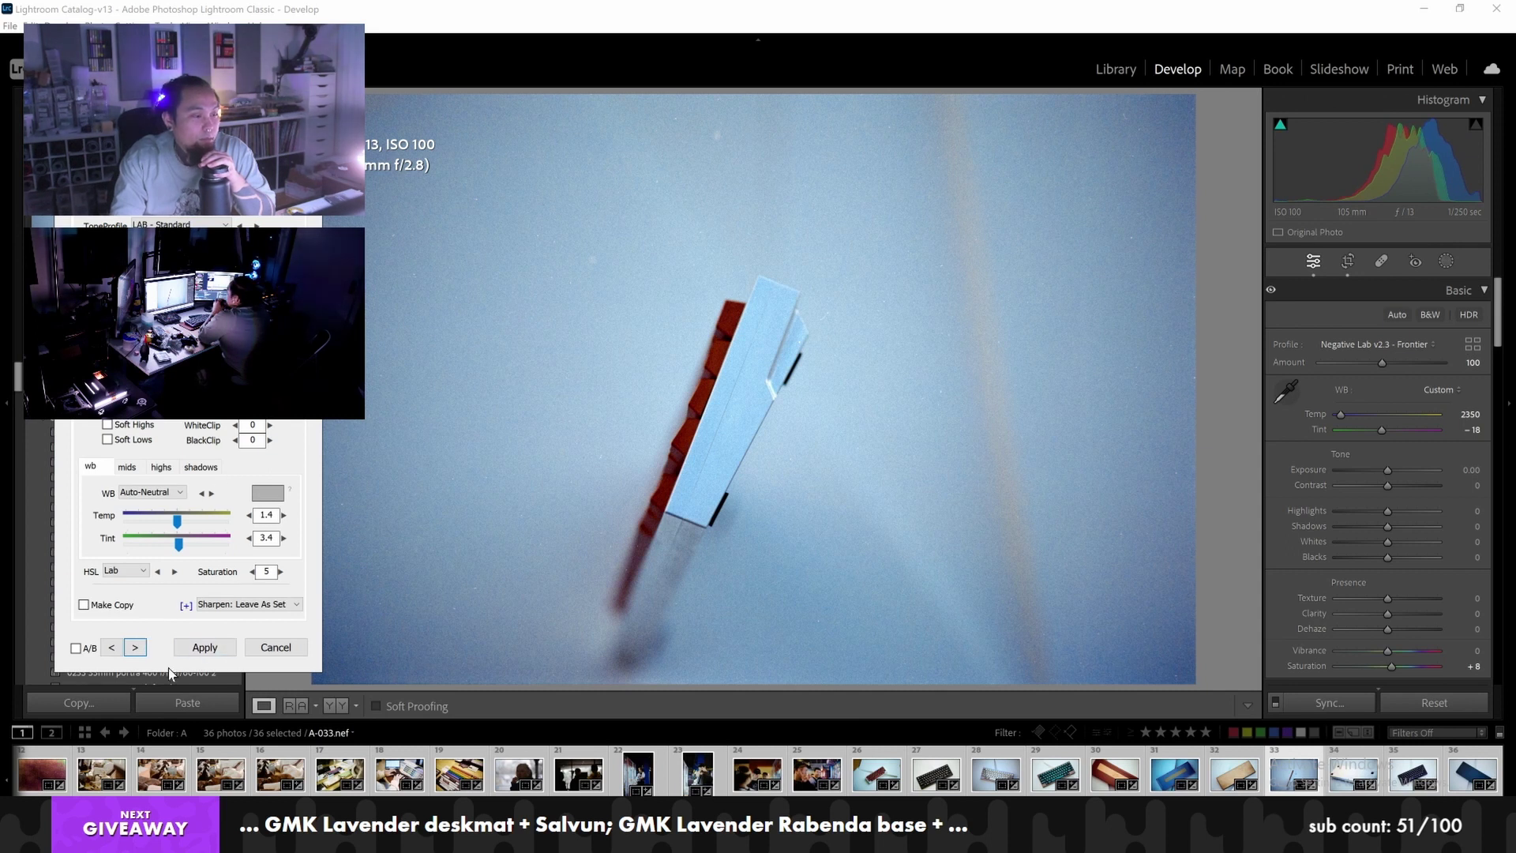
Review the remaining converted keyboard photos through A-036 and apply the negative conversion to the selected photos
{"action": "left_click", "coordinate": [136, 647]}
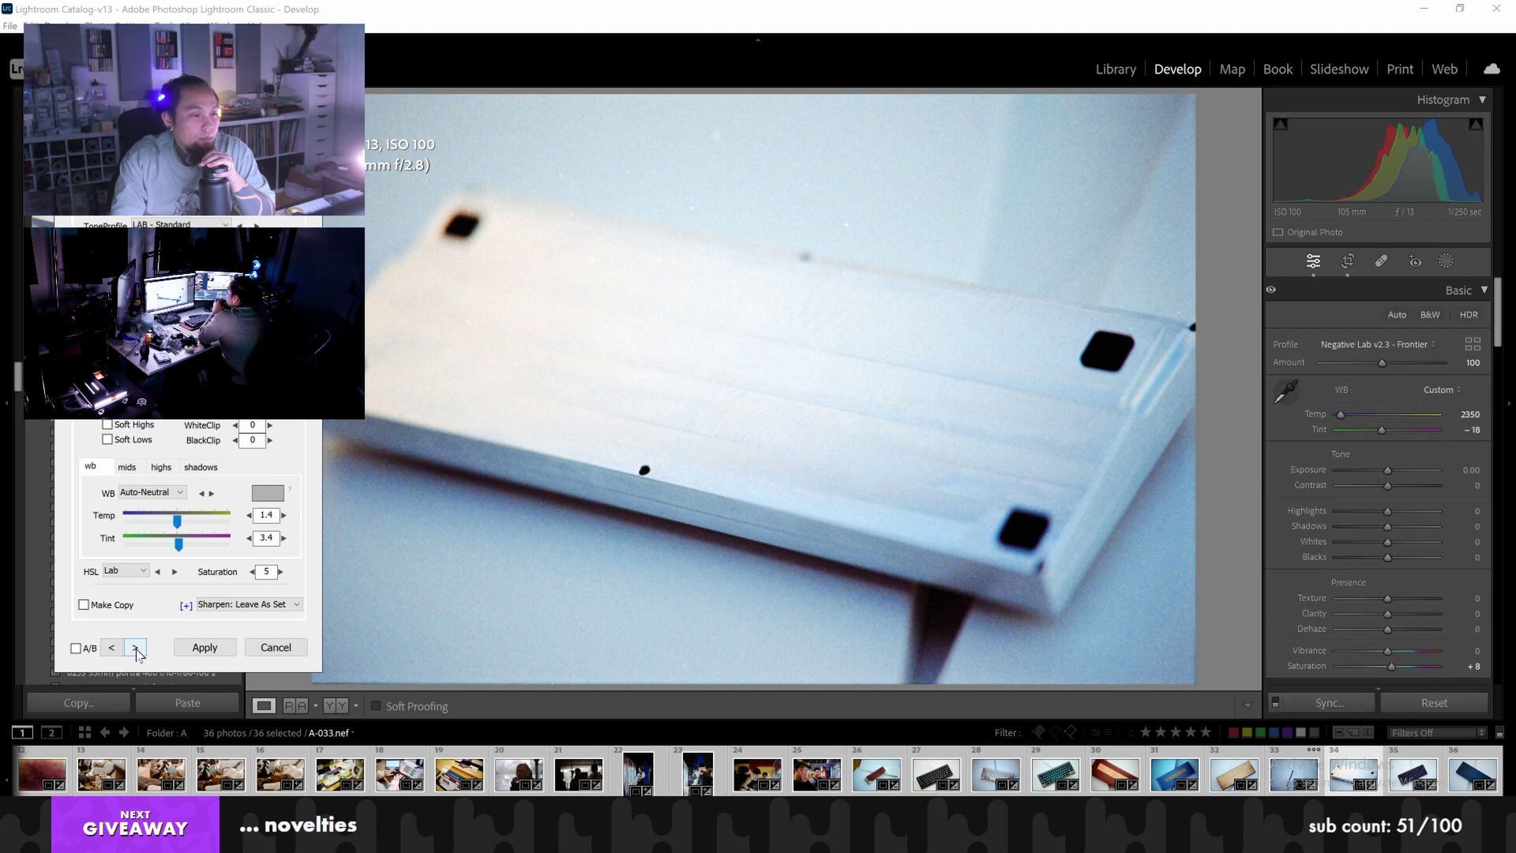
{"action": "left_click", "coordinate": [136, 649]}
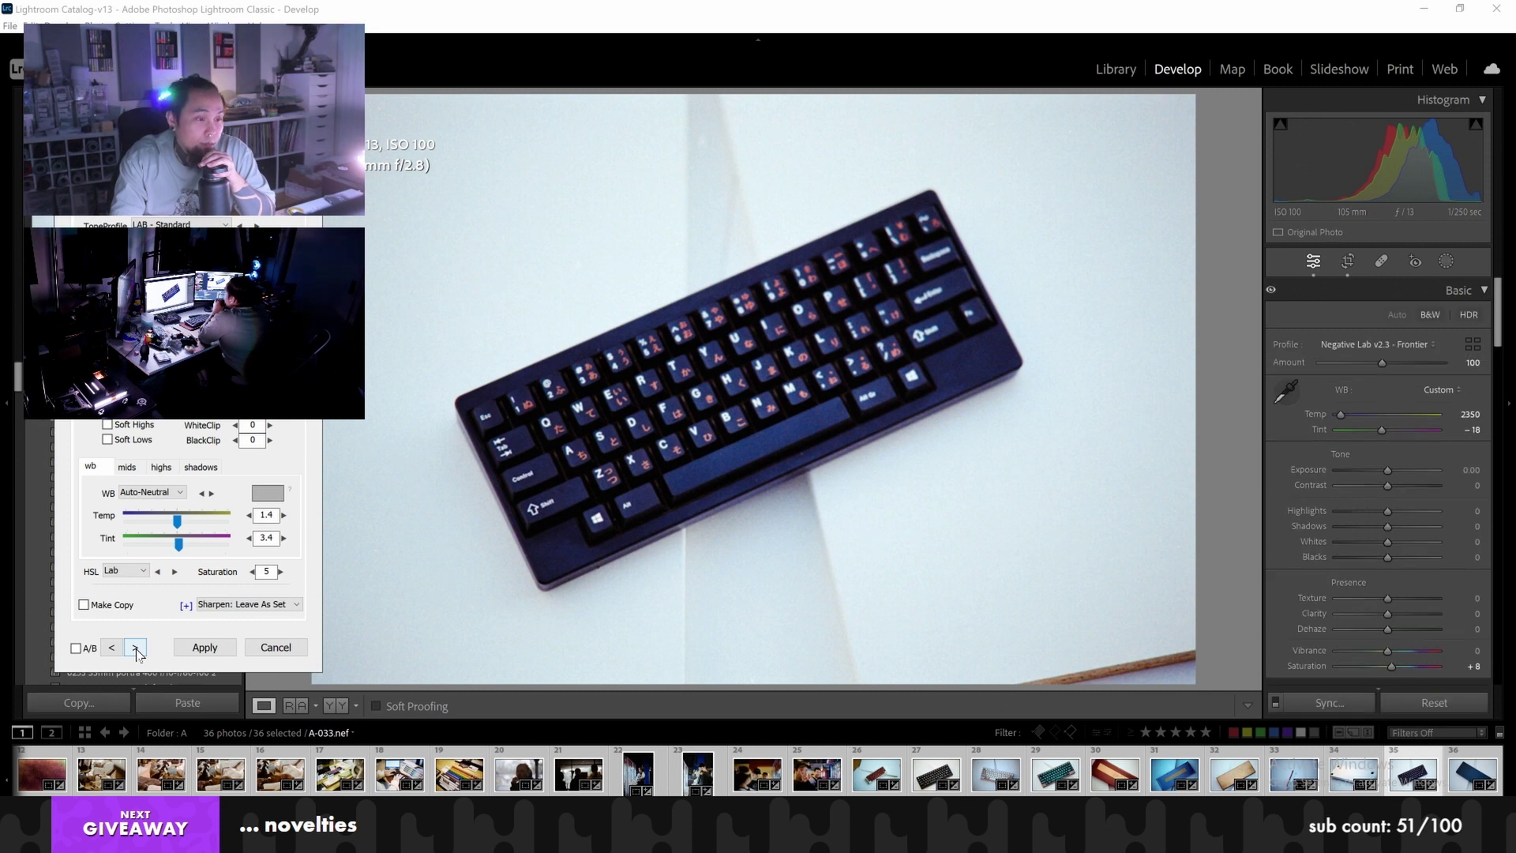
{"action": "left_click", "coordinate": [136, 648]}
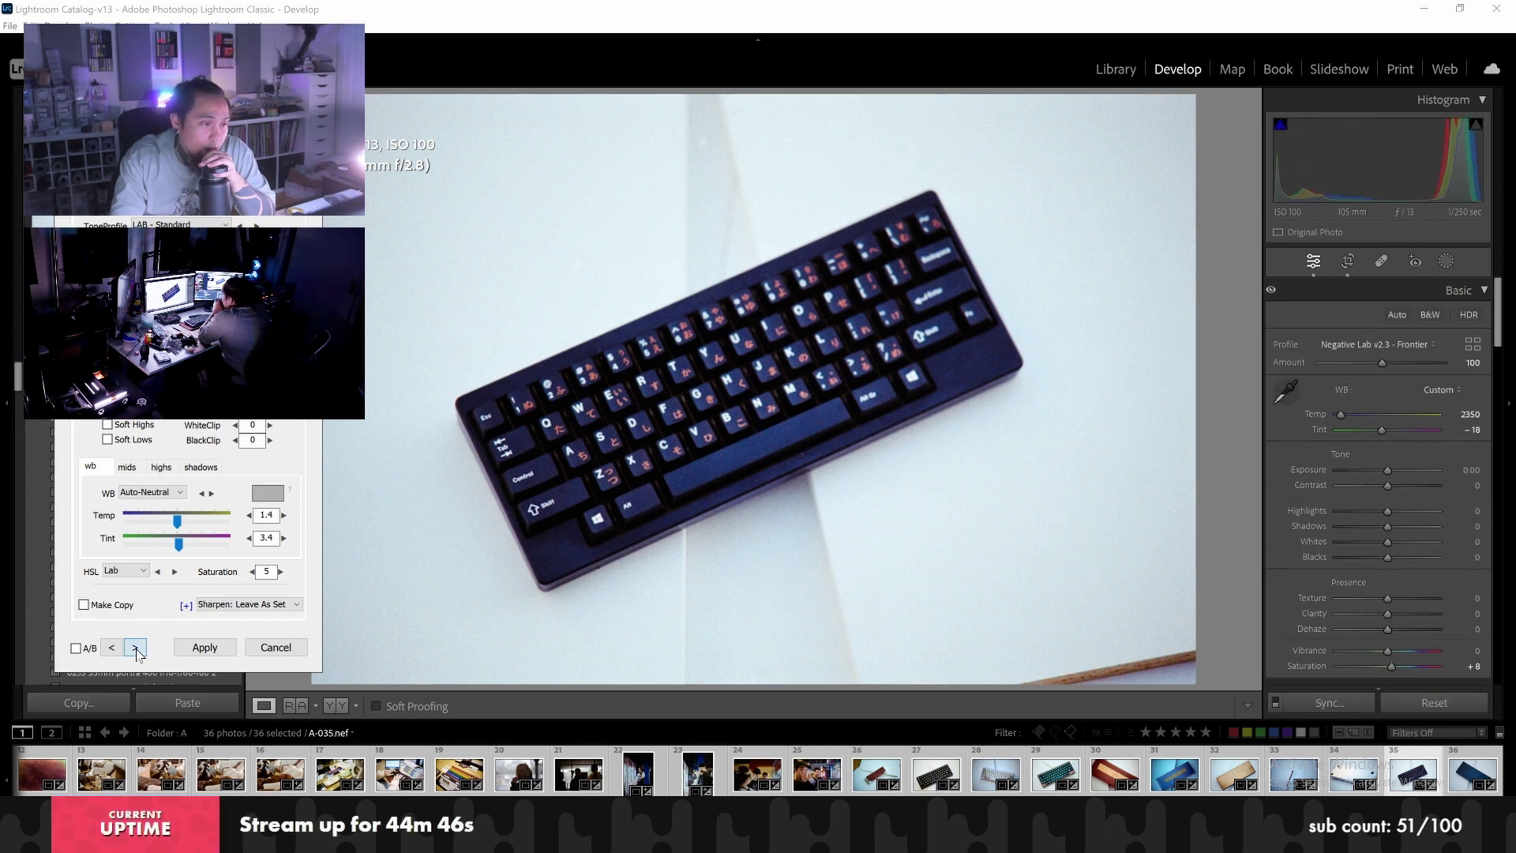
{"action": "left_click", "coordinate": [136, 648]}
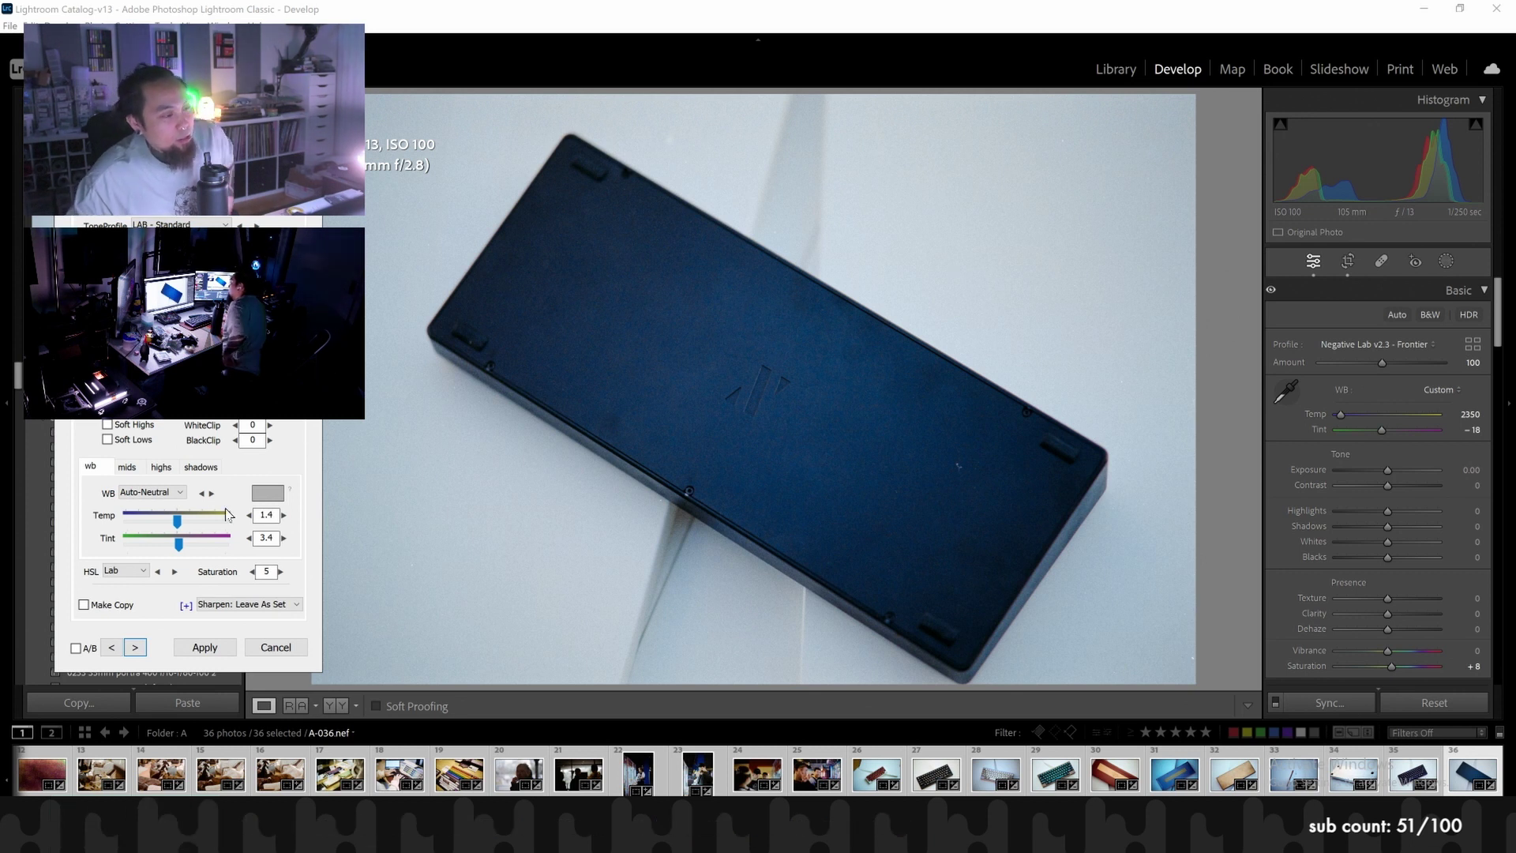
{"action": "left_click", "coordinate": [193, 647]}
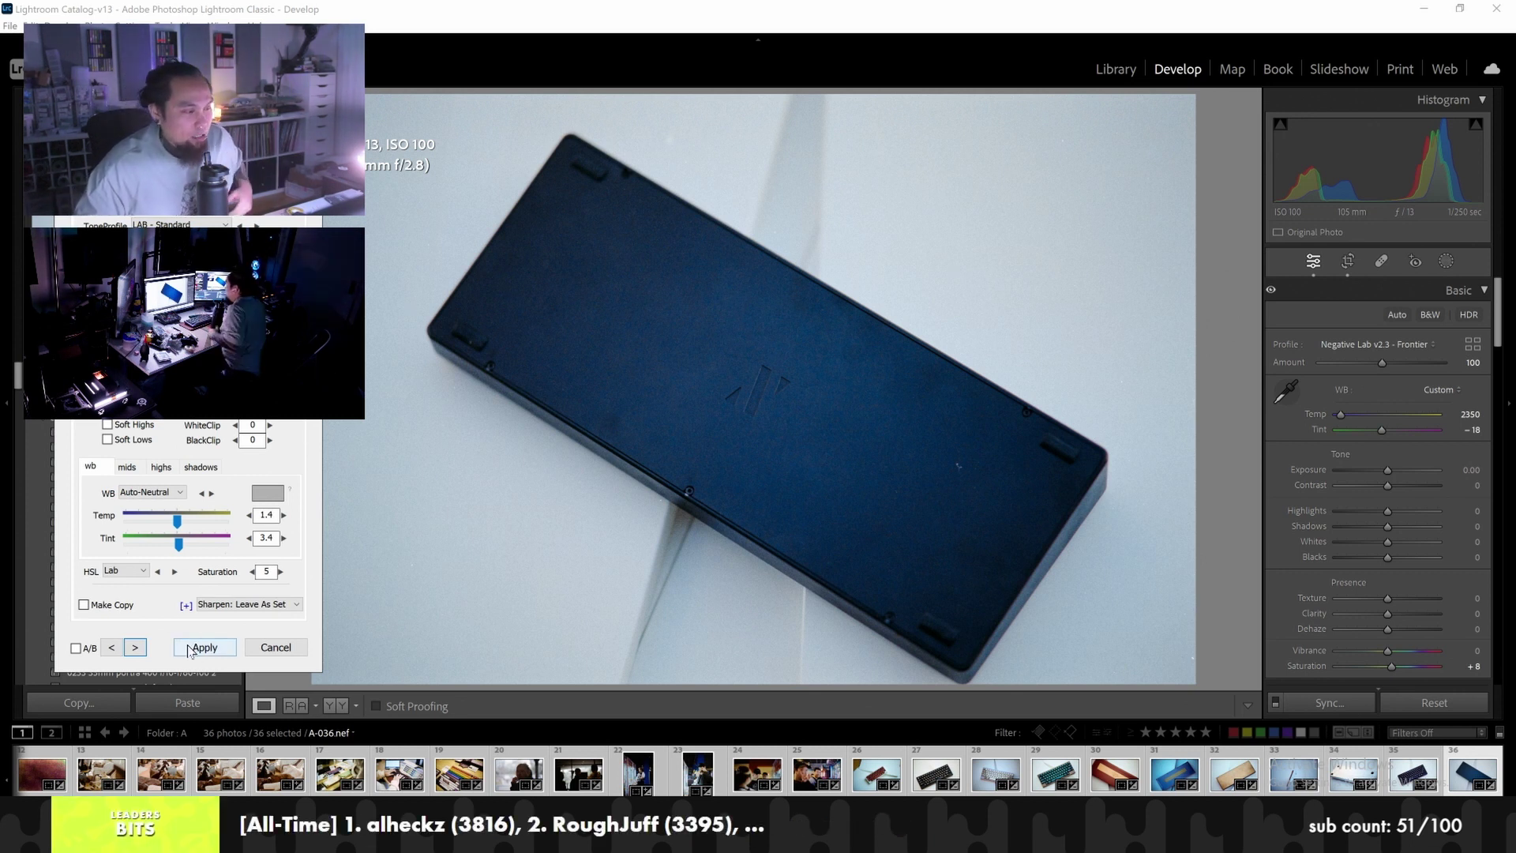
Start a new tethered capture session from the Library, with the session name B
{"action": "left_click", "coordinate": [1132, 67]}
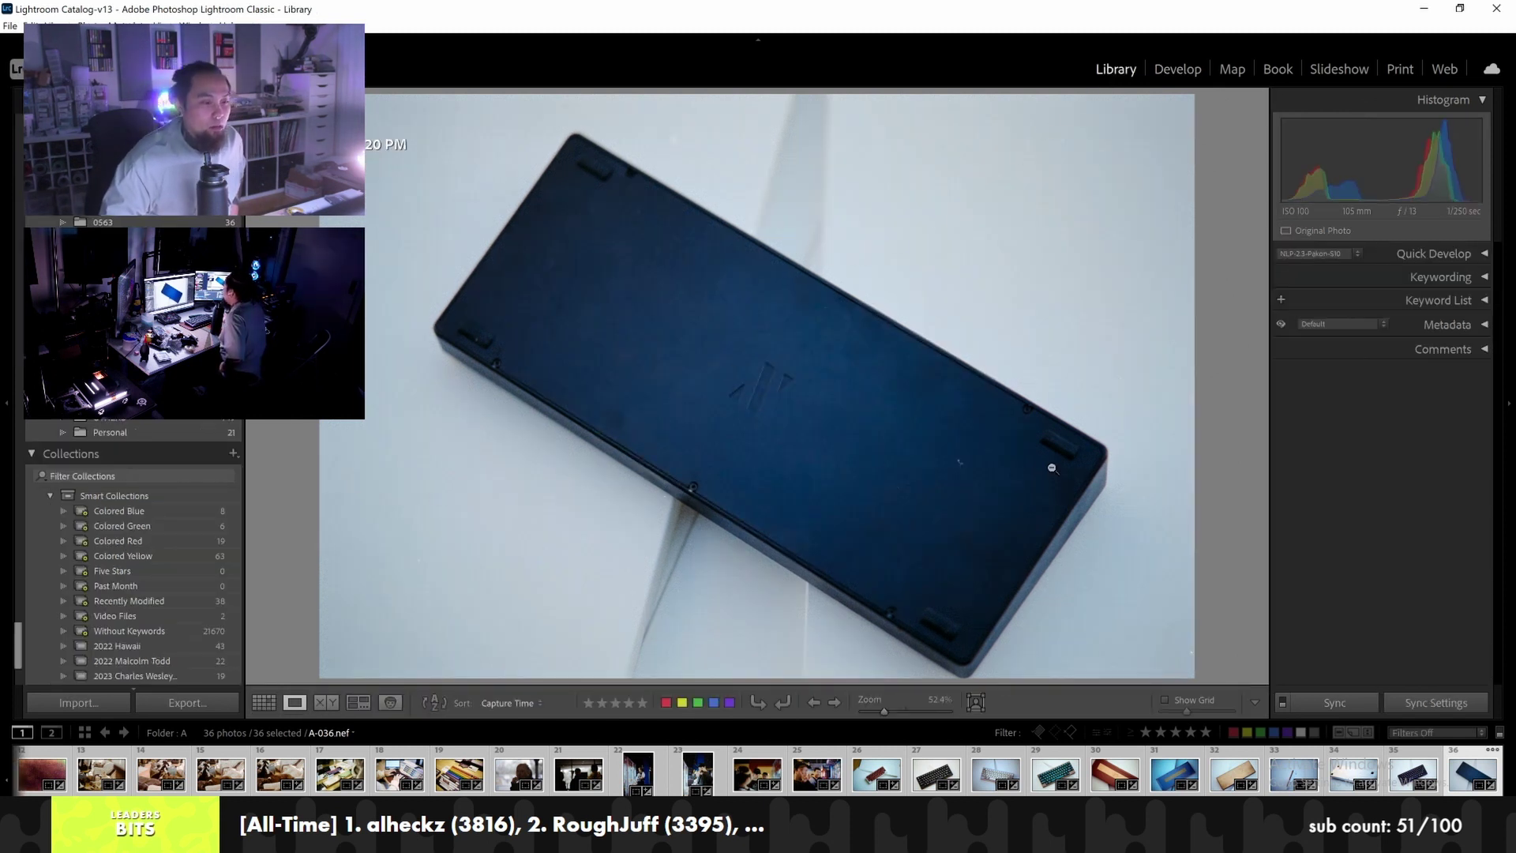
{"action": "left_click", "coordinate": [10, 25]}
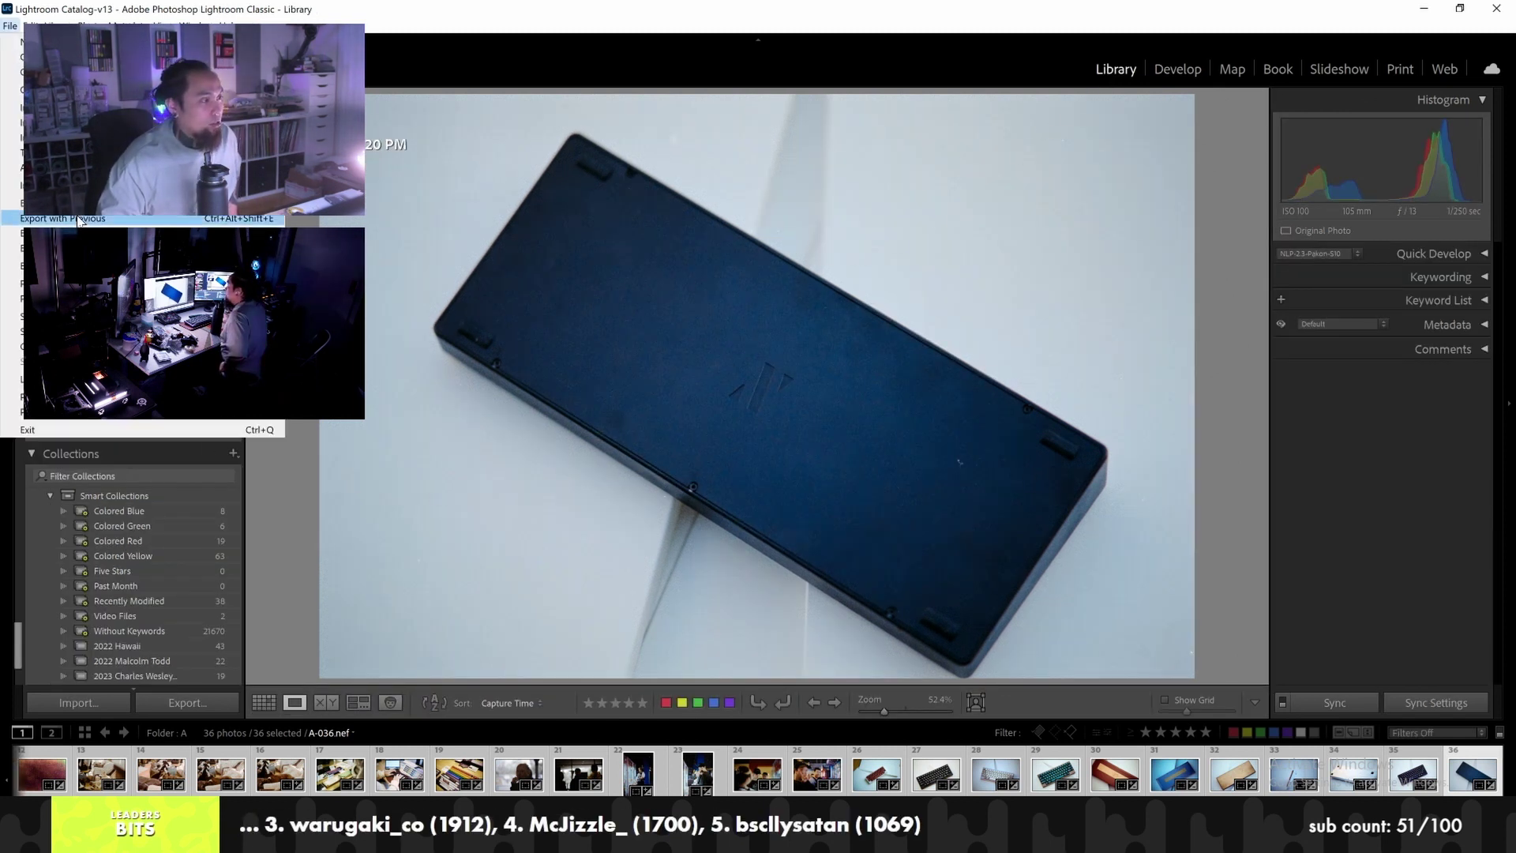
{"action": "mouse_move", "coordinate": [276, 153]}
{"action": "left_click", "coordinate": [368, 152]}
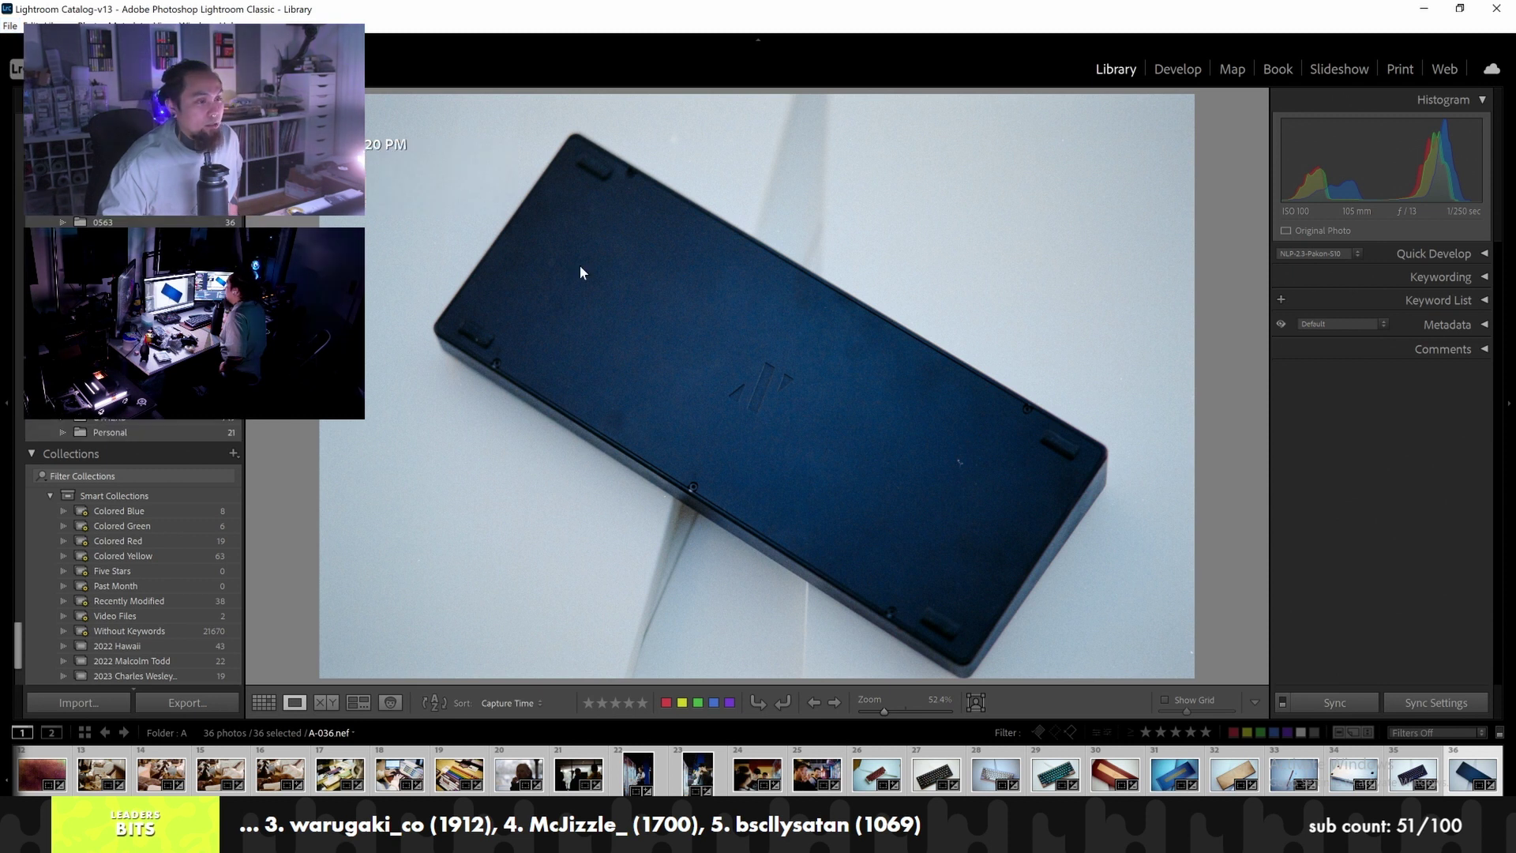
{"action": "type", "text": "B"}
{"action": "key", "text": "Tab"}
{"action": "key", "text": "Tab"}
{"action": "key", "text": "Tab"}
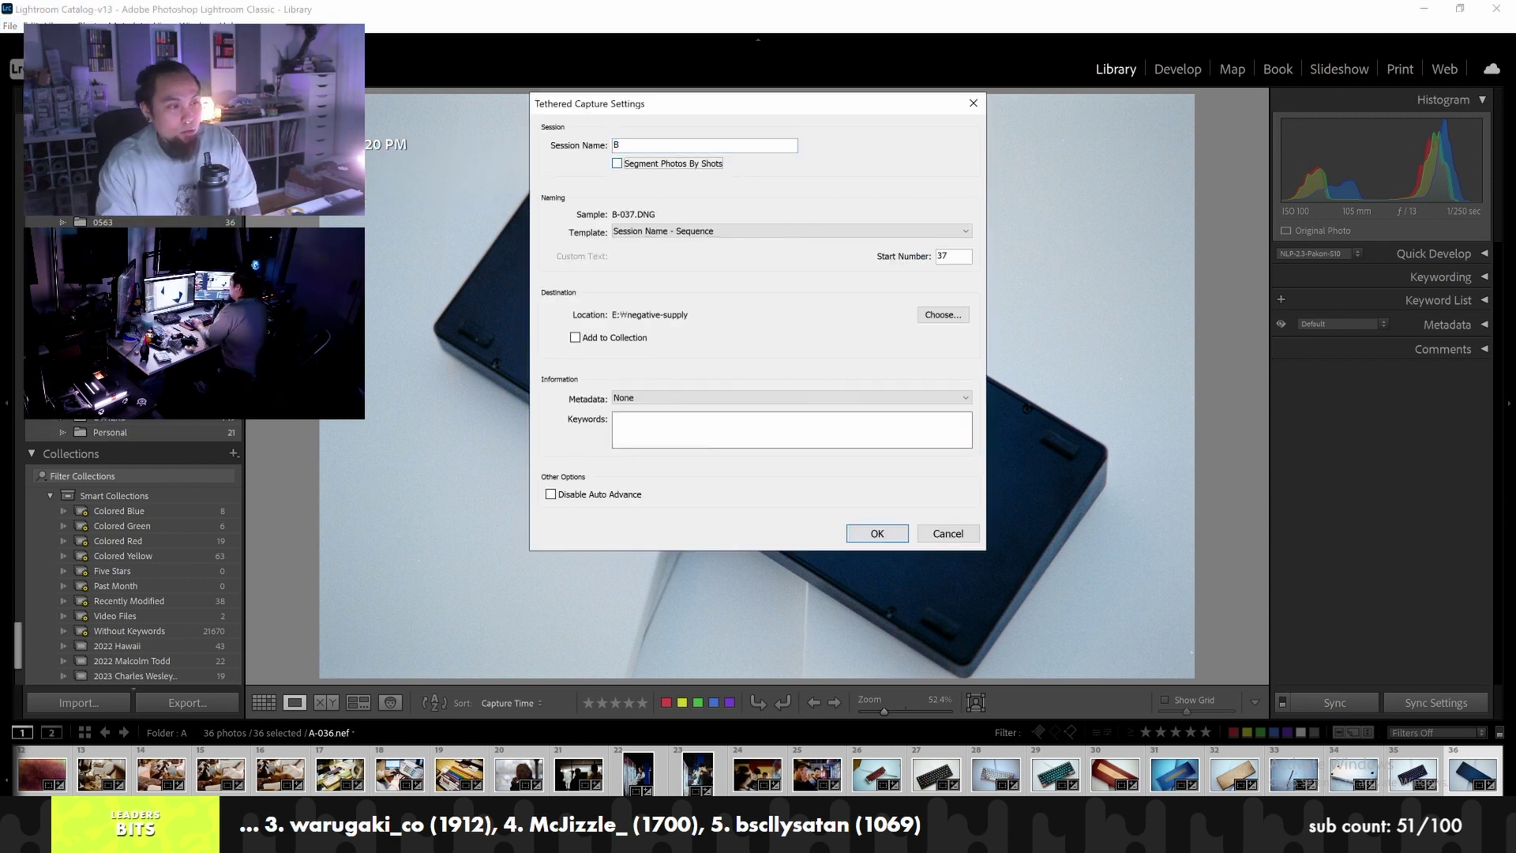
{"action": "key", "text": "Return"}
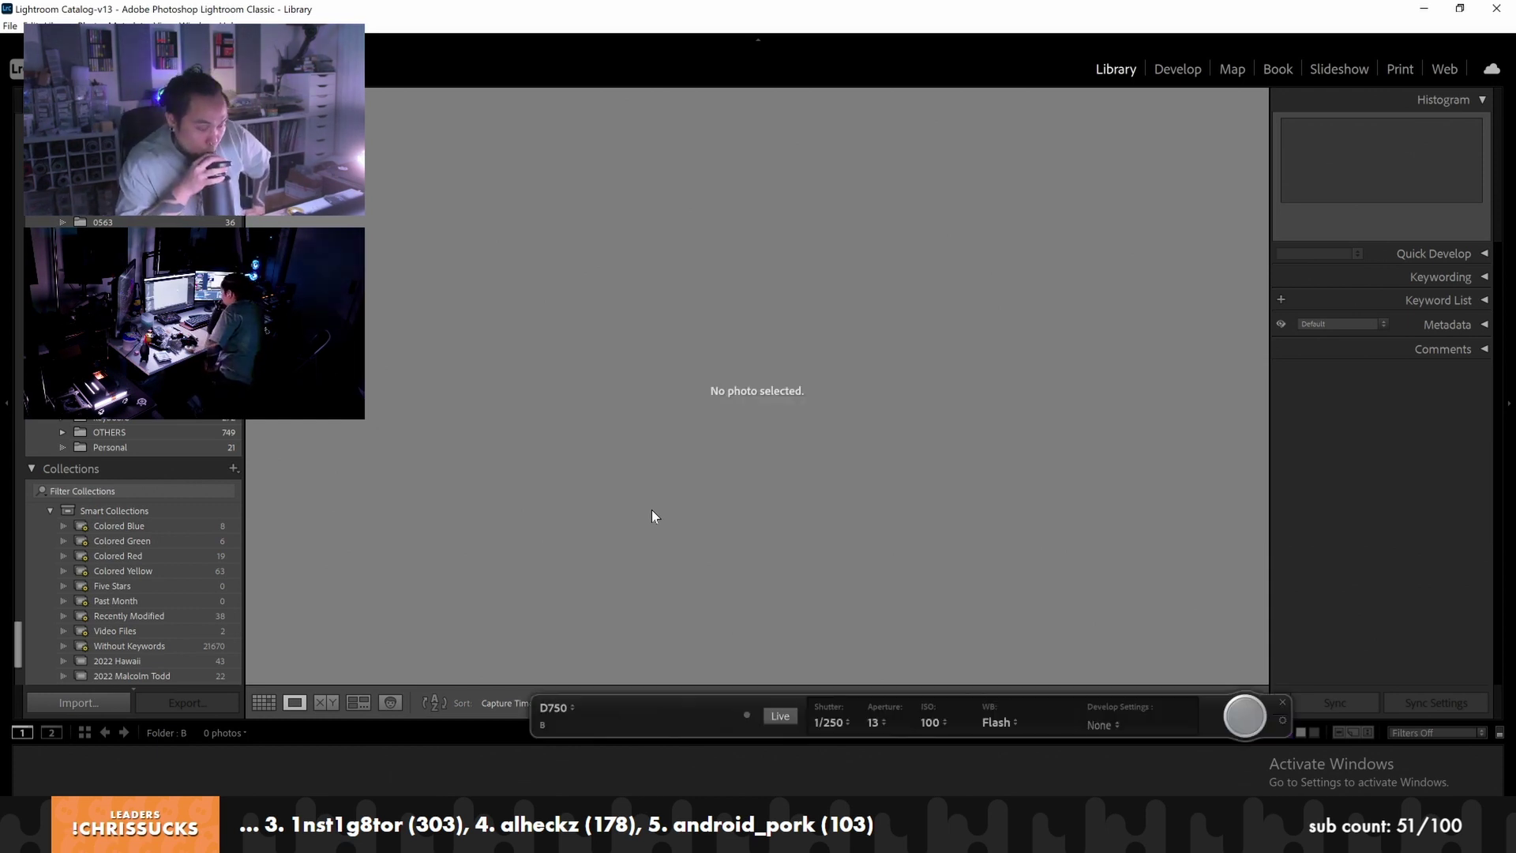
Turn on the tethered camera's live view and capture the Kodak Portra 800 negatives one by one, from frame 1 through frame 33
{"action": "left_click", "coordinate": [780, 716]}
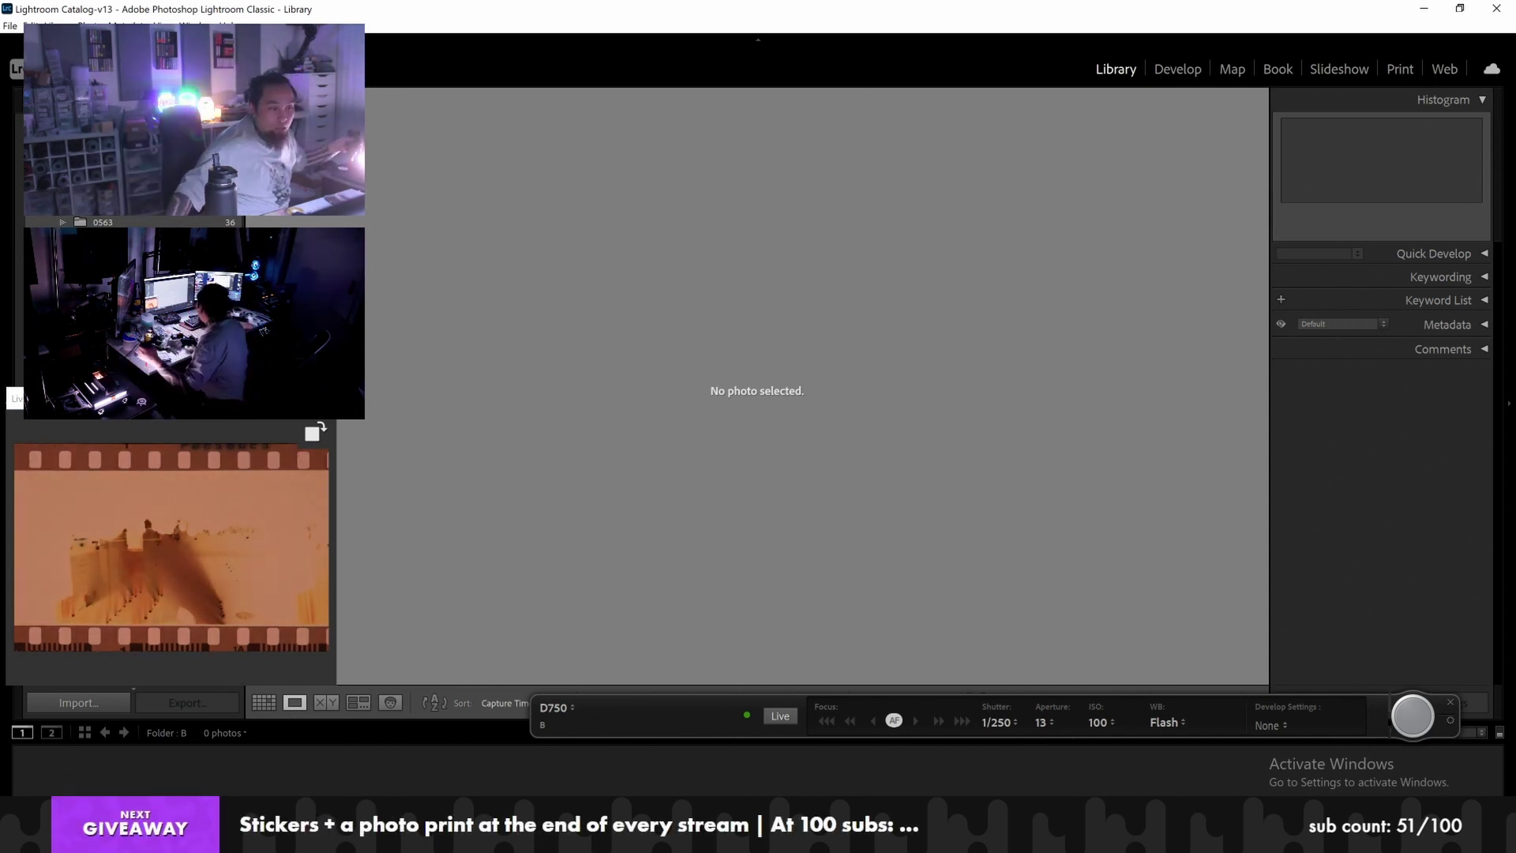
{"action": "left_click", "coordinate": [1396, 739]}
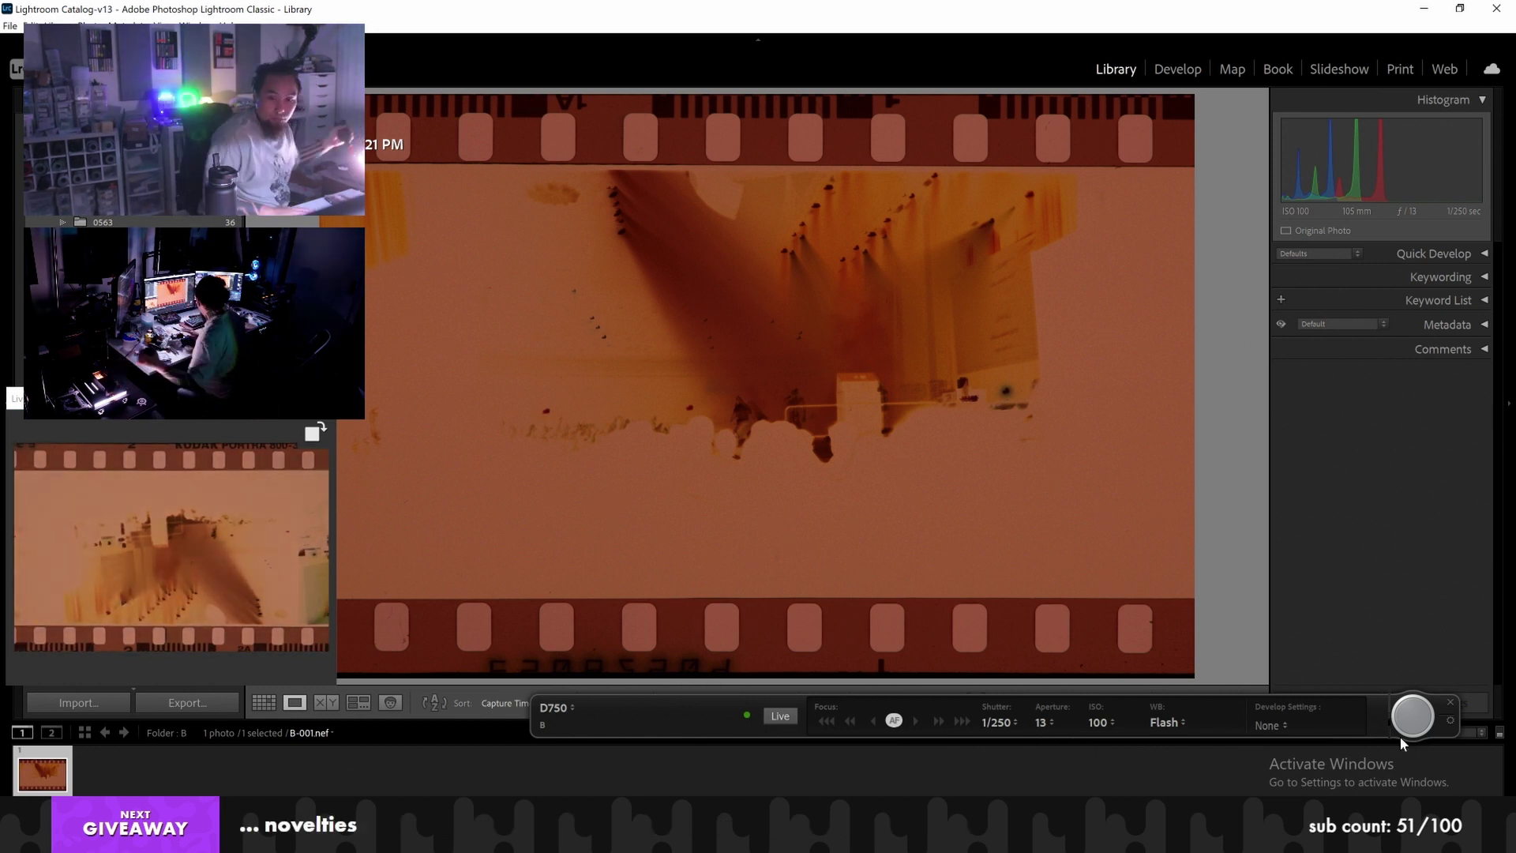
{"action": "left_click", "coordinate": [1412, 715]}
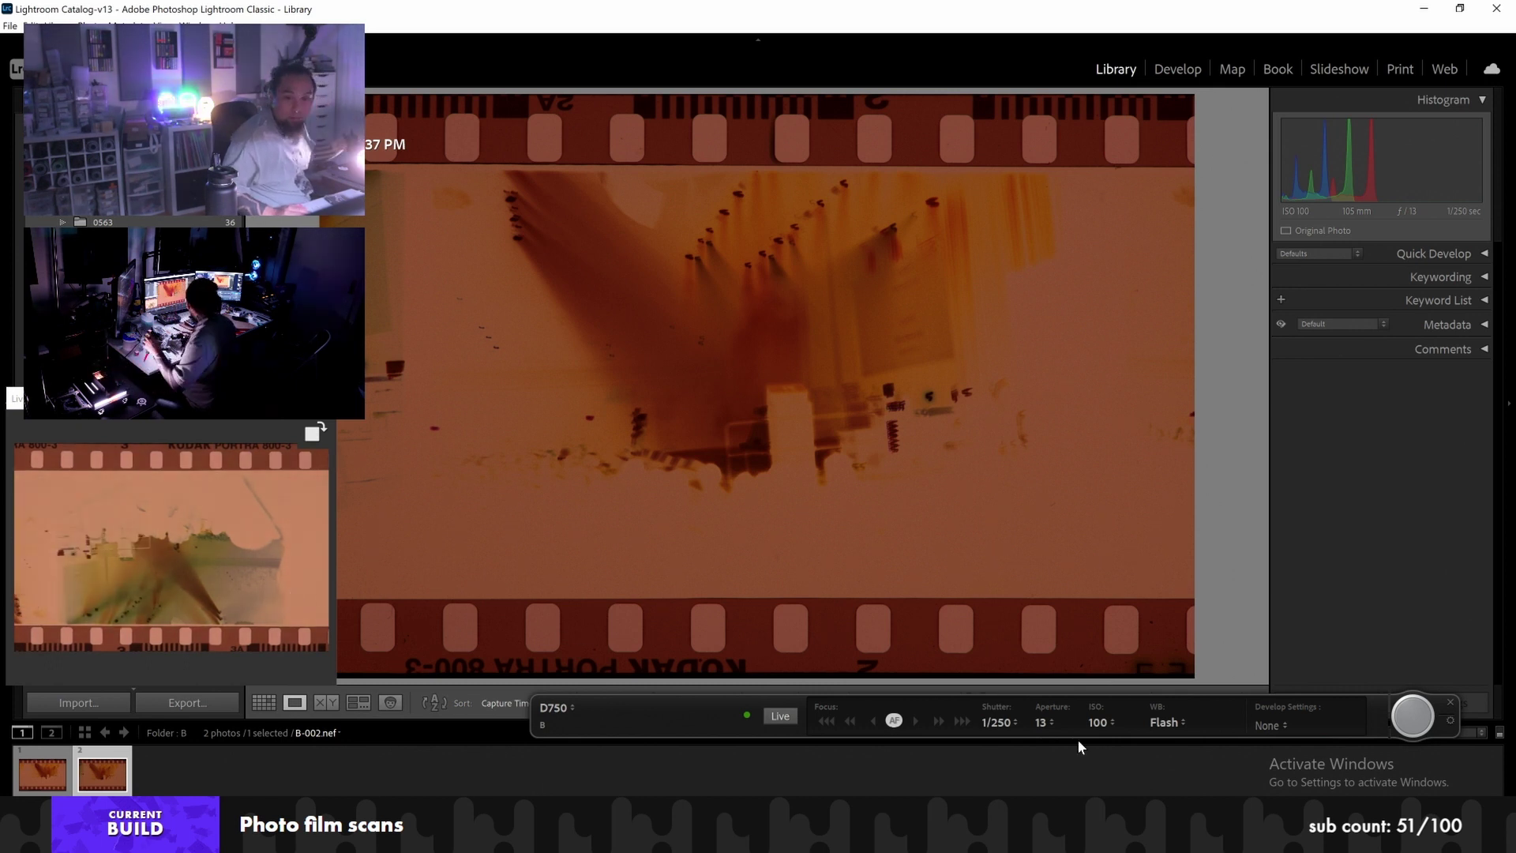
{"action": "left_click", "coordinate": [1411, 715]}
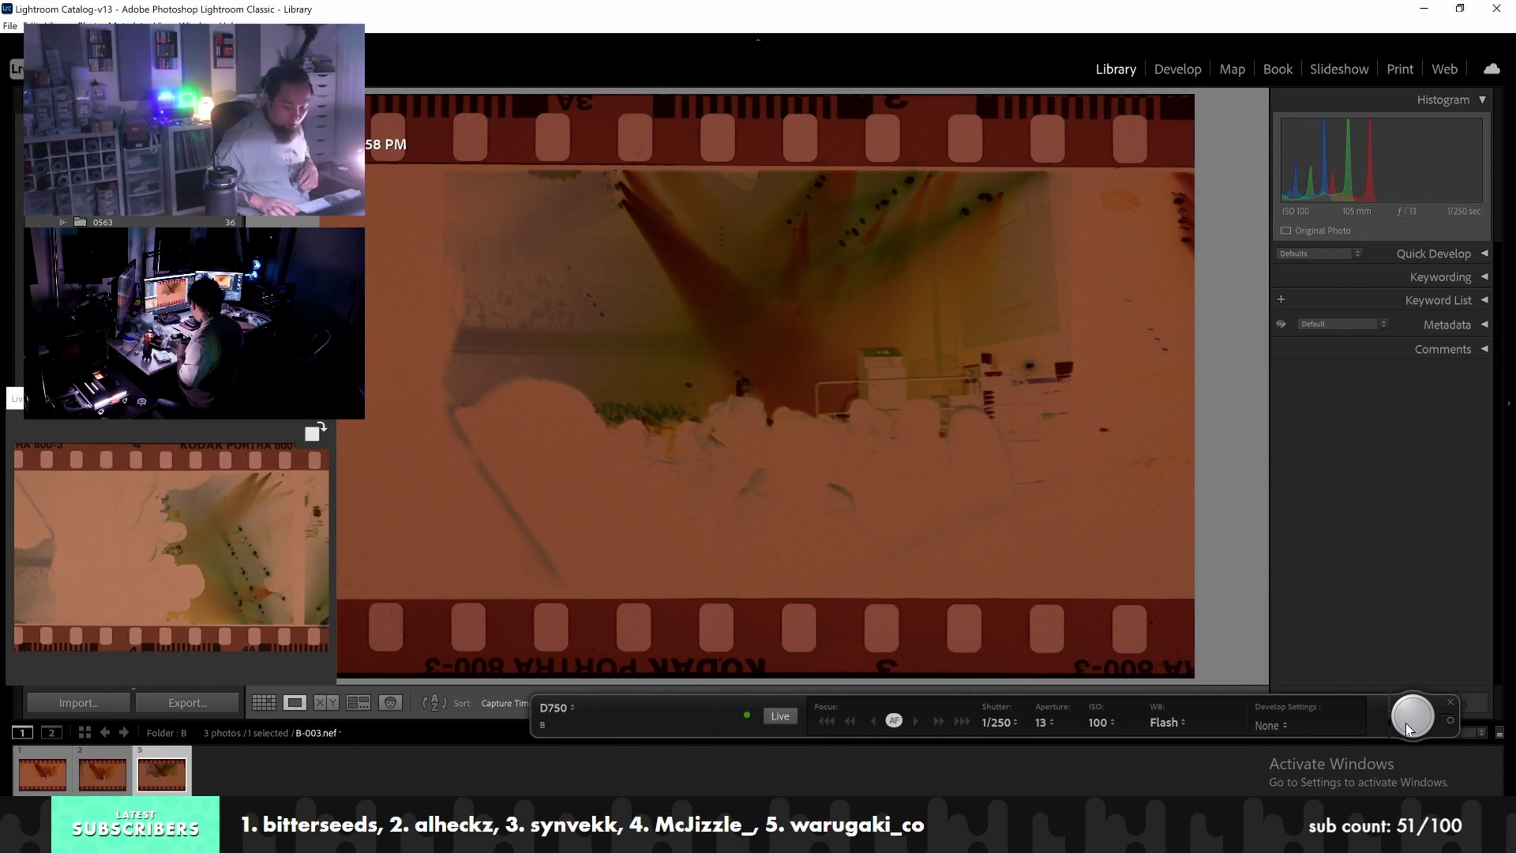
{"action": "left_click", "coordinate": [1412, 715]}
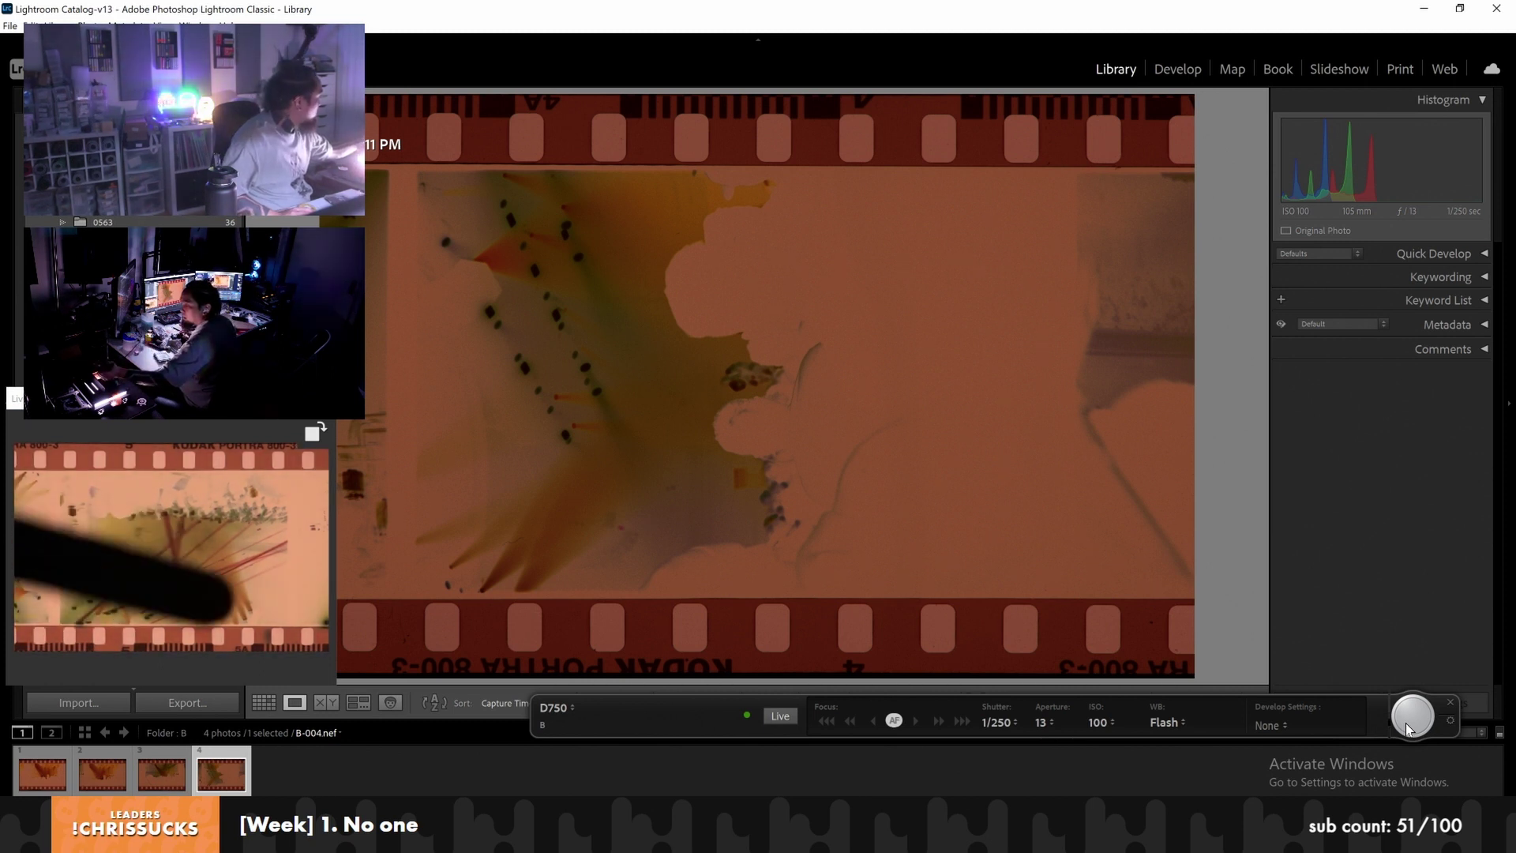
{"action": "left_click", "coordinate": [1409, 726]}
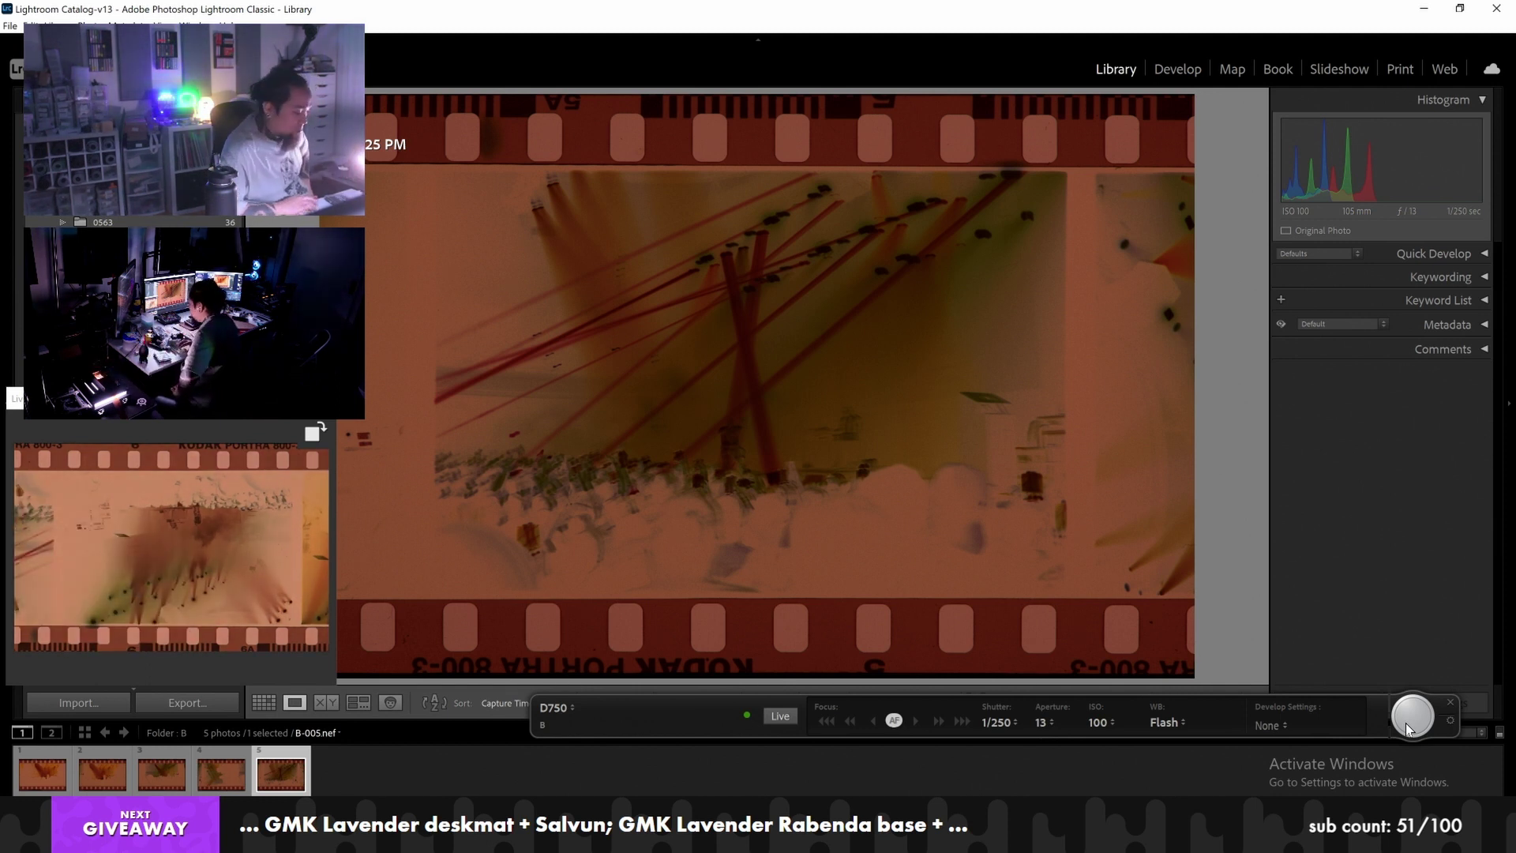
{"action": "left_click", "coordinate": [1409, 725]}
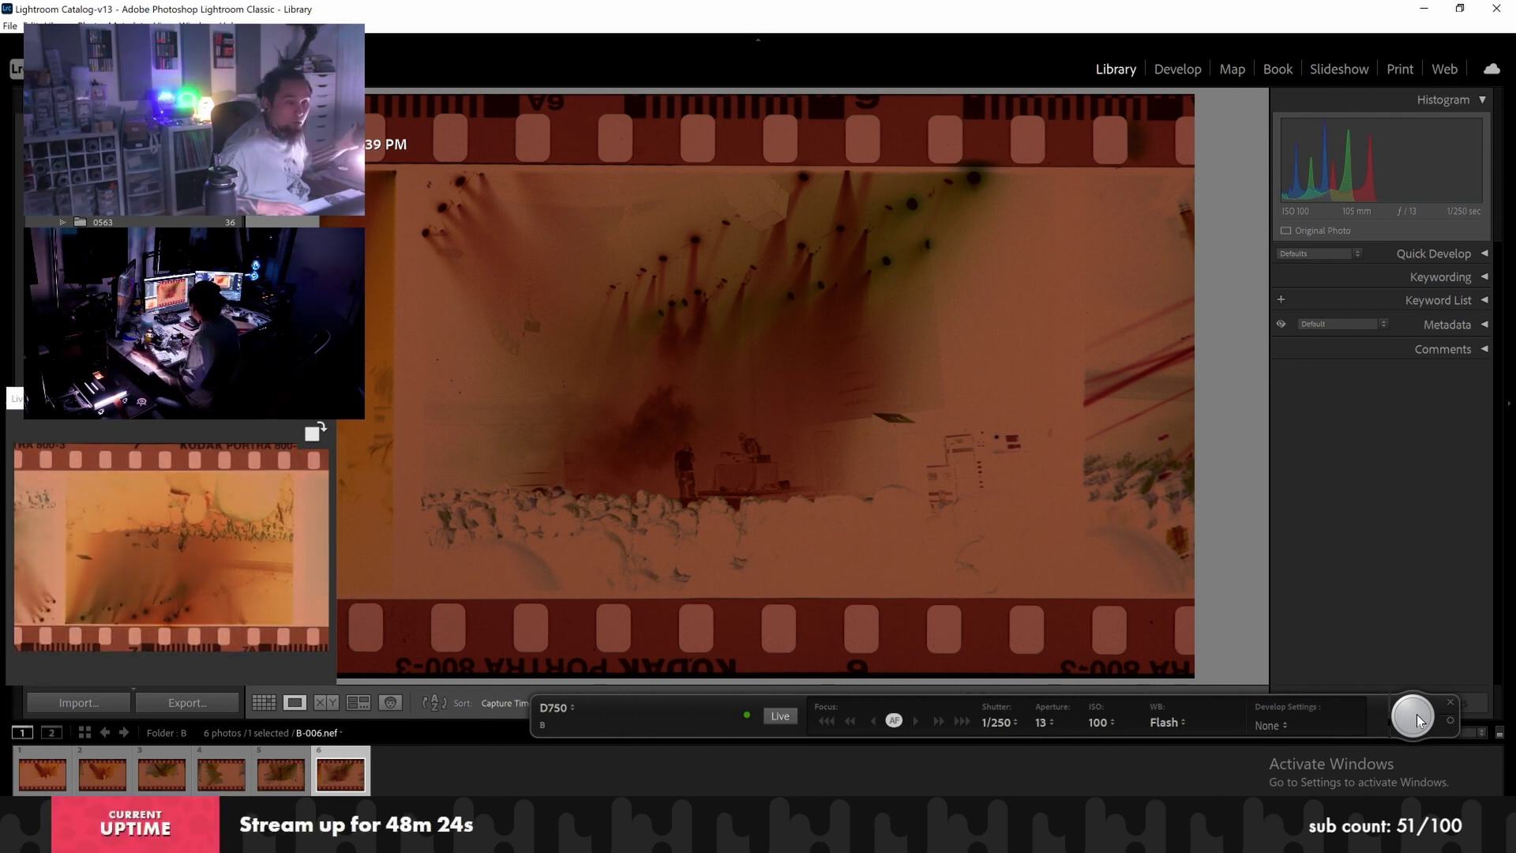
{"action": "left_click", "coordinate": [1413, 716]}
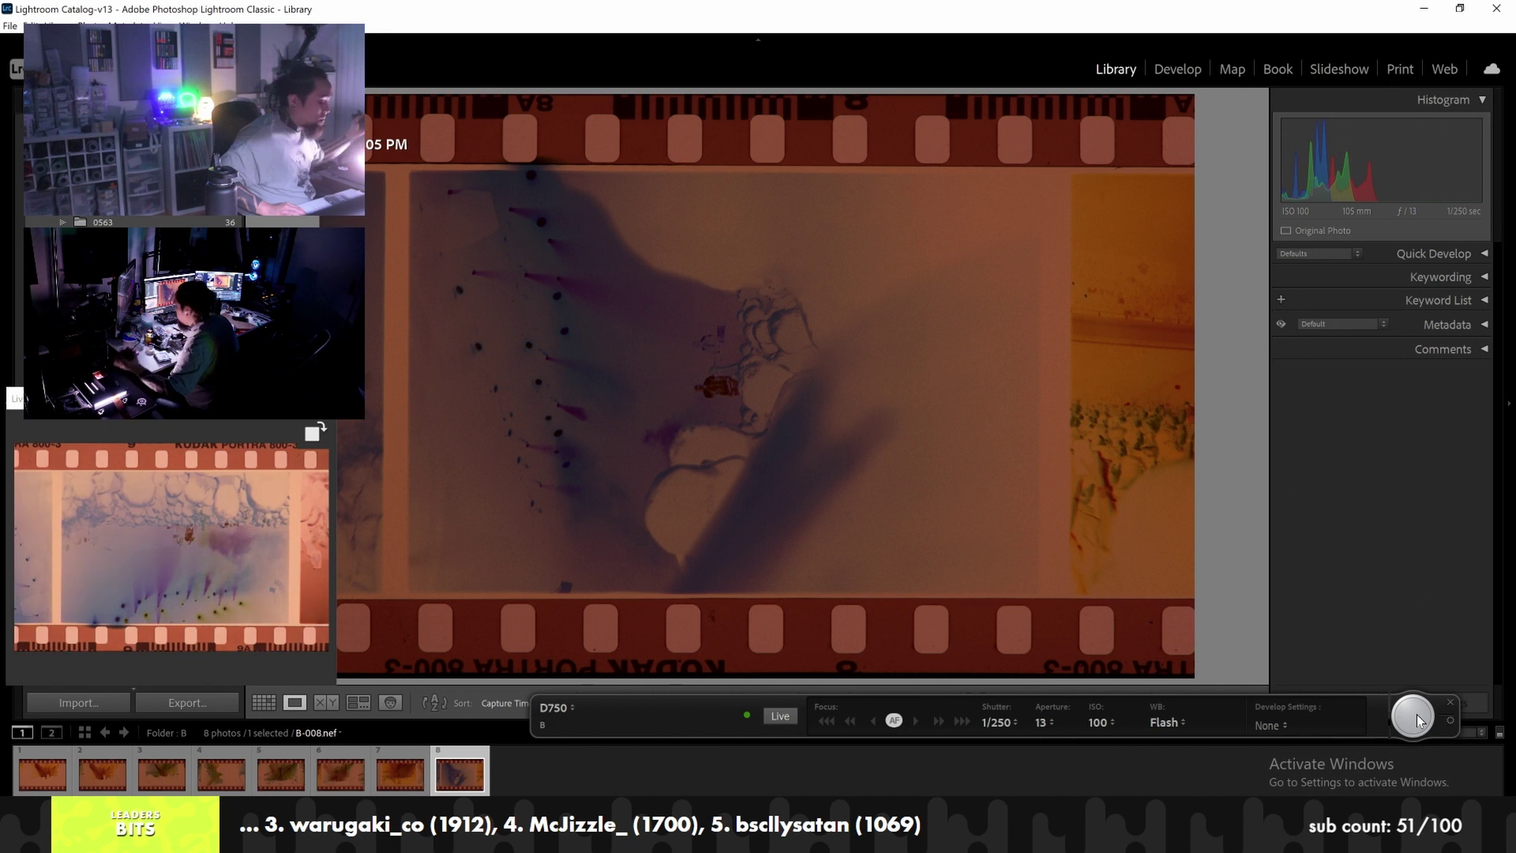
{"action": "left_click", "coordinate": [1413, 715]}
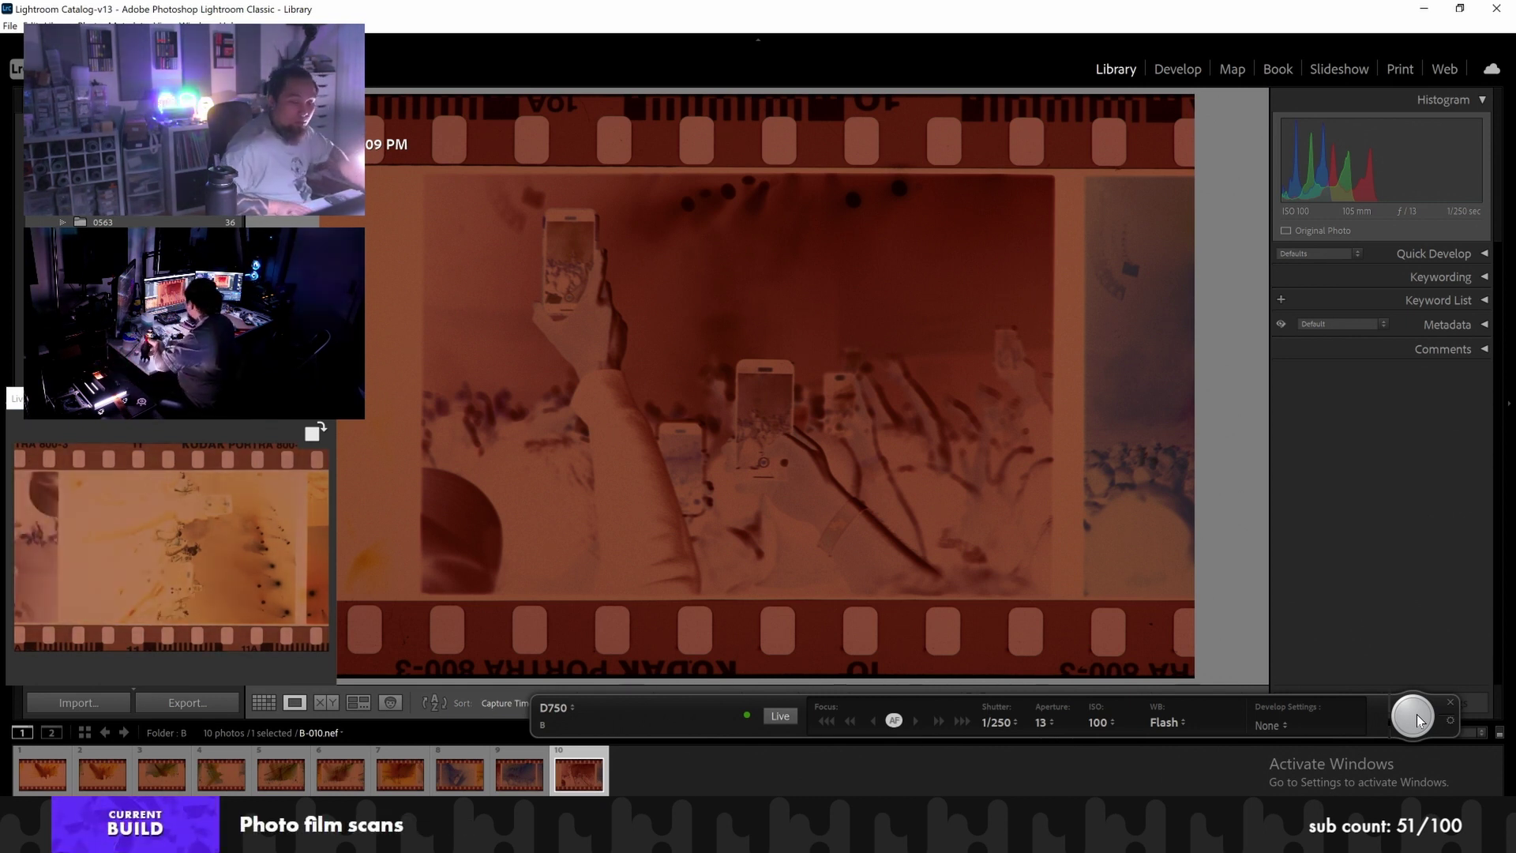
{"action": "left_click", "coordinate": [1414, 716]}
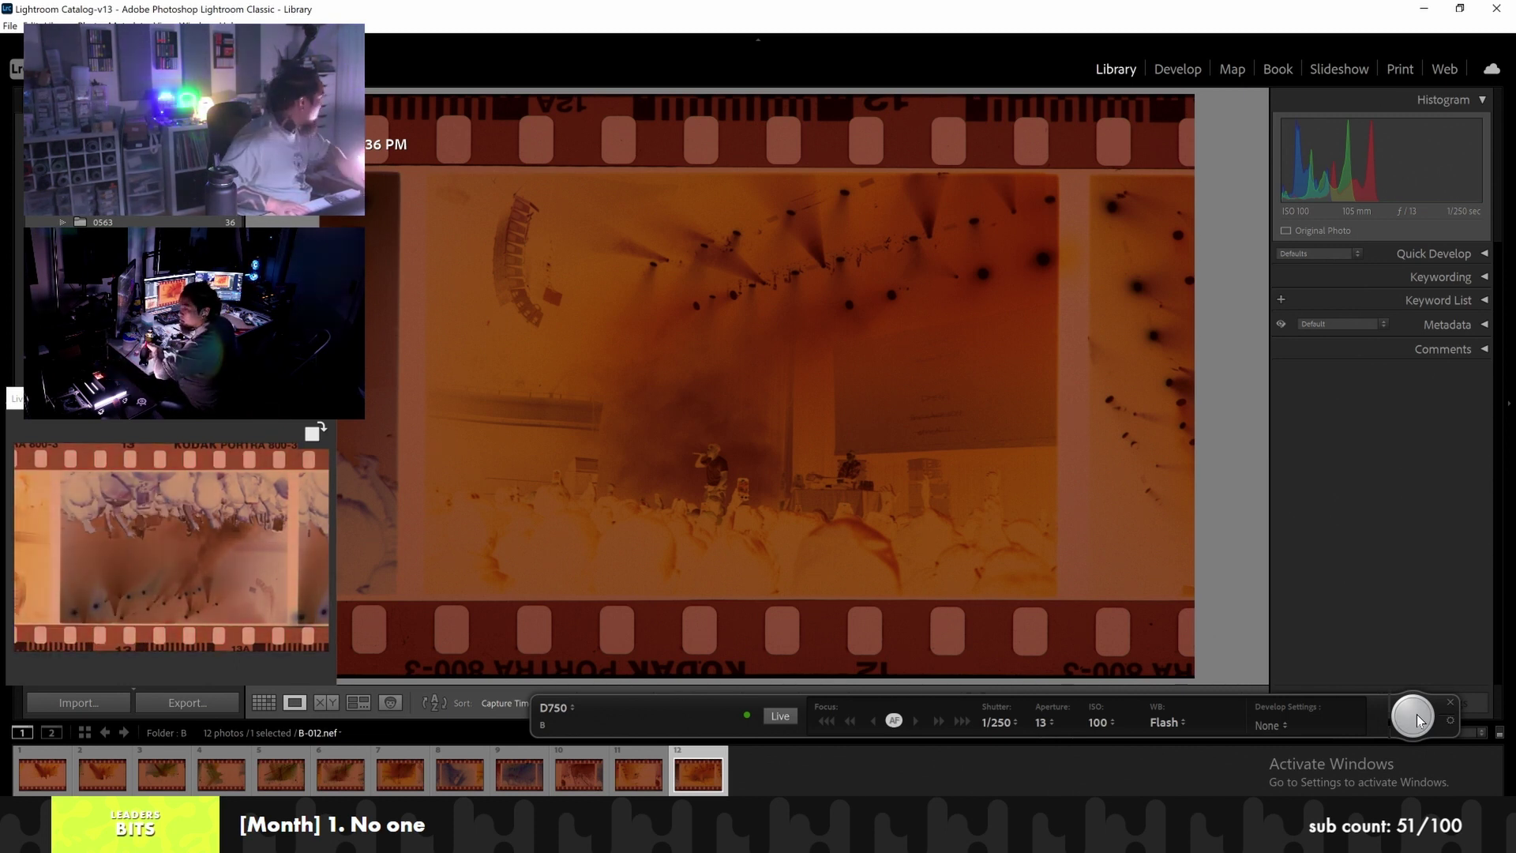
{"action": "left_click", "coordinate": [1416, 714]}
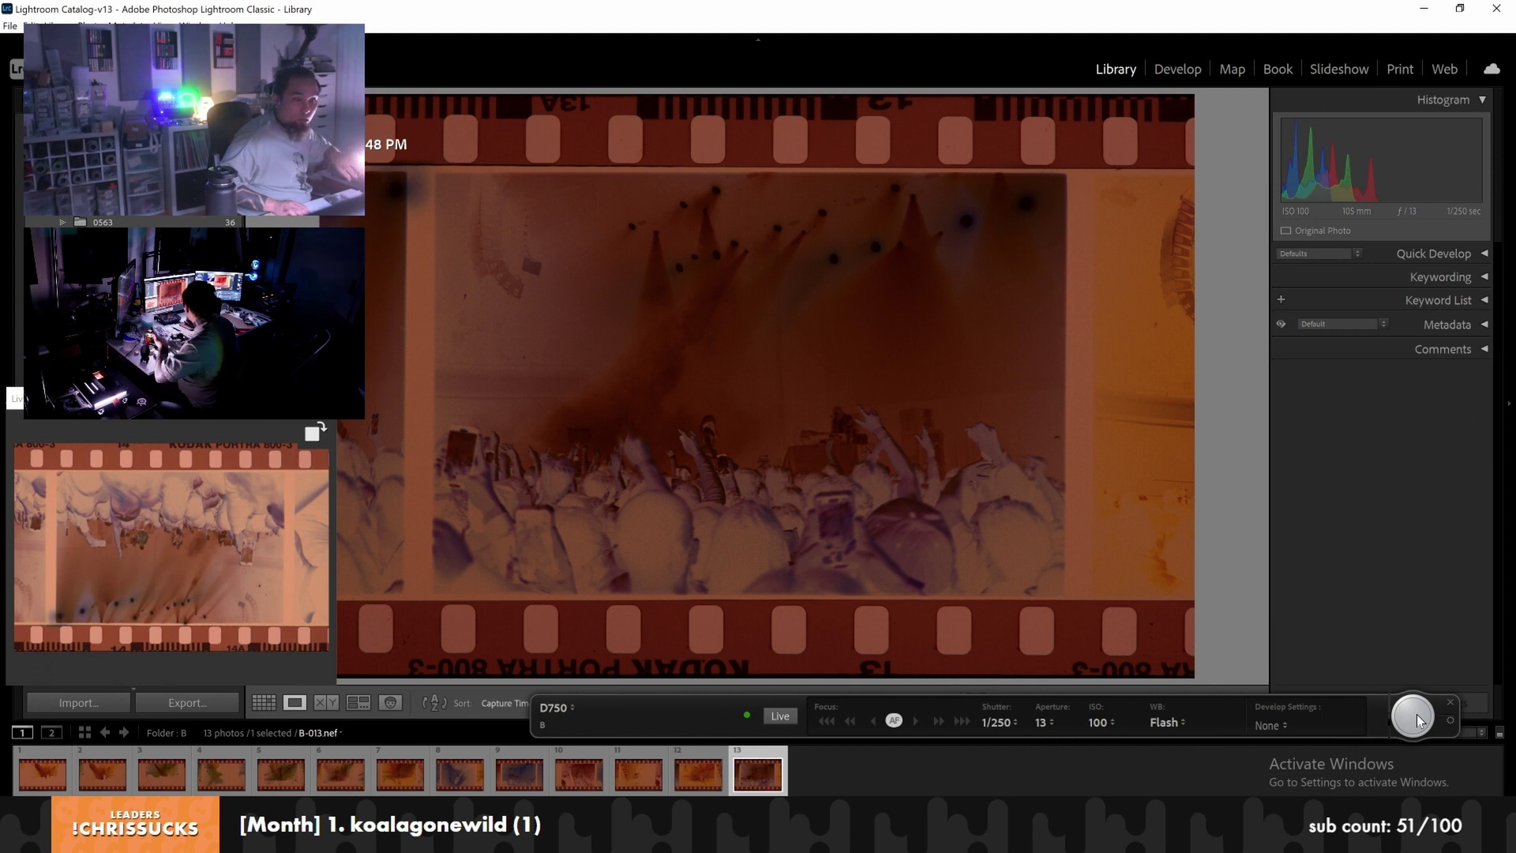
{"action": "left_click", "coordinate": [1413, 716]}
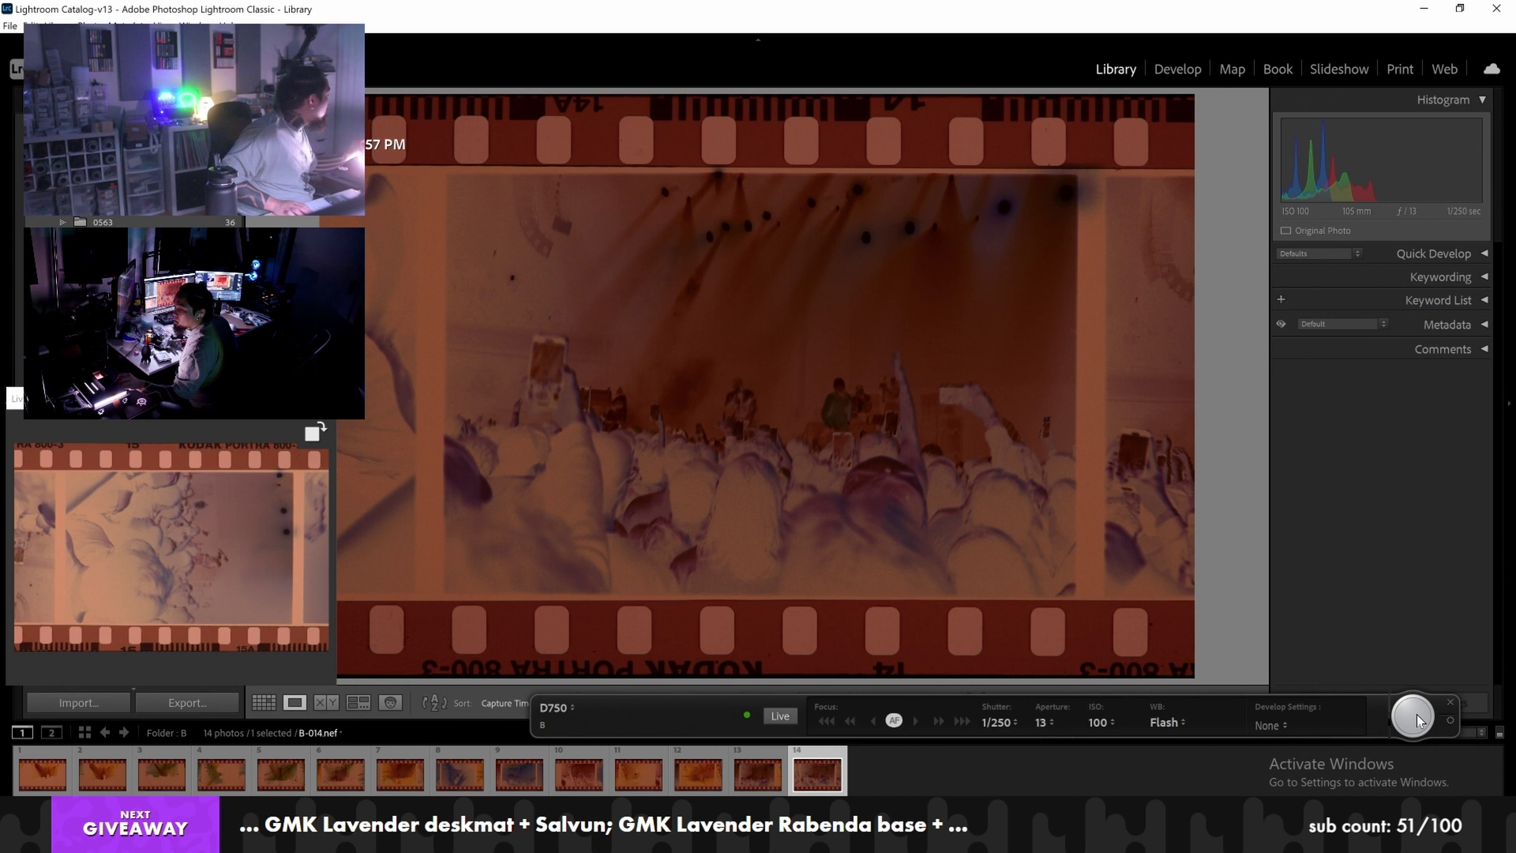
{"action": "left_click", "coordinate": [1414, 716]}
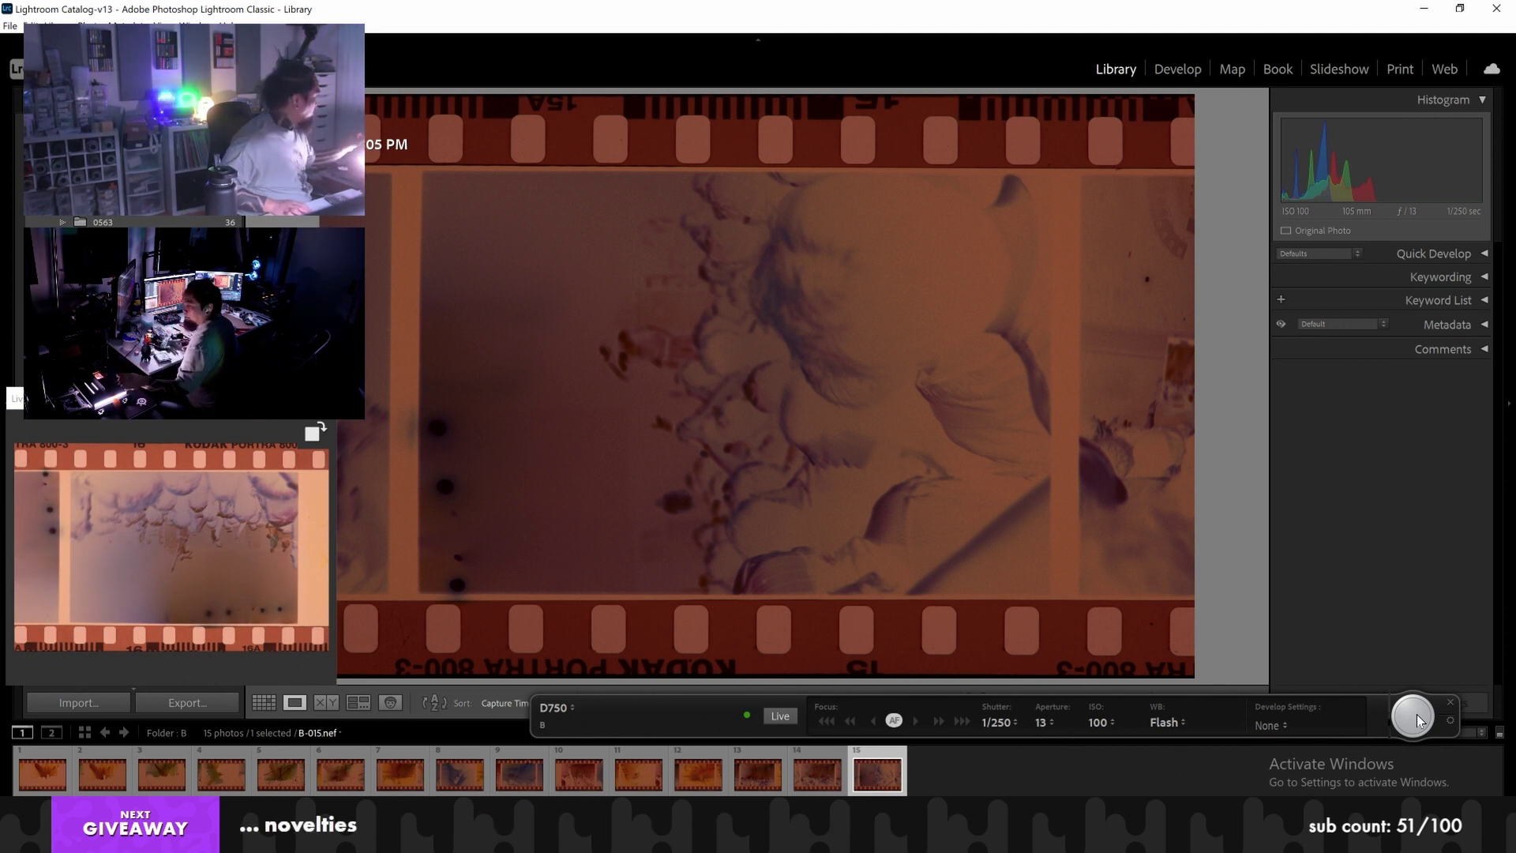
{"action": "left_click", "coordinate": [1414, 715]}
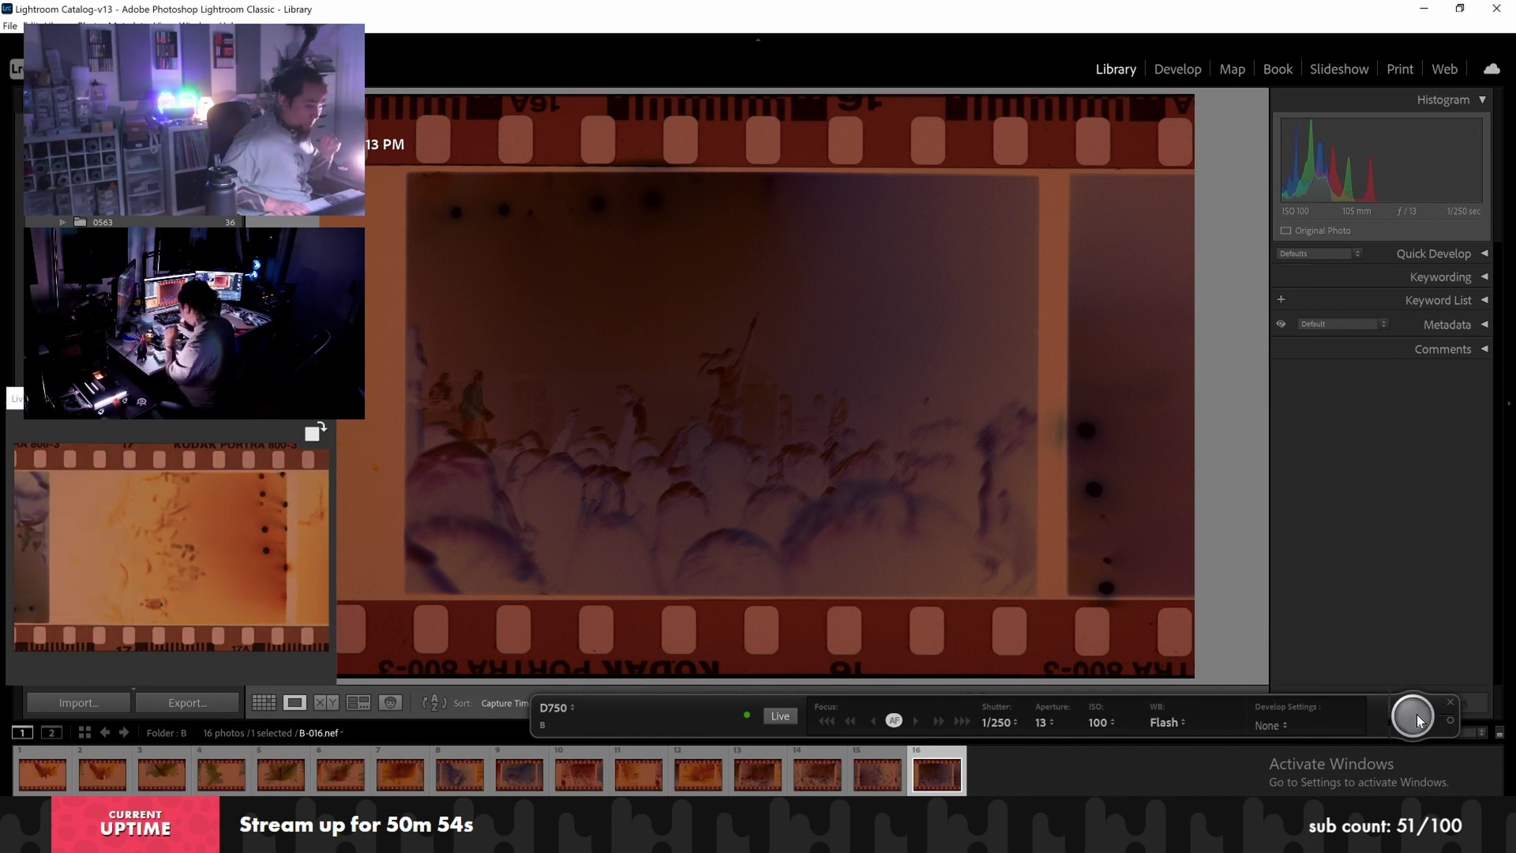
{"action": "left_click", "coordinate": [1414, 716]}
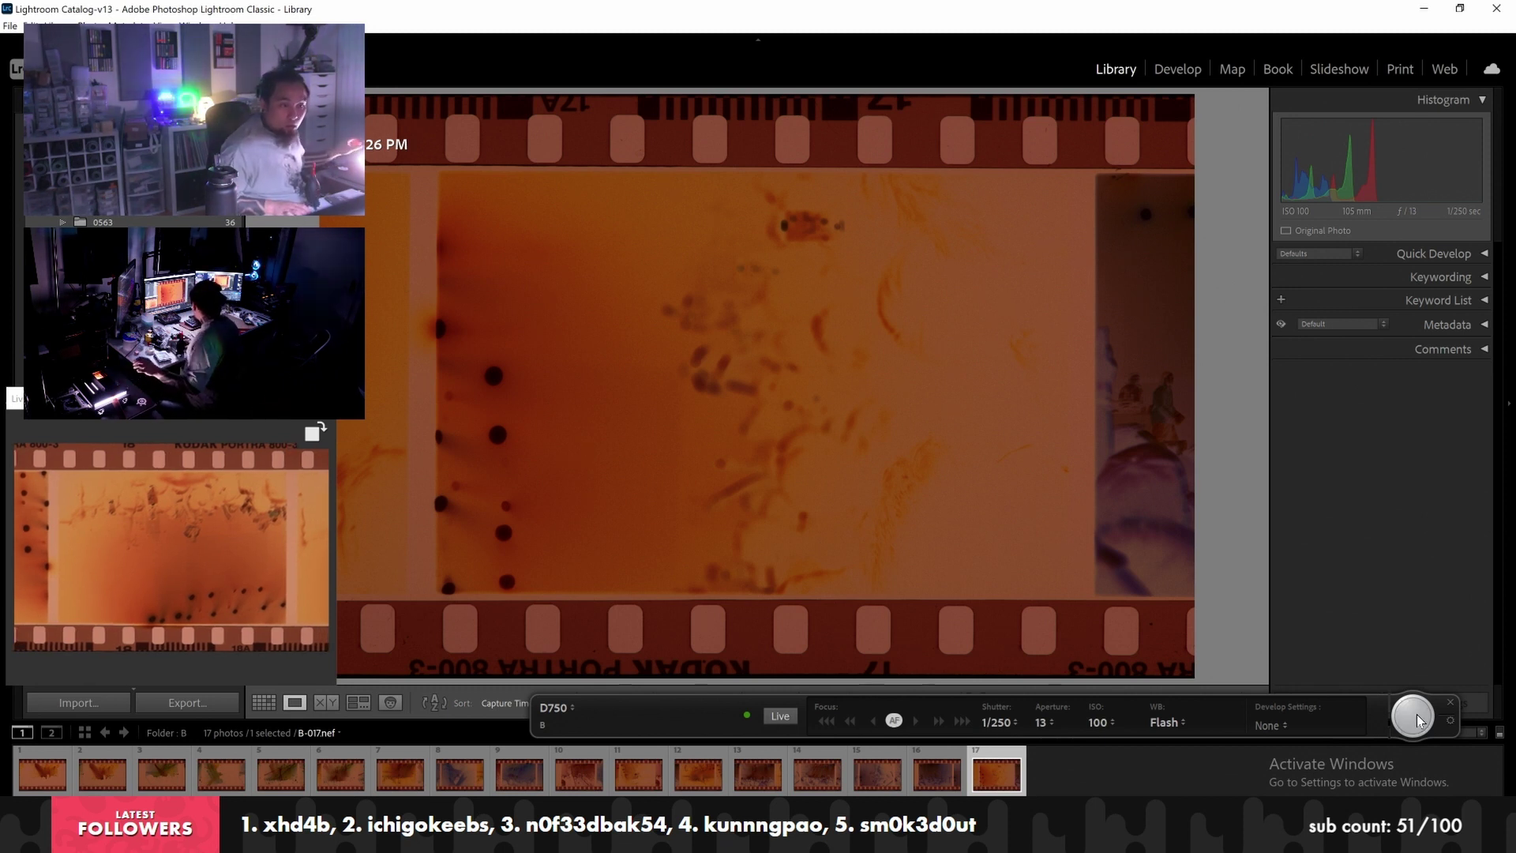
{"action": "left_click", "coordinate": [1417, 720]}
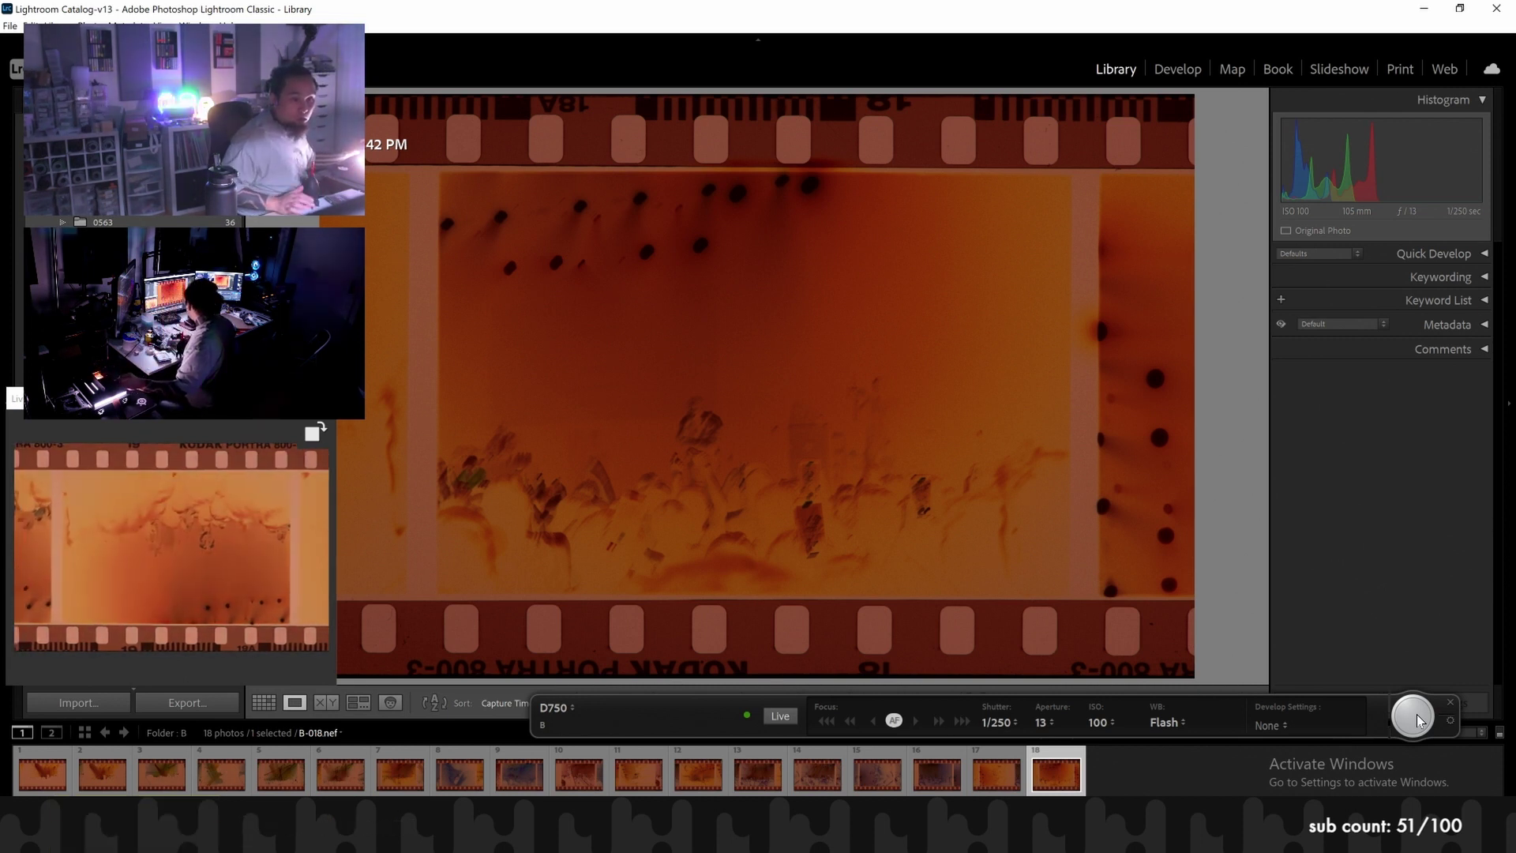
{"action": "left_click", "coordinate": [1415, 717]}
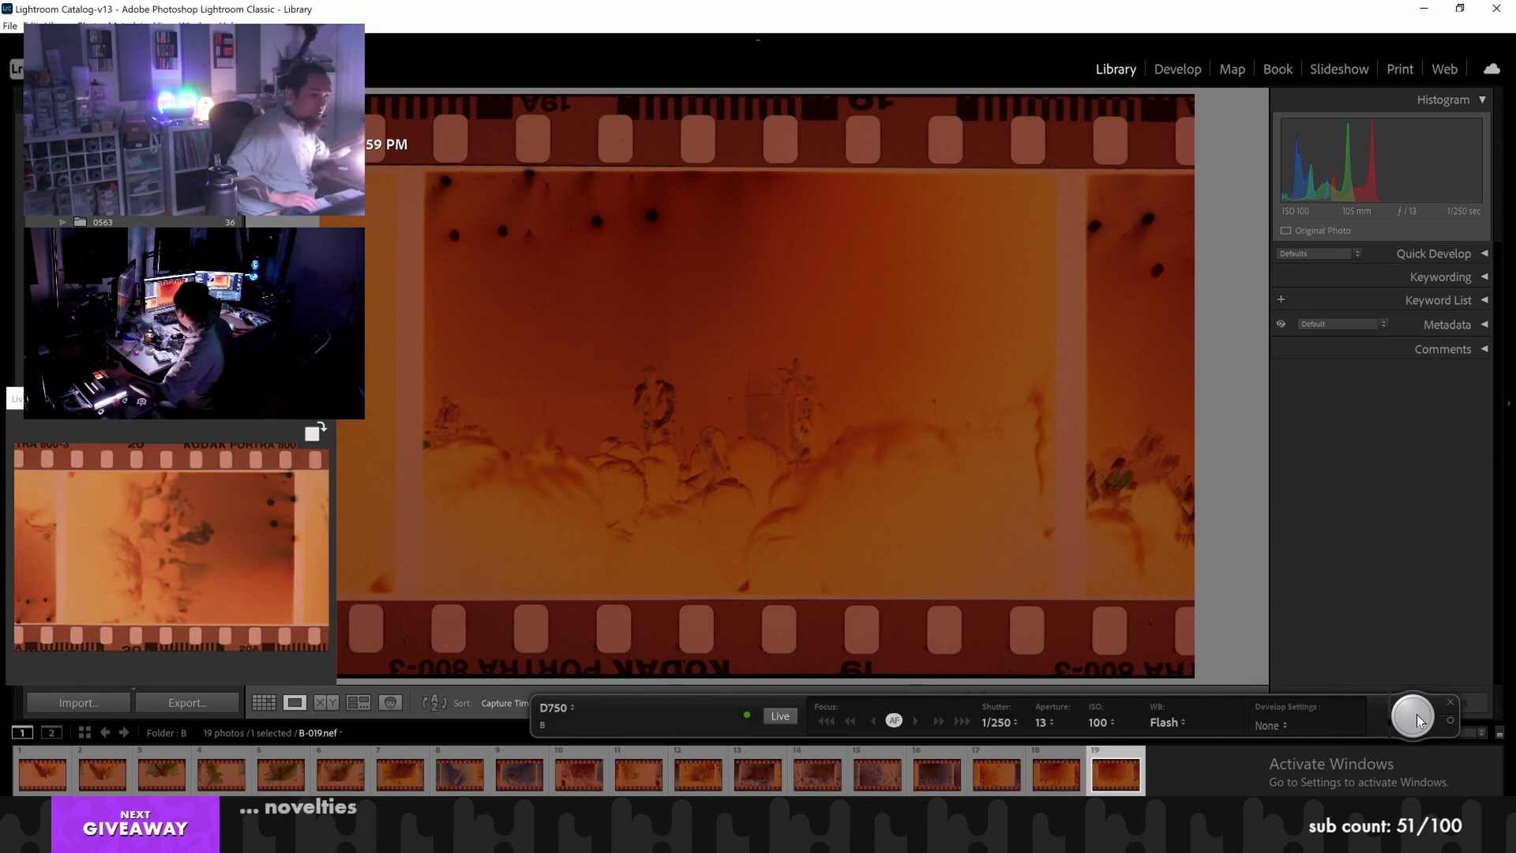
{"action": "left_click", "coordinate": [1418, 720]}
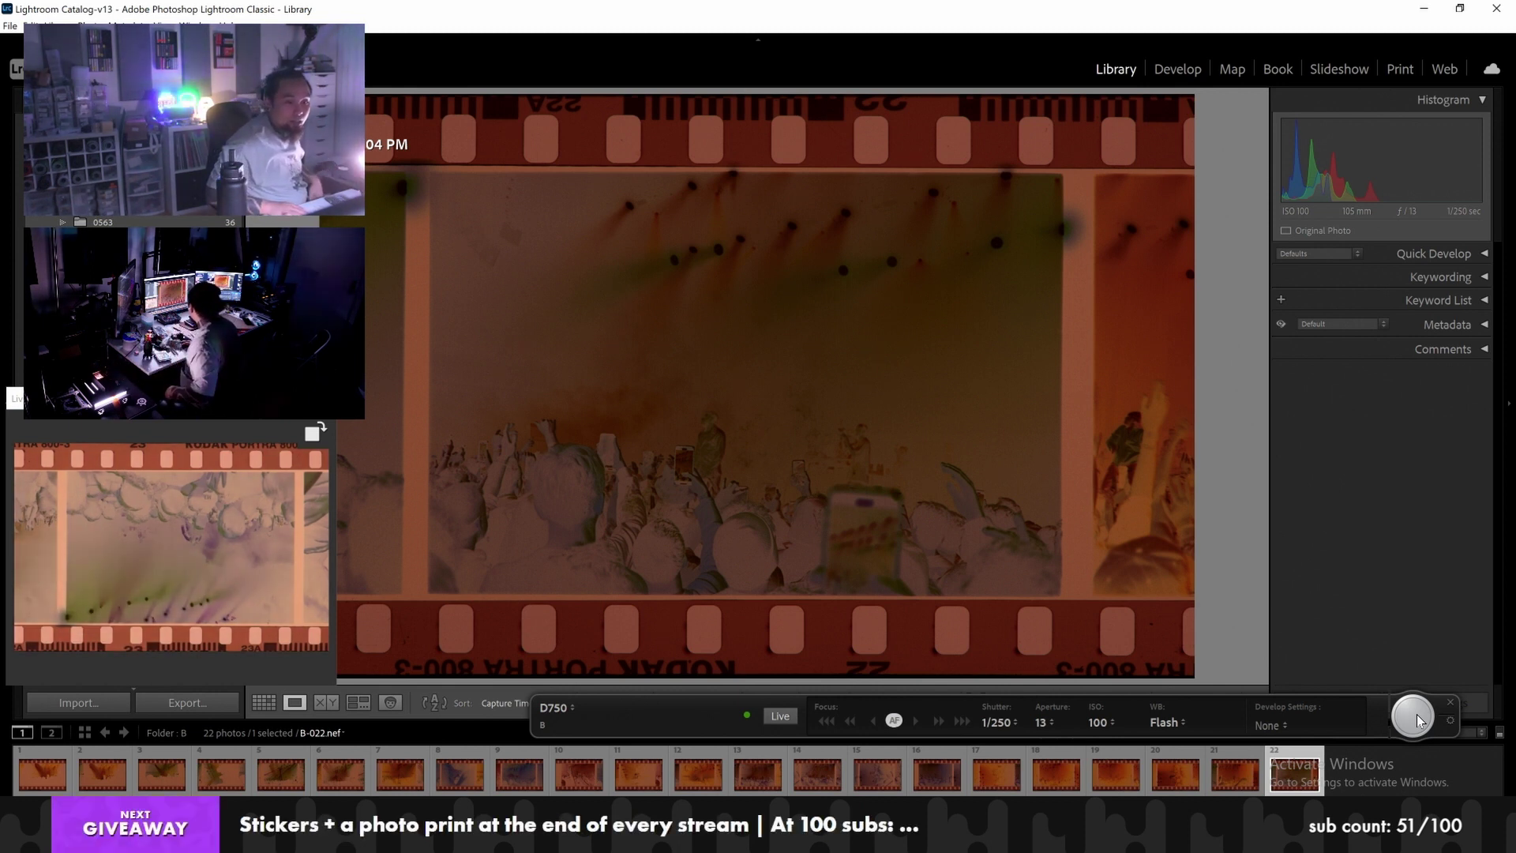
{"action": "left_click", "coordinate": [1413, 716]}
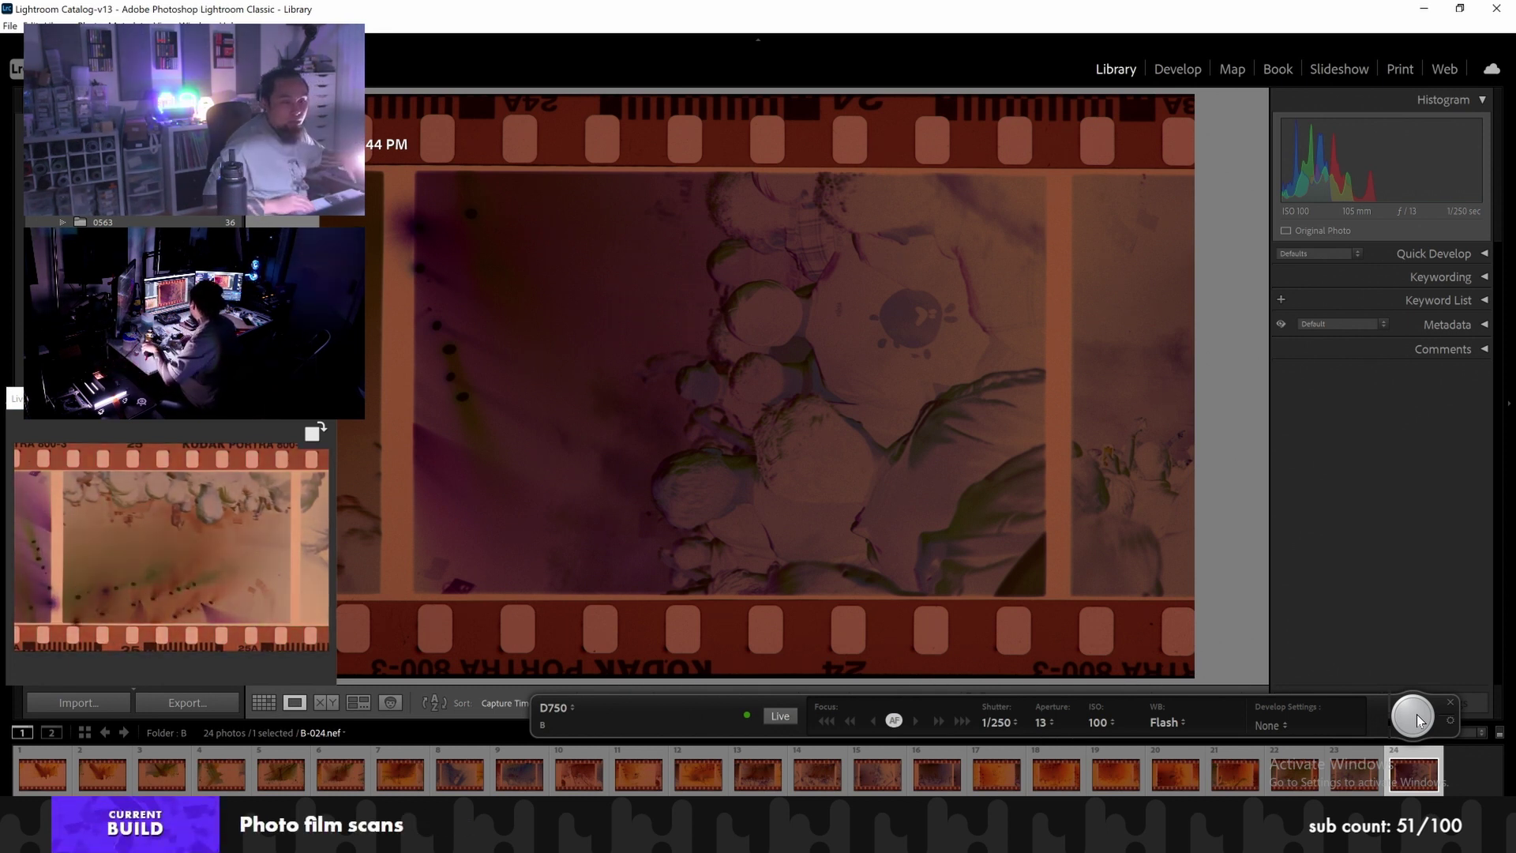
{"action": "left_click", "coordinate": [1413, 717]}
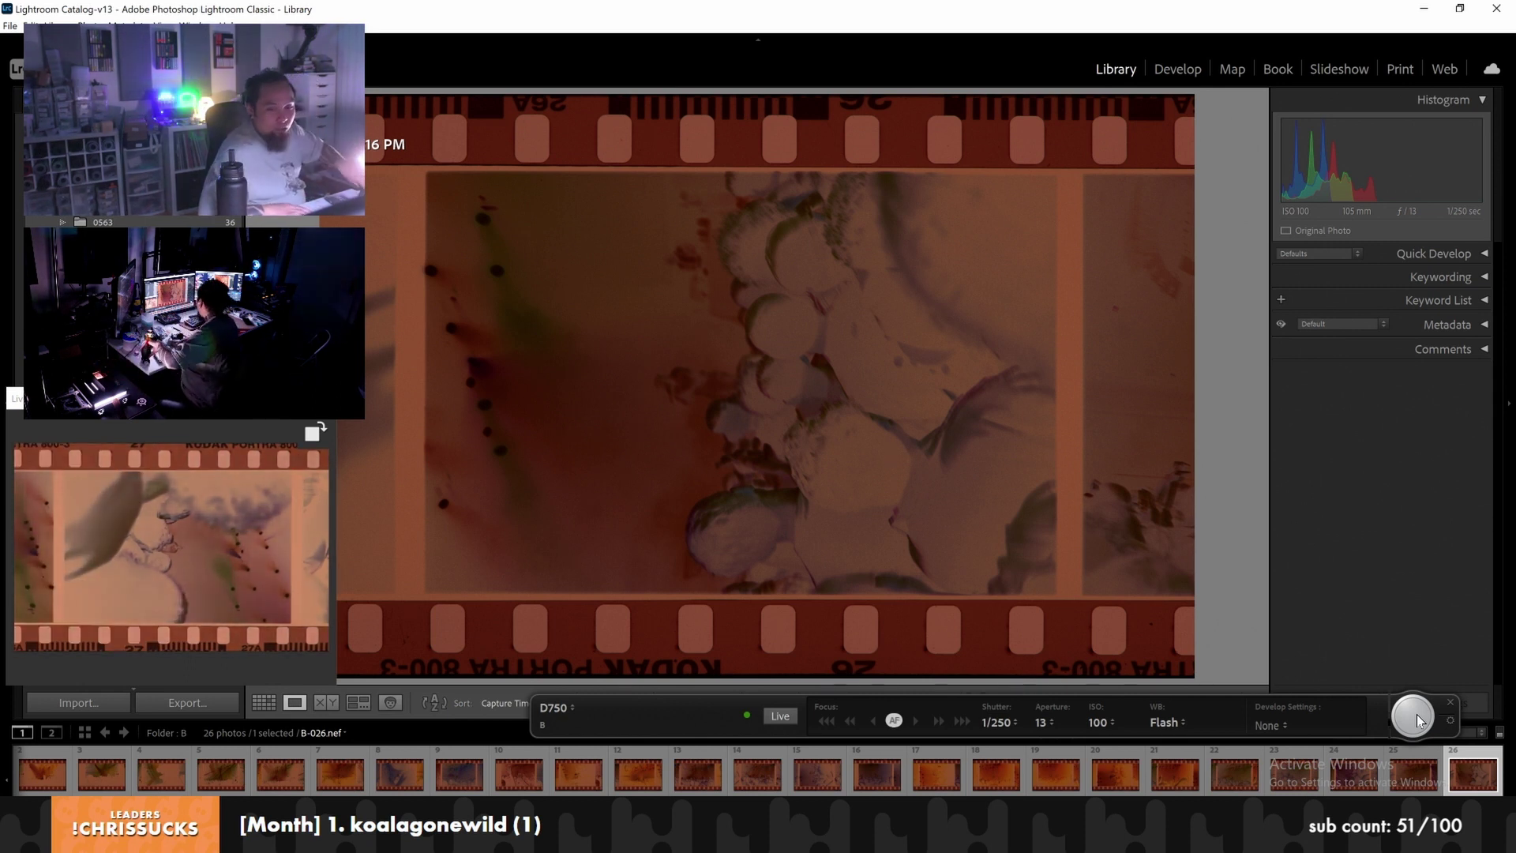
{"action": "left_click", "coordinate": [1414, 716]}
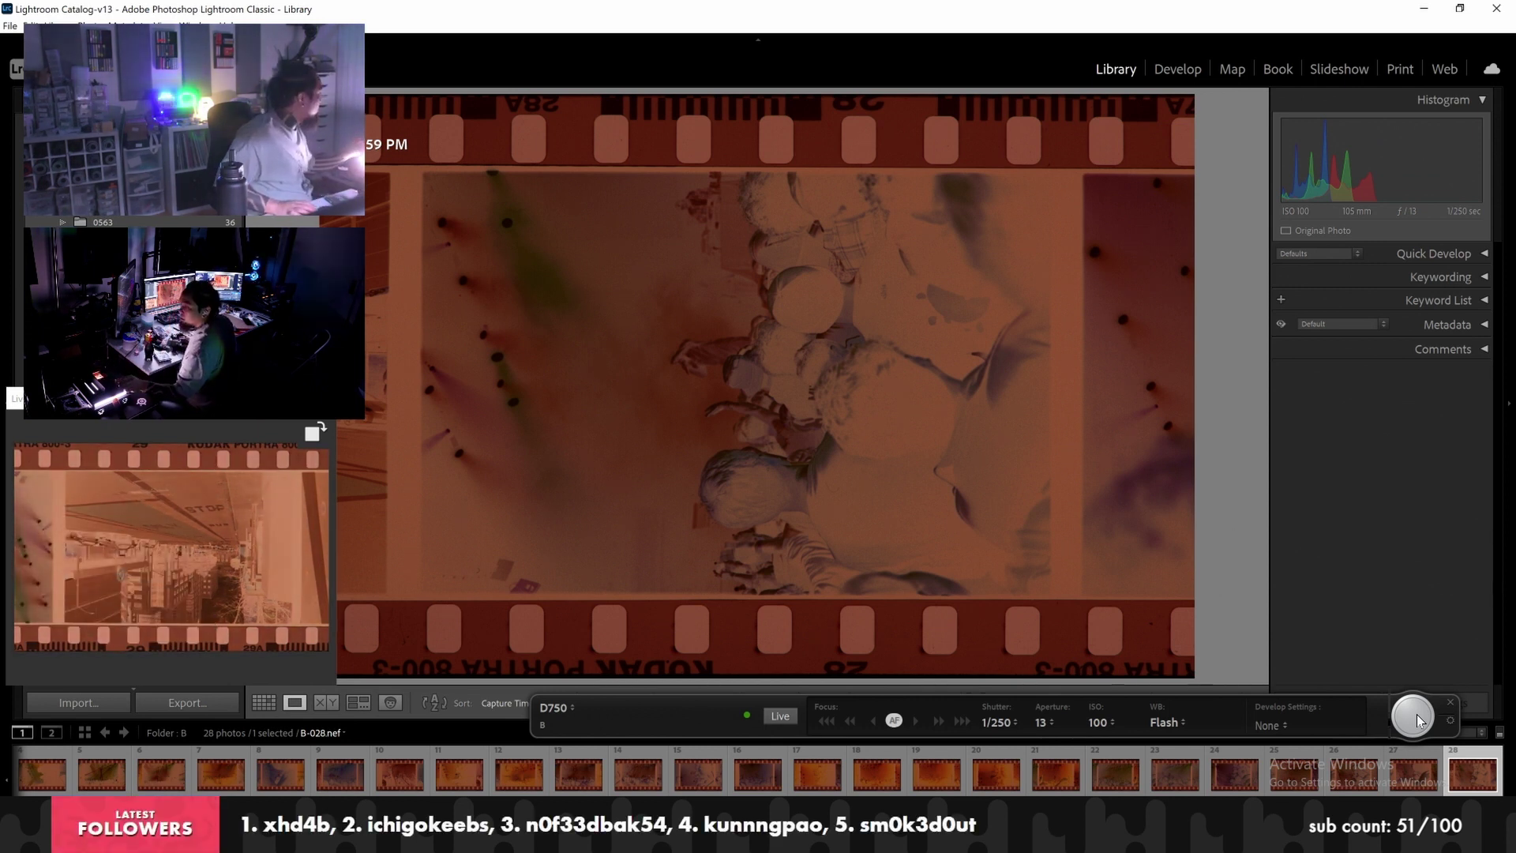
{"action": "left_click", "coordinate": [1413, 716]}
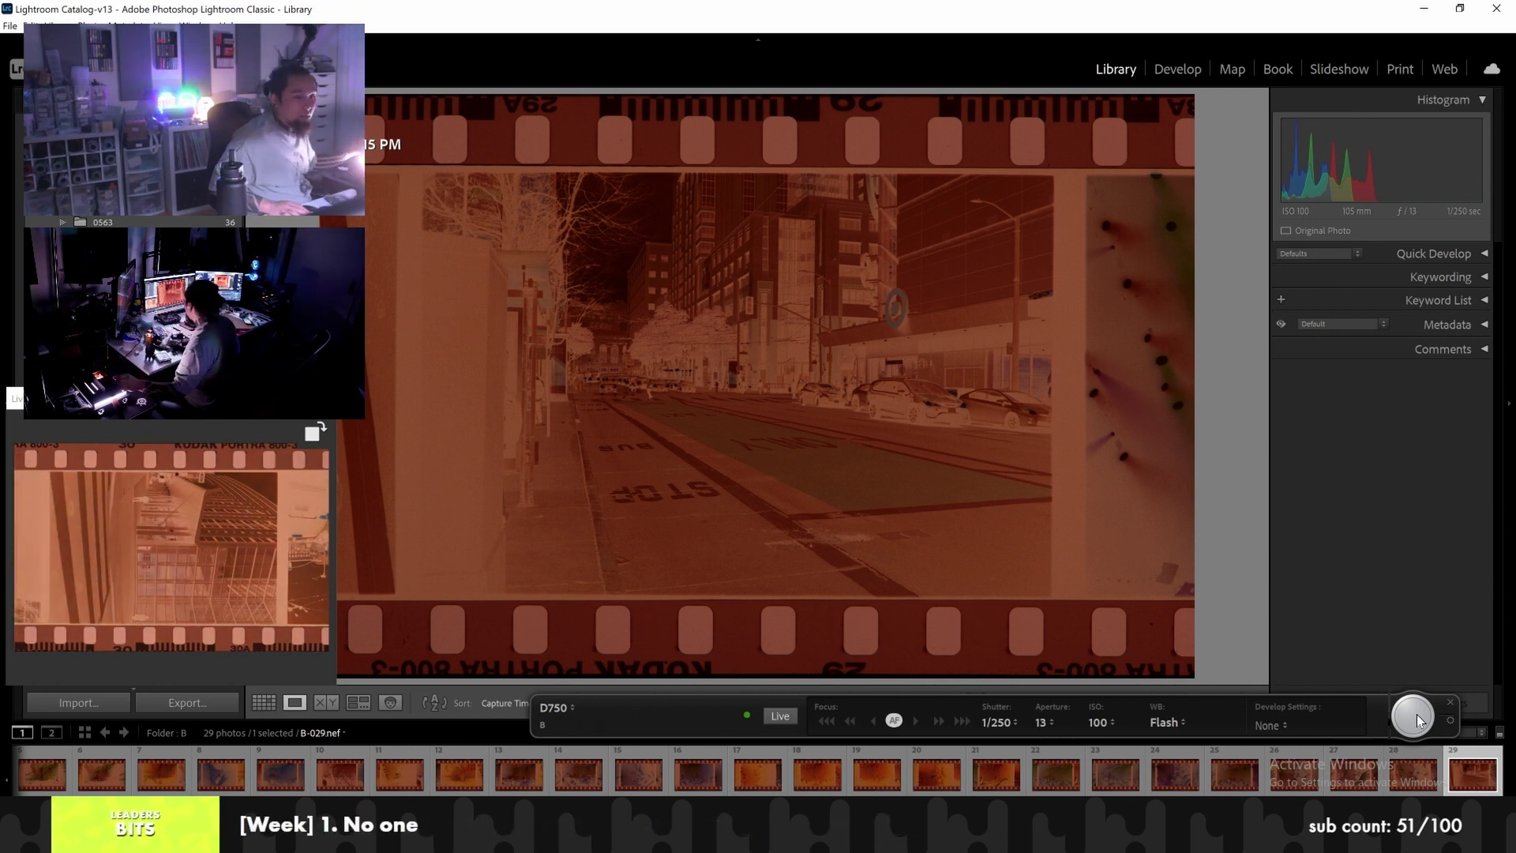
{"action": "left_click", "coordinate": [1413, 716]}
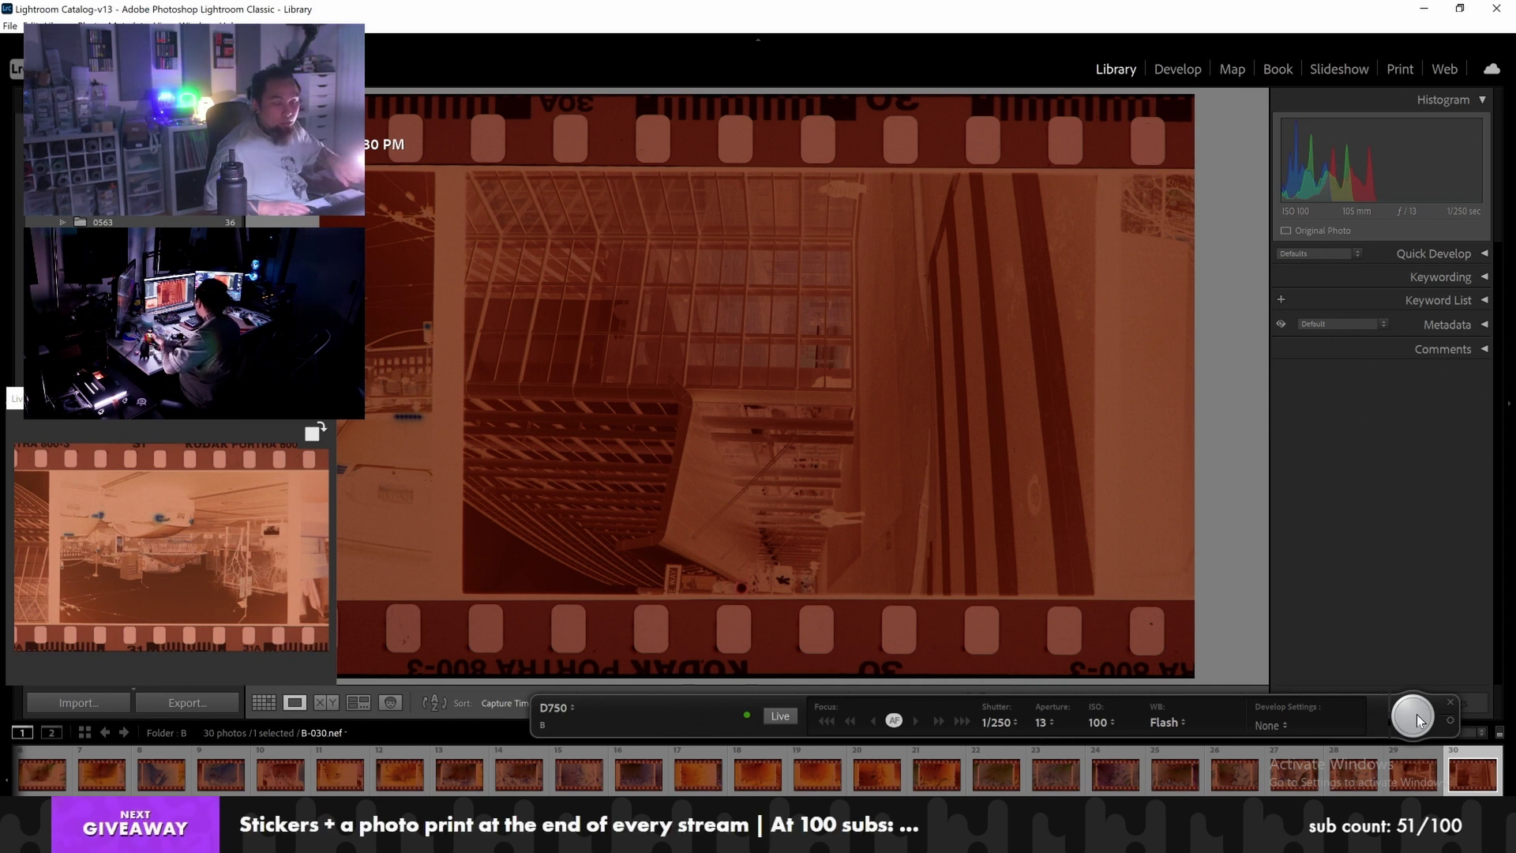
{"action": "left_click", "coordinate": [1414, 717]}
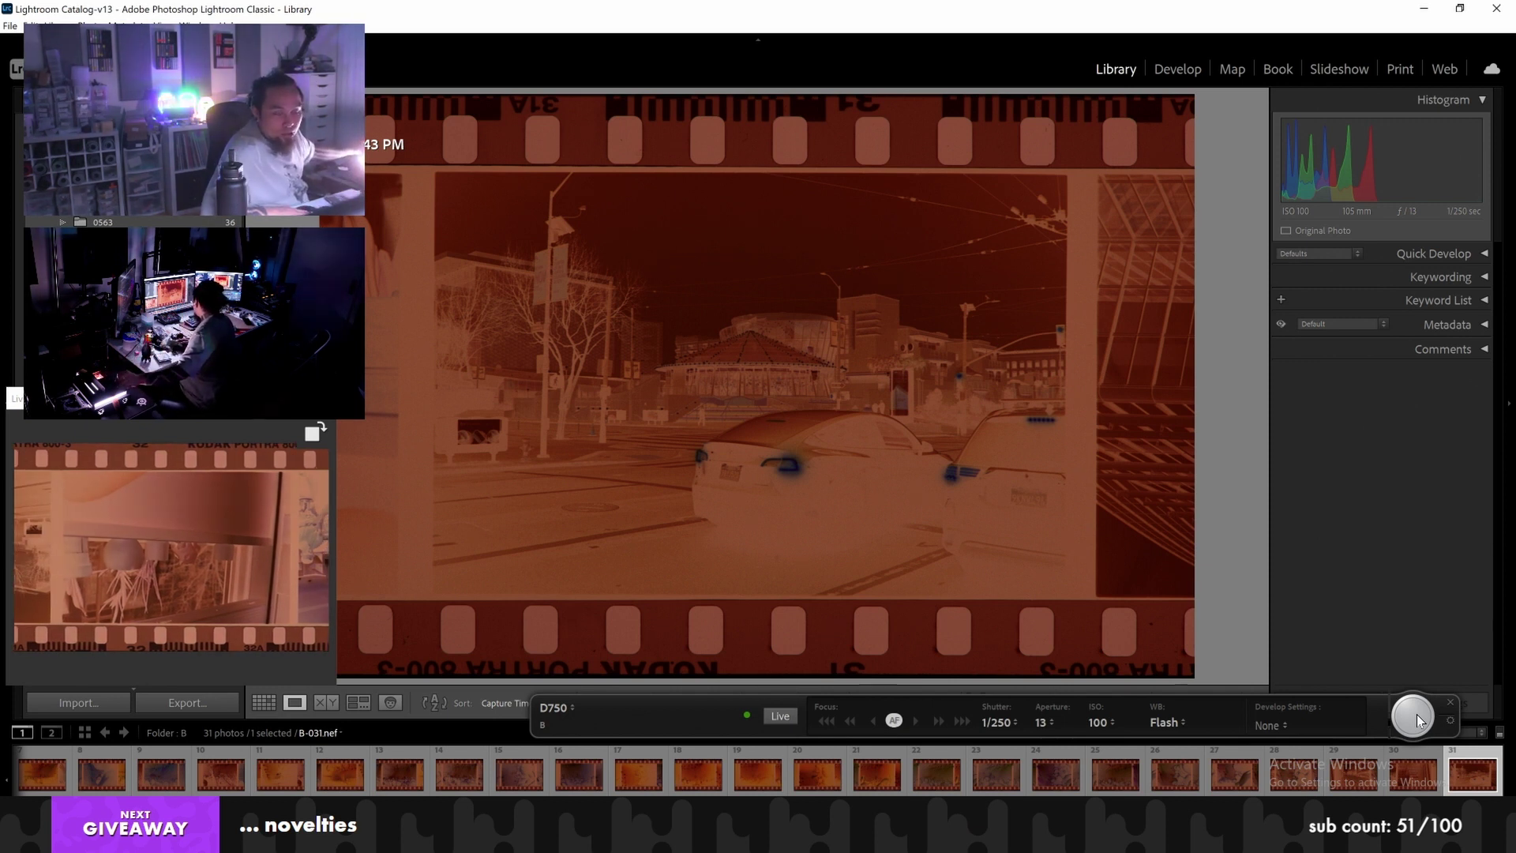
{"action": "left_click", "coordinate": [1413, 716]}
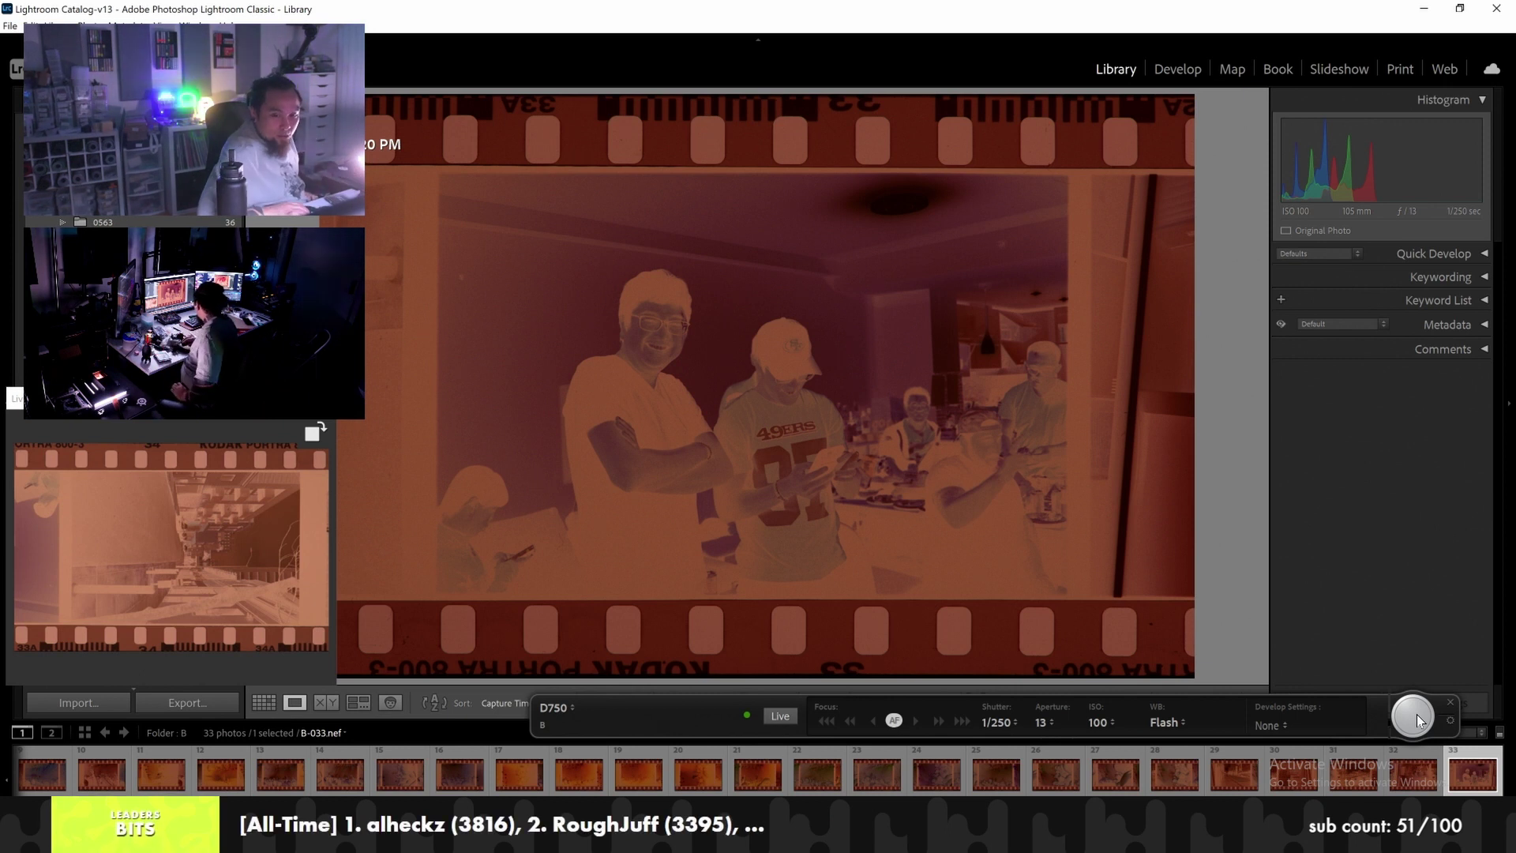
Capture the remaining Kodak Portra 800 negatives of session B one by one, from B-034 through B-037
{"action": "left_click", "coordinate": [1413, 716]}
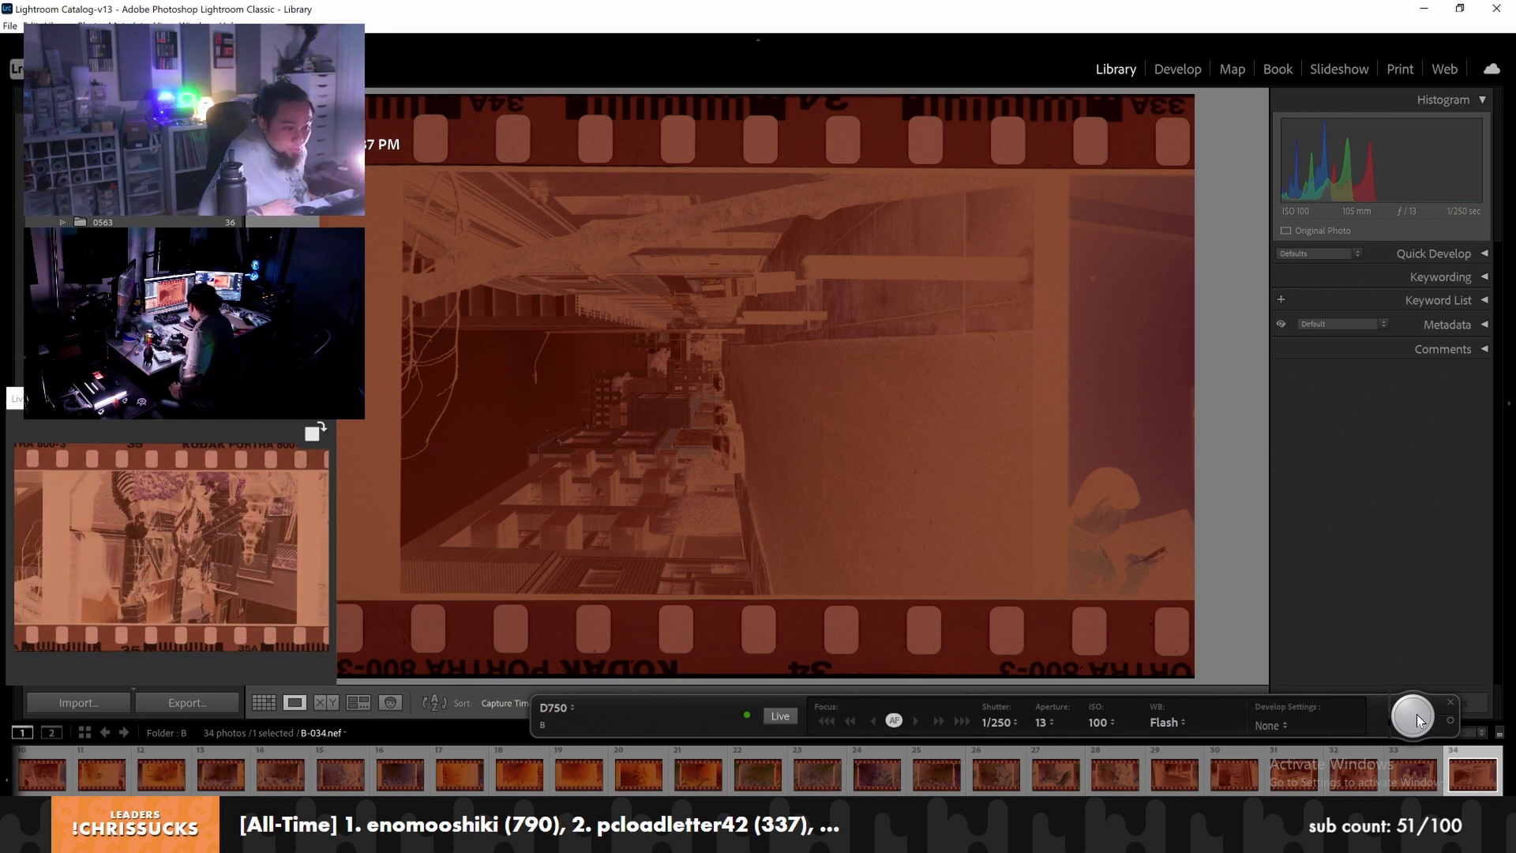
{"action": "left_click", "coordinate": [1414, 716]}
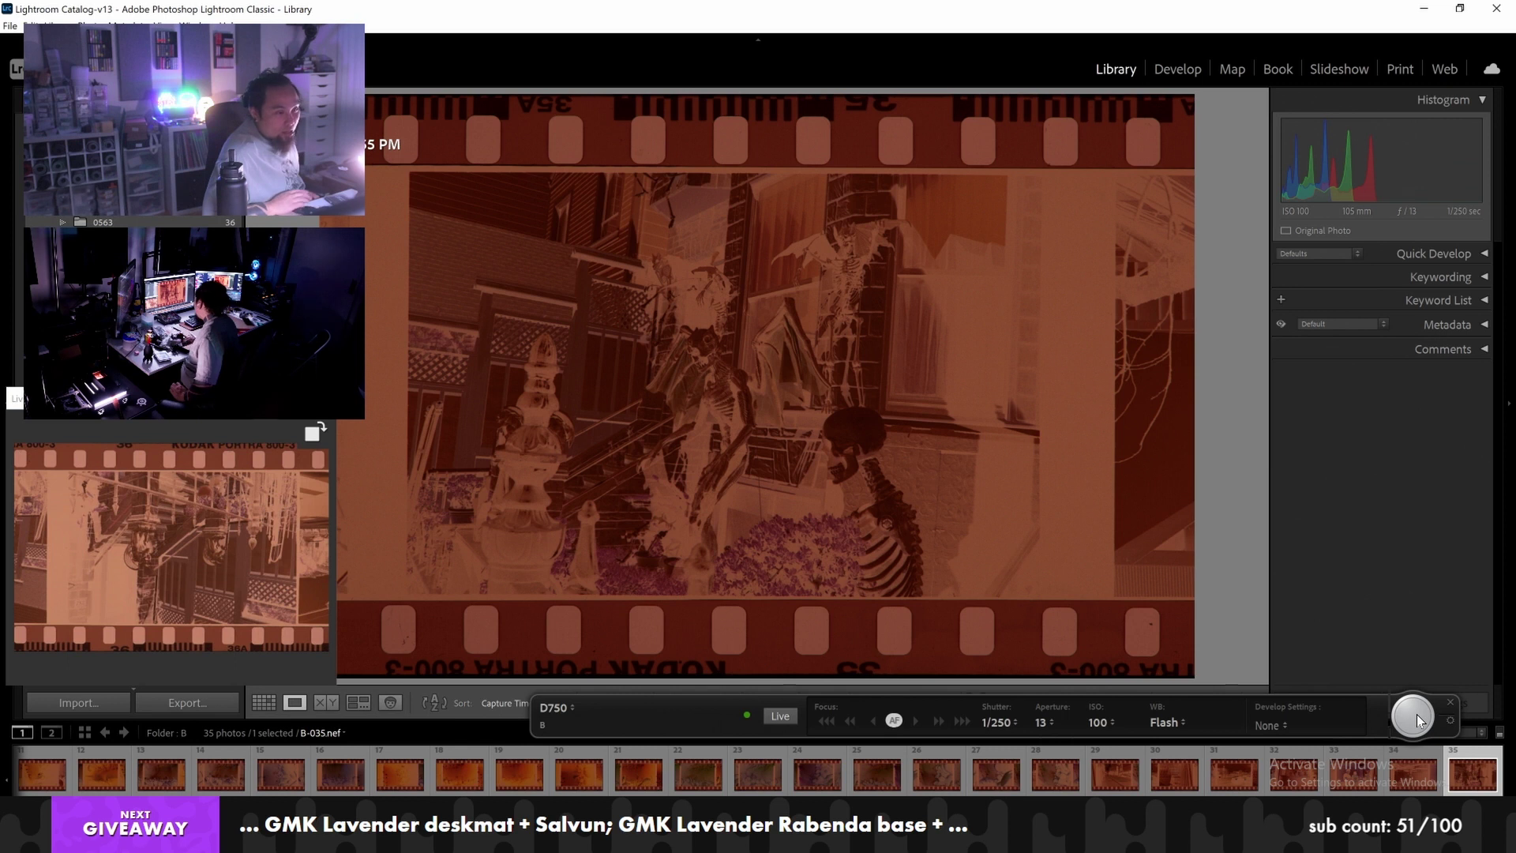
{"action": "left_click", "coordinate": [1413, 716]}
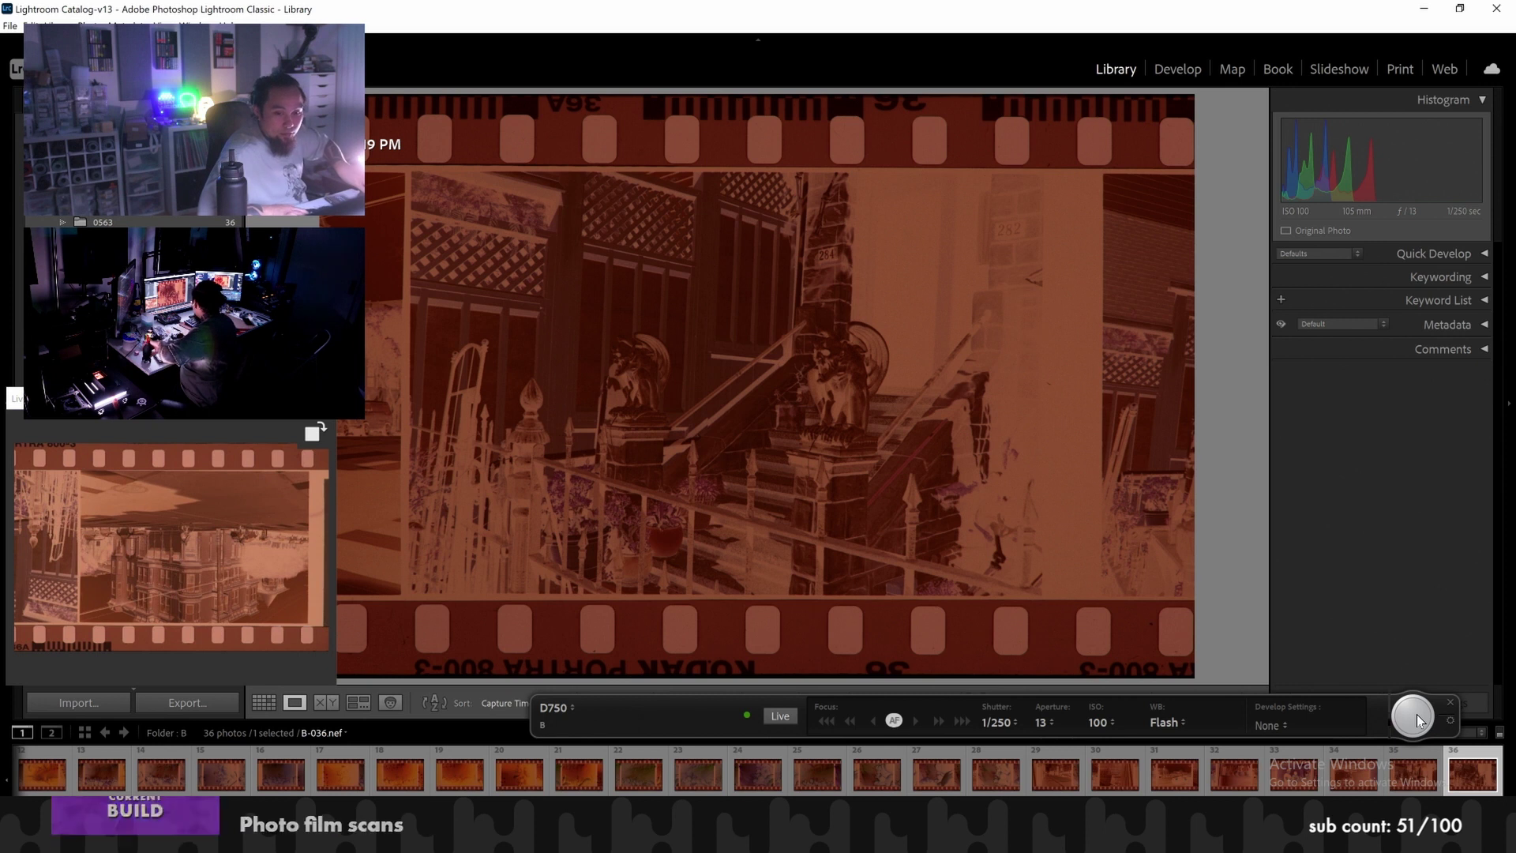
{"action": "left_click", "coordinate": [1415, 717]}
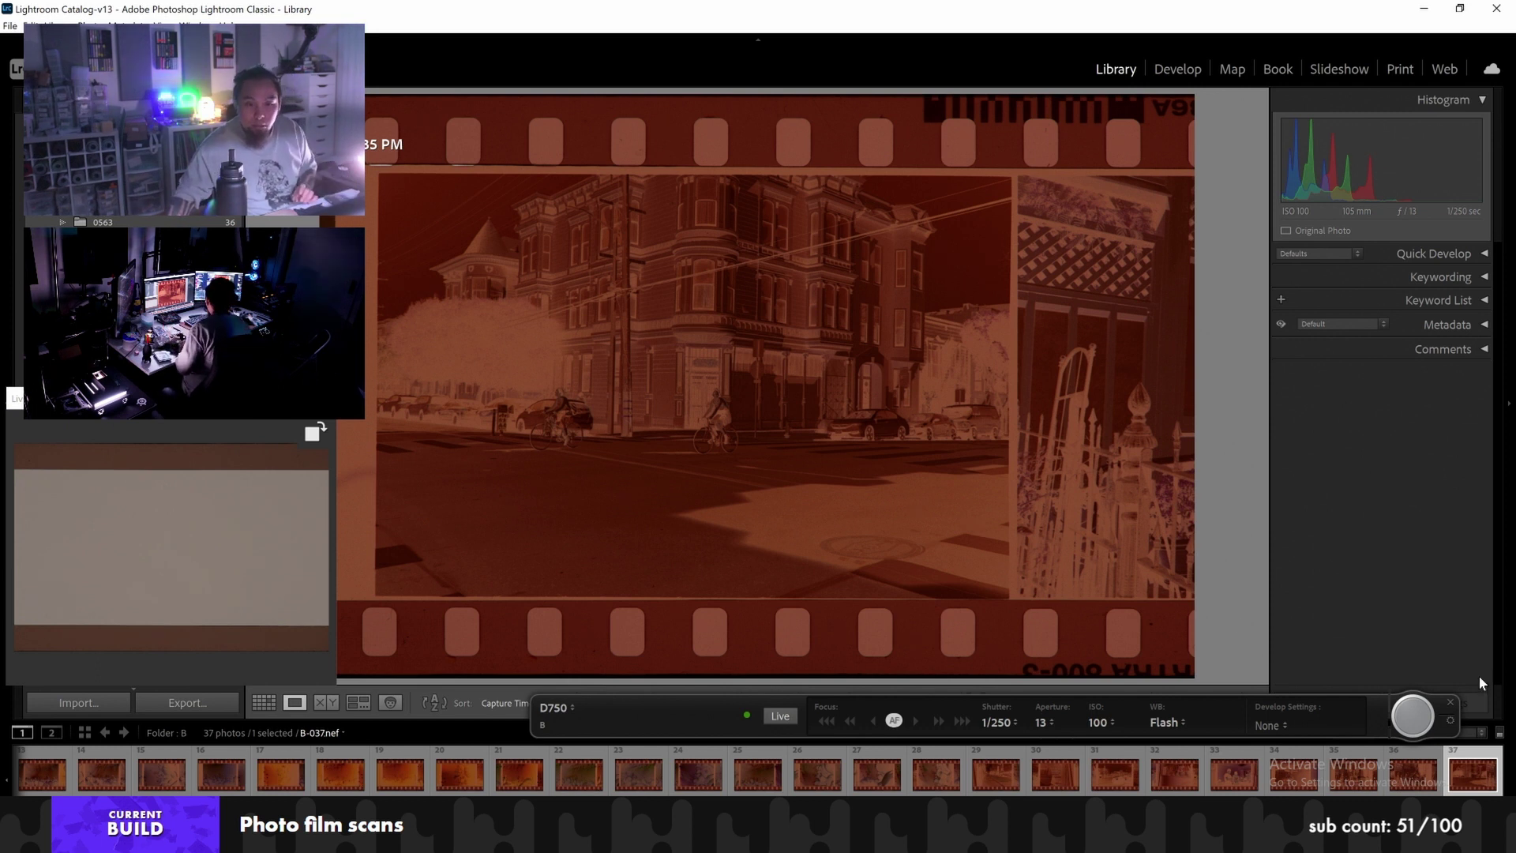
Set the tethered capture session name to C with start number 1 for the next roll
{"action": "left_click", "coordinate": [1450, 720]}
{"action": "type", "text": "C"}
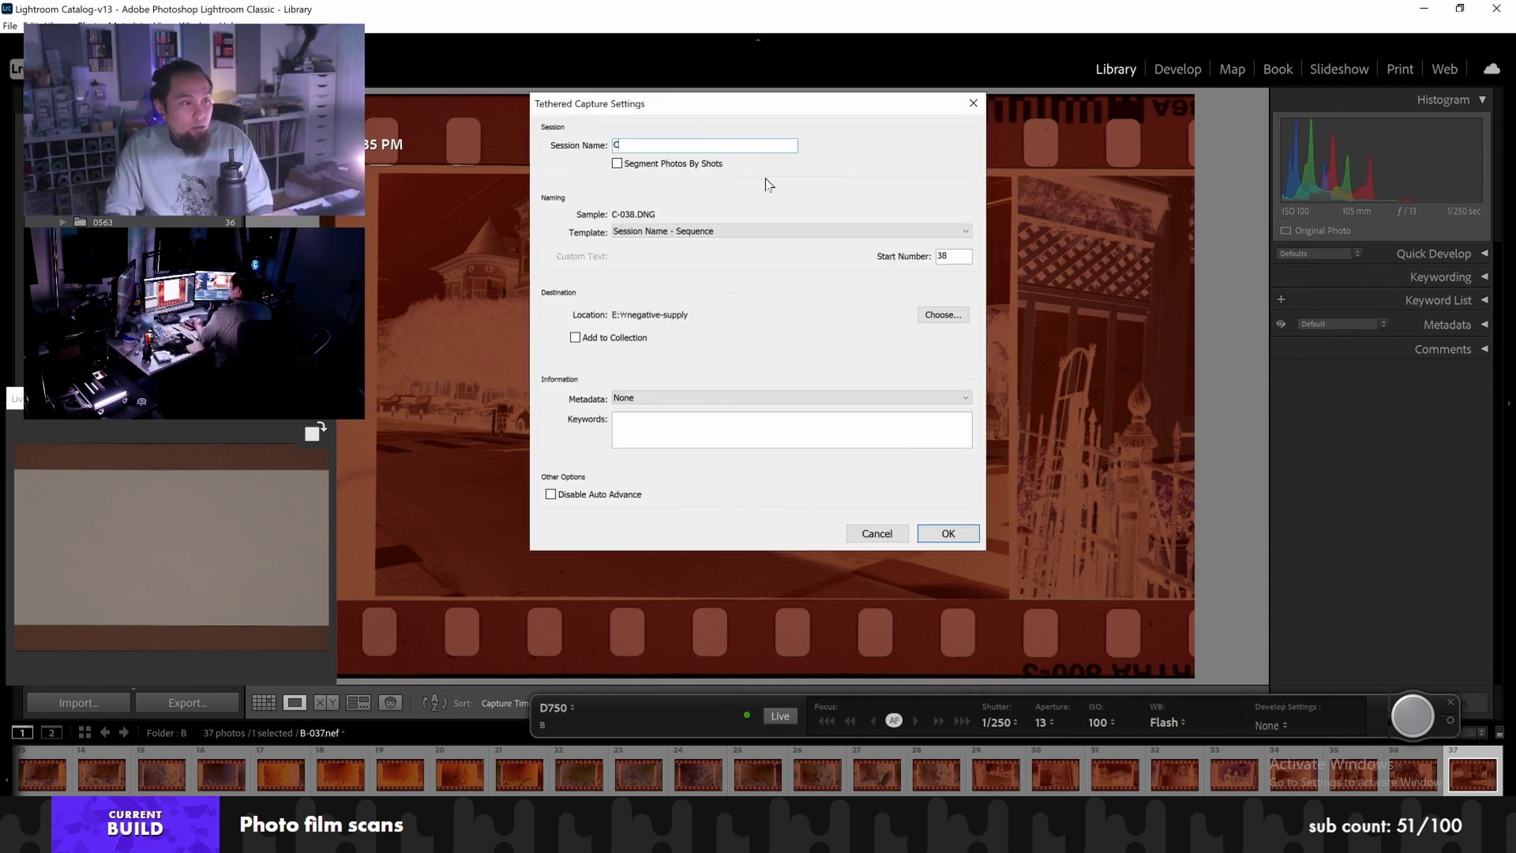
{"action": "double_click", "coordinate": [950, 256]}
{"action": "type", "text": "1"}
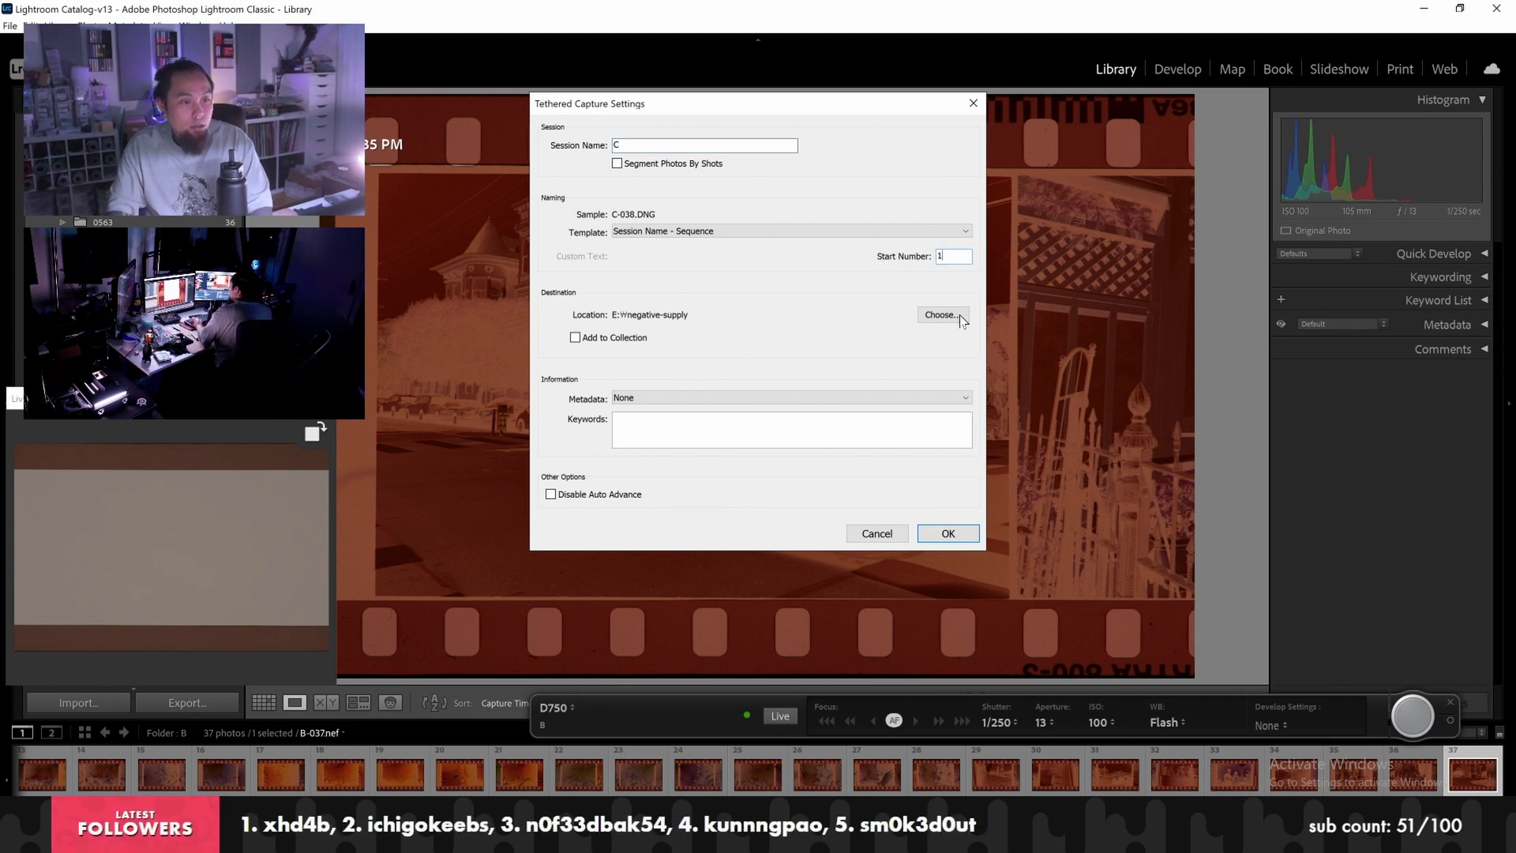
{"action": "left_click", "coordinate": [950, 534]}
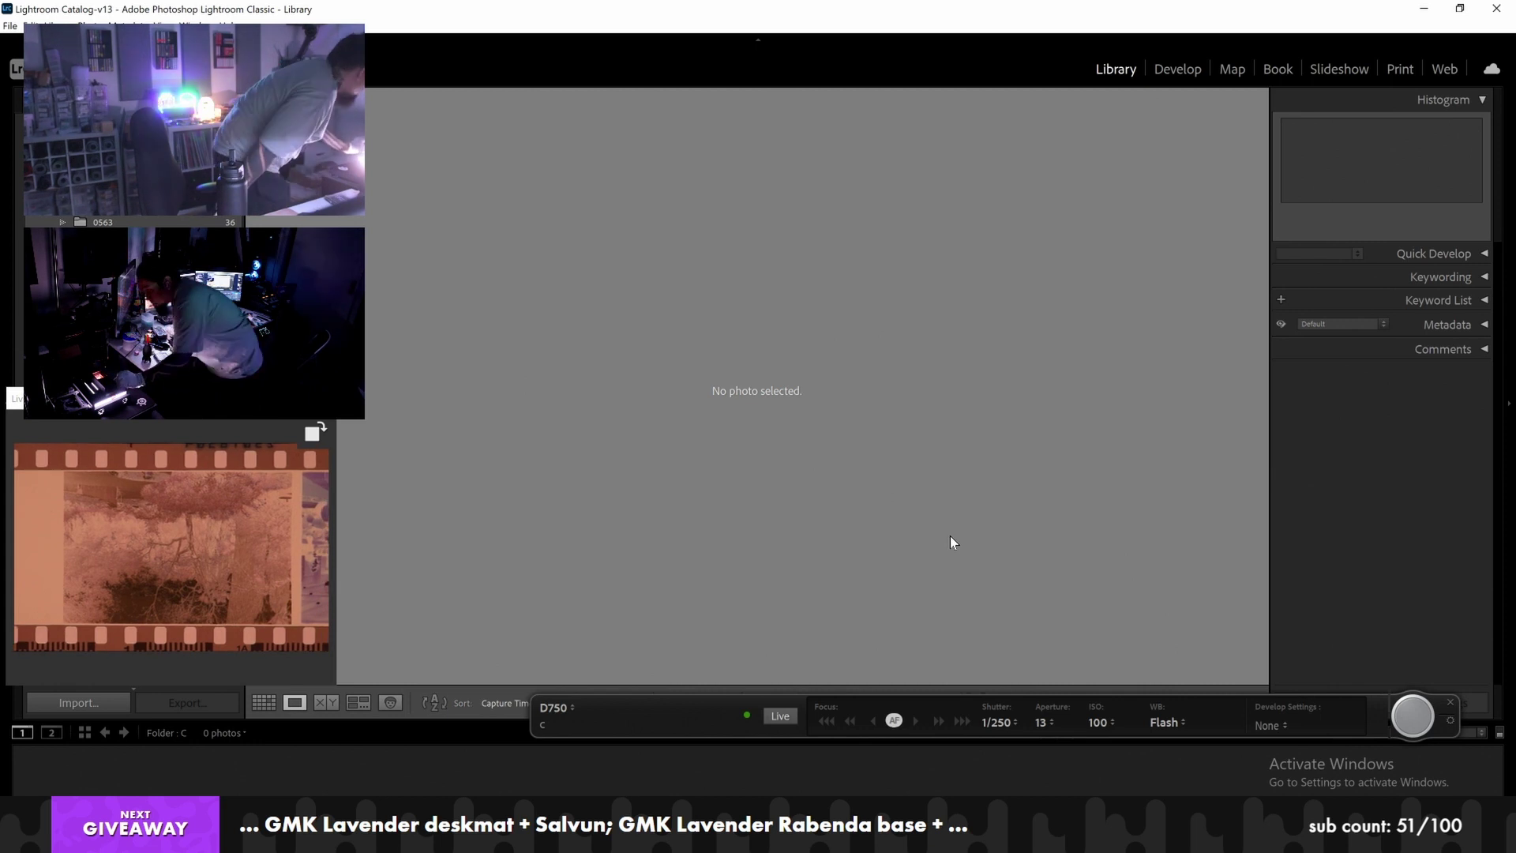
{"action": "left_click", "coordinate": [1423, 707]}
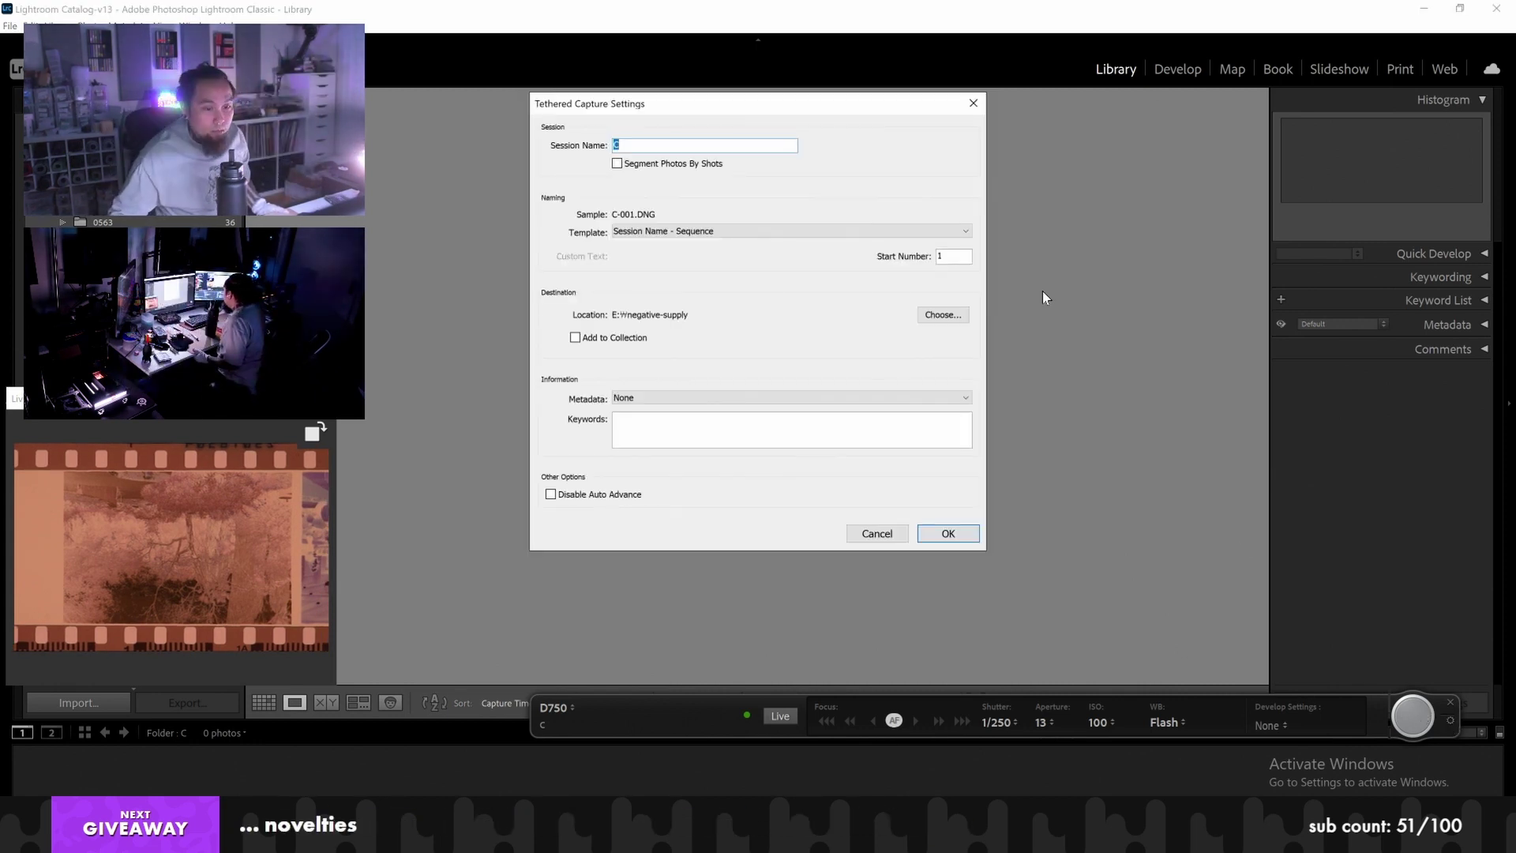
{"action": "left_click", "coordinate": [951, 534]}
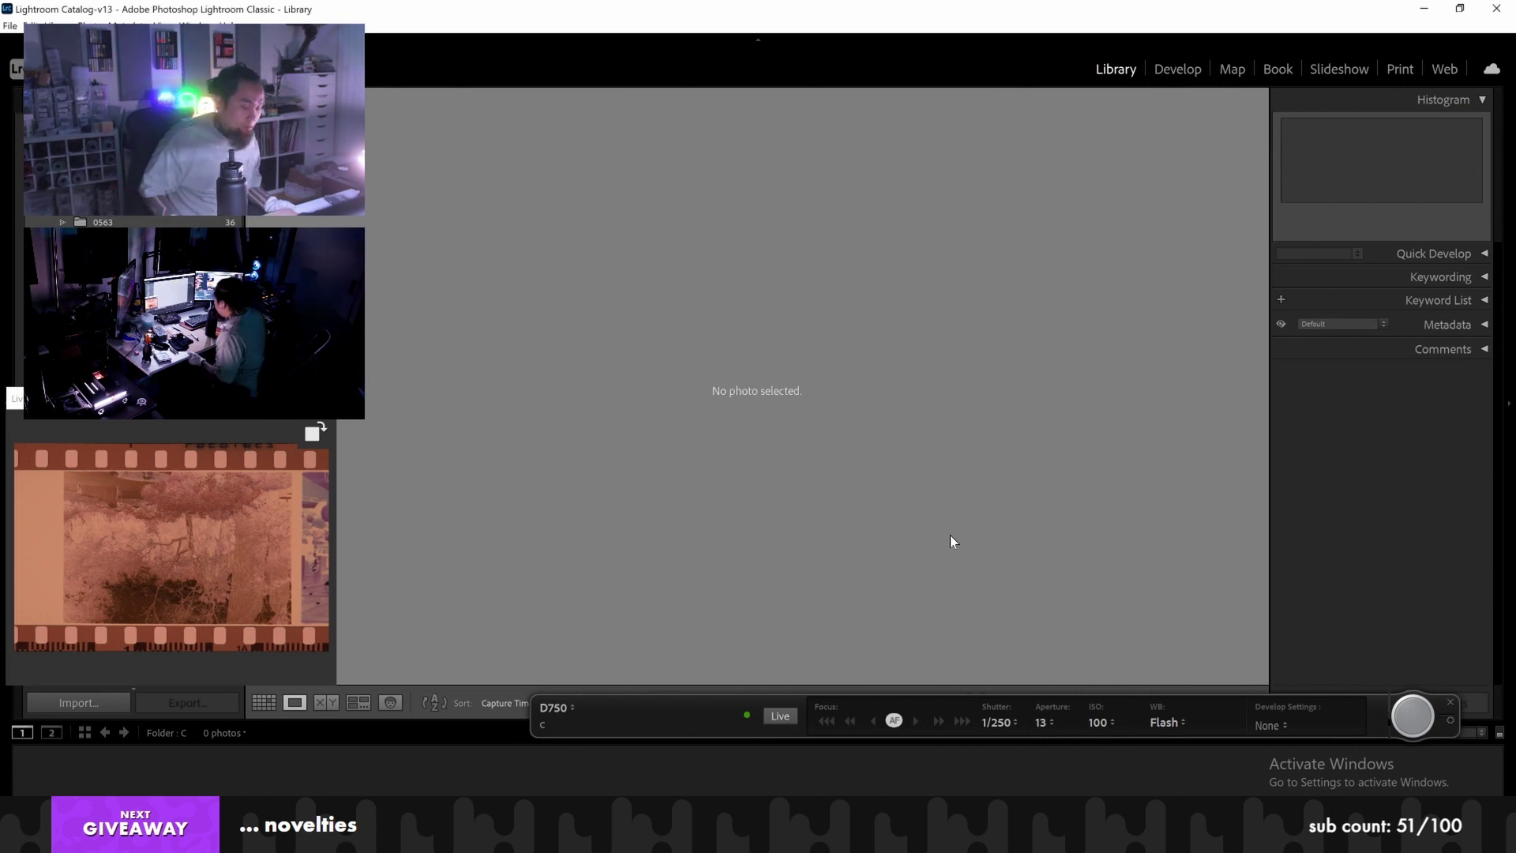
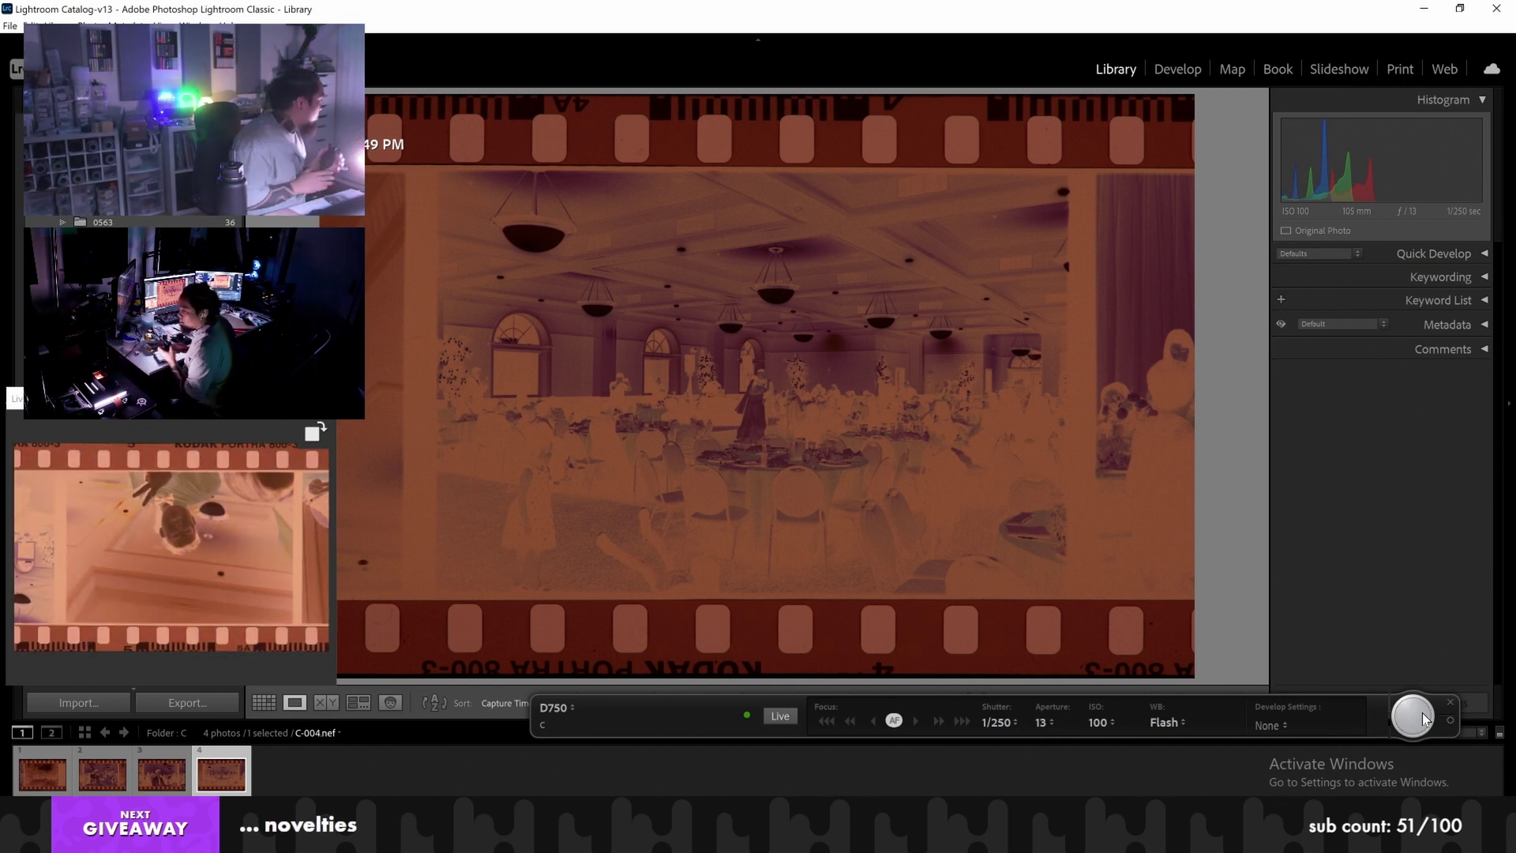
Capture the next roll's negatives one by one in session C, advancing the film between shots, through C-037
{"action": "left_click", "coordinate": [1423, 717]}
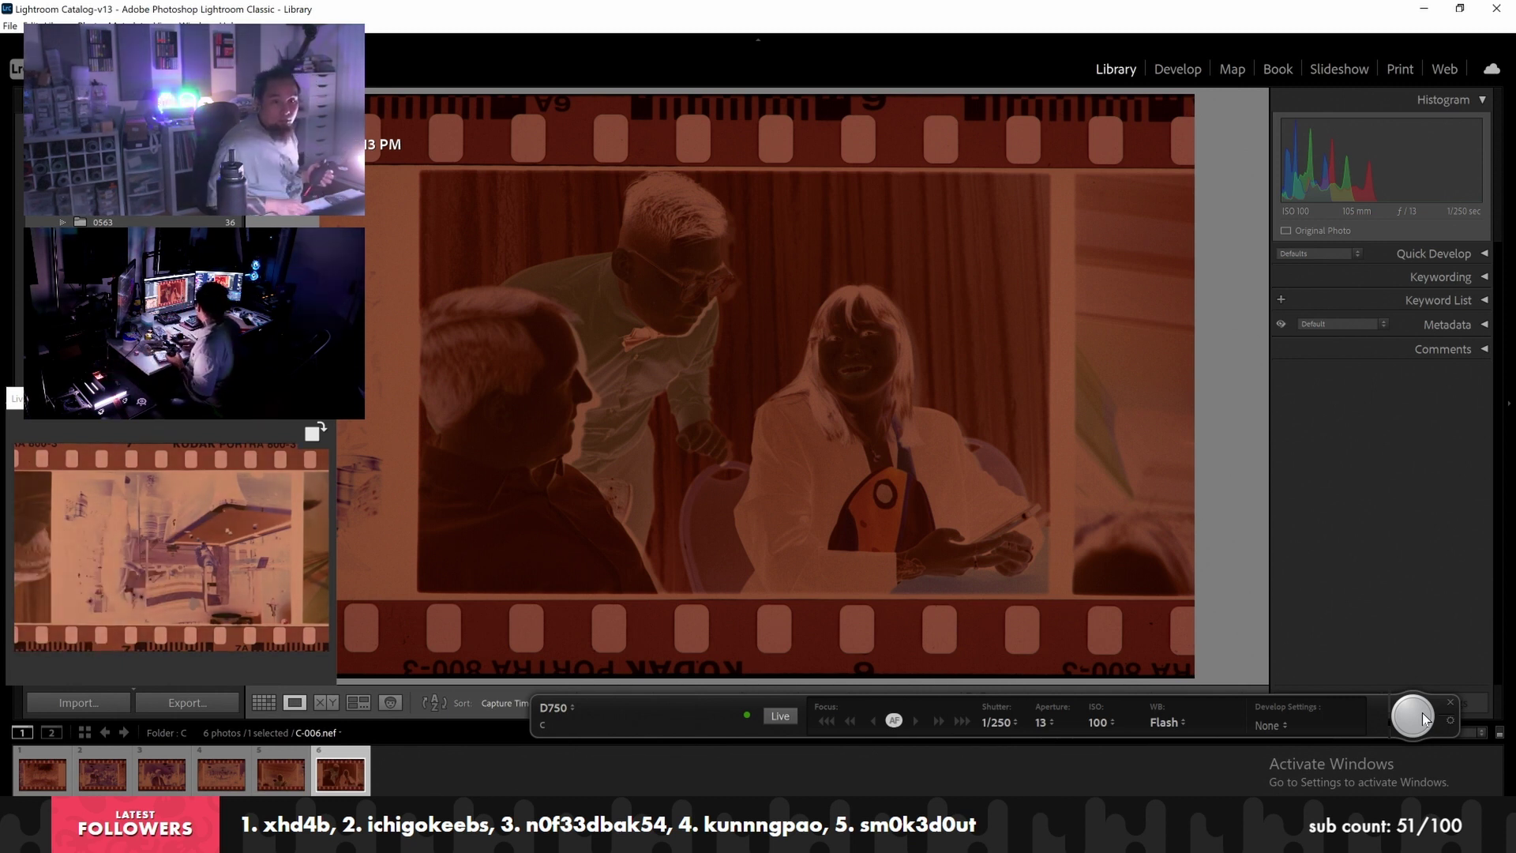
{"action": "left_click", "coordinate": [1423, 713]}
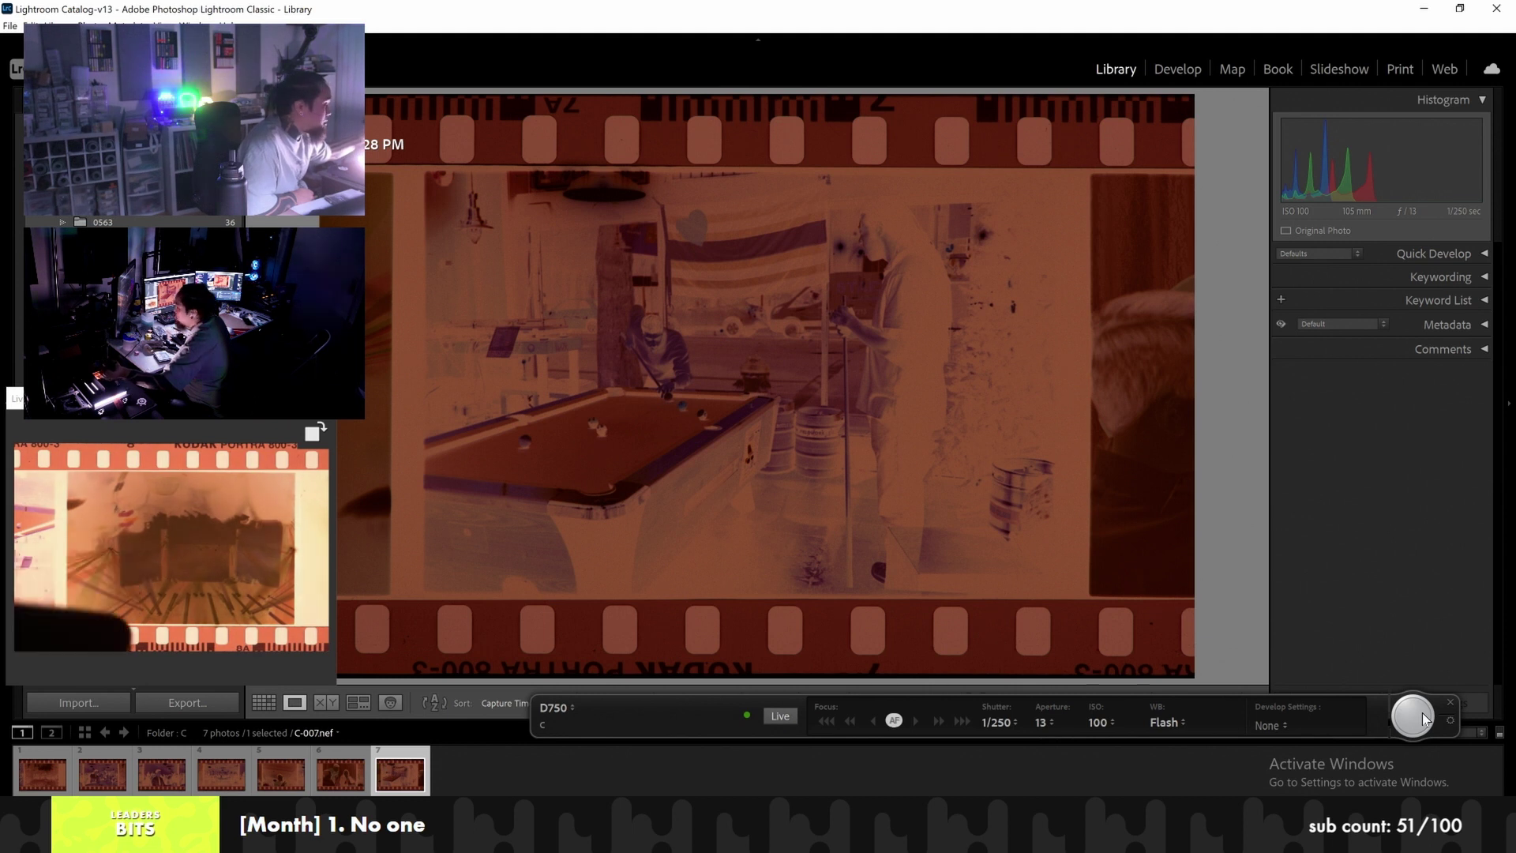
{"action": "left_click", "coordinate": [1423, 717]}
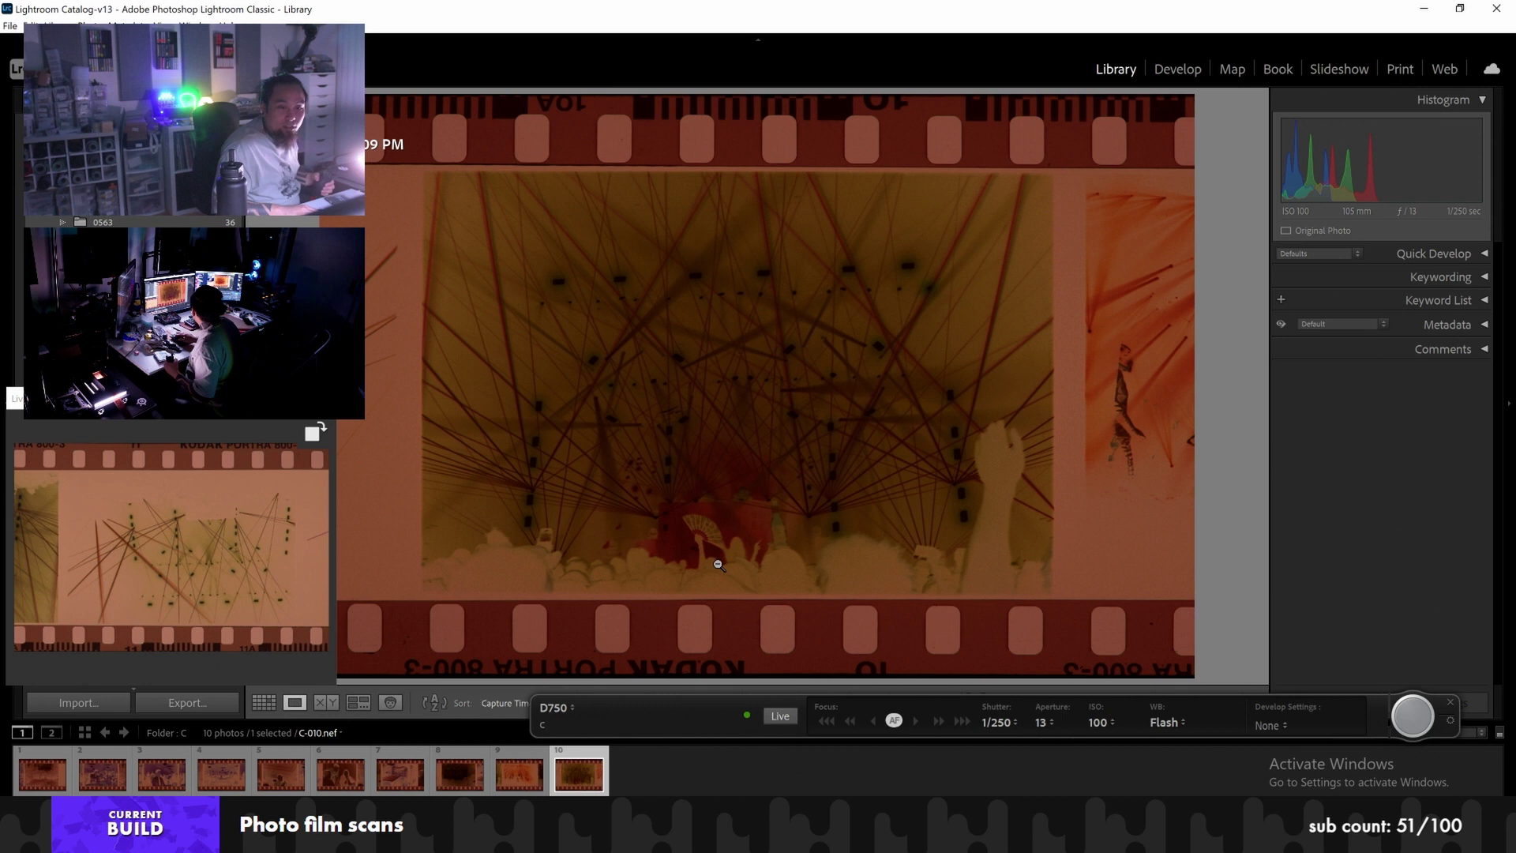
{"action": "left_click", "coordinate": [1413, 715]}
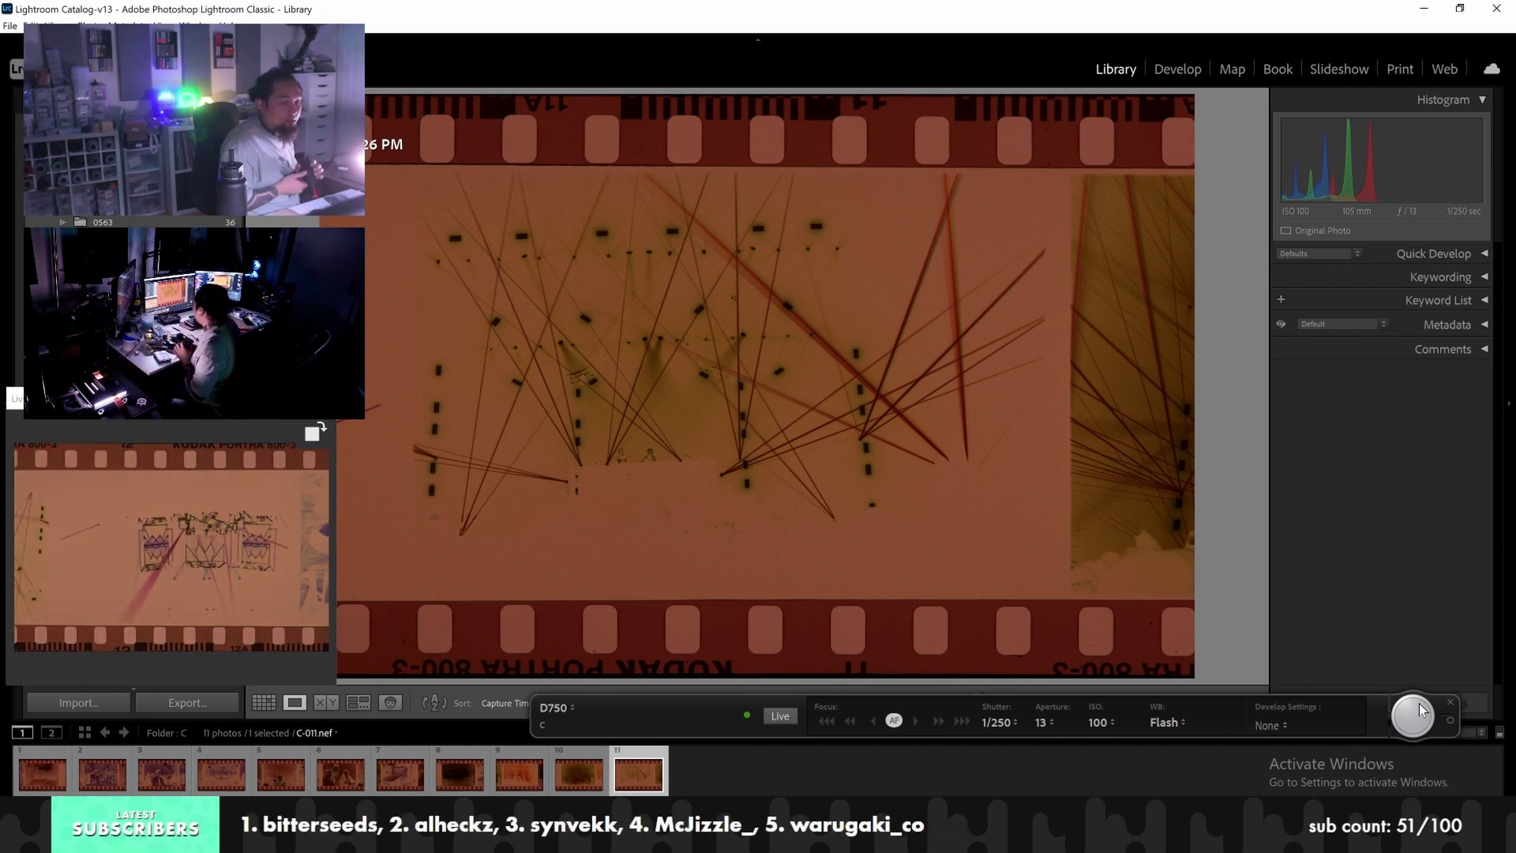
{"action": "left_click", "coordinate": [1419, 708]}
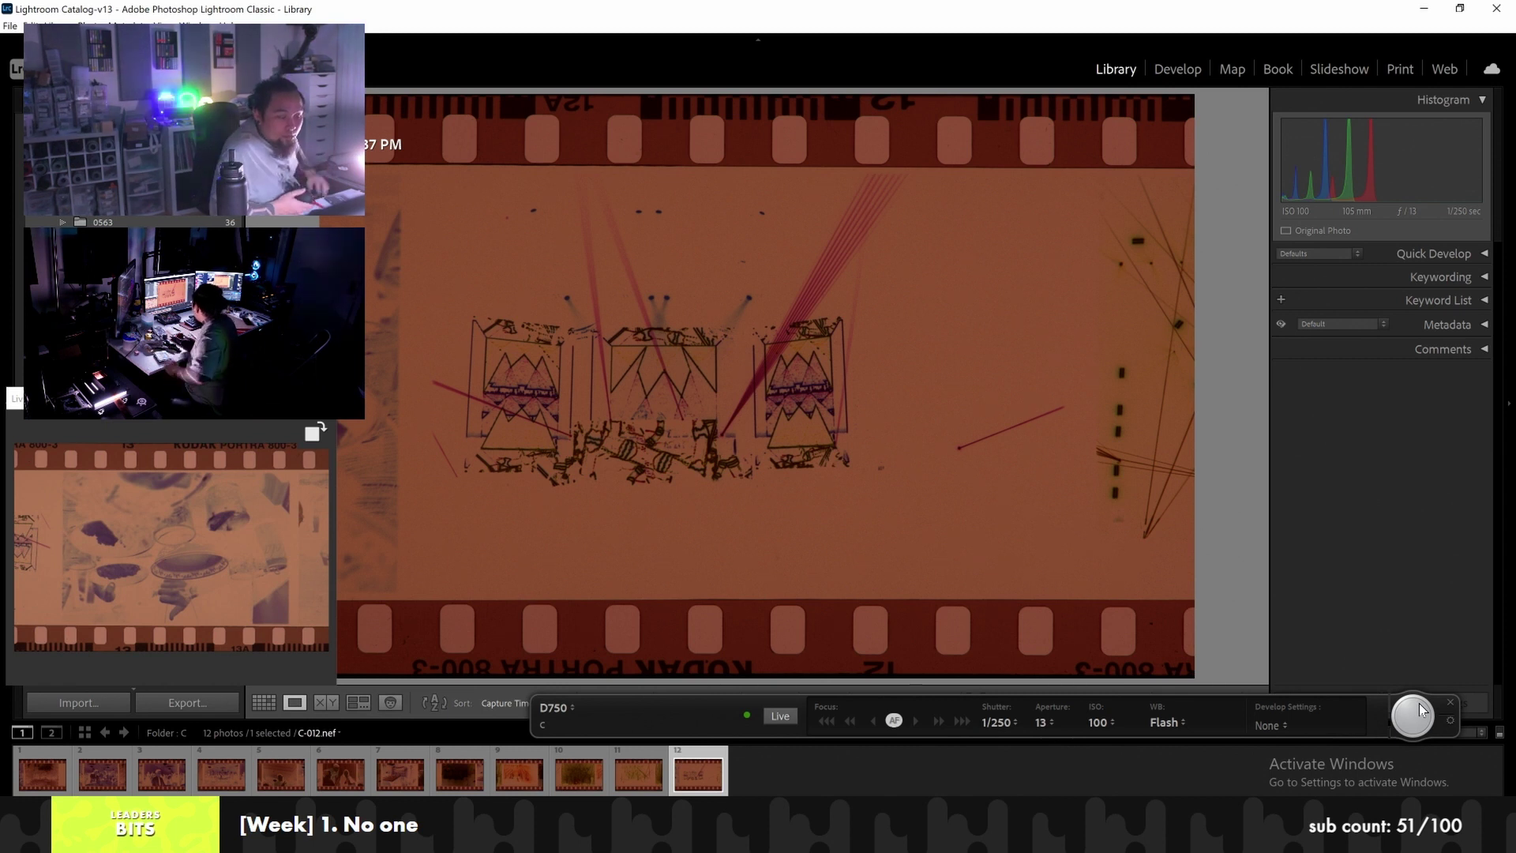
{"action": "left_click", "coordinate": [1419, 709]}
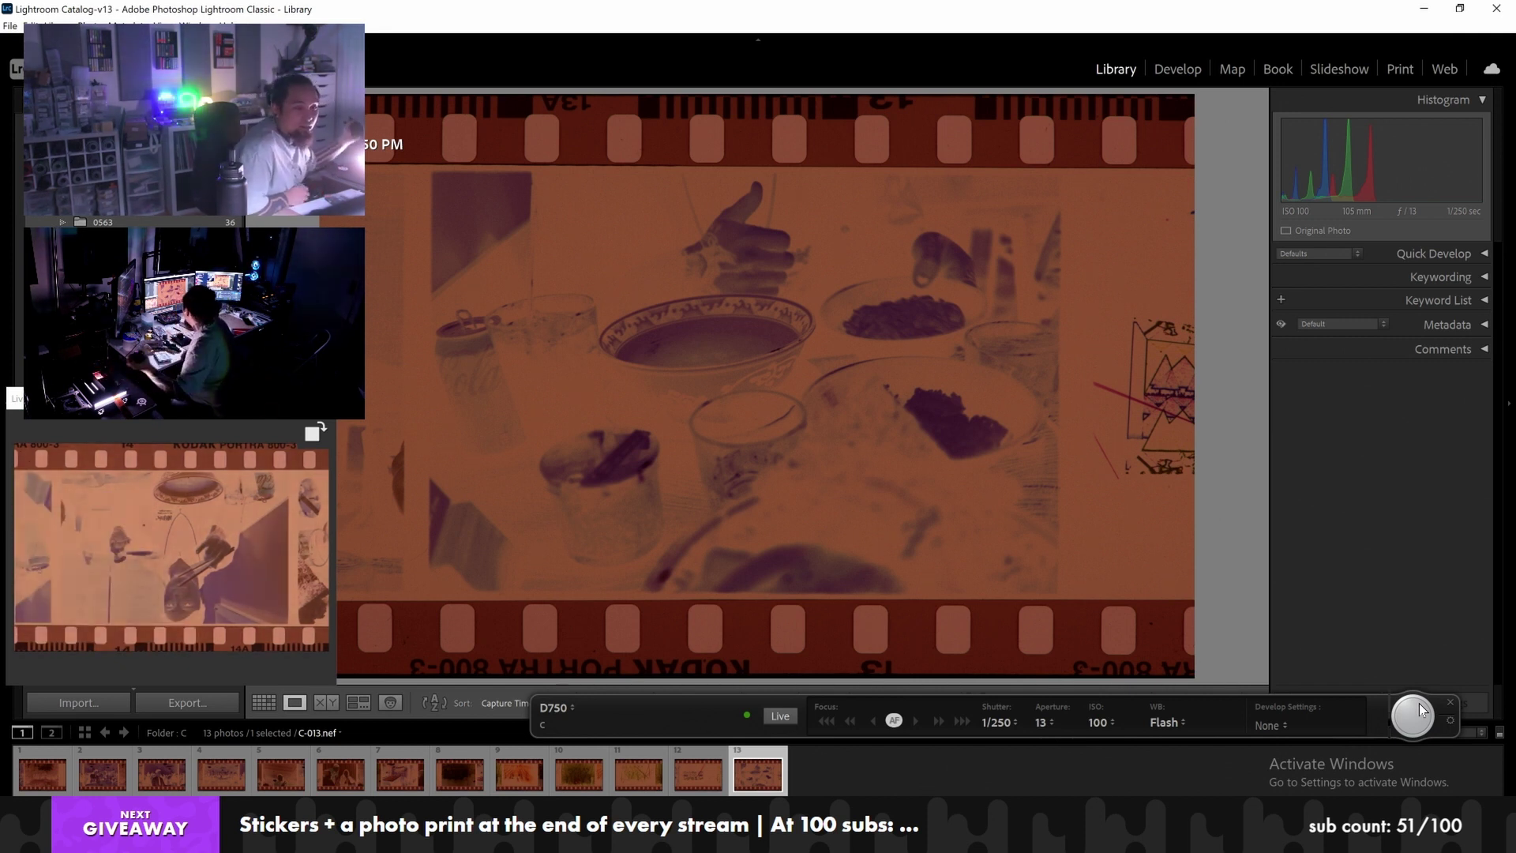
{"action": "left_click", "coordinate": [1413, 716]}
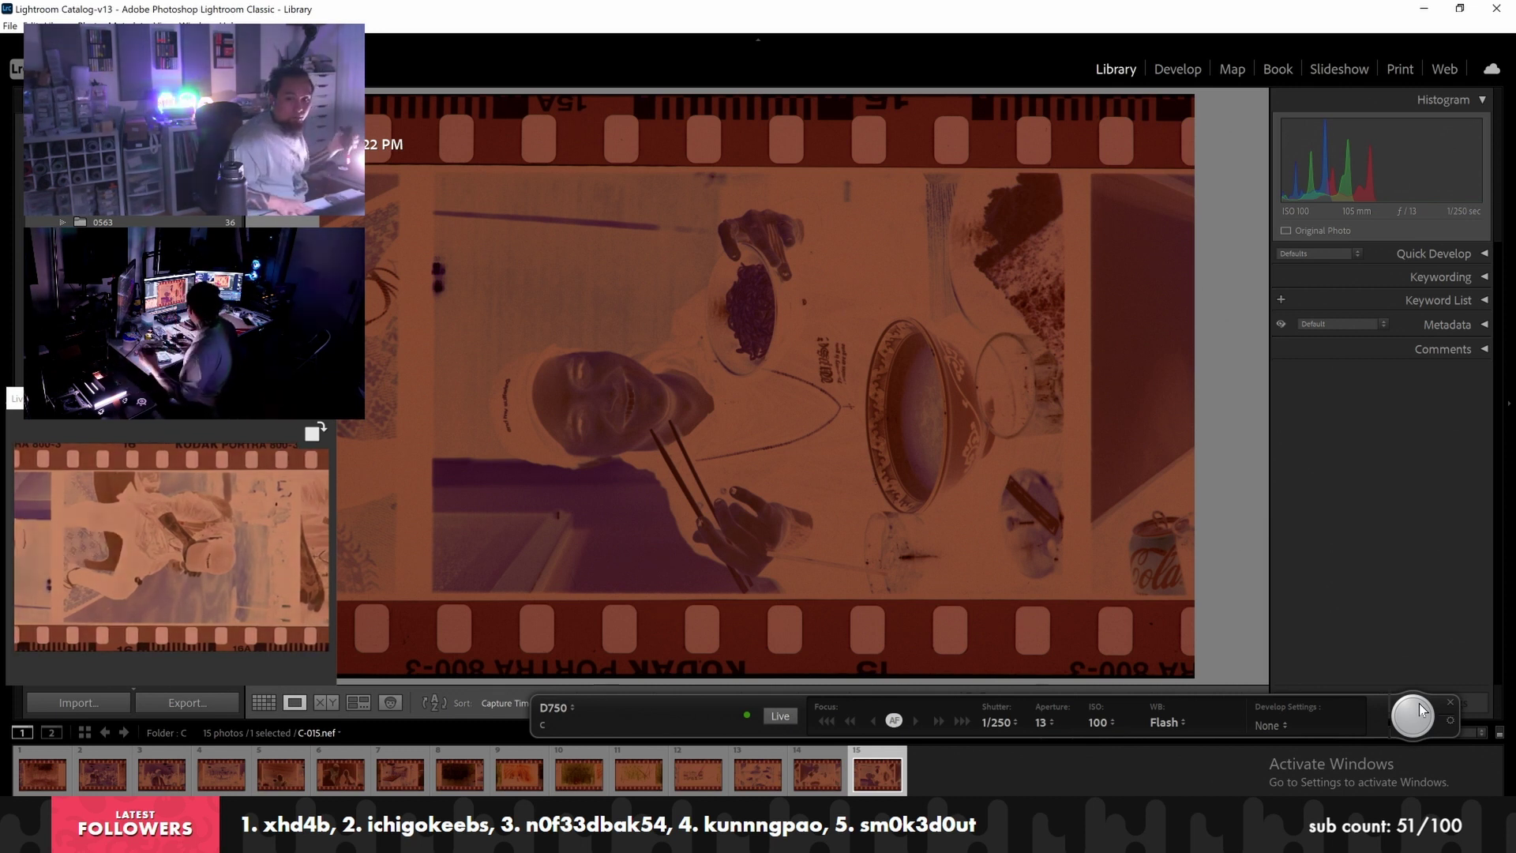
{"action": "left_click", "coordinate": [1413, 715]}
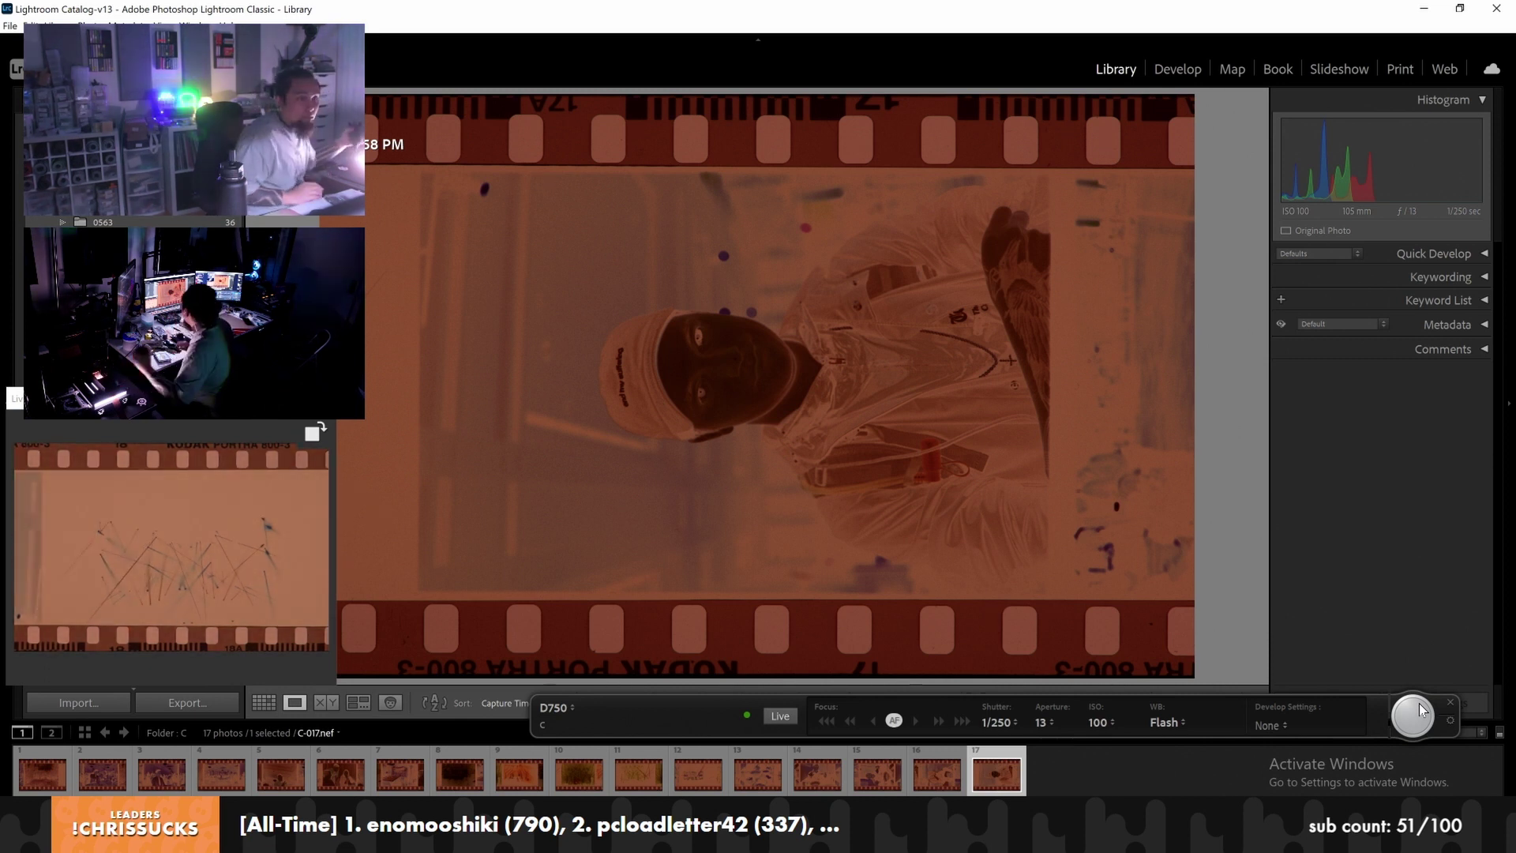
{"action": "left_click", "coordinate": [1419, 709]}
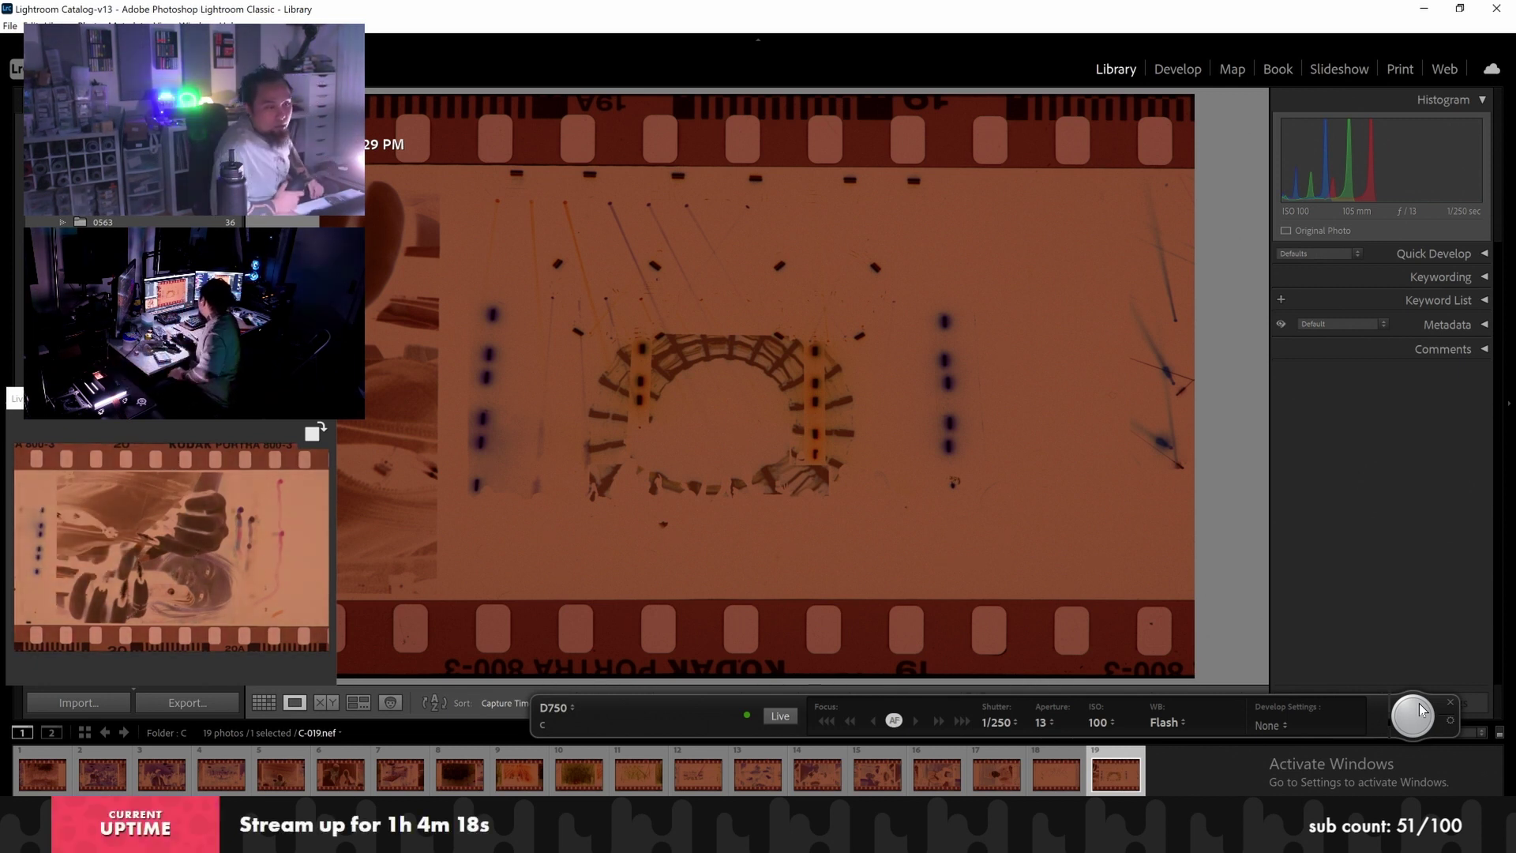
{"action": "left_click", "coordinate": [1415, 713]}
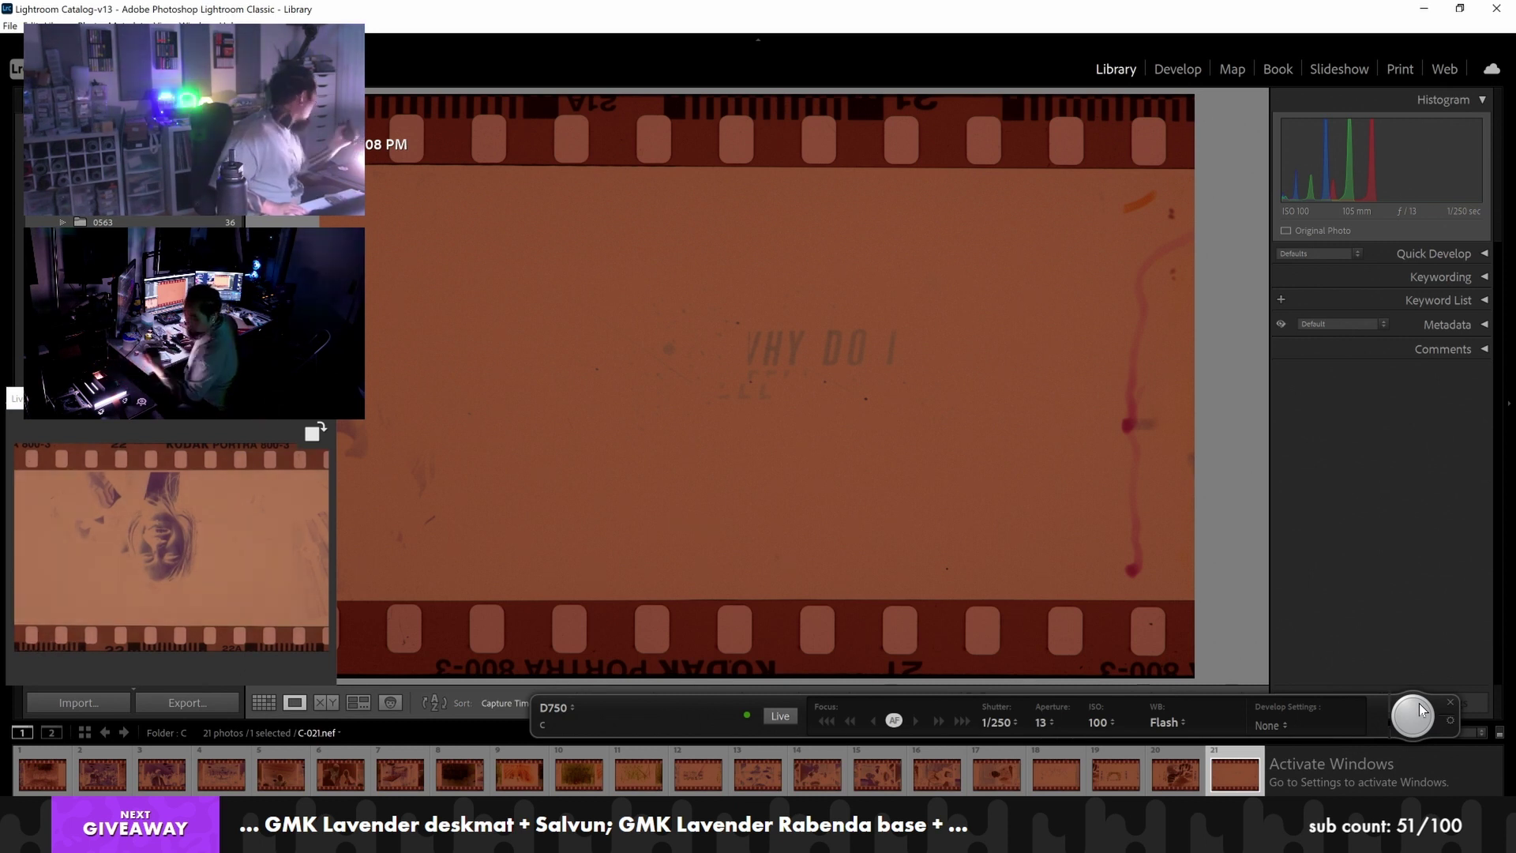
{"action": "left_click", "coordinate": [1414, 715]}
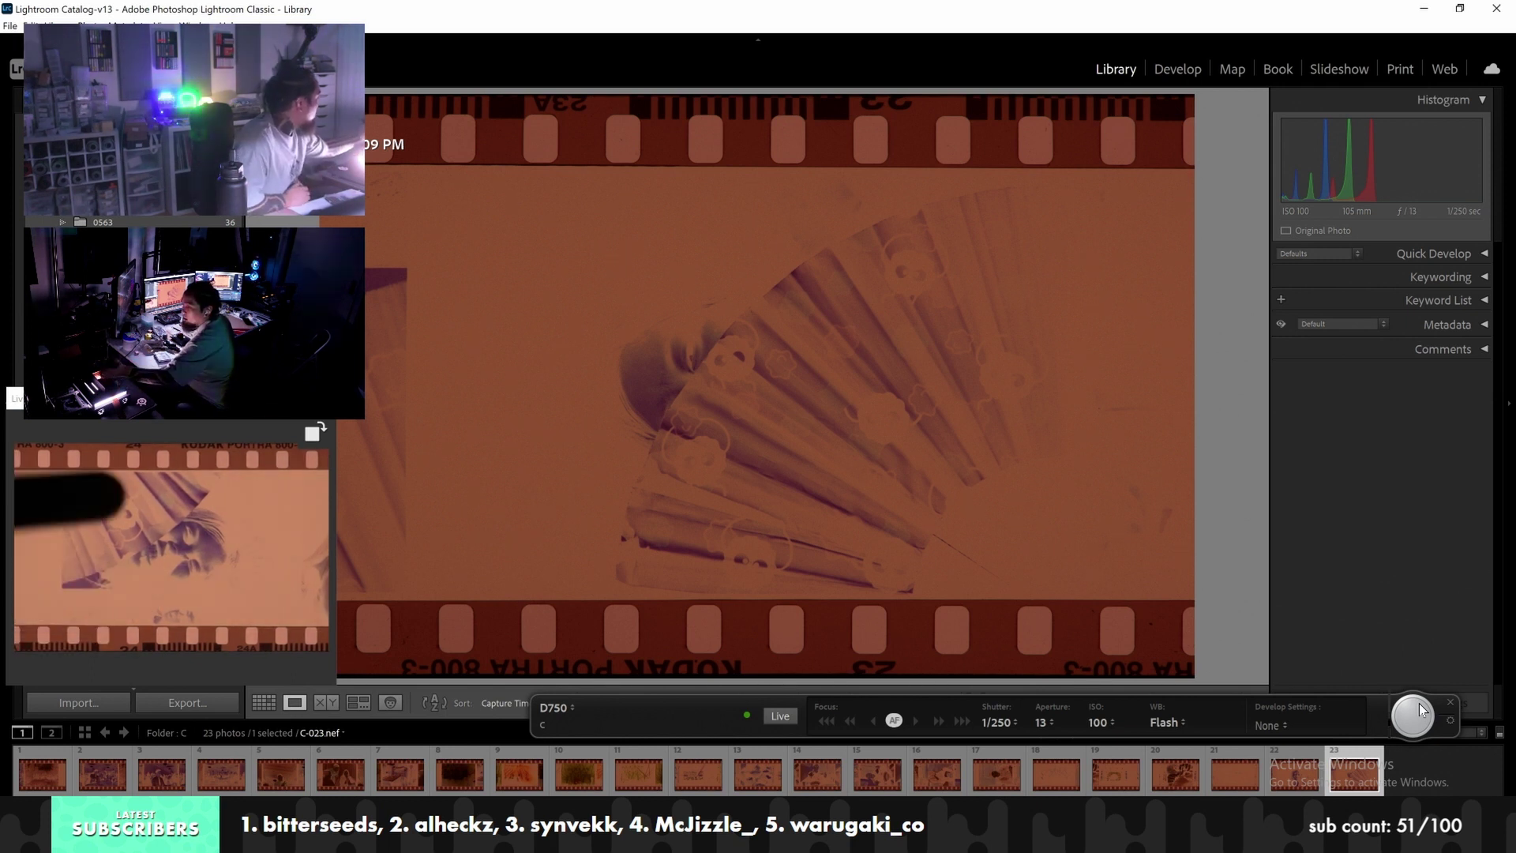
{"action": "left_click", "coordinate": [1413, 714]}
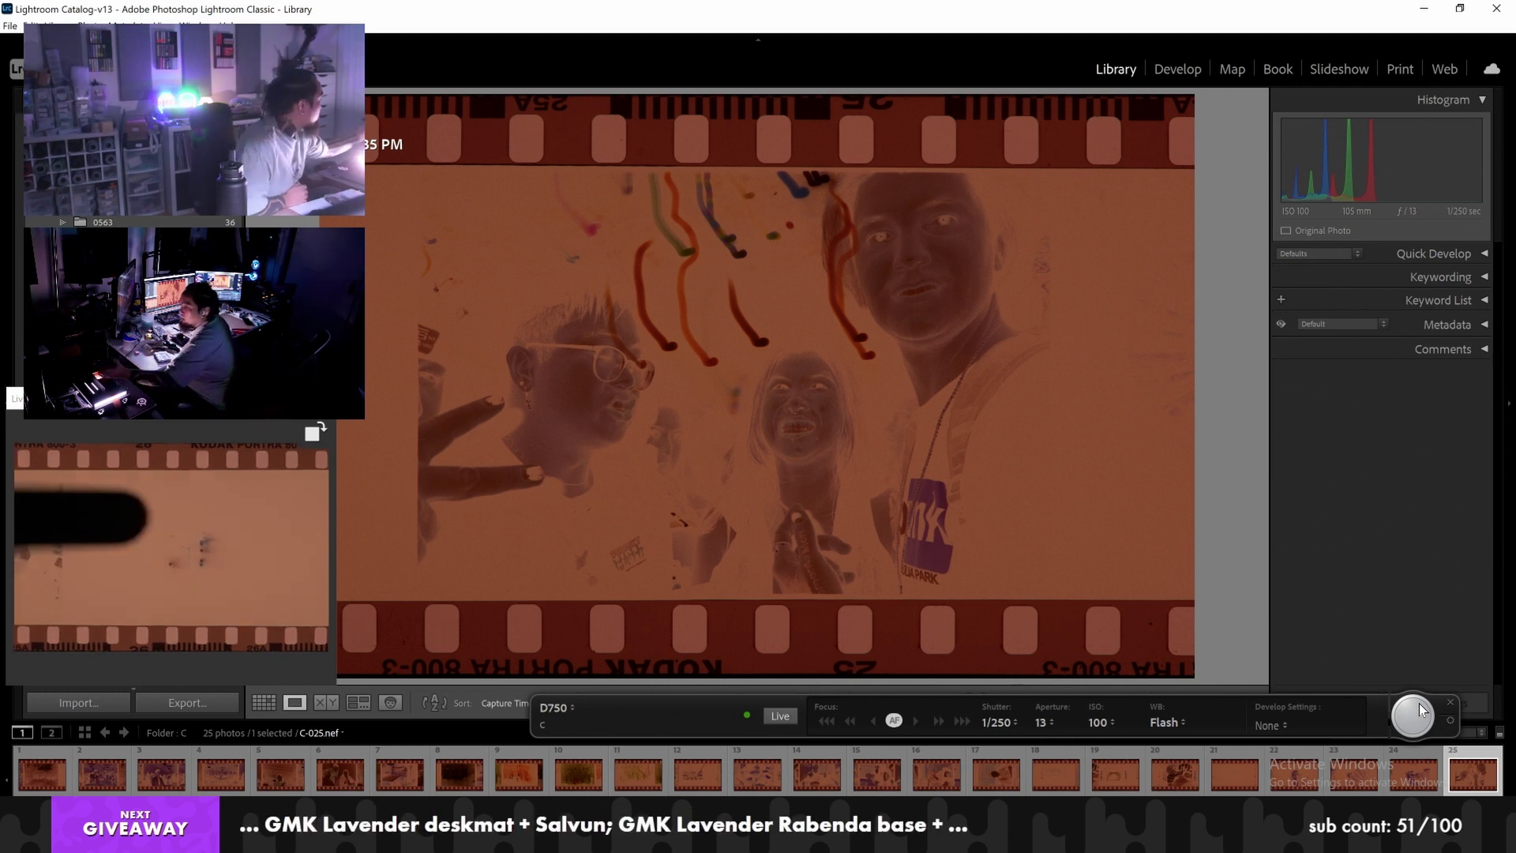
{"action": "left_click", "coordinate": [1419, 710]}
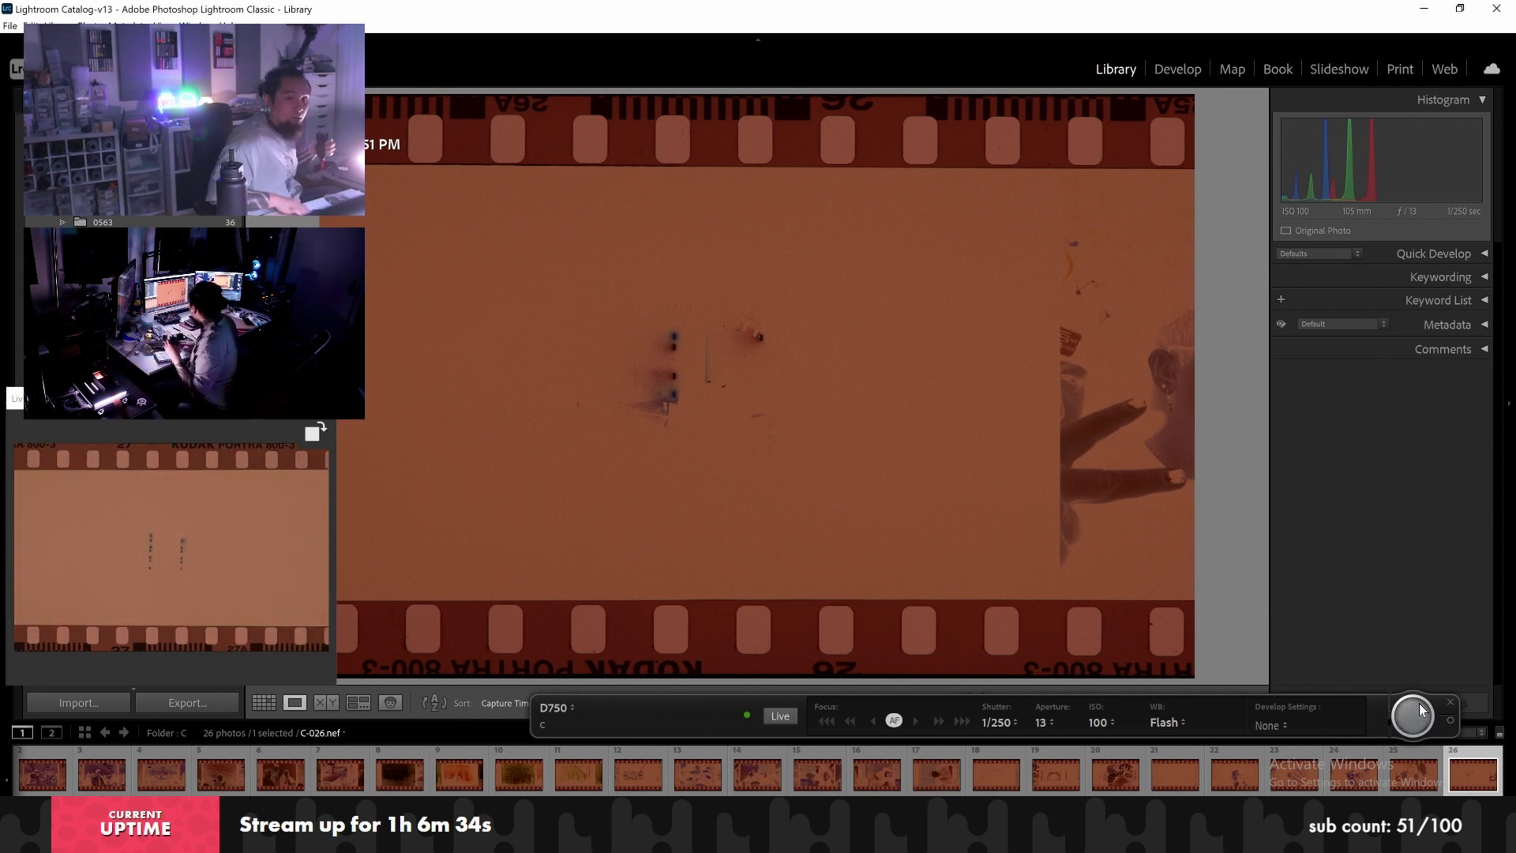
{"action": "left_click", "coordinate": [1413, 714]}
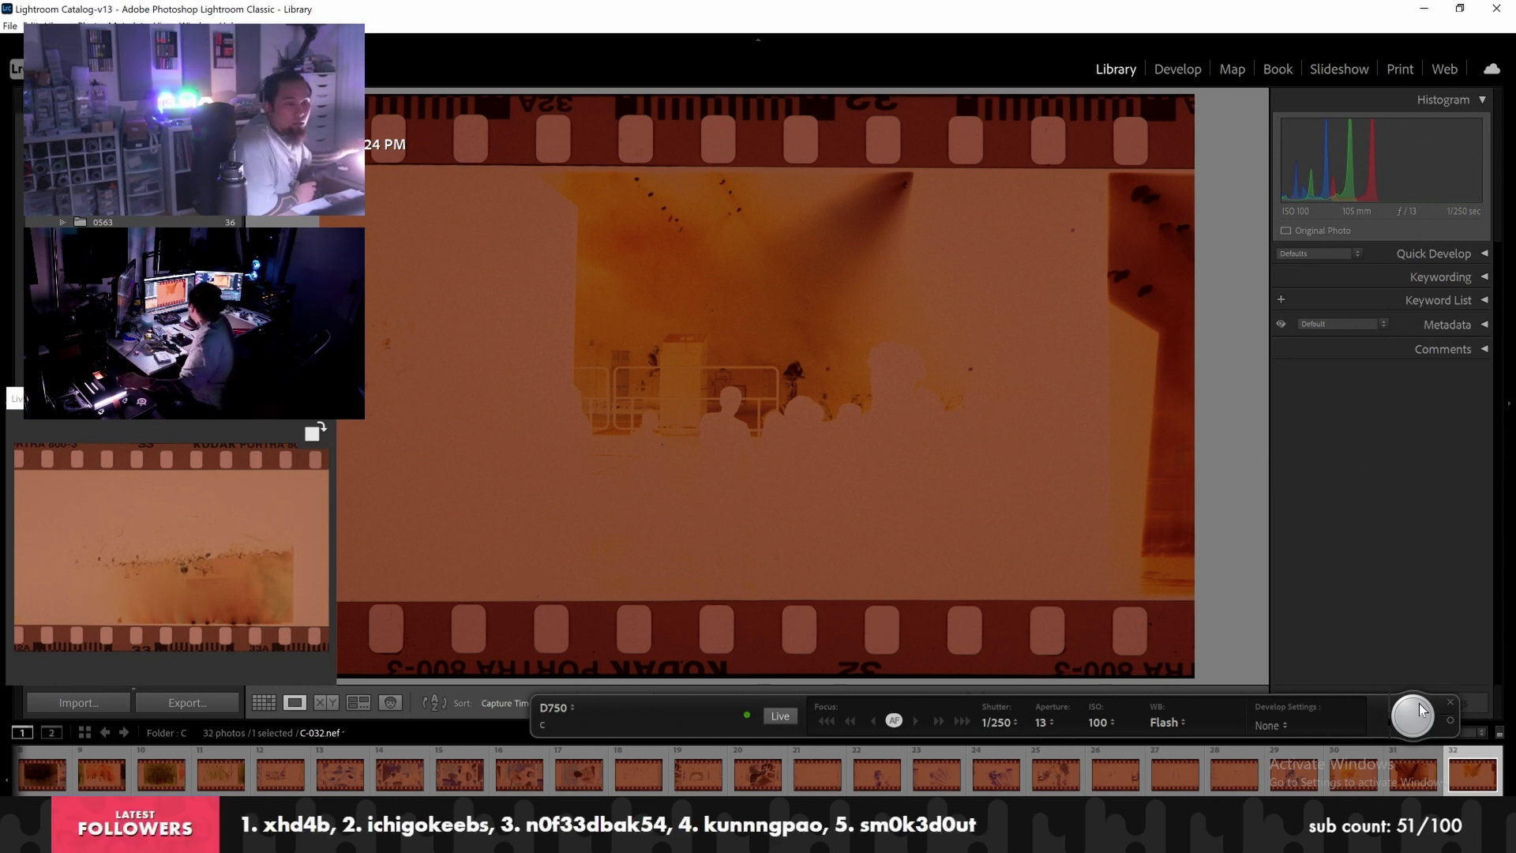
{"action": "left_click", "coordinate": [1419, 708]}
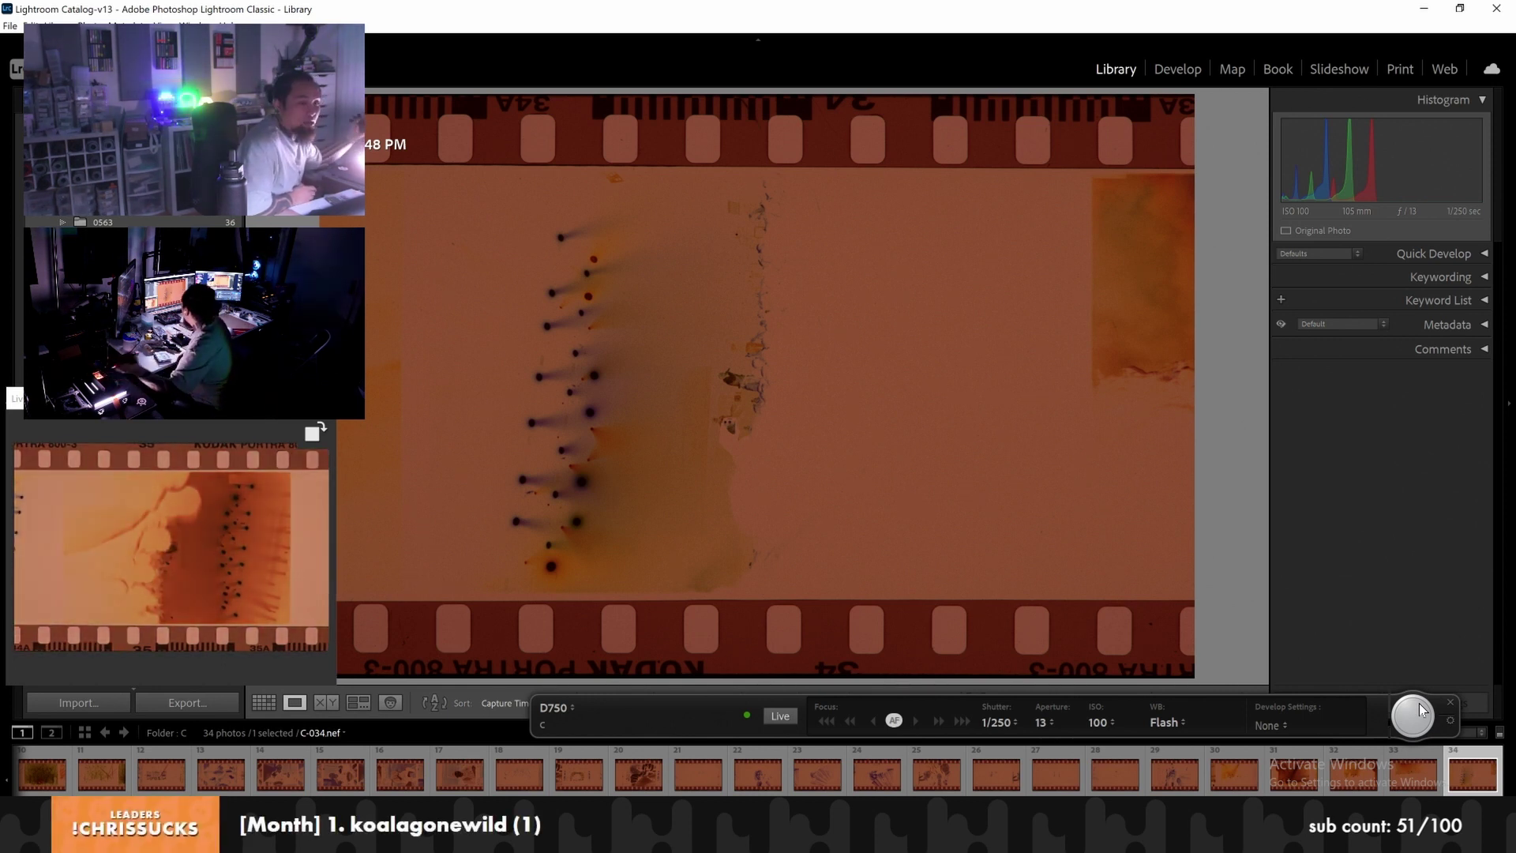
{"action": "left_click", "coordinate": [1414, 714]}
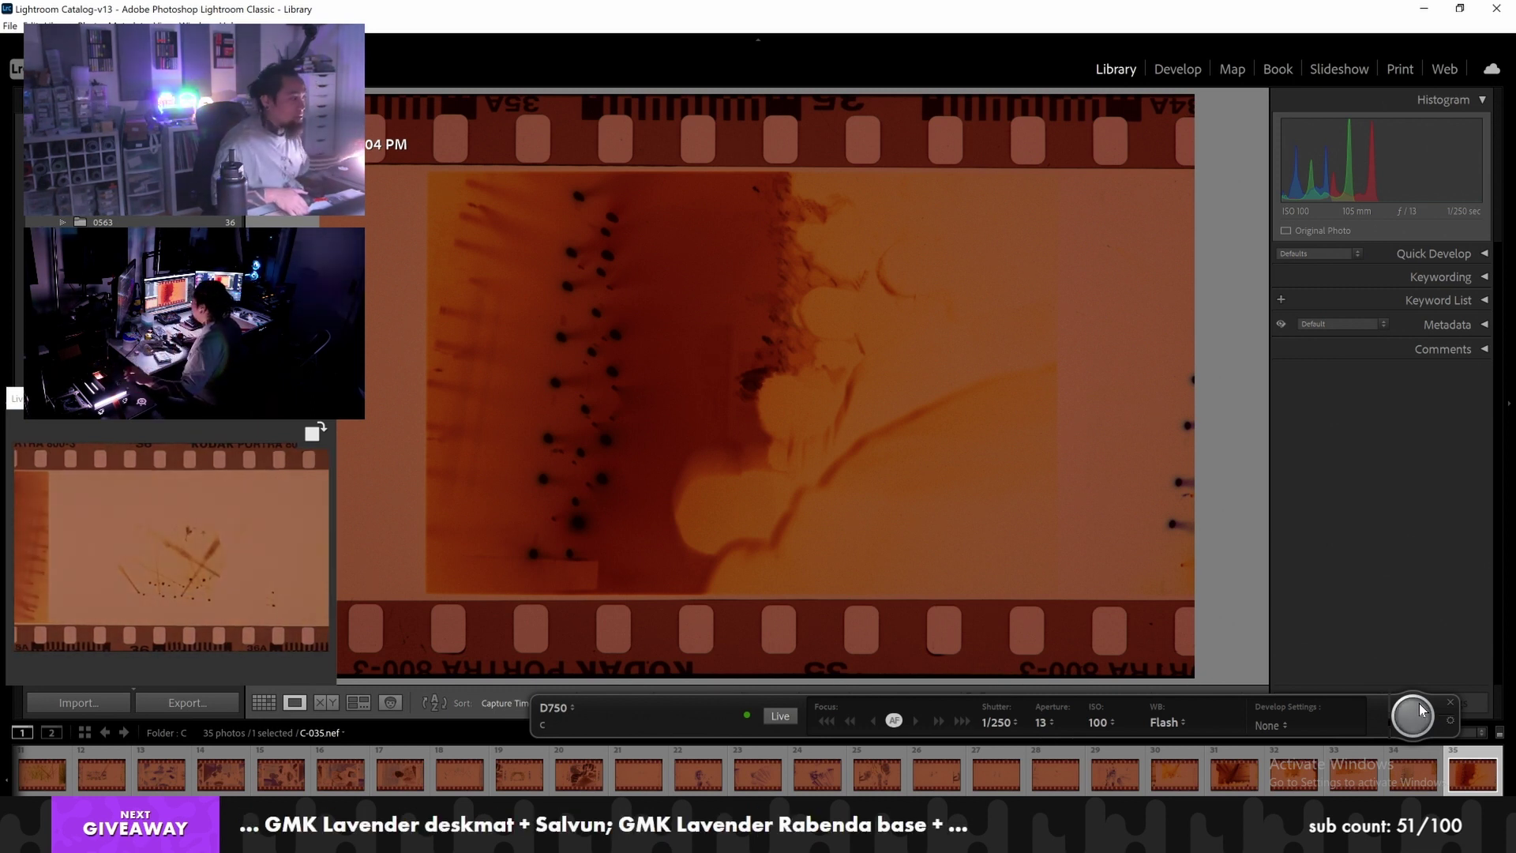
{"action": "left_click", "coordinate": [1413, 715]}
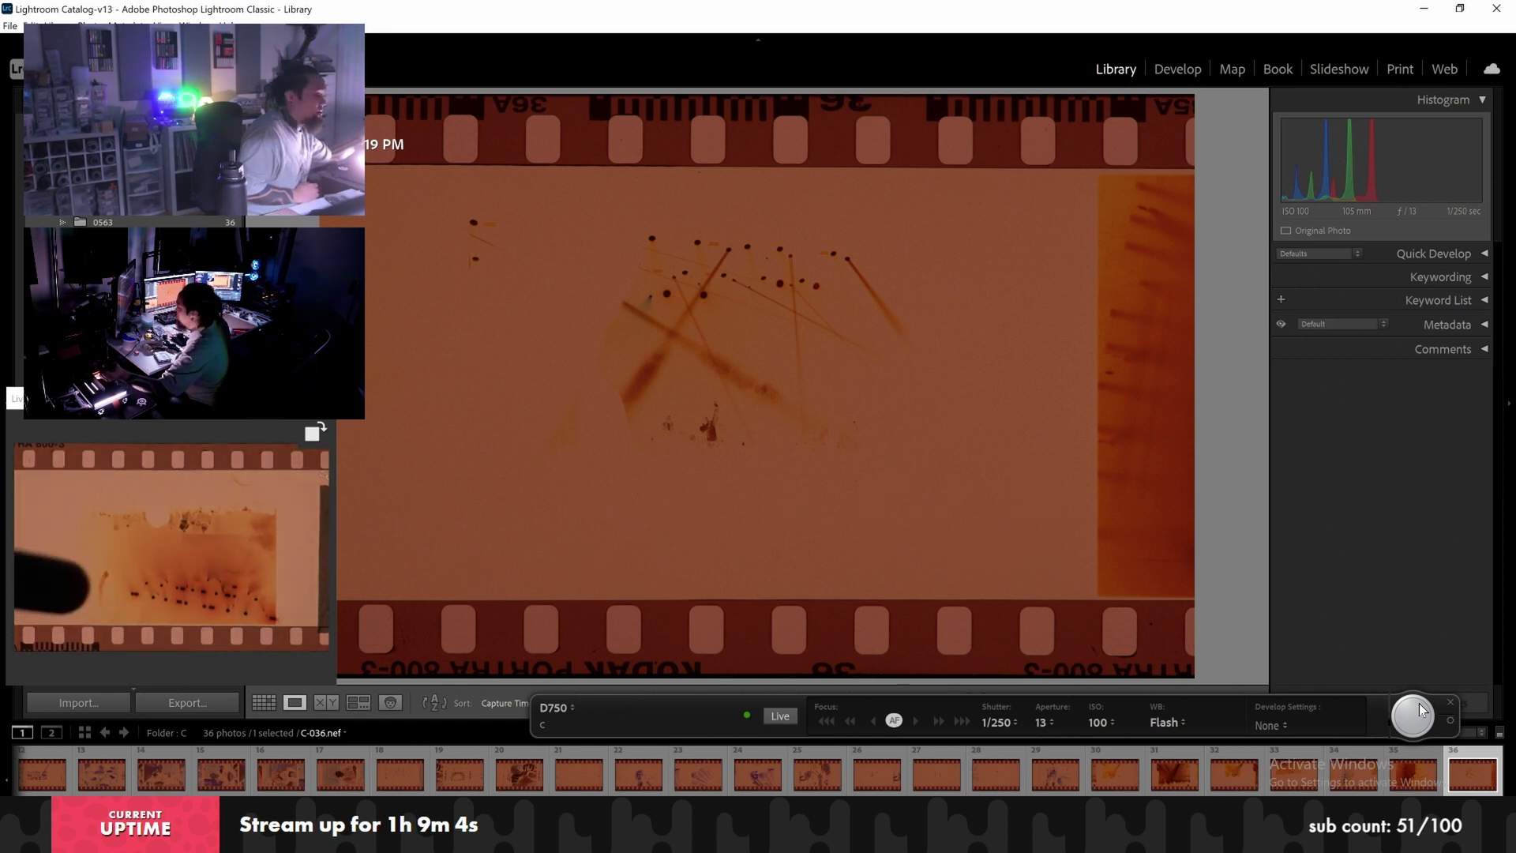
{"action": "left_click", "coordinate": [1413, 714]}
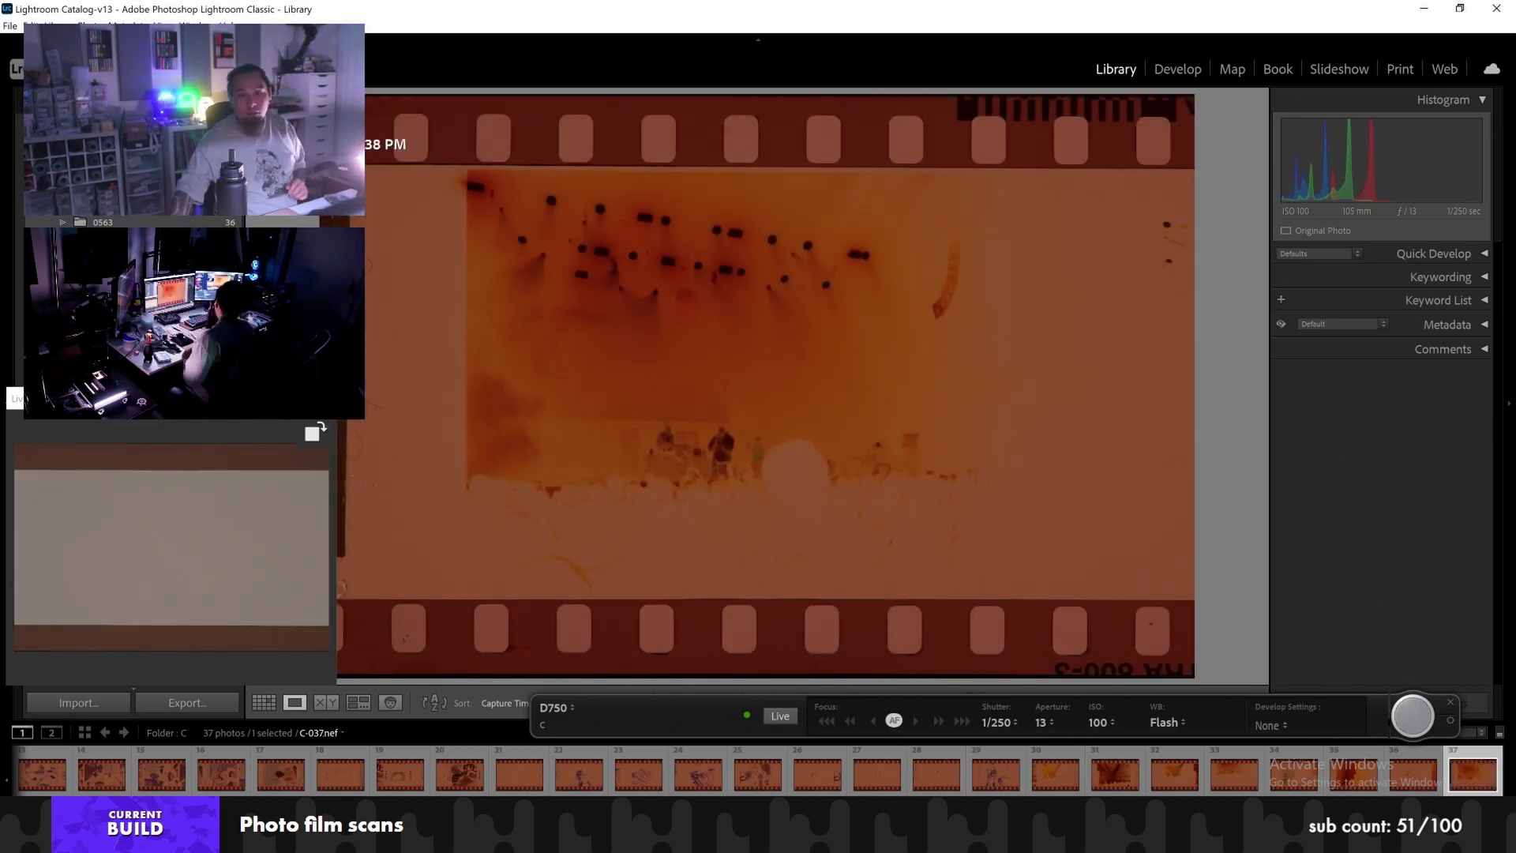
Set the tethered capture session name to D with start number 1 for the following roll
{"action": "left_click", "coordinate": [1450, 718]}
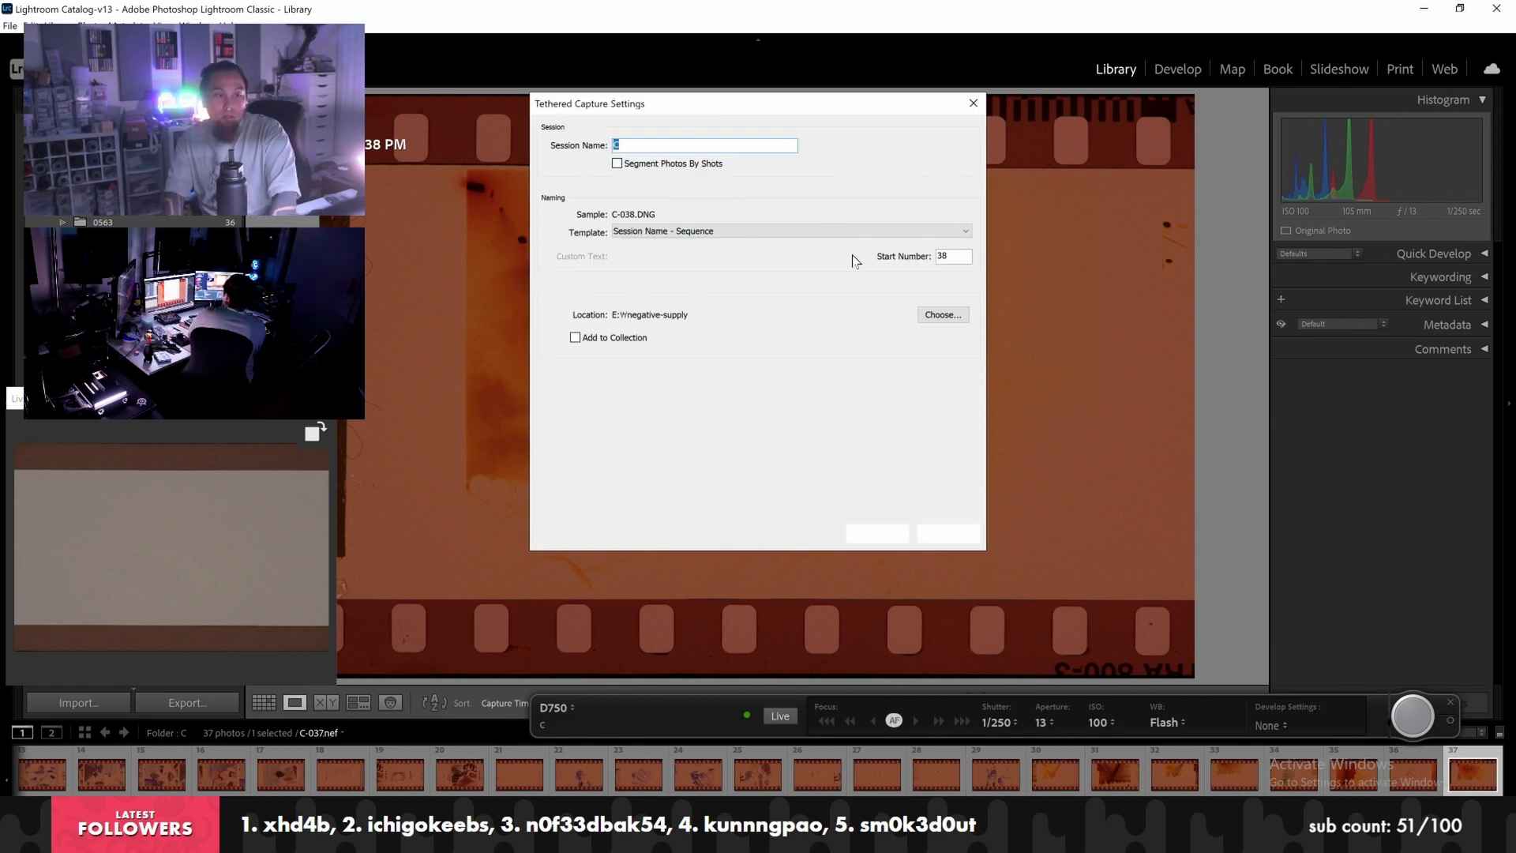
{"action": "key", "text": "Tab"}
{"action": "key", "text": "Tab"}
{"action": "key", "text": "Tab"}
{"action": "type", "text": "1"}
{"action": "left_click", "coordinate": [949, 533]}
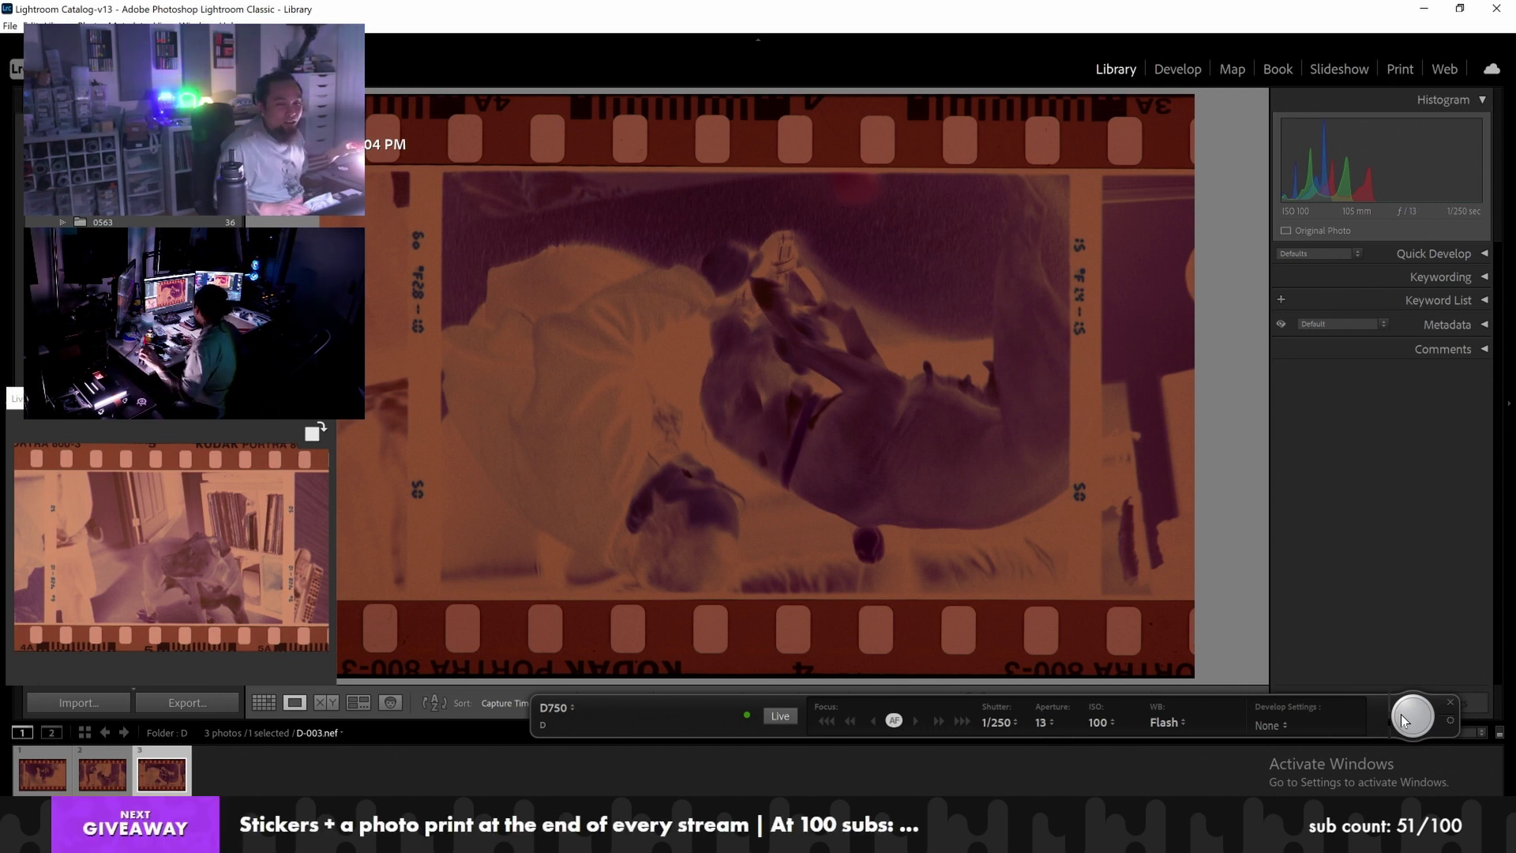
Capture the session D negatives one by one from D-004 through D-010, advancing the film between shots, and review frame D-001
{"action": "left_click", "coordinate": [1411, 717]}
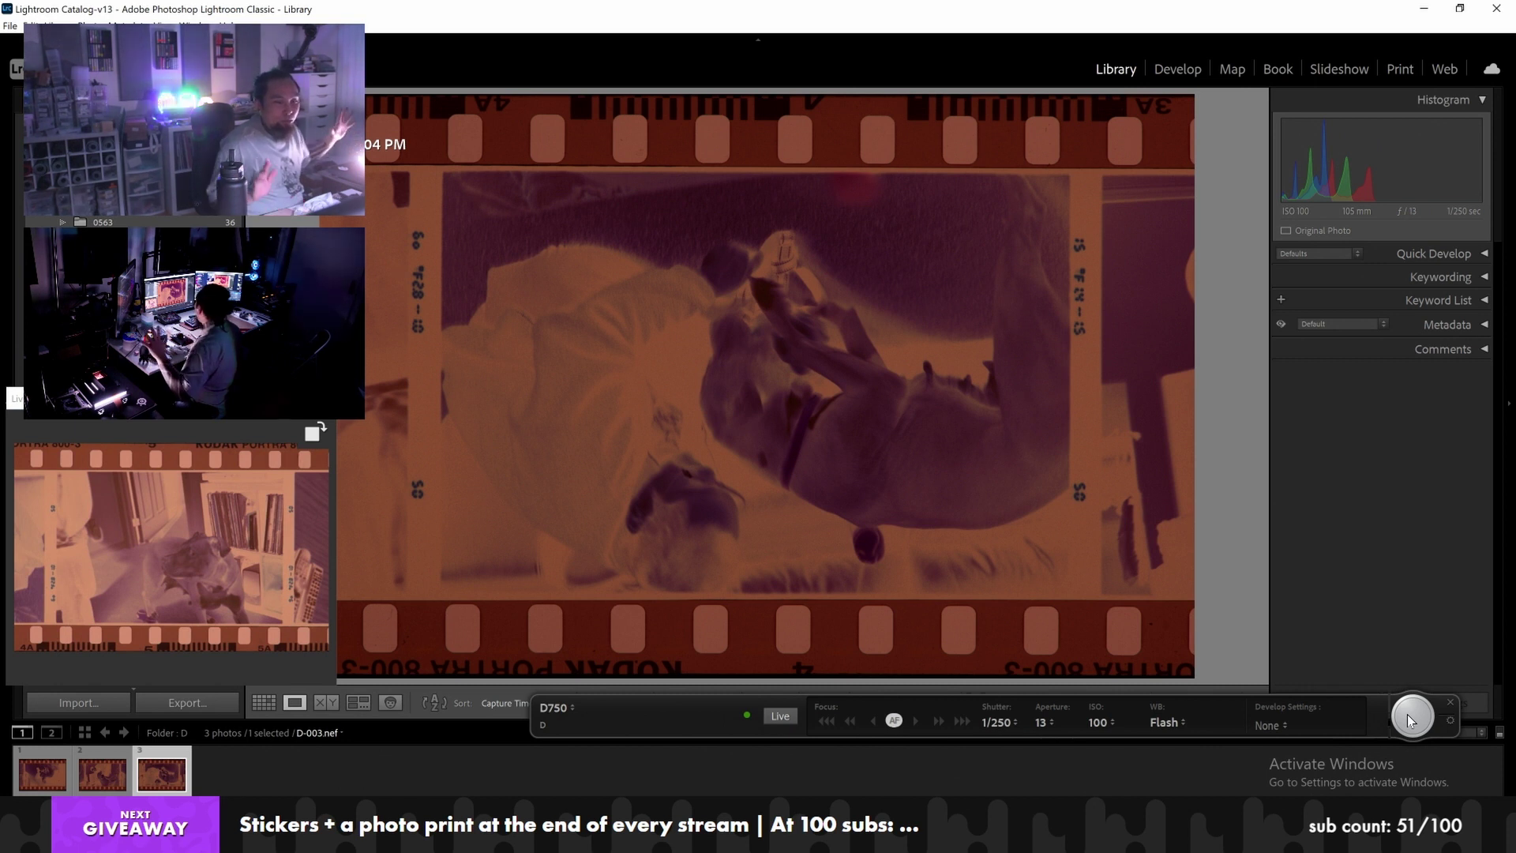
{"action": "left_click", "coordinate": [1411, 718]}
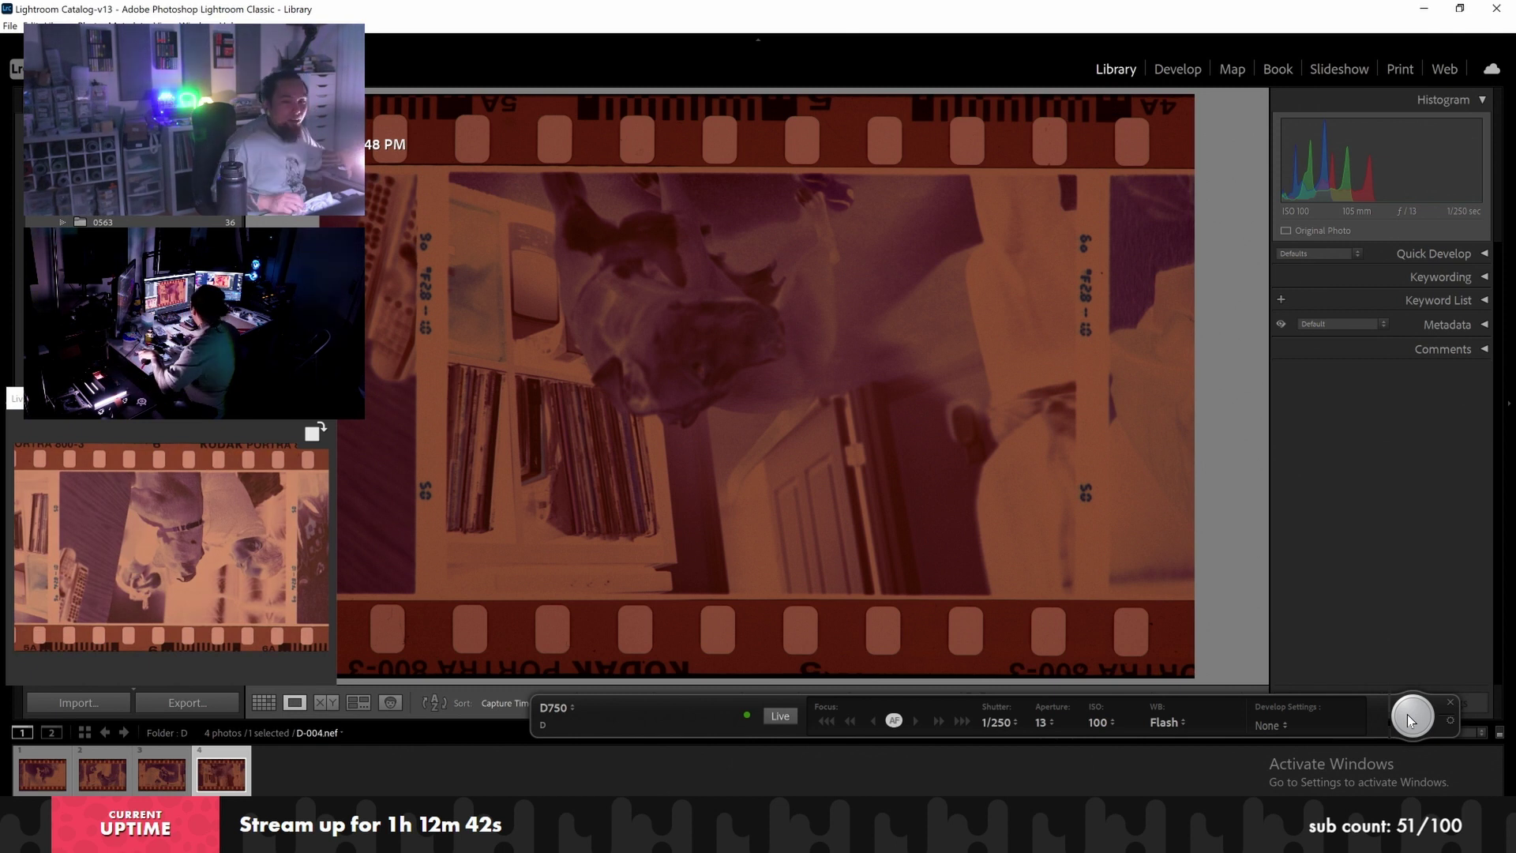
{"action": "left_click", "coordinate": [1412, 717]}
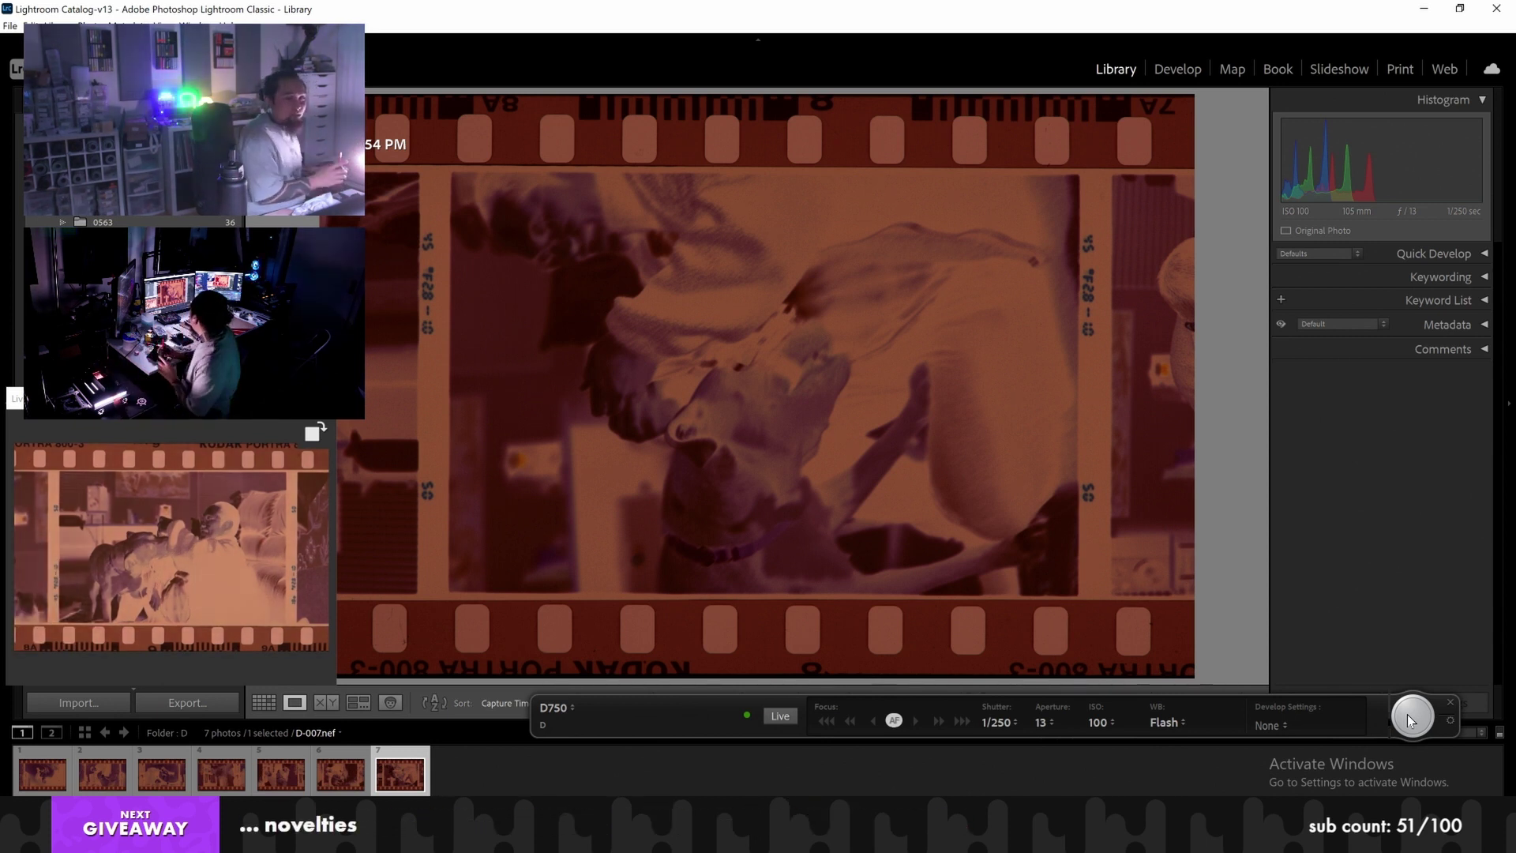
{"action": "left_click", "coordinate": [1411, 716]}
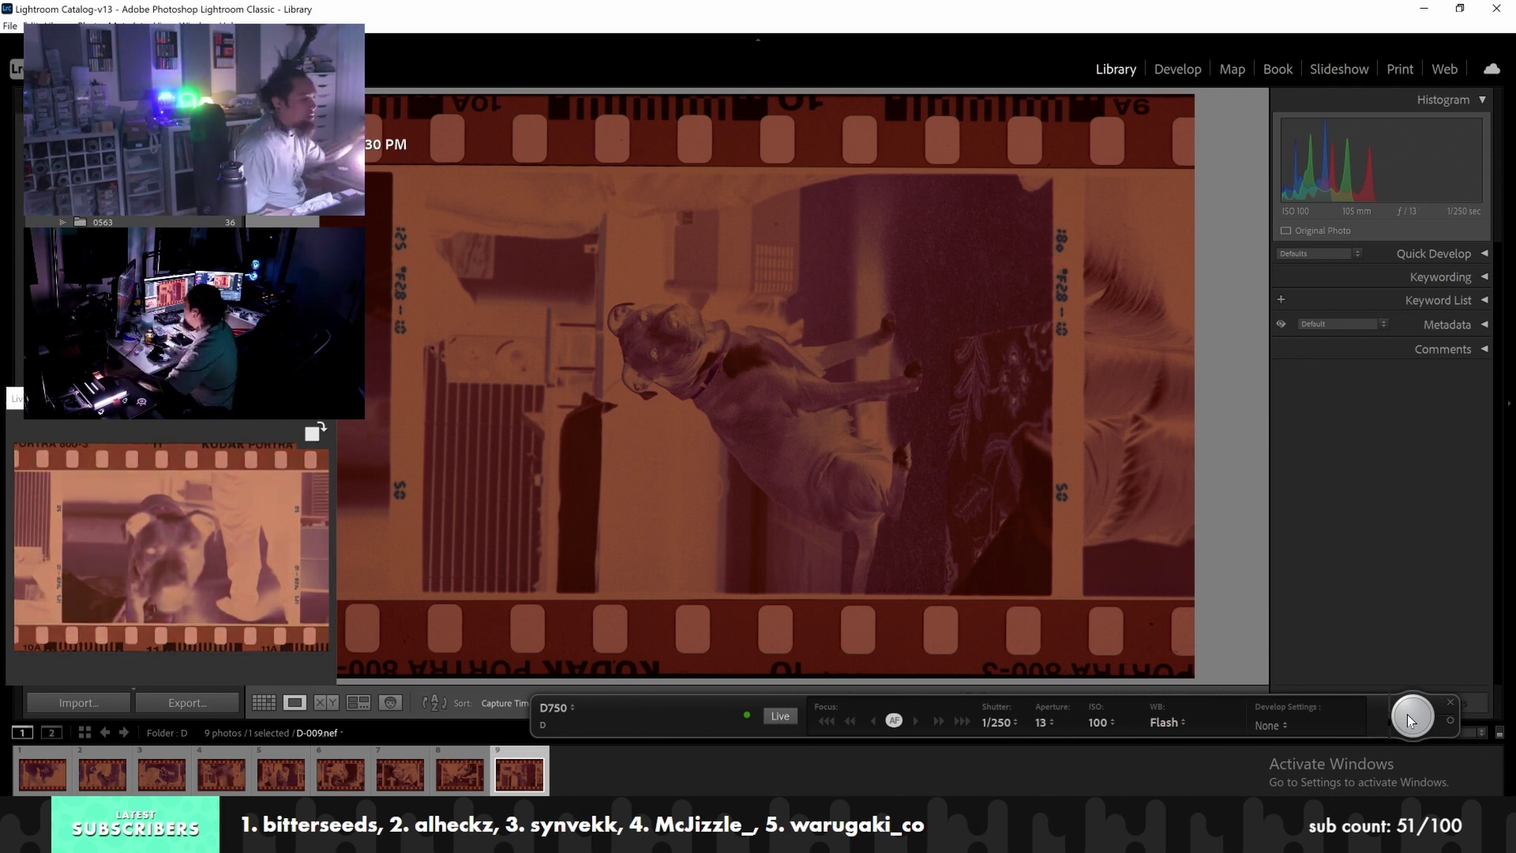
{"action": "left_click", "coordinate": [1410, 718]}
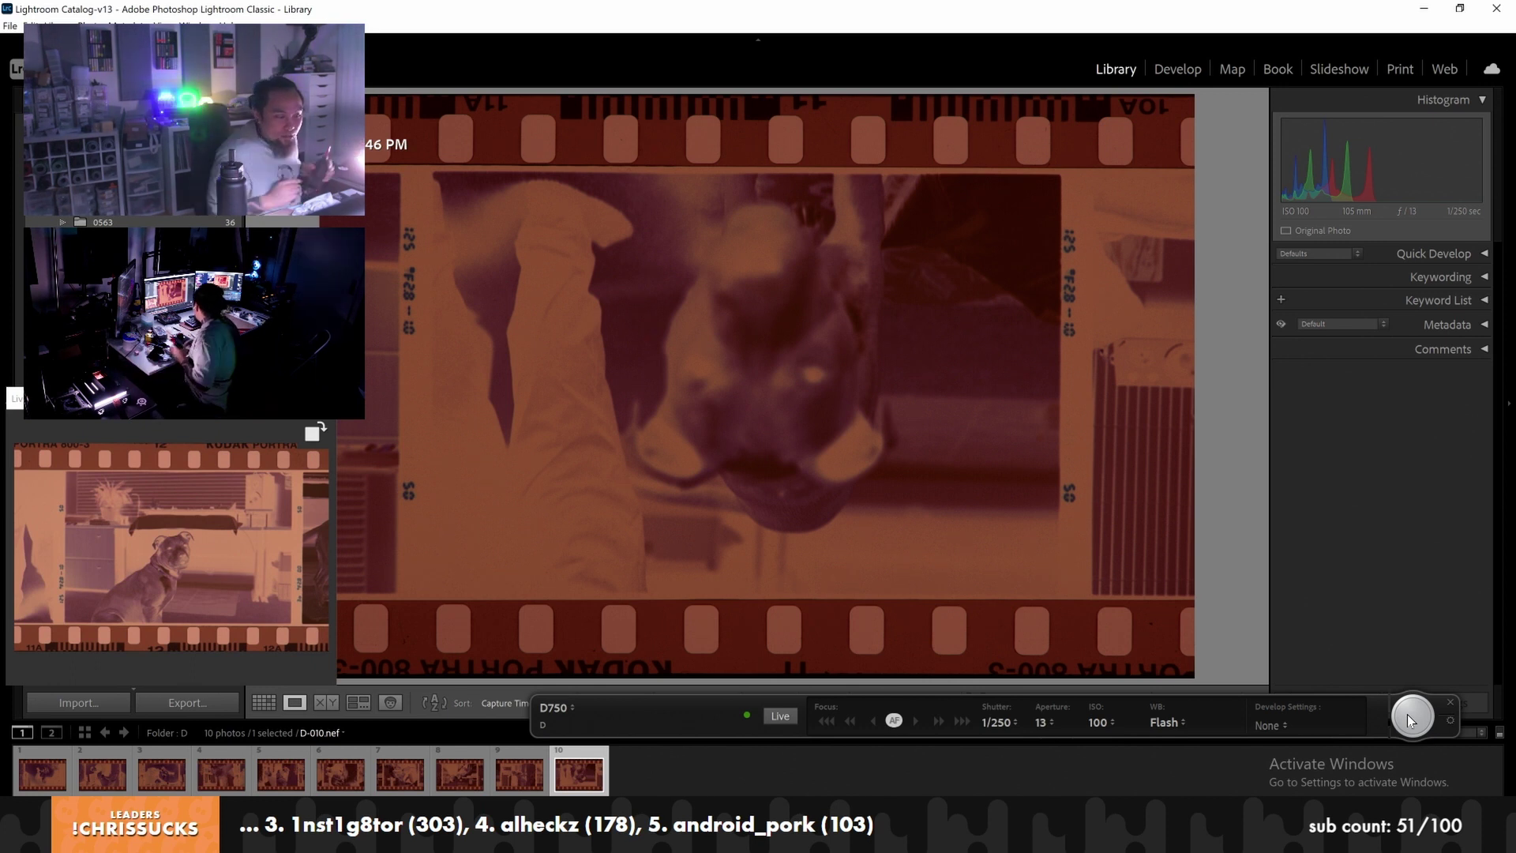
{"action": "left_click", "coordinate": [45, 780]}
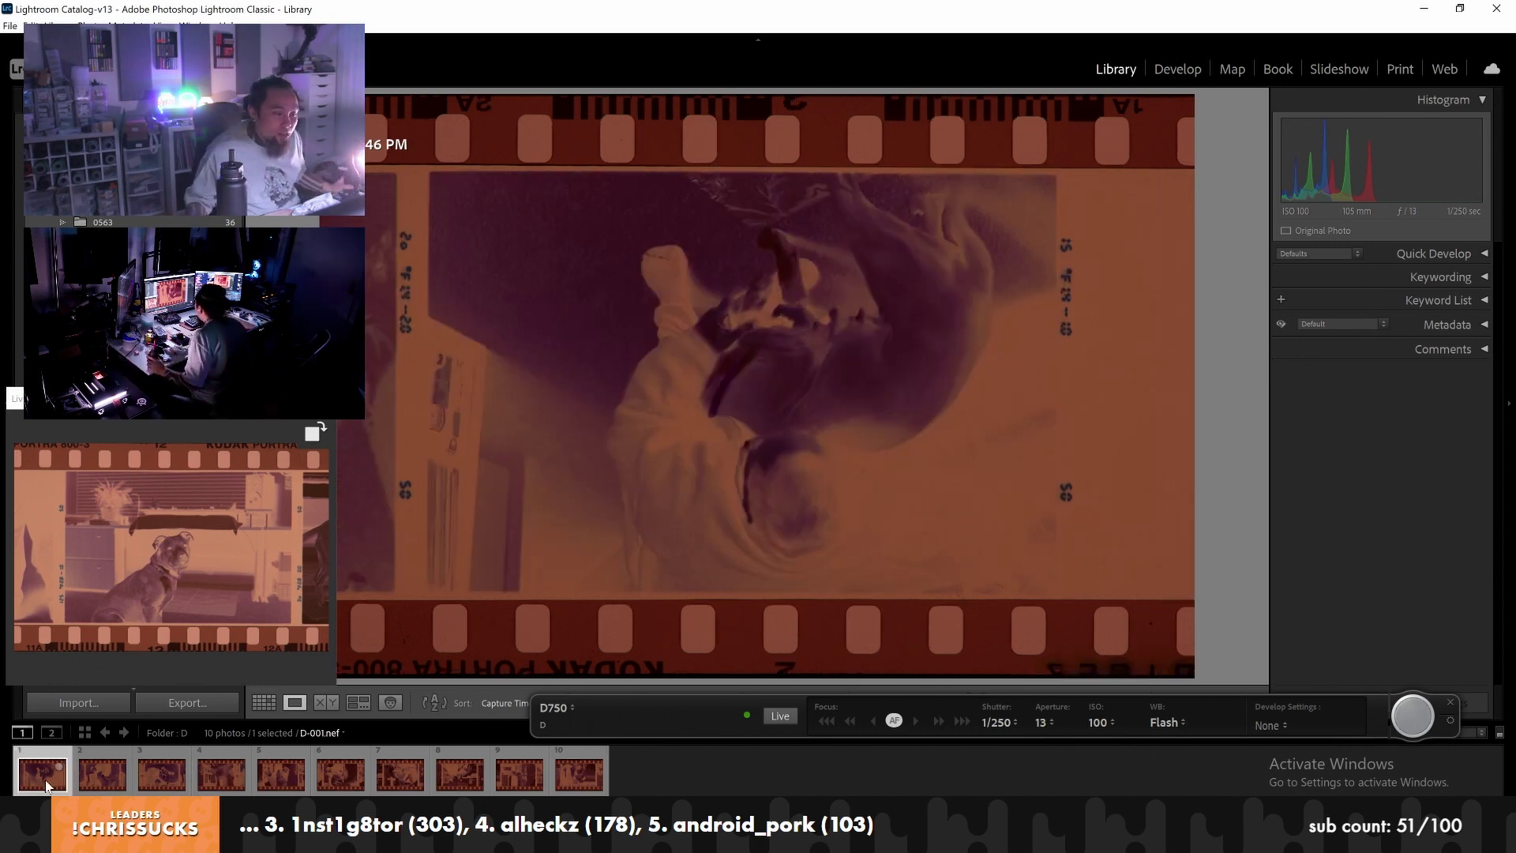
{"action": "left_click", "coordinate": [557, 774]}
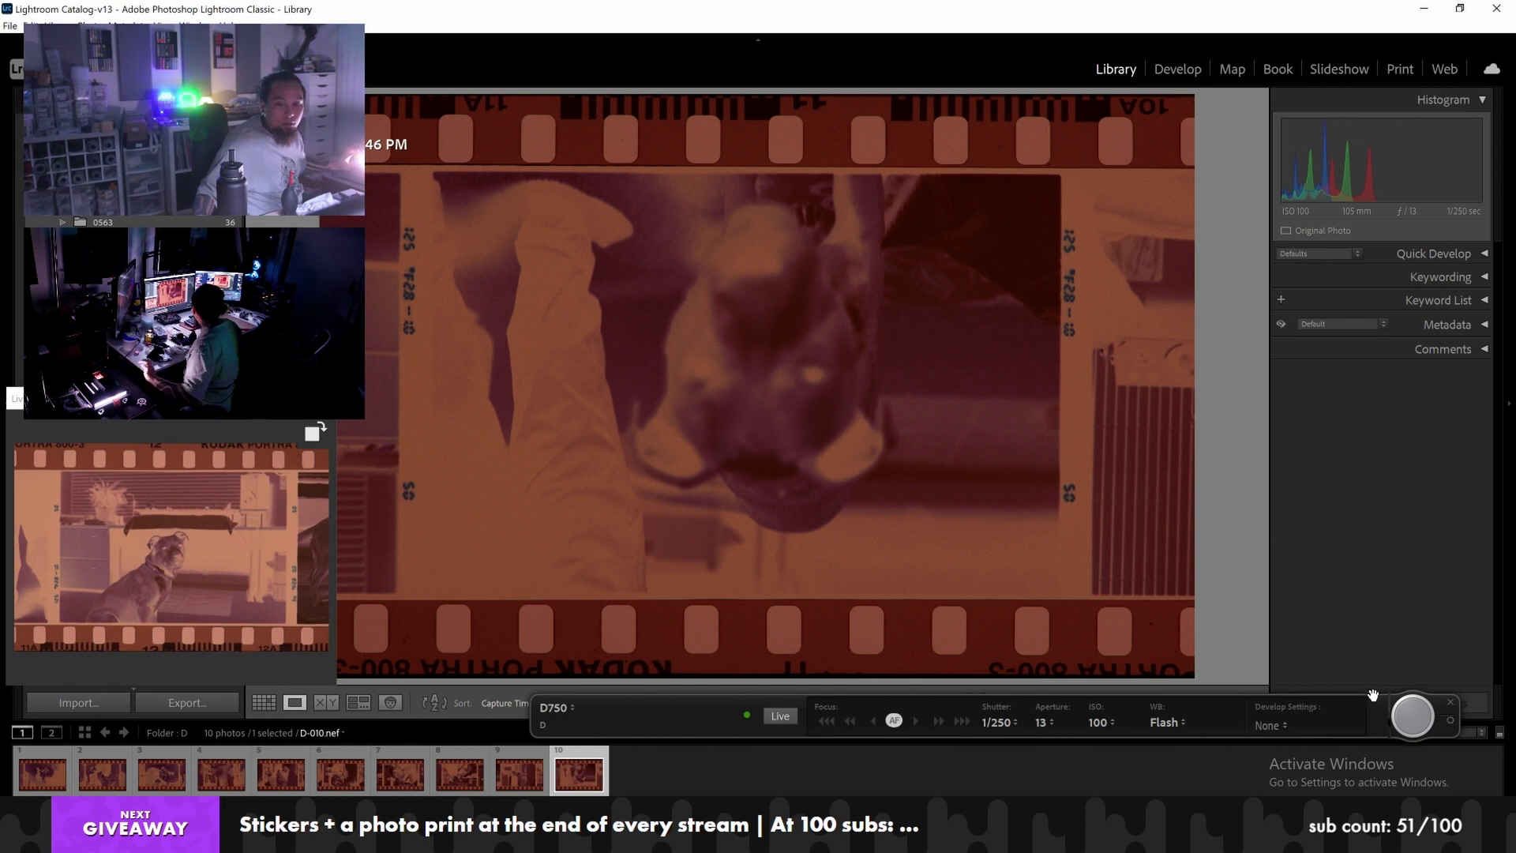
Continue capturing the session D negatives one by one from D-011 through D-024, advancing the film before each shot
{"action": "left_click", "coordinate": [1416, 736]}
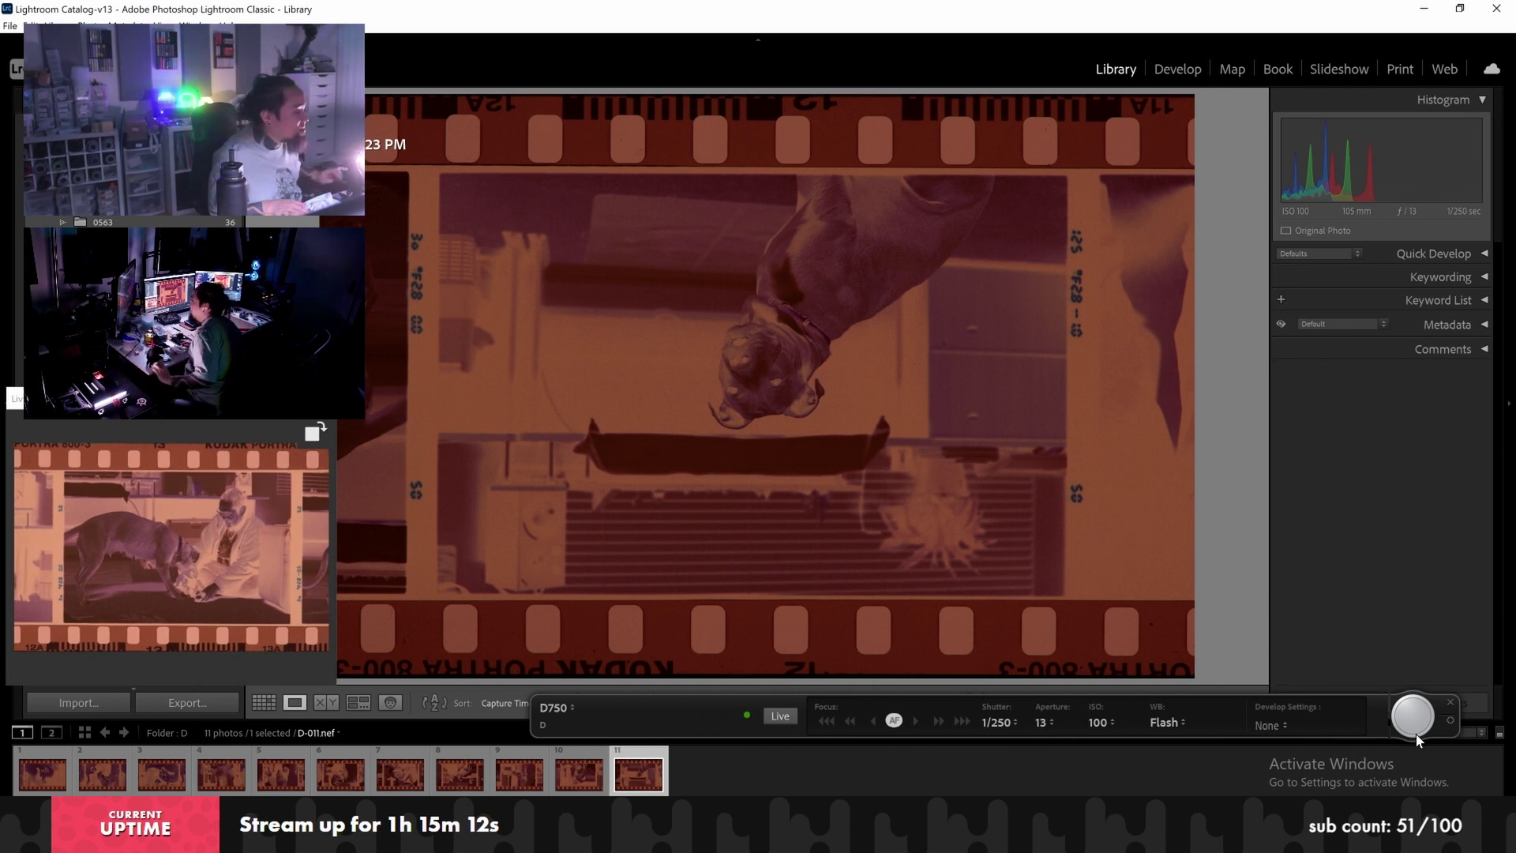
{"action": "left_click", "coordinate": [1414, 734]}
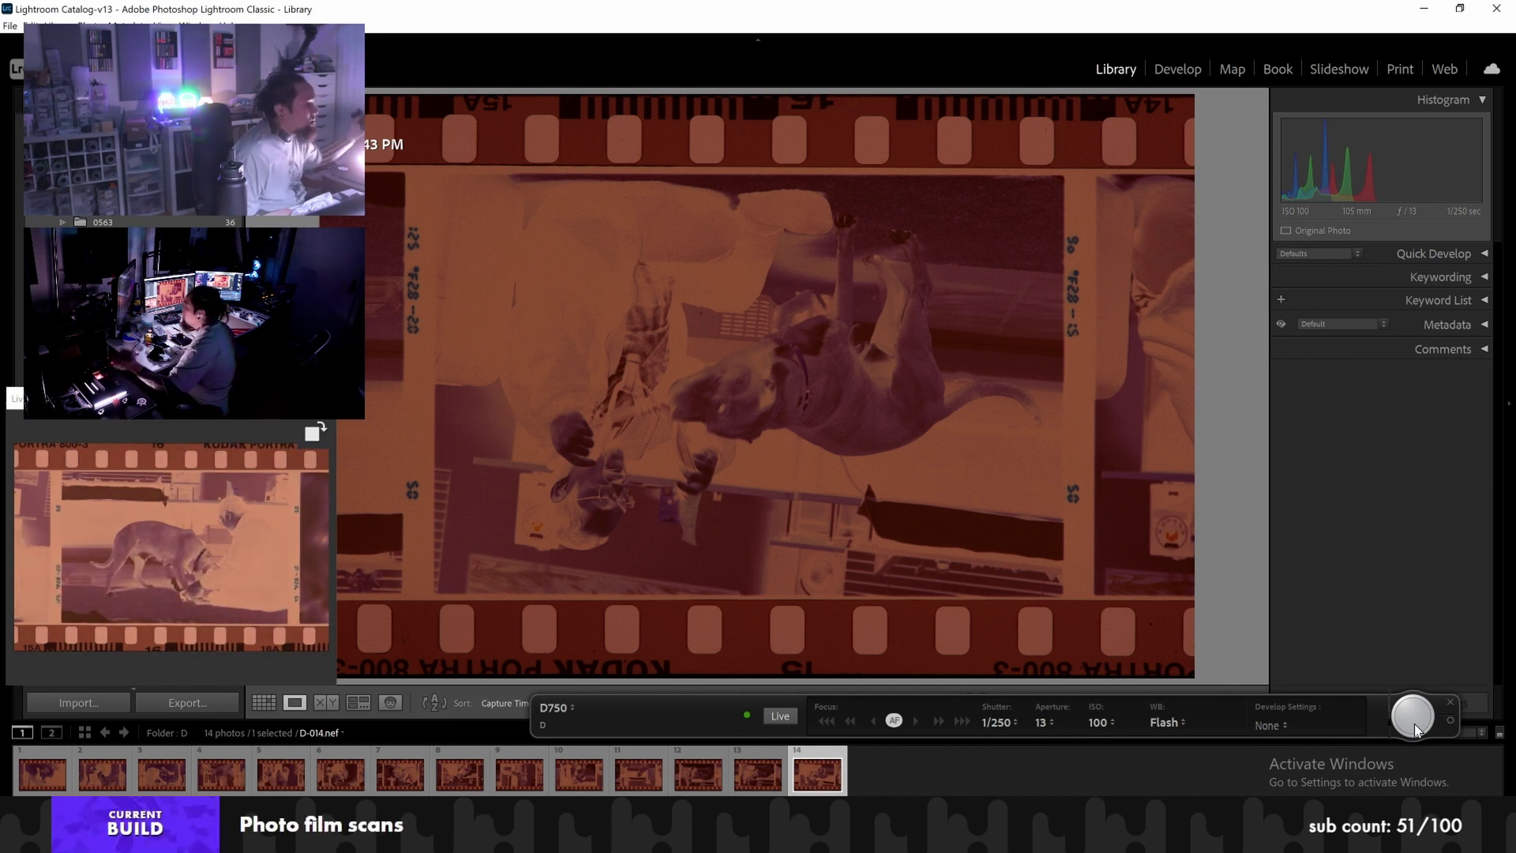
{"action": "left_click", "coordinate": [1414, 715]}
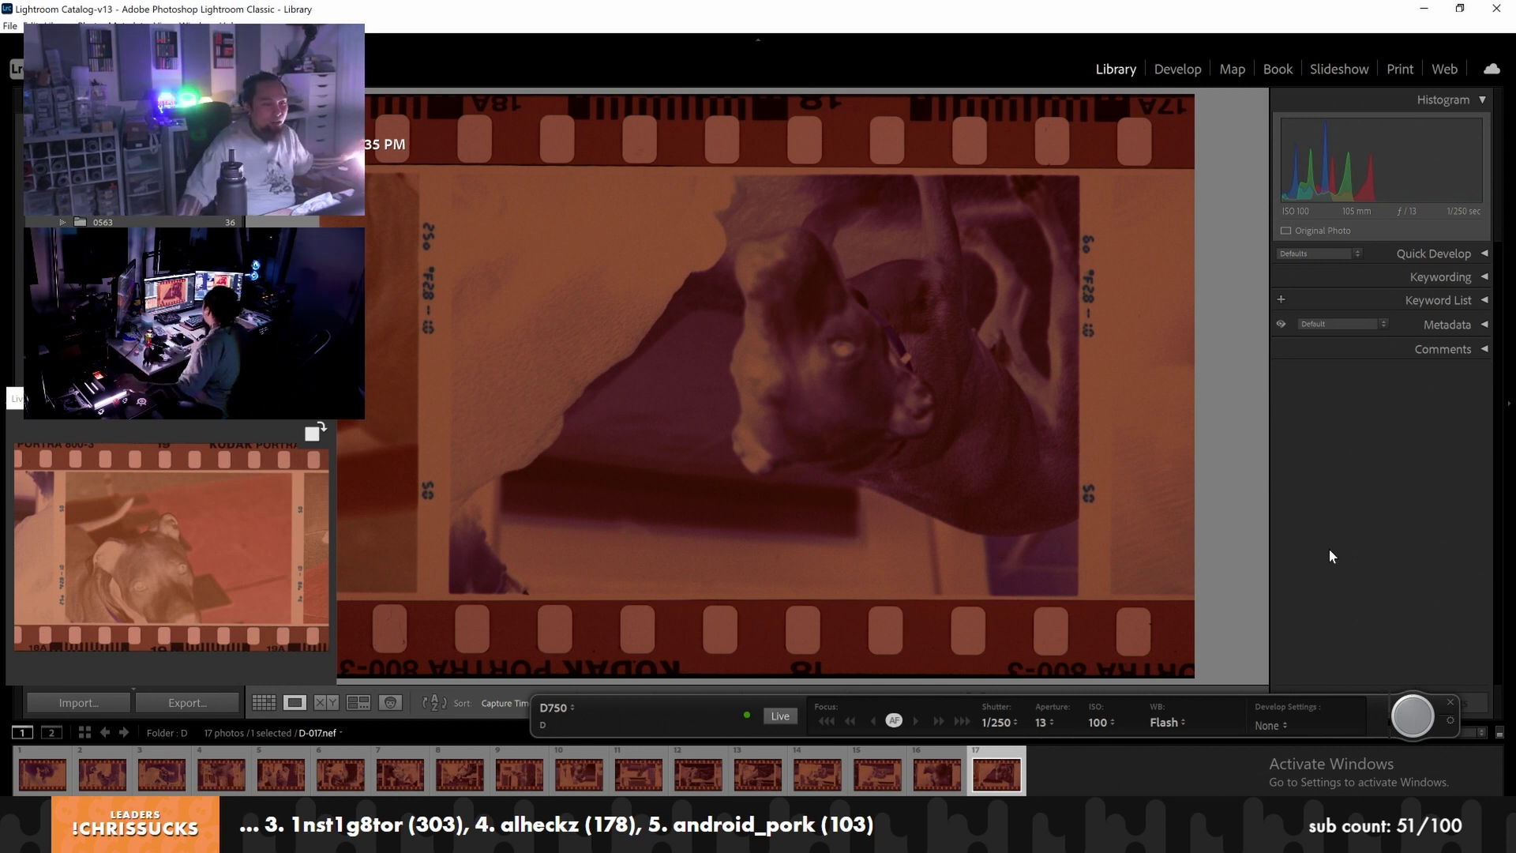
{"action": "left_click", "coordinate": [1410, 722]}
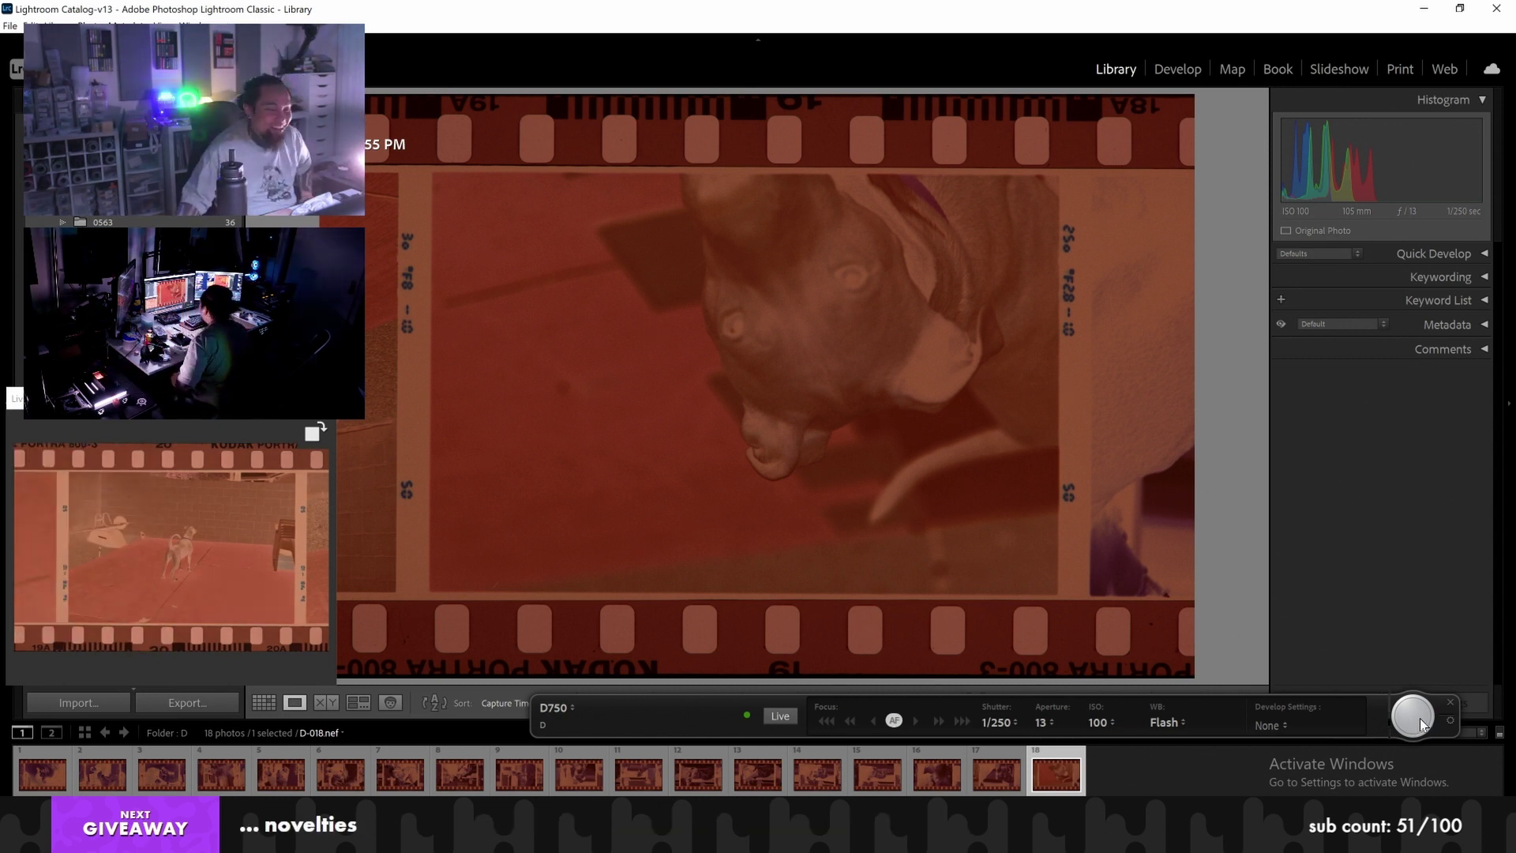
{"action": "left_click", "coordinate": [1423, 718]}
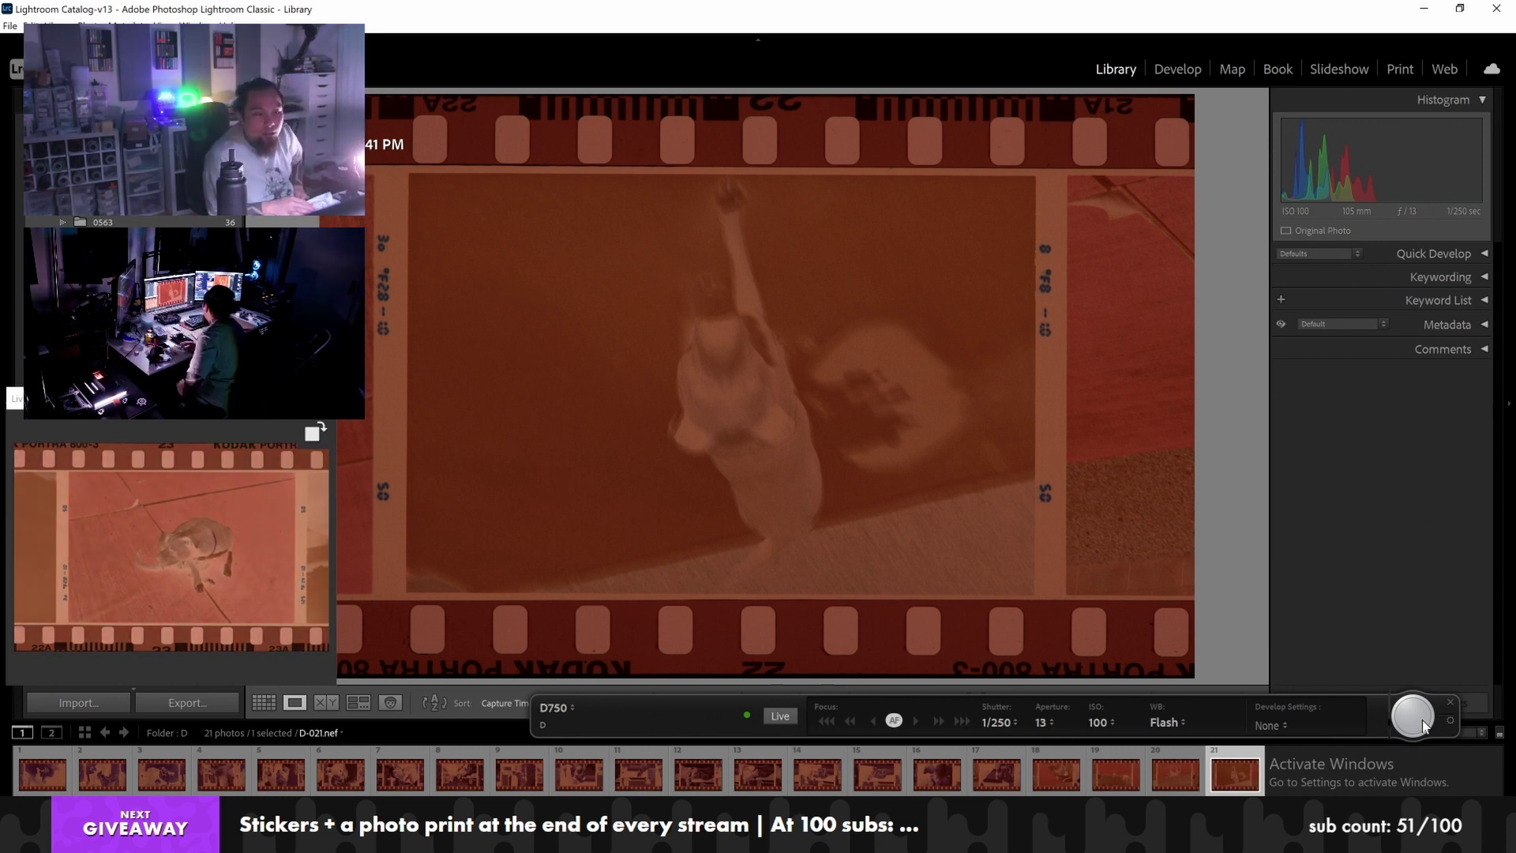
{"action": "left_click", "coordinate": [1423, 725]}
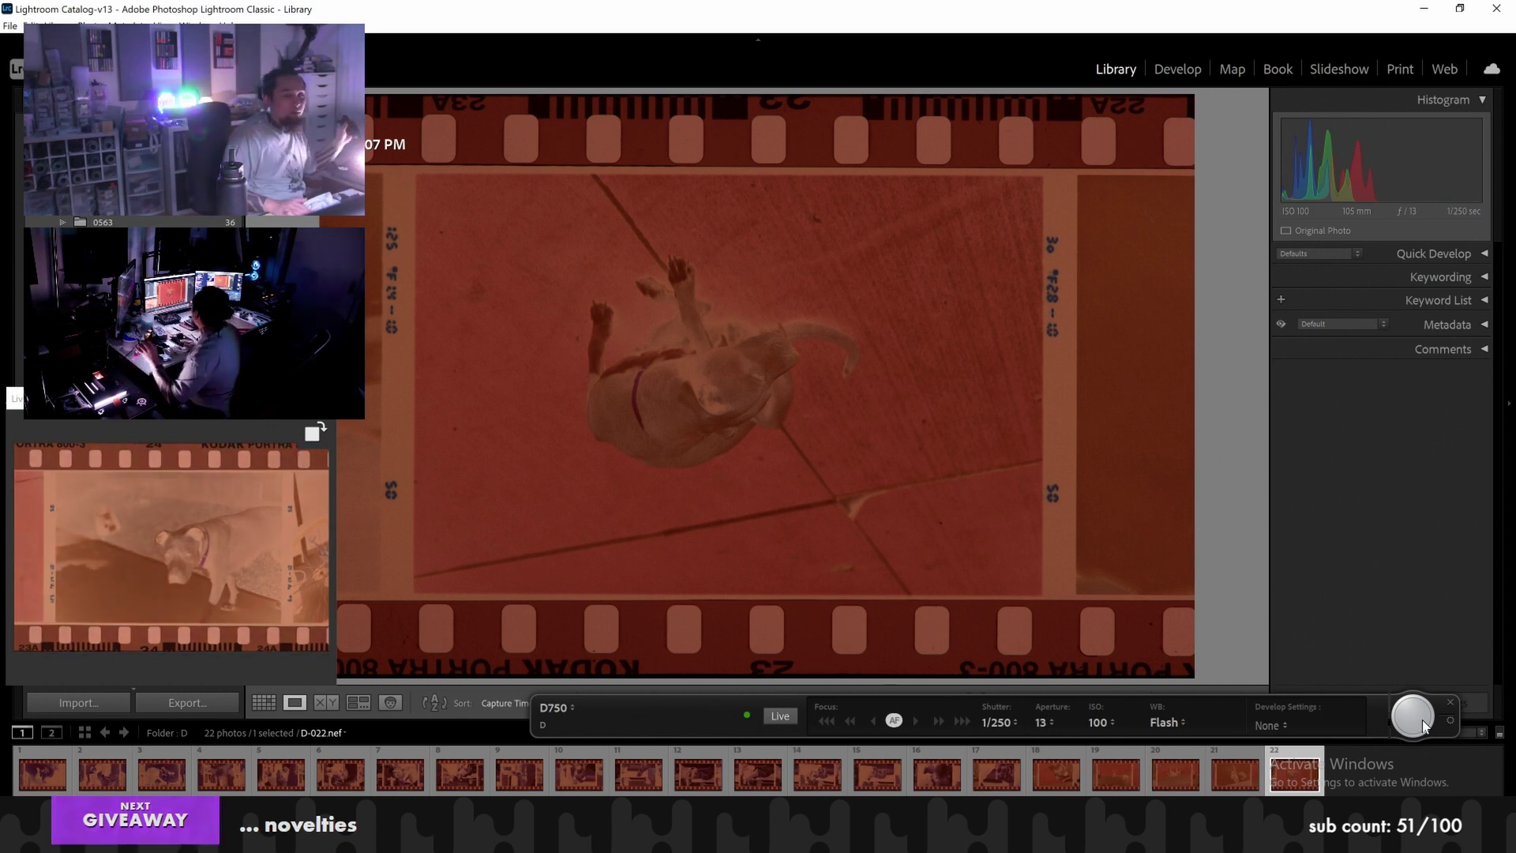
{"action": "left_click", "coordinate": [1422, 718]}
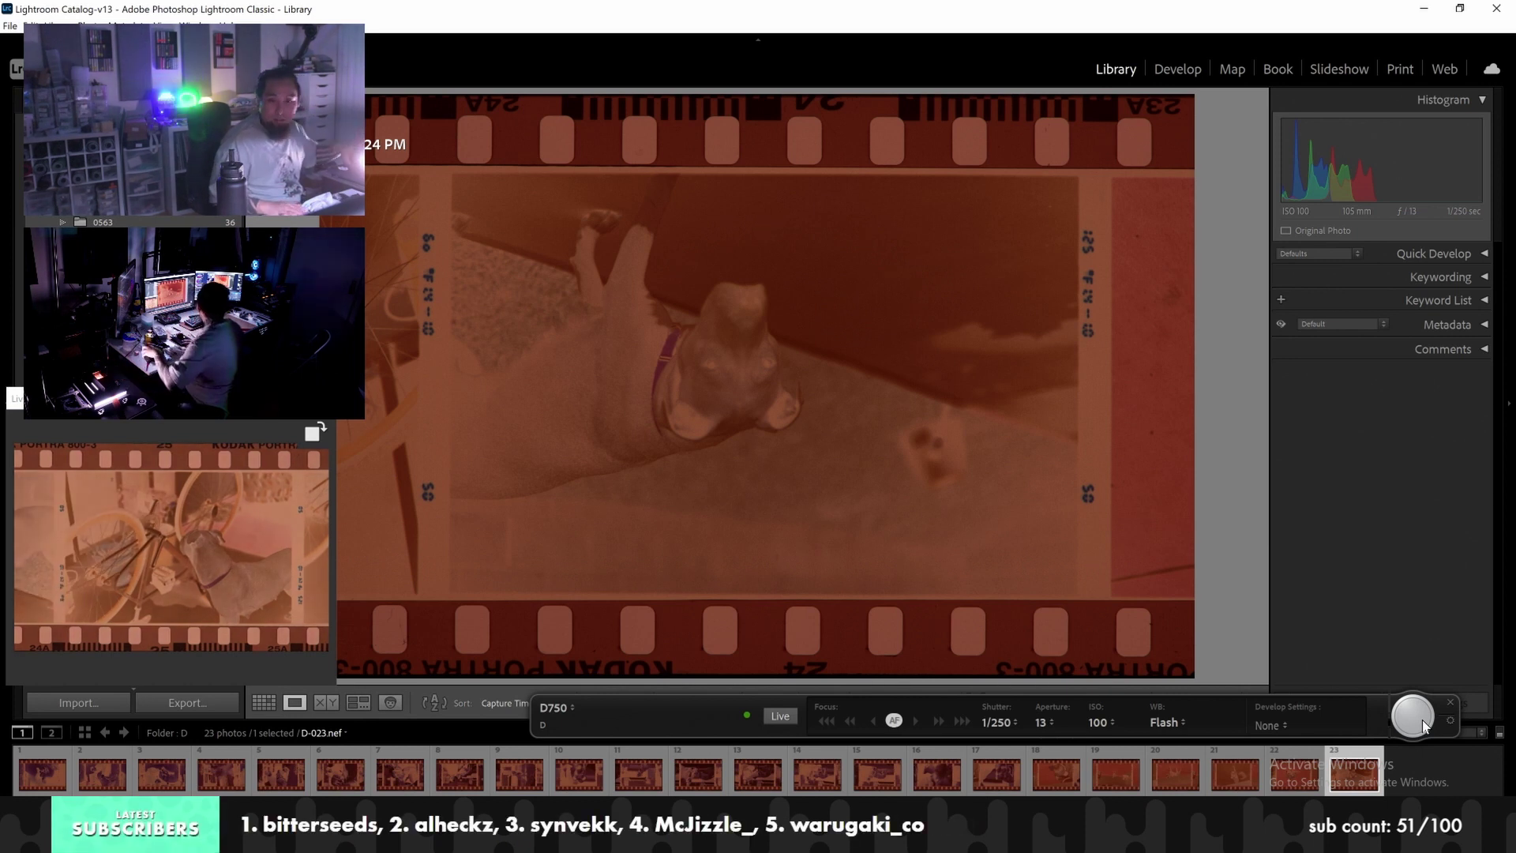
{"action": "left_click", "coordinate": [1413, 715]}
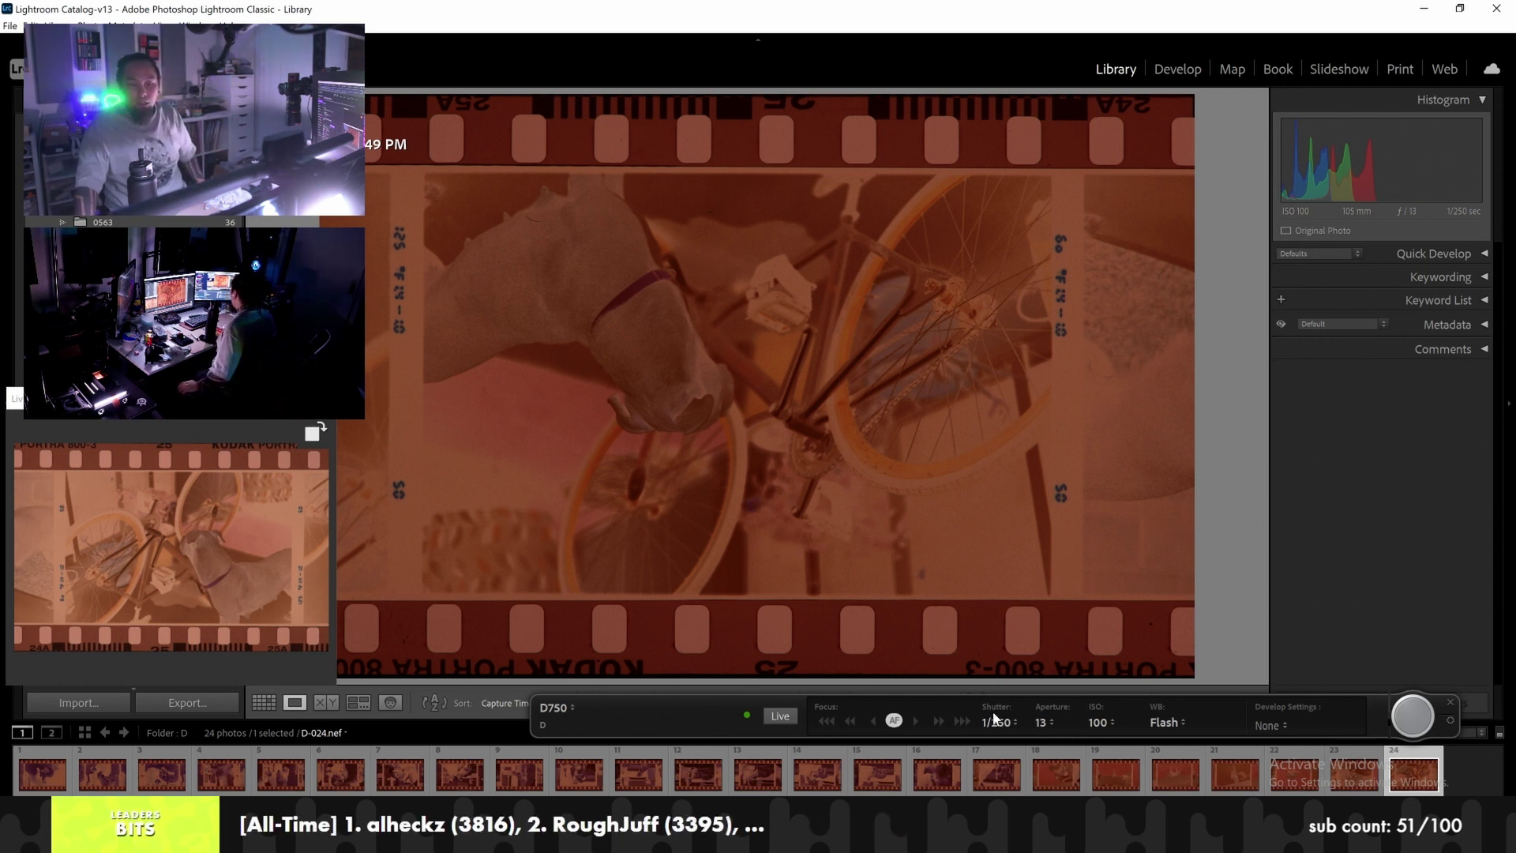
Shift the tethered capture bar slightly and capture the rest of session D's negatives one by one, from D-025 through D-036
{"action": "left_click_drag", "start_coordinate": [1019, 698], "coordinate": [1008, 694]}
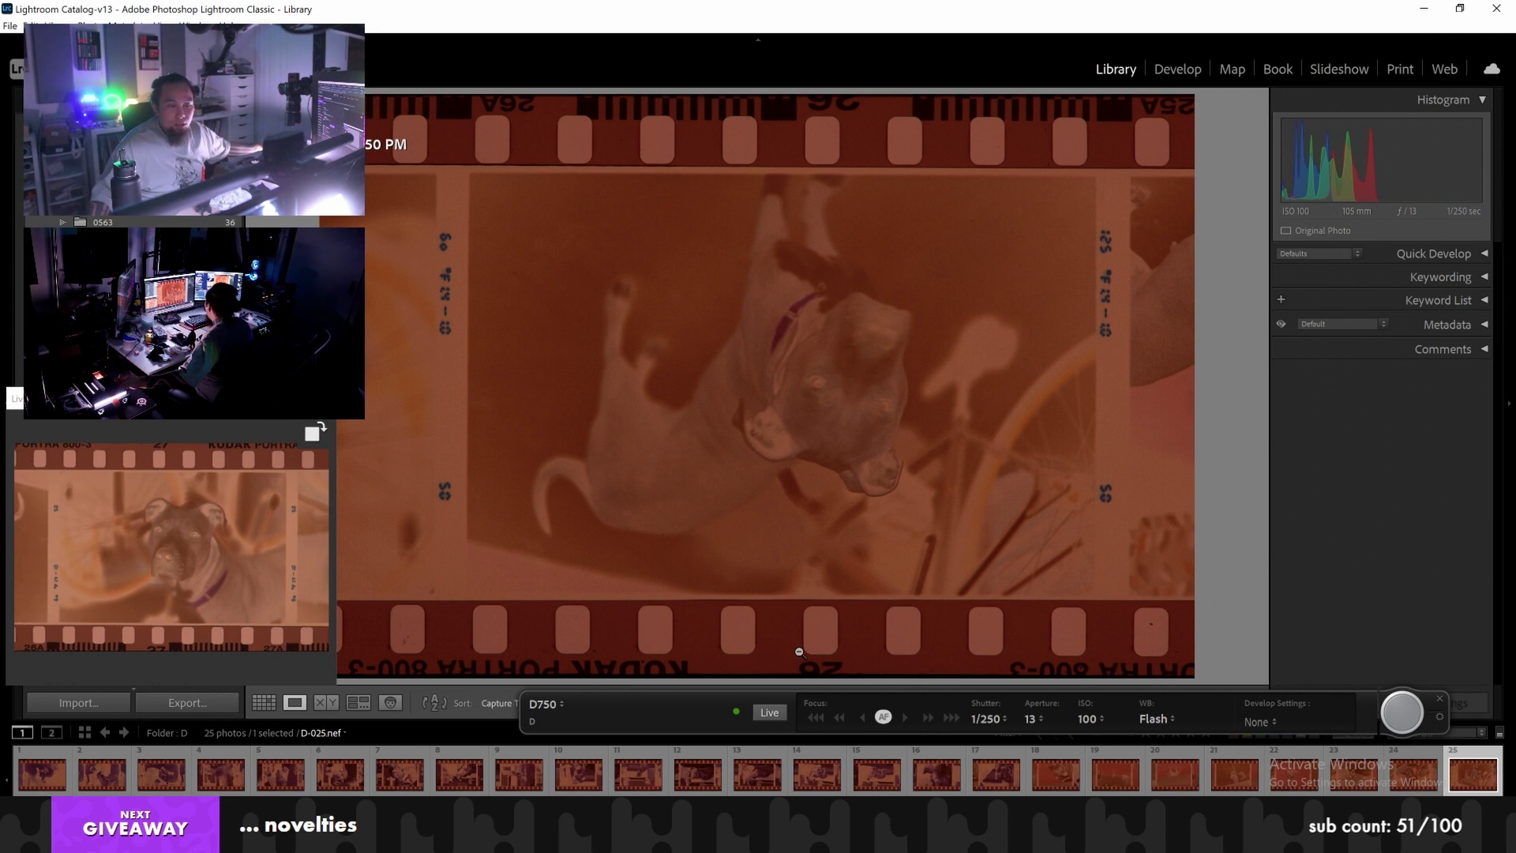
{"action": "left_click", "coordinate": [1404, 713]}
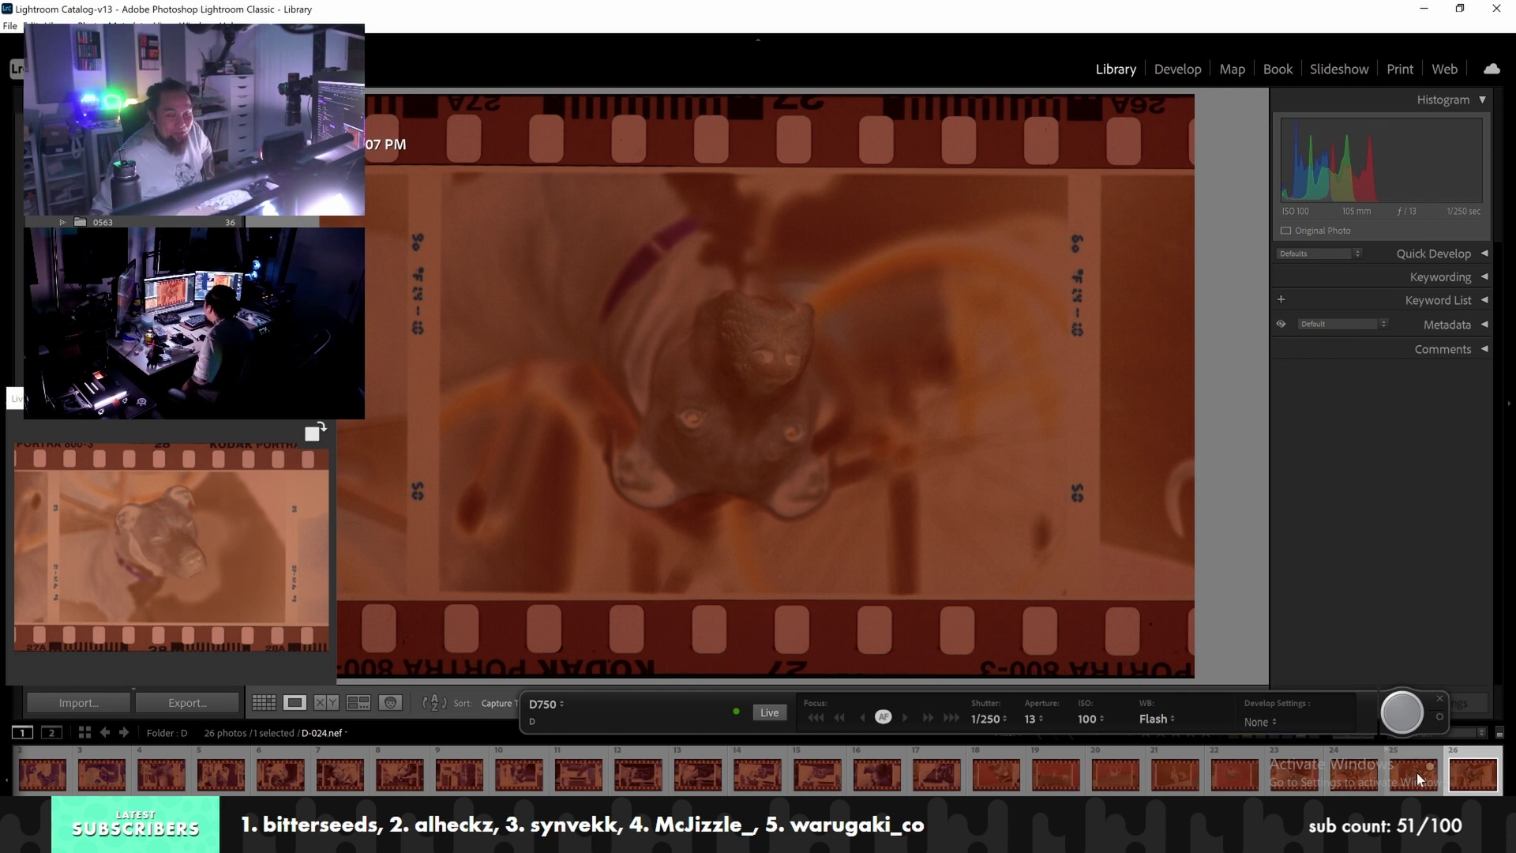
{"action": "left_click", "coordinate": [1412, 721]}
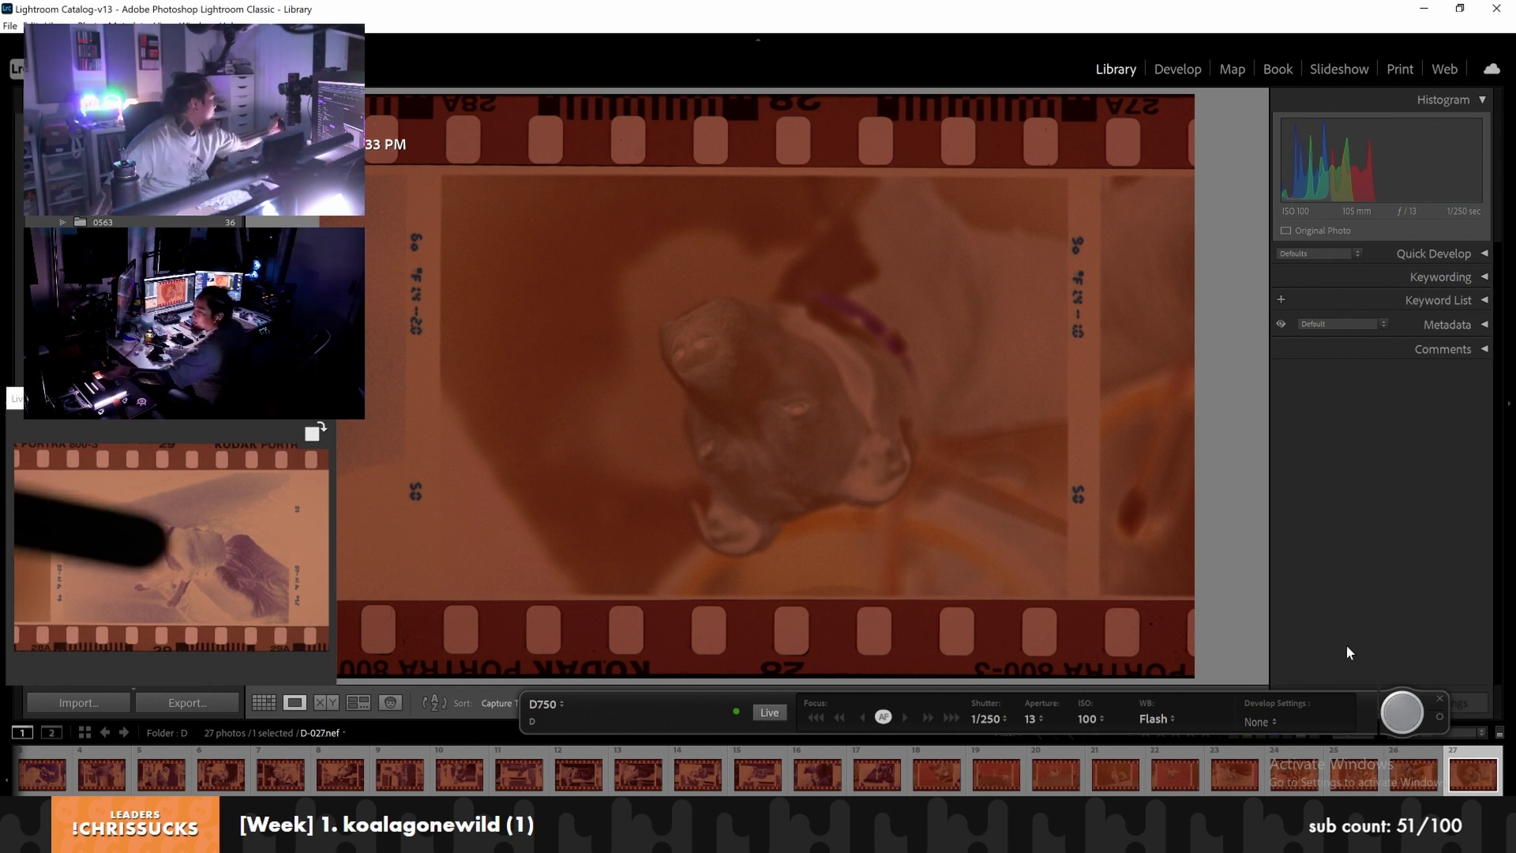
{"action": "left_click", "coordinate": [1395, 716]}
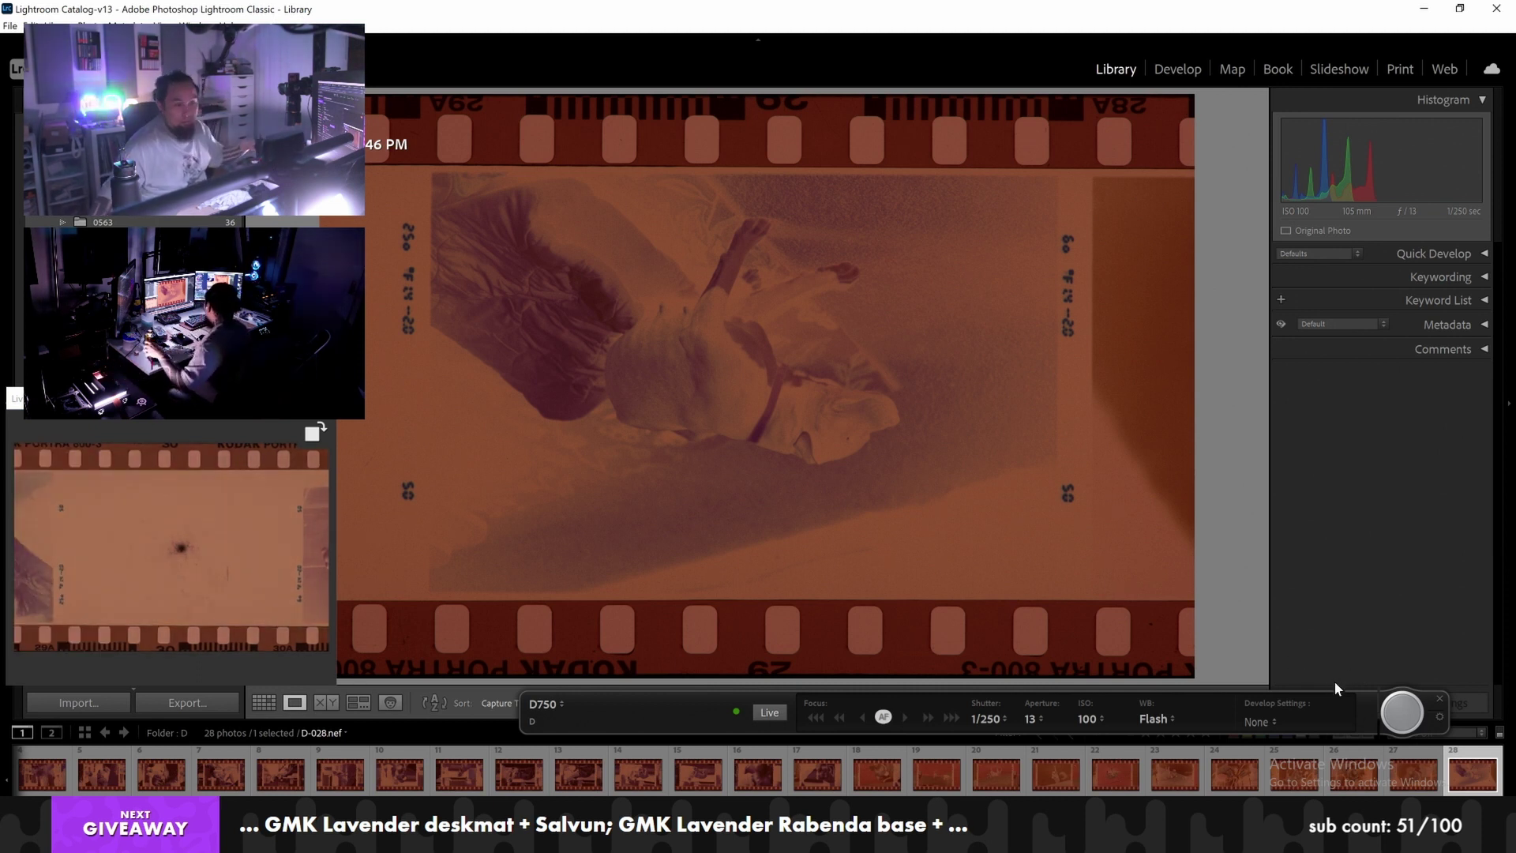
{"action": "left_click", "coordinate": [1399, 713]}
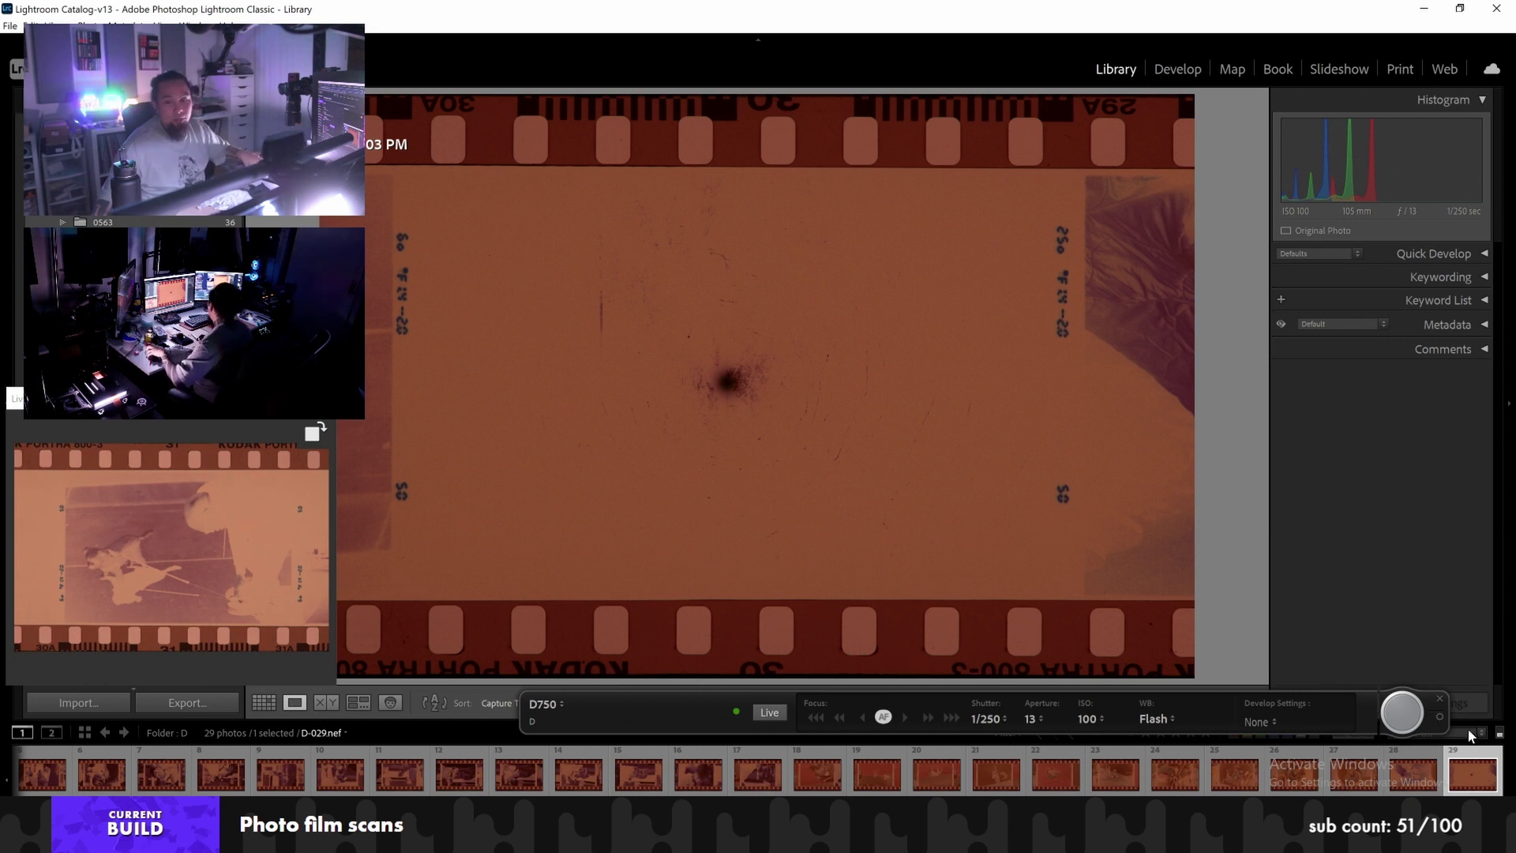
{"action": "left_click", "coordinate": [1416, 720]}
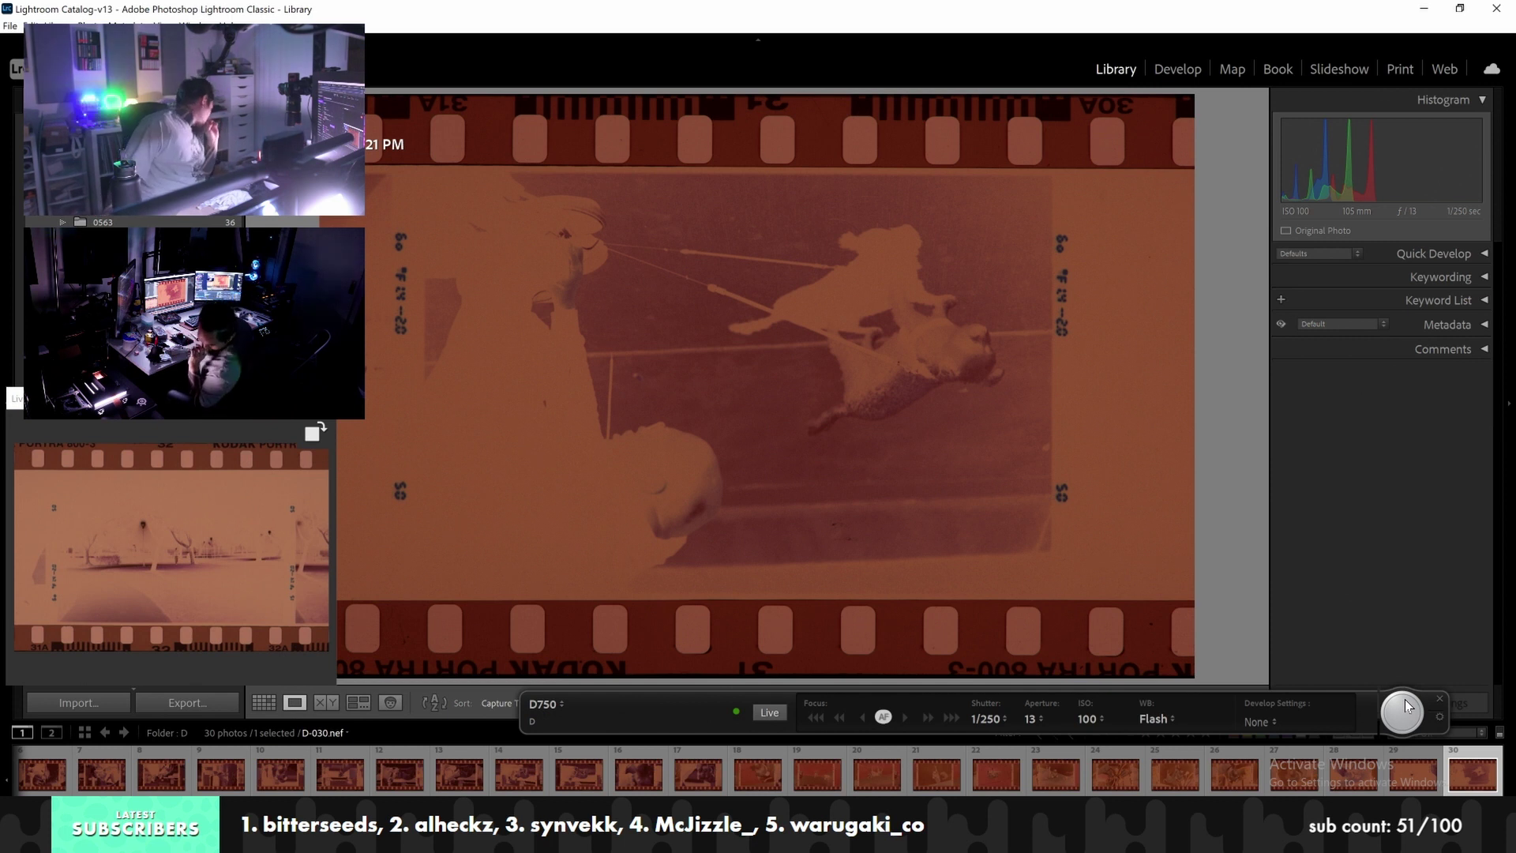
{"action": "left_click", "coordinate": [1402, 712]}
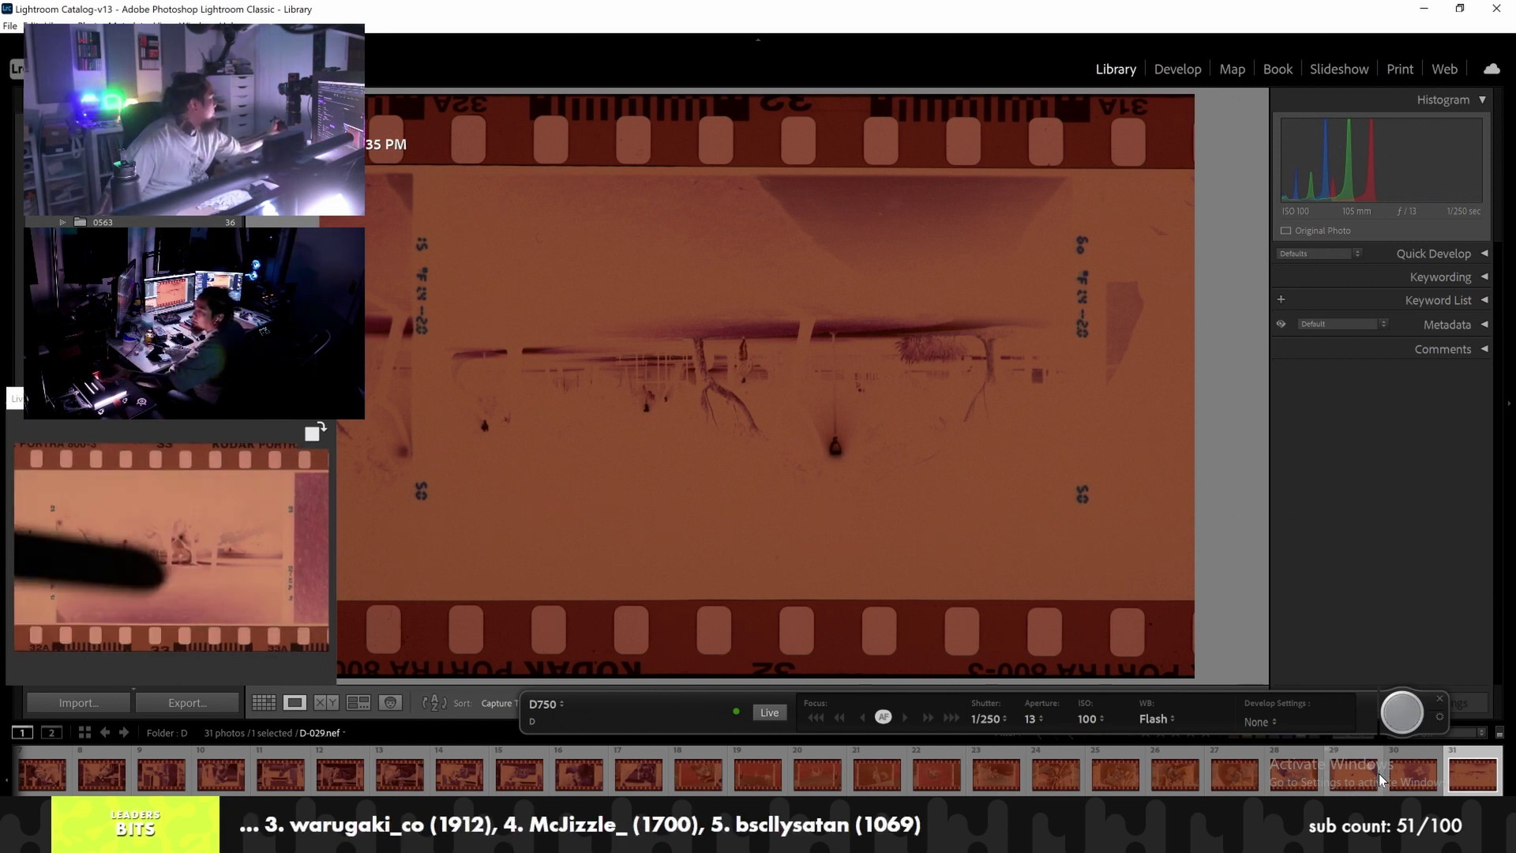
{"action": "left_click", "coordinate": [1403, 713]}
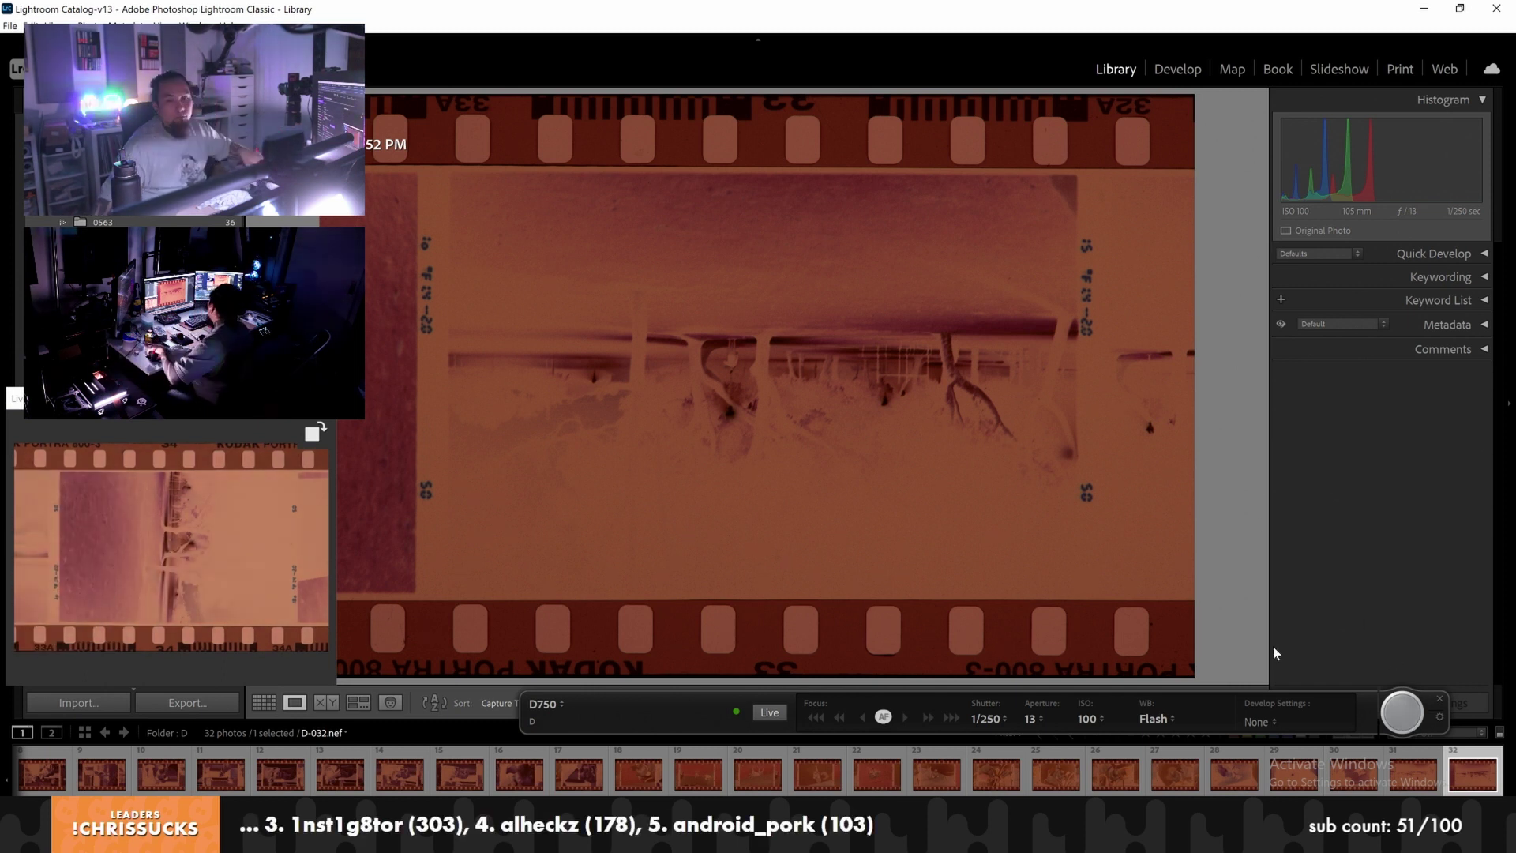
{"action": "left_click", "coordinate": [1400, 700]}
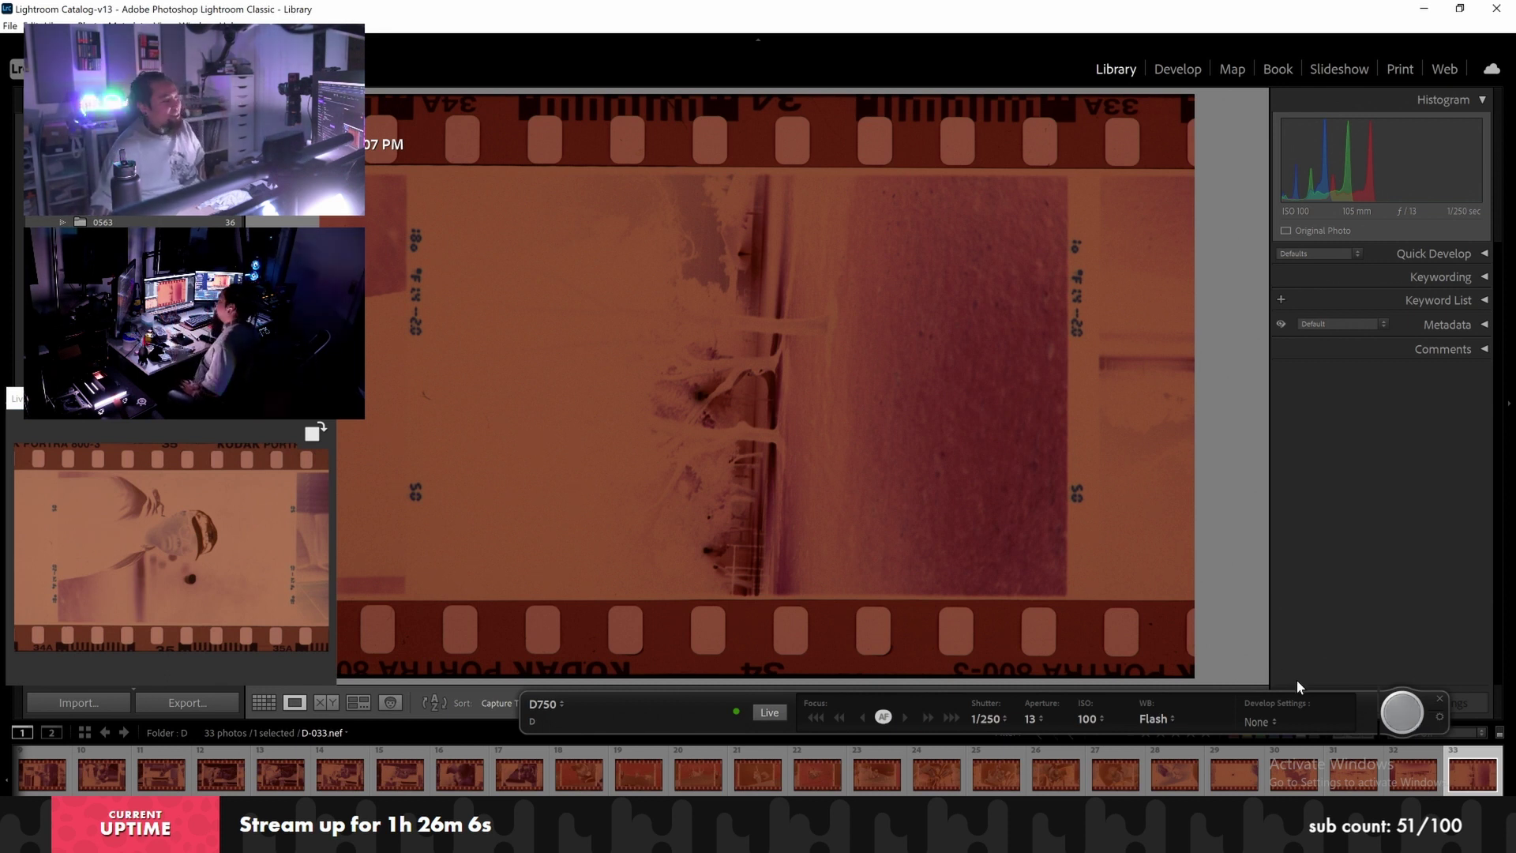
{"action": "left_click", "coordinate": [1394, 723]}
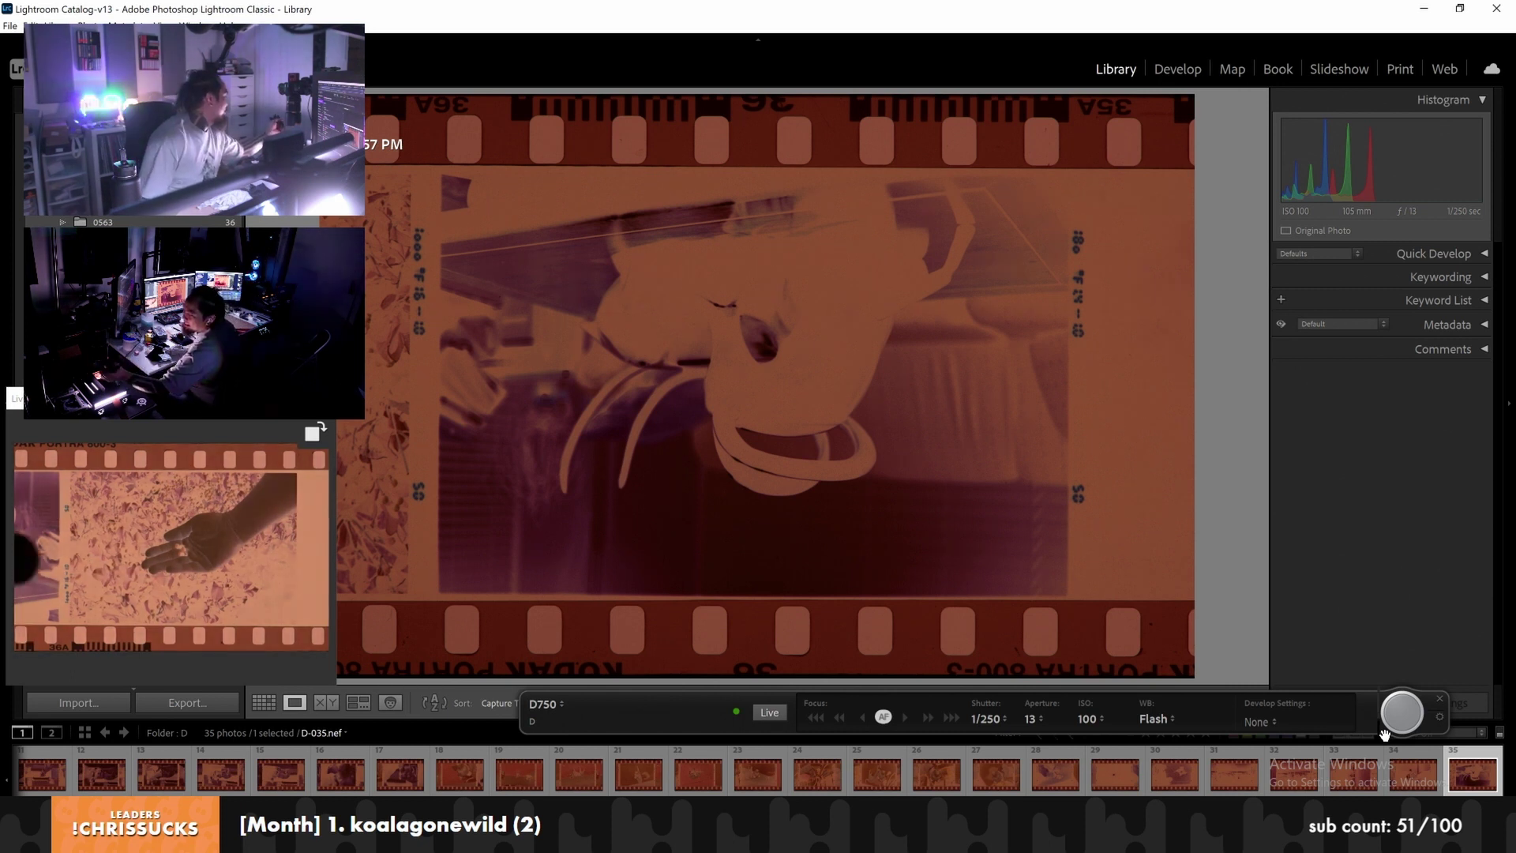
{"action": "left_click", "coordinate": [1408, 713]}
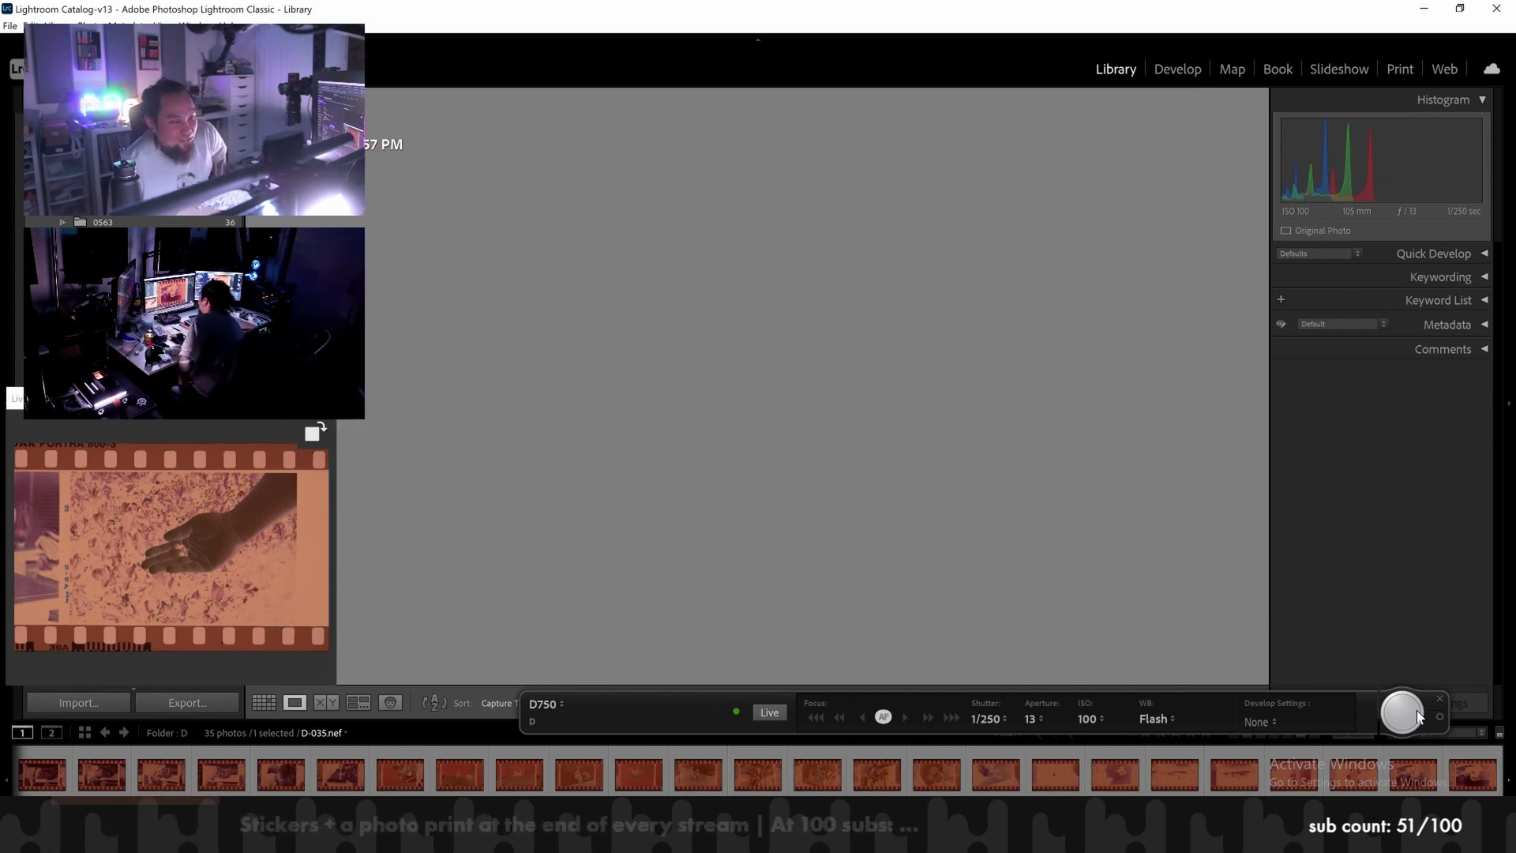
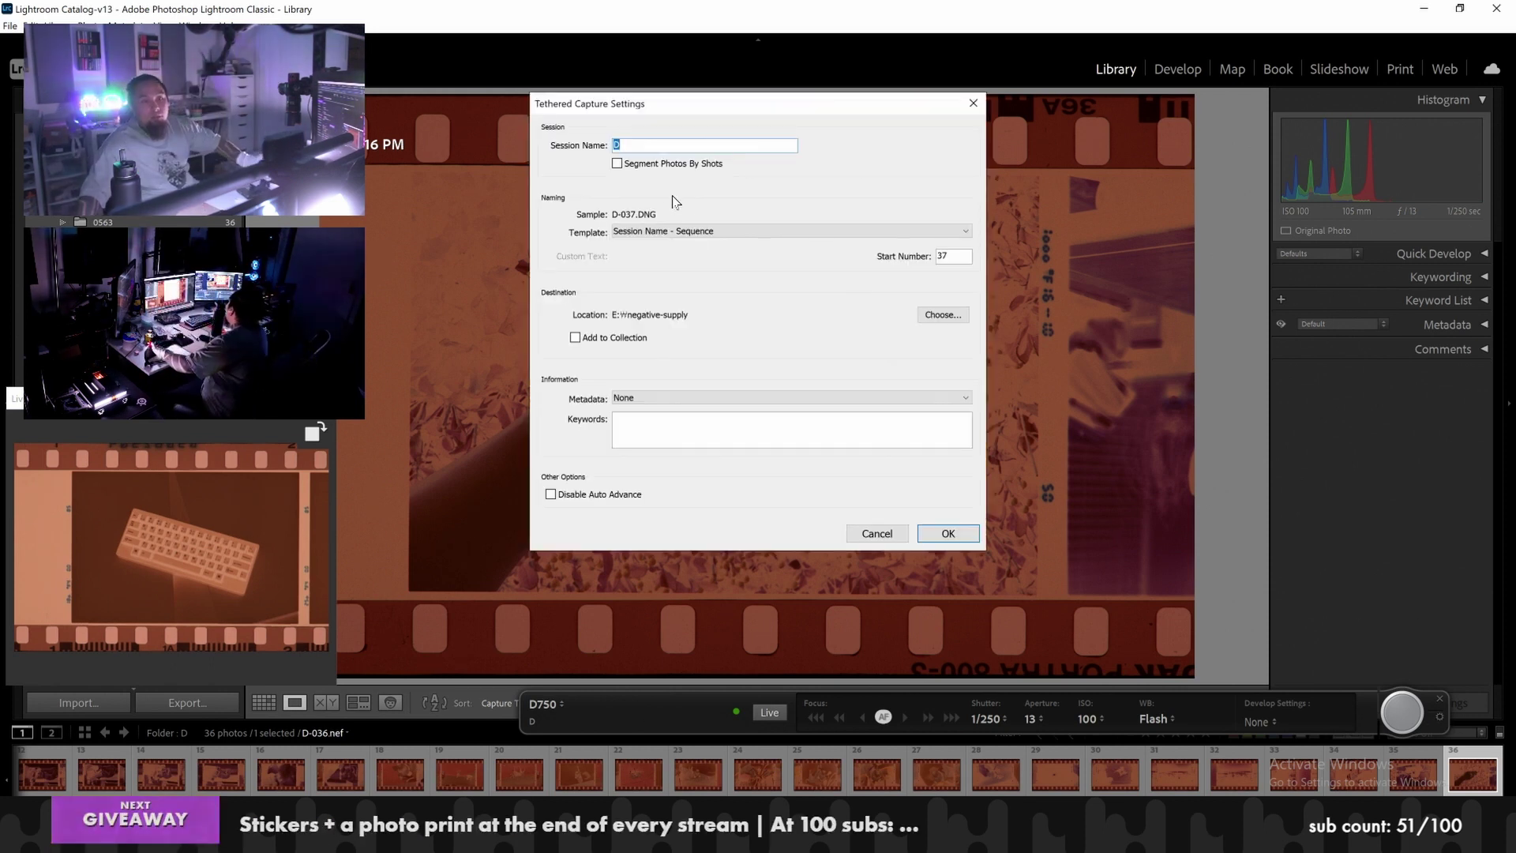
Set the tethered capture session name to E with start number 1 for the next roll
{"action": "key", "text": "Tab"}
{"action": "key", "text": "Tab"}
{"action": "key", "text": "Tab"}
{"action": "type", "text": "1"}
{"action": "left_click", "coordinate": [948, 535]}
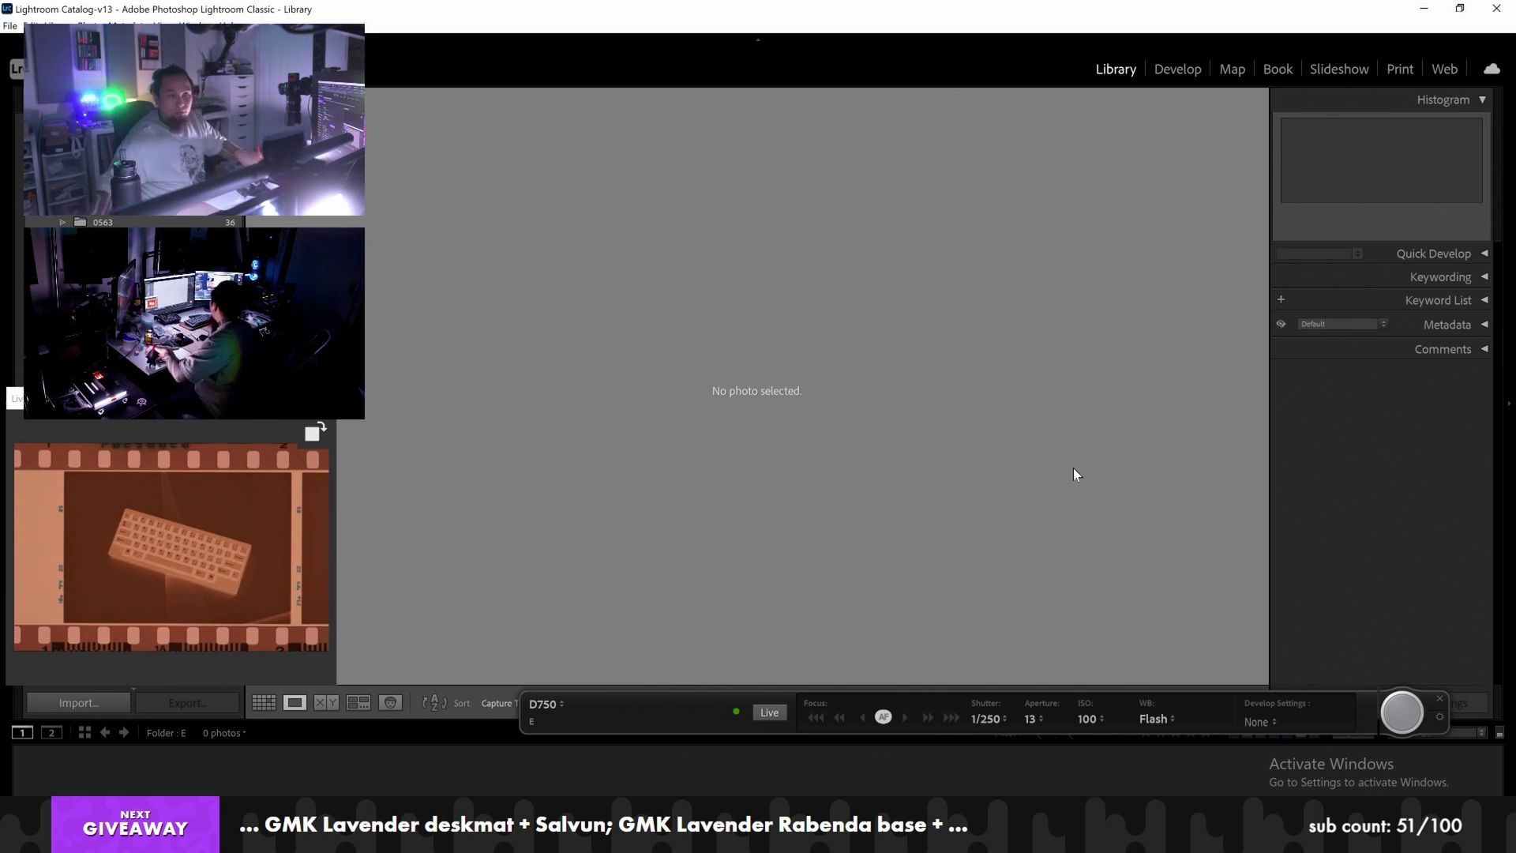
Capture the new roll's keyboard negatives one by one in session E, from E-001 through E-006, advancing the film between shots
{"action": "left_click", "coordinate": [1390, 733]}
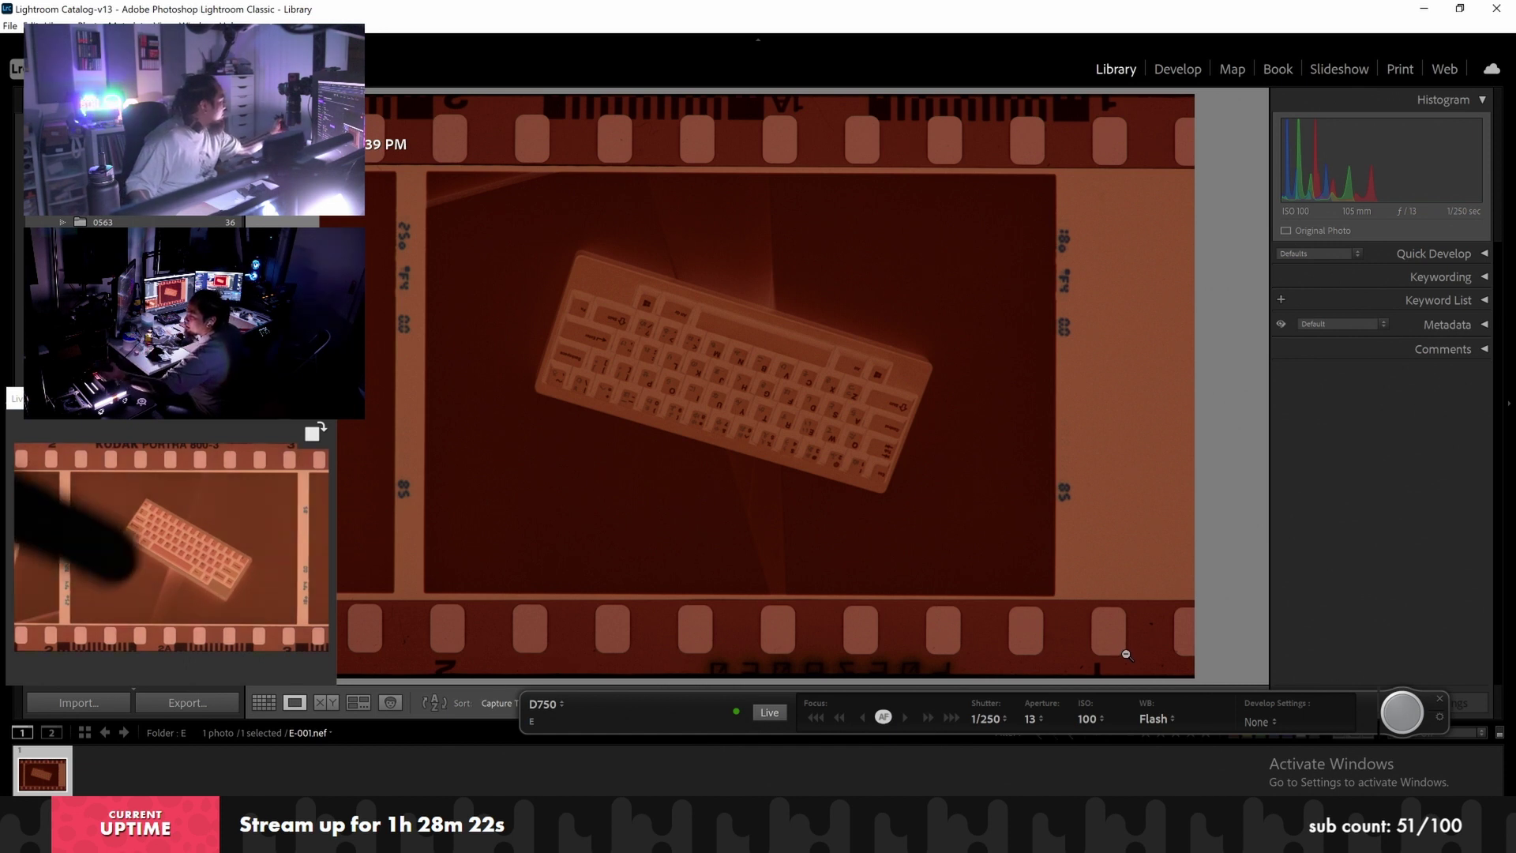
{"action": "left_click", "coordinate": [1383, 710]}
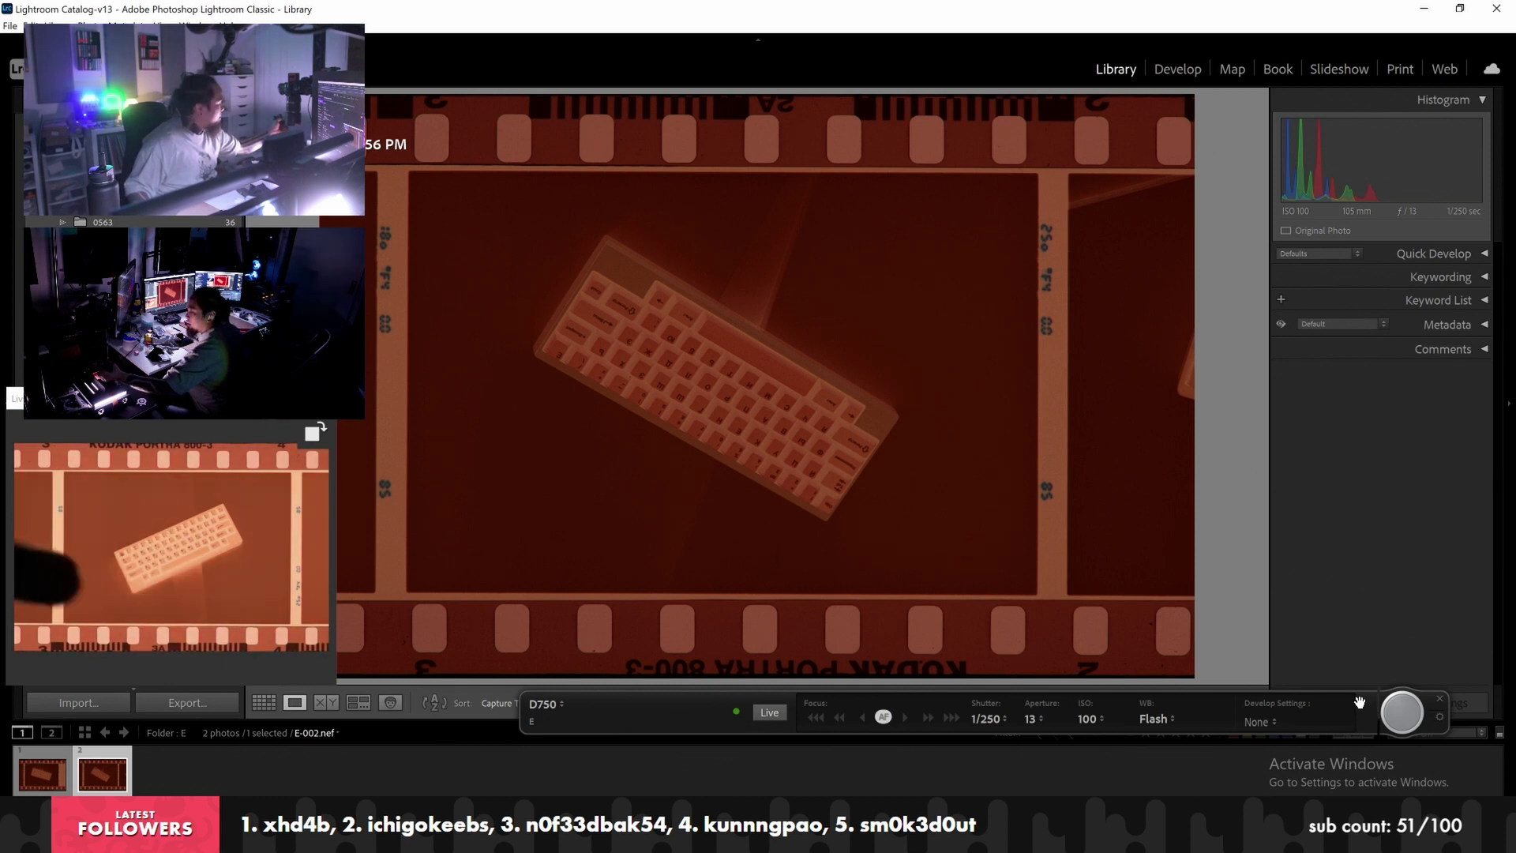
{"action": "left_click", "coordinate": [1416, 701]}
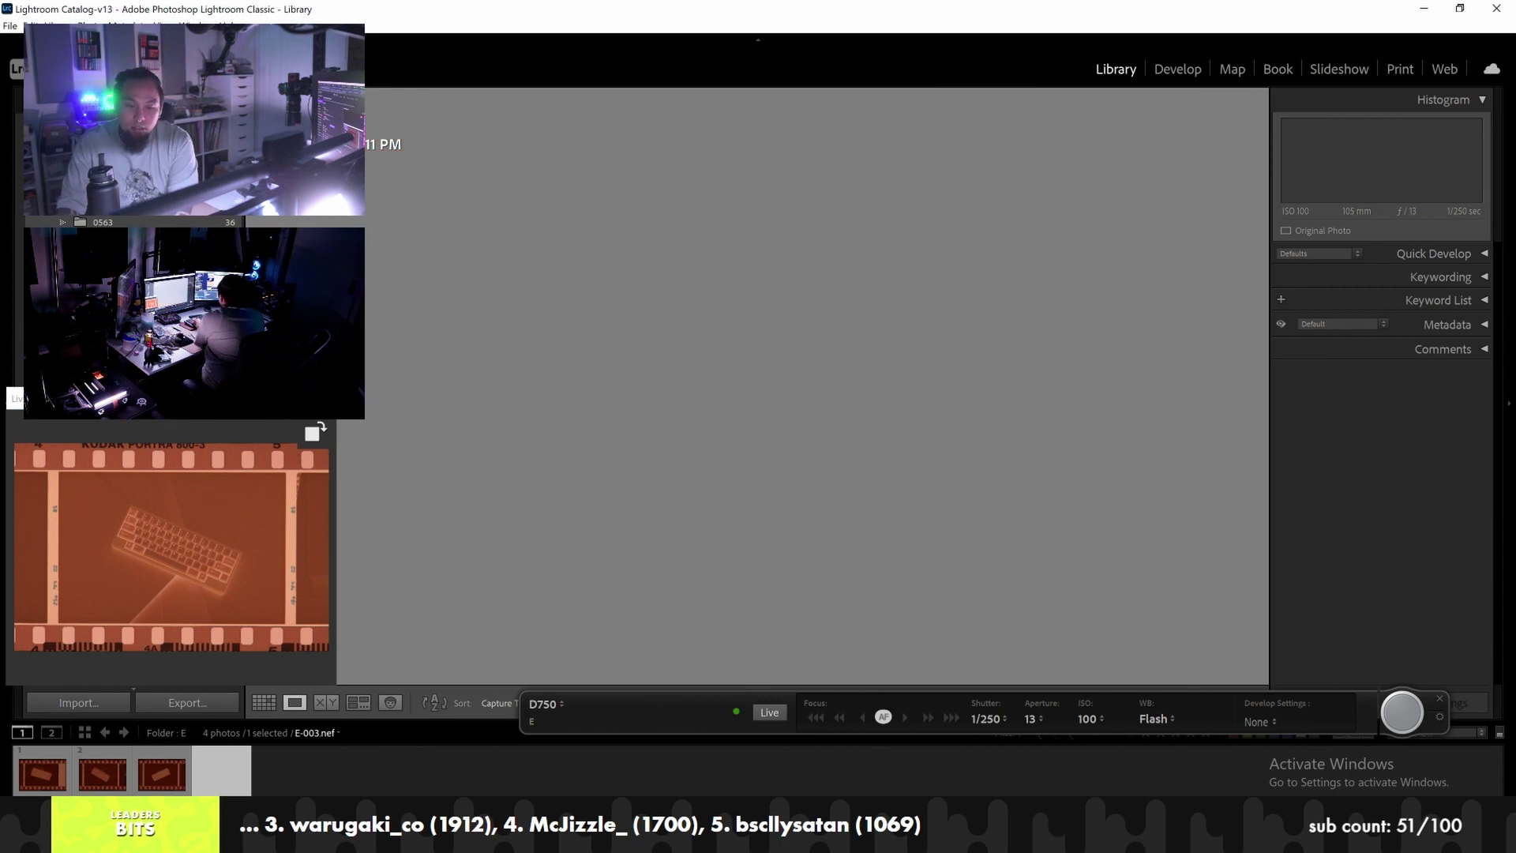
{"action": "right_click", "coordinate": [1324, 837]}
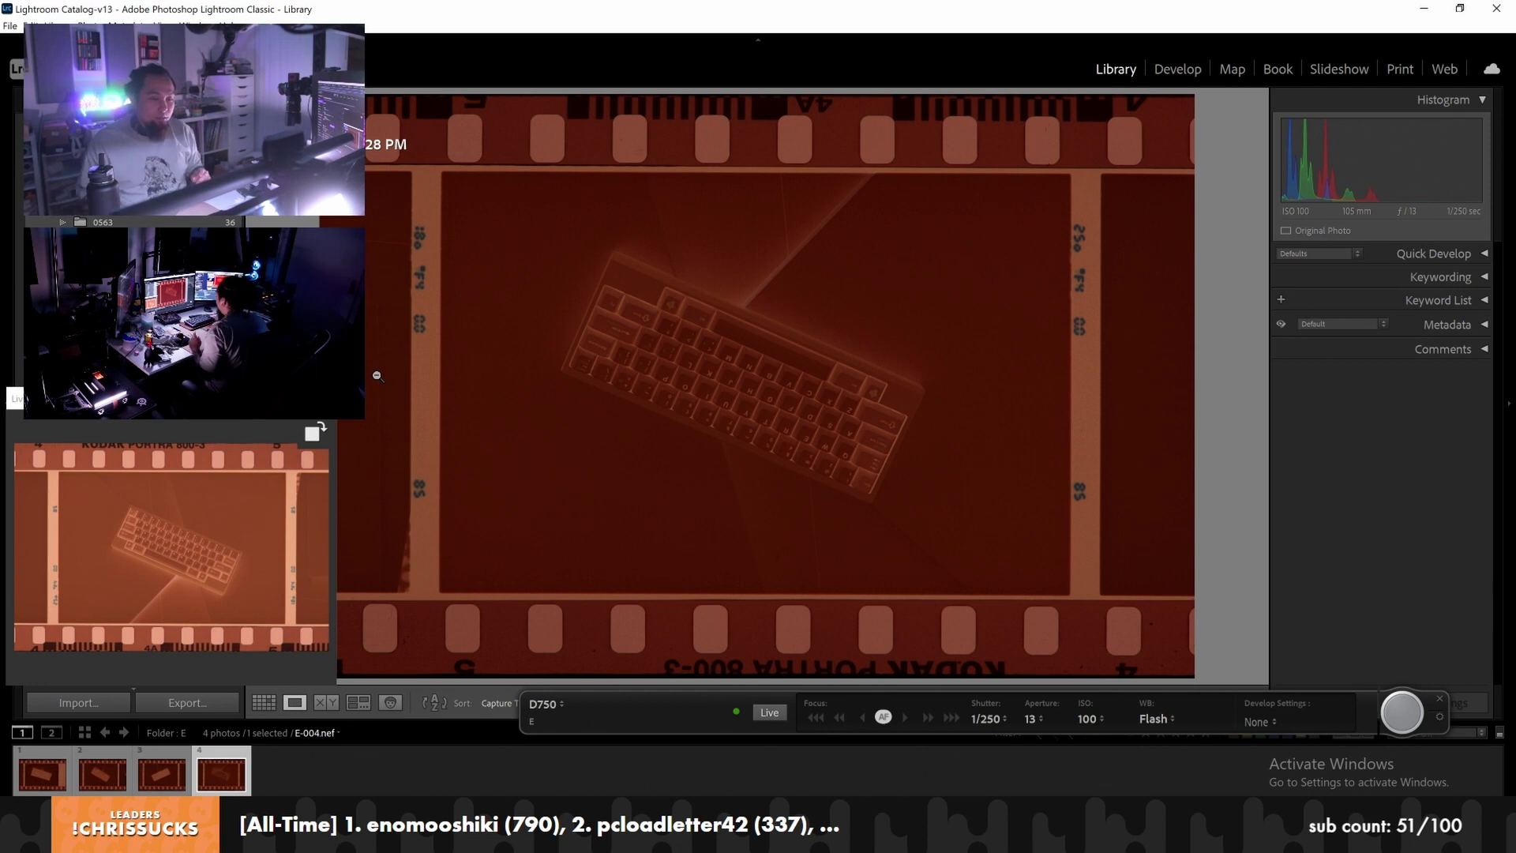
{"action": "left_click", "coordinate": [1404, 713]}
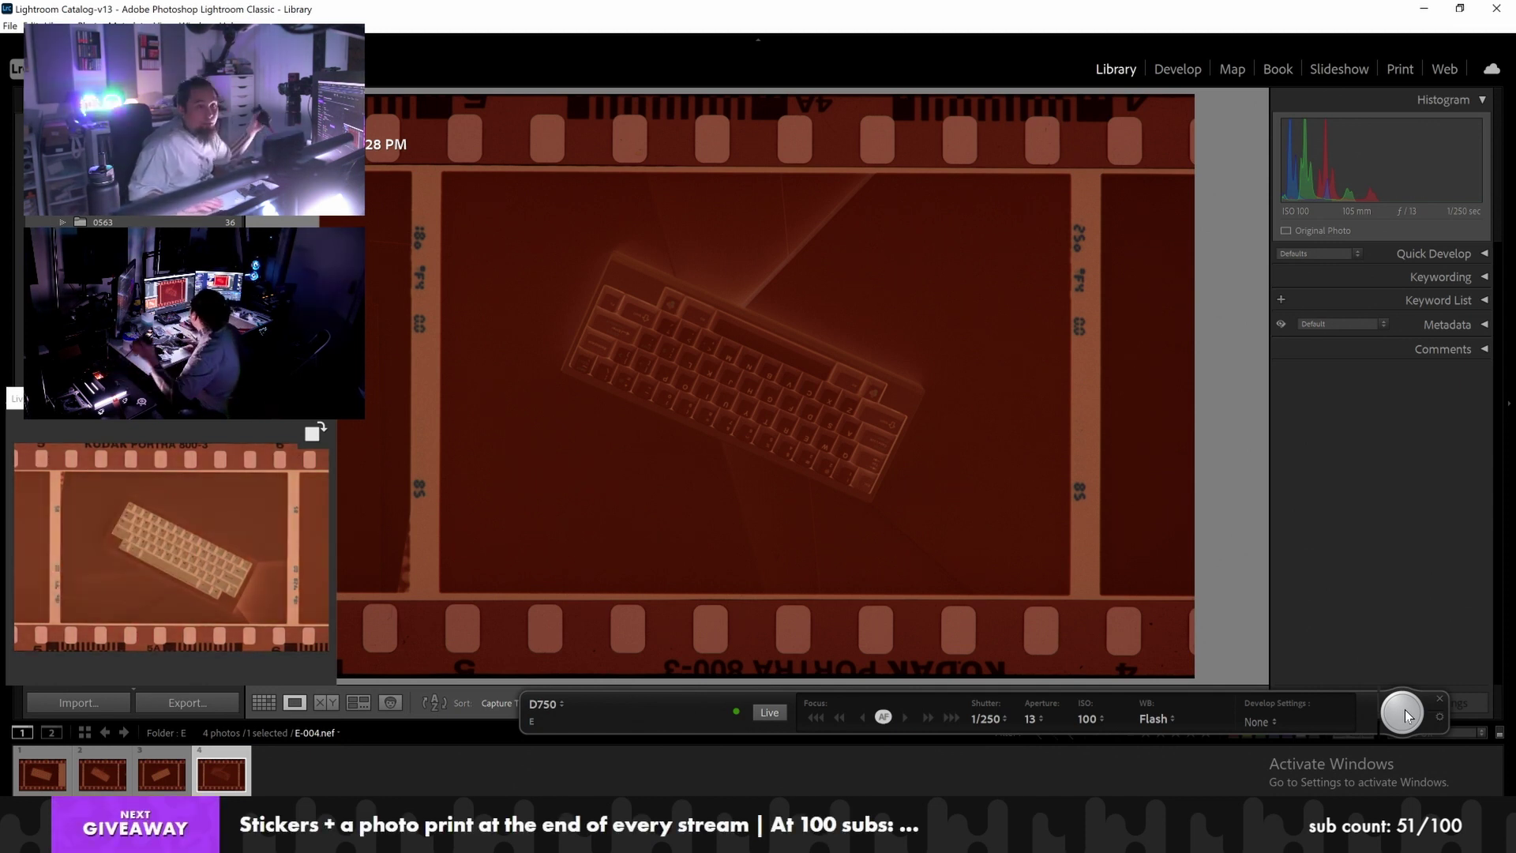
{"action": "left_click", "coordinate": [1404, 713]}
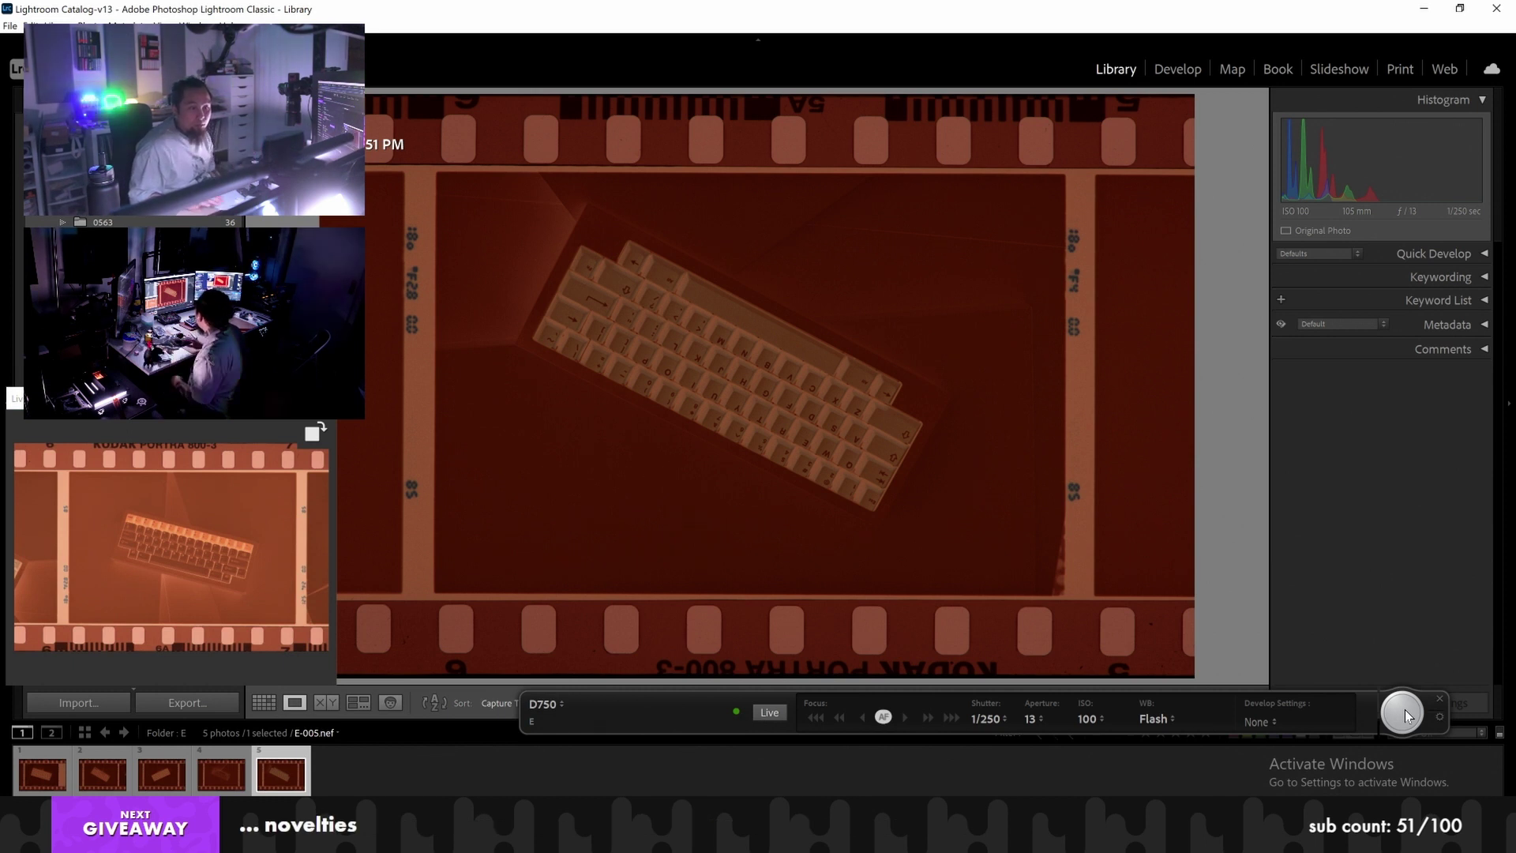
{"action": "left_click", "coordinate": [1403, 713]}
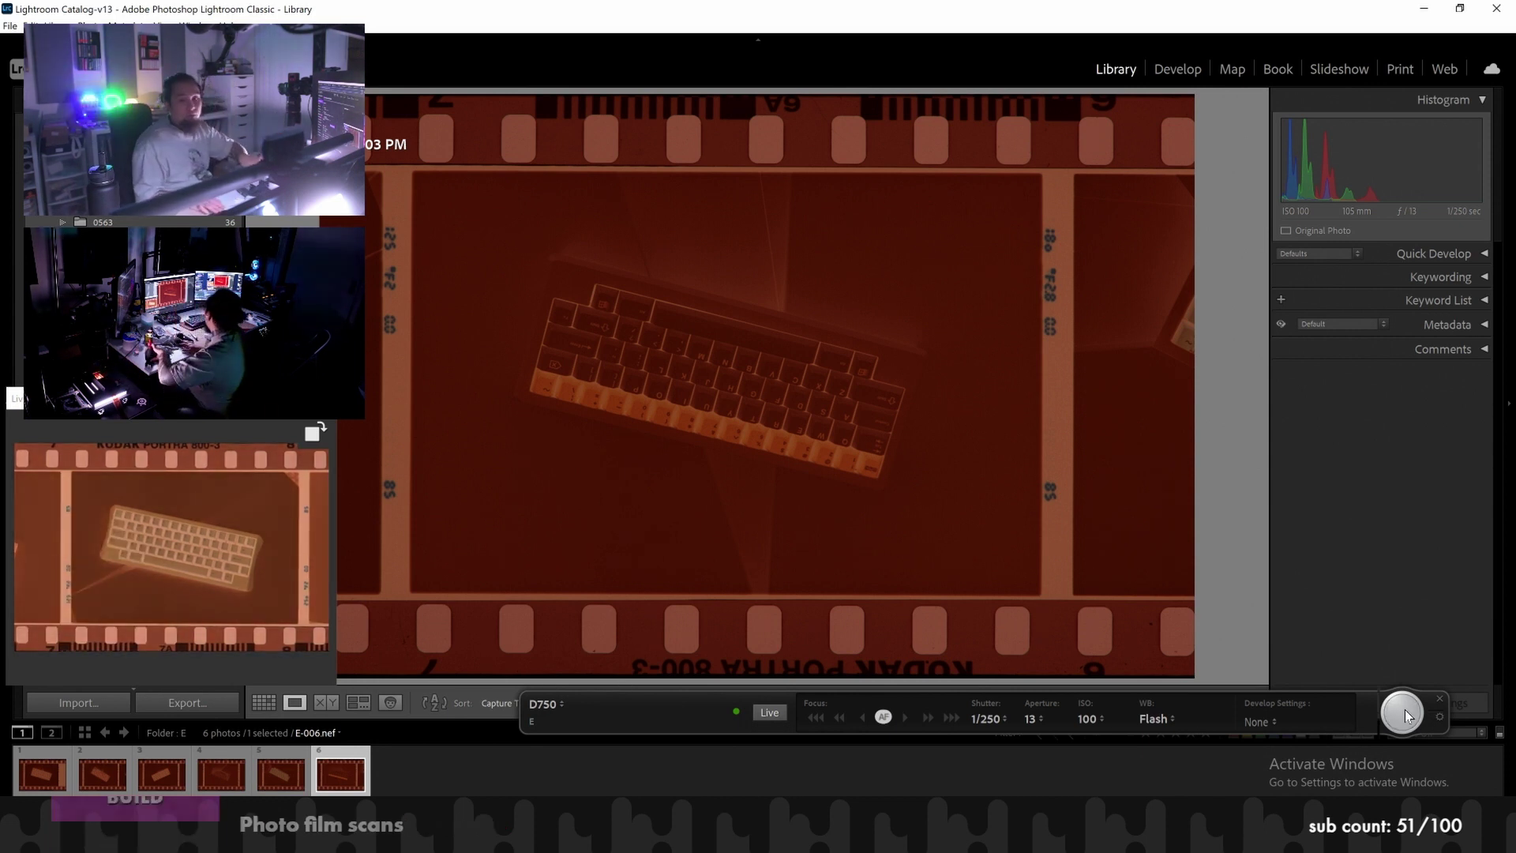
Capture the negatives for E-007 and E-008 one by one, and compare E-001 with the latest shot in the filmstrip
{"action": "left_click", "coordinate": [1402, 712]}
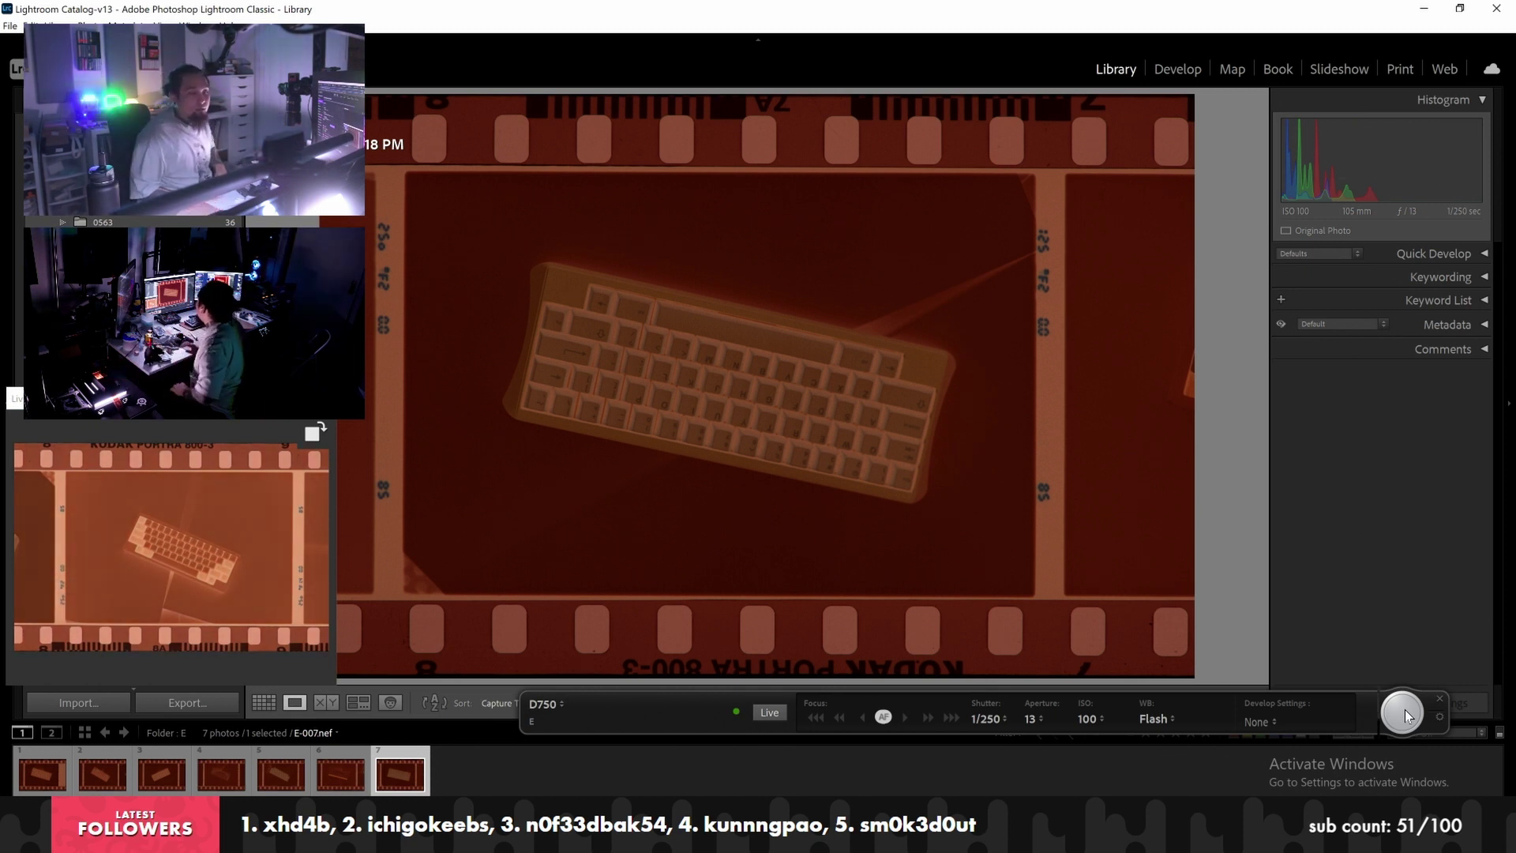
{"action": "left_click", "coordinate": [1403, 713]}
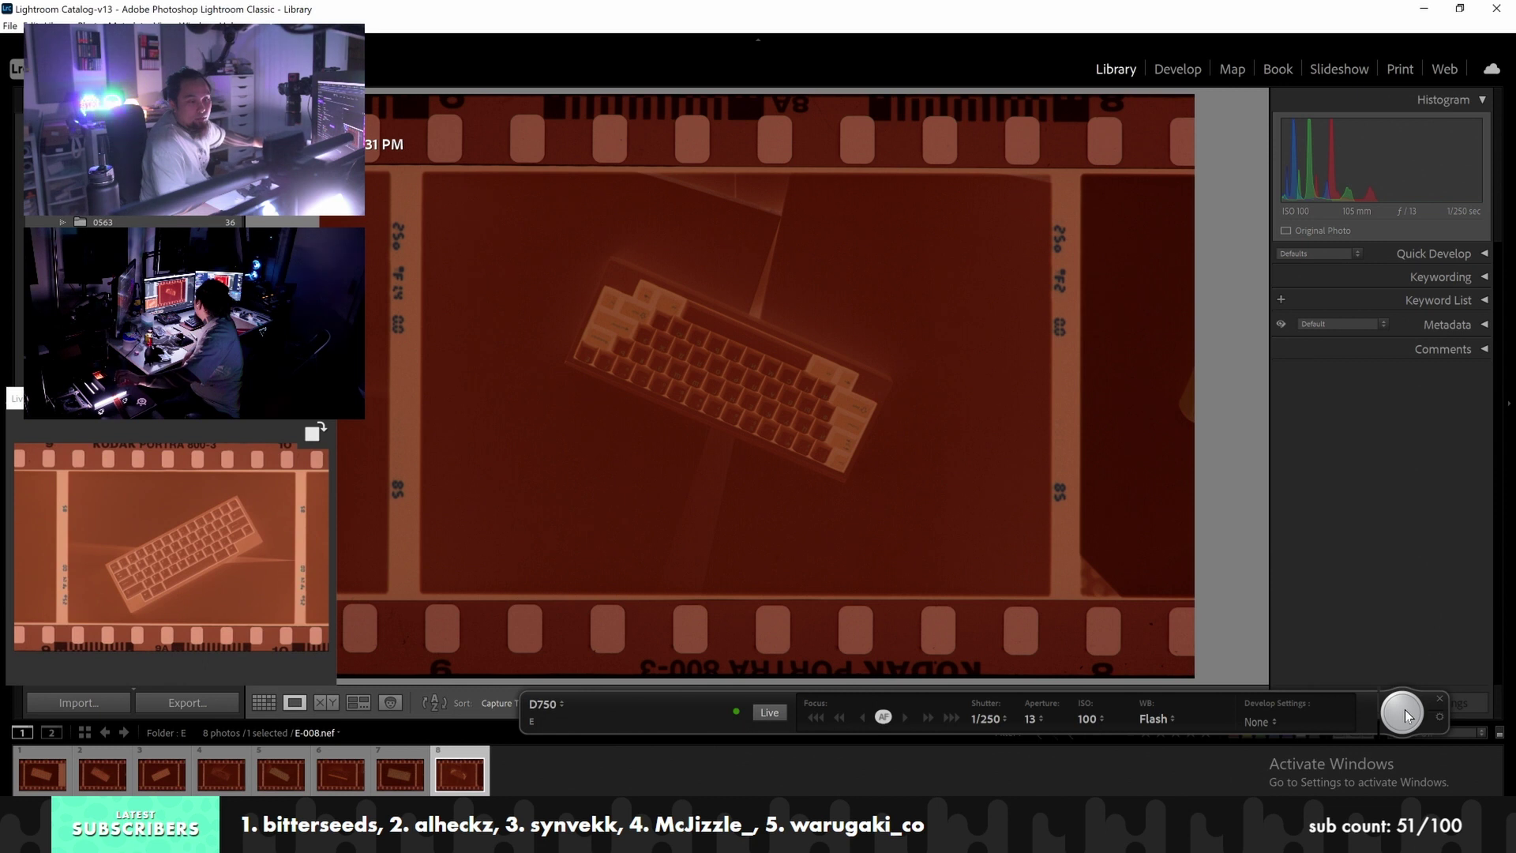
{"action": "left_click", "coordinate": [47, 778]}
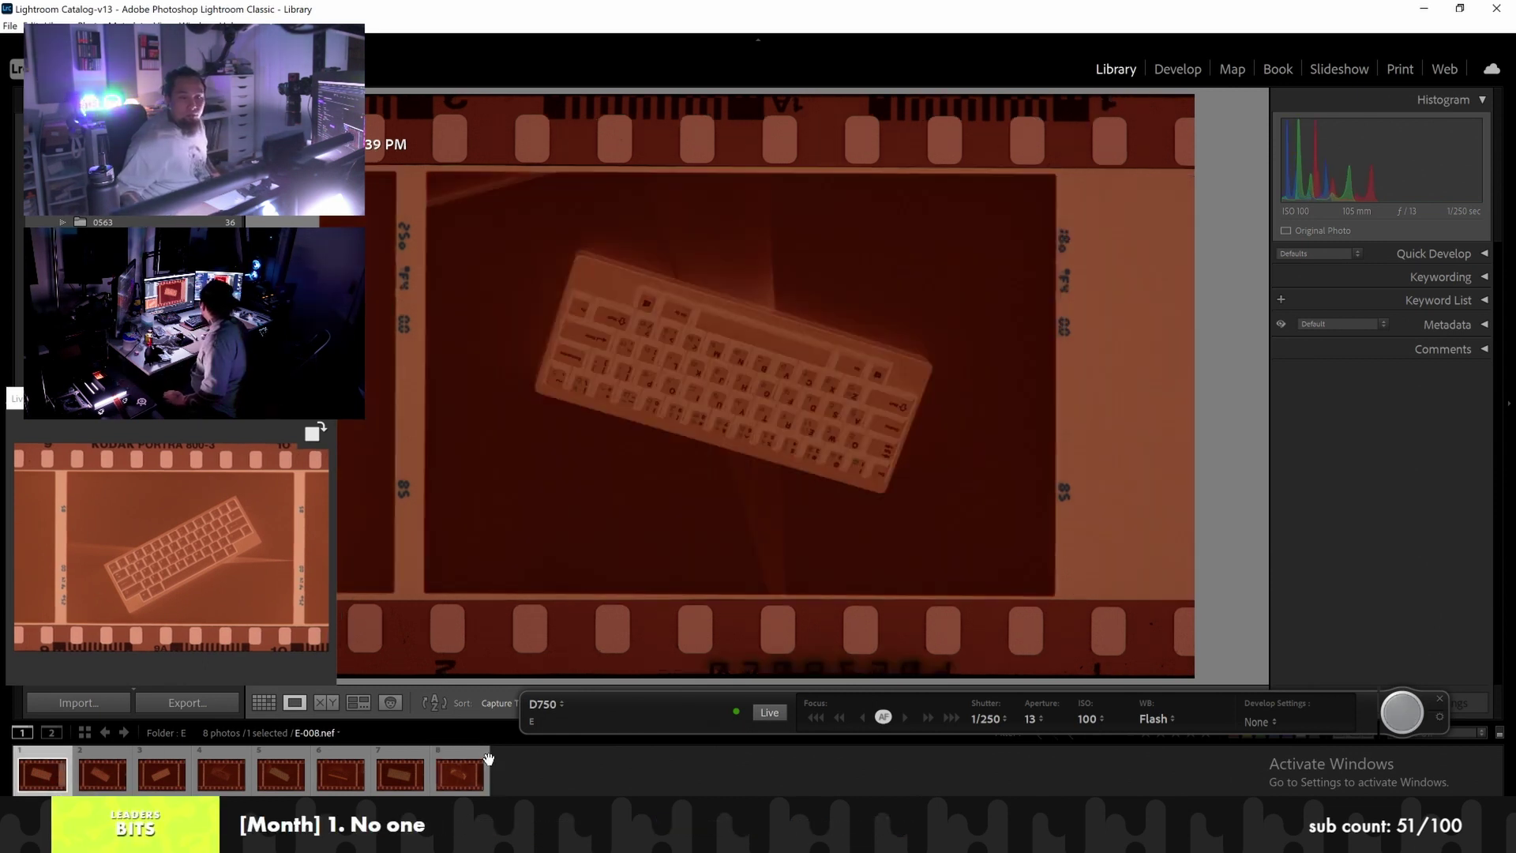
{"action": "left_click", "coordinate": [455, 774]}
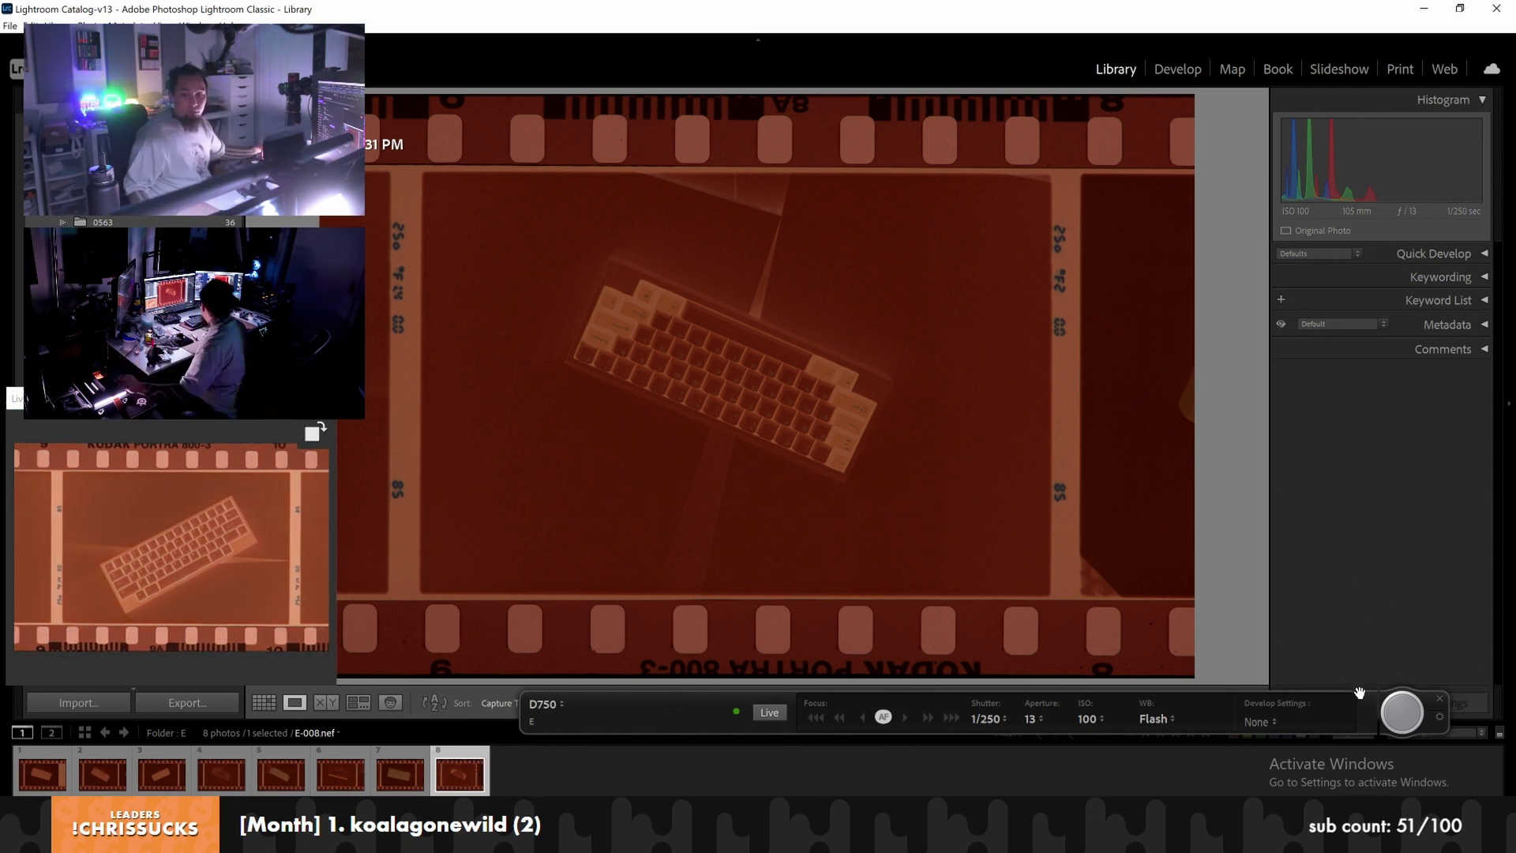
Capture the session E negatives one by one from E-009 through E-016, advancing the film before each shot
{"action": "left_click", "coordinate": [1404, 713]}
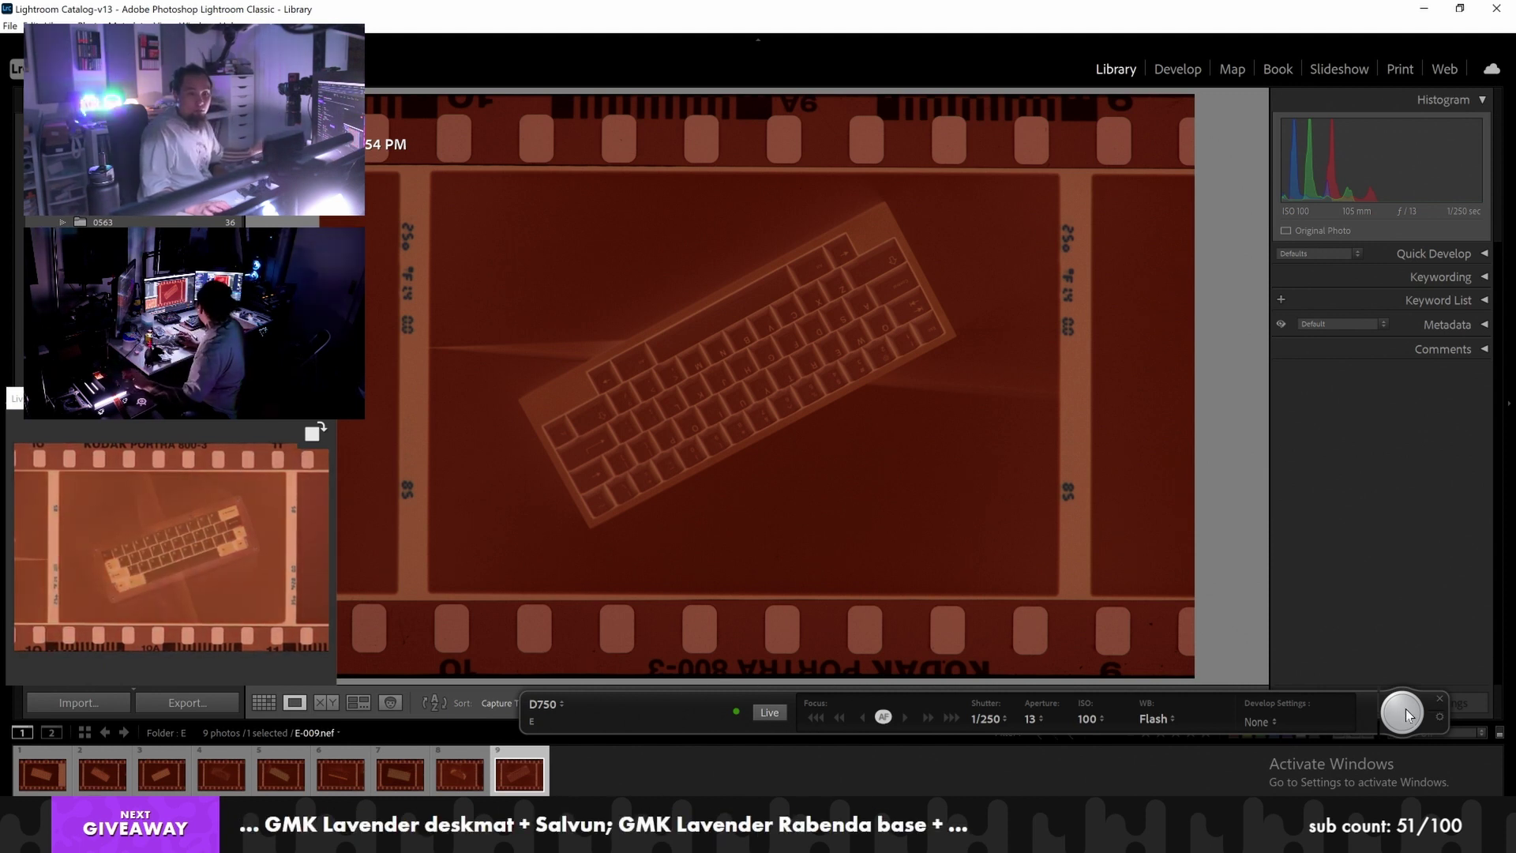
{"action": "left_click", "coordinate": [1404, 712]}
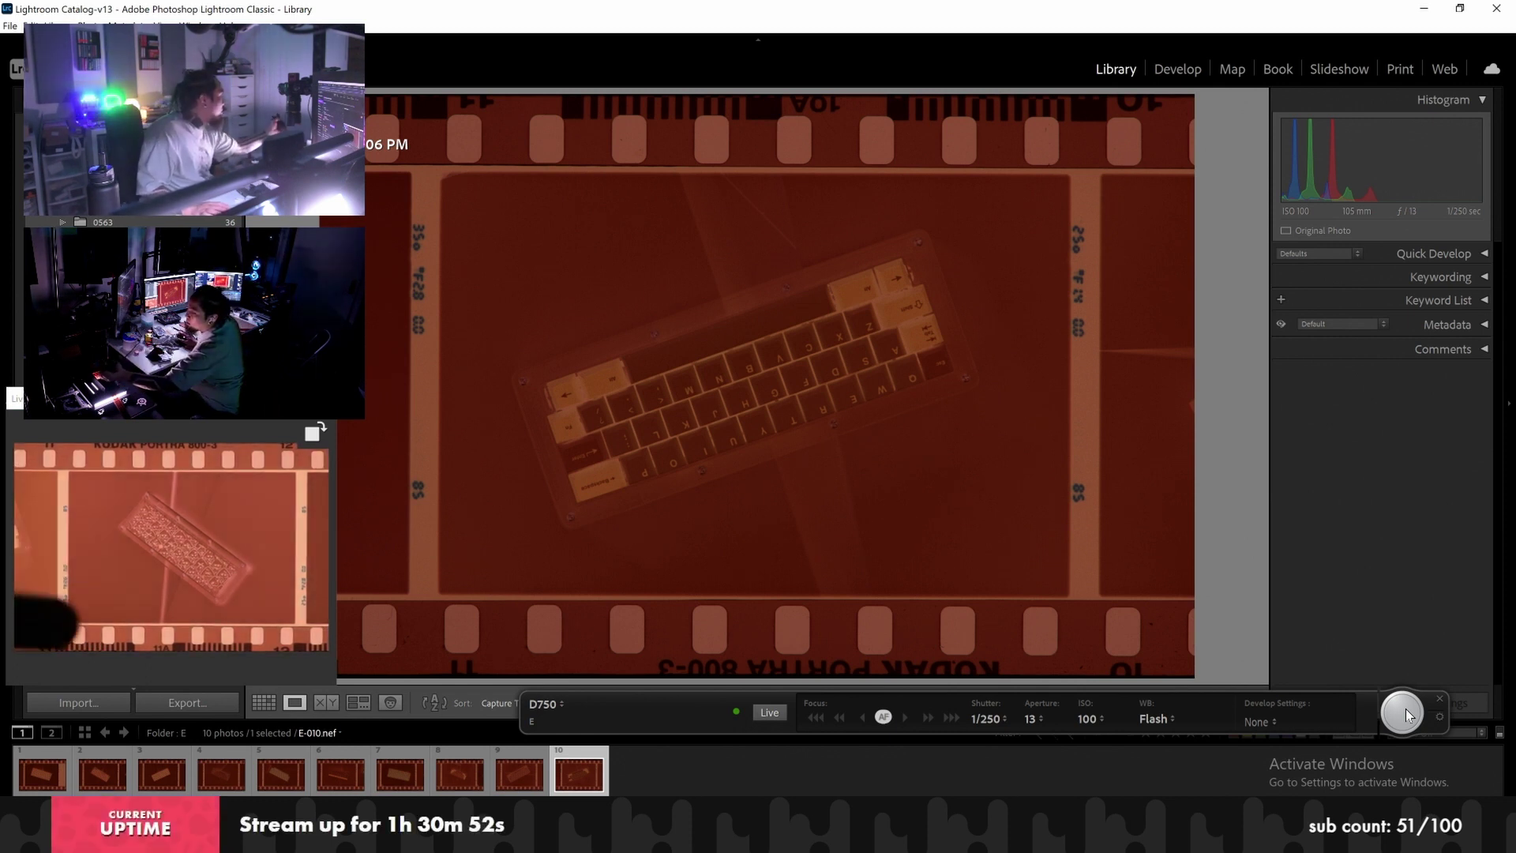
{"action": "left_click", "coordinate": [1403, 713]}
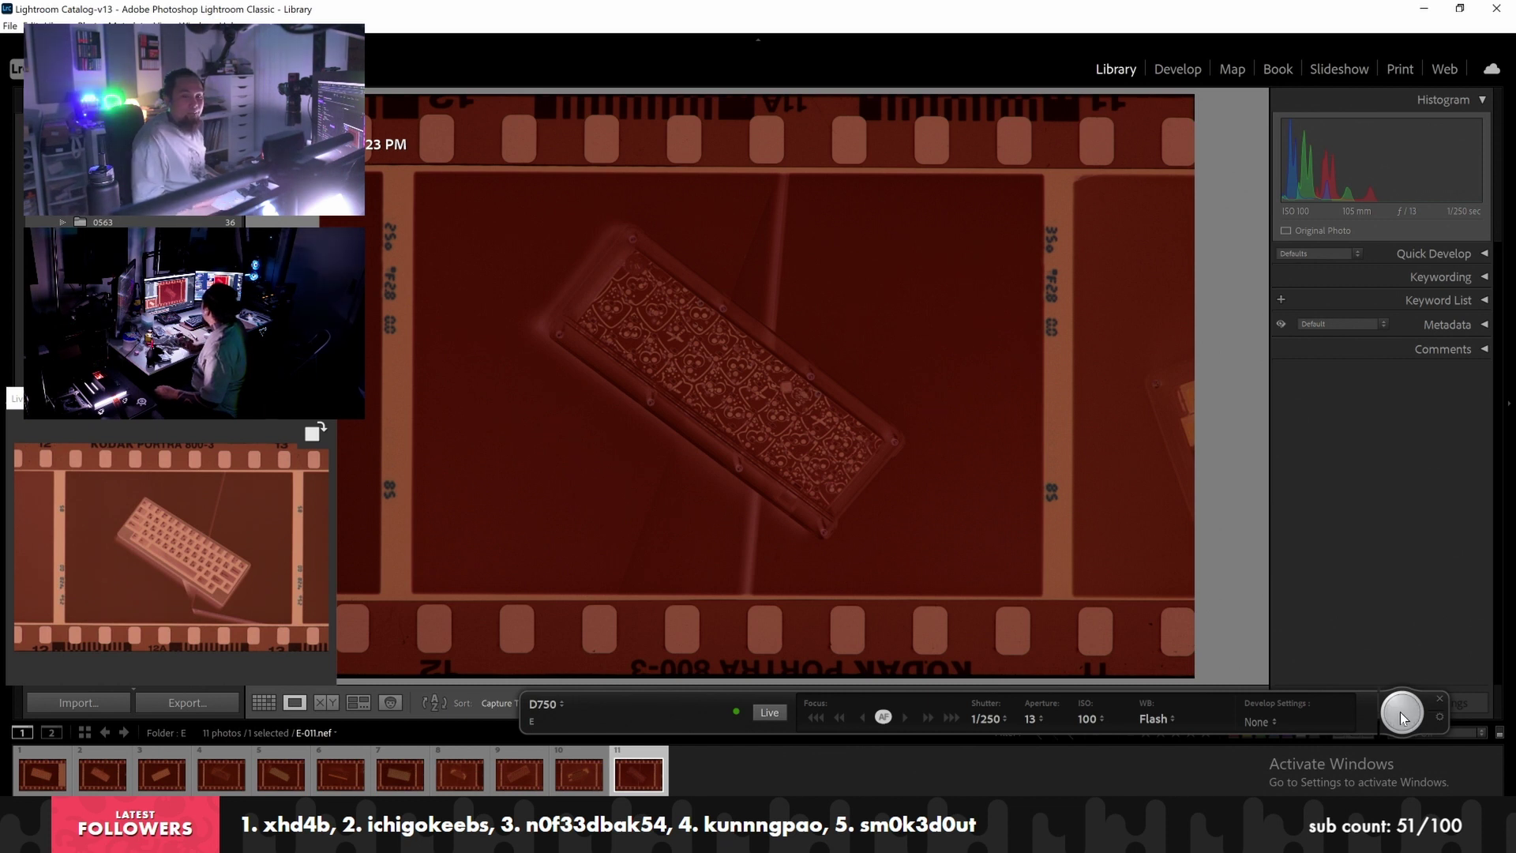
{"action": "left_click", "coordinate": [1401, 713]}
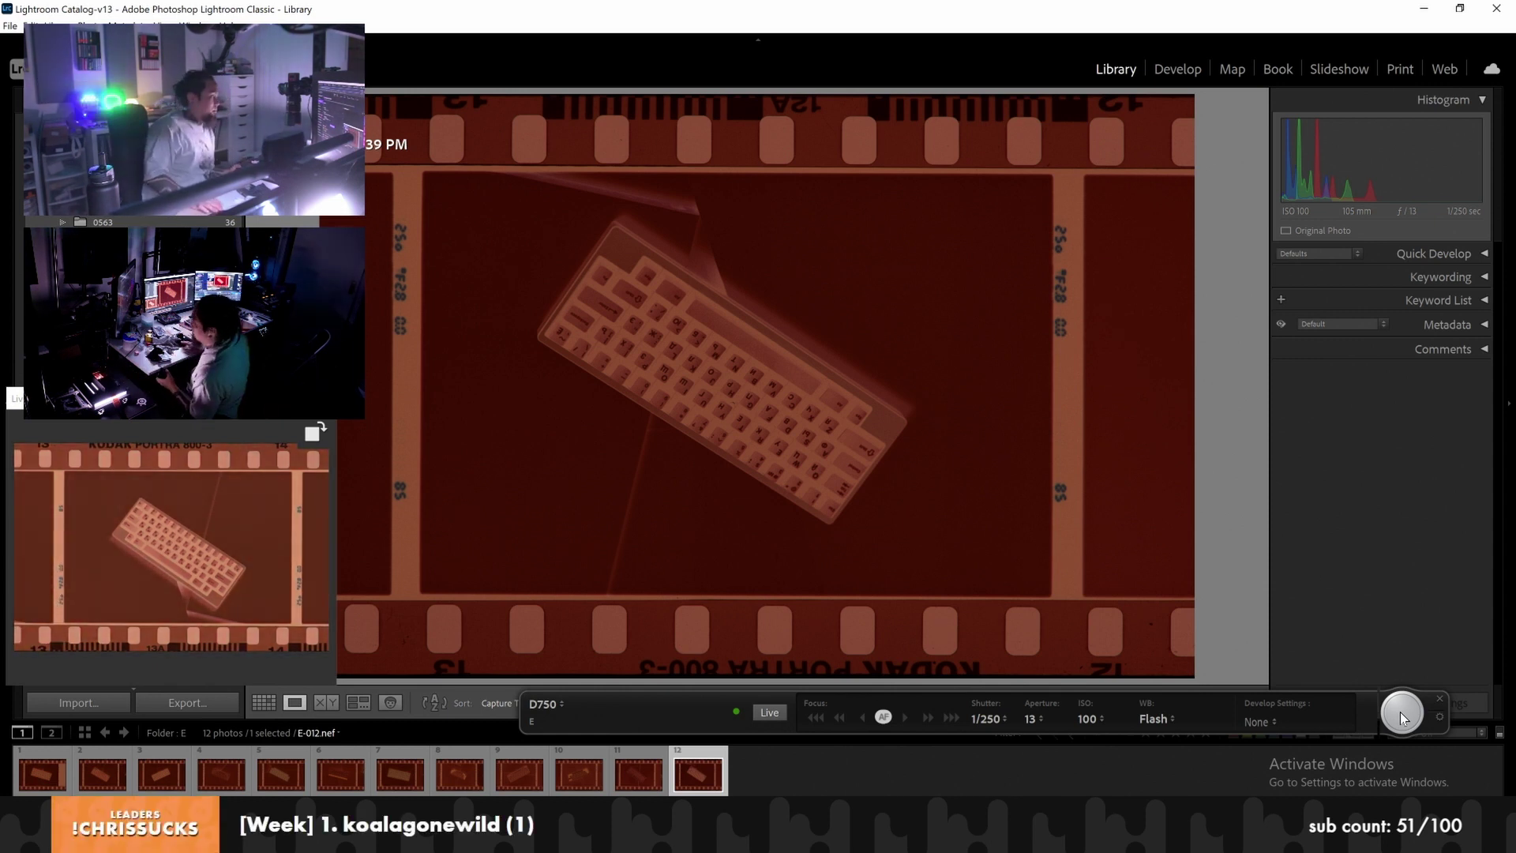
{"action": "left_click", "coordinate": [1400, 712]}
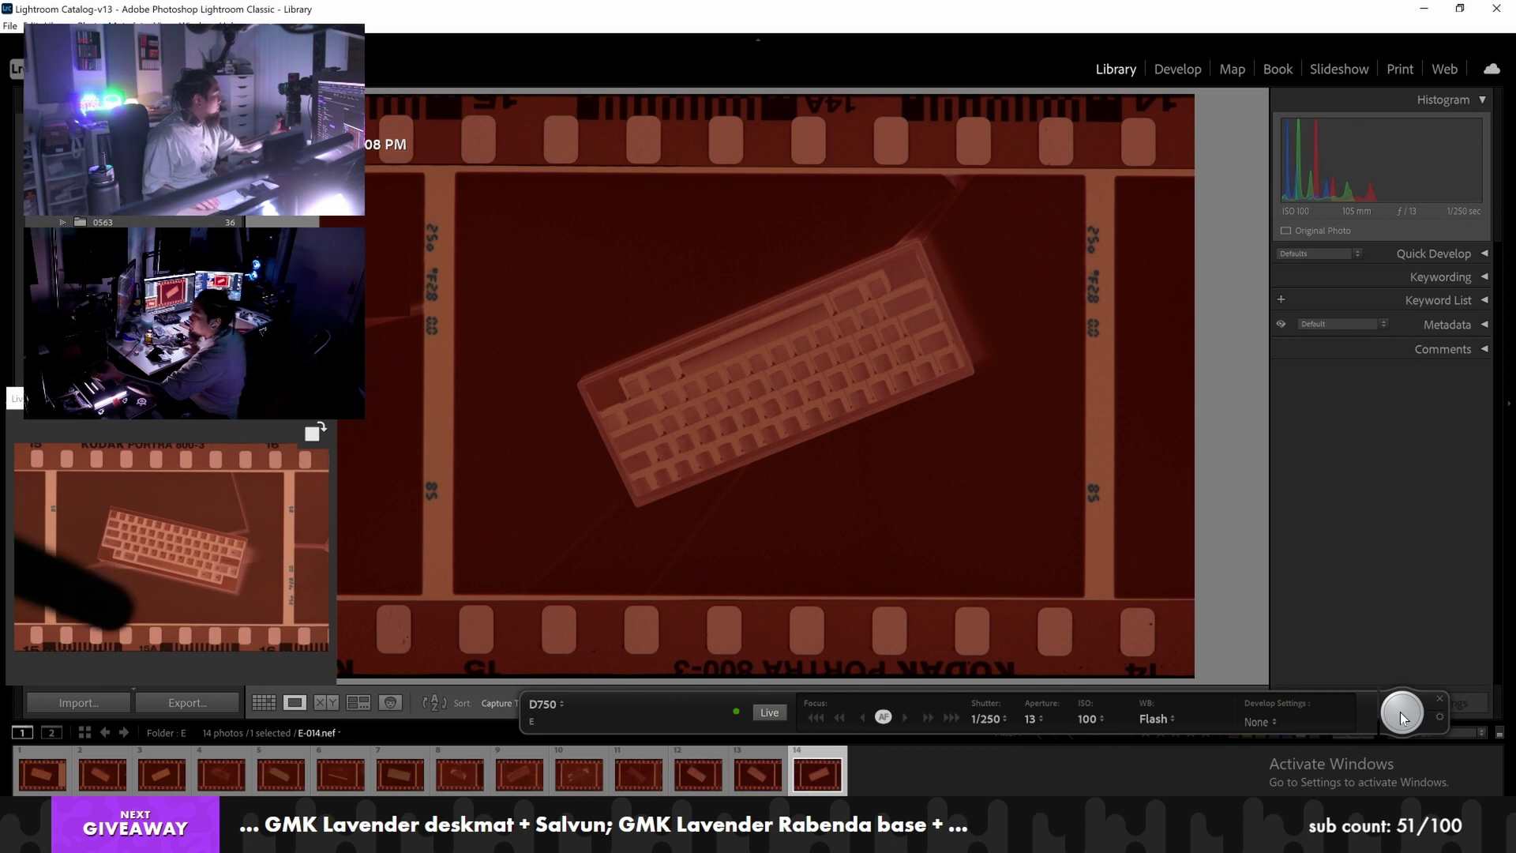
{"action": "left_click", "coordinate": [1401, 713]}
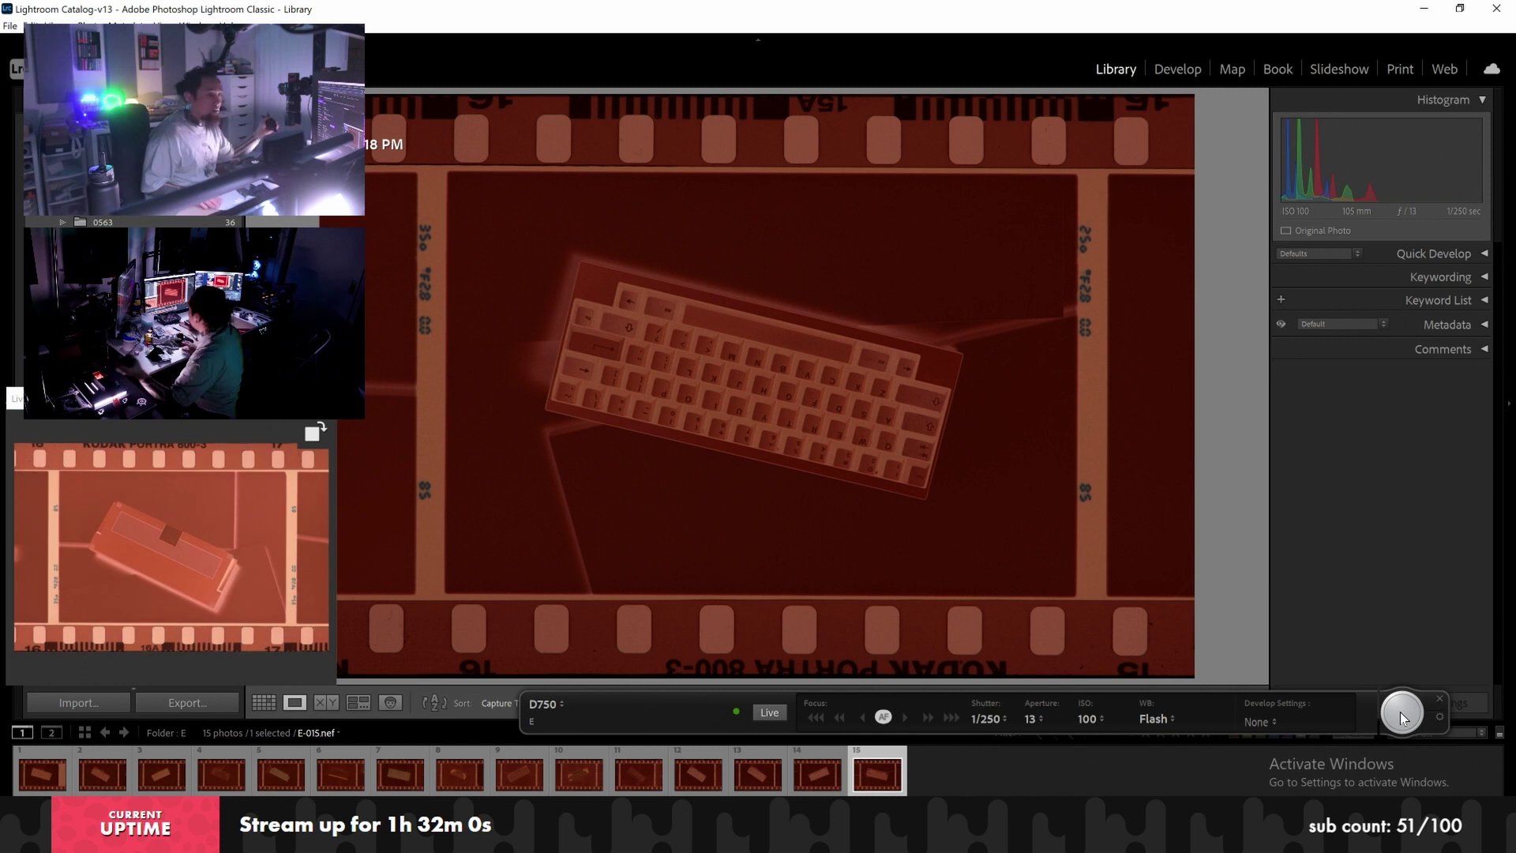
{"action": "left_click", "coordinate": [1400, 713]}
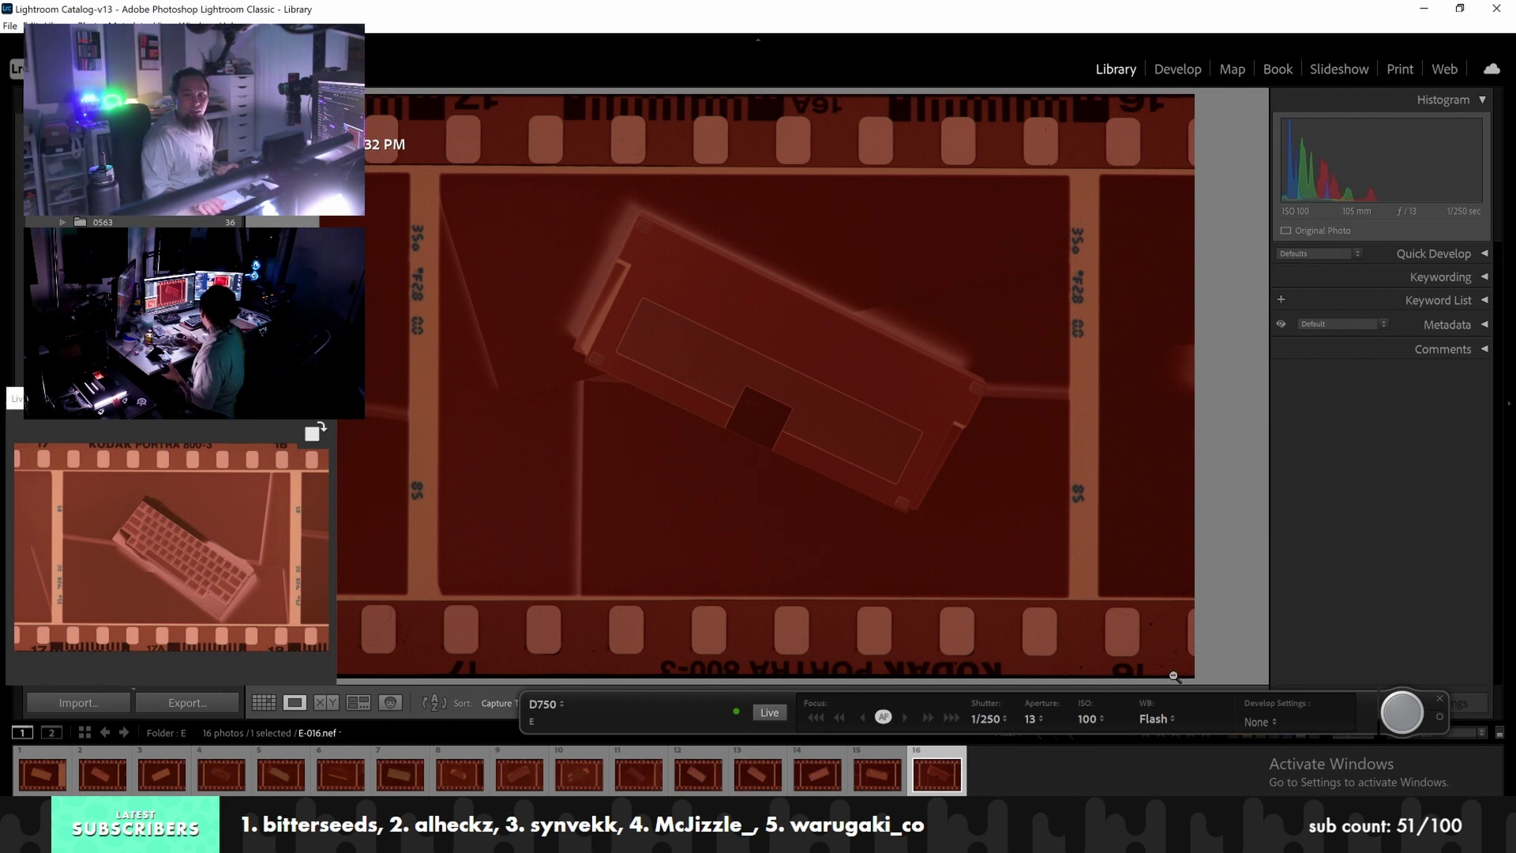
Continue capturing session E's keyboard negatives one by one, from E-017 through E-028, advancing the film between shots
{"action": "left_click", "coordinate": [1401, 713]}
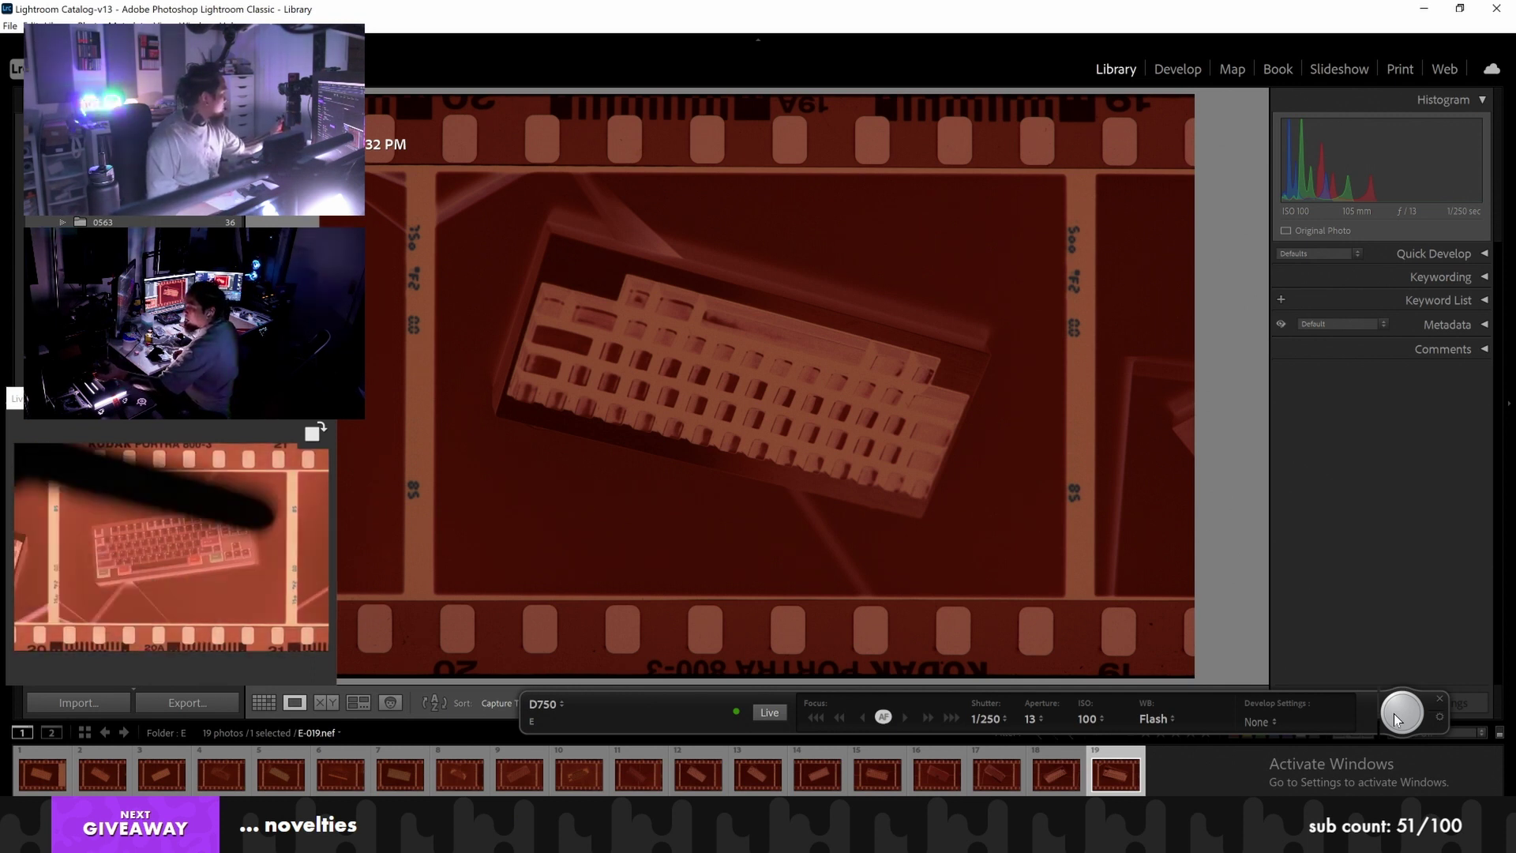
{"action": "left_click", "coordinate": [1399, 713]}
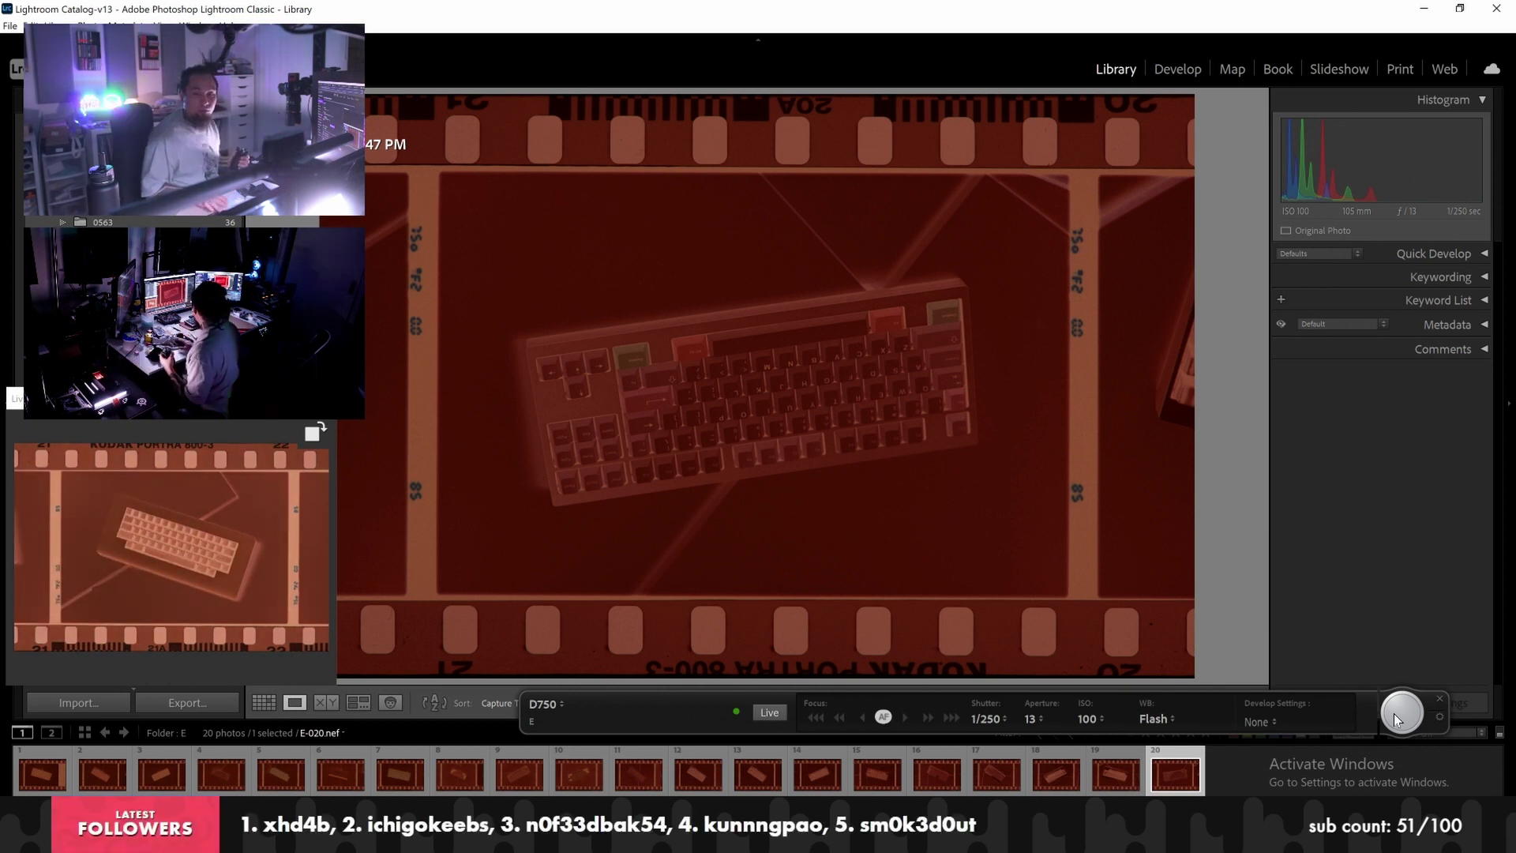
{"action": "left_click", "coordinate": [1399, 714]}
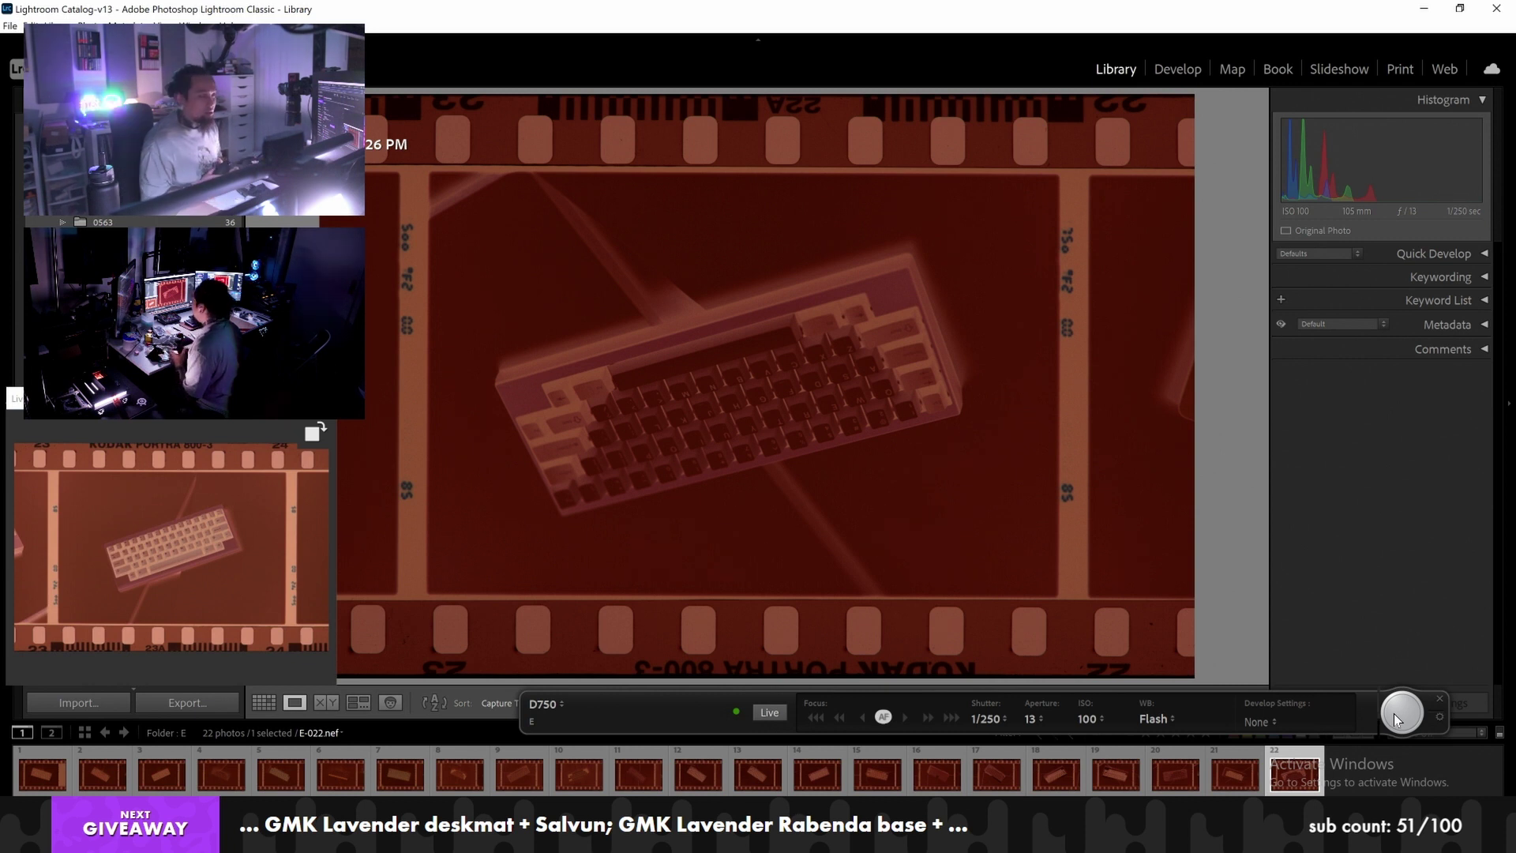
{"action": "left_click", "coordinate": [1396, 719]}
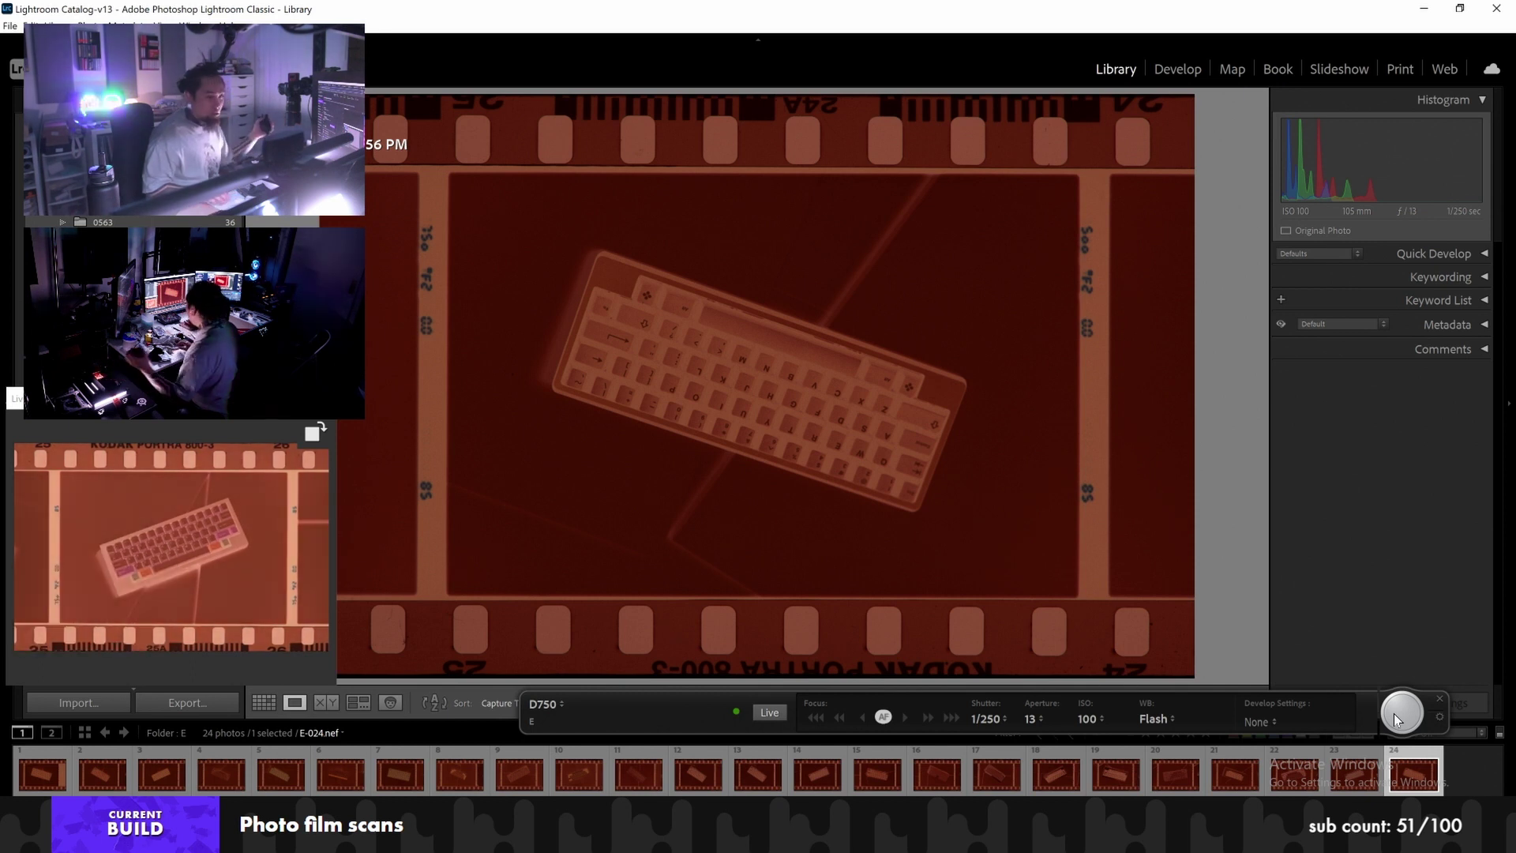
{"action": "left_click", "coordinate": [1394, 720]}
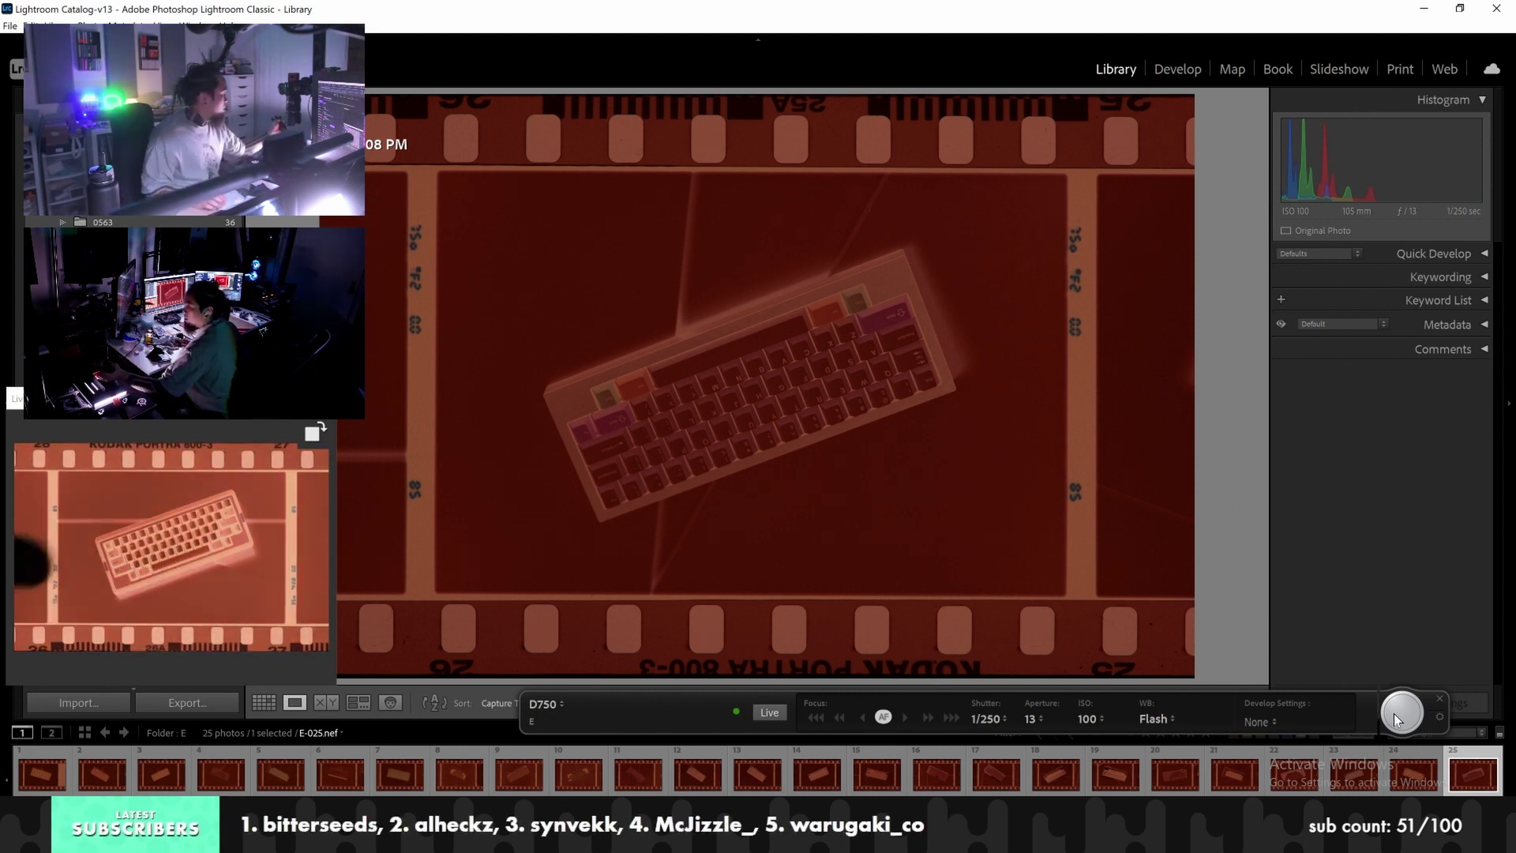
{"action": "left_click", "coordinate": [1402, 713]}
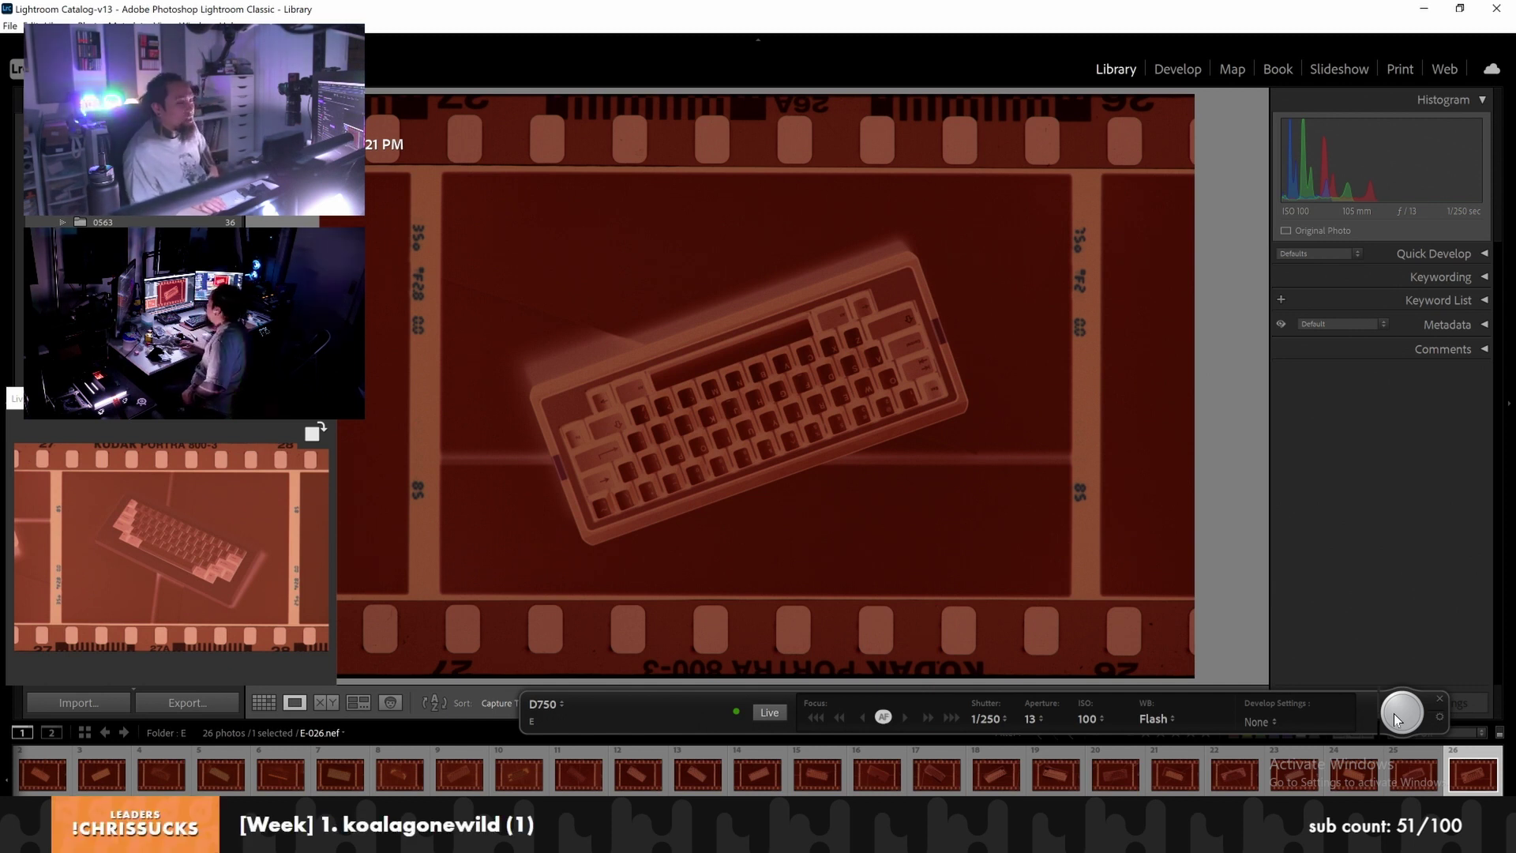
{"action": "left_click", "coordinate": [1400, 713]}
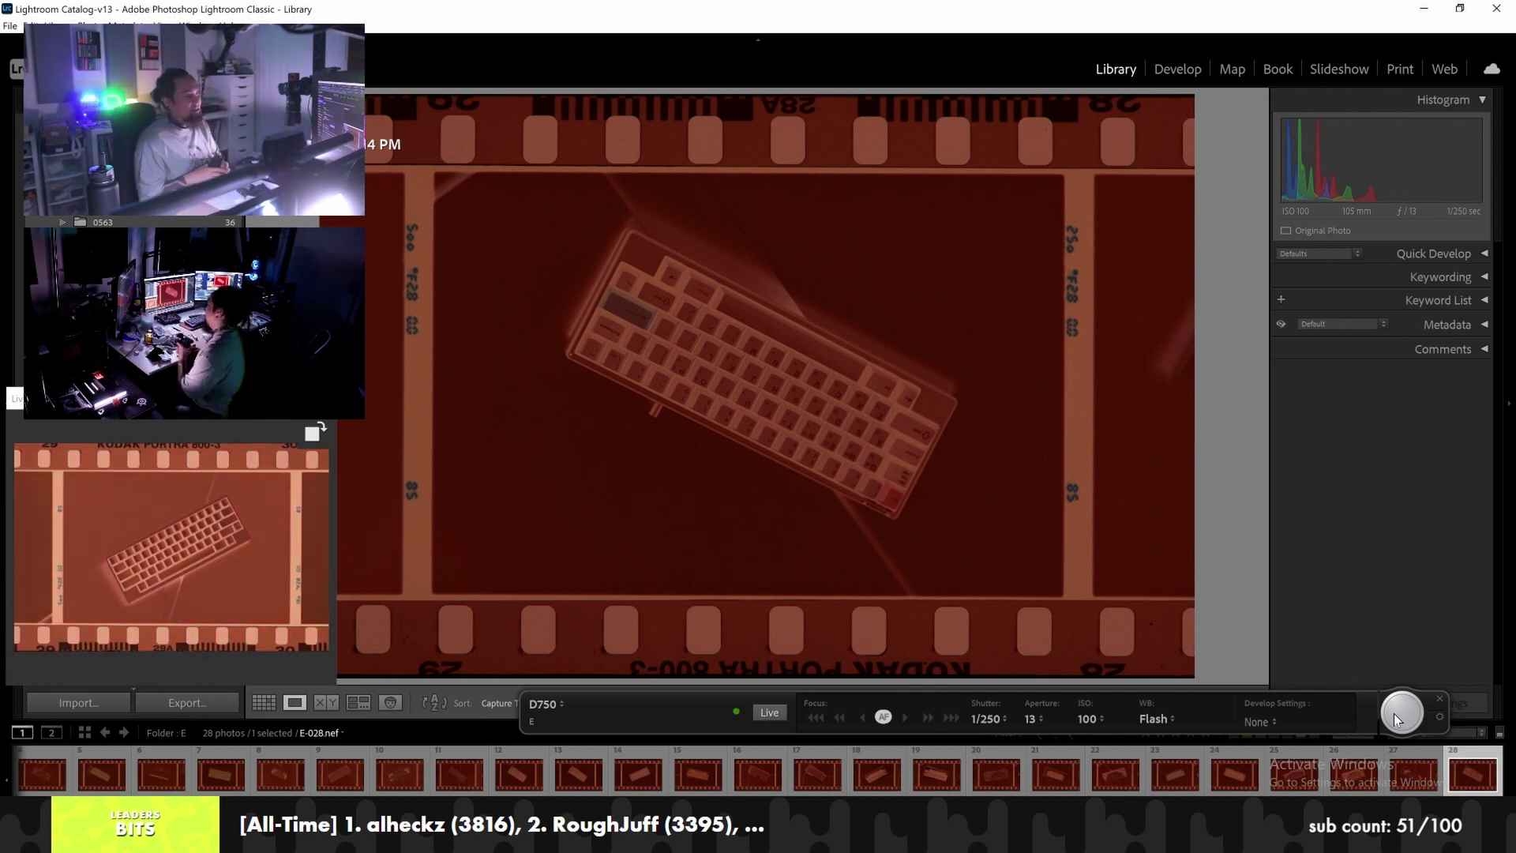
Capture the rest of the roll's negatives in session E one by one, from E-029 through E-036
{"action": "left_click", "coordinate": [1395, 719]}
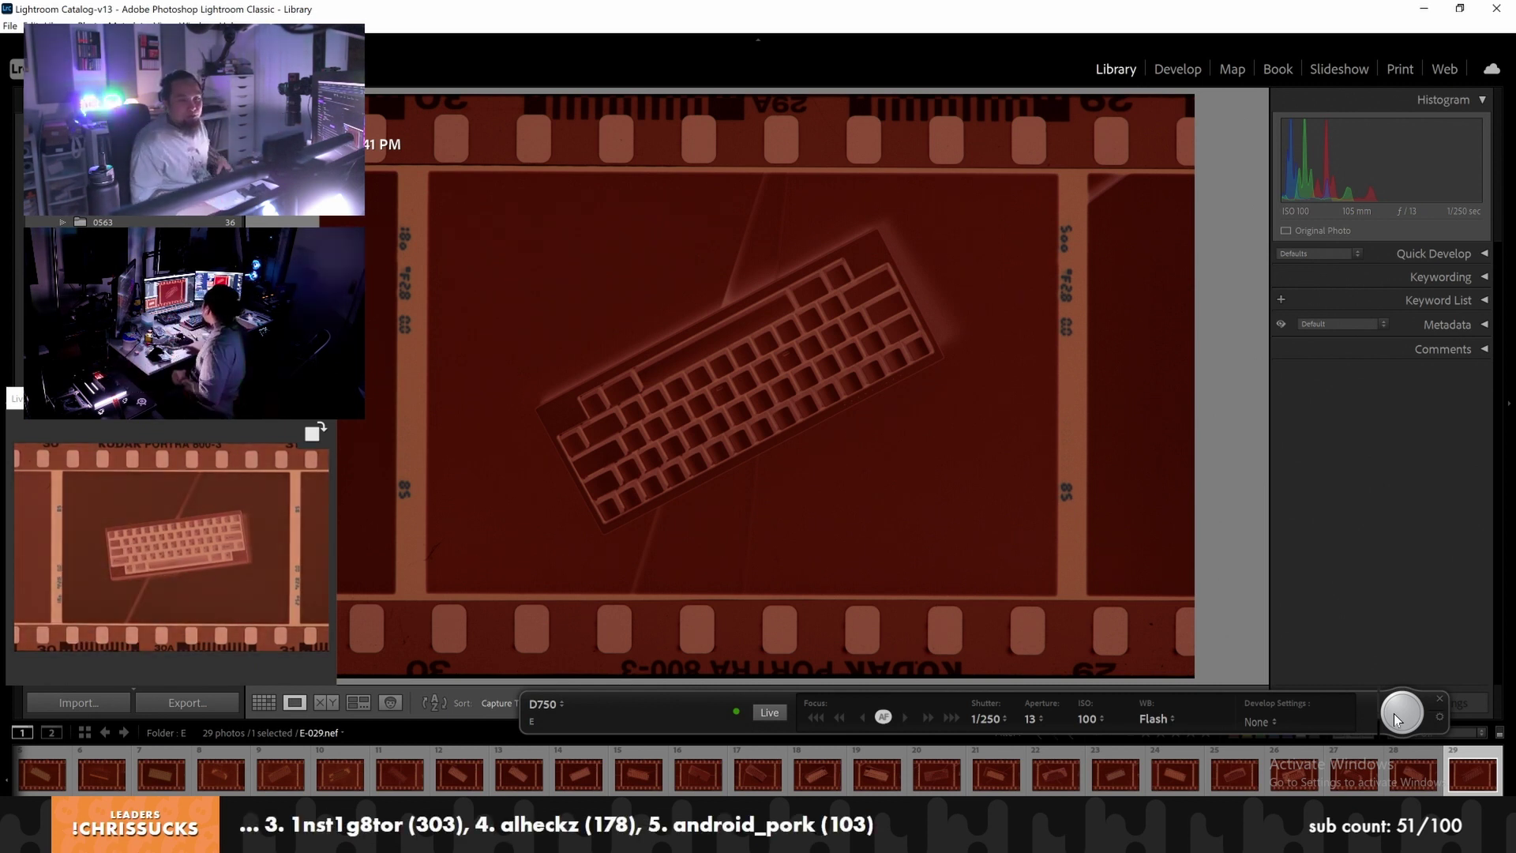
{"action": "left_click", "coordinate": [1394, 719]}
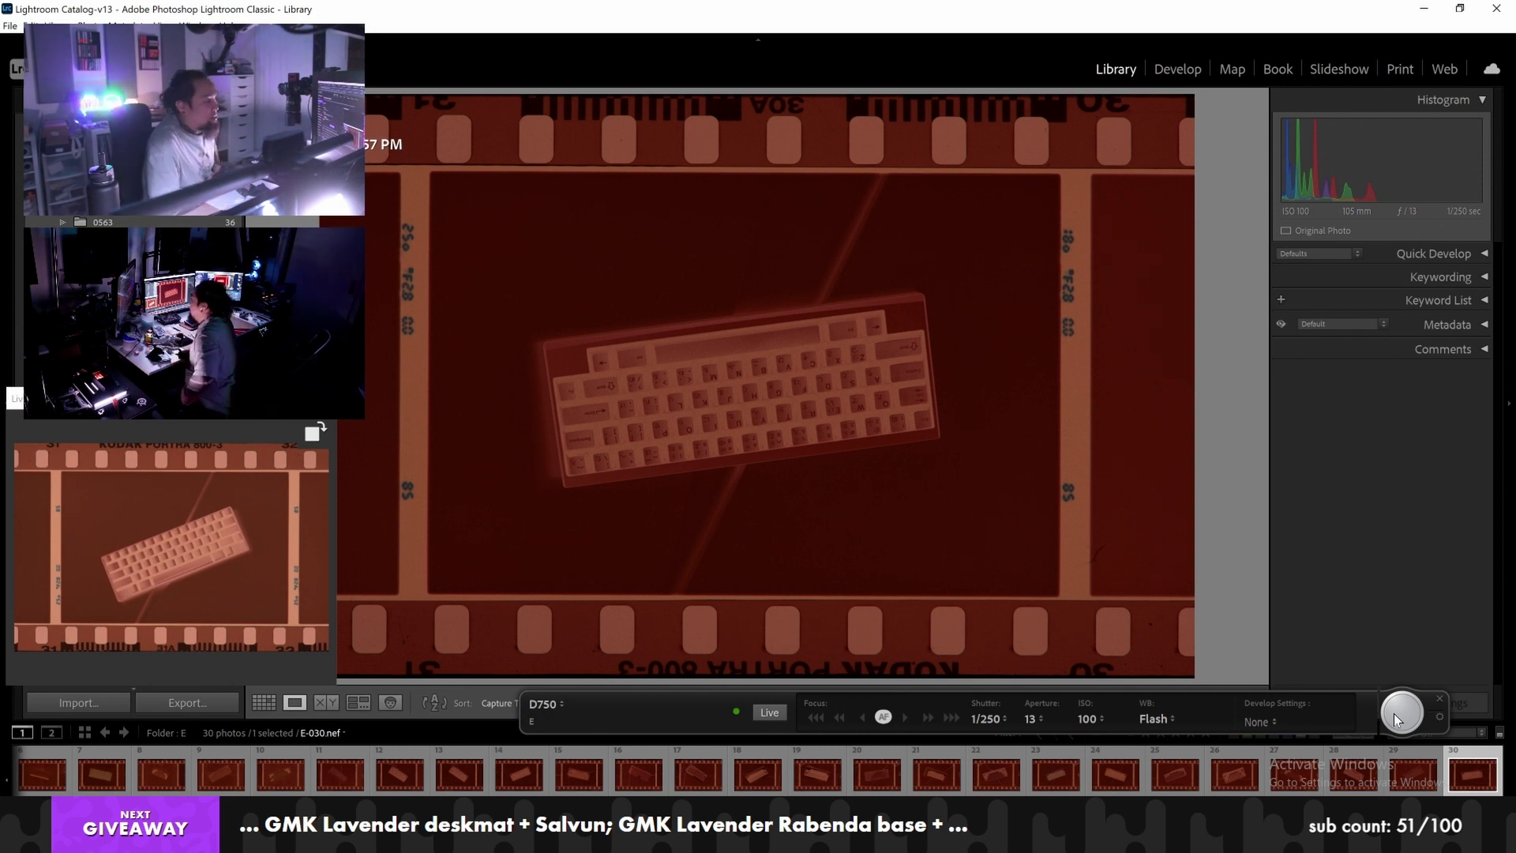
{"action": "left_click", "coordinate": [1396, 719]}
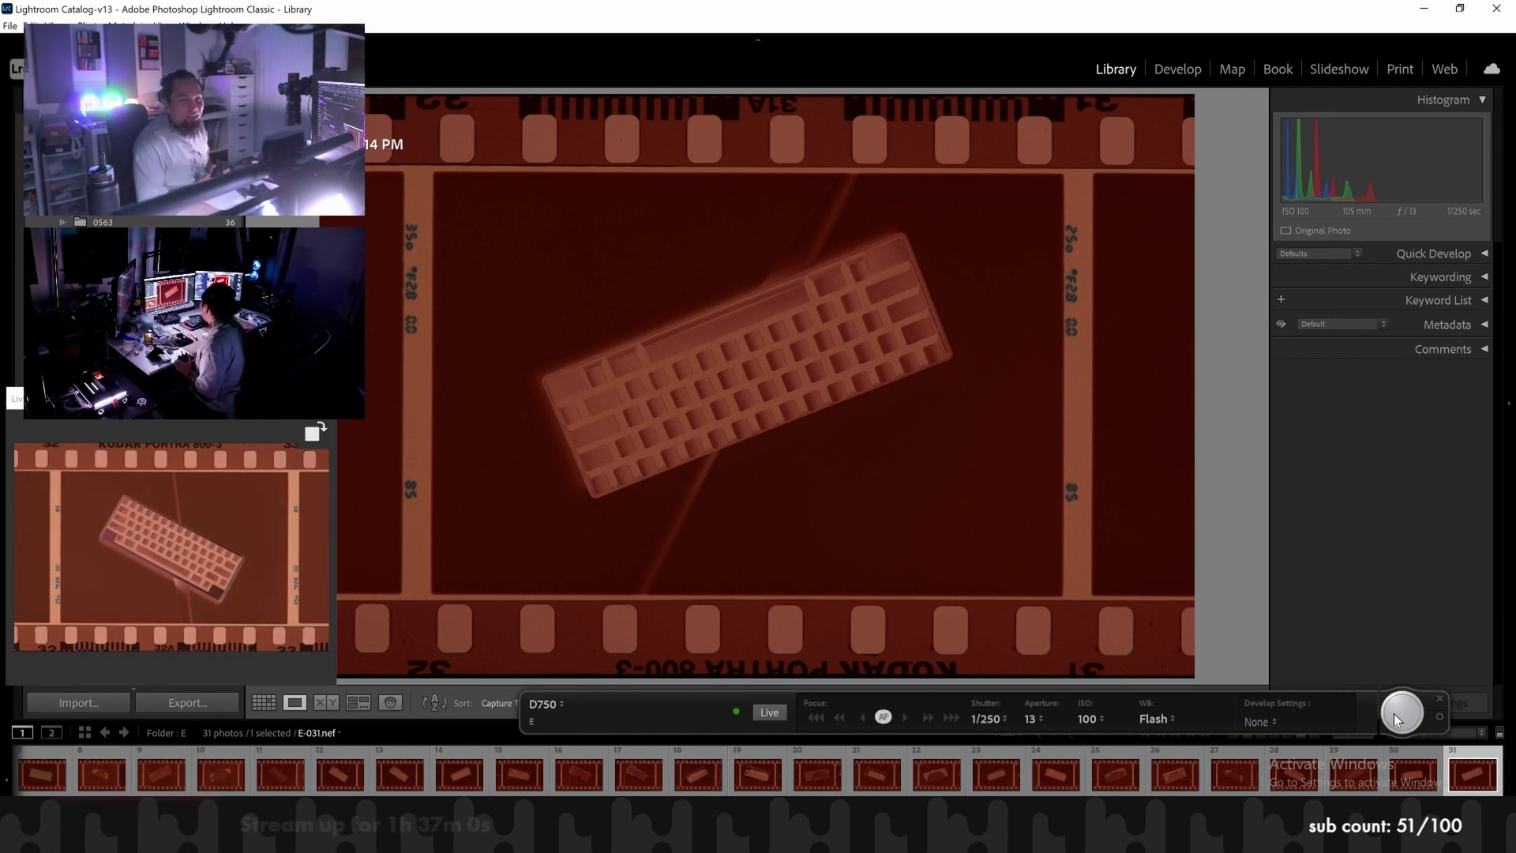
{"action": "left_click", "coordinate": [1402, 712]}
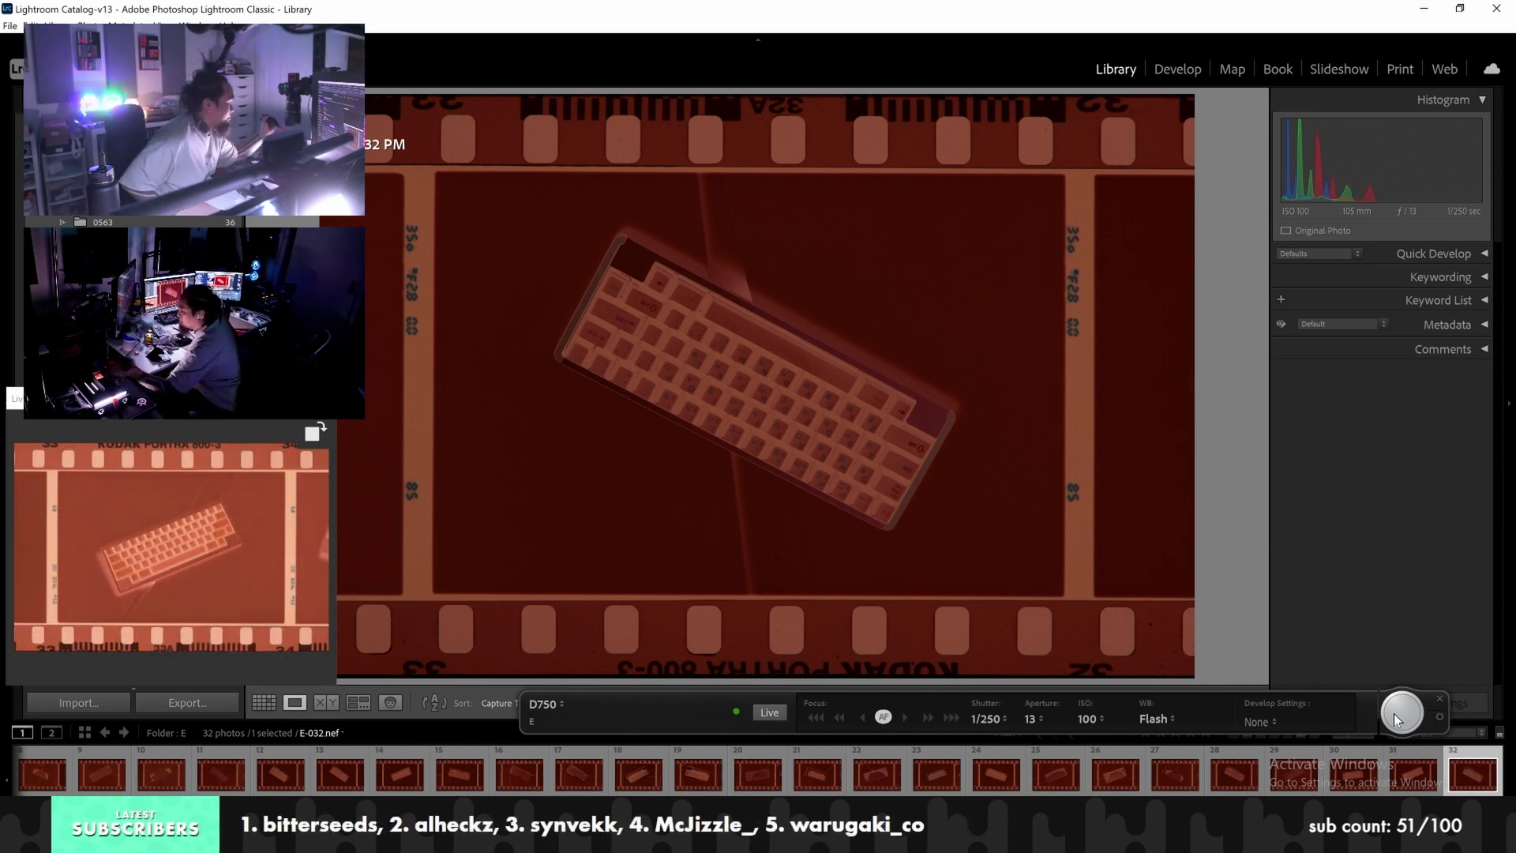
{"action": "left_click", "coordinate": [1396, 715]}
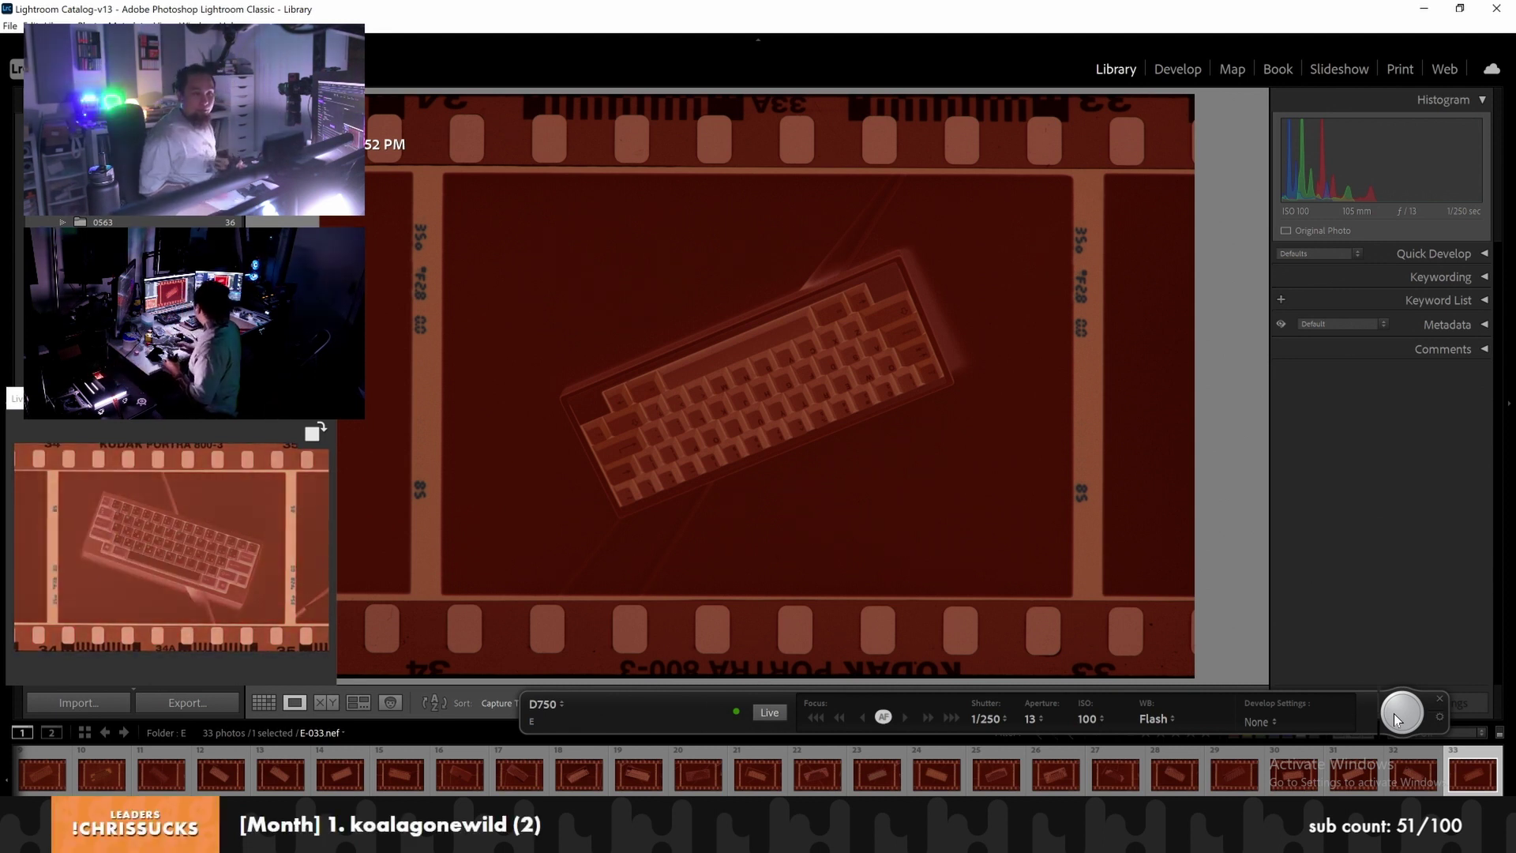
{"action": "left_click", "coordinate": [1396, 713]}
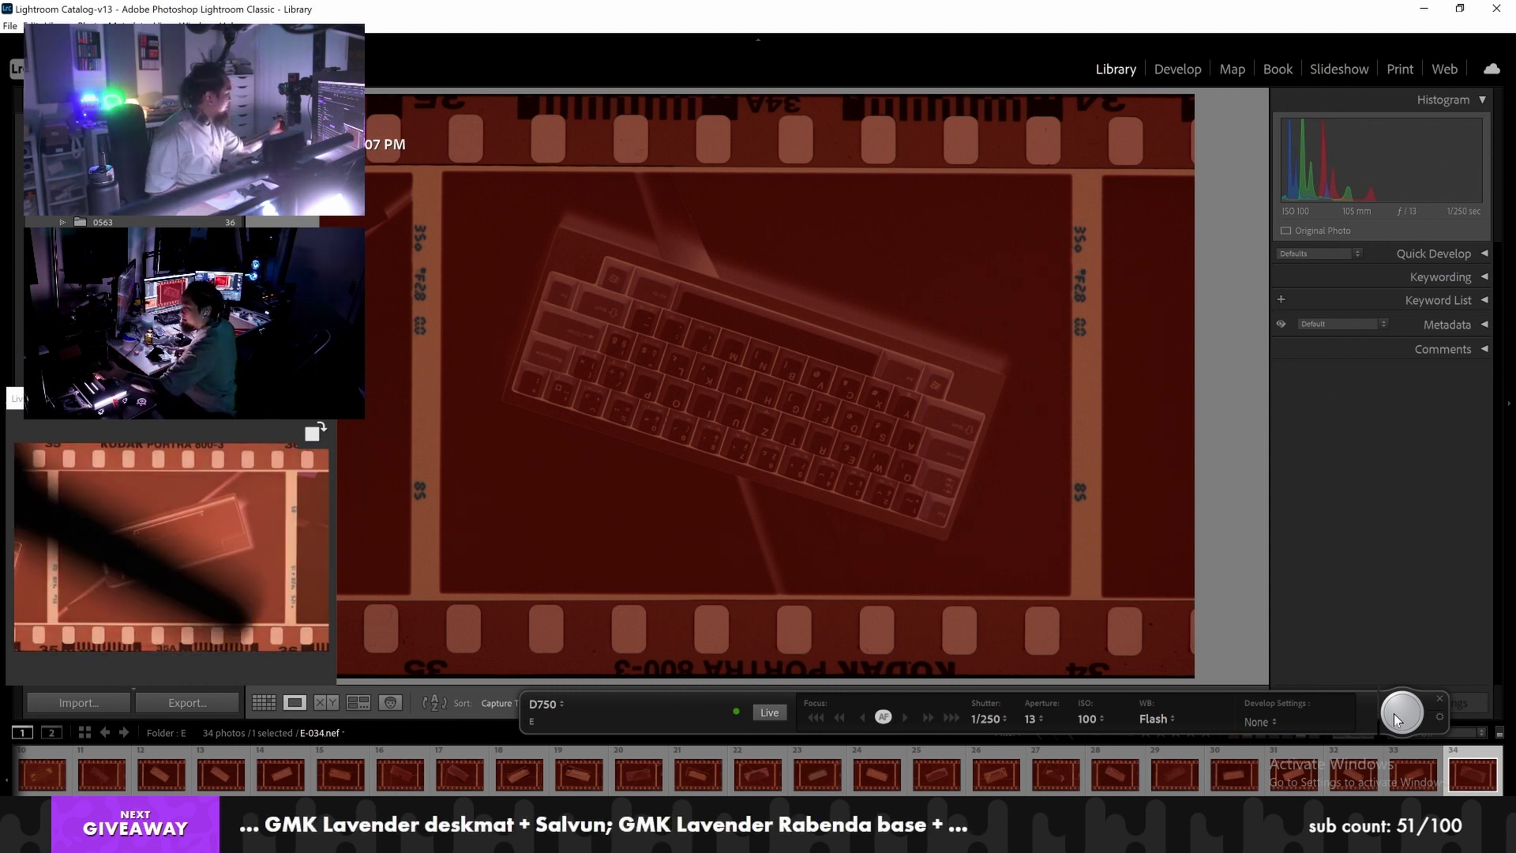
{"action": "left_click", "coordinate": [1402, 713]}
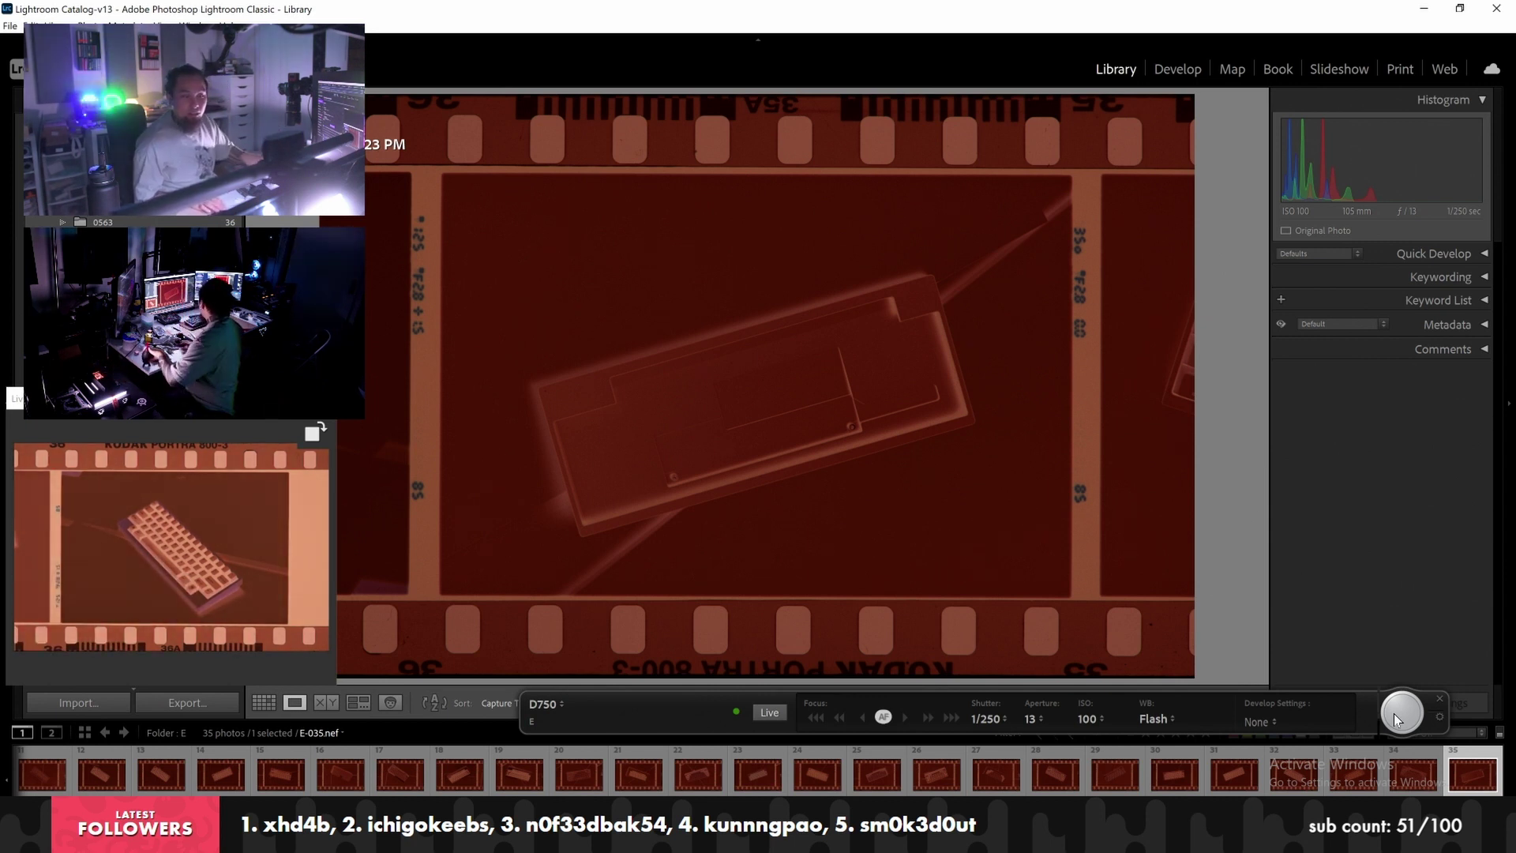
{"action": "left_click", "coordinate": [1402, 713]}
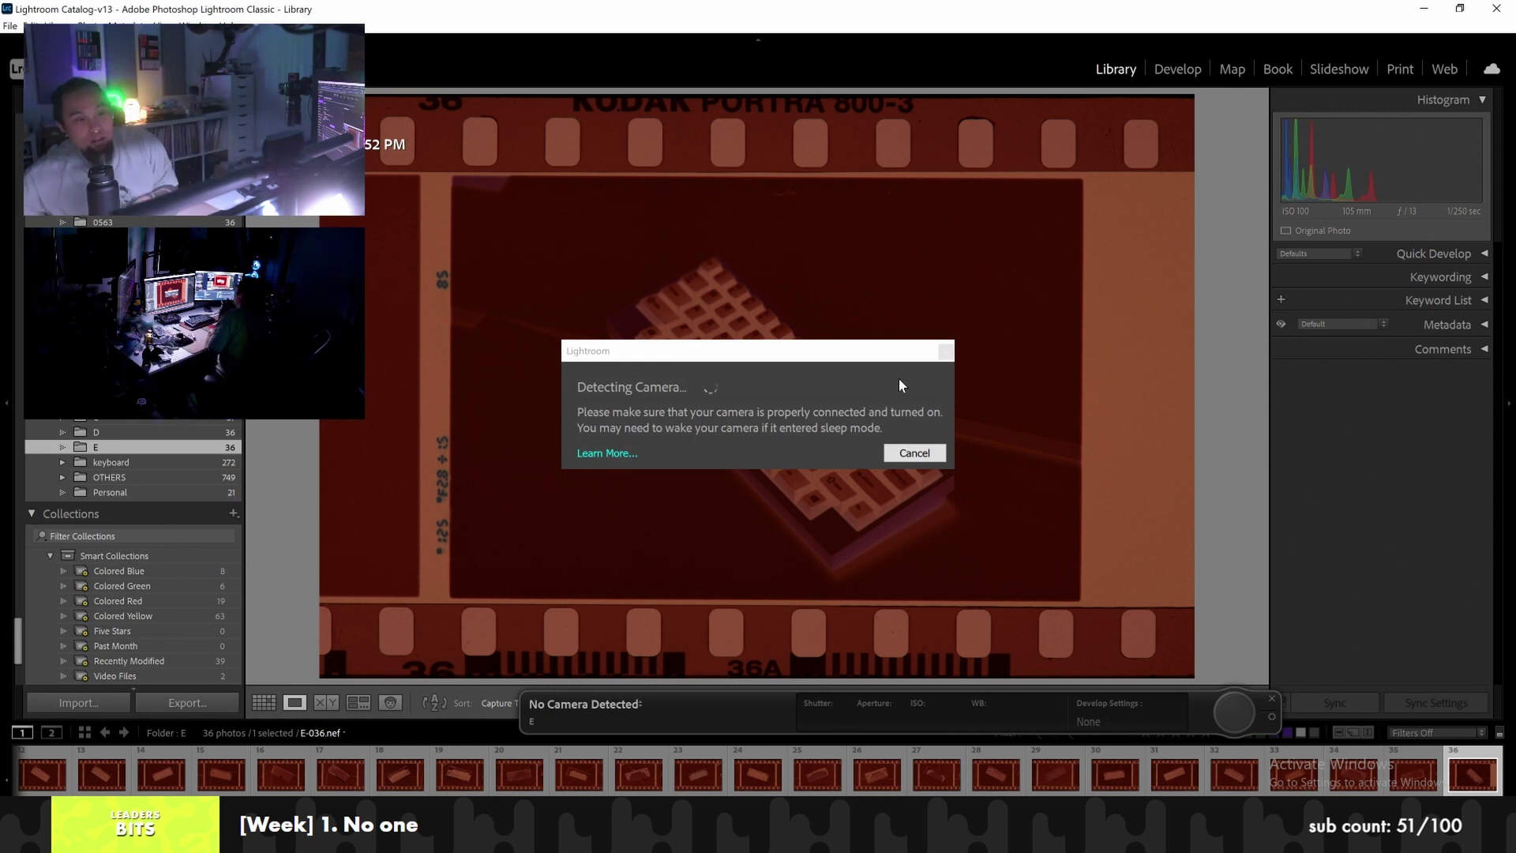
Cancel the camera detection to end tethered capture, and open E-036 in the Develop module
{"action": "left_click", "coordinate": [916, 452]}
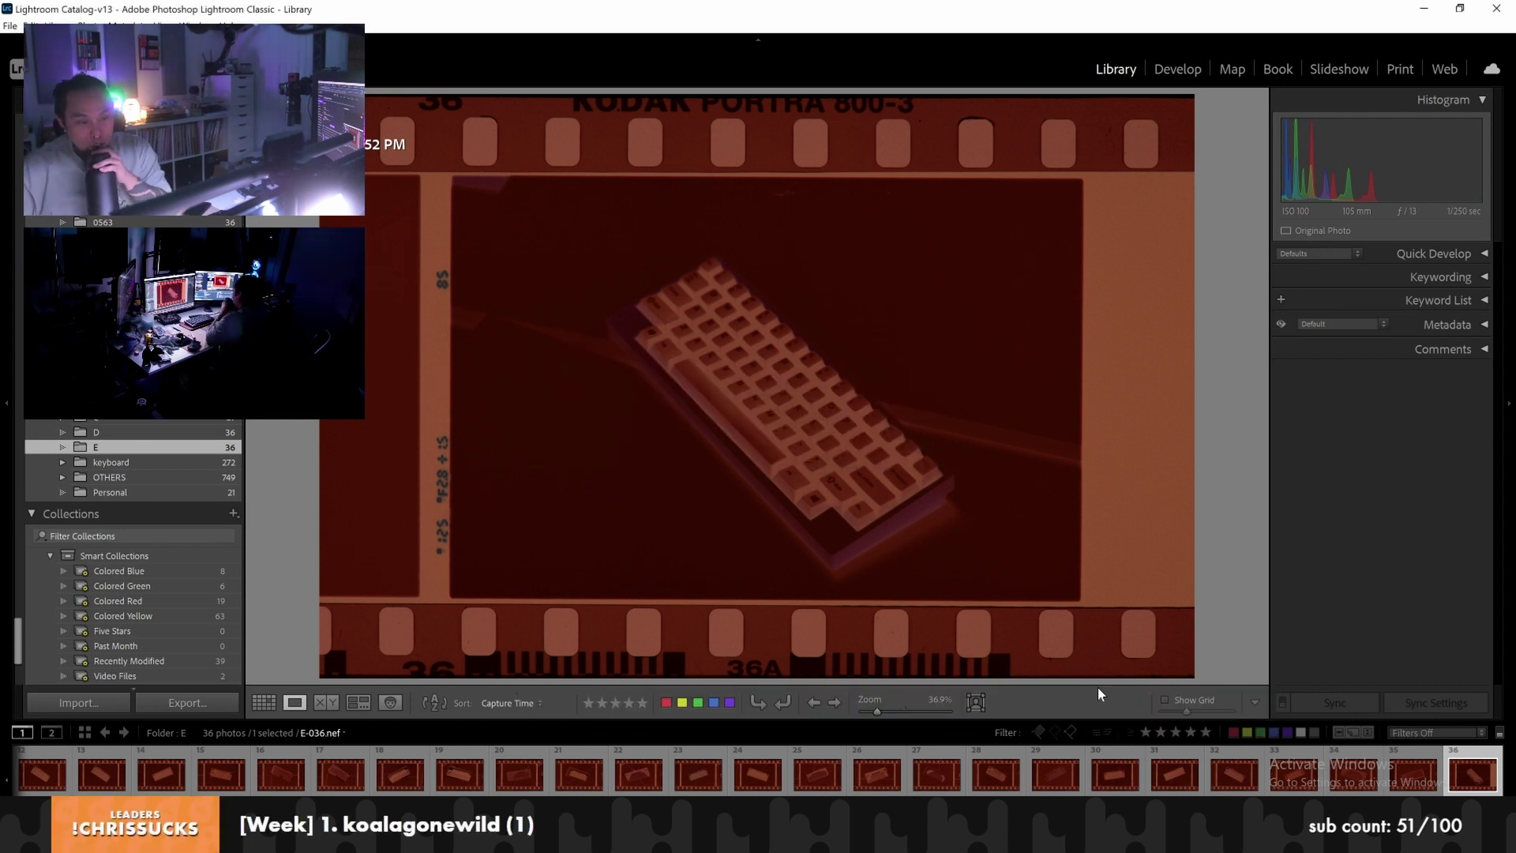
{"action": "left_click", "coordinate": [1174, 74]}
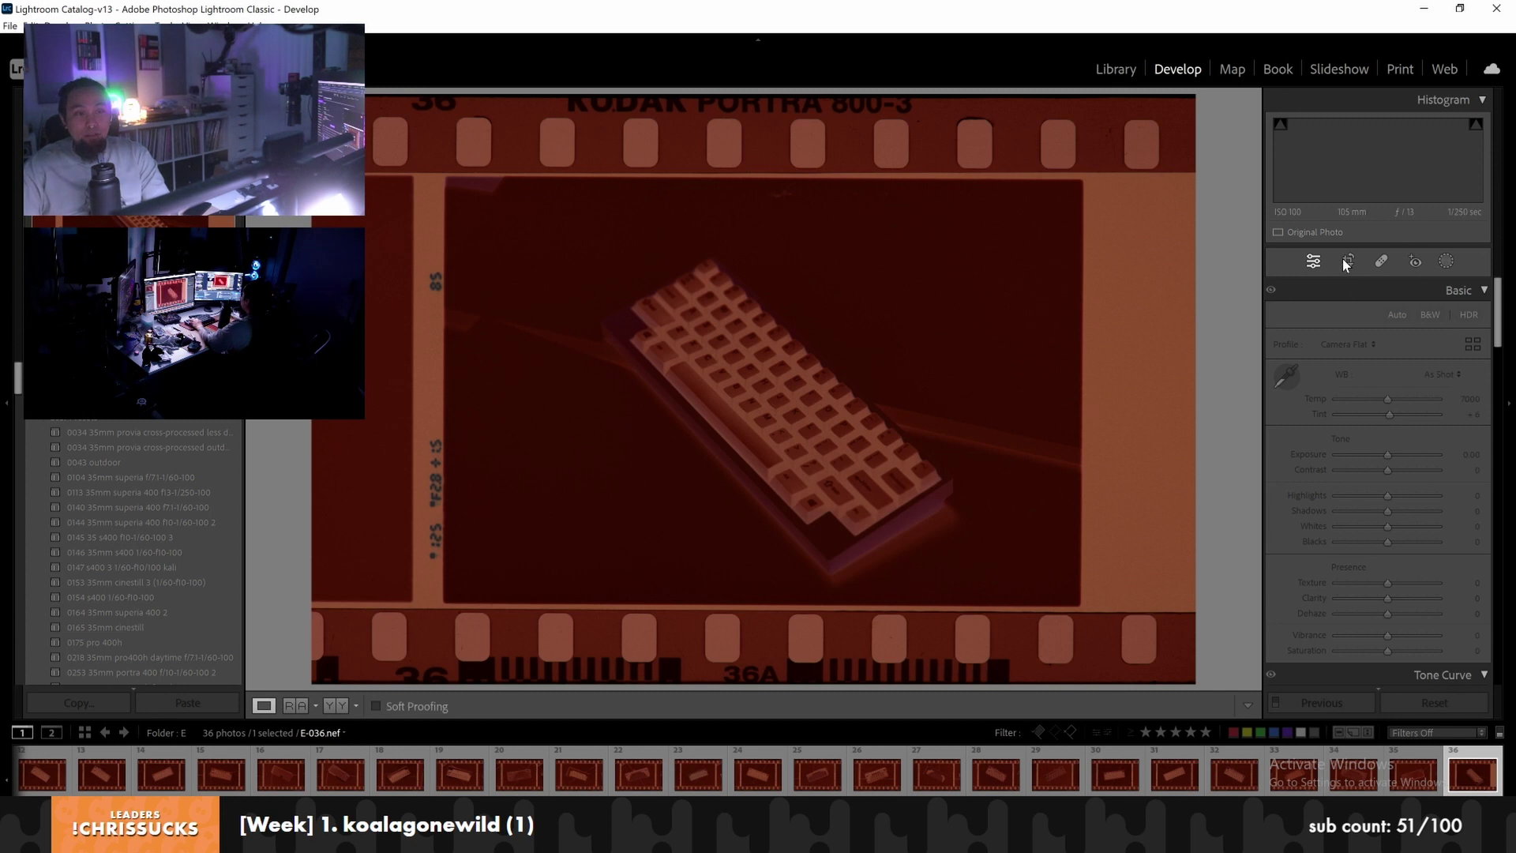
{"action": "left_click", "coordinate": [1344, 264]}
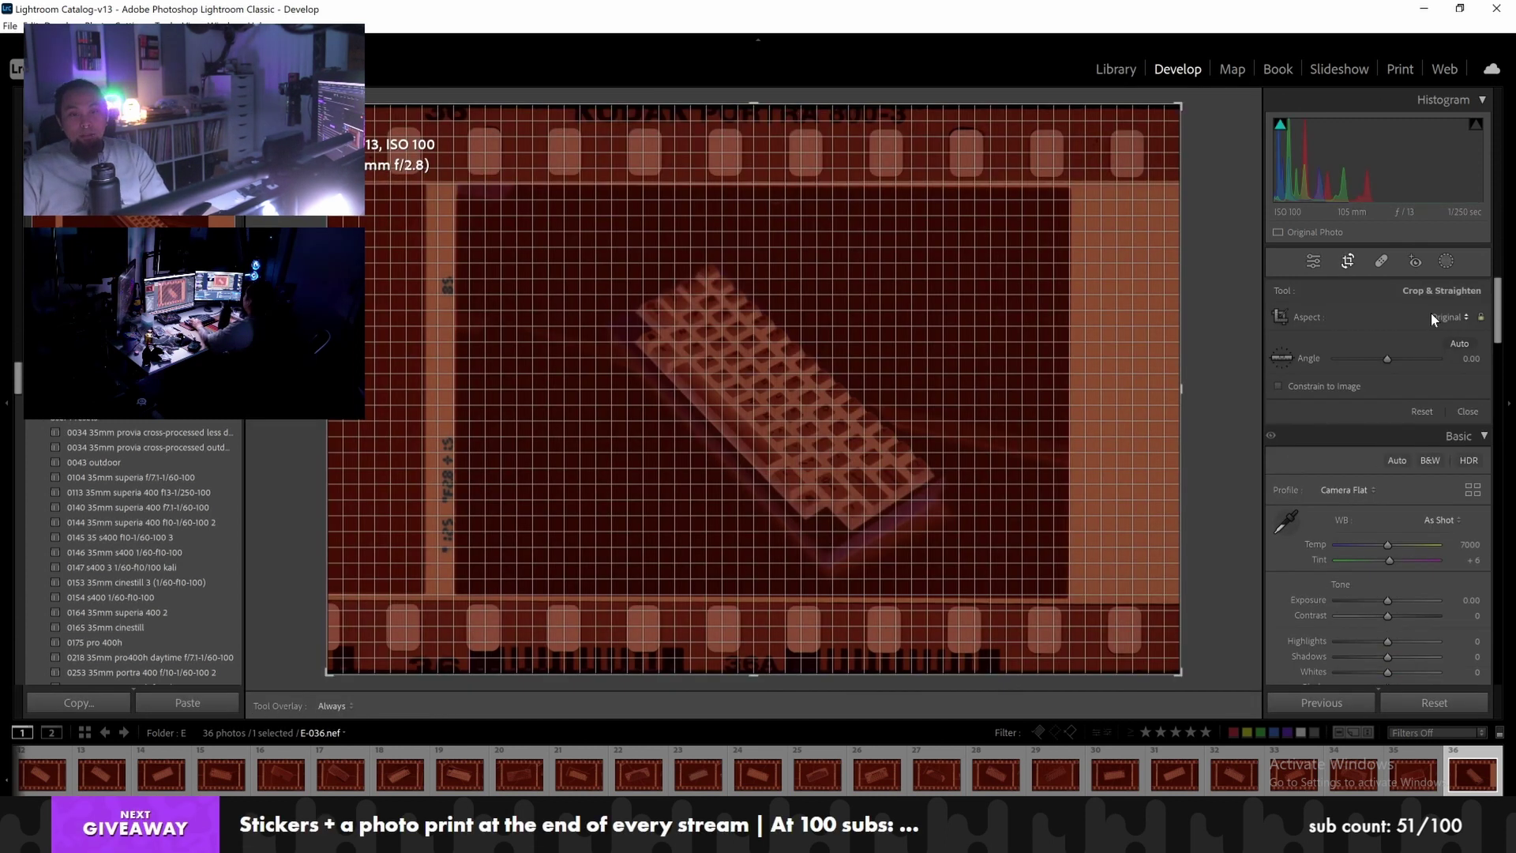
{"action": "left_click", "coordinate": [1448, 316]}
{"action": "key", "text": "Escape"}
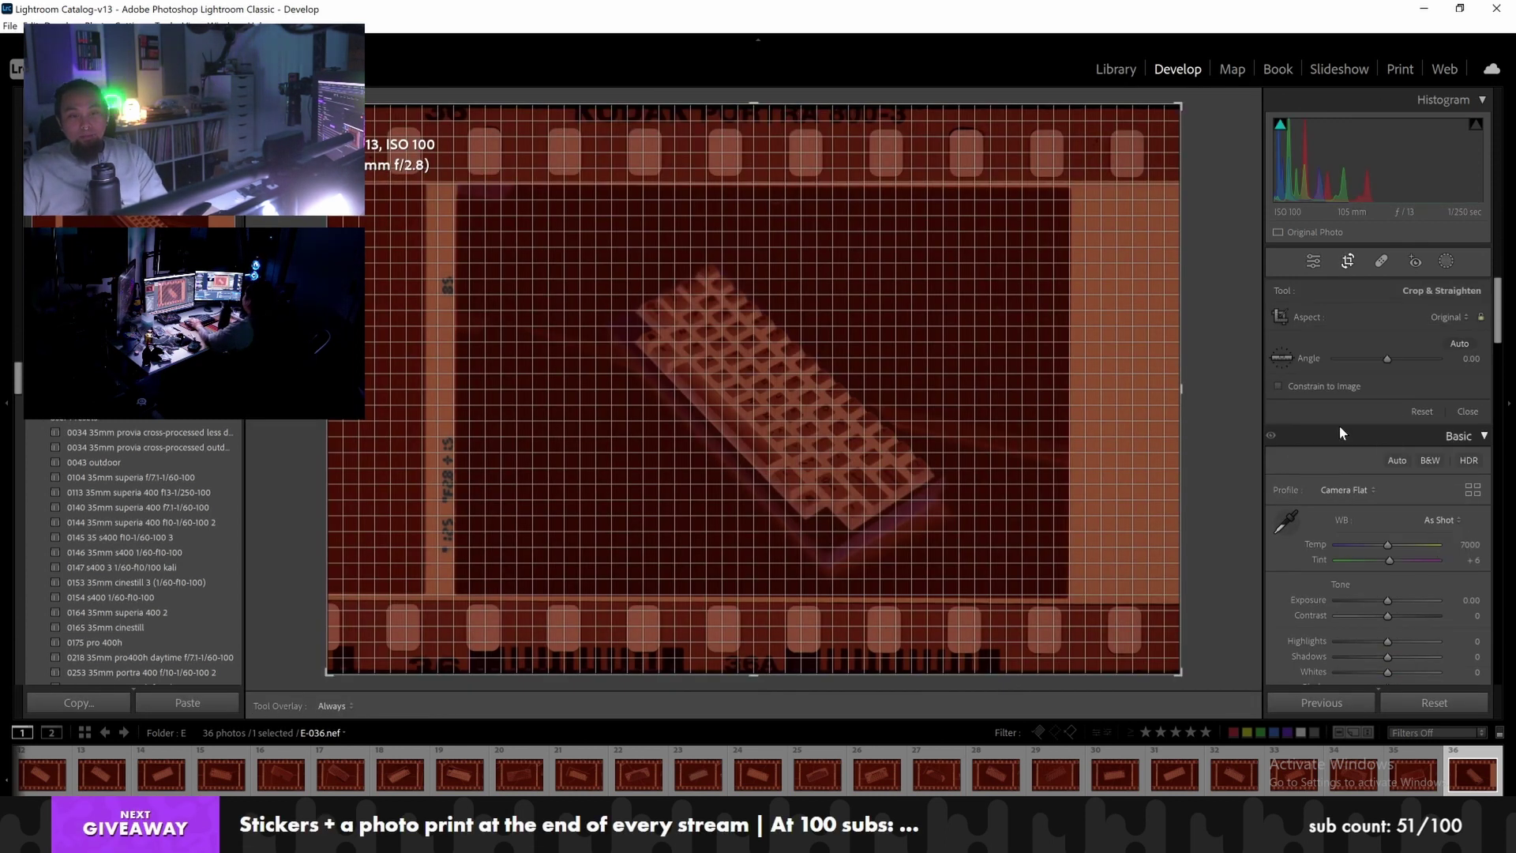
Set E-036's white balance by sampling the blank film base beside the keyboard frame
{"action": "left_click", "coordinate": [1283, 517]}
{"action": "left_click", "coordinate": [1117, 365]}
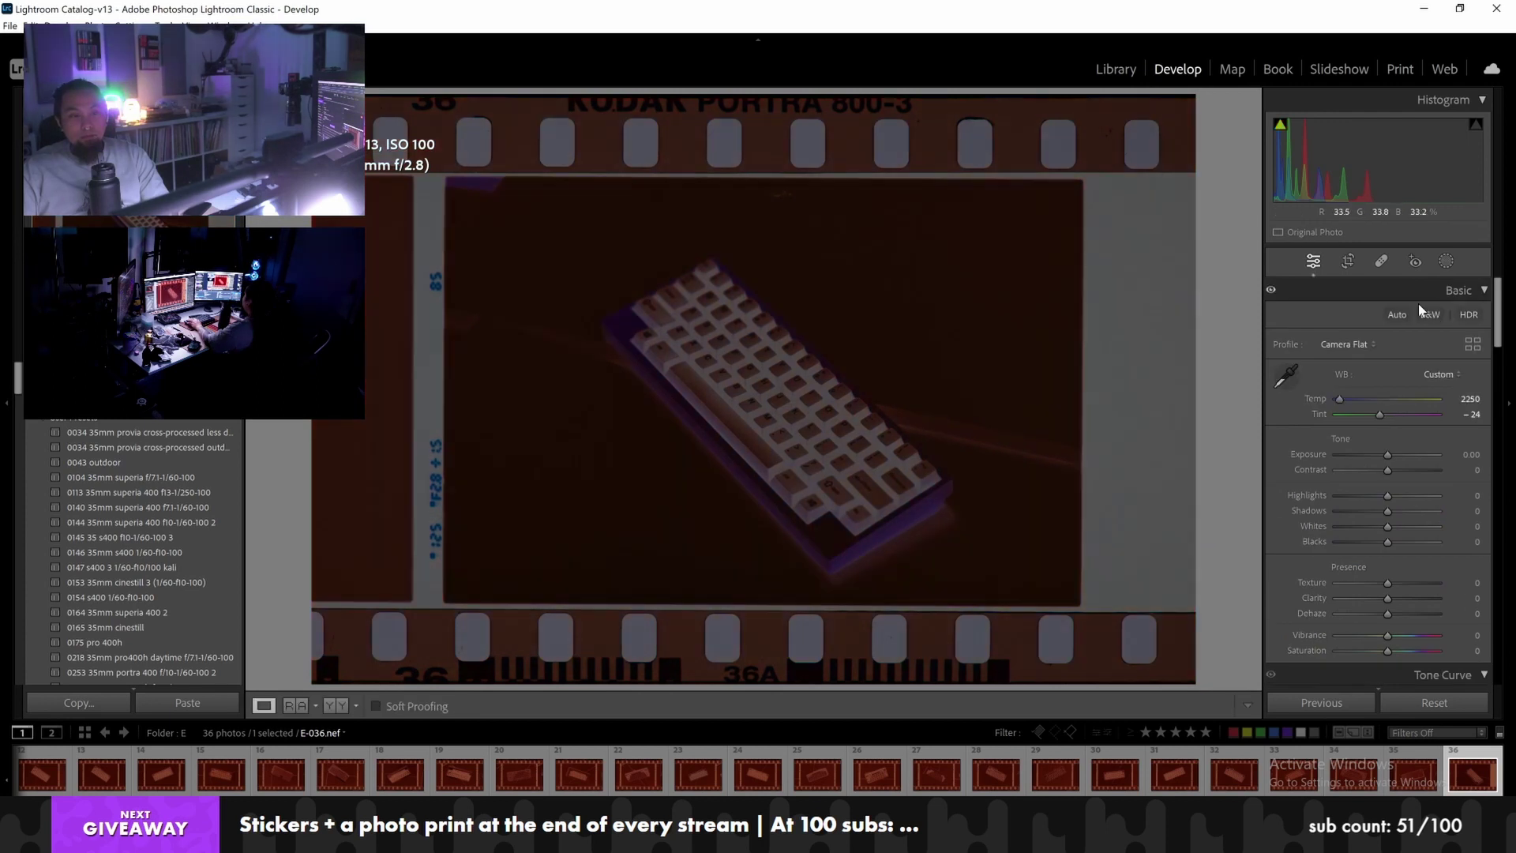
Crop E-036 with the 2 x 3 / 4 x 6 aspect ratio, trimming the film border and sprocket holes to just inside the keyboard frame
{"action": "left_click", "coordinate": [1345, 263]}
{"action": "left_click", "coordinate": [1428, 315]}
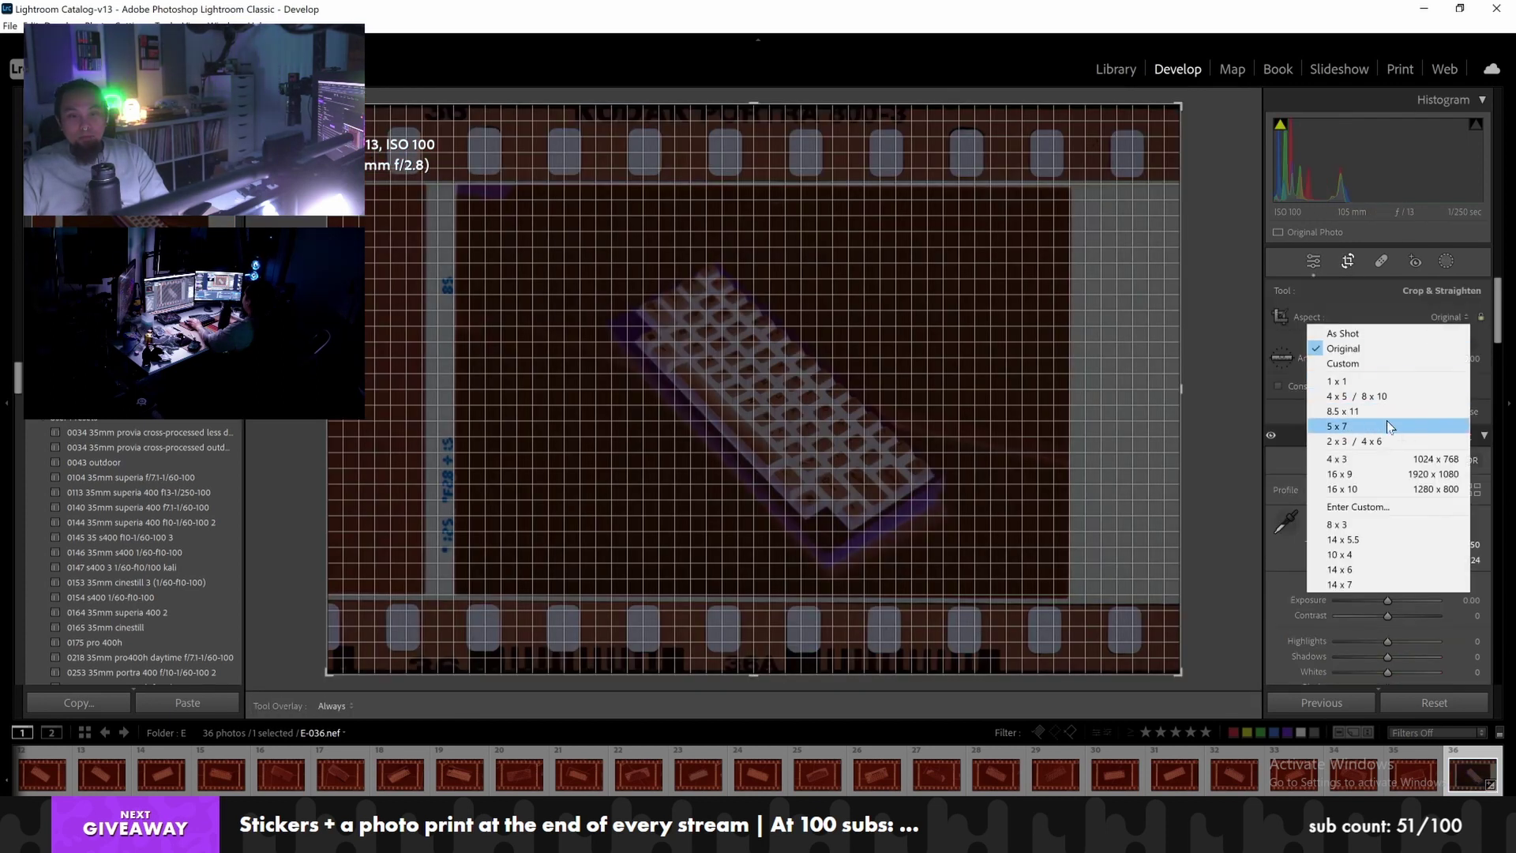
{"action": "left_click", "coordinate": [1386, 439]}
{"action": "left_click_drag", "start_coordinate": [771, 94], "coordinate": [774, 146]}
{"action": "mouse_move", "coordinate": [845, 613]}
{"action": "left_mouse_down"}
{"action": "mouse_move", "coordinate": [835, 623]}
{"action": "mouse_move", "coordinate": [832, 592]}
{"action": "left_mouse_up"}
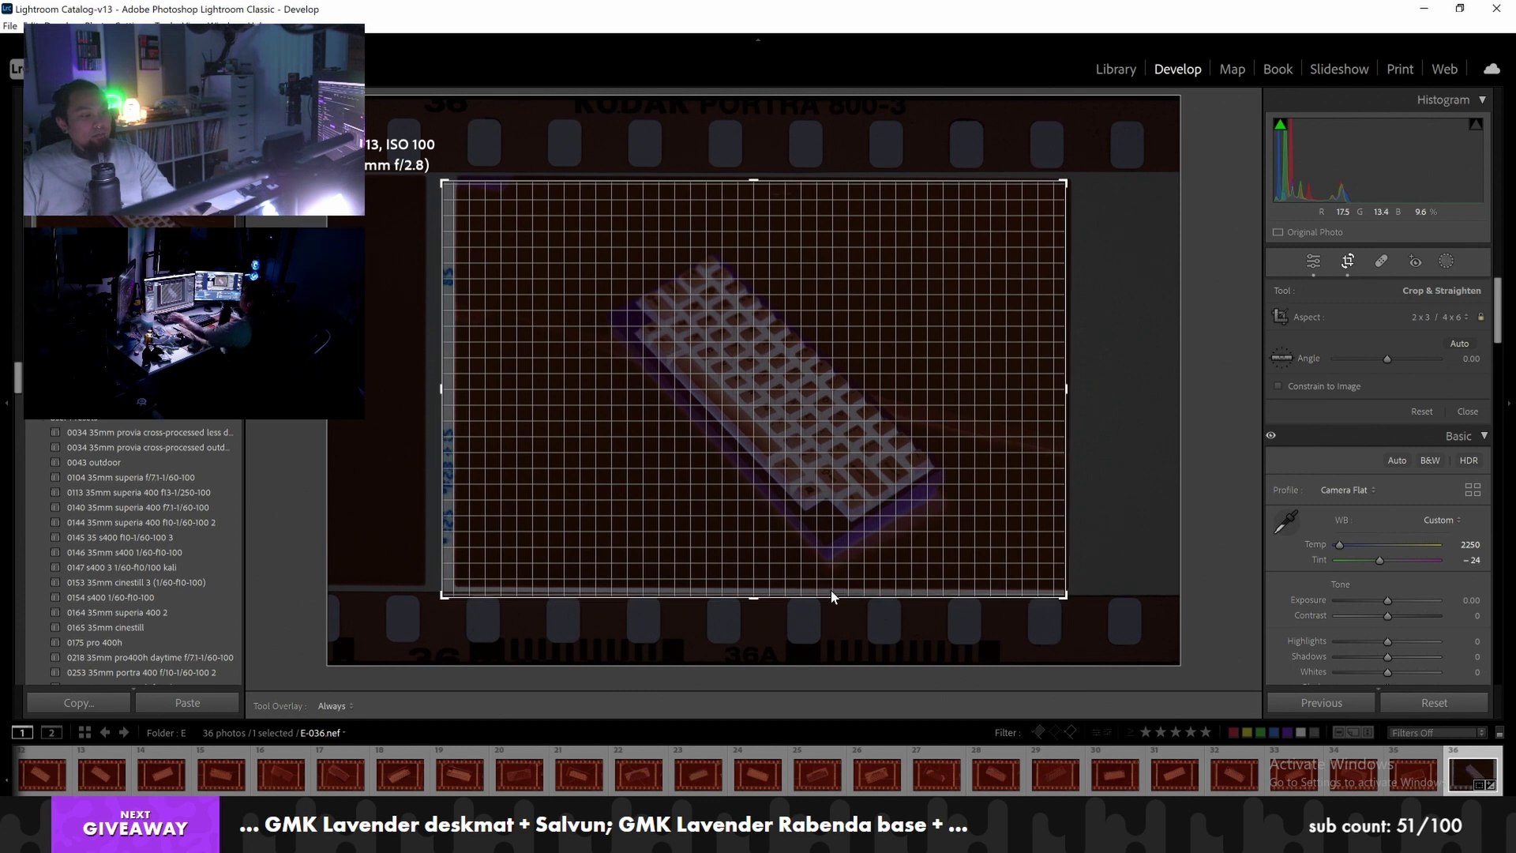
{"action": "key", "text": "alt+Tab"}
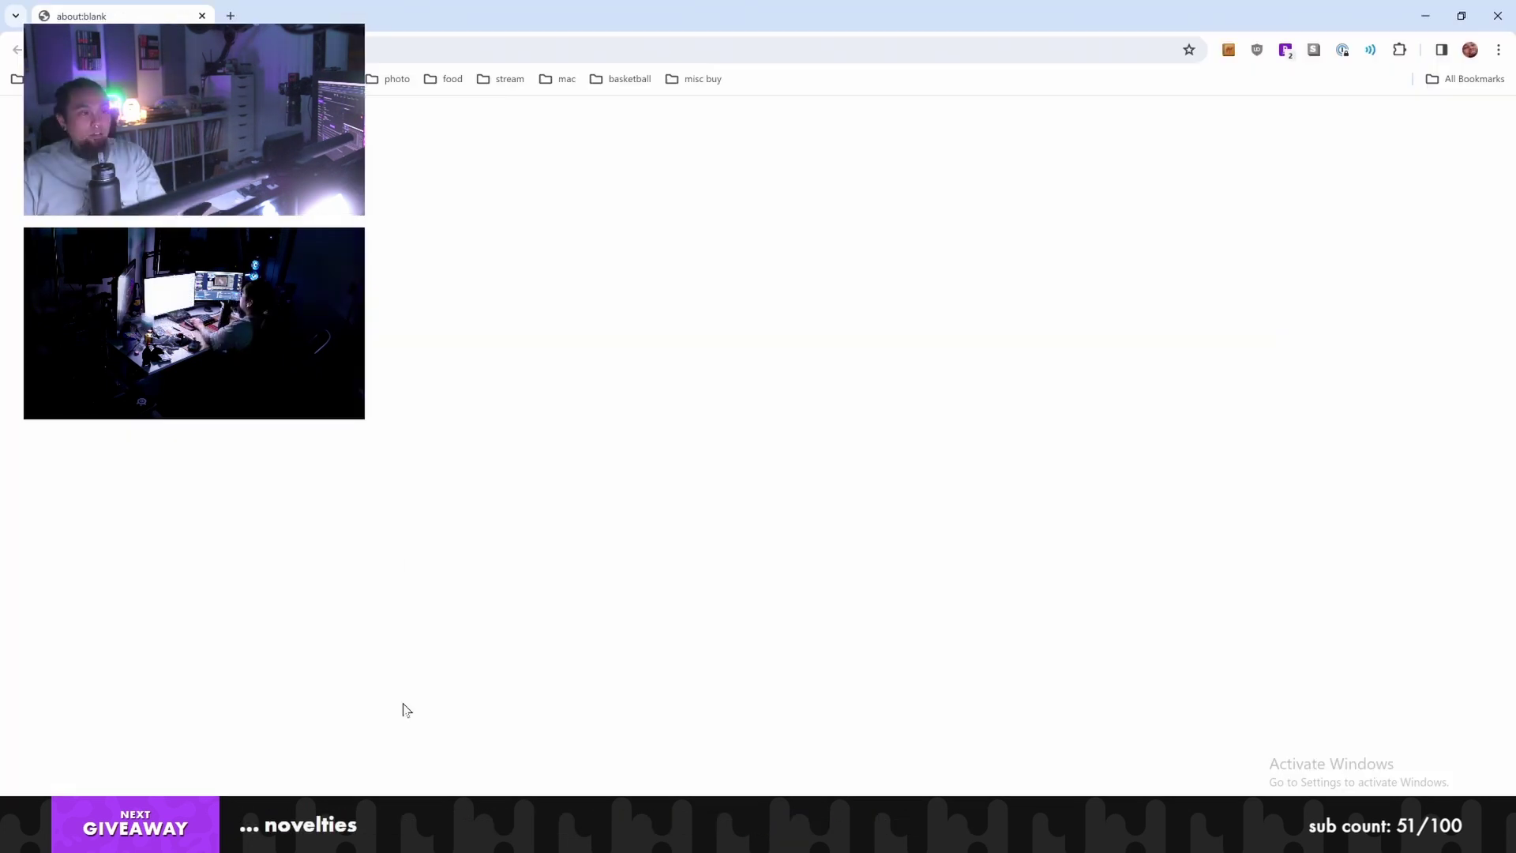
{"action": "key", "text": "alt+Tab"}
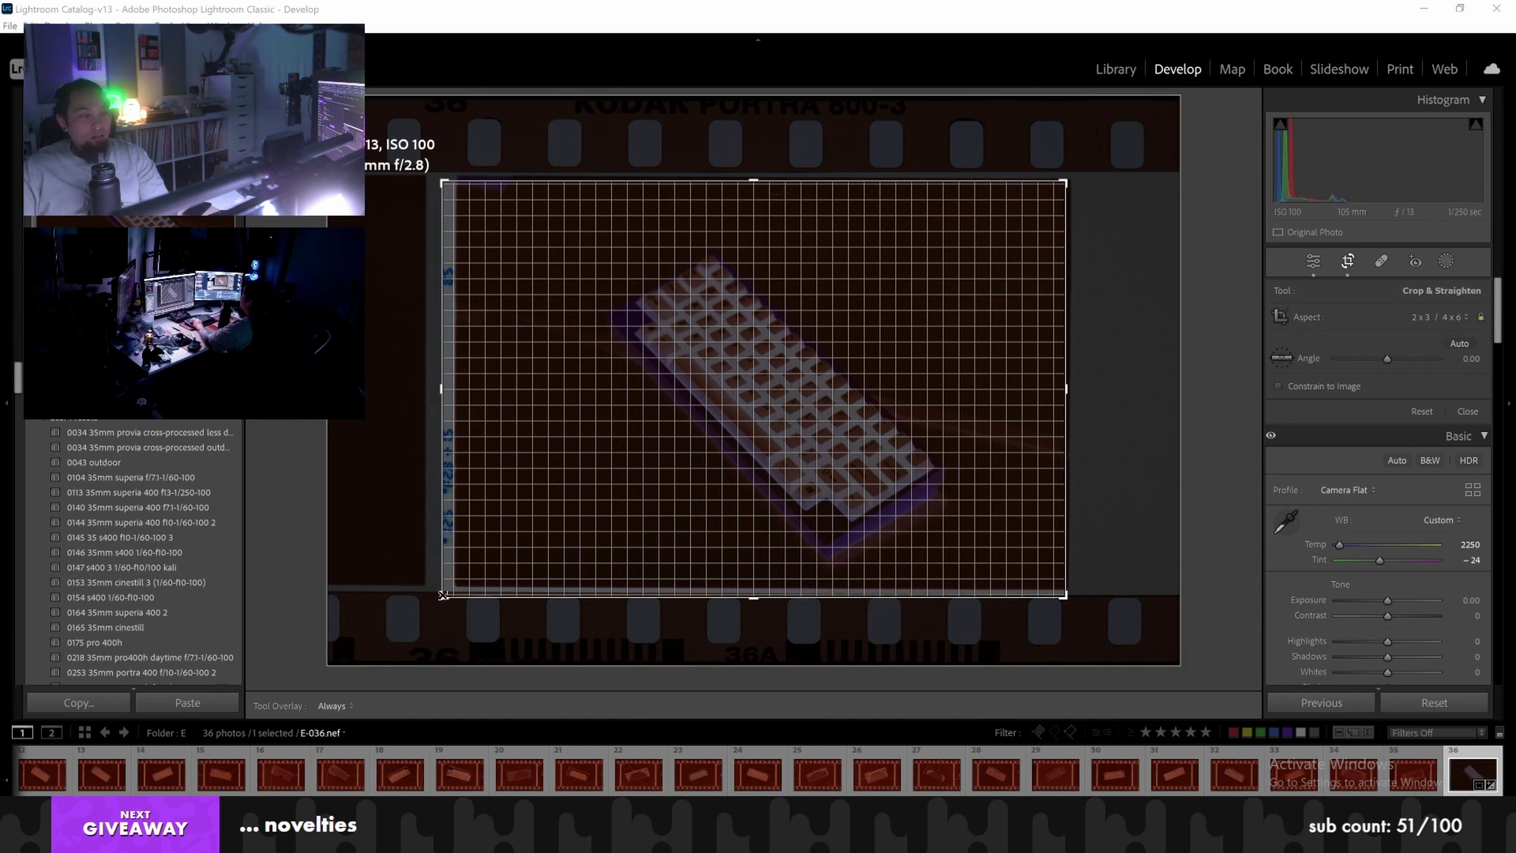
{"action": "left_click_drag", "start_coordinate": [445, 592], "coordinate": [448, 589]}
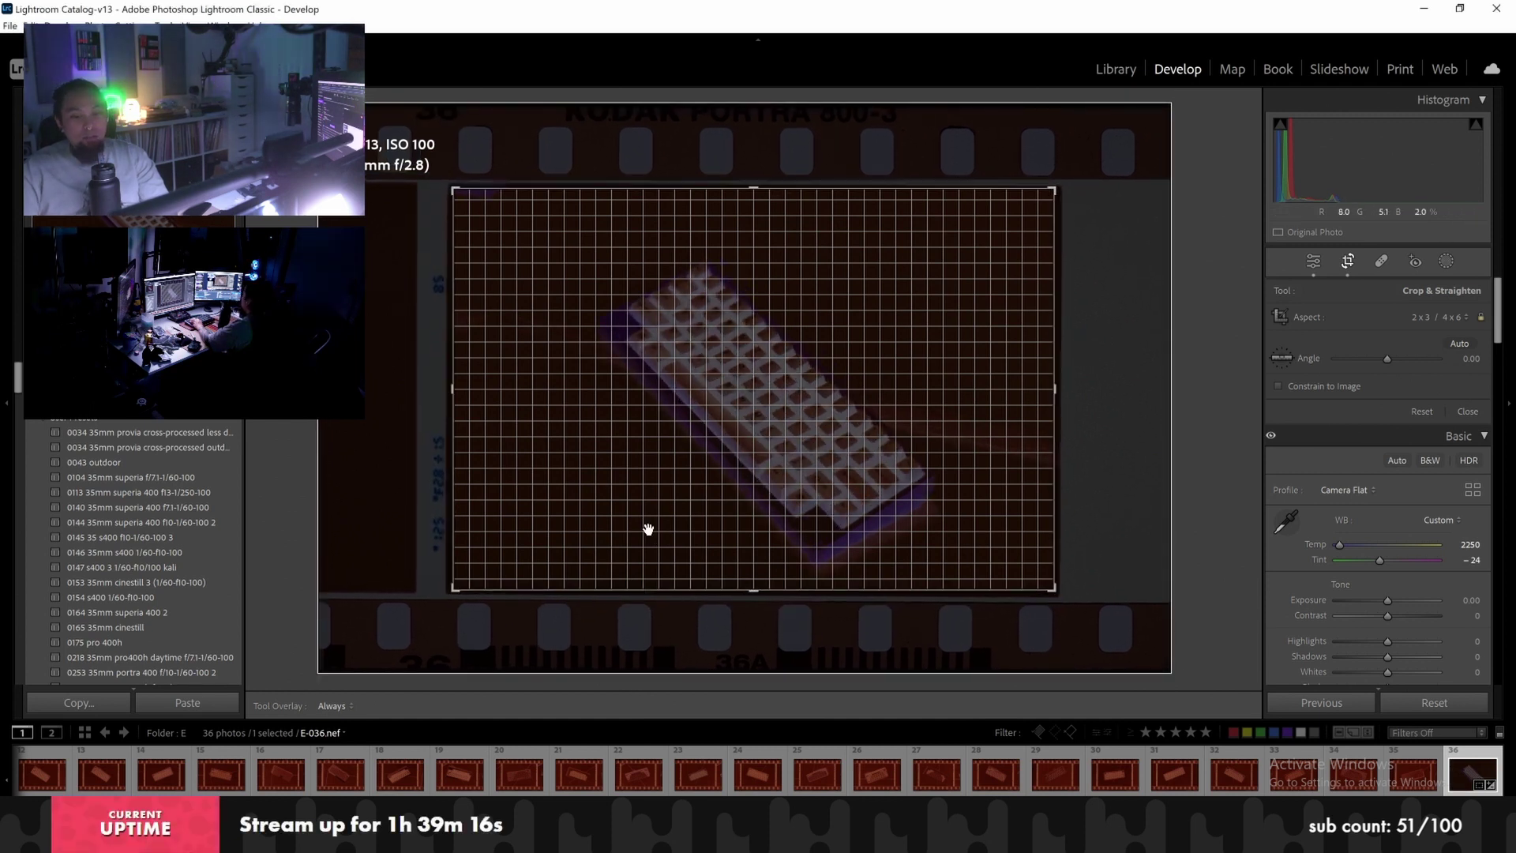
{"action": "key", "text": "Return"}
Select all photos in session E and synchronize E-036's treatment and profile, white balance and crop to them
{"action": "key", "text": "ctrl+a"}
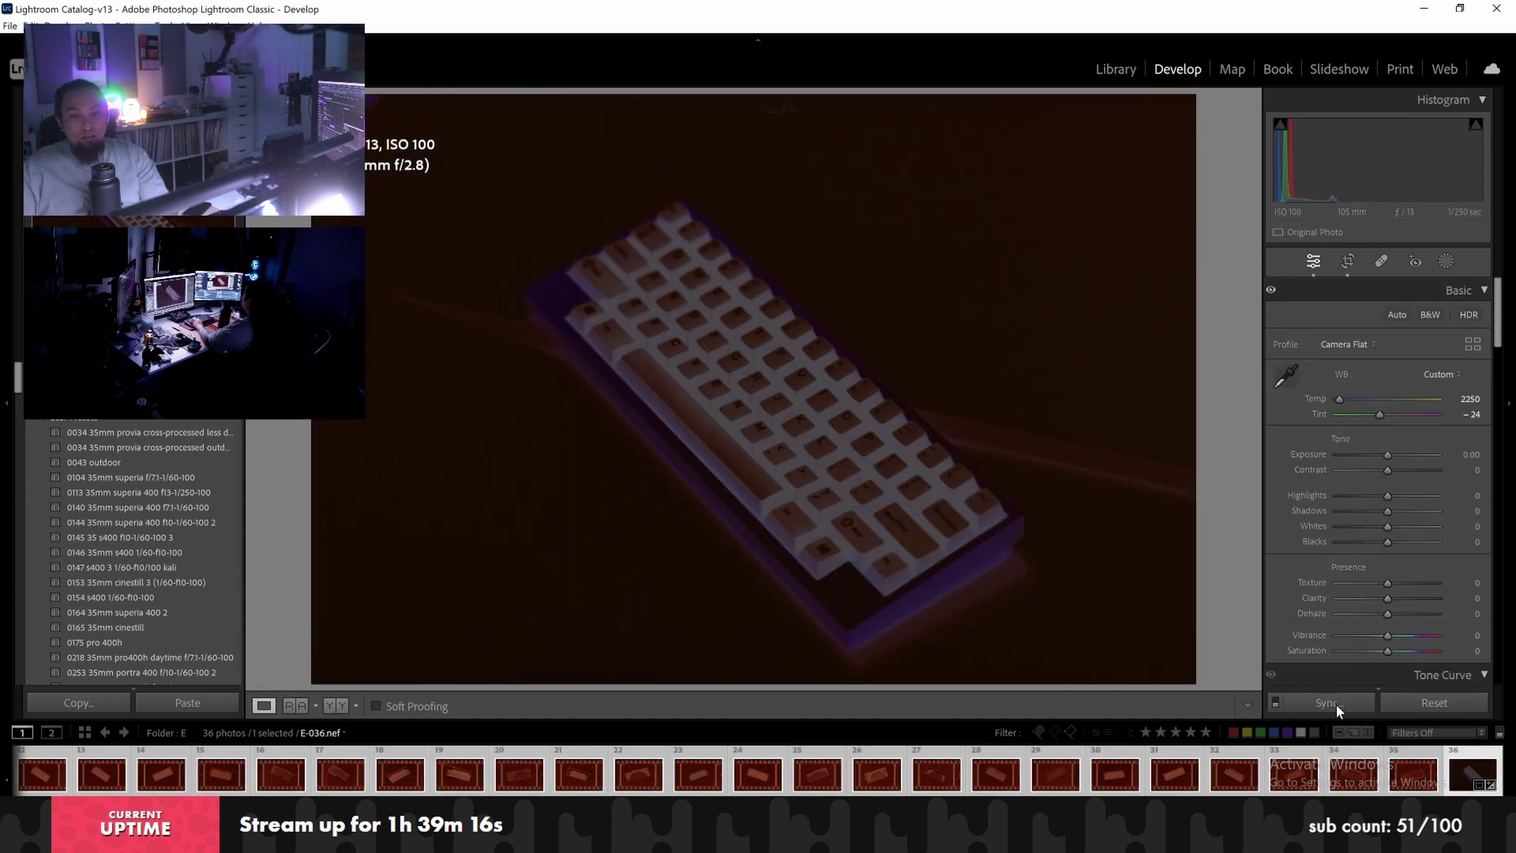
{"action": "left_click", "coordinate": [1330, 703]}
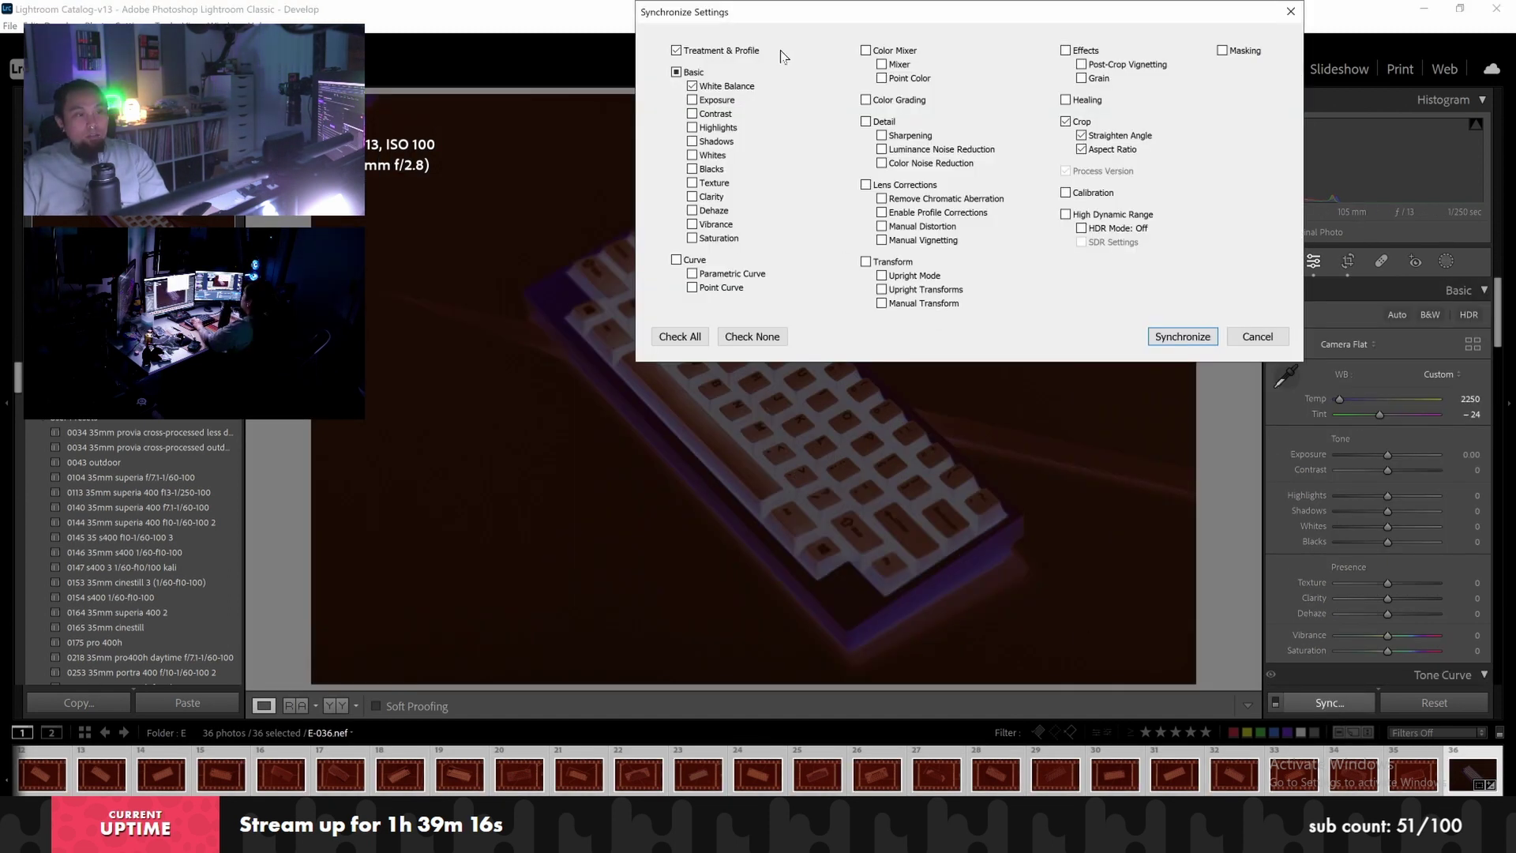
{"action": "left_click", "coordinate": [1188, 340]}
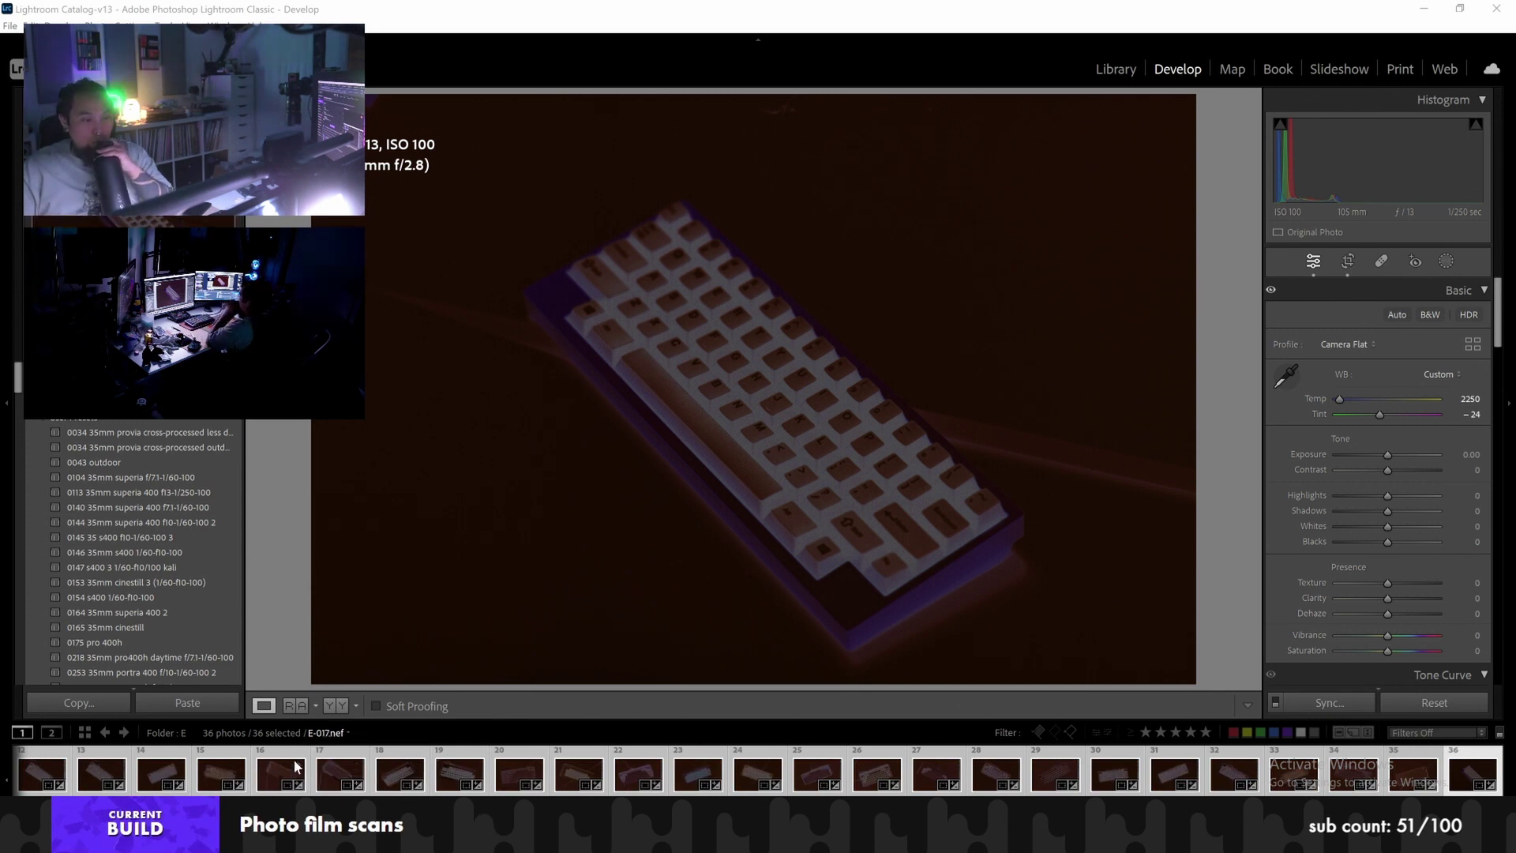
Reposition the crop of E-001 to exclude the blank film base beside the frame, and rotate the photo 180 degrees
{"action": "scroll", "coordinate": [336, 766], "scroll_direction": "up", "scroll_amount": 5}
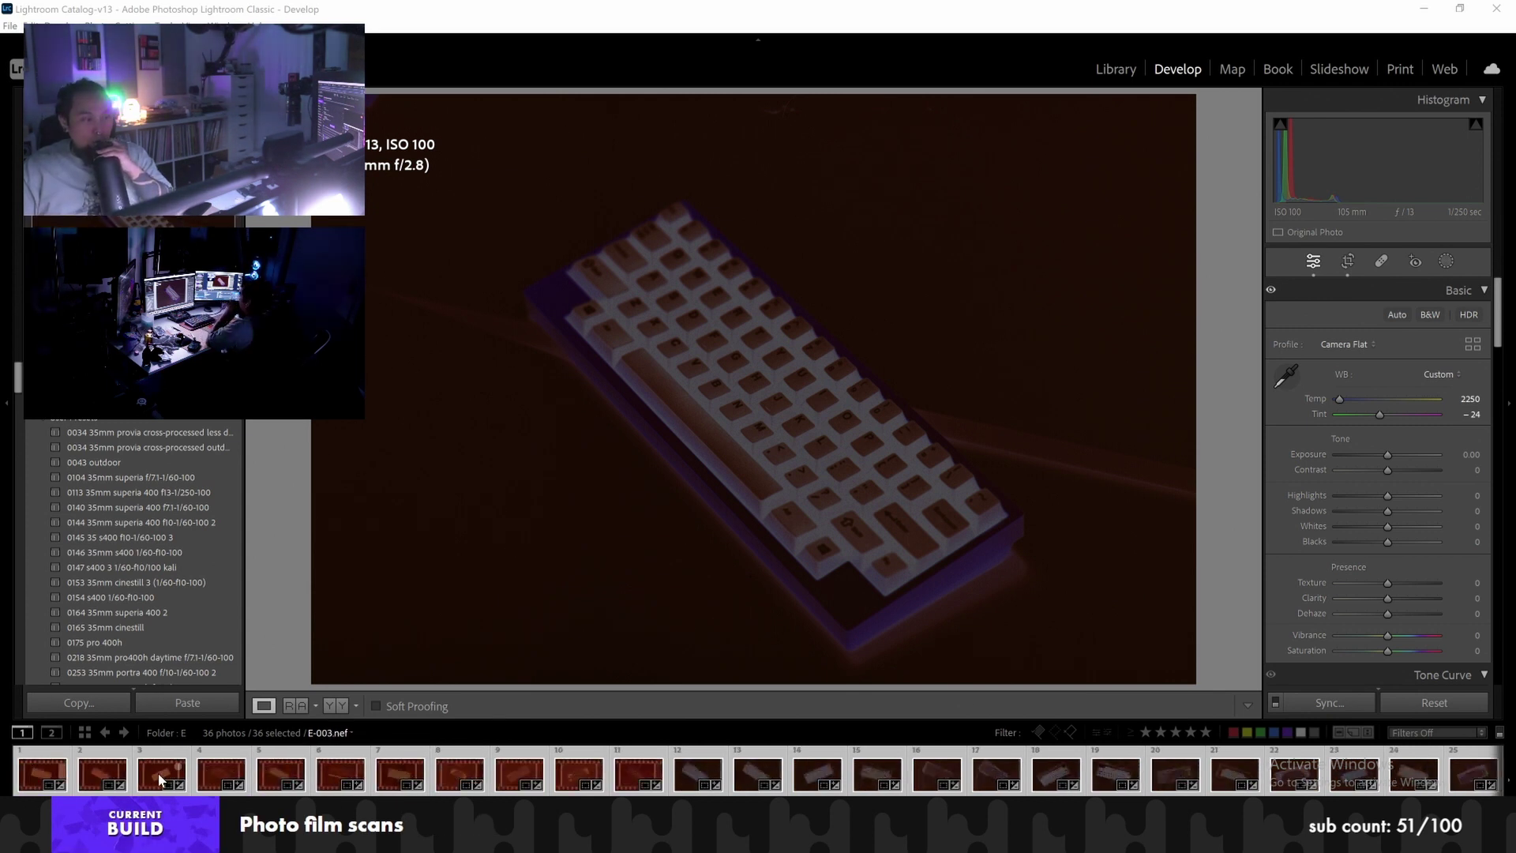
{"action": "left_click", "coordinate": [32, 784]}
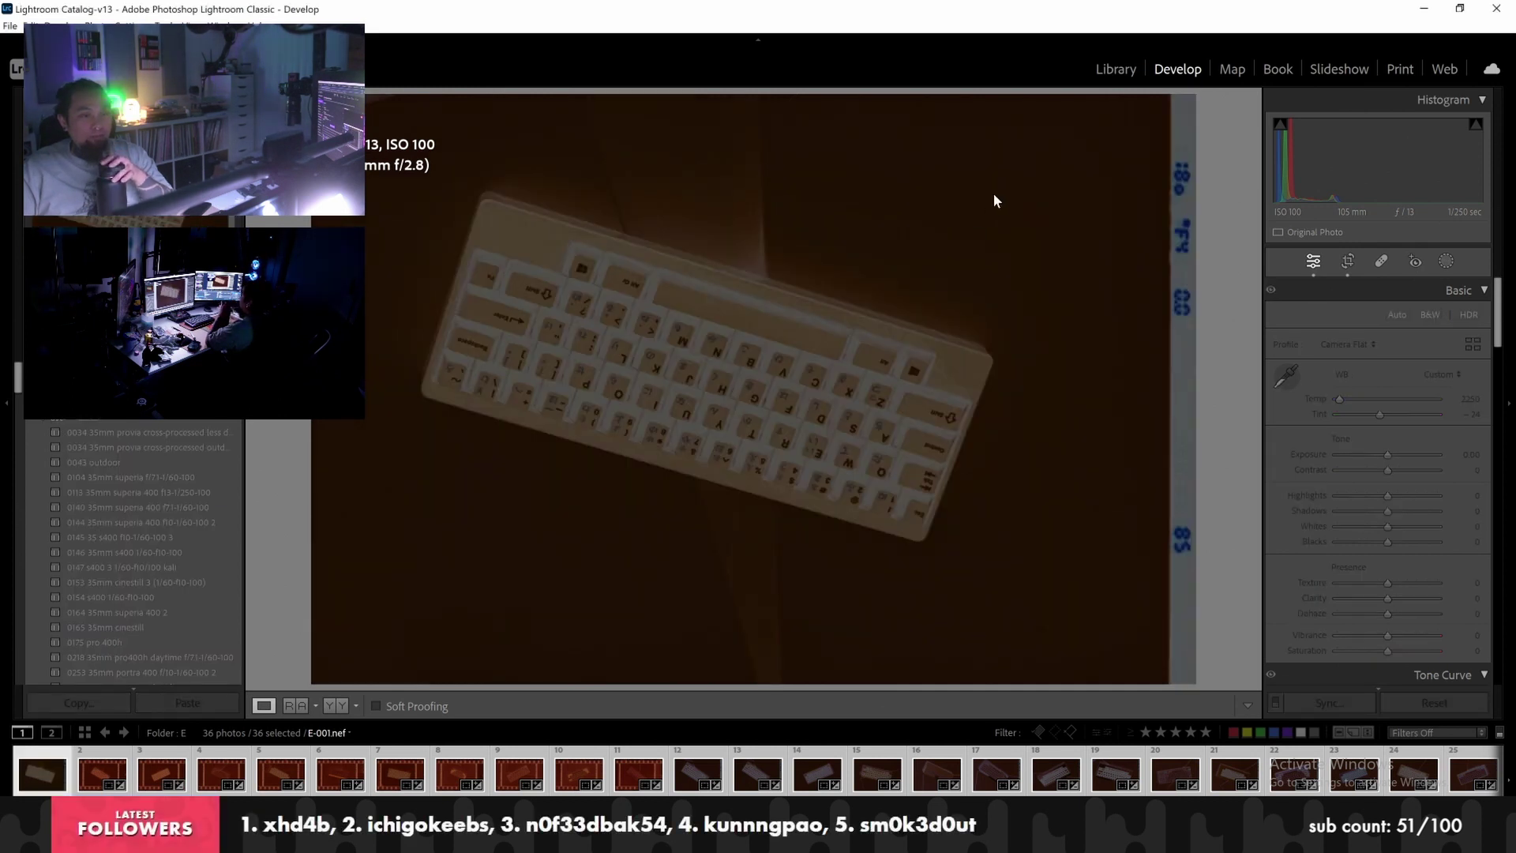
{"action": "left_click", "coordinate": [1348, 262]}
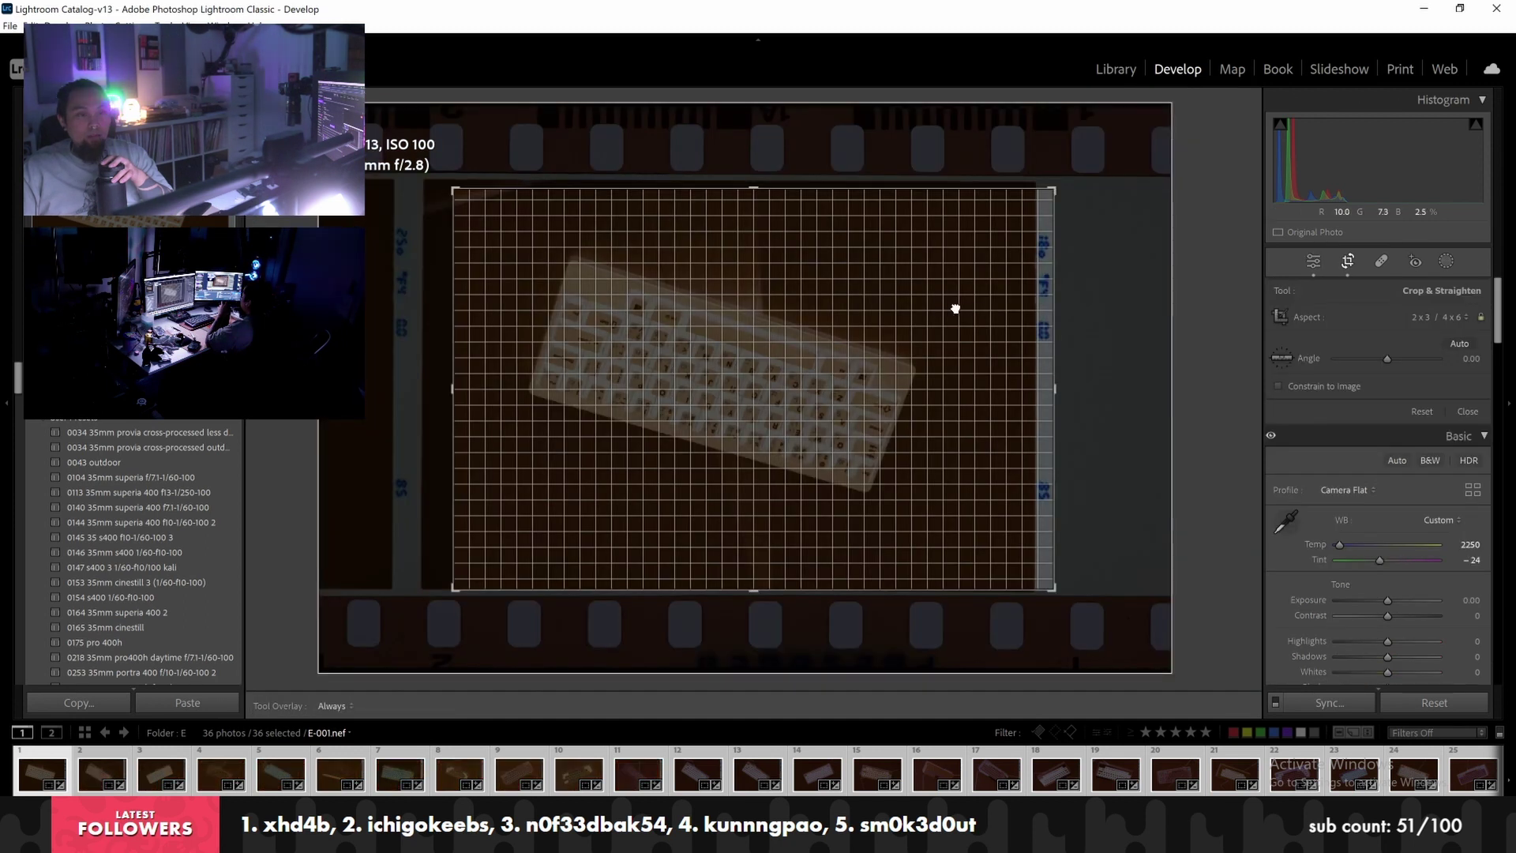
{"action": "left_click_drag", "start_coordinate": [955, 309], "coordinate": [965, 311]}
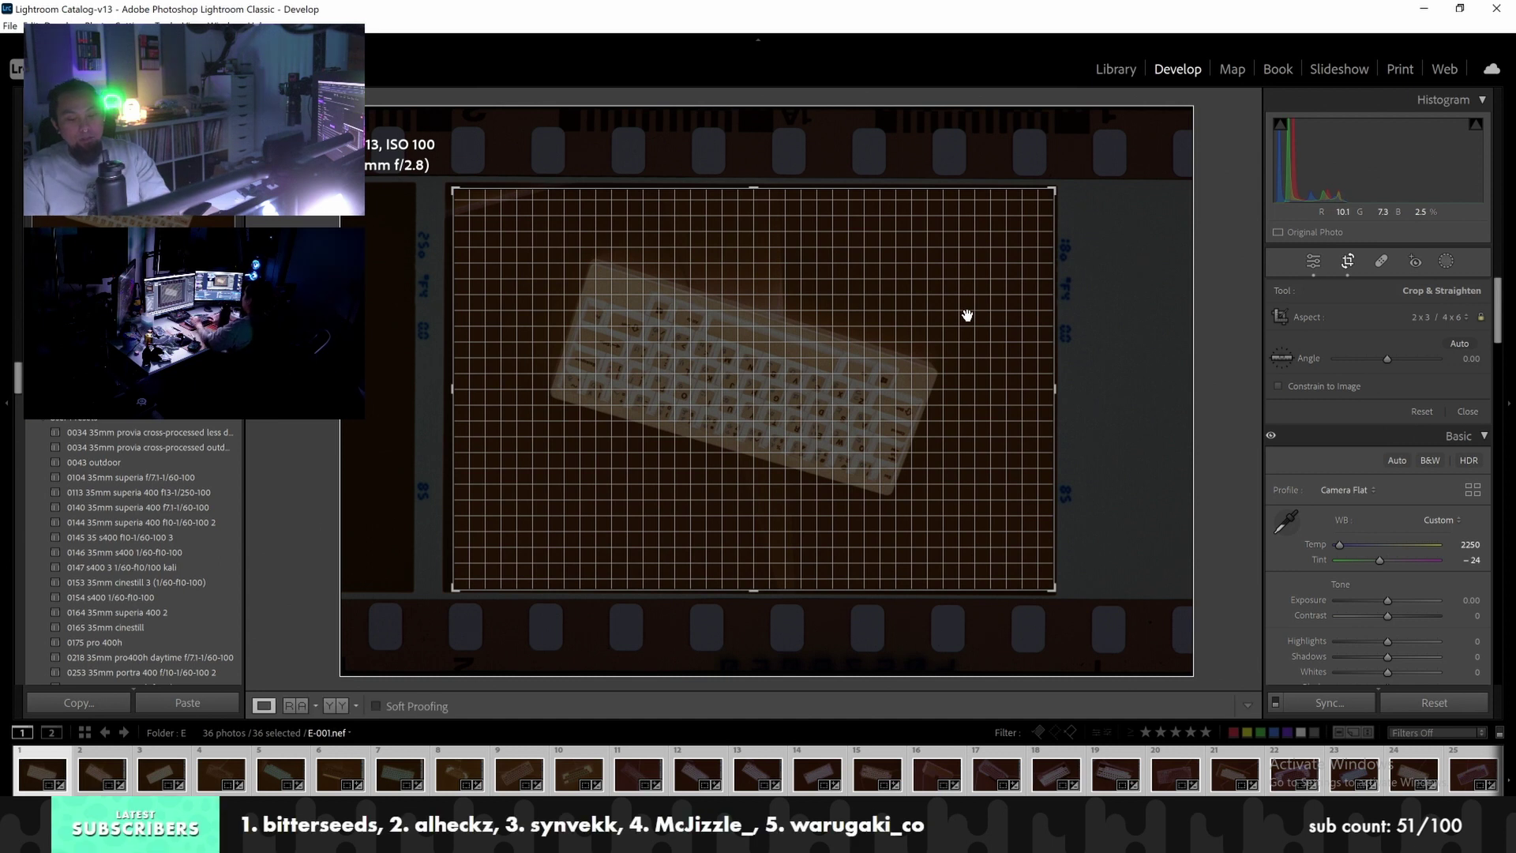
{"action": "key", "text": "Return"}
{"action": "key", "text": "ctrl+]"}
{"action": "key", "text": "ctrl+]"}
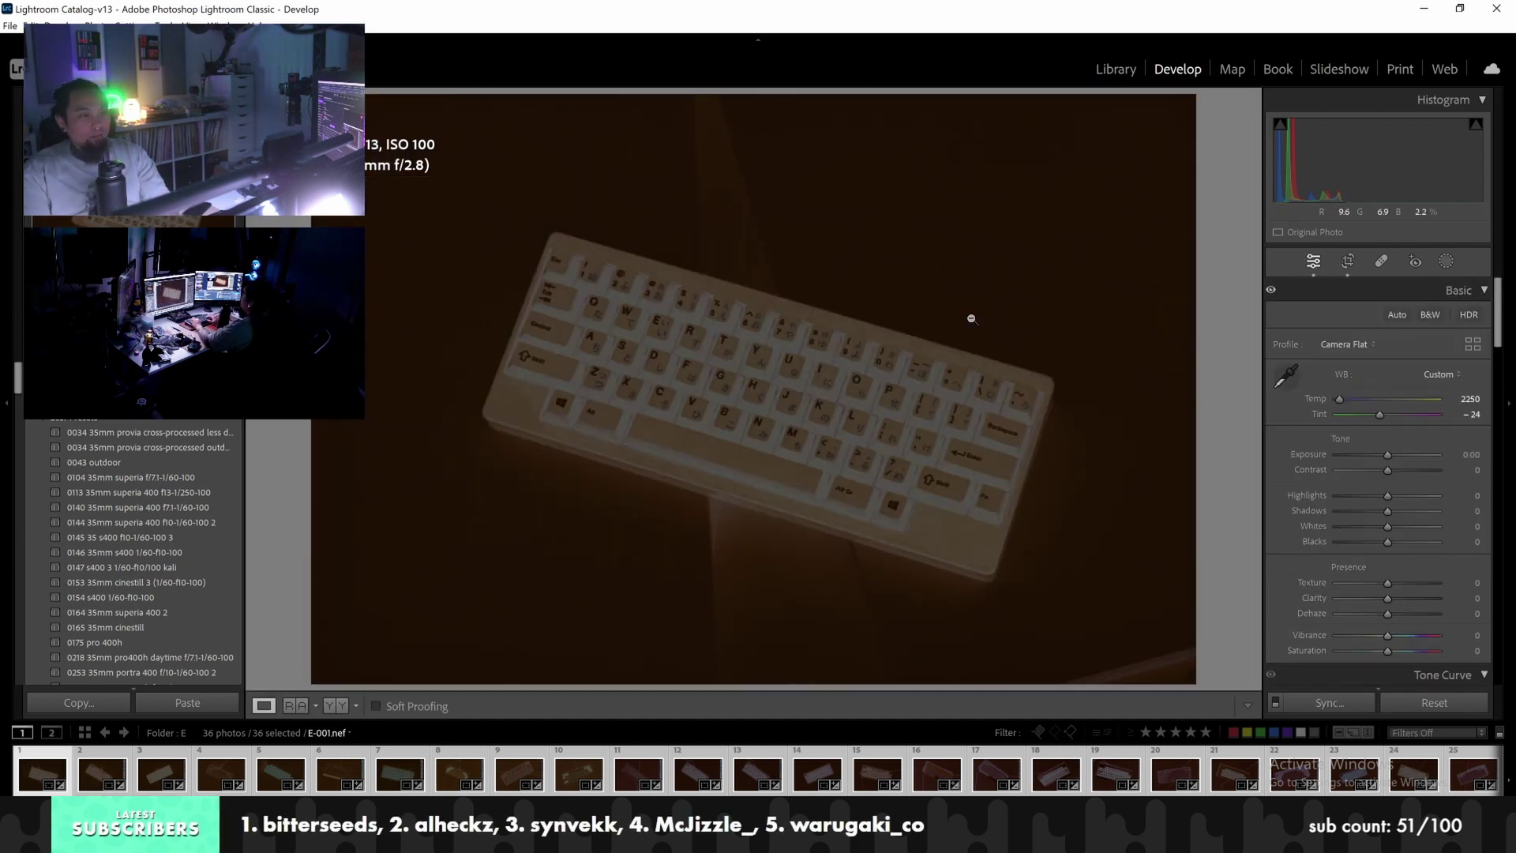
Go to E-003 and rotate it 180 degrees so its keyboard stands upright
{"action": "key", "text": "Right"}
{"action": "key", "text": "Right"}
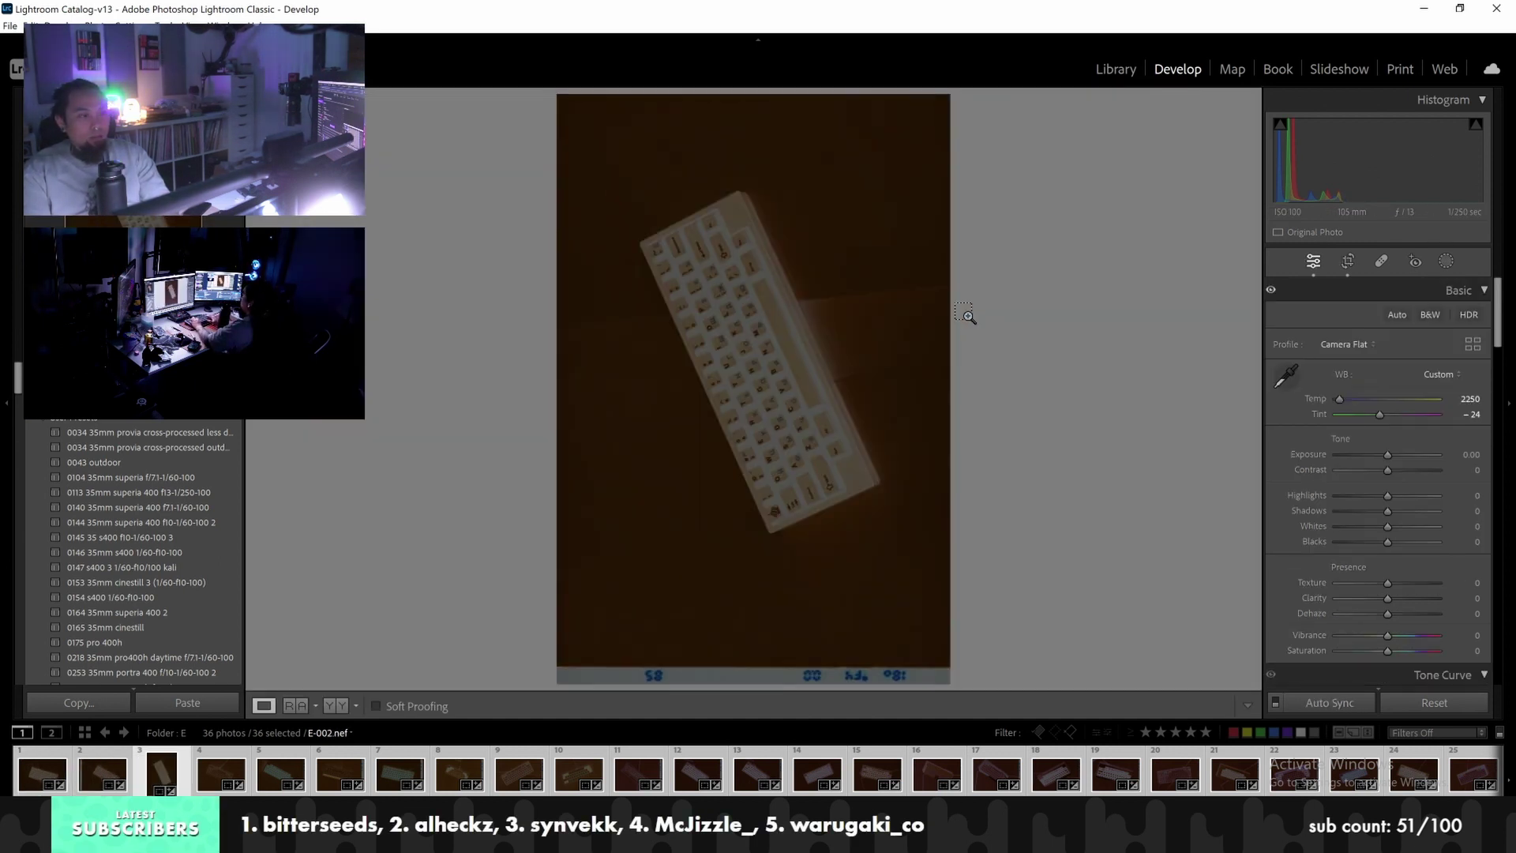
{"action": "key", "text": "ctrl+]"}
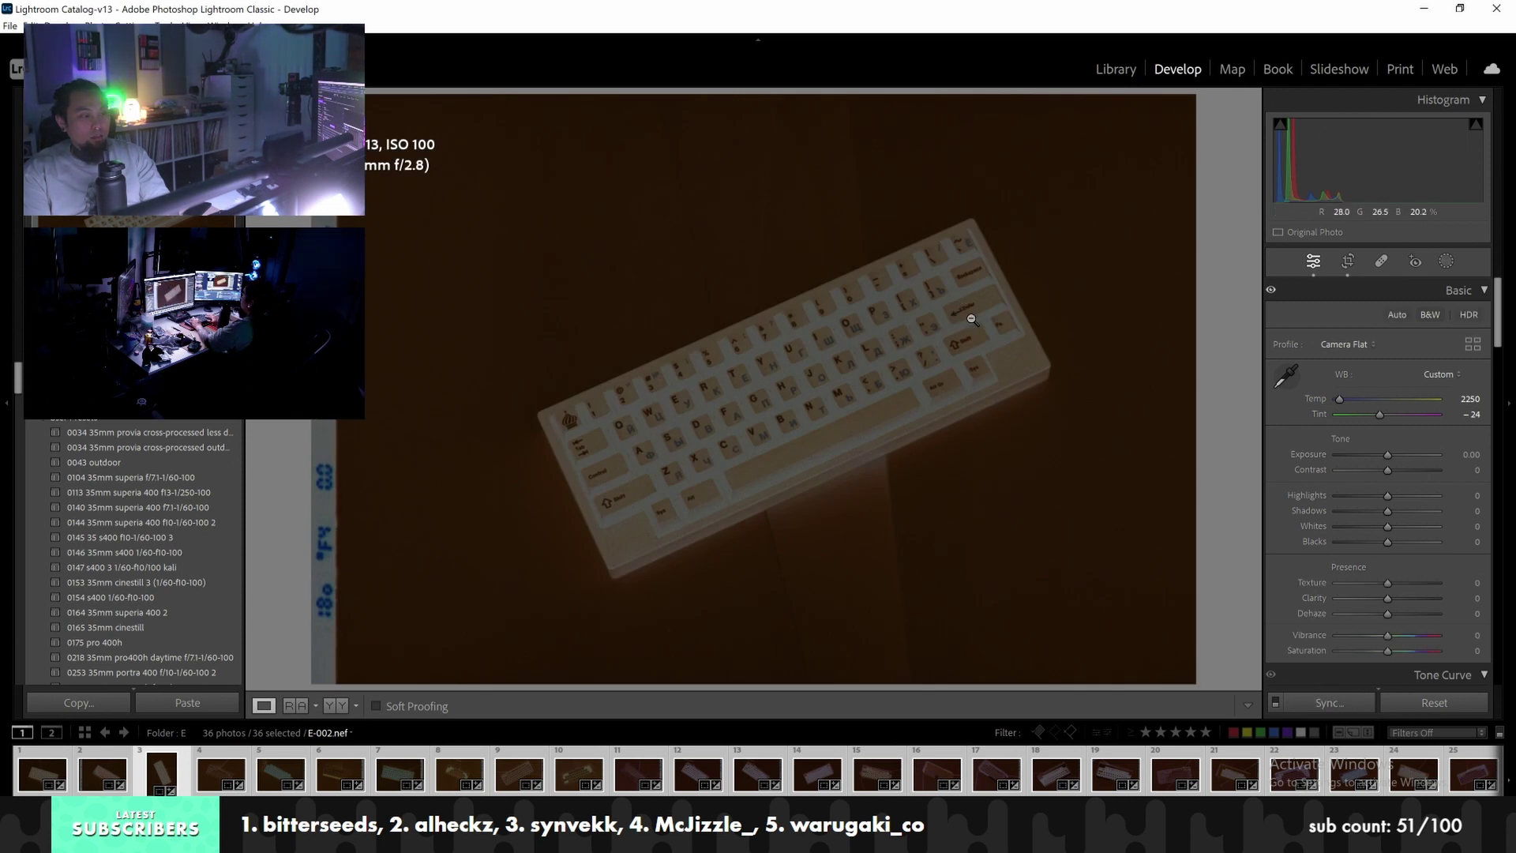
{"action": "key", "text": "Right"}
{"action": "key", "text": "ctrl+]"}
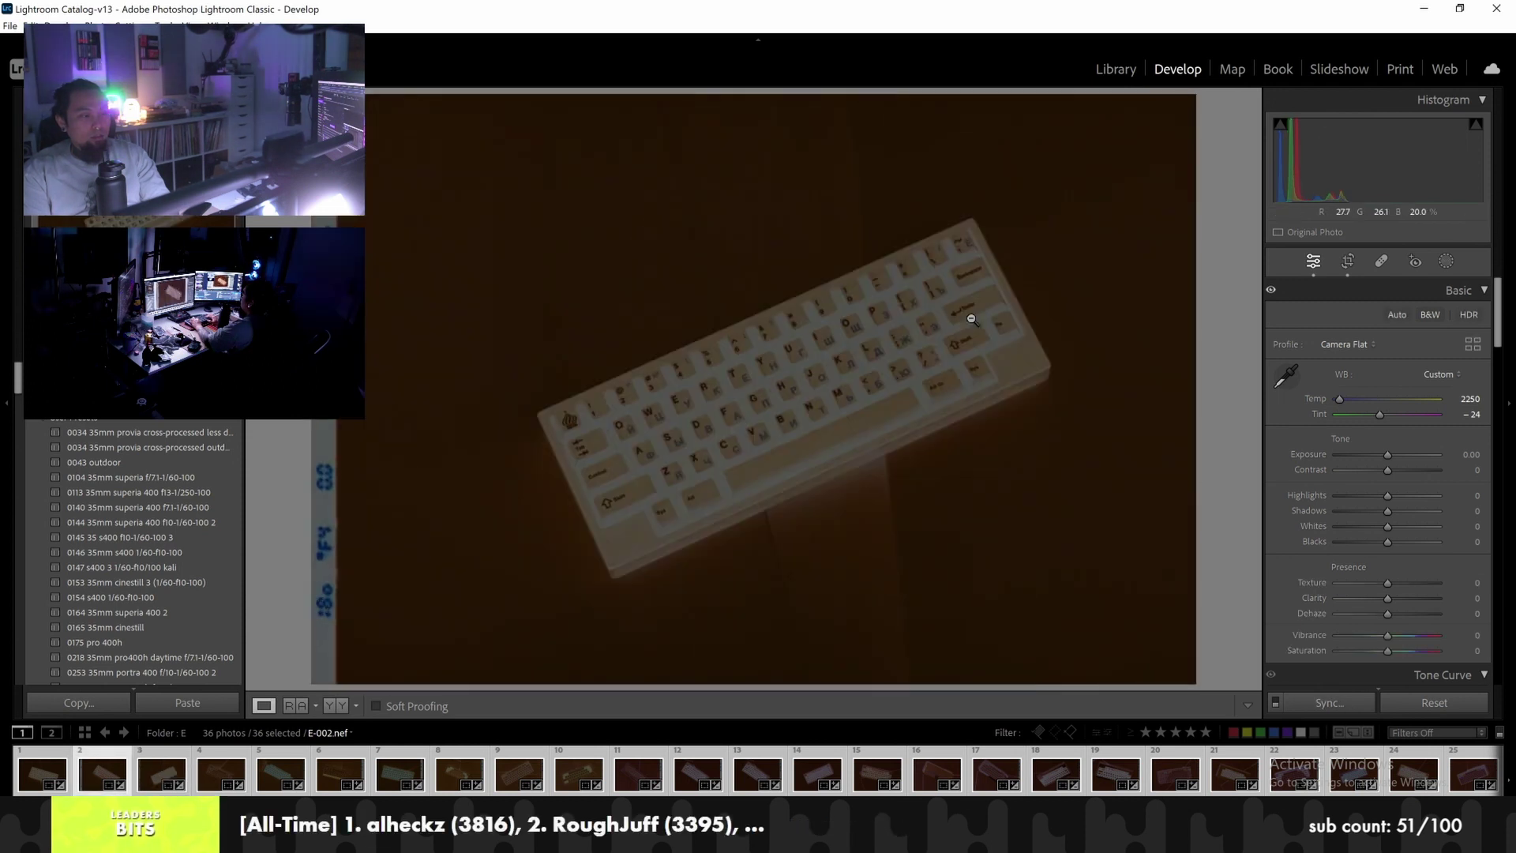
{"action": "key", "text": "v"}
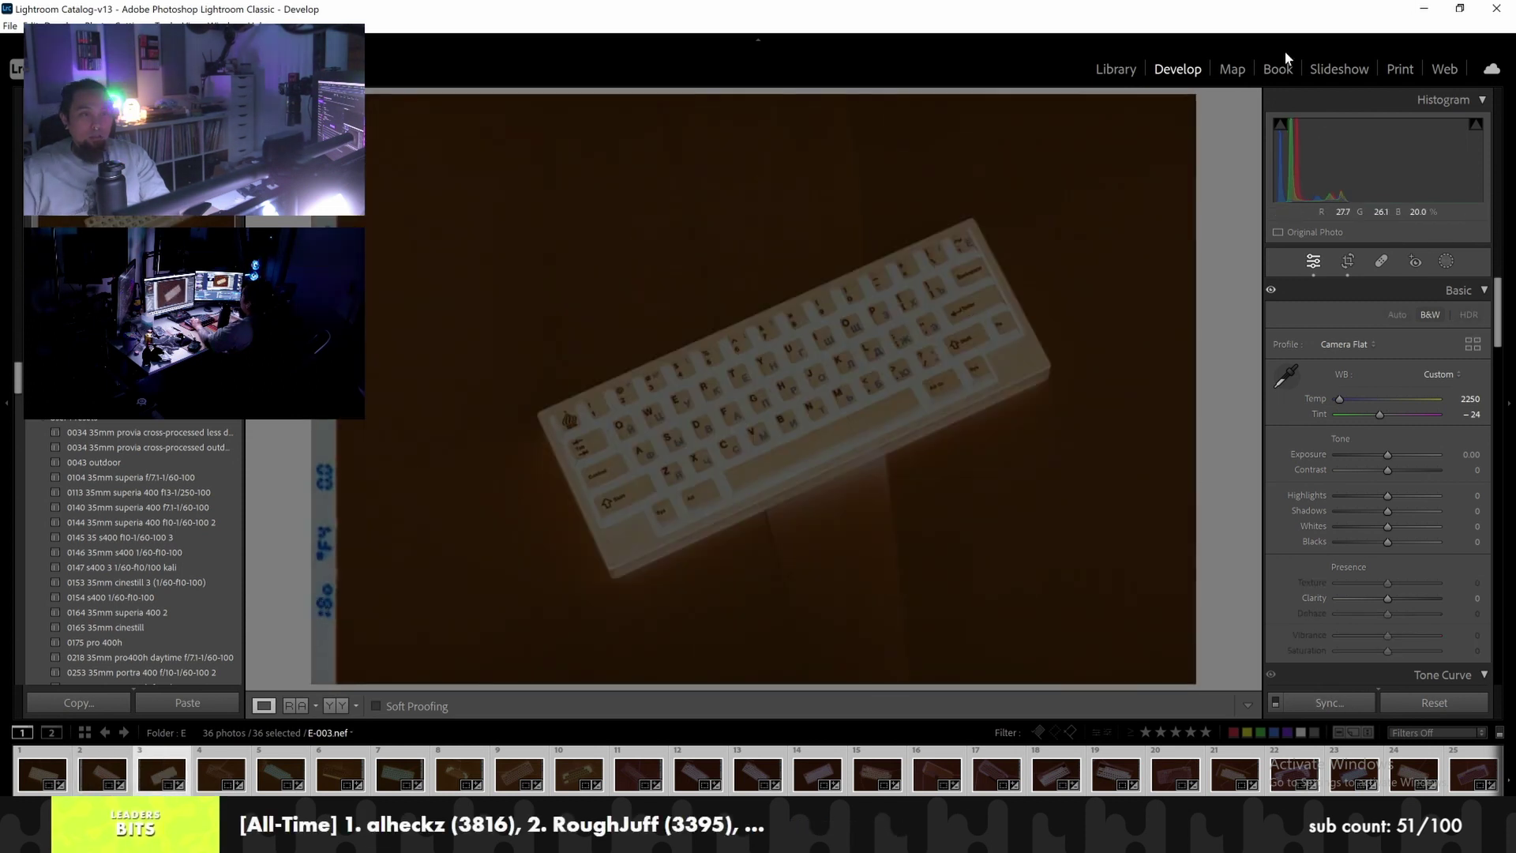
Switch to the Library module and go through E-002 to E-011, rotating the upside-down keyboard negatives upright
{"action": "left_click", "coordinate": [1116, 69]}
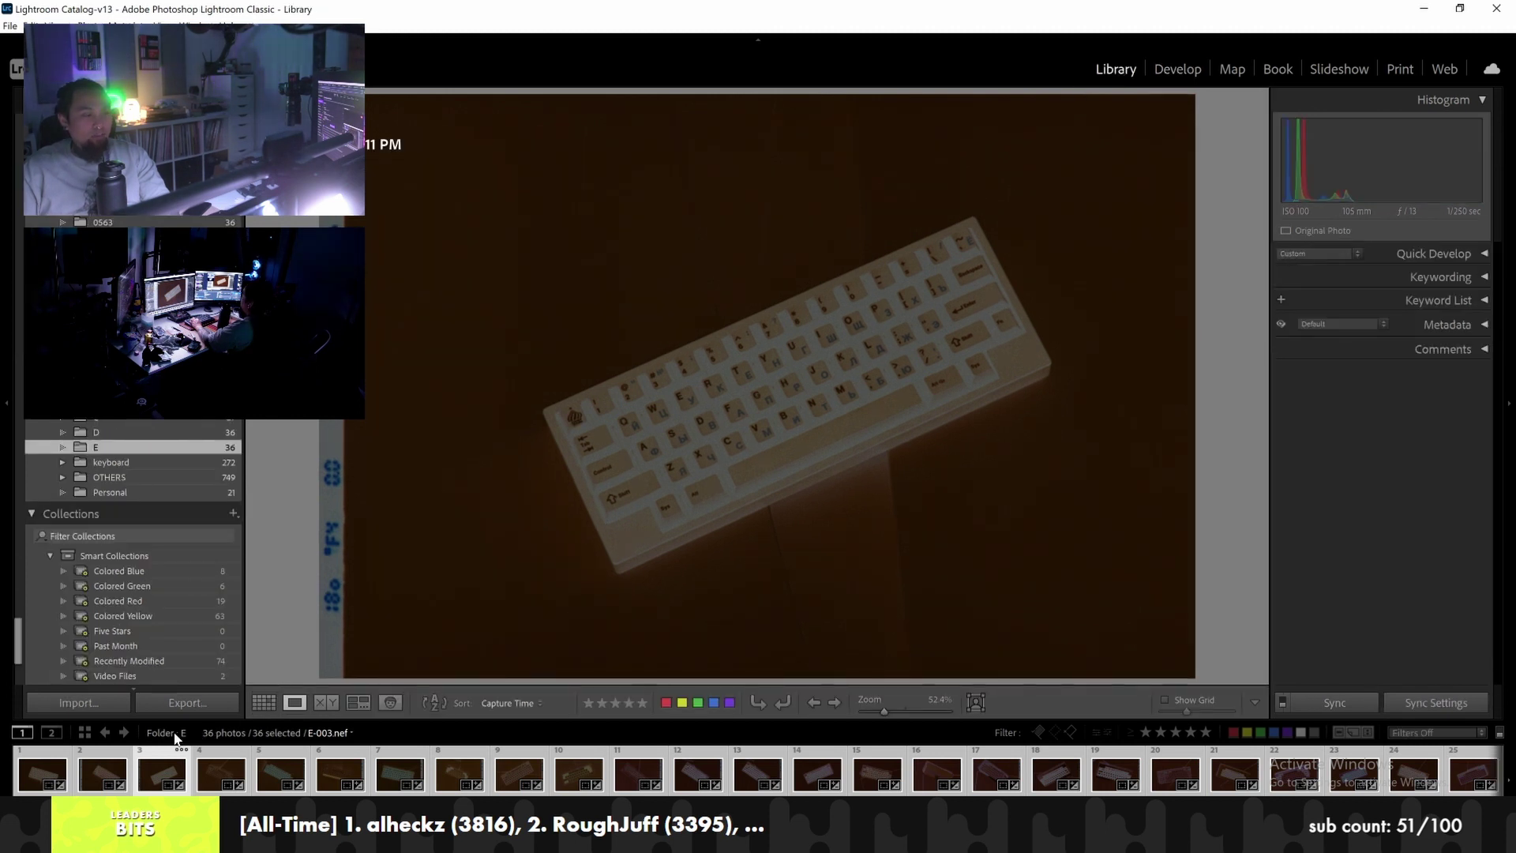
{"action": "left_click", "coordinate": [87, 778]}
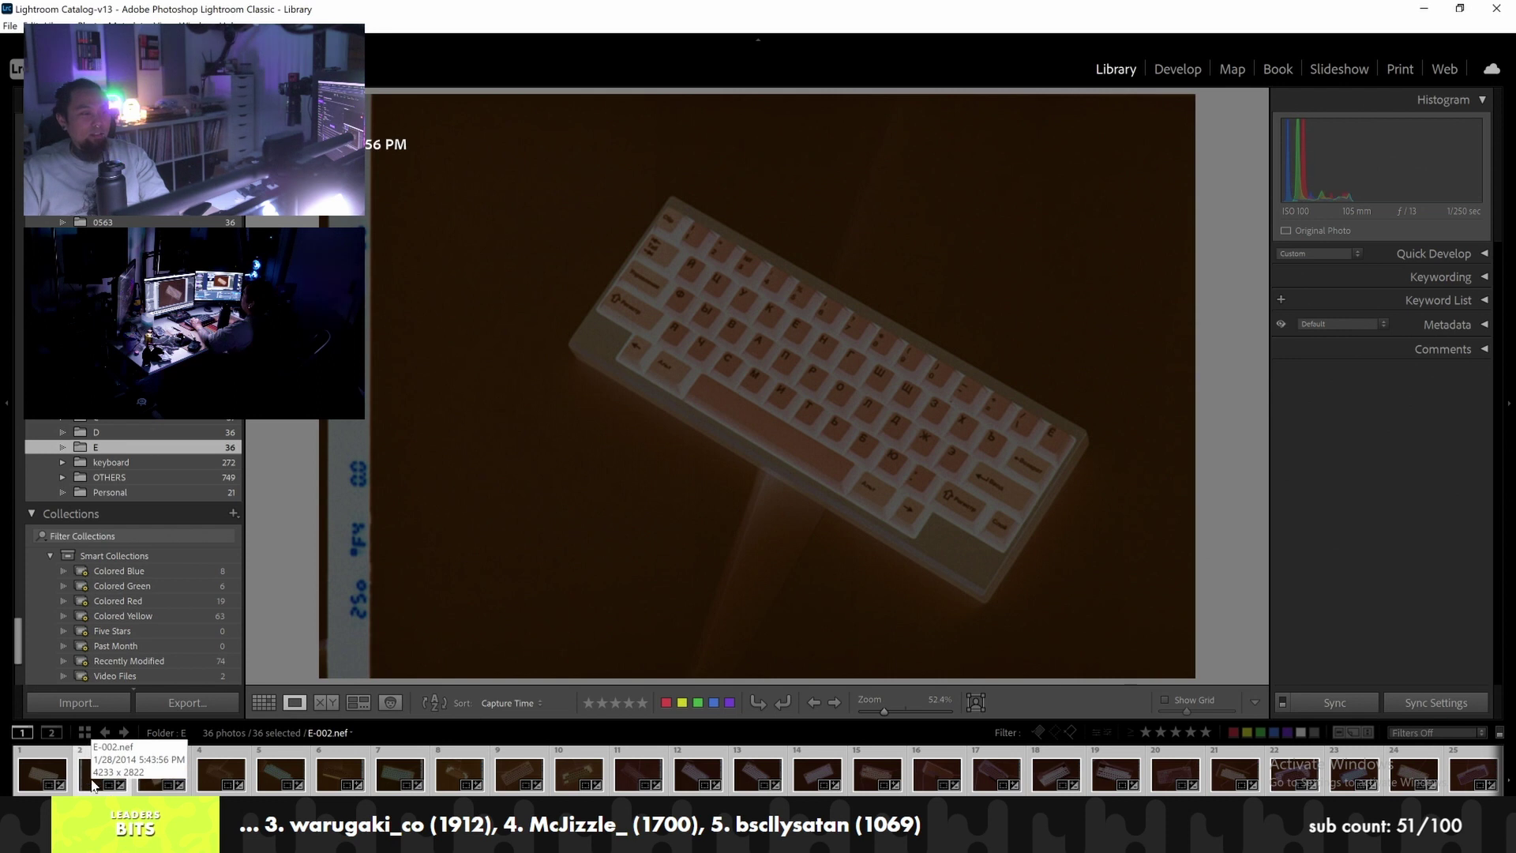
{"action": "key", "text": "Right"}
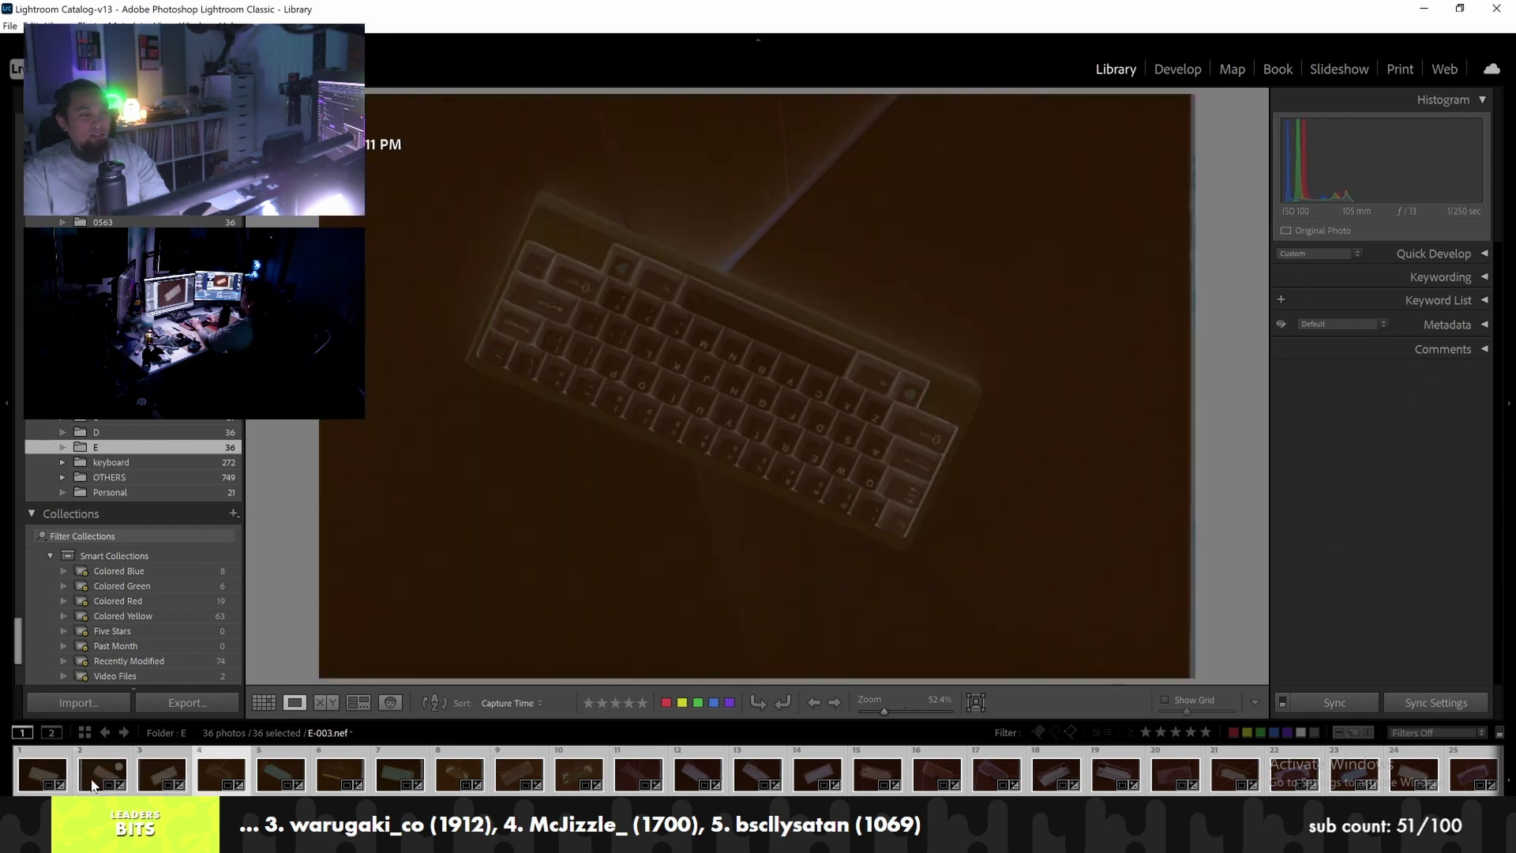
{"action": "key", "text": "Right"}
{"action": "key", "text": "Right"}
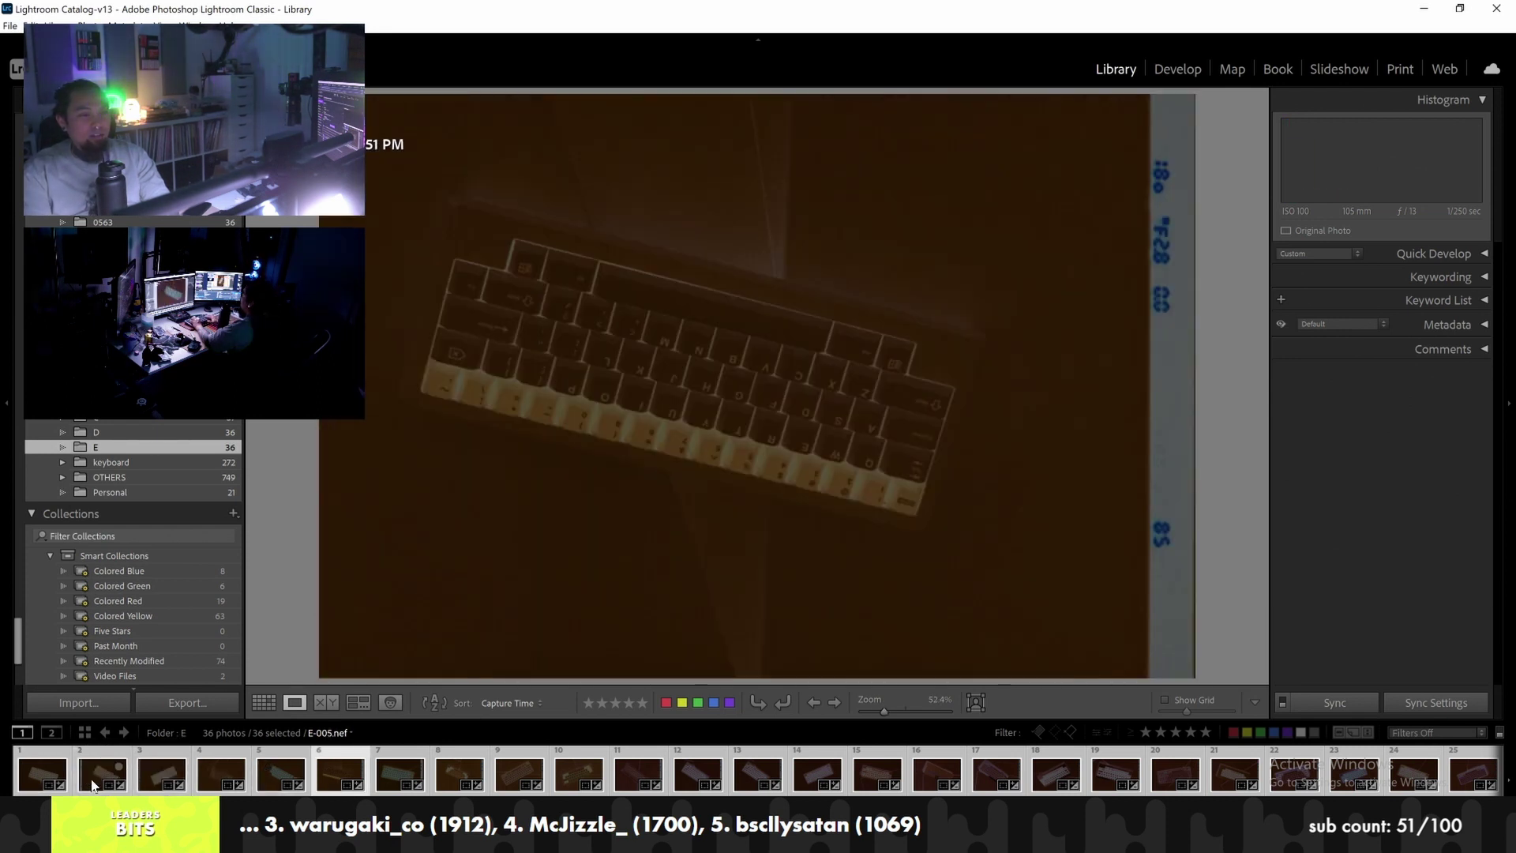
{"action": "key", "text": "Right"}
{"action": "key", "text": "Right"}
{"action": "key", "text": "Right"}
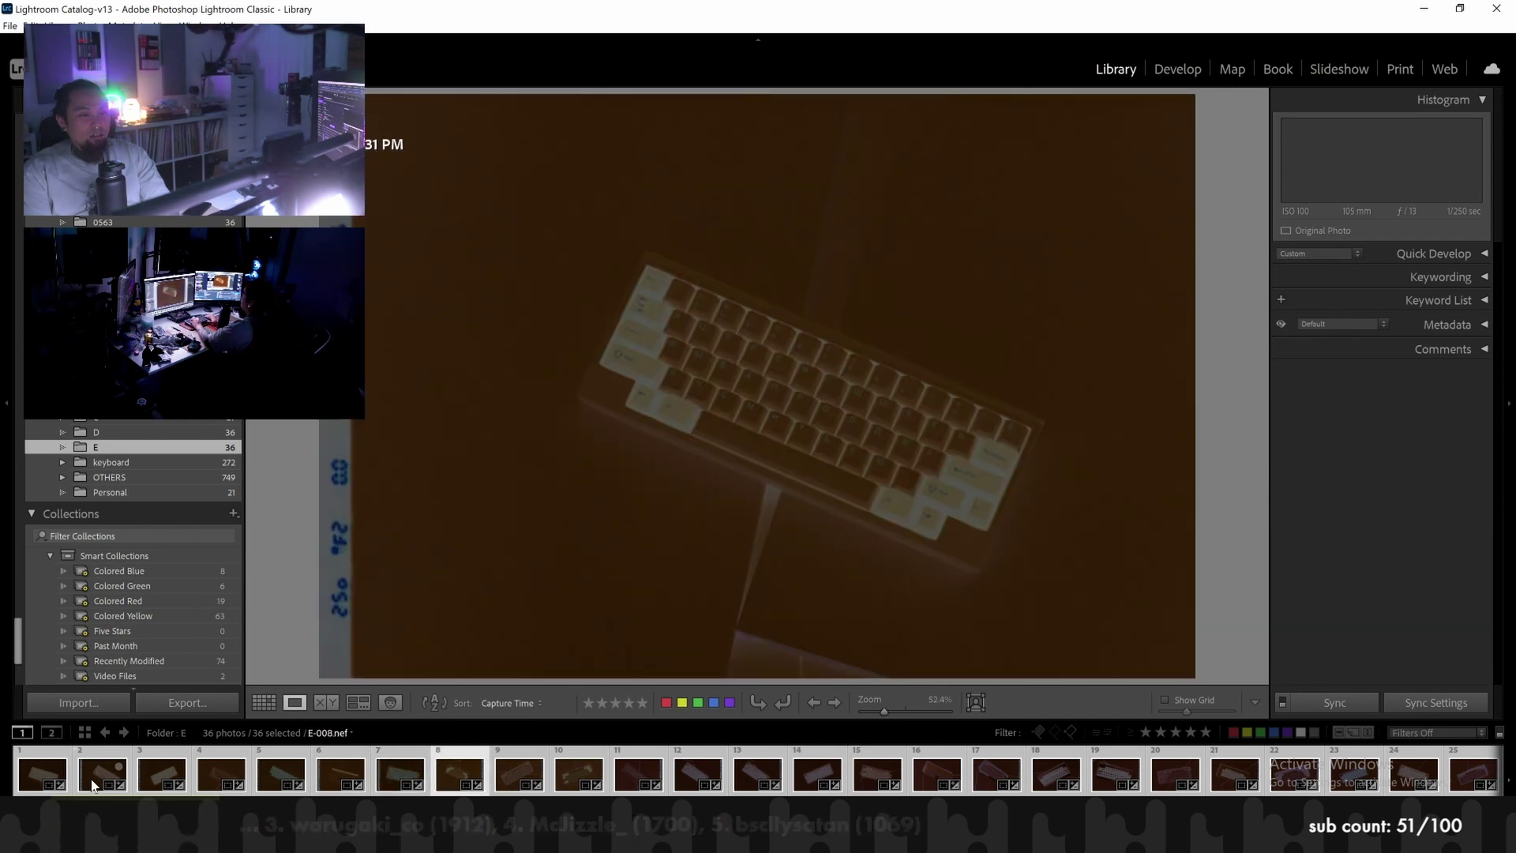
{"action": "key", "text": "Right"}
{"action": "key", "text": "Right"}
{"action": "key", "text": "Right"}
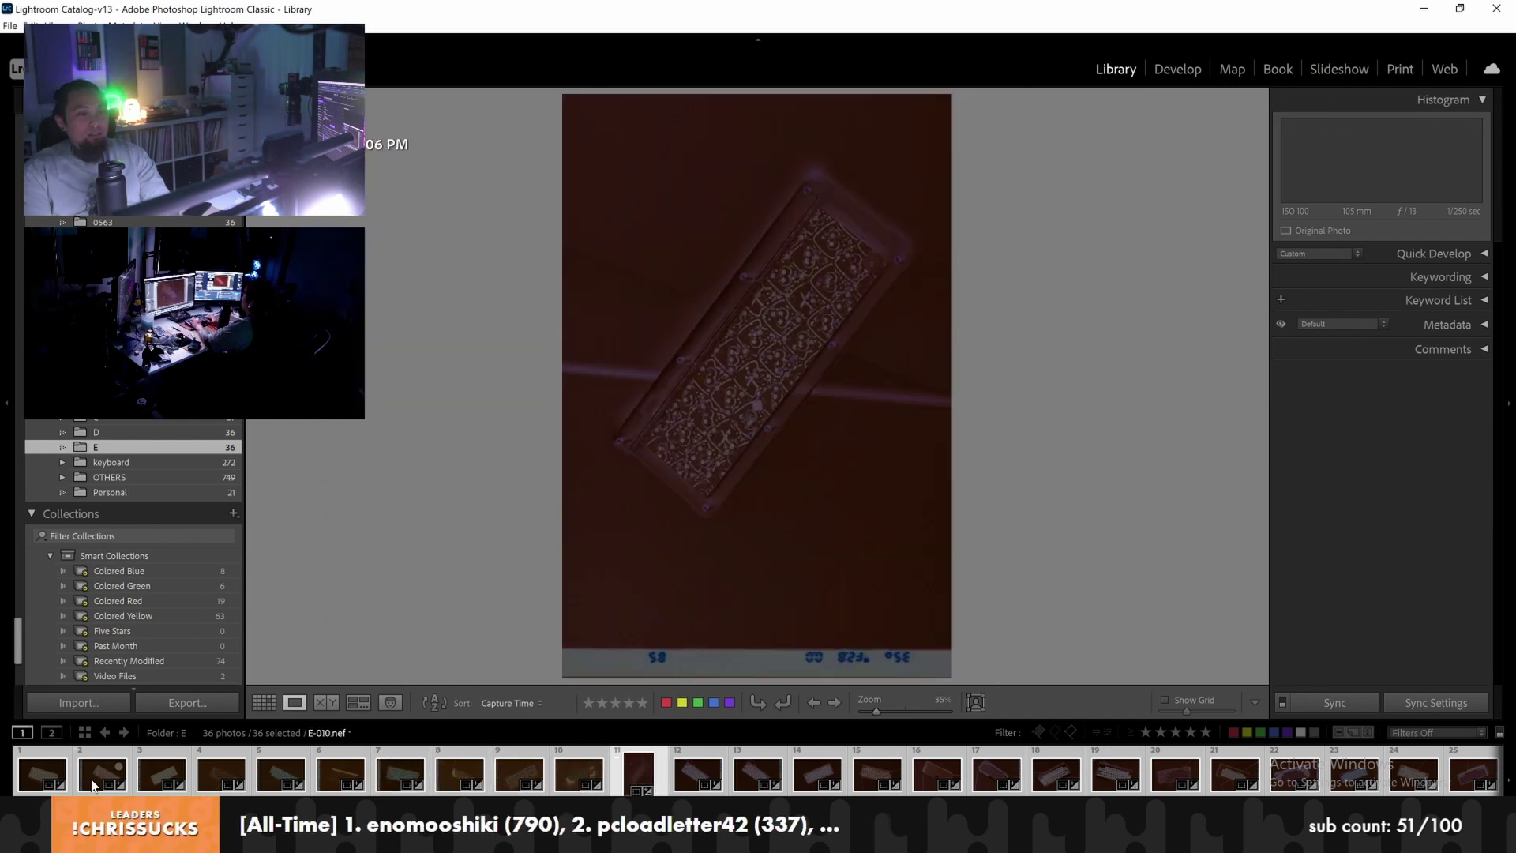
Continue through E-012 to E-022 in the Library, turning each upside-down negative 180 degrees
{"action": "key", "text": "Right"}
{"action": "key", "text": "Right"}
{"action": "key", "text": "Right"}
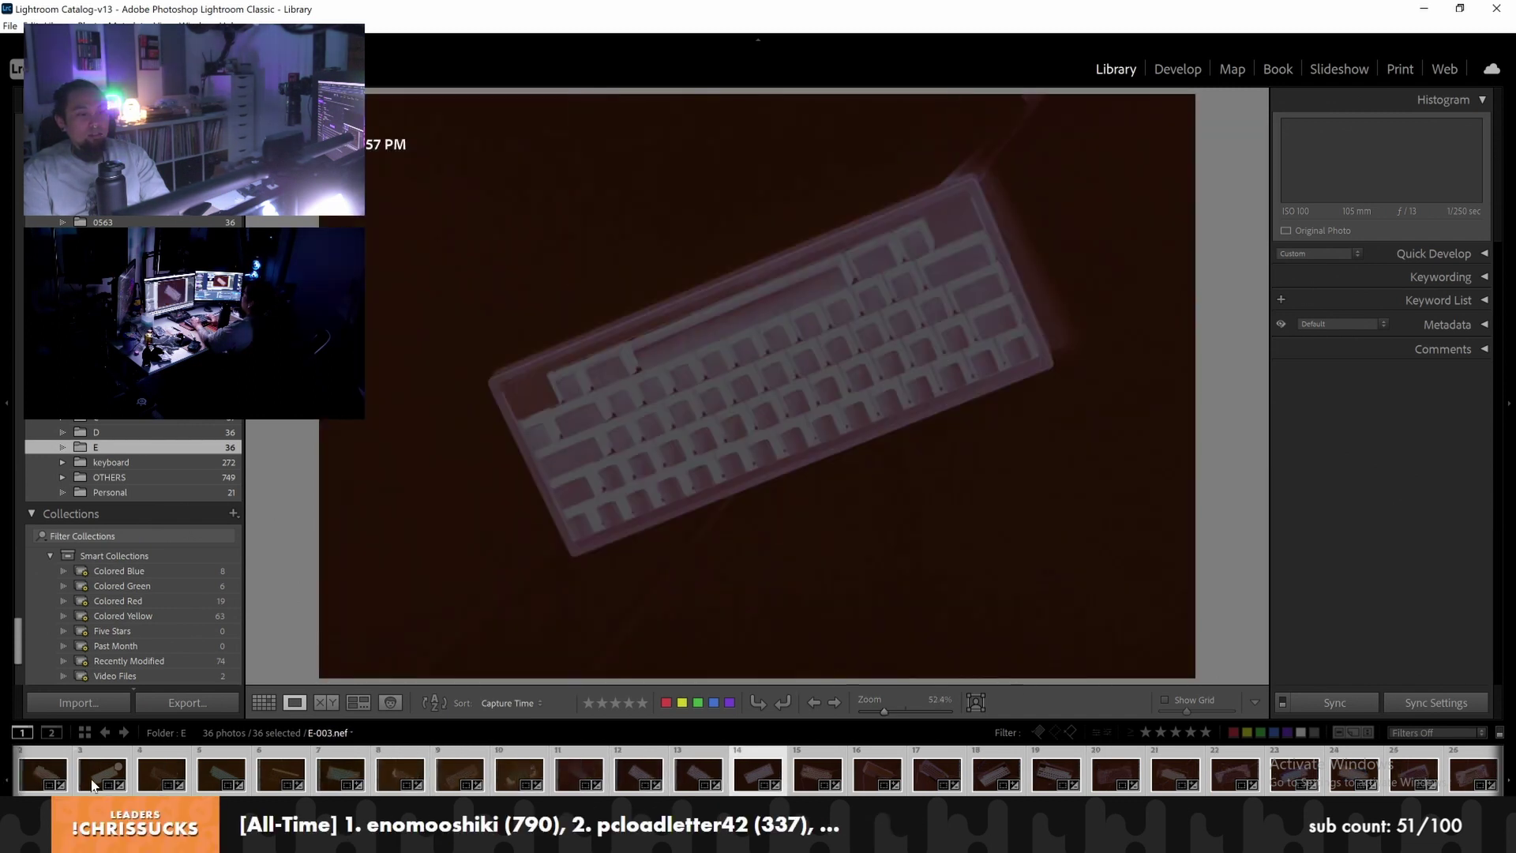
{"action": "key", "text": "Right"}
{"action": "key", "text": "Right"}
{"action": "key", "text": "Right"}
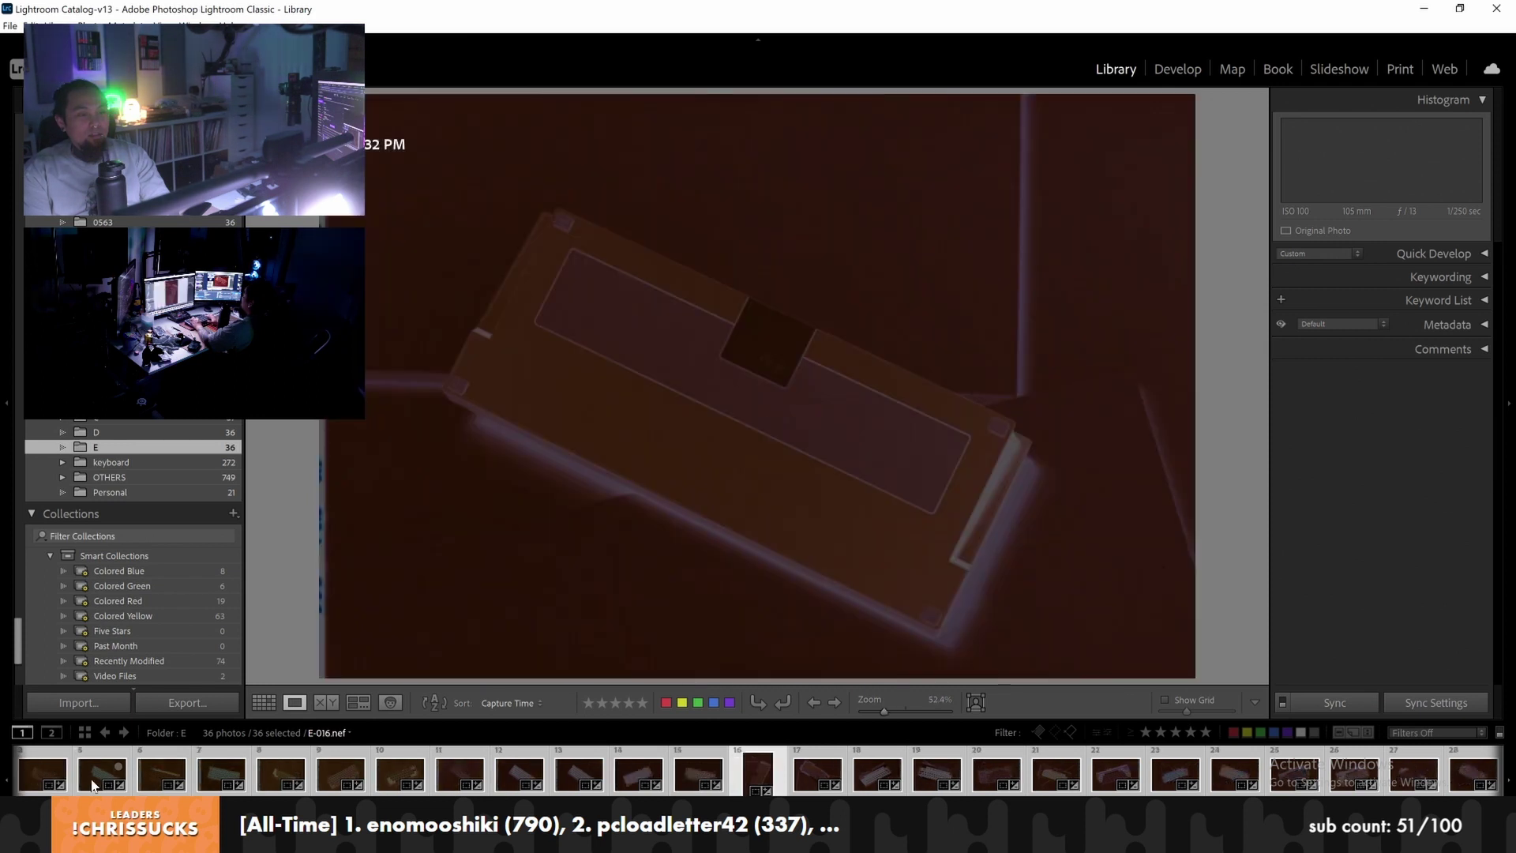
{"action": "key", "text": "Right"}
{"action": "key", "text": "Right"}
{"action": "key", "text": "Right"}
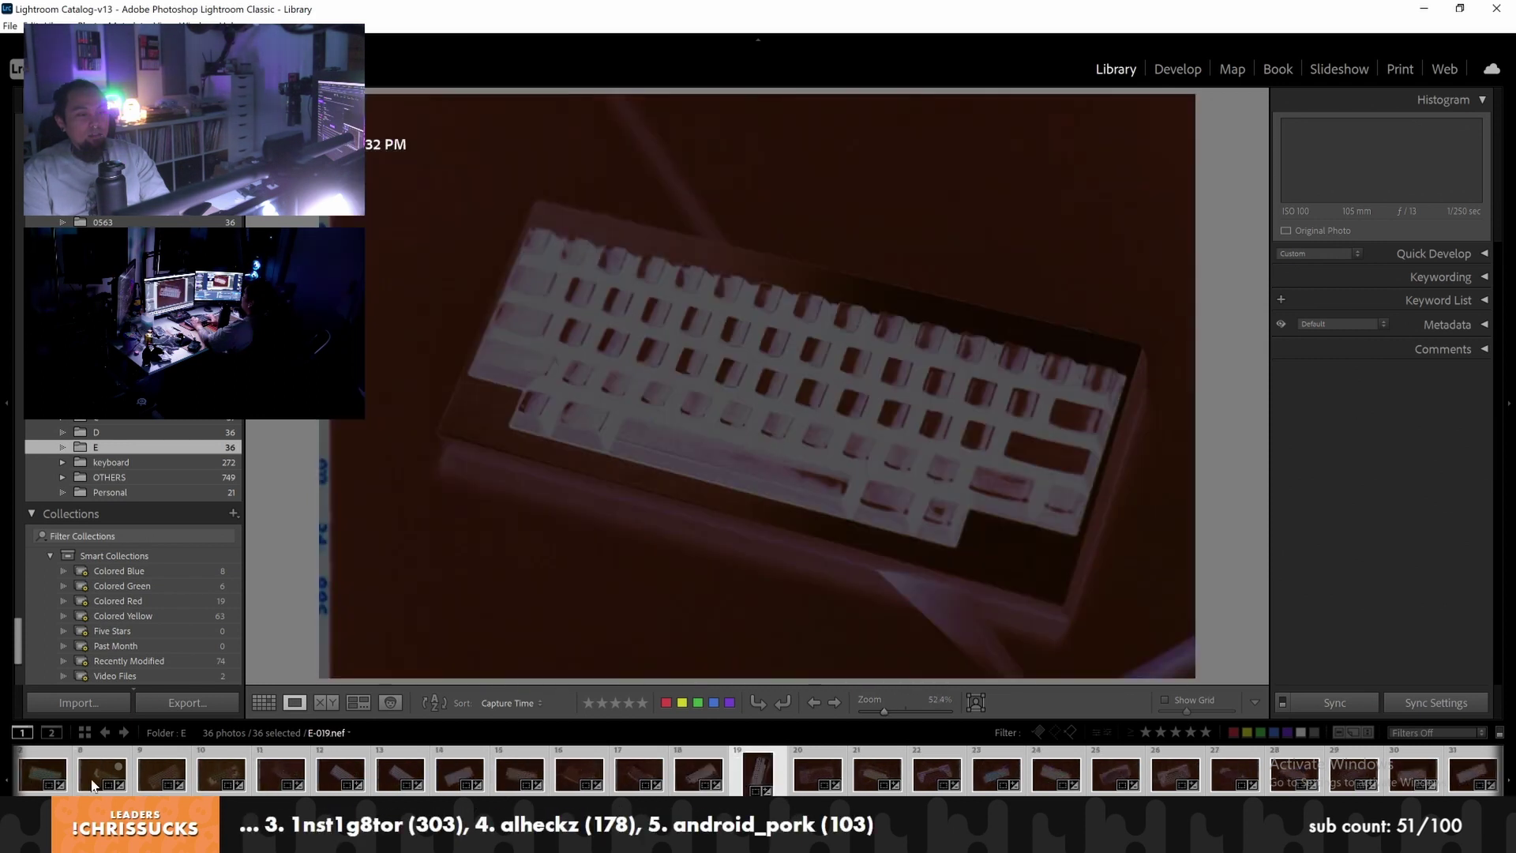
{"action": "key", "text": "Right"}
{"action": "key", "text": "Right"}
{"action": "key", "text": "Right"}
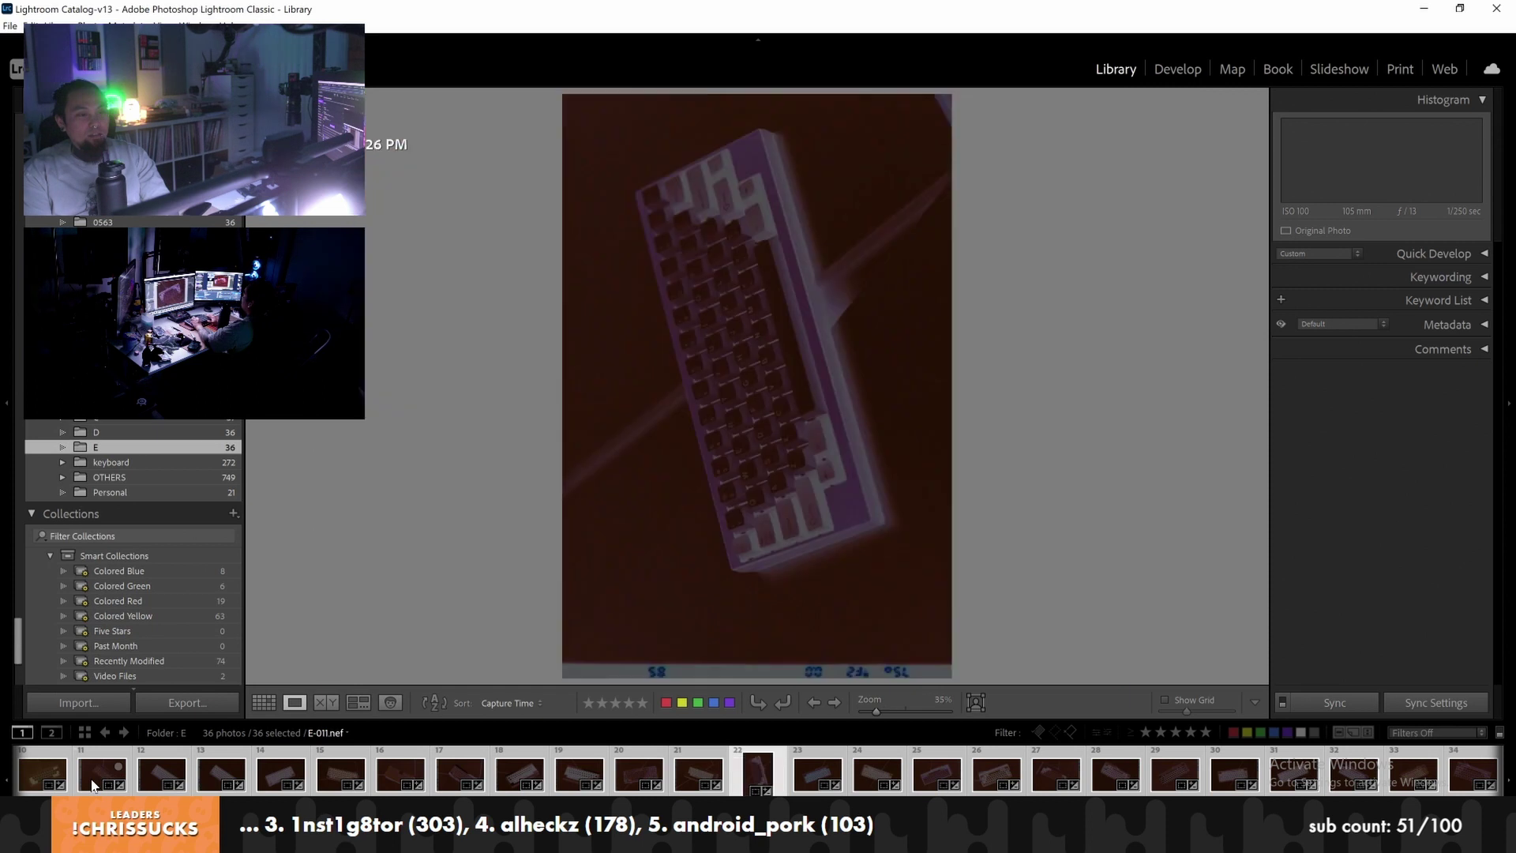
Go through session E's remaining negatives, E-023 to E-035, and rotate the upside-down ones upright
{"action": "key", "text": "Right"}
{"action": "key", "text": "Right"}
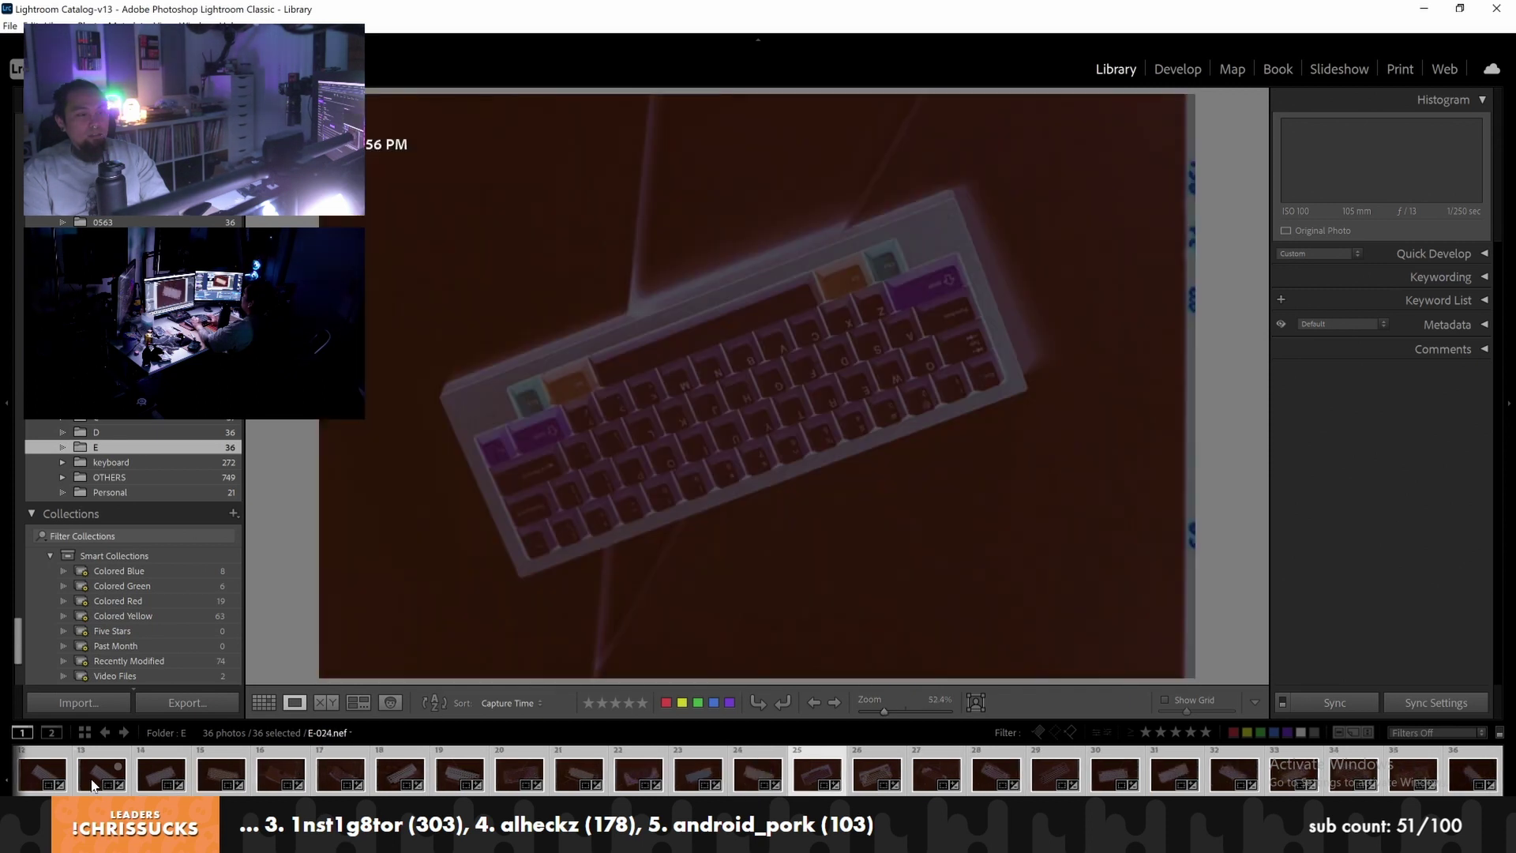
{"action": "key", "text": "Right"}
{"action": "key", "text": "Right"}
{"action": "key", "text": "Right"}
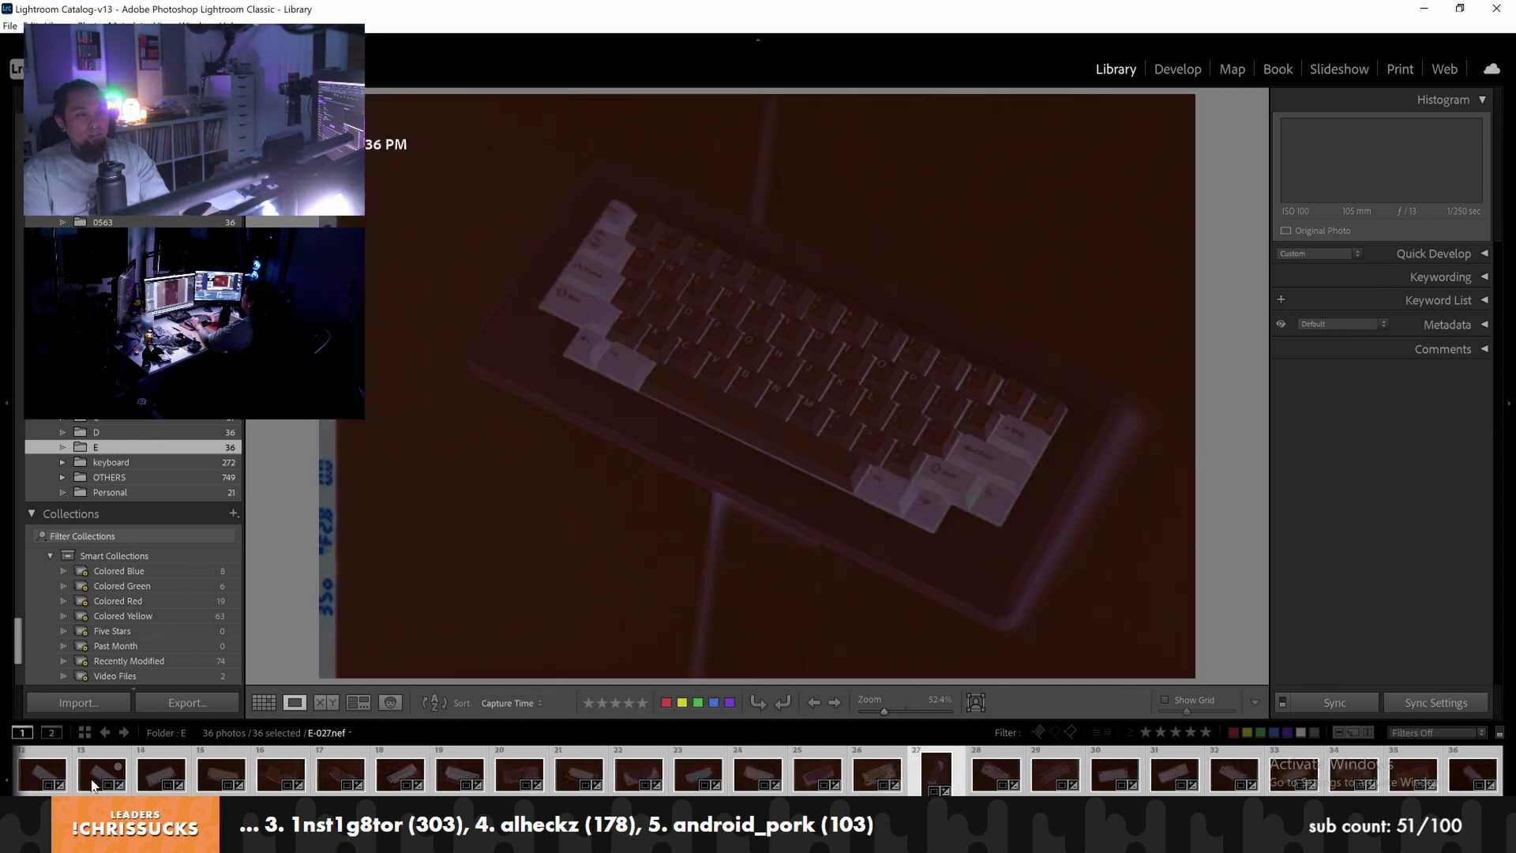
{"action": "key", "text": "Right"}
{"action": "key", "text": "Right"}
{"action": "key", "text": "Right"}
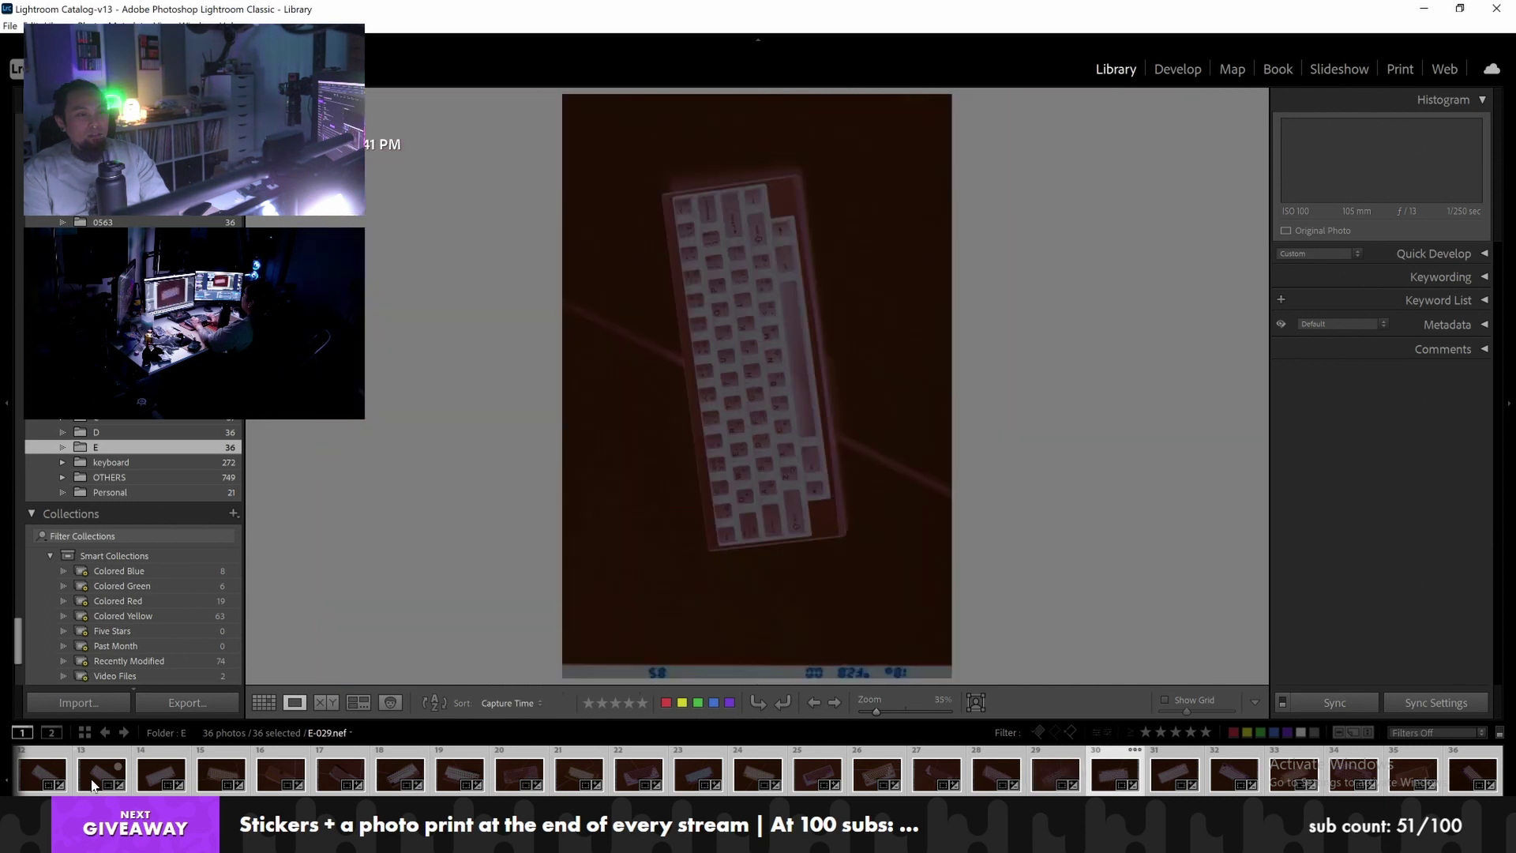
{"action": "key", "text": "Right"}
{"action": "key", "text": "Right"}
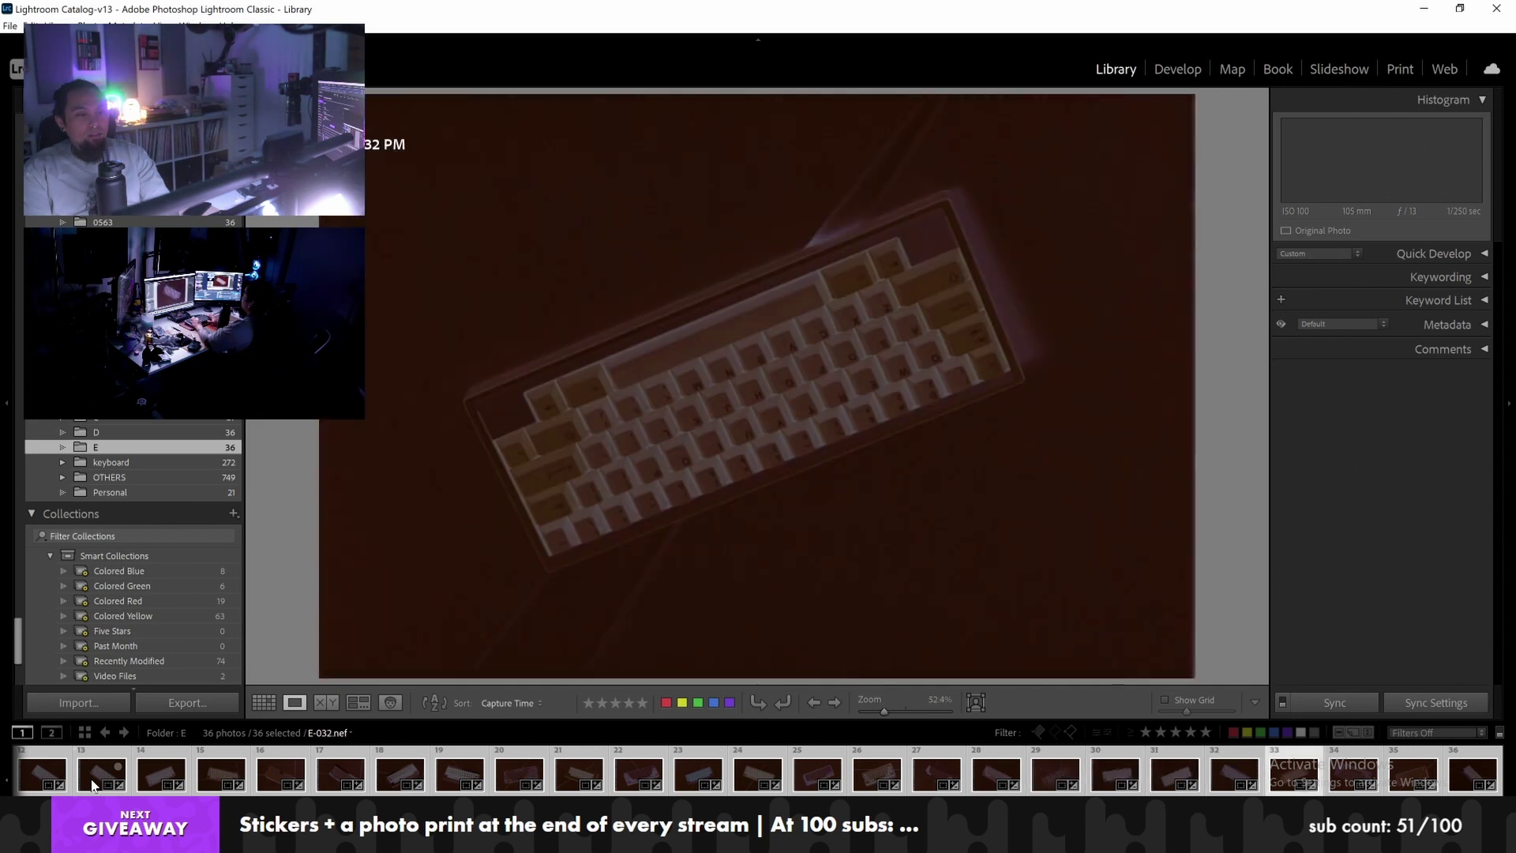
{"action": "key", "text": "Right"}
{"action": "key", "text": "Right"}
{"action": "key", "text": "Right"}
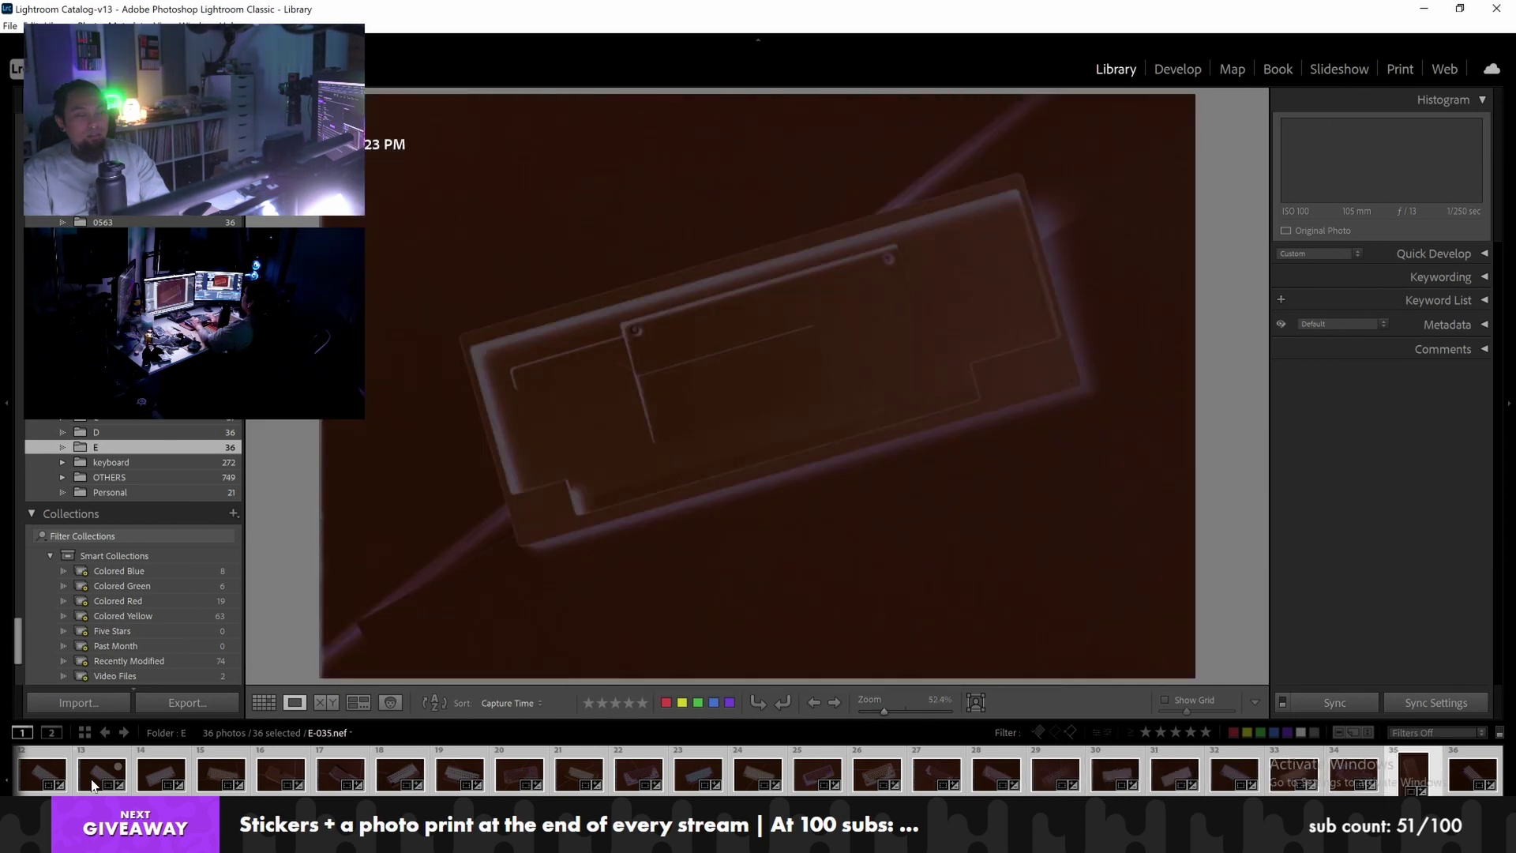
{"action": "key", "text": "Left"}
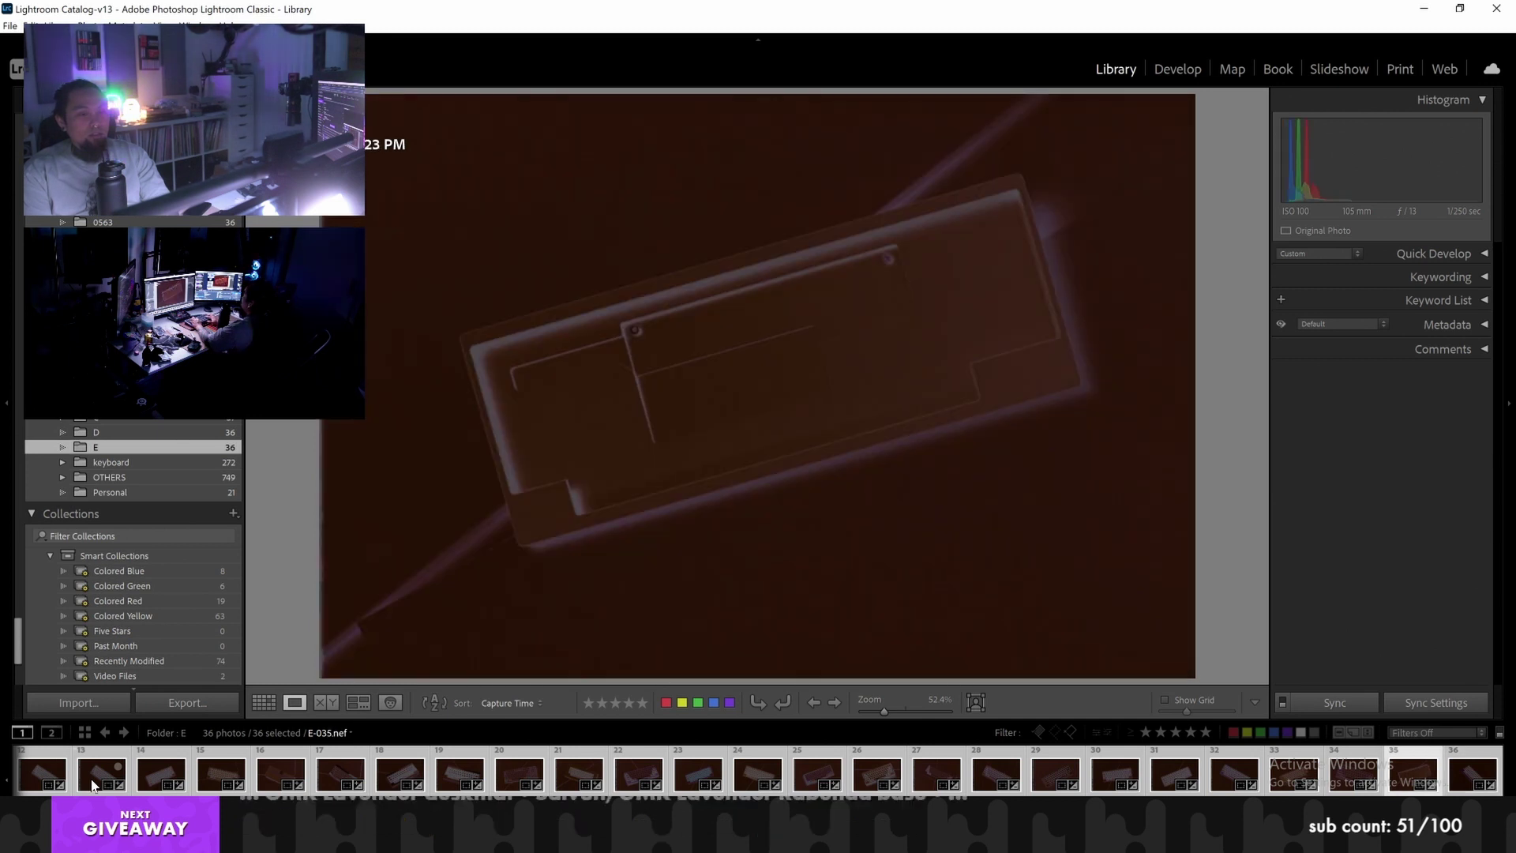
Open E-035 in the Develop module and check its crop against the film frame
{"action": "left_click", "coordinate": [1177, 73]}
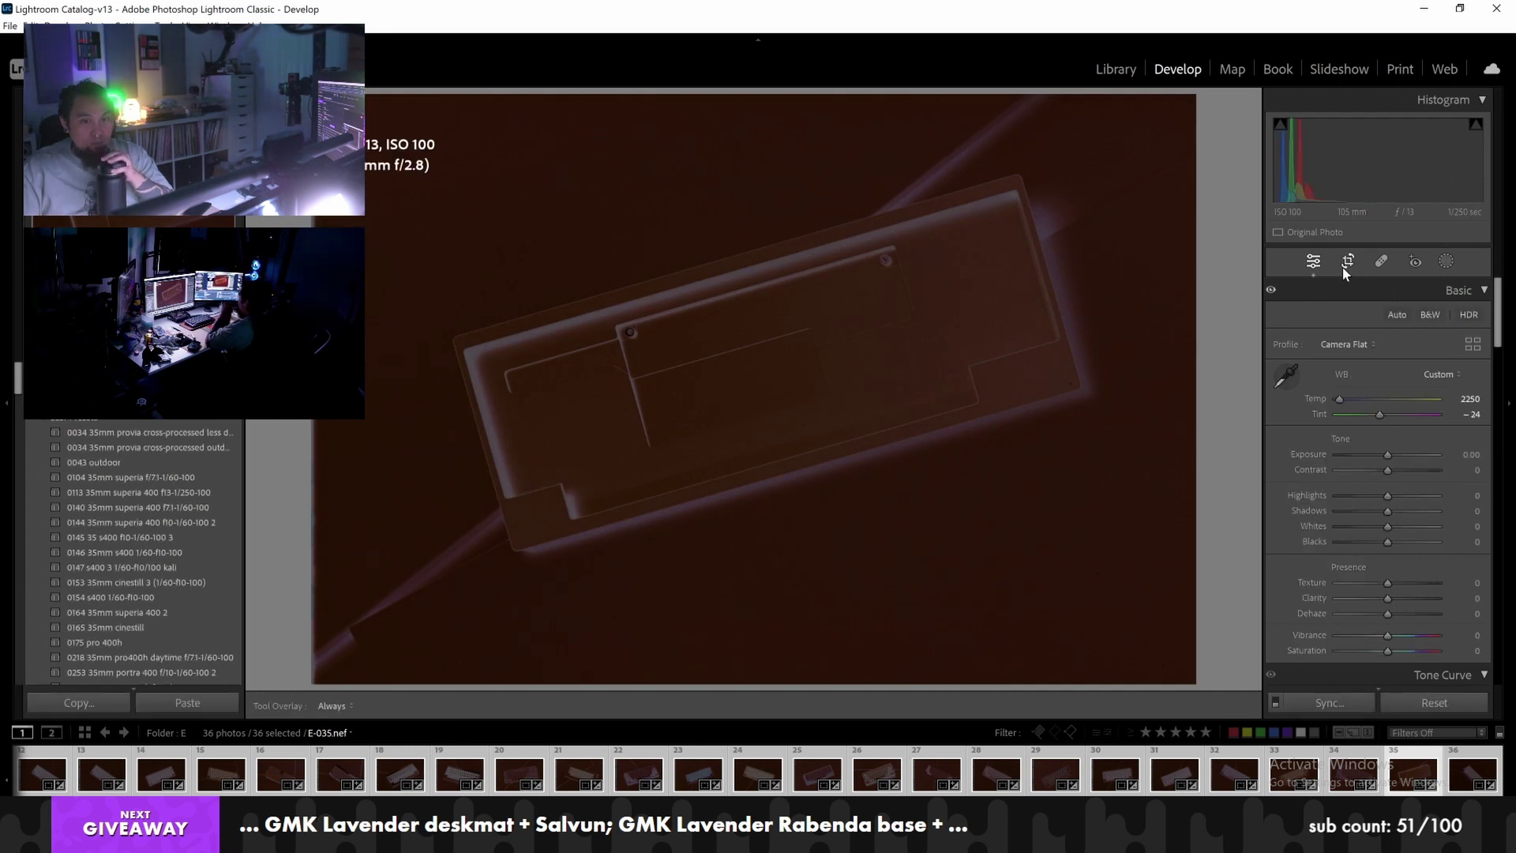
{"action": "left_click", "coordinate": [1348, 261]}
{"action": "left_click", "coordinate": [1348, 261]}
{"action": "left_click", "coordinate": [792, 327]}
{"action": "left_click", "coordinate": [794, 329]}
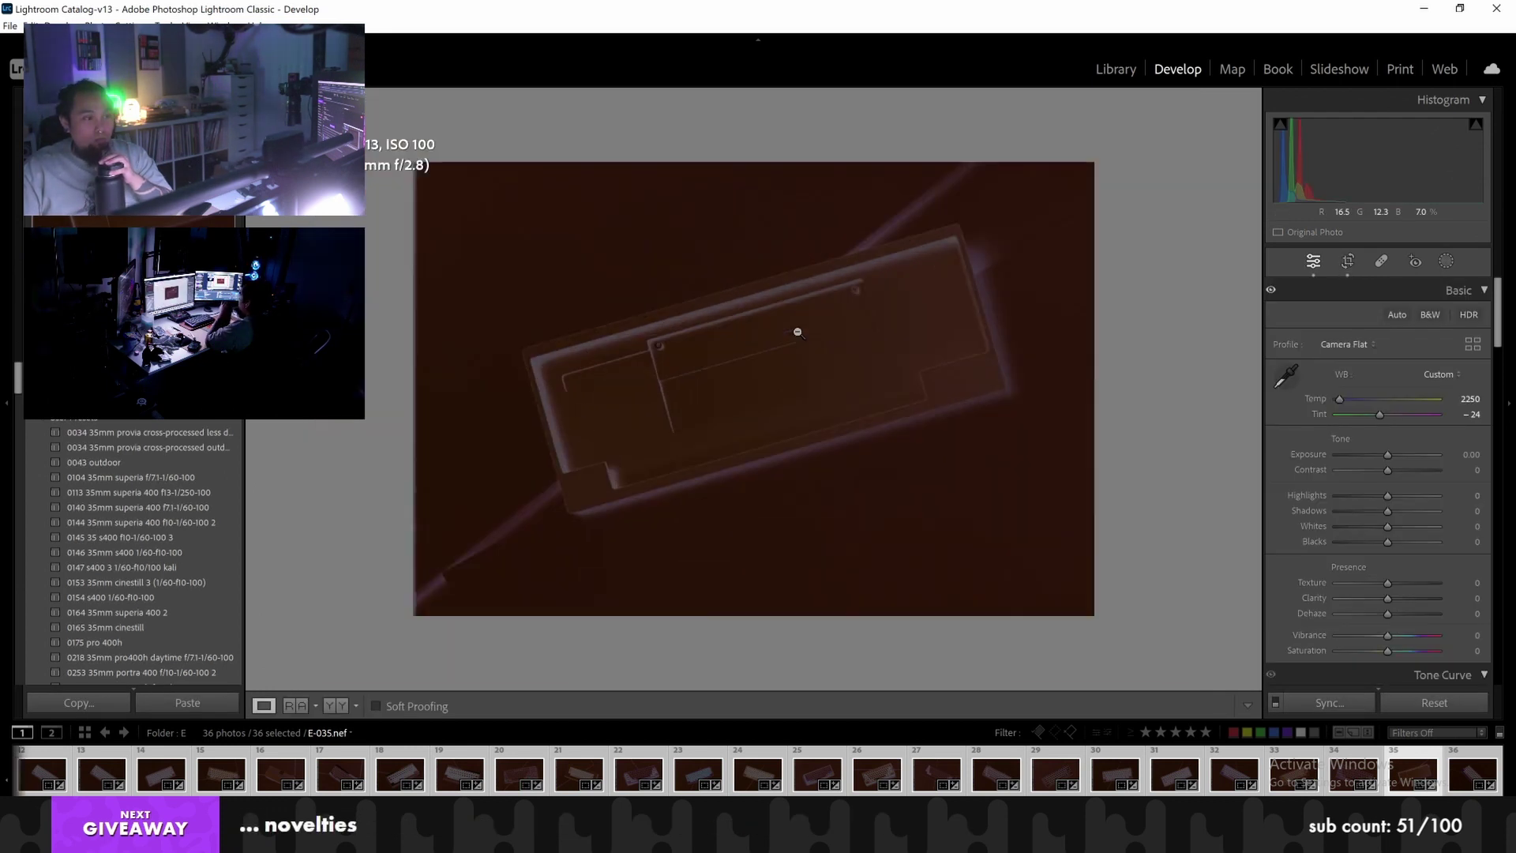
Shift the crops of E-035 and E-034 slightly so they sit inside the film frame's exposed area
{"action": "left_click", "coordinate": [1346, 261]}
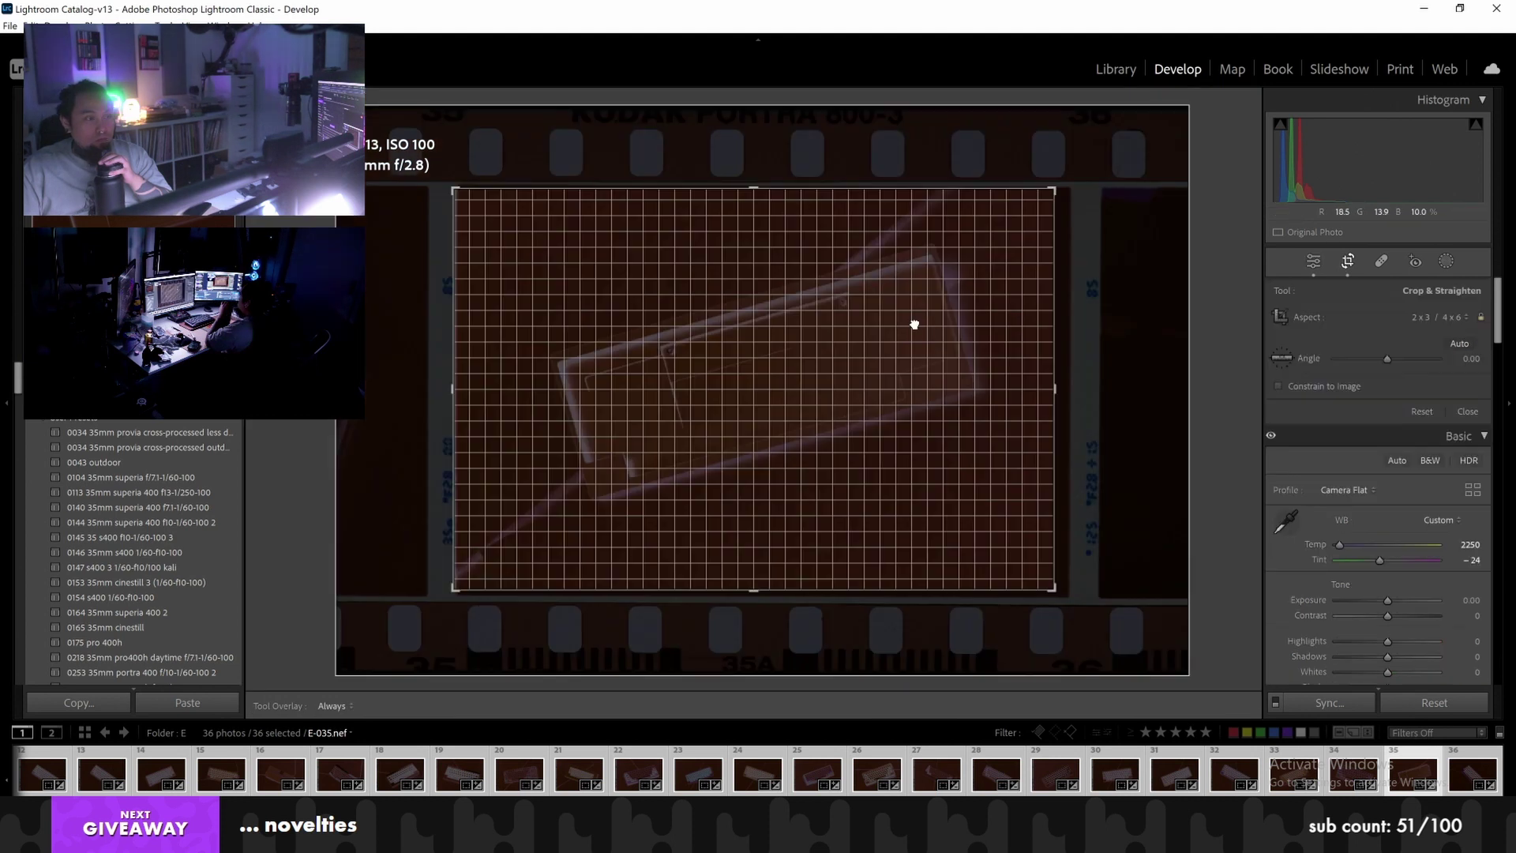
{"action": "left_click_drag", "start_coordinate": [902, 325], "coordinate": [906, 324]}
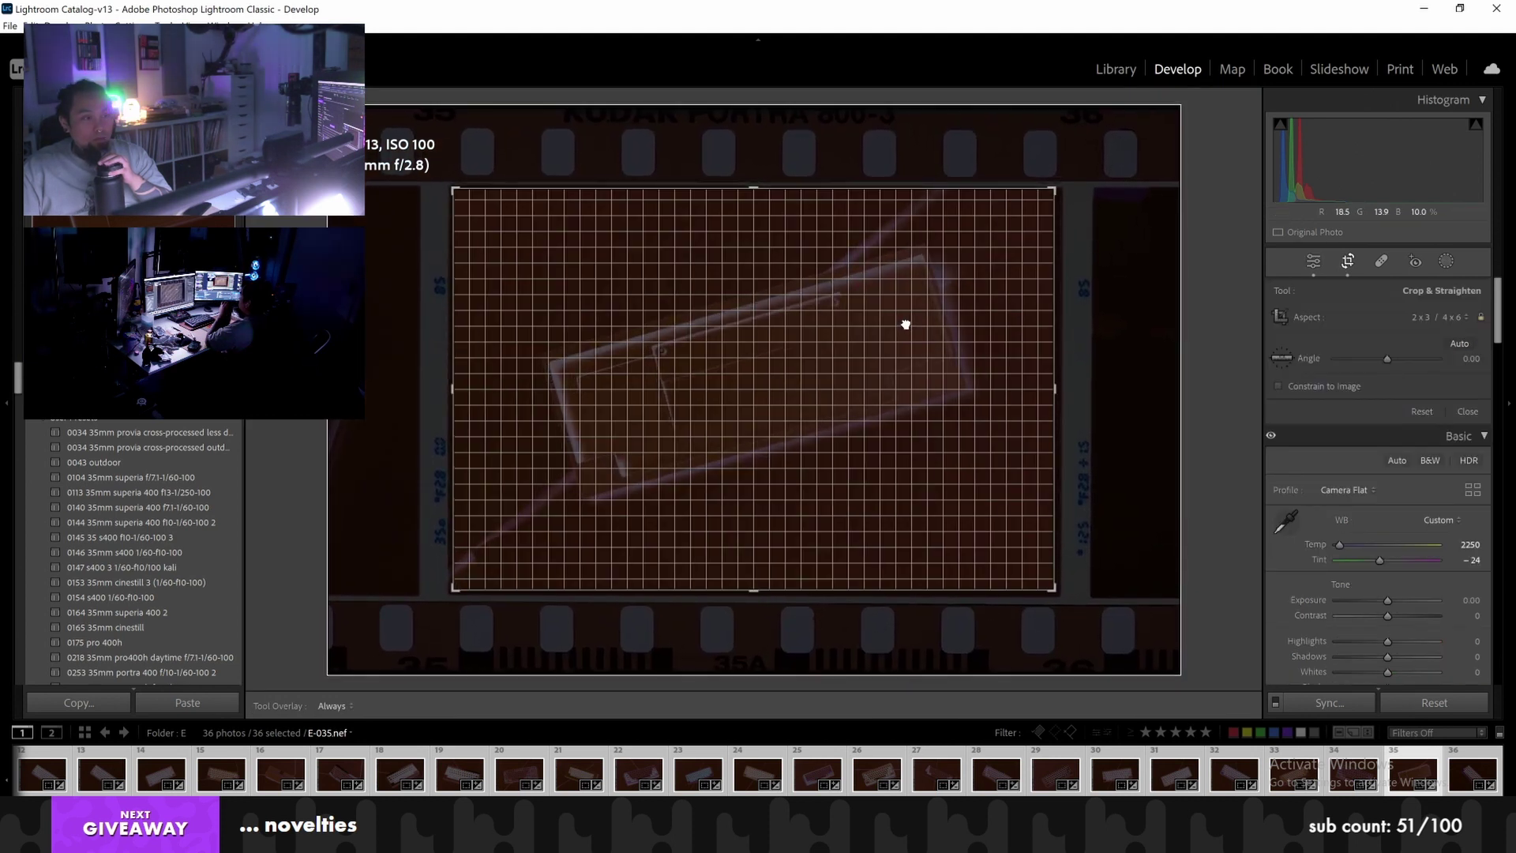
{"action": "key", "text": "Return"}
{"action": "key", "text": "Left"}
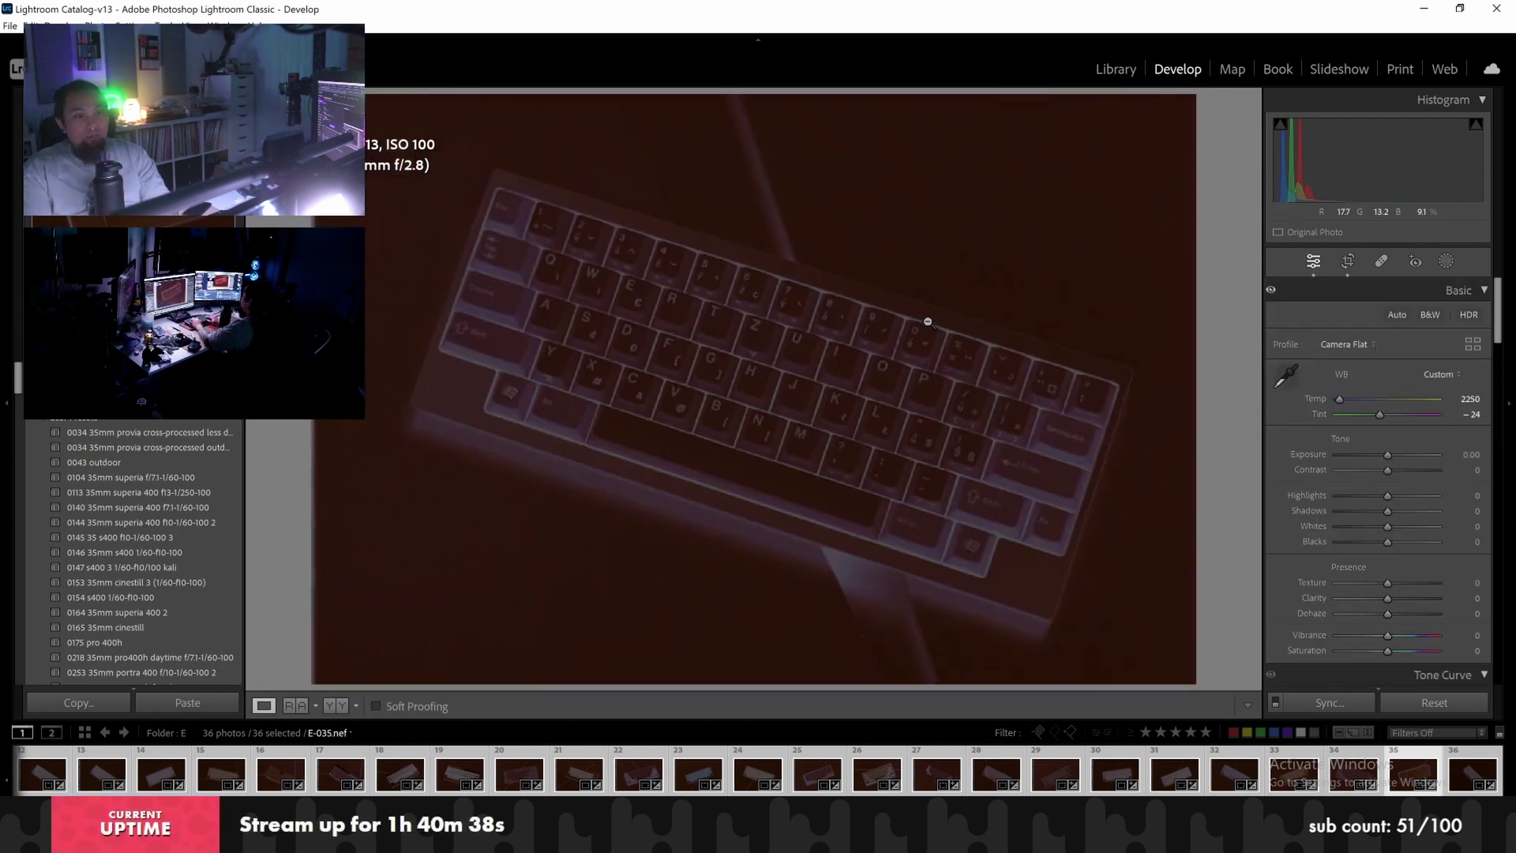
{"action": "left_click", "coordinate": [1335, 261]}
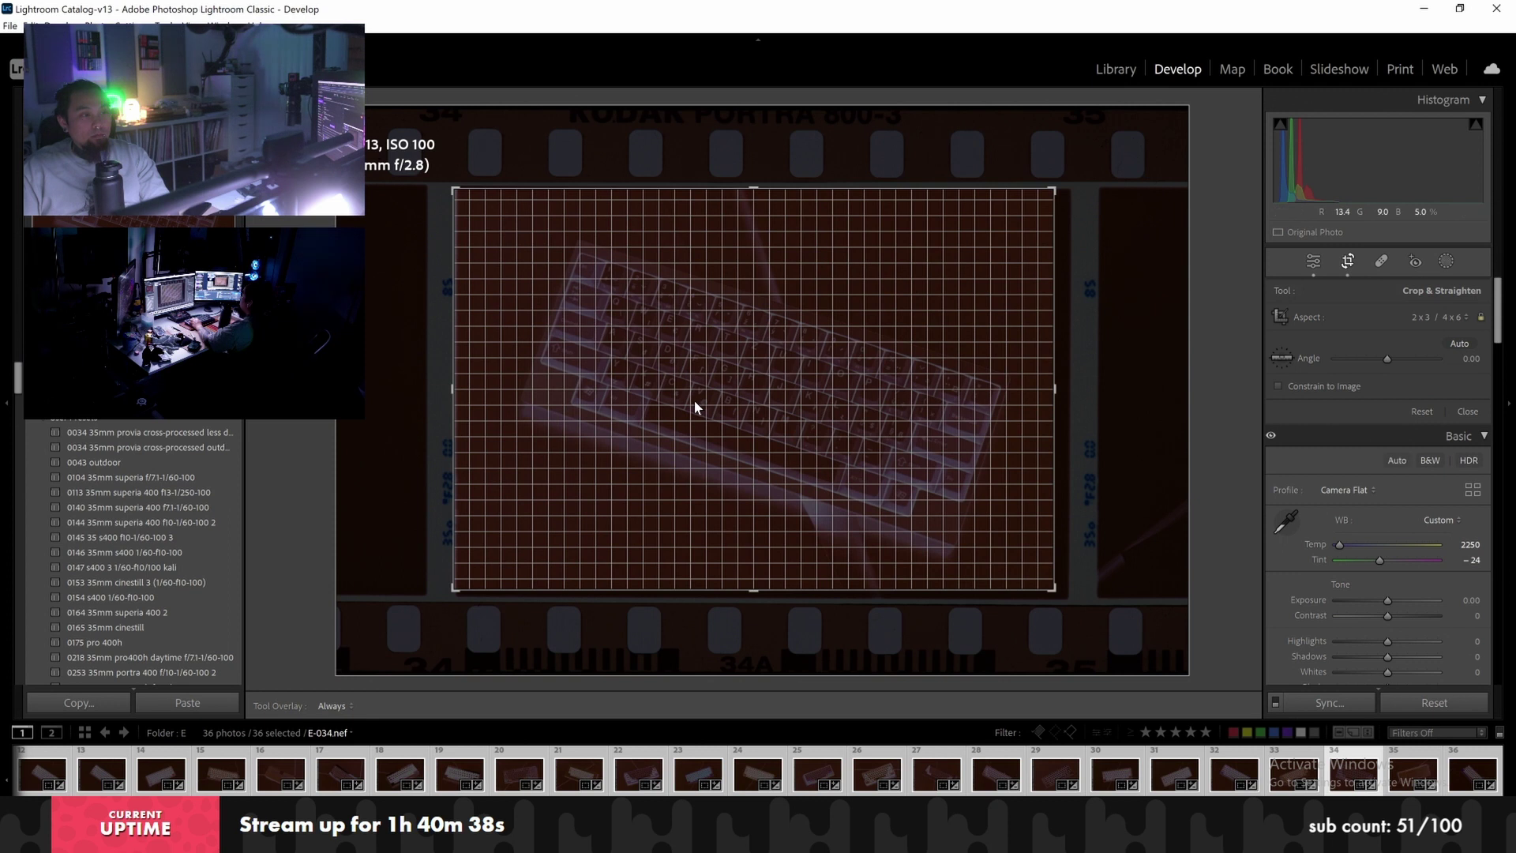
{"action": "left_click_drag", "start_coordinate": [693, 401], "coordinate": [691, 400]}
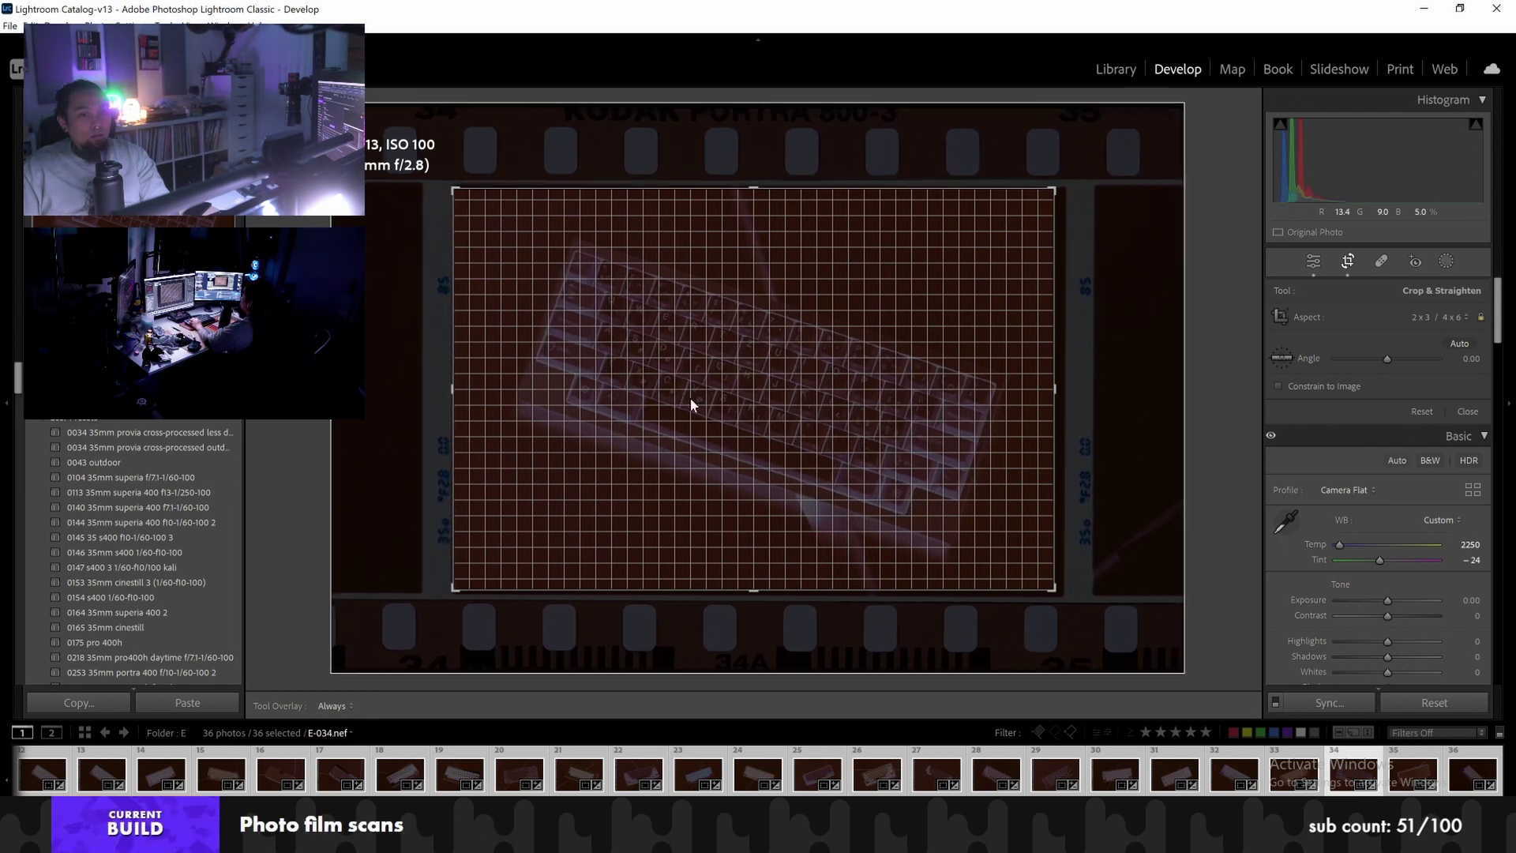
{"action": "key", "text": "Return"}
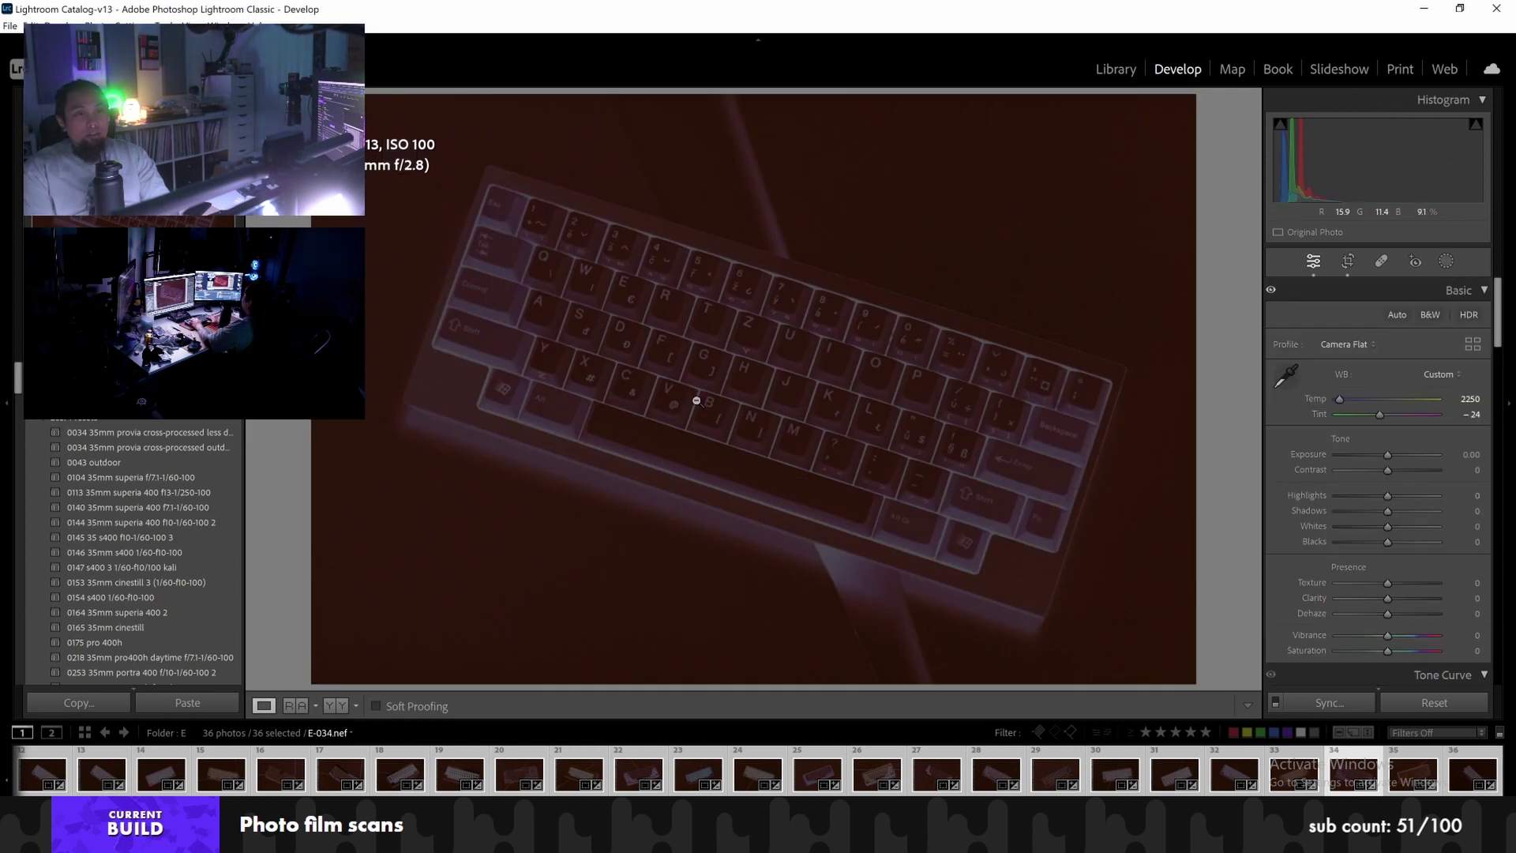
Reposition the crops of E-033 and E-032 on the exposed frame, leaving out the film border on the left side
{"action": "key", "text": "Left"}
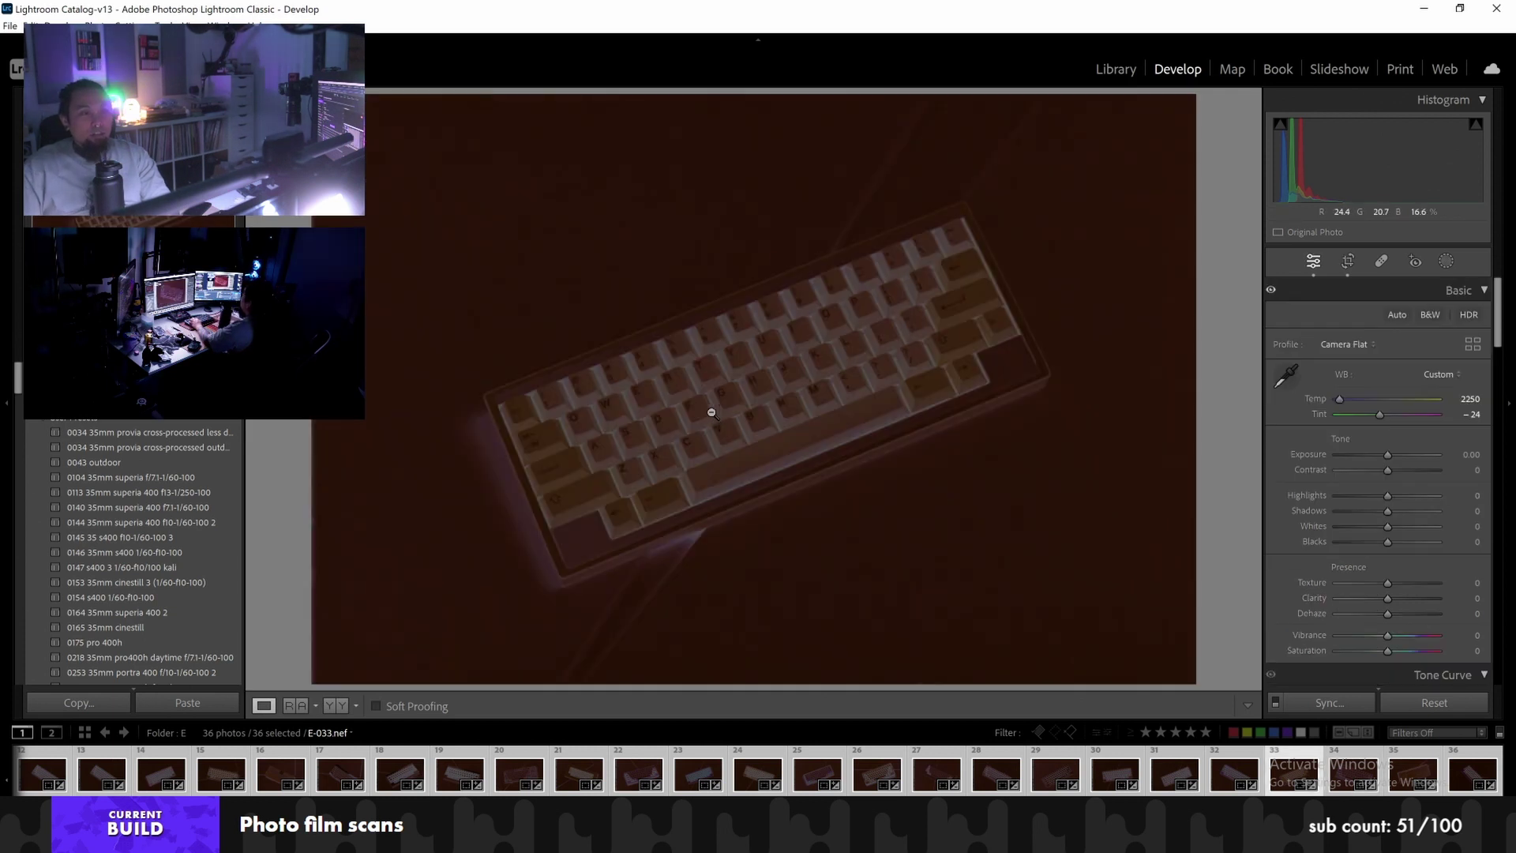
{"action": "left_click", "coordinate": [1340, 263]}
{"action": "left_click_drag", "start_coordinate": [994, 280], "coordinate": [987, 280]}
{"action": "key", "text": "Return"}
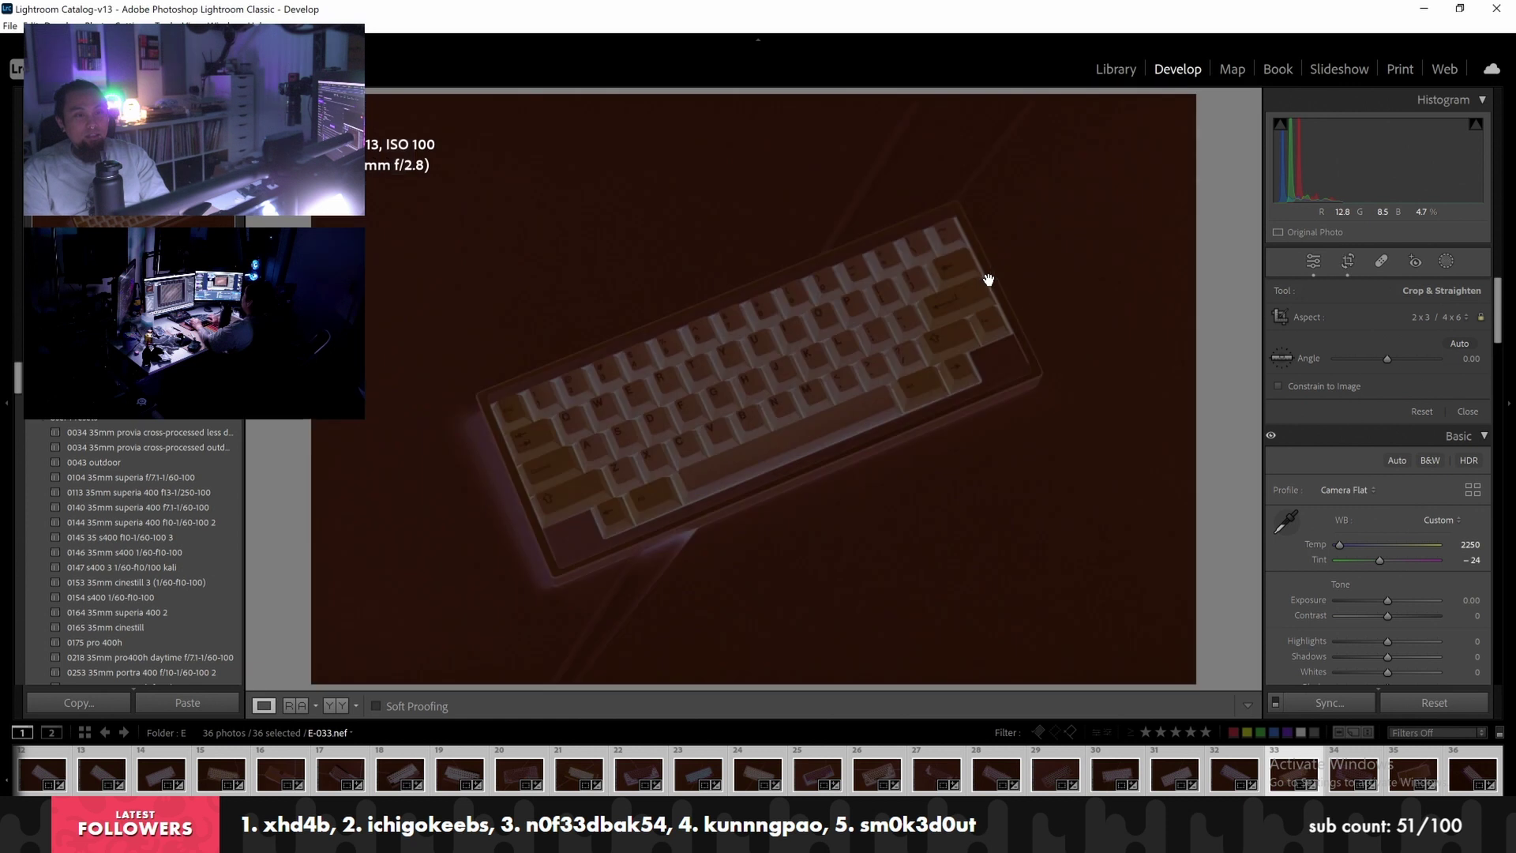
{"action": "left_click", "coordinate": [1182, 168]}
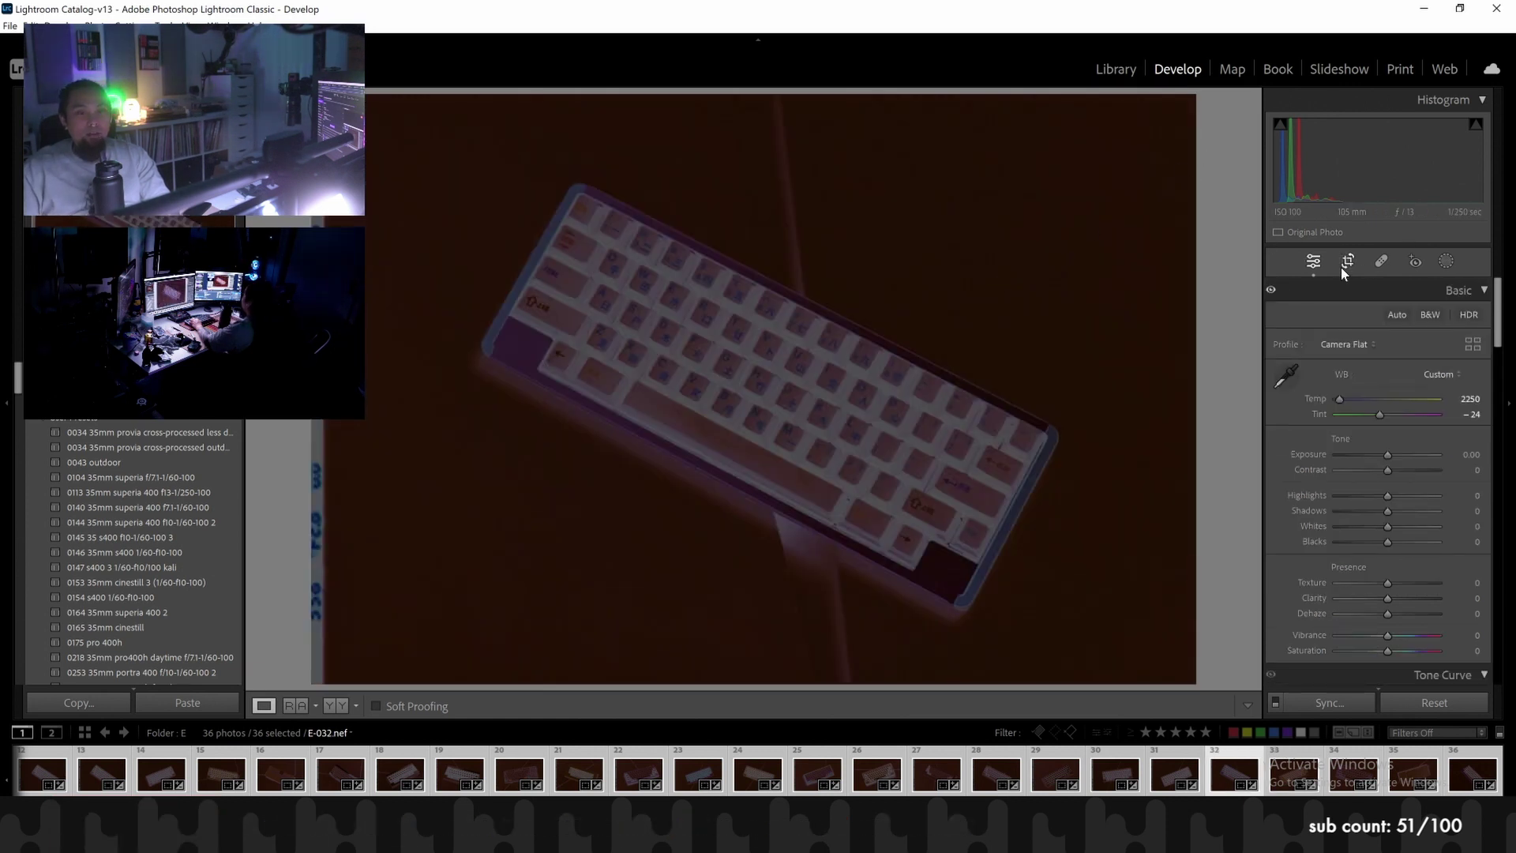
{"action": "left_click", "coordinate": [1345, 264]}
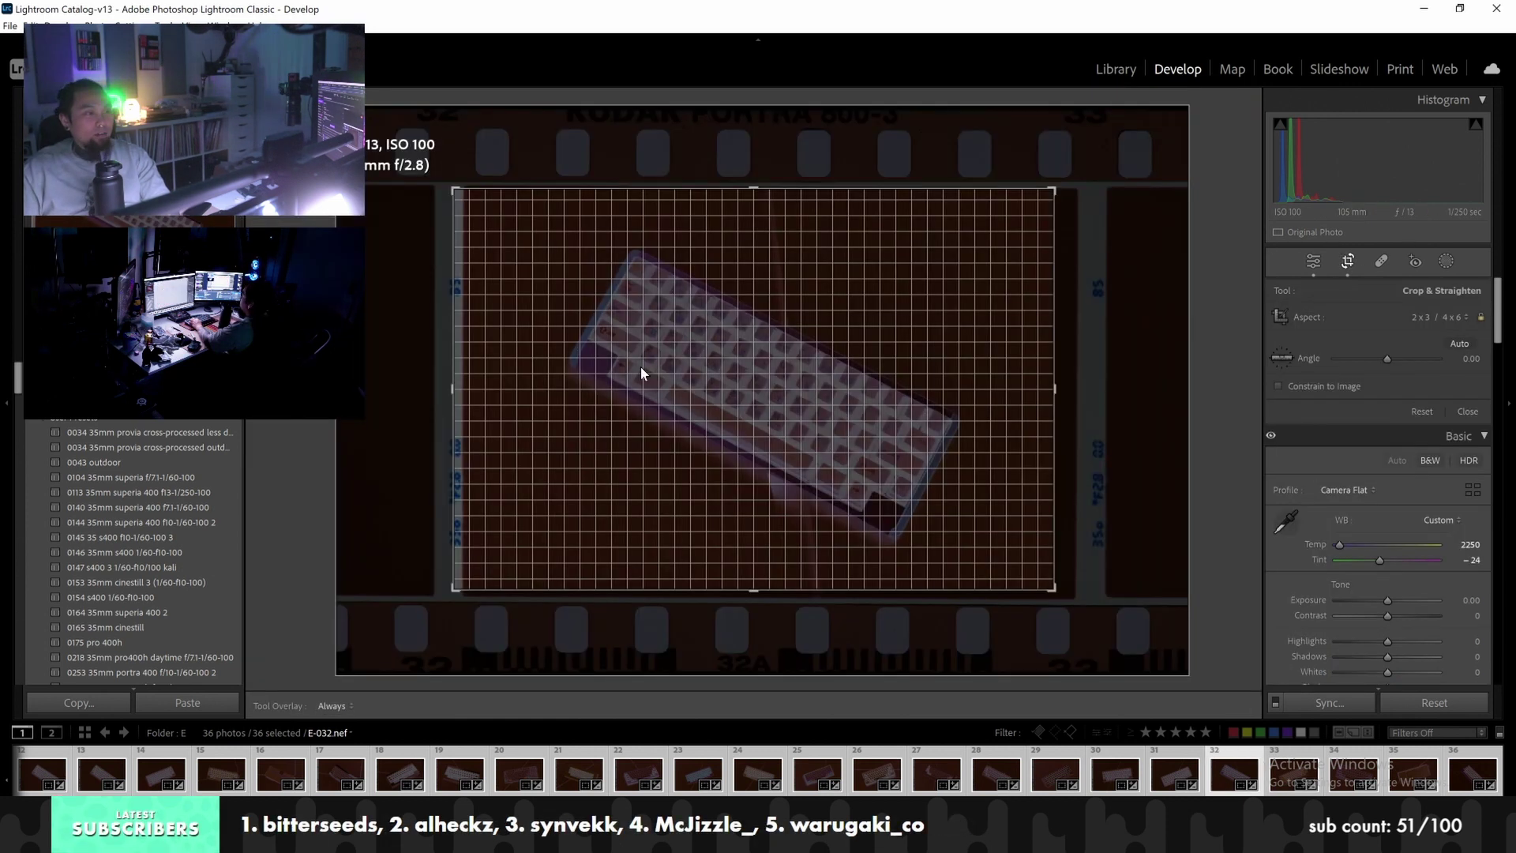
{"action": "left_click_drag", "start_coordinate": [629, 365], "coordinate": [625, 366]}
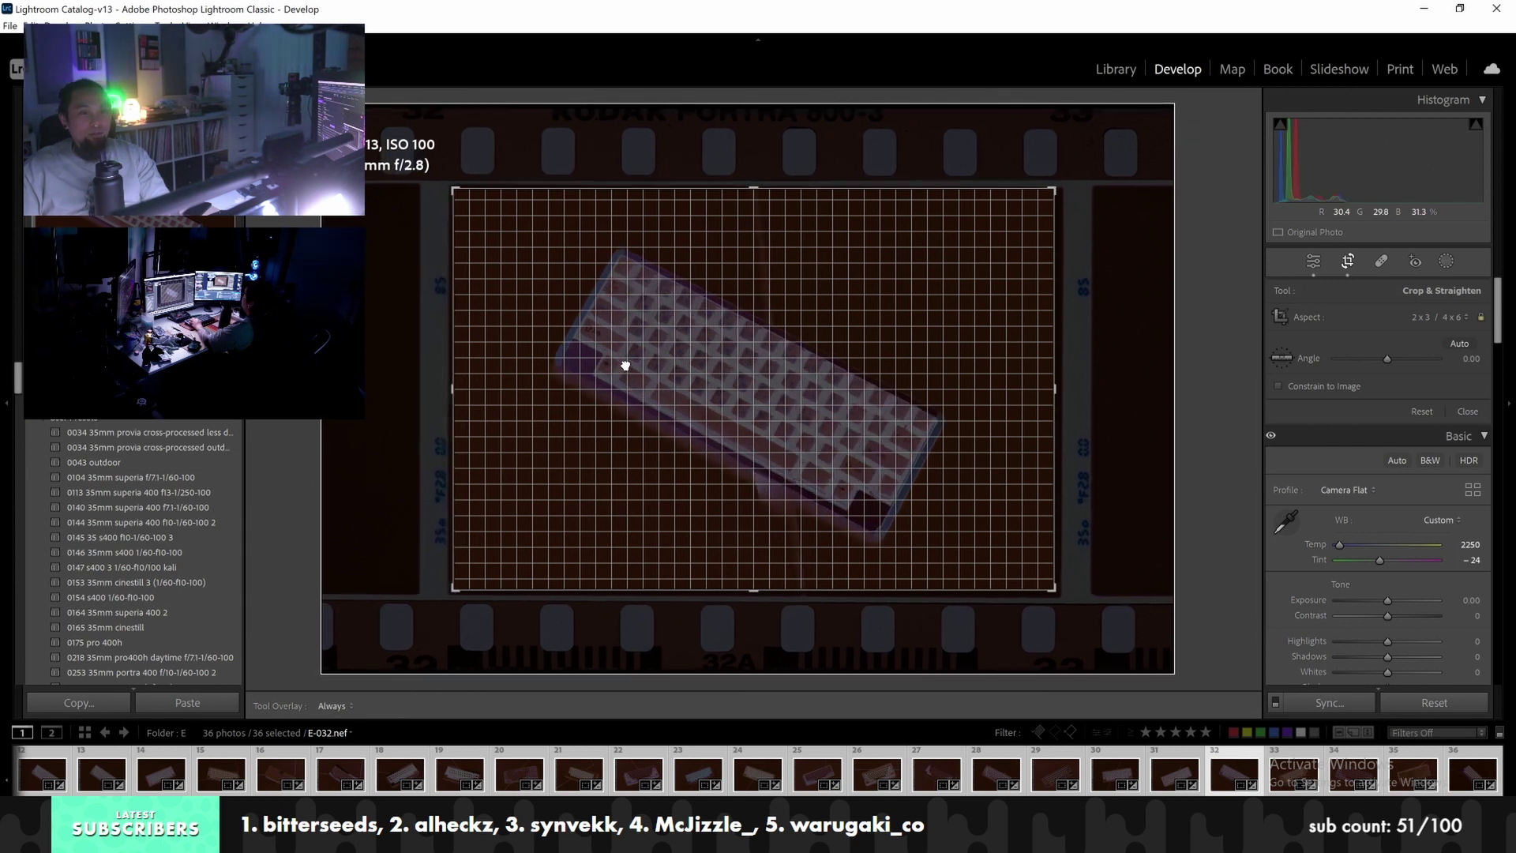
{"action": "key", "text": "Return"}
Go back to E-031 and E-030 and move each crop to exclude the film border and its edge markings
{"action": "key", "text": "Left"}
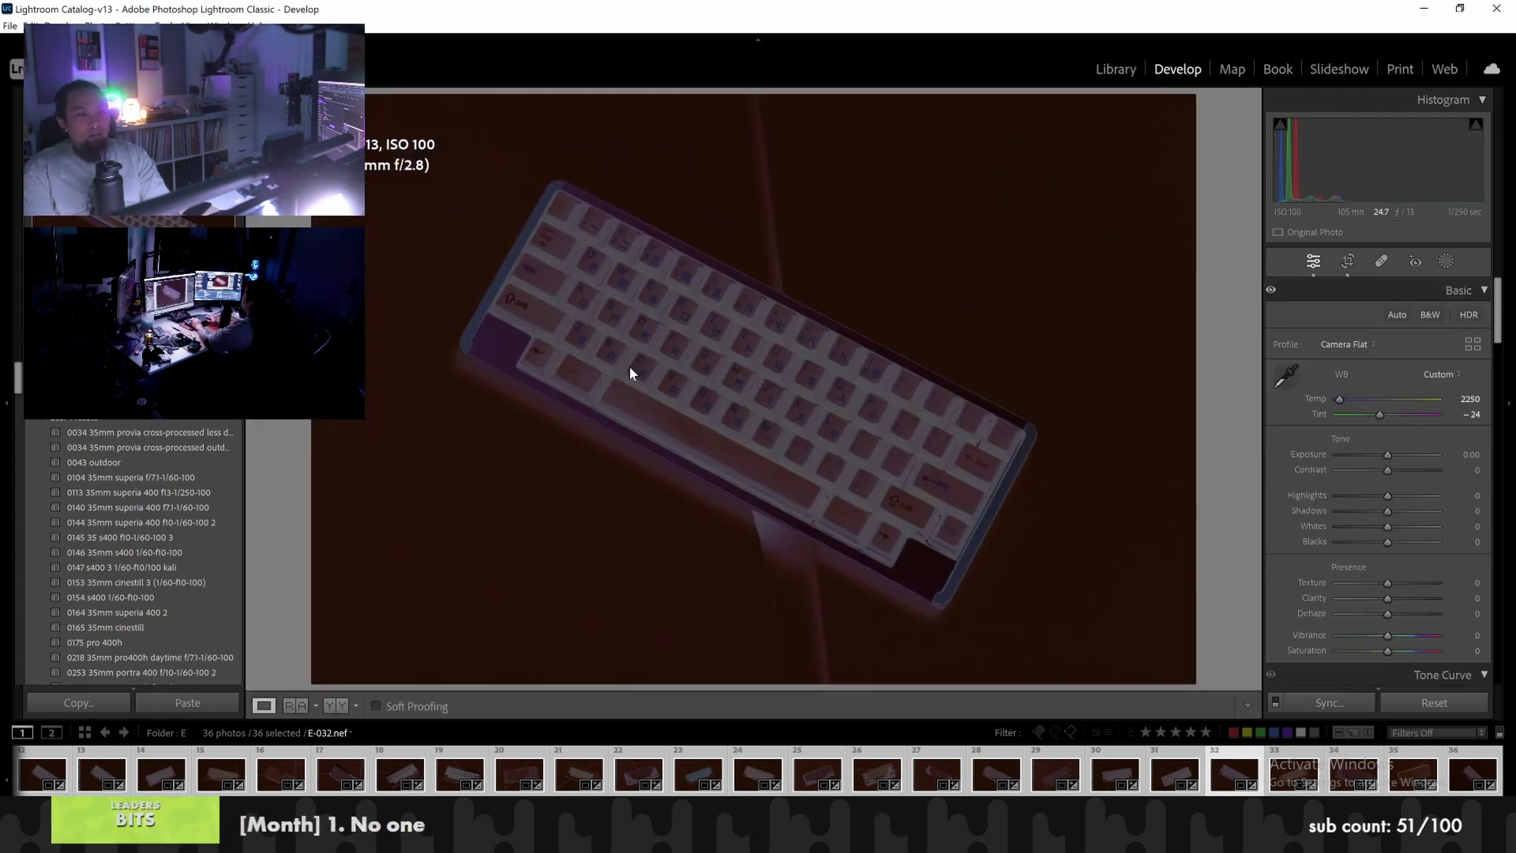
{"action": "left_click", "coordinate": [1336, 261]}
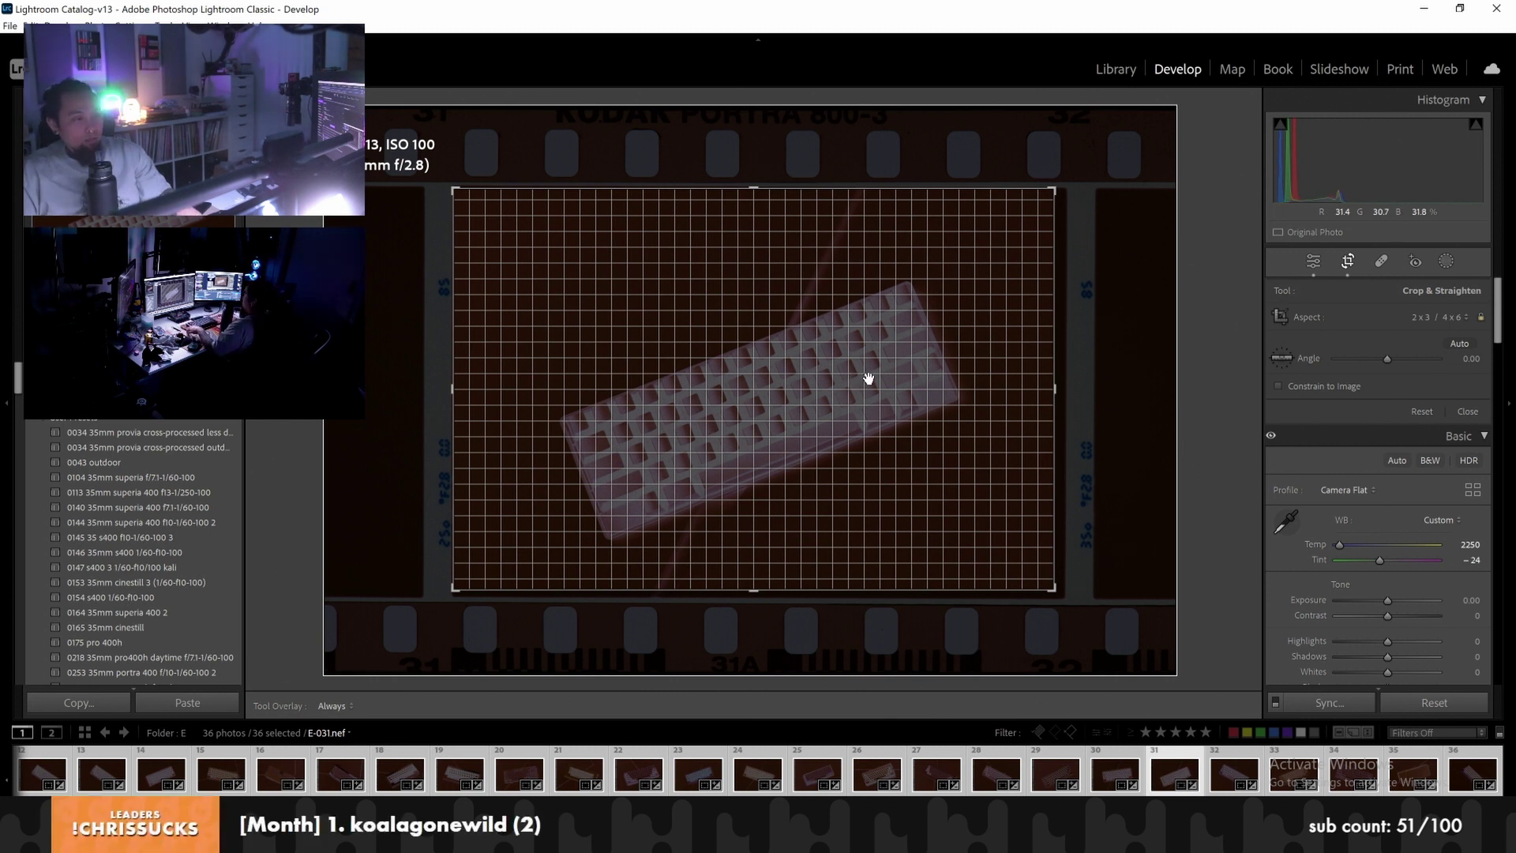
{"action": "left_click_drag", "start_coordinate": [872, 375], "coordinate": [869, 374]}
{"action": "left_click_drag", "start_coordinate": [868, 373], "coordinate": [865, 374]}
{"action": "key", "text": "Return"}
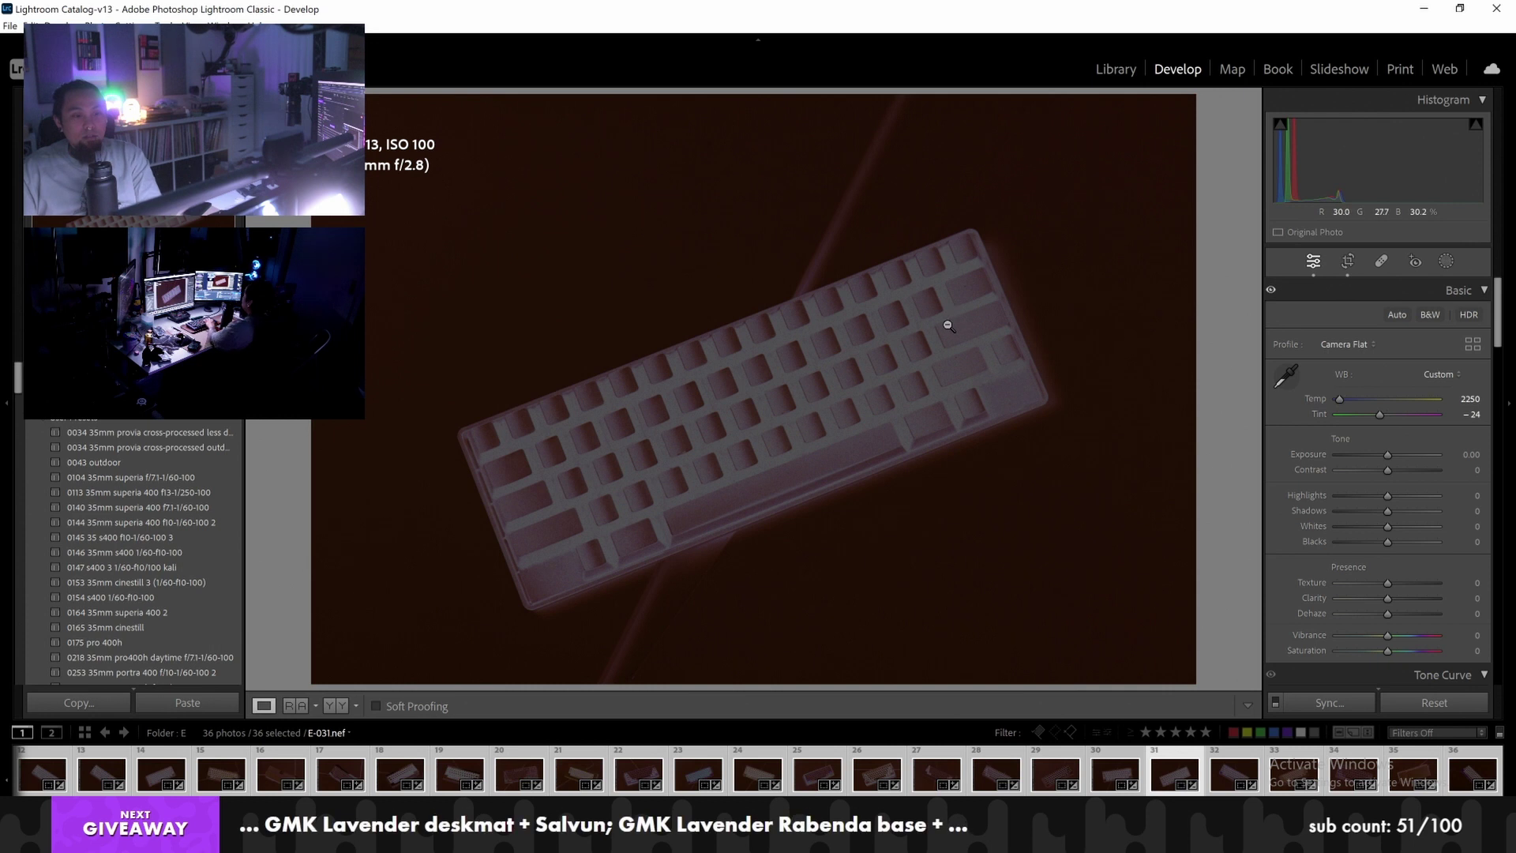
{"action": "key", "text": "Left"}
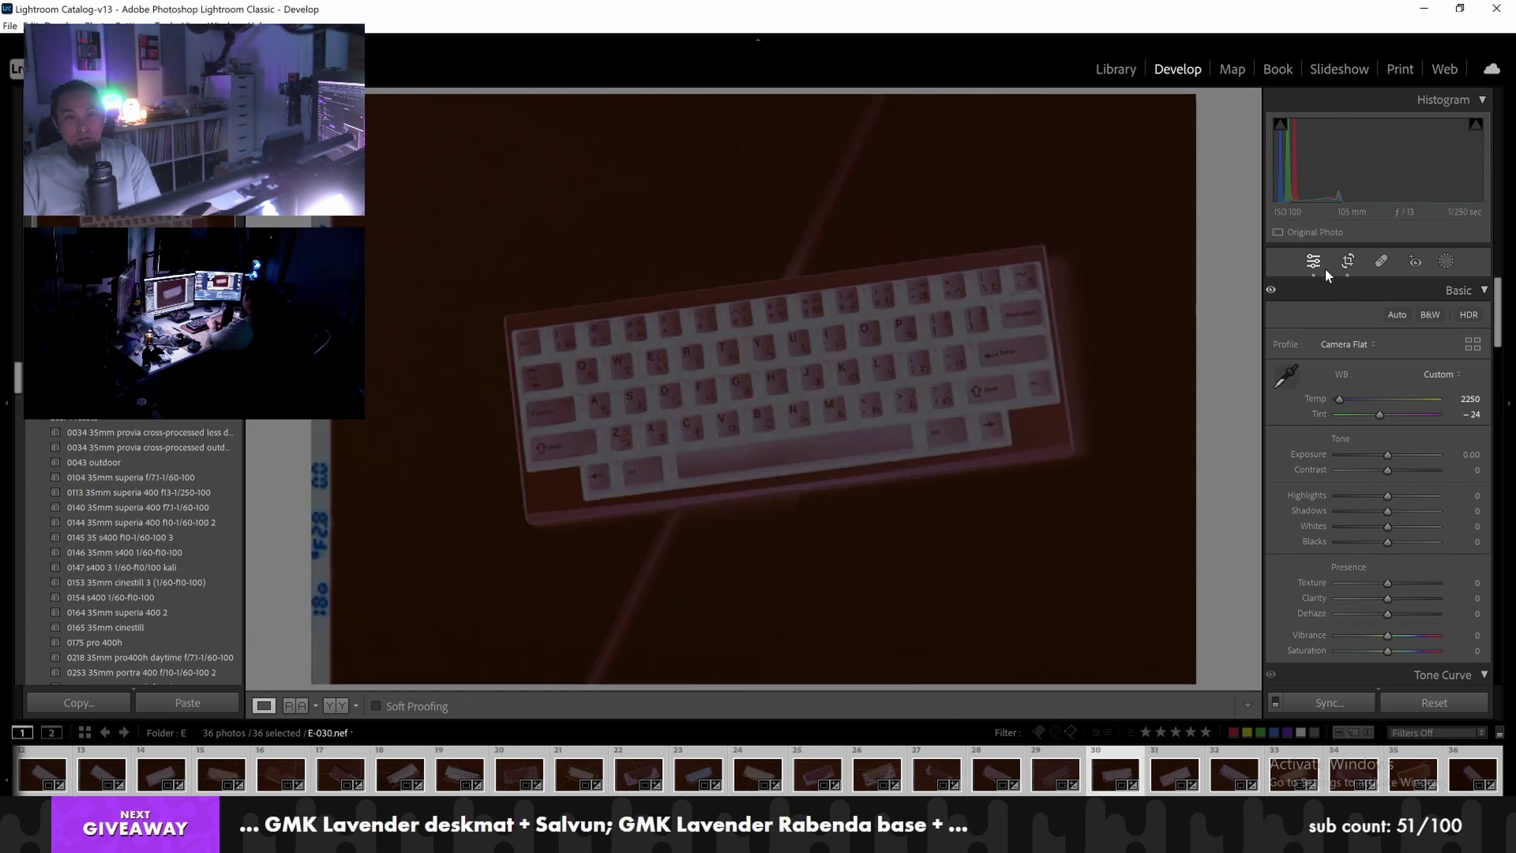
{"action": "key", "text": "i"}
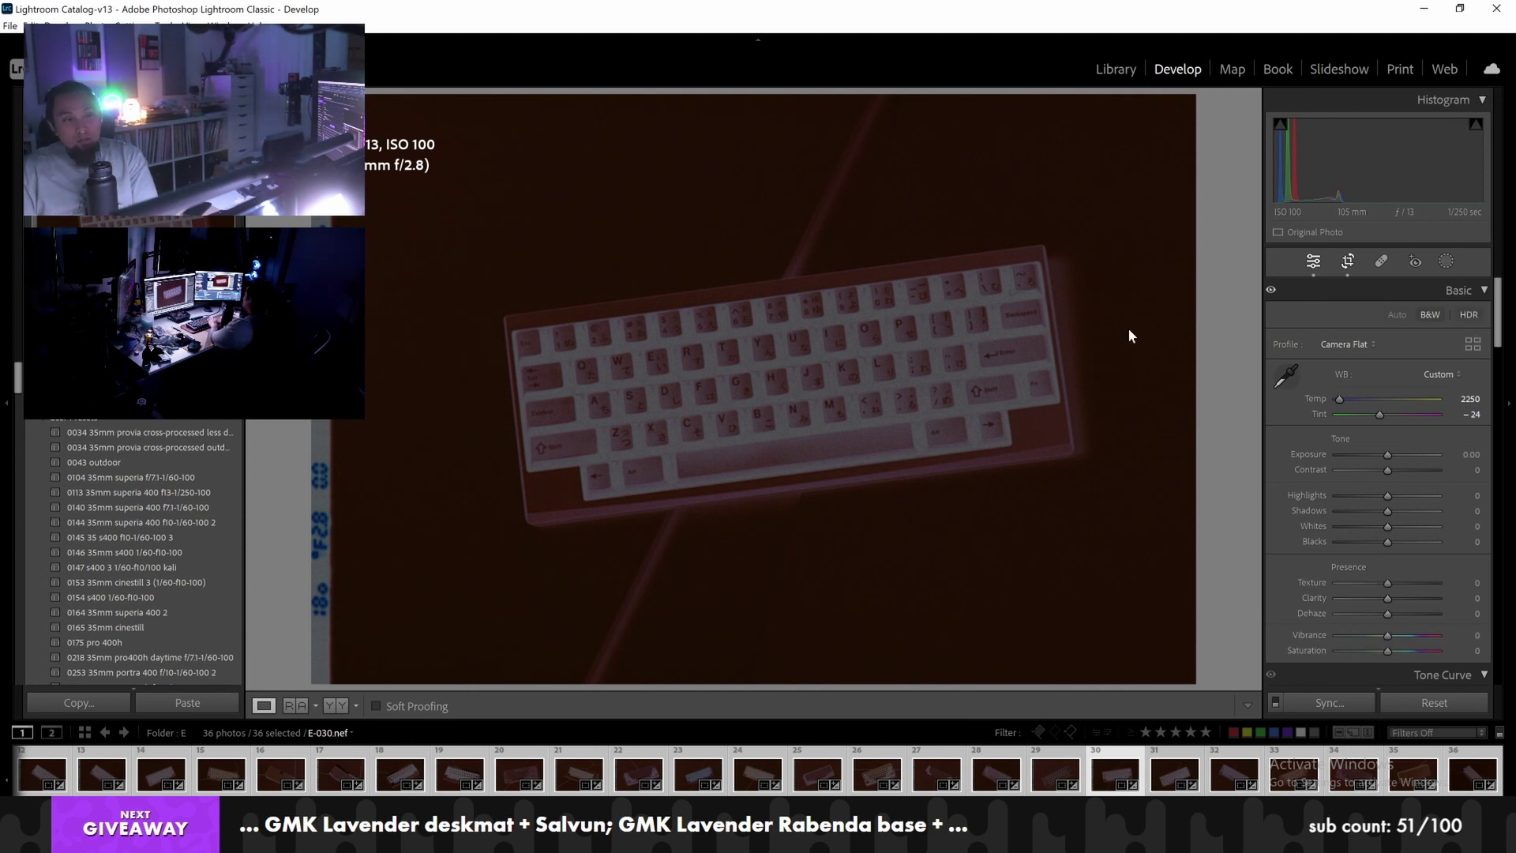
{"action": "left_click", "coordinate": [1351, 263]}
{"action": "left_click_drag", "start_coordinate": [841, 296], "coordinate": [830, 294]}
{"action": "key", "text": "Return"}
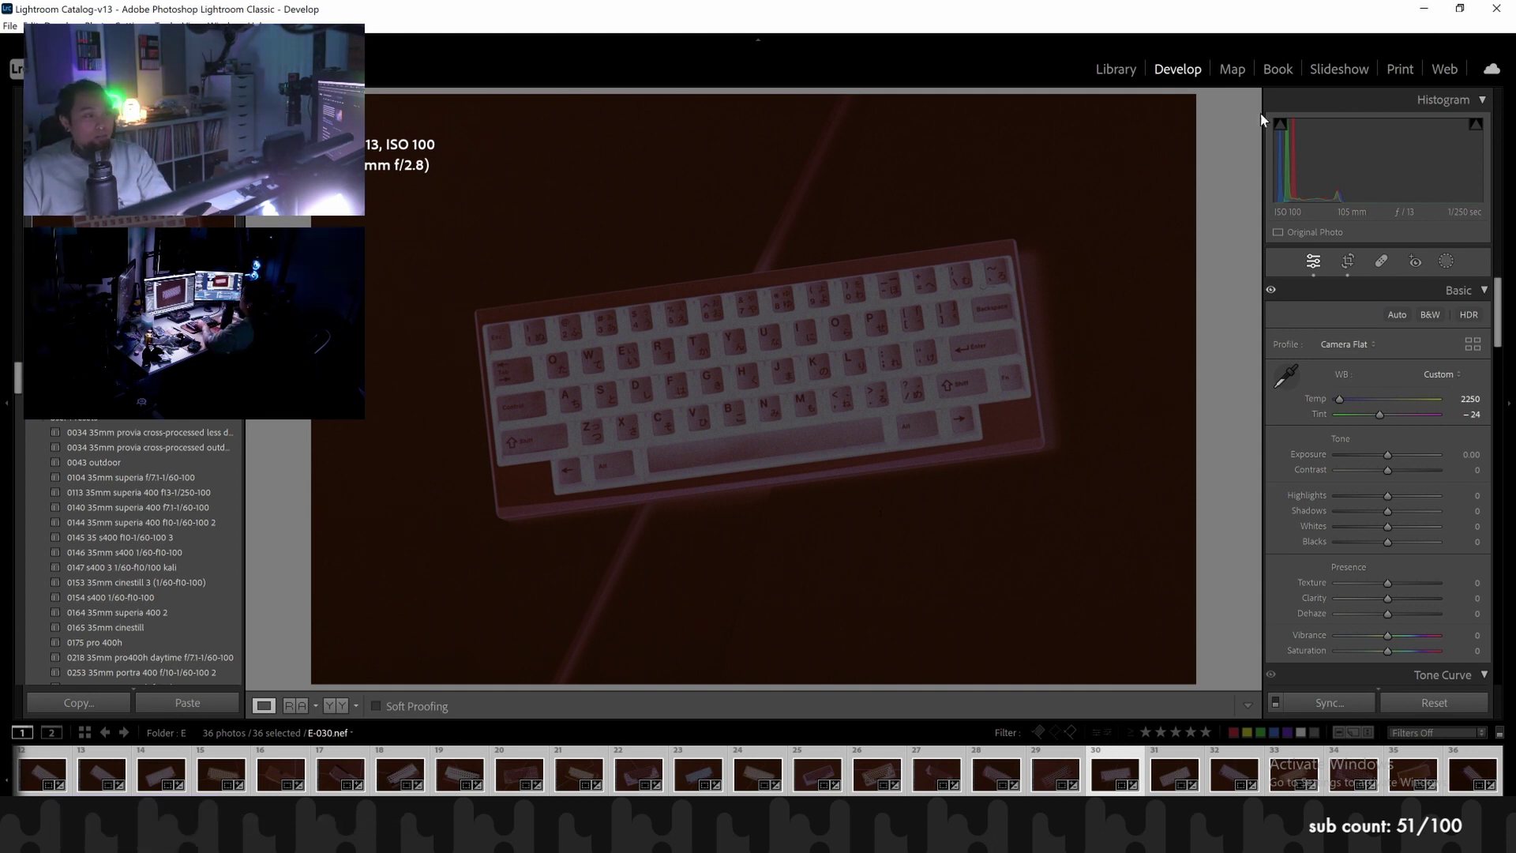
Check E-030's crop in the Library and against the full film frame with the crop overlay
{"action": "left_click", "coordinate": [1128, 69]}
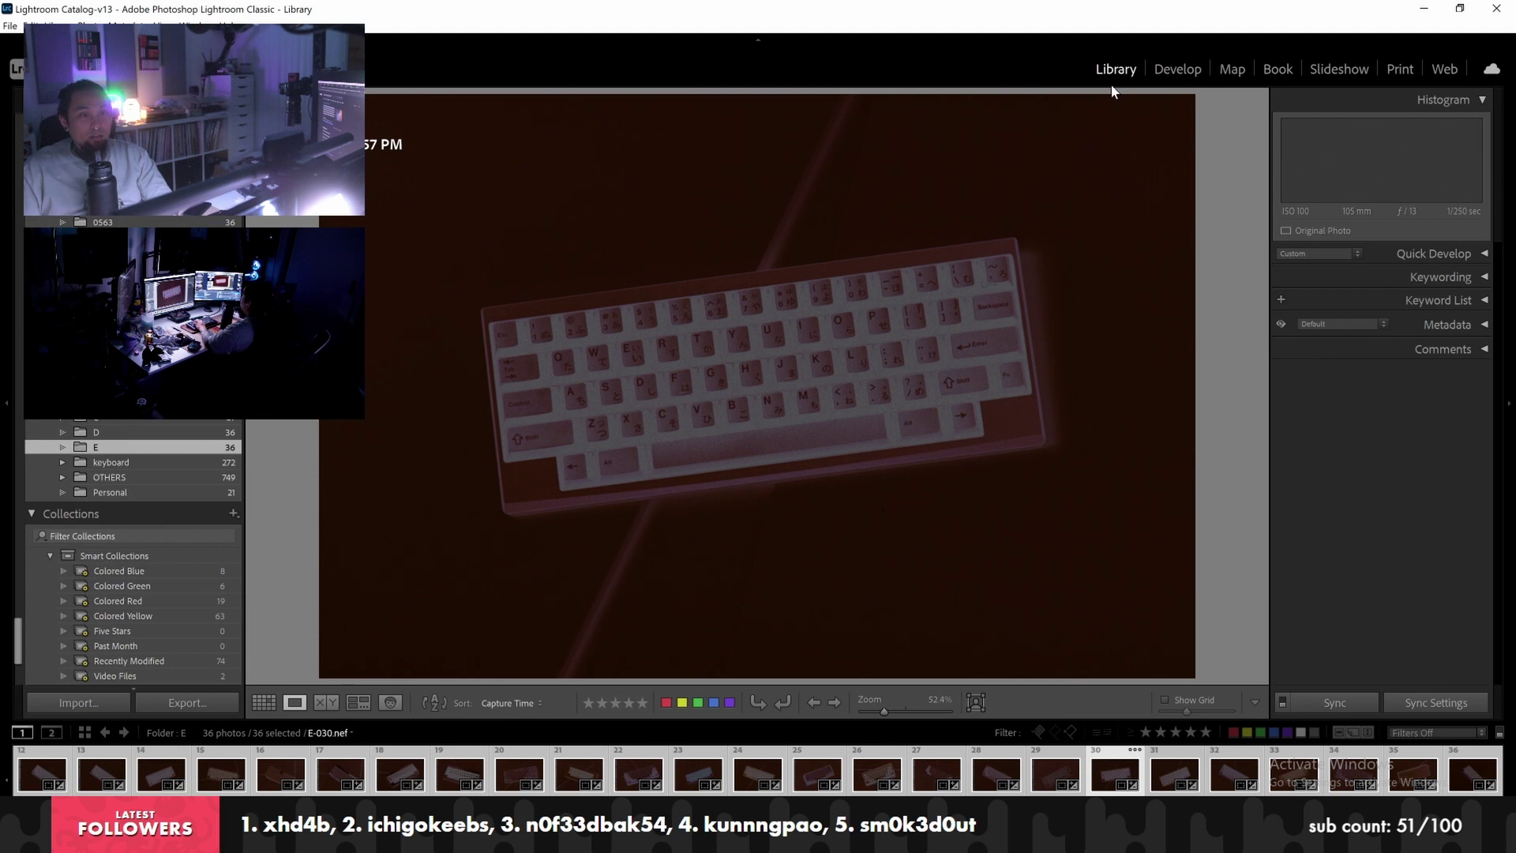
{"action": "key", "text": "r"}
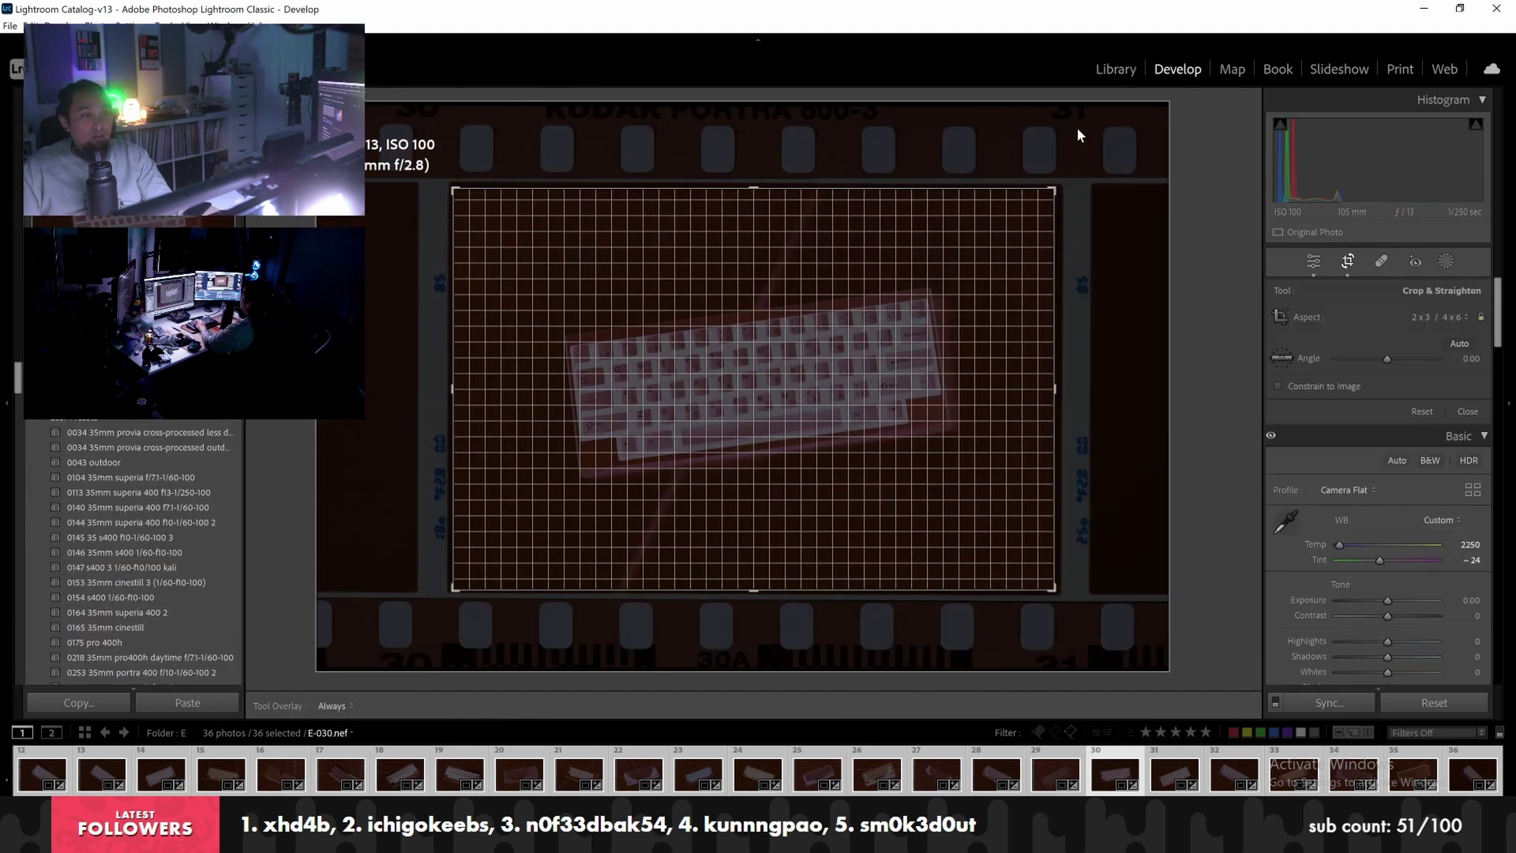
{"action": "key", "text": "r"}
{"action": "key", "text": "r"}
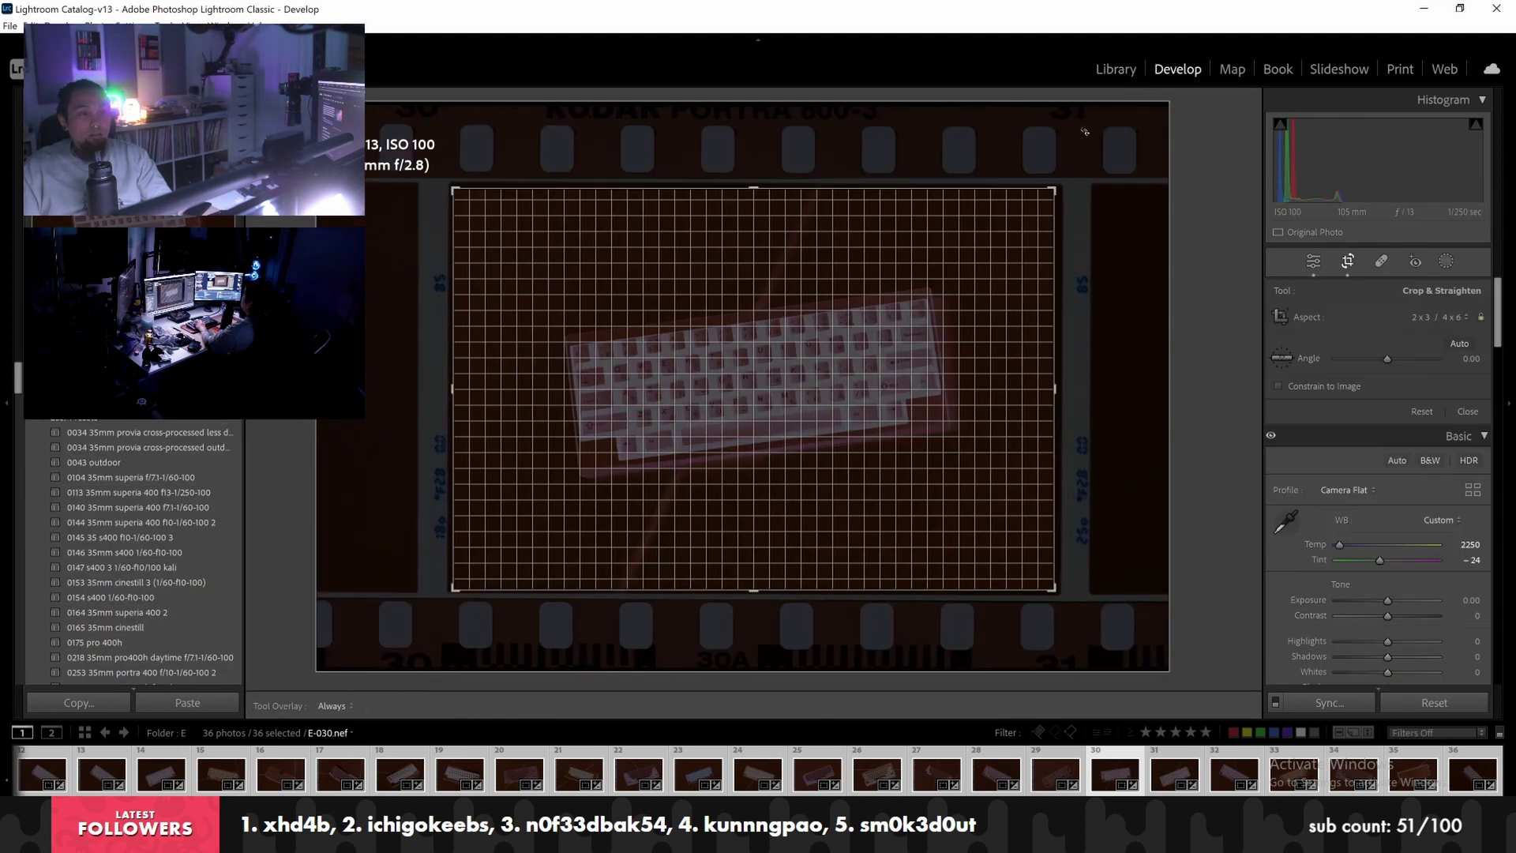
{"action": "key", "text": "r"}
Reposition the crops of E-029 and E-028 so the printed film border is left out of the picture
{"action": "key", "text": "Left"}
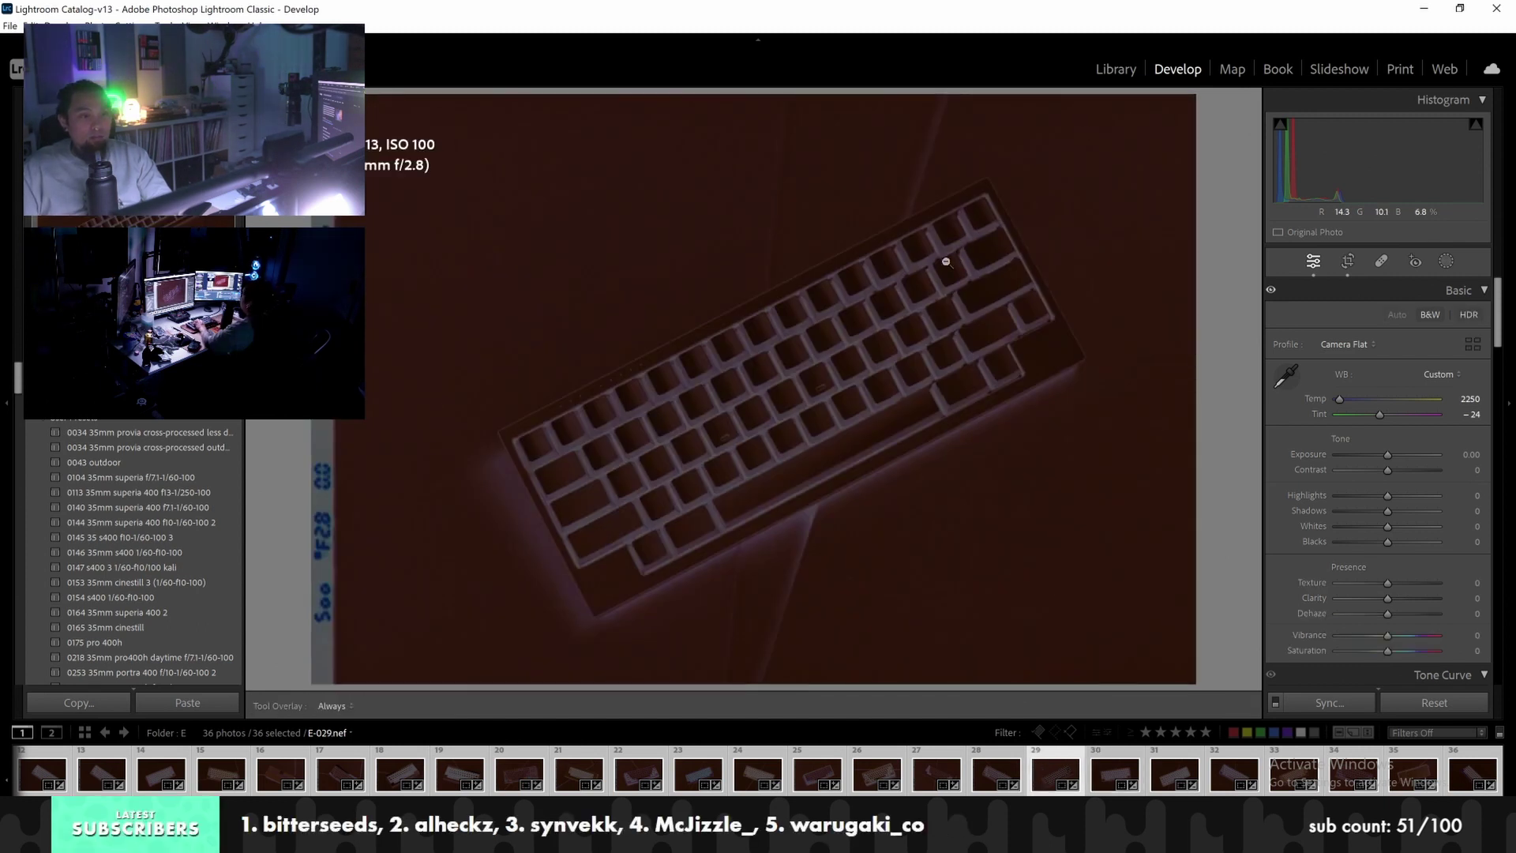
{"action": "key", "text": "r"}
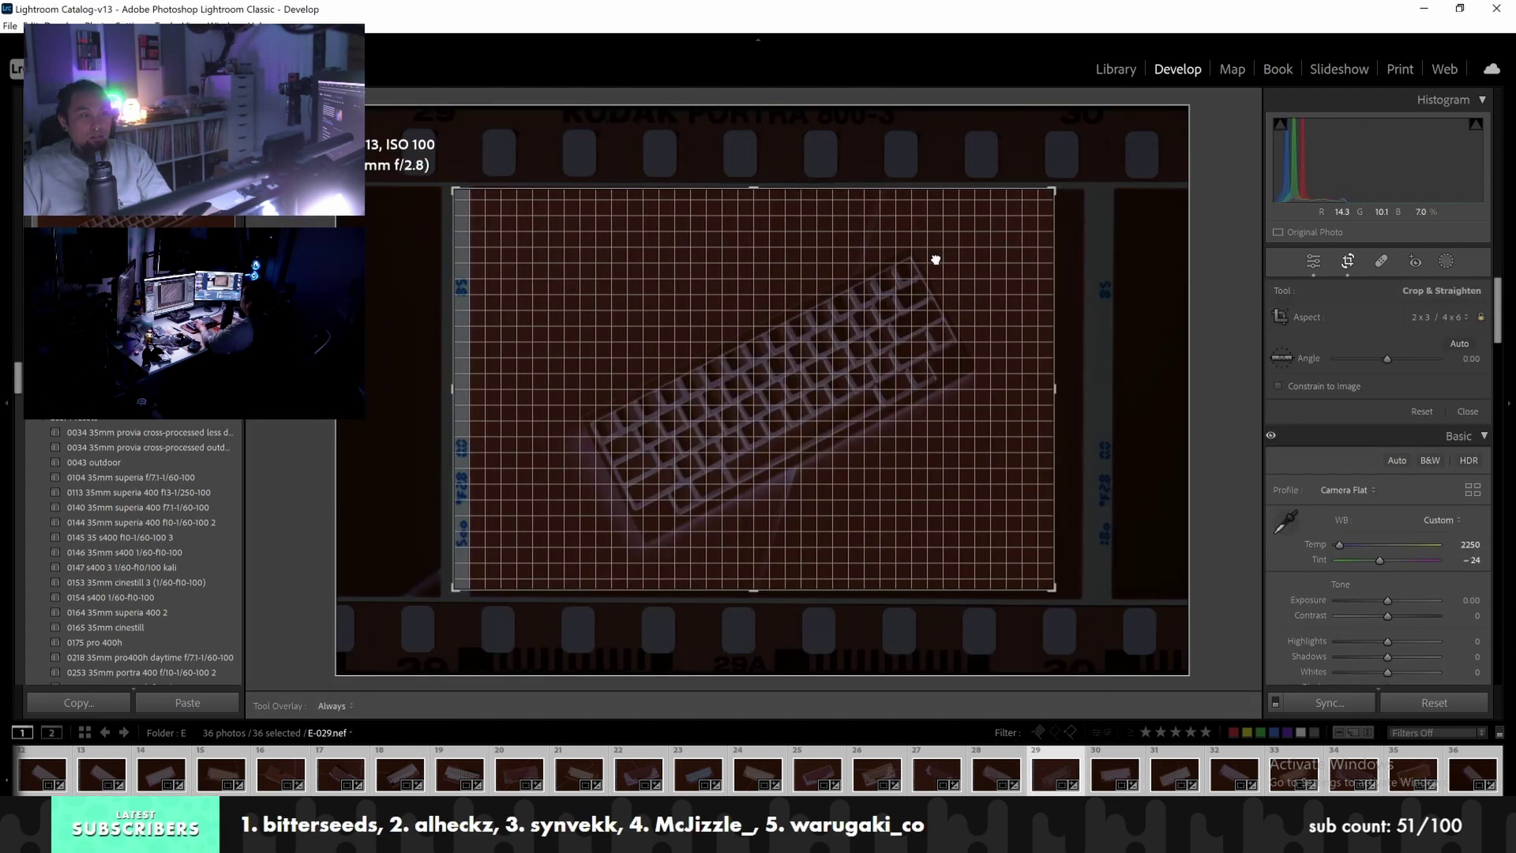
{"action": "left_click_drag", "start_coordinate": [928, 255], "coordinate": [918, 256]}
{"action": "key", "text": "Return"}
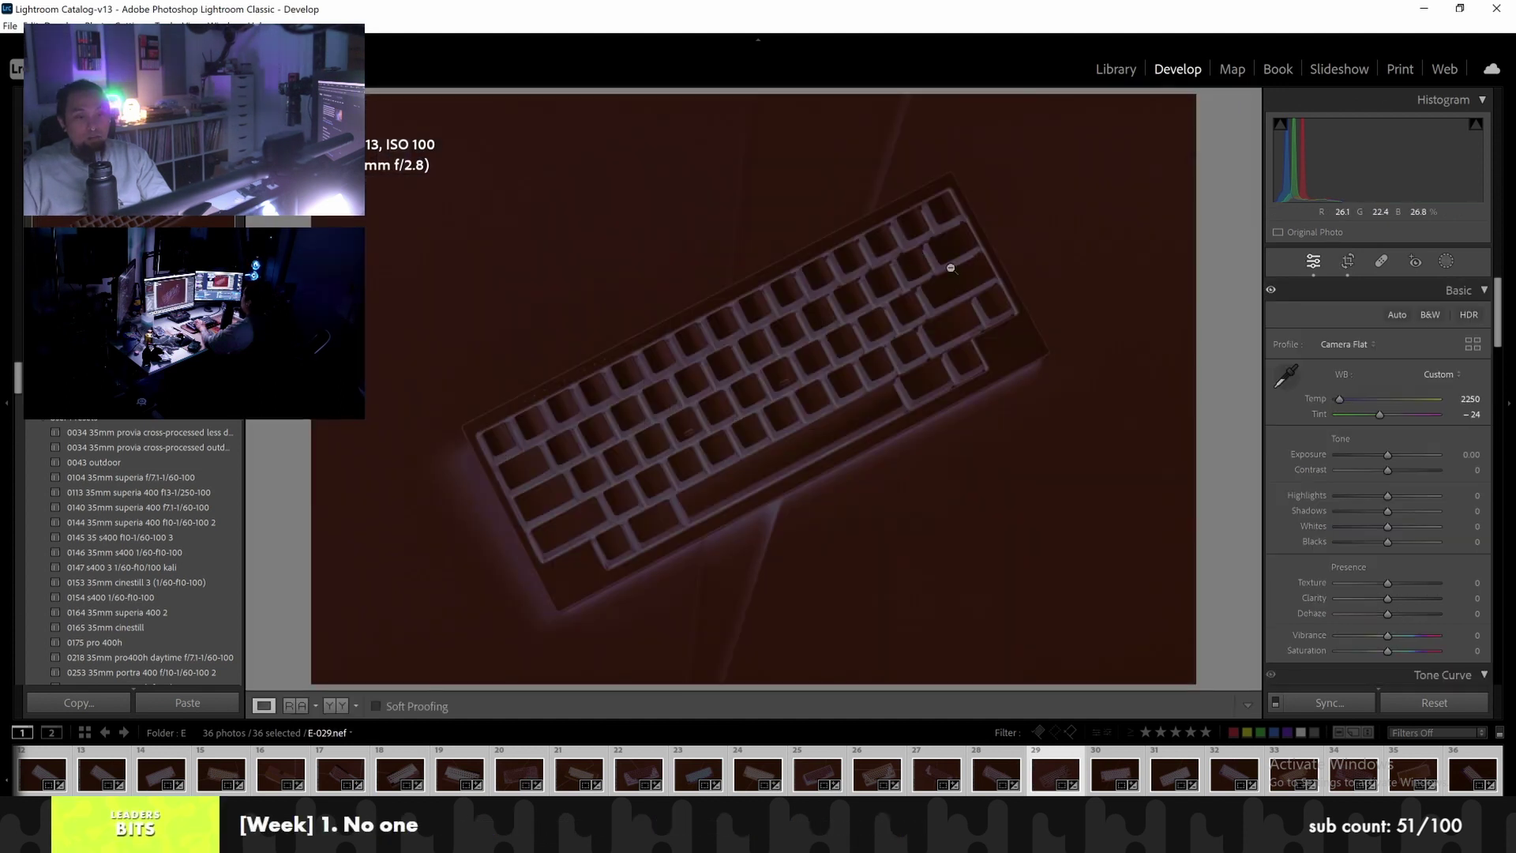
{"action": "key", "text": "Left"}
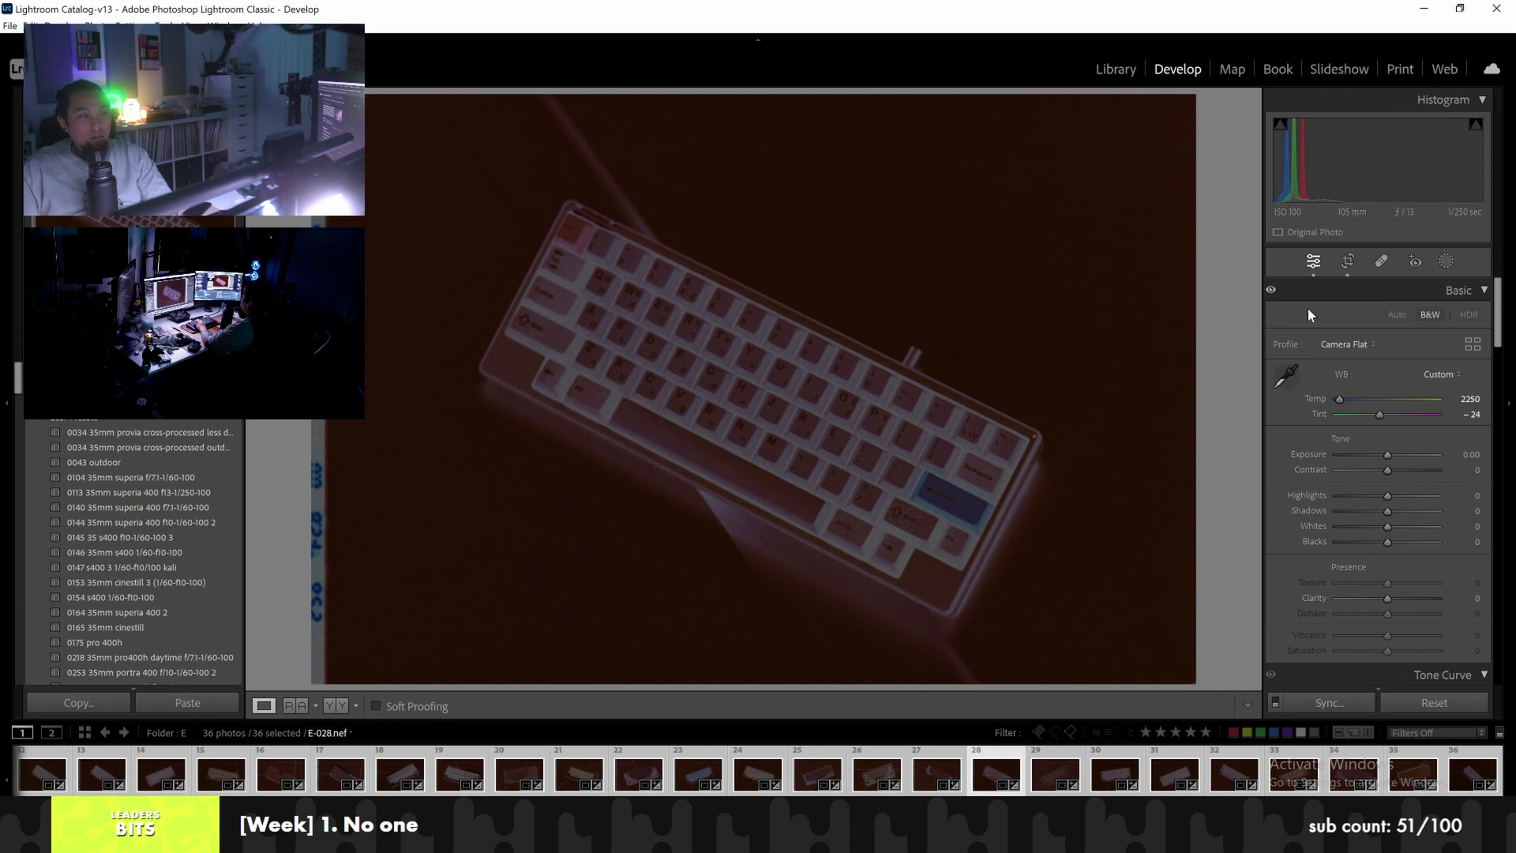
{"action": "key", "text": "r"}
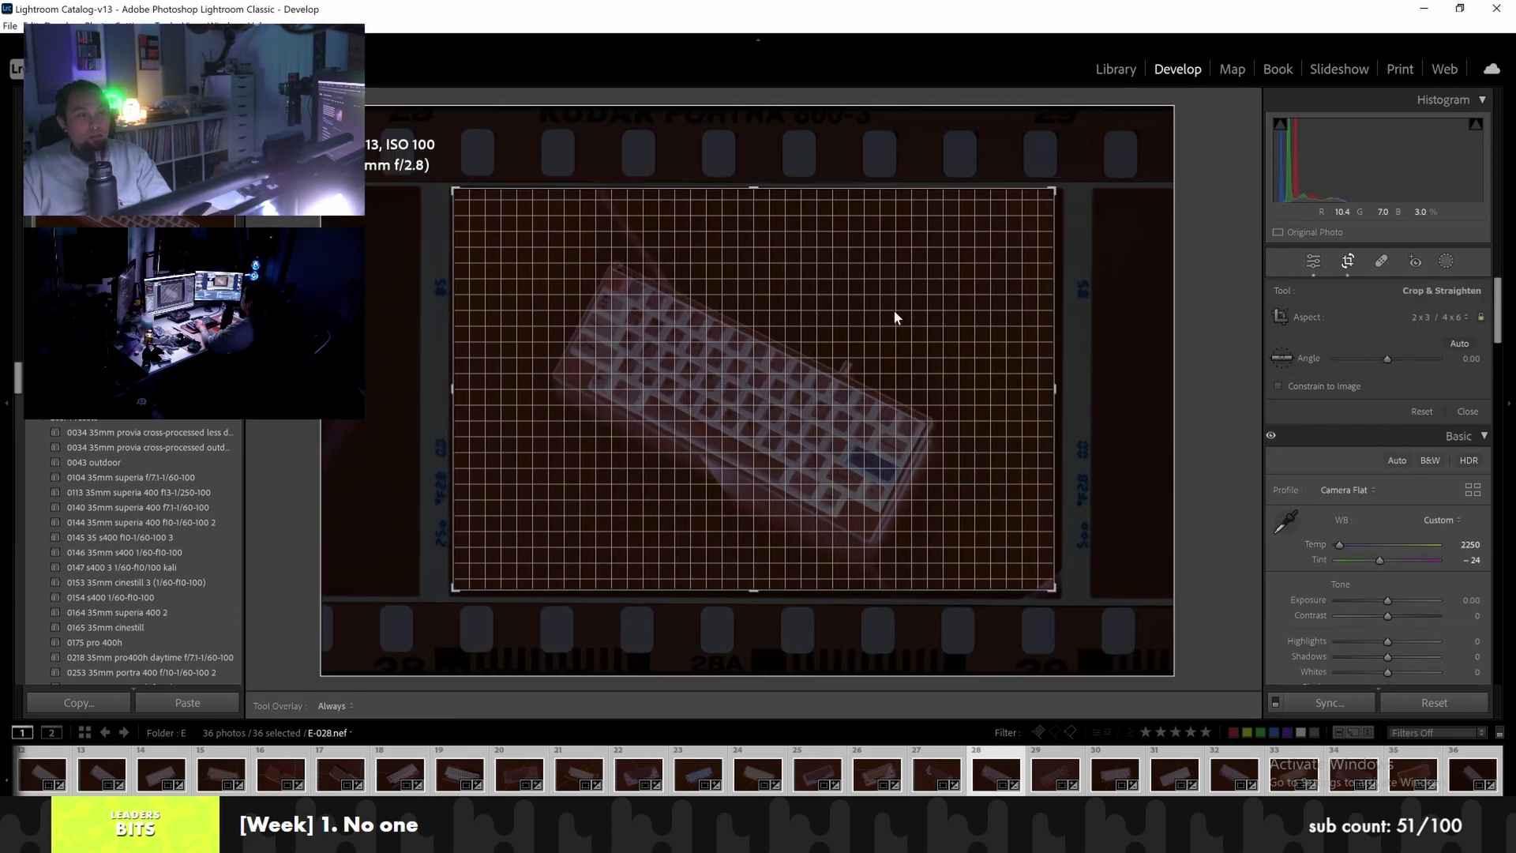
{"action": "key", "text": "r"}
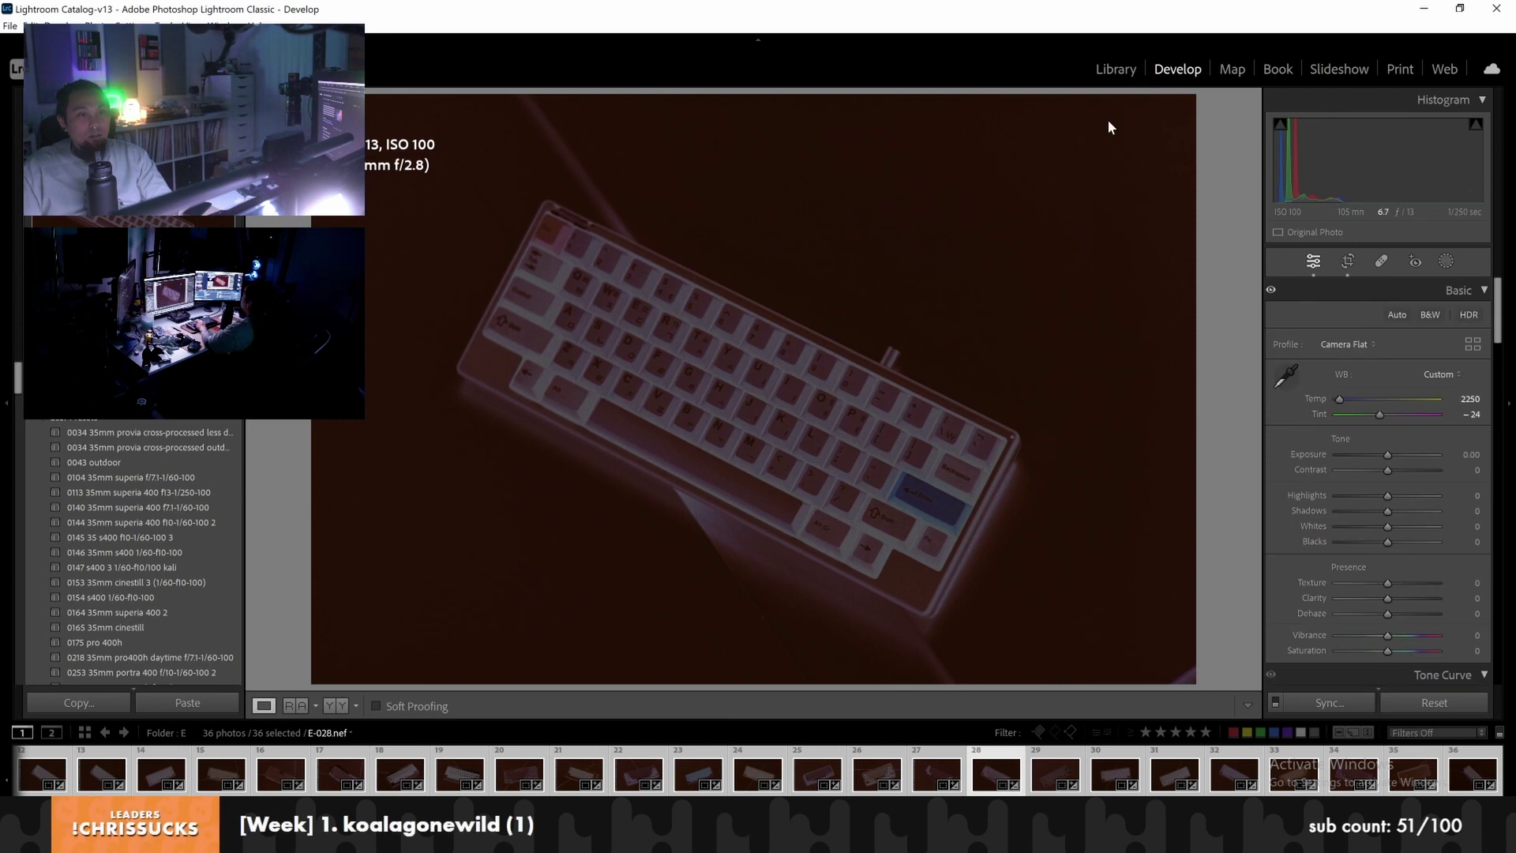
Go back to E-027 and shift its crop to exclude the film border on the left side
{"action": "left_click", "coordinate": [1116, 69]}
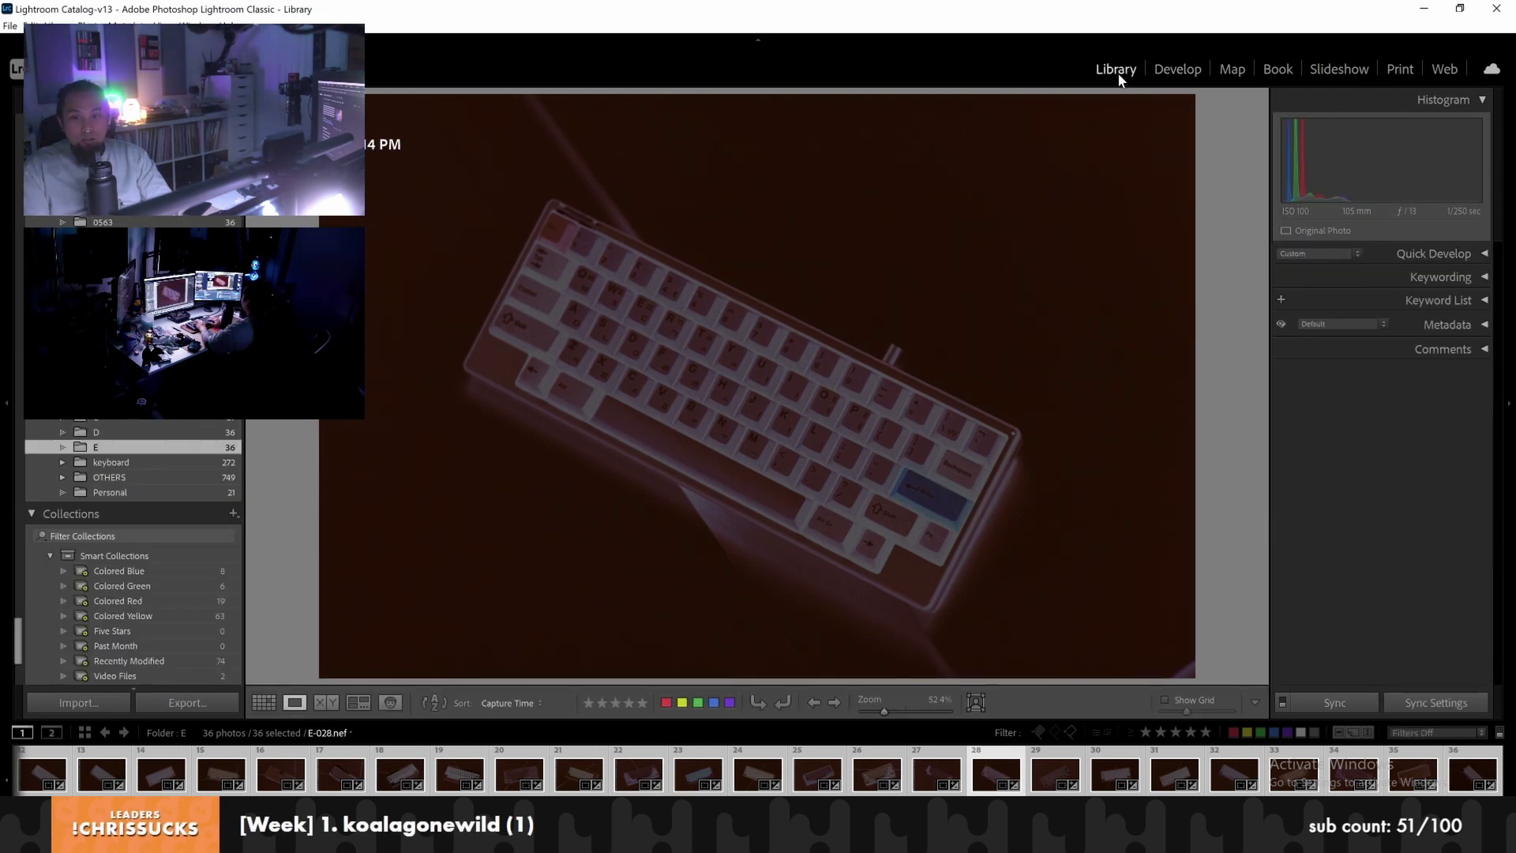
{"action": "key", "text": "Left"}
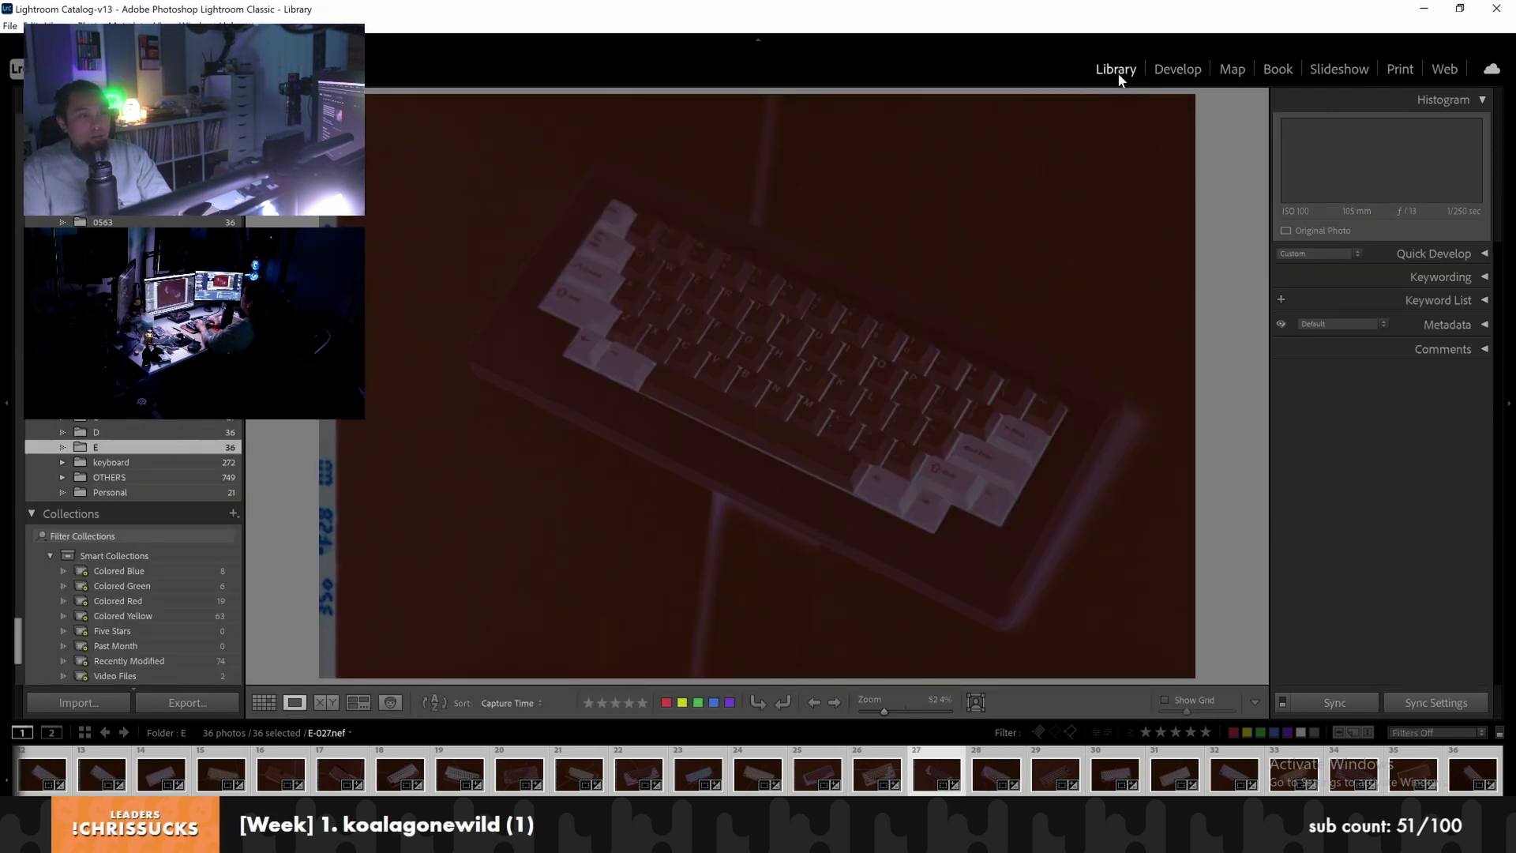
{"action": "key", "text": "d"}
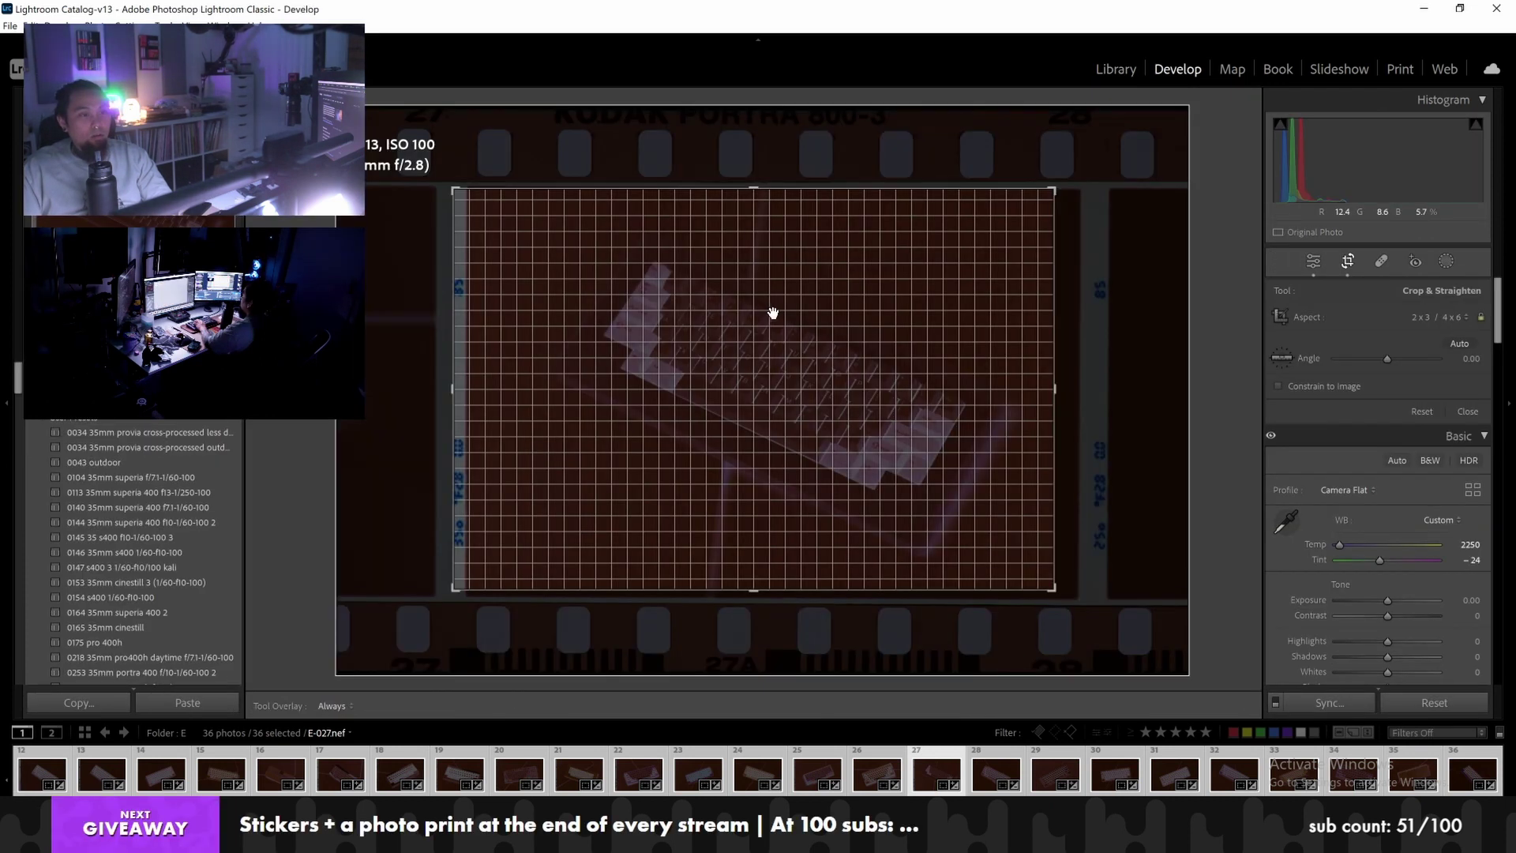
{"action": "left_click_drag", "start_coordinate": [772, 313], "coordinate": [761, 311]}
{"action": "key", "text": "Return"}
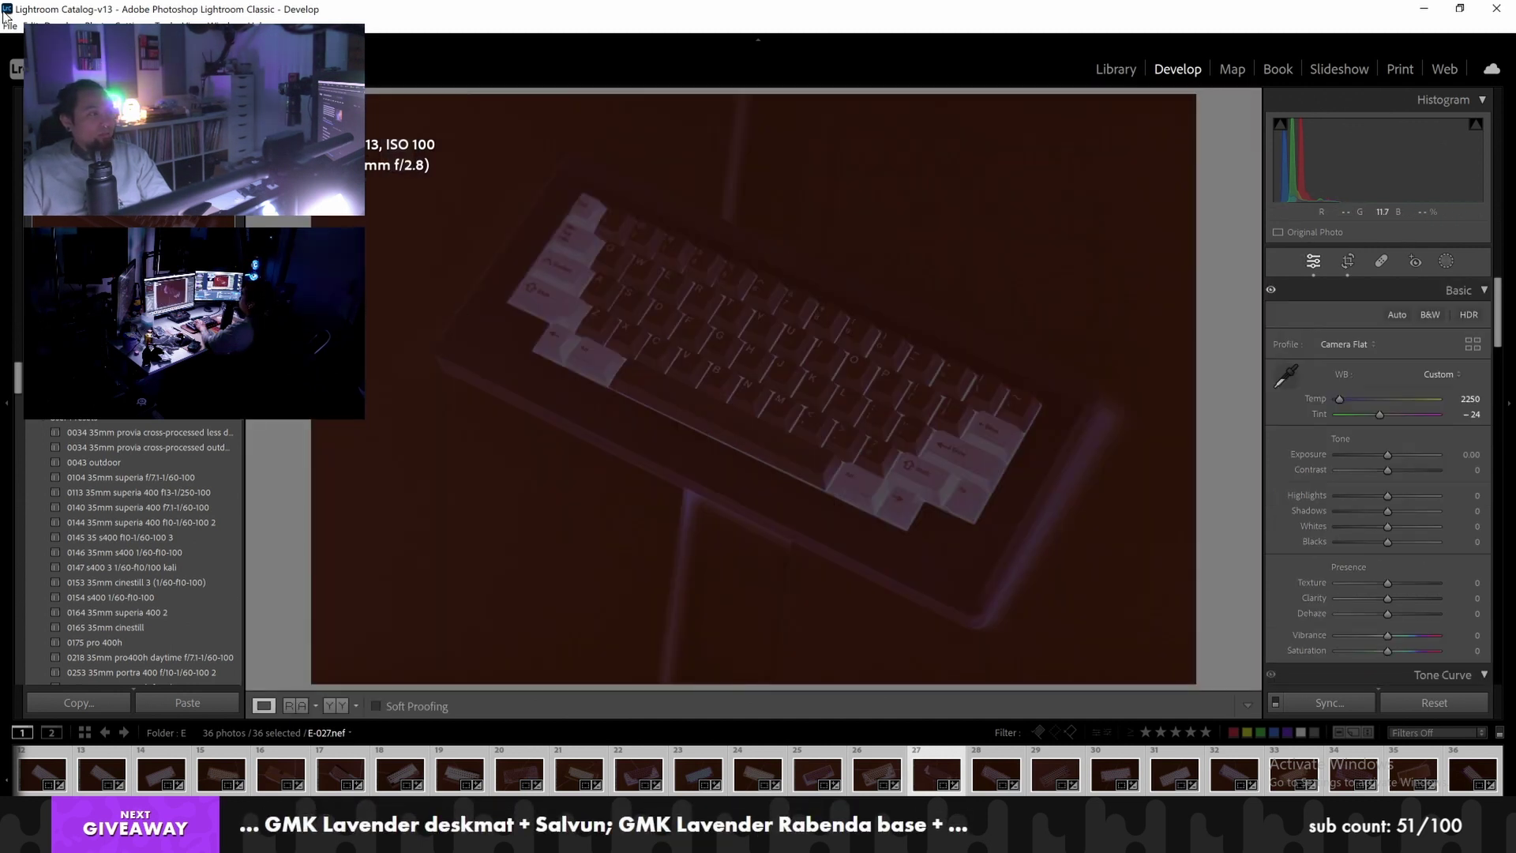
Set the Camera Raw graphics processor use to Custom in the performance preferences and apply the change
{"action": "left_click", "coordinate": [10, 25]}
{"action": "left_click", "coordinate": [67, 218]}
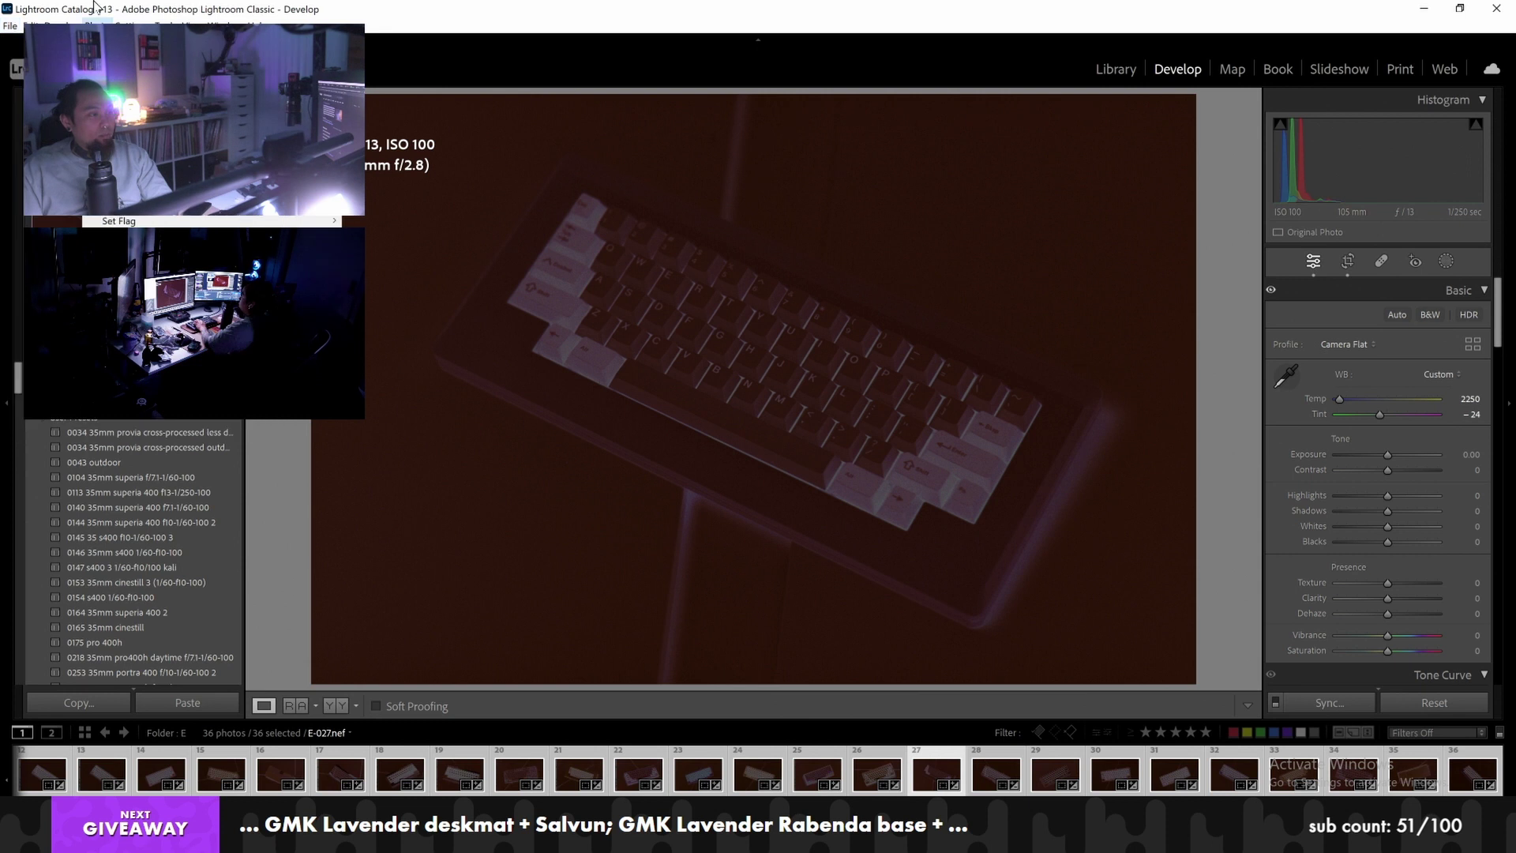
{"action": "left_click", "coordinate": [35, 25]}
{"action": "key", "text": "Escape"}
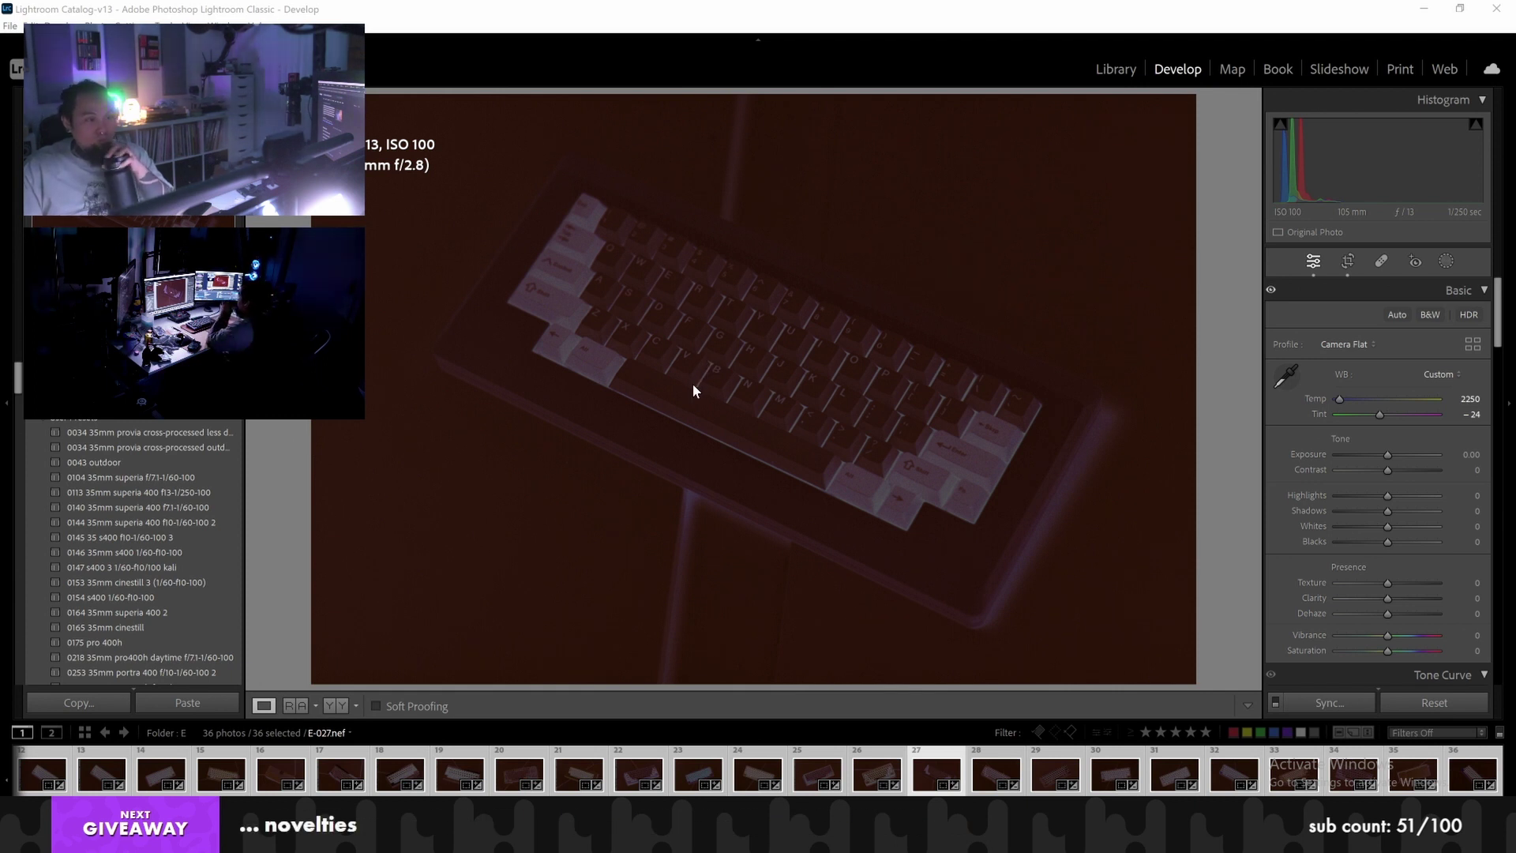
{"action": "left_click", "coordinate": [1497, 8]}
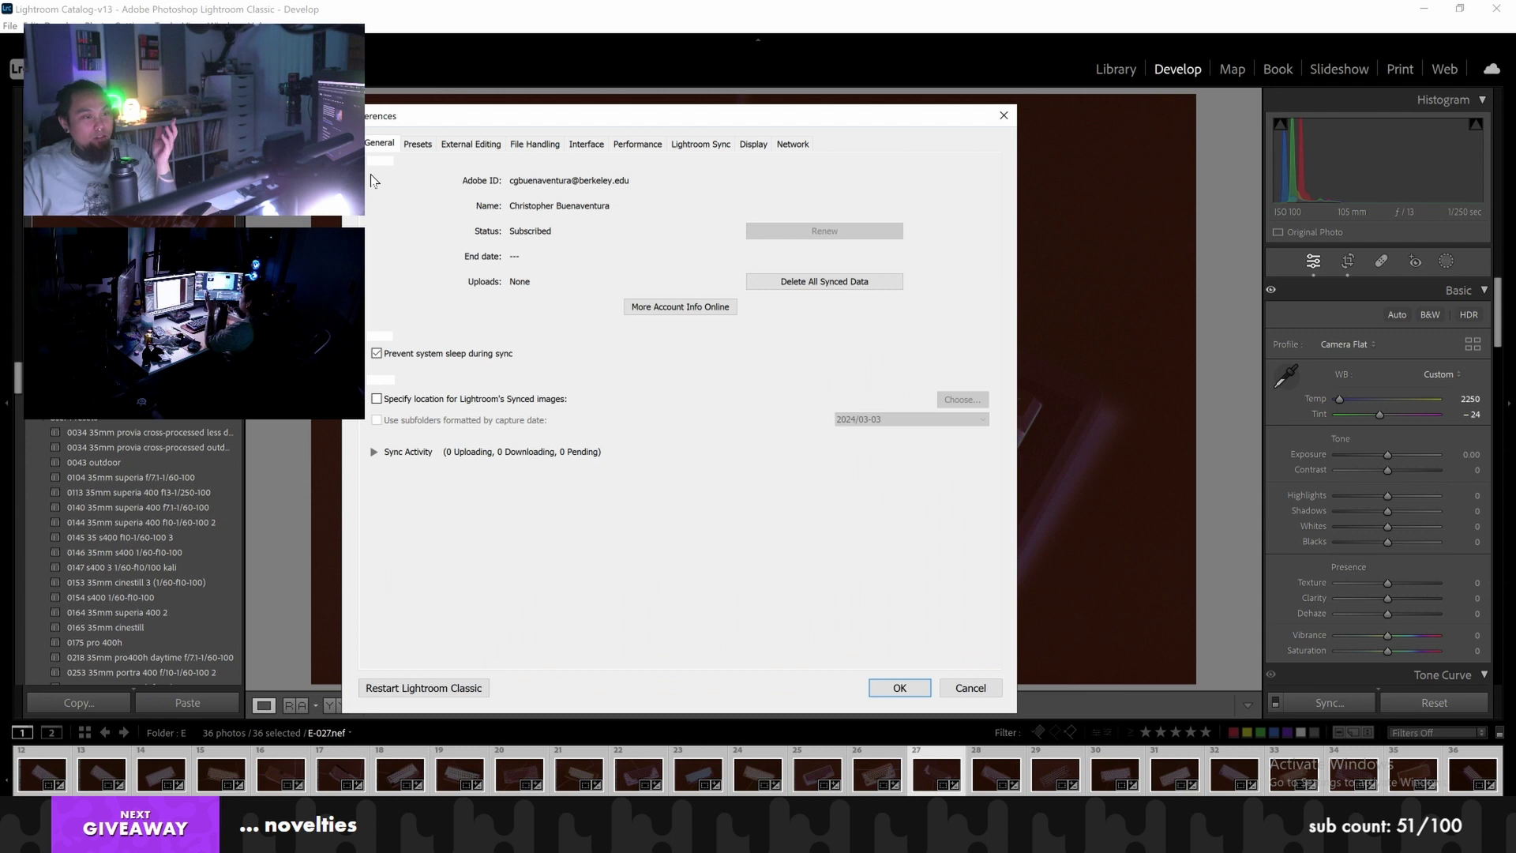
{"action": "left_click", "coordinate": [637, 143]}
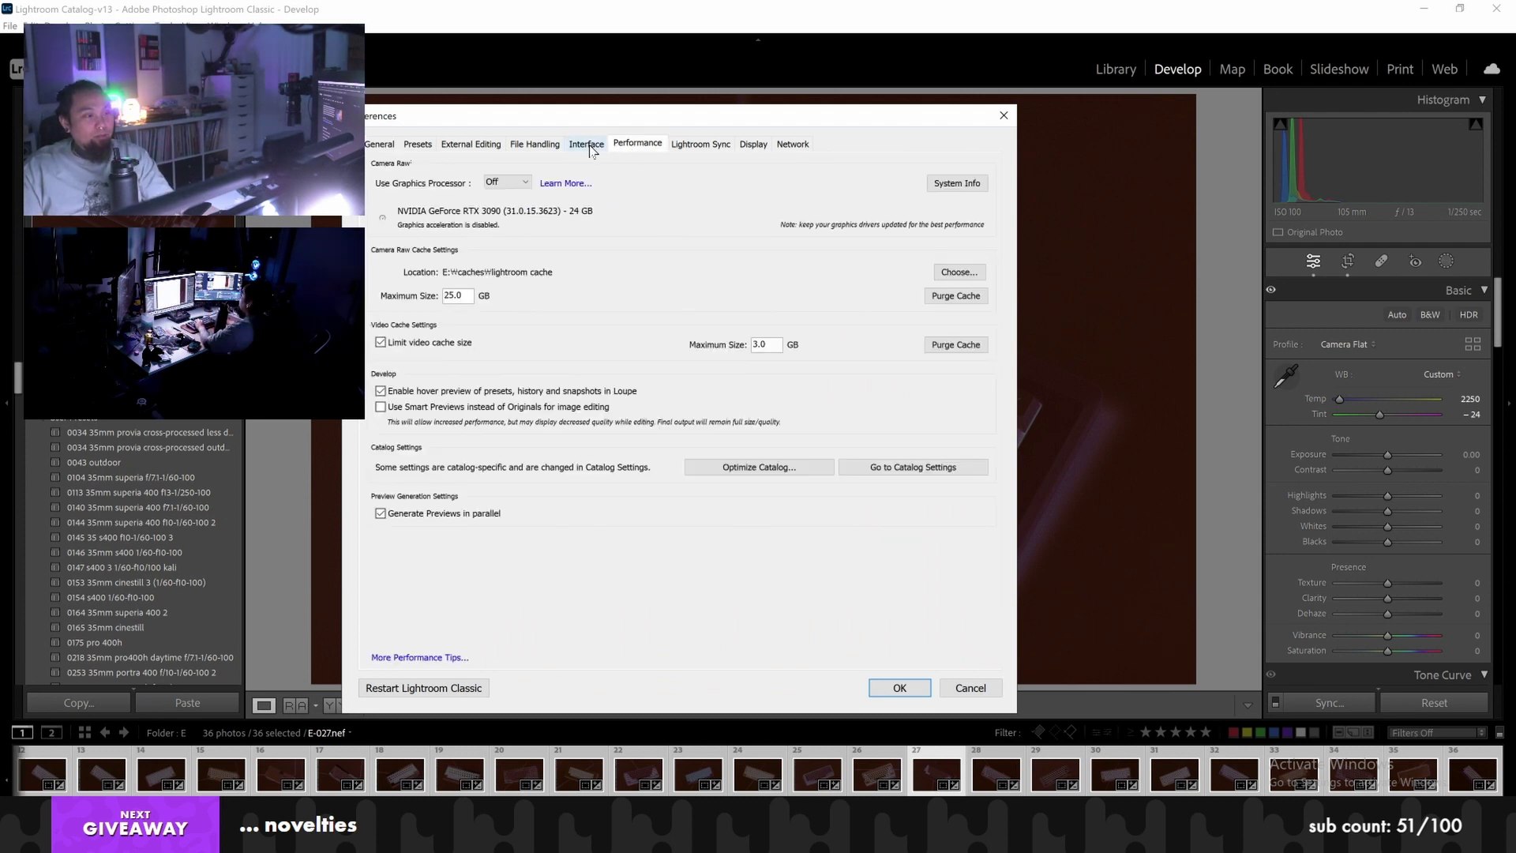
{"action": "left_click", "coordinate": [505, 182]}
{"action": "left_click", "coordinate": [498, 225]}
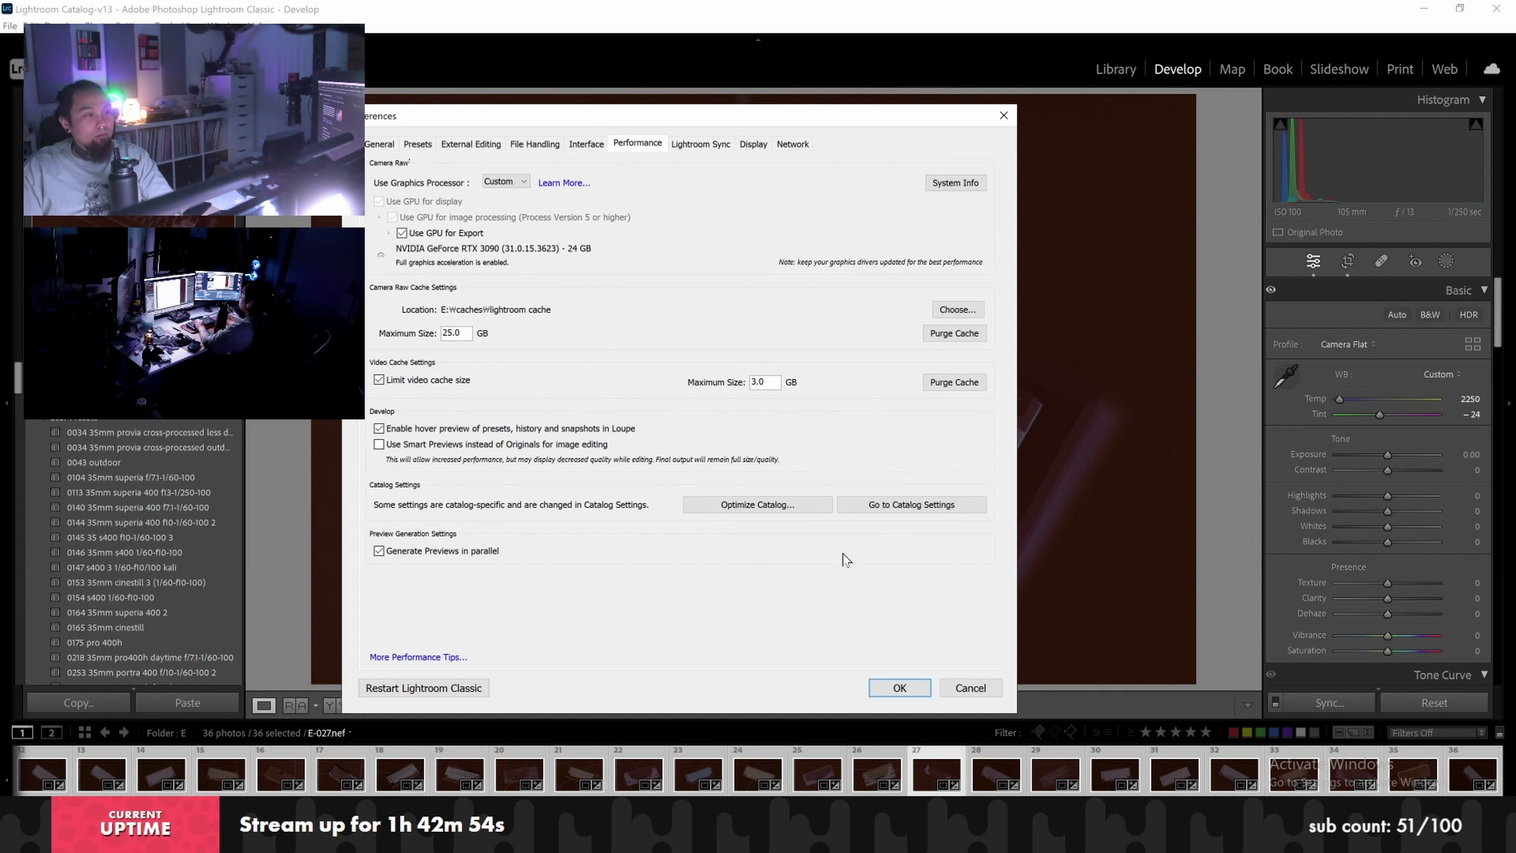
{"action": "left_click", "coordinate": [900, 687]}
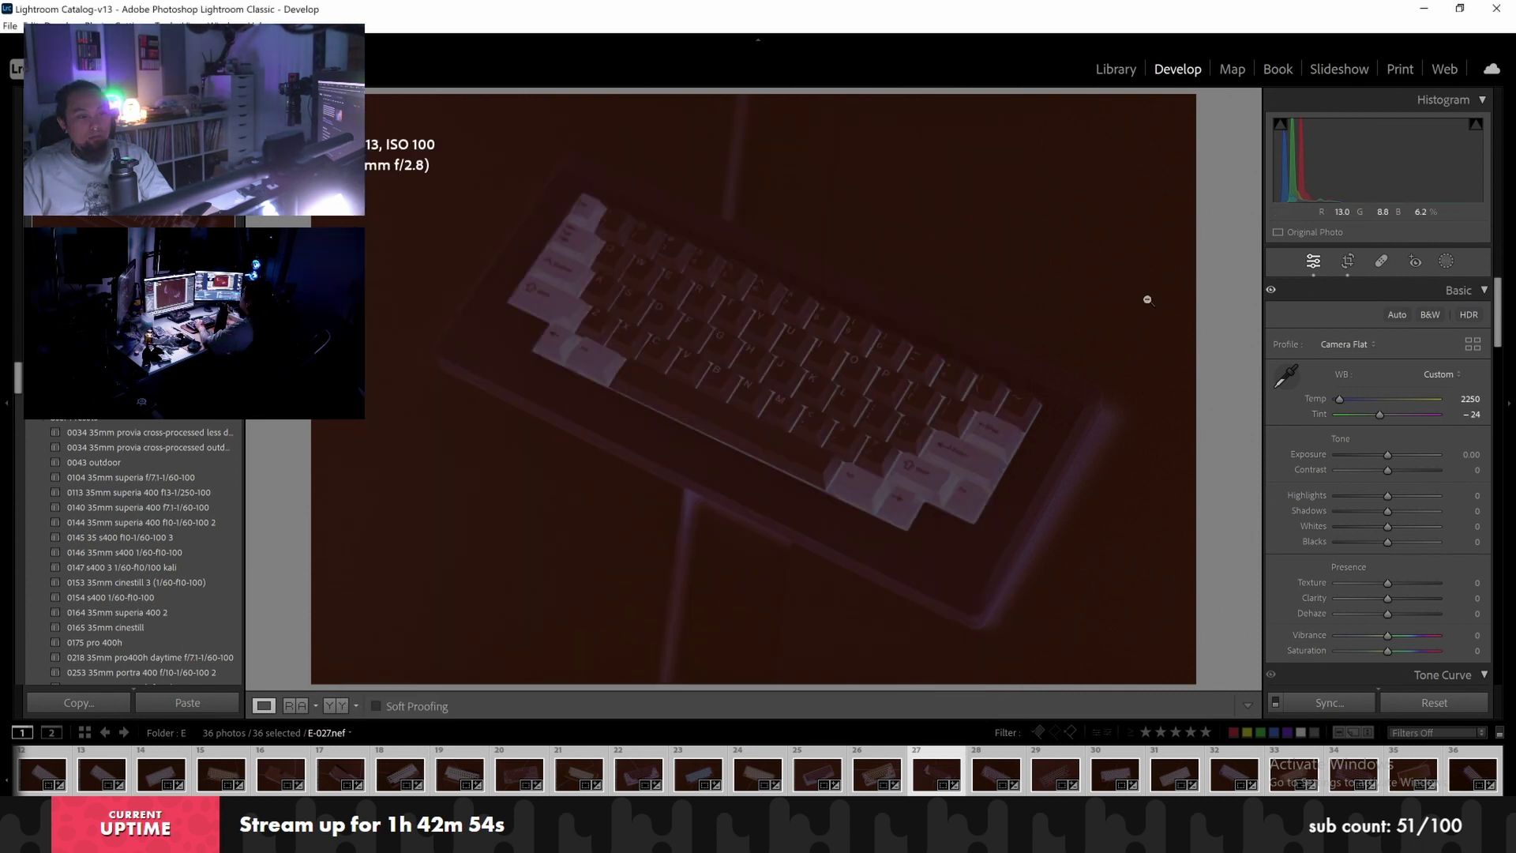
Go back to E-026 and E-025 and shift each crop so it excludes the film border and edge markings
{"action": "key", "text": "Left"}
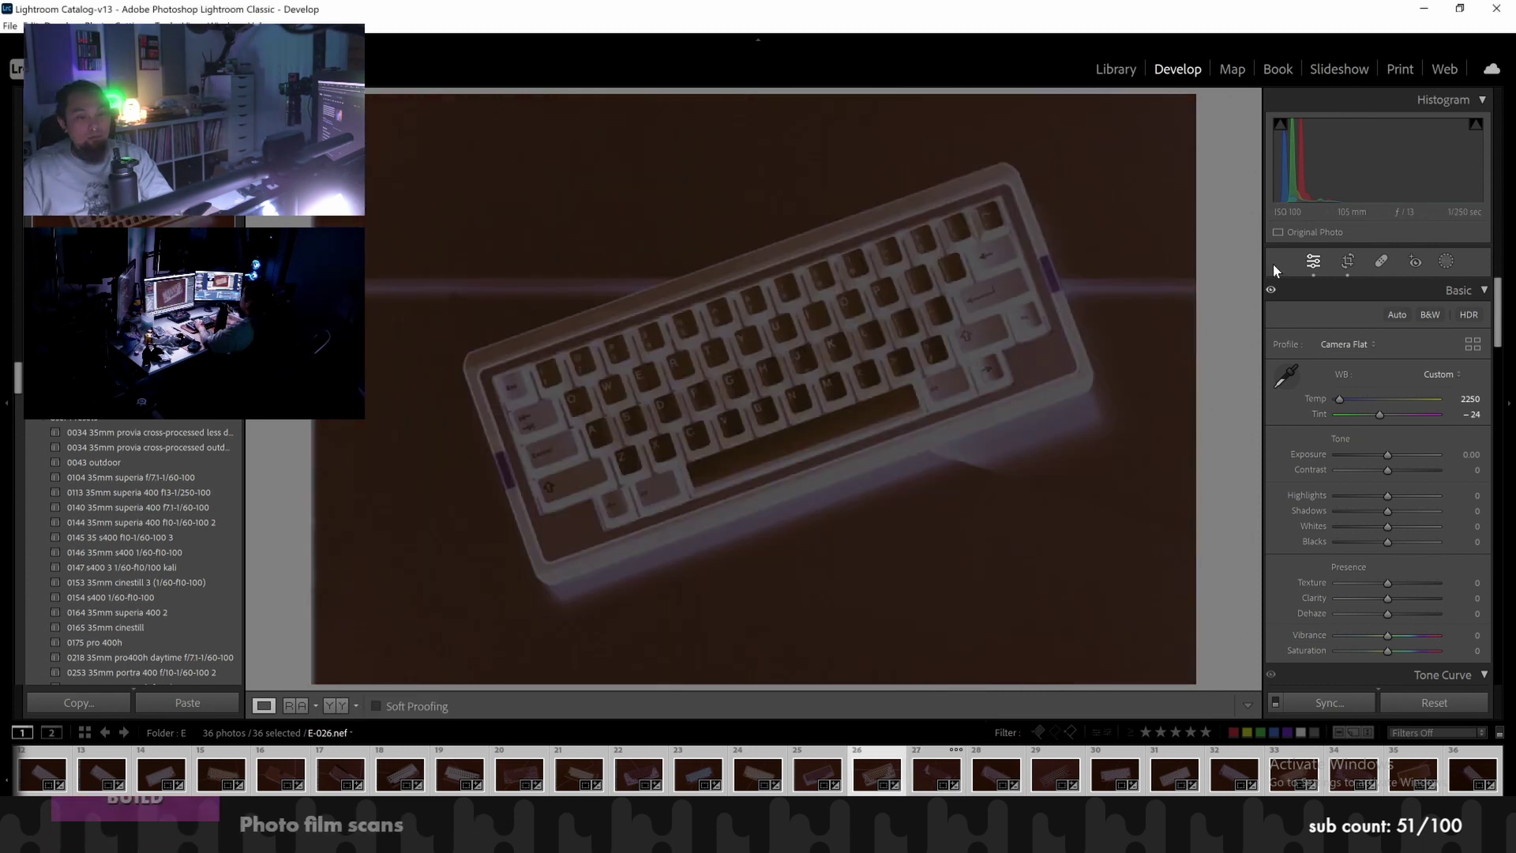
{"action": "left_click", "coordinate": [1344, 259]}
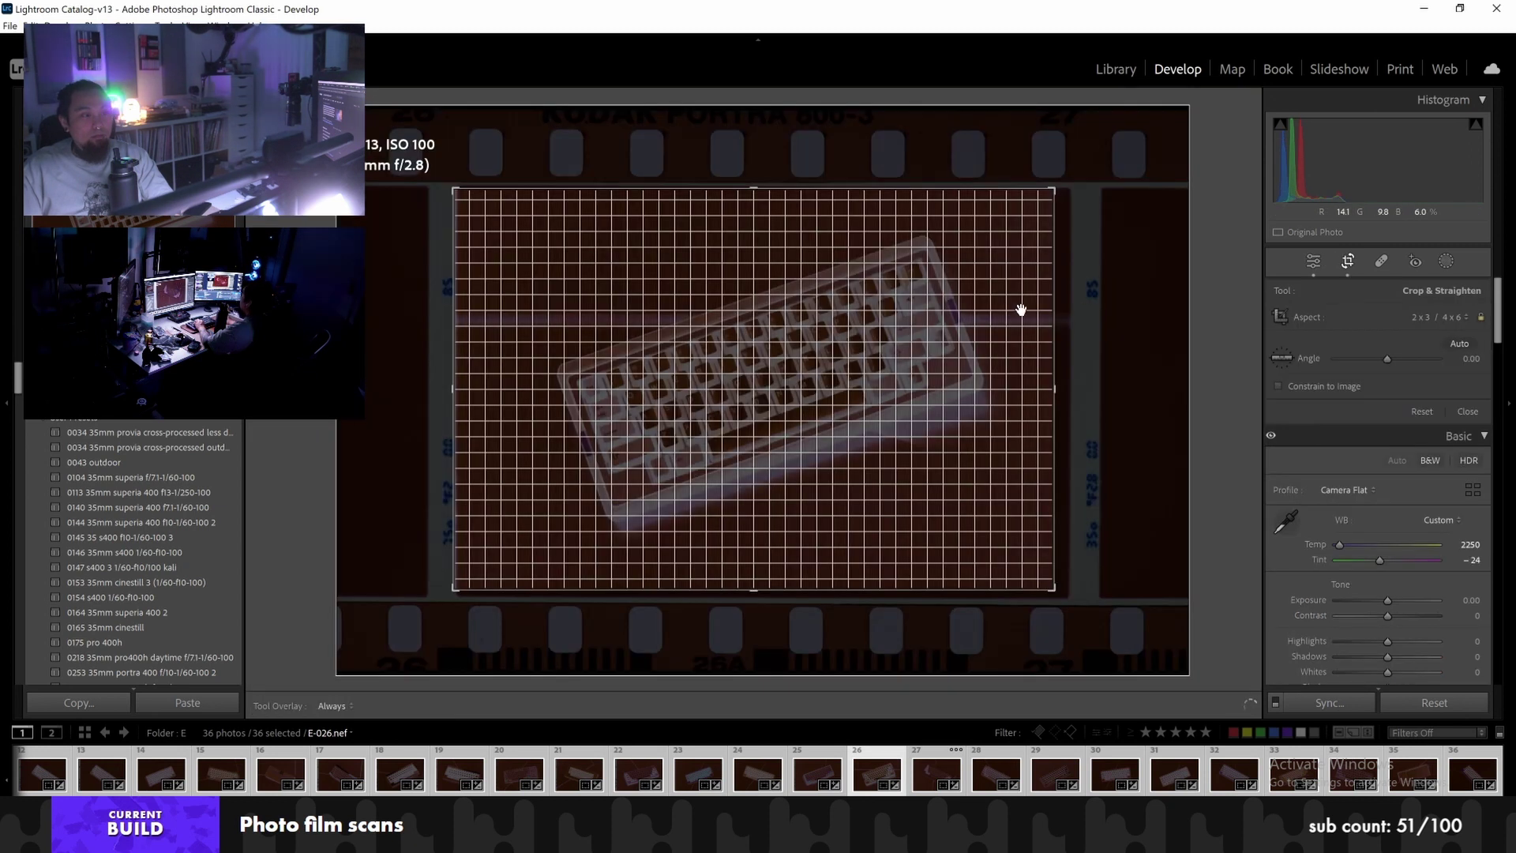
{"action": "left_click_drag", "start_coordinate": [1013, 310], "coordinate": [993, 310]}
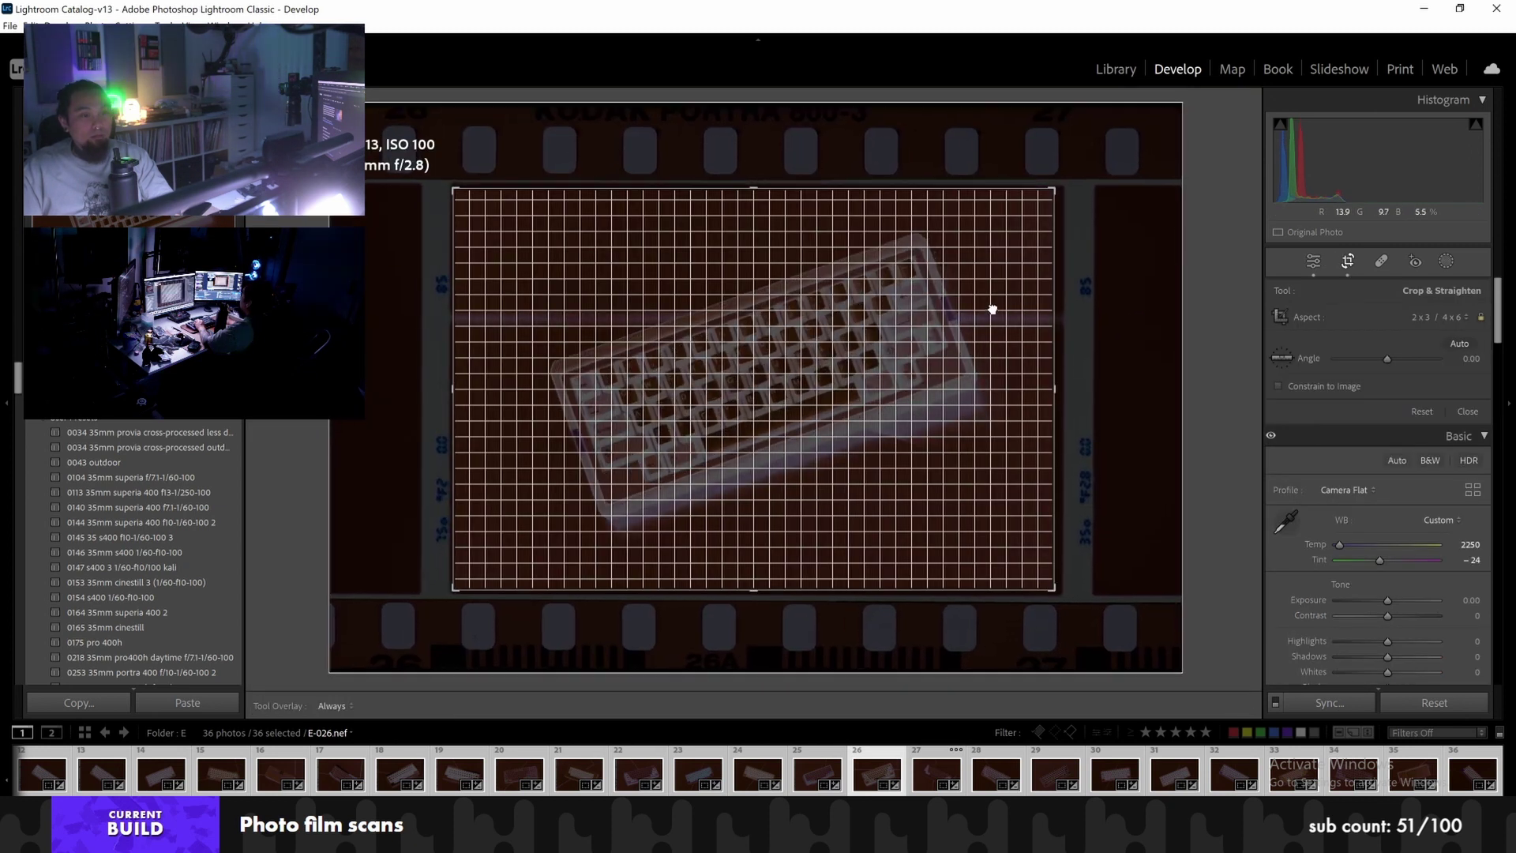
{"action": "key", "text": "Left"}
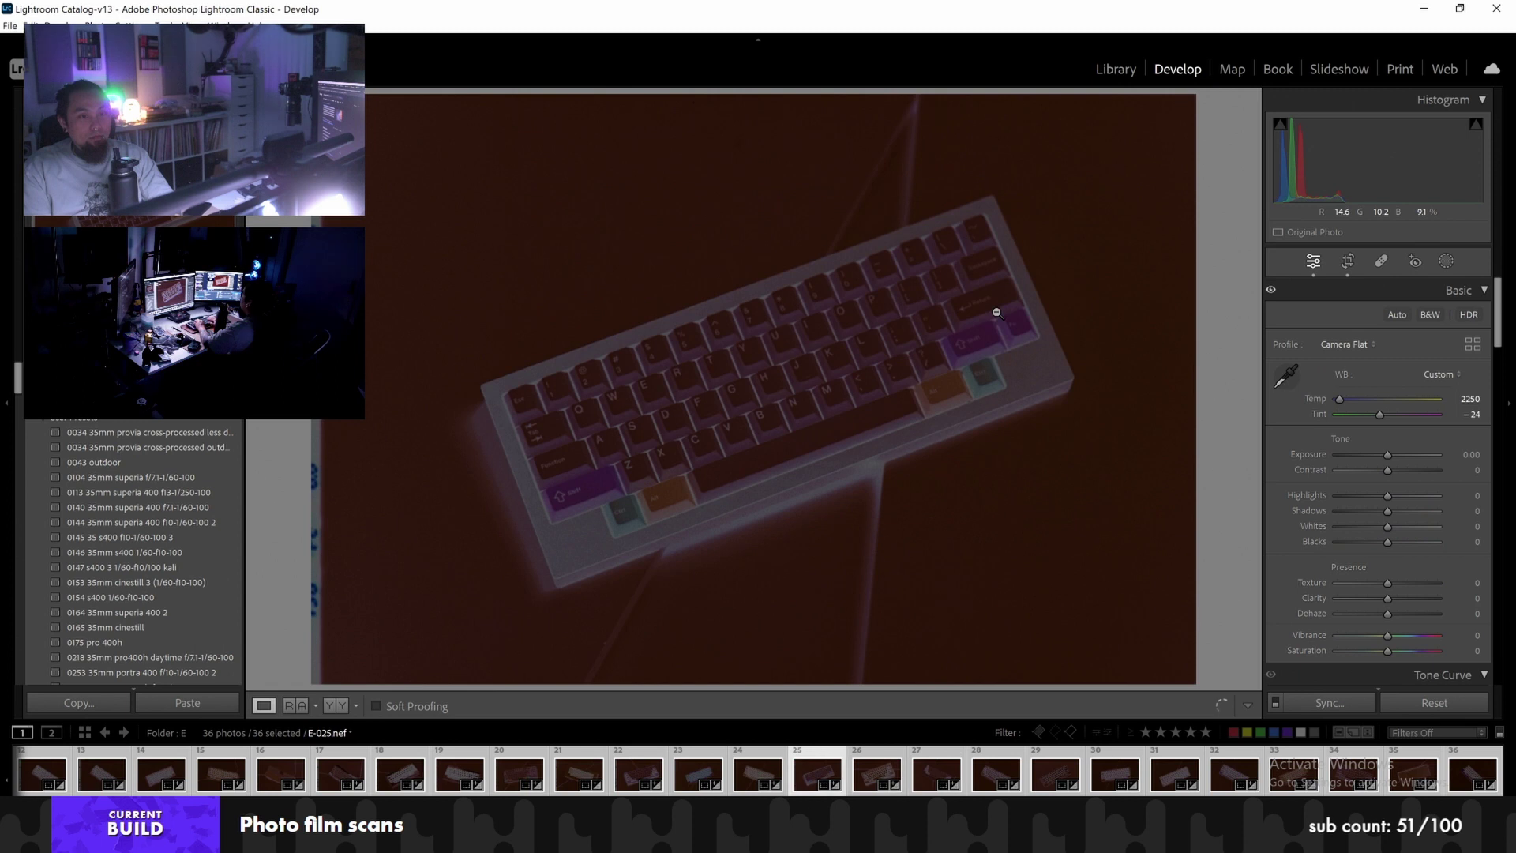
{"action": "left_click", "coordinate": [1351, 263]}
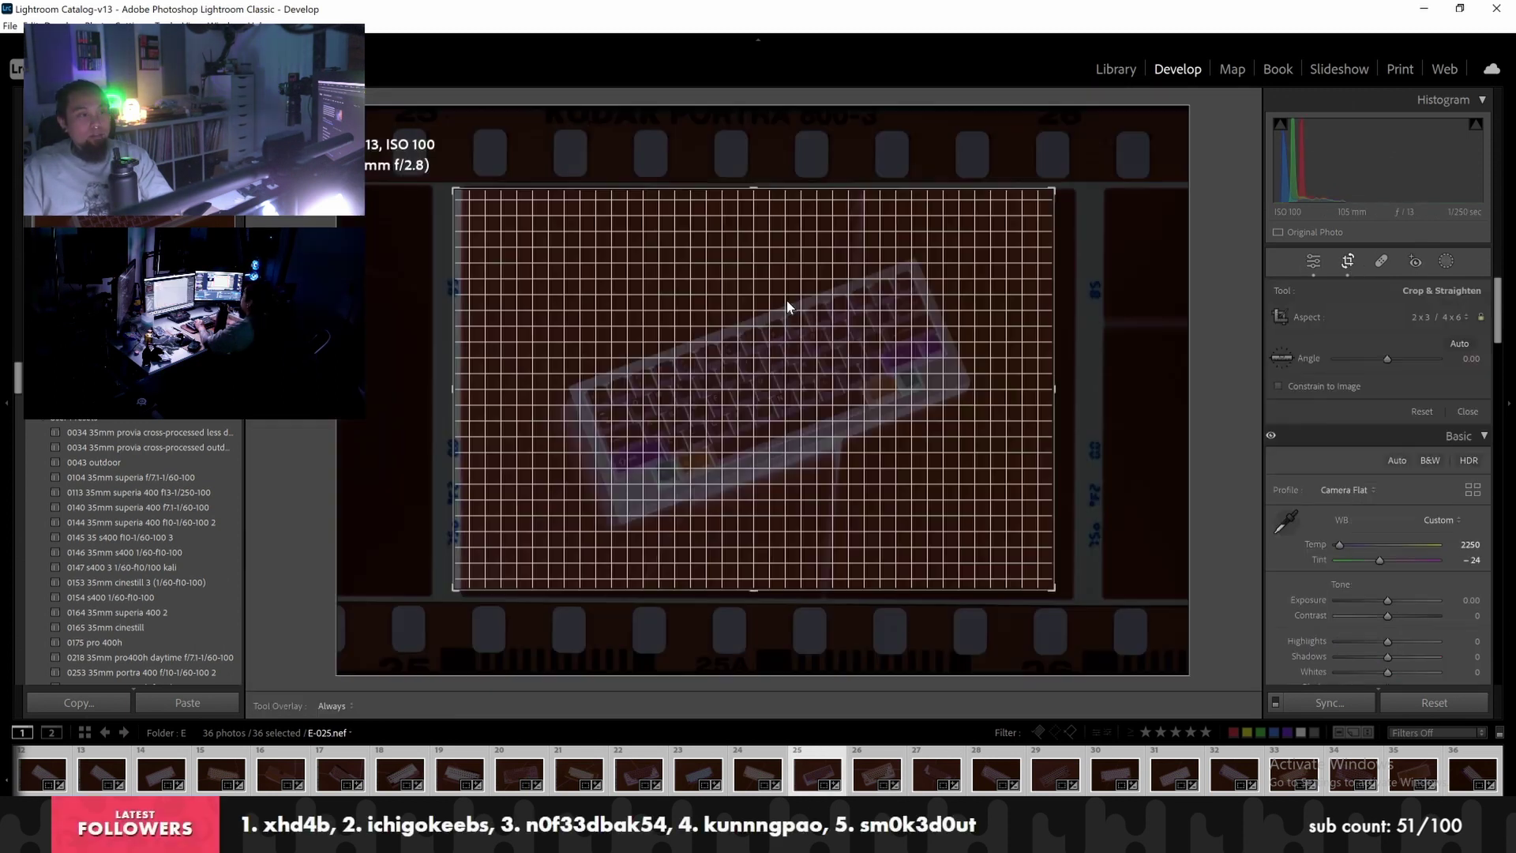
{"action": "left_click_drag", "start_coordinate": [786, 308], "coordinate": [774, 301]}
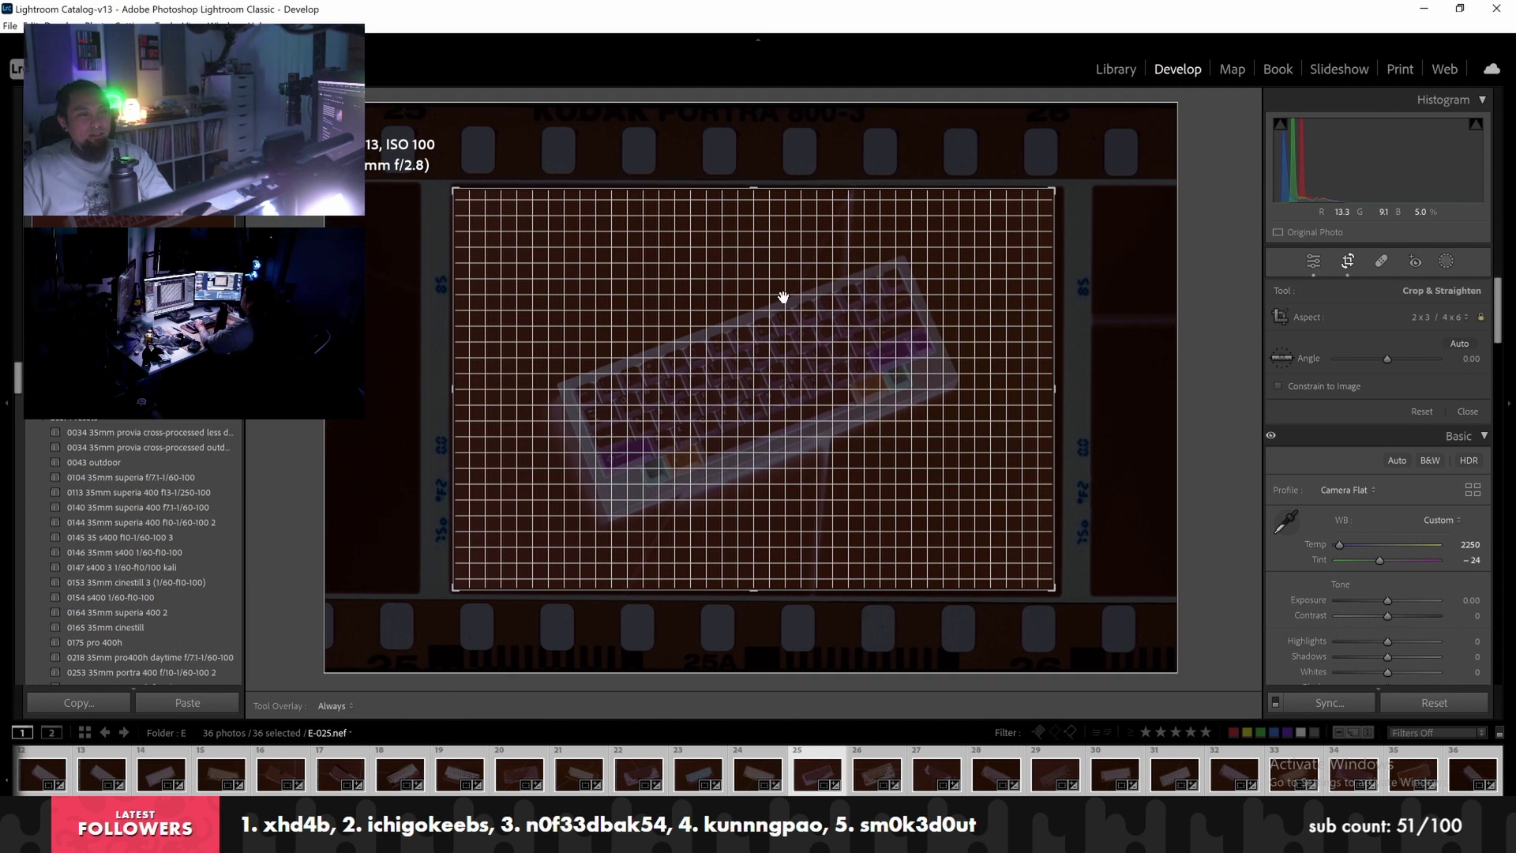
Reposition the crops of E-024 and E-023 to keep the printed film border outside the picture
{"action": "key", "text": "Left"}
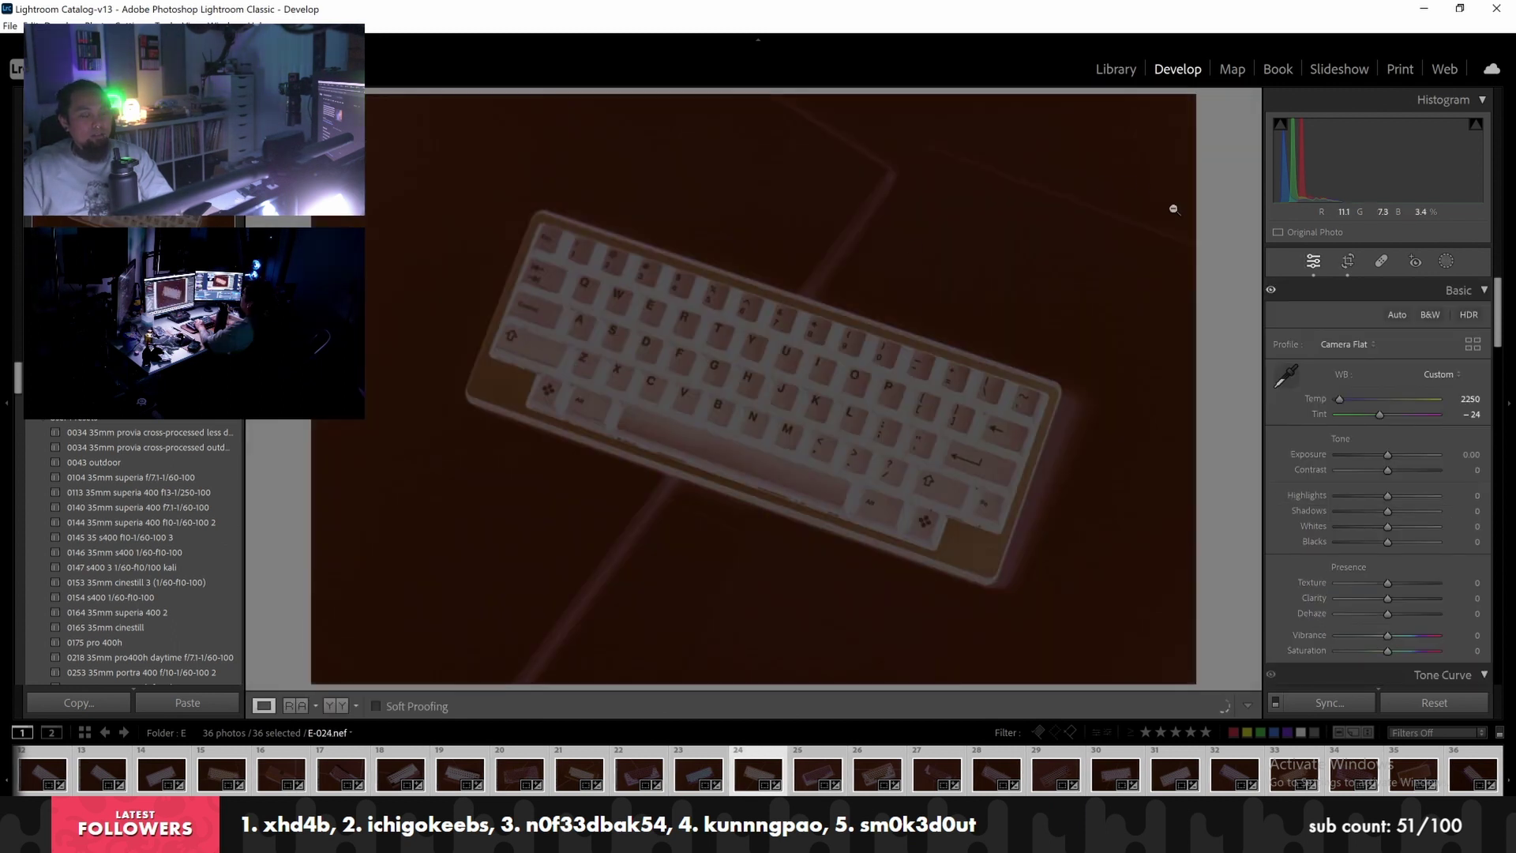
{"action": "left_click", "coordinate": [1348, 263]}
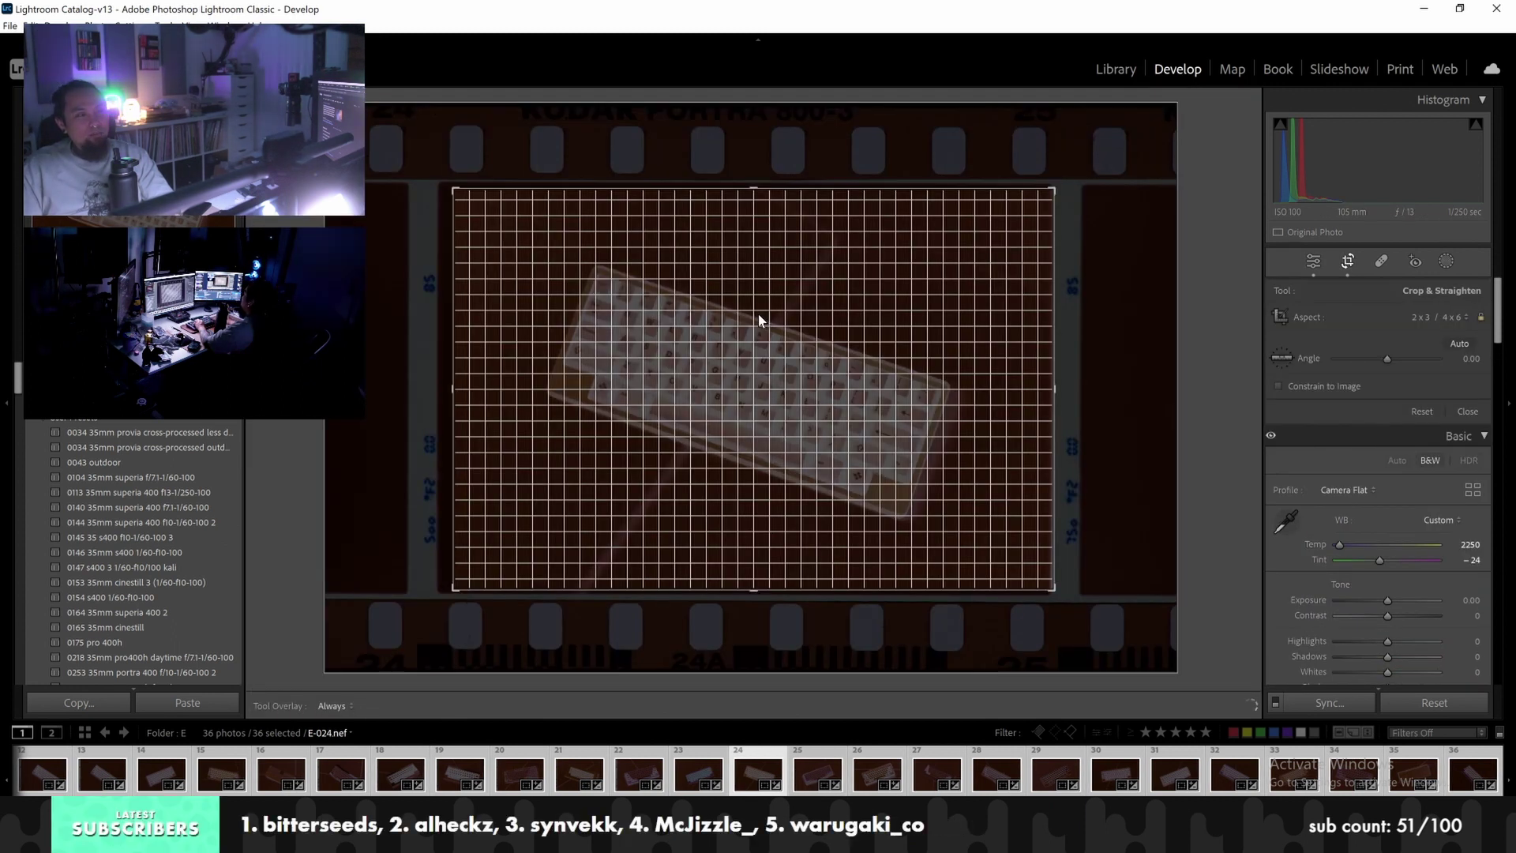
{"action": "left_click_drag", "start_coordinate": [766, 314], "coordinate": [760, 314]}
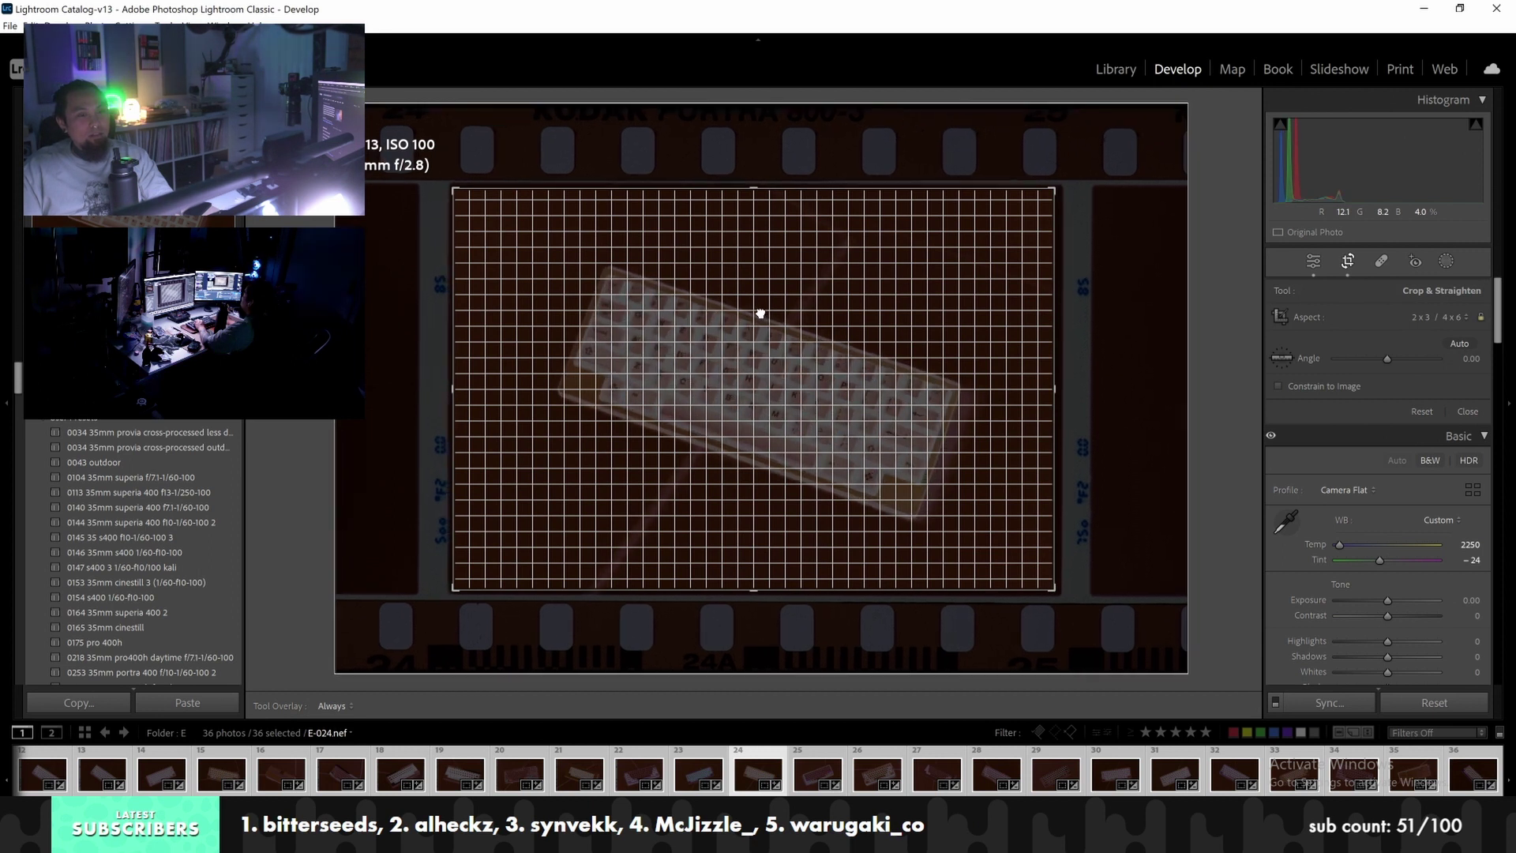
{"action": "key", "text": "Left"}
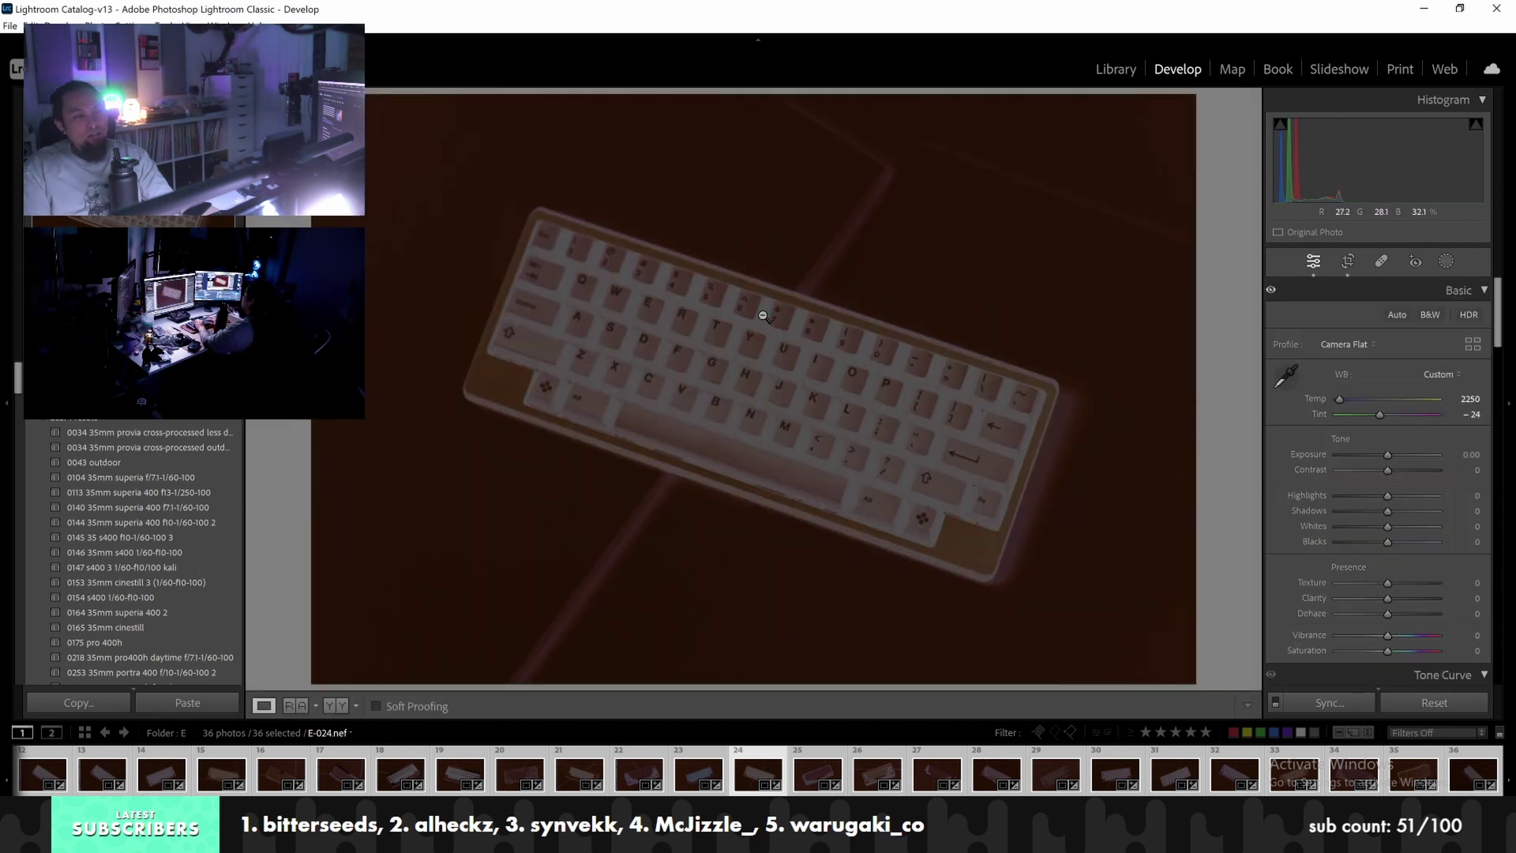
{"action": "left_click", "coordinate": [1345, 262]}
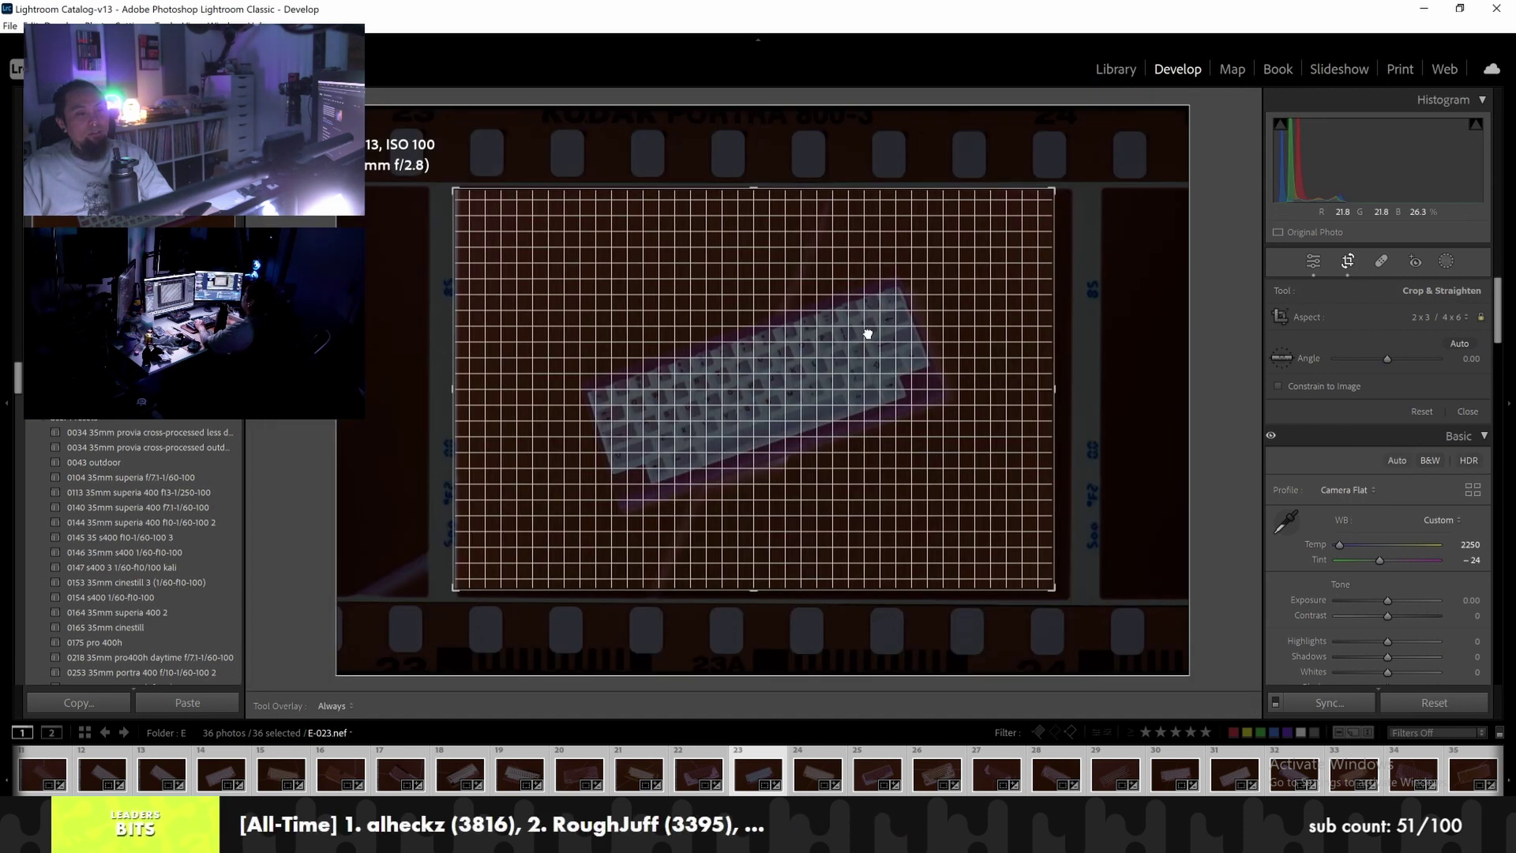
{"action": "key", "text": "Return"}
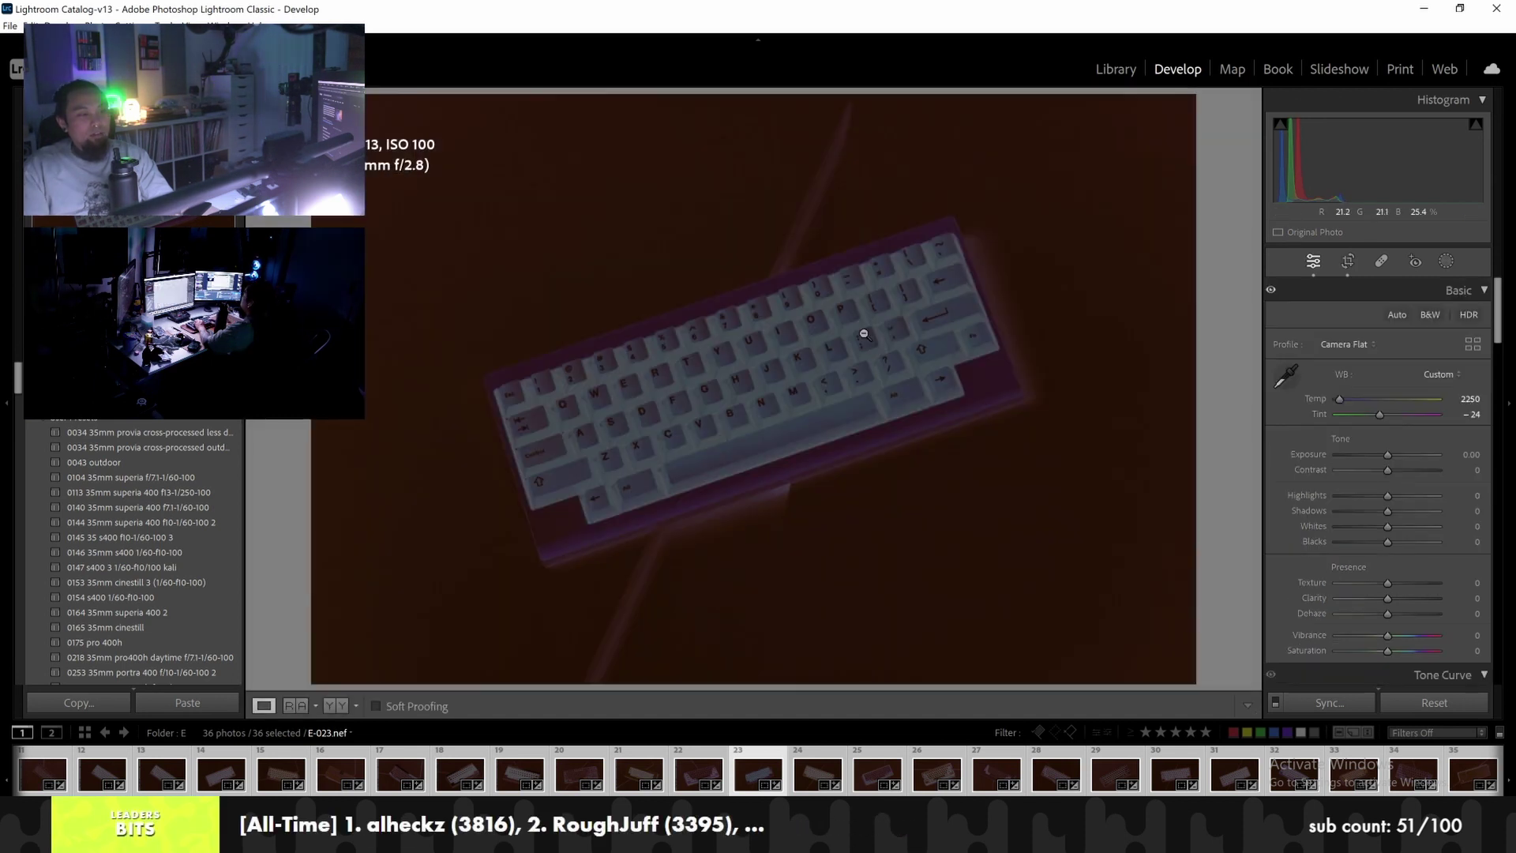
{"action": "left_click", "coordinate": [862, 332]}
Move the crops of E-022 and E-021 sideways so each covers only the exposed frame without the film border
{"action": "left_click", "coordinate": [1344, 266]}
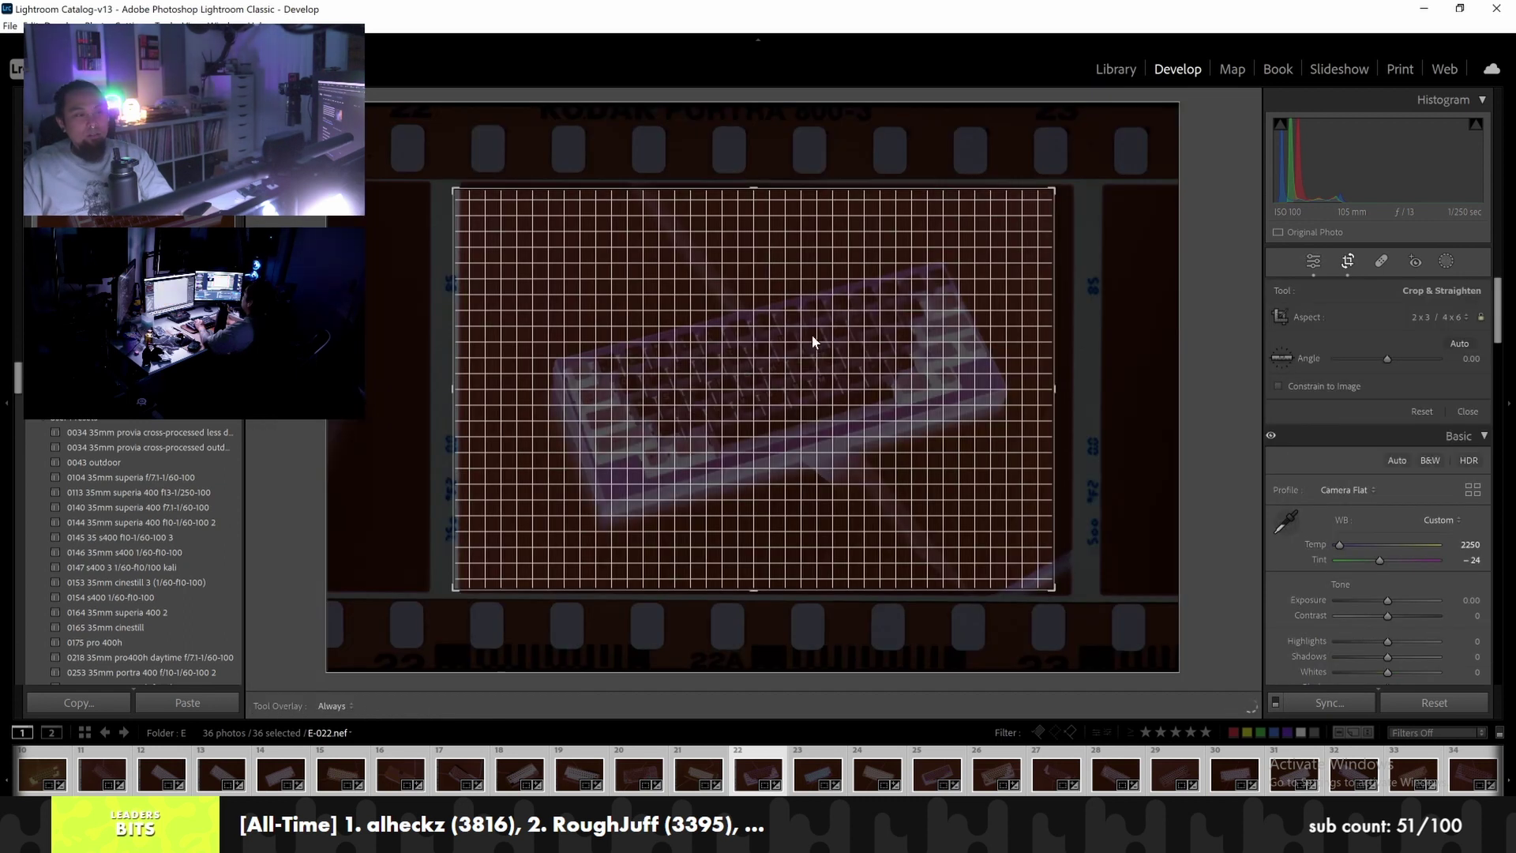
{"action": "left_click_drag", "start_coordinate": [796, 332], "coordinate": [783, 334]}
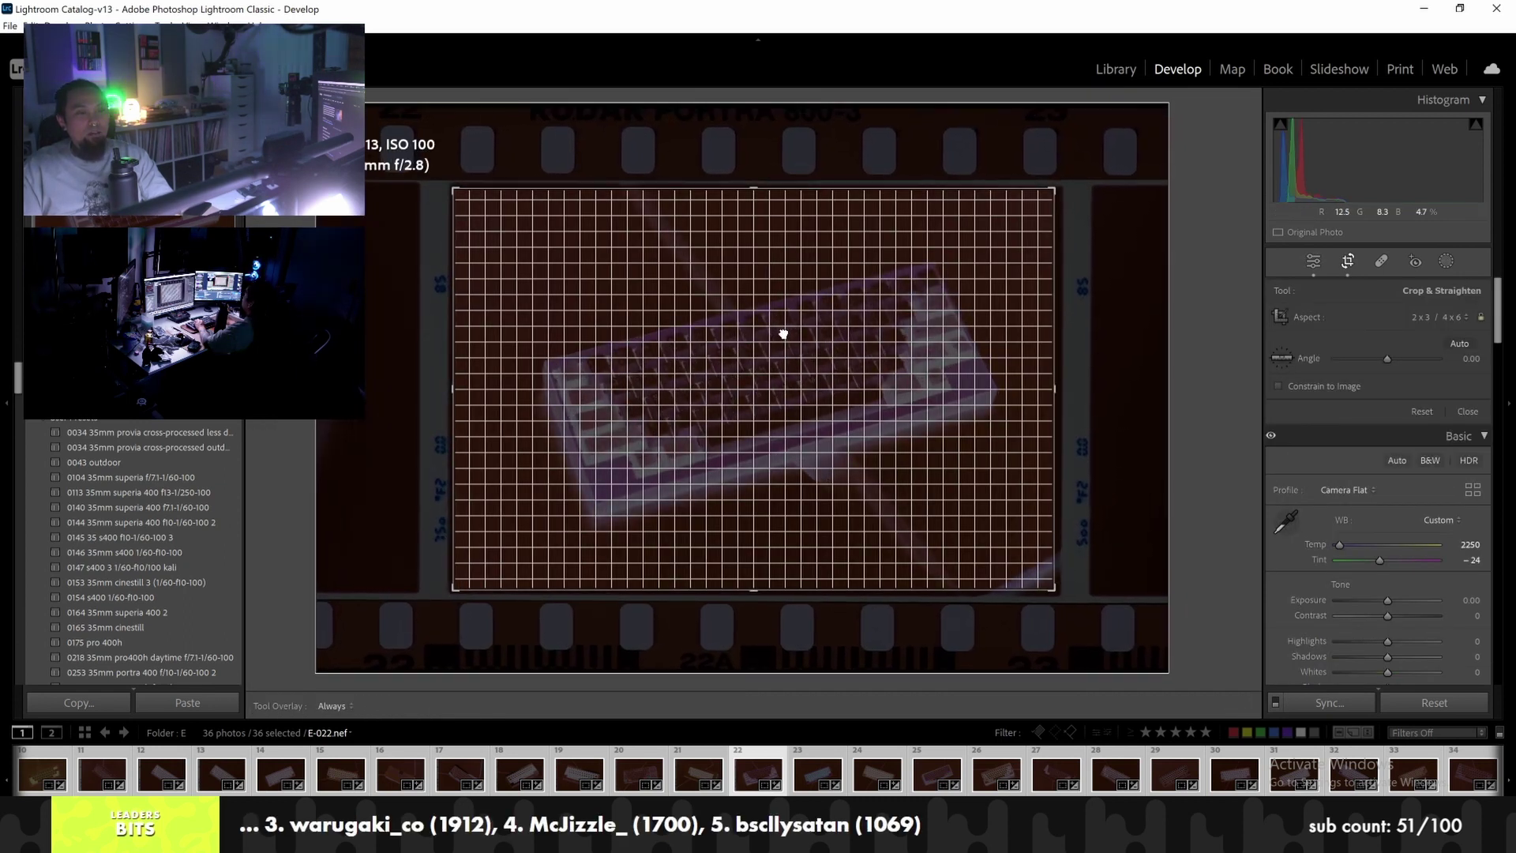
{"action": "key", "text": "Return"}
{"action": "key", "text": "Left"}
{"action": "left_click", "coordinate": [1348, 262]}
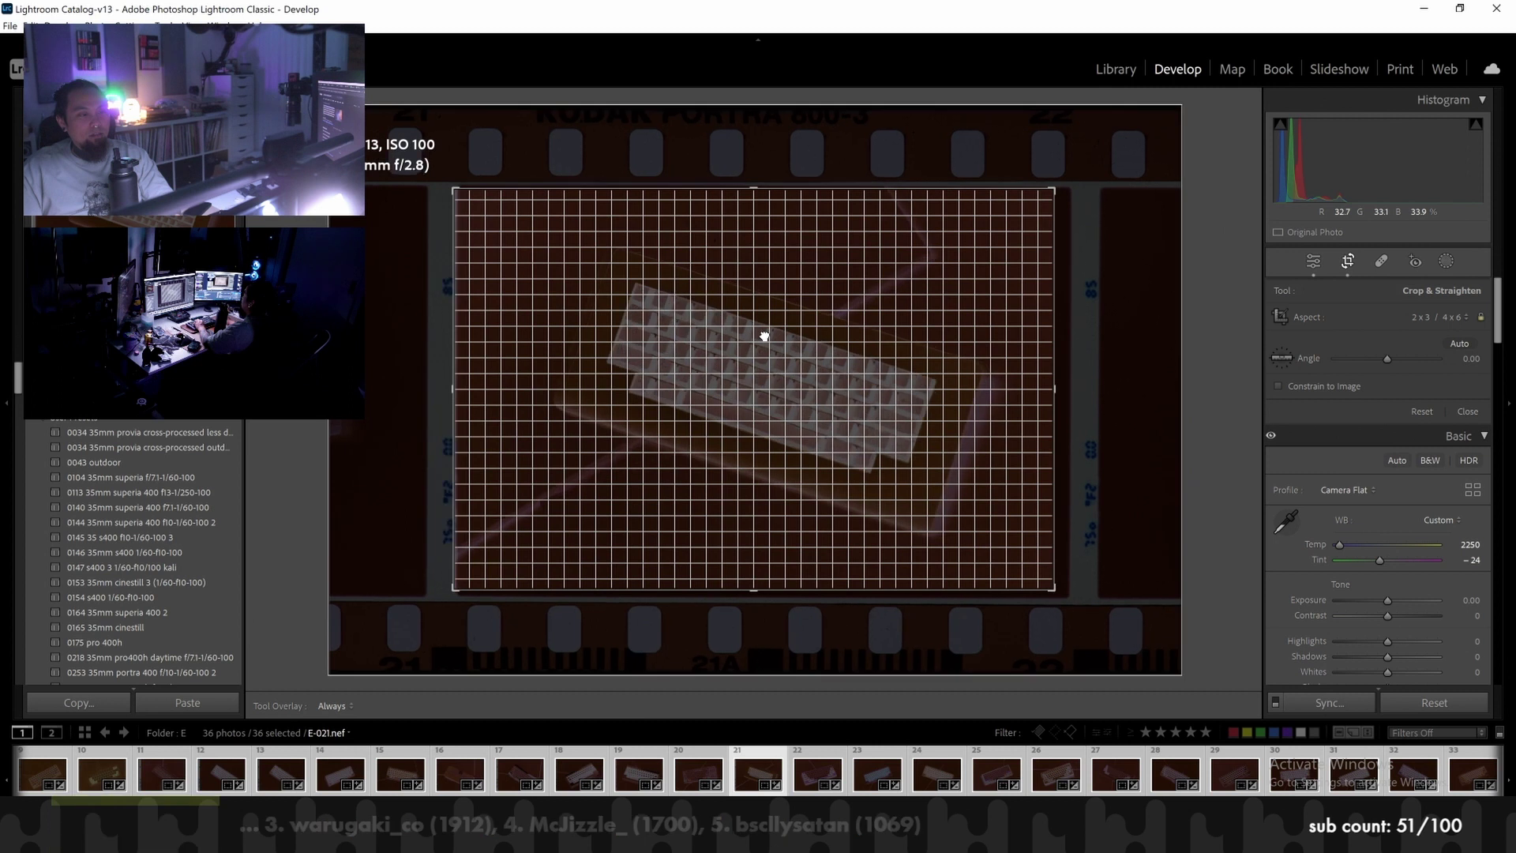
{"action": "key", "text": "Return"}
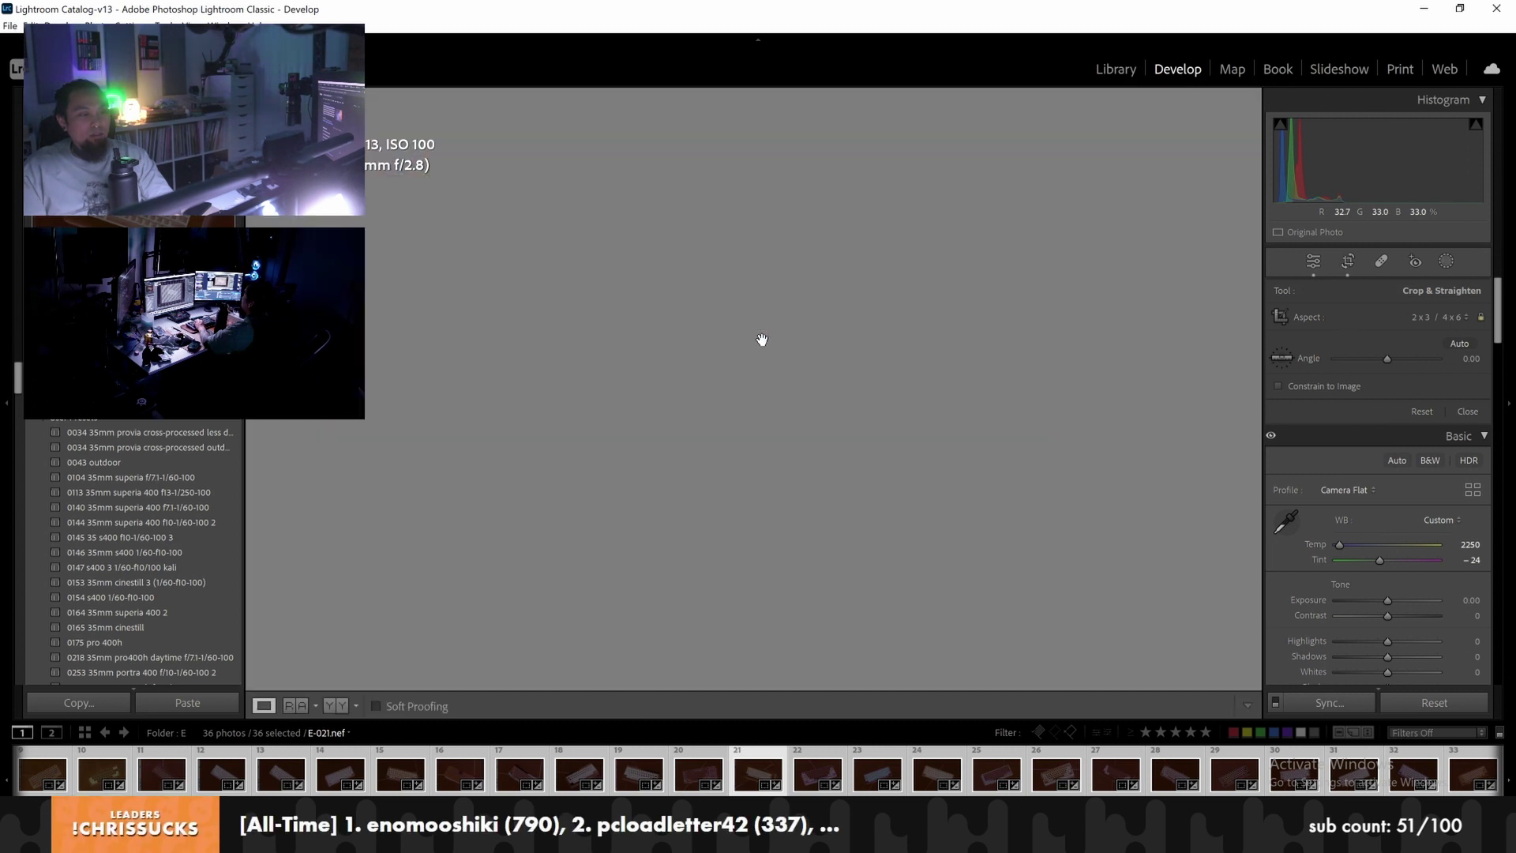
Go back through E-020 and E-019 and align each crop with the exposed frame, leaving out the border lettering
{"action": "key", "text": "Left"}
{"action": "key", "text": "r"}
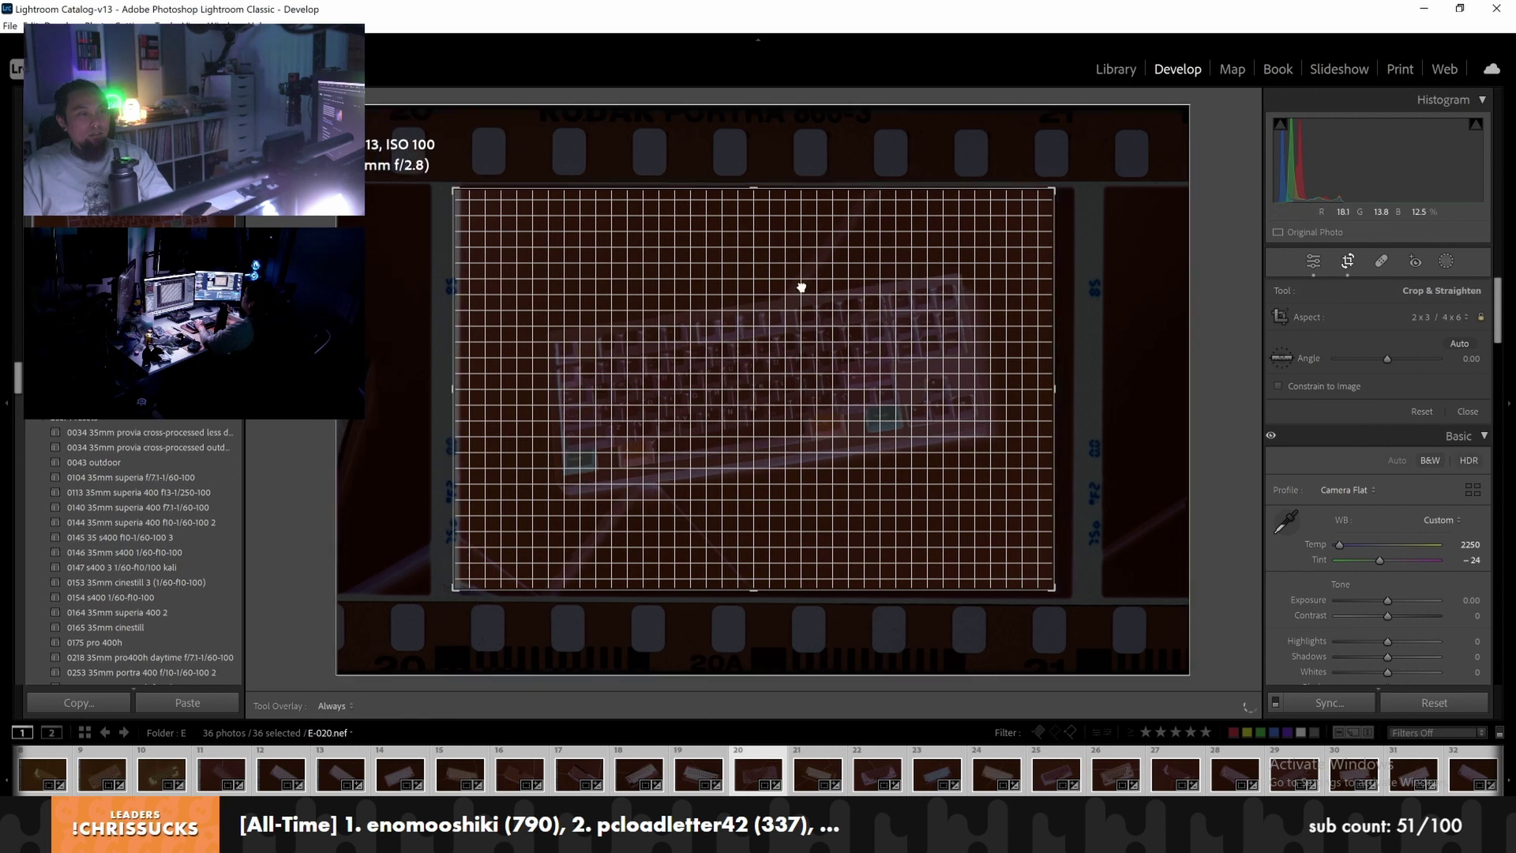
{"action": "left_click_drag", "start_coordinate": [797, 286], "coordinate": [790, 285]}
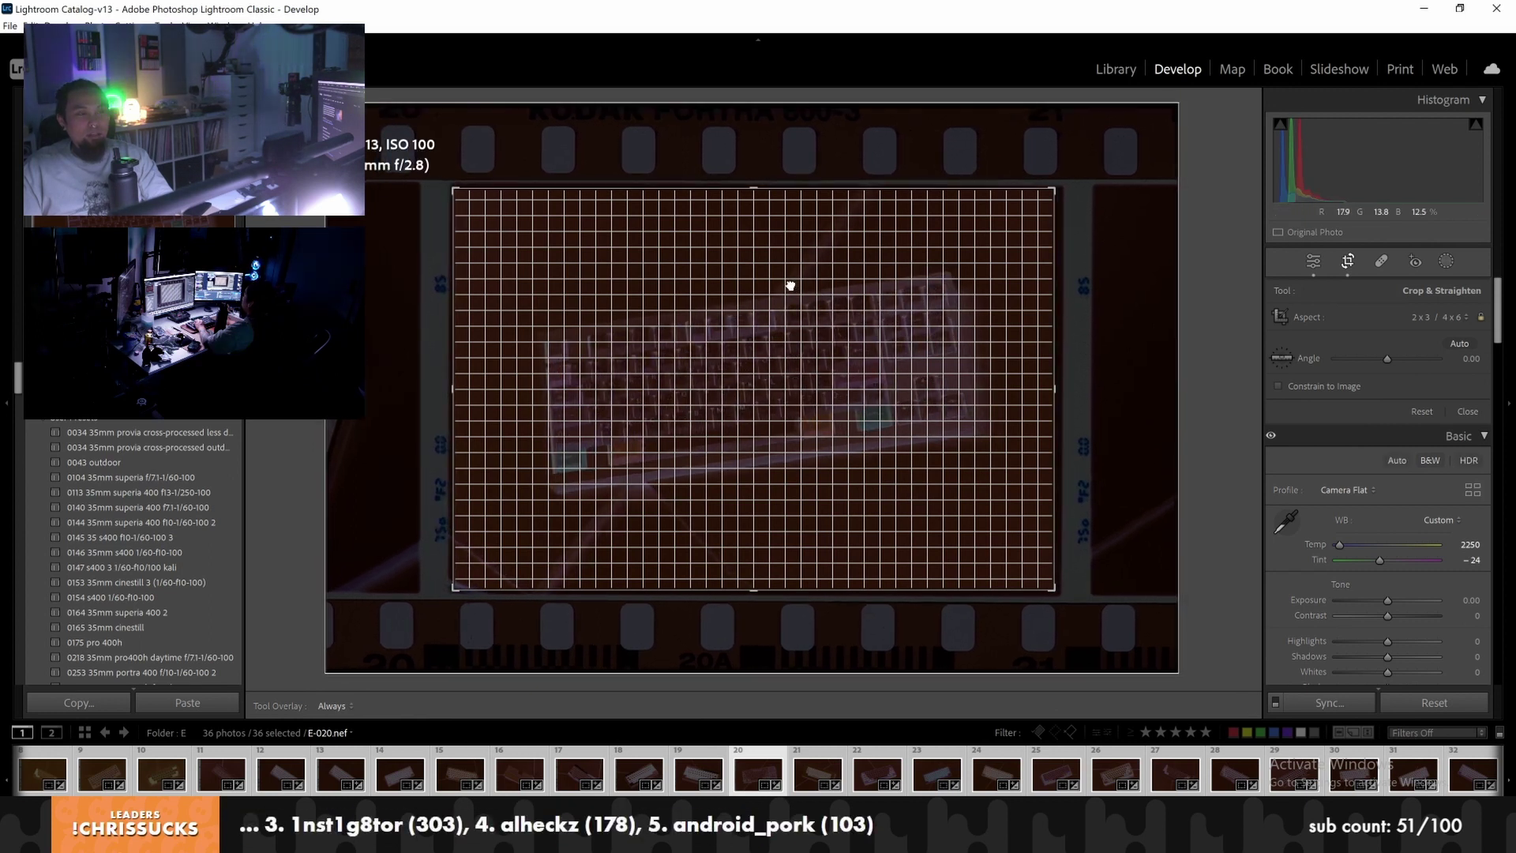
{"action": "key", "text": "Return"}
{"action": "key", "text": "Left"}
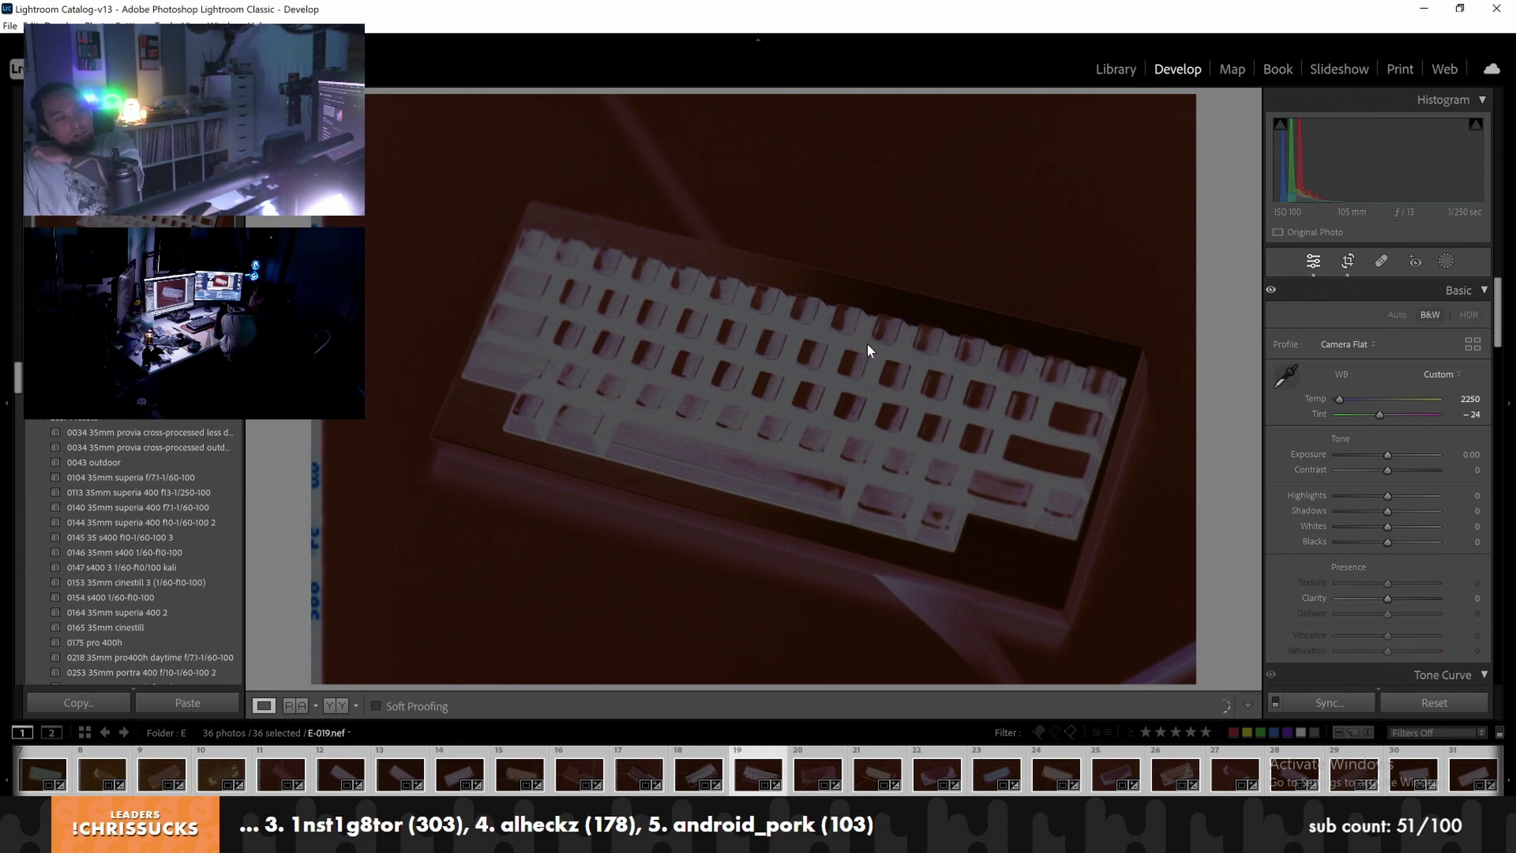
{"action": "key", "text": "r"}
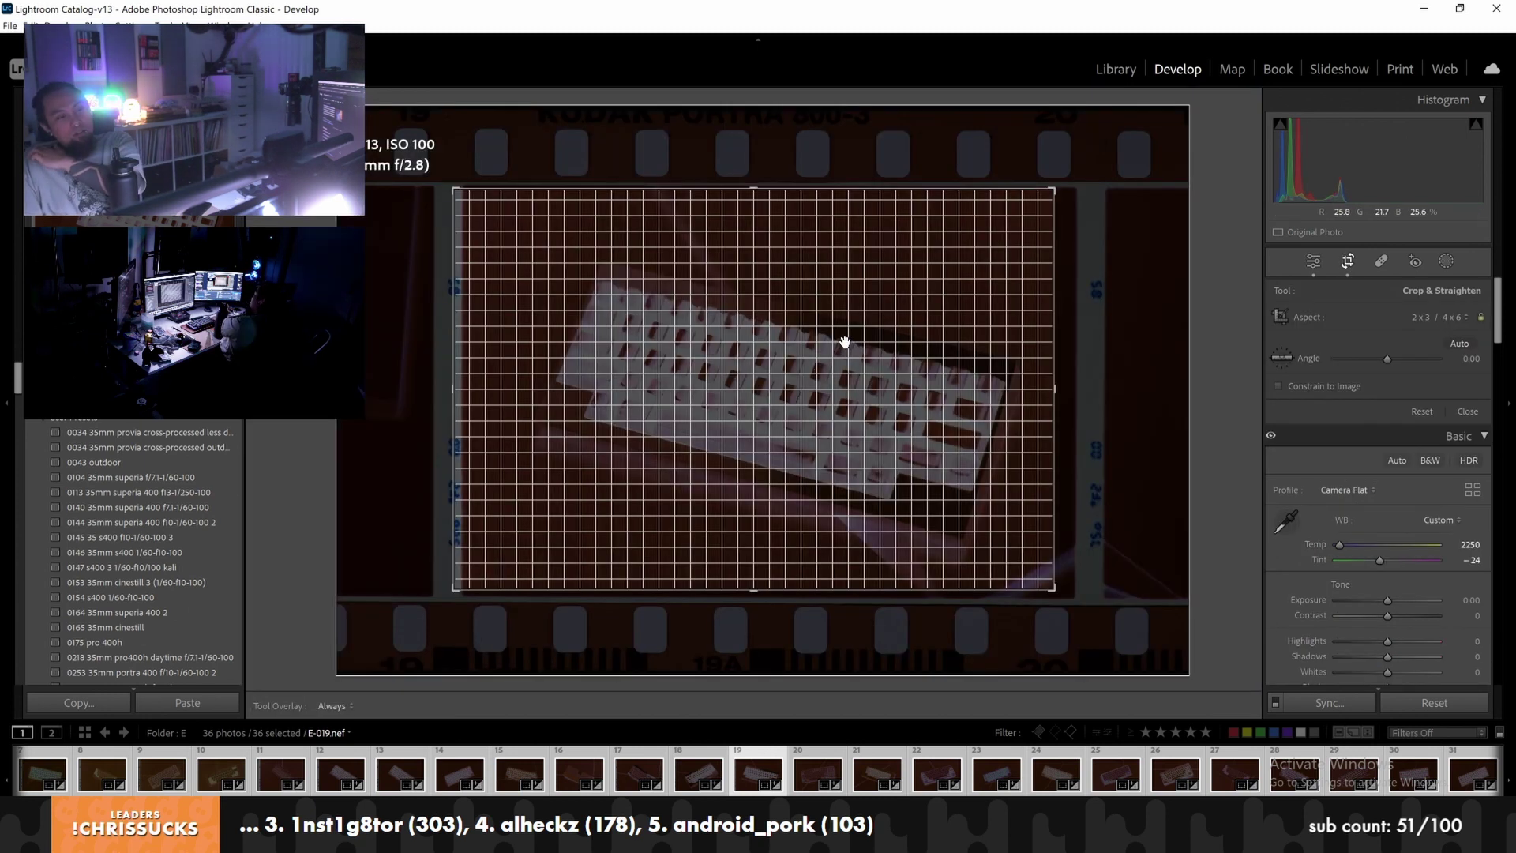
{"action": "left_click_drag", "start_coordinate": [845, 341], "coordinate": [827, 340]}
{"action": "key", "text": "Return"}
Adjust the crop positions of E-018 and E-017 to cut off the film border and its blue markings
{"action": "key", "text": "Left"}
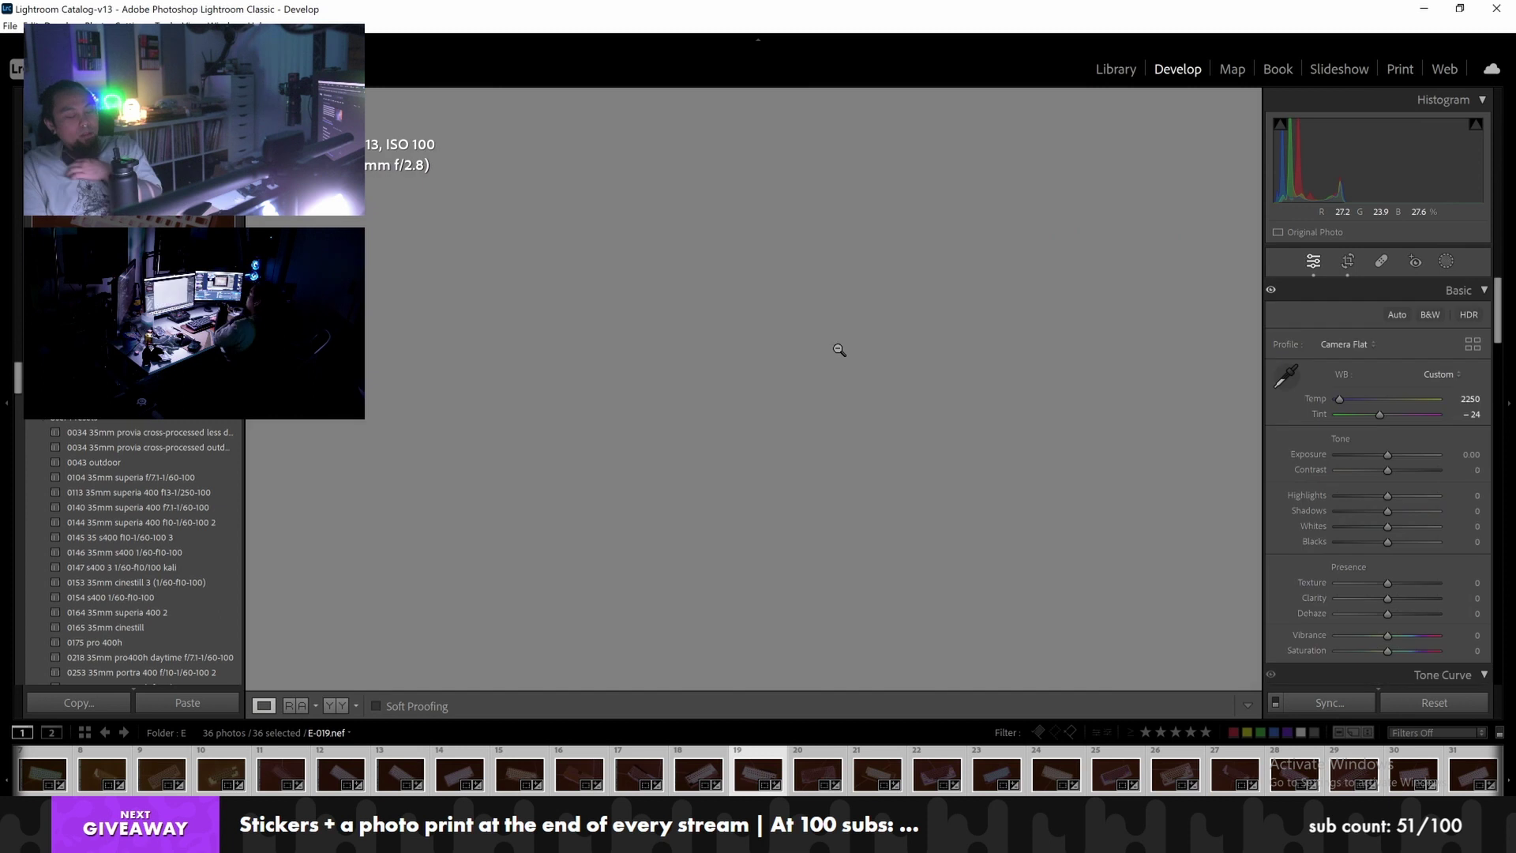
{"action": "left_click", "coordinate": [1346, 261]}
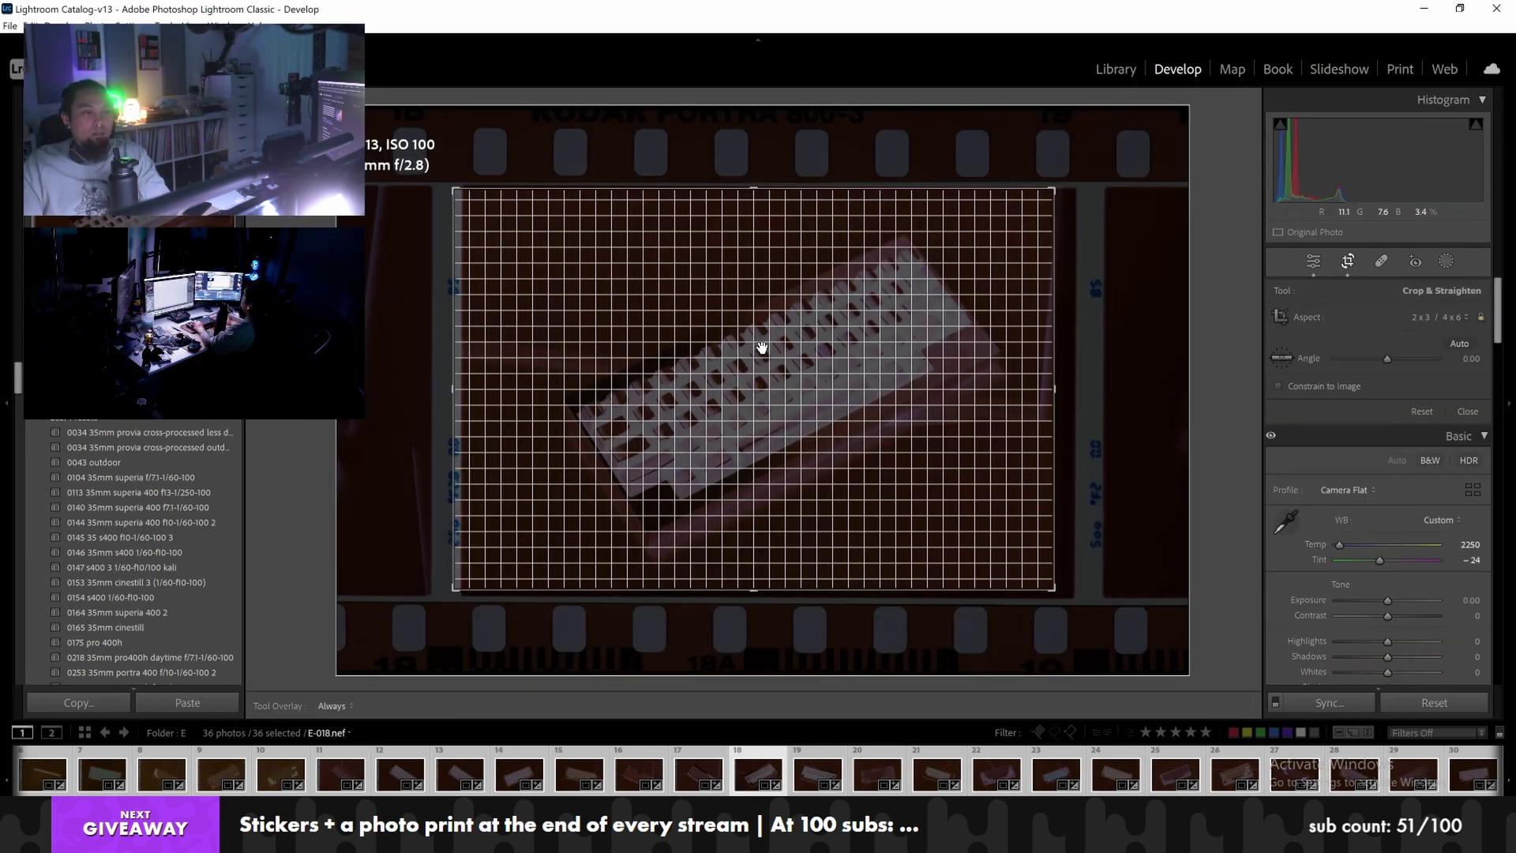
{"action": "left_click_drag", "start_coordinate": [752, 345], "coordinate": [746, 345]}
{"action": "key", "text": "Return"}
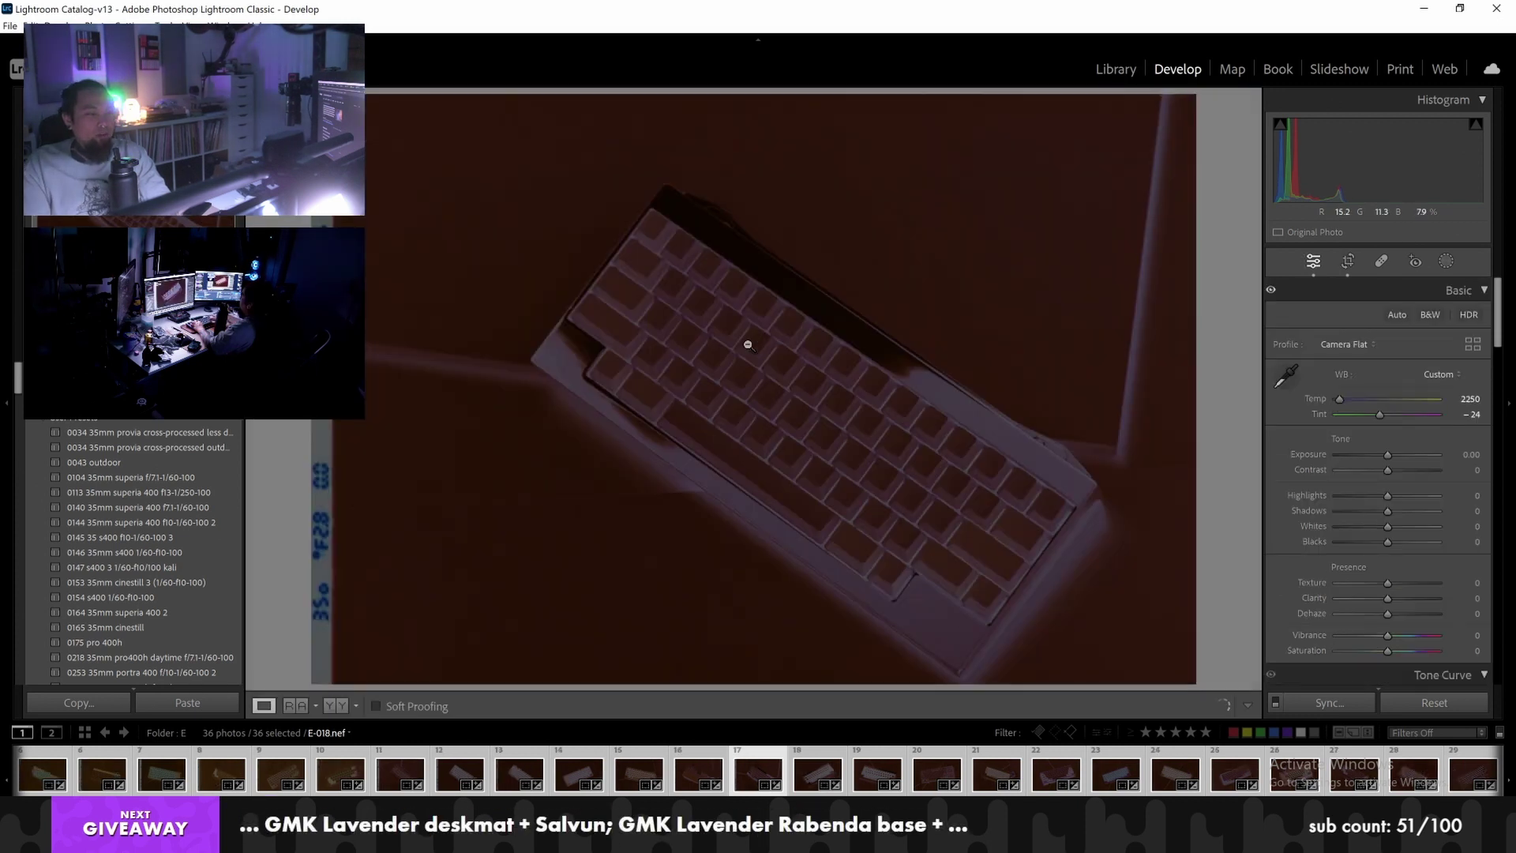
{"action": "key", "text": "r"}
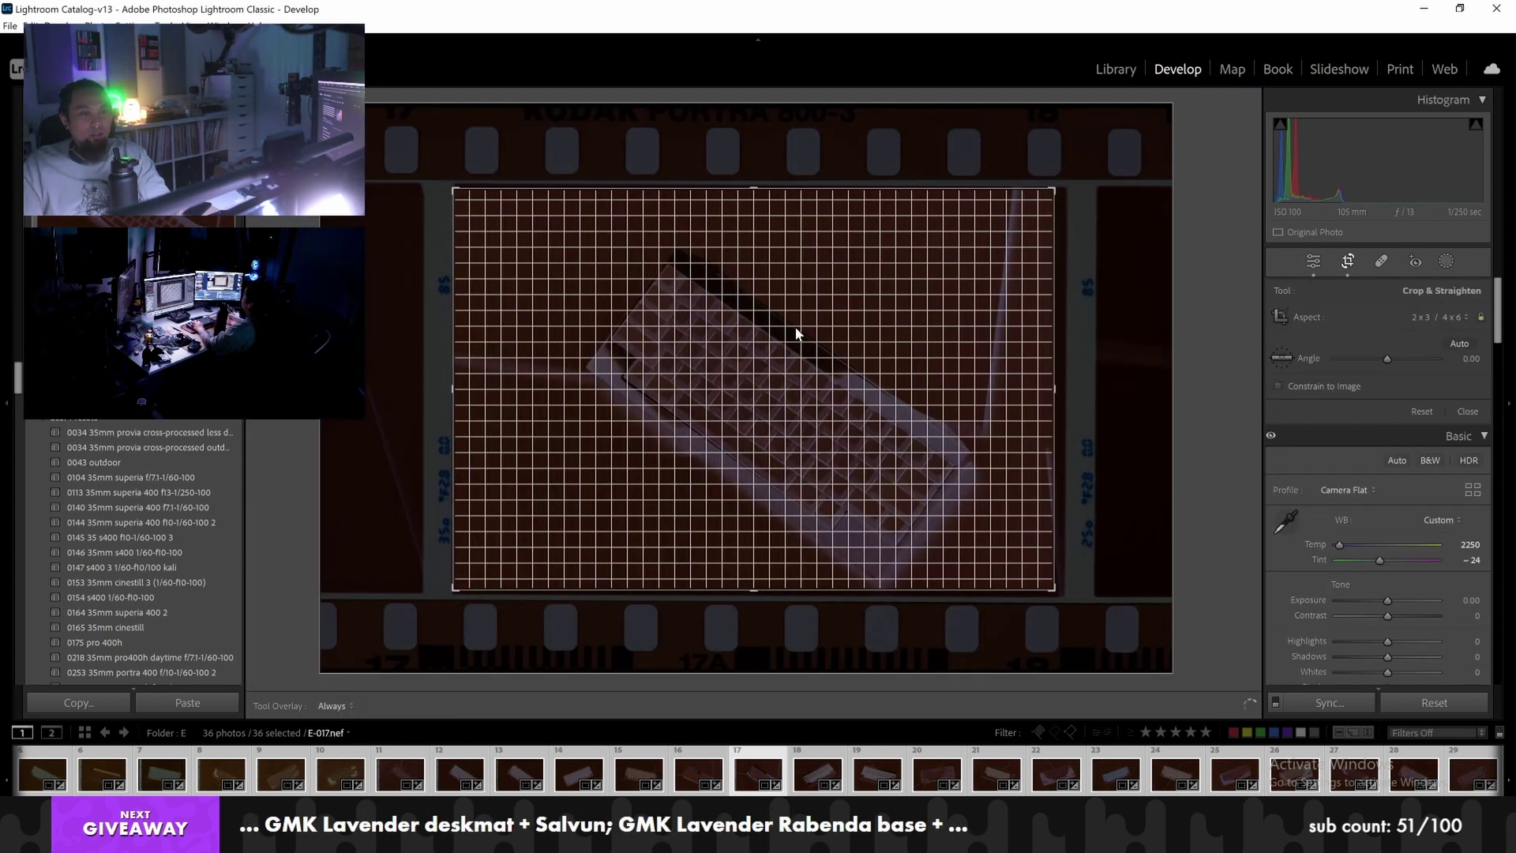
{"action": "left_click_drag", "start_coordinate": [793, 332], "coordinate": [775, 324]}
Shift the crops of E-016 and E-015 over the exposed frame to exclude the film border
{"action": "key", "text": "Left"}
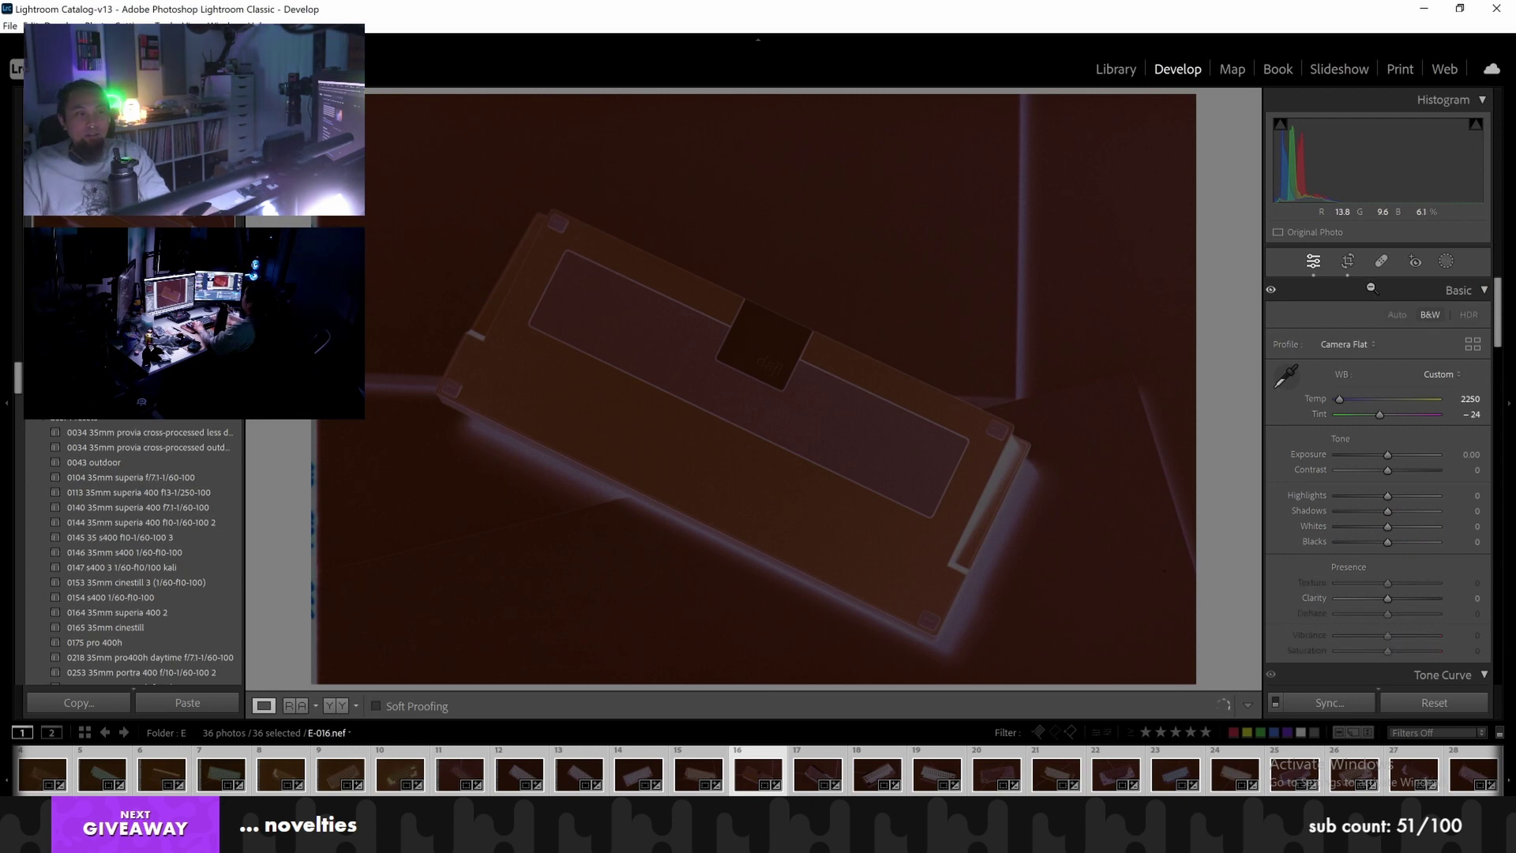
{"action": "left_click", "coordinate": [1348, 261]}
{"action": "left_click_drag", "start_coordinate": [784, 311], "coordinate": [771, 315]}
{"action": "key", "text": "Left"}
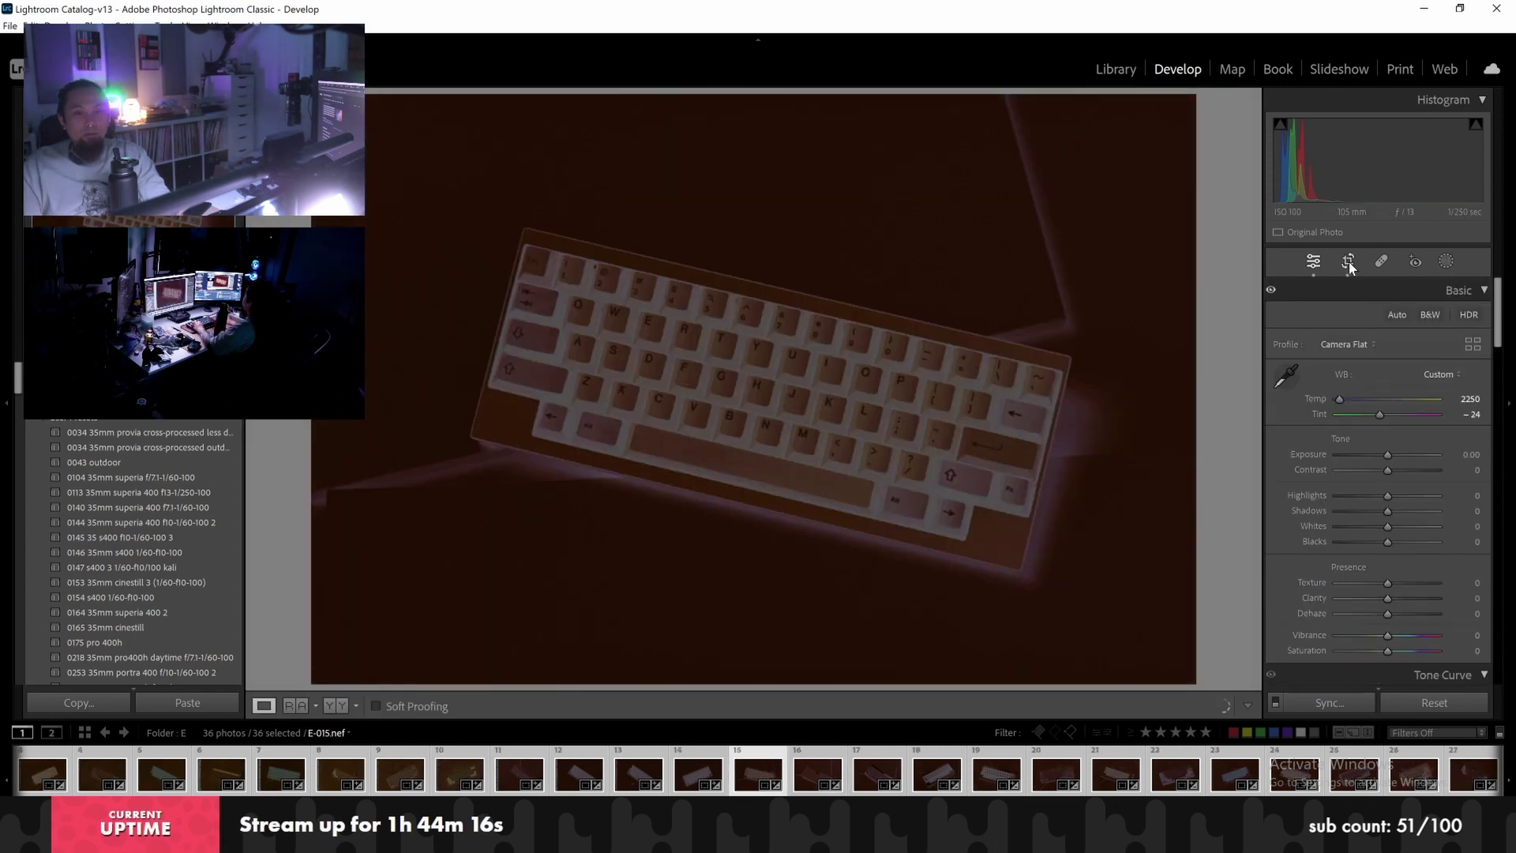
{"action": "key", "text": "r"}
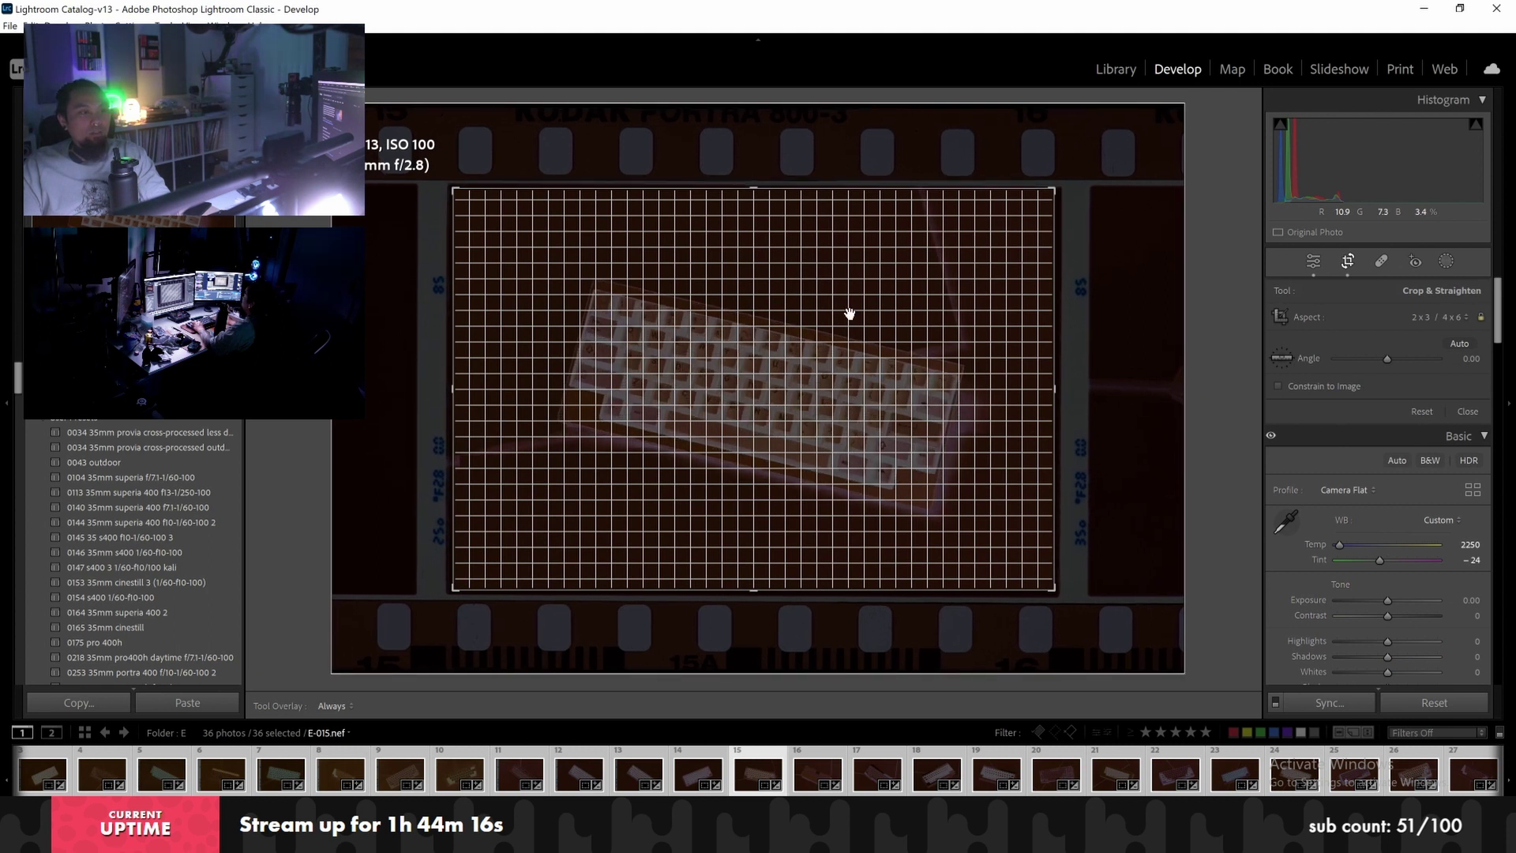
Align the crops of E-014 and E-013 with the exposed frame, leaving out the film border
{"action": "key", "text": "Left"}
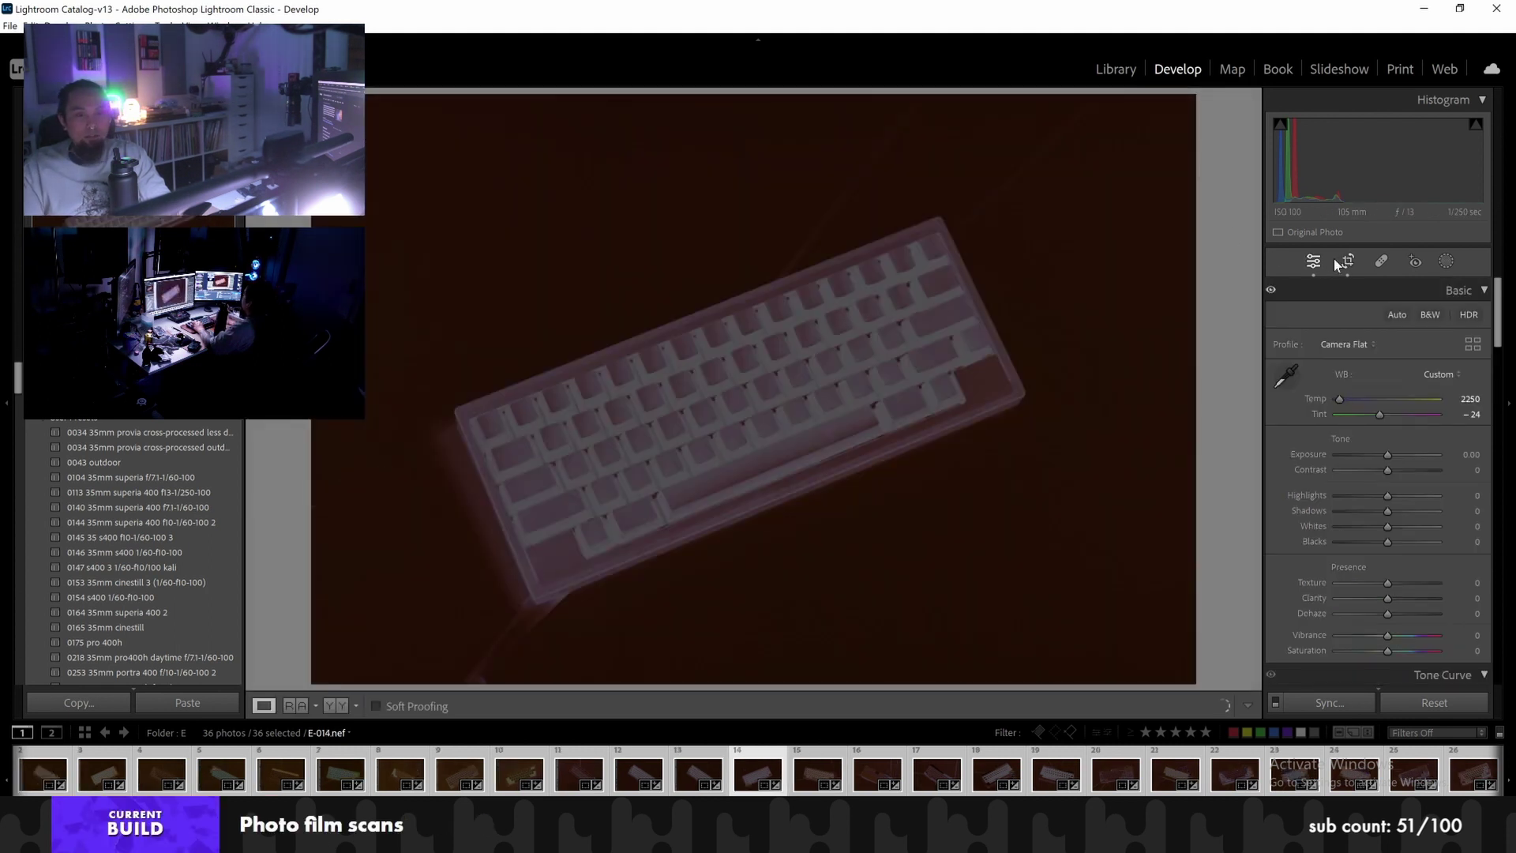
{"action": "key", "text": "r"}
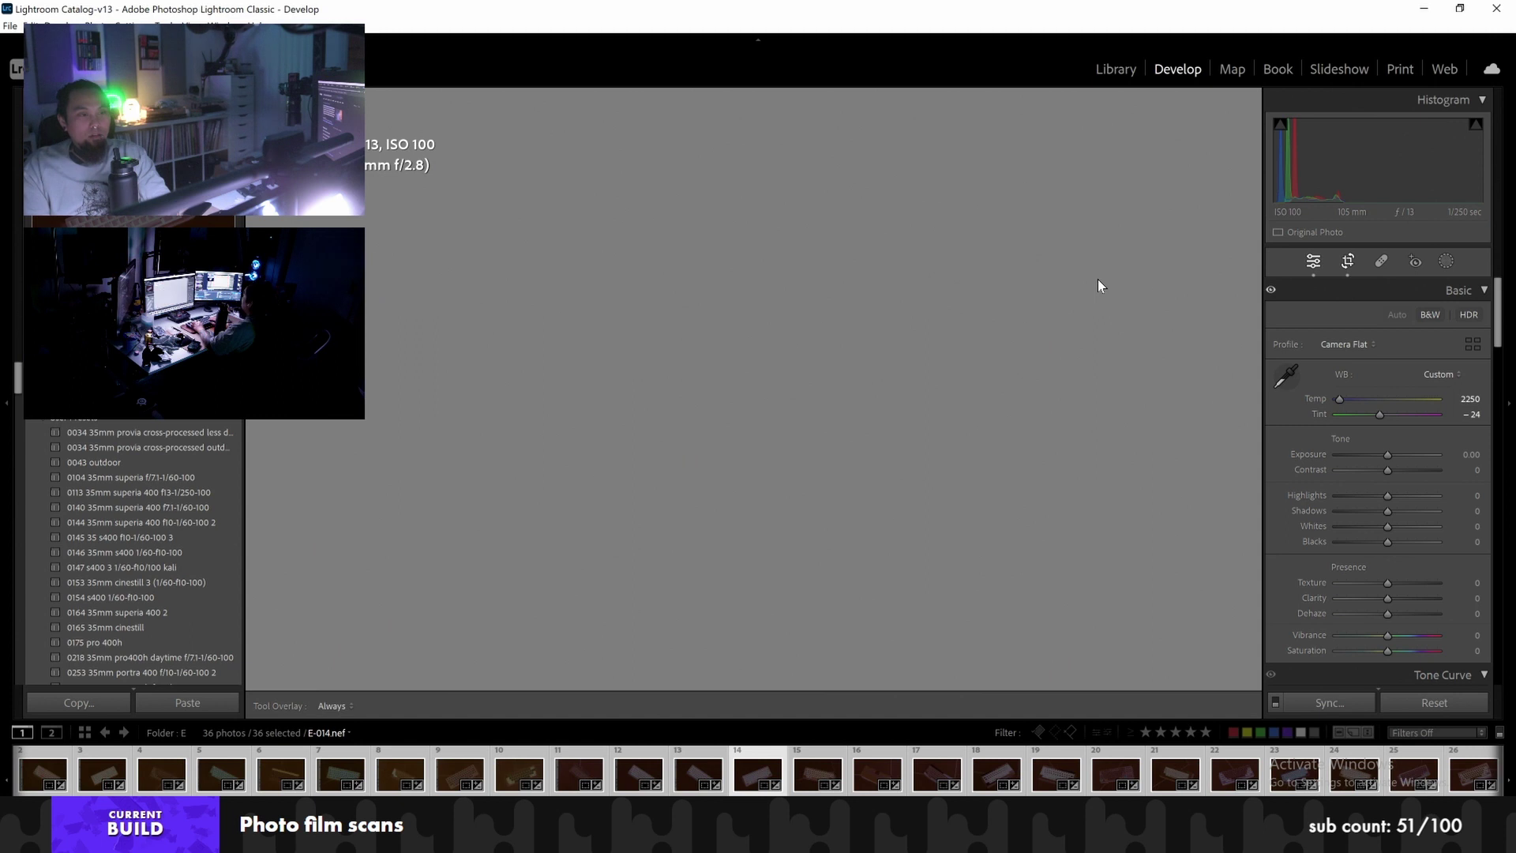
{"action": "key", "text": "r"}
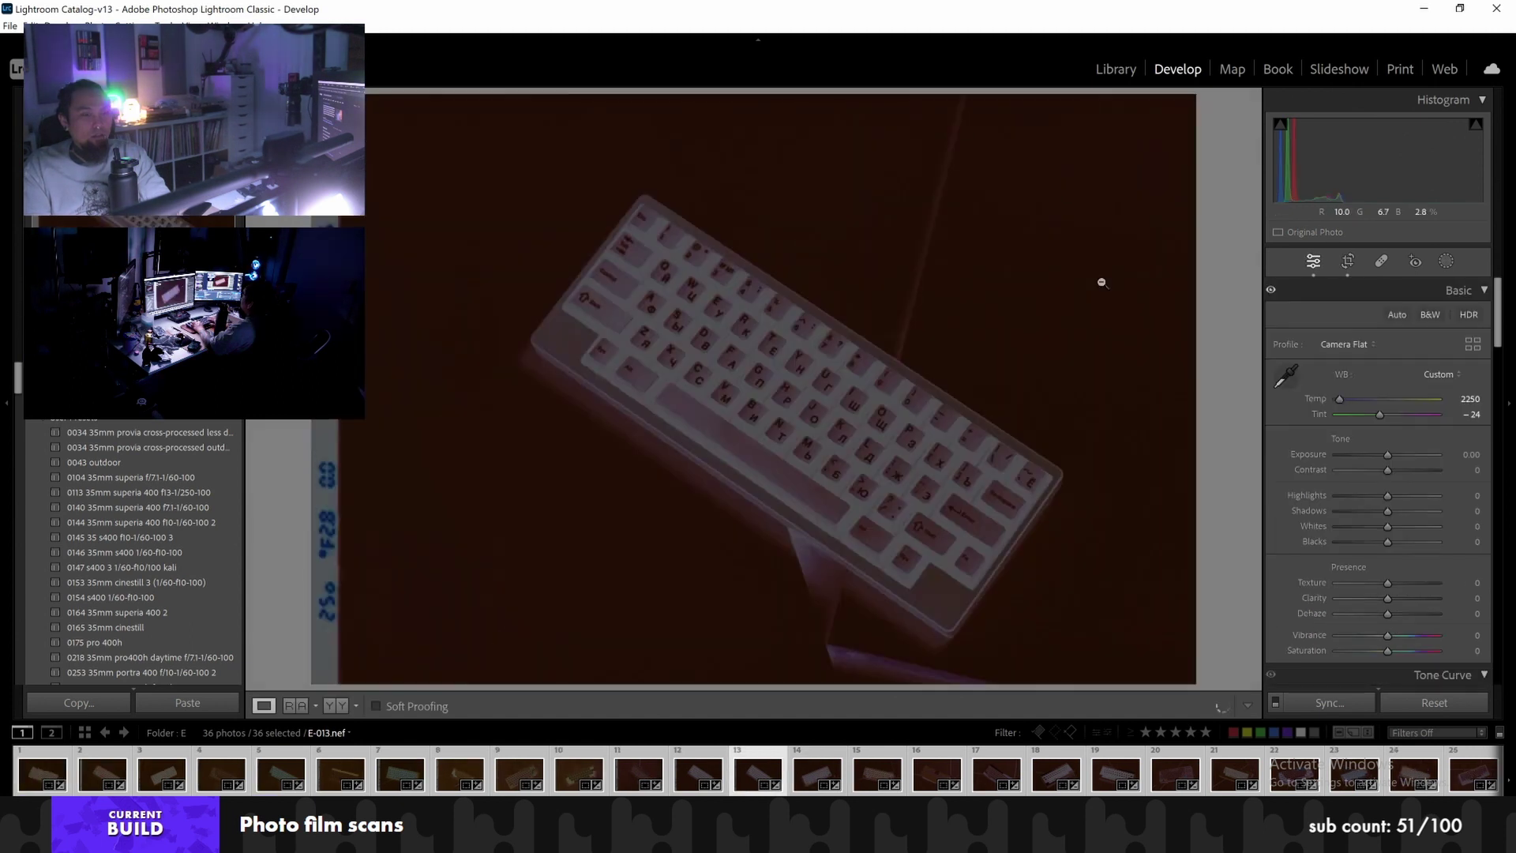
{"action": "left_click", "coordinate": [1347, 262]}
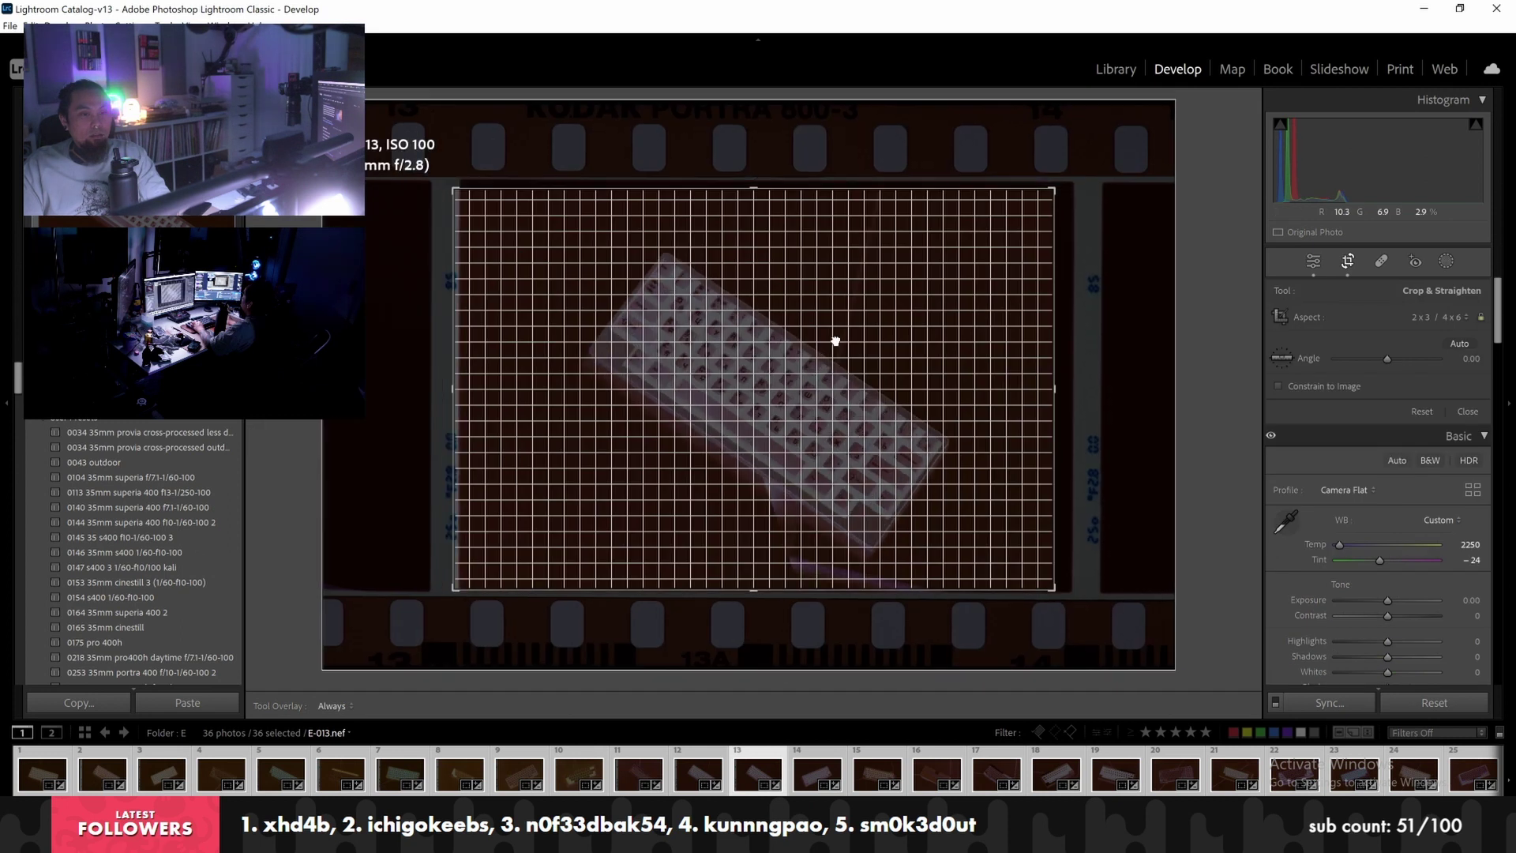
Shift the crops of E-012 and E-011 sideways to exclude the blue border markings
{"action": "key", "text": "Left"}
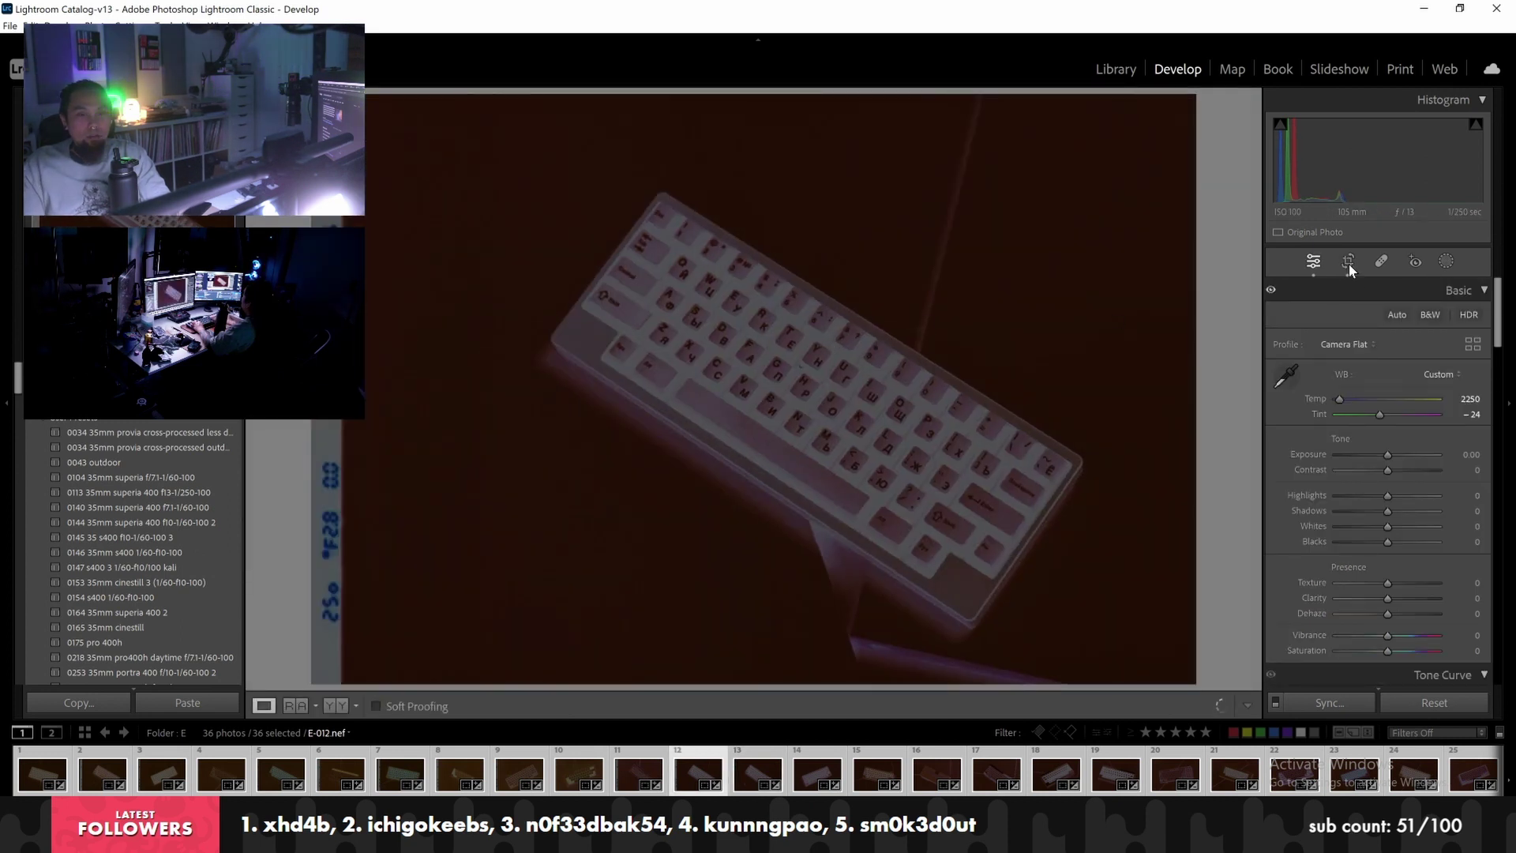
{"action": "key", "text": "r"}
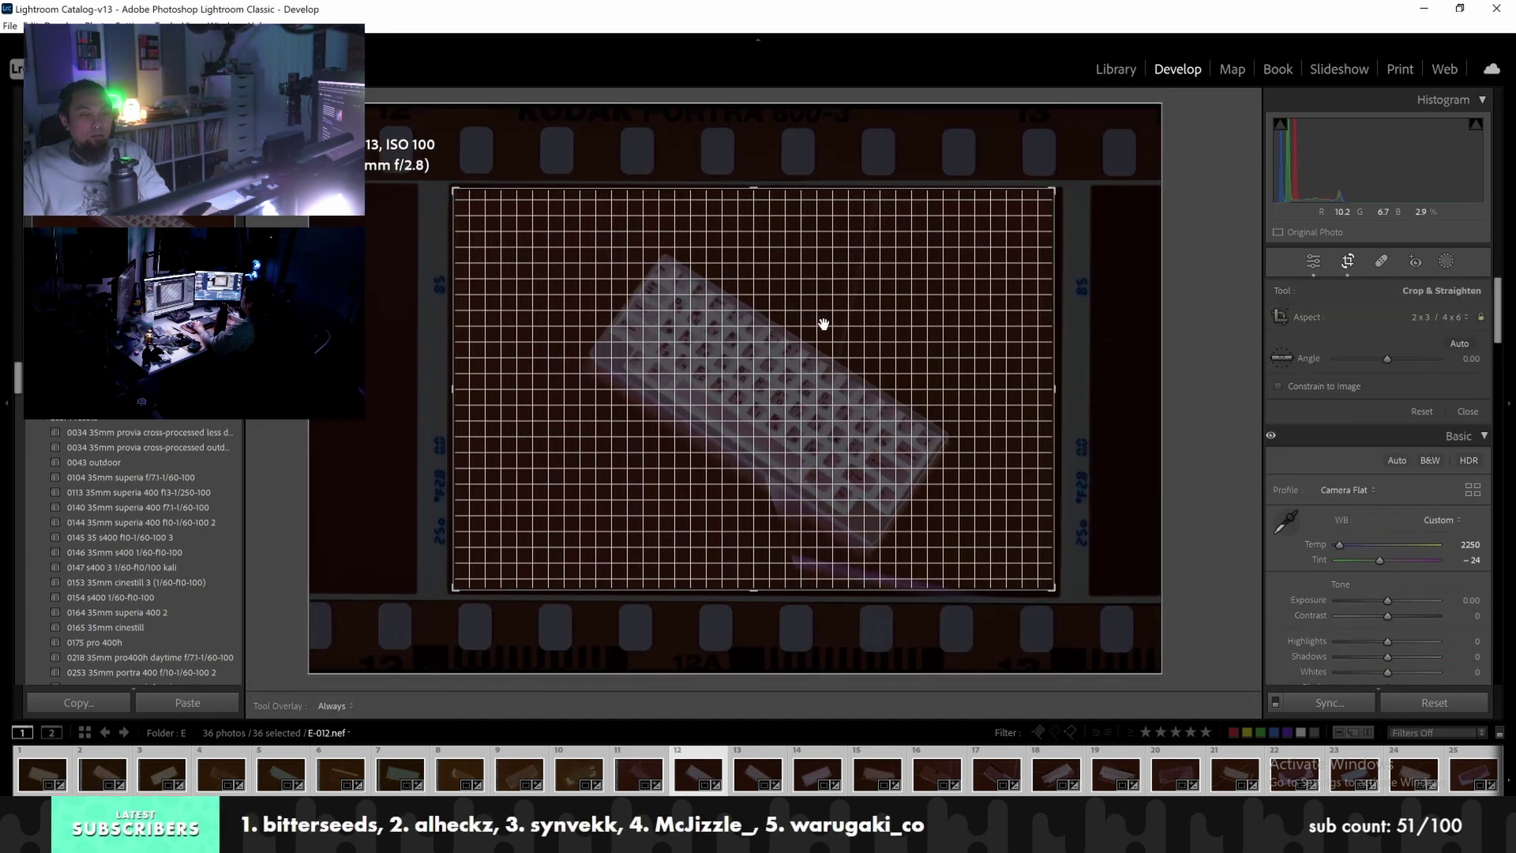
{"action": "key", "text": "r"}
{"action": "key", "text": "Left"}
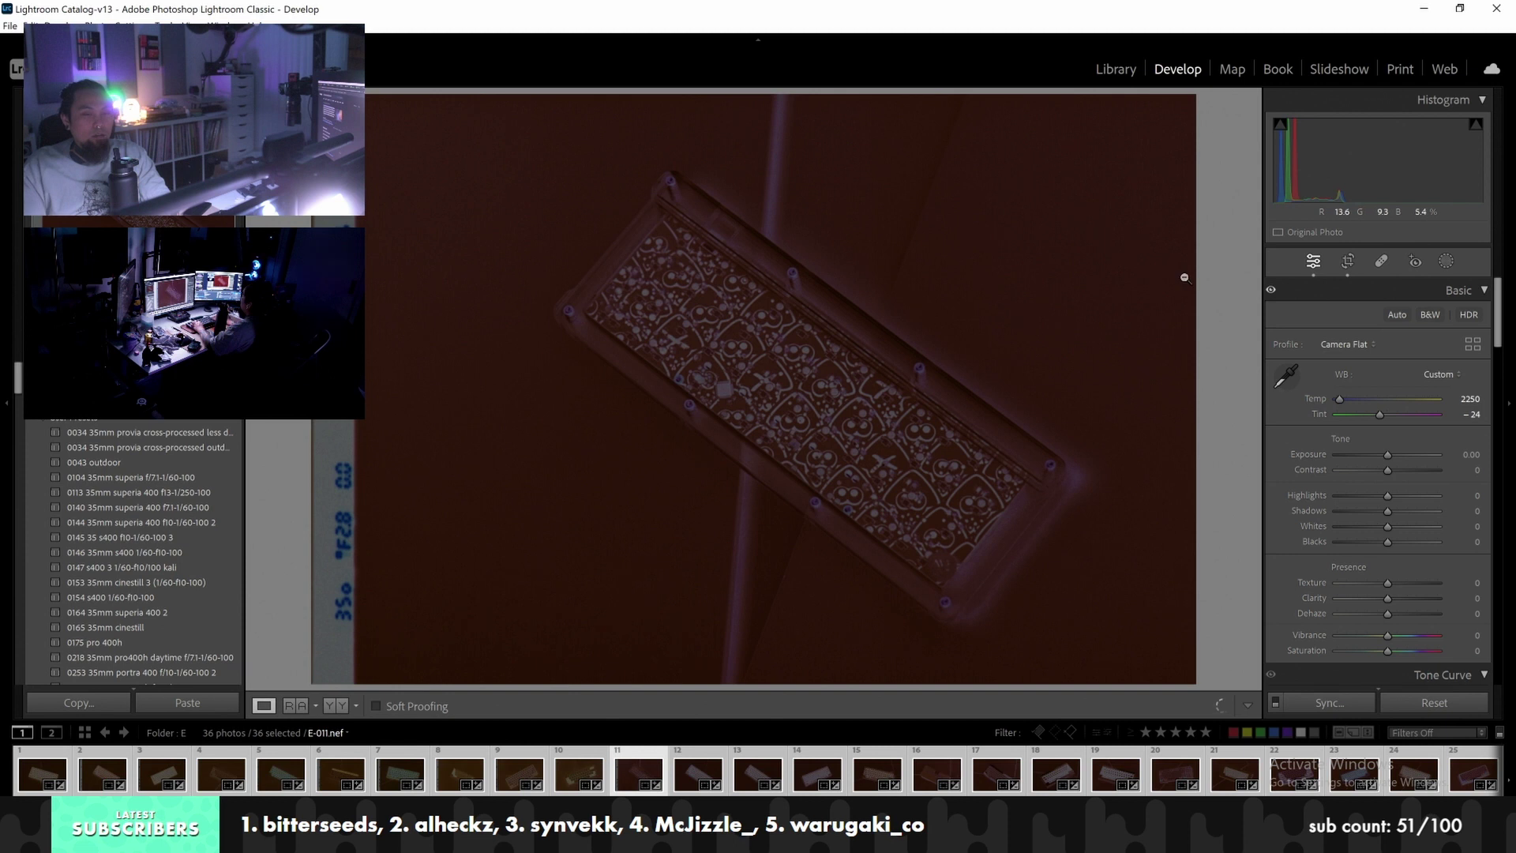
{"action": "left_click", "coordinate": [1346, 263]}
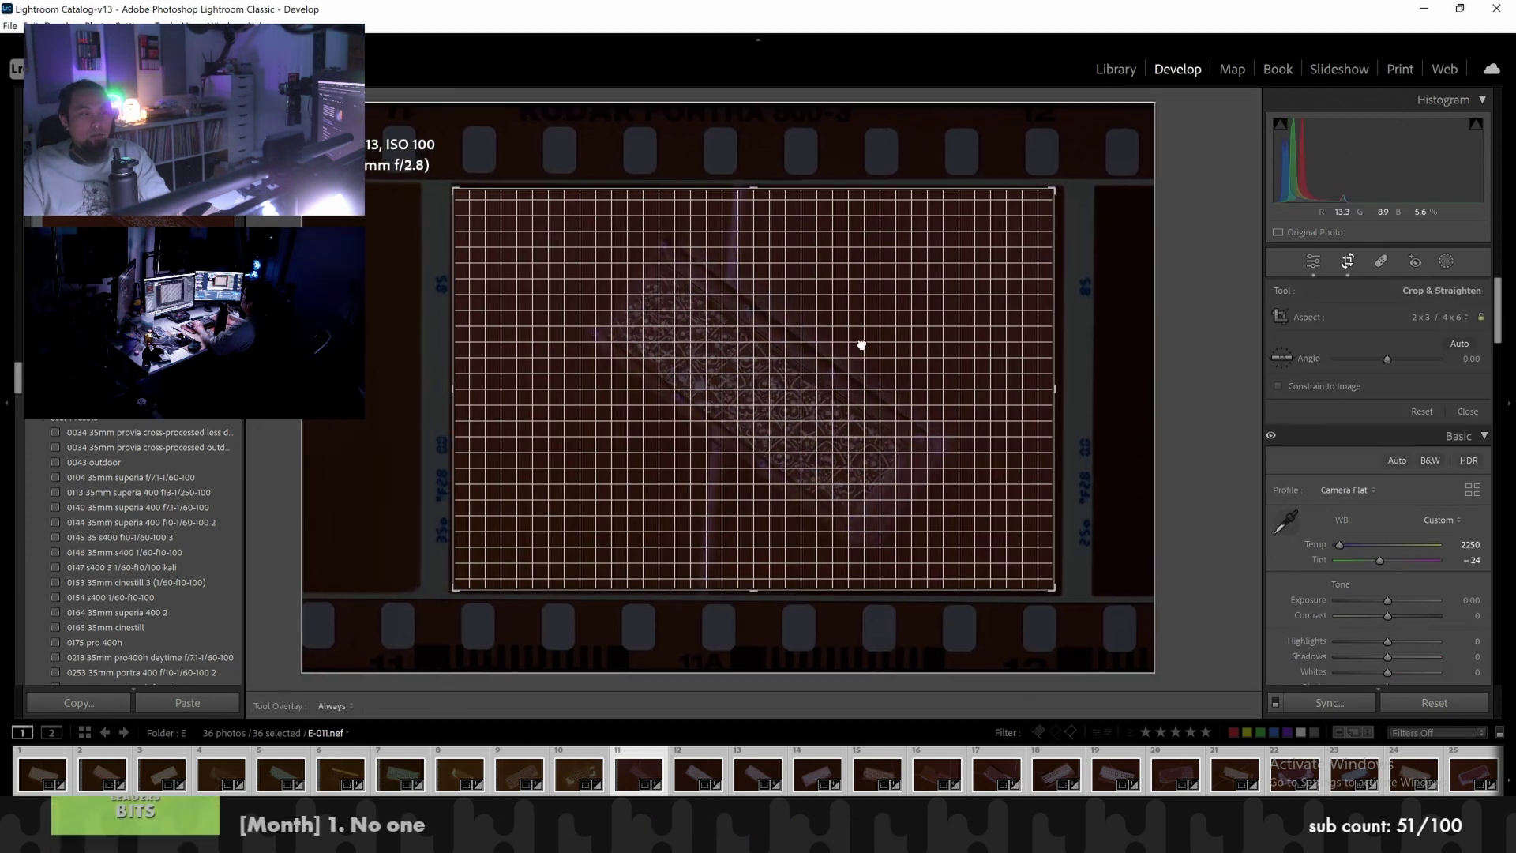
{"action": "key", "text": "r"}
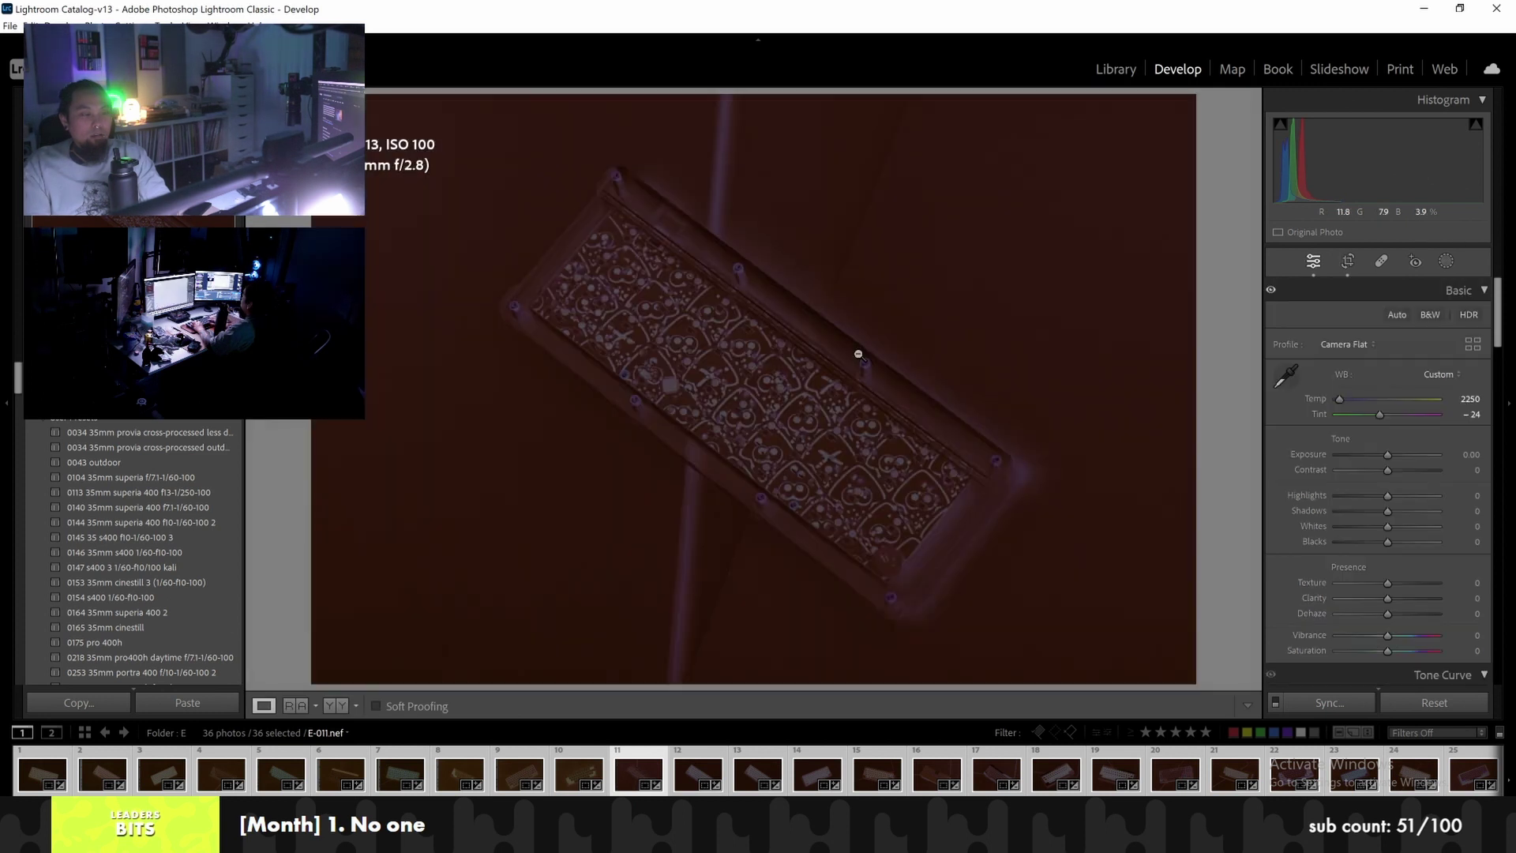
Reposition the crops of E-010 and E-009 so each covers only the exposed frame
{"action": "key", "text": "Left"}
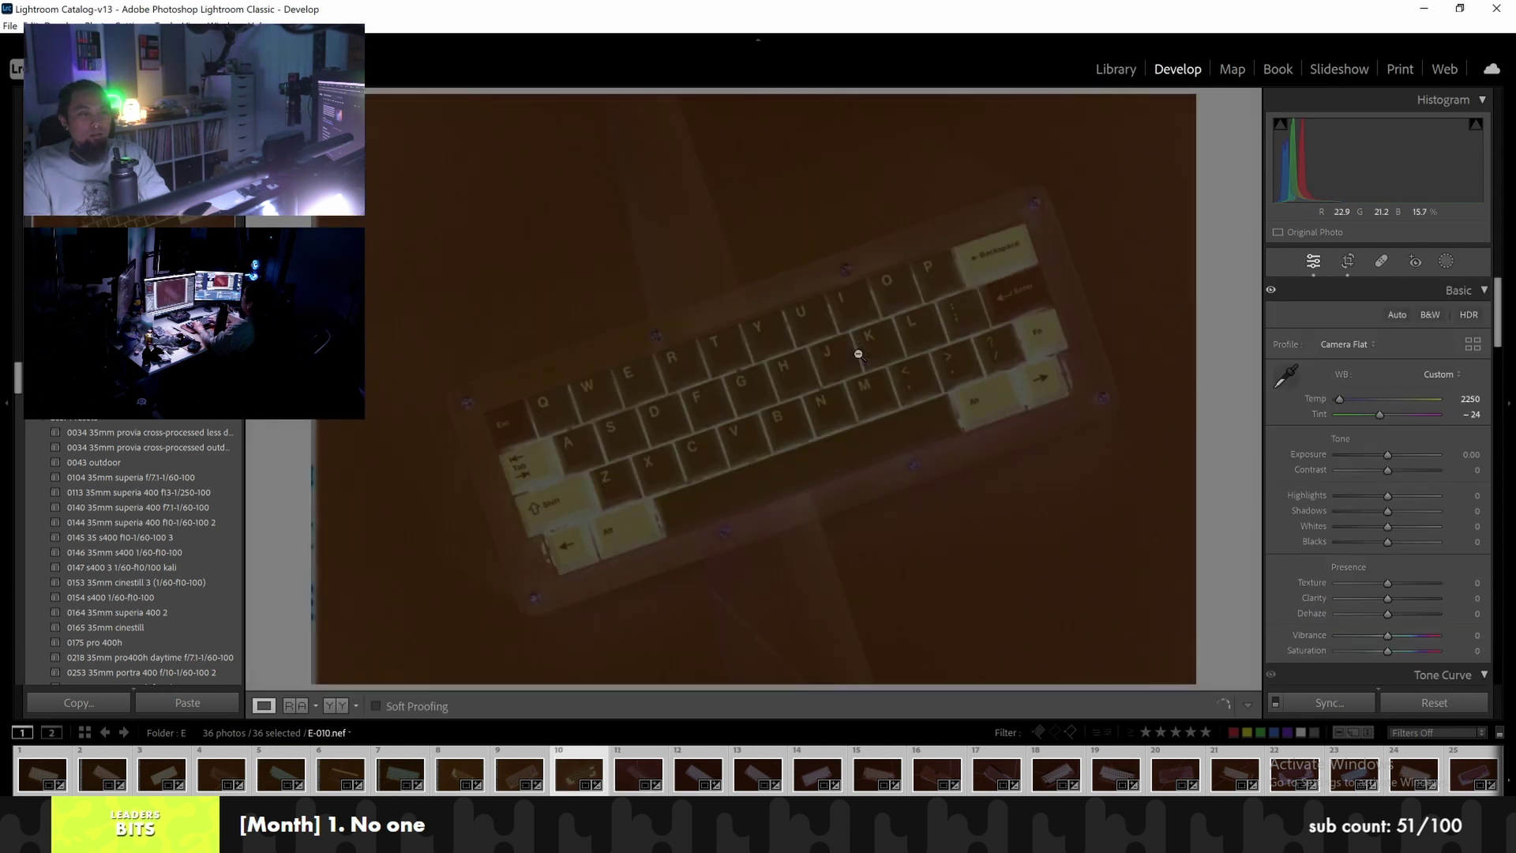
{"action": "left_click", "coordinate": [1344, 260]}
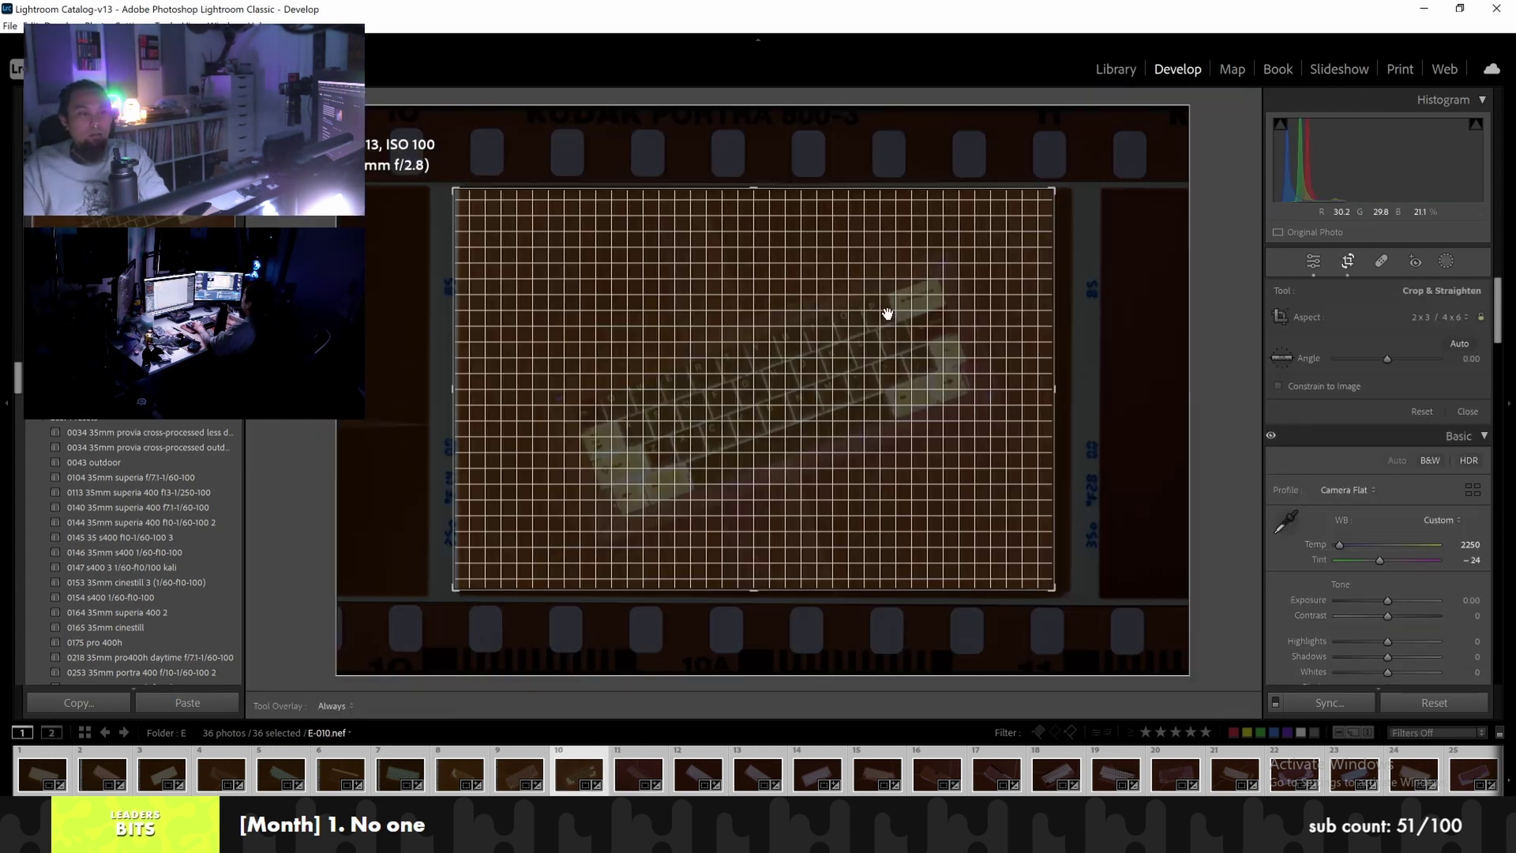
{"action": "key", "text": "r"}
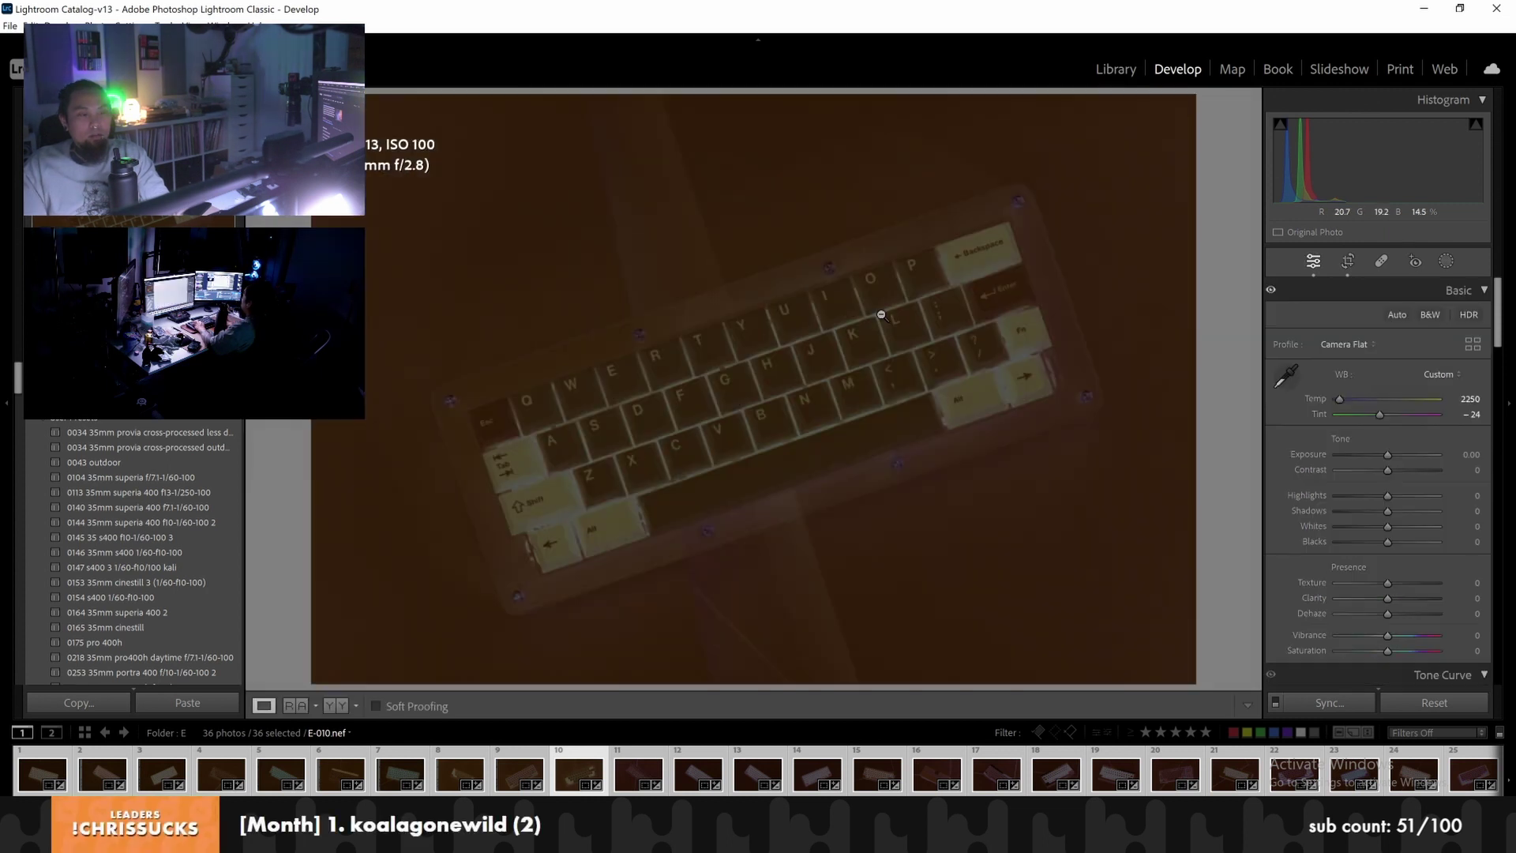
{"action": "key", "text": "Left"}
{"action": "key", "text": "r"}
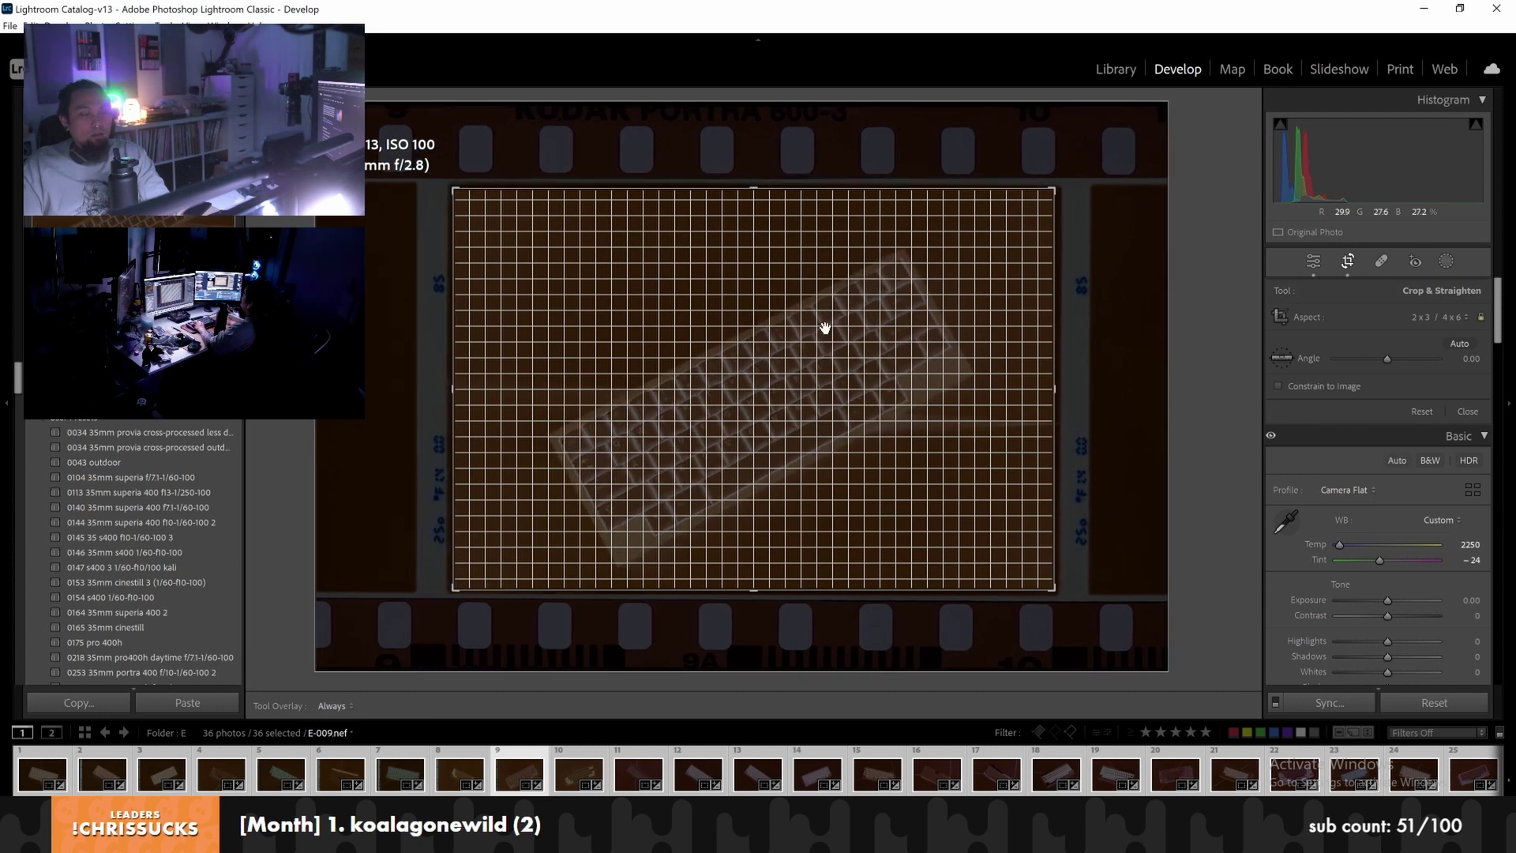
{"action": "key", "text": "r"}
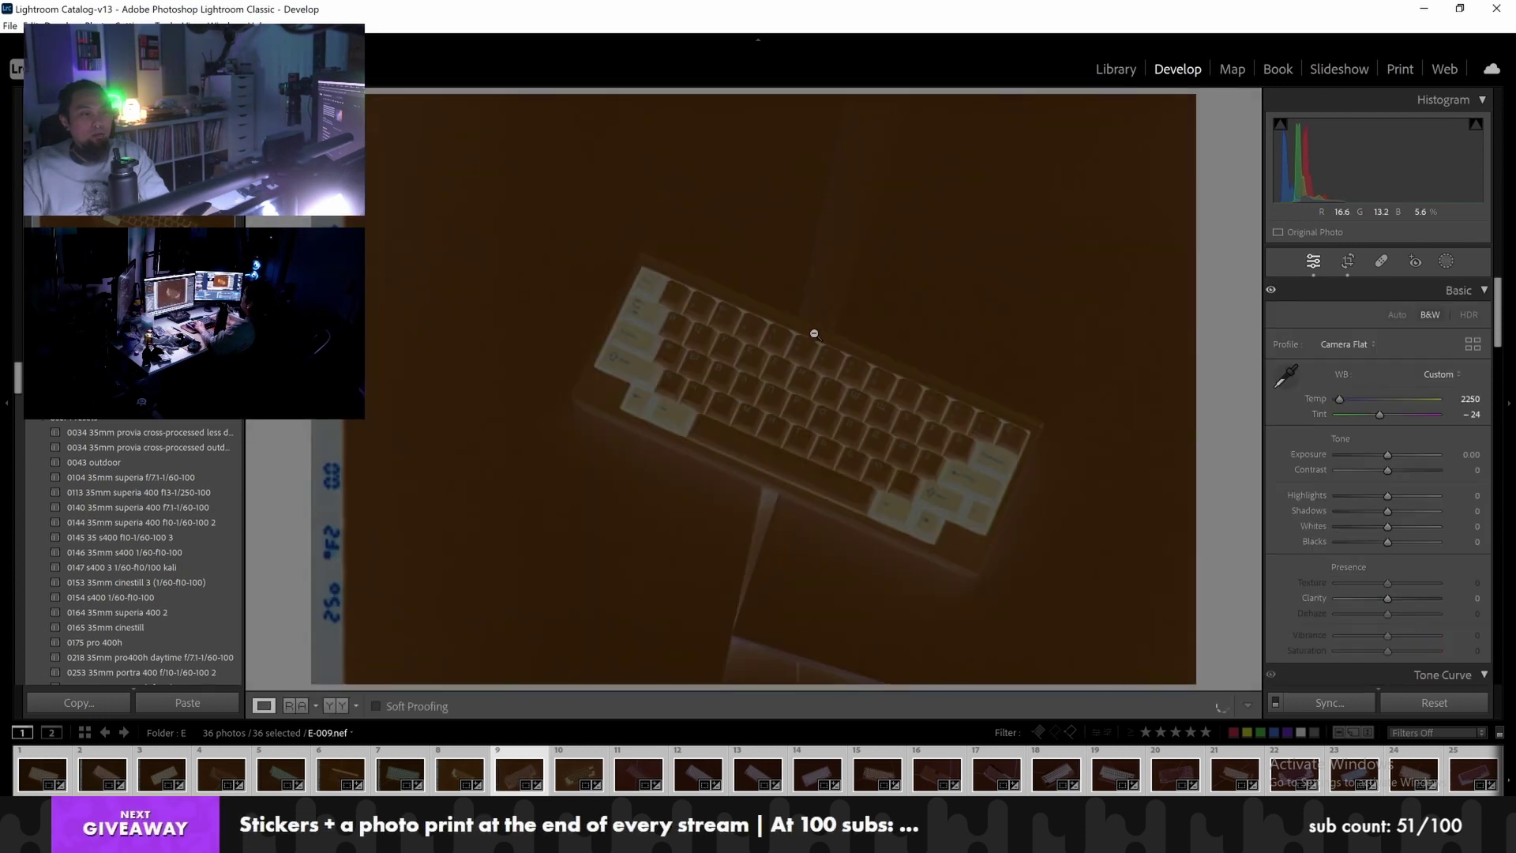
Move the crops of E-008 and E-007 over the exposed frame to cut off the border strip and its lettering
{"action": "key", "text": "Left"}
{"action": "key", "text": "r"}
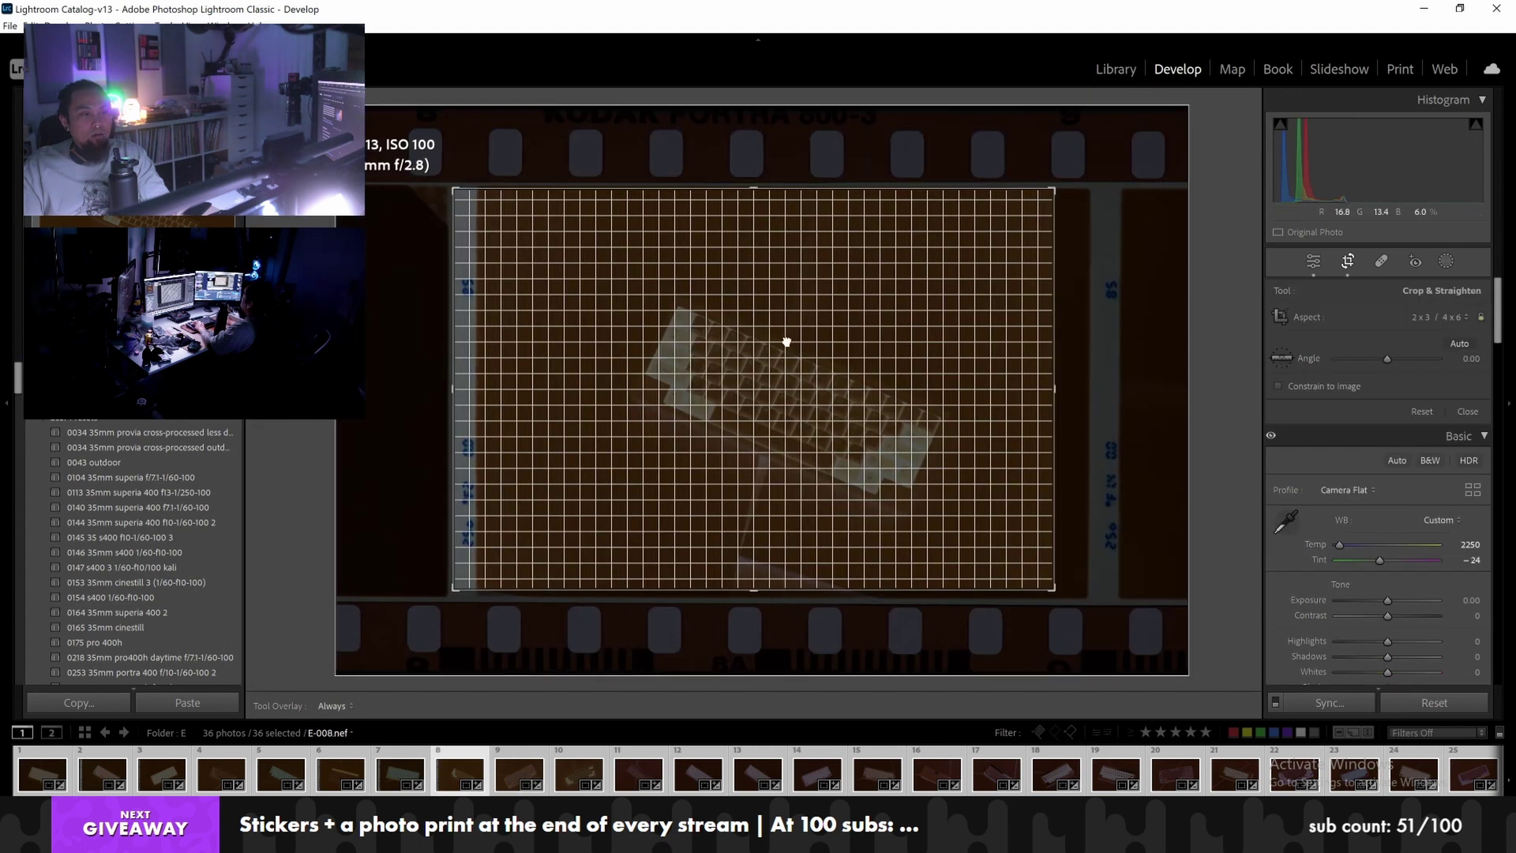
{"action": "left_click_drag", "start_coordinate": [770, 340], "coordinate": [765, 341]}
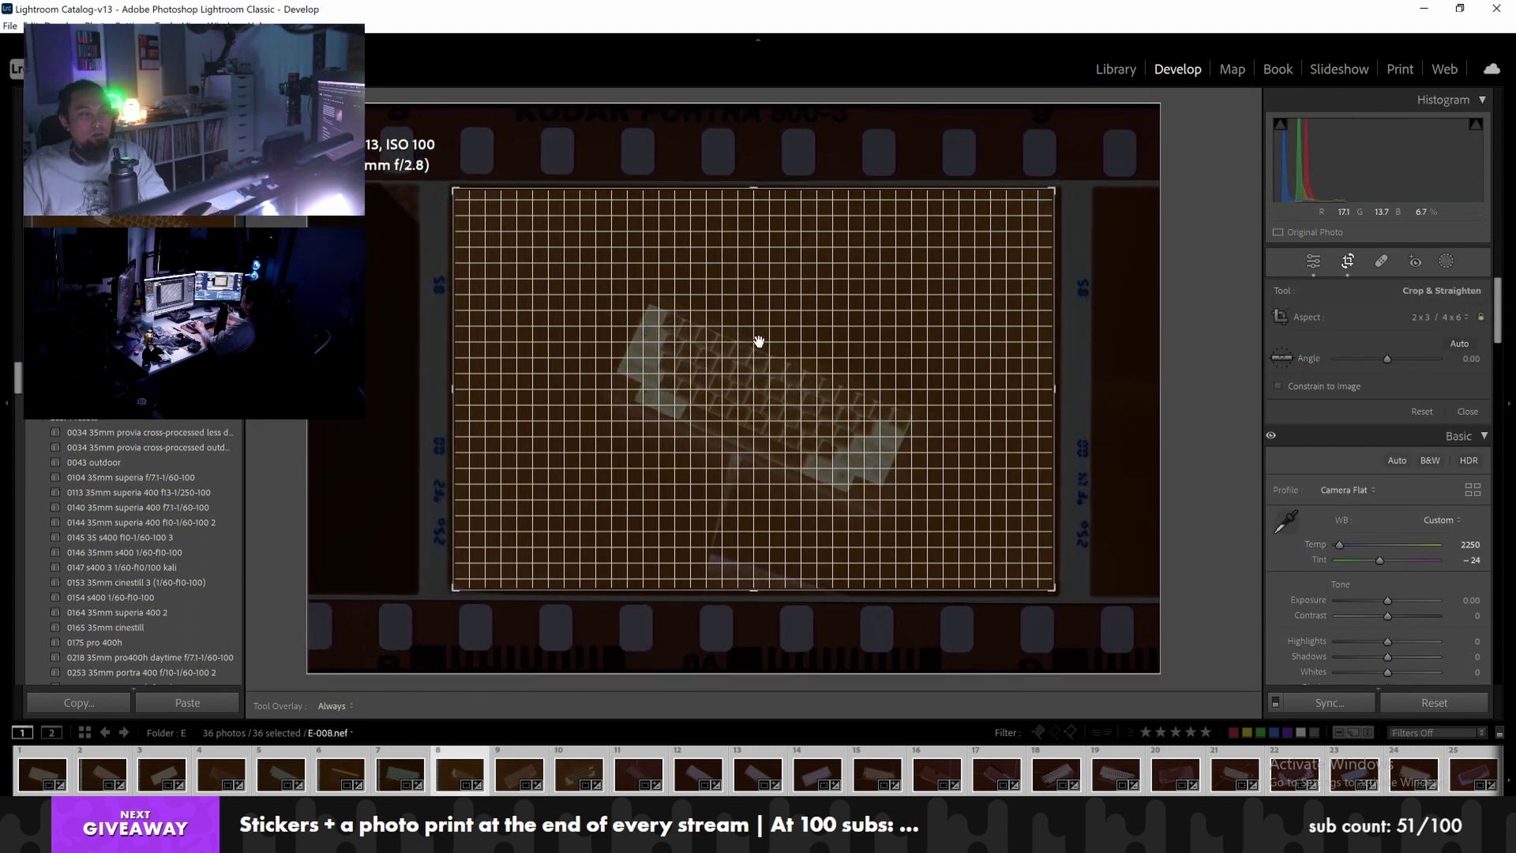
{"action": "key", "text": "Return"}
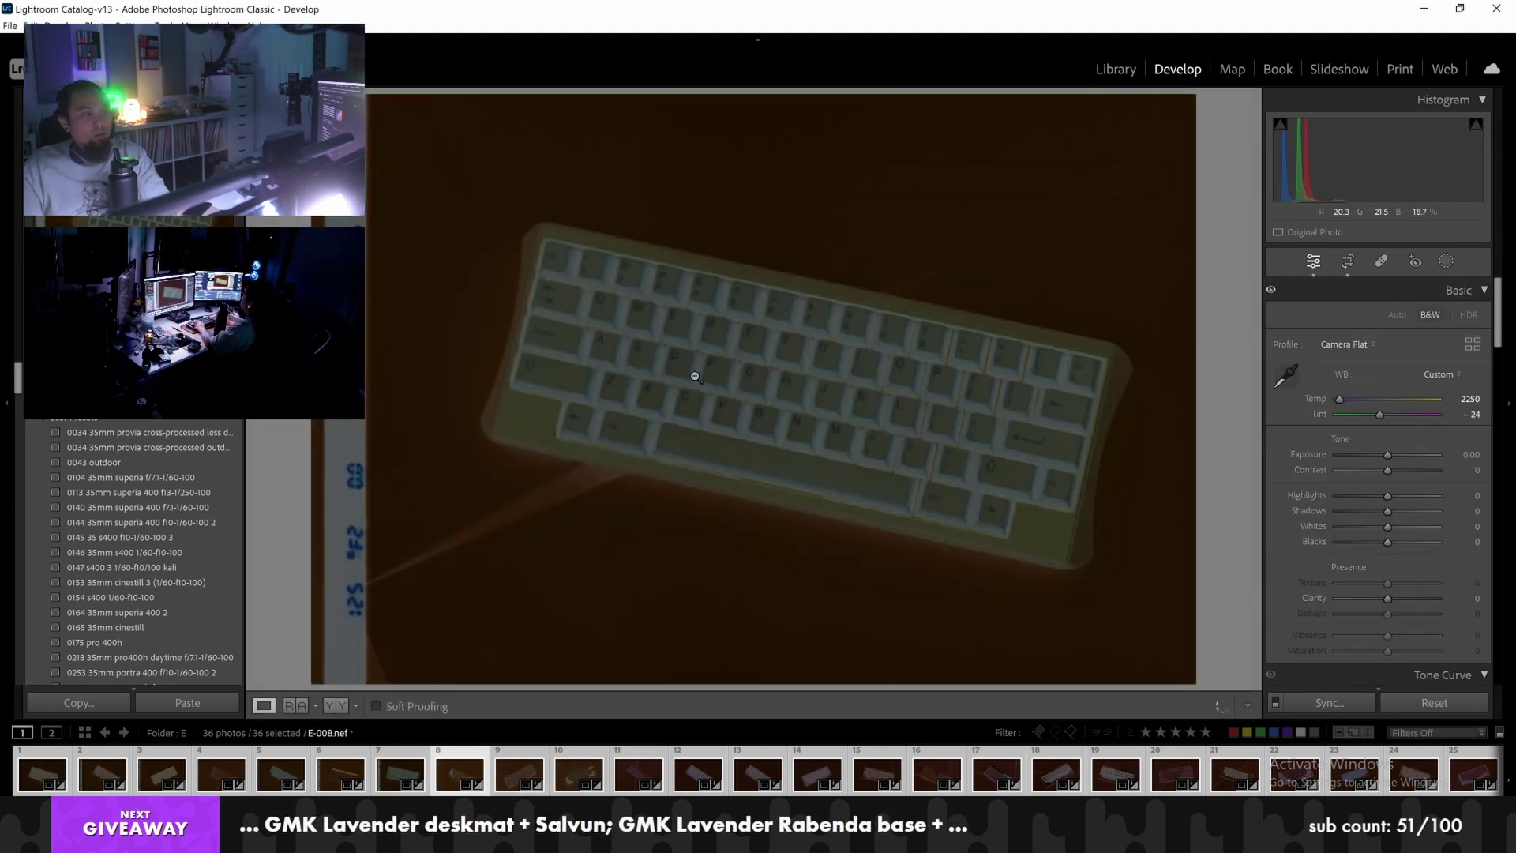
{"action": "key", "text": "Left"}
{"action": "key", "text": "r"}
{"action": "left_click_drag", "start_coordinate": [682, 365], "coordinate": [651, 363]}
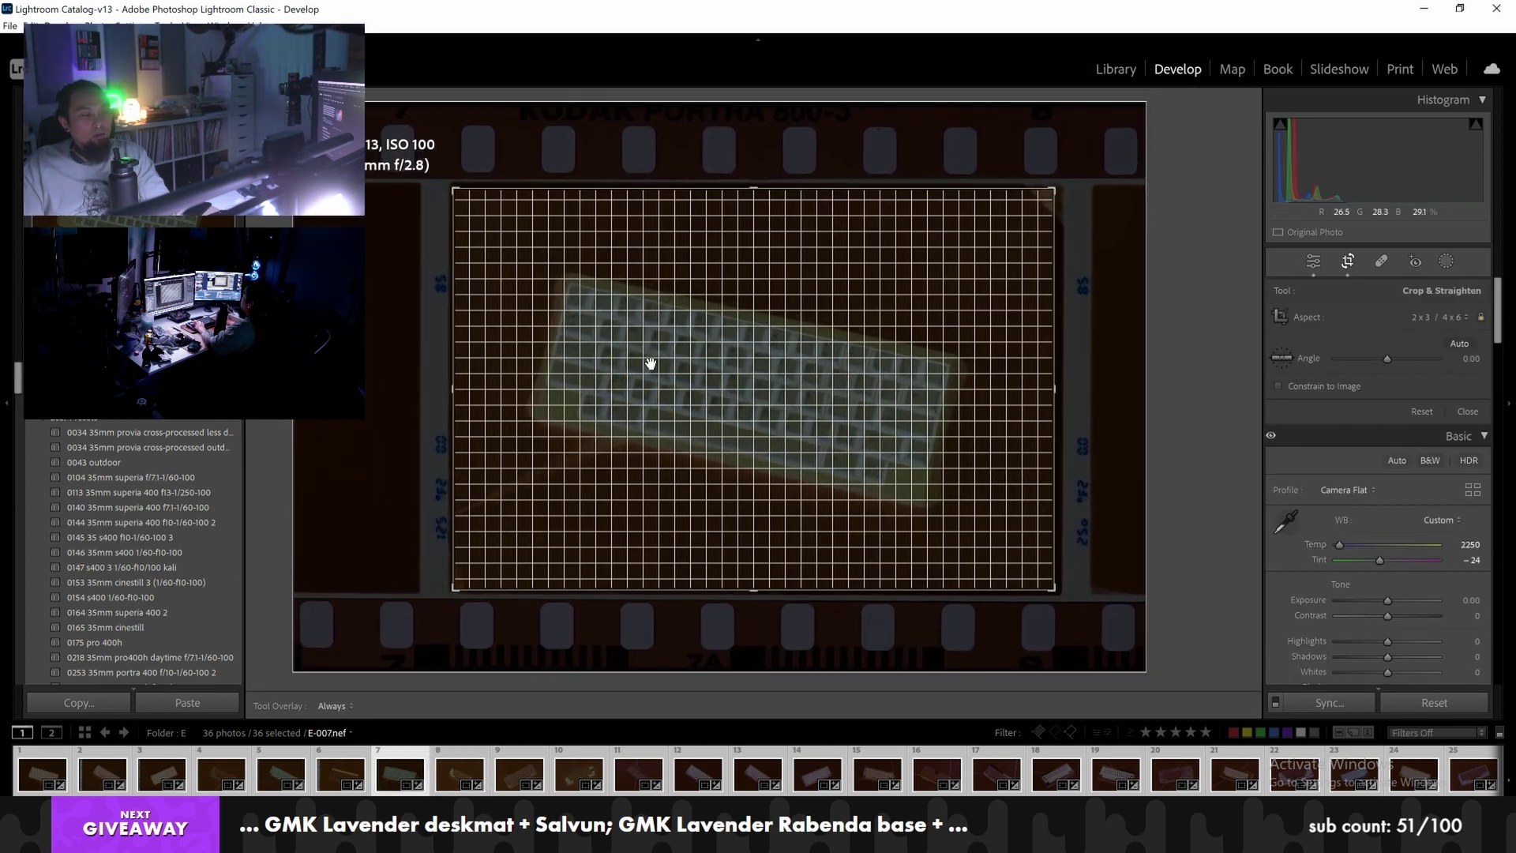
{"action": "key", "text": "Return"}
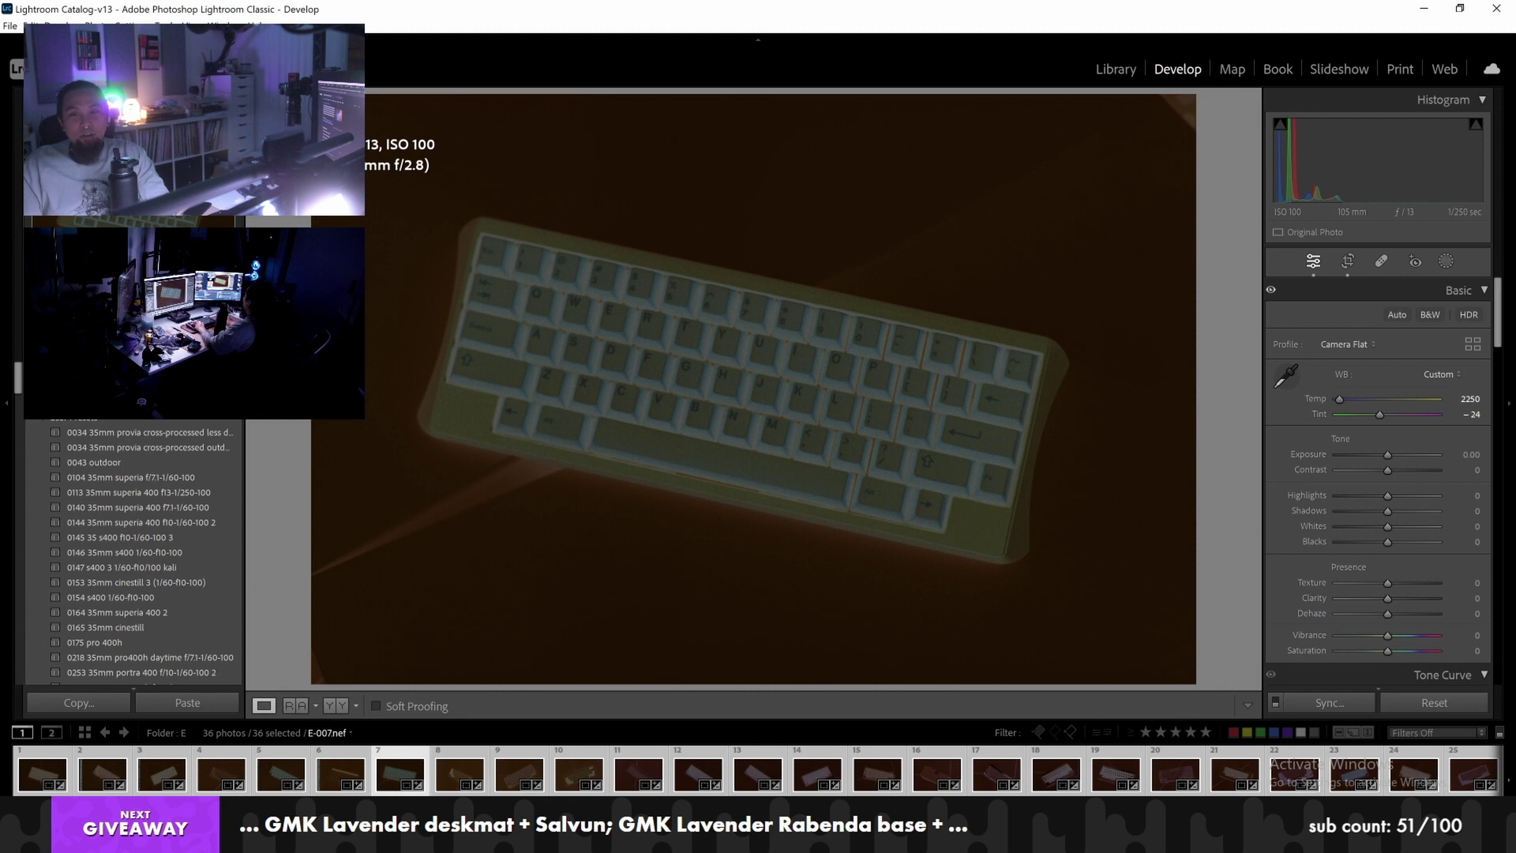
Switch to the web browser, search for dollycohen and open the designer's Instagram profile
{"action": "key", "text": "alt+Tab"}
{"action": "type", "text": "dollycohen"}
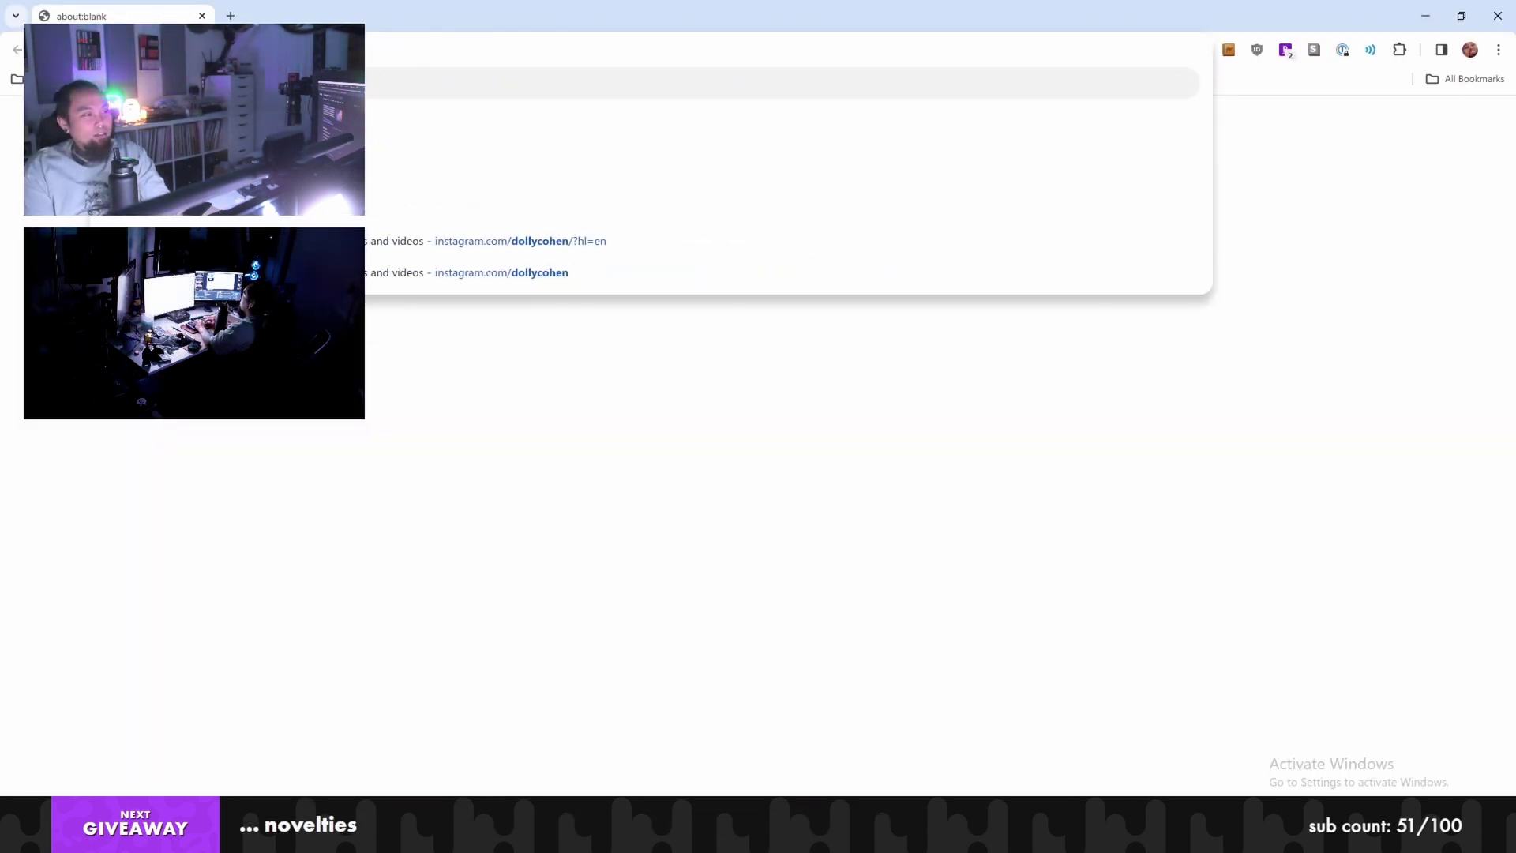
{"action": "key", "text": "Return"}
{"action": "scroll", "coordinate": [228, 672], "scroll_direction": "down", "scroll_amount": 5}
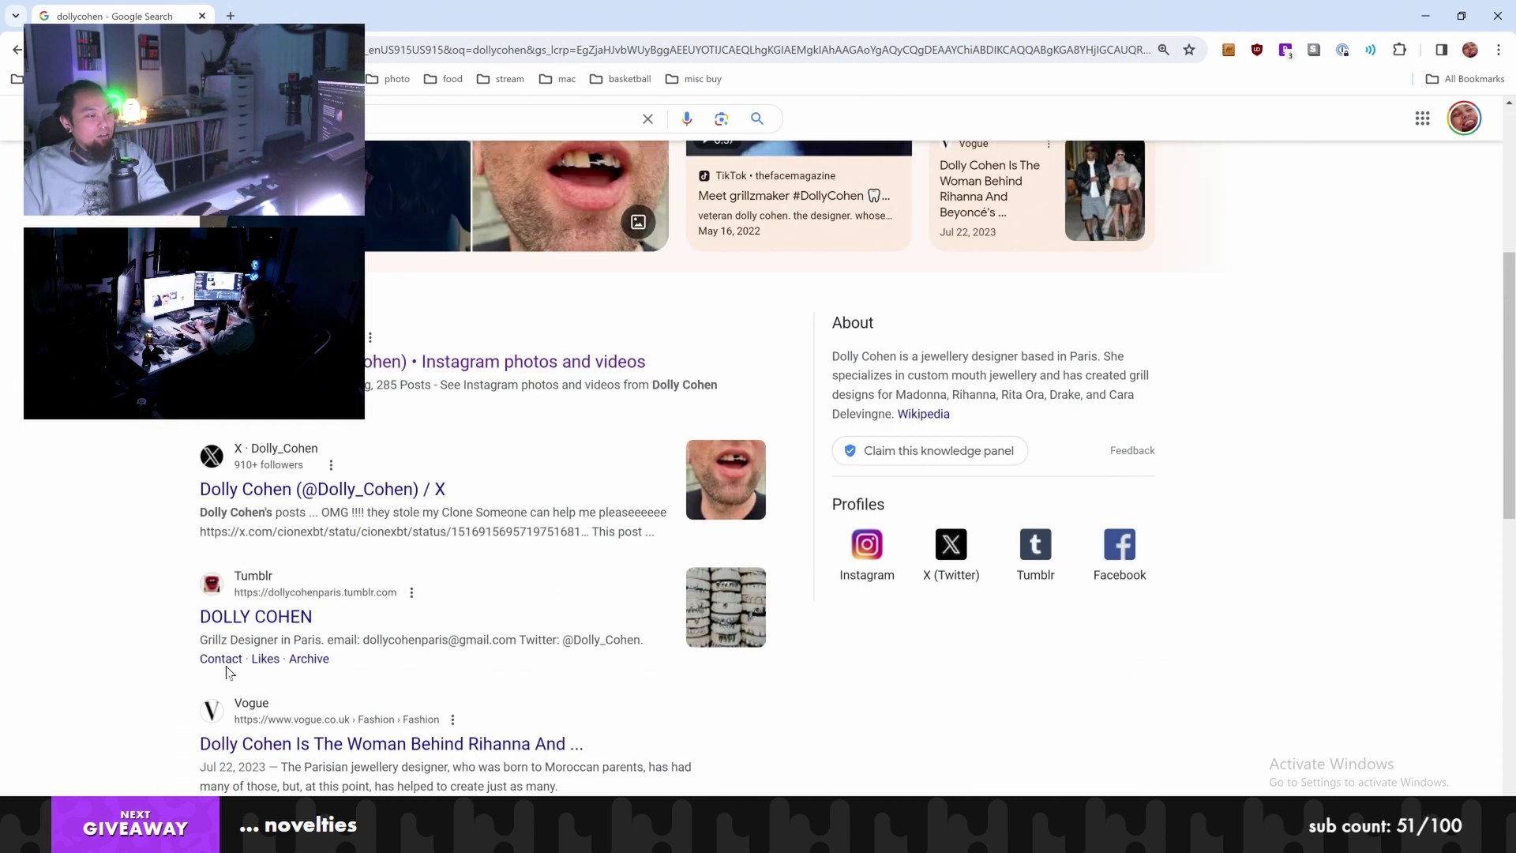
{"action": "scroll", "coordinate": [228, 672], "scroll_direction": "up", "scroll_amount": 1}
{"action": "left_click", "coordinate": [399, 439]}
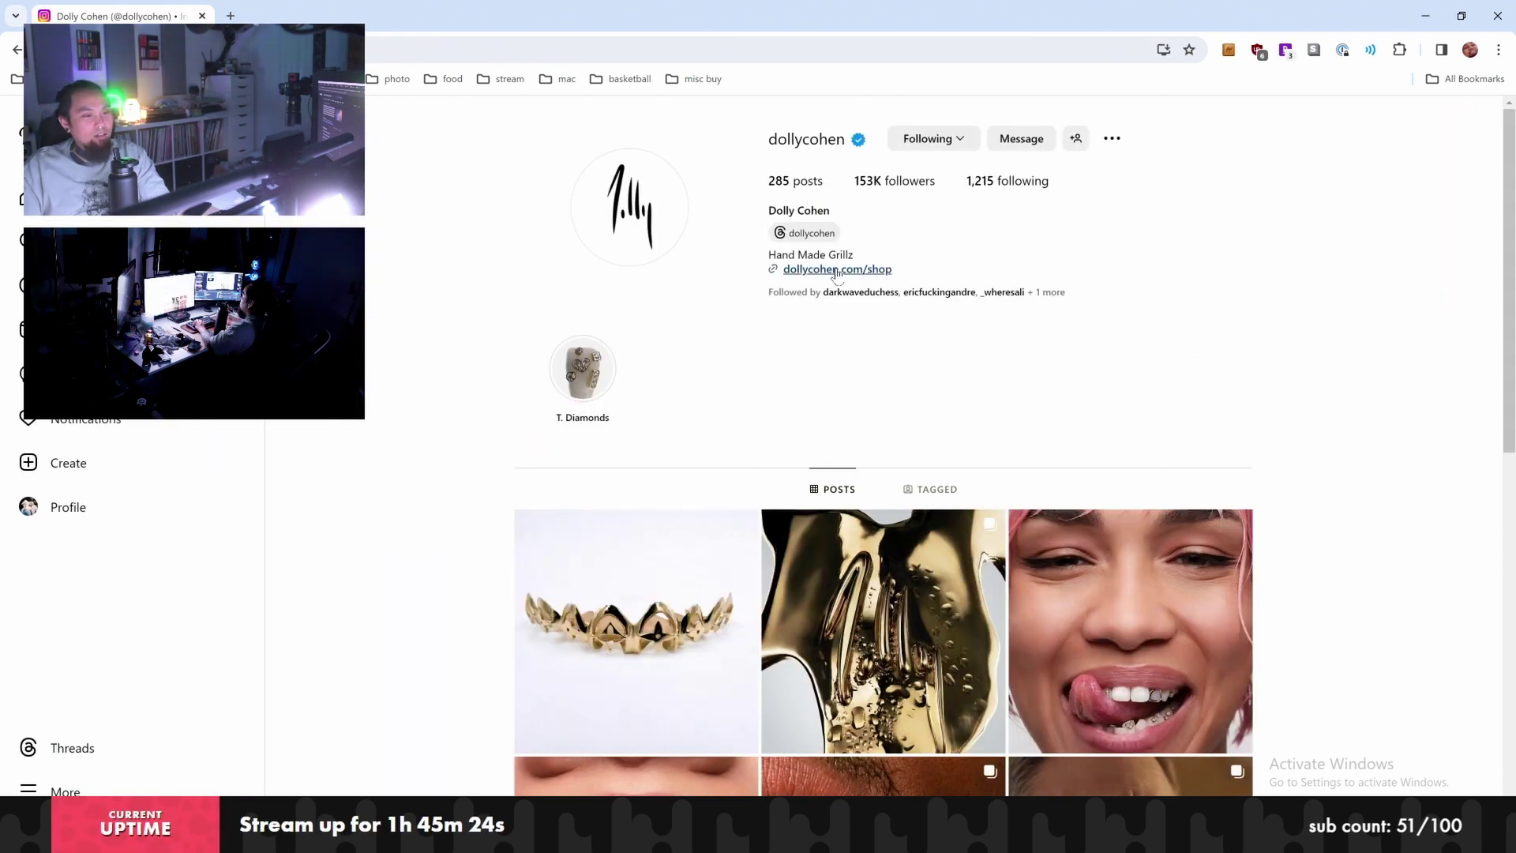
Open the Dolly Cohen shop from the profile and view the Petit Rond and Ligne tooth jewels
{"action": "left_click", "coordinate": [837, 270]}
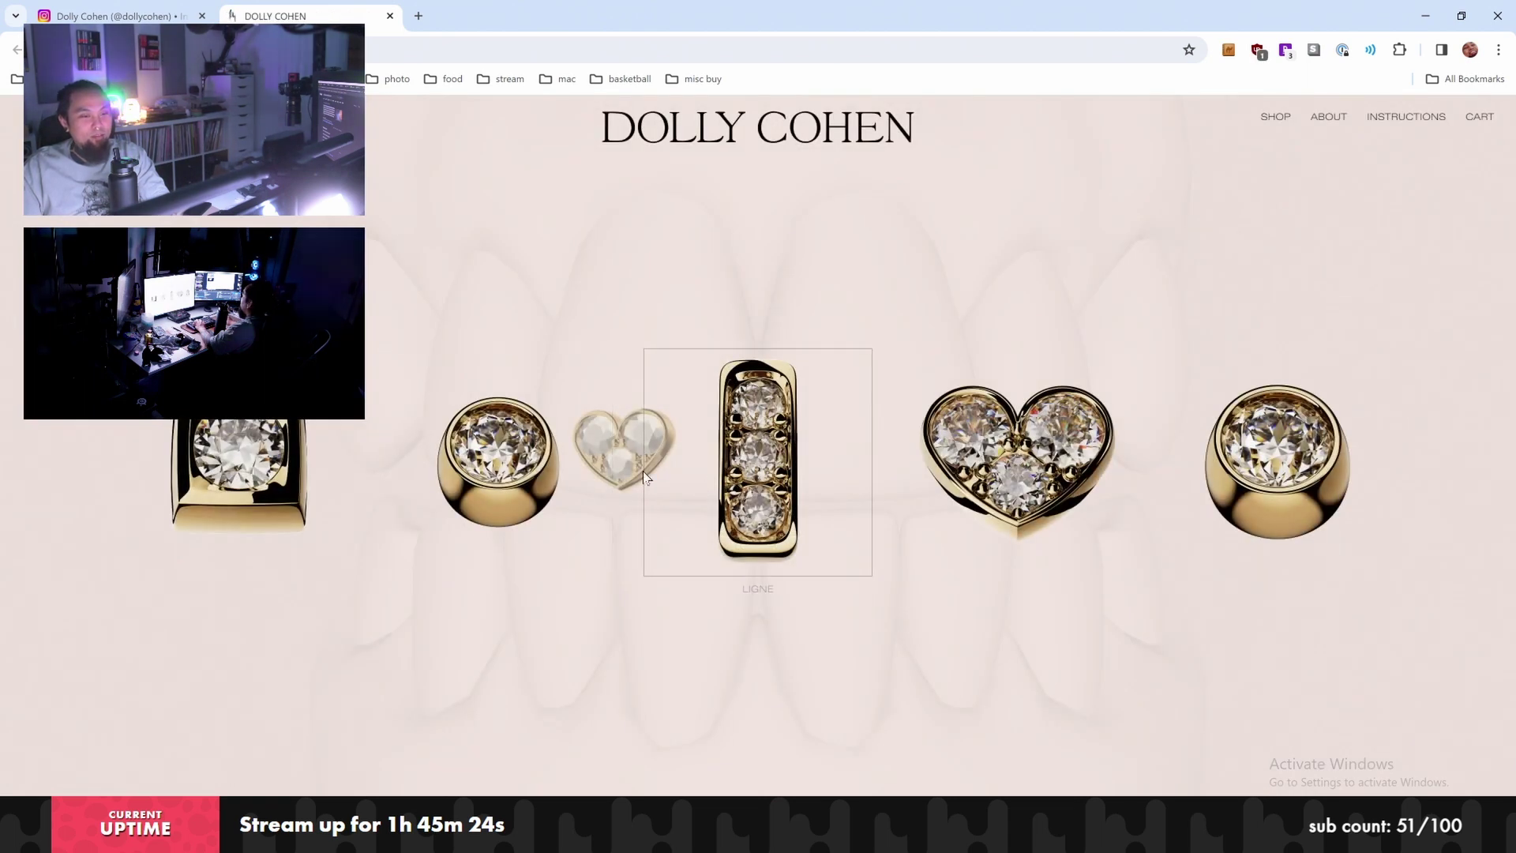
{"action": "left_click", "coordinate": [533, 470]}
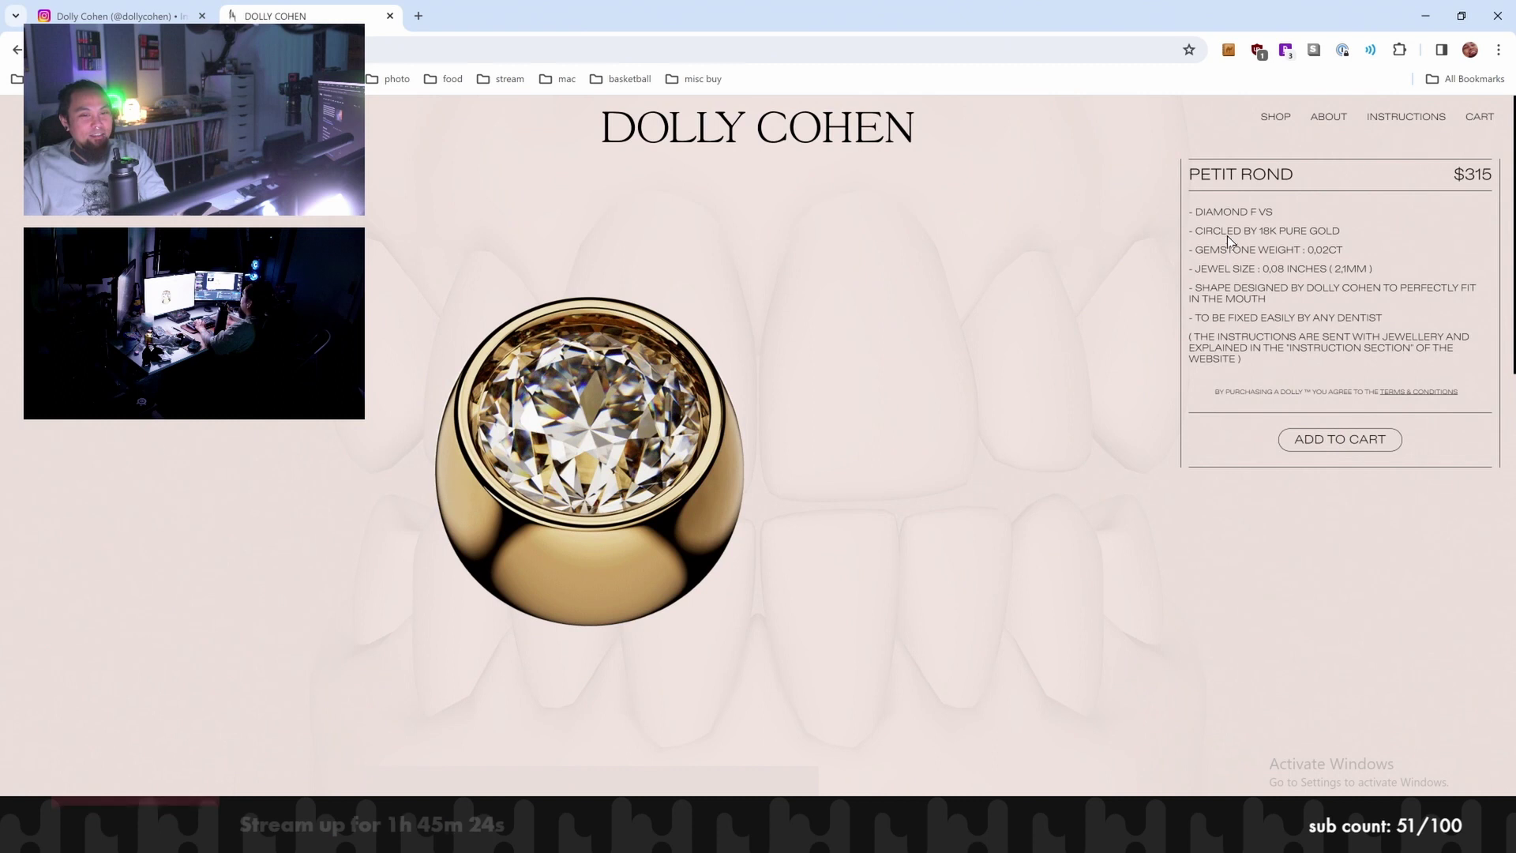
{"action": "left_click", "coordinate": [987, 276]}
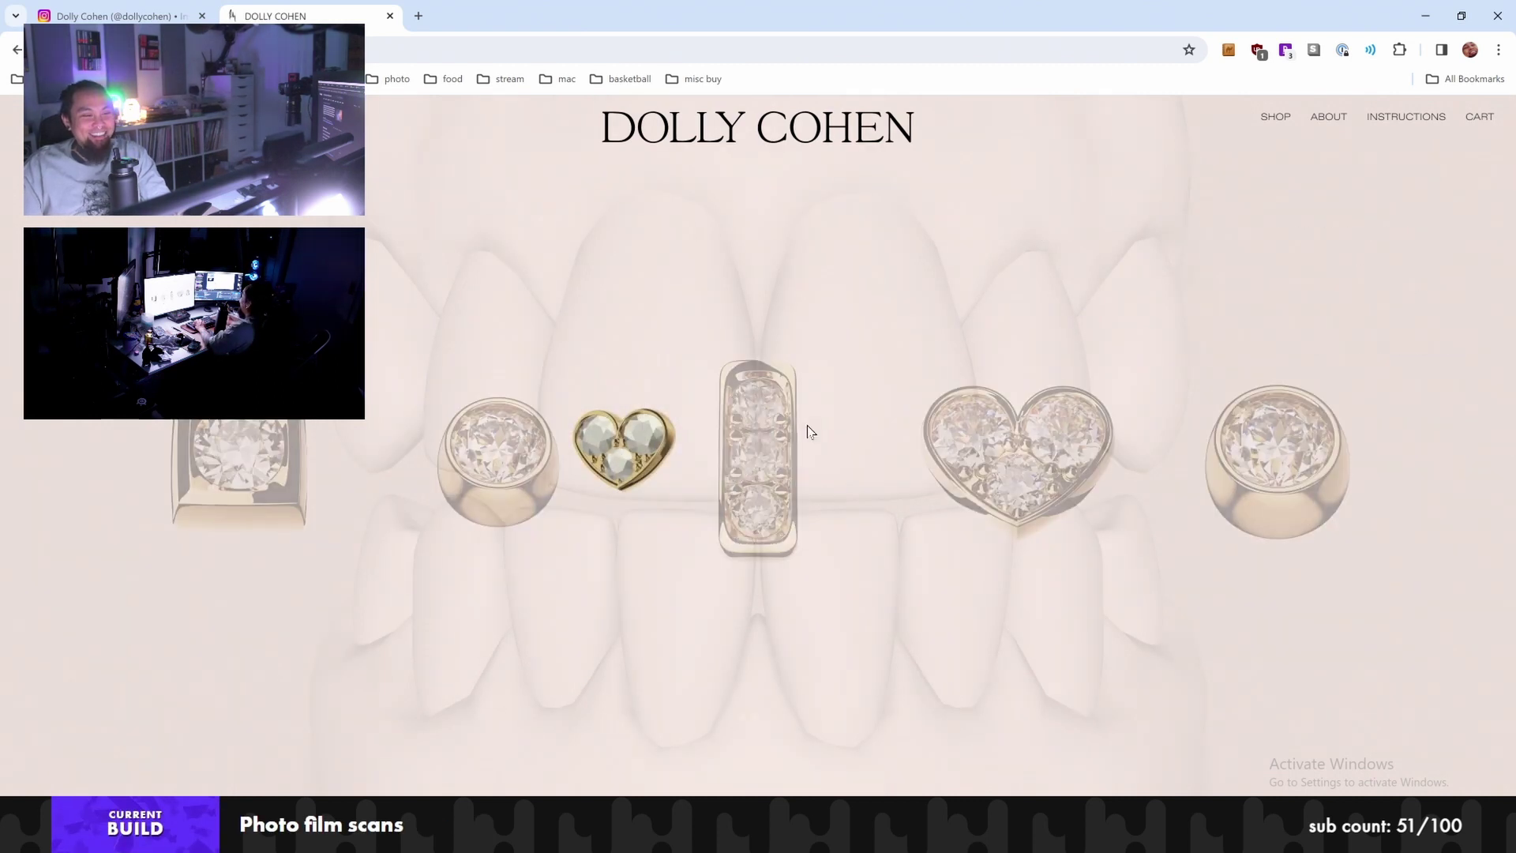
{"action": "left_click", "coordinate": [810, 431]}
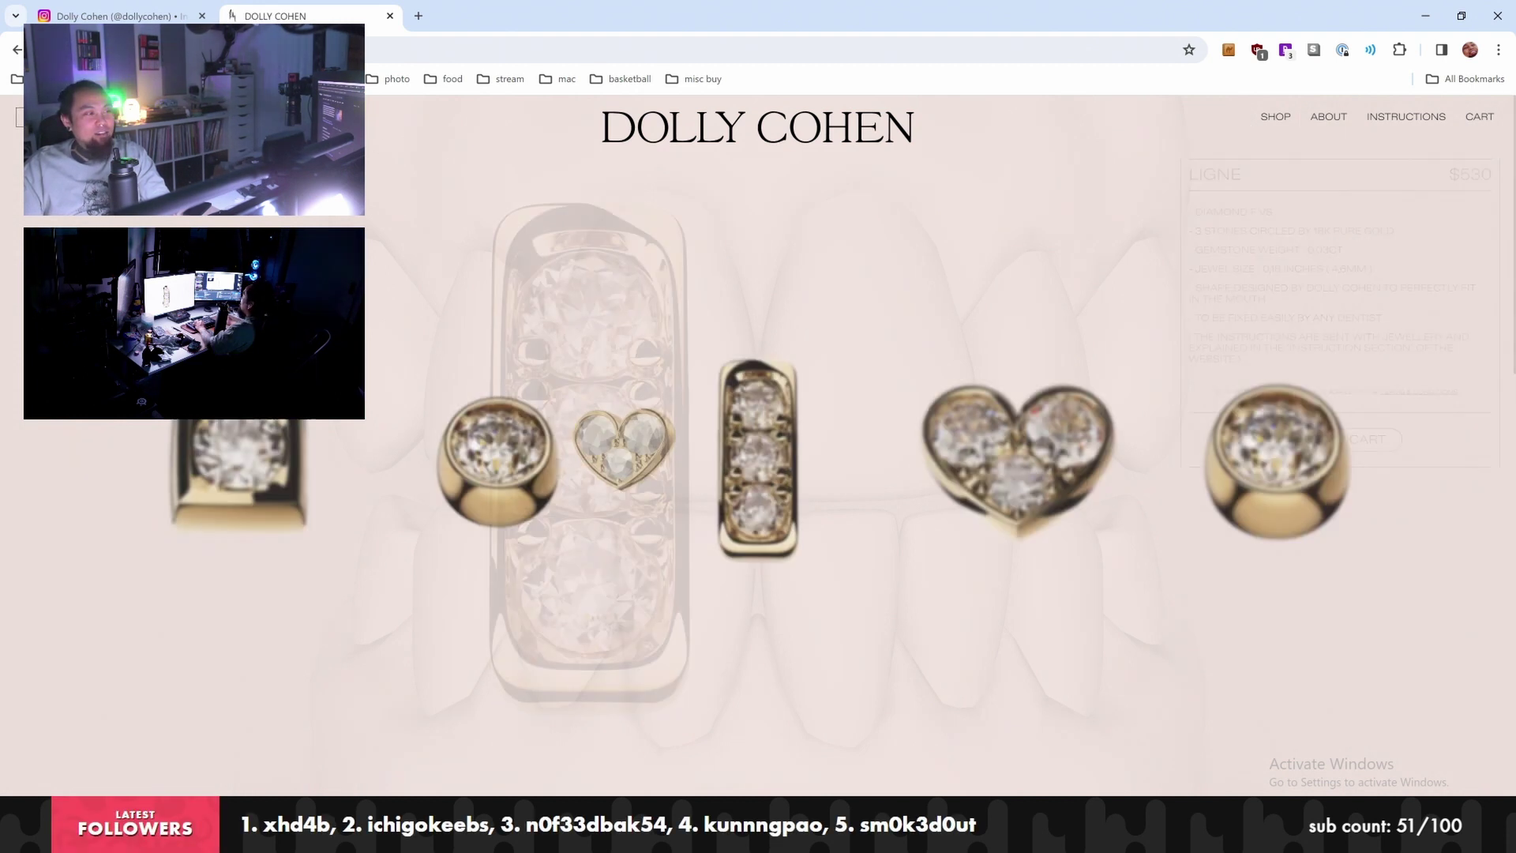
Reset the heart-shaped Coeur jewel and place a Ligne jewel on the narrow upper tooth right of the front teeth
{"action": "left_click", "coordinate": [609, 450]}
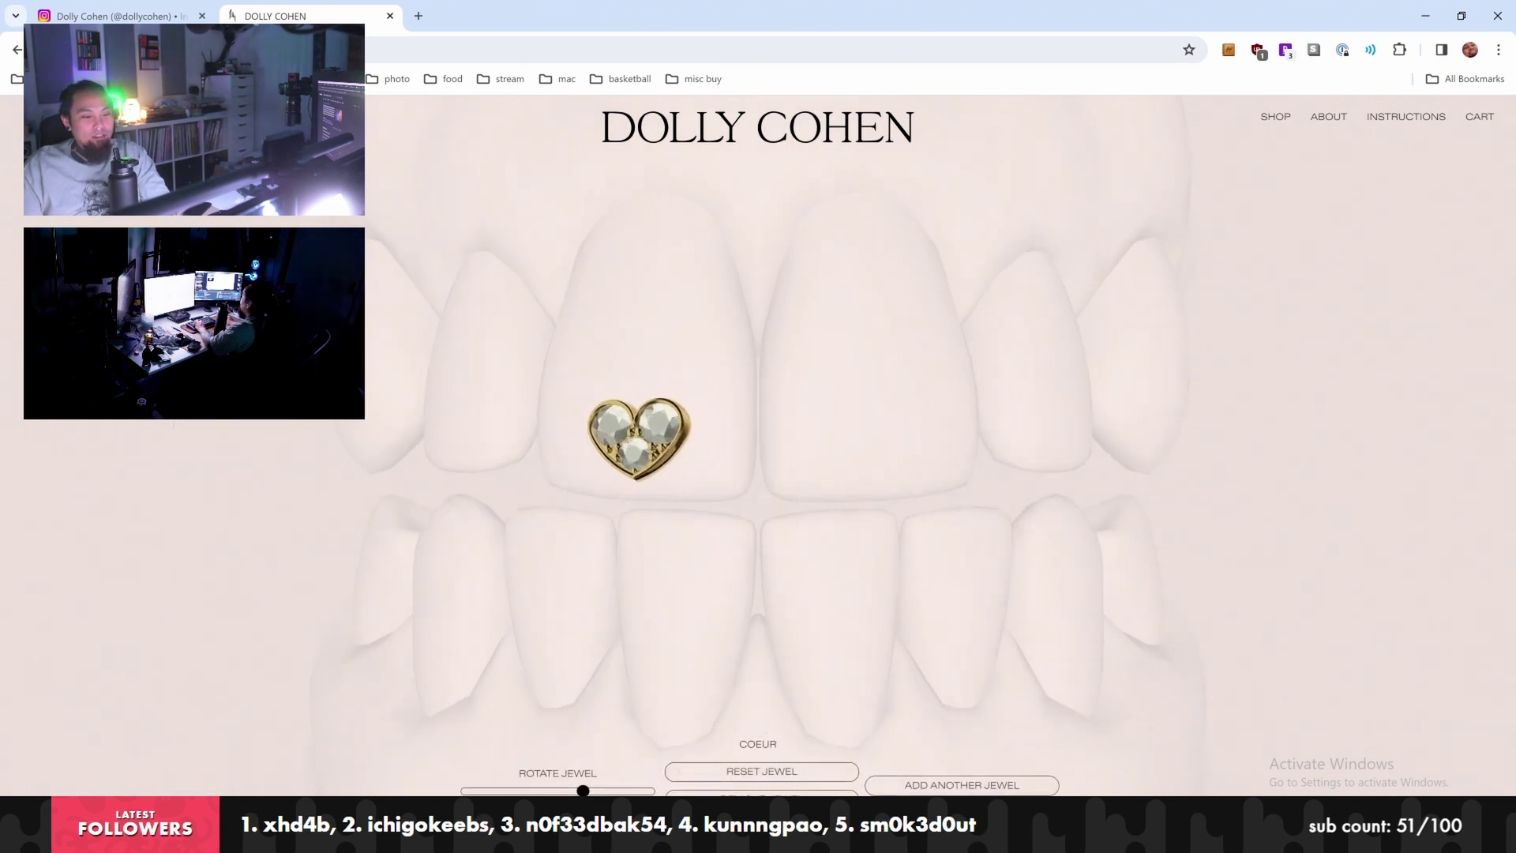
{"action": "left_click", "coordinate": [762, 771]}
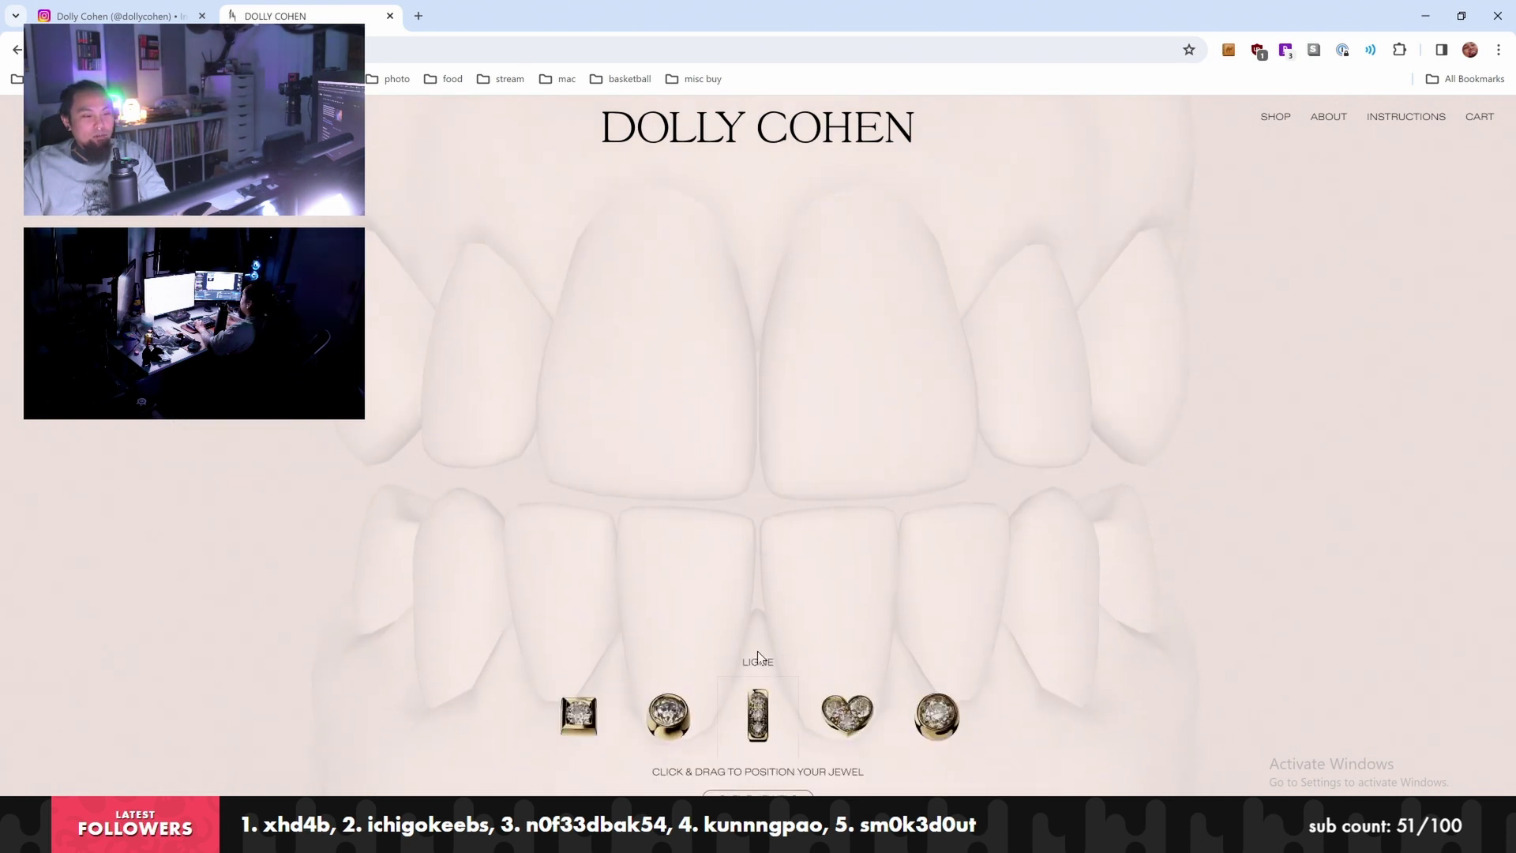
{"action": "left_click", "coordinate": [780, 696]}
{"action": "left_click_drag", "start_coordinate": [757, 446], "coordinate": [1054, 402]}
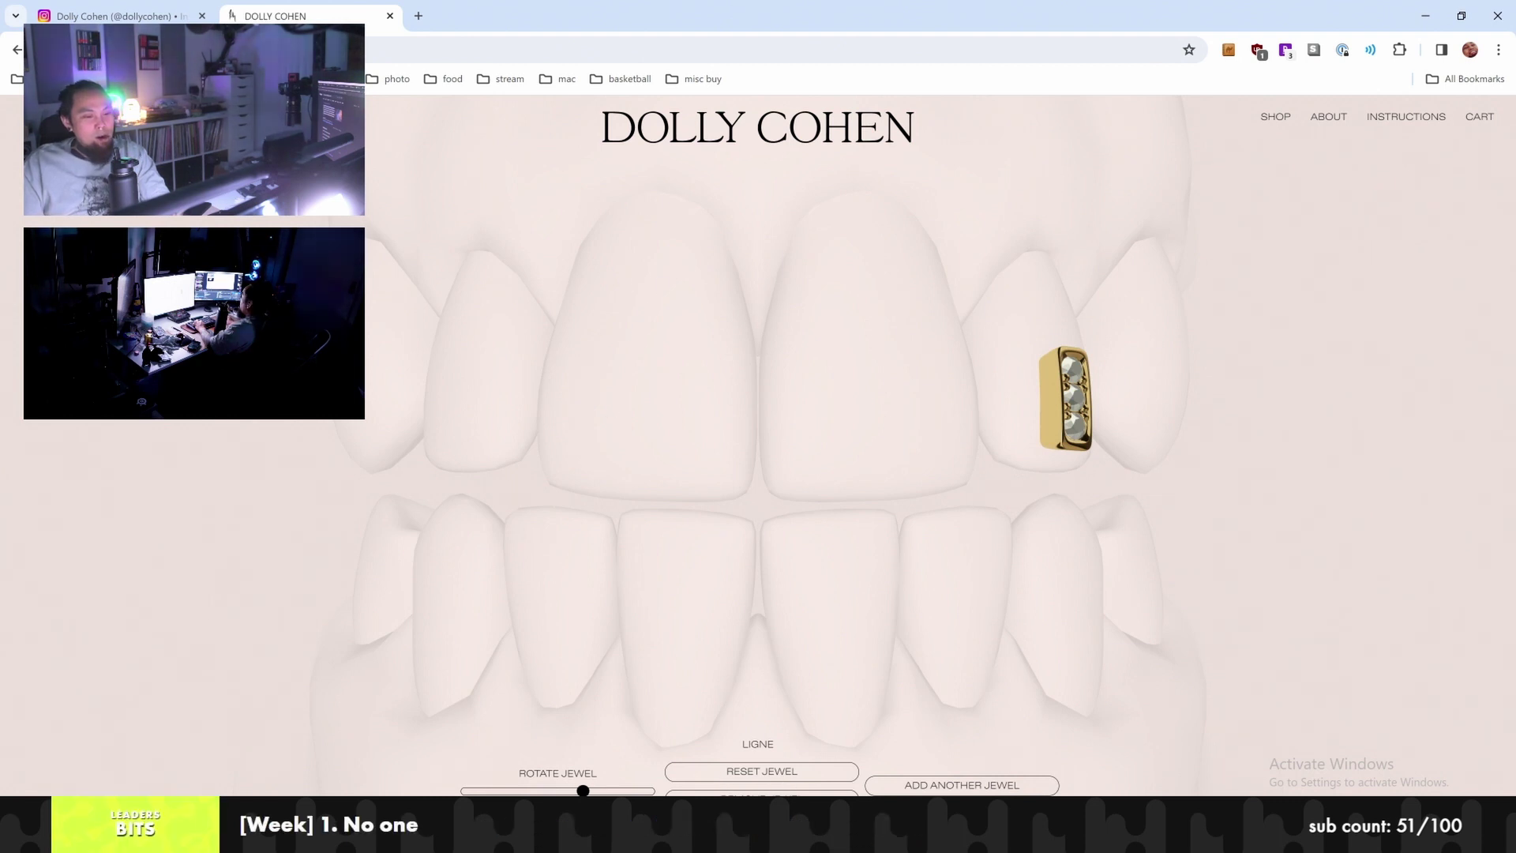
Add a second Ligne jewel on the lower-left canine of the teeth model
{"action": "left_click", "coordinate": [942, 785]}
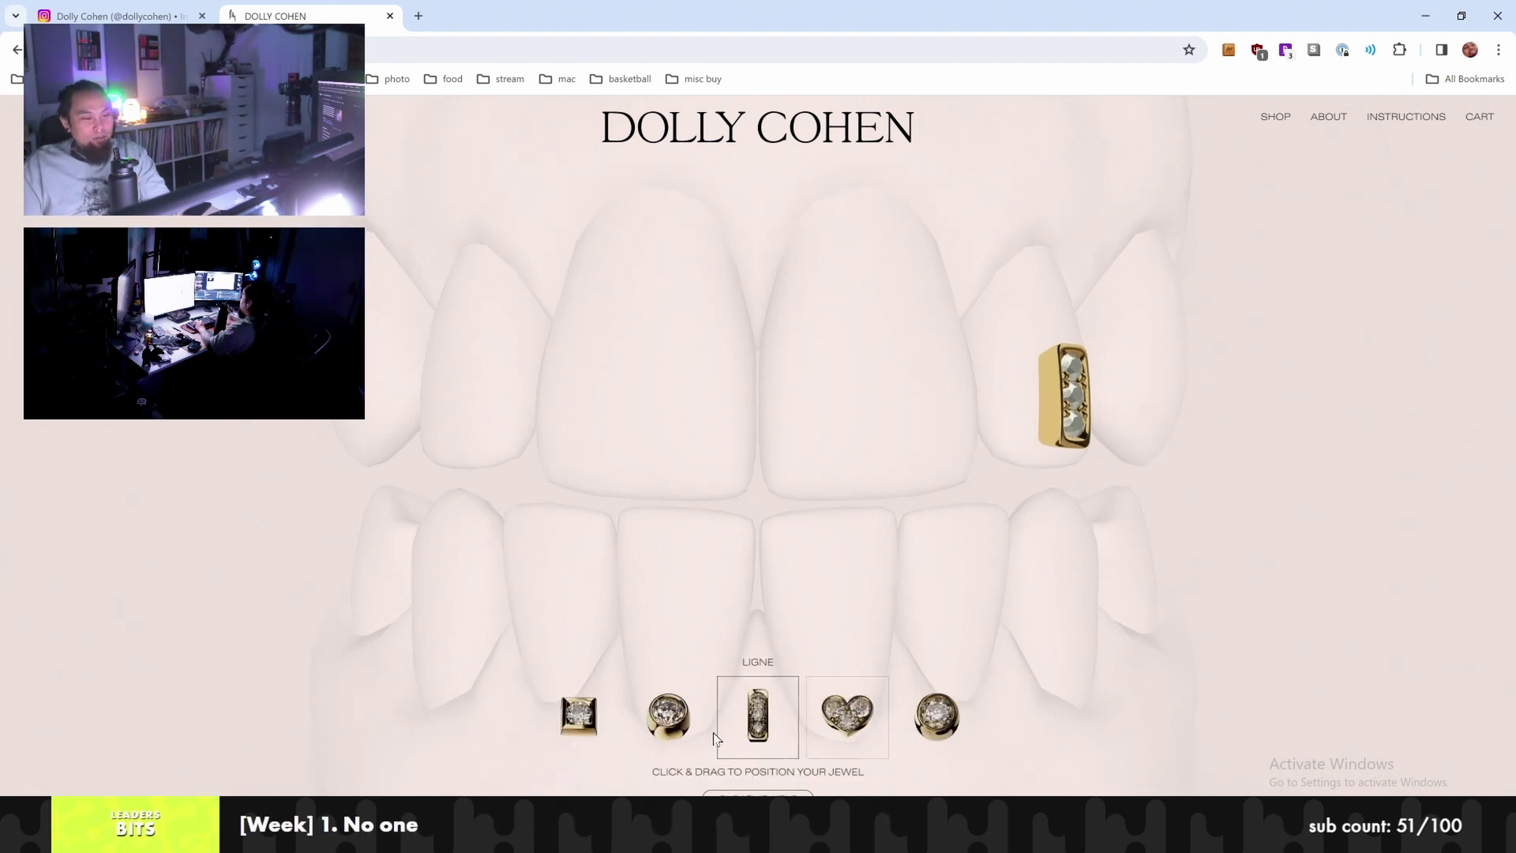
{"action": "left_click", "coordinate": [771, 708]}
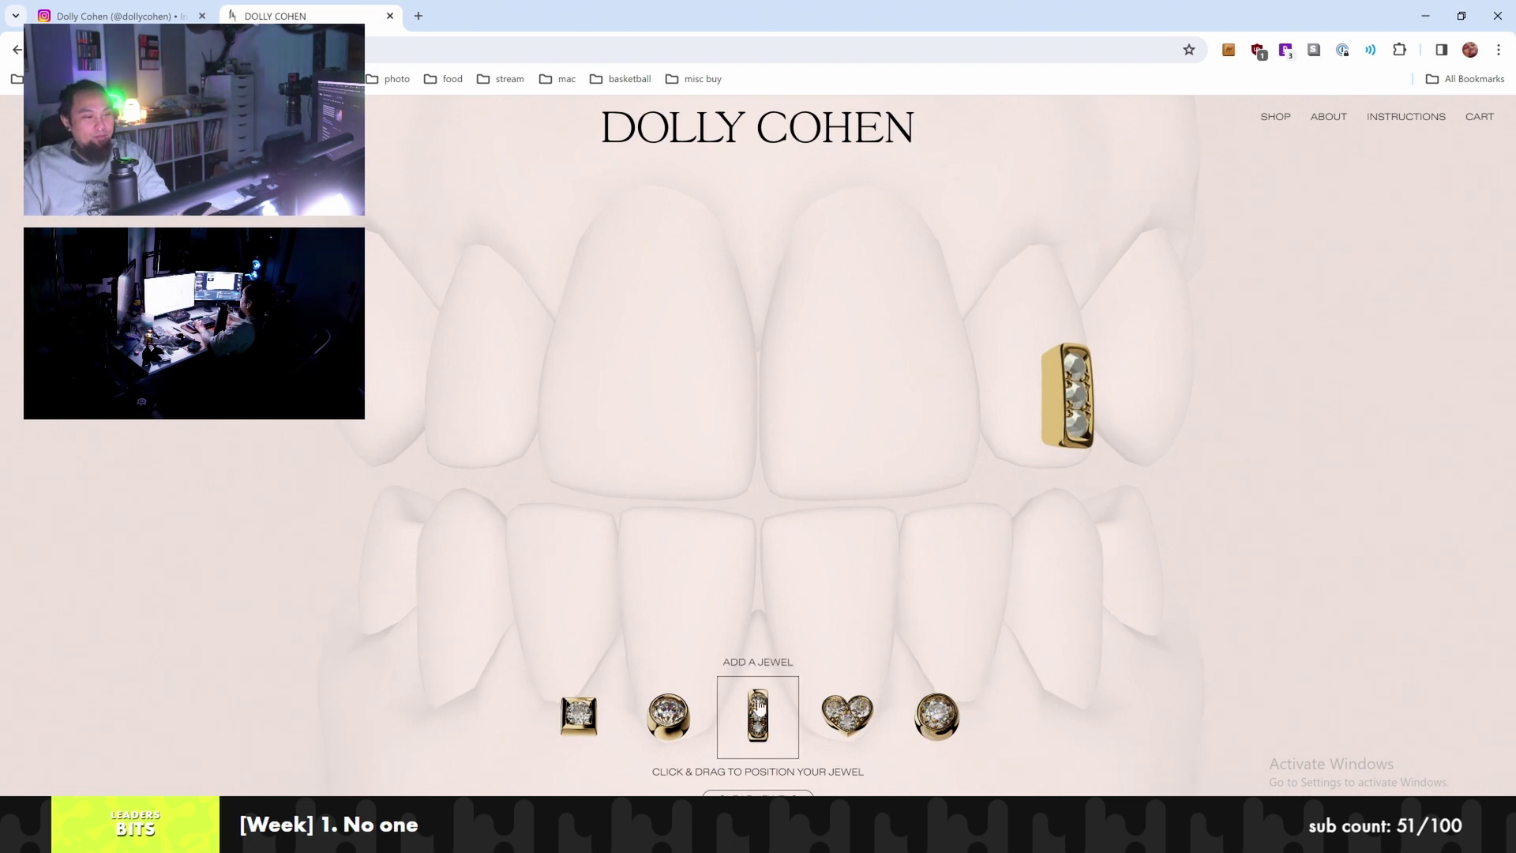
{"action": "left_click_drag", "start_coordinate": [758, 462], "coordinate": [449, 617]}
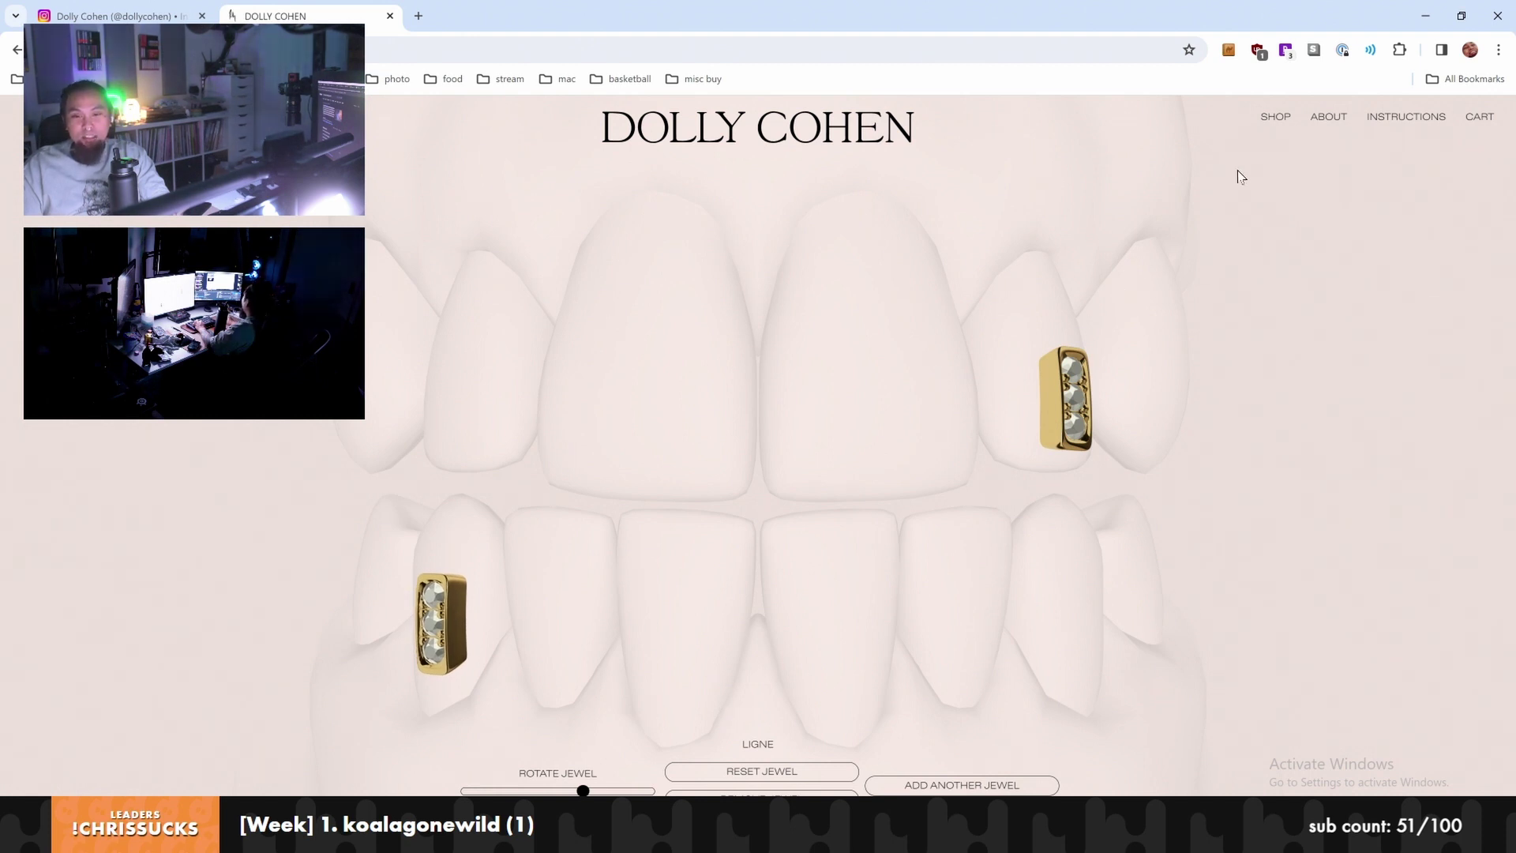
Read the jewel application instructions, including the bonding, UV lamp and dentist-only notes
{"action": "left_click", "coordinate": [1406, 117]}
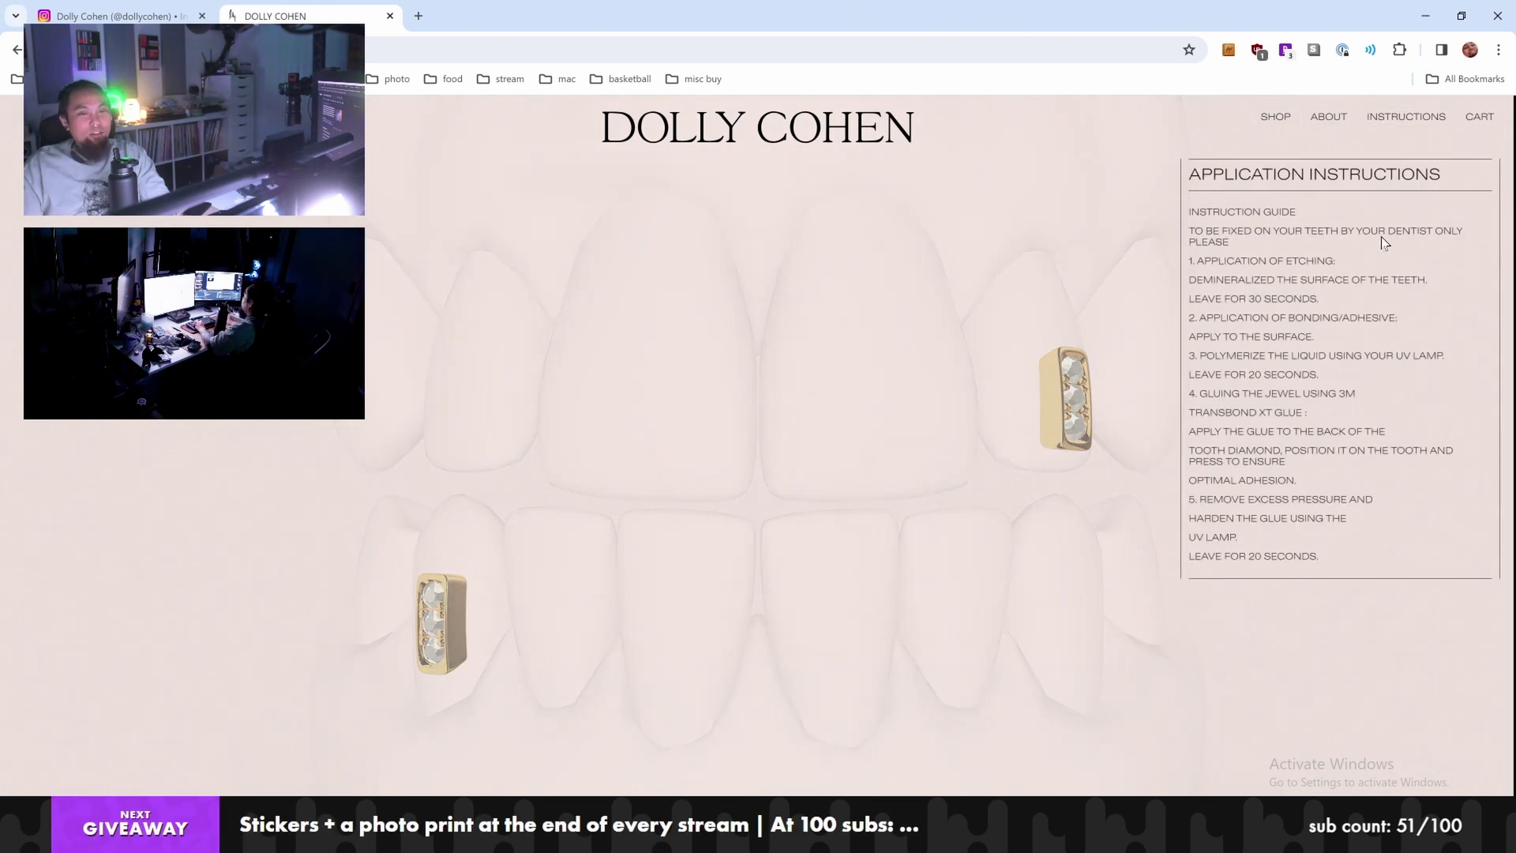
{"action": "triple_click", "coordinate": [1261, 321]}
{"action": "double_click", "coordinate": [1346, 355]}
{"action": "triple_click", "coordinate": [1323, 355]}
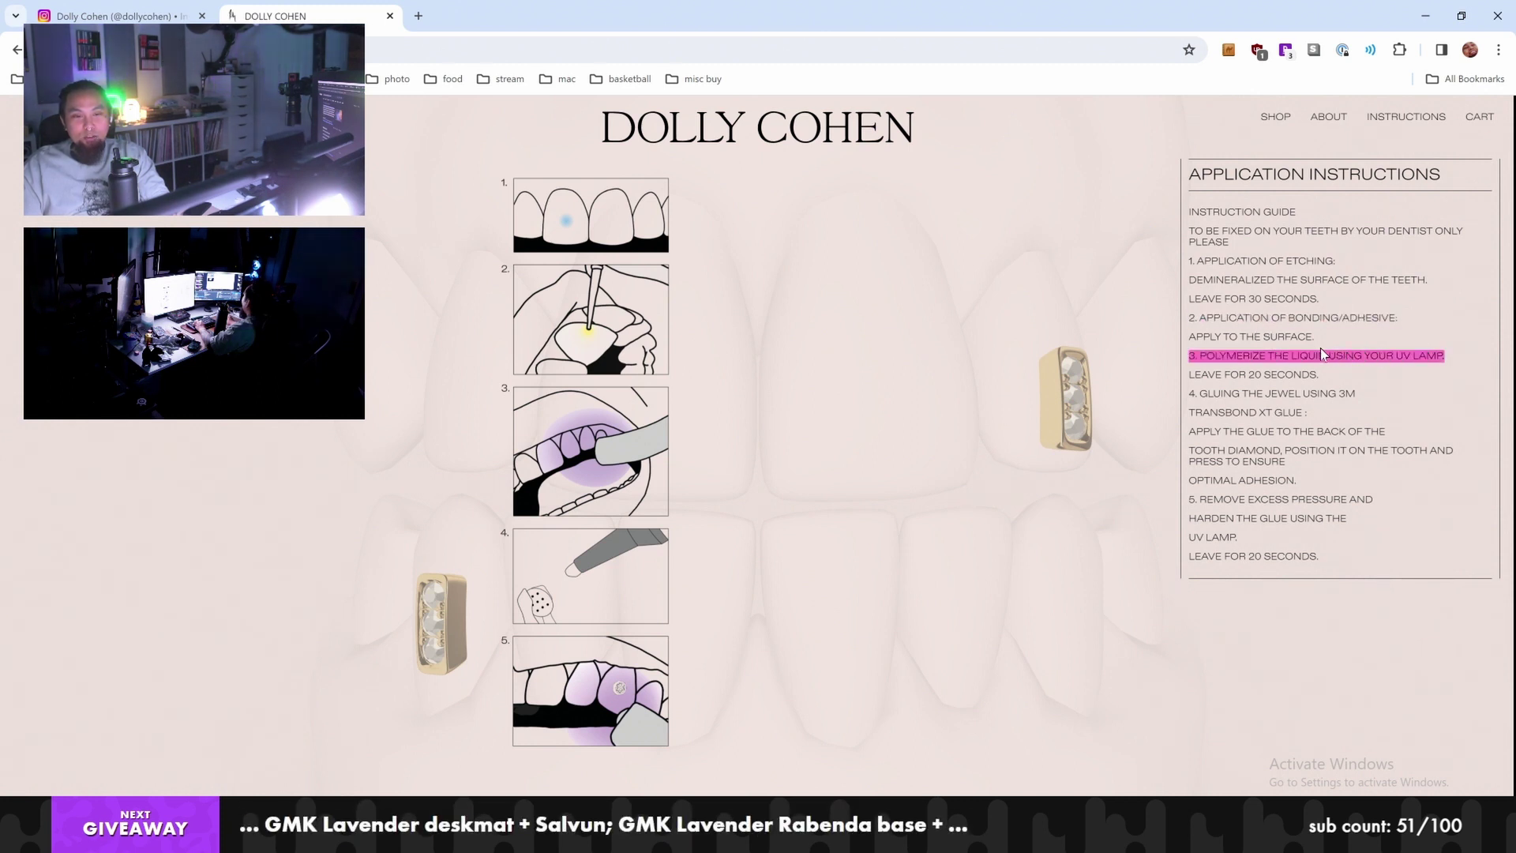
{"action": "triple_click", "coordinate": [1261, 230]}
{"action": "left_click", "coordinate": [1272, 247]}
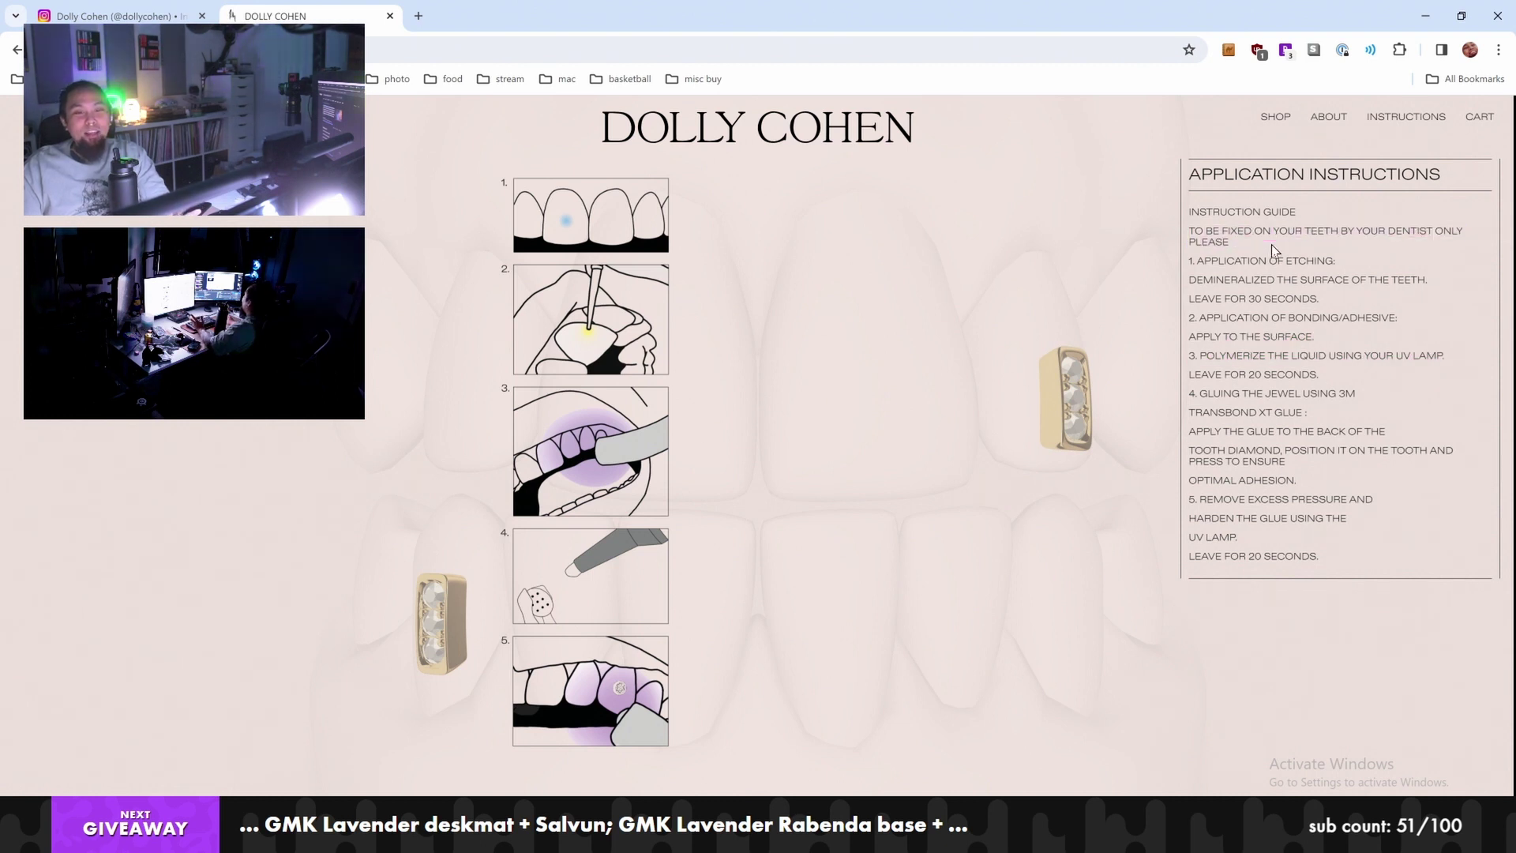
Examine the instruction guide's etching steps, dentist-only note and 3M Transbond XT glue requirement, and close the instructions
{"action": "left_click_drag", "start_coordinate": [1276, 244], "coordinate": [1319, 316]}
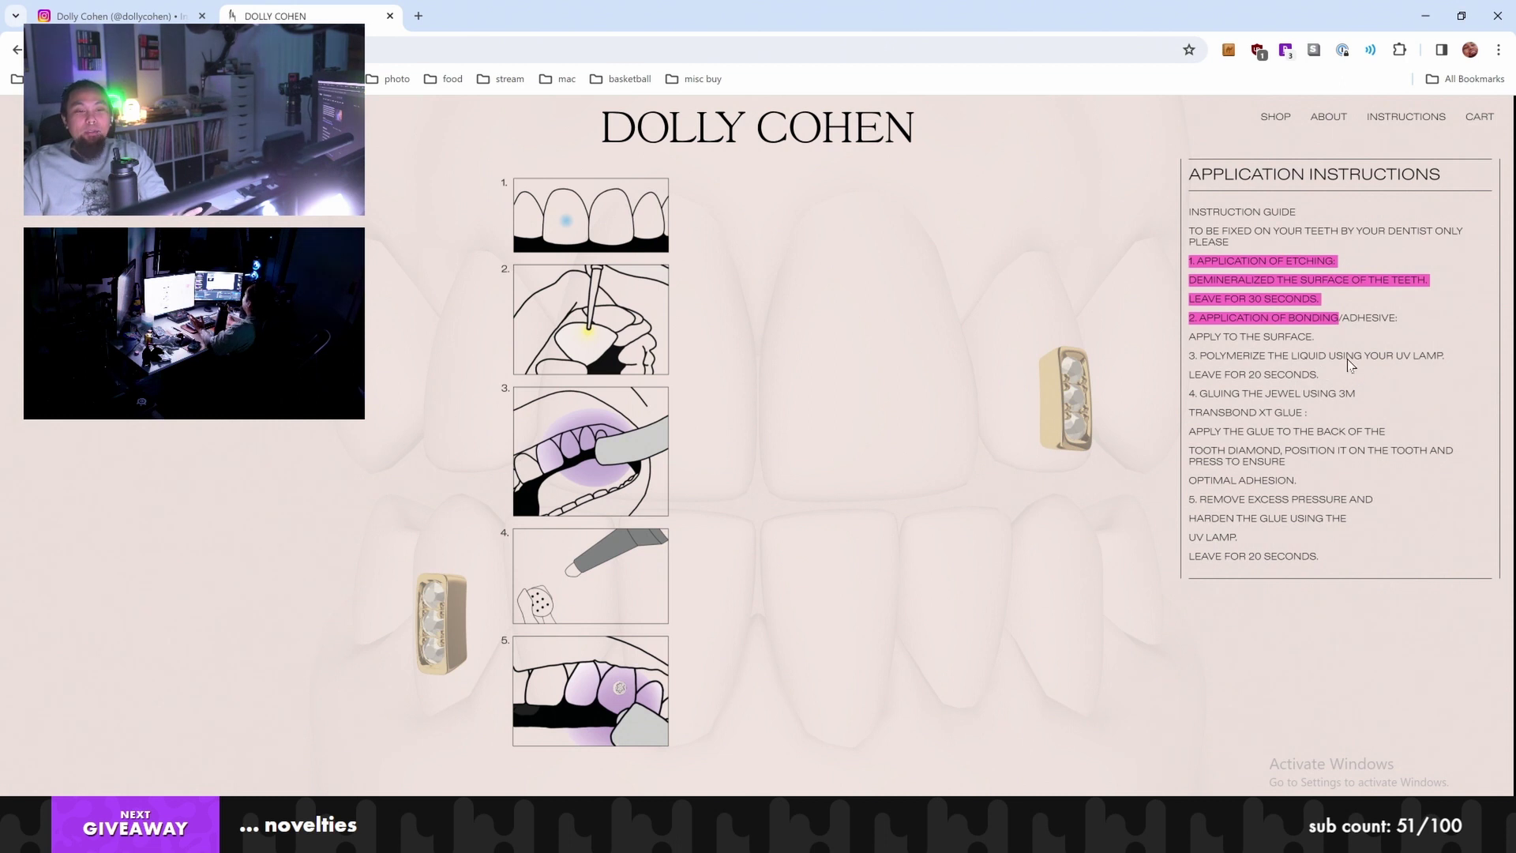
{"action": "left_click_drag", "start_coordinate": [1323, 241], "coordinate": [1296, 213]}
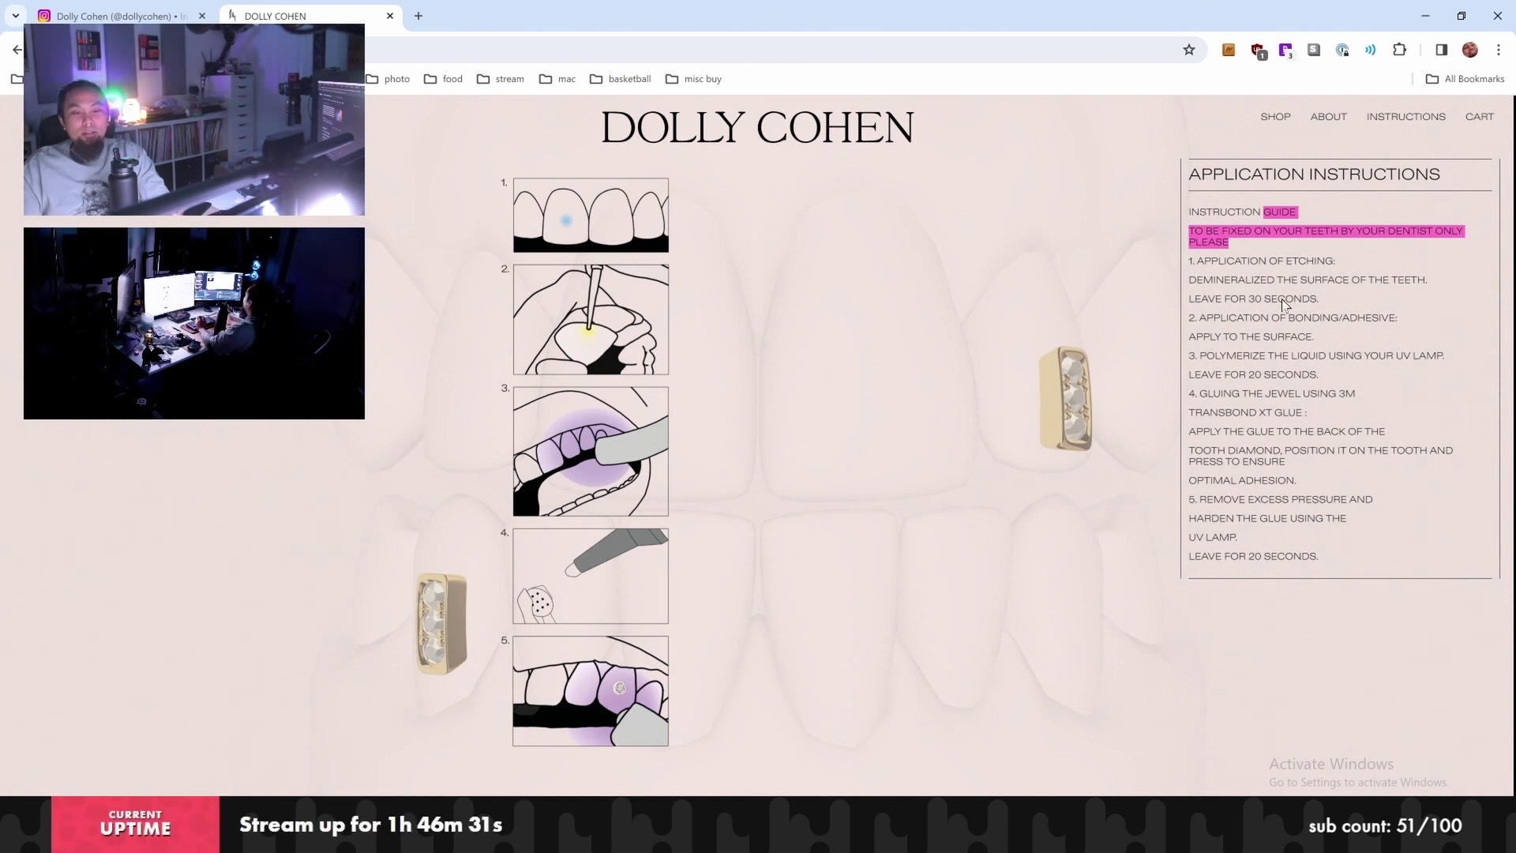
{"action": "left_click", "coordinate": [1250, 399]}
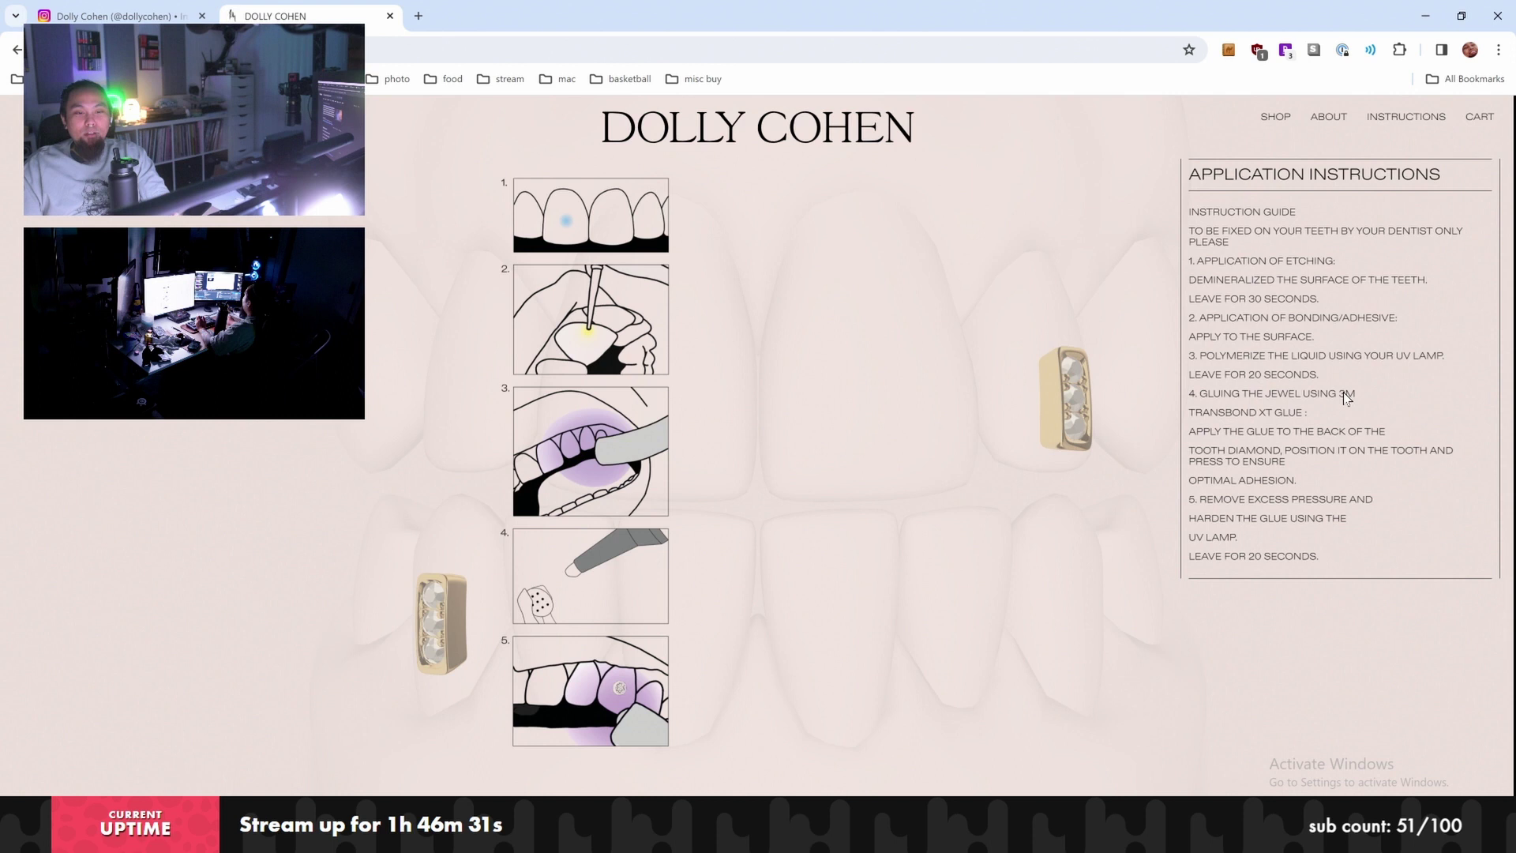
{"action": "left_click_drag", "start_coordinate": [1326, 411], "coordinate": [1272, 419]}
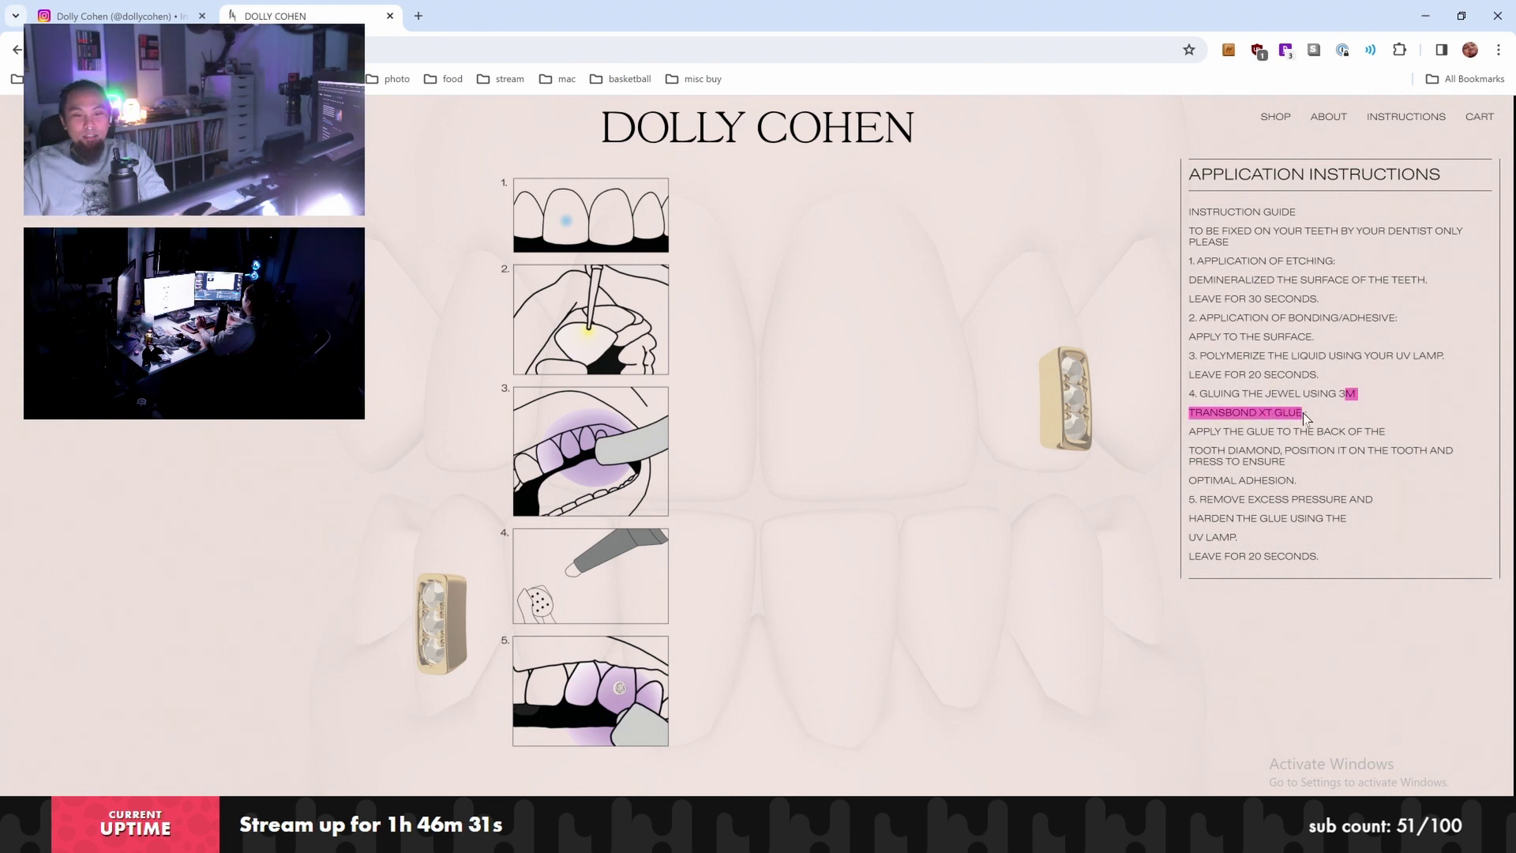
{"action": "left_click_drag", "start_coordinate": [1304, 413], "coordinate": [1188, 414]}
{"action": "double_click", "coordinate": [1345, 395]}
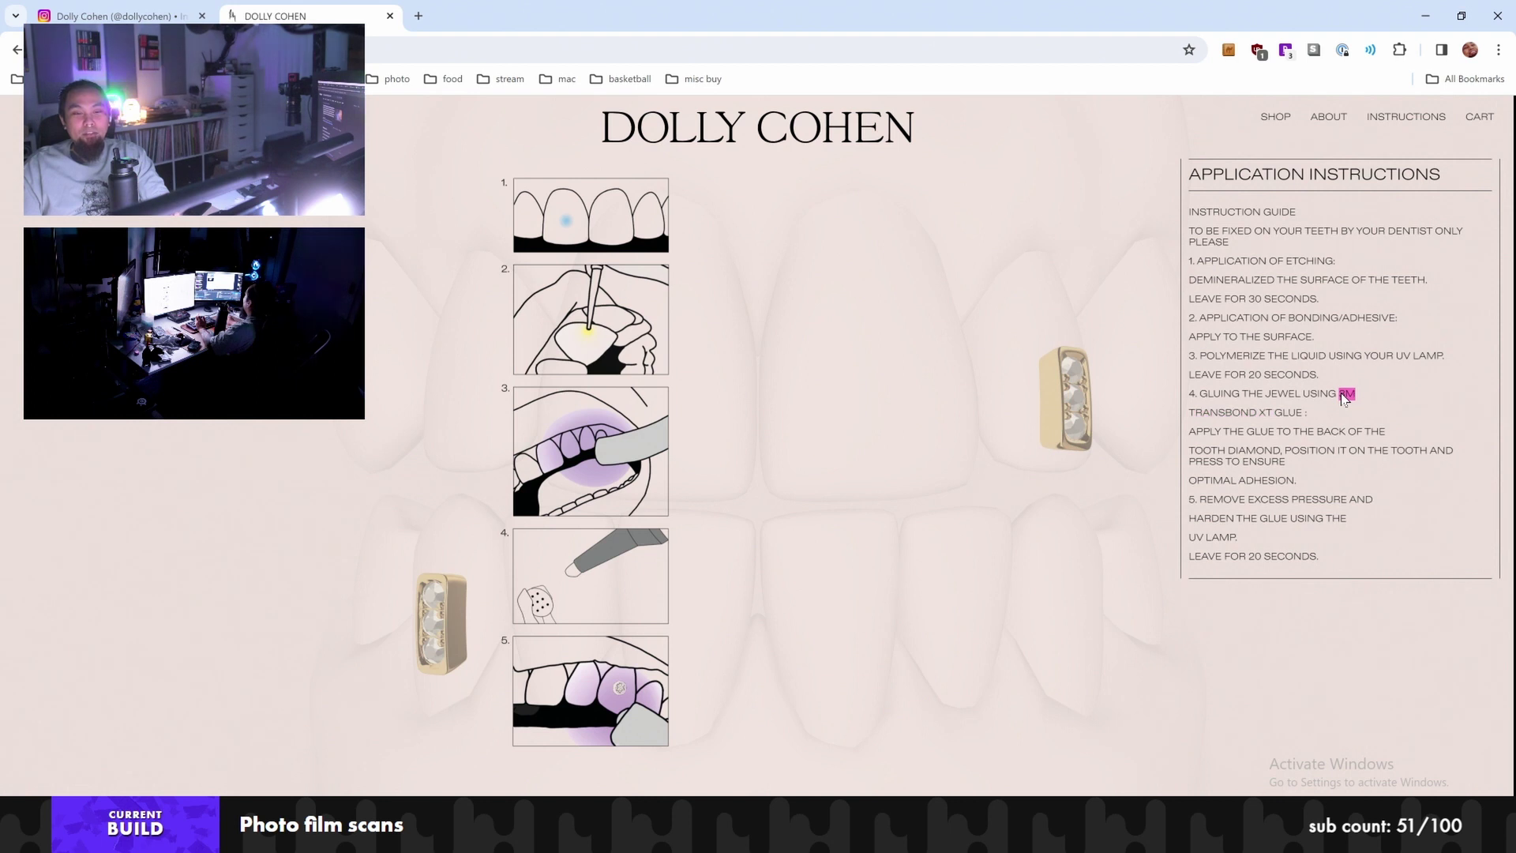
{"action": "left_click_drag", "start_coordinate": [1315, 411], "coordinate": [1256, 421]}
{"action": "left_click", "coordinate": [1250, 431]}
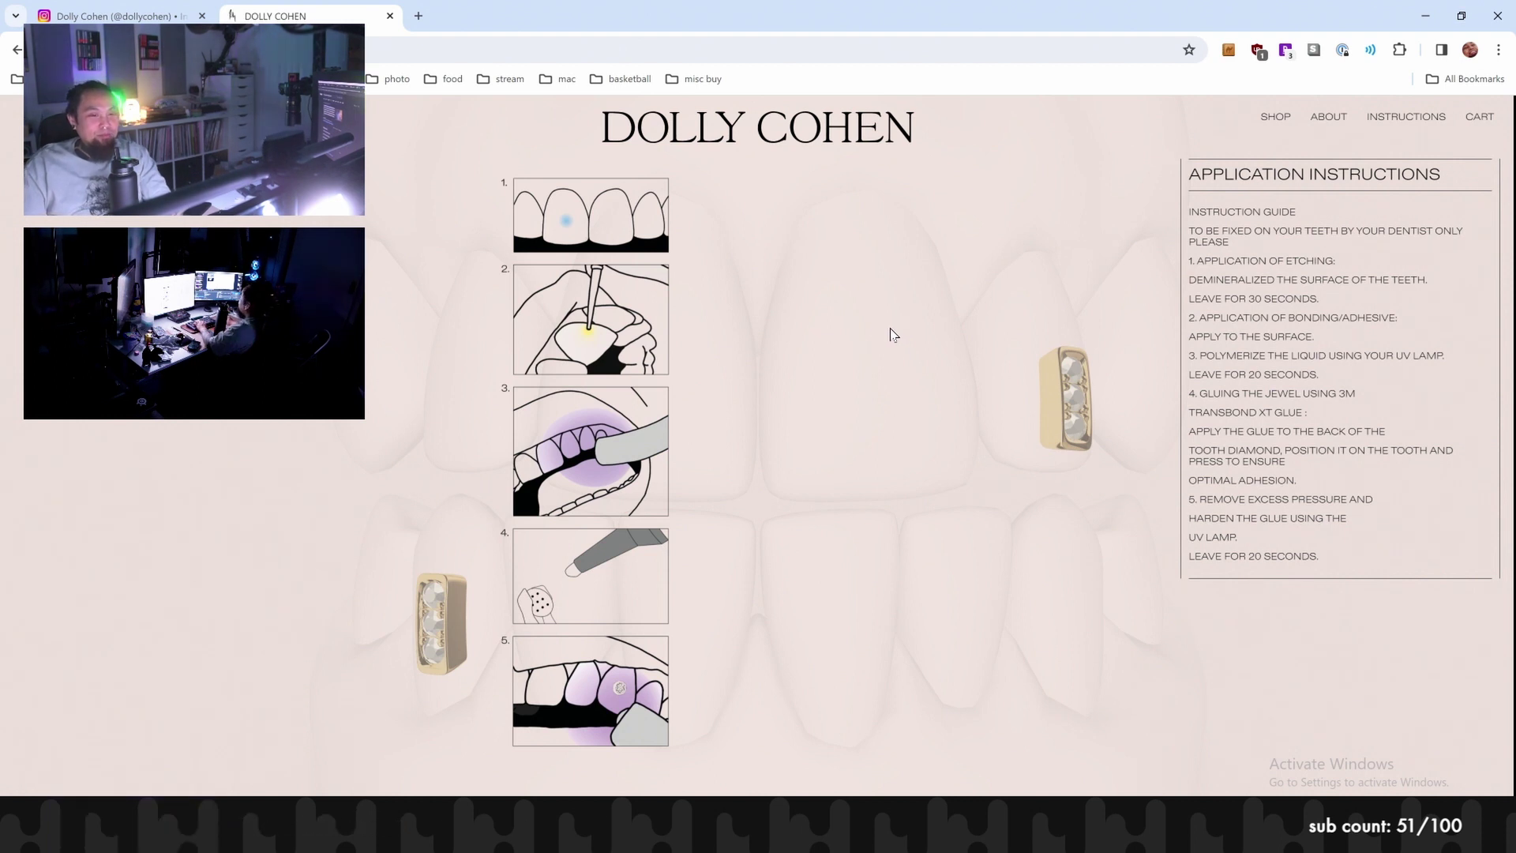
{"action": "left_click", "coordinate": [20, 118]}
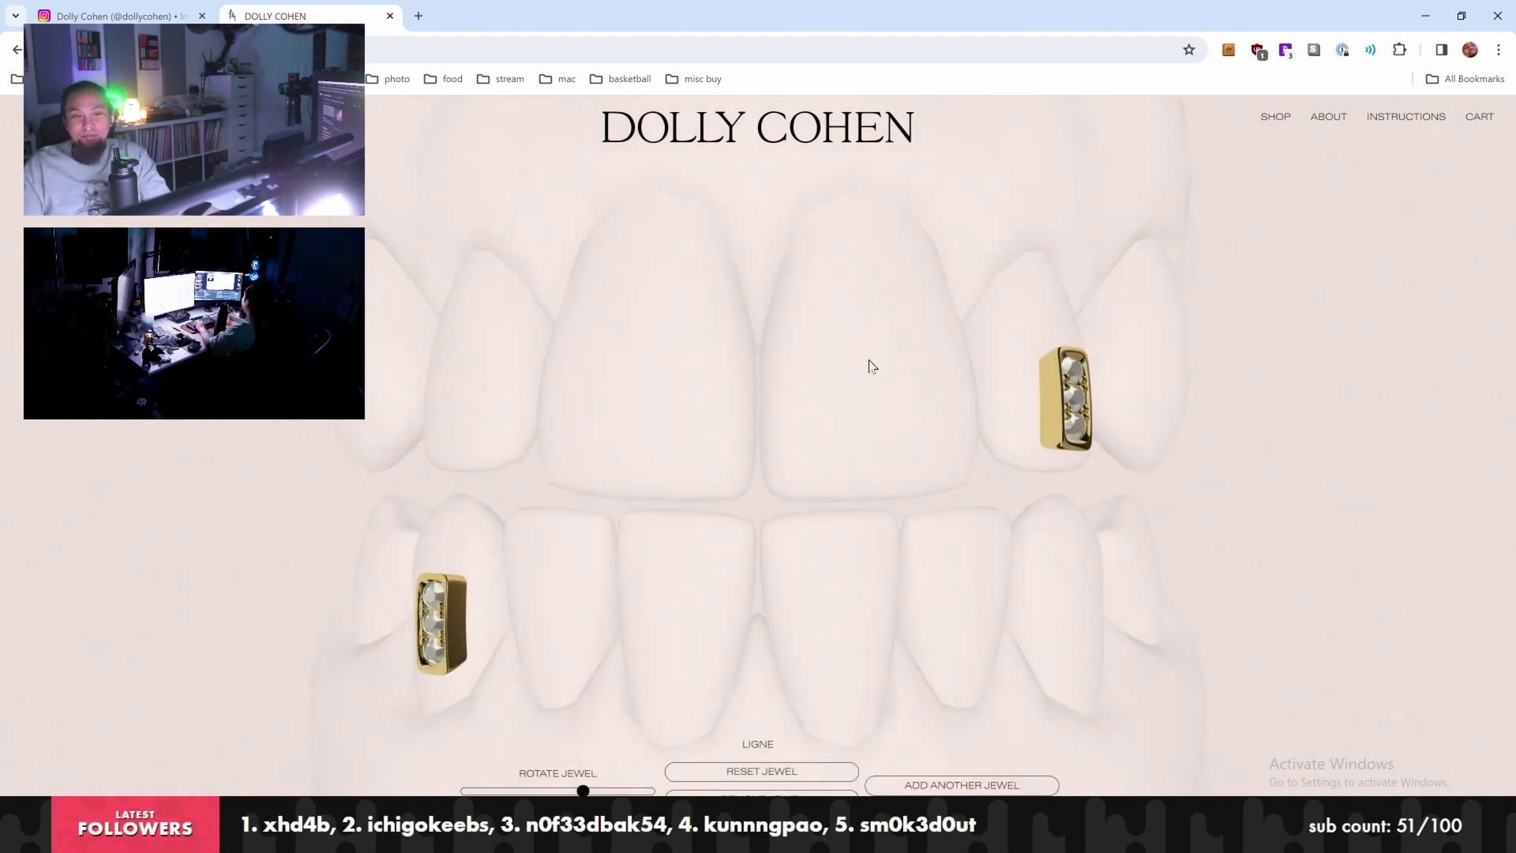
Nudge the upper Ligne jewel slightly upward and shift the lower Ligne jewel outward toward the neighbouring back tooth
{"action": "left_click_drag", "start_coordinate": [1062, 426], "coordinate": [1058, 396]}
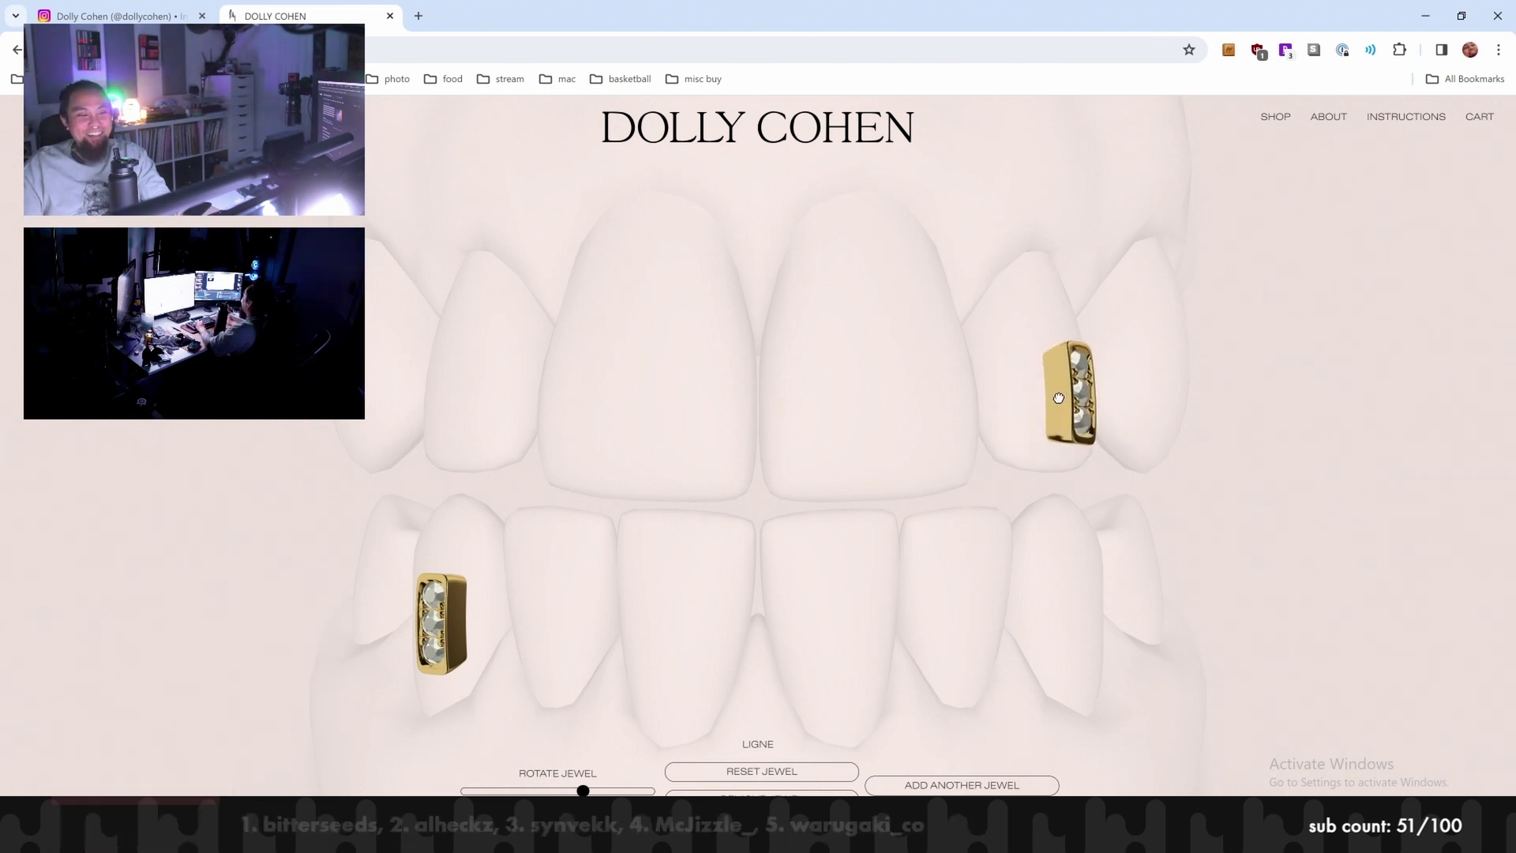
{"action": "mouse_move", "coordinate": [434, 603]}
{"action": "left_mouse_down"}
{"action": "mouse_move", "coordinate": [435, 589]}
{"action": "mouse_move", "coordinate": [456, 600]}
{"action": "left_mouse_up"}
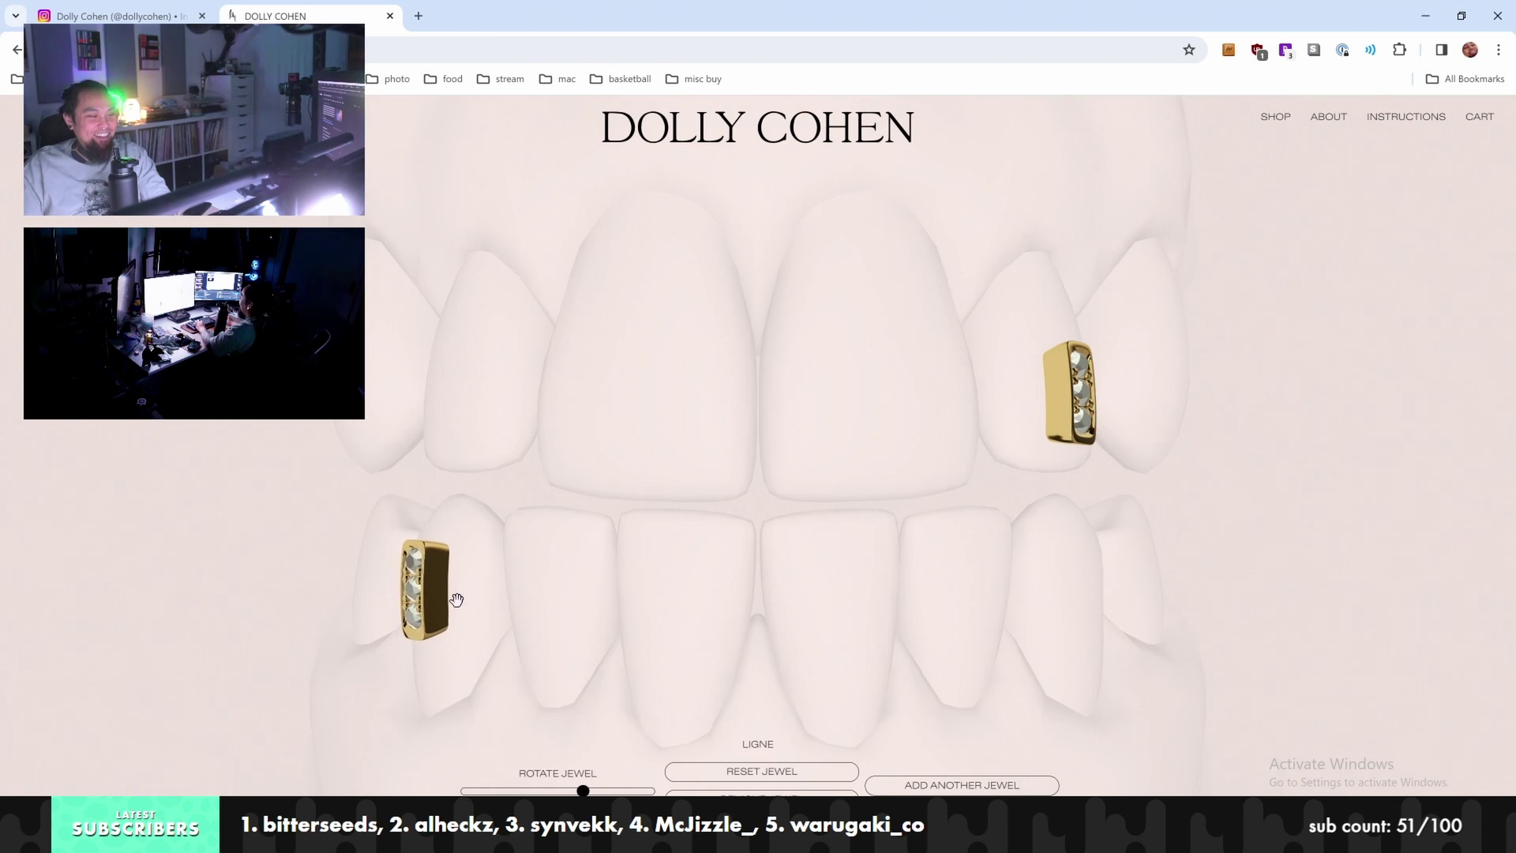
{"action": "left_click", "coordinate": [940, 784]}
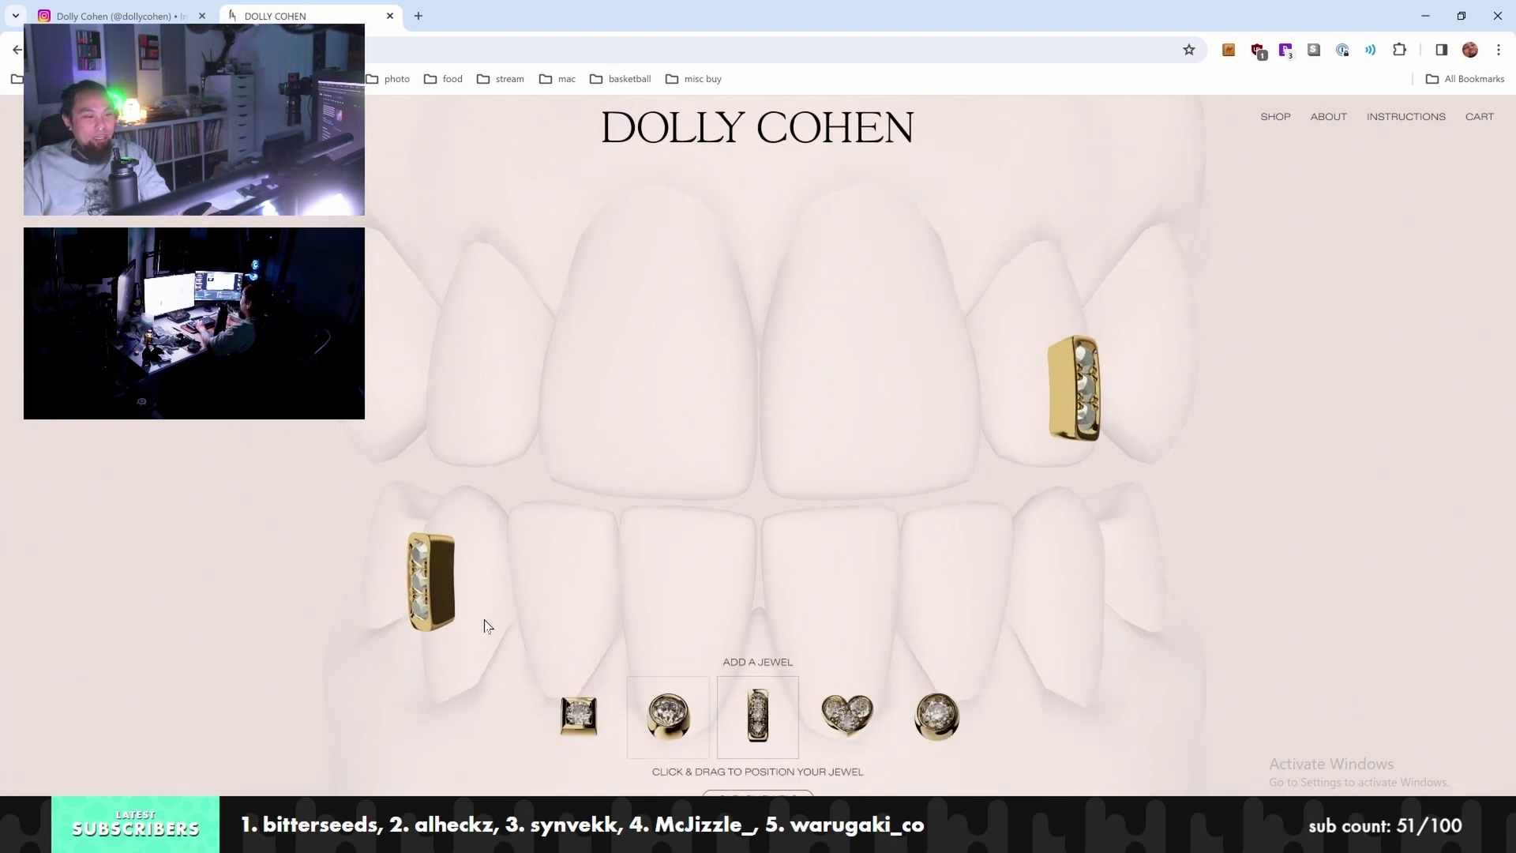
{"action": "mouse_move", "coordinate": [433, 592]}
{"action": "left_mouse_down"}
{"action": "mouse_move", "coordinate": [423, 612]}
{"action": "mouse_move", "coordinate": [472, 635]}
{"action": "mouse_move", "coordinate": [470, 617]}
{"action": "mouse_move", "coordinate": [422, 618]}
{"action": "mouse_move", "coordinate": [426, 602]}
{"action": "left_mouse_up"}
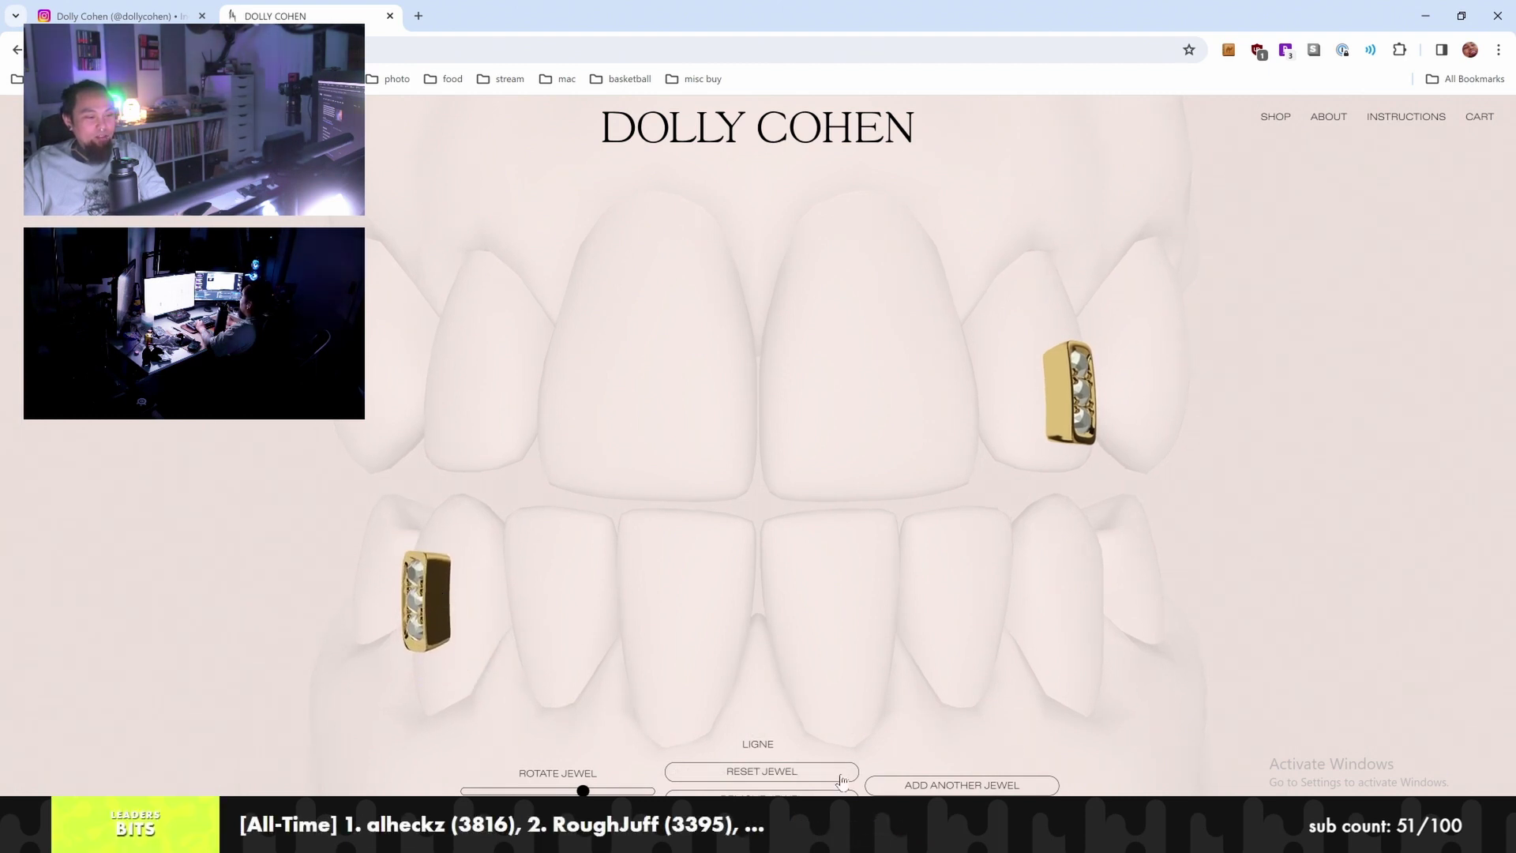
Add a square Carré jewel on the second lower tooth right of the centre and rotate it slightly
{"action": "left_click", "coordinate": [940, 785]}
{"action": "left_click", "coordinate": [579, 714]}
{"action": "left_click_drag", "start_coordinate": [754, 466], "coordinate": [964, 606]}
{"action": "left_click_drag", "start_coordinate": [583, 790], "coordinate": [574, 790]}
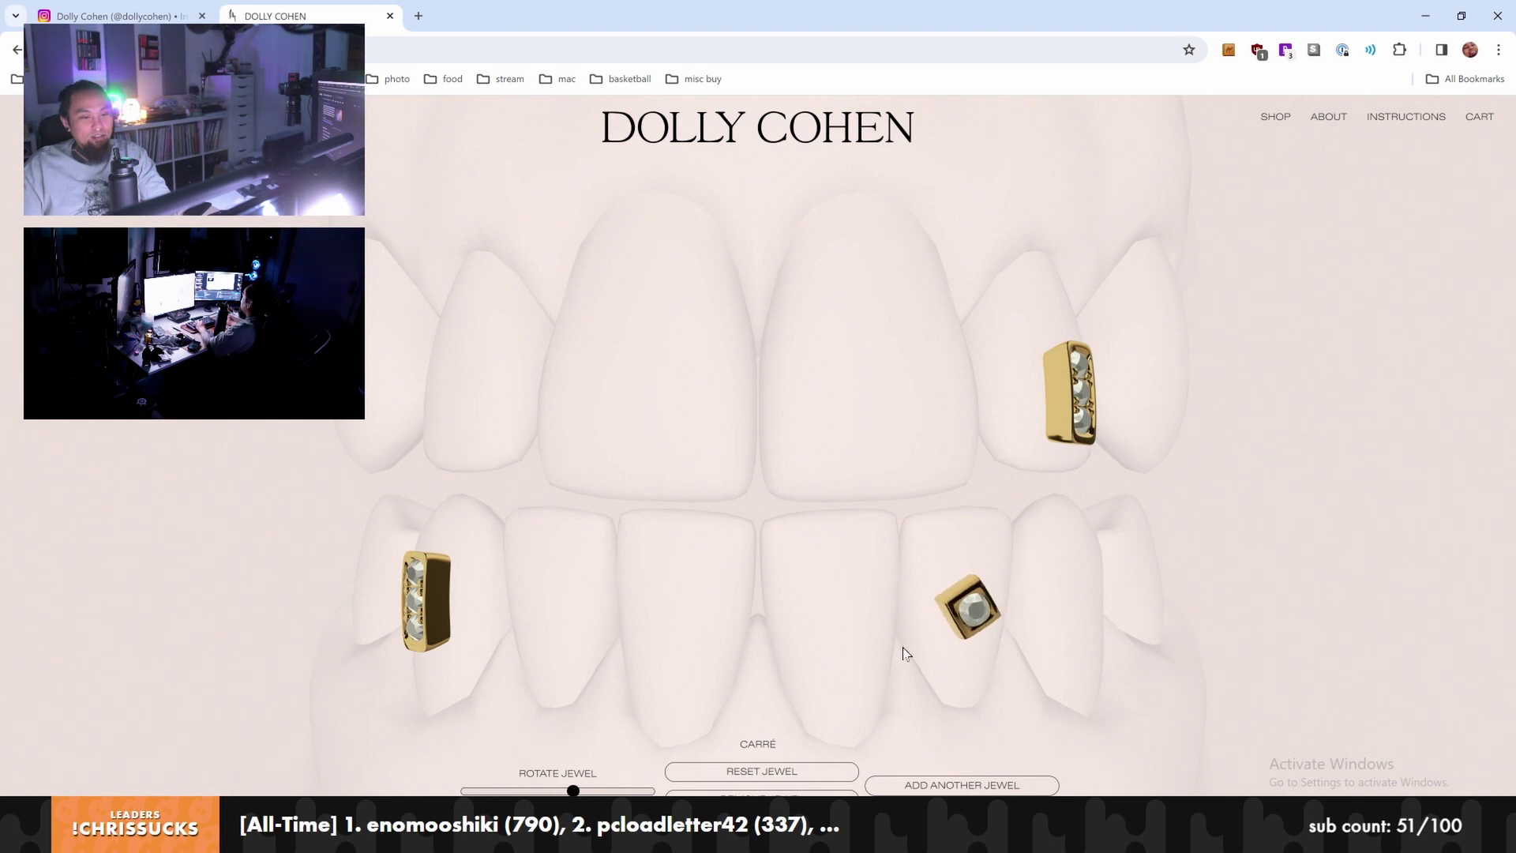
Add a Petit Rond jewel on the lower front tooth left of the centre and rotate it
{"action": "left_click", "coordinate": [940, 785]}
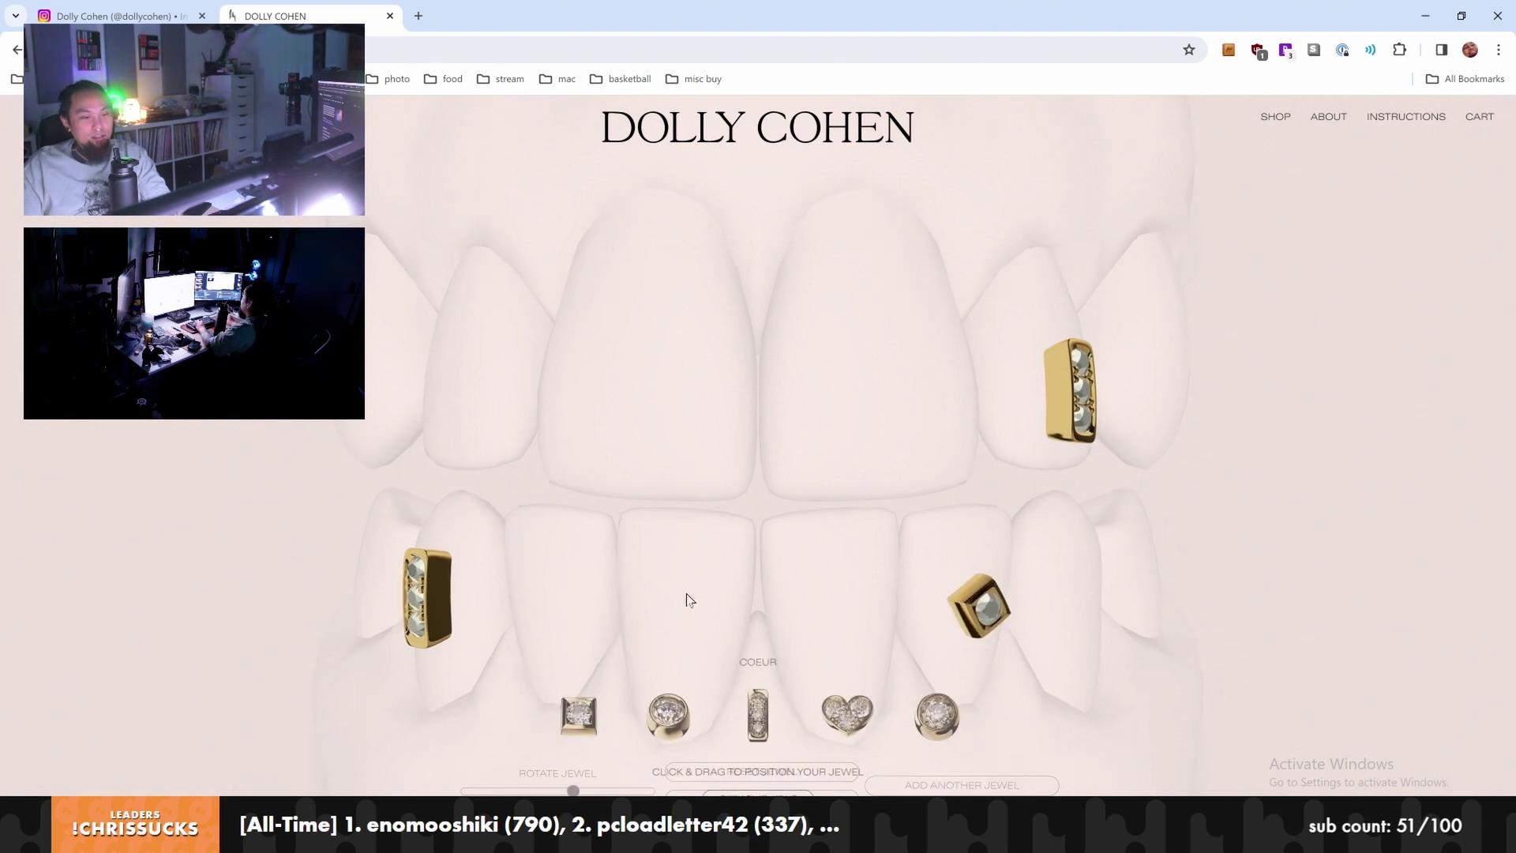
{"action": "left_click", "coordinate": [670, 715]}
{"action": "left_click_drag", "start_coordinate": [767, 439], "coordinate": [660, 645]}
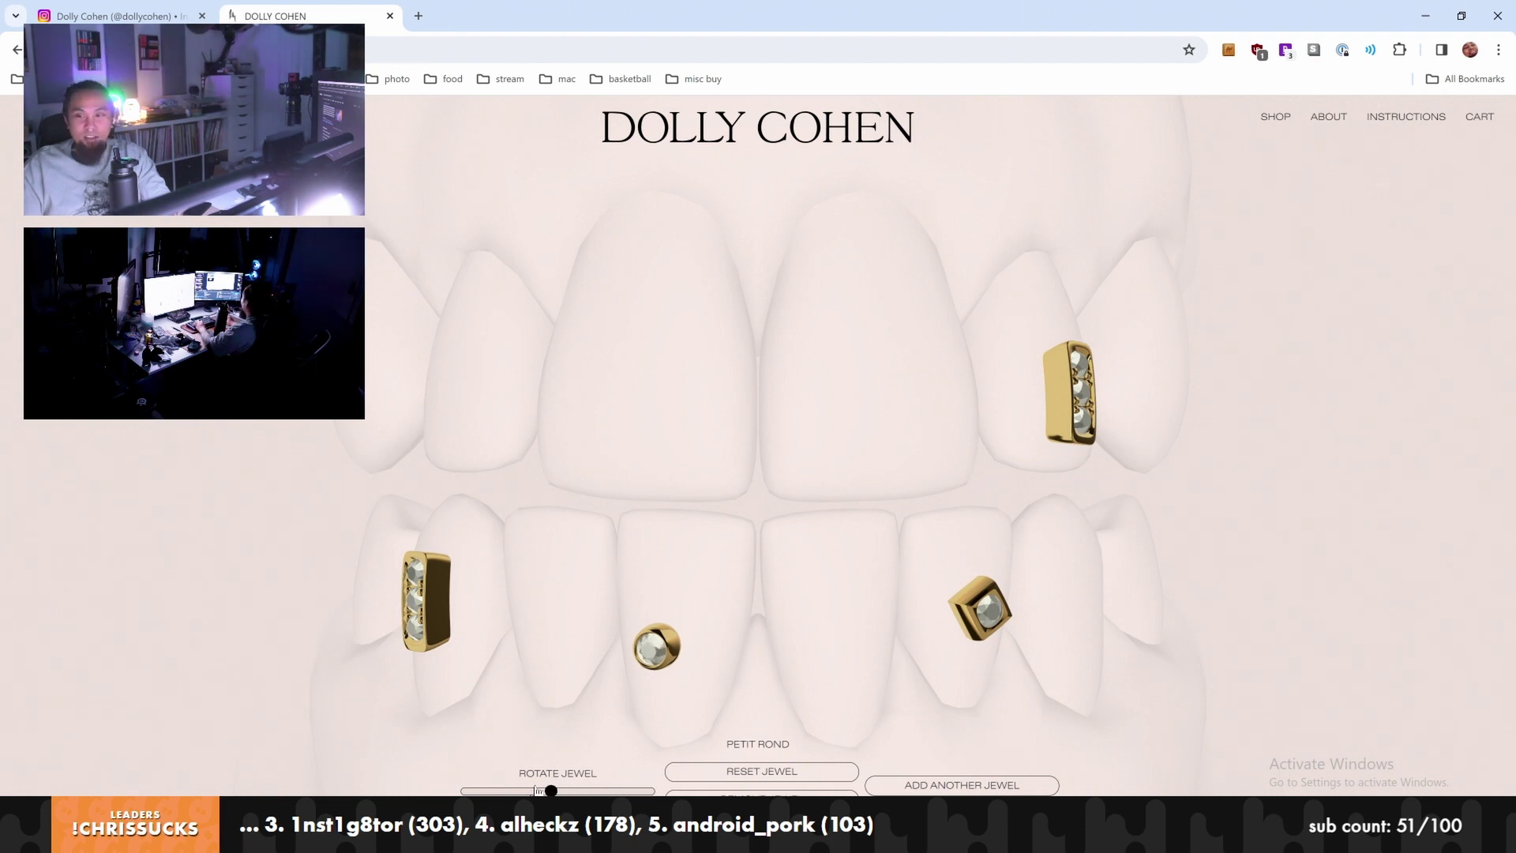
{"action": "left_click_drag", "start_coordinate": [483, 790], "coordinate": [525, 789]}
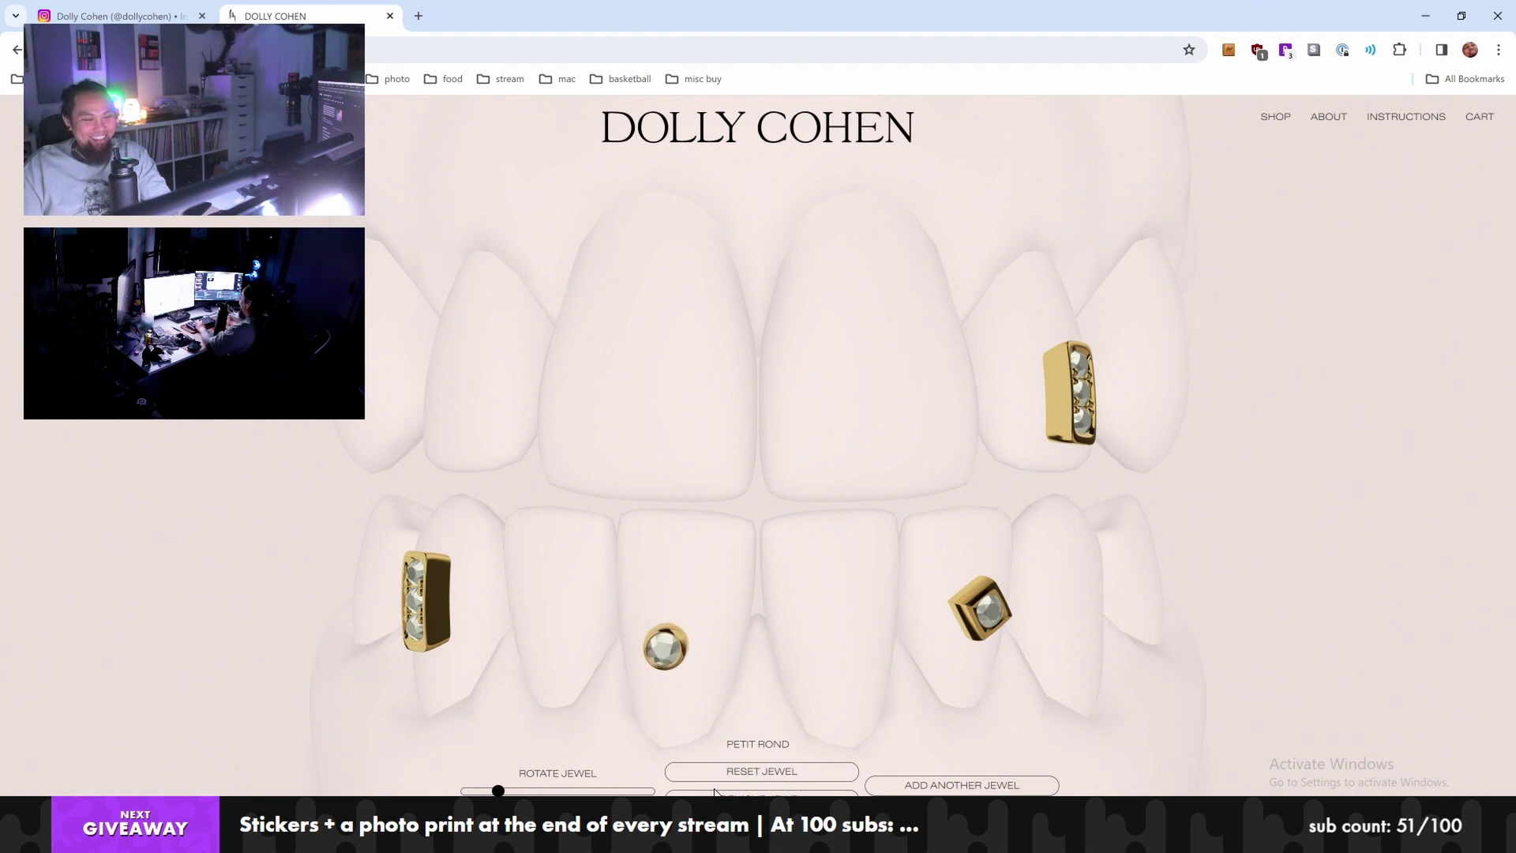
Delete the Petit Rond and Carré jewels from the lower teeth
{"action": "key", "text": "Delete"}
{"action": "left_click", "coordinate": [960, 627]}
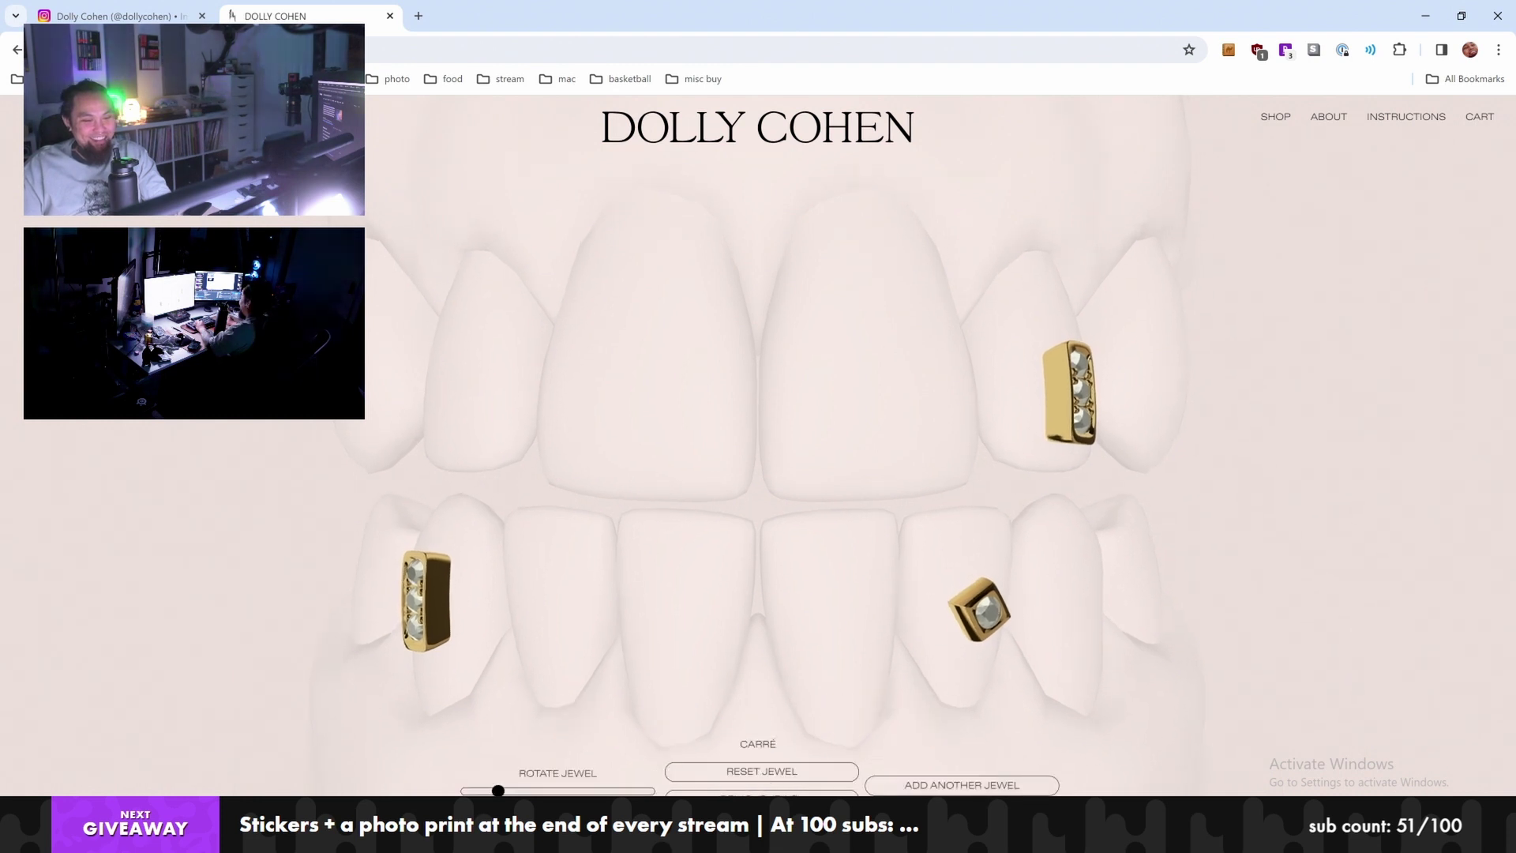
{"action": "key", "text": "Delete"}
Try a third Ligne jewel on the upper front tooth right of the centre, then reset it
{"action": "left_click", "coordinate": [758, 714]}
{"action": "left_click_drag", "start_coordinate": [790, 428], "coordinate": [875, 430]}
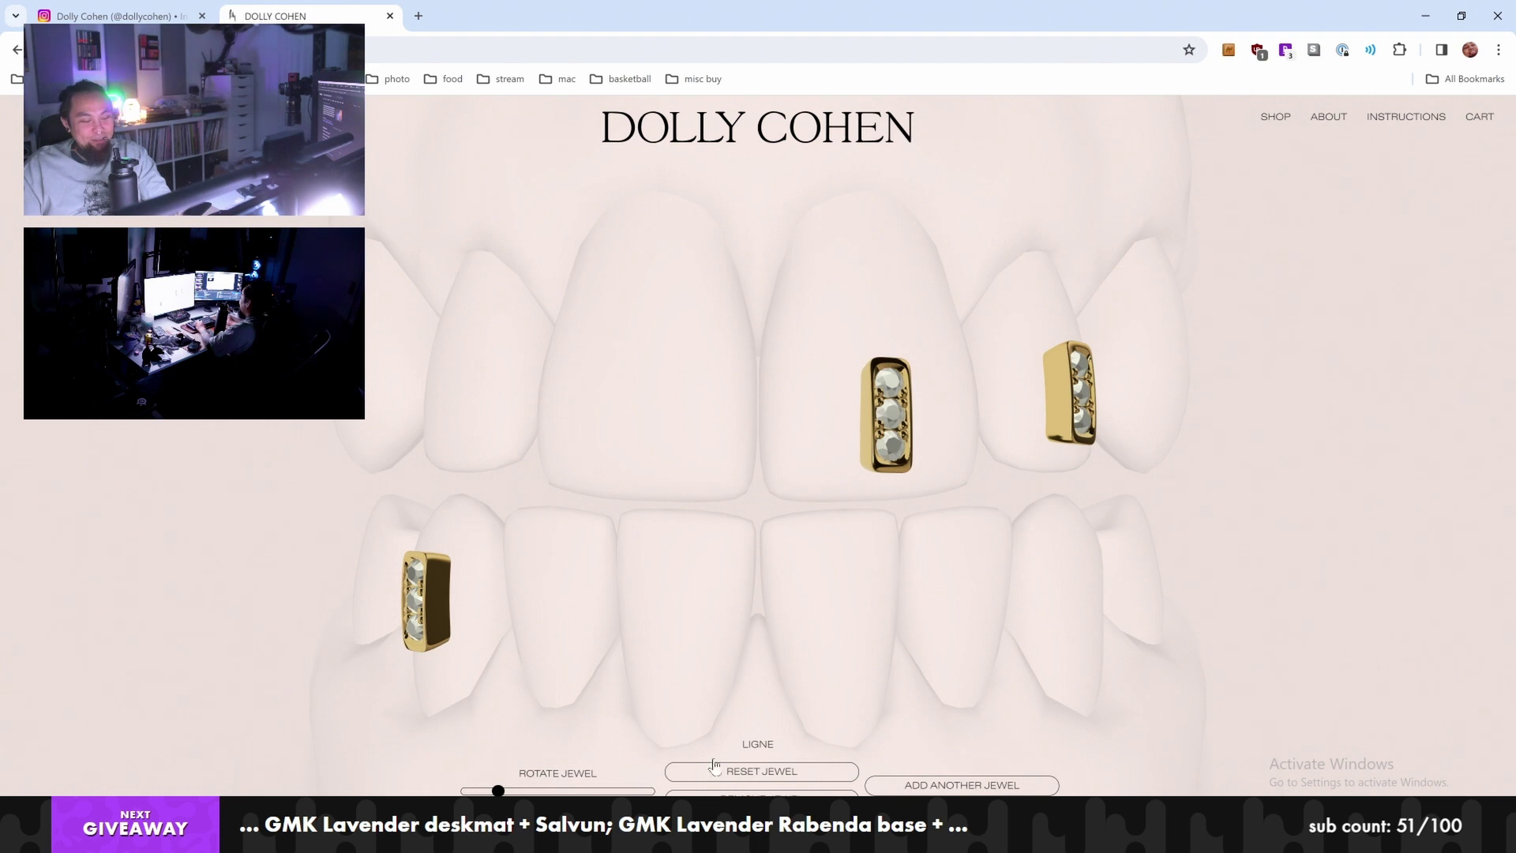
{"action": "mouse_move", "coordinate": [900, 421]}
{"action": "left_mouse_down"}
{"action": "mouse_move", "coordinate": [928, 365]}
{"action": "mouse_move", "coordinate": [893, 405]}
{"action": "mouse_move", "coordinate": [793, 412]}
{"action": "mouse_move", "coordinate": [926, 420]}
{"action": "mouse_move", "coordinate": [878, 428]}
{"action": "left_mouse_up"}
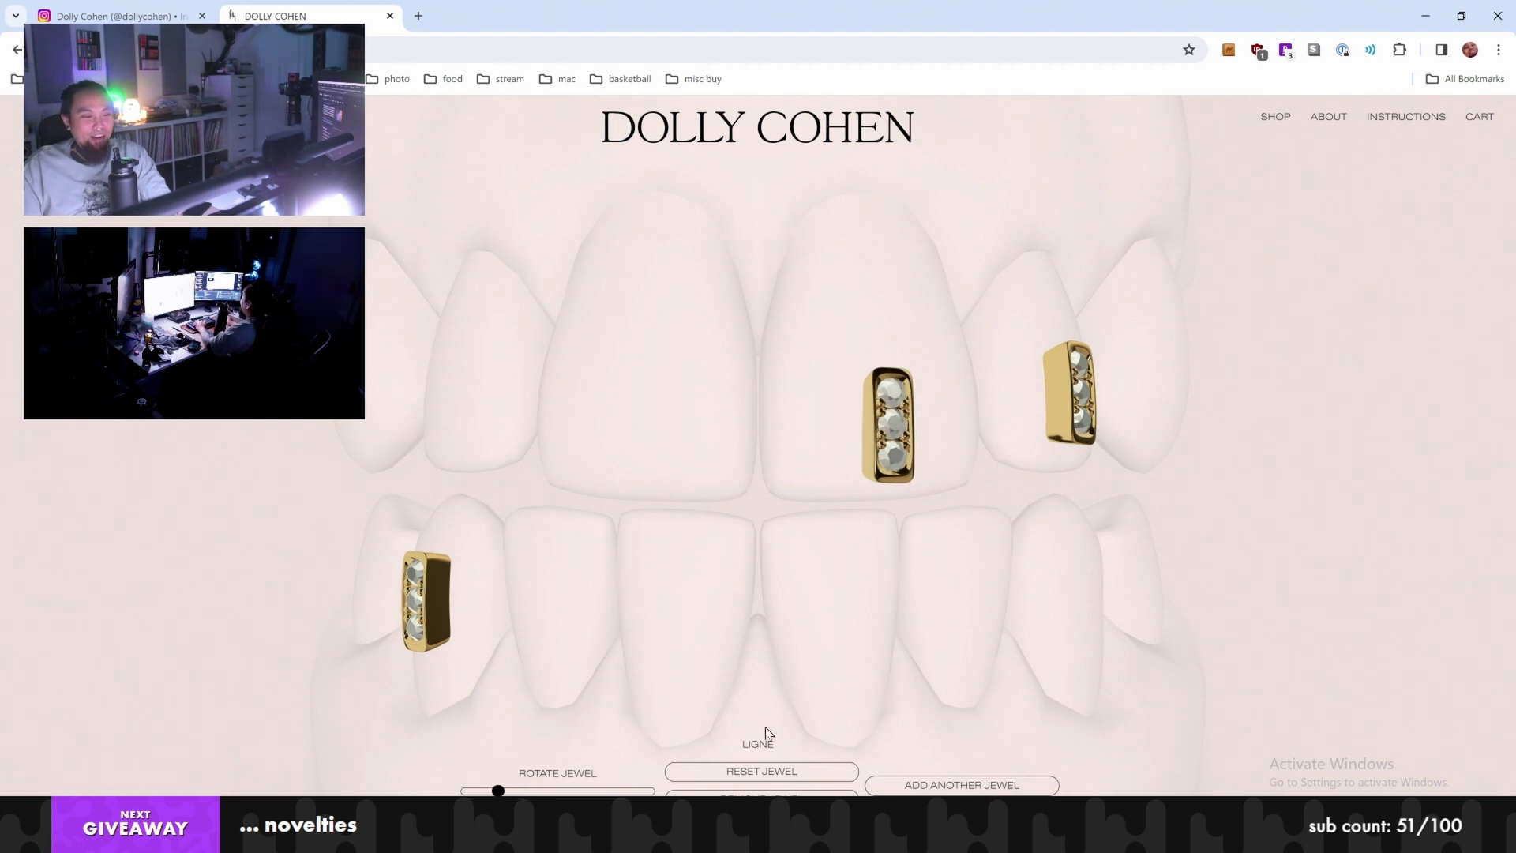
{"action": "left_click", "coordinate": [760, 772]}
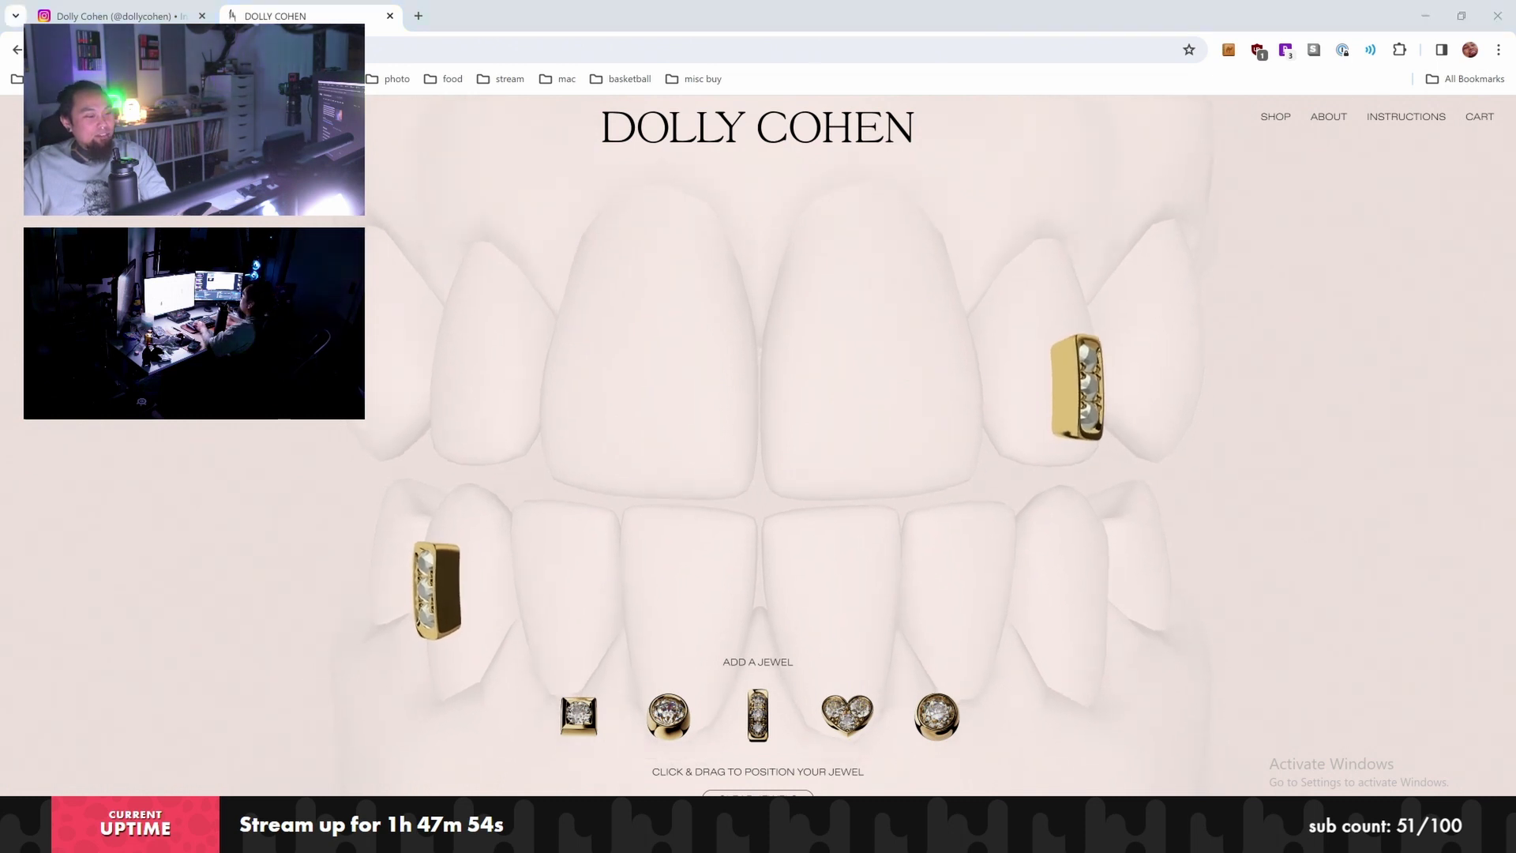
Switch to Lightroom Classic and shift the crop on E-006.nef to exclude the film border
{"action": "key", "text": "alt+Tab"}
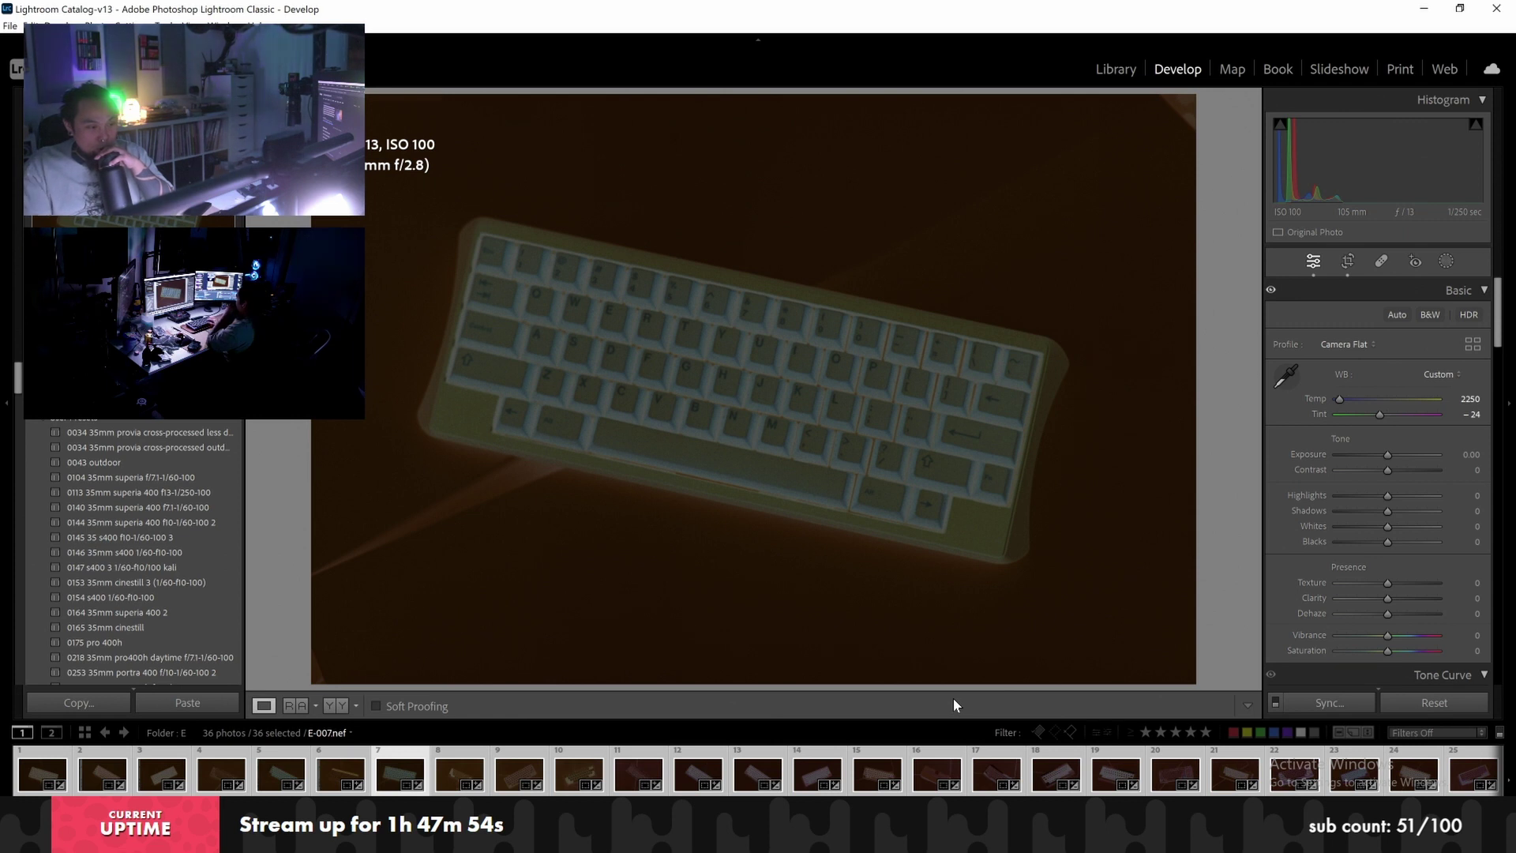
{"action": "key", "text": "Left"}
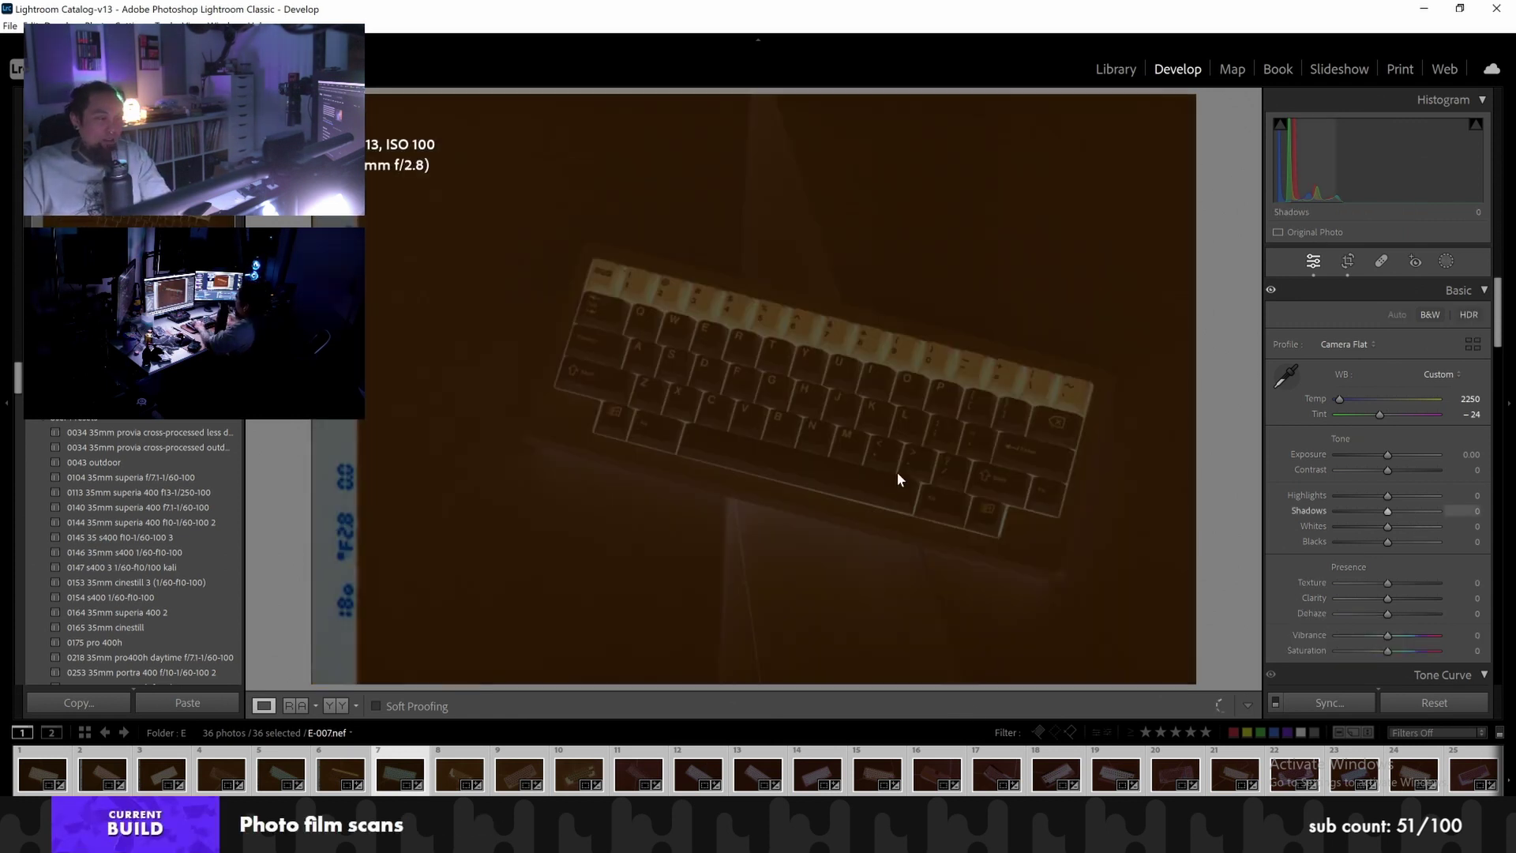
{"action": "key", "text": "r"}
{"action": "left_click_drag", "start_coordinate": [782, 389], "coordinate": [745, 382]}
{"action": "key", "text": "r"}
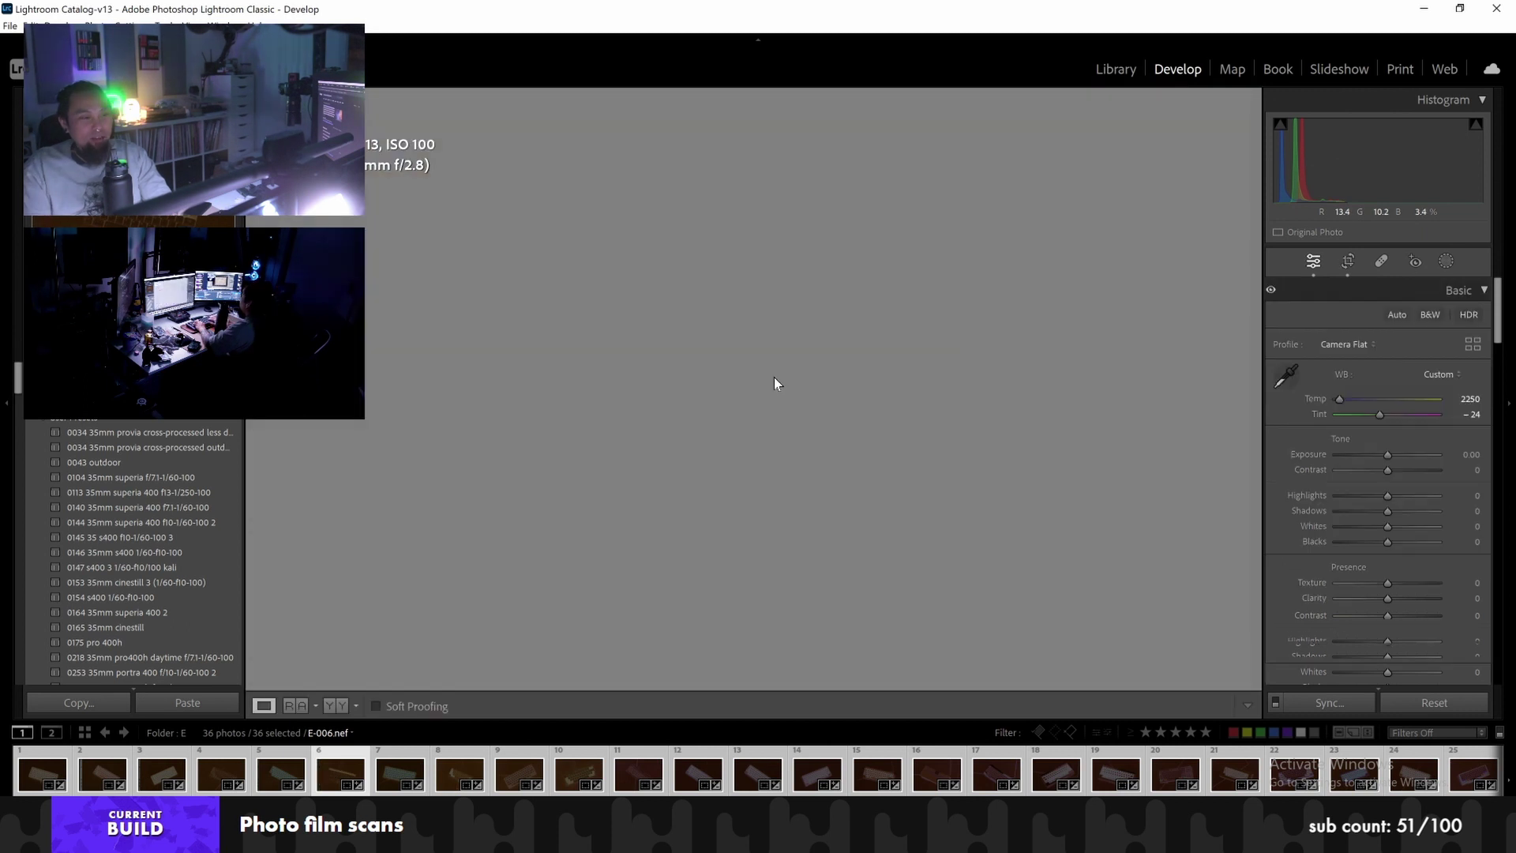
Reposition the crops on E-005.nef and E-004.nef so each fits inside its negative frame
{"action": "key", "text": "Left"}
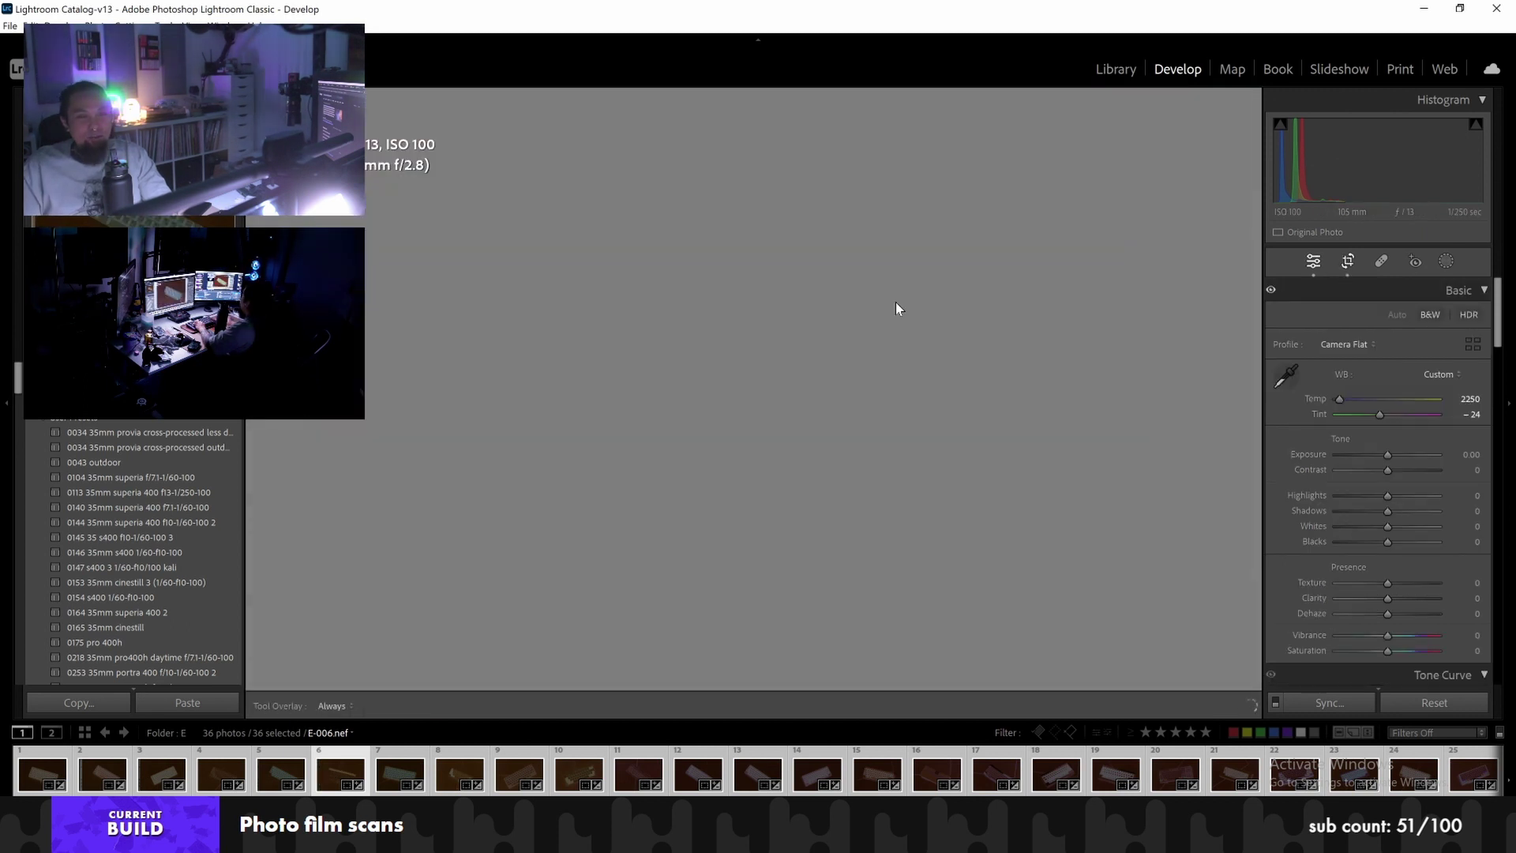
{"action": "key", "text": "r"}
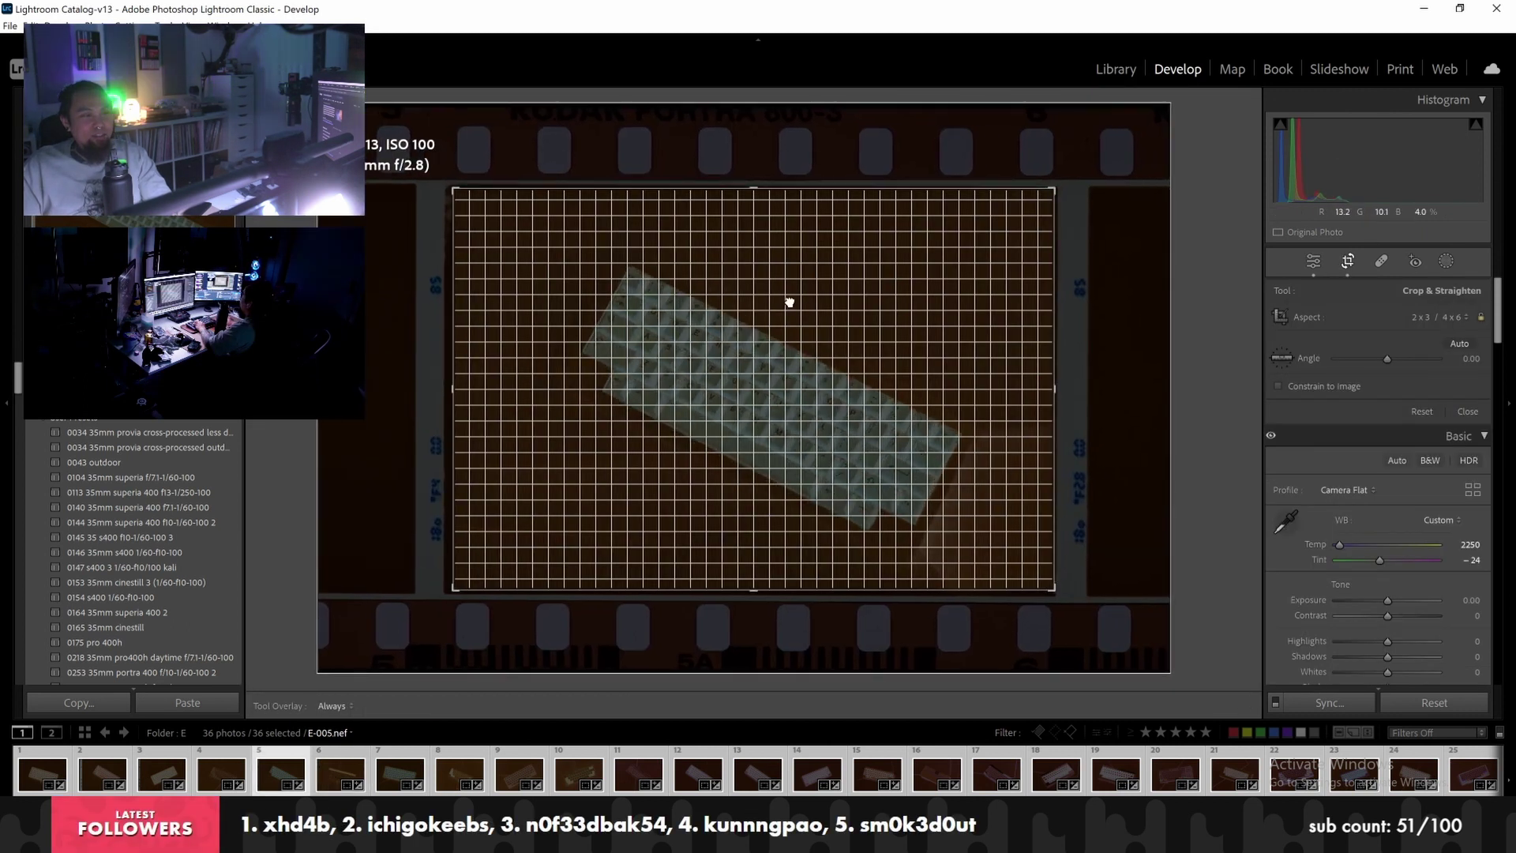
{"action": "left_click_drag", "start_coordinate": [785, 303], "coordinate": [789, 303]}
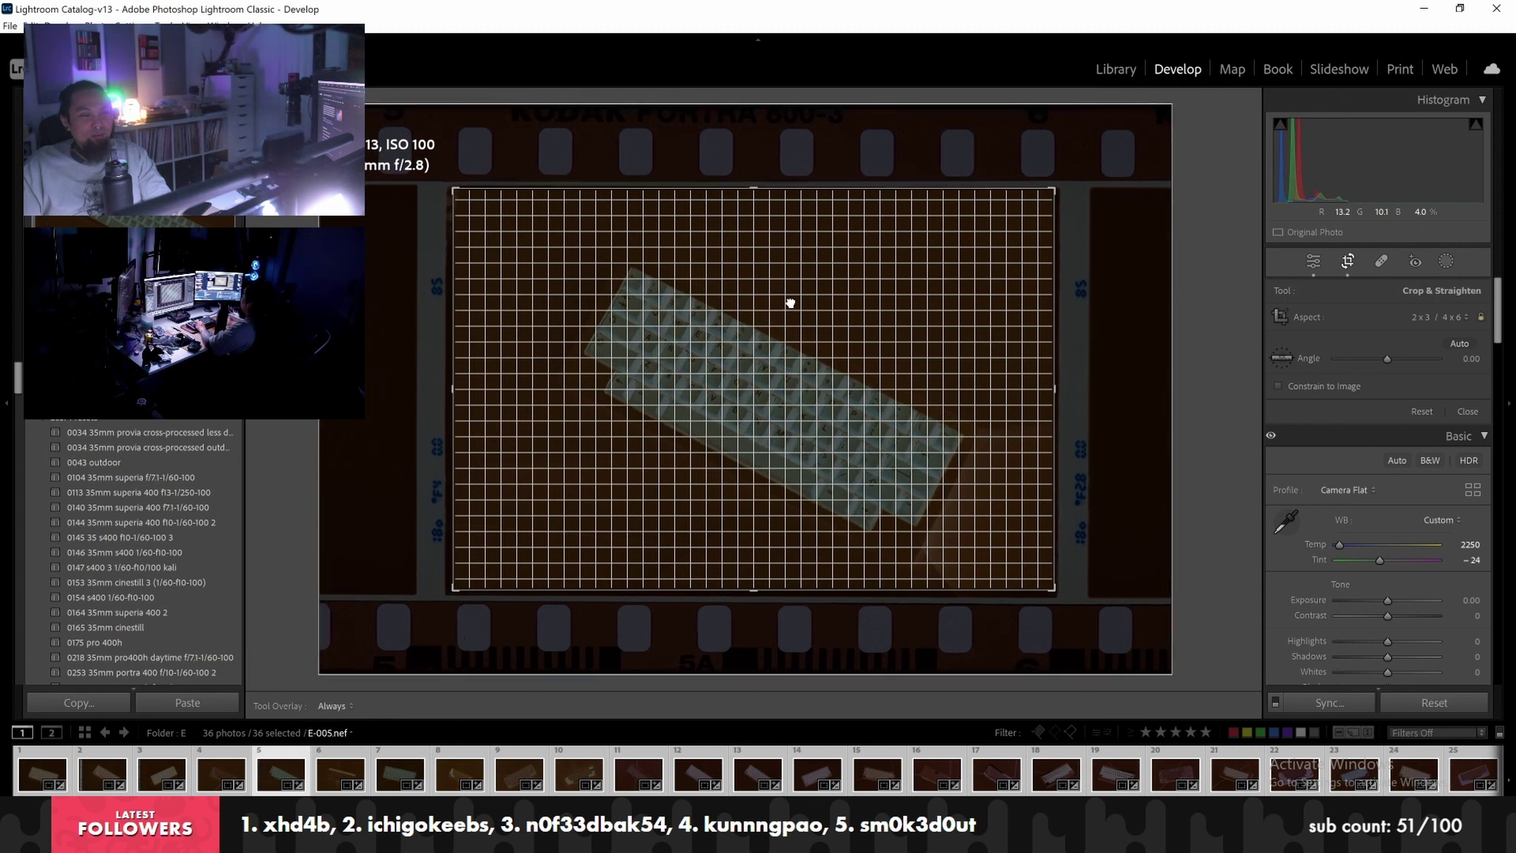
{"action": "key", "text": "r"}
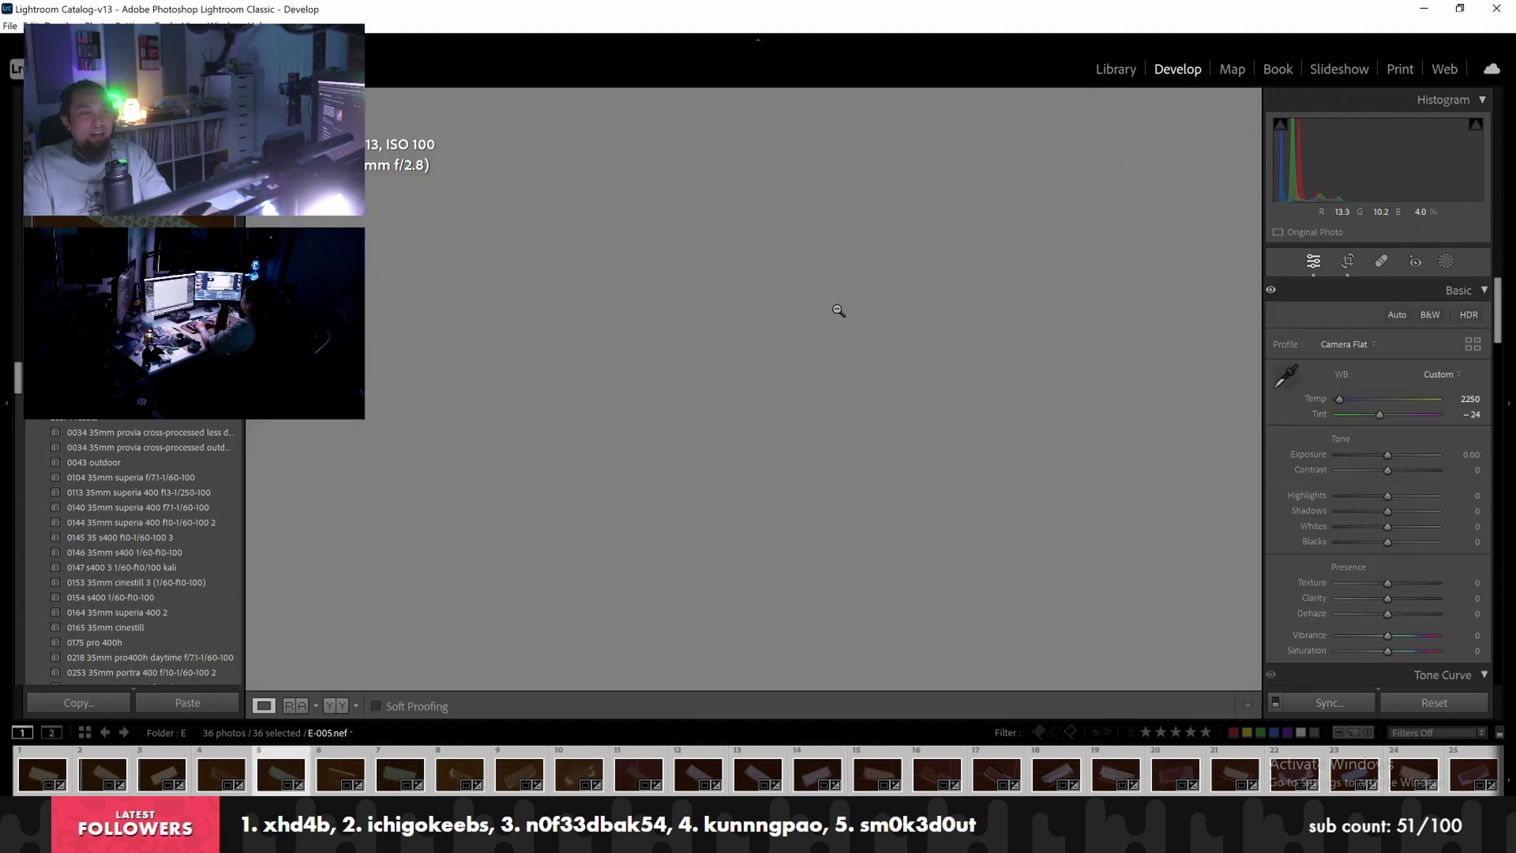
{"action": "key", "text": "Left"}
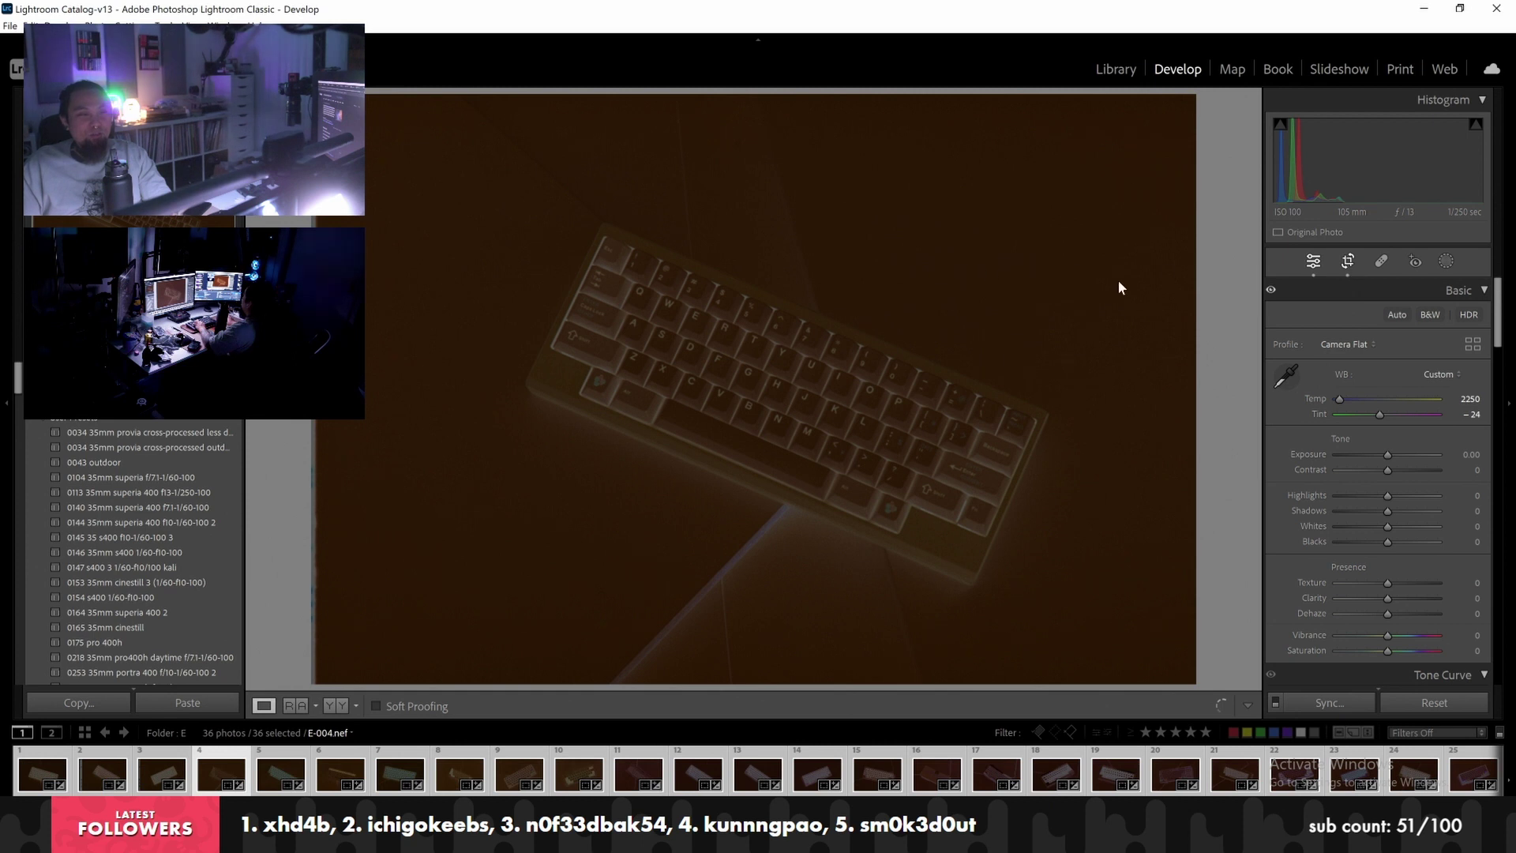
{"action": "key", "text": "r"}
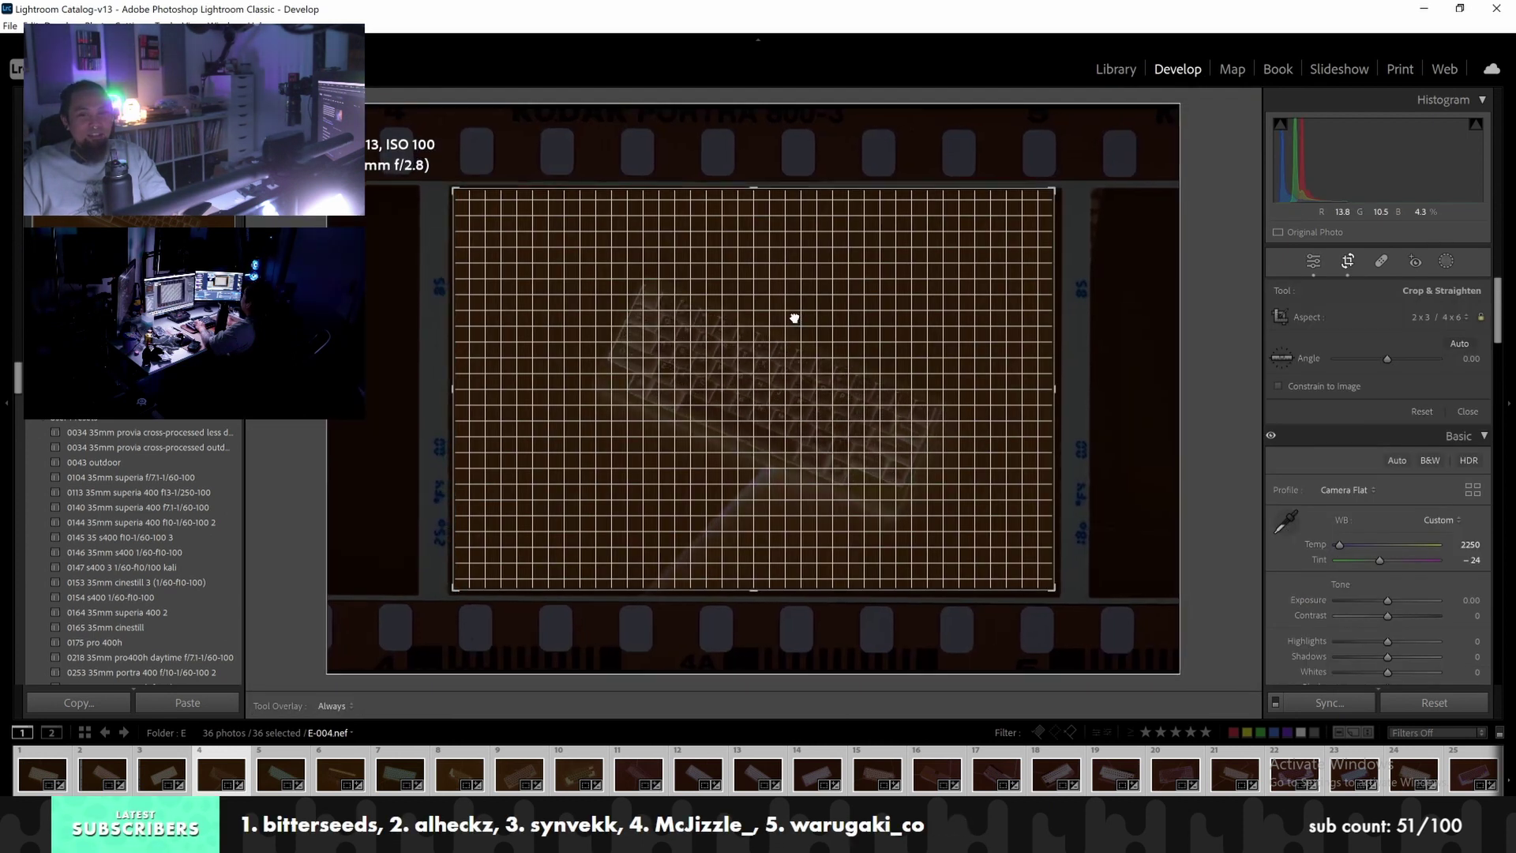
Realign the crop on E-003.nef to leave out the film border beside the keyboard shot
{"action": "key", "text": "Left"}
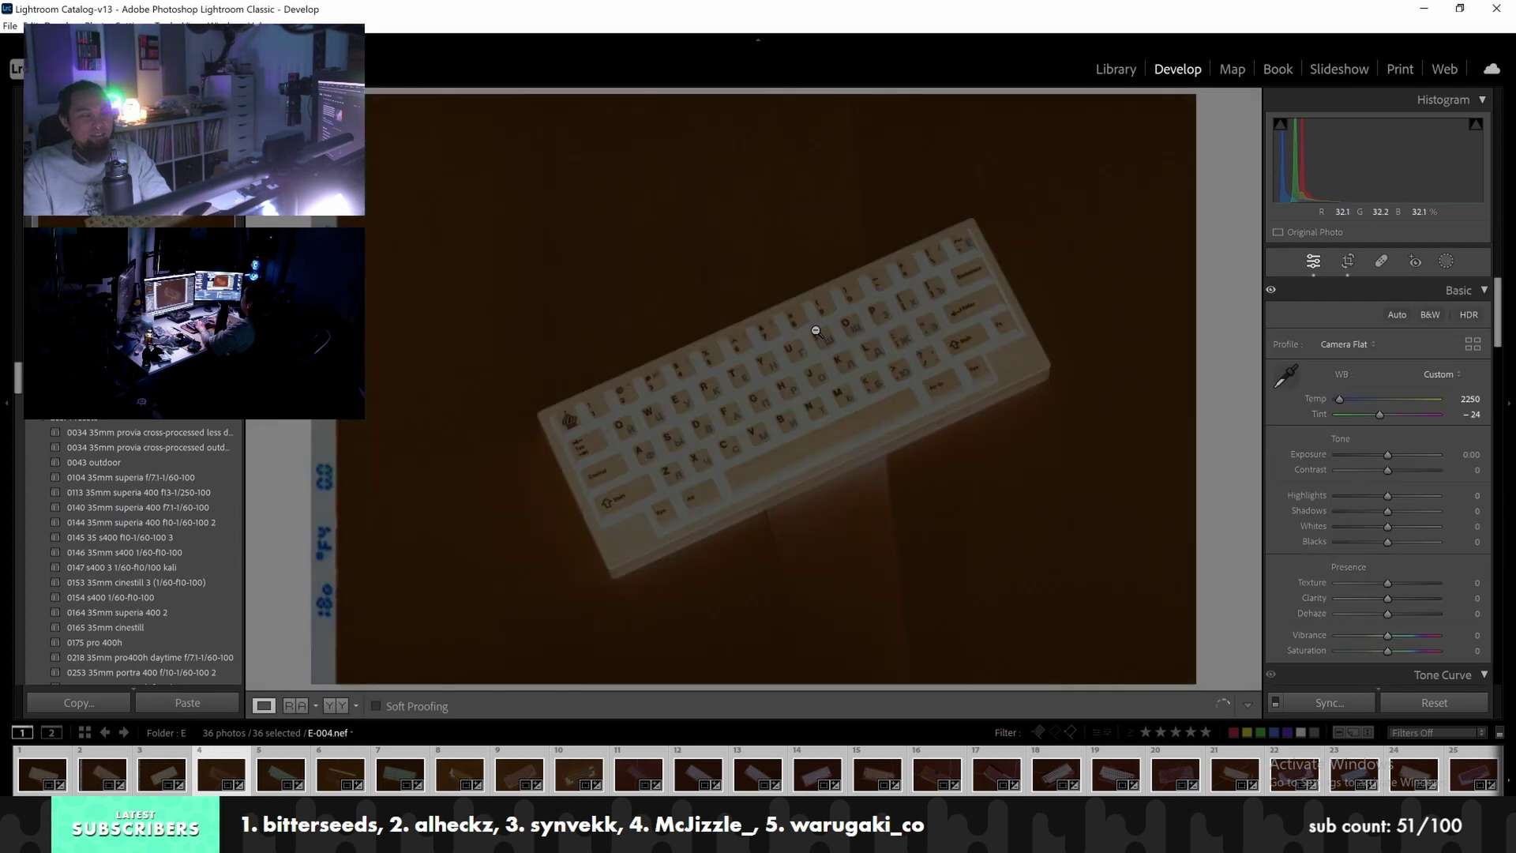
{"action": "left_click", "coordinate": [1336, 261]}
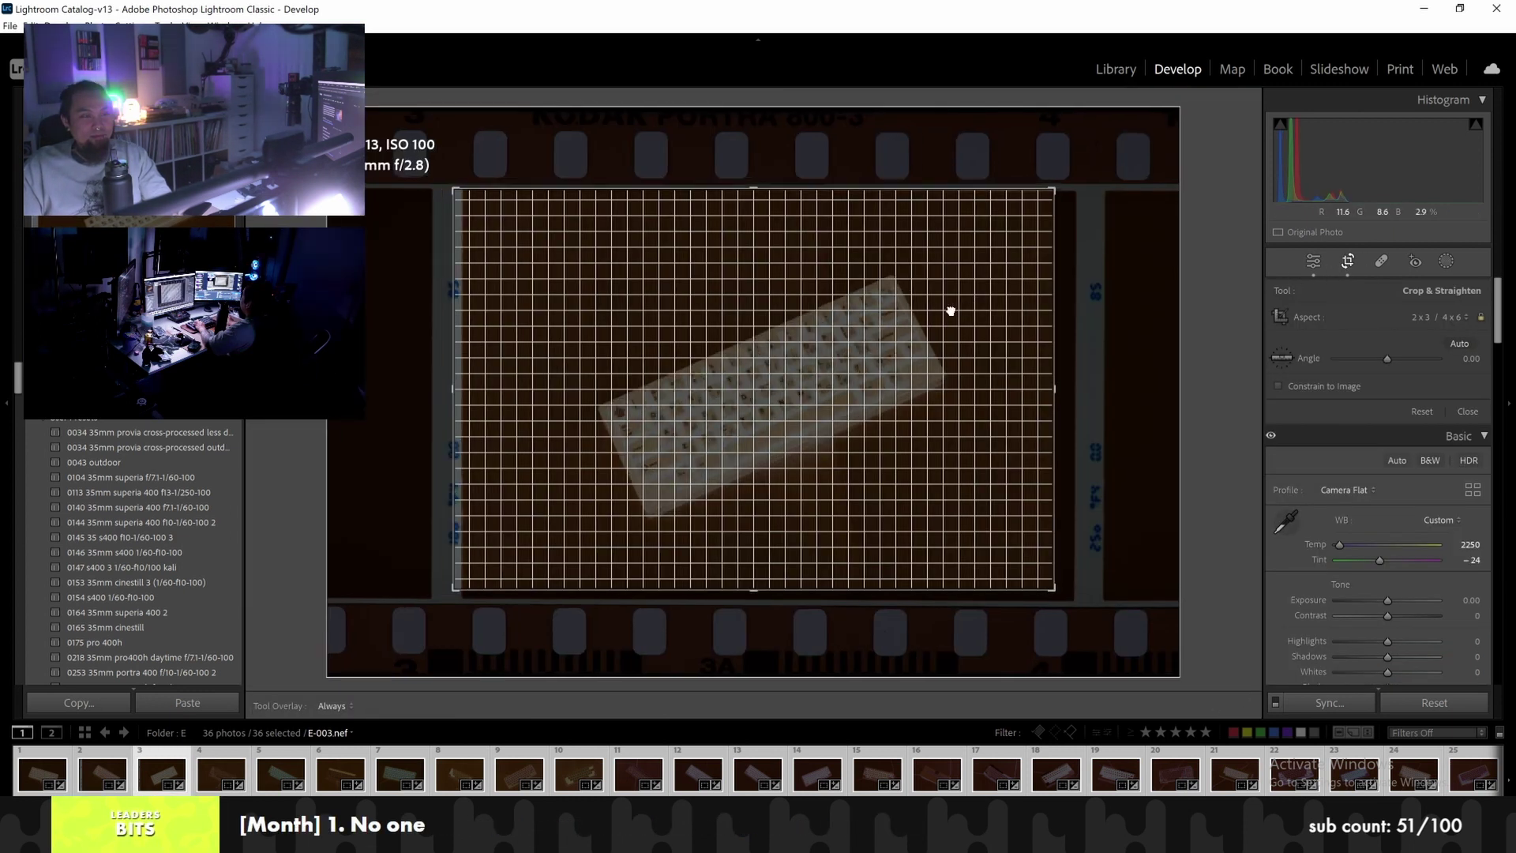
{"action": "left_click_drag", "start_coordinate": [944, 307], "coordinate": [938, 300]}
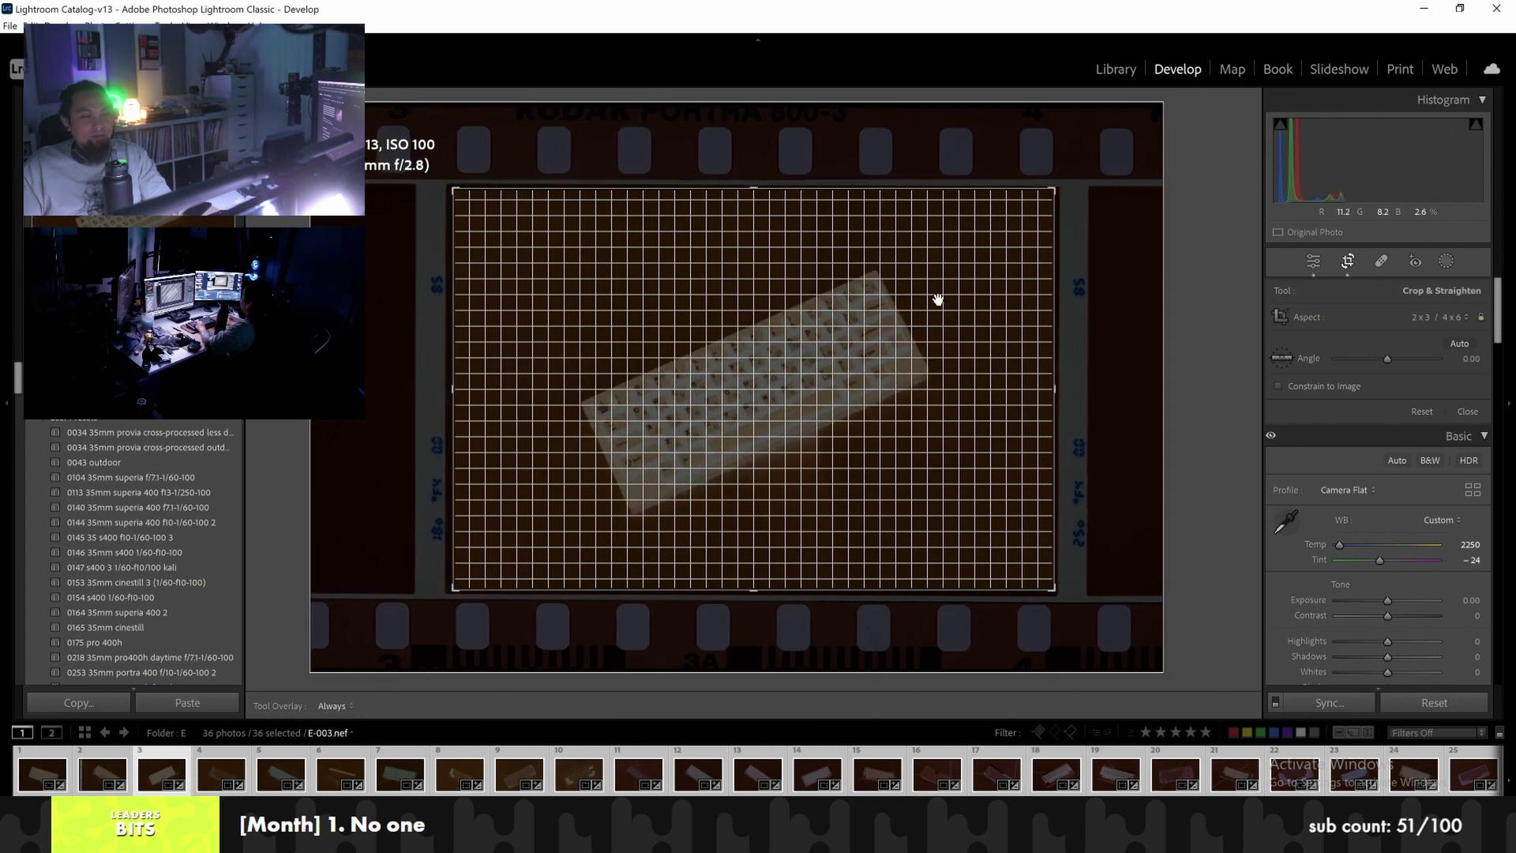
Reposition the crops on E-002.nef and E-001.nef to fit inside the exposed negative area
{"action": "key", "text": "Left"}
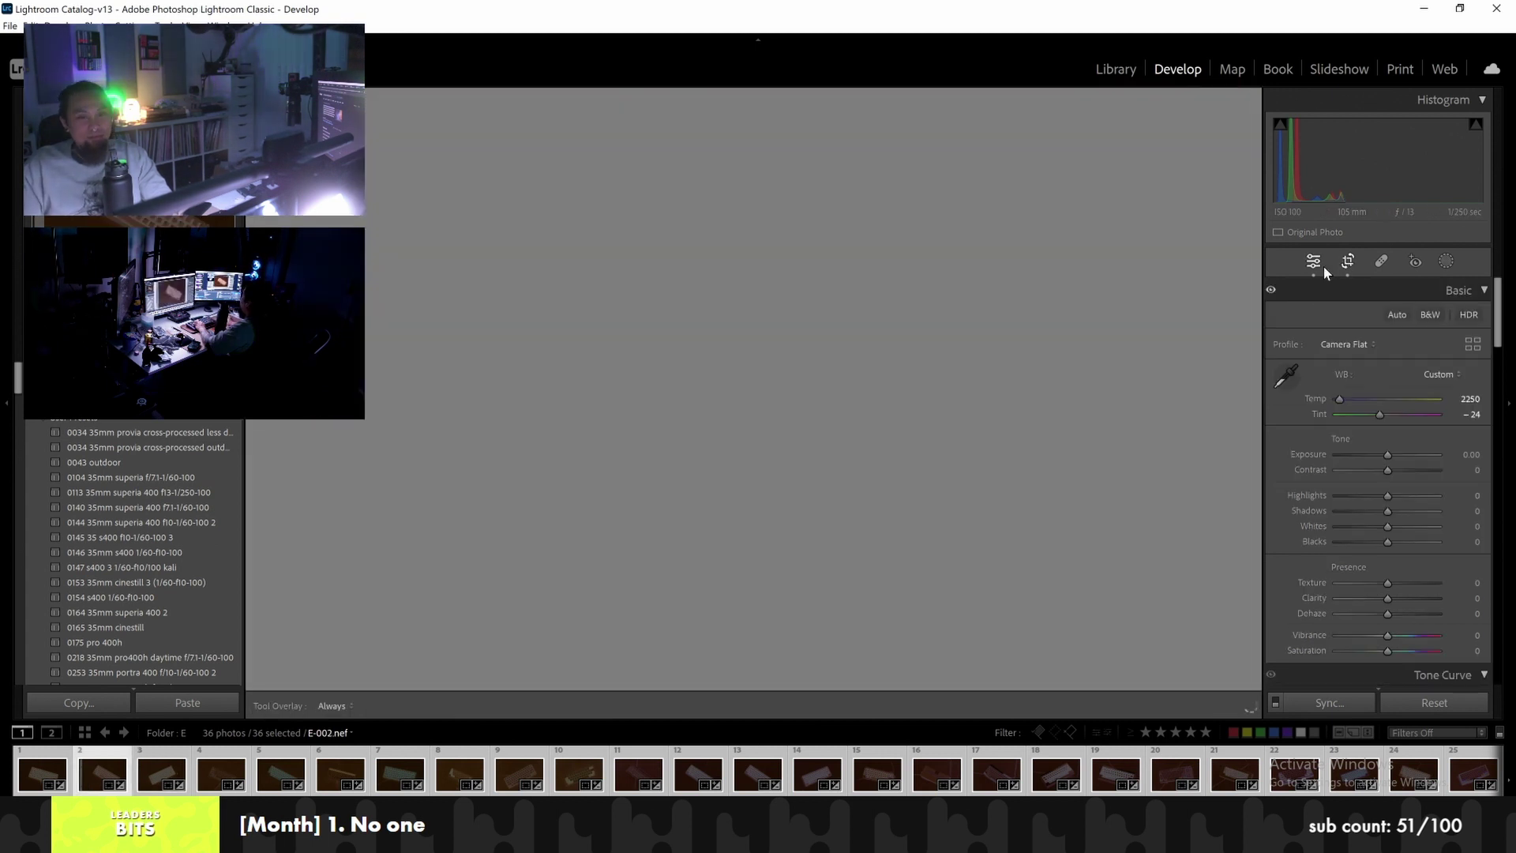
{"action": "left_click", "coordinate": [1348, 262]}
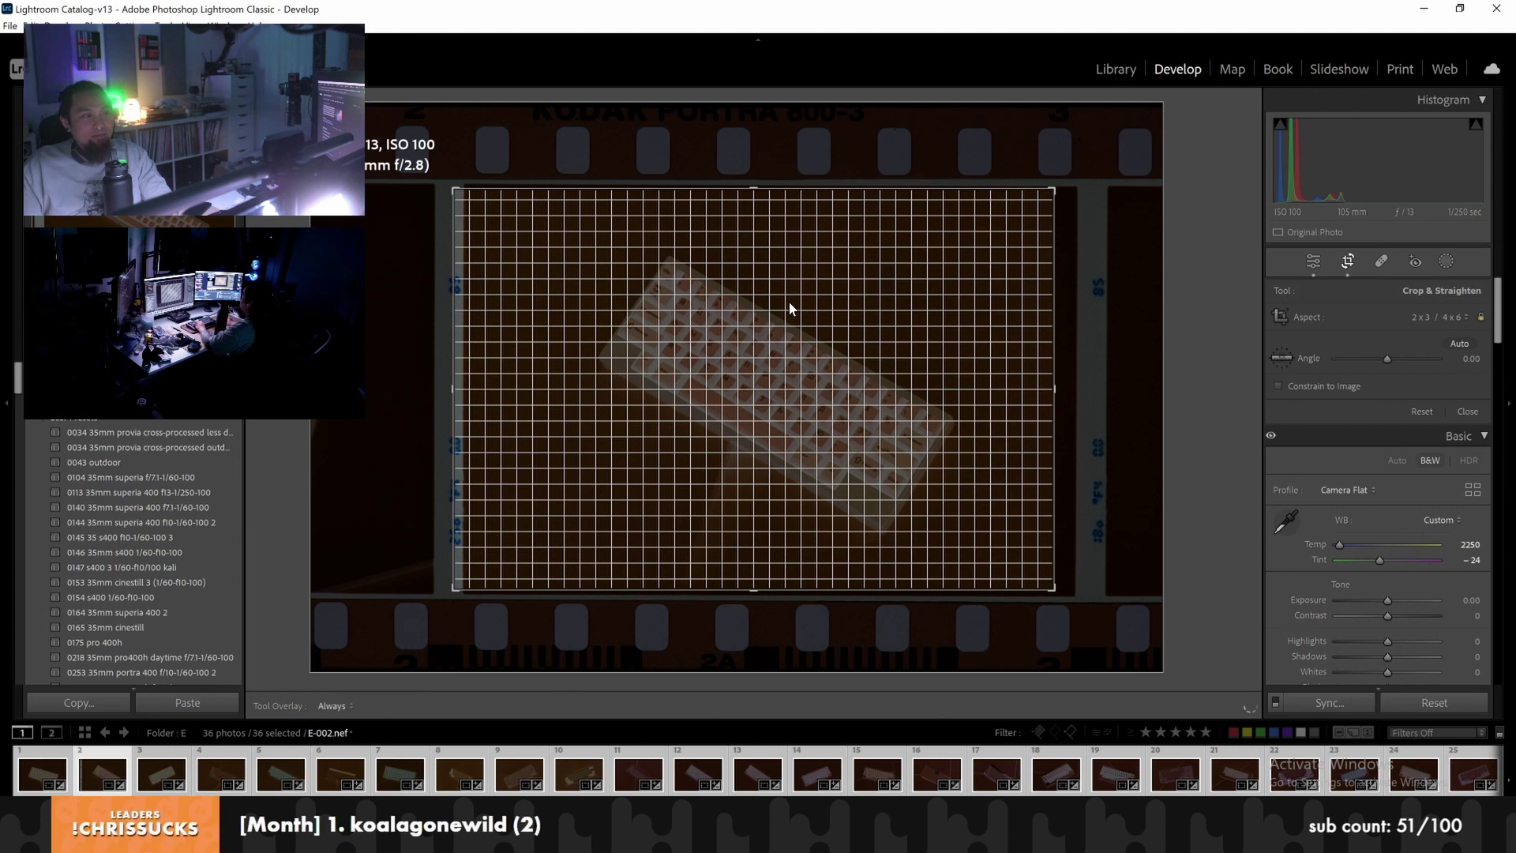
{"action": "left_click_drag", "start_coordinate": [789, 300], "coordinate": [747, 295]}
{"action": "key", "text": "Return"}
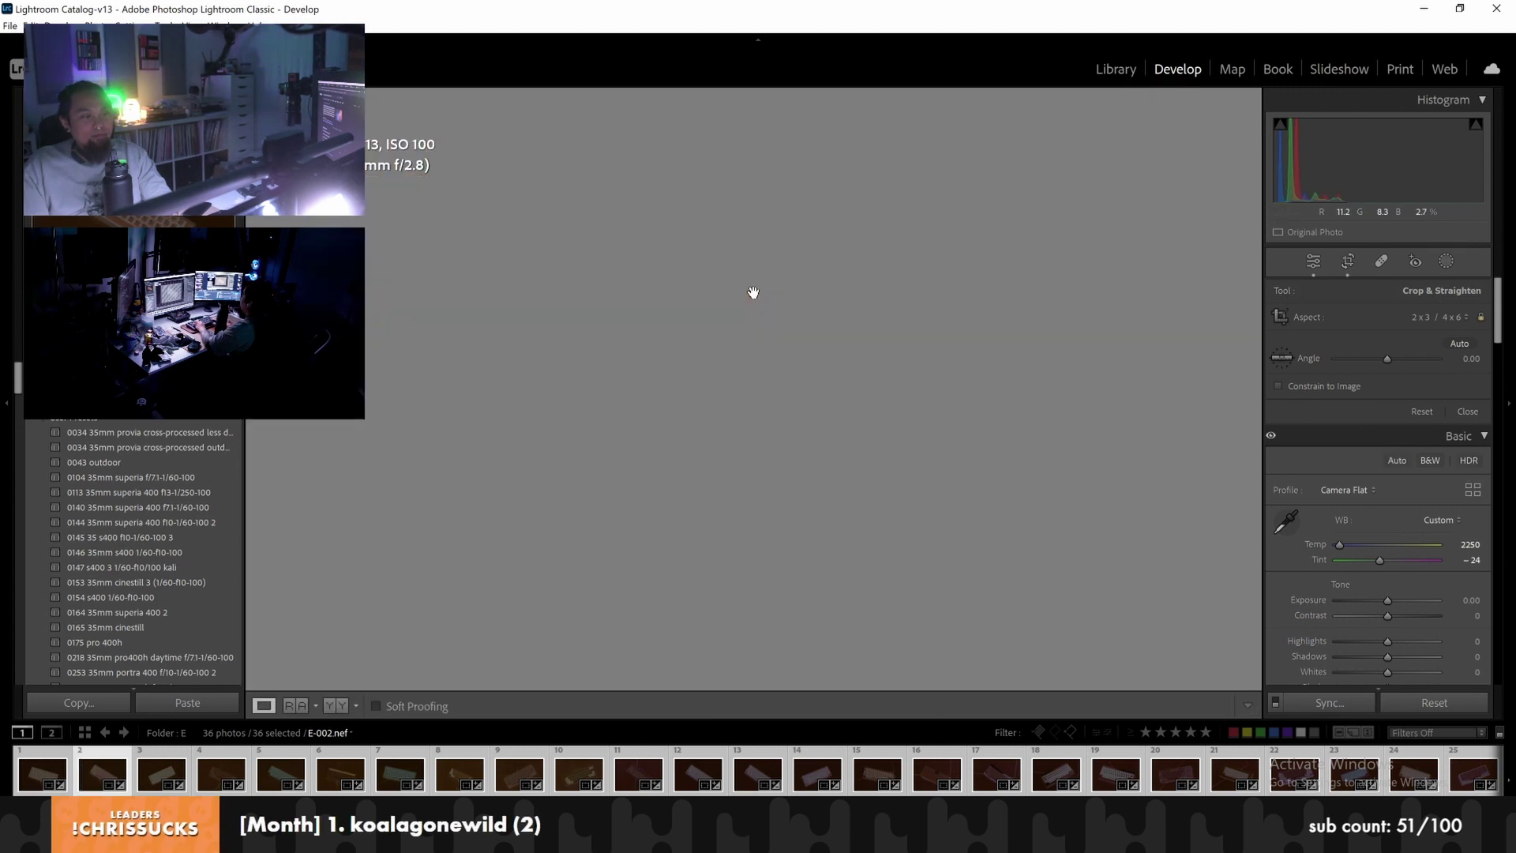
{"action": "left_click", "coordinate": [1349, 263]}
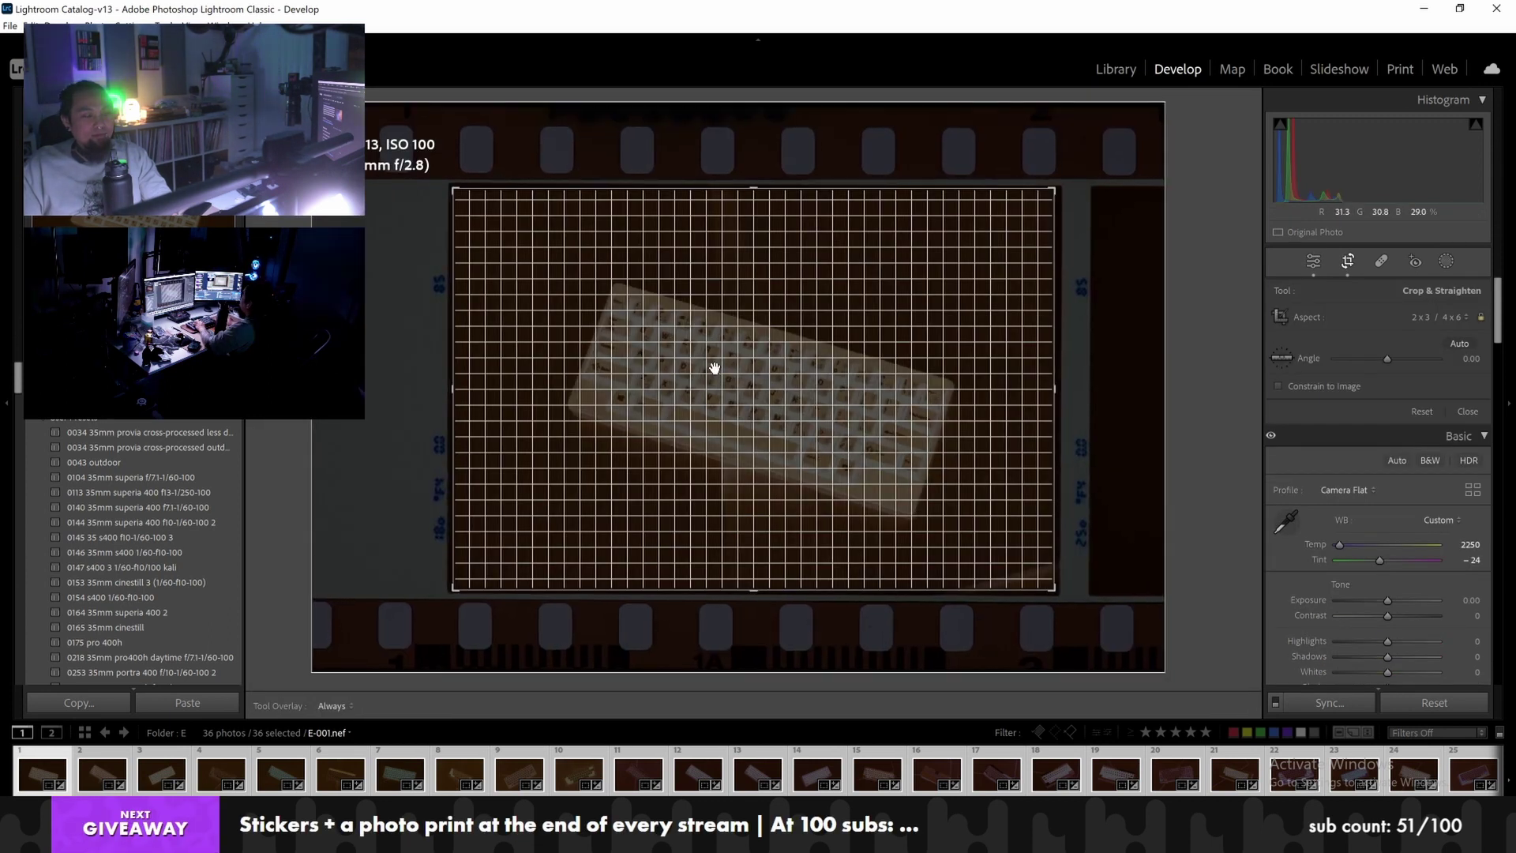
Convert all 36 selected negatives in folder E to positives with Negative Lab Pro
{"action": "key", "text": "End"}
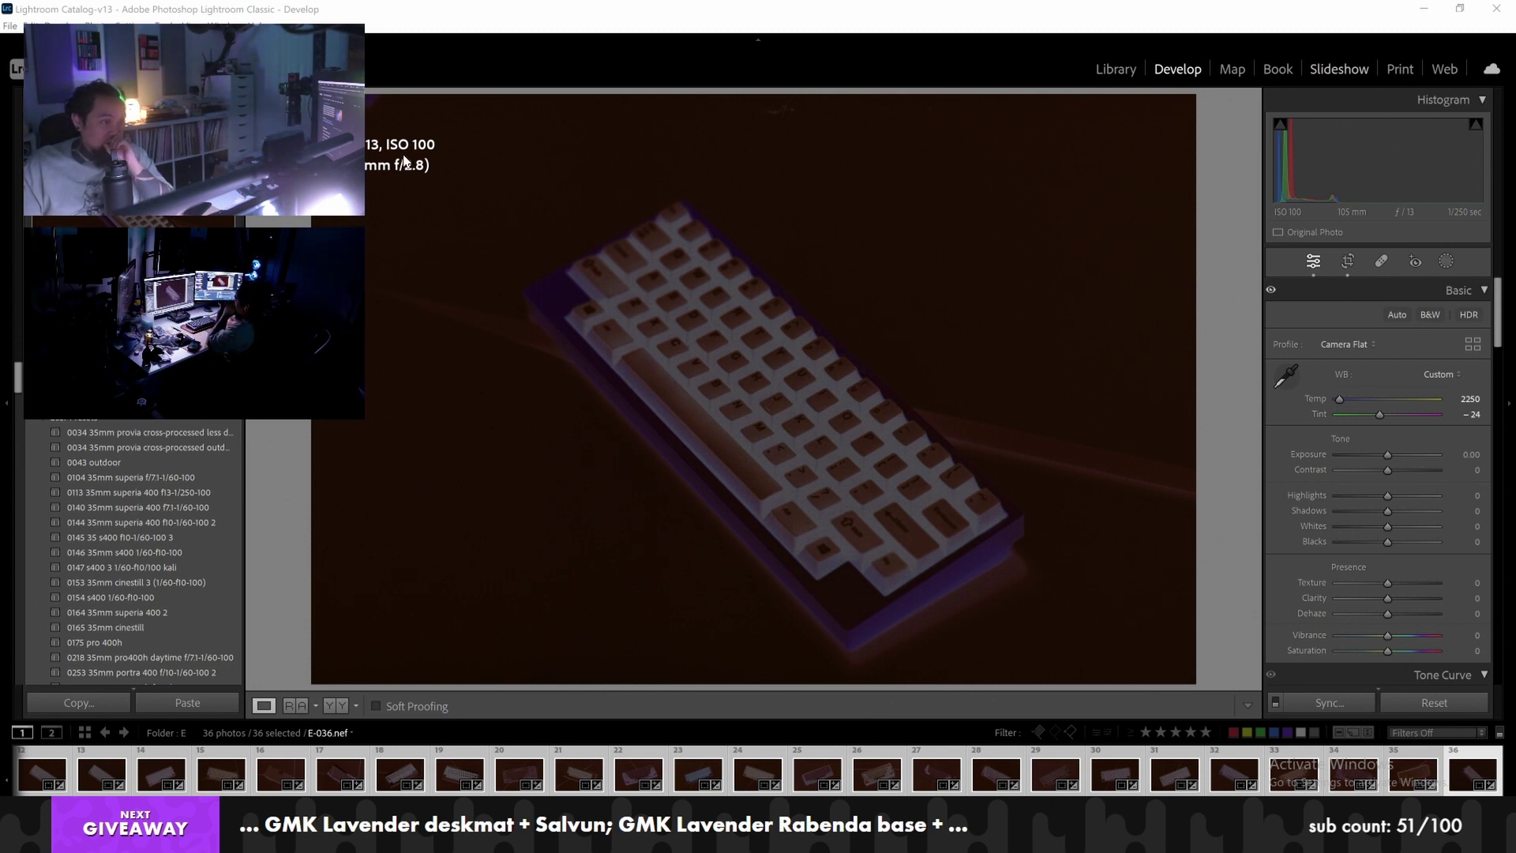
{"action": "key", "text": "ctrl+alt+shift+n"}
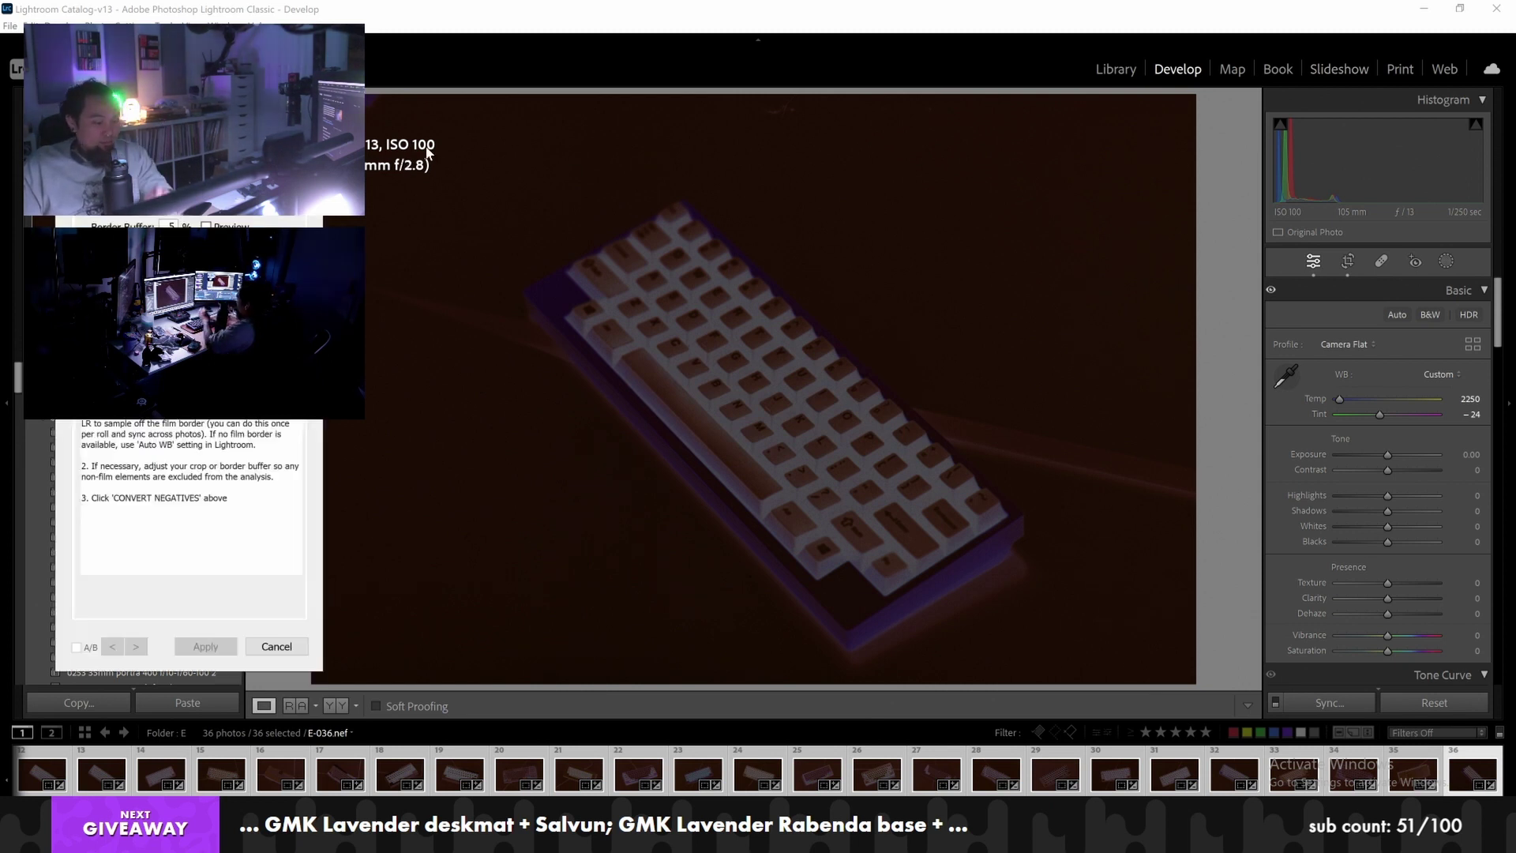
{"action": "left_click_drag", "start_coordinate": [140, 109], "coordinate": [758, 136]}
{"action": "left_click", "coordinate": [786, 340]}
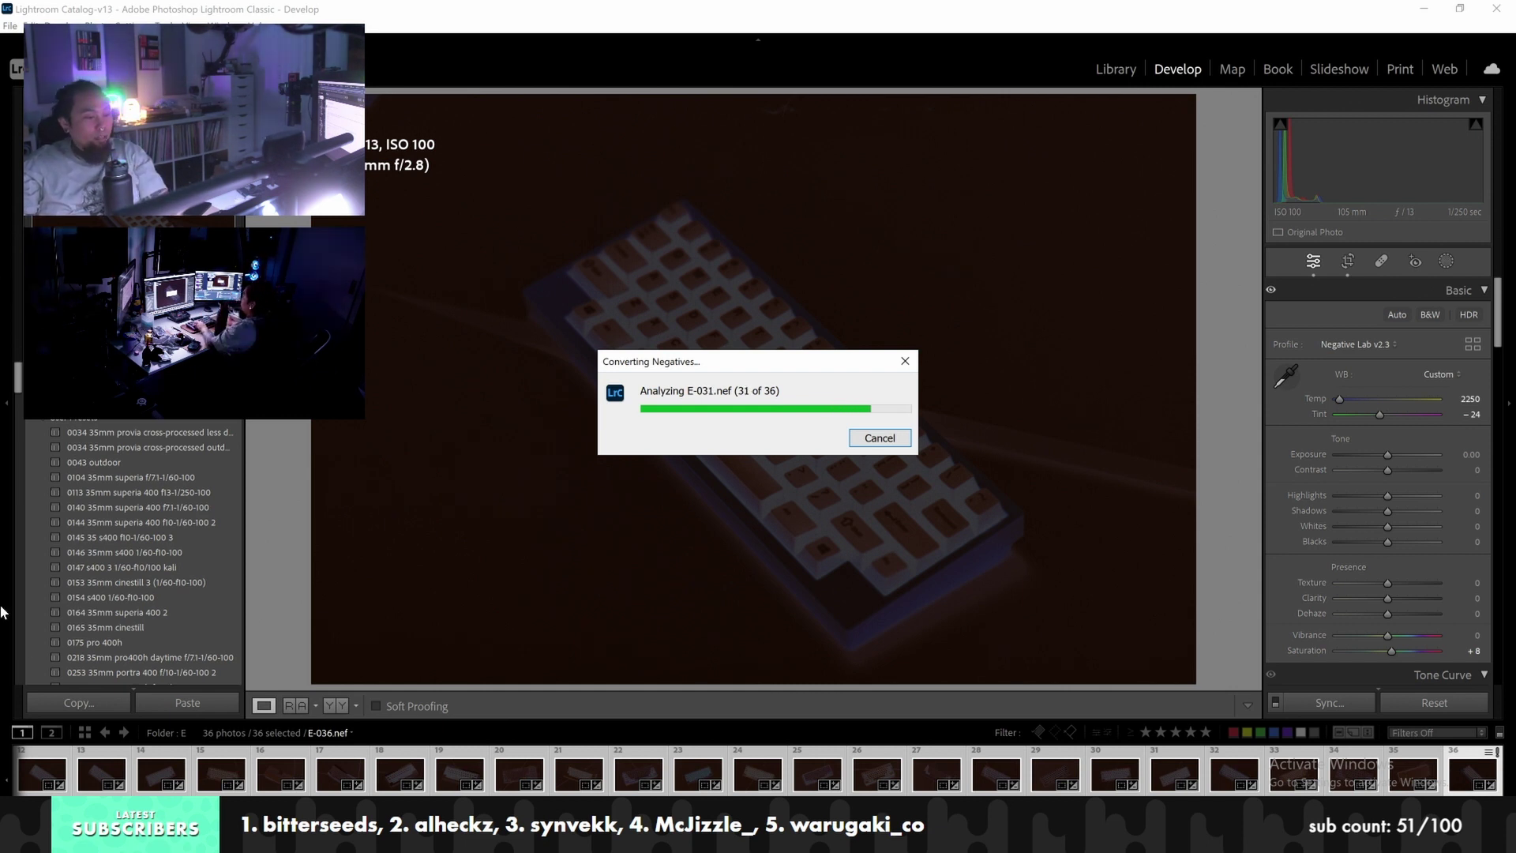
Switch to Chrome and look through the About page and project photos on the Dolly Cohen website
{"action": "key", "text": "alt+Tab"}
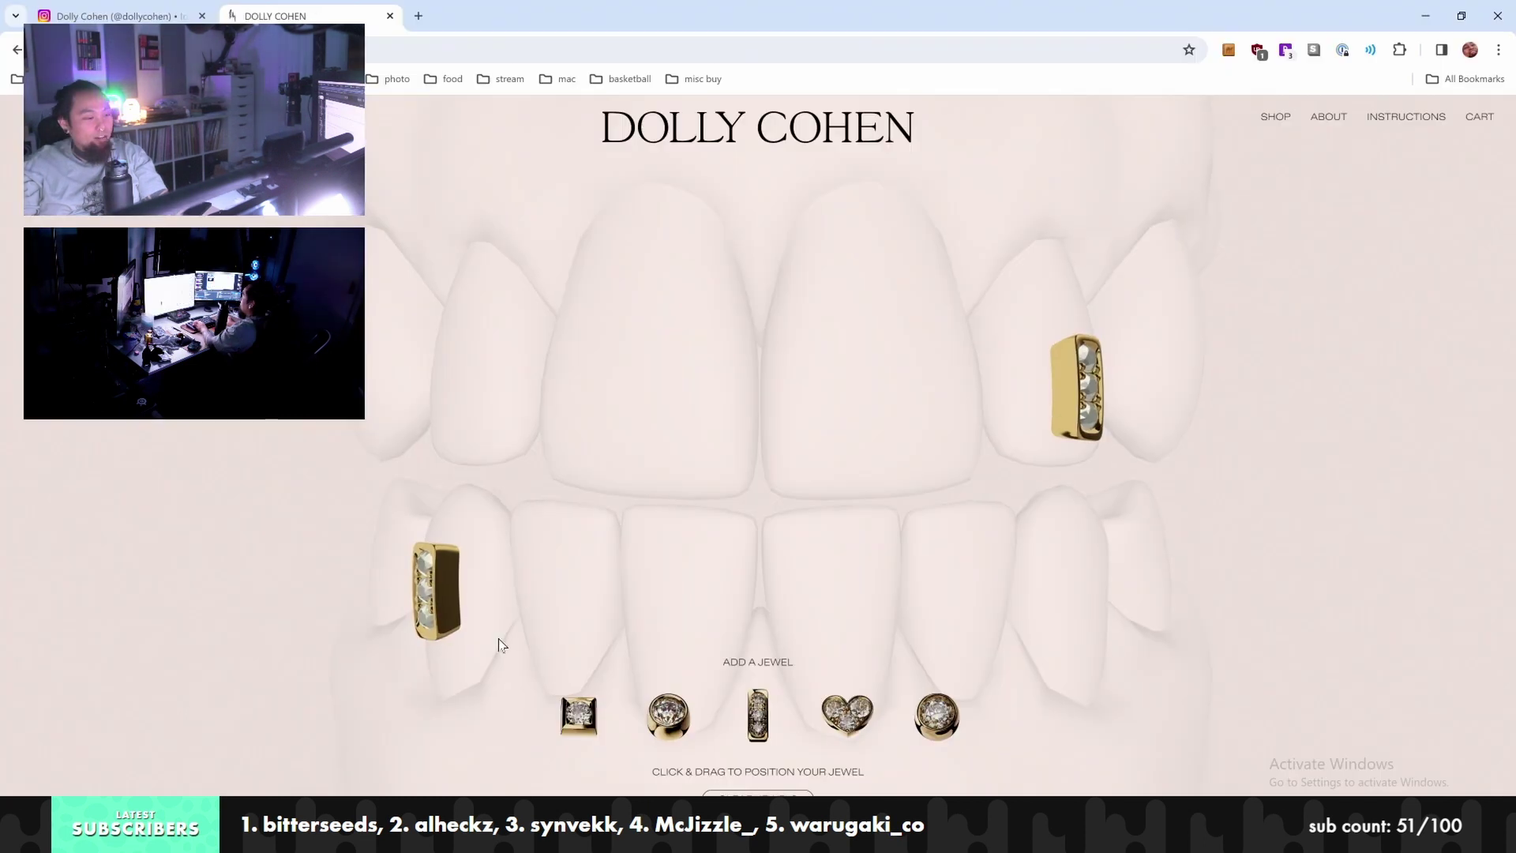
{"action": "left_click", "coordinate": [1319, 119]}
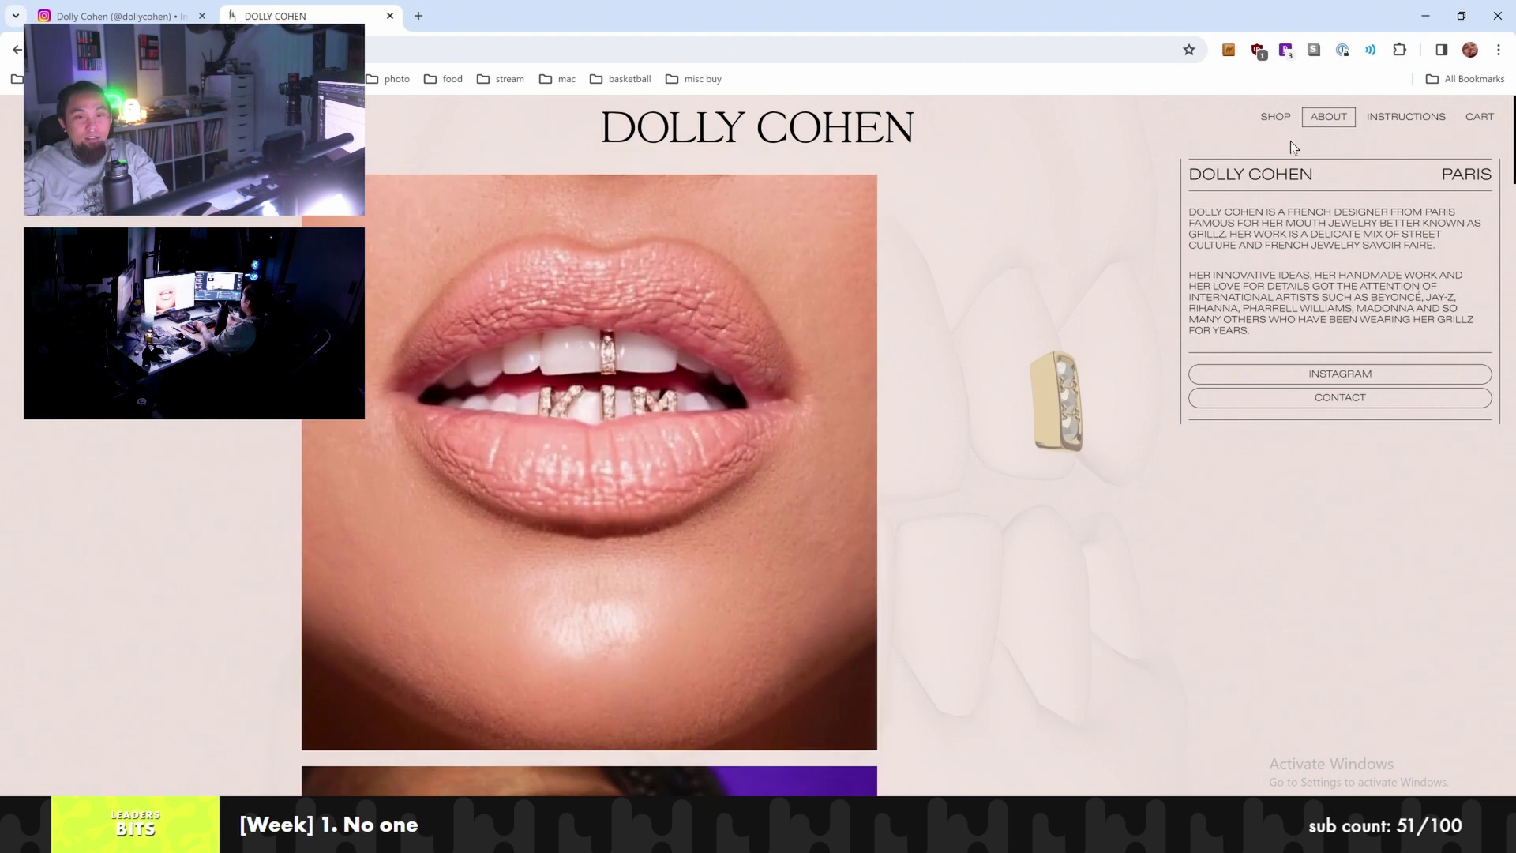
{"action": "scroll", "coordinate": [1091, 244], "scroll_direction": "down", "scroll_amount": 15}
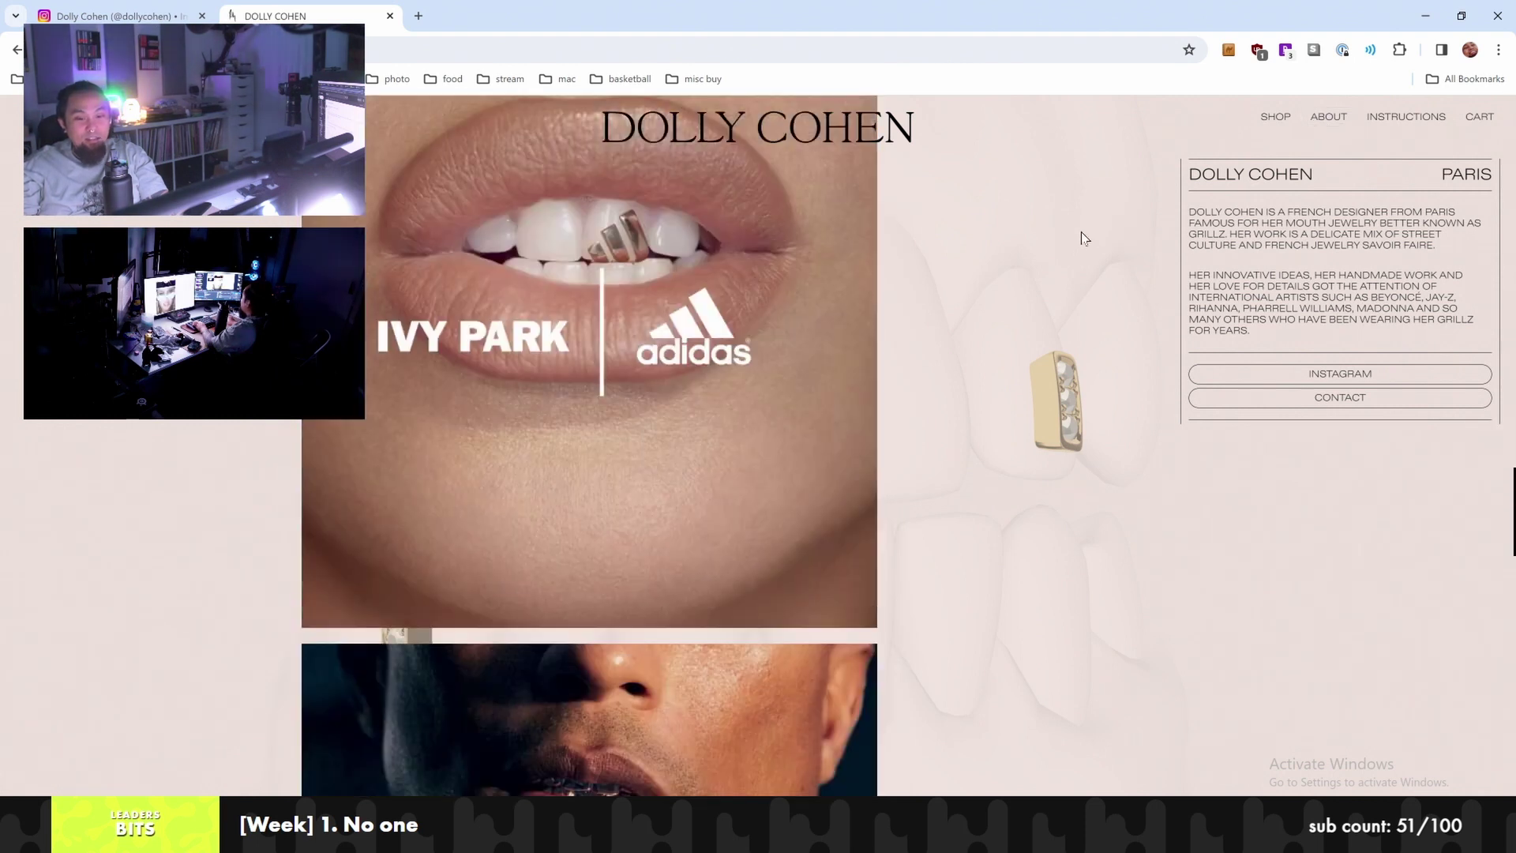
{"action": "scroll", "coordinate": [1357, 673], "scroll_direction": "up", "scroll_amount": 2}
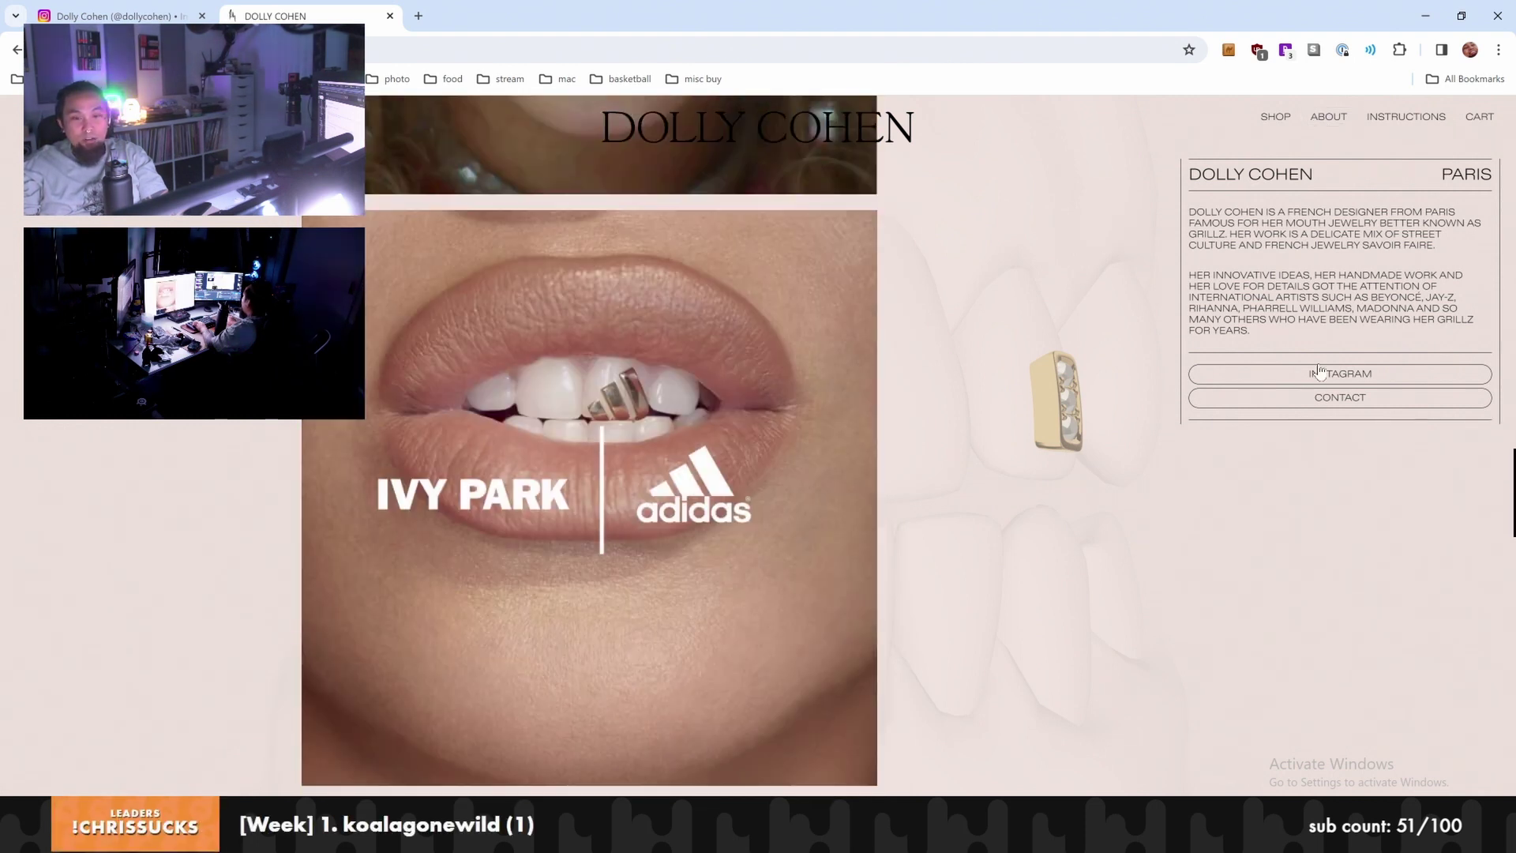
{"action": "right_click", "coordinate": [1333, 409]}
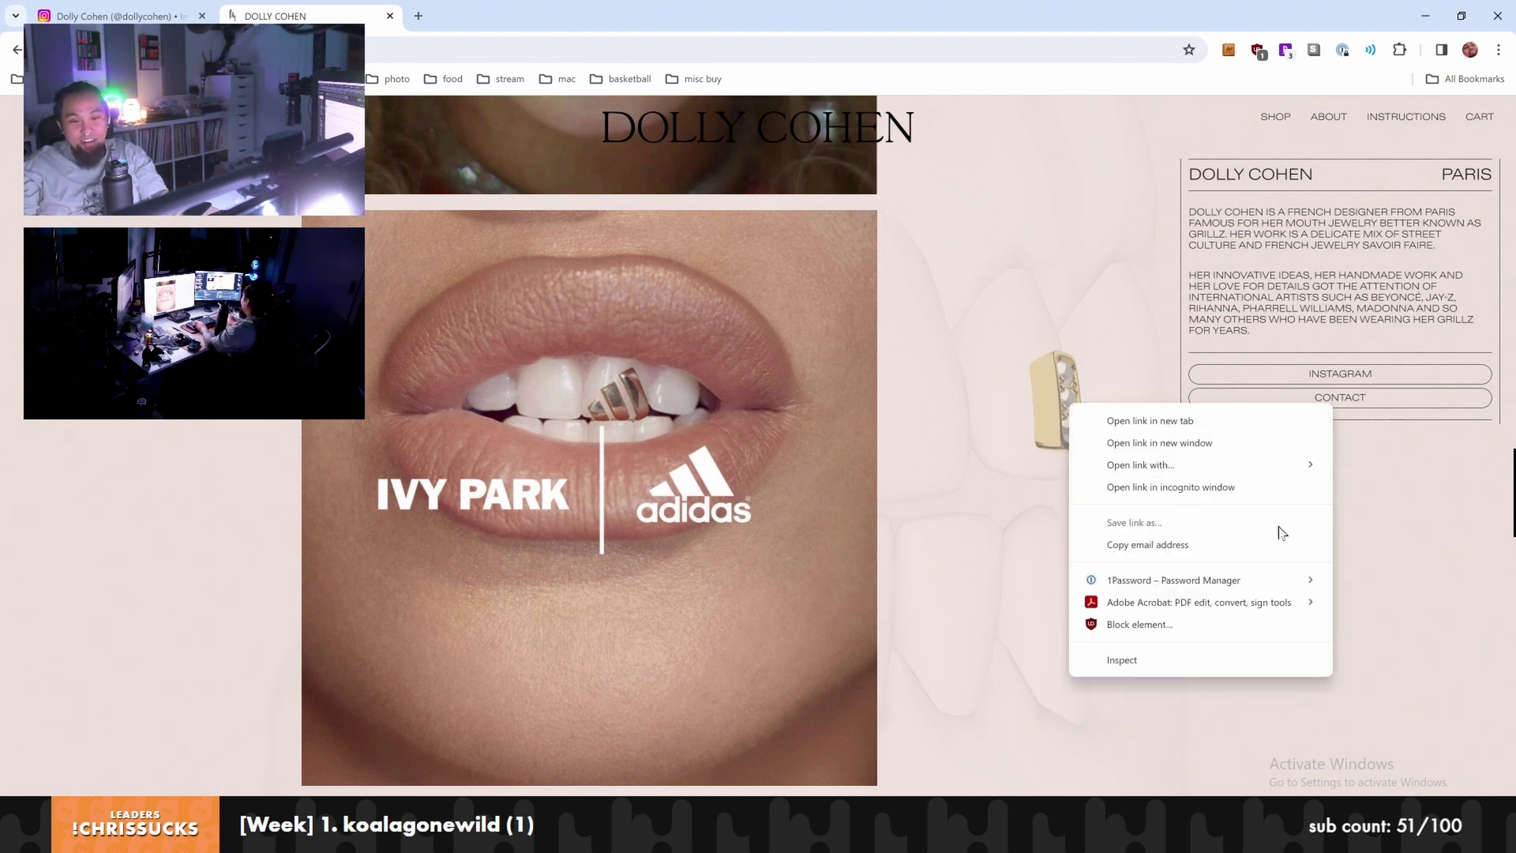
{"action": "left_click", "coordinate": [1396, 474]}
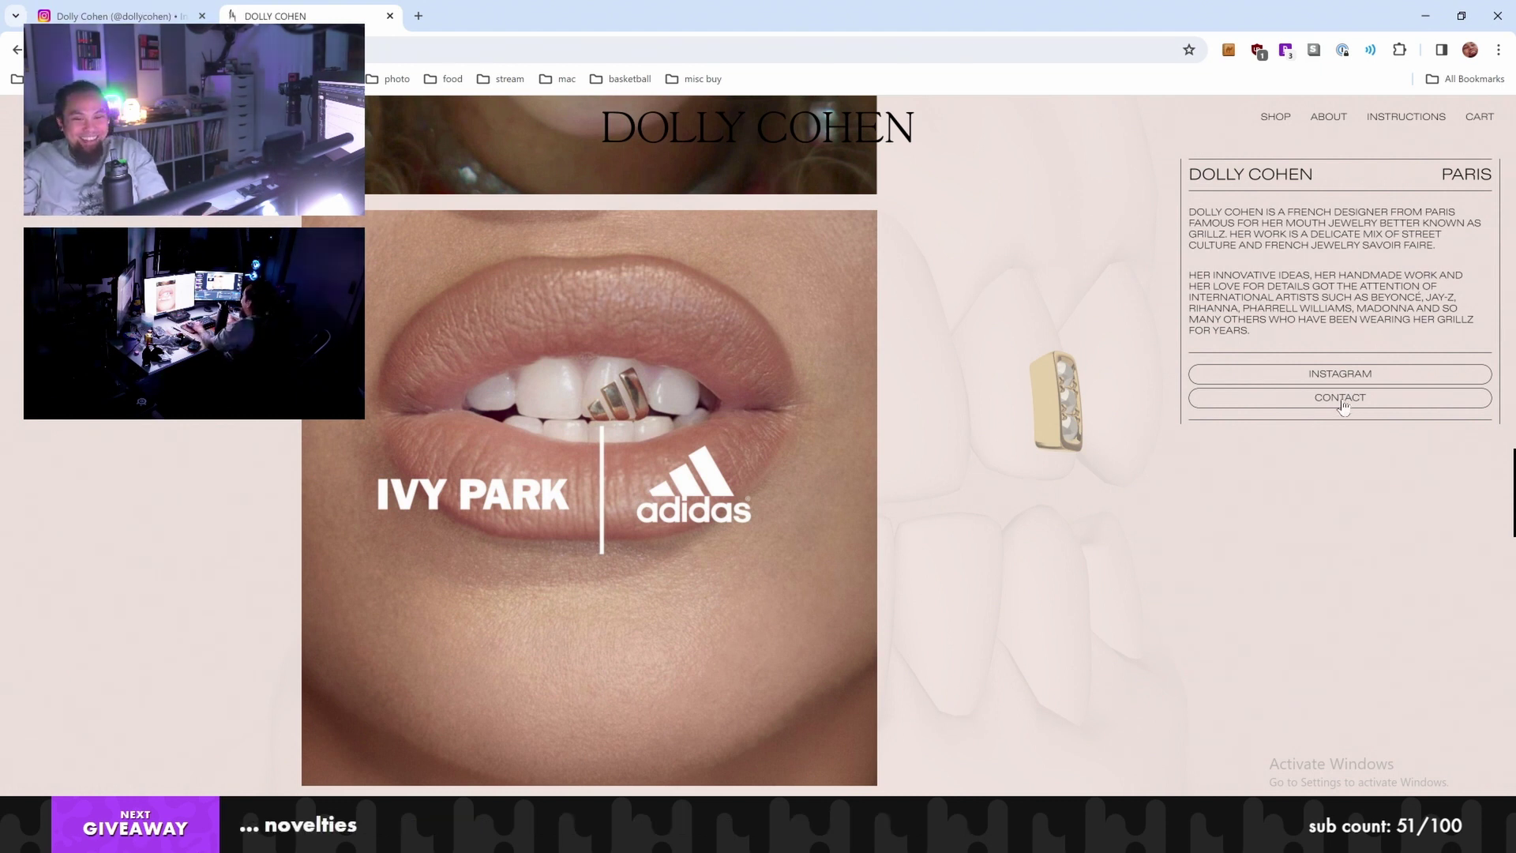
{"action": "scroll", "coordinate": [1094, 342], "scroll_direction": "up", "scroll_amount": 10}
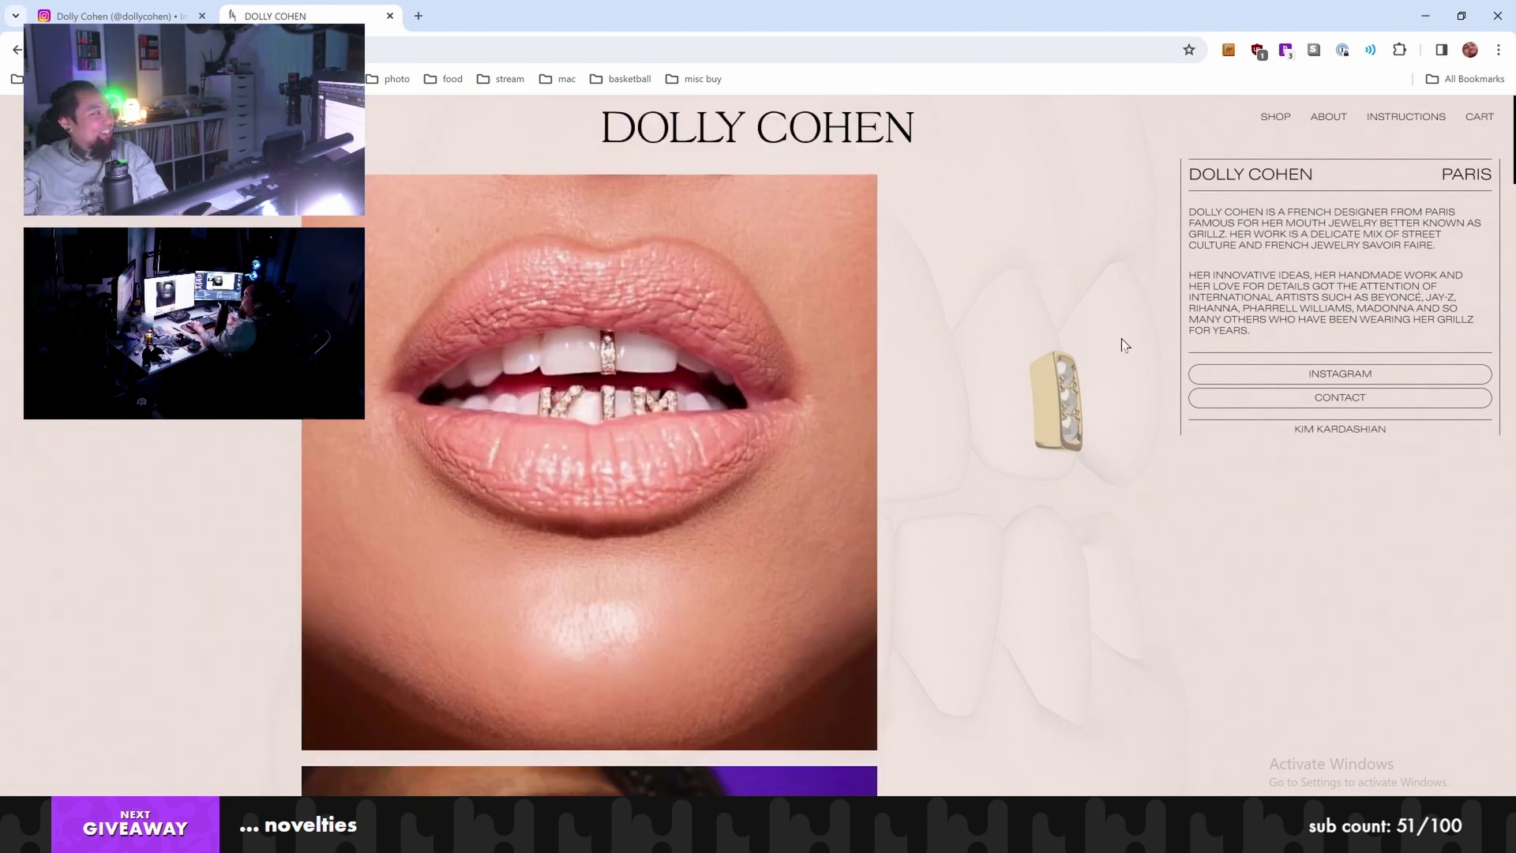
Switch back to Lightroom Classic and review the converted frames one by one up to E-015.nef, keeping the Negative Lab Pro dialog clear of the photo
{"action": "key", "text": "alt+Tab"}
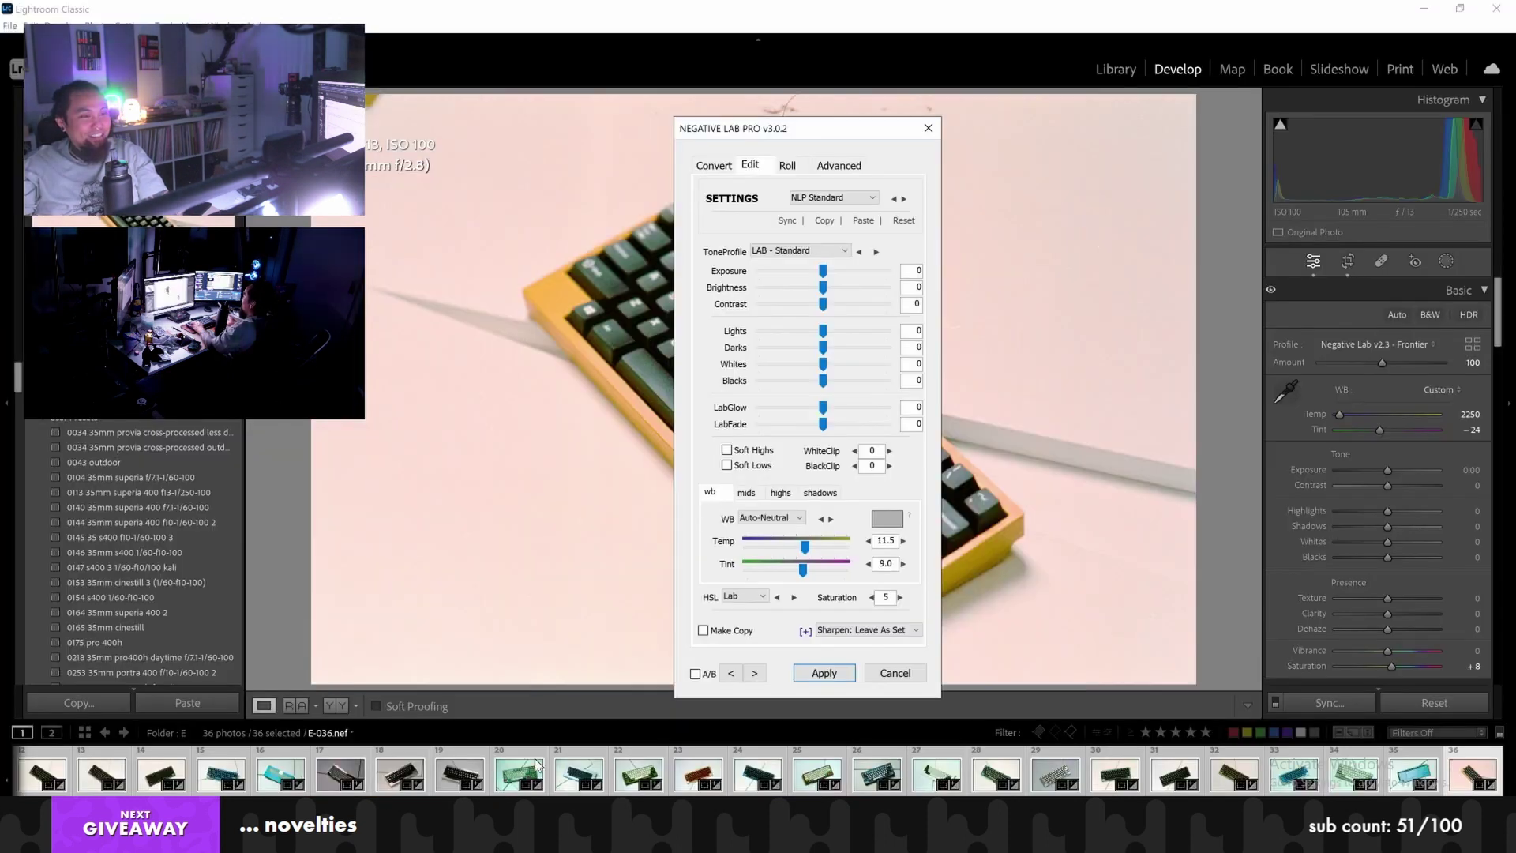
{"action": "left_click_drag", "start_coordinate": [824, 127], "coordinate": [211, 120]}
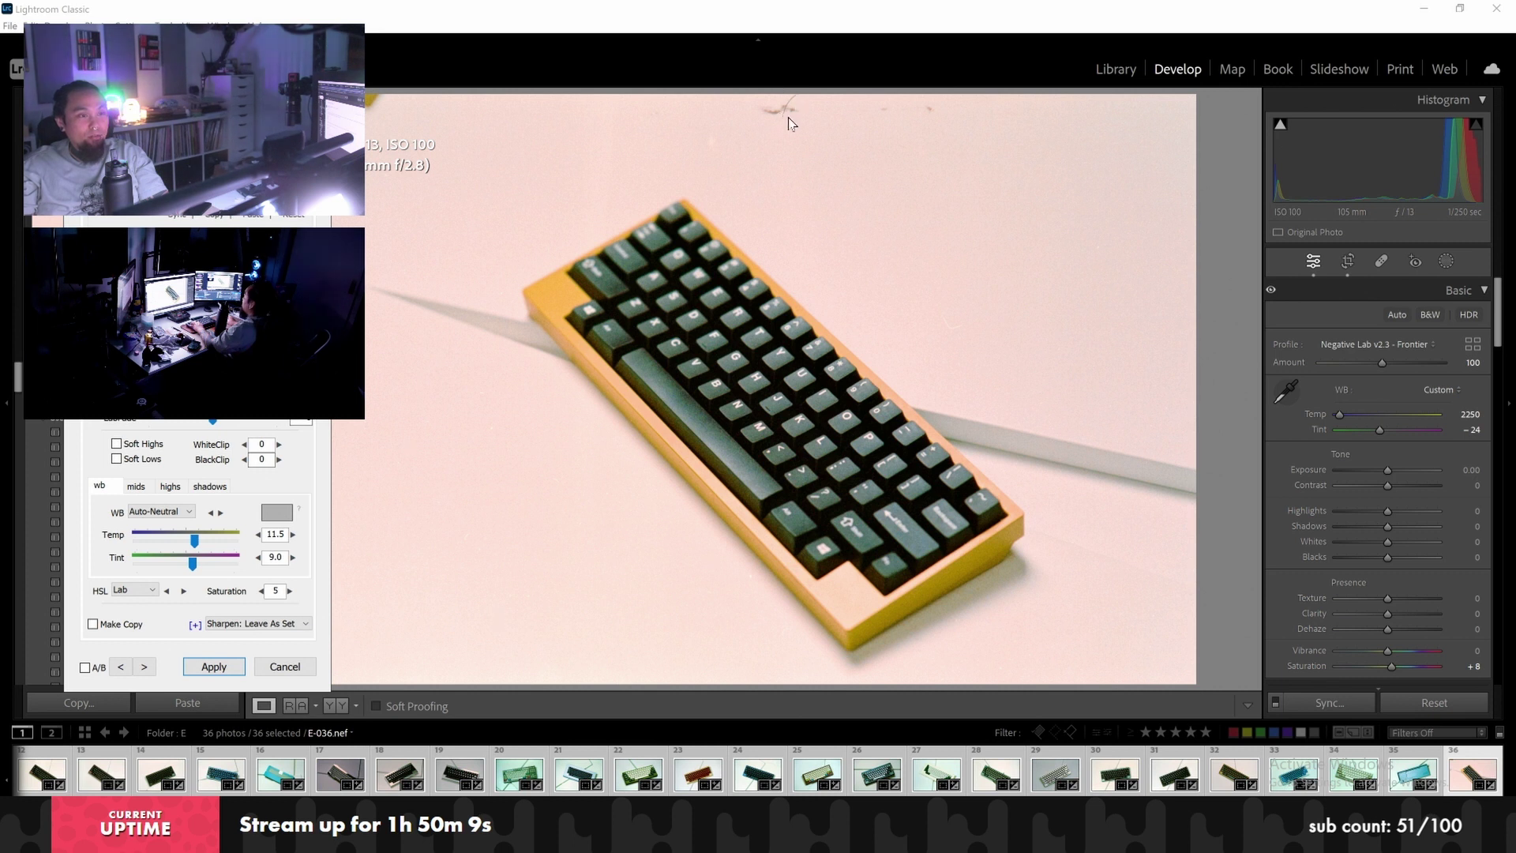
{"action": "left_click", "coordinate": [147, 667]}
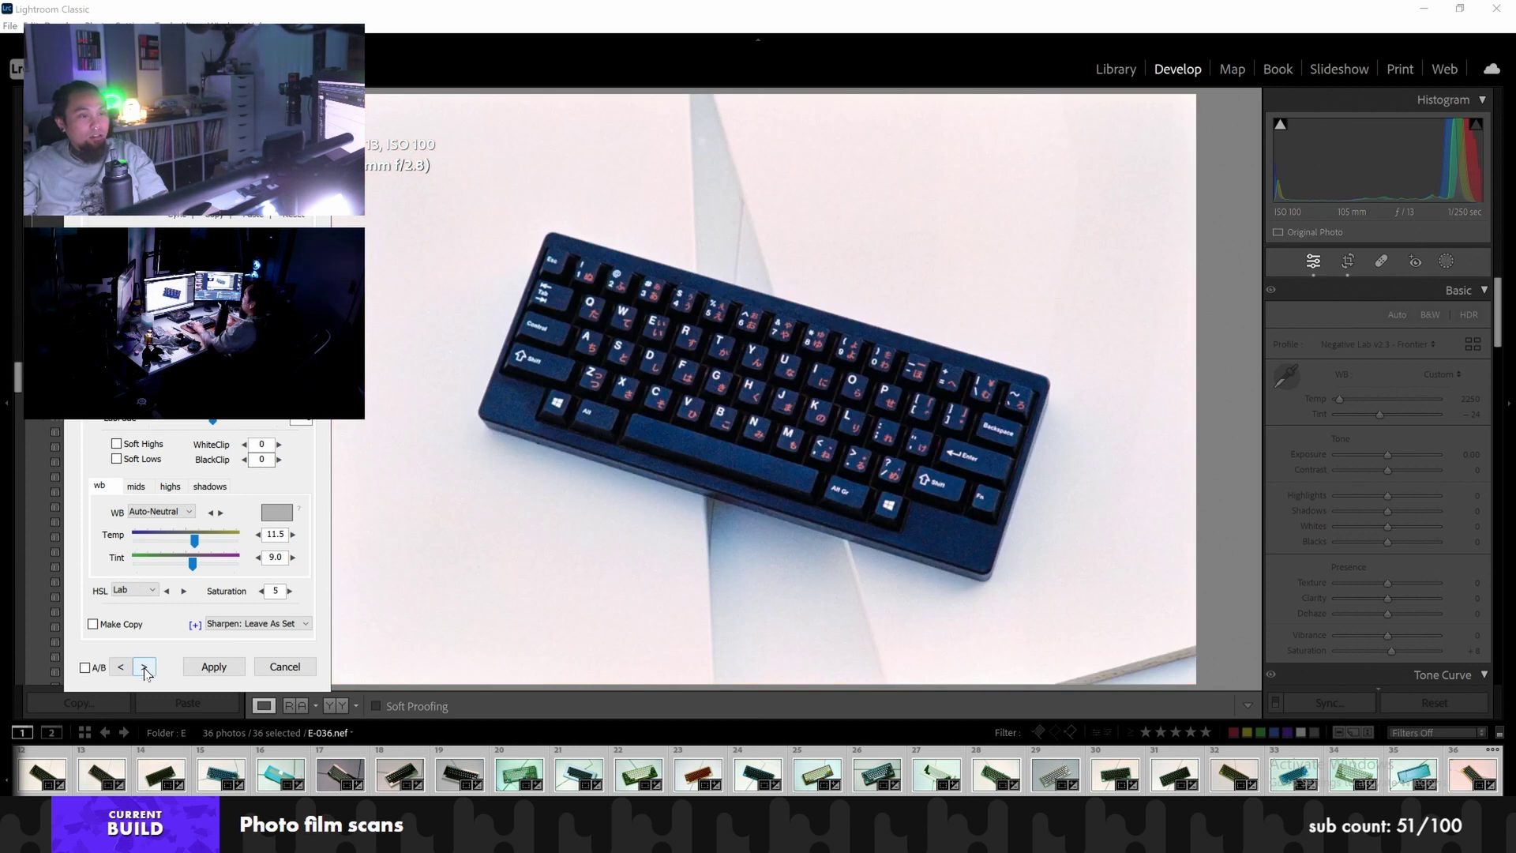
{"action": "left_click", "coordinate": [145, 667]}
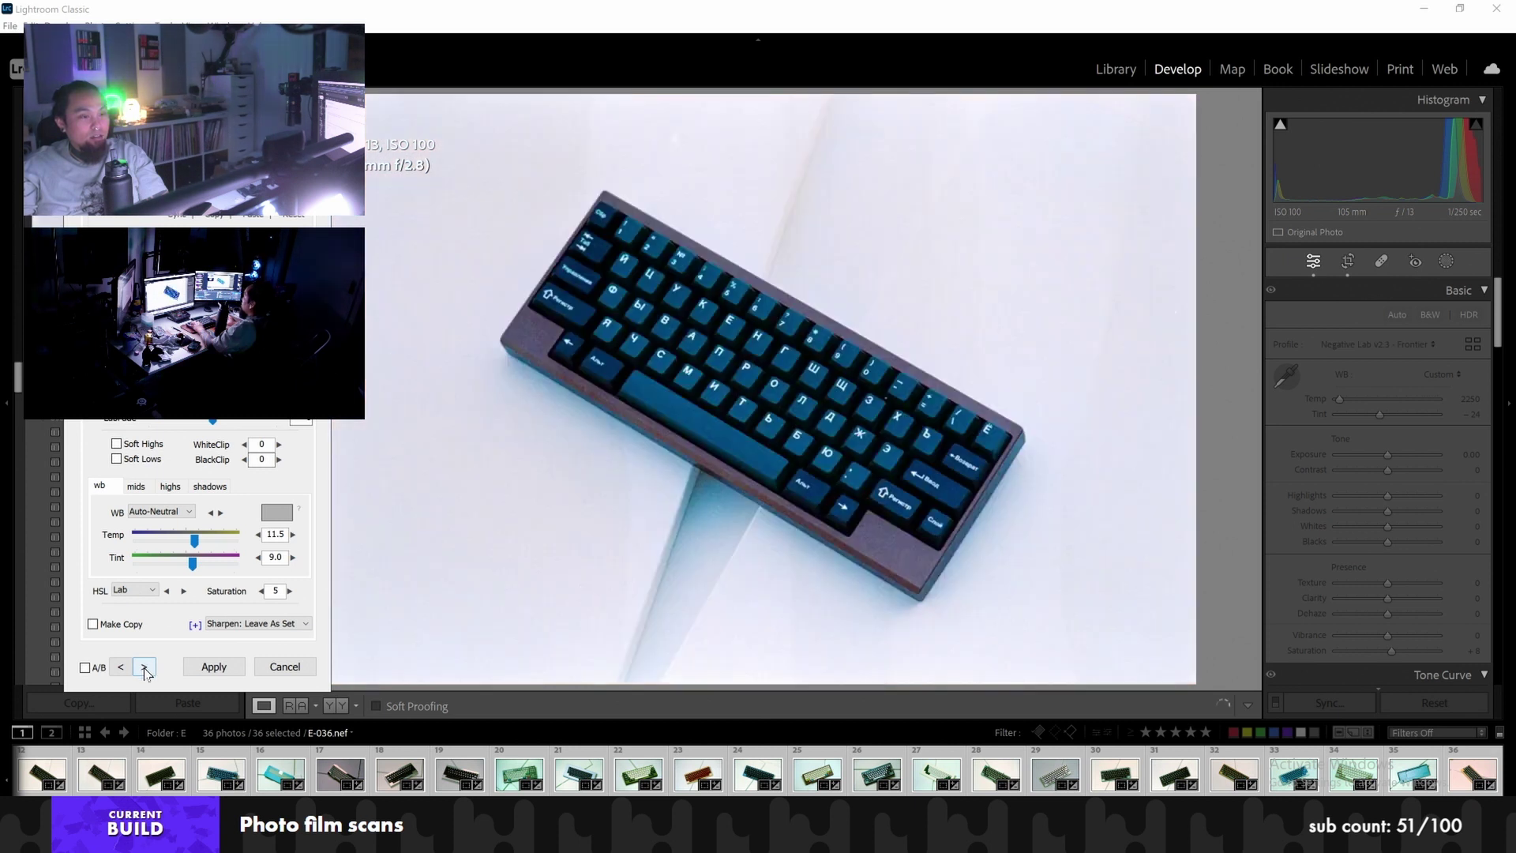
{"action": "left_click", "coordinate": [145, 667]}
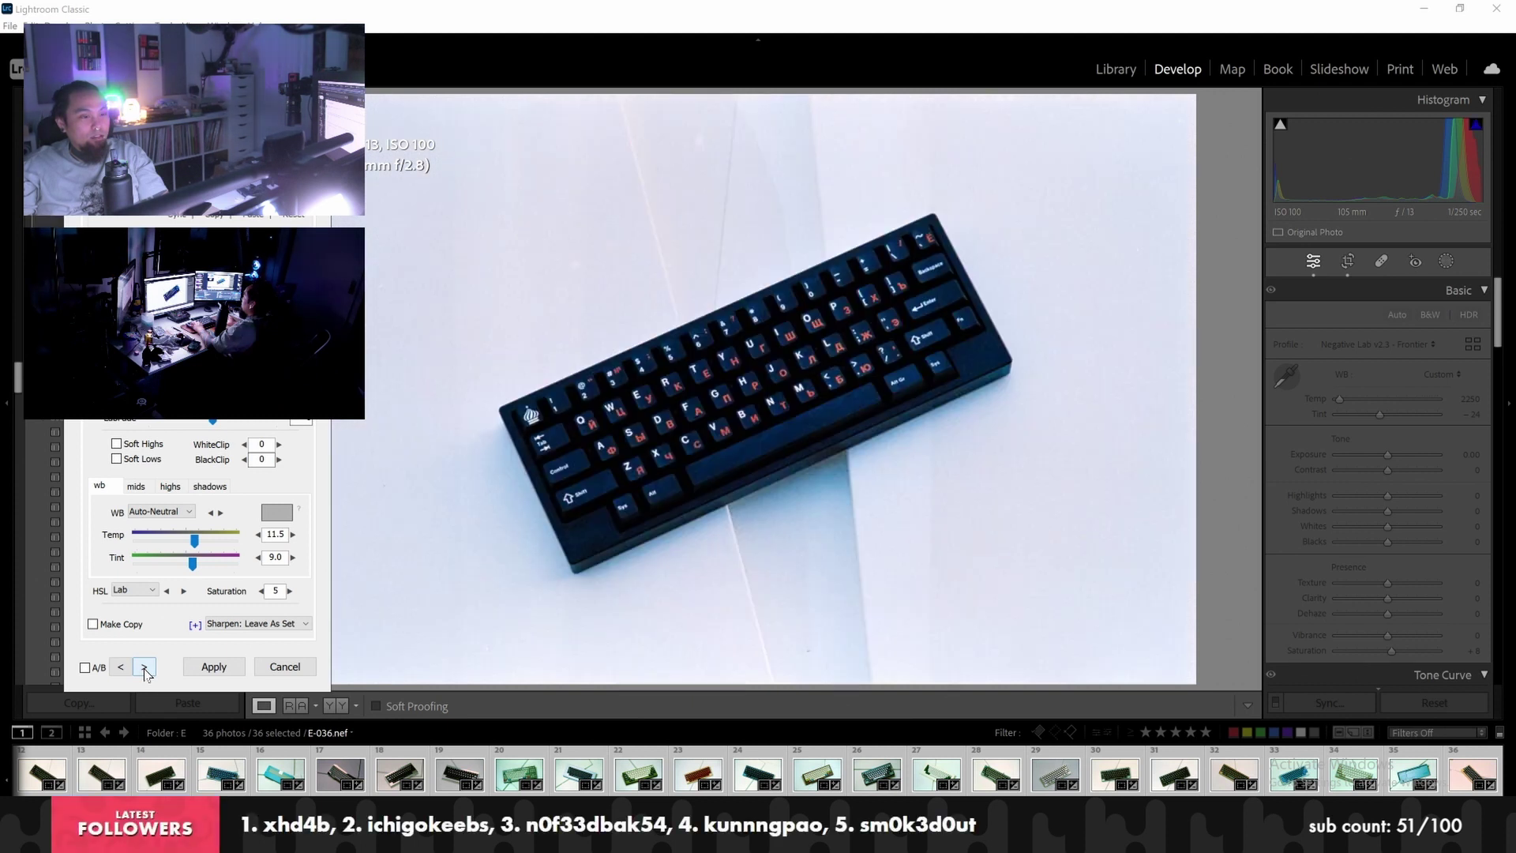
{"action": "left_click", "coordinate": [145, 667]}
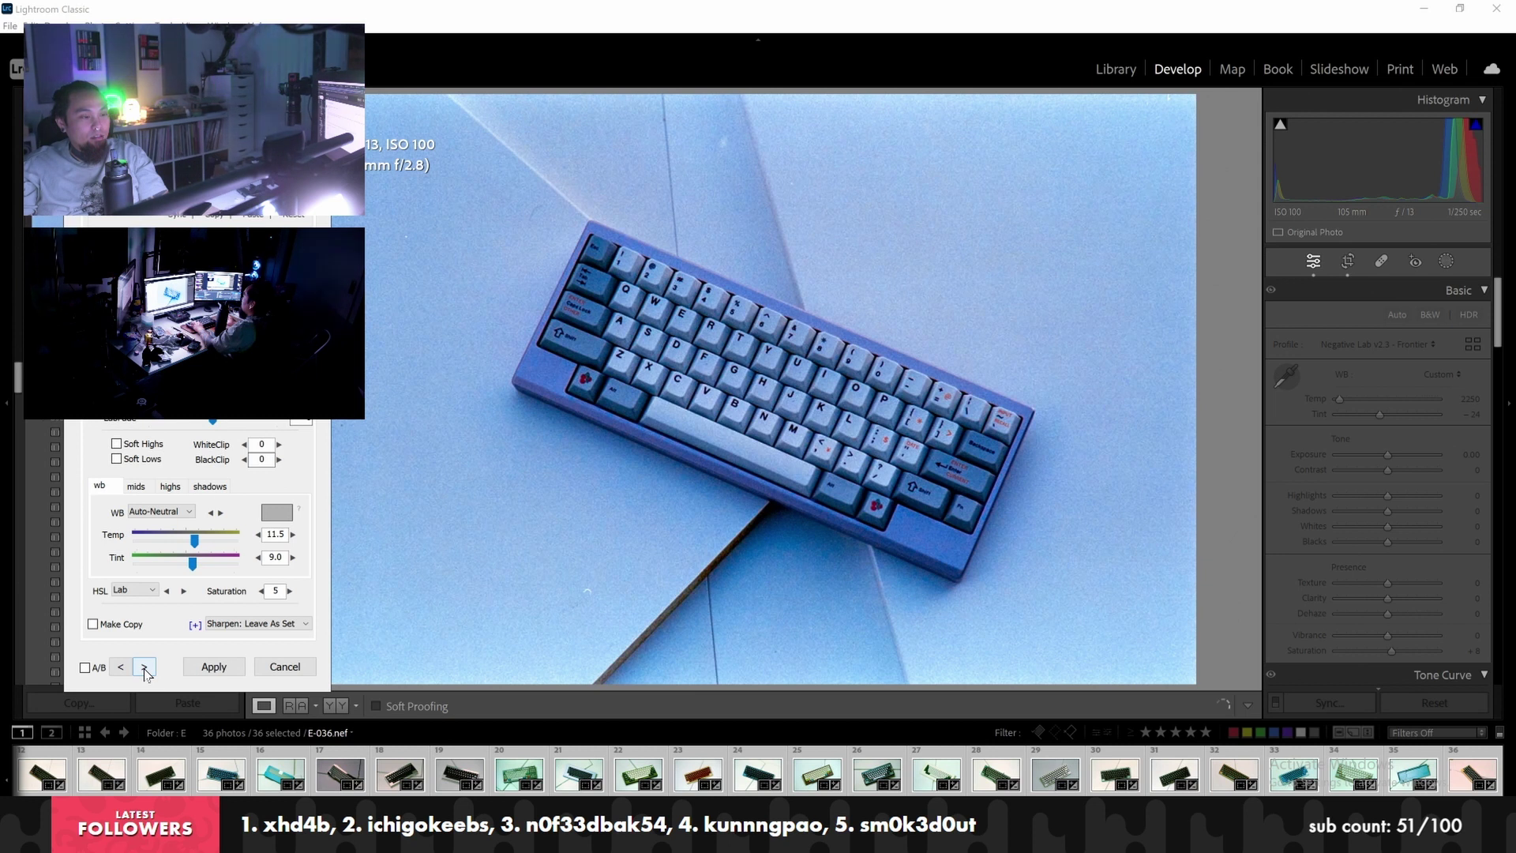
{"action": "left_click", "coordinate": [145, 668]}
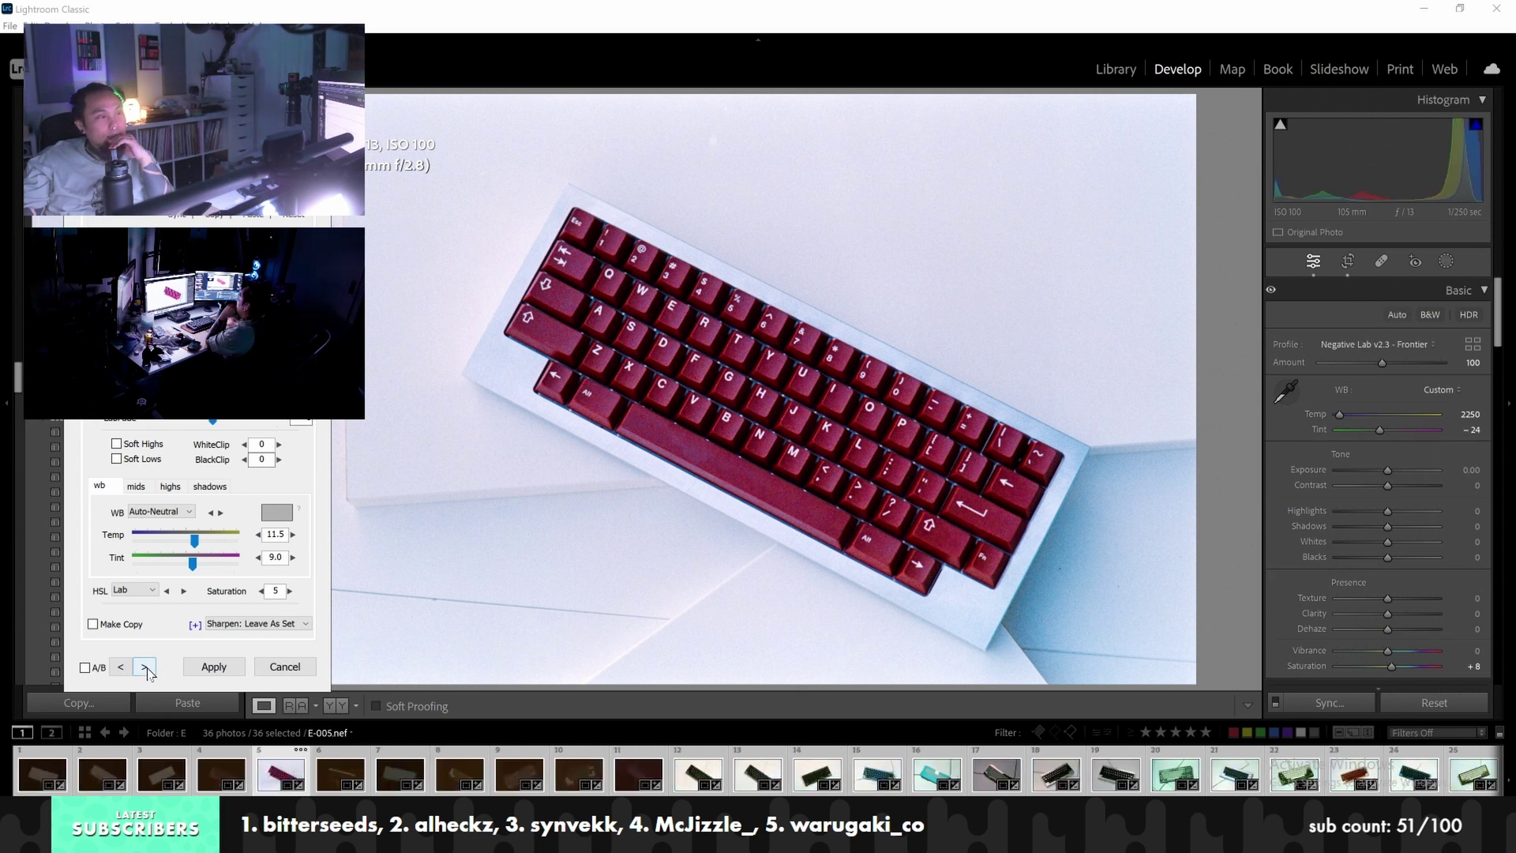
{"action": "left_click", "coordinate": [145, 668]}
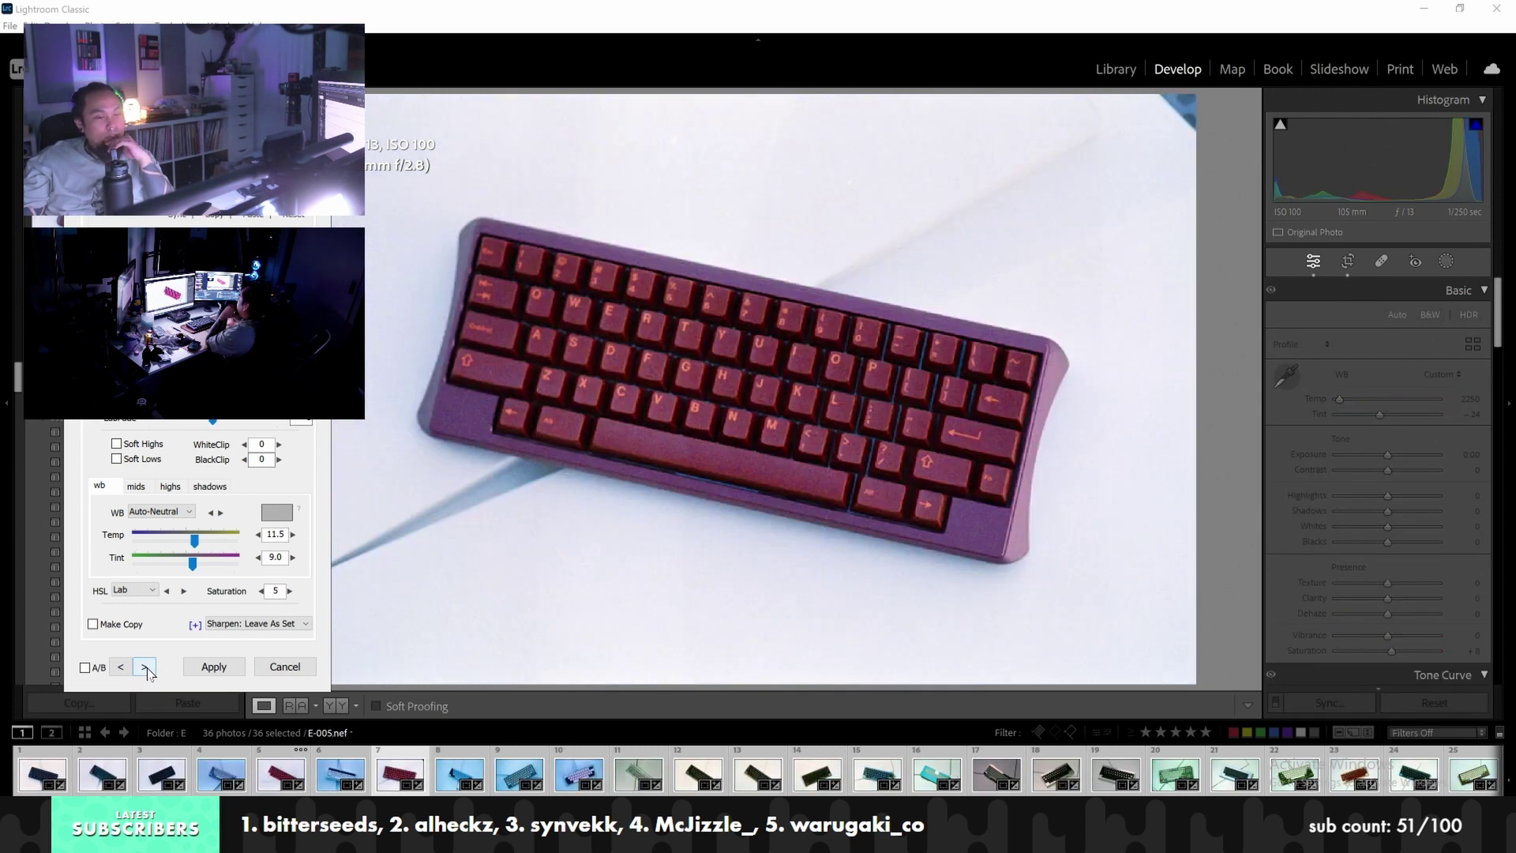
{"action": "left_click", "coordinate": [145, 668]}
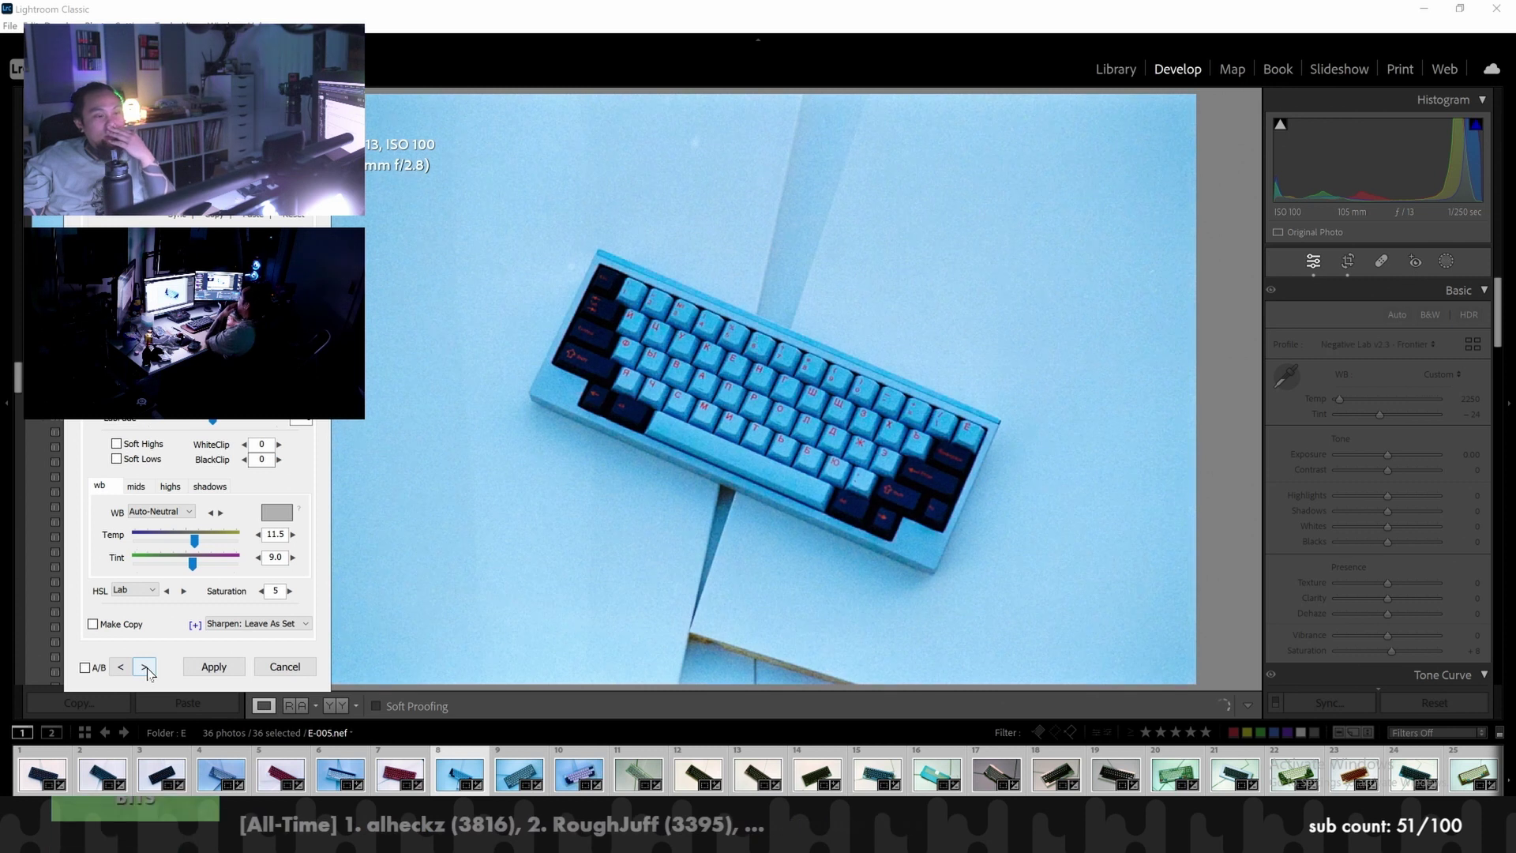
{"action": "left_click", "coordinate": [145, 668]}
{"action": "left_click", "coordinate": [145, 668]}
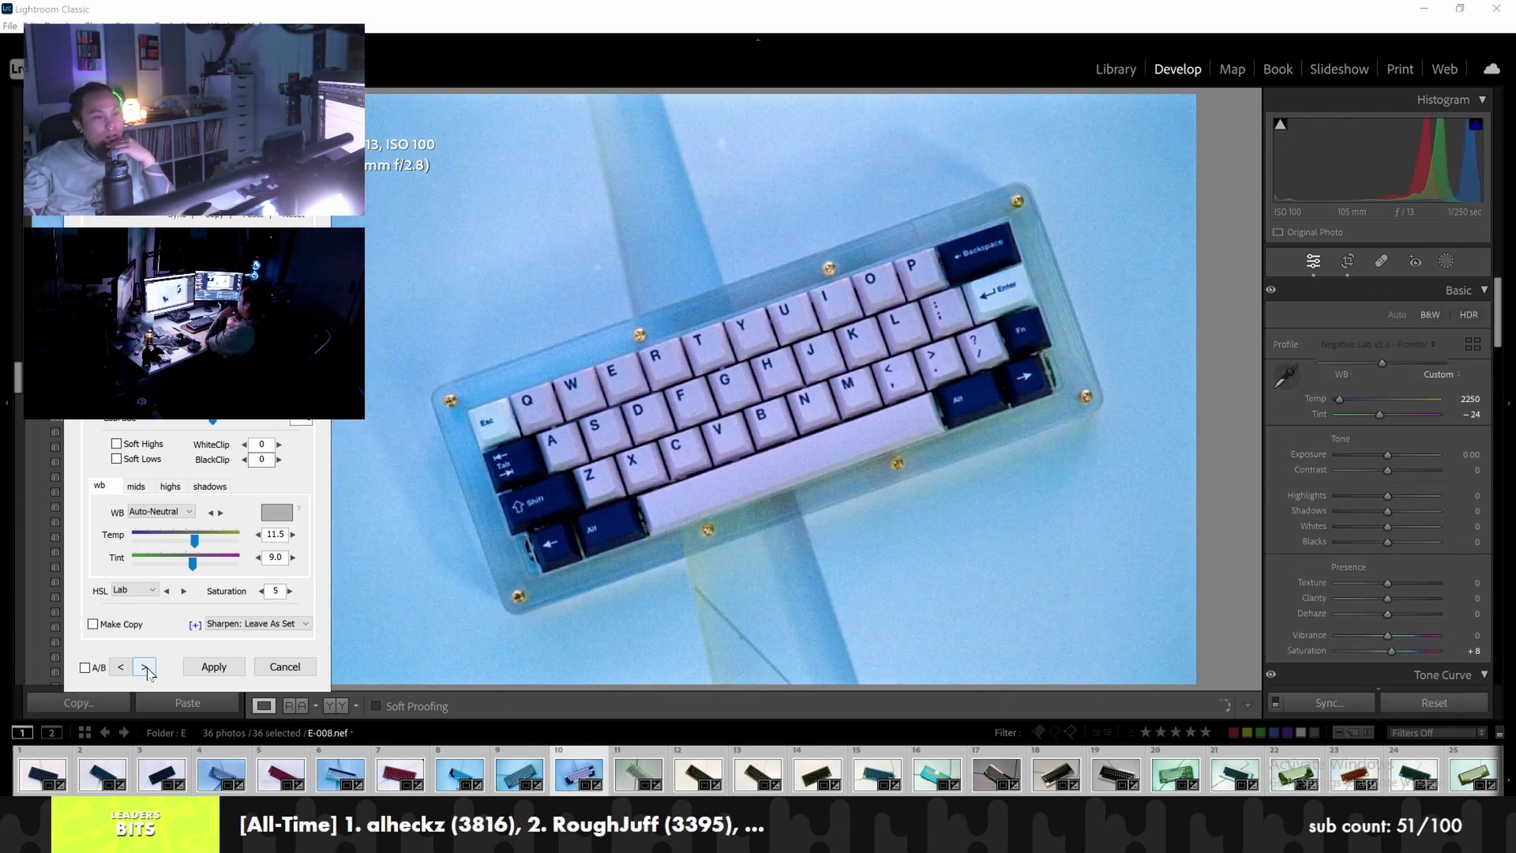
{"action": "left_click", "coordinate": [145, 668]}
{"action": "left_click", "coordinate": [145, 668]}
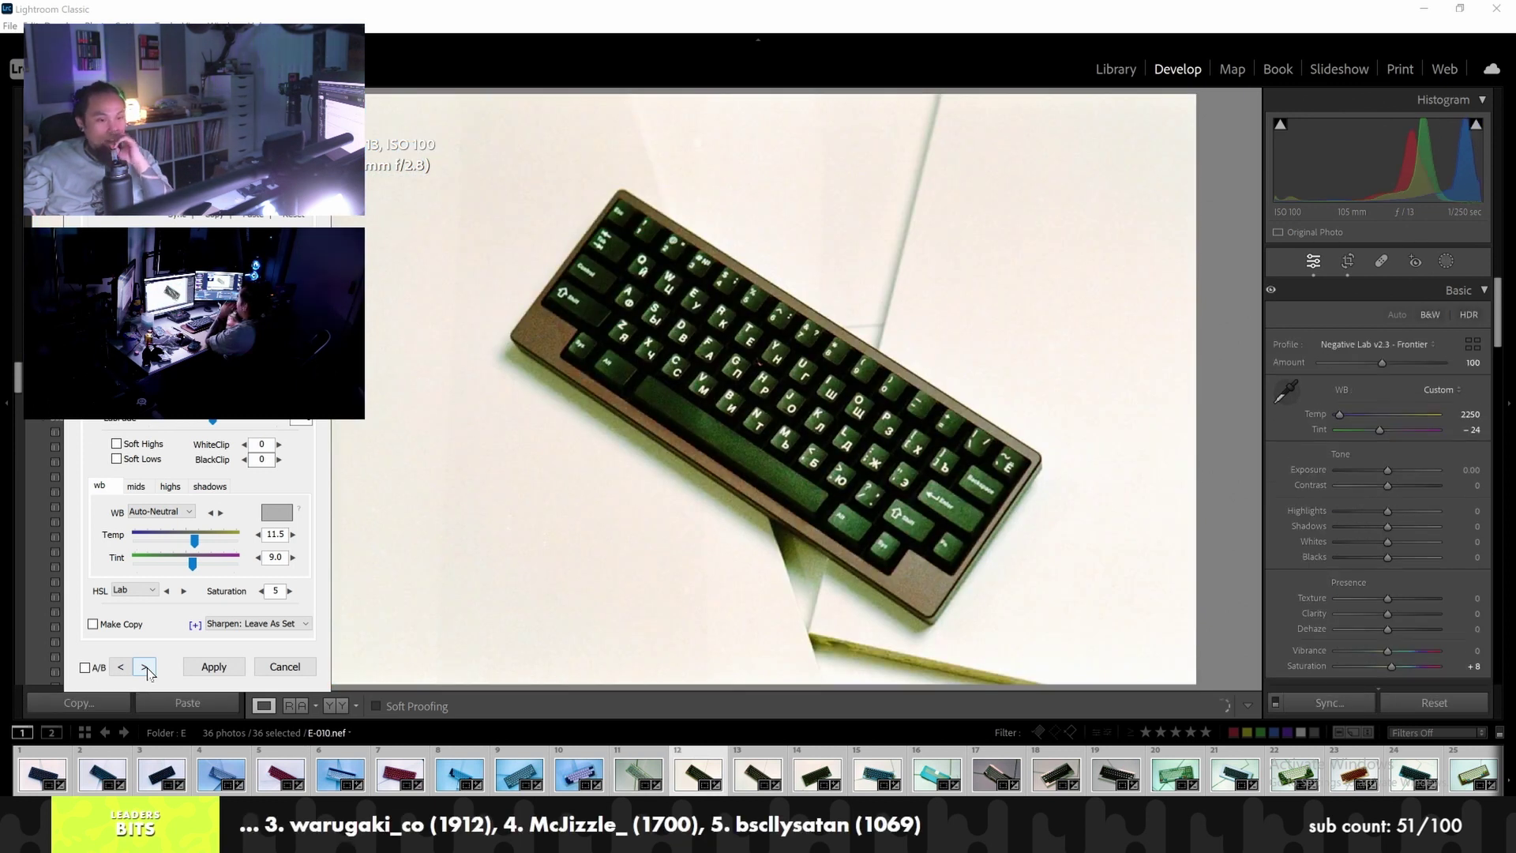
{"action": "left_click", "coordinate": [146, 668]}
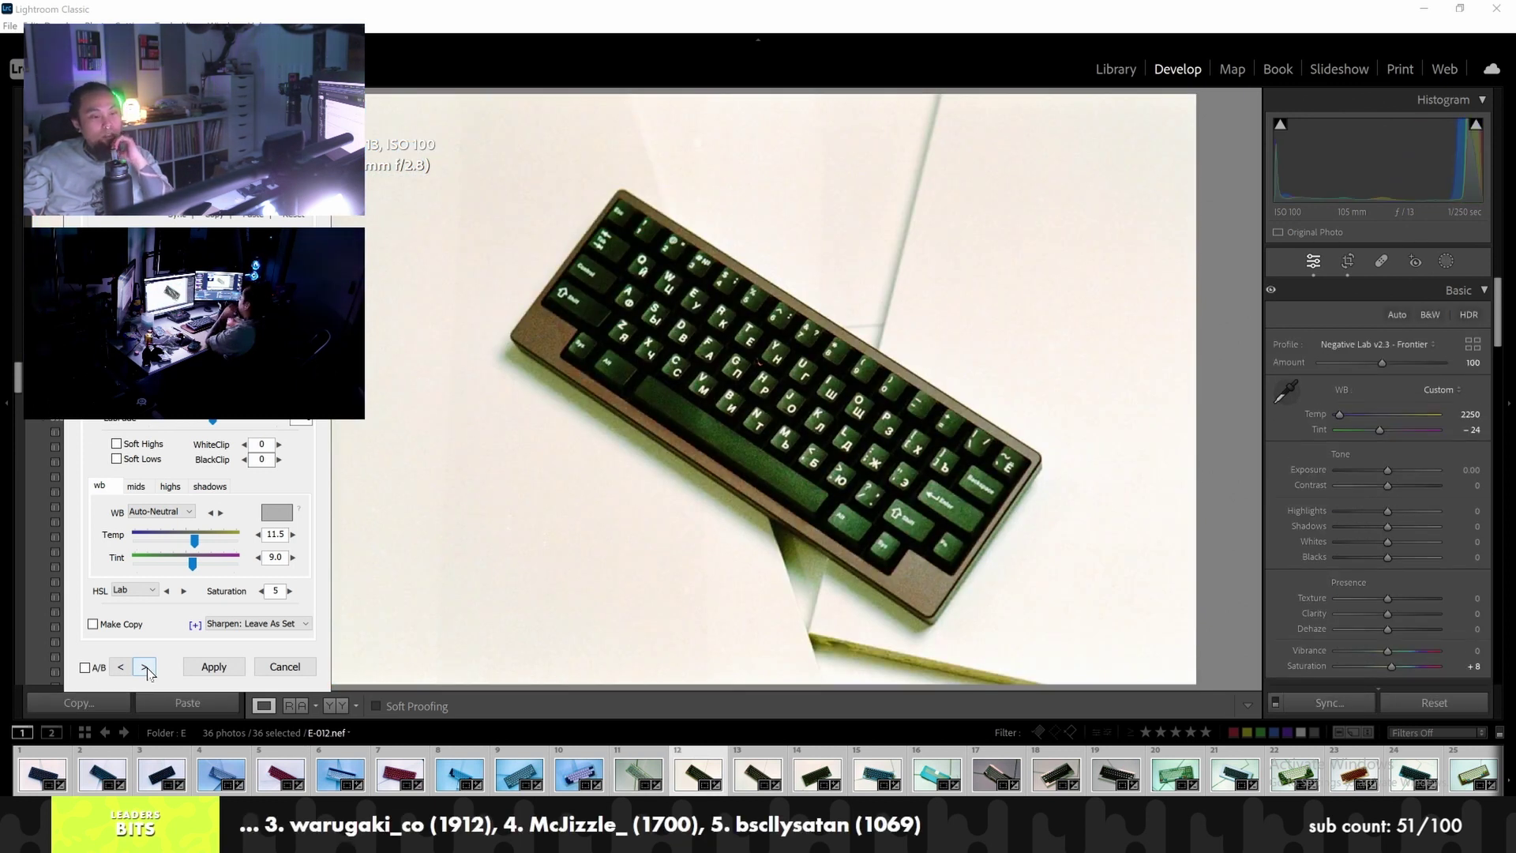
{"action": "left_click", "coordinate": [146, 668]}
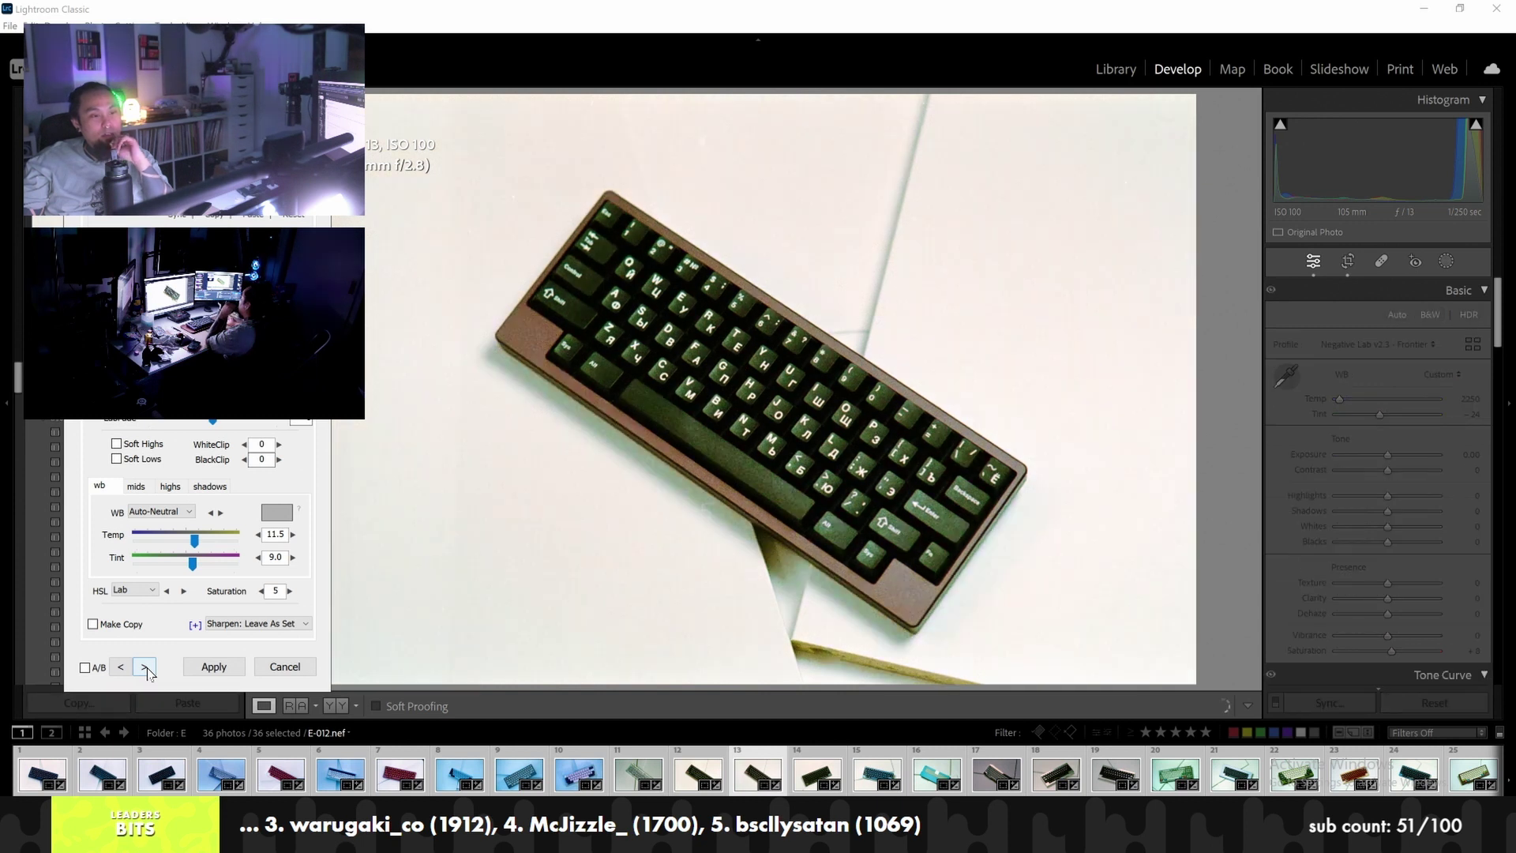
{"action": "left_click", "coordinate": [145, 668]}
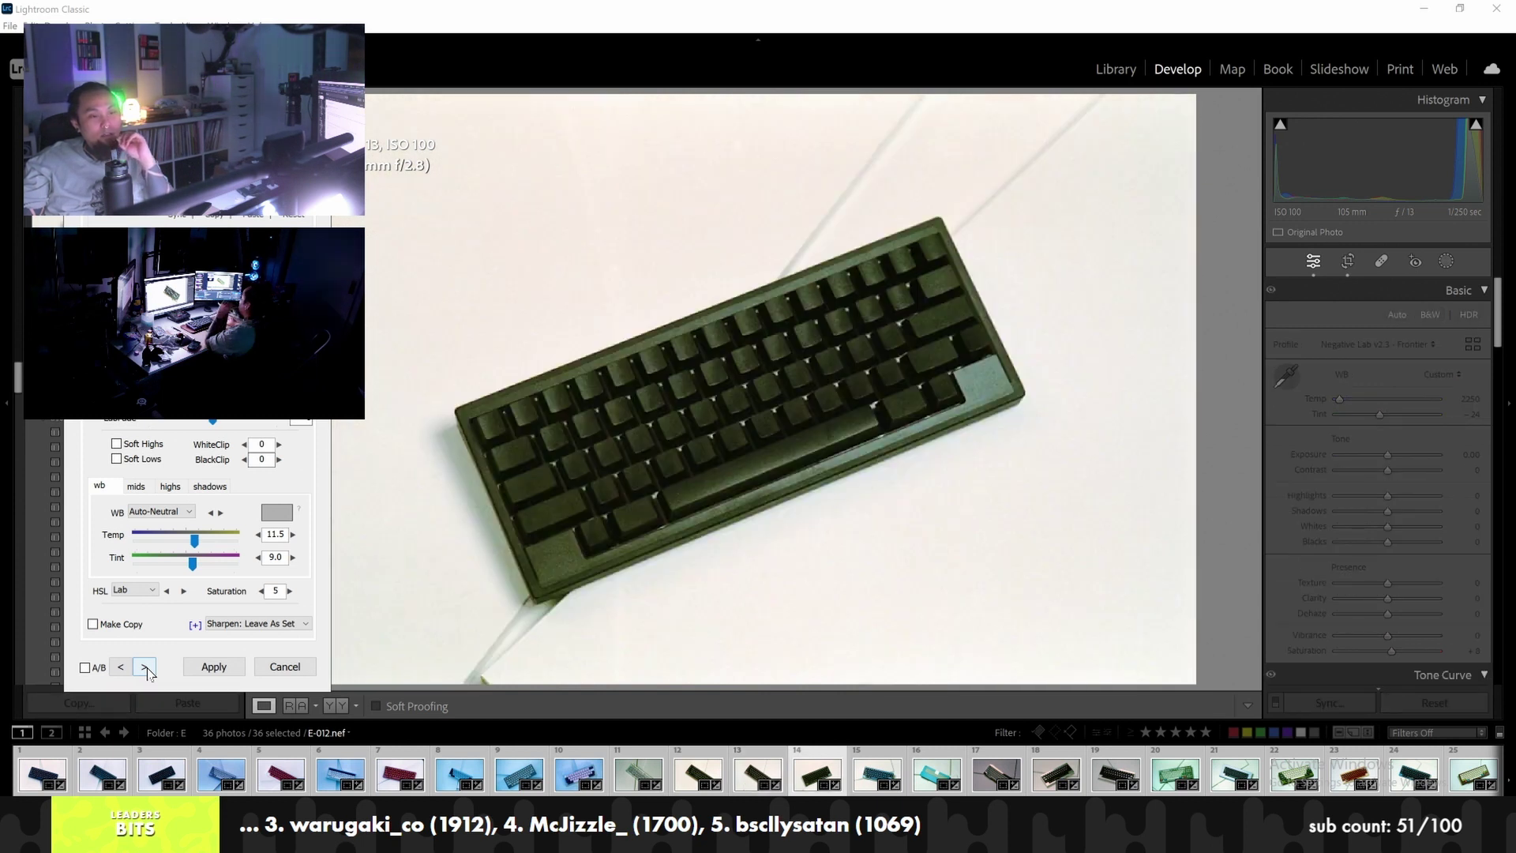
{"action": "left_click", "coordinate": [145, 668]}
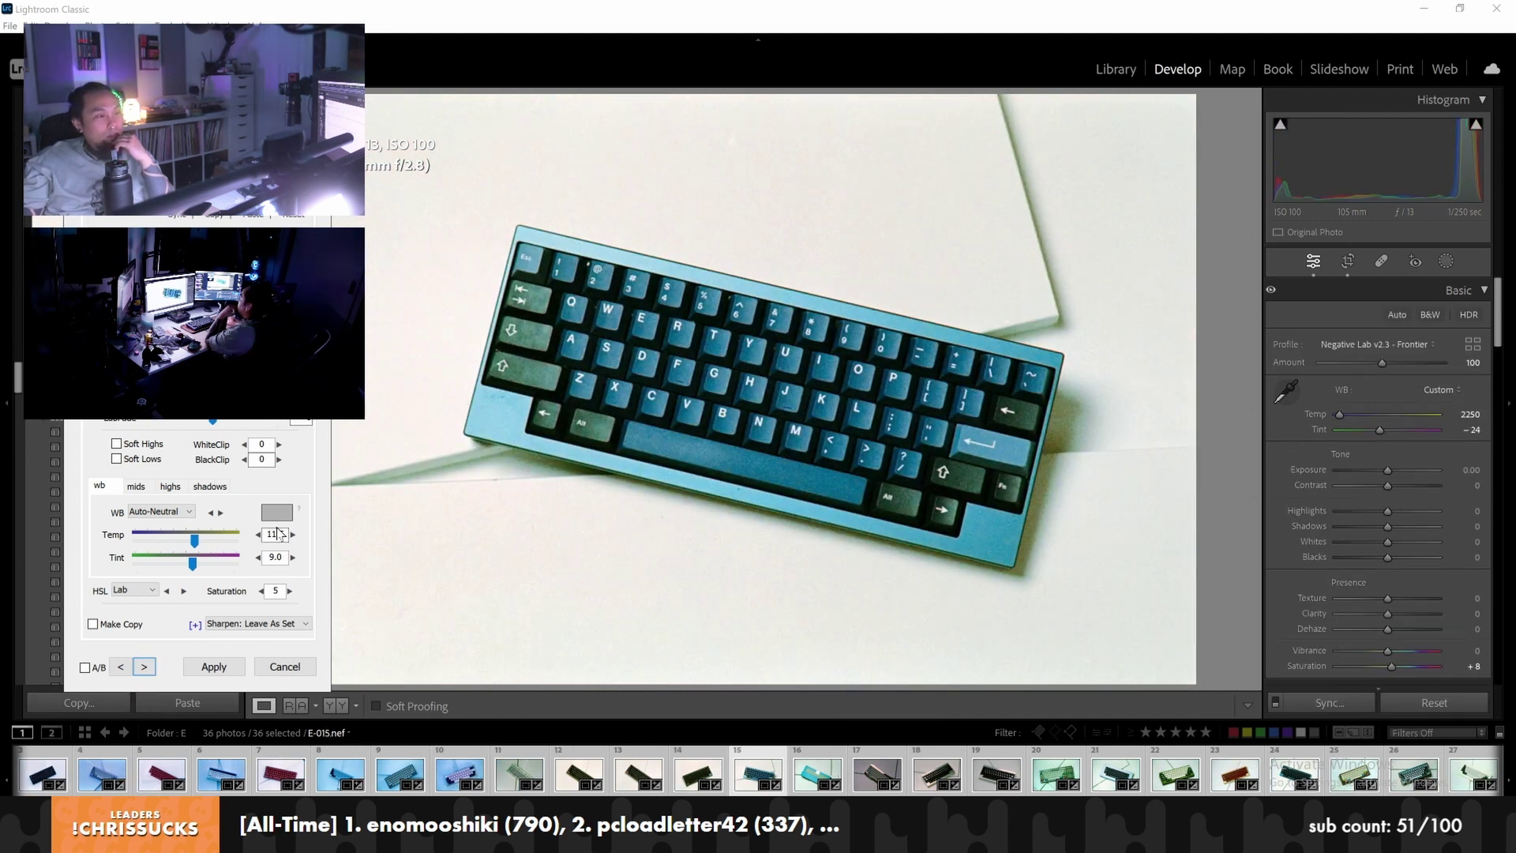
Apply the Negative Lab Pro settings to the converted frames and close its dialog
{"action": "left_click", "coordinate": [225, 666]}
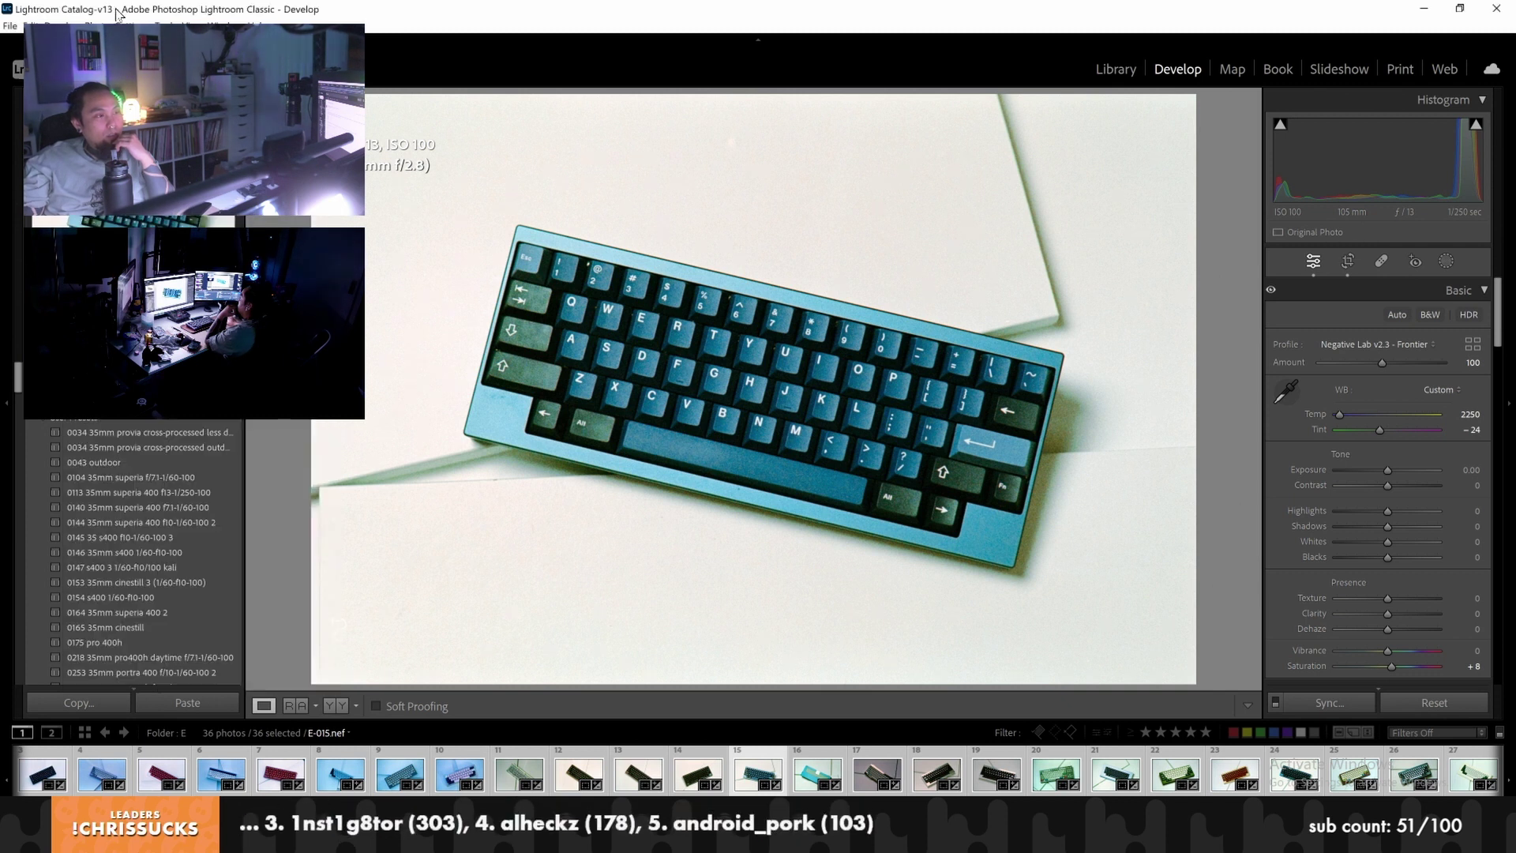
{"action": "key", "text": "alt+e"}
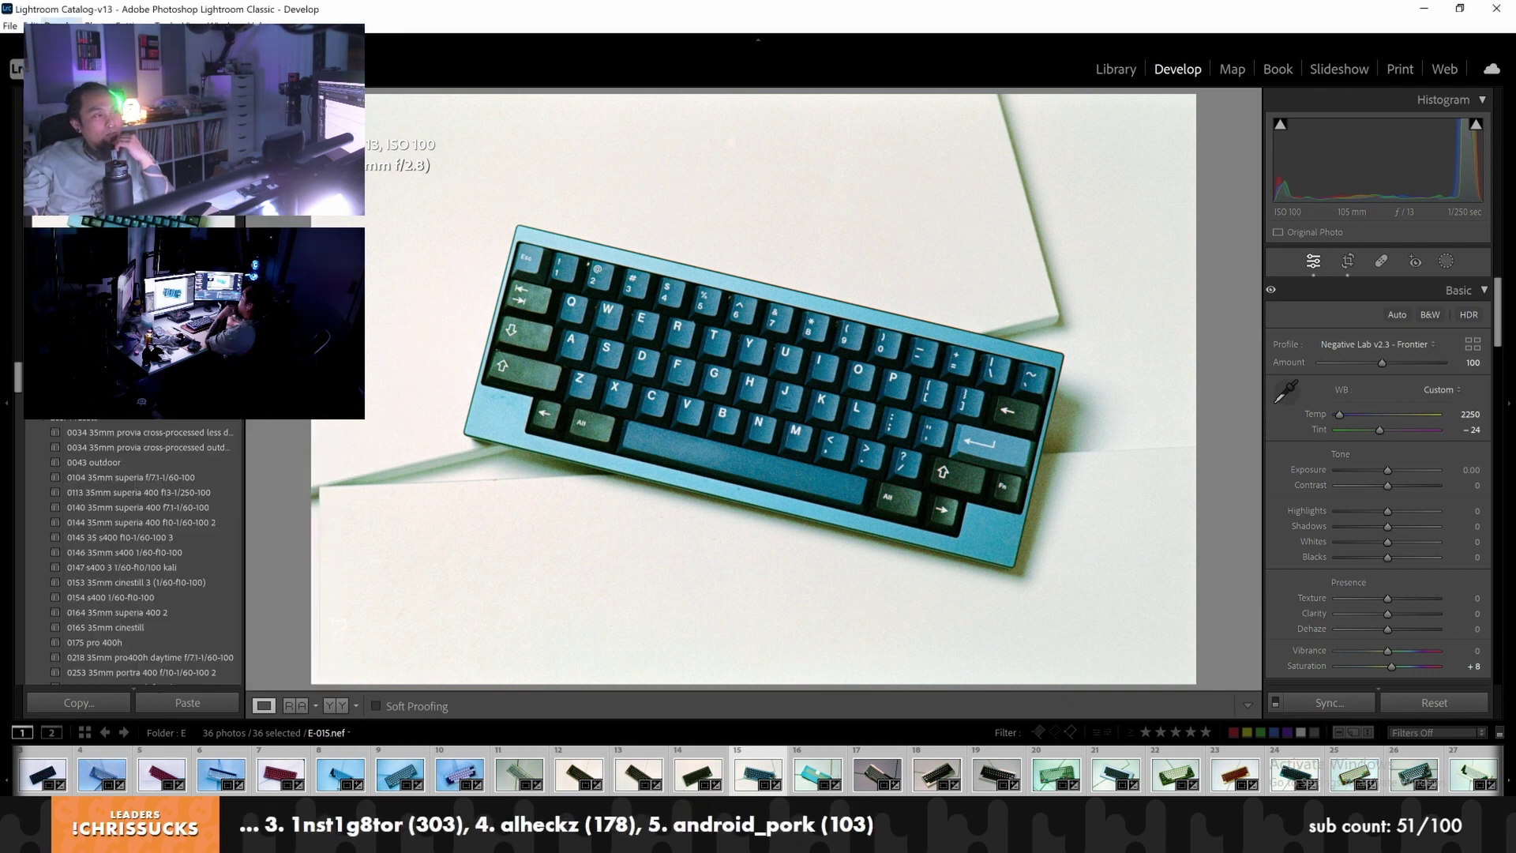
Change the Use Graphics Processor option in the Performance preferences
{"action": "left_click", "coordinate": [477, 252]}
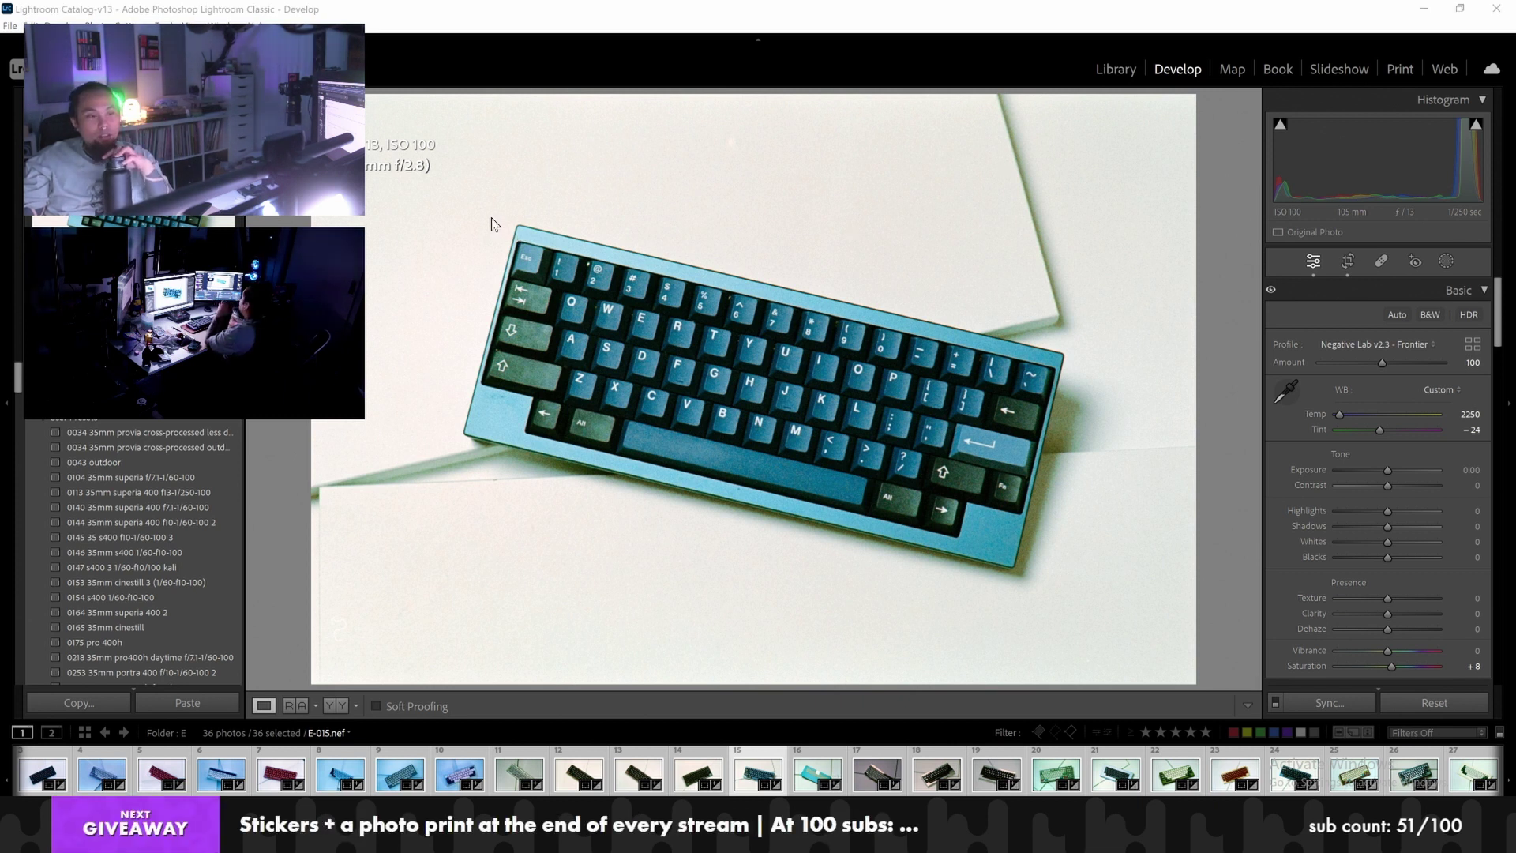
{"action": "key", "text": "f"}
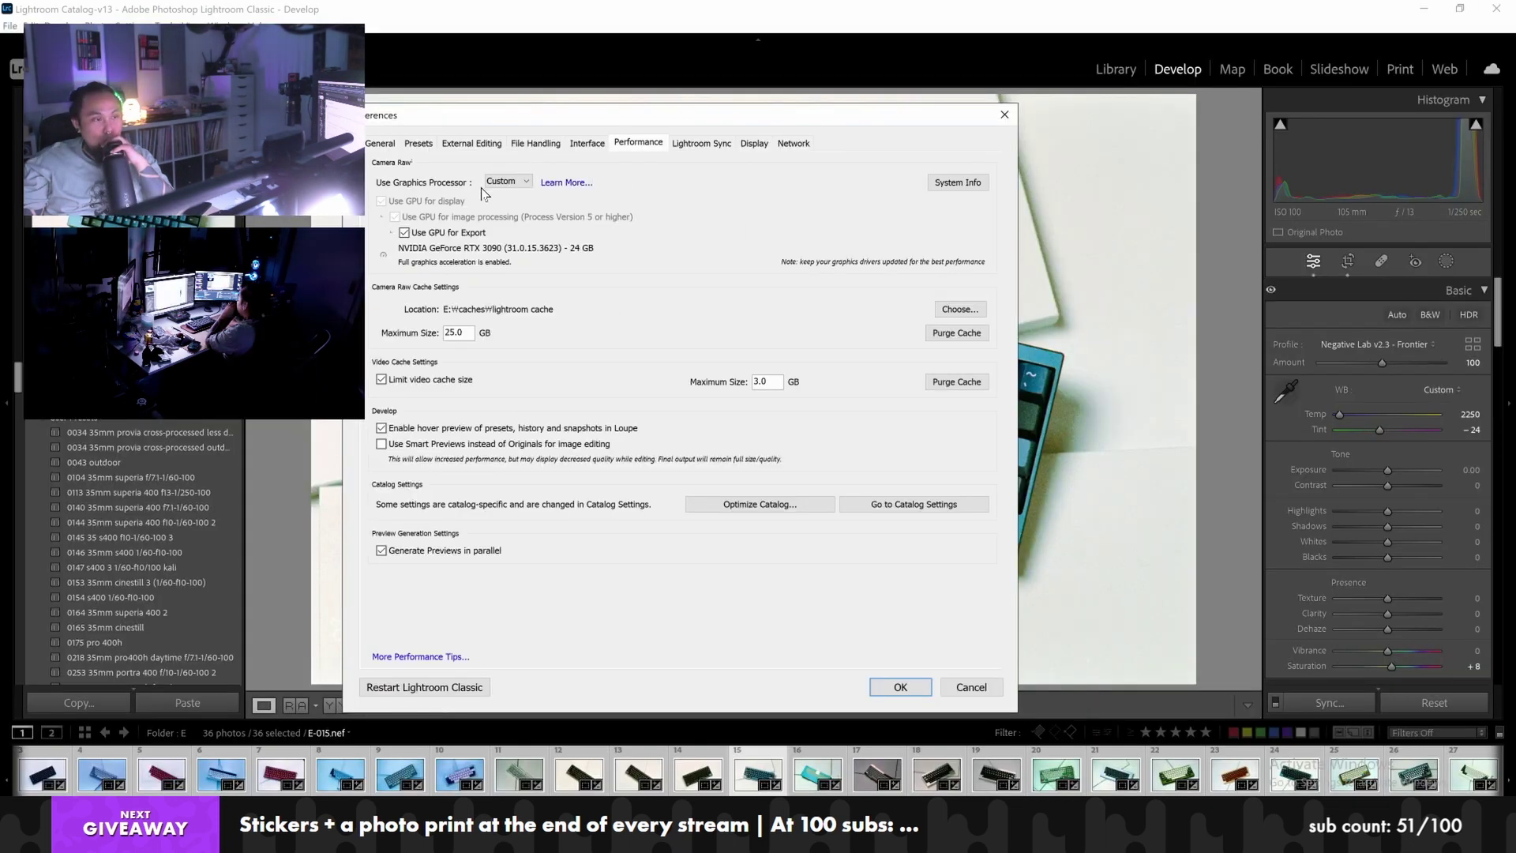
{"action": "left_click", "coordinate": [505, 182]}
{"action": "left_click", "coordinate": [497, 219]}
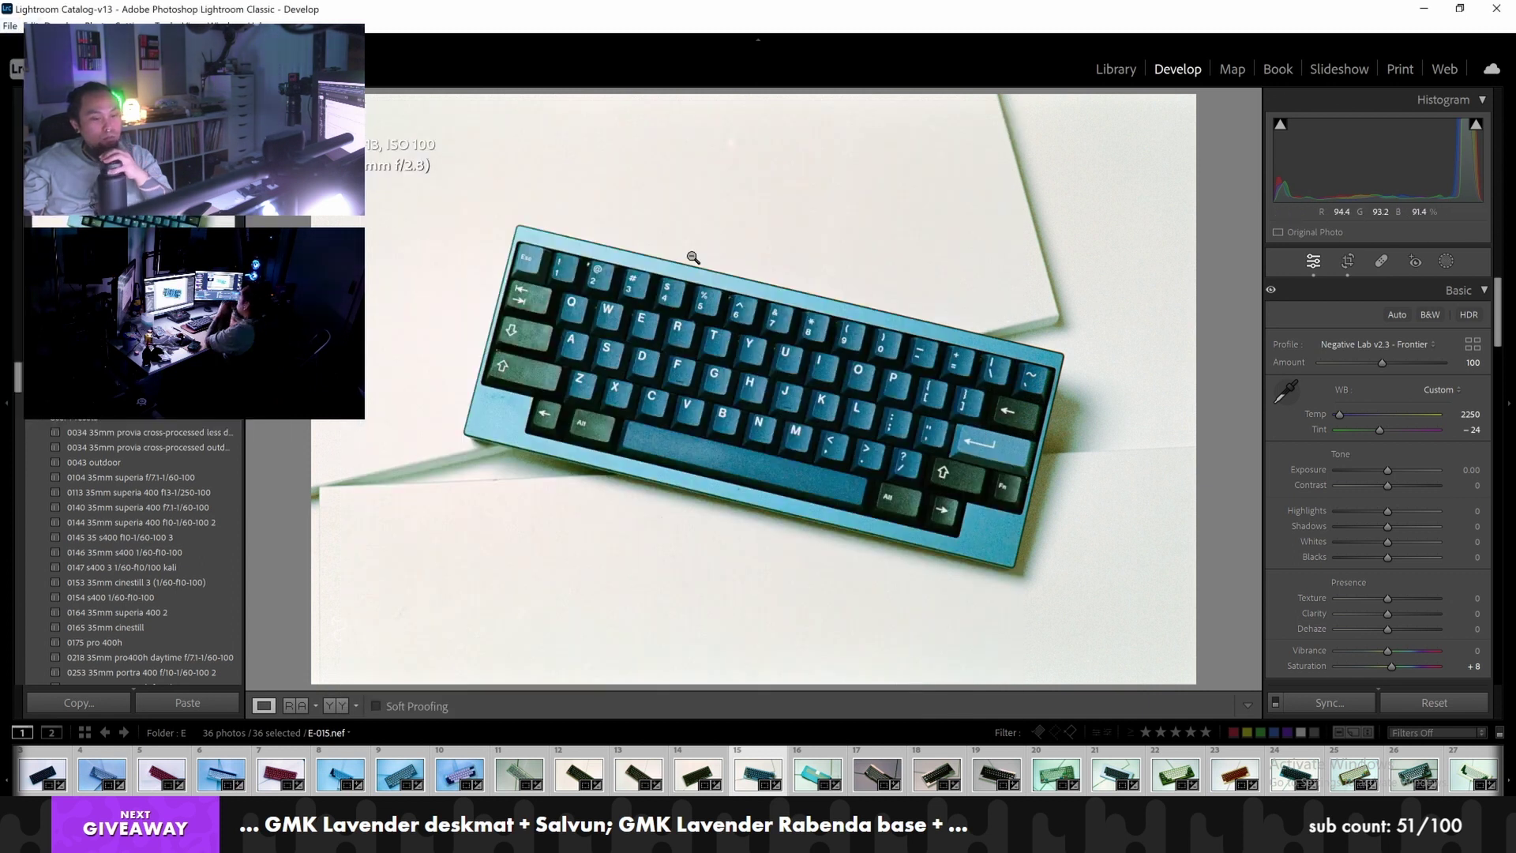
Open Negative Lab Pro and sample a dark neutral in the blue keyboard photo for a custom white balance of temp 12.9, tint 23.4
{"action": "key", "text": "alt"}
{"action": "key", "text": "ctrl+alt+n"}
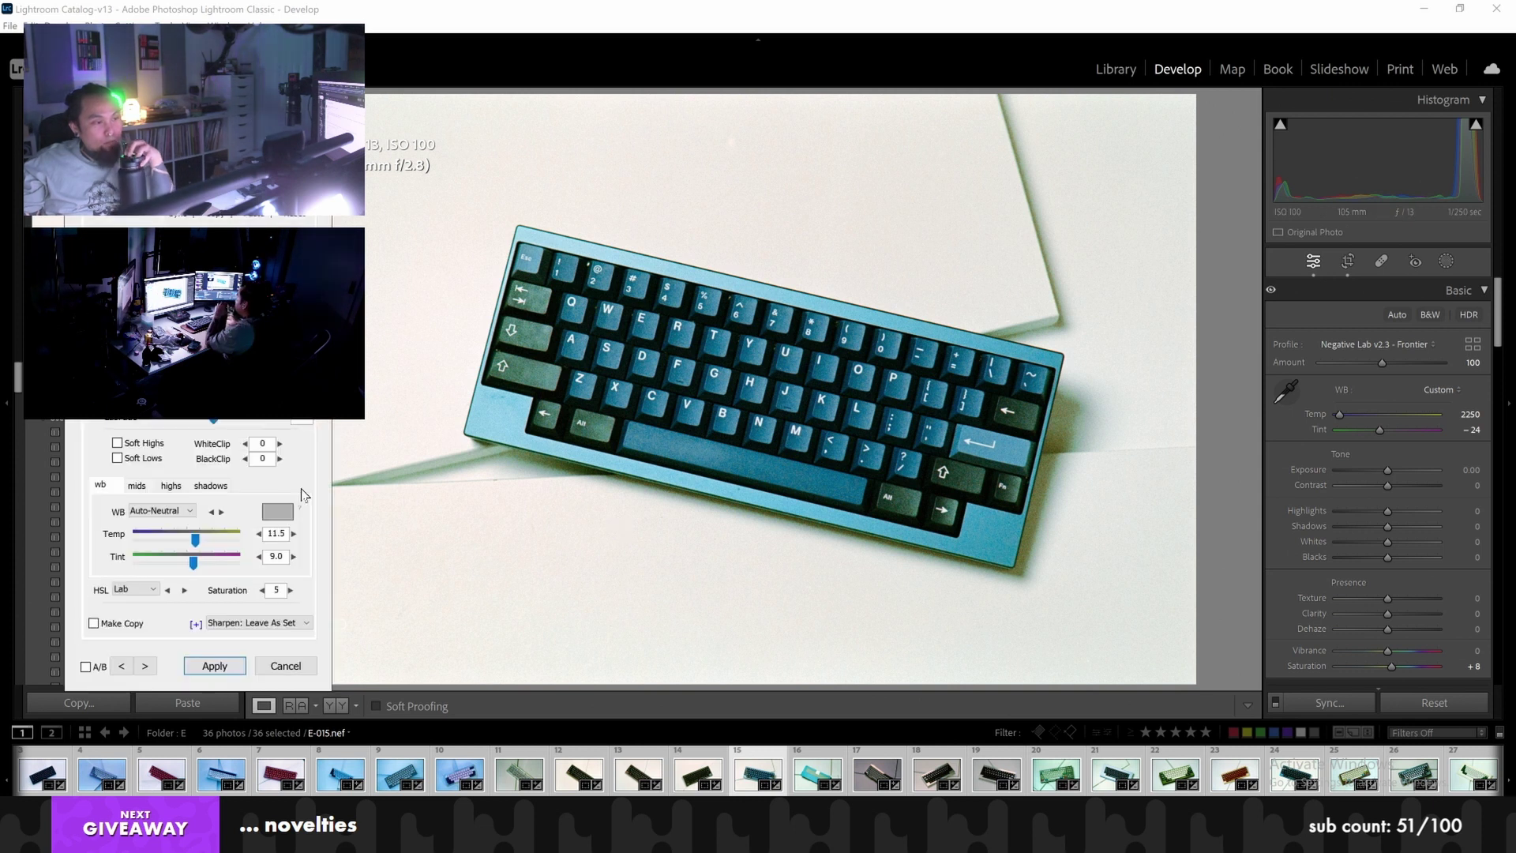
{"action": "left_click_drag", "start_coordinate": [266, 515], "coordinate": [561, 453]}
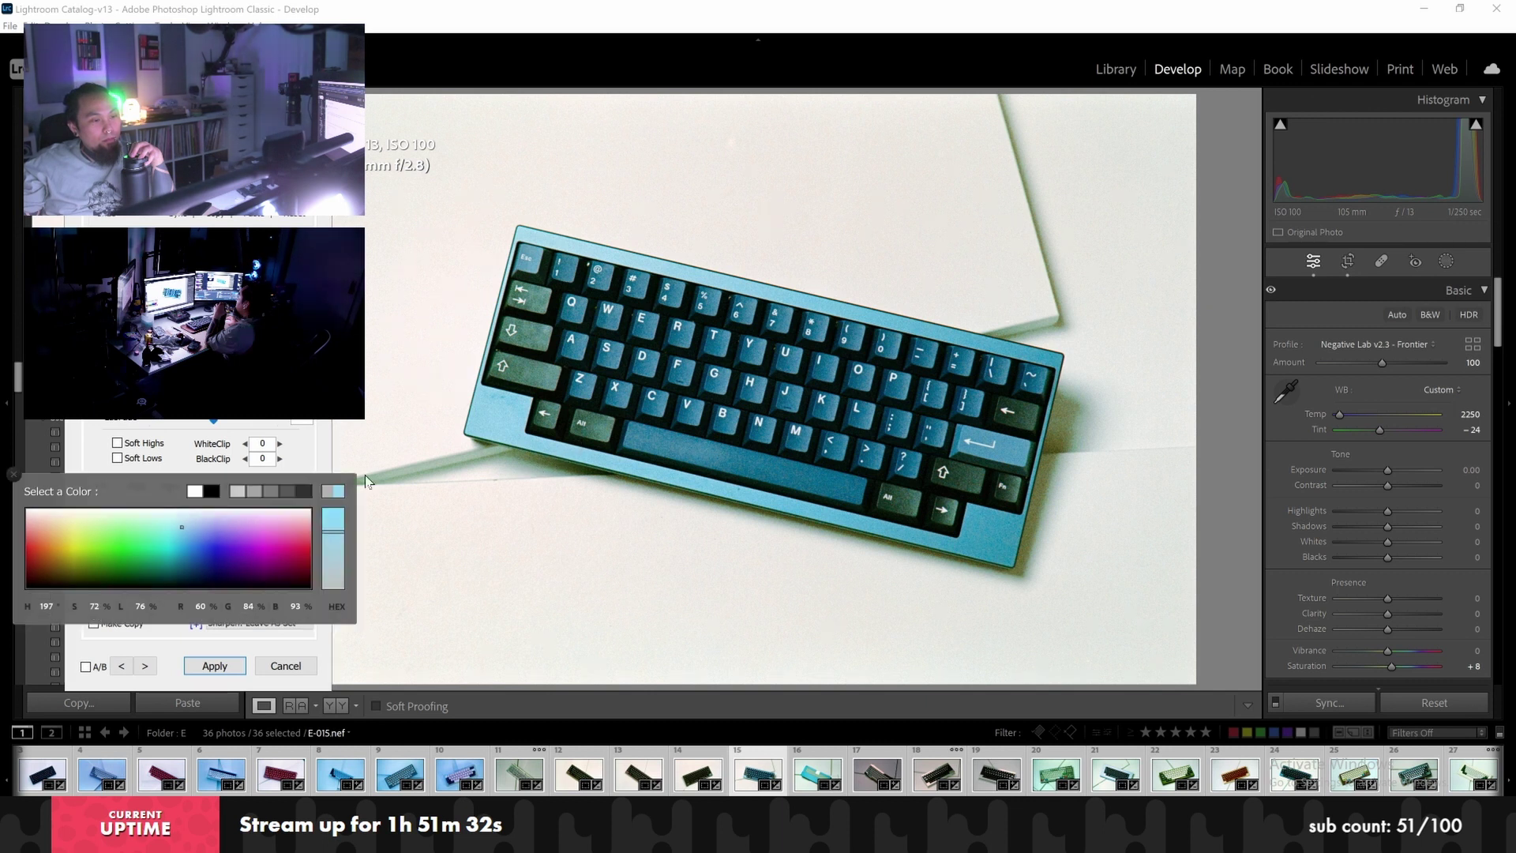
{"action": "left_click", "coordinate": [289, 464]}
{"action": "left_click", "coordinate": [292, 514]}
{"action": "left_click_drag", "start_coordinate": [292, 515], "coordinate": [537, 453]}
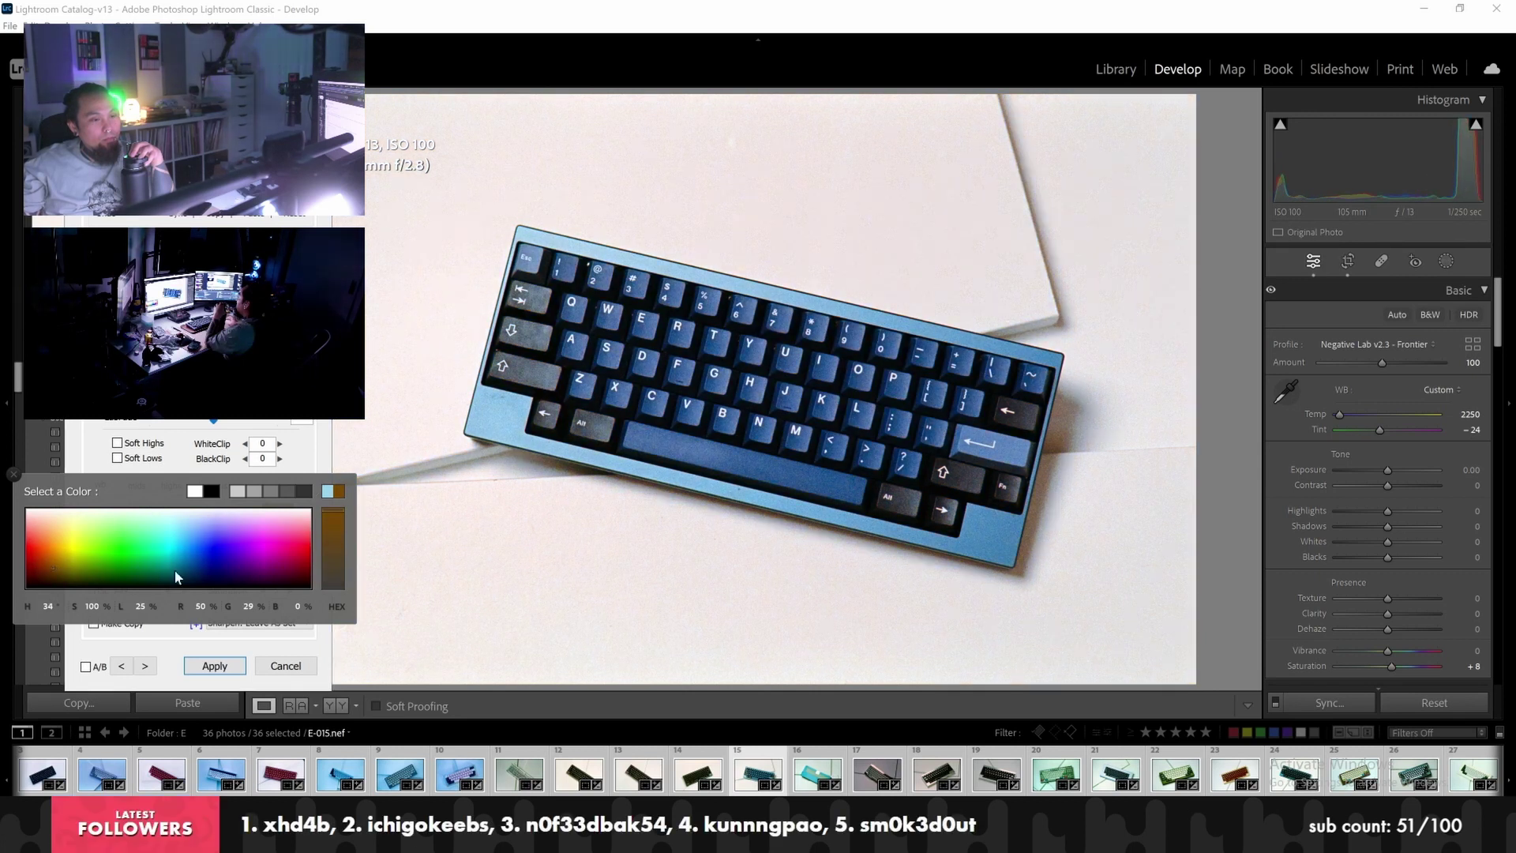
{"action": "left_click", "coordinate": [14, 474]}
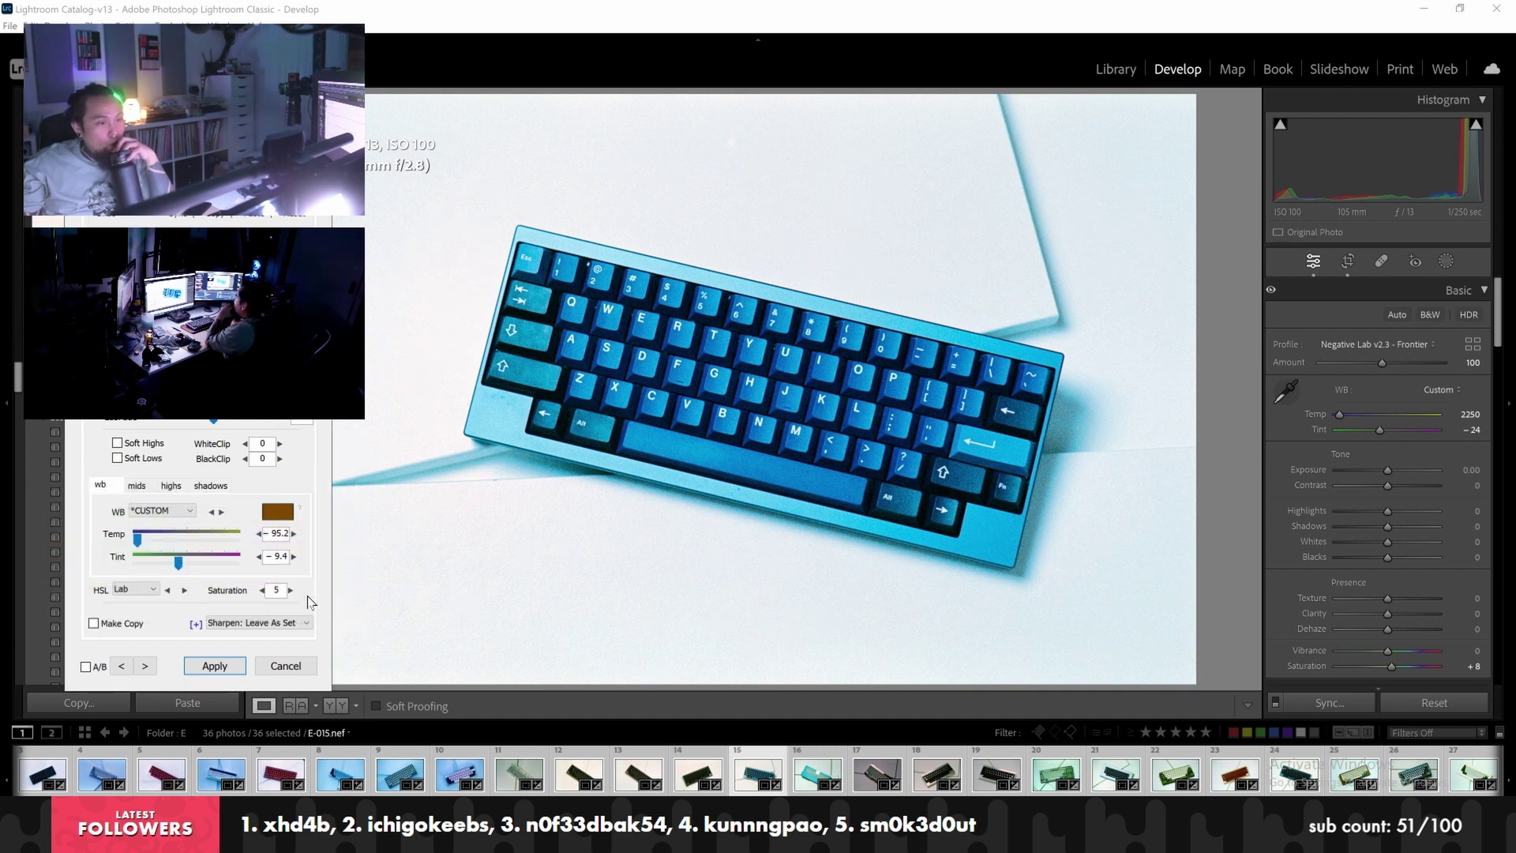
{"action": "left_click", "coordinate": [277, 511]}
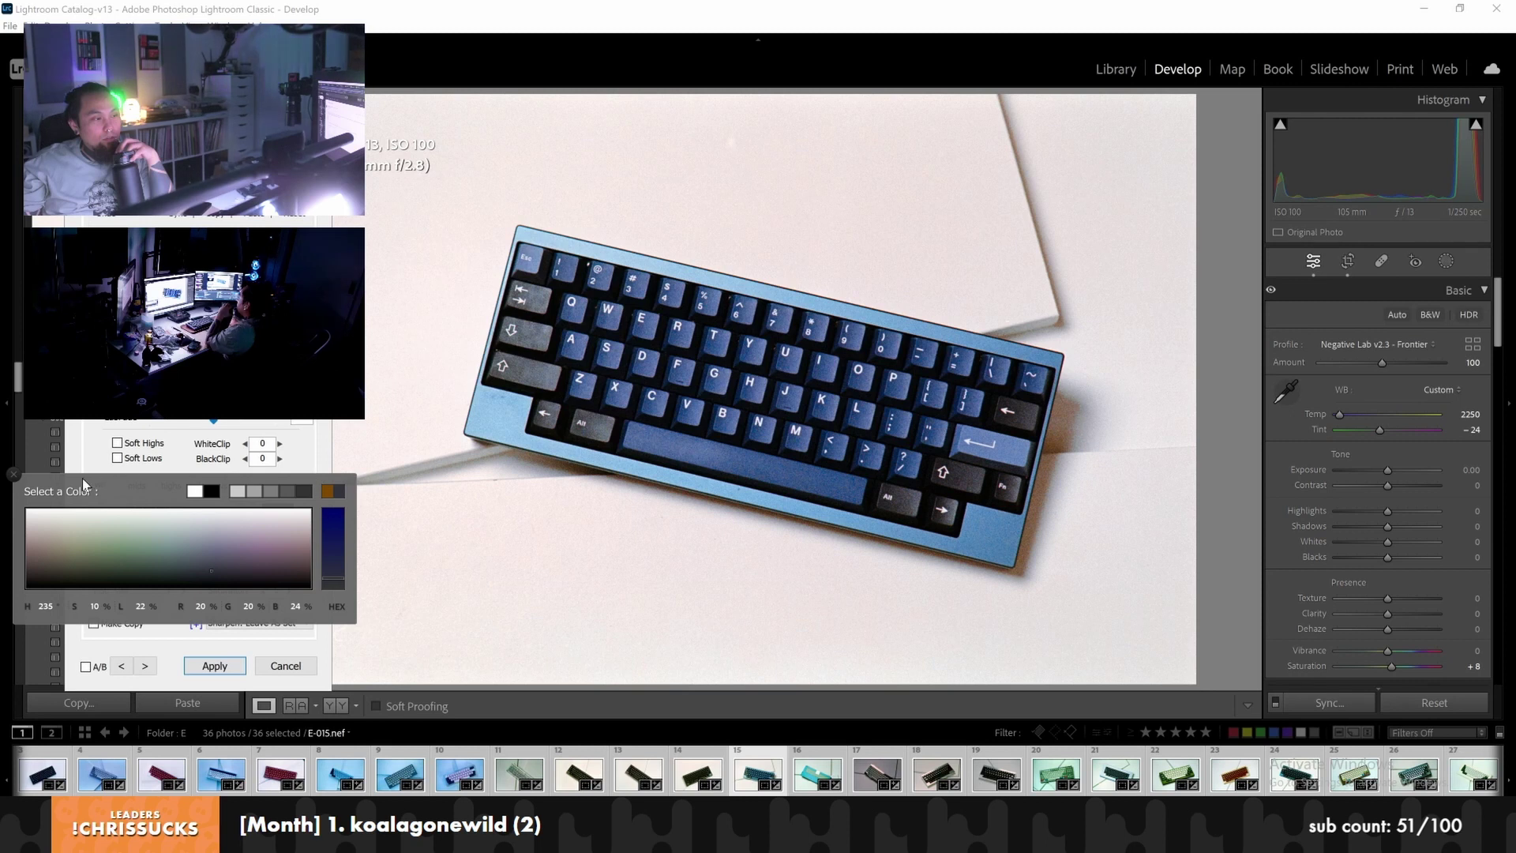
{"action": "left_click", "coordinate": [15, 475]}
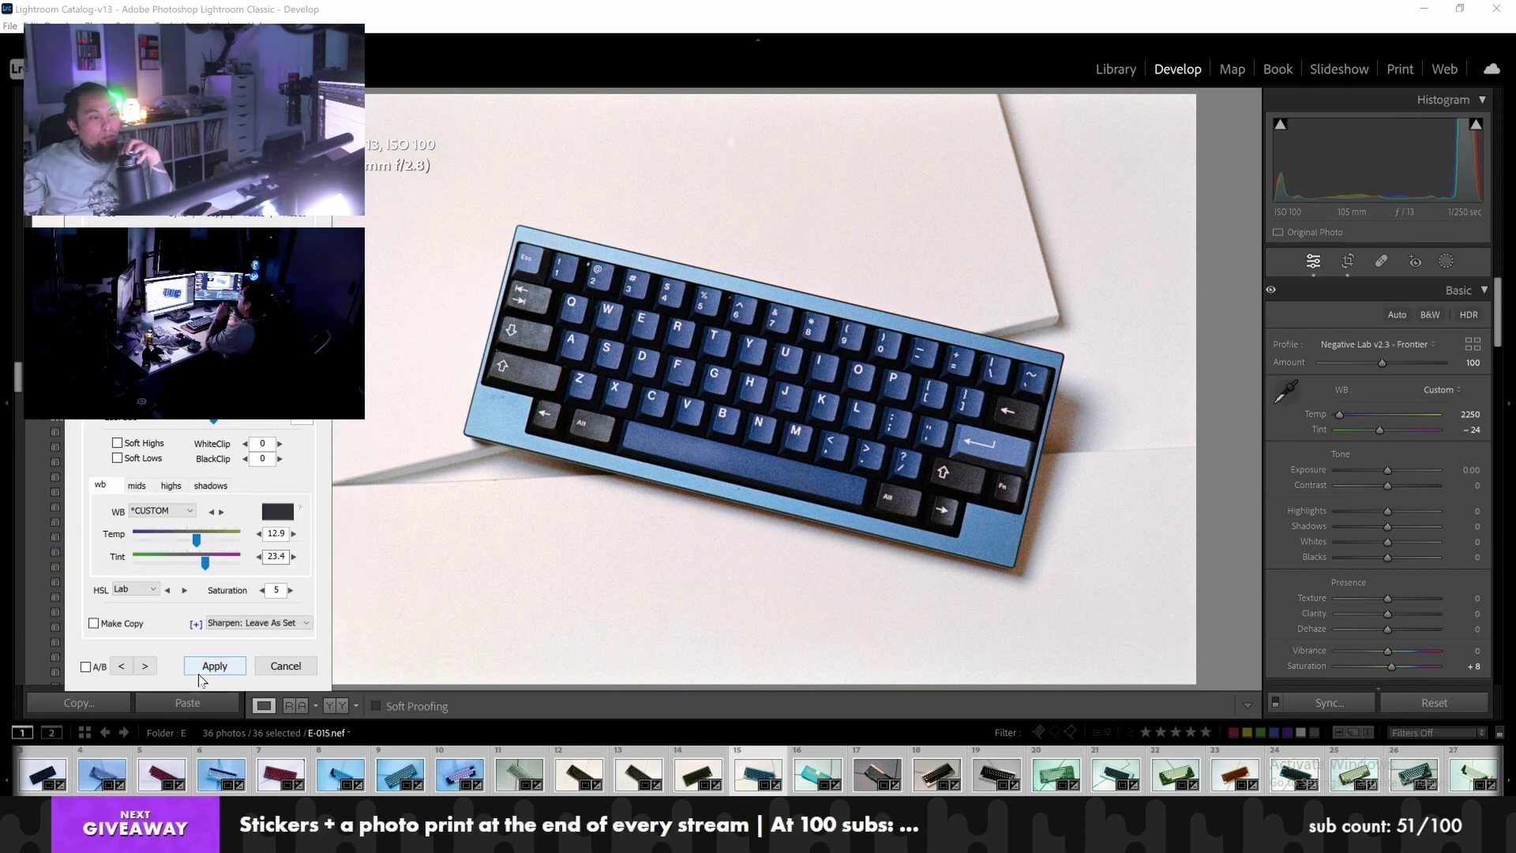
{"action": "left_click", "coordinate": [133, 592]}
{"action": "left_click", "coordinate": [147, 592]}
{"action": "left_click", "coordinate": [150, 591]}
{"action": "left_click", "coordinate": [179, 606]}
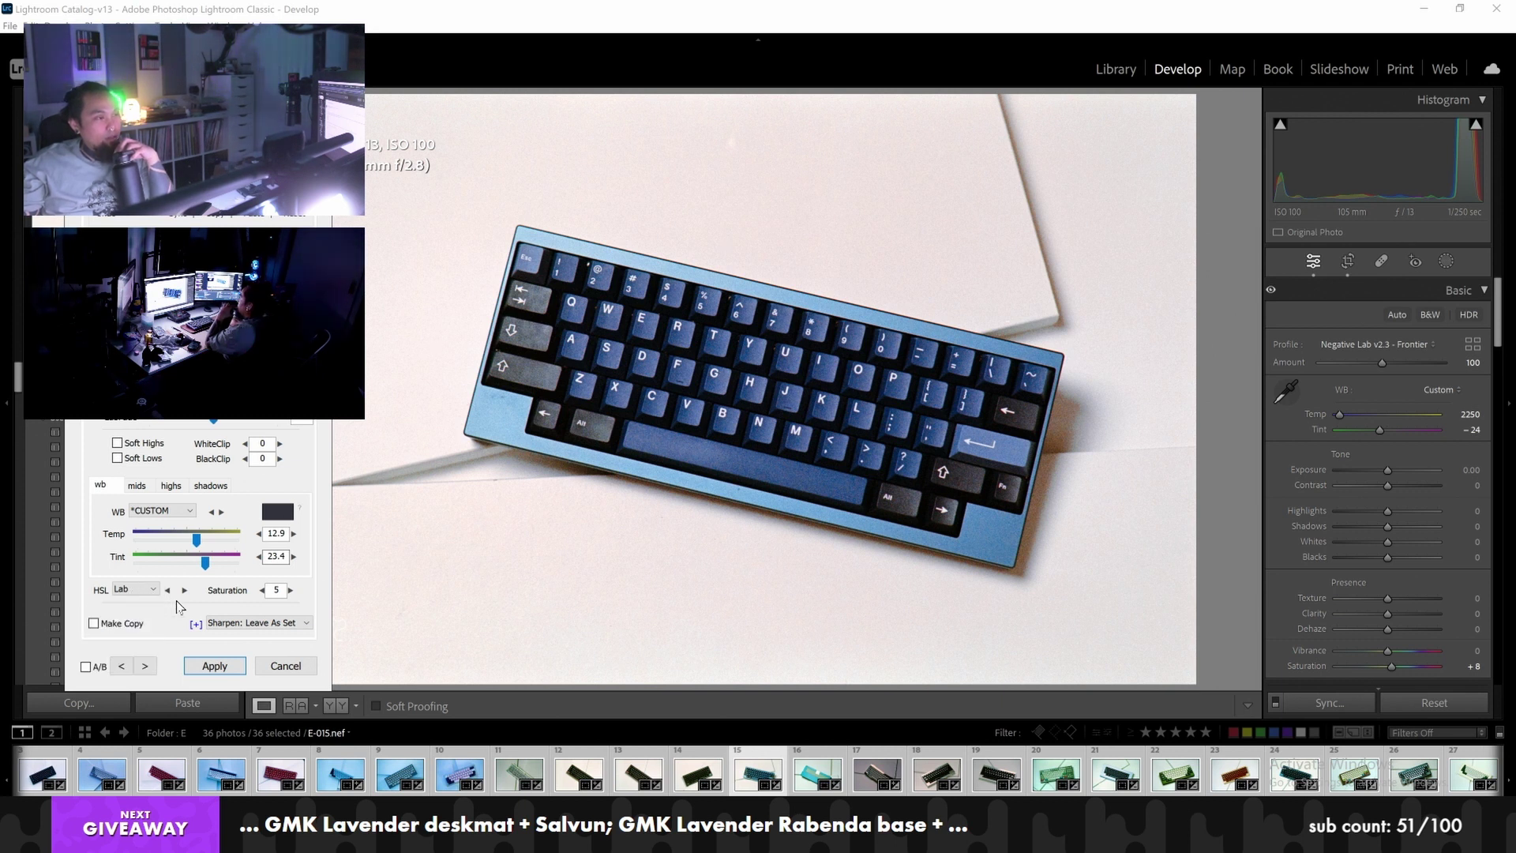
Sync all of this photo's conversion settings, with every category included, to the other selected photos
{"action": "left_click", "coordinate": [180, 223]}
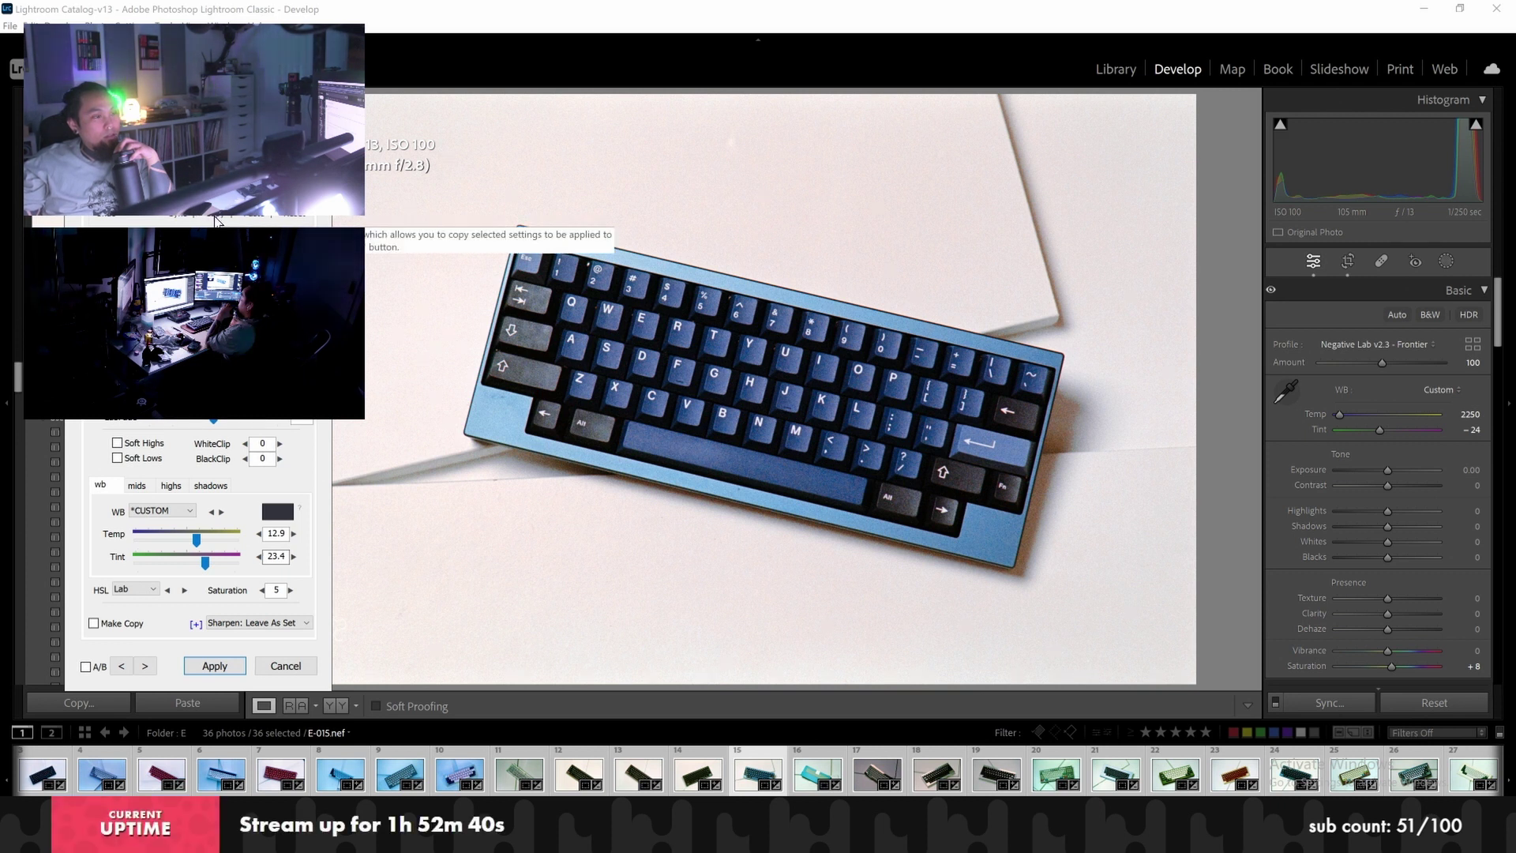
{"action": "left_click", "coordinate": [175, 221]}
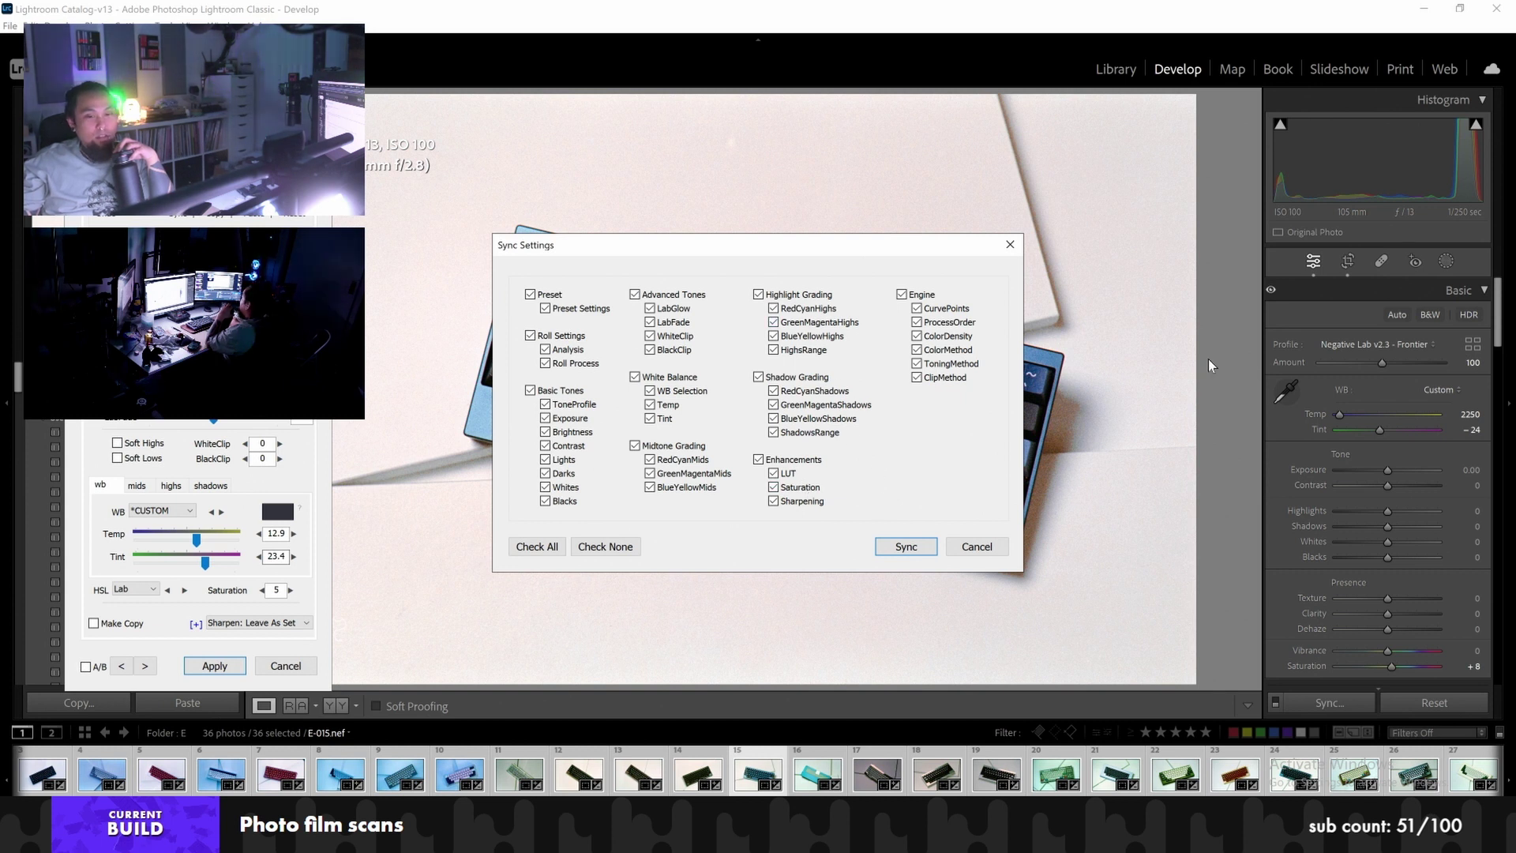
{"action": "left_click", "coordinate": [908, 555]}
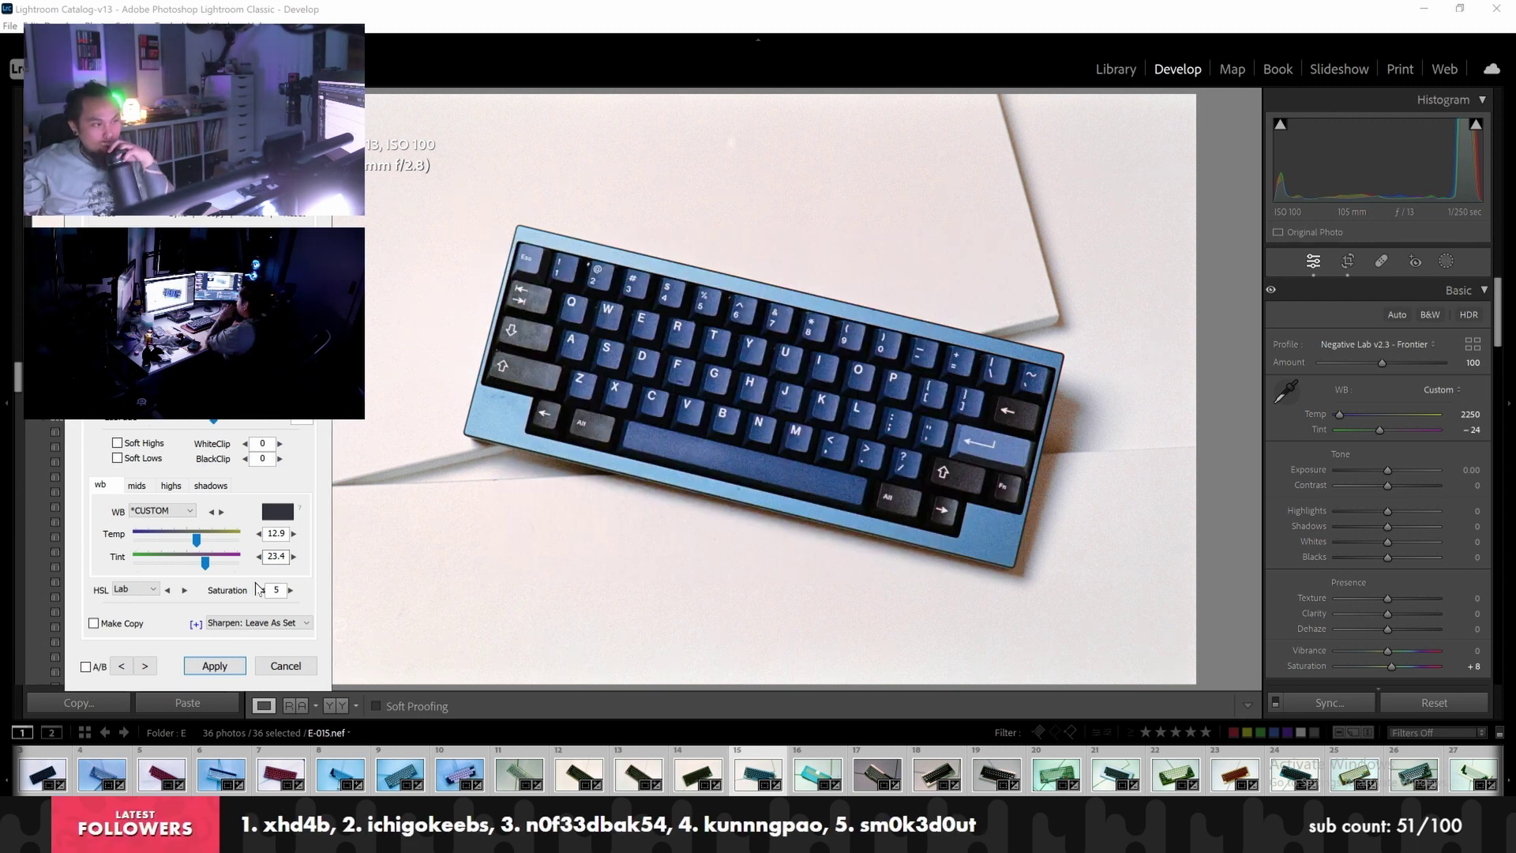
Check the synced conversion on the neighbouring photos, going back to photo 11 and then forward to E-017
{"action": "left_click", "coordinate": [122, 667]}
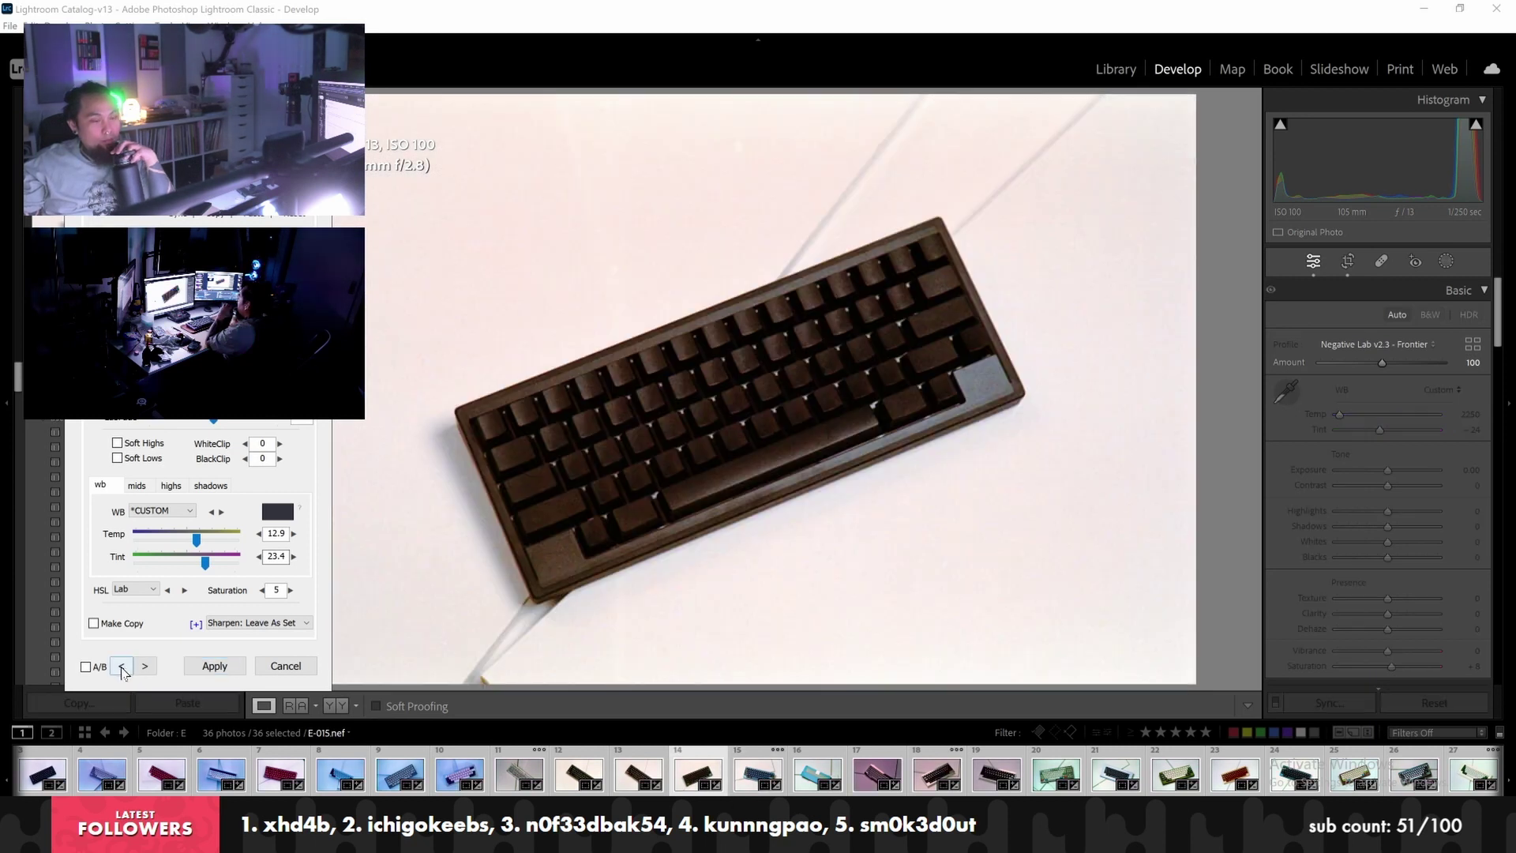
{"action": "left_click", "coordinate": [122, 667]}
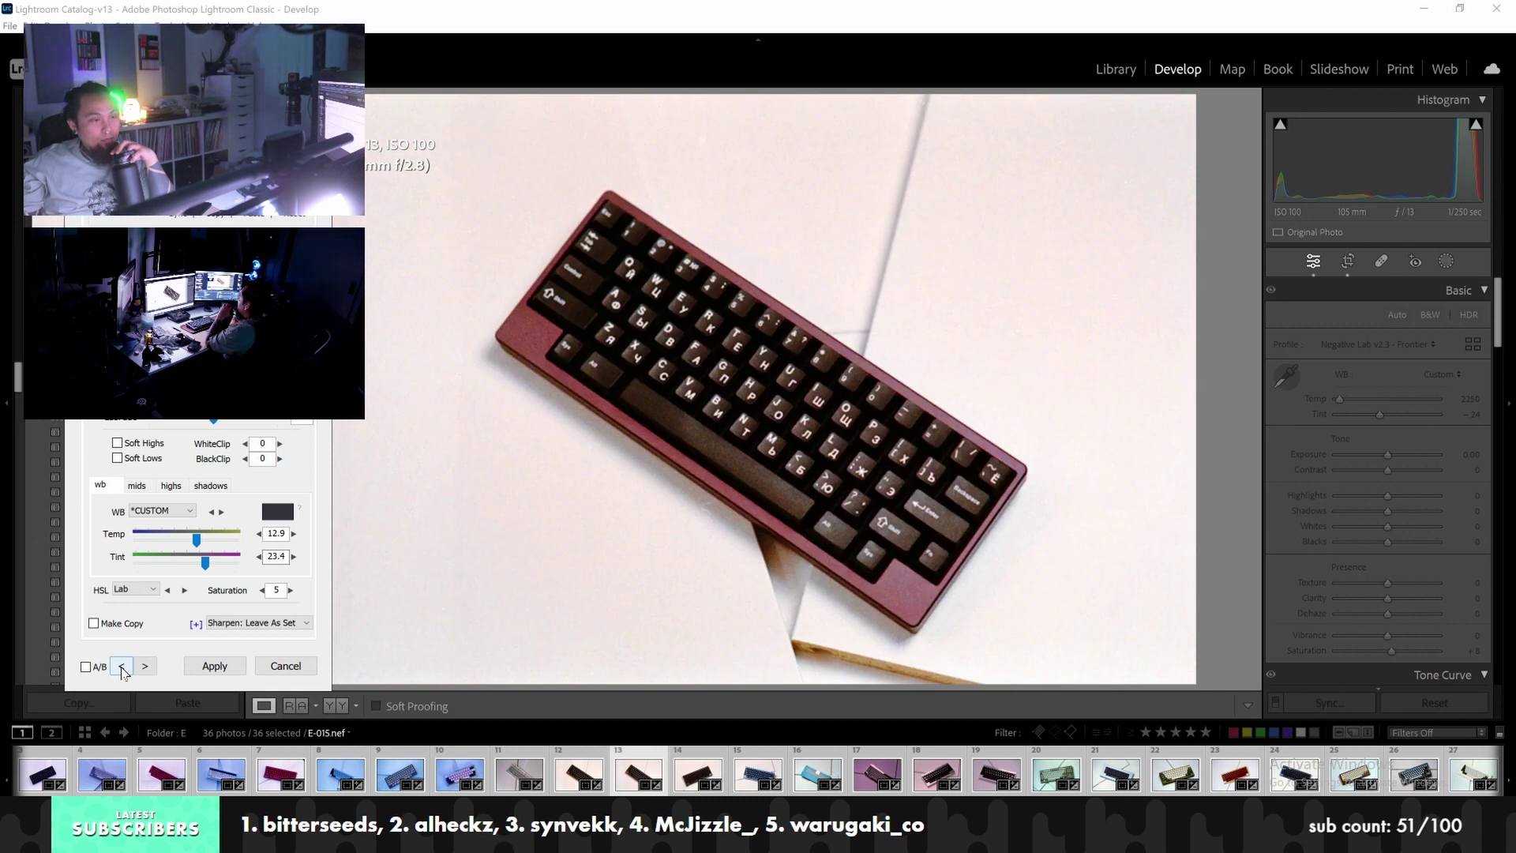
{"action": "left_click", "coordinate": [122, 667]}
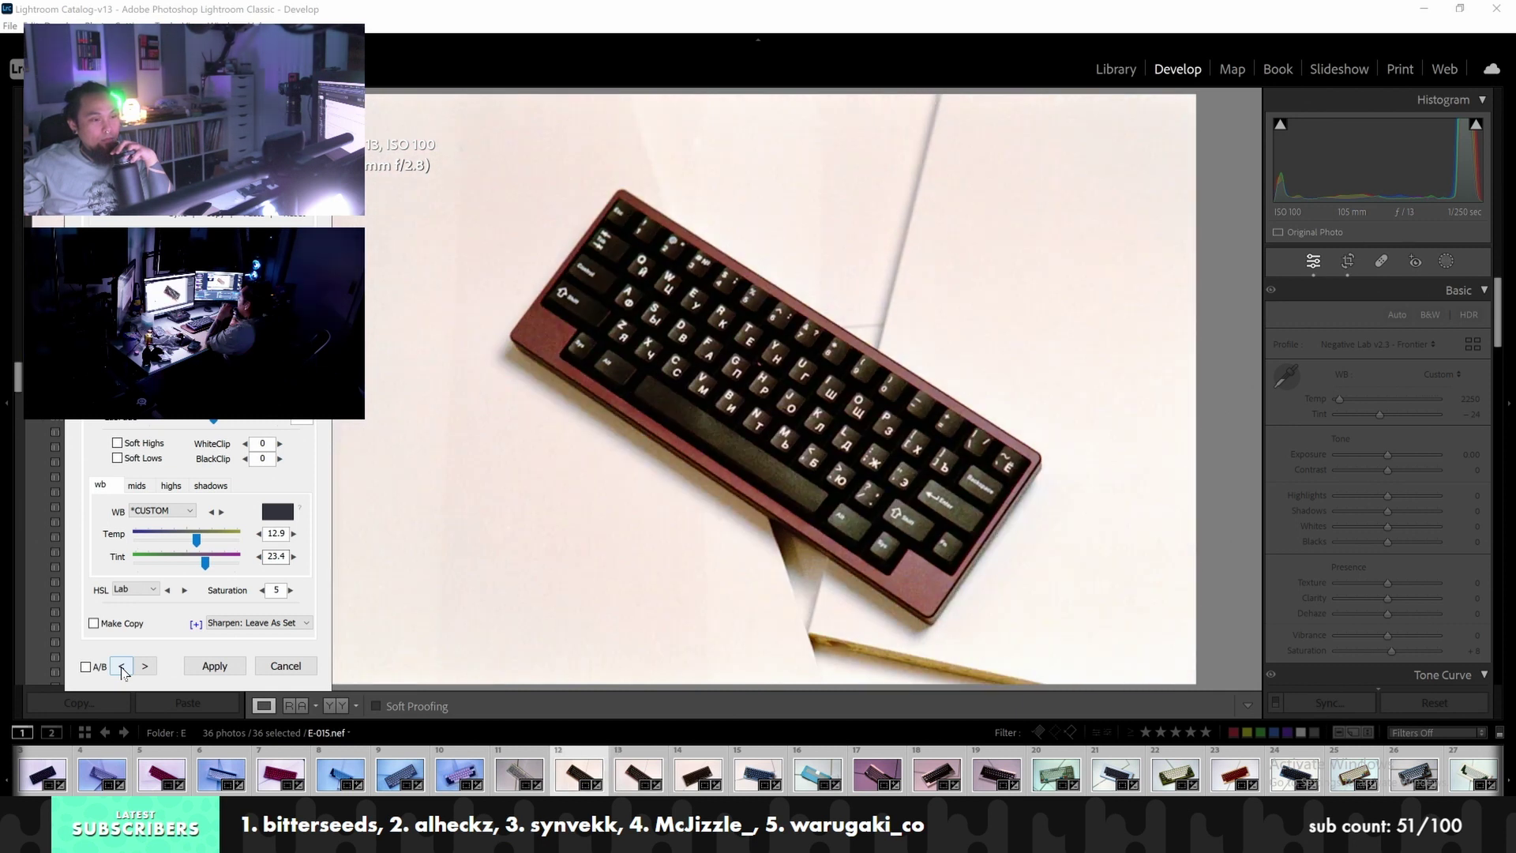
{"action": "left_click", "coordinate": [123, 667]}
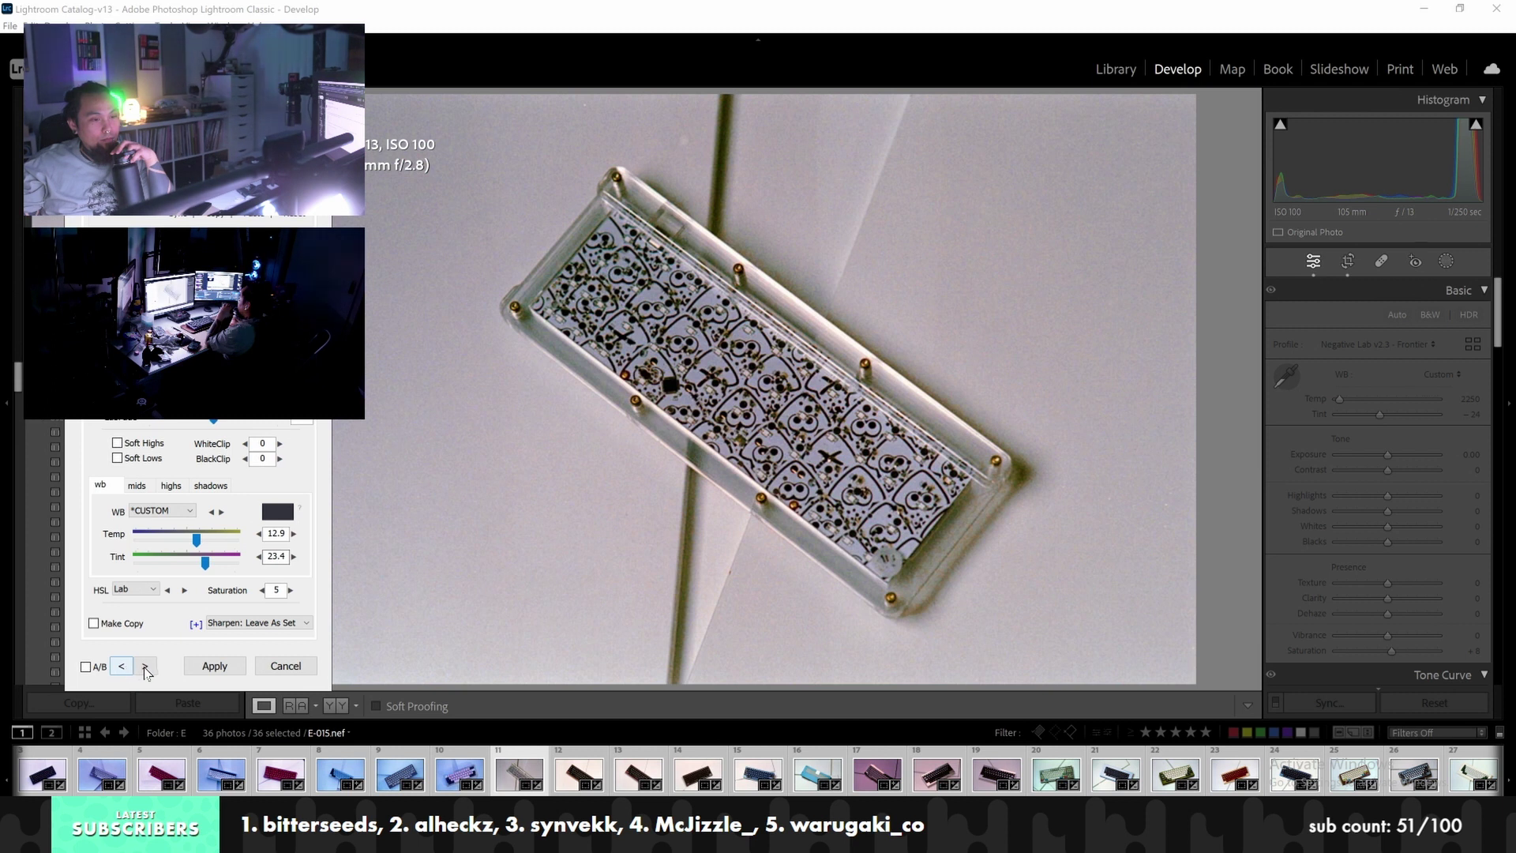
{"action": "left_click", "coordinate": [145, 667]}
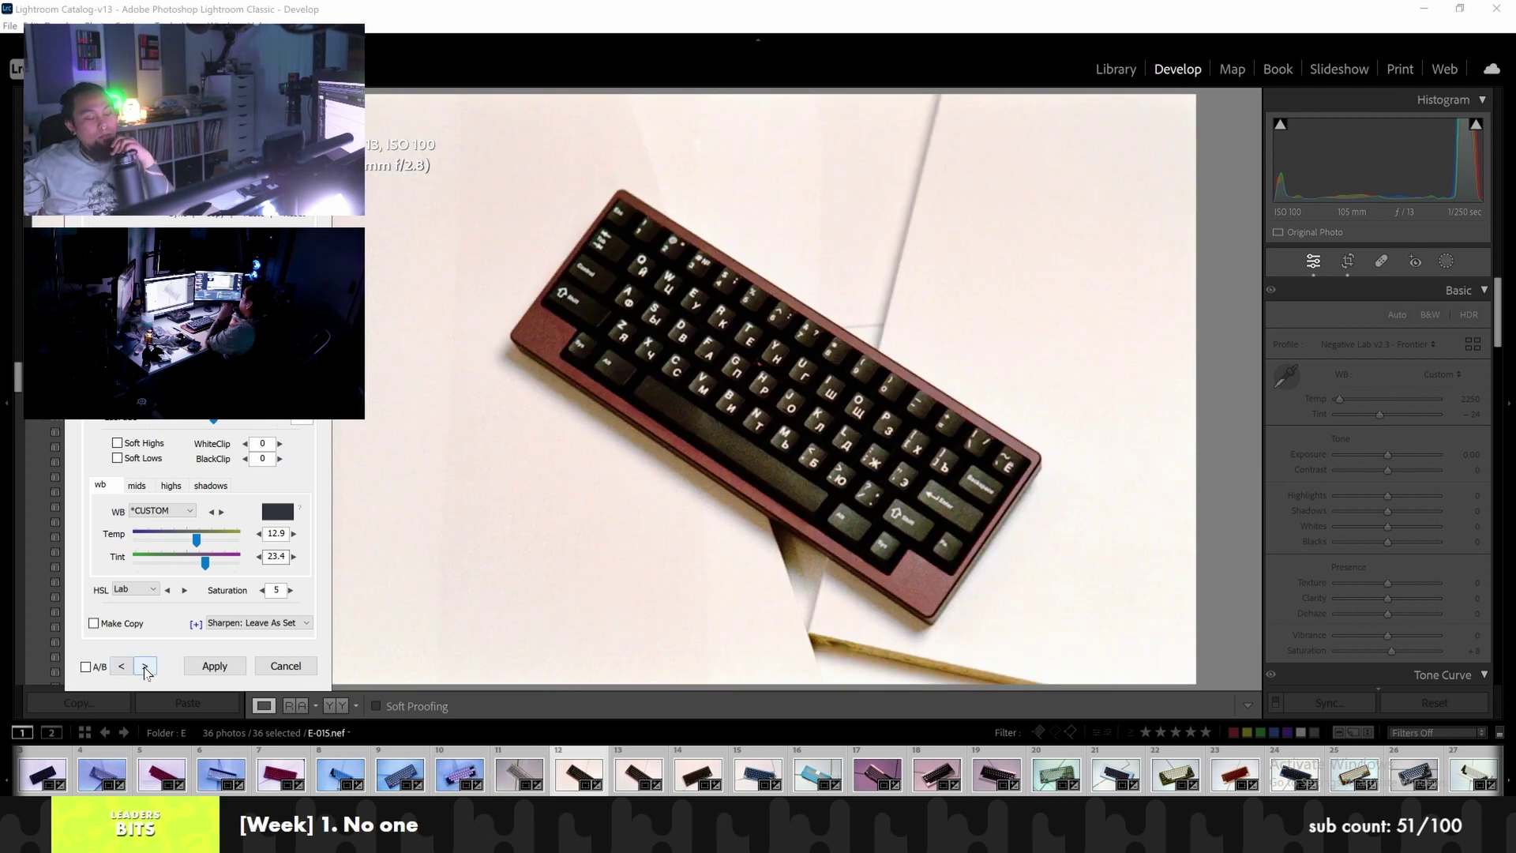
{"action": "left_click", "coordinate": [145, 667]}
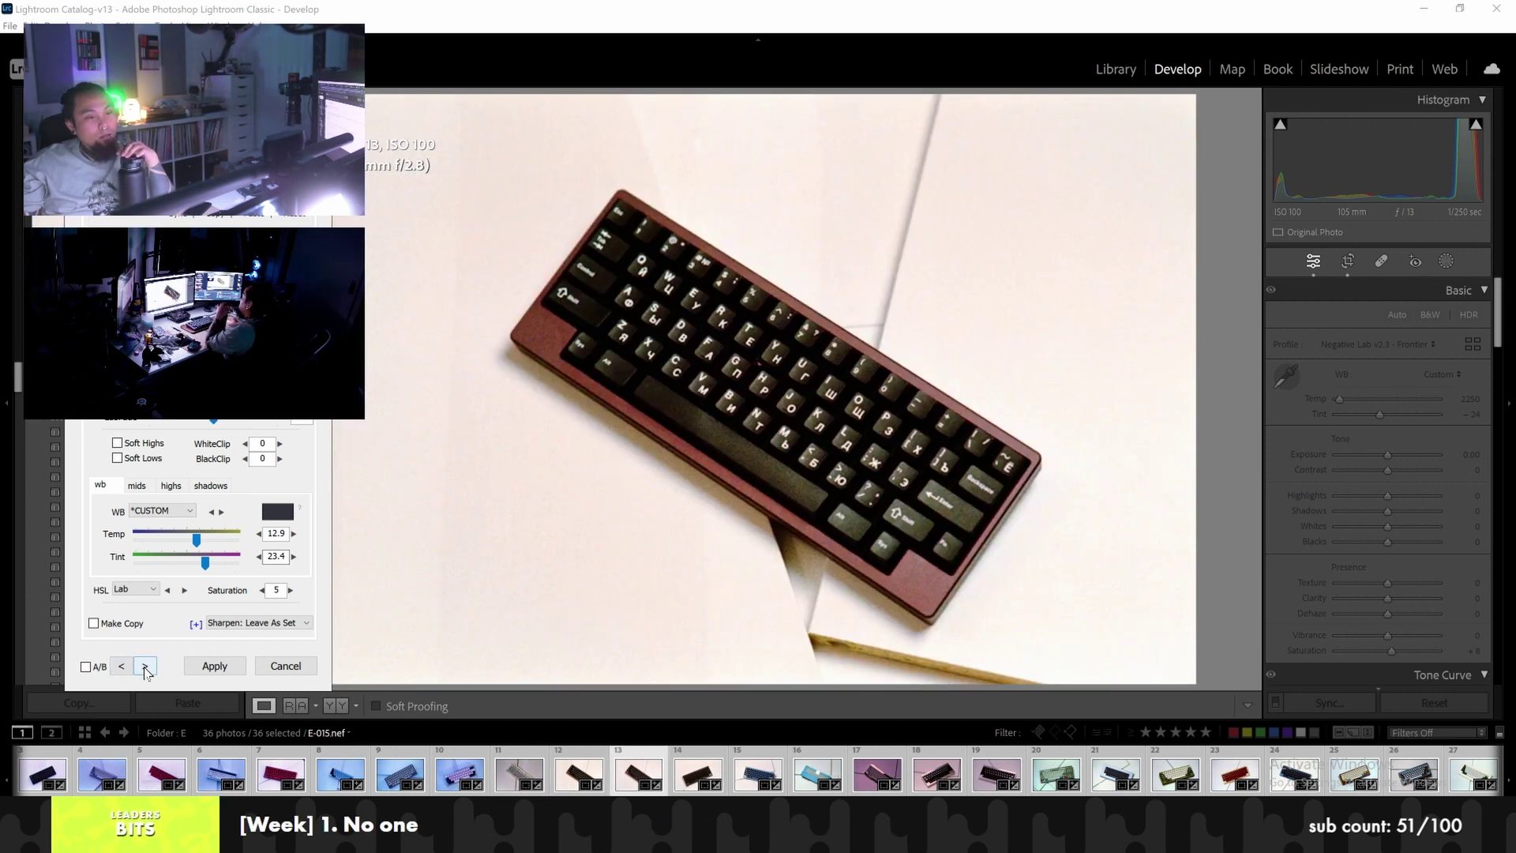
{"action": "left_click", "coordinate": [145, 667]}
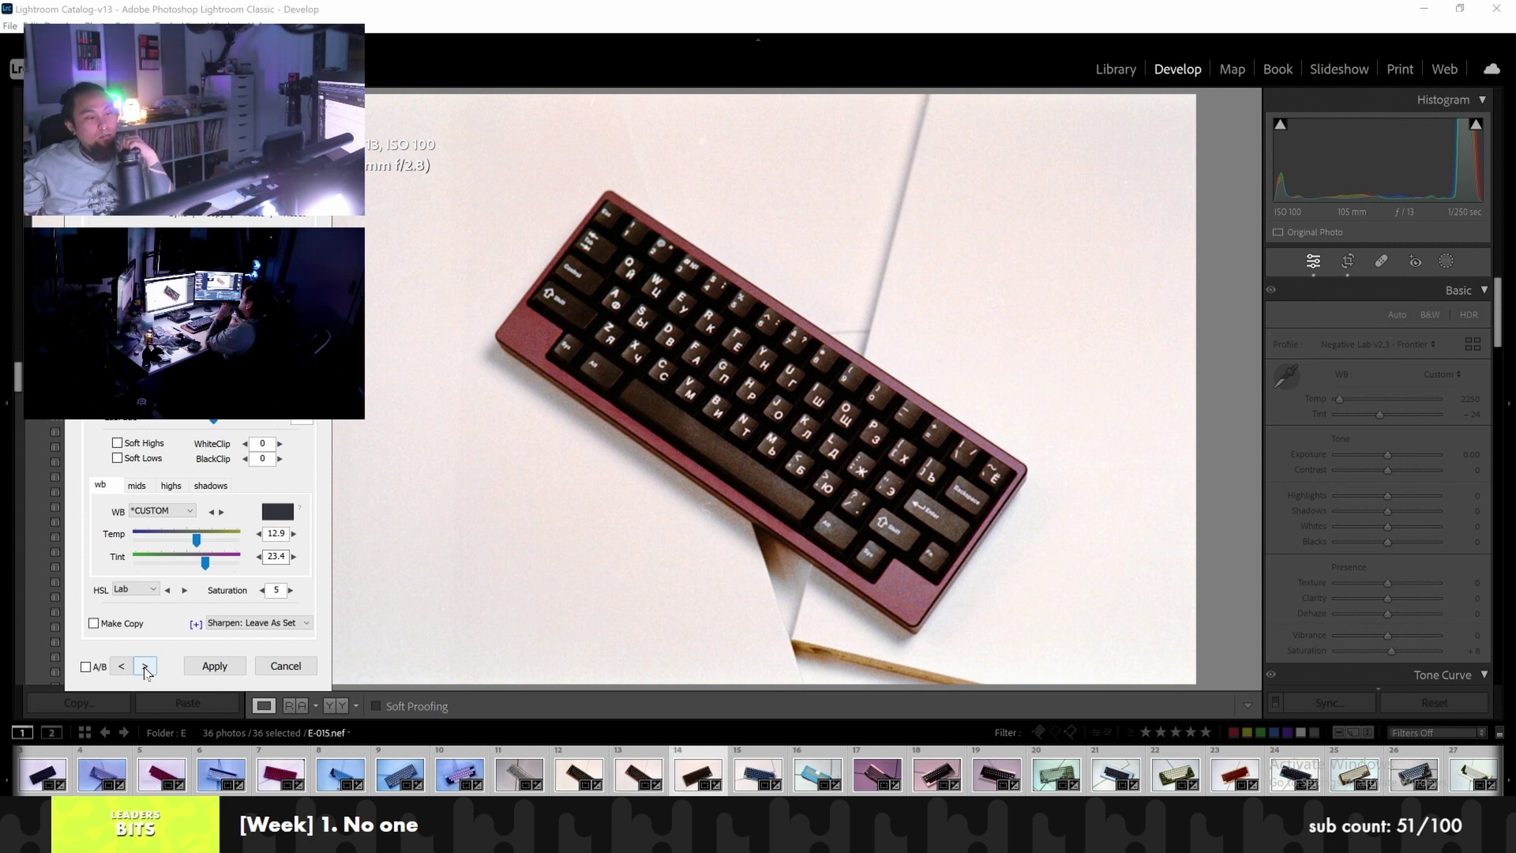
{"action": "left_click", "coordinate": [144, 667]}
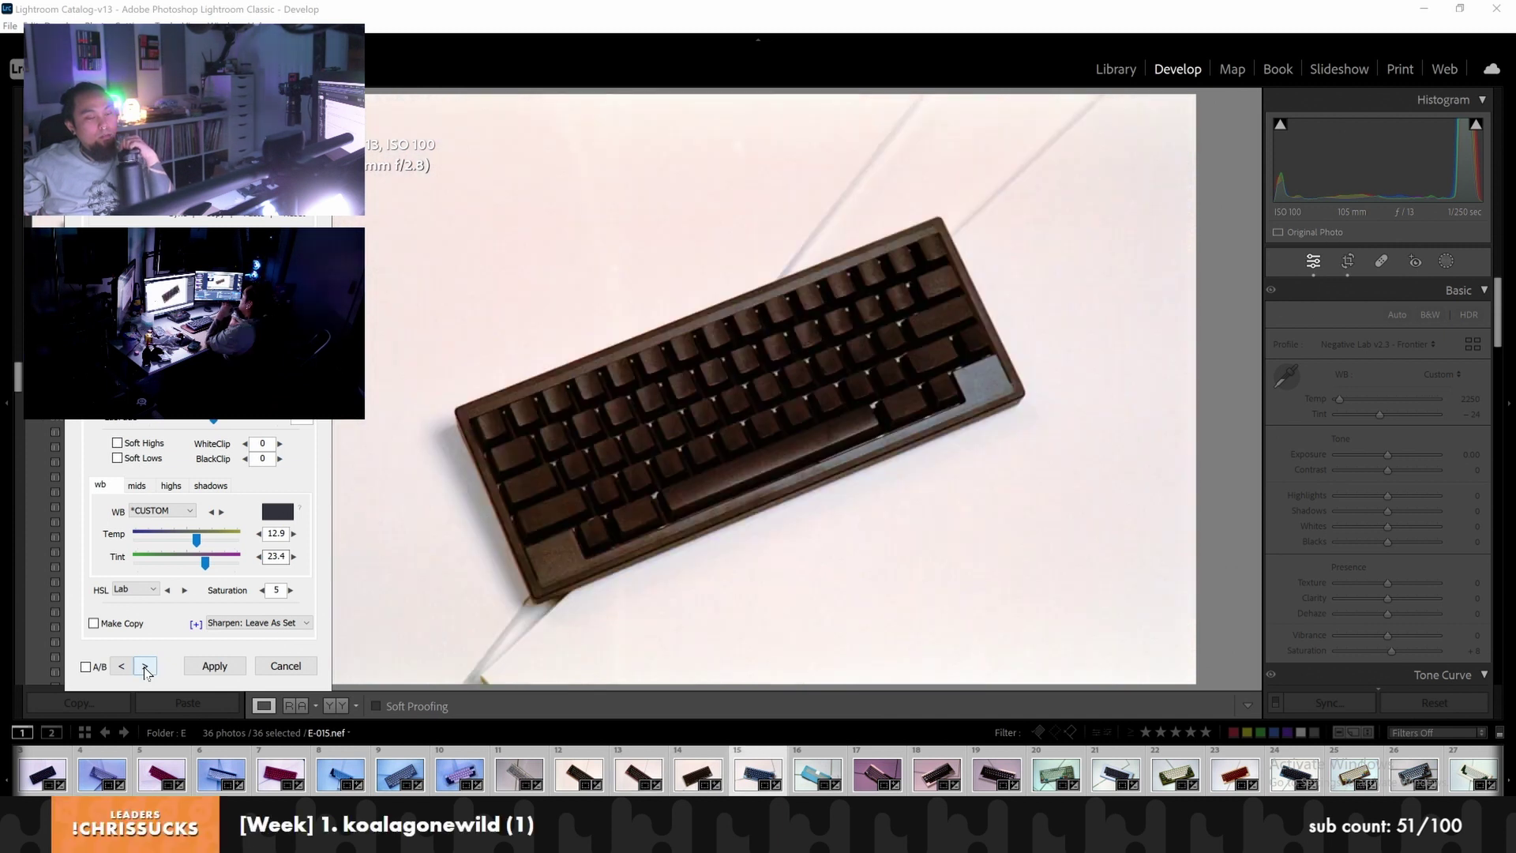
{"action": "left_click", "coordinate": [145, 667]}
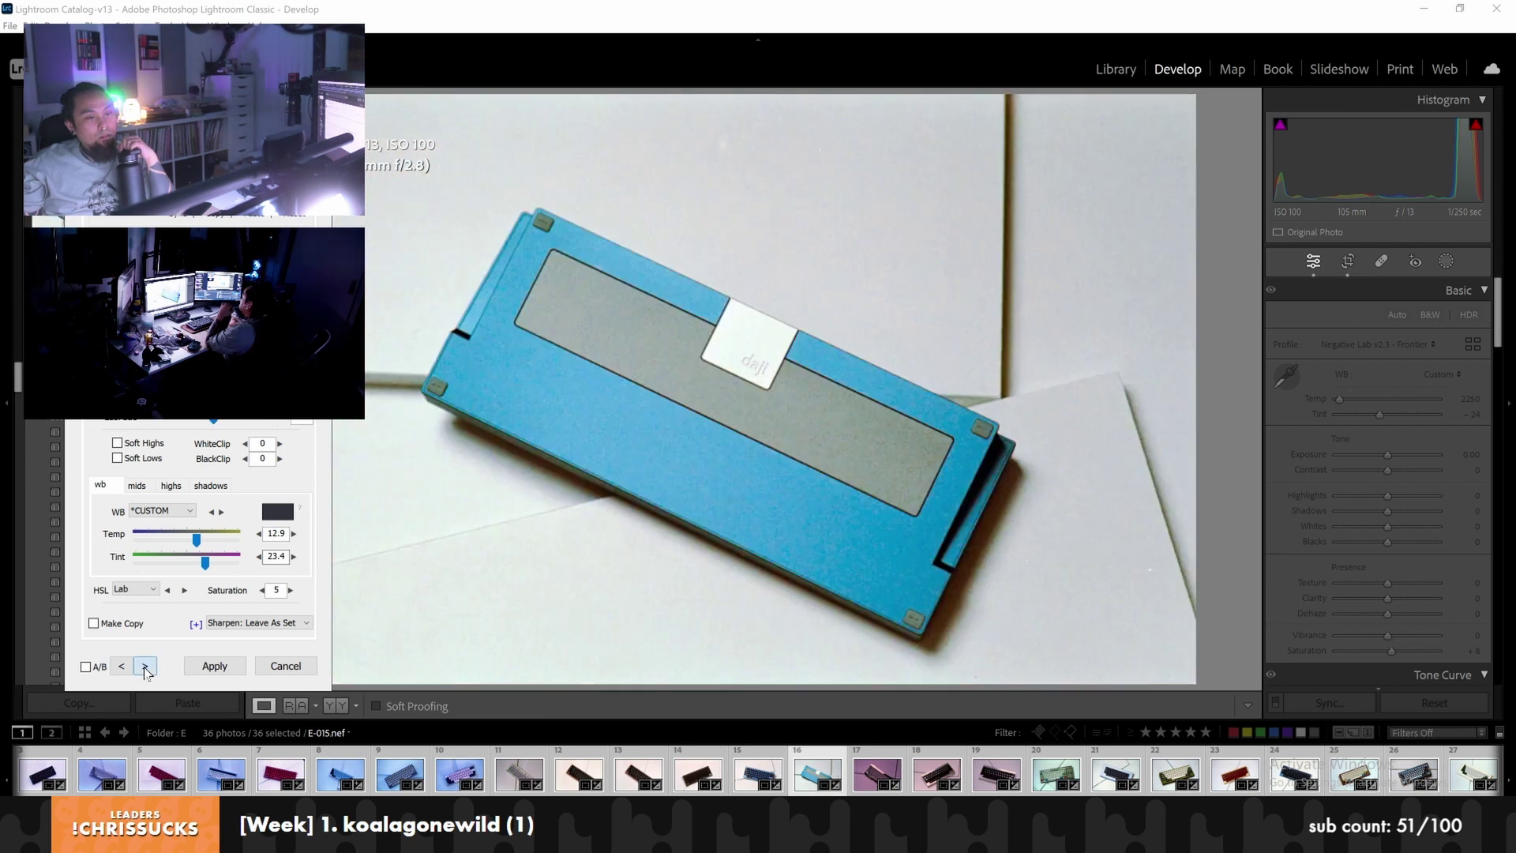
{"action": "left_click", "coordinate": [144, 667]}
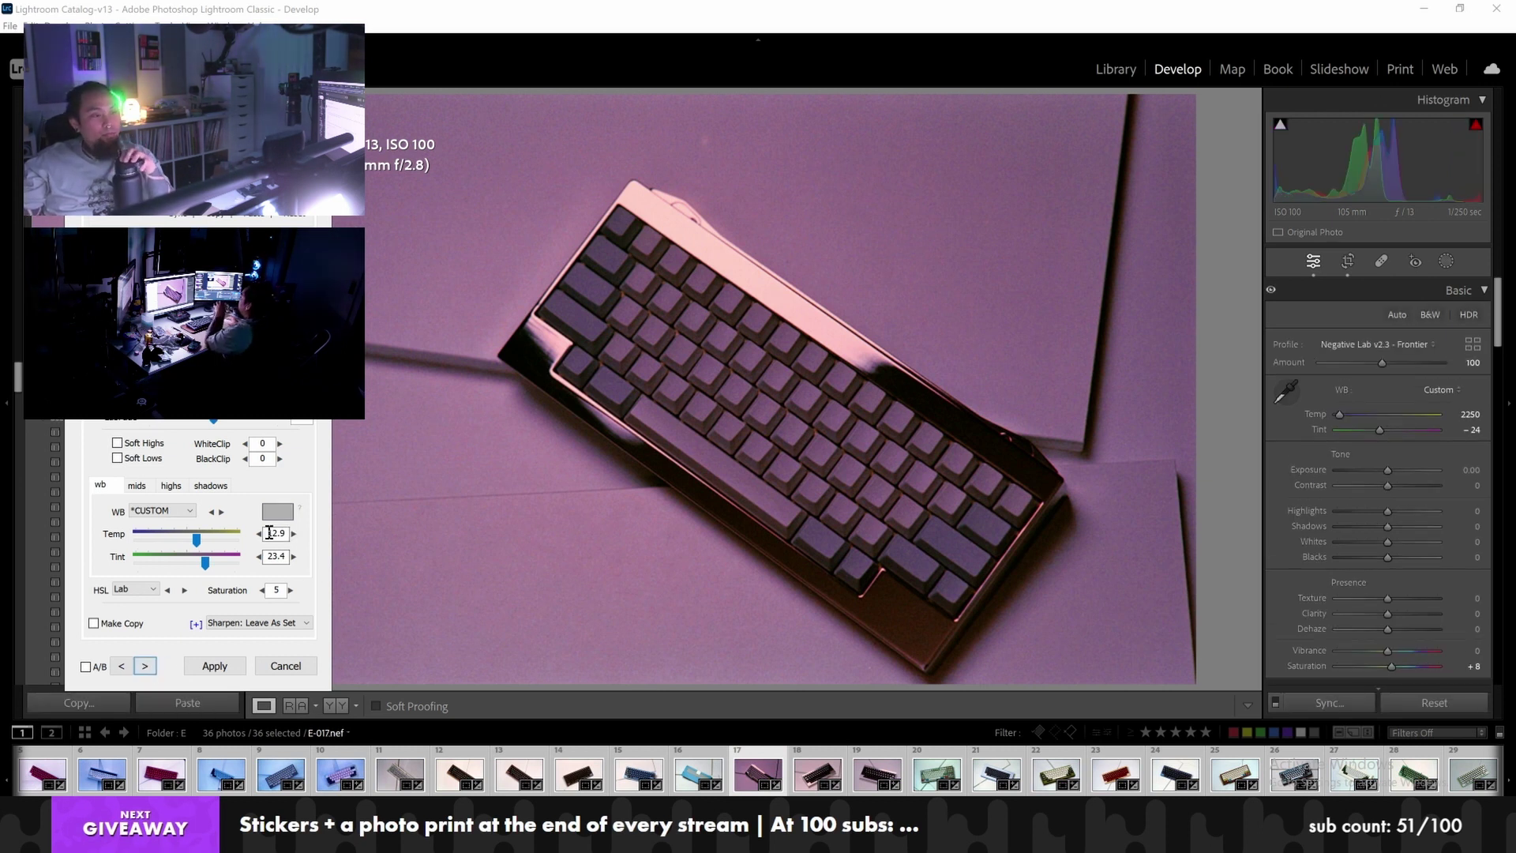
Sample the dark lower case edge in E-017 repeatedly to get a custom white balance of temp -0.3, tint 10.7
{"action": "mouse_move", "coordinate": [277, 514]}
{"action": "left_mouse_down"}
{"action": "mouse_move", "coordinate": [284, 545]}
{"action": "mouse_move", "coordinate": [549, 450]}
{"action": "mouse_move", "coordinate": [528, 424]}
{"action": "mouse_move", "coordinate": [586, 490]}
{"action": "mouse_move", "coordinate": [617, 496]}
{"action": "mouse_move", "coordinate": [606, 457]}
{"action": "left_mouse_up"}
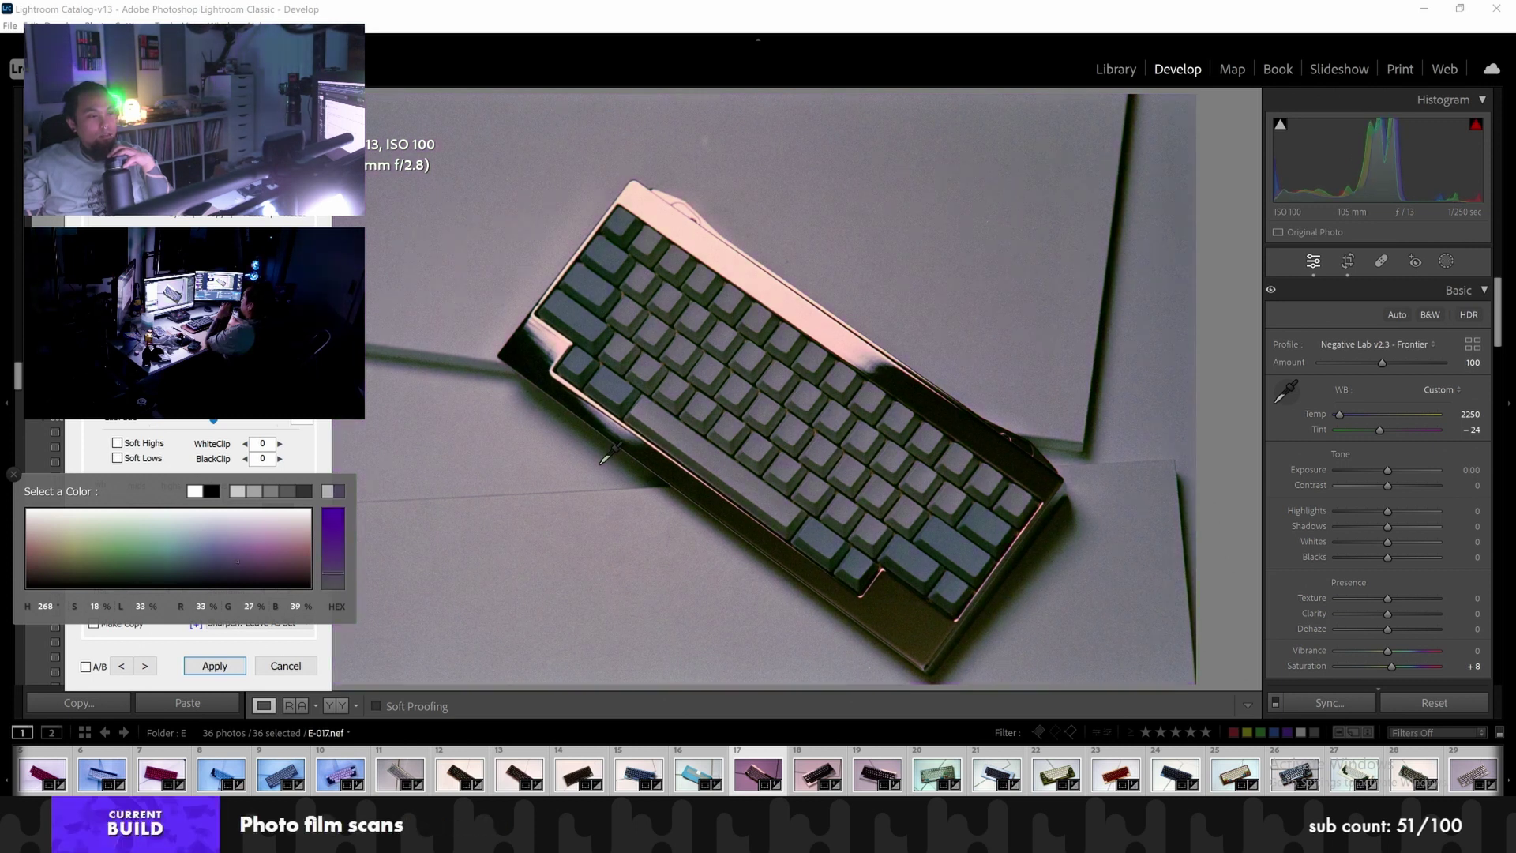
{"action": "left_click", "coordinate": [605, 457]}
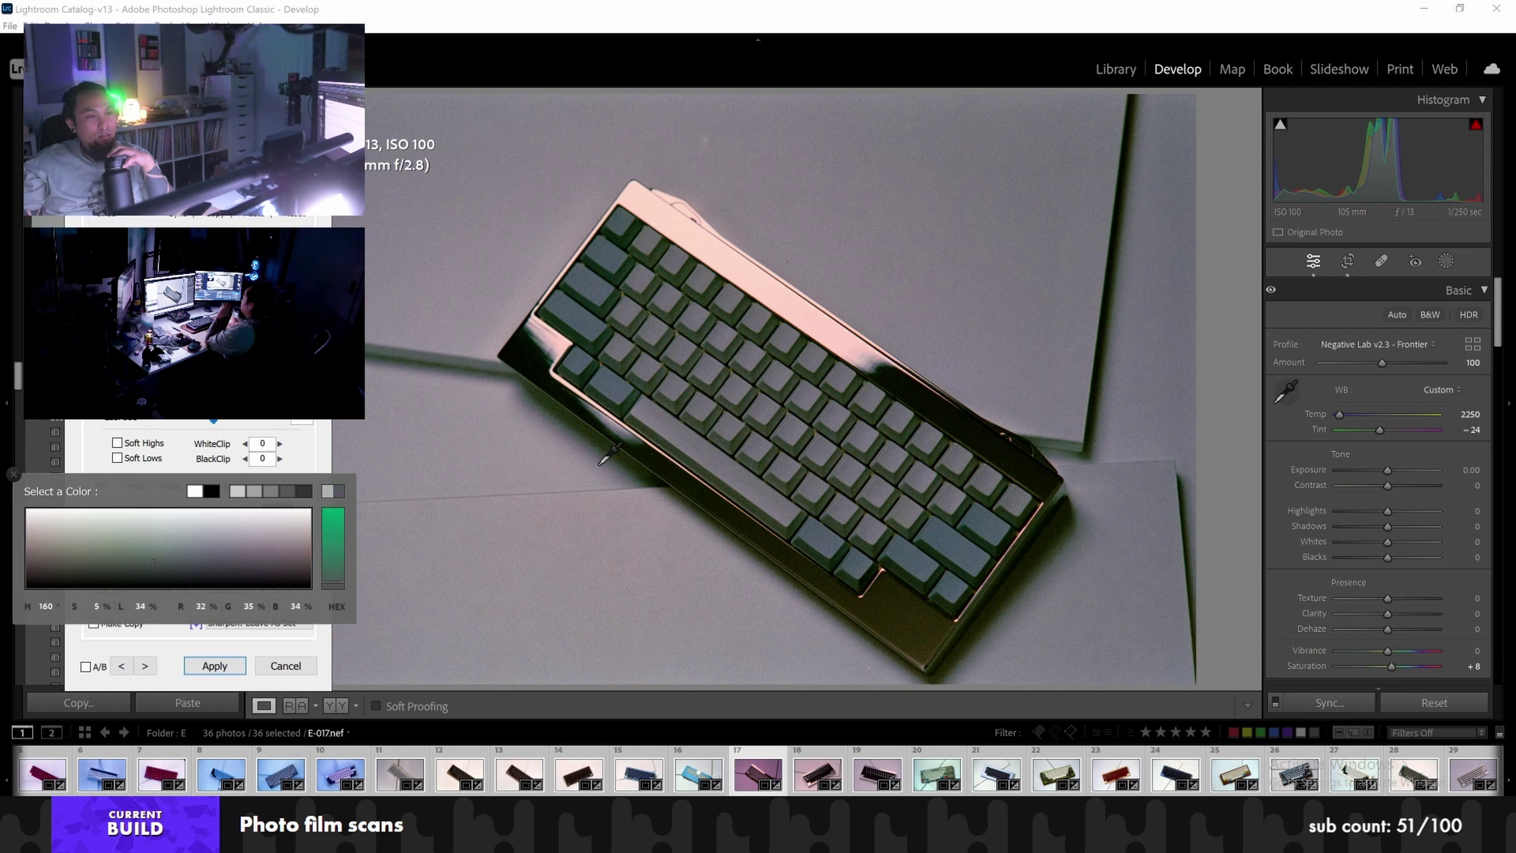
{"action": "left_click", "coordinate": [605, 456]}
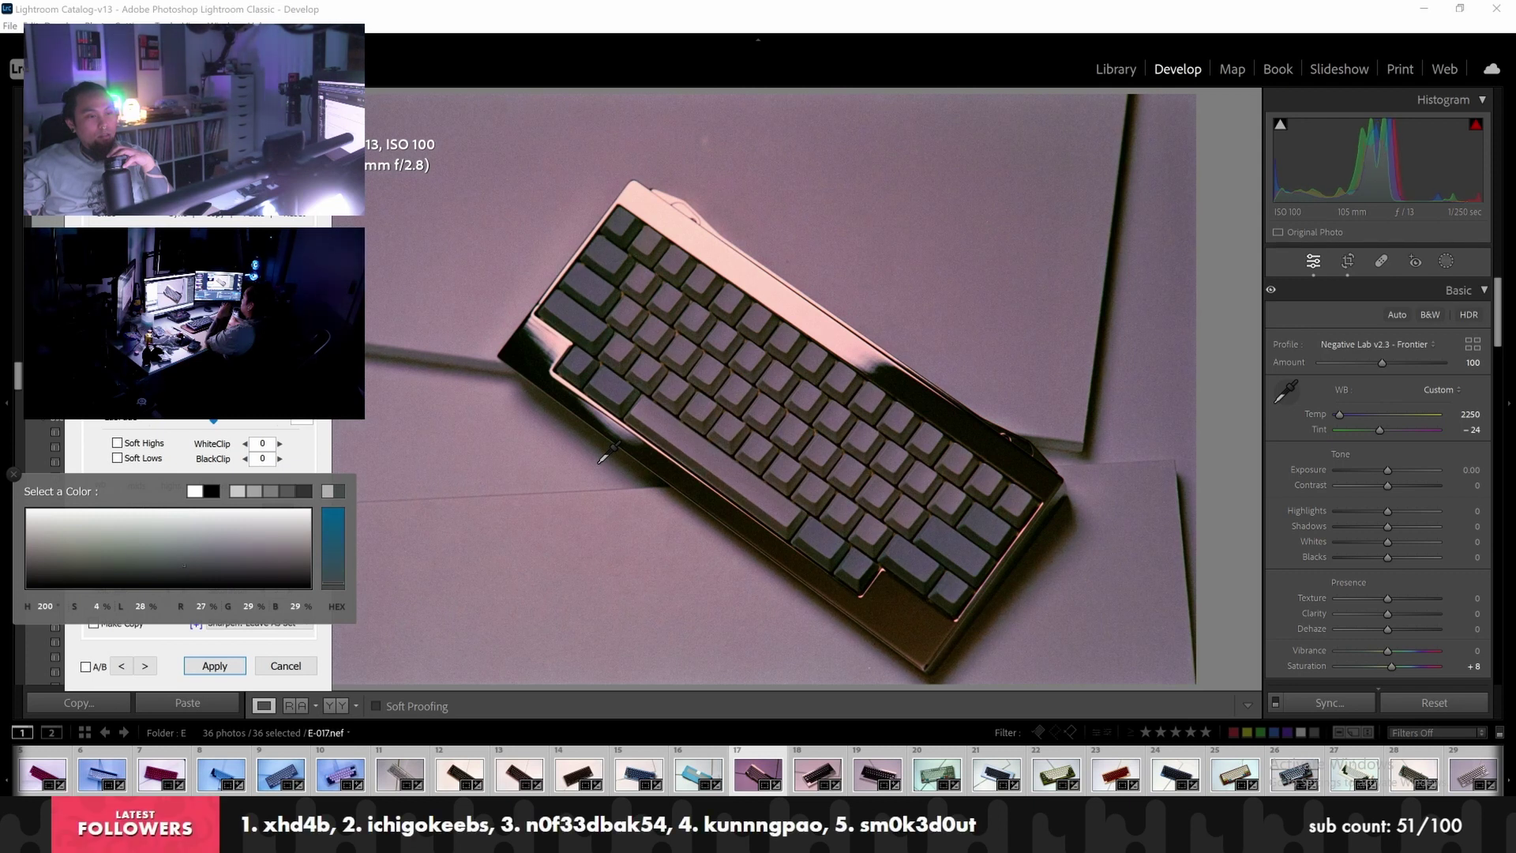
{"action": "left_click", "coordinate": [606, 457]}
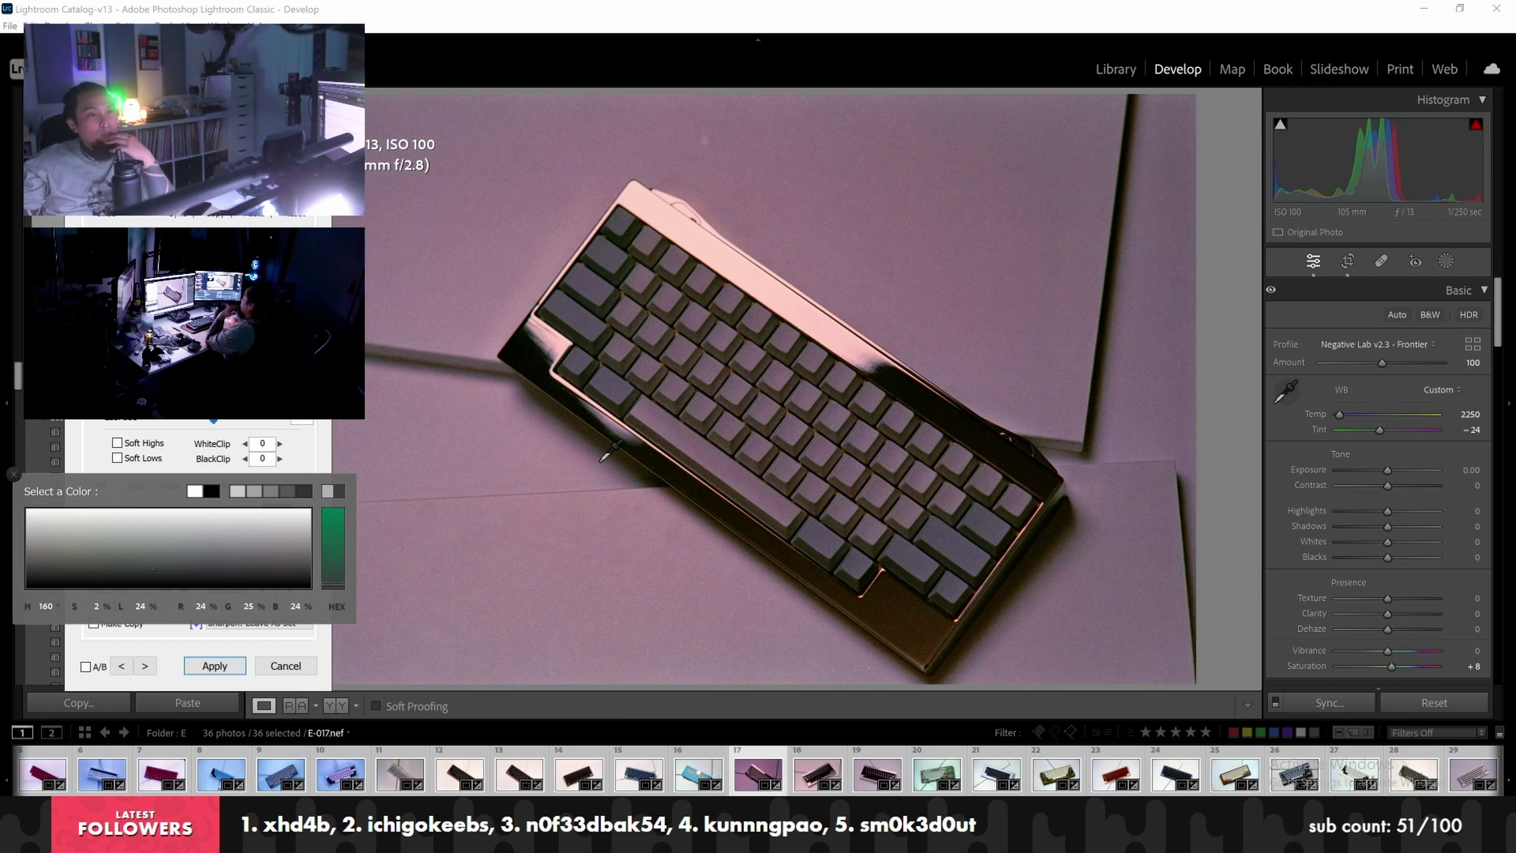
{"action": "left_click", "coordinate": [603, 457]}
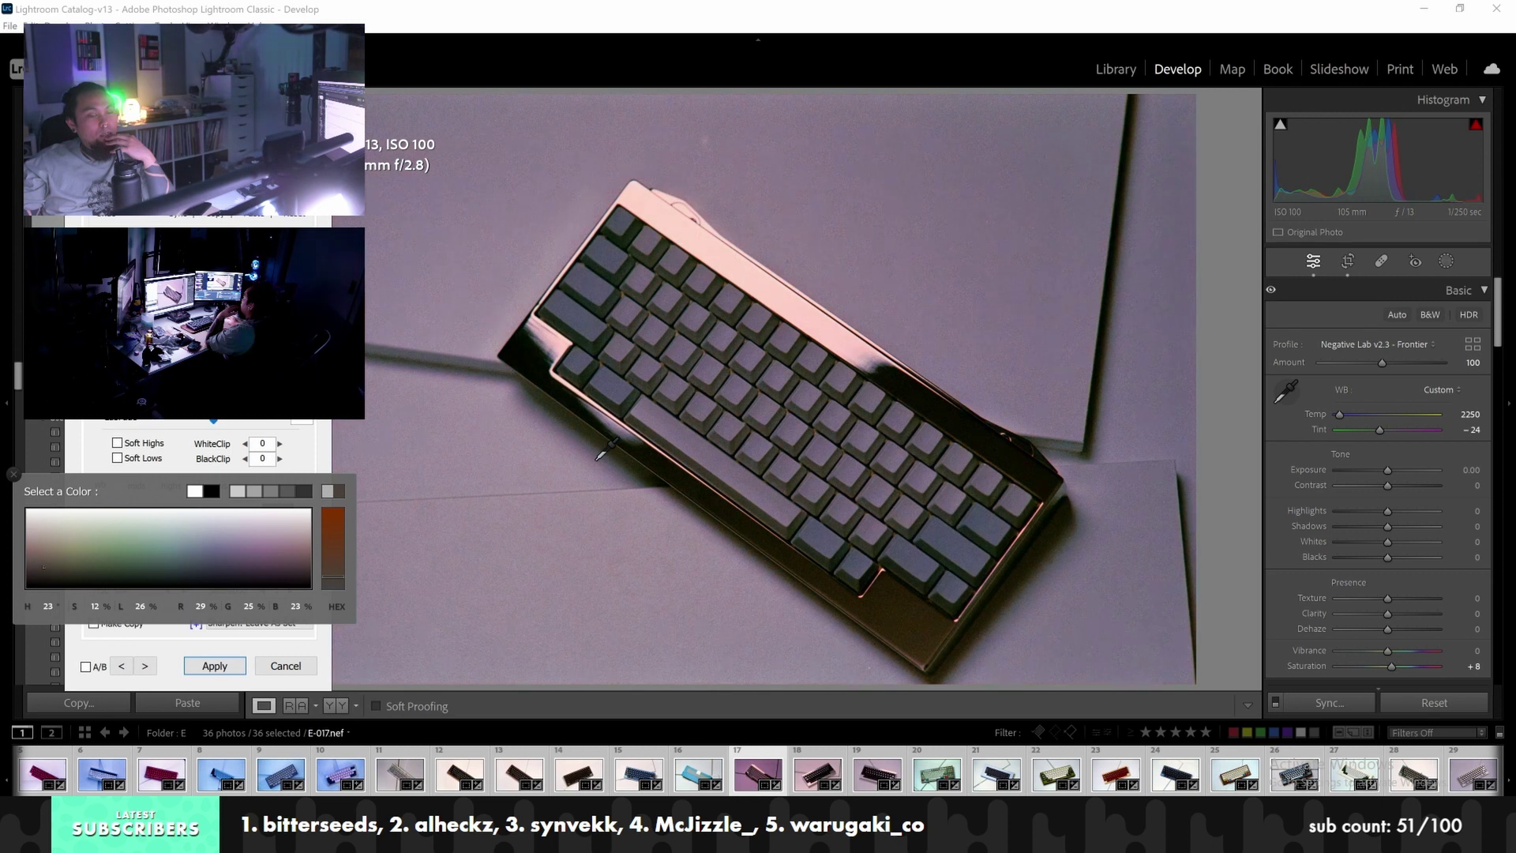
{"action": "left_click", "coordinate": [603, 451]}
{"action": "left_click", "coordinate": [602, 454]}
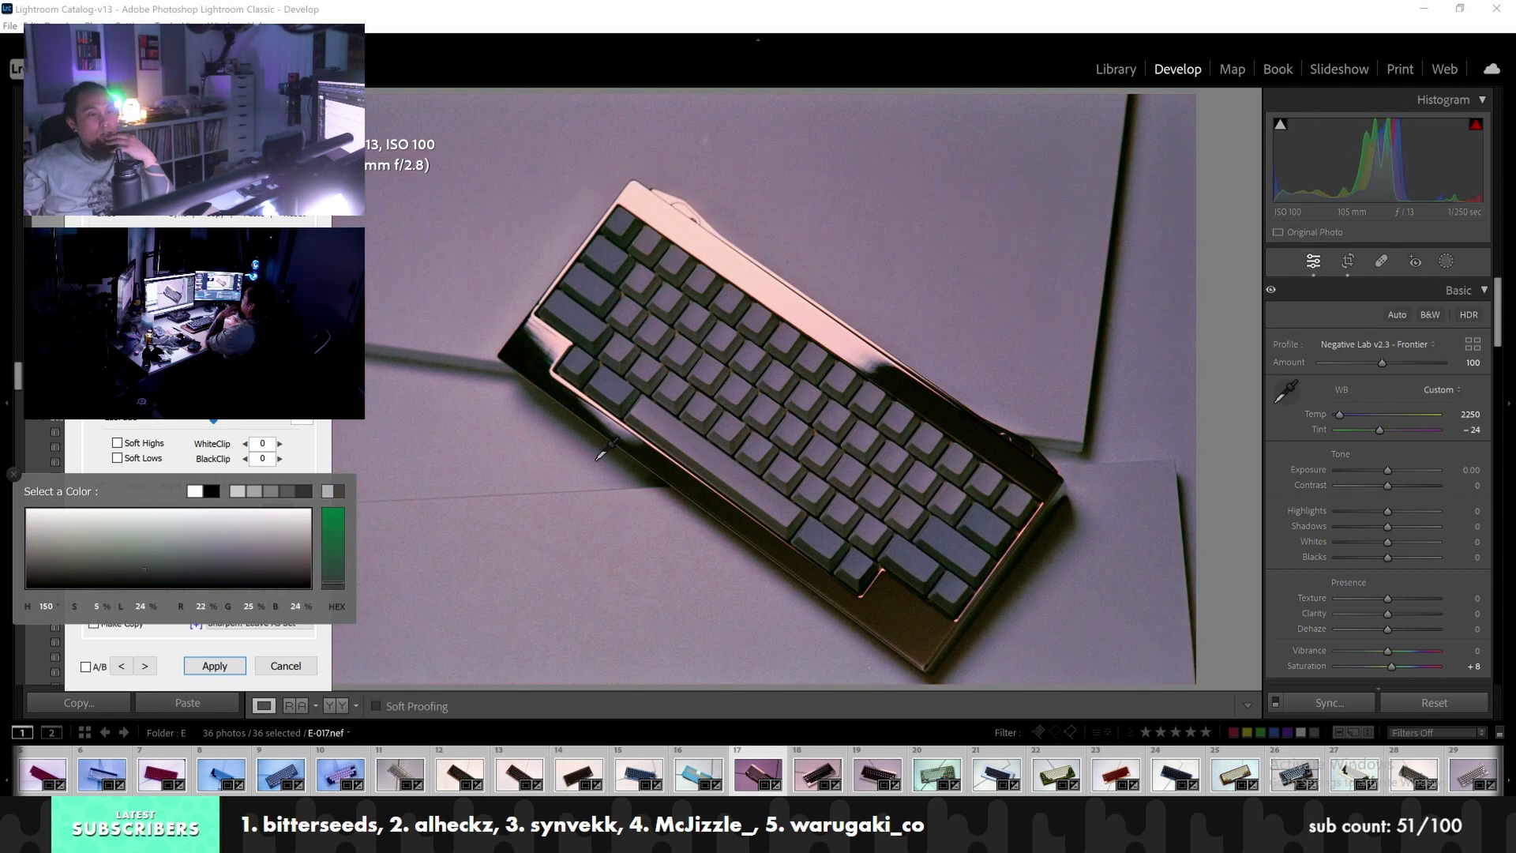
{"action": "left_click", "coordinate": [602, 454]}
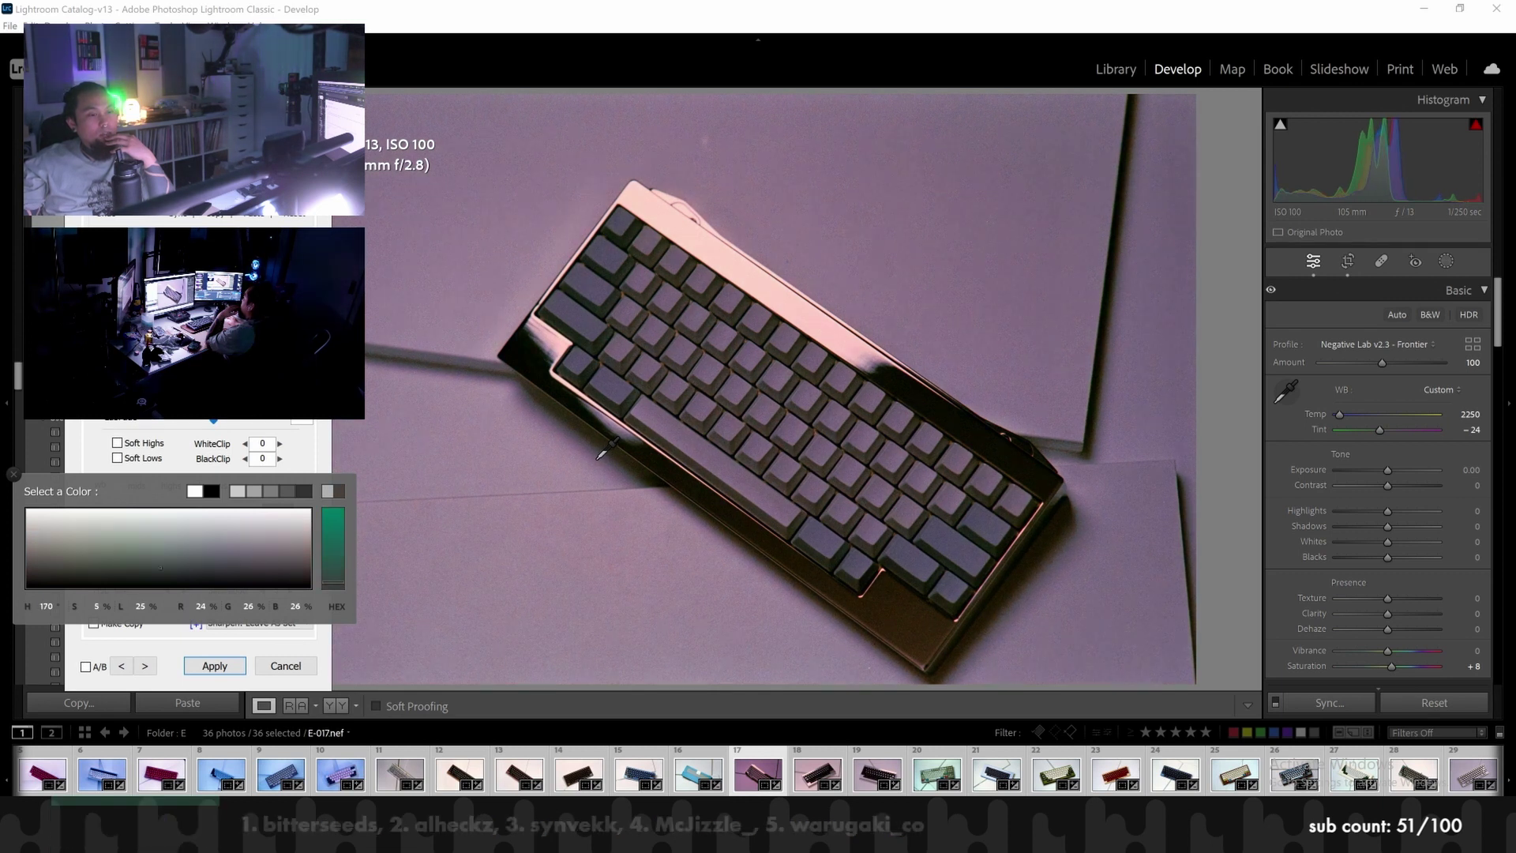
{"action": "left_click", "coordinate": [601, 454]}
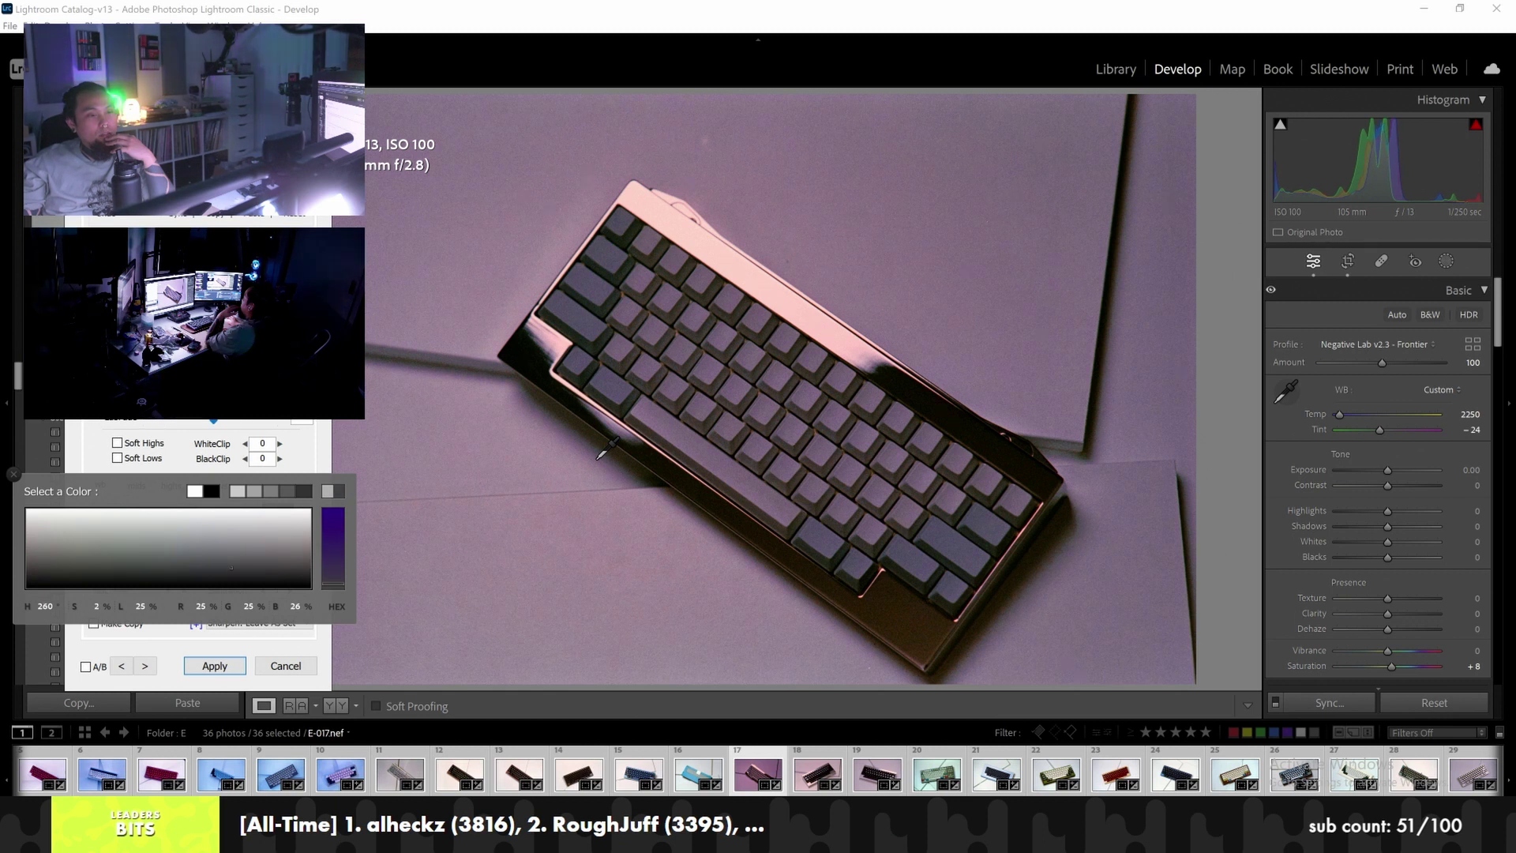
{"action": "left_click", "coordinate": [601, 454]}
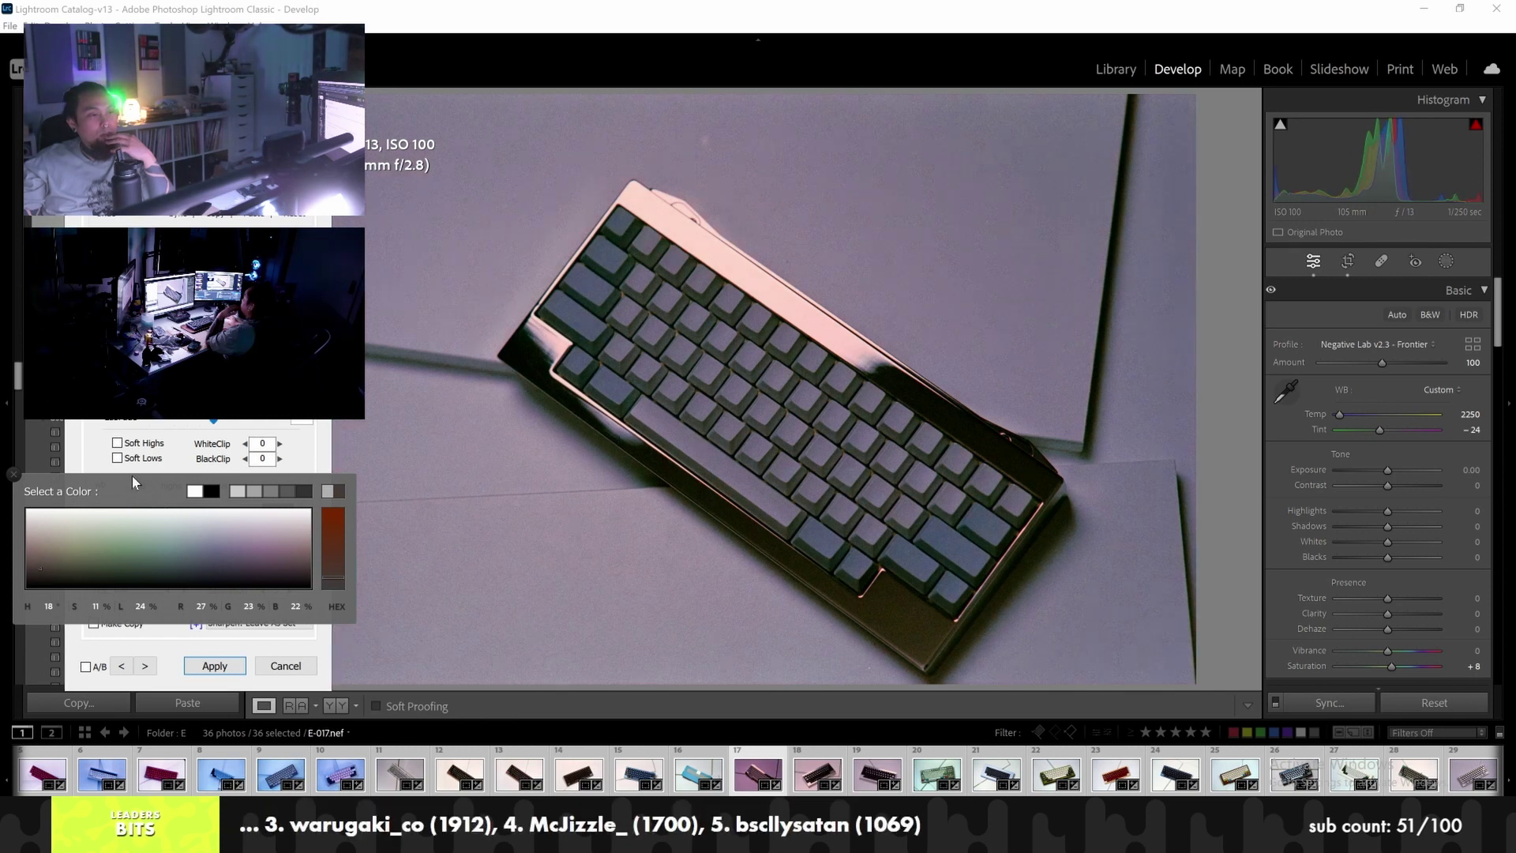
{"action": "left_click", "coordinate": [15, 475]}
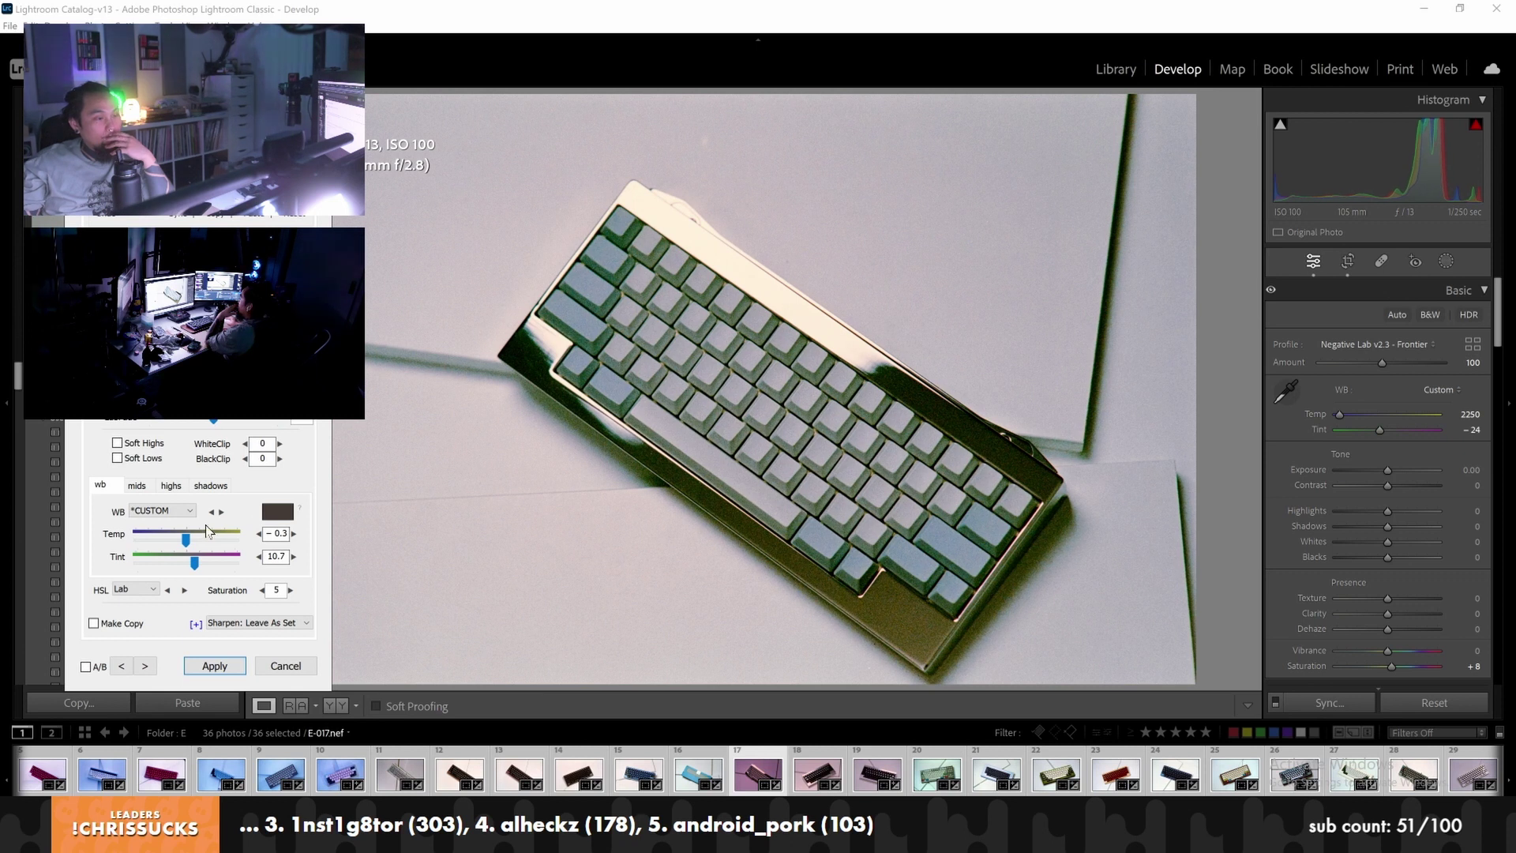
Grade E-017's shadows with red/cyan 5, blue/yellow -13 and range 8, and set its HSL profile to Pakon
{"action": "left_click", "coordinate": [212, 485]}
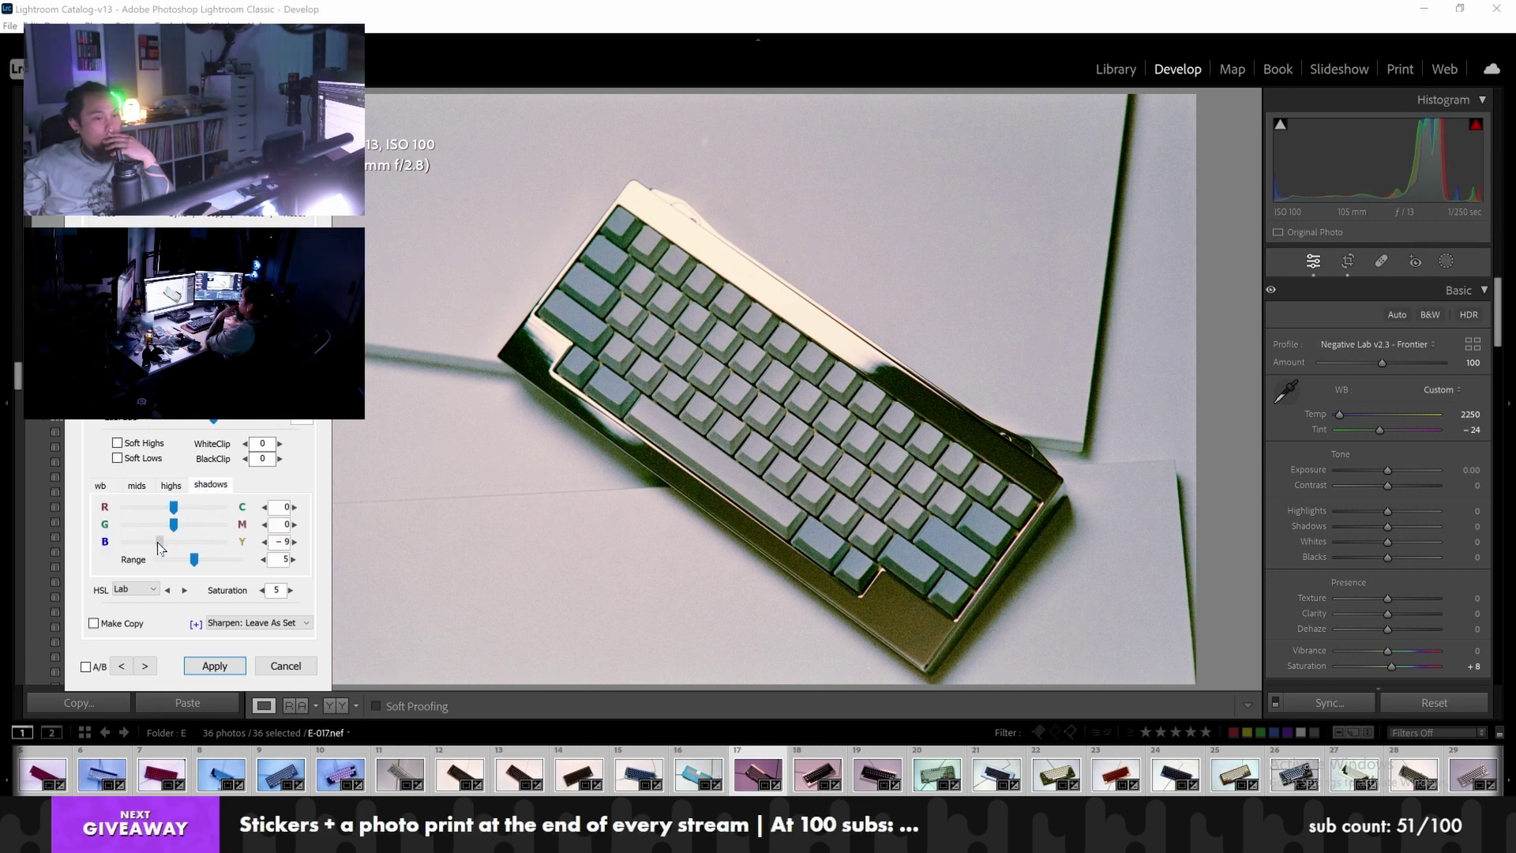
{"action": "left_click_drag", "start_coordinate": [145, 542], "coordinate": [136, 542]}
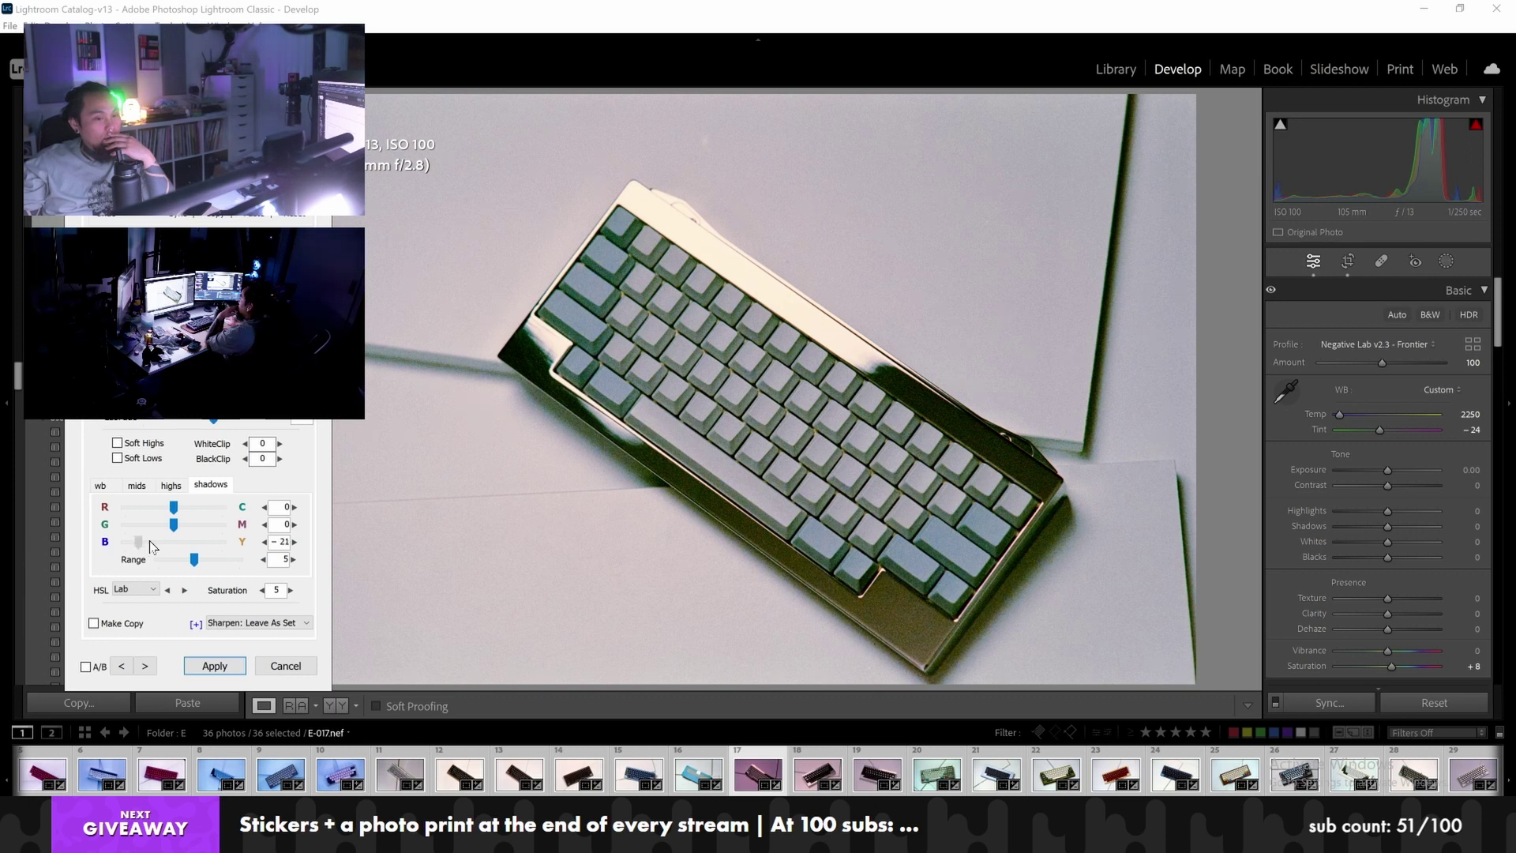
{"action": "mouse_move", "coordinate": [175, 512]}
{"action": "left_mouse_down"}
{"action": "mouse_move", "coordinate": [210, 514]}
{"action": "mouse_move", "coordinate": [181, 517]}
{"action": "left_mouse_up"}
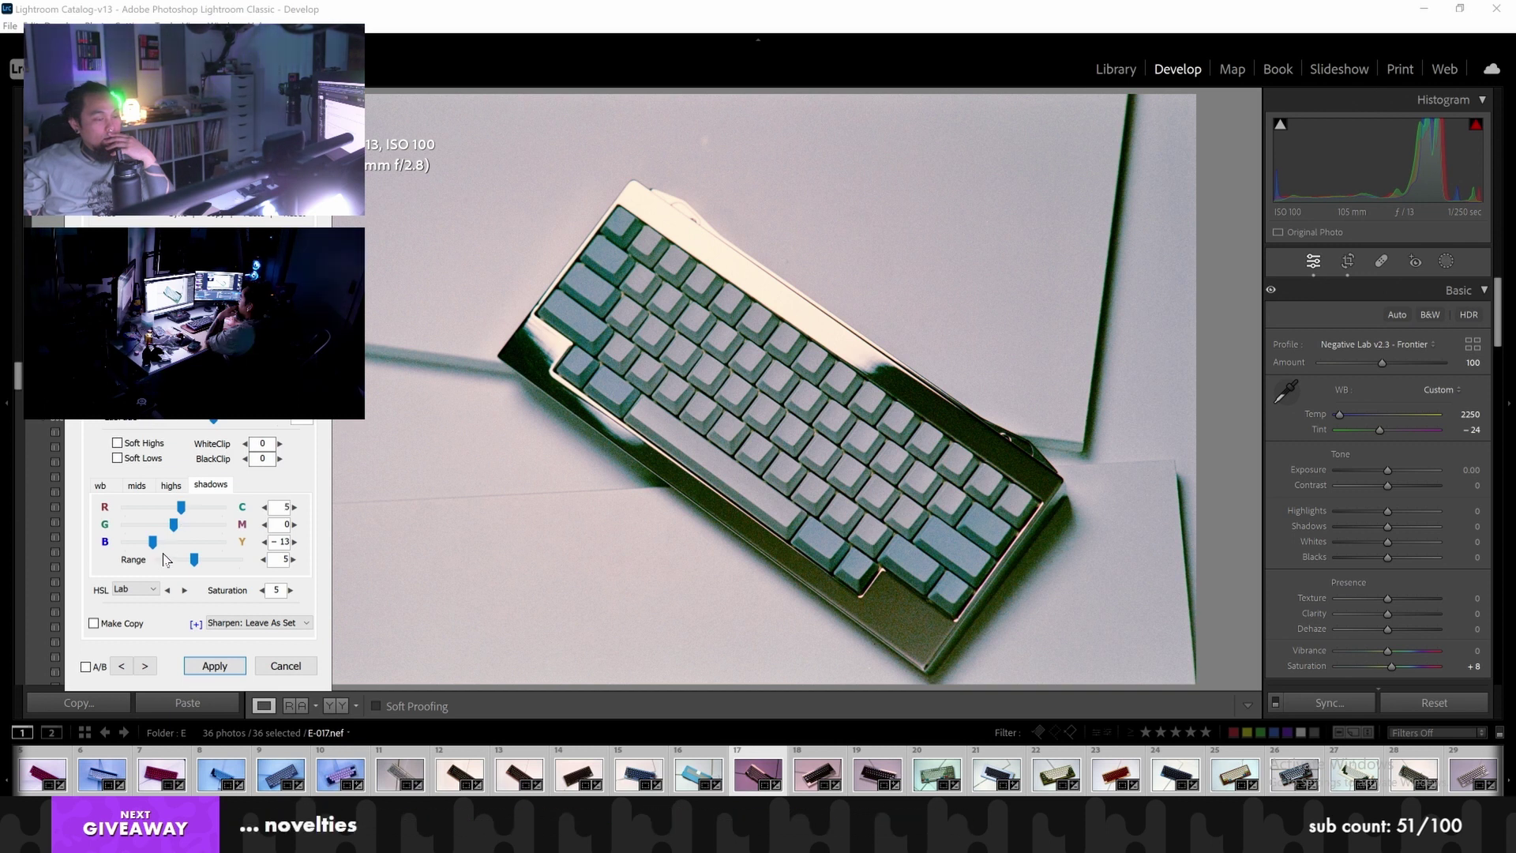
{"action": "left_click_drag", "start_coordinate": [192, 559], "coordinate": [224, 561]}
{"action": "left_click", "coordinate": [136, 589]}
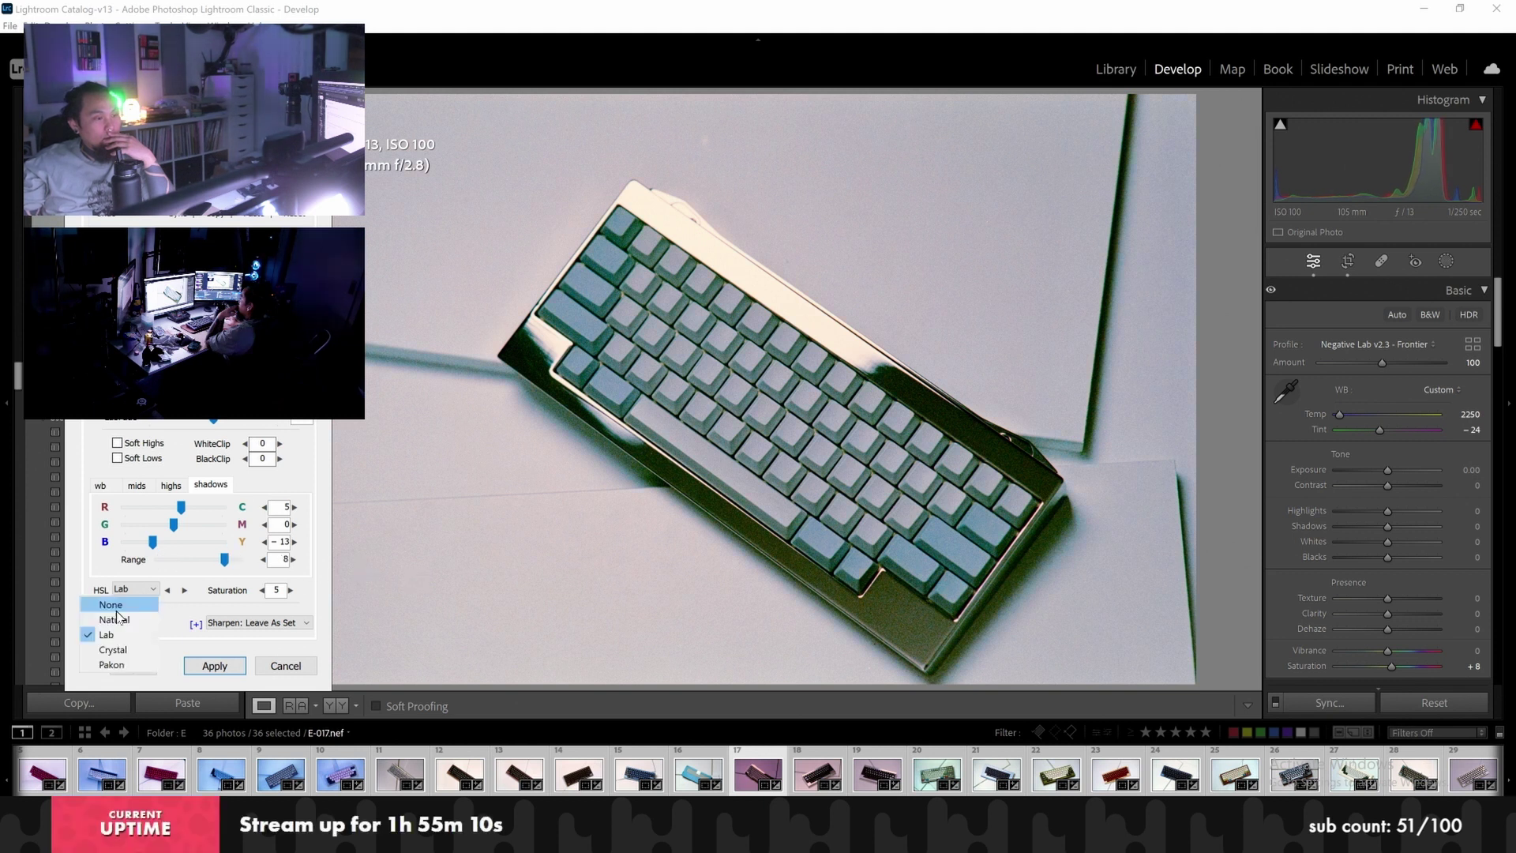
{"action": "left_click", "coordinate": [112, 663]}
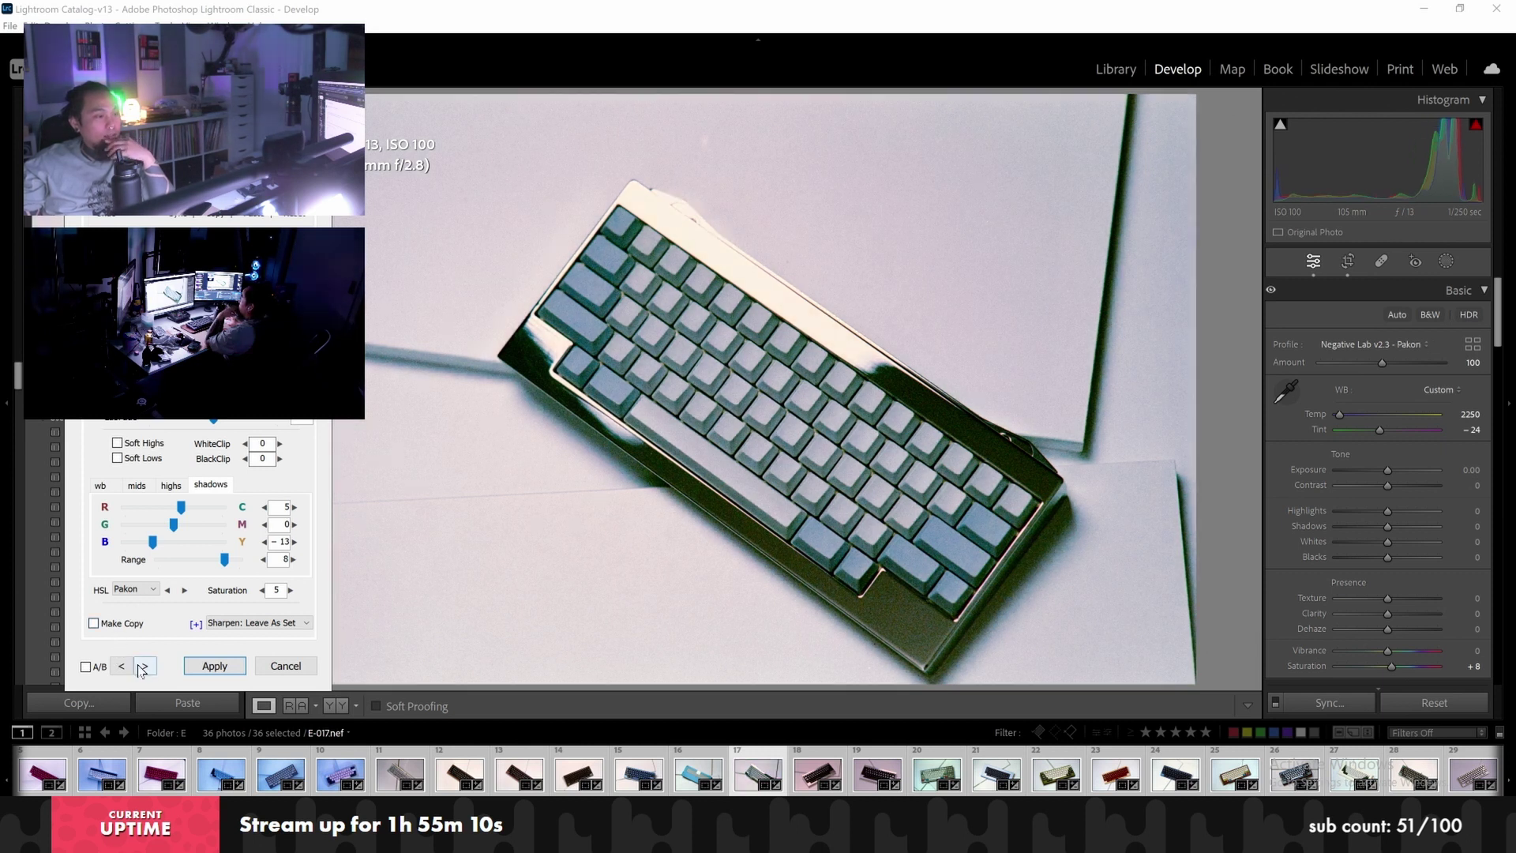
Check the conversion of the two black keyboard photos after E-017, ending on E-018
{"action": "left_click", "coordinate": [142, 668]}
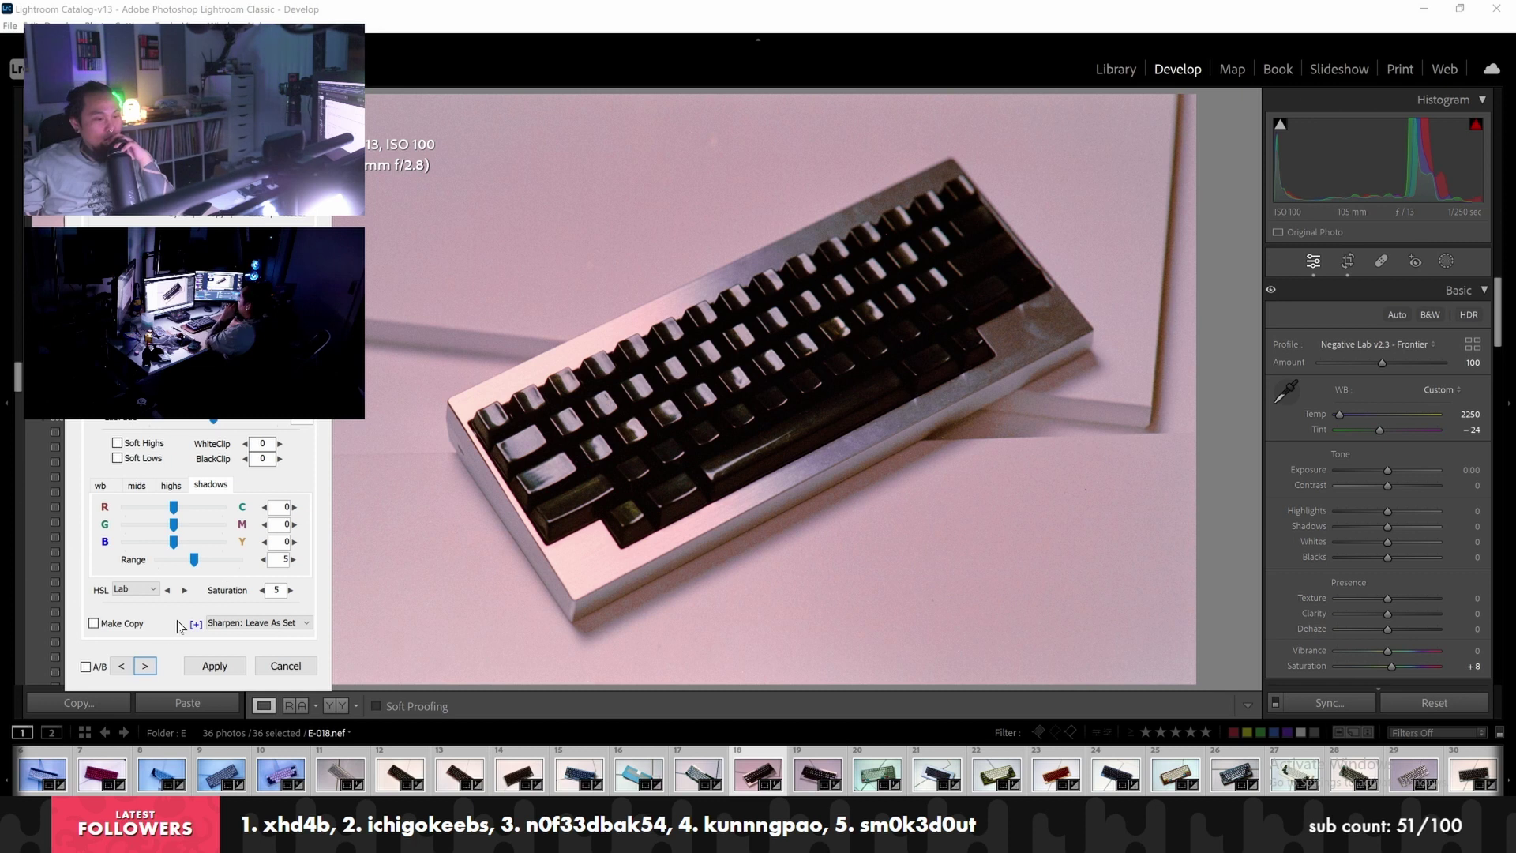
{"action": "left_click", "coordinate": [145, 666]}
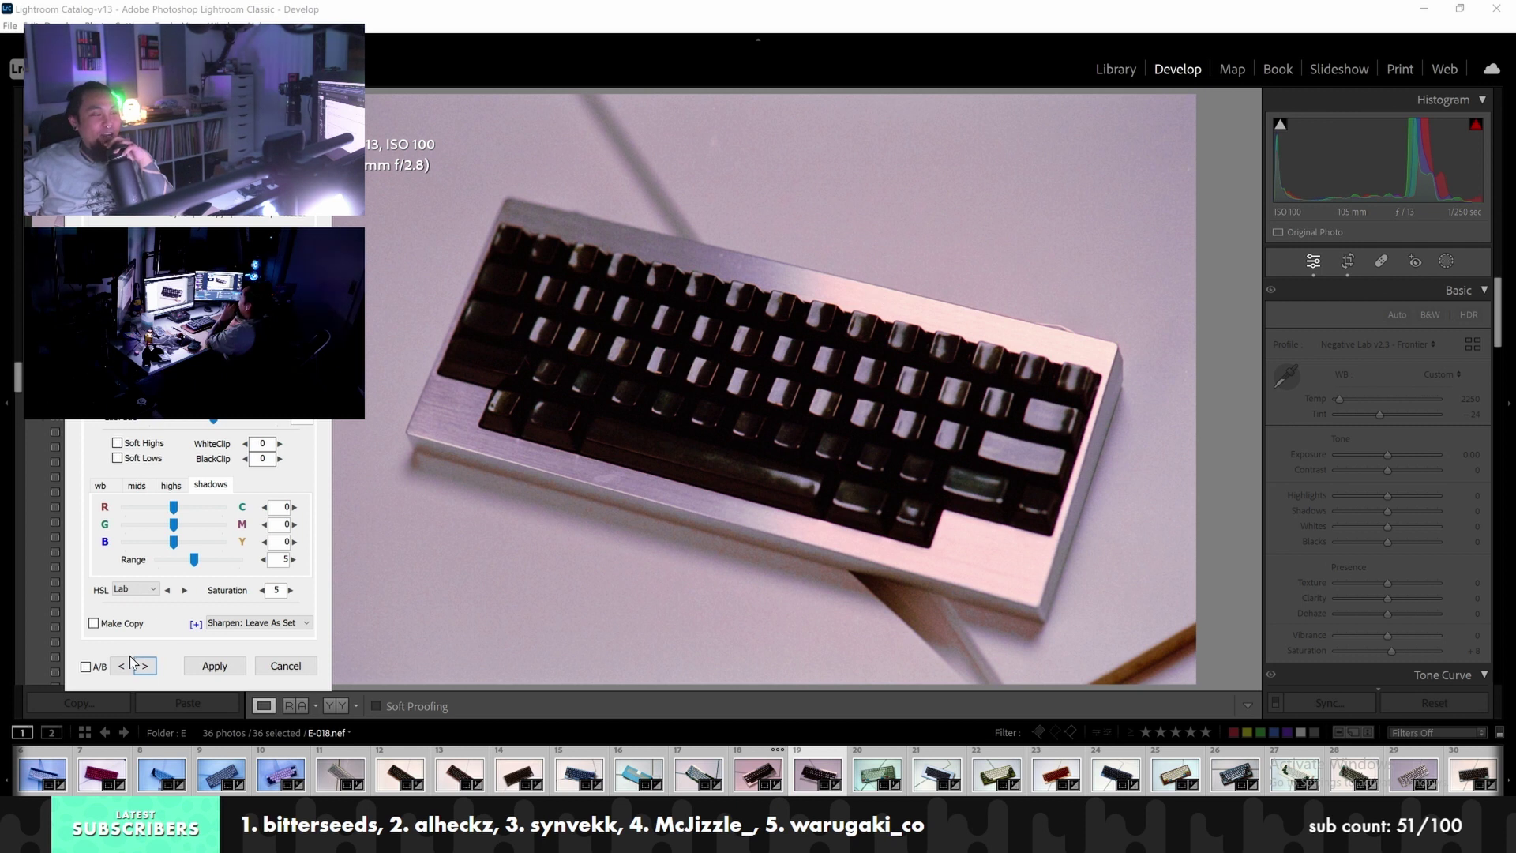
{"action": "left_click", "coordinate": [122, 668]}
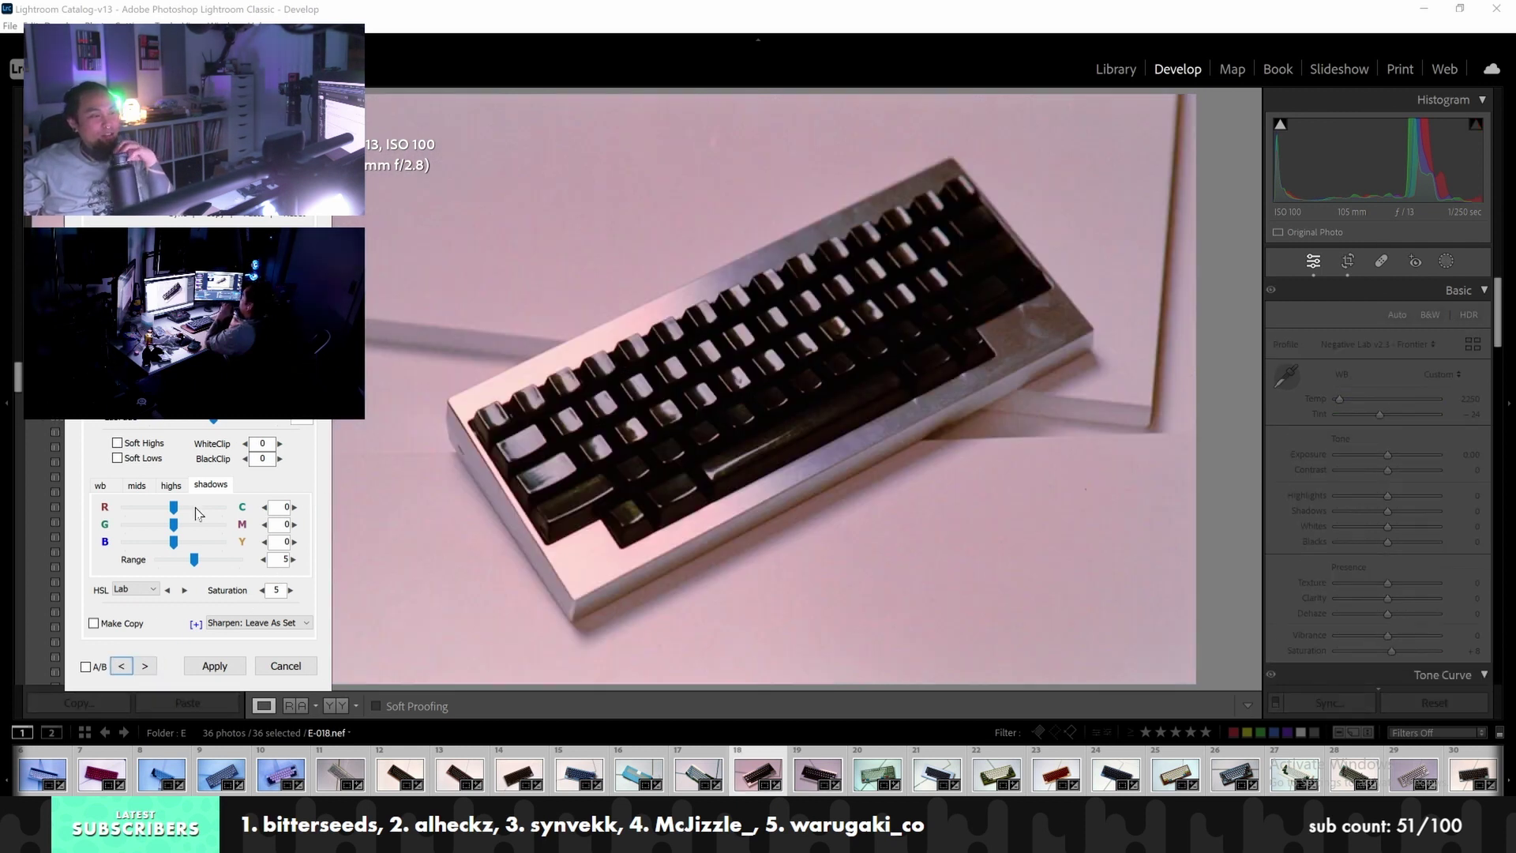
Copy every settings category from E-017 and try to apply them to E-018, moving on to E-019
{"action": "left_click", "coordinate": [122, 668]}
{"action": "left_click", "coordinate": [215, 217]}
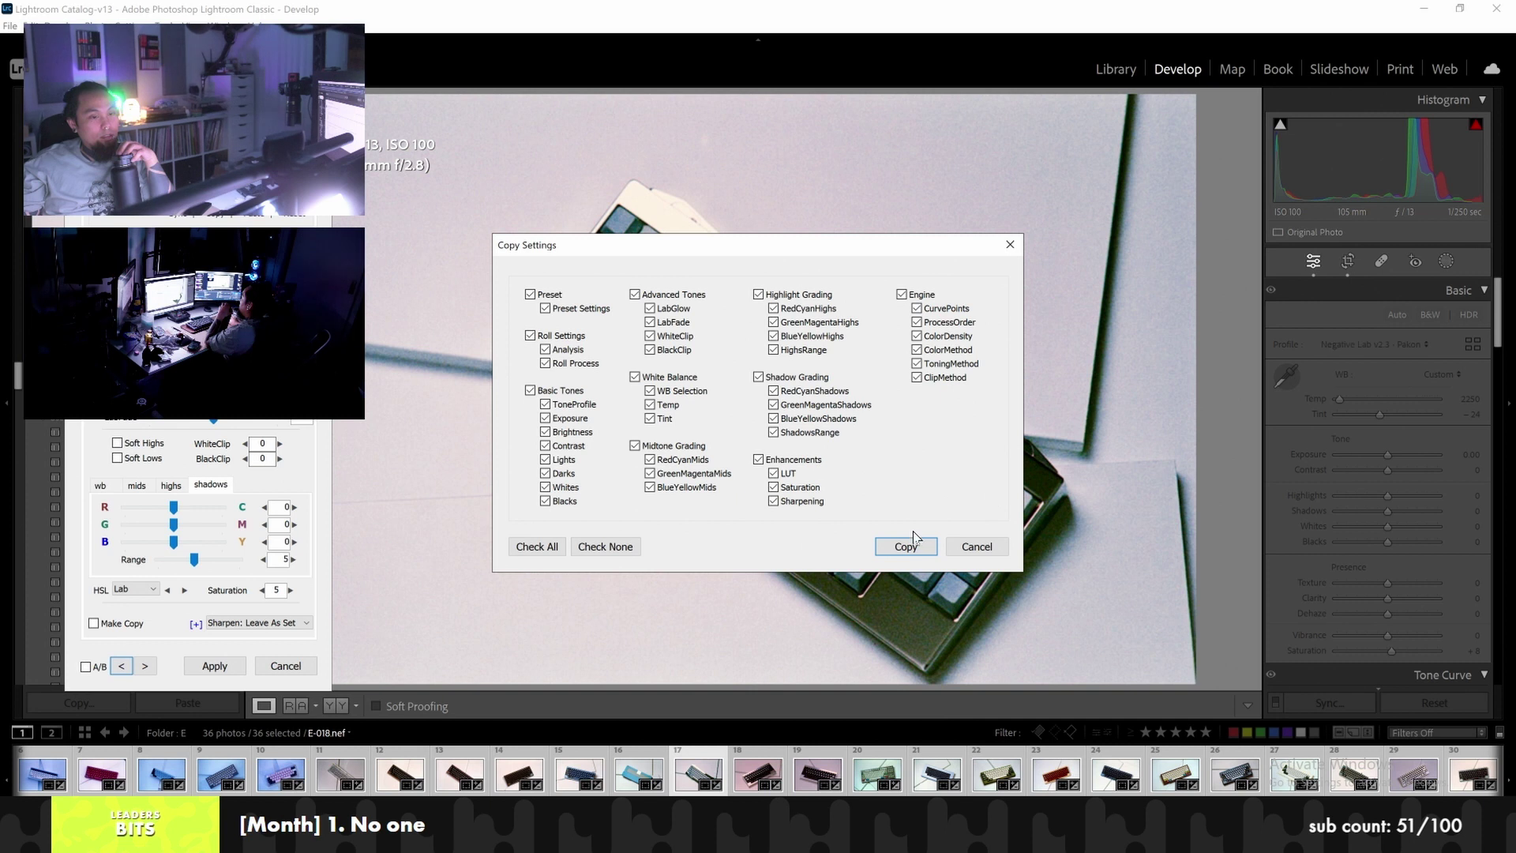
{"action": "key", "text": "Return"}
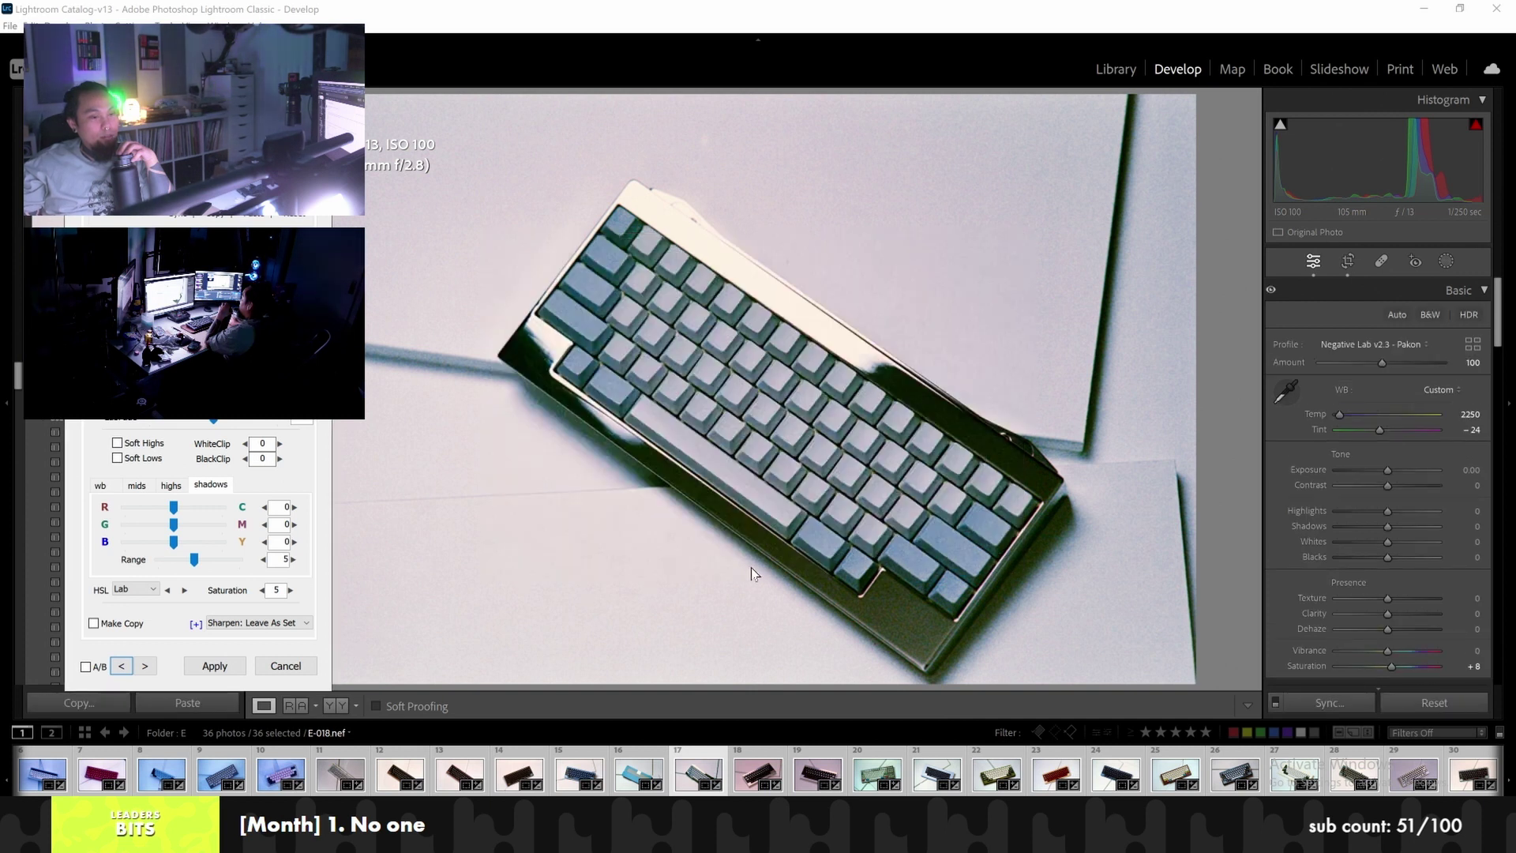
{"action": "left_click", "coordinate": [146, 666]}
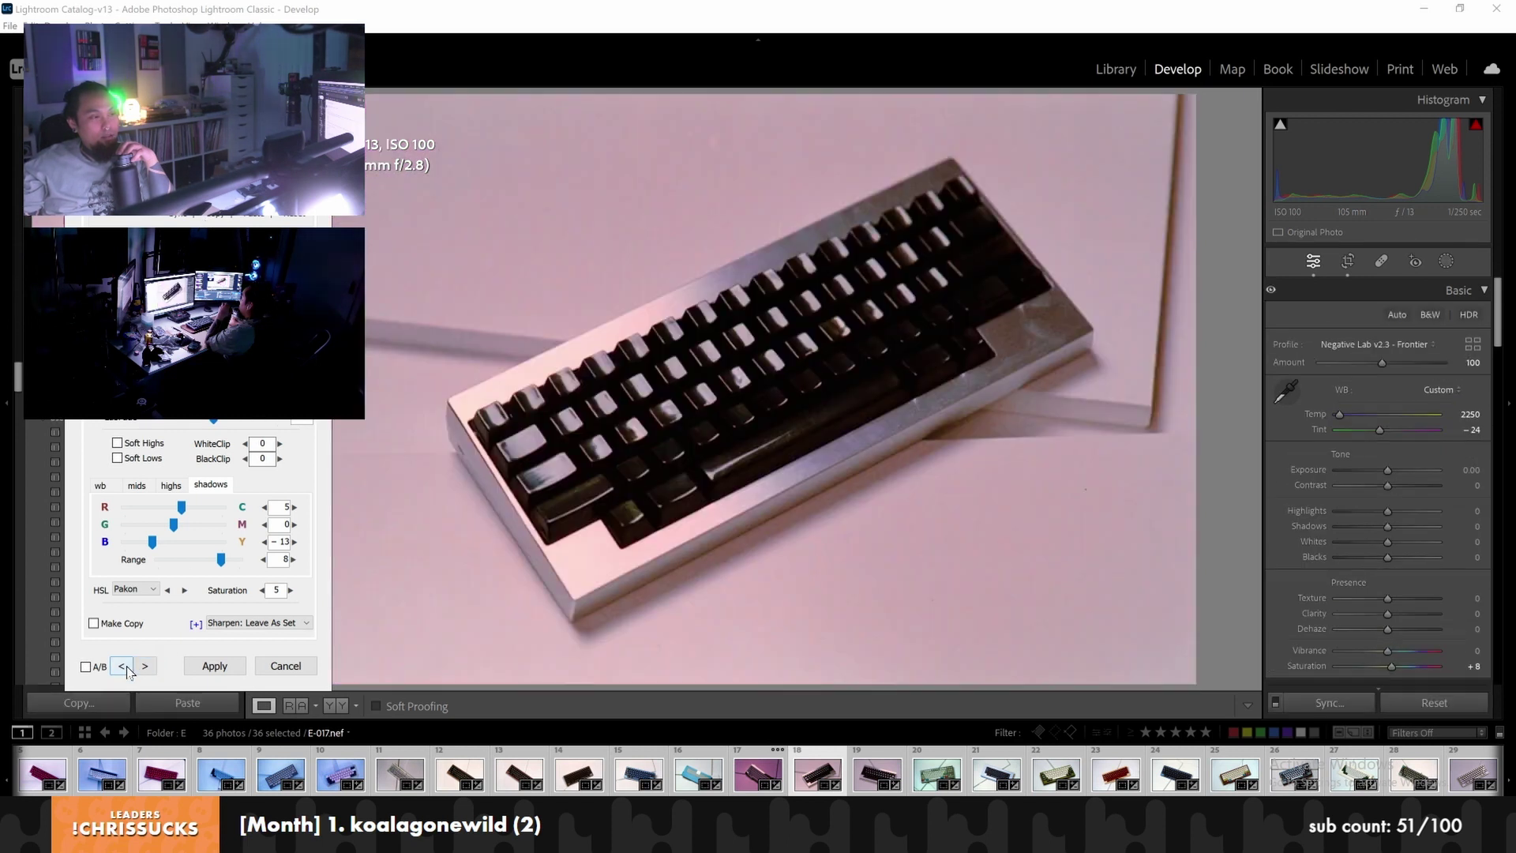
{"action": "left_click", "coordinate": [124, 667]}
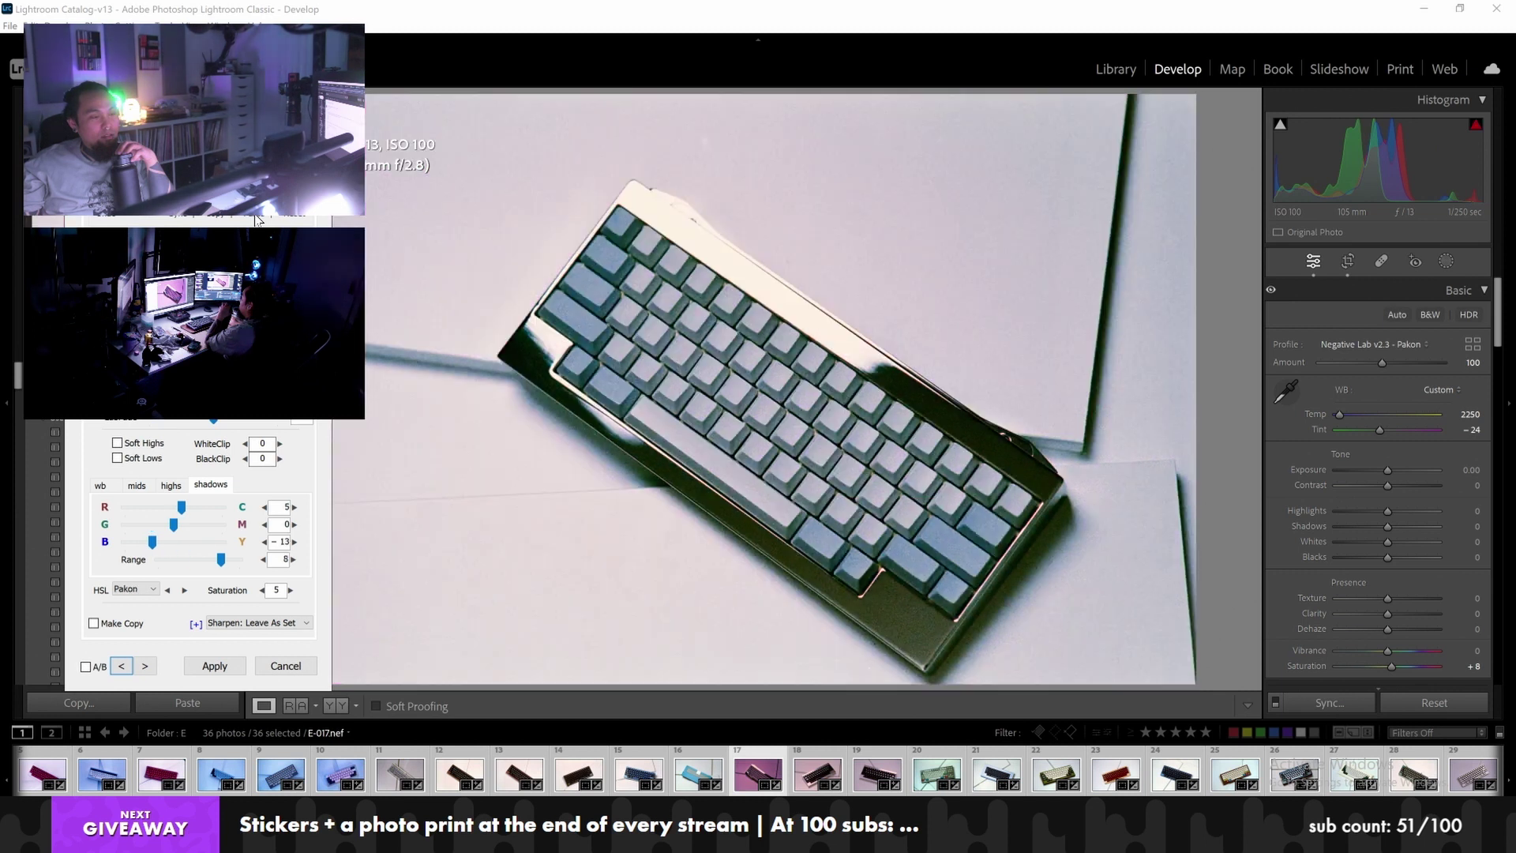
{"action": "left_click", "coordinate": [145, 668]}
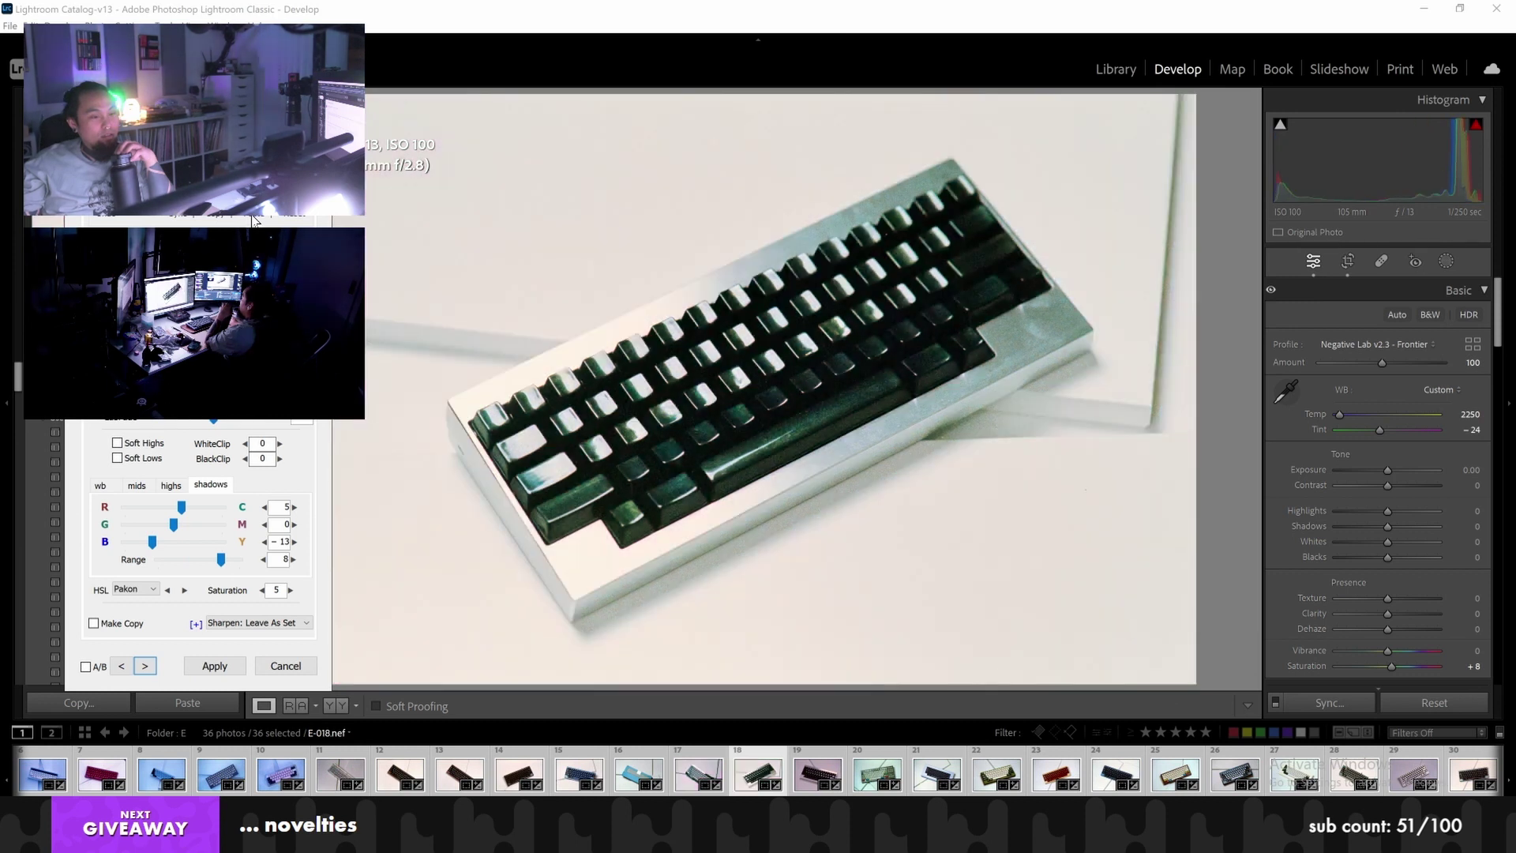
{"action": "left_click", "coordinate": [145, 668]}
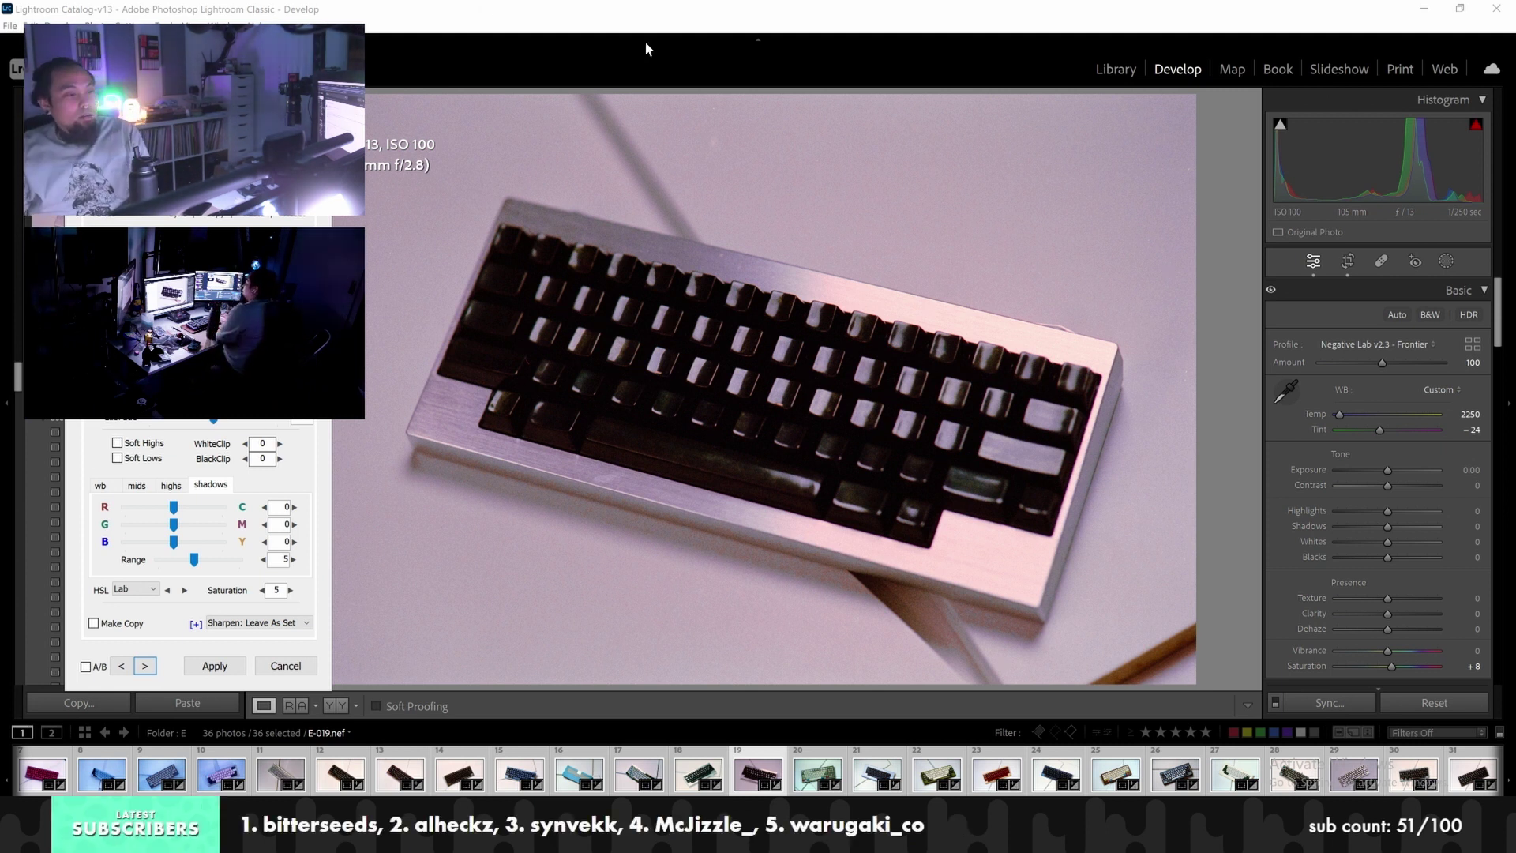
Compare the white balance of E-019 and E-018, return to E-017 and apply the Negative Lab Pro edits
{"action": "left_click", "coordinate": [101, 485]}
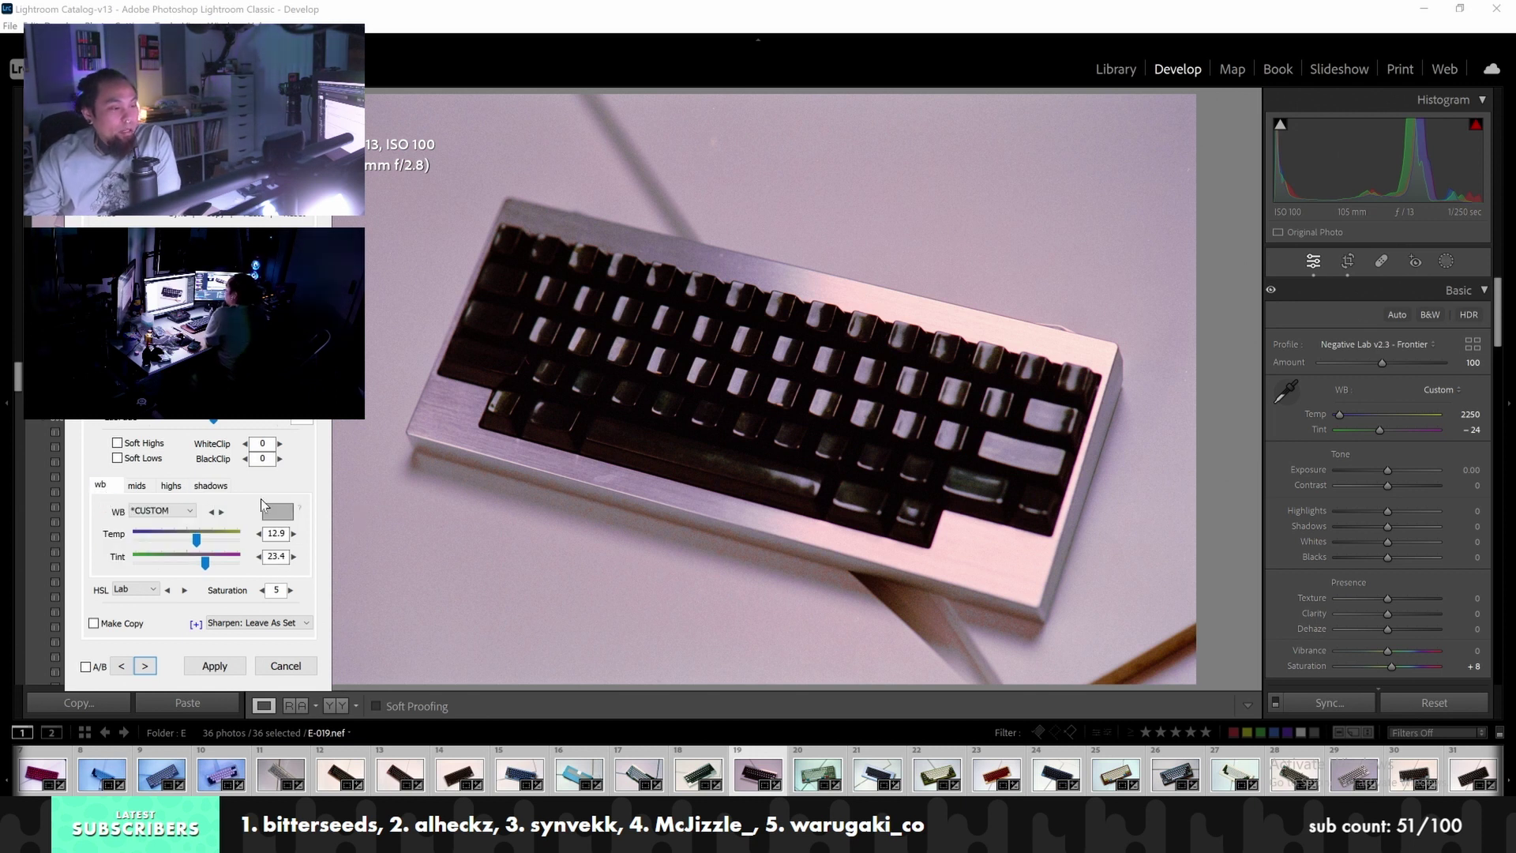
{"action": "left_click", "coordinate": [122, 666]}
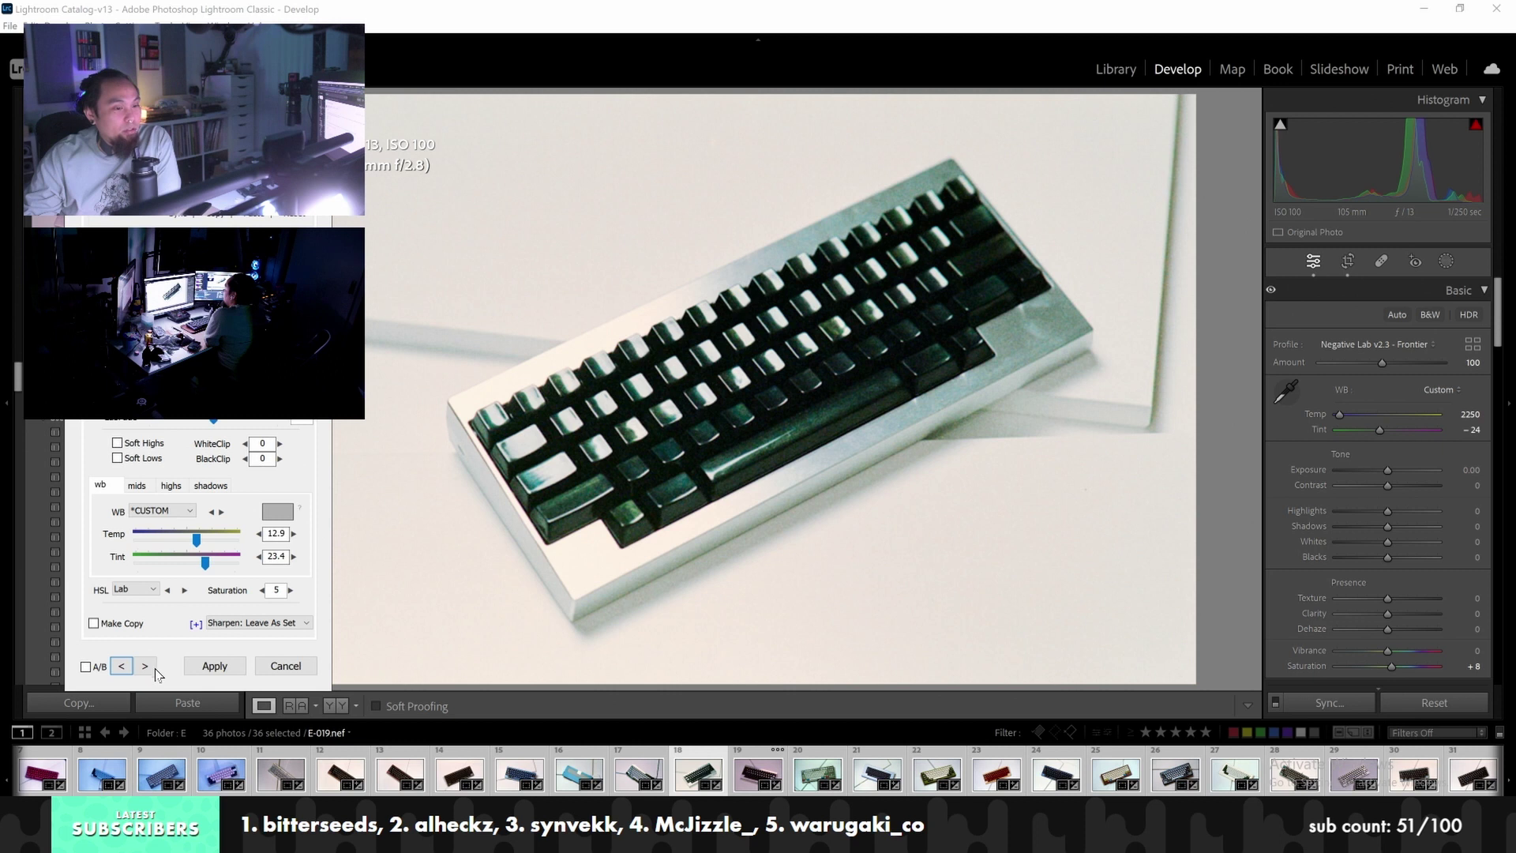
{"action": "left_click", "coordinate": [145, 666]}
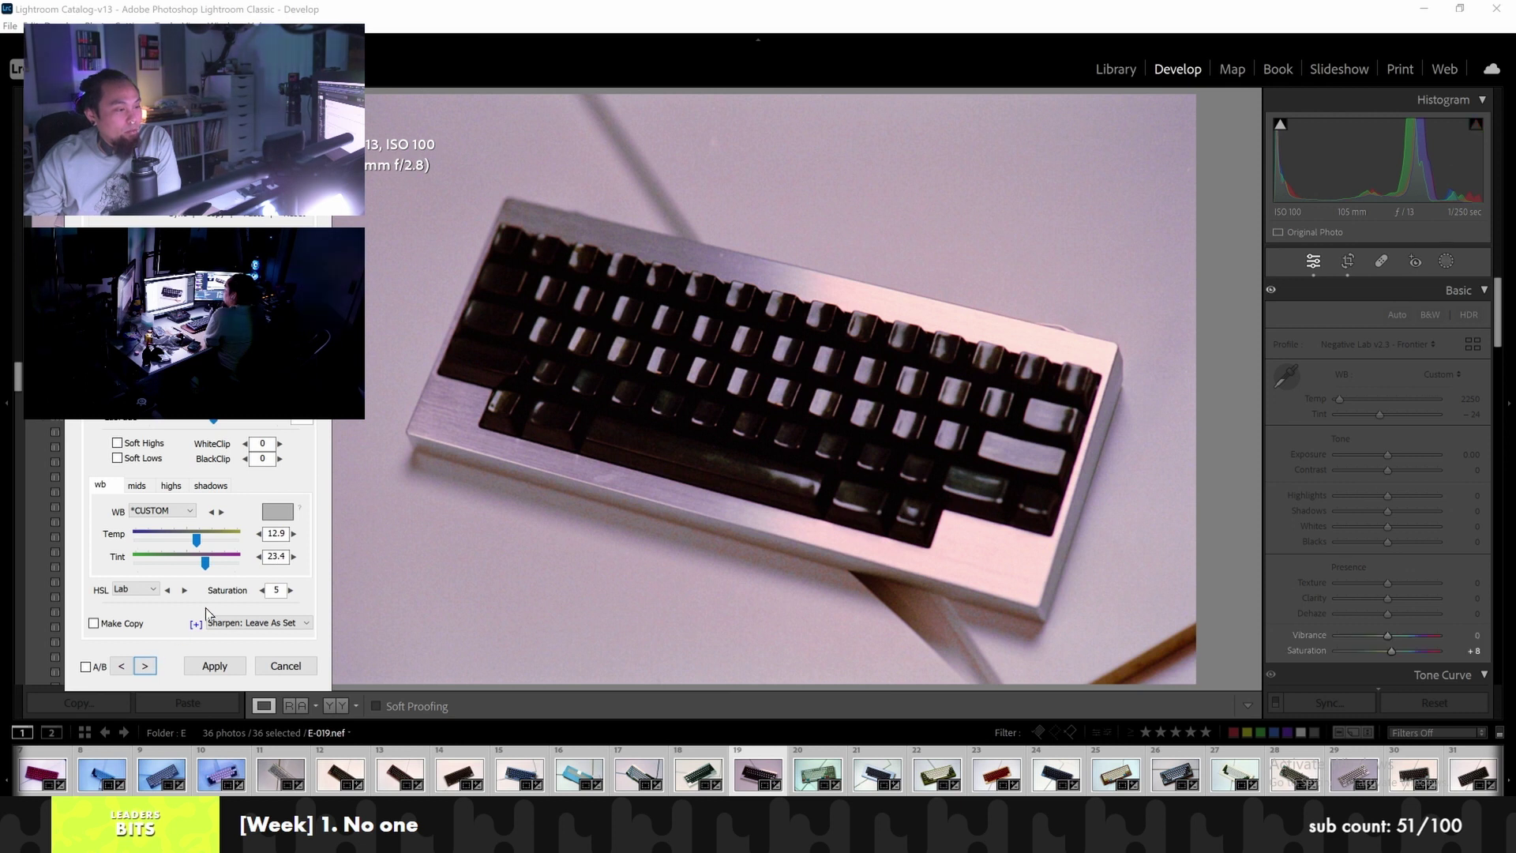
{"action": "left_click", "coordinate": [122, 667]}
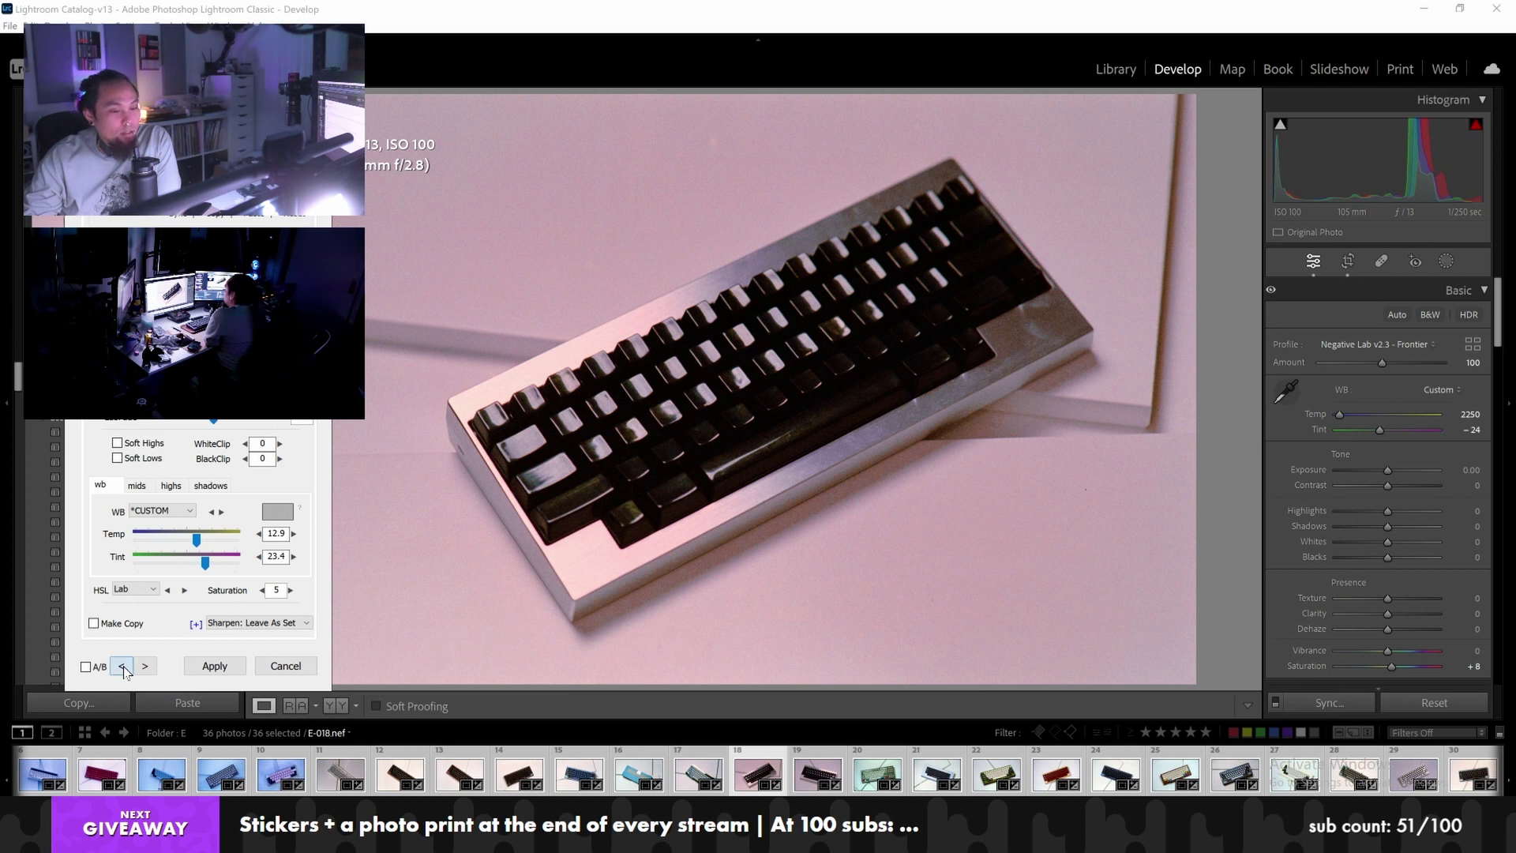
{"action": "left_click", "coordinate": [123, 667]}
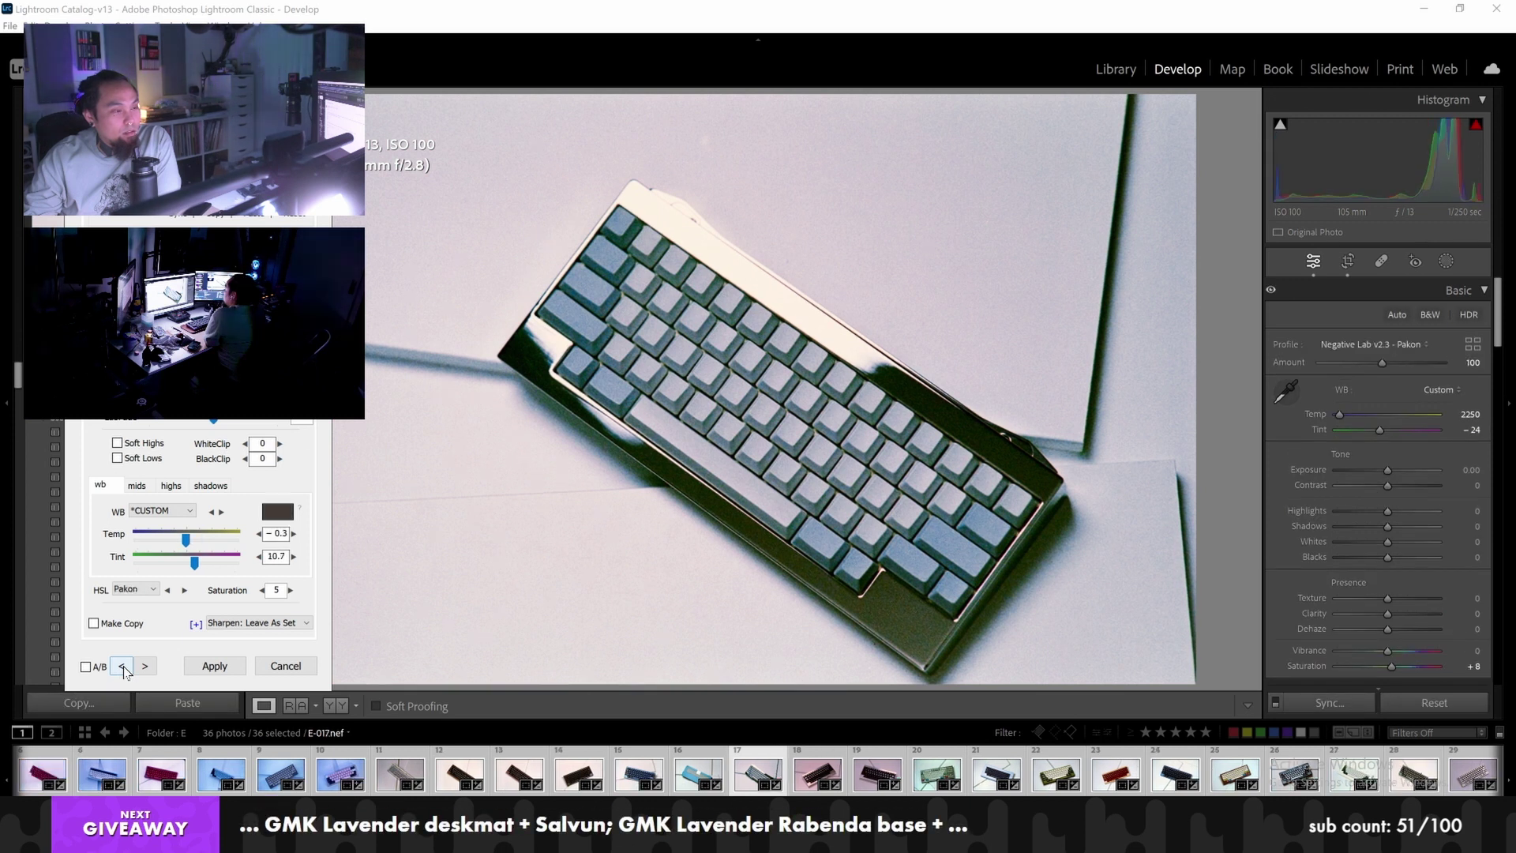
{"action": "left_click", "coordinate": [214, 665]}
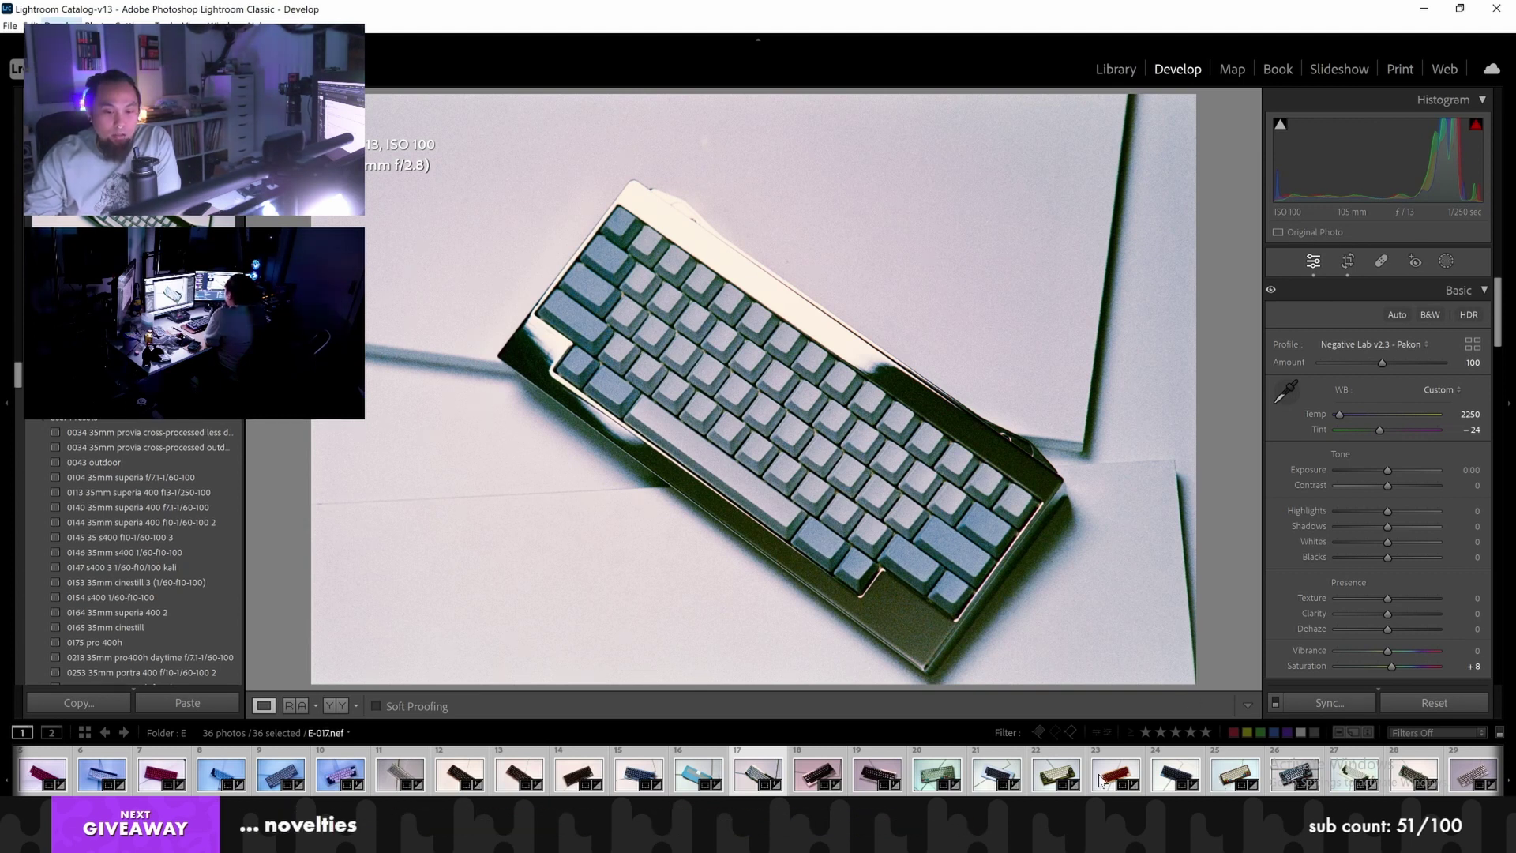
Open E-029 in Negative Lab Pro to inspect its conversion settings, closing it without applying anything
{"action": "scroll", "coordinate": [1015, 782], "scroll_direction": "down", "scroll_amount": 7}
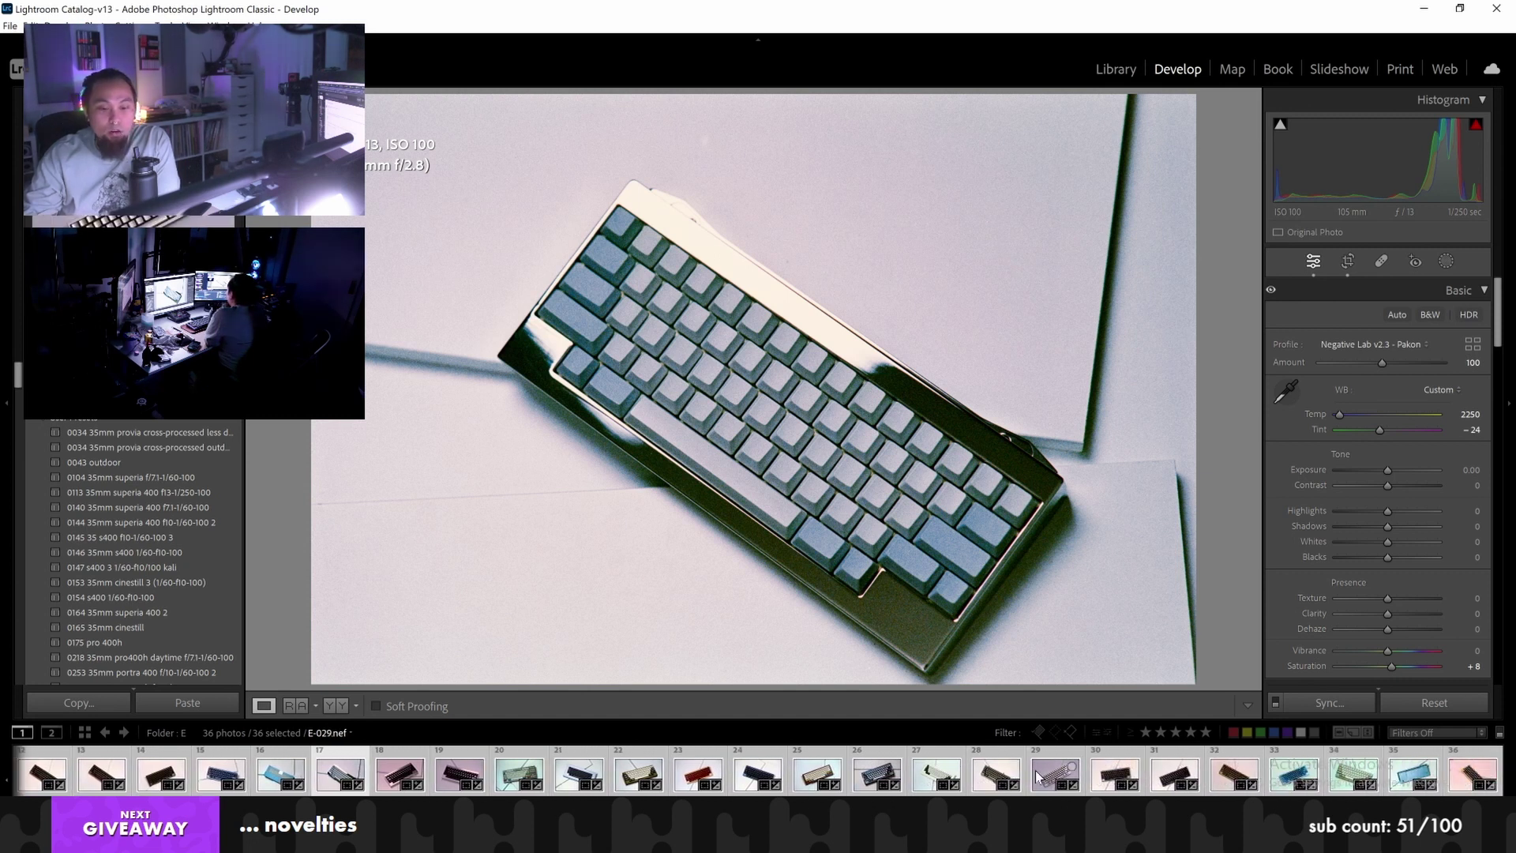
{"action": "left_click", "coordinate": [1035, 770]}
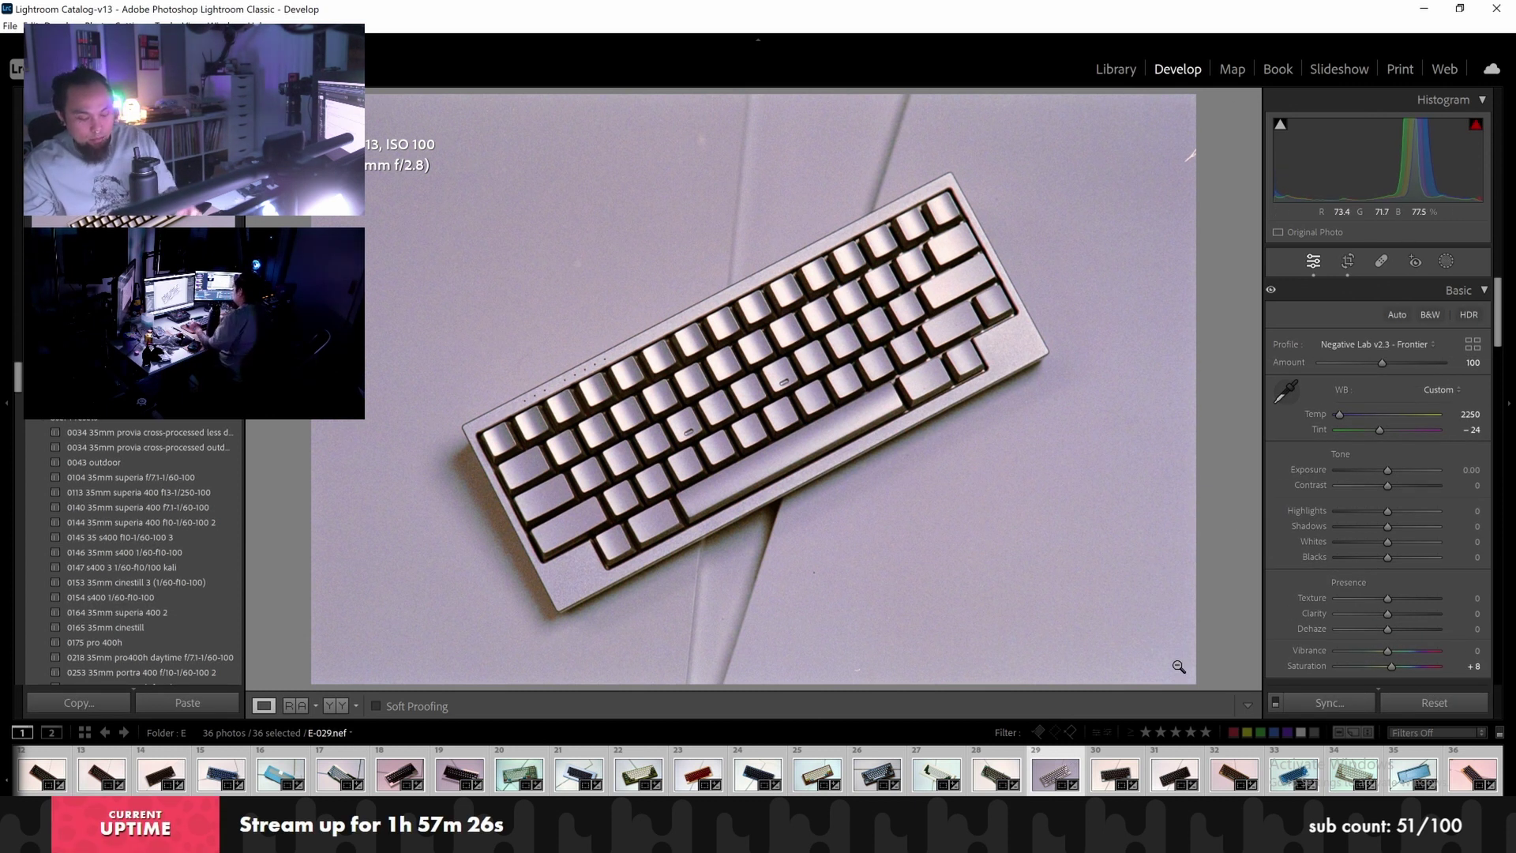
{"action": "key", "text": "ctrl+n"}
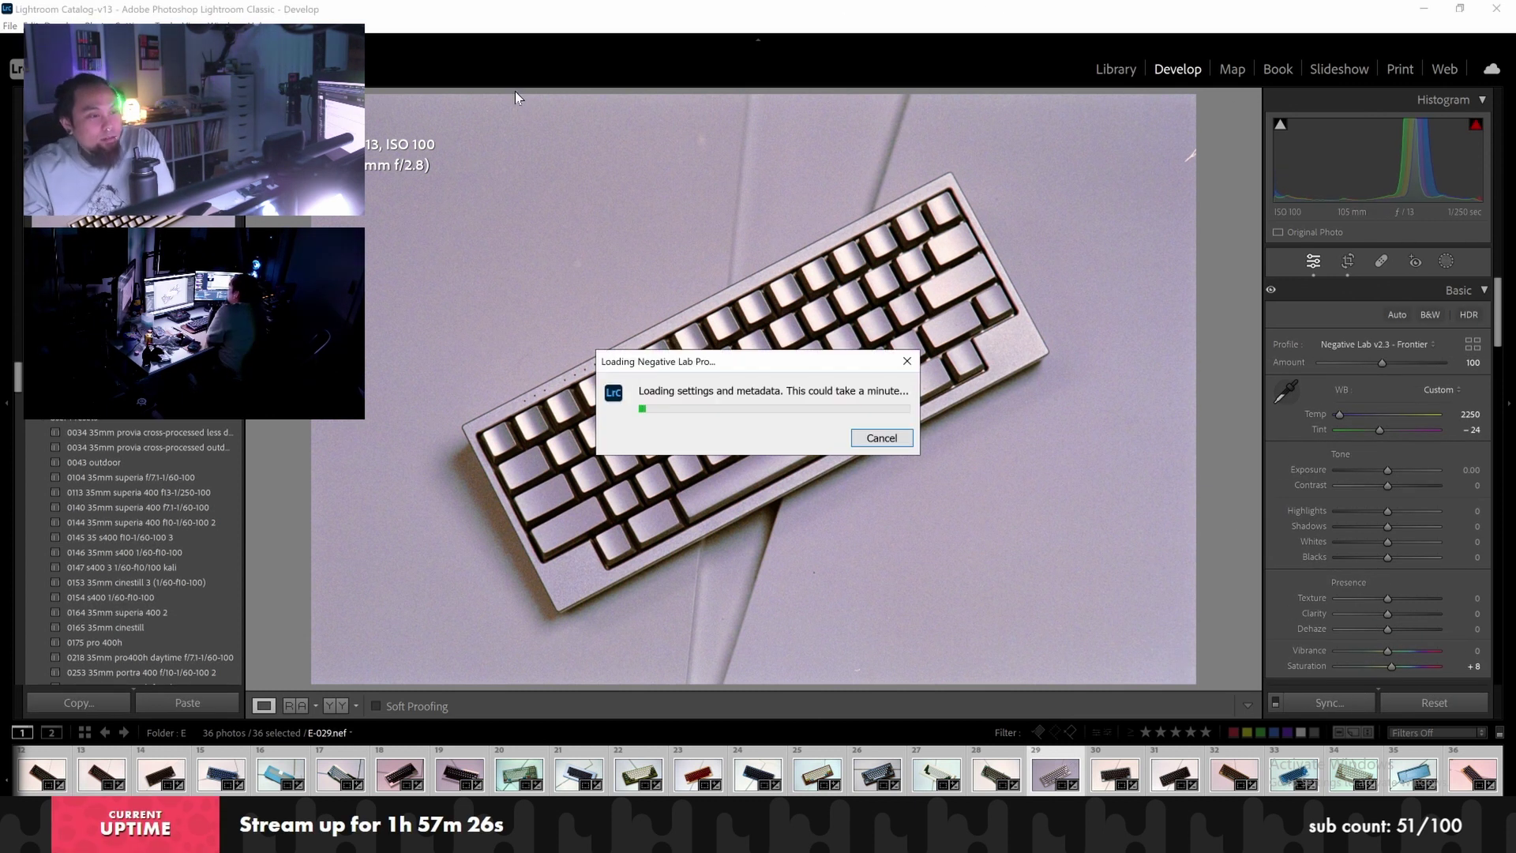
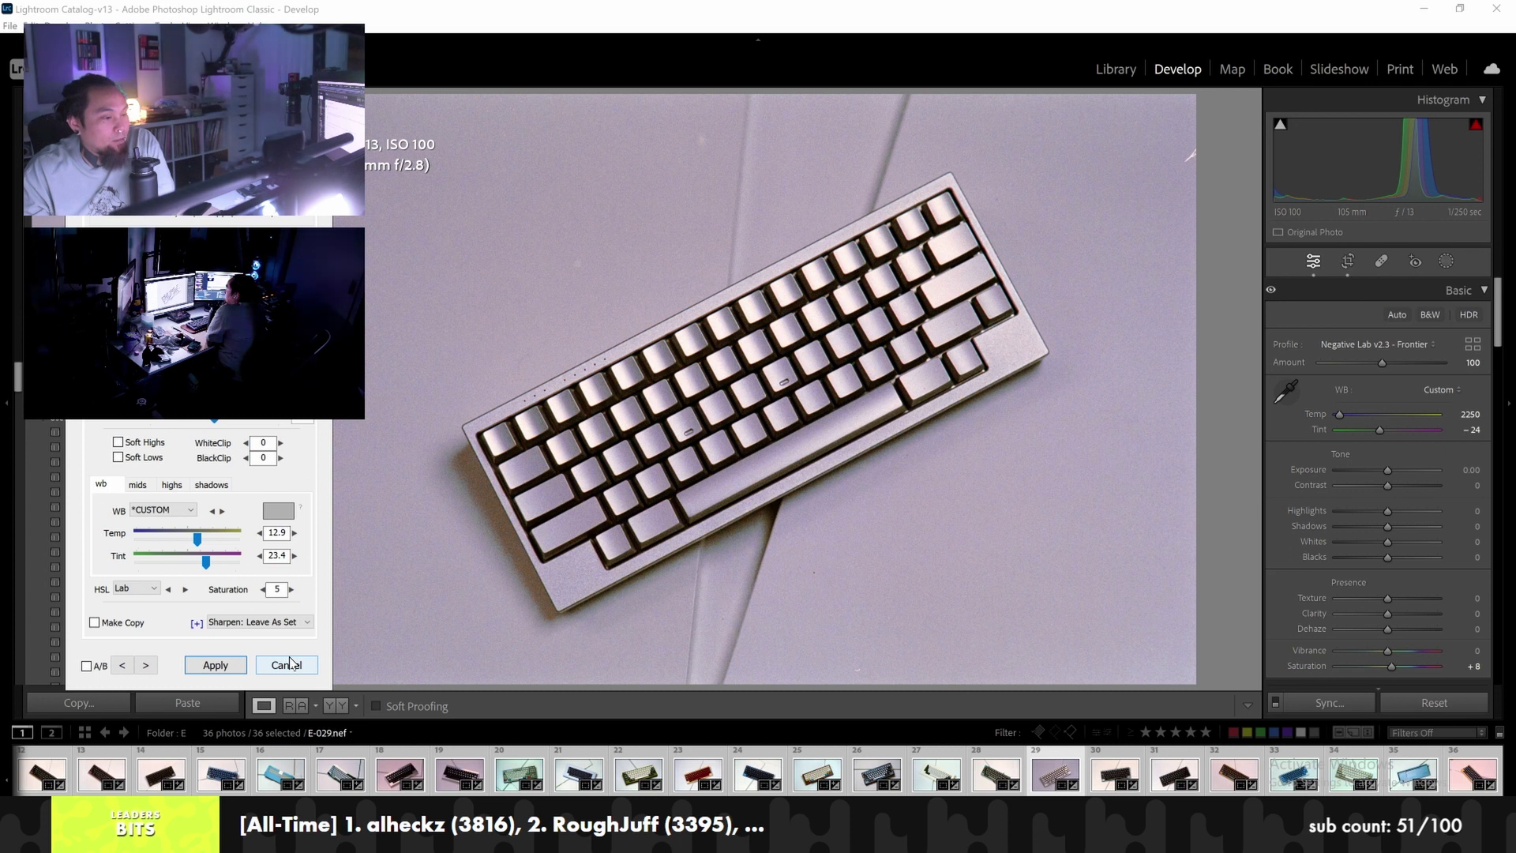
{"action": "left_click", "coordinate": [289, 664]}
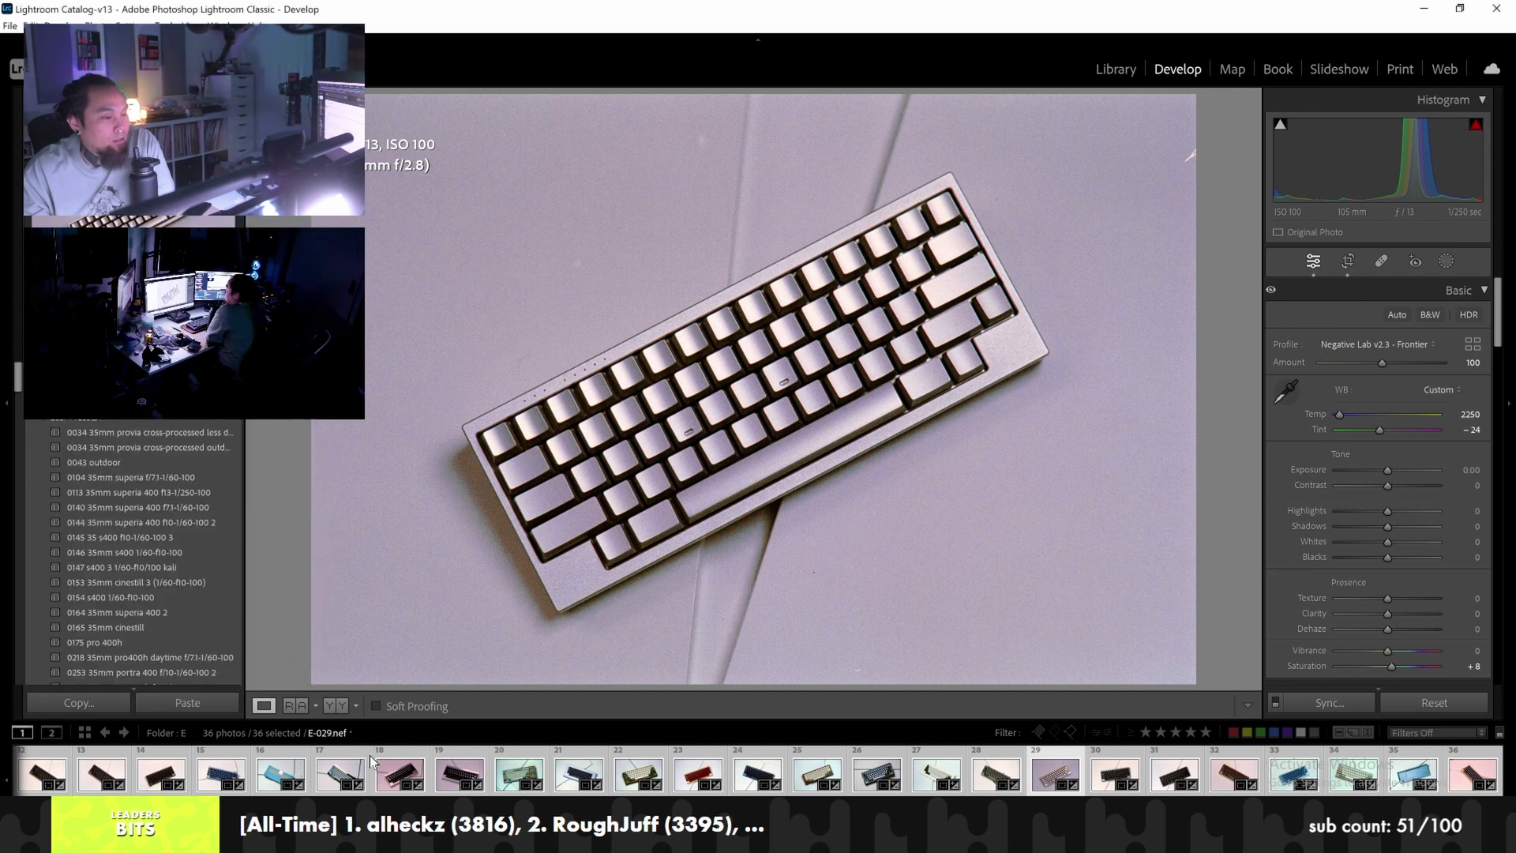
Go back to E-017 and check the Use Graphics Processor option in the Performance preferences
{"action": "left_click", "coordinate": [331, 770]}
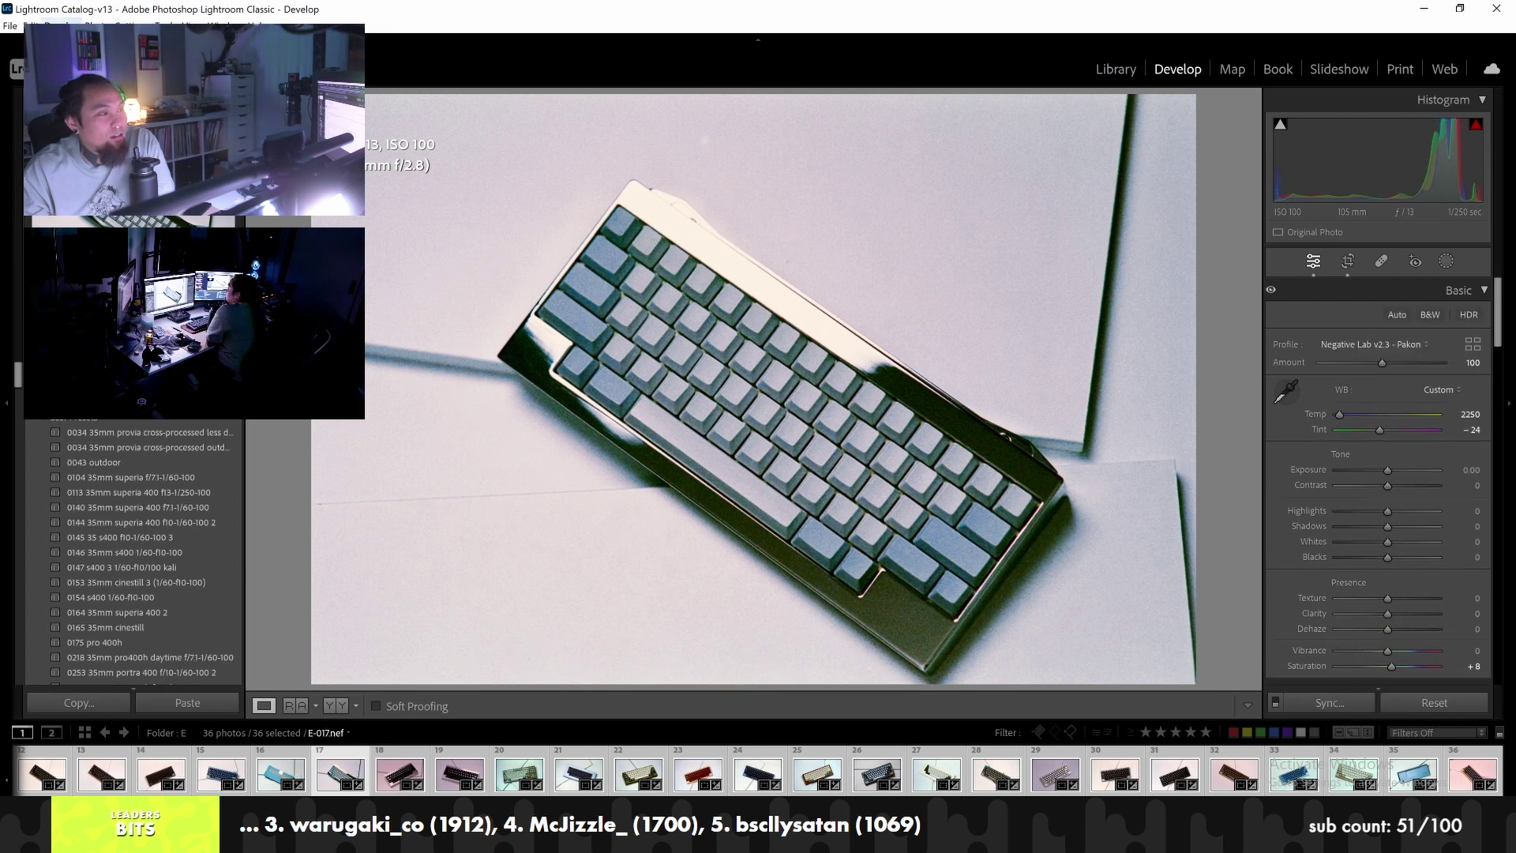
{"action": "key", "text": "alt+e"}
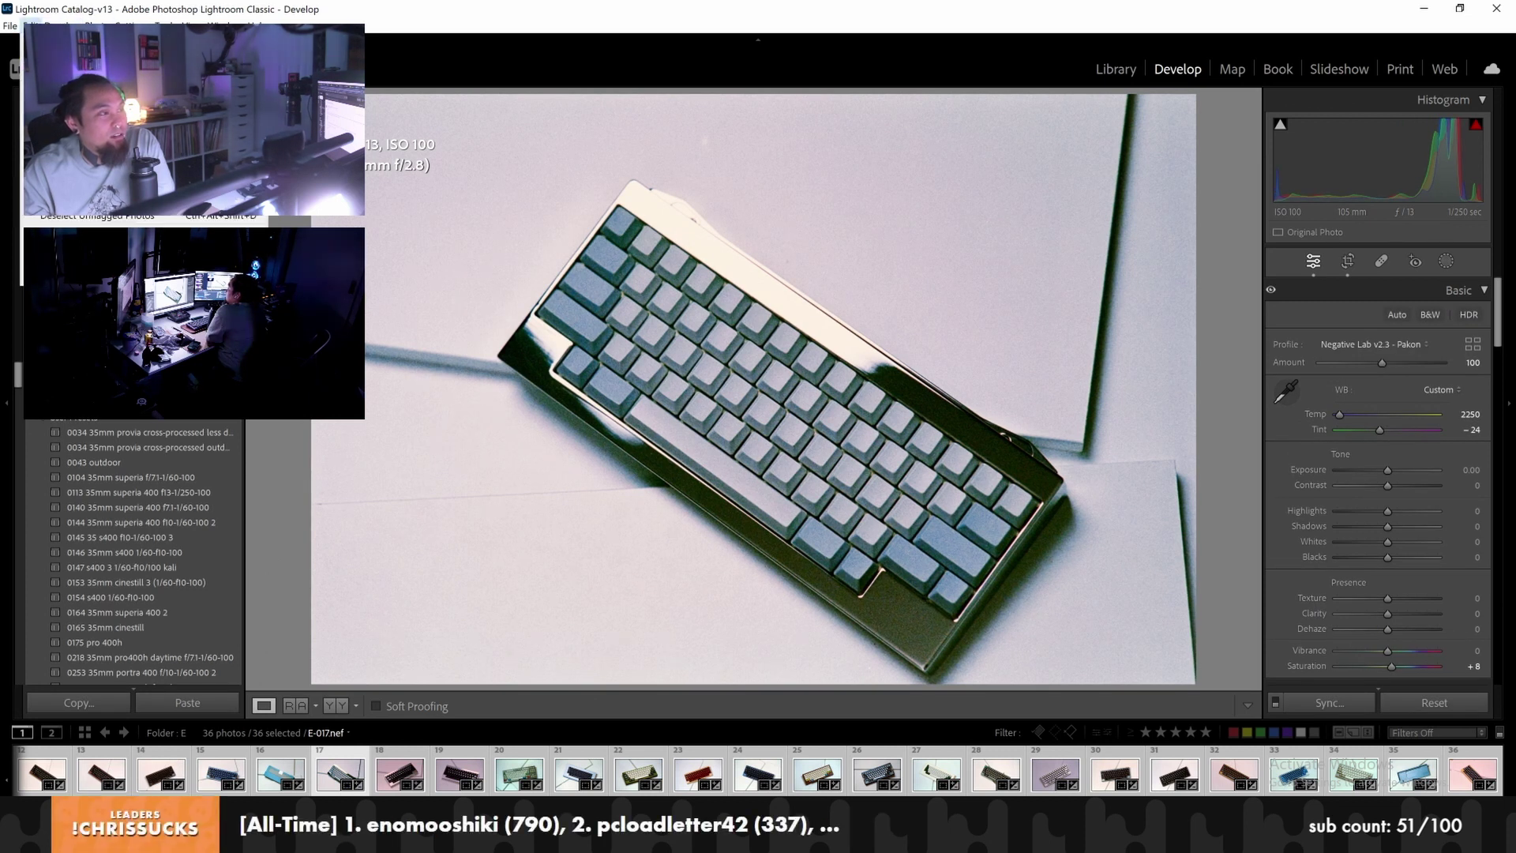
{"action": "key", "text": "Escape"}
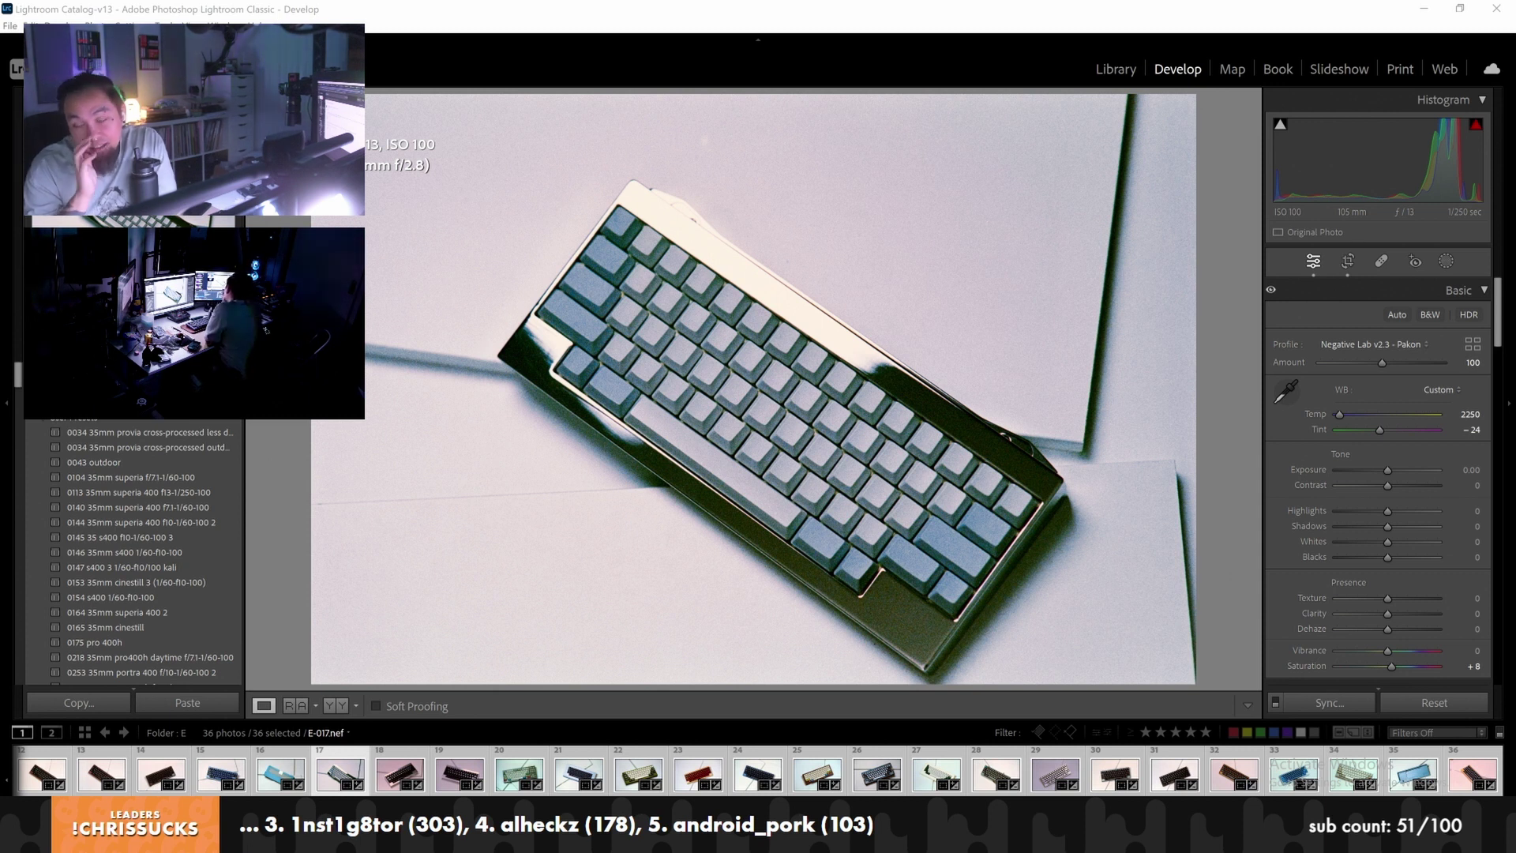
{"action": "key", "text": "ctrl+comma"}
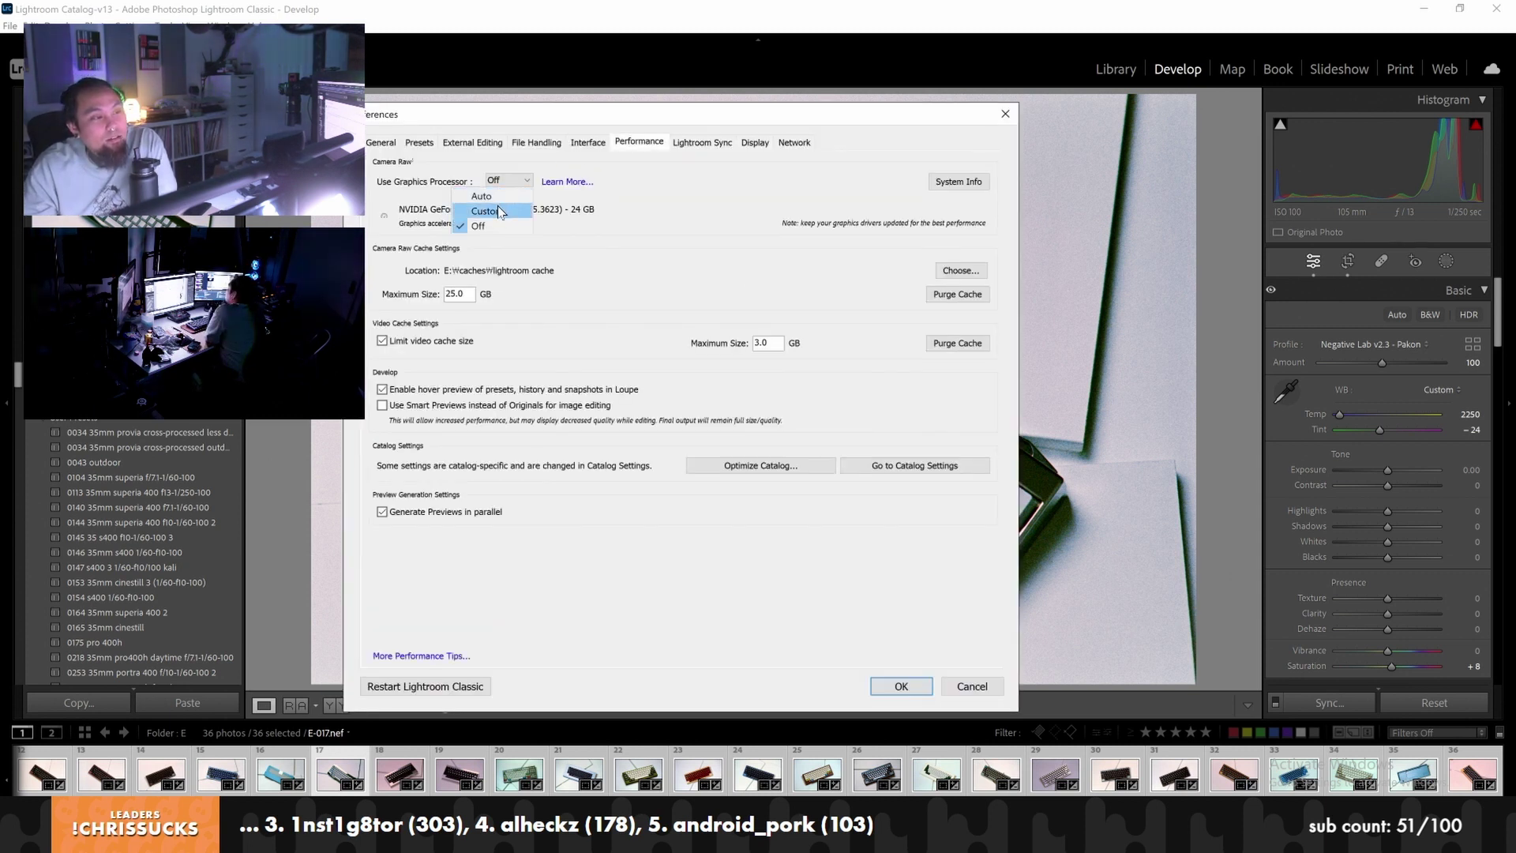
{"action": "left_click", "coordinate": [901, 686]}
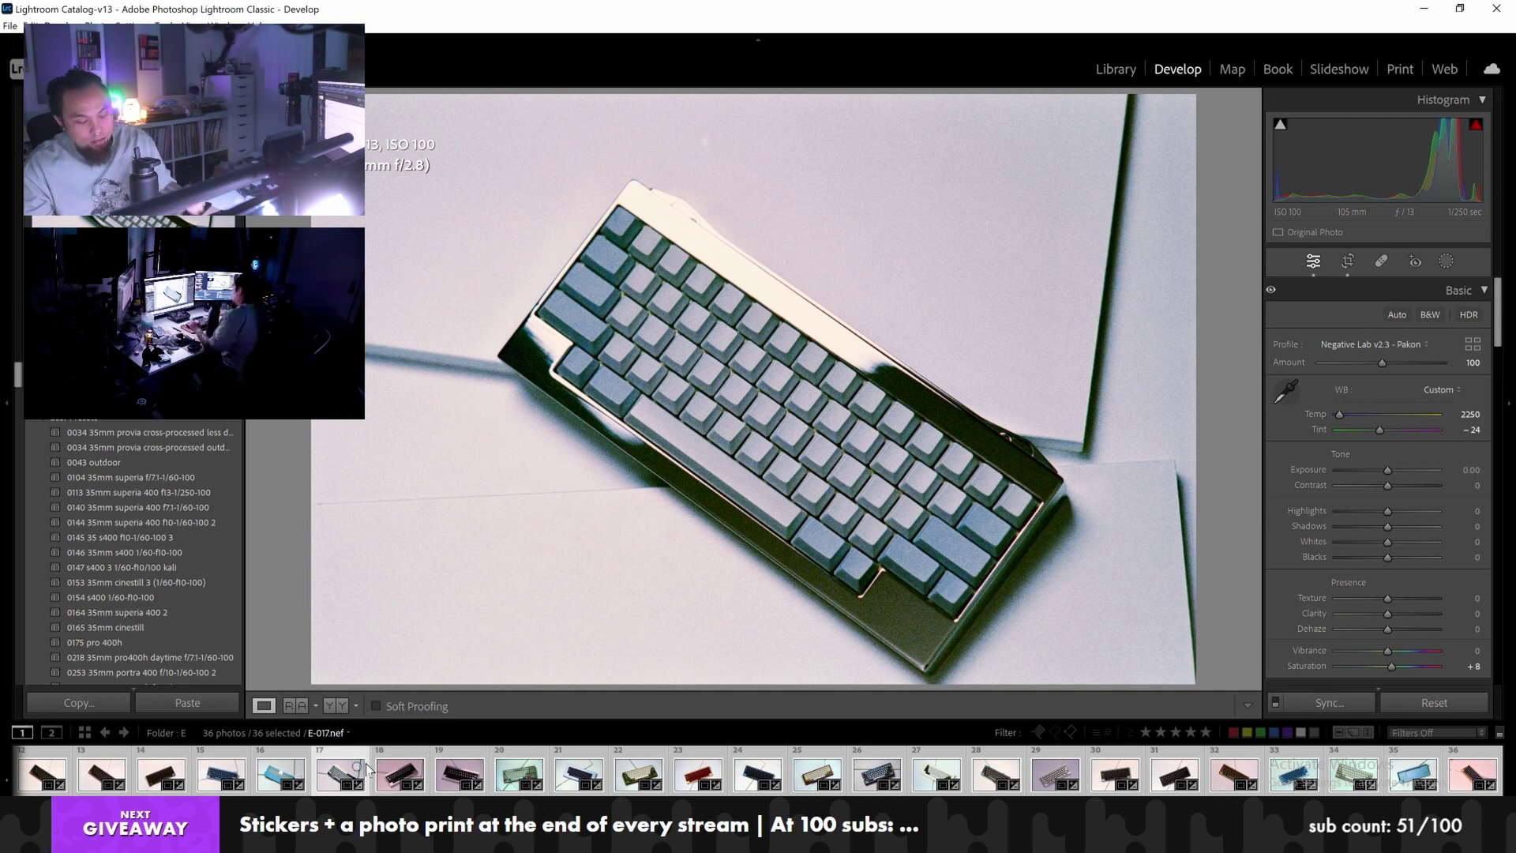
Reopen Negative Lab Pro, move to E-018 and set its white balance to temp -0.3 and tint 10.7
{"action": "key", "text": "ctrl+n"}
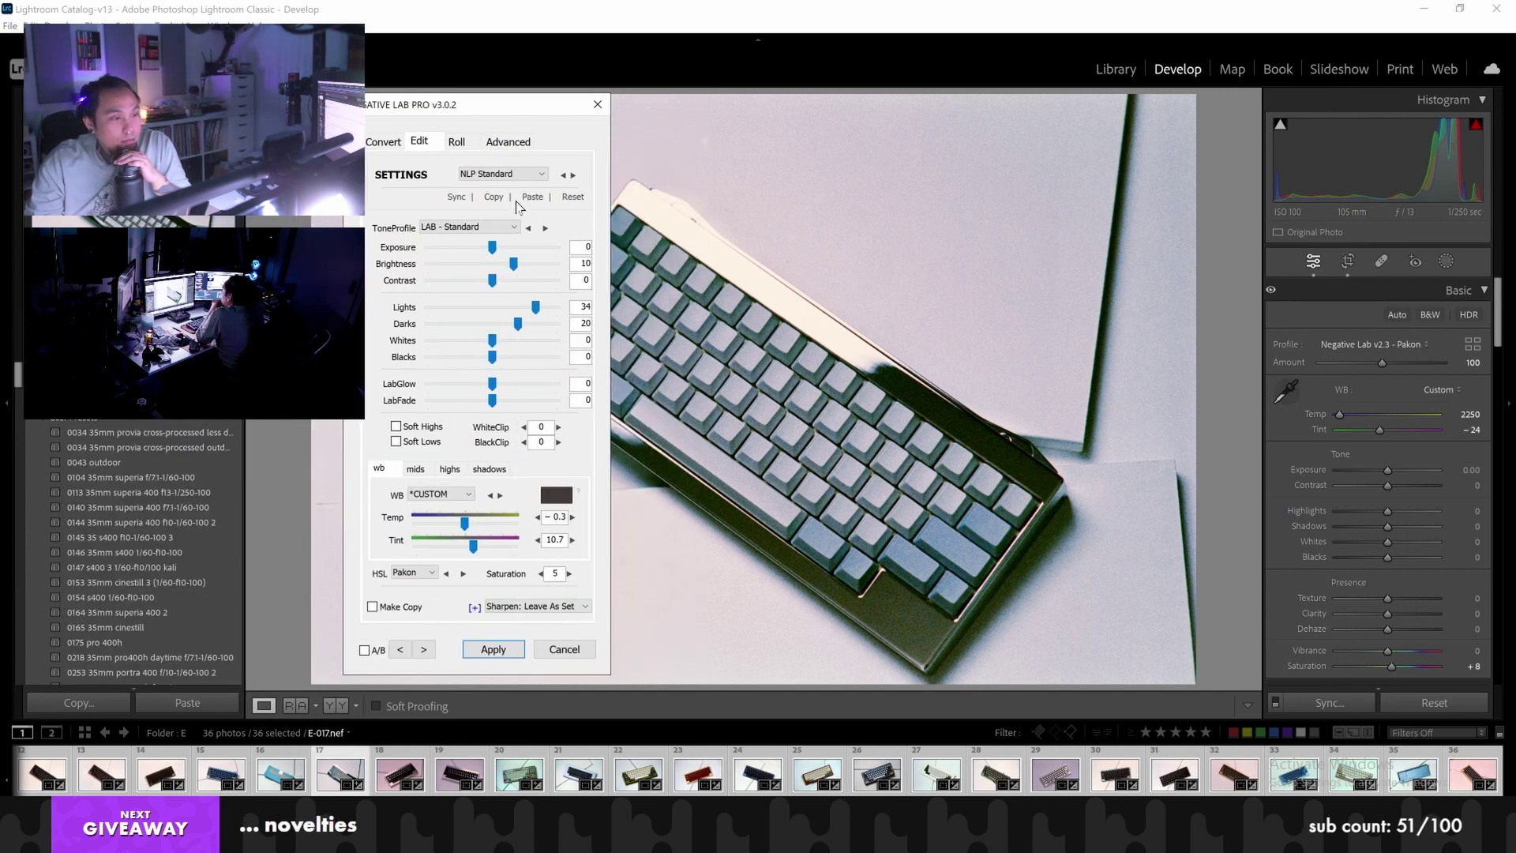
{"action": "left_click_drag", "start_coordinate": [506, 111], "coordinate": [420, 116]}
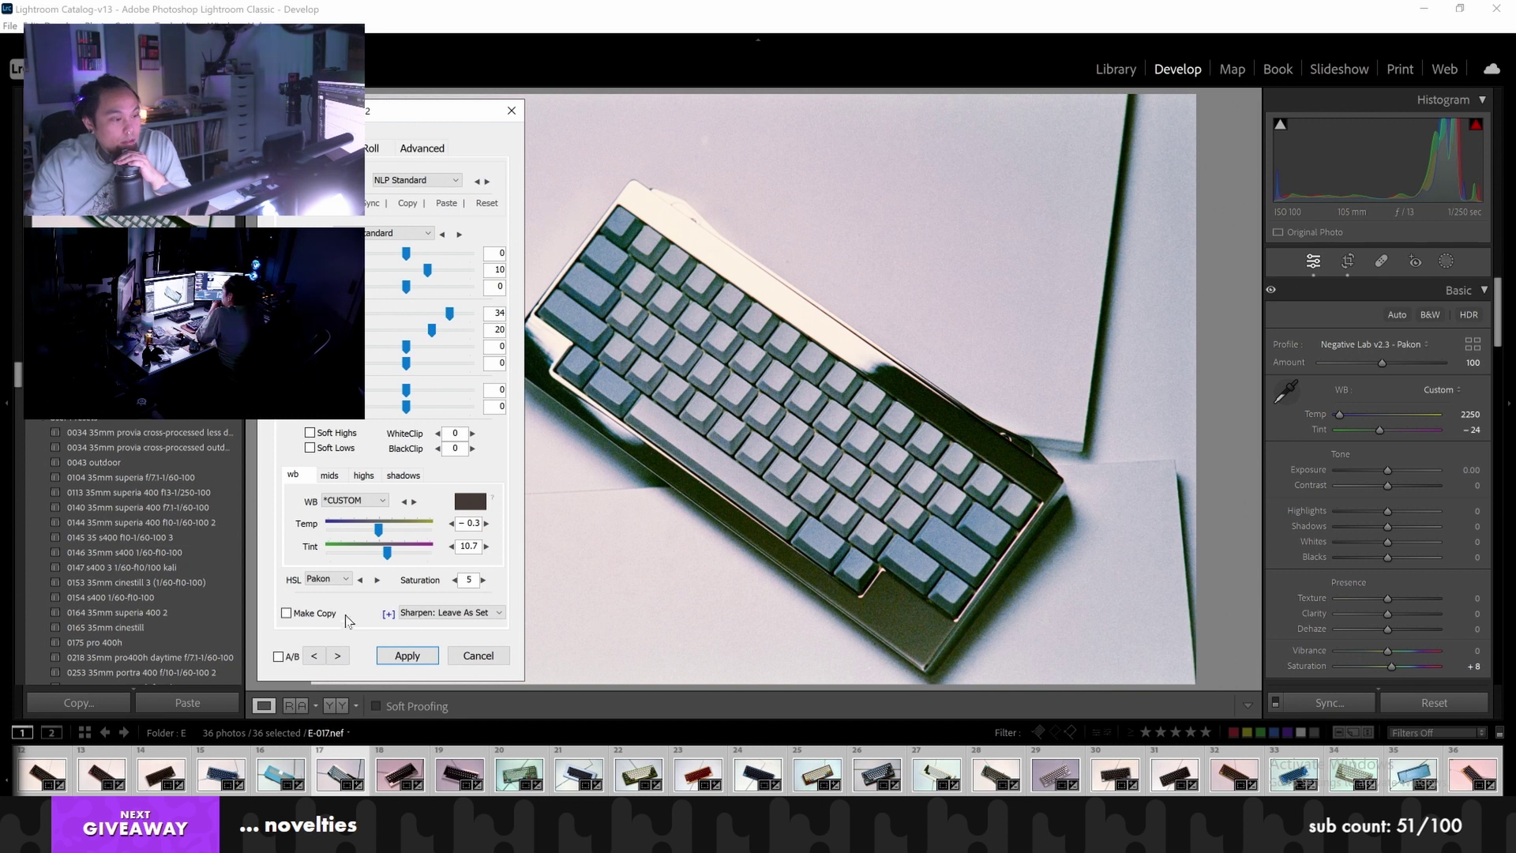
{"action": "left_click", "coordinate": [346, 654]}
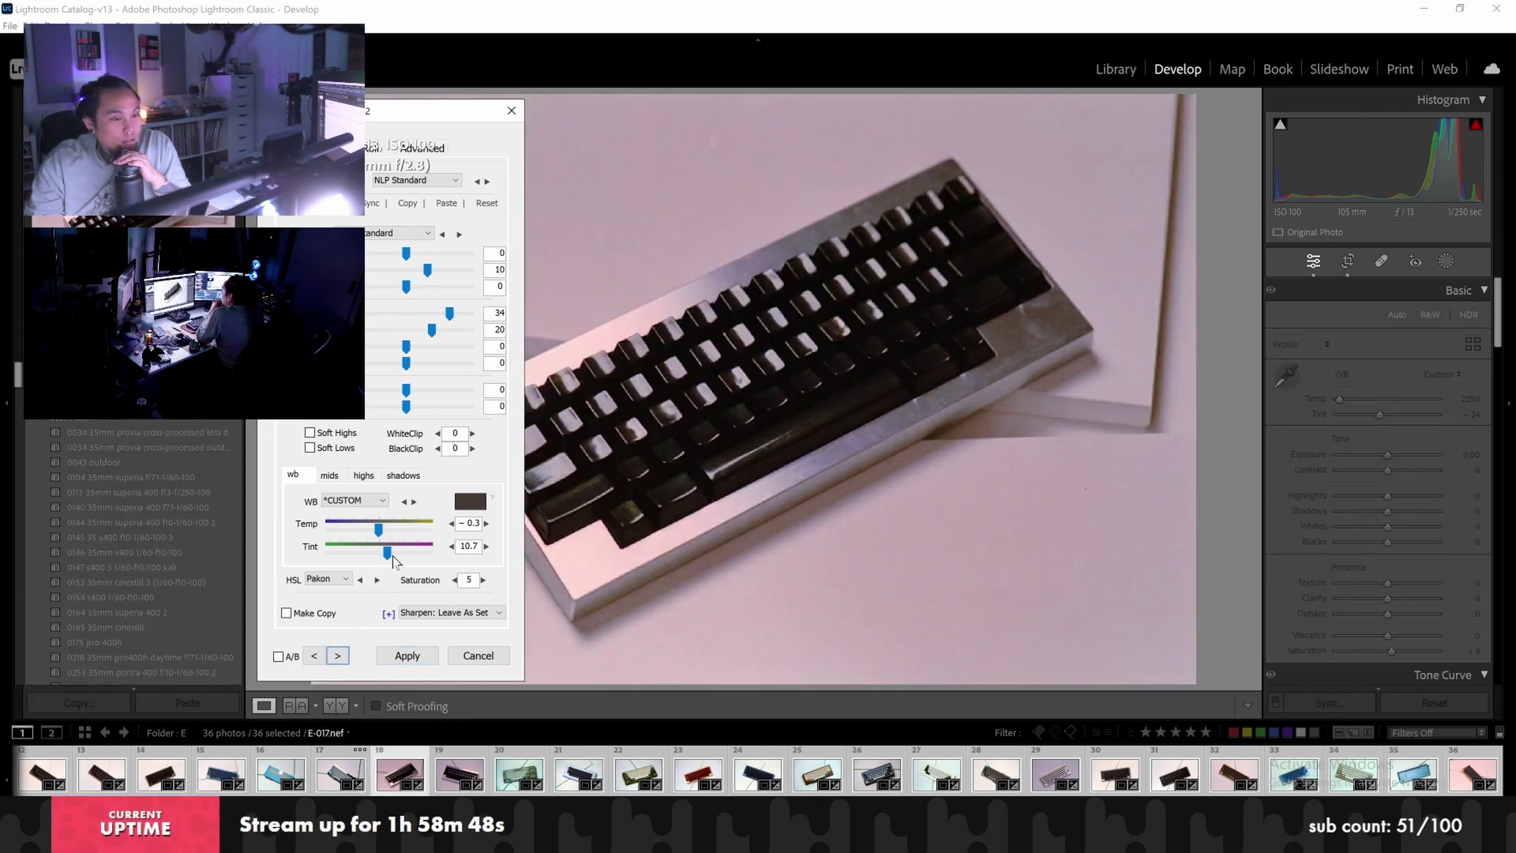
{"action": "left_click", "coordinate": [474, 525]}
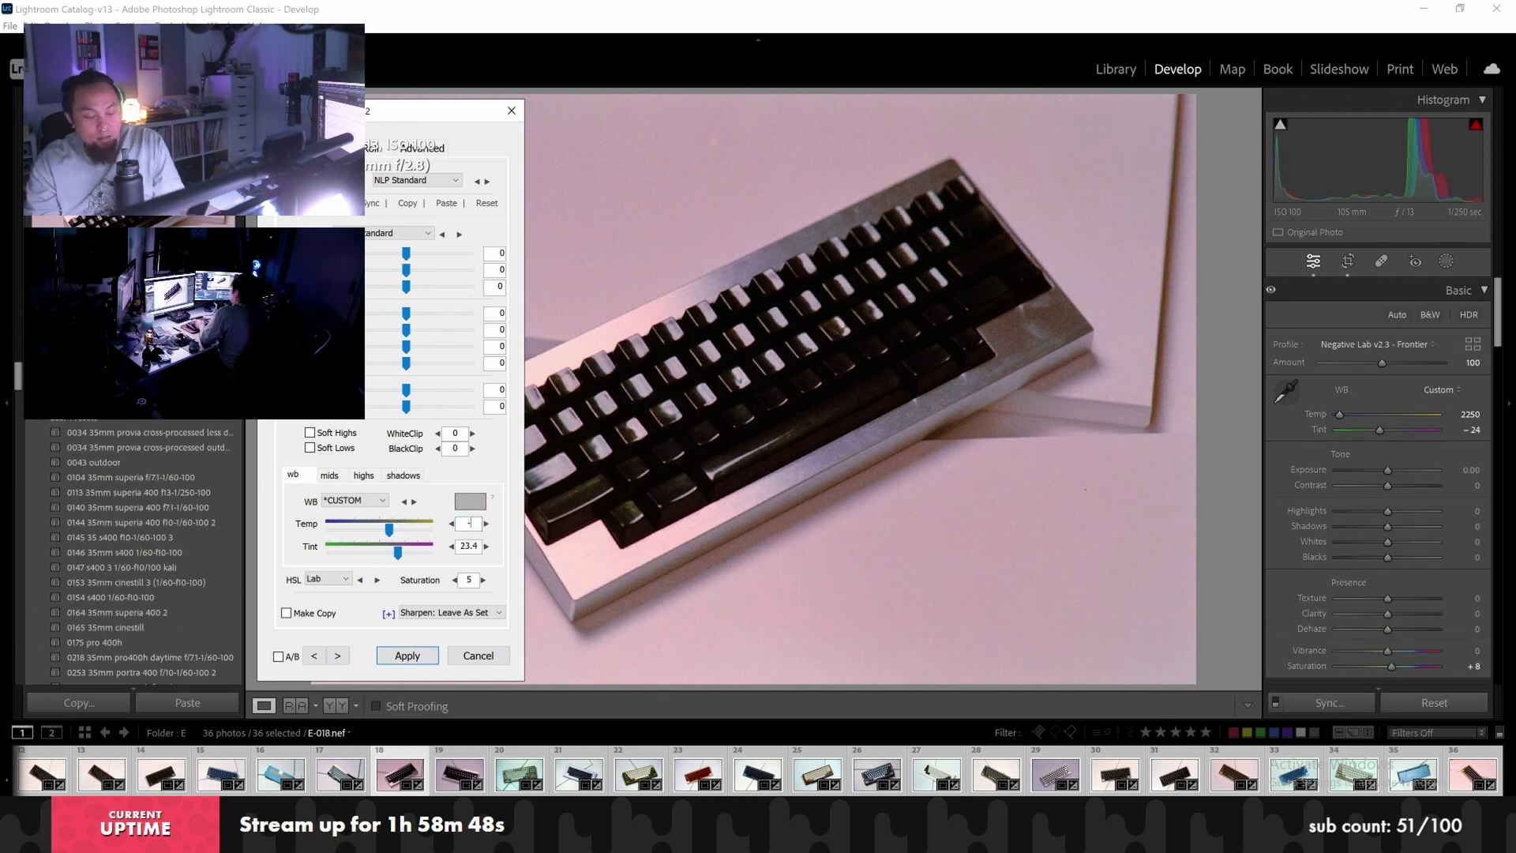
{"action": "type", "text": "-0.3"}
{"action": "key", "text": "Tab"}
{"action": "type", "text": "10.7"}
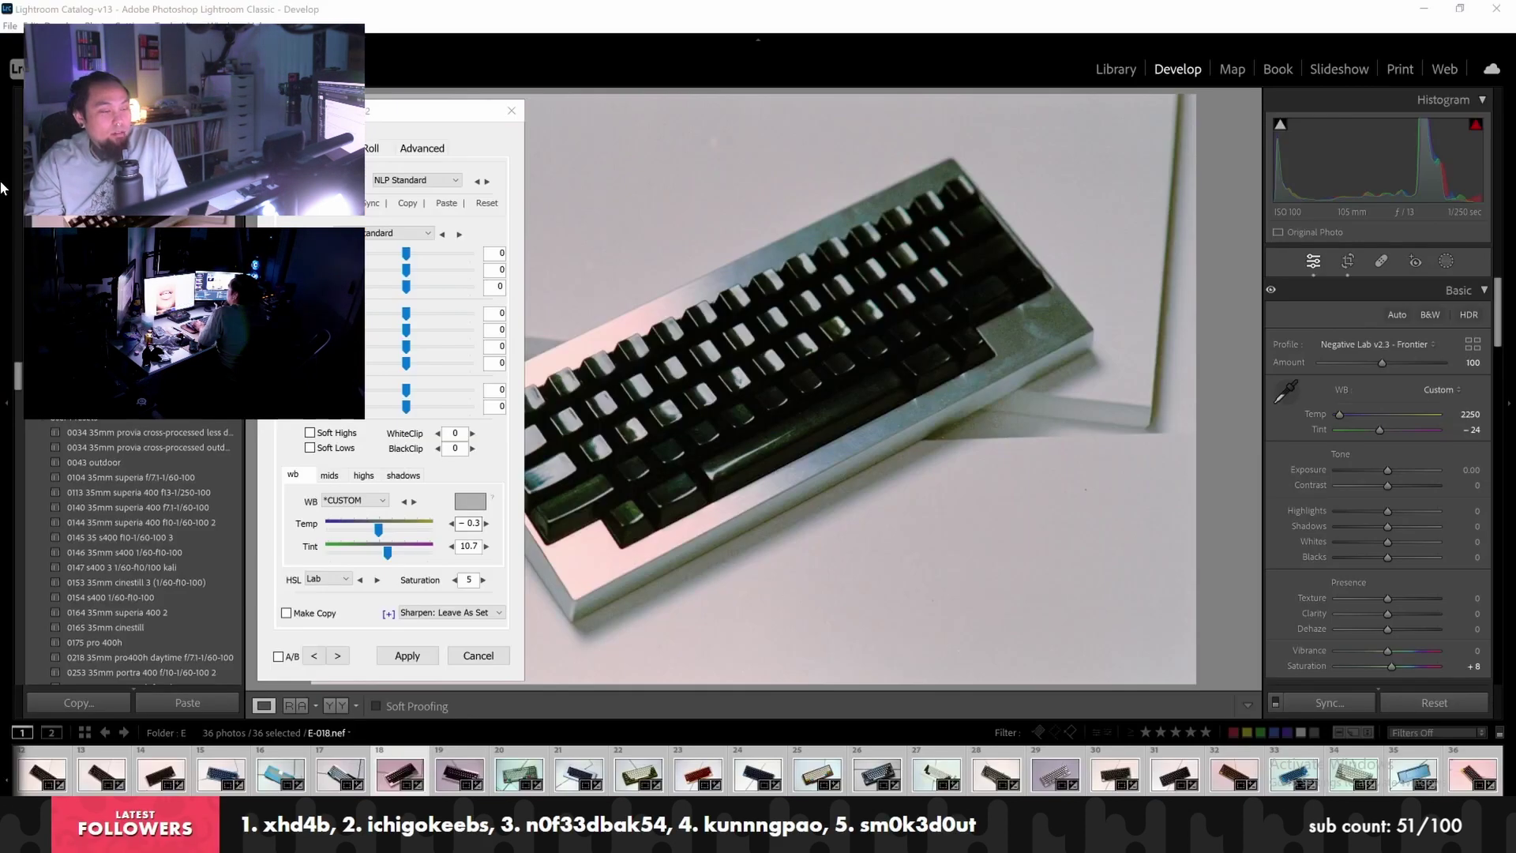
On E-018, set the second tone slider to 8 and the fifth and sixth tone sliders to 20
{"action": "left_click", "coordinate": [431, 329]}
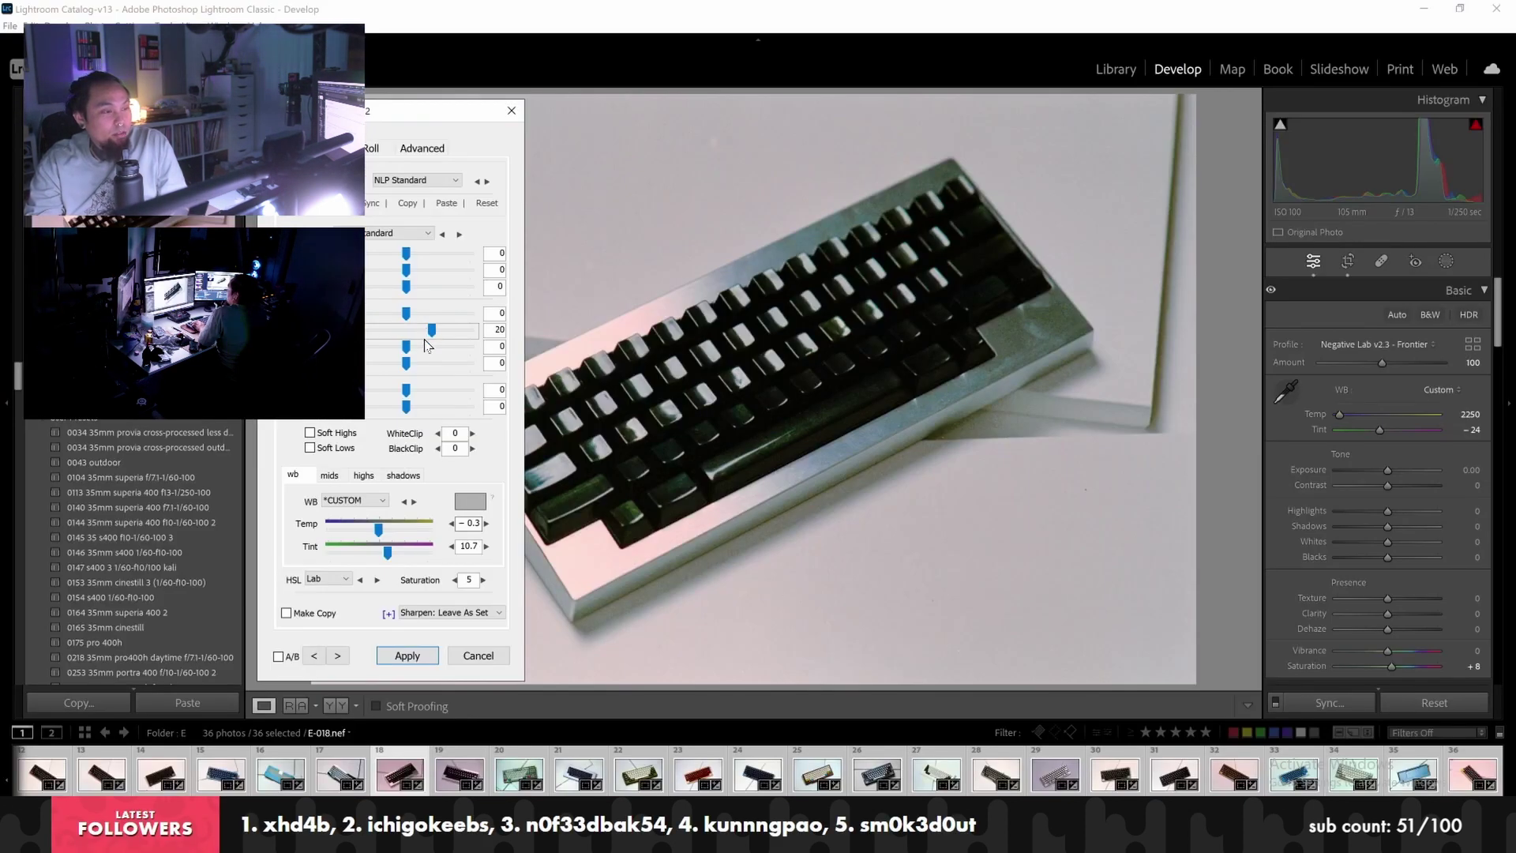
{"action": "left_click", "coordinate": [427, 347]}
{"action": "left_click", "coordinate": [416, 271]}
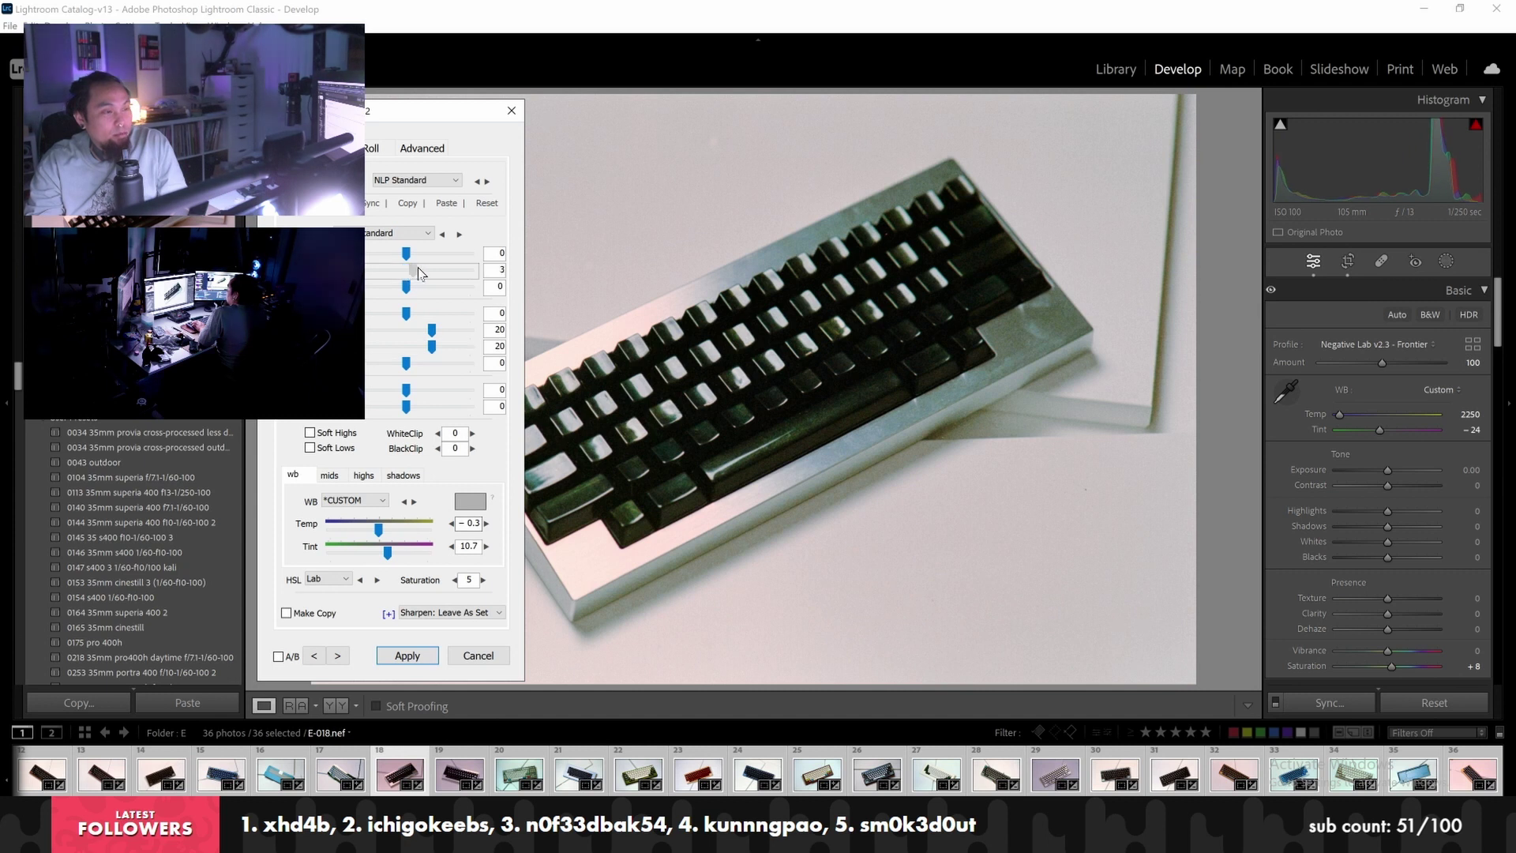
{"action": "left_click_drag", "start_coordinate": [421, 272], "coordinate": [423, 273]}
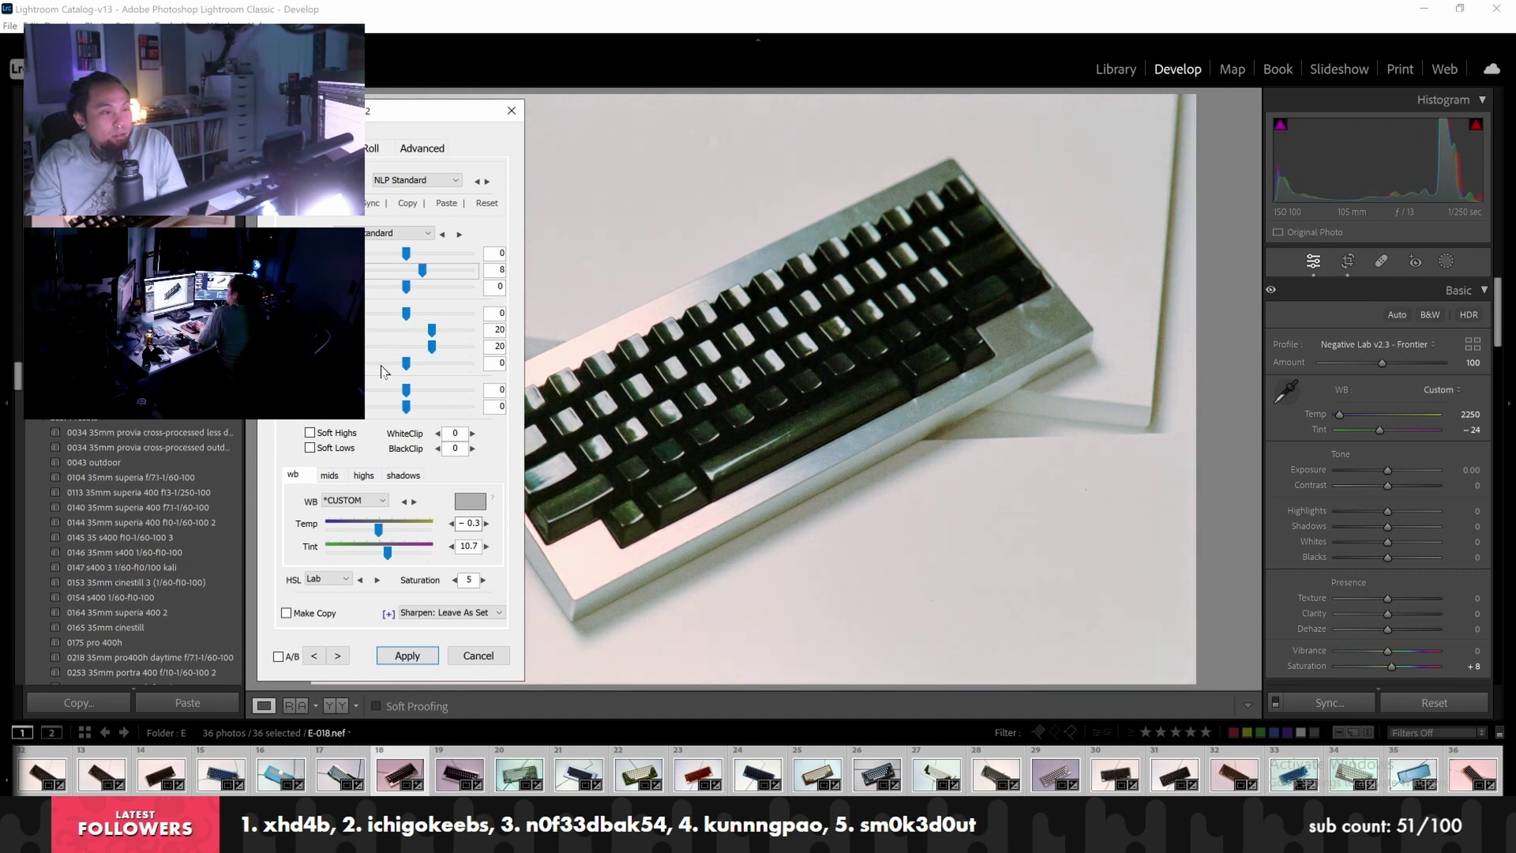
Compare E-018 with E-017 and set E-018's second tone slider to 10, the fourth to 34 and the sixth to -1
{"action": "left_click", "coordinate": [321, 658]}
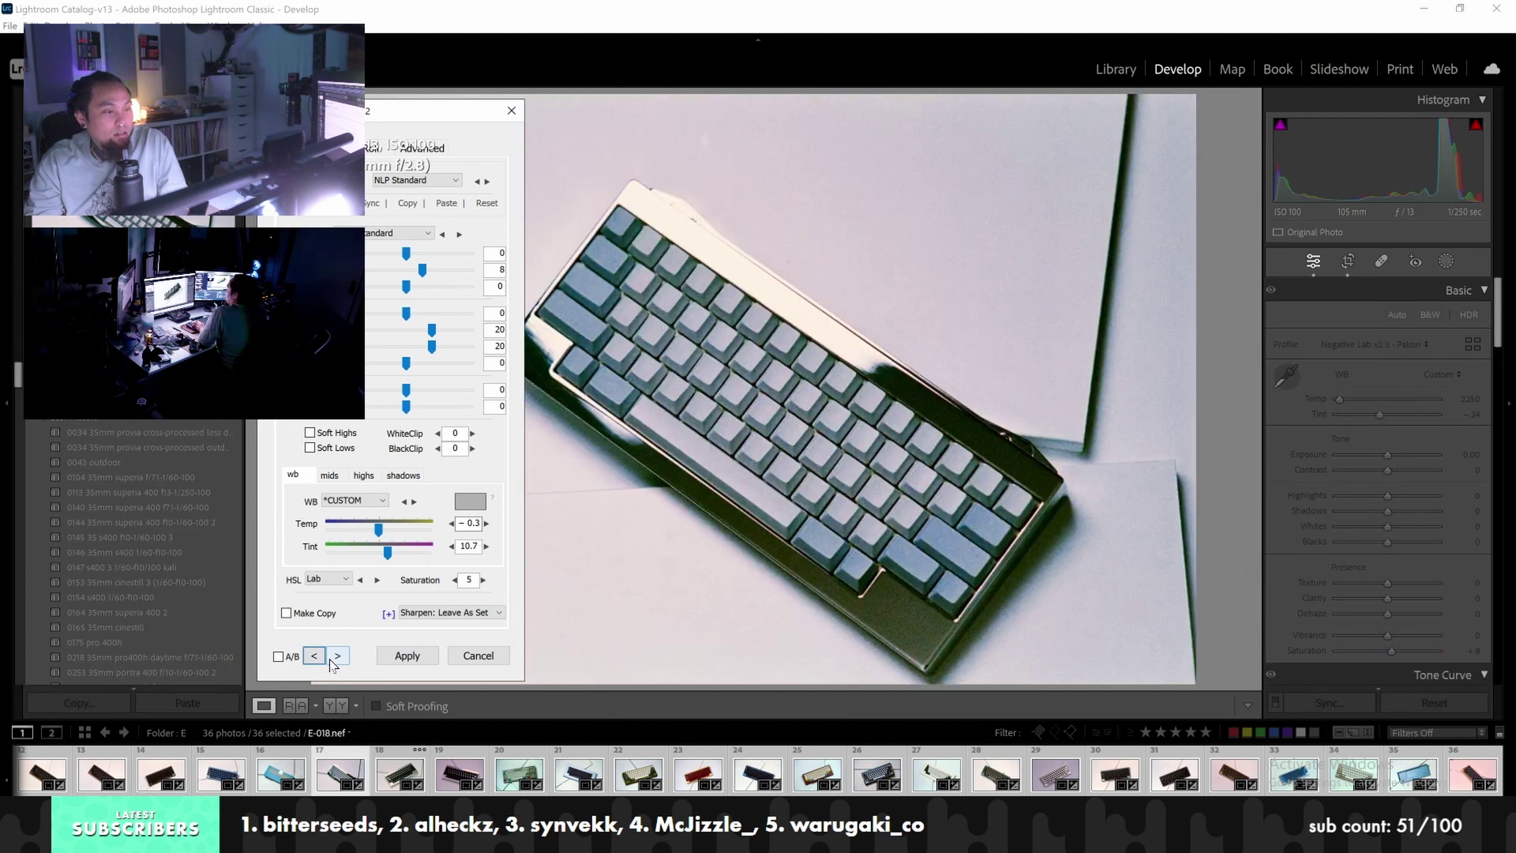
{"action": "left_click", "coordinate": [336, 660]}
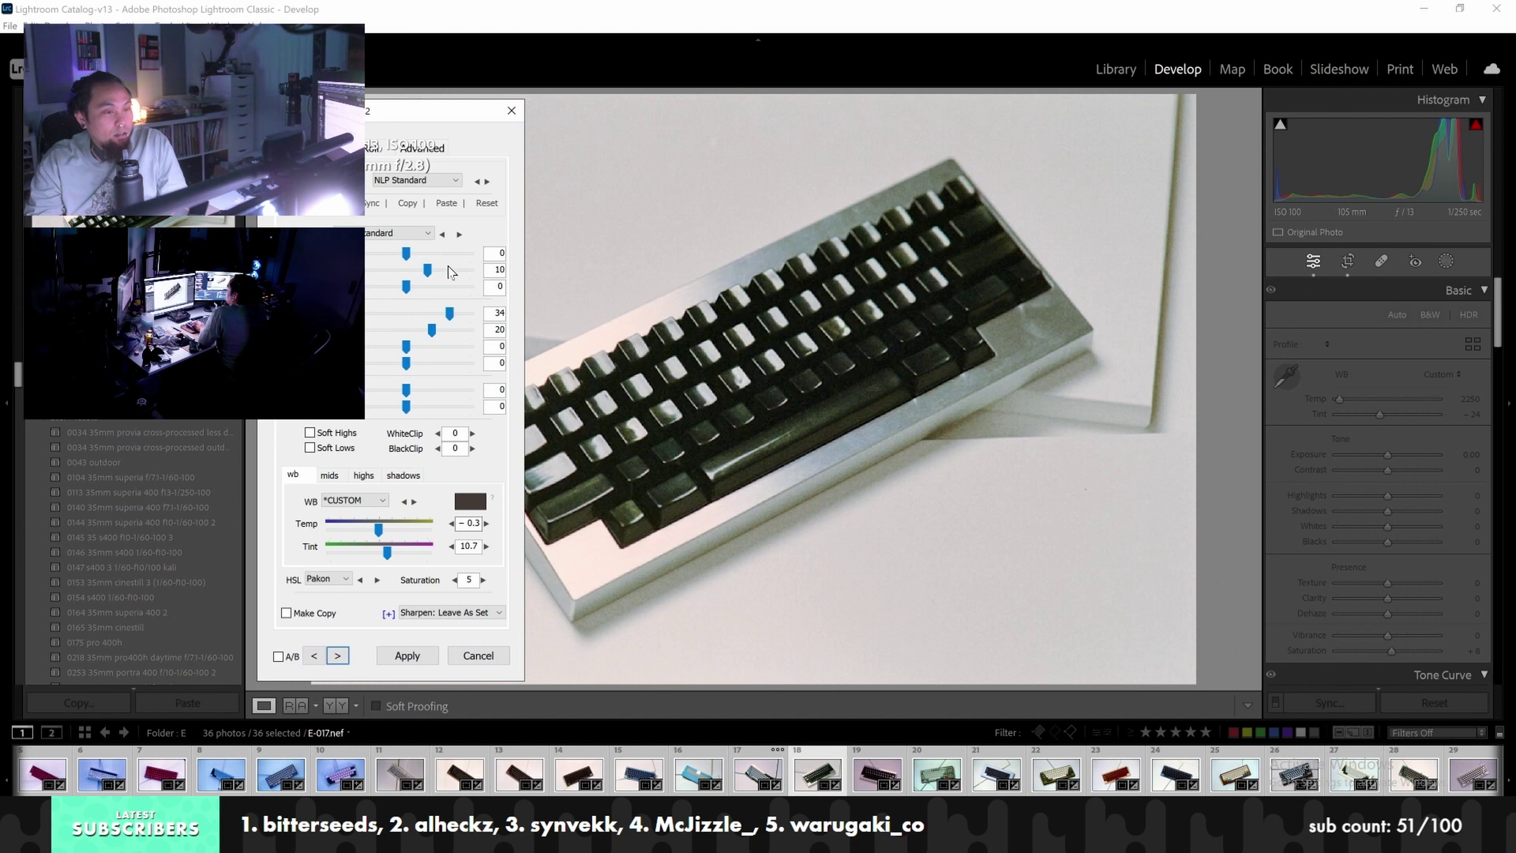
{"action": "left_click_drag", "start_coordinate": [427, 274], "coordinate": [429, 275]}
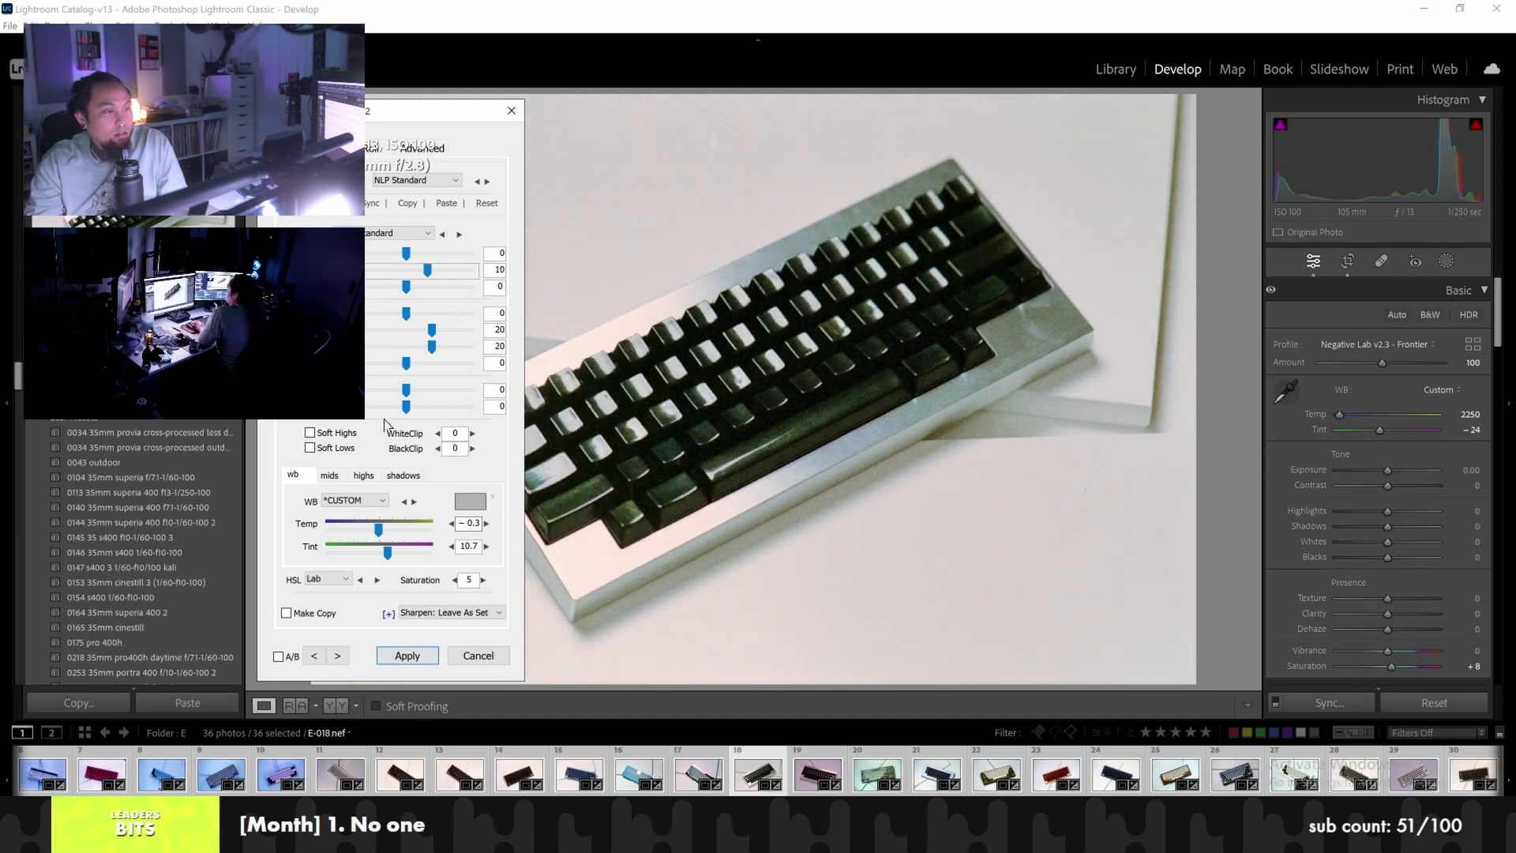
{"action": "left_click", "coordinate": [321, 656]}
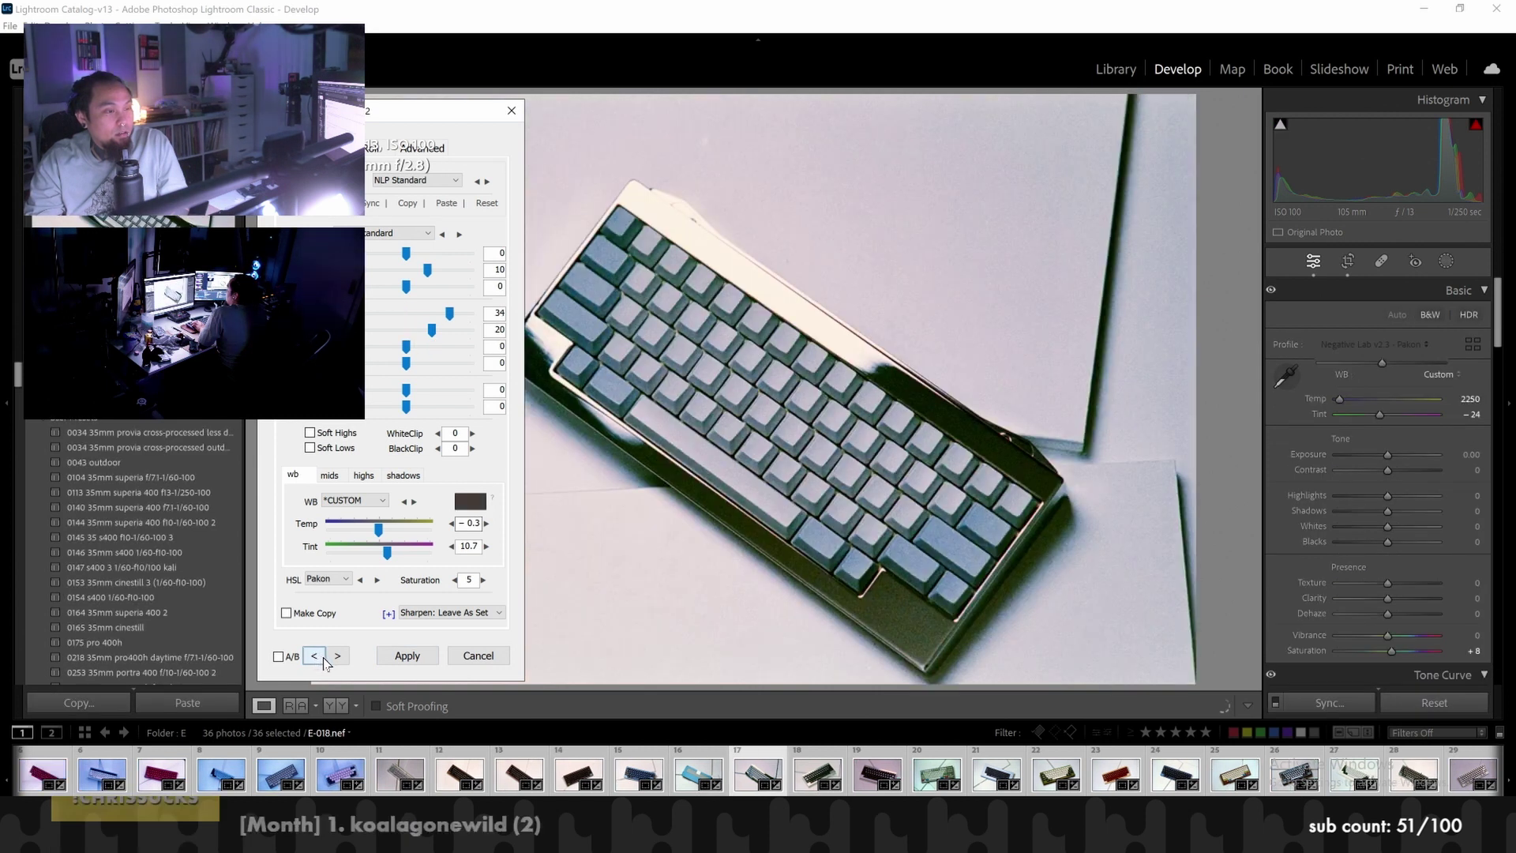
{"action": "left_click", "coordinate": [337, 657]}
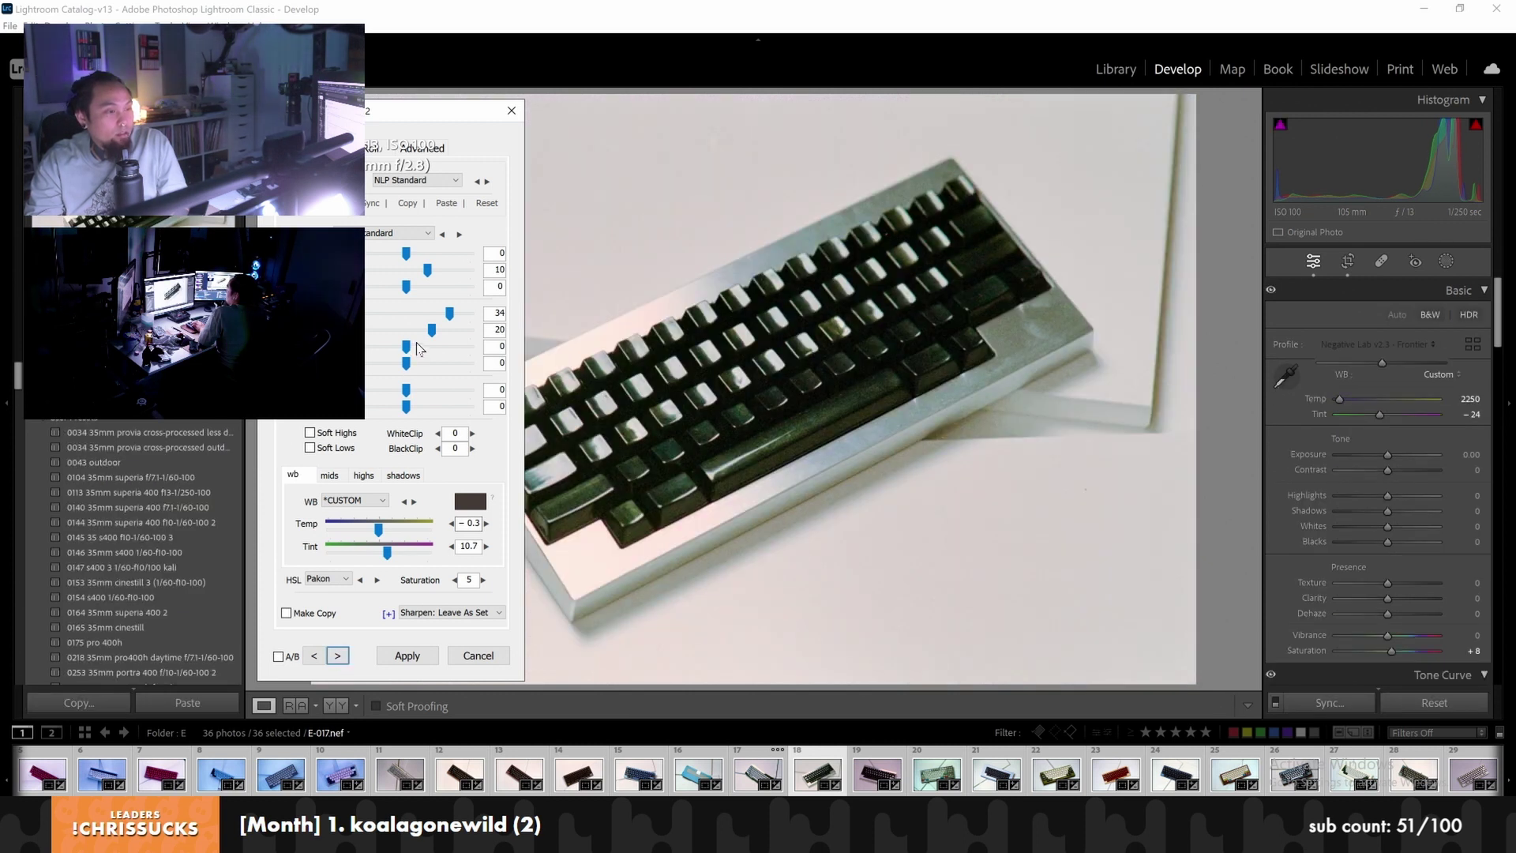
{"action": "left_click_drag", "start_coordinate": [425, 352], "coordinate": [449, 318]}
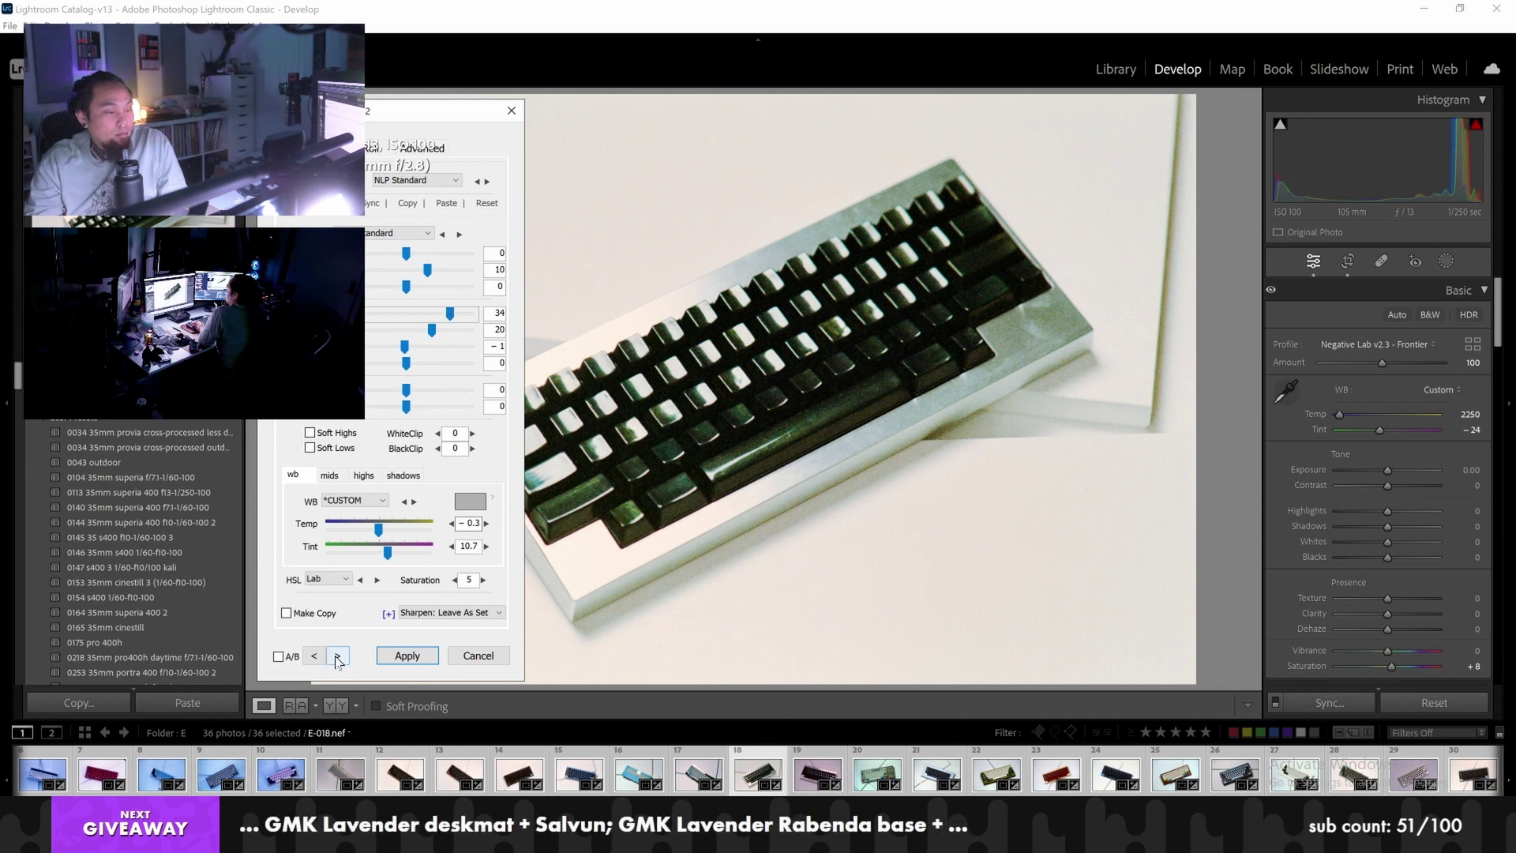
Try the Pakon HSL profile on E-018, then settle on Natural
{"action": "left_click", "coordinate": [340, 580]}
{"action": "left_click", "coordinate": [327, 652]}
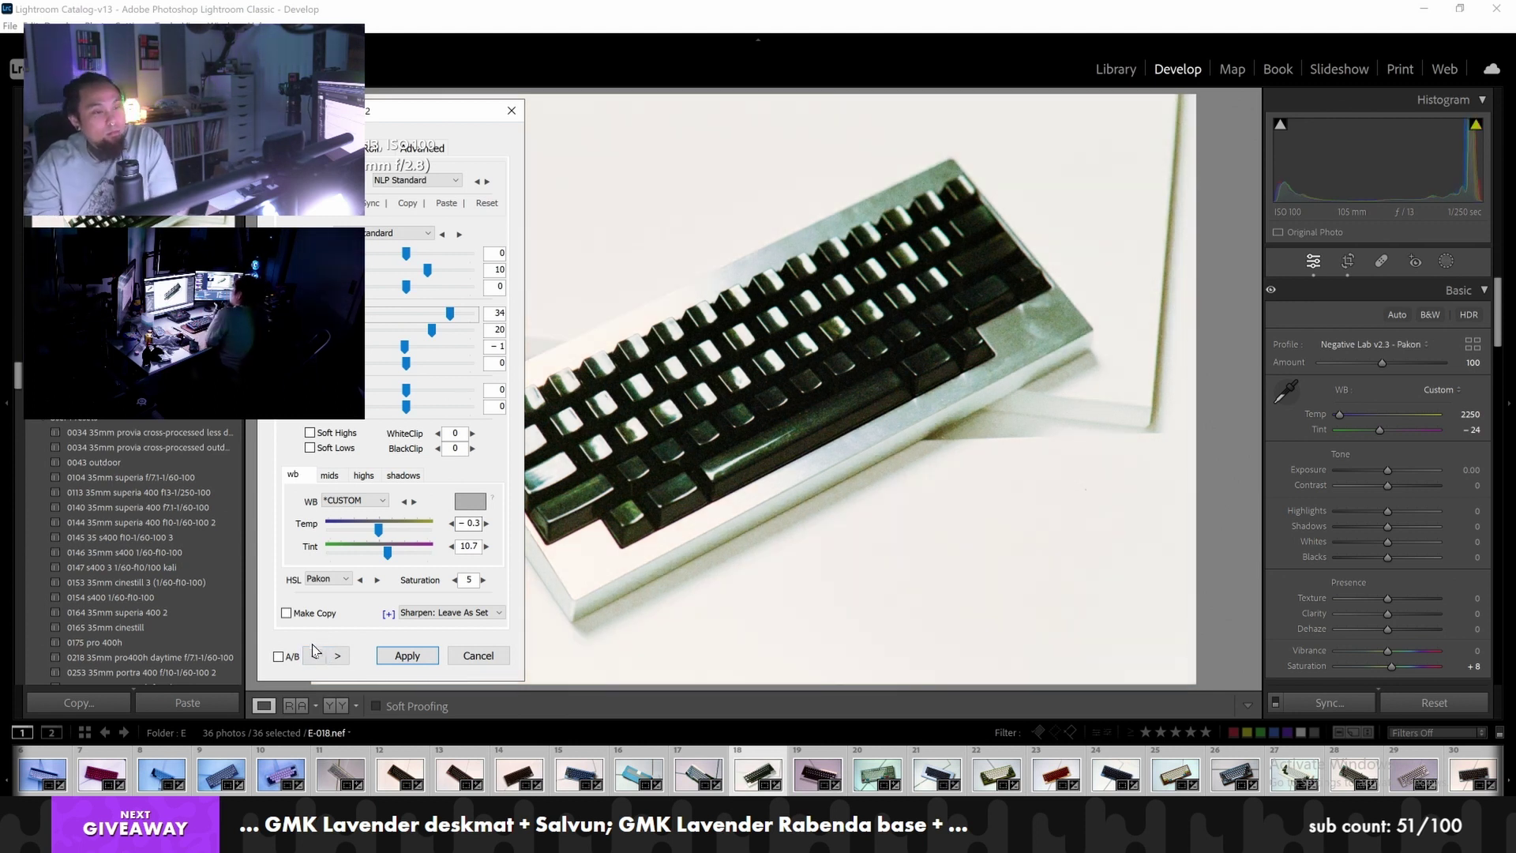
{"action": "left_click", "coordinate": [319, 582]}
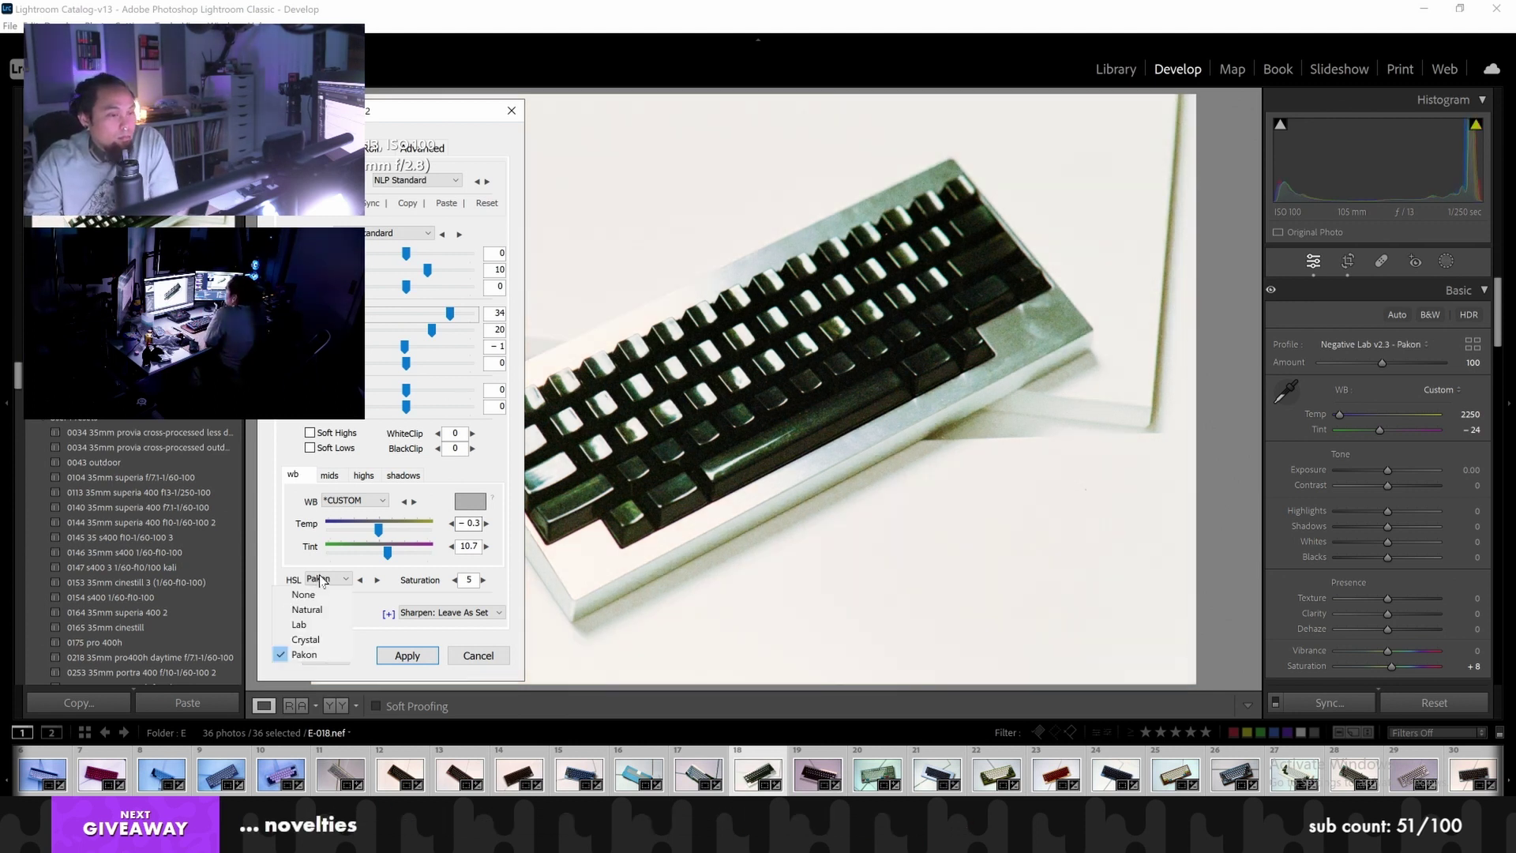
{"action": "left_click", "coordinate": [319, 610]}
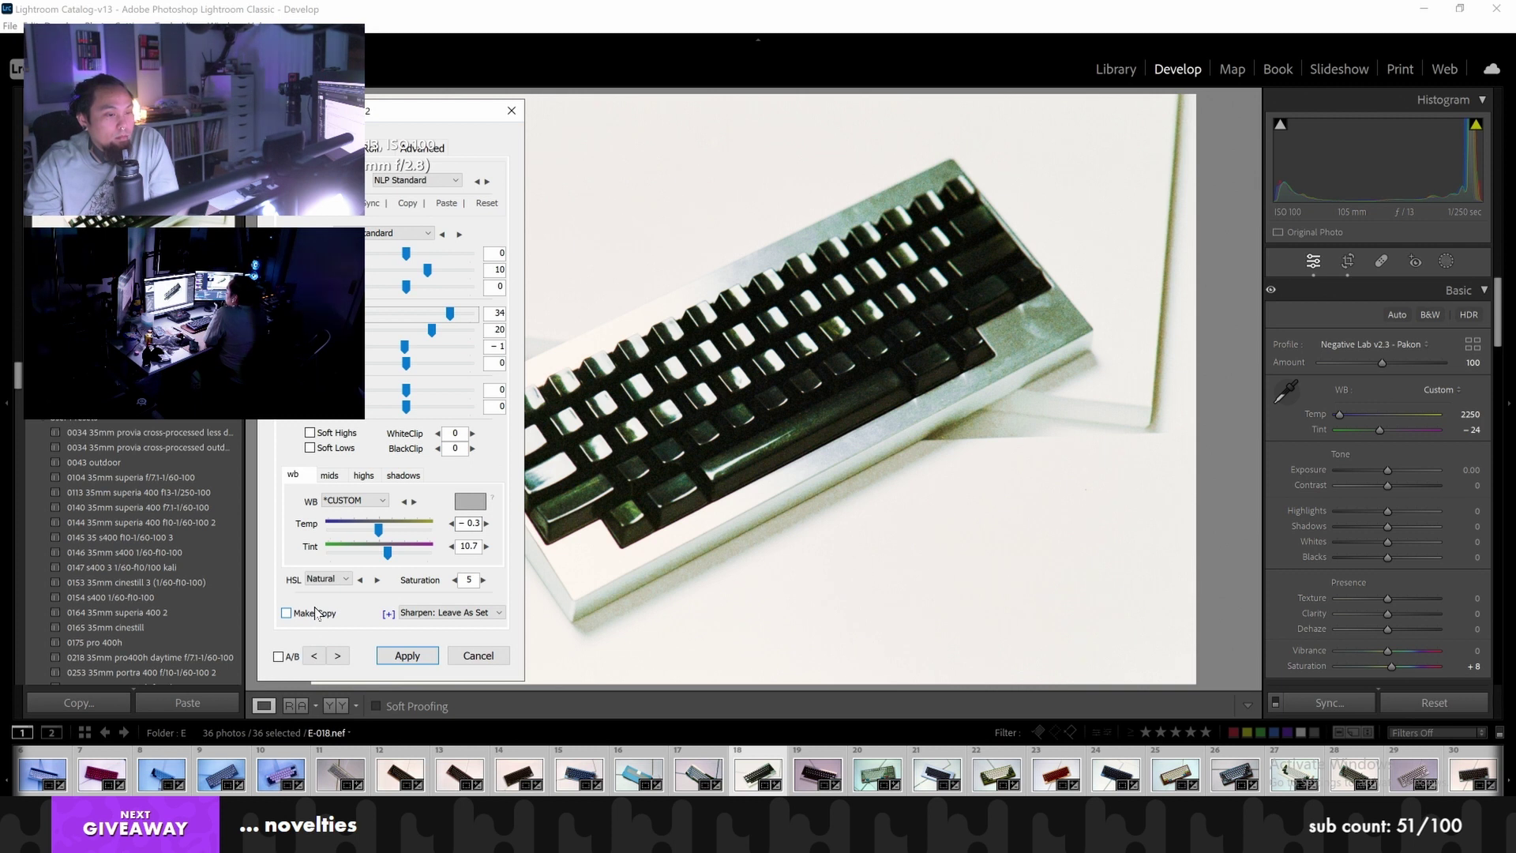
Advance to E-019 and set its white balance to temp -0.3 and tint 10.7
{"action": "left_click", "coordinate": [338, 656]}
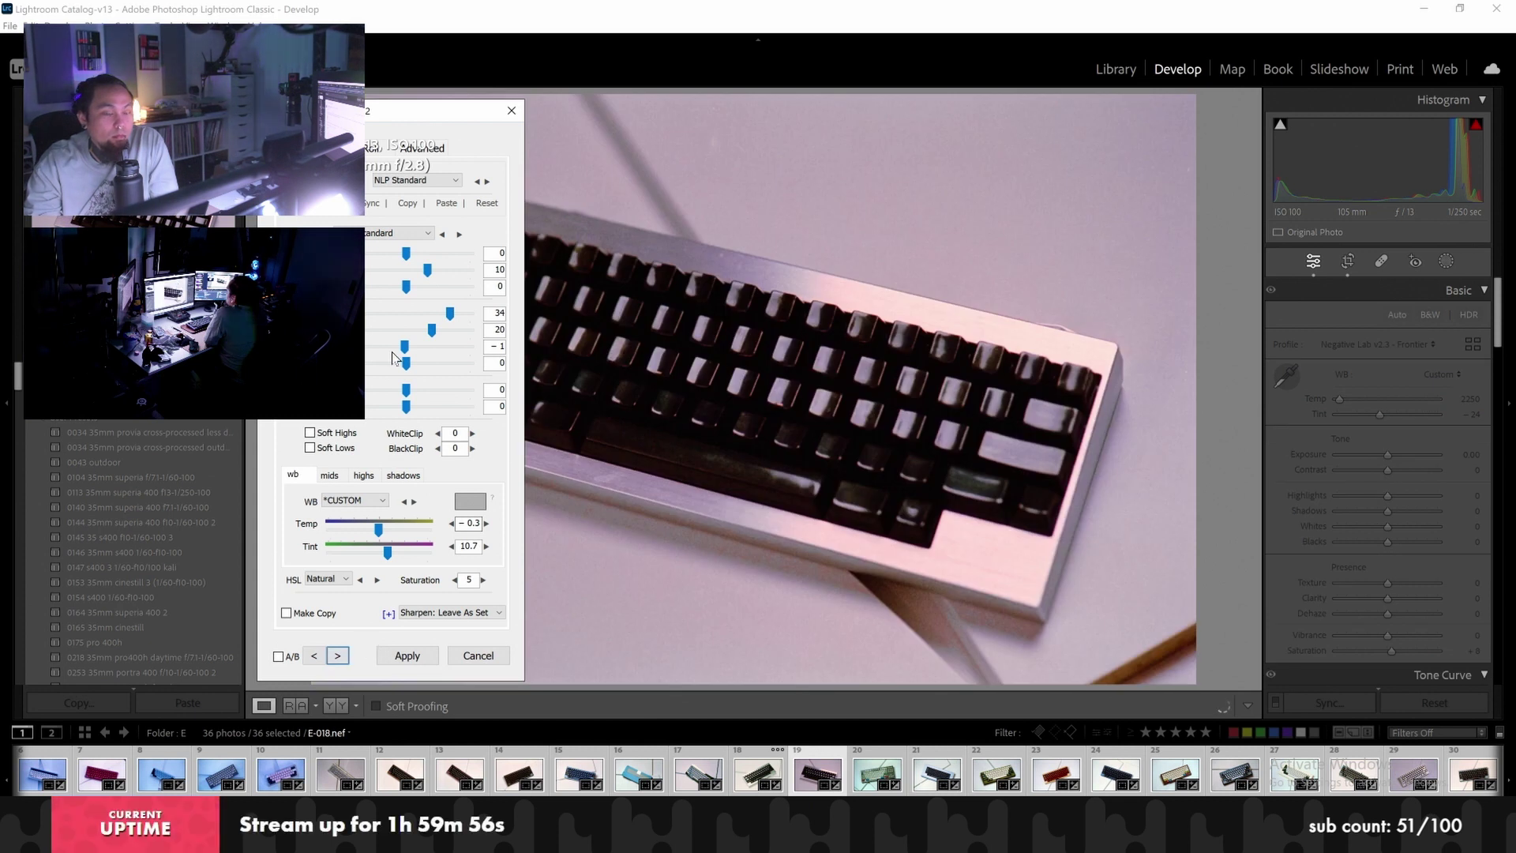
{"action": "double_click", "coordinate": [470, 524]}
{"action": "type", "text": "- "}
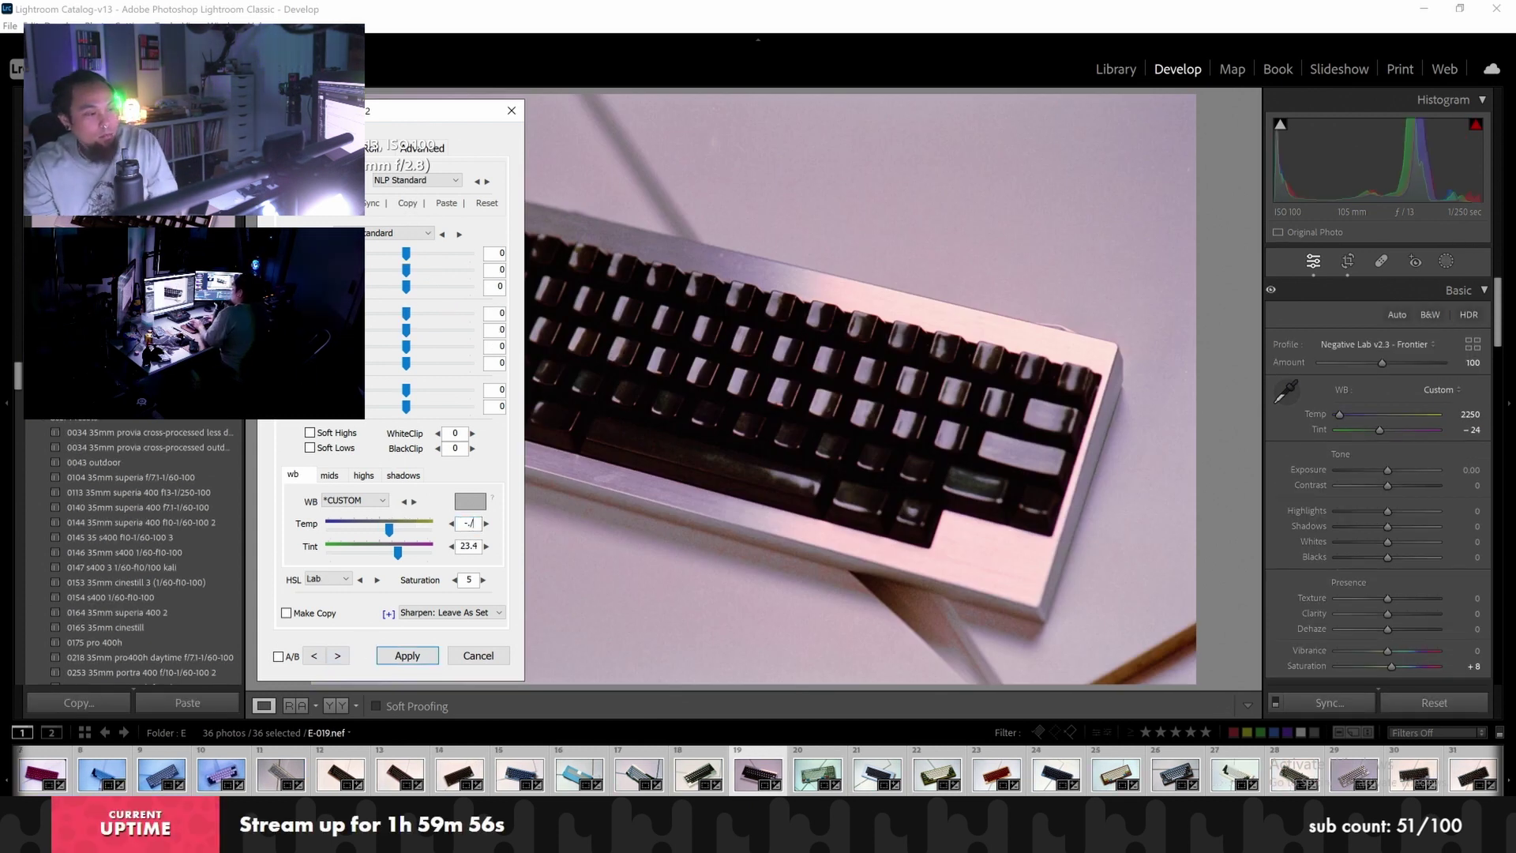
{"action": "type", "text": "0.3"}
{"action": "key", "text": "Tab"}
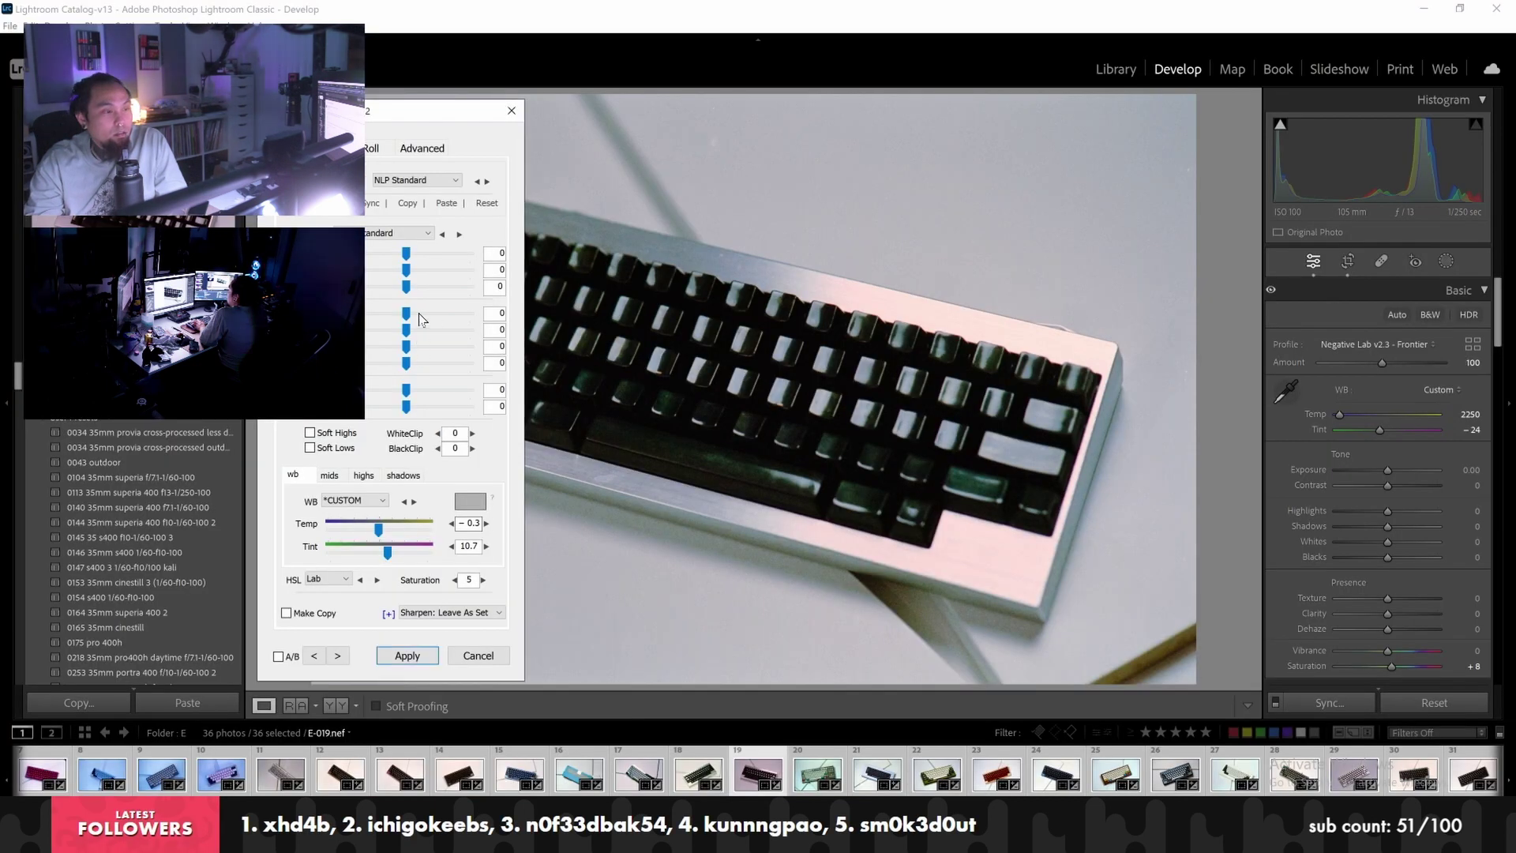
On E-019, set the second, fourth and fifth tone sliders to 10, 34 and 20, and choose the Natural HSL profile
{"action": "left_click_drag", "start_coordinate": [410, 316], "coordinate": [437, 319]}
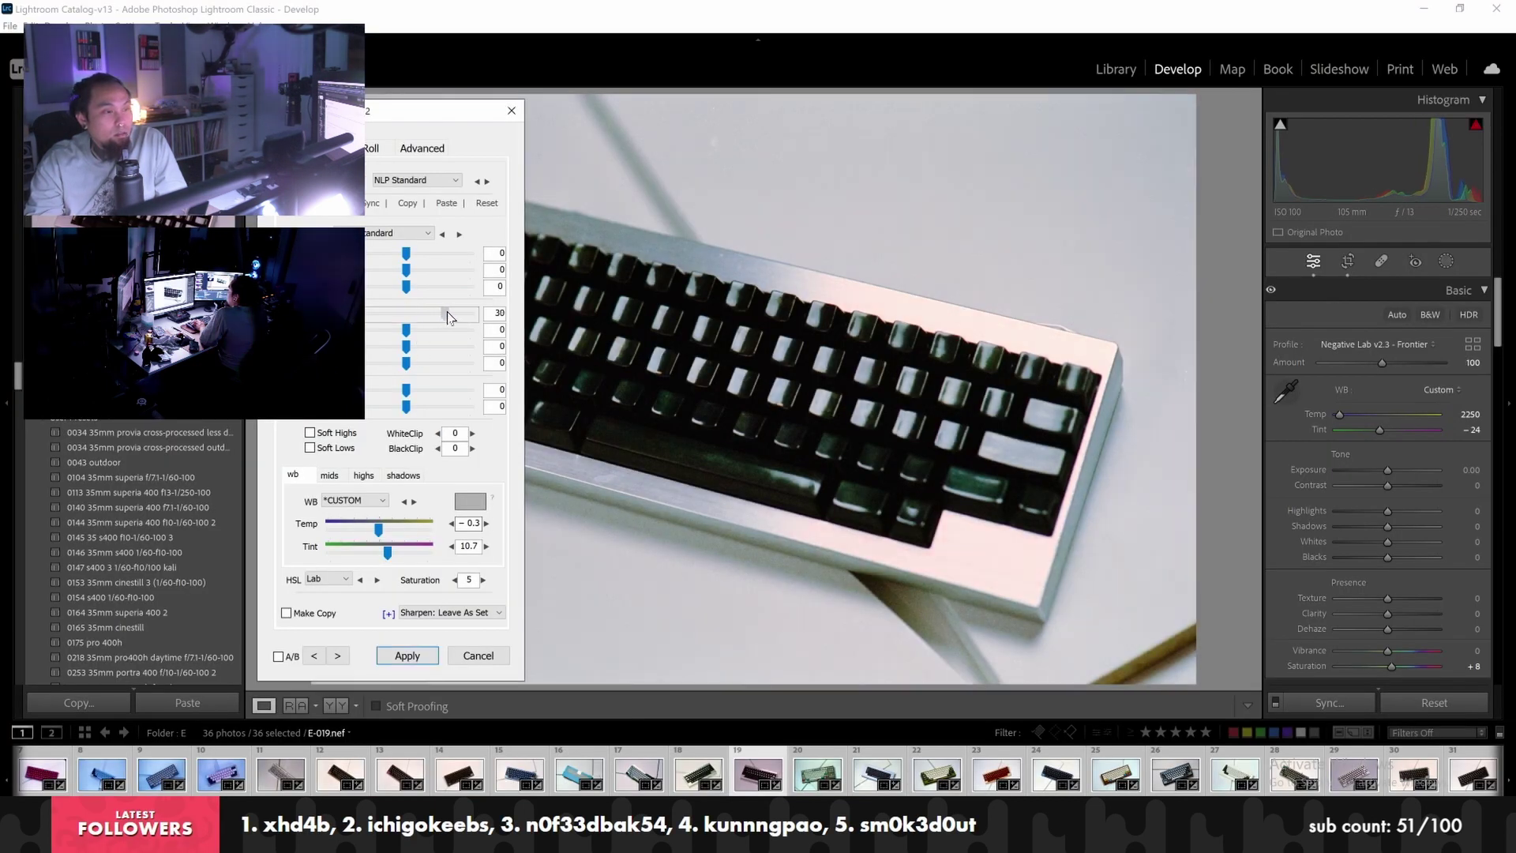
{"action": "left_click_drag", "start_coordinate": [406, 329], "coordinate": [432, 329]}
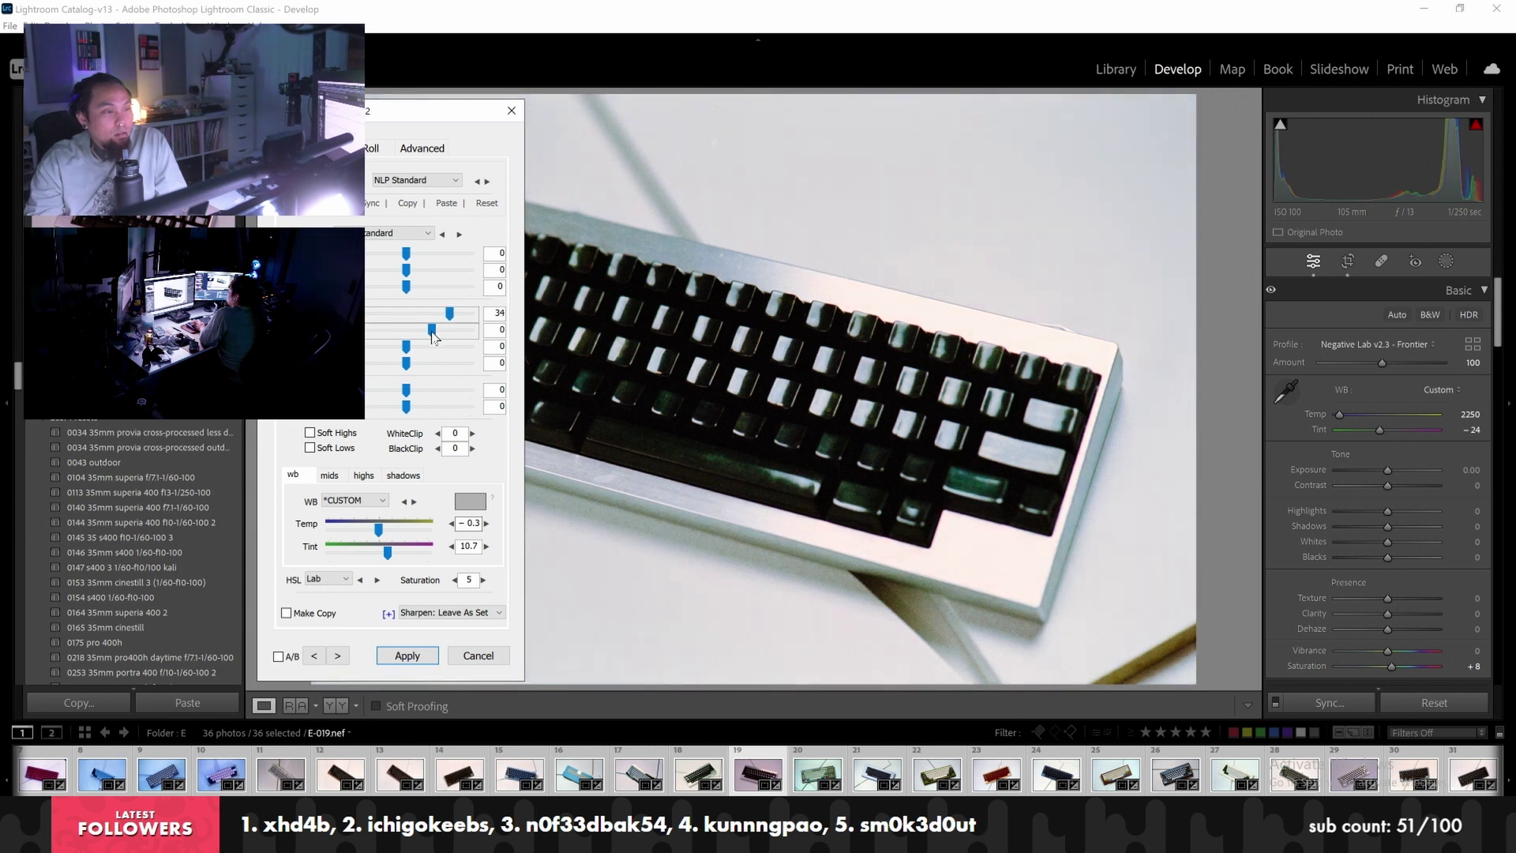
{"action": "left_click_drag", "start_coordinate": [405, 270], "coordinate": [427, 271]}
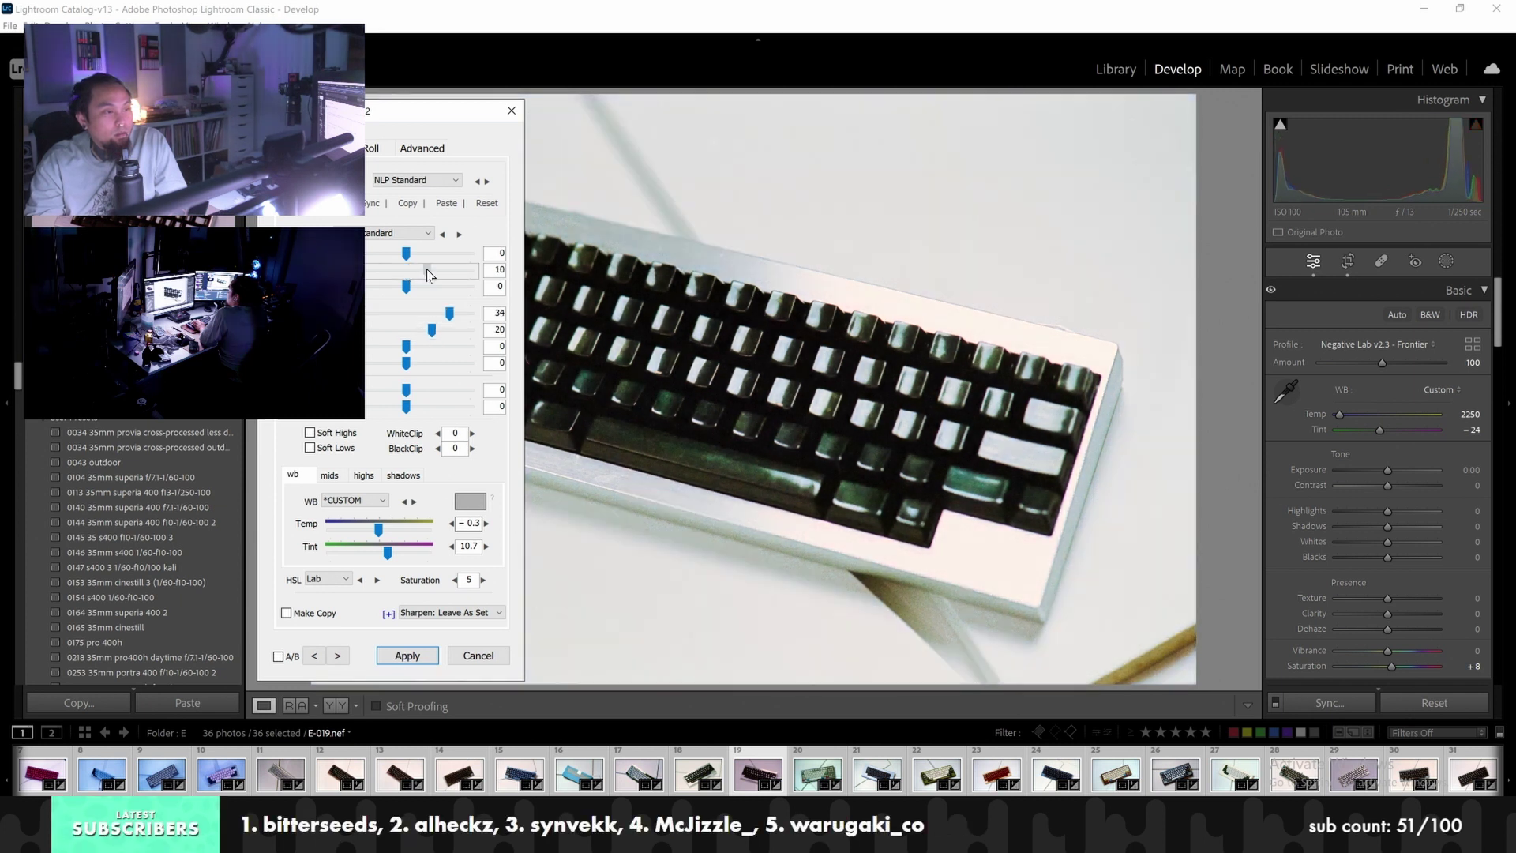
{"action": "left_click", "coordinate": [341, 580]}
{"action": "left_click", "coordinate": [323, 610]}
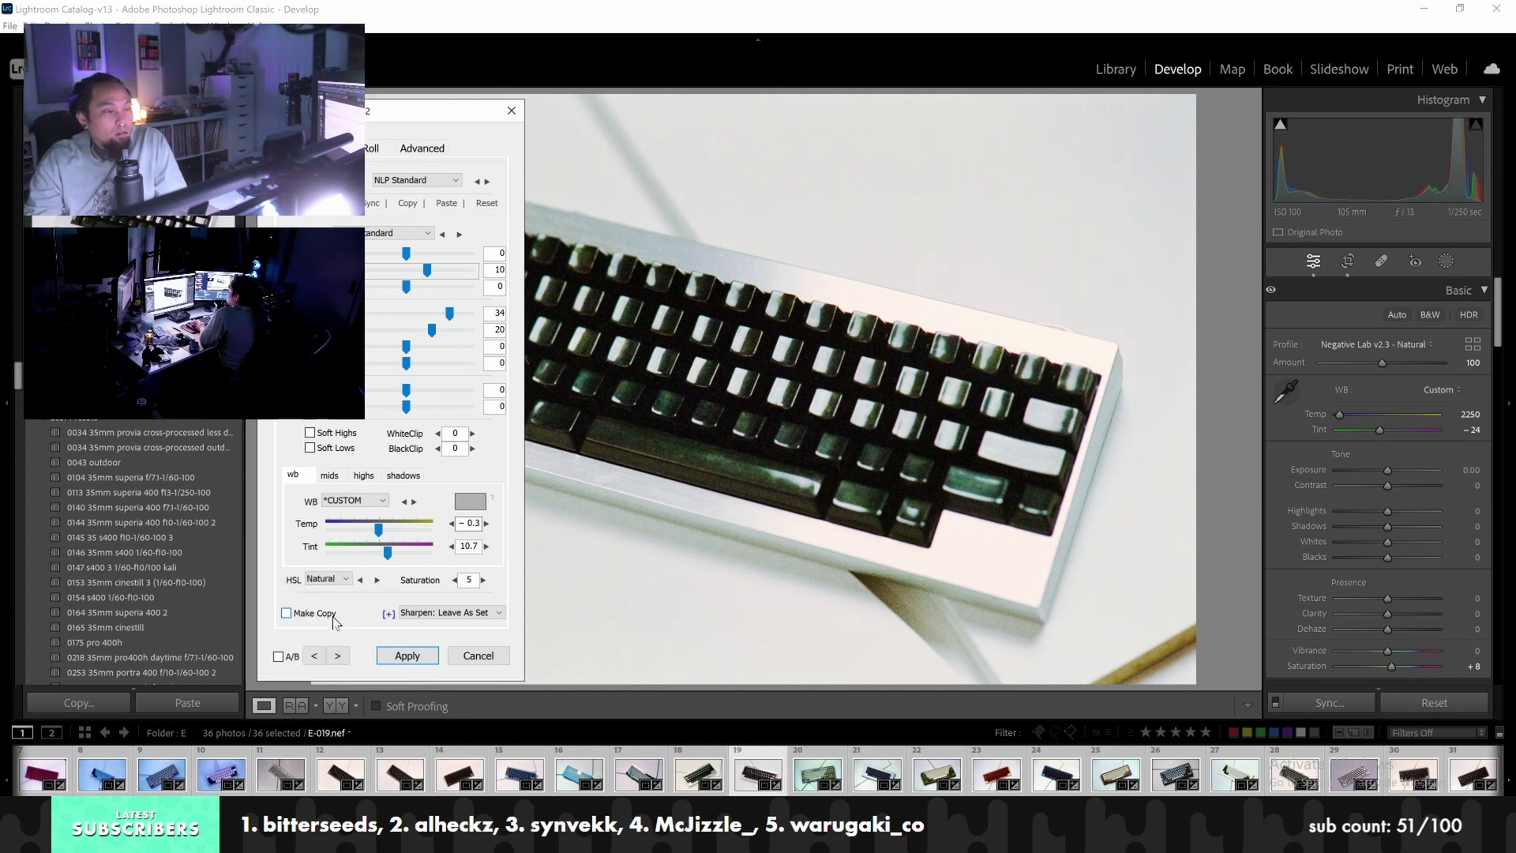
Advance to E-020, set its white balance to temp 10.0 and tint 37.0, and move the dialog clear of the photo
{"action": "left_click", "coordinate": [337, 656]}
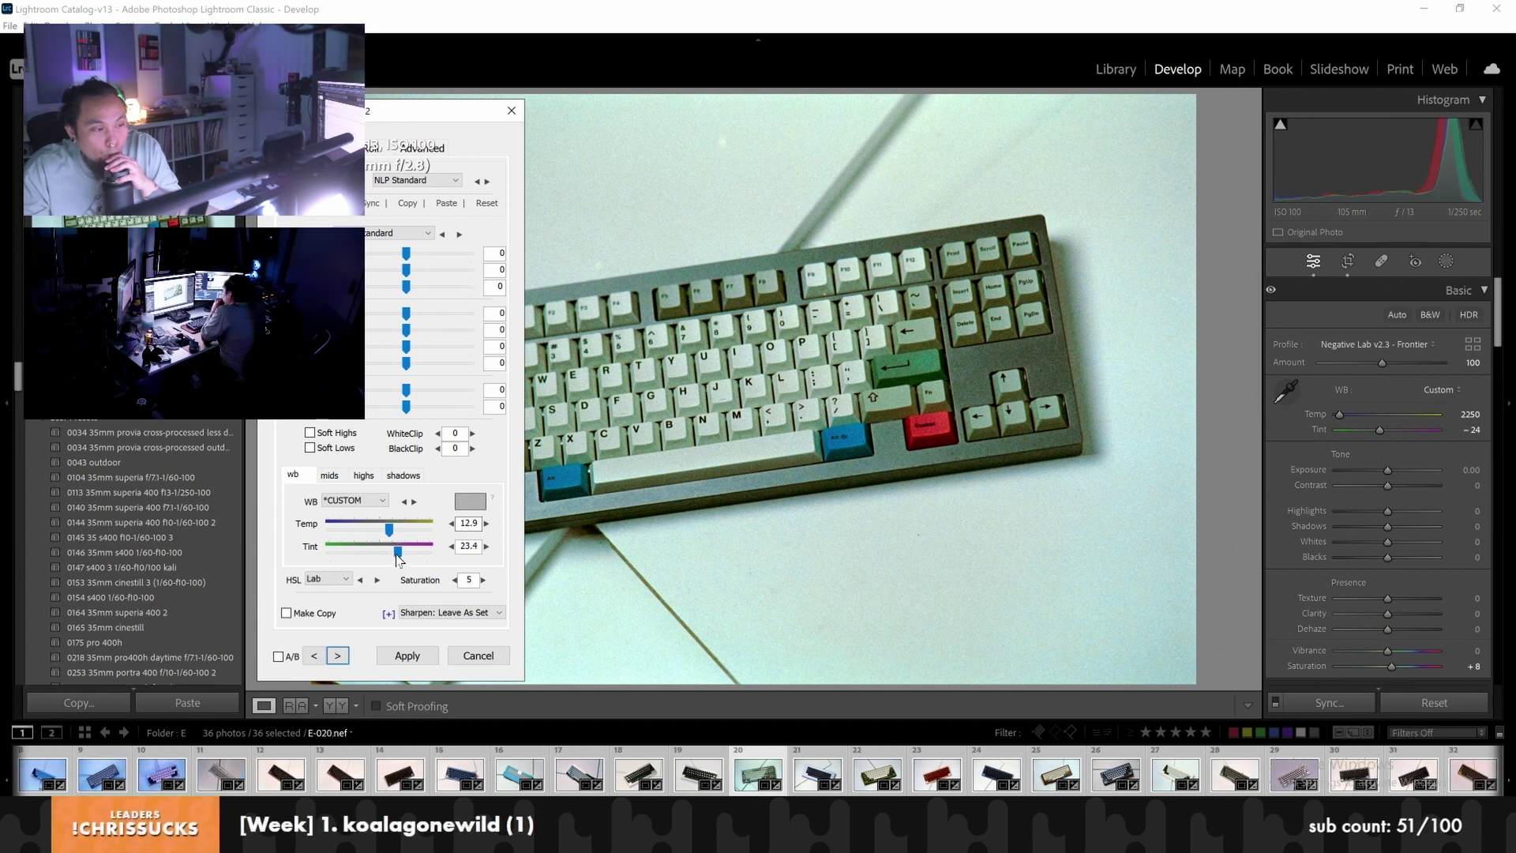
{"action": "left_click", "coordinate": [397, 556]}
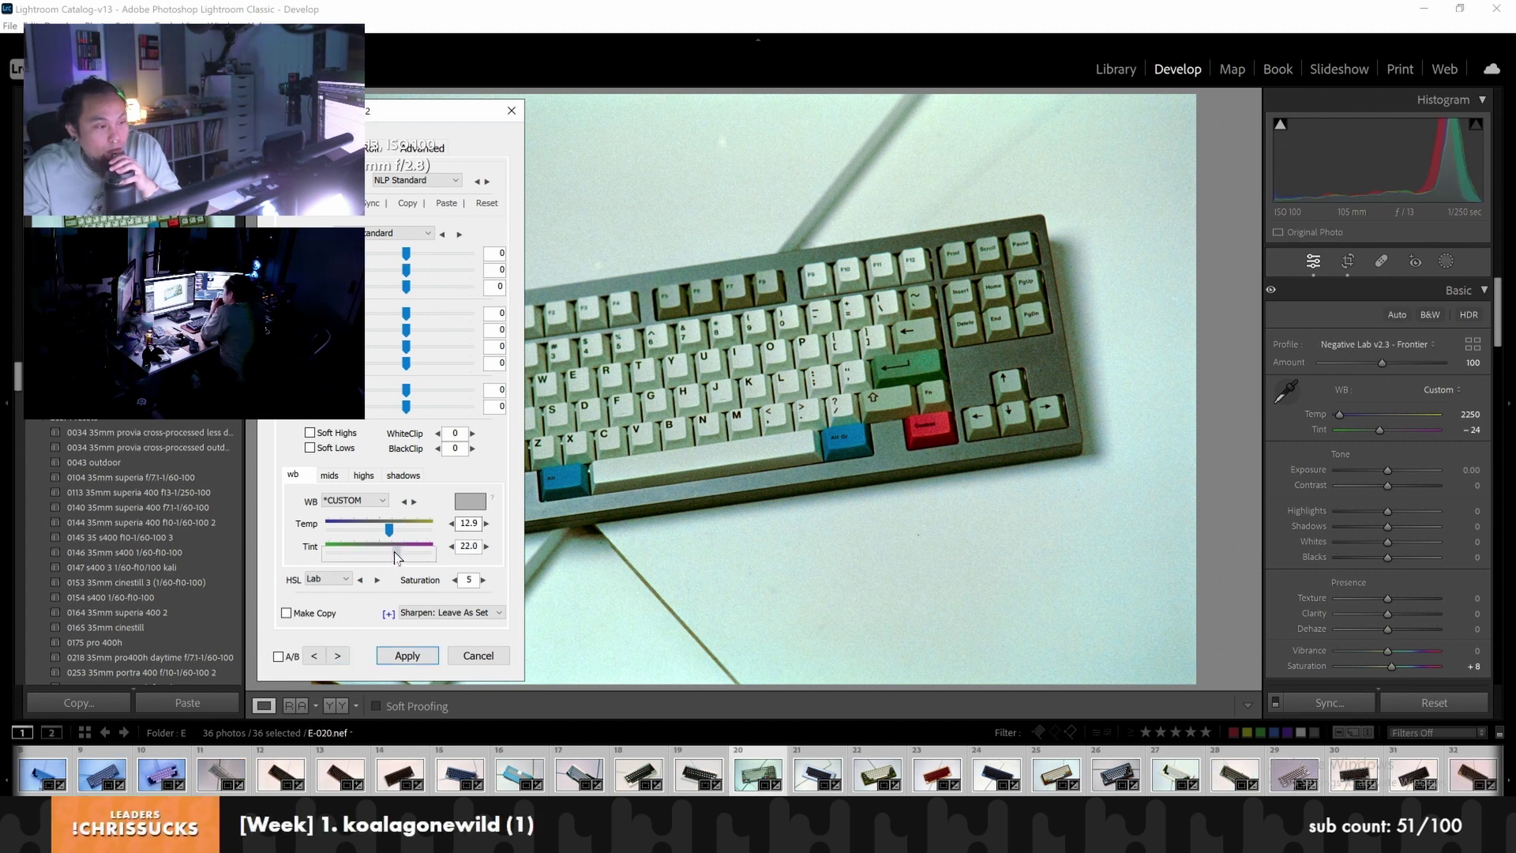
{"action": "scroll", "coordinate": [400, 557], "scroll_direction": "up", "scroll_amount": 1}
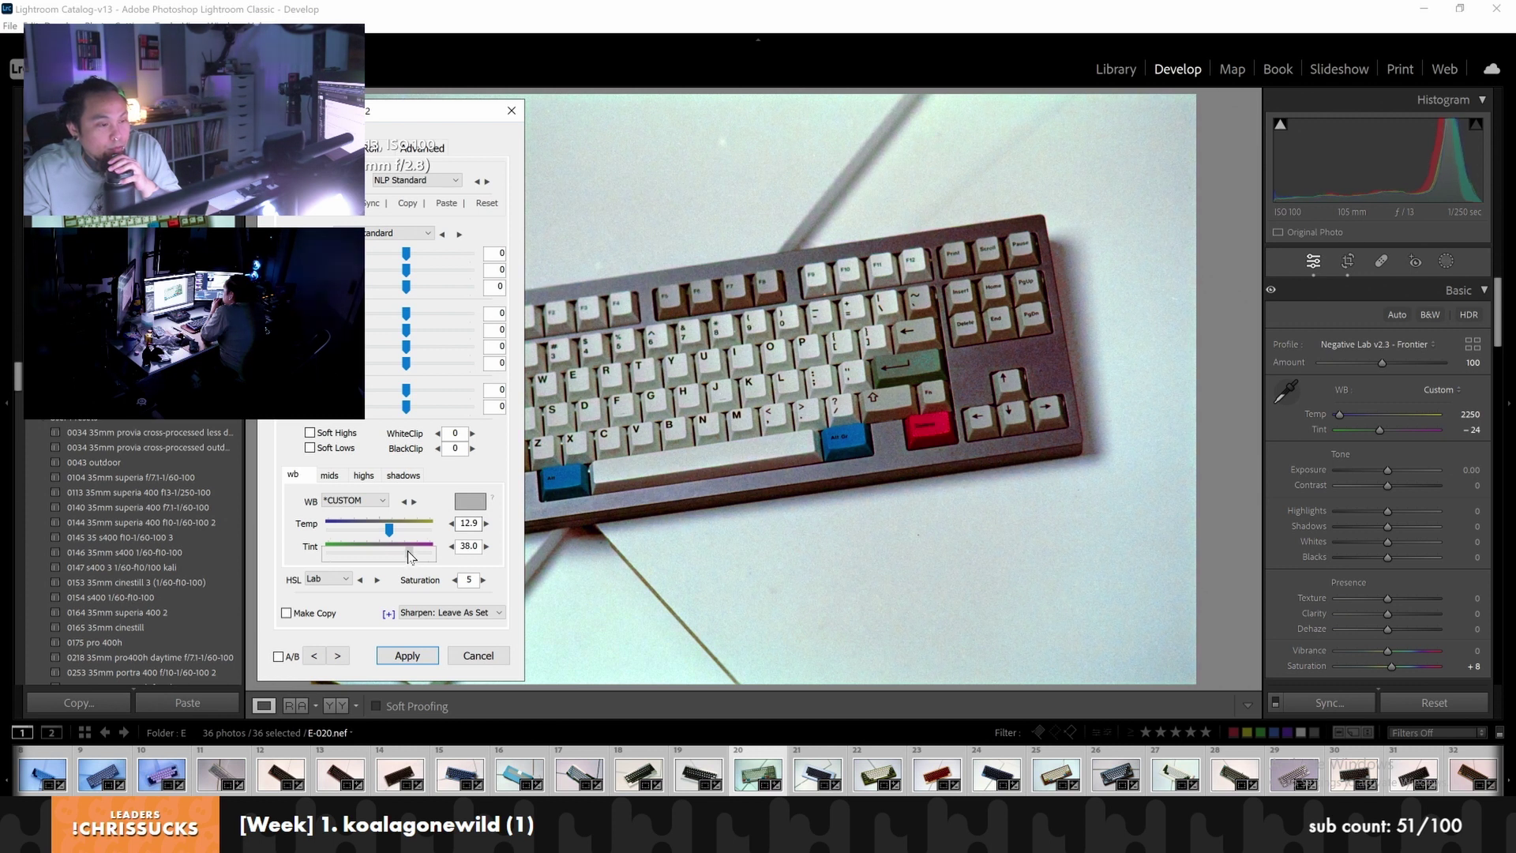
{"action": "left_click", "coordinate": [389, 537]}
{"action": "scroll", "coordinate": [388, 536], "scroll_direction": "down", "scroll_amount": 1}
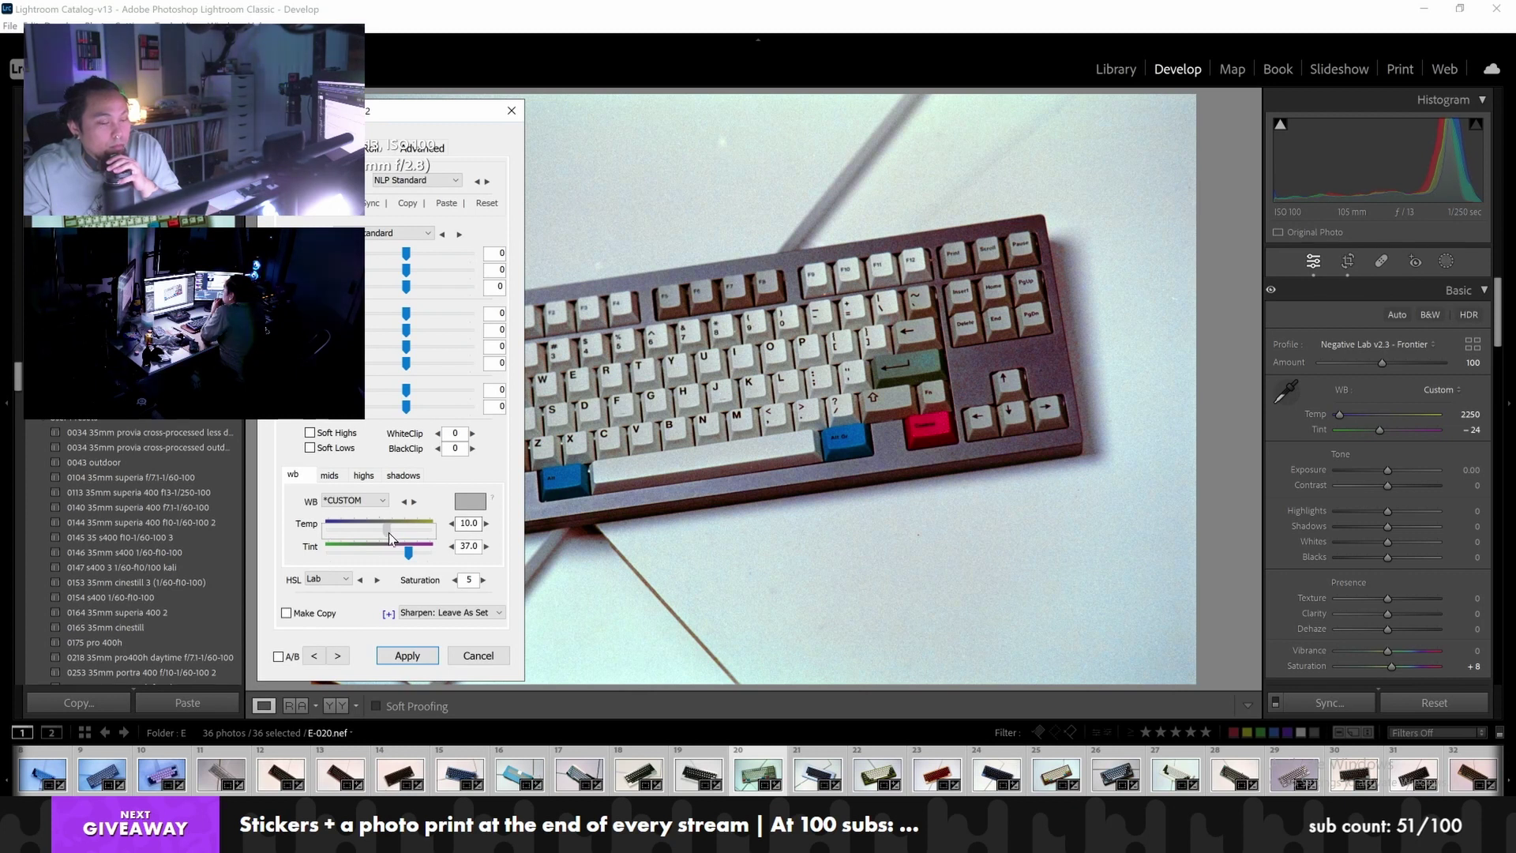
{"action": "left_click_drag", "start_coordinate": [401, 120], "coordinate": [254, 109]}
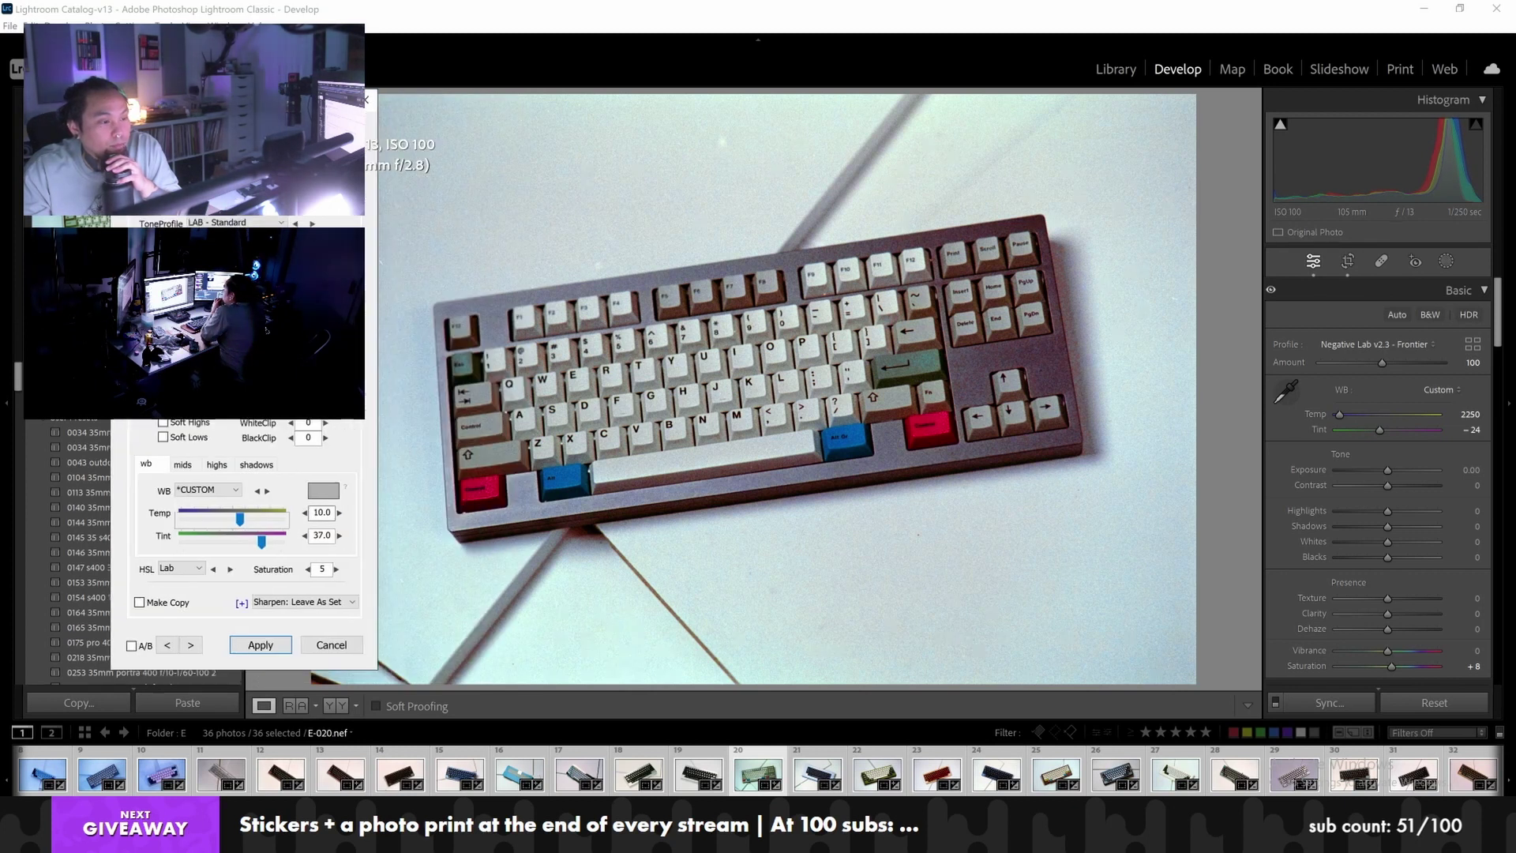
Review E-021 and E-022 in turn without adjusting them, advancing to E-023
{"action": "left_click", "coordinate": [197, 646]}
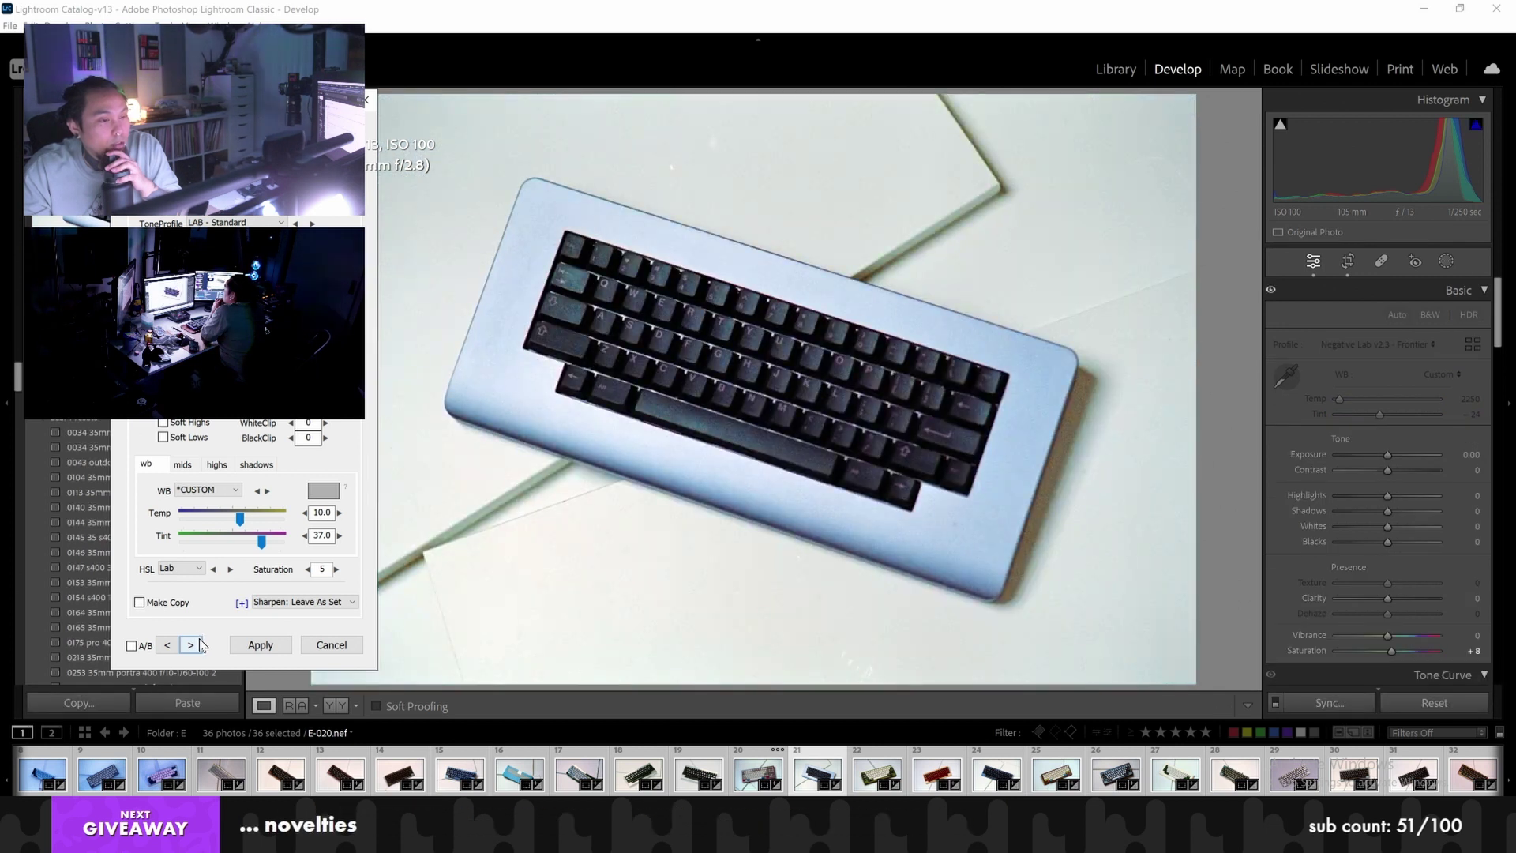
{"action": "left_click", "coordinate": [191, 645]}
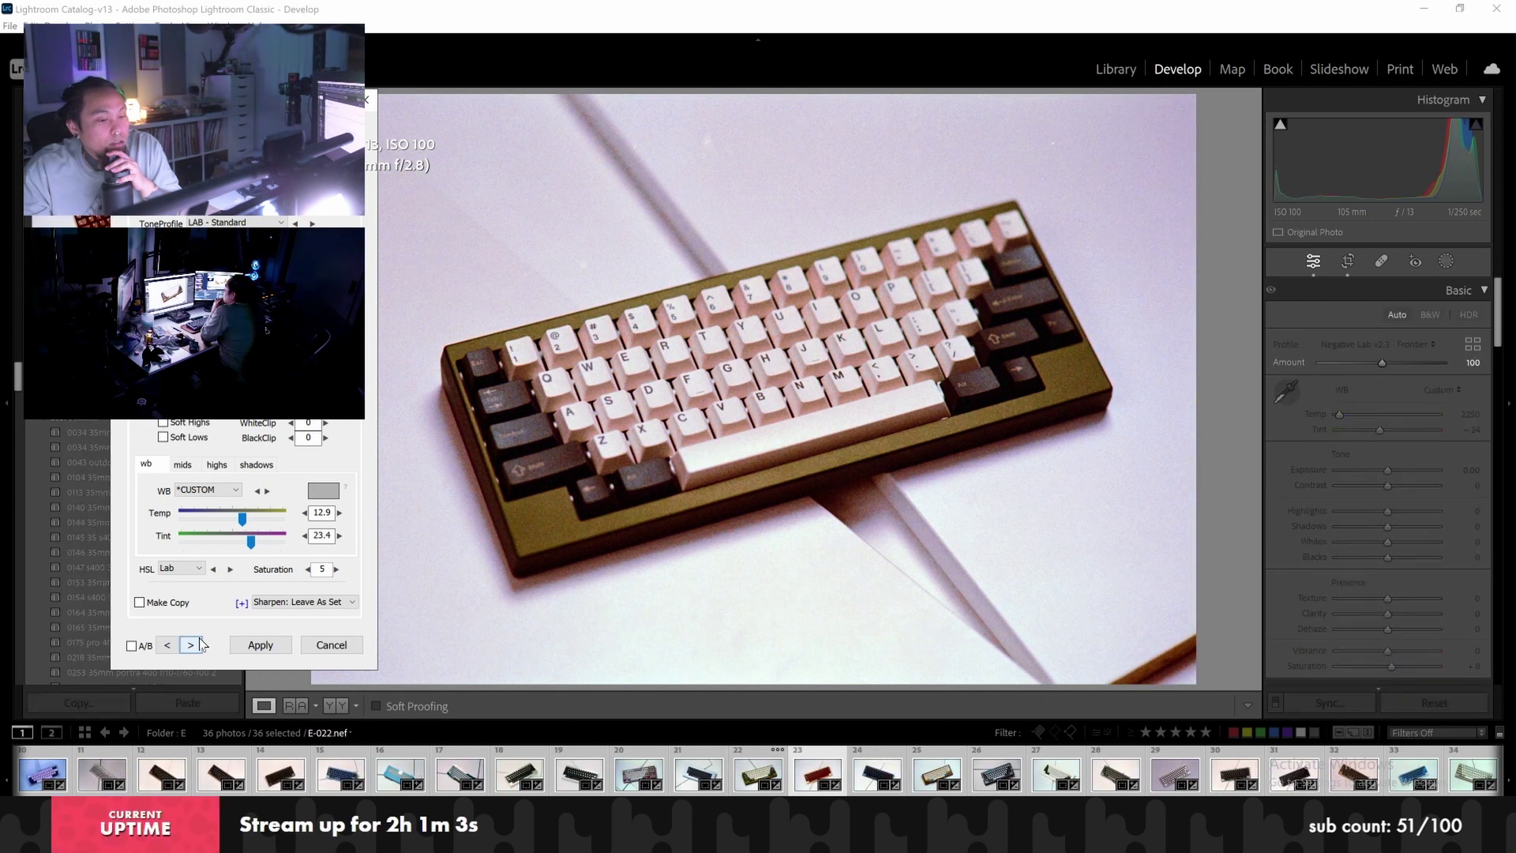
{"action": "left_click", "coordinate": [197, 644]}
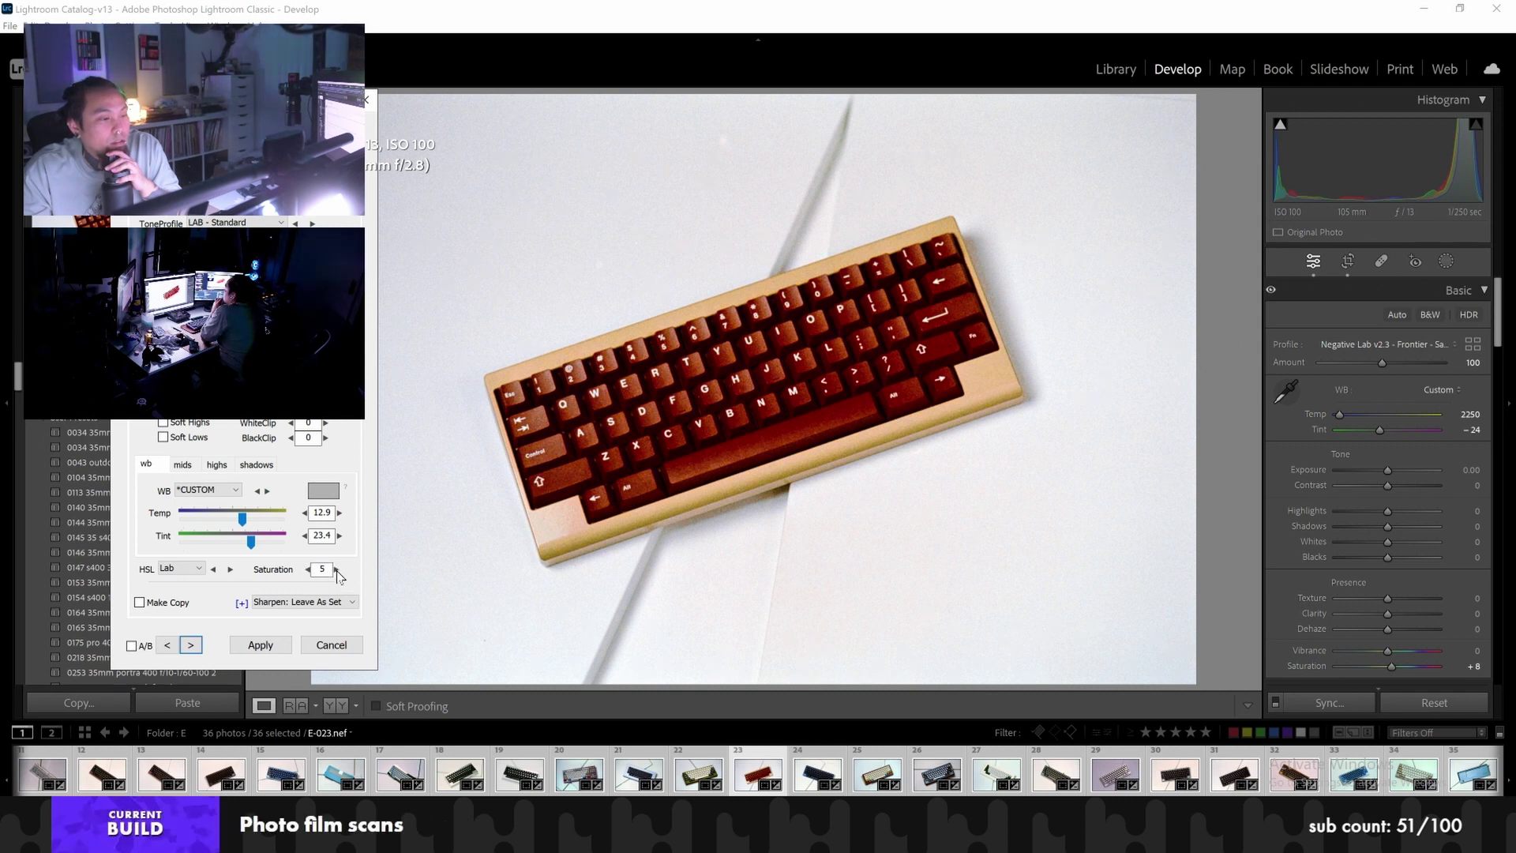
Set E-023's midtones to red 4, green 3 and blue -12, and use the Natural HSL profile with saturation 4
{"action": "left_click", "coordinate": [183, 466]}
{"action": "left_click_drag", "start_coordinate": [219, 529], "coordinate": [200, 525]}
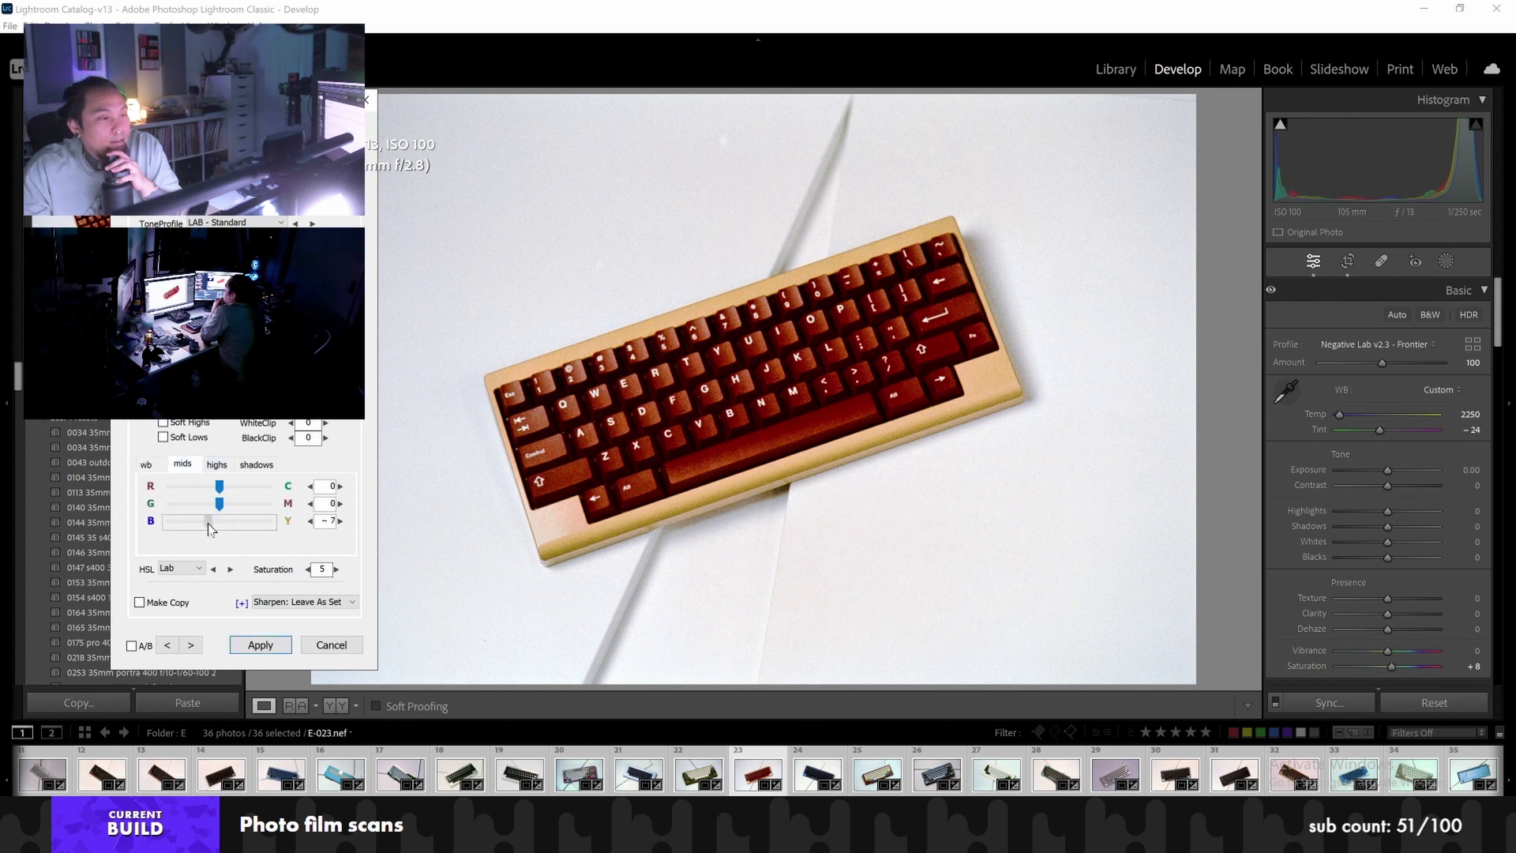
{"action": "left_click_drag", "start_coordinate": [199, 524], "coordinate": [228, 490]}
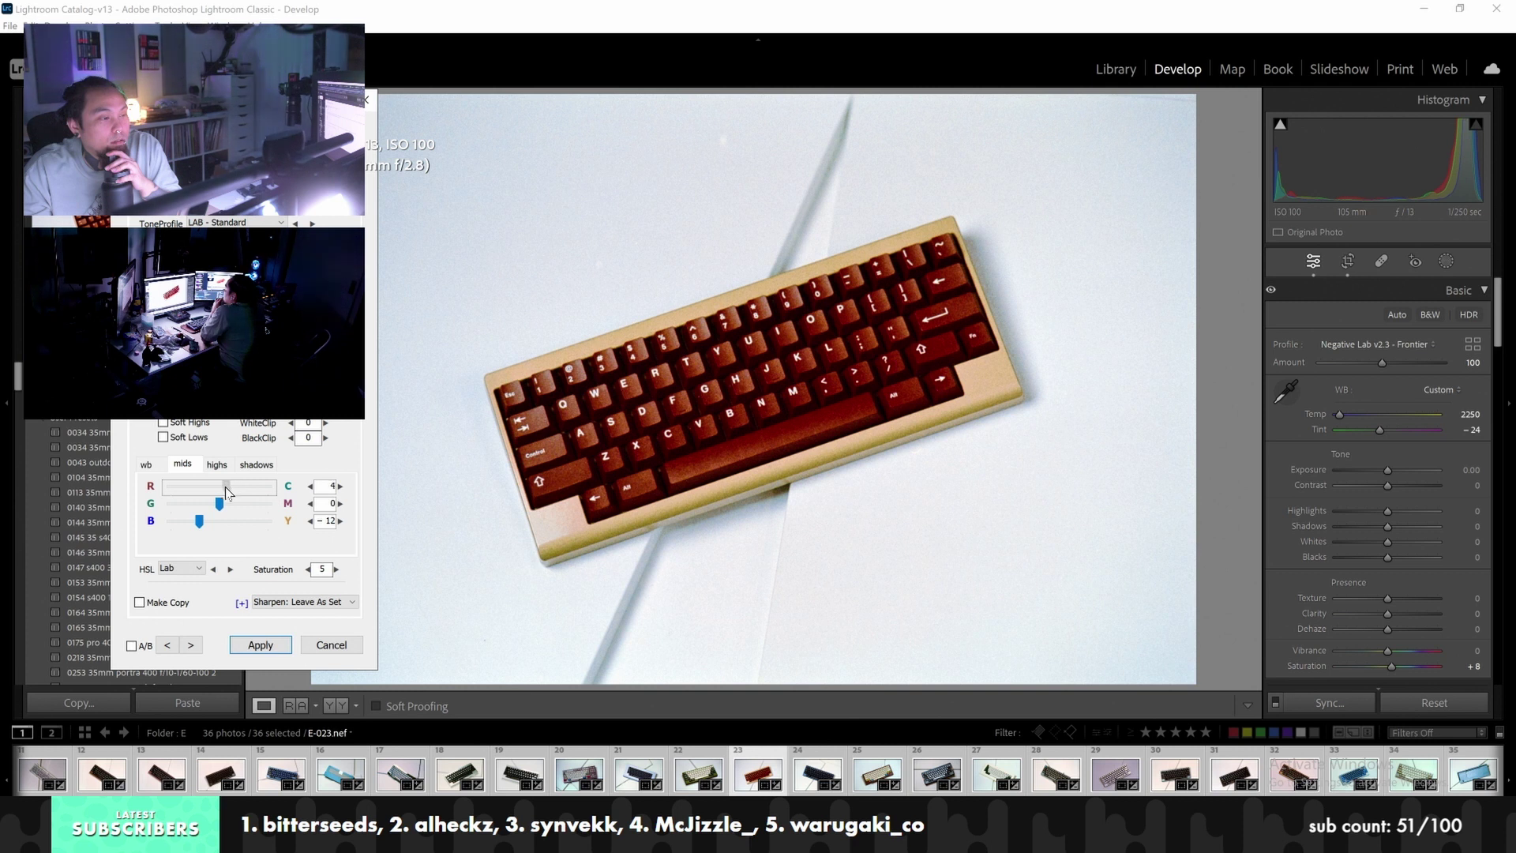
{"action": "mouse_move", "coordinate": [227, 491]}
{"action": "left_mouse_down"}
{"action": "mouse_move", "coordinate": [201, 505]}
{"action": "mouse_move", "coordinate": [225, 506]}
{"action": "left_mouse_up"}
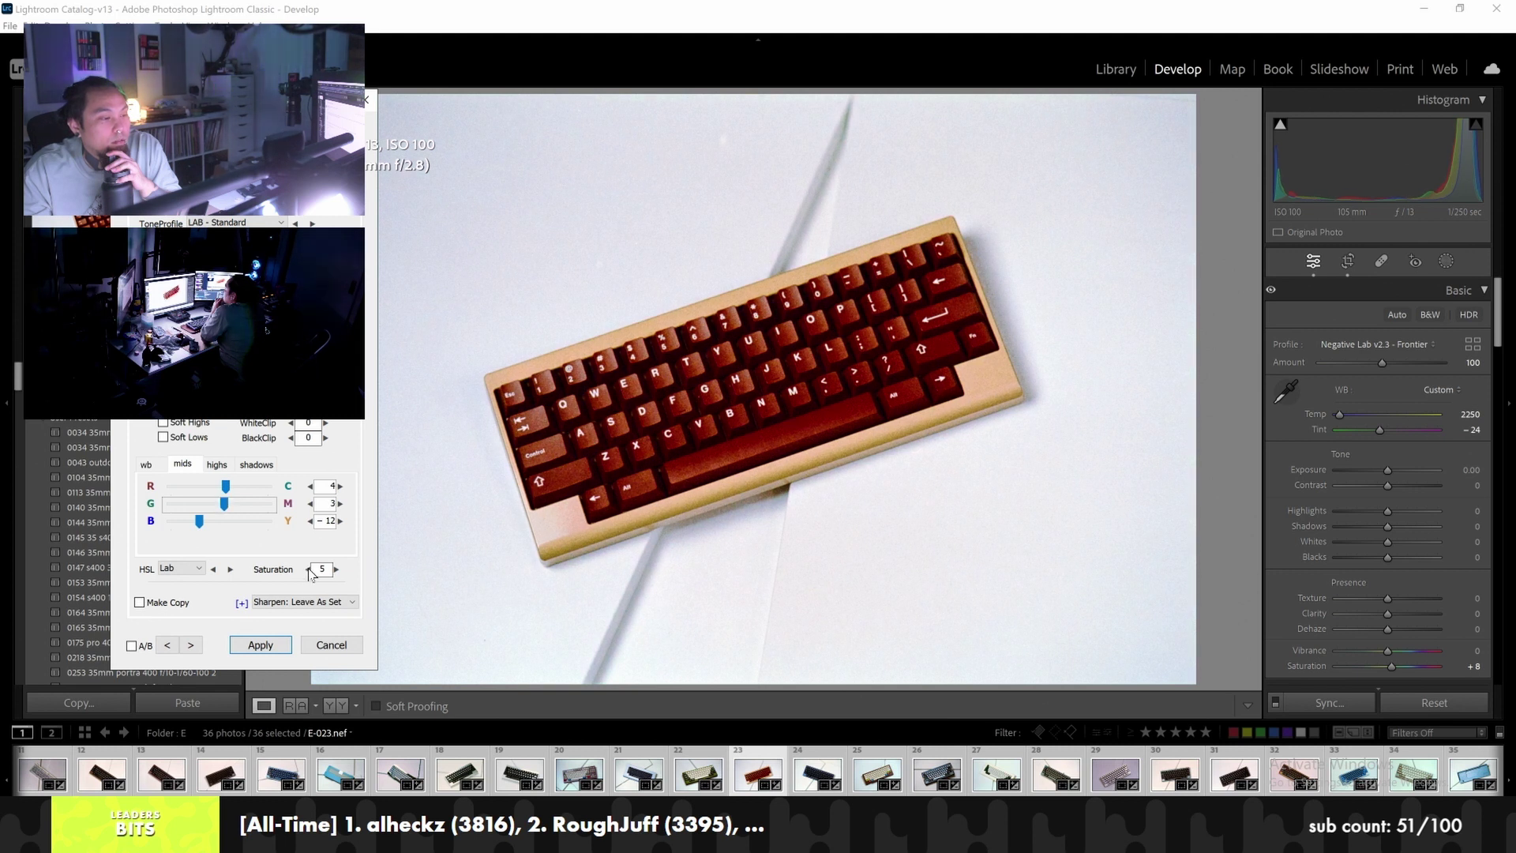
{"action": "left_click", "coordinate": [181, 570]}
{"action": "left_click", "coordinate": [176, 602]}
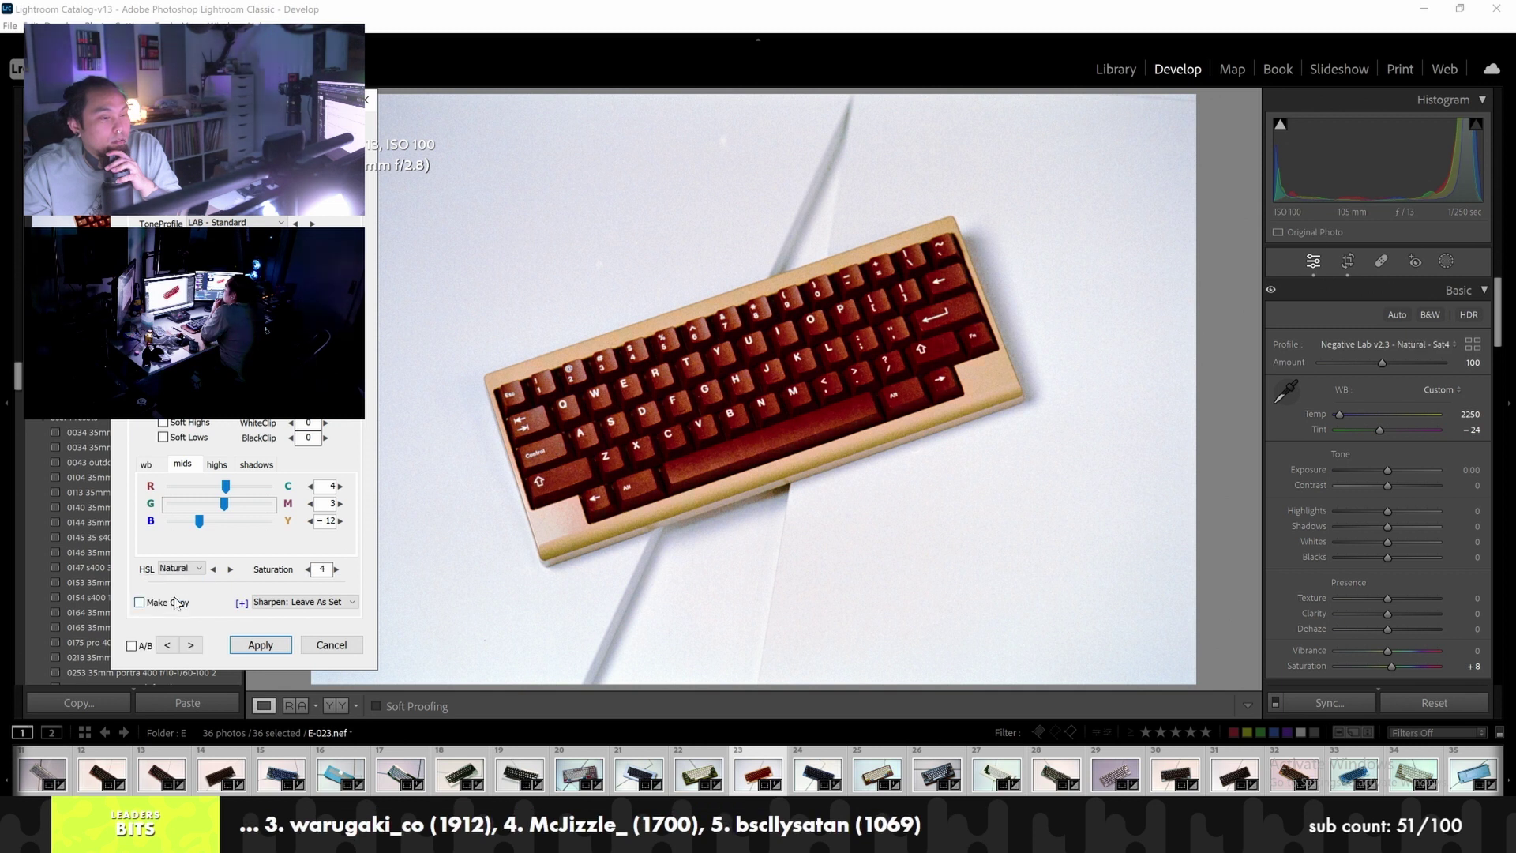
Advance to E-024 and set its white balance to temp 30.0 and tint 29.0
{"action": "left_click", "coordinate": [190, 645]}
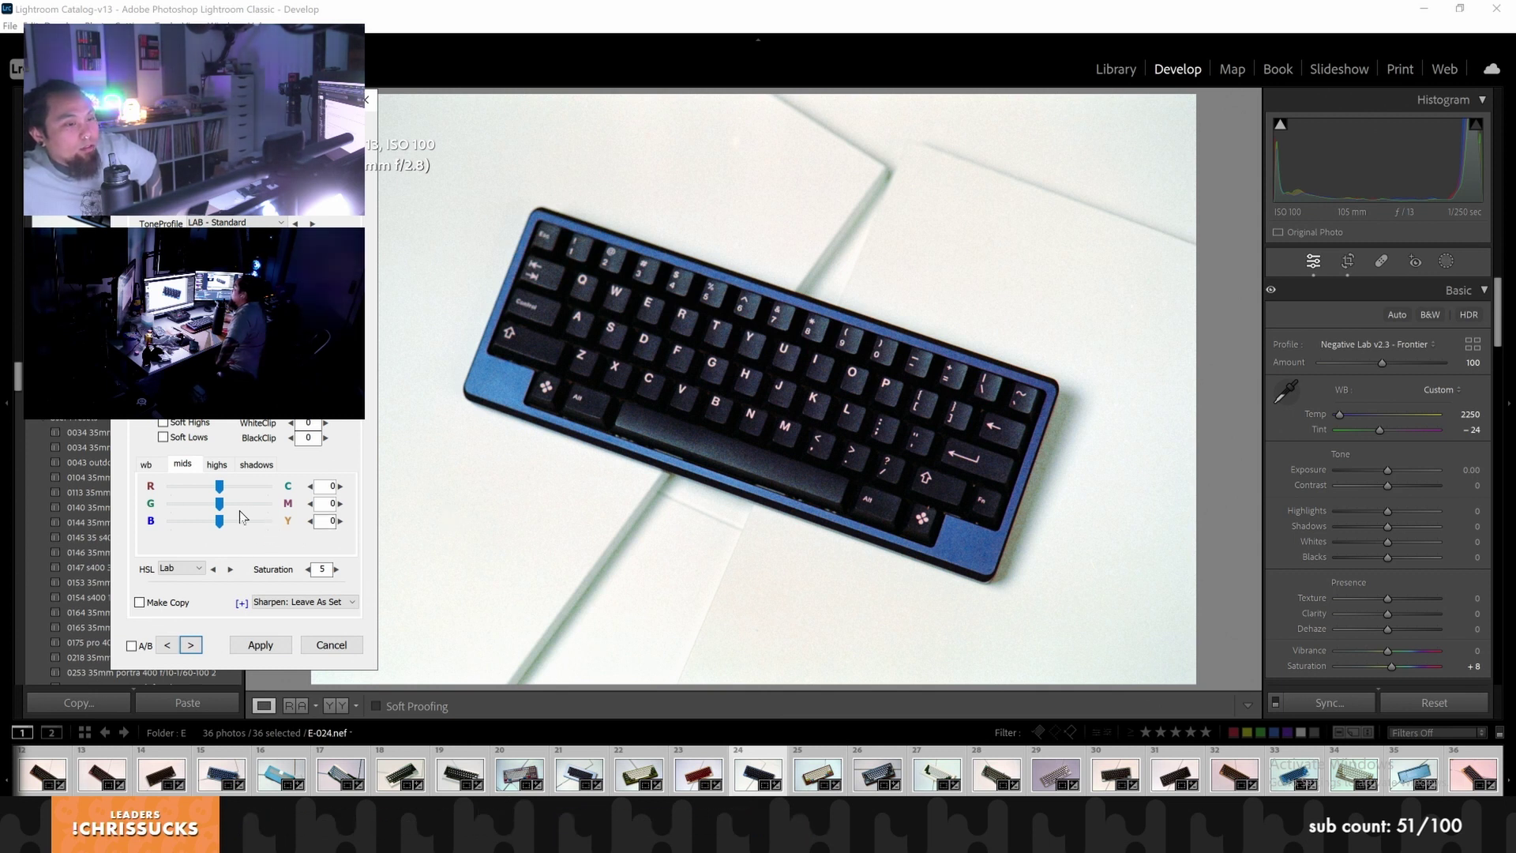
{"action": "left_click", "coordinate": [148, 468]}
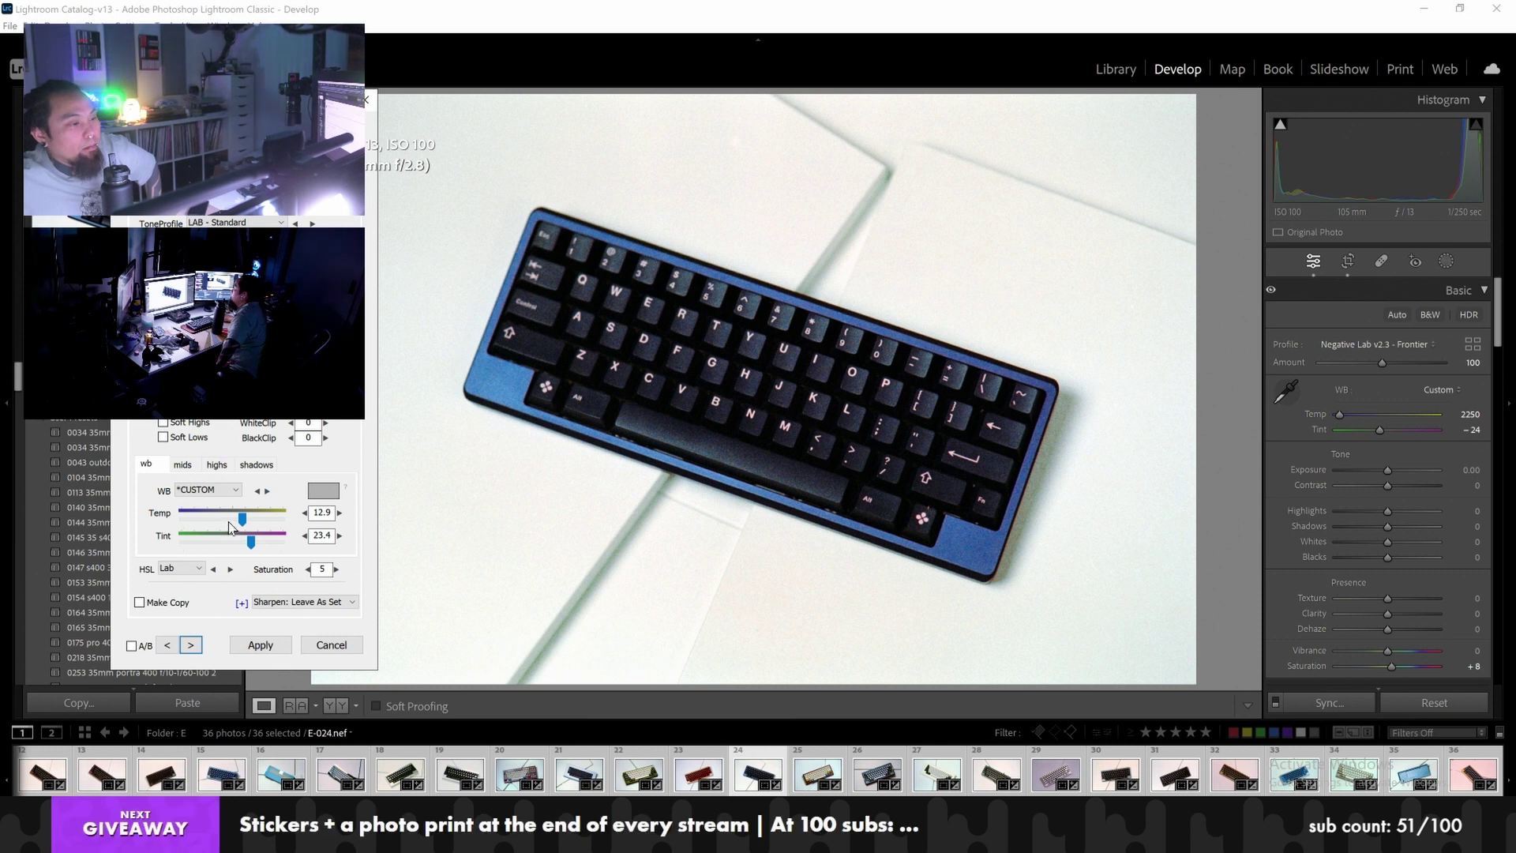
{"action": "left_click_drag", "start_coordinate": [252, 545], "coordinate": [255, 547]}
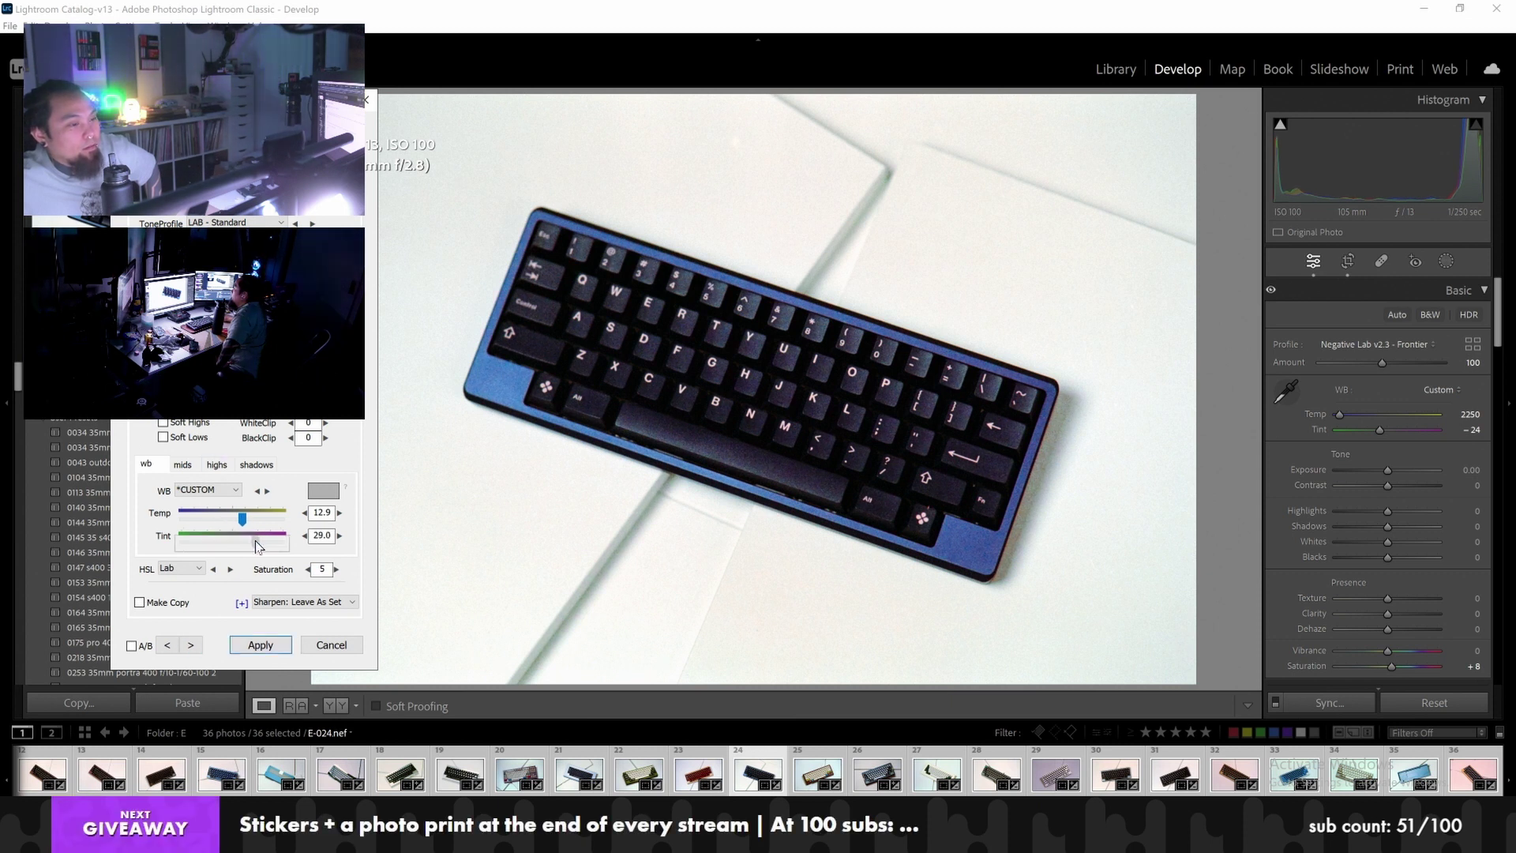
{"action": "left_click_drag", "start_coordinate": [242, 519], "coordinate": [247, 525]}
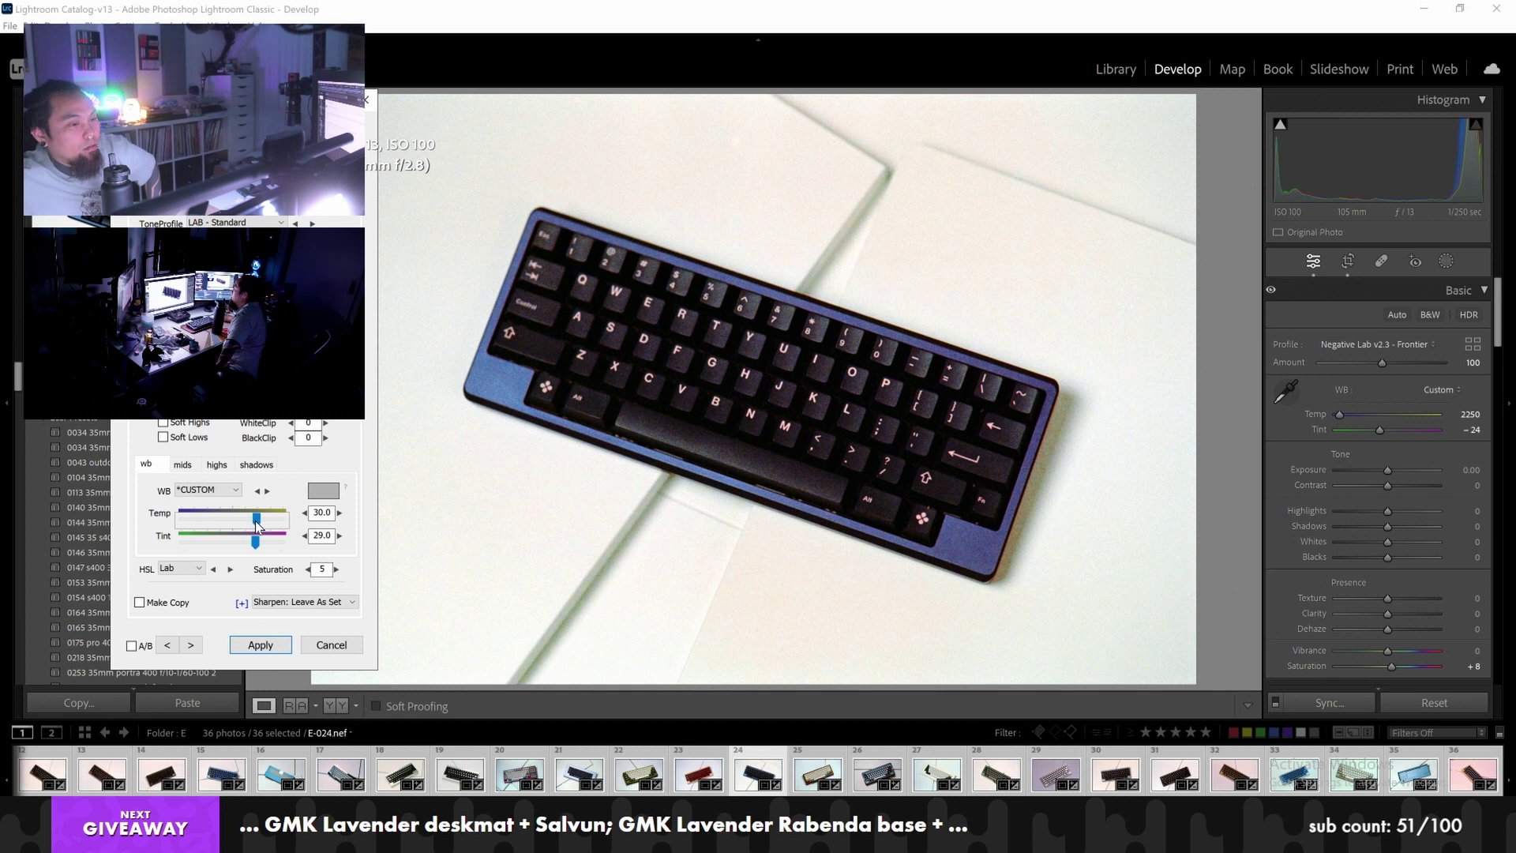
Refine E-024's white balance to temp 29.0 and tint 35.0, and try a slight shift of the midtone blue
{"action": "left_click_drag", "start_coordinate": [256, 526], "coordinate": [263, 547]}
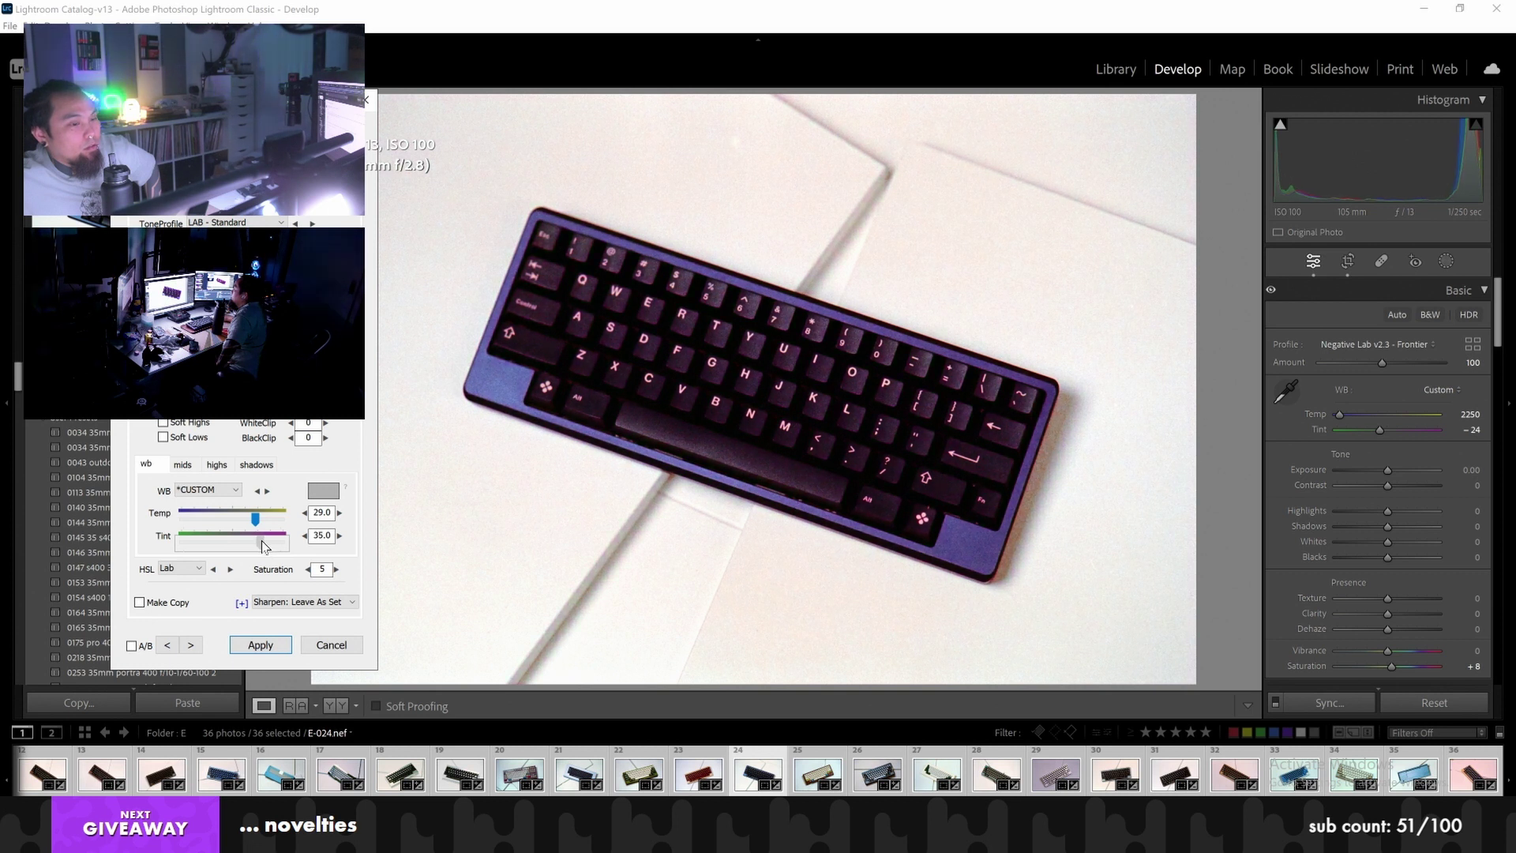
{"action": "left_click", "coordinate": [192, 466]}
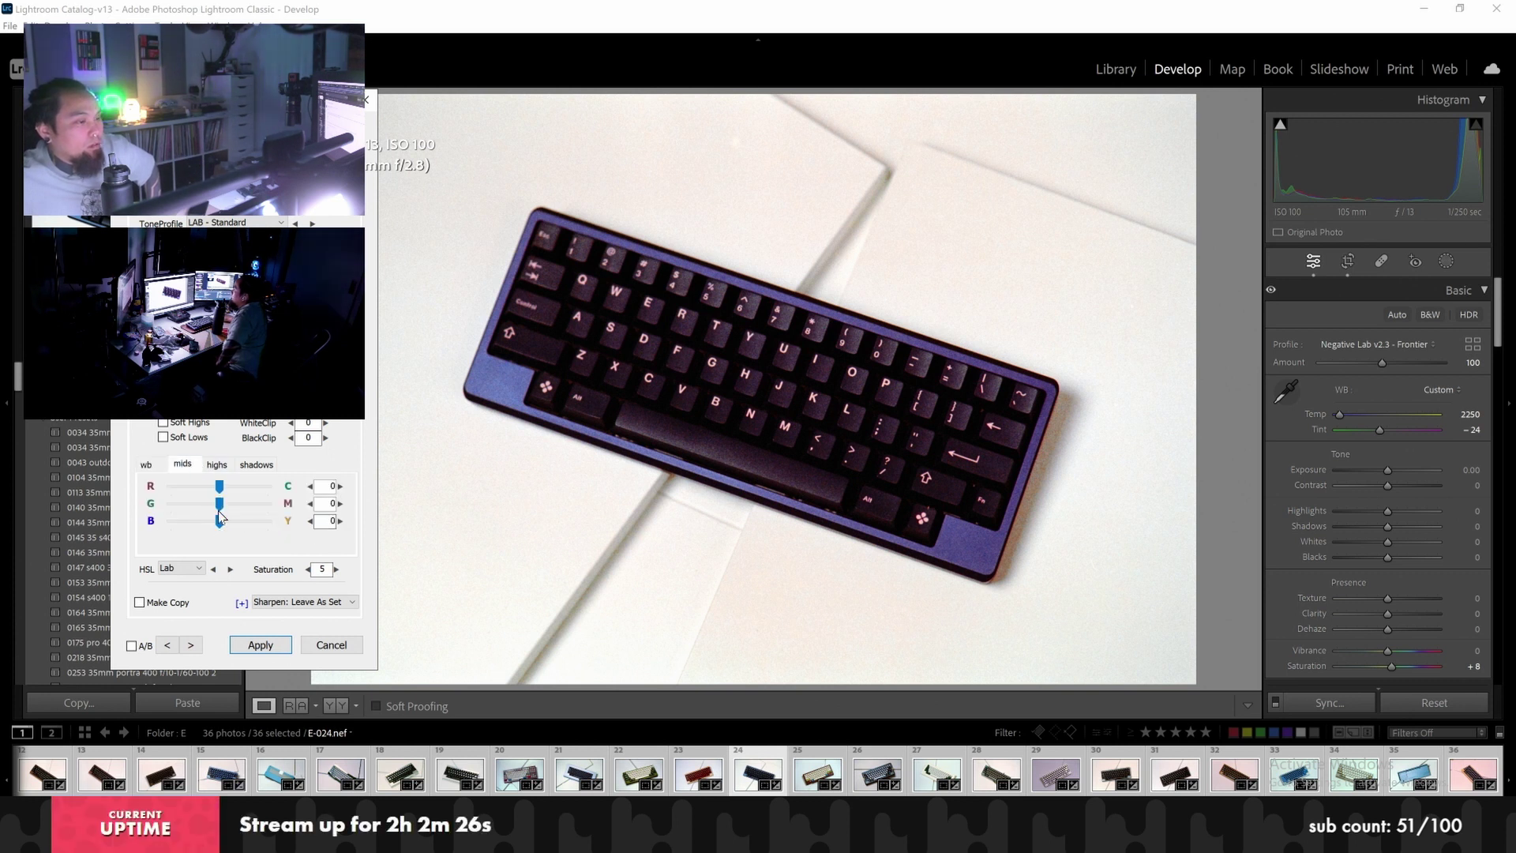
{"action": "mouse_move", "coordinate": [219, 528]}
{"action": "left_mouse_down"}
{"action": "mouse_move", "coordinate": [240, 528]}
{"action": "mouse_move", "coordinate": [225, 533]}
{"action": "left_mouse_up"}
Set E-024's shadows to red -2 and green 0, and fine-tune the shadow blue with a shift towards yellow
{"action": "left_click", "coordinate": [256, 464]}
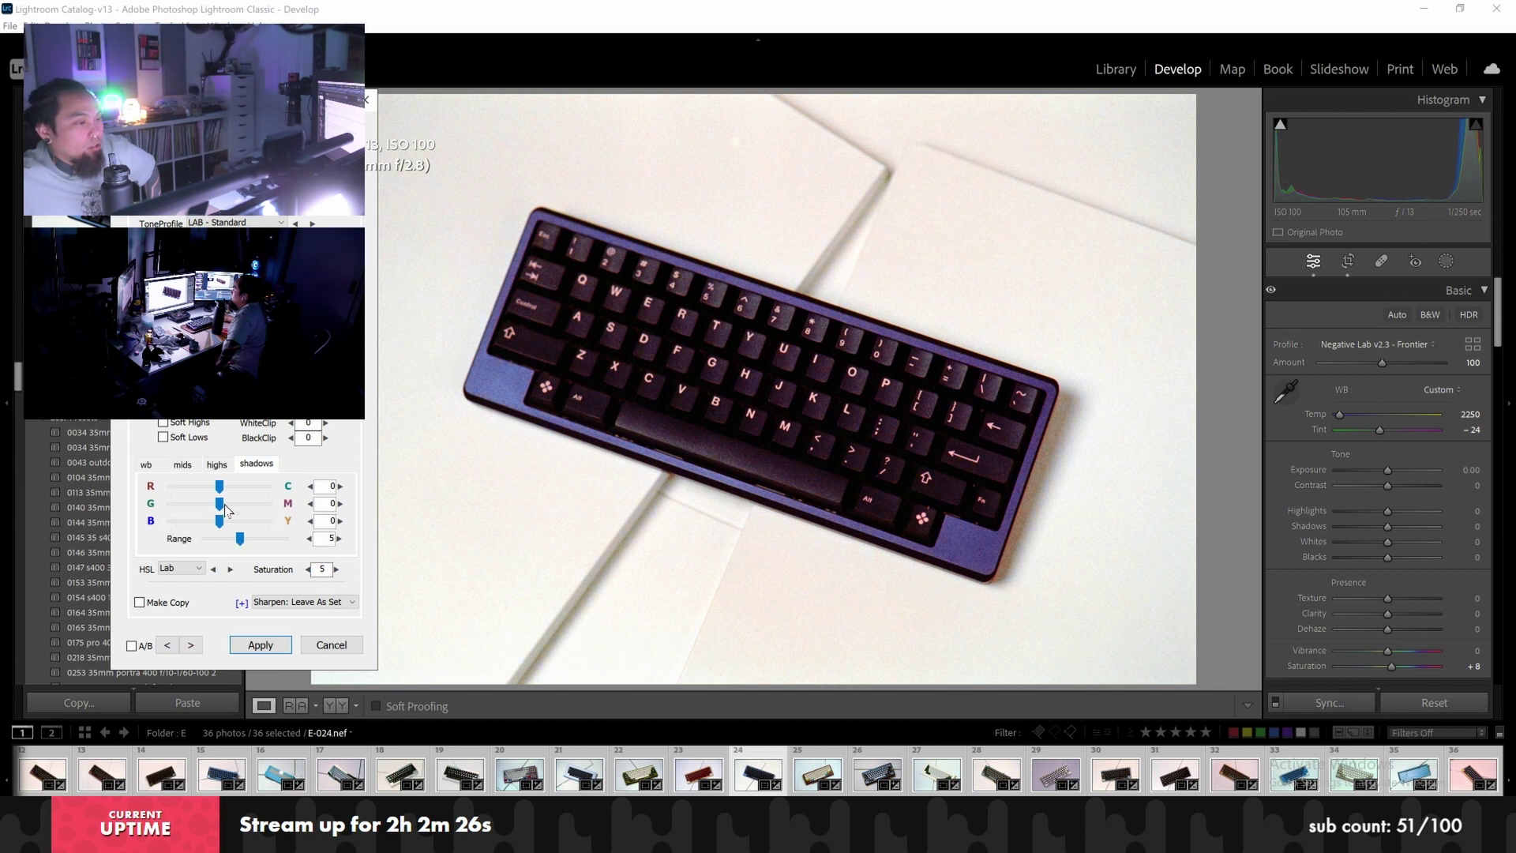
{"action": "left_click", "coordinate": [222, 492]}
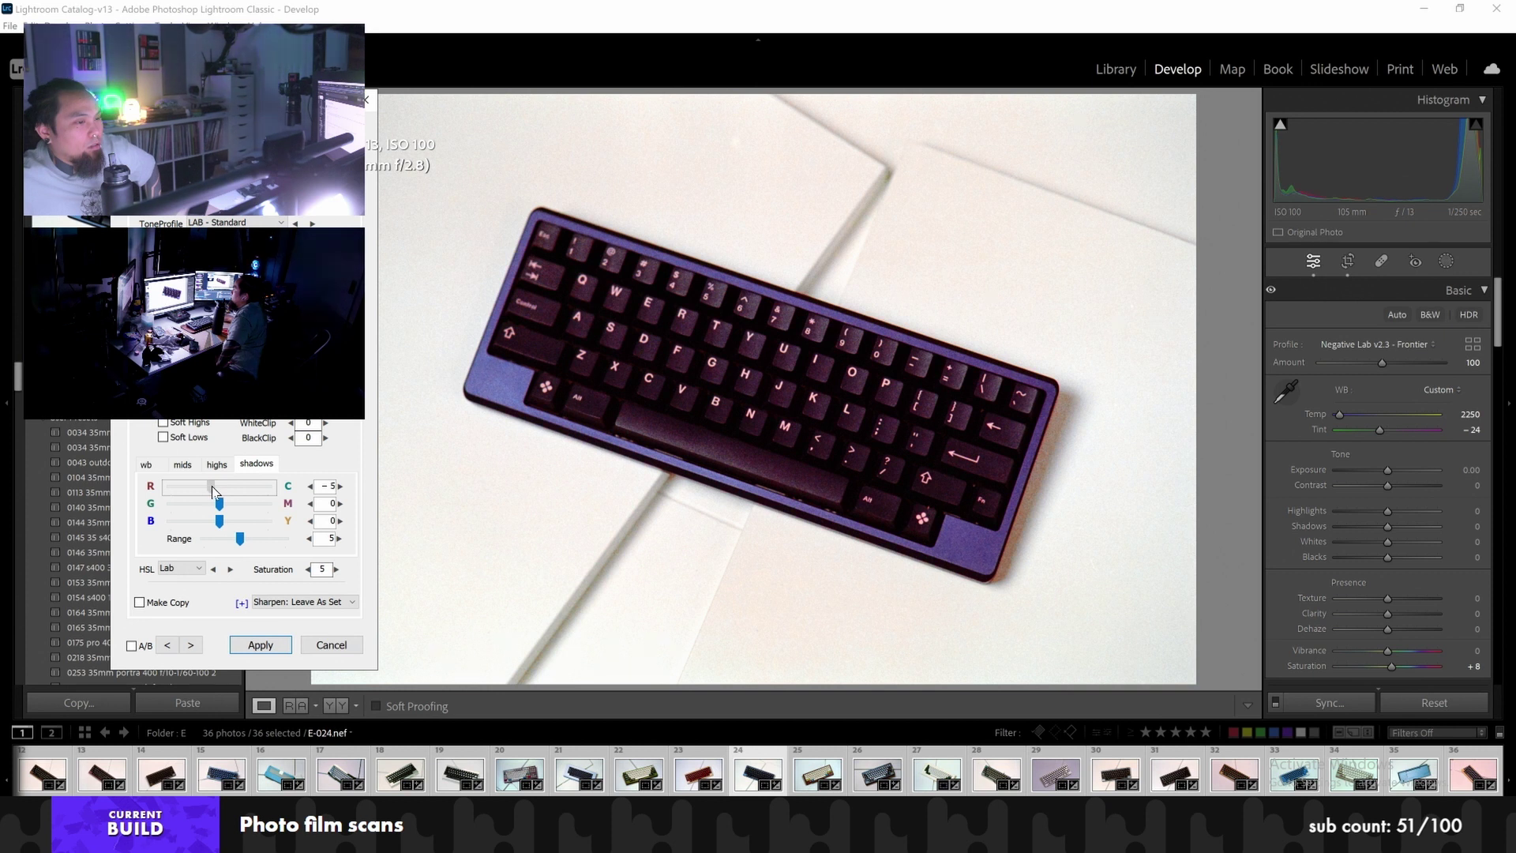
{"action": "left_click_drag", "start_coordinate": [222, 511], "coordinate": [235, 509]}
{"action": "left_click_drag", "start_coordinate": [238, 509], "coordinate": [229, 511]}
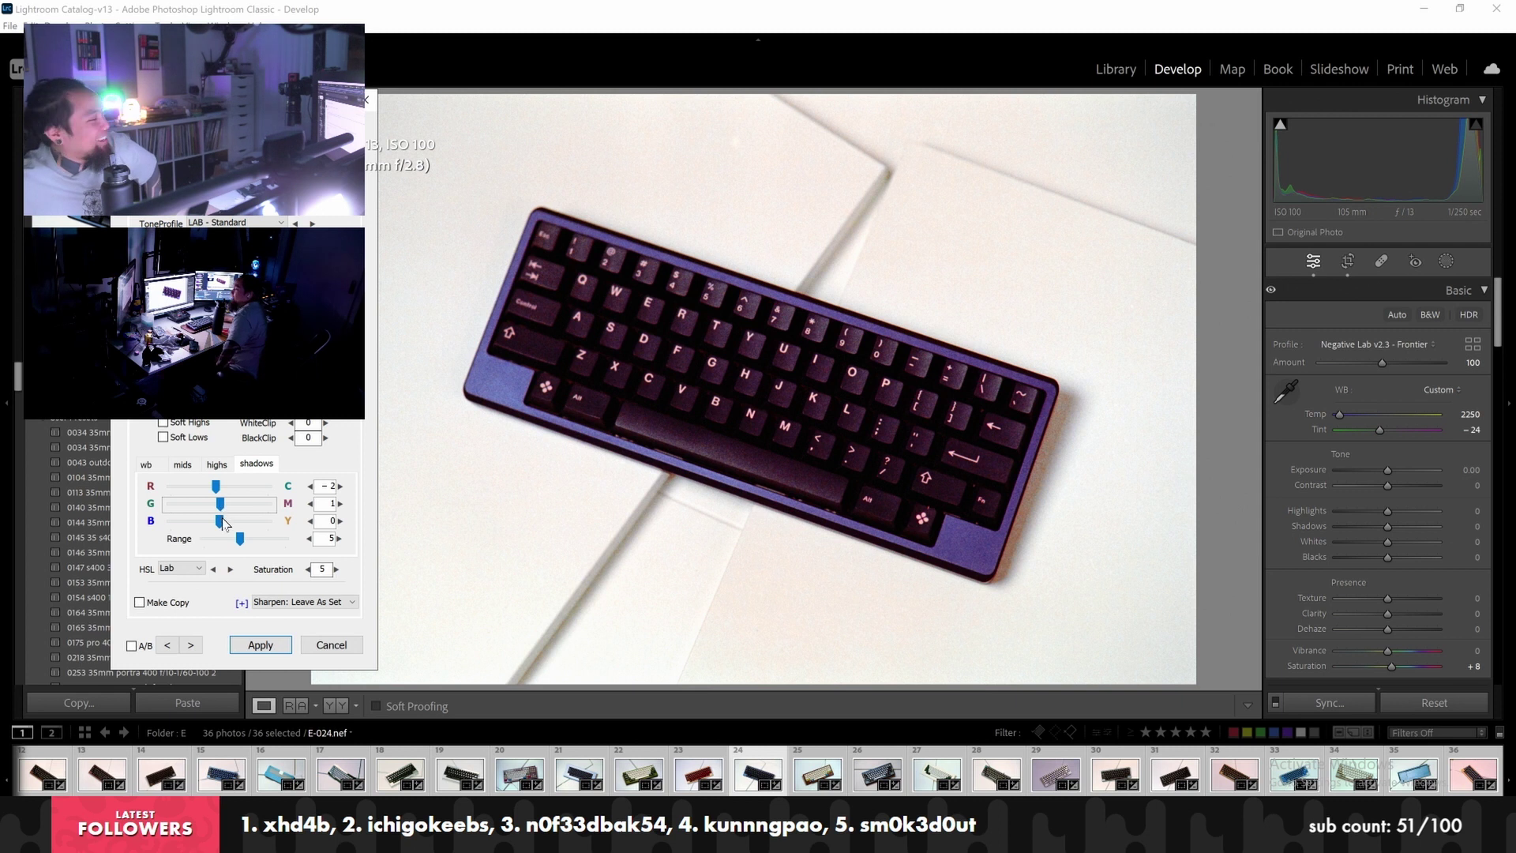
{"action": "left_click_drag", "start_coordinate": [221, 508], "coordinate": [219, 508]}
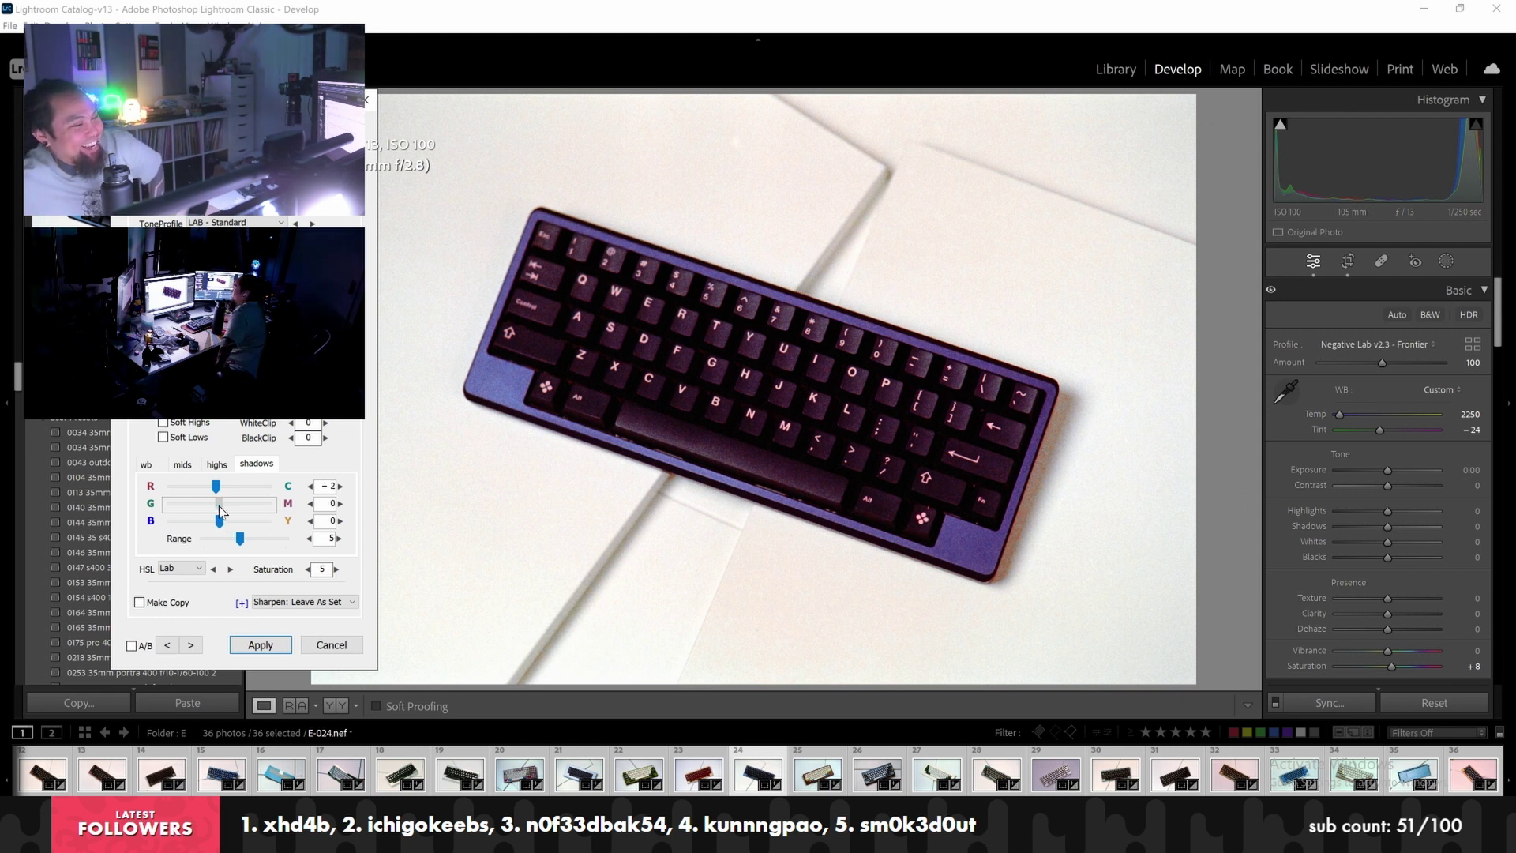
{"action": "mouse_move", "coordinate": [221, 523]}
{"action": "left_mouse_down"}
{"action": "mouse_move", "coordinate": [263, 529]}
{"action": "mouse_move", "coordinate": [168, 526]}
{"action": "mouse_move", "coordinate": [225, 527]}
{"action": "mouse_move", "coordinate": [210, 531]}
{"action": "left_mouse_up"}
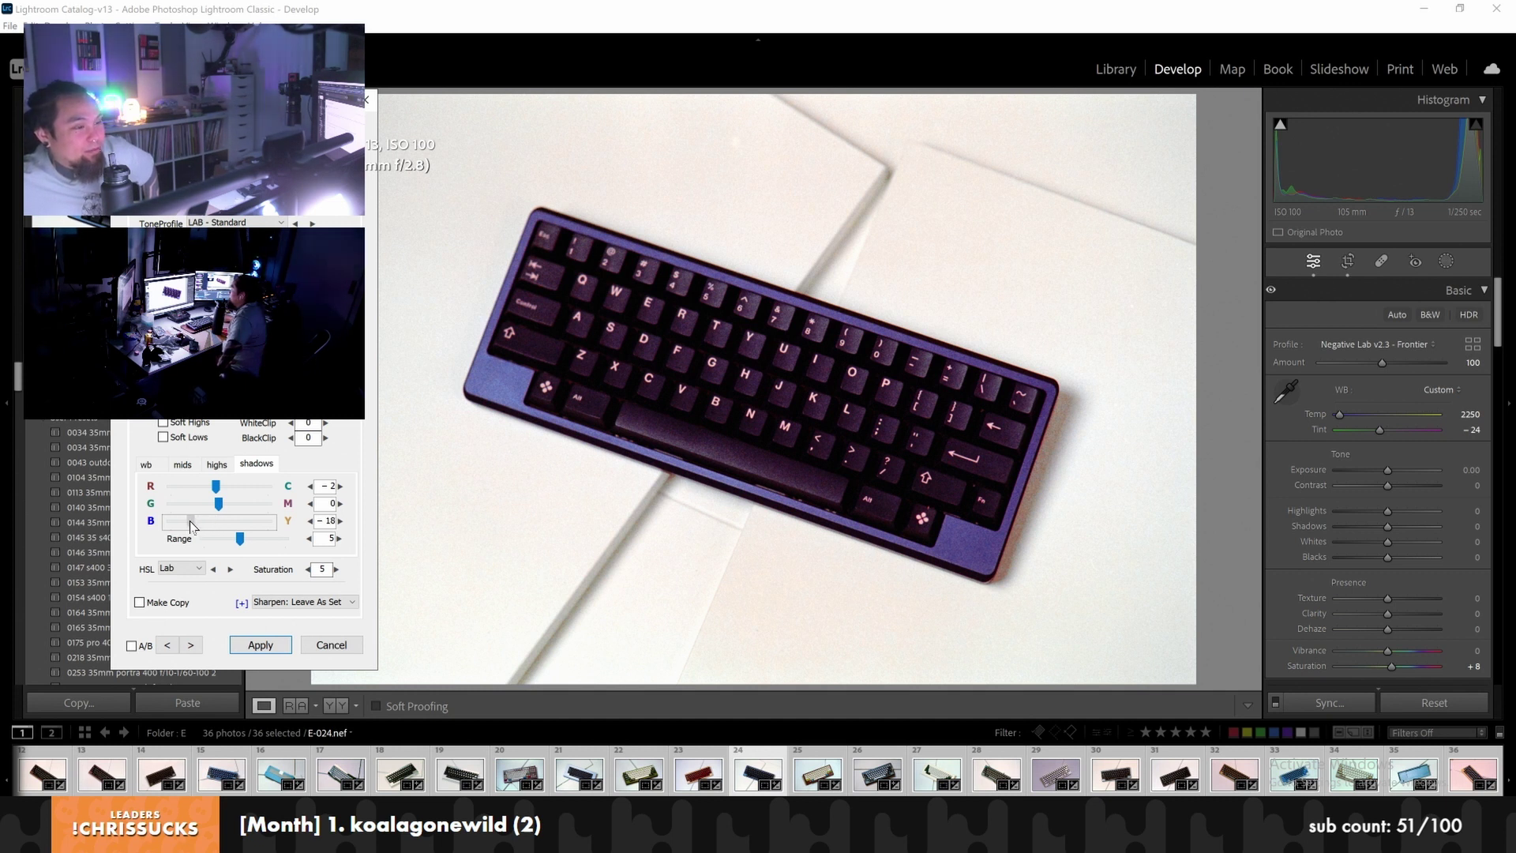
{"action": "left_click_drag", "start_coordinate": [190, 525], "coordinate": [218, 528]}
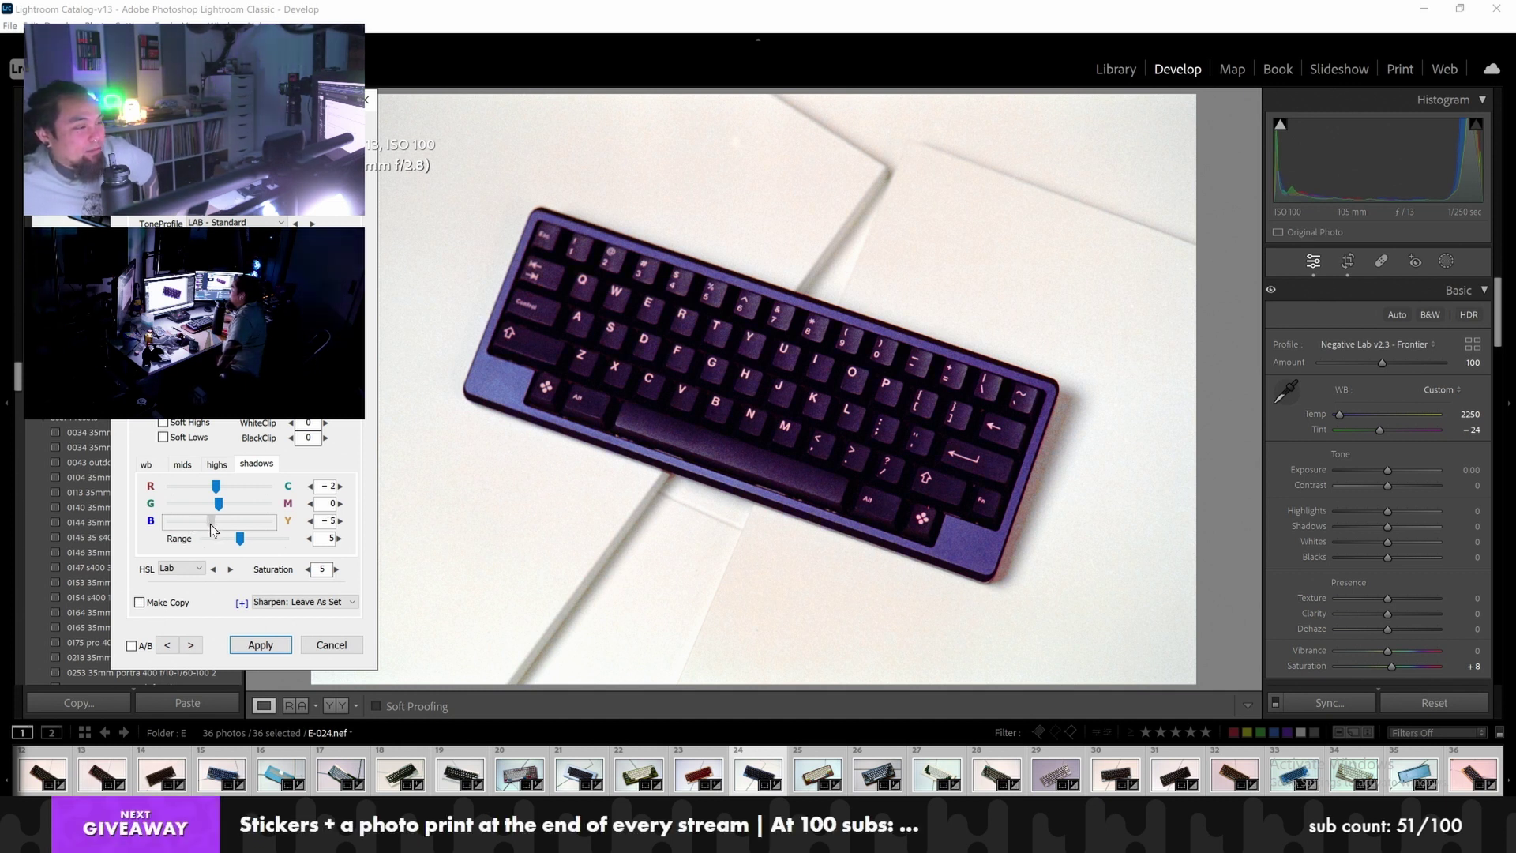
Set E-024's midtones to green 2 and blue -1, and advance to E-025
{"action": "left_click", "coordinate": [182, 464]}
{"action": "mouse_move", "coordinate": [220, 523]}
{"action": "left_mouse_down"}
{"action": "mouse_move", "coordinate": [255, 529]}
{"action": "mouse_move", "coordinate": [214, 531]}
{"action": "mouse_move", "coordinate": [222, 507]}
{"action": "mouse_move", "coordinate": [239, 512]}
{"action": "mouse_move", "coordinate": [225, 515]}
{"action": "left_mouse_up"}
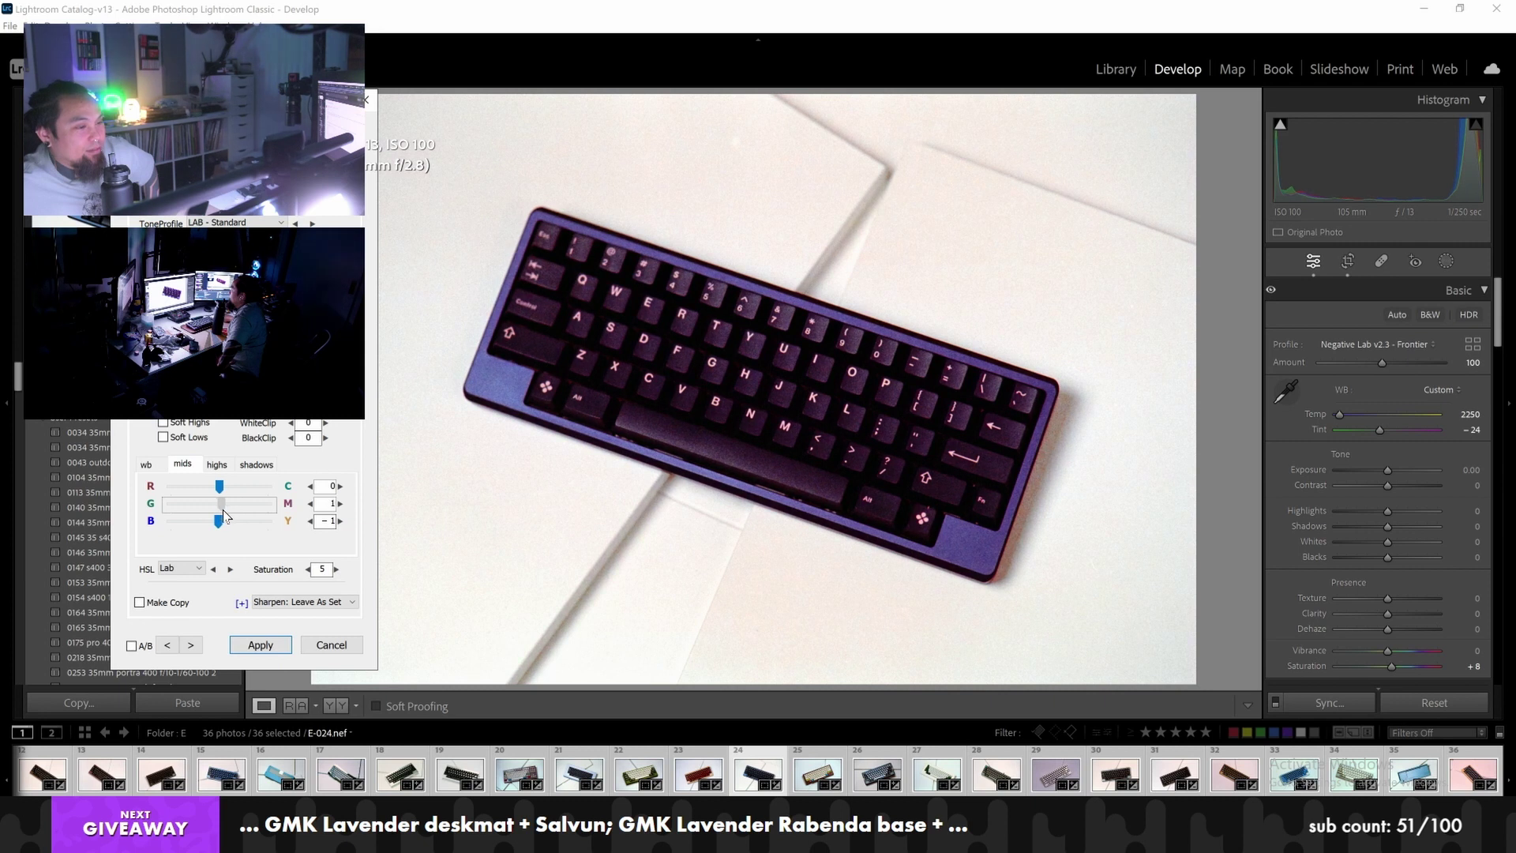
{"action": "left_click", "coordinate": [190, 646]}
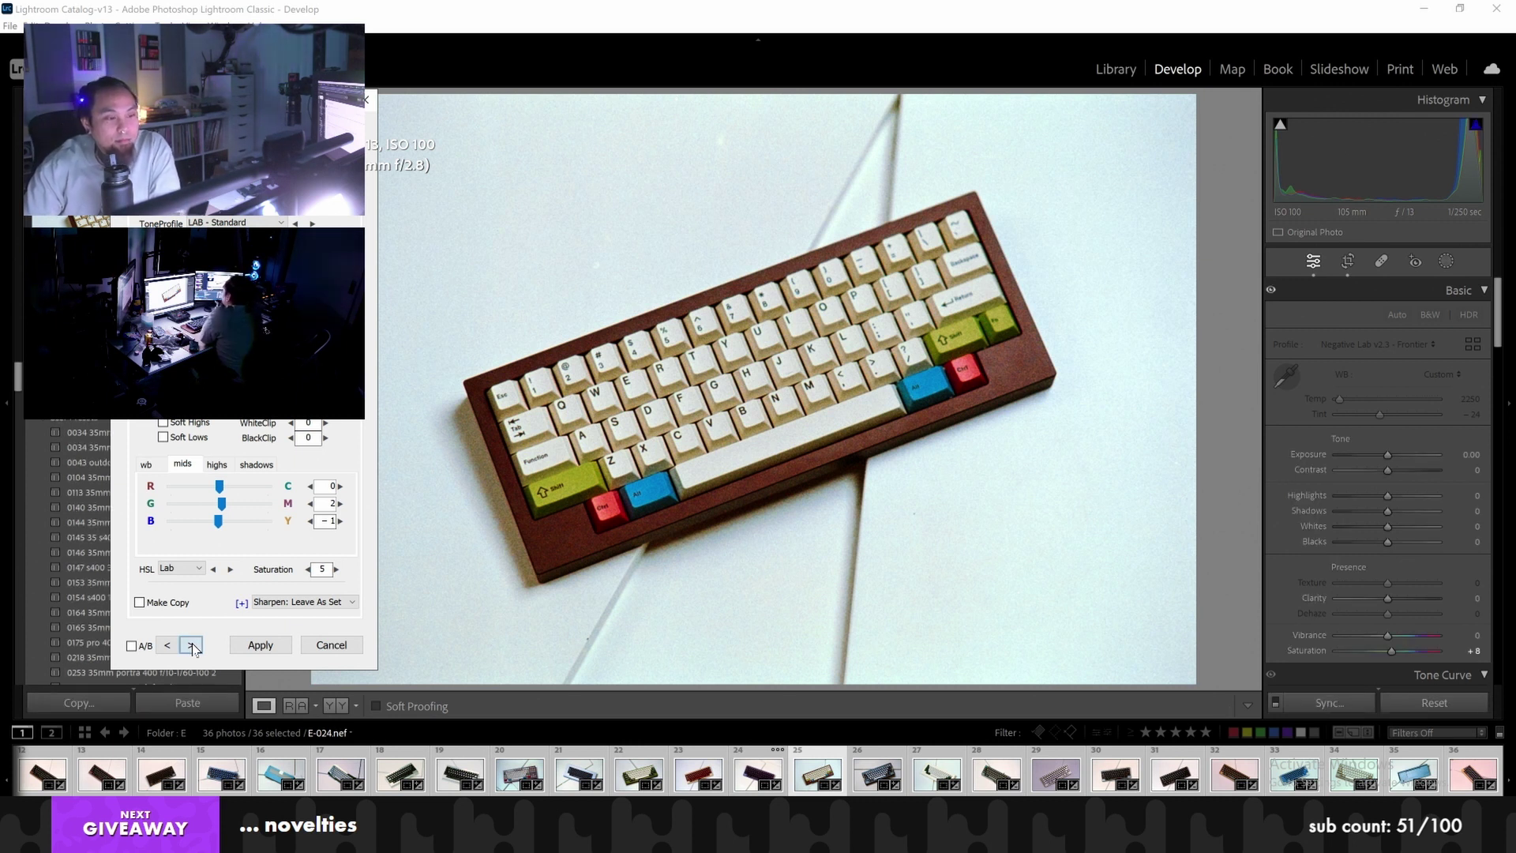
Examine E-026 and its white balance without adjusting it, and advance to E-027
{"action": "left_click", "coordinate": [190, 646]}
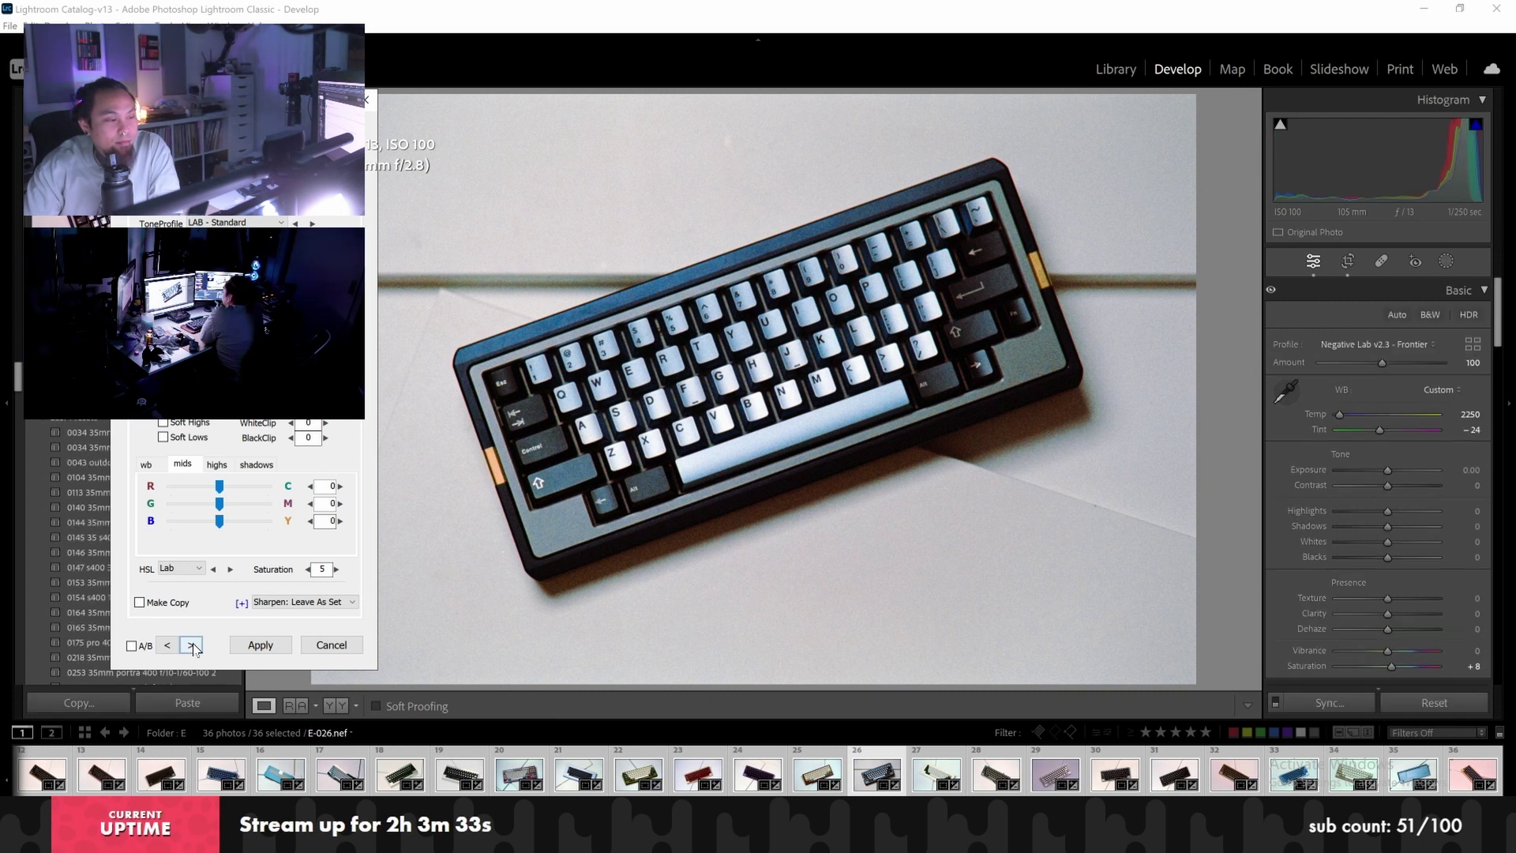
{"action": "left_click", "coordinate": [148, 466]}
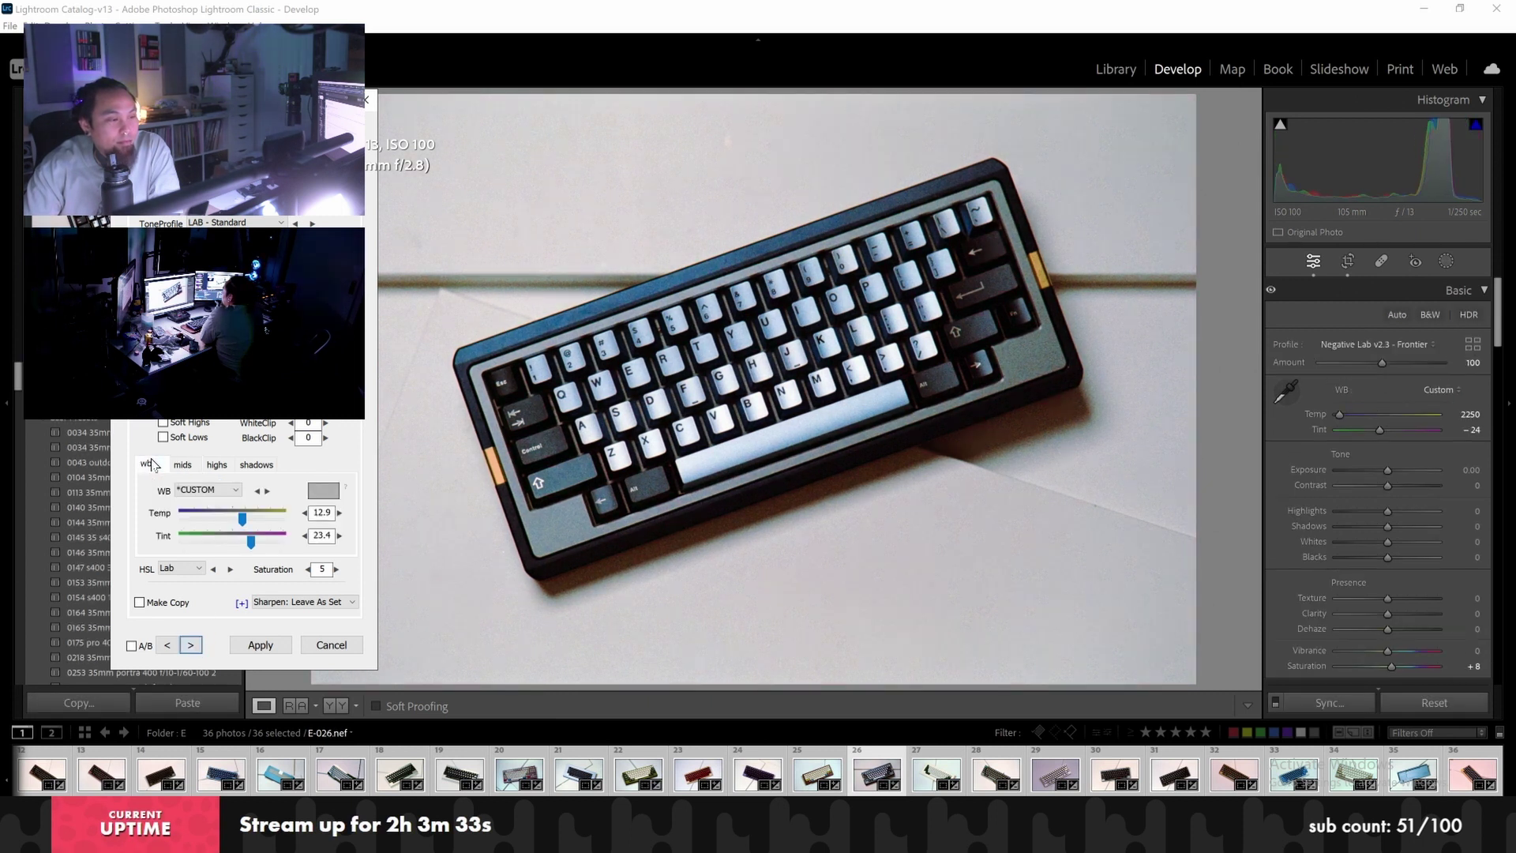
{"action": "left_click", "coordinate": [197, 644]}
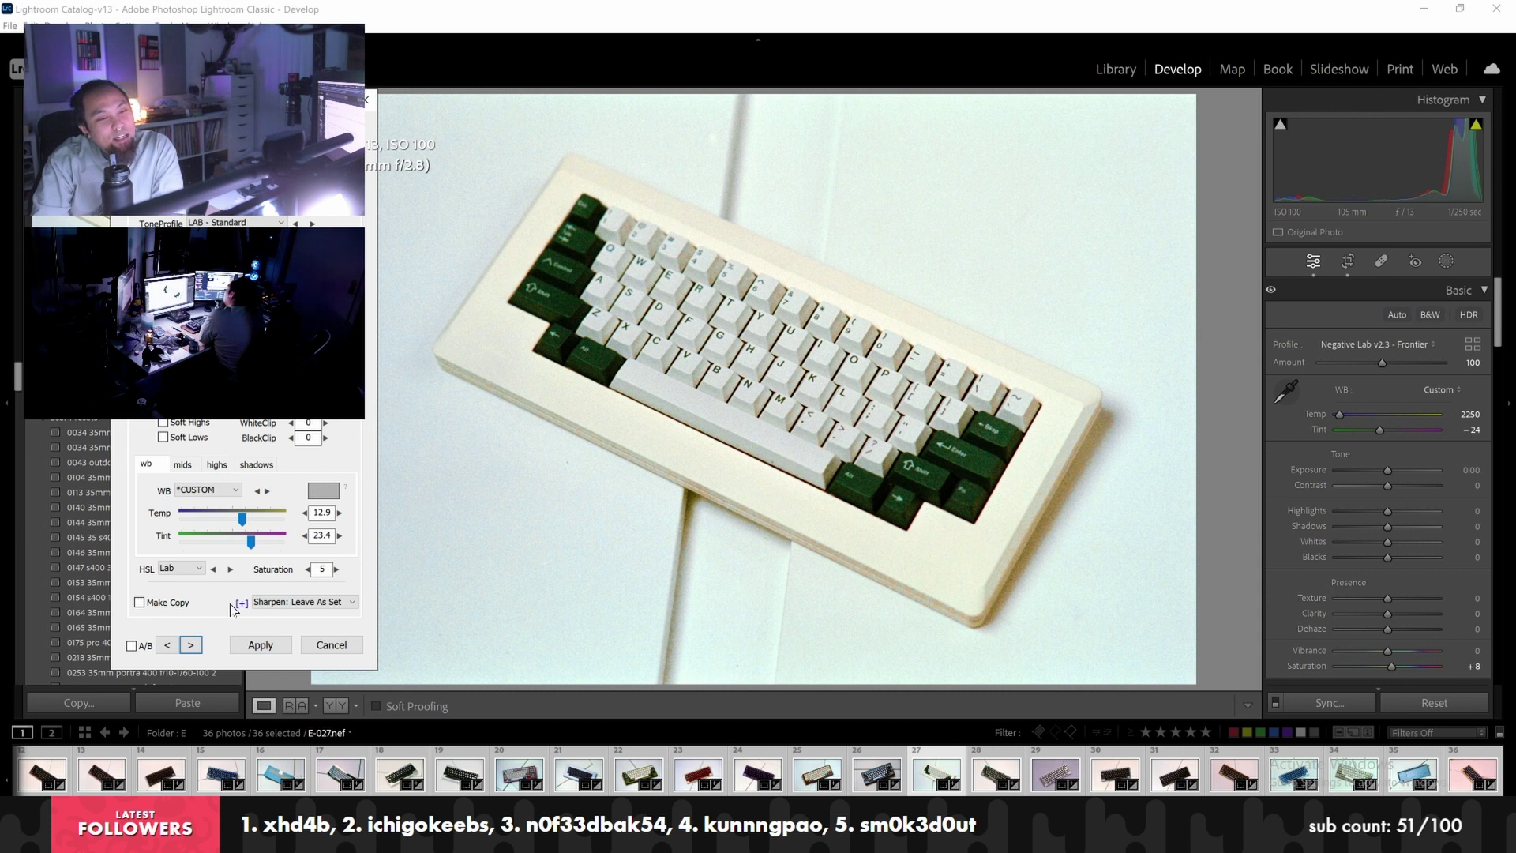
Advance to E-028 and set its white balance to temp 6.0 and tint 26.0
{"action": "left_click", "coordinate": [191, 645]}
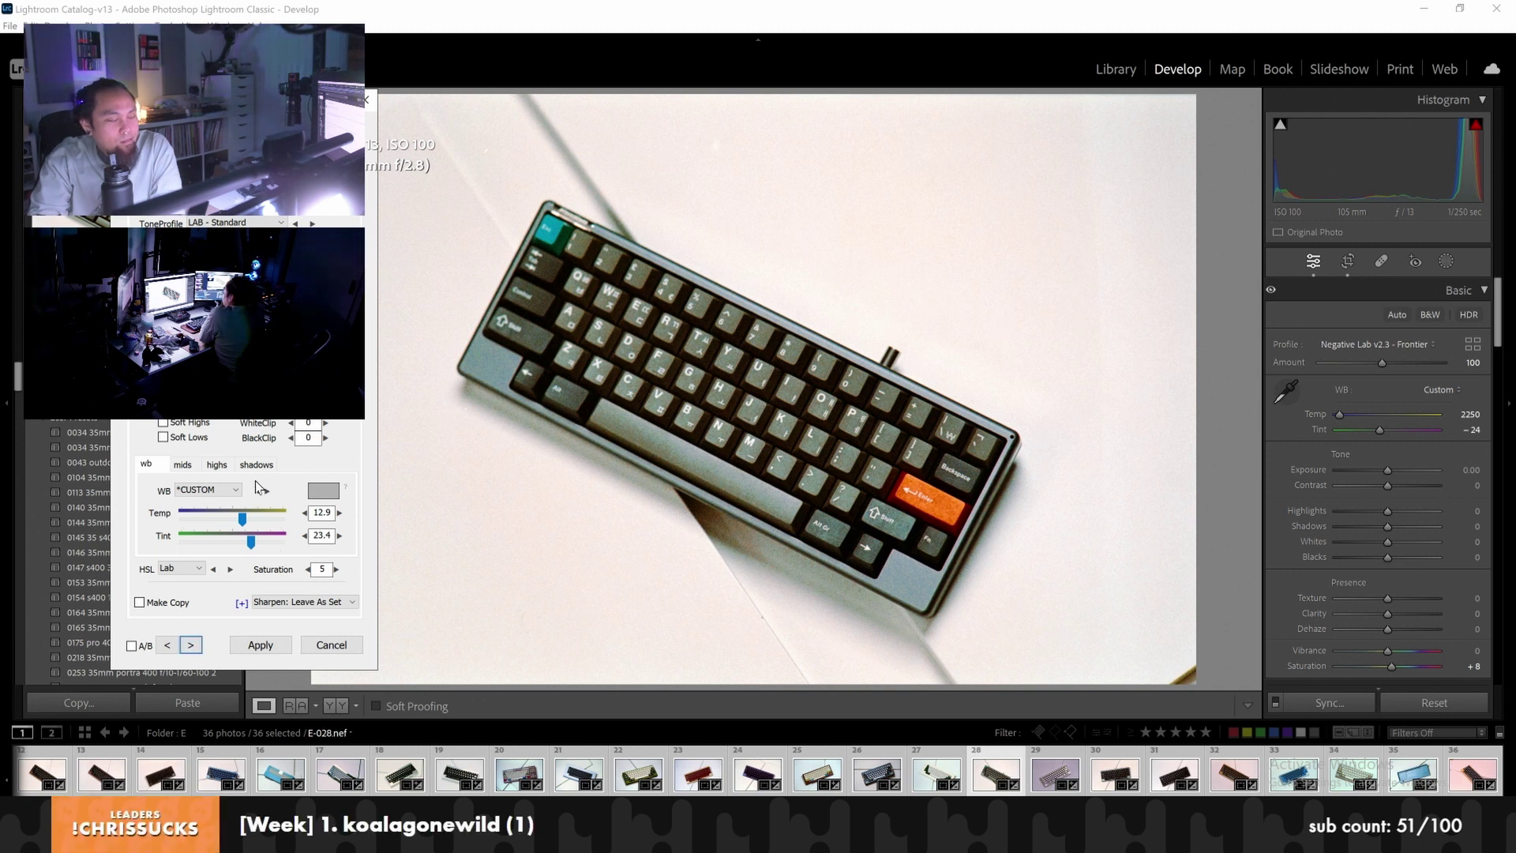
{"action": "left_click_drag", "start_coordinate": [242, 521], "coordinate": [254, 544]}
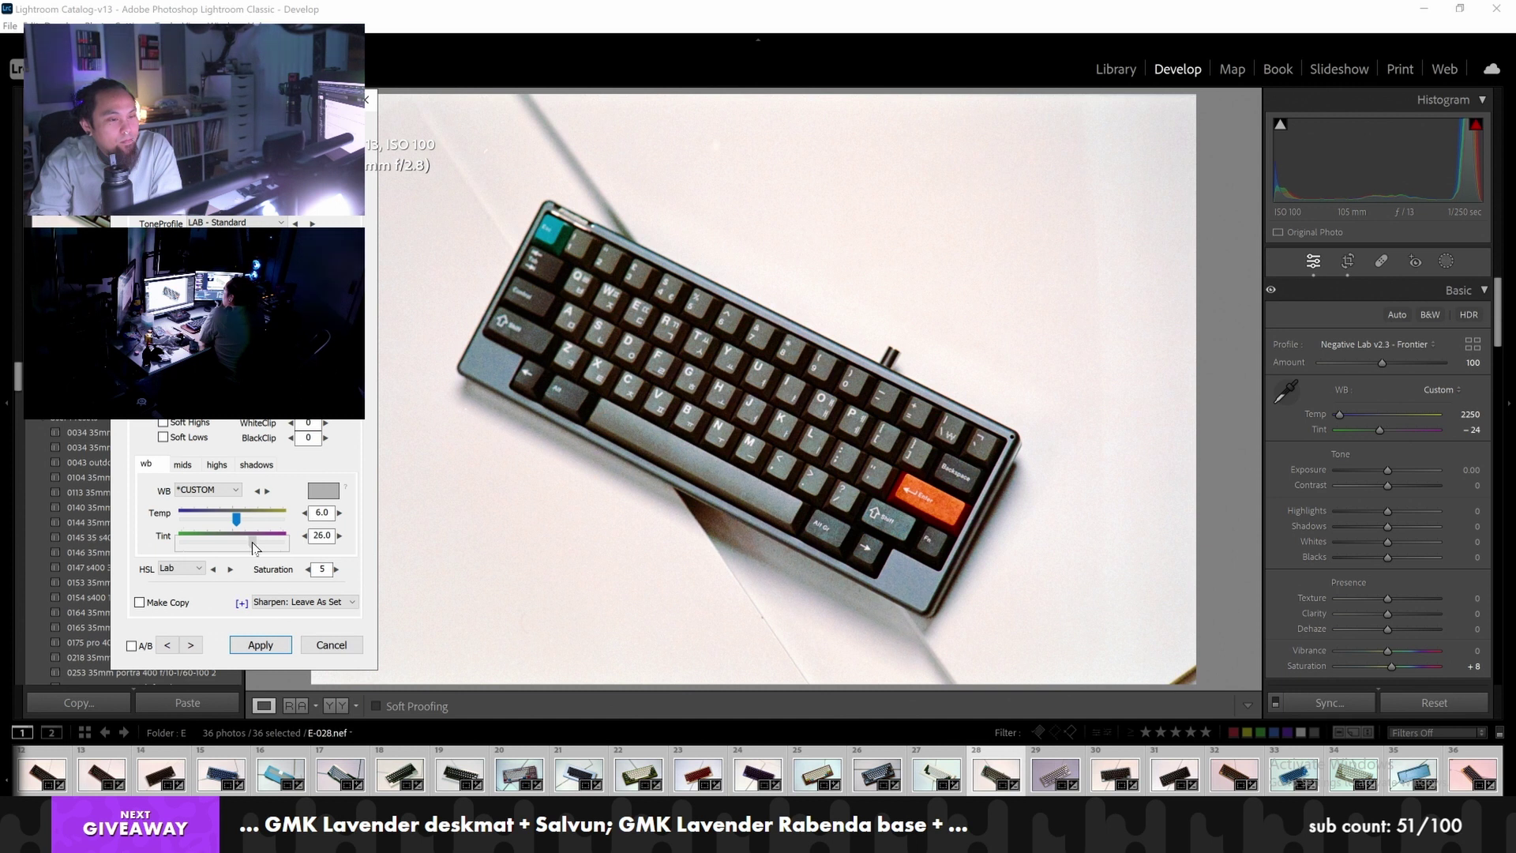
Pass over E-029 without adjusting it, and set E-030's white balance to temp 9.0 and tint 15.0
{"action": "left_click", "coordinate": [190, 645]}
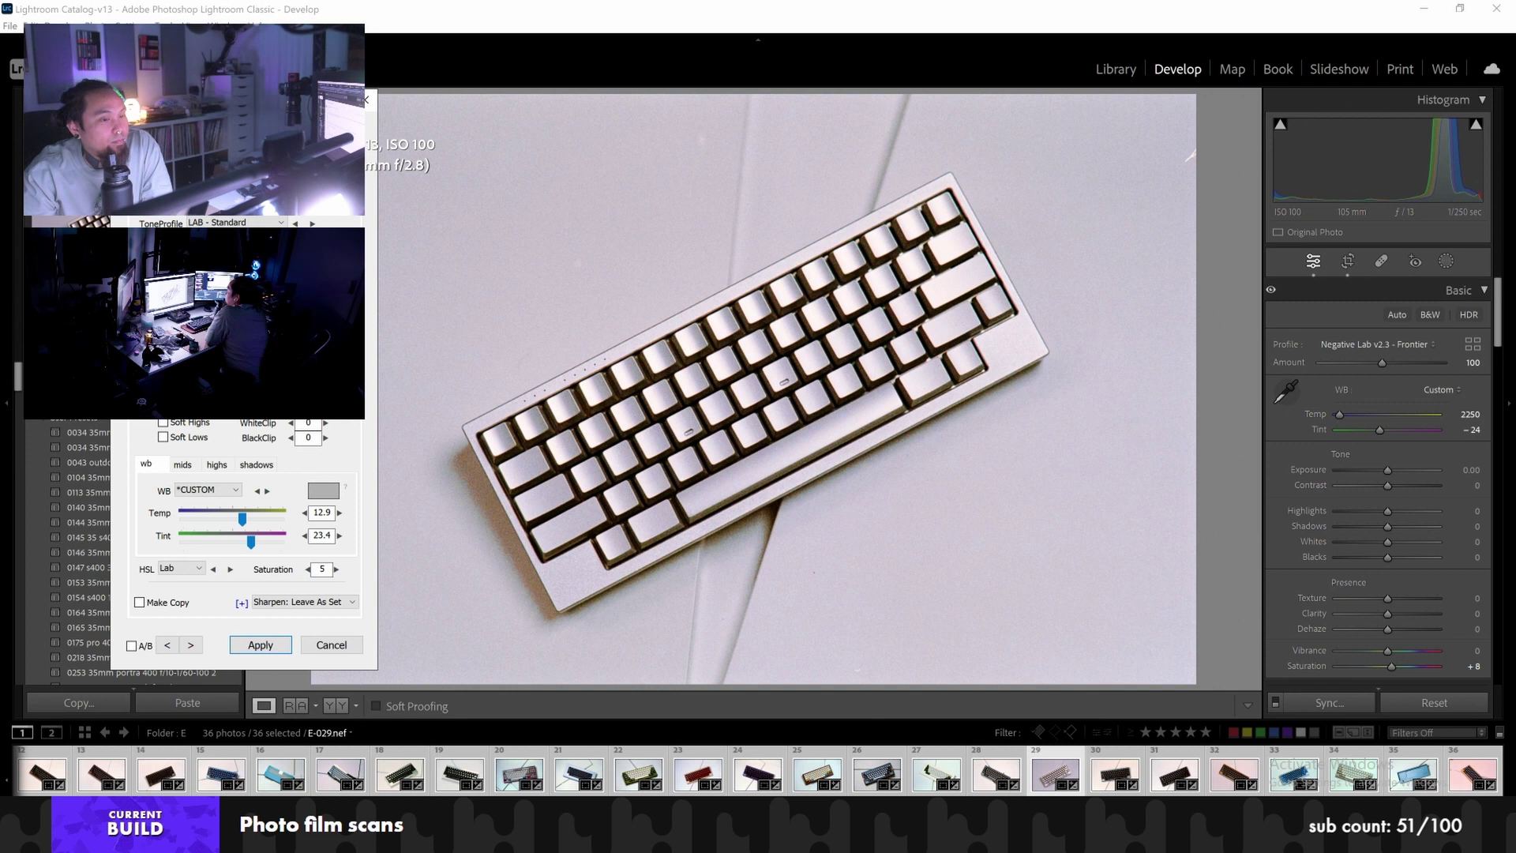
{"action": "left_click", "coordinate": [189, 647]}
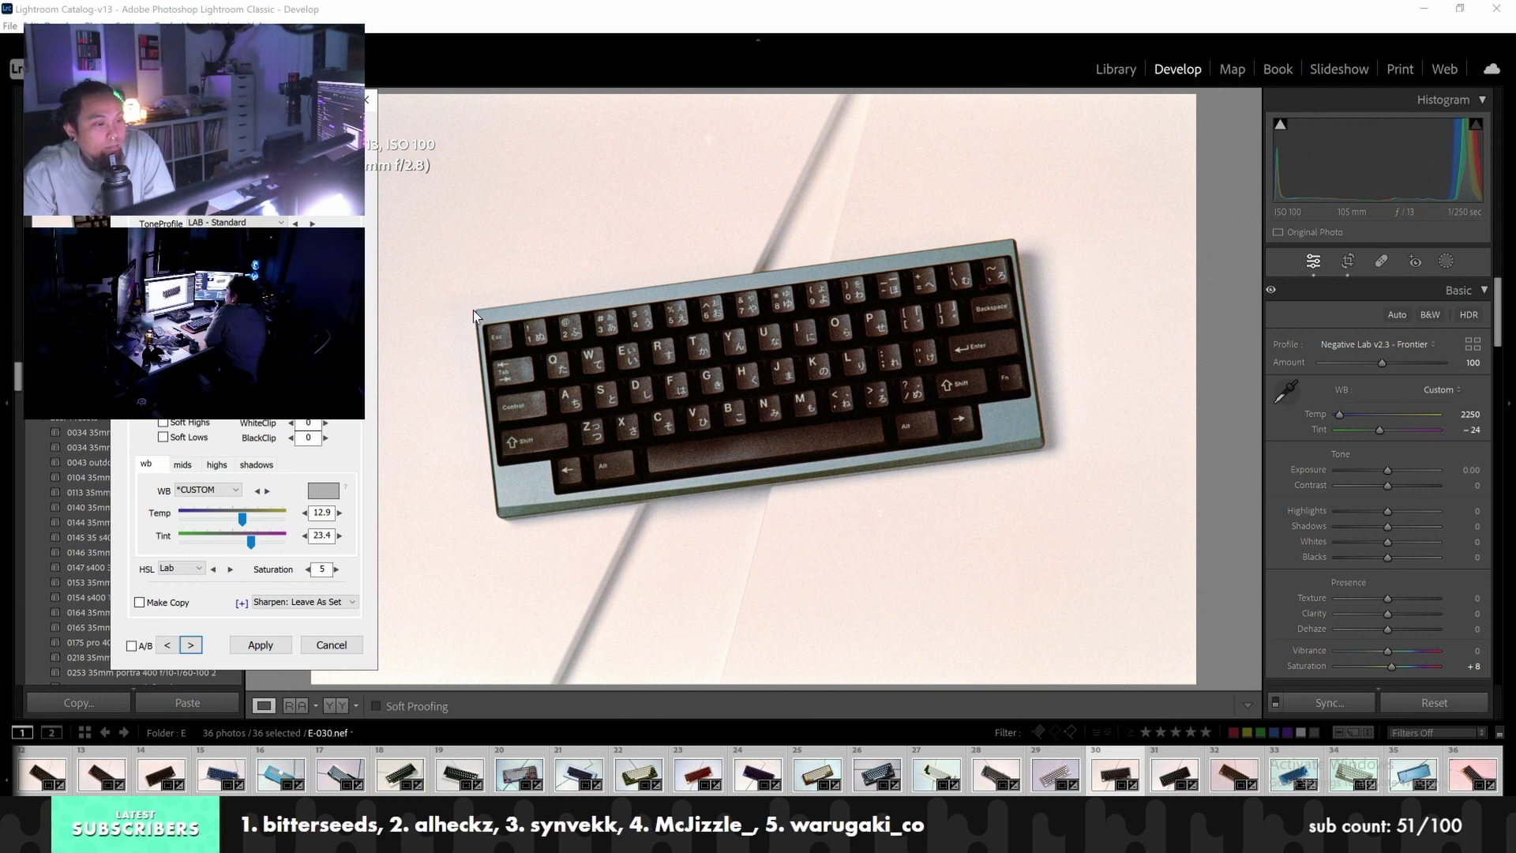
{"action": "left_click", "coordinate": [219, 491]}
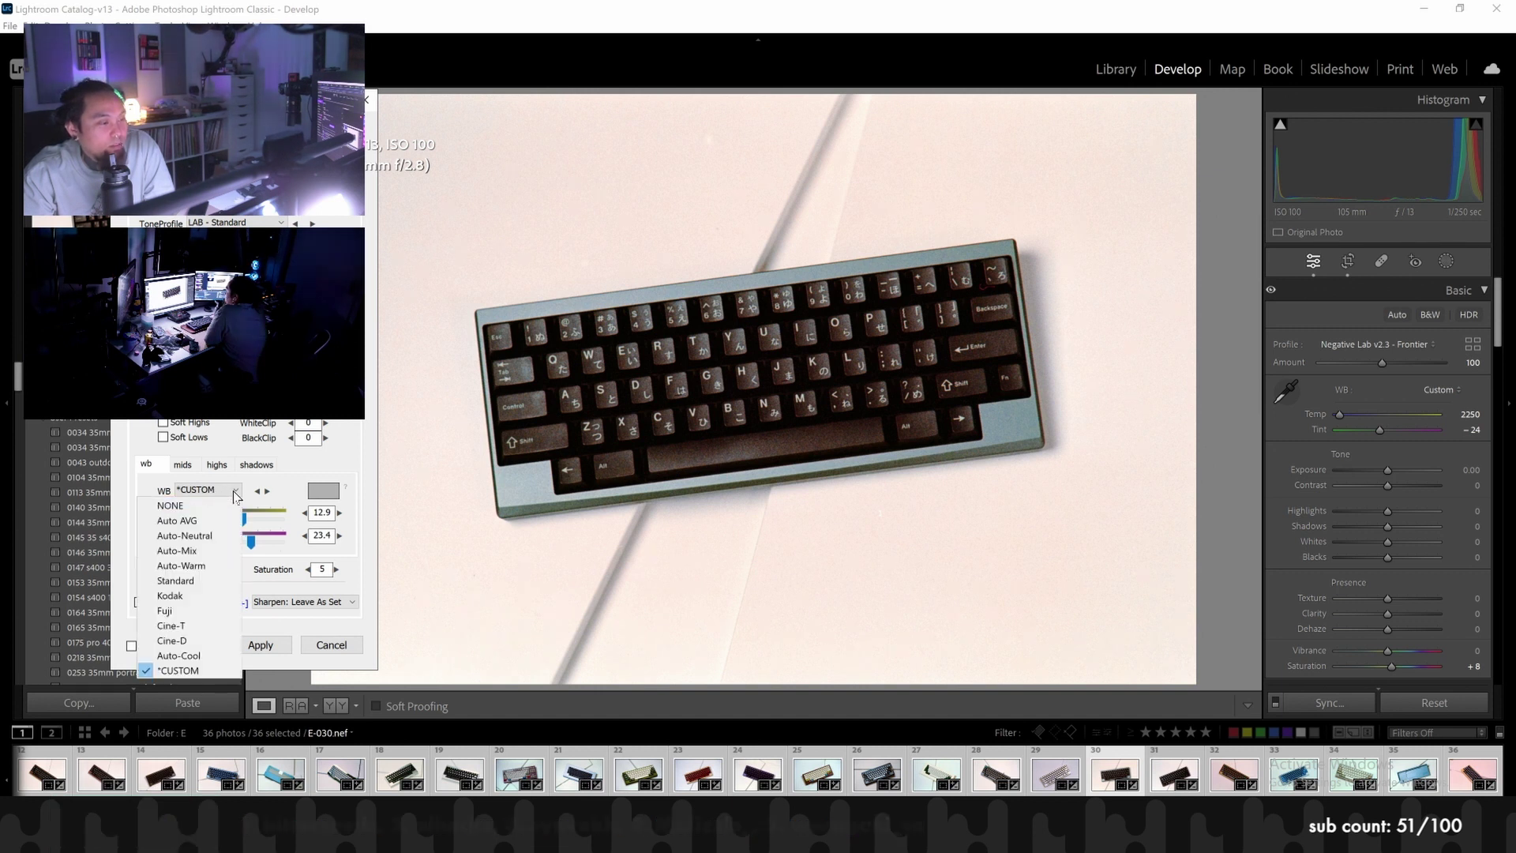
{"action": "left_click", "coordinate": [277, 485]}
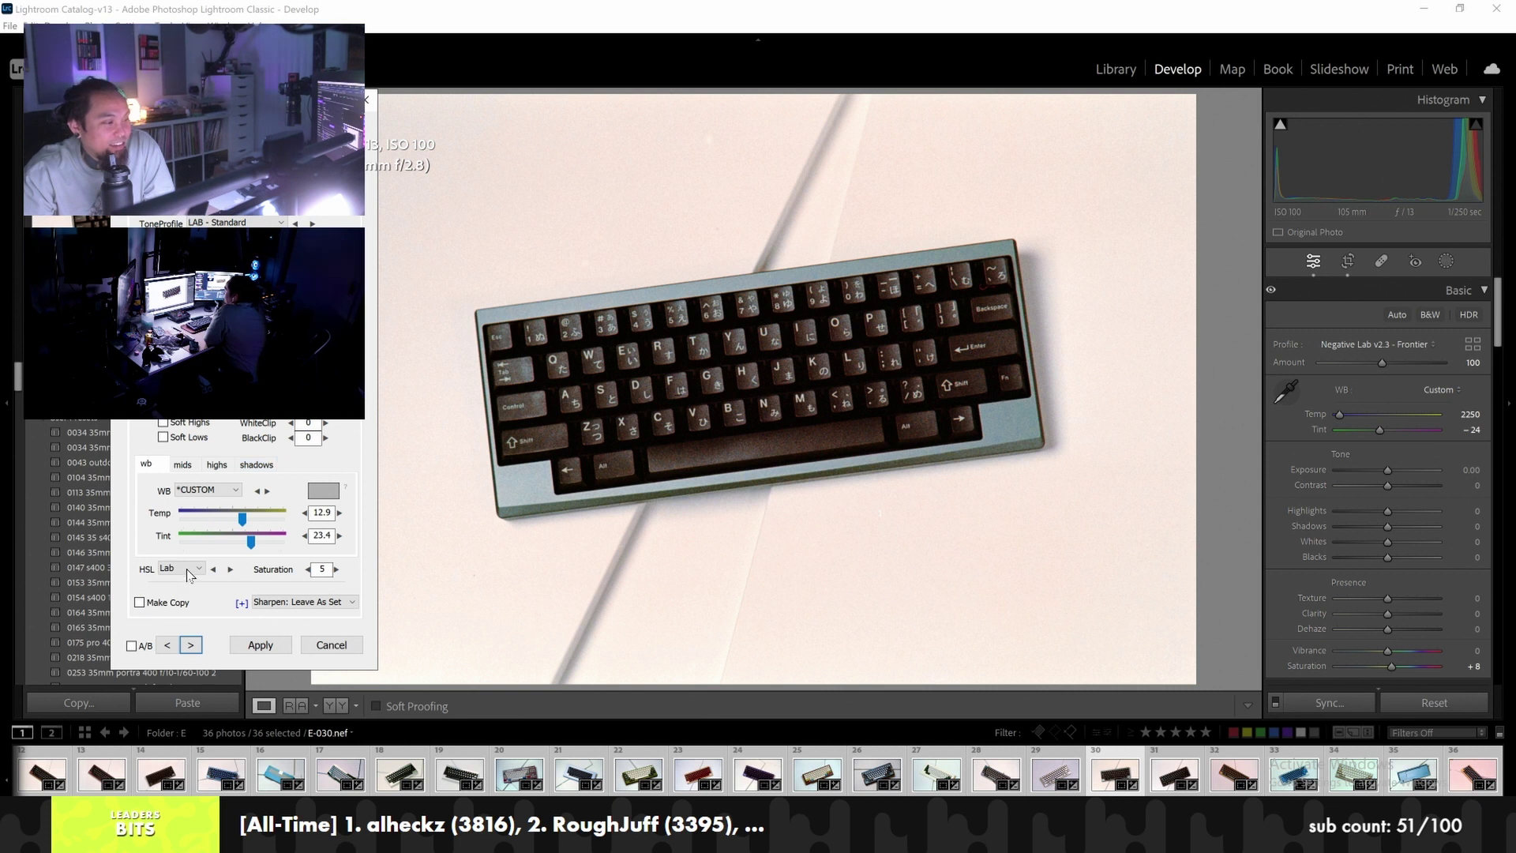
{"action": "left_click_drag", "start_coordinate": [251, 541], "coordinate": [245, 545]}
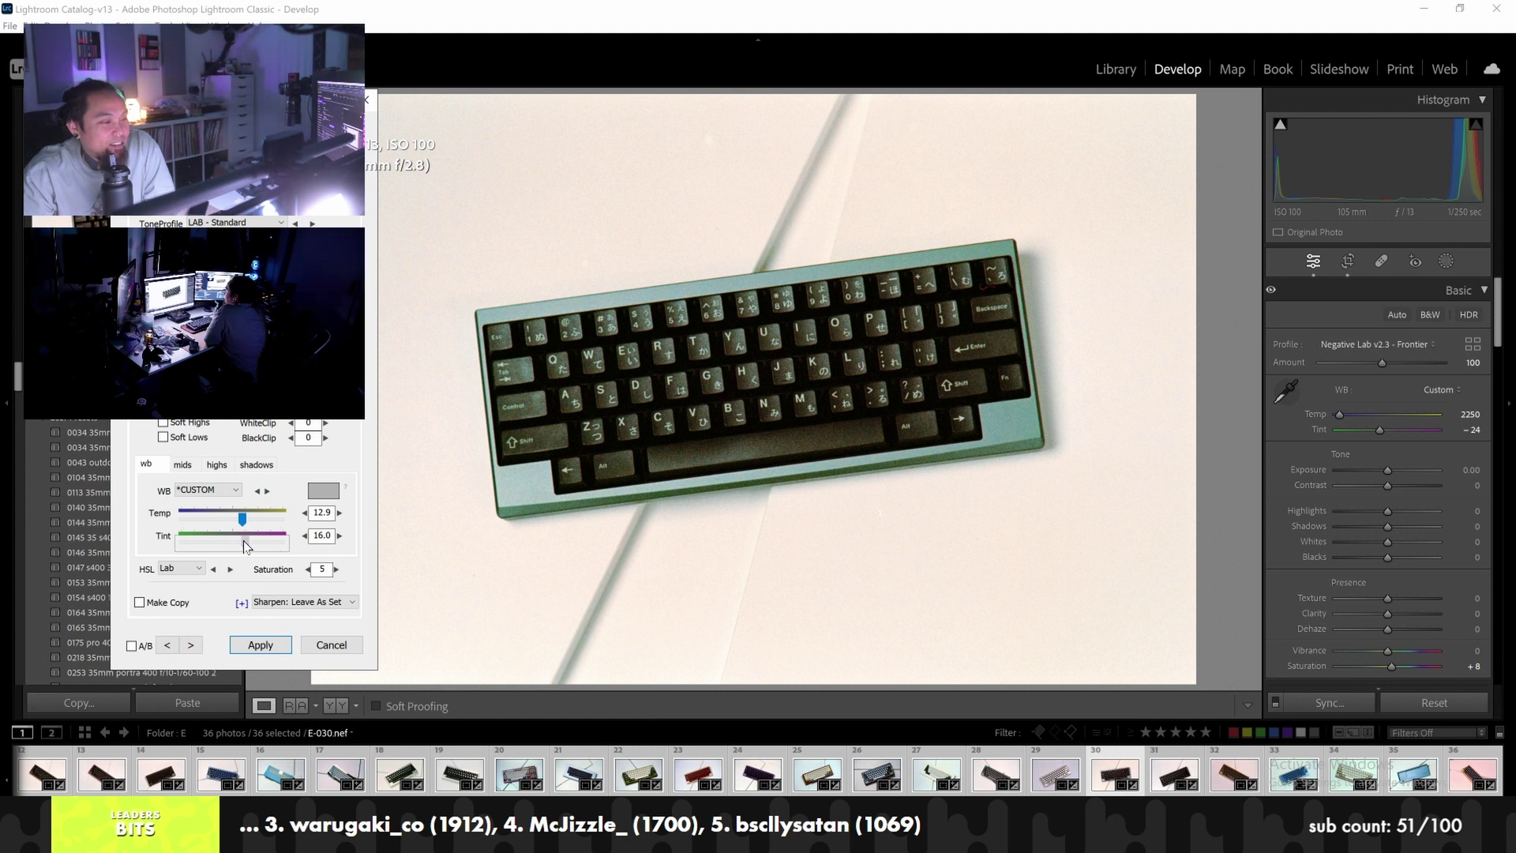
{"action": "left_click_drag", "start_coordinate": [242, 520], "coordinate": [238, 519]}
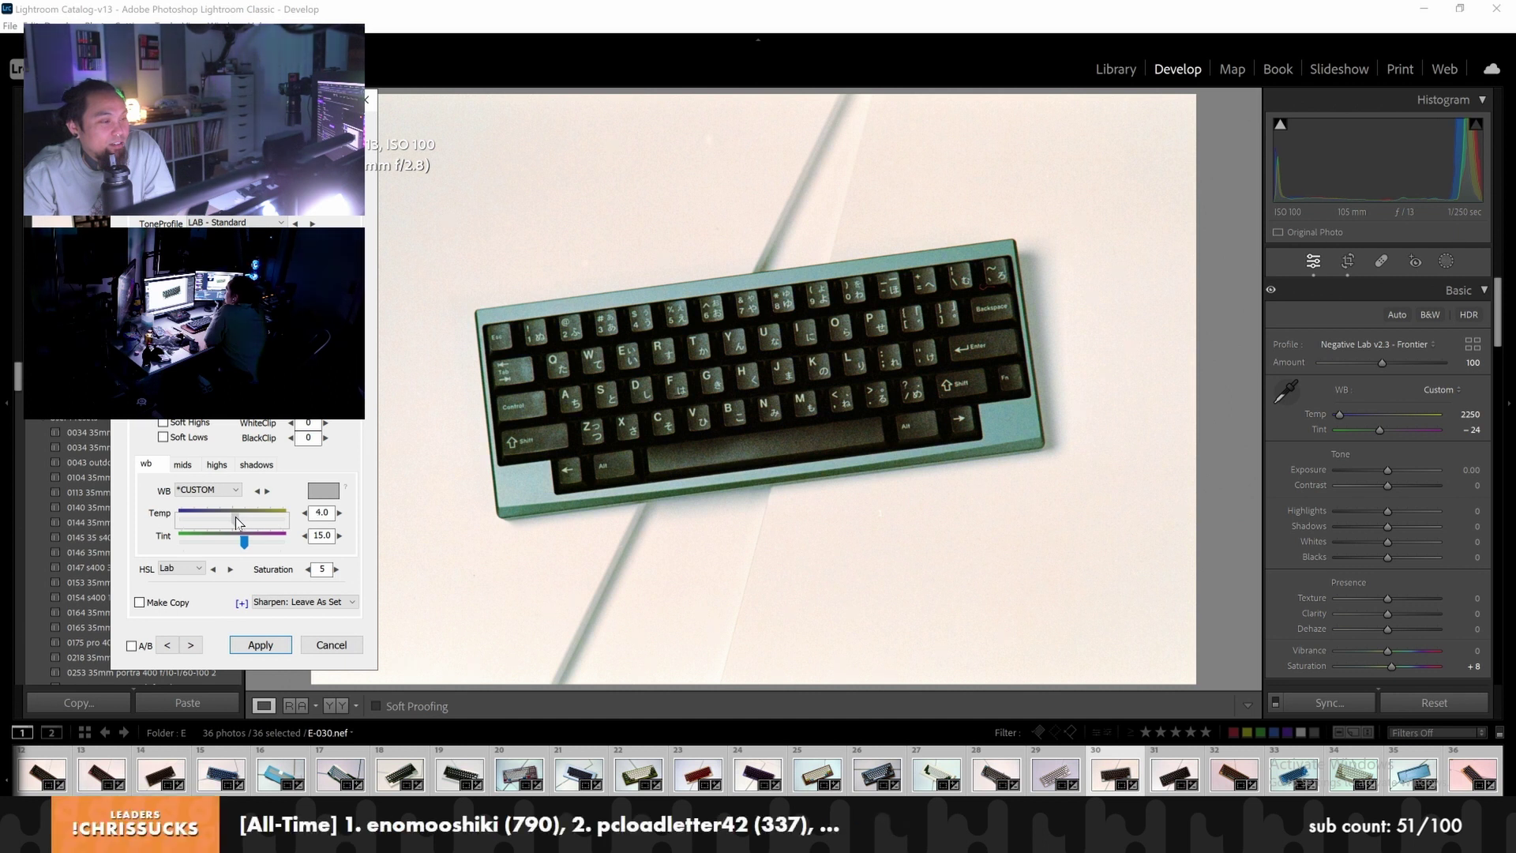
{"action": "left_click_drag", "start_coordinate": [235, 516], "coordinate": [241, 523]}
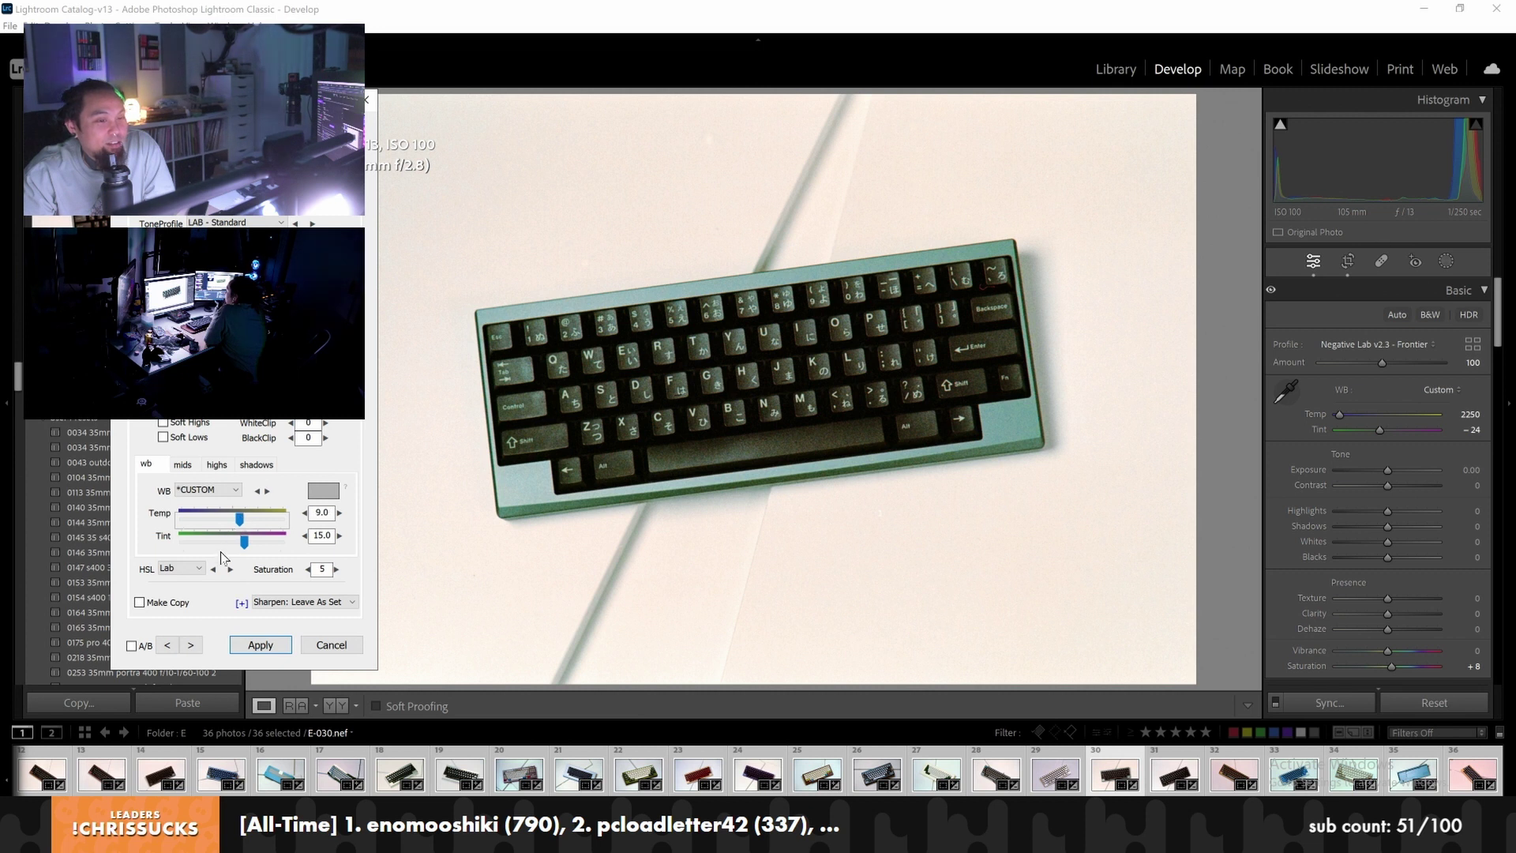
Advance past E-031 to E-032 and set its white balance to temp -2.0 and tint 21.0
{"action": "left_click", "coordinate": [191, 645]}
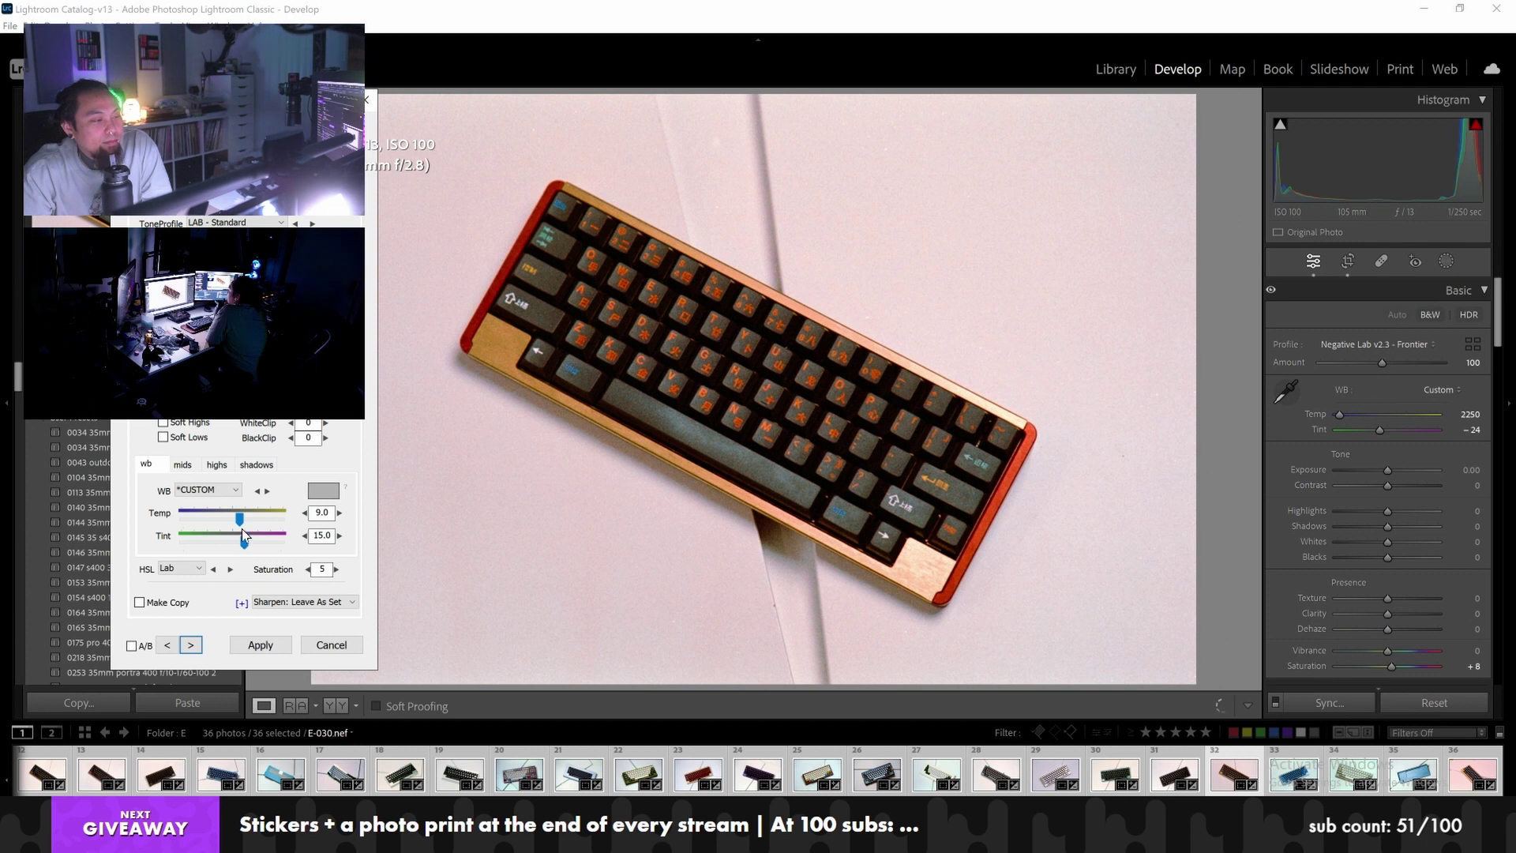
{"action": "left_click_drag", "start_coordinate": [240, 519], "coordinate": [235, 518]}
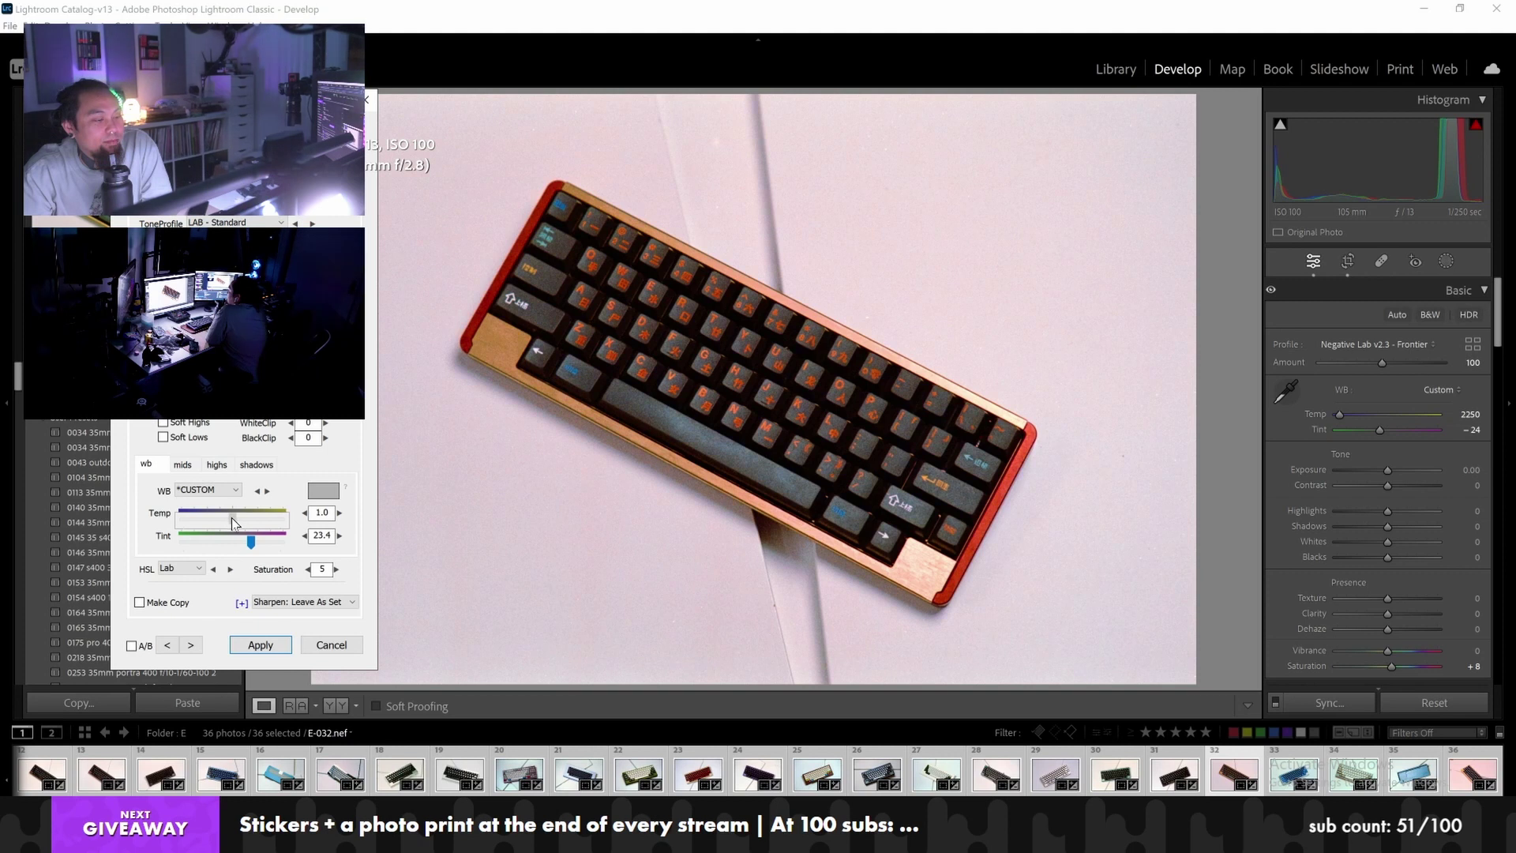
{"action": "left_click_drag", "start_coordinate": [252, 543], "coordinate": [247, 545]}
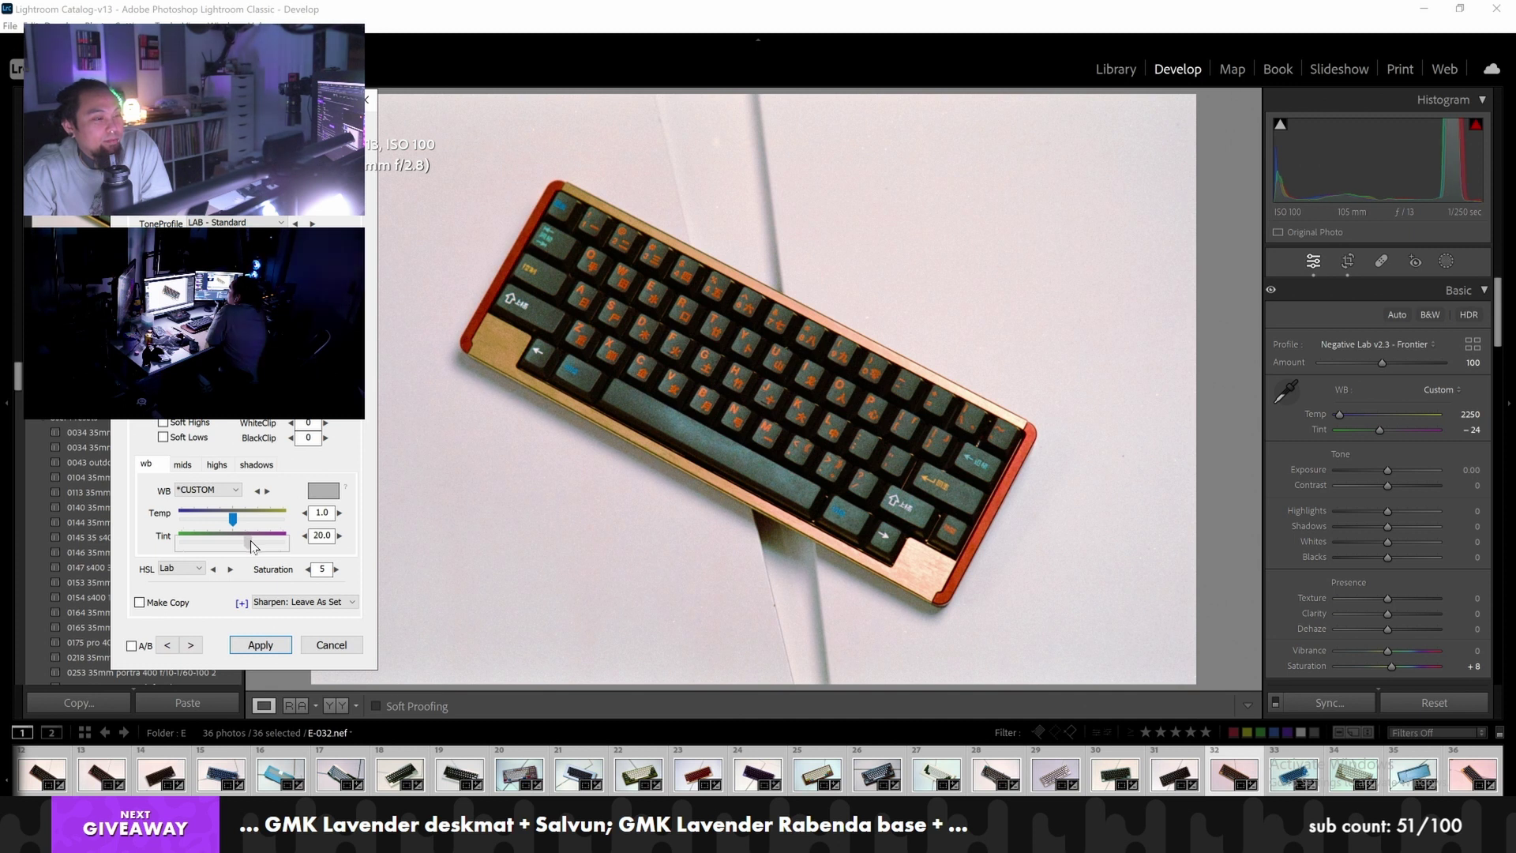
{"action": "left_click_drag", "start_coordinate": [253, 545], "coordinate": [251, 545]}
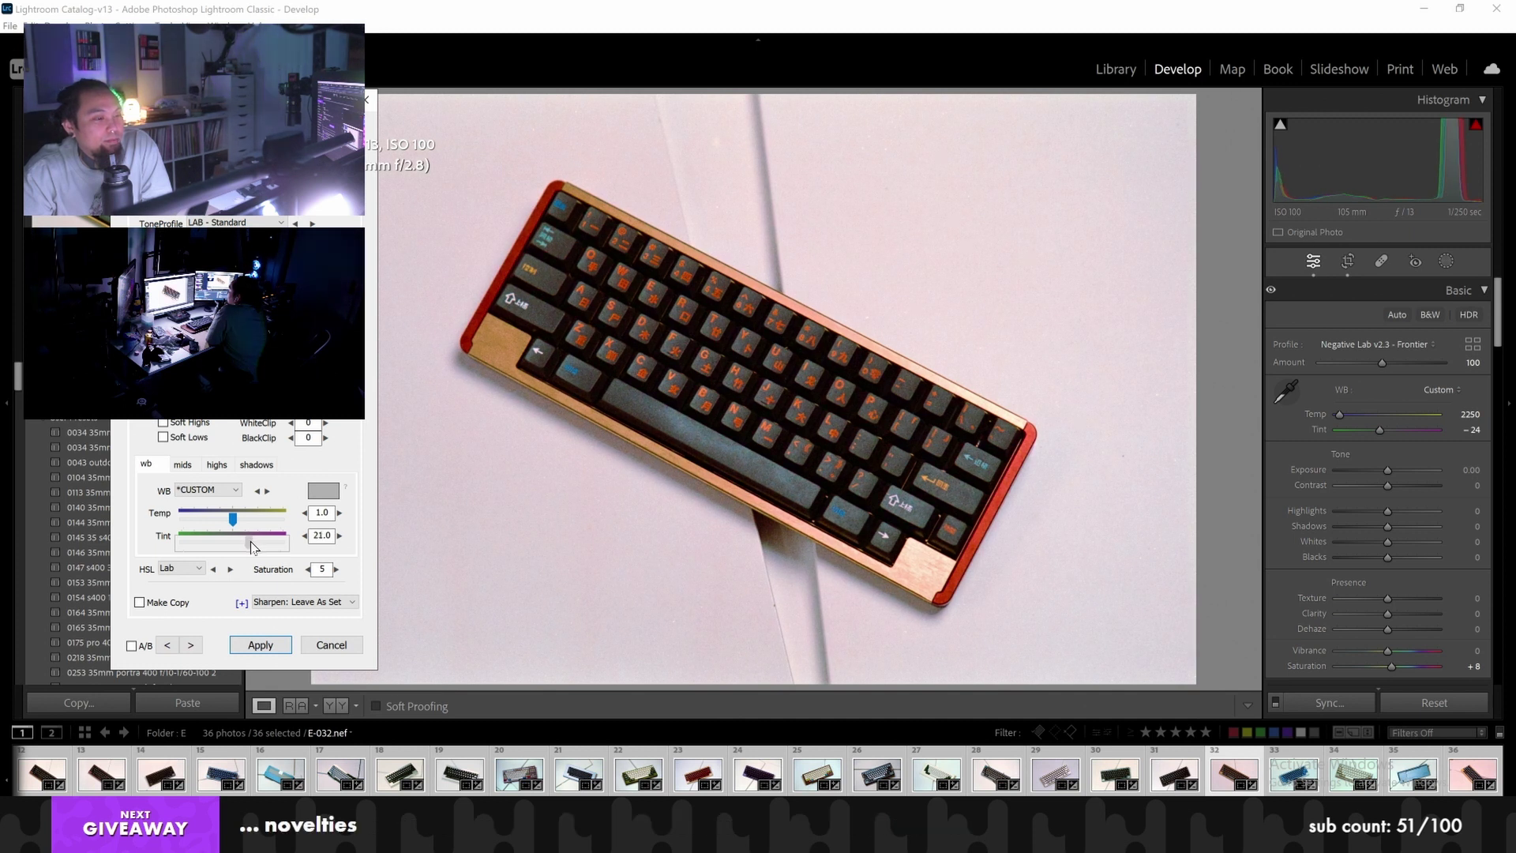
{"action": "left_click_drag", "start_coordinate": [235, 522], "coordinate": [231, 521]}
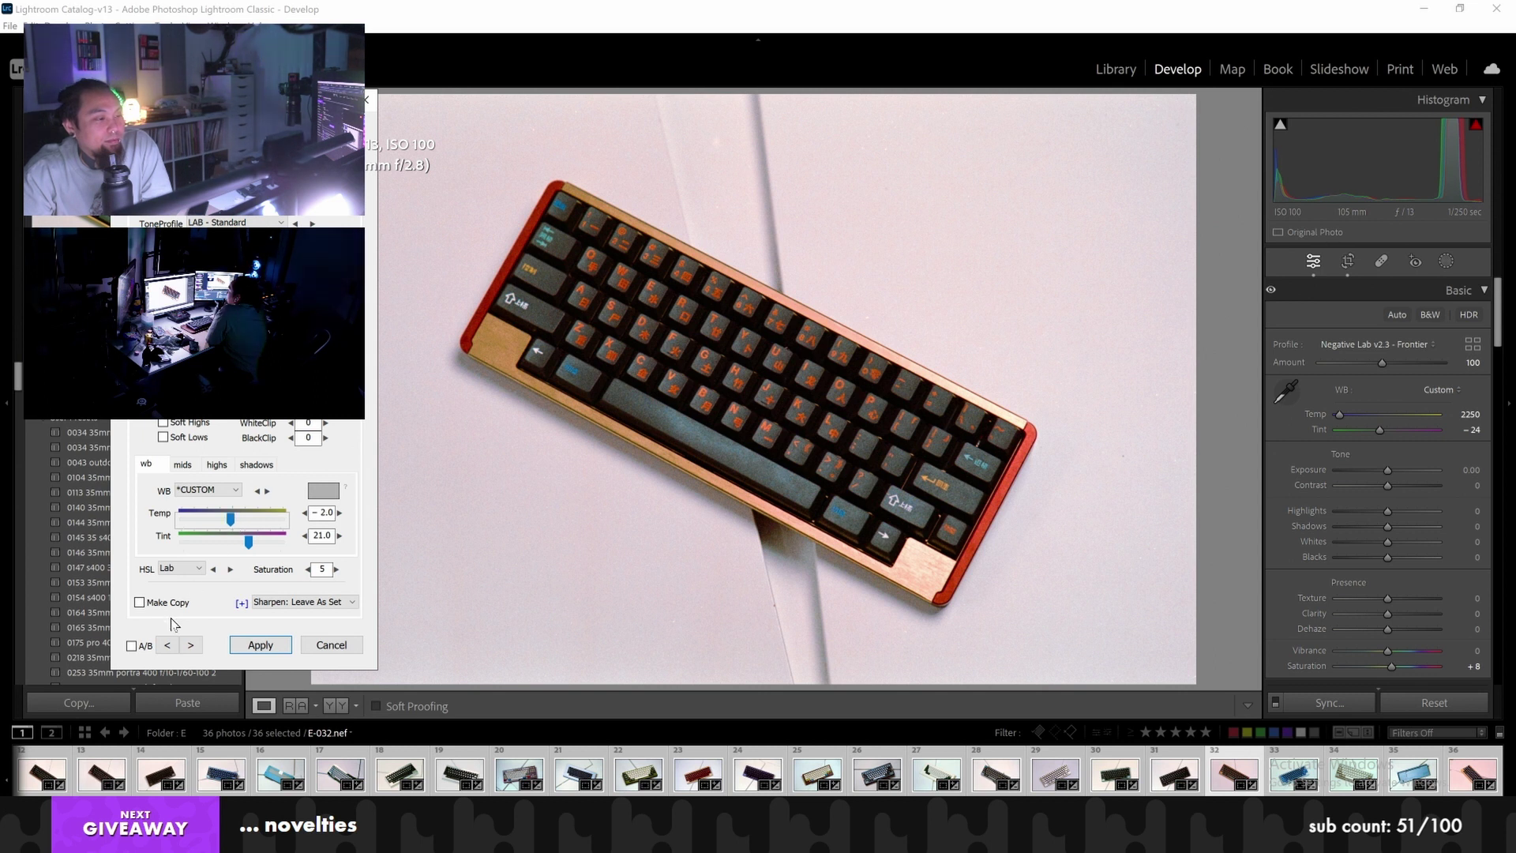
Advance to E-033 and set its white balance to temp 0.0 and tint 23.0
{"action": "left_click", "coordinate": [191, 648]}
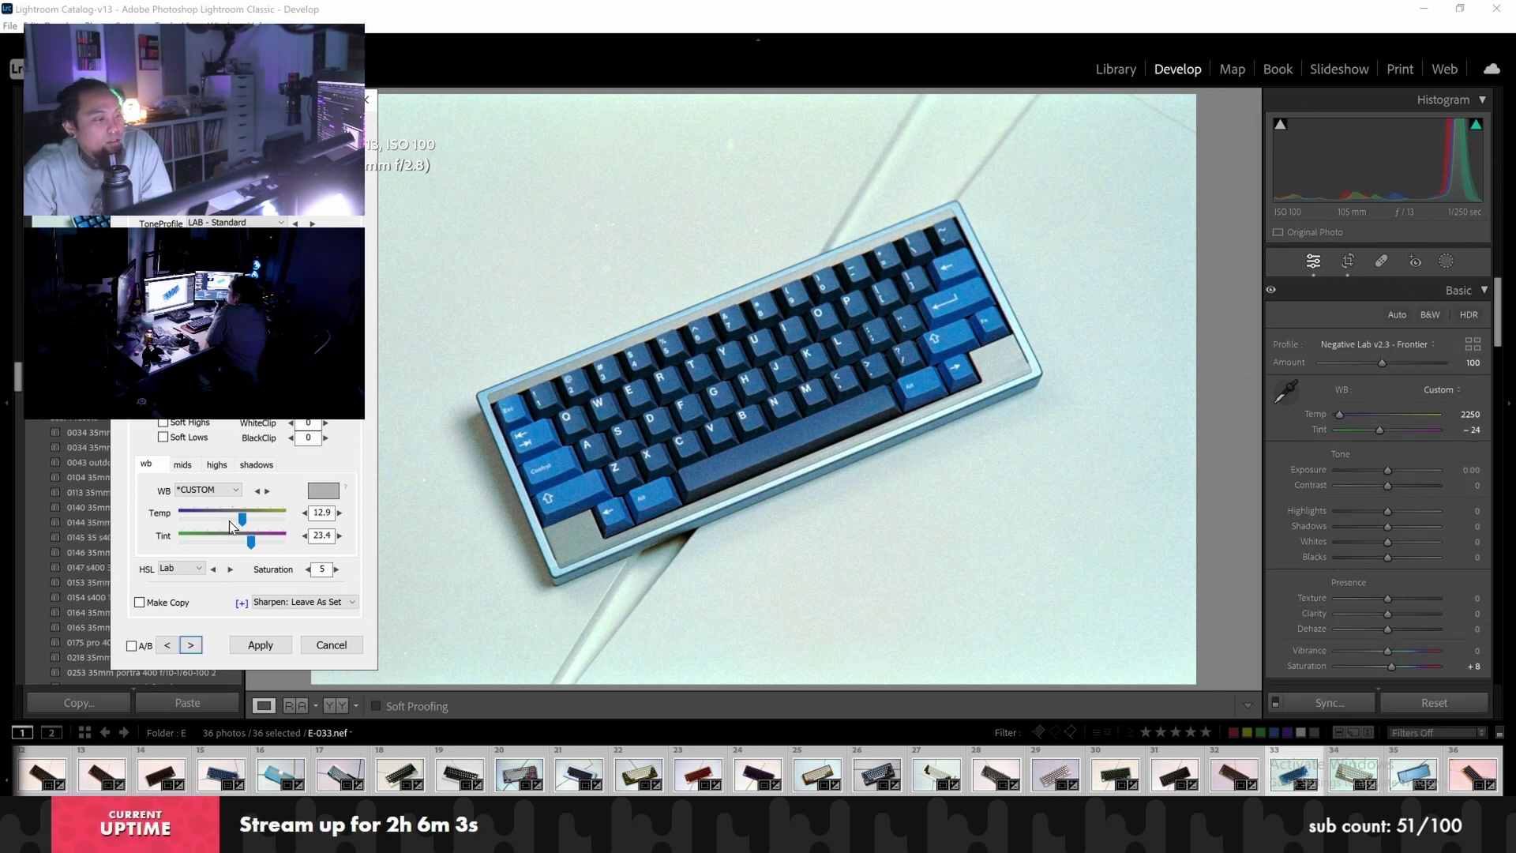
{"action": "left_click_drag", "start_coordinate": [238, 525], "coordinate": [242, 524]}
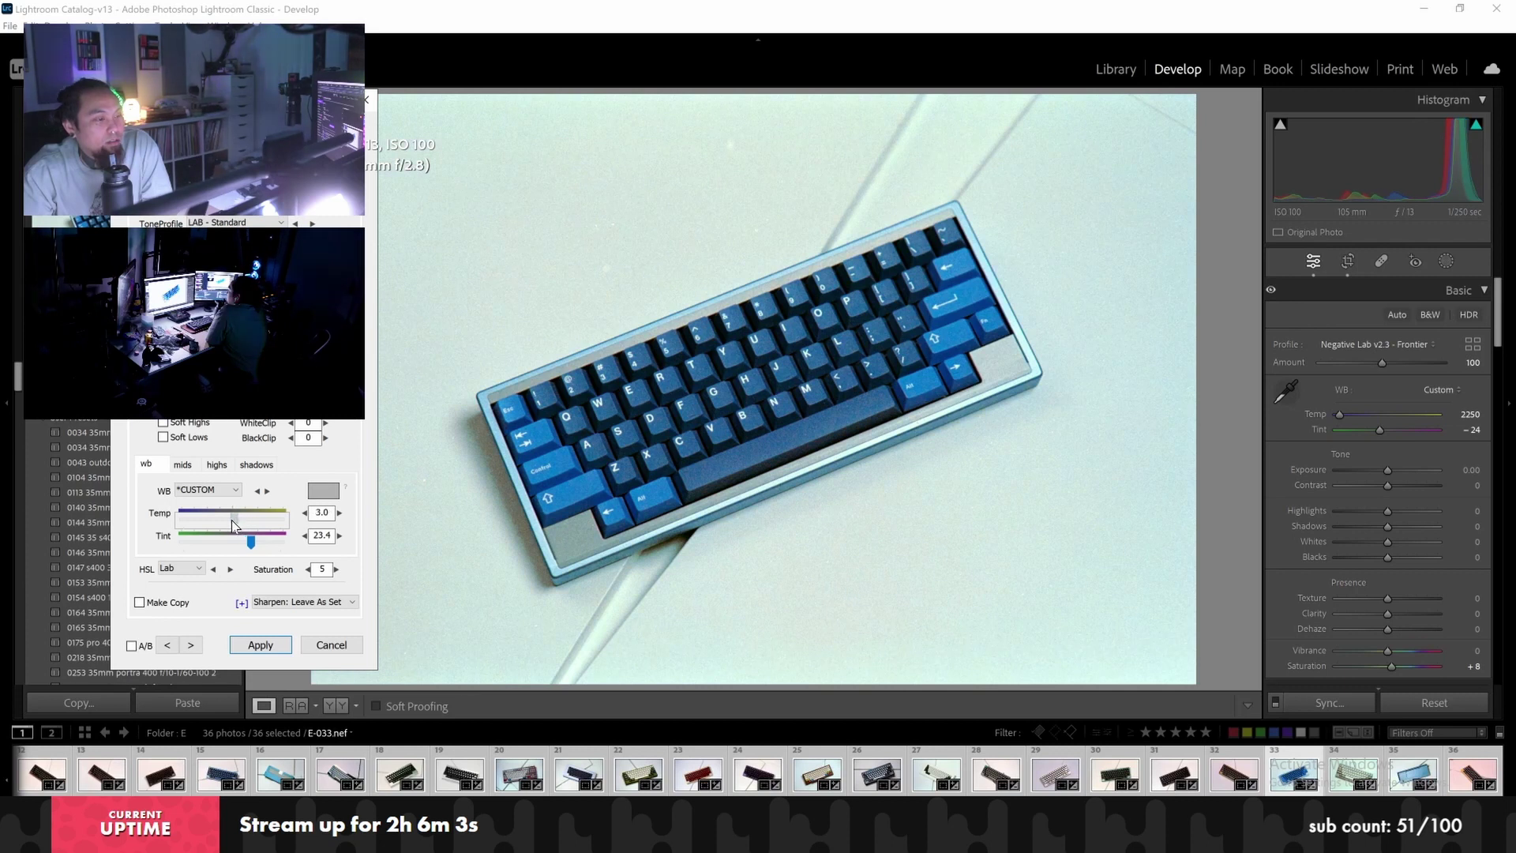
{"action": "left_click_drag", "start_coordinate": [230, 519], "coordinate": [243, 522]}
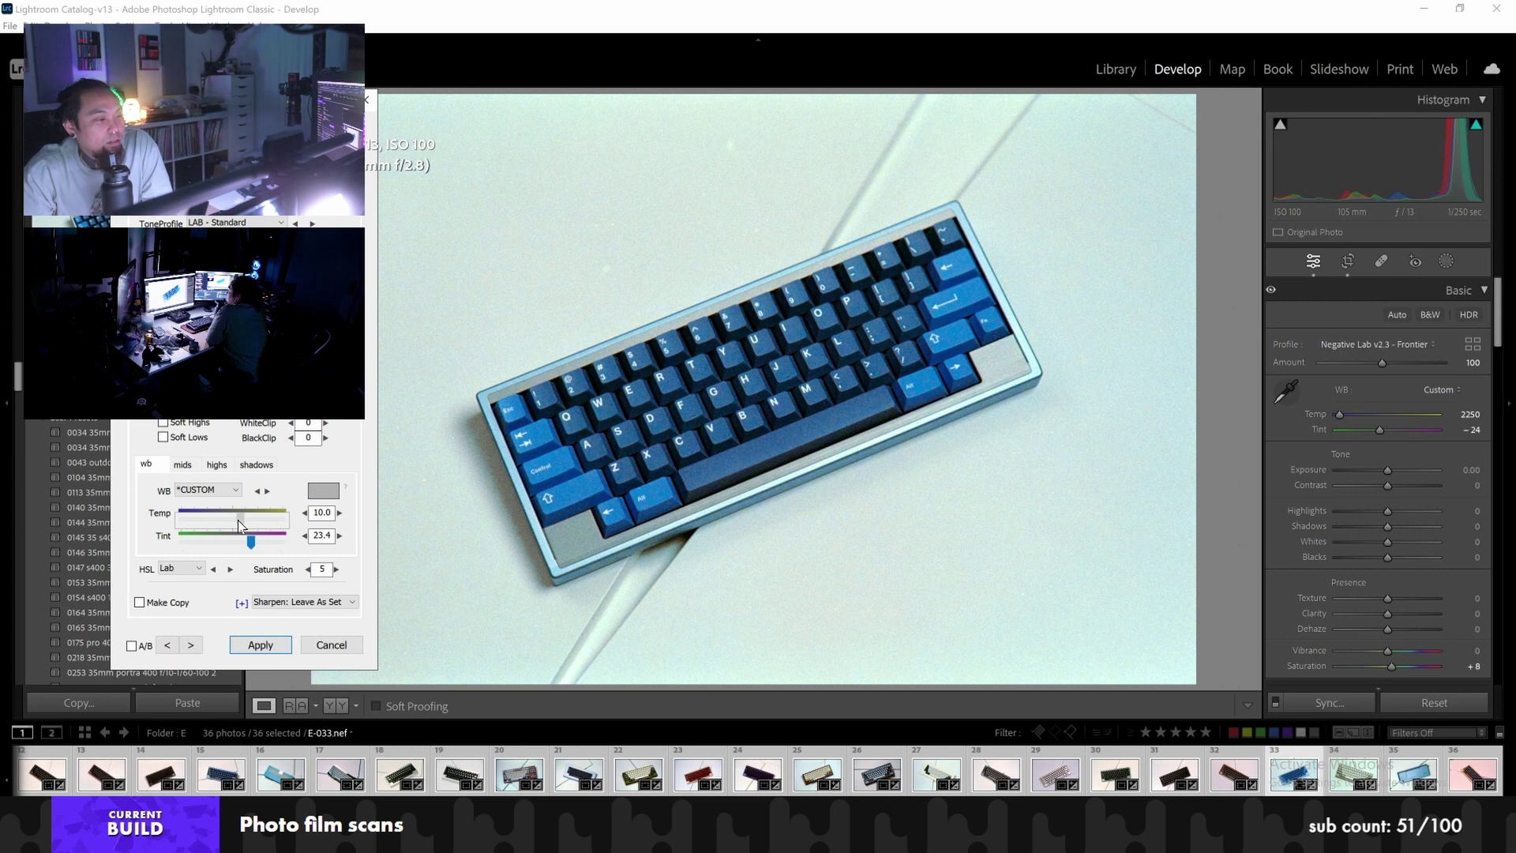
{"action": "left_click_drag", "start_coordinate": [251, 541], "coordinate": [238, 523]}
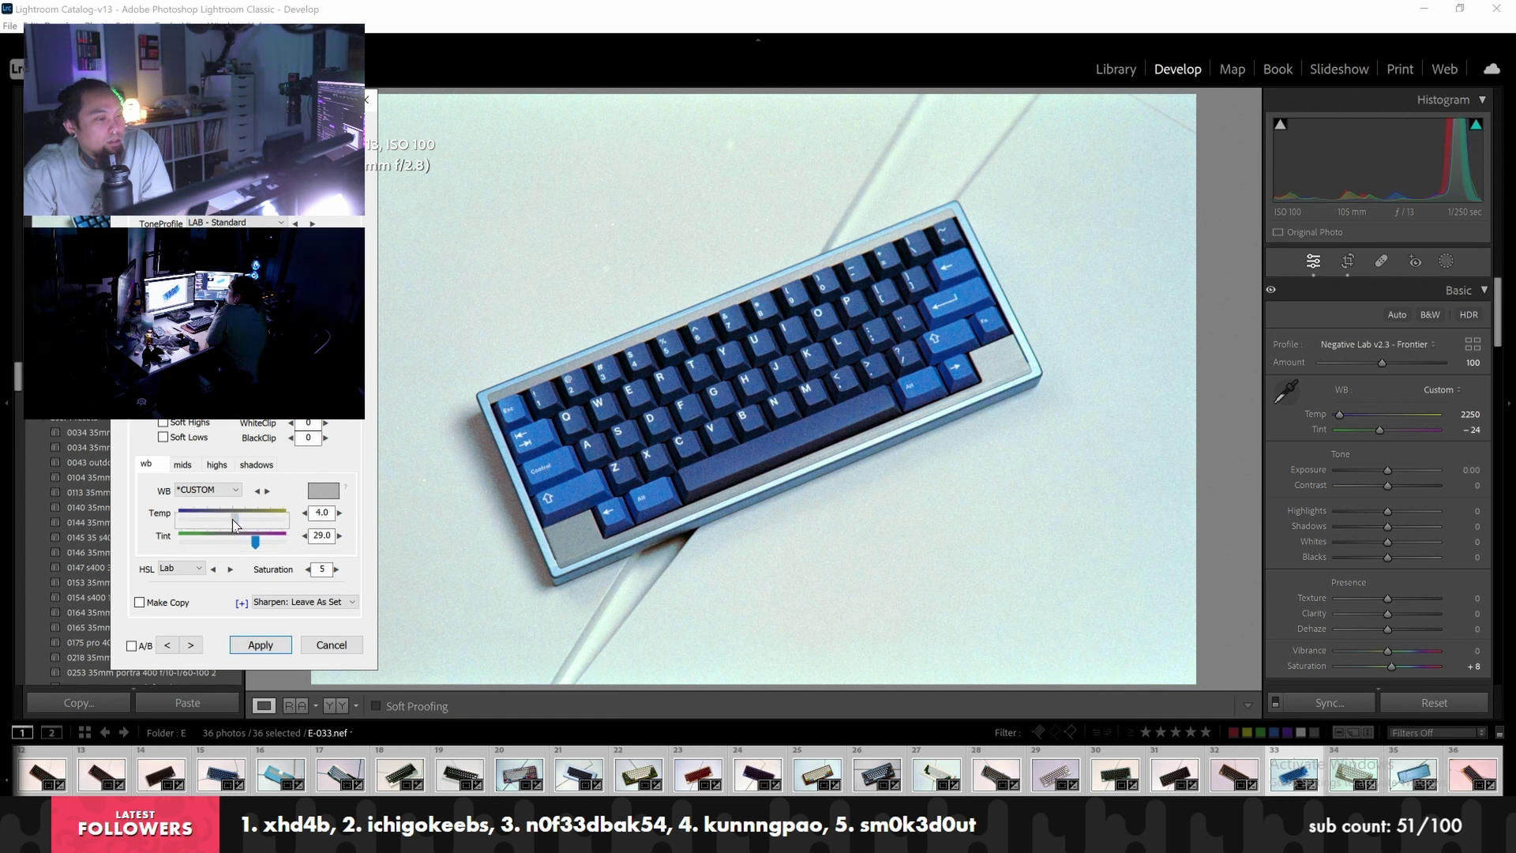
{"action": "left_click_drag", "start_coordinate": [230, 525], "coordinate": [231, 525]}
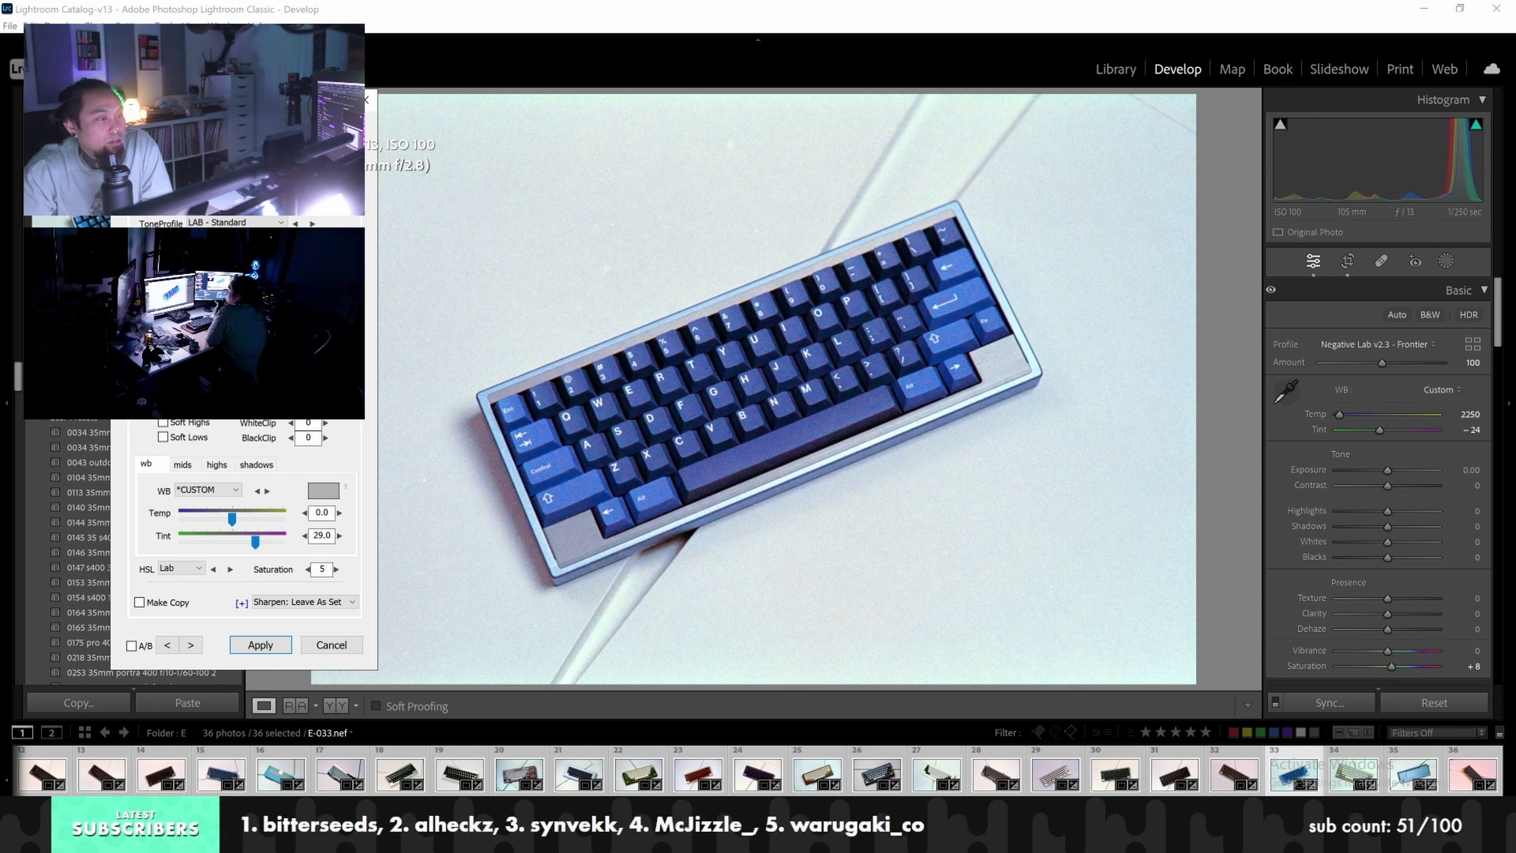
{"action": "left_click_drag", "start_coordinate": [256, 541], "coordinate": [249, 547]}
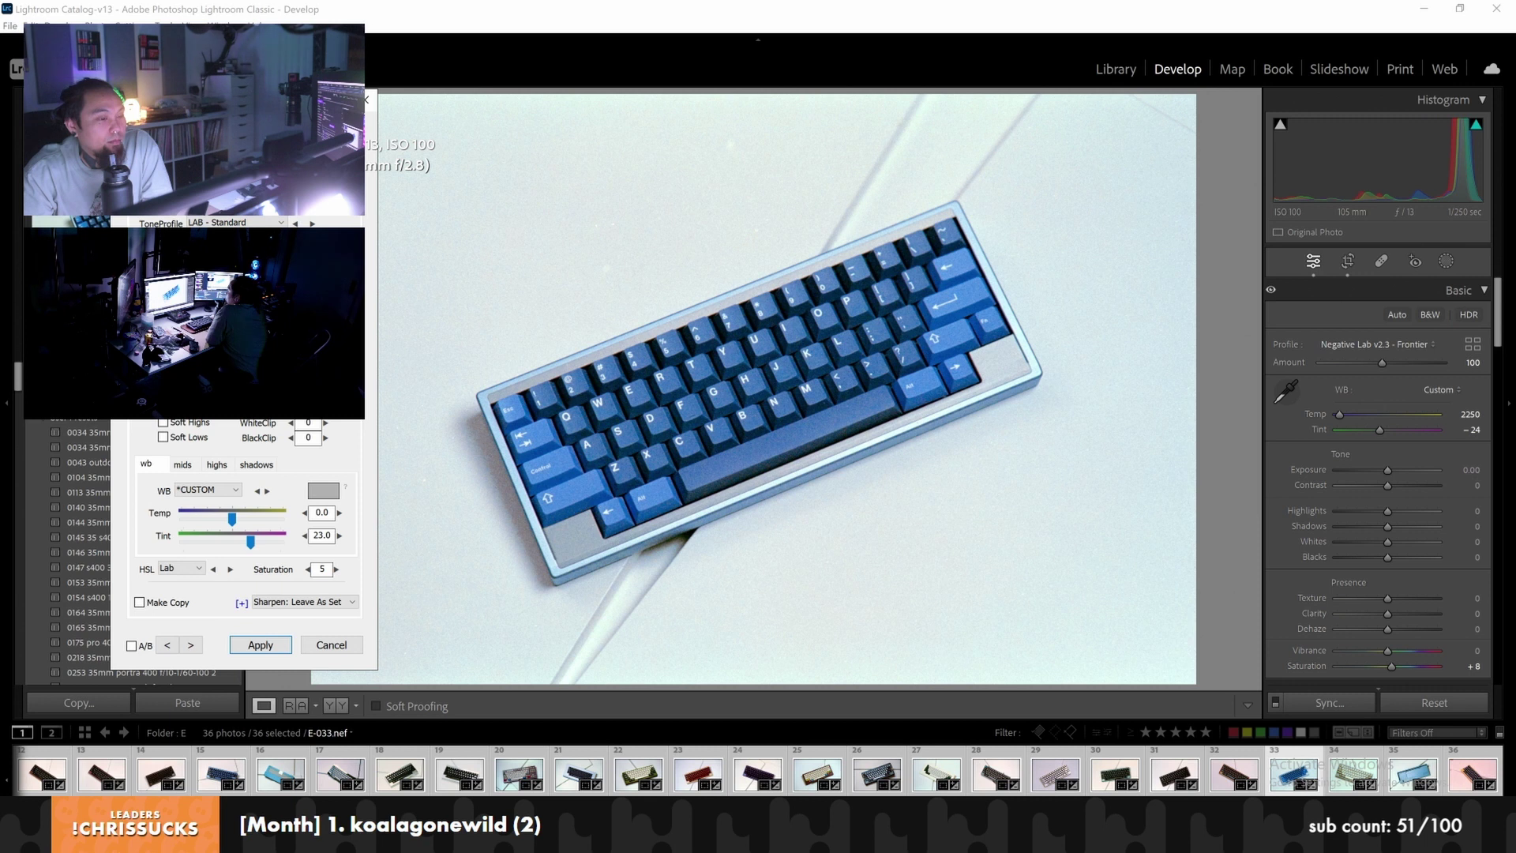
Advance to E-034 and set its white balance to temp -3.0 and tint 26.0
{"action": "left_click", "coordinate": [197, 649]}
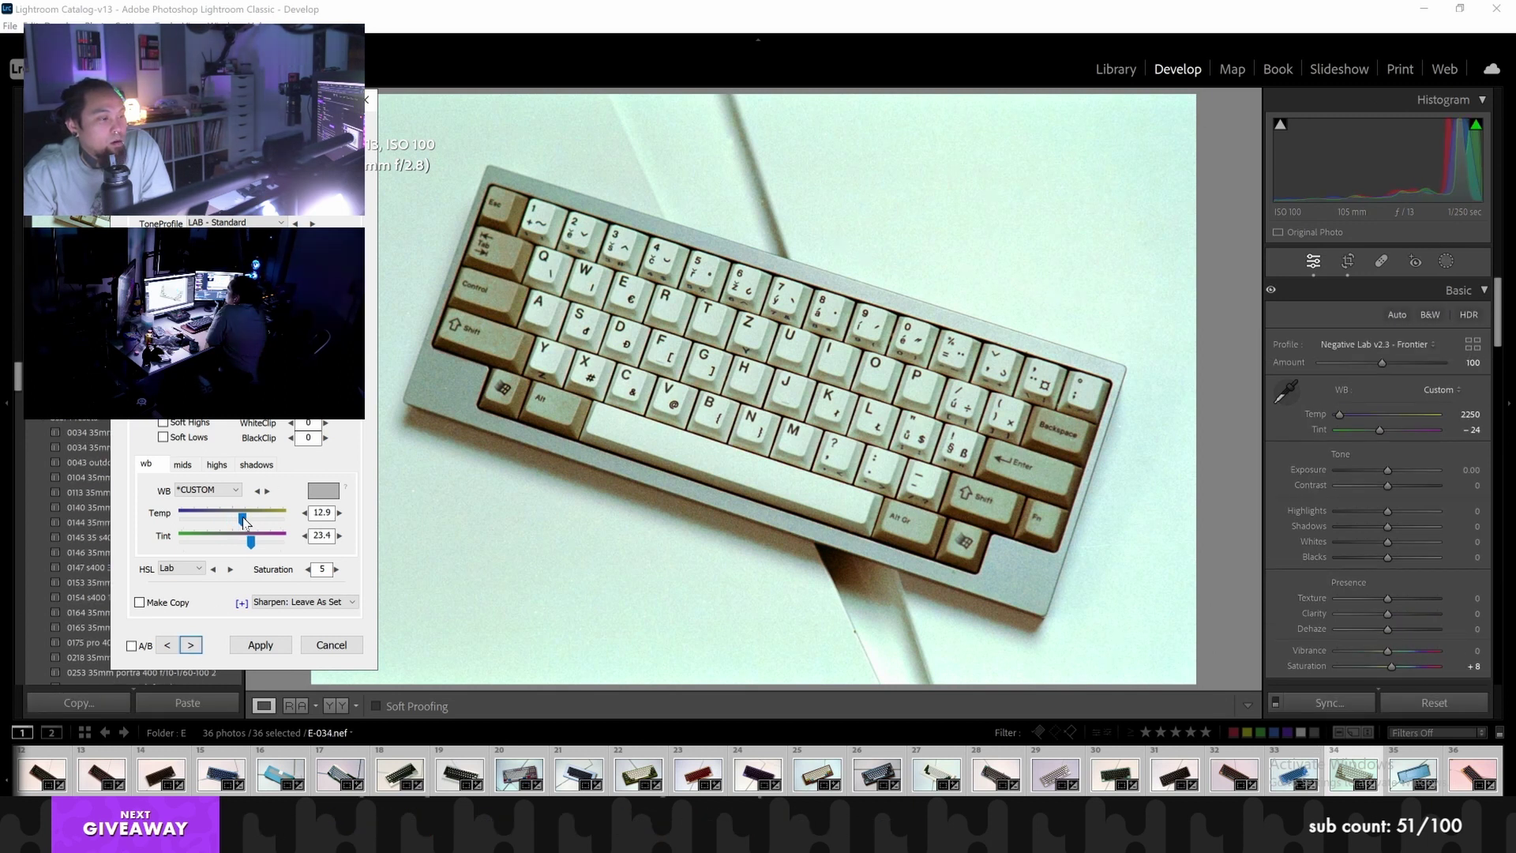
{"action": "left_click_drag", "start_coordinate": [251, 542], "coordinate": [226, 503]}
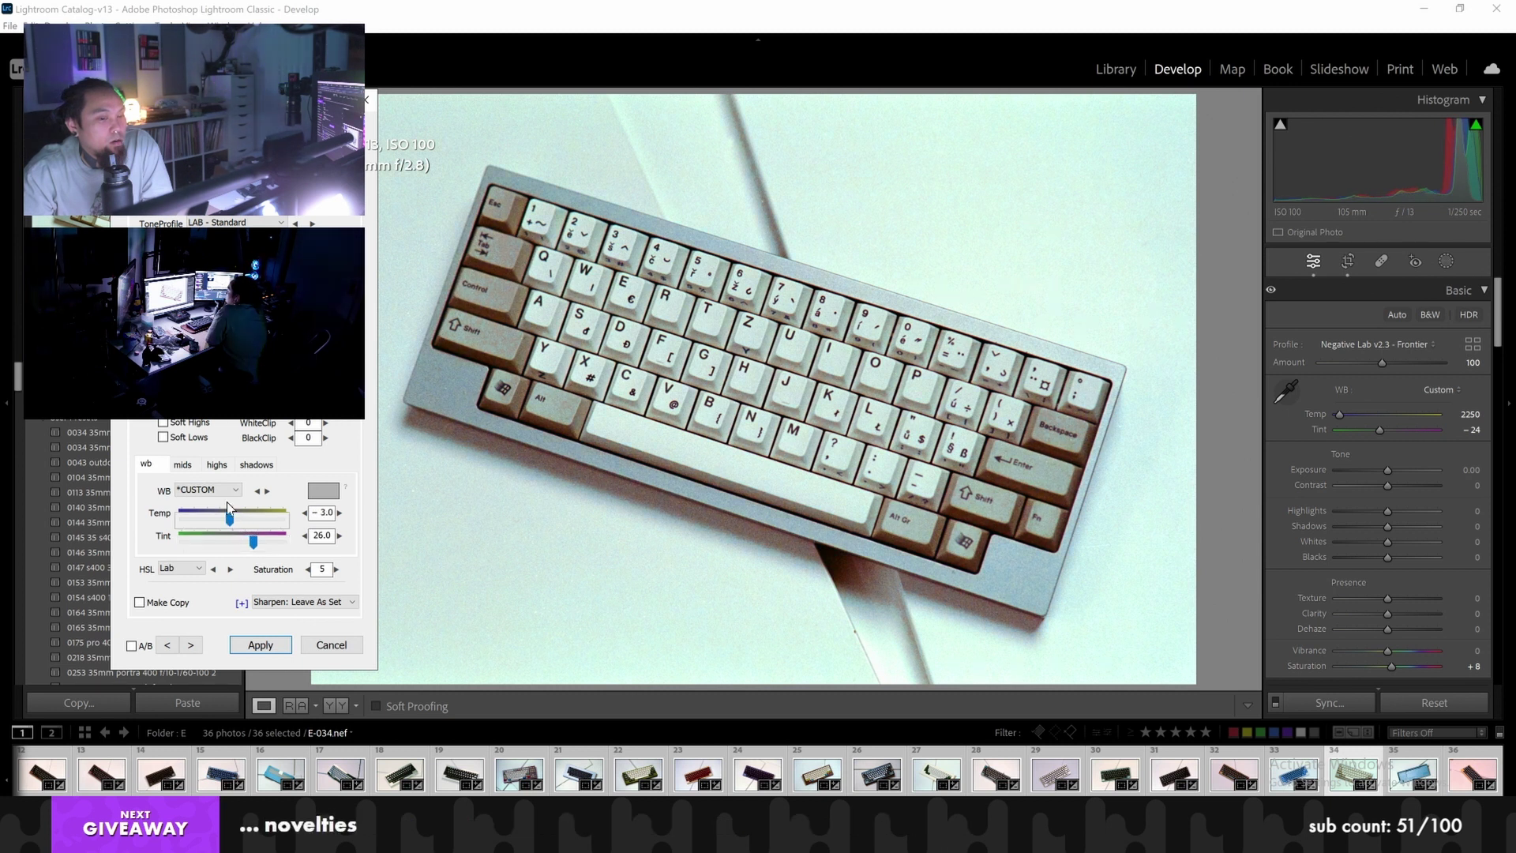
Set E-034's midtone red to -1 and its highlights to red -1, green 16 and blue -7
{"action": "left_click", "coordinate": [192, 470]}
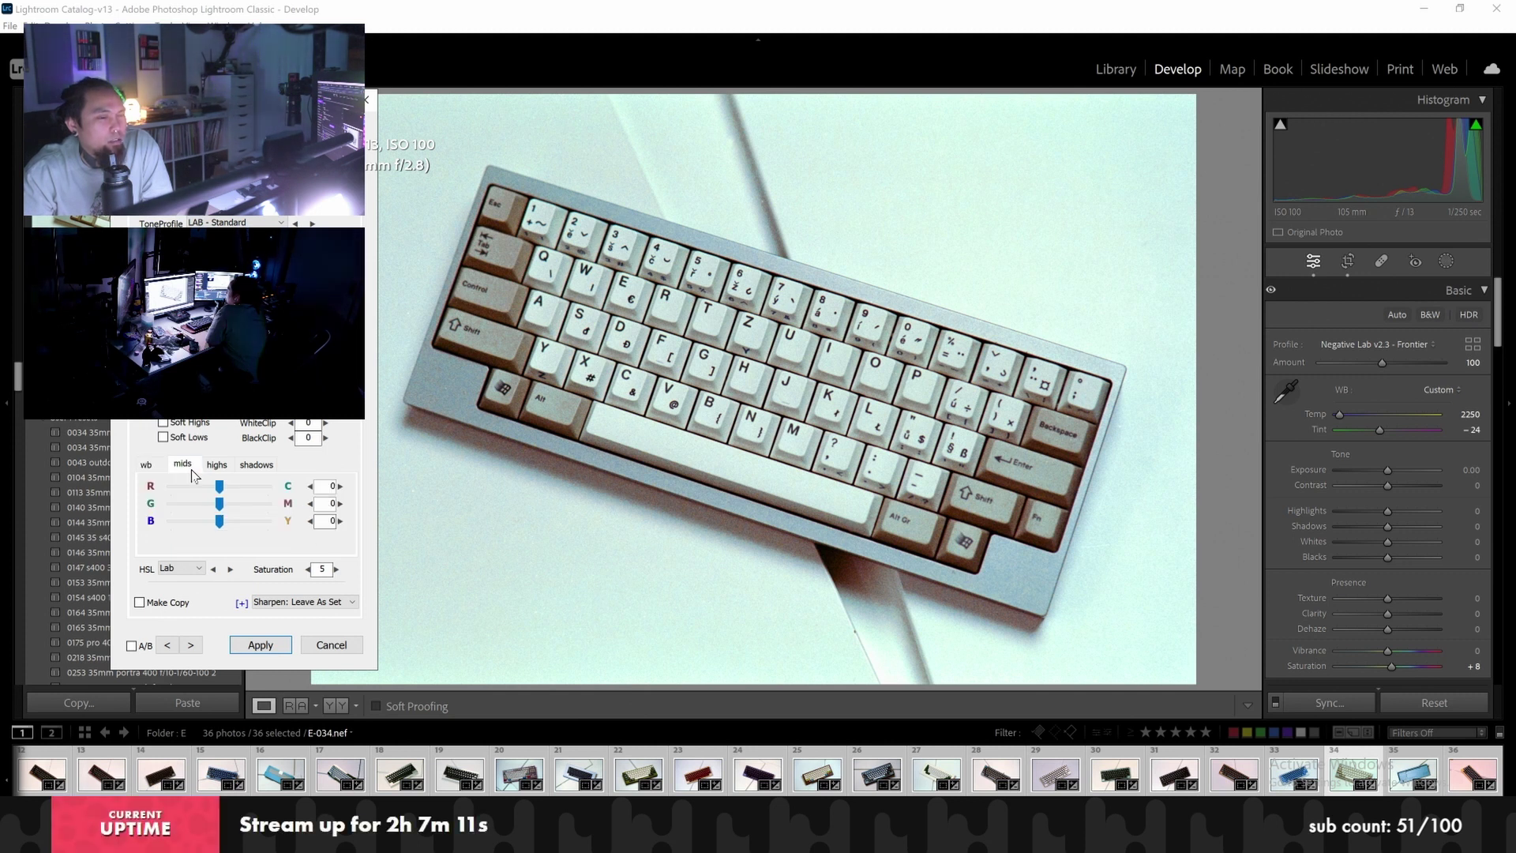
{"action": "left_click_drag", "start_coordinate": [218, 486], "coordinate": [220, 495]}
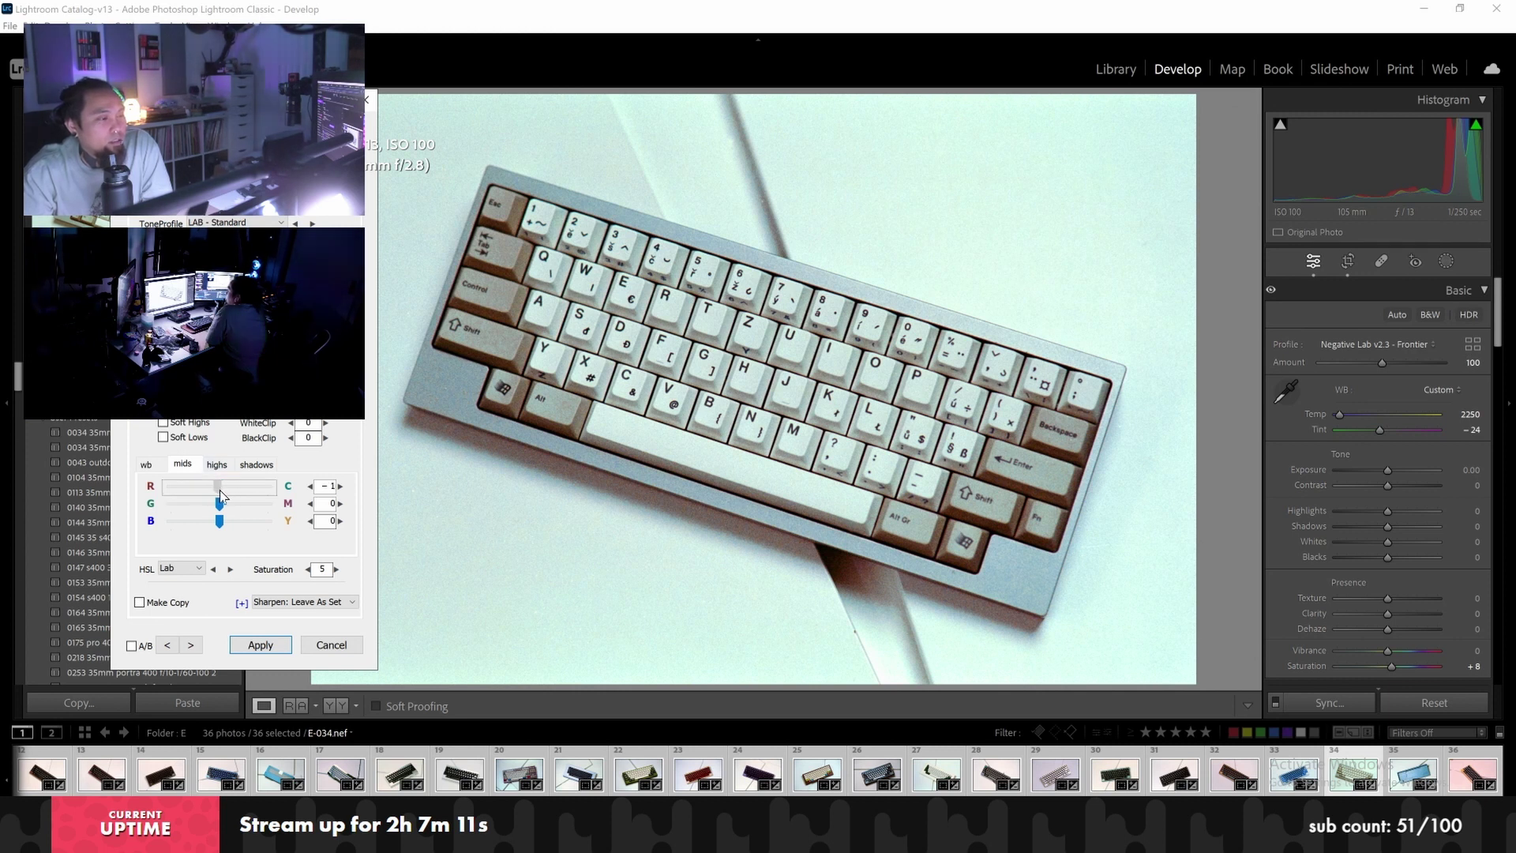
{"action": "left_click", "coordinate": [218, 465]}
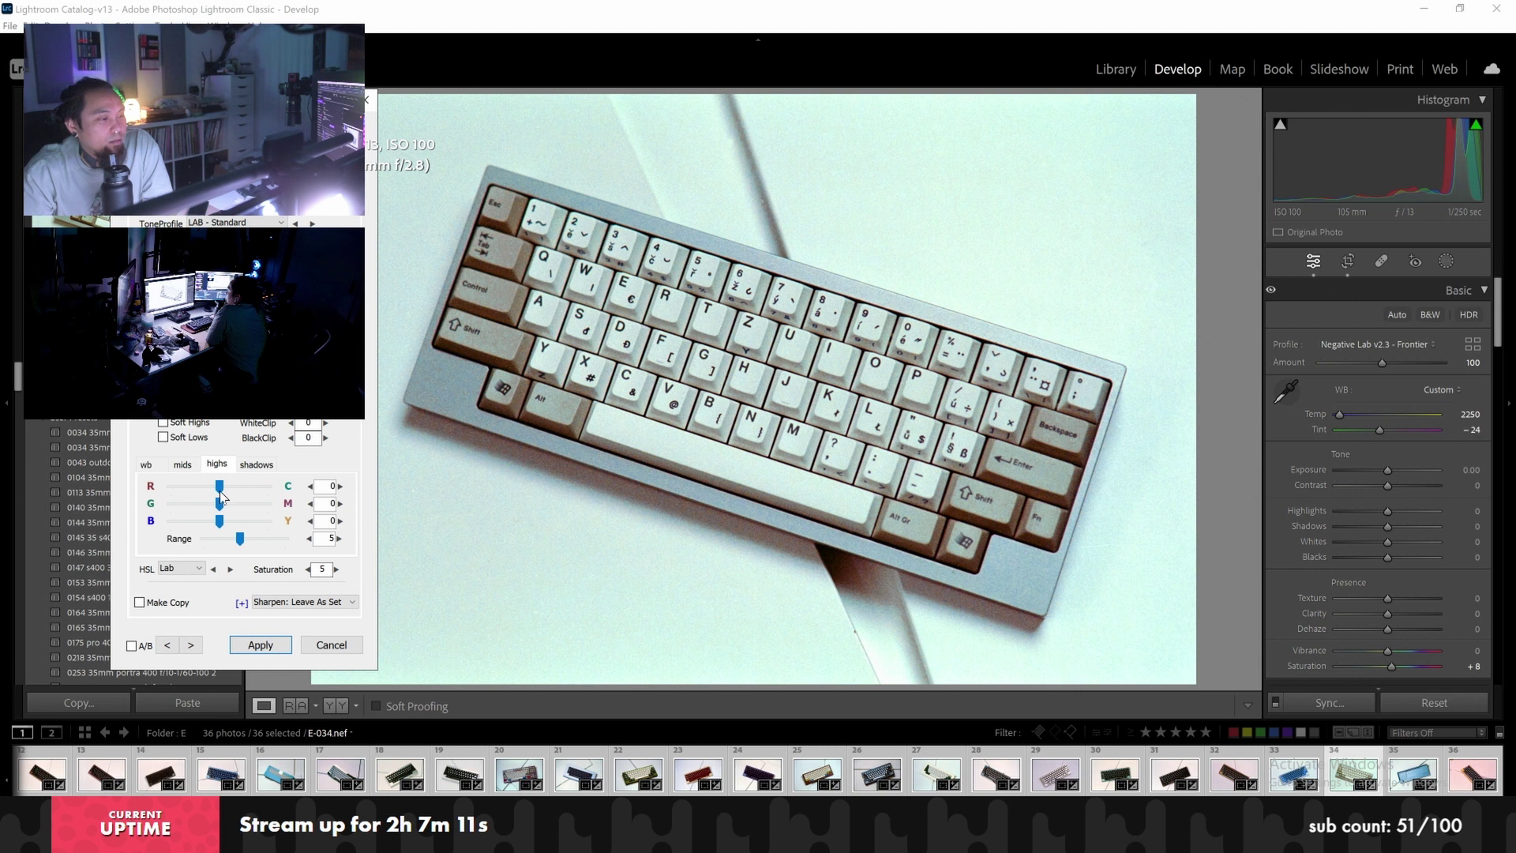
{"action": "left_click_drag", "start_coordinate": [219, 487], "coordinate": [232, 523]}
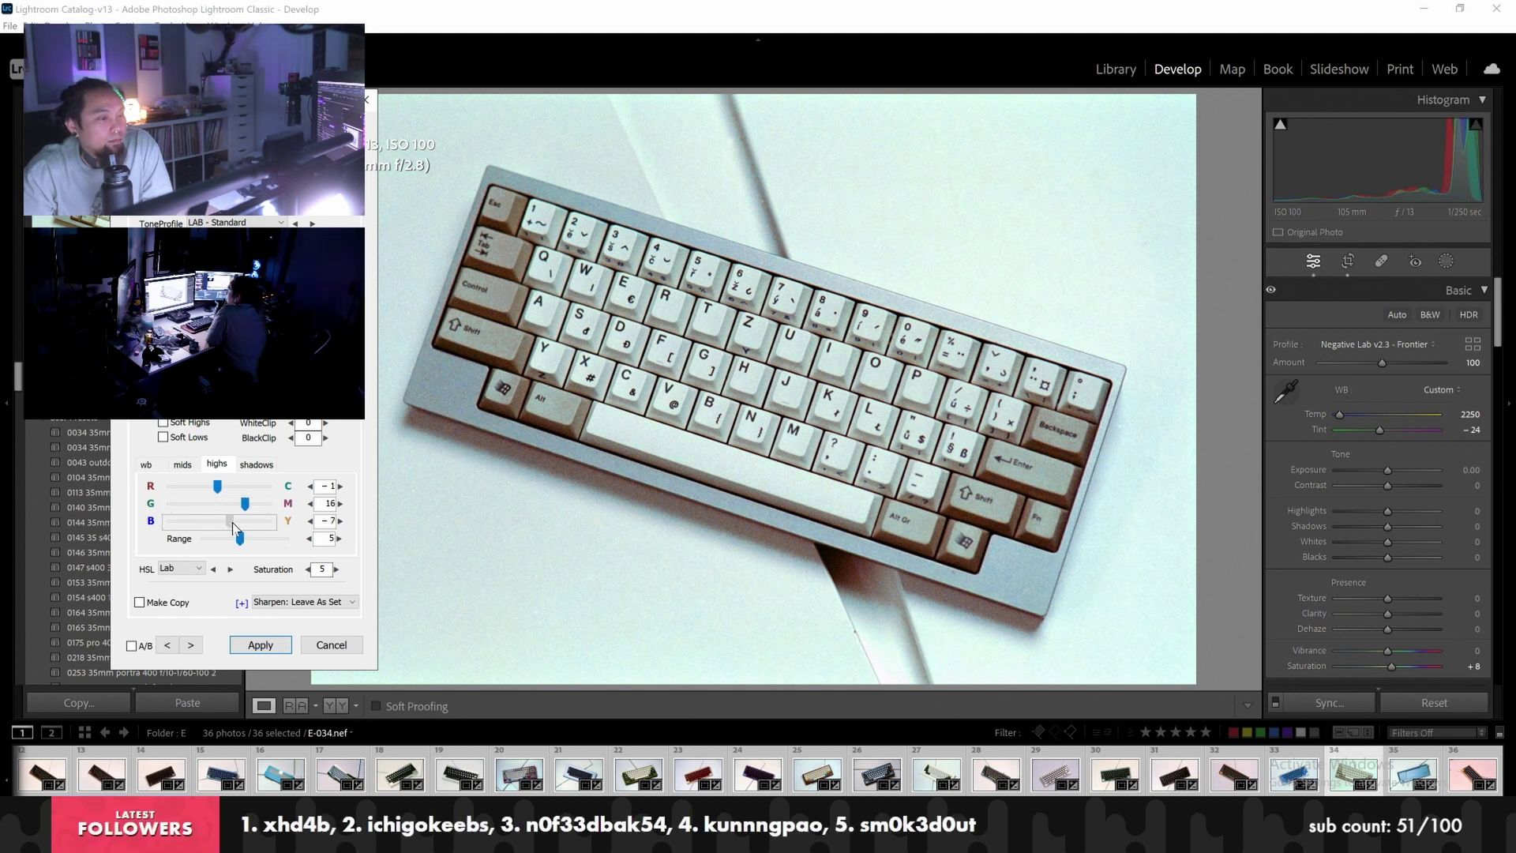
Rebalance E-034's midtones to red 0, green 3 and a blue of about -1
{"action": "left_click", "coordinate": [194, 467]}
{"action": "left_click_drag", "start_coordinate": [222, 494], "coordinate": [219, 529]}
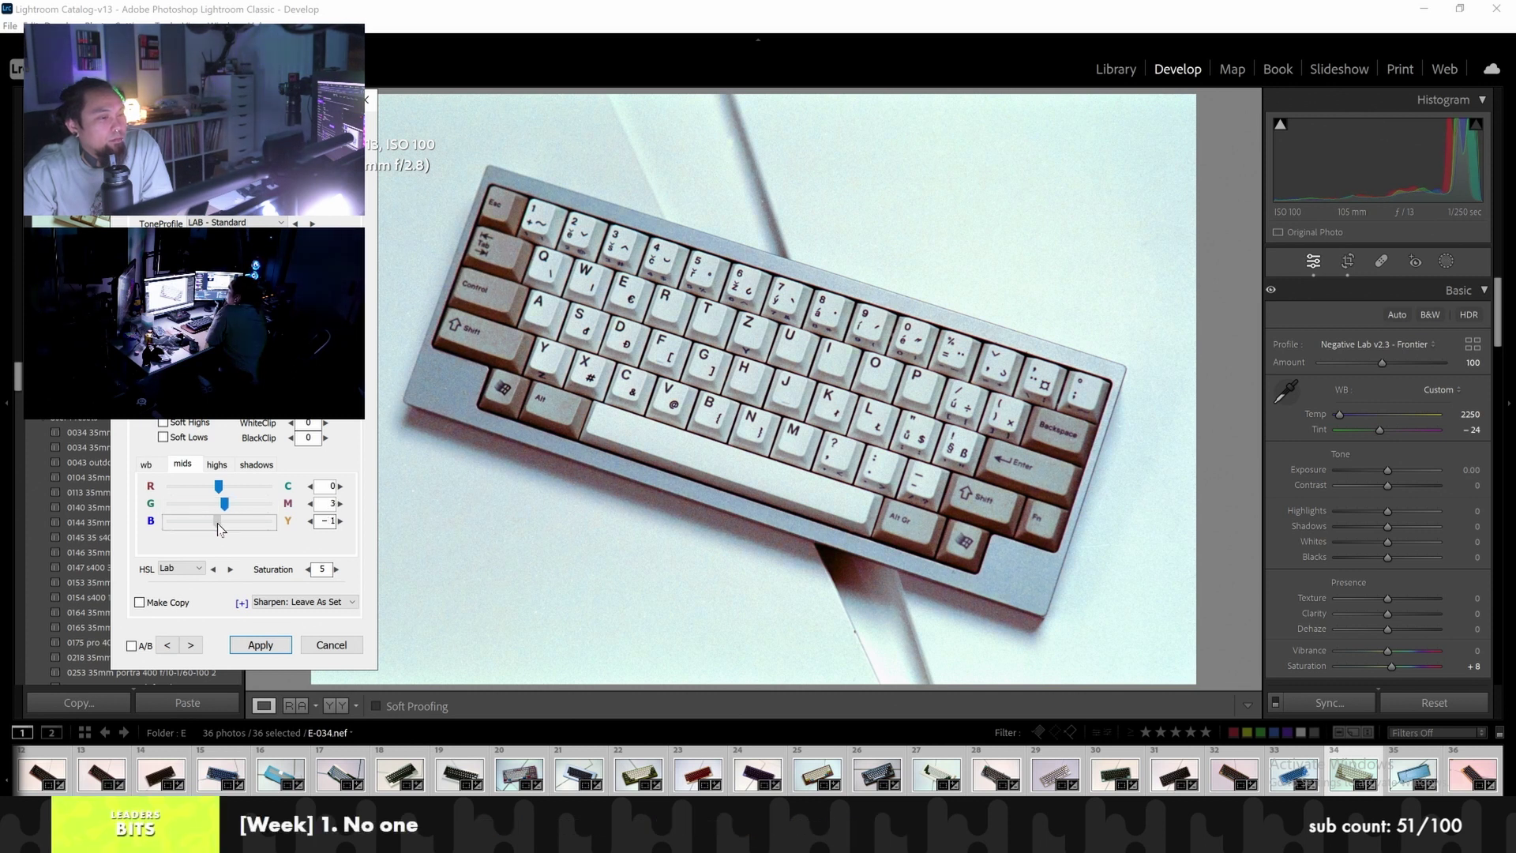
{"action": "left_click_drag", "start_coordinate": [214, 530], "coordinate": [214, 530]}
Advance past E-035 without adjusting it and set E-036's white balance to temp -1.0 and tint 13.0
{"action": "left_click", "coordinate": [190, 645]}
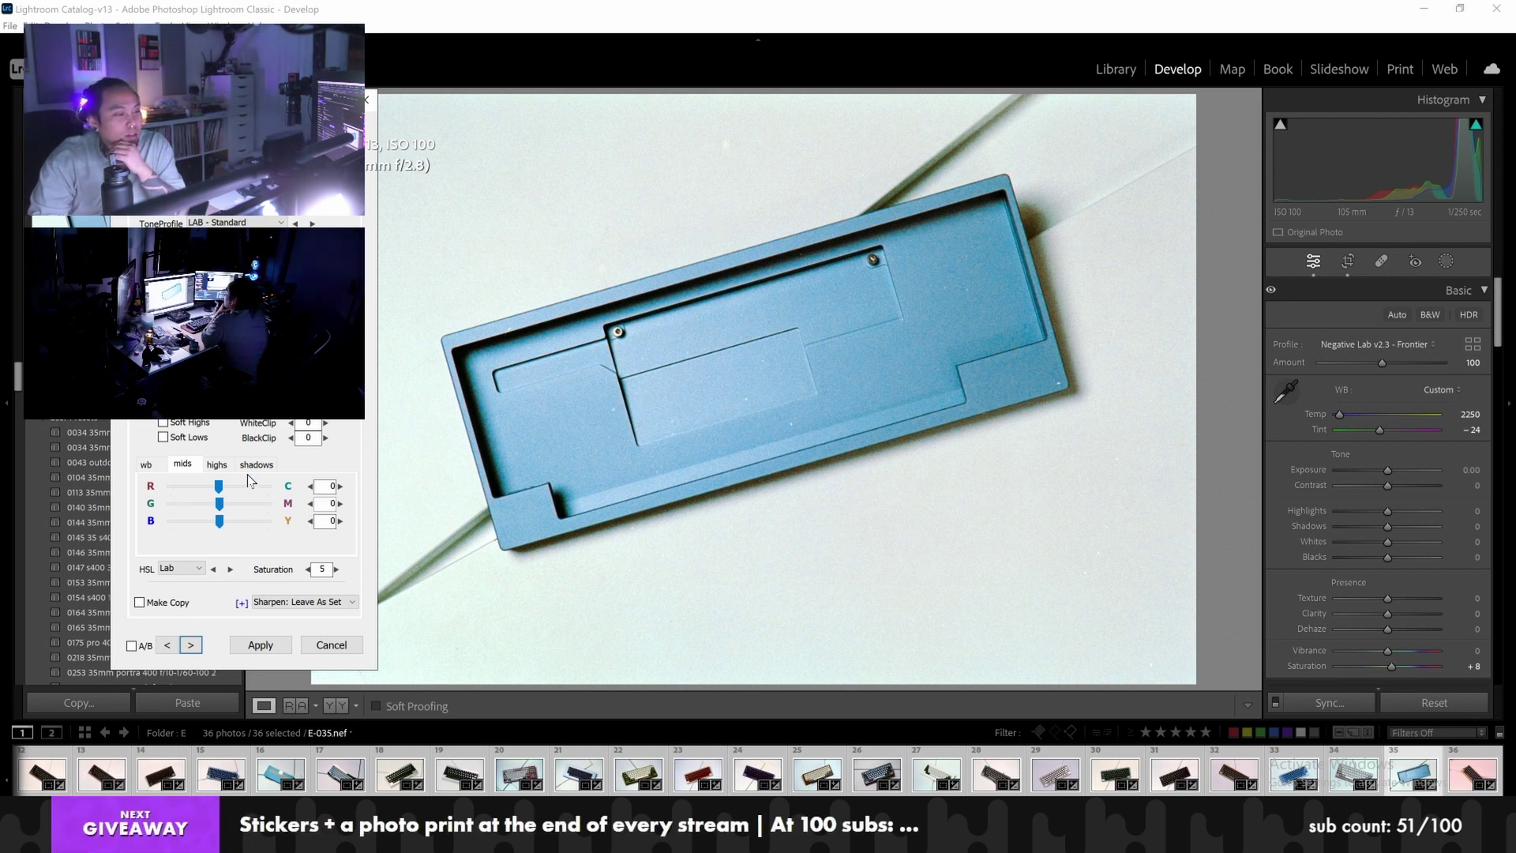
{"action": "left_click", "coordinate": [163, 470]}
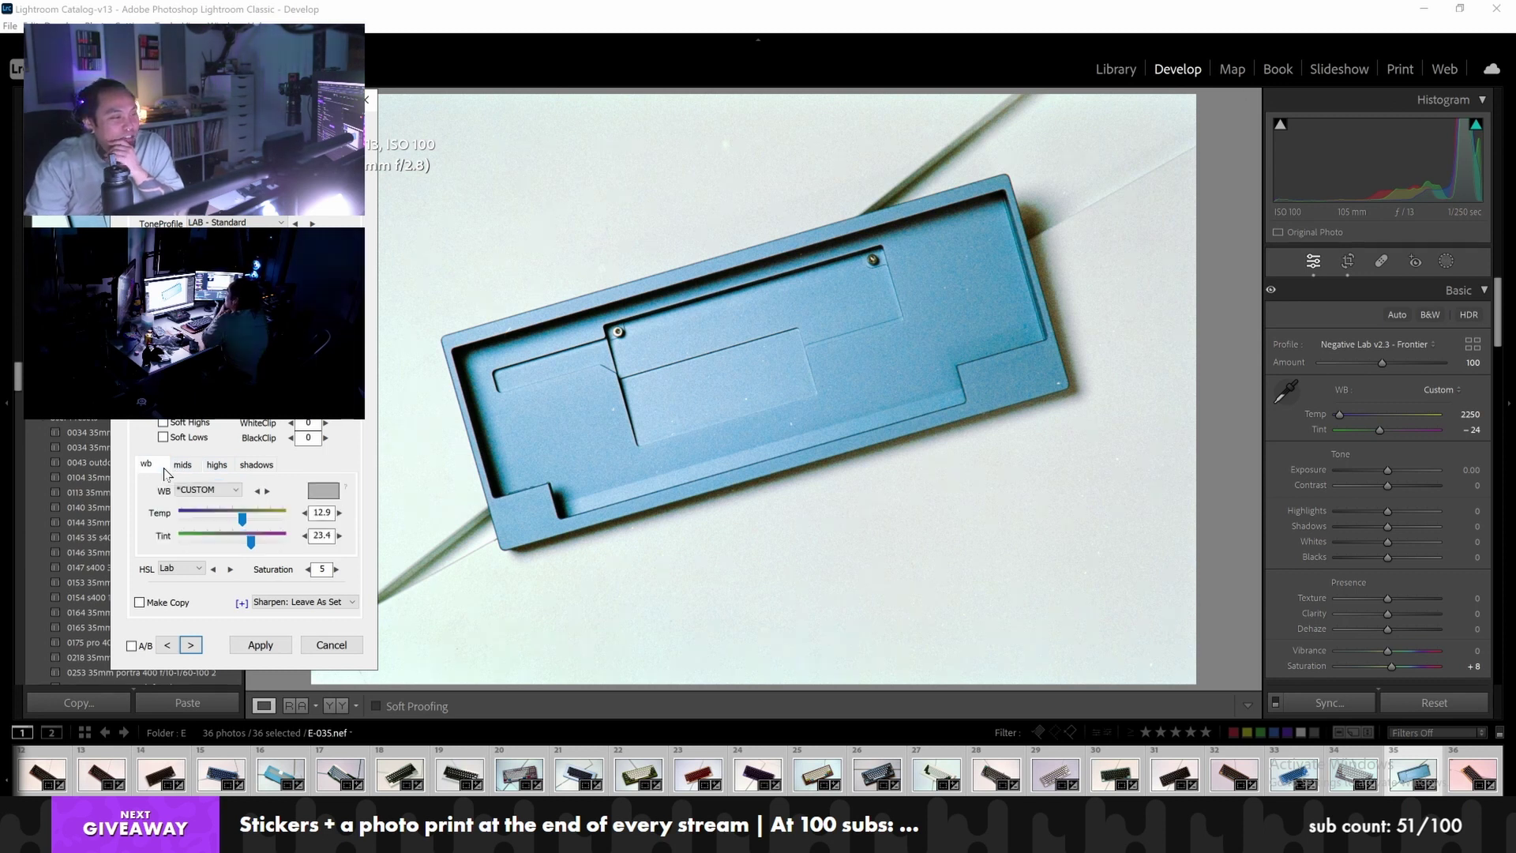
{"action": "left_click", "coordinate": [198, 650]}
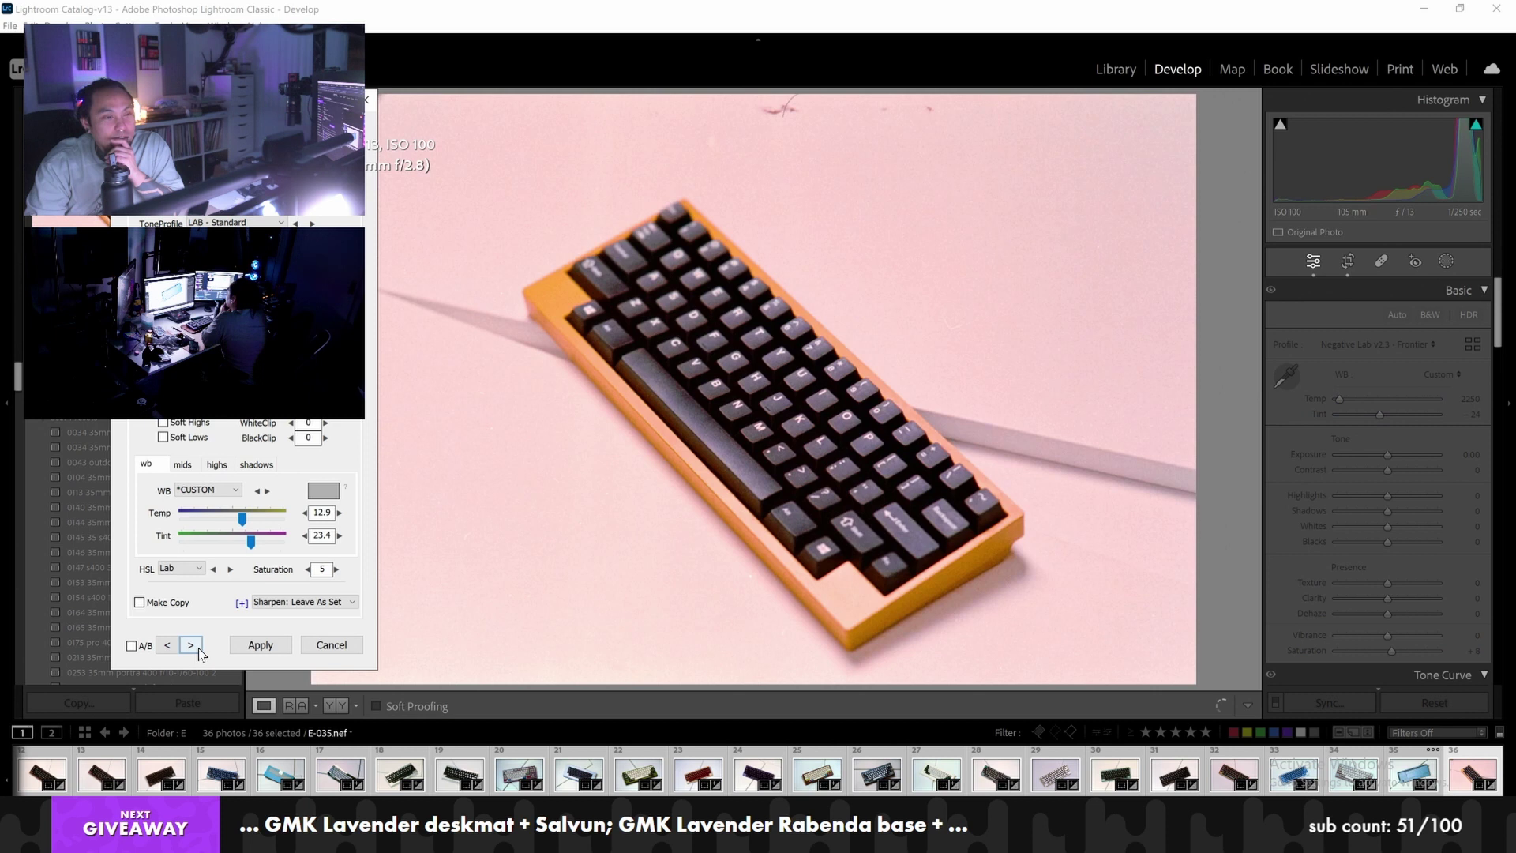
{"action": "left_click", "coordinate": [237, 521]}
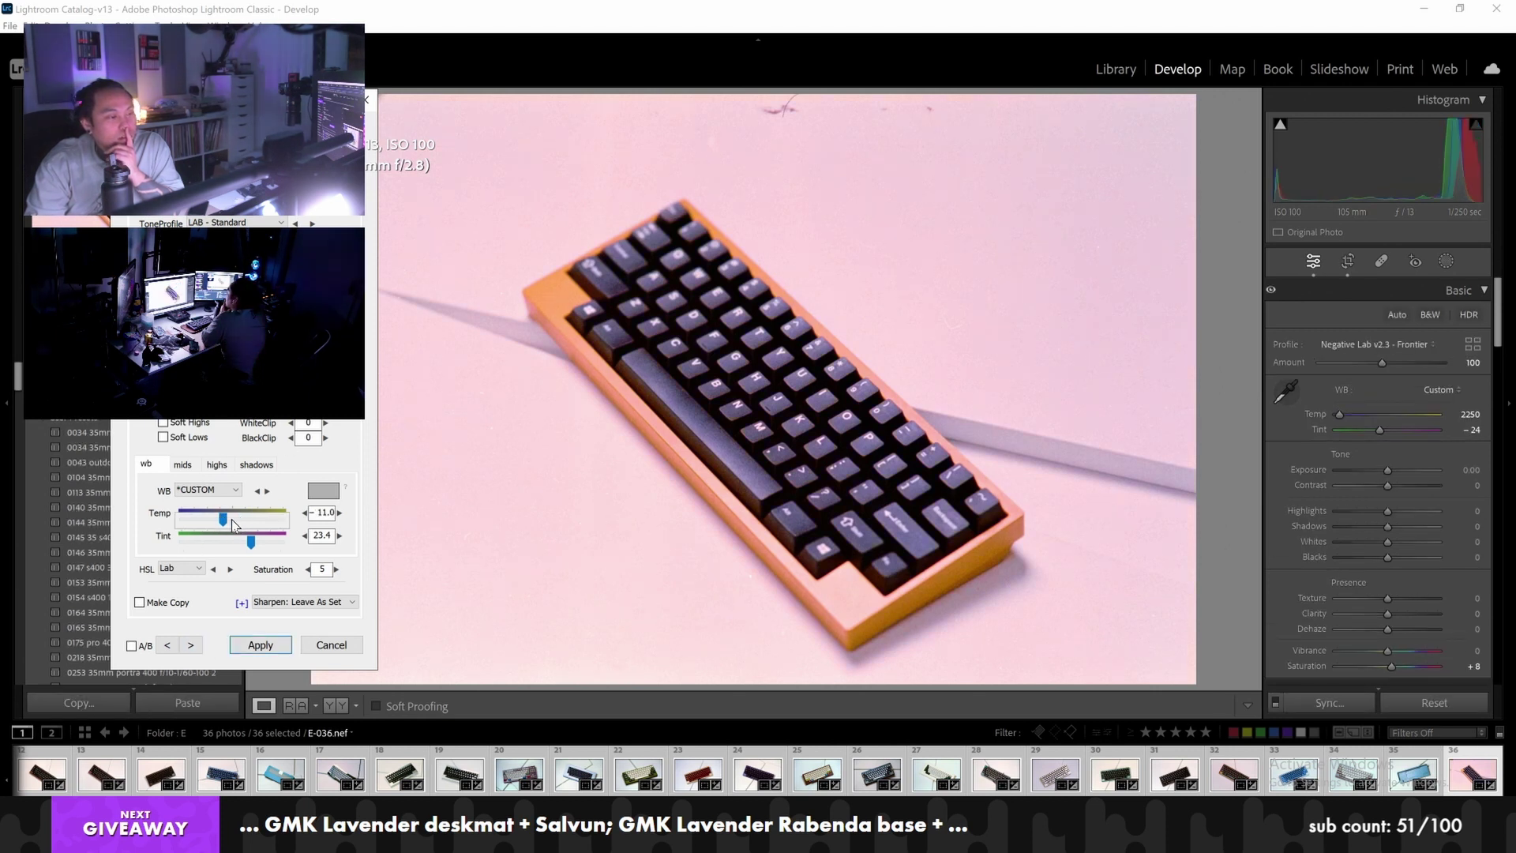
{"action": "double_click", "coordinate": [235, 523]}
{"action": "left_click_drag", "start_coordinate": [235, 522], "coordinate": [232, 522]}
{"action": "left_click", "coordinate": [250, 543]}
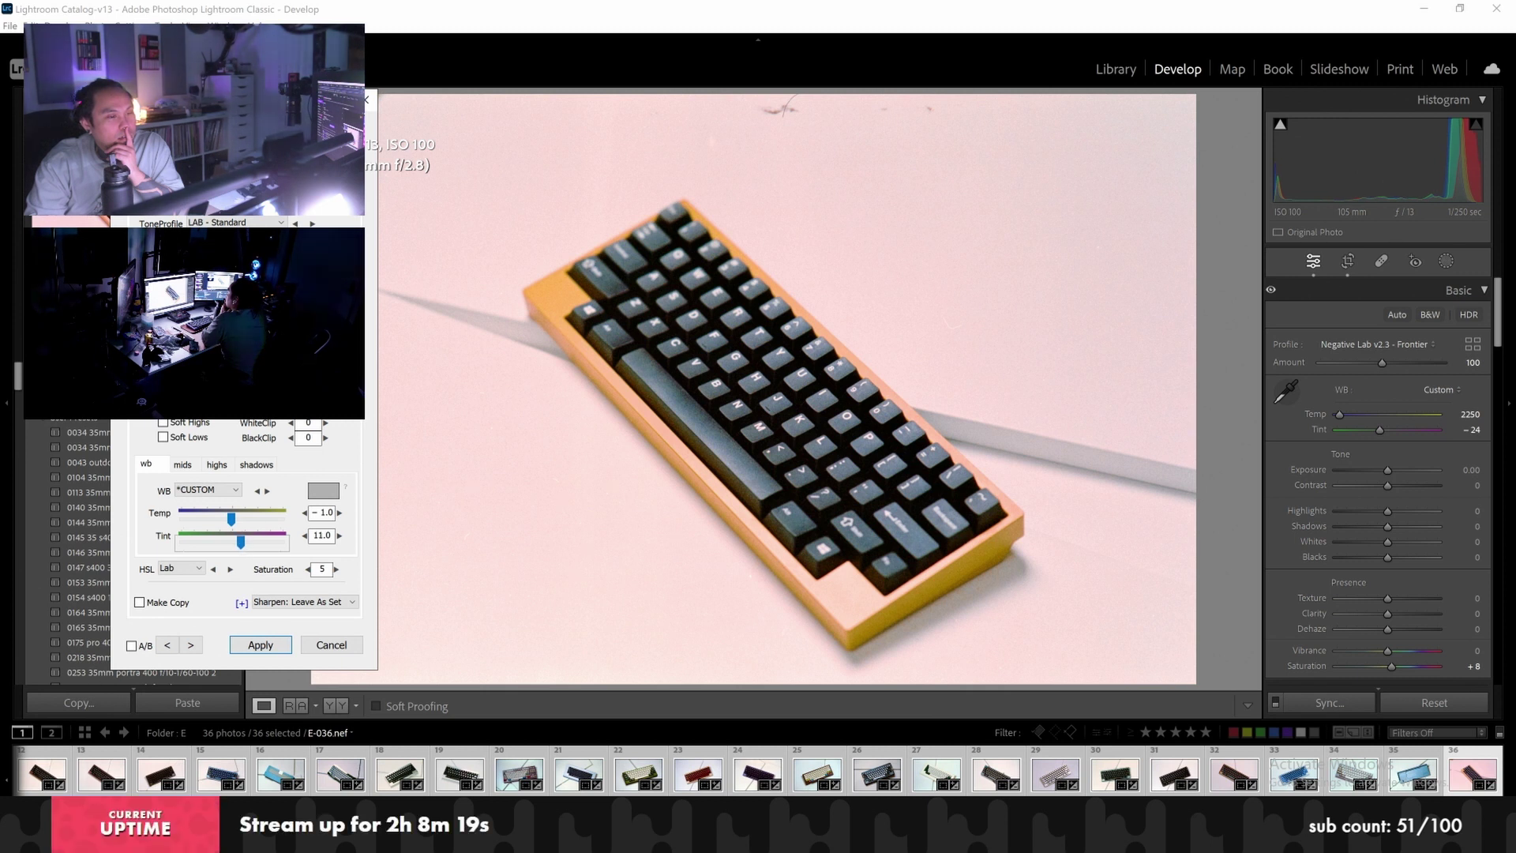
{"action": "left_click_drag", "start_coordinate": [241, 542], "coordinate": [244, 548]}
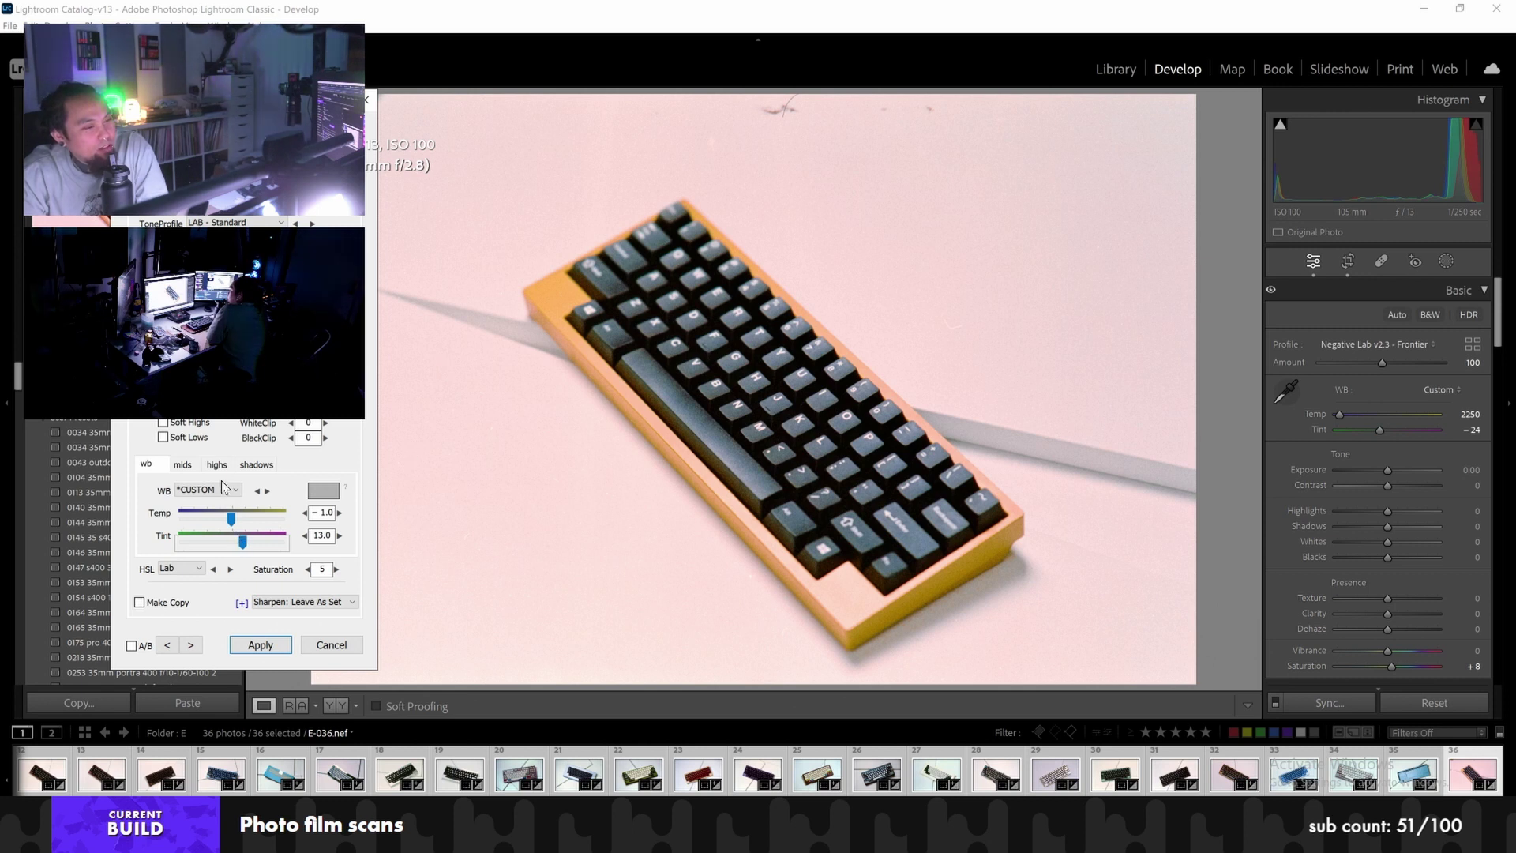
{"action": "left_click", "coordinate": [197, 466]}
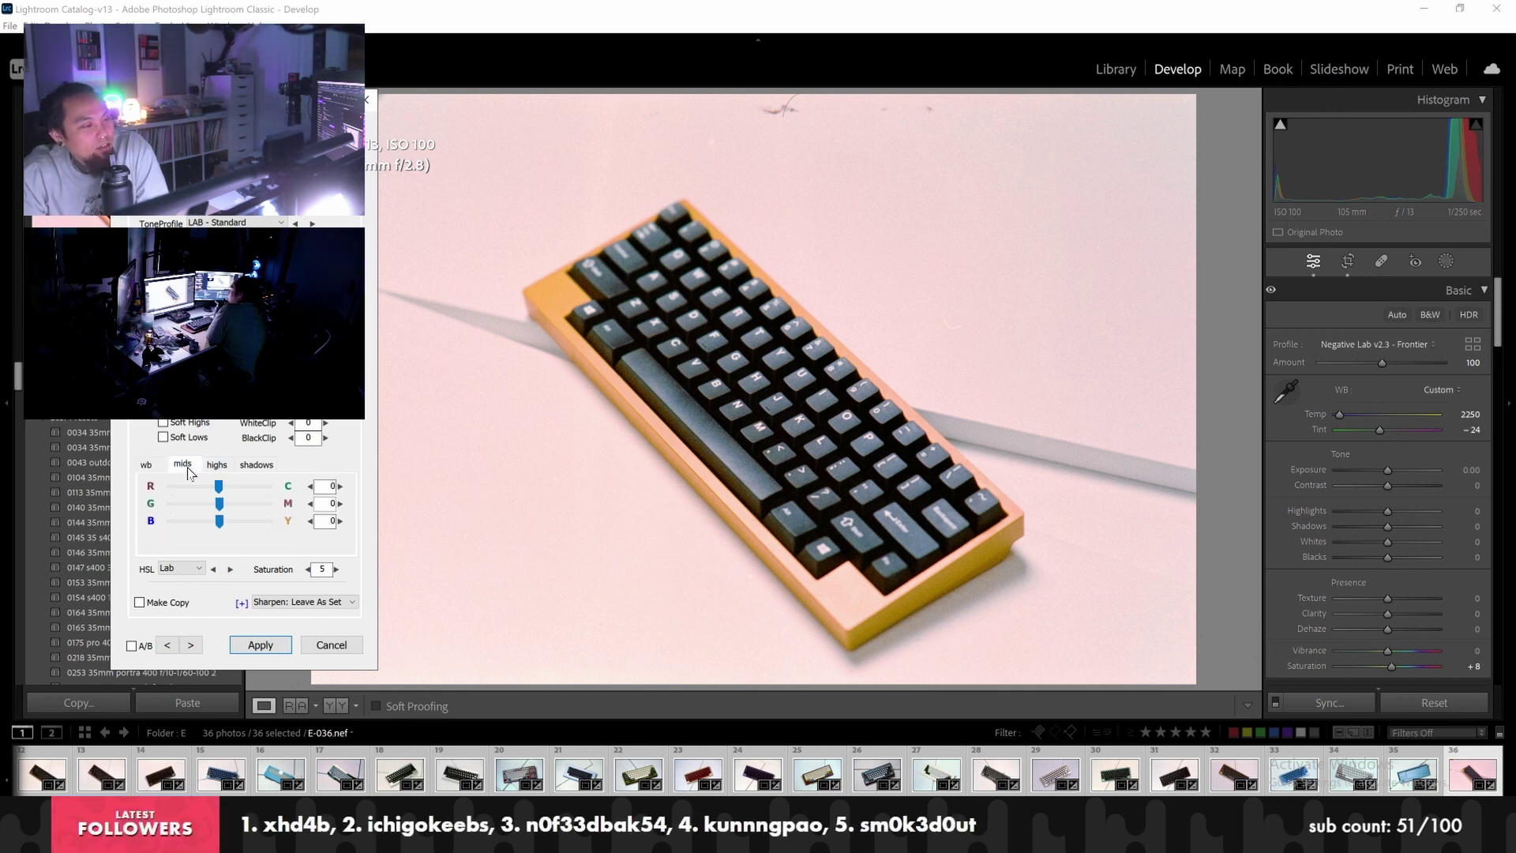
{"action": "left_click", "coordinate": [217, 468]}
{"action": "left_click", "coordinate": [251, 467]}
{"action": "left_click", "coordinate": [148, 466]}
{"action": "left_click", "coordinate": [182, 466]}
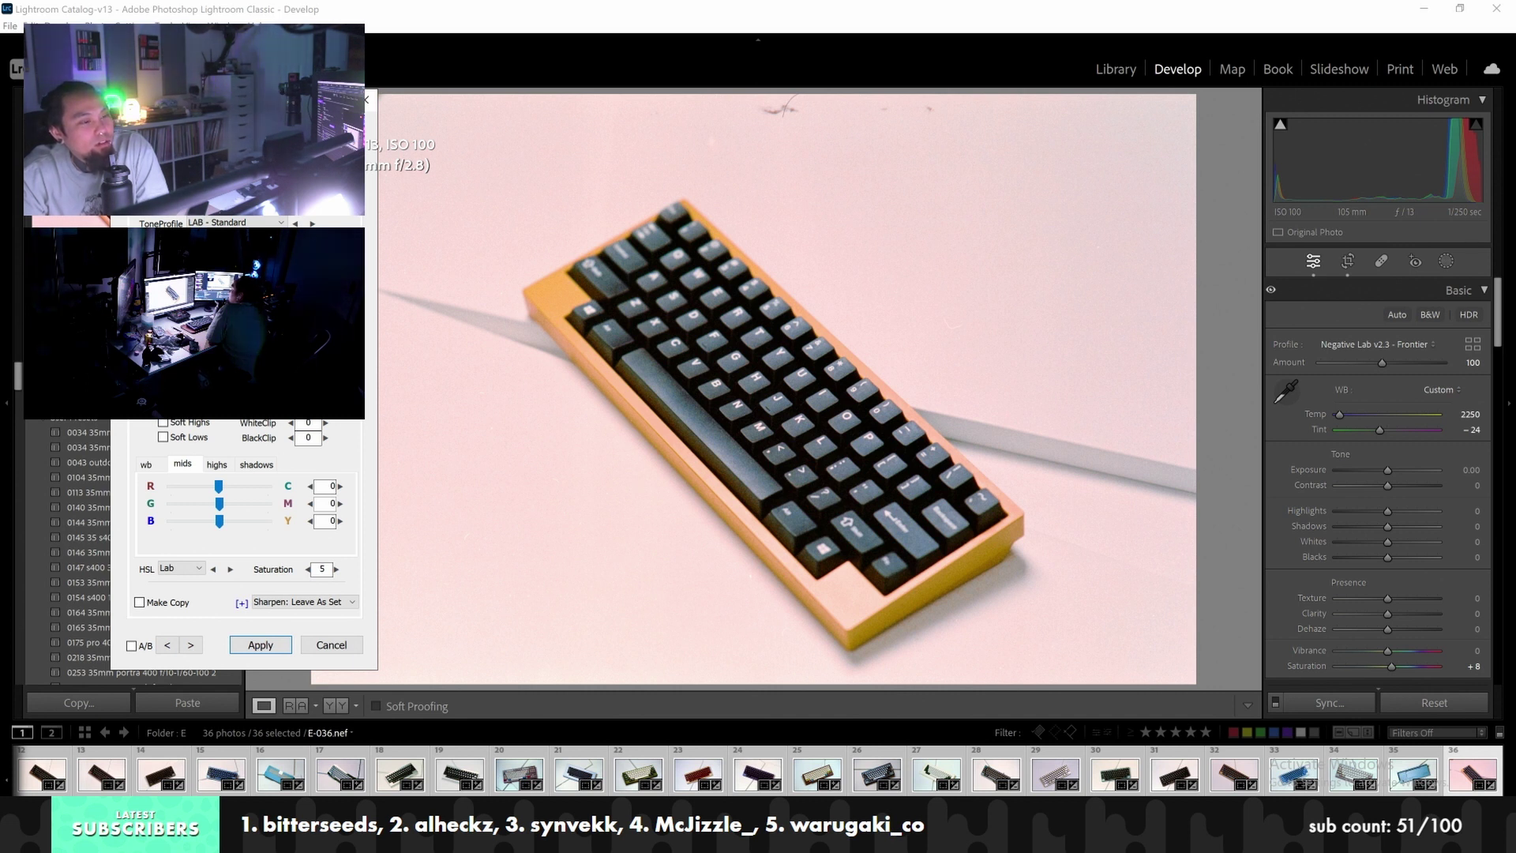
{"action": "left_click", "coordinate": [162, 466]}
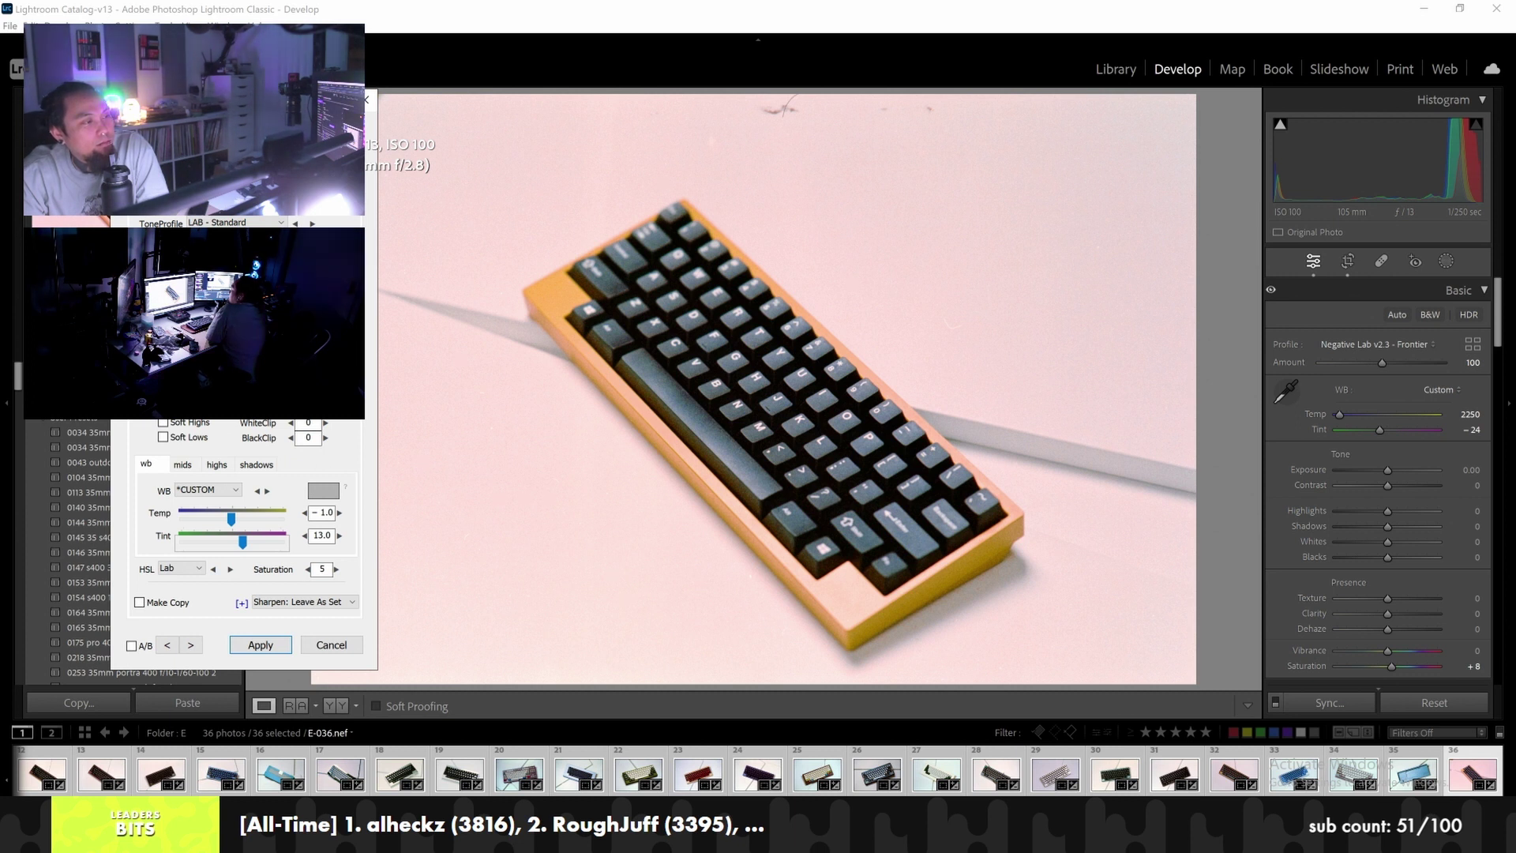
{"action": "left_click", "coordinate": [241, 603]}
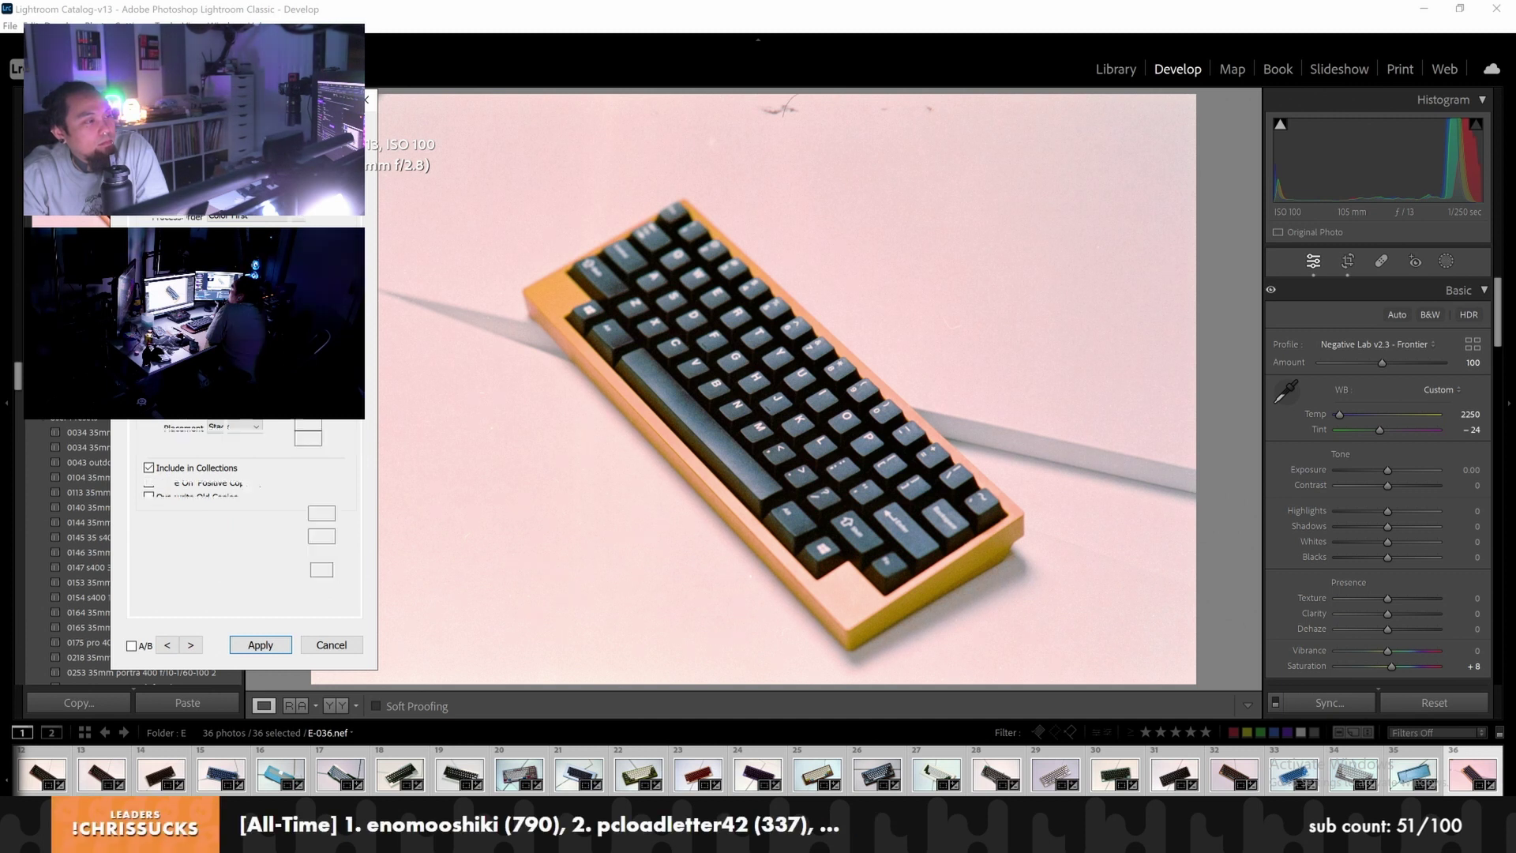
{"action": "scroll", "coordinate": [233, 514], "scroll_direction": "up", "scroll_amount": 5}
Try warmer and cooler temperatures on E-036, settling its white balance at temp -24.0 and tint 9.0
{"action": "left_click_drag", "start_coordinate": [233, 521], "coordinate": [284, 522]}
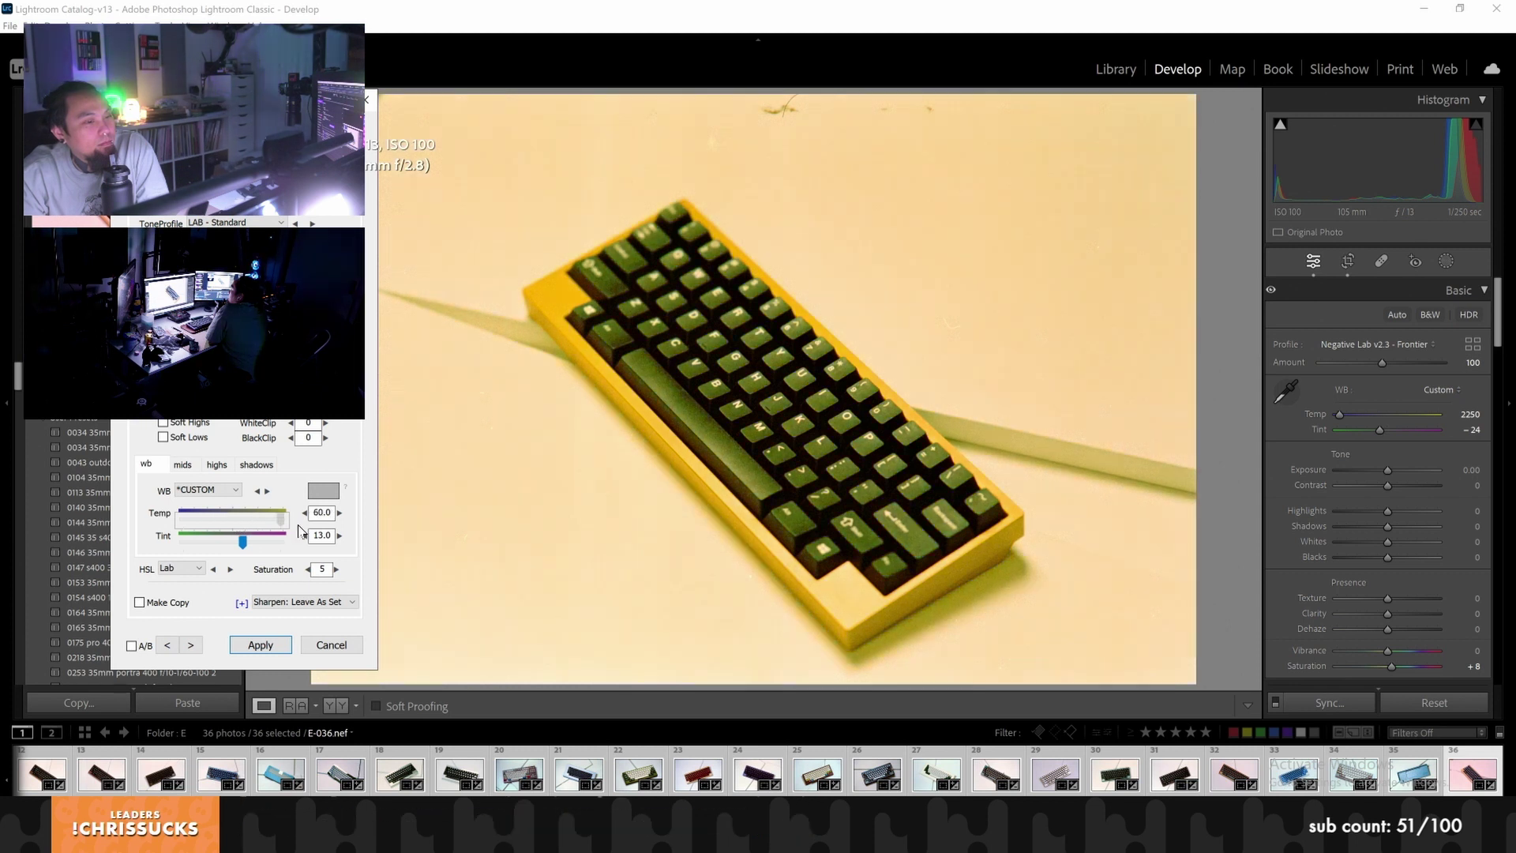
{"action": "left_click", "coordinate": [257, 523]}
{"action": "left_click_drag", "start_coordinate": [257, 522], "coordinate": [214, 523]}
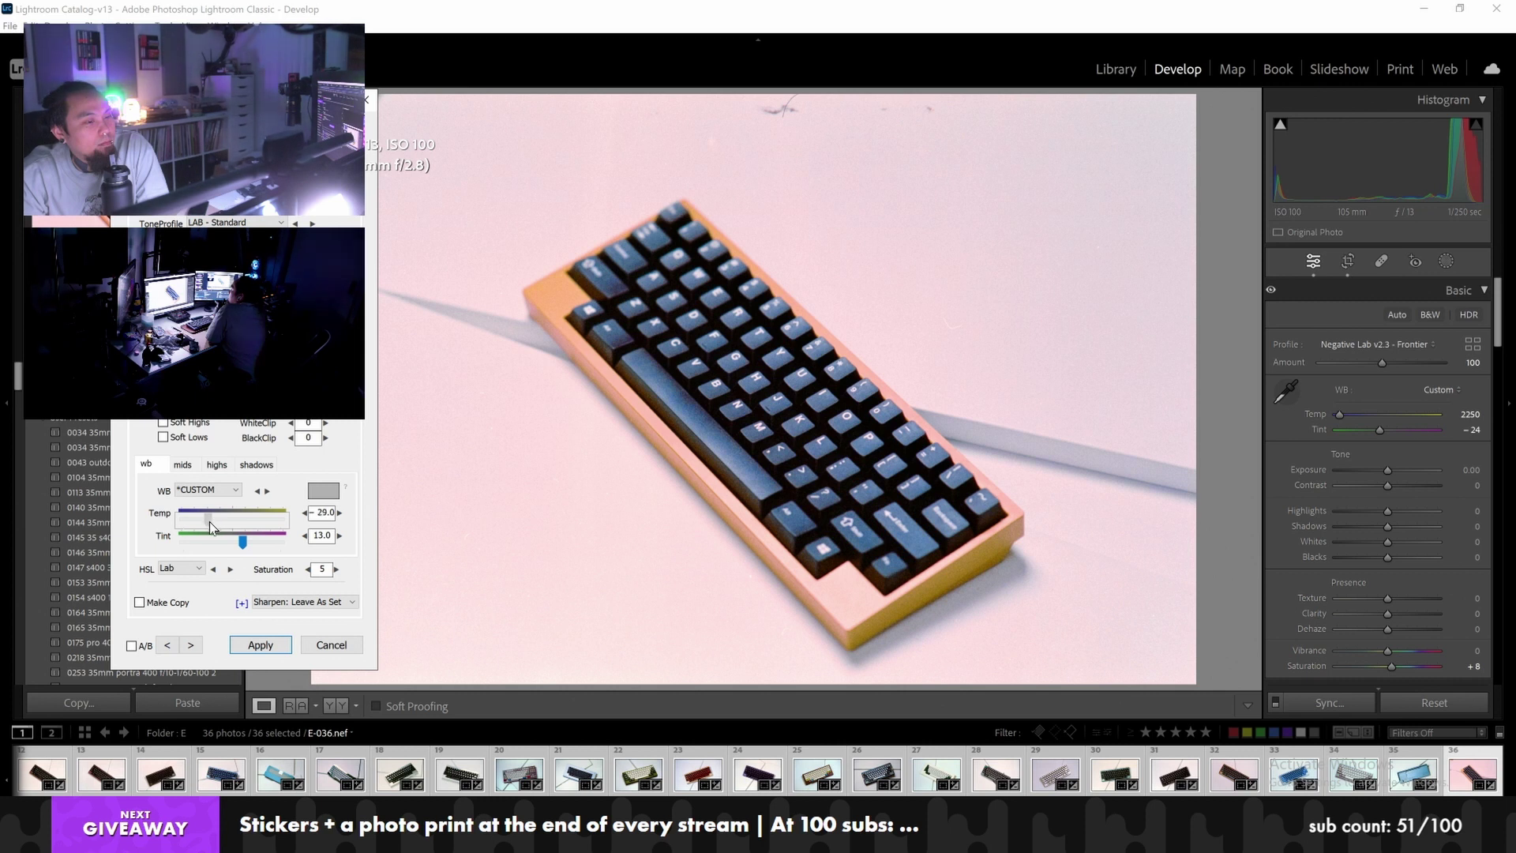
{"action": "left_click_drag", "start_coordinate": [210, 521], "coordinate": [216, 521]}
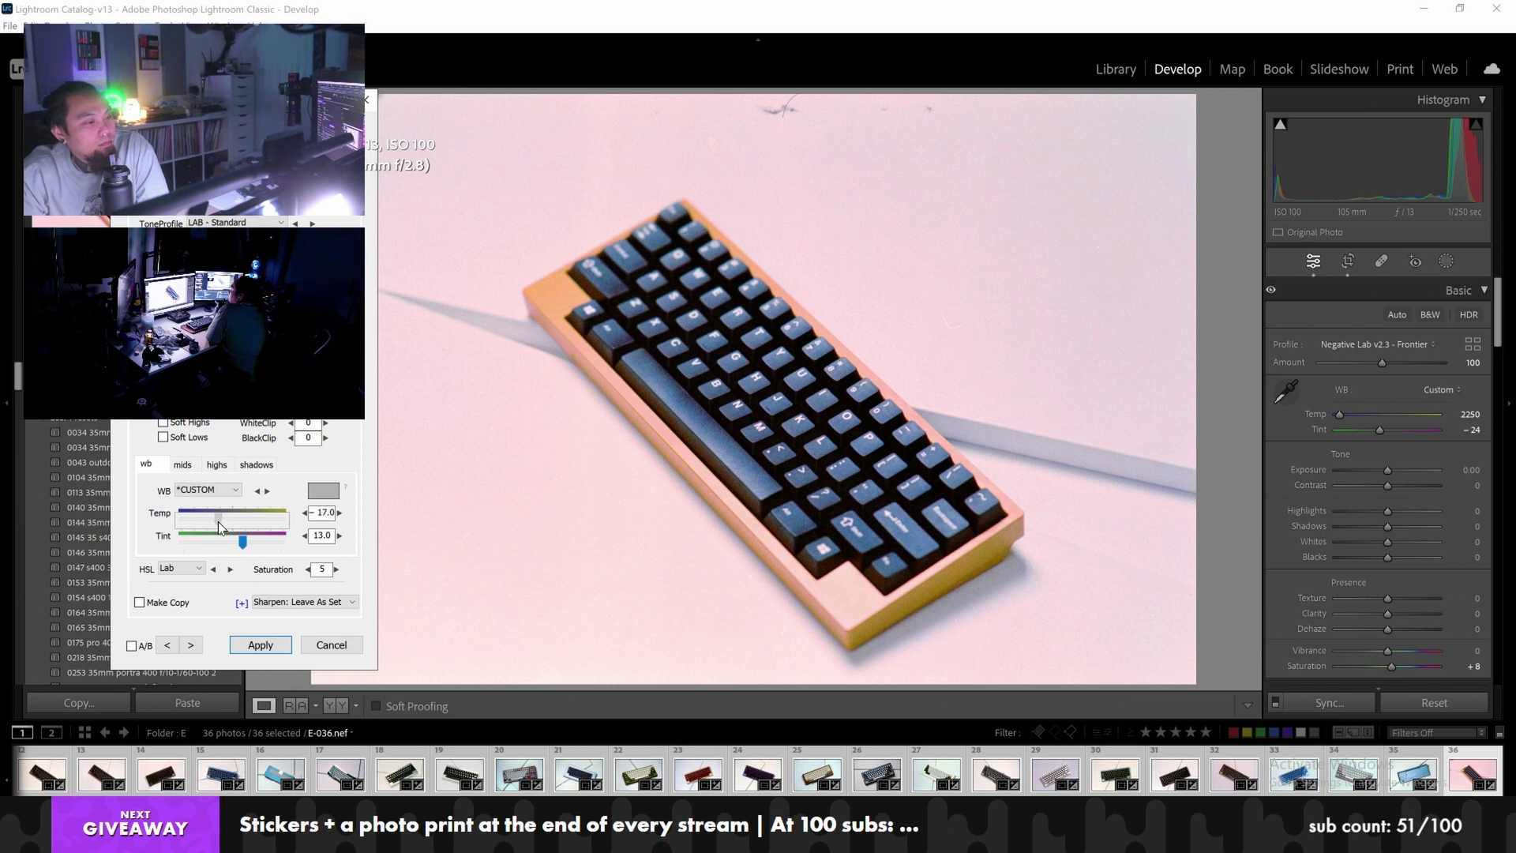
{"action": "left_click_drag", "start_coordinate": [214, 523], "coordinate": [214, 523]}
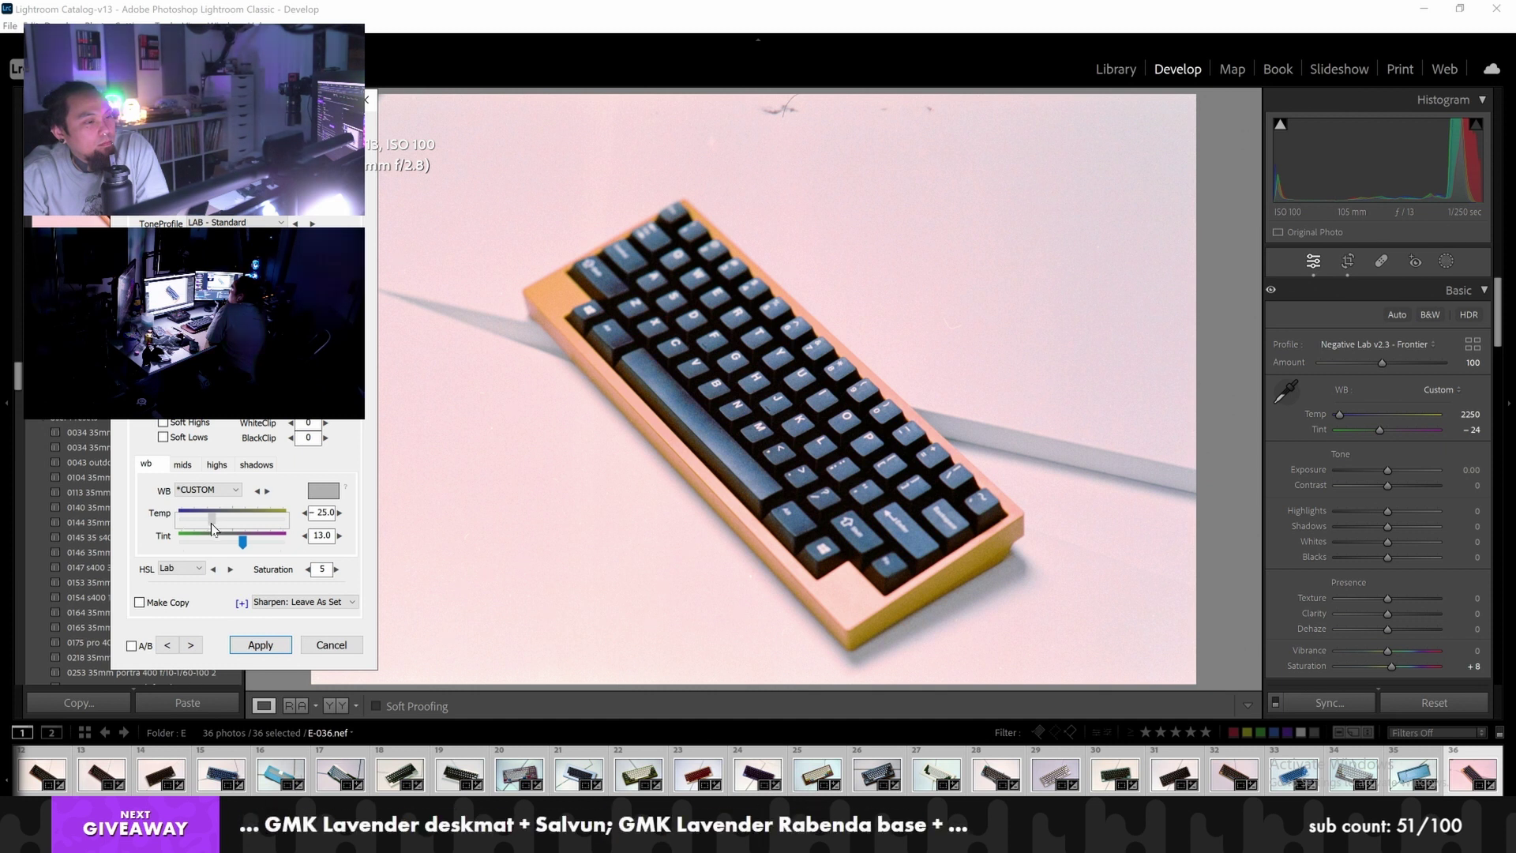
{"action": "left_click", "coordinate": [235, 548]}
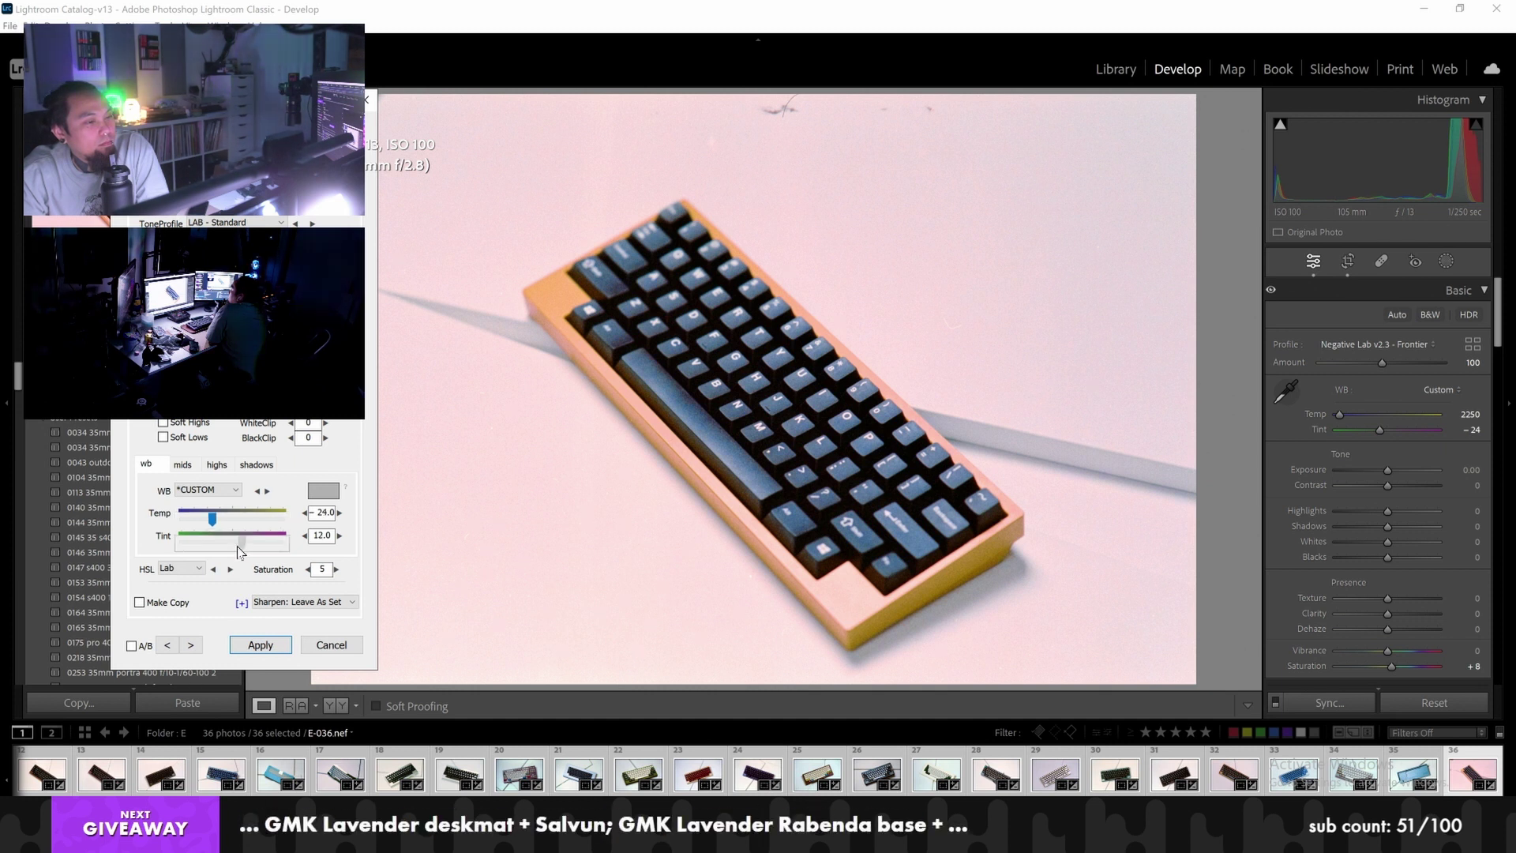
{"action": "left_click_drag", "start_coordinate": [235, 550], "coordinate": [239, 551]}
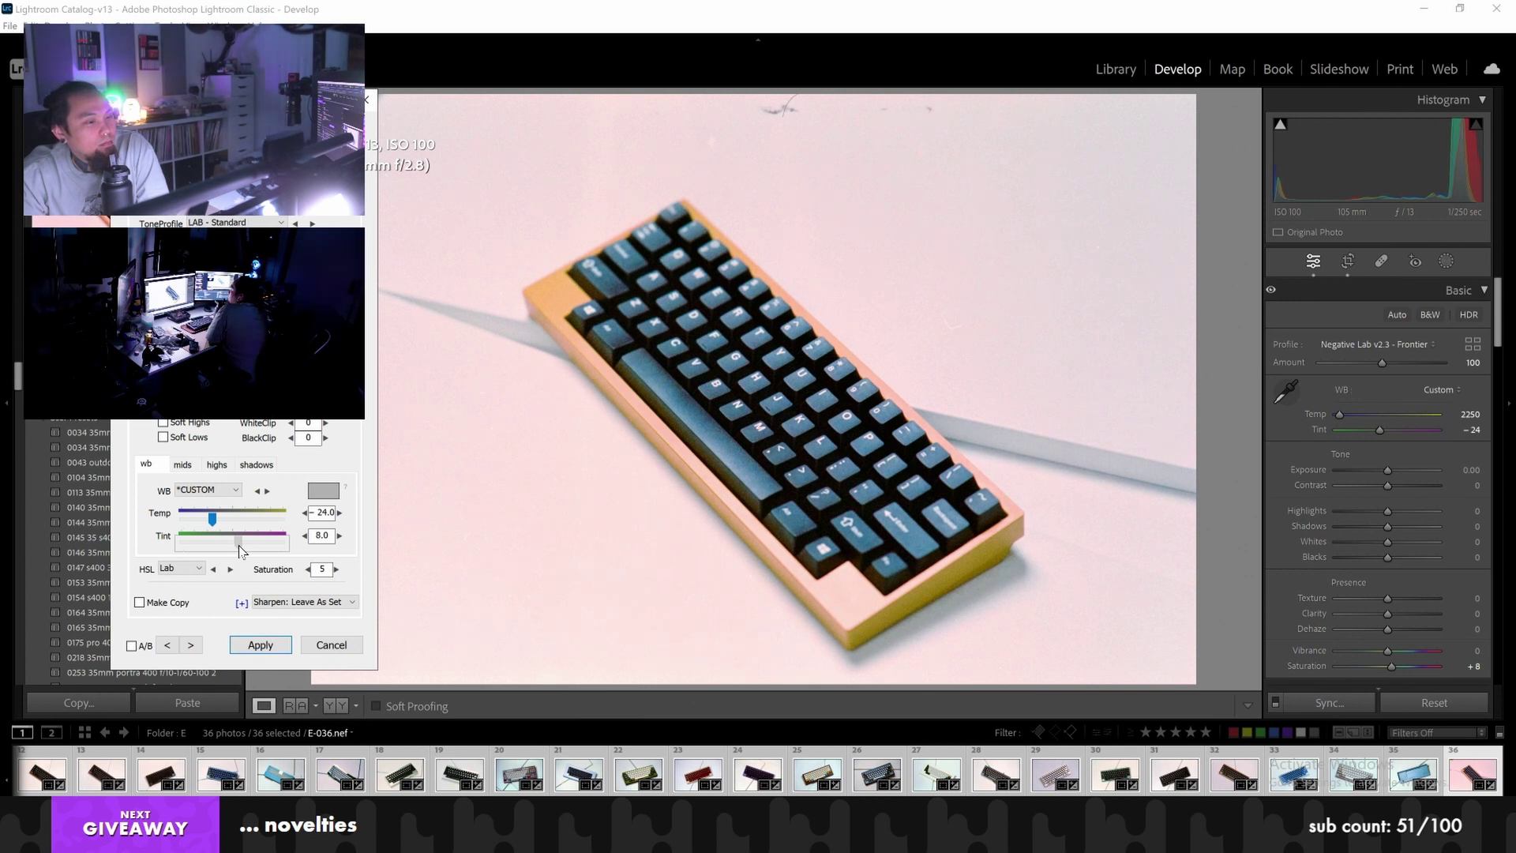
{"action": "left_click_drag", "start_coordinate": [241, 551], "coordinate": [240, 550]}
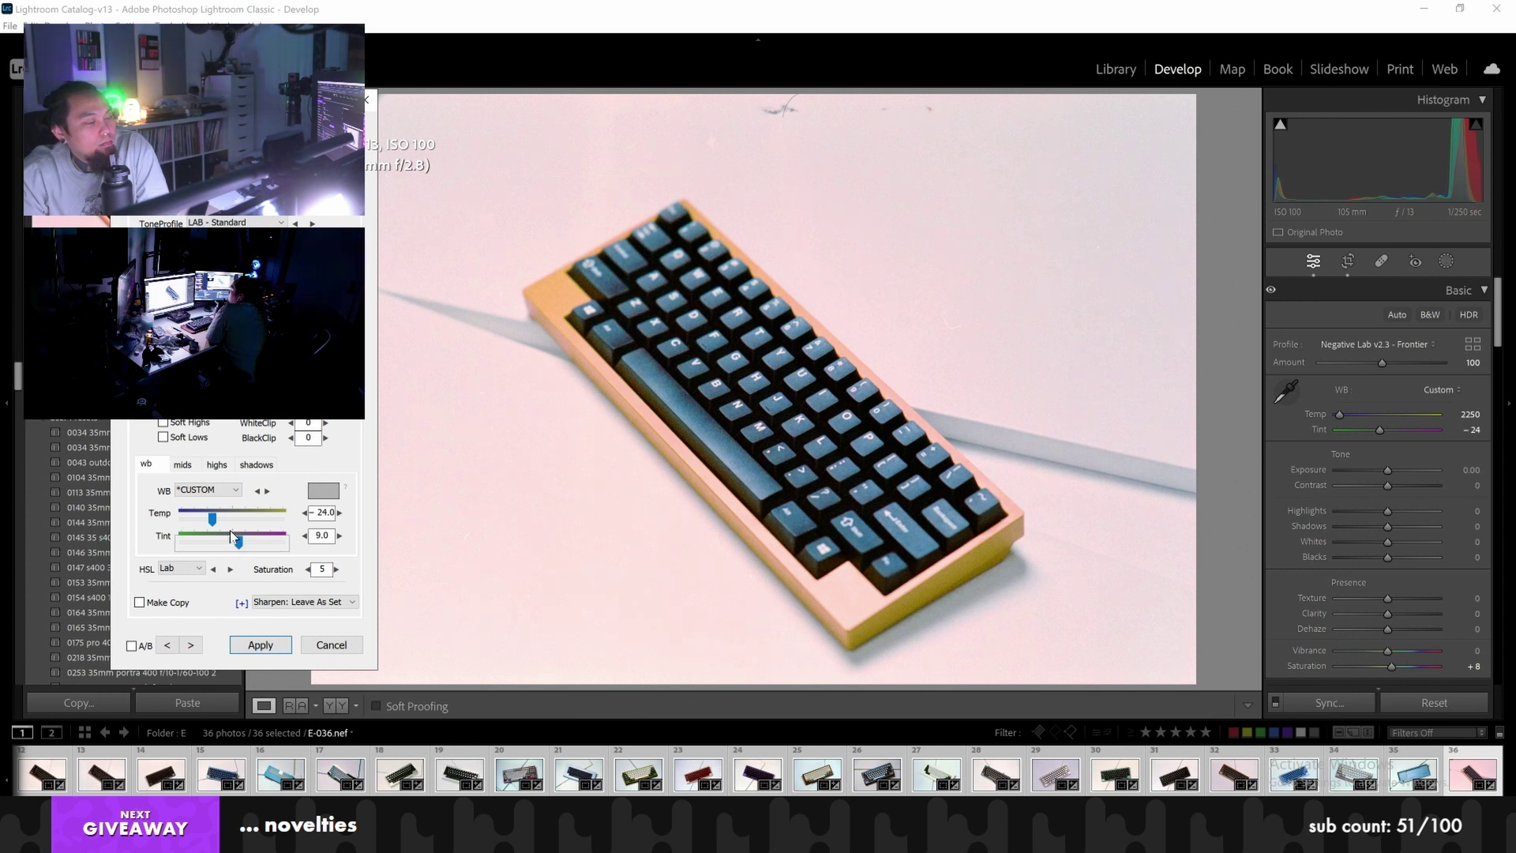
Set E-036's shadows to about red -4 and green 13, and fine-tune the shadow blue balance
{"action": "left_click", "coordinate": [206, 468]}
{"action": "left_click", "coordinate": [254, 464]}
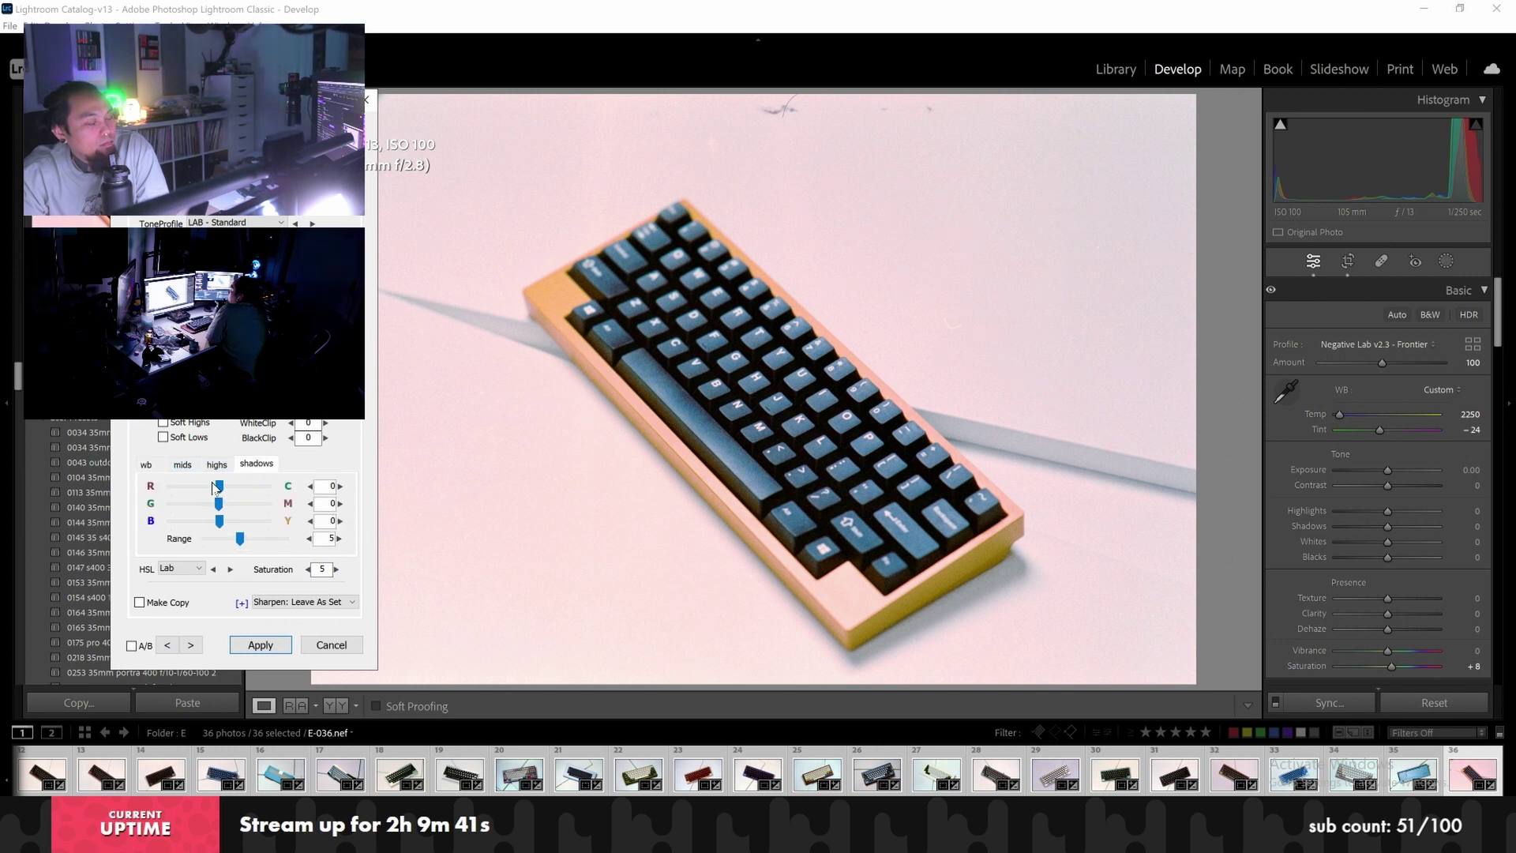
{"action": "left_click_drag", "start_coordinate": [222, 509], "coordinate": [244, 515]}
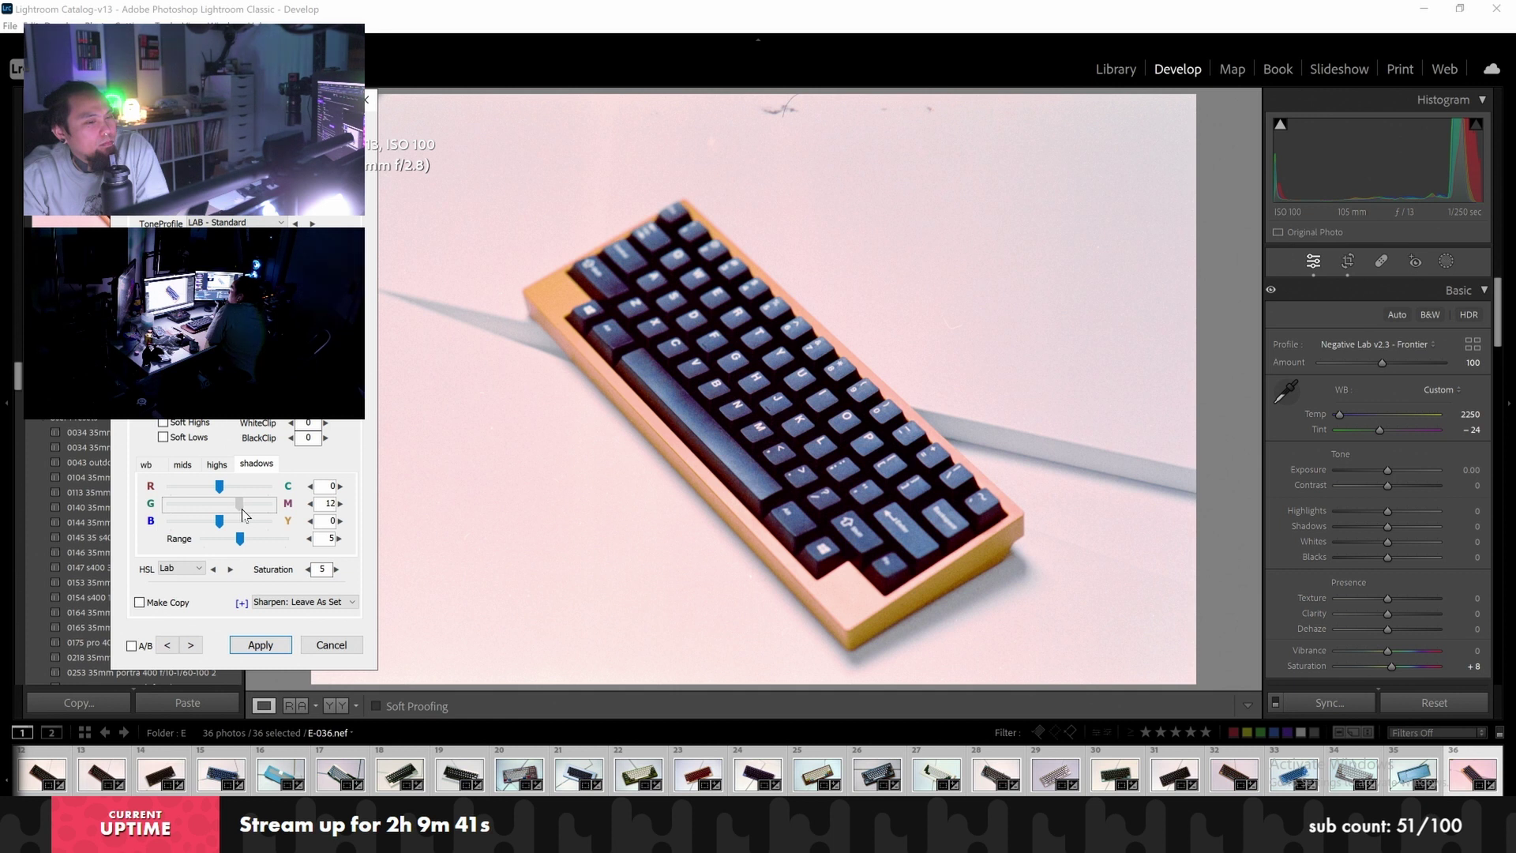
{"action": "left_click_drag", "start_coordinate": [245, 515], "coordinate": [214, 492]}
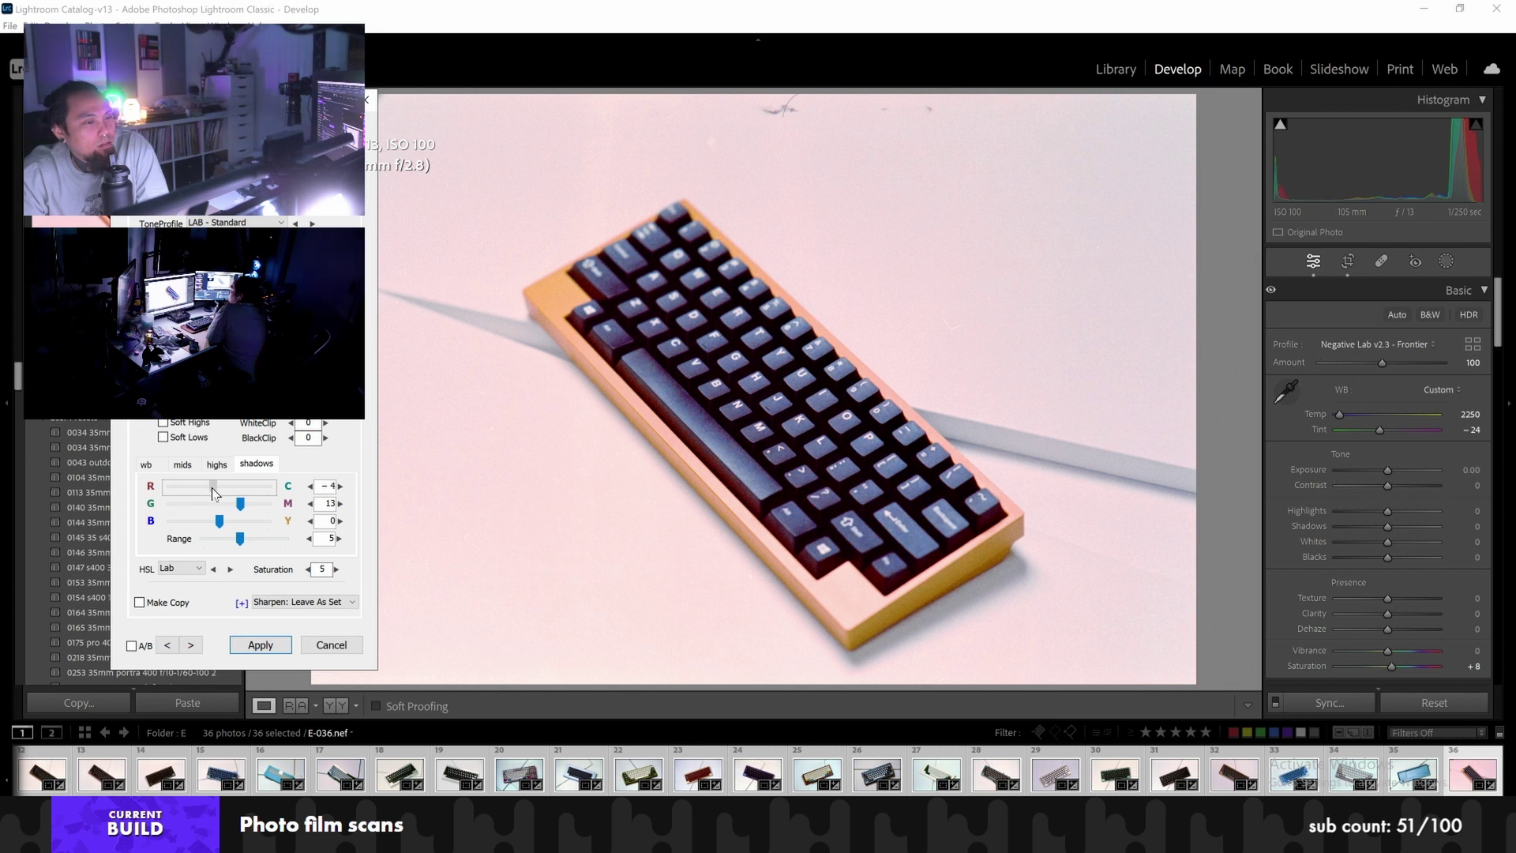
{"action": "left_click_drag", "start_coordinate": [213, 494], "coordinate": [223, 530]}
Set E-036's midtone red balance to 3, keeping green and blue at 0
{"action": "left_click", "coordinate": [207, 464]}
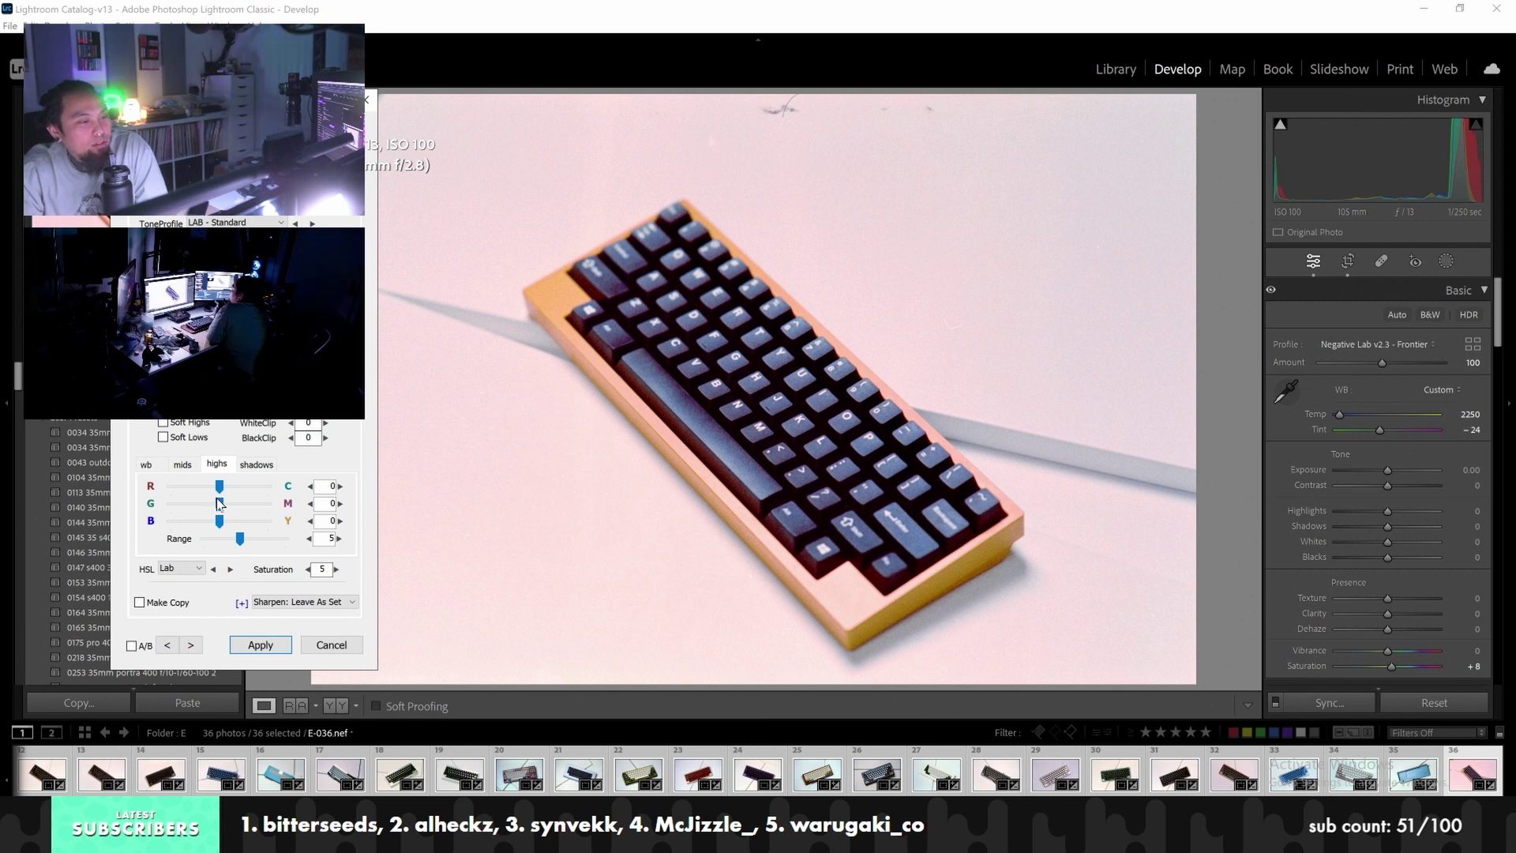
{"action": "left_click", "coordinate": [183, 465]}
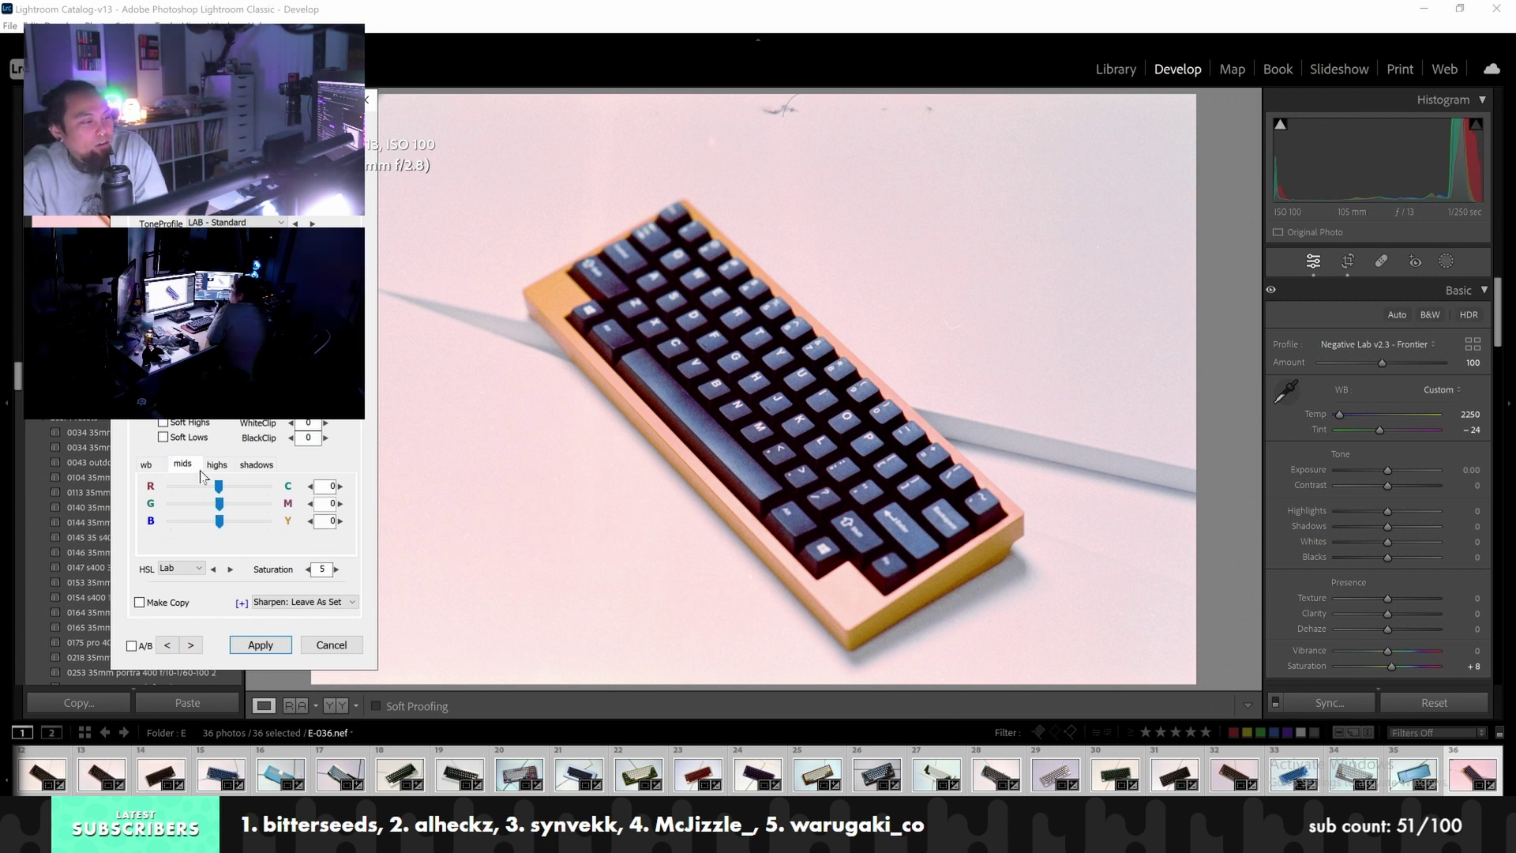
{"action": "mouse_move", "coordinate": [220, 525]}
{"action": "left_mouse_down"}
{"action": "mouse_move", "coordinate": [234, 526]}
{"action": "mouse_move", "coordinate": [172, 529]}
{"action": "mouse_move", "coordinate": [251, 535]}
{"action": "mouse_move", "coordinate": [222, 535]}
{"action": "mouse_move", "coordinate": [203, 510]}
{"action": "mouse_move", "coordinate": [222, 514]}
{"action": "mouse_move", "coordinate": [193, 490]}
{"action": "mouse_move", "coordinate": [237, 495]}
{"action": "mouse_move", "coordinate": [224, 496]}
{"action": "left_mouse_up"}
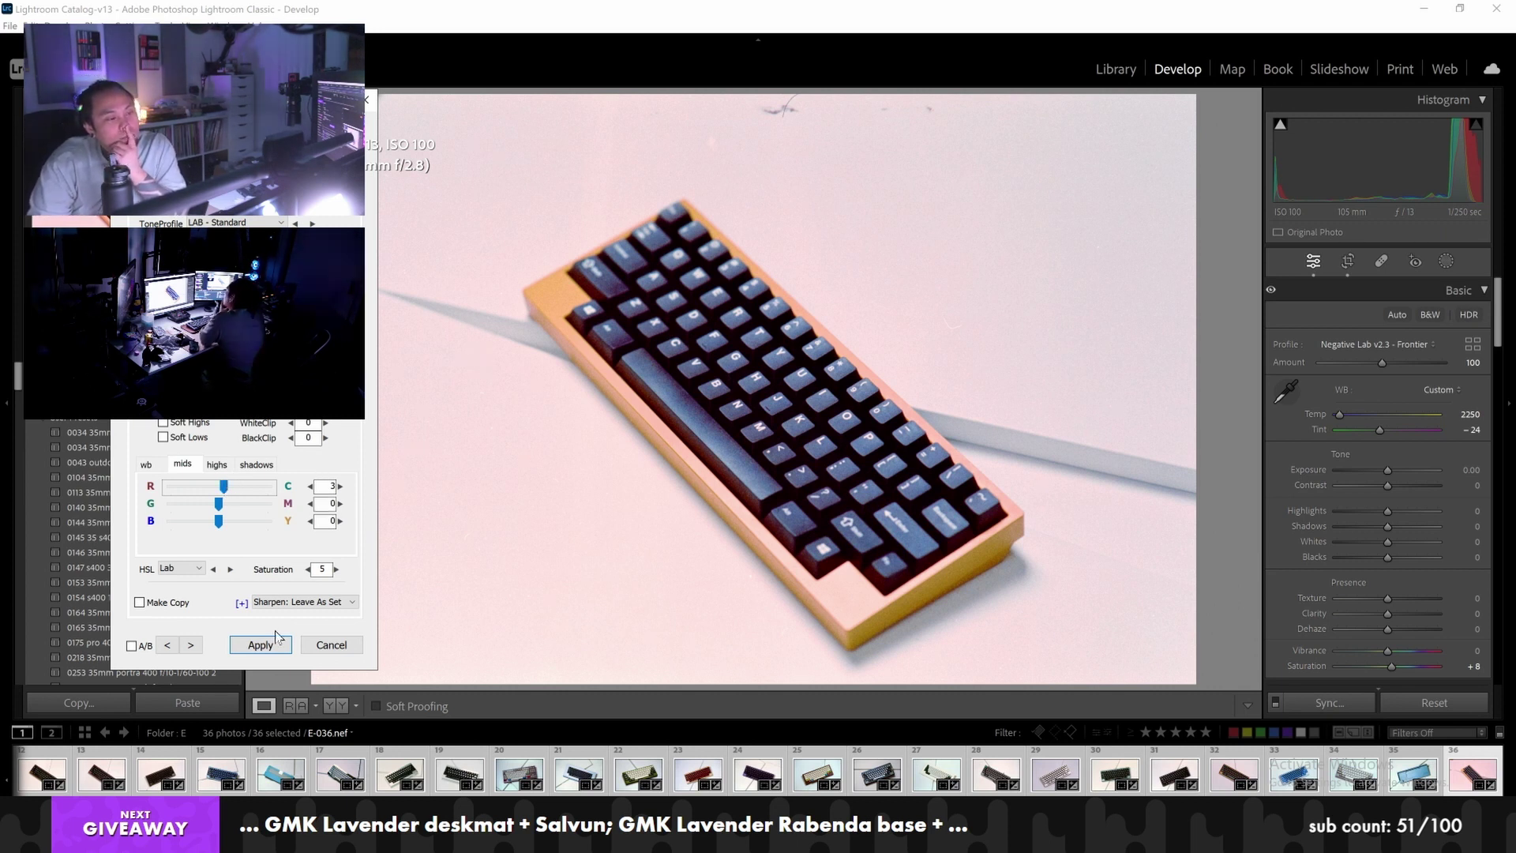
Try shifting E-036's highlights with green at -12, then with green back at 0 and blue at 12
{"action": "left_click", "coordinate": [217, 464]}
{"action": "left_click_drag", "start_coordinate": [219, 486], "coordinate": [241, 488]}
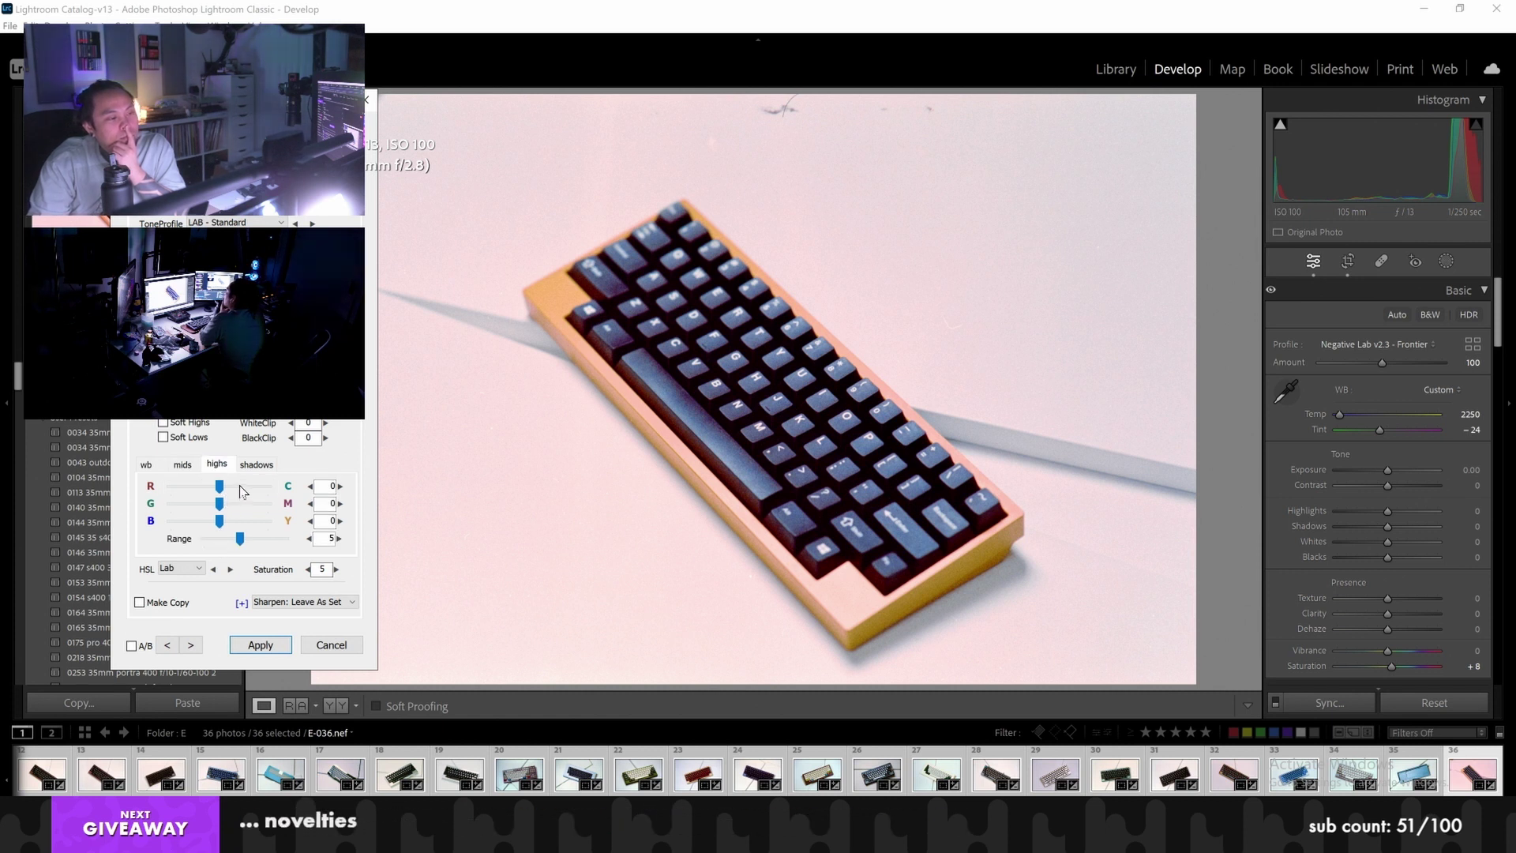
{"action": "left_click", "coordinate": [214, 490]}
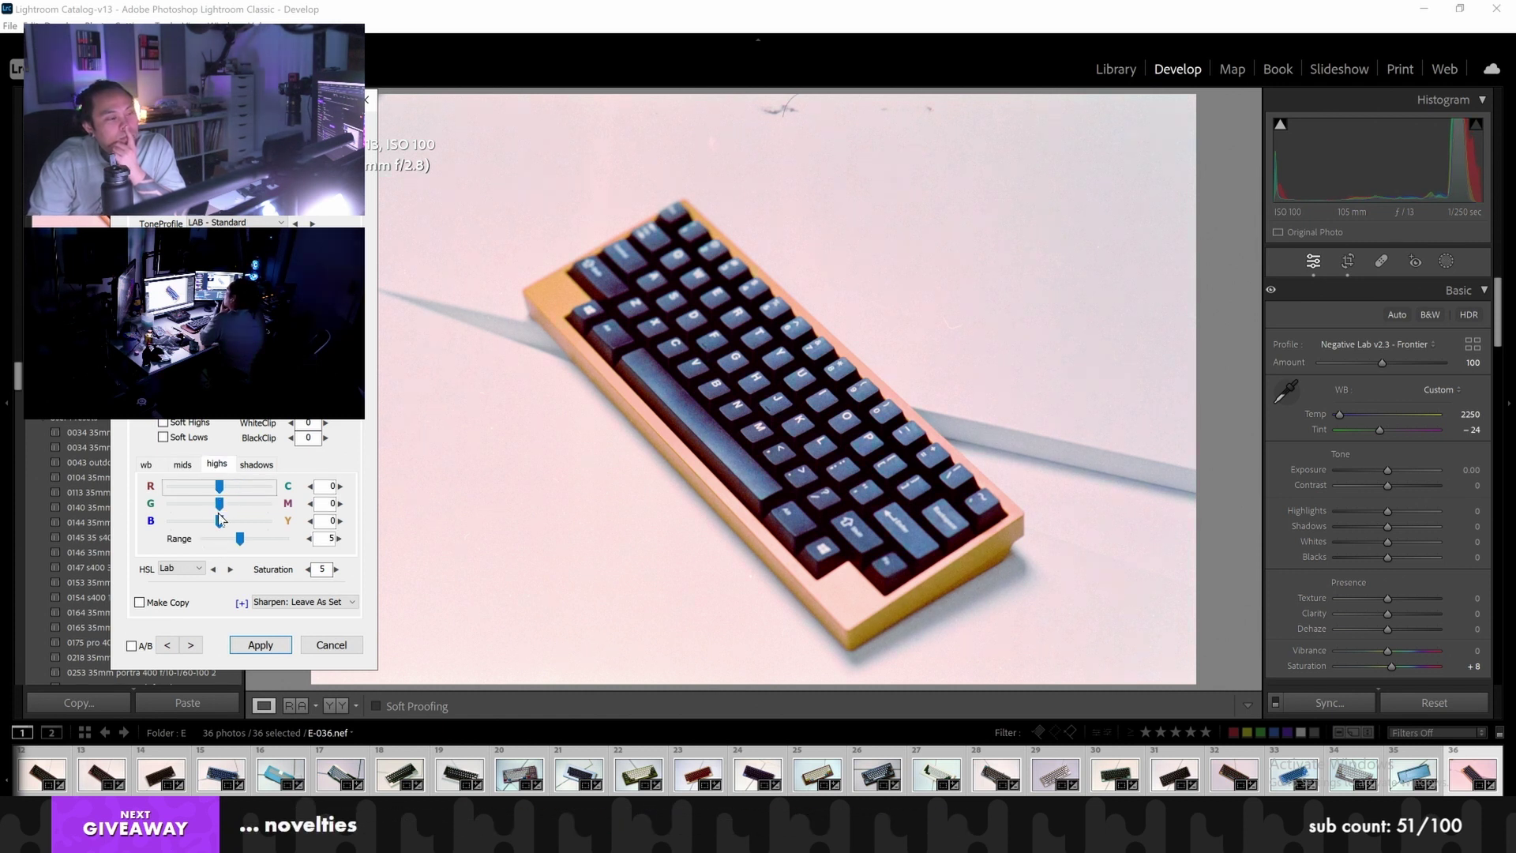
{"action": "mouse_move", "coordinate": [222, 508]}
{"action": "left_mouse_down"}
{"action": "mouse_move", "coordinate": [240, 506]}
{"action": "mouse_move", "coordinate": [202, 505]}
{"action": "left_mouse_up"}
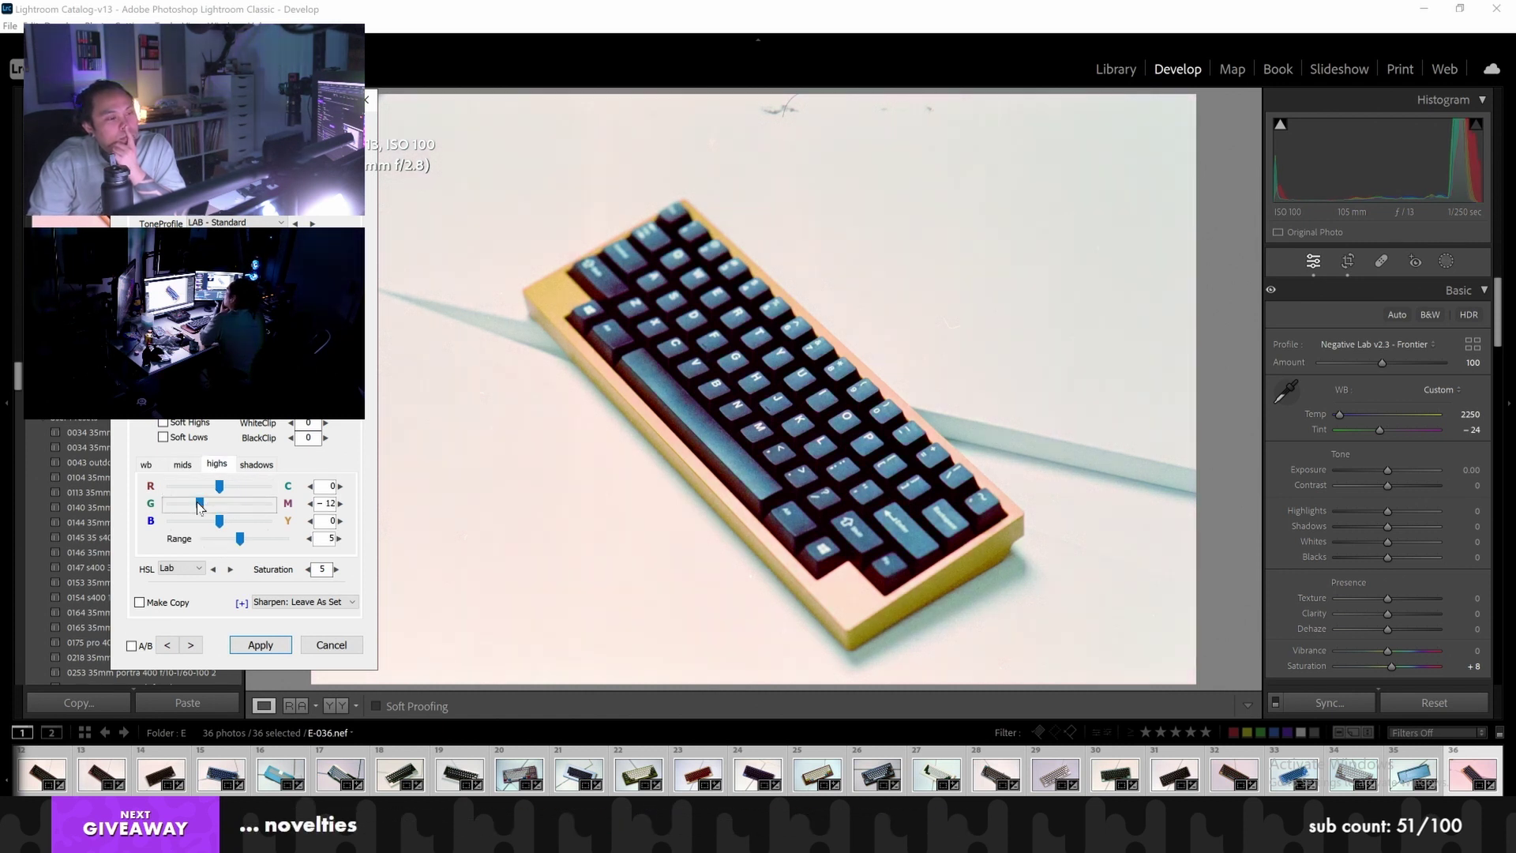
{"action": "left_click", "coordinate": [210, 504]}
{"action": "left_click", "coordinate": [246, 523]}
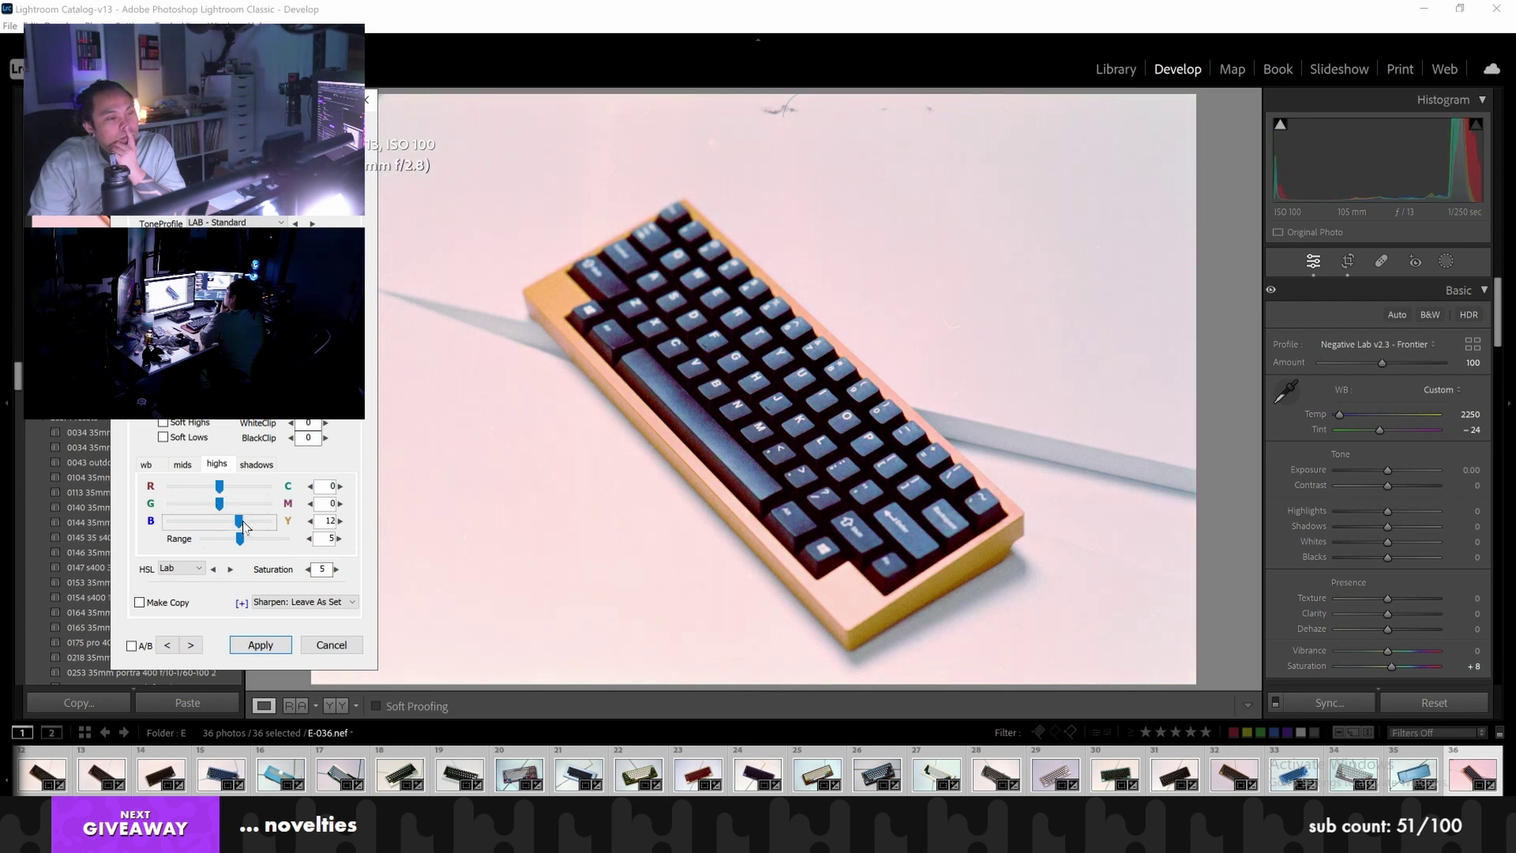
Set E-036's highlights to red 4, green -2 and blue -4, with the highlight range at 1
{"action": "left_click_drag", "start_coordinate": [212, 528], "coordinate": [298, 550]}
{"action": "mouse_move", "coordinate": [220, 485]}
{"action": "left_mouse_down"}
{"action": "mouse_move", "coordinate": [256, 496]}
{"action": "mouse_move", "coordinate": [234, 495]}
{"action": "left_mouse_up"}
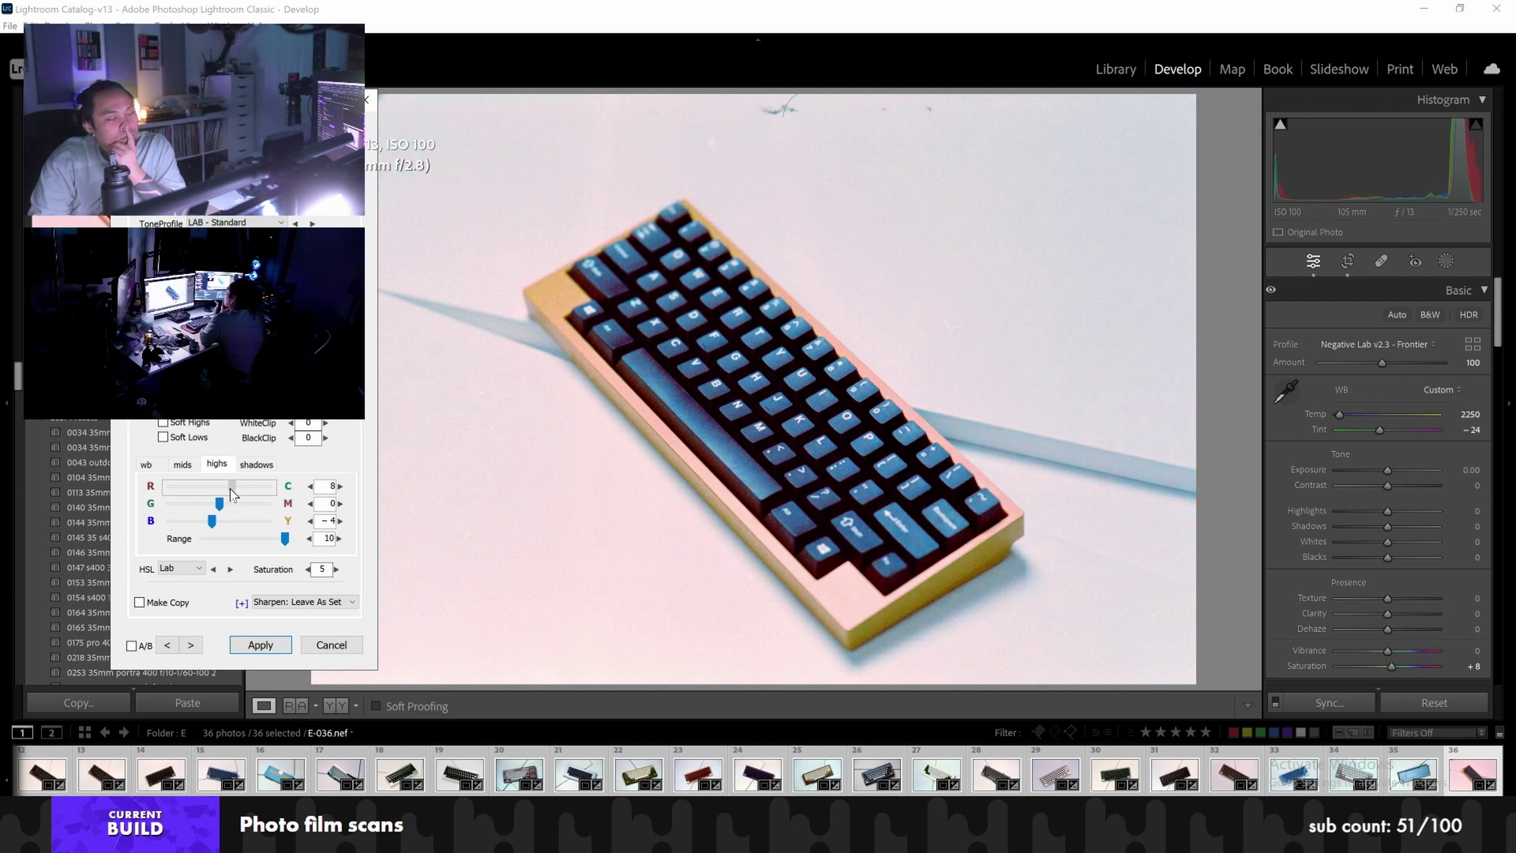
{"action": "left_click_drag", "start_coordinate": [230, 488], "coordinate": [216, 510]}
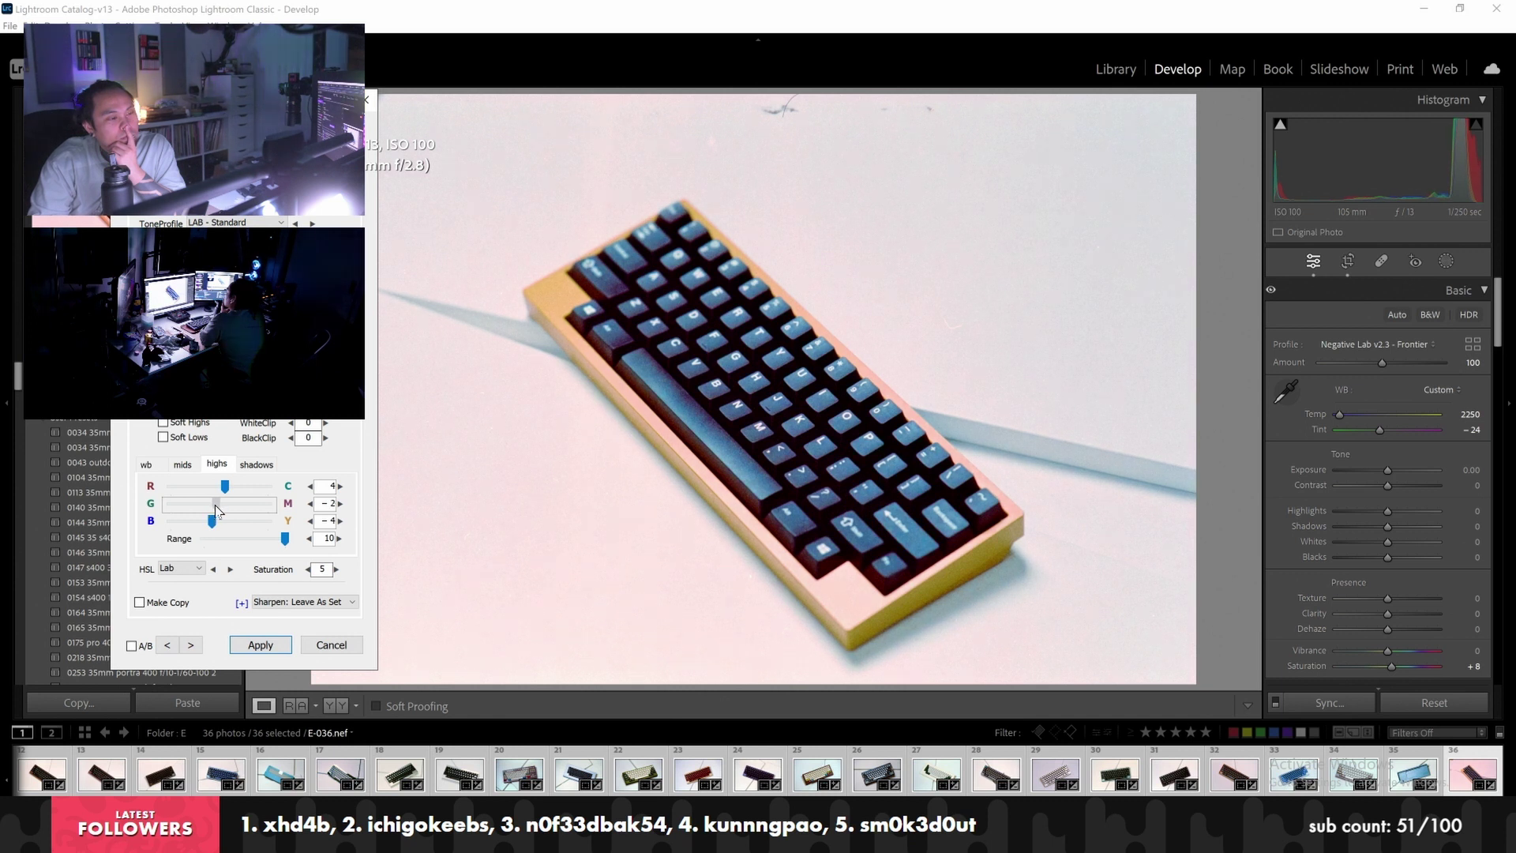
{"action": "left_click_drag", "start_coordinate": [217, 510], "coordinate": [177, 540]}
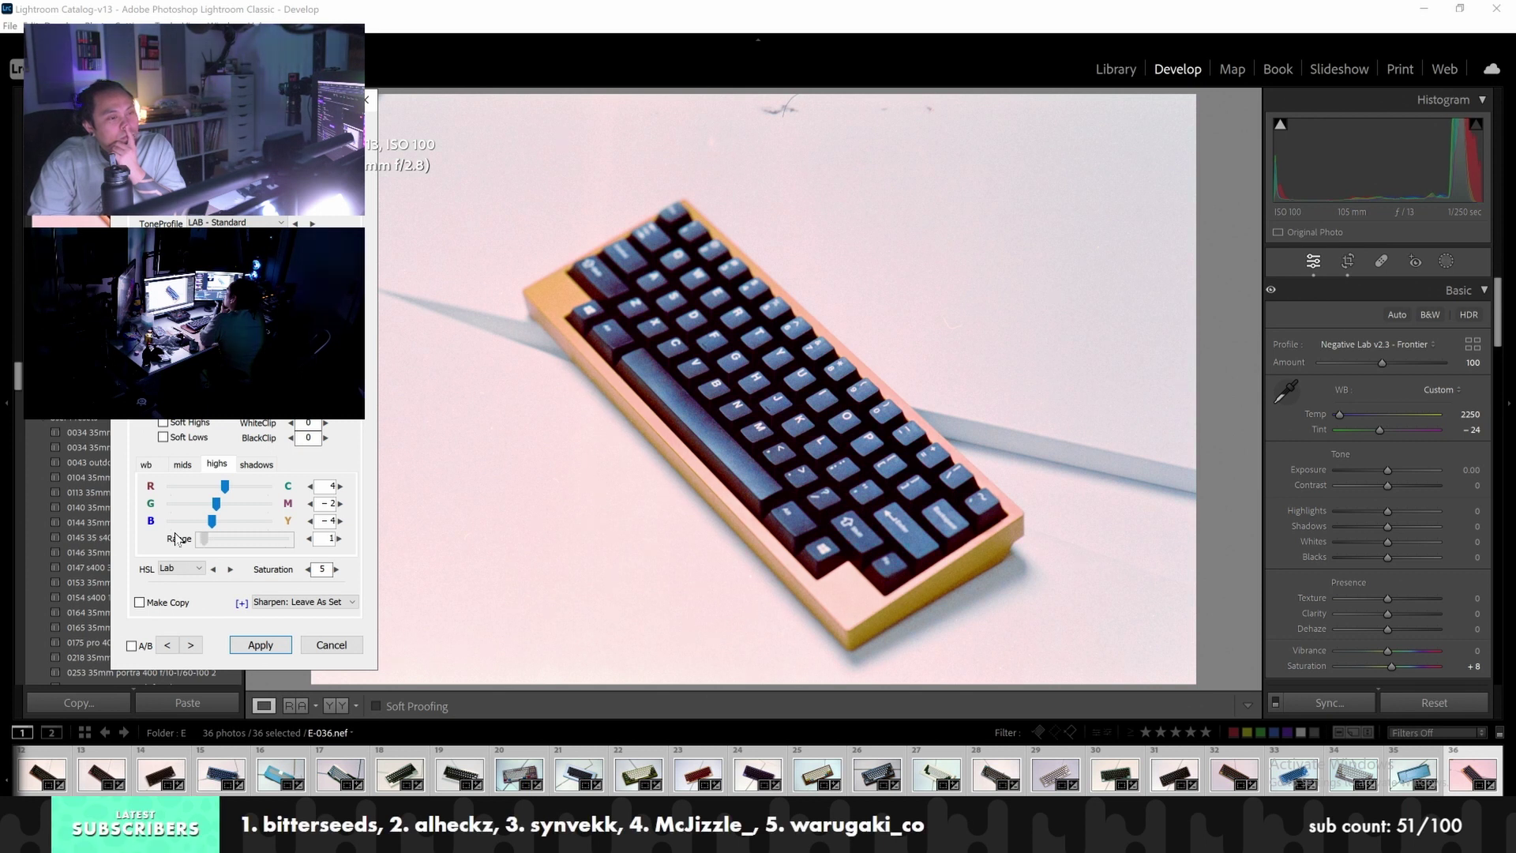
Set E-036's HSL option to Pakon and apply the conversion settings
{"action": "left_click", "coordinate": [188, 566]}
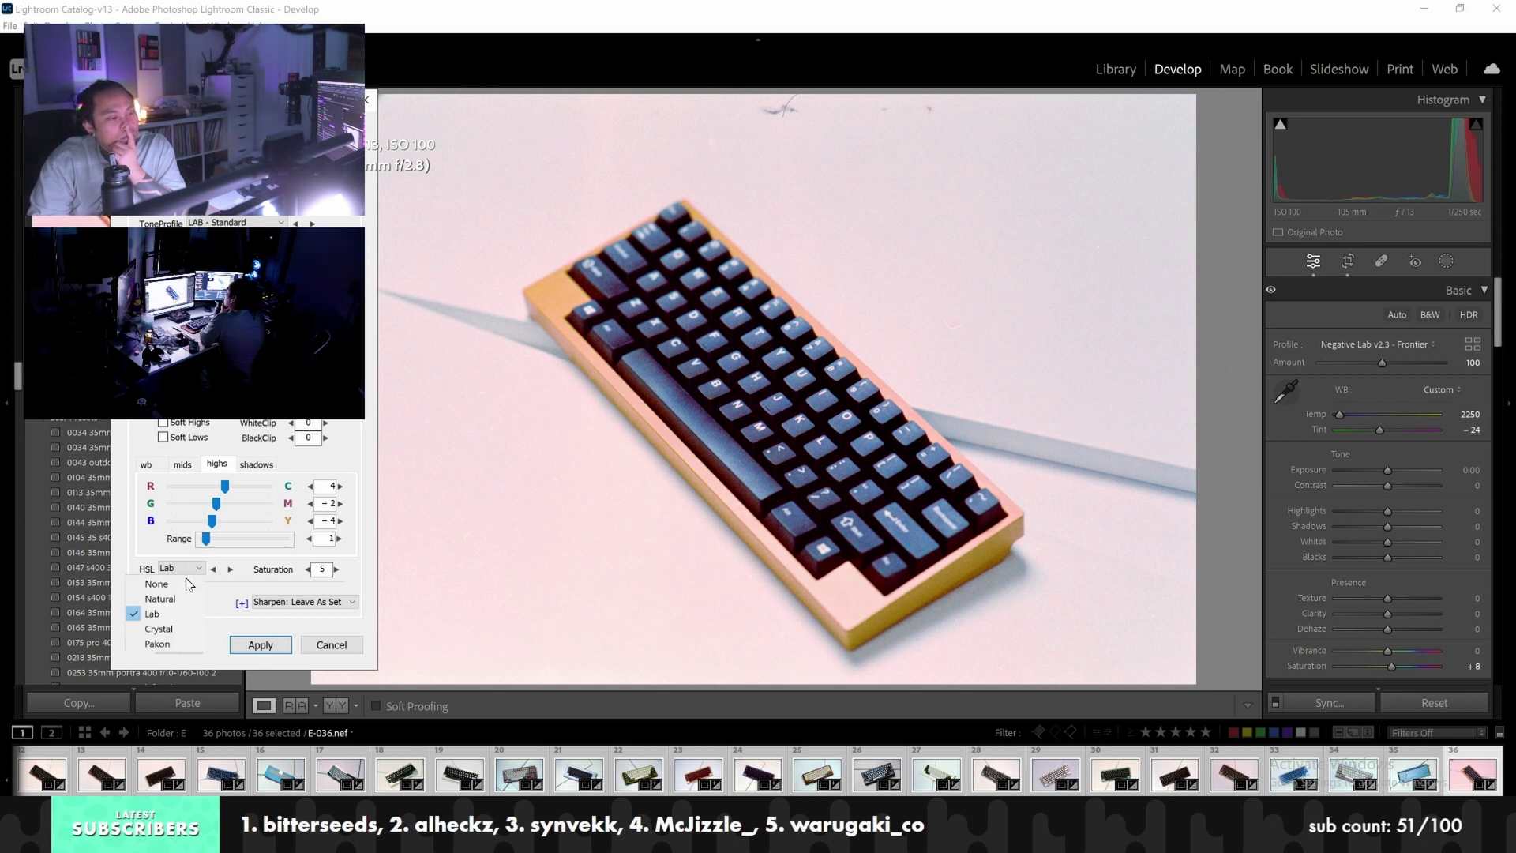
{"action": "left_click", "coordinate": [164, 648]}
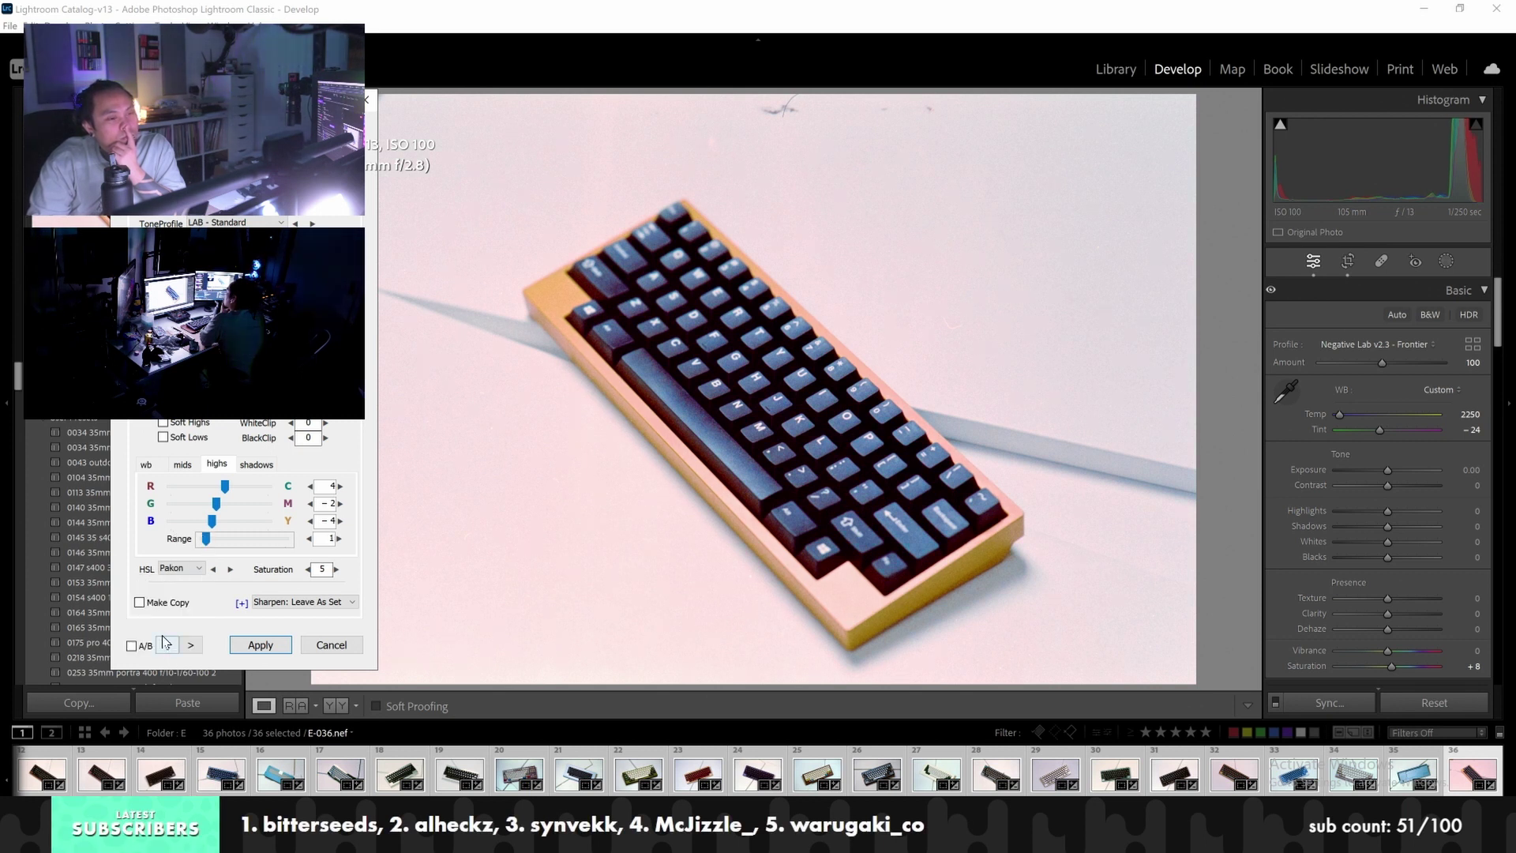
{"action": "left_click", "coordinate": [166, 644]}
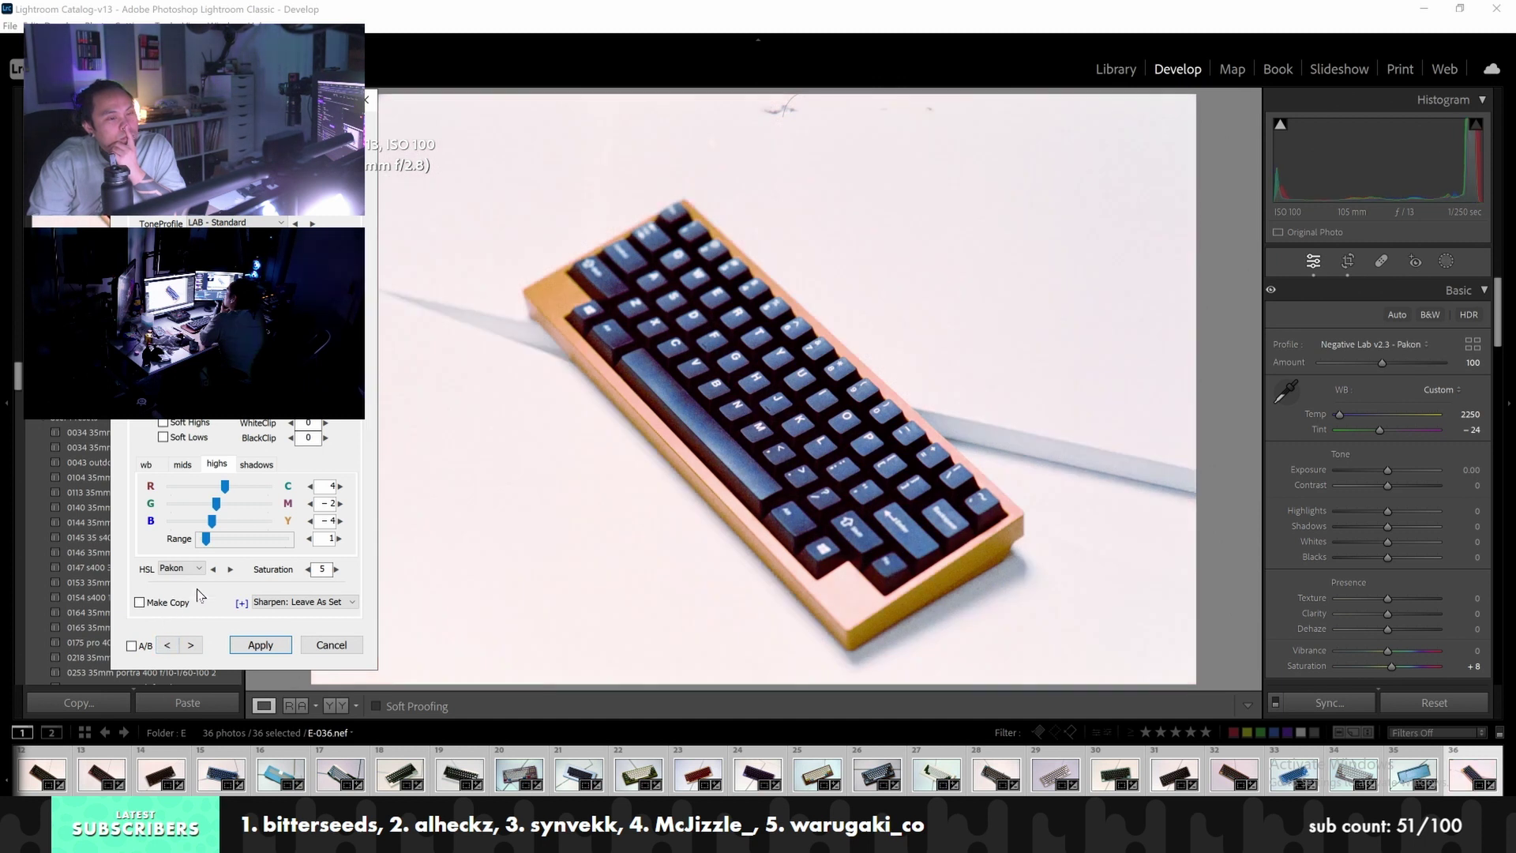
{"action": "left_click", "coordinate": [261, 644]}
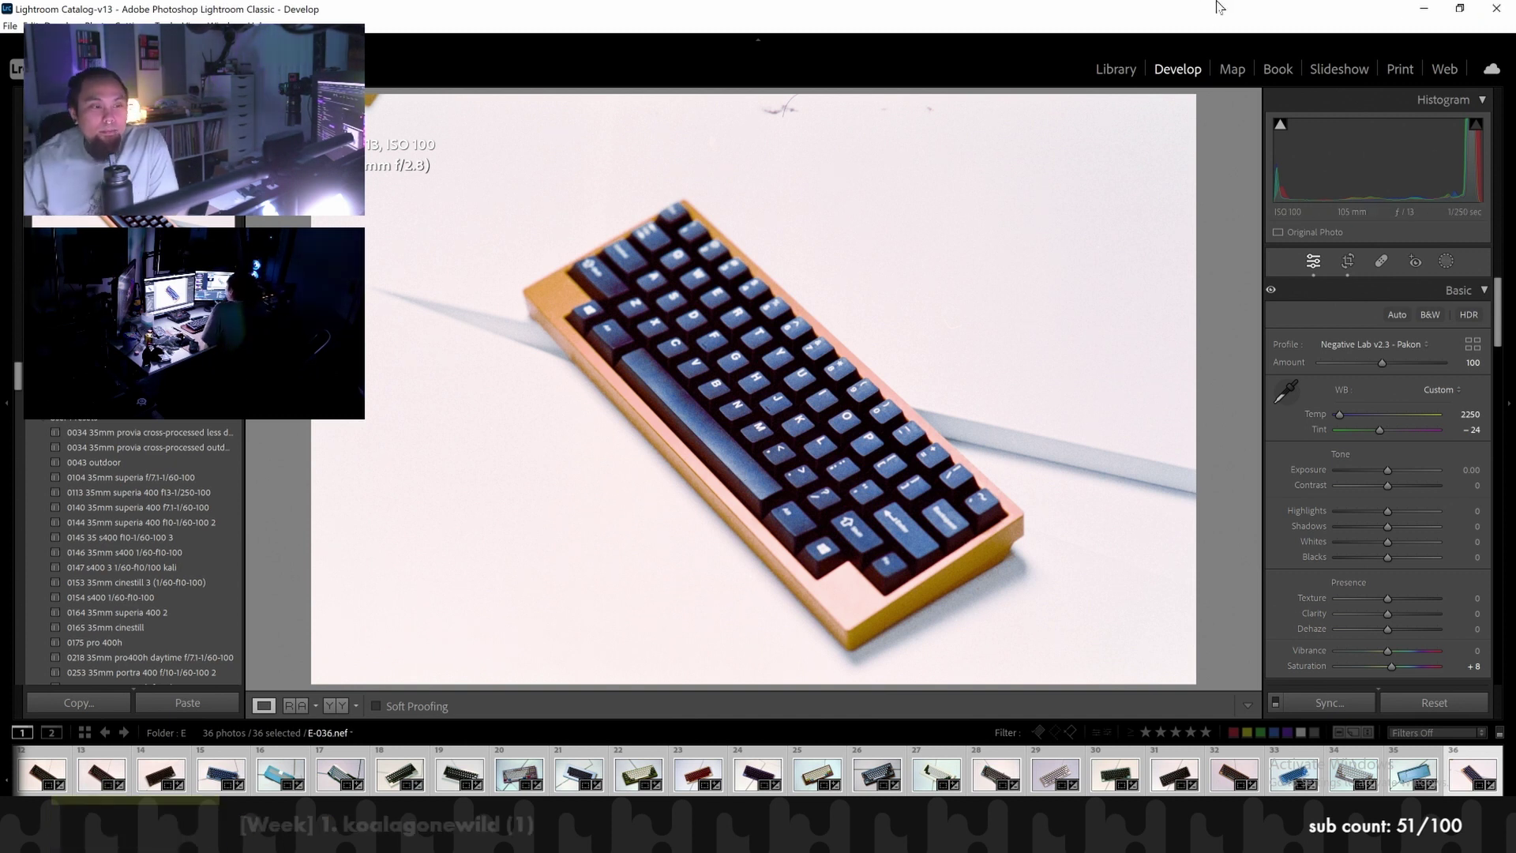
Review the roll's early photos in the Library, comparing E-002, E-003 and E-004
{"action": "left_click", "coordinate": [1134, 70]}
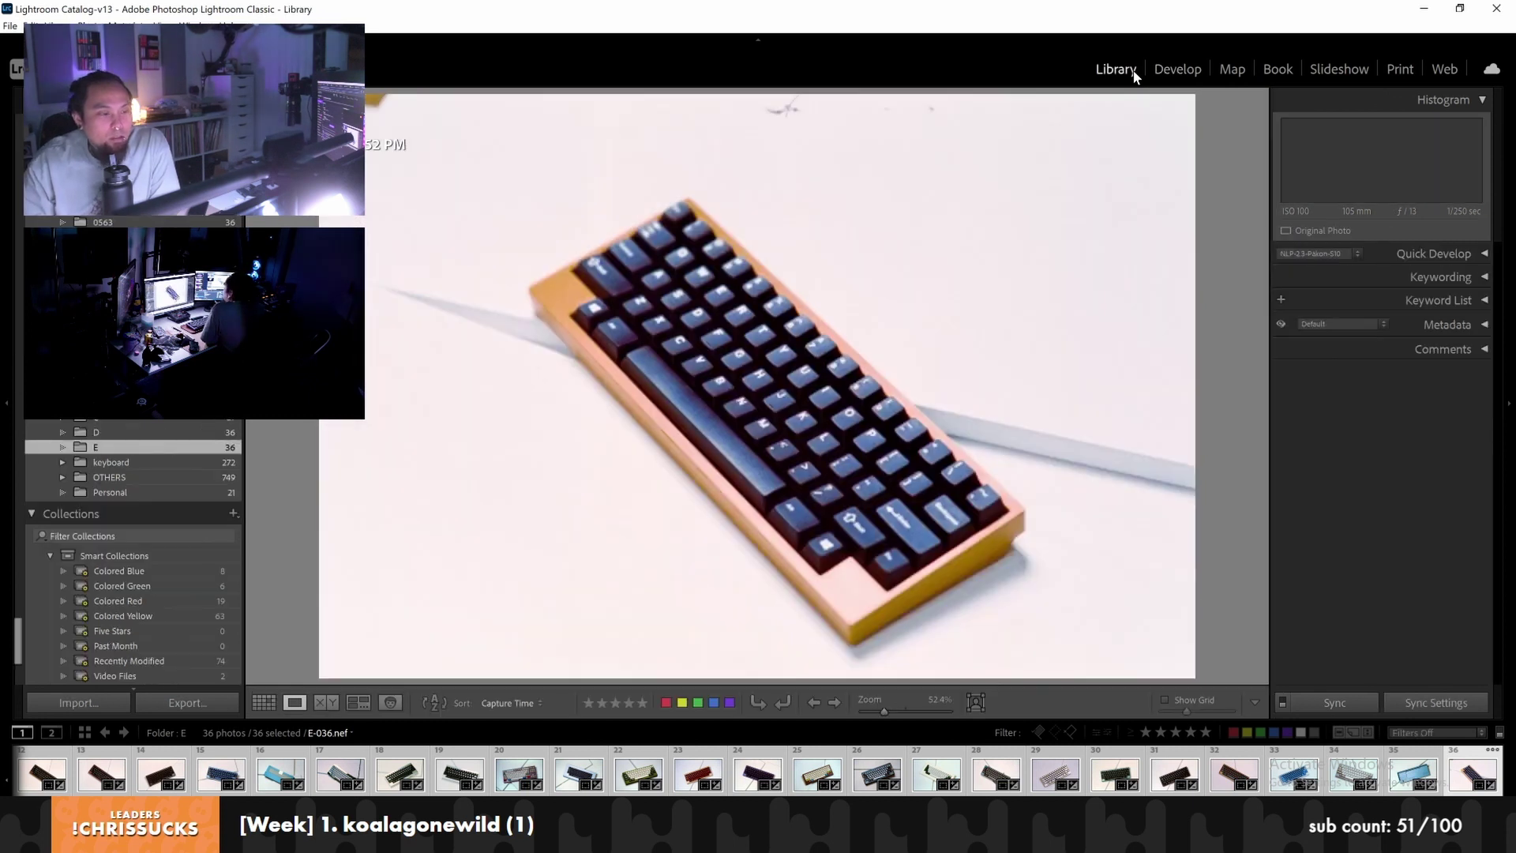
{"action": "scroll", "coordinate": [26, 770], "scroll_direction": "up", "scroll_amount": 3}
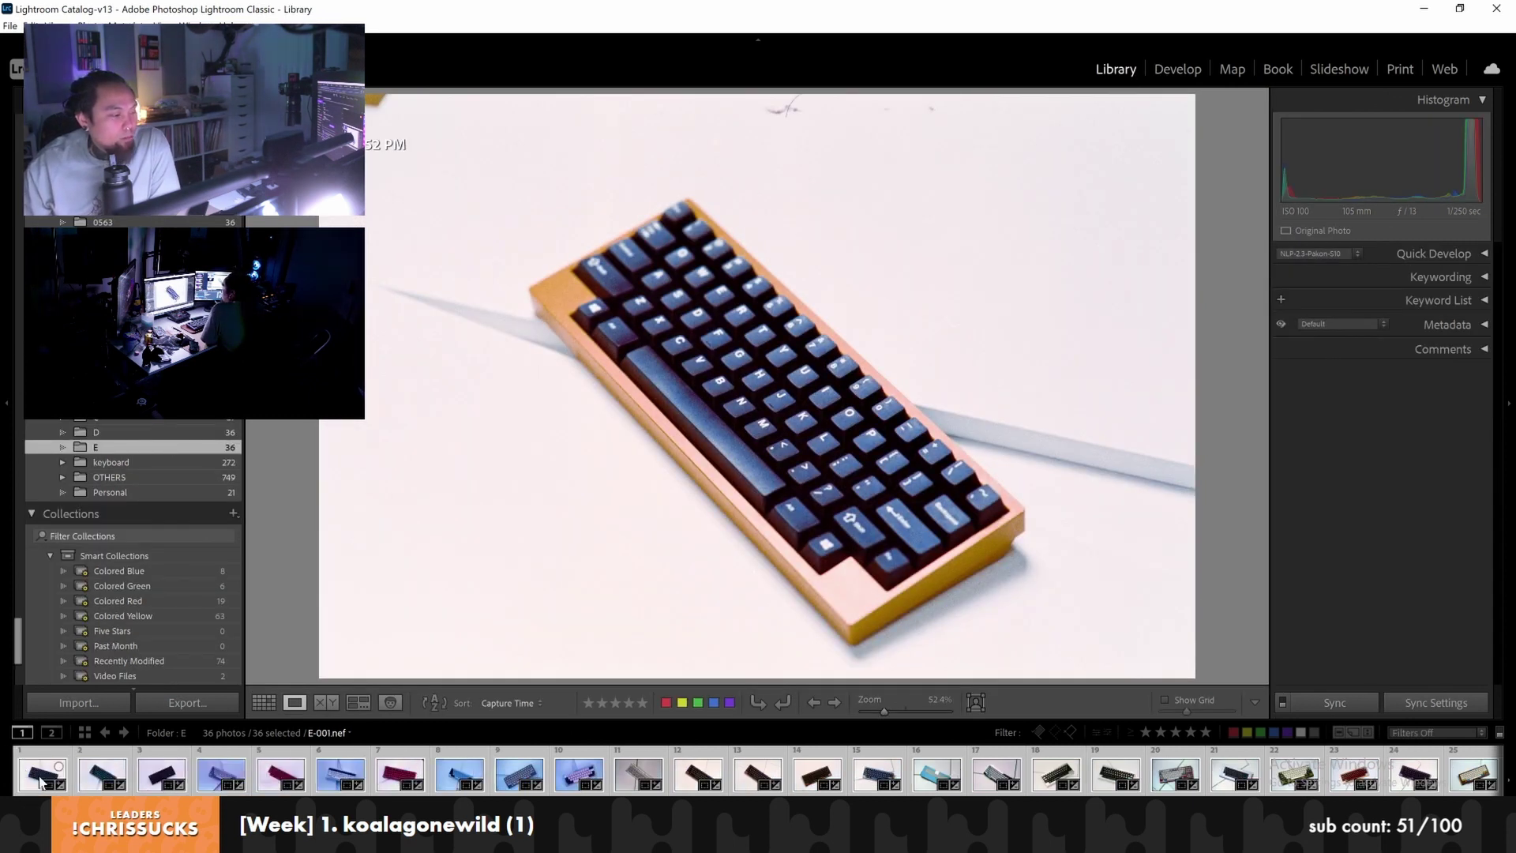
{"action": "left_click", "coordinate": [208, 778]}
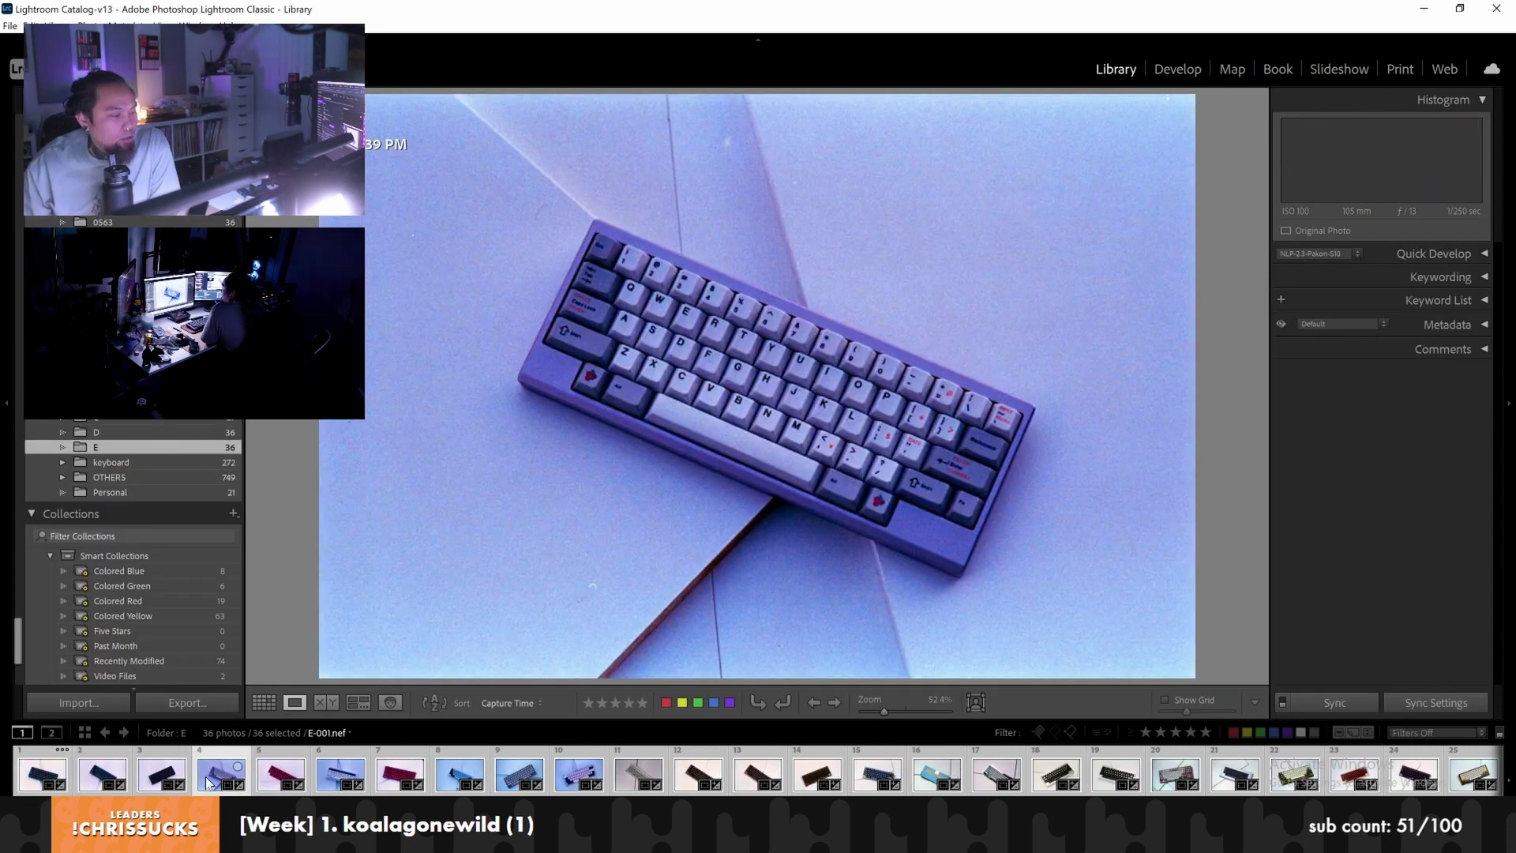
{"action": "left_click", "coordinate": [87, 778]}
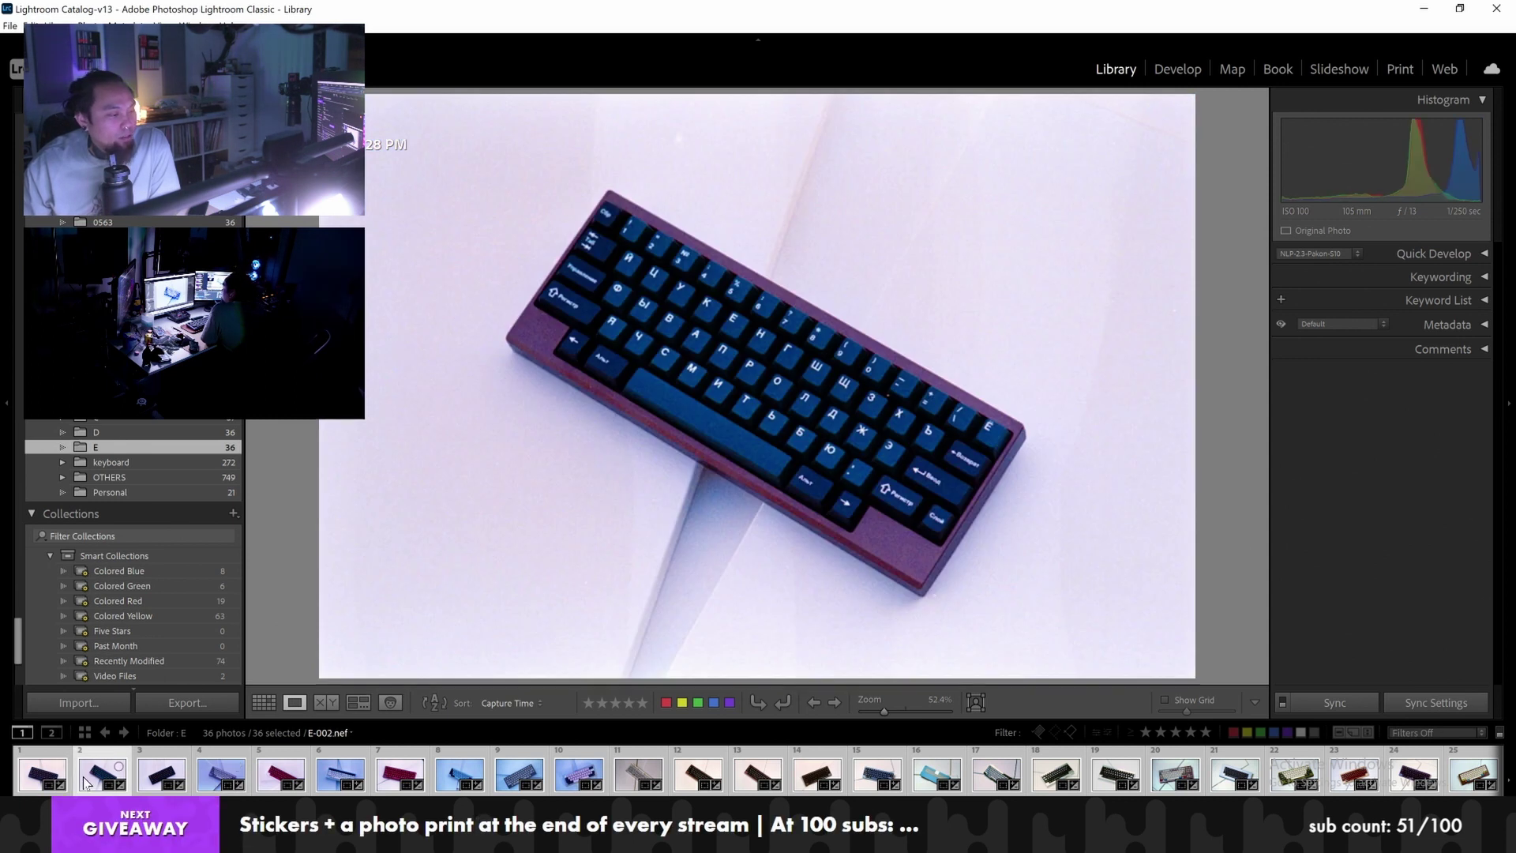
{"action": "left_click", "coordinate": [139, 781]}
{"action": "left_click", "coordinate": [208, 778]}
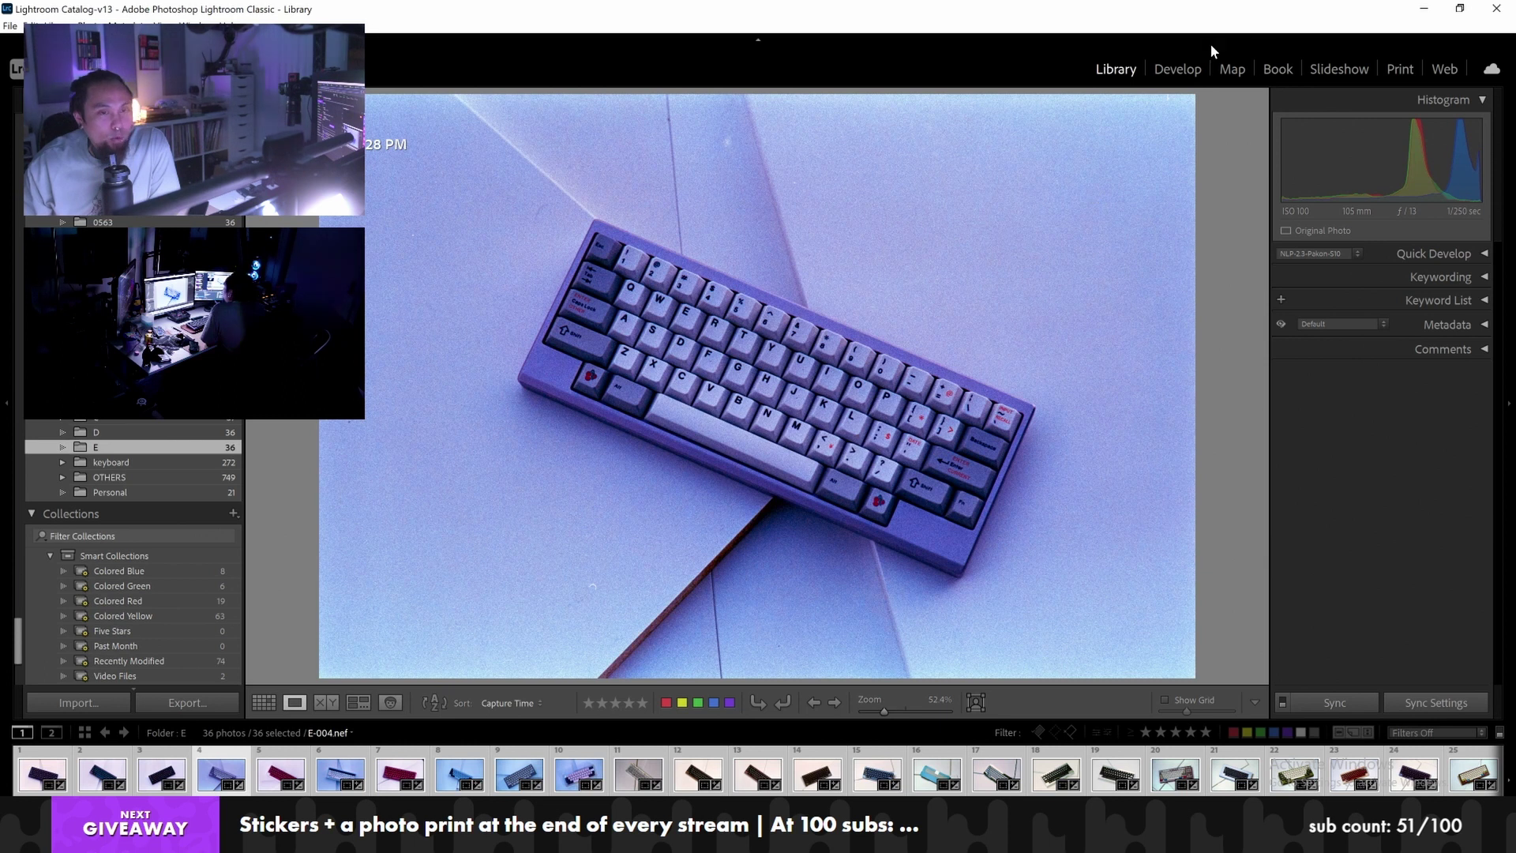
Open E-007 in Negative Lab Pro and set its white balance to temp 17 and tint 15
{"action": "left_click", "coordinate": [1179, 69]}
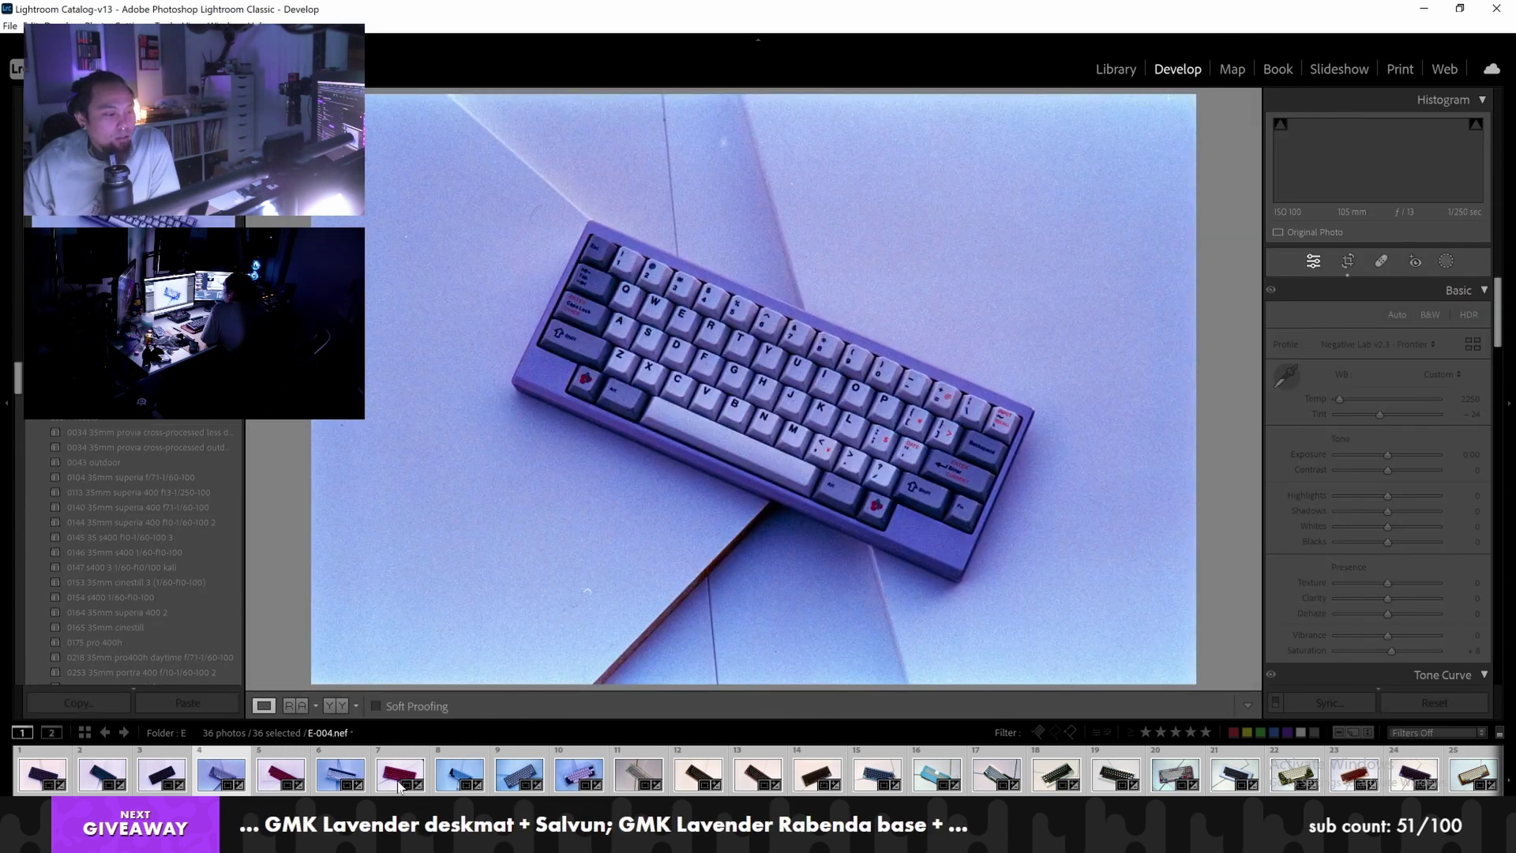
{"action": "left_click", "coordinate": [382, 784]}
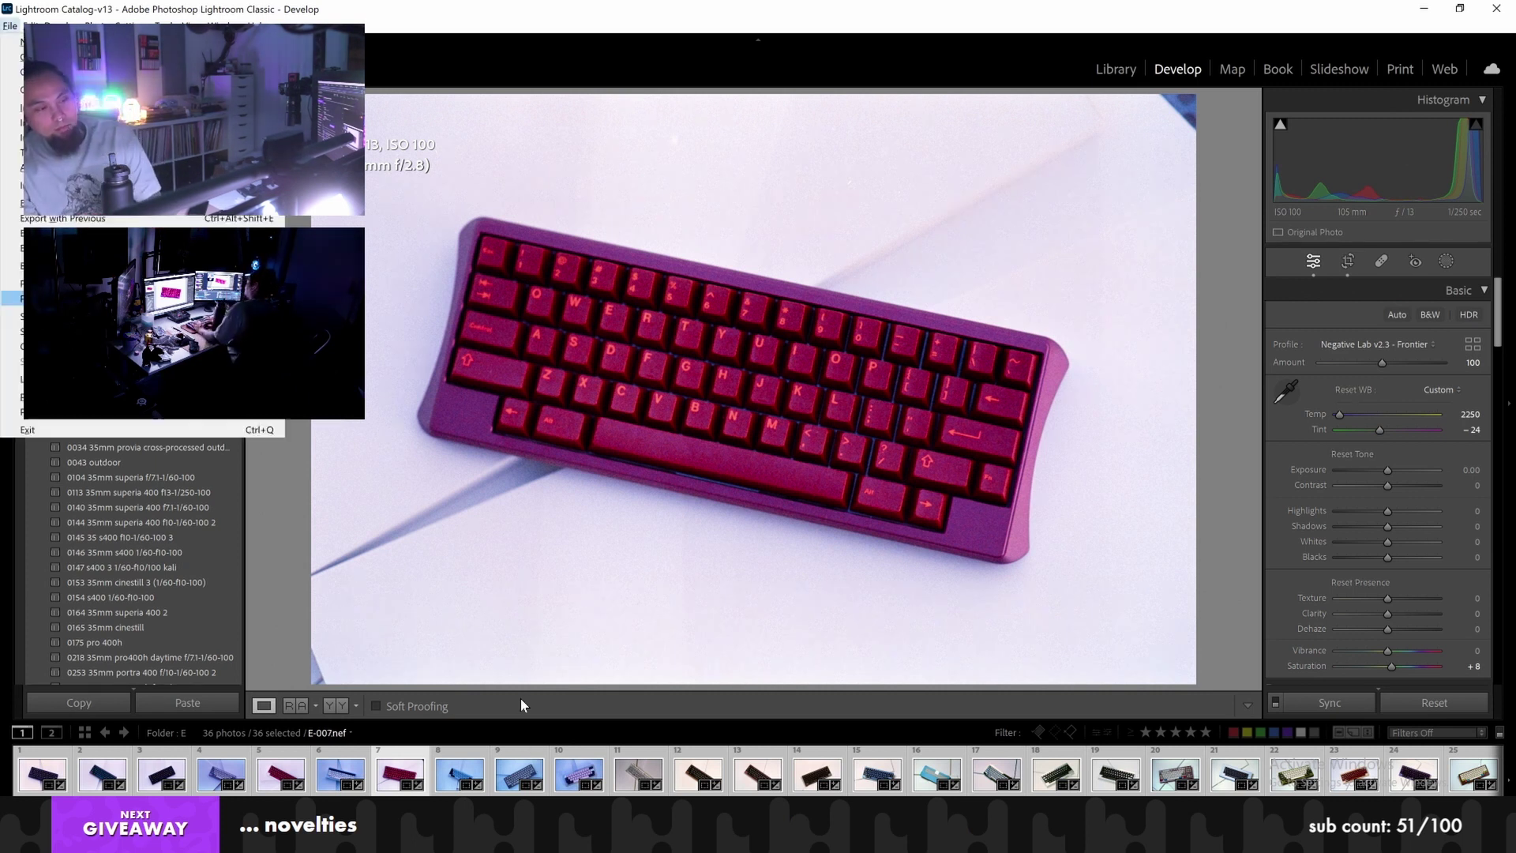
{"action": "key", "text": "ctrl+n"}
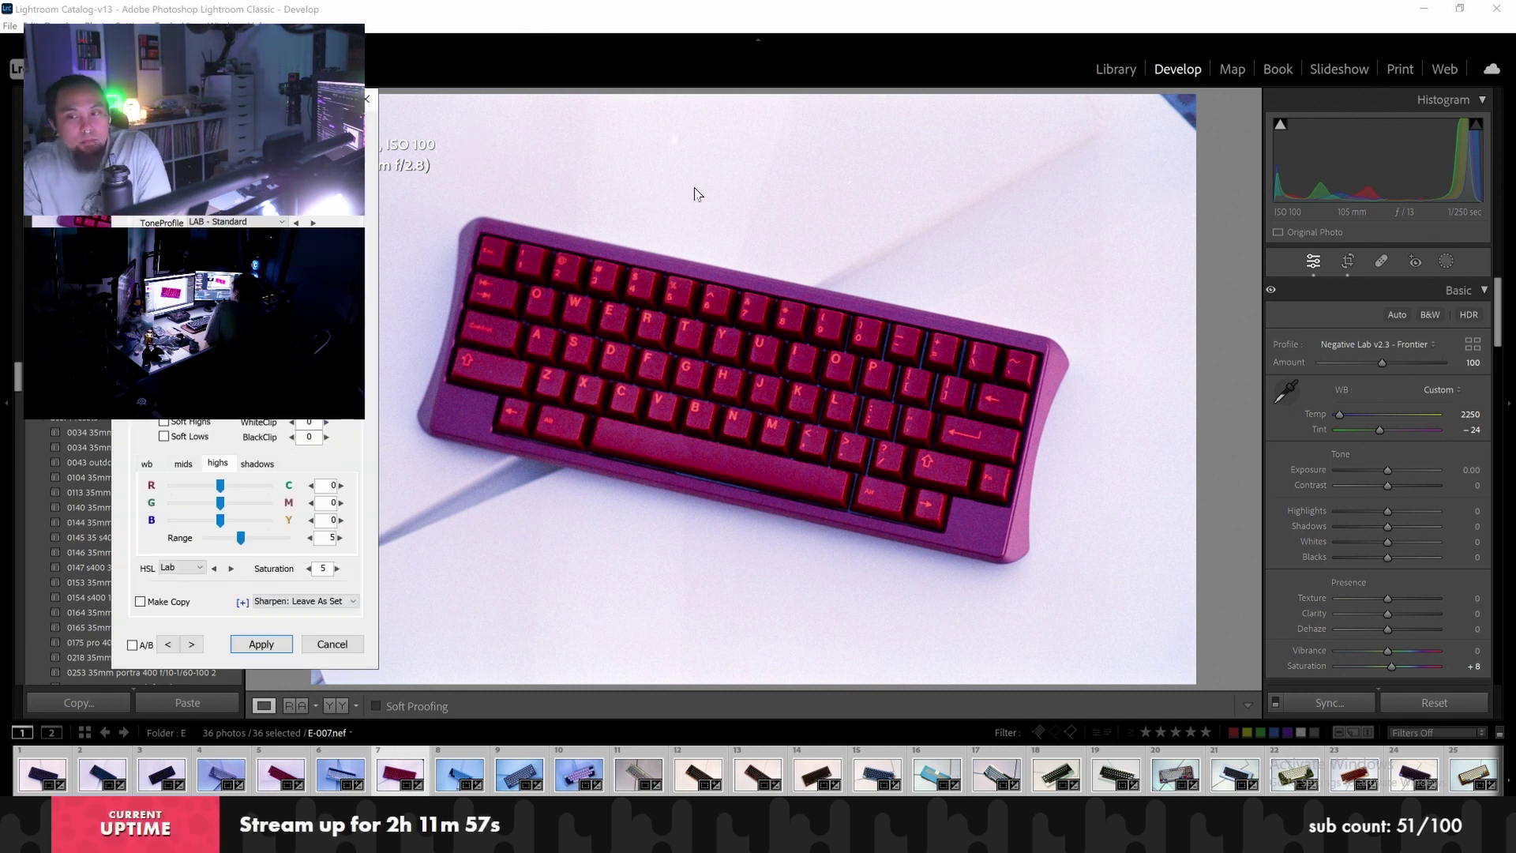
{"action": "left_click", "coordinate": [162, 463]}
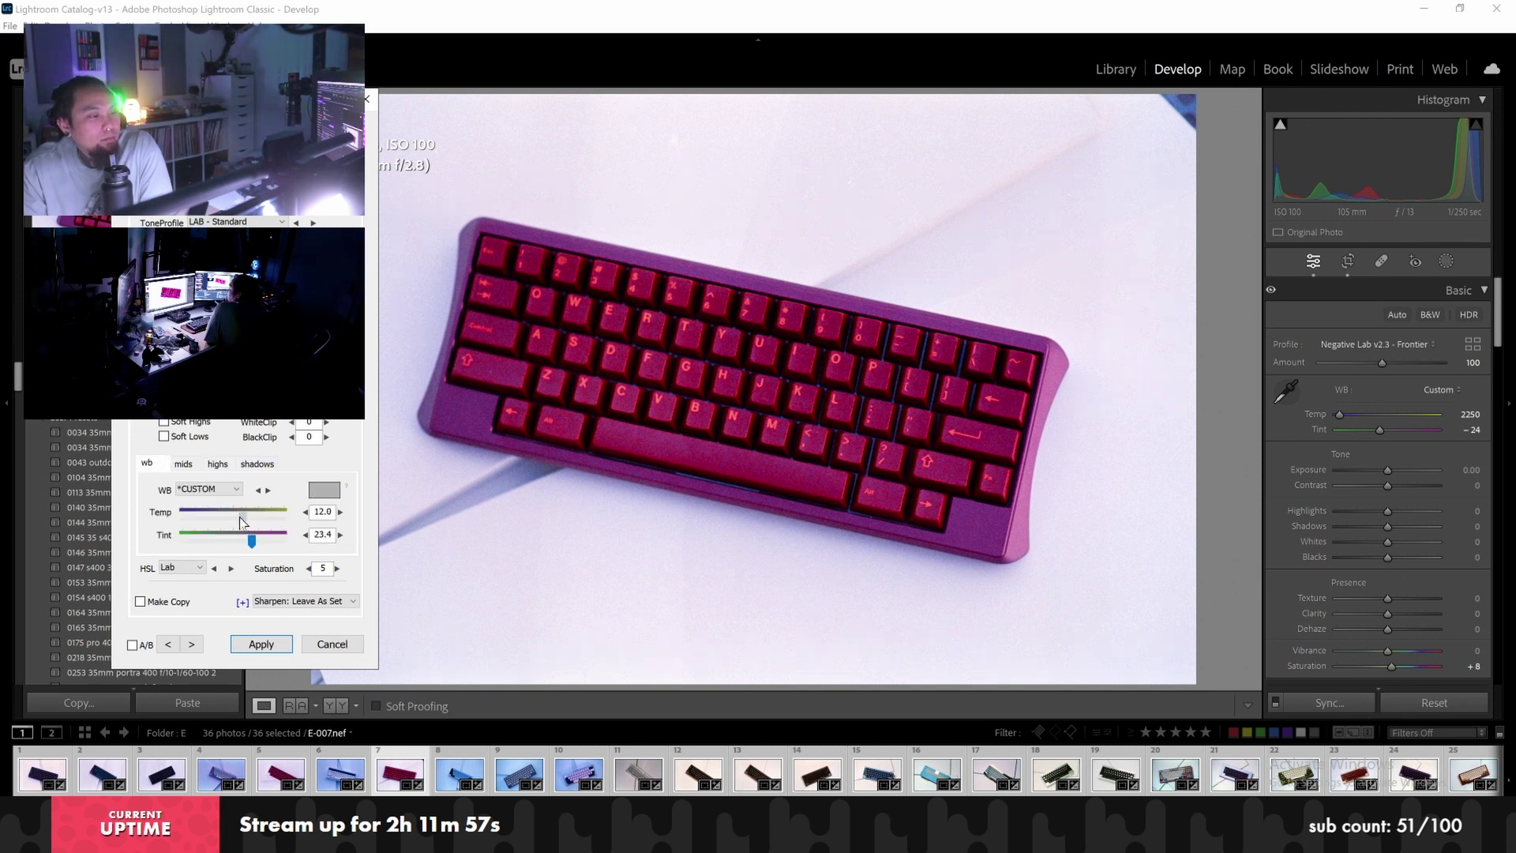
{"action": "left_click_drag", "start_coordinate": [224, 517], "coordinate": [246, 522]}
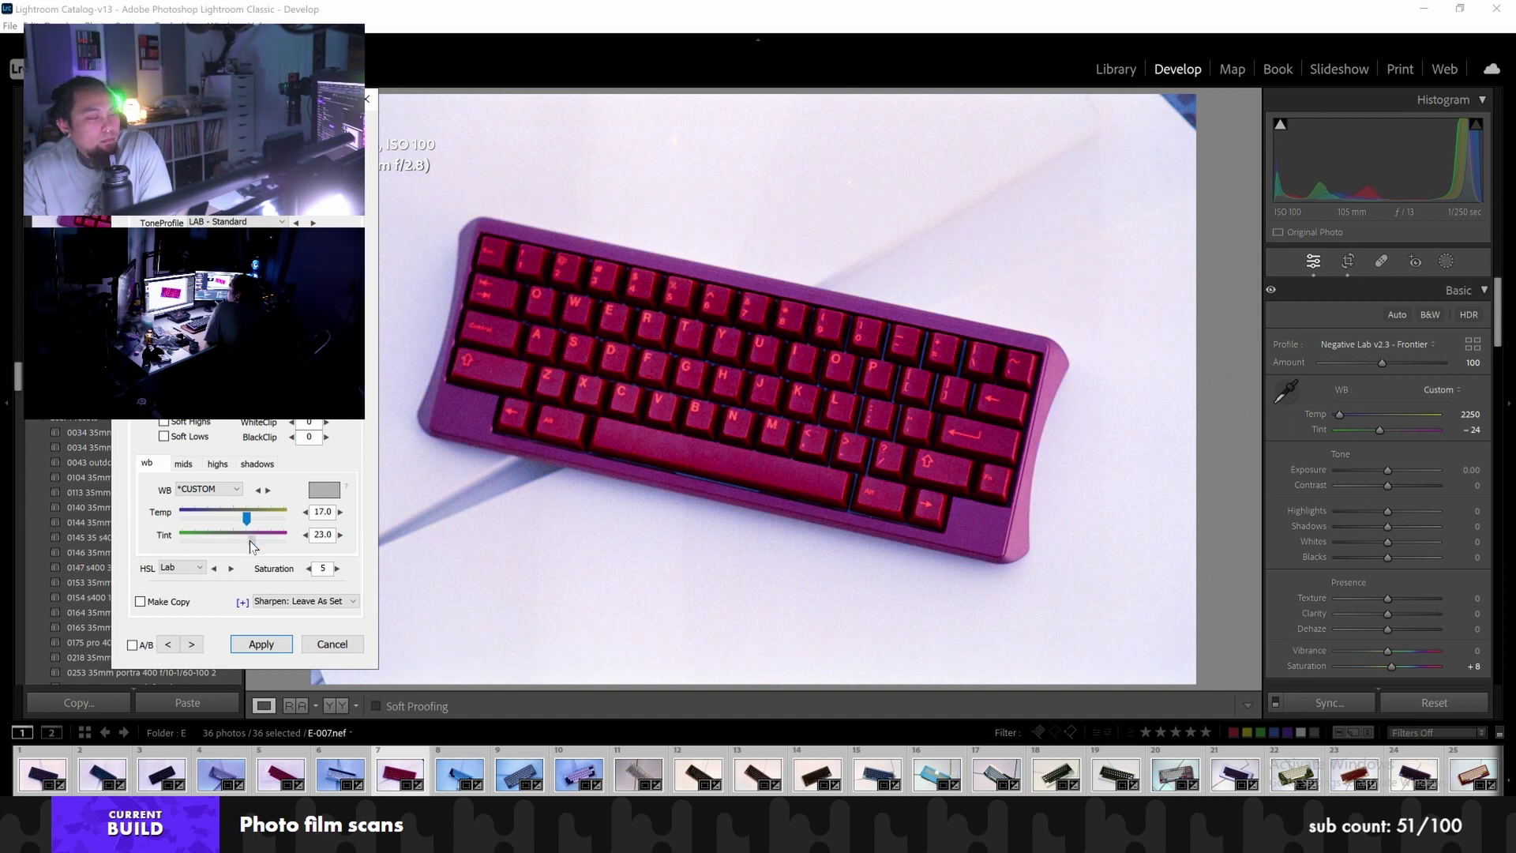
{"action": "left_click_drag", "start_coordinate": [246, 545], "coordinate": [244, 545]}
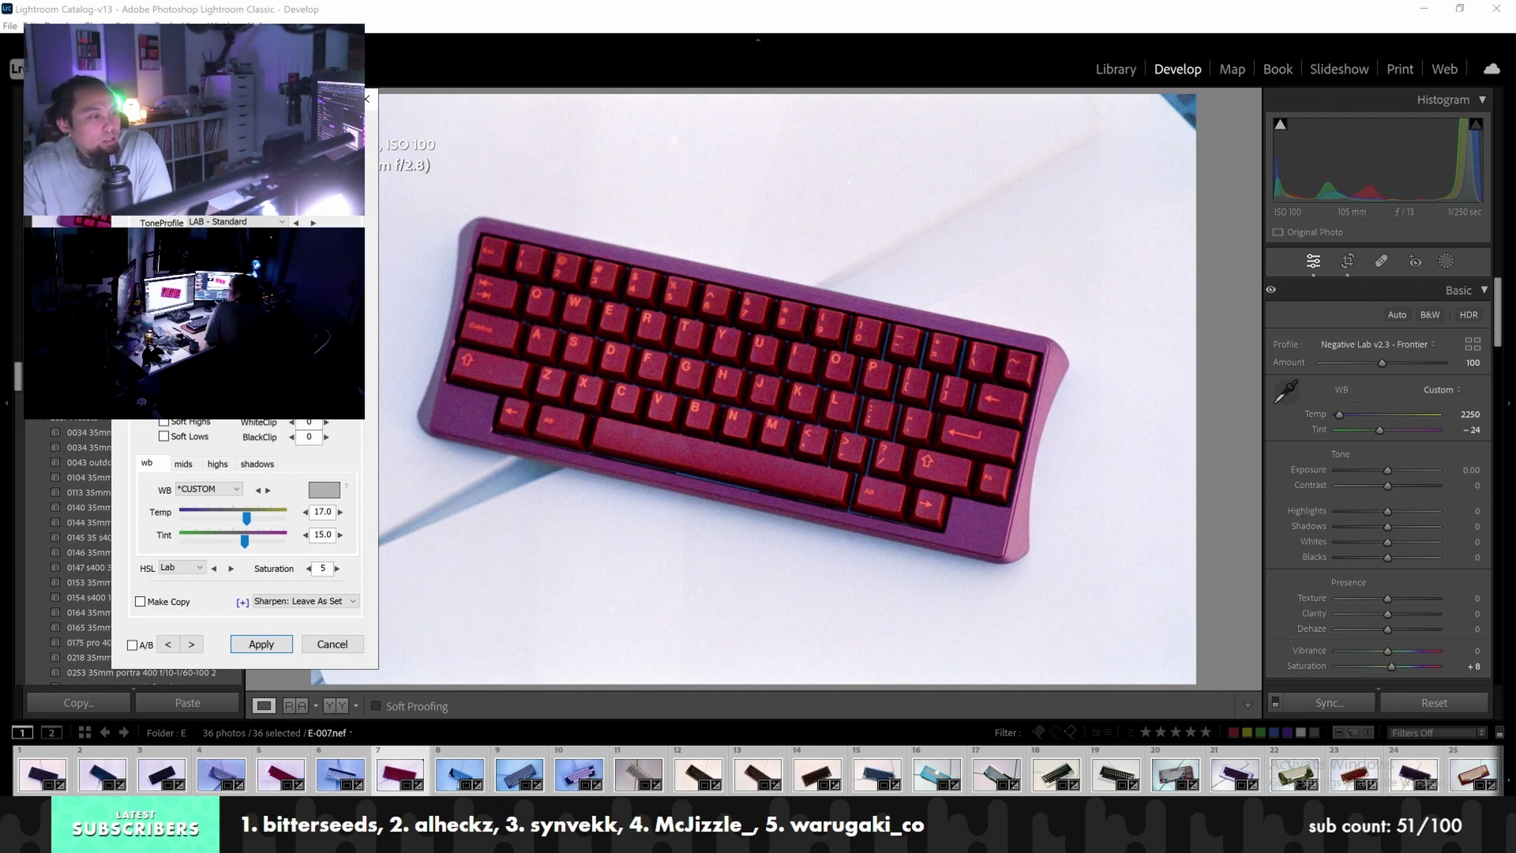
Set E-008's white balance temp to 30, fine-tune its tint and apply the conversion
{"action": "left_click", "coordinate": [189, 644]}
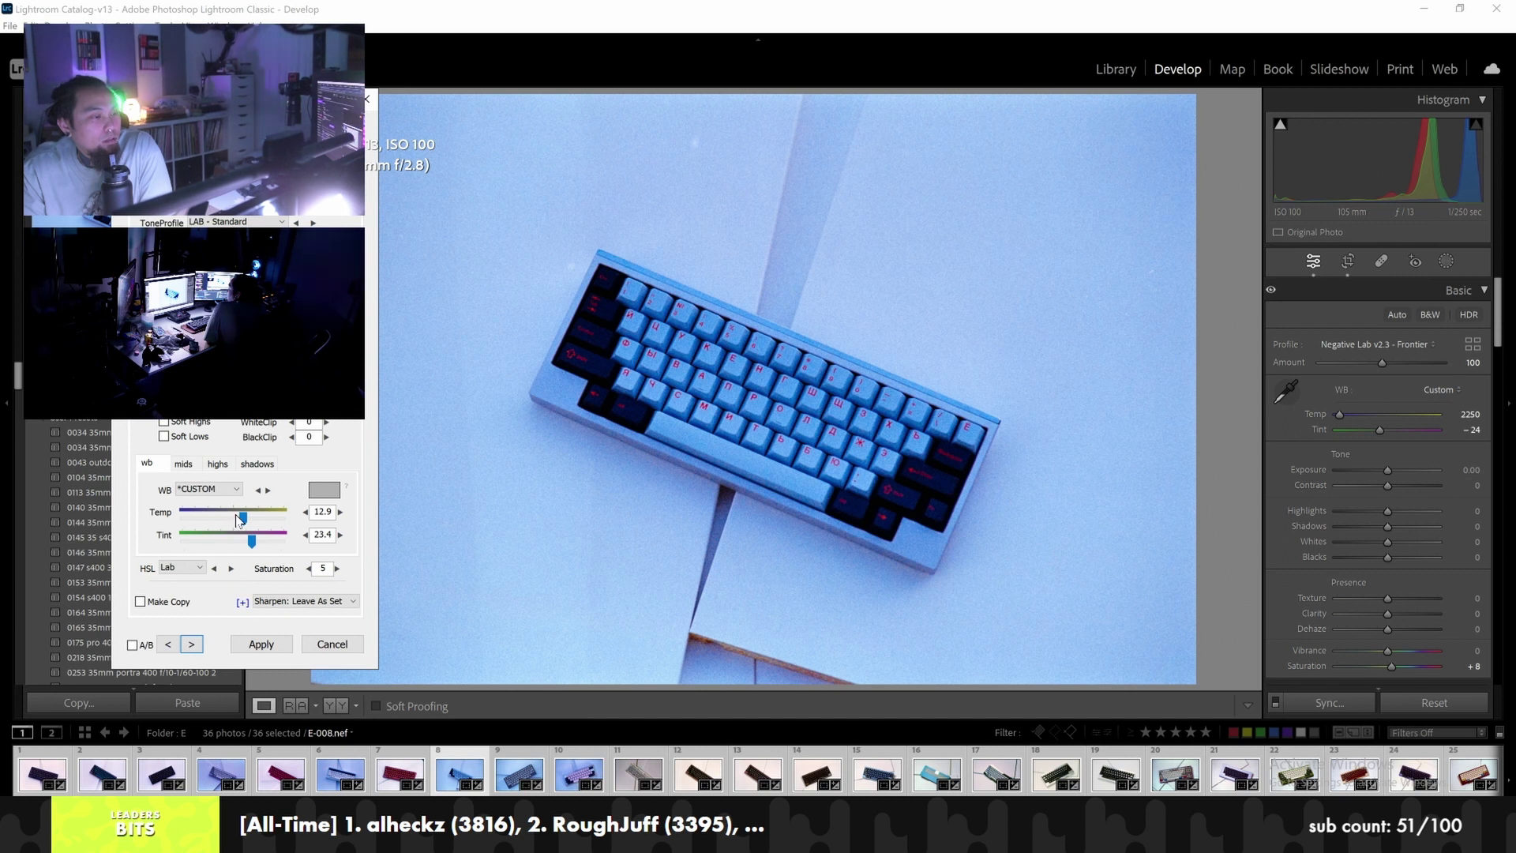
{"action": "left_click_drag", "start_coordinate": [245, 522], "coordinate": [259, 523]}
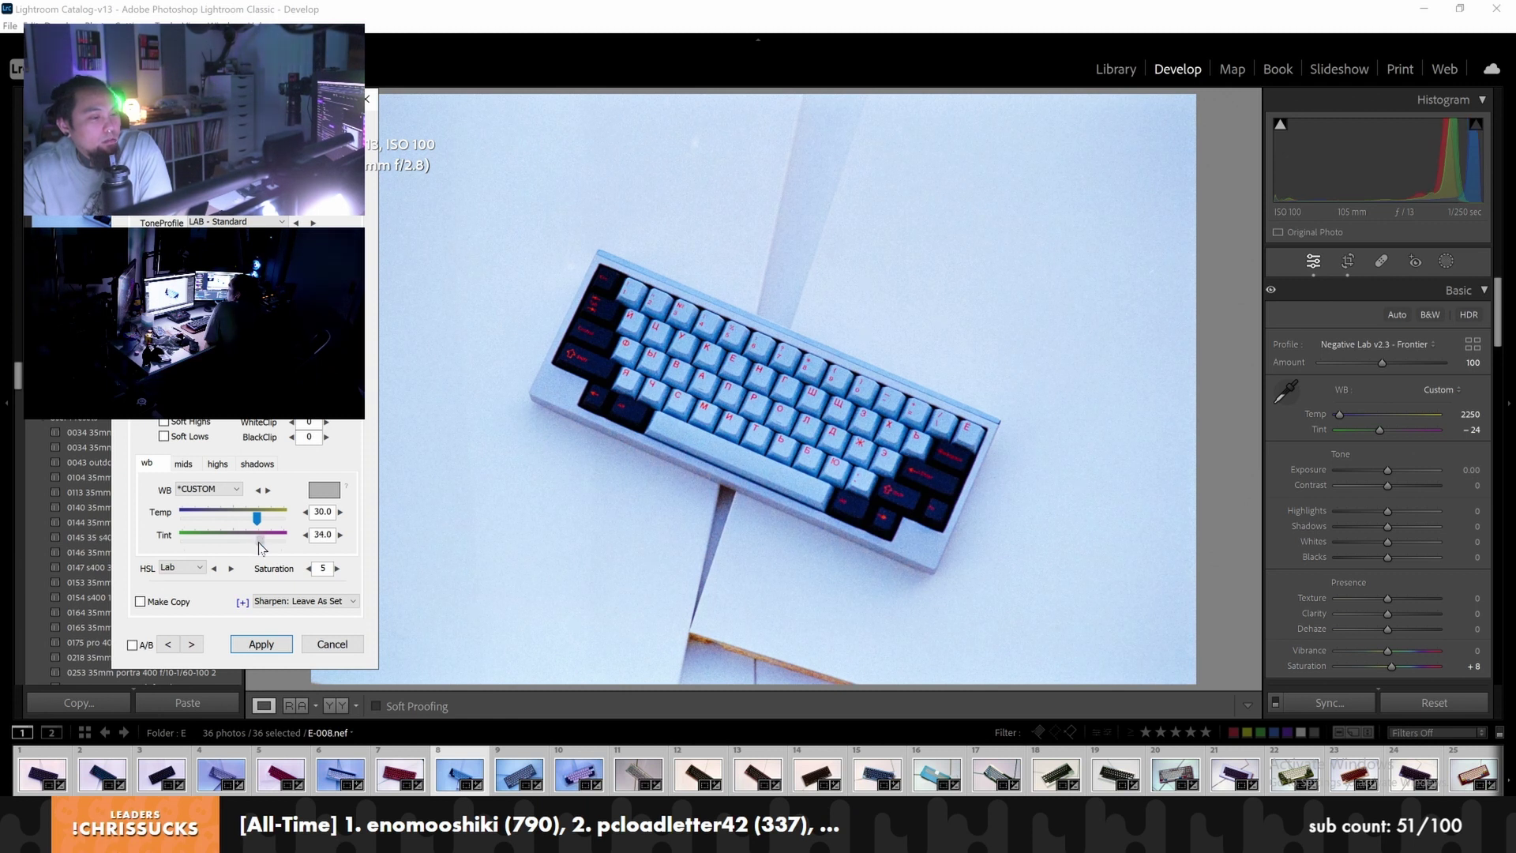
{"action": "left_click_drag", "start_coordinate": [258, 547], "coordinate": [255, 547]}
{"action": "left_click", "coordinate": [261, 643]}
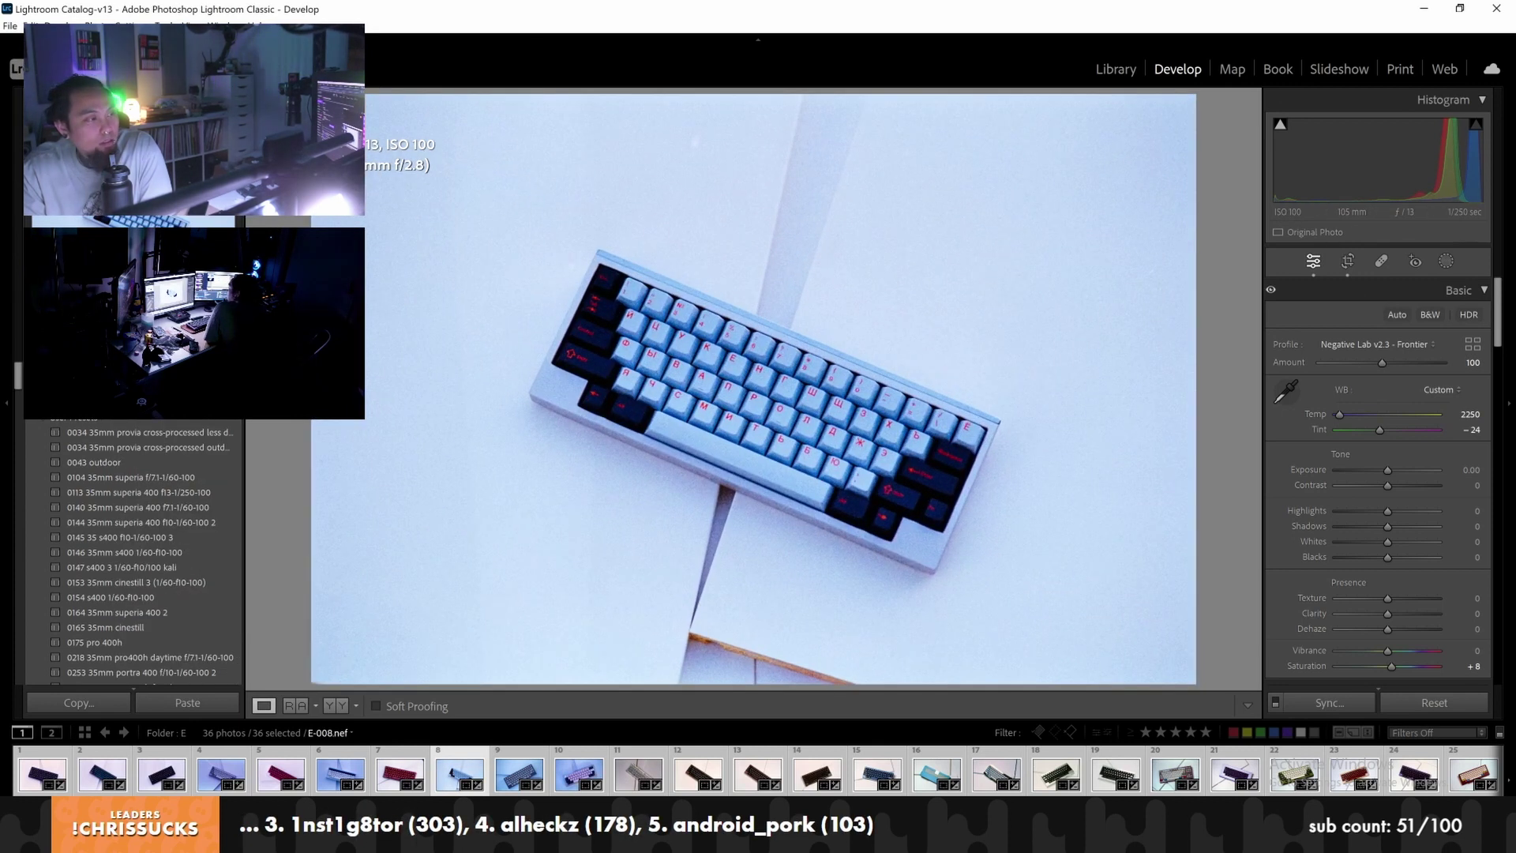
Examine E-008 up close across the keycaps, case and backdrop, checking it in both Develop and the Library
{"action": "left_click", "coordinate": [615, 386]}
{"action": "left_click", "coordinate": [695, 338]}
{"action": "left_click", "coordinate": [573, 335]}
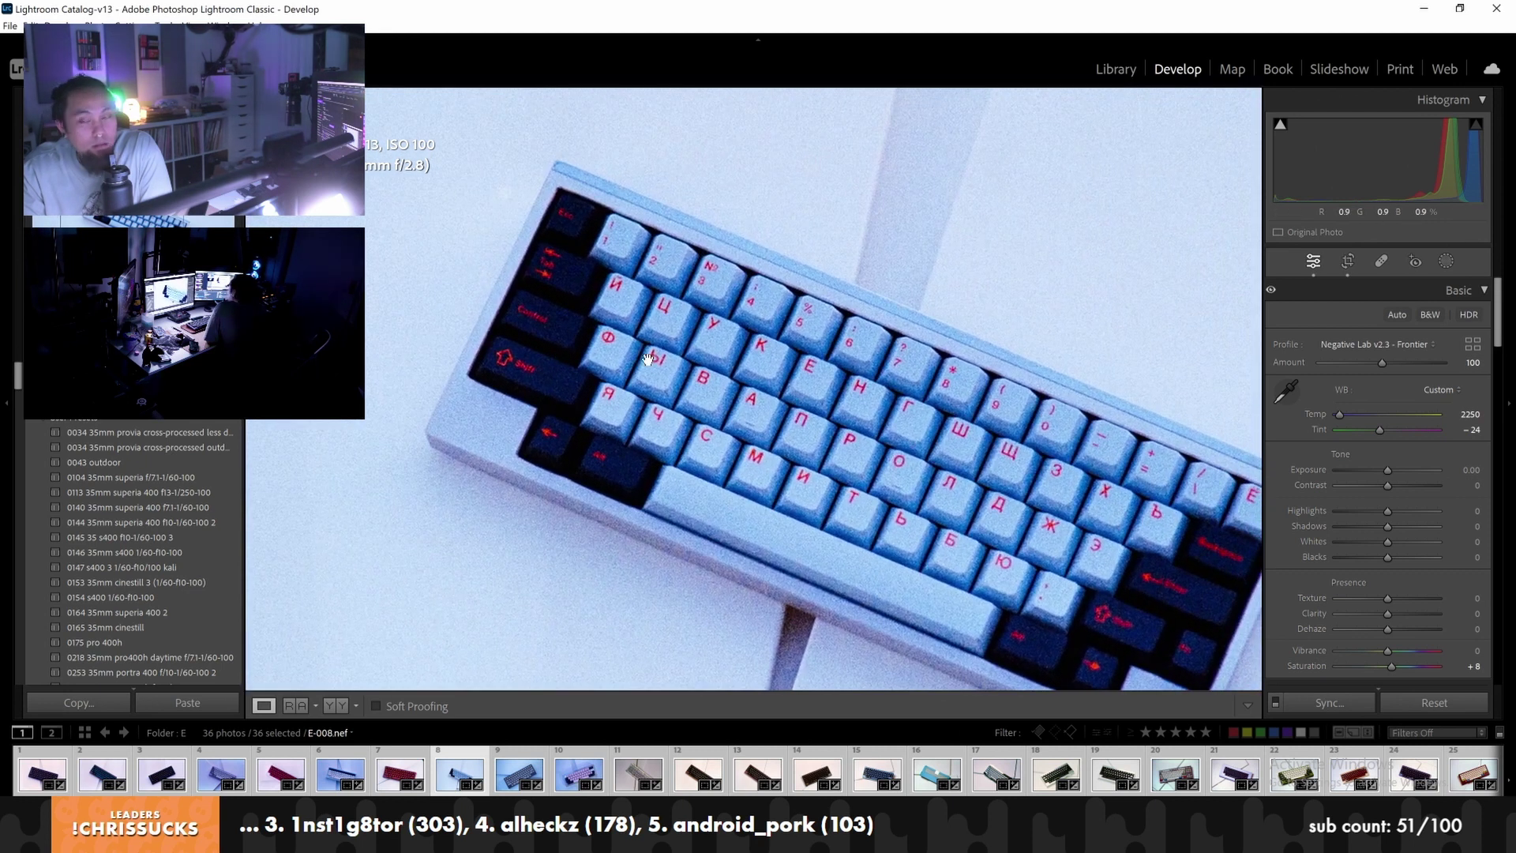
{"action": "left_click", "coordinate": [573, 334]}
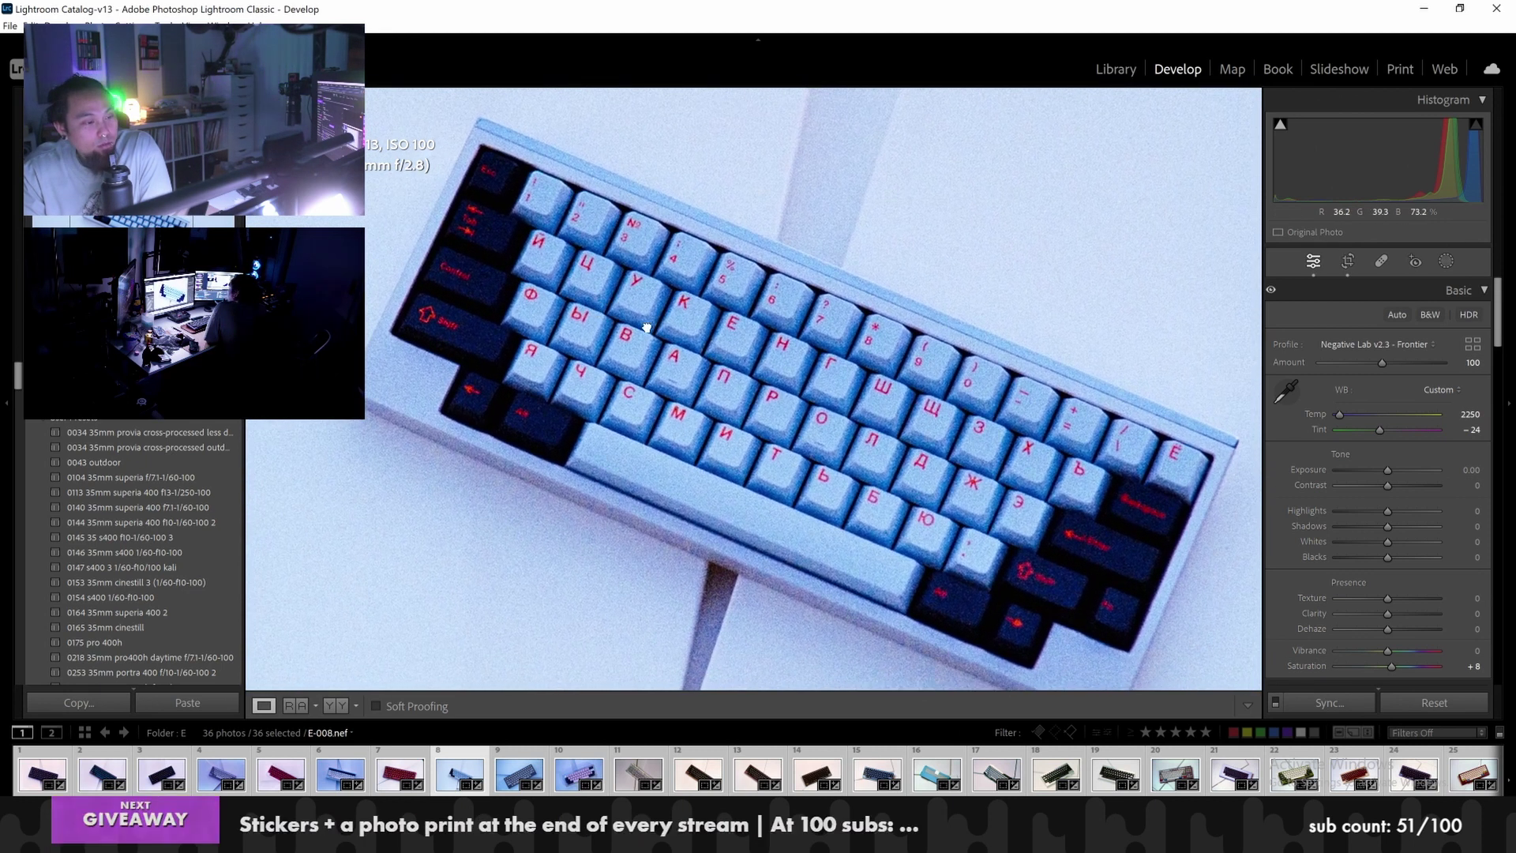
{"action": "left_click", "coordinate": [753, 305]}
{"action": "left_click", "coordinate": [753, 305]}
{"action": "left_click", "coordinate": [836, 475]}
{"action": "left_click", "coordinate": [836, 476]}
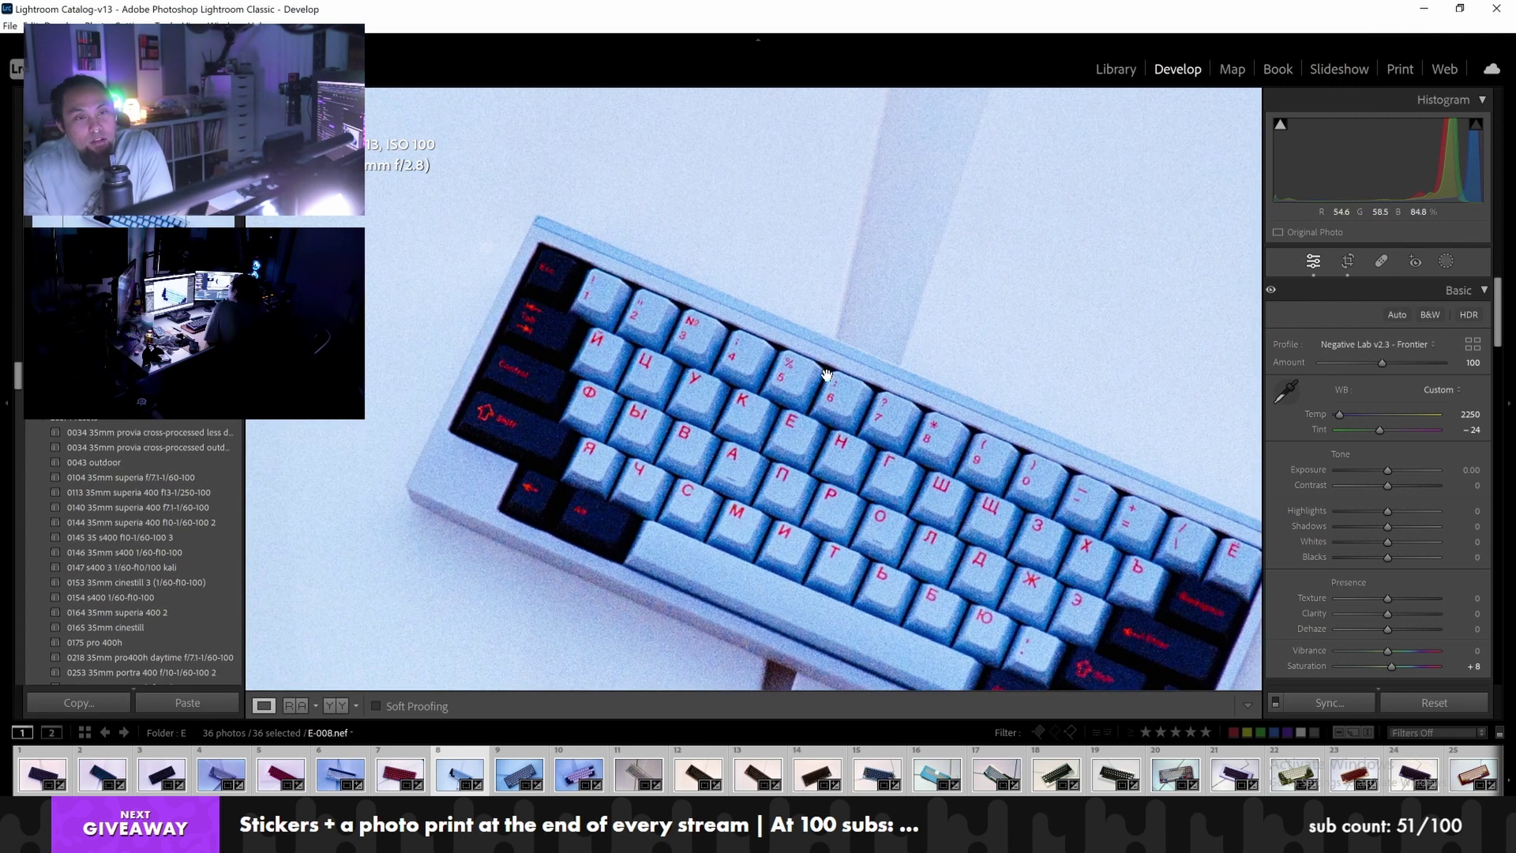
{"action": "left_click", "coordinate": [750, 310]}
{"action": "left_click", "coordinate": [752, 314]}
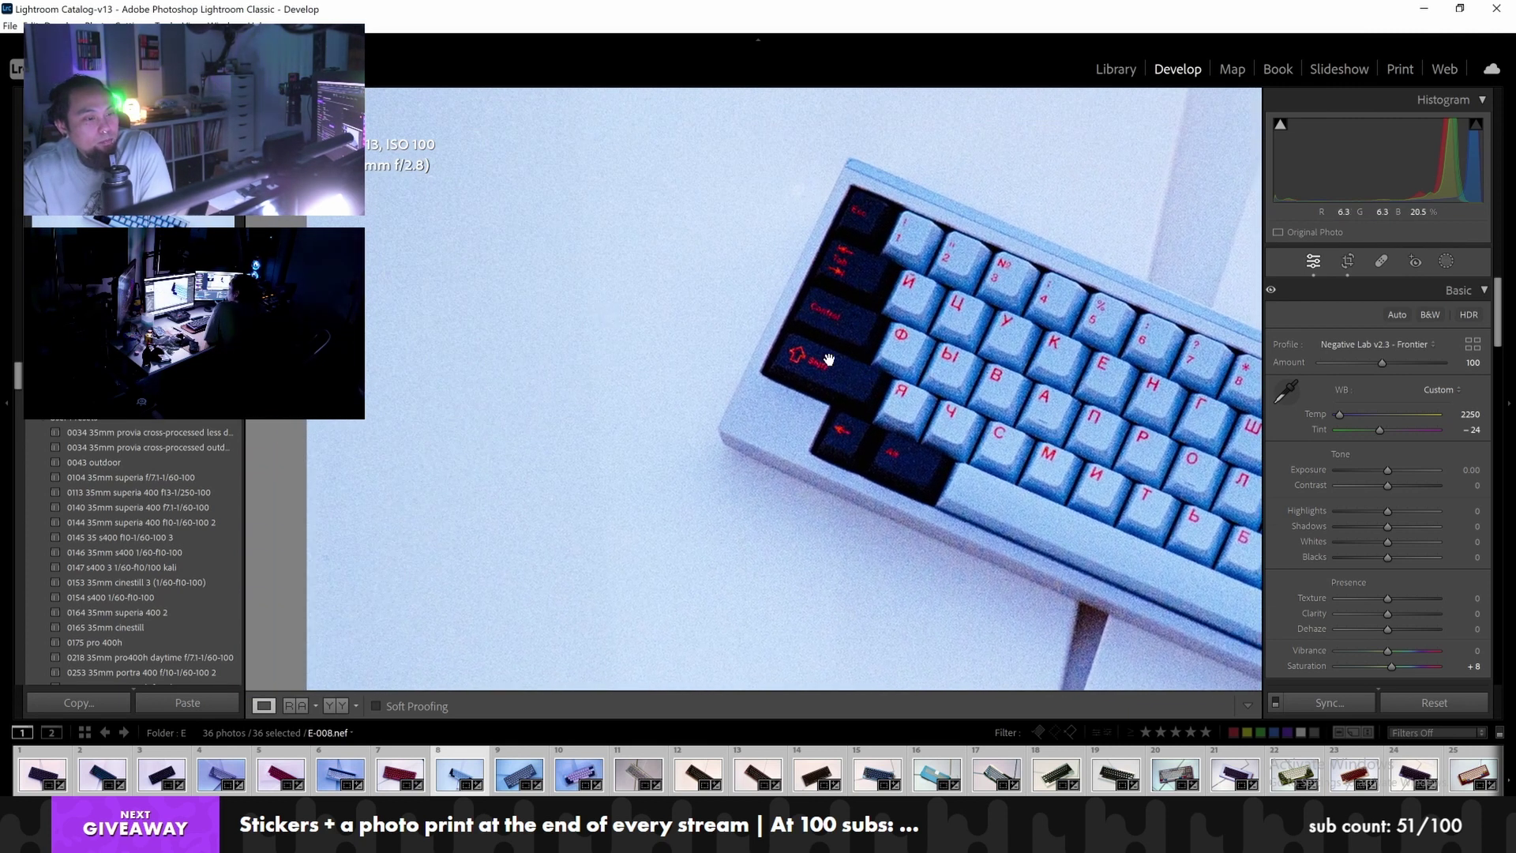
{"action": "left_click", "coordinate": [520, 249]}
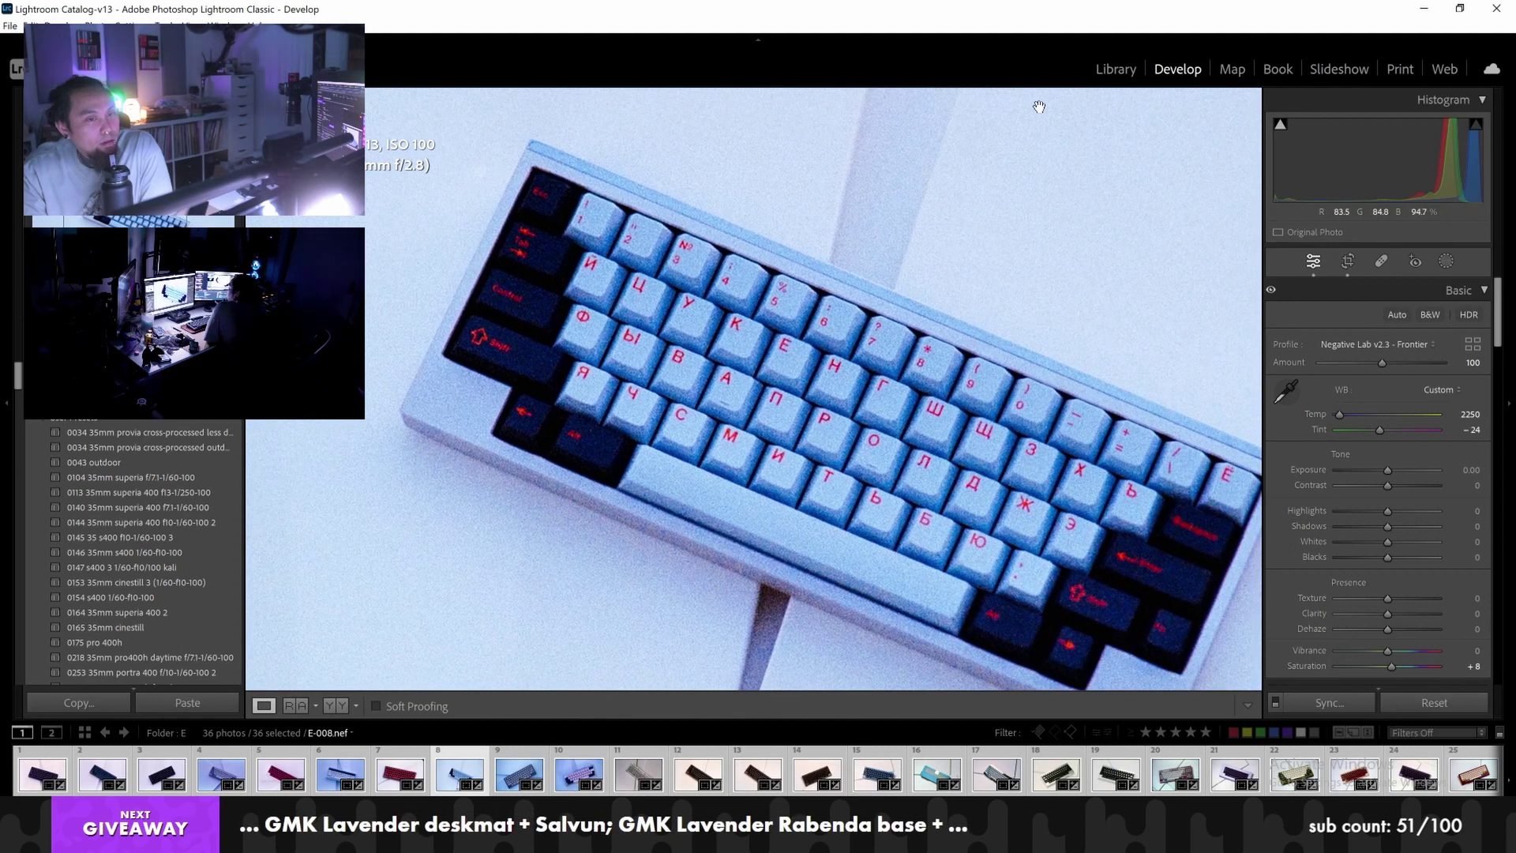
{"action": "left_click_drag", "start_coordinate": [745, 338], "coordinate": [796, 266]}
{"action": "left_click_drag", "start_coordinate": [671, 568], "coordinate": [742, 390]}
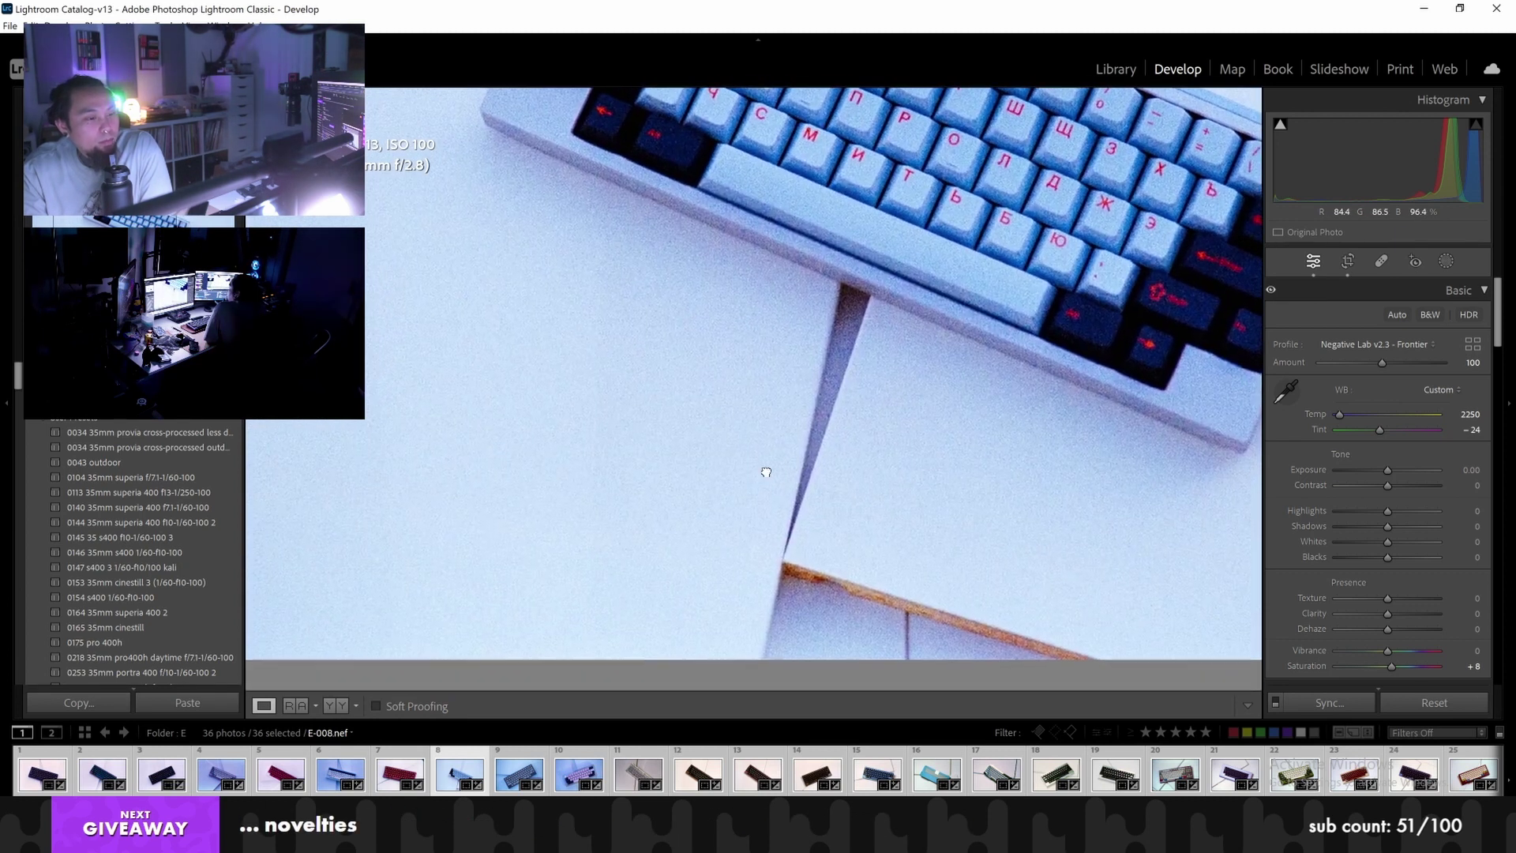
{"action": "left_click_drag", "start_coordinate": [797, 489], "coordinate": [740, 468]}
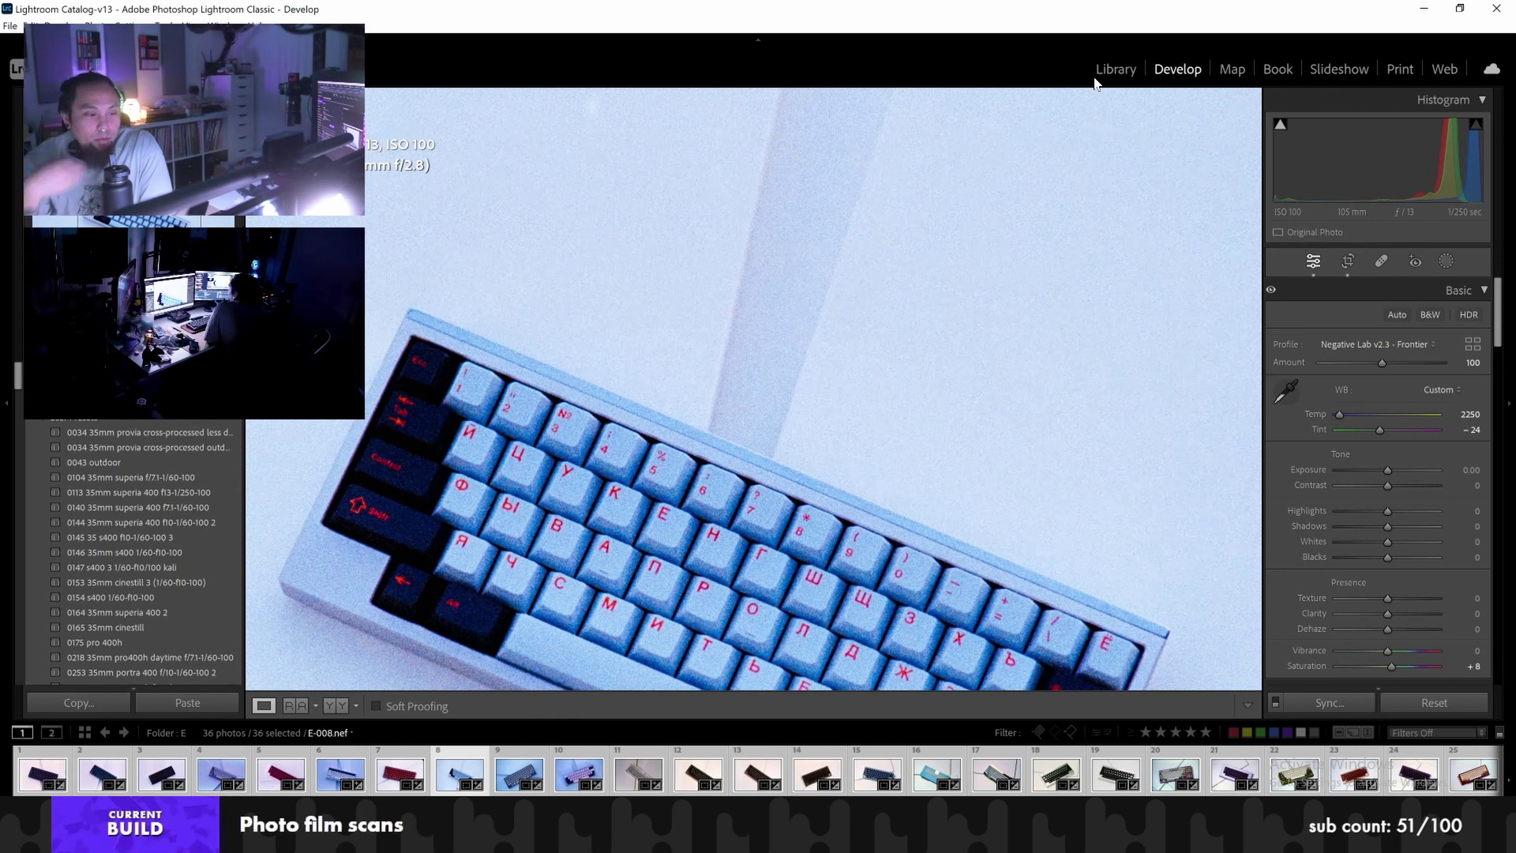
{"action": "scroll", "coordinate": [845, 232], "scroll_direction": "down", "scroll_amount": 2}
{"action": "scroll", "coordinate": [839, 221], "scroll_direction": "down", "scroll_amount": 1}
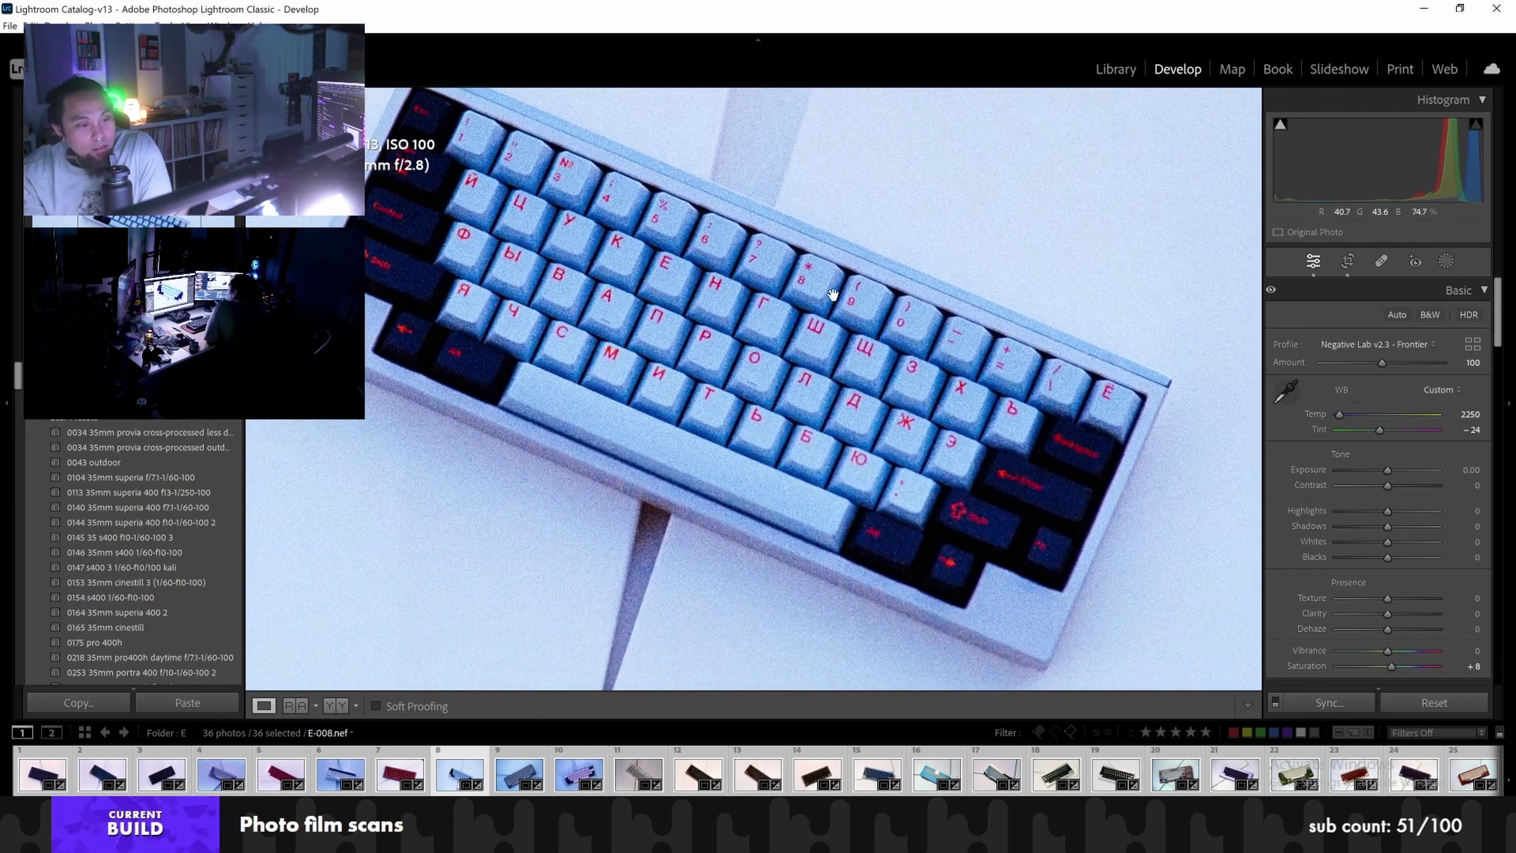
{"action": "scroll", "coordinate": [827, 303], "scroll_direction": "down", "scroll_amount": 1}
{"action": "scroll", "coordinate": [828, 303], "scroll_direction": "down", "scroll_amount": 1}
{"action": "scroll", "coordinate": [818, 340], "scroll_direction": "left", "scroll_amount": 3}
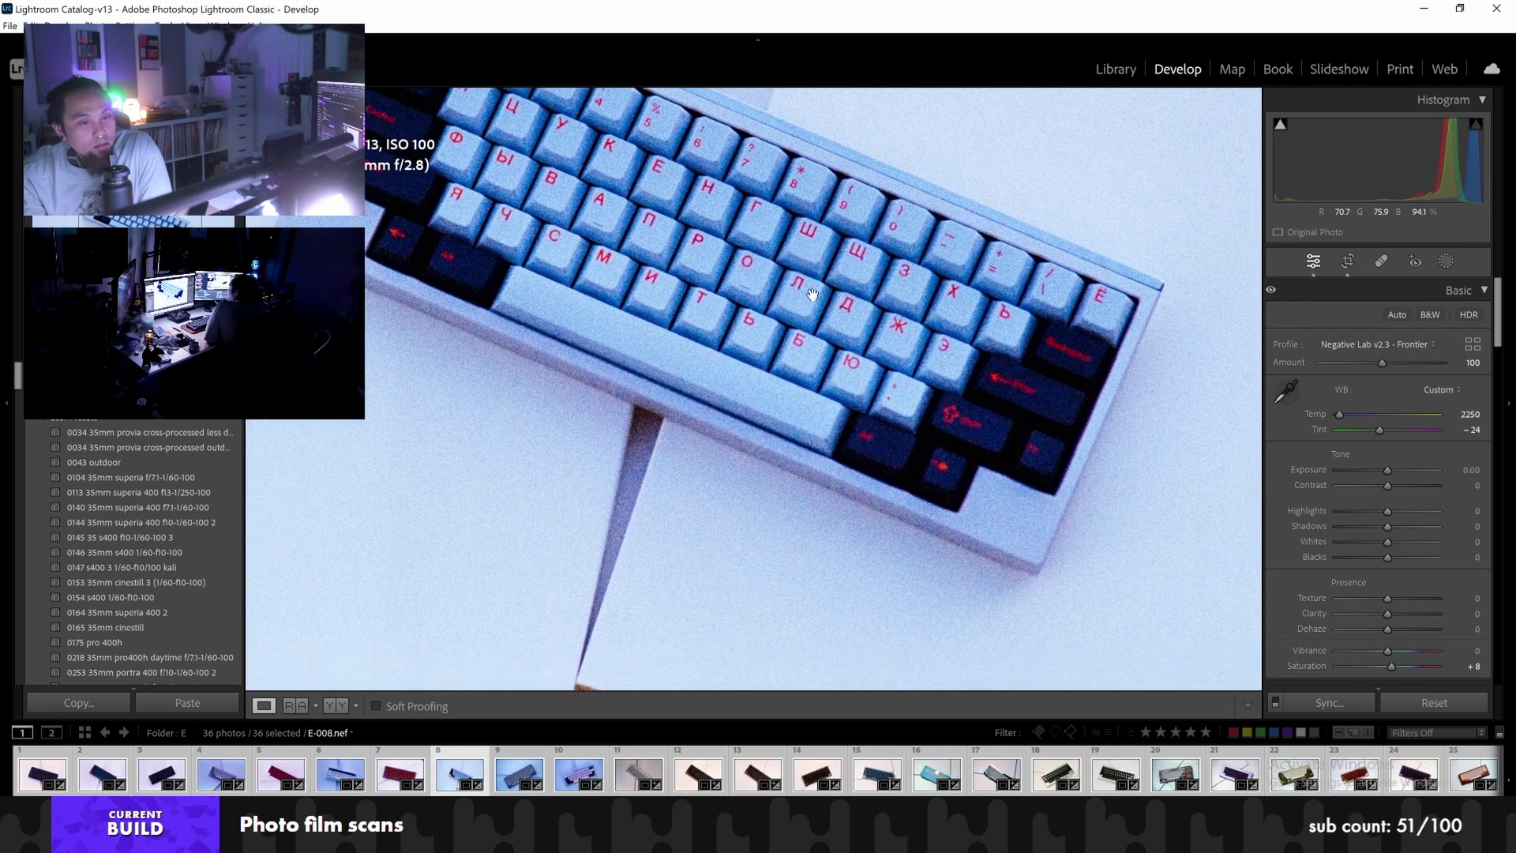
{"action": "scroll", "coordinate": [778, 474], "scroll_direction": "down", "scroll_amount": 2}
{"action": "scroll", "coordinate": [802, 460], "scroll_direction": "left", "scroll_amount": 2}
{"action": "scroll", "coordinate": [637, 510], "scroll_direction": "right", "scroll_amount": 2}
{"action": "scroll", "coordinate": [636, 511], "scroll_direction": "up", "scroll_amount": 4}
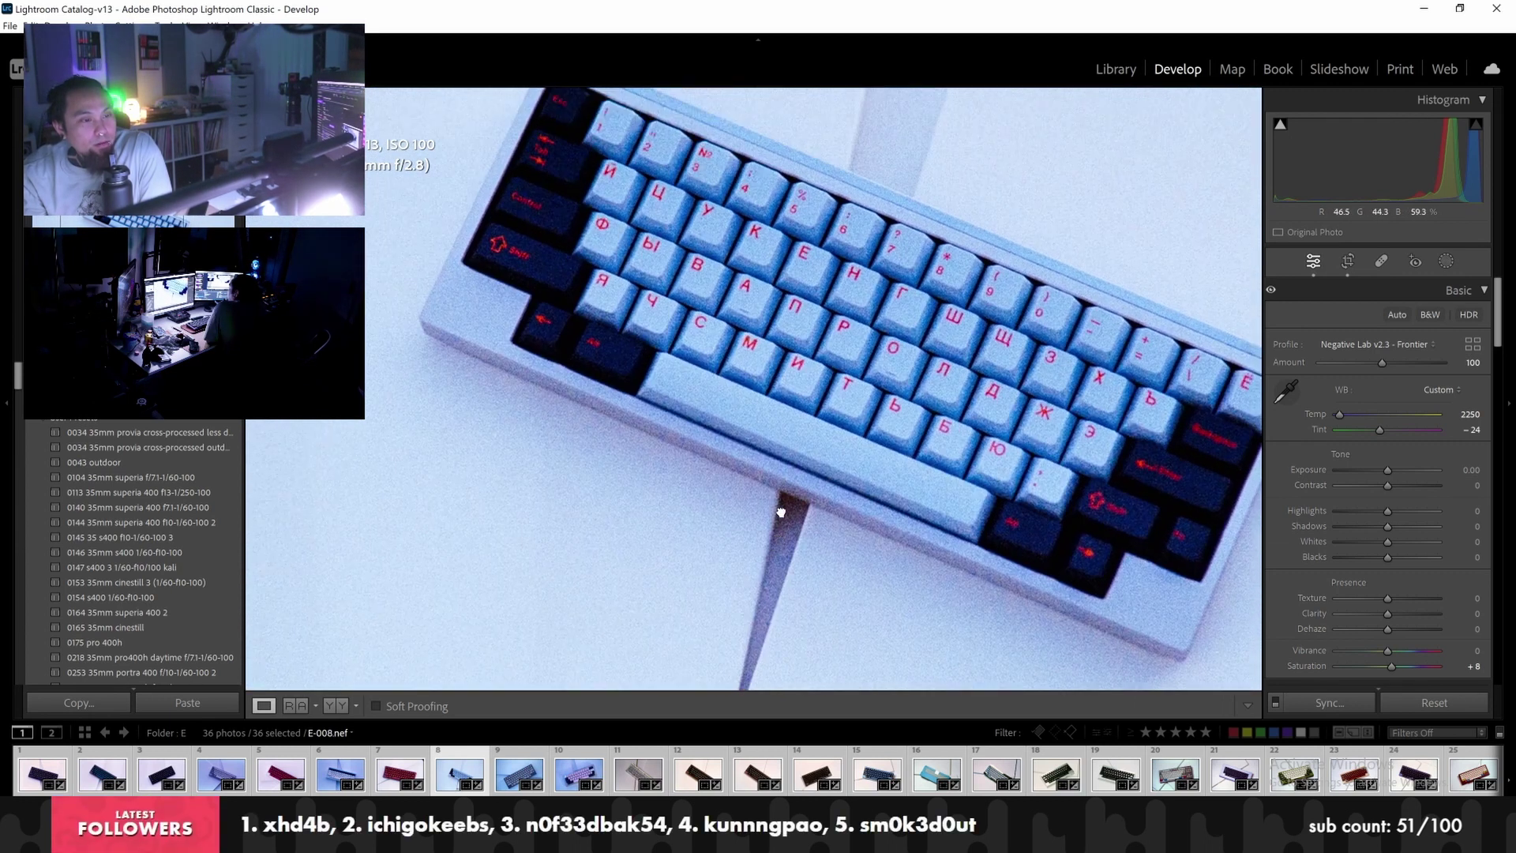
{"action": "left_click", "coordinate": [1125, 67]}
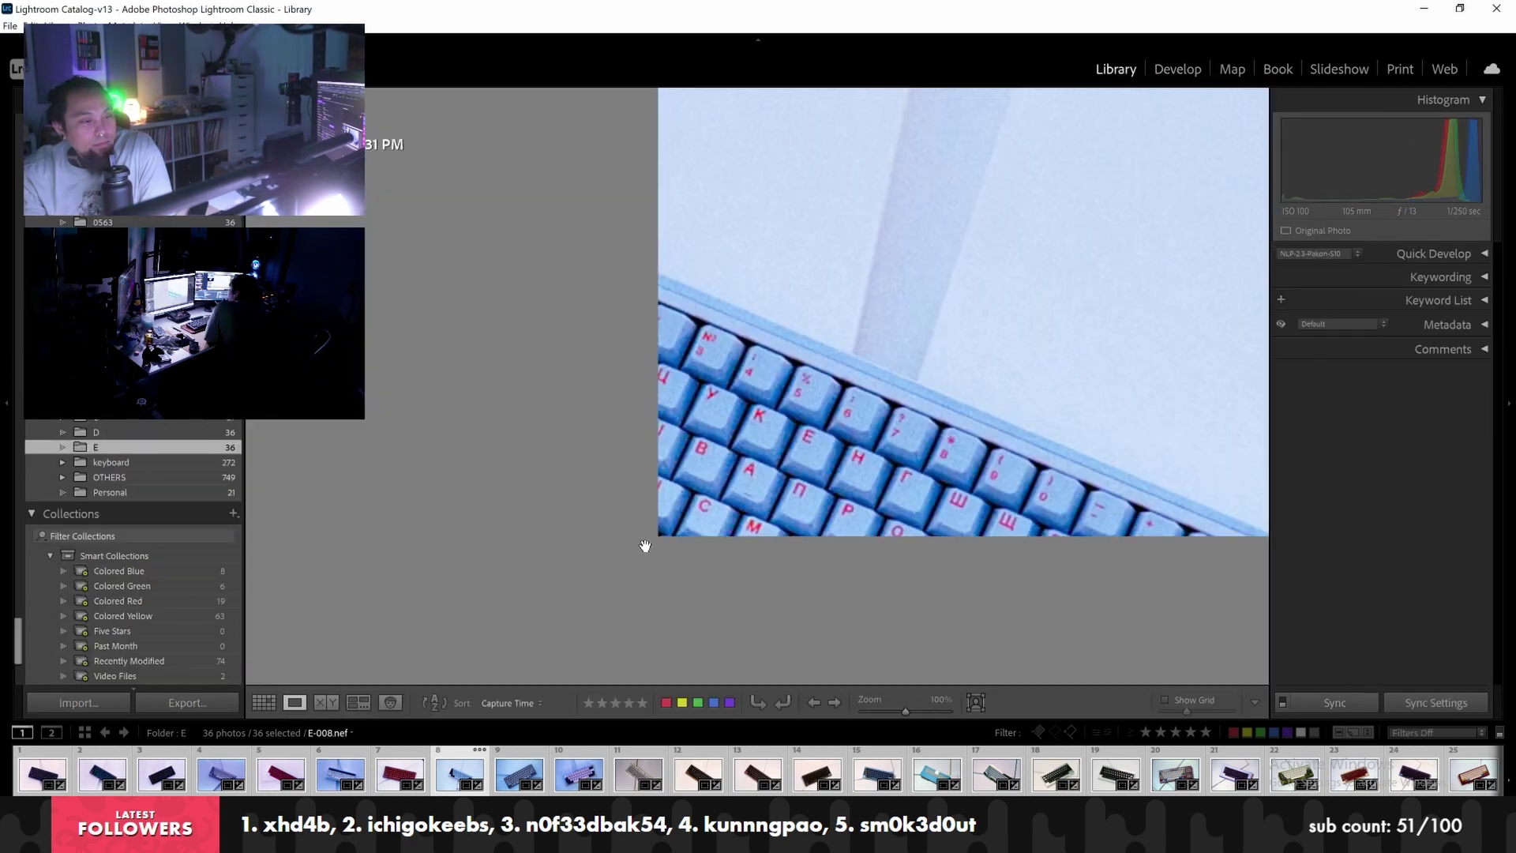
{"action": "key", "text": "i"}
{"action": "key", "text": "d"}
Select E-006 for editing, inspect its keycaps and backdrop up close, and open it in Negative Lab Pro
{"action": "left_click", "coordinate": [336, 784]}
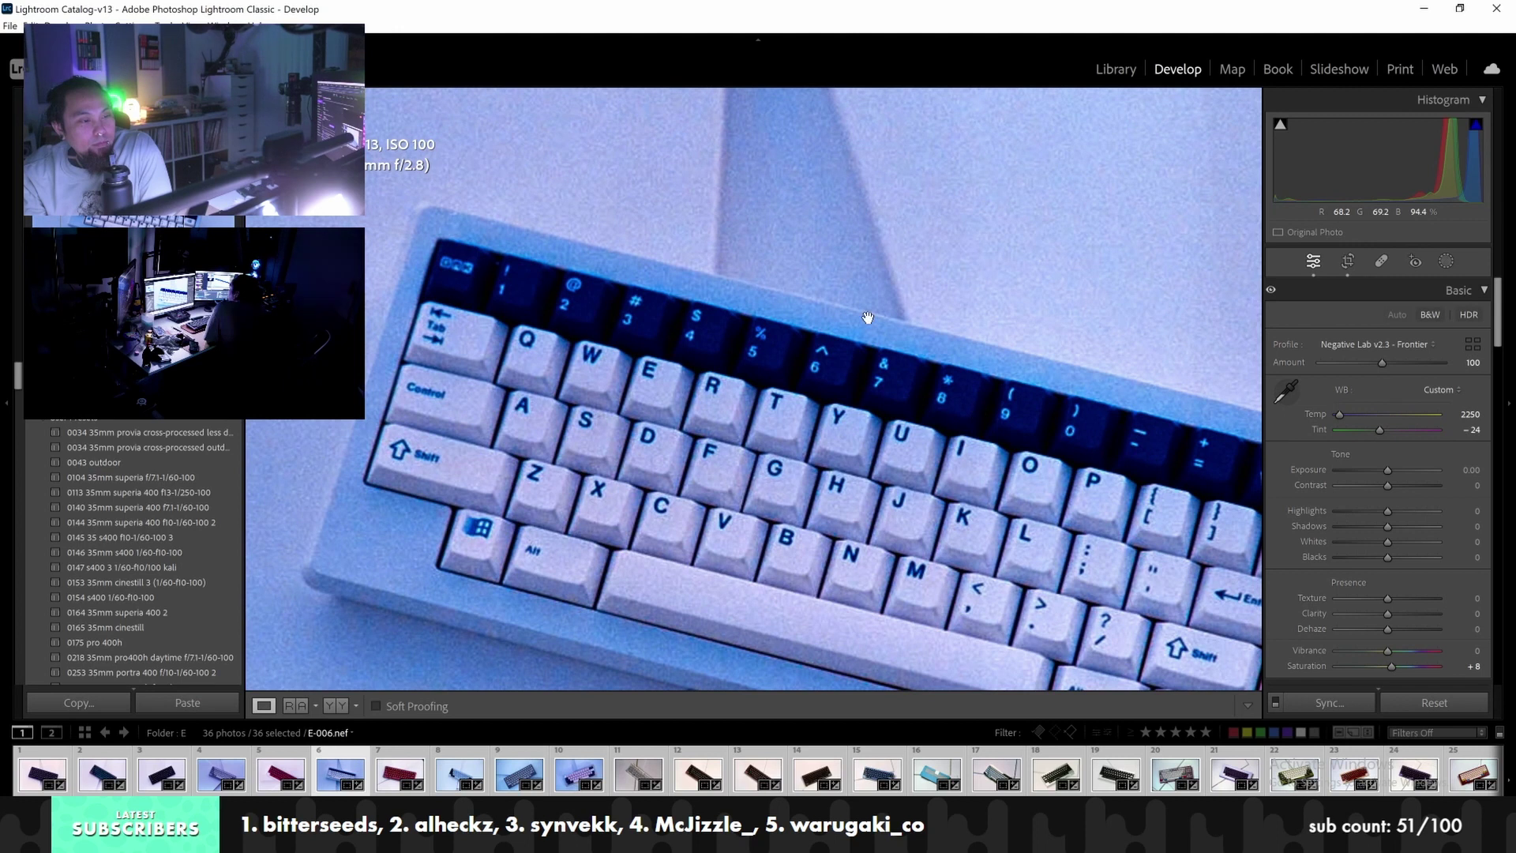
{"action": "left_click", "coordinate": [949, 353]}
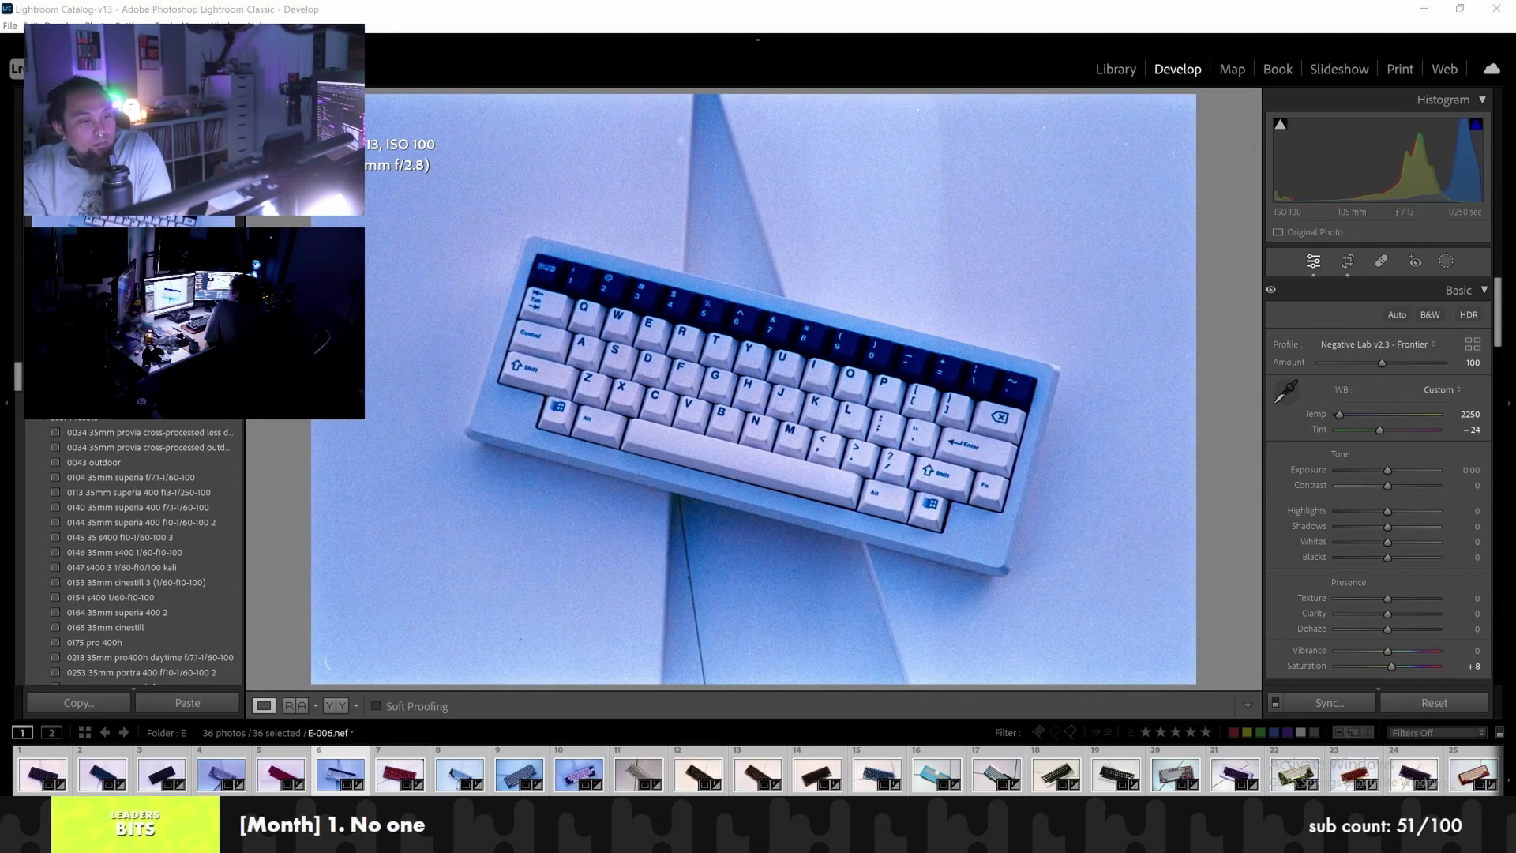
{"action": "key", "text": "super"}
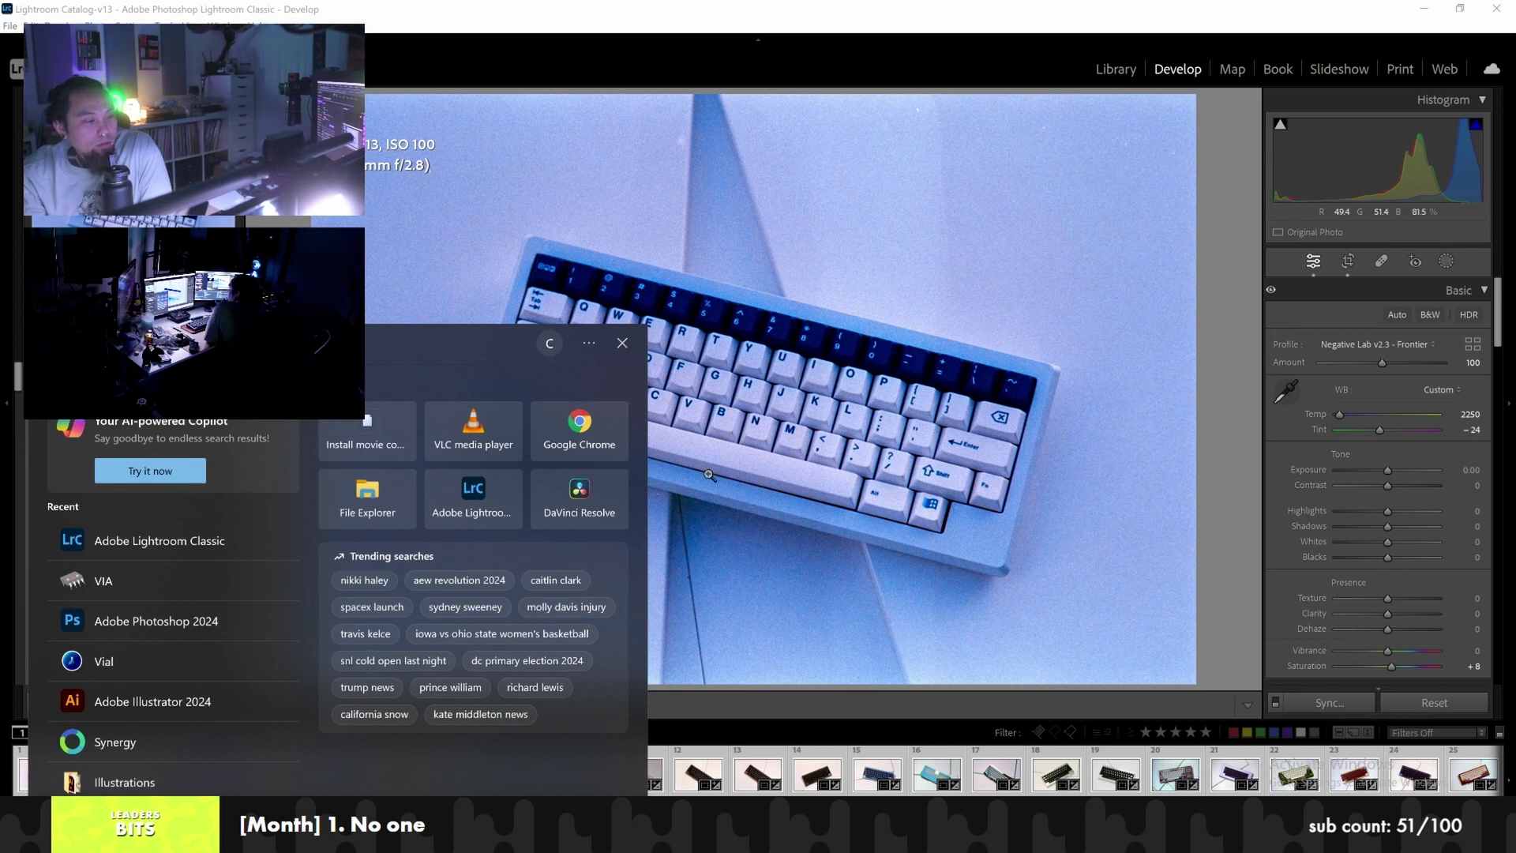
{"action": "left_click", "coordinate": [712, 472]}
{"action": "left_click", "coordinate": [643, 319]}
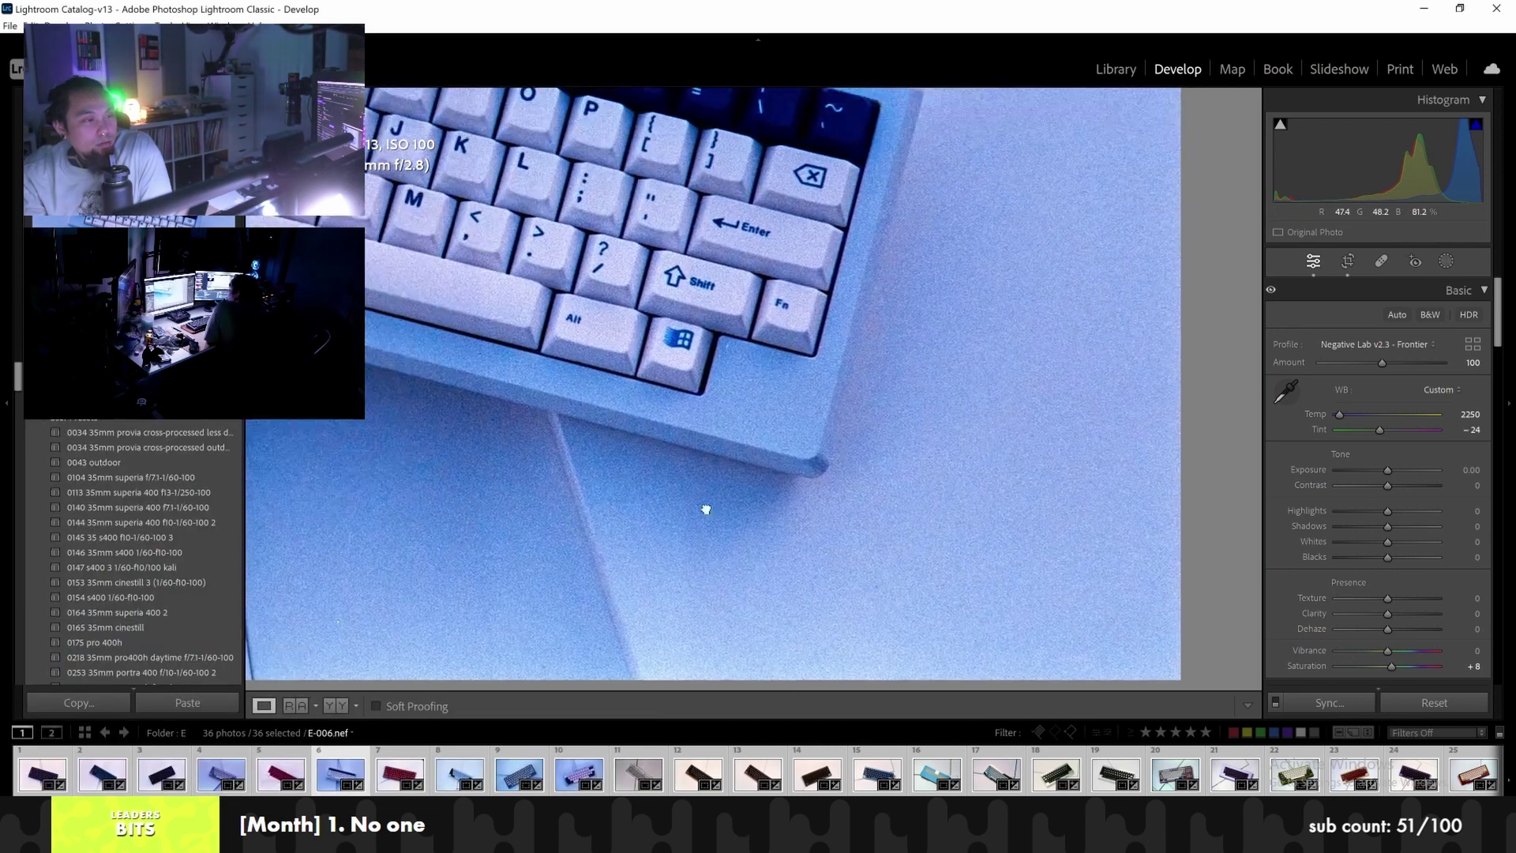
{"action": "left_click", "coordinate": [706, 509]}
{"action": "left_click", "coordinate": [706, 509]}
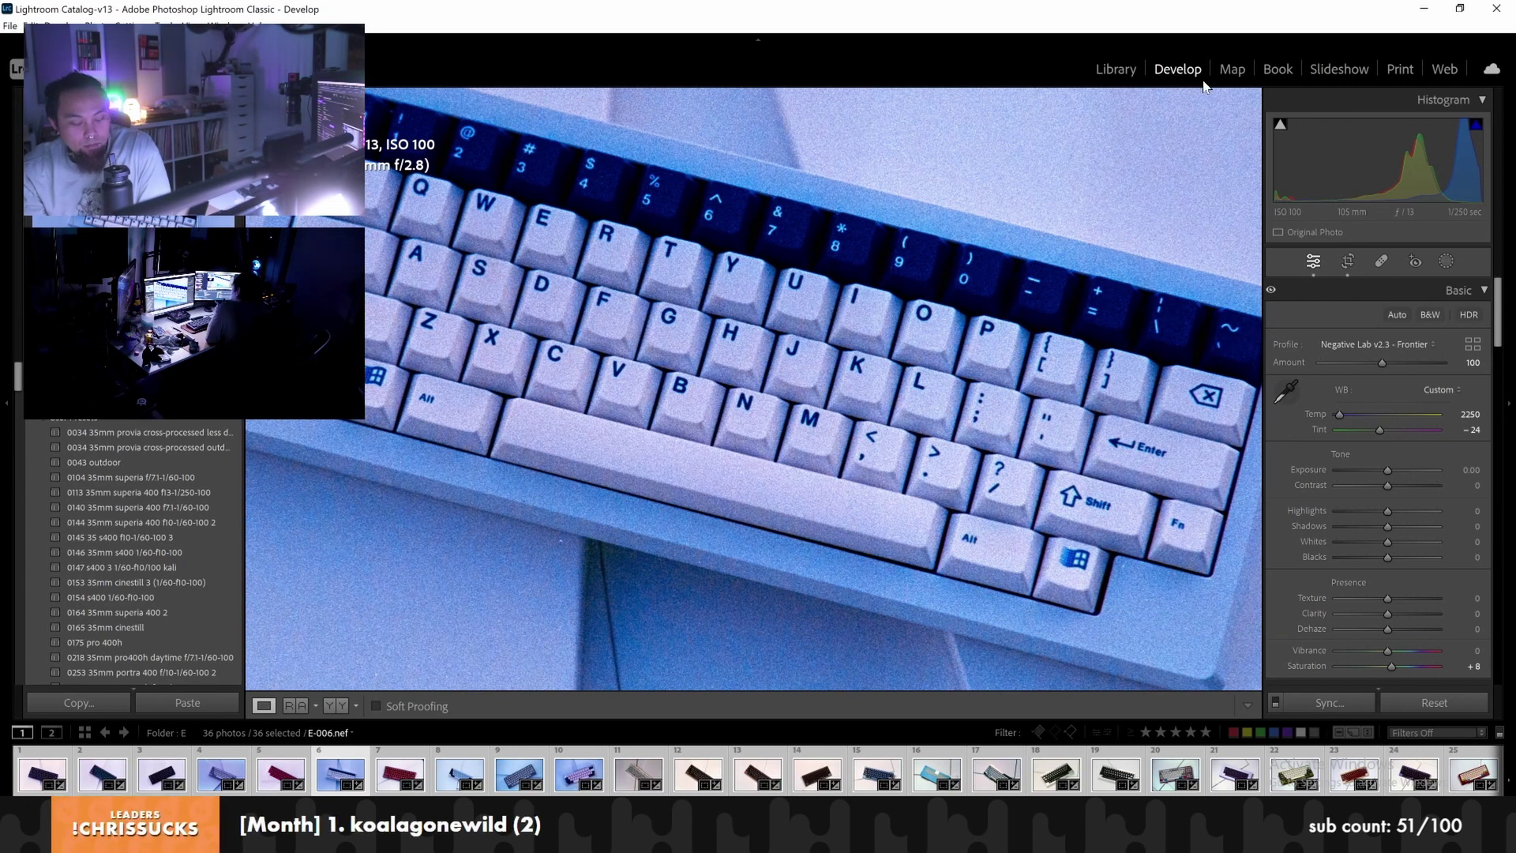
{"action": "key", "text": "ctrl+alt+shift+n"}
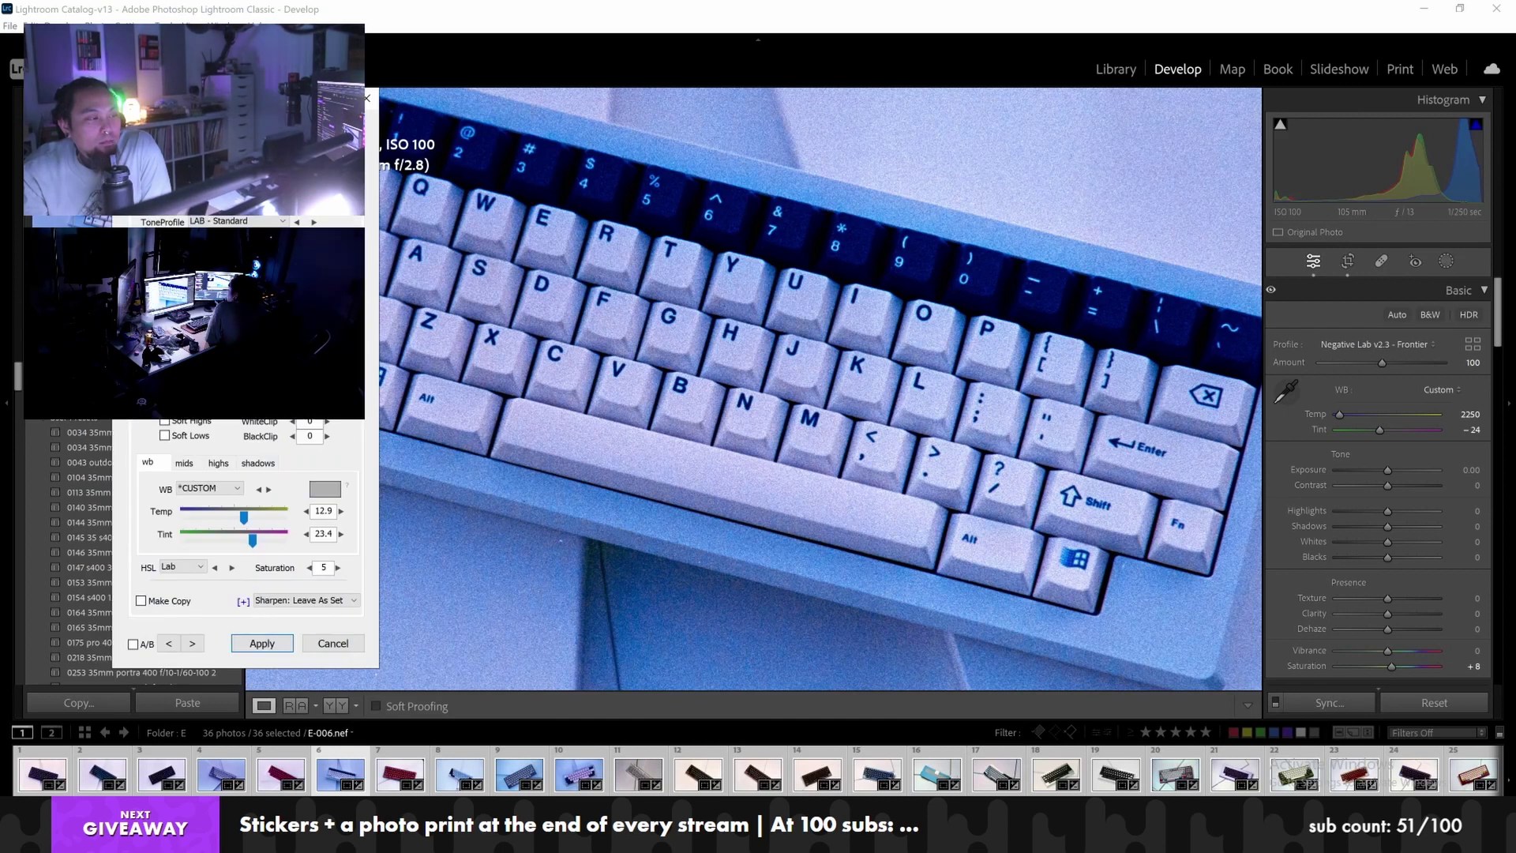
Set E-006's white balance to temp 16 and tint 11
{"action": "left_click", "coordinate": [253, 518]}
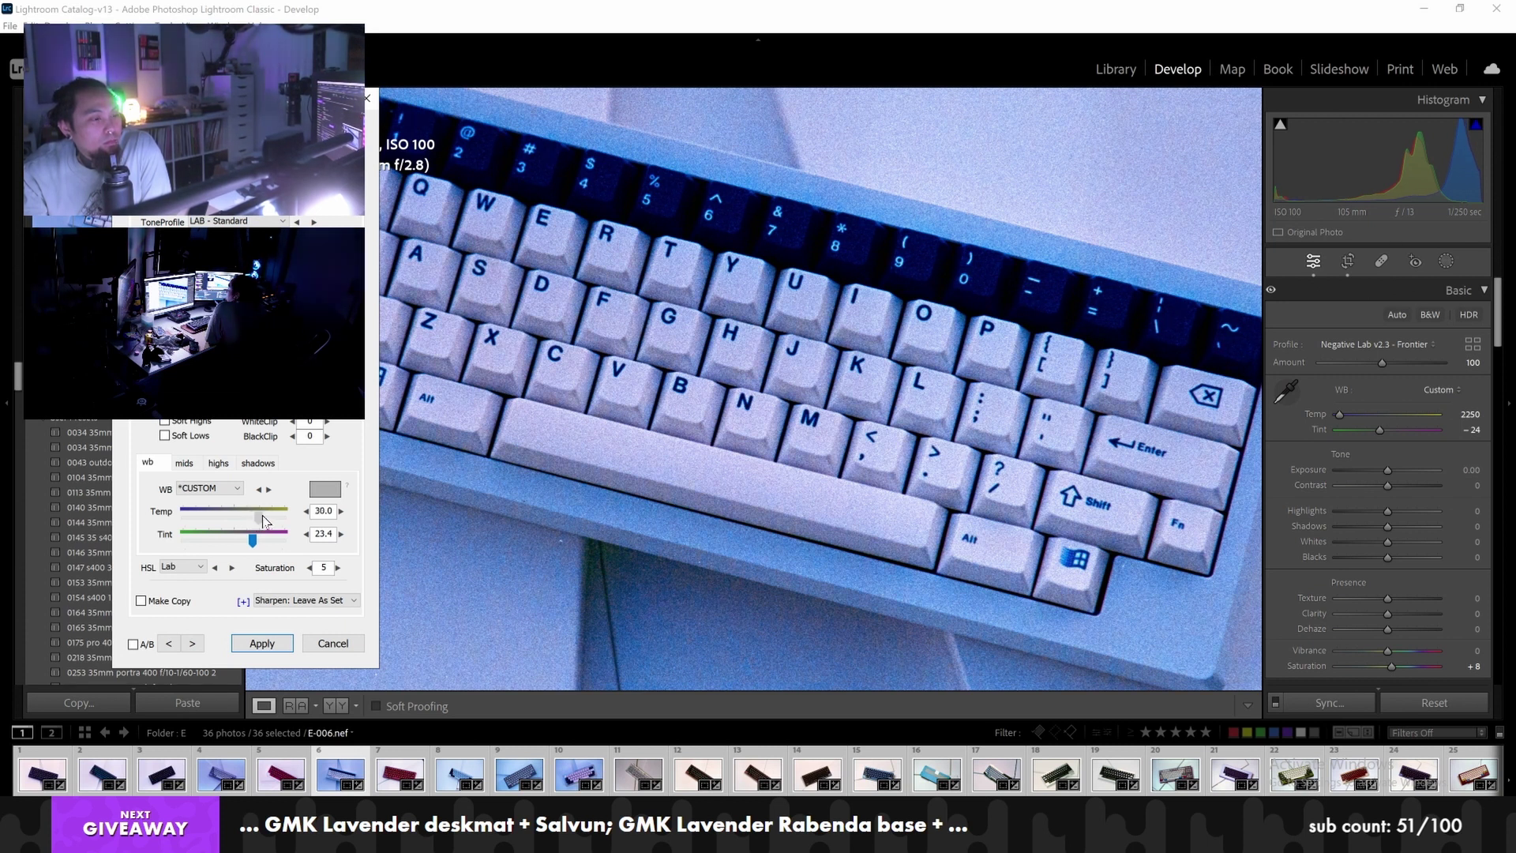
{"action": "left_click_drag", "start_coordinate": [262, 520], "coordinate": [246, 522]}
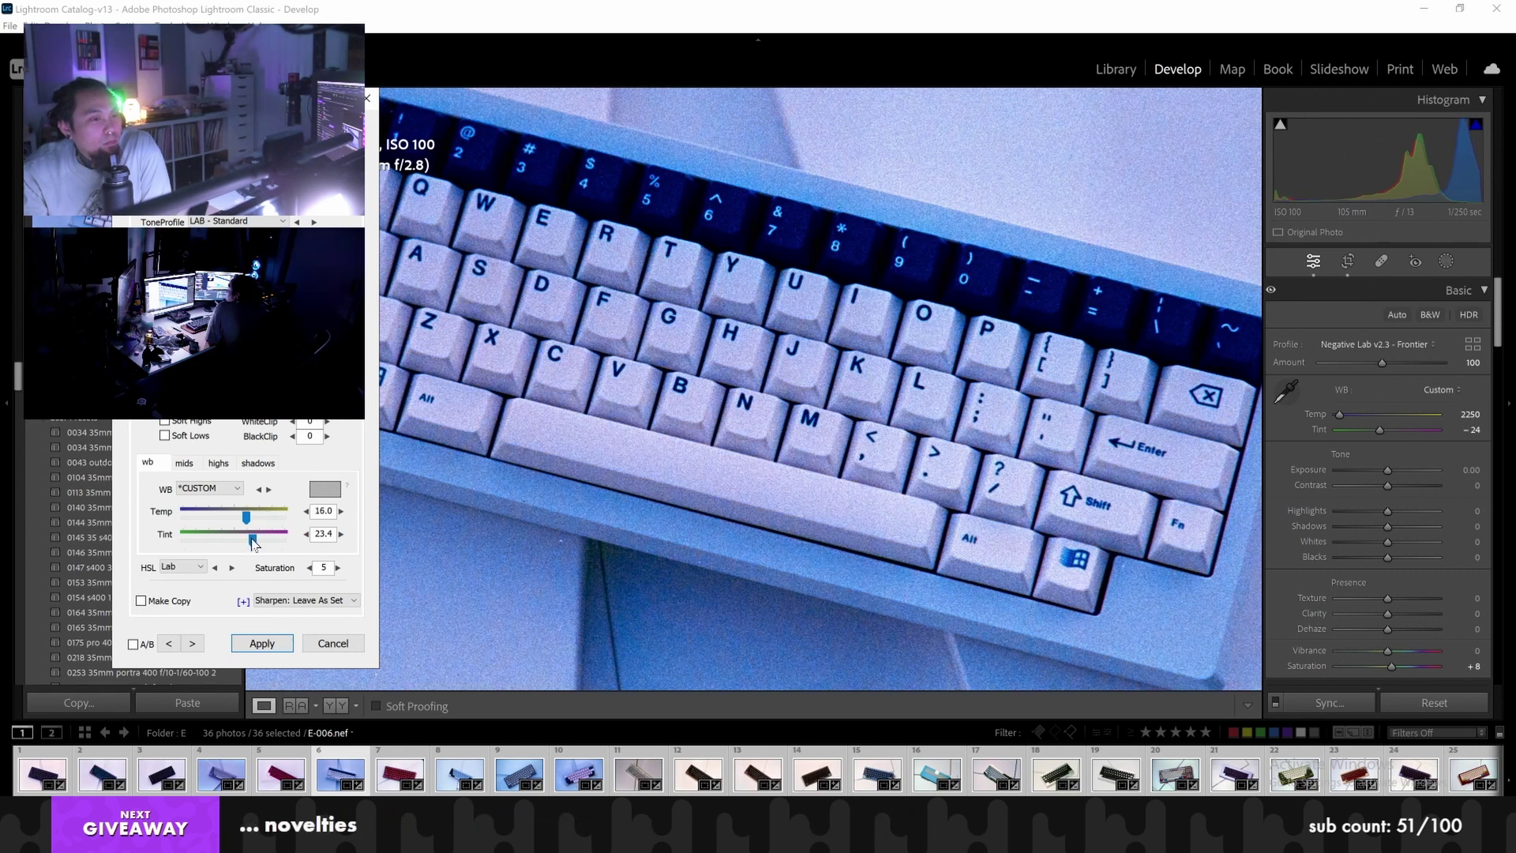
{"action": "left_click_drag", "start_coordinate": [247, 542], "coordinate": [248, 542]}
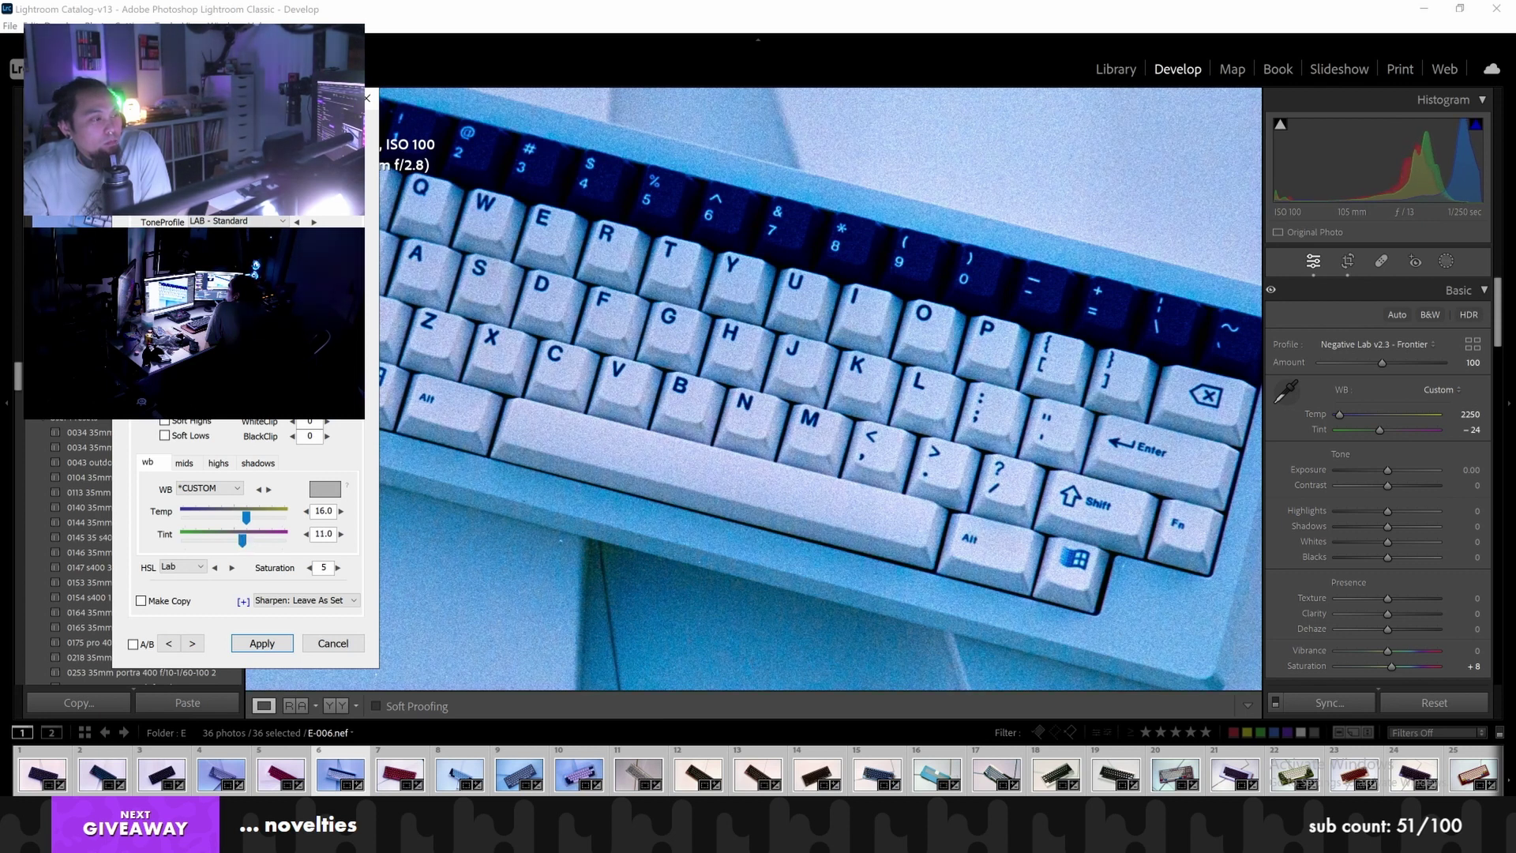
Switch E-006's HSL setting to Pakon, apply the conversion and view the whole photo
{"action": "left_click", "coordinate": [197, 566]}
{"action": "left_click", "coordinate": [173, 641]}
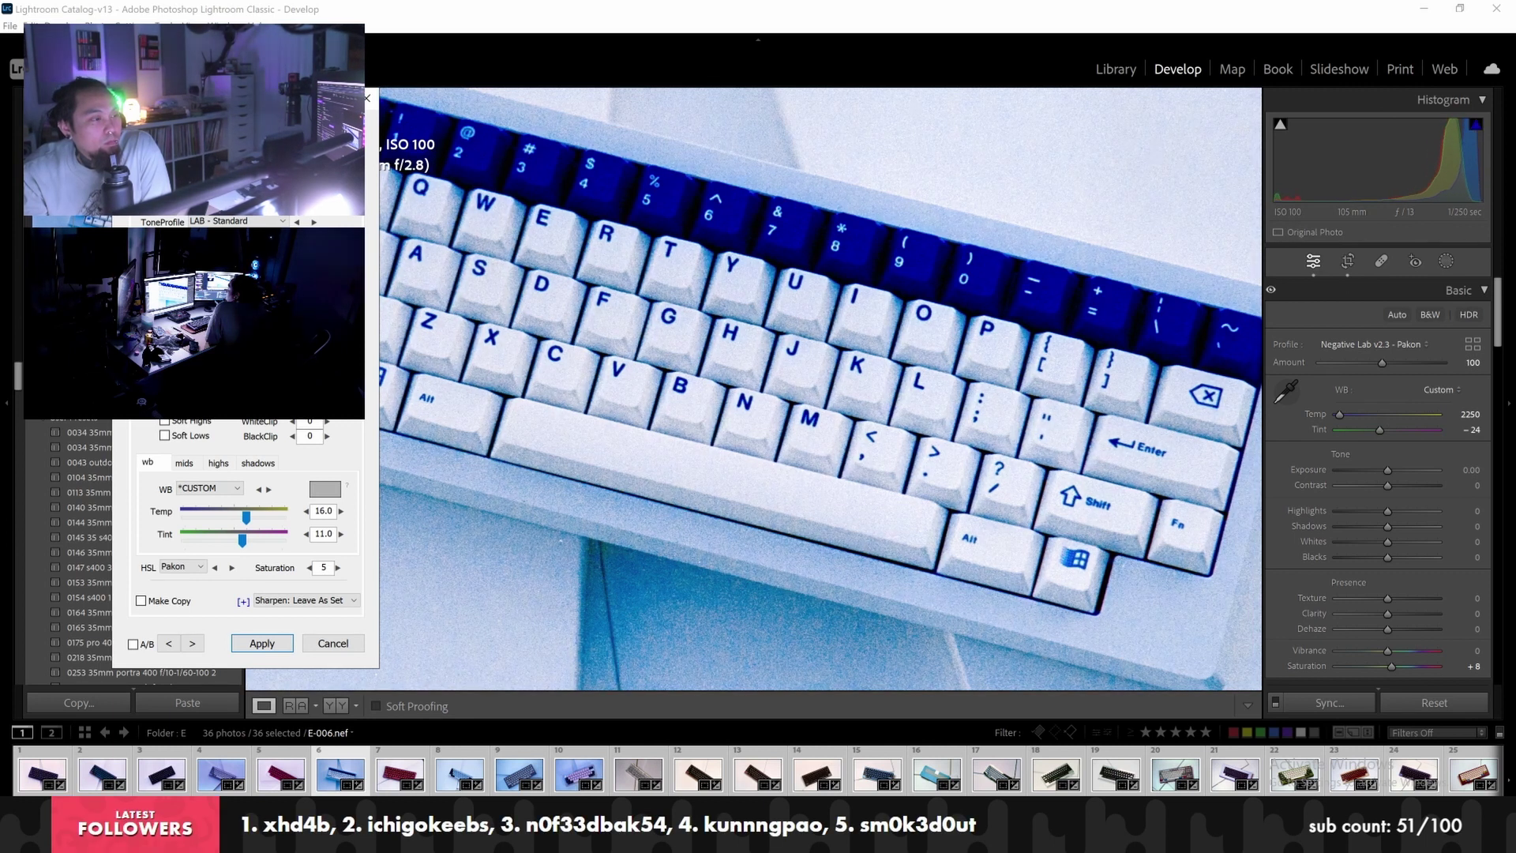
{"action": "left_click", "coordinate": [261, 643]}
{"action": "left_click", "coordinate": [948, 461]}
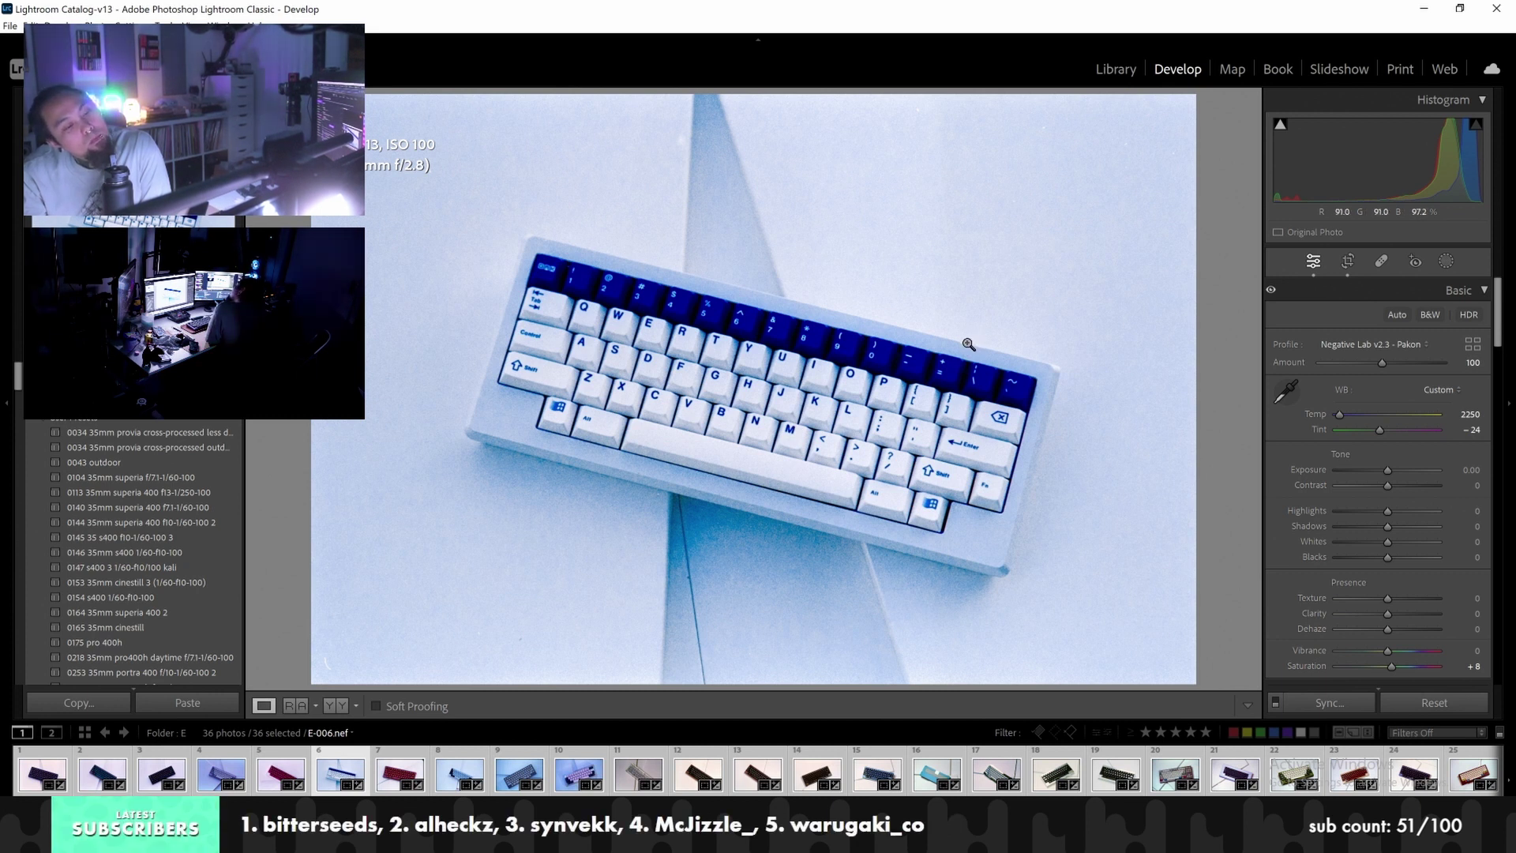
Reopen E-006 in Negative Lab Pro, try an HSL saturation of 4 and put it back to 5
{"action": "key", "text": "alt"}
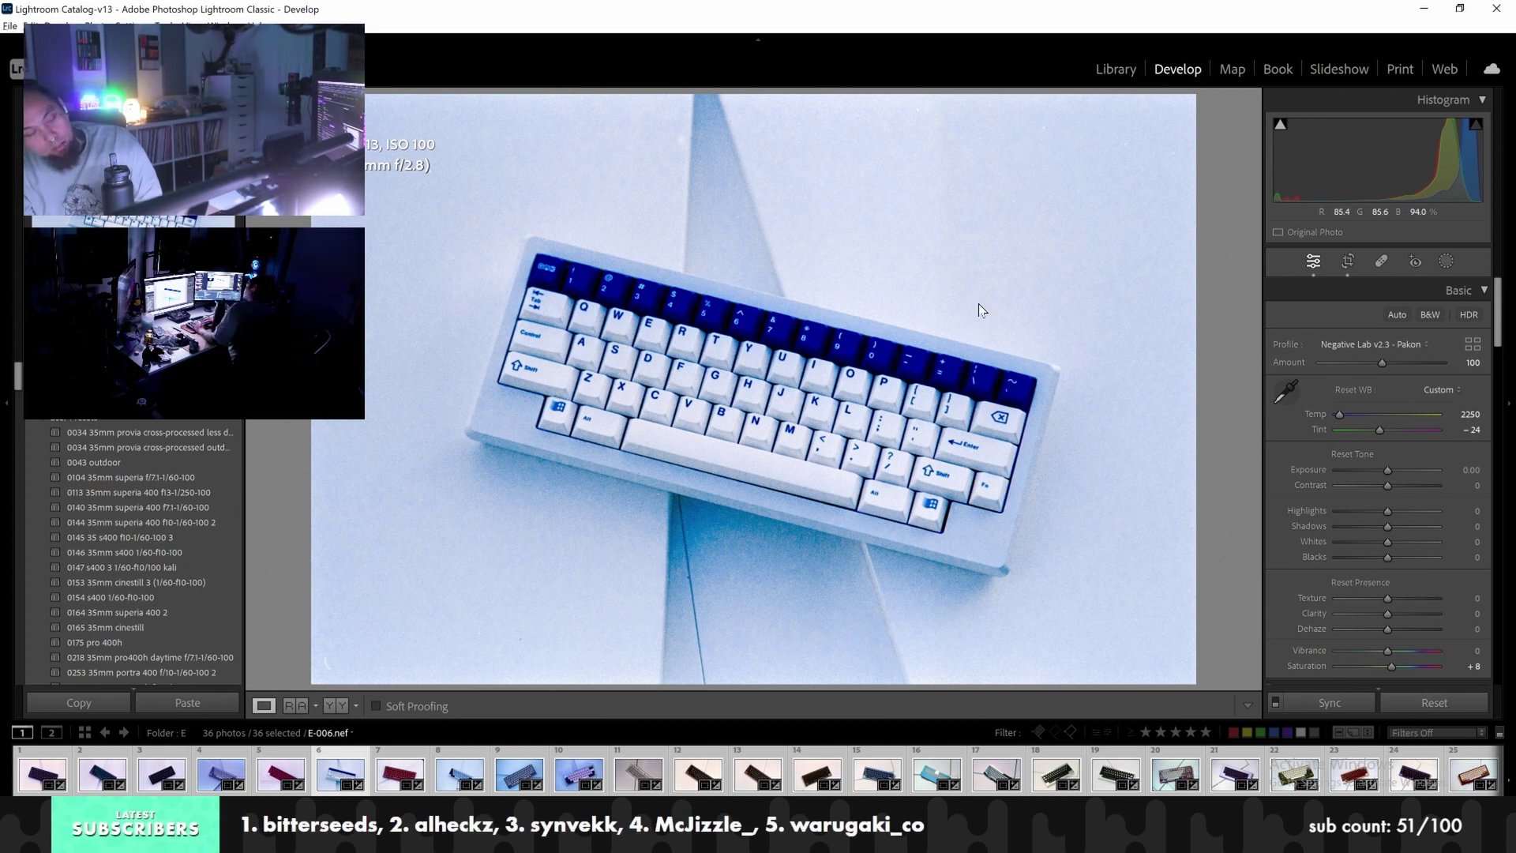
{"action": "key", "text": "ctrl+alt+n"}
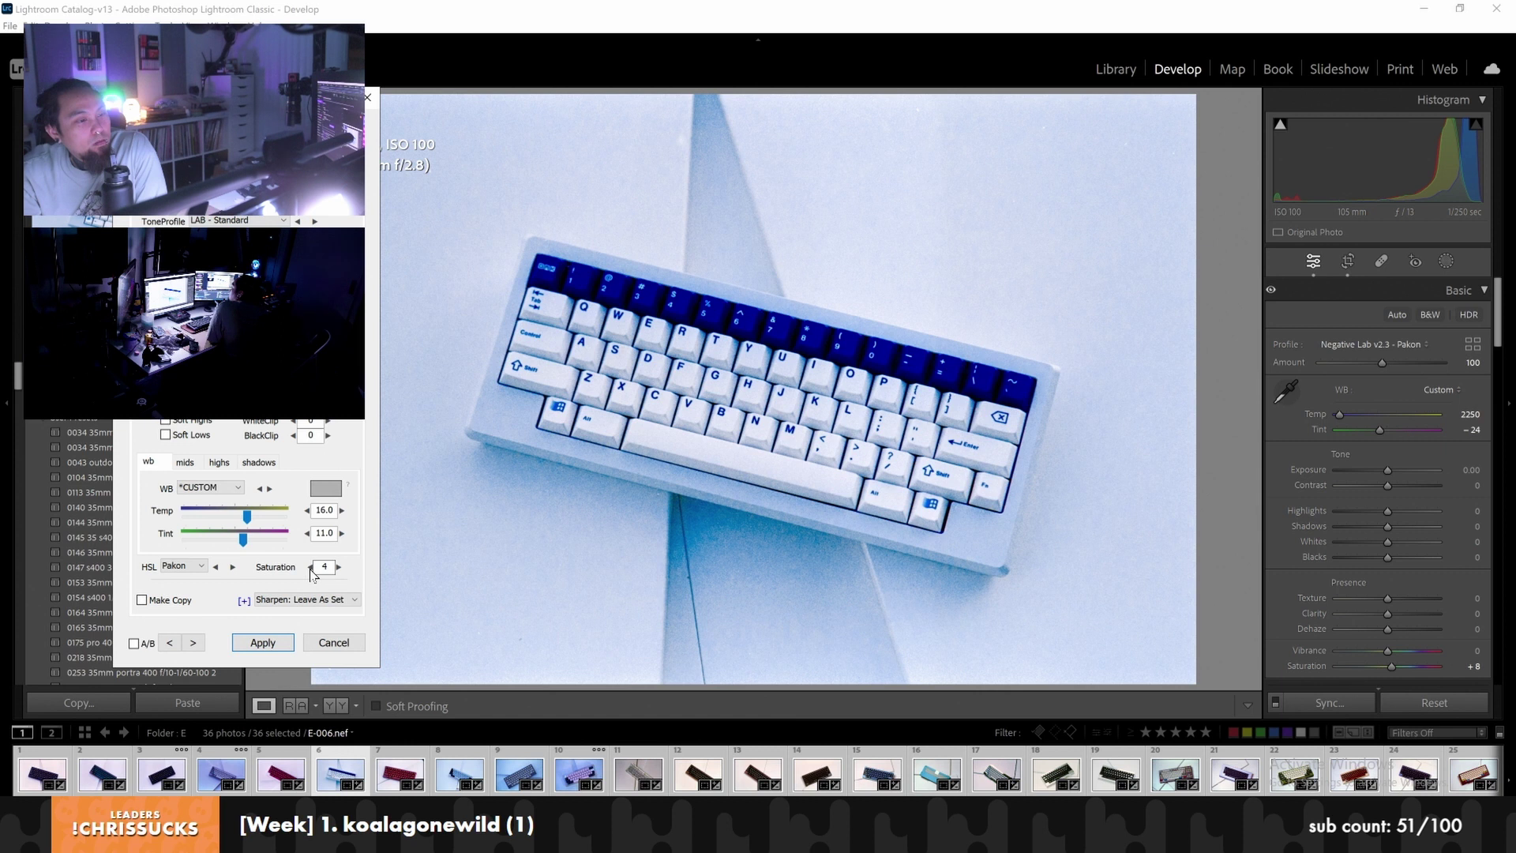
{"action": "left_click", "coordinate": [310, 567]}
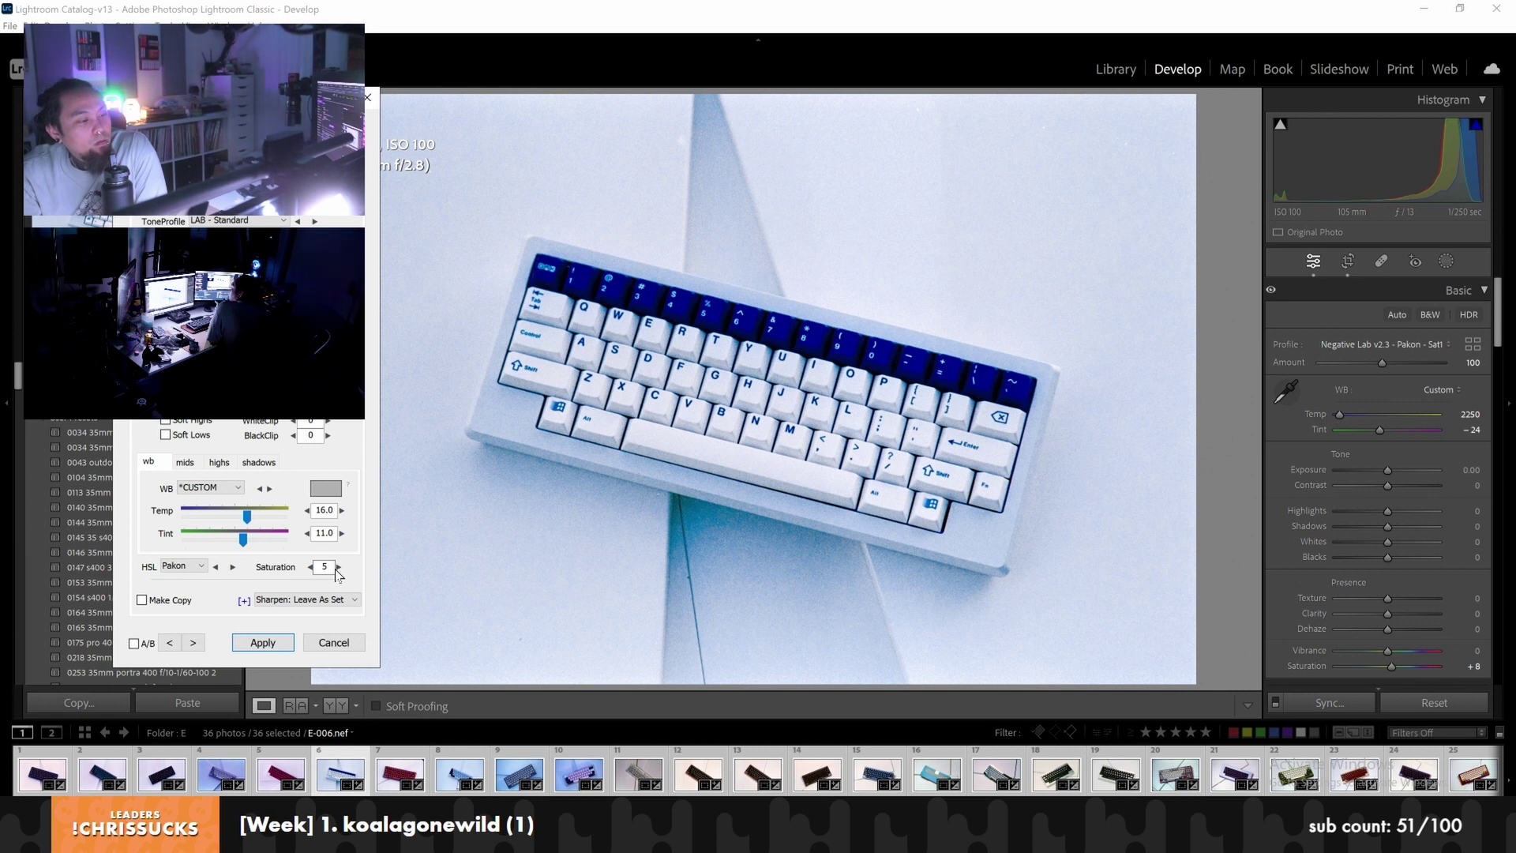
{"action": "left_click", "coordinate": [263, 642]}
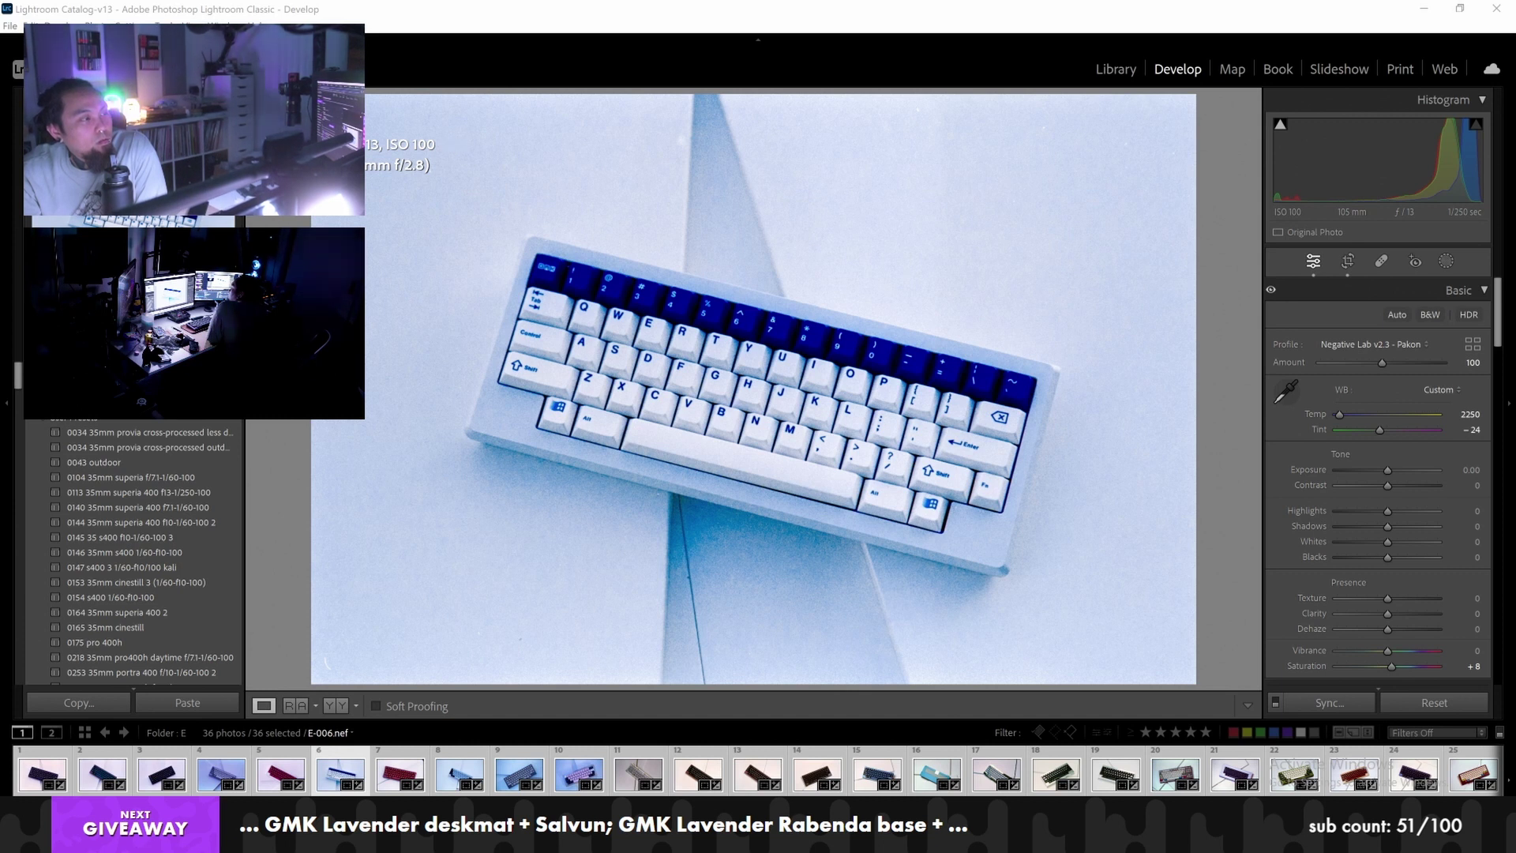
Check the Smart Previews editing option in the Performance preferences and leave the settings as they are
{"action": "key", "text": "ctrl+comma"}
{"action": "left_click", "coordinate": [639, 141]}
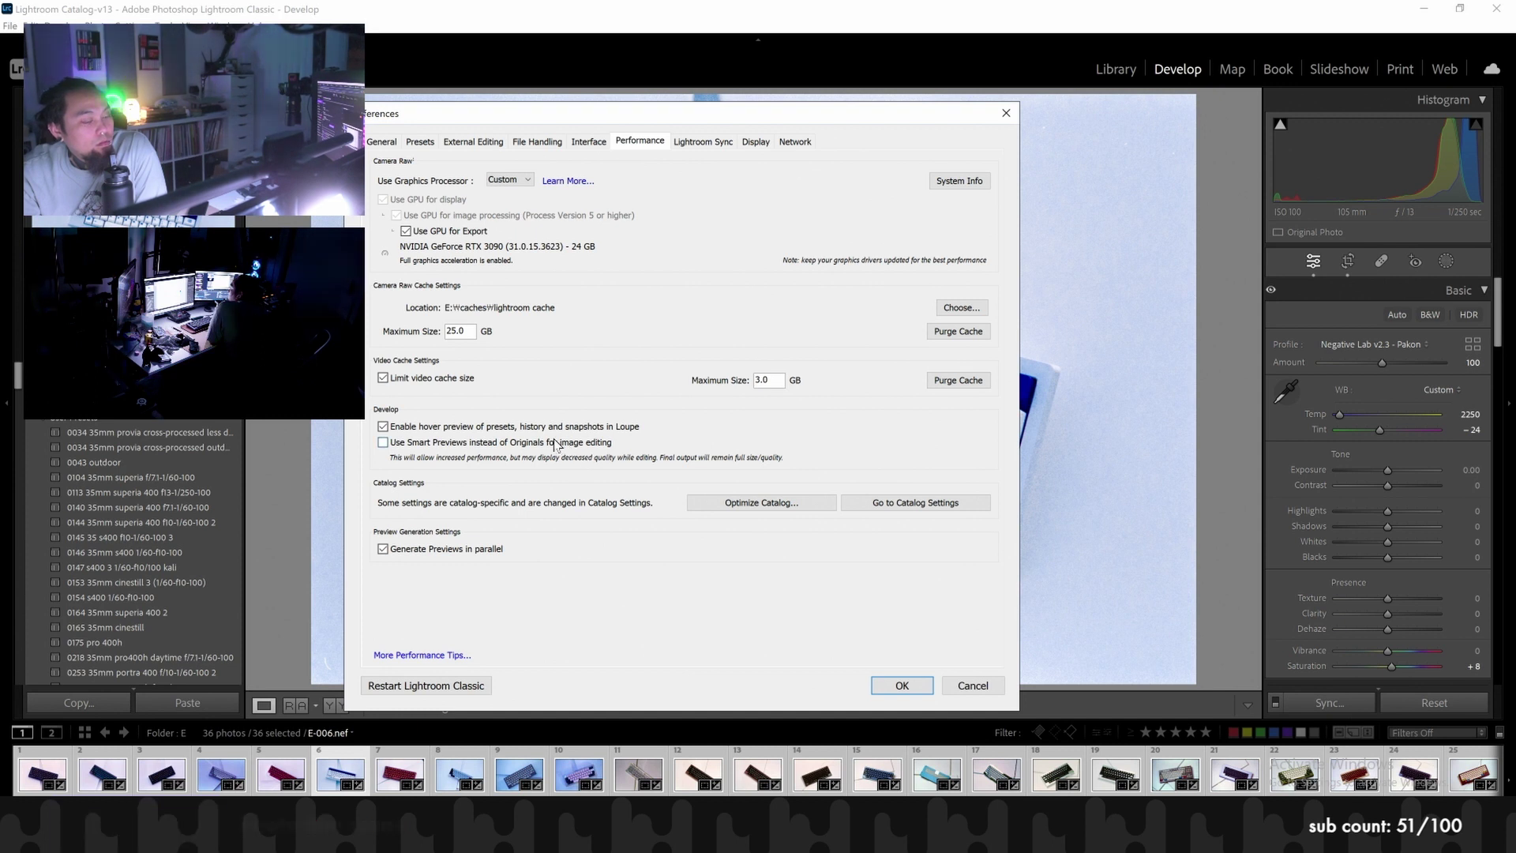
{"action": "left_click", "coordinate": [955, 688]}
Inspect E-006's keycaps up close, reopen it in Negative Lab Pro and lower its HSL saturation to 1
{"action": "left_click", "coordinate": [674, 306]}
{"action": "left_click_drag", "start_coordinate": [738, 510], "coordinate": [660, 430]}
{"action": "left_click_drag", "start_coordinate": [659, 347], "coordinate": [687, 430]}
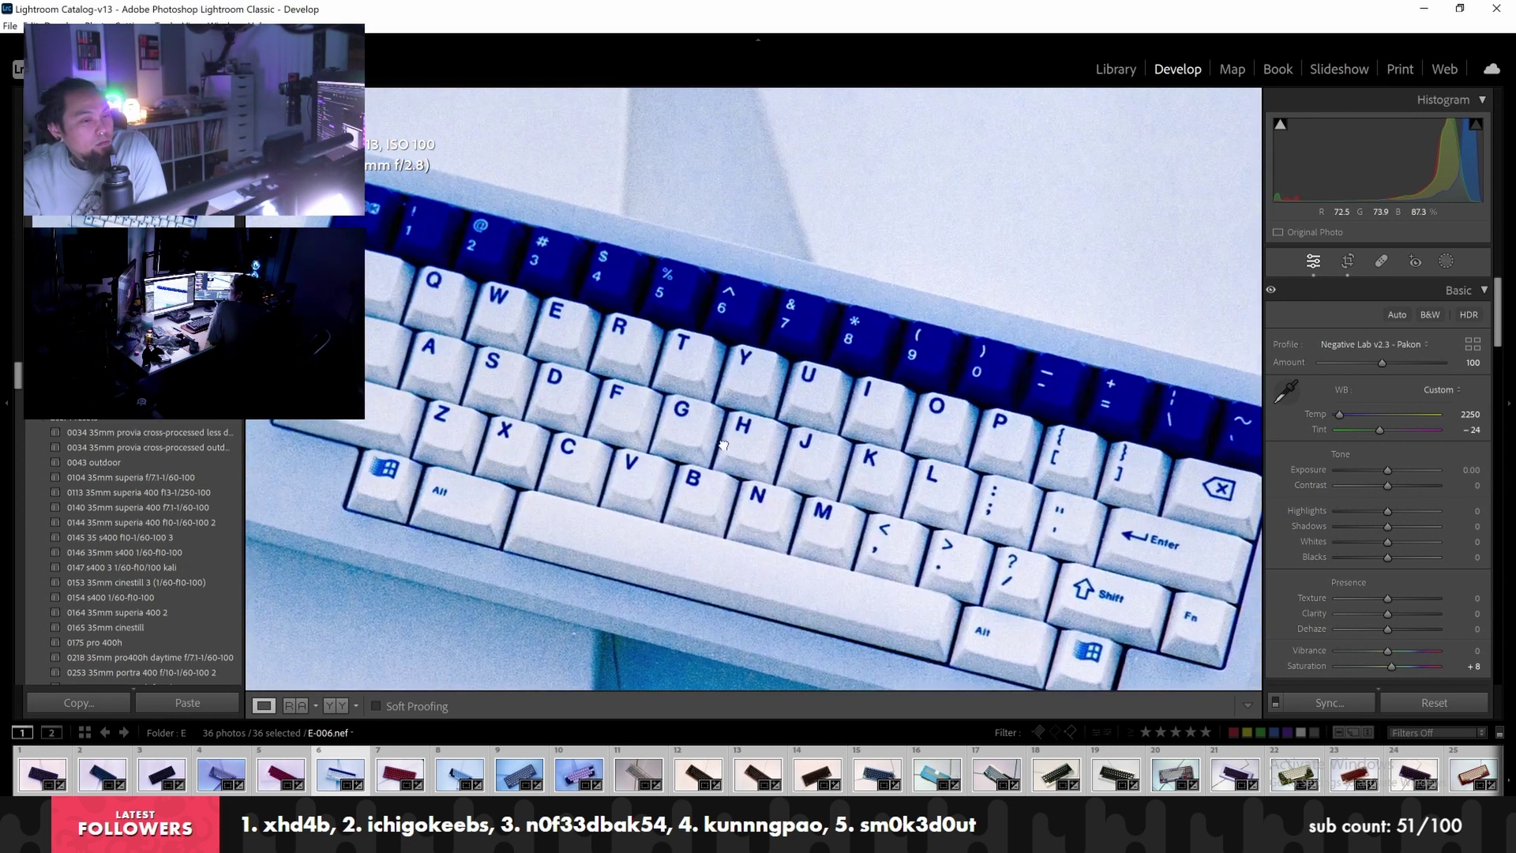
{"action": "left_click_drag", "start_coordinate": [671, 350], "coordinate": [642, 297]}
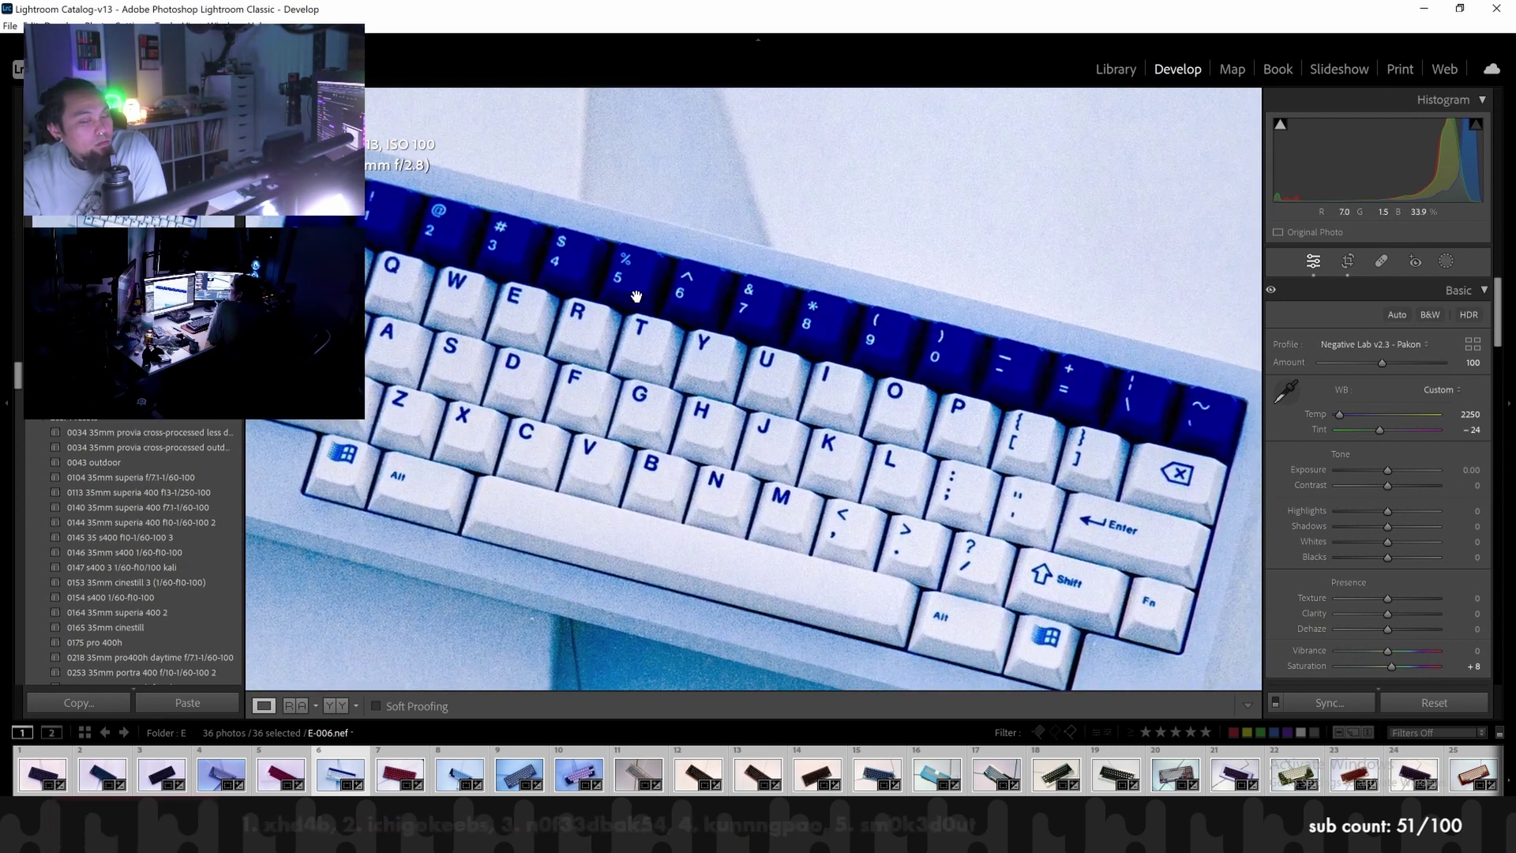
{"action": "key", "text": "ctrl+n"}
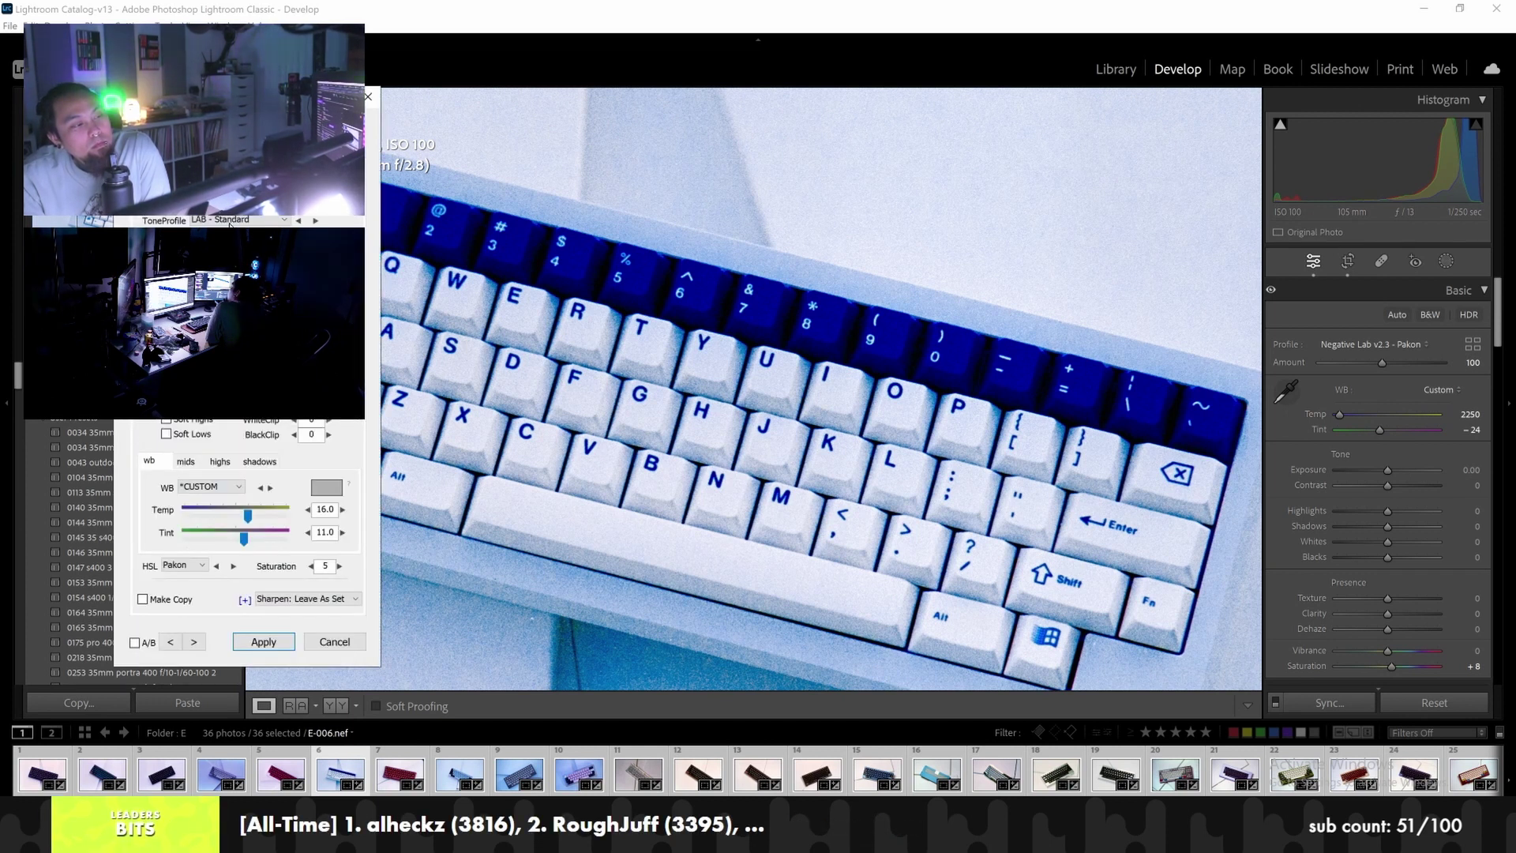
{"action": "left_click", "coordinate": [195, 567]}
{"action": "left_click", "coordinate": [308, 572]}
{"action": "left_click", "coordinate": [309, 567]}
{"action": "left_click", "coordinate": [310, 567]}
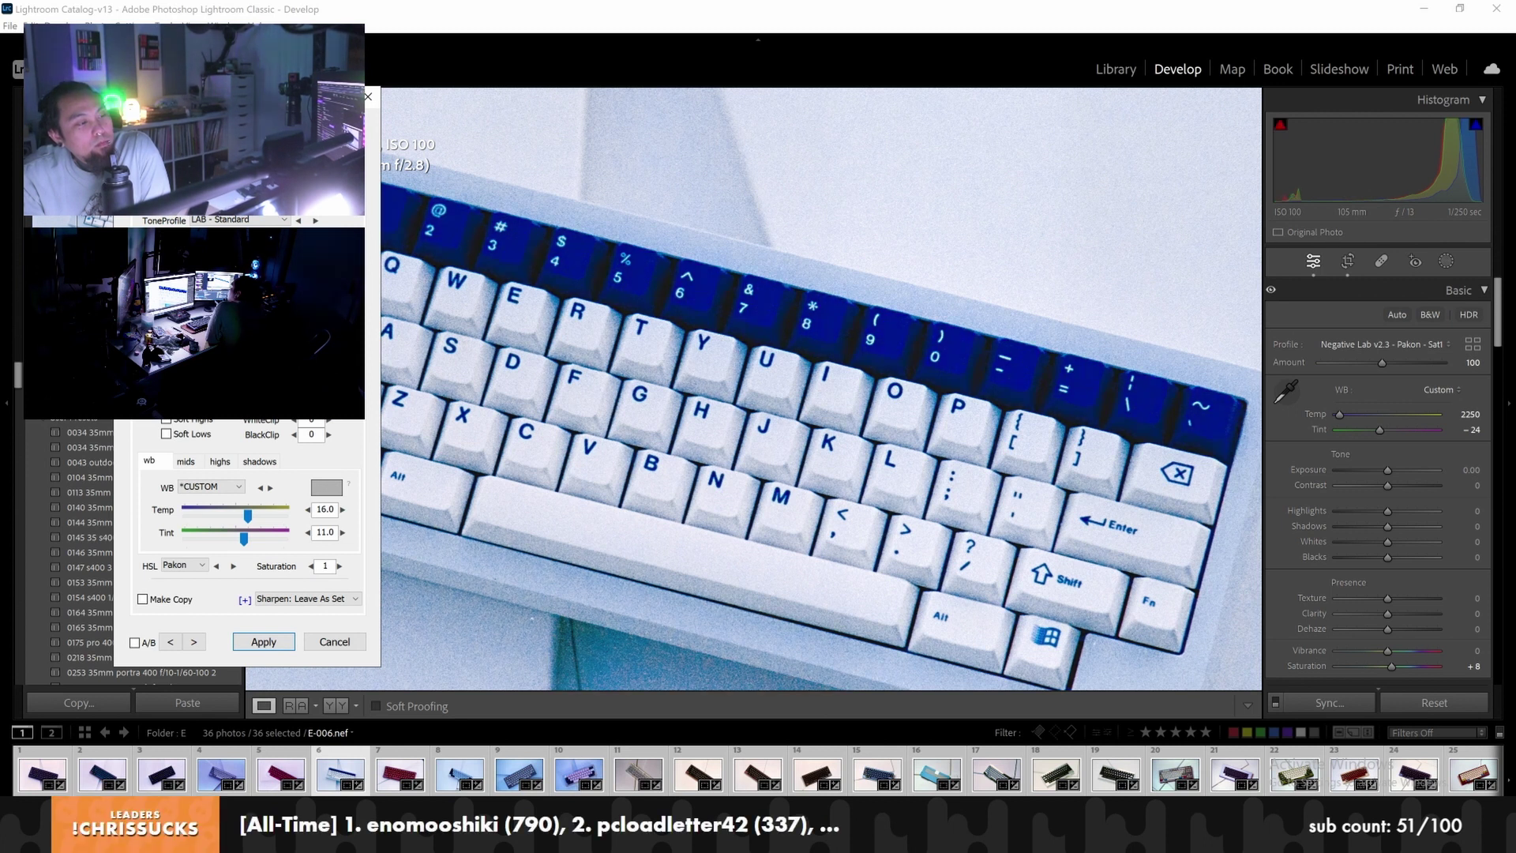
Shift the blue/yellow balance of E-006's shadows to -6 and show the midtone colour settings
{"action": "left_click", "coordinate": [220, 461]}
{"action": "left_click", "coordinate": [259, 460]}
{"action": "mouse_move", "coordinate": [229, 525]}
{"action": "left_mouse_down"}
{"action": "mouse_move", "coordinate": [260, 525]}
{"action": "mouse_move", "coordinate": [178, 523]}
{"action": "mouse_move", "coordinate": [207, 524]}
{"action": "mouse_move", "coordinate": [212, 541]}
{"action": "mouse_move", "coordinate": [342, 547]}
{"action": "mouse_move", "coordinate": [215, 543]}
{"action": "mouse_move", "coordinate": [248, 541]}
{"action": "mouse_move", "coordinate": [215, 527]}
{"action": "left_mouse_up"}
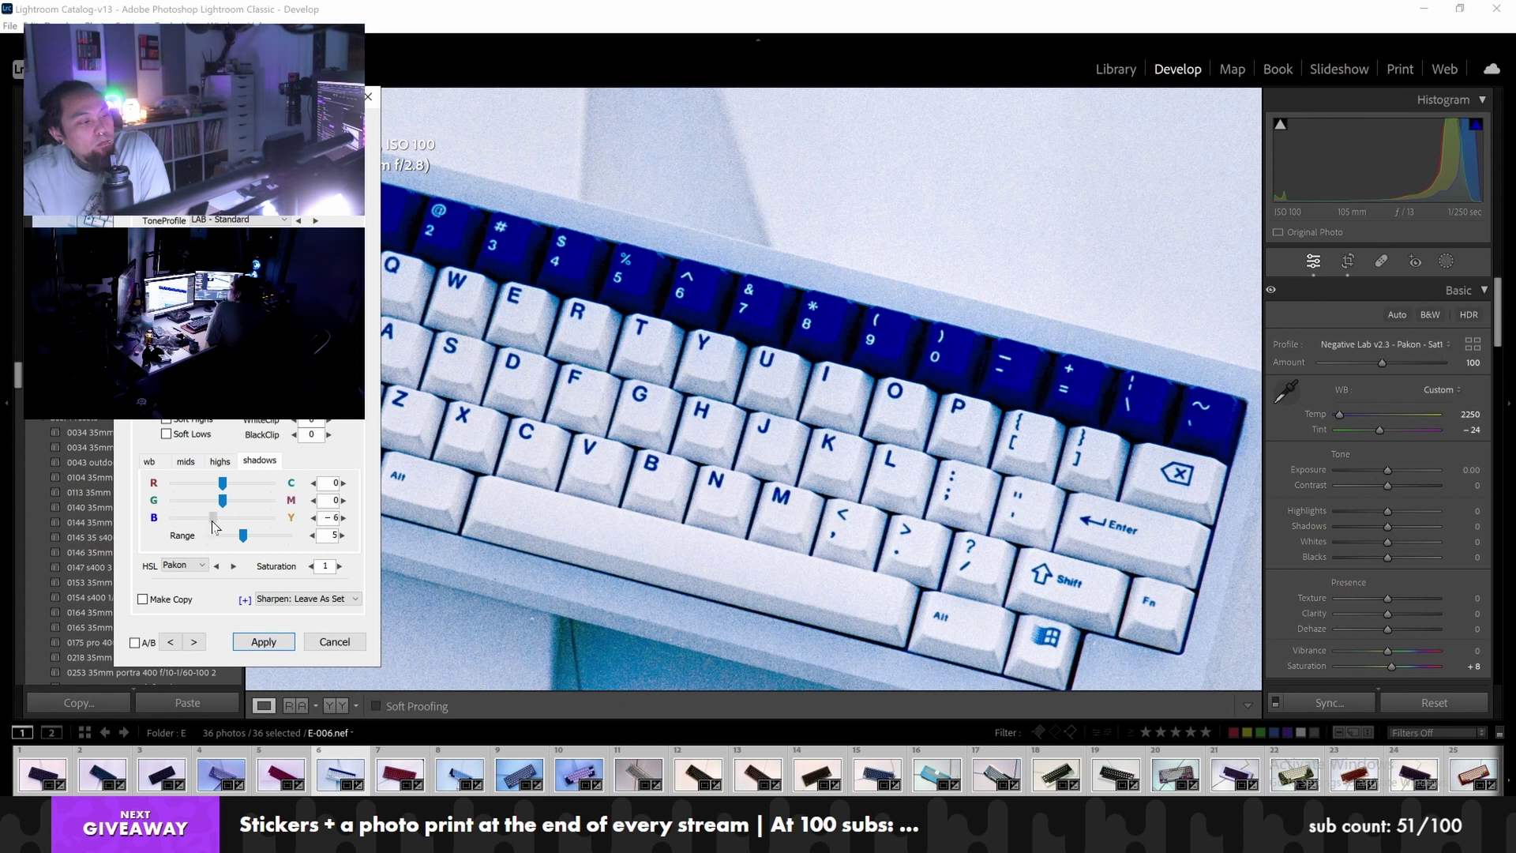
{"action": "left_click", "coordinate": [195, 463]}
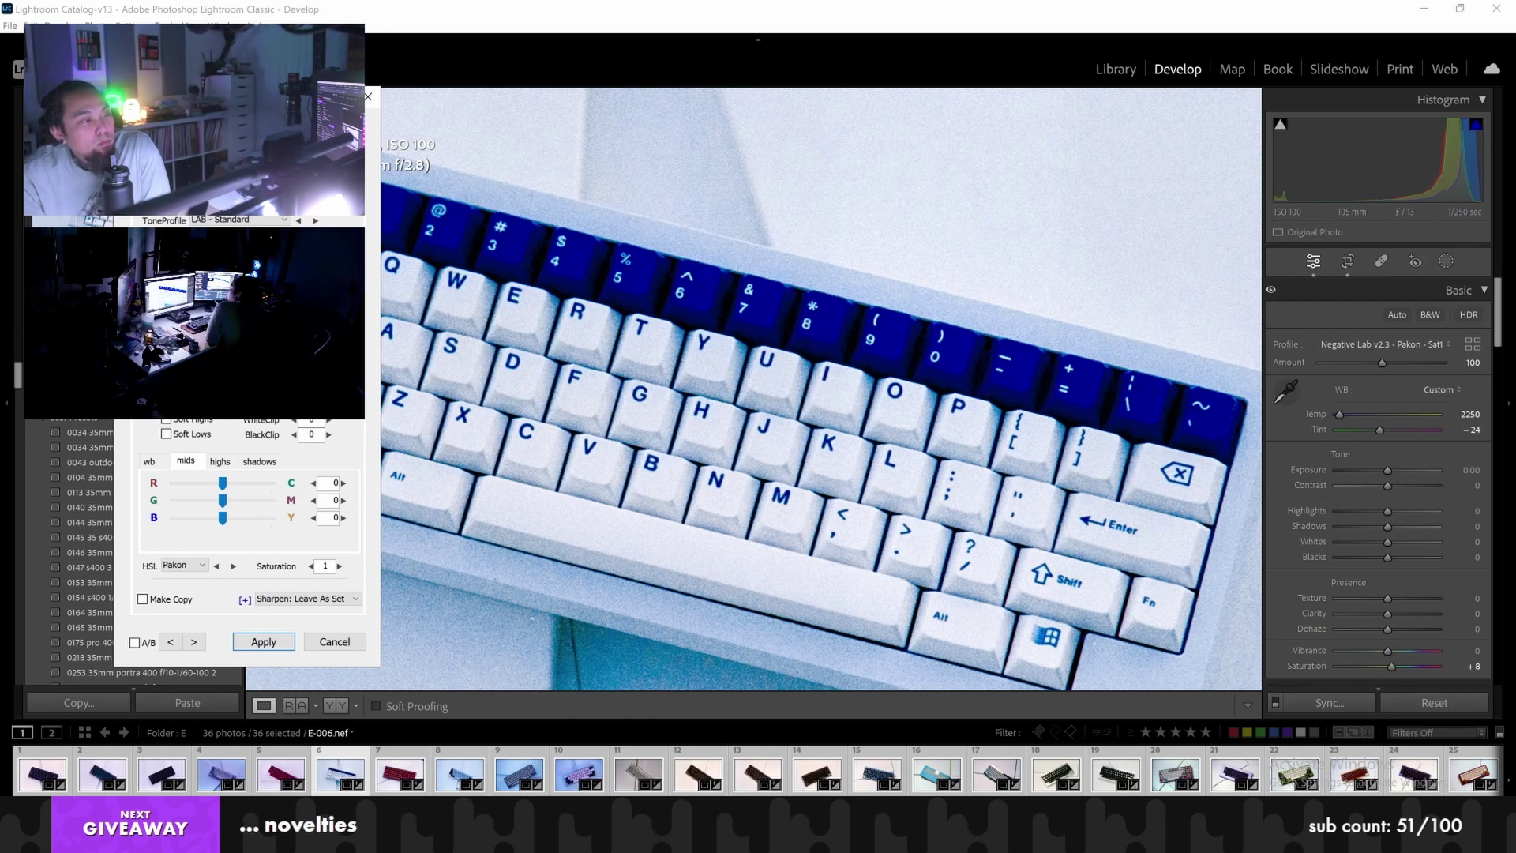
Change E-006's tone profile to LAB - Shadow Soft and apply the conversion
{"action": "left_click", "coordinate": [217, 222]}
{"action": "left_click", "coordinate": [229, 260]}
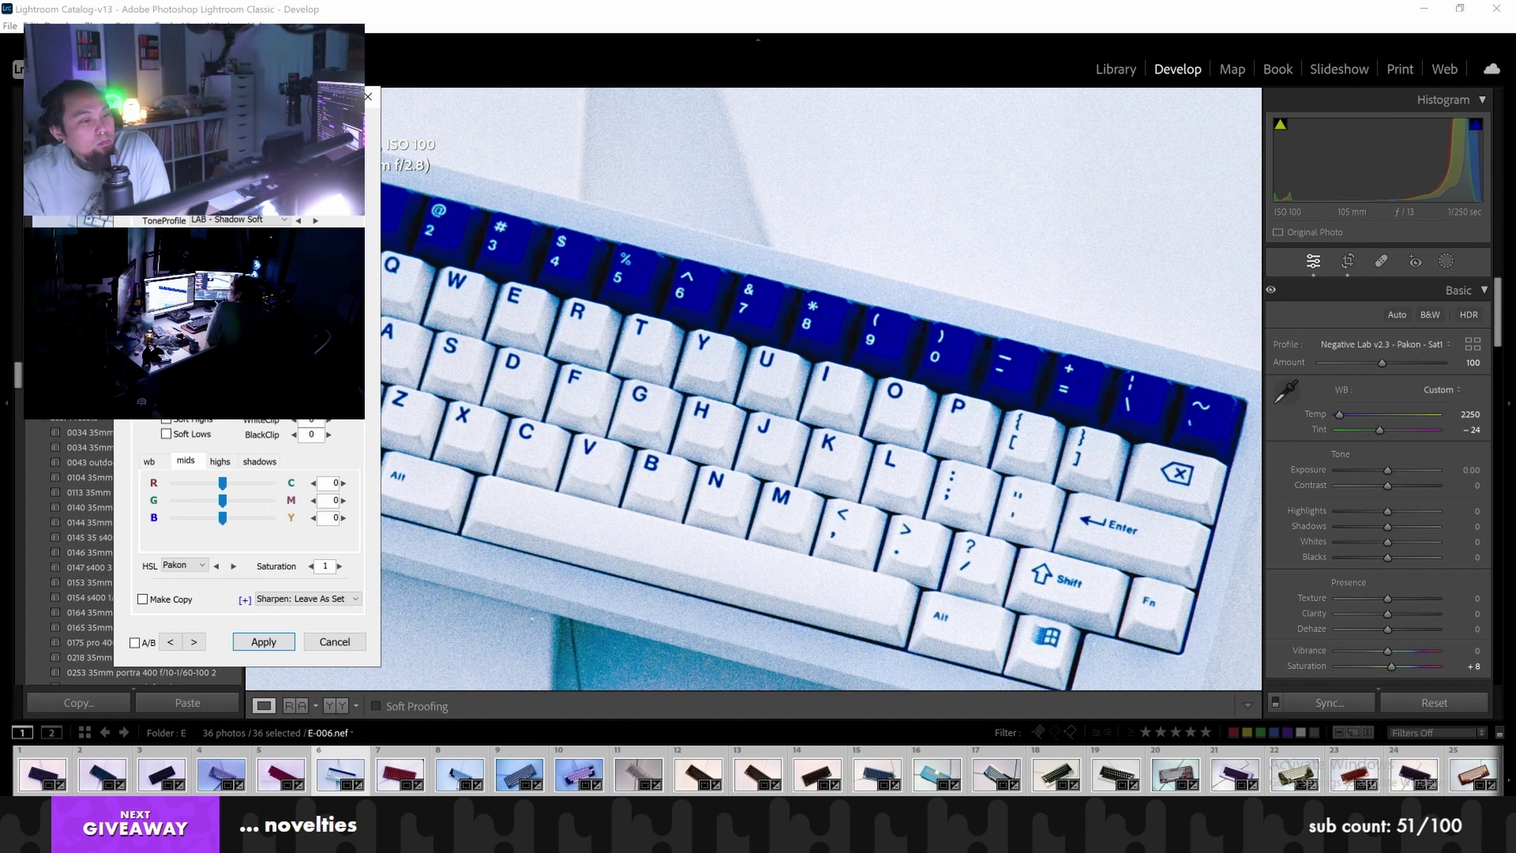
{"action": "left_click", "coordinate": [264, 641]}
{"action": "left_click", "coordinate": [659, 468]}
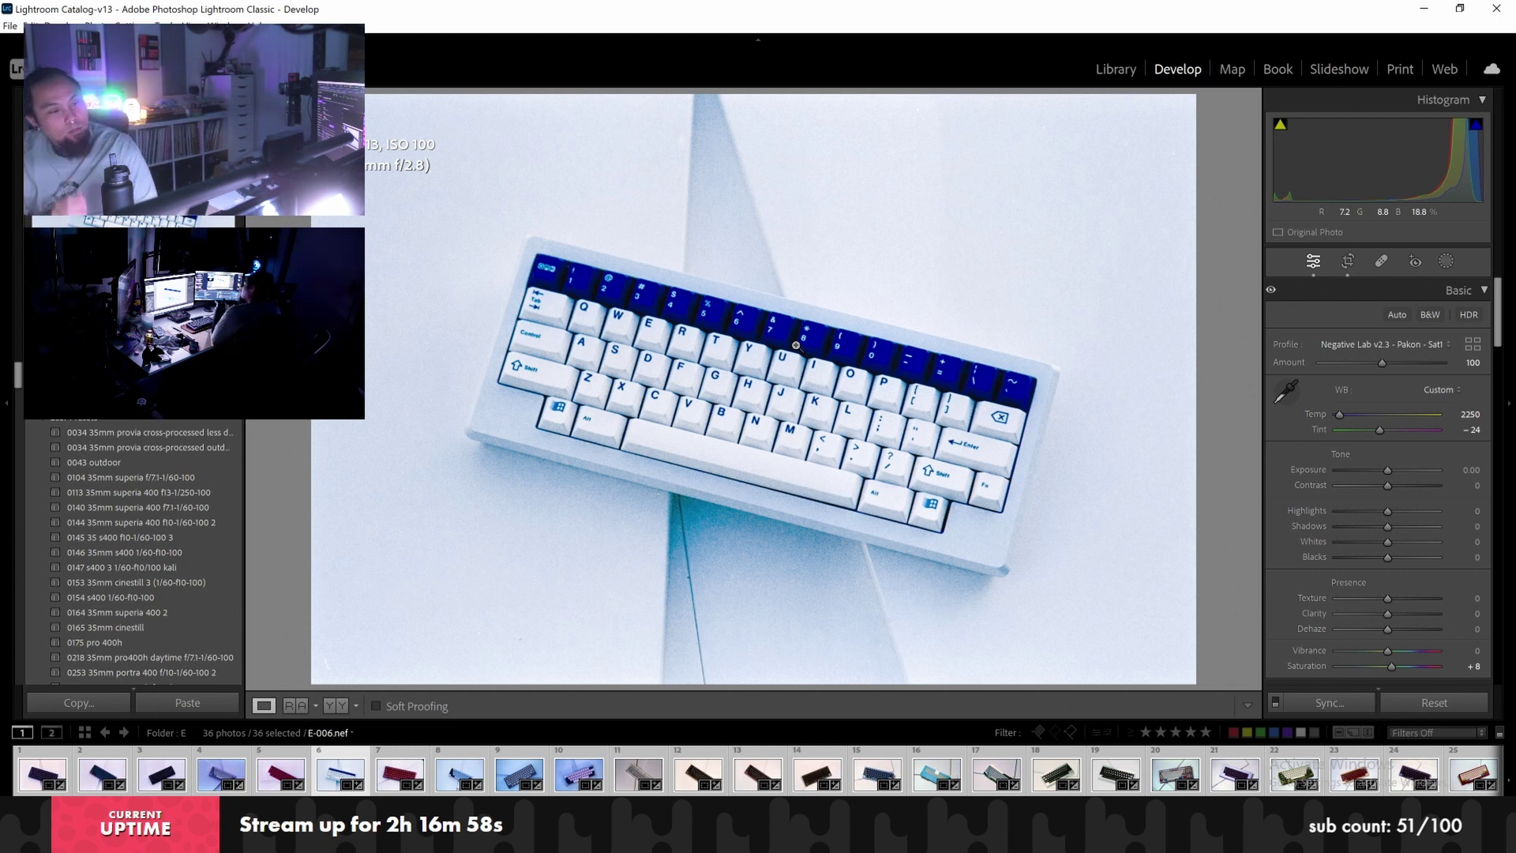
{"action": "key", "text": "Right"}
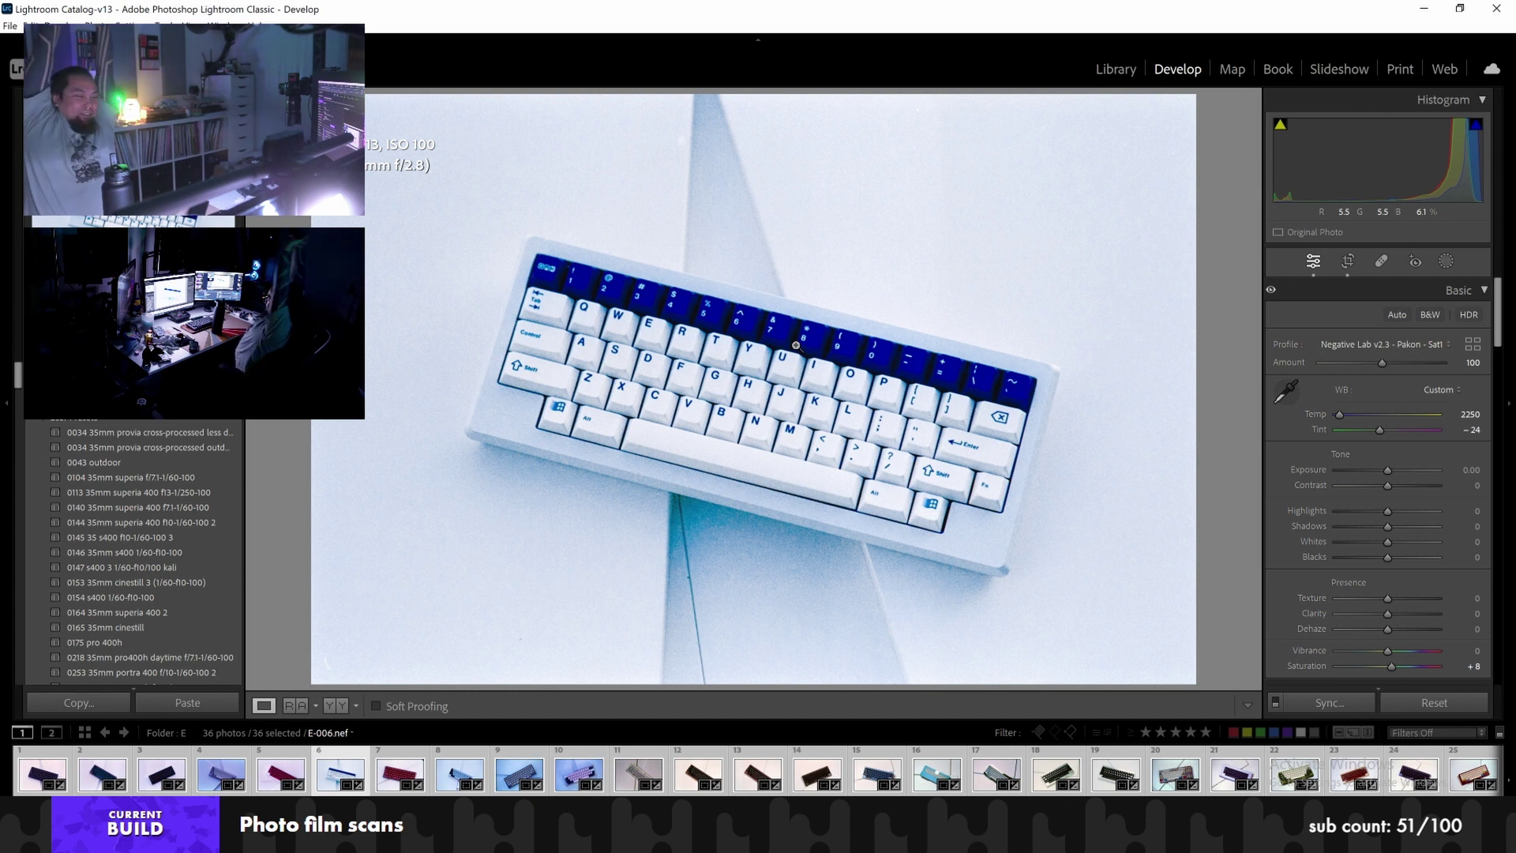
Switch to the web browser, open the Keyboards collection on the cgbuen site and search it for "sangeo"
{"action": "key", "text": "alt+Tab"}
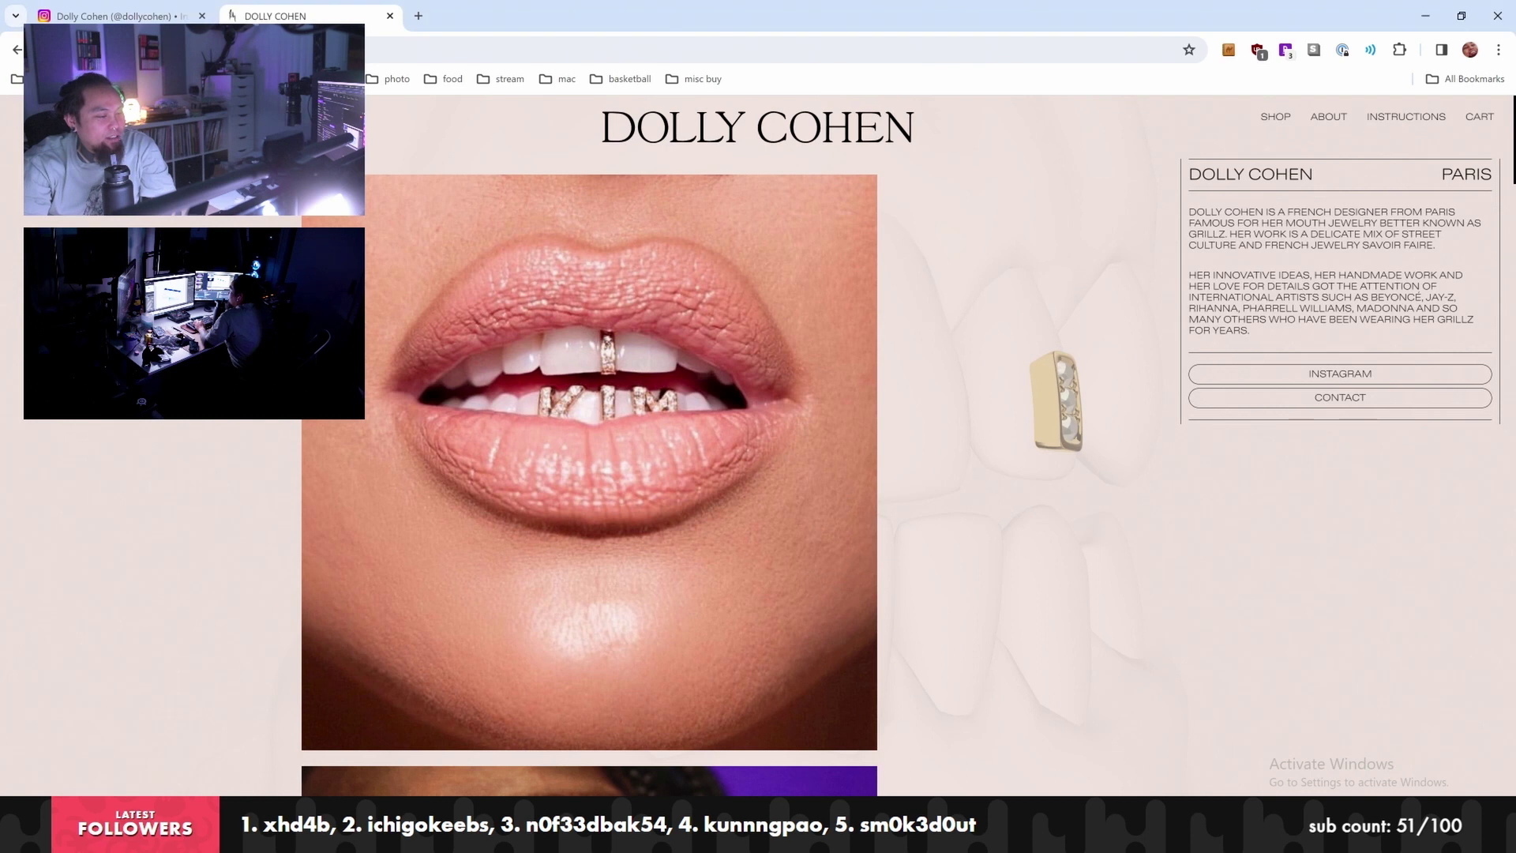
{"action": "key", "text": "ctrl+t"}
{"action": "type", "text": "cg"}
{"action": "key", "text": "Return"}
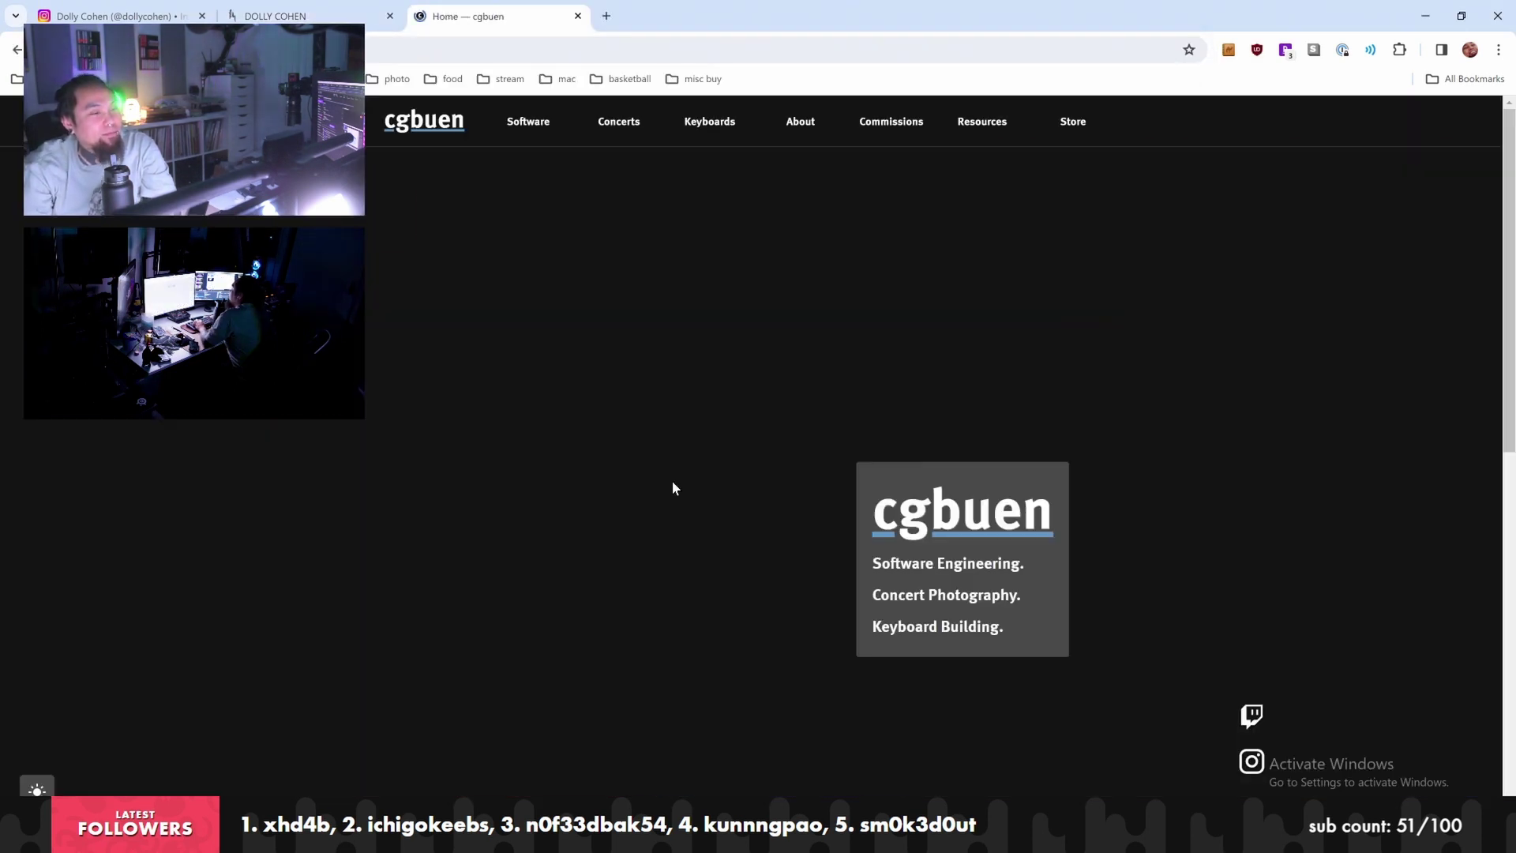
{"action": "left_click", "coordinate": [693, 126]}
{"action": "scroll", "coordinate": [718, 335], "scroll_direction": "down", "scroll_amount": 10}
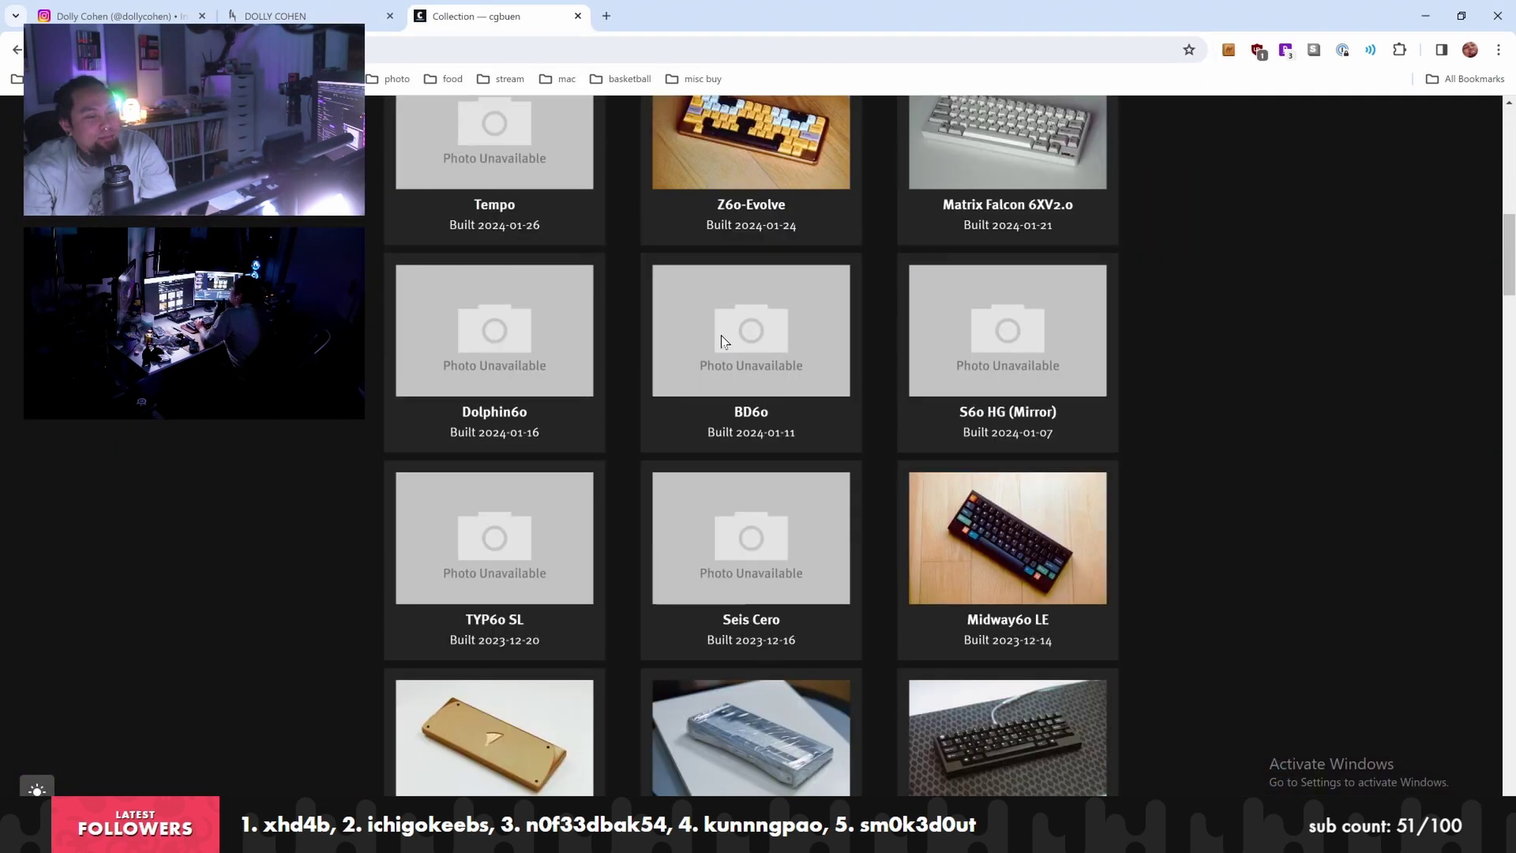
{"action": "key", "text": "ctrl+f"}
{"action": "type", "text": "sangeo"}
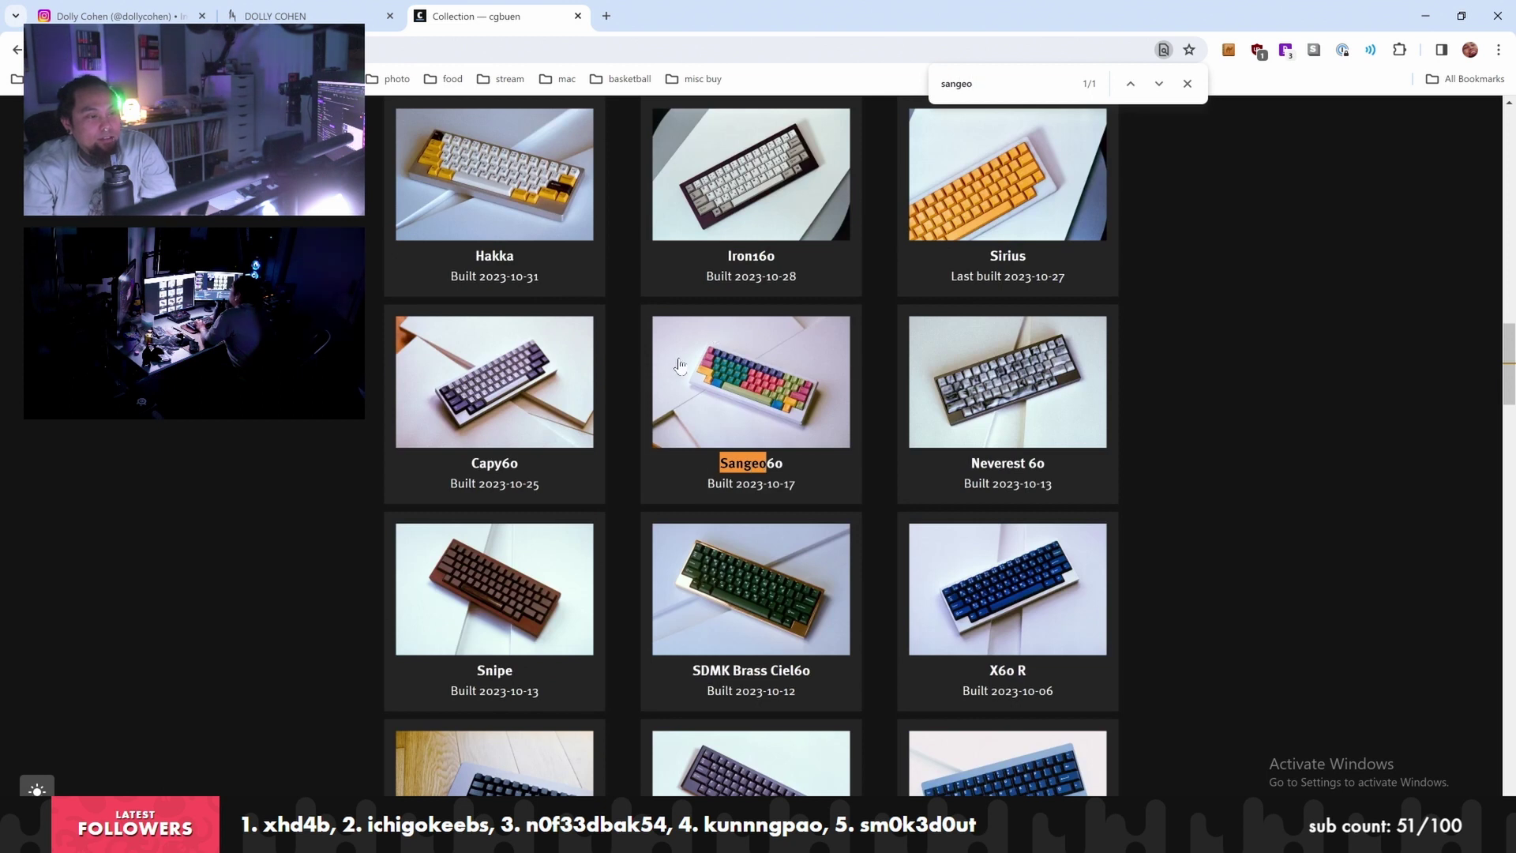
Read the current keyset in the Sangeo60 build details, close the entry and return to Lightroom Classic
{"action": "left_click", "coordinate": [703, 396]}
{"action": "left_click", "coordinate": [460, 171]}
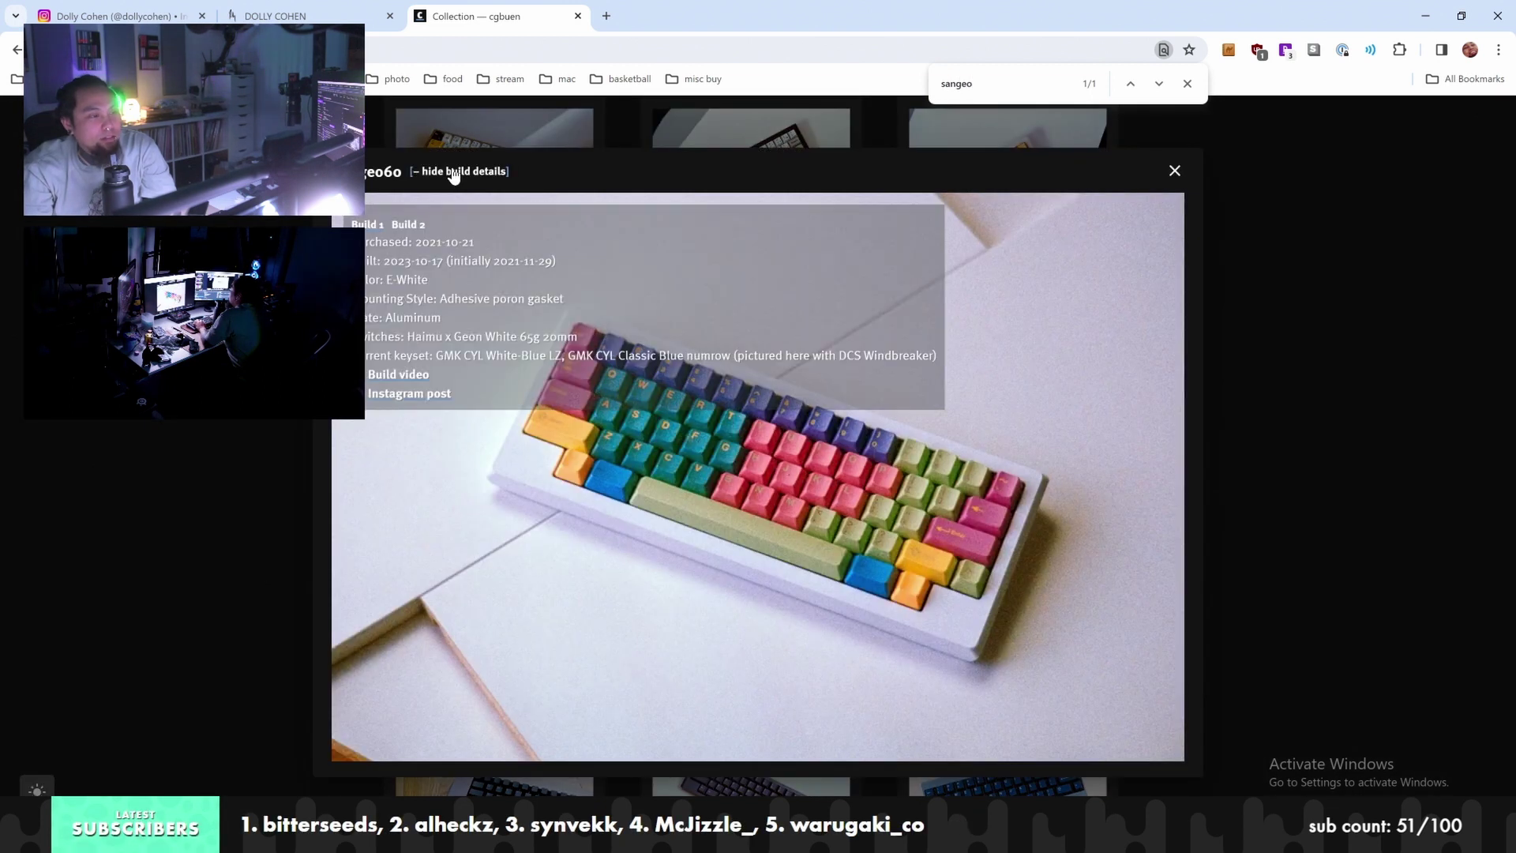
{"action": "left_click_drag", "start_coordinate": [437, 356], "coordinate": [602, 358]}
{"action": "left_click", "coordinate": [587, 353]}
{"action": "left_click", "coordinate": [591, 356]}
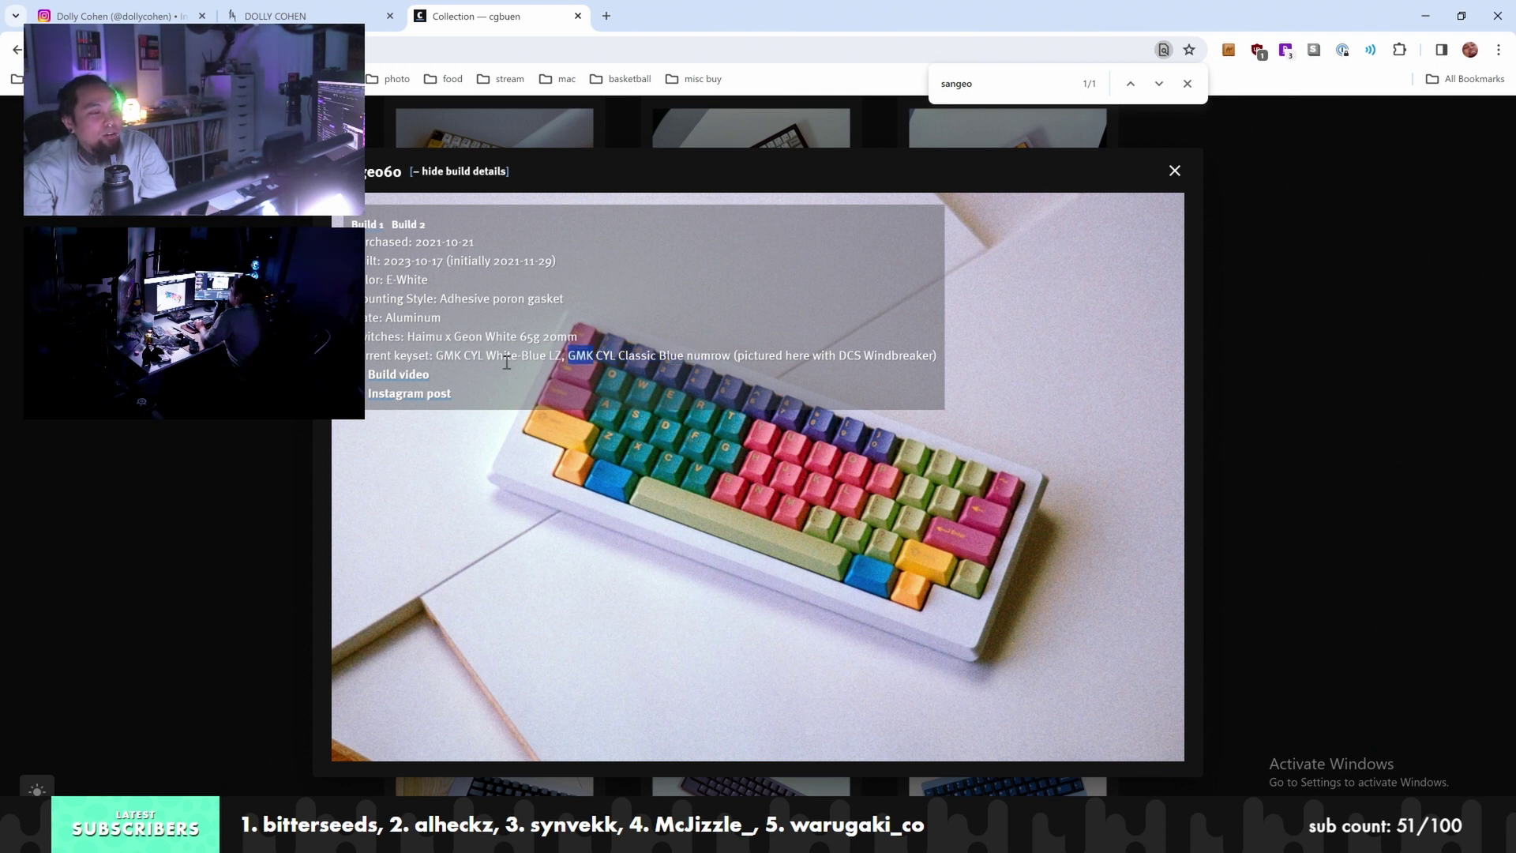
{"action": "left_click_drag", "start_coordinate": [436, 355], "coordinate": [516, 355]}
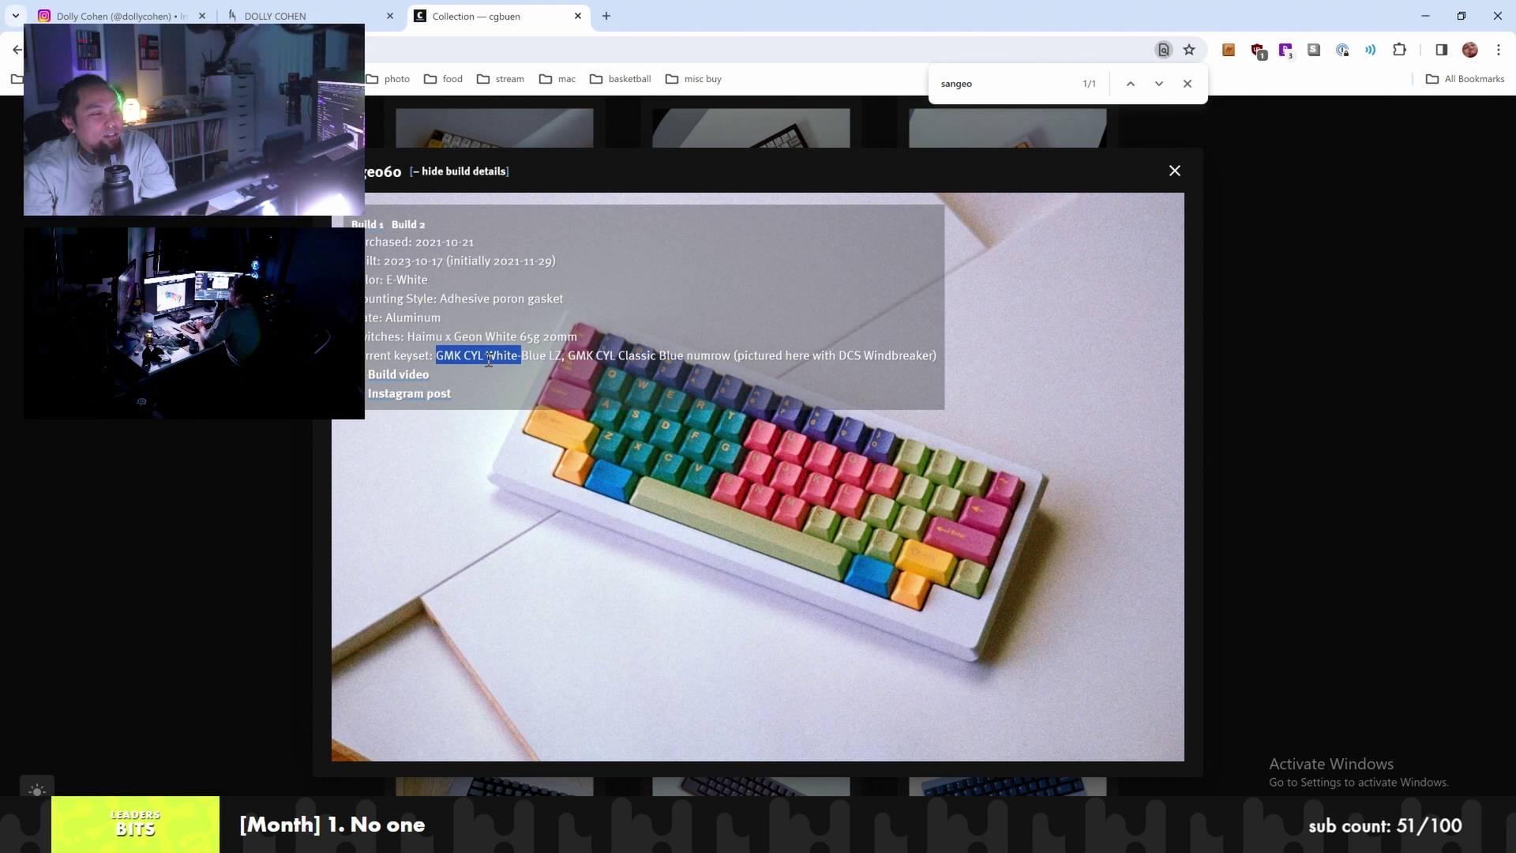
{"action": "left_click_drag", "start_coordinate": [457, 357], "coordinate": [685, 352]}
{"action": "left_click", "coordinate": [557, 357]}
{"action": "left_click", "coordinate": [685, 350]}
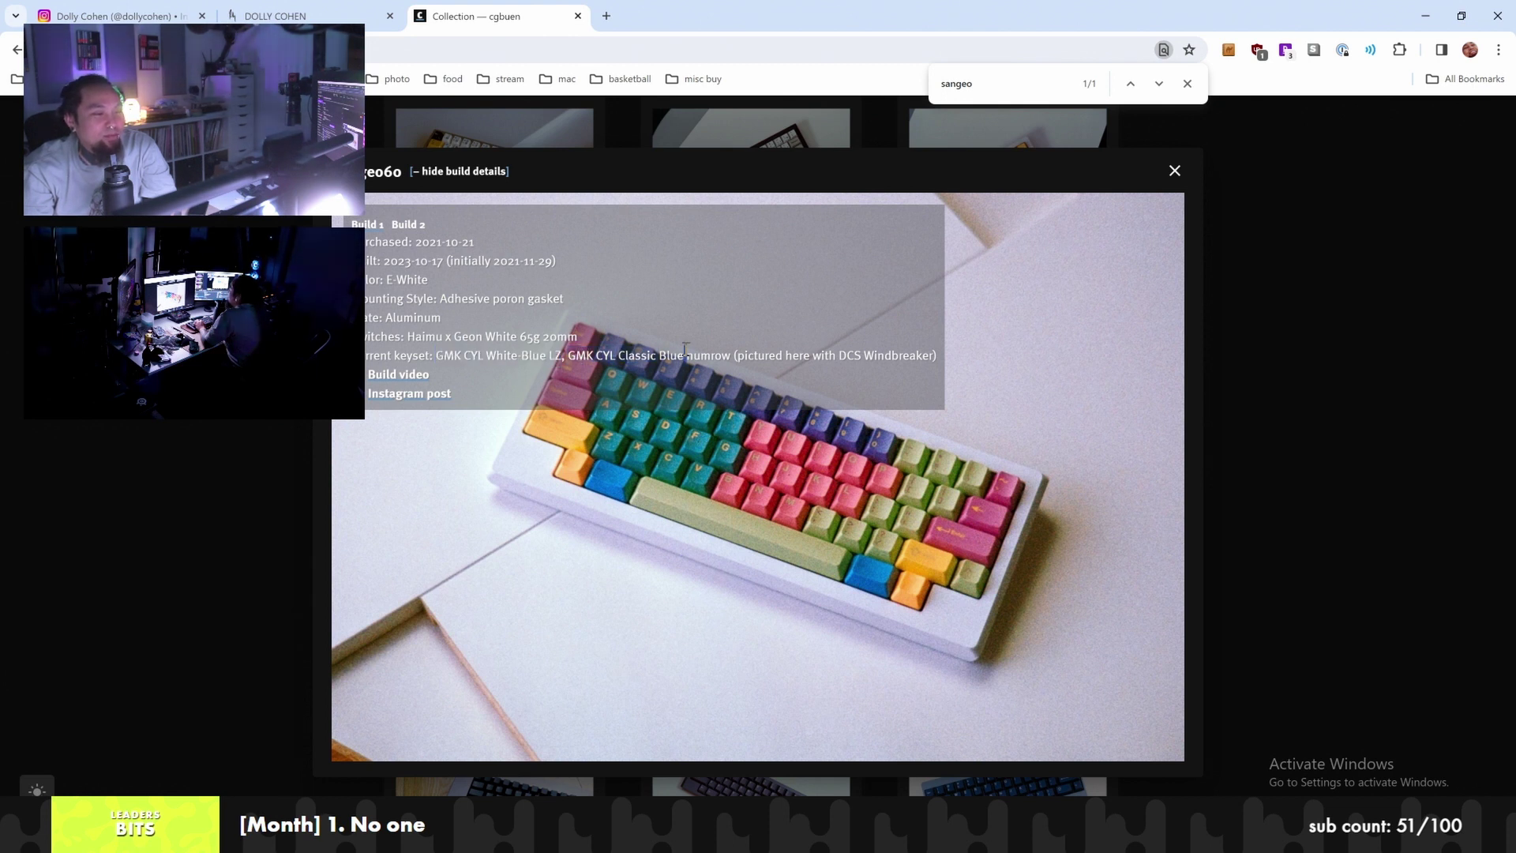
{"action": "left_click", "coordinate": [1174, 172]}
{"action": "key", "text": "alt+Tab"}
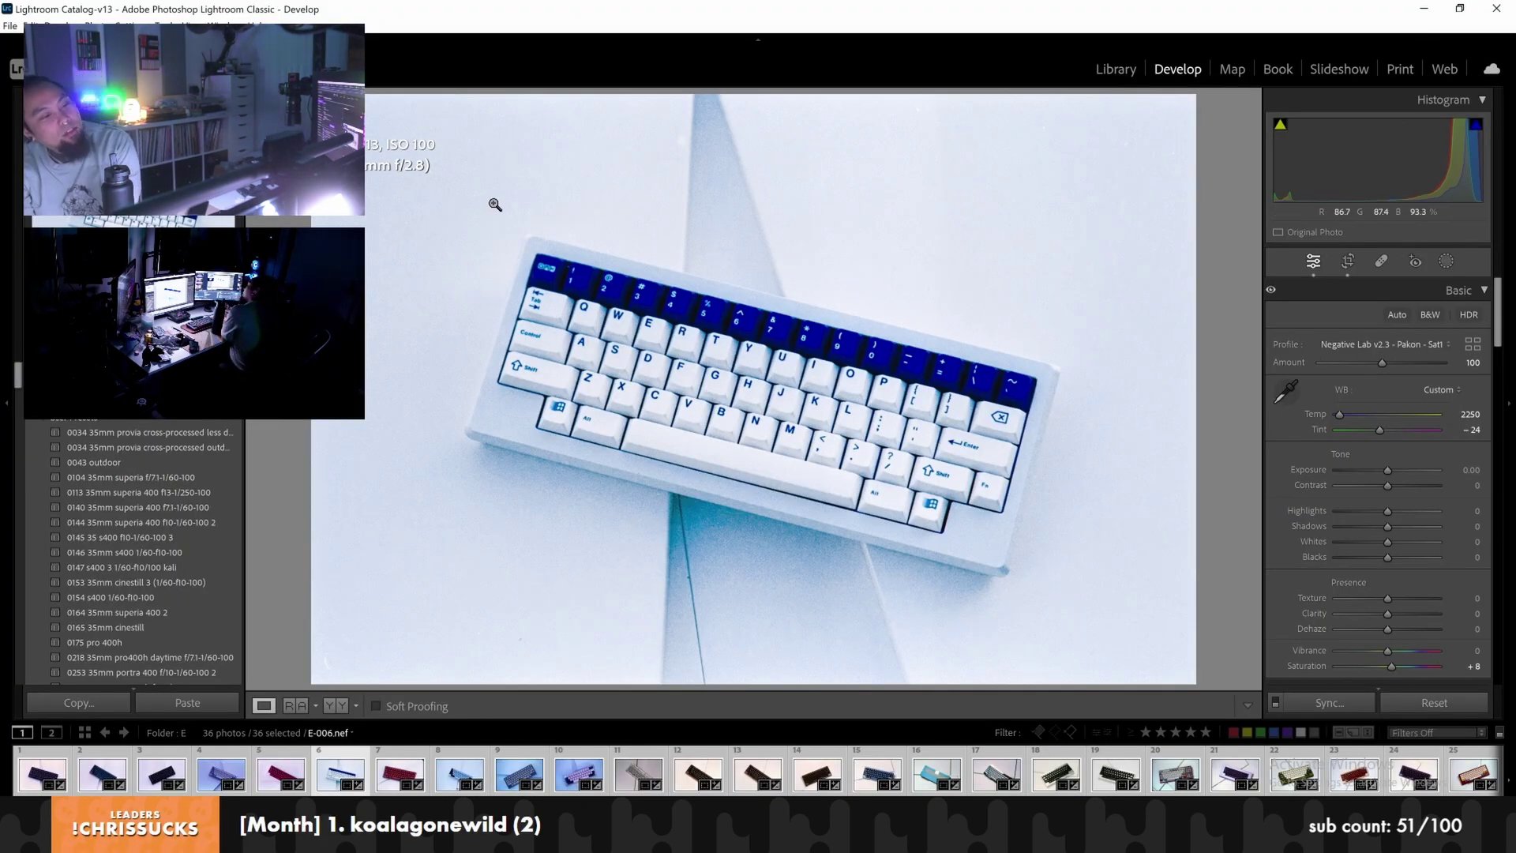
Inspect the keycaps of E-006 up close, return to the full view and move on to the following photo
{"action": "left_click", "coordinate": [542, 271]}
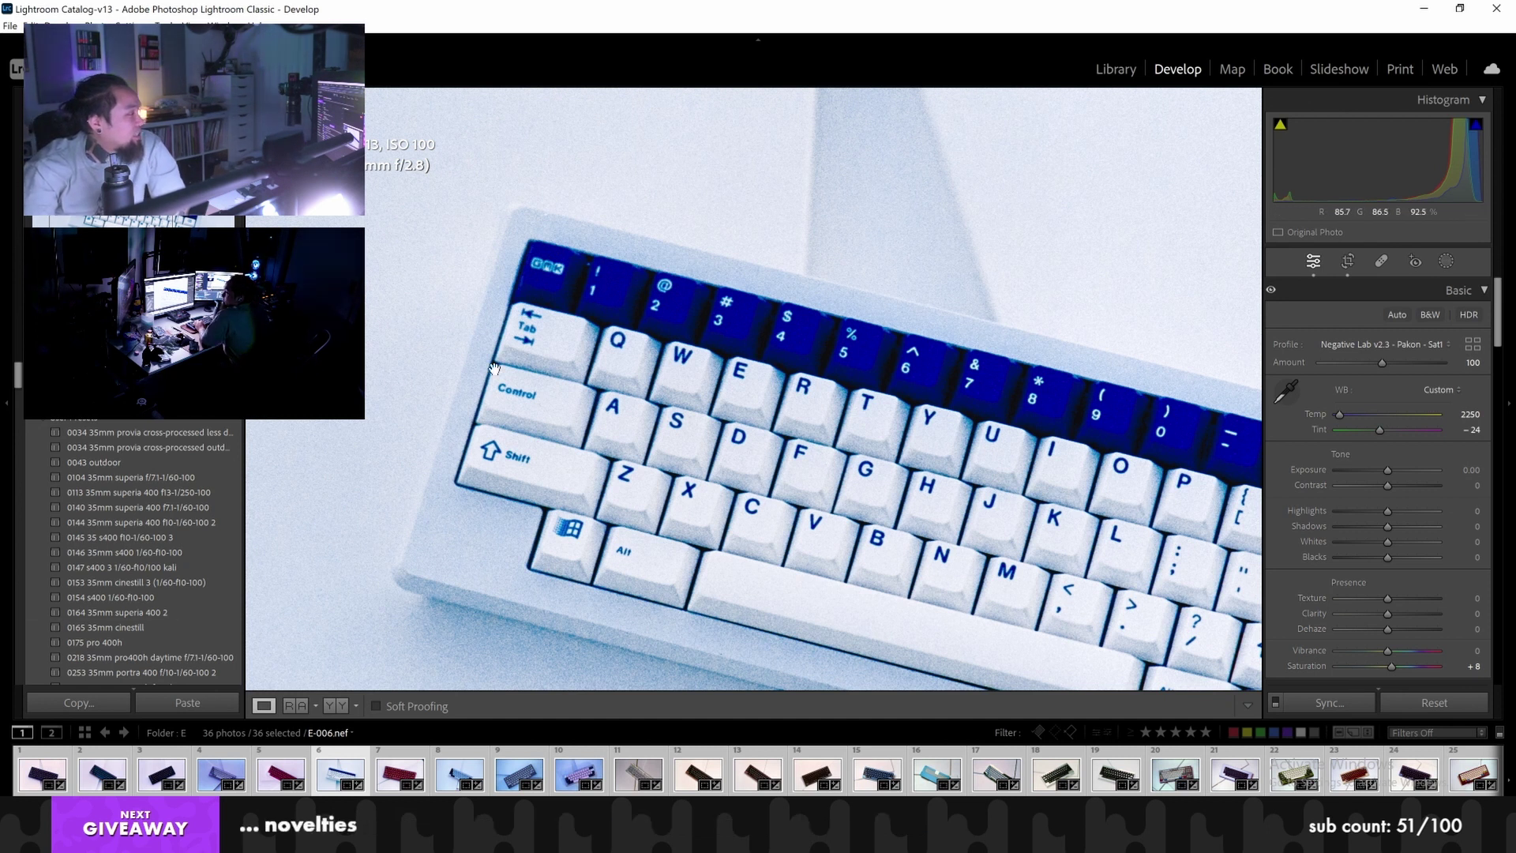
{"action": "left_click", "coordinate": [818, 345]}
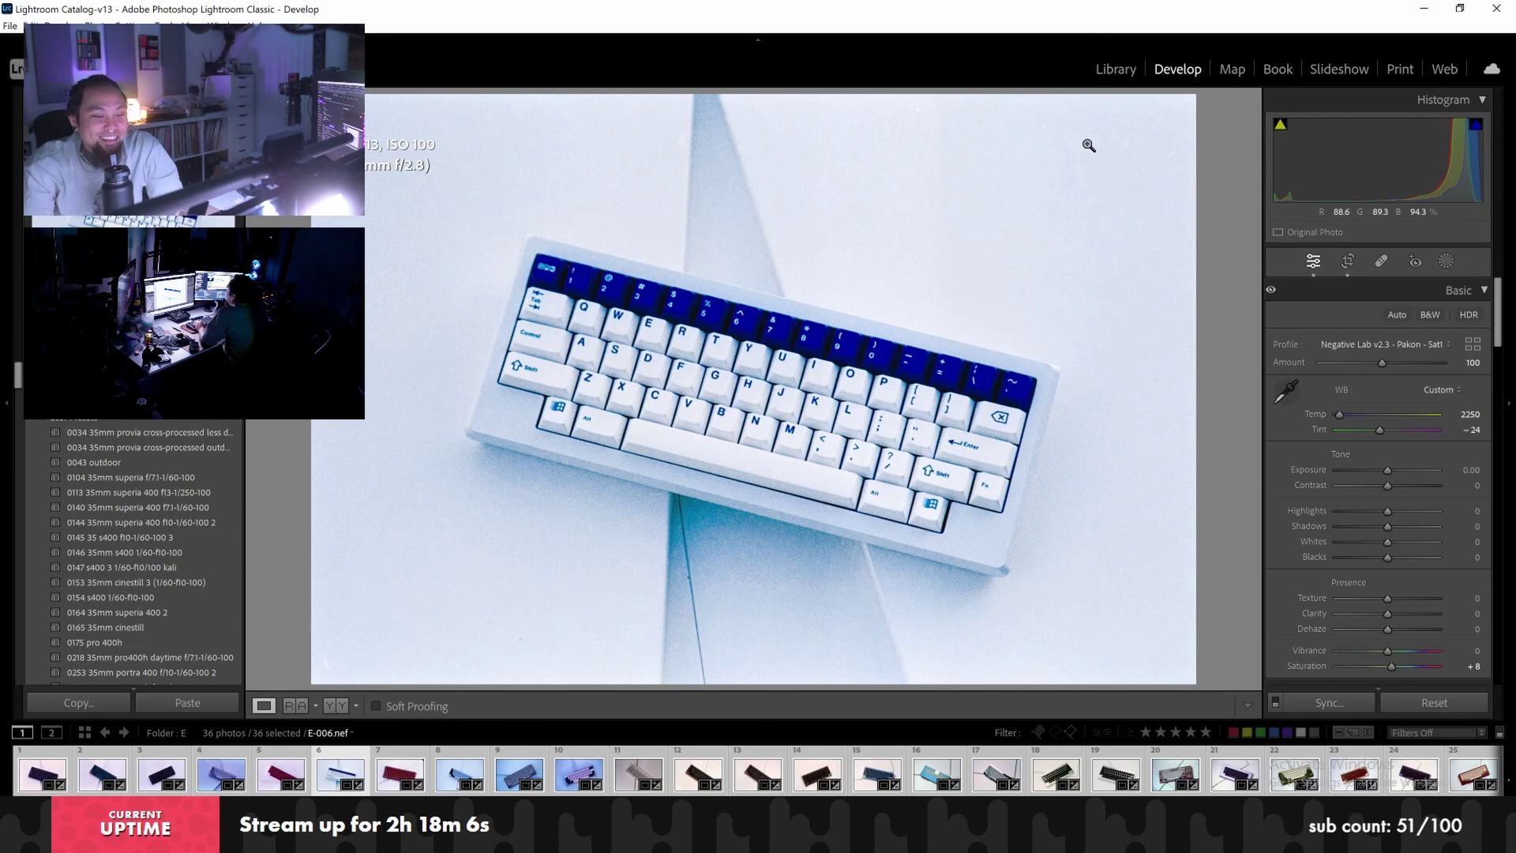
{"action": "key", "text": "Right"}
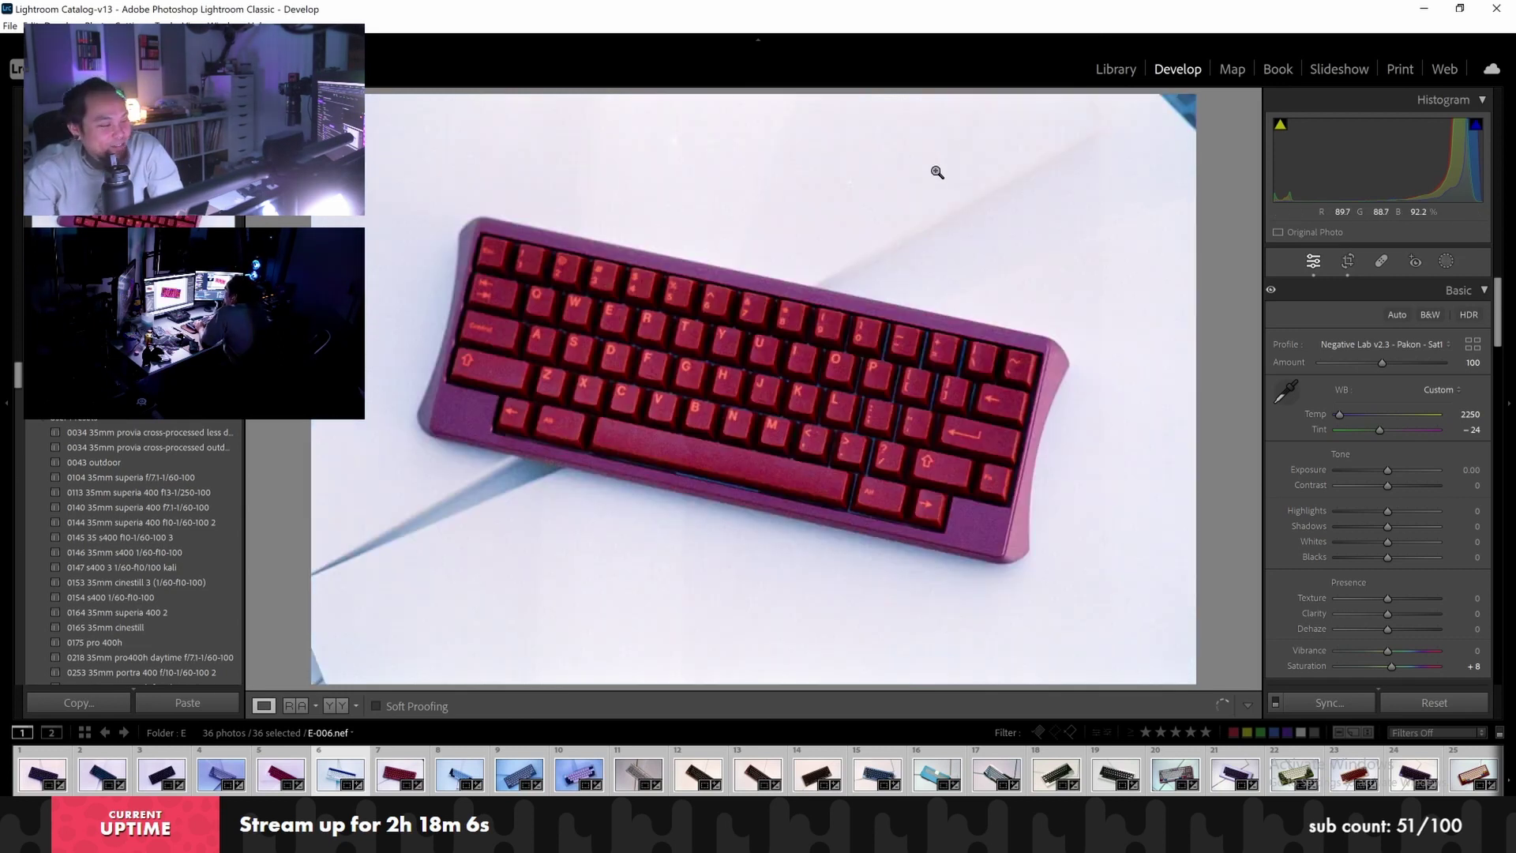
Open E-009 in Negative Lab Pro, show its white balance settings and set HSL to Pakon
{"action": "left_click", "coordinate": [505, 782]}
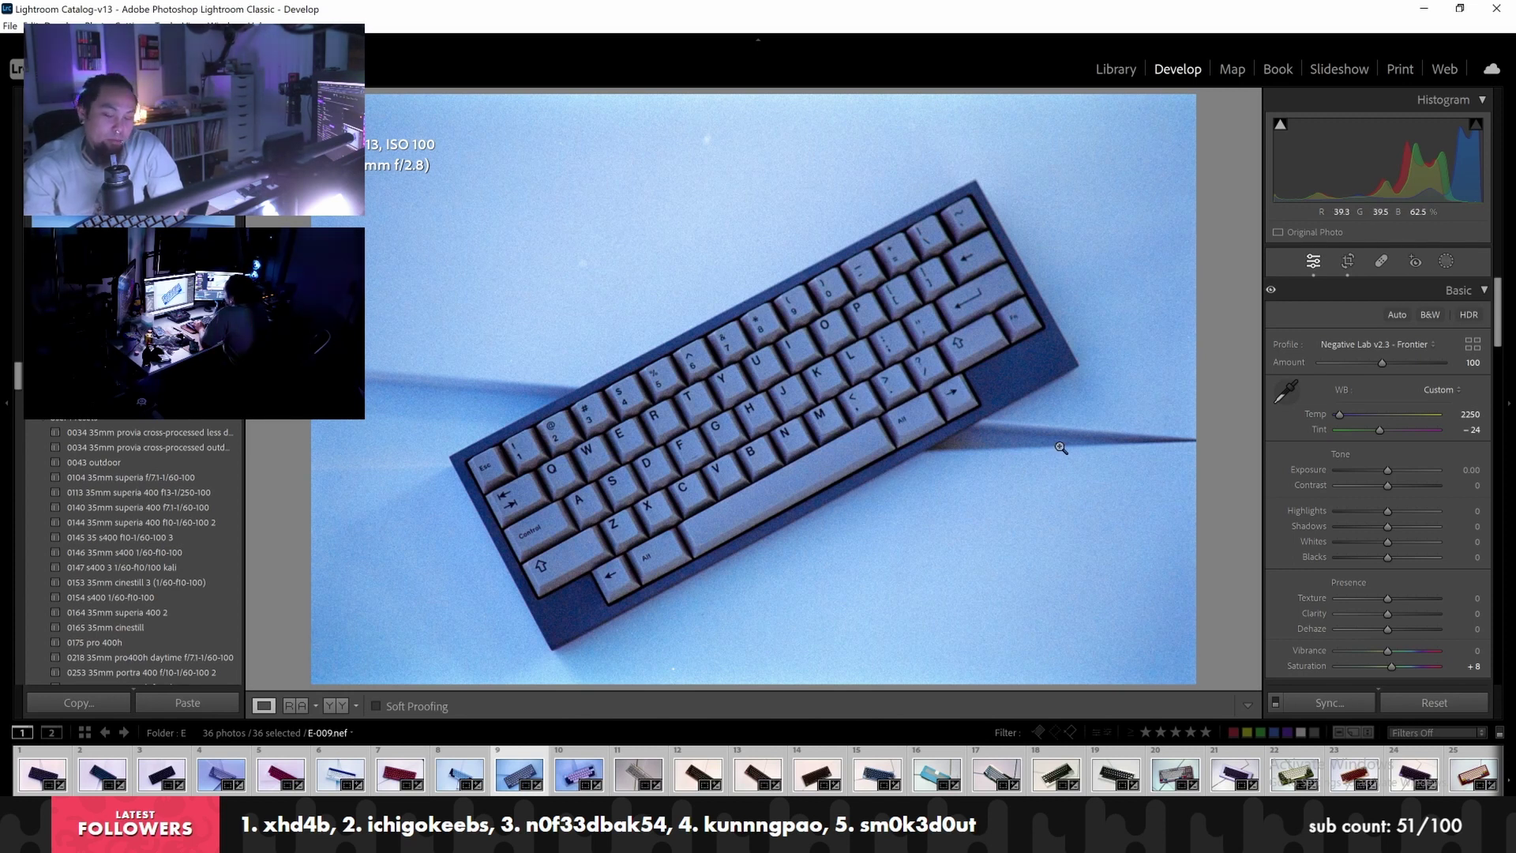
{"action": "key", "text": "ctrl+alt+shift+n"}
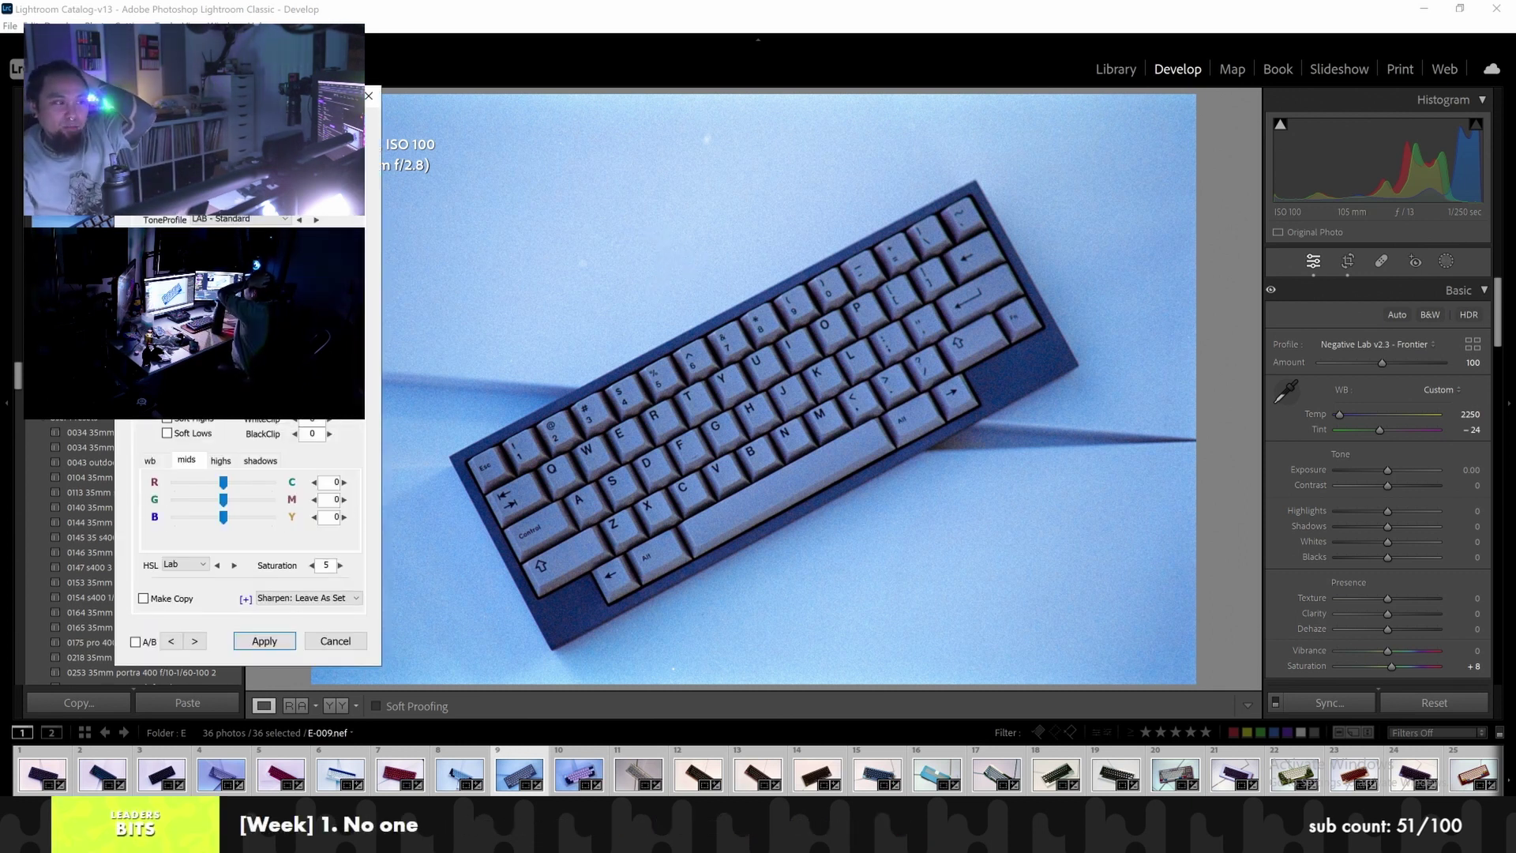
{"action": "left_click_drag", "start_coordinate": [274, 102], "coordinate": [339, 65]}
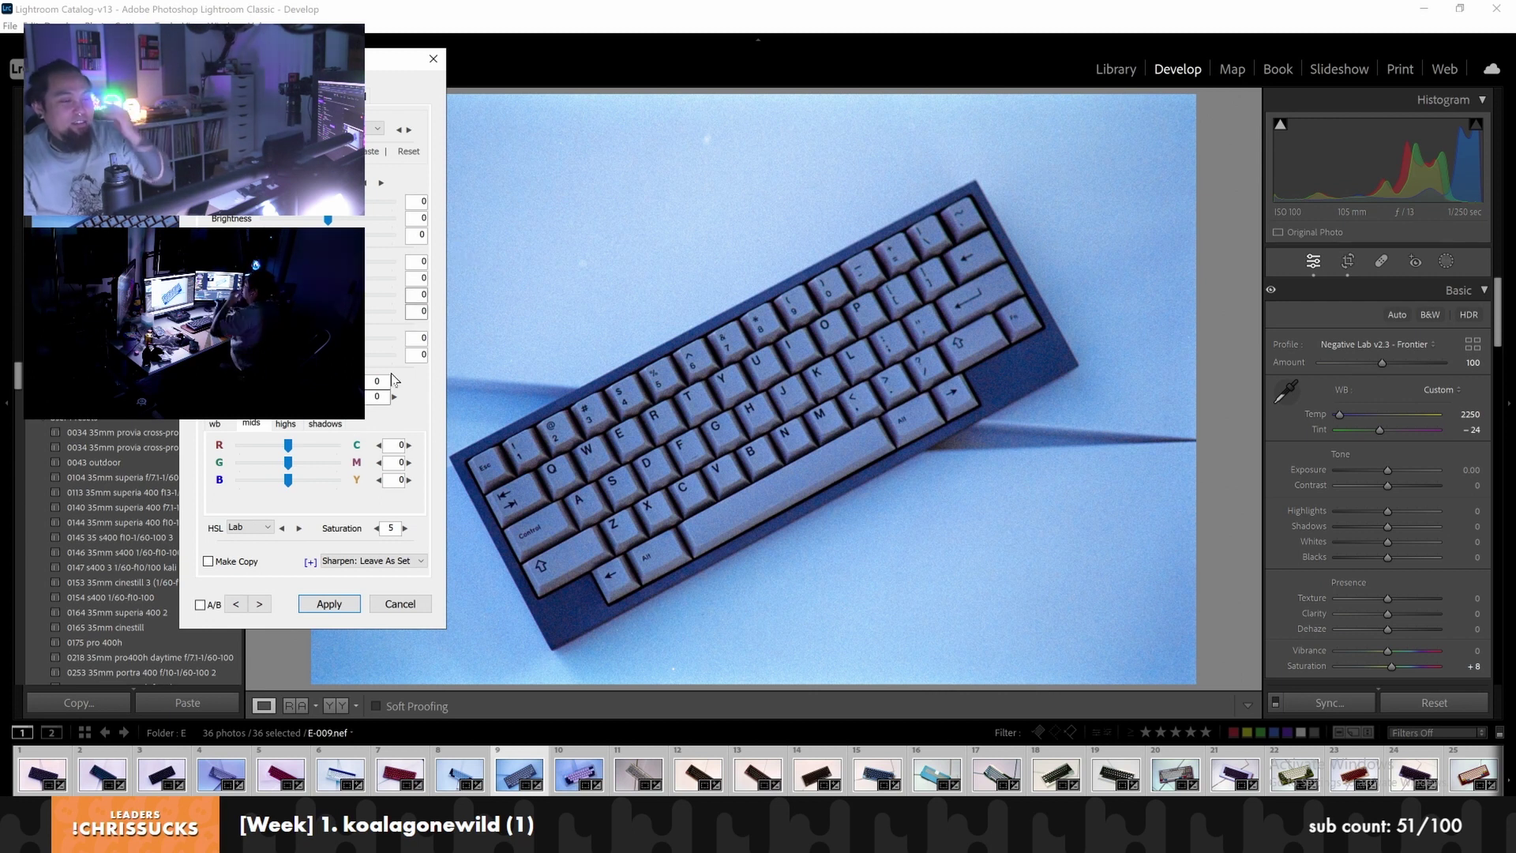
{"action": "left_click", "coordinate": [214, 423]}
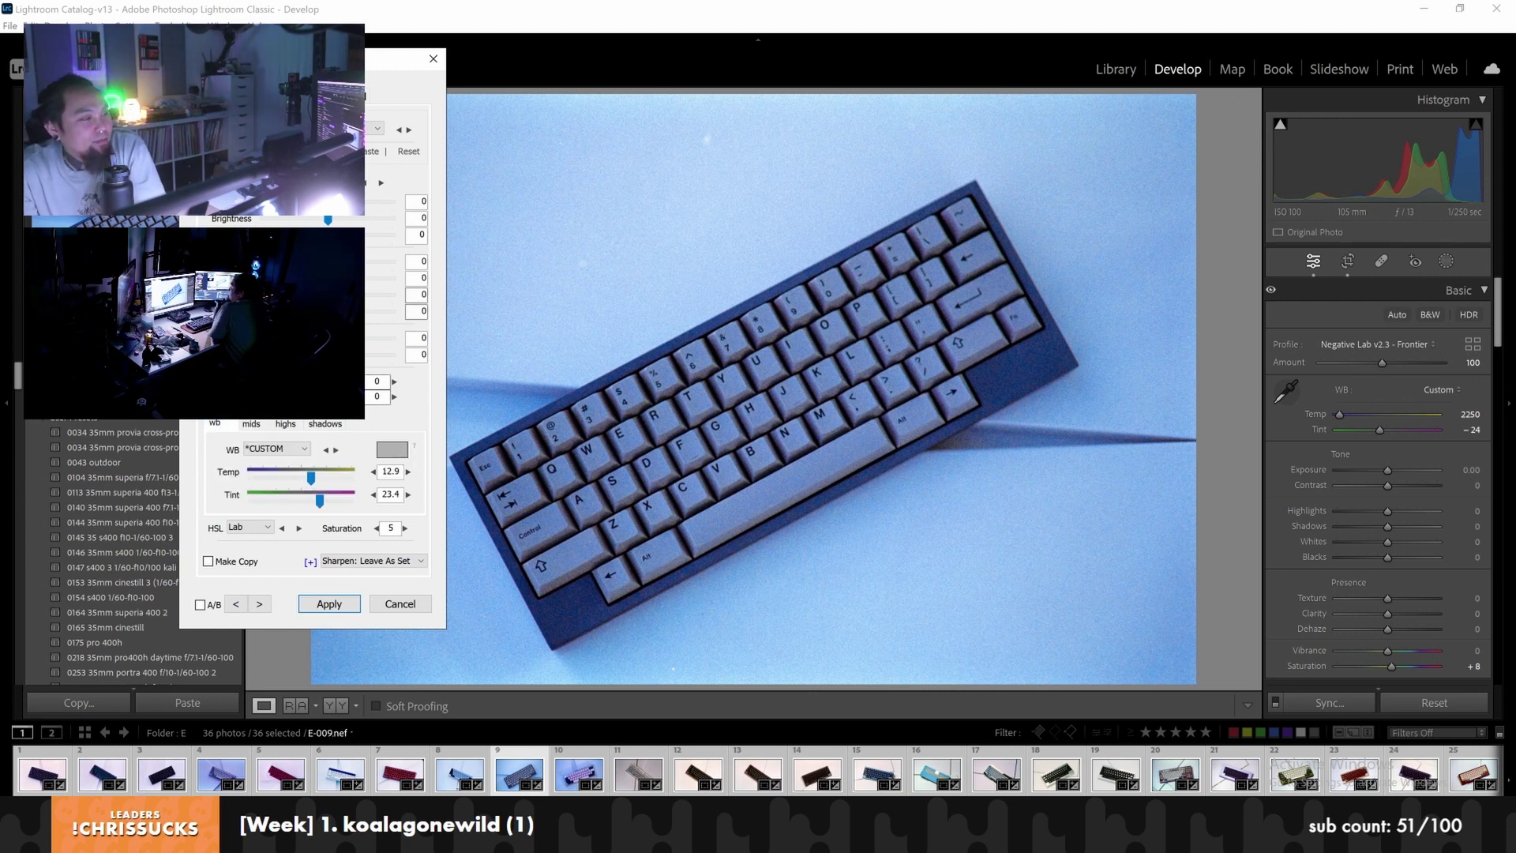
{"action": "left_click", "coordinate": [249, 527]}
{"action": "left_click", "coordinate": [236, 568]}
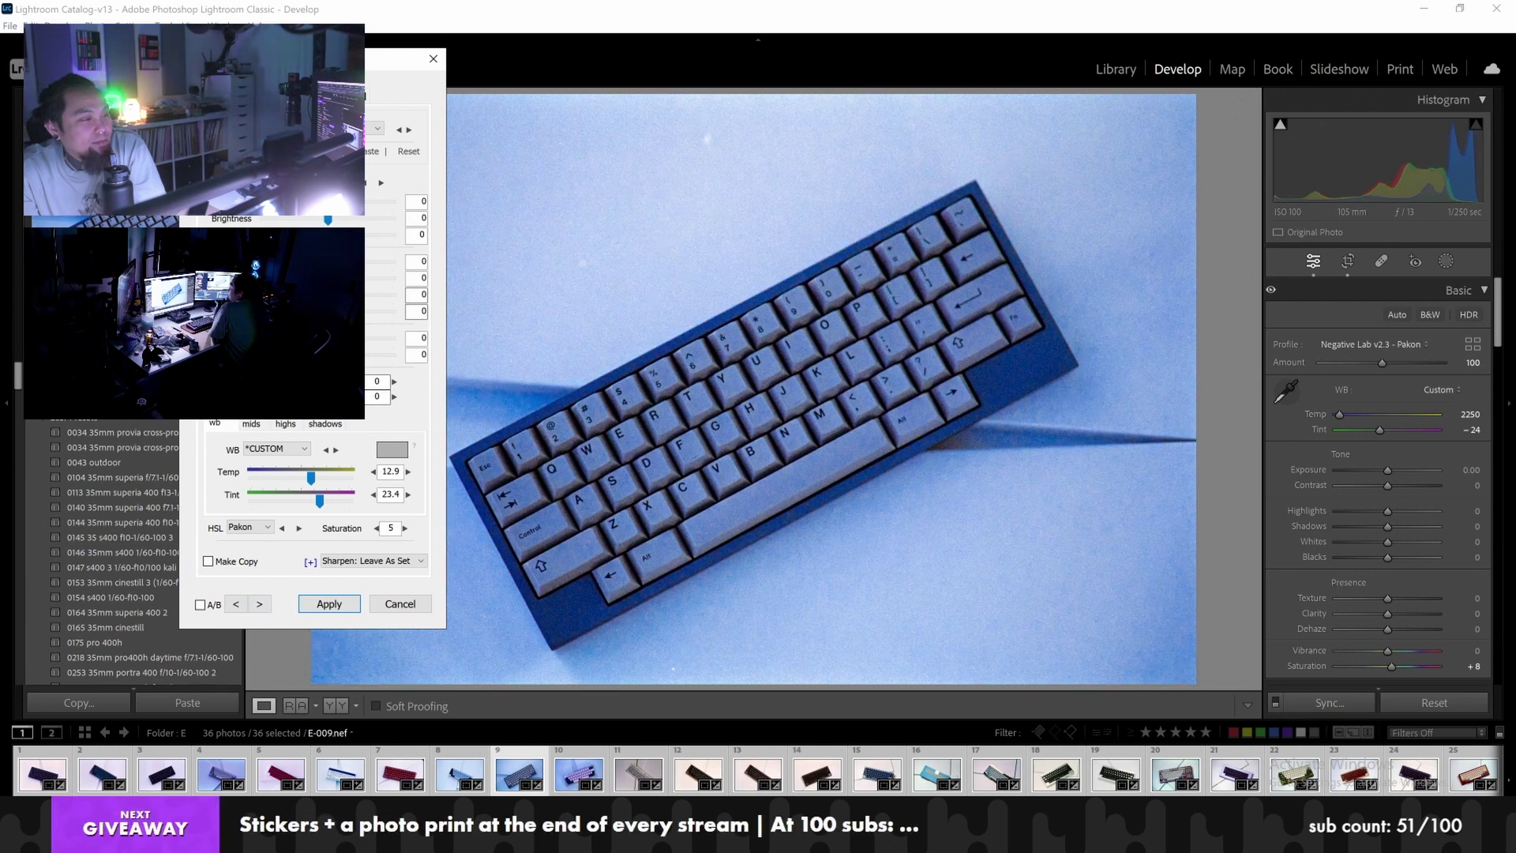
Set E-009's brightness to 9, the first two tonal-range values to 10, and the white balance to temp 25.0 and tint 19.0
{"action": "left_click", "coordinate": [355, 260]}
{"action": "left_click", "coordinate": [355, 277]}
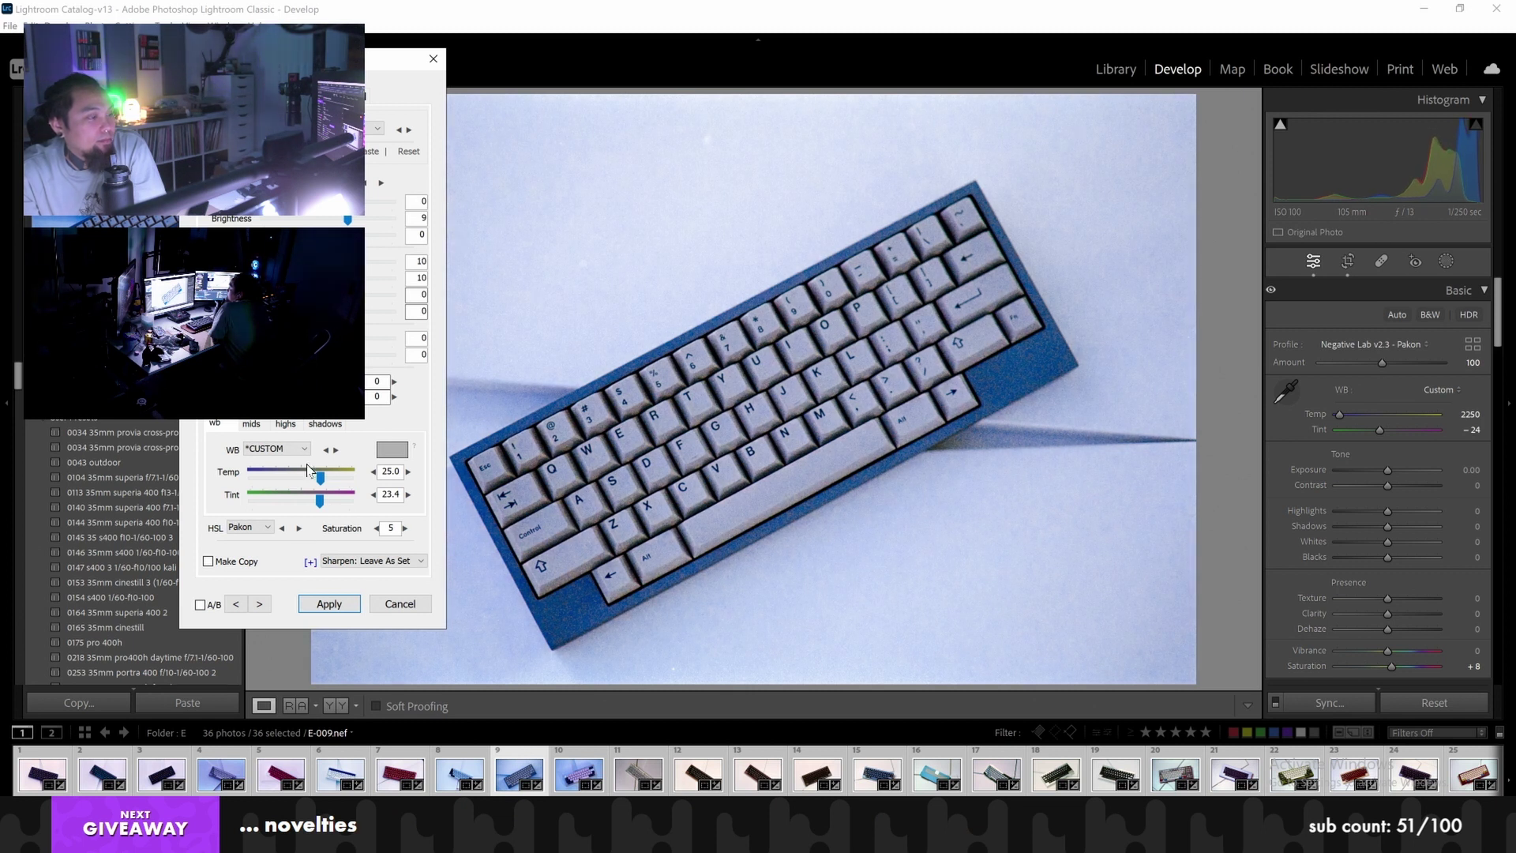
{"action": "left_click_drag", "start_coordinate": [314, 498], "coordinate": [318, 505]}
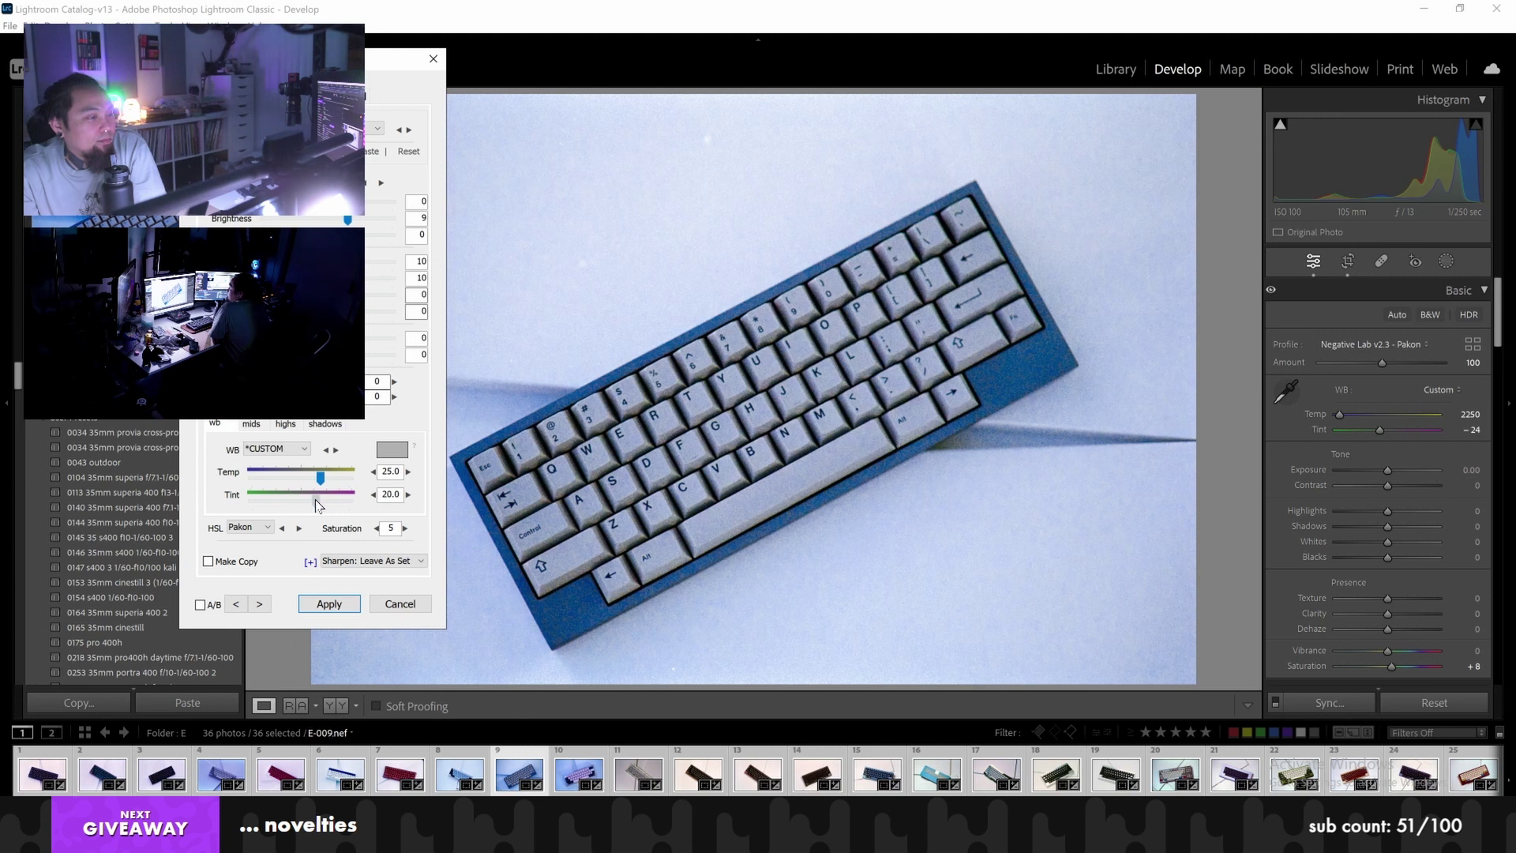
{"action": "left_click_drag", "start_coordinate": [315, 499], "coordinate": [321, 506]}
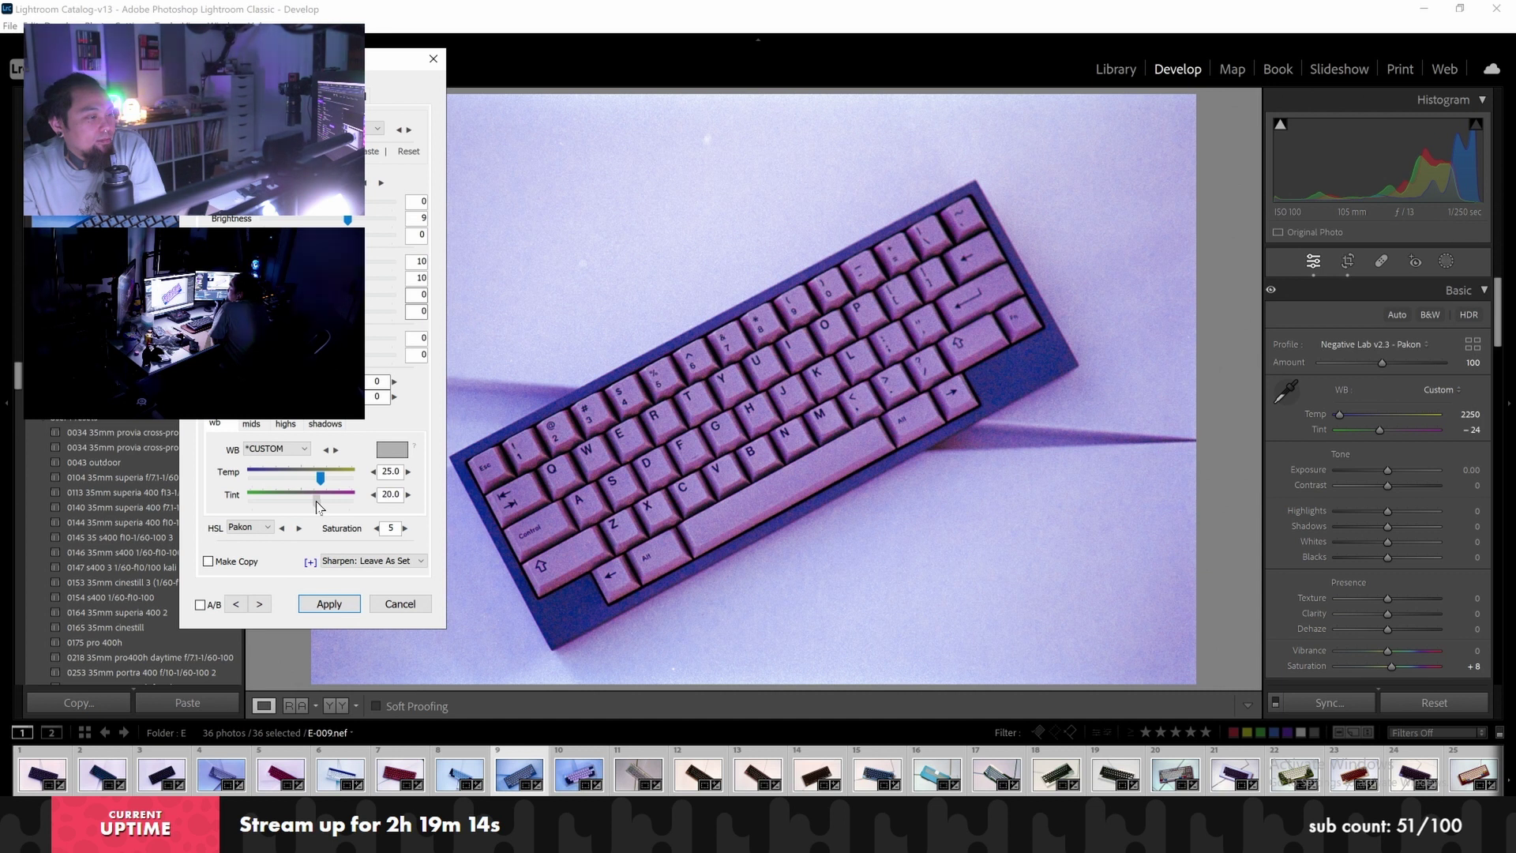
{"action": "left_click_drag", "start_coordinate": [319, 506], "coordinate": [317, 506]}
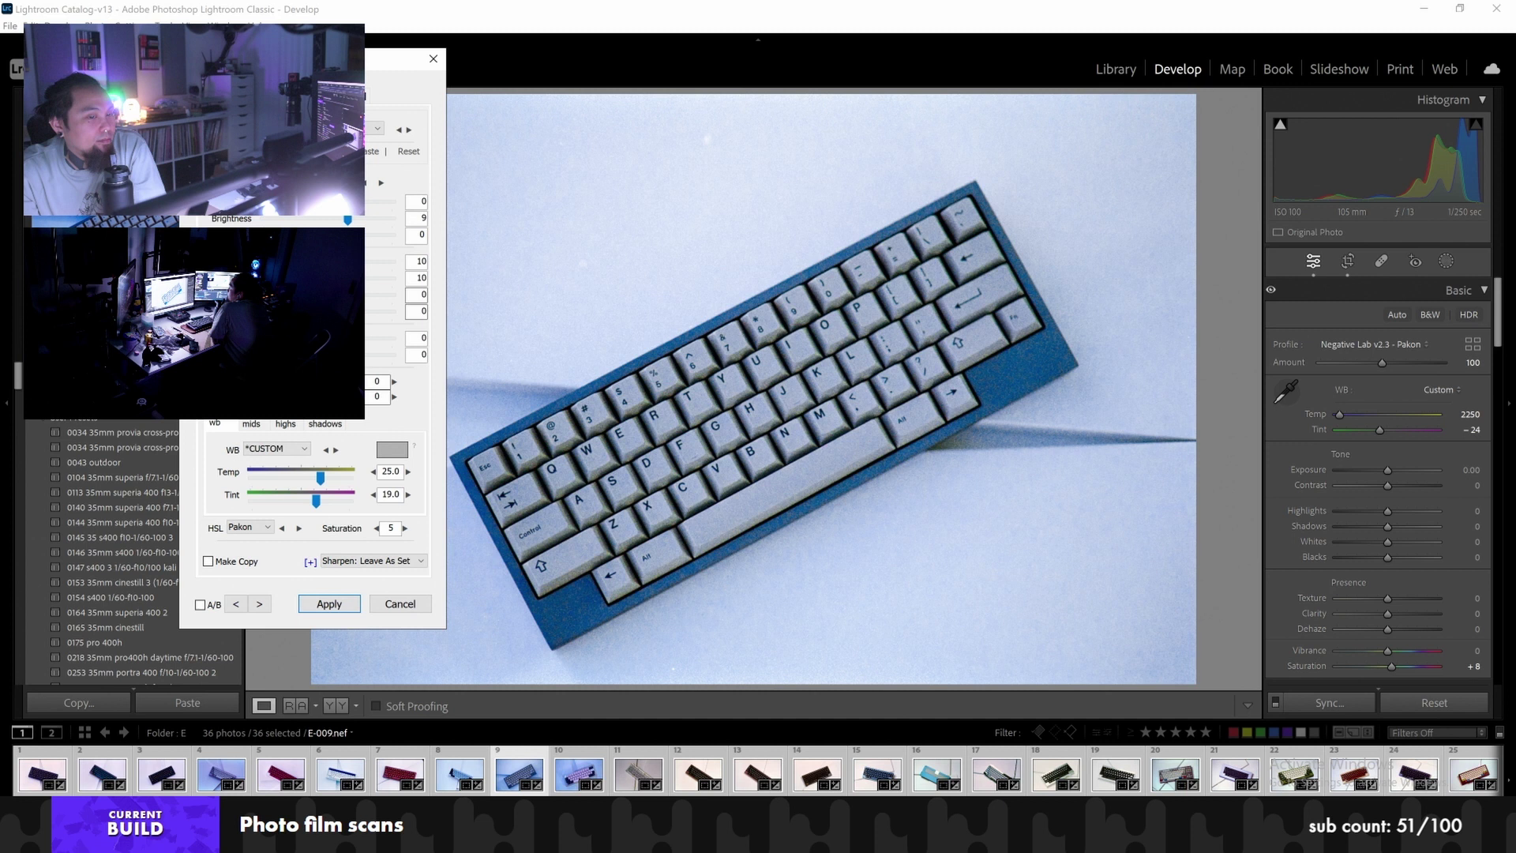
Shift E-009's shadows to red/cyan -5, green/magenta 7 and blue/yellow 15, and apply the conversion
{"action": "left_click", "coordinate": [320, 426]}
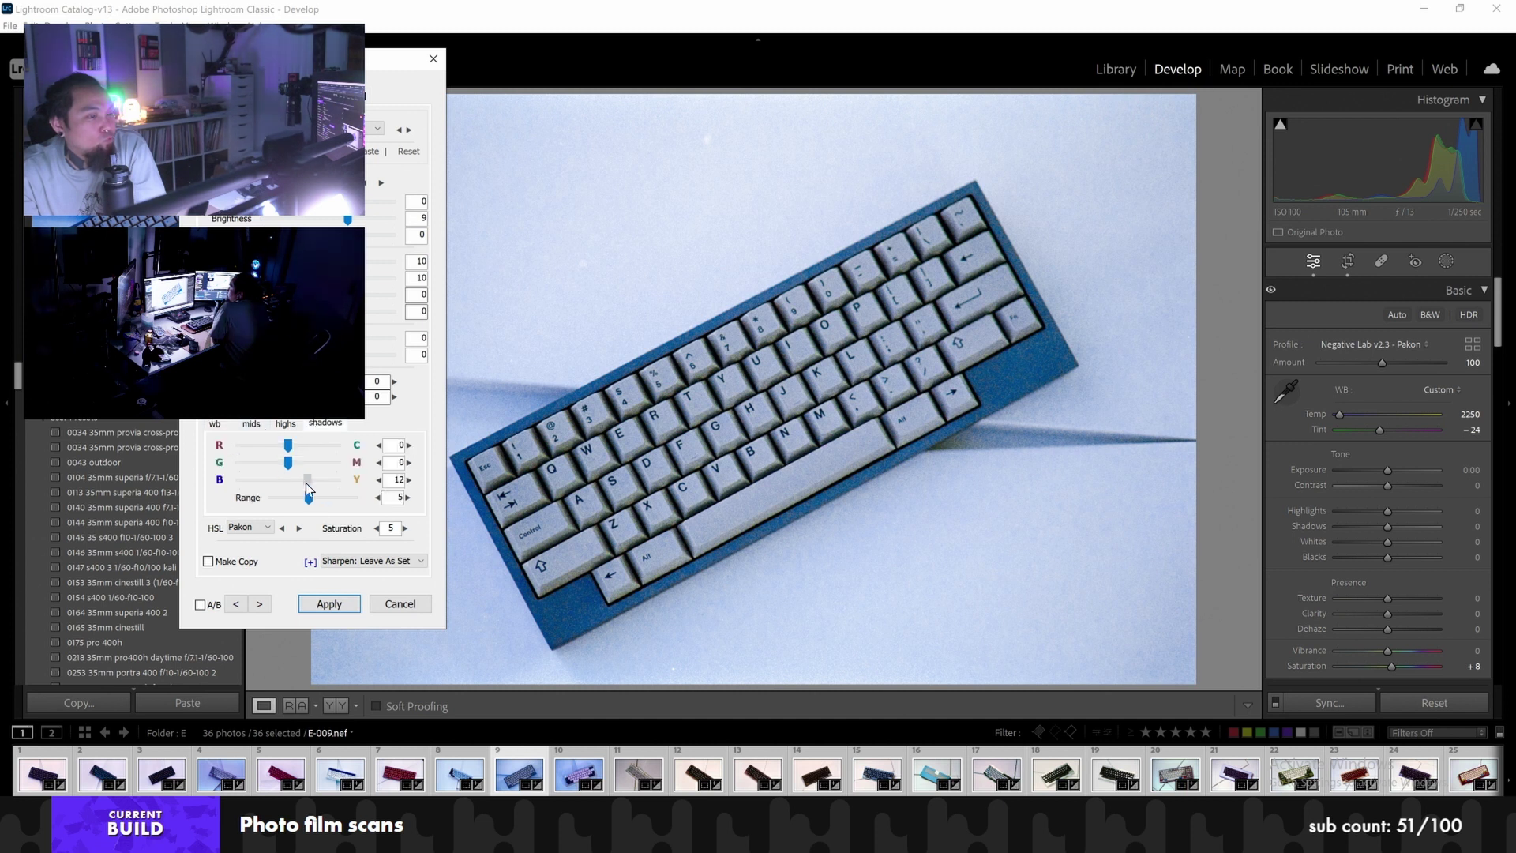
{"action": "left_click_drag", "start_coordinate": [302, 485], "coordinate": [312, 485]}
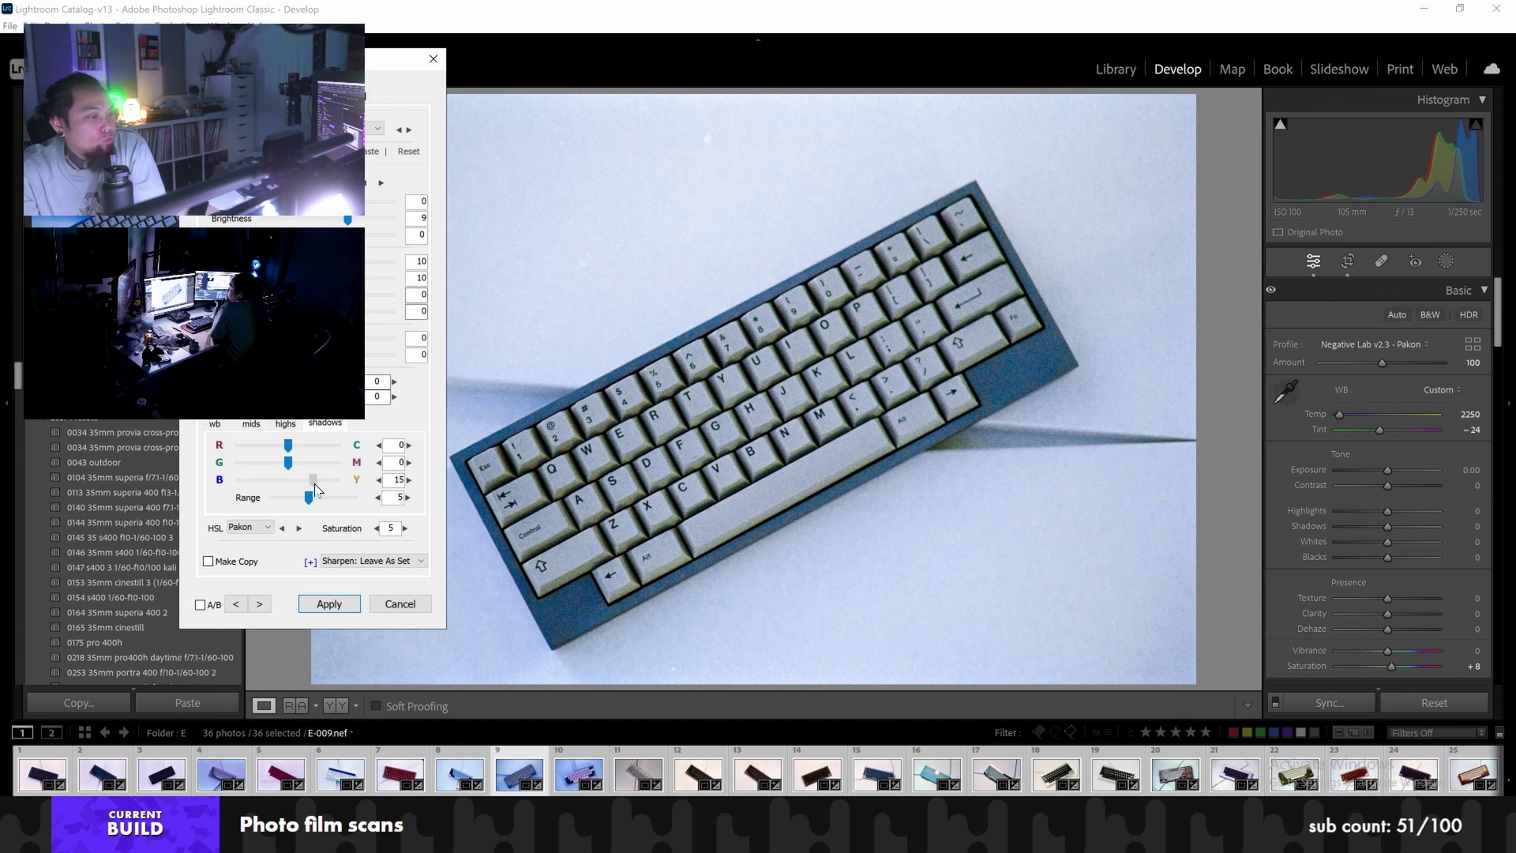
{"action": "mouse_move", "coordinate": [287, 467]}
{"action": "left_mouse_down"}
{"action": "mouse_move", "coordinate": [317, 473]}
{"action": "mouse_move", "coordinate": [298, 474]}
{"action": "left_mouse_up"}
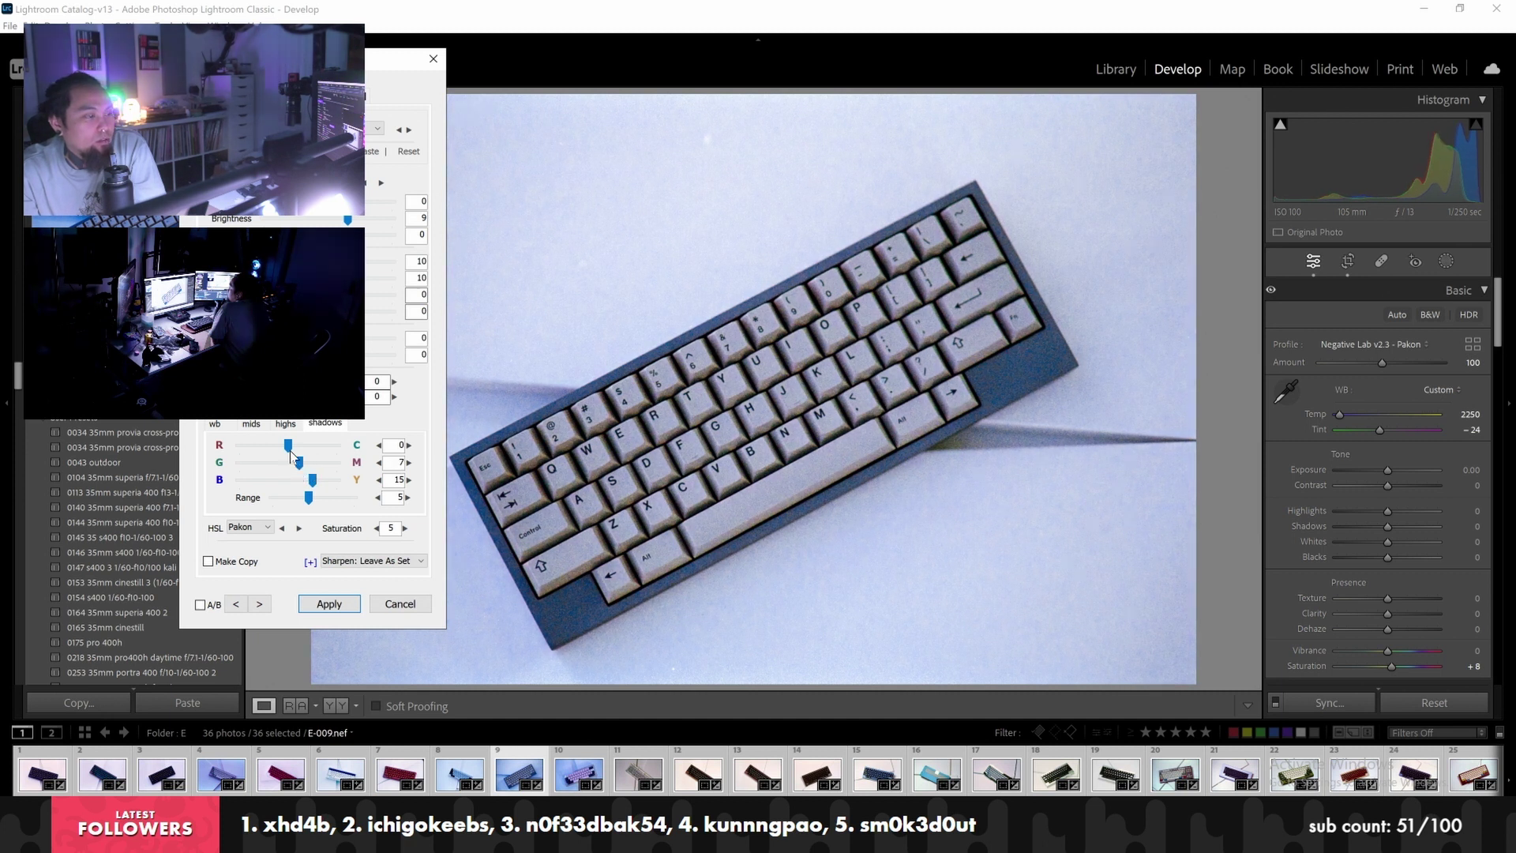
{"action": "left_click_drag", "start_coordinate": [288, 445], "coordinate": [291, 444]}
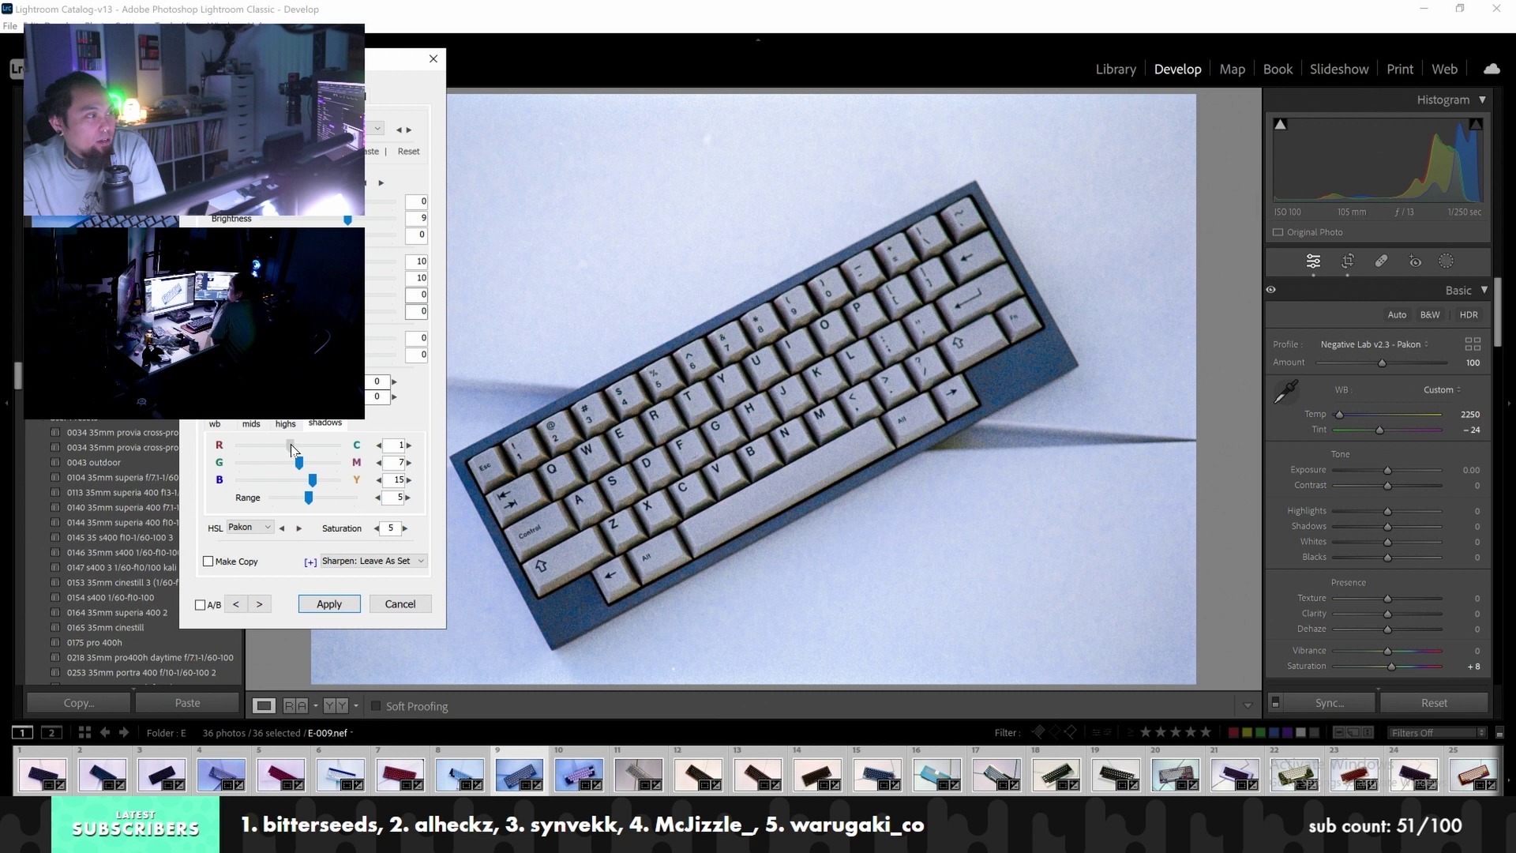
{"action": "left_click_drag", "start_coordinate": [290, 444], "coordinate": [281, 448]}
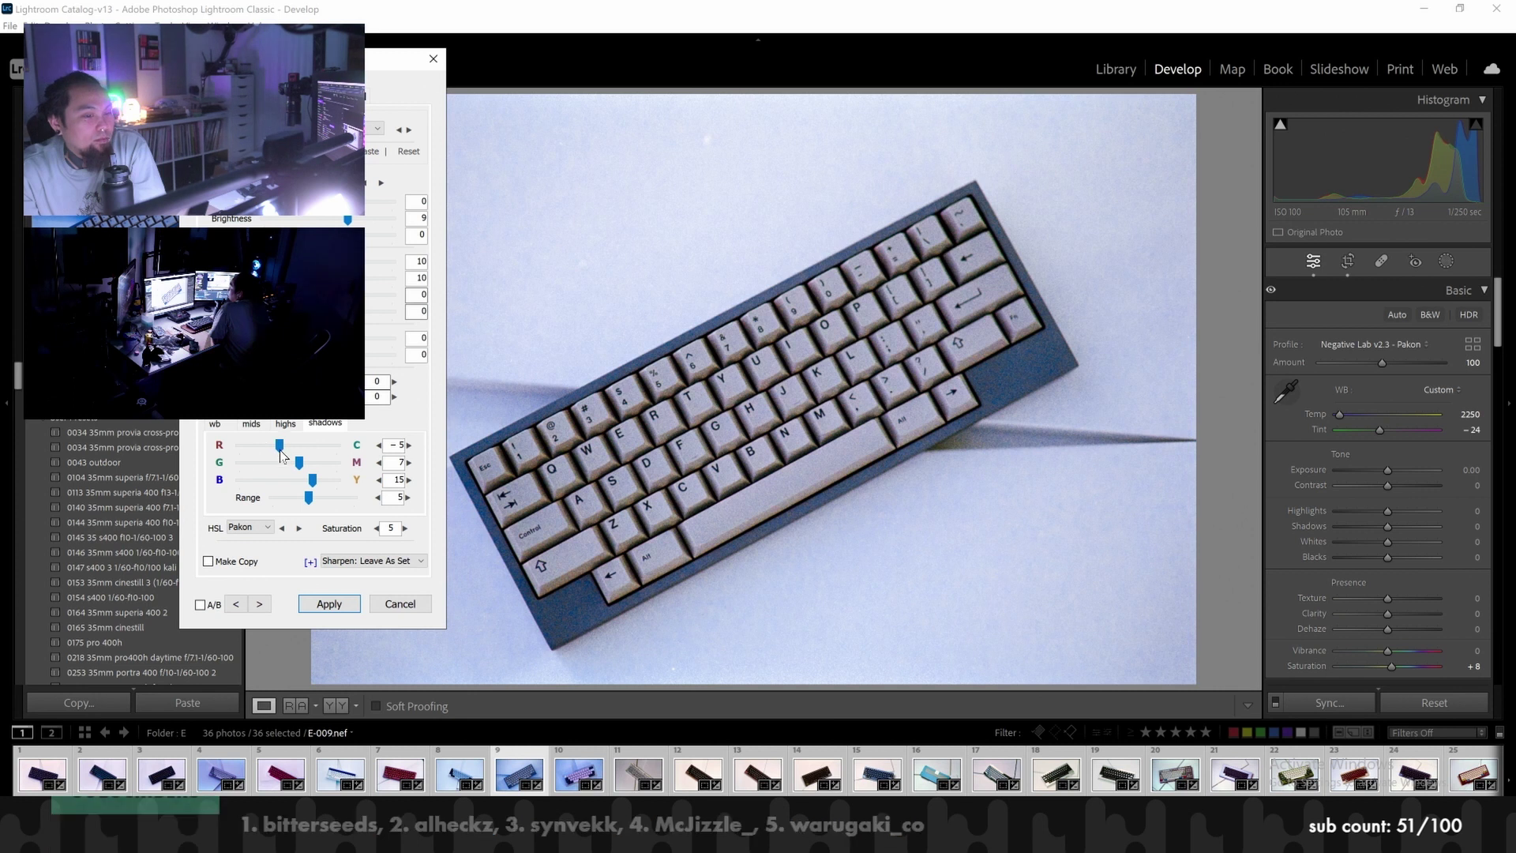
{"action": "left_click", "coordinate": [329, 603]}
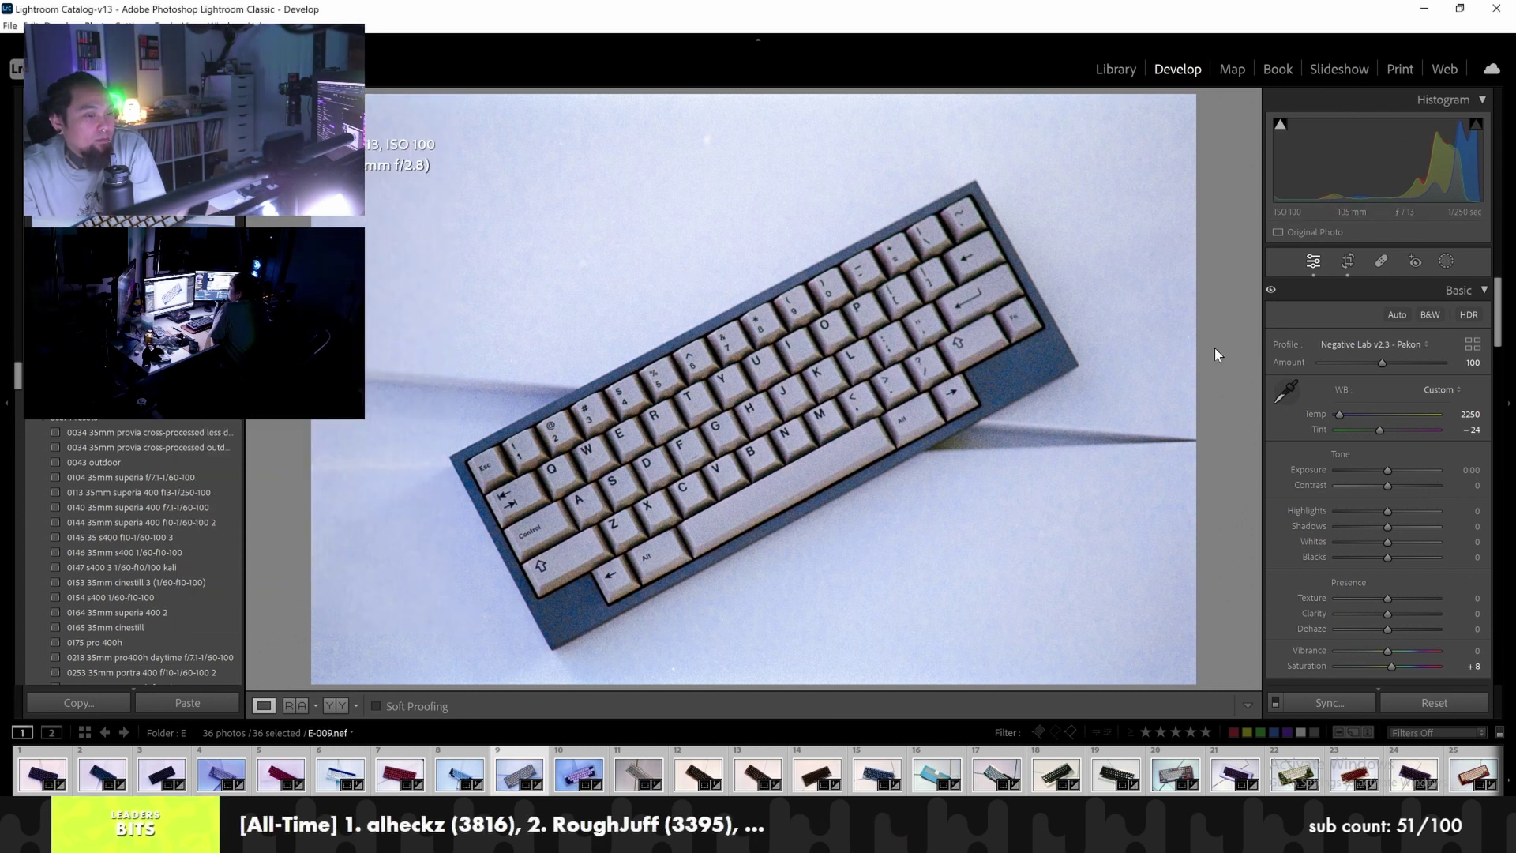
Quit Lightroom Classic and launch it again with the same catalog
{"action": "left_click", "coordinate": [1496, 8]}
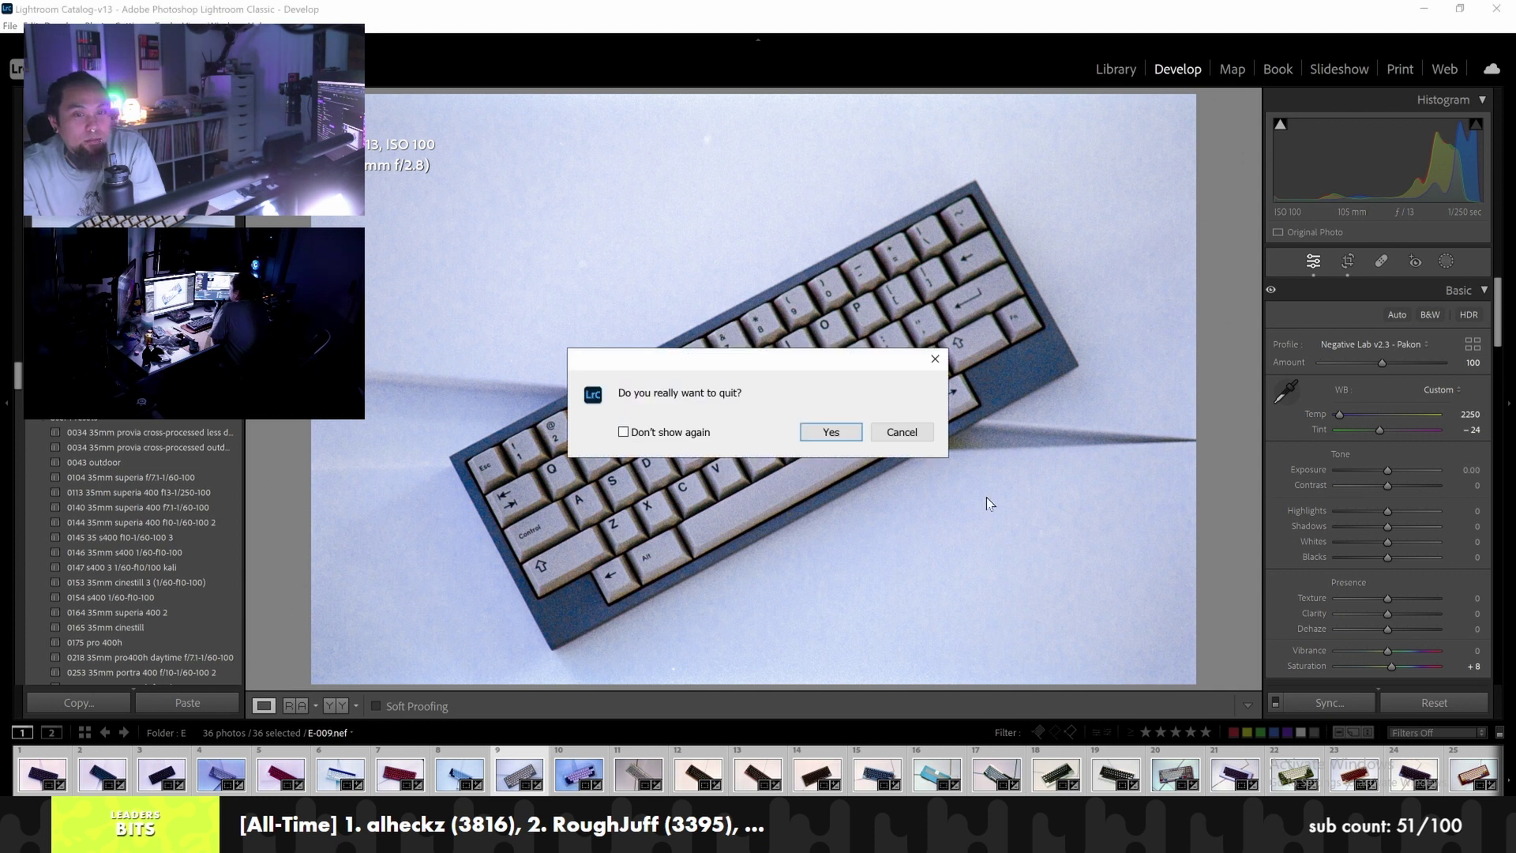
{"action": "left_click", "coordinate": [831, 435]}
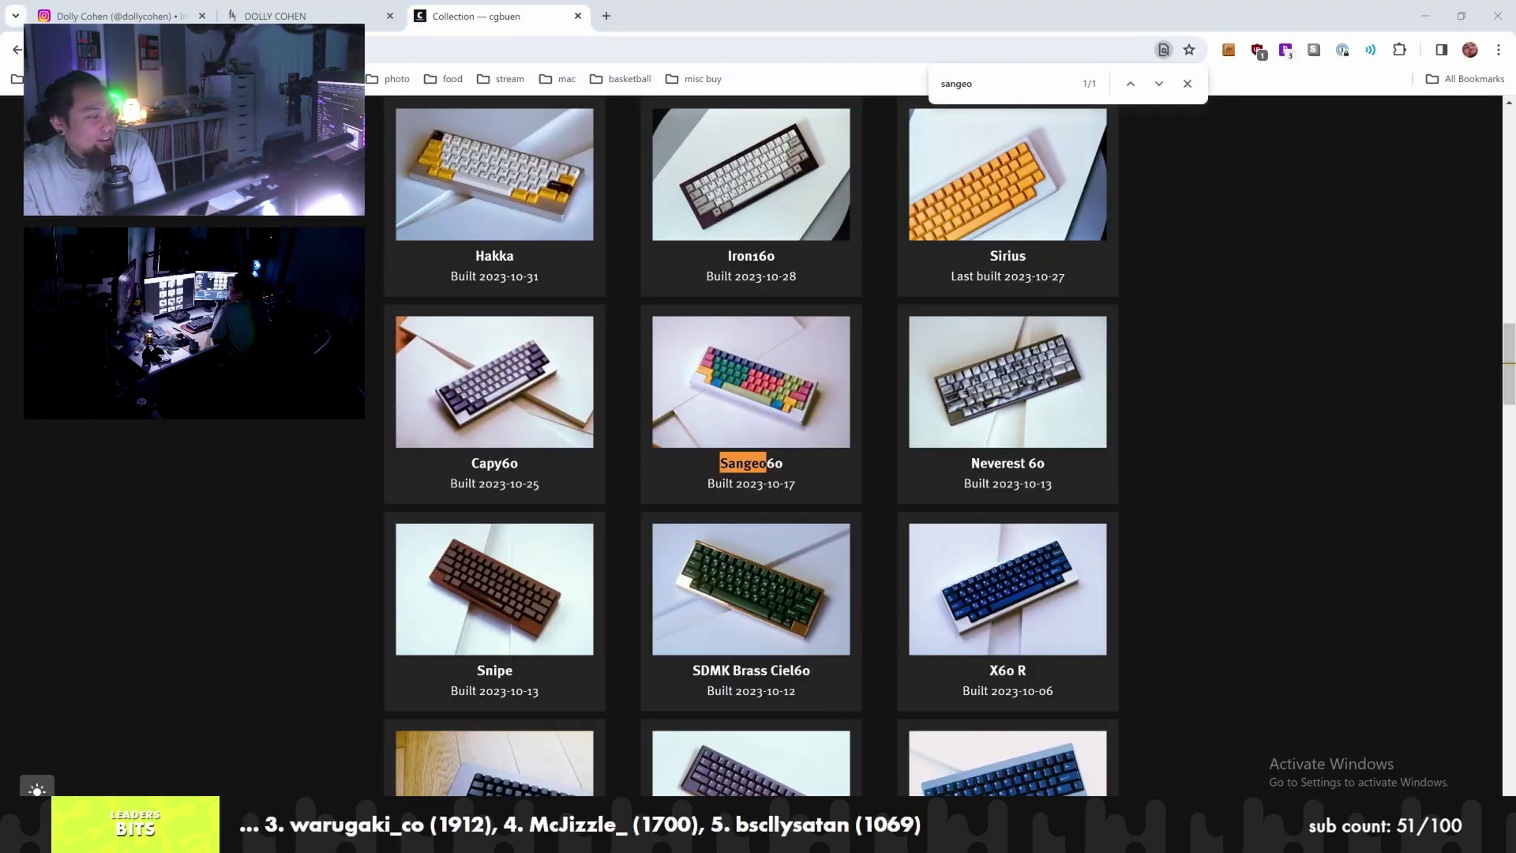
{"action": "key", "text": "super"}
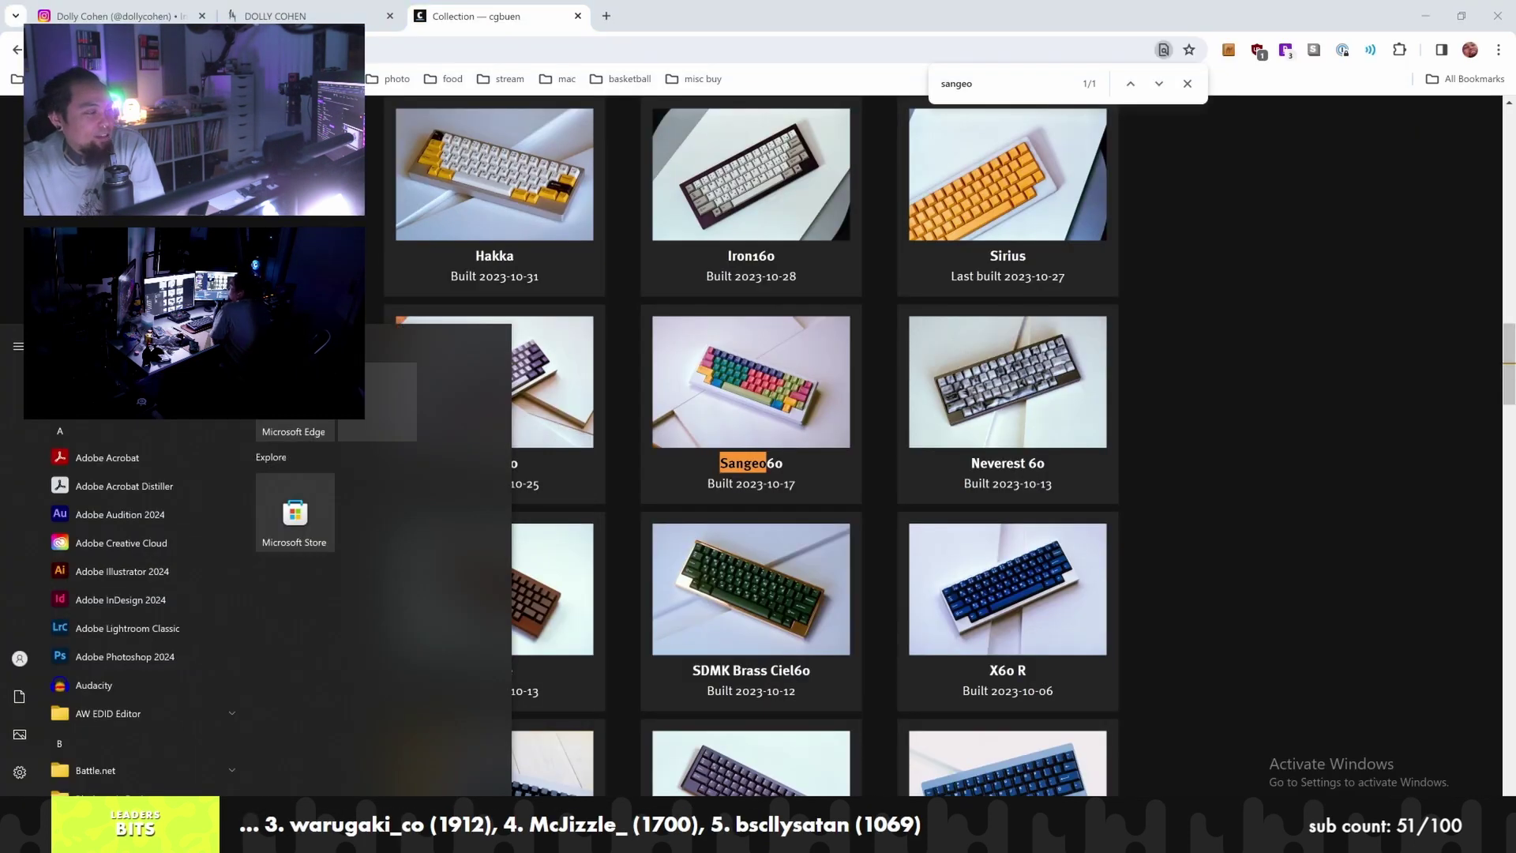
{"action": "left_click", "coordinate": [155, 629]}
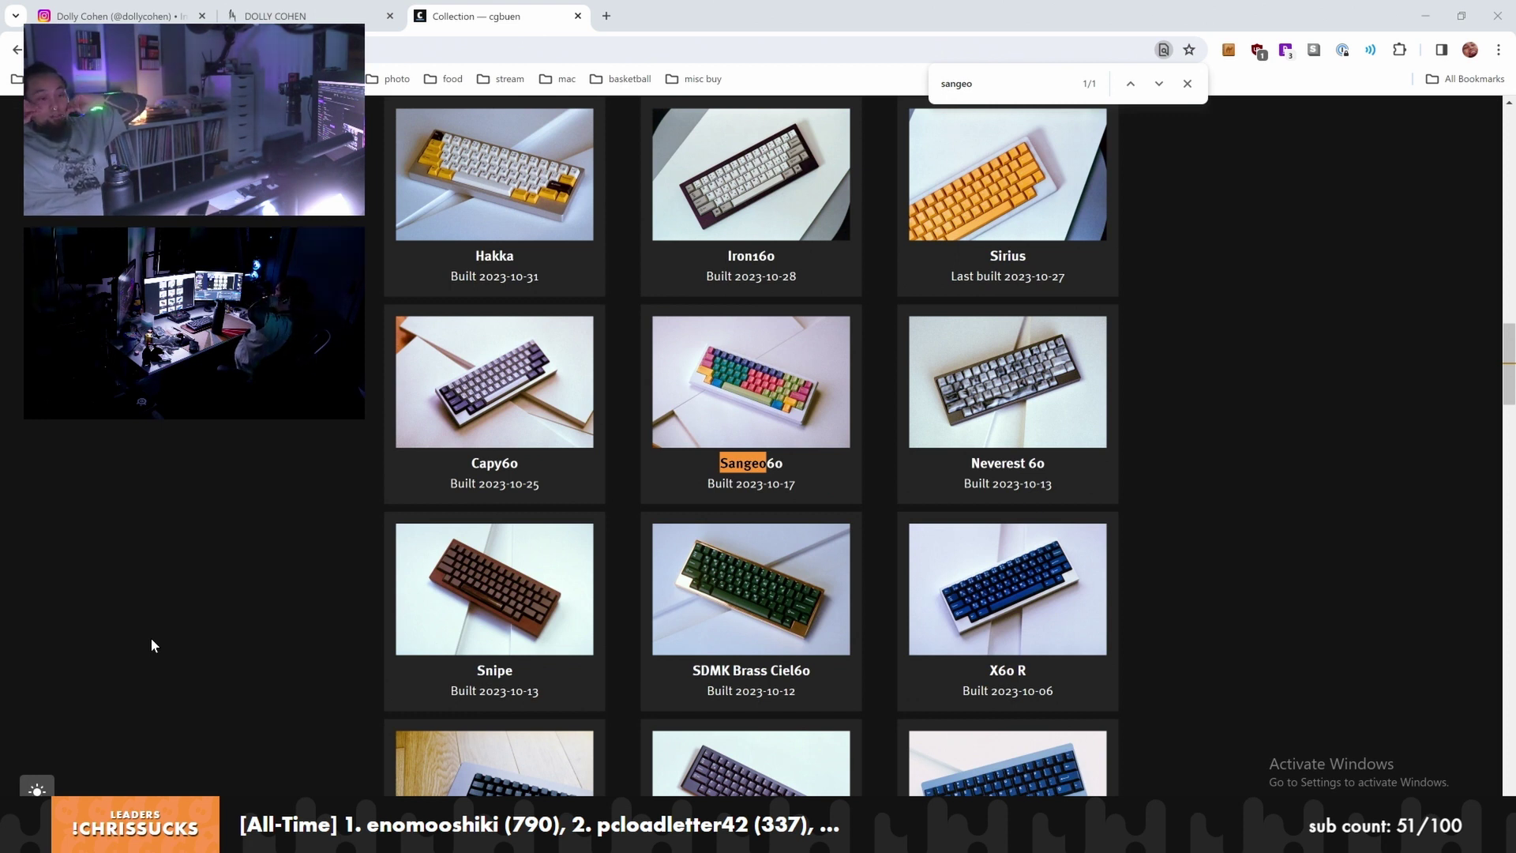
{"action": "left_click", "coordinate": [19, 835]}
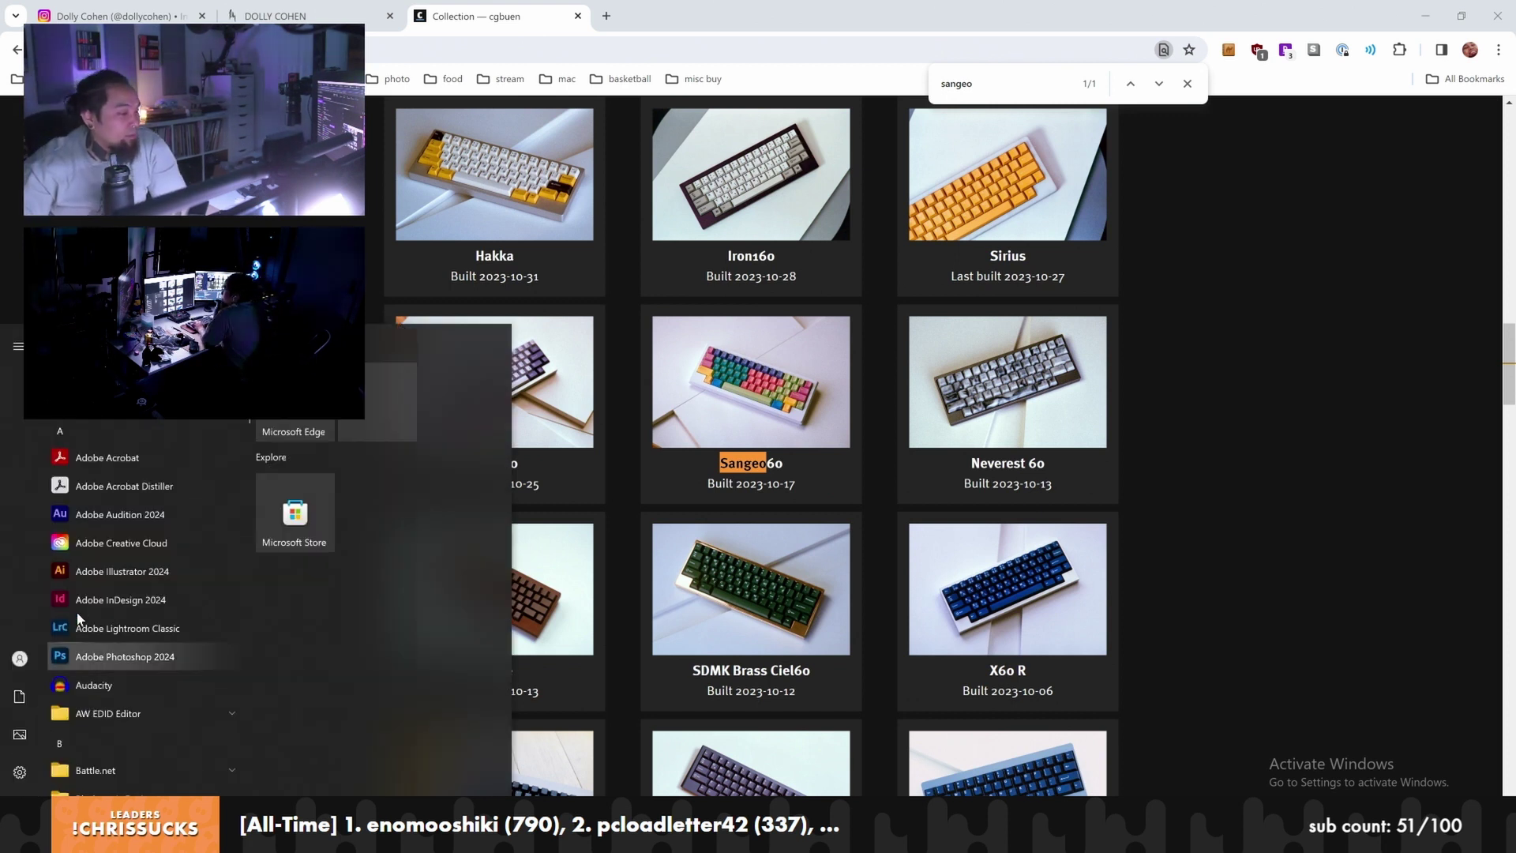
{"action": "left_click", "coordinate": [120, 630]}
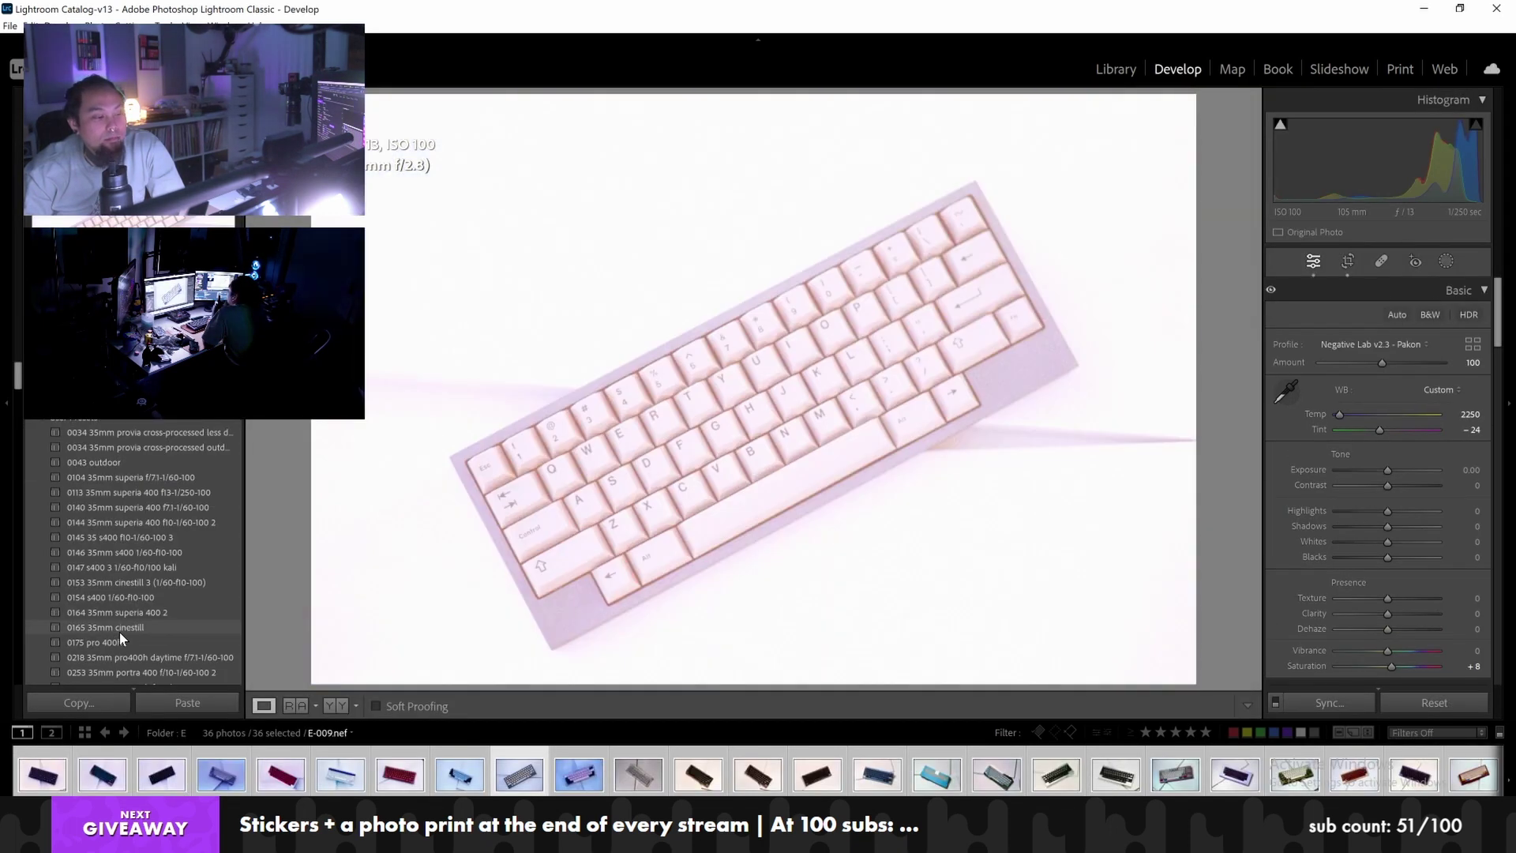
Open E-010 in Negative Lab Pro, show its white balance settings and set HSL to Pakon
{"action": "left_click", "coordinate": [567, 775]}
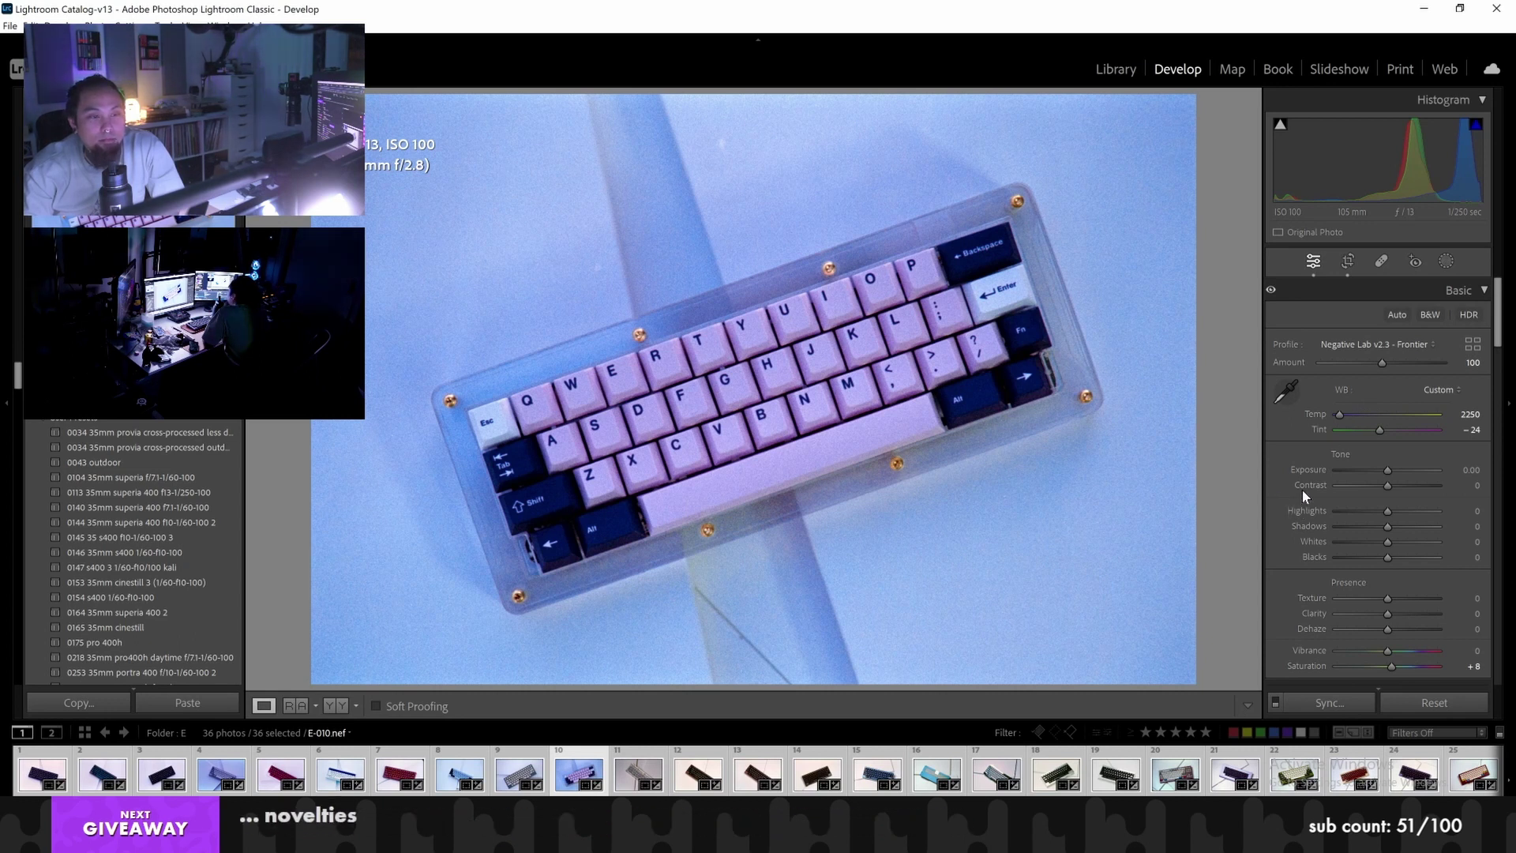
{"action": "key", "text": "alt"}
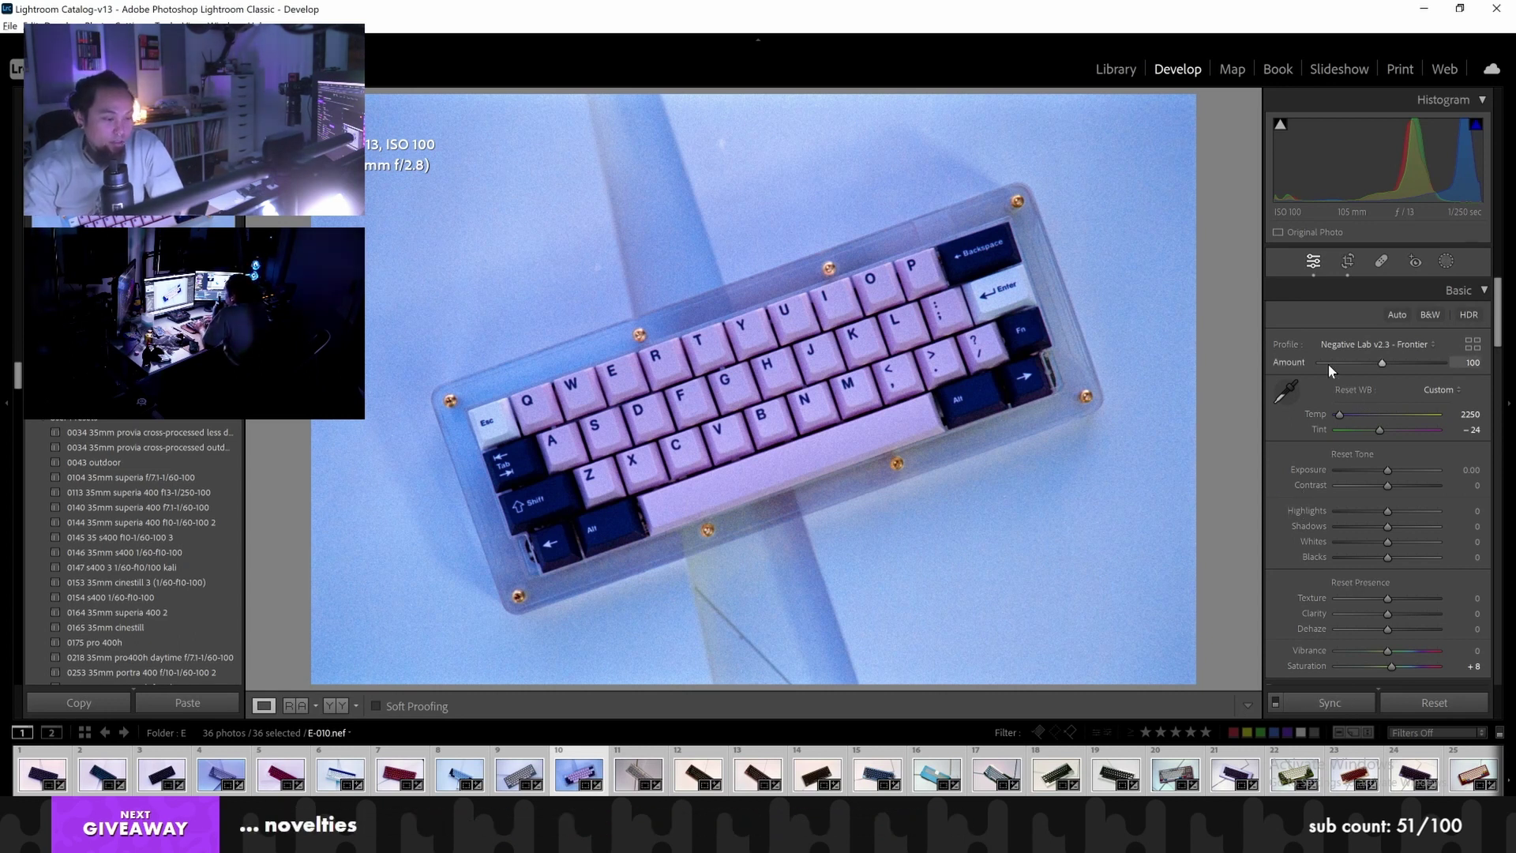
{"action": "key", "text": "ctrl+n"}
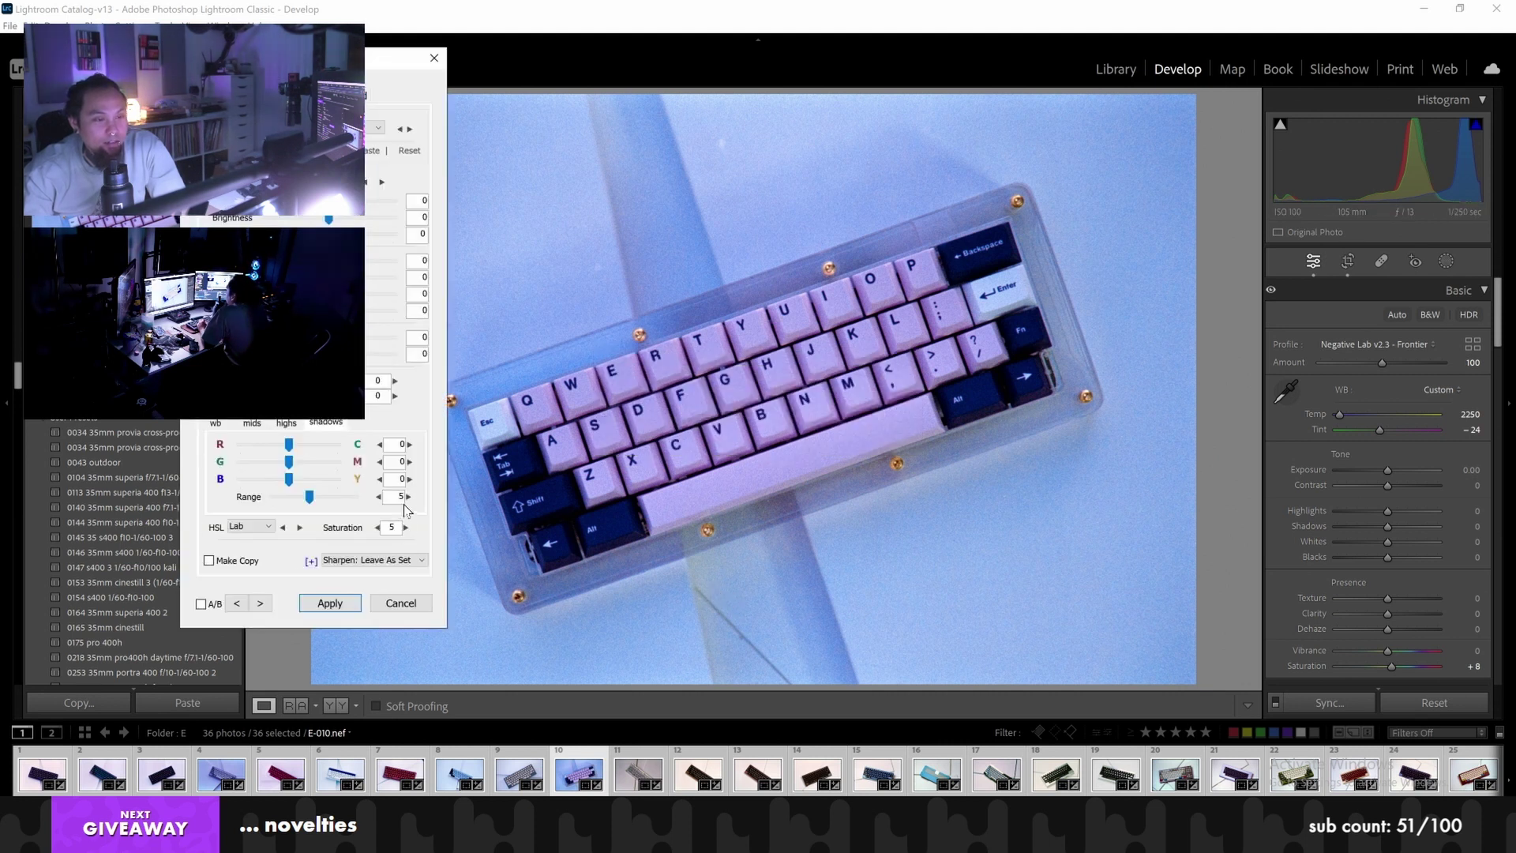
{"action": "left_click", "coordinate": [215, 423]}
{"action": "left_click", "coordinate": [251, 526]}
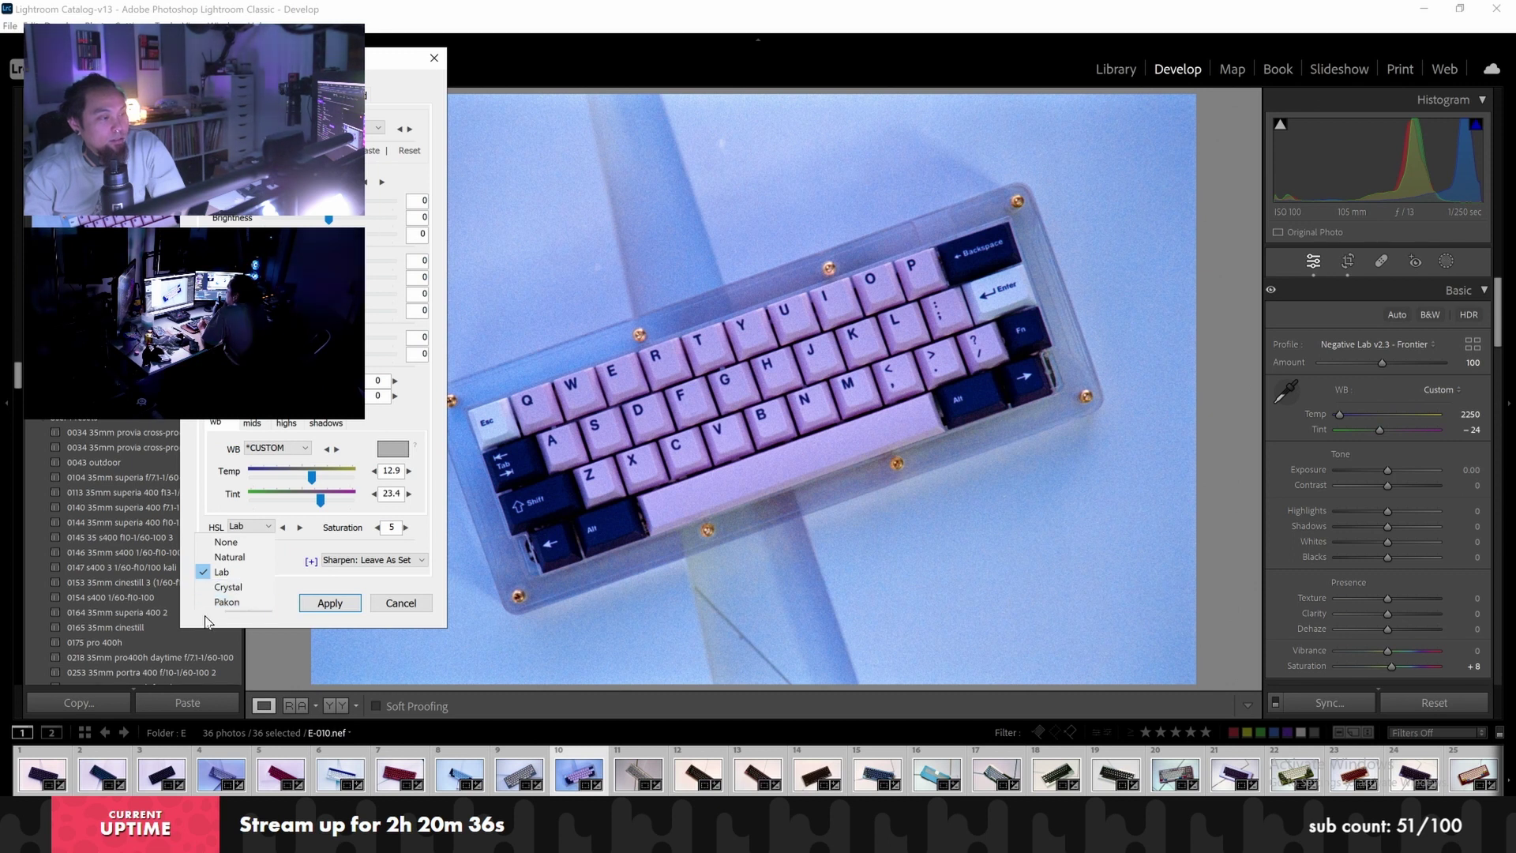
{"action": "left_click", "coordinate": [227, 602]}
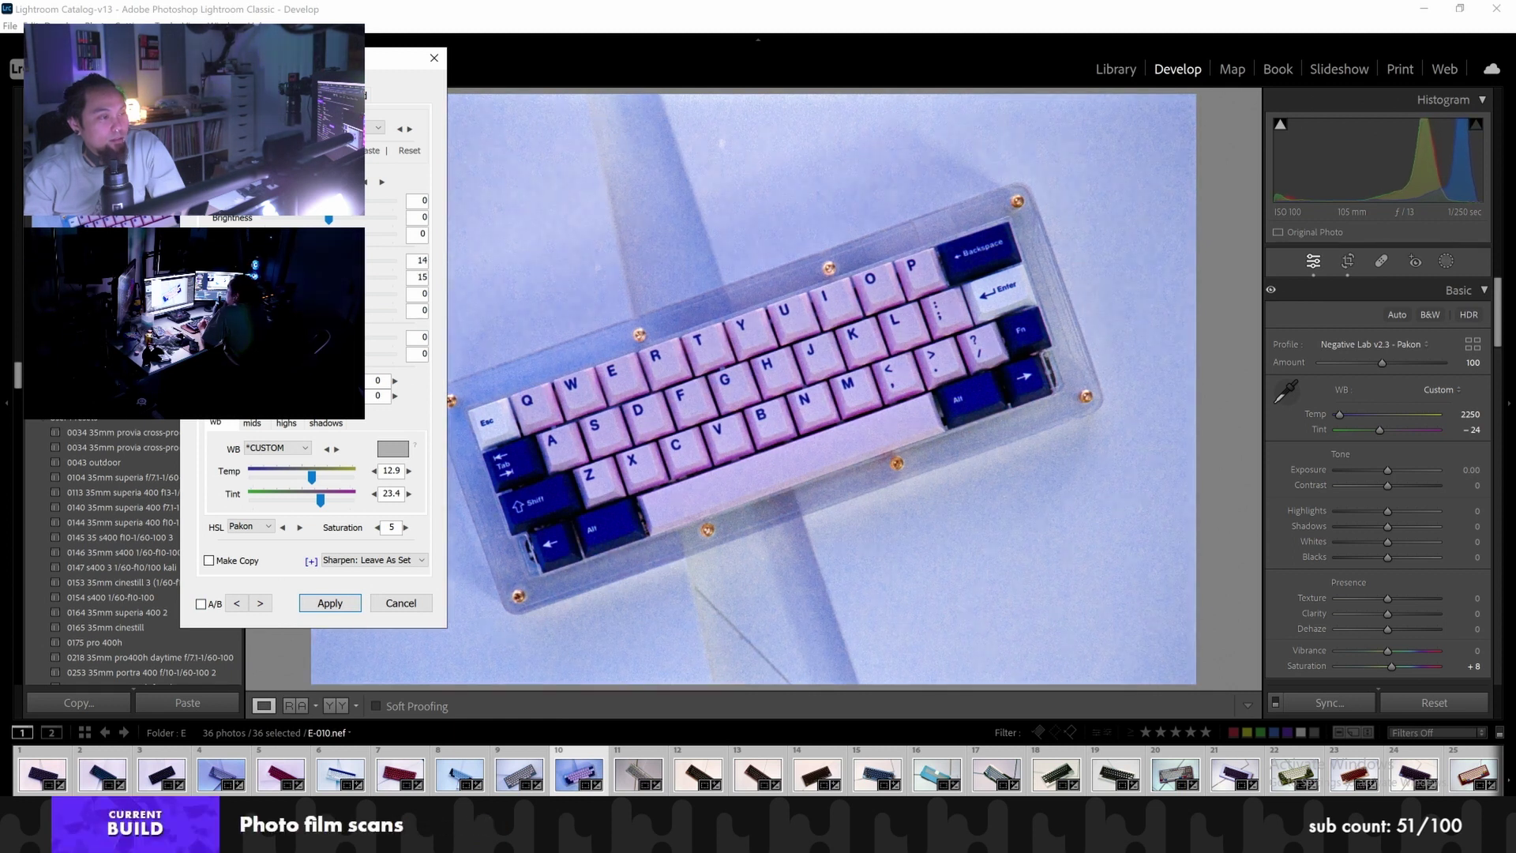
Set E-010's brightness to 4 and its first two tonal-range values to 7 and 11, and show the shadow colour settings
{"action": "left_click_drag", "start_coordinate": [341, 223], "coordinate": [342, 225]}
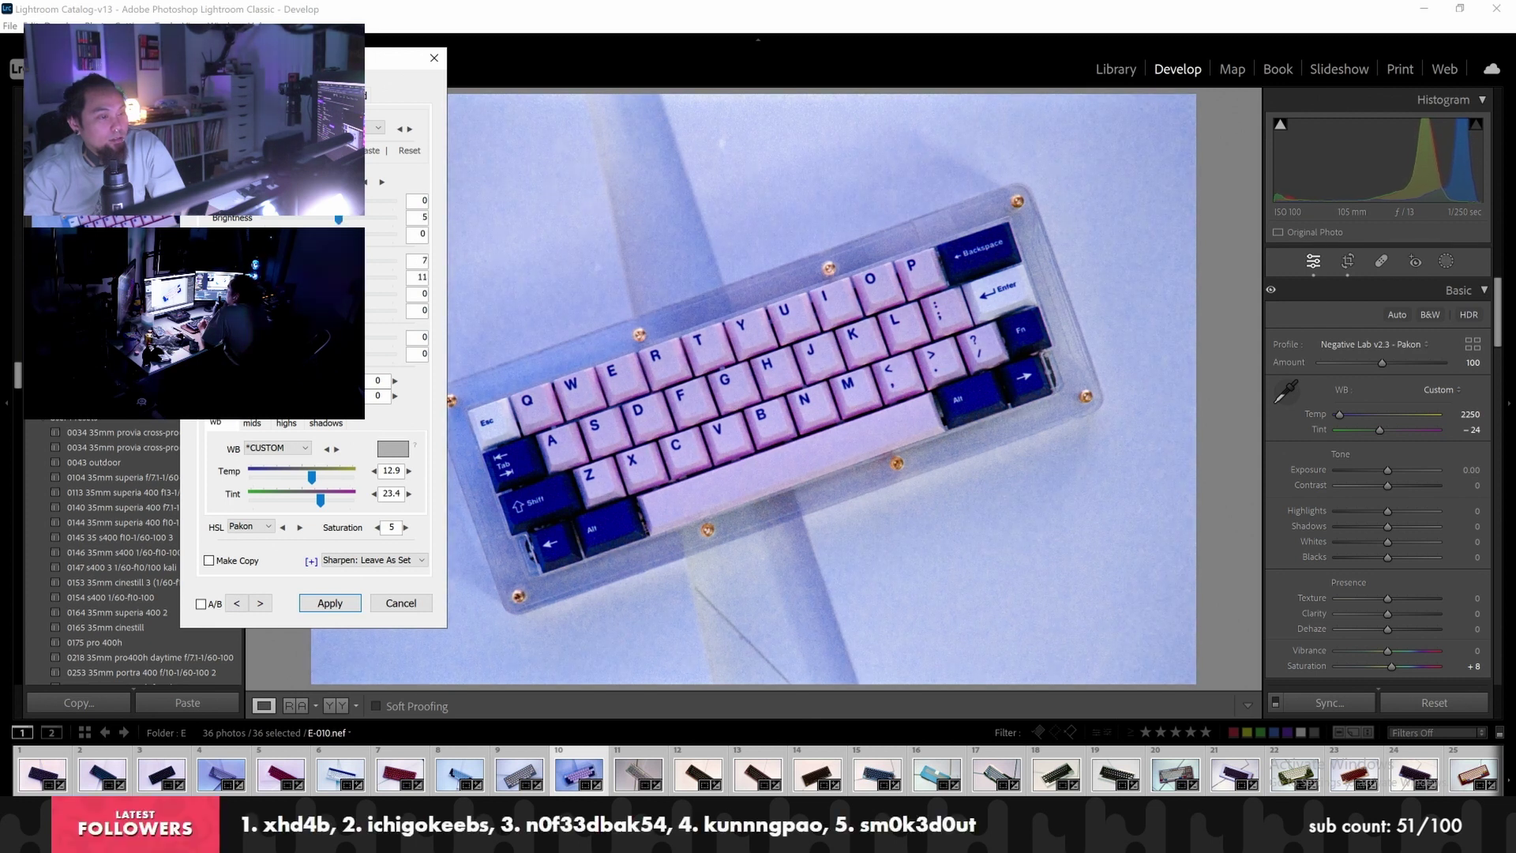
{"action": "left_click_drag", "start_coordinate": [346, 221], "coordinate": [338, 222]}
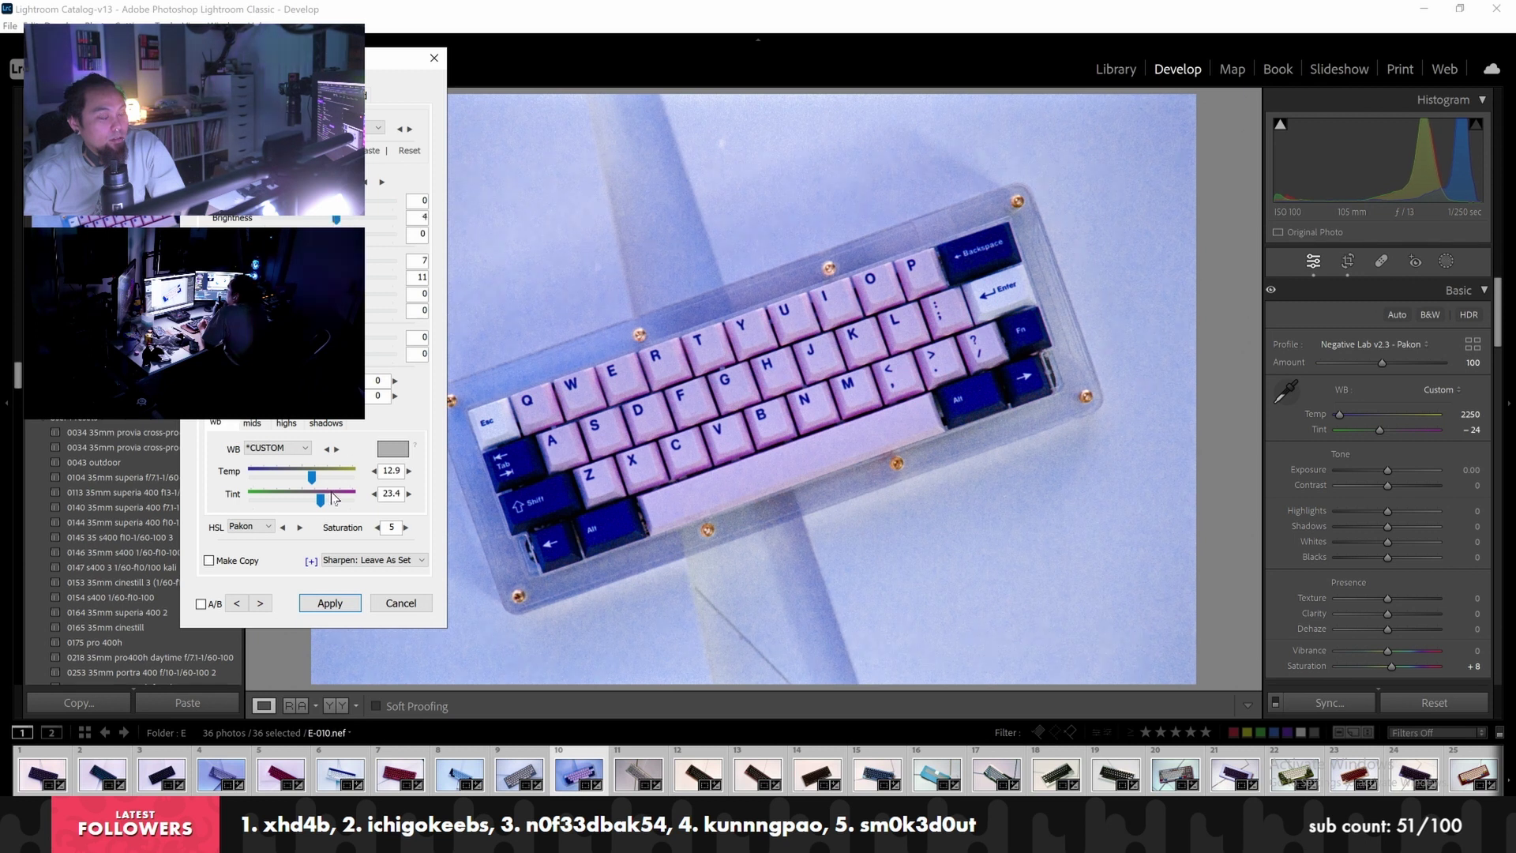
{"action": "left_click", "coordinate": [326, 424]}
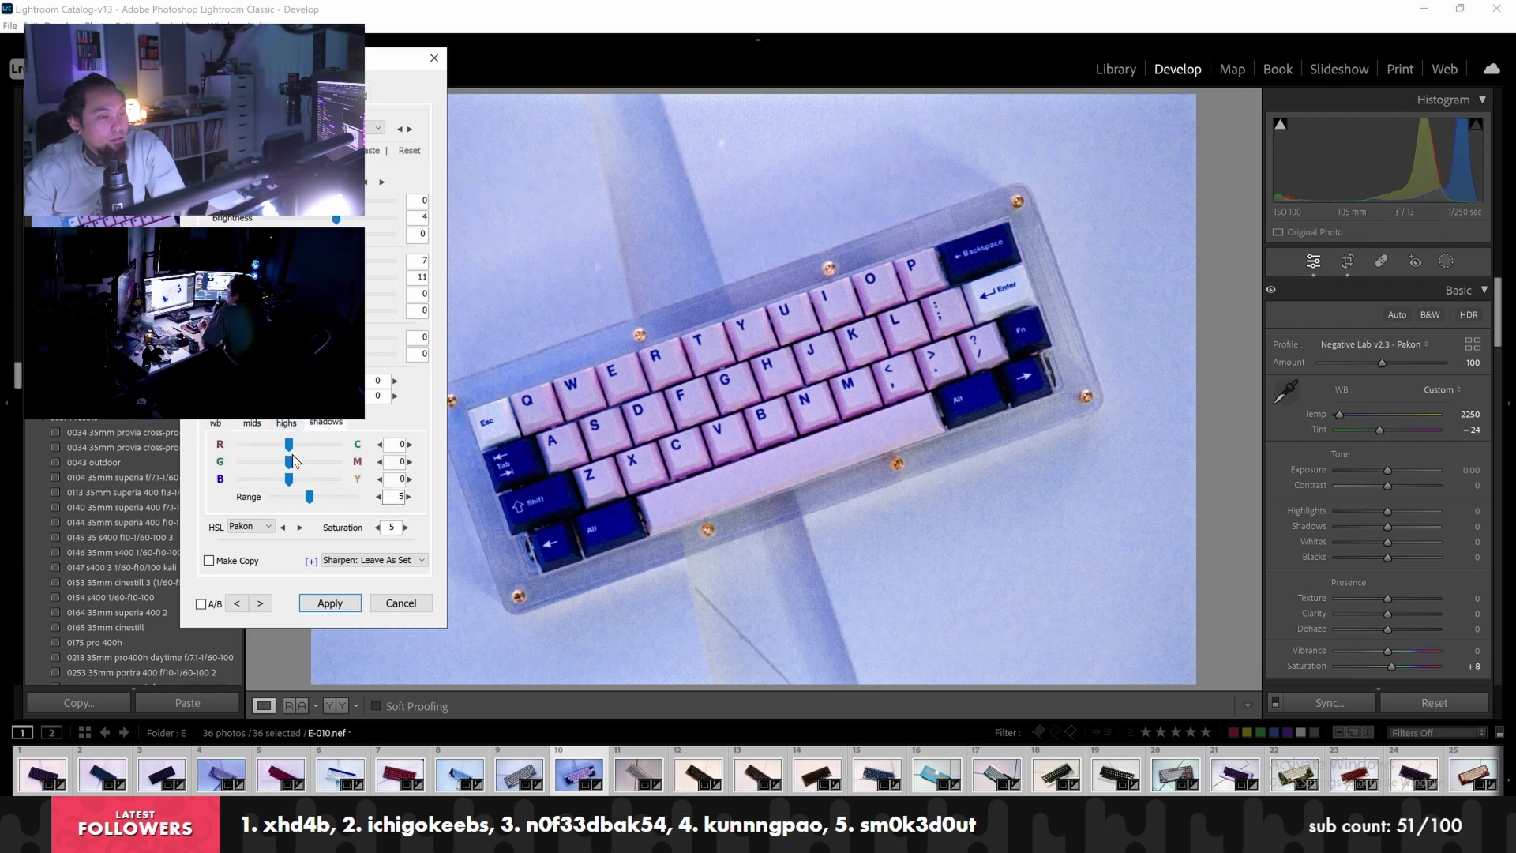
Apply a white balance of temp 33.0 and tint 26.0 to E-010 and show its before view
{"action": "left_click", "coordinate": [228, 426]}
{"action": "left_click_drag", "start_coordinate": [315, 478], "coordinate": [318, 479]}
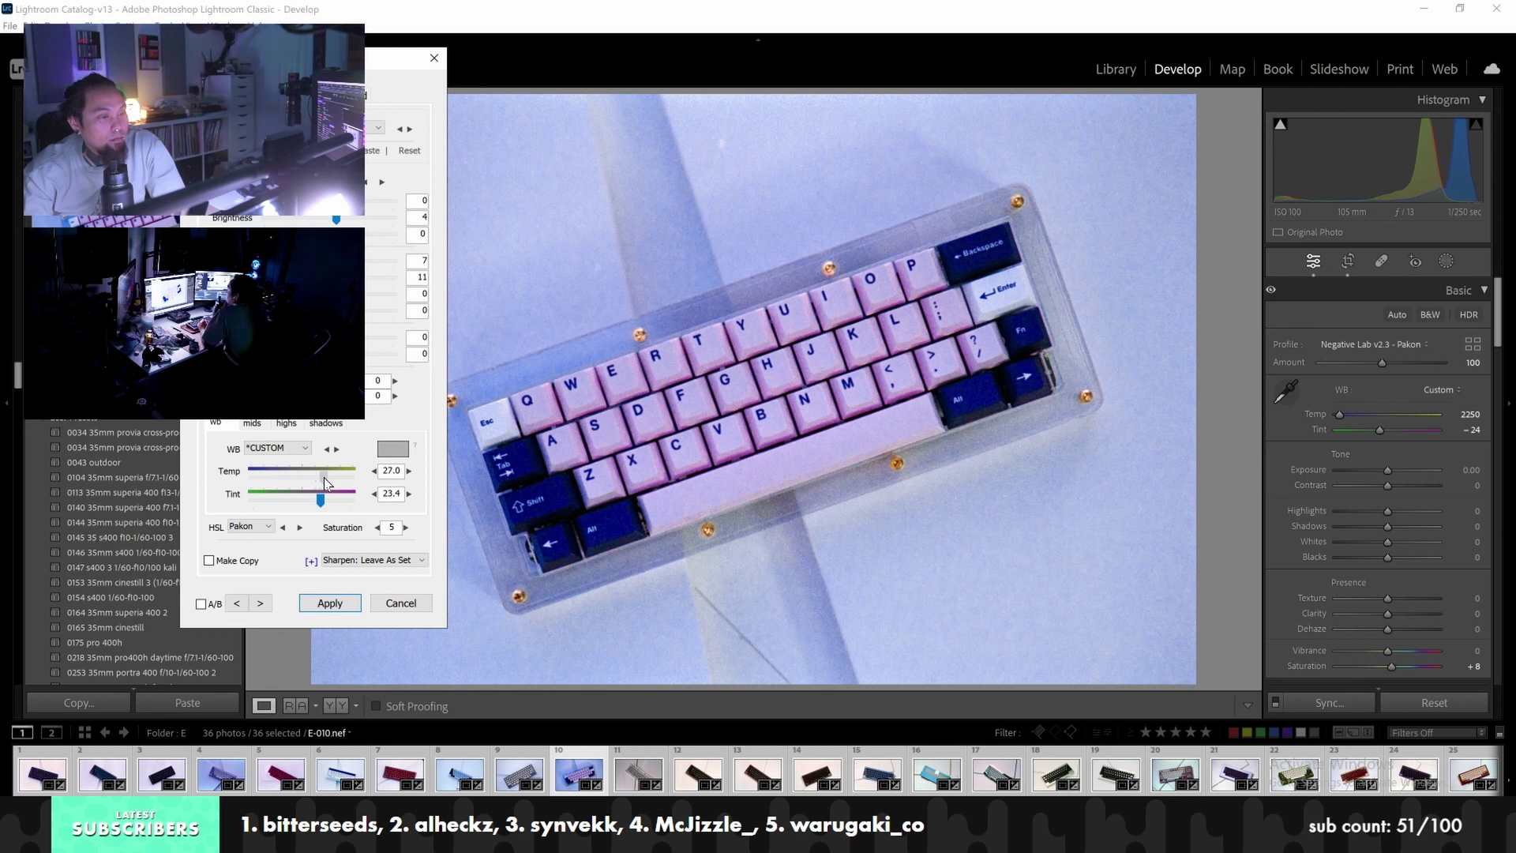
{"action": "mouse_move", "coordinate": [325, 482]}
{"action": "left_mouse_down"}
{"action": "mouse_move", "coordinate": [355, 480]}
{"action": "mouse_move", "coordinate": [326, 483]}
{"action": "mouse_move", "coordinate": [329, 504]}
{"action": "left_mouse_up"}
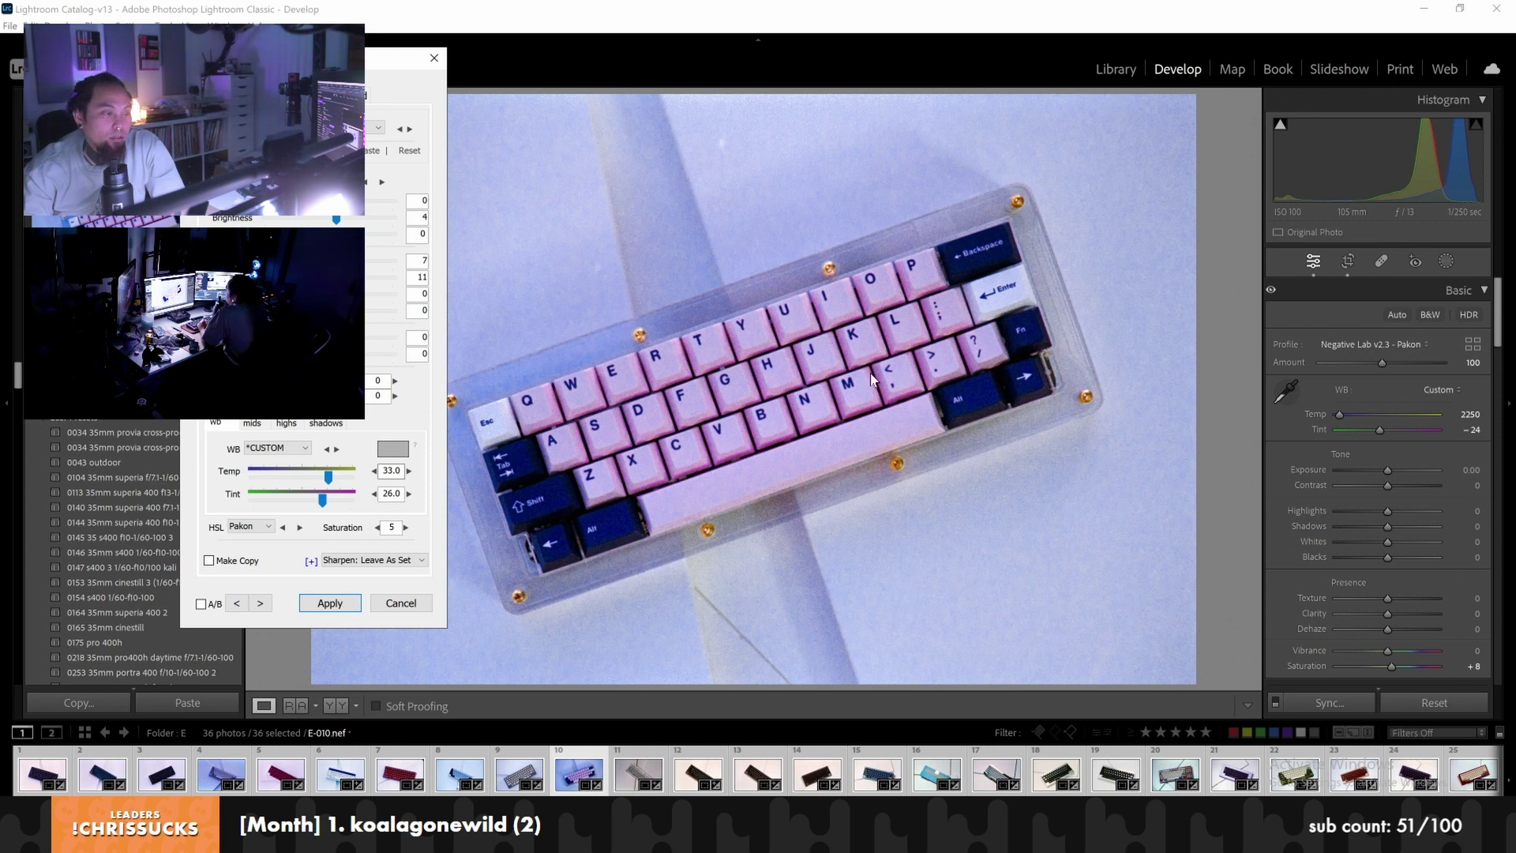
{"action": "left_click", "coordinate": [315, 605]}
{"action": "key", "text": "backslash"}
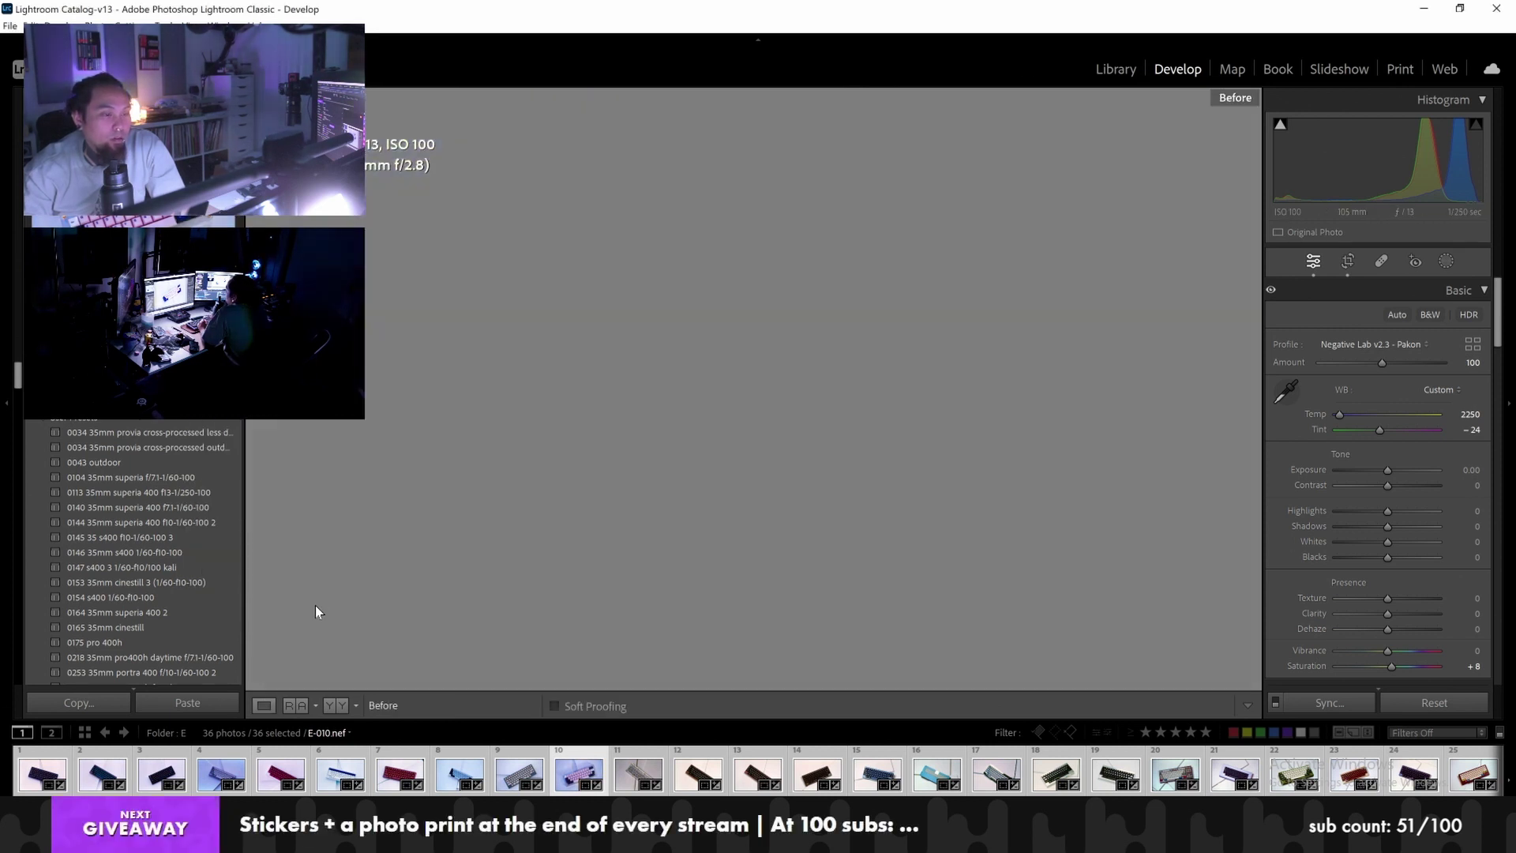
Compare the before and after views of E-010 and look back at E-009
{"action": "key", "text": "backslash"}
{"action": "key", "text": "backslash"}
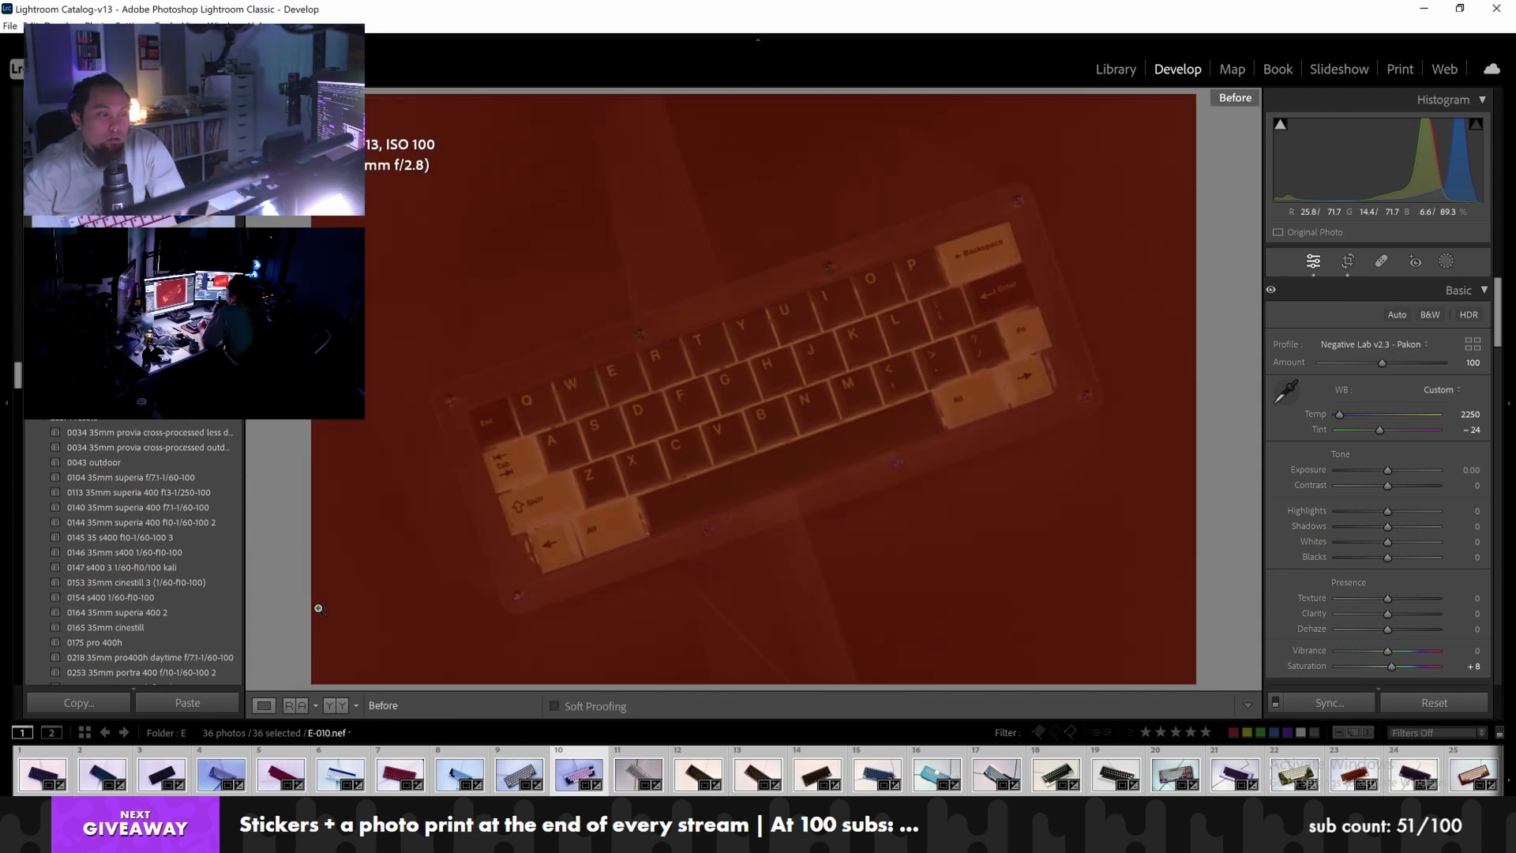
{"action": "key", "text": "backslash"}
{"action": "key", "text": "backslash"}
{"action": "key", "text": "backslash"}
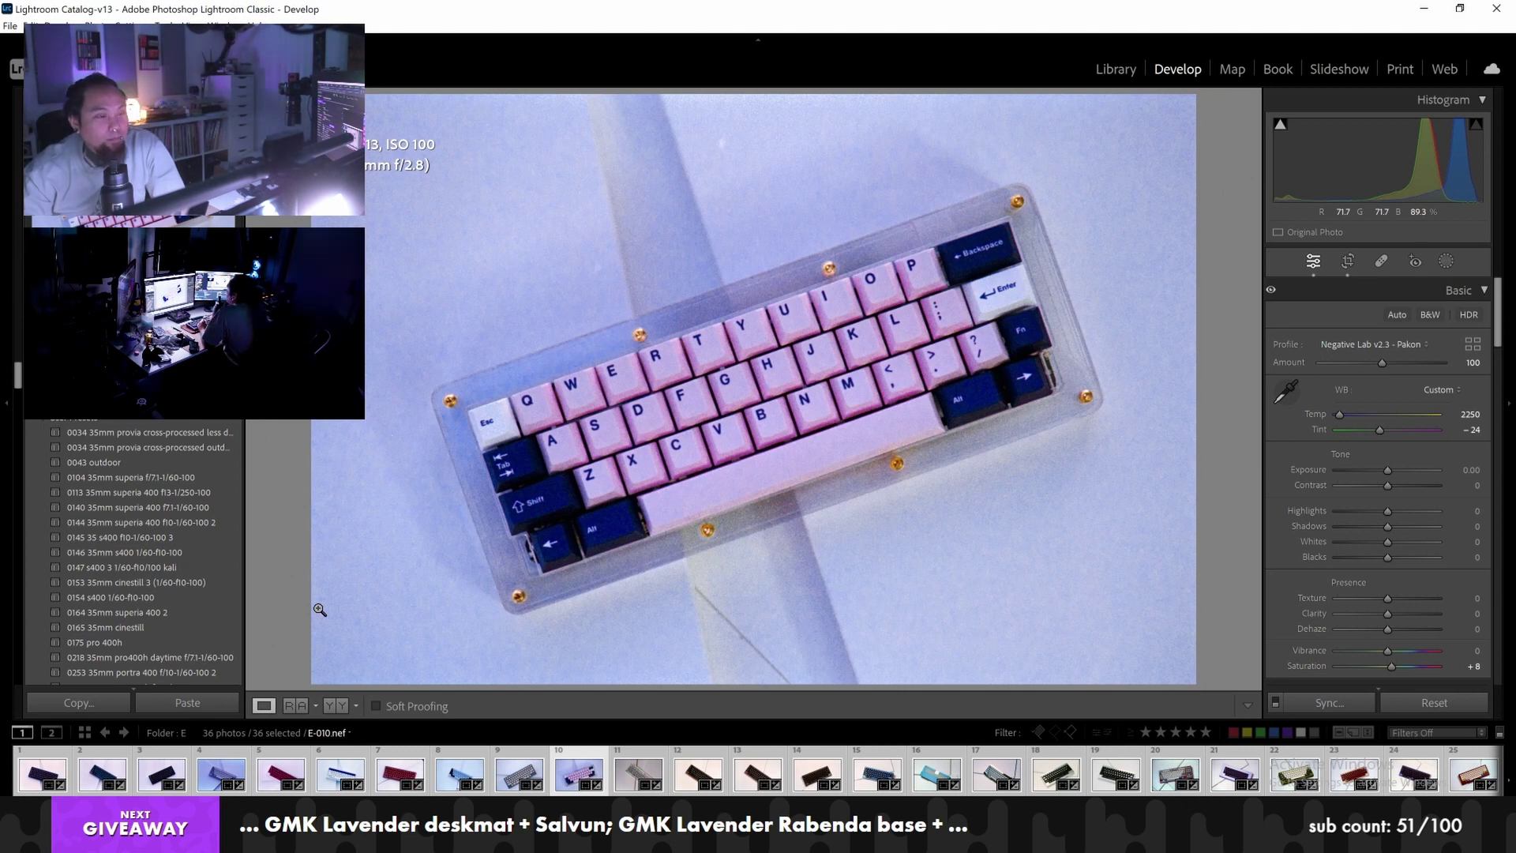
{"action": "key", "text": "Left"}
{"action": "key", "text": "Left"}
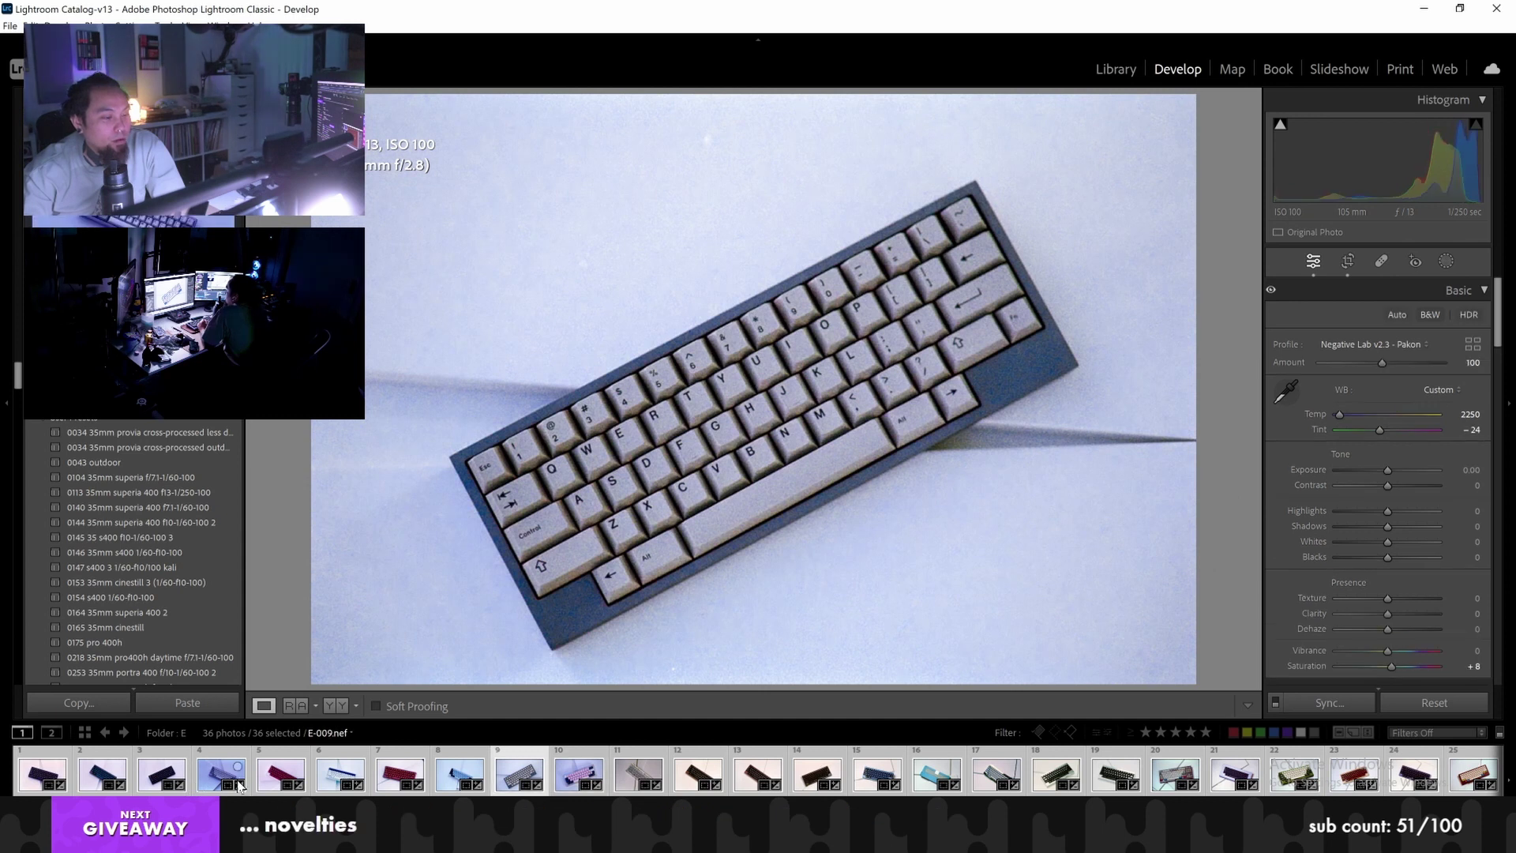
Open E-011 in Negative Lab Pro and set its white balance temp to 9.0
{"action": "left_click", "coordinate": [625, 786]}
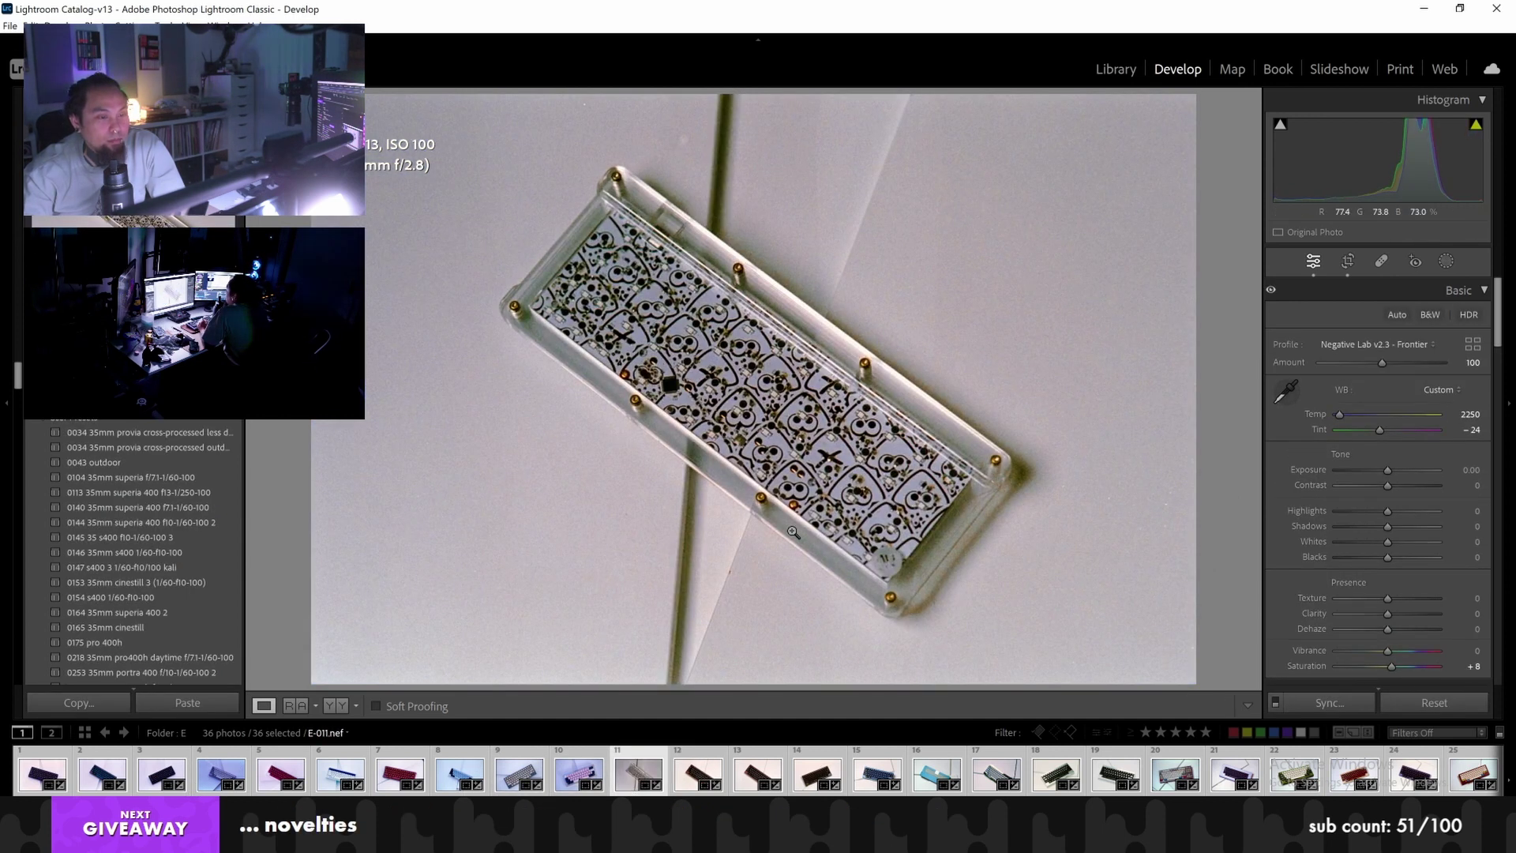
{"action": "key", "text": "ctrl+alt+n"}
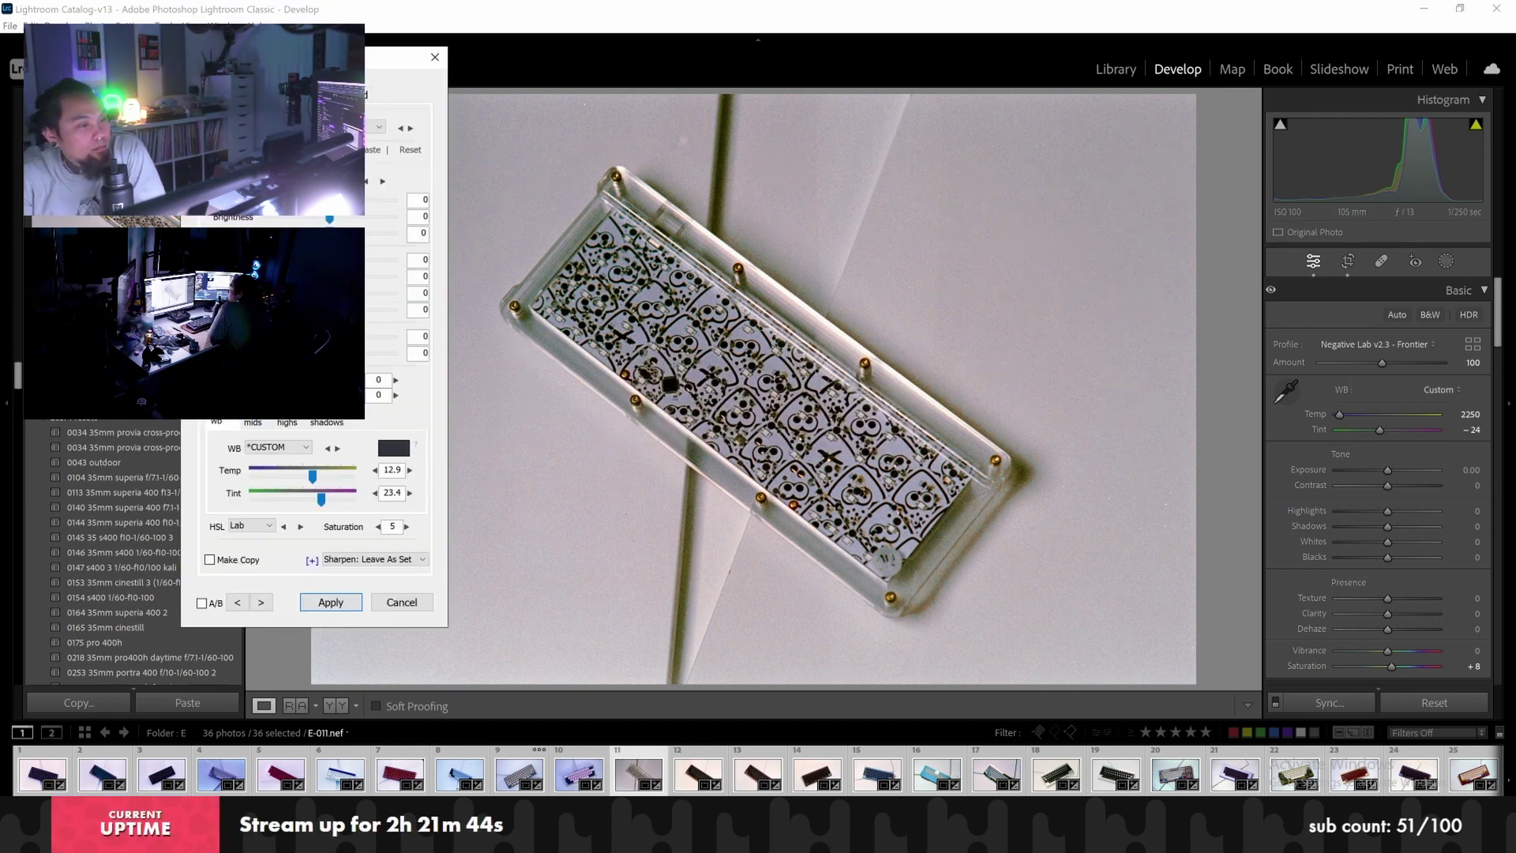
{"action": "left_click", "coordinate": [311, 478]}
{"action": "left_click_drag", "start_coordinate": [309, 483], "coordinate": [308, 483]}
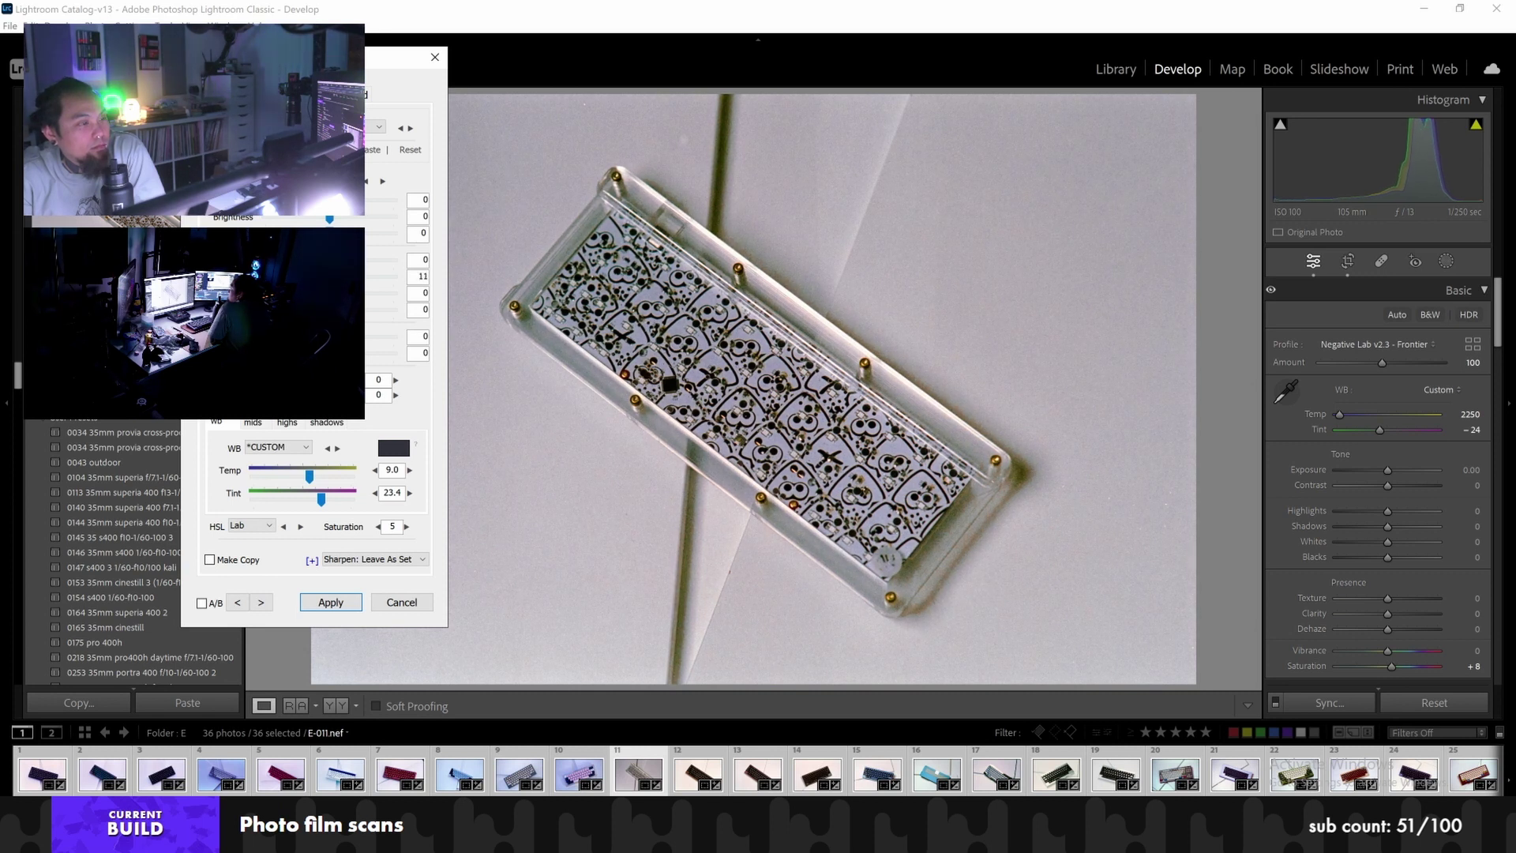
Set E-011's brightness to 2 and its first two tonal-range values to 10 and 11
{"action": "left_click_drag", "start_coordinate": [330, 221], "coordinate": [333, 225]}
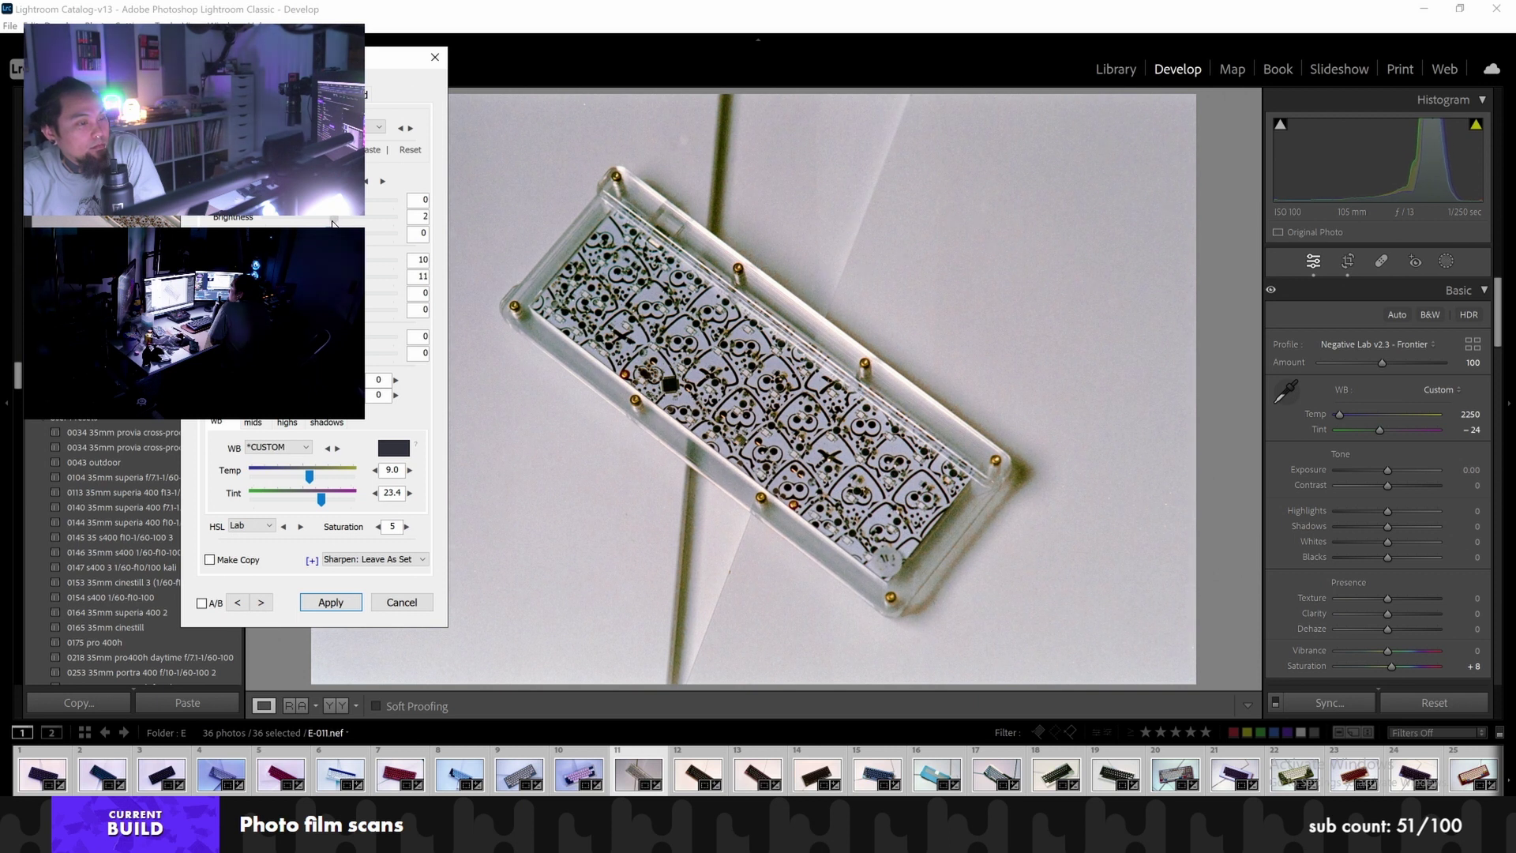
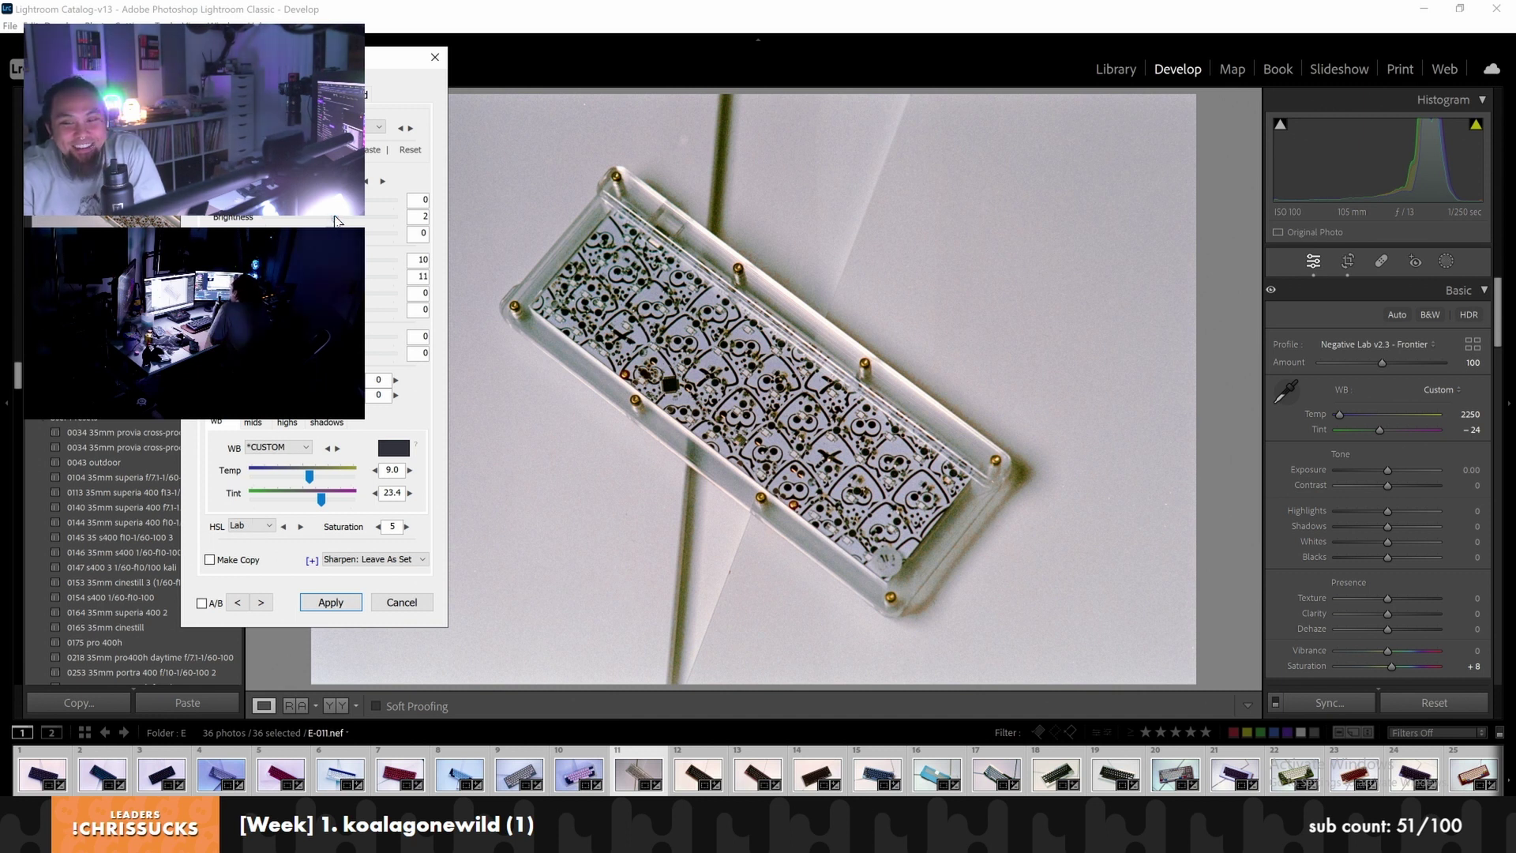
{"action": "left_click_drag", "start_coordinate": [338, 221], "coordinate": [342, 221]}
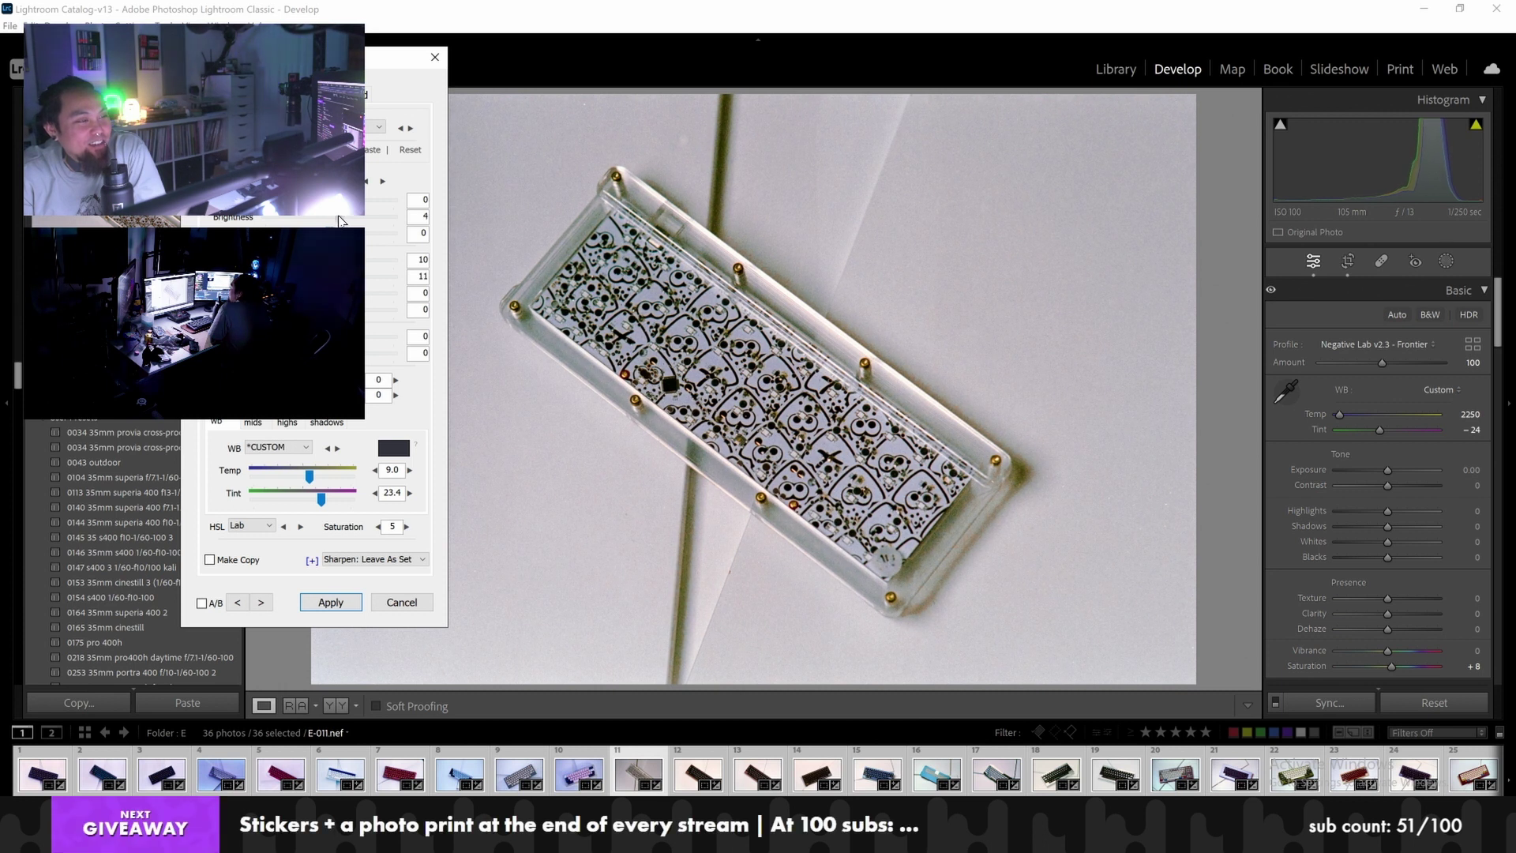
{"action": "left_click_drag", "start_coordinate": [335, 221], "coordinate": [336, 222]}
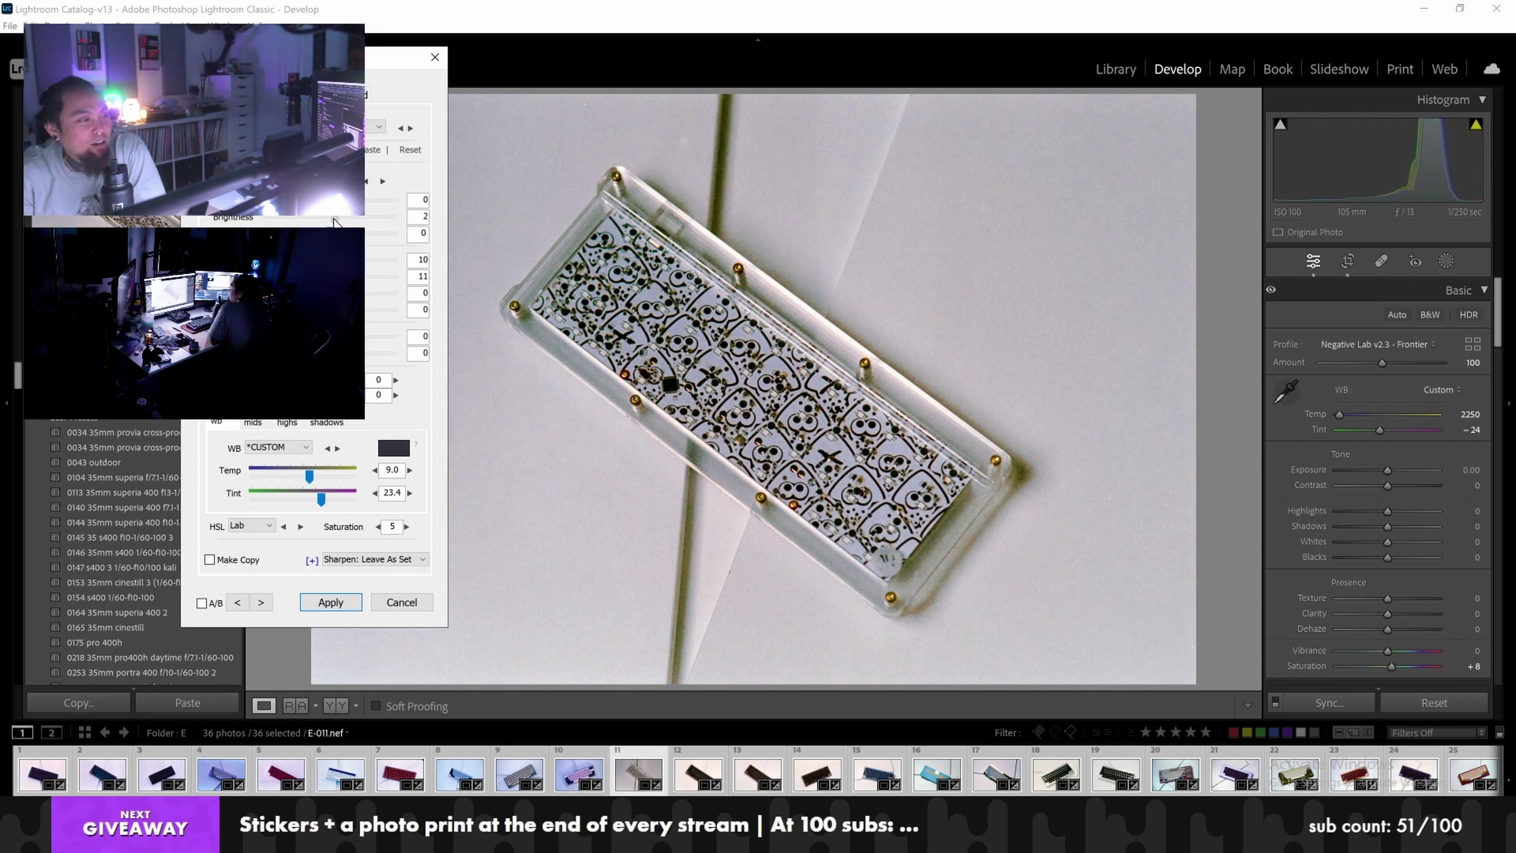
Set E-011's HSL to Pakon and lower its white balance temp a little further
{"action": "left_click", "coordinate": [239, 527]}
{"action": "left_click", "coordinate": [237, 590]}
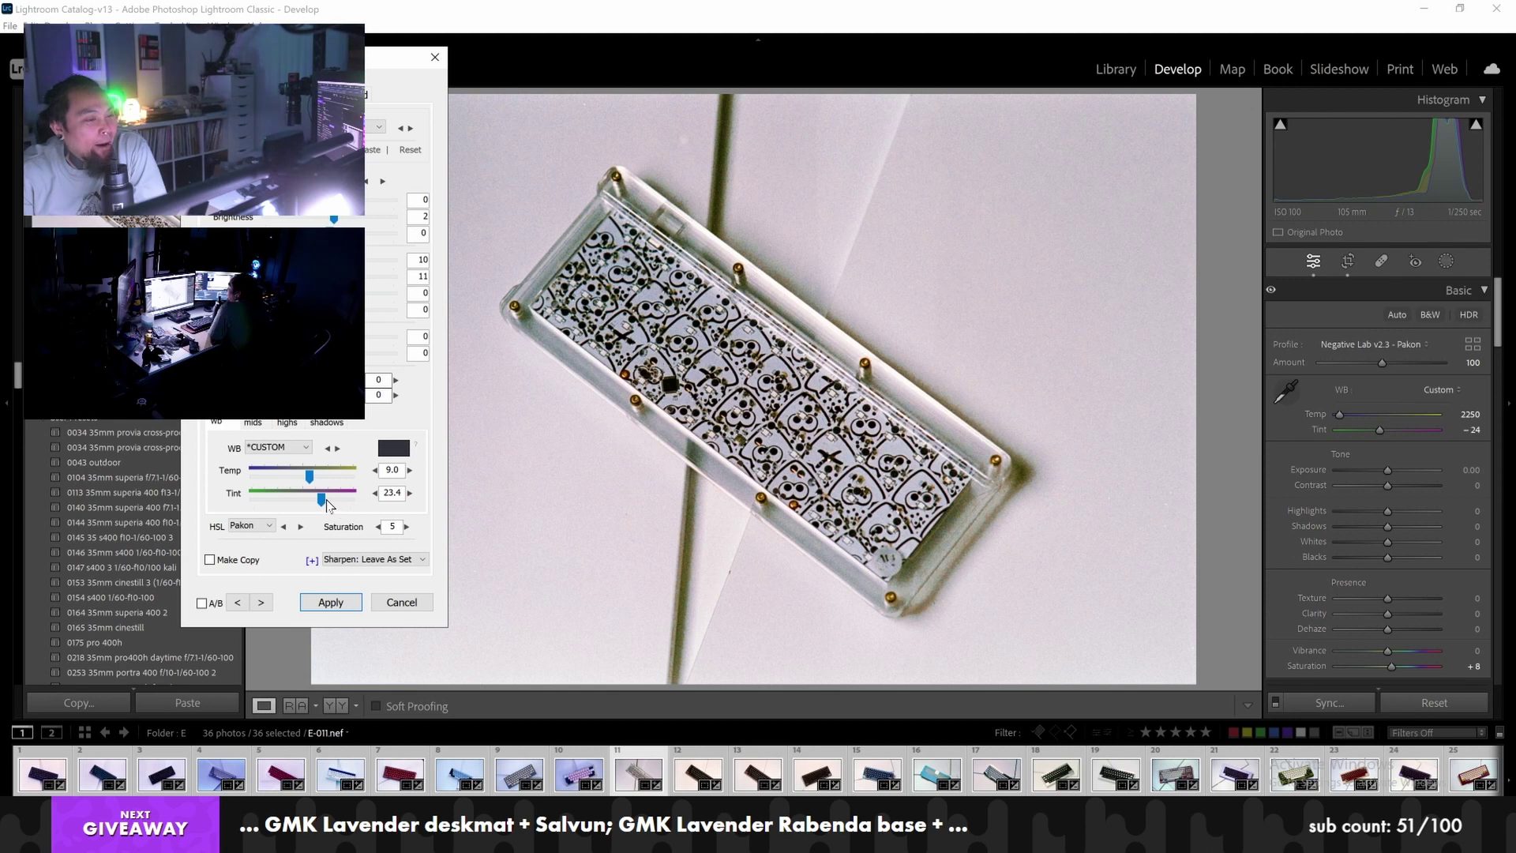
{"action": "mouse_move", "coordinate": [309, 482]}
{"action": "left_mouse_down"}
{"action": "mouse_move", "coordinate": [321, 507]}
{"action": "mouse_move", "coordinate": [302, 478]}
{"action": "left_mouse_up"}
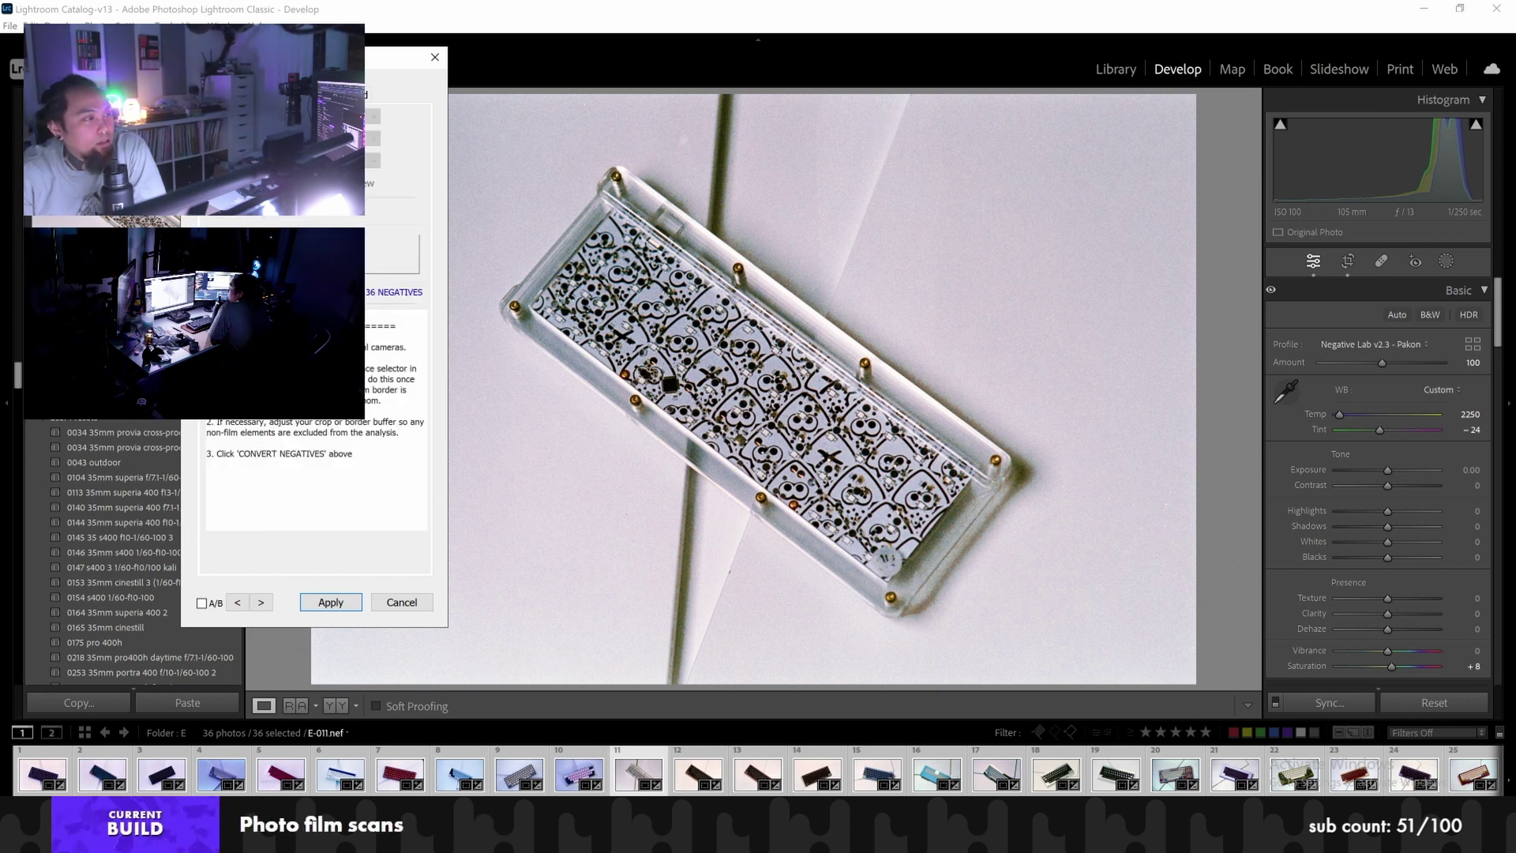
Return to E-010 and set its midtone blue/yellow to 13, highlight green/magenta to -12 and highlight blue/yellow to 30
{"action": "left_click", "coordinate": [238, 603]}
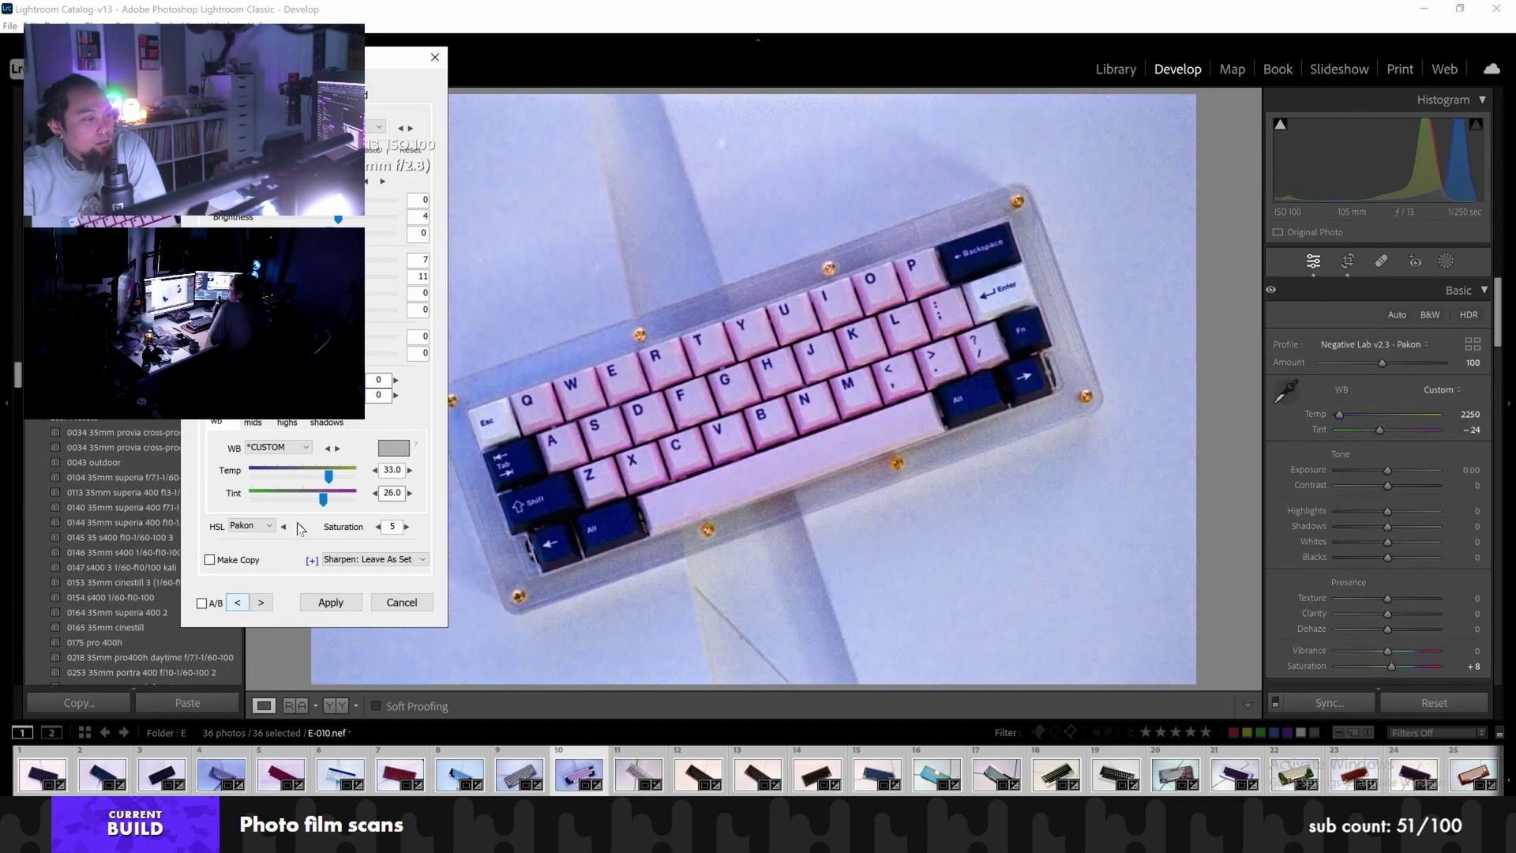
{"action": "left_click", "coordinate": [289, 424]}
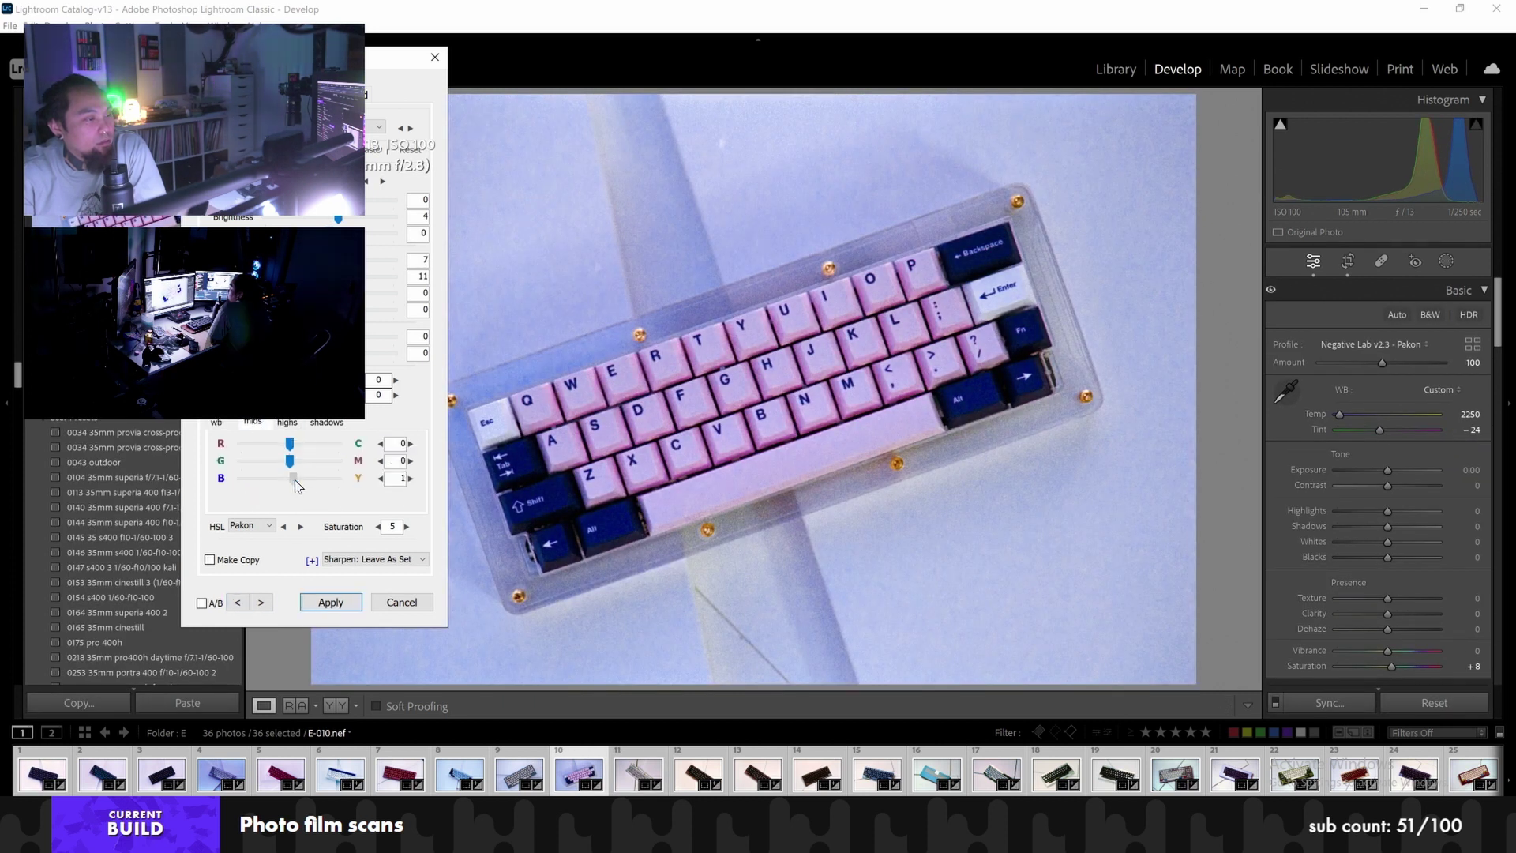
{"action": "left_click_drag", "start_coordinate": [307, 487], "coordinate": [287, 444]}
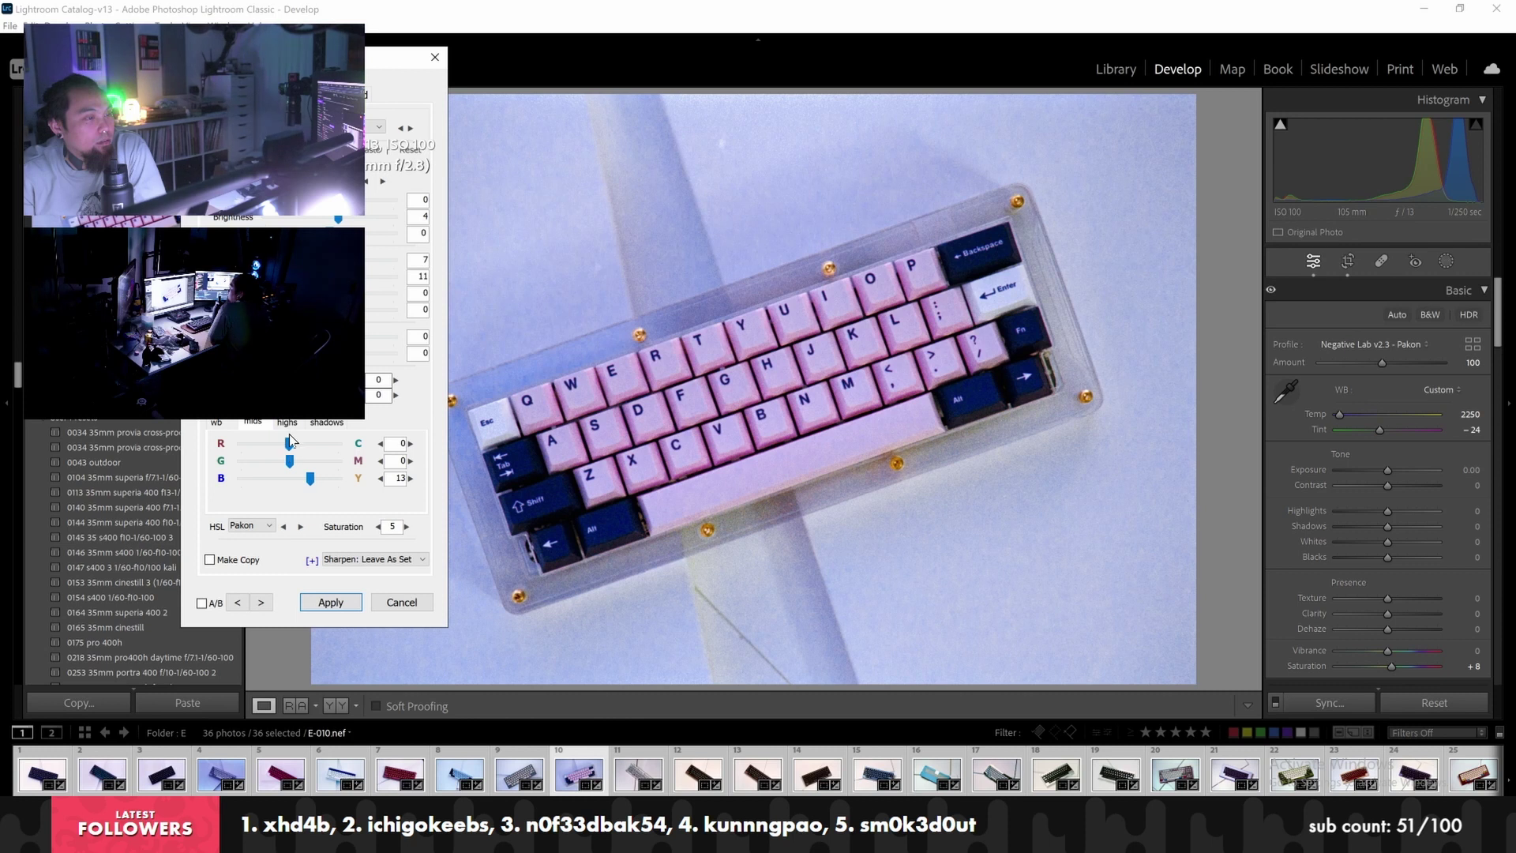
{"action": "left_click", "coordinate": [289, 423]}
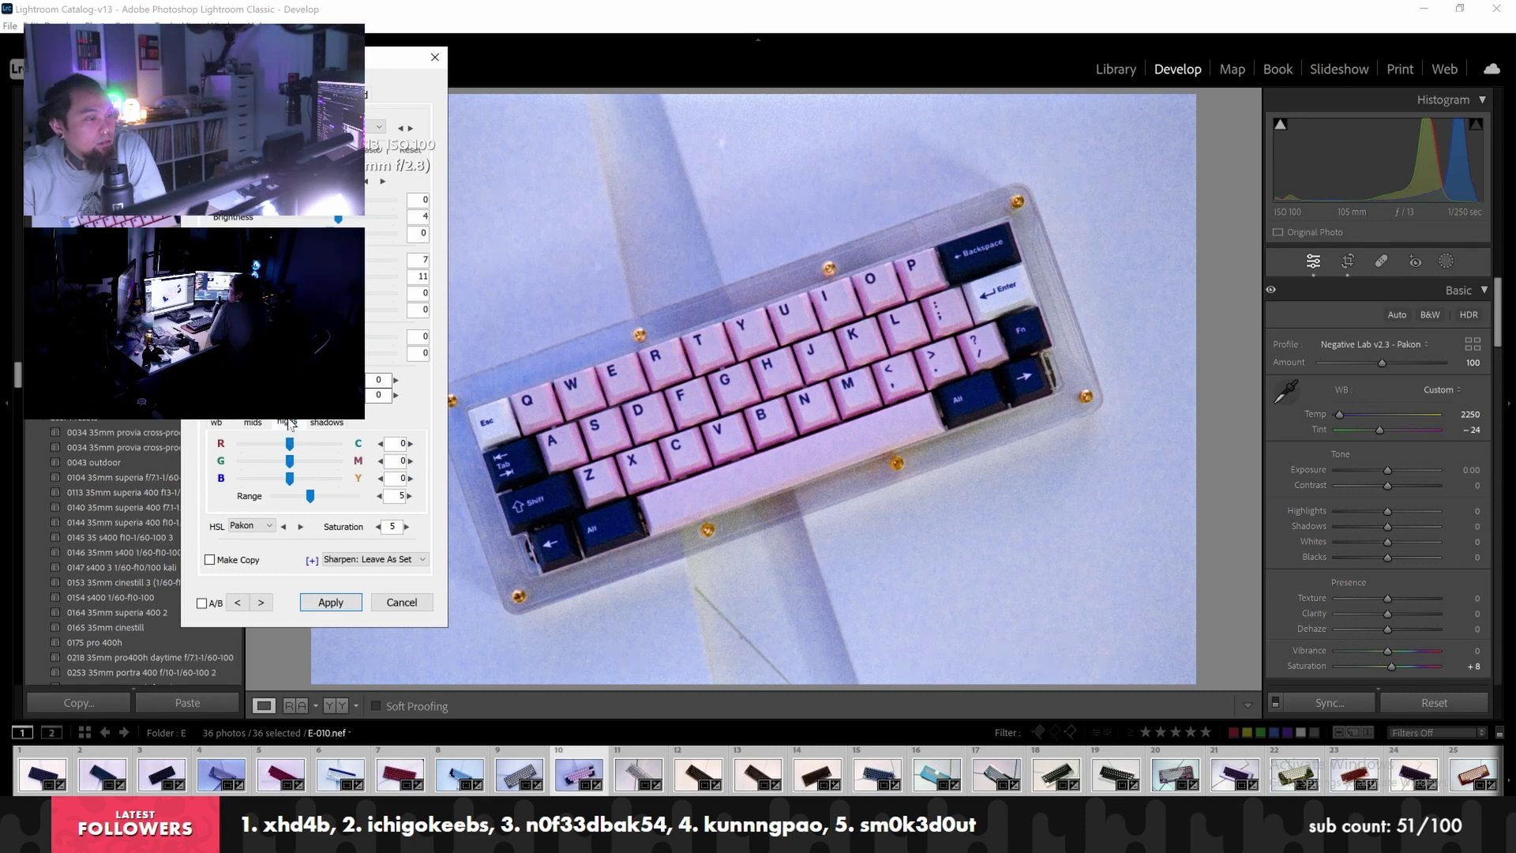
{"action": "left_click_drag", "start_coordinate": [311, 452], "coordinate": [269, 475]}
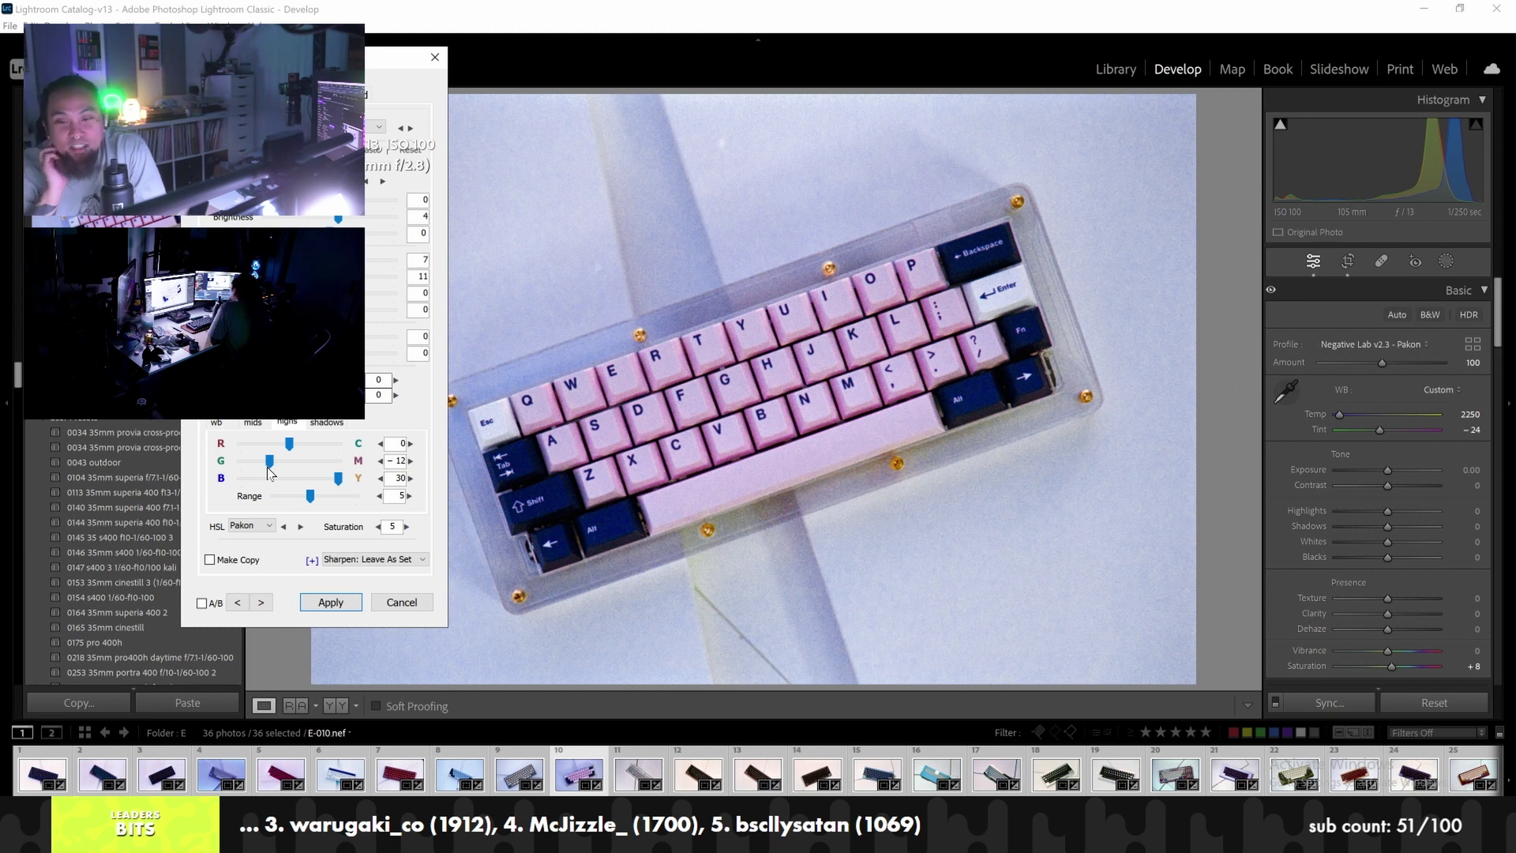
Step back through the roll to E-005, set its white balance tint to 12.0 and raise its temp slightly
{"action": "left_click", "coordinate": [216, 422]}
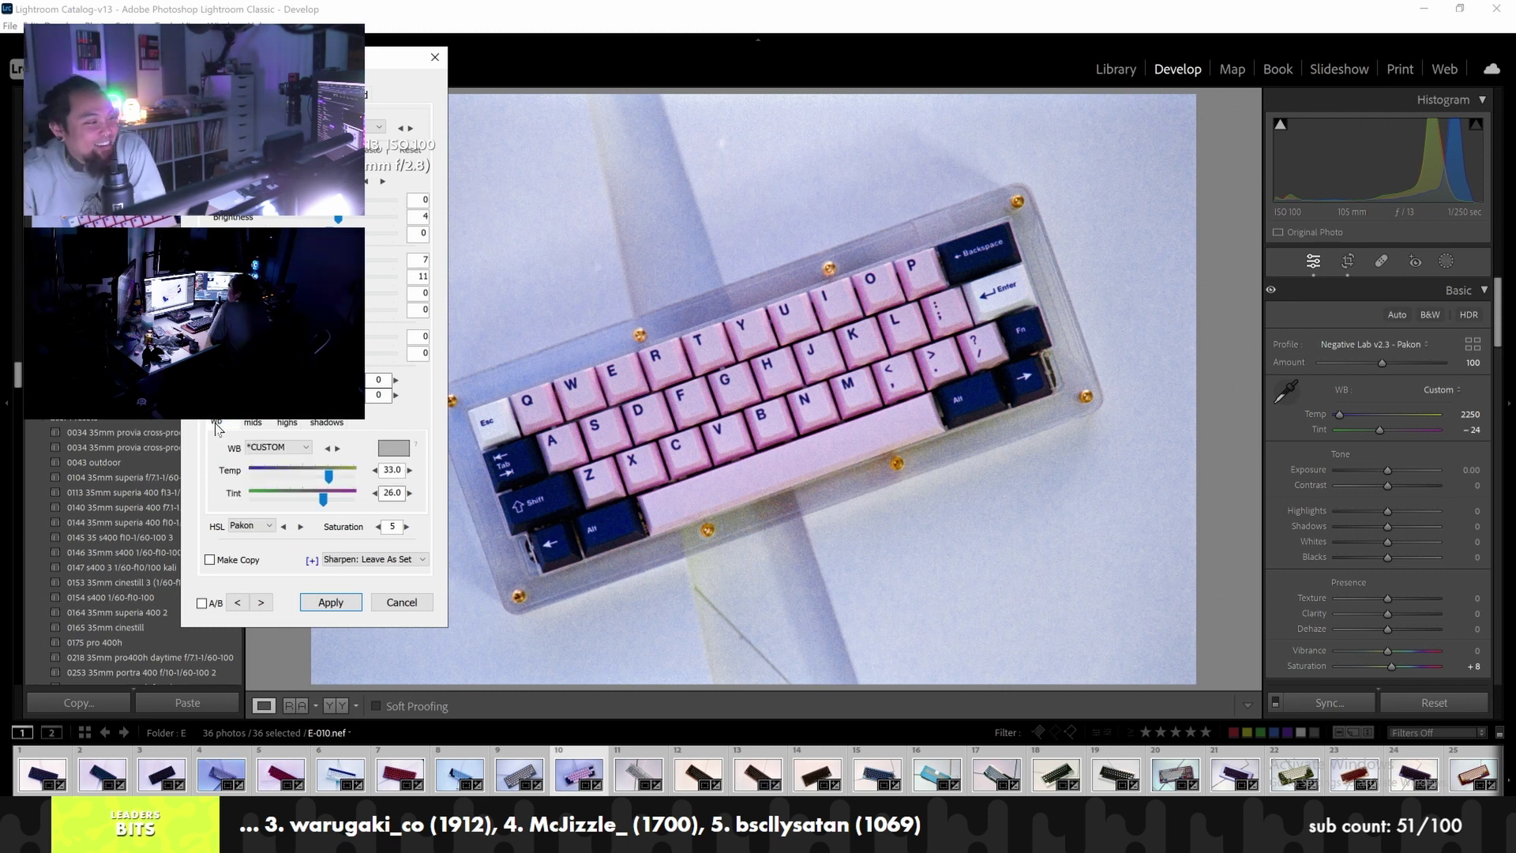
{"action": "left_click", "coordinate": [239, 603]}
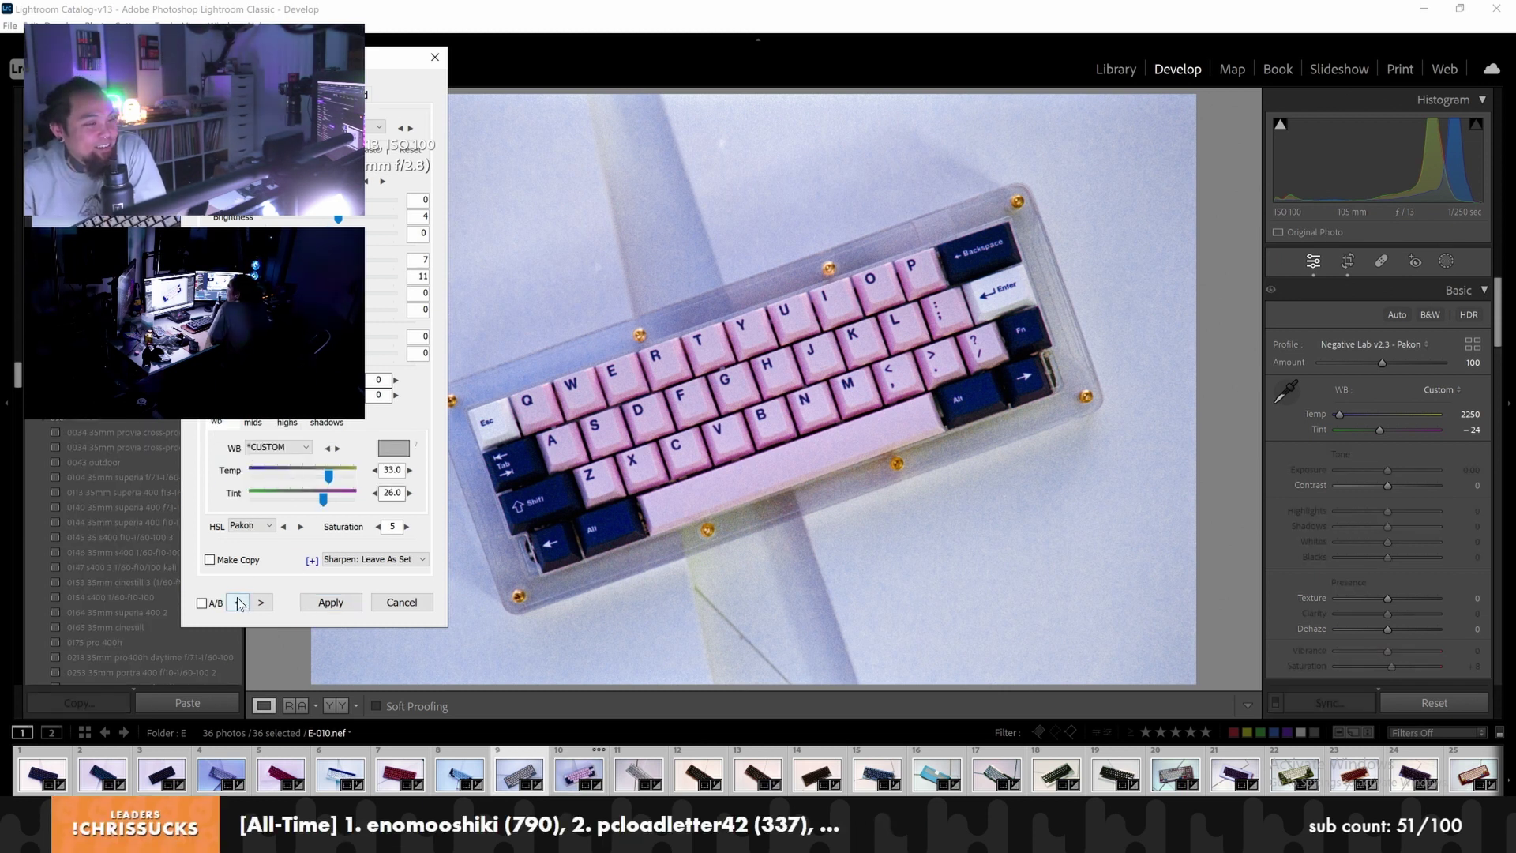
{"action": "left_click", "coordinate": [239, 604]}
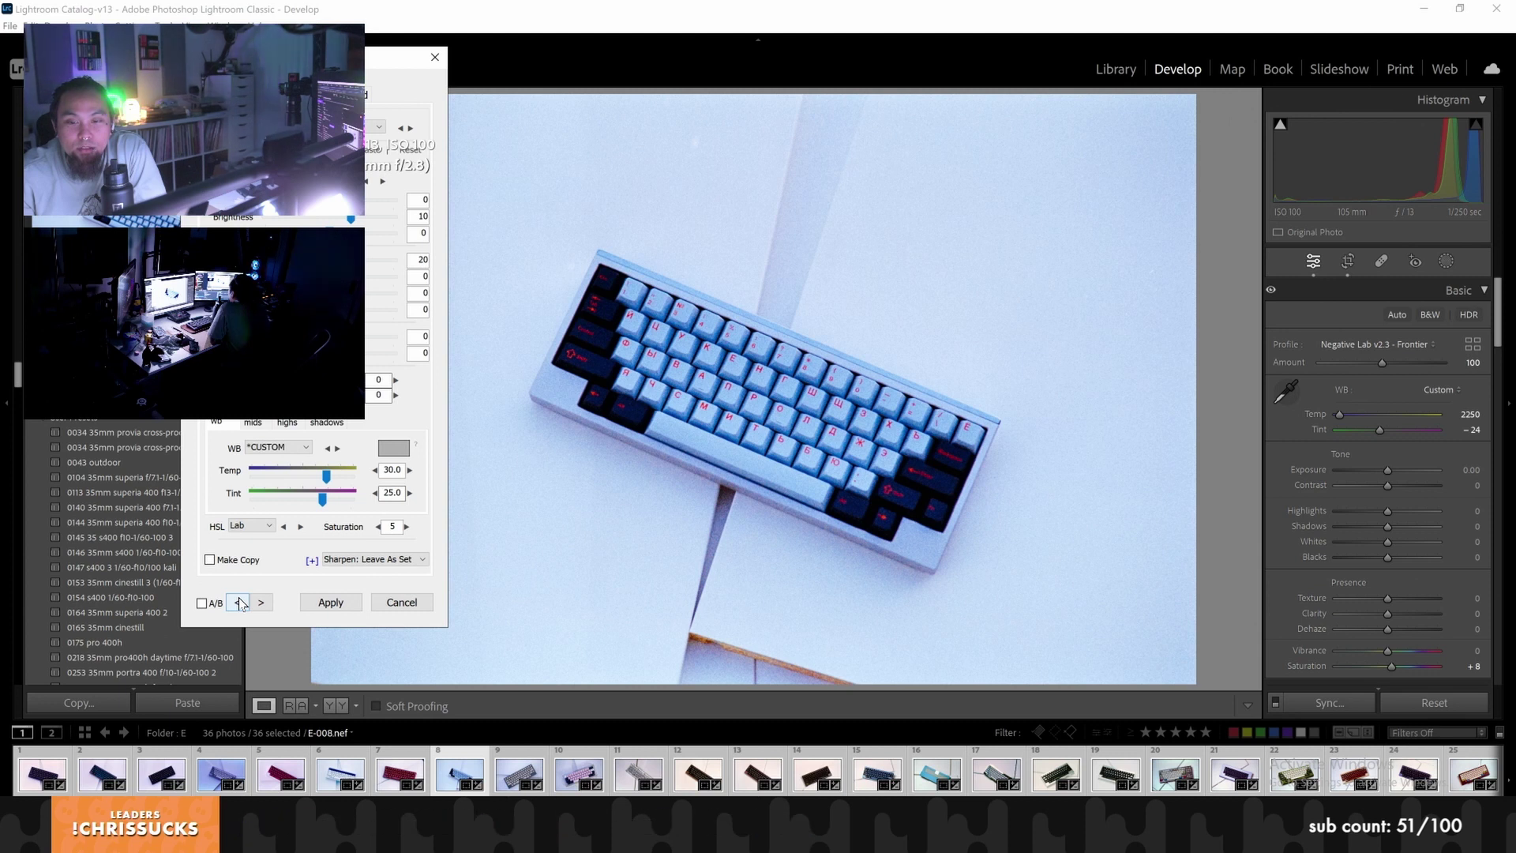
{"action": "left_click", "coordinate": [239, 603]}
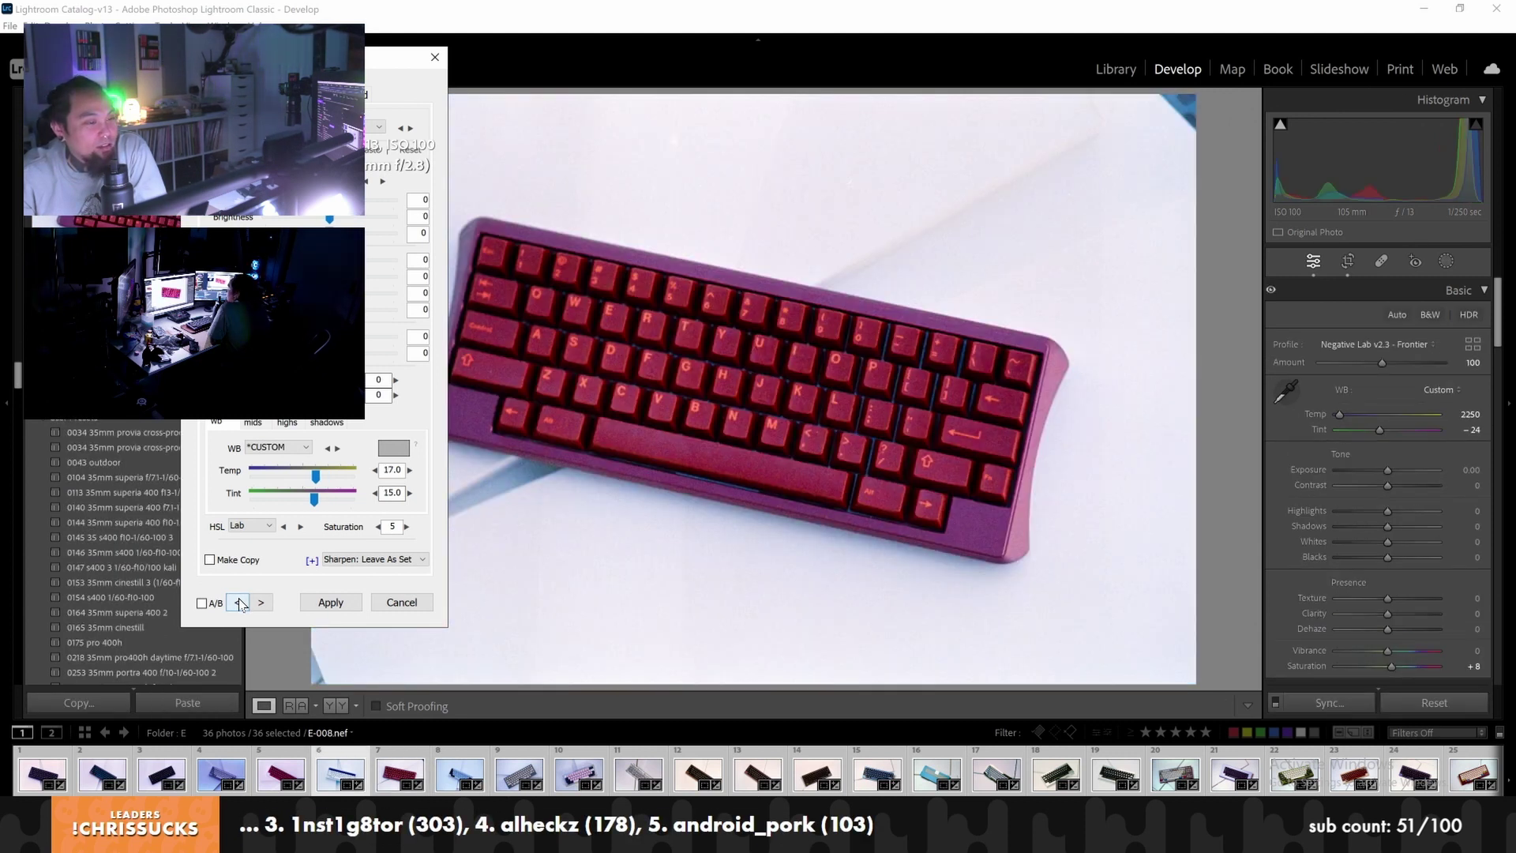
{"action": "left_click", "coordinate": [239, 603]}
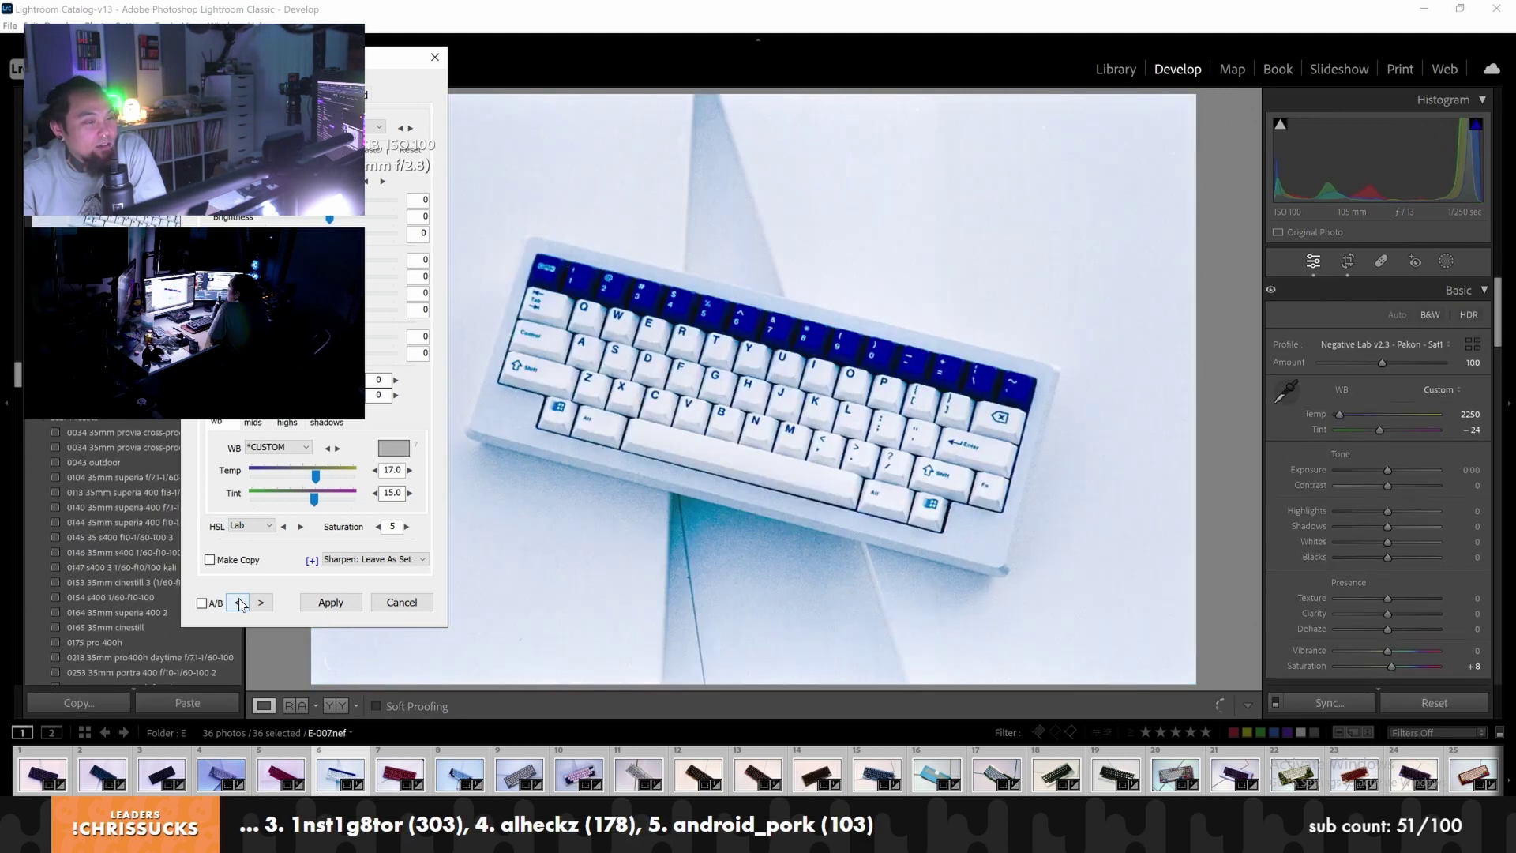
{"action": "left_click", "coordinate": [239, 603]}
{"action": "left_click", "coordinate": [239, 603]}
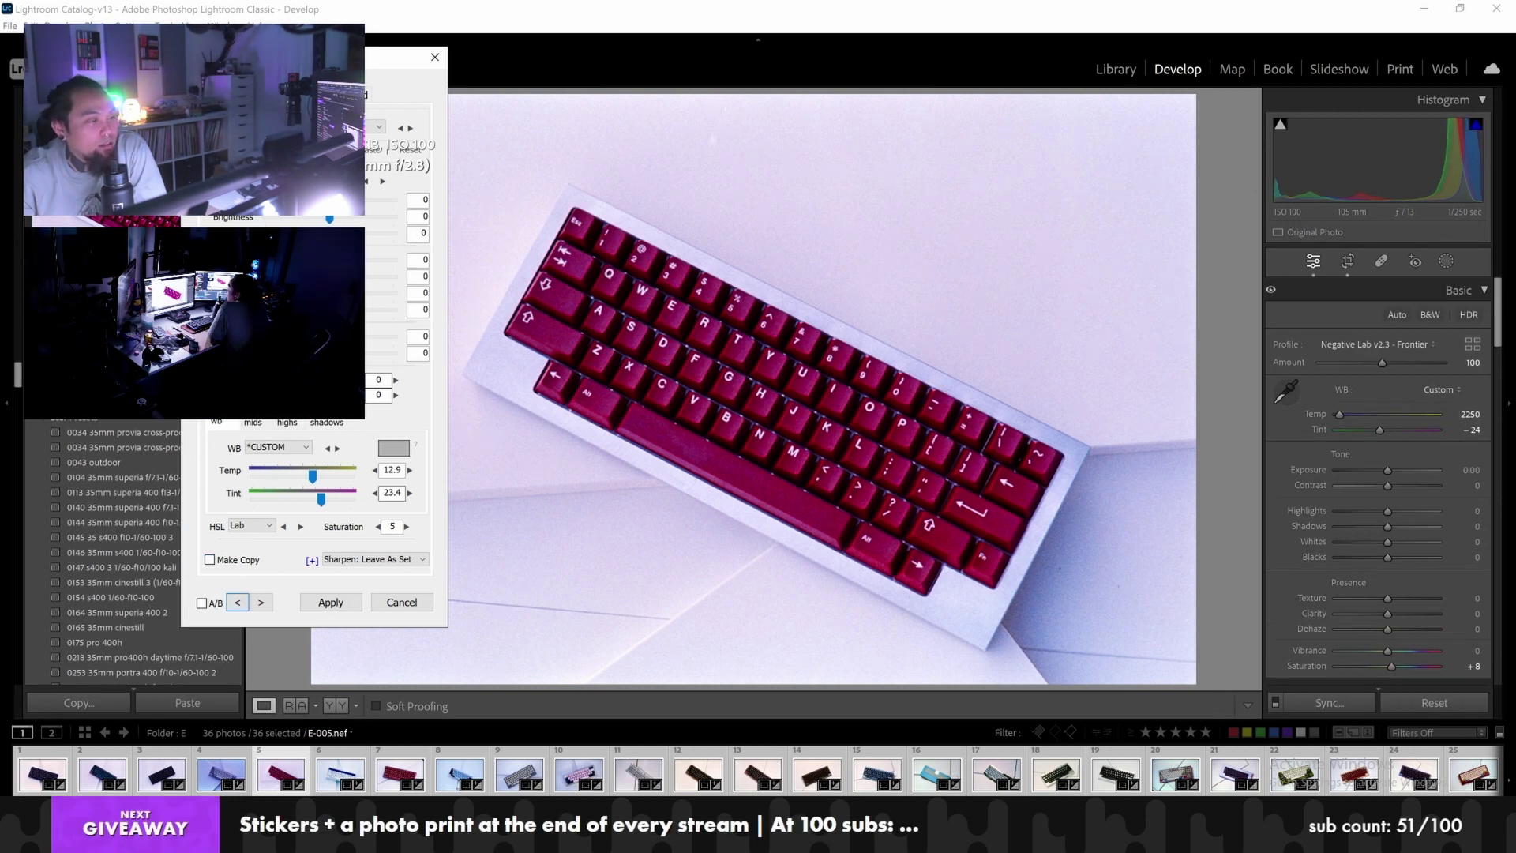
{"action": "left_click", "coordinate": [254, 423]}
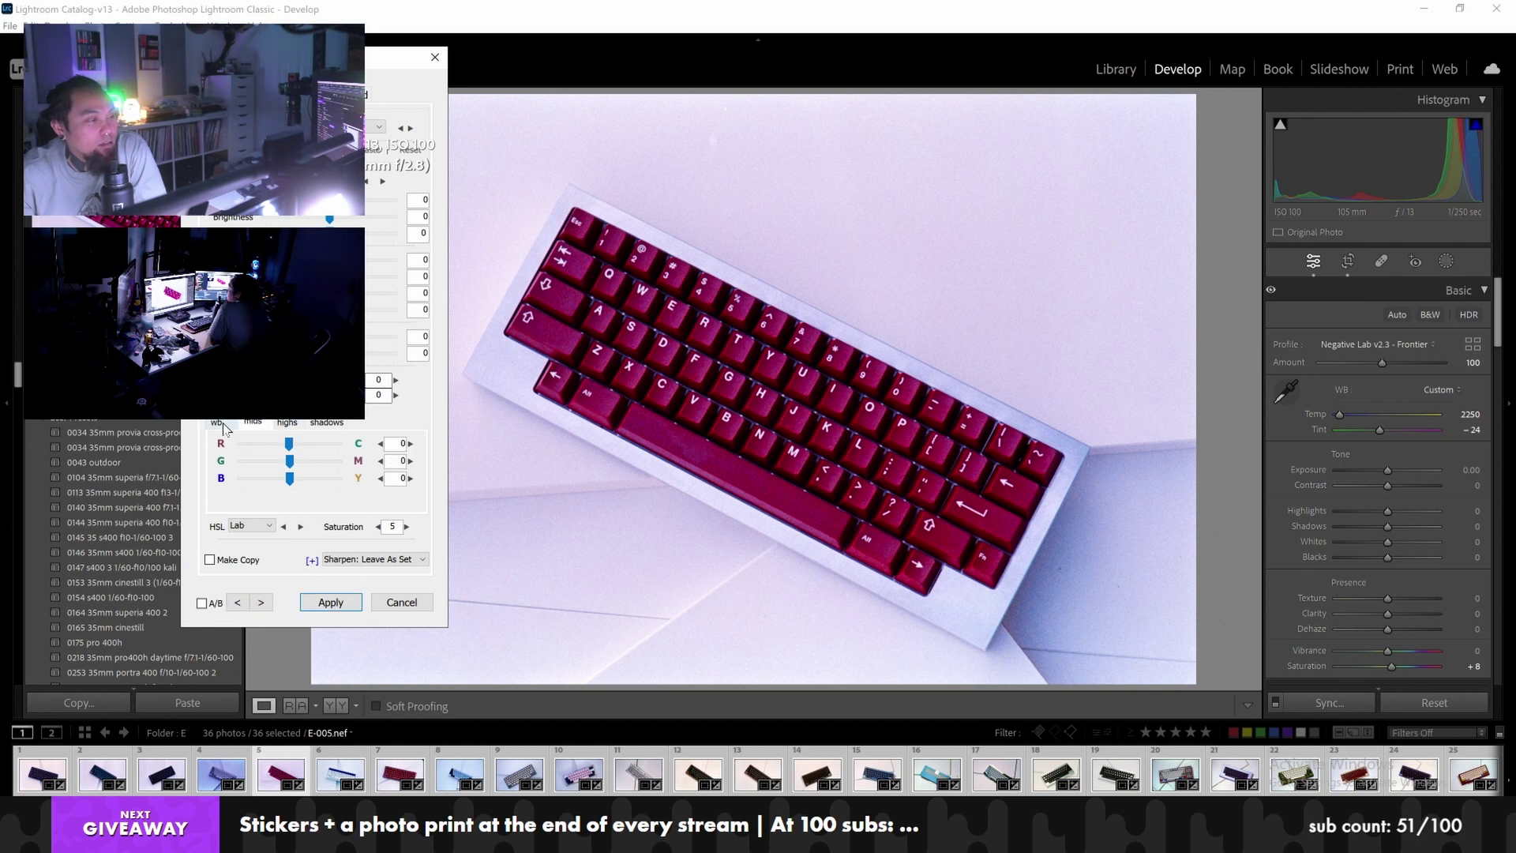
{"action": "left_click", "coordinate": [223, 426]}
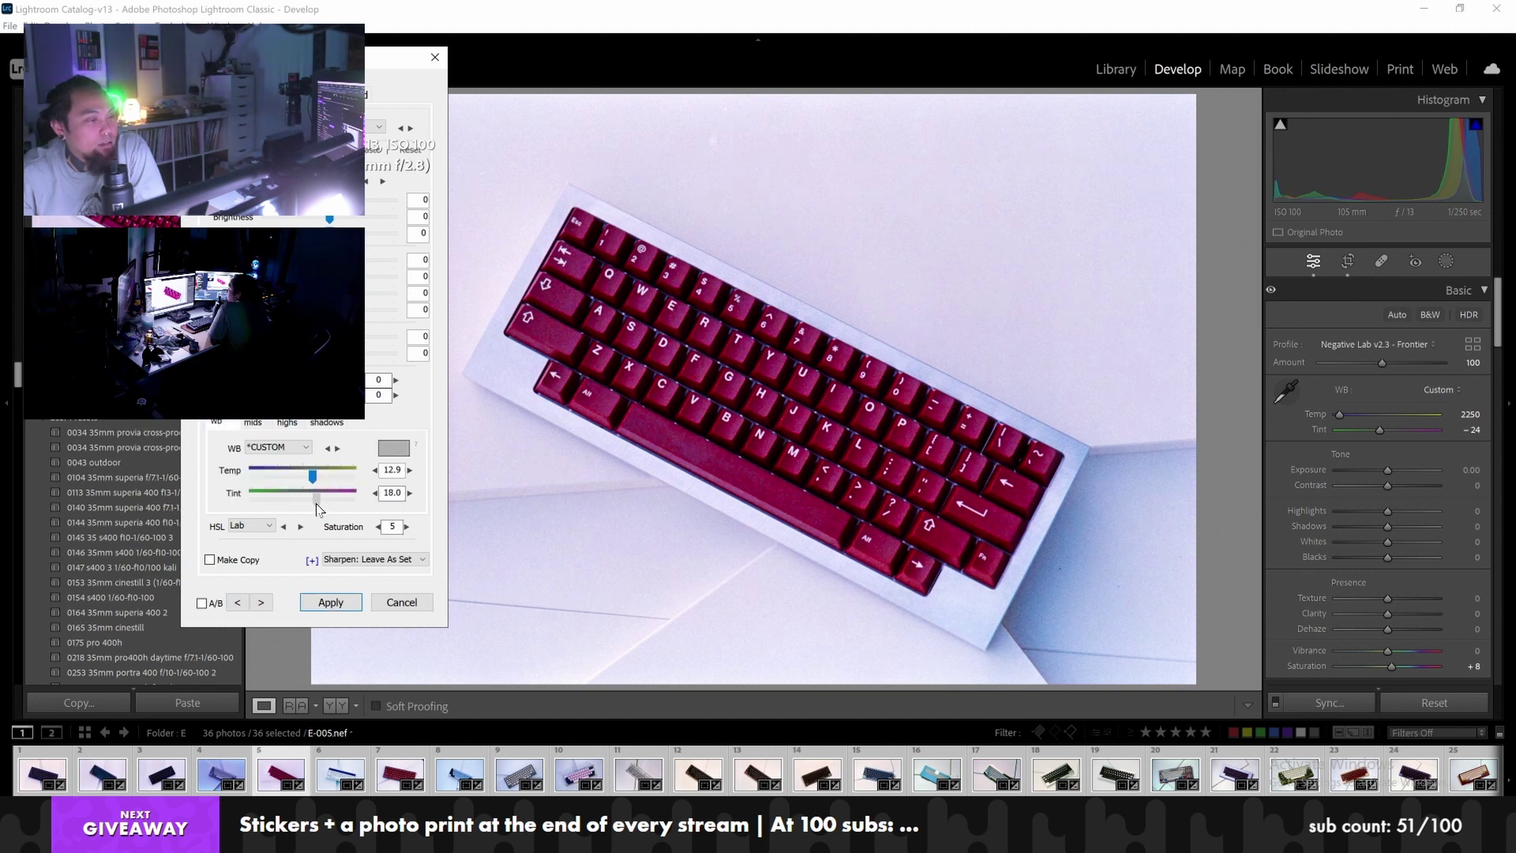
{"action": "left_click_drag", "start_coordinate": [316, 495], "coordinate": [308, 500]}
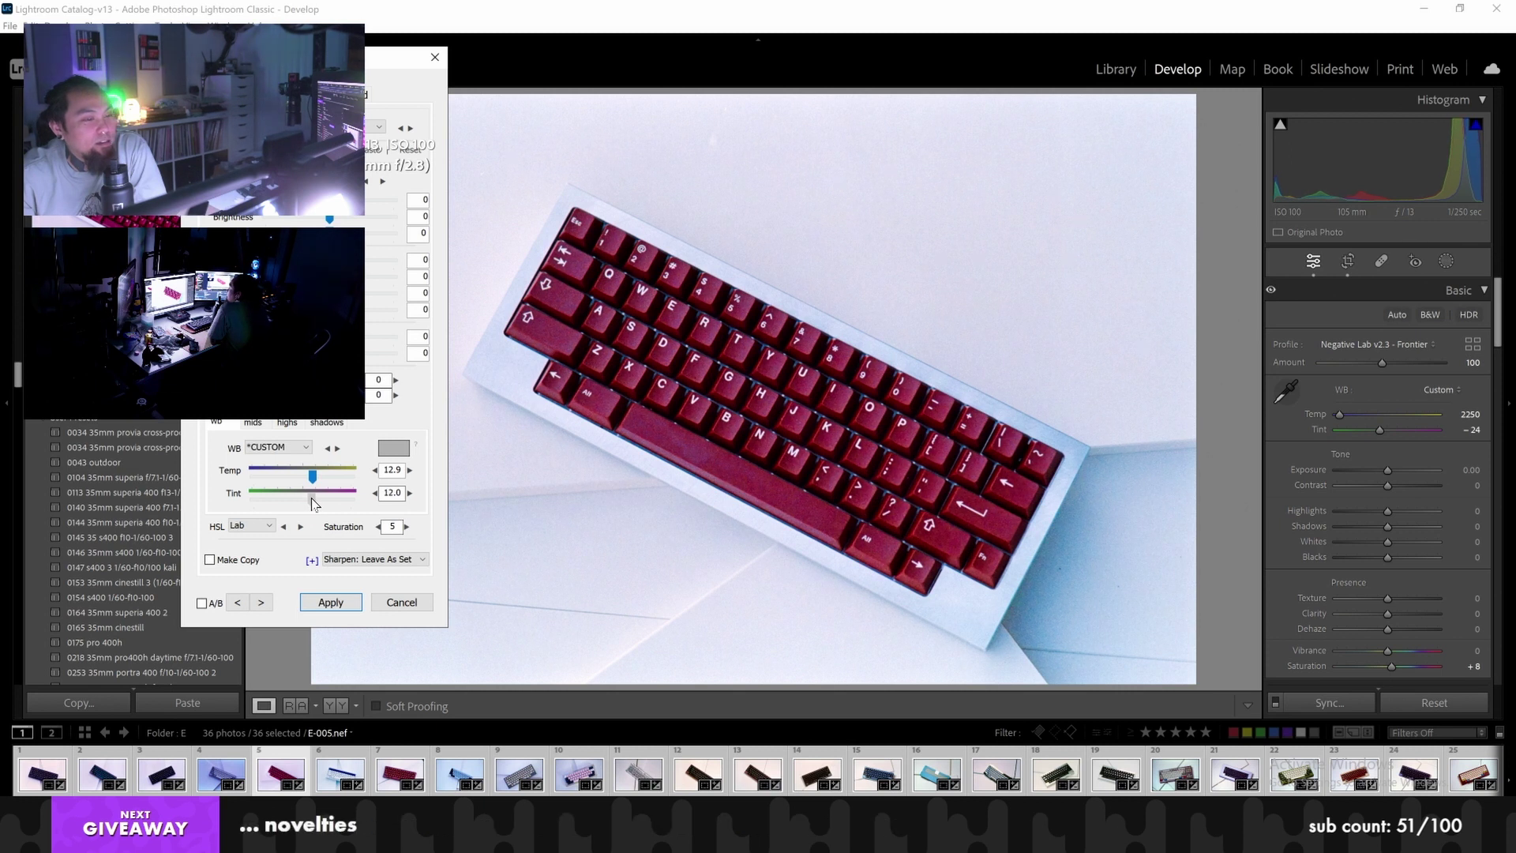
{"action": "left_click_drag", "start_coordinate": [312, 482], "coordinate": [314, 485]}
Go to E-004 and set its white balance temp to 26.0, keeping HSL on Lab
{"action": "left_click", "coordinate": [236, 603]}
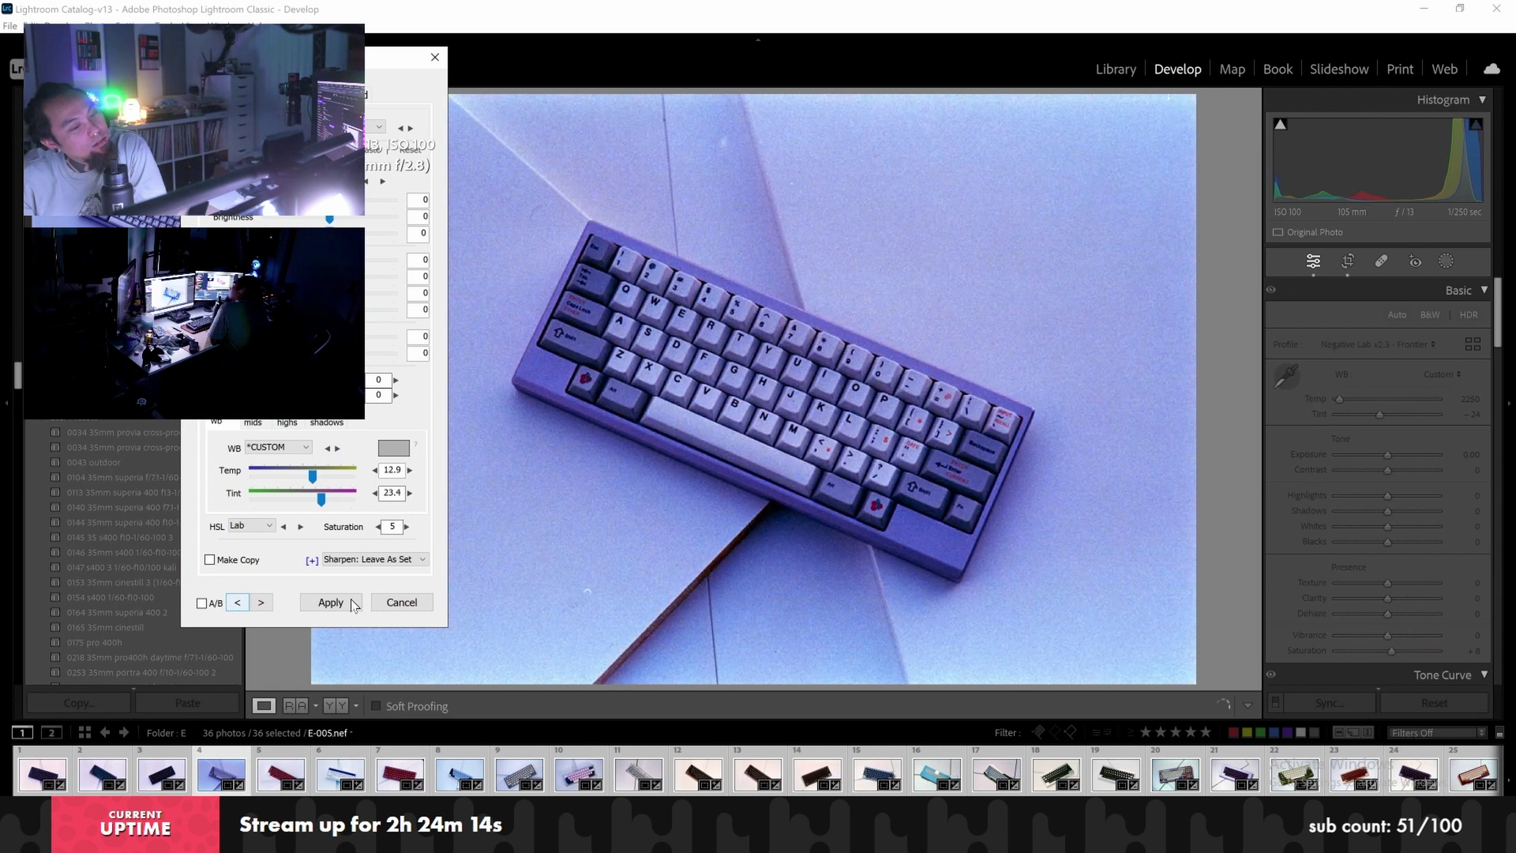
{"action": "left_click", "coordinate": [288, 448]}
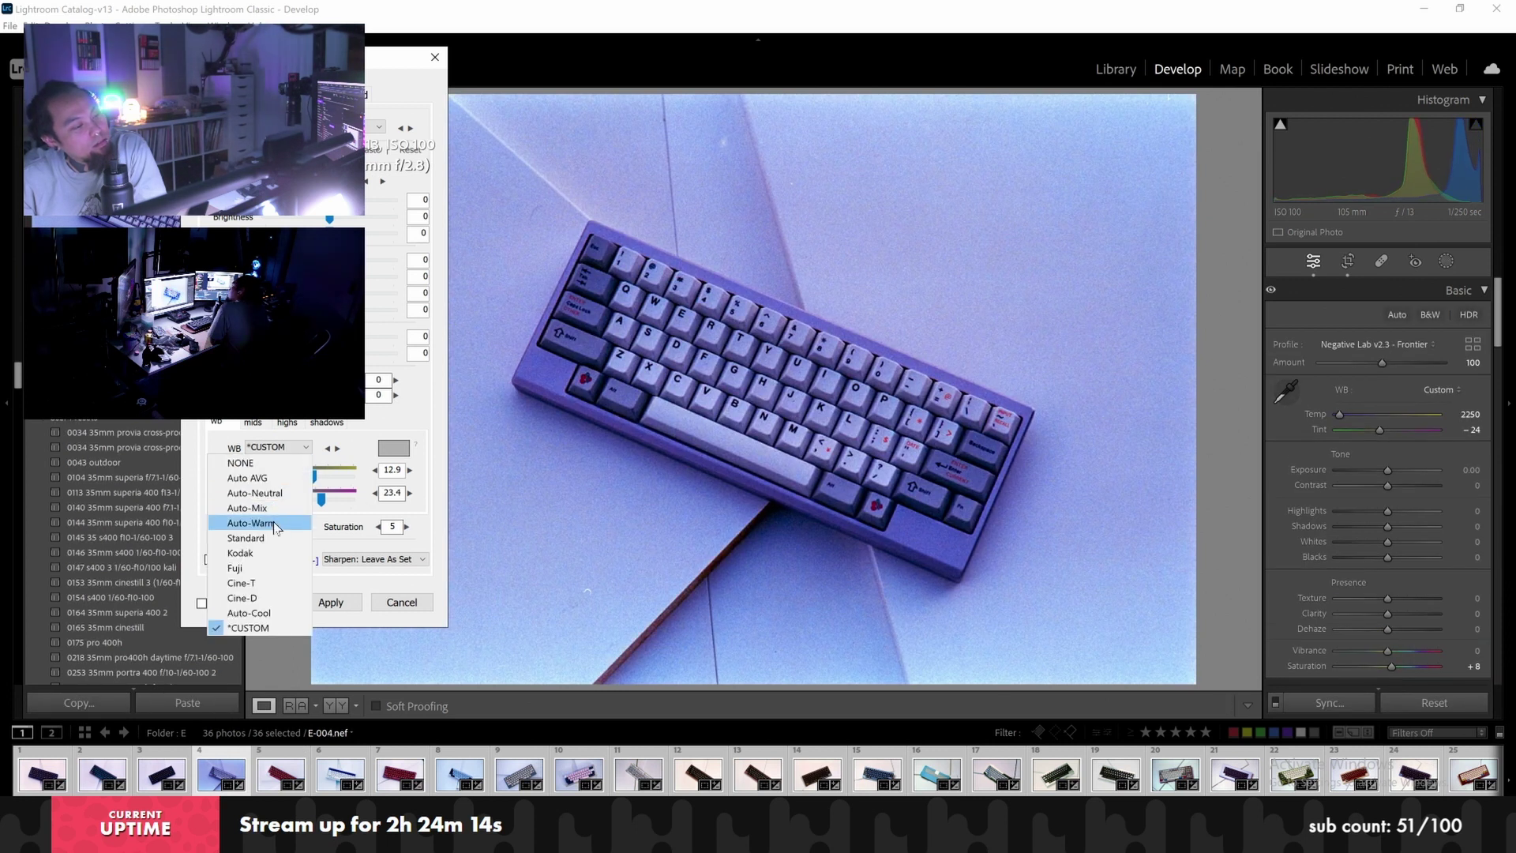
{"action": "left_click", "coordinate": [376, 428]}
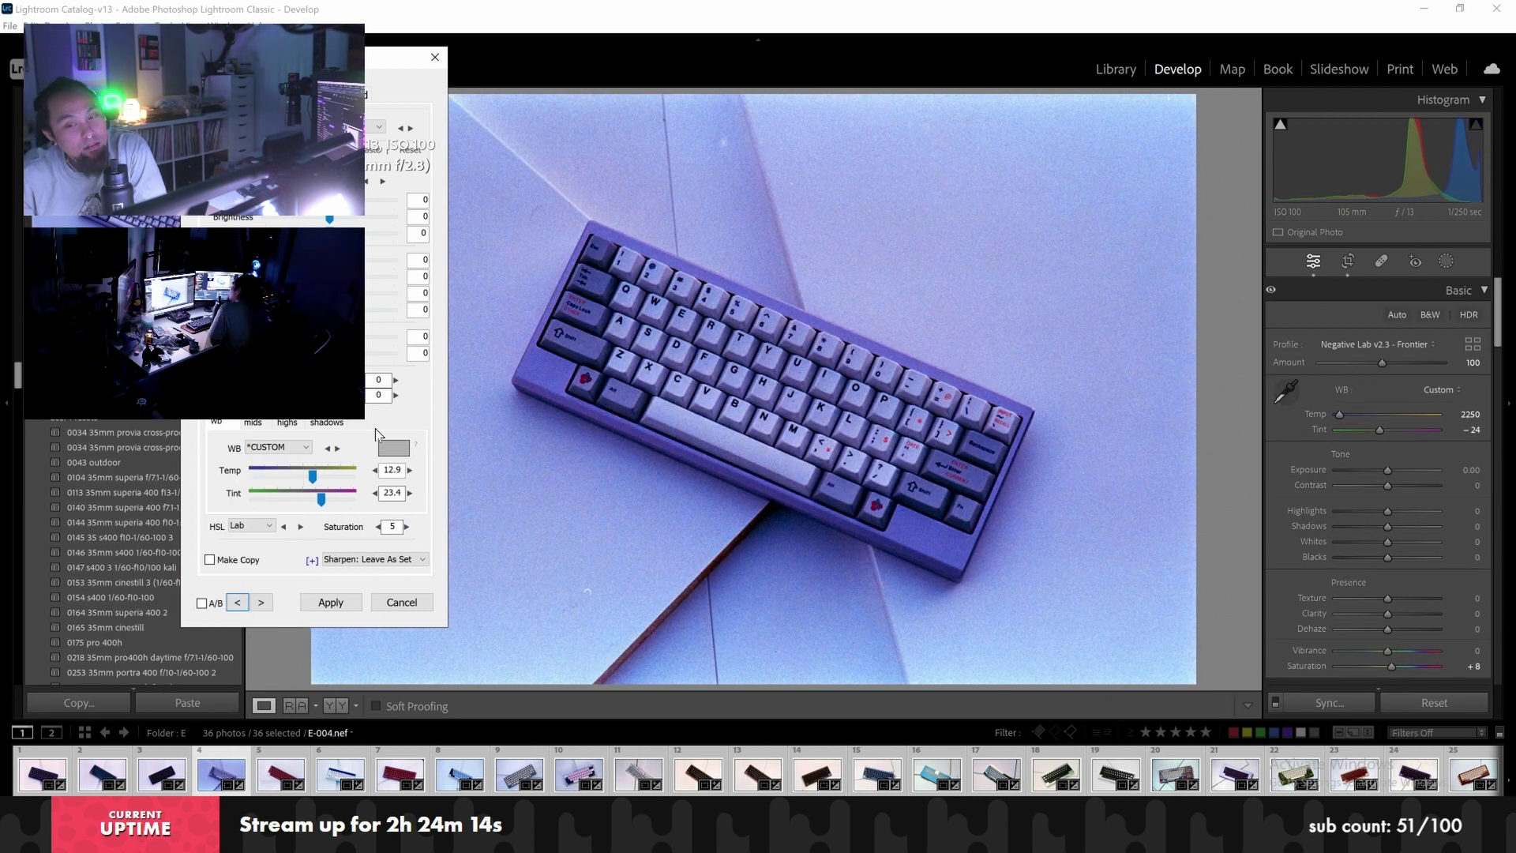
{"action": "left_click", "coordinate": [263, 531]}
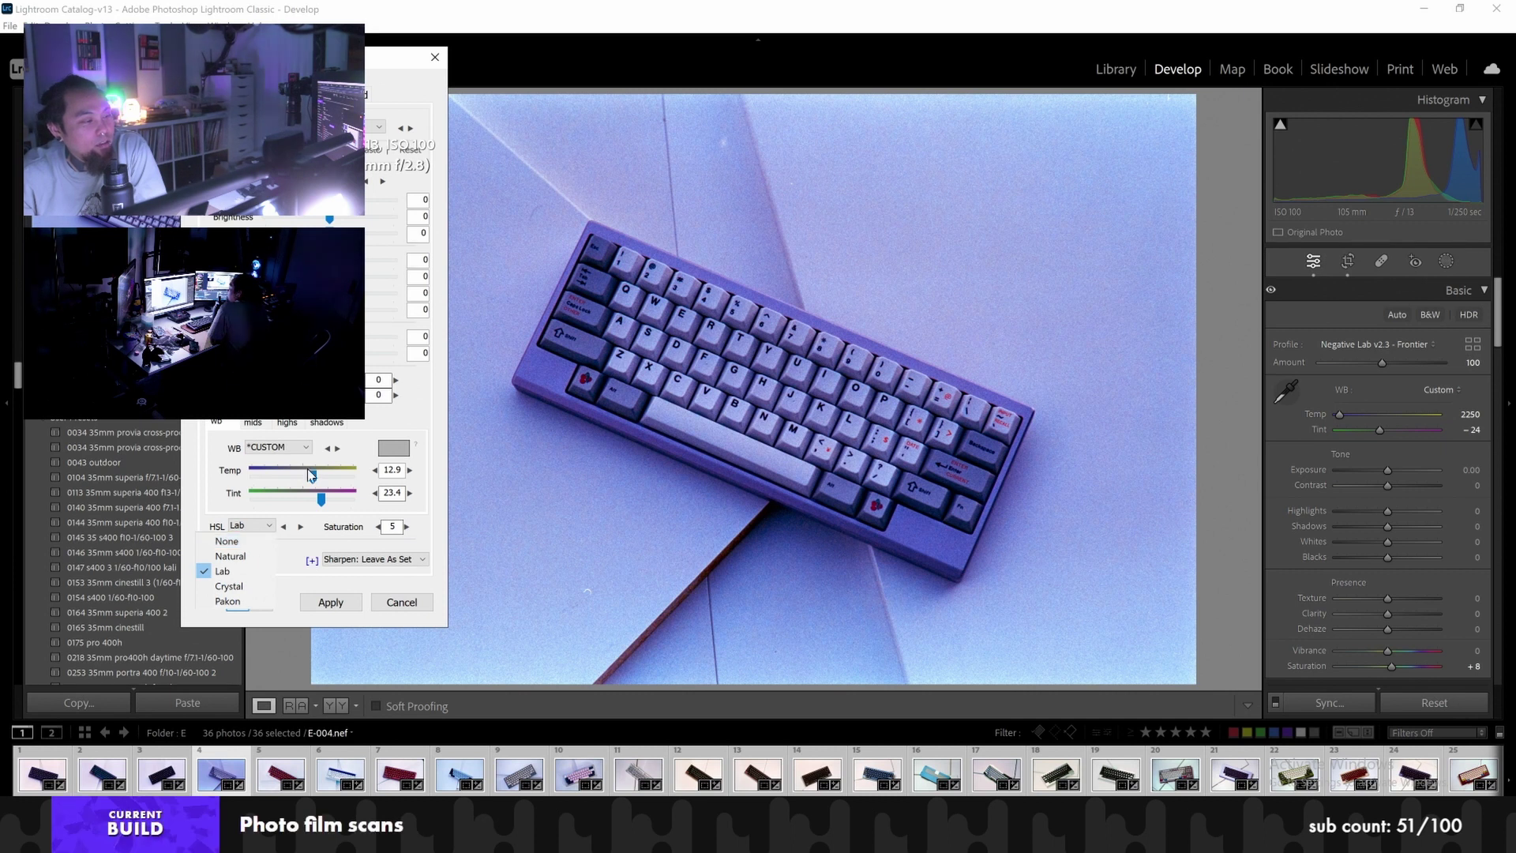
{"action": "left_click", "coordinate": [224, 571]}
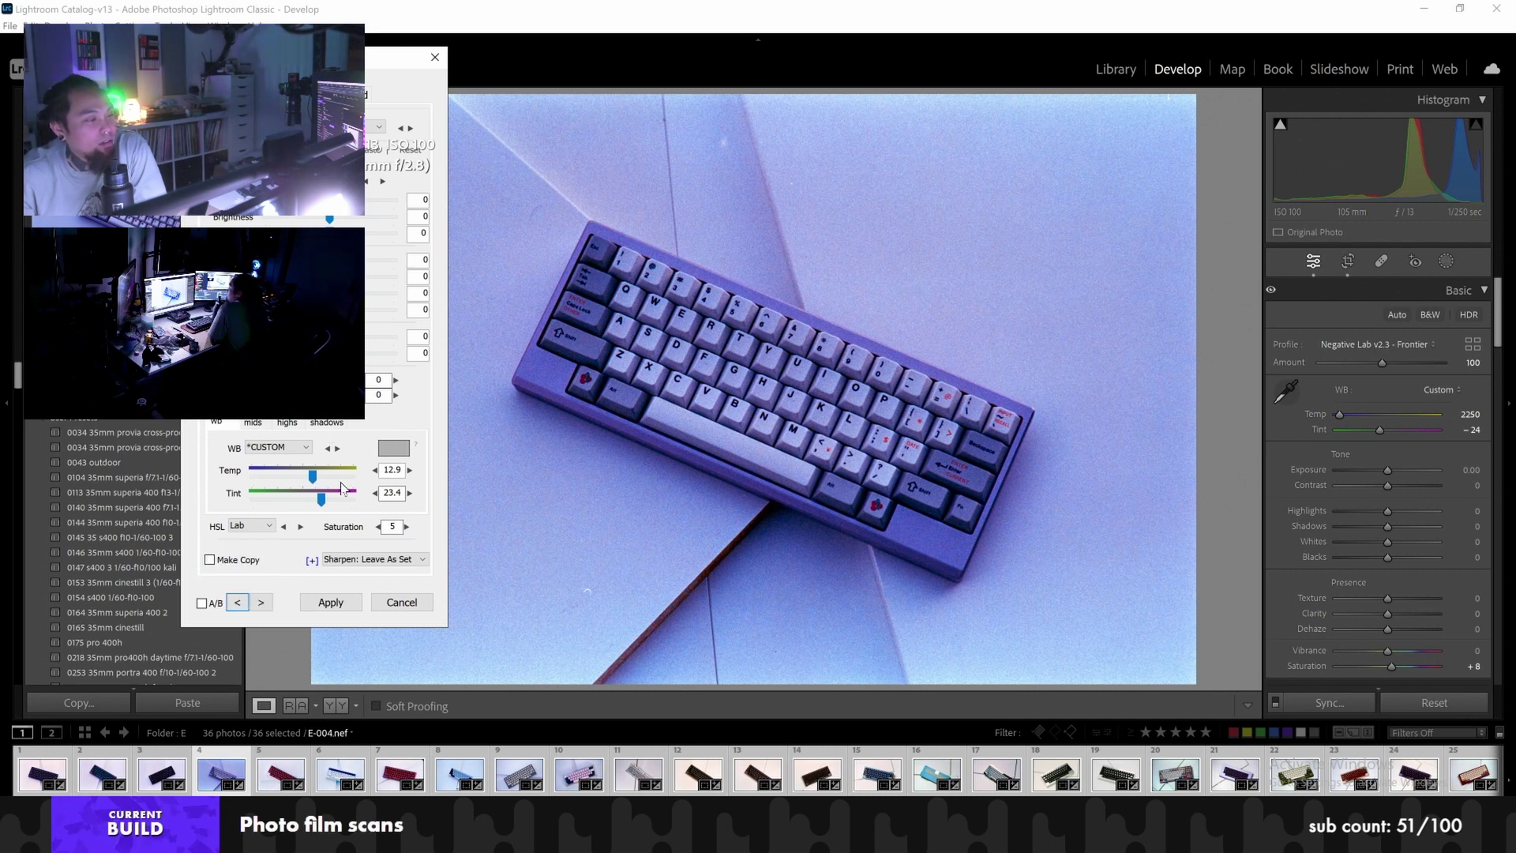
{"action": "left_click_drag", "start_coordinate": [312, 476], "coordinate": [322, 483]}
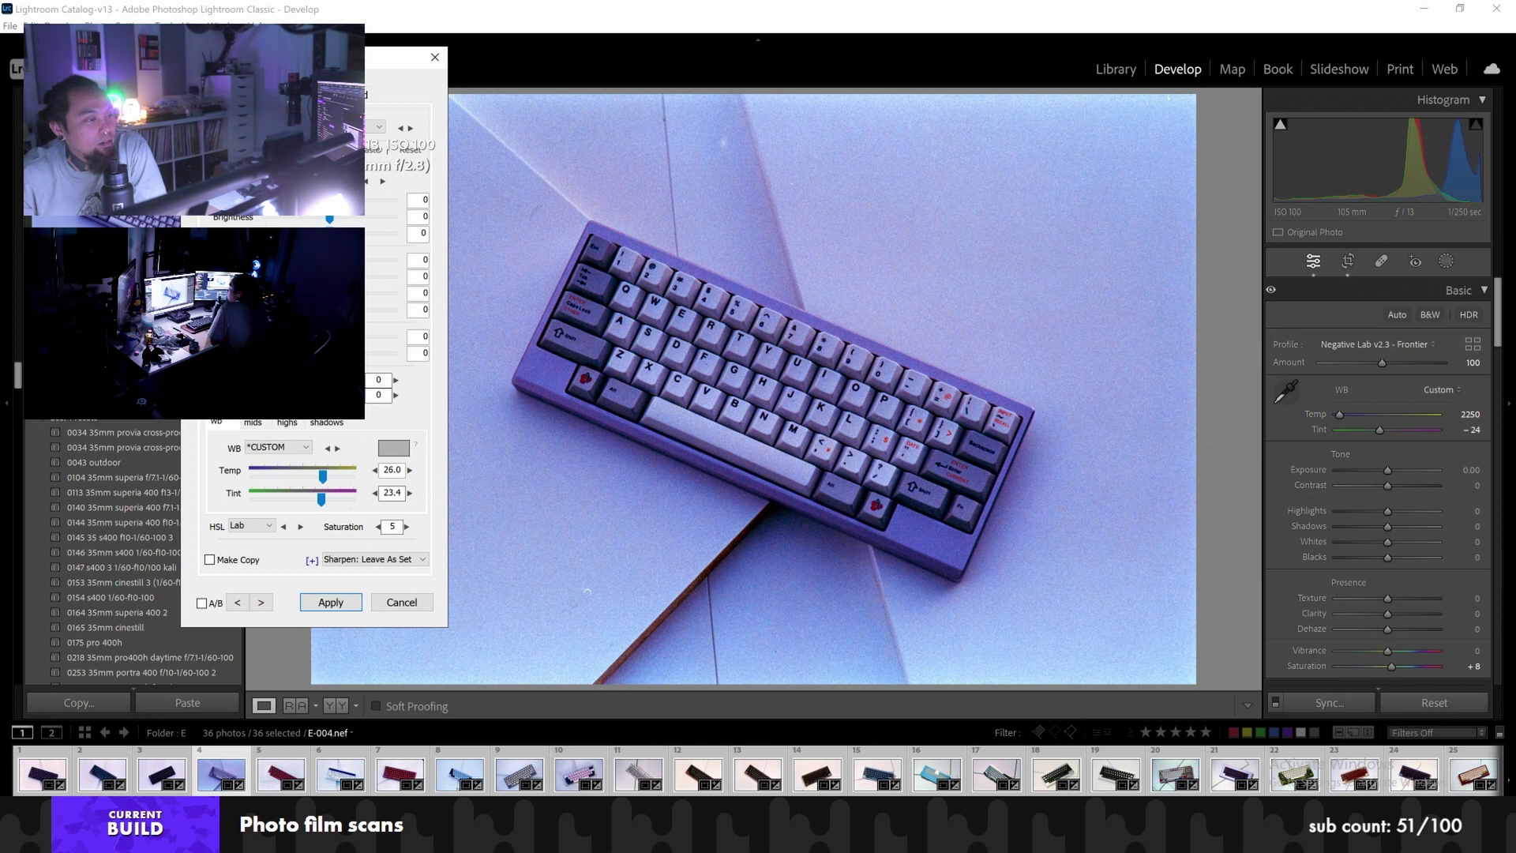
Set E-004's brightness to 10, the first two values of its middle tone group to 15 and 16, and HSL to Pakon
{"action": "left_click_drag", "start_coordinate": [330, 219], "coordinate": [348, 223]}
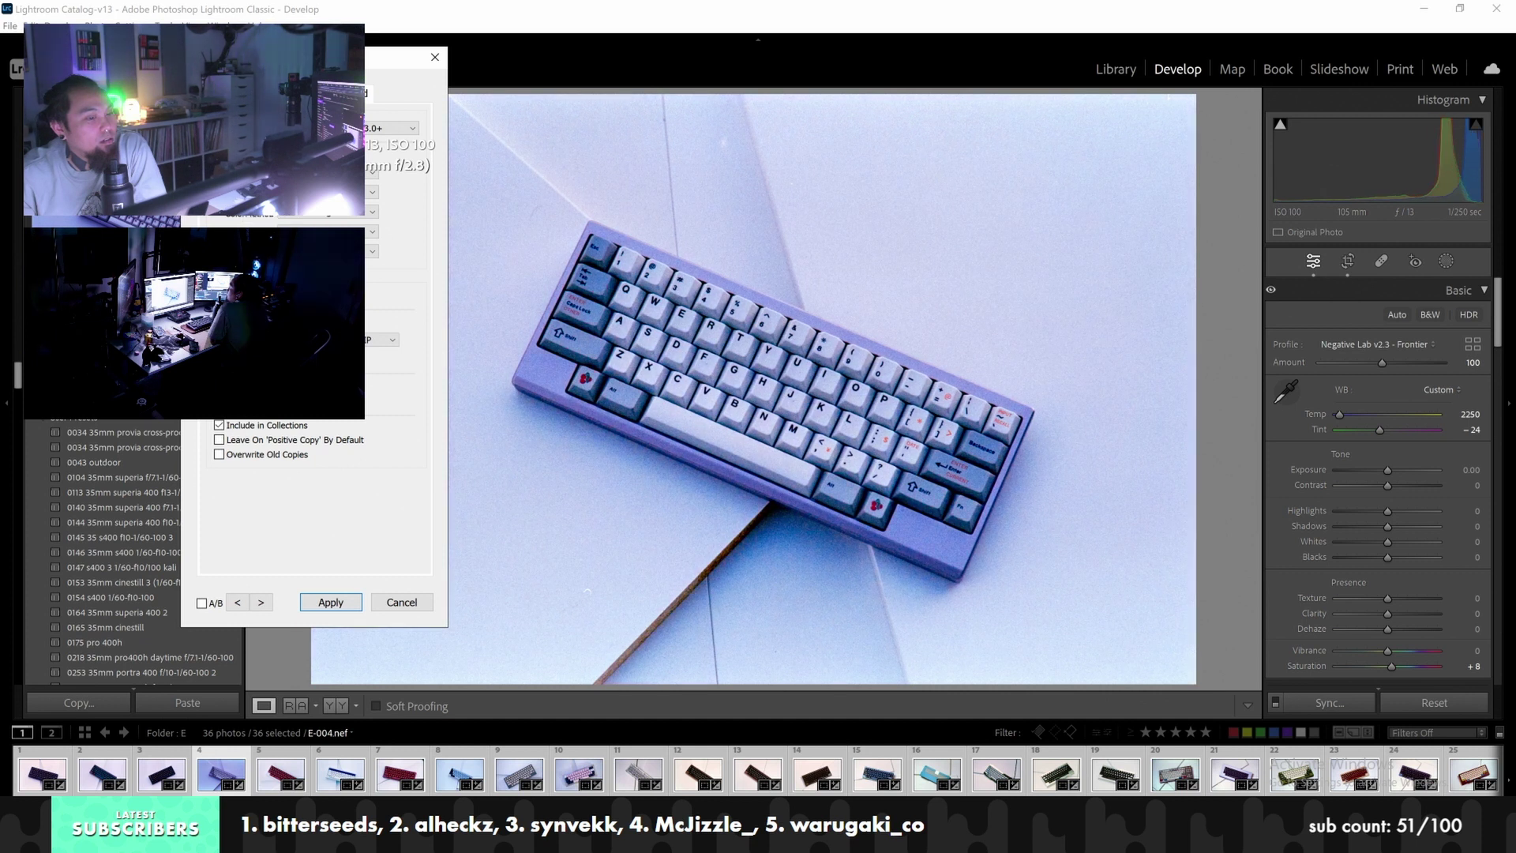
{"action": "scroll", "coordinate": [421, 582], "scroll_direction": "up", "scroll_amount": 5}
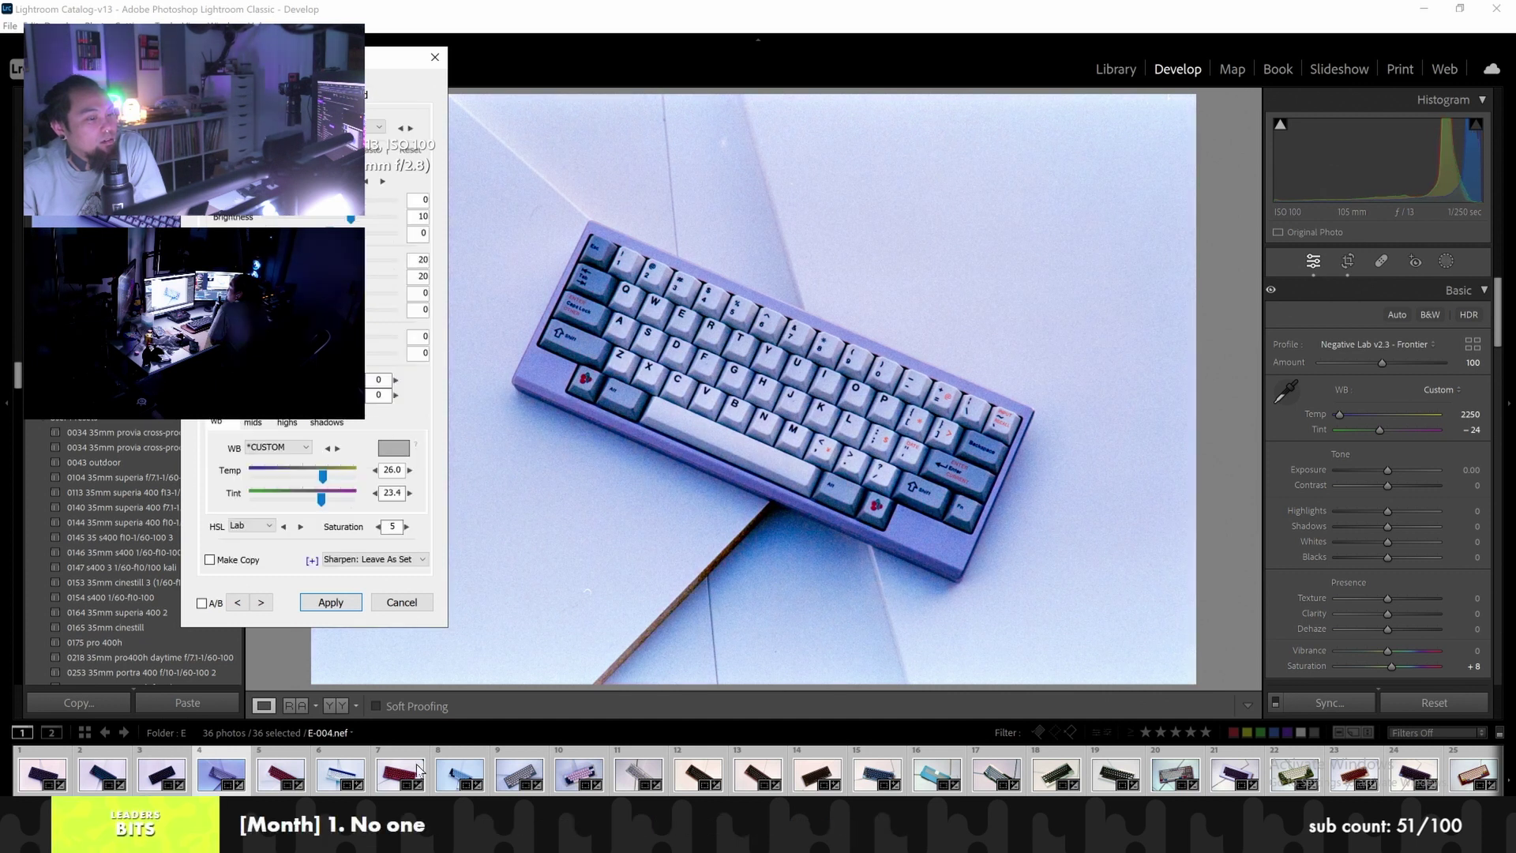
{"action": "left_click", "coordinate": [264, 526]}
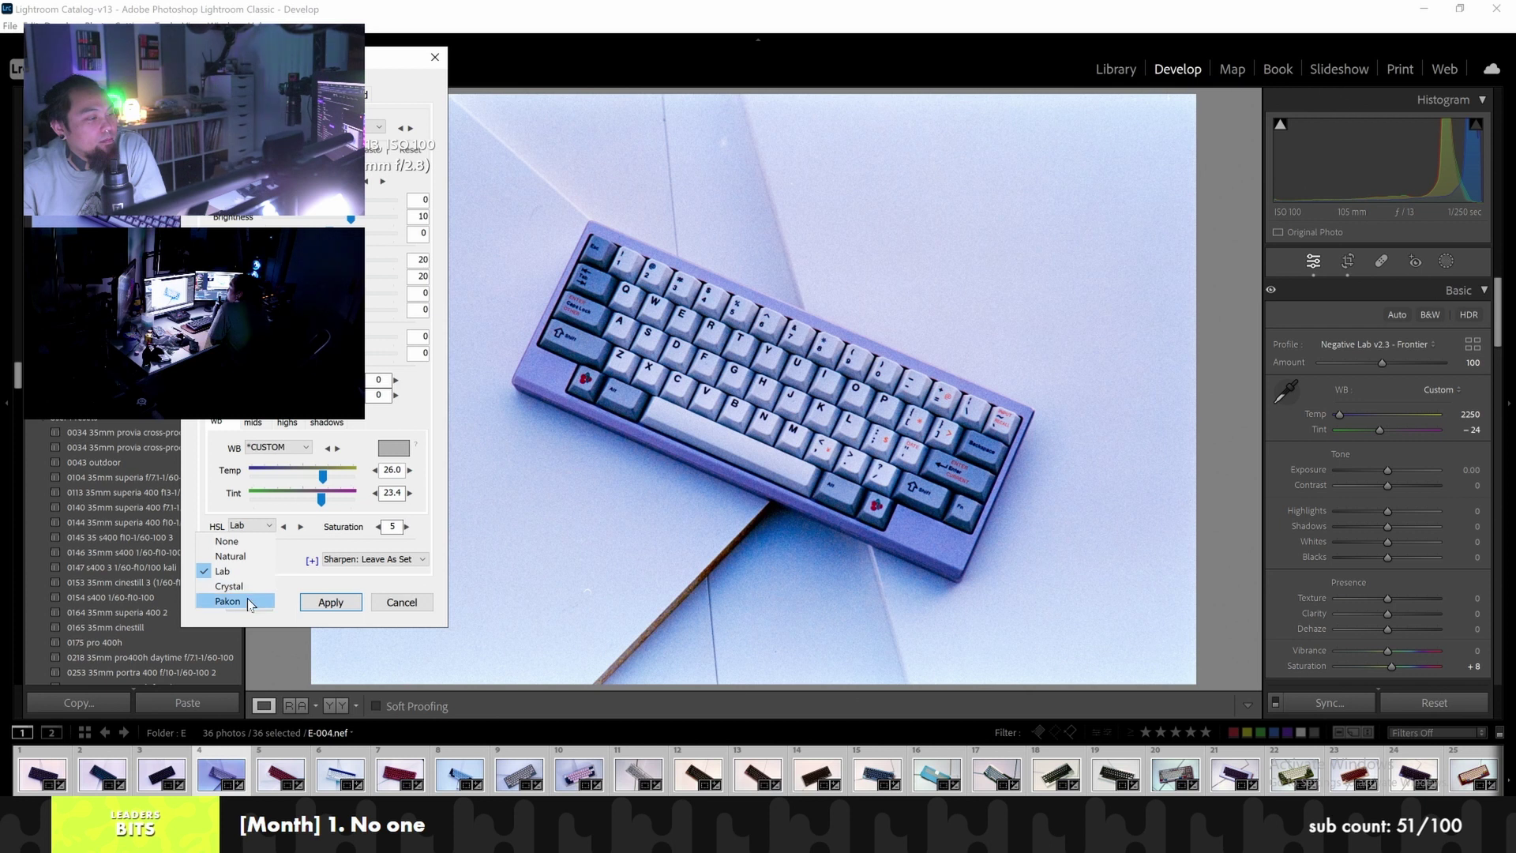
{"action": "left_click", "coordinate": [249, 602]}
{"action": "scroll", "coordinate": [316, 513], "scroll_direction": "down", "scroll_amount": 5}
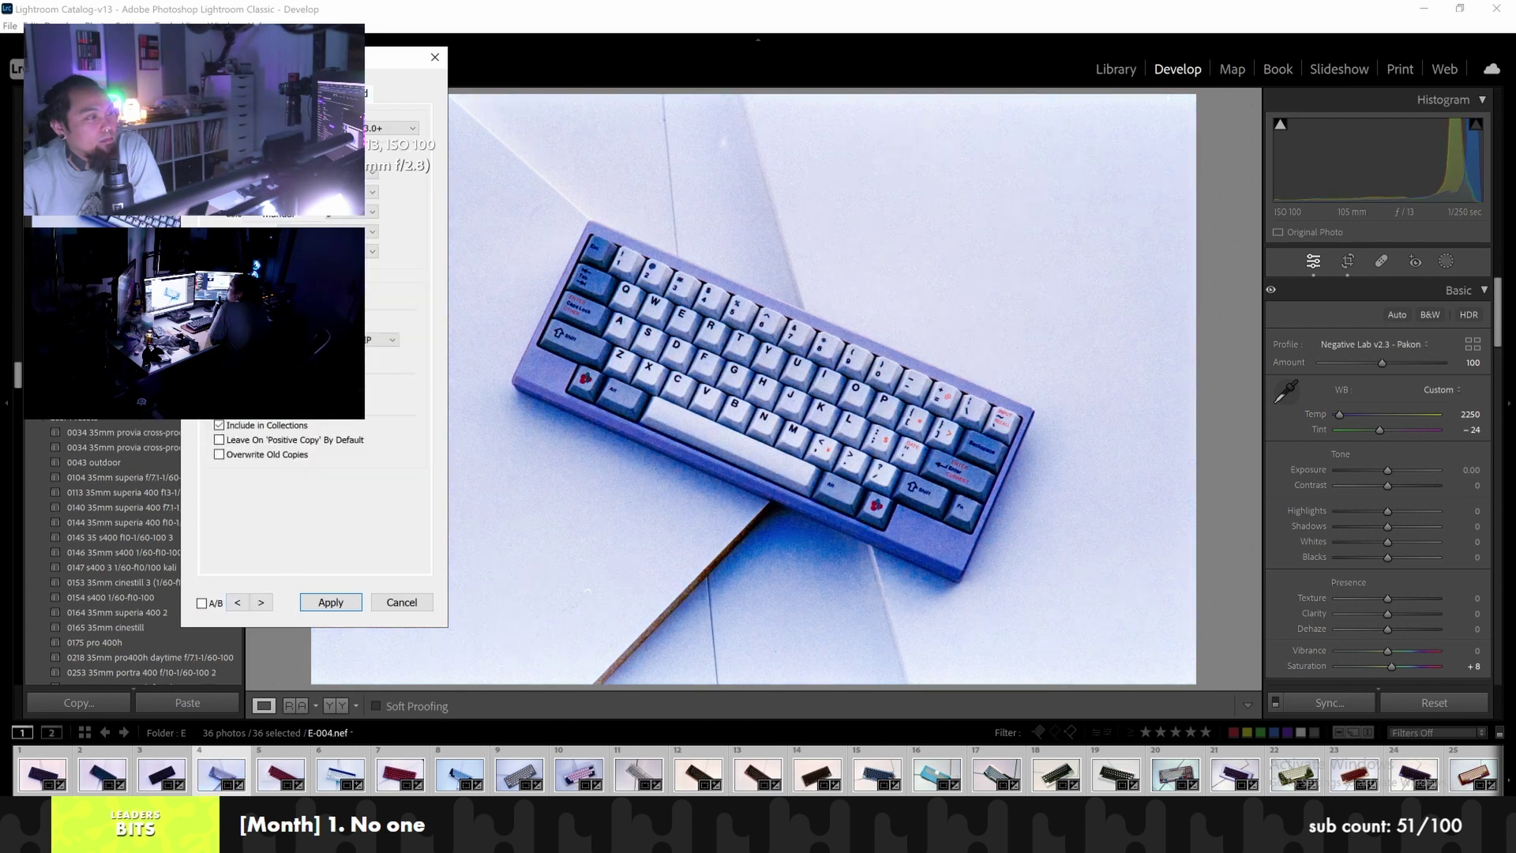
{"action": "scroll", "coordinate": [251, 460], "scroll_direction": "up", "scroll_amount": 5}
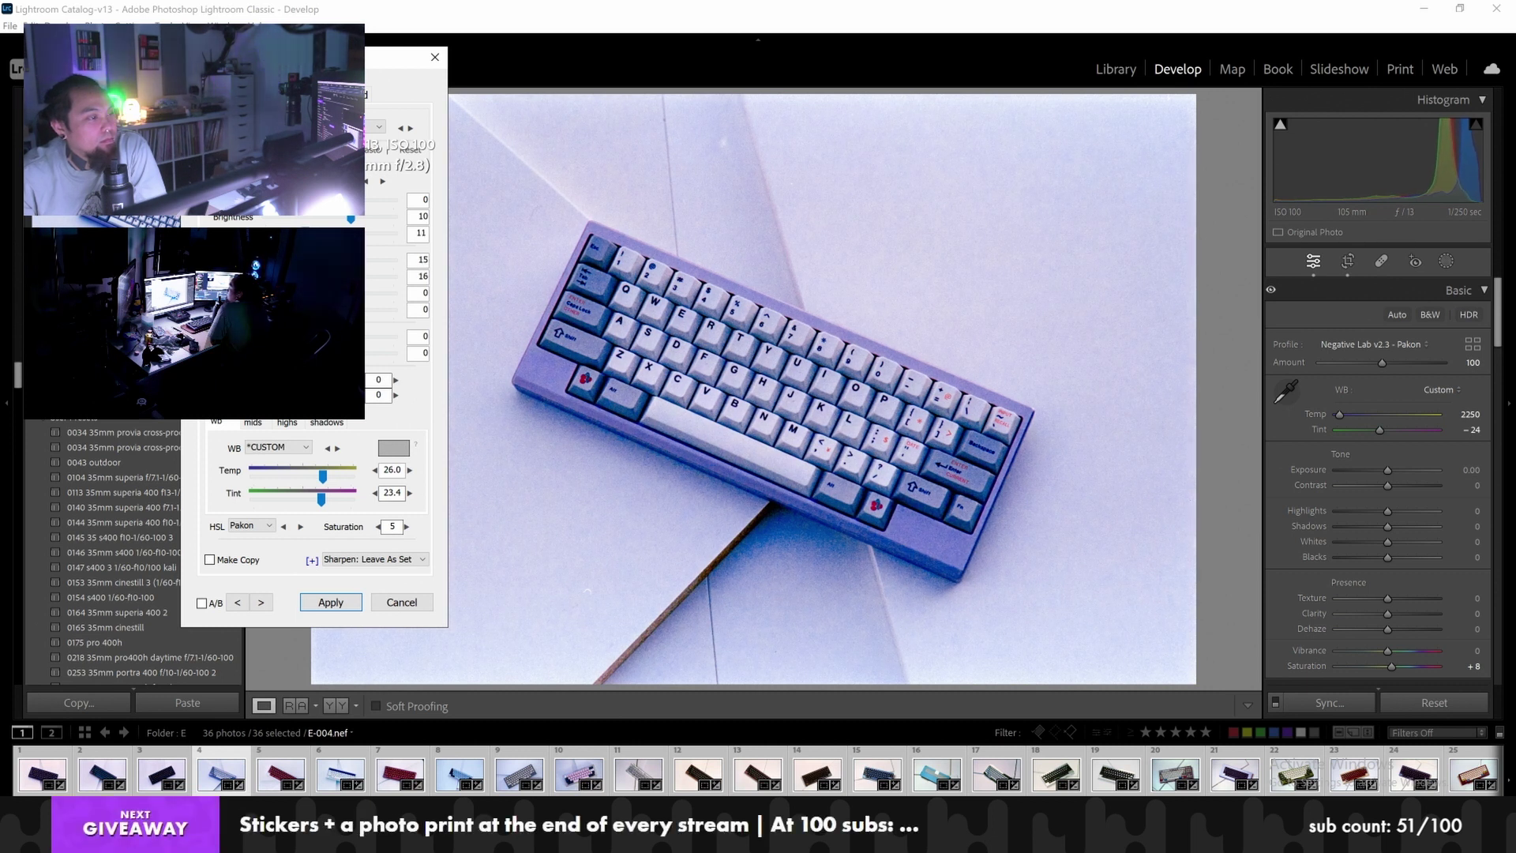
Set E-004's white balance temp to 60.0 and tint to 21.0, with the tone value below brightness at 14
{"action": "left_click_drag", "start_coordinate": [322, 477], "coordinate": [351, 484]}
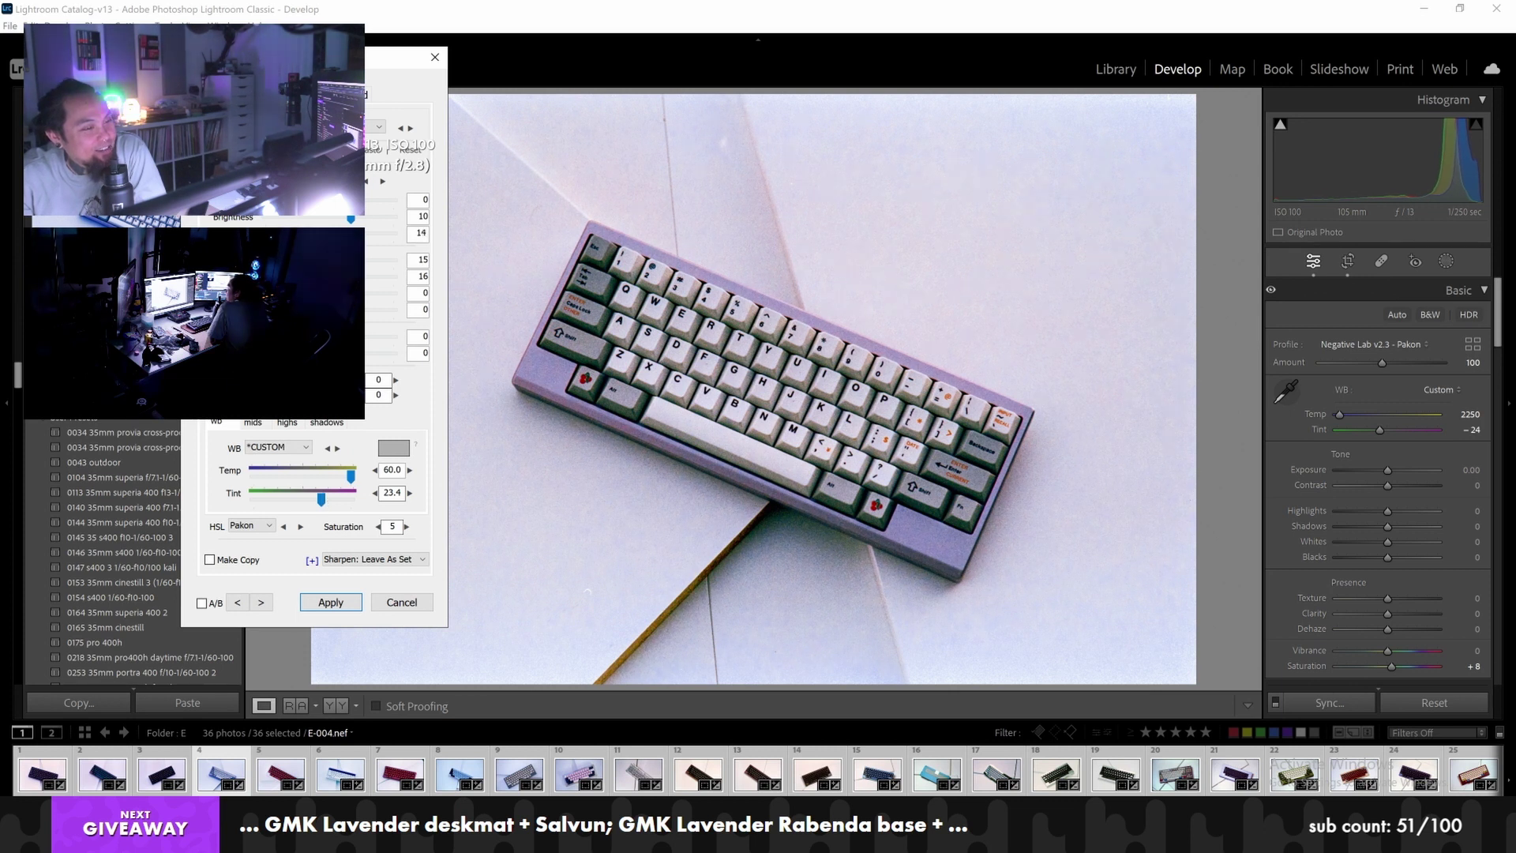
{"action": "left_click_drag", "start_coordinate": [321, 500], "coordinate": [319, 505]}
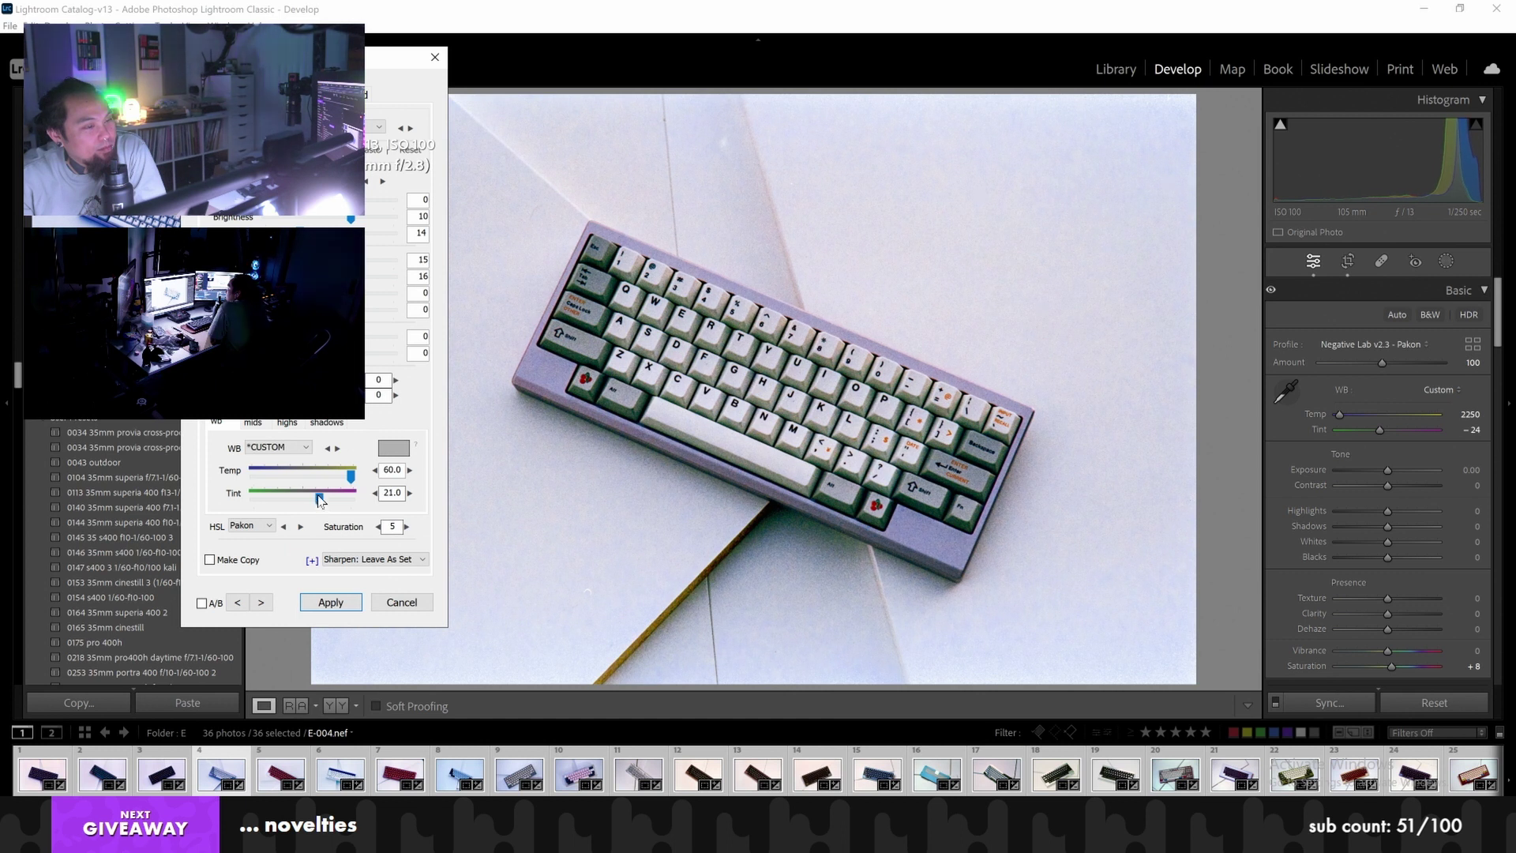
Go to E-003 and set its white balance temp to 26.0, tint to 19.0 and HSL to Pakon
{"action": "left_click", "coordinate": [239, 605]}
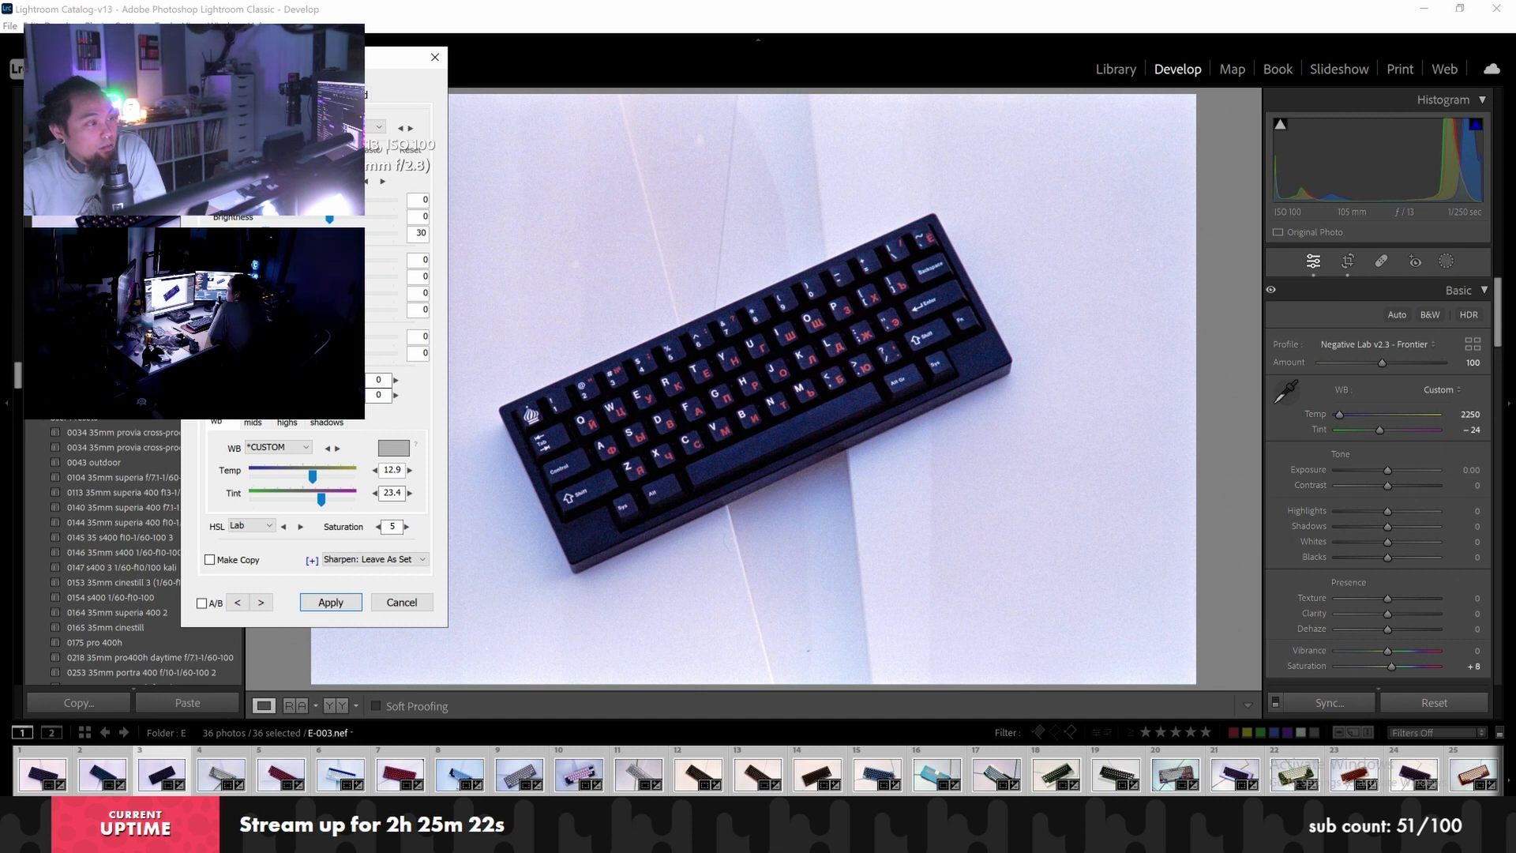
{"action": "left_click_drag", "start_coordinate": [313, 476], "coordinate": [318, 501]}
{"action": "left_click", "coordinate": [269, 526]}
{"action": "left_click", "coordinate": [236, 603]}
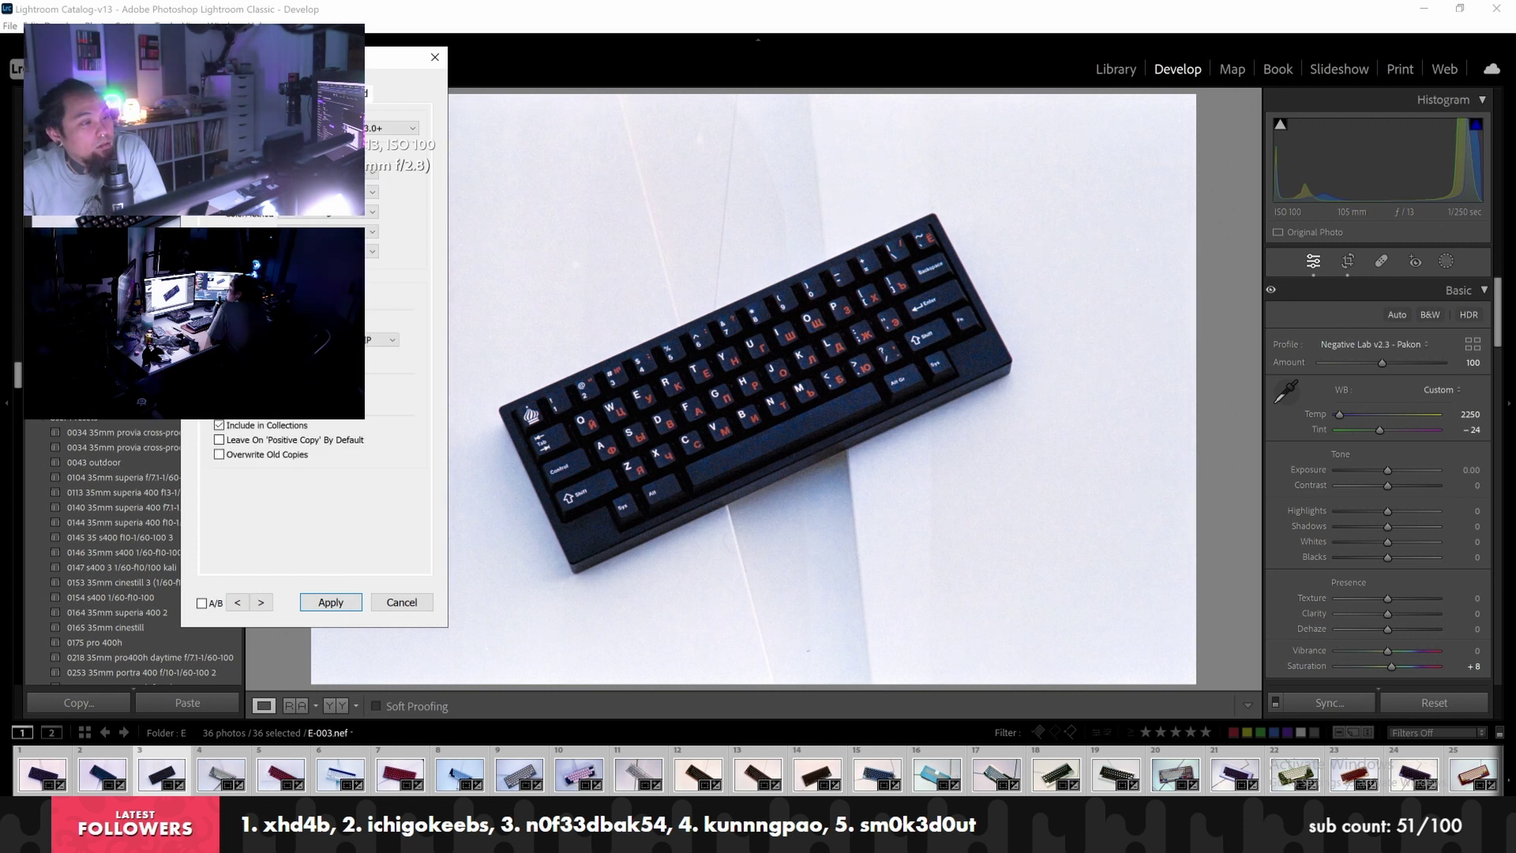
{"action": "left_click", "coordinate": [261, 602]}
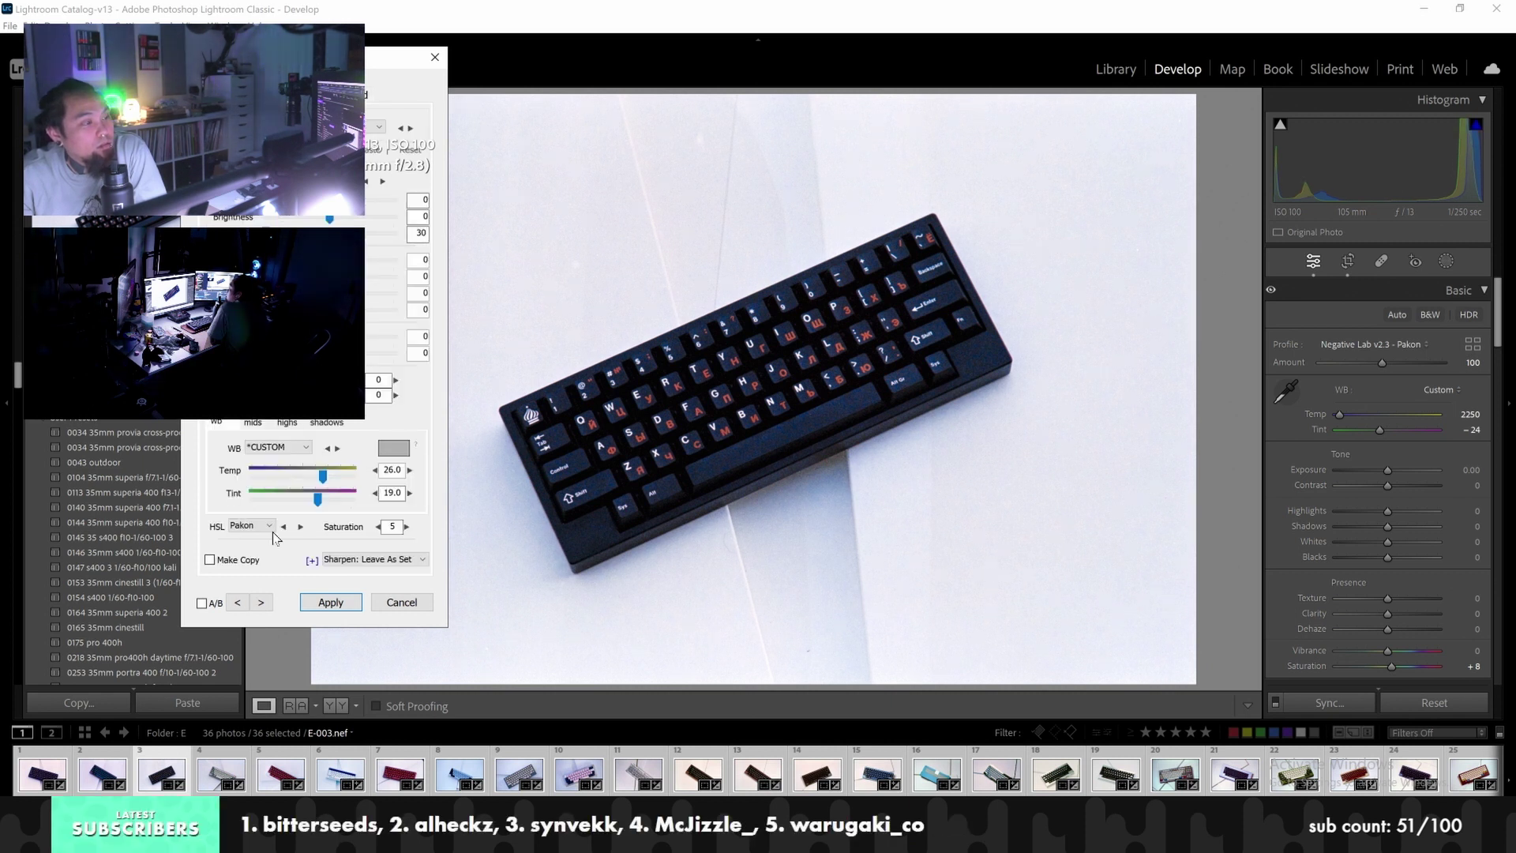
Go to E-002 and set its white balance temp to 60.0, the tone value below brightness to 30 and HSL to Pakon
{"action": "left_click", "coordinate": [237, 601]}
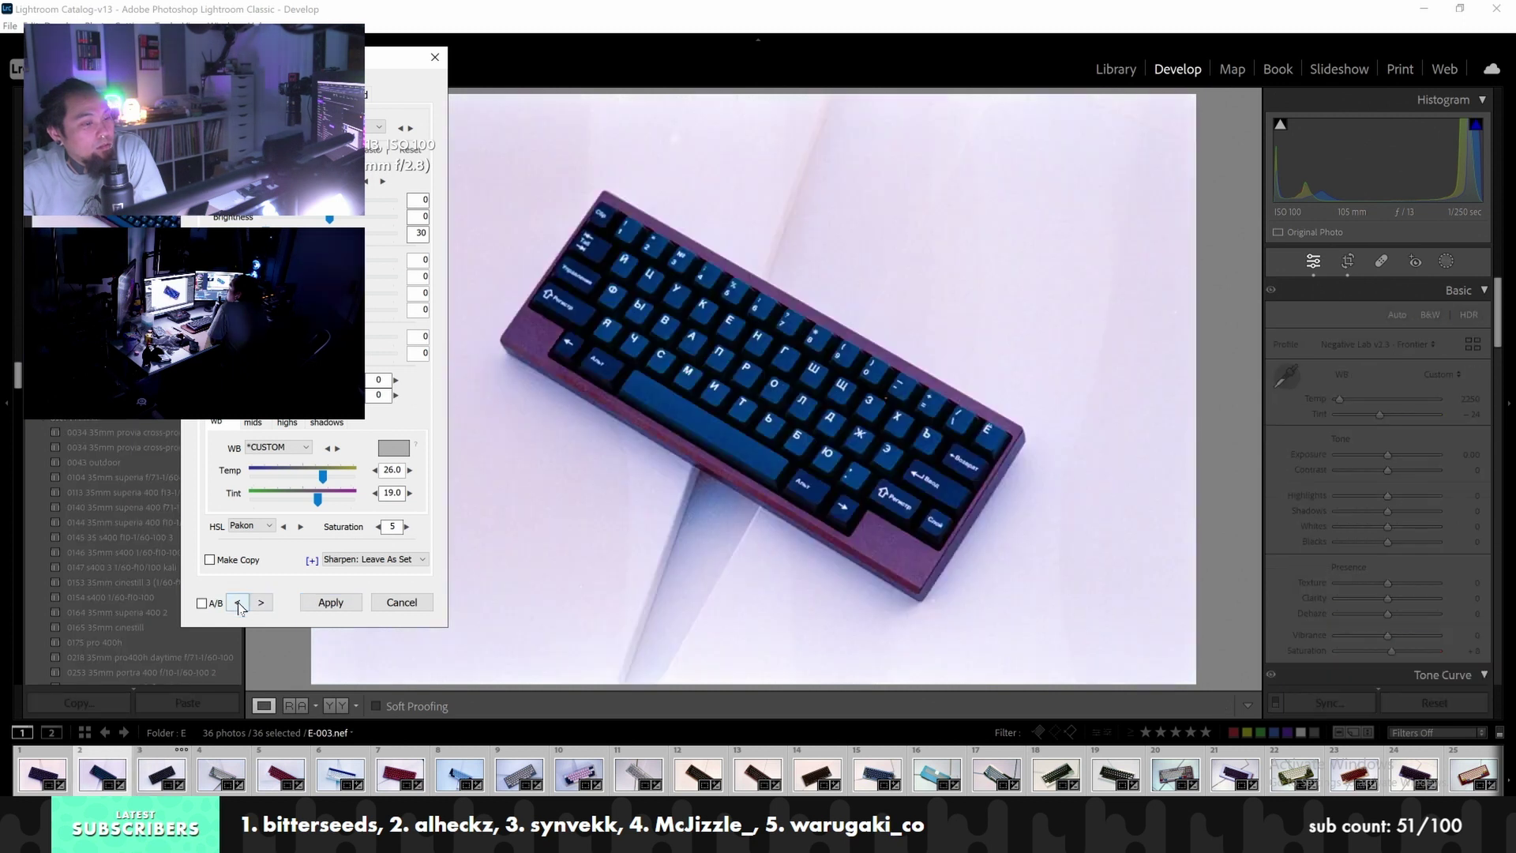
{"action": "left_click_drag", "start_coordinate": [312, 476], "coordinate": [363, 483]}
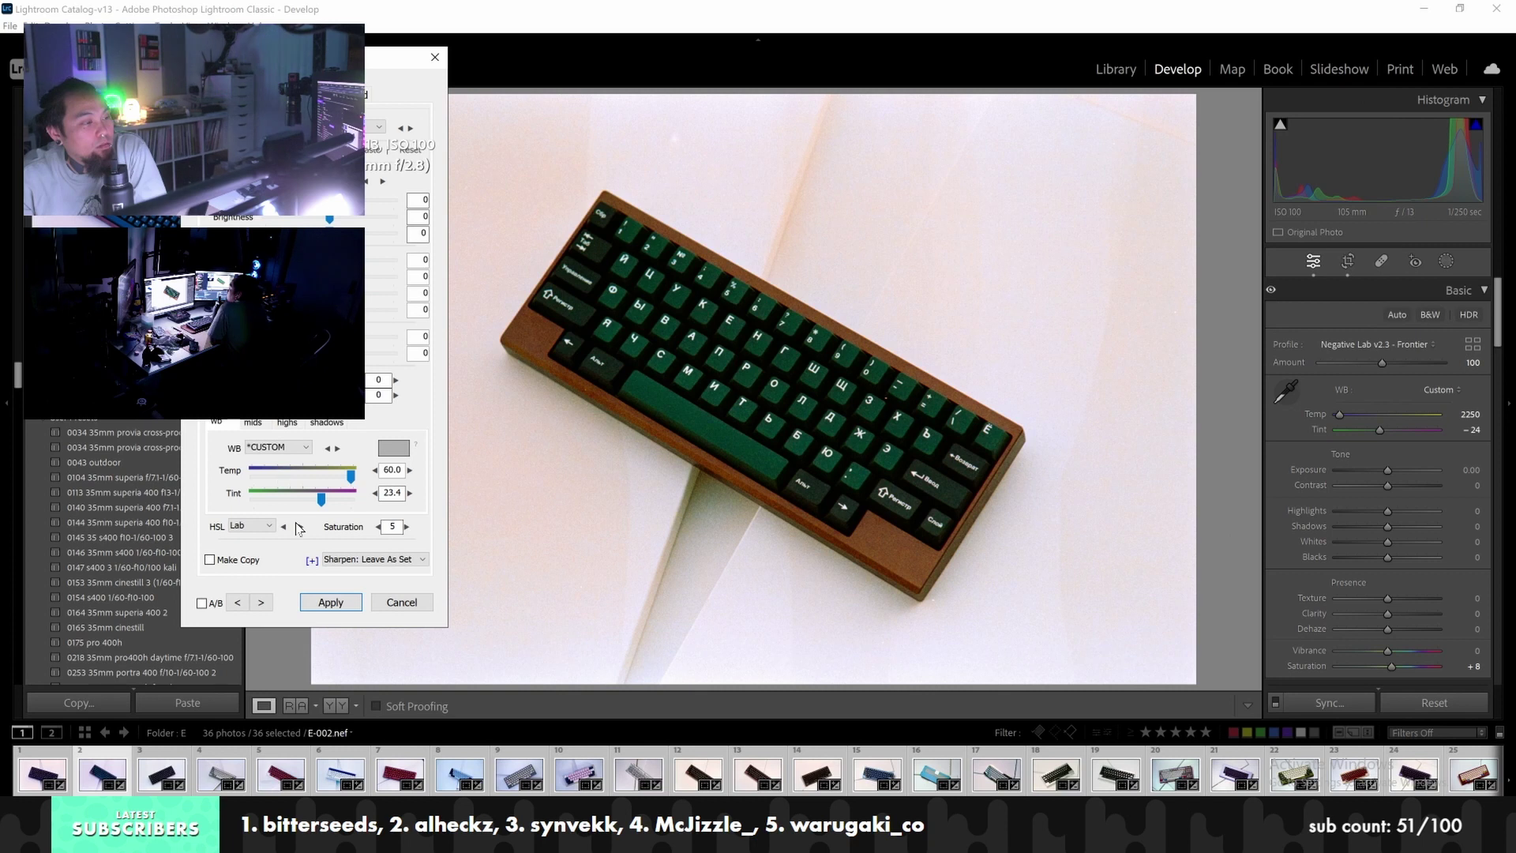
{"action": "left_click", "coordinate": [267, 527]}
{"action": "left_click", "coordinate": [237, 594]}
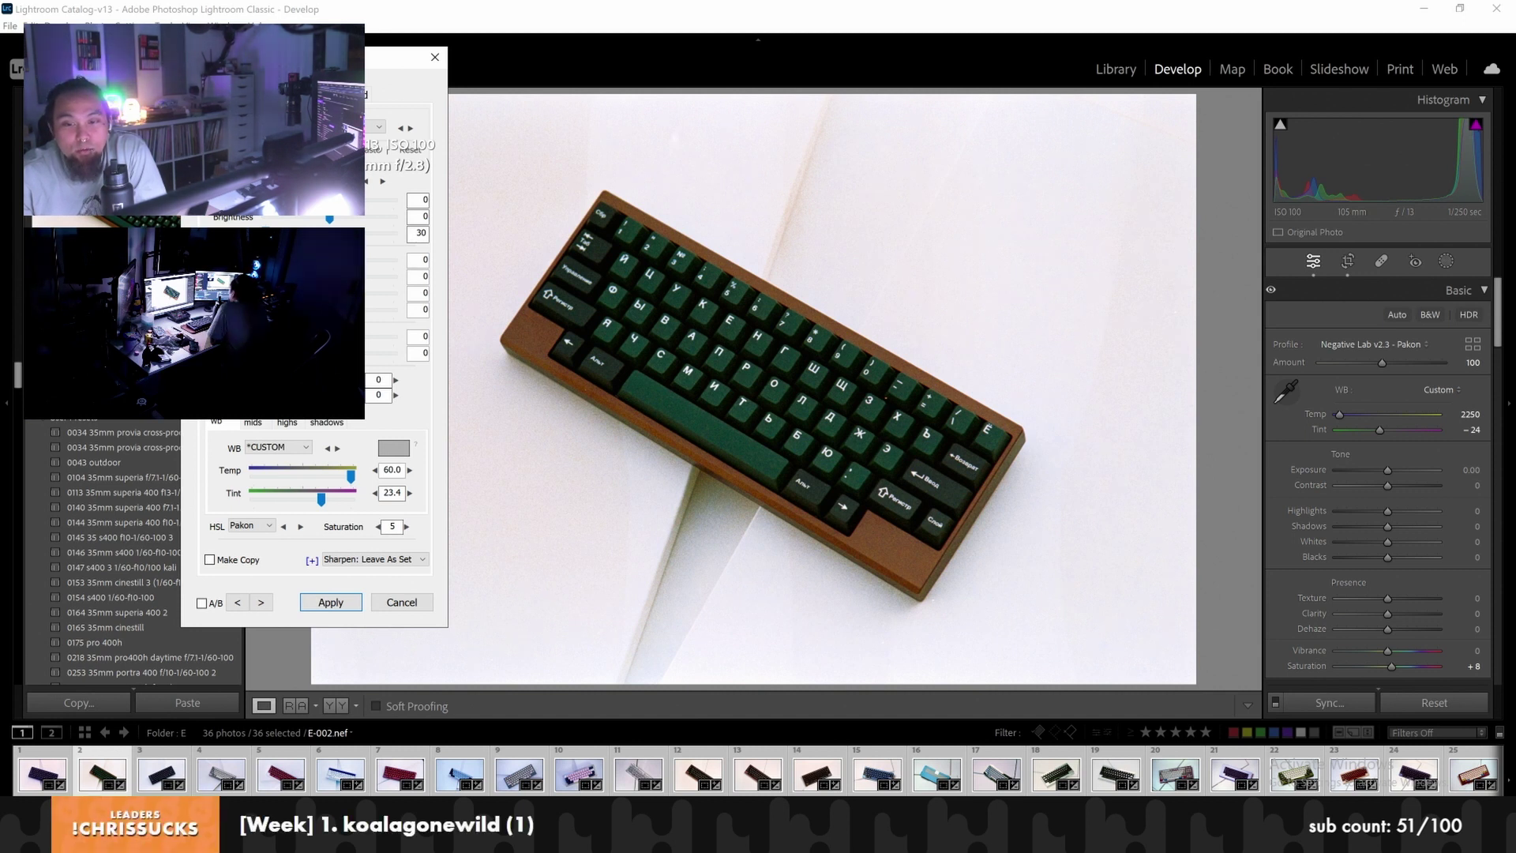
Try a saturation of 4 and a slightly lower brightness on E-002
{"action": "left_click", "coordinate": [378, 527]}
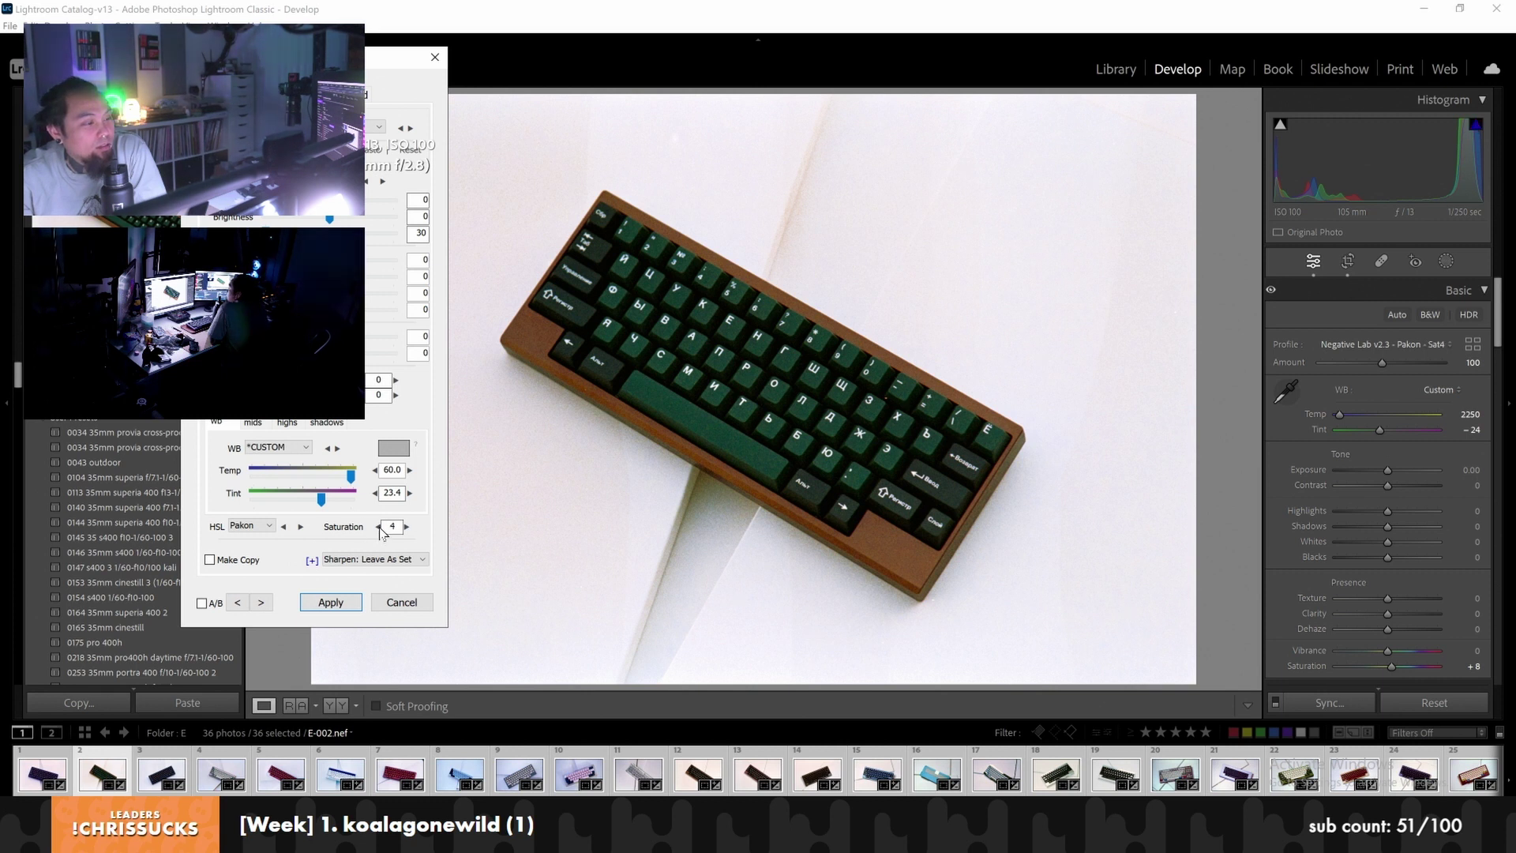
{"action": "left_click", "coordinate": [406, 526]}
{"action": "left_click", "coordinate": [269, 526]}
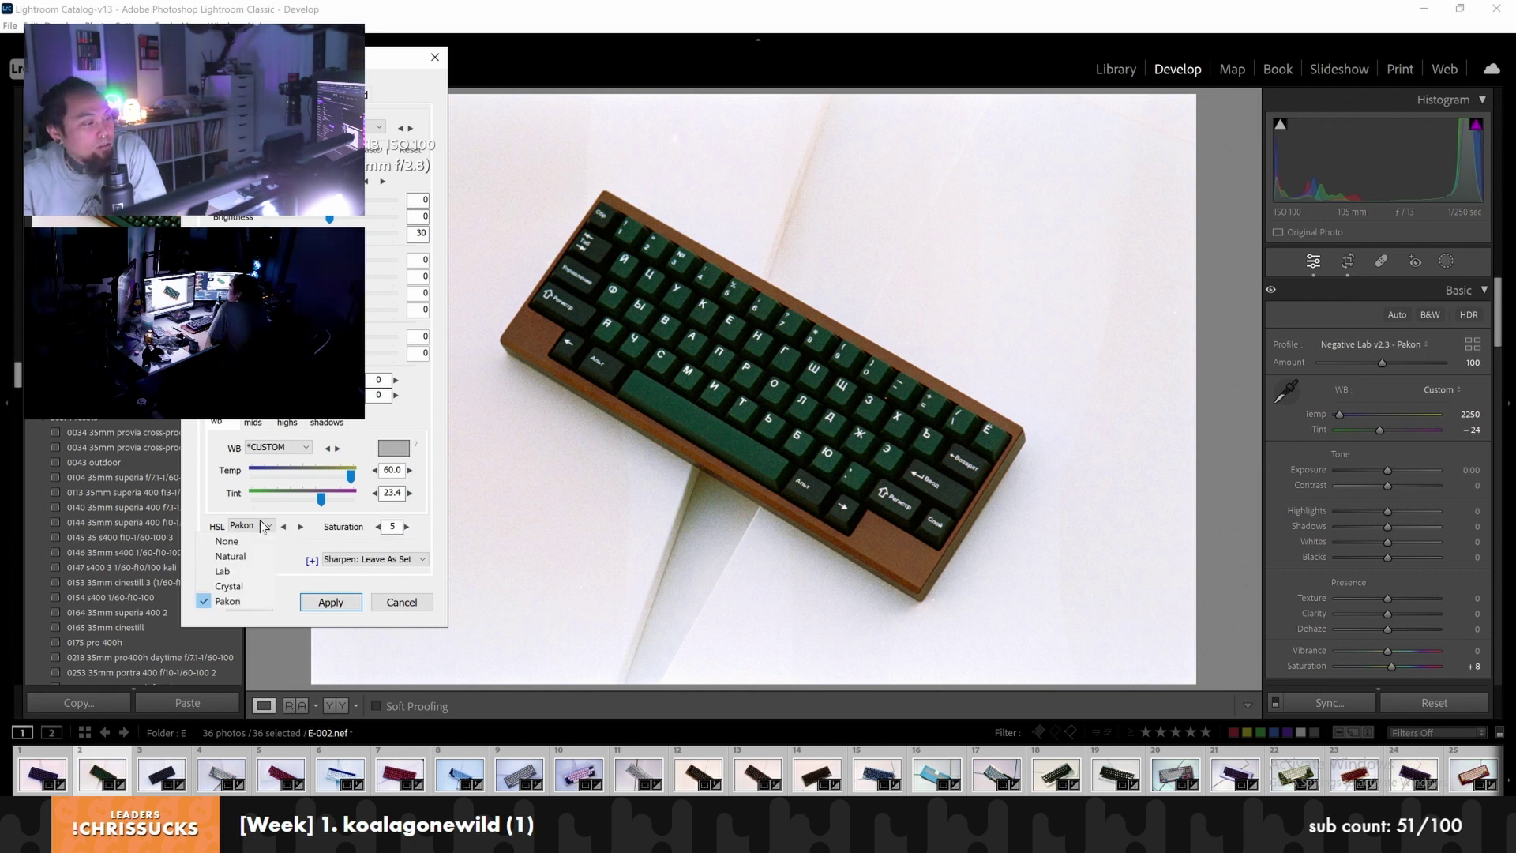
{"action": "left_click", "coordinate": [324, 527]}
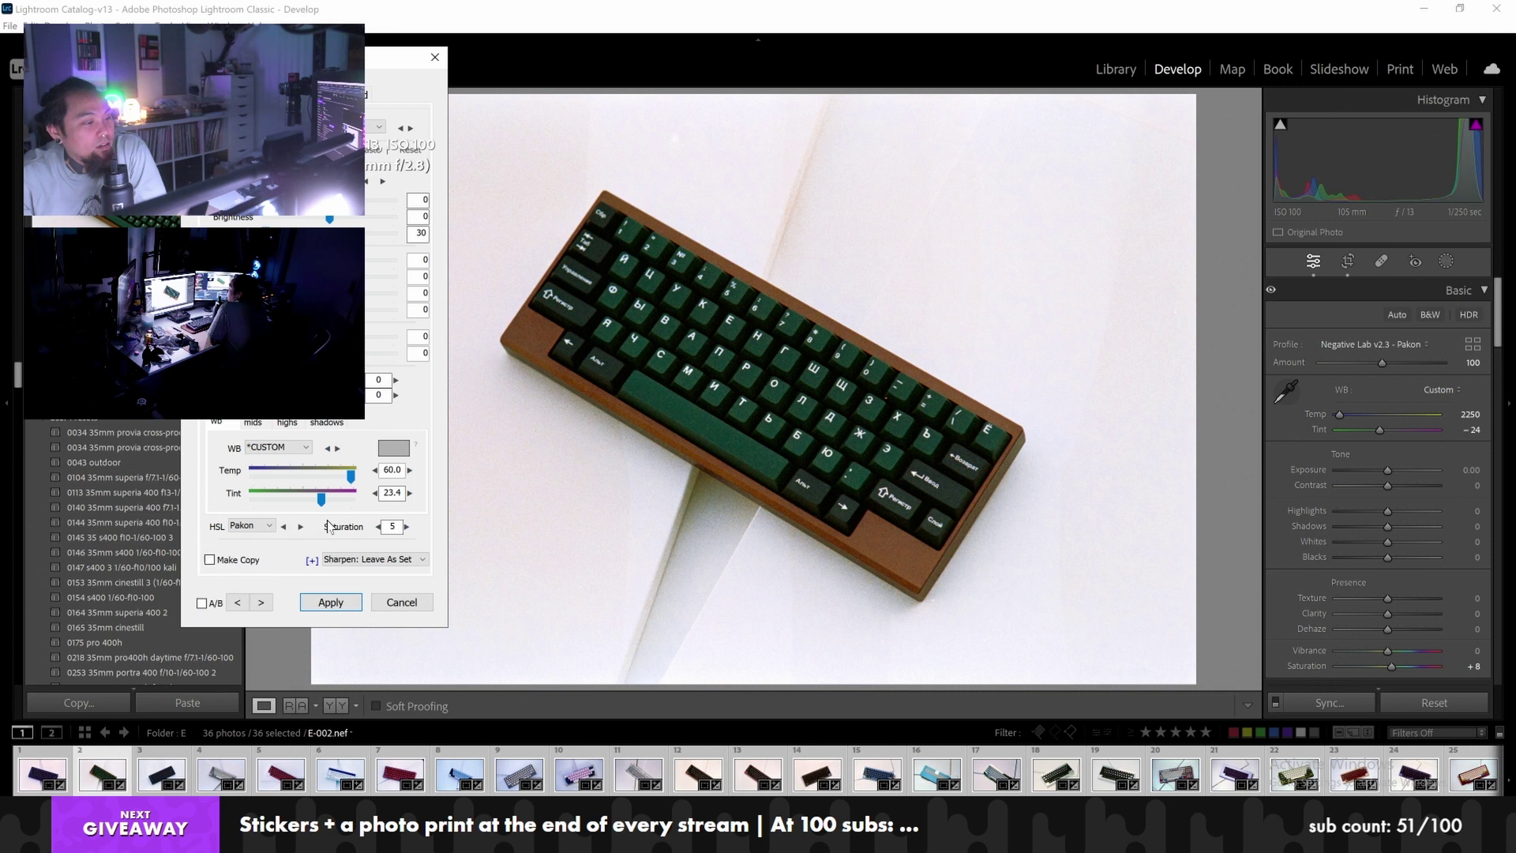
{"action": "left_click_drag", "start_coordinate": [330, 220], "coordinate": [325, 224]}
{"action": "left_click_drag", "start_coordinate": [325, 222], "coordinate": [329, 222]}
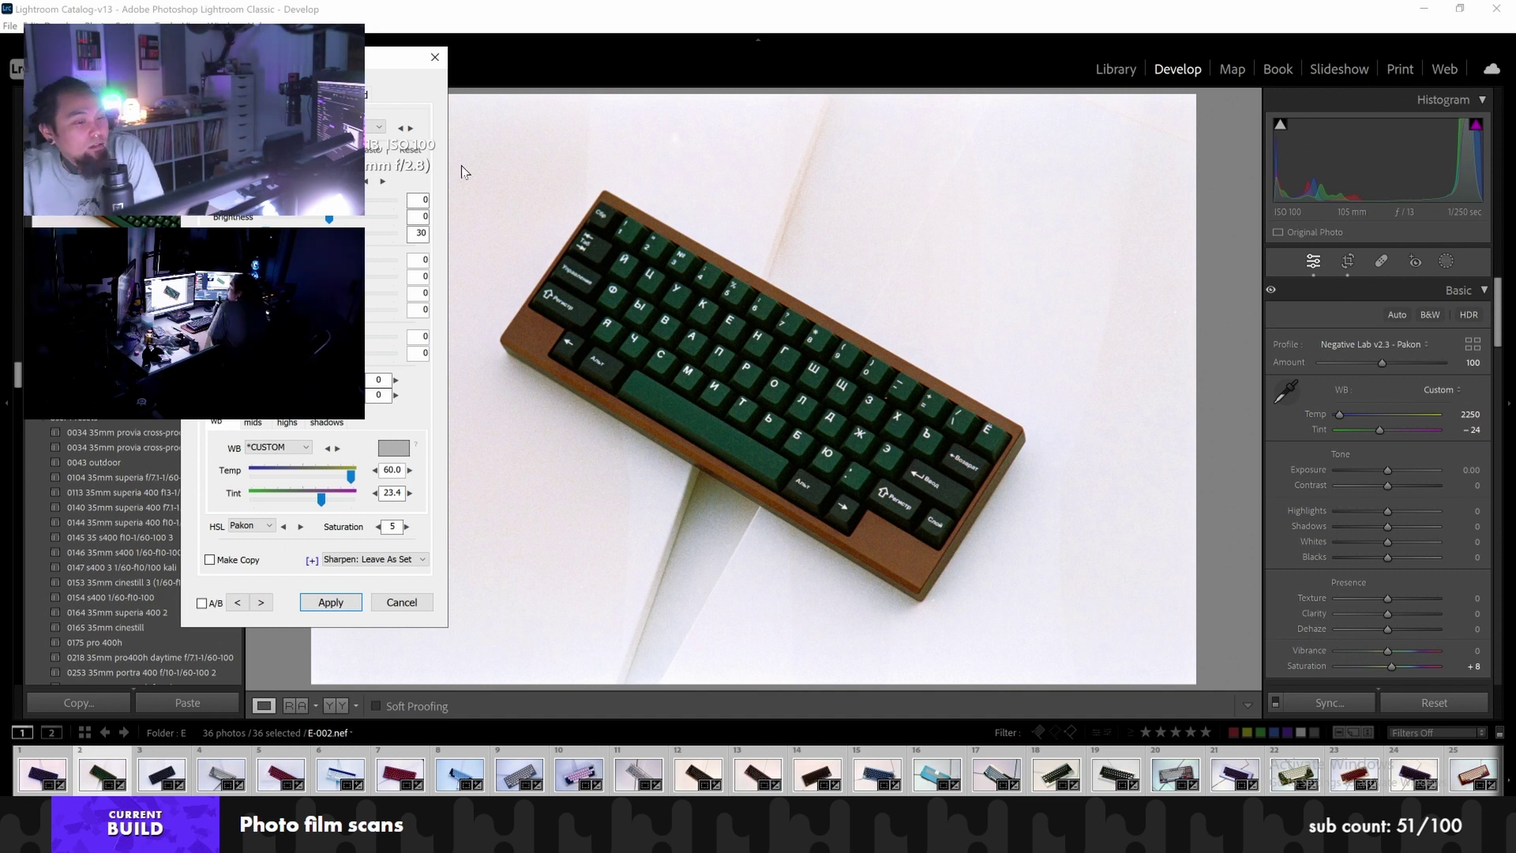
Fine-tune E-002's tones by trying positive and negative amounts for the second value of the middle tone group, ending at -11
{"action": "left_click_drag", "start_coordinate": [351, 481], "coordinate": [351, 477]}
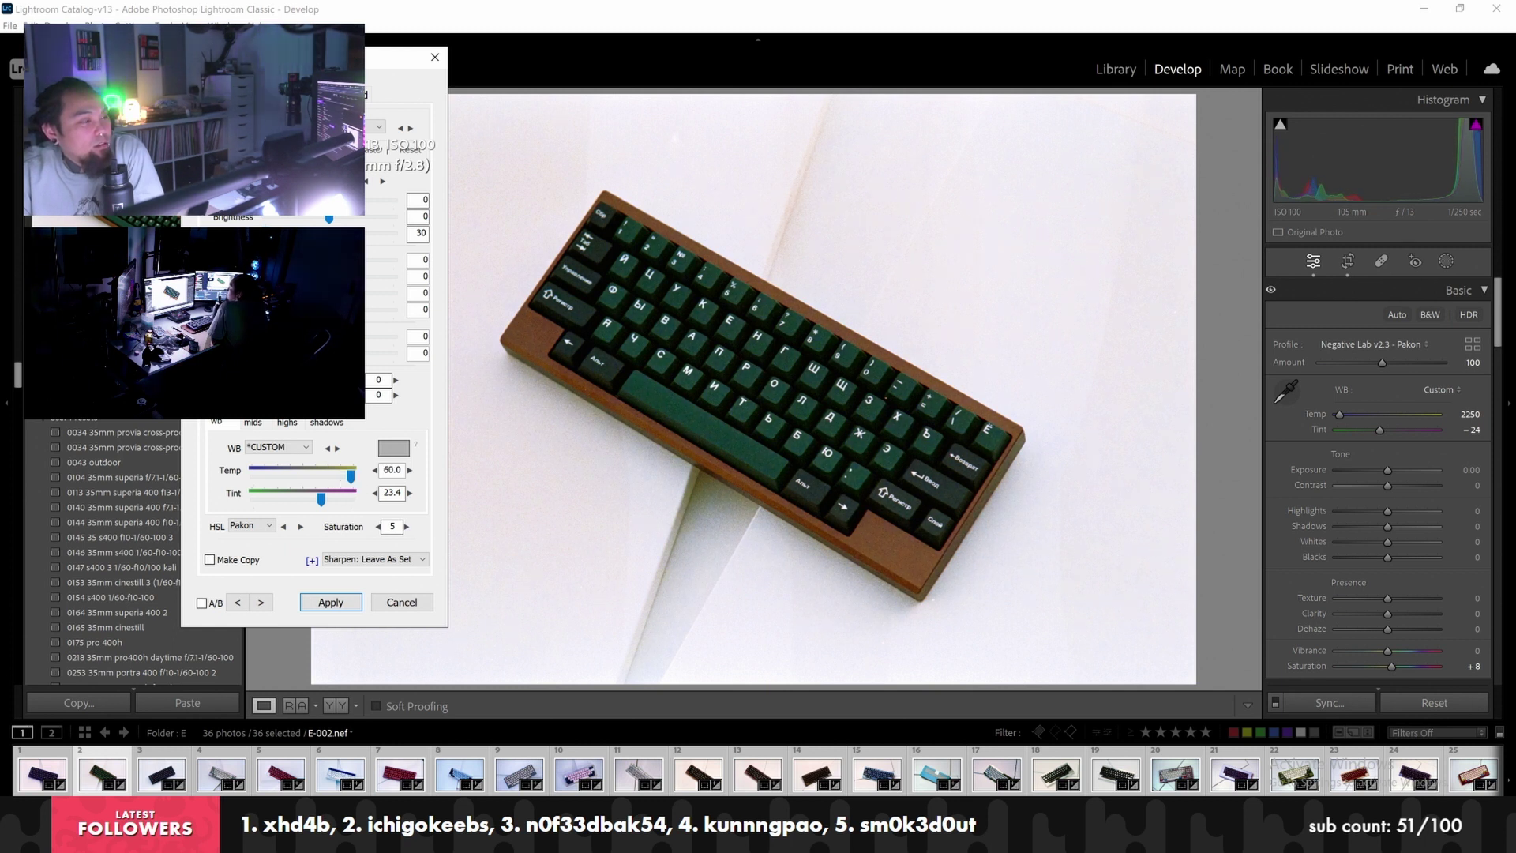
{"action": "type", "text": "0"}
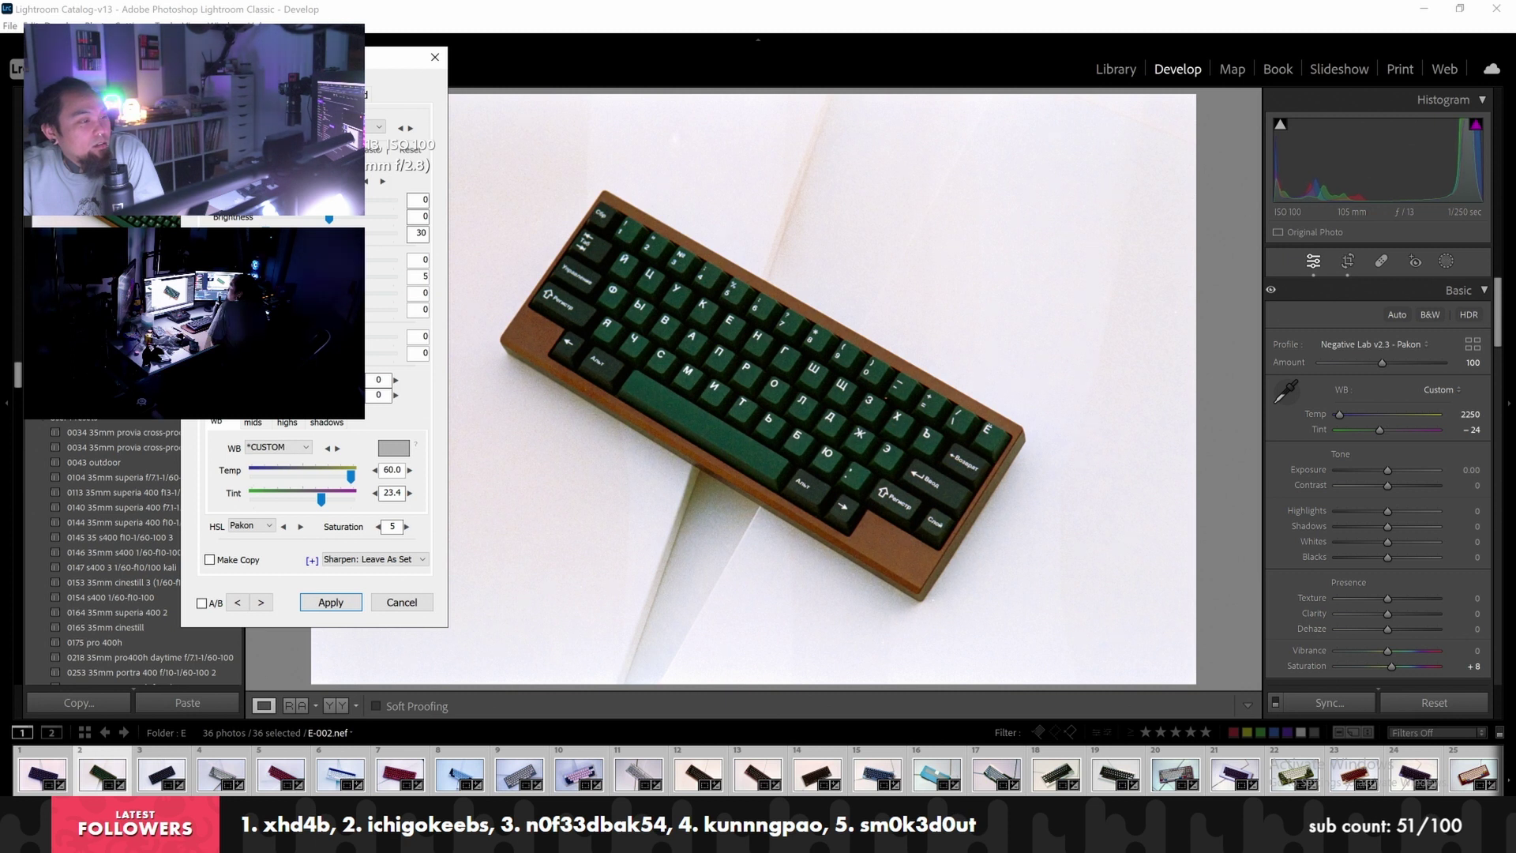
{"action": "type", "text": "-27"}
{"action": "key", "text": "Tab"}
{"action": "key", "text": "shift+Tab"}
{"action": "type", "text": "-8"}
{"action": "key", "text": "Tab"}
{"action": "key", "text": "Up"}
{"action": "key", "text": "Up"}
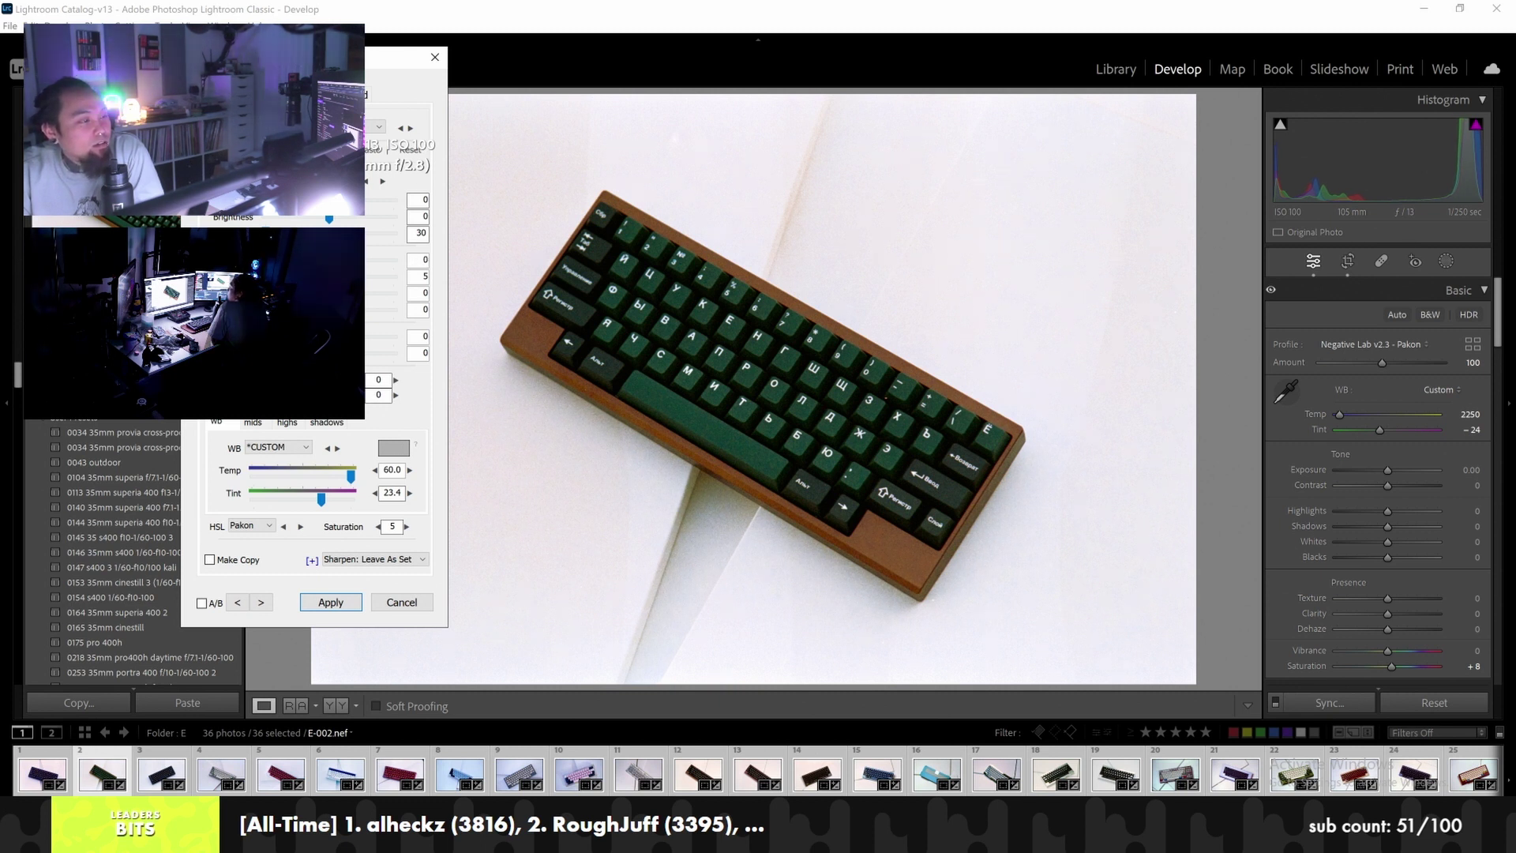
{"action": "type", "text": "7"}
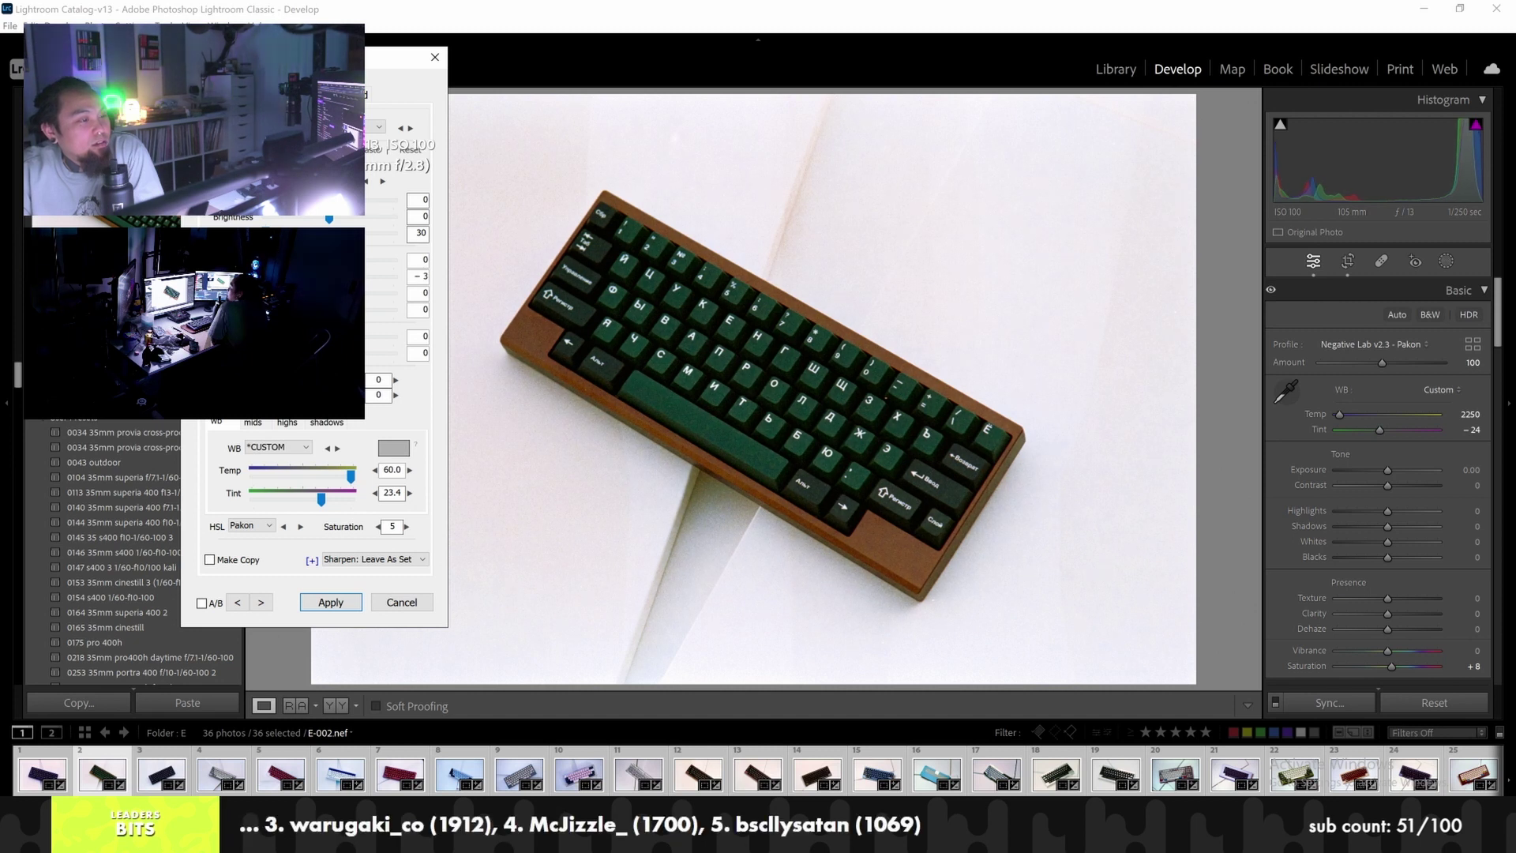
{"action": "type", "text": "-4"}
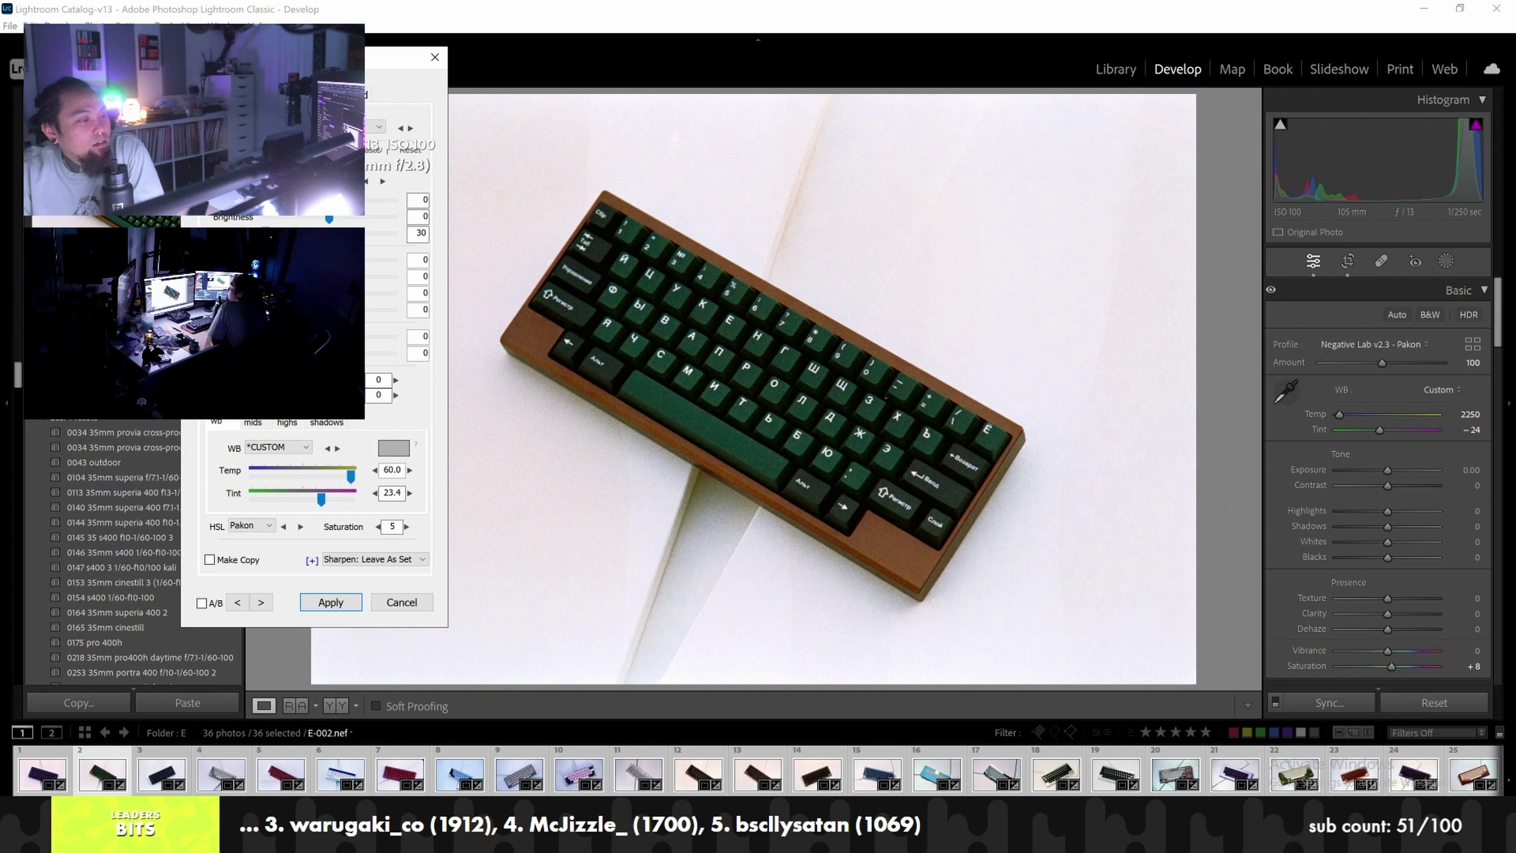
{"action": "key", "text": "Down"}
{"action": "key", "text": "Down"}
{"action": "key", "text": "Down"}
{"action": "key", "text": "Down"}
{"action": "key", "text": "Down"}
{"action": "key", "text": "Down"}
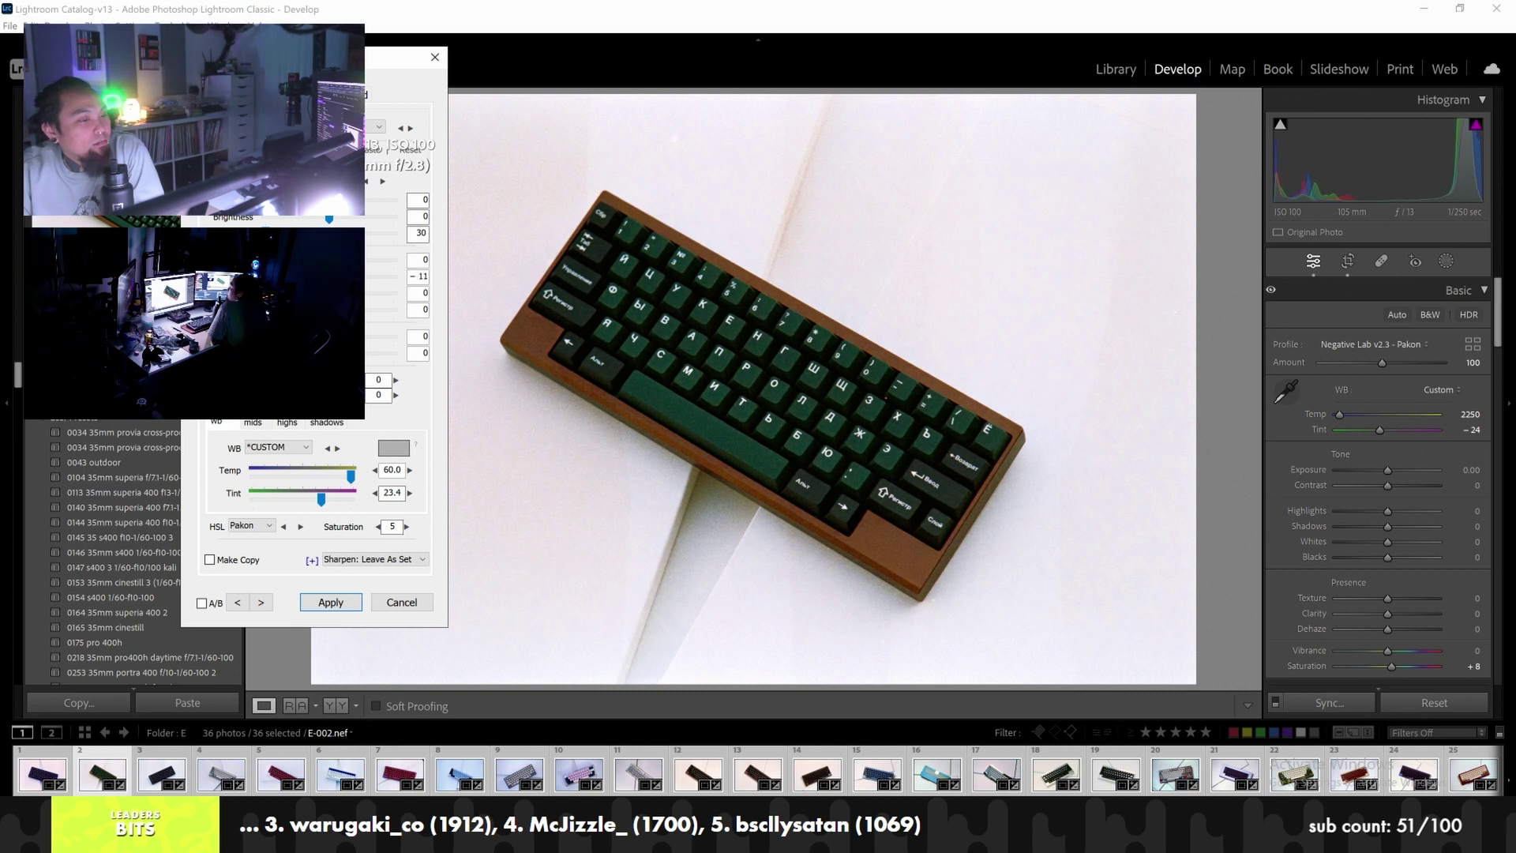
Raise the Darks adjustment of photo E-002, the green keyboard, to 0
{"action": "key", "text": "Up"}
{"action": "key", "text": "Up"}
{"action": "key", "text": "Up"}
{"action": "key", "text": "Up"}
{"action": "key", "text": "Up"}
{"action": "key", "text": "Up"}
{"action": "key", "text": "Up"}
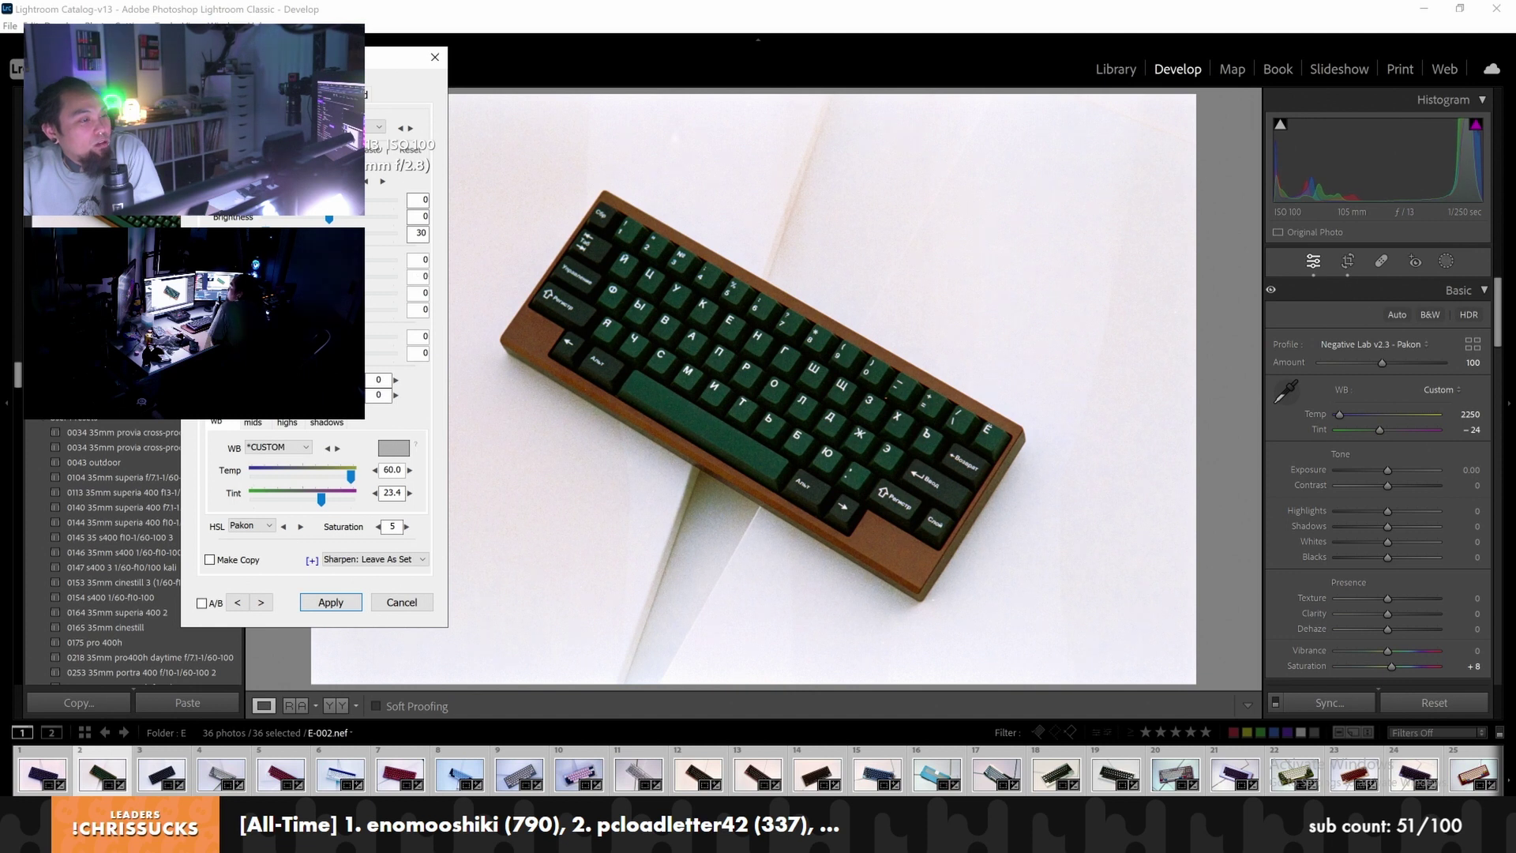
Try a shadow toning range of 1 on the green keyboard photo, with Darks at -10 and Contrast at 14
{"action": "left_click", "coordinate": [324, 422]}
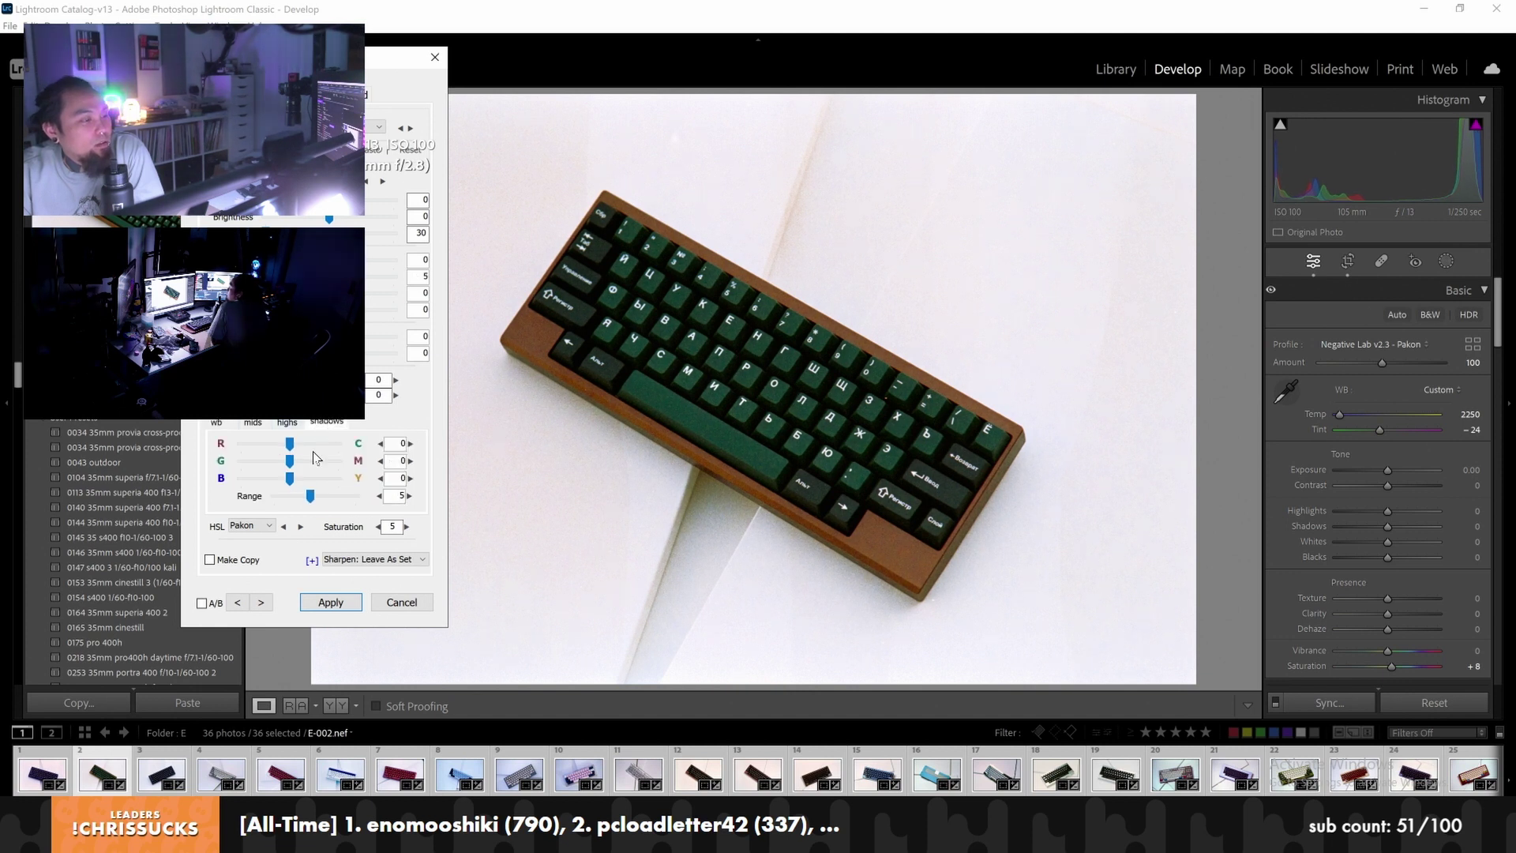
{"action": "mouse_move", "coordinate": [279, 462]}
{"action": "left_mouse_down"}
{"action": "mouse_move", "coordinate": [304, 467]}
{"action": "mouse_move", "coordinate": [274, 478]}
{"action": "mouse_move", "coordinate": [291, 472]}
{"action": "left_mouse_up"}
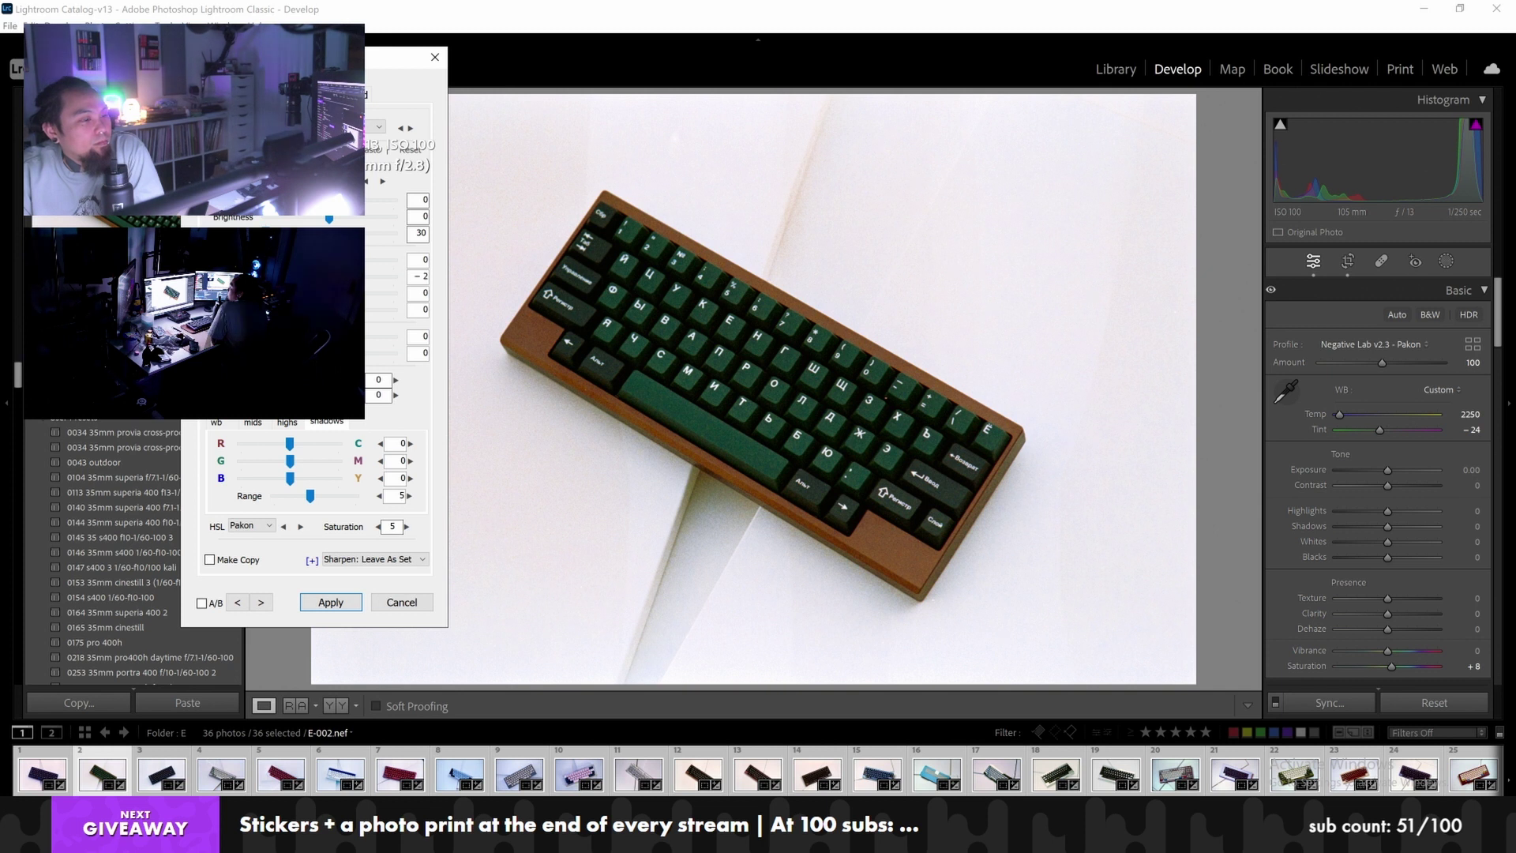
{"action": "mouse_move", "coordinate": [290, 461]}
{"action": "left_mouse_down"}
{"action": "mouse_move", "coordinate": [275, 462]}
{"action": "mouse_move", "coordinate": [304, 495]}
{"action": "mouse_move", "coordinate": [274, 495]}
{"action": "mouse_move", "coordinate": [278, 466]}
{"action": "mouse_move", "coordinate": [296, 472]}
{"action": "mouse_move", "coordinate": [277, 479]}
{"action": "mouse_move", "coordinate": [304, 476]}
{"action": "mouse_move", "coordinate": [291, 475]}
{"action": "left_mouse_up"}
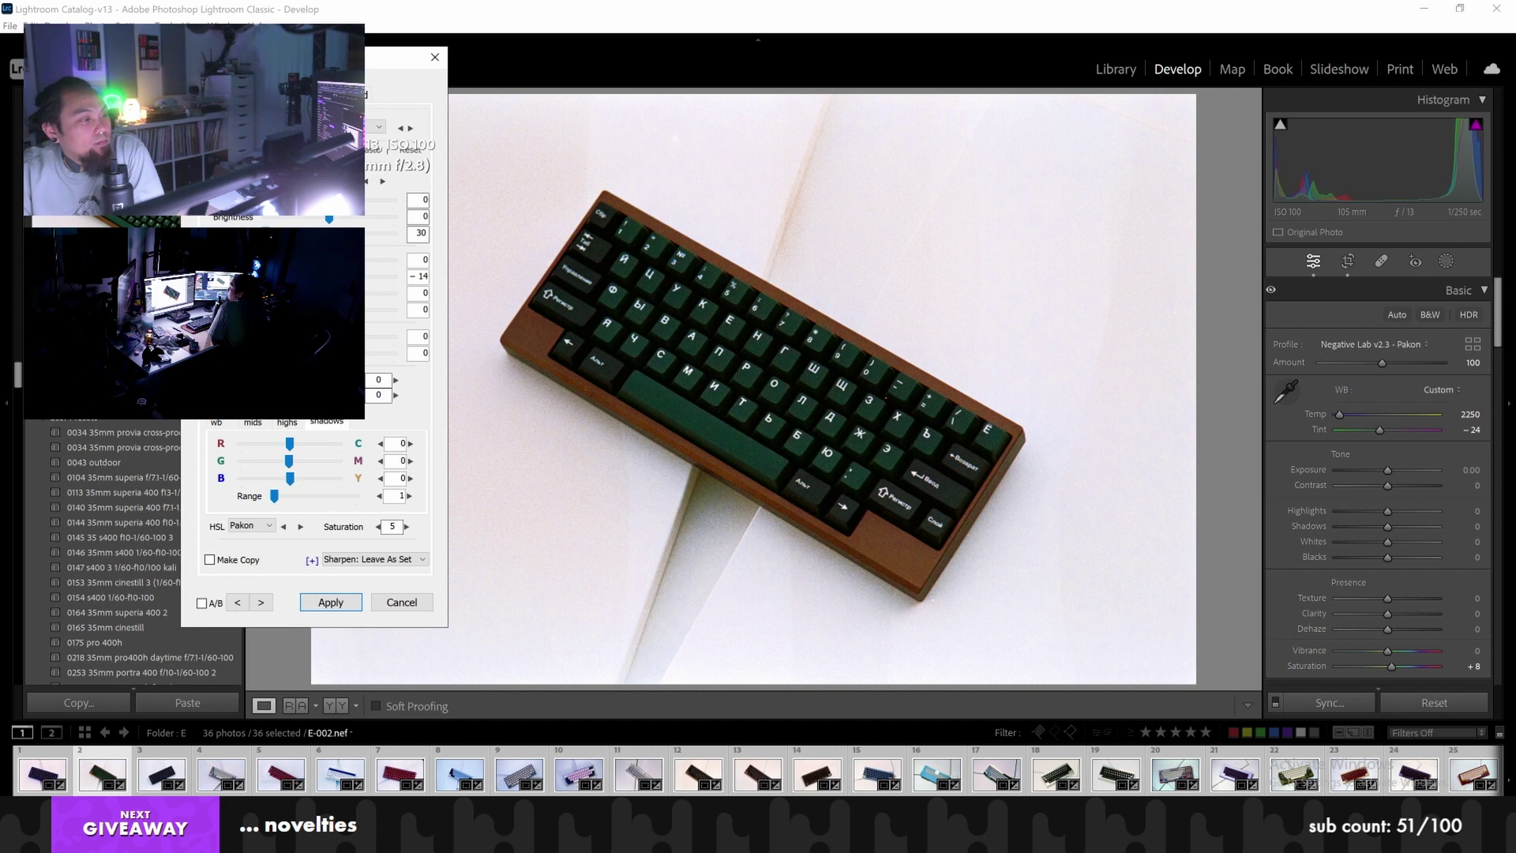
{"action": "left_click_drag", "start_coordinate": [296, 276], "coordinate": [322, 233]}
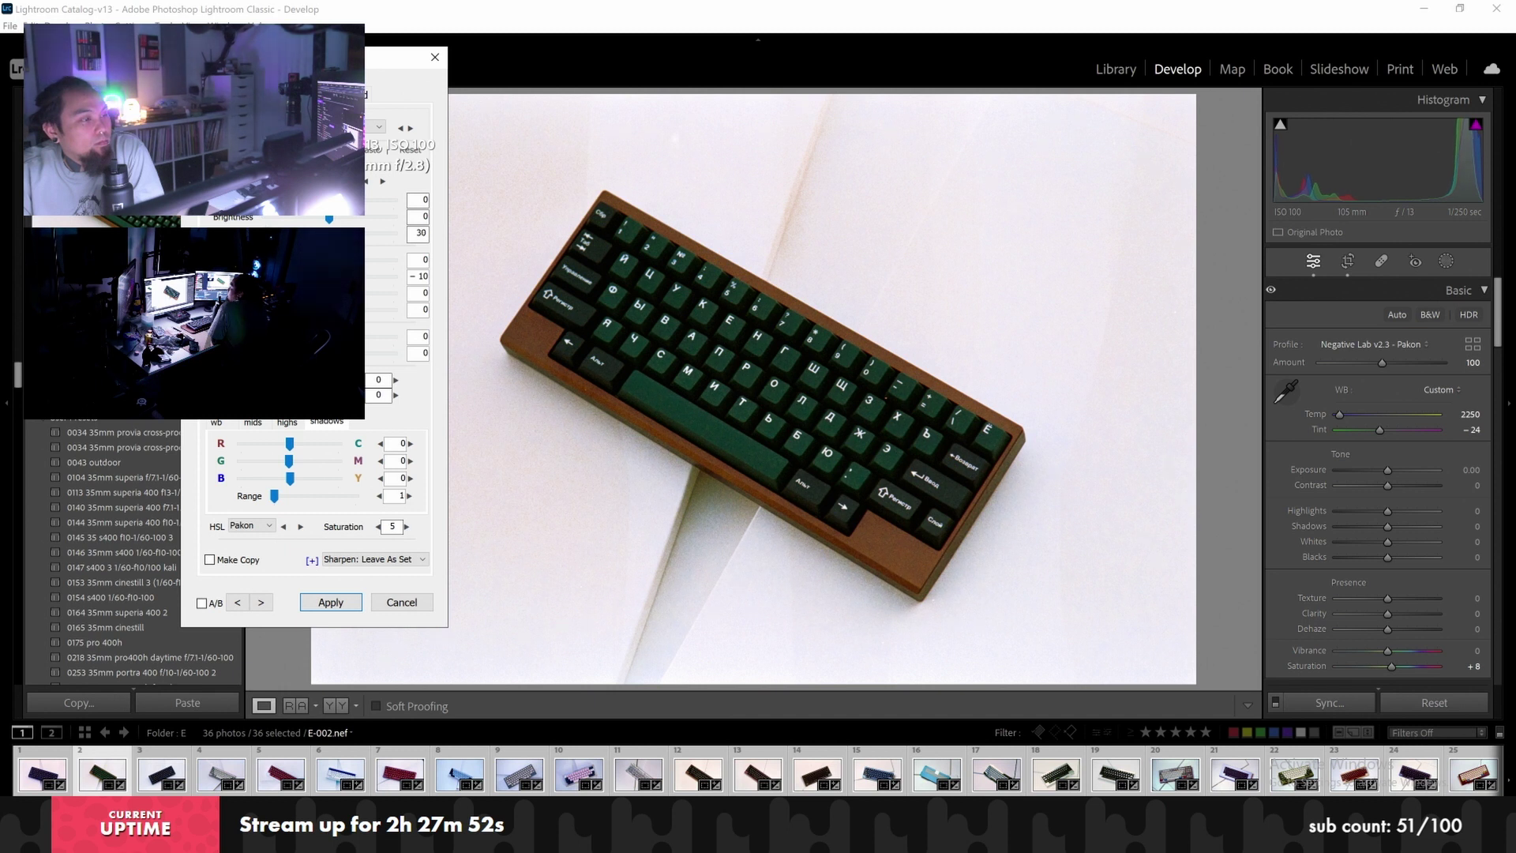
{"action": "type", "text": "10"}
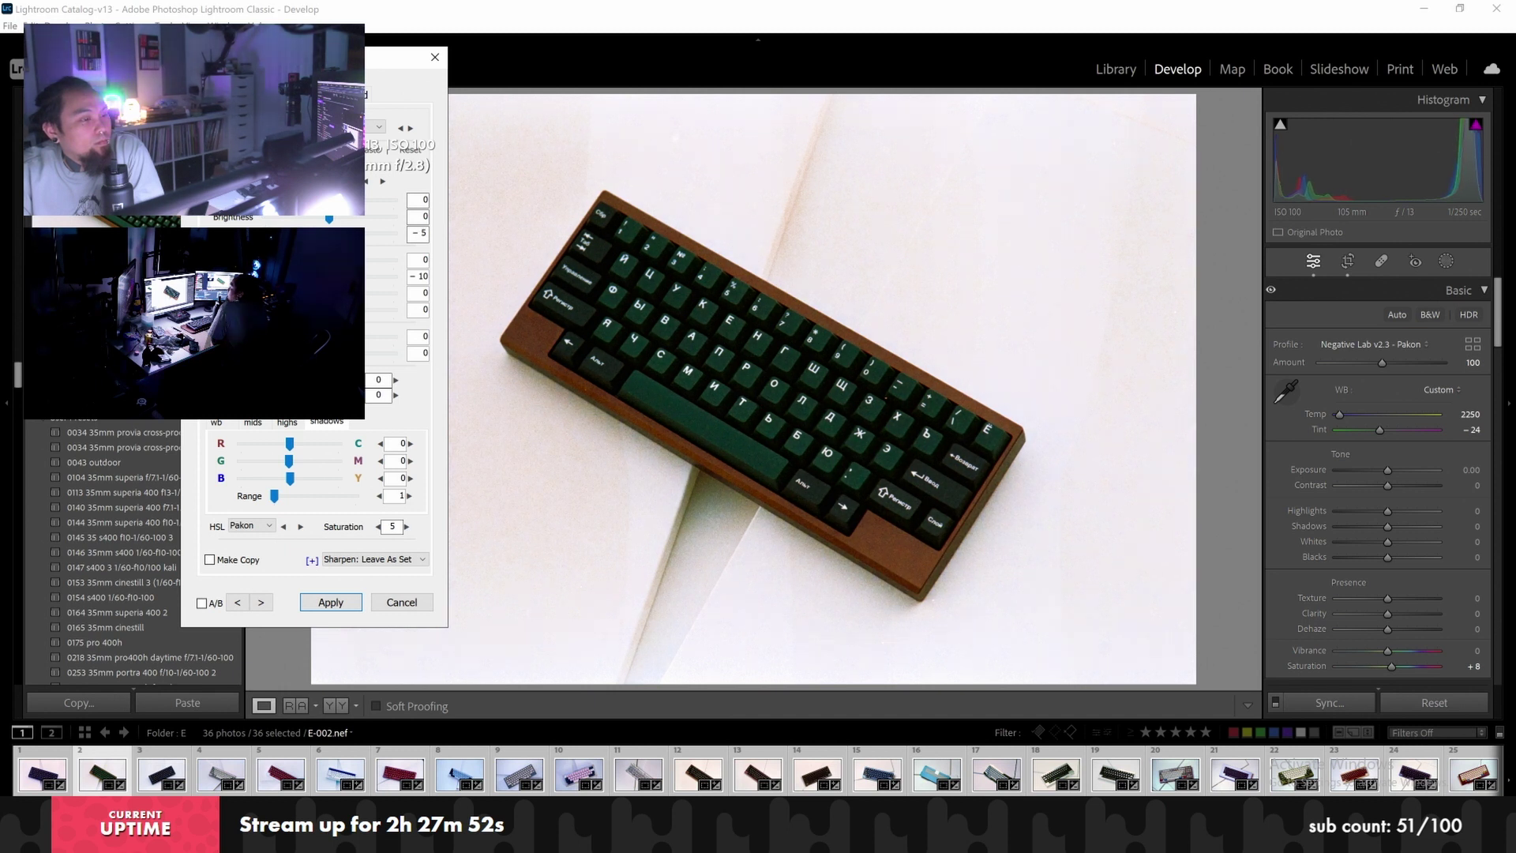
{"action": "key", "text": "Down"}
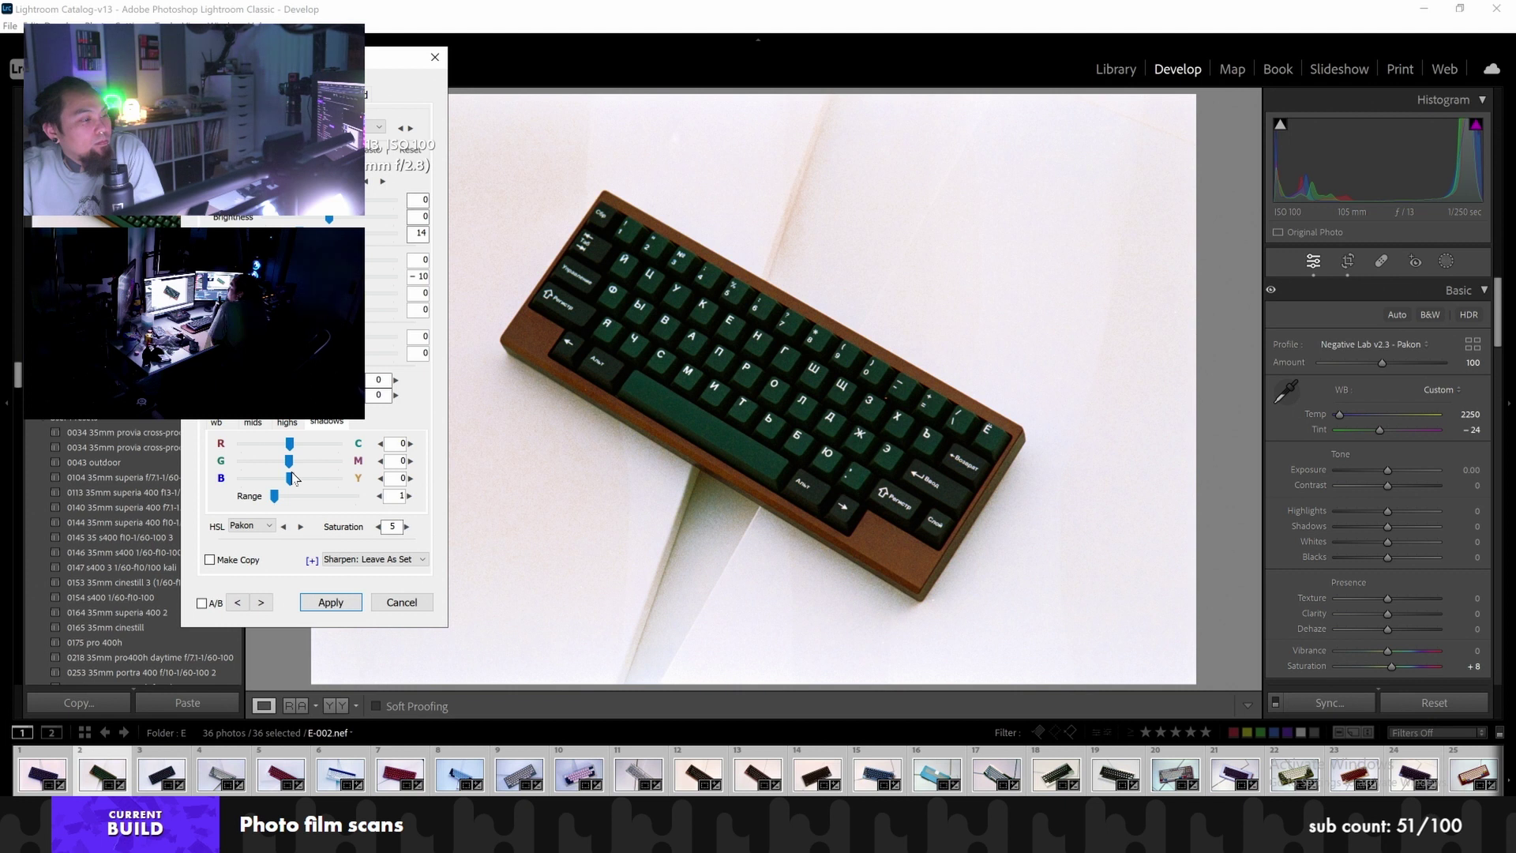
Tone the green keyboard's shadows with red/cyan 2, blue/yellow -1 and range 6, and set Darks to -5 and Contrast to 25
{"action": "left_click_drag", "start_coordinate": [288, 465], "coordinate": [274, 466]}
{"action": "left_click_drag", "start_coordinate": [274, 496], "coordinate": [355, 496]}
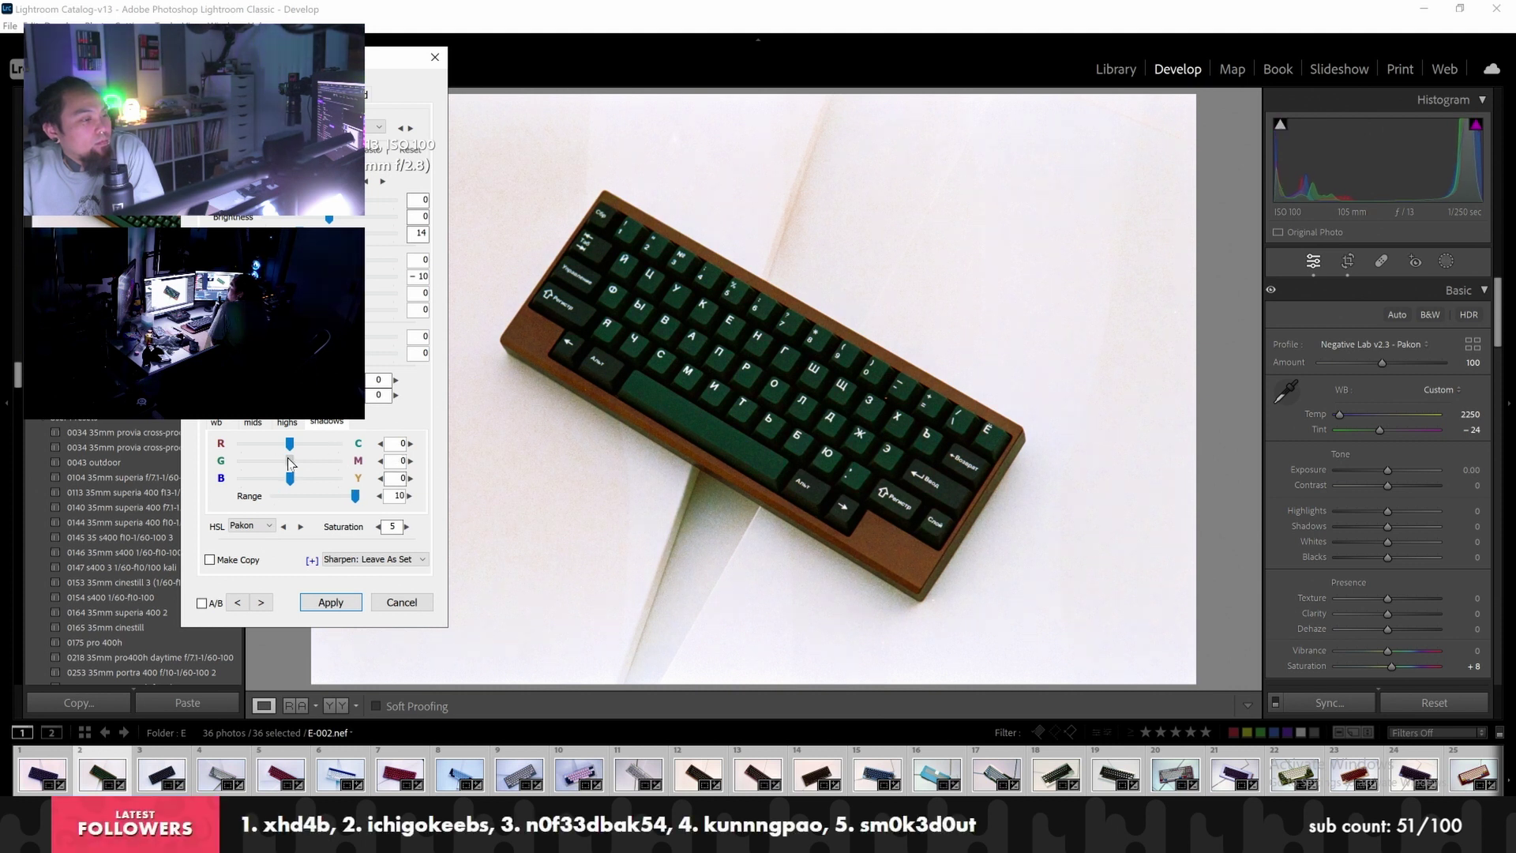
{"action": "left_click_drag", "start_coordinate": [289, 450], "coordinate": [292, 455]}
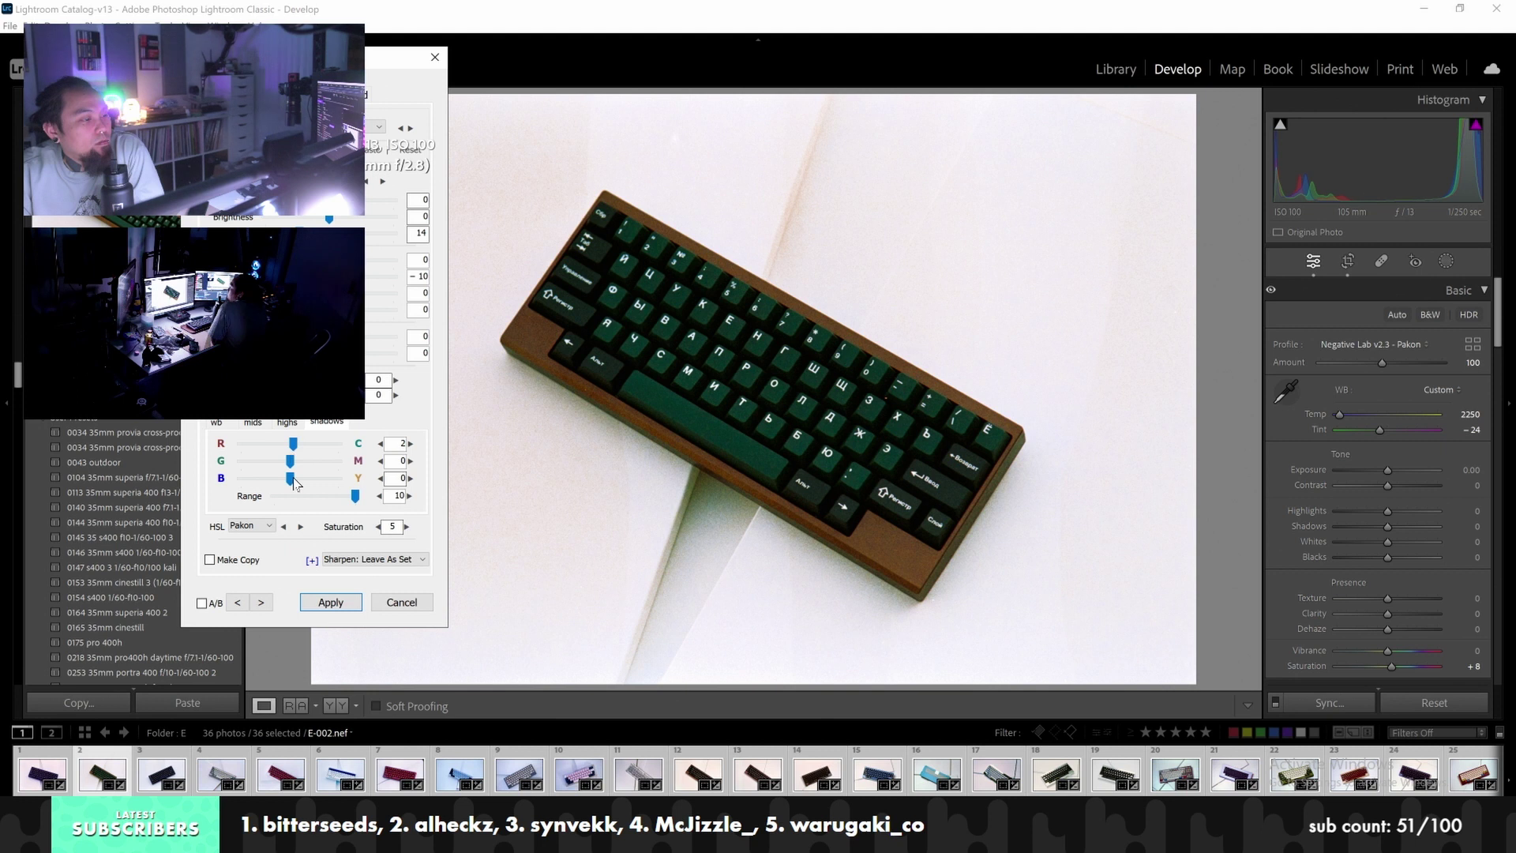
{"action": "left_click_drag", "start_coordinate": [294, 485], "coordinate": [285, 485]}
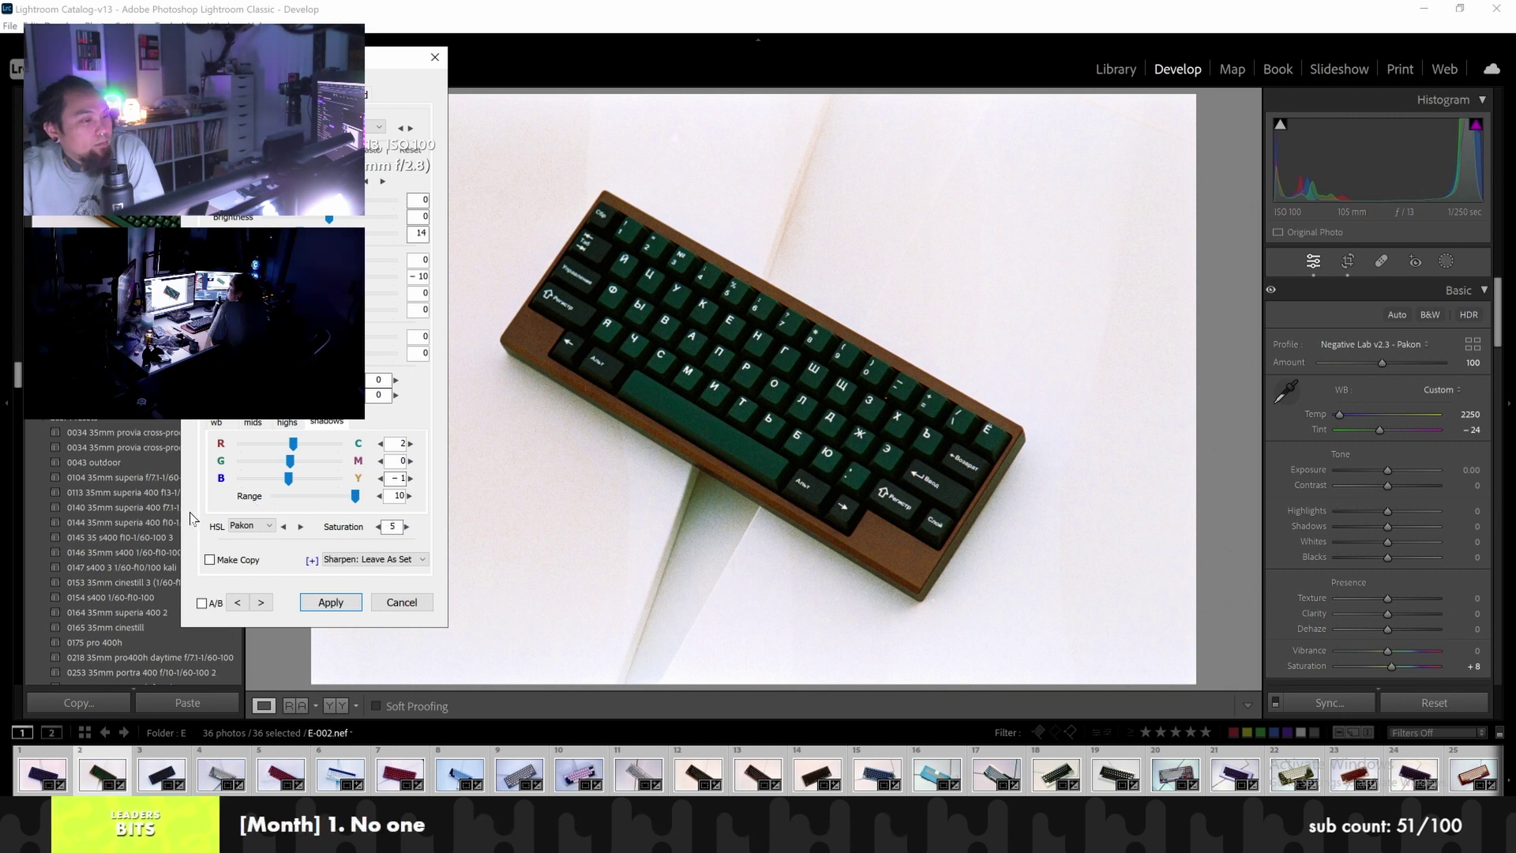
{"action": "left_click_drag", "start_coordinate": [356, 496], "coordinate": [260, 499]}
{"action": "left_click_drag", "start_coordinate": [274, 495], "coordinate": [317, 496]}
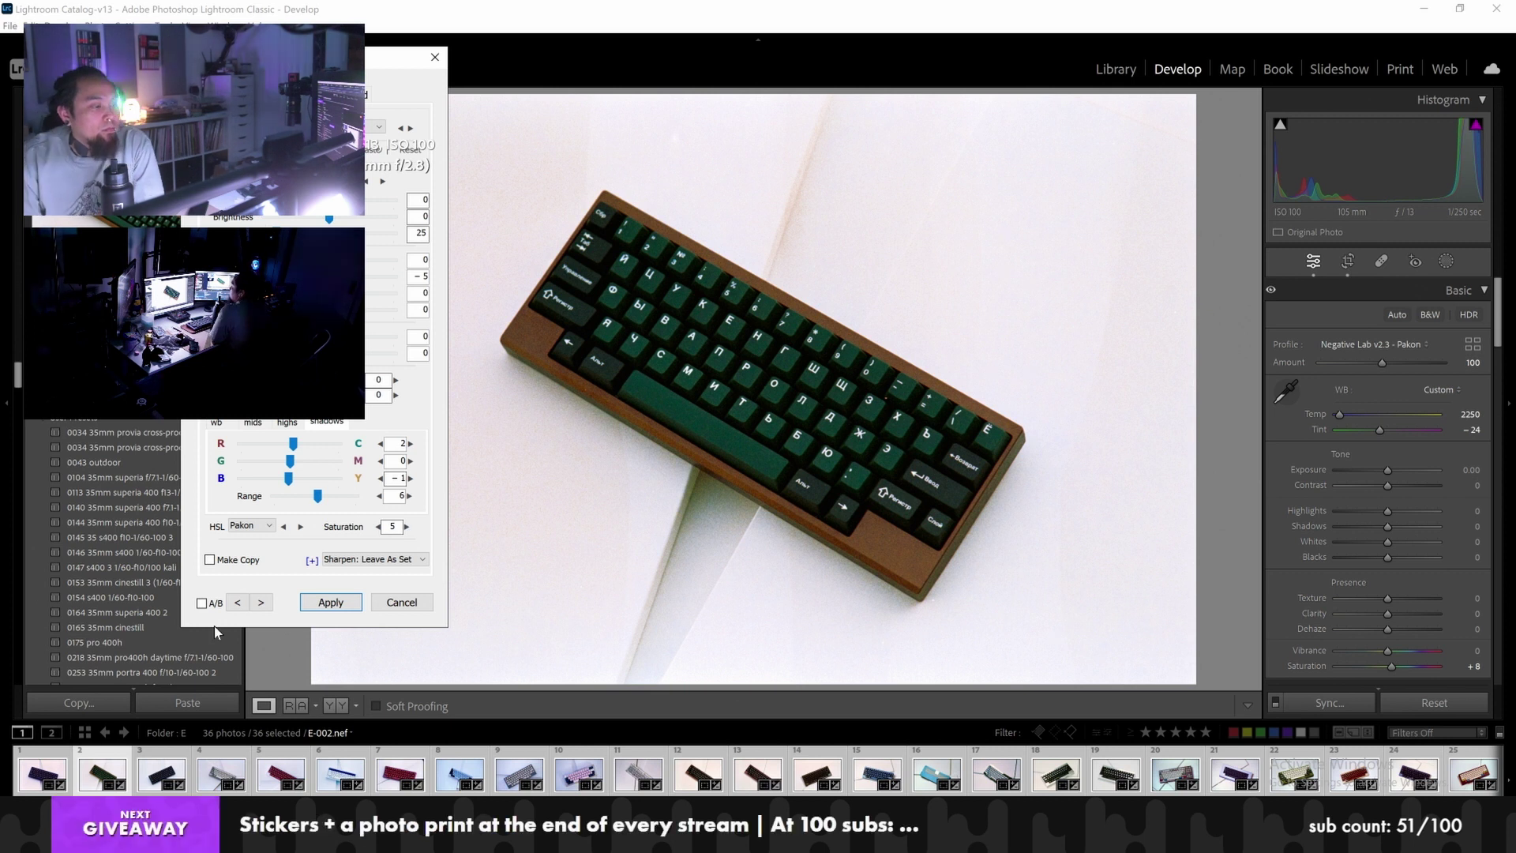
Go to photo E-001 and set its white balance to temperature 33 and tint 12
{"action": "left_click", "coordinate": [238, 602]}
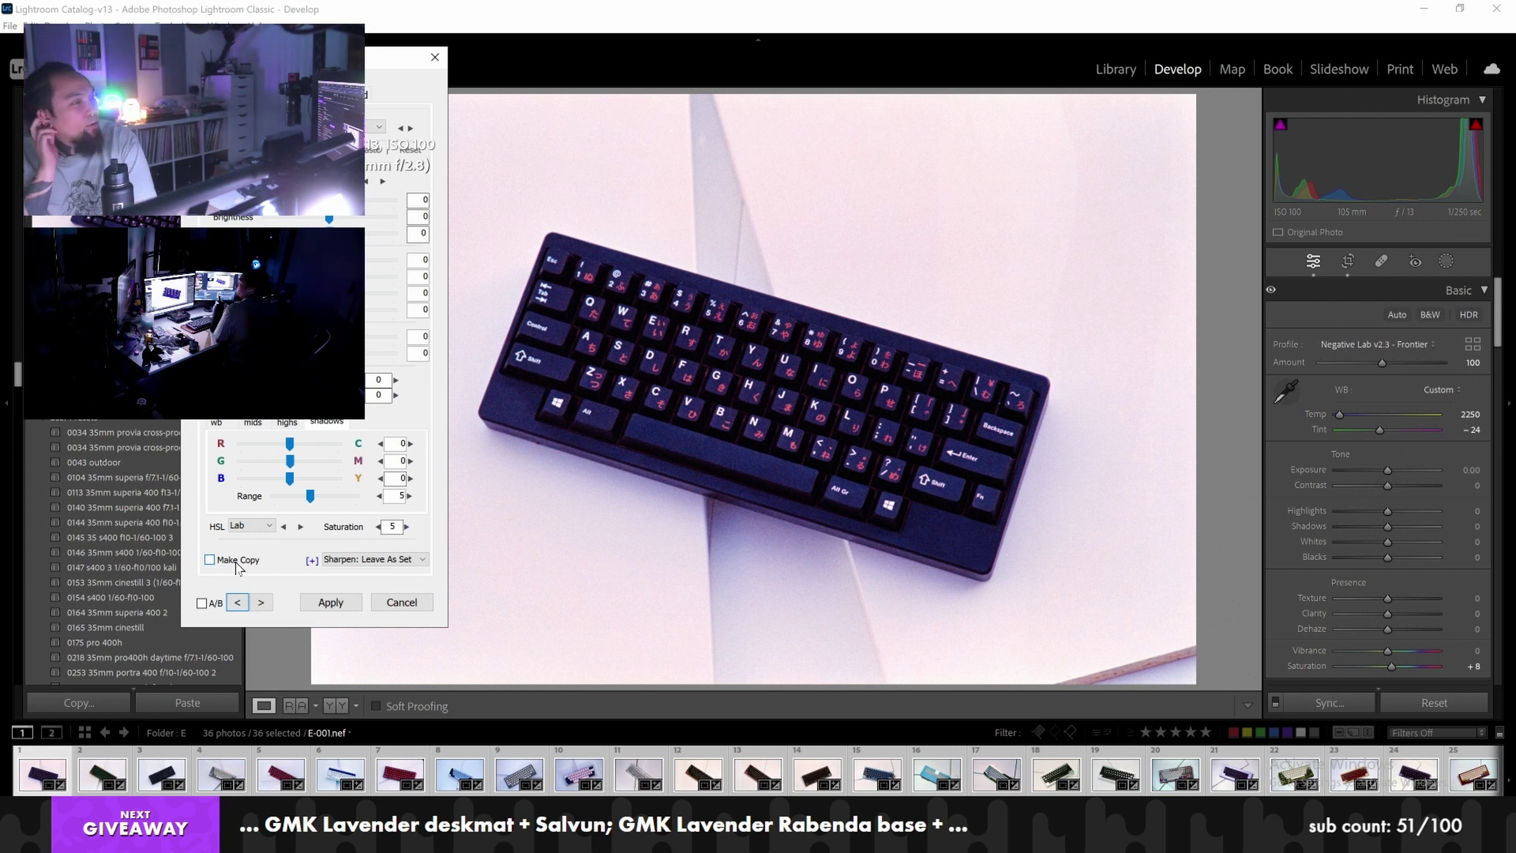
{"action": "left_click_drag", "start_coordinate": [316, 57], "coordinate": [337, 81]}
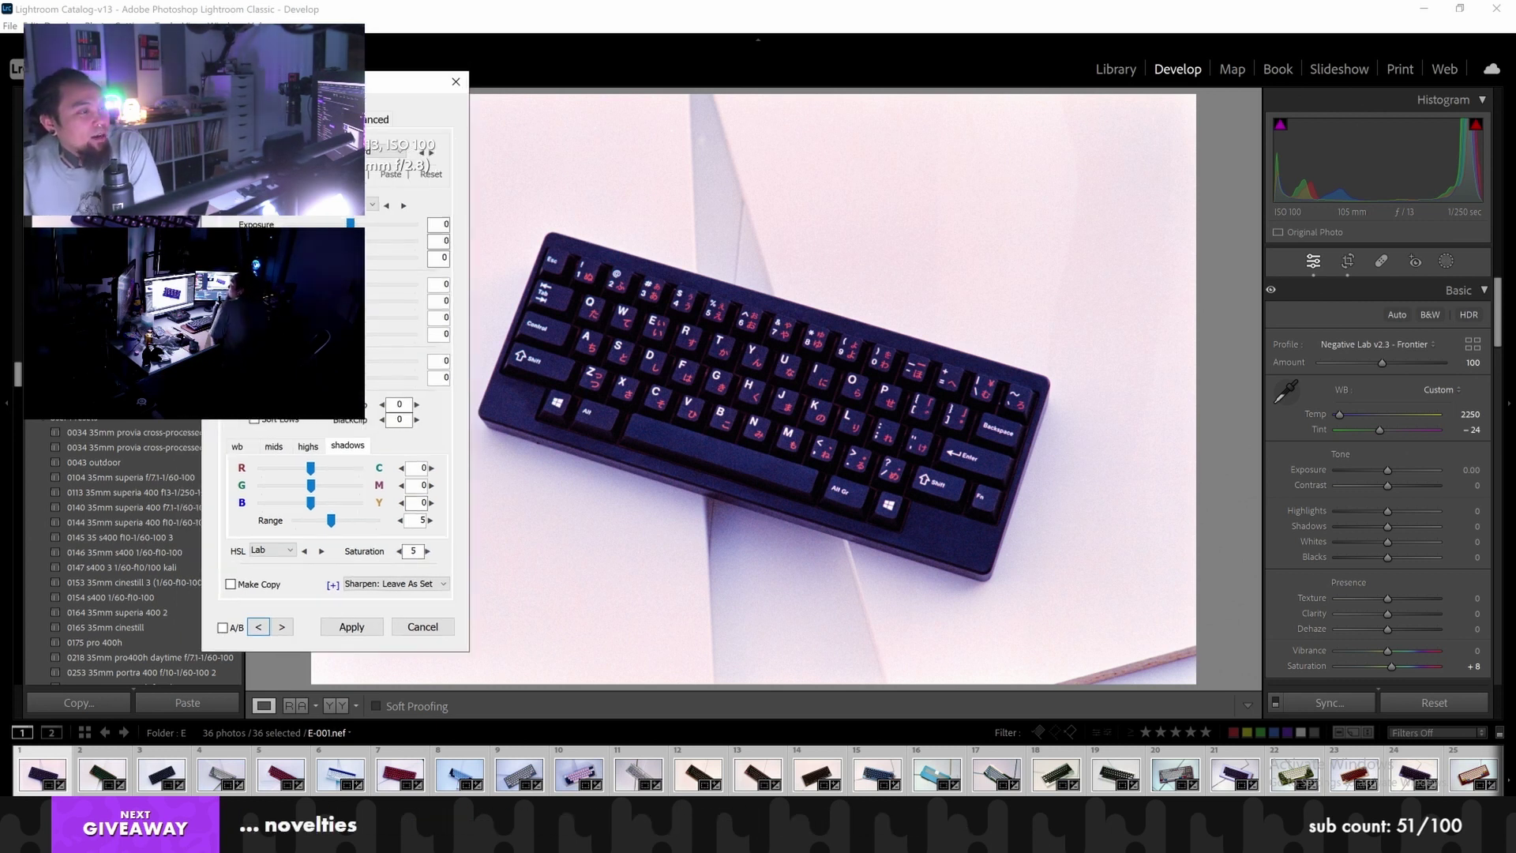
{"action": "left_click", "coordinate": [238, 446]}
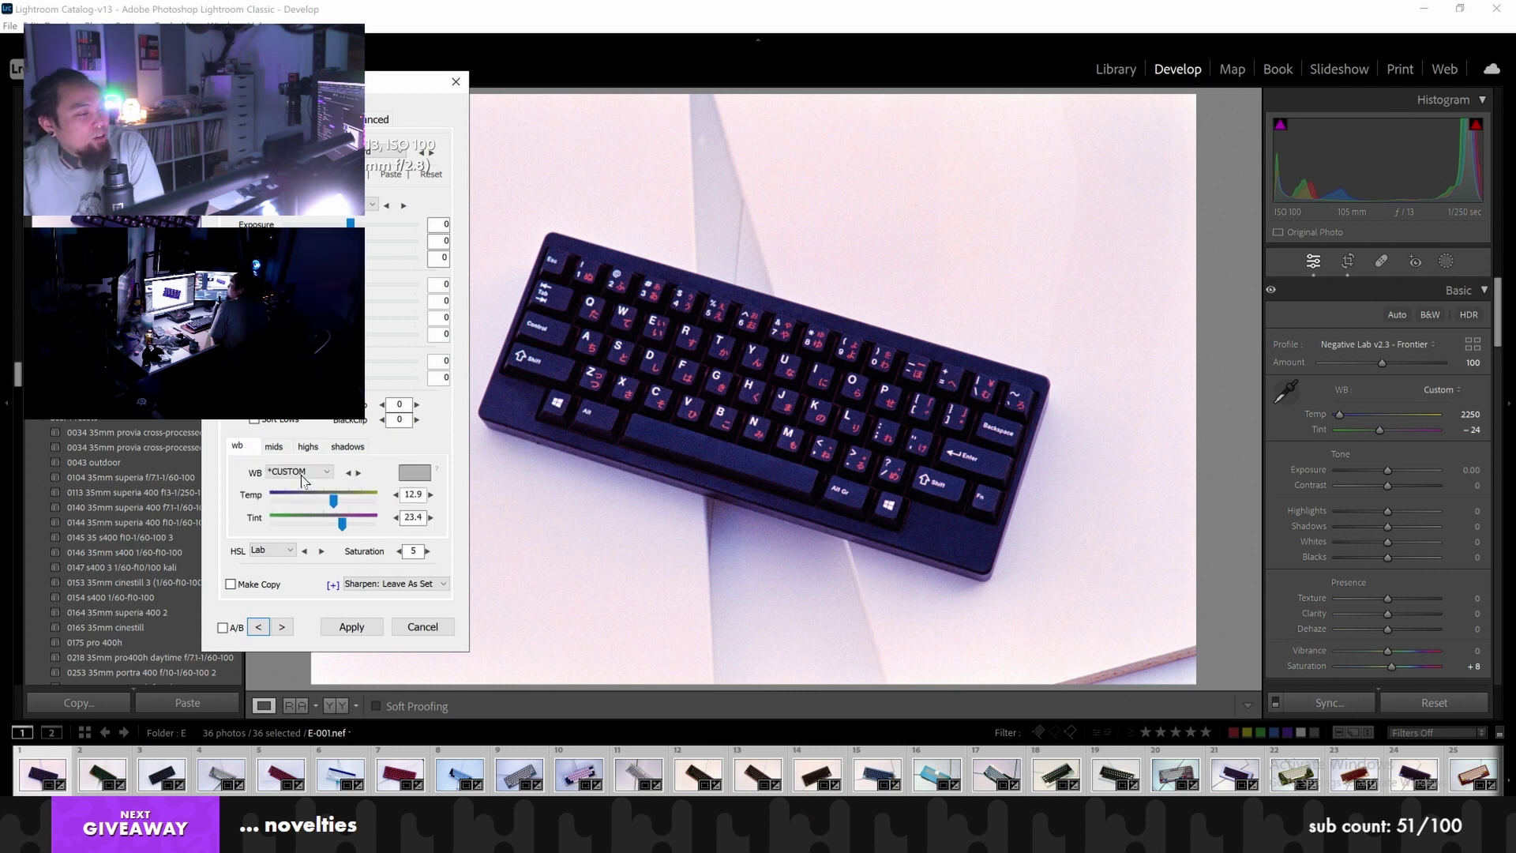
{"action": "mouse_move", "coordinate": [333, 503]}
{"action": "left_mouse_down"}
{"action": "mouse_move", "coordinate": [355, 507]}
{"action": "mouse_move", "coordinate": [353, 528]}
{"action": "mouse_move", "coordinate": [333, 529]}
{"action": "left_mouse_up"}
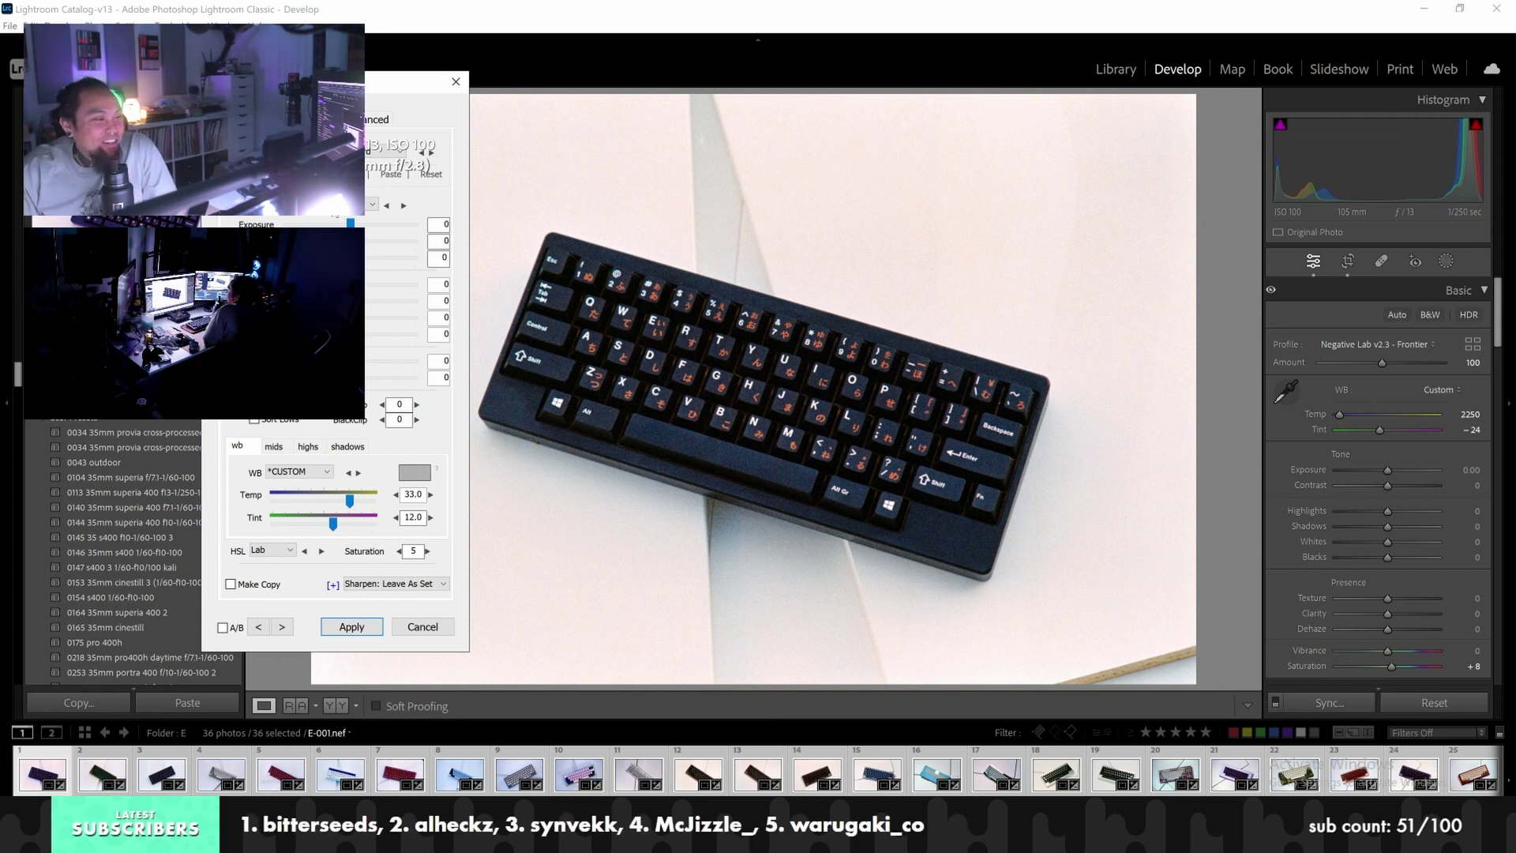
Switch E-001's HSL to Pakon, and set Darks to -2 and the white balance tint to 16
{"action": "left_click", "coordinate": [281, 550]}
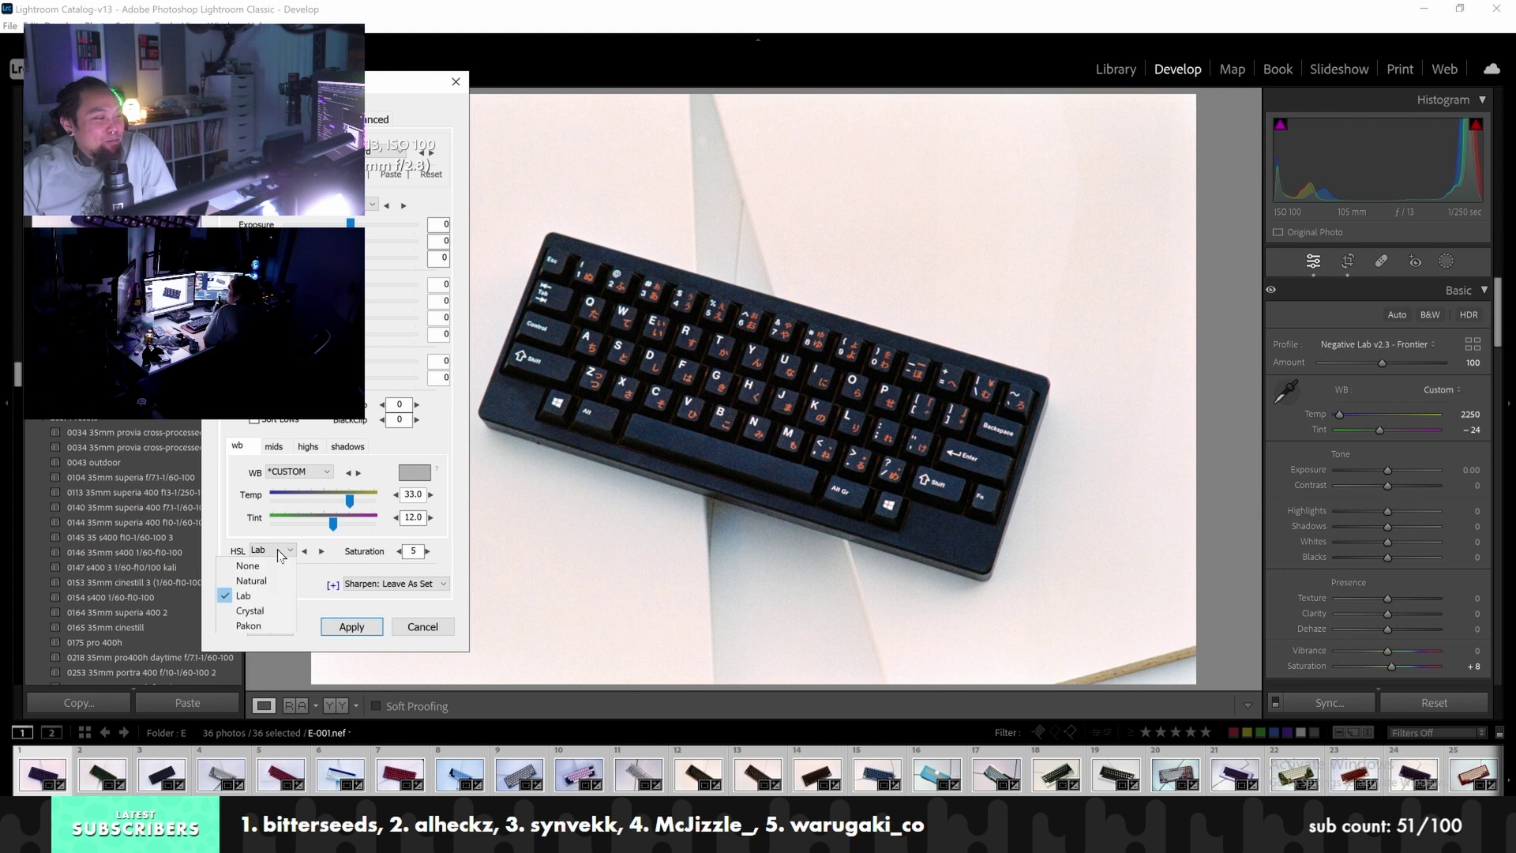
{"action": "left_click", "coordinate": [268, 626]}
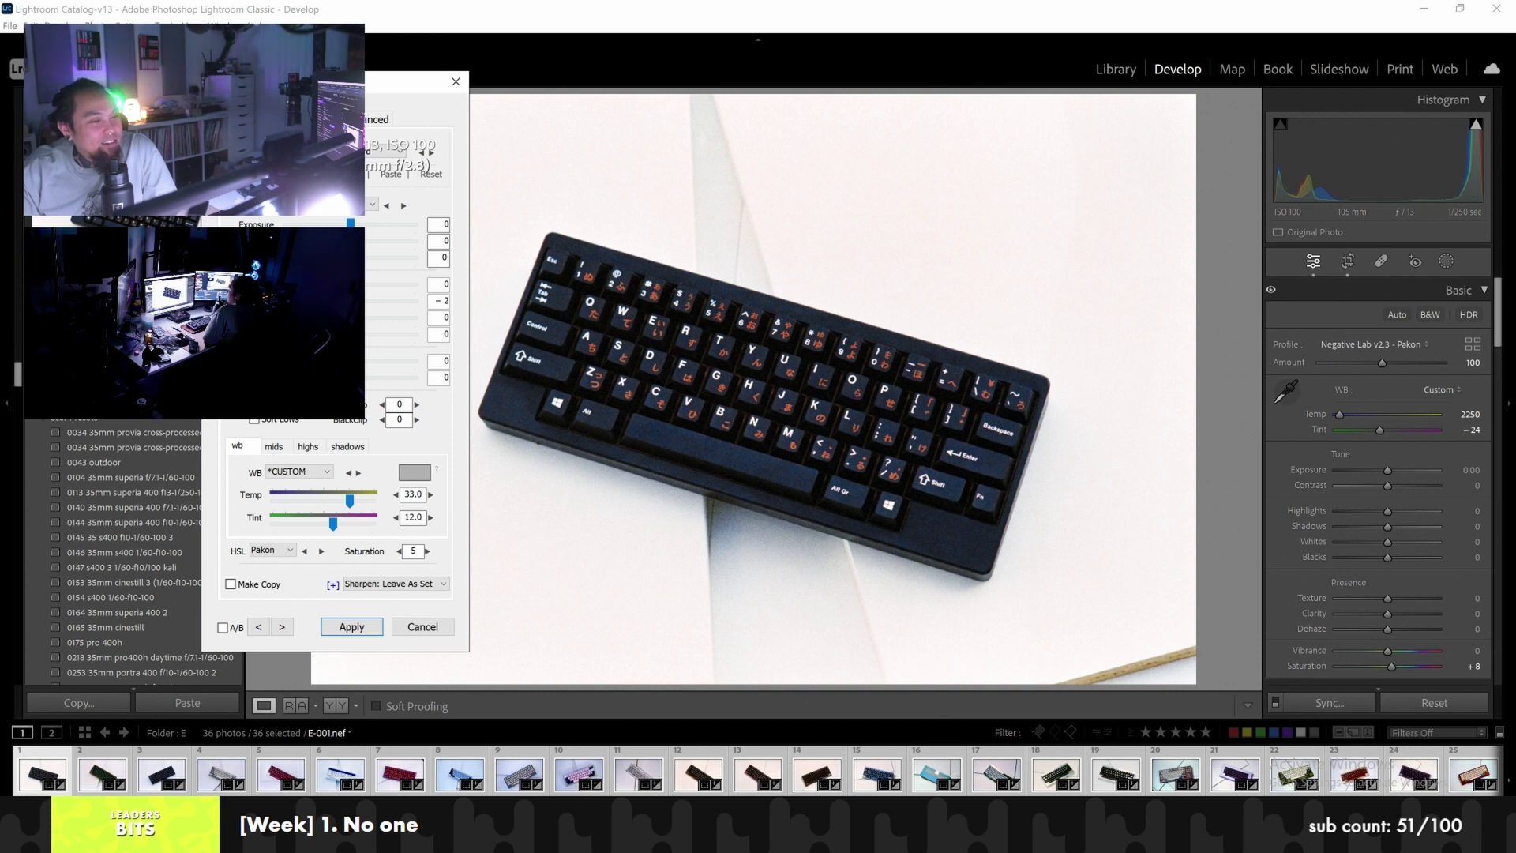
{"action": "left_click_drag", "start_coordinate": [350, 504], "coordinate": [336, 528]}
Step forward through the photos from E-001 to E-012, checking the conversion of each
{"action": "left_click", "coordinate": [280, 627]}
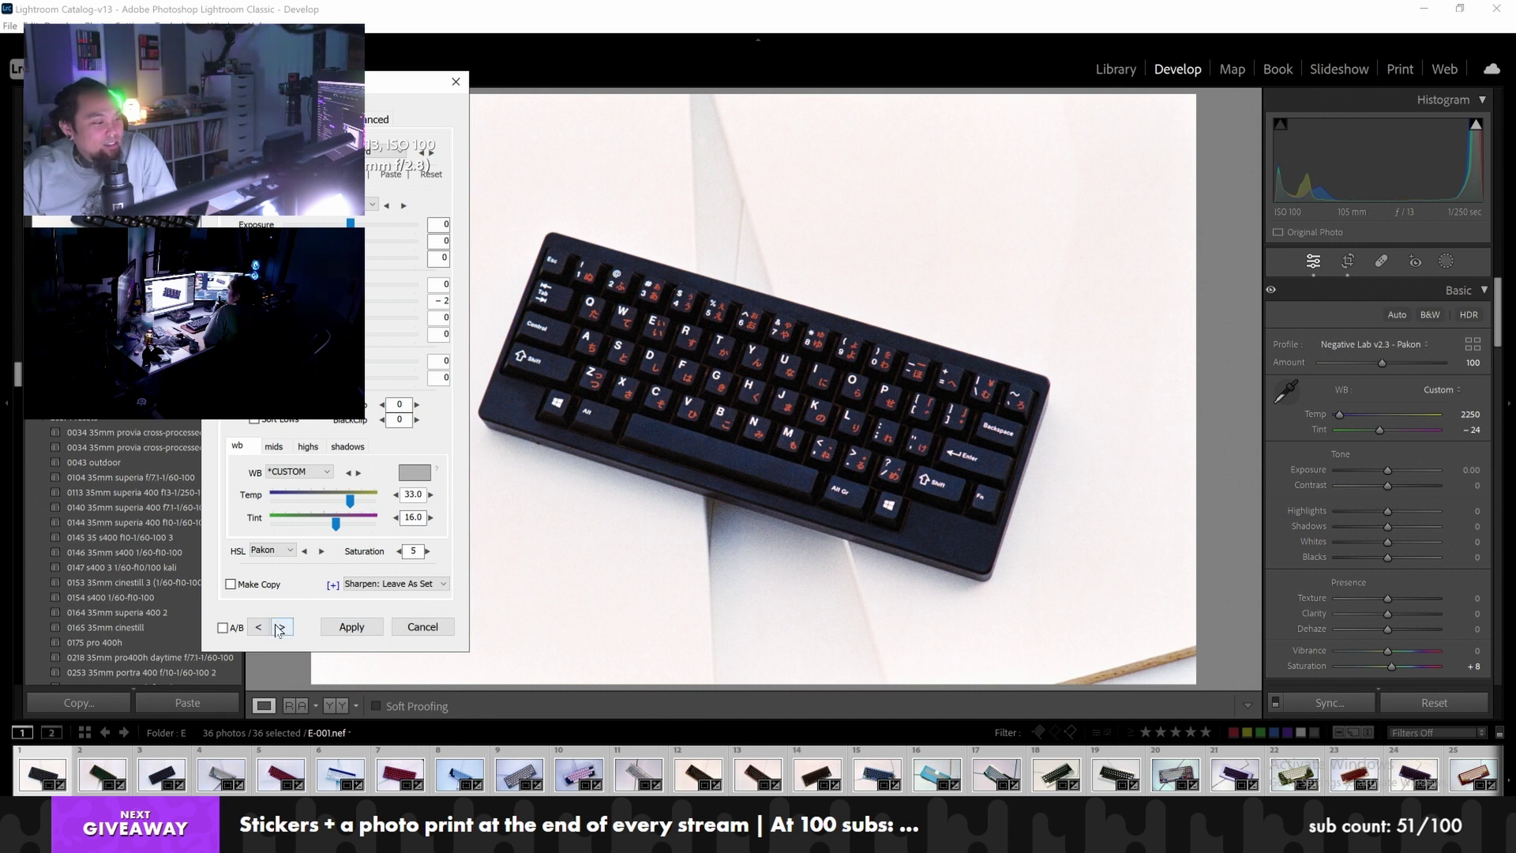
{"action": "left_click", "coordinate": [280, 627]}
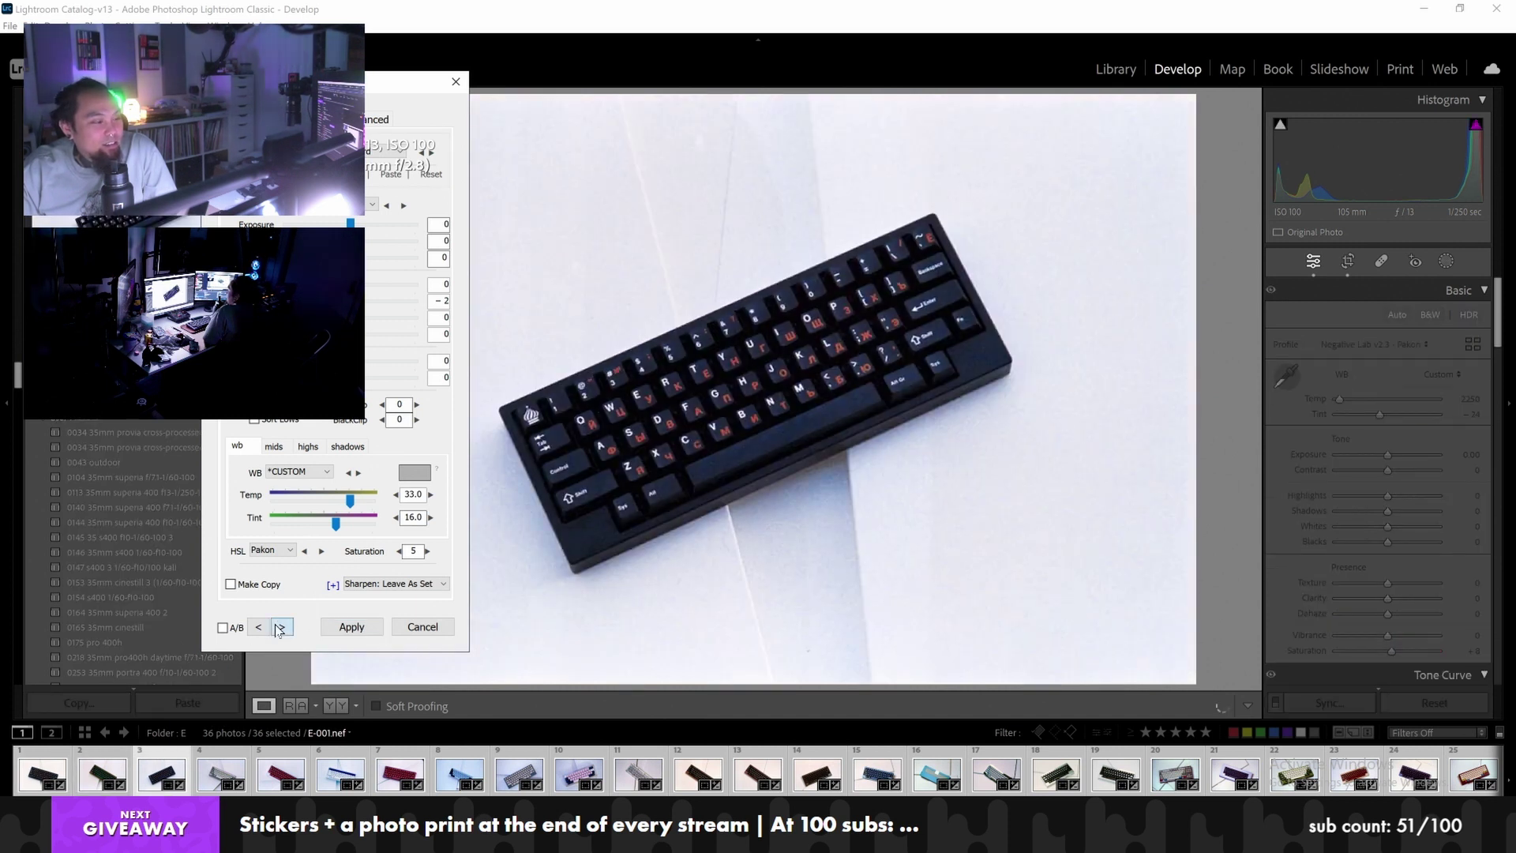
{"action": "left_click", "coordinate": [280, 627]}
{"action": "left_click", "coordinate": [281, 627]}
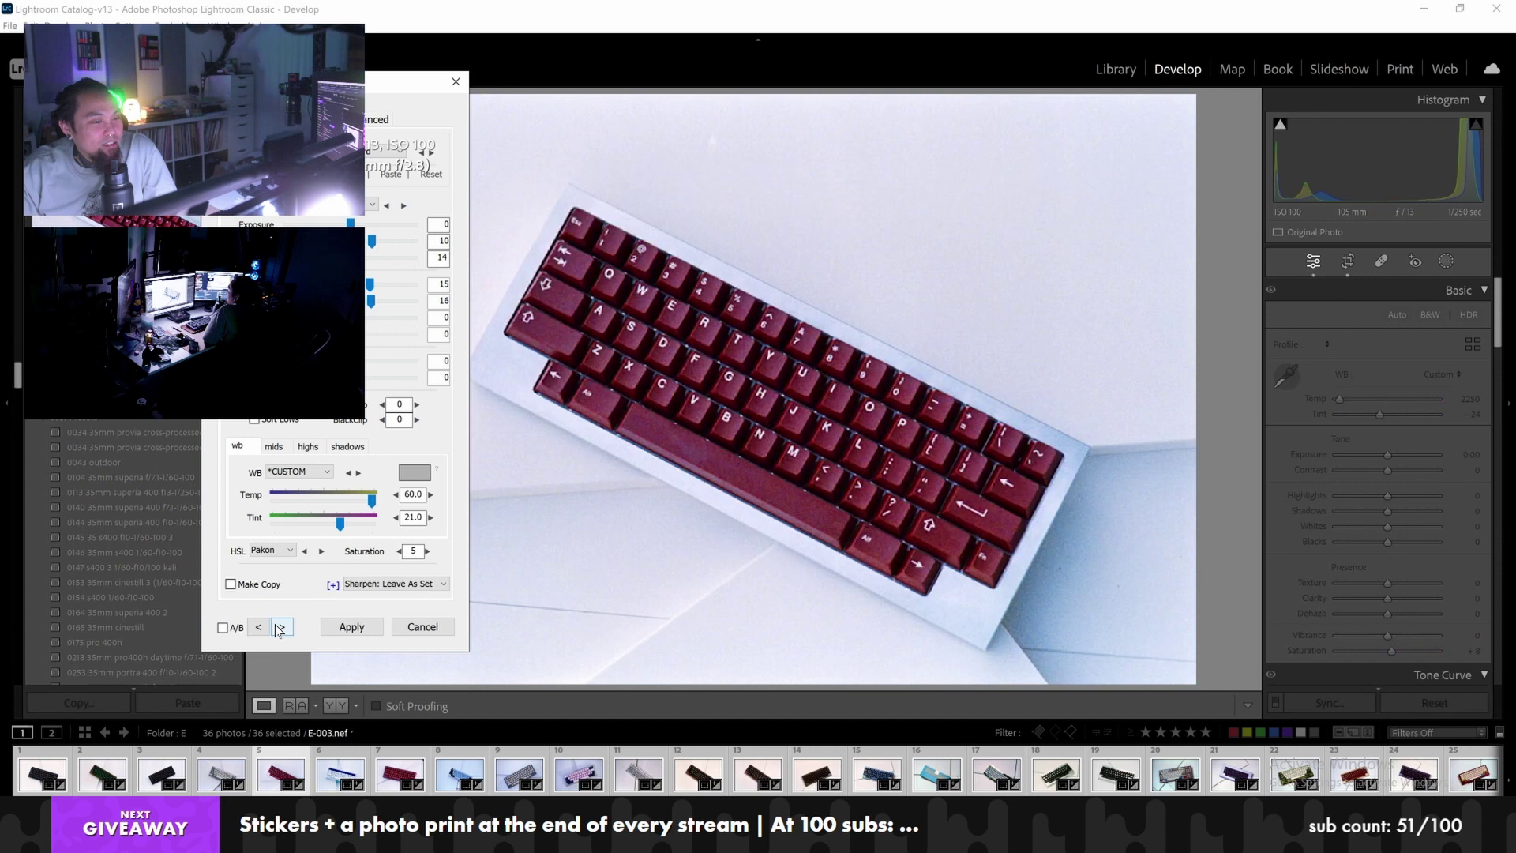
{"action": "left_click", "coordinate": [281, 627]}
{"action": "left_click", "coordinate": [281, 626]}
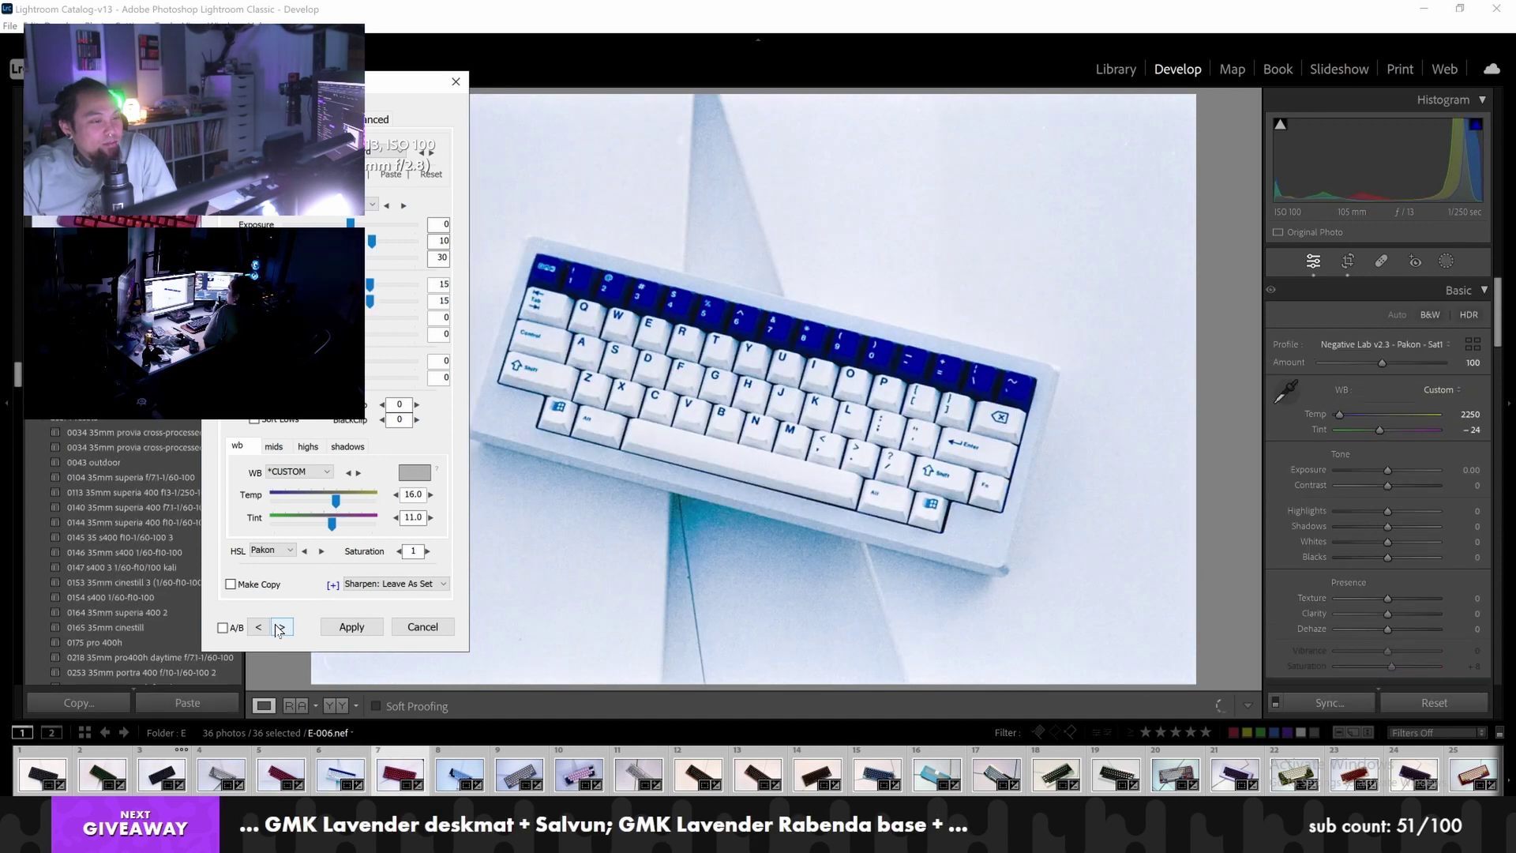
{"action": "left_click", "coordinate": [280, 627]}
{"action": "left_click", "coordinate": [280, 627]}
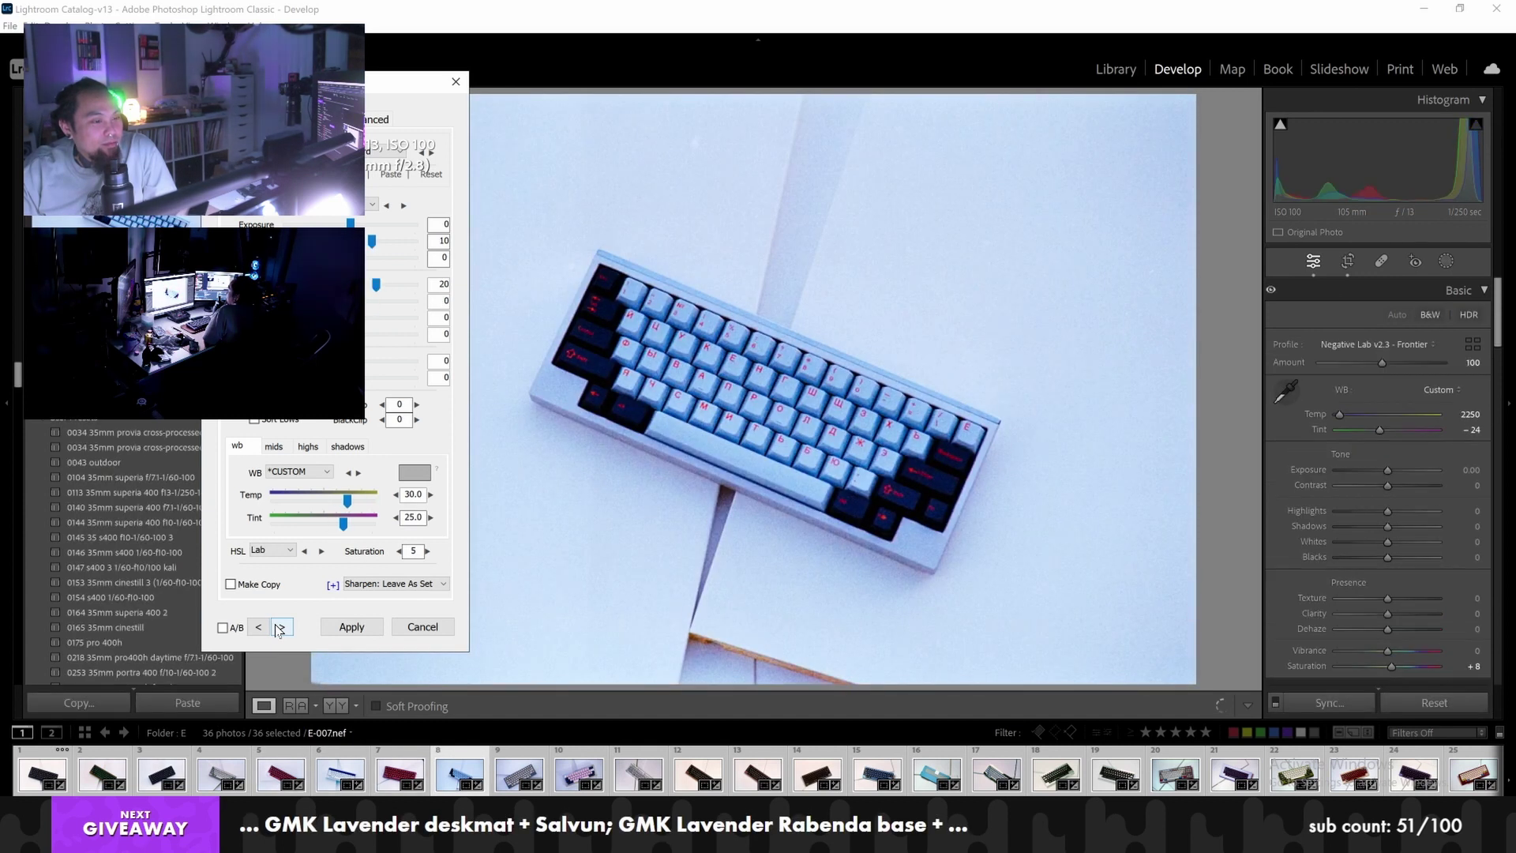
{"action": "left_click", "coordinate": [280, 627]}
{"action": "left_click", "coordinate": [280, 627]}
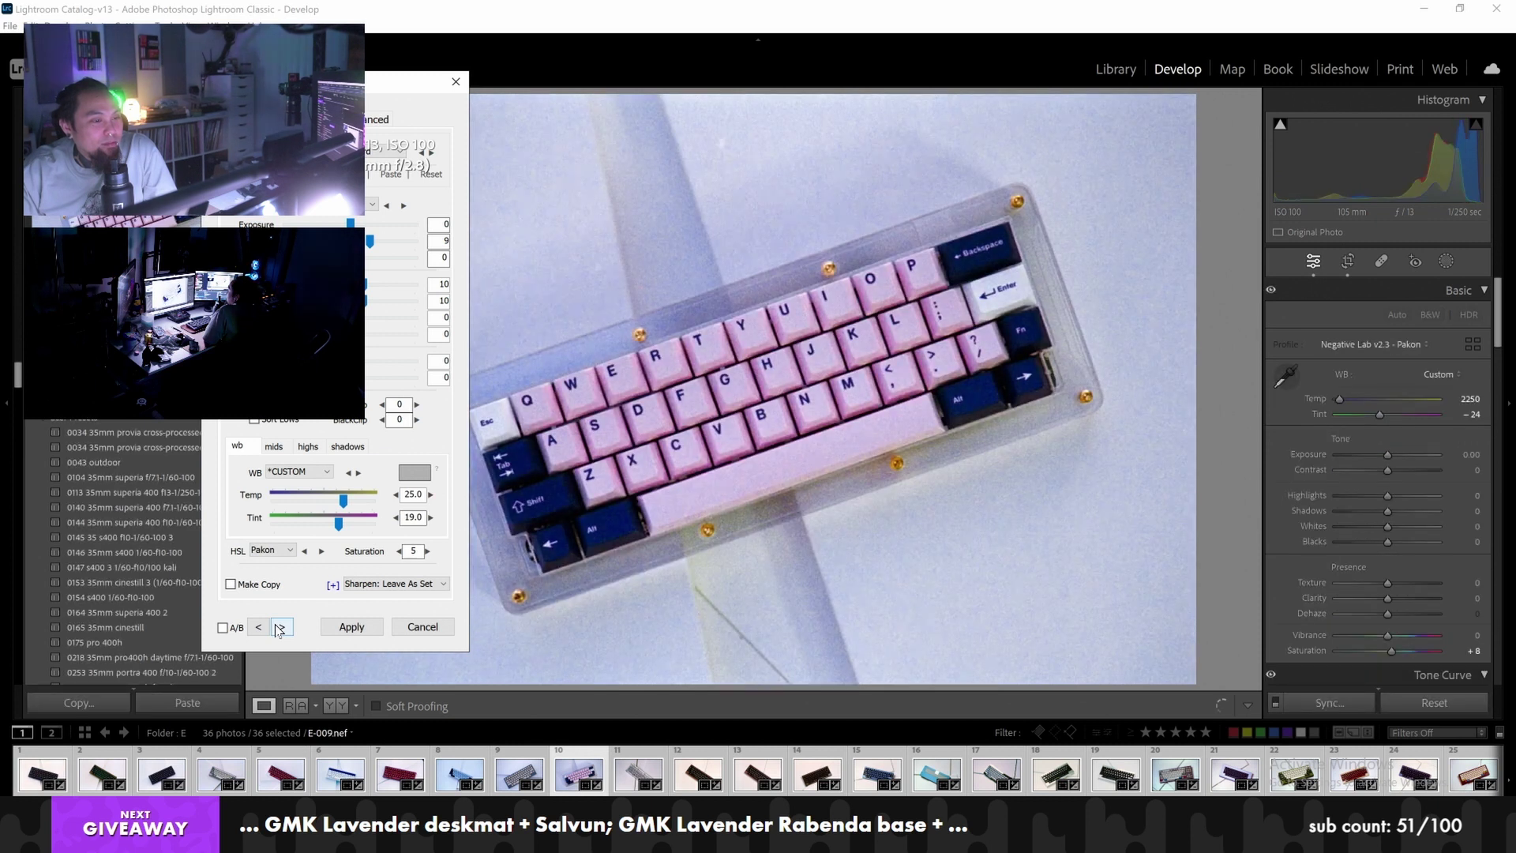
{"action": "left_click", "coordinate": [281, 627]}
{"action": "left_click", "coordinate": [281, 626]}
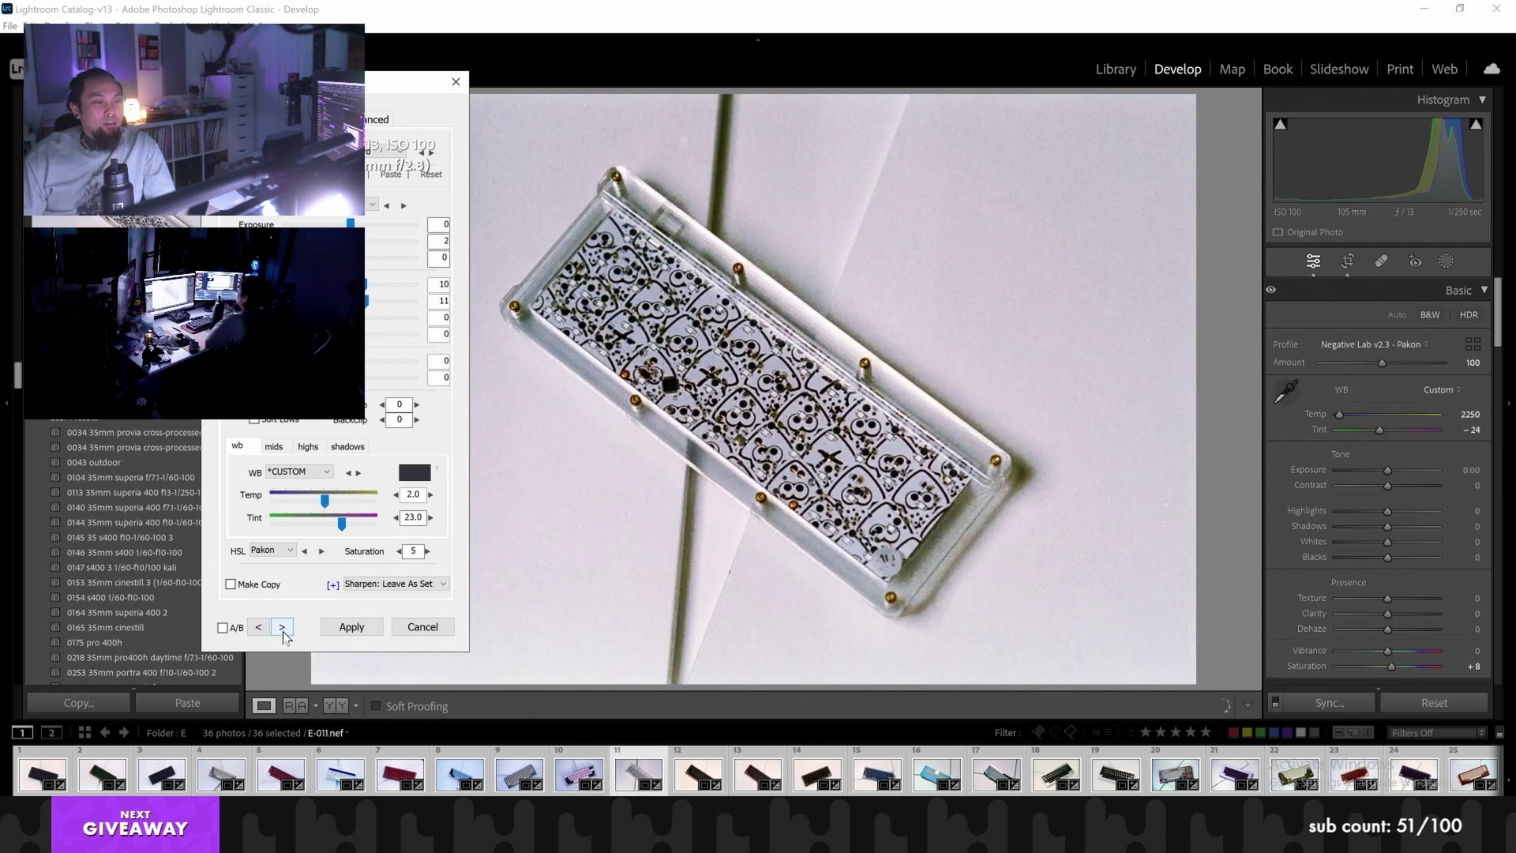
{"action": "left_click", "coordinate": [282, 627]}
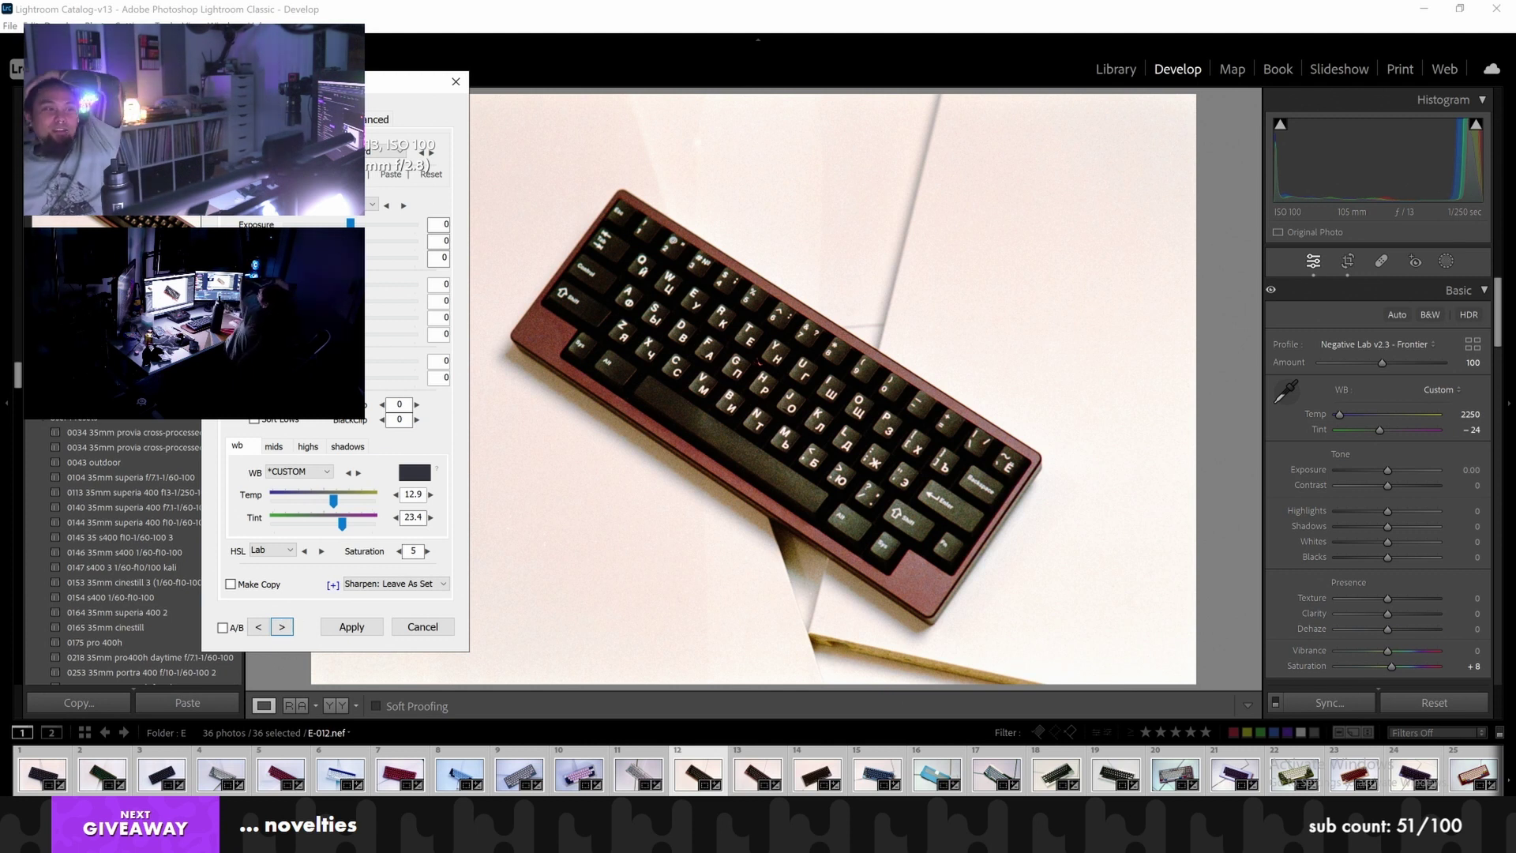
{"action": "left_click_drag", "start_coordinate": [381, 84], "coordinate": [379, 66]}
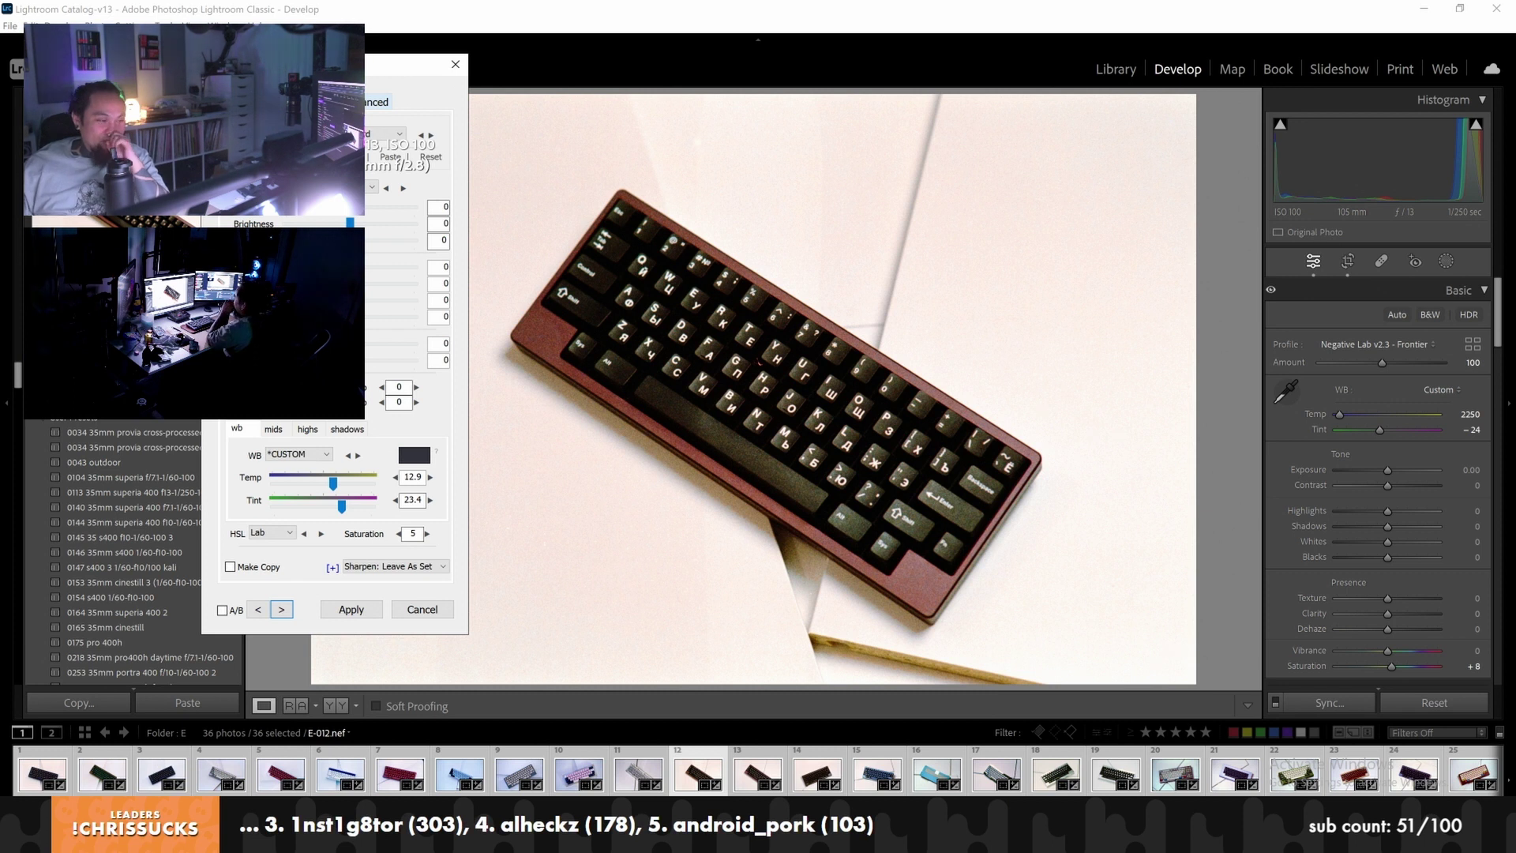
{"action": "left_click", "coordinate": [376, 102]}
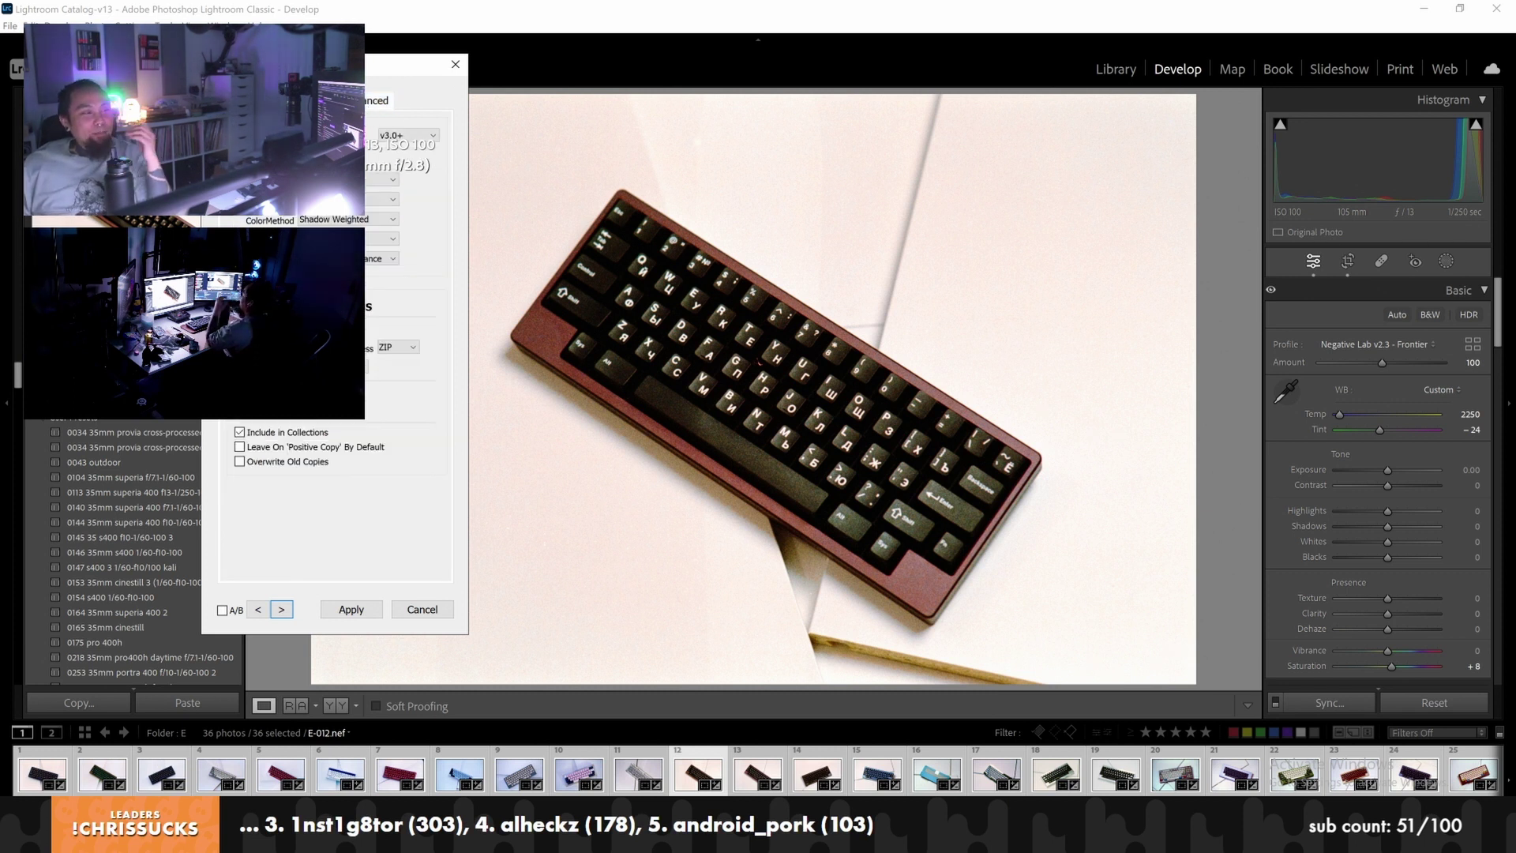
{"action": "key", "text": "ctrl+Tab"}
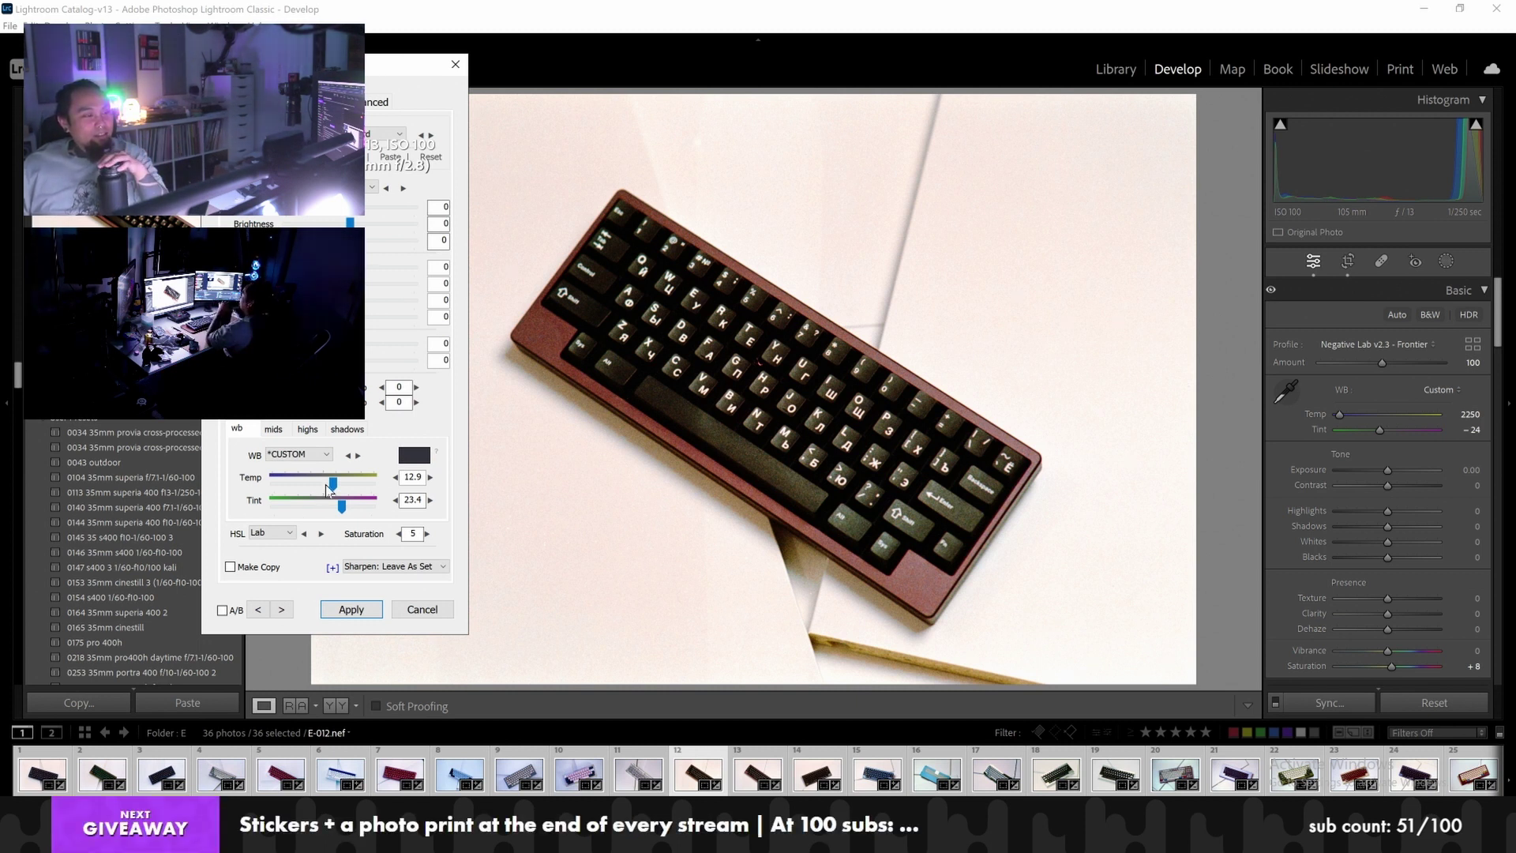
{"action": "left_click", "coordinate": [314, 455]}
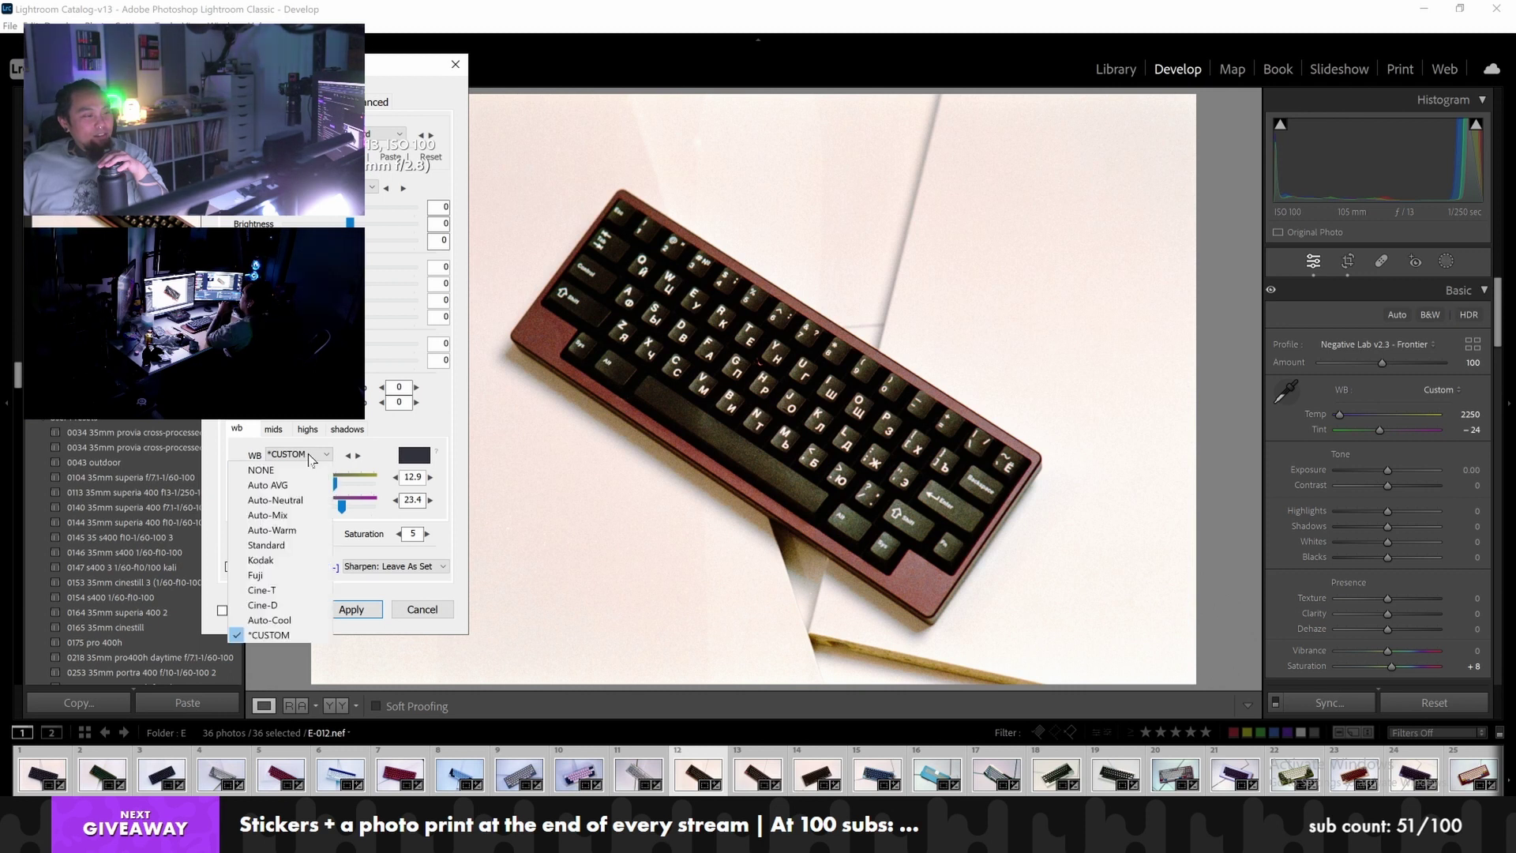
{"action": "left_click", "coordinate": [224, 475]}
Compare with the preceding photo E-011, and return to E-012 and switch its HSL to Pakon
{"action": "left_click", "coordinate": [248, 608]}
{"action": "left_click", "coordinate": [258, 608]}
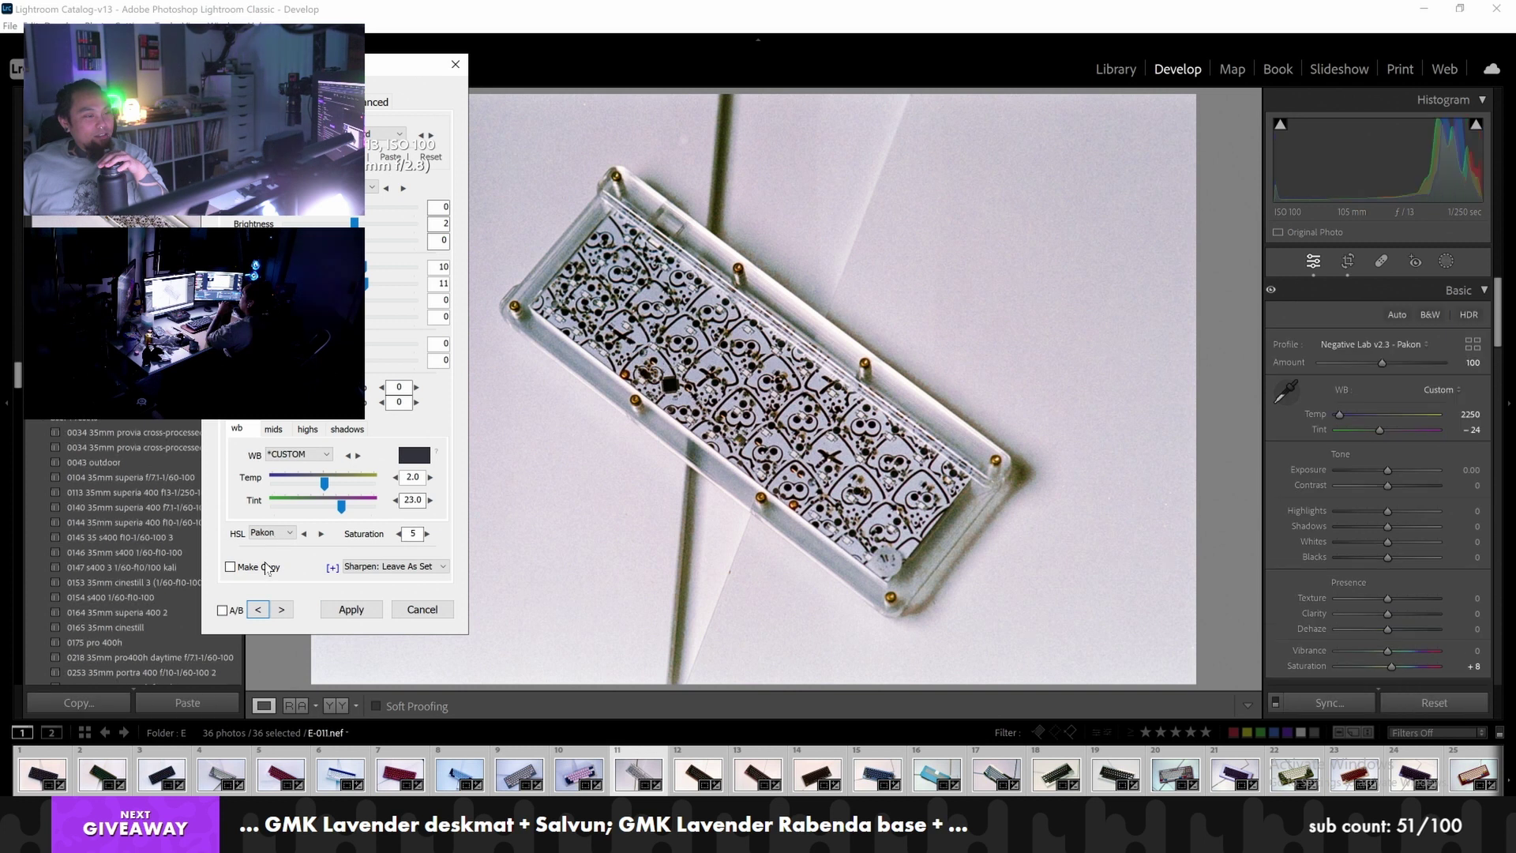
{"action": "left_click", "coordinate": [282, 608]}
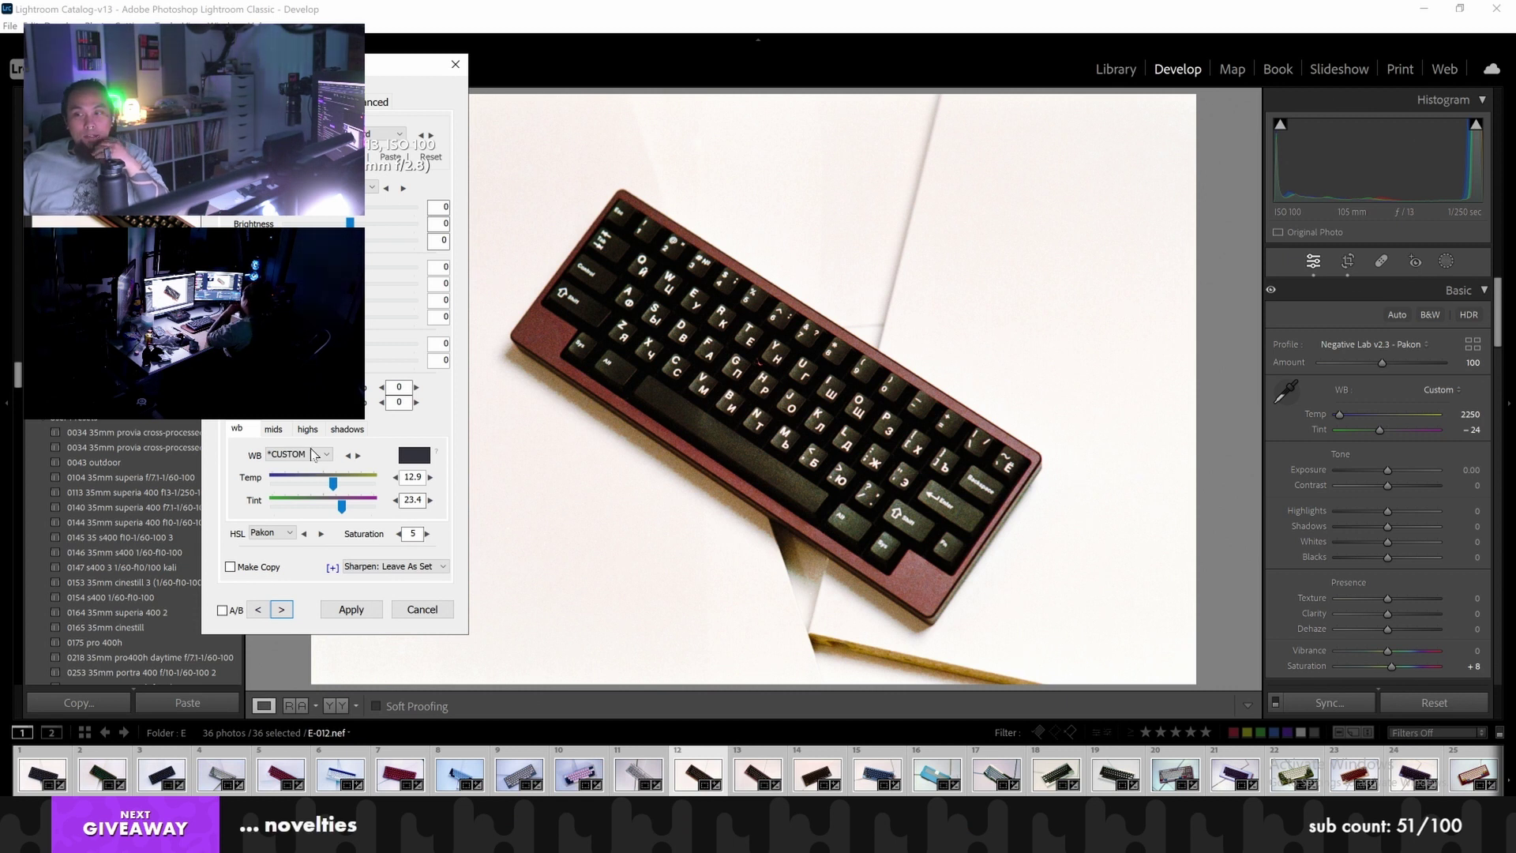
Set E-012's white balance tint to 30 and Contrast to 21, and go back to the preceding photo
{"action": "left_click_drag", "start_coordinate": [342, 506], "coordinate": [347, 512]}
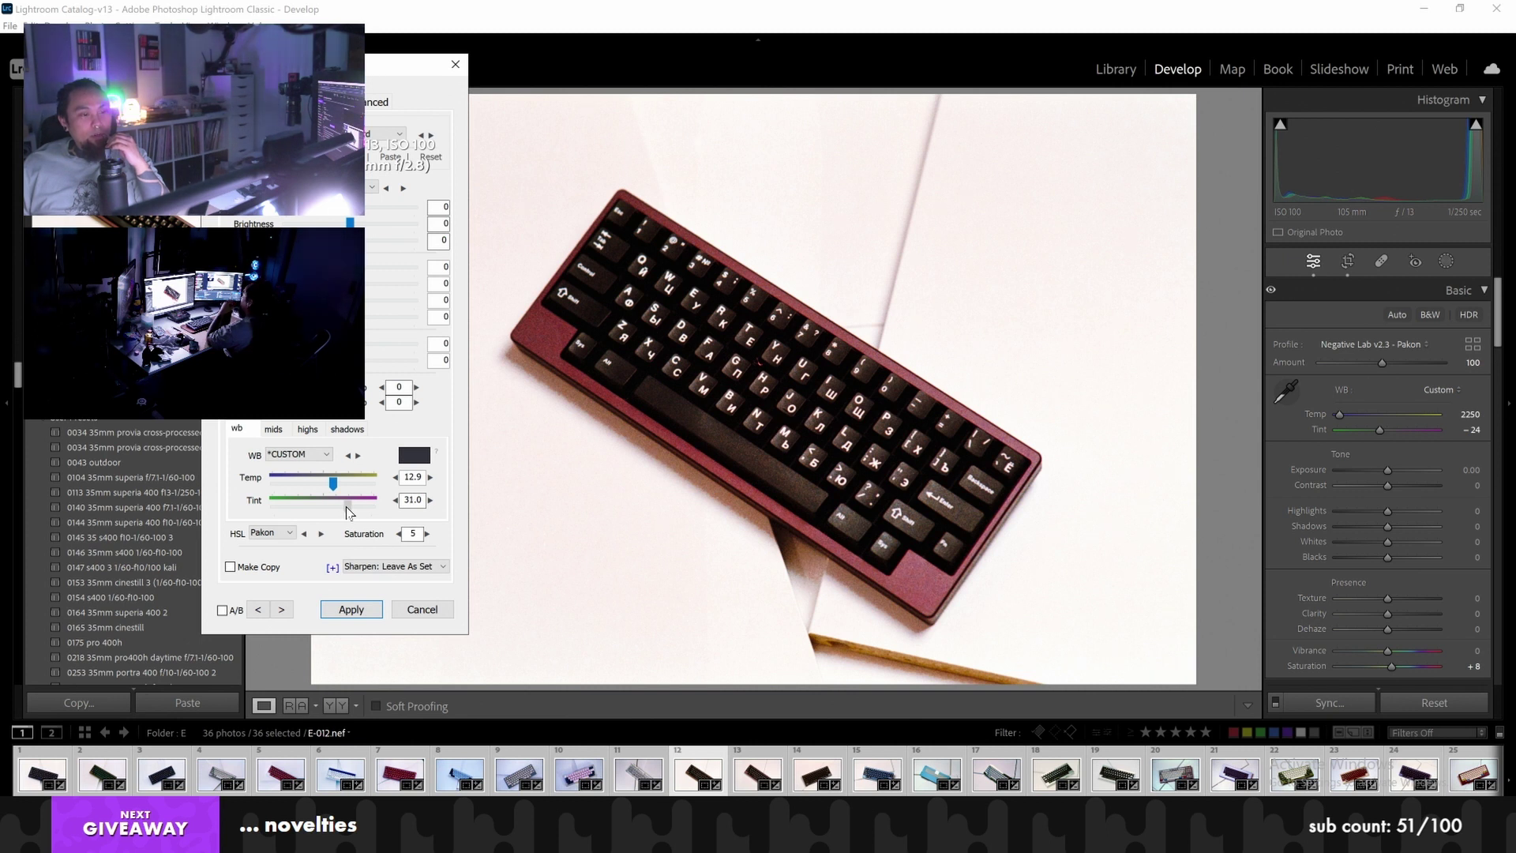
{"action": "left_click_drag", "start_coordinate": [344, 512], "coordinate": [346, 512]}
{"action": "left_click", "coordinate": [347, 429]}
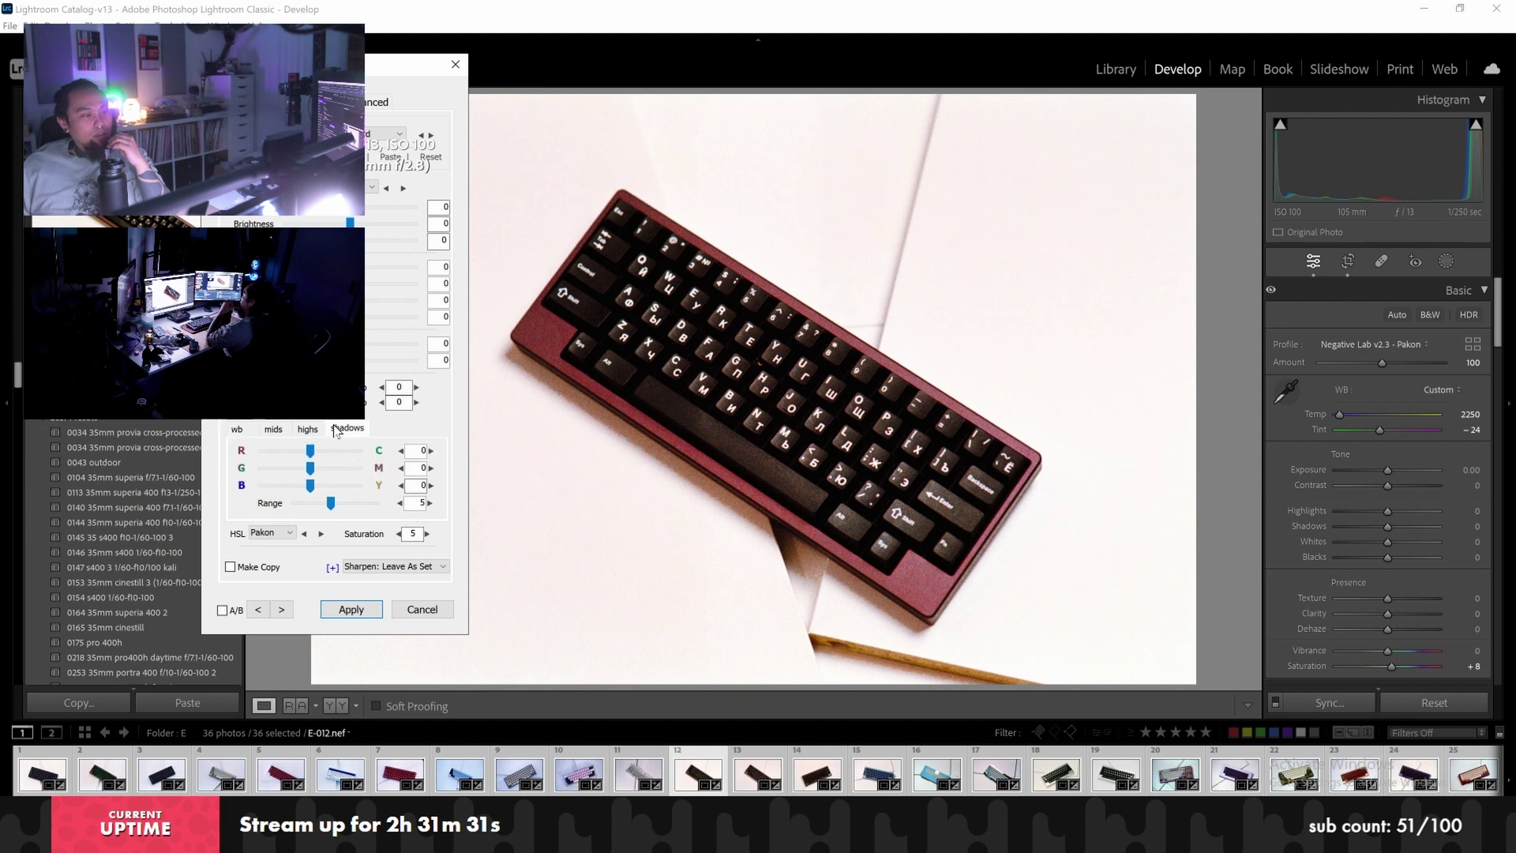
{"action": "left_click", "coordinate": [238, 430]}
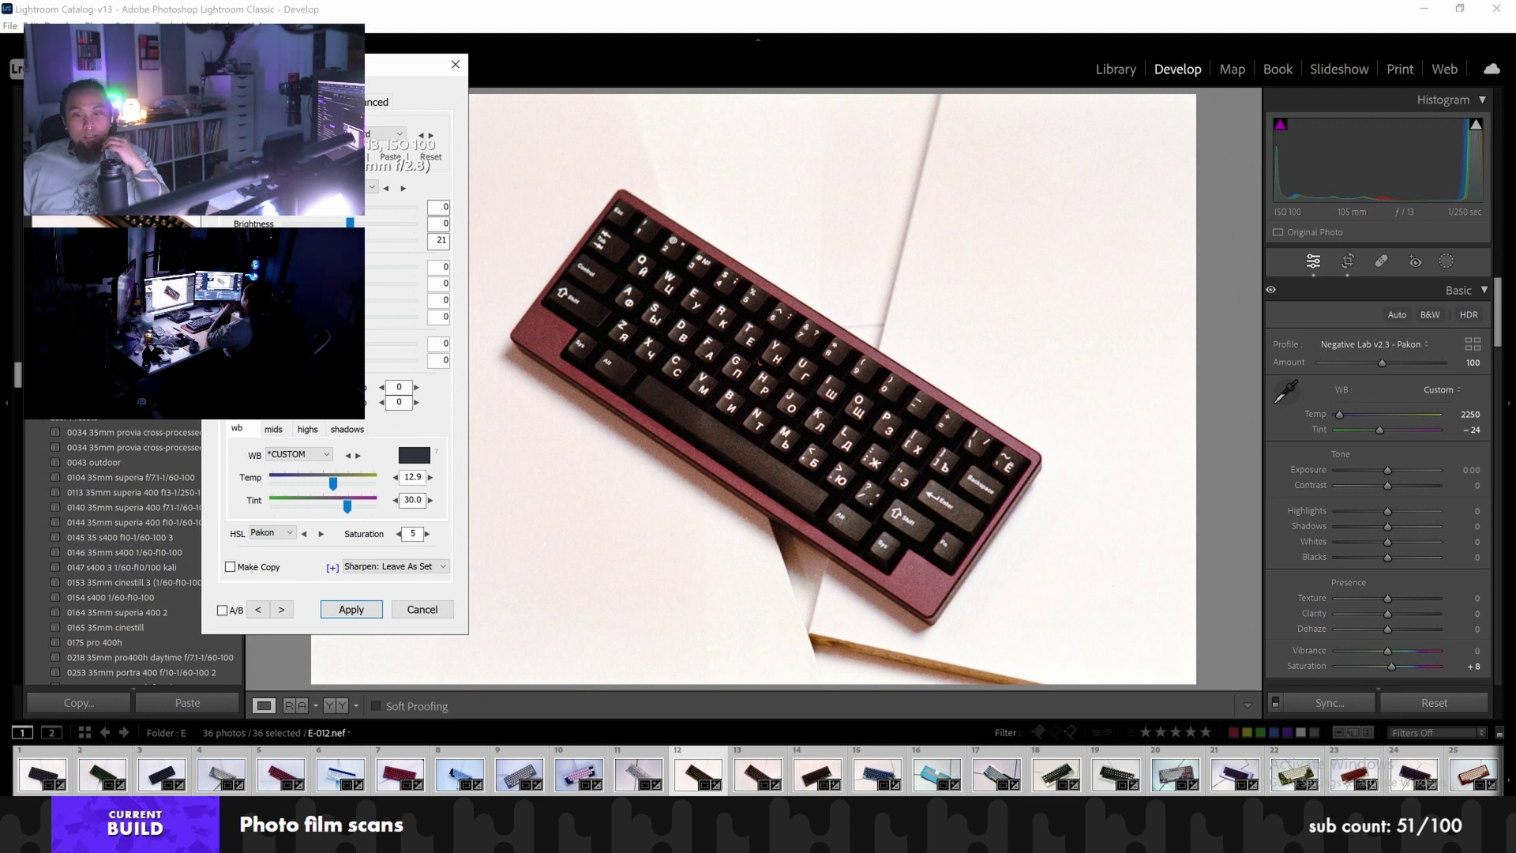
{"action": "left_click", "coordinate": [263, 609]}
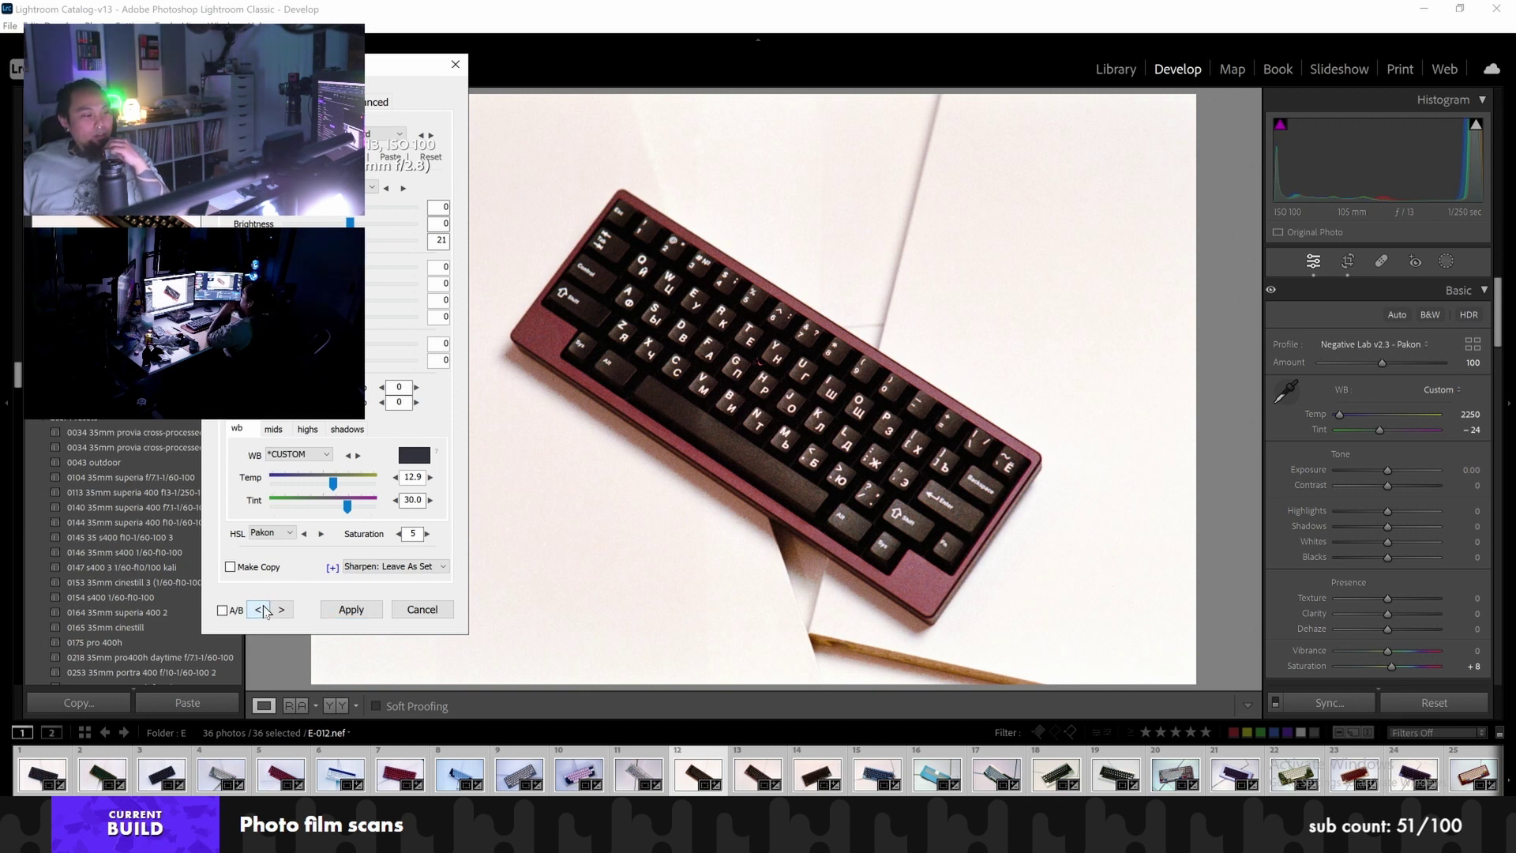
Go back through the photos from E-012 to E-007 and adjust its Contrast
{"action": "left_click", "coordinate": [263, 609]}
{"action": "left_click", "coordinate": [263, 608]}
{"action": "left_click", "coordinate": [263, 610]}
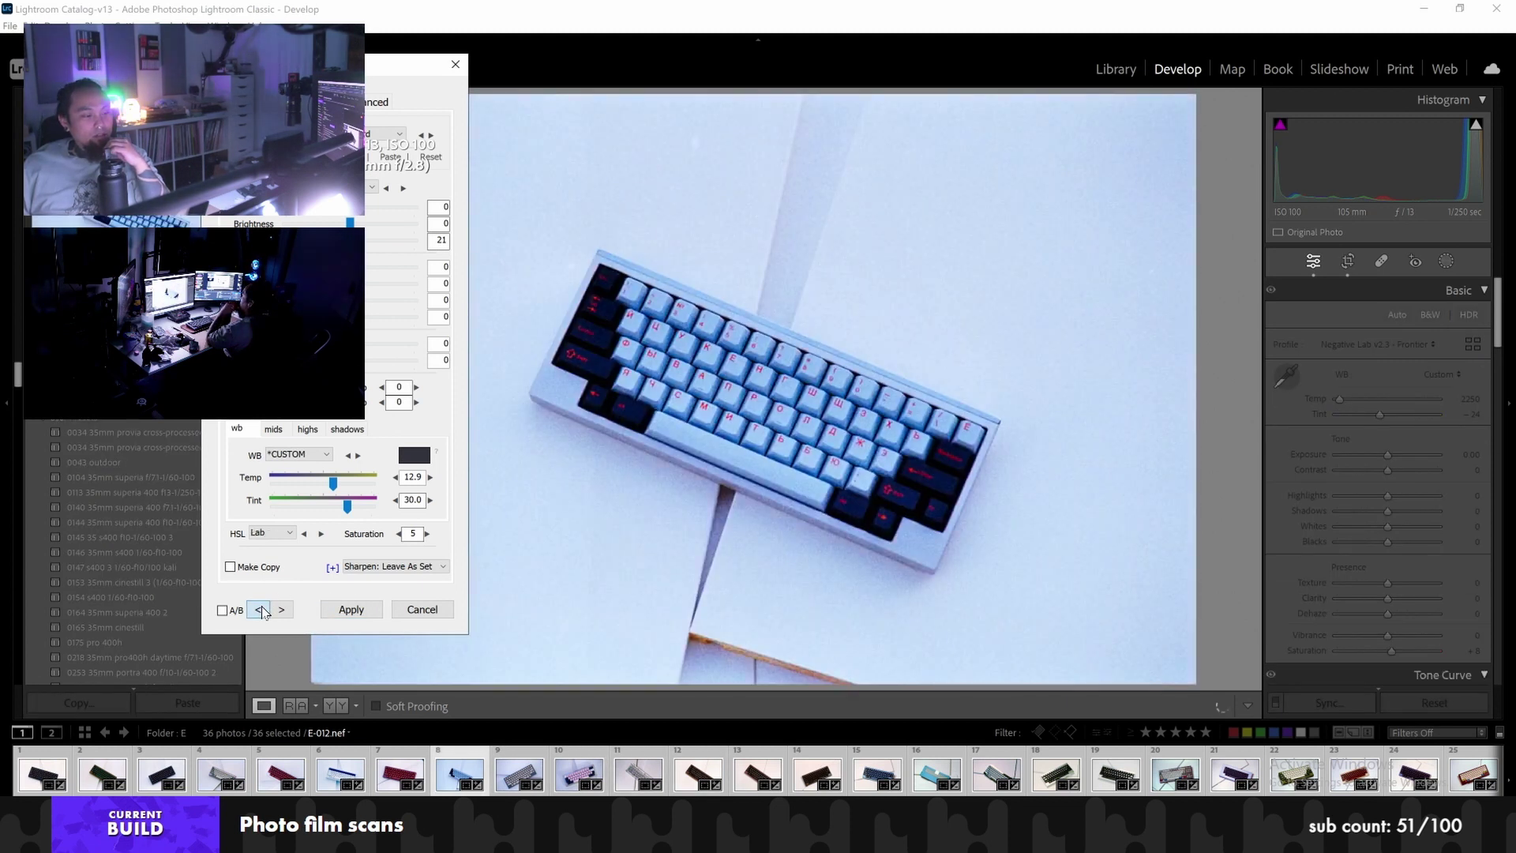
{"action": "left_click", "coordinate": [263, 610]}
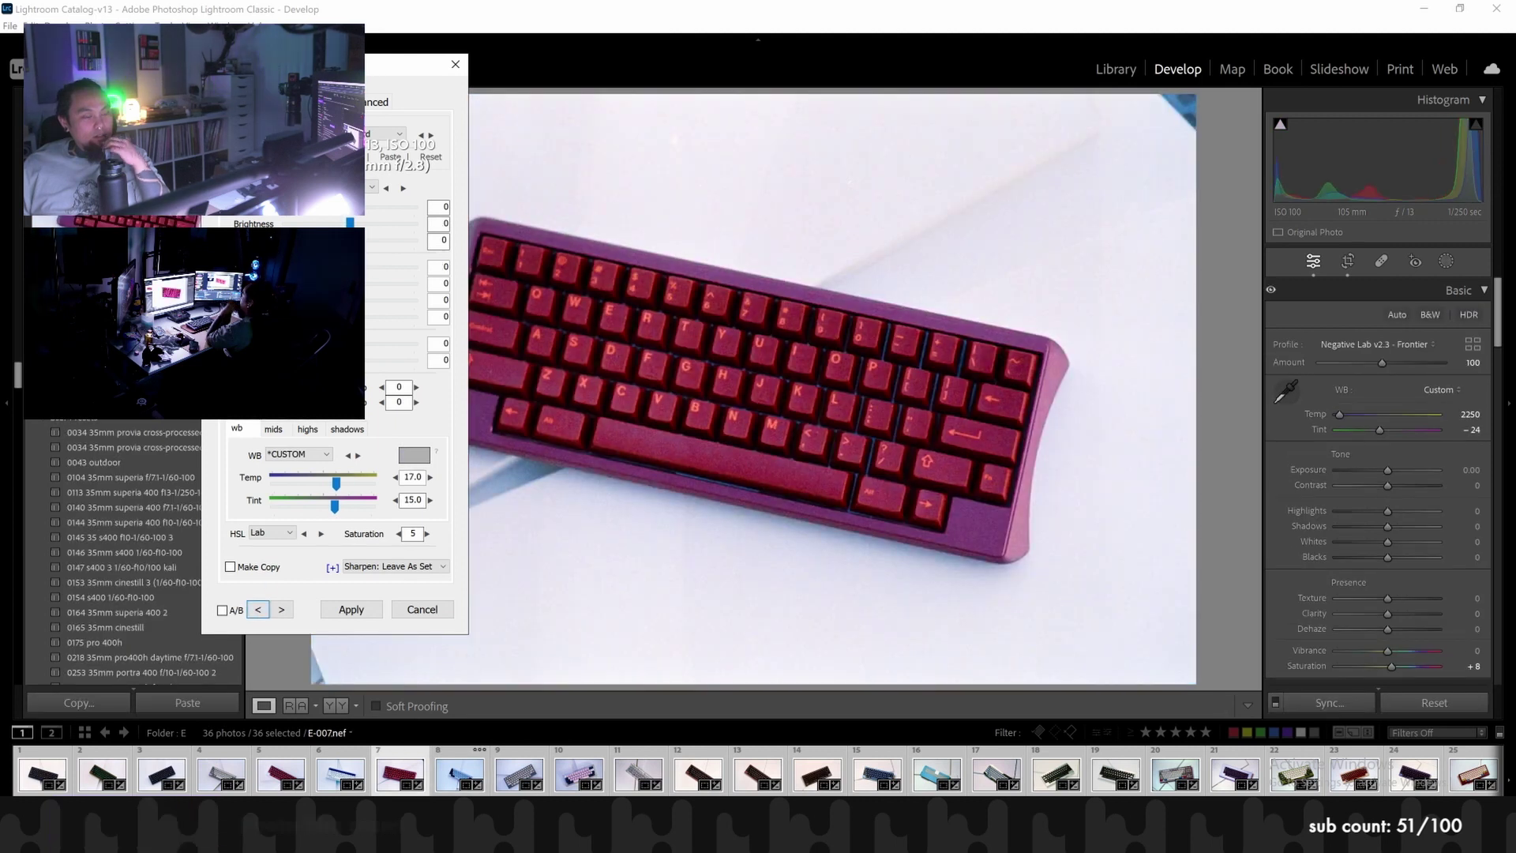
{"action": "left_click_drag", "start_coordinate": [411, 63], "coordinate": [334, 79]}
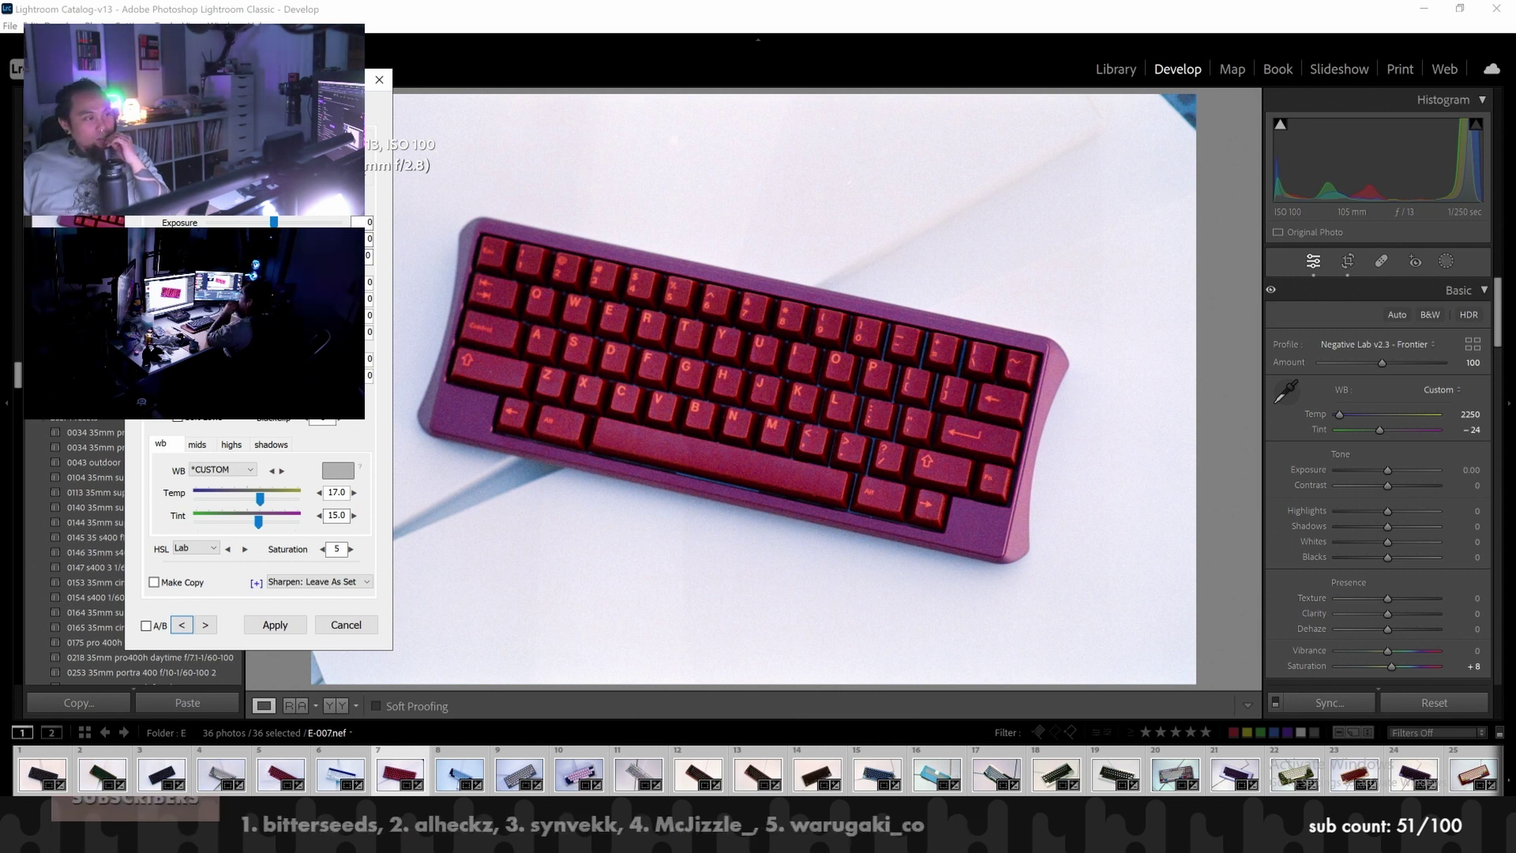
{"action": "left_click", "coordinate": [361, 255]}
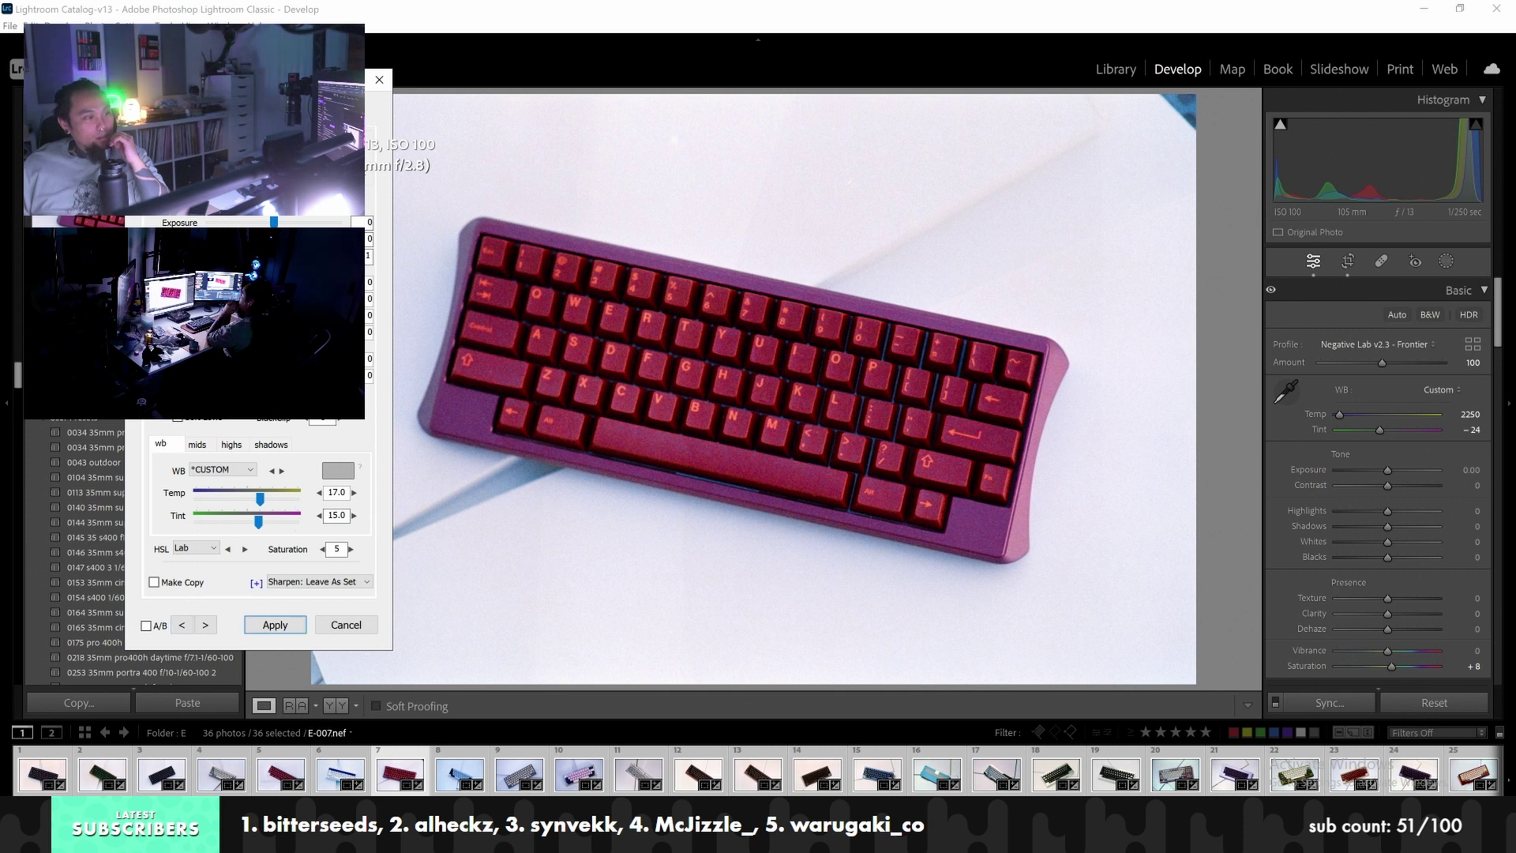
{"action": "type", "text": "72"}
Try the Pakon HSL on E-007, and return the HSL to Lab
{"action": "left_click", "coordinate": [196, 548]}
{"action": "left_click", "coordinate": [195, 625]}
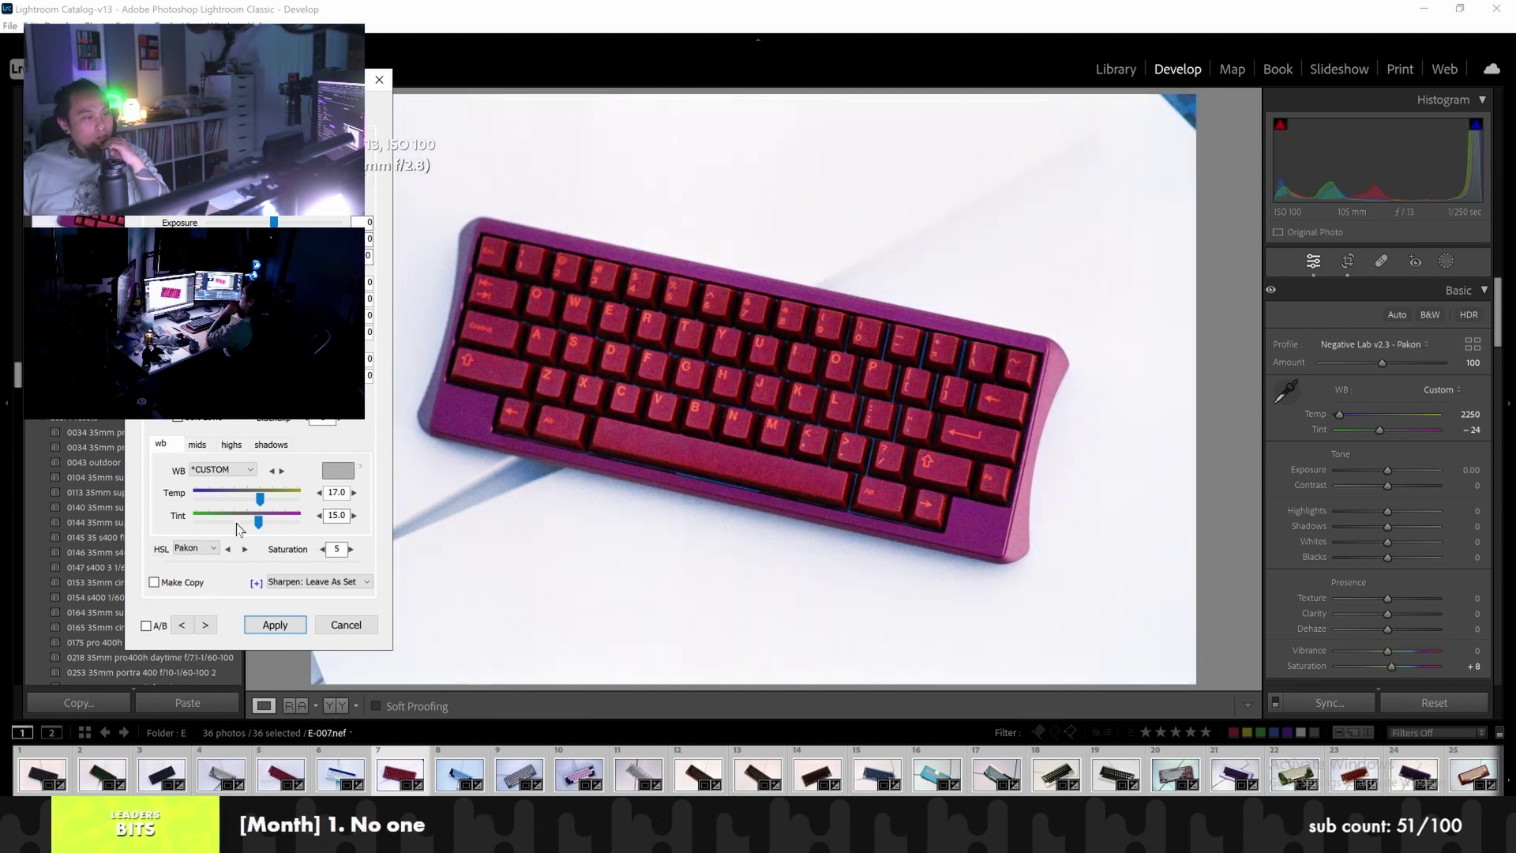
{"action": "left_click", "coordinate": [351, 549]}
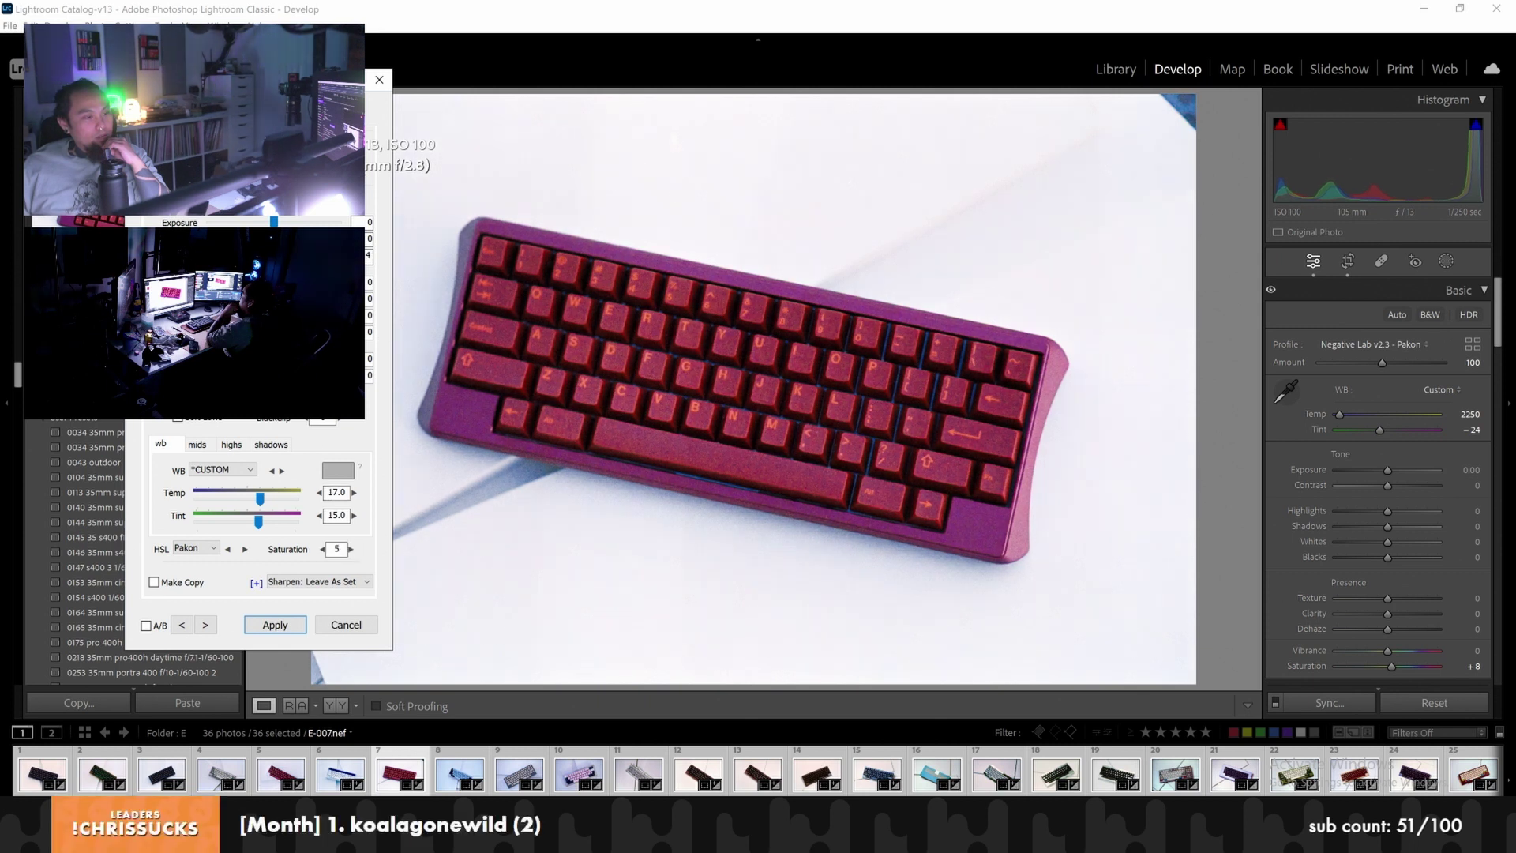
{"action": "left_click", "coordinate": [192, 548]}
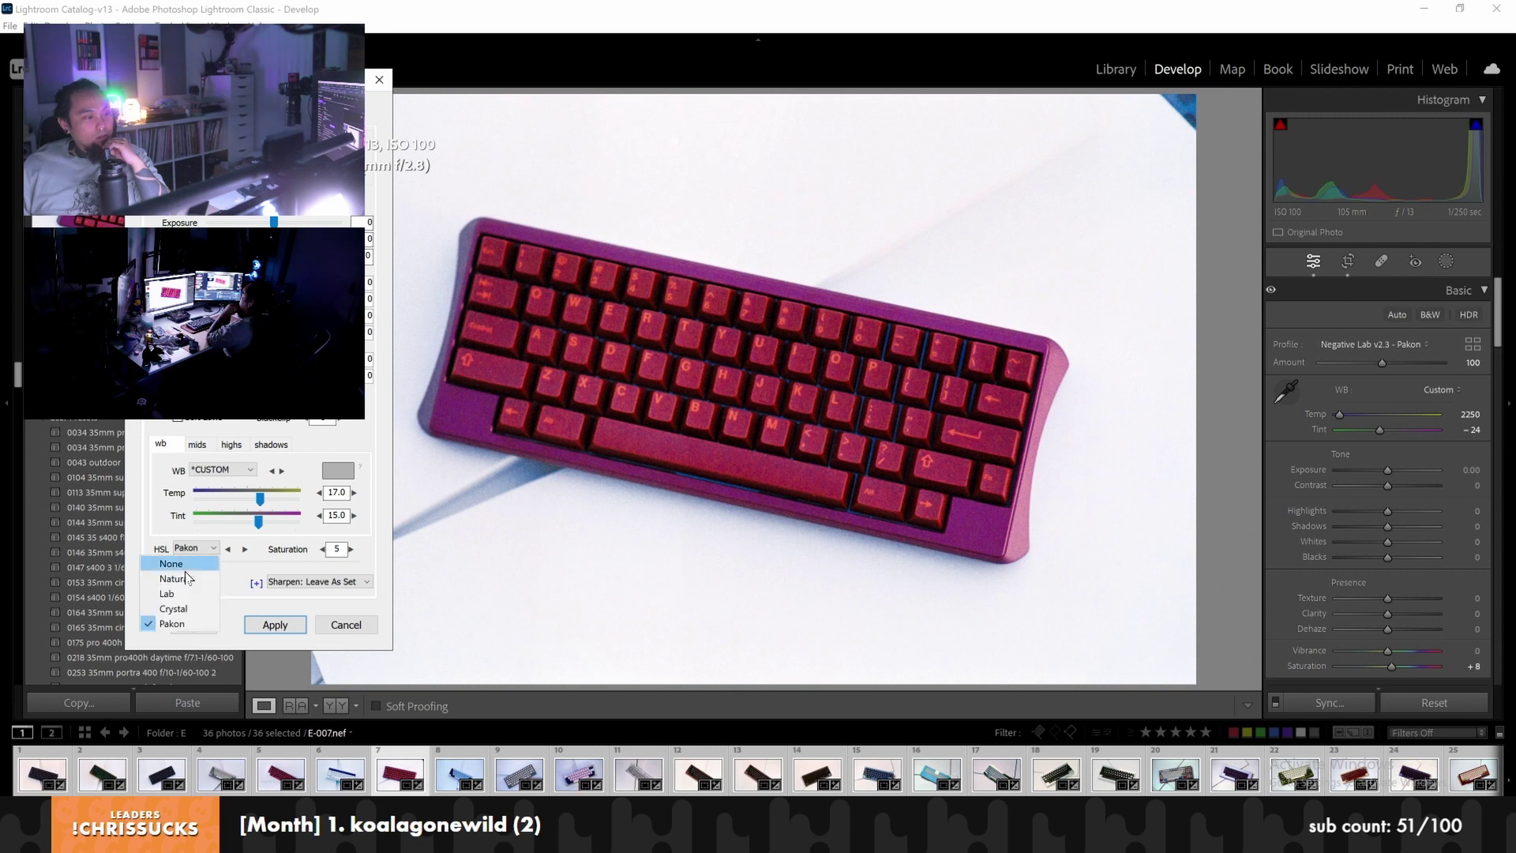
{"action": "left_click", "coordinate": [182, 593]}
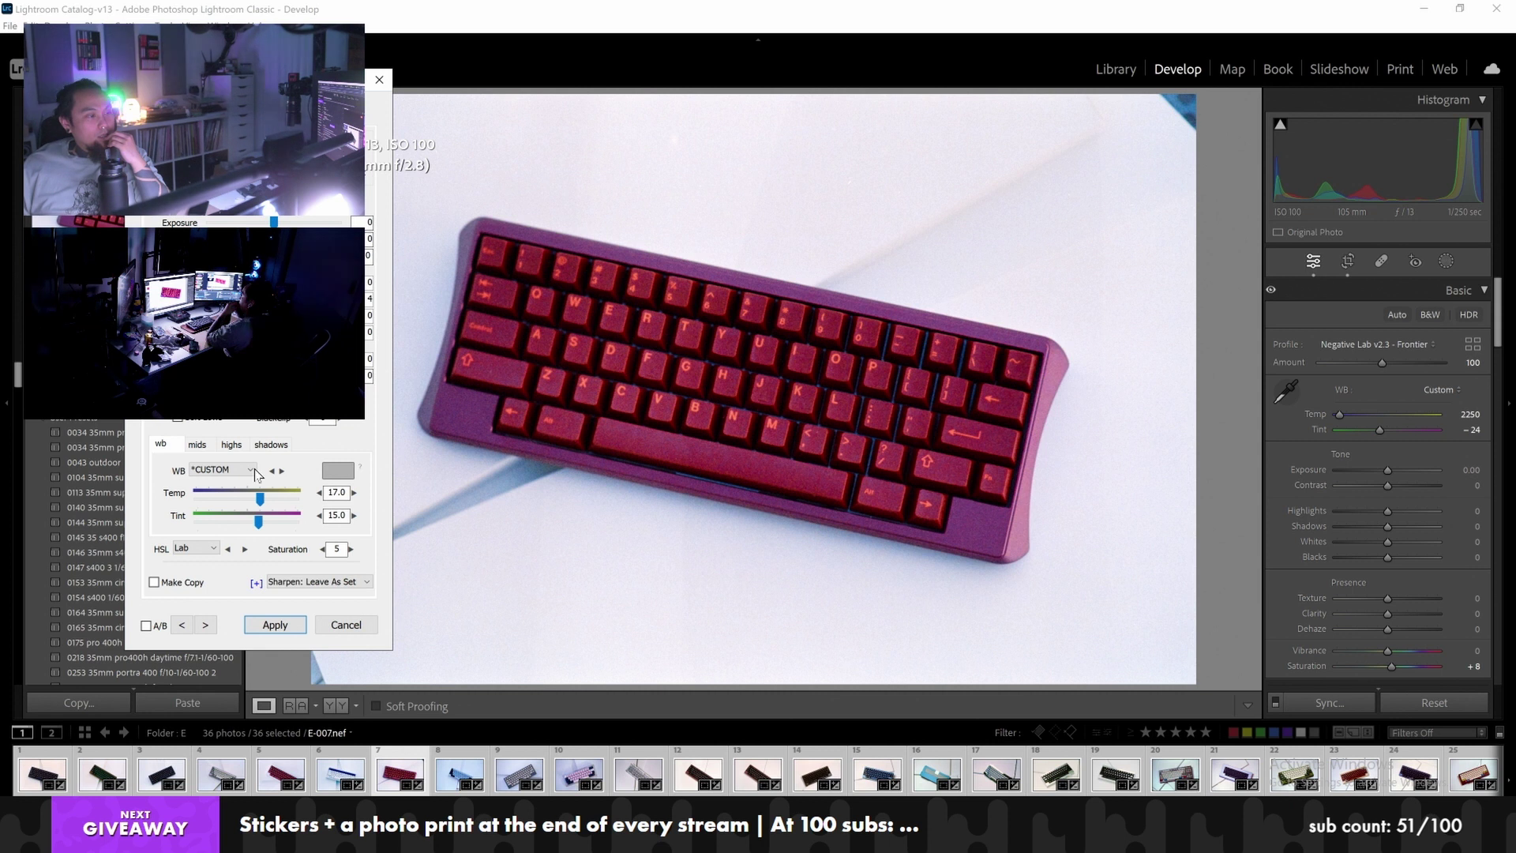
Set E-007's white balance temperature to 24 and tint to 14, and advance to E-008
{"action": "left_click_drag", "start_coordinate": [261, 523], "coordinate": [264, 523]}
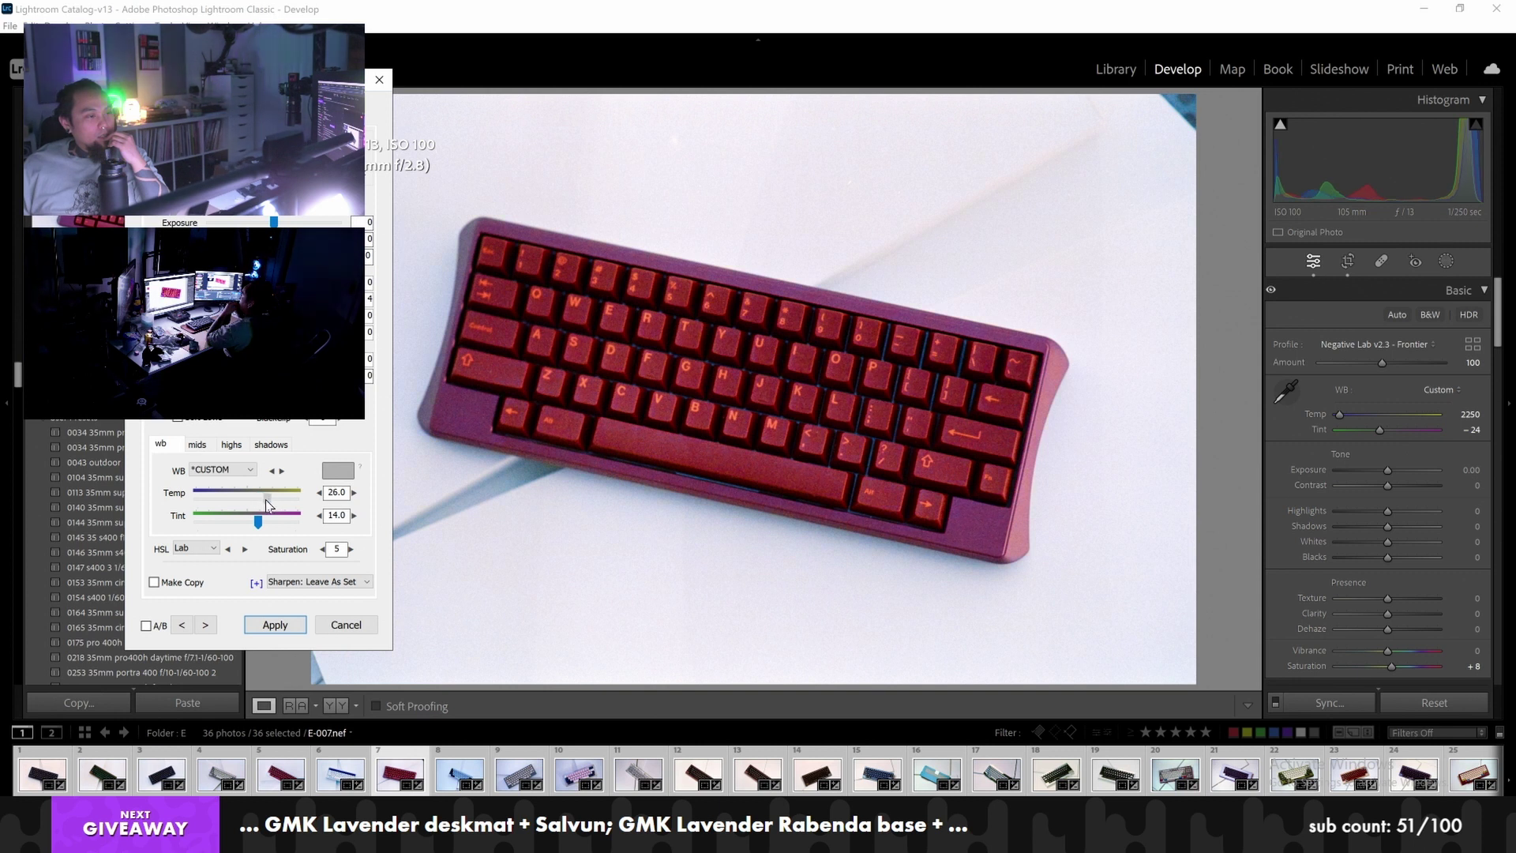
{"action": "left_click_drag", "start_coordinate": [268, 500], "coordinate": [264, 502]}
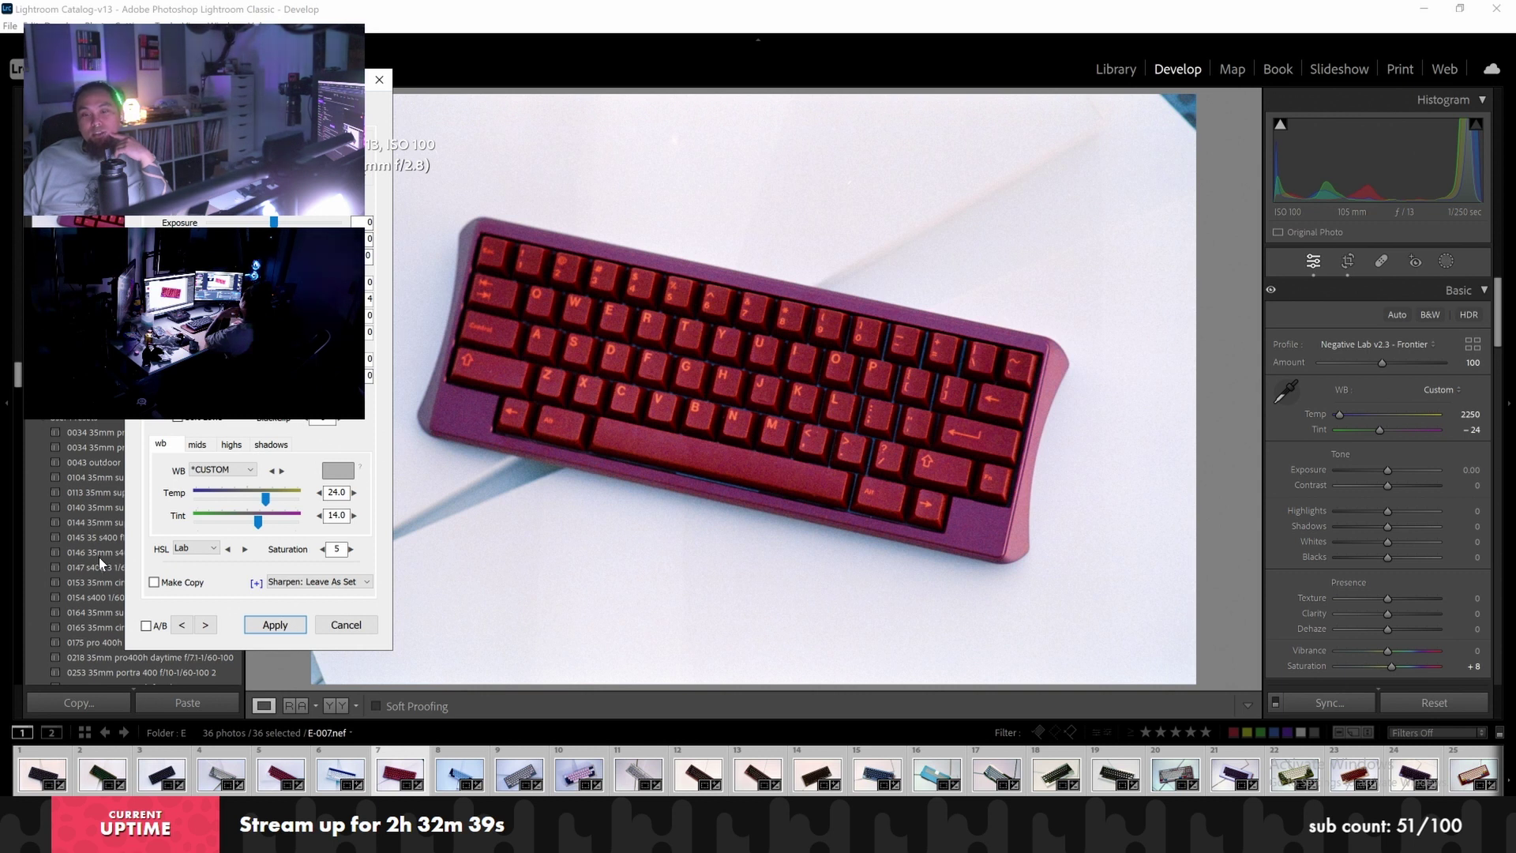
{"action": "left_click", "coordinate": [206, 625]}
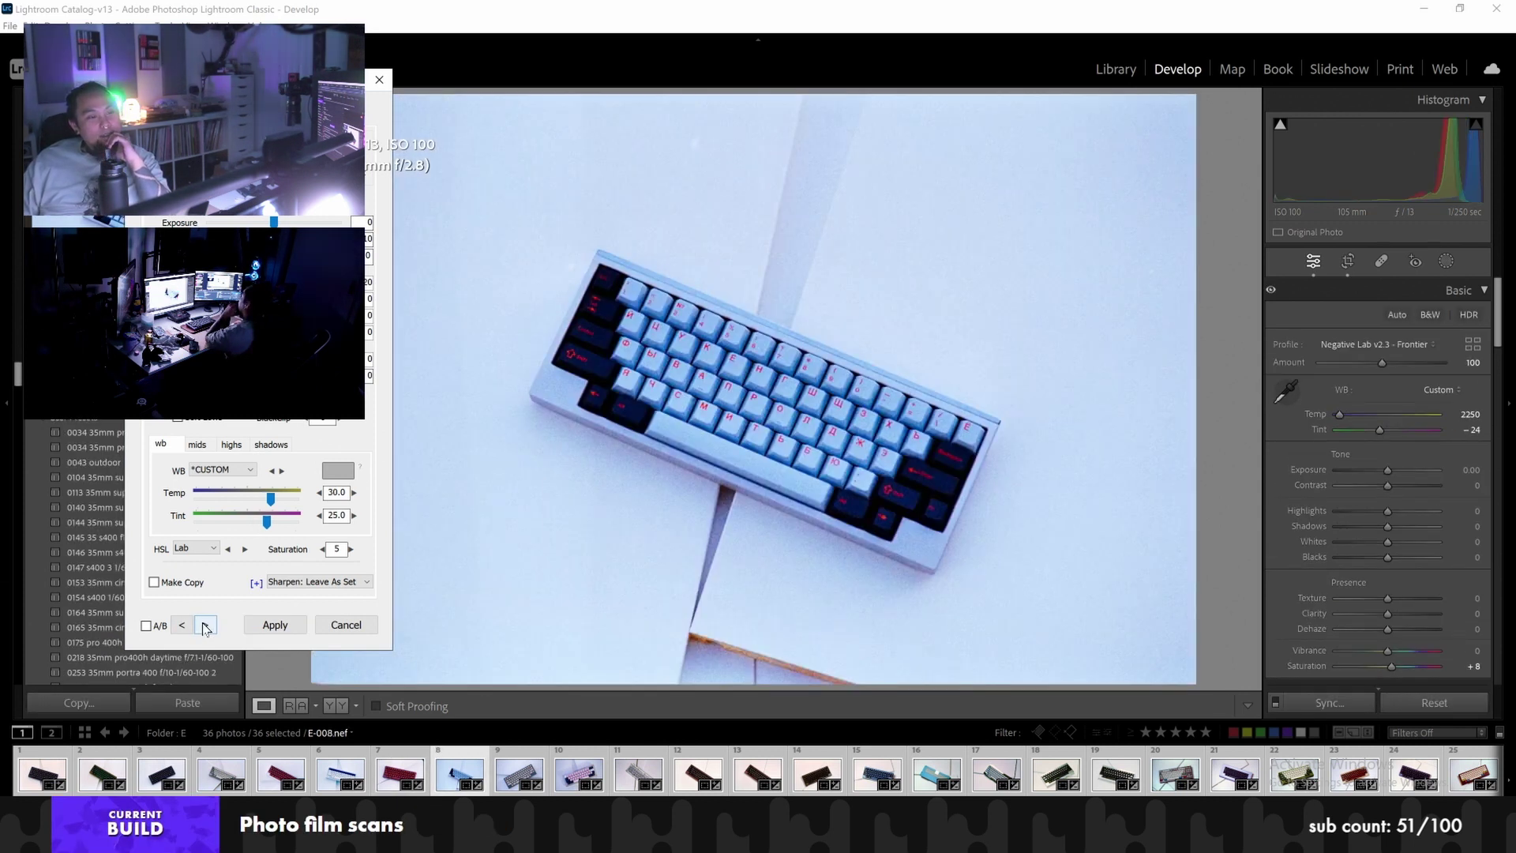
Switch E-008's HSL to Pakon, and set the white balance temperature to 51 and Saturation to 5
{"action": "left_click", "coordinate": [204, 553]}
{"action": "left_click", "coordinate": [175, 623]}
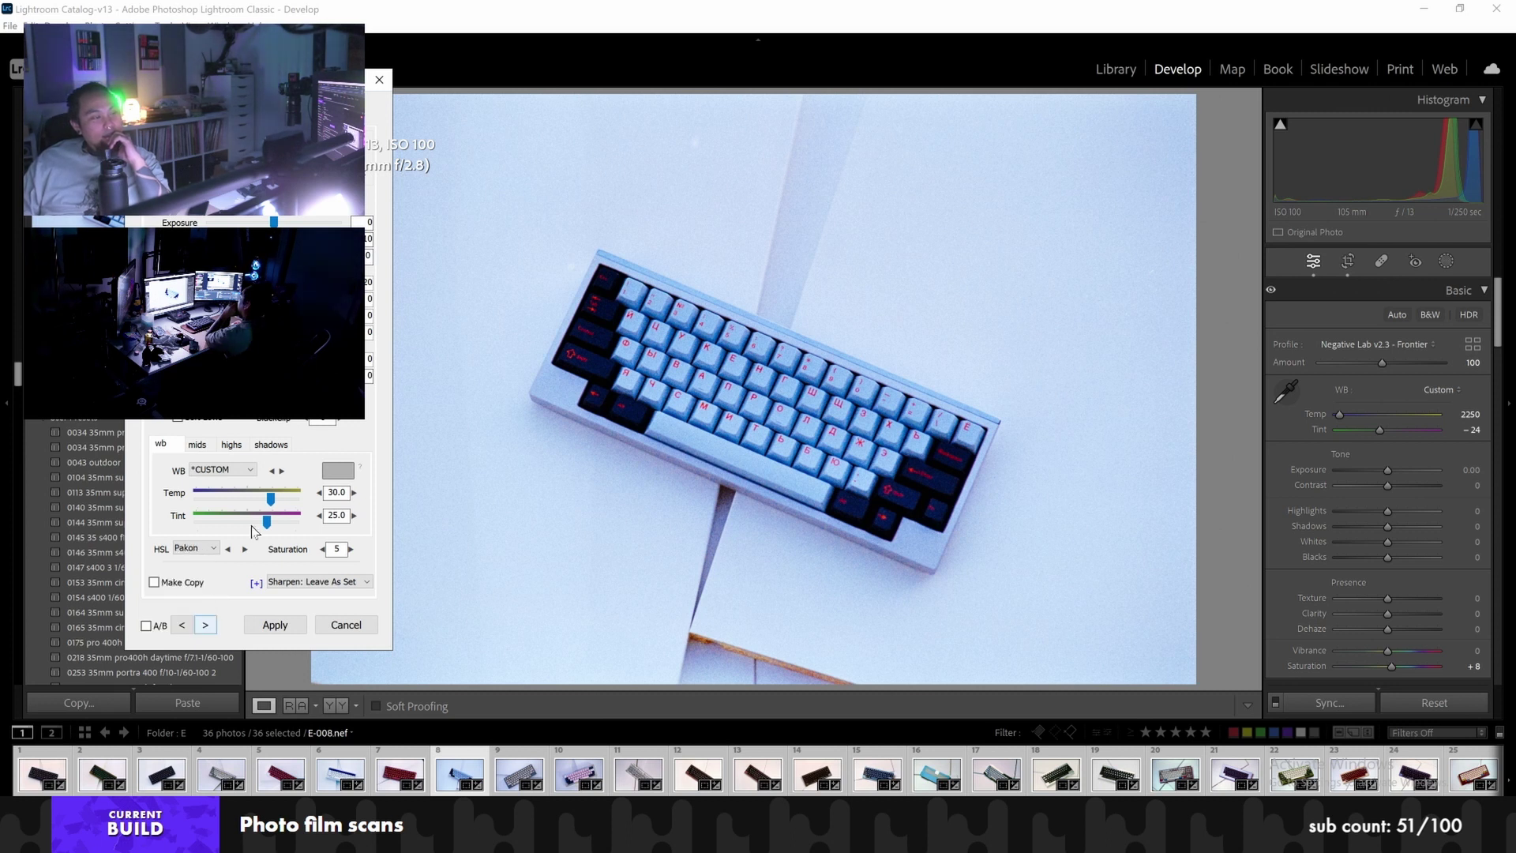
{"action": "left_click_drag", "start_coordinate": [272, 504], "coordinate": [289, 509]}
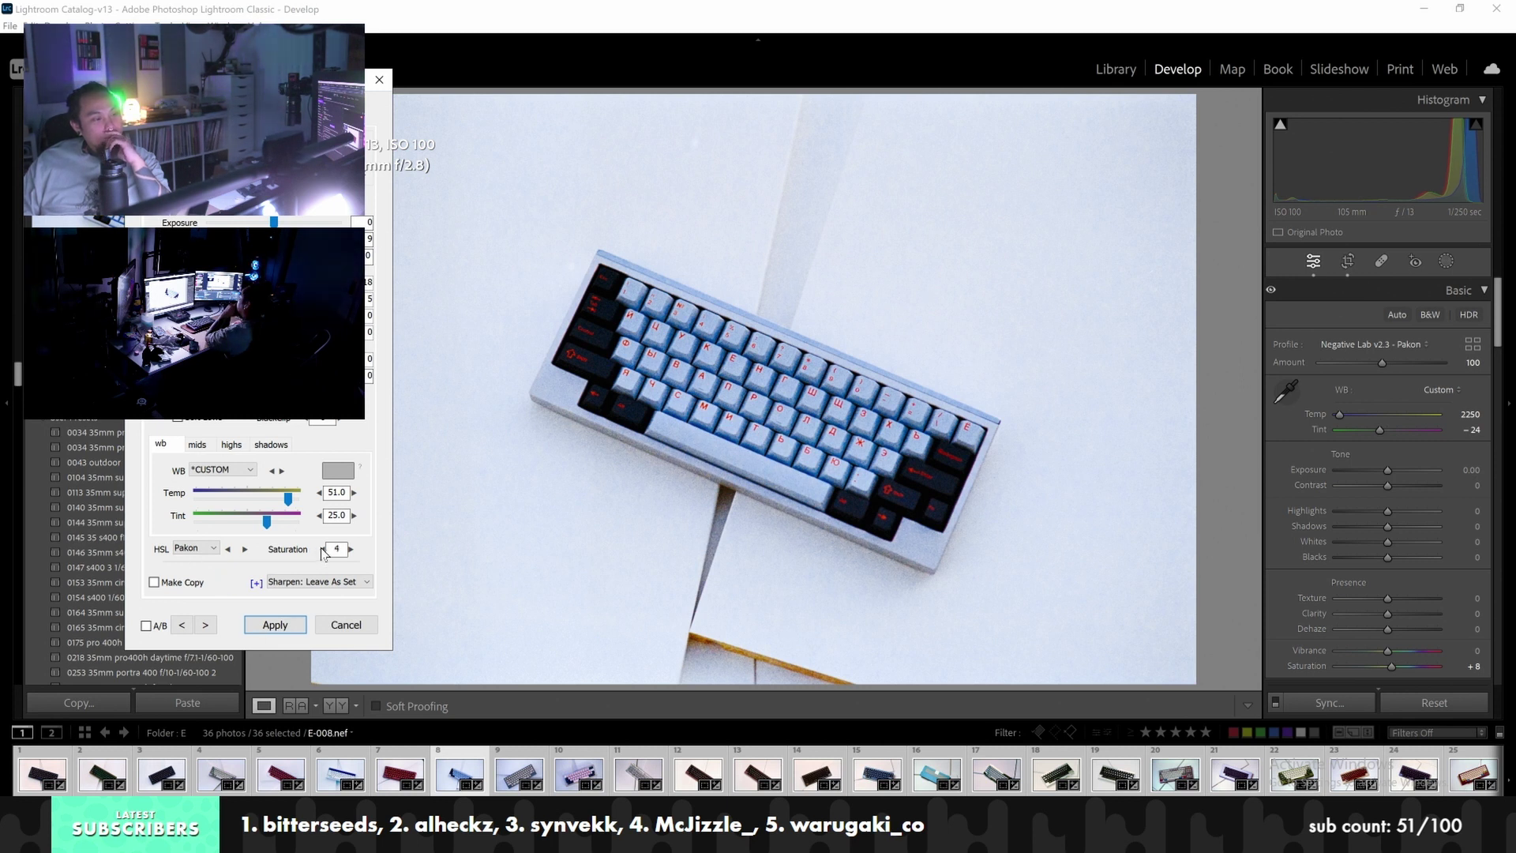
{"action": "left_click", "coordinate": [352, 548]}
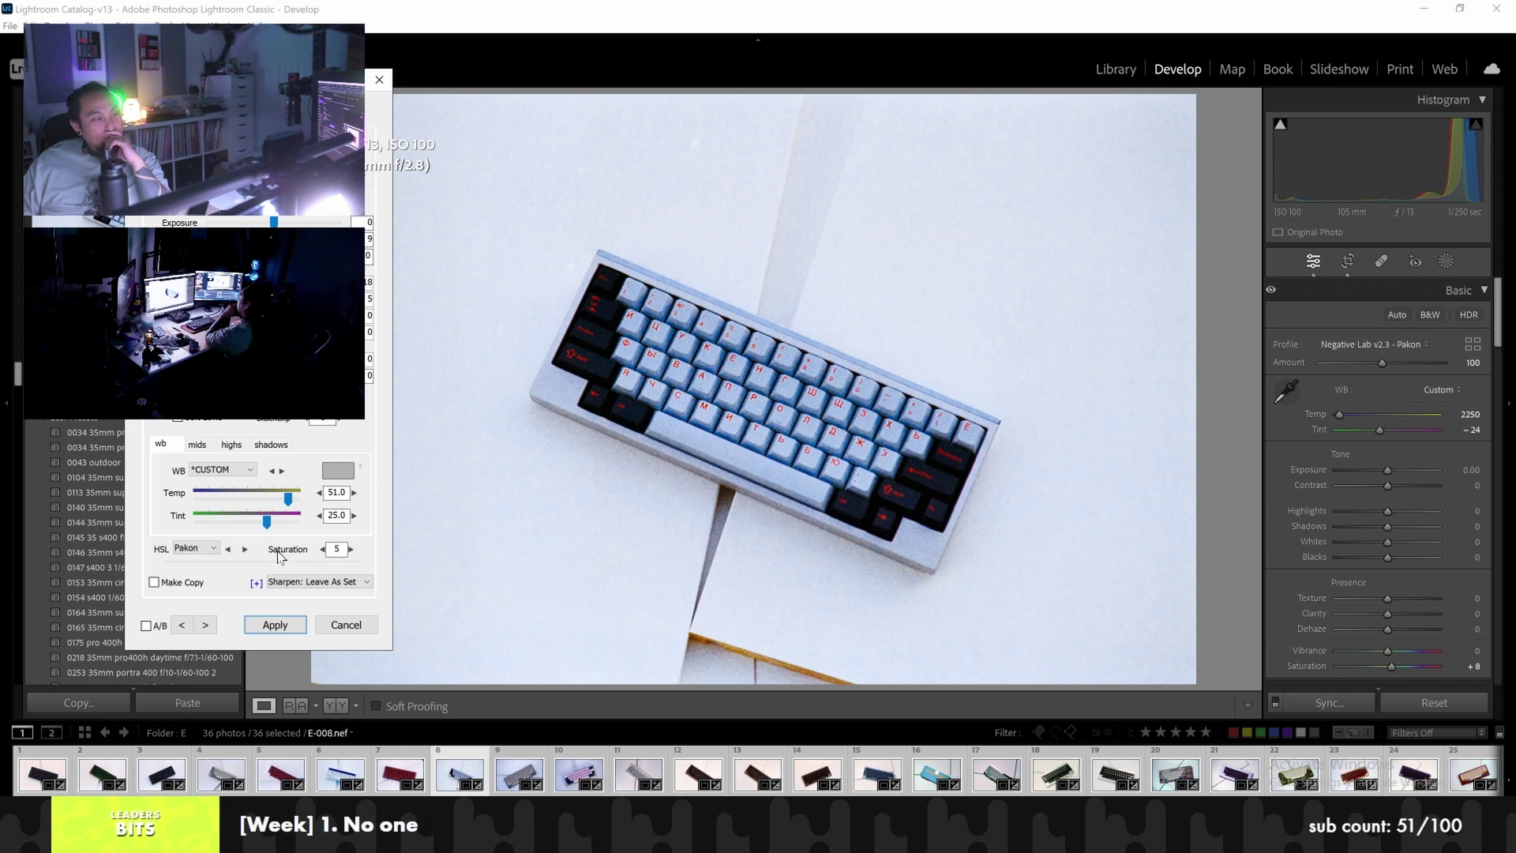
Check photos E-009 and E-010, and set E-009's white balance temperature to 50
{"action": "left_click", "coordinate": [206, 626]}
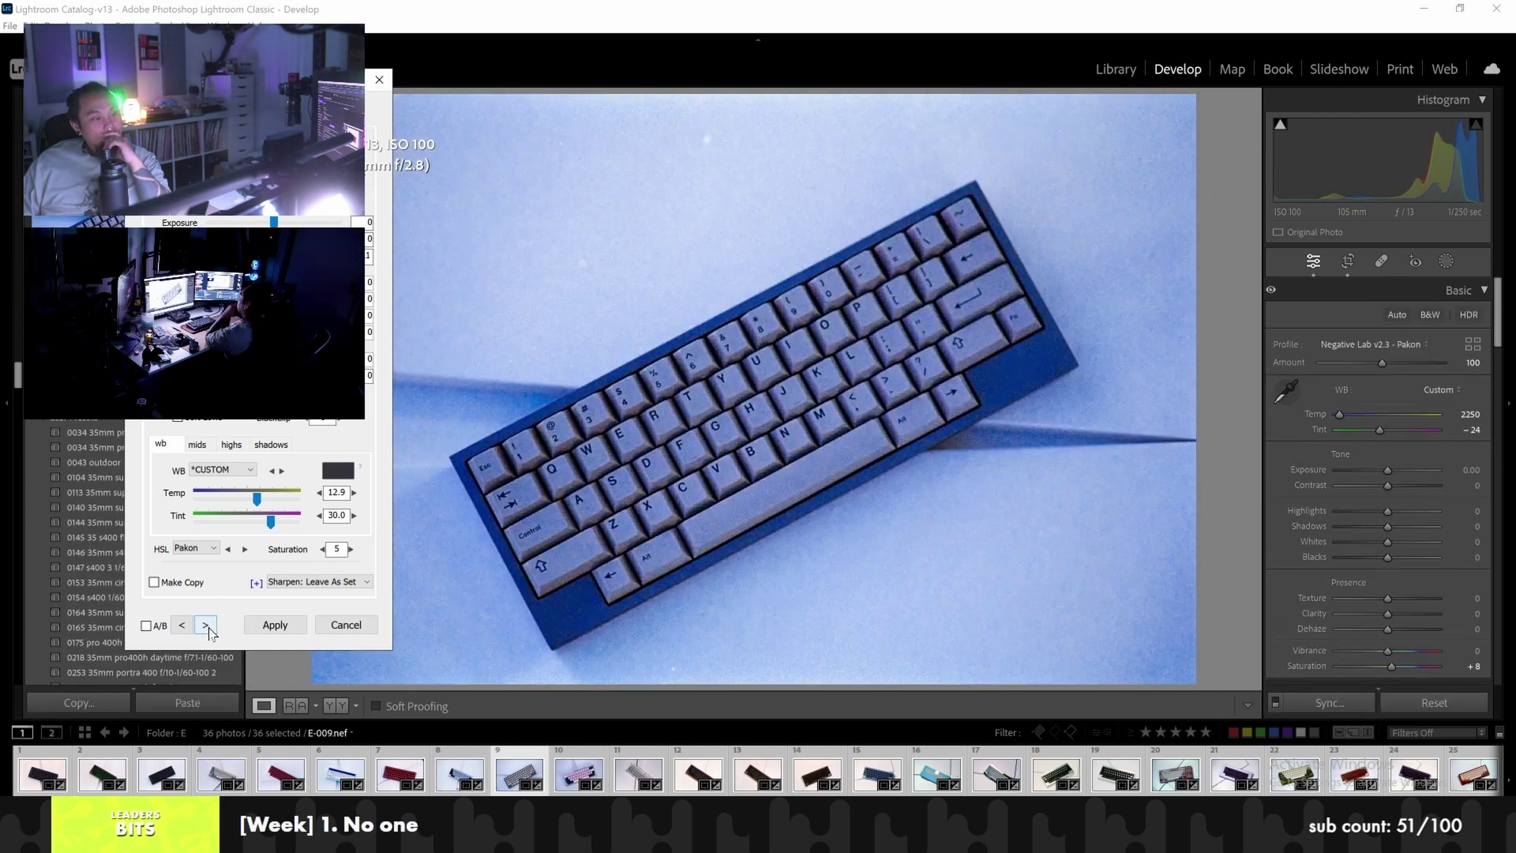
{"action": "left_click", "coordinate": [206, 626]}
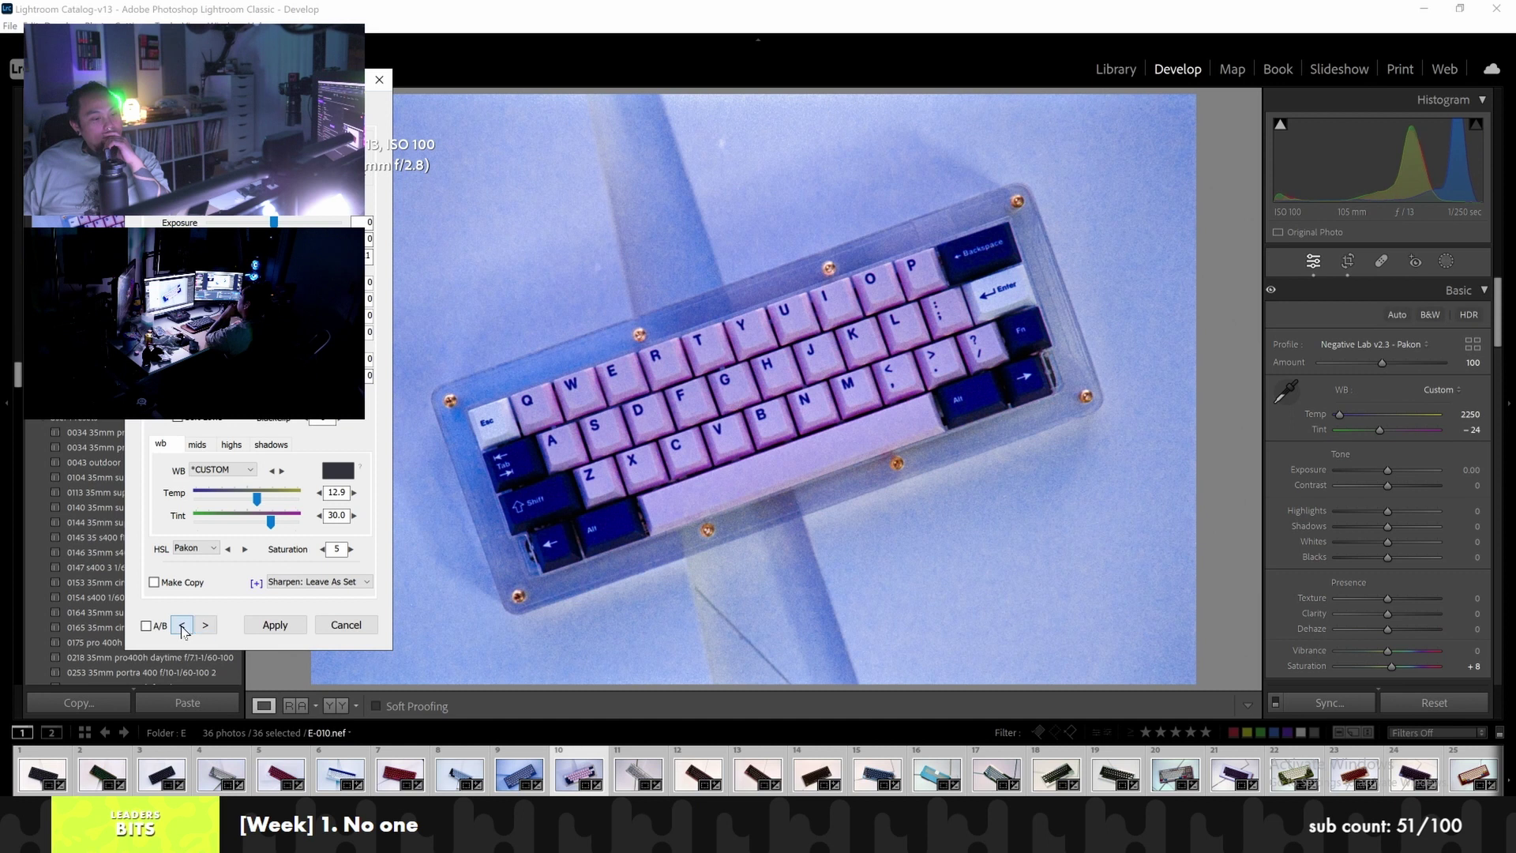
{"action": "left_click", "coordinate": [182, 626]}
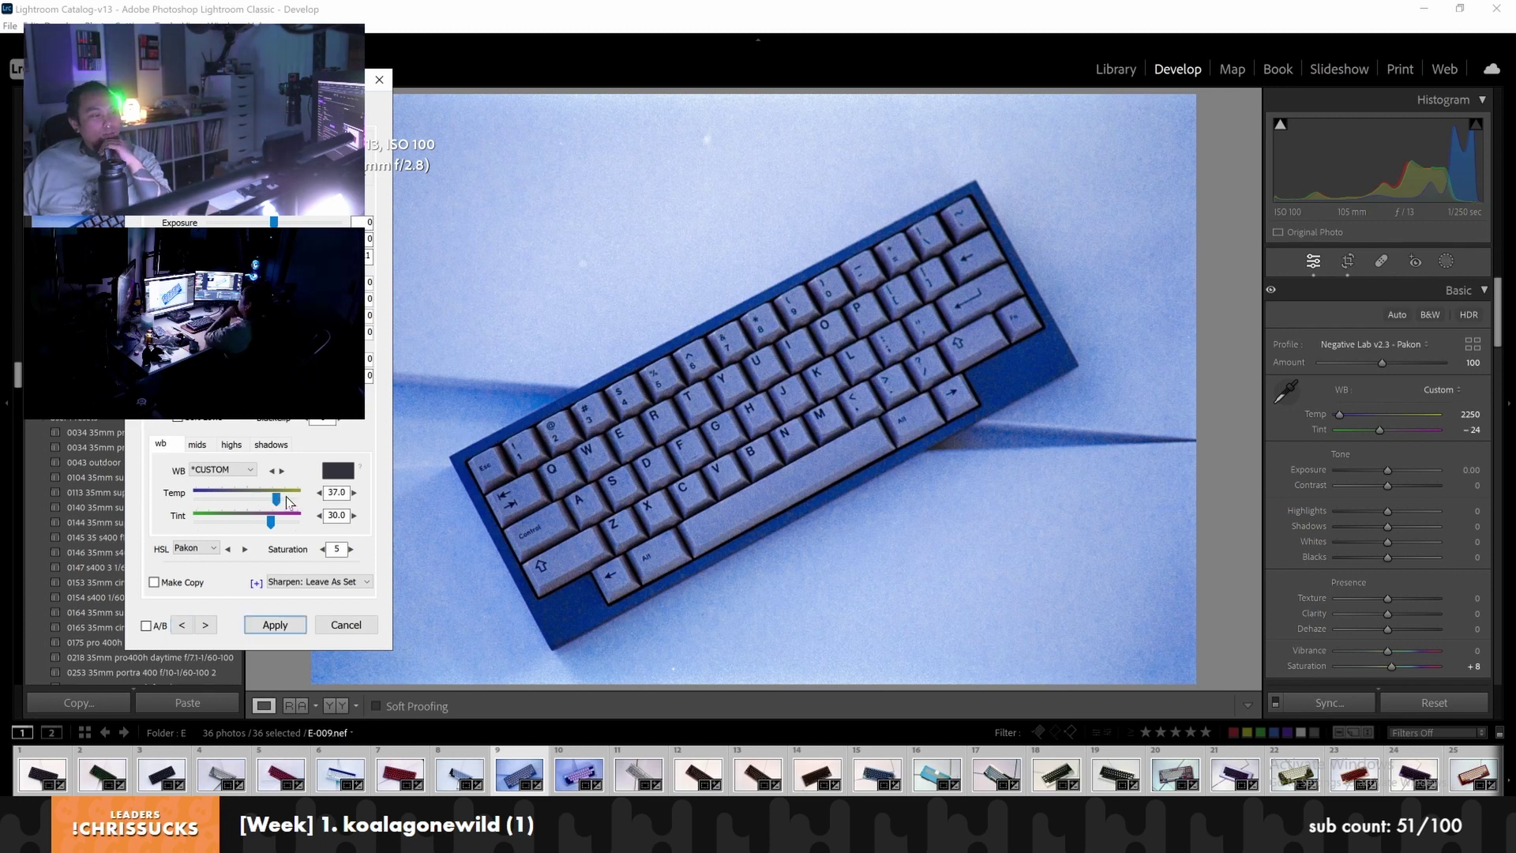
{"action": "left_click_drag", "start_coordinate": [257, 498], "coordinate": [291, 502]}
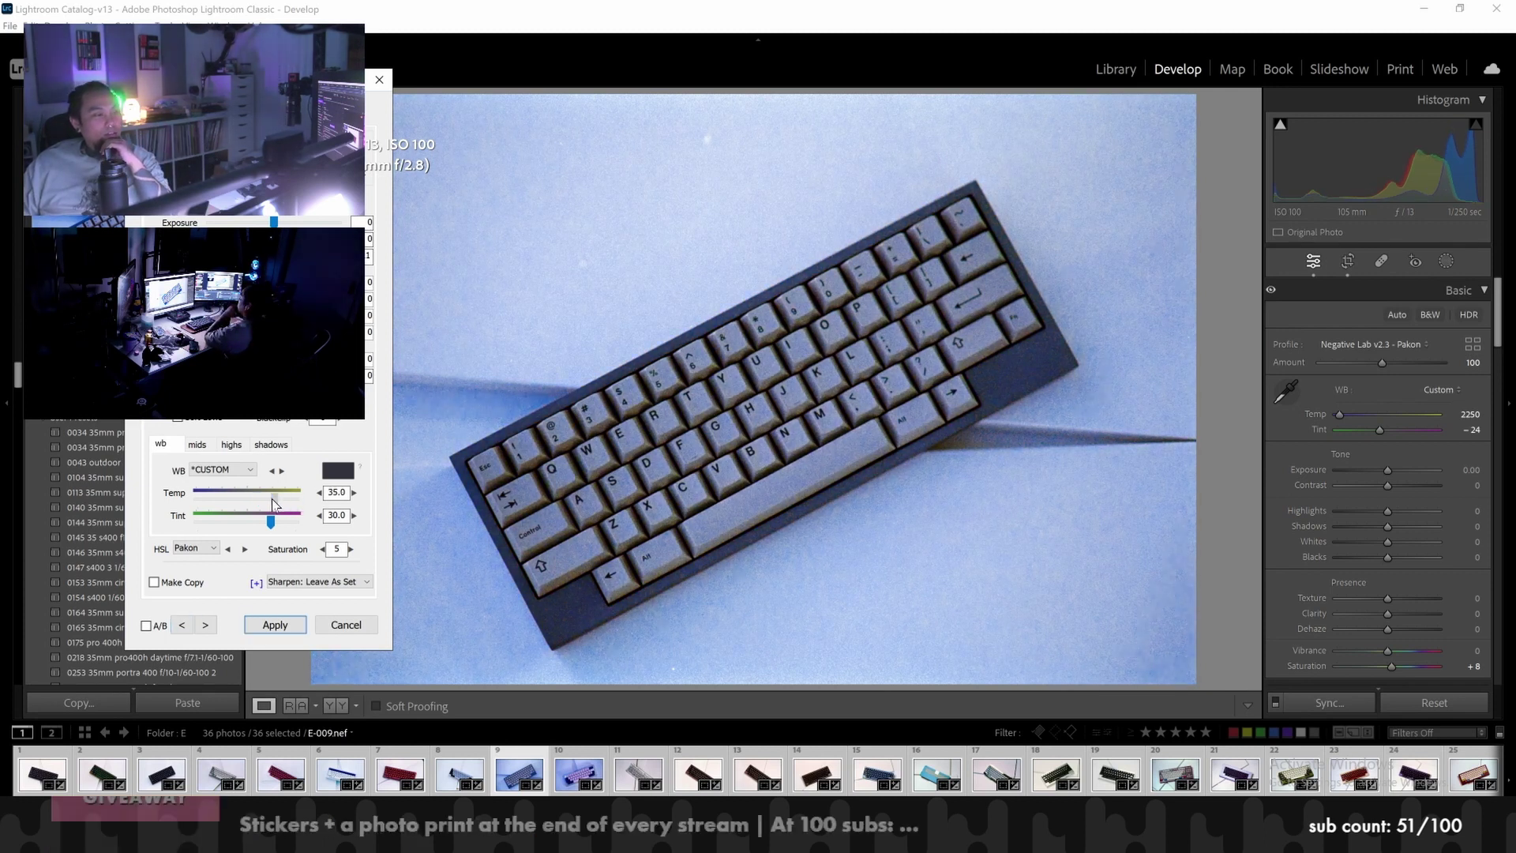
{"action": "left_click_drag", "start_coordinate": [294, 500], "coordinate": [287, 511]}
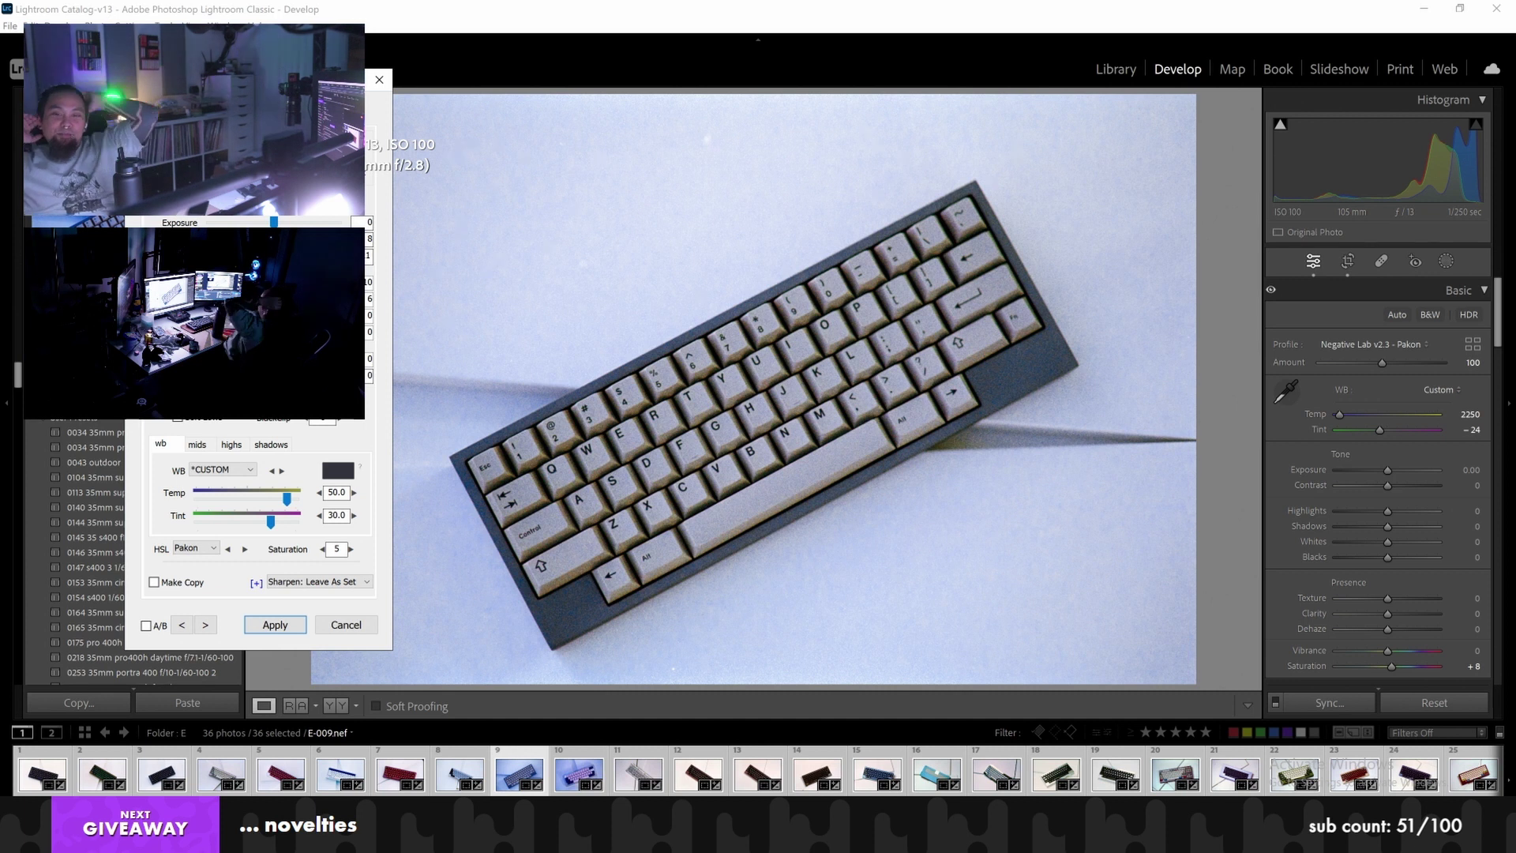
Fine-tune the brightness, Lights and Whites tone values of E-009
{"action": "key", "text": "Up"}
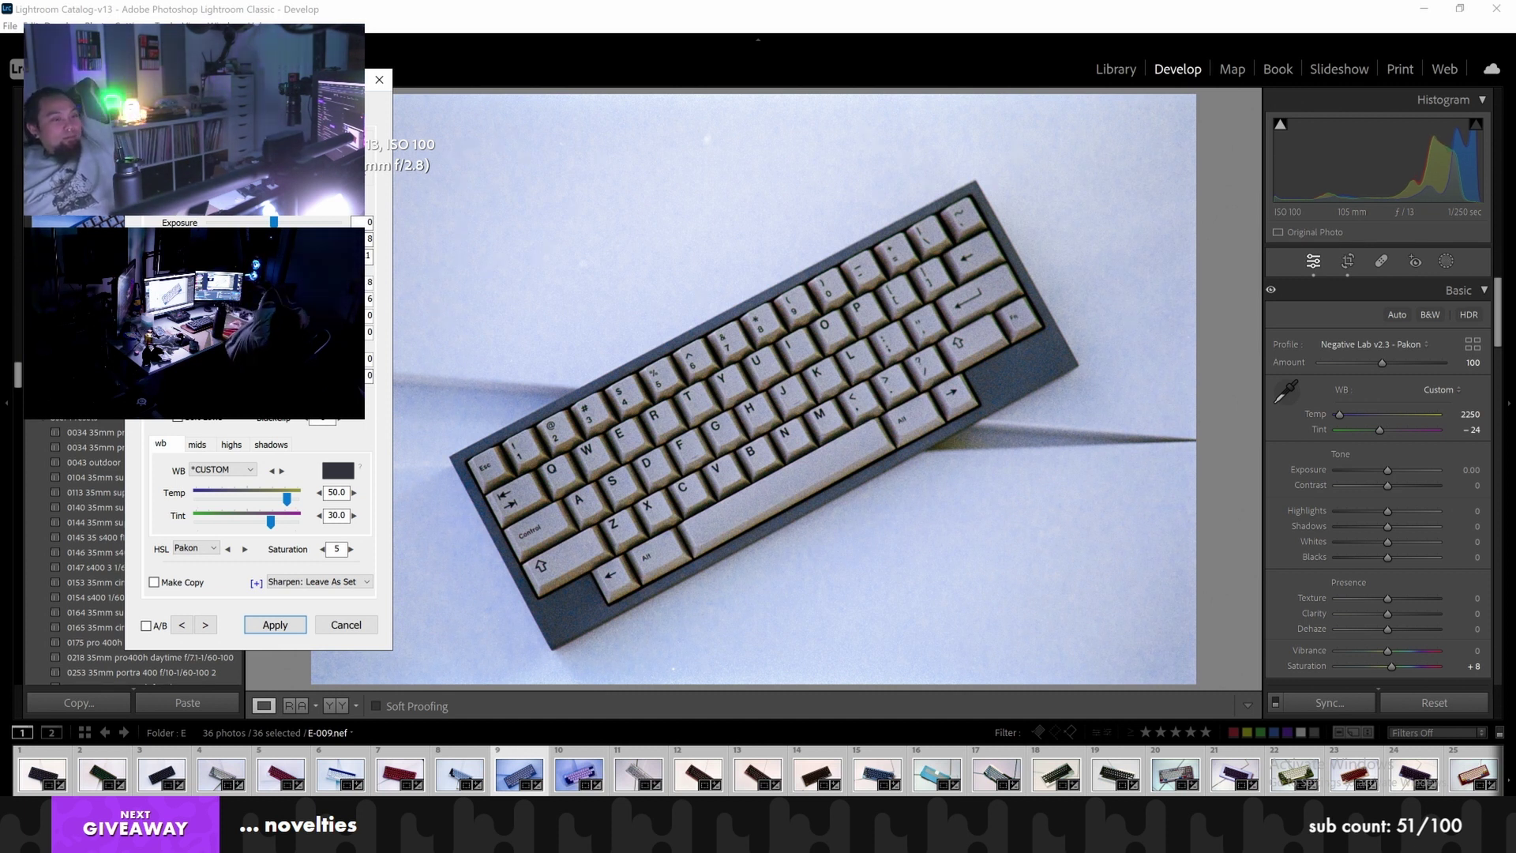
{"action": "key", "text": "Up"}
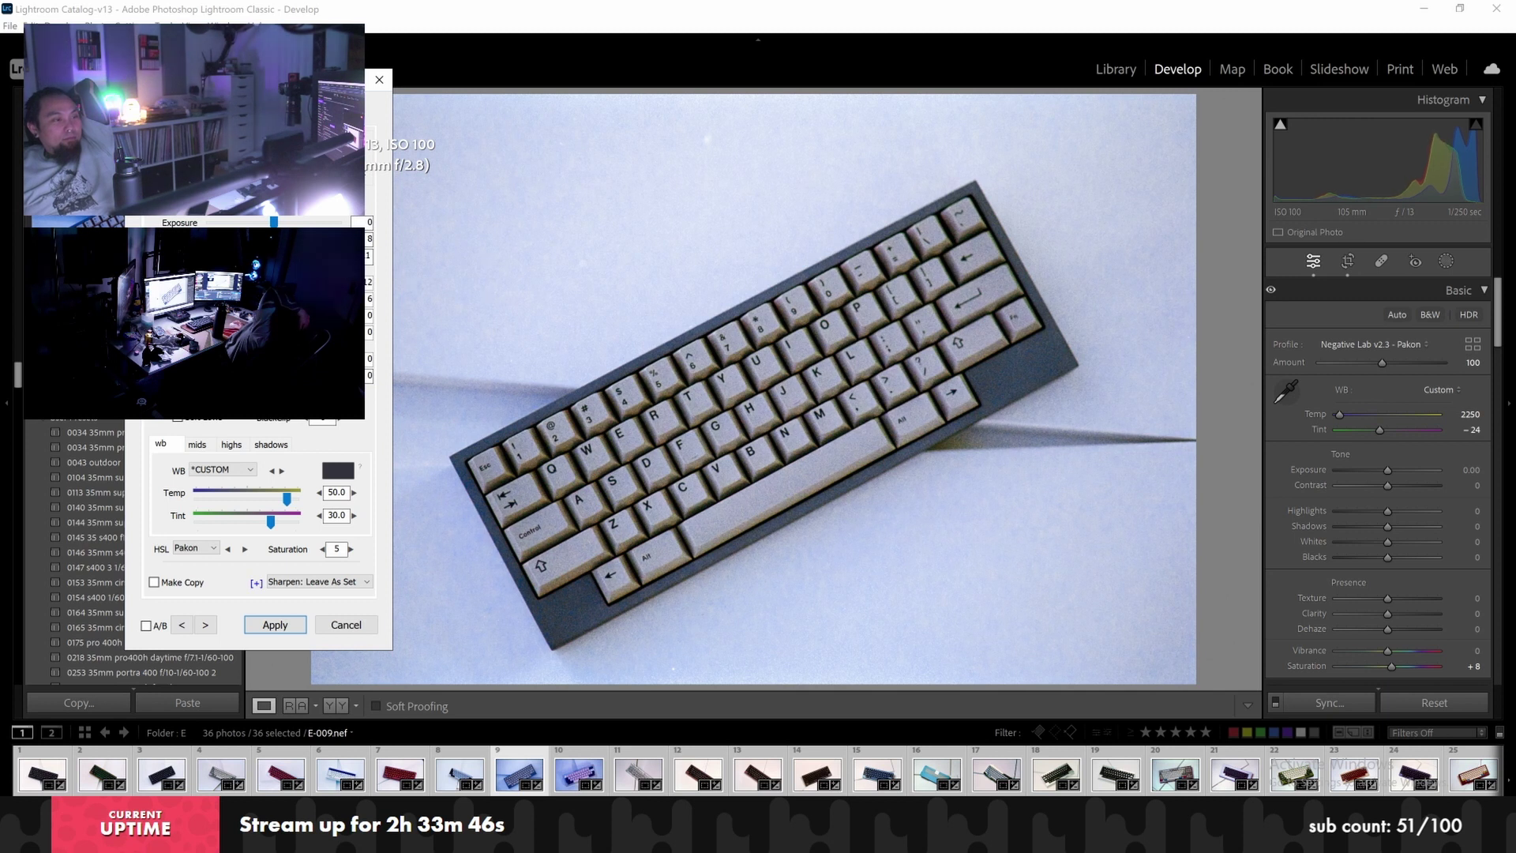
{"action": "key", "text": "Down"}
{"action": "key", "text": "Down"}
{"action": "key", "text": "Down"}
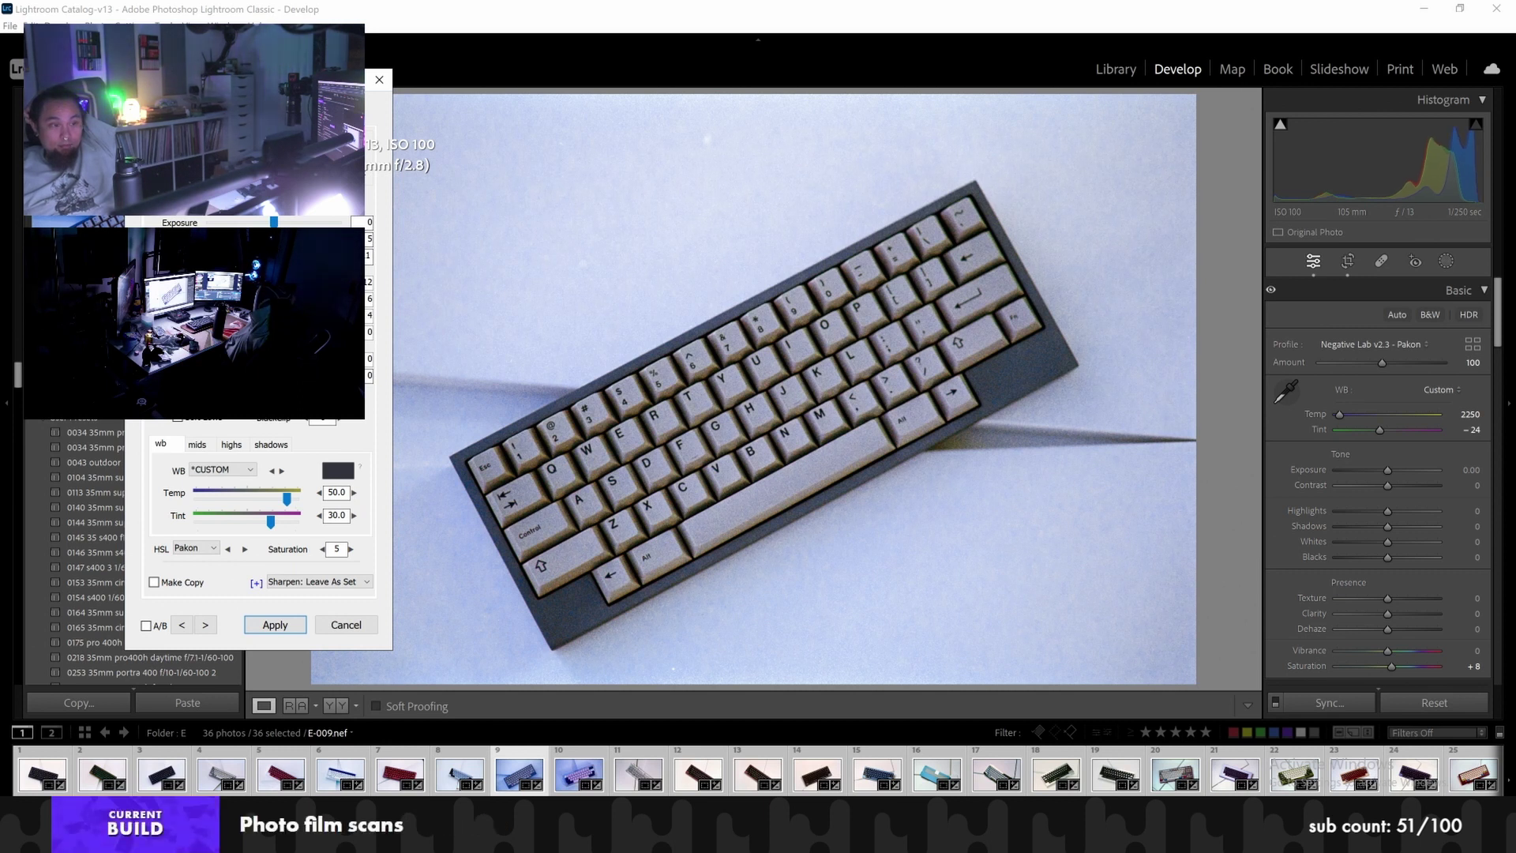
{"action": "key", "text": "Down"}
{"action": "key", "text": "Down"}
Advance to E-010 and set its white balance temperature to 50
{"action": "left_click", "coordinate": [204, 625]}
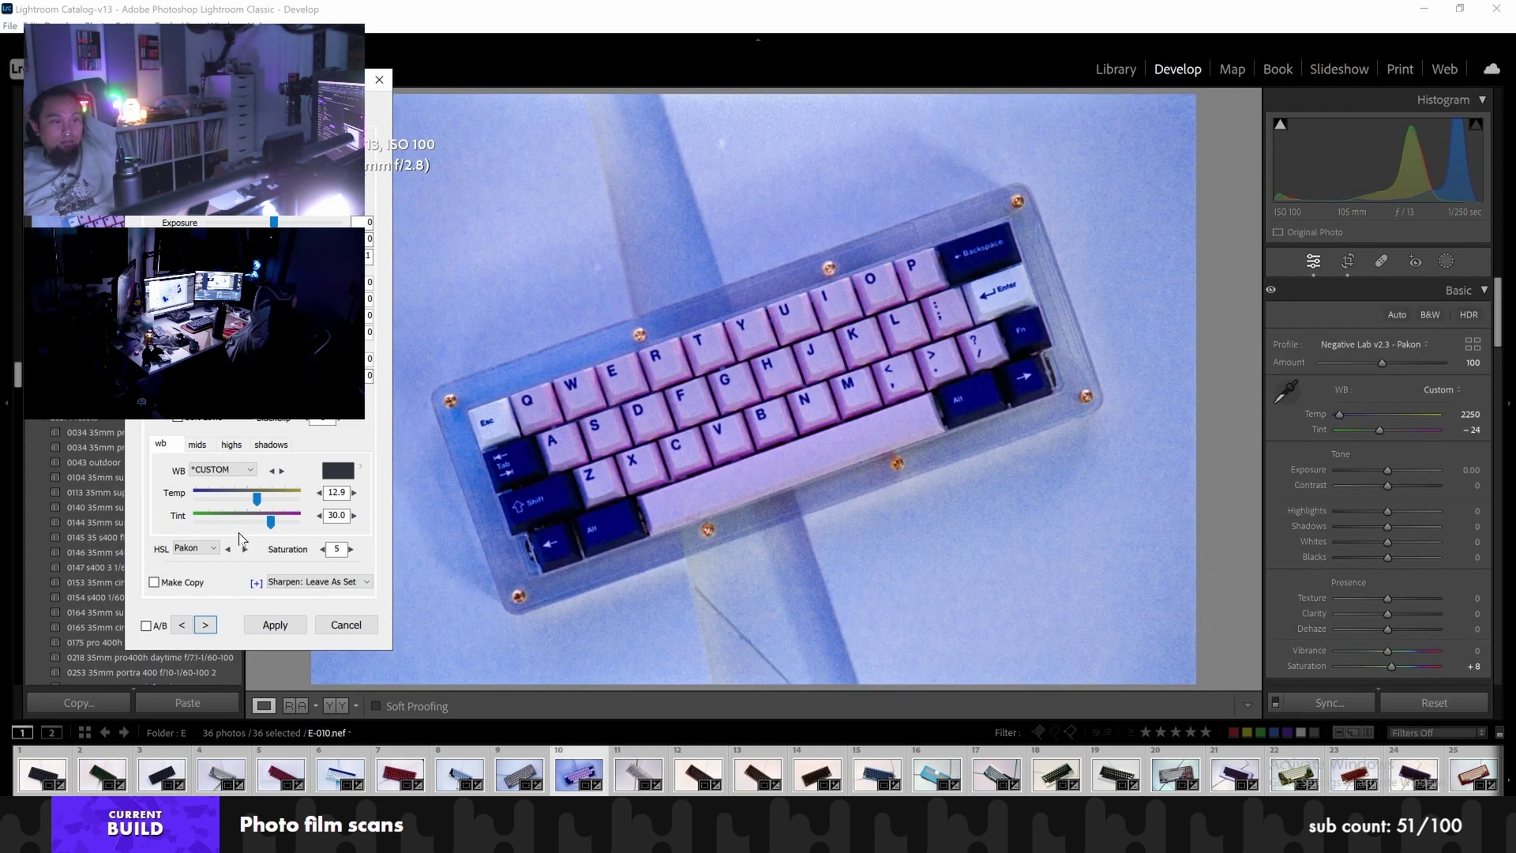
{"action": "left_click", "coordinate": [276, 496]}
{"action": "mouse_move", "coordinate": [277, 496]}
{"action": "left_mouse_down"}
{"action": "mouse_move", "coordinate": [299, 498]}
{"action": "mouse_move", "coordinate": [286, 505]}
{"action": "left_mouse_up"}
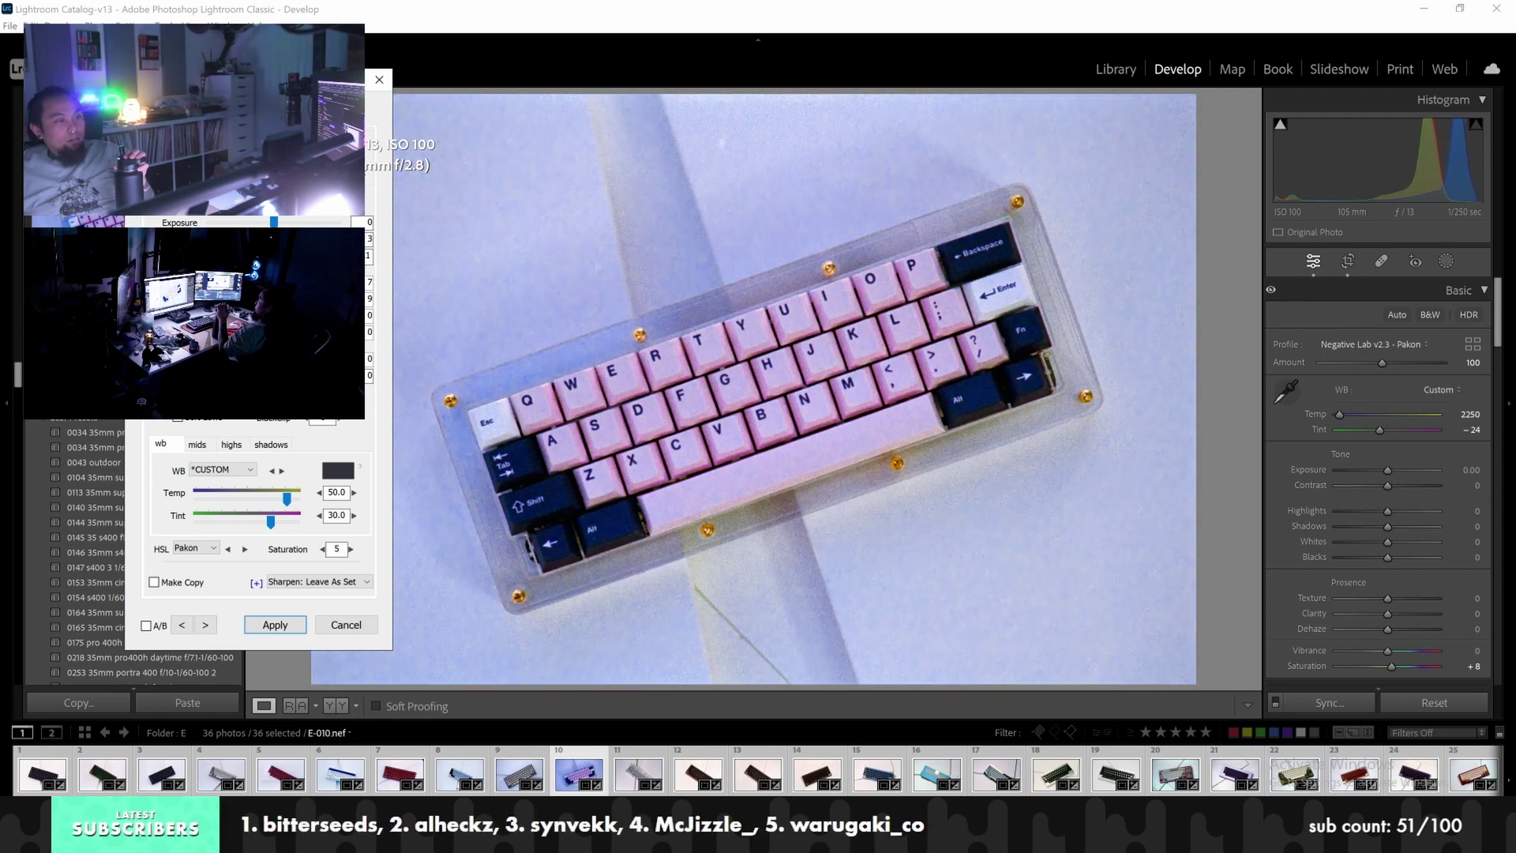
Step forward to E-012, return to E-011, and apply the conversion edits
{"action": "left_click", "coordinate": [206, 626]}
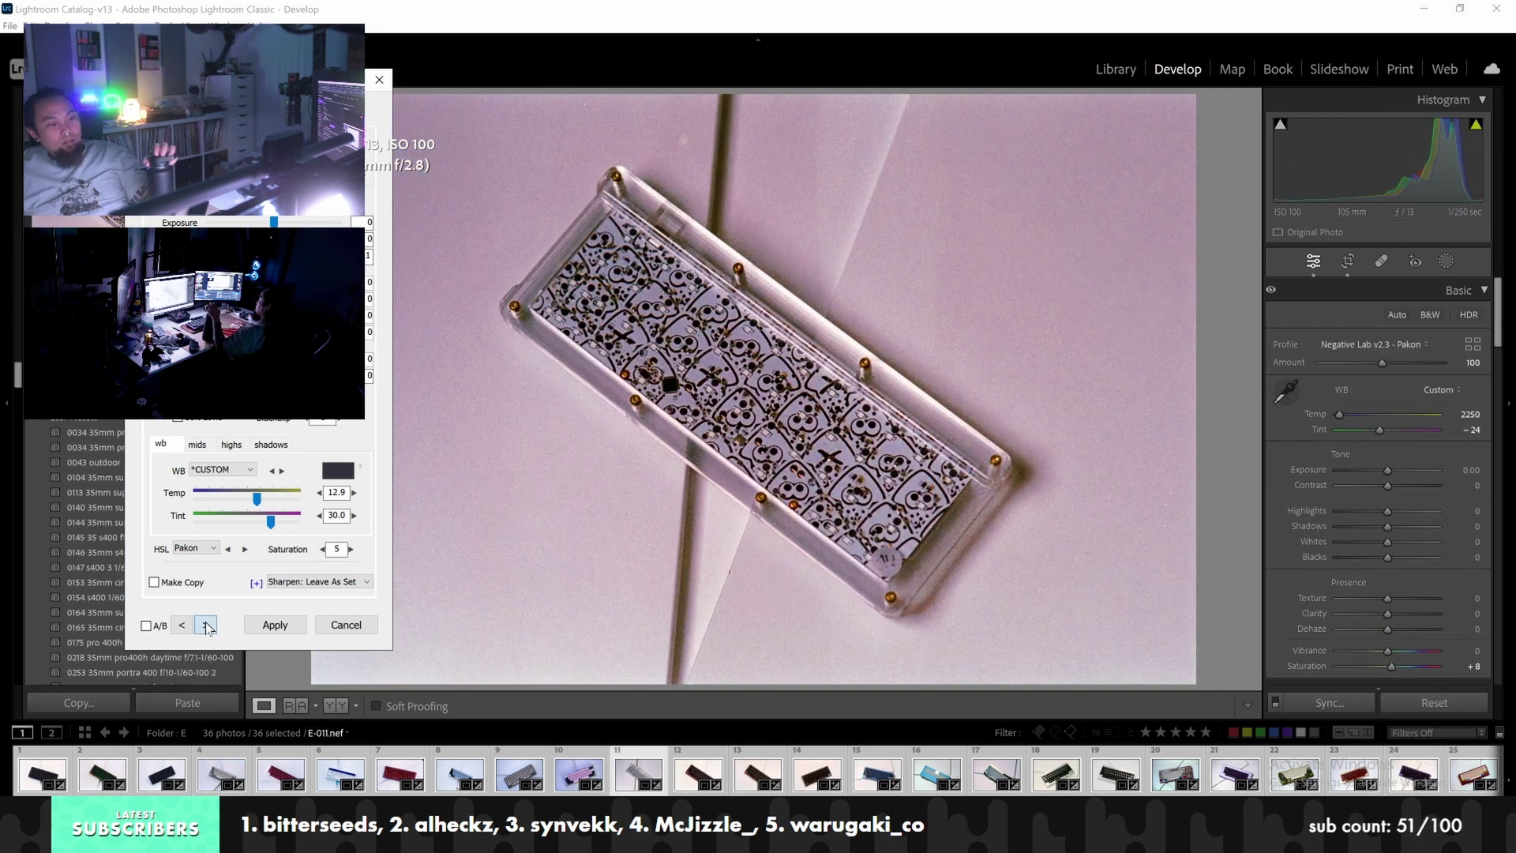
{"action": "left_click", "coordinate": [206, 626]}
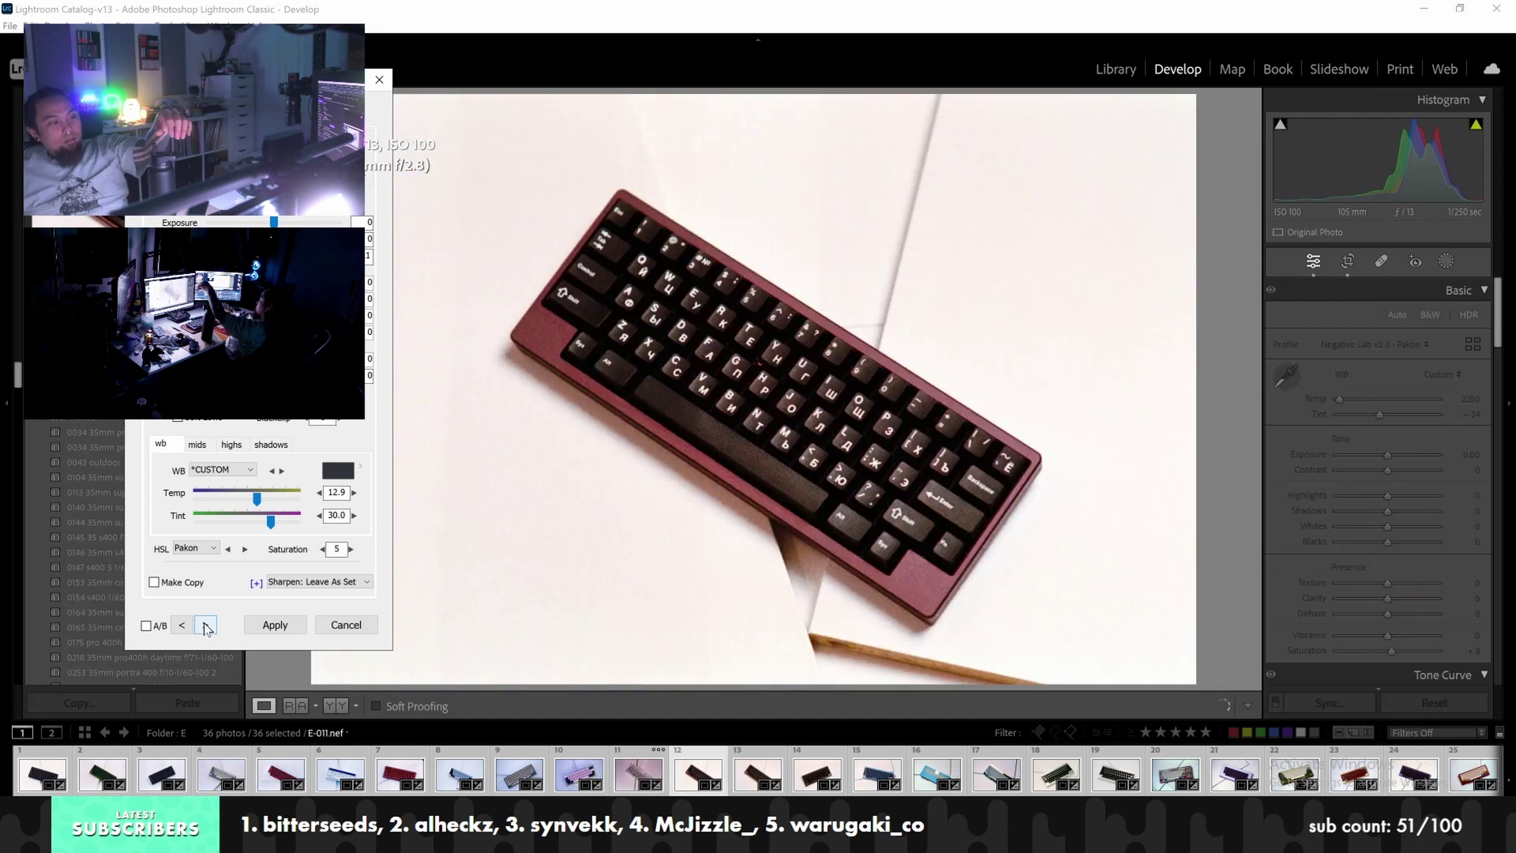
{"action": "left_click", "coordinate": [204, 625]}
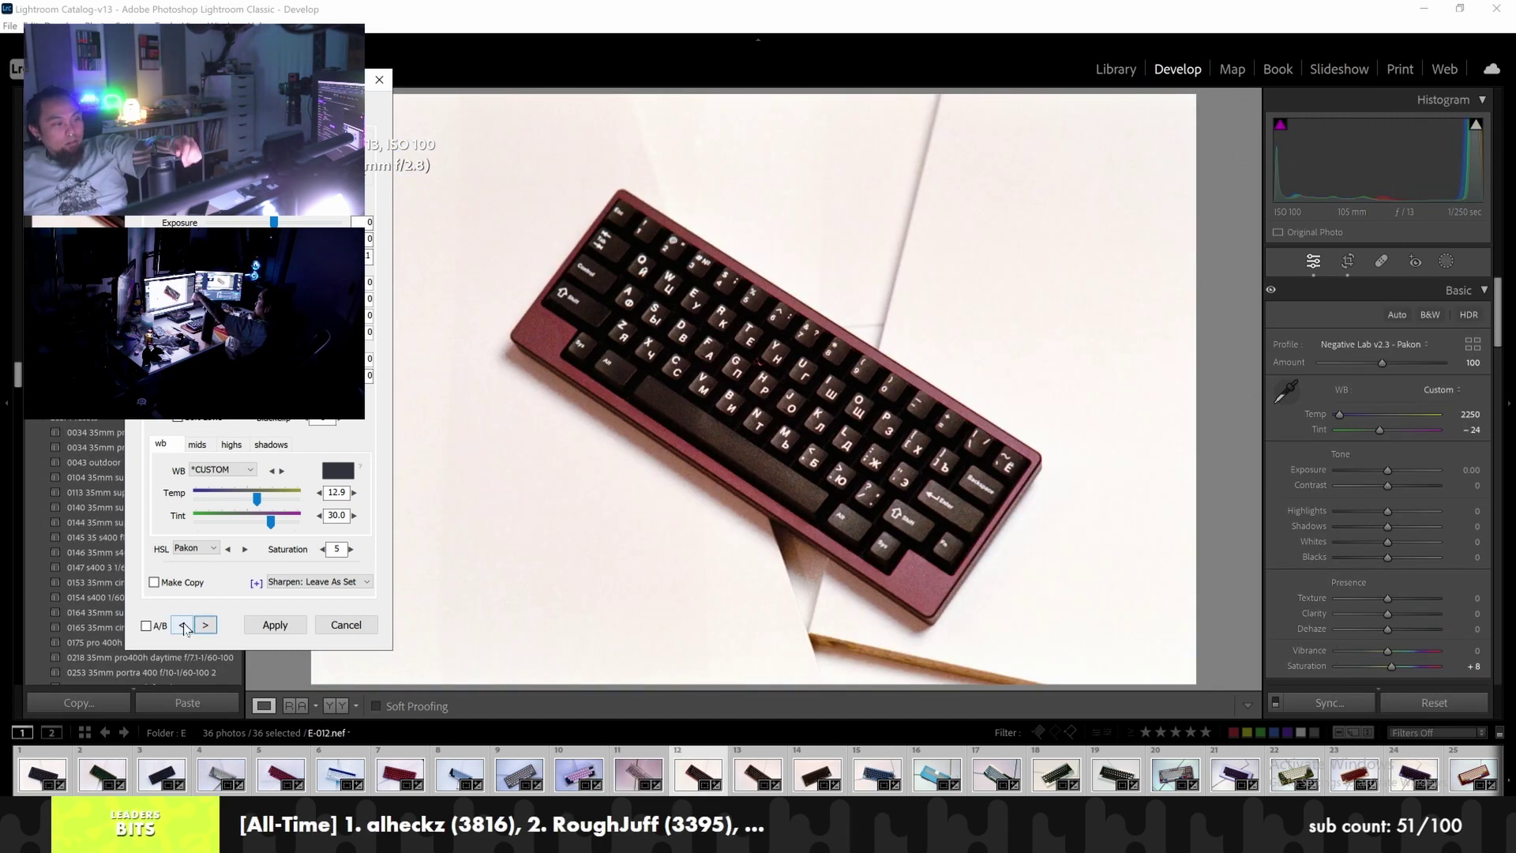
{"action": "left_click", "coordinate": [181, 625]}
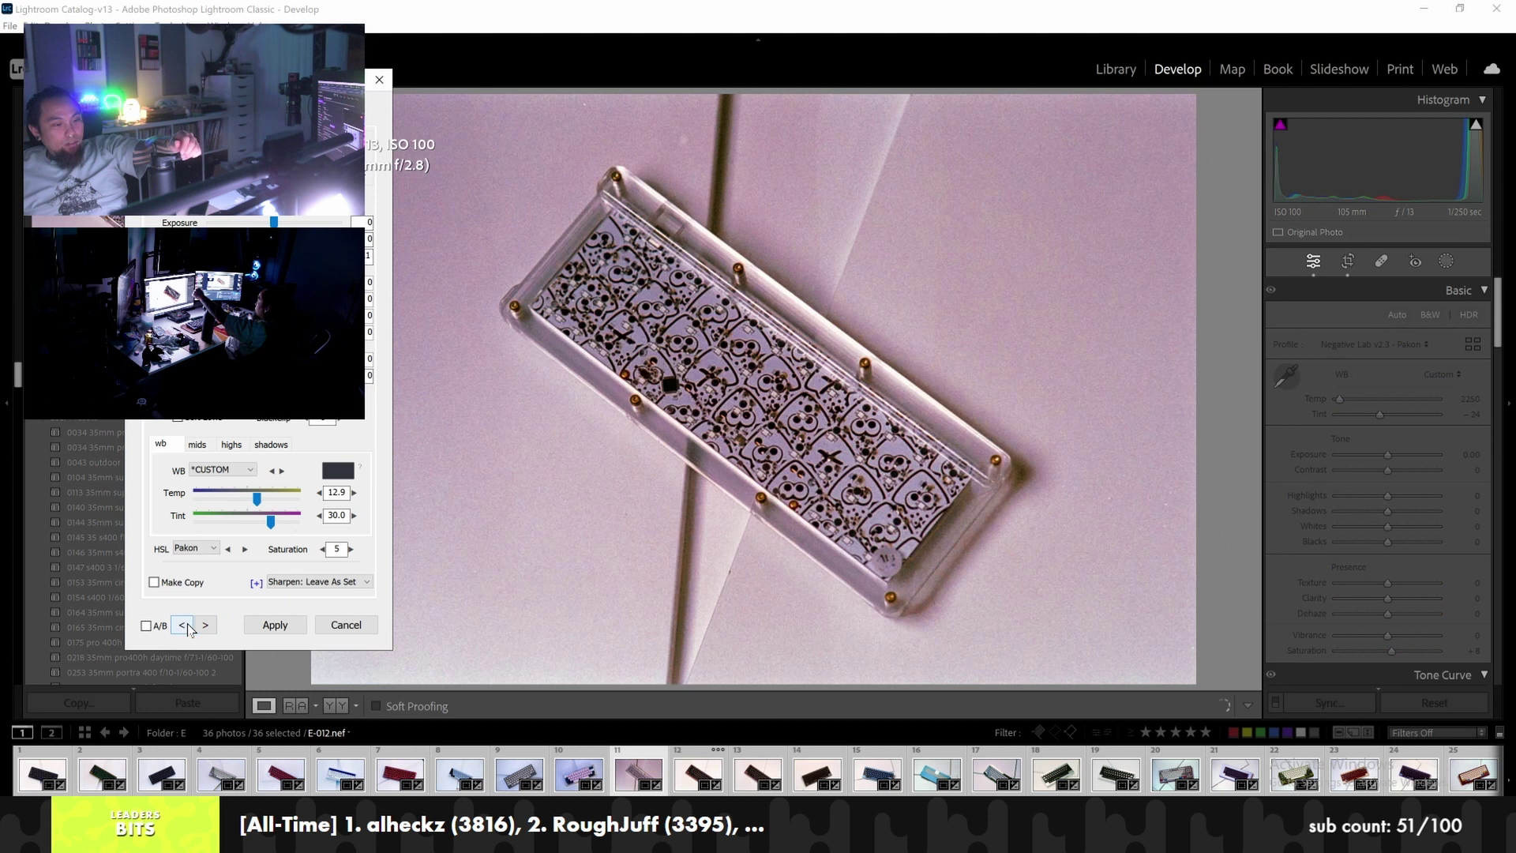
{"action": "left_click", "coordinate": [273, 625]}
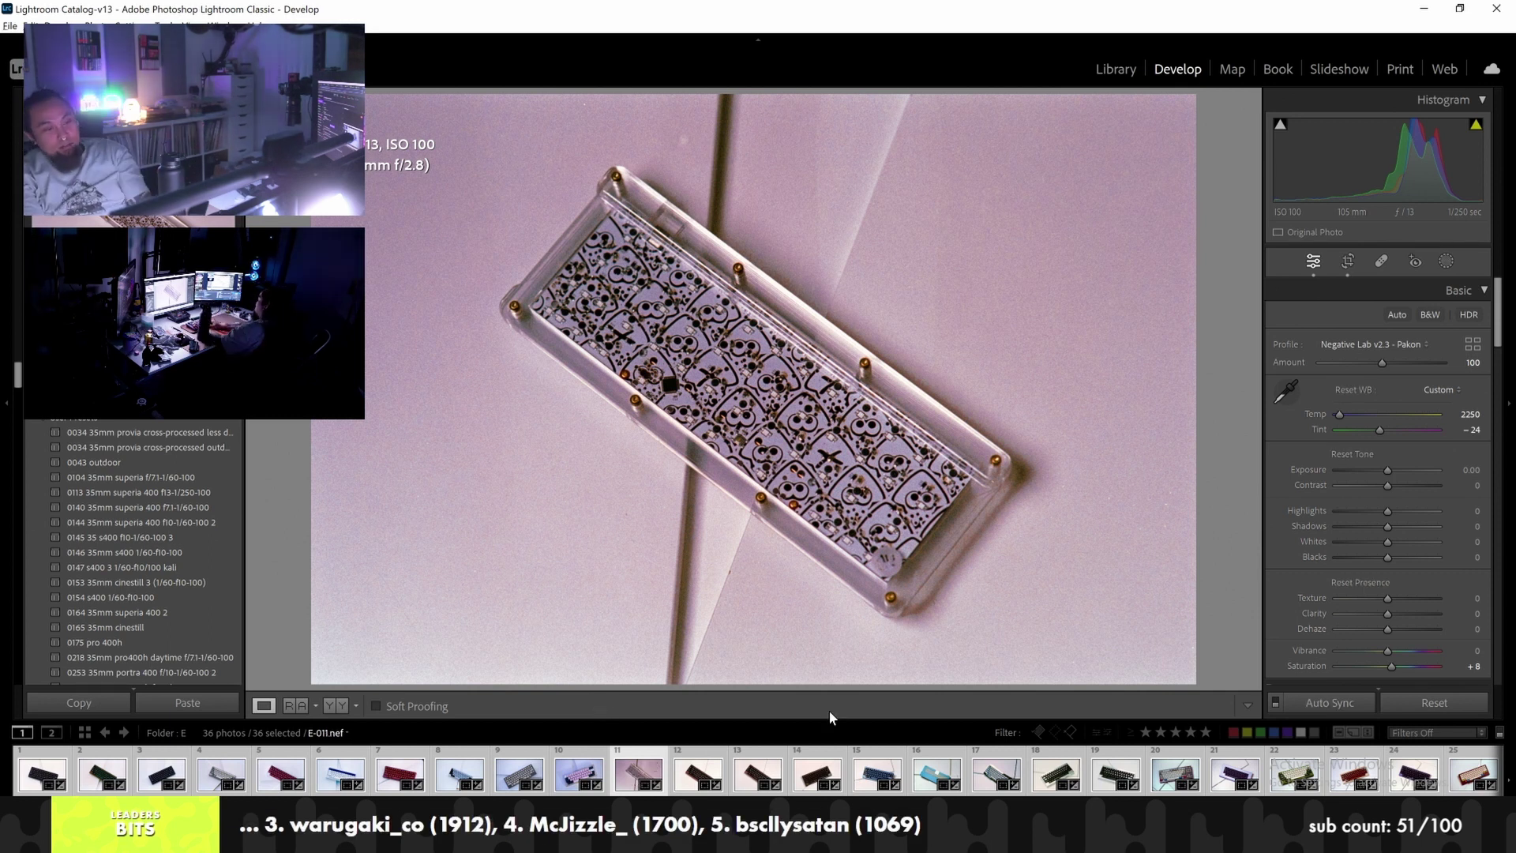
Reopen the negative conversion settings on E-011, set the white balance temperature to -11, and apply the change
{"action": "key", "text": "ctrl+n"}
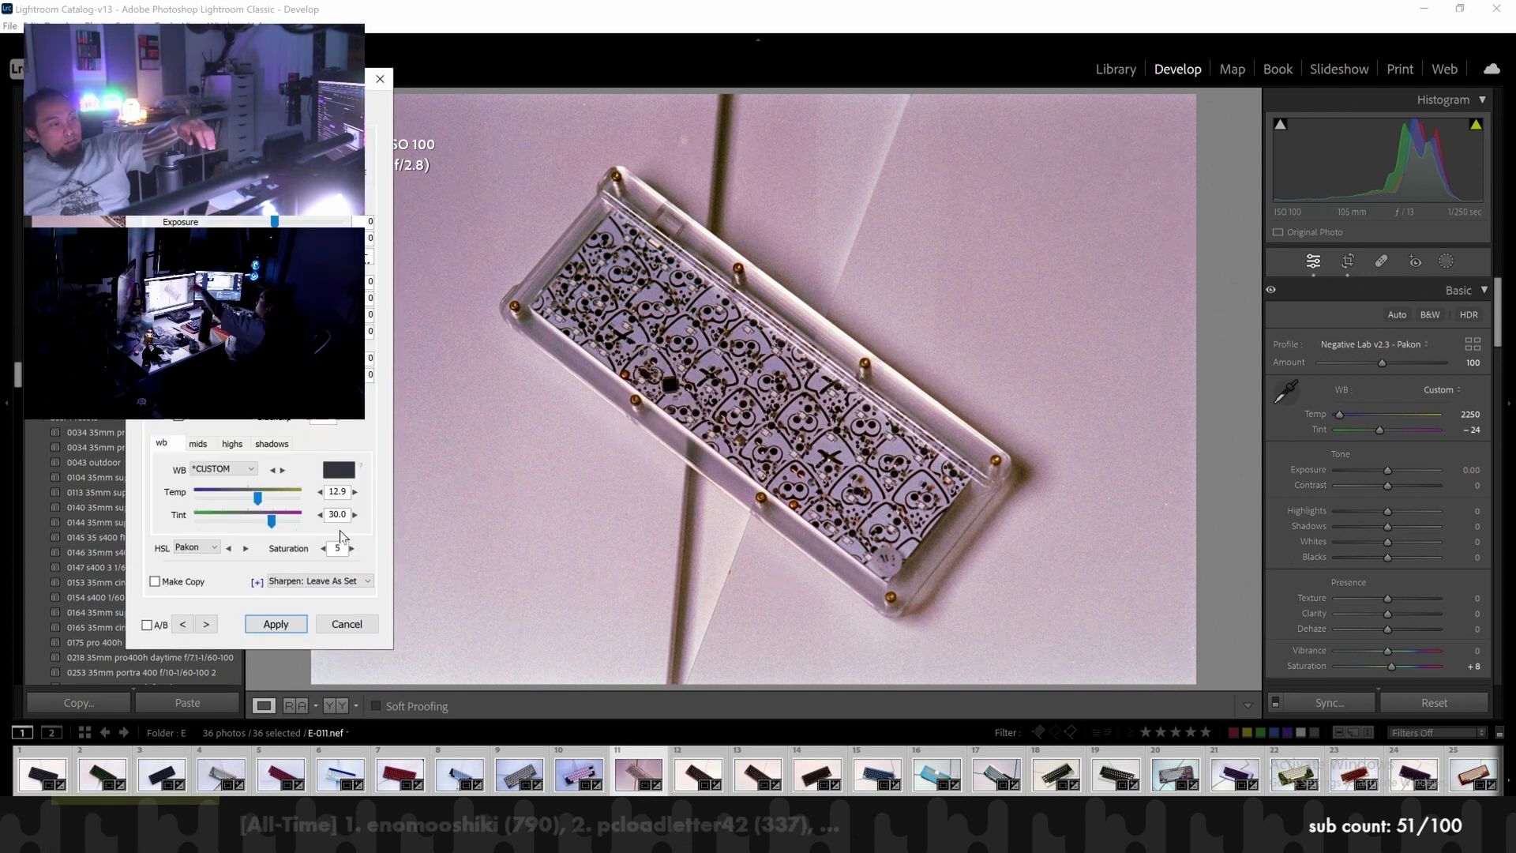
{"action": "left_click", "coordinate": [286, 499]}
{"action": "left_click_drag", "start_coordinate": [286, 499], "coordinate": [256, 498]}
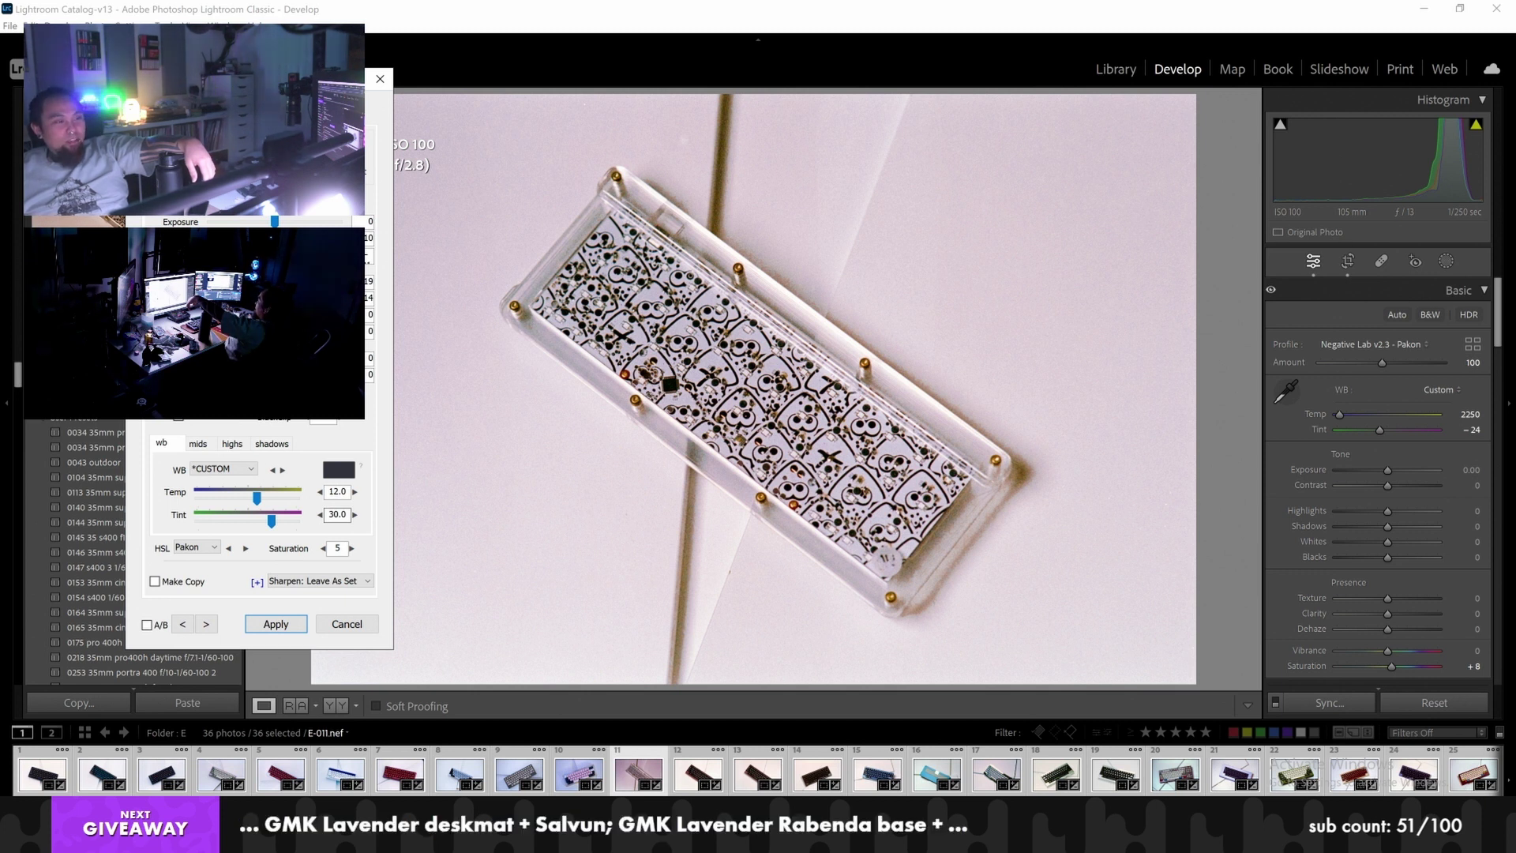
{"action": "left_click_drag", "start_coordinate": [315, 89], "coordinate": [411, 91]}
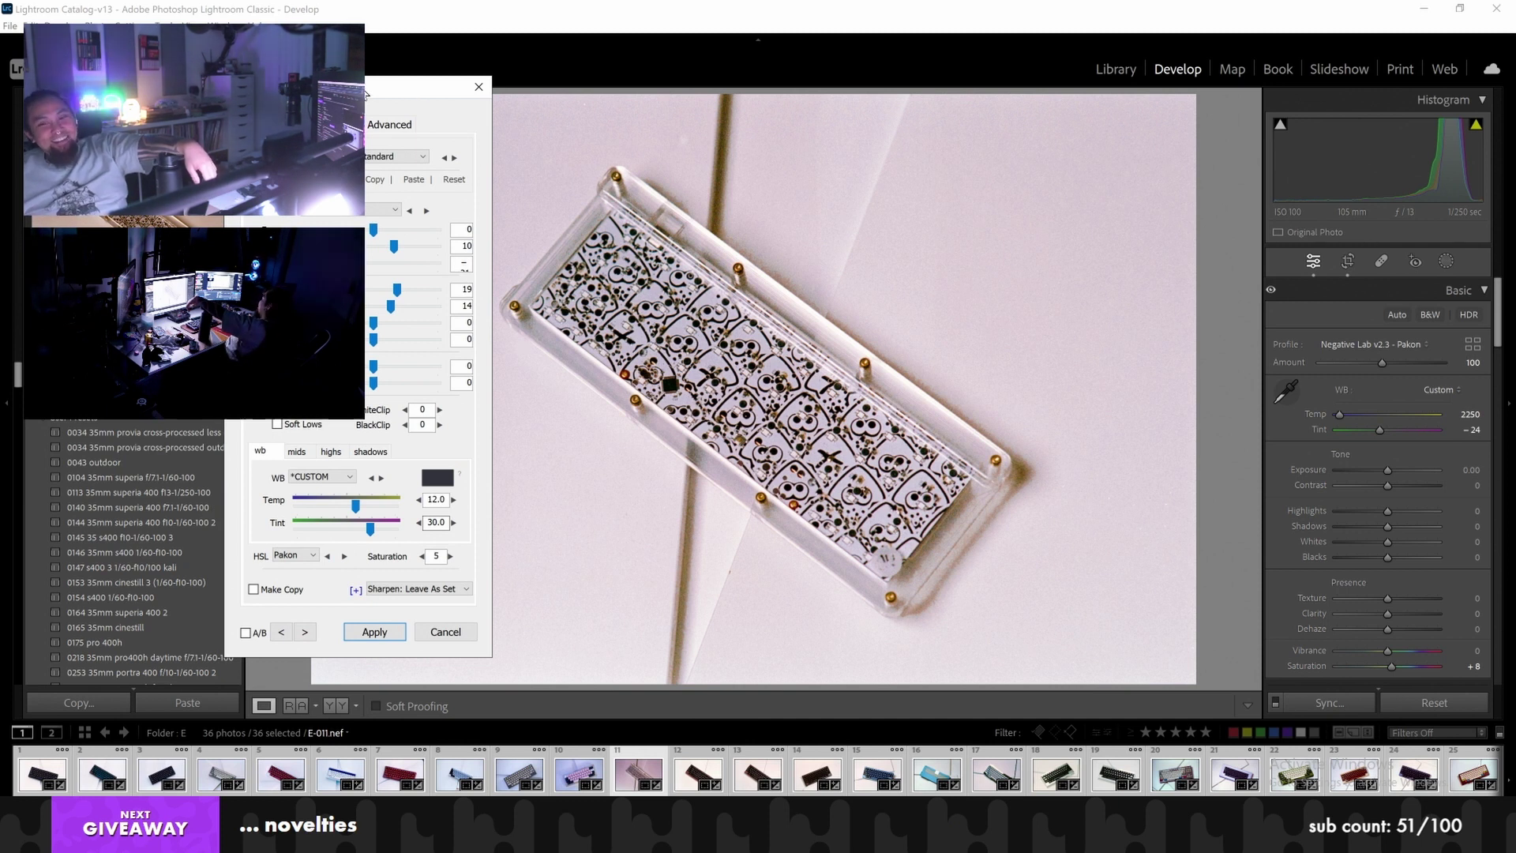
{"action": "left_click_drag", "start_coordinate": [366, 94], "coordinate": [351, 99]}
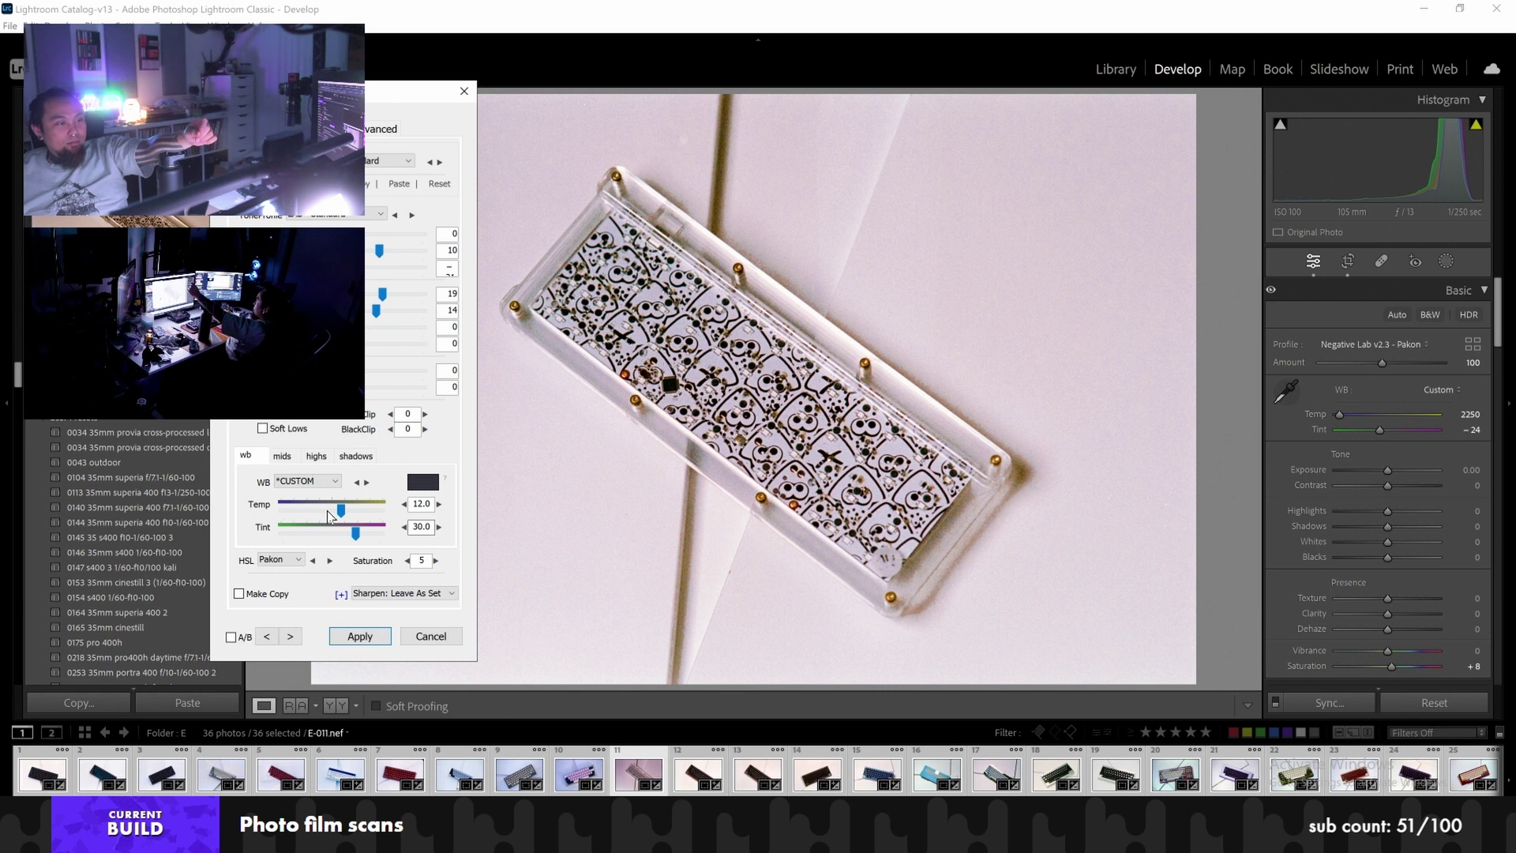
{"action": "mouse_move", "coordinate": [344, 514]}
{"action": "left_mouse_down"}
{"action": "mouse_move", "coordinate": [376, 515]}
{"action": "mouse_move", "coordinate": [325, 514]}
{"action": "left_mouse_up"}
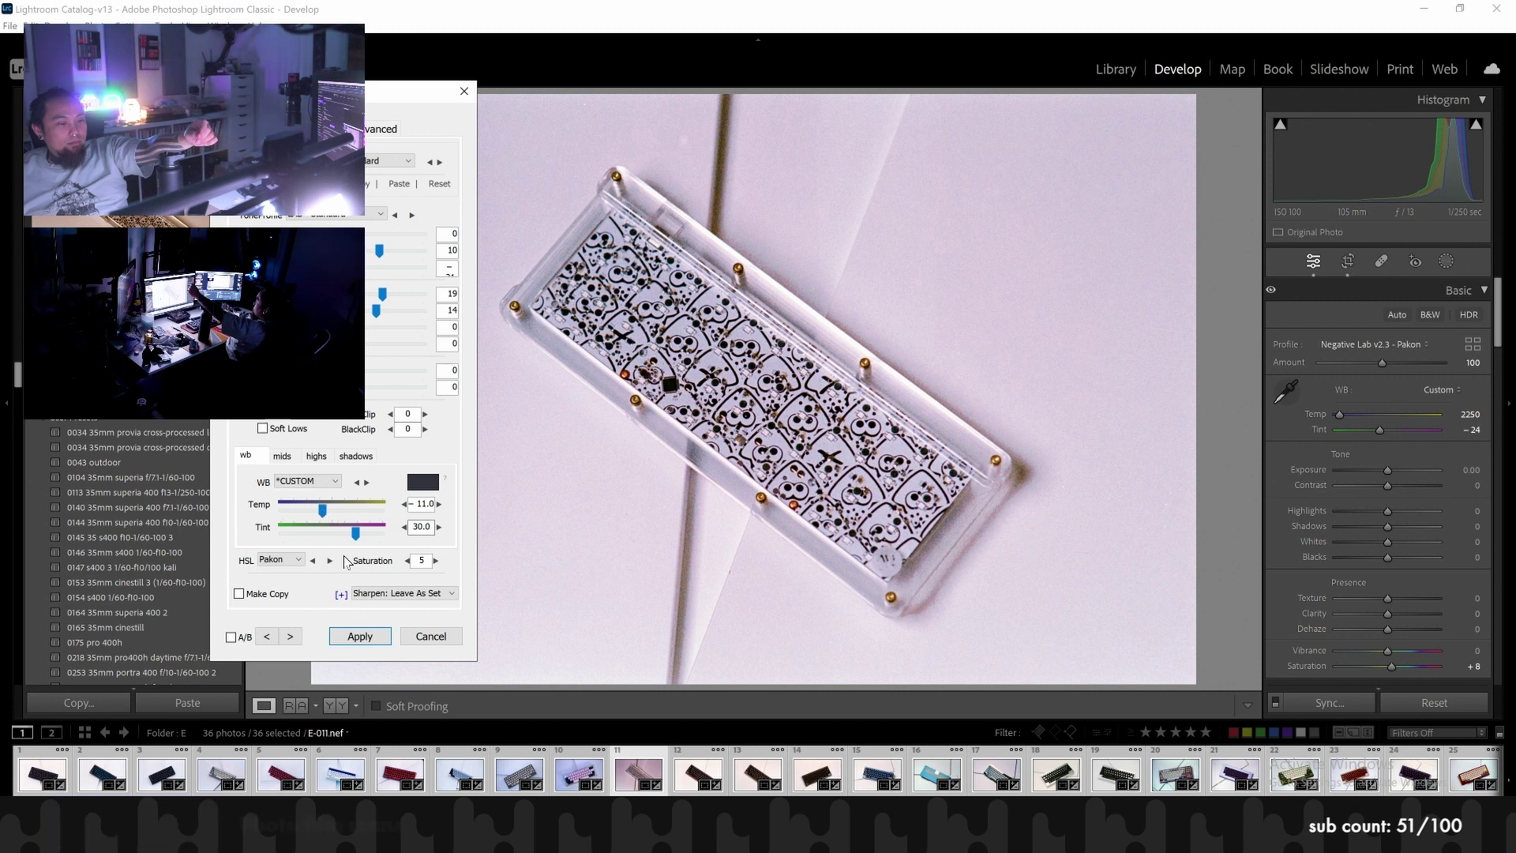
{"action": "left_click", "coordinate": [360, 637]}
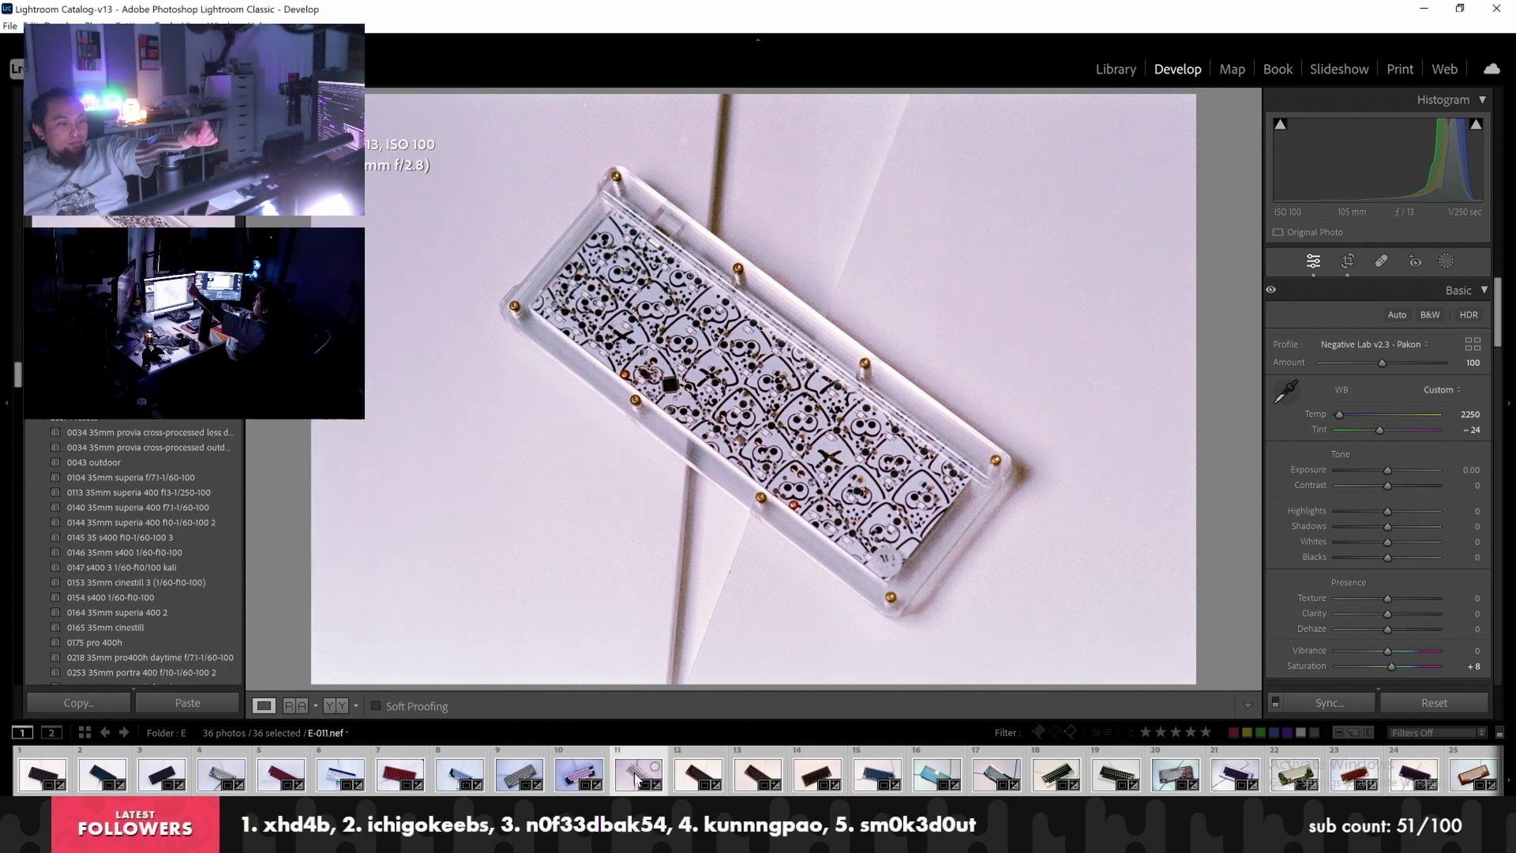
Reopen the negative conversion settings on E-011, set white balance tint to 26 and temperature to -22, and apply the change
{"action": "key", "text": "ctrl+n"}
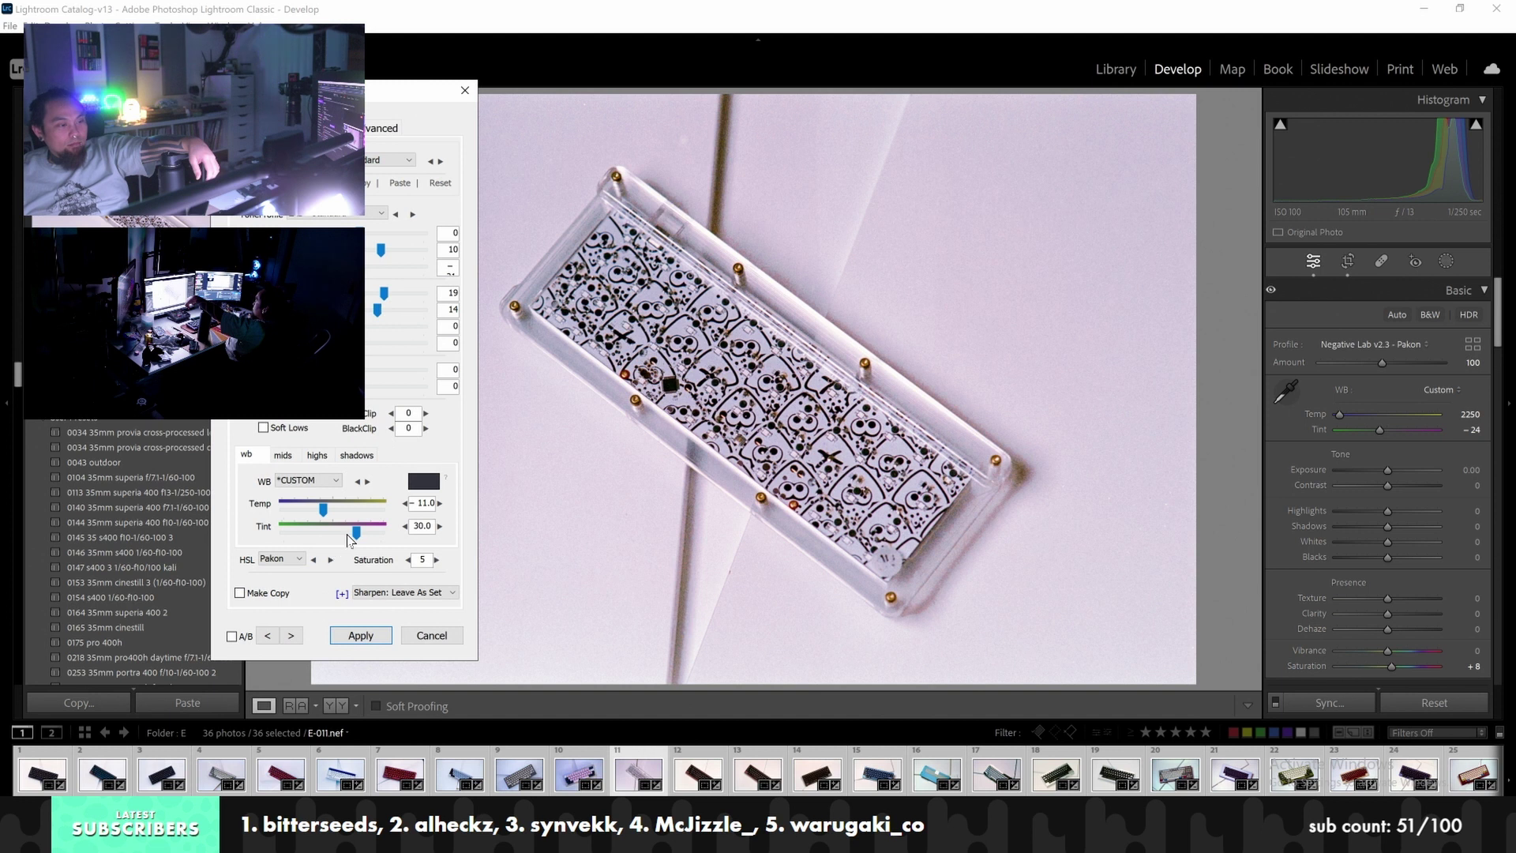
{"action": "left_click_drag", "start_coordinate": [356, 536], "coordinate": [354, 540]}
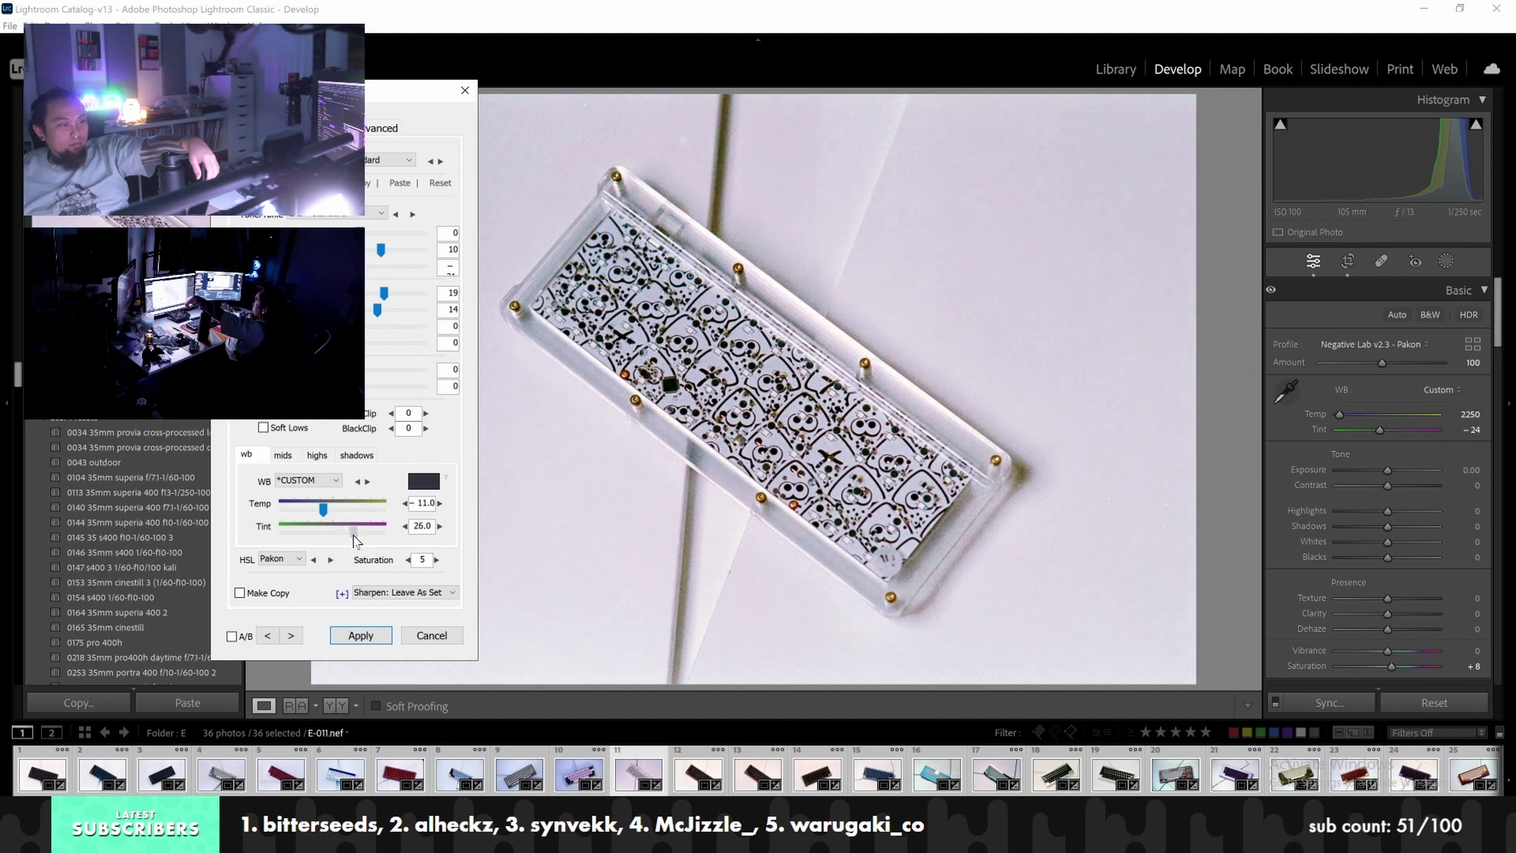
{"action": "left_click_drag", "start_coordinate": [325, 513], "coordinate": [320, 514]}
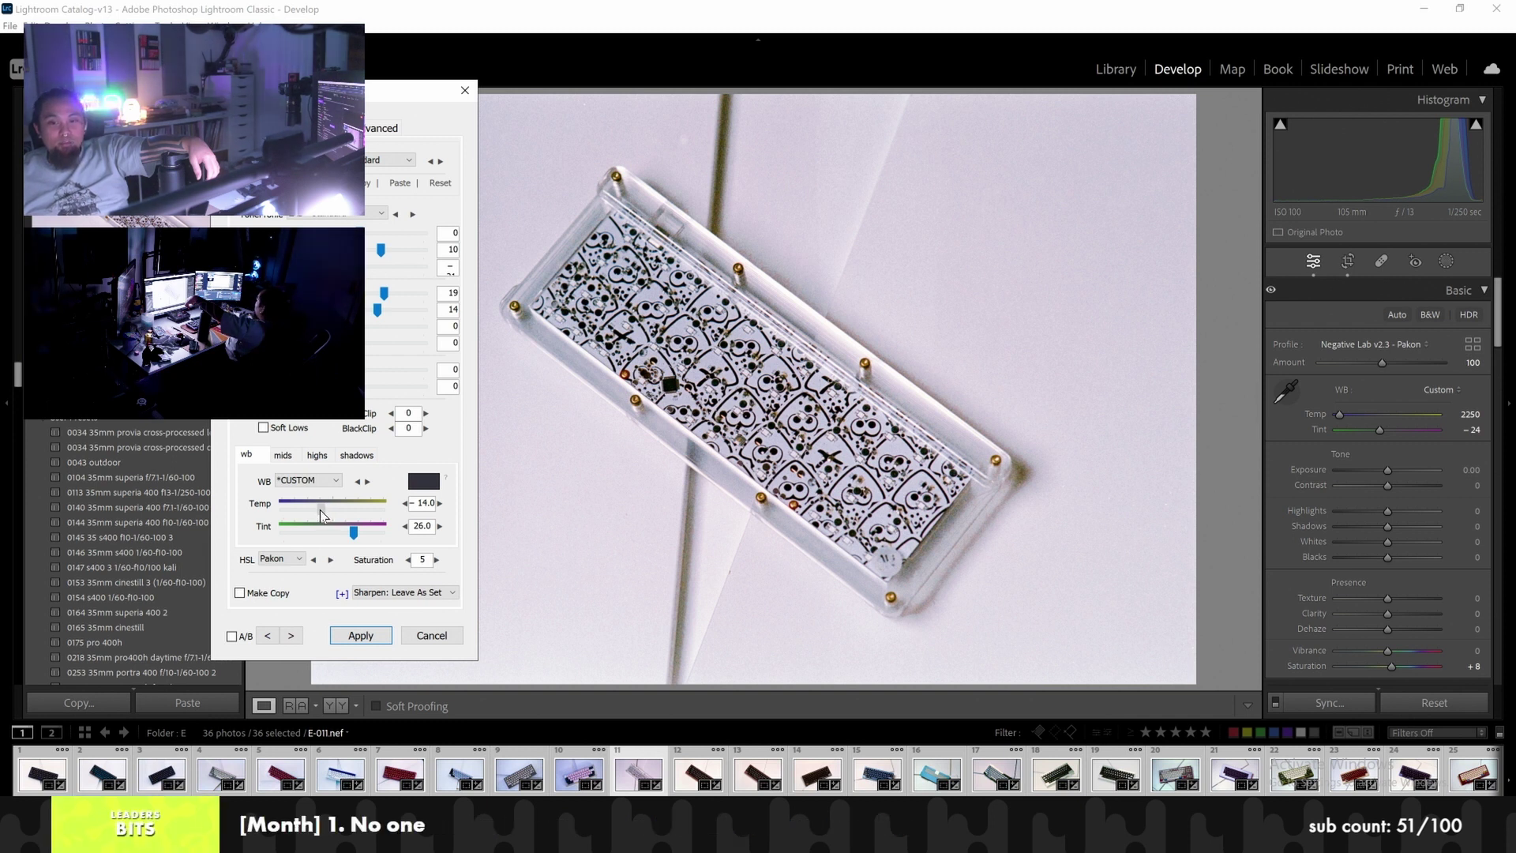
{"action": "left_click_drag", "start_coordinate": [320, 509], "coordinate": [316, 518]}
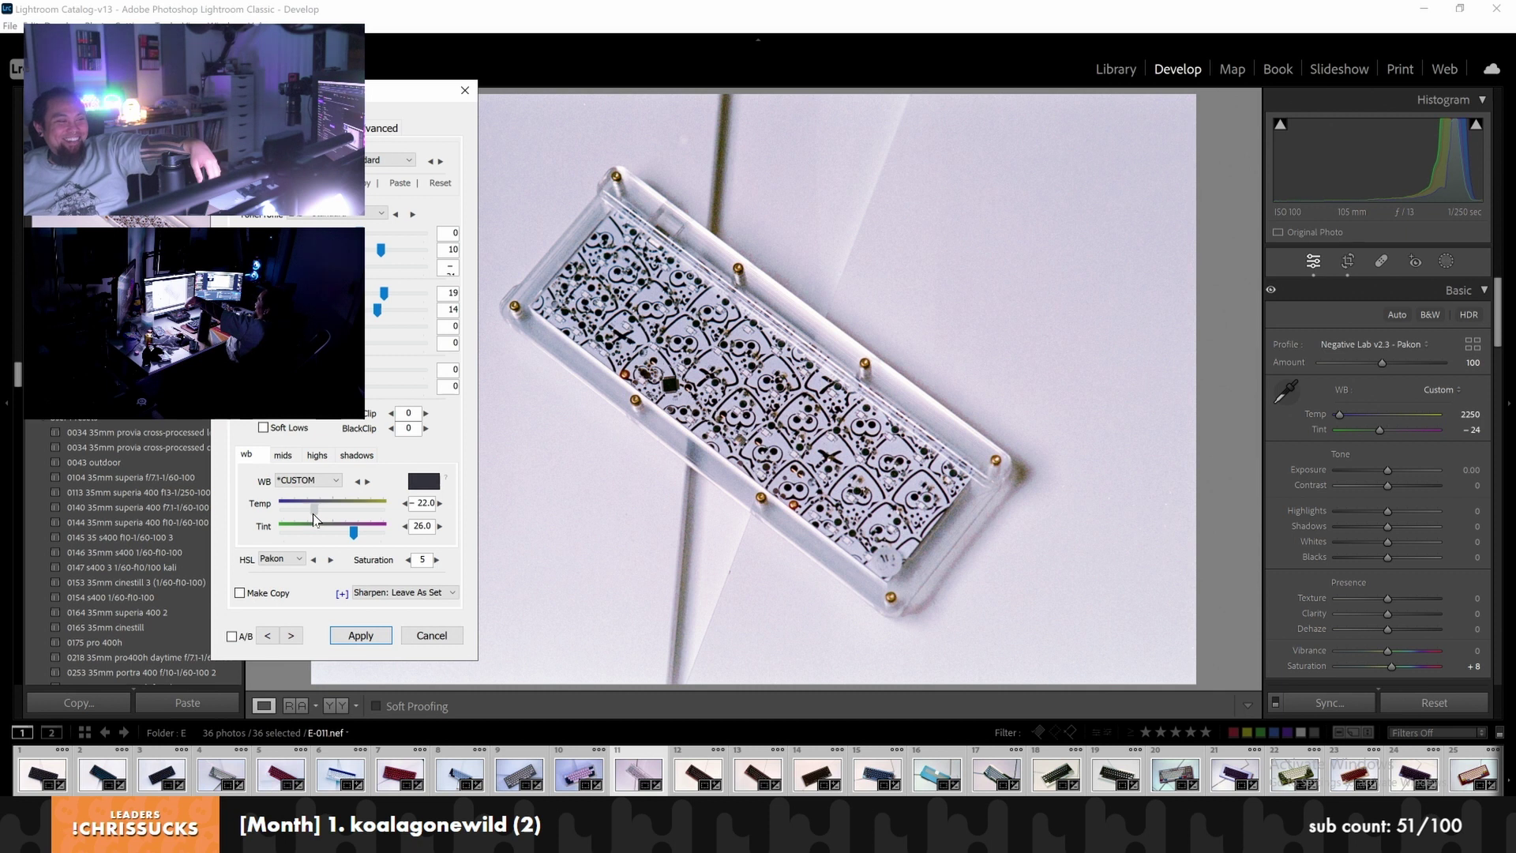
{"action": "left_click_drag", "start_coordinate": [313, 519], "coordinate": [315, 519]}
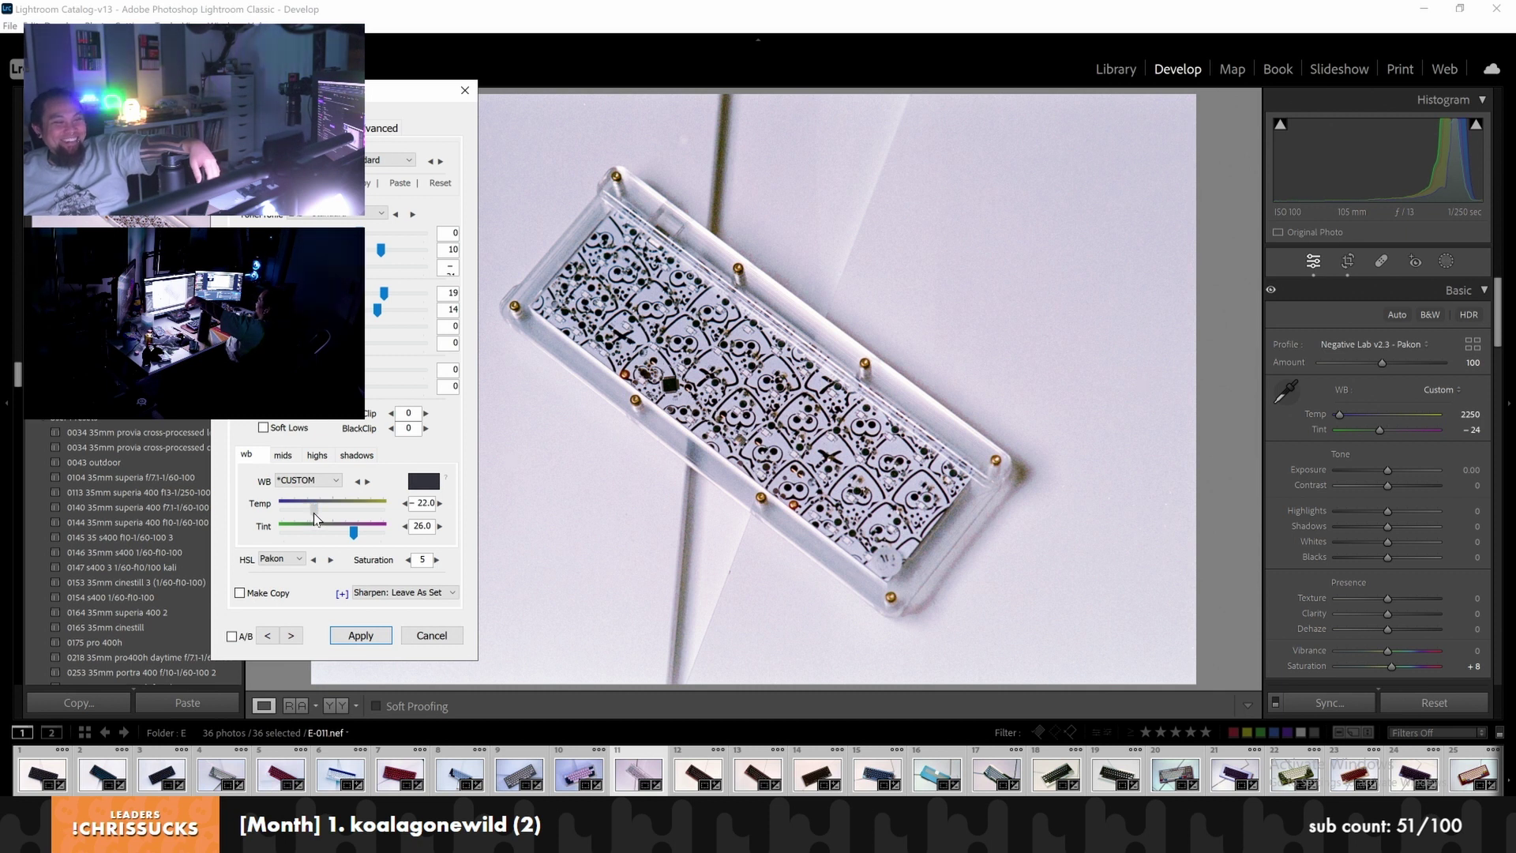
{"action": "left_click", "coordinate": [364, 636]}
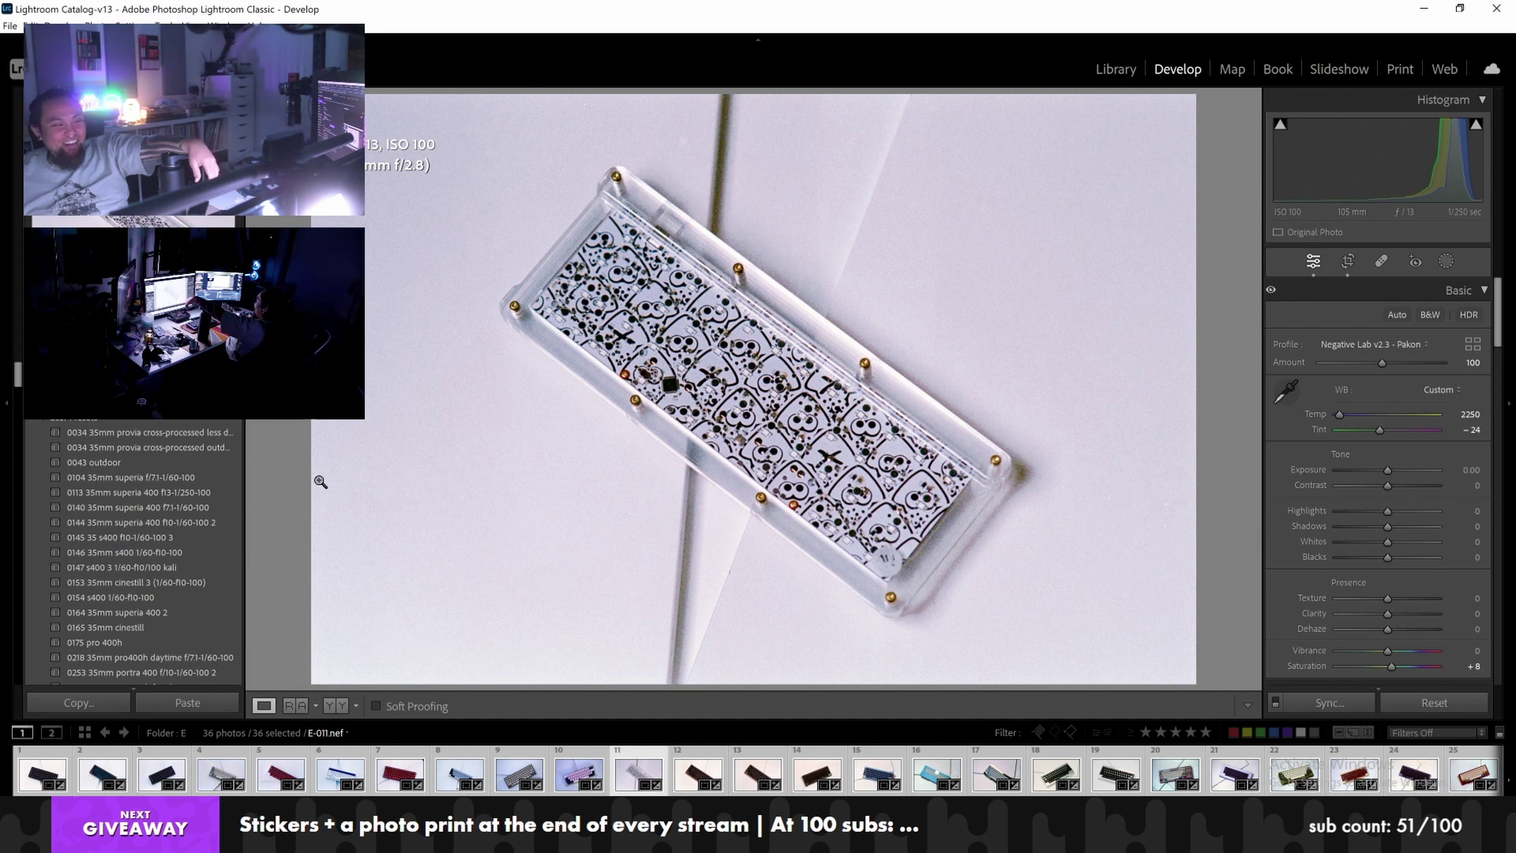
Return to E-010, raise the second conversion tone value to 7 and the fifth to 14, and apply the edits
{"action": "left_click", "coordinate": [569, 781]}
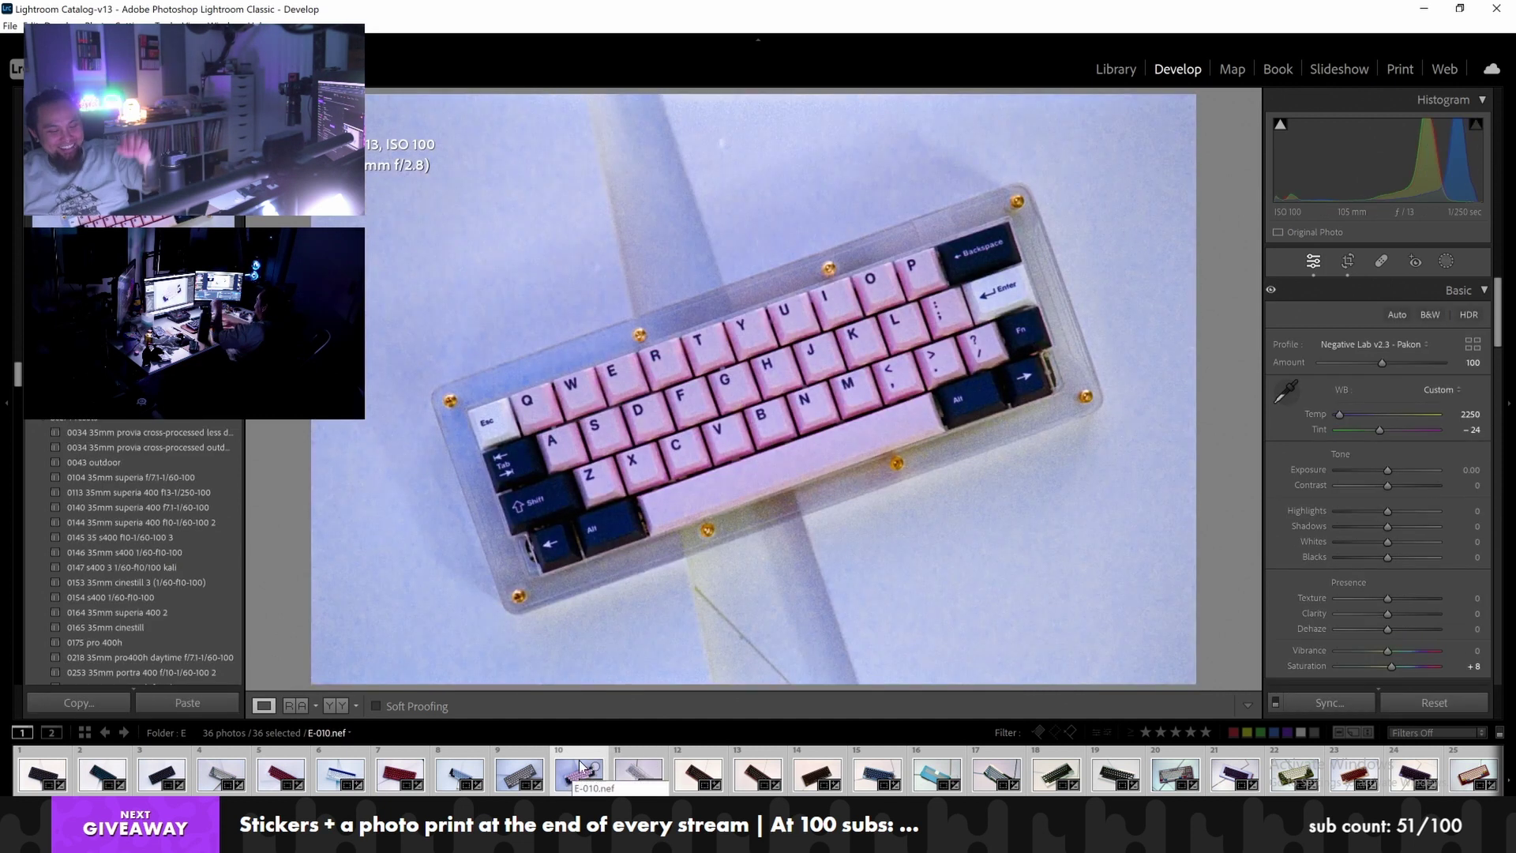
{"action": "key", "text": "ctrl+n"}
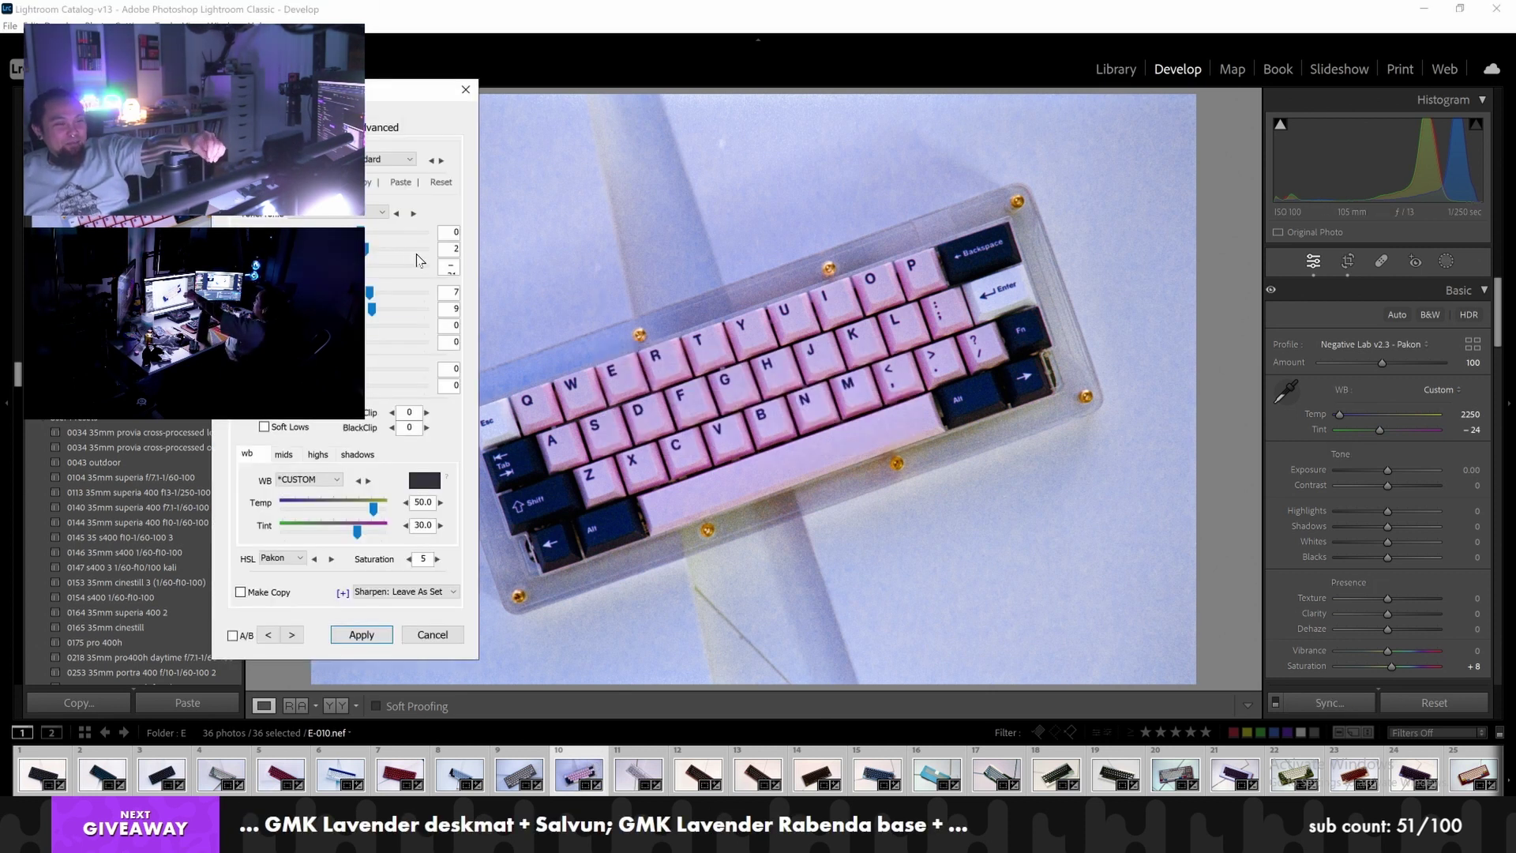
{"action": "left_click_drag", "start_coordinate": [374, 252], "coordinate": [375, 251]}
{"action": "mouse_move", "coordinate": [372, 308]}
{"action": "left_mouse_down"}
{"action": "mouse_move", "coordinate": [395, 313]}
{"action": "mouse_move", "coordinate": [378, 316]}
{"action": "left_mouse_up"}
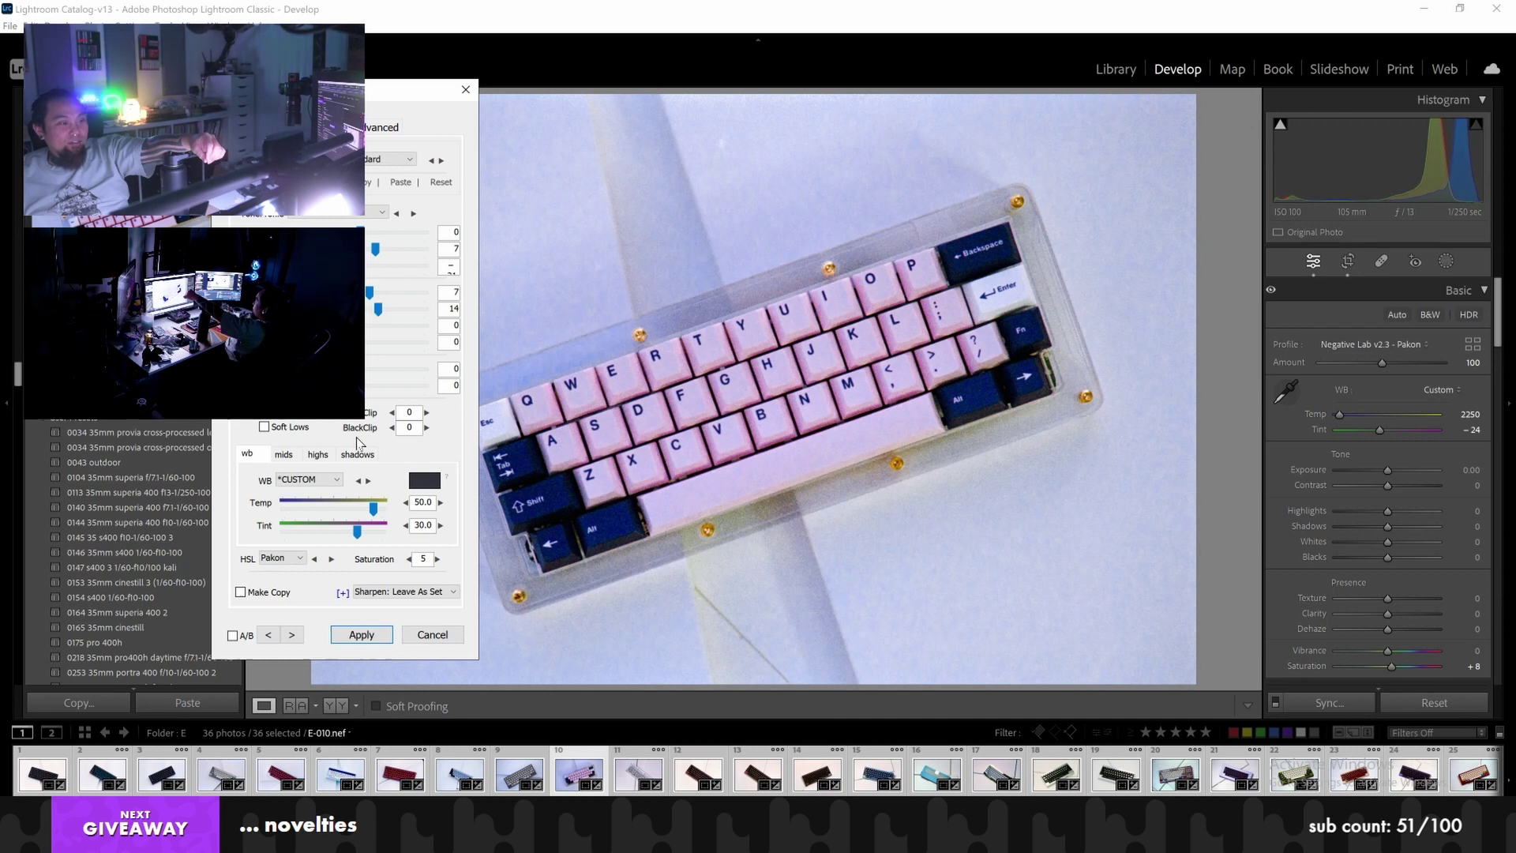
{"action": "left_click_drag", "start_coordinate": [375, 511], "coordinate": [374, 512]}
{"action": "left_click", "coordinate": [319, 454]}
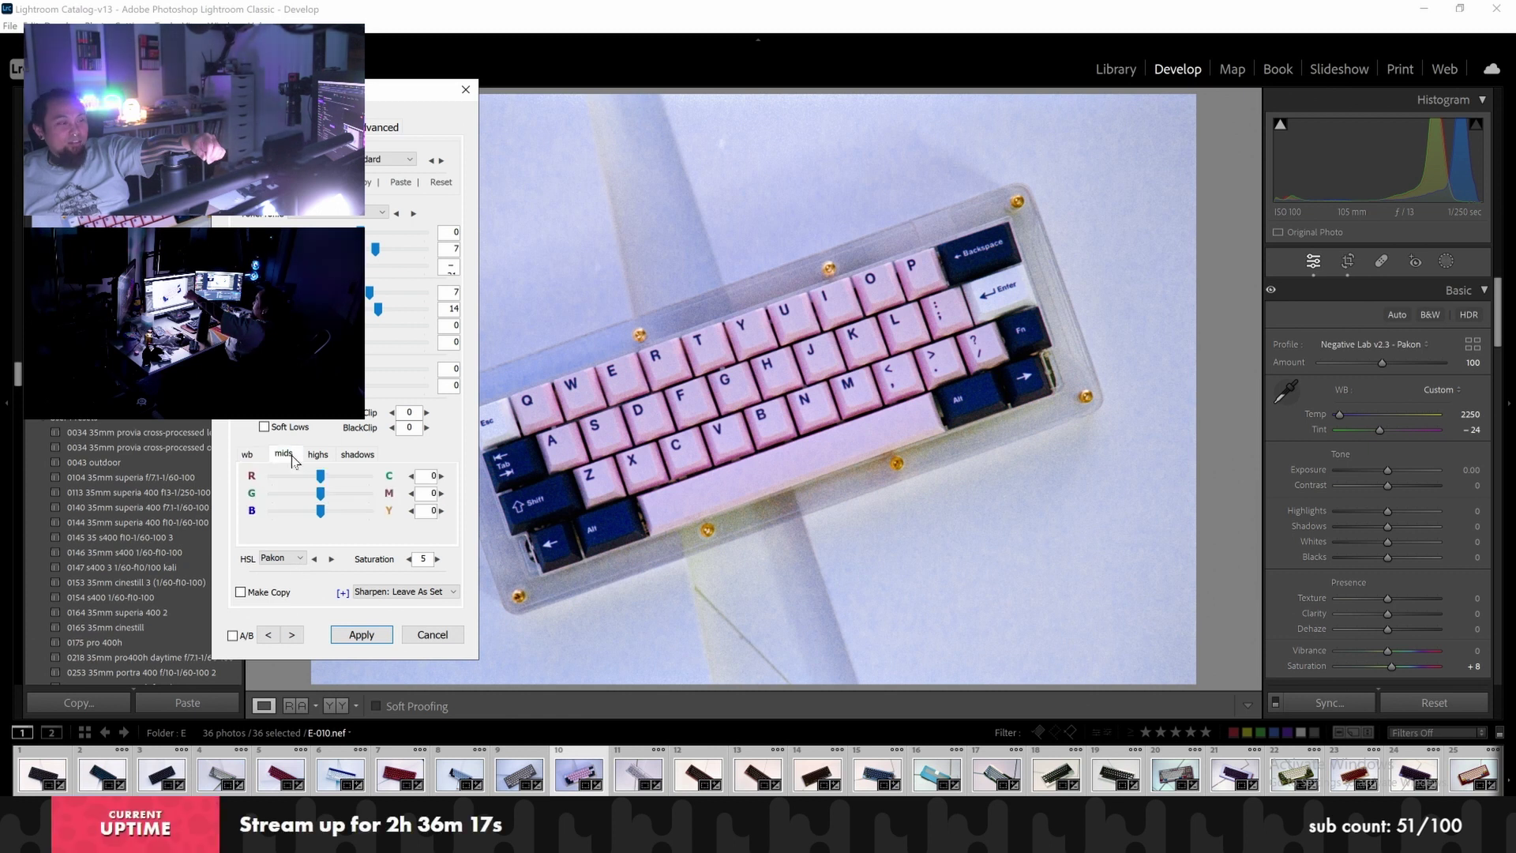
{"action": "left_click", "coordinate": [350, 459]}
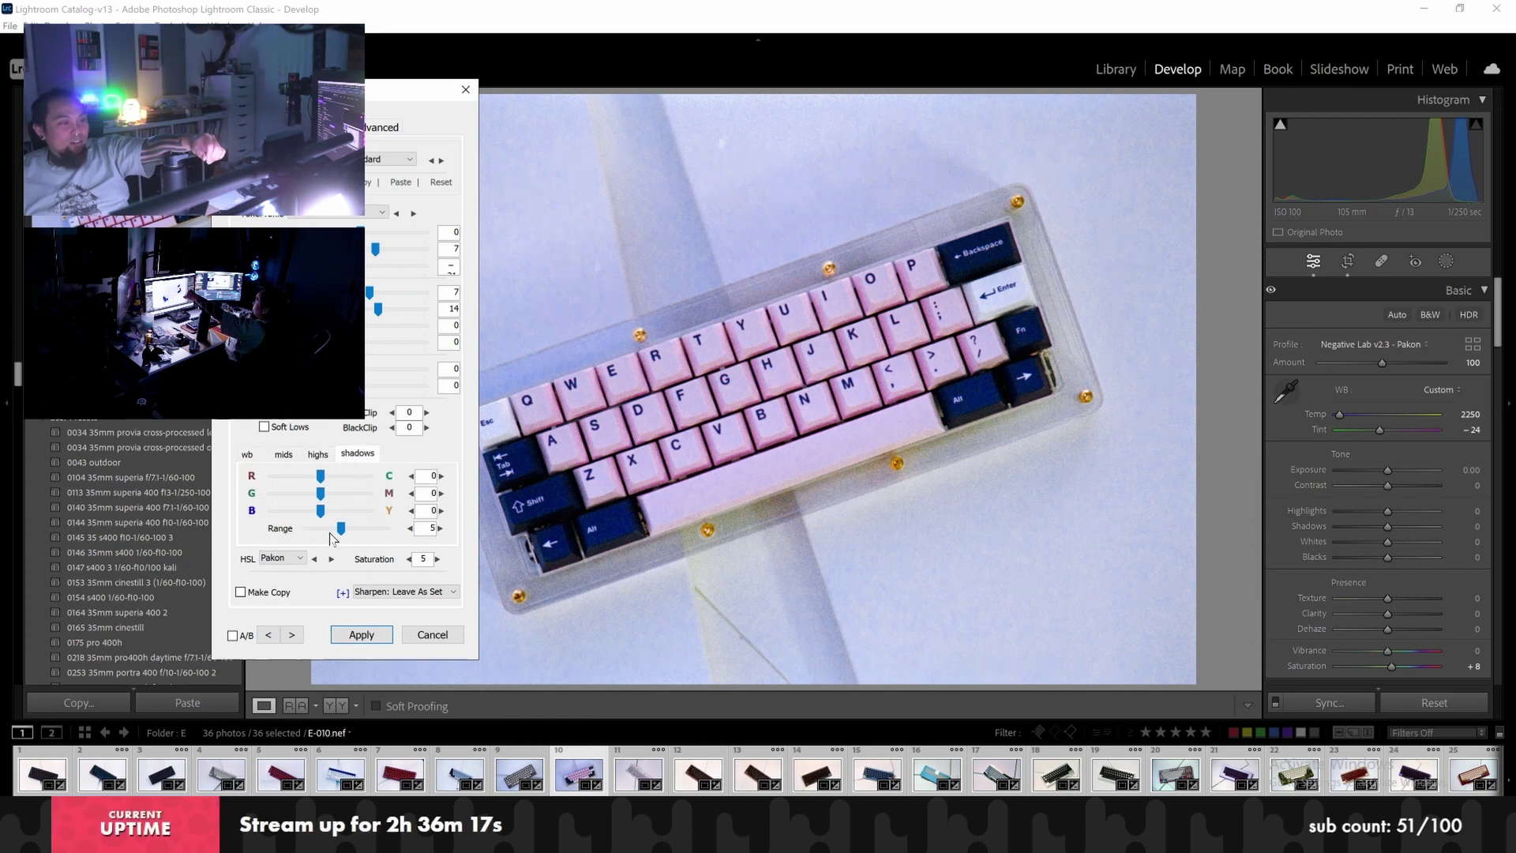
{"action": "left_click", "coordinate": [361, 634]}
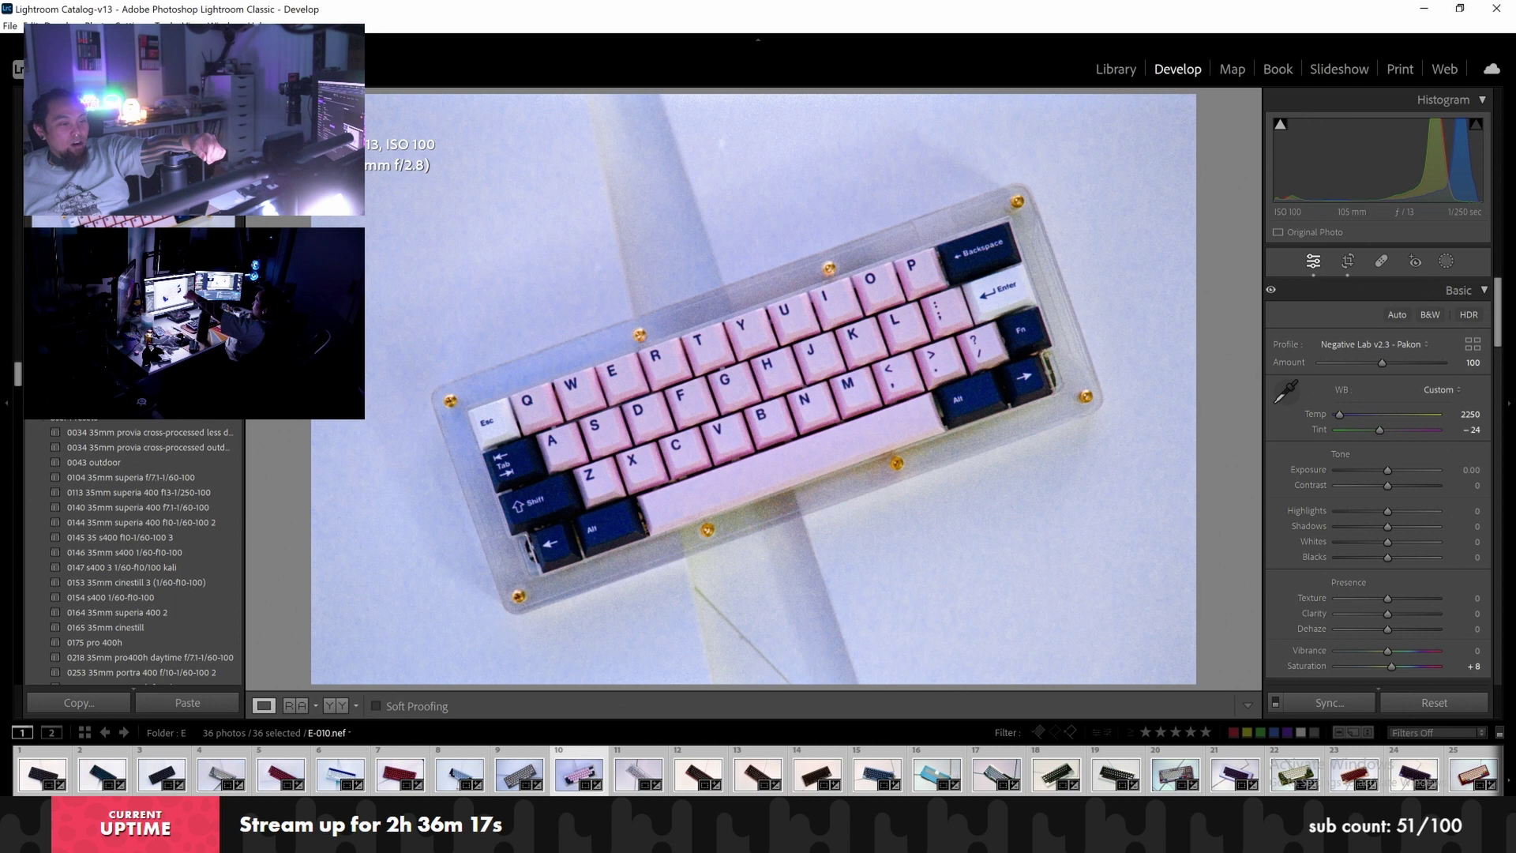
Open folder B in the Library and bring its first negative into Develop
{"action": "scroll", "coordinate": [875, 787], "scroll_direction": "down", "scroll_amount": 10}
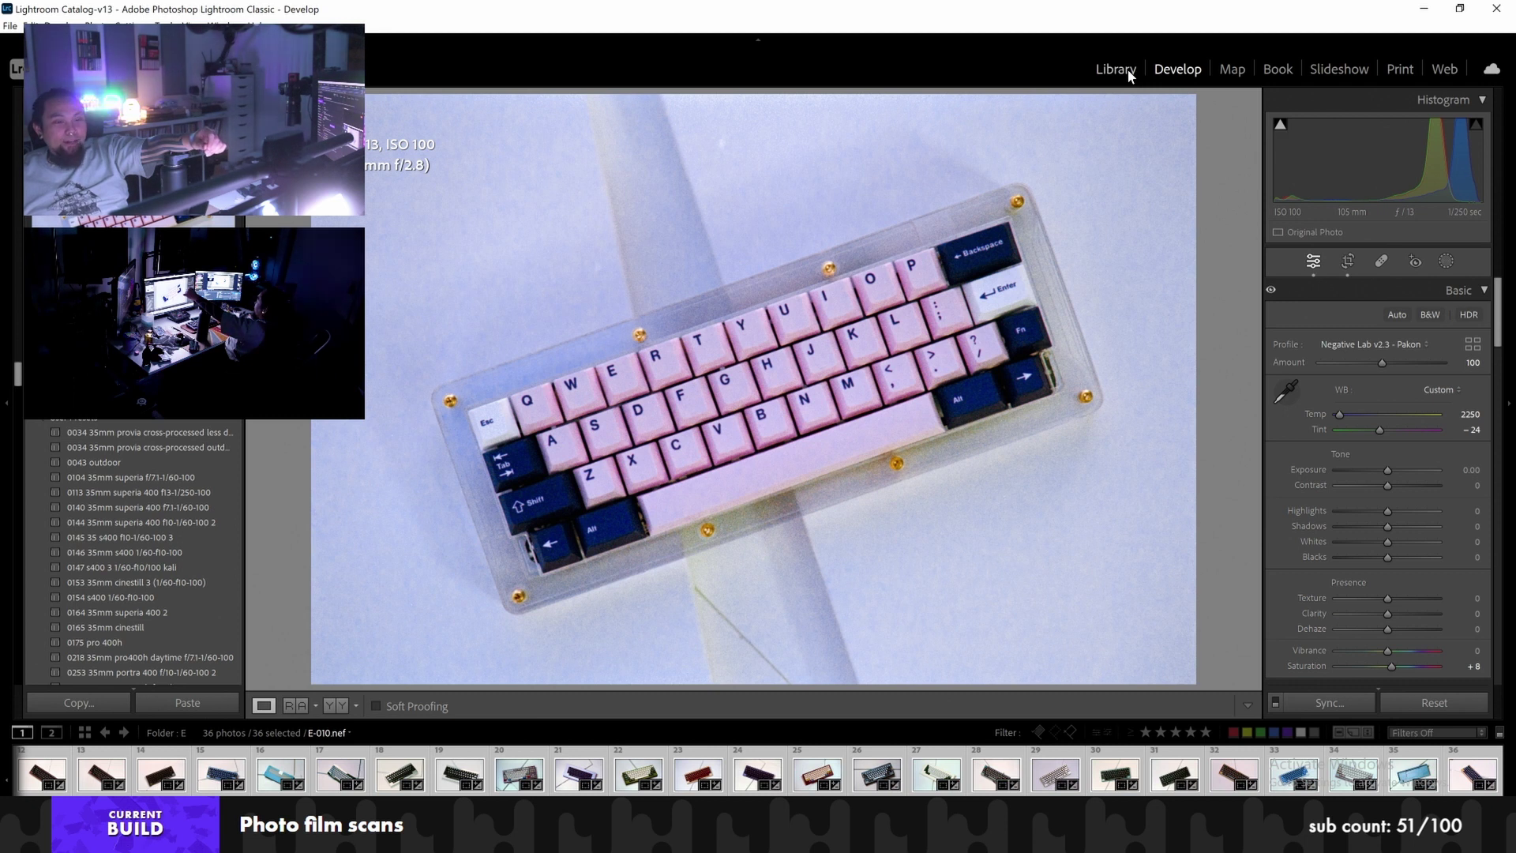
{"action": "scroll", "coordinate": [485, 769], "scroll_direction": "up", "scroll_amount": 3}
{"action": "scroll", "coordinate": [483, 754], "scroll_direction": "up", "scroll_amount": 5}
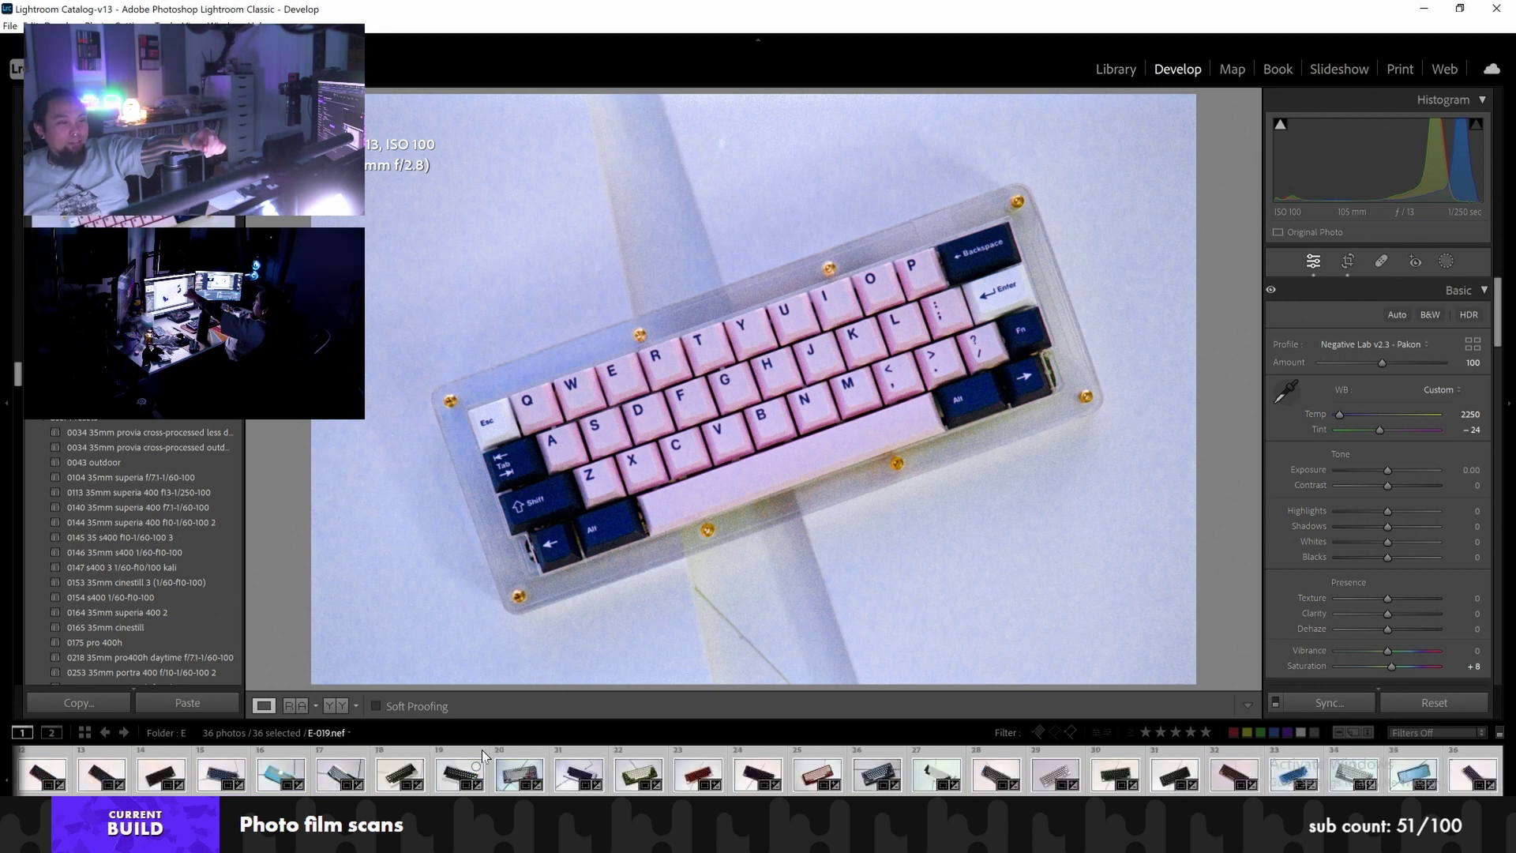
{"action": "left_click", "coordinate": [1114, 71]}
{"action": "scroll", "coordinate": [51, 585], "scroll_direction": "down", "scroll_amount": 15}
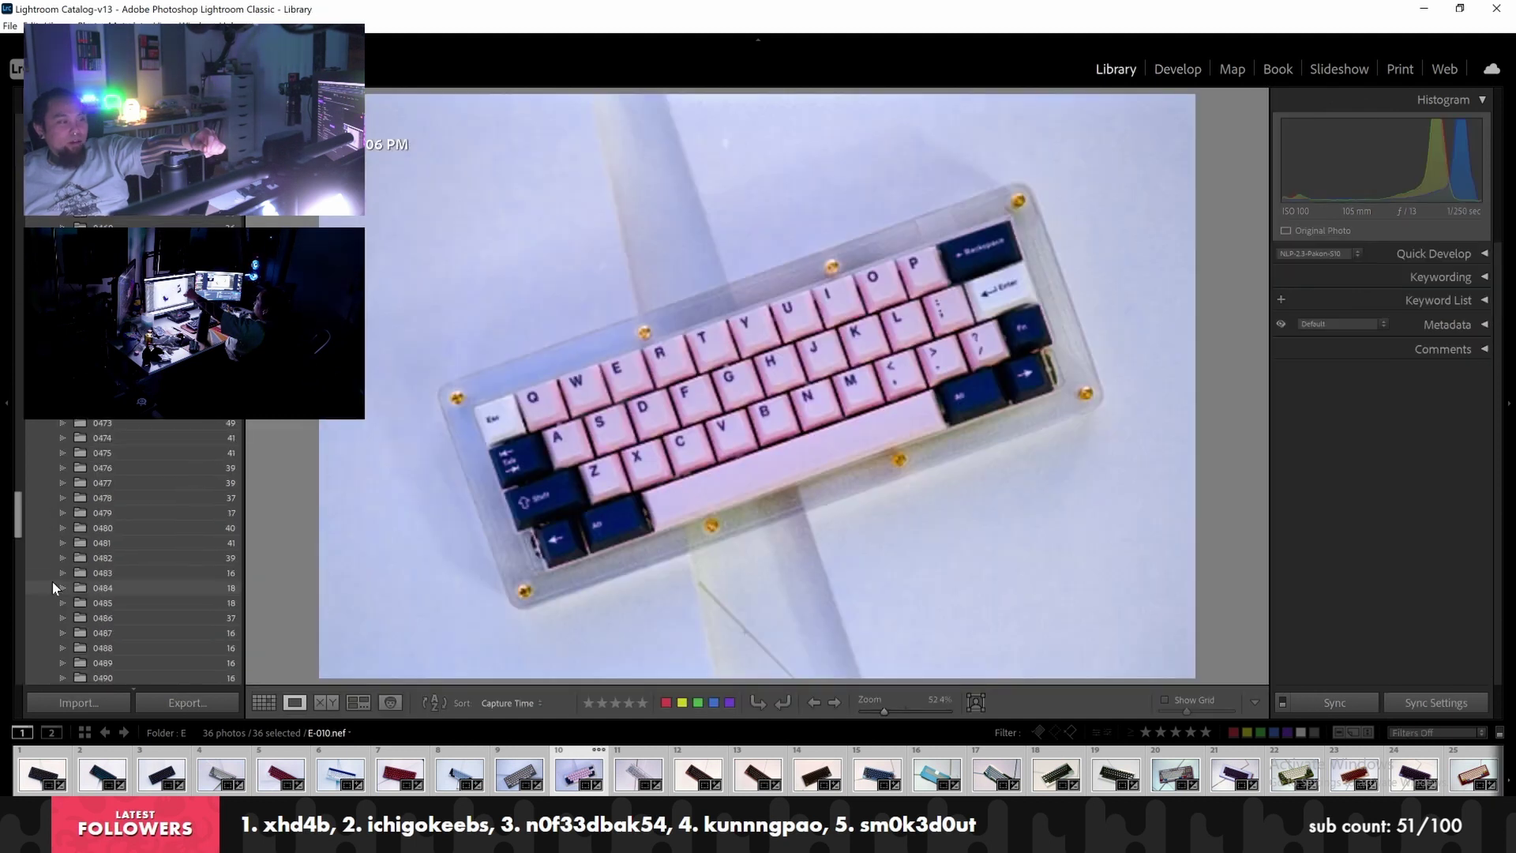
{"action": "left_click", "coordinate": [93, 501]}
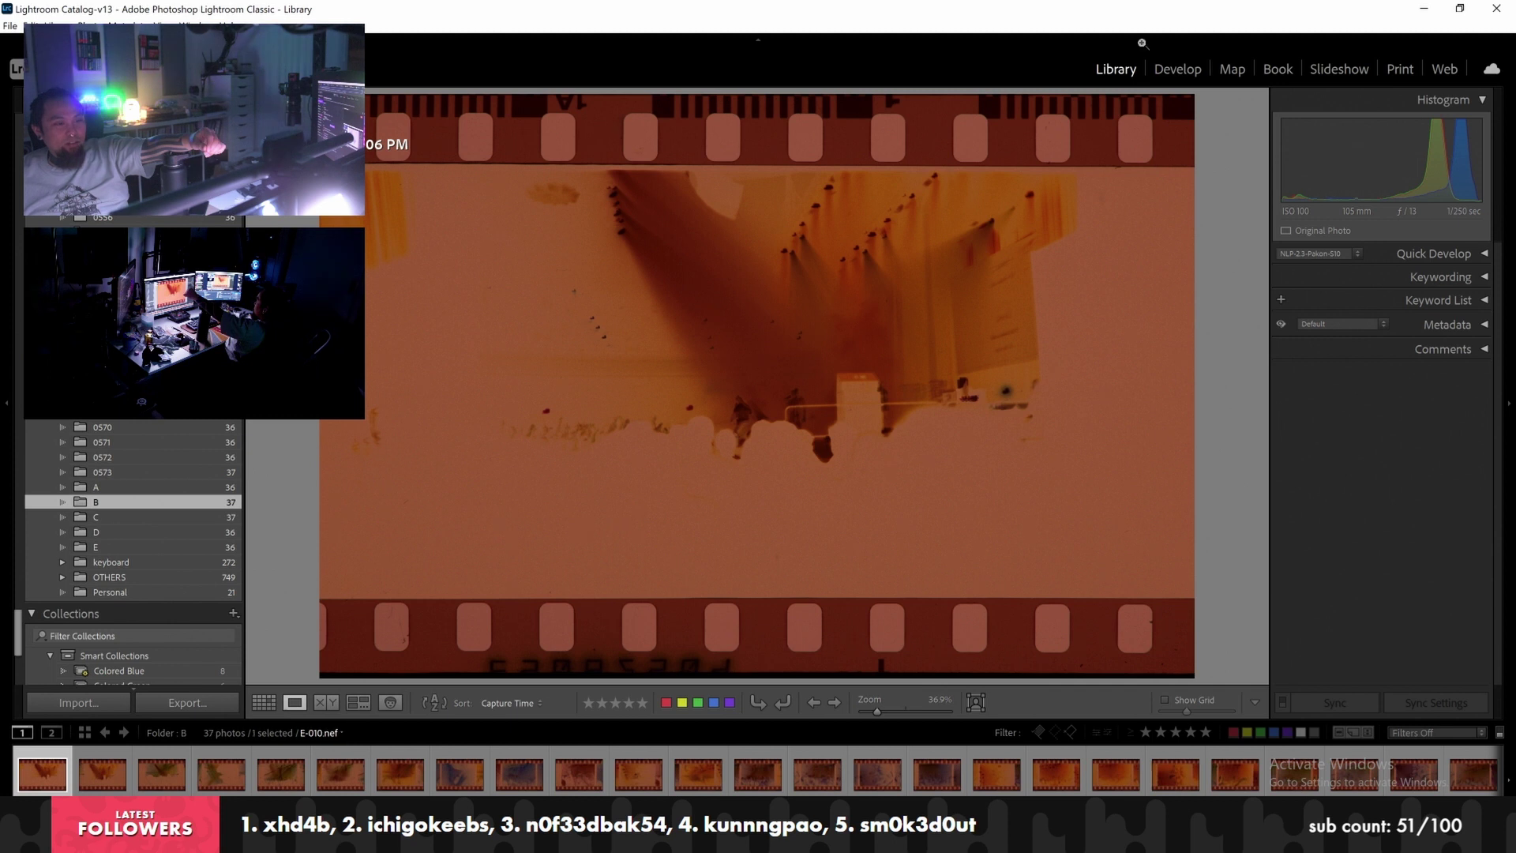
{"action": "left_click", "coordinate": [1177, 69]}
Crop B-001 to the 2 x 3 / 4 x 6 aspect ratio, excluding the film border and sprocket holes
{"action": "left_click", "coordinate": [1351, 267]}
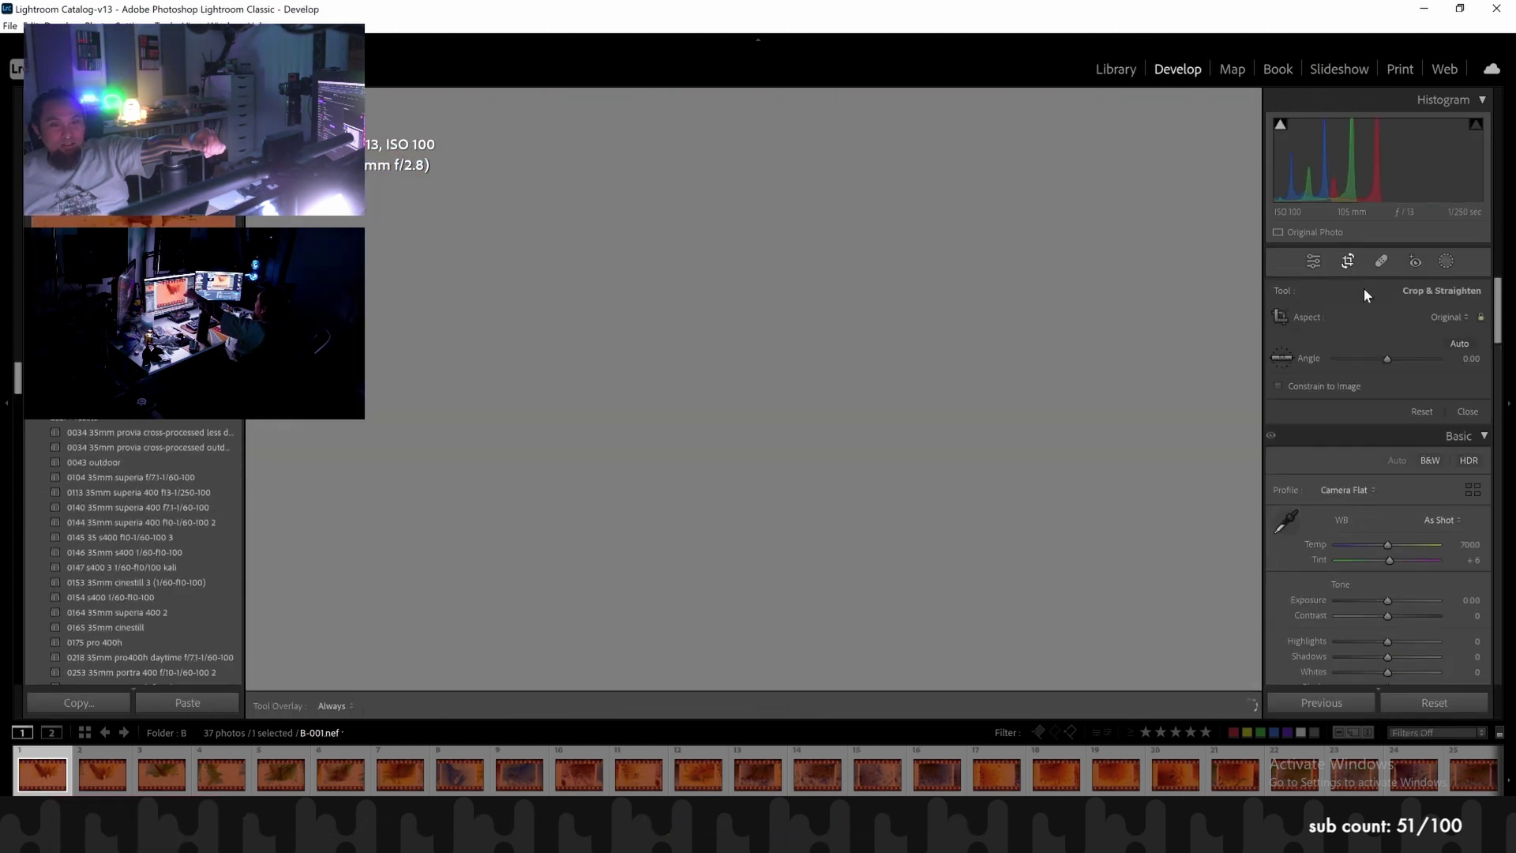
{"action": "left_click", "coordinate": [1449, 316]}
{"action": "left_click", "coordinate": [1389, 442]}
{"action": "left_click_drag", "start_coordinate": [921, 95], "coordinate": [918, 168]}
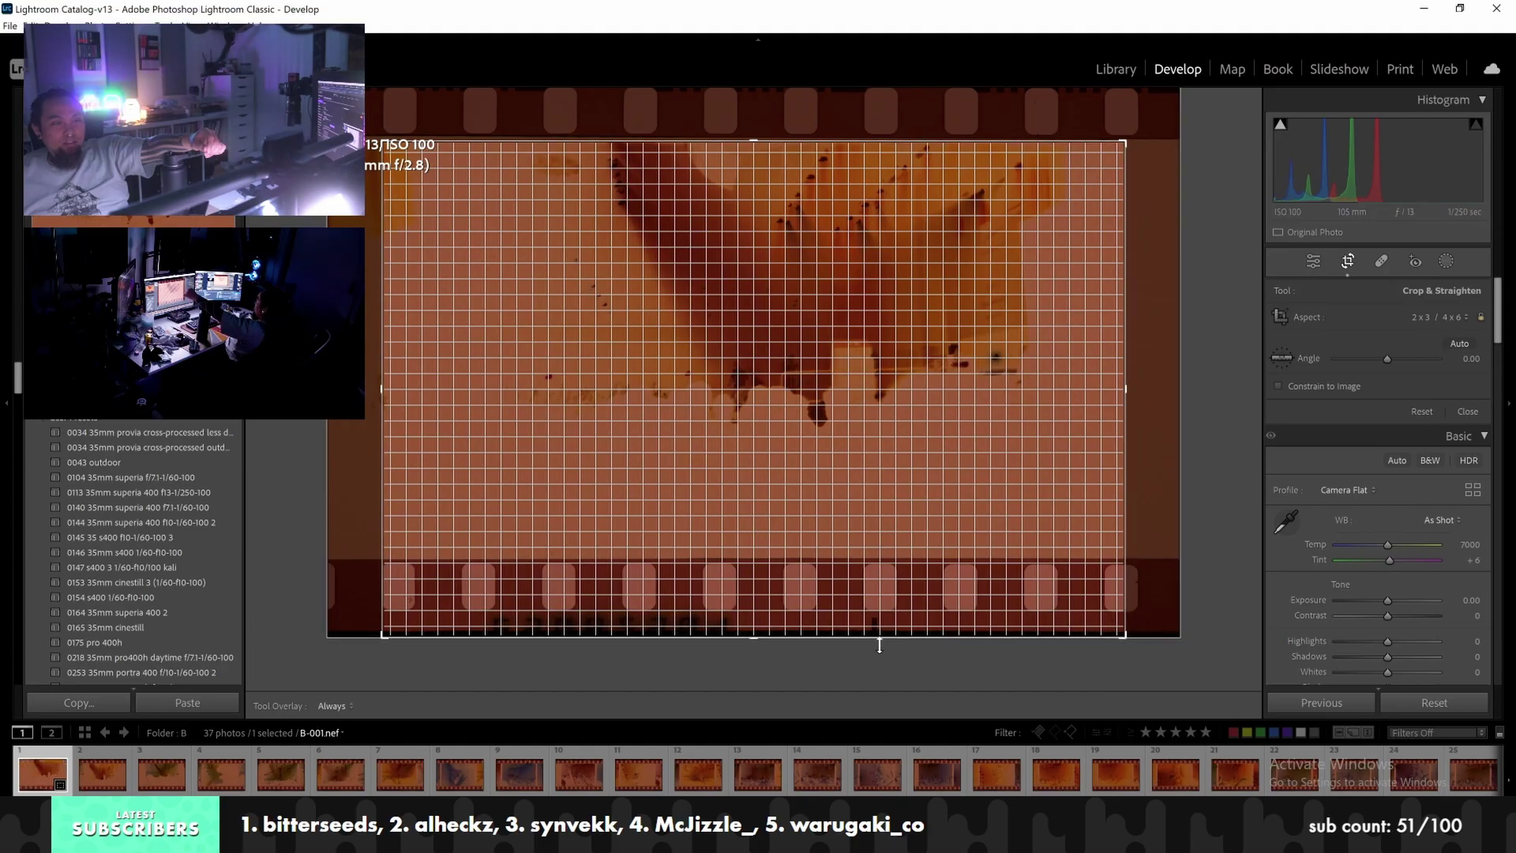
{"action": "key", "text": "Return"}
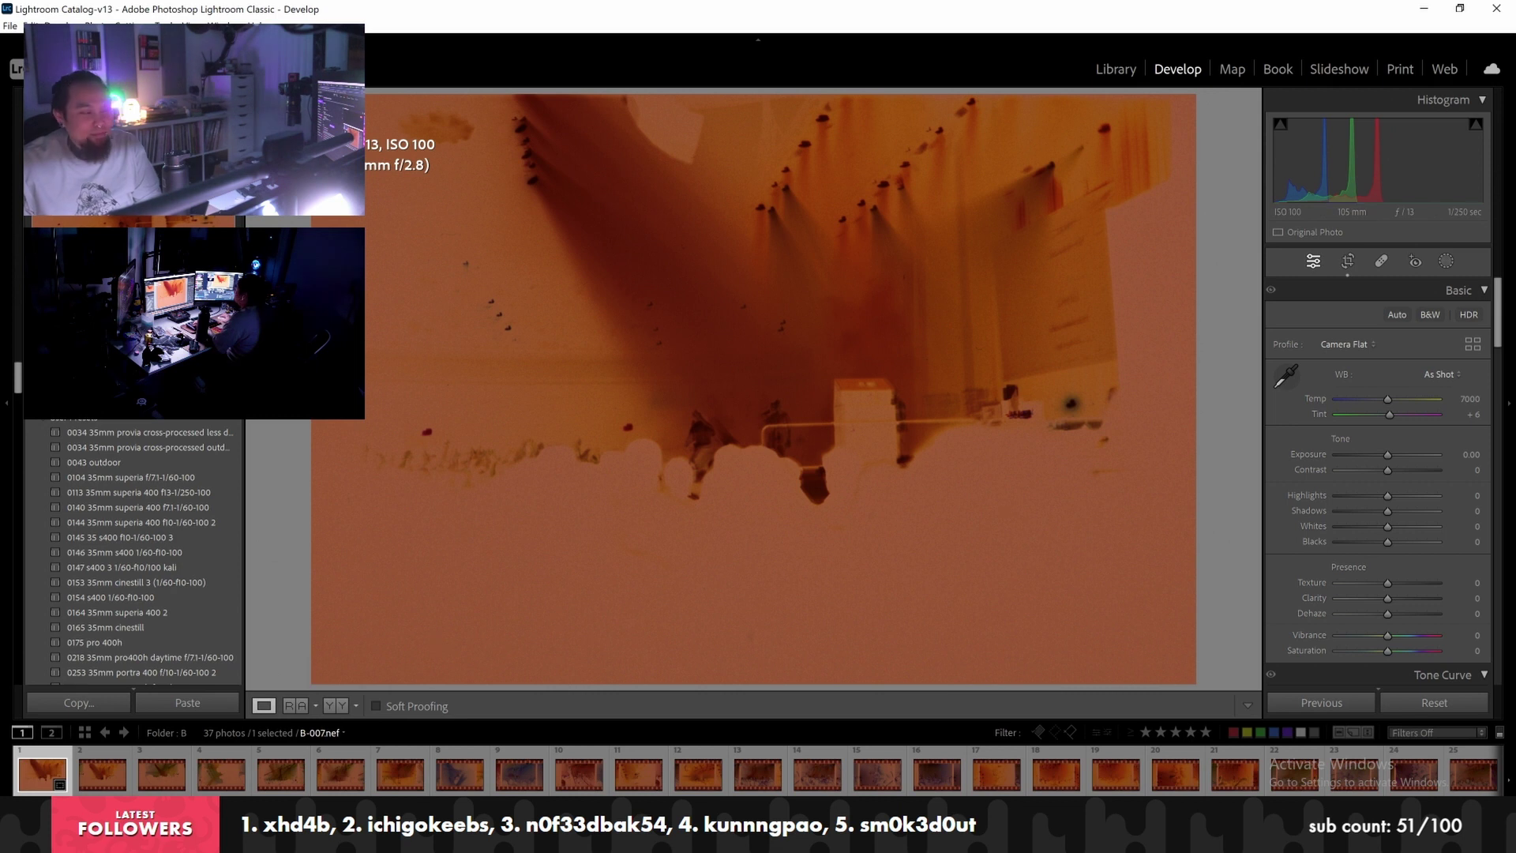
Select B-002 and set its white balance by sampling the pale area beside the dark stage light beam
{"action": "left_click", "coordinate": [93, 782]}
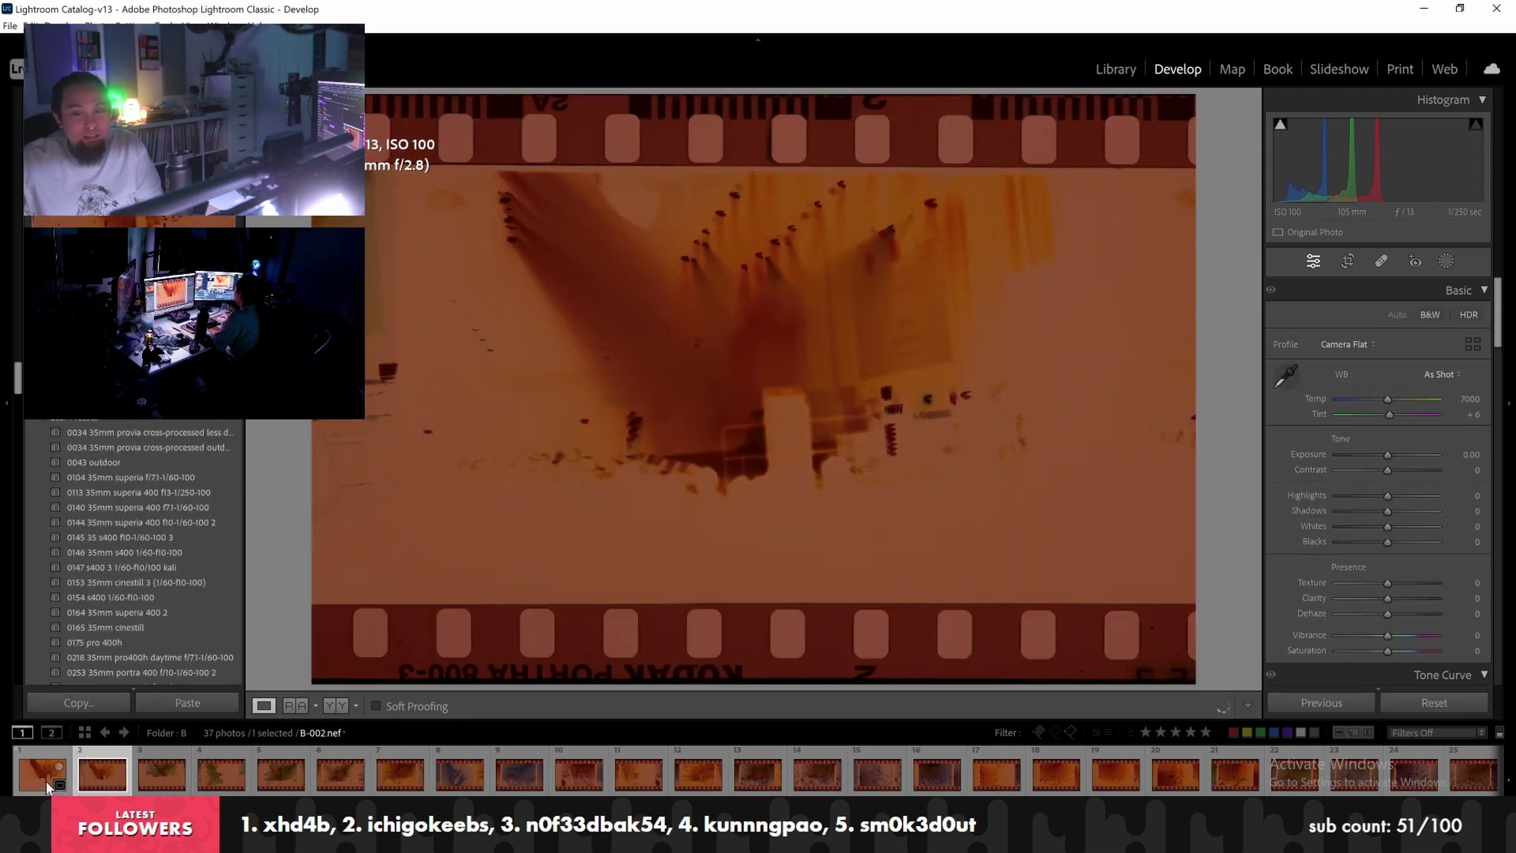
{"action": "left_click", "coordinate": [1286, 376]}
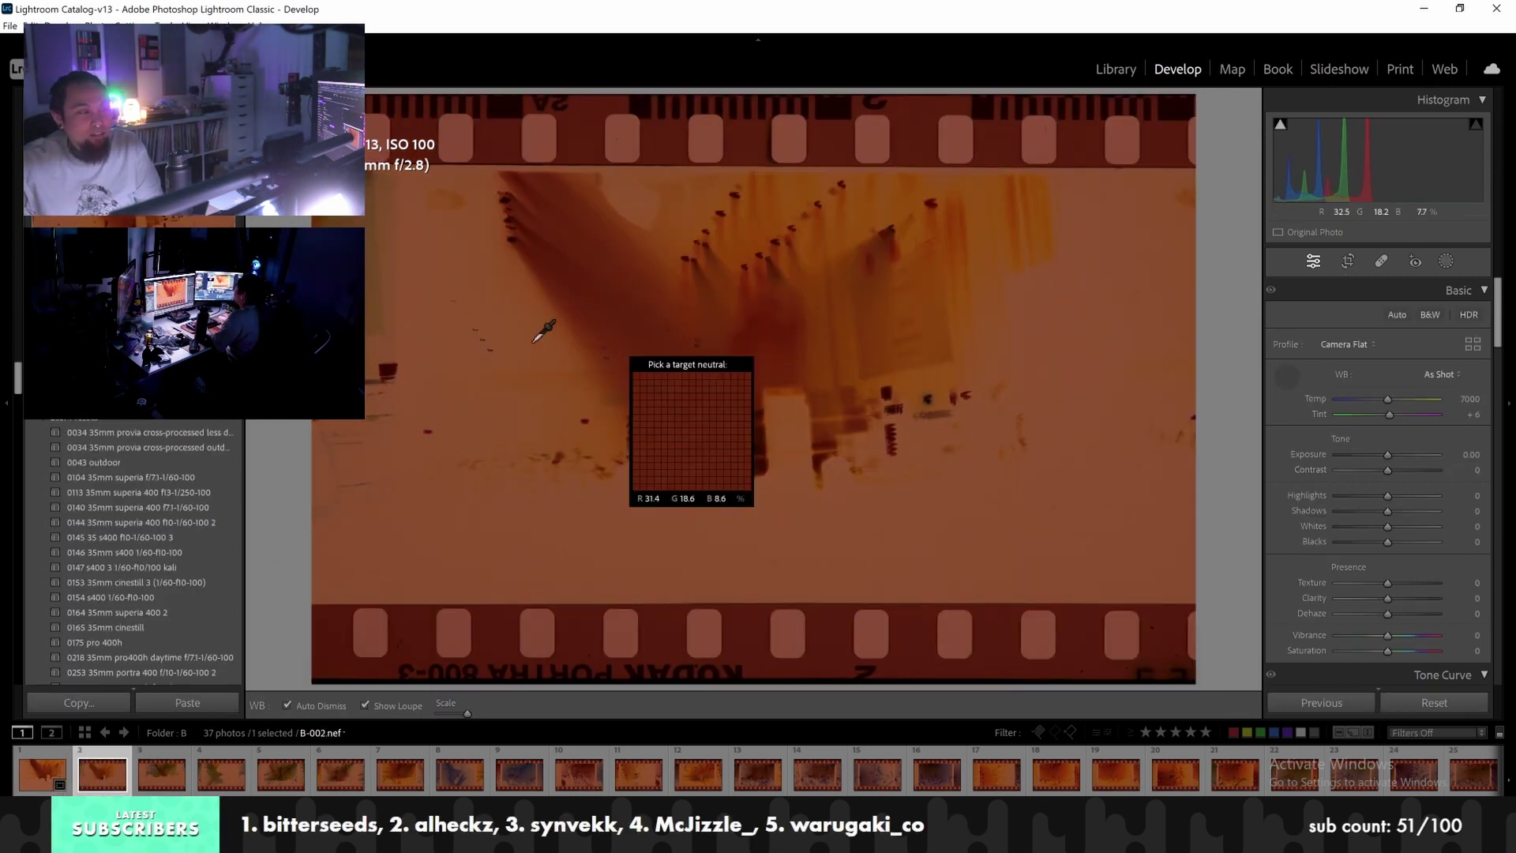
{"action": "left_click", "coordinate": [412, 311]}
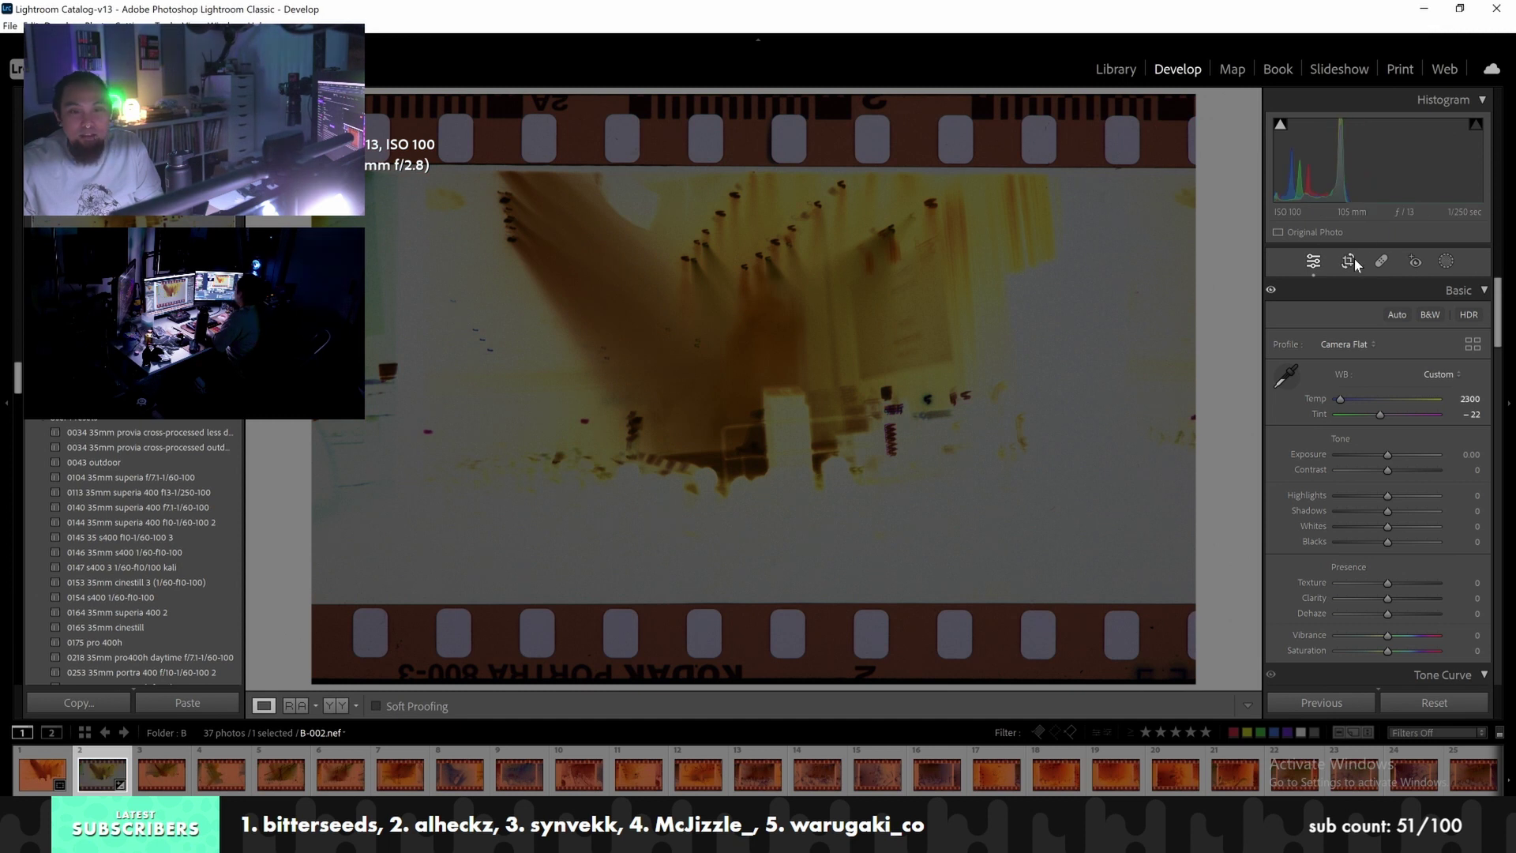
Crop B-002 to the 2 x 3 / 4 x 6 aspect ratio, framing the exposed image inside the sprocket holes
{"action": "left_click", "coordinate": [1347, 260]}
{"action": "left_click_drag", "start_coordinate": [941, 105], "coordinate": [942, 145]}
{"action": "left_click_drag", "start_coordinate": [386, 635], "coordinate": [461, 589]}
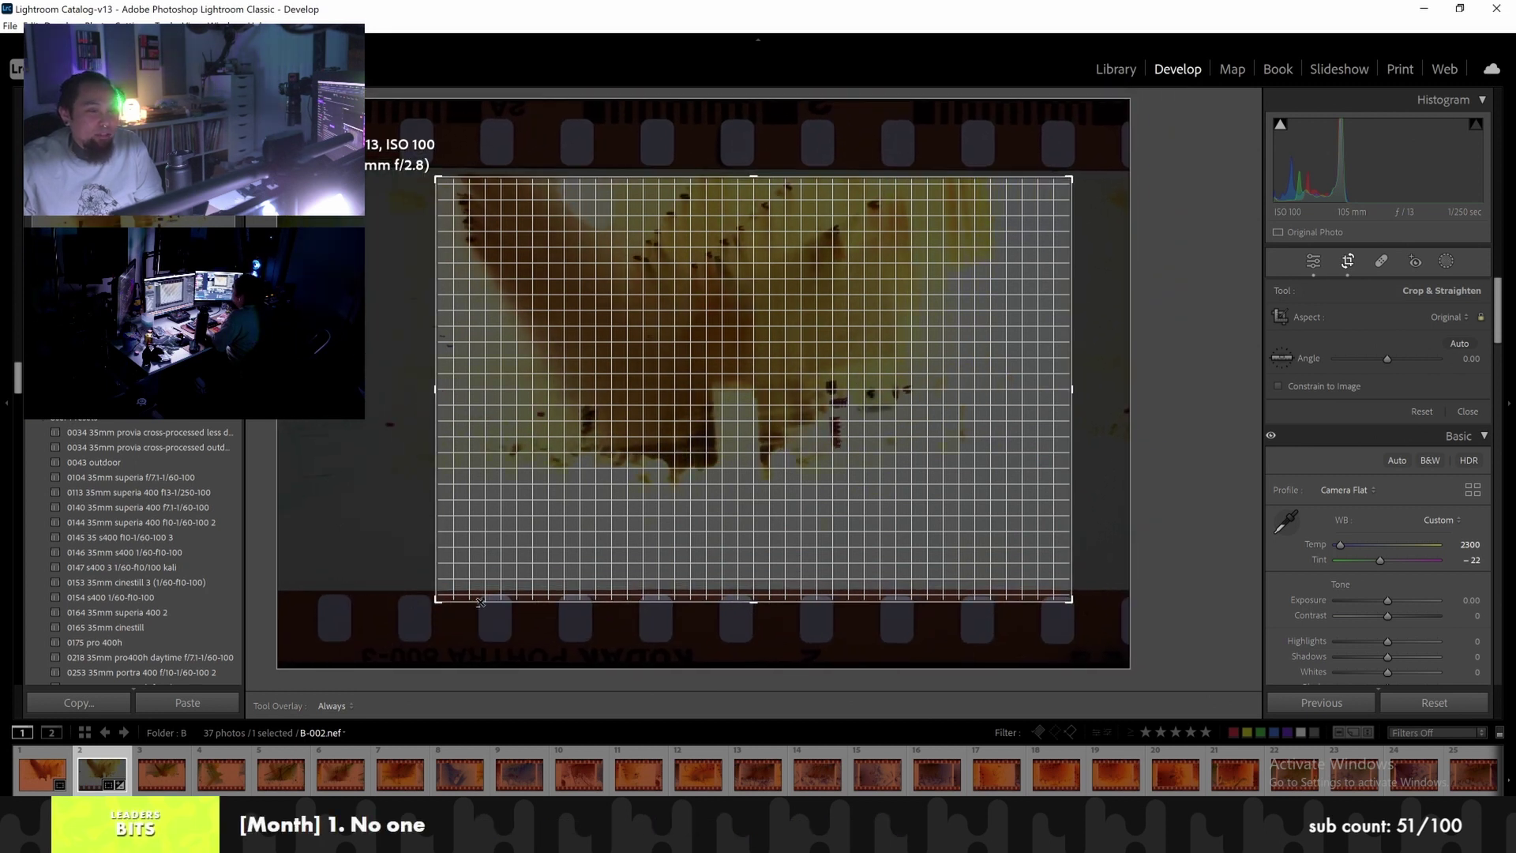
{"action": "left_click", "coordinate": [1415, 311]}
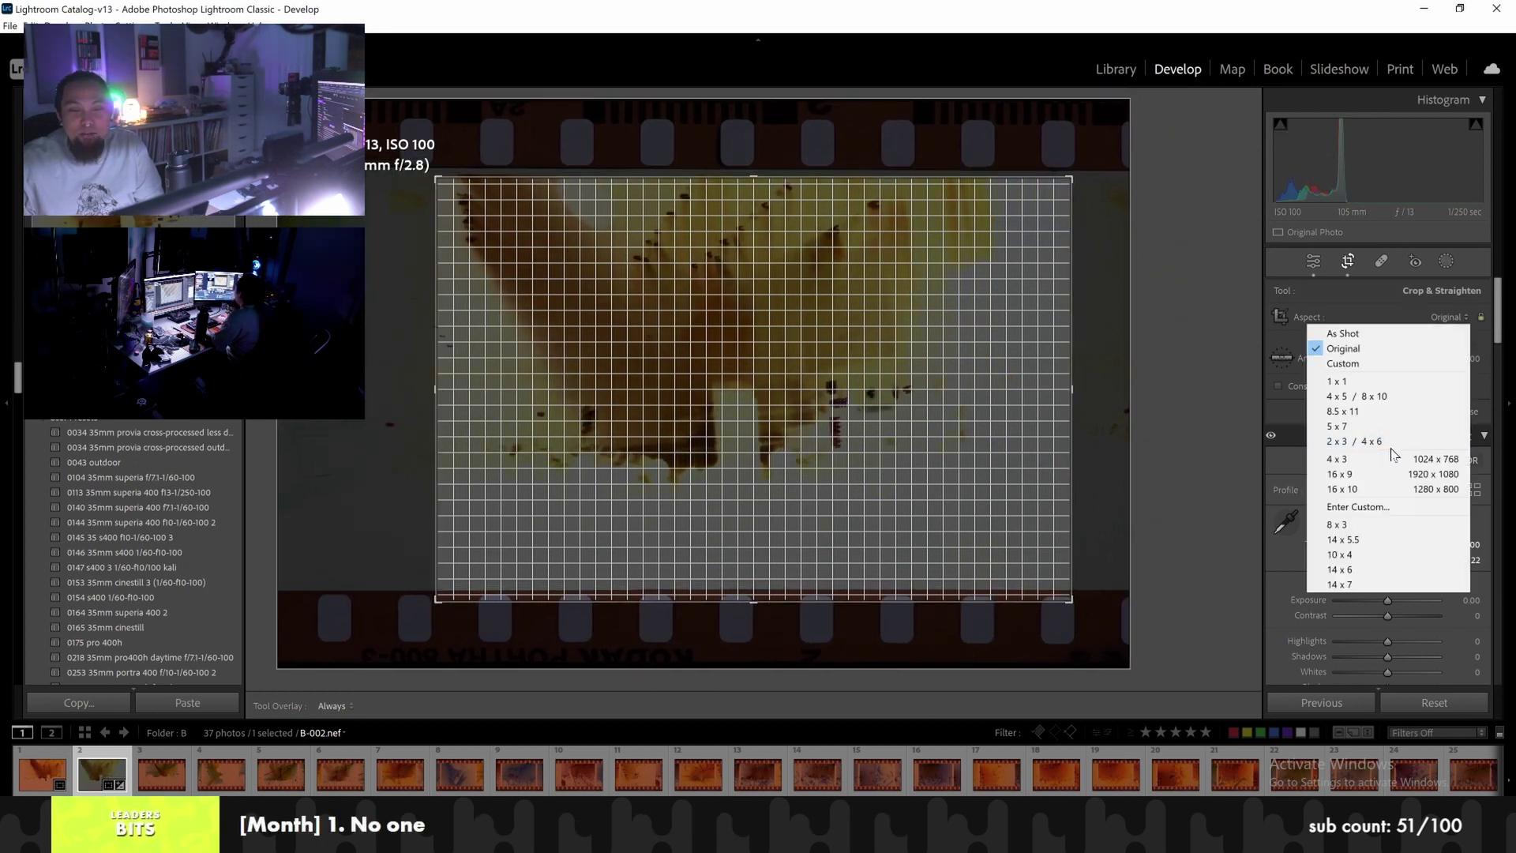
{"action": "left_click", "coordinate": [1337, 441]}
{"action": "left_click_drag", "start_coordinate": [812, 382], "coordinate": [836, 382]}
{"action": "left_click_drag", "start_coordinate": [752, 570], "coordinate": [779, 477]}
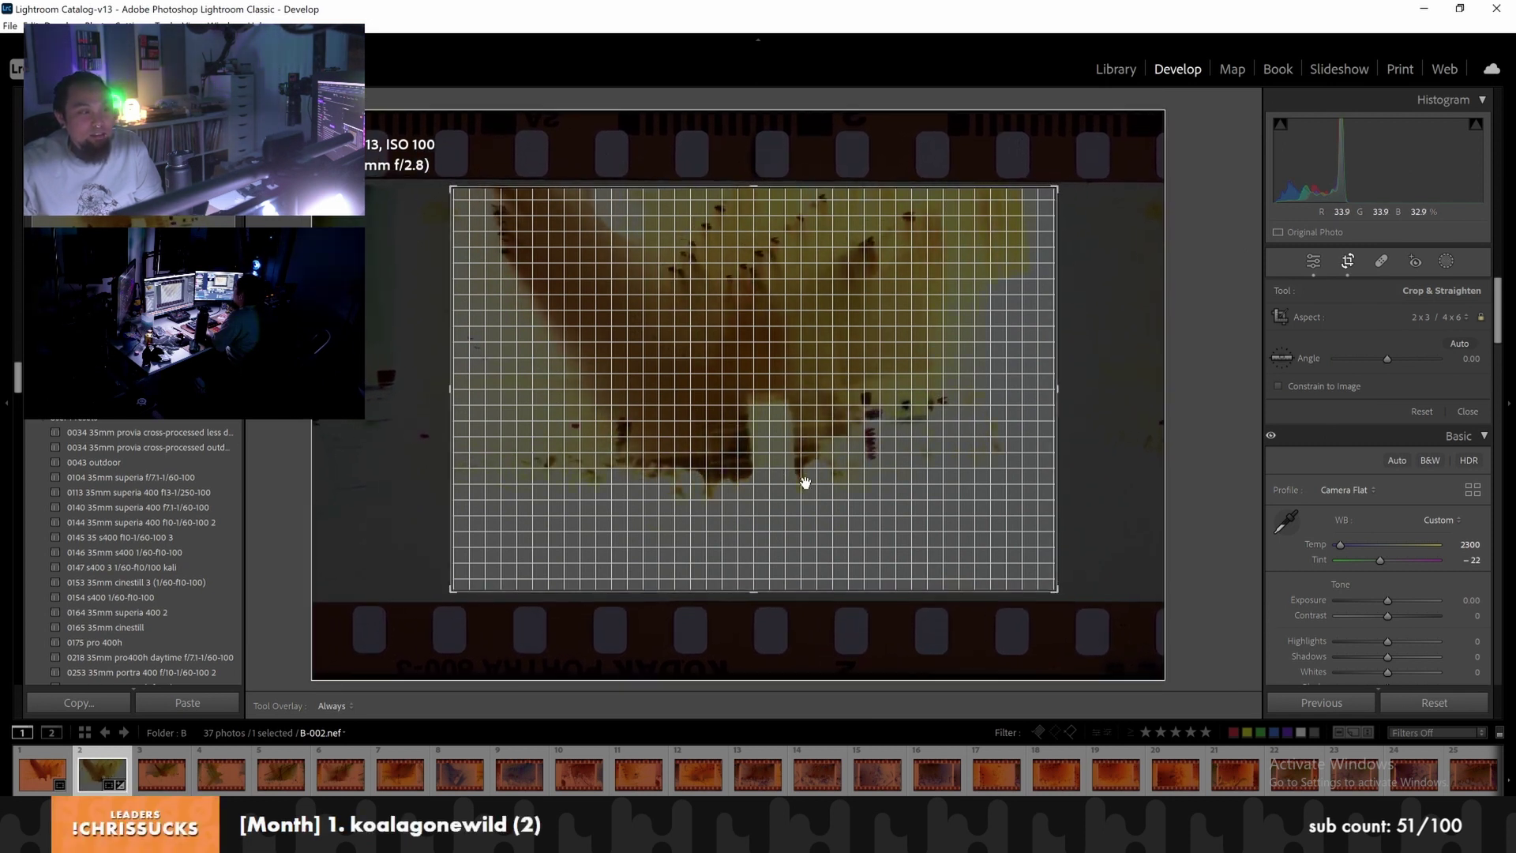
{"action": "key", "text": "Return"}
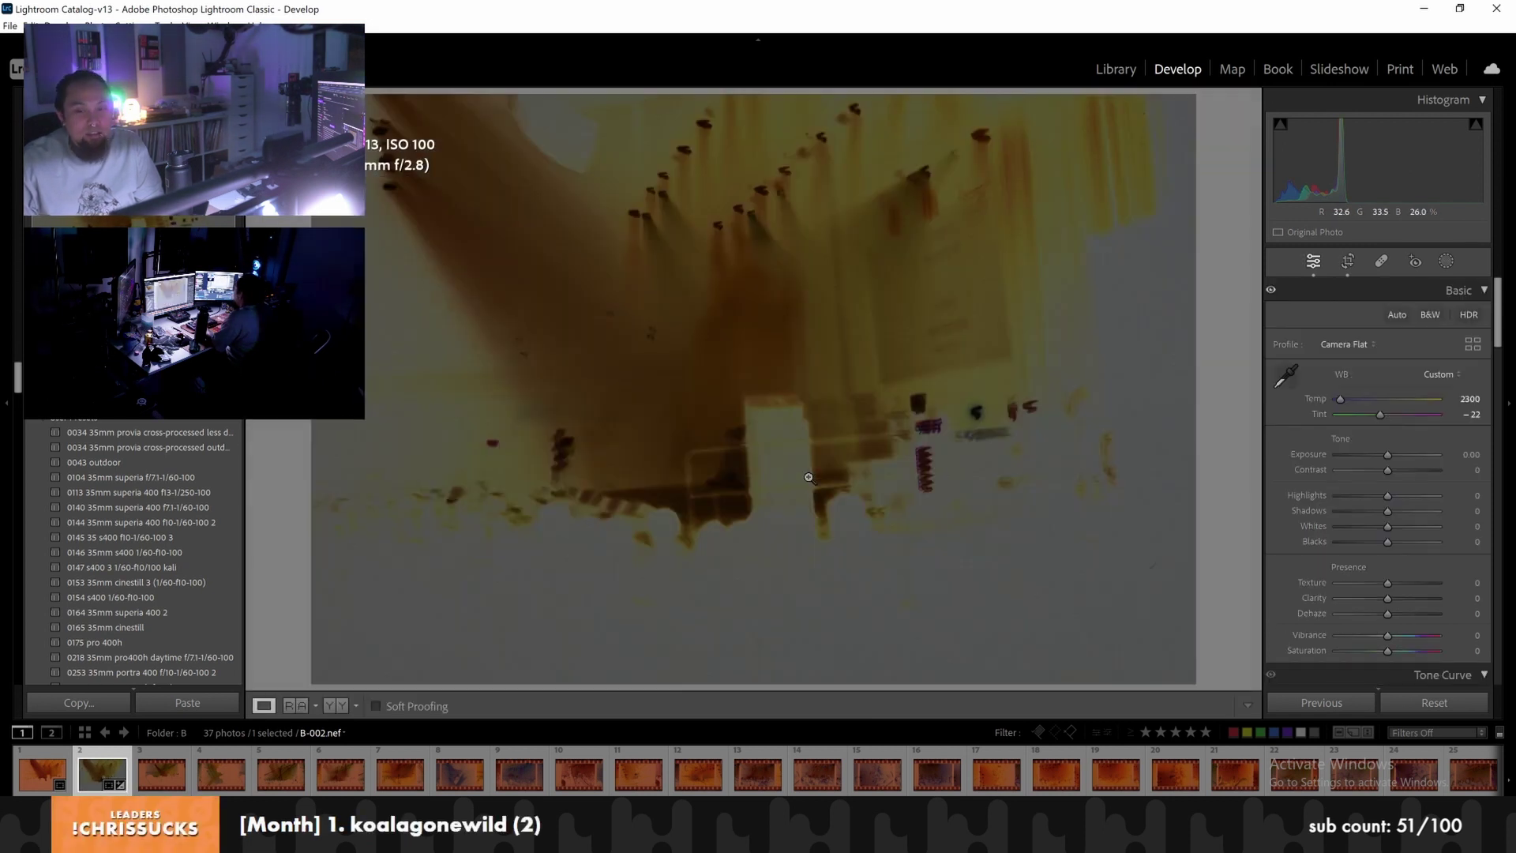
Select all photos in folder B and synchronize the develop settings of B-002 across them
{"action": "key", "text": "ctrl+a"}
{"action": "left_click", "coordinate": [1323, 699]}
{"action": "left_click", "coordinate": [1153, 337]}
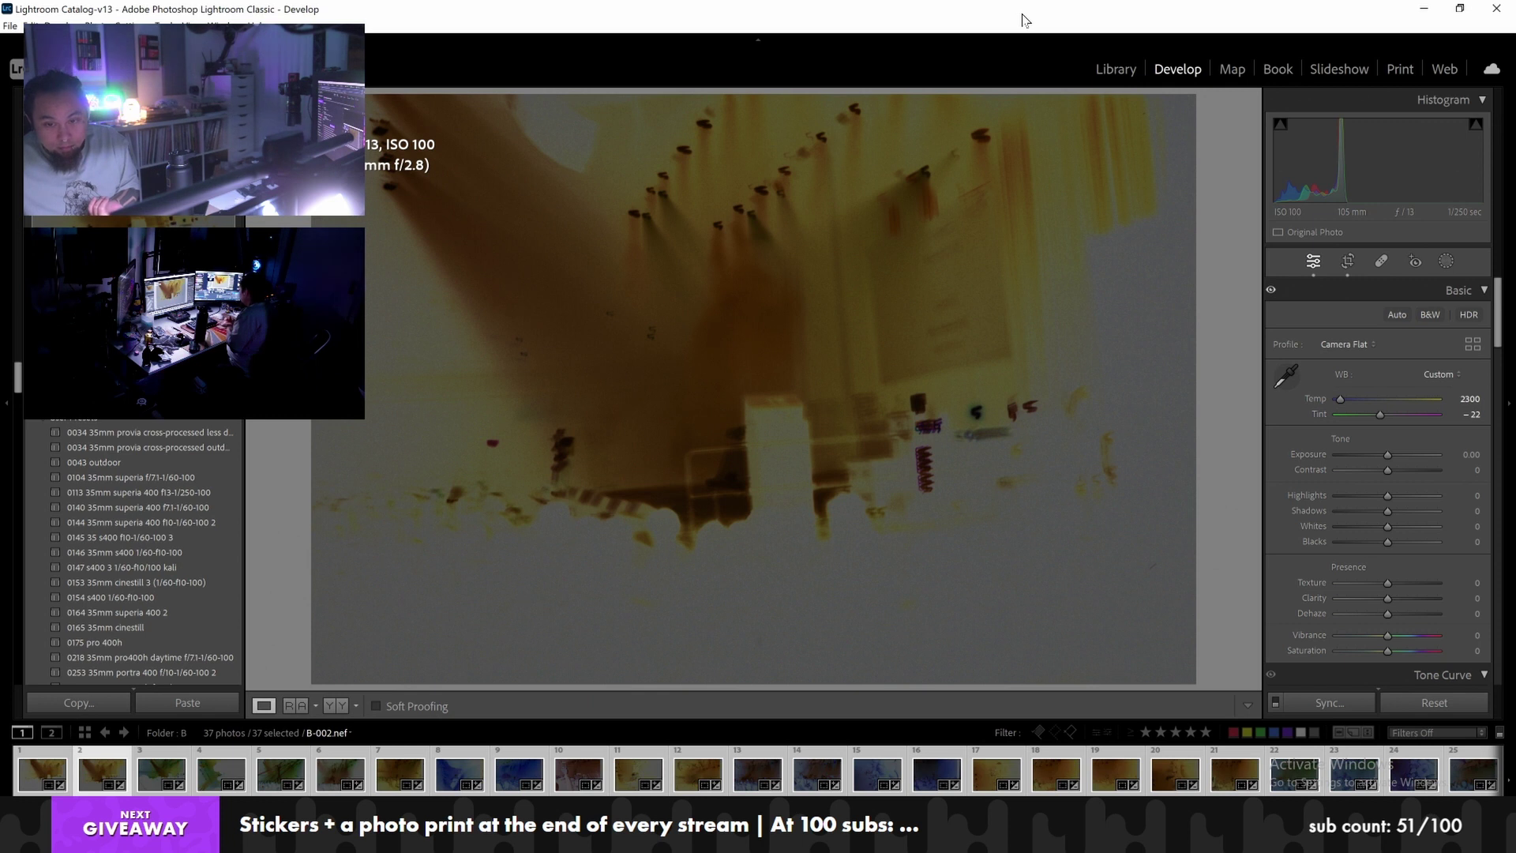
Check the synchronized crop and white balance across folder B, going through the photos from B-001 to B-005
{"action": "scroll", "coordinate": [868, 784], "scroll_direction": "down", "scroll_amount": 4}
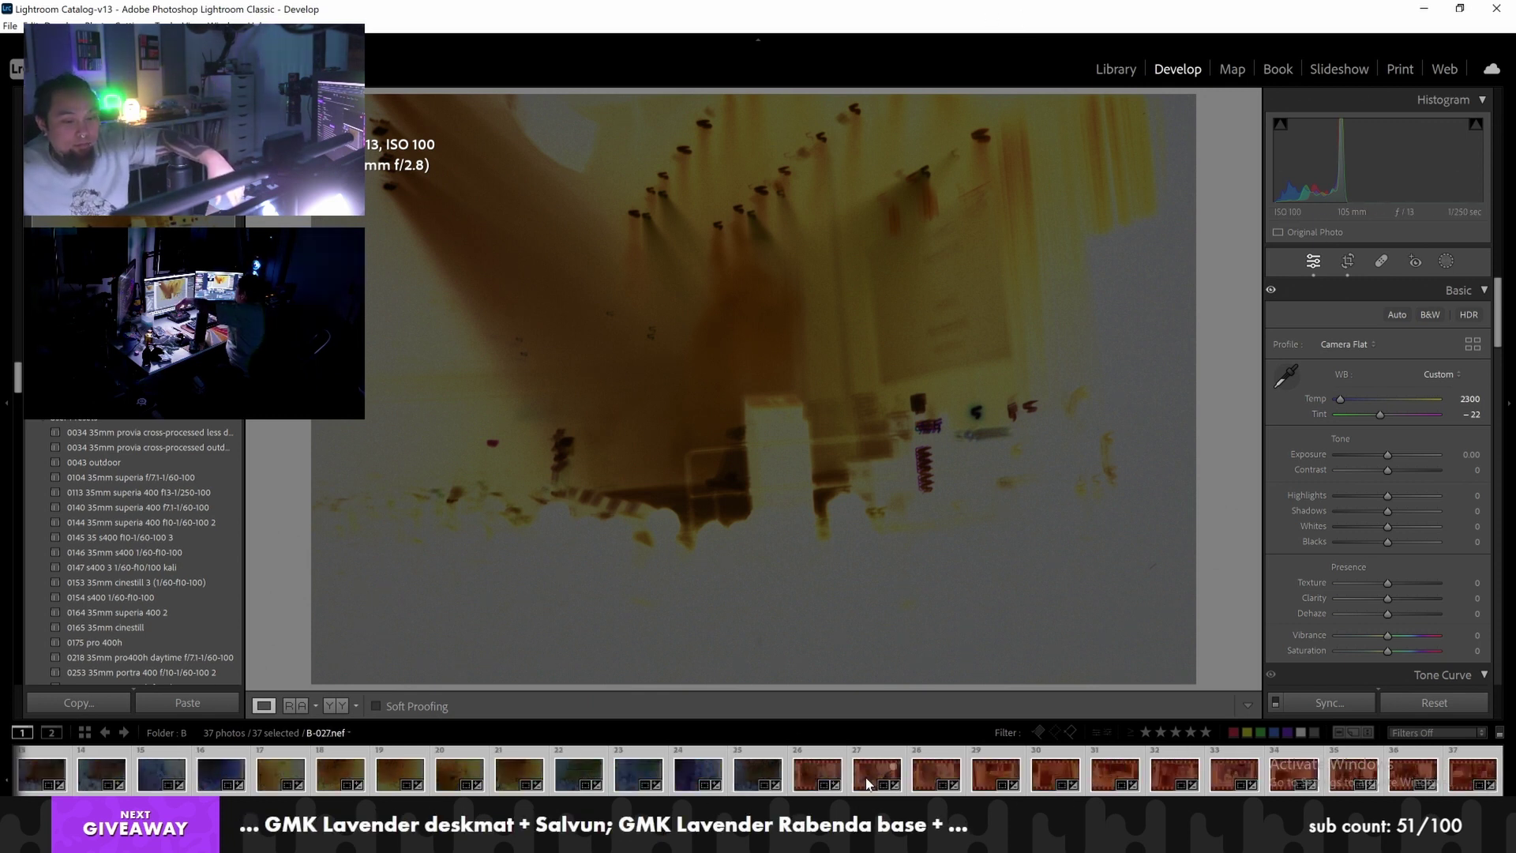
{"action": "scroll", "coordinate": [861, 778], "scroll_direction": "up", "scroll_amount": 4}
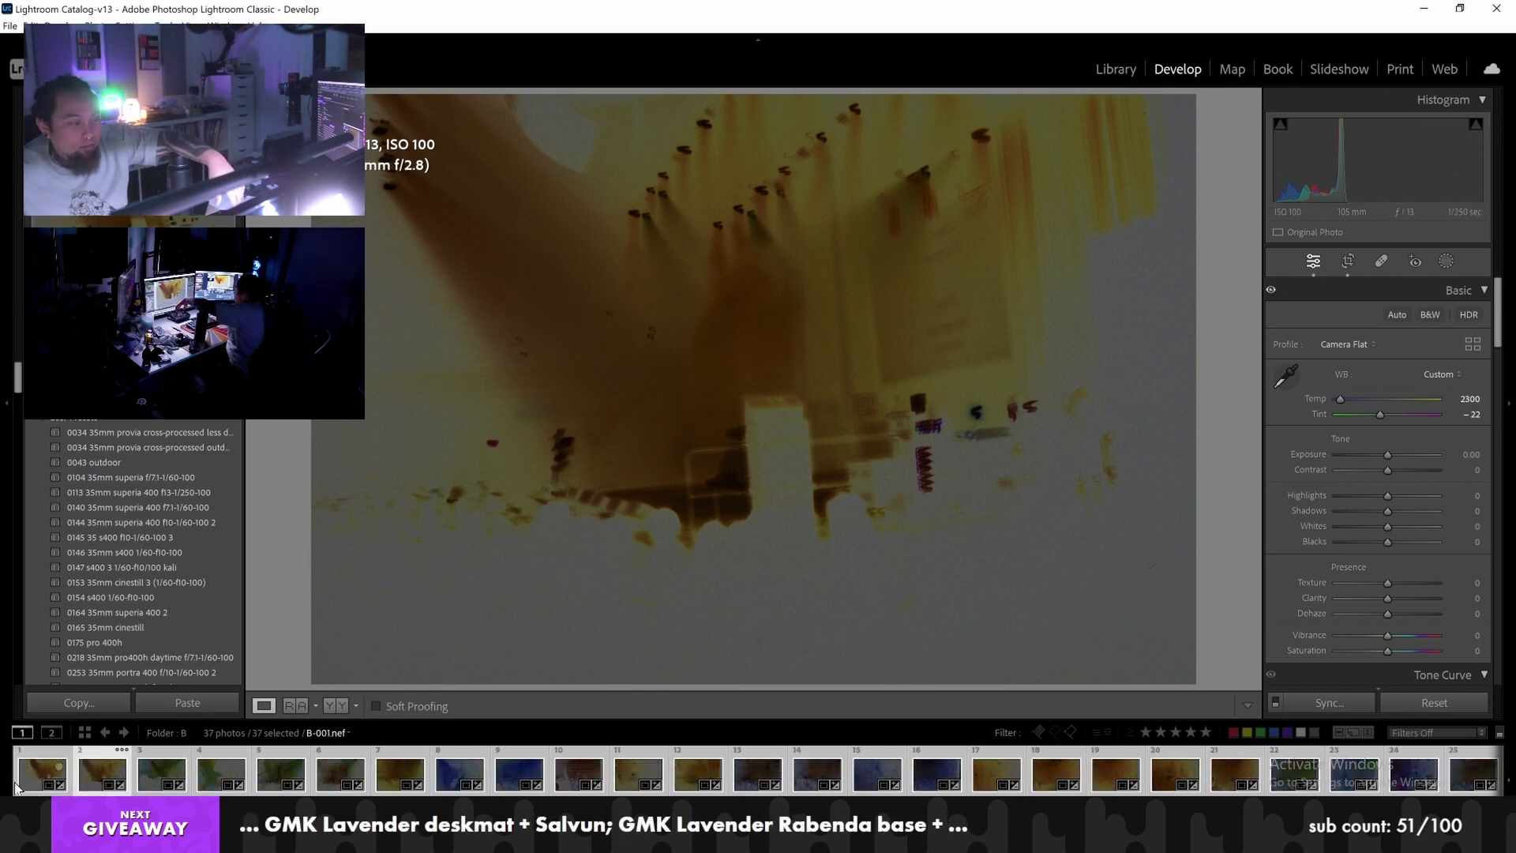
{"action": "left_click", "coordinate": [103, 770]}
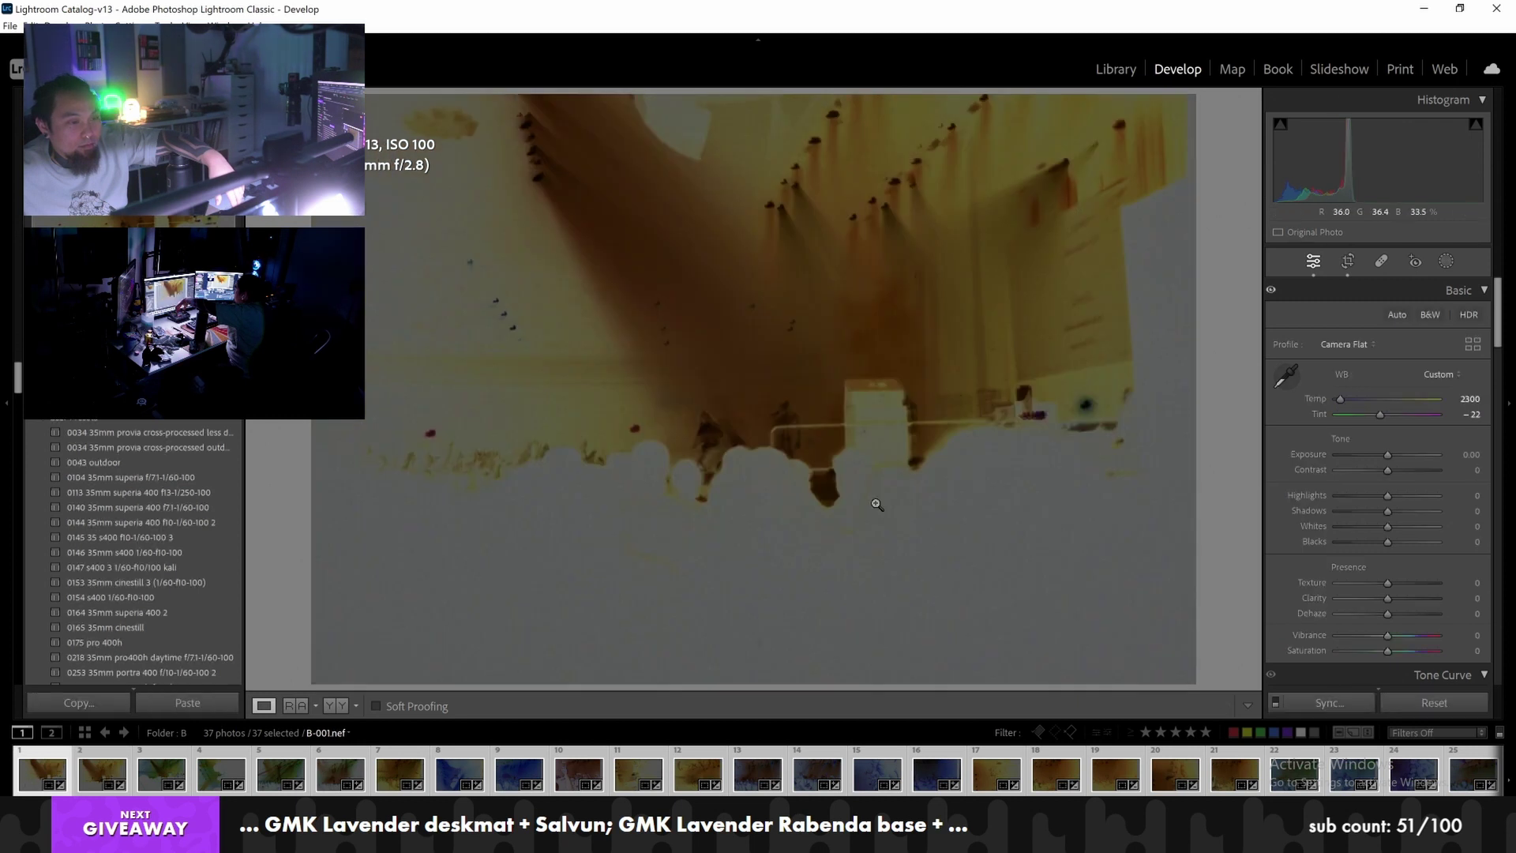
{"action": "key", "text": "Right"}
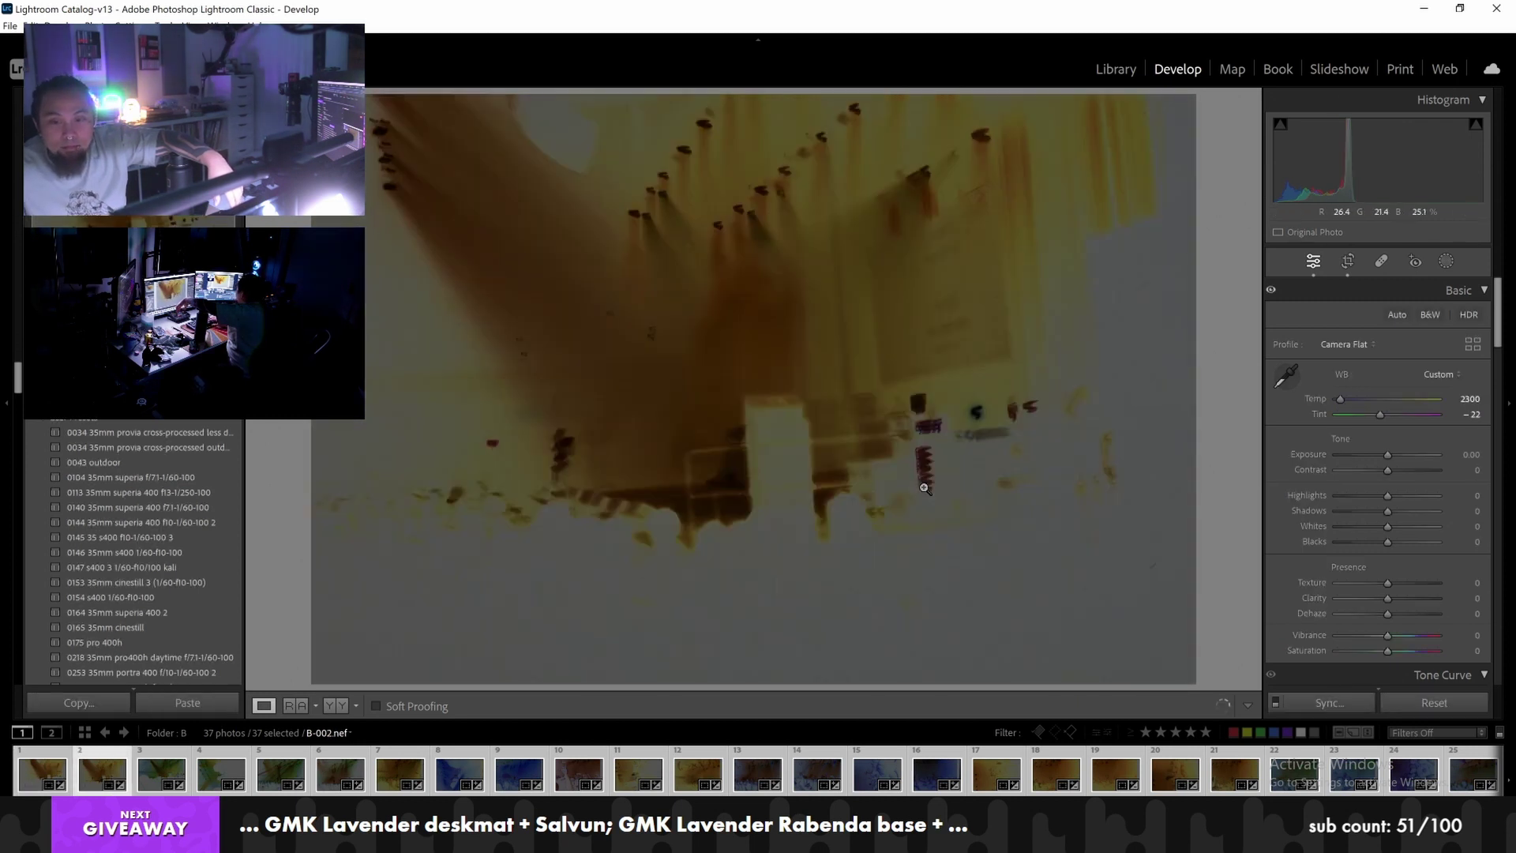
{"action": "key", "text": "Right"}
{"action": "key", "text": "Right"}
{"action": "key", "text": "Right"}
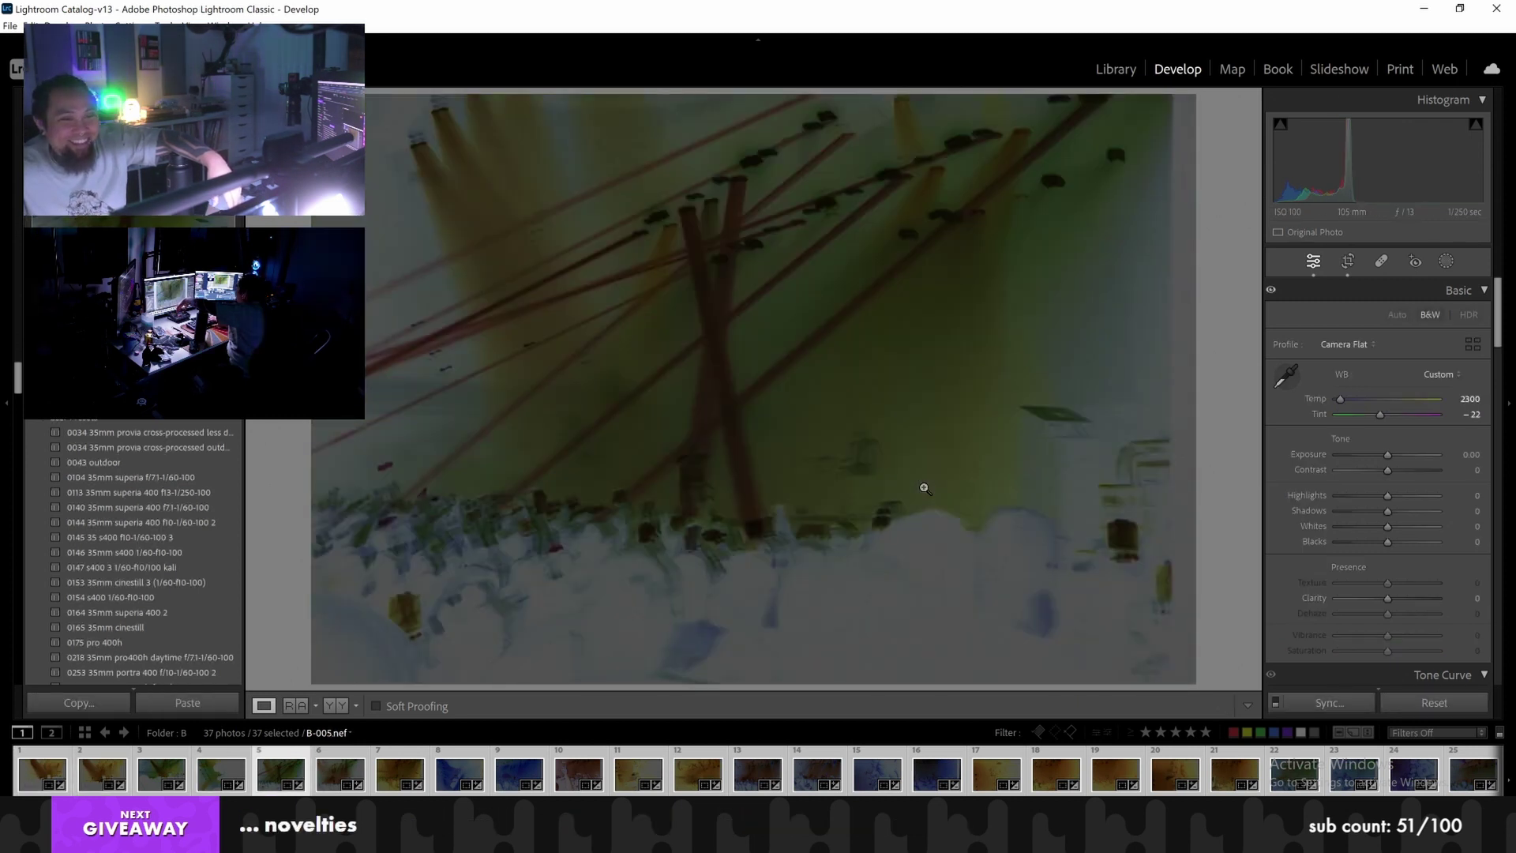
{"action": "left_click", "coordinate": [1108, 71]}
{"action": "key", "text": "Right"}
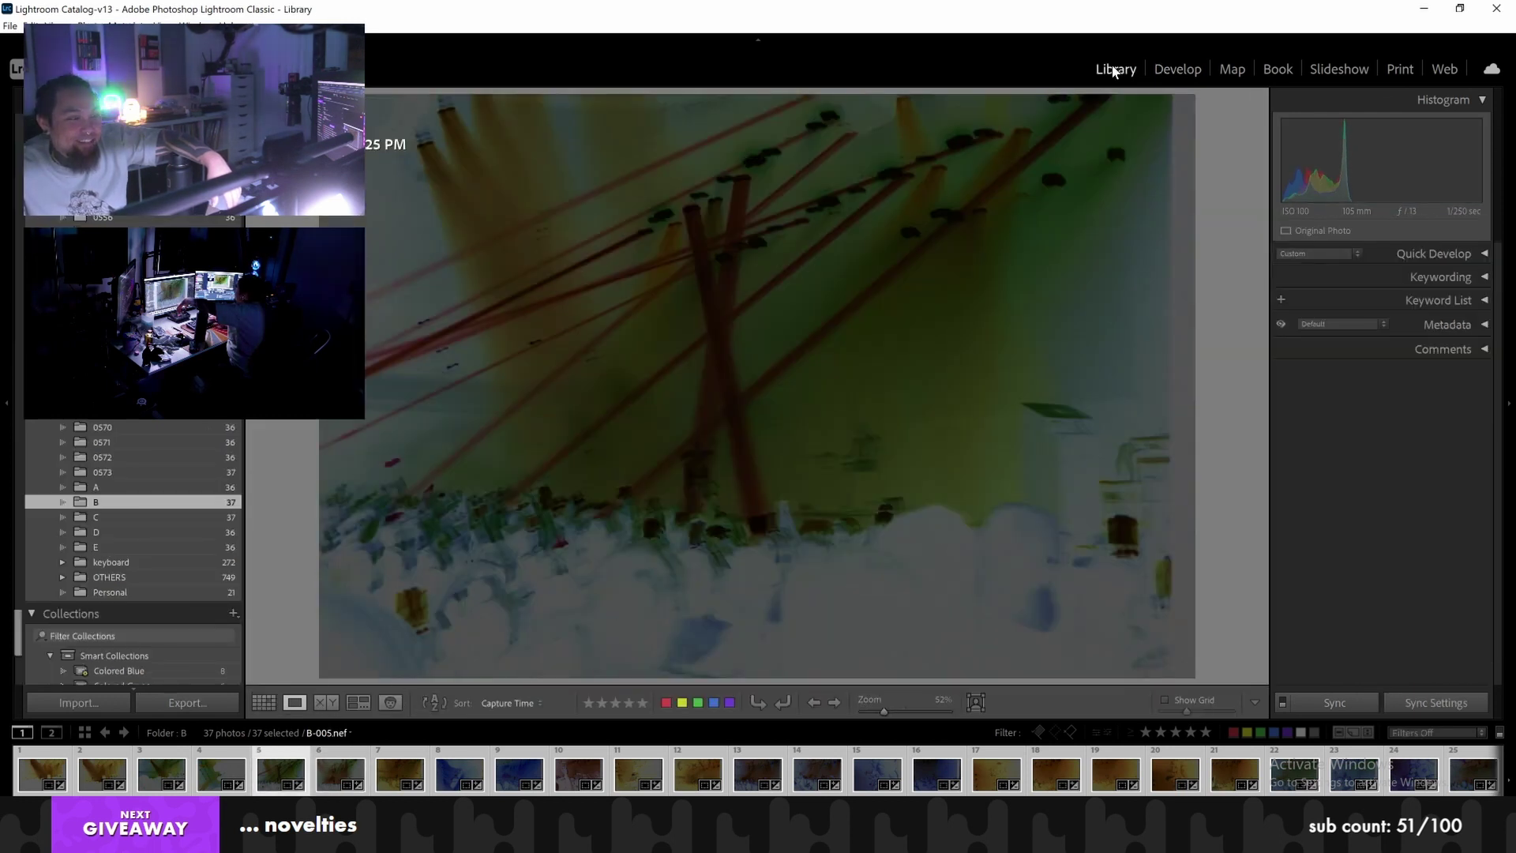
Reposition the crop of B-005 in Develop so it frames the exposed image without the film gap beside it
{"action": "left_click", "coordinate": [1158, 71]}
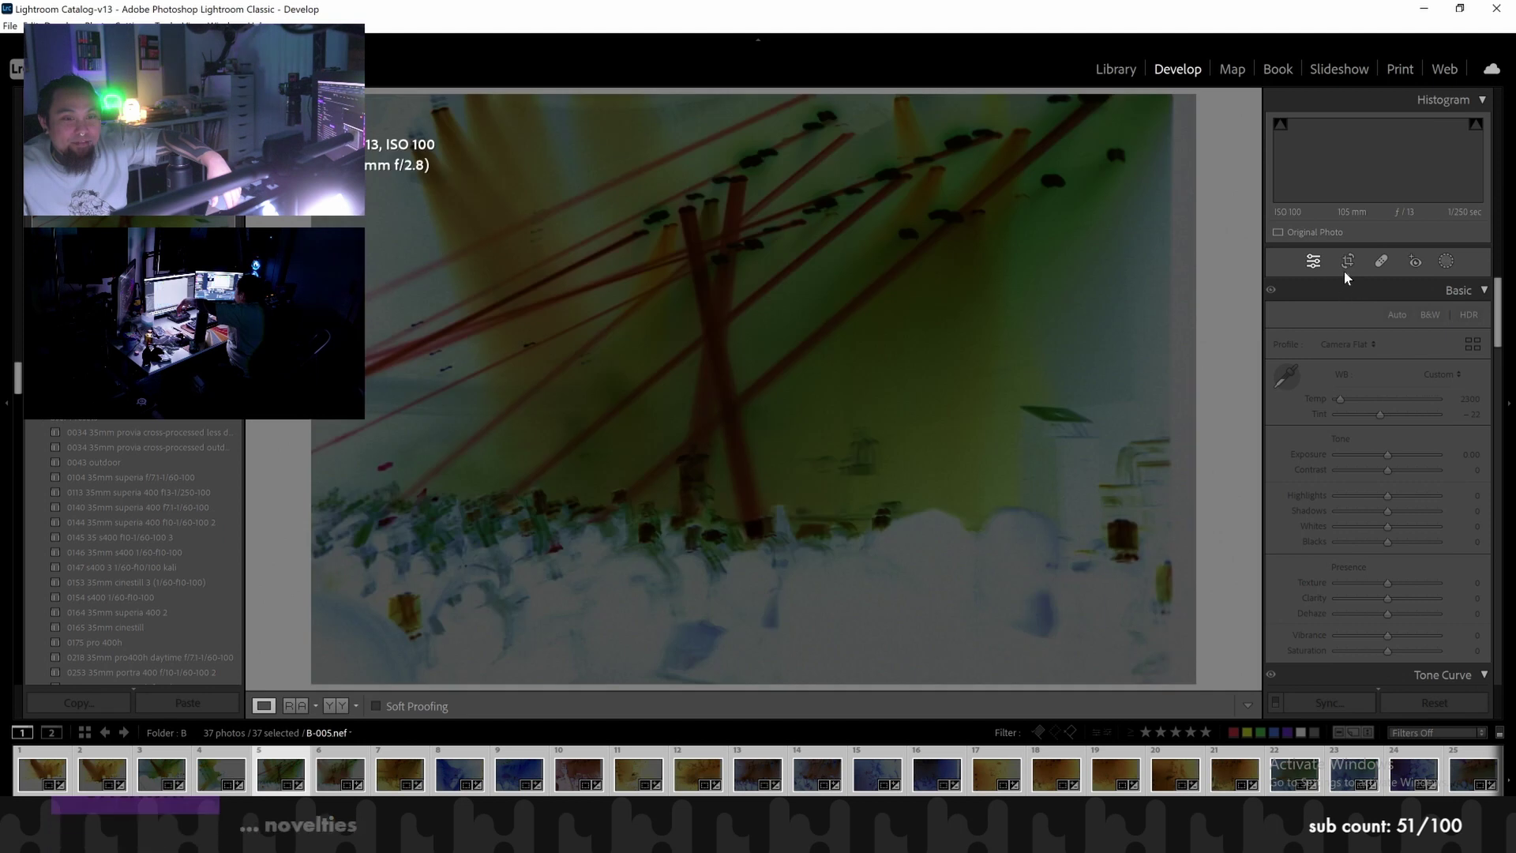
{"action": "left_click", "coordinate": [1347, 265]}
{"action": "left_click_drag", "start_coordinate": [975, 273], "coordinate": [994, 274]}
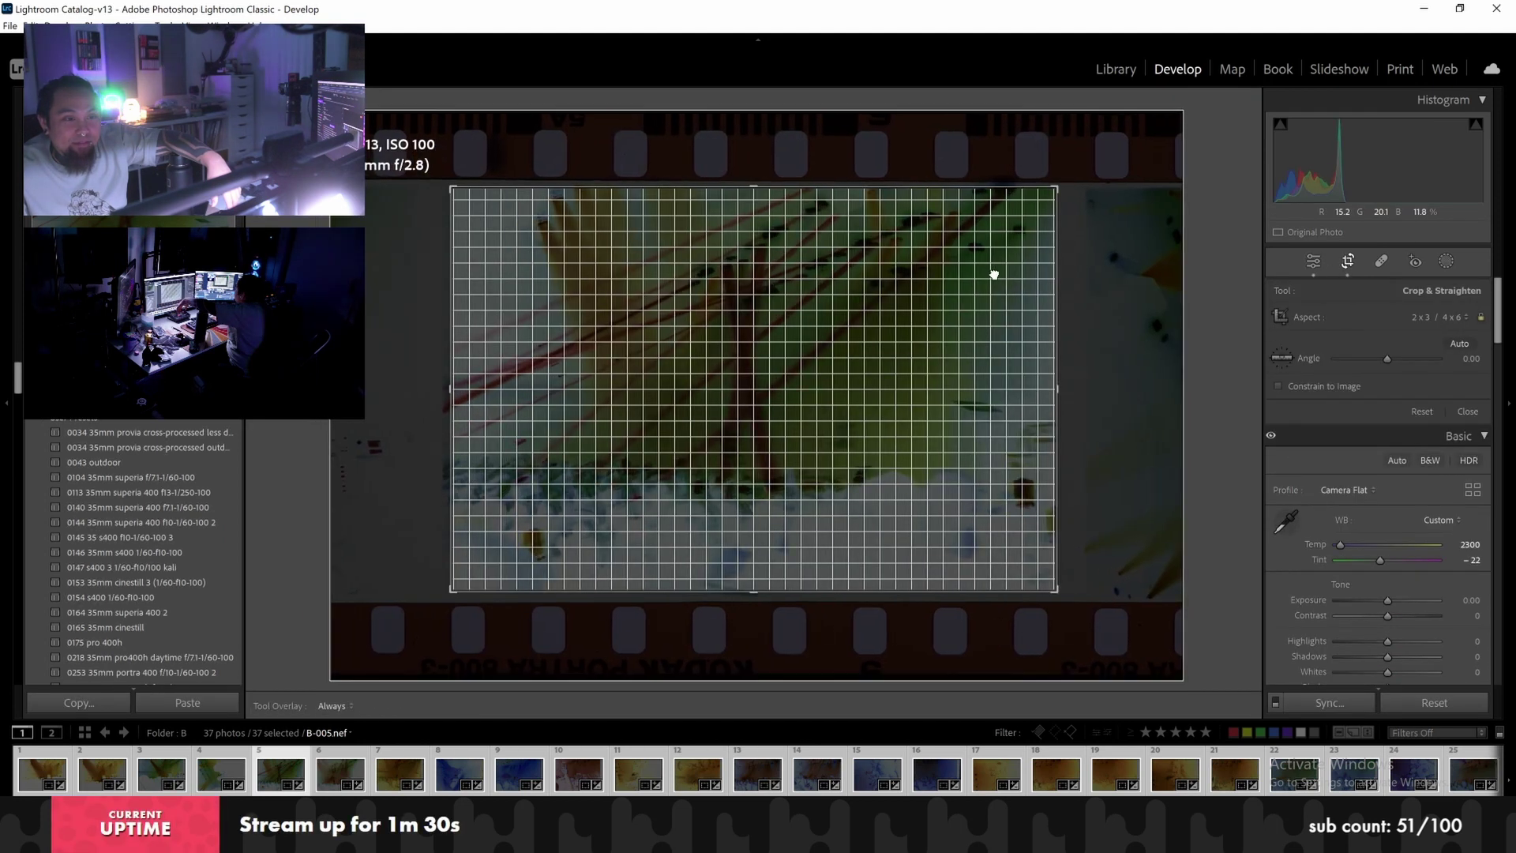
Look over the crops of B-006 to B-008, then return to B-007 and shift its crop off the frame gap
{"action": "key", "text": "Right"}
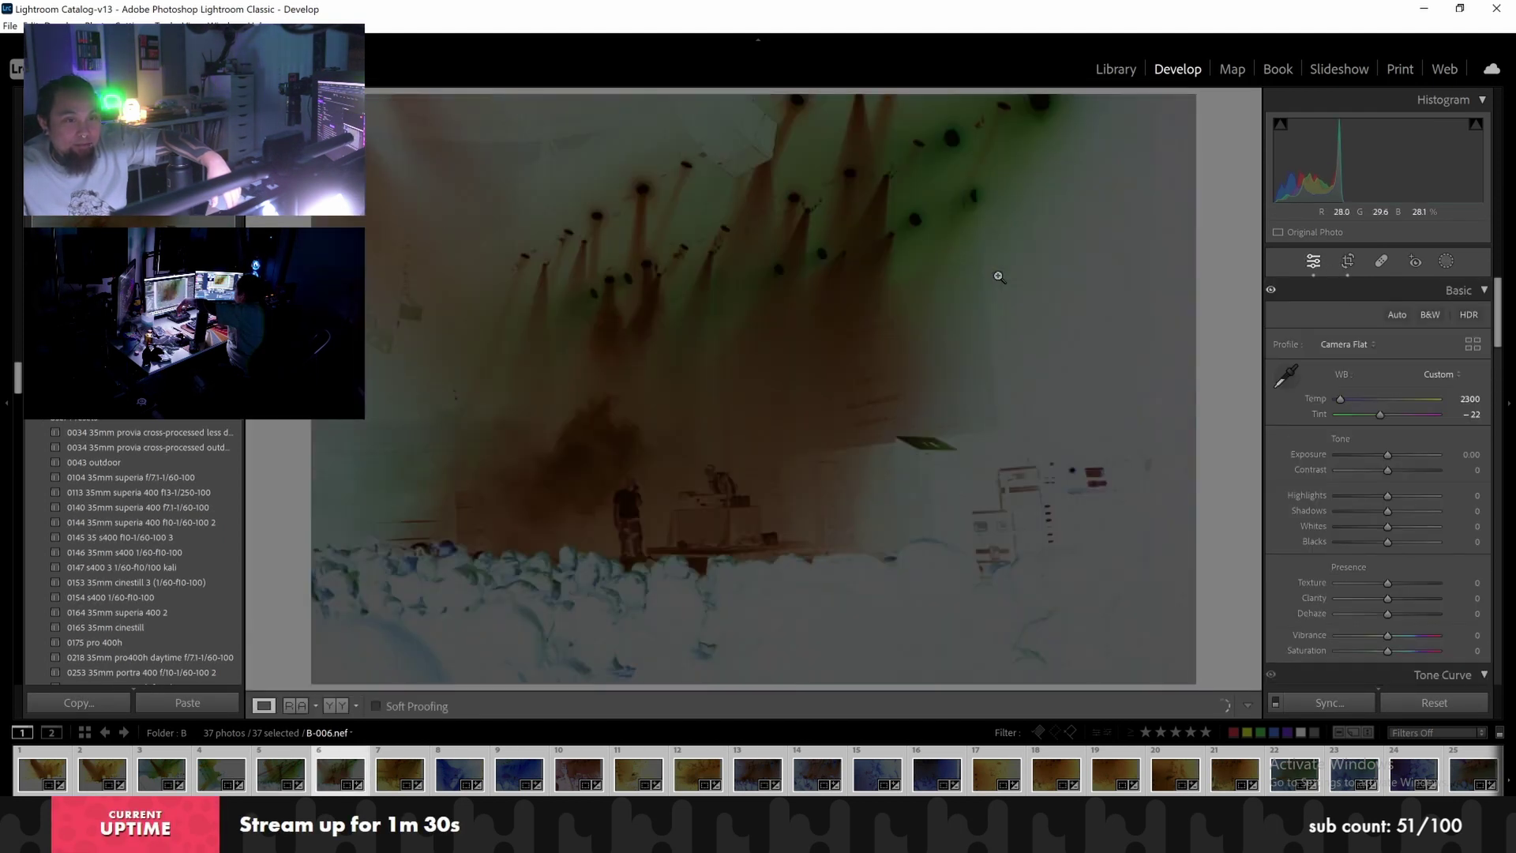
{"action": "key", "text": "Right"}
{"action": "key", "text": "Right"}
{"action": "key", "text": "Left"}
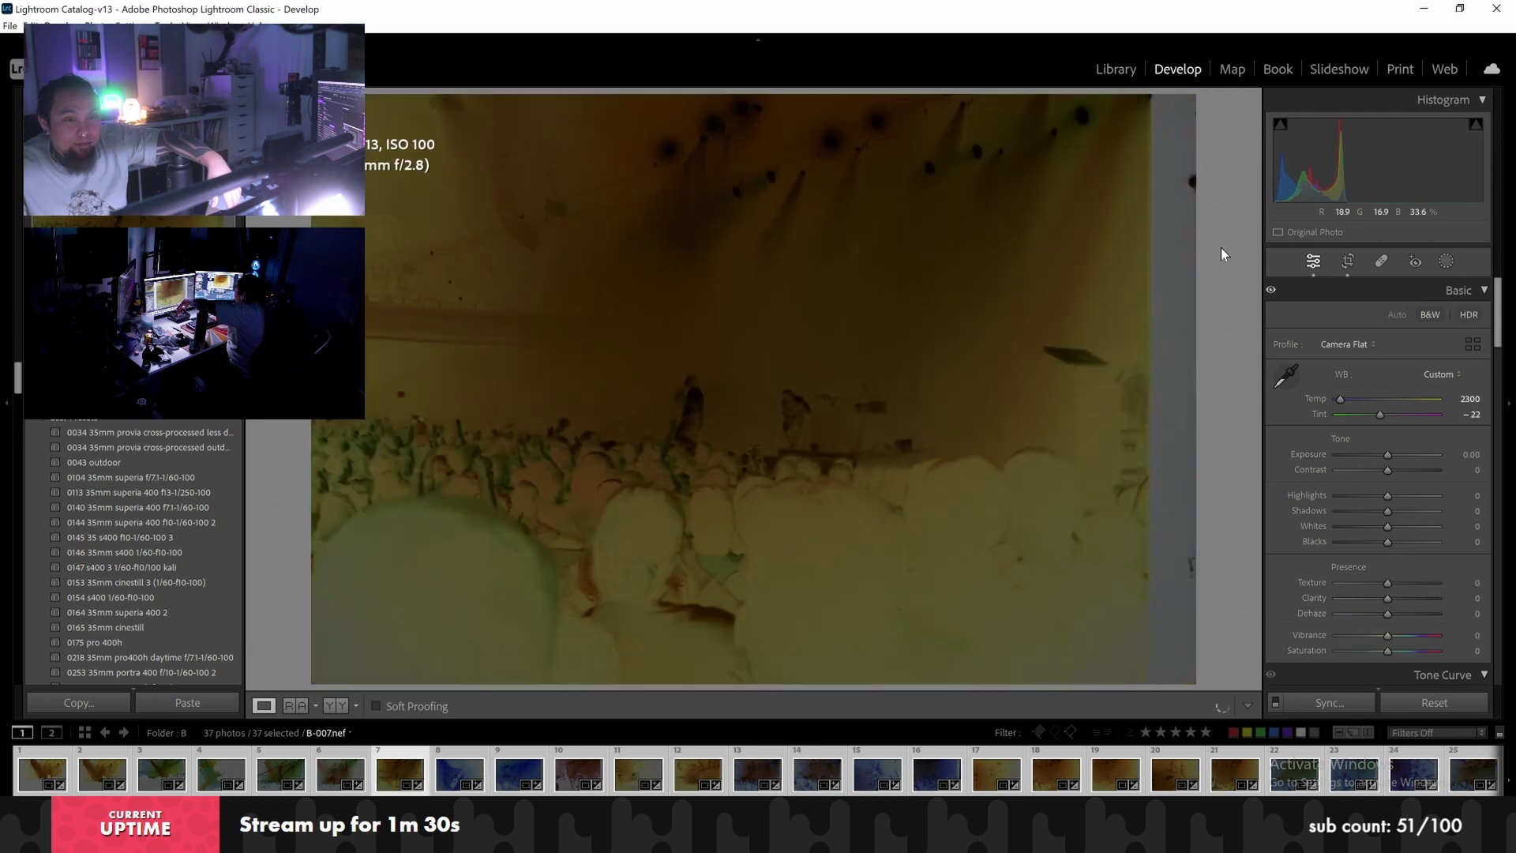
{"action": "left_click", "coordinate": [1336, 266]}
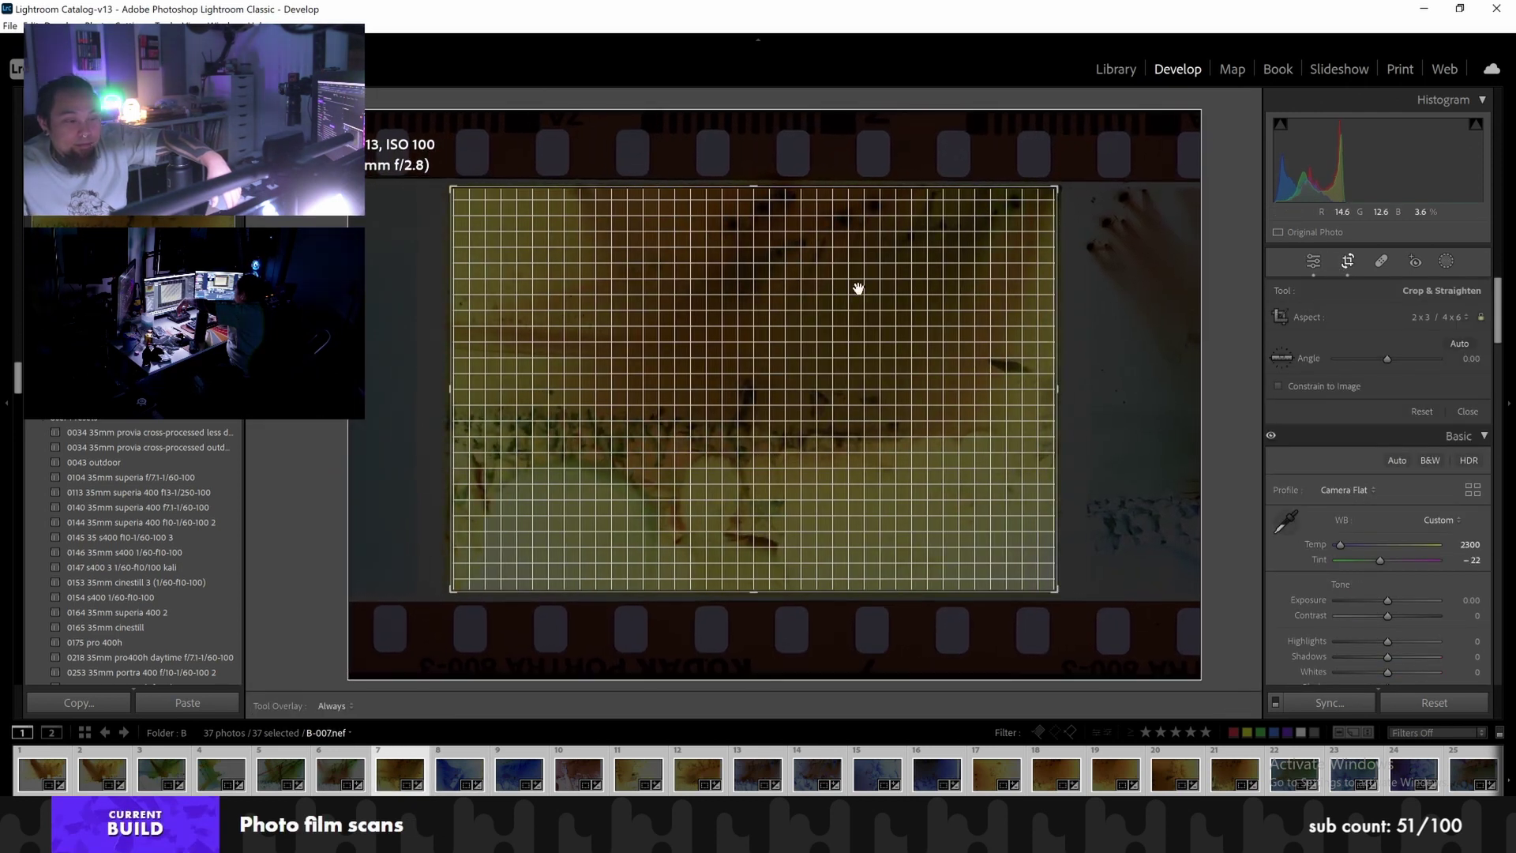
Reposition the crops of B-008 and B-009 to exclude the gaps and neighbouring negatives
{"action": "key", "text": "Right"}
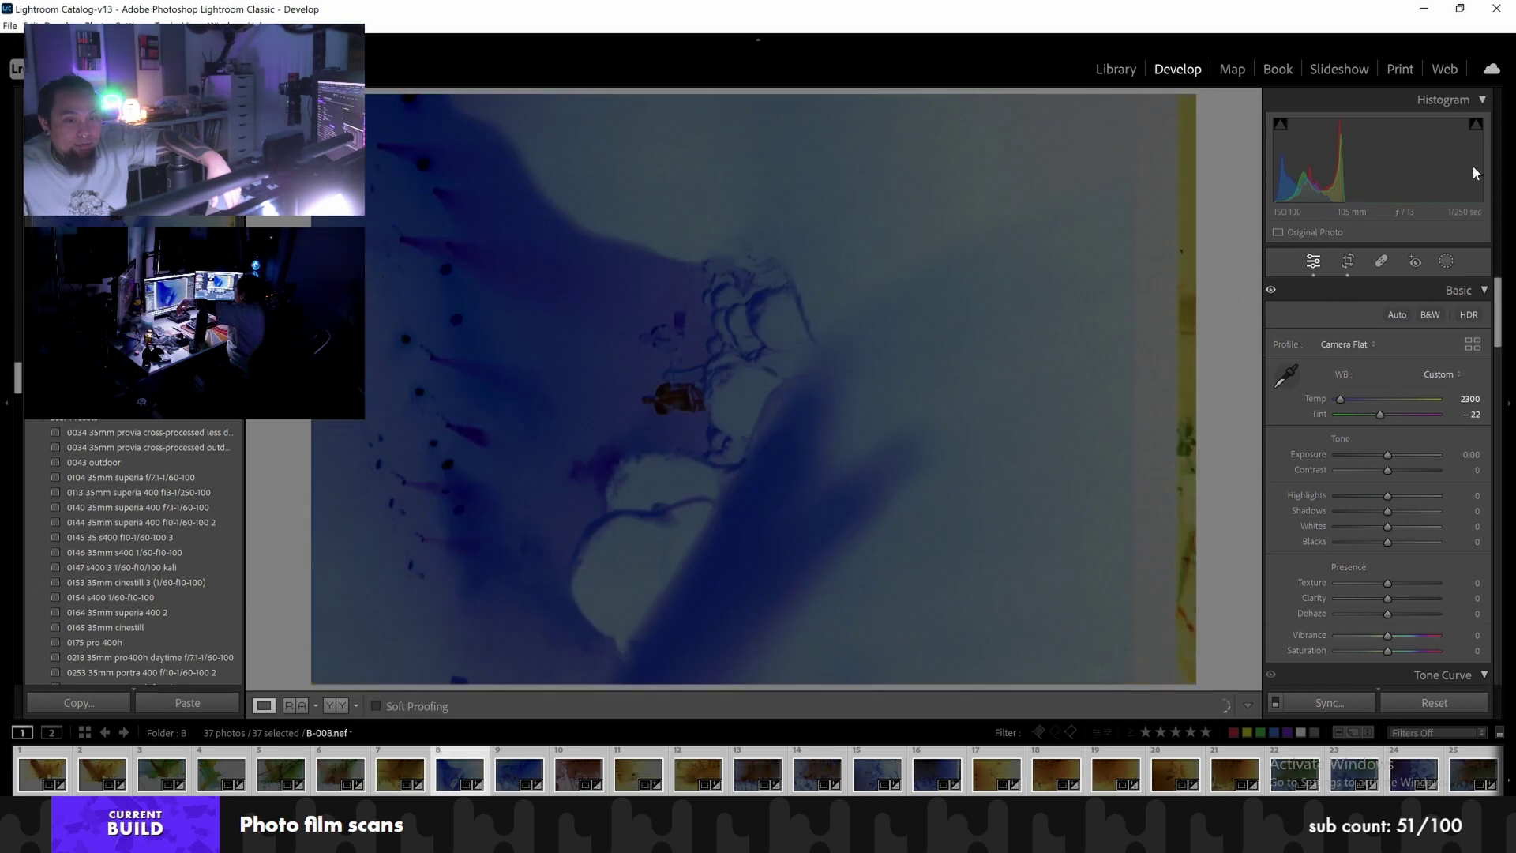
{"action": "left_click", "coordinate": [1351, 258]}
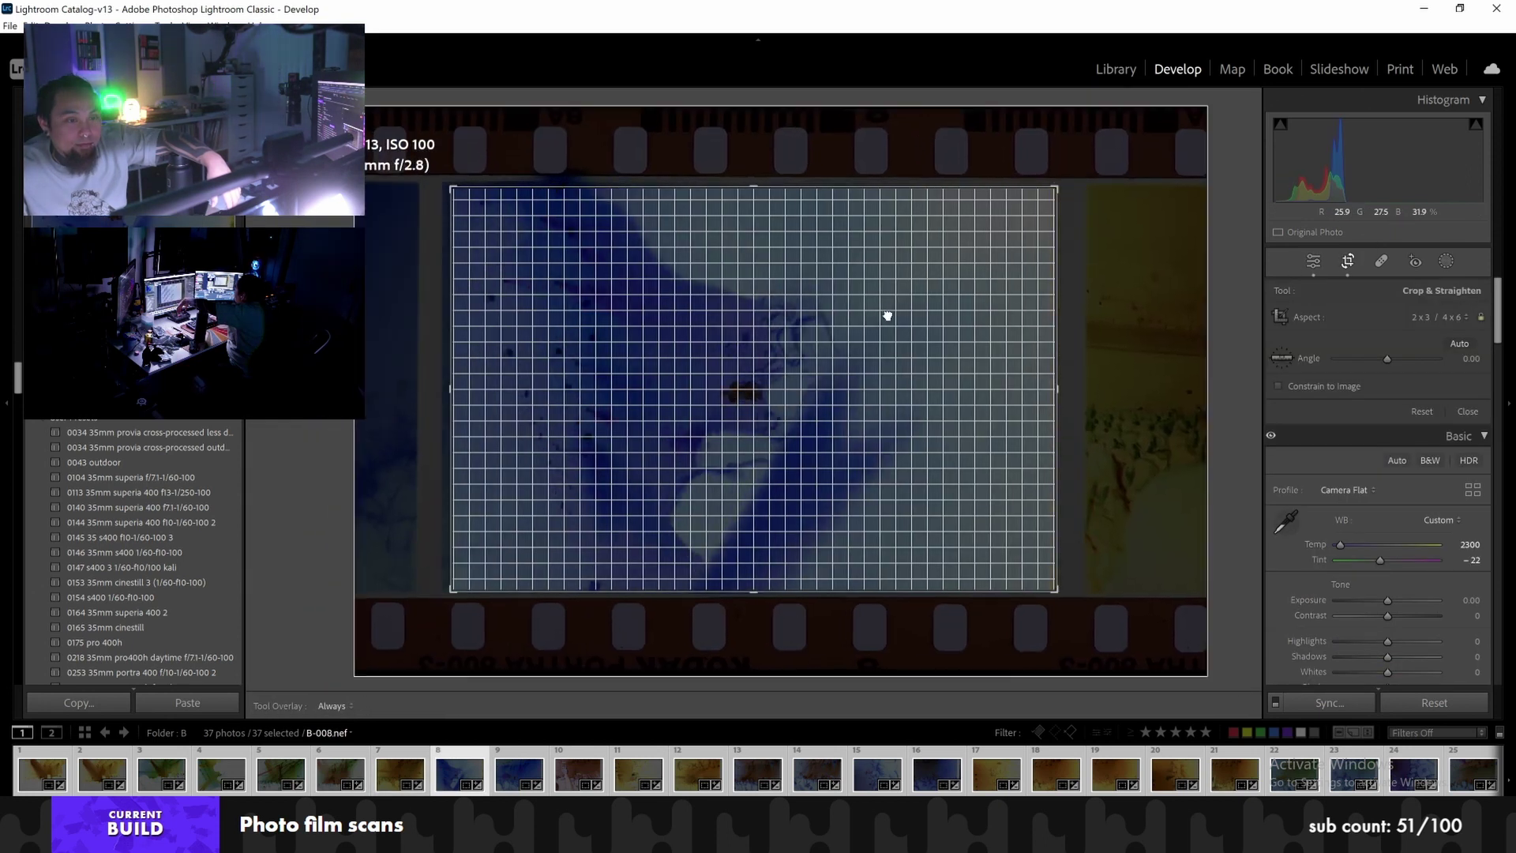
{"action": "key", "text": "Right"}
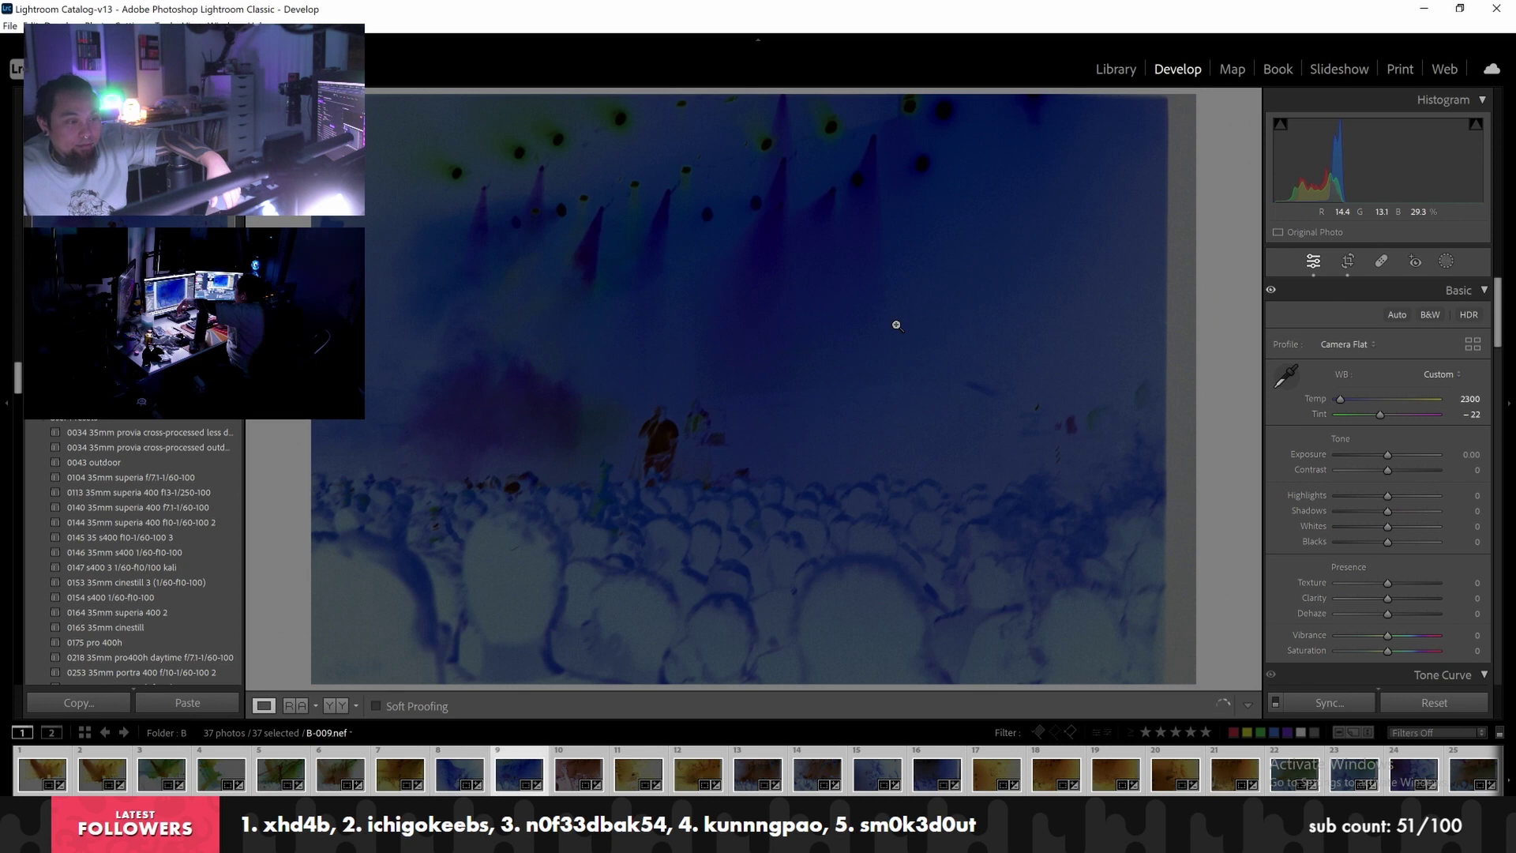
{"action": "left_click", "coordinate": [1351, 261]}
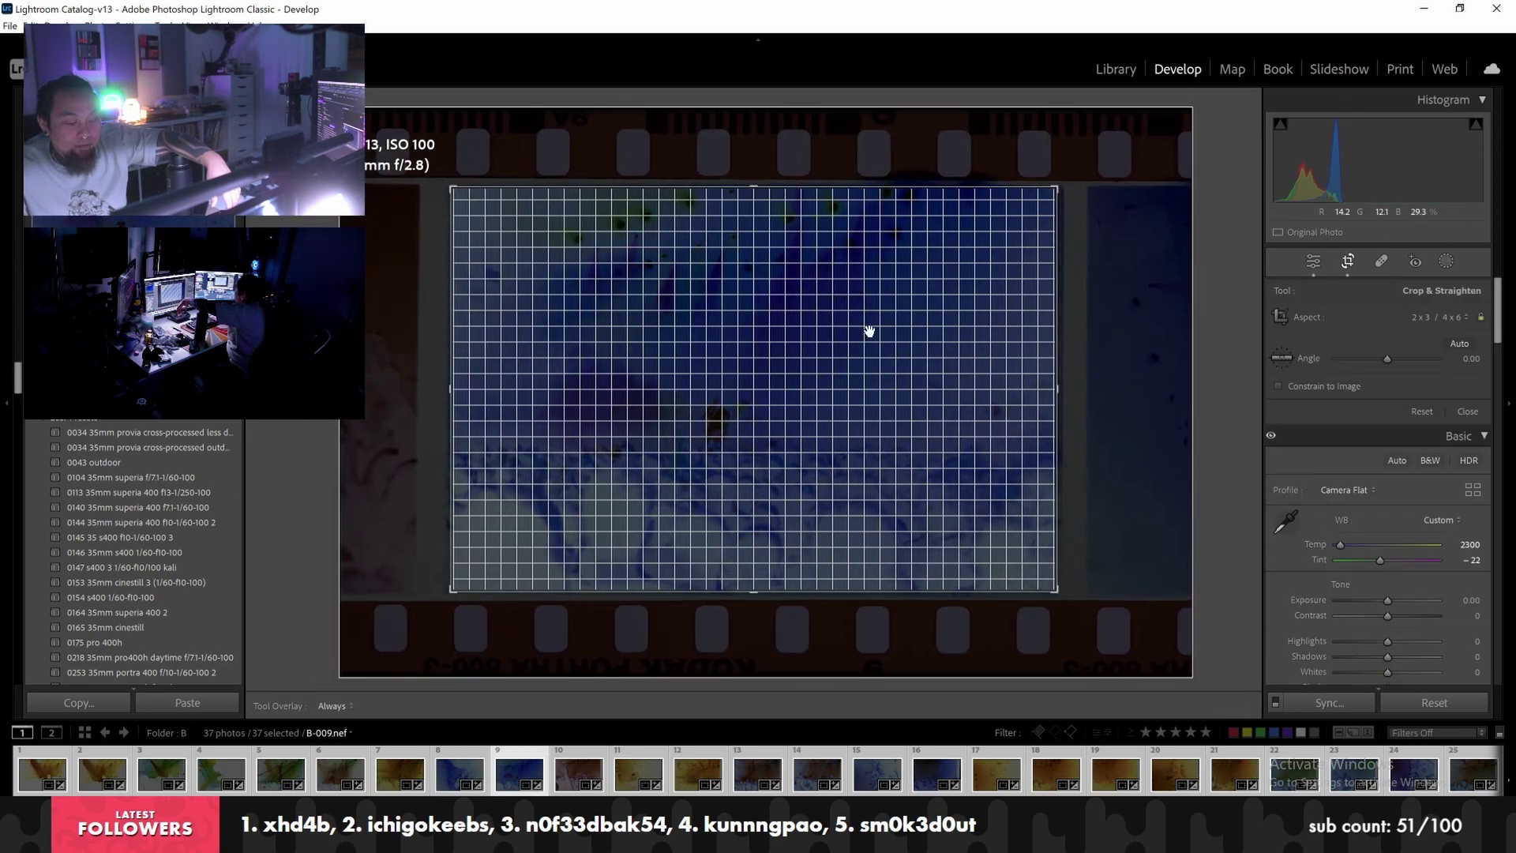
{"action": "key", "text": "r"}
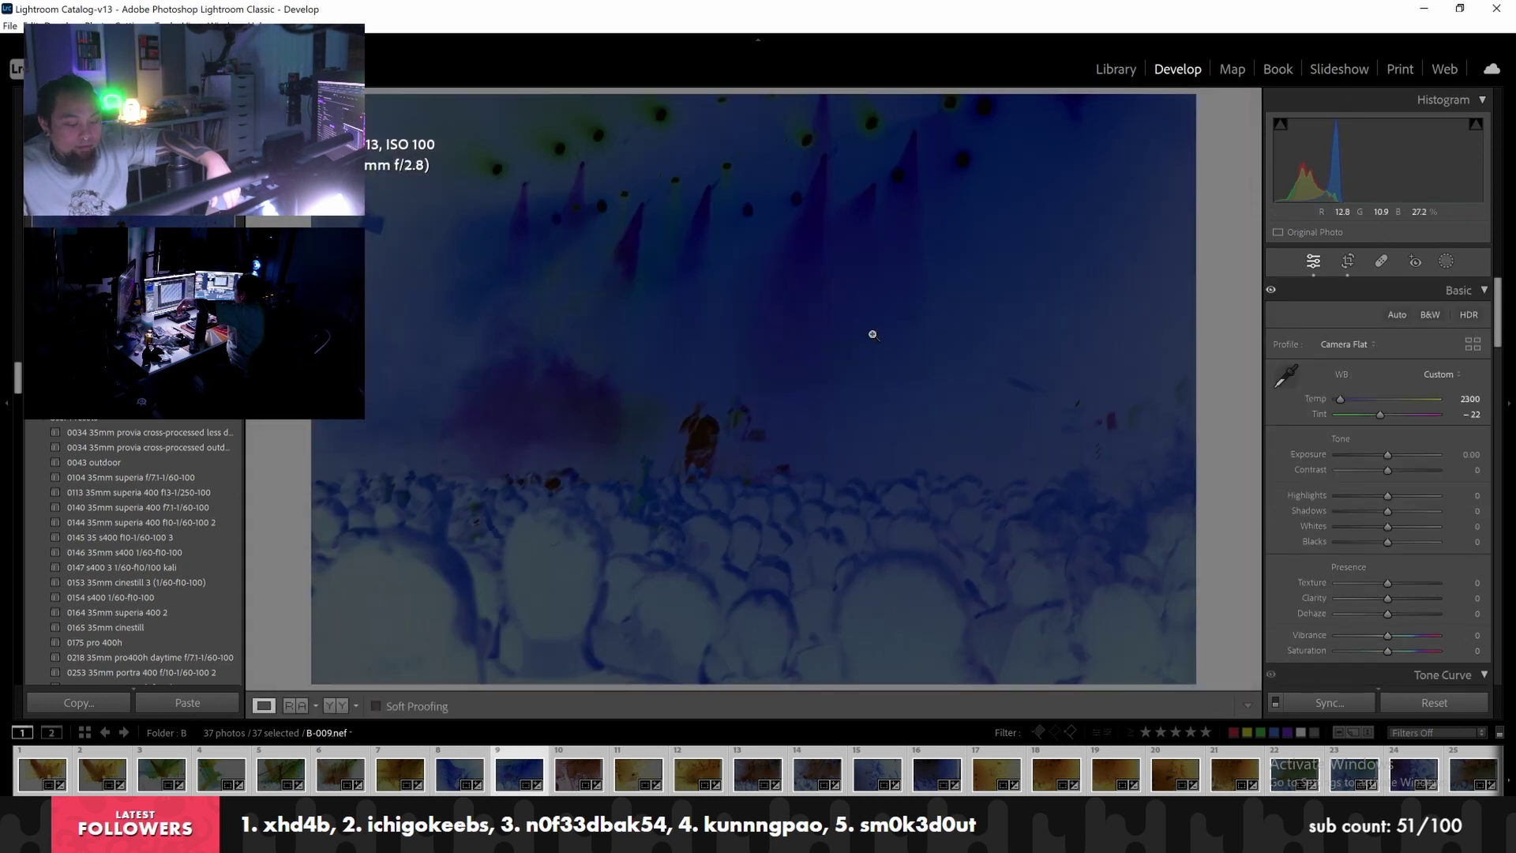
Shift the crops of B-010 and B-011 sideways so each covers only its own exposed frame
{"action": "key", "text": "Right"}
{"action": "left_click", "coordinate": [1349, 261]}
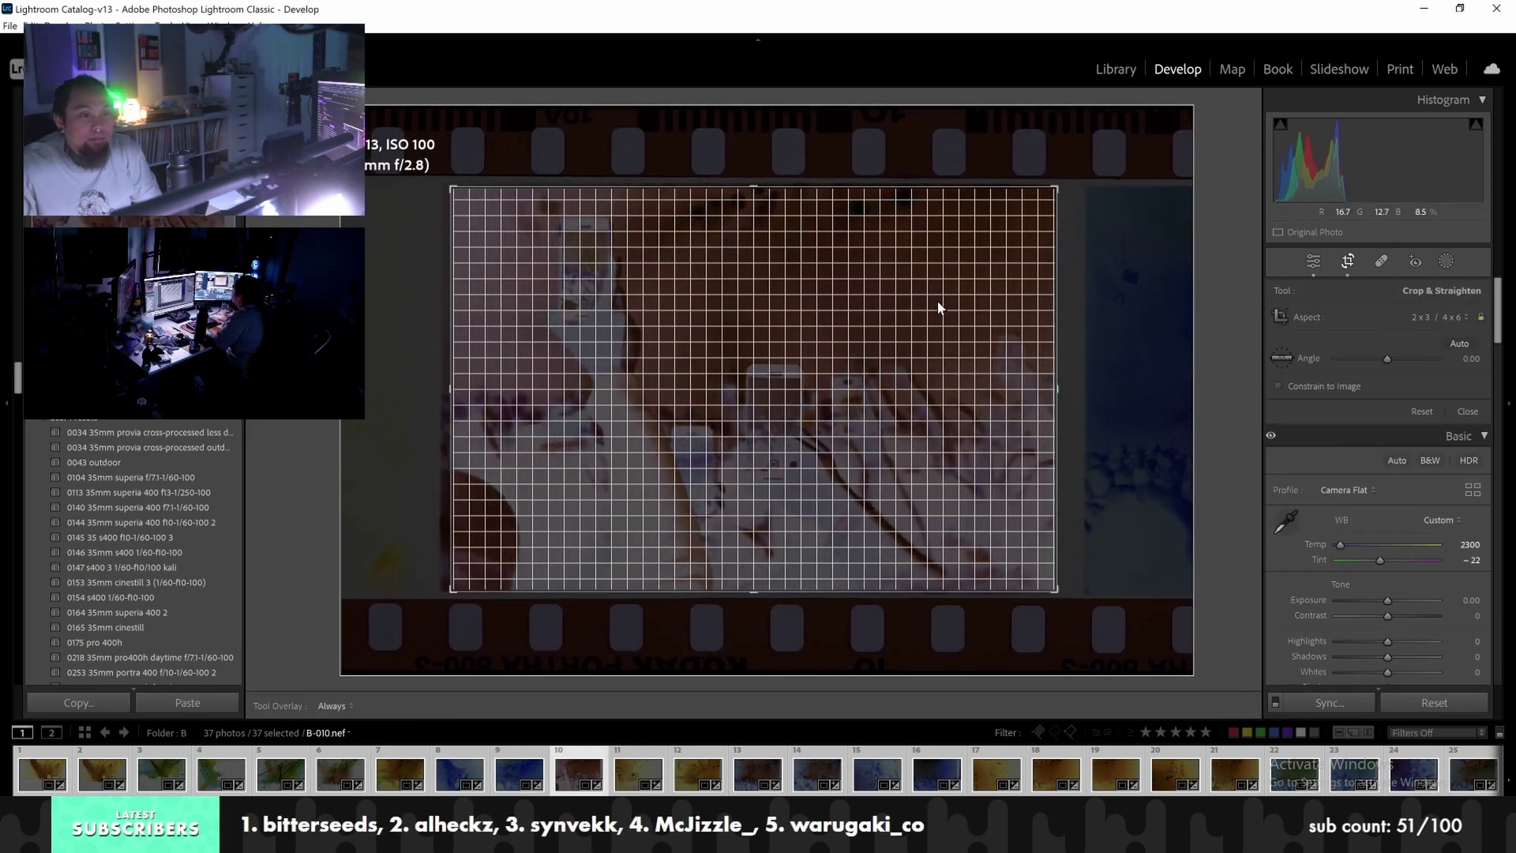
{"action": "key", "text": "Right"}
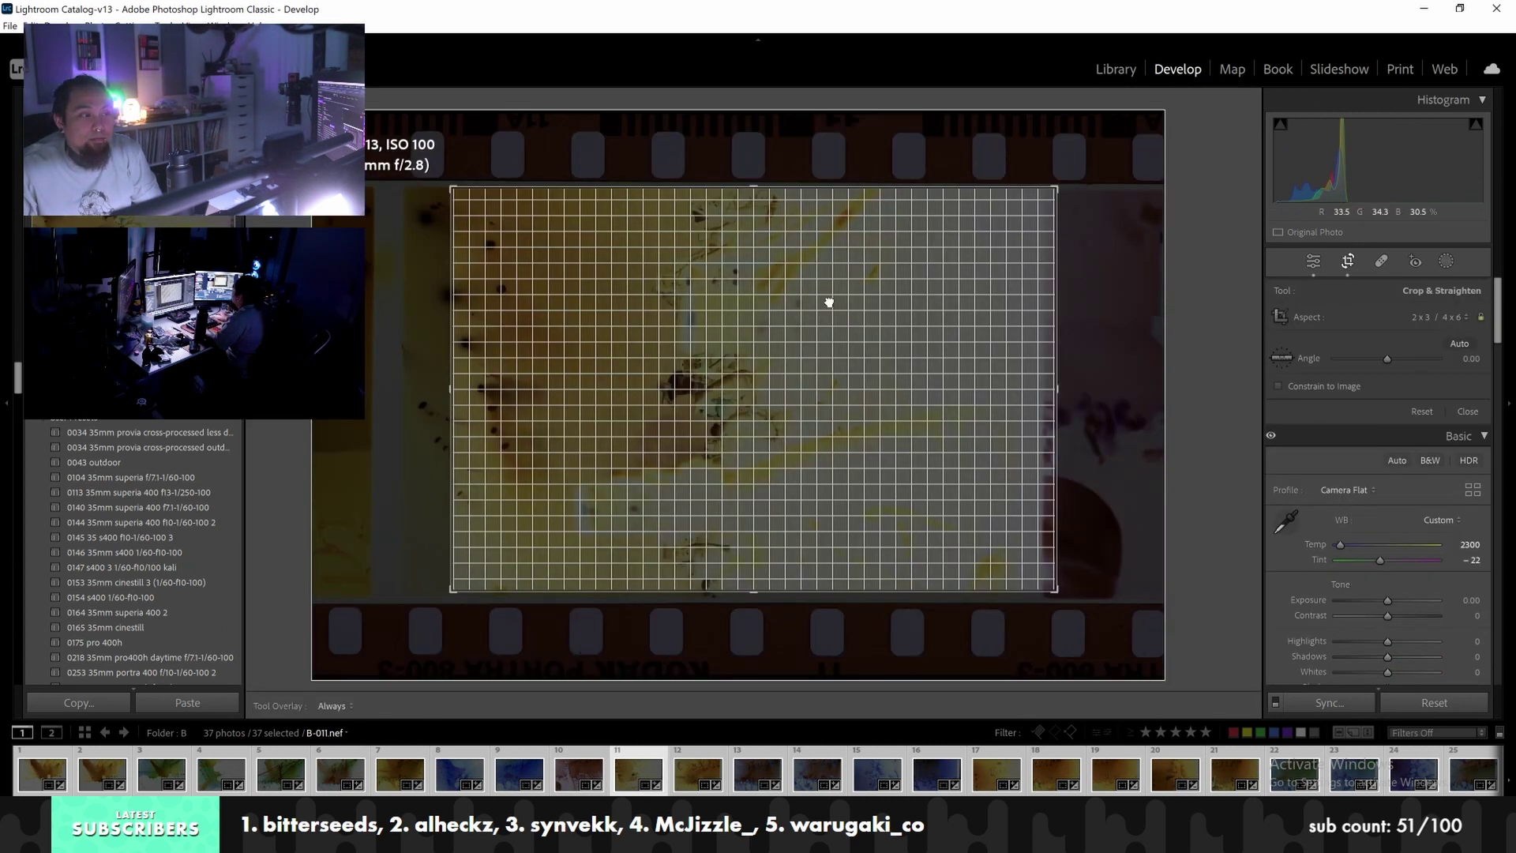
{"action": "left_click_drag", "start_coordinate": [829, 302], "coordinate": [866, 298]}
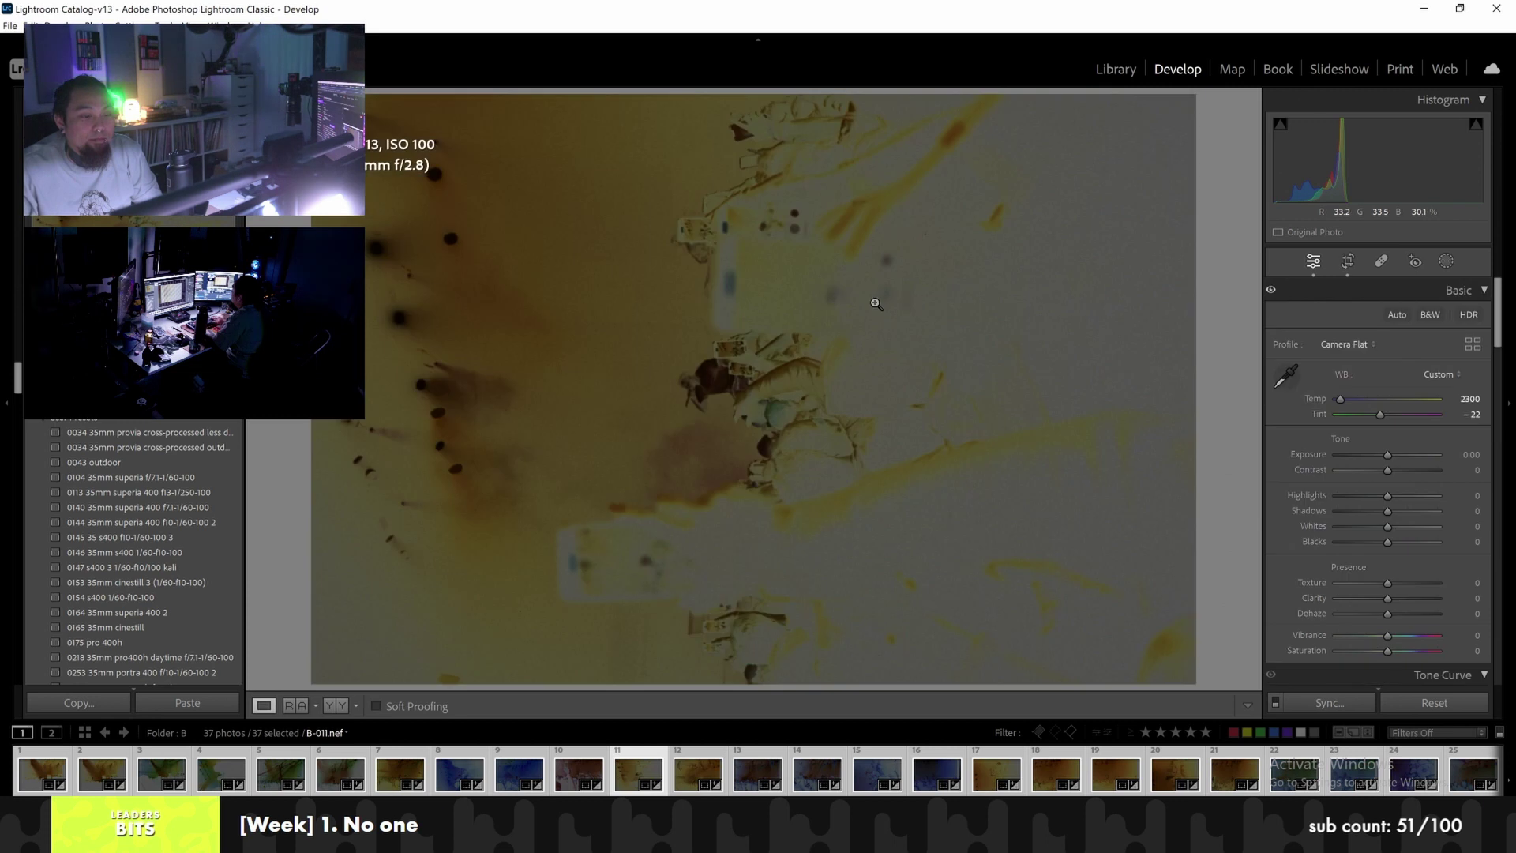
Recentre the crops of B-012 and B-013 on their exposed images, leaving out the unexposed strip at the side
{"action": "key", "text": "Right"}
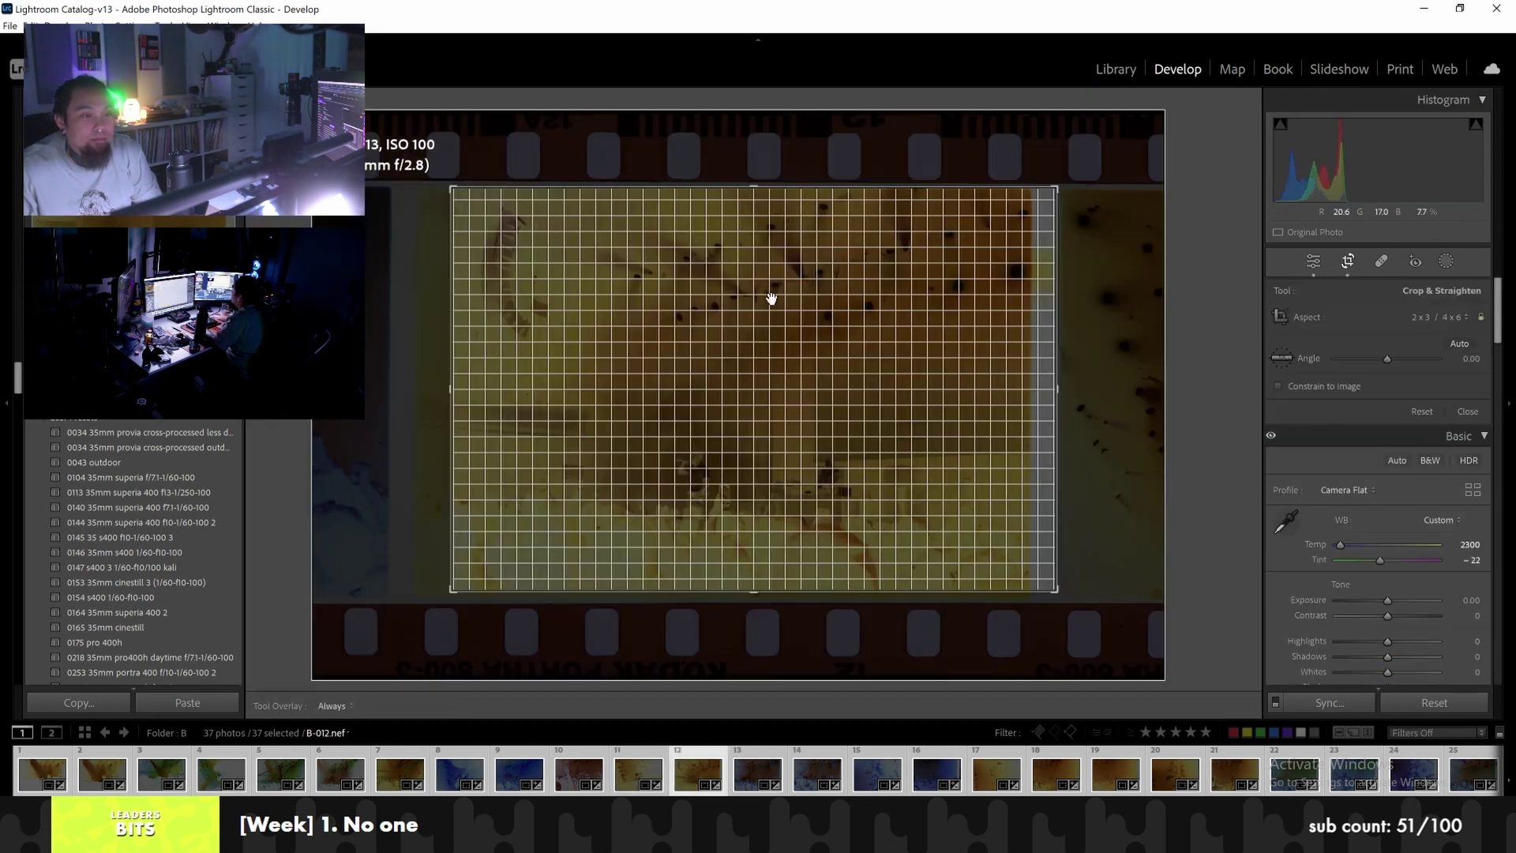
{"action": "left_click_drag", "start_coordinate": [771, 298], "coordinate": [803, 298]}
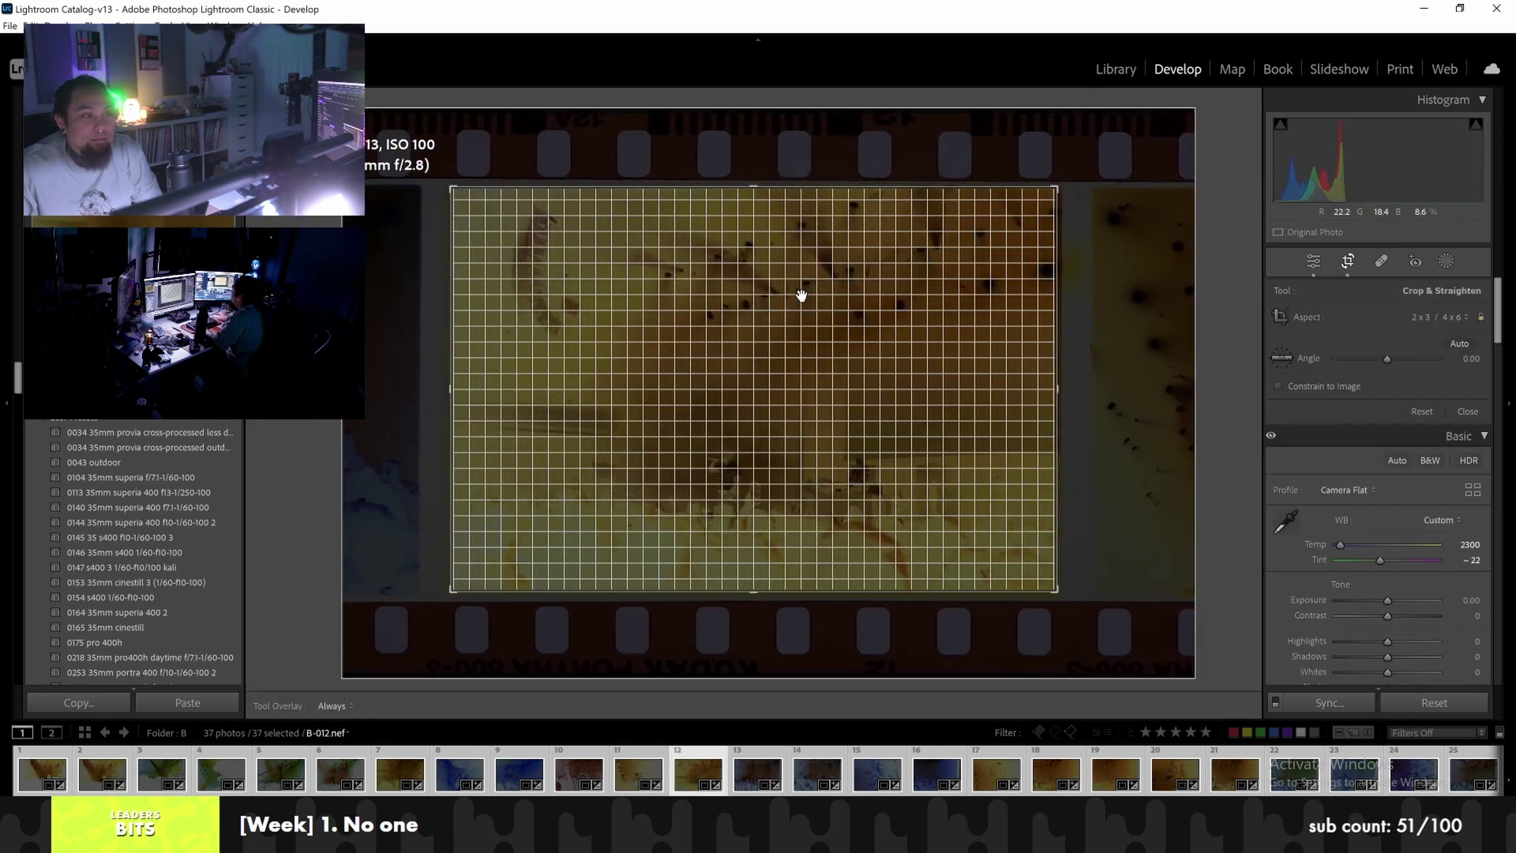
{"action": "key", "text": "Right"}
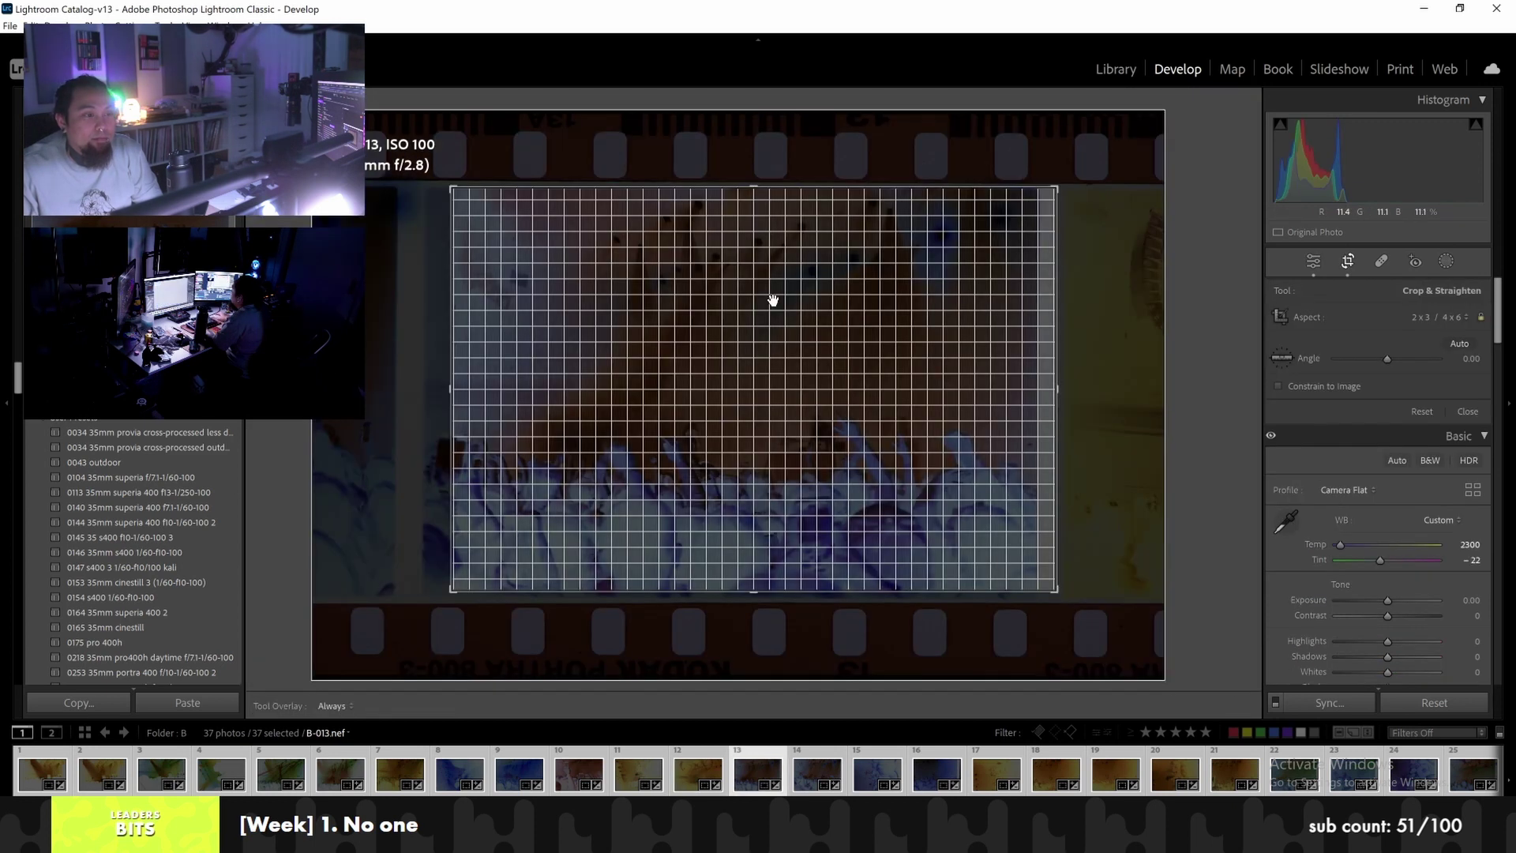
{"action": "key", "text": "r"}
Adjust the crop positions of B-014 and B-015 to fit inside the borders of each exposed negative
{"action": "key", "text": "Right"}
{"action": "key", "text": "r"}
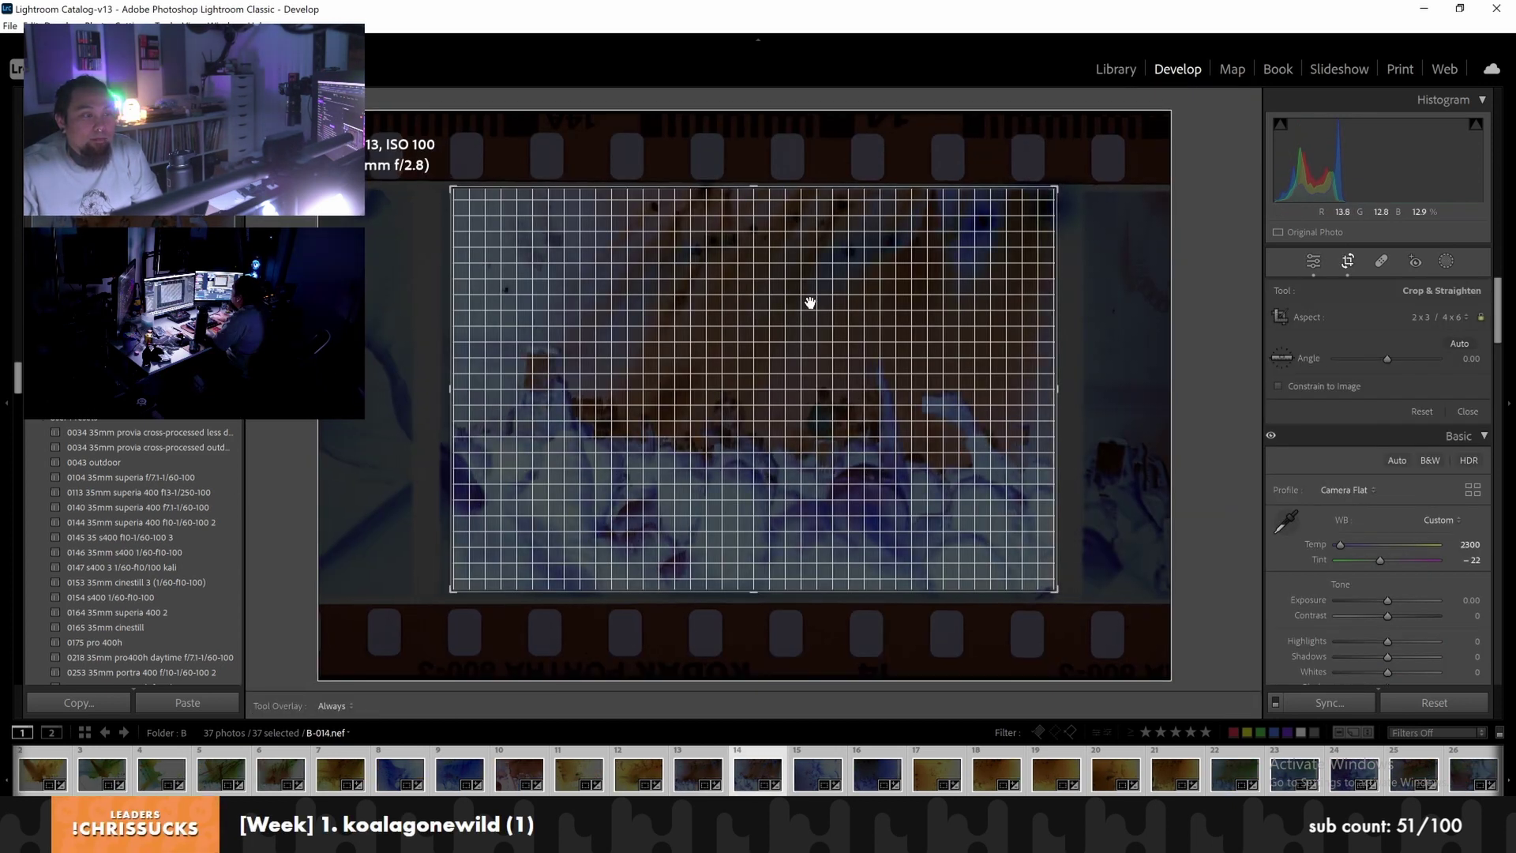
{"action": "key", "text": "r"}
{"action": "key", "text": "Right"}
{"action": "key", "text": "r"}
{"action": "left_click_drag", "start_coordinate": [766, 306], "coordinate": [793, 304]}
{"action": "key", "text": "r"}
Reposition the crops of B-016 and B-017 so the film gap and adjacent frame are left out
{"action": "key", "text": "Right"}
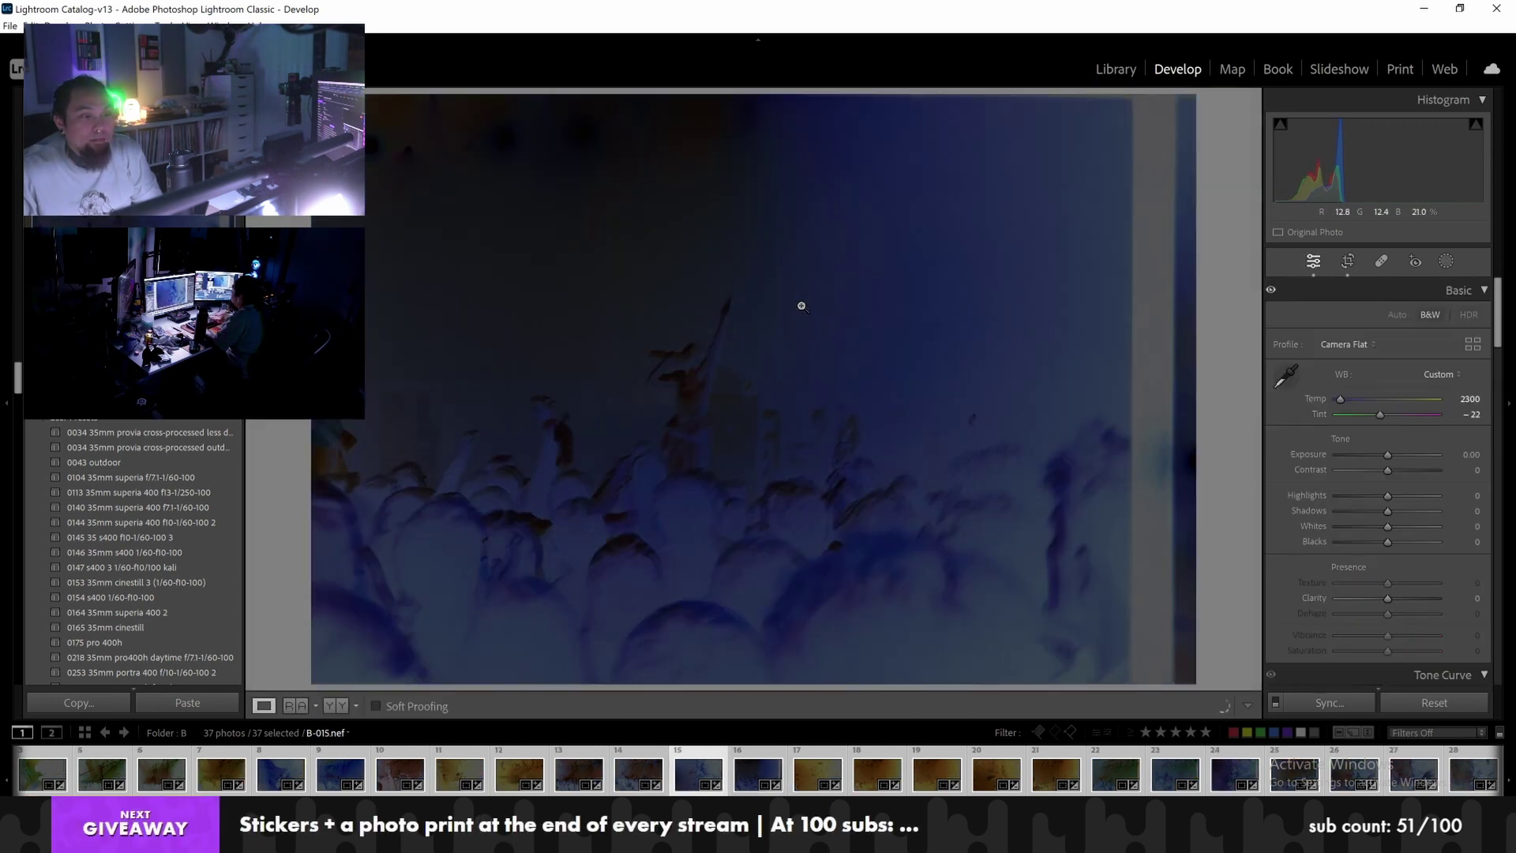
{"action": "key", "text": "r"}
{"action": "left_click_drag", "start_coordinate": [818, 305], "coordinate": [832, 302]}
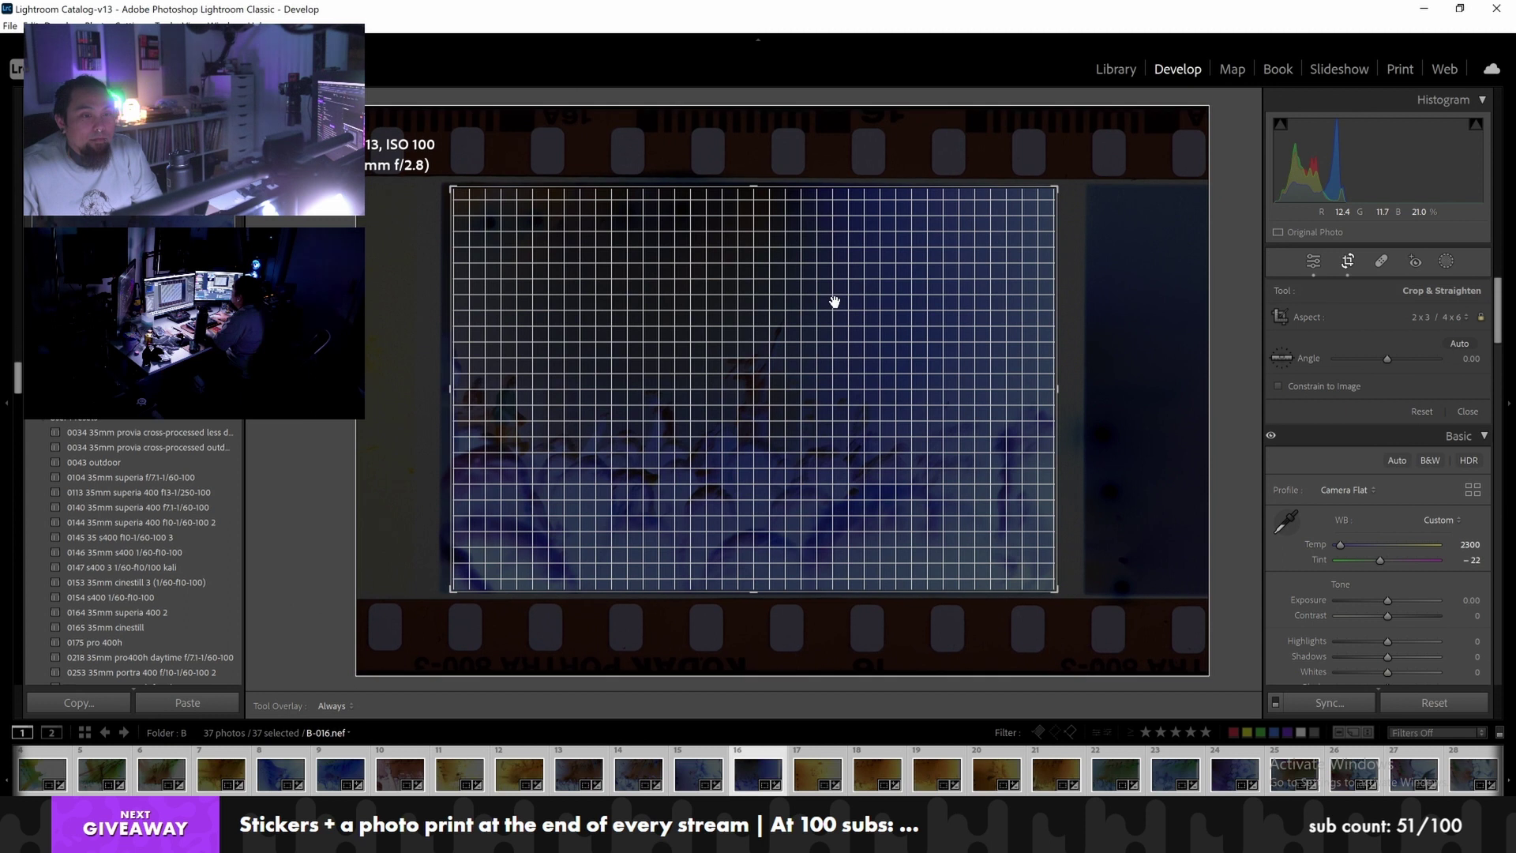
{"action": "key", "text": "r"}
{"action": "key", "text": "Right"}
{"action": "key", "text": "r"}
{"action": "left_click_drag", "start_coordinate": [830, 302], "coordinate": [848, 303]}
{"action": "key", "text": "r"}
Align the crops of B-018 and B-019 with their exposed images, keeping the unexposed film edge outside
{"action": "key", "text": "Right"}
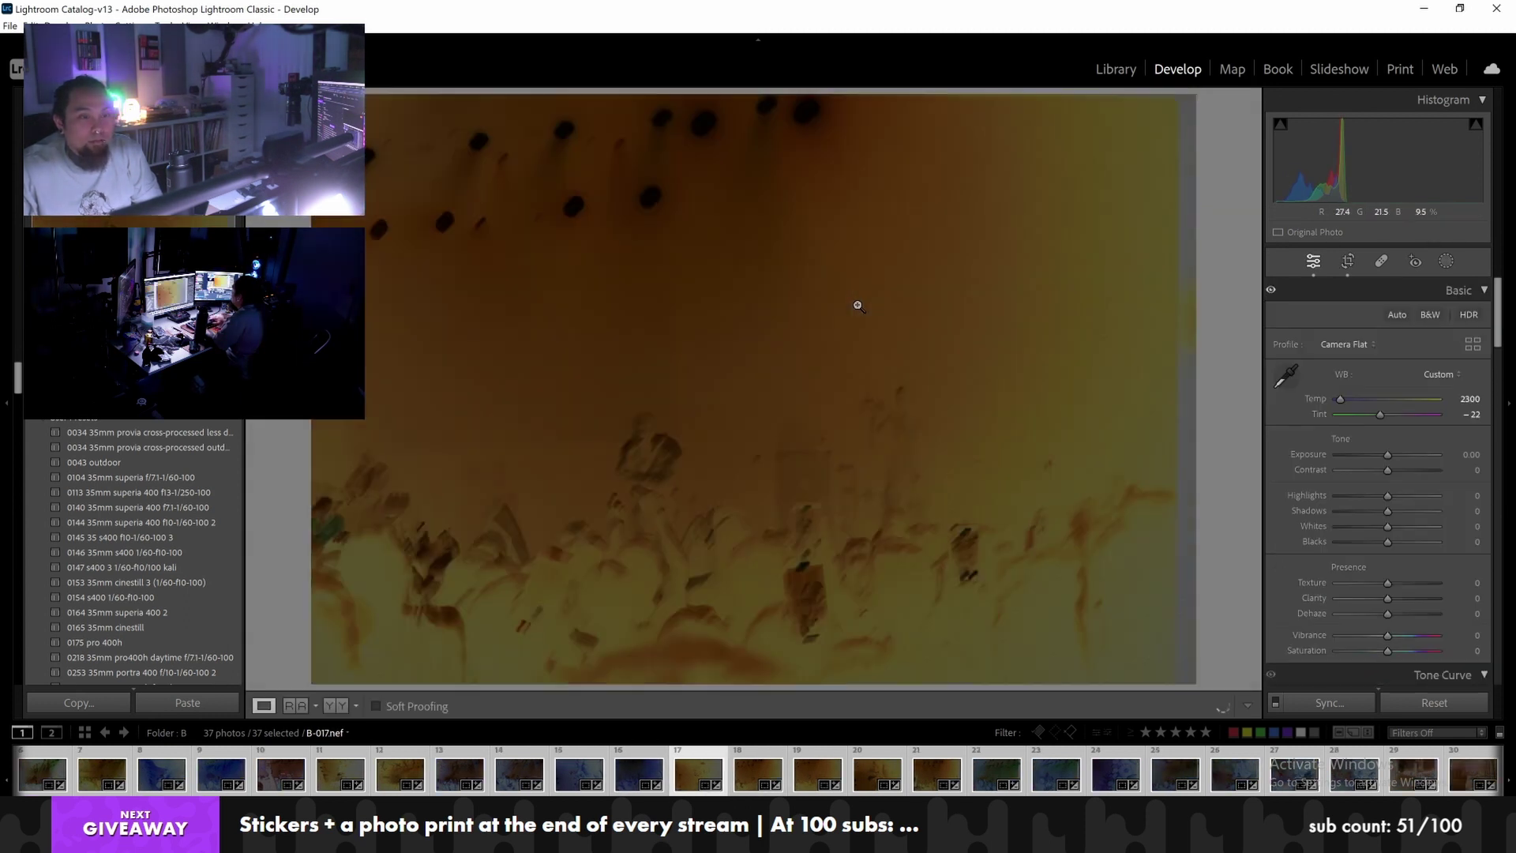
{"action": "key", "text": "r"}
{"action": "left_click_drag", "start_coordinate": [807, 295], "coordinate": [827, 293]}
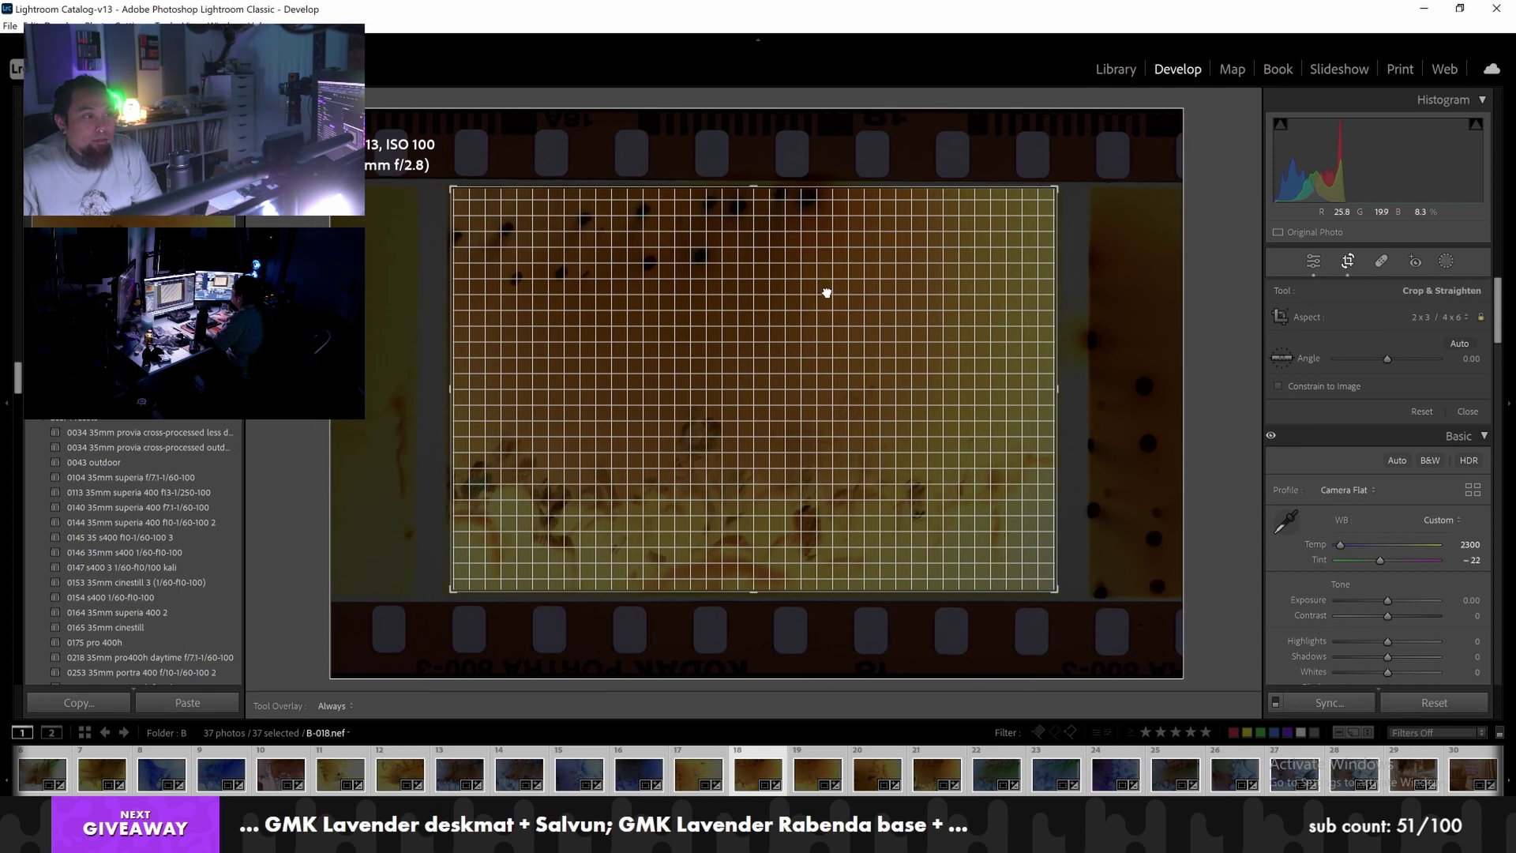
{"action": "key", "text": "r"}
{"action": "key", "text": "Right"}
{"action": "key", "text": "r"}
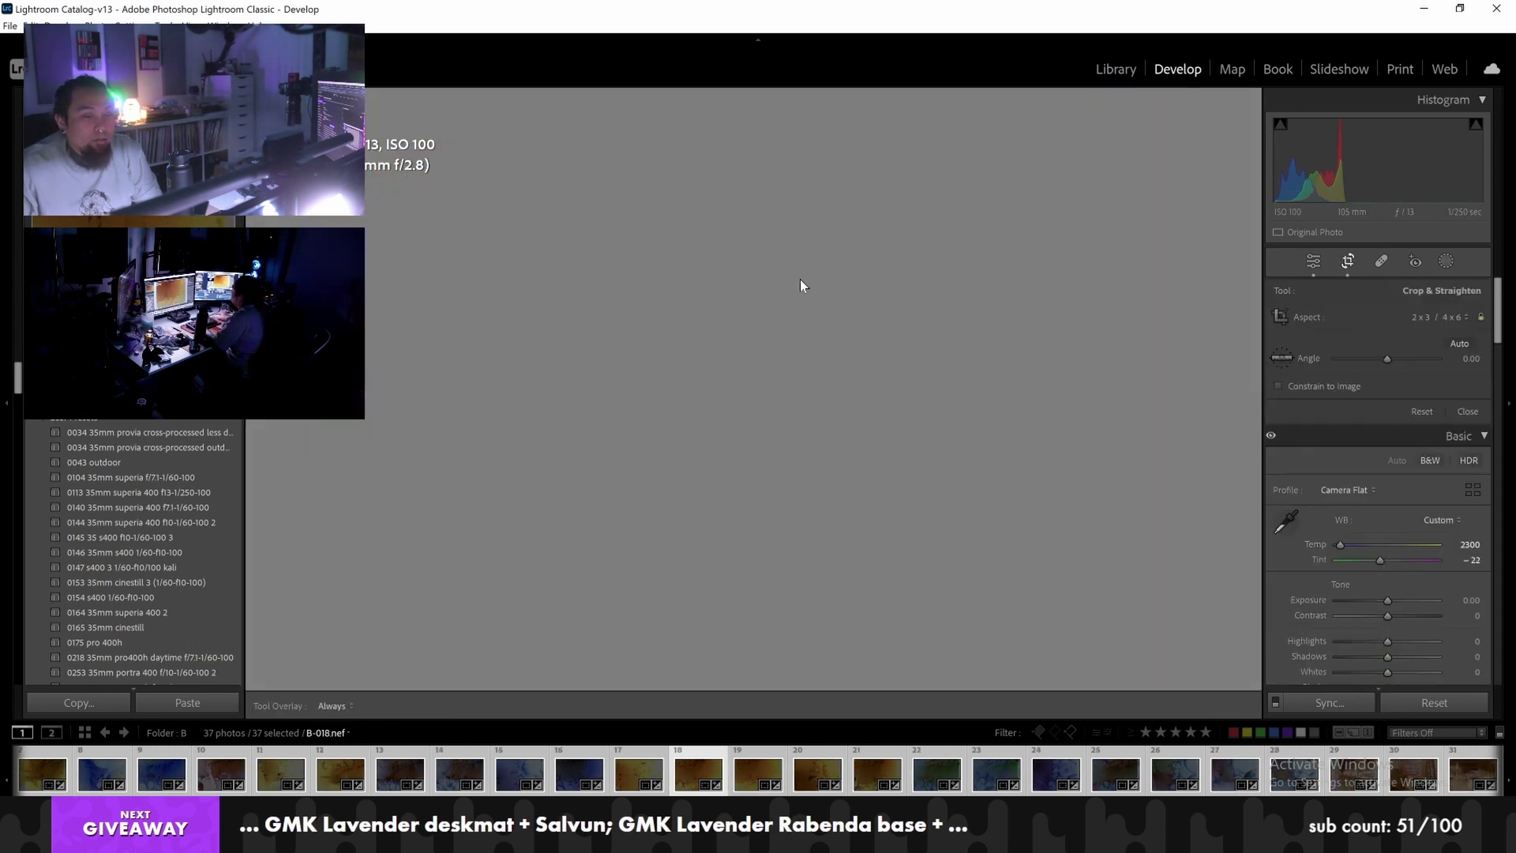
{"action": "left_click_drag", "start_coordinate": [804, 278], "coordinate": [832, 274]}
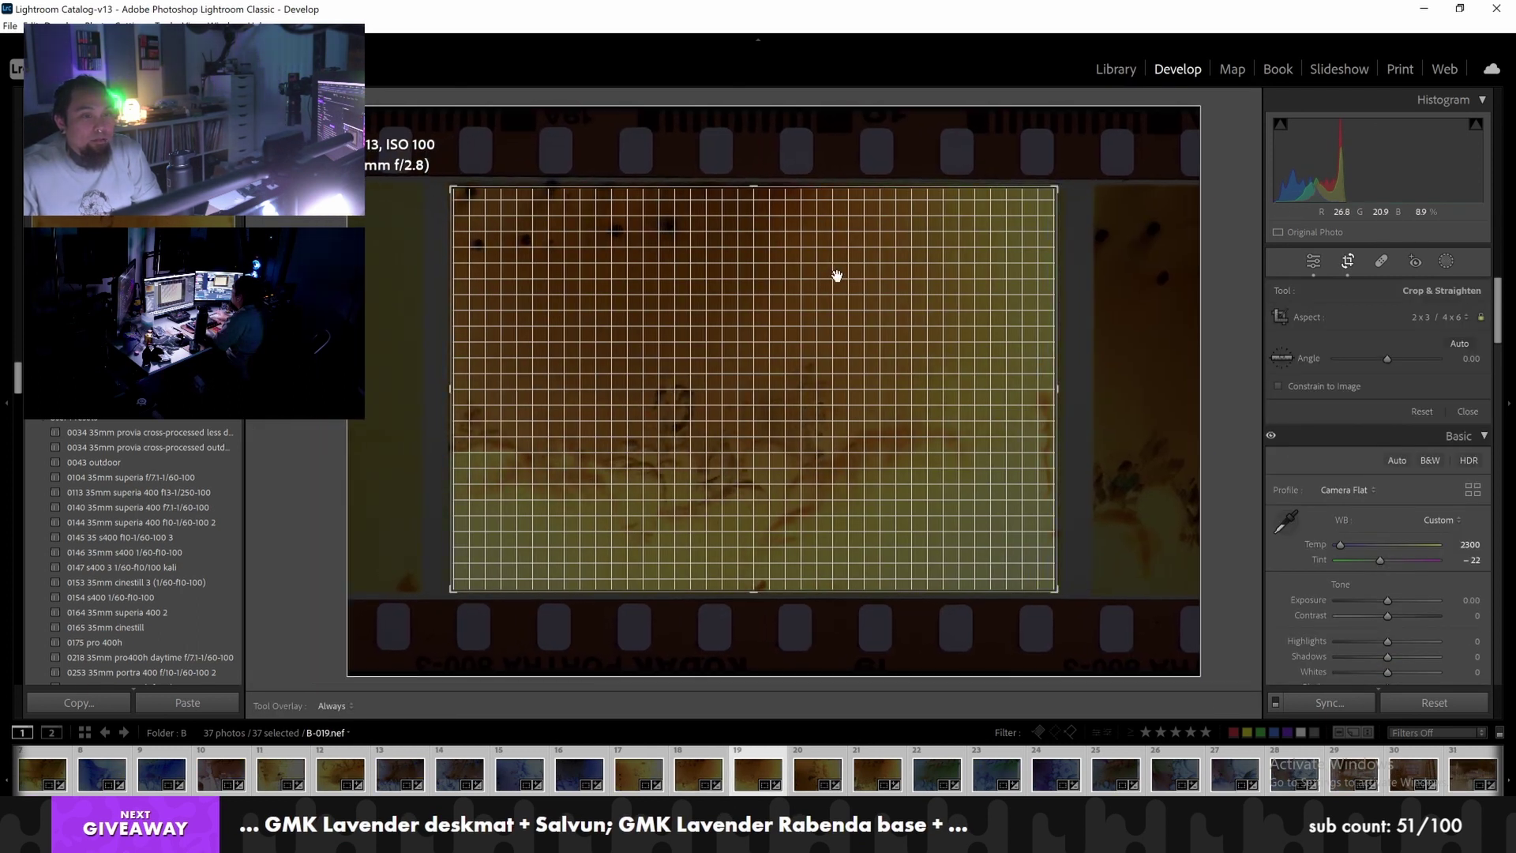
{"action": "key", "text": "r"}
Shift the crops of B-020 and B-021 slightly sideways to frame only the exposed images
{"action": "key", "text": "Right"}
{"action": "key", "text": "r"}
{"action": "left_click_drag", "start_coordinate": [838, 278], "coordinate": [845, 277]}
{"action": "key", "text": "r"}
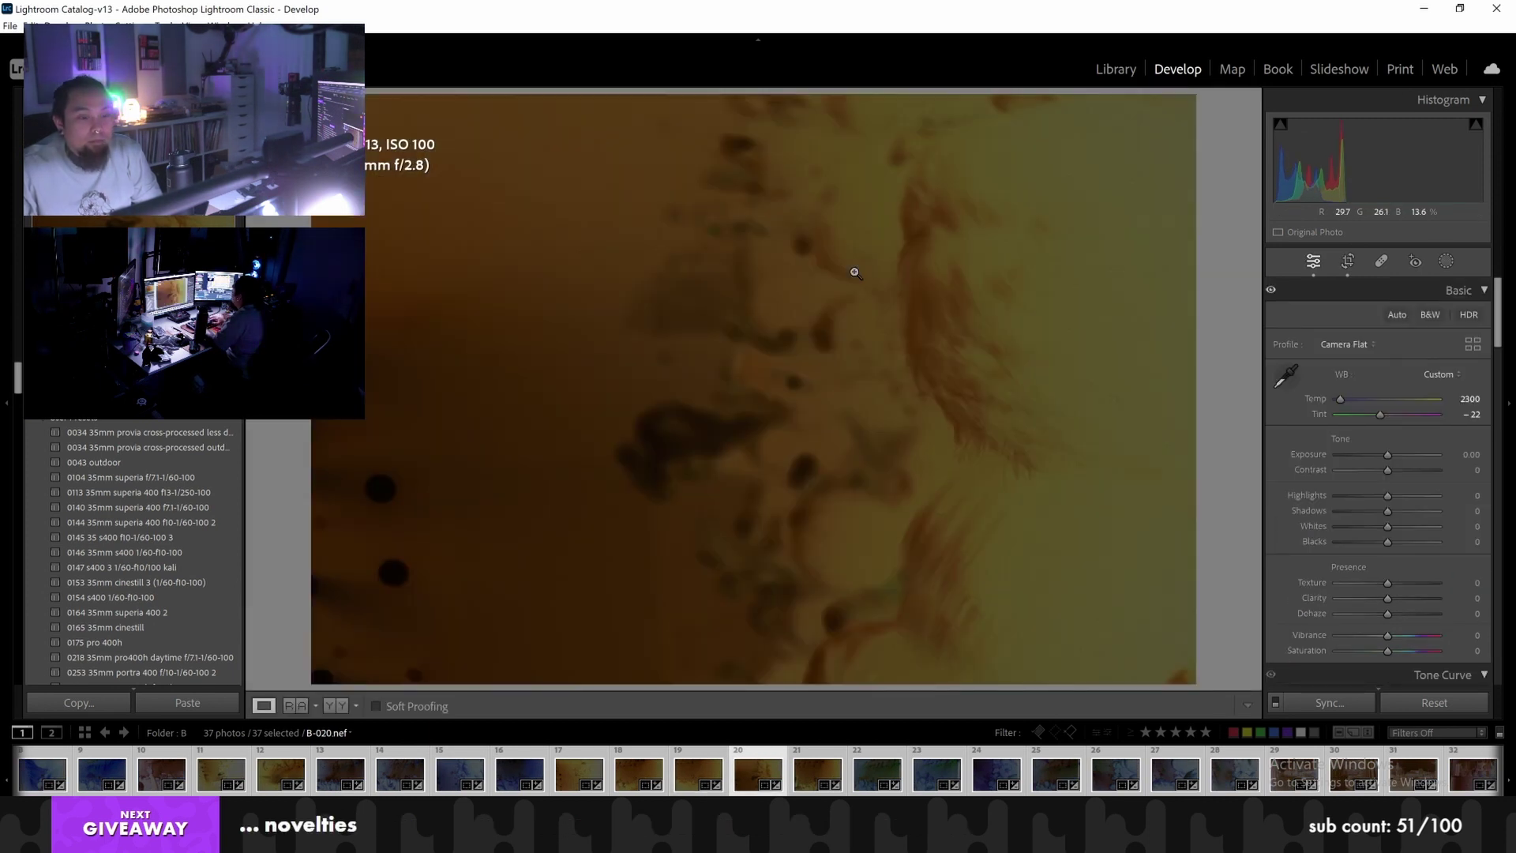
{"action": "key", "text": "Right"}
{"action": "key", "text": "r"}
{"action": "left_click_drag", "start_coordinate": [845, 272], "coordinate": [854, 270]}
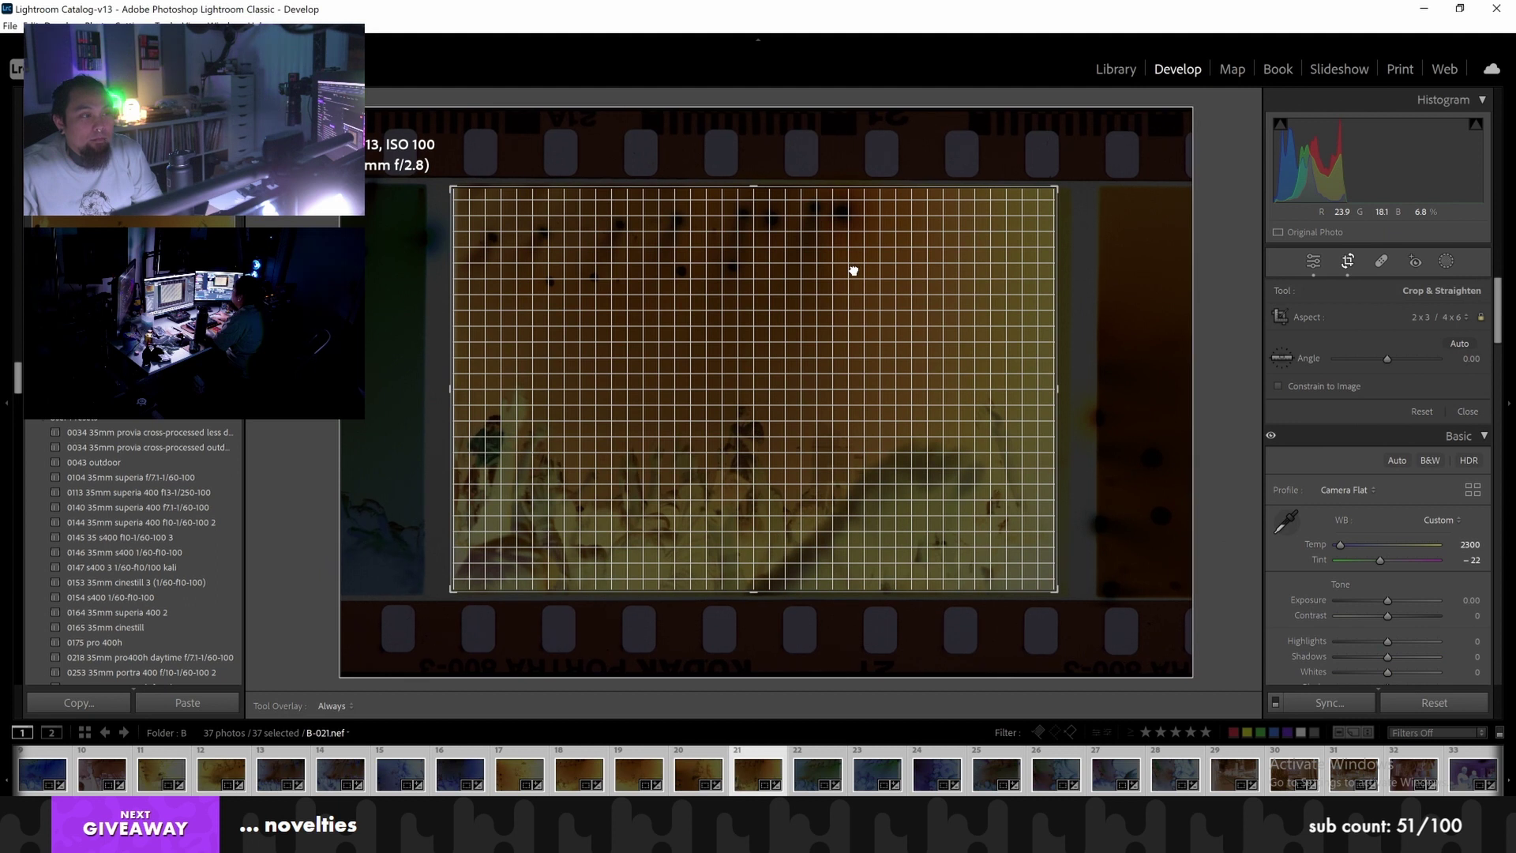
{"action": "key", "text": "r"}
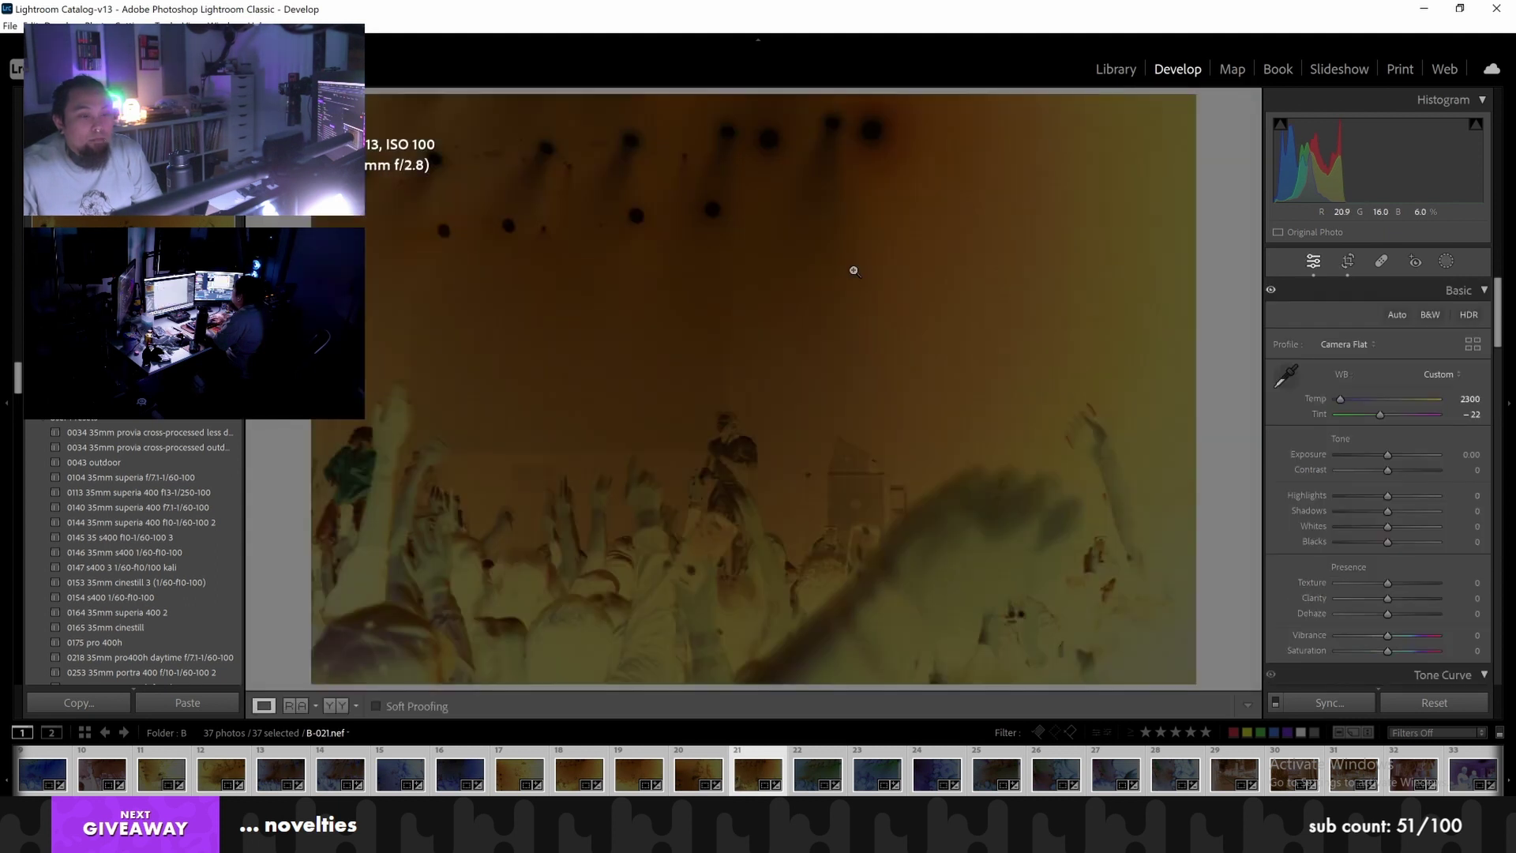
Reposition the crops of B-022 and B-023 to leave the pale frame gap outside the picture
{"action": "key", "text": "Right"}
{"action": "key", "text": "r"}
{"action": "left_click_drag", "start_coordinate": [832, 266], "coordinate": [847, 262]}
{"action": "key", "text": "r"}
{"action": "key", "text": "Right"}
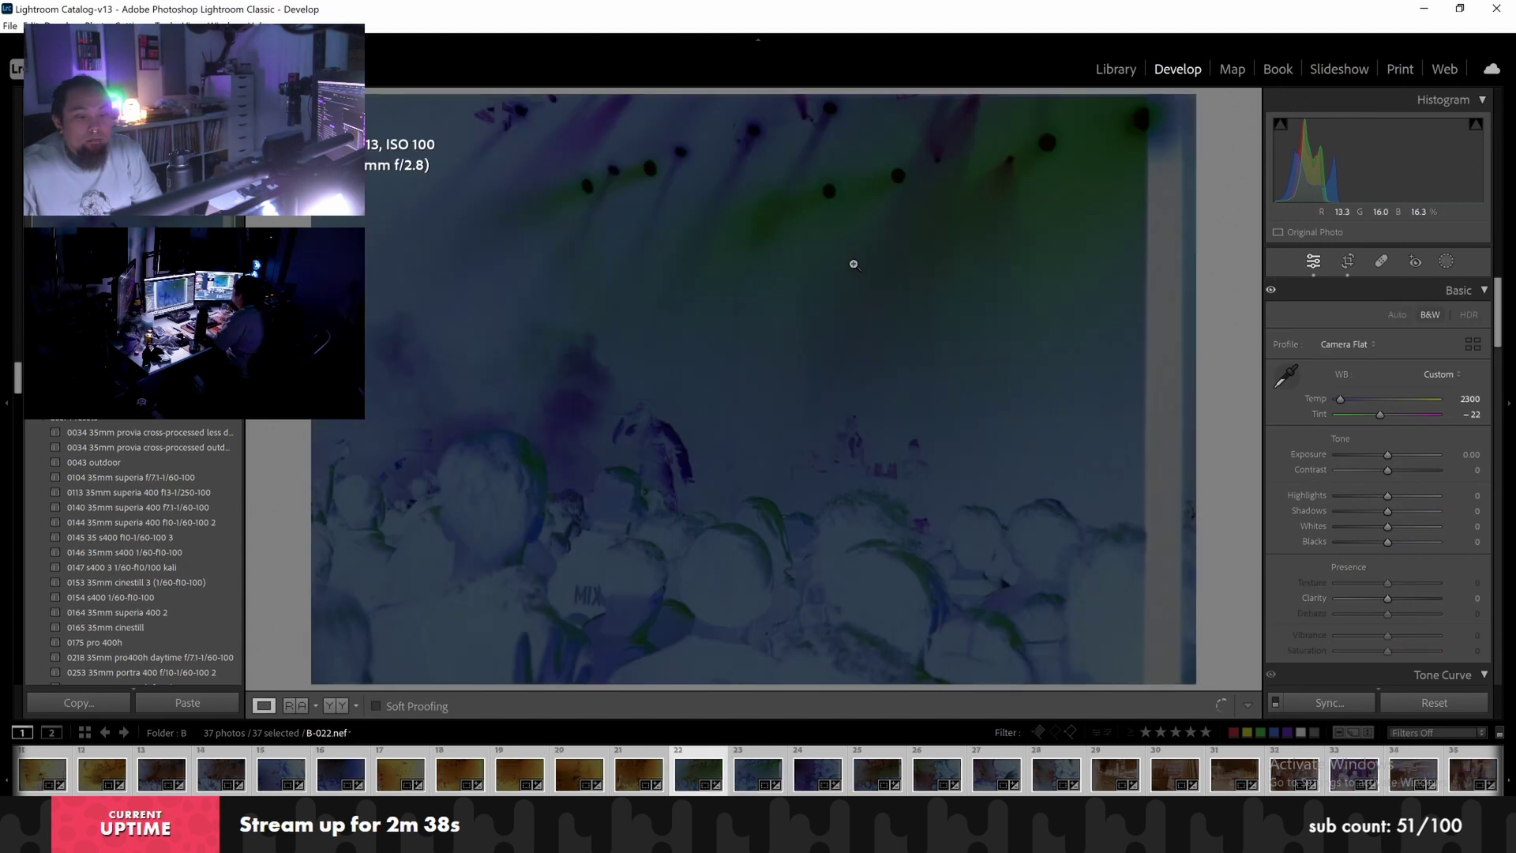
{"action": "key", "text": "r"}
{"action": "left_click_drag", "start_coordinate": [831, 242], "coordinate": [852, 239]}
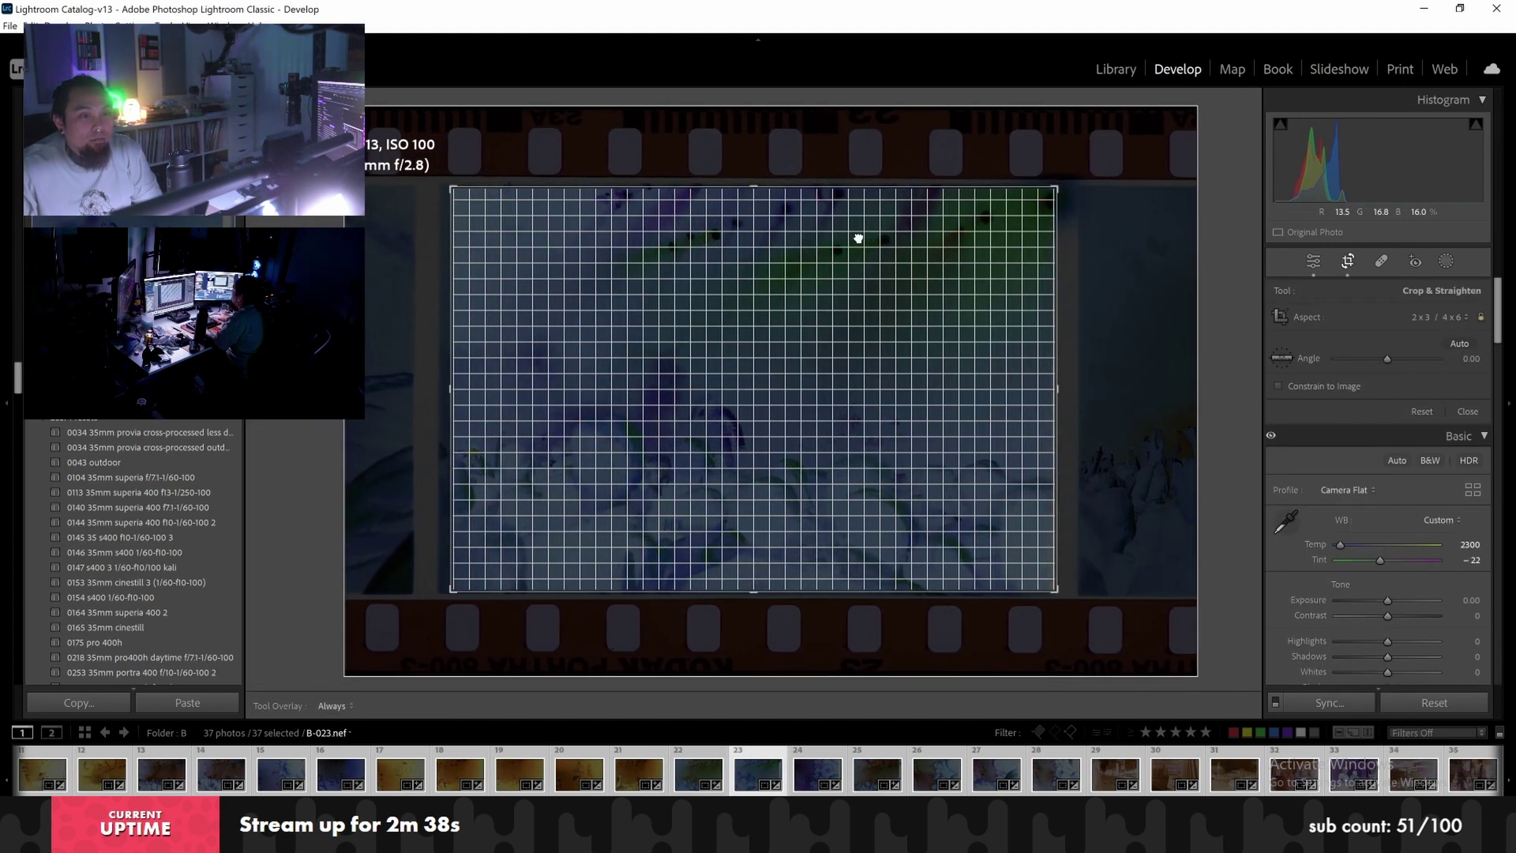
{"action": "key", "text": "r"}
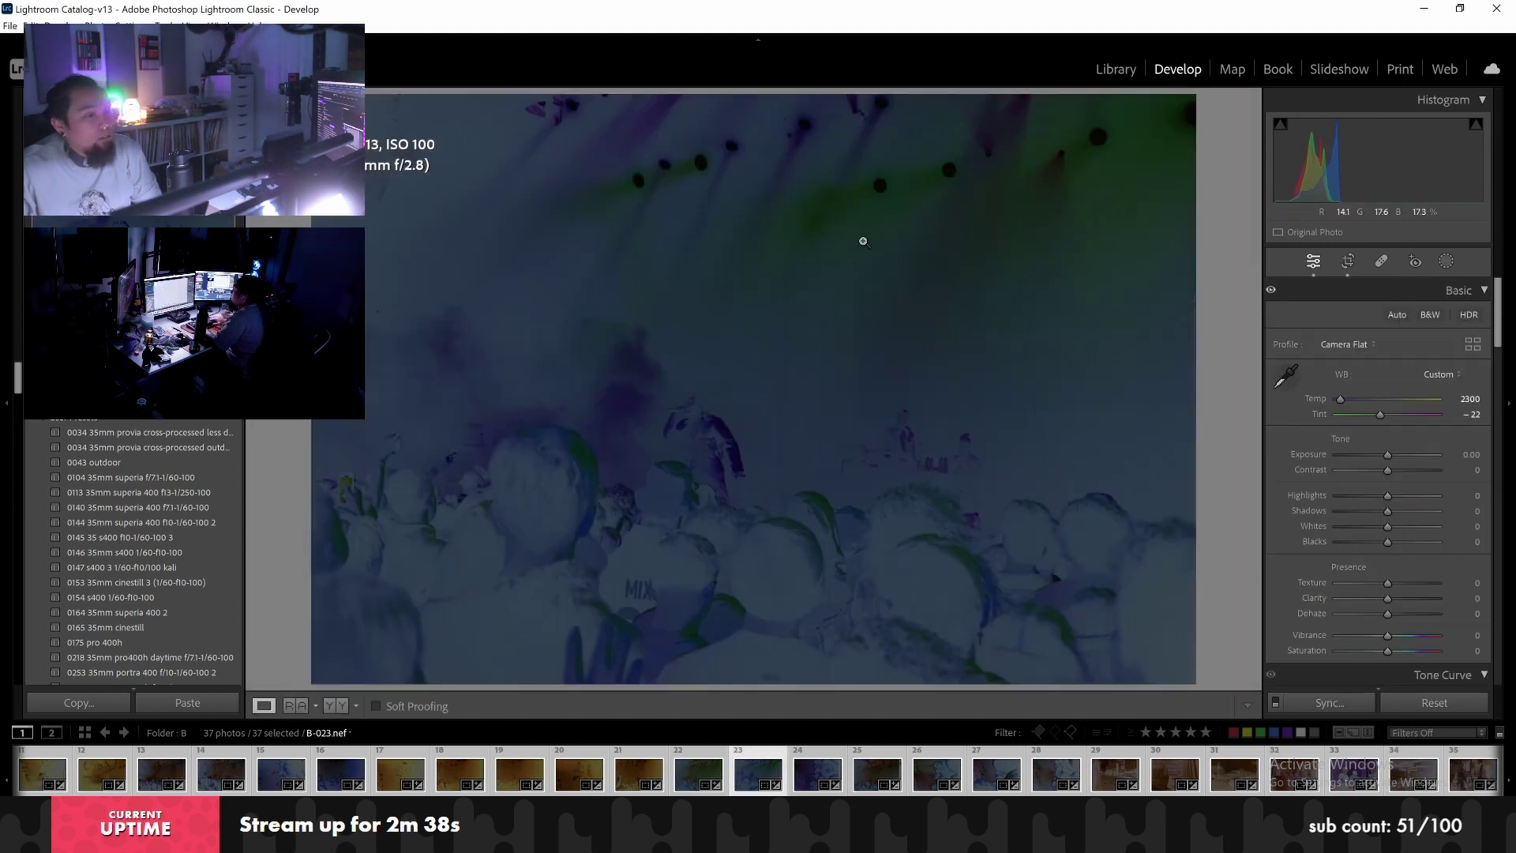
Fine-tune the crop positions of B-024 and B-025 so each sits within its exposed frame
{"action": "key", "text": "Right"}
{"action": "key", "text": "r"}
{"action": "left_click_drag", "start_coordinate": [853, 262], "coordinate": [871, 261]}
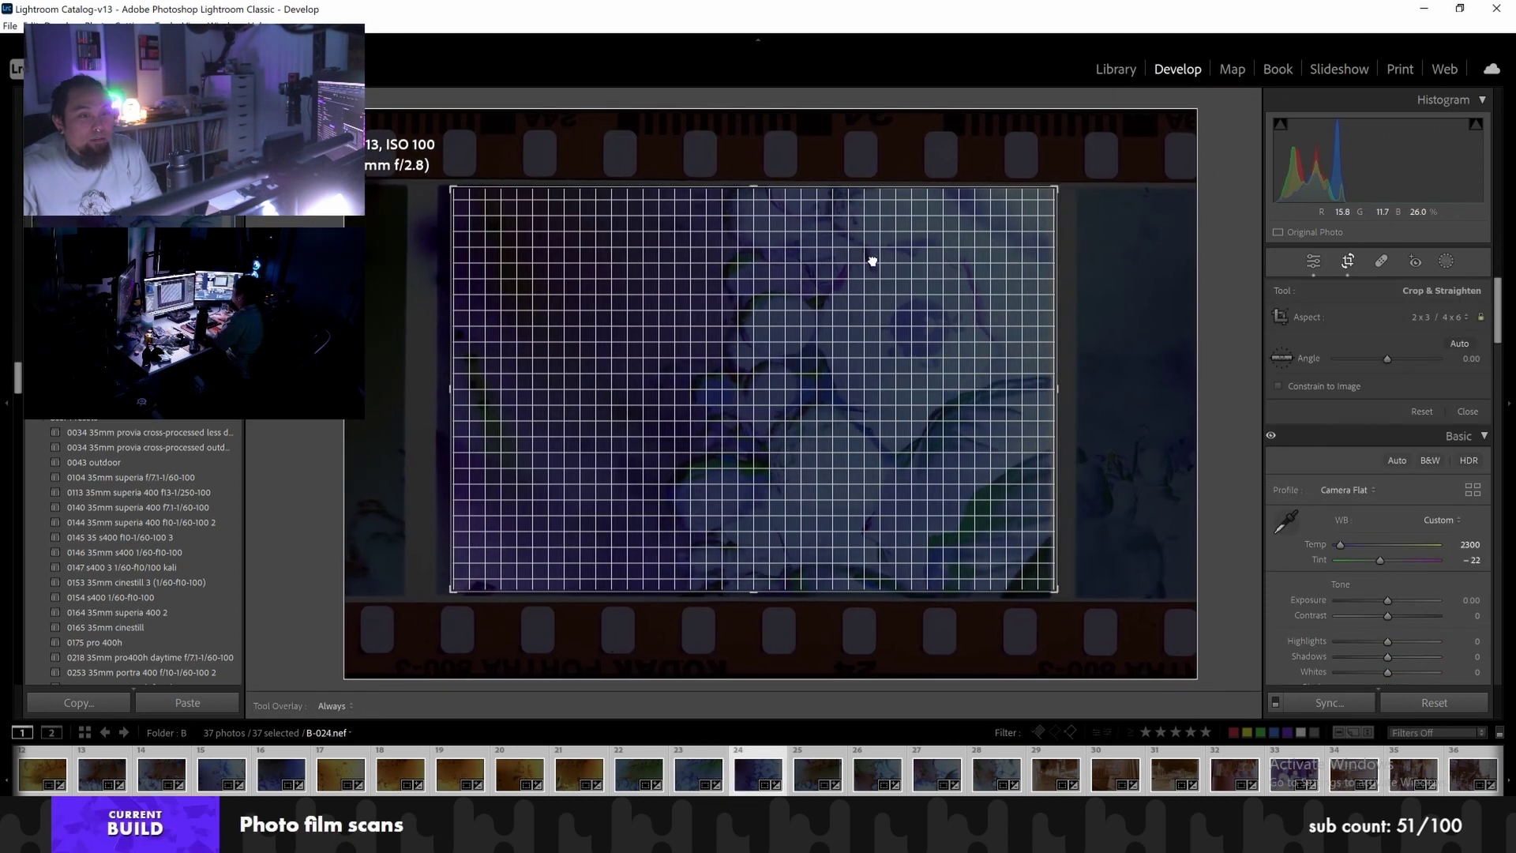
{"action": "key", "text": "r"}
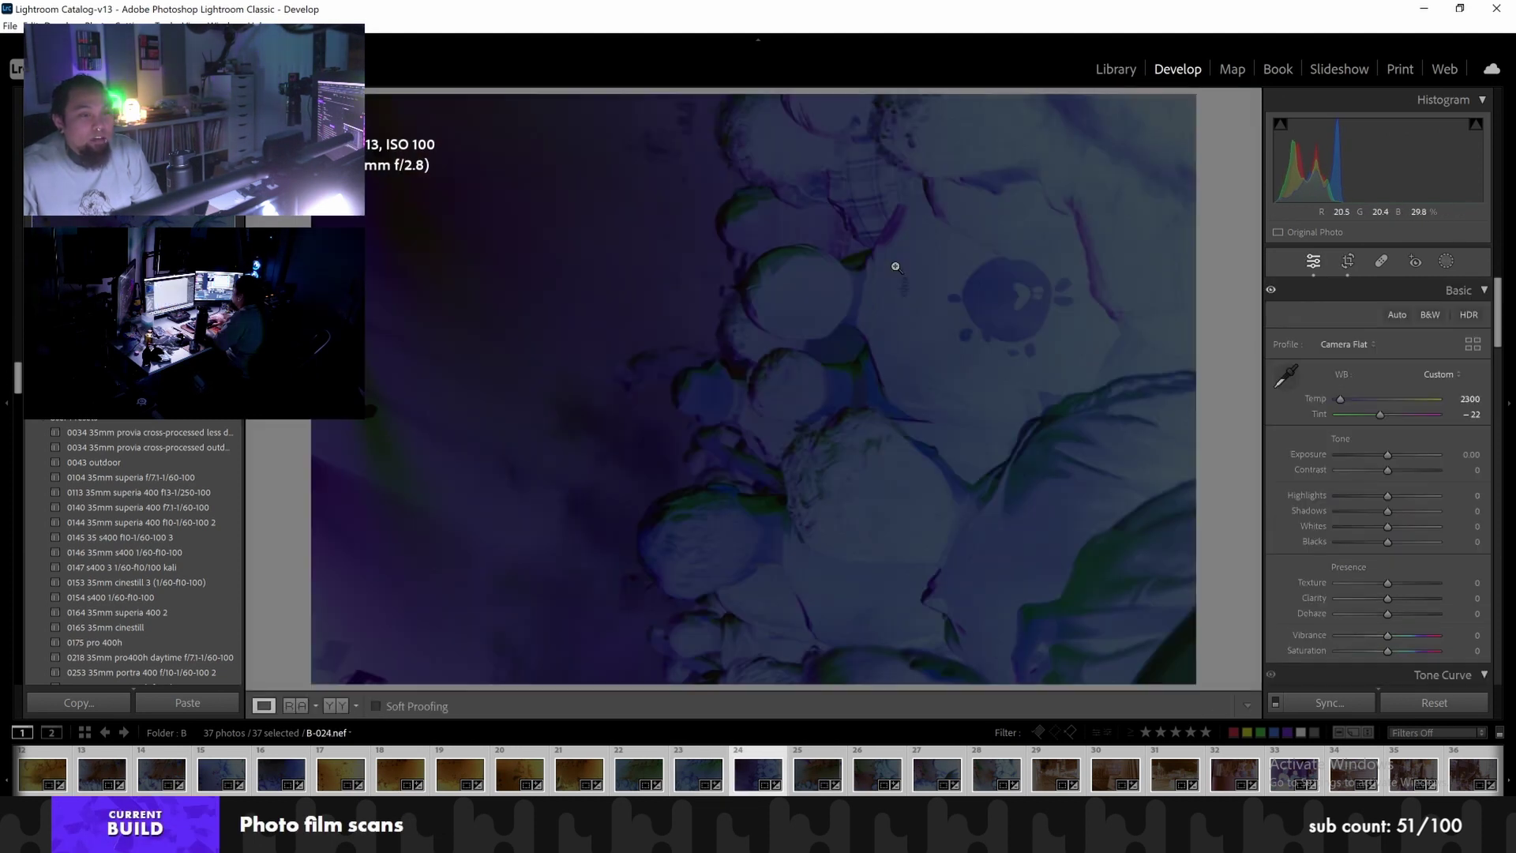
{"action": "key", "text": "Right"}
{"action": "key", "text": "r"}
{"action": "left_click_drag", "start_coordinate": [886, 270], "coordinate": [879, 269]}
{"action": "key", "text": "r"}
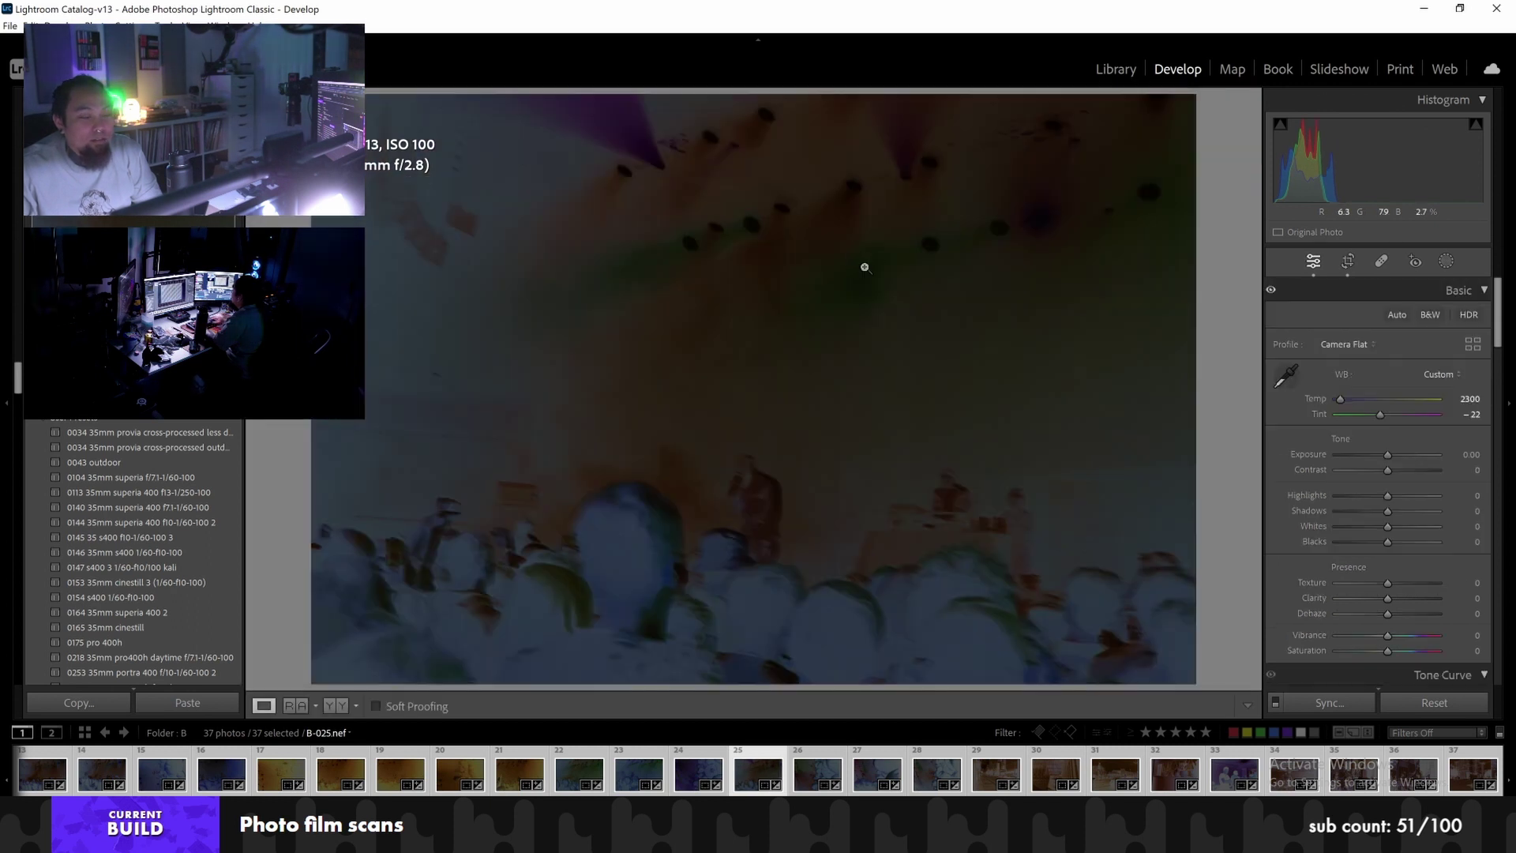
Recentre the crops of B-026 and B-027 on their exposed images, away from the neighbouring frames
{"action": "key", "text": "Right"}
{"action": "key", "text": "r"}
{"action": "left_click_drag", "start_coordinate": [736, 265], "coordinate": [766, 262]}
{"action": "key", "text": "r"}
{"action": "key", "text": "Right"}
{"action": "key", "text": "r"}
{"action": "left_click_drag", "start_coordinate": [762, 270], "coordinate": [790, 269]}
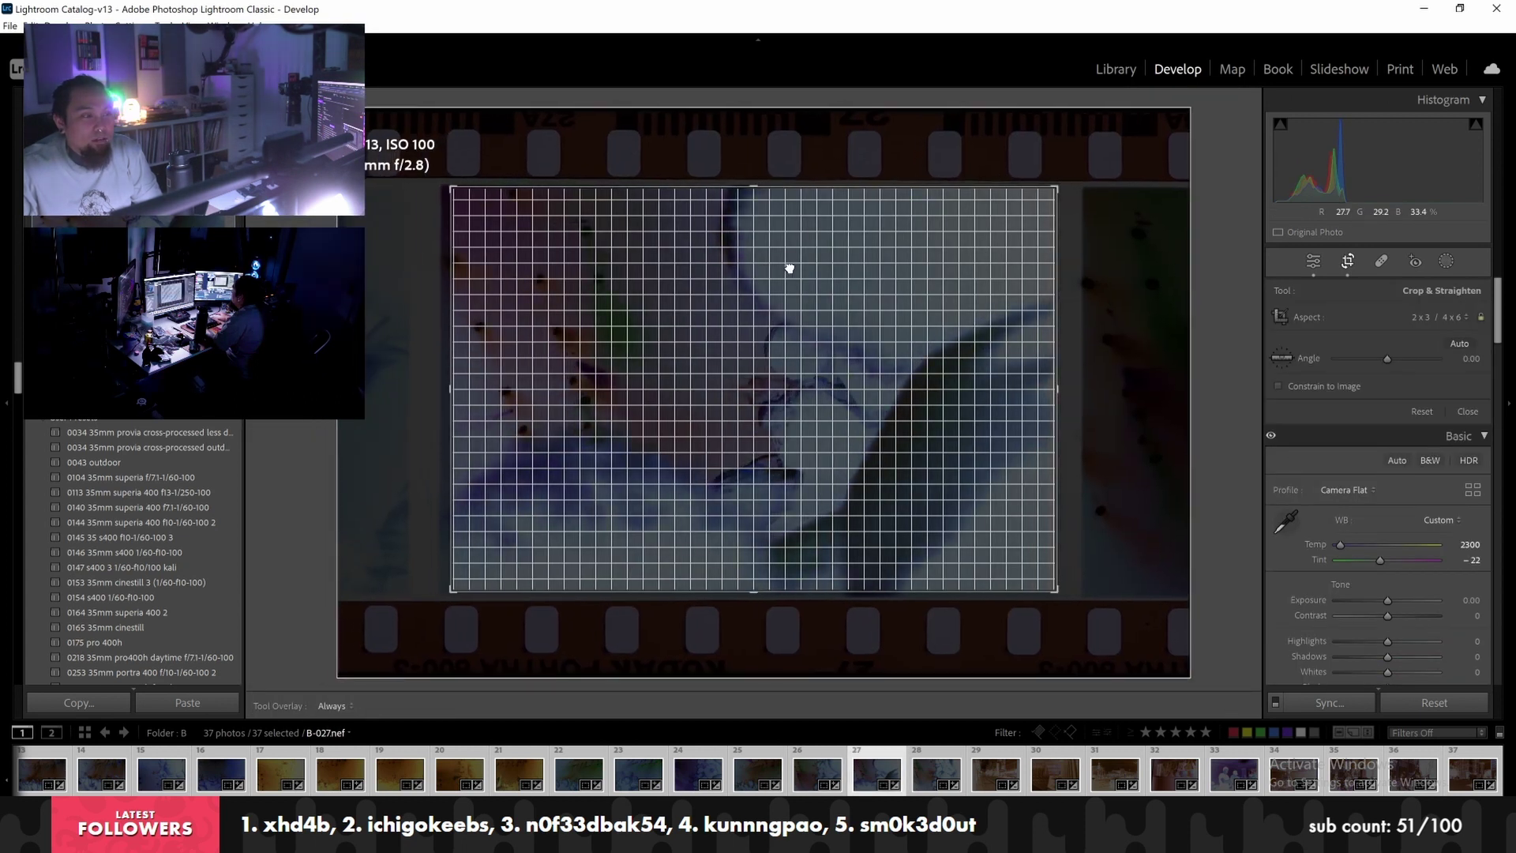
{"action": "key", "text": "r"}
Shift the crop of B-028 sideways so it frames only the exposed image
{"action": "key", "text": "Right"}
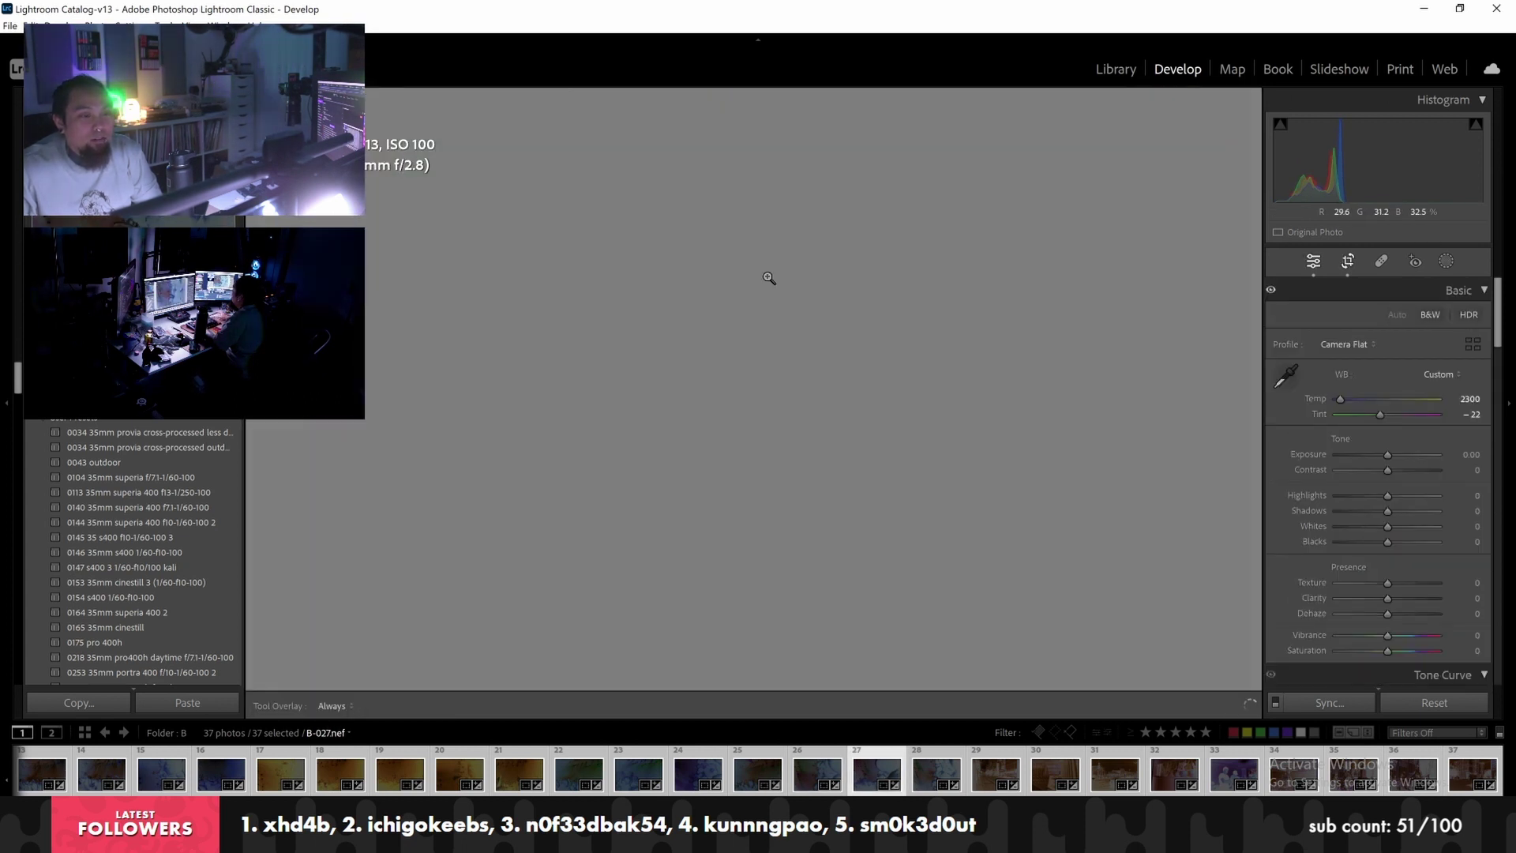
{"action": "key", "text": "r"}
{"action": "left_click_drag", "start_coordinate": [779, 274], "coordinate": [793, 273]}
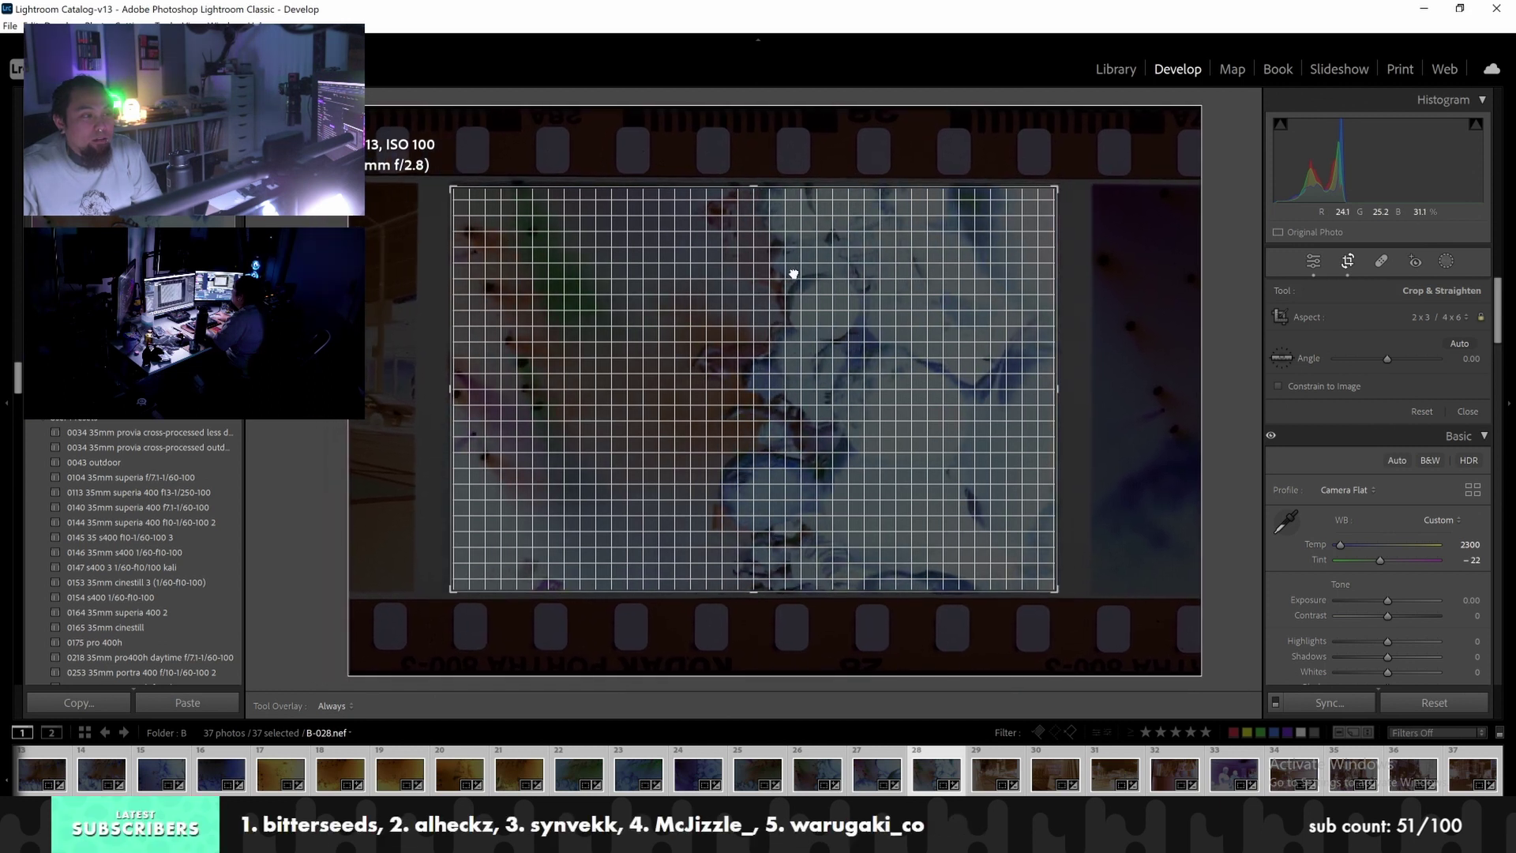
Finish the crop of B-028 and shift the crop of B-029 sideways onto its exposed frame
{"action": "key", "text": "r"}
{"action": "key", "text": "Right"}
{"action": "key", "text": "r"}
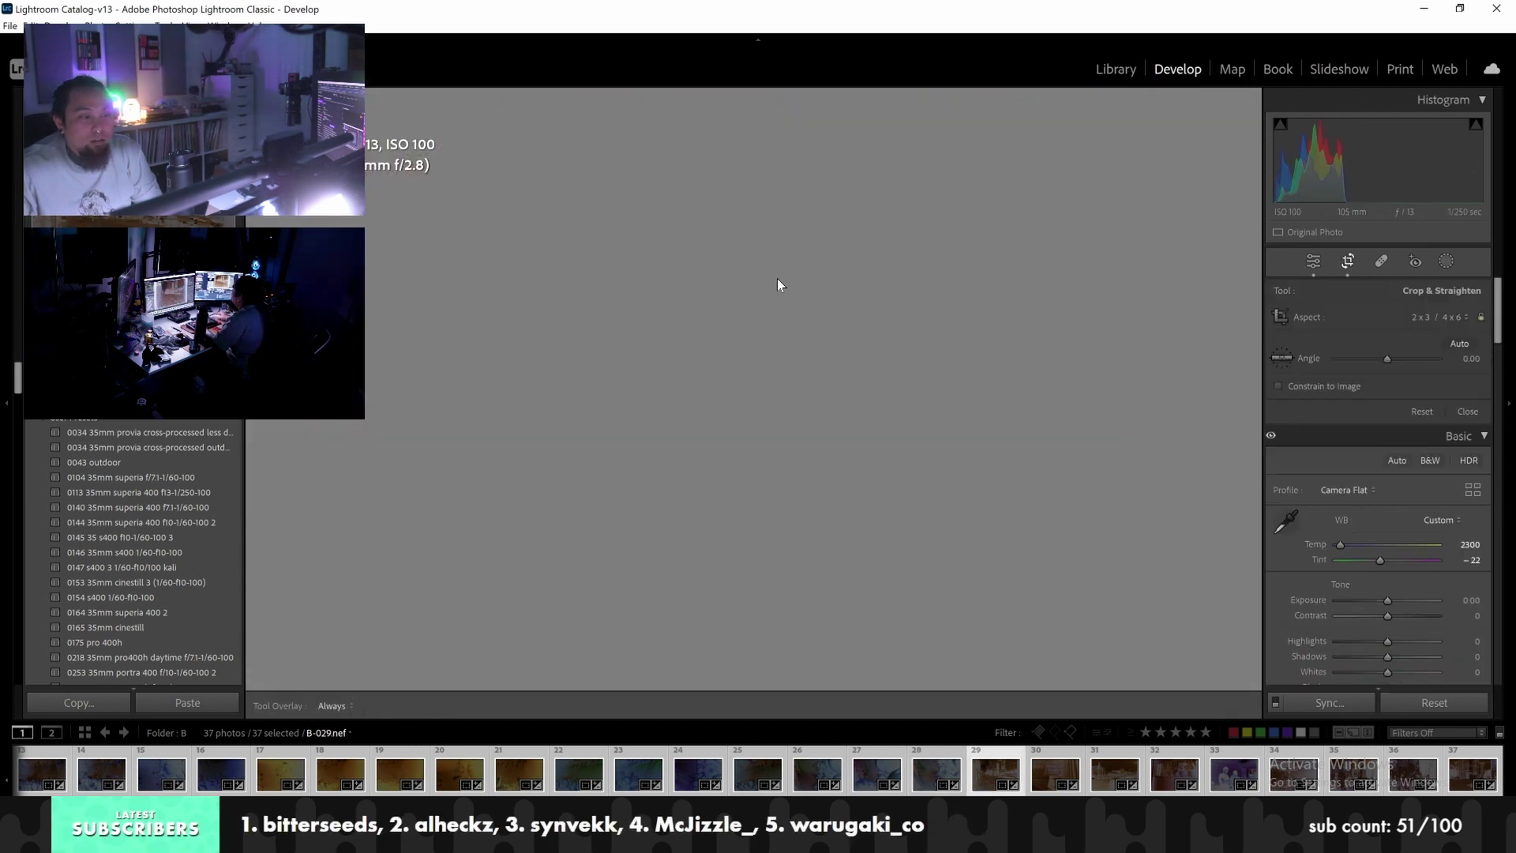
{"action": "left_click_drag", "start_coordinate": [778, 278], "coordinate": [814, 277]}
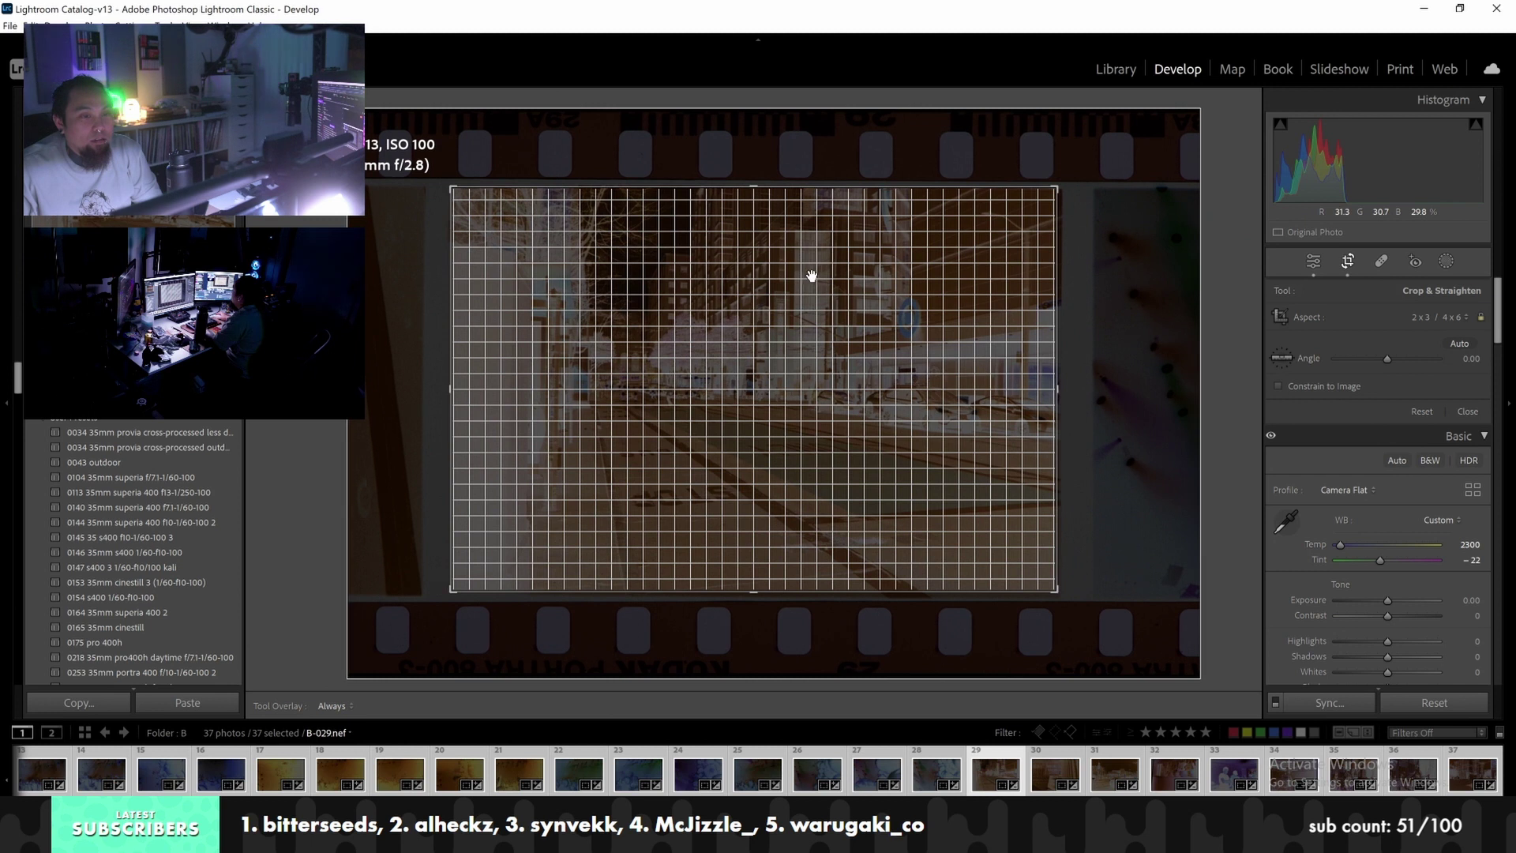
{"action": "key", "text": "r"}
Align the crops of B-030 and B-031 with their exposed images, leaving out the pale gap beside the frame
{"action": "key", "text": "Right"}
{"action": "key", "text": "r"}
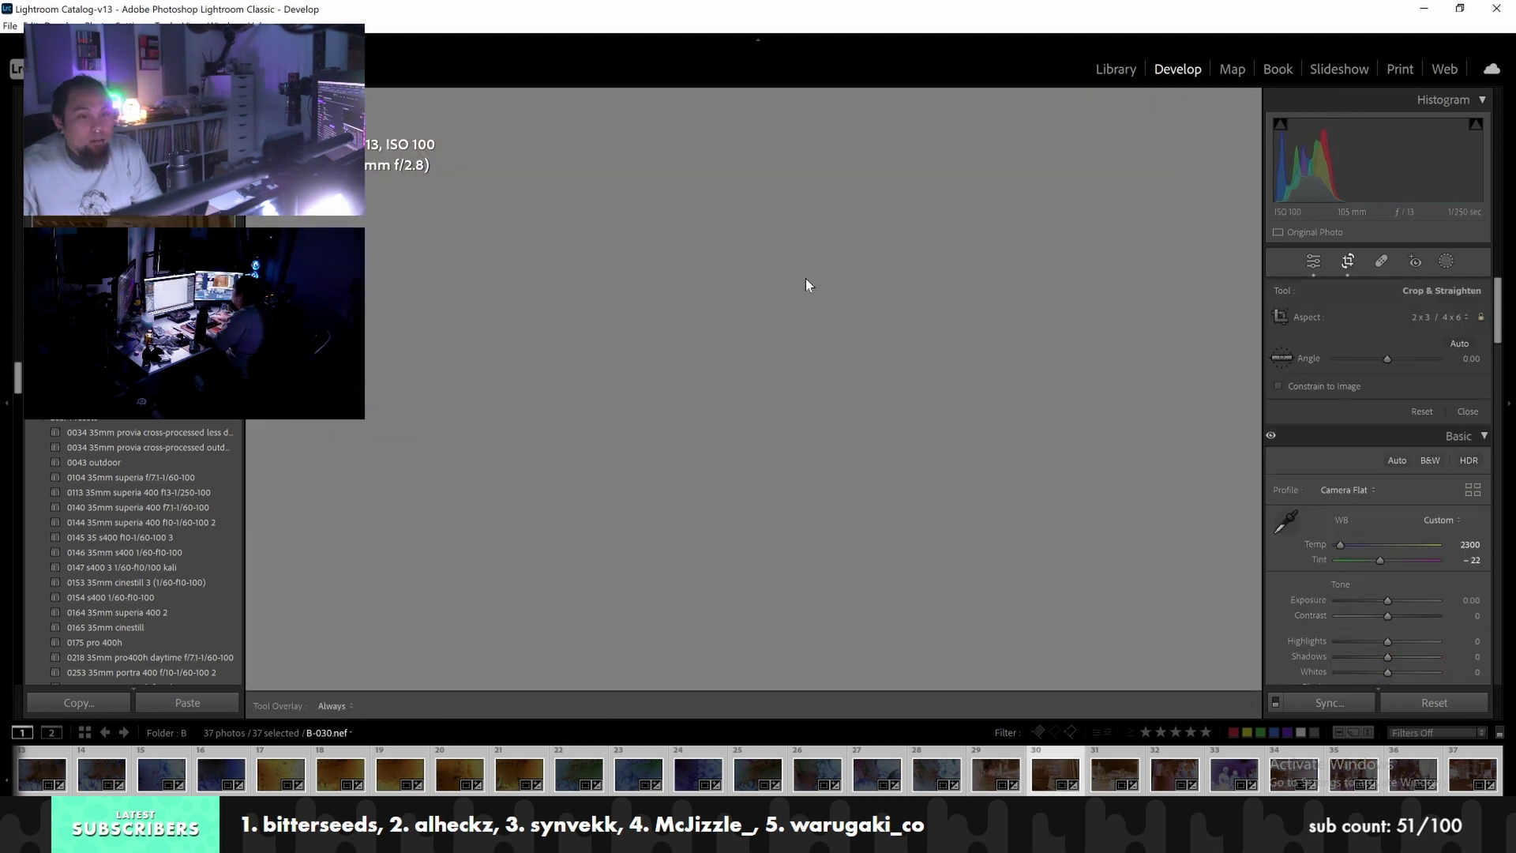
{"action": "key", "text": "r"}
{"action": "key", "text": "Right"}
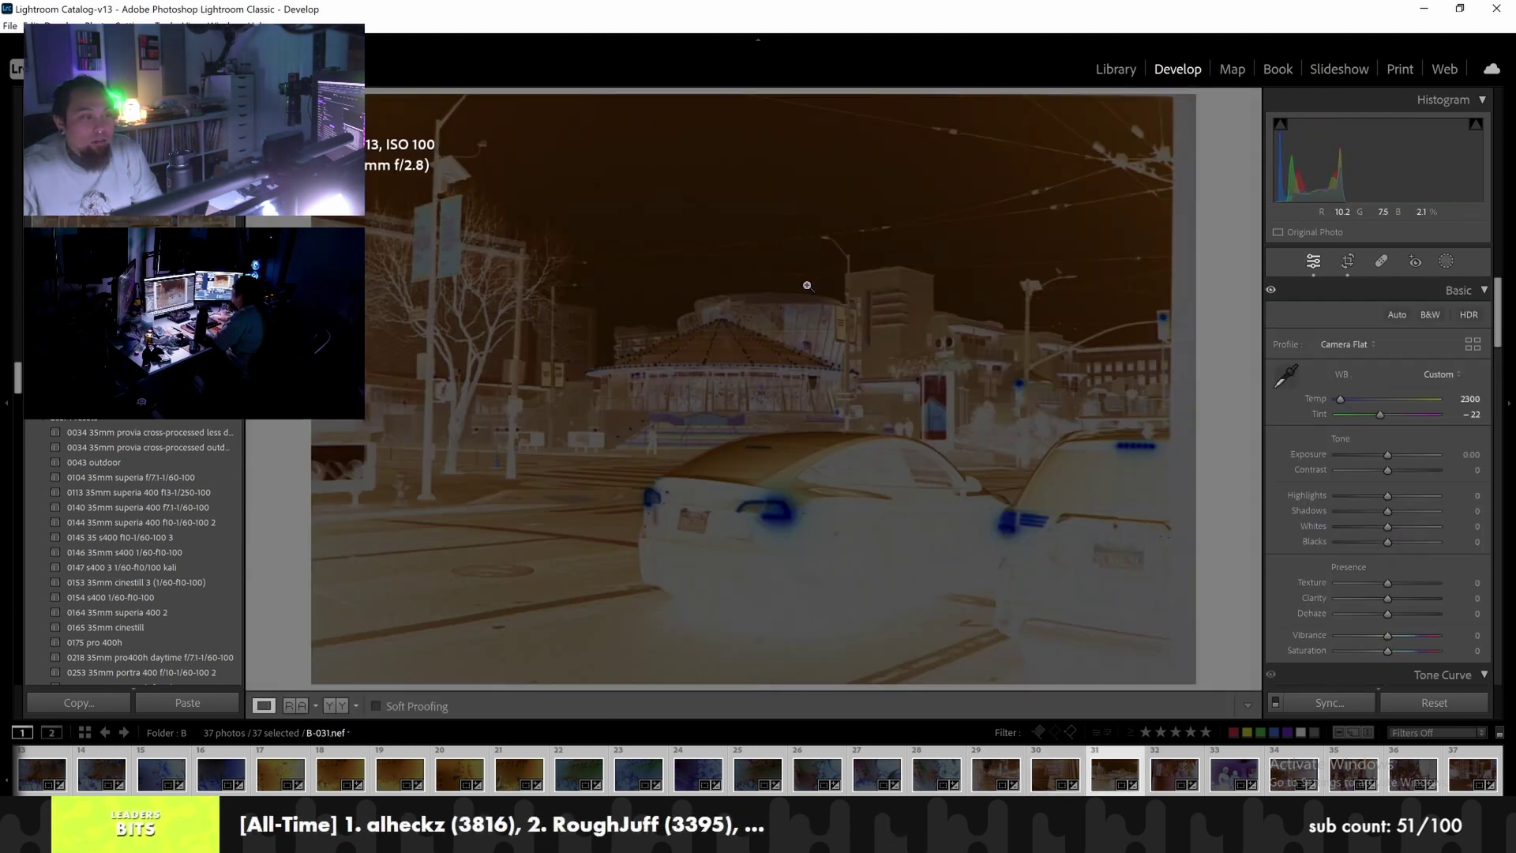
{"action": "key", "text": "r"}
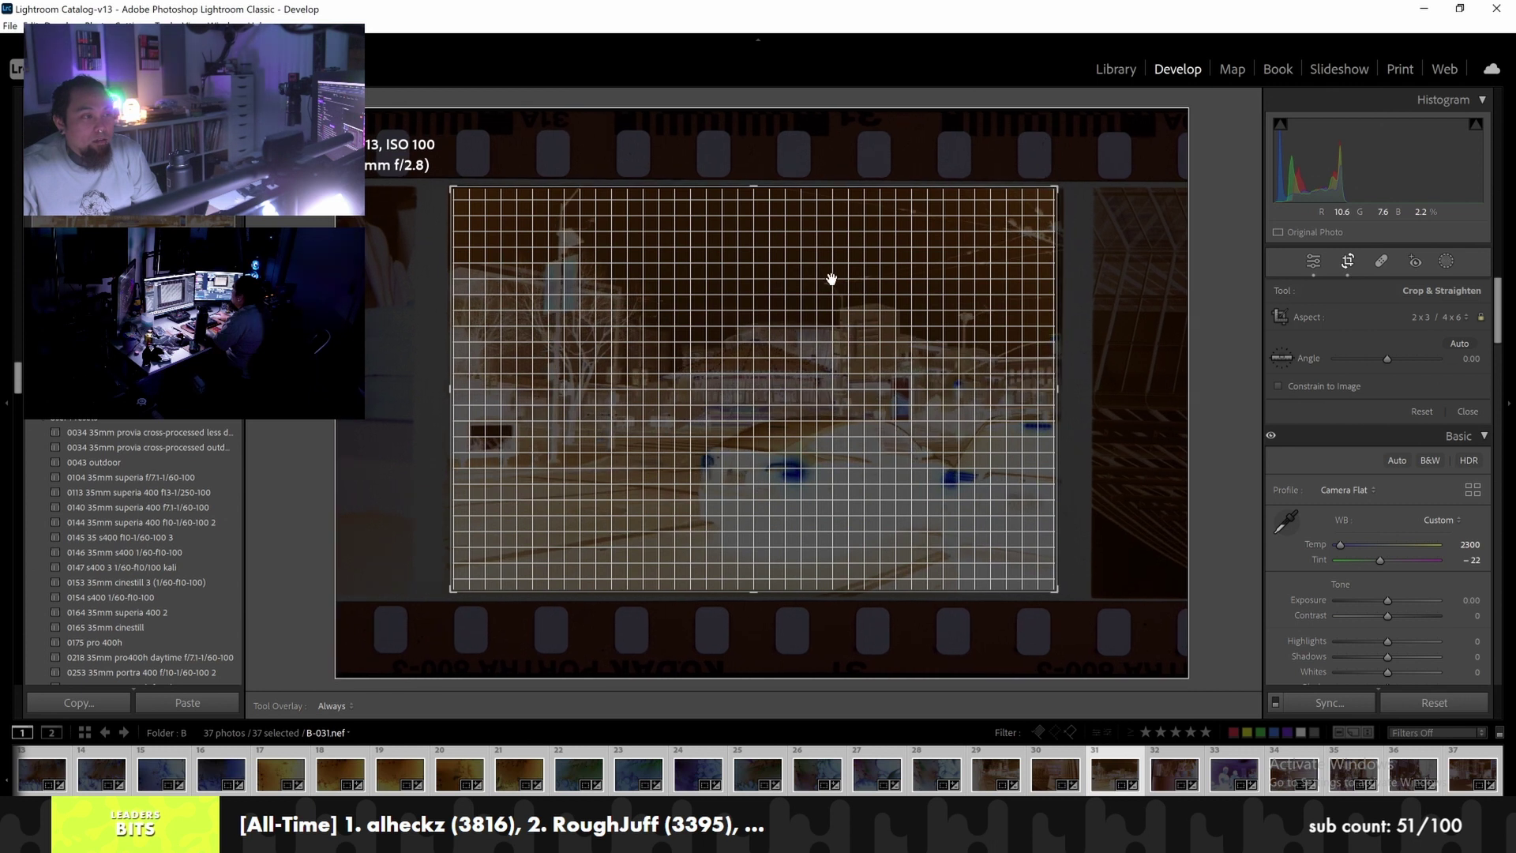
{"action": "key", "text": "r"}
Adjust the crops of B-032 and B-033 so each covers only its own exposed picture
{"action": "key", "text": "Right"}
{"action": "key", "text": "r"}
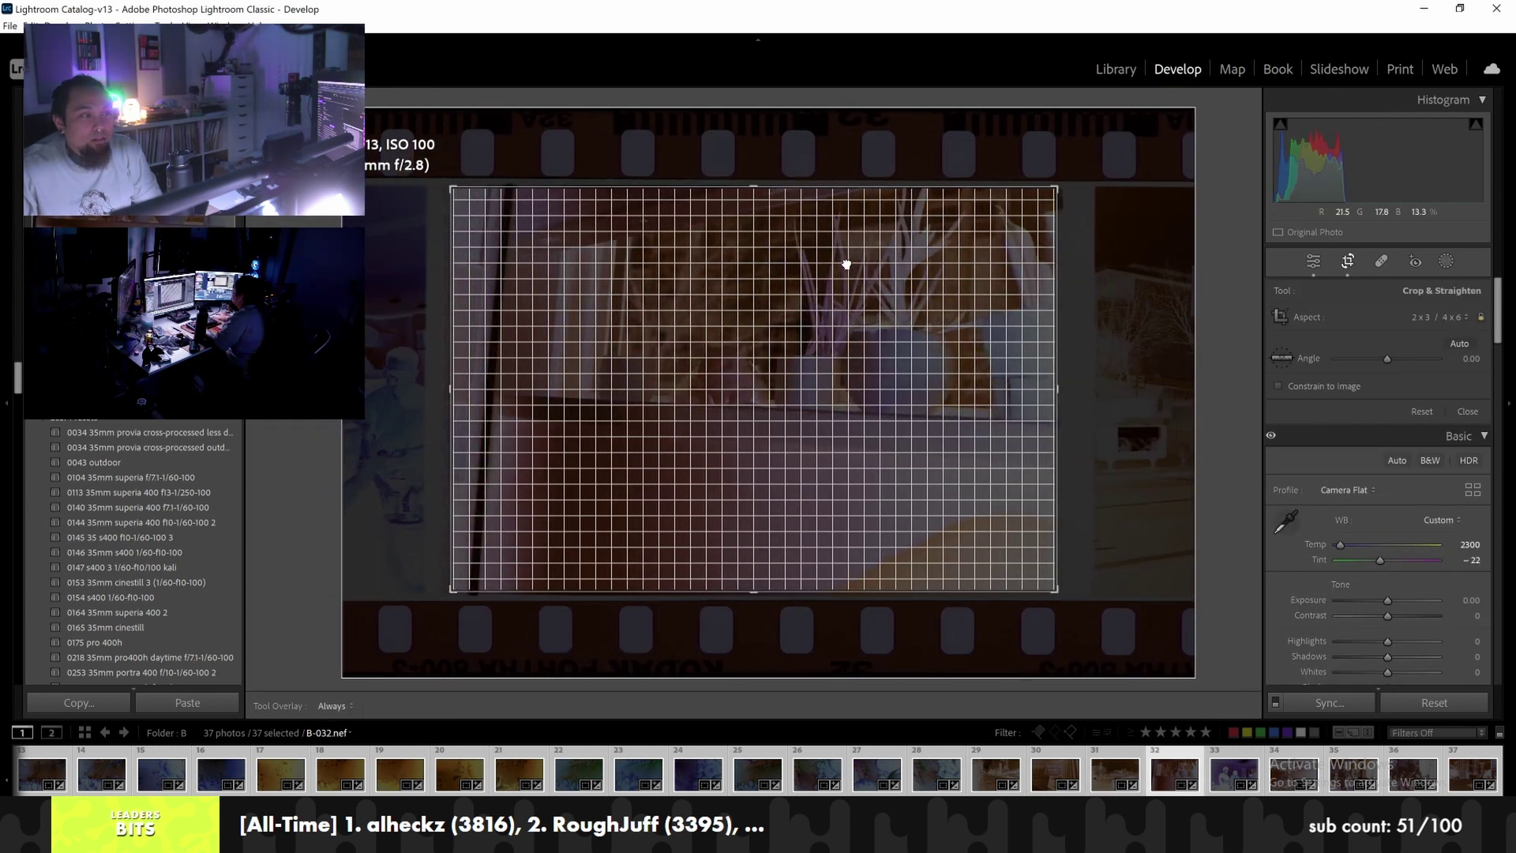
{"action": "key", "text": "r"}
{"action": "key", "text": "Right"}
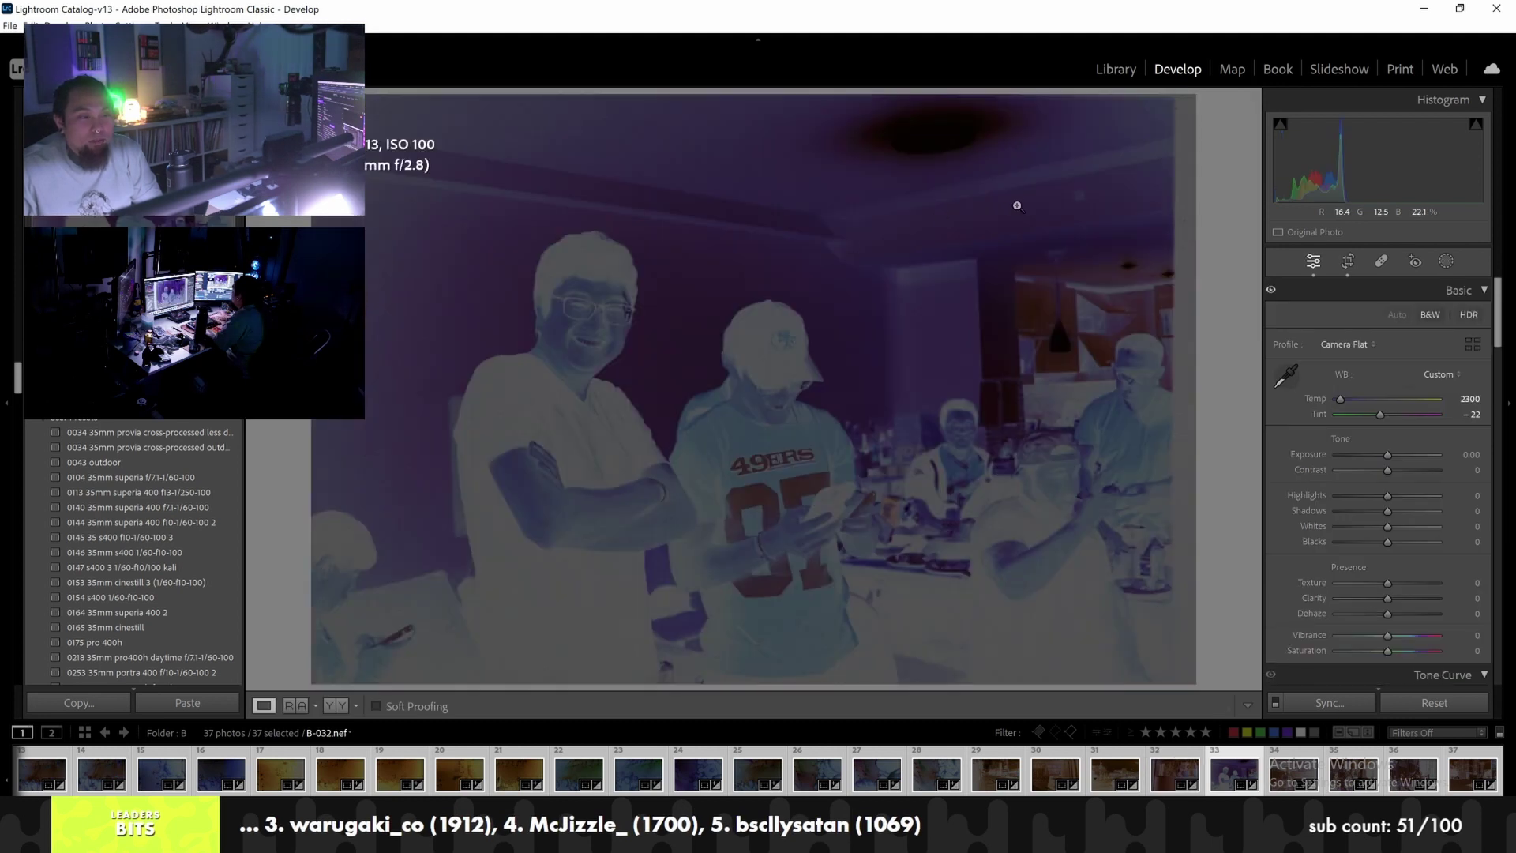
{"action": "key", "text": "r"}
{"action": "left_click_drag", "start_coordinate": [859, 261], "coordinate": [856, 261]}
{"action": "key", "text": "r"}
Shift the crops of B-034 and B-035 sideways to exclude the unexposed film between frames
{"action": "key", "text": "Right"}
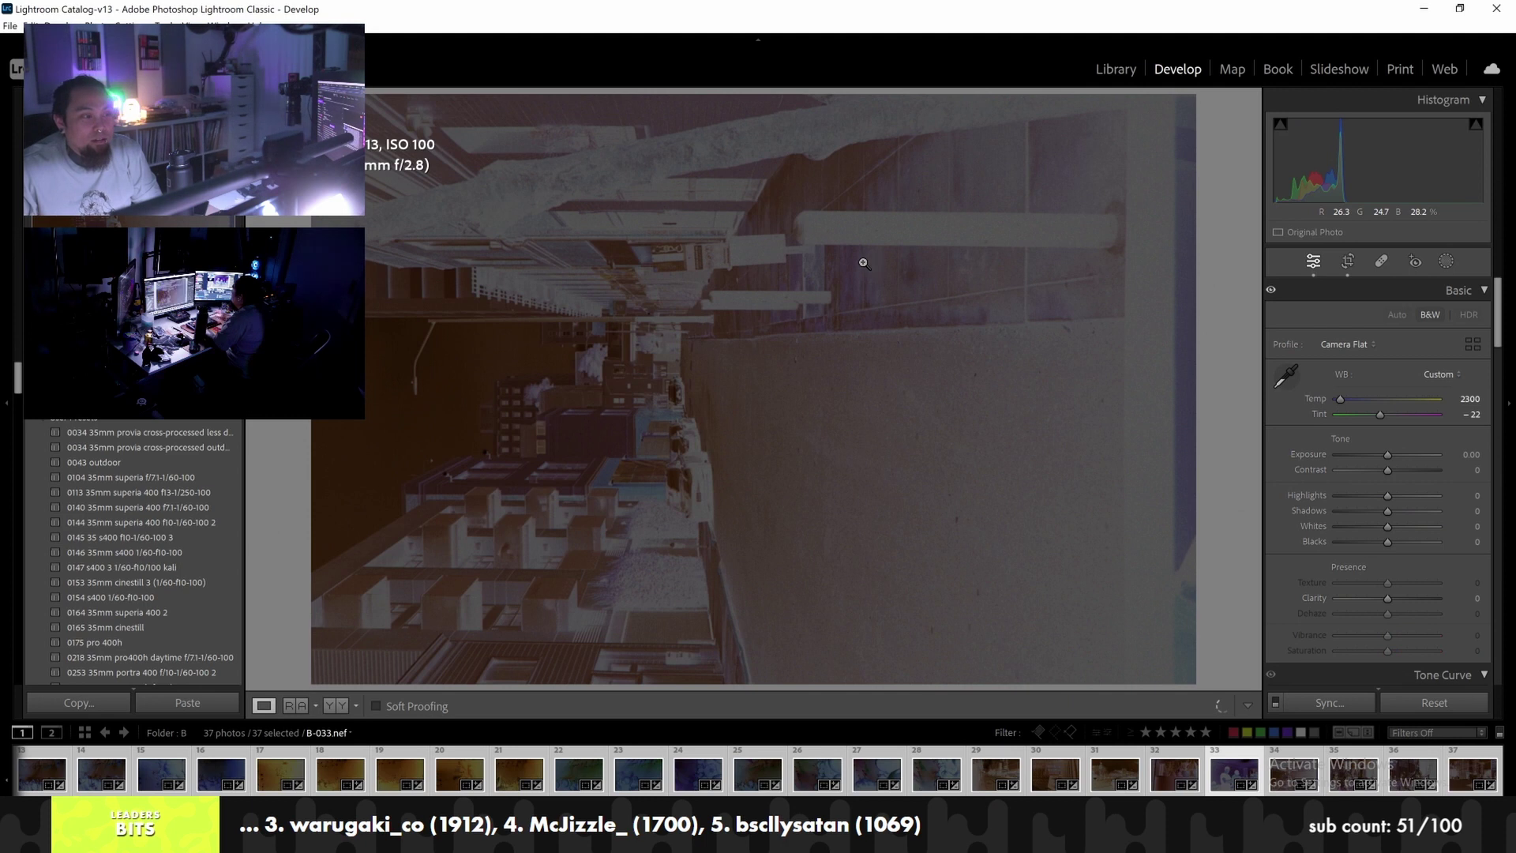
{"action": "key", "text": "r"}
{"action": "left_click_drag", "start_coordinate": [856, 263], "coordinate": [906, 263]}
{"action": "key", "text": "r"}
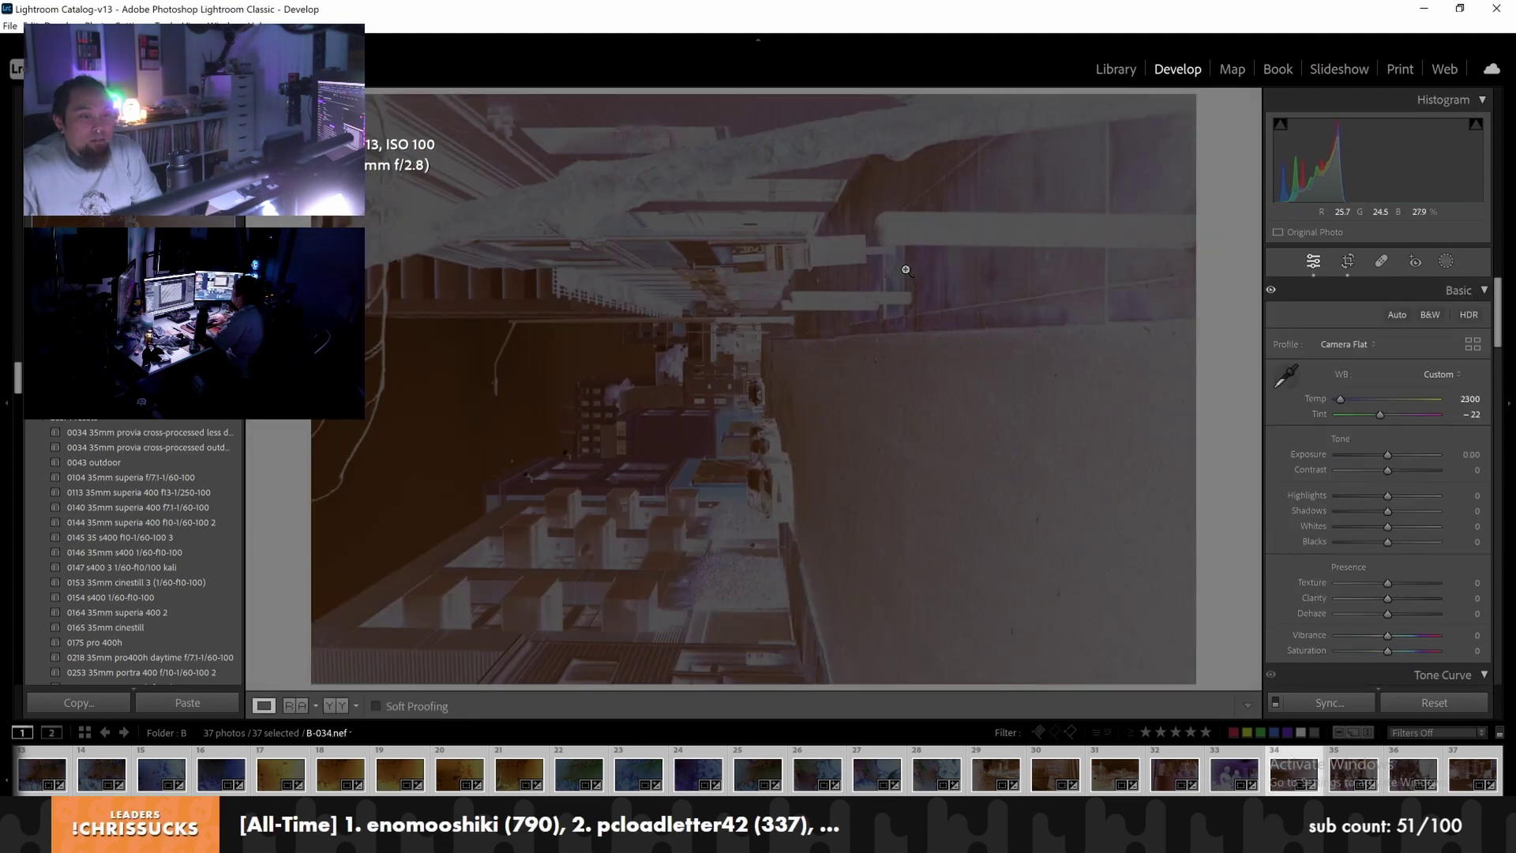
{"action": "key", "text": "Right"}
{"action": "key", "text": "r"}
{"action": "left_click_drag", "start_coordinate": [849, 258], "coordinate": [876, 258]}
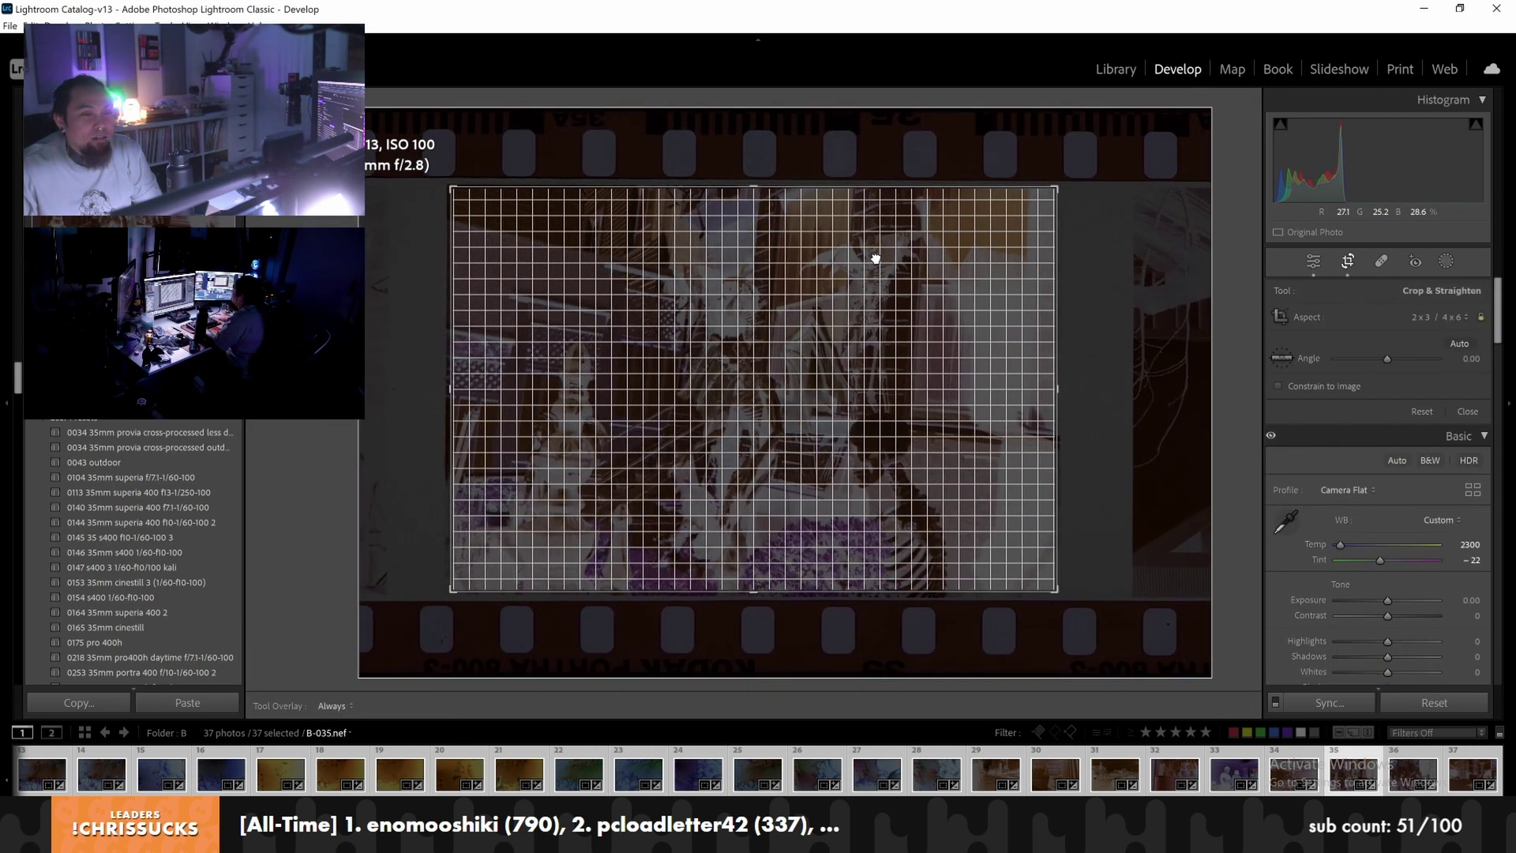
{"action": "key", "text": "r"}
Reposition the crops of B-036 and B-037 so the adjacent frames and gaps fall outside the picture
{"action": "key", "text": "Right"}
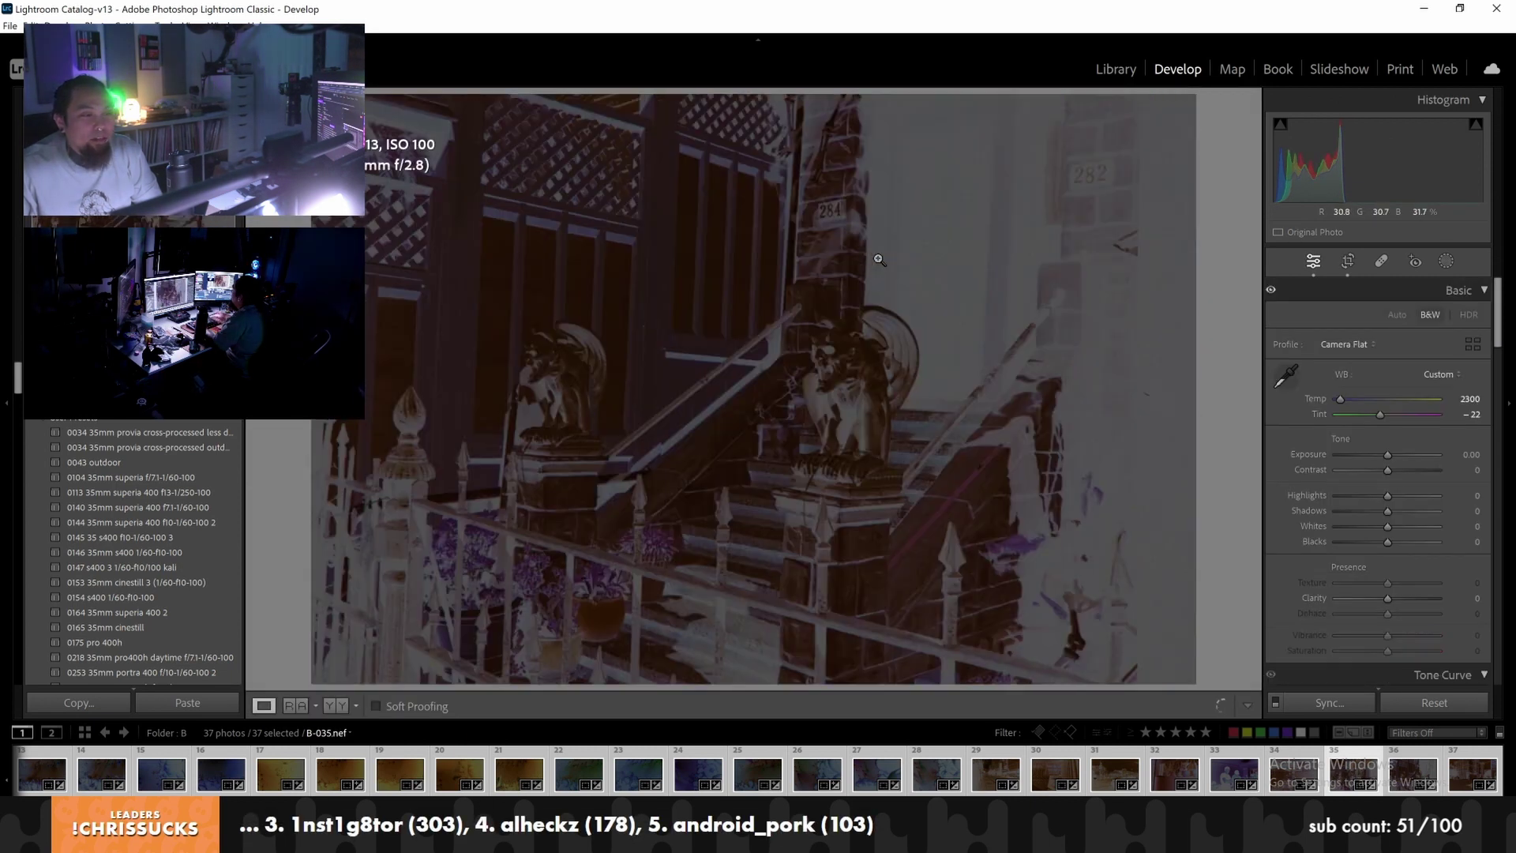
{"action": "key", "text": "r"}
{"action": "left_click_drag", "start_coordinate": [886, 264], "coordinate": [930, 260]}
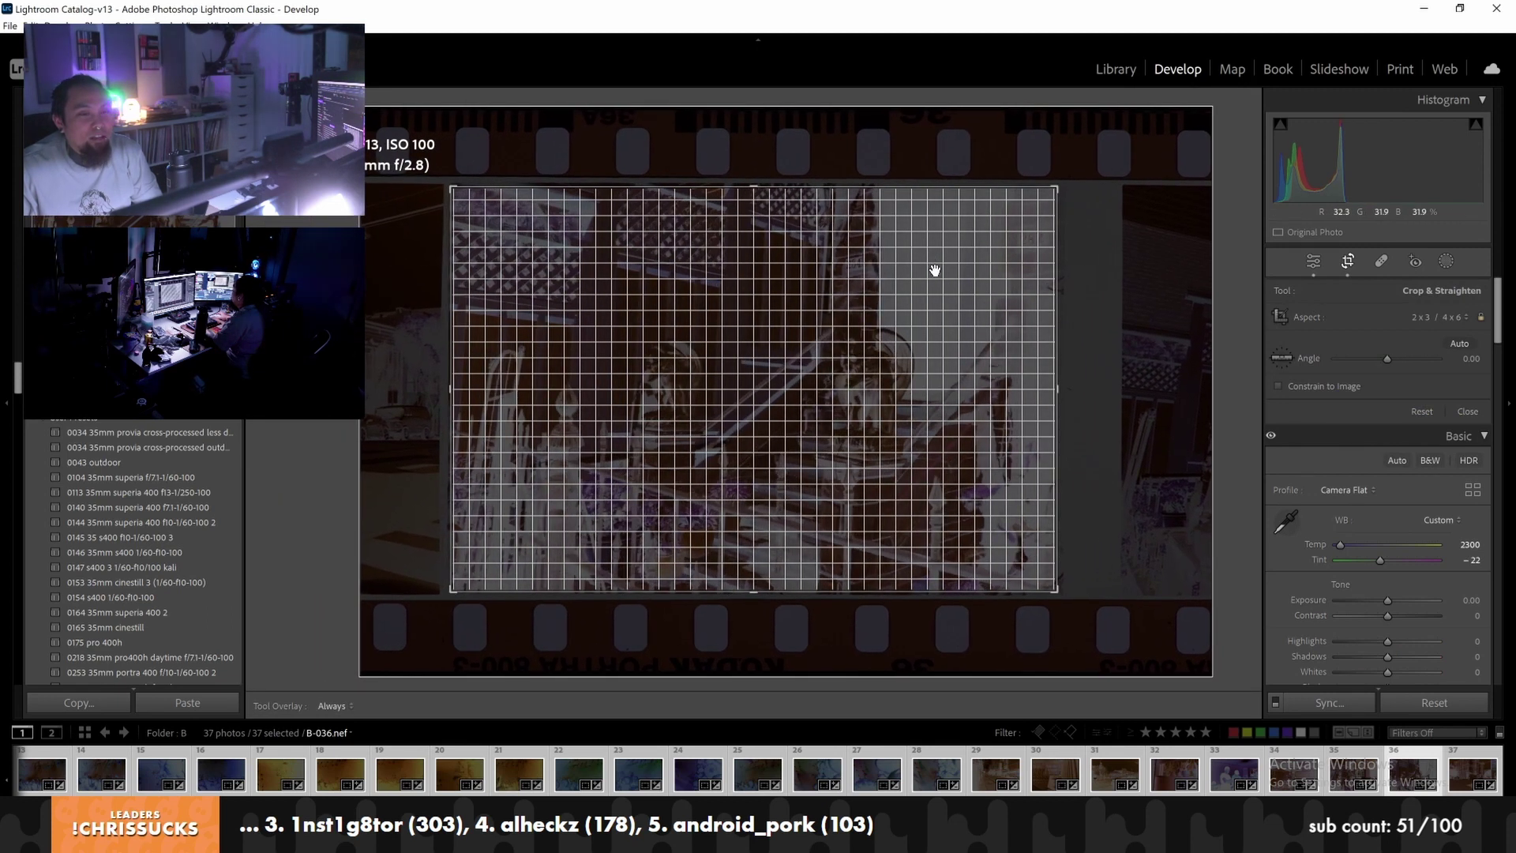
{"action": "key", "text": "r"}
{"action": "key", "text": "Right"}
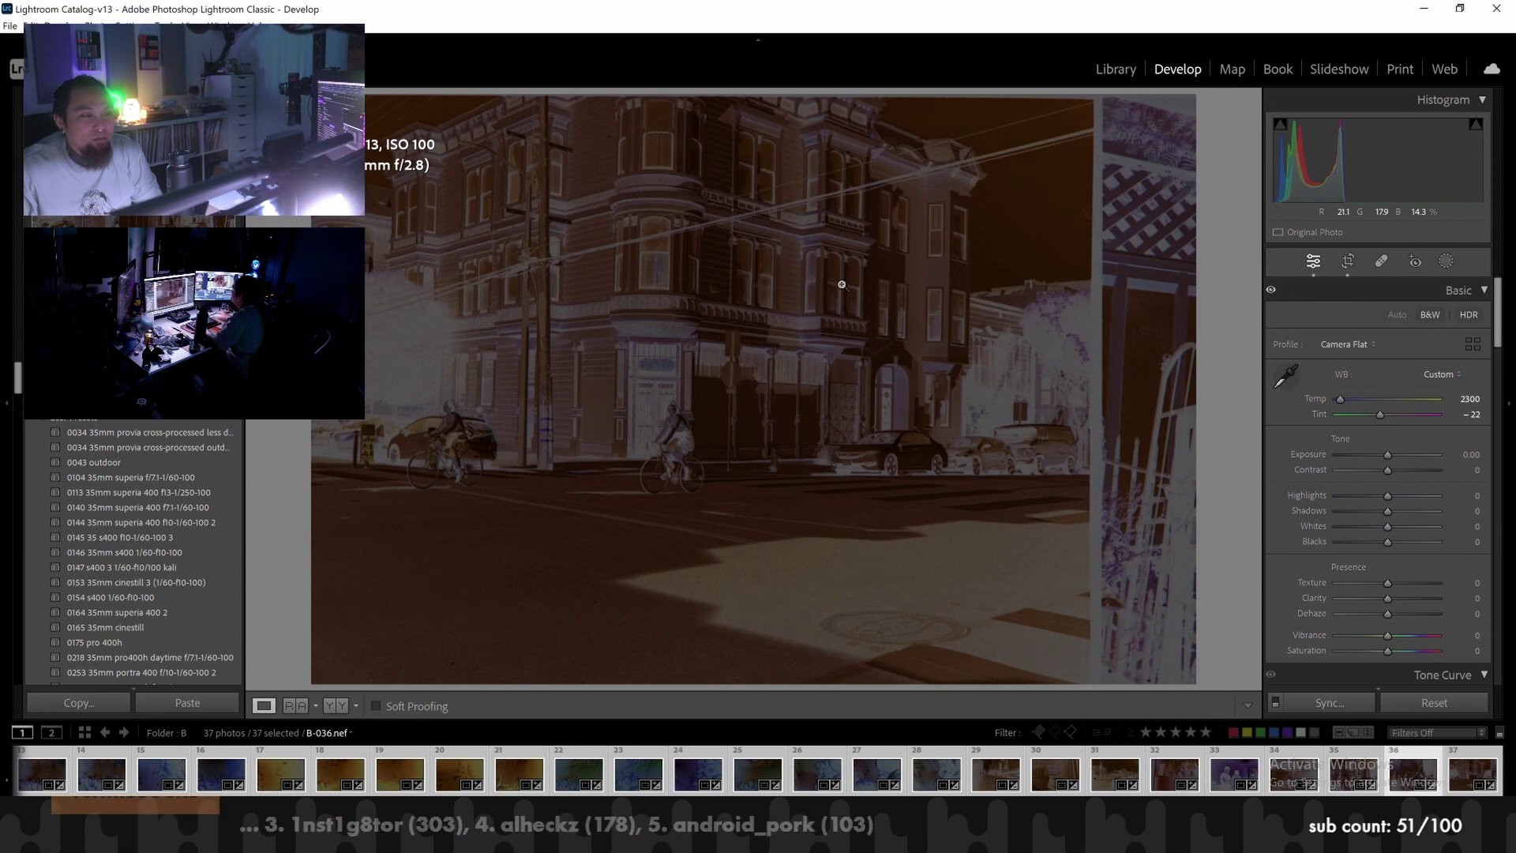
{"action": "key", "text": "r"}
{"action": "left_click_drag", "start_coordinate": [784, 275], "coordinate": [823, 266]}
{"action": "key", "text": "r"}
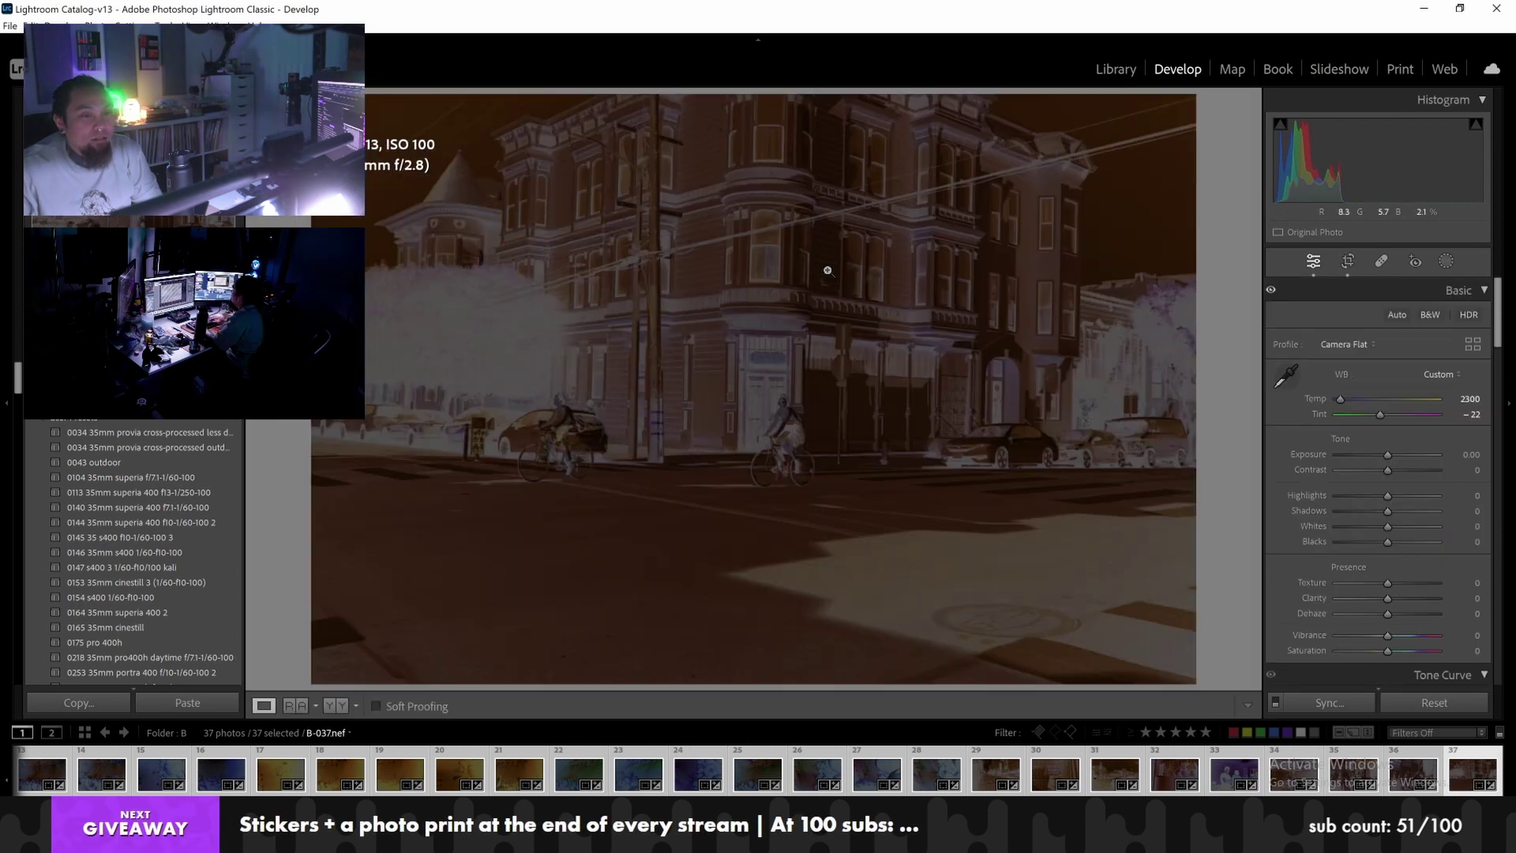
Return to the first photo, B-001, and nudge its crop into line with the exposed frame
{"action": "key", "text": "Home"}
{"action": "key", "text": "r"}
{"action": "left_click_drag", "start_coordinate": [788, 265], "coordinate": [786, 266]}
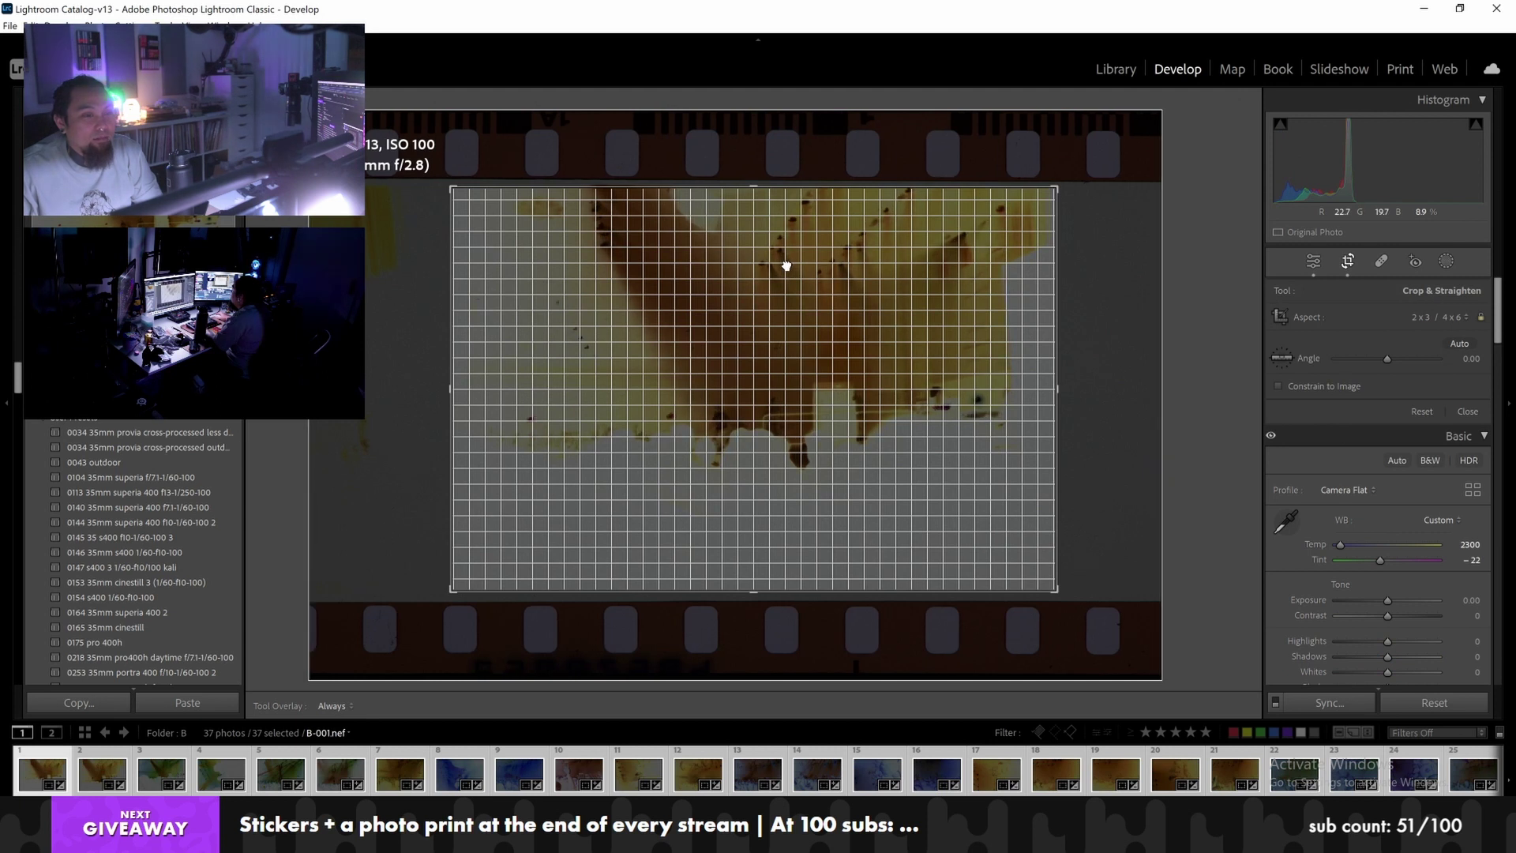
{"action": "key", "text": "r"}
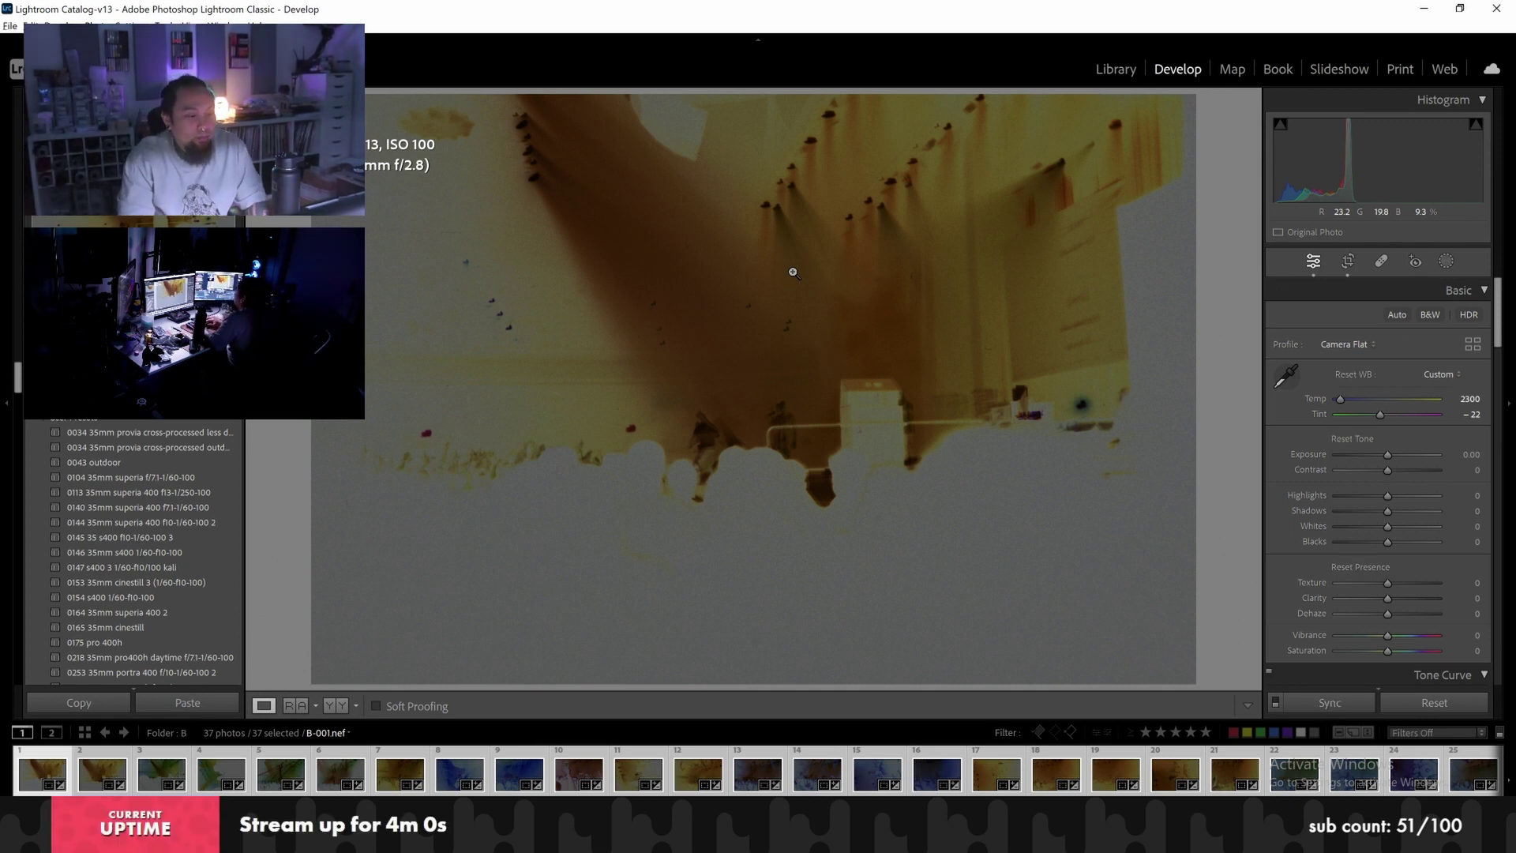
Convert the 37 selected negatives to positives with Negative Lab Pro and apply the conversion
{"action": "left_click", "coordinate": [419, 291]}
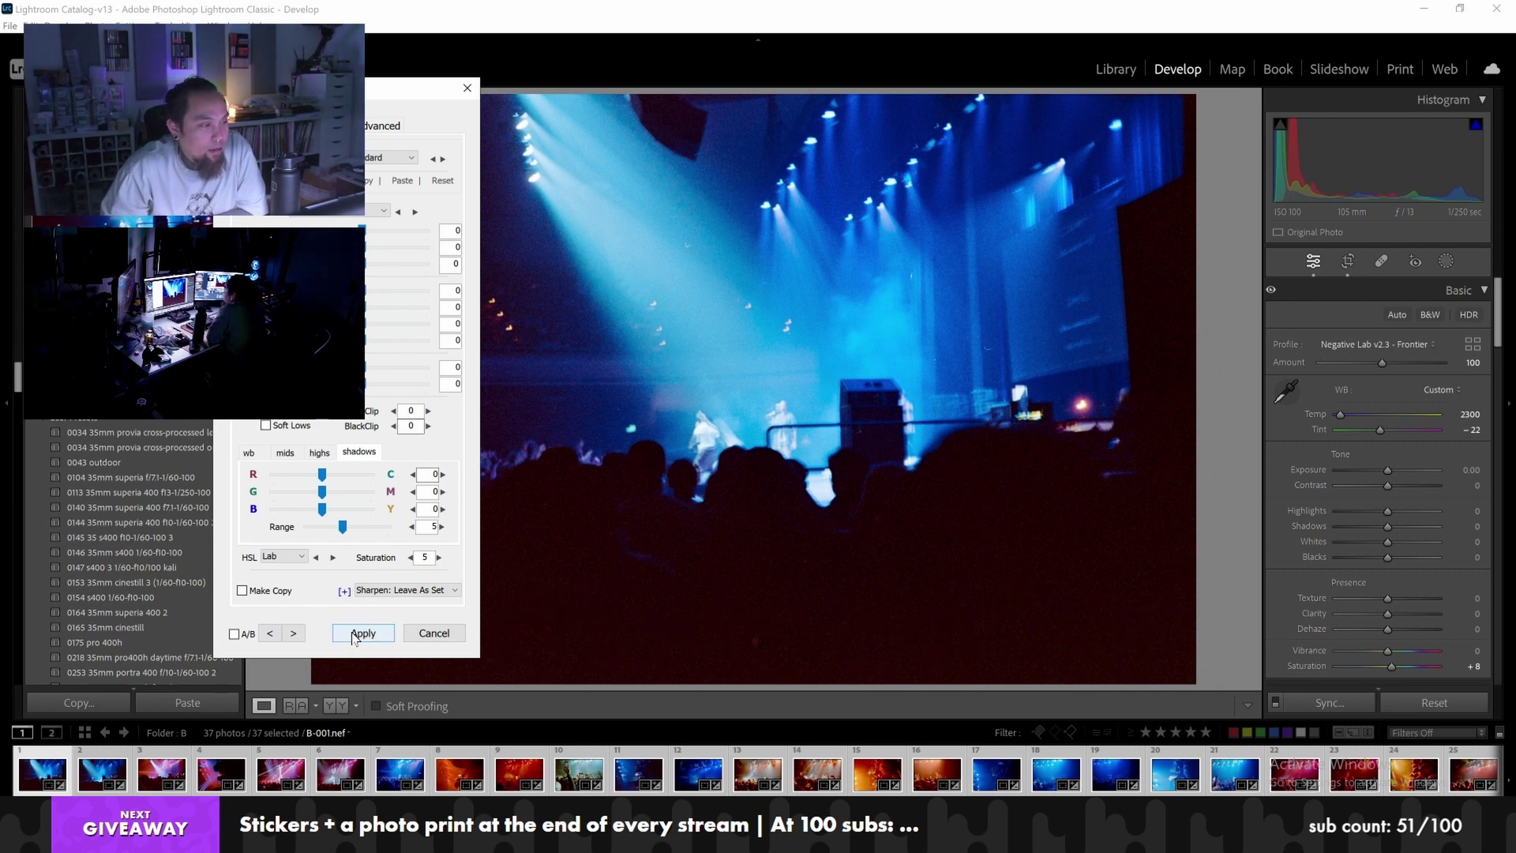
{"action": "left_click", "coordinate": [362, 633]}
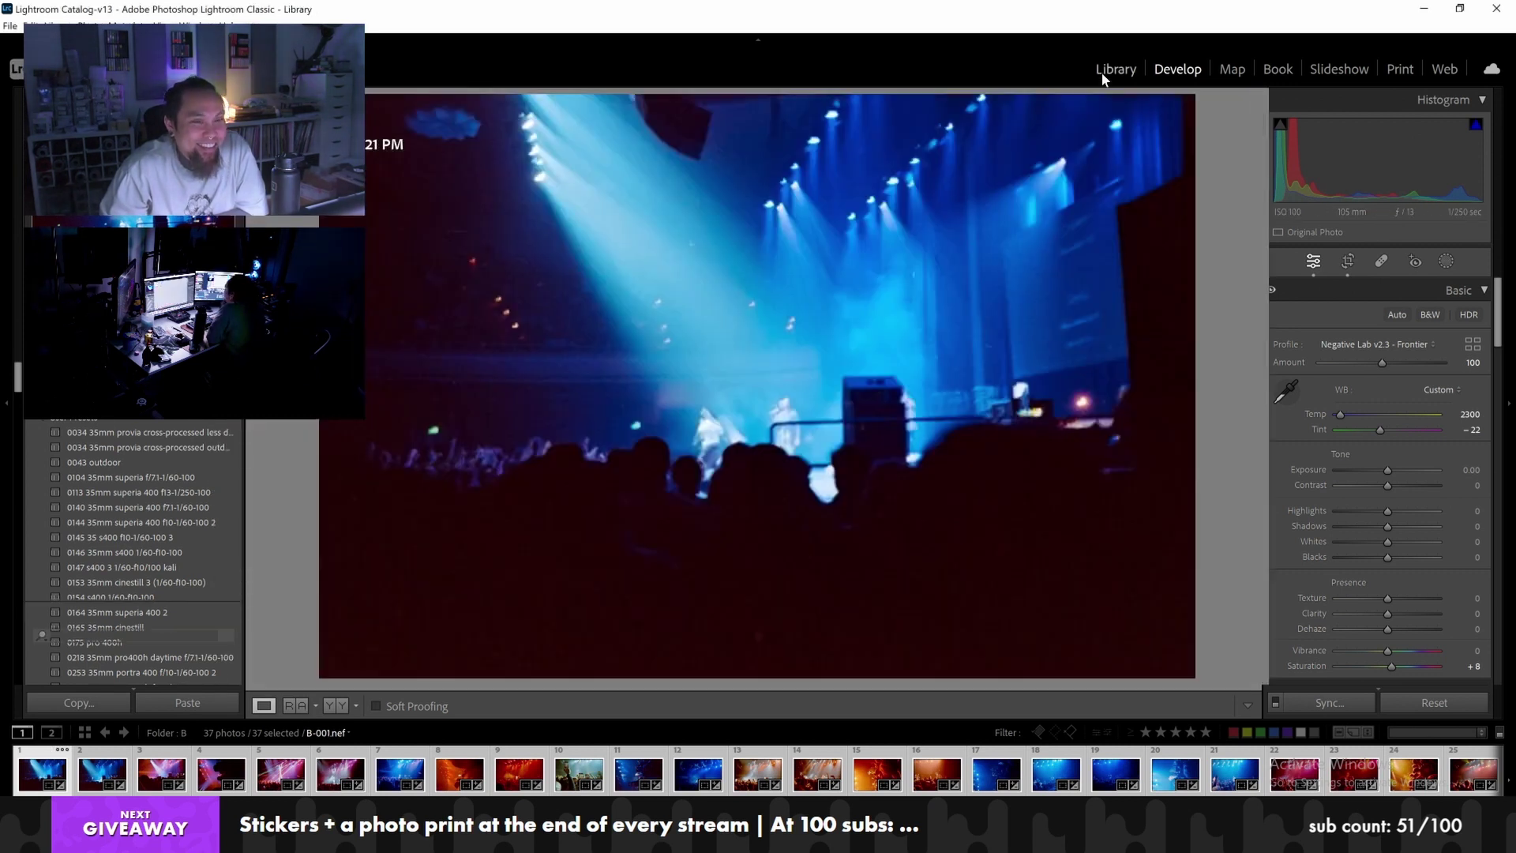
Review the first converted photos in the Library and rotate the portrait shot B-004 upright
{"action": "left_click", "coordinate": [1105, 72]}
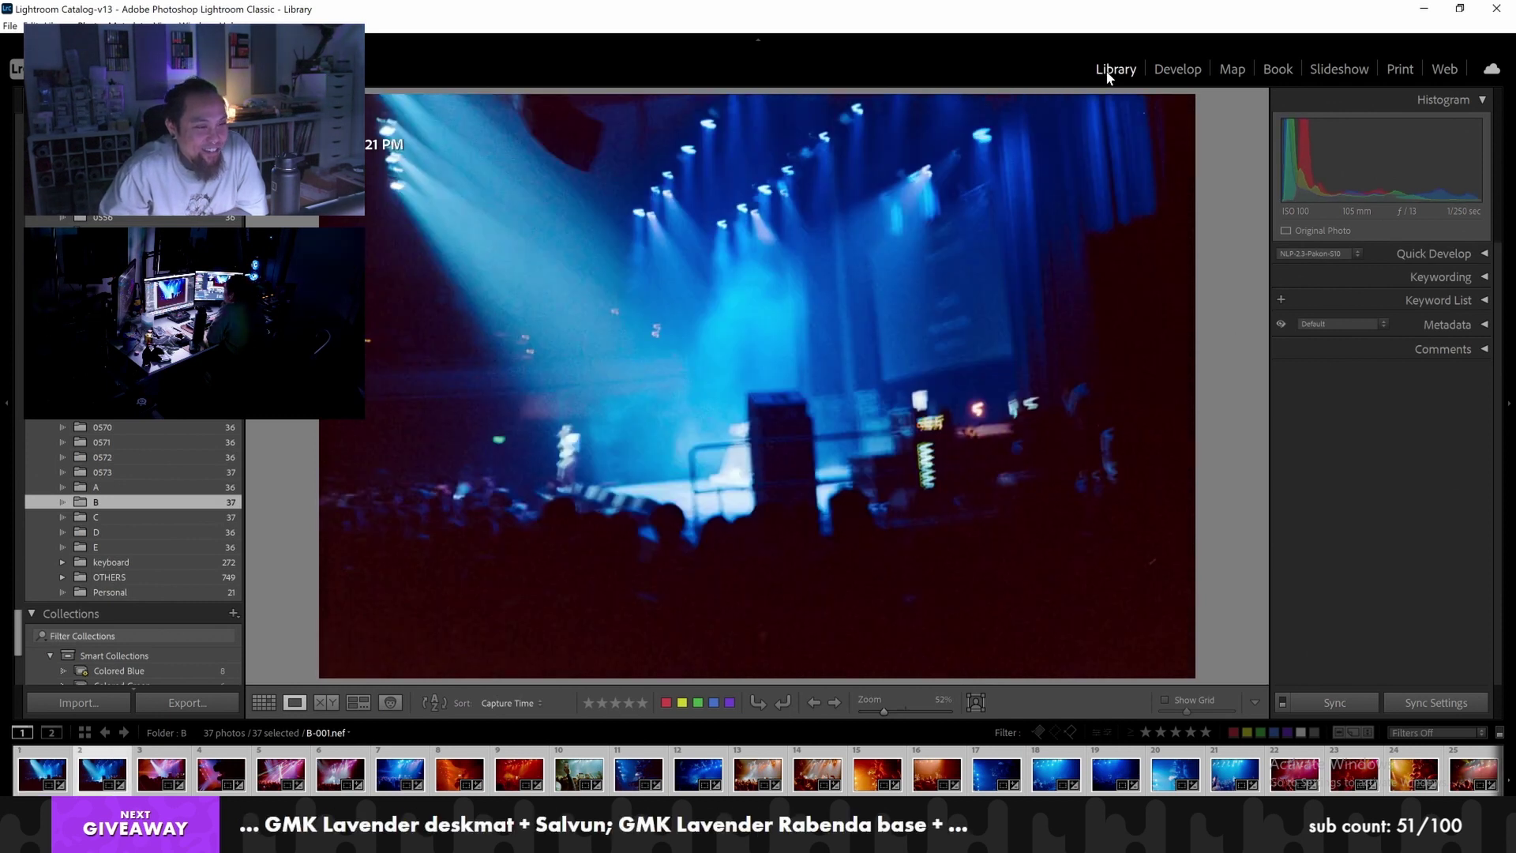
{"action": "key", "text": "Right"}
{"action": "key", "text": "Right"}
{"action": "key", "text": "Right"}
{"action": "key", "text": "Left"}
{"action": "key", "text": "Right"}
{"action": "key", "text": "Right"}
{"action": "key", "text": "Left"}
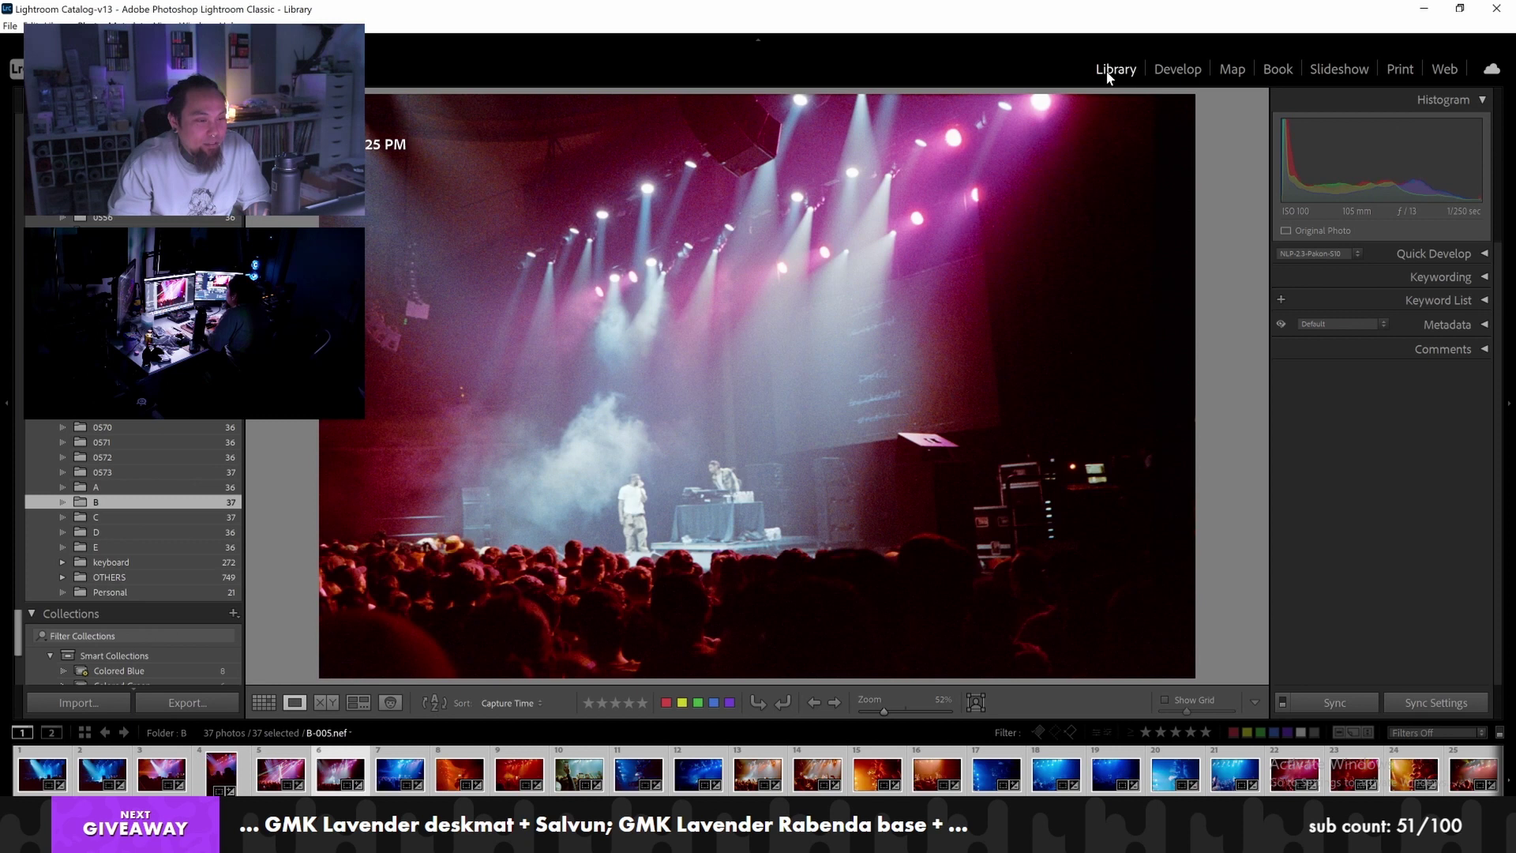
Continue through the photos to B-011, rotating the portrait shots B-008 and B-011 upright
{"action": "key", "text": "Right"}
{"action": "key", "text": "Right"}
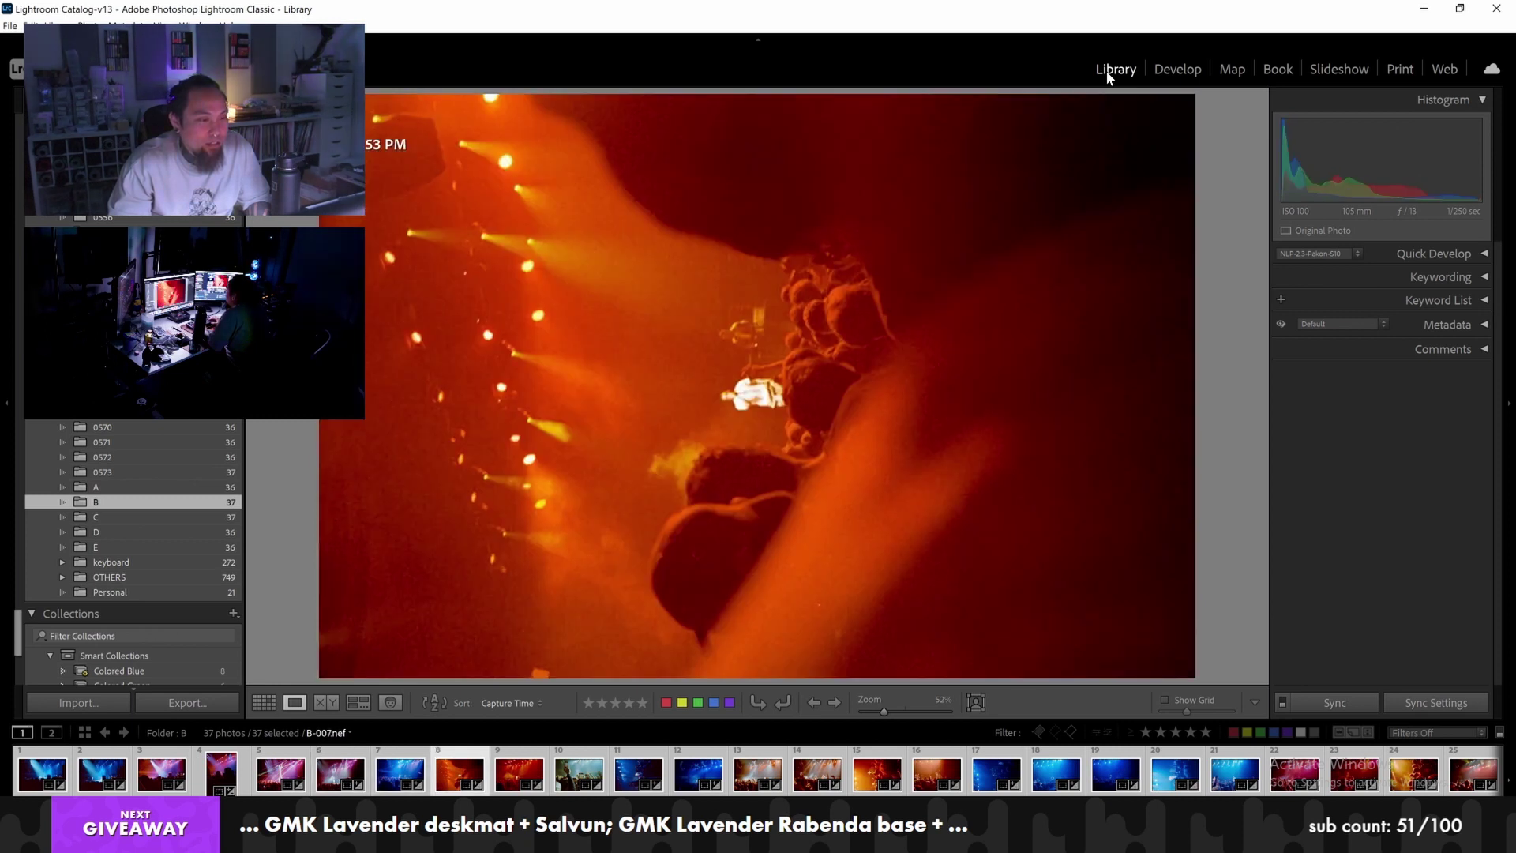
{"action": "key", "text": "Right"}
{"action": "key", "text": "Right"}
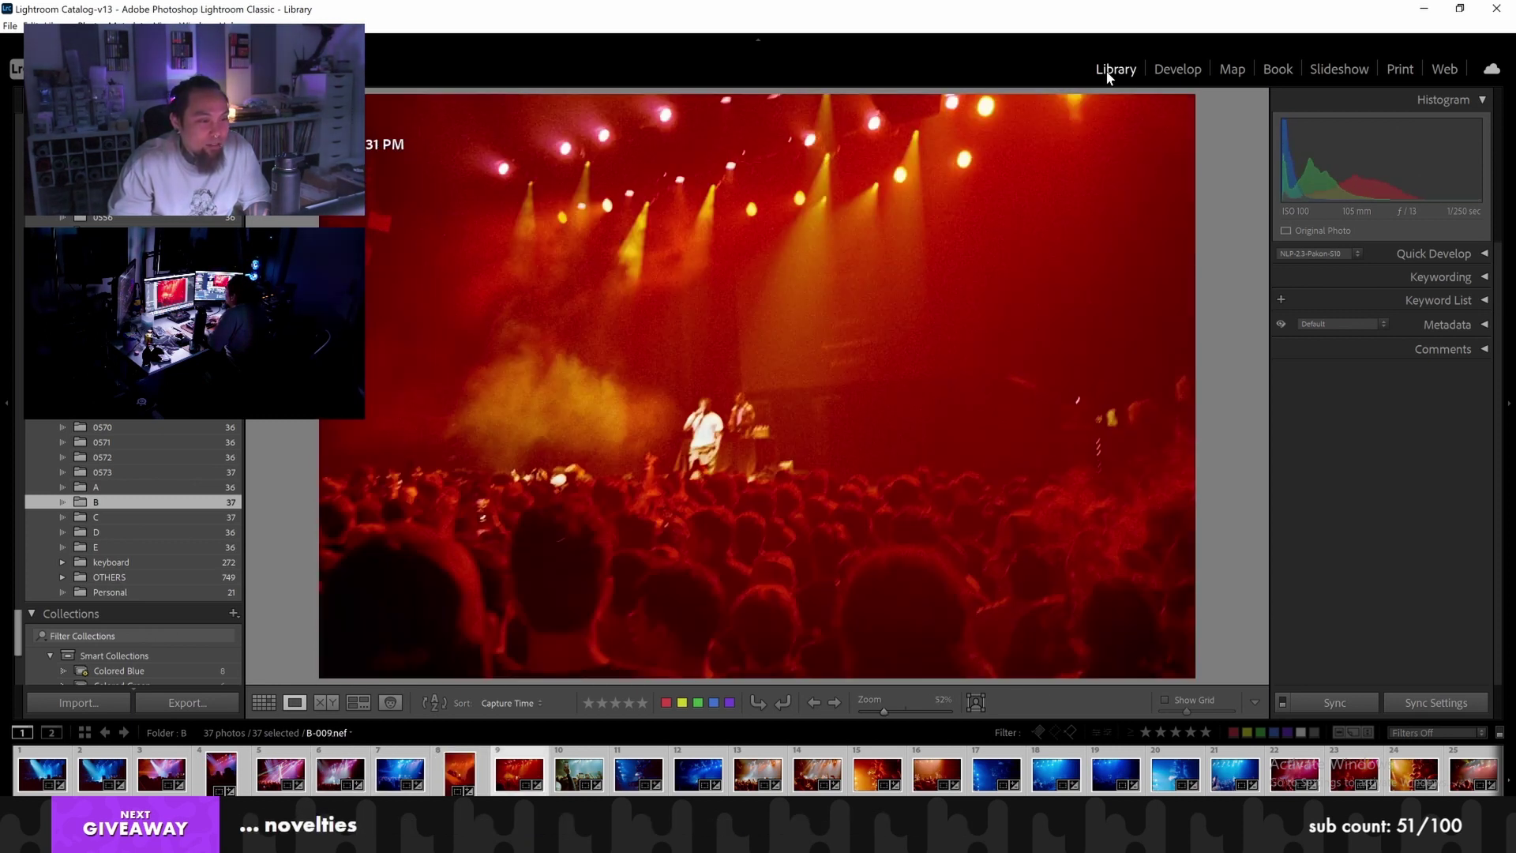
{"action": "key", "text": "Right"}
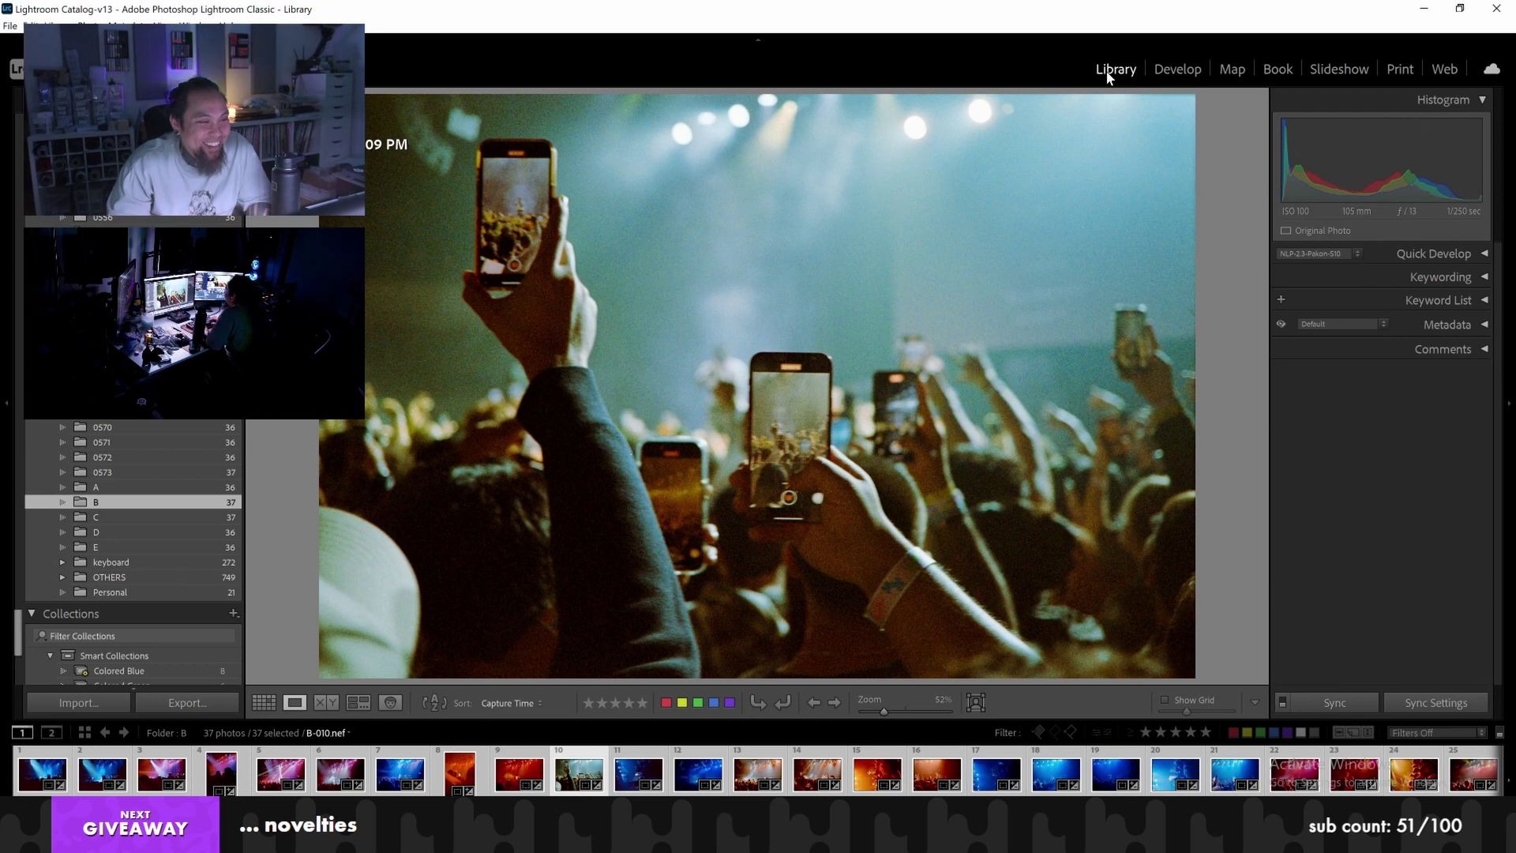
{"action": "key", "text": "Right"}
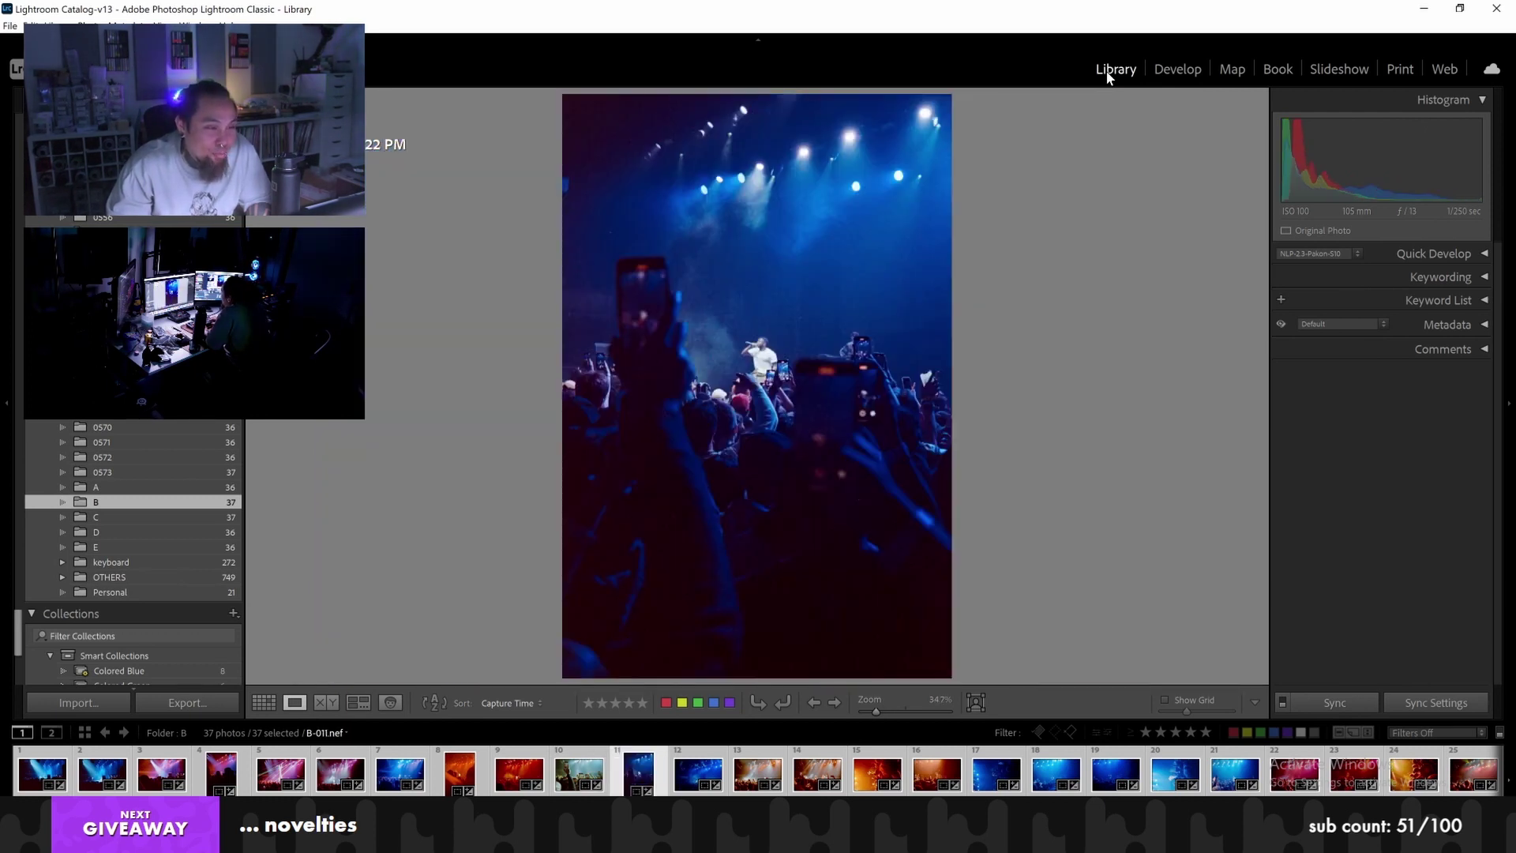
Go through B-012 to B-018 and rotate the portrait shots B-015 and B-017 upright
{"action": "key", "text": "Right"}
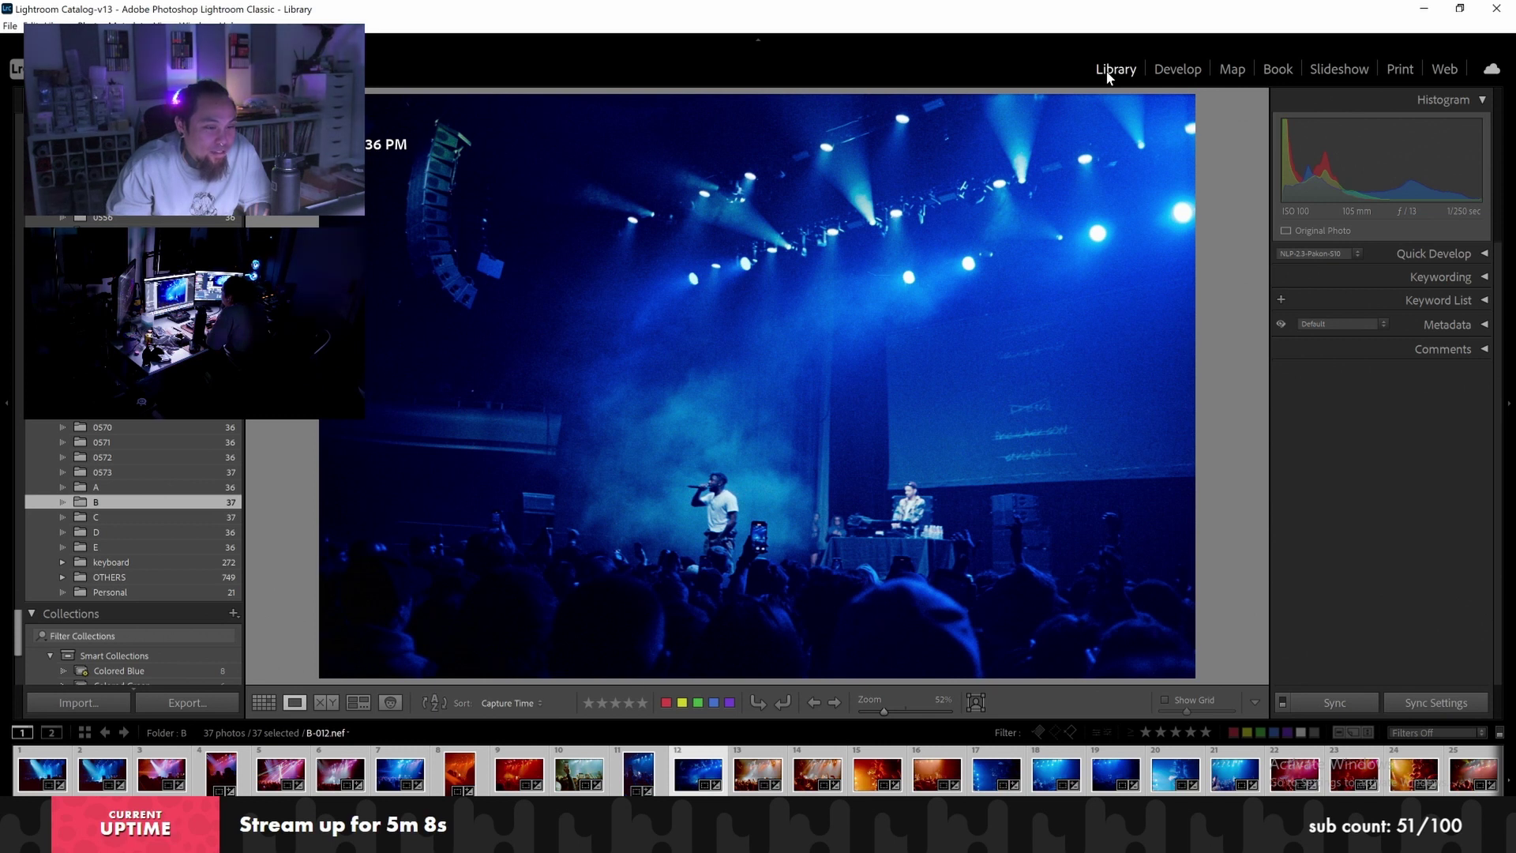
{"action": "key", "text": "Right"}
{"action": "key", "text": "Right"}
{"action": "key", "text": "Right"}
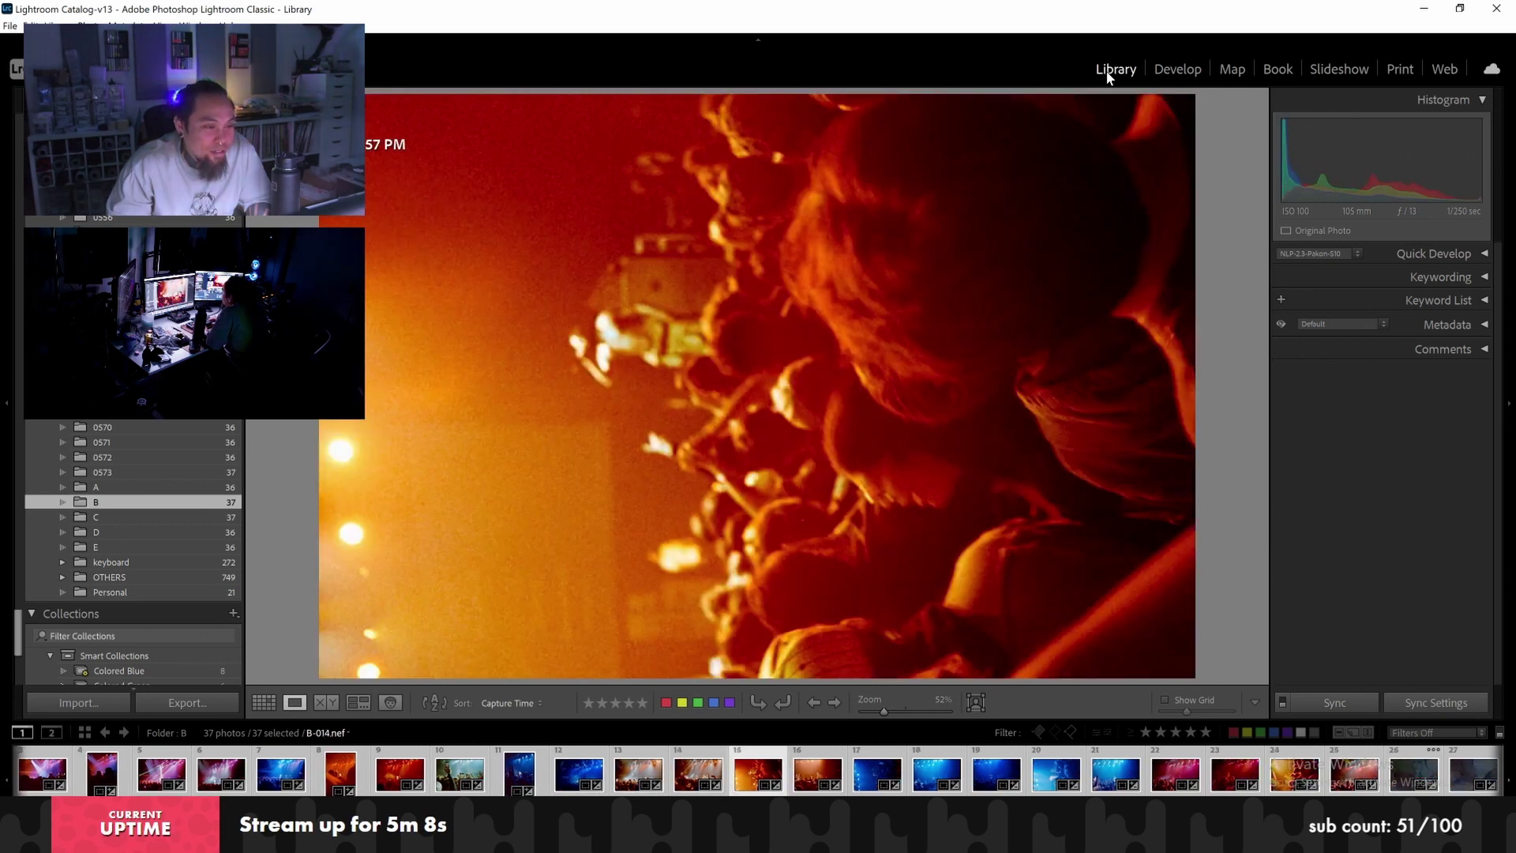
{"action": "key", "text": "Right"}
{"action": "key", "text": "Right"}
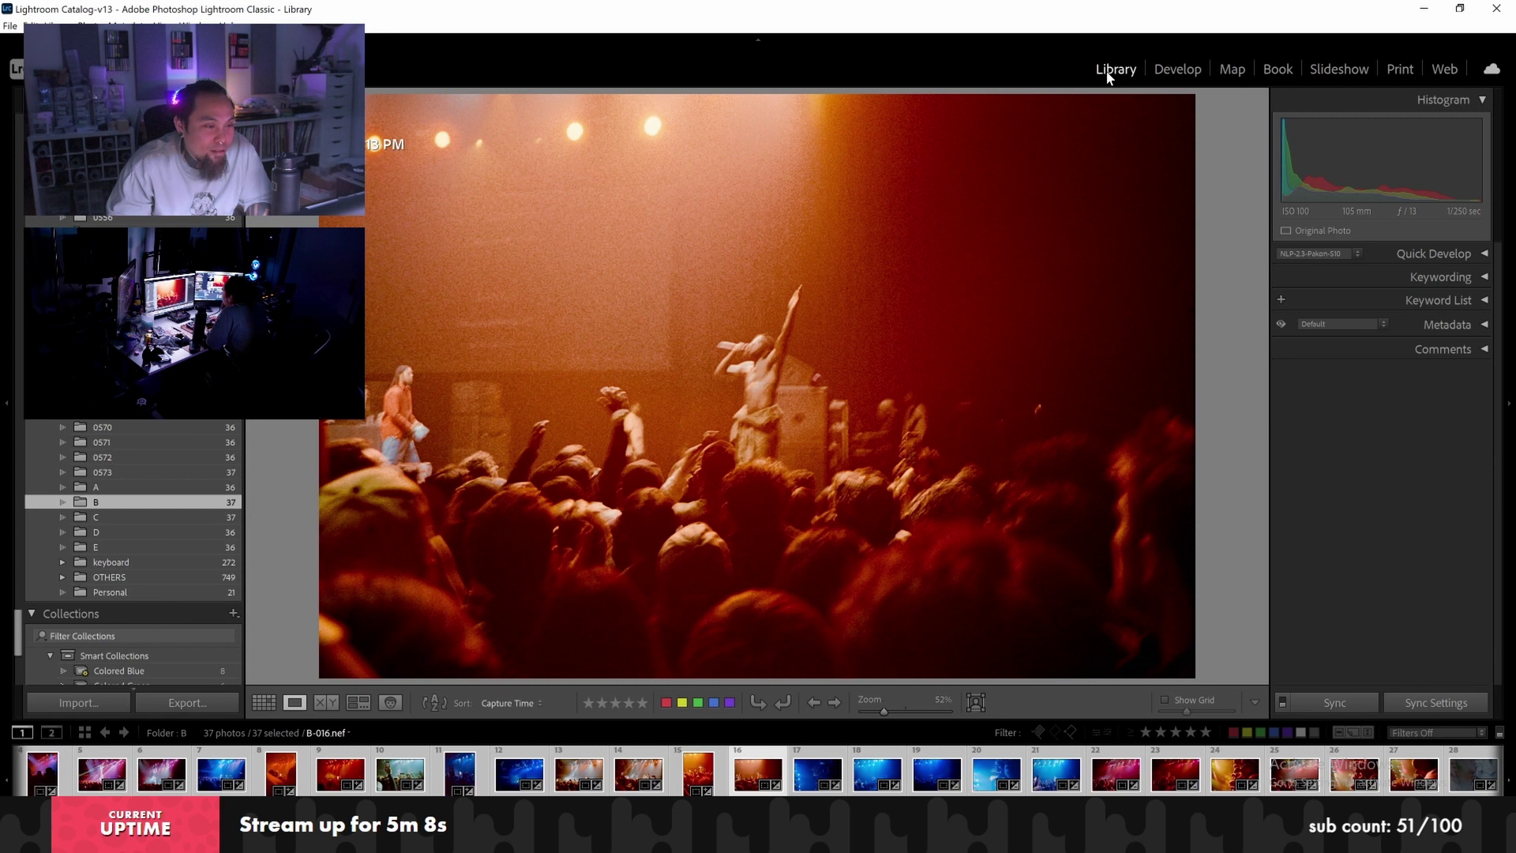
{"action": "key", "text": "Right"}
{"action": "key", "text": "Right"}
{"action": "key", "text": "Right"}
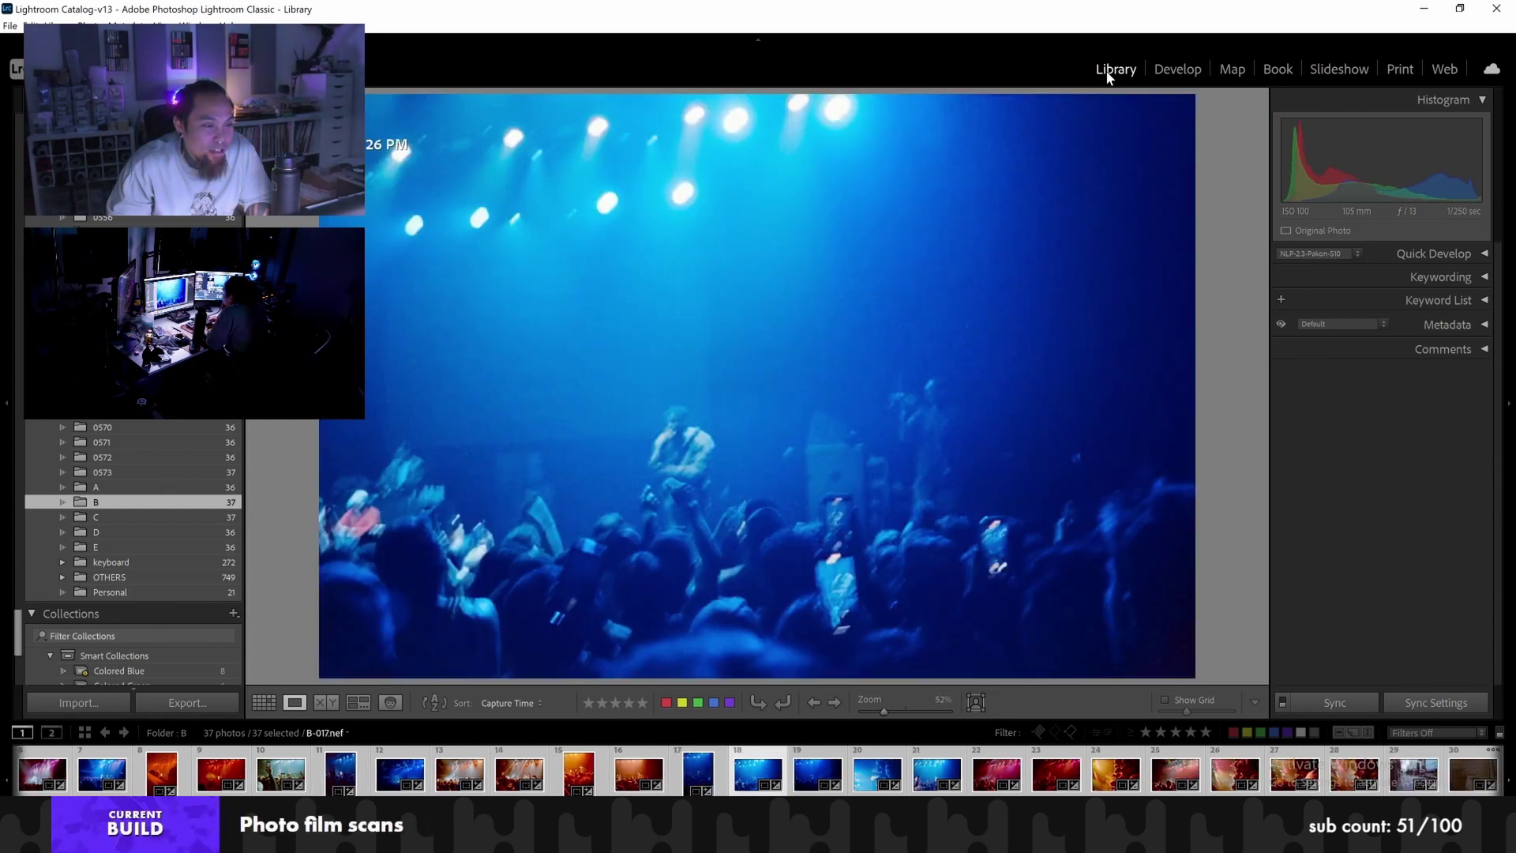
Move on to B-020, rotate this sideways crowd shot upright, and proceed to B-021
{"action": "key", "text": "Right"}
{"action": "key", "text": "Right"}
{"action": "key", "text": "Right"}
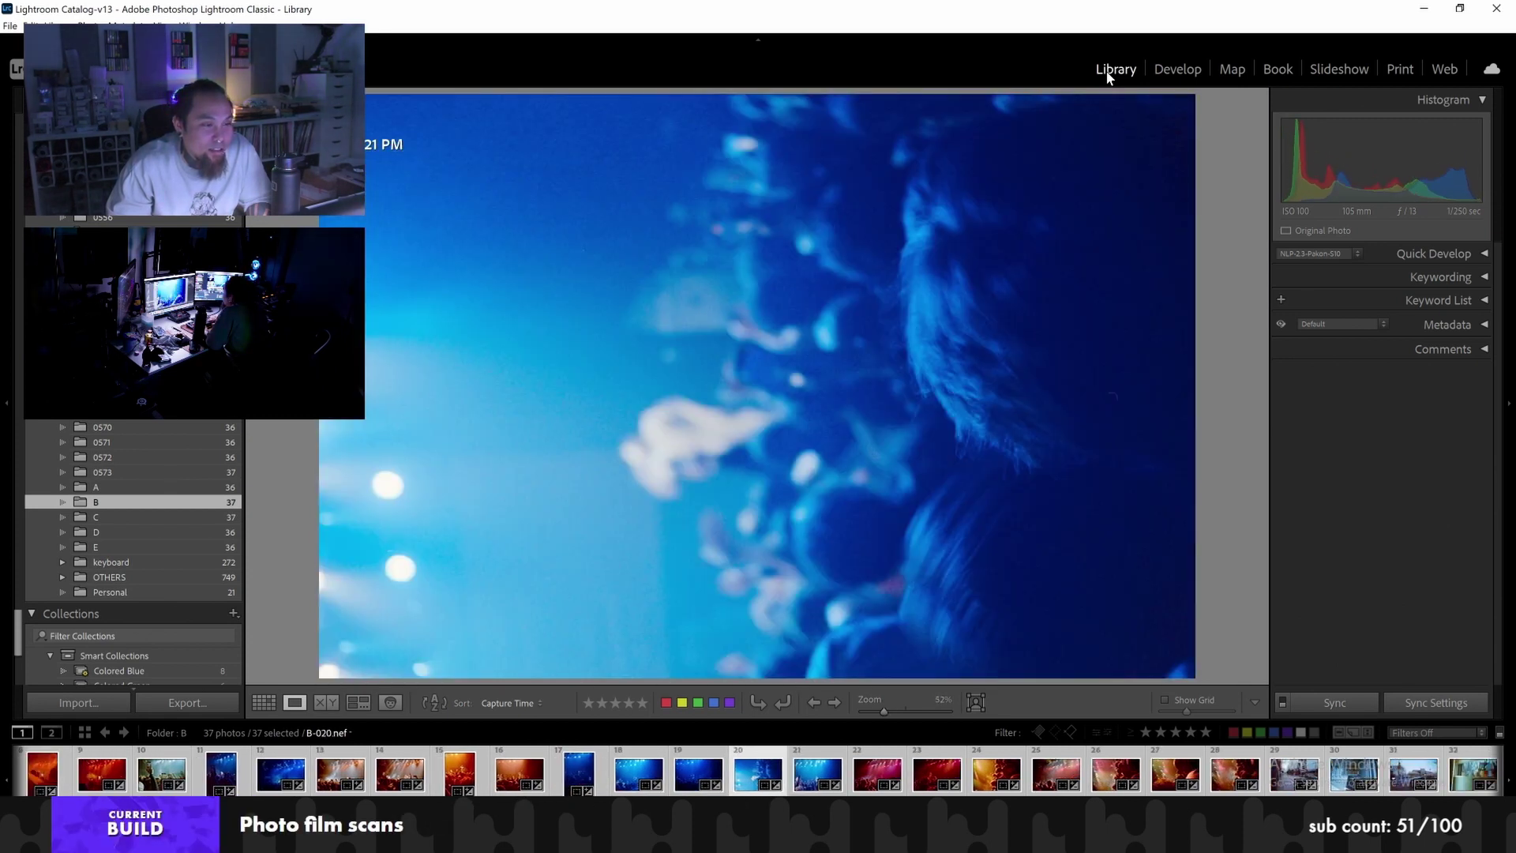
{"action": "key", "text": "Right"}
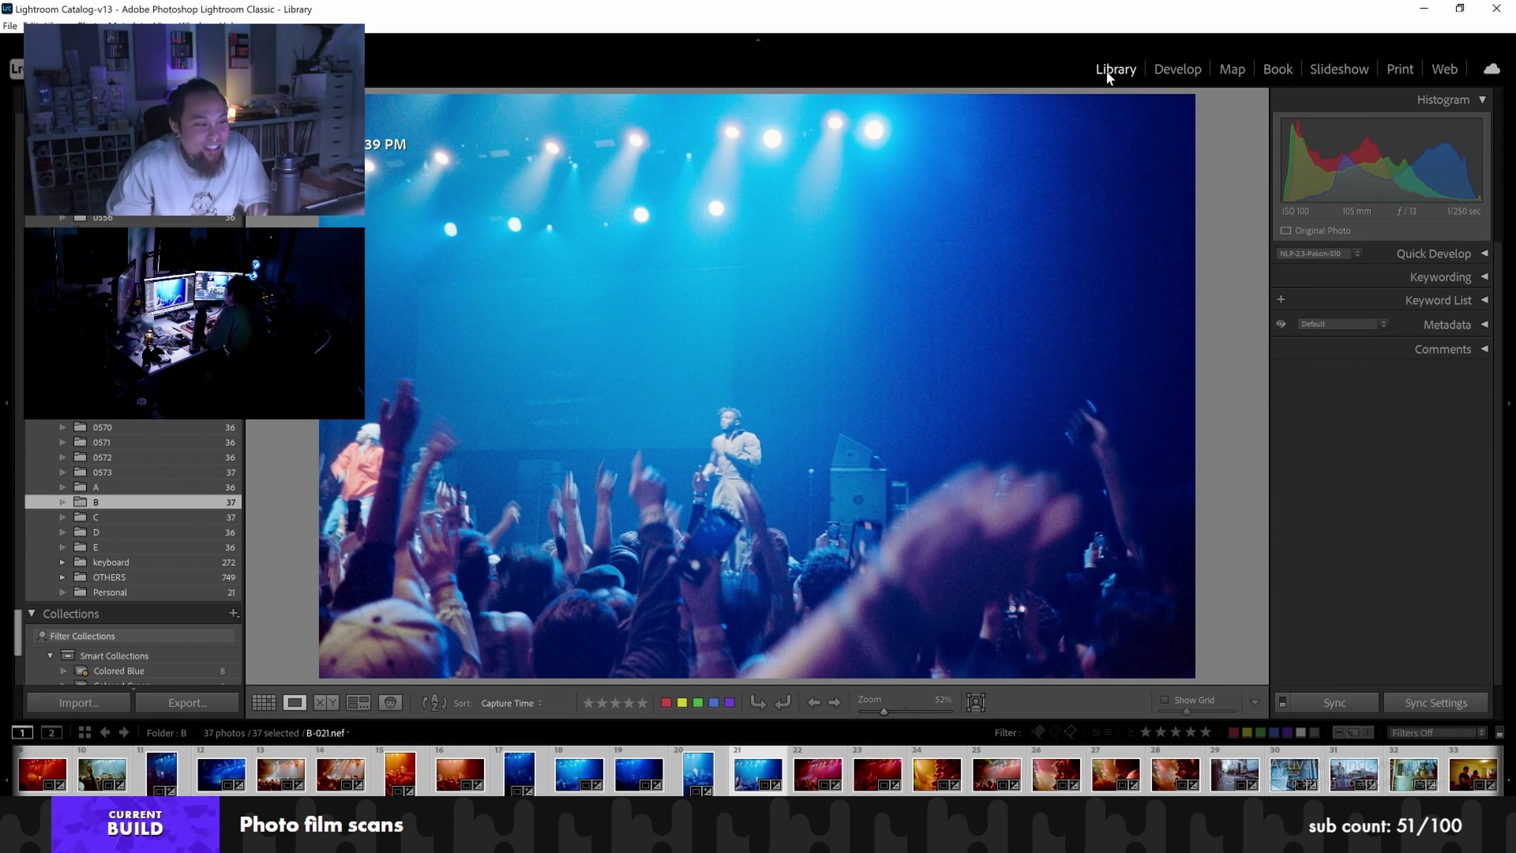
Review the photos from B-022 onward, rotating the portrait shots B-024 and B-026 upright
{"action": "key", "text": "Right"}
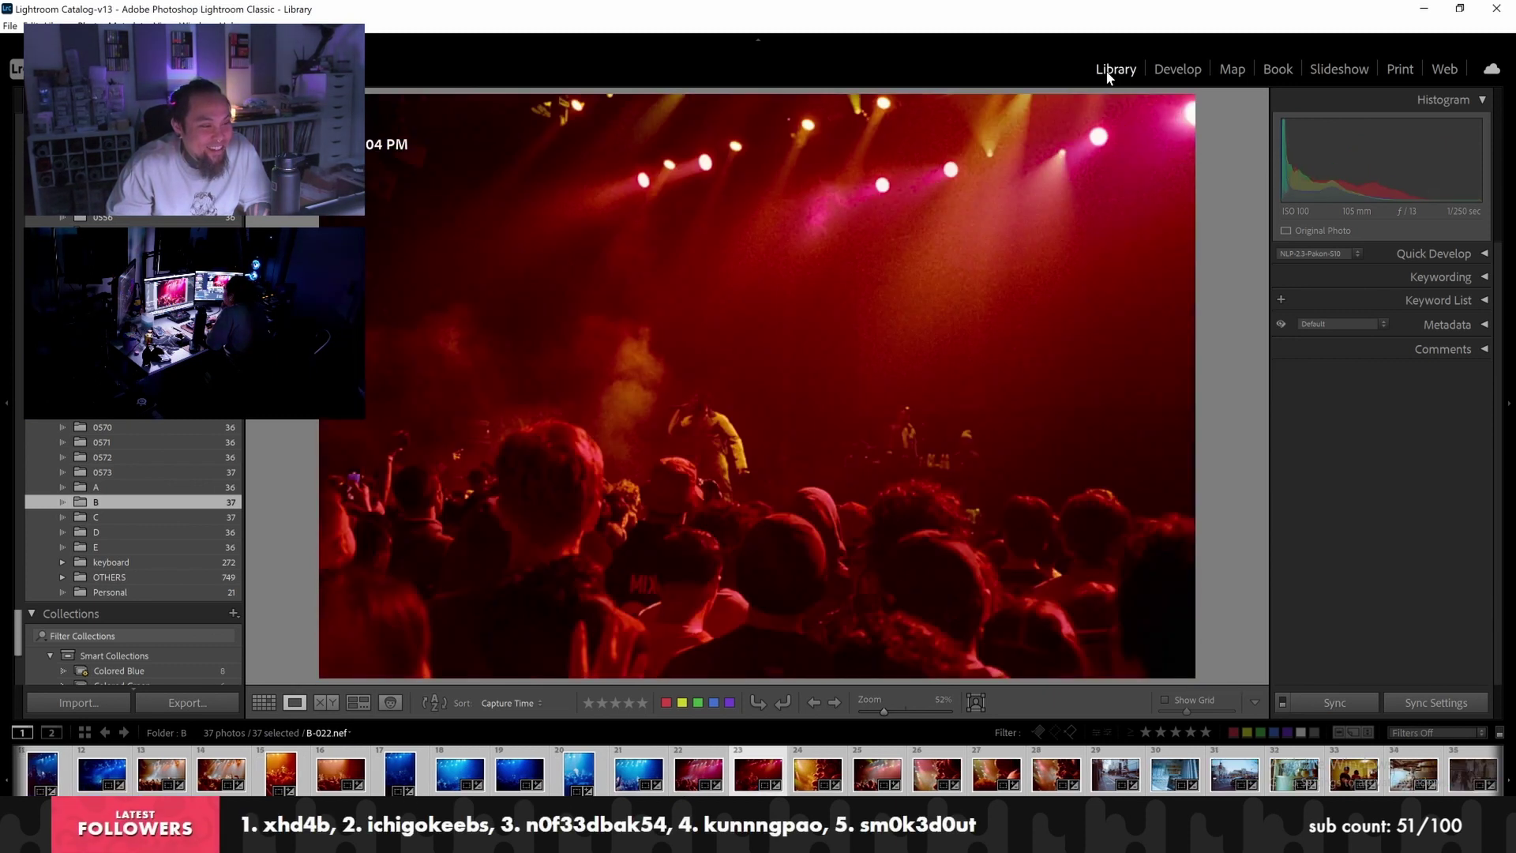
{"action": "key", "text": "Right"}
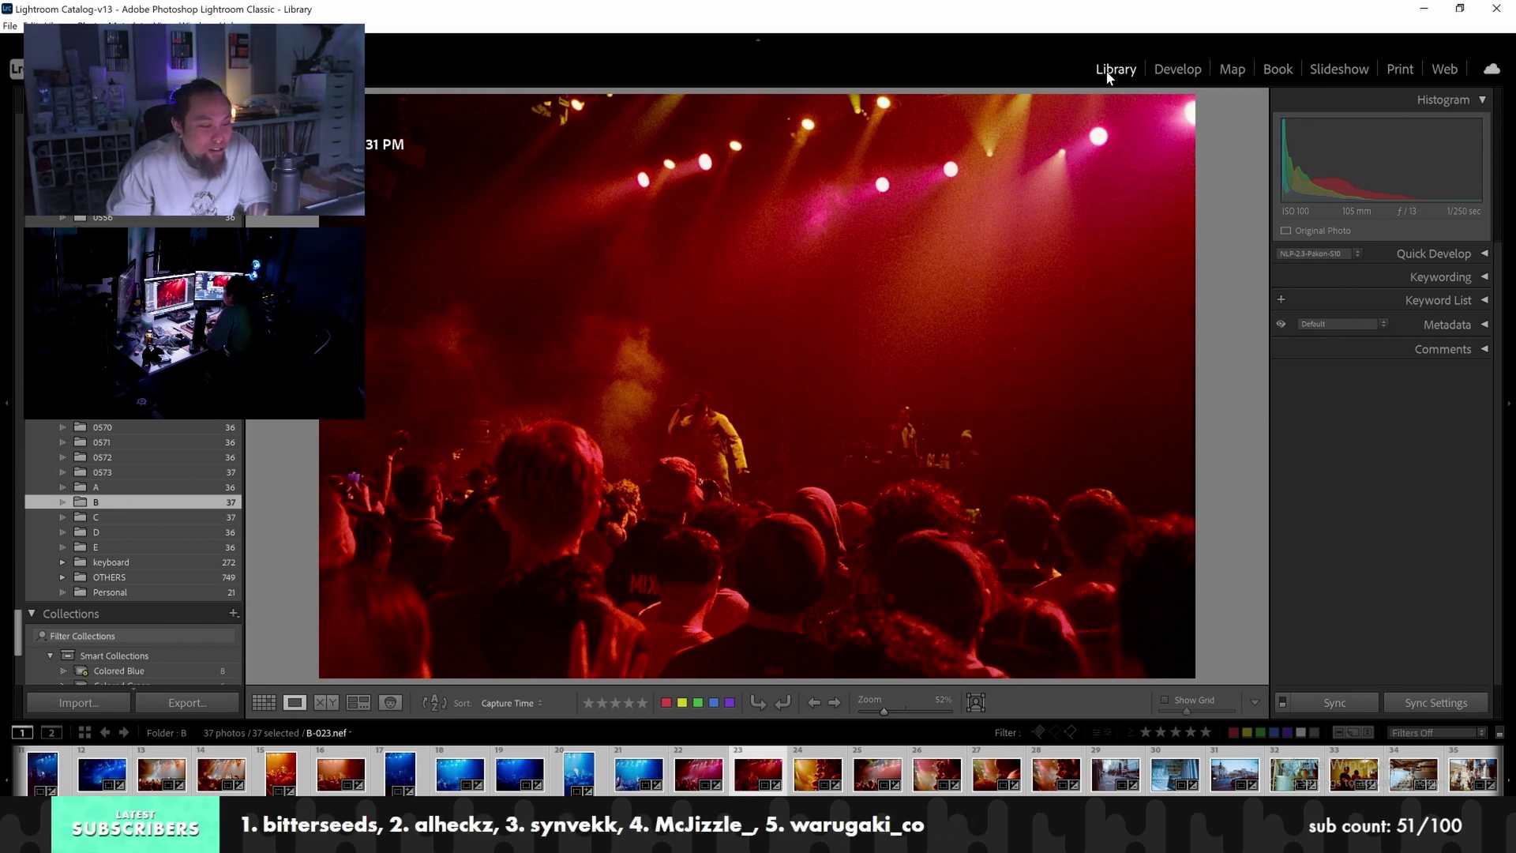
{"action": "key", "text": "Right"}
{"action": "key", "text": "Left"}
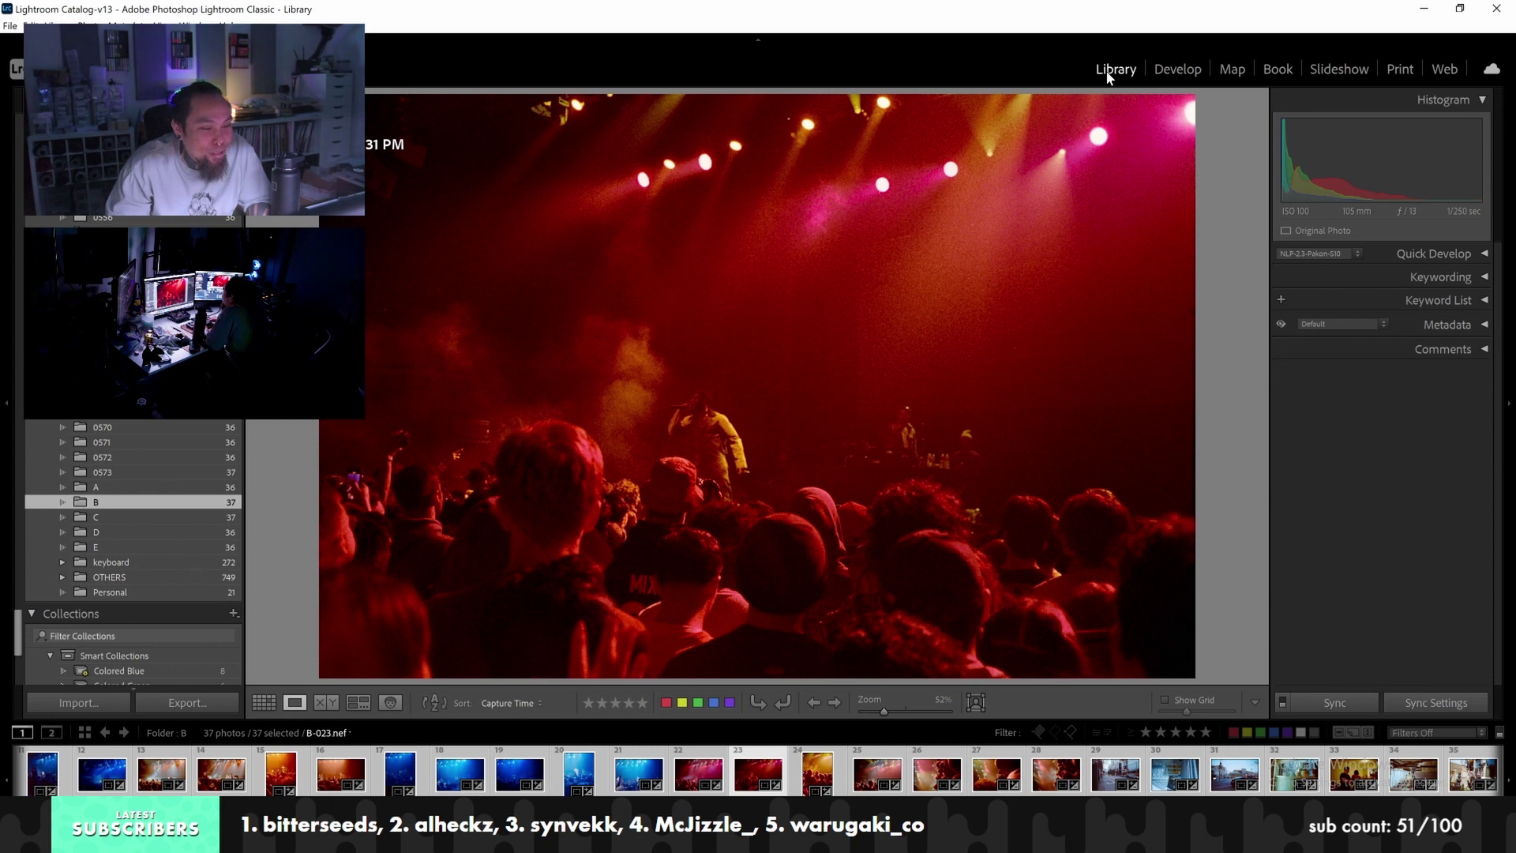
{"action": "key", "text": "Right"}
{"action": "key", "text": "Right"}
{"action": "key", "text": "Right"}
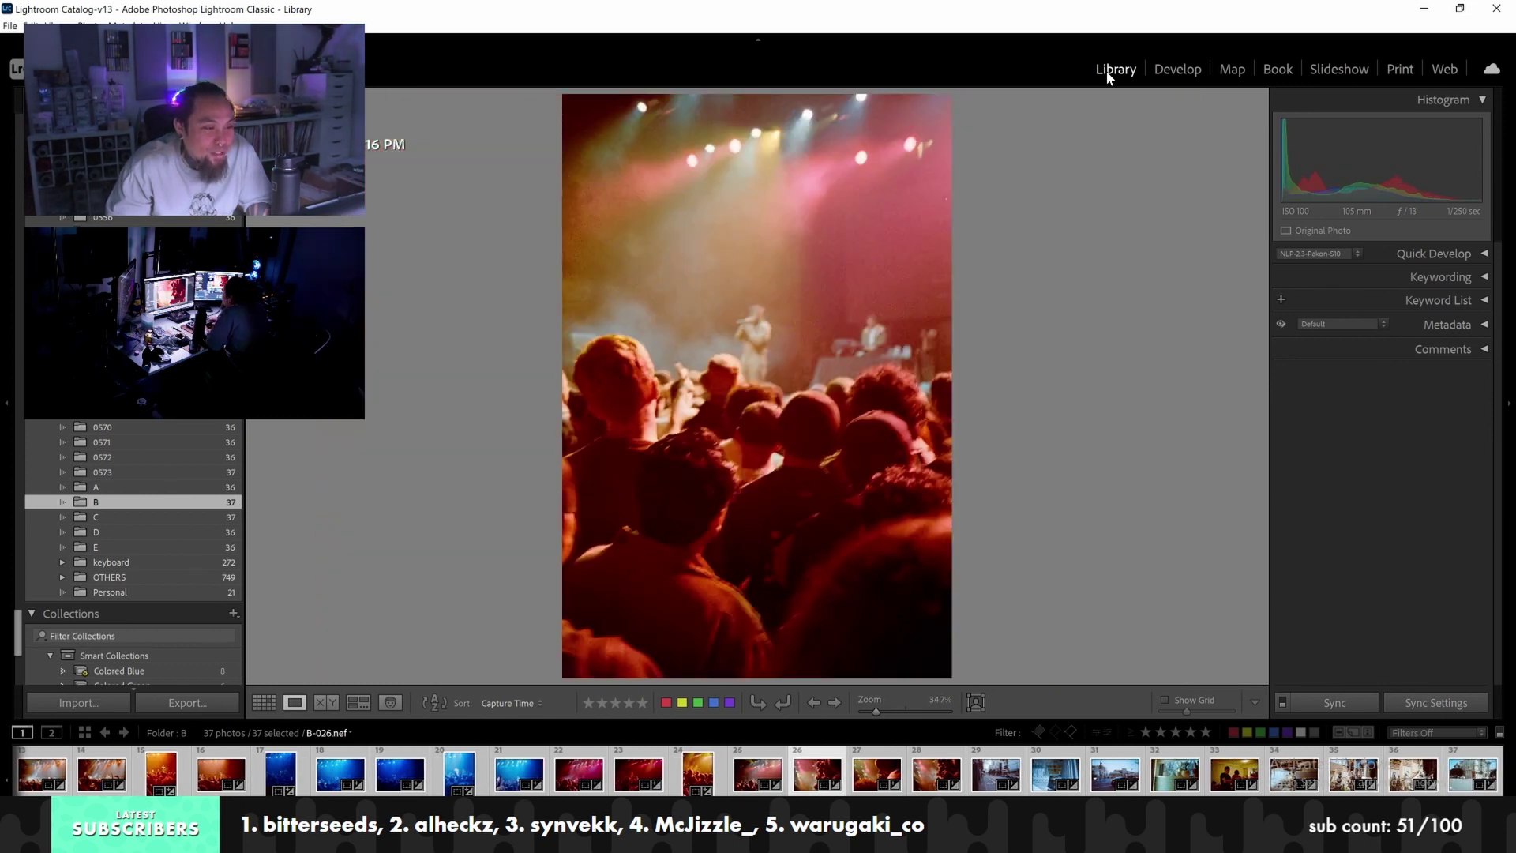
{"action": "key", "text": "Right"}
{"action": "key", "text": "Right"}
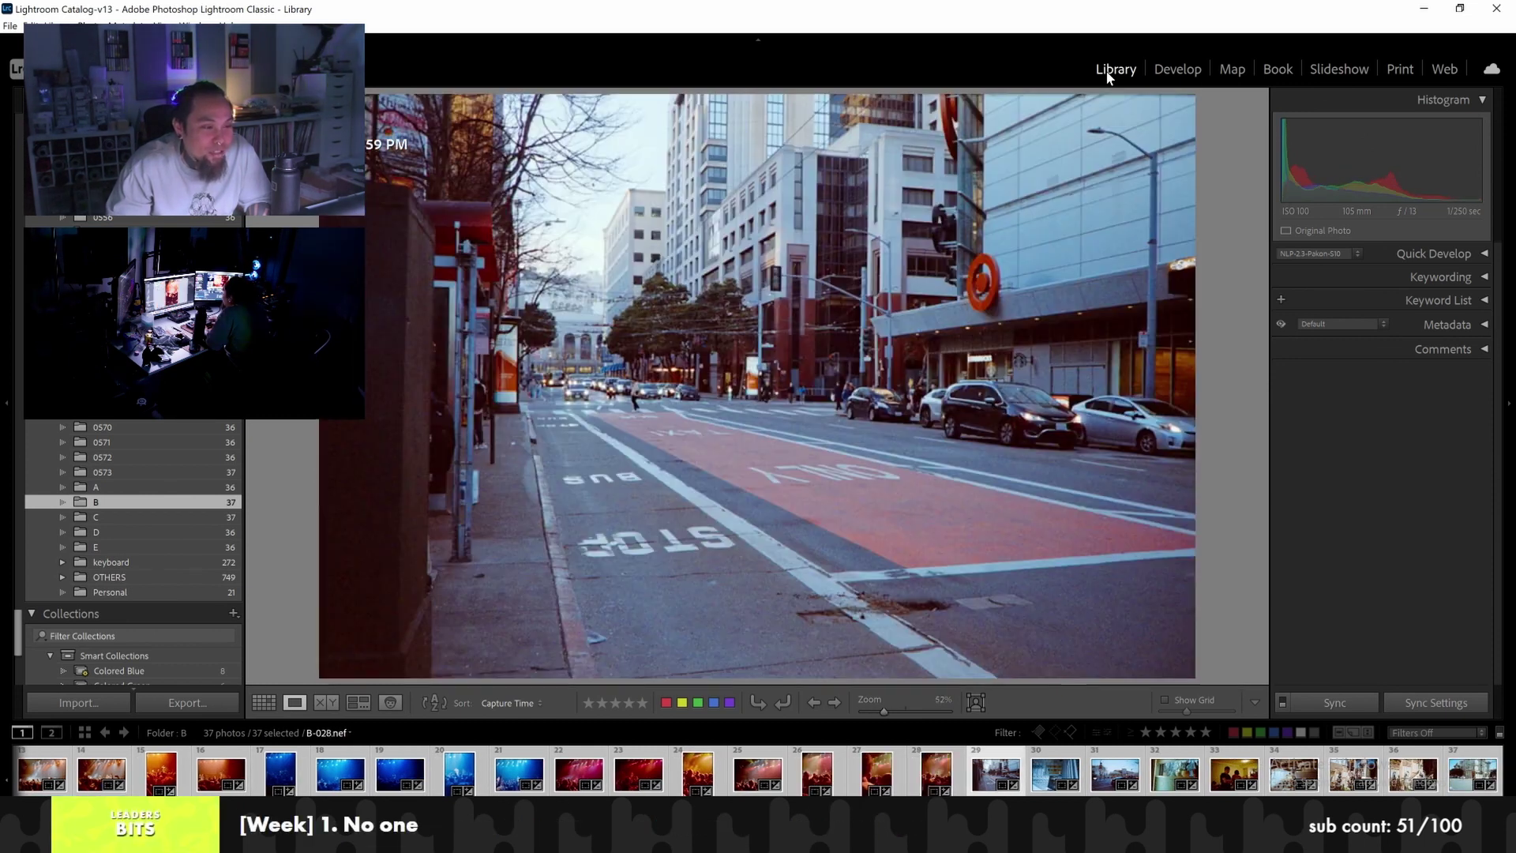
Go back through the converted photos from B-029 to B-011 and examine their colours and orientation
{"action": "key", "text": "Right"}
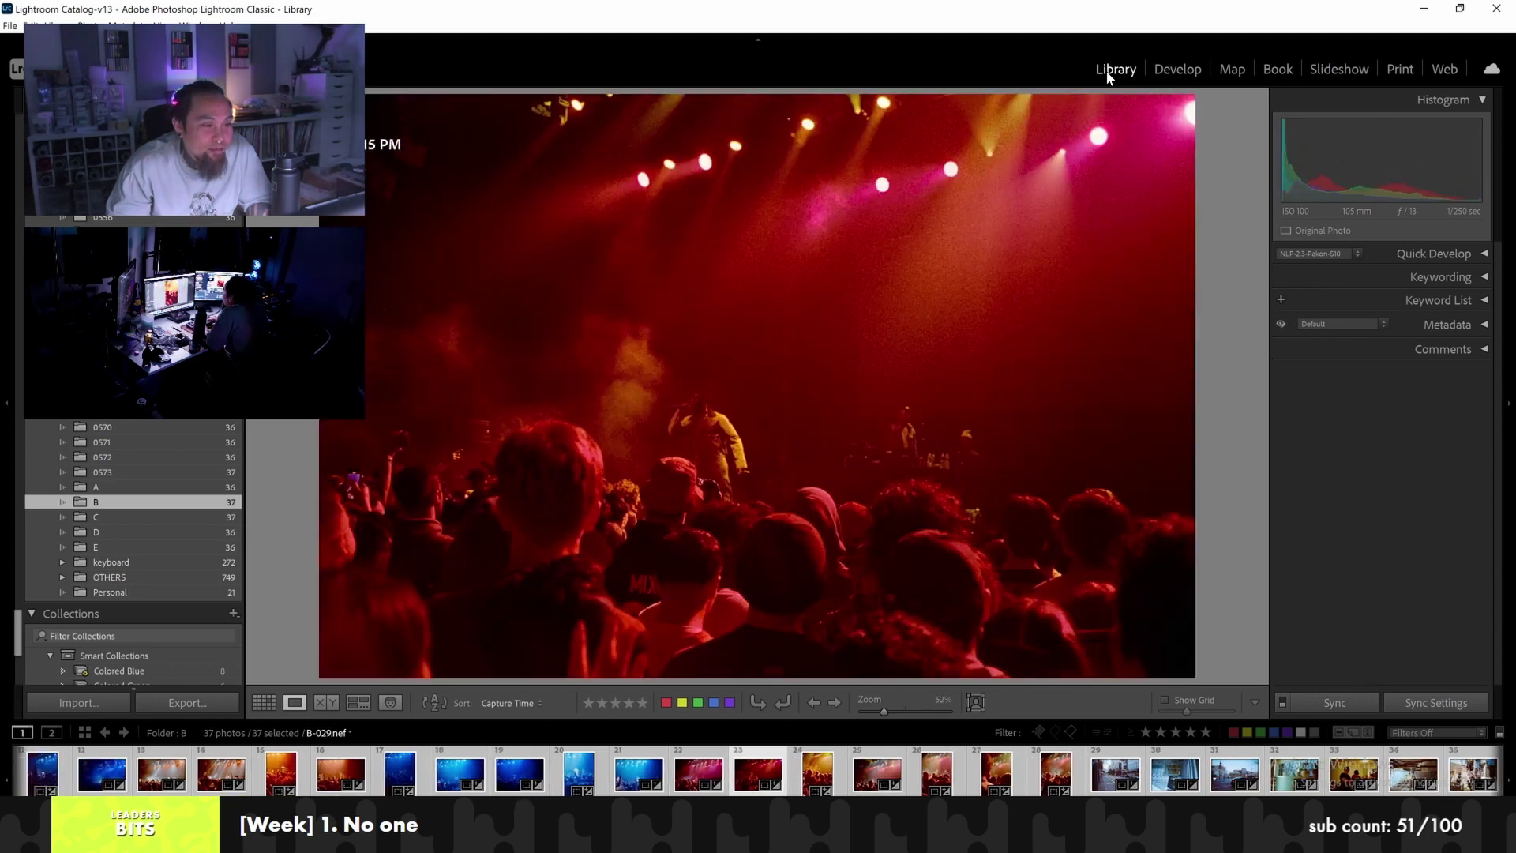
{"action": "key", "text": "Left"}
{"action": "key", "text": "Left"}
{"action": "key", "text": "Left"}
{"action": "key", "text": "Left"}
{"action": "key", "text": "Left"}
{"action": "key", "text": "Left"}
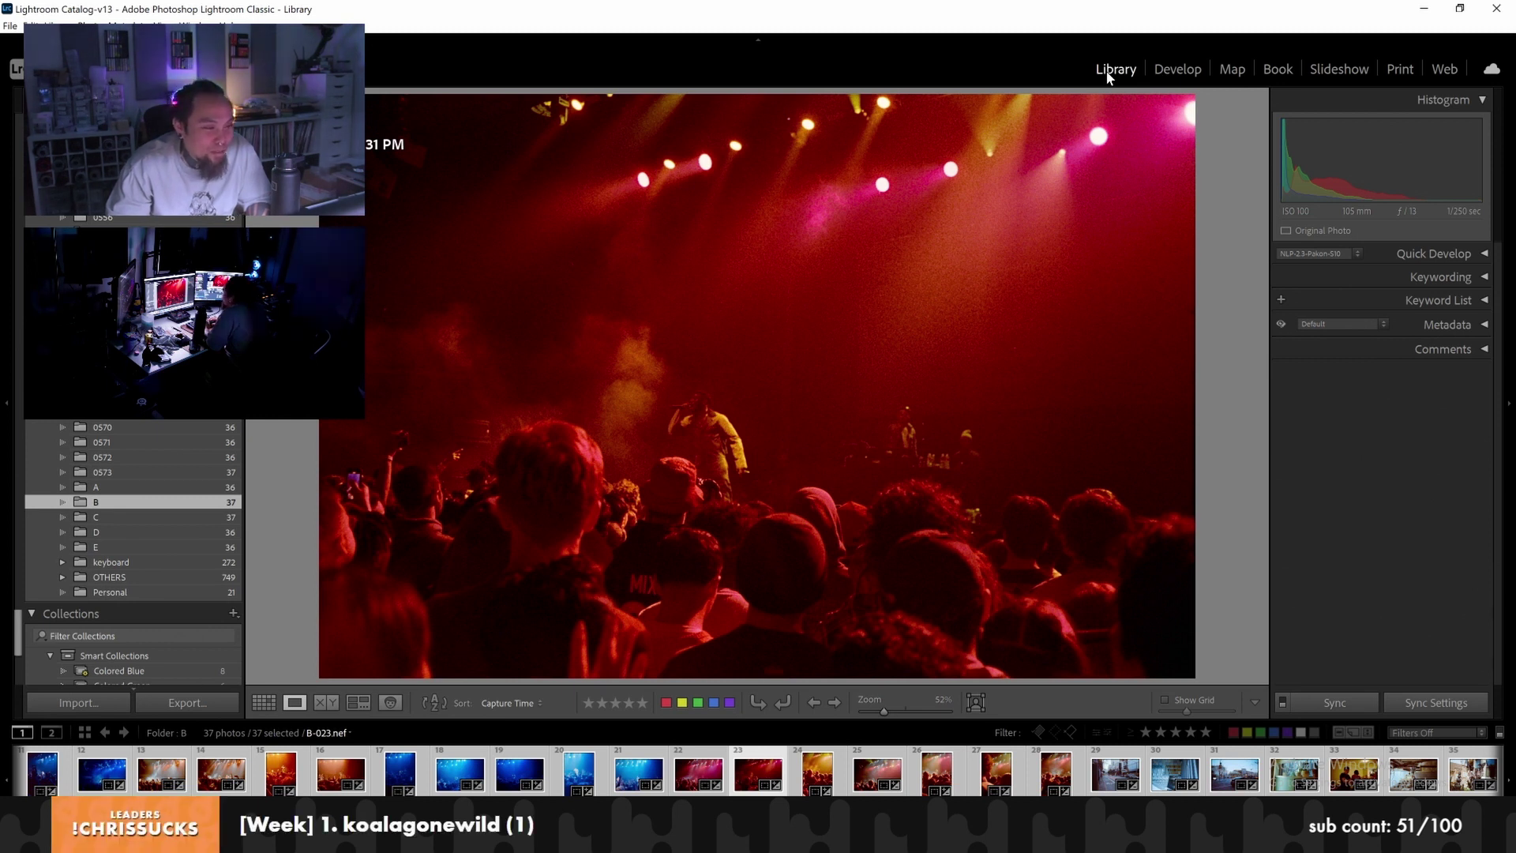
{"action": "key", "text": "Left"}
{"action": "key", "text": "Left"}
{"action": "key", "text": "Left"}
{"action": "key", "text": "Left"}
{"action": "key", "text": "Left"}
{"action": "key", "text": "Left"}
{"action": "key", "text": "Left"}
{"action": "key", "text": "Left"}
{"action": "key", "text": "Left"}
{"action": "key", "text": "Left"}
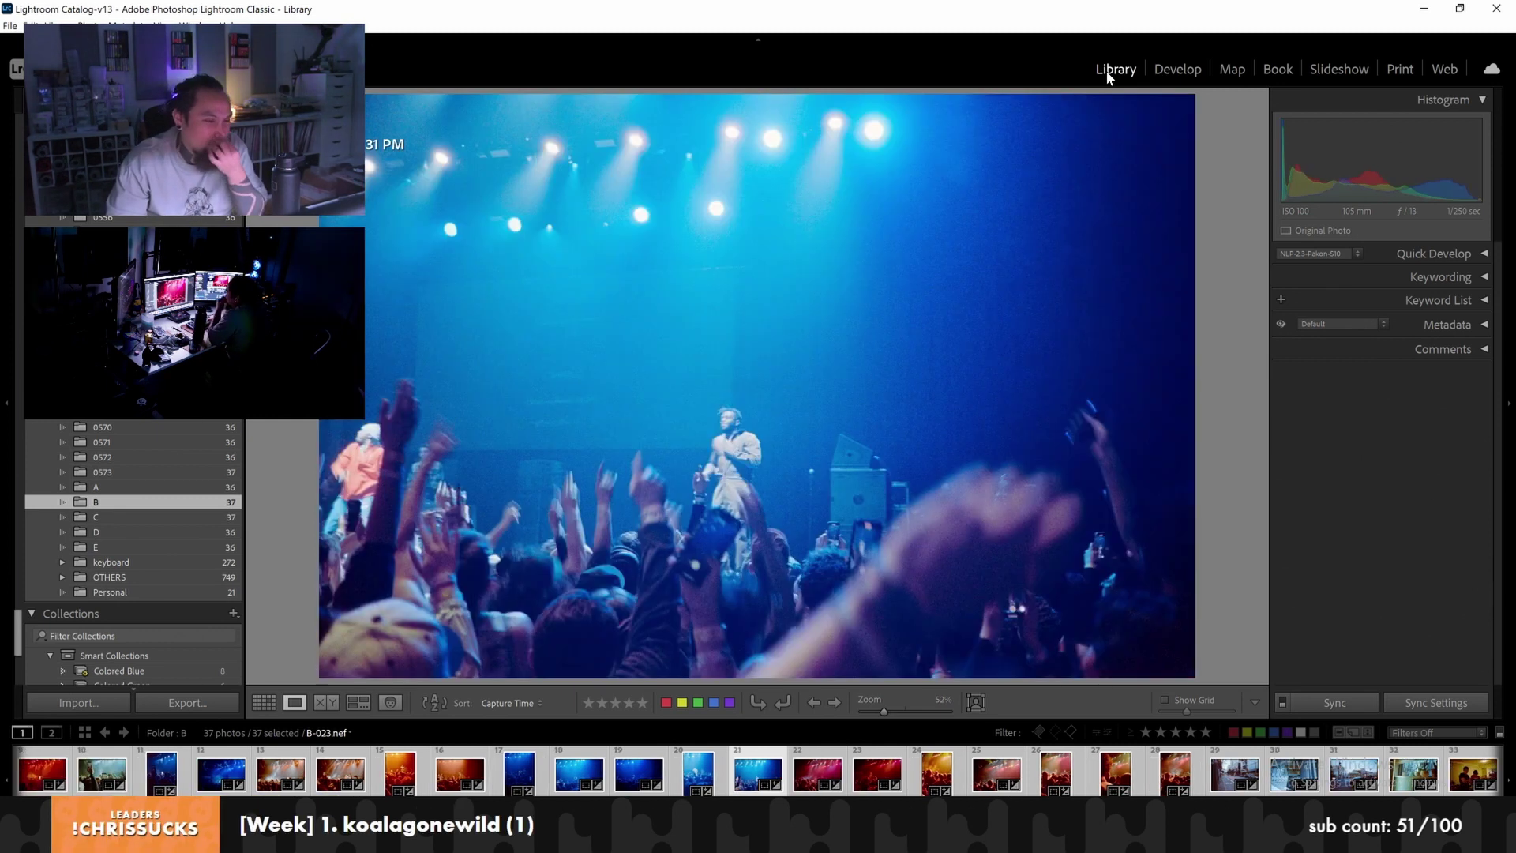
{"action": "key", "text": "Left"}
{"action": "key", "text": "Left"}
{"action": "key", "text": "Left"}
{"action": "key", "text": "Left"}
{"action": "key", "text": "Left"}
{"action": "key", "text": "Left"}
{"action": "key", "text": "Left"}
{"action": "key", "text": "Left"}
{"action": "key", "text": "Left"}
{"action": "key", "text": "Left"}
{"action": "key", "text": "Left"}
{"action": "key", "text": "Left"}
{"action": "key", "text": "Left"}
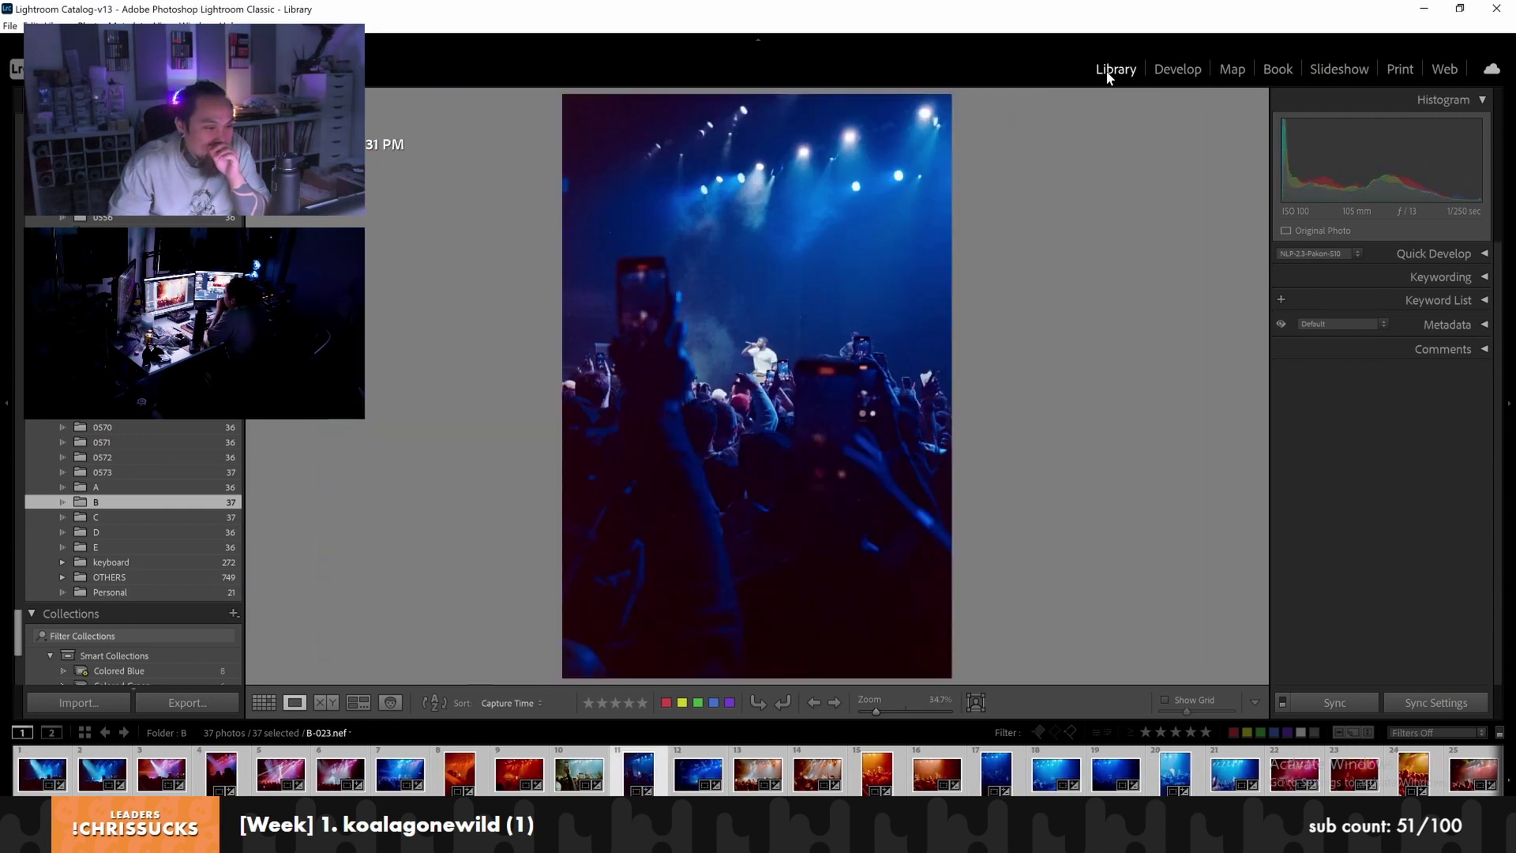
Go forward through the converted photos from B-011 to B-036, checking for frames that are still sideways
{"action": "key", "text": "Right"}
{"action": "key", "text": "Right"}
{"action": "key", "text": "Right"}
{"action": "key", "text": "Right"}
{"action": "key", "text": "Right"}
{"action": "key", "text": "Right"}
{"action": "key", "text": "Right"}
{"action": "key", "text": "Right"}
{"action": "key", "text": "Right"}
{"action": "key", "text": "Right"}
{"action": "key", "text": "Right"}
{"action": "key", "text": "Right"}
{"action": "key", "text": "Right"}
{"action": "key", "text": "Right"}
{"action": "key", "text": "Right"}
{"action": "key", "text": "Right"}
{"action": "key", "text": "Right"}
{"action": "key", "text": "Right"}
{"action": "key", "text": "Right"}
{"action": "key", "text": "Right"}
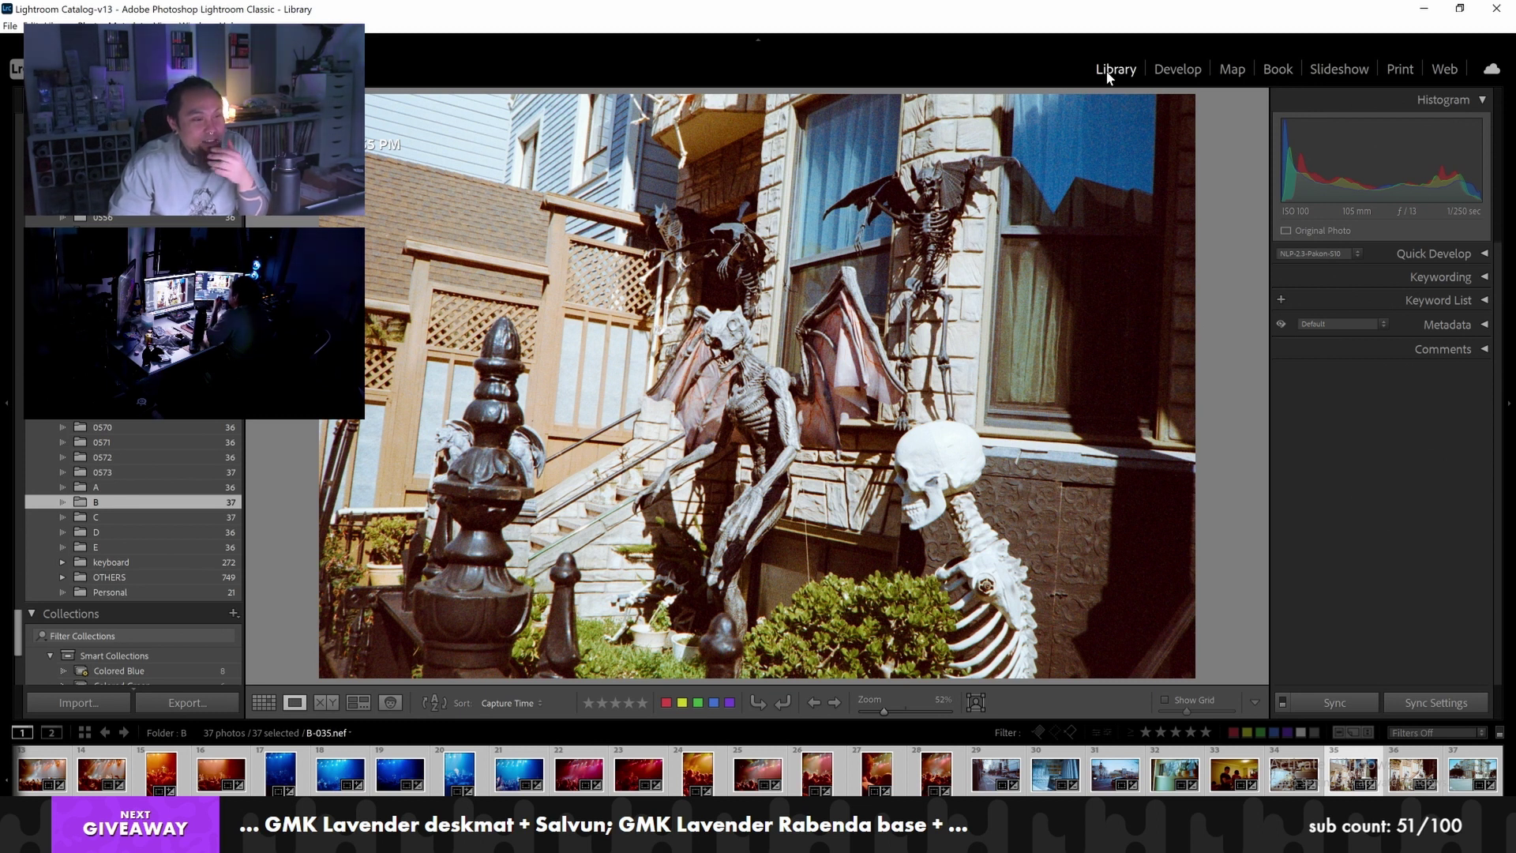
{"action": "key", "text": "Right"}
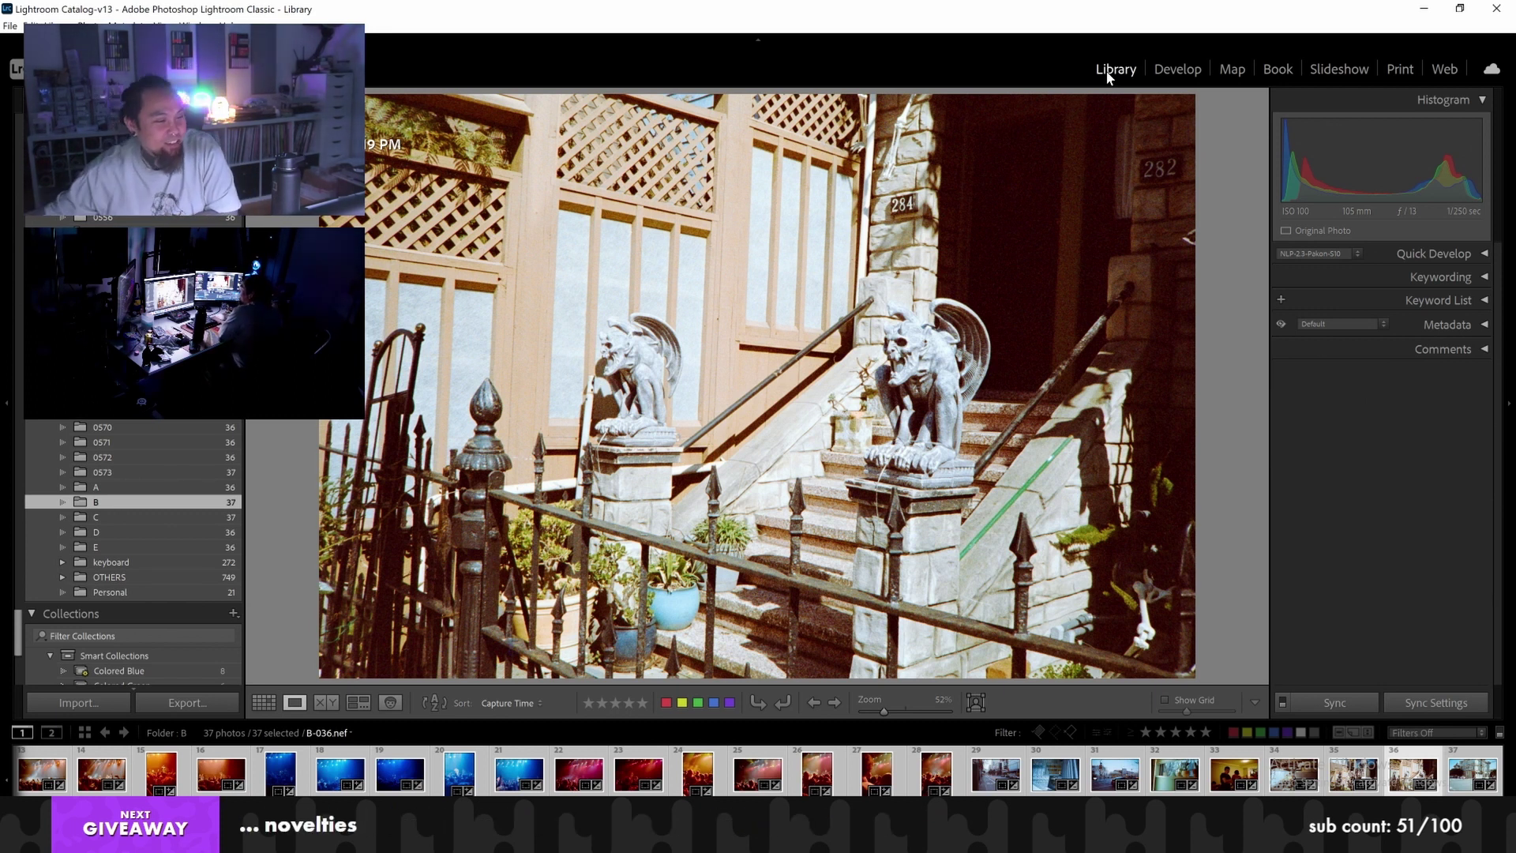
Return to the sideways street photo B-034 and rotate it upright, and also rotate the glass building shot B-030 upright
{"action": "key", "text": "Left"}
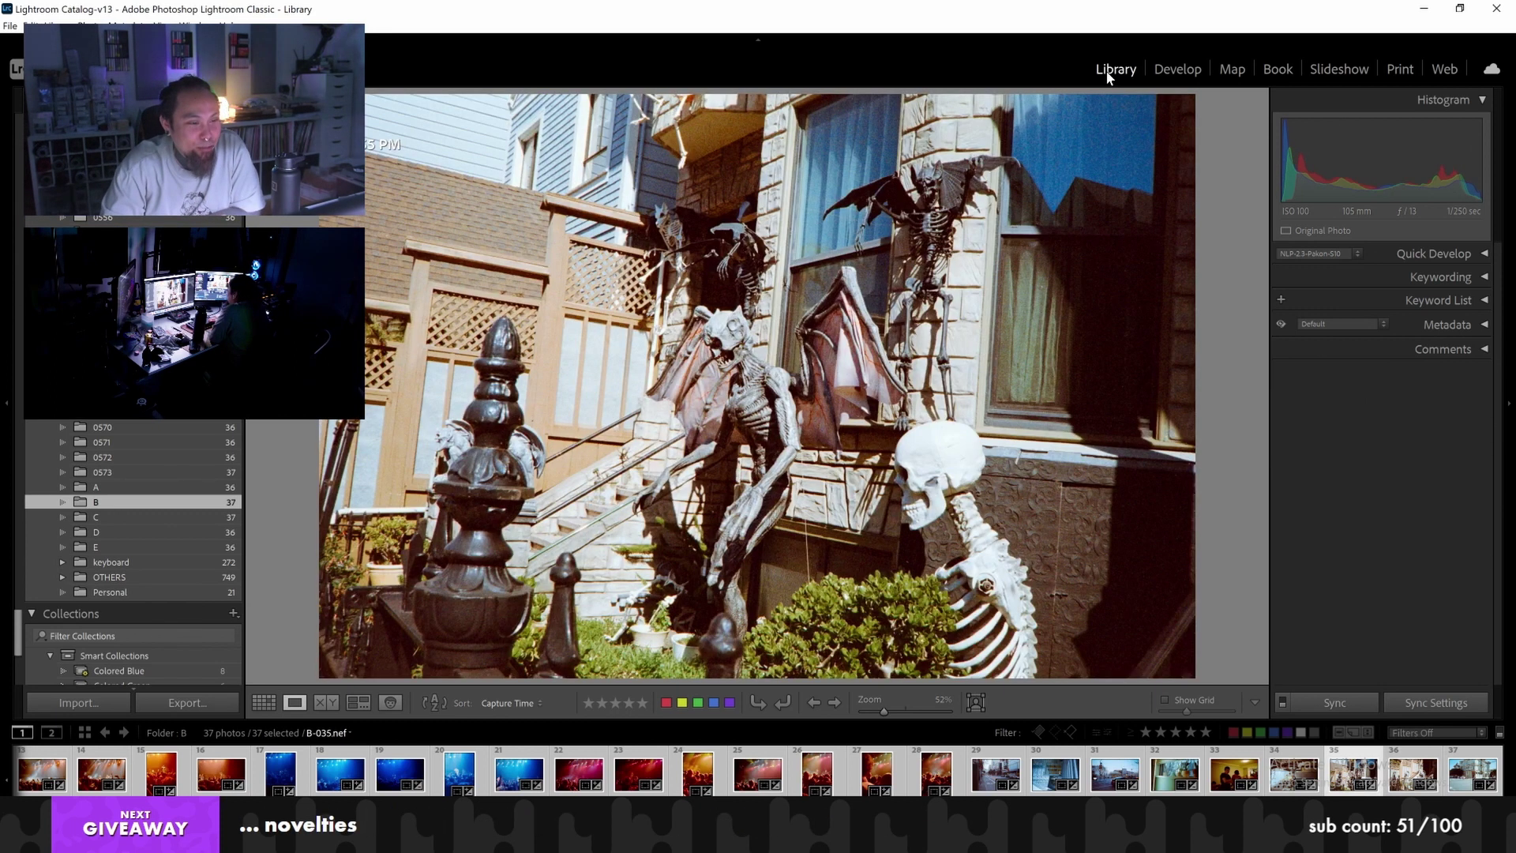
{"action": "key", "text": "Left"}
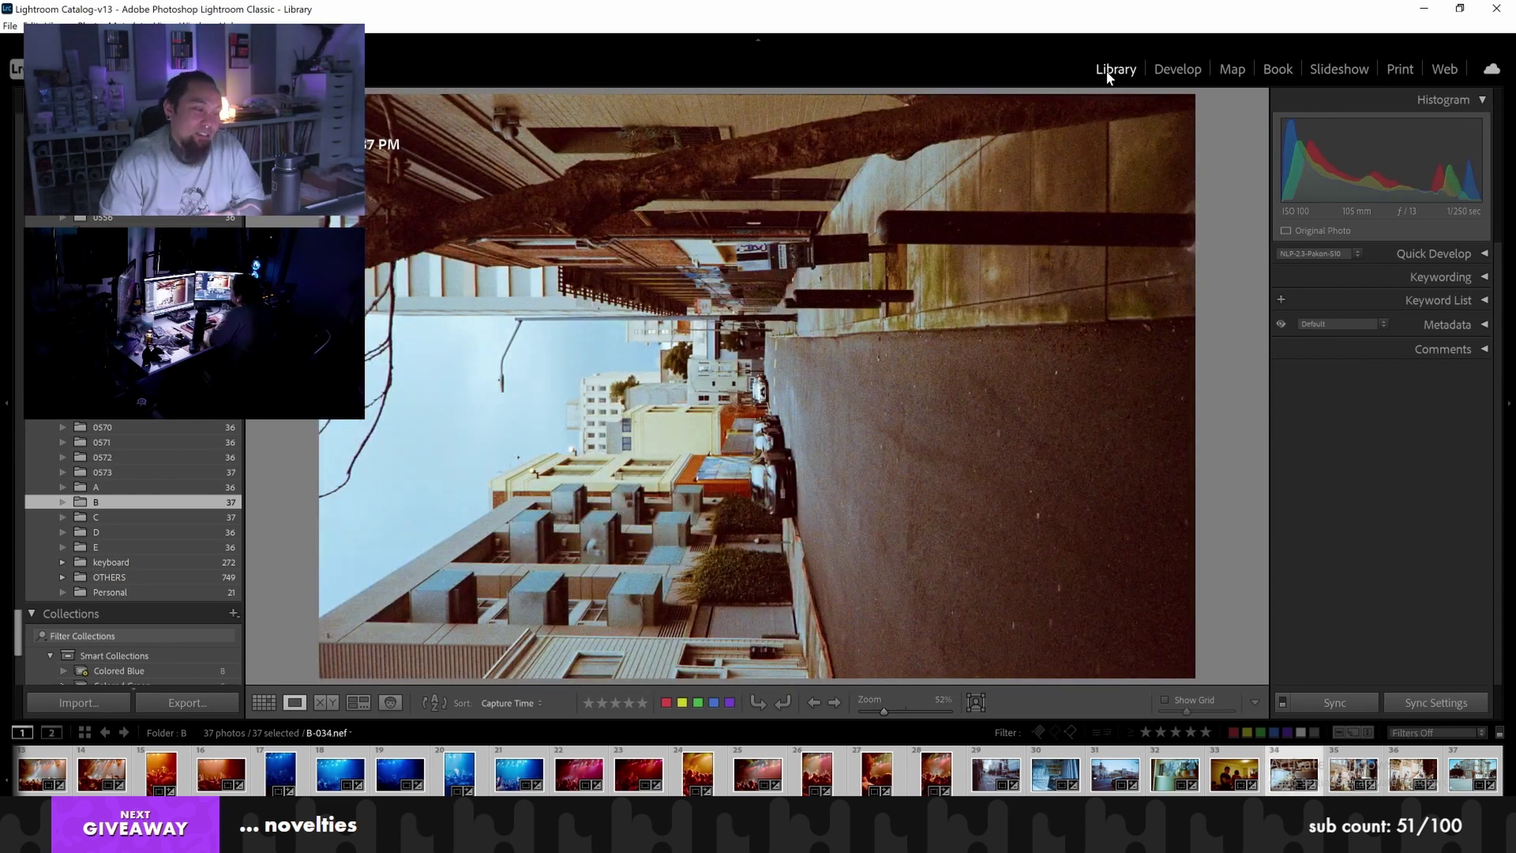
{"action": "key", "text": "ctrl+bracketright"}
{"action": "key", "text": "Left"}
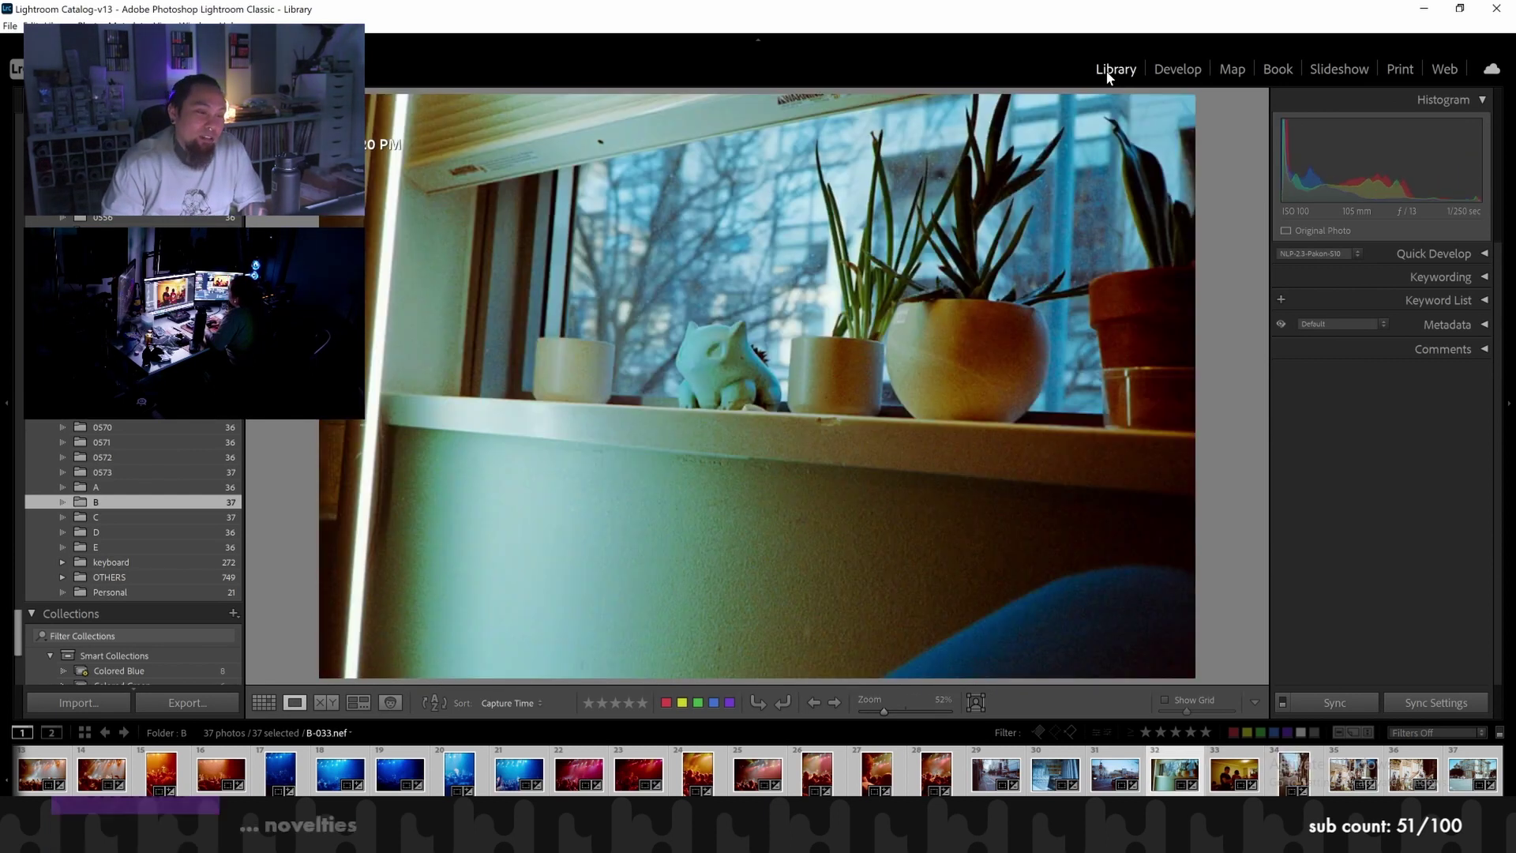
{"action": "key", "text": "Left"}
{"action": "key", "text": "Left"}
{"action": "key", "text": "Left"}
{"action": "key", "text": "Right"}
{"action": "key", "text": "ctrl+bracketright"}
{"action": "key", "text": "Right"}
{"action": "key", "text": "Left"}
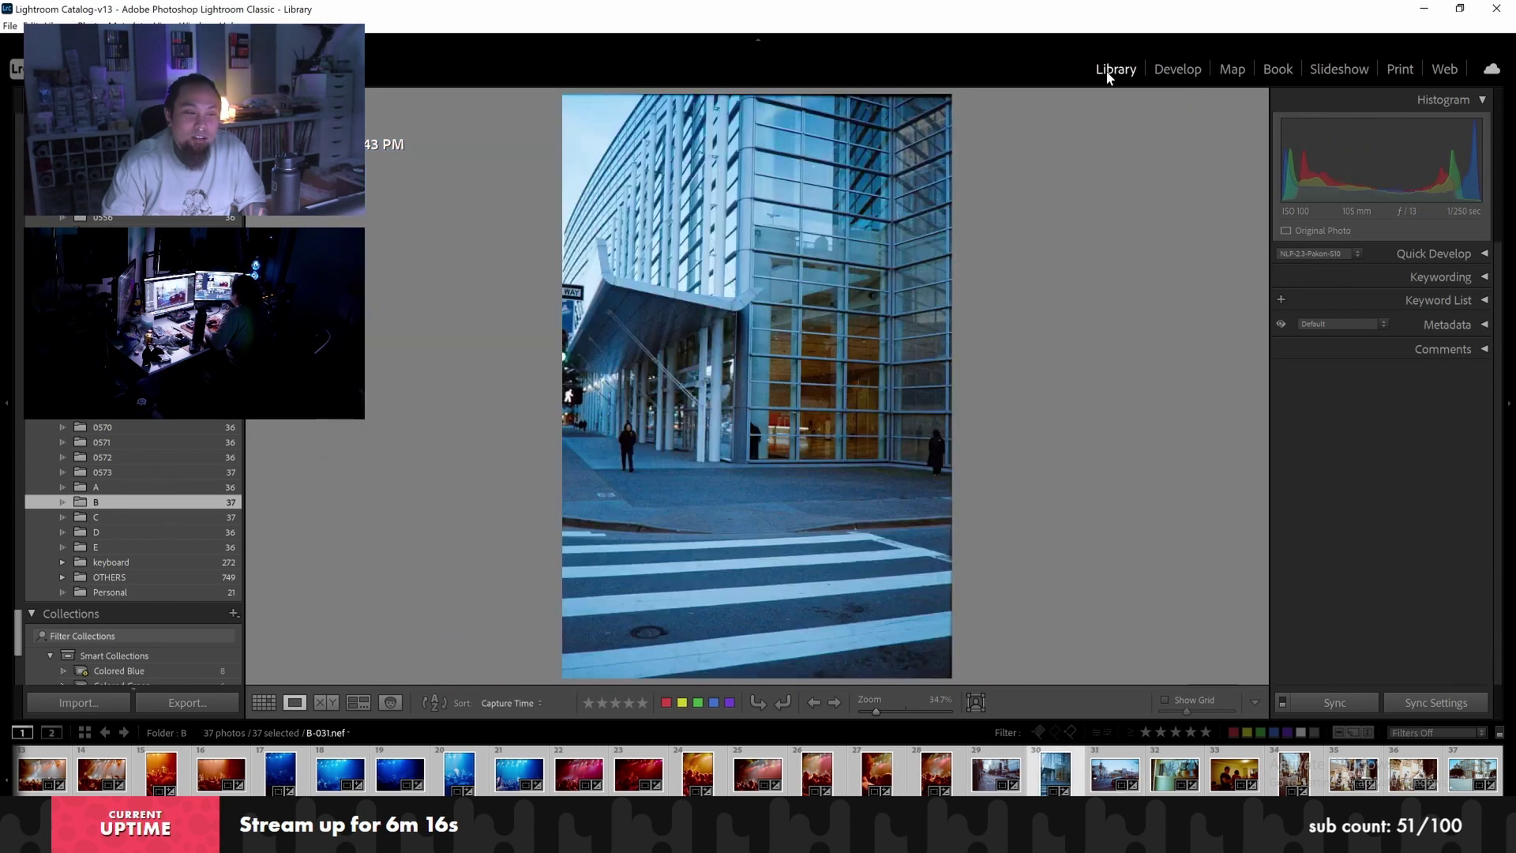
Check the orientation of the street and house photos from B-028 through the last frame, B-037
{"action": "key", "text": "Left"}
{"action": "key", "text": "Left"}
{"action": "key", "text": "Right"}
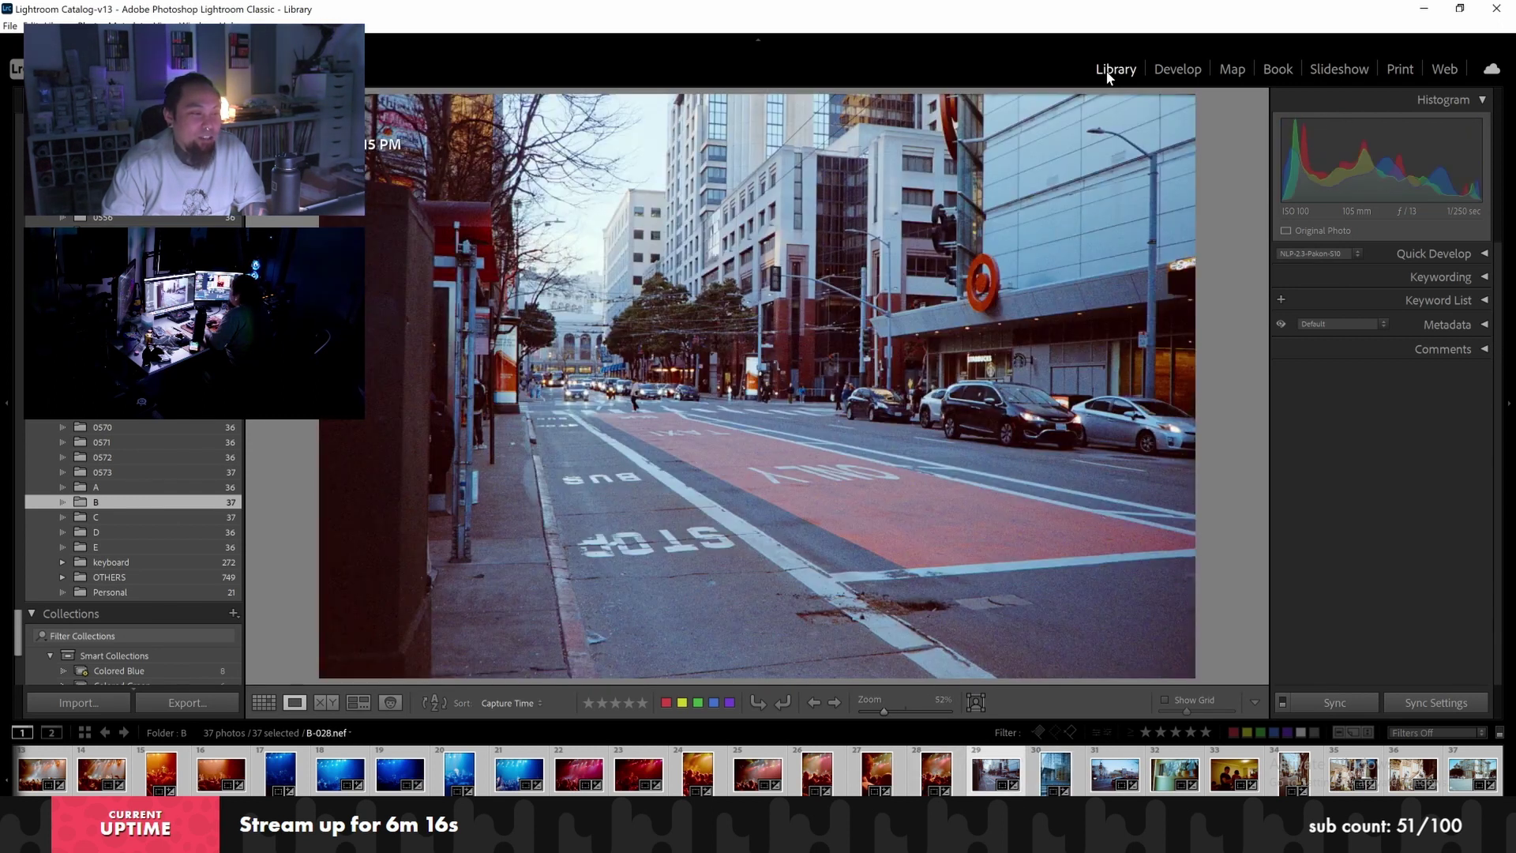
{"action": "key", "text": "Right"}
{"action": "key", "text": "Right"}
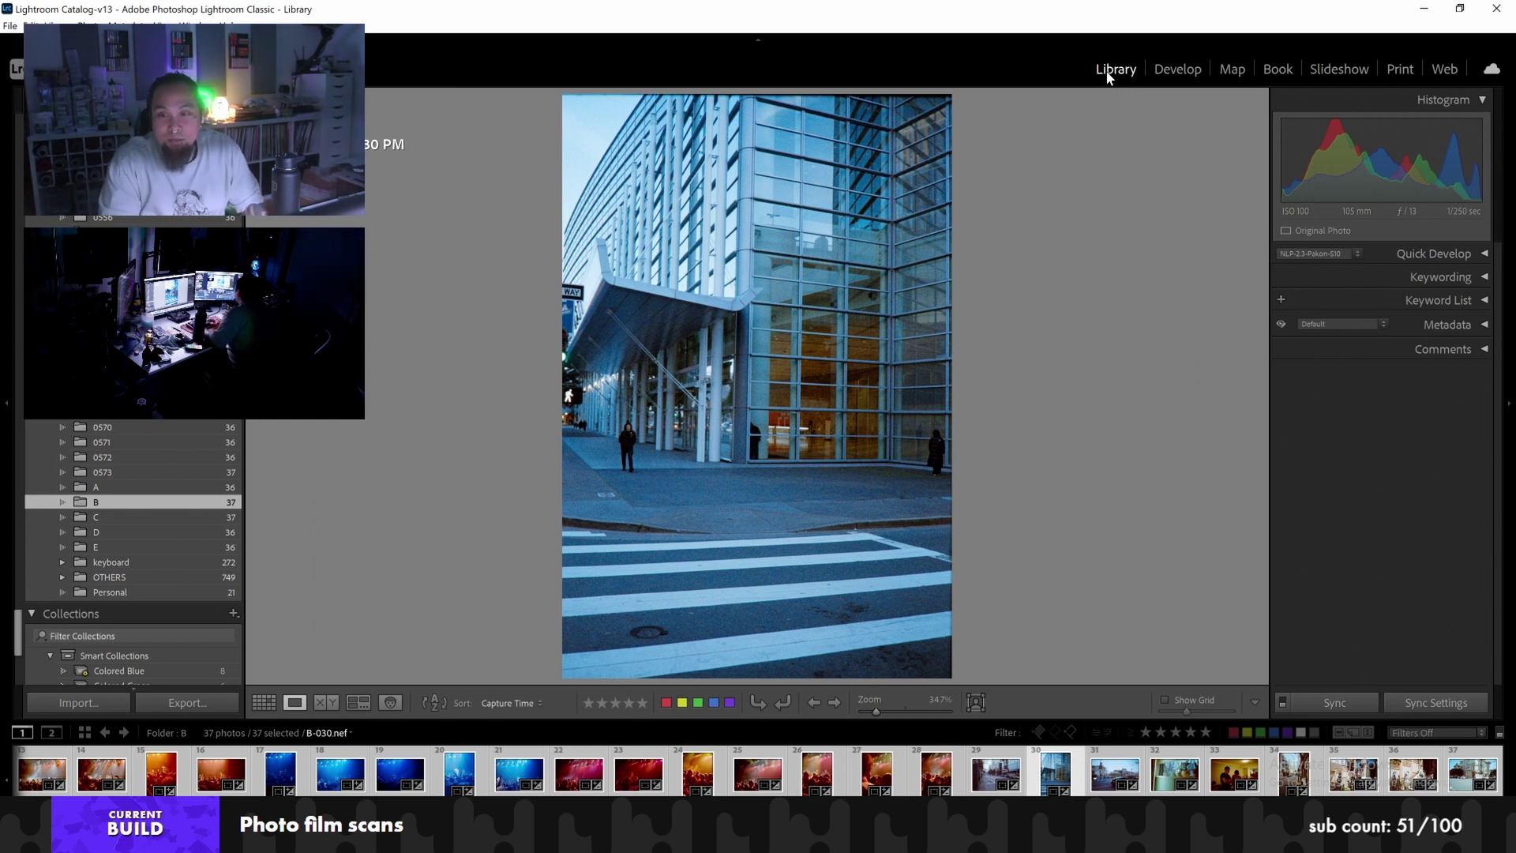
{"action": "key", "text": "Right"}
{"action": "key", "text": "Right"}
{"action": "key", "text": "Right"}
{"action": "key", "text": "Right"}
{"action": "key", "text": "Right"}
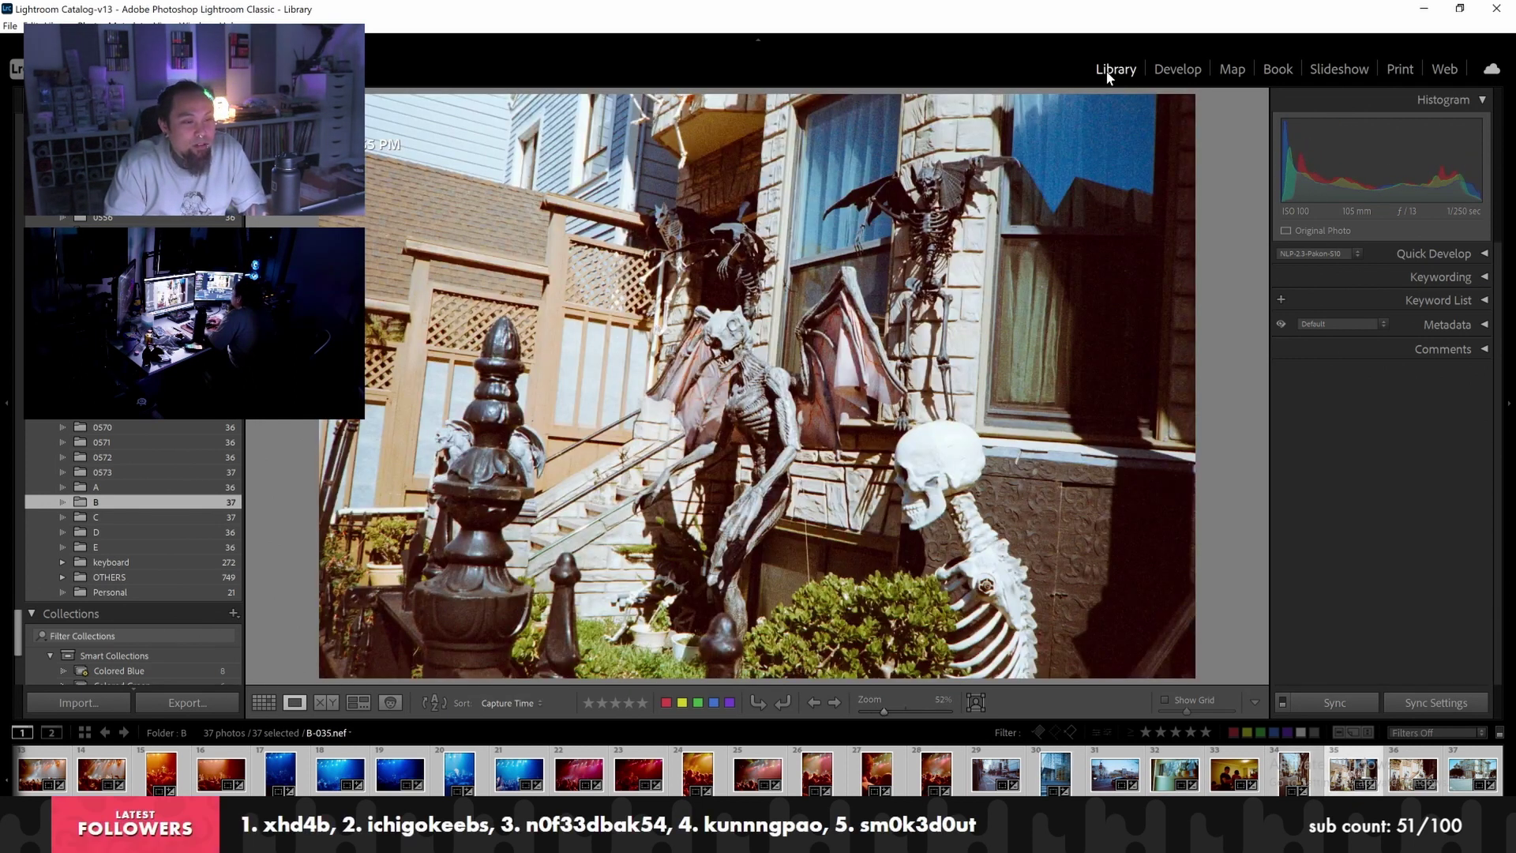
{"action": "key", "text": "Right"}
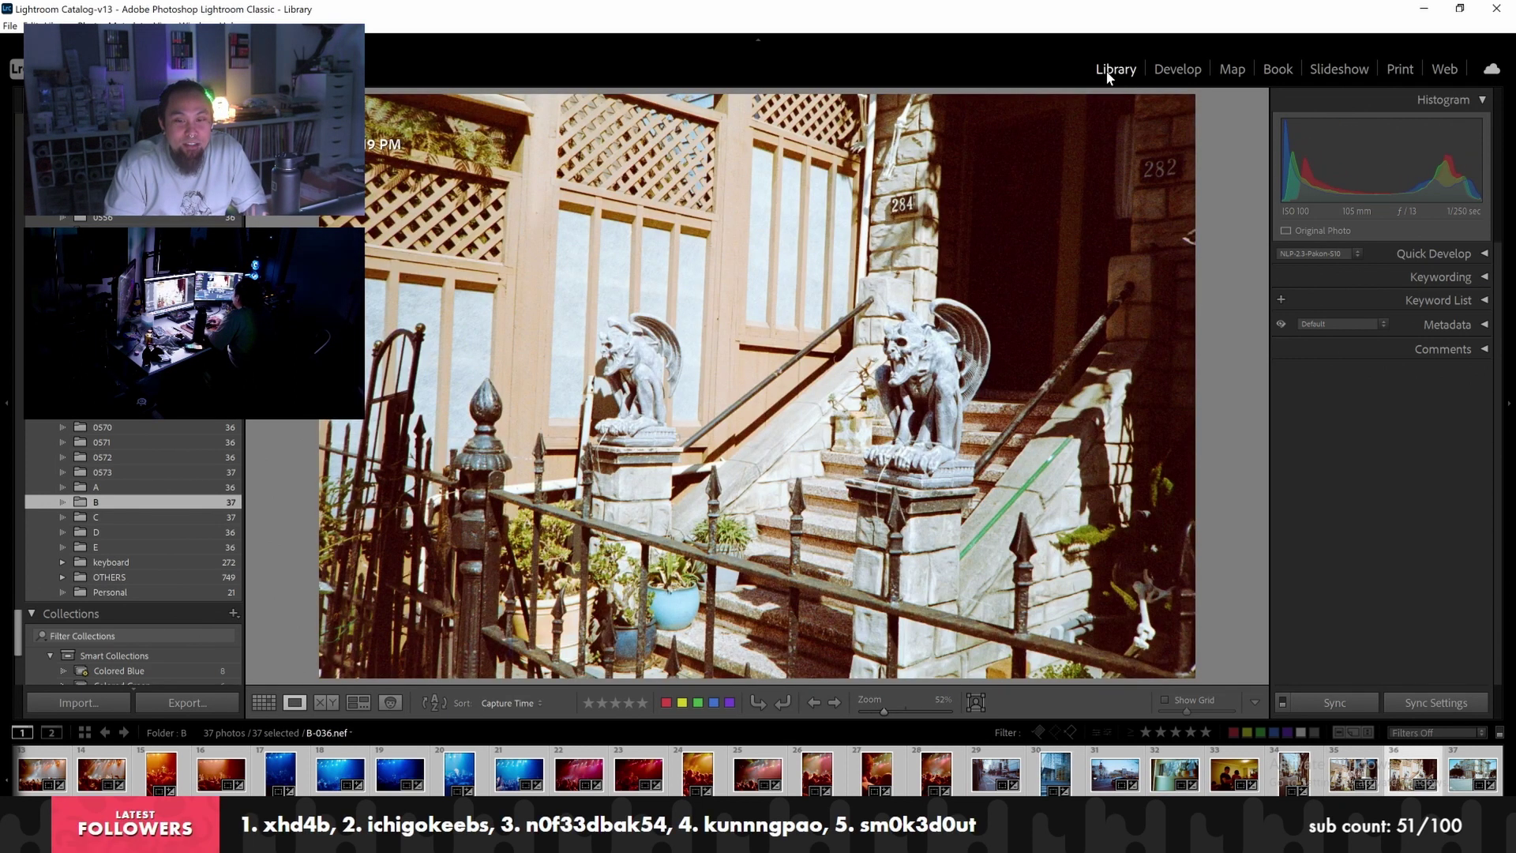
{"action": "key", "text": "Right"}
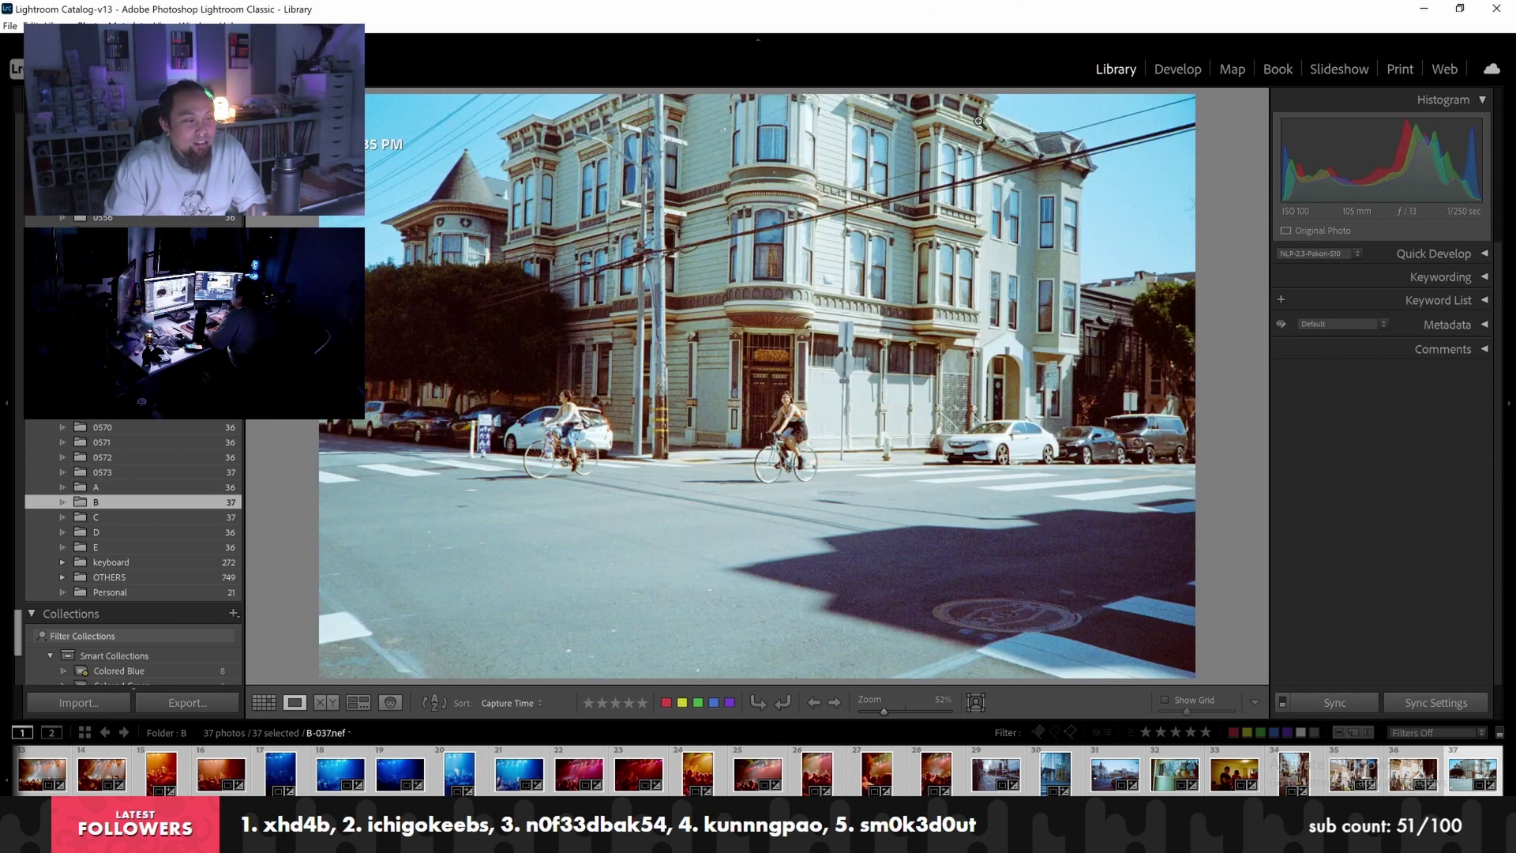
Open negative C-001 from folder C for developing and sample its white balance from the blank film border beside the frame
{"action": "left_click", "coordinate": [136, 517]}
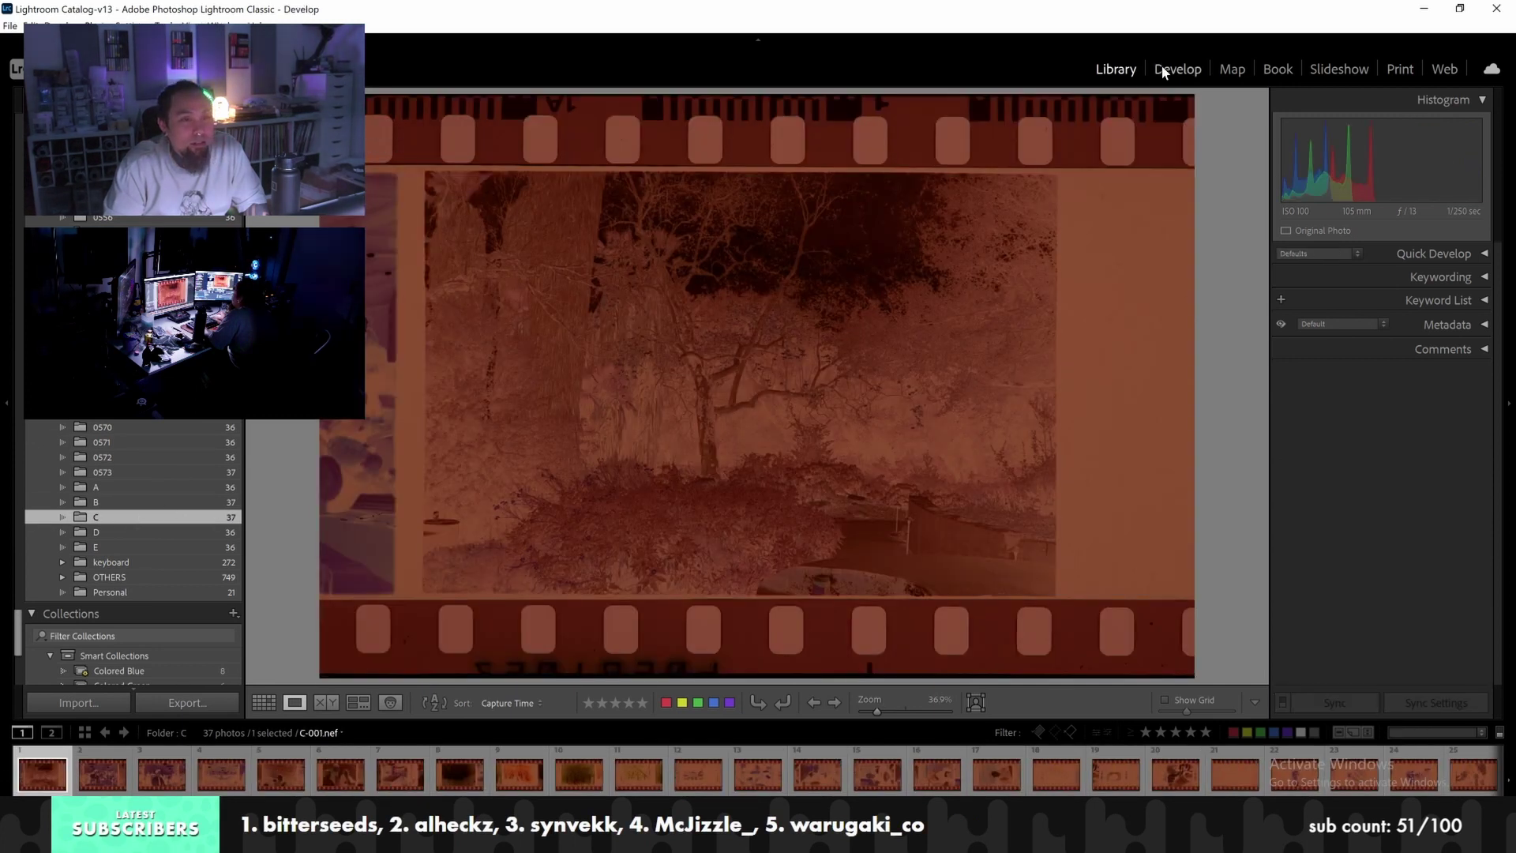
{"action": "left_click", "coordinate": [1177, 70]}
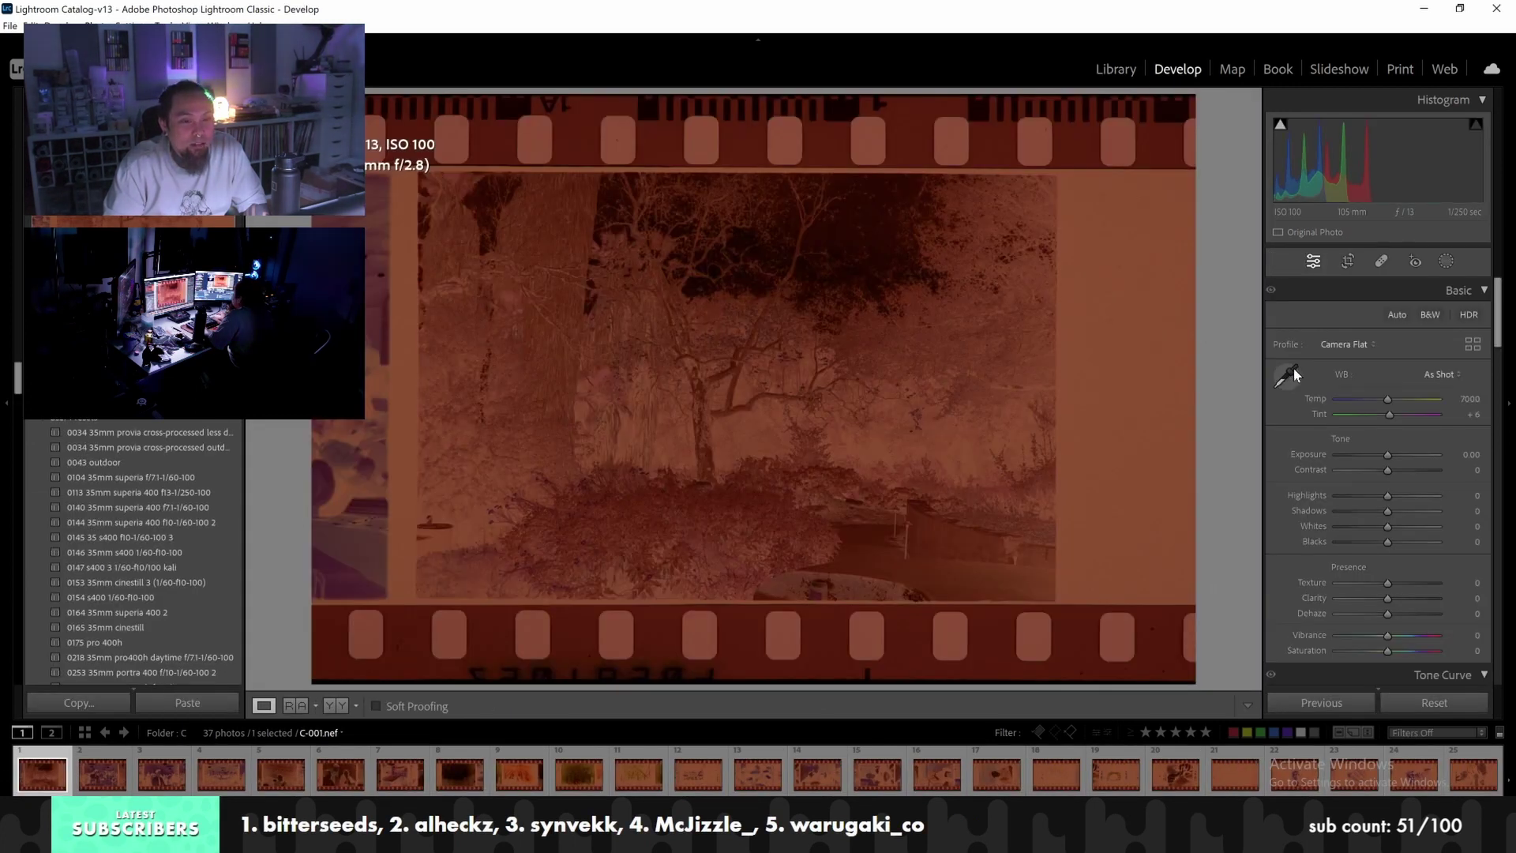
{"action": "key", "text": "w"}
{"action": "left_click", "coordinate": [1116, 360]}
Crop C-001 at a 2 x 3 aspect ratio to the exposed frame, excluding the film borders and sprocket holes
{"action": "left_click", "coordinate": [1348, 262]}
{"action": "left_click", "coordinate": [1446, 316]}
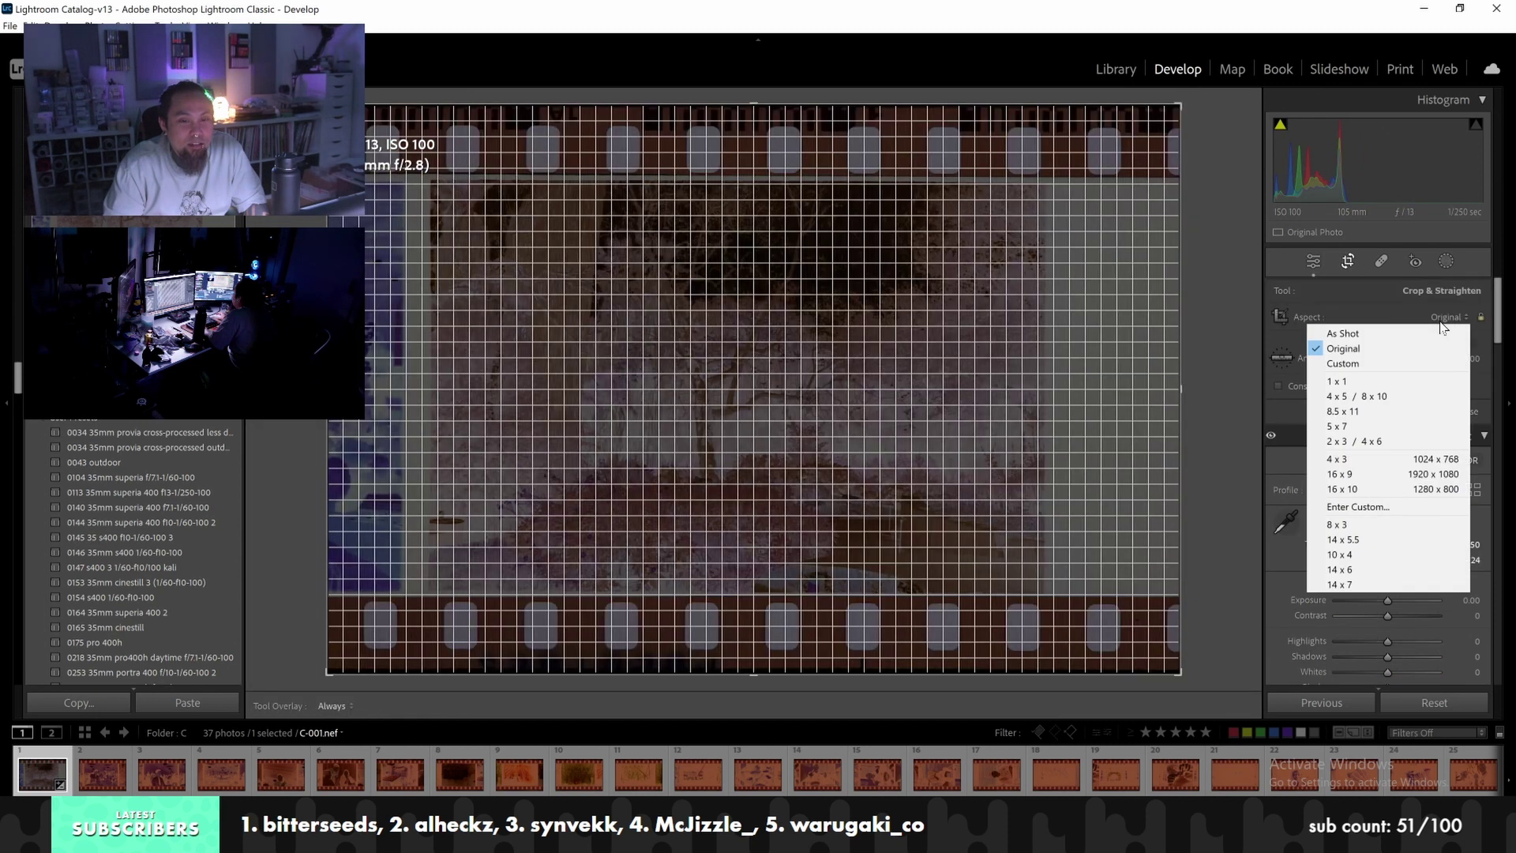
{"action": "left_click", "coordinate": [1413, 440]}
{"action": "left_click_drag", "start_coordinate": [937, 106], "coordinate": [945, 150]}
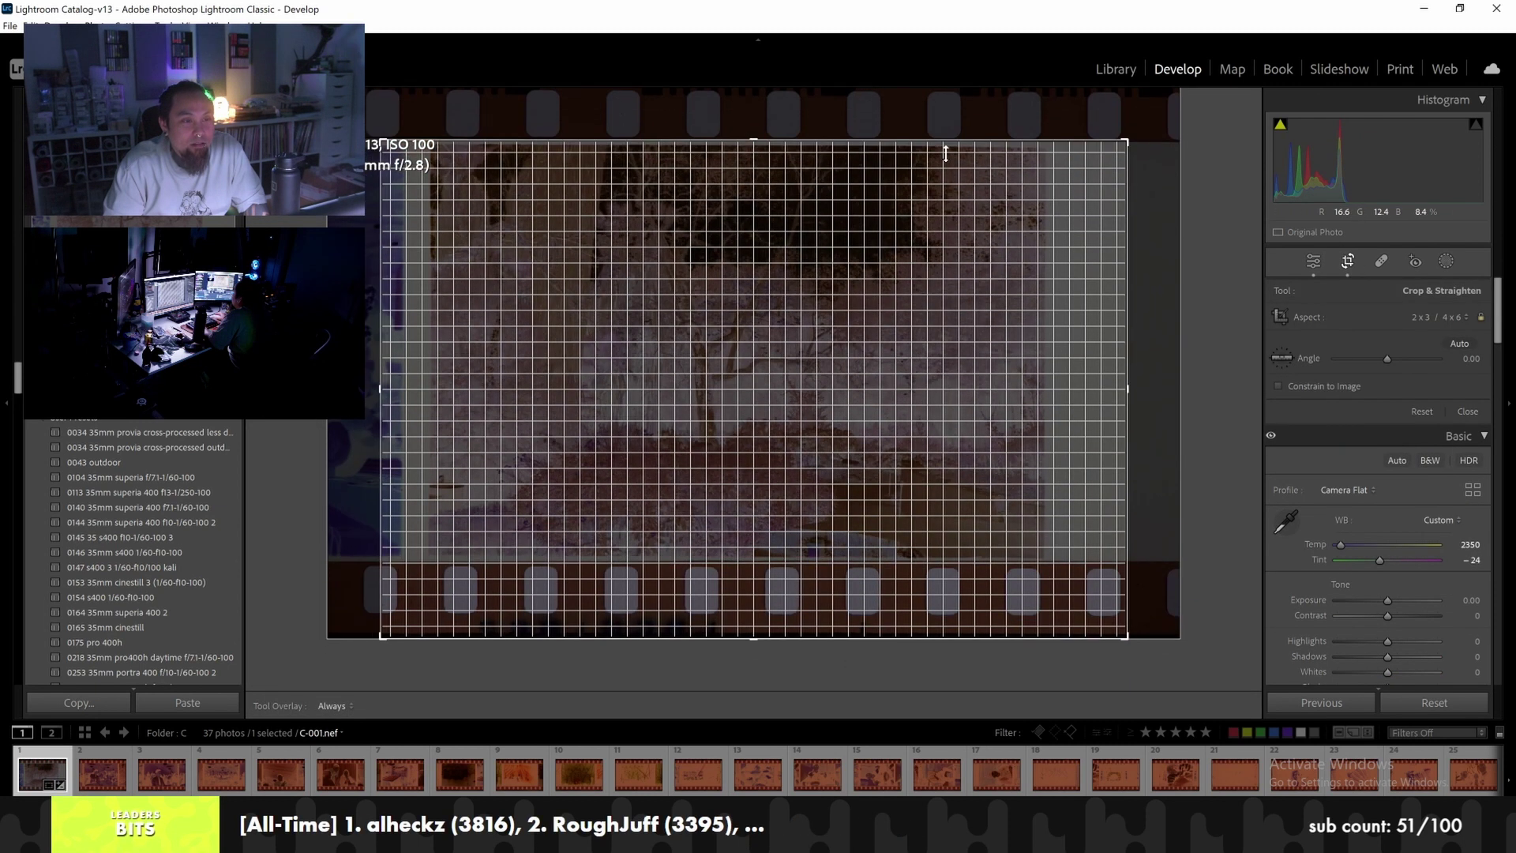
{"action": "left_click_drag", "start_coordinate": [1129, 638], "coordinate": [1088, 599]}
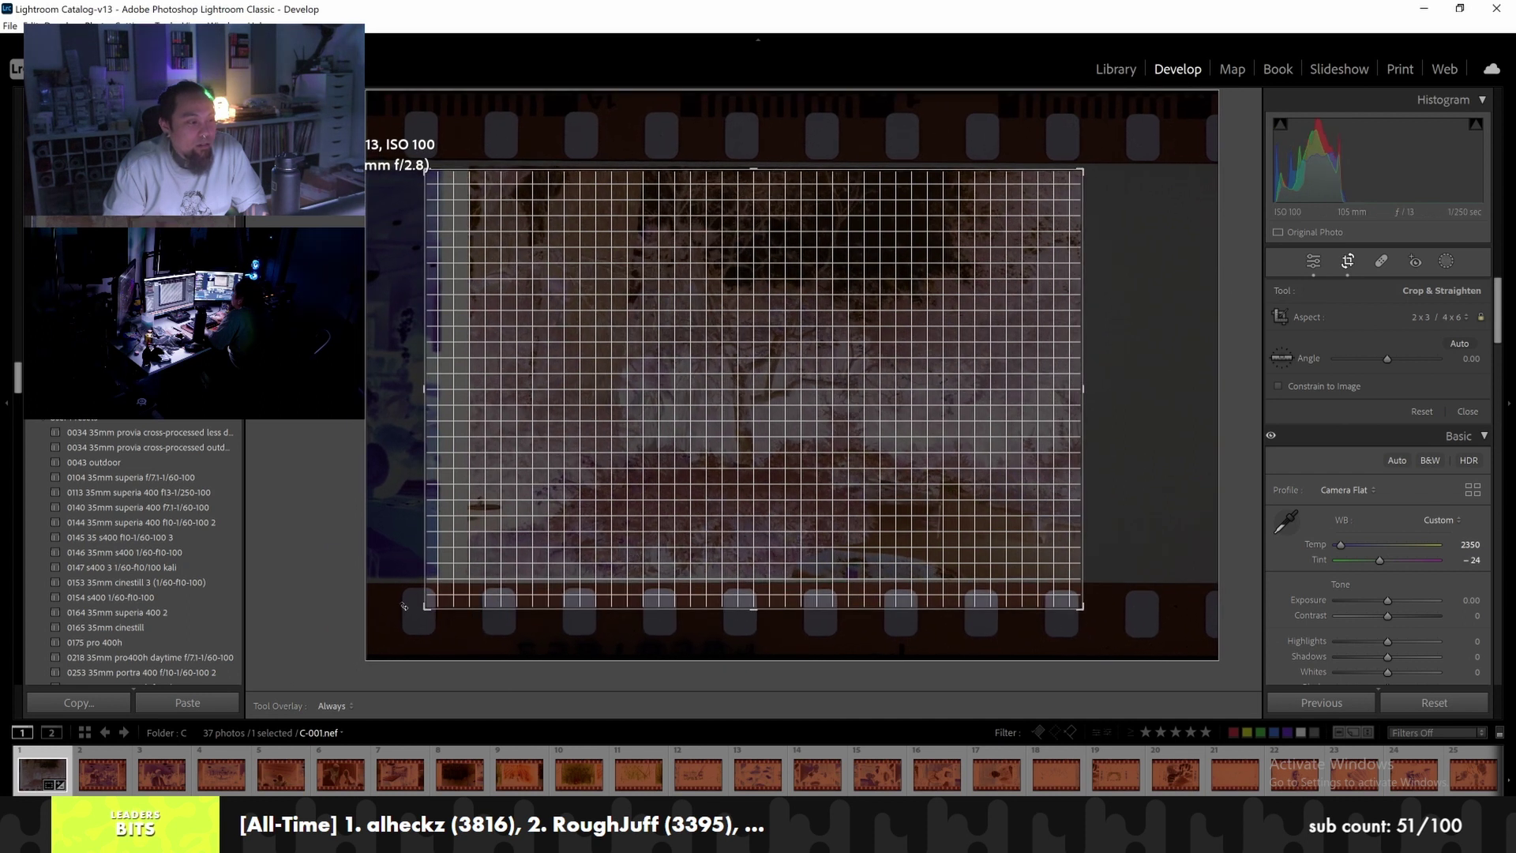
{"action": "left_click_drag", "start_coordinate": [425, 607], "coordinate": [475, 574]}
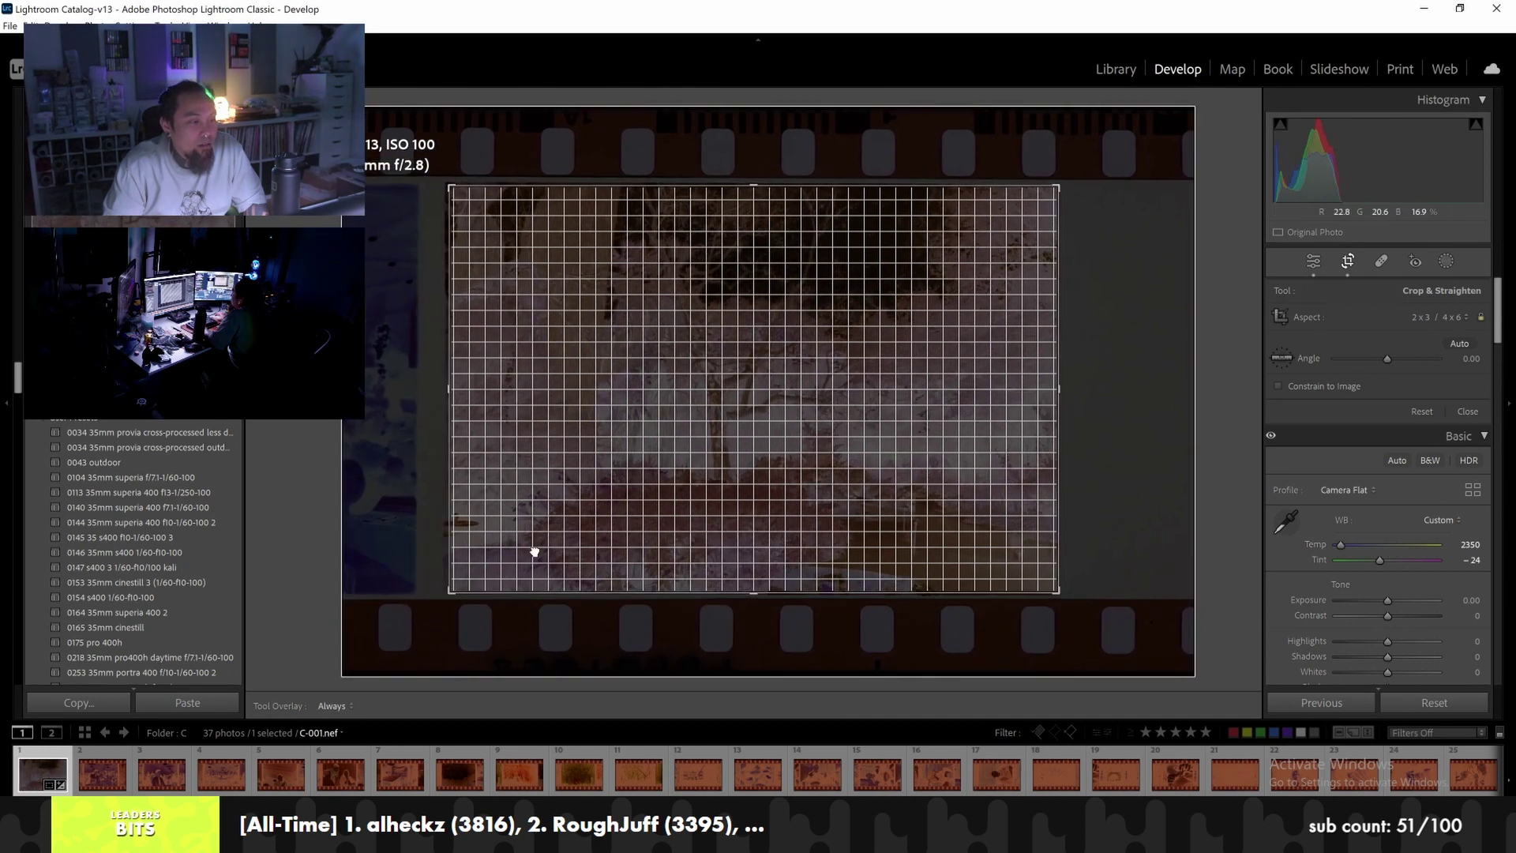
{"action": "key", "text": "Return"}
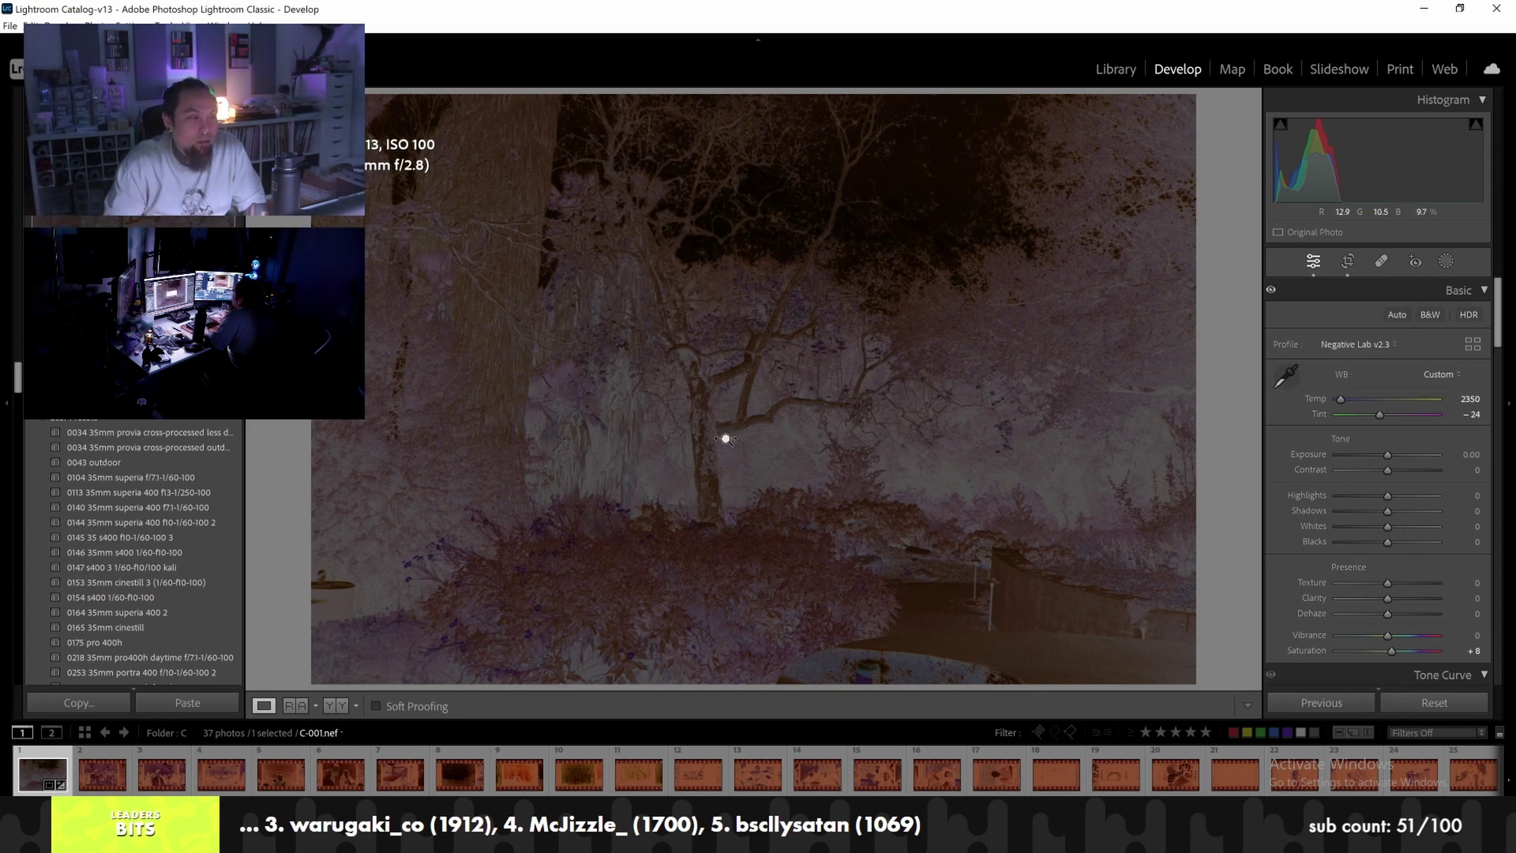
{"action": "key", "text": "ctrl+n"}
{"action": "key", "text": "Escape"}
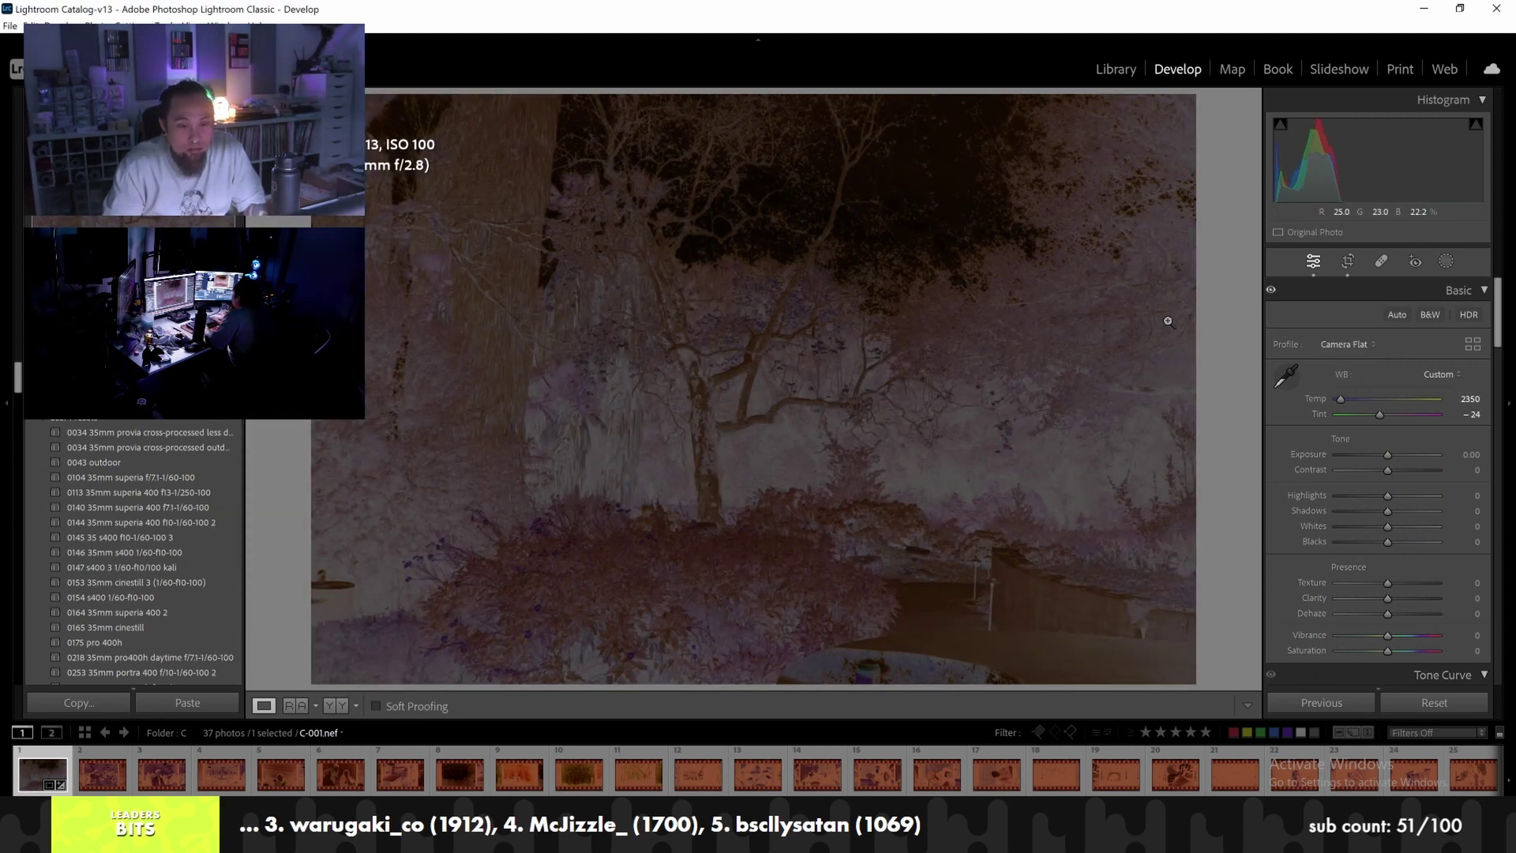
Synchronize C-001's treatment and profile, white balance and crop to all 37 photos in folder C
{"action": "key", "text": "ctrl+a"}
{"action": "left_click", "coordinate": [1322, 702]}
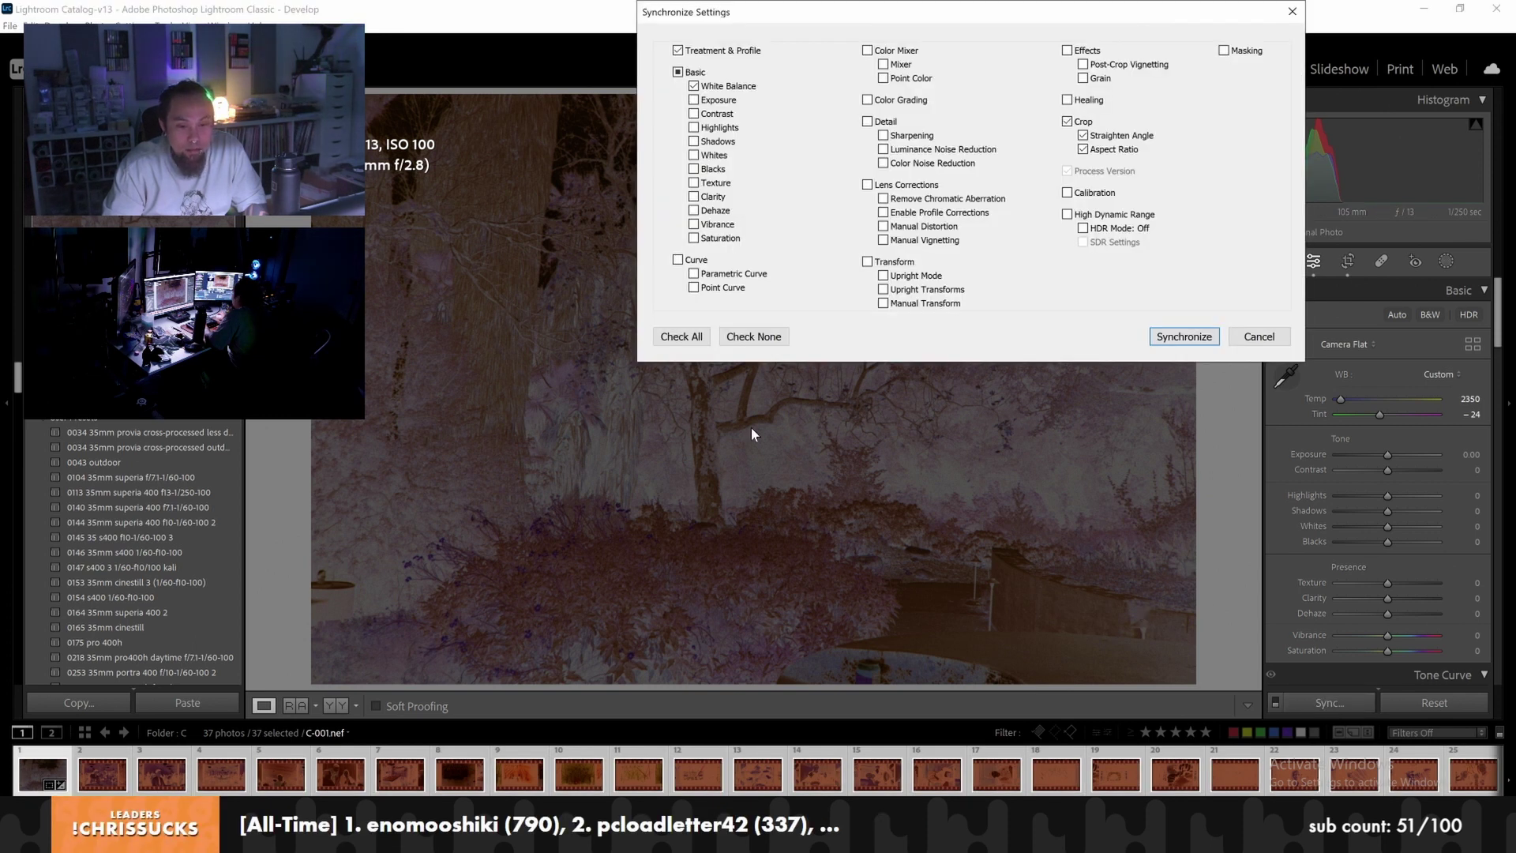
{"action": "left_click", "coordinate": [1186, 338]}
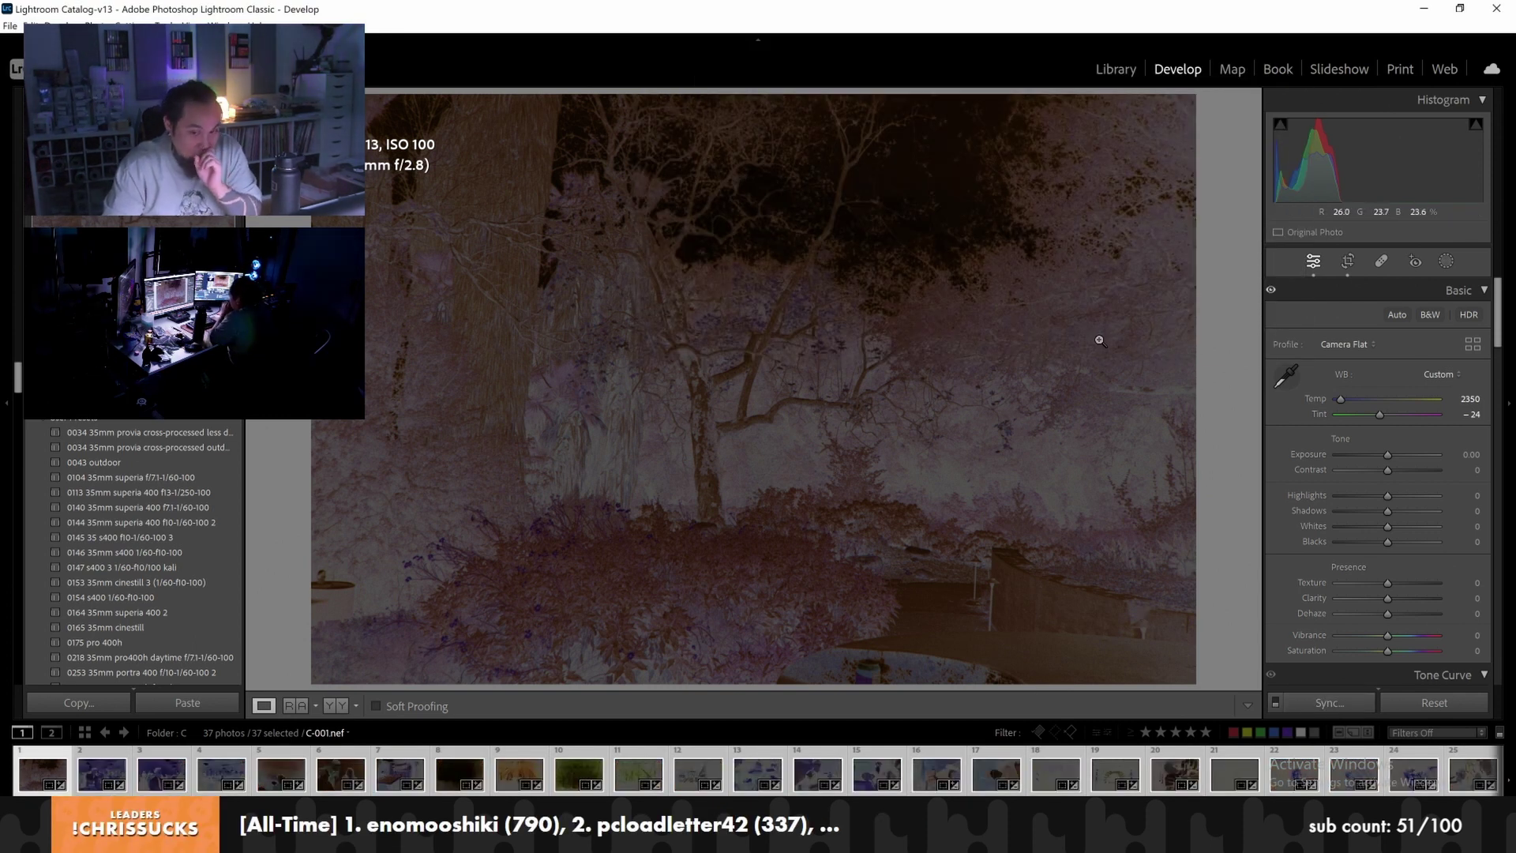
Reposition the crop on C-002 so it excludes the blank film edge beside the frame
{"action": "left_click", "coordinate": [93, 780]}
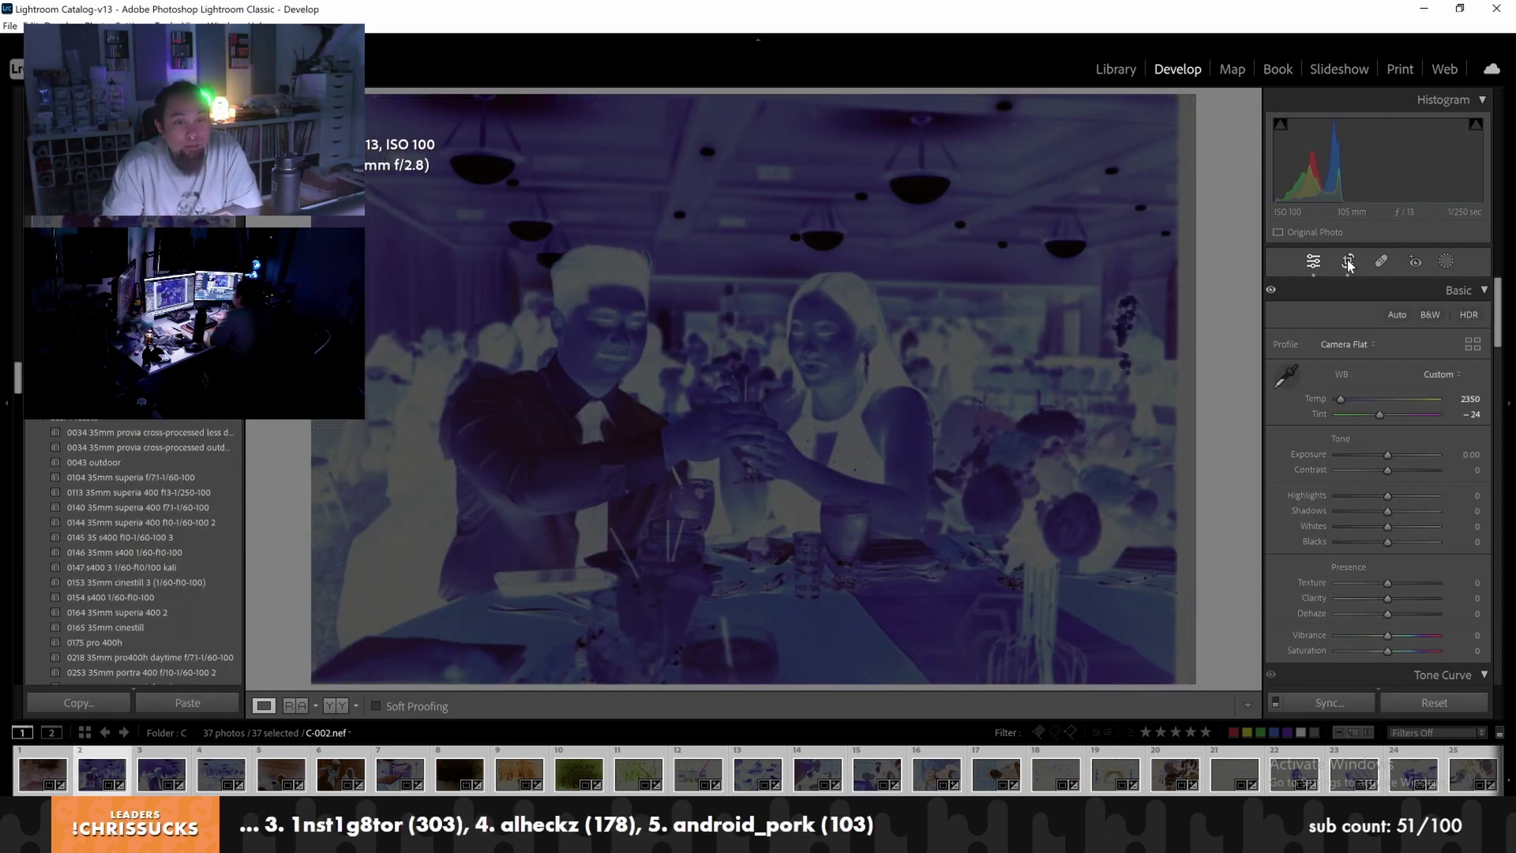
{"action": "left_click", "coordinate": [1348, 262]}
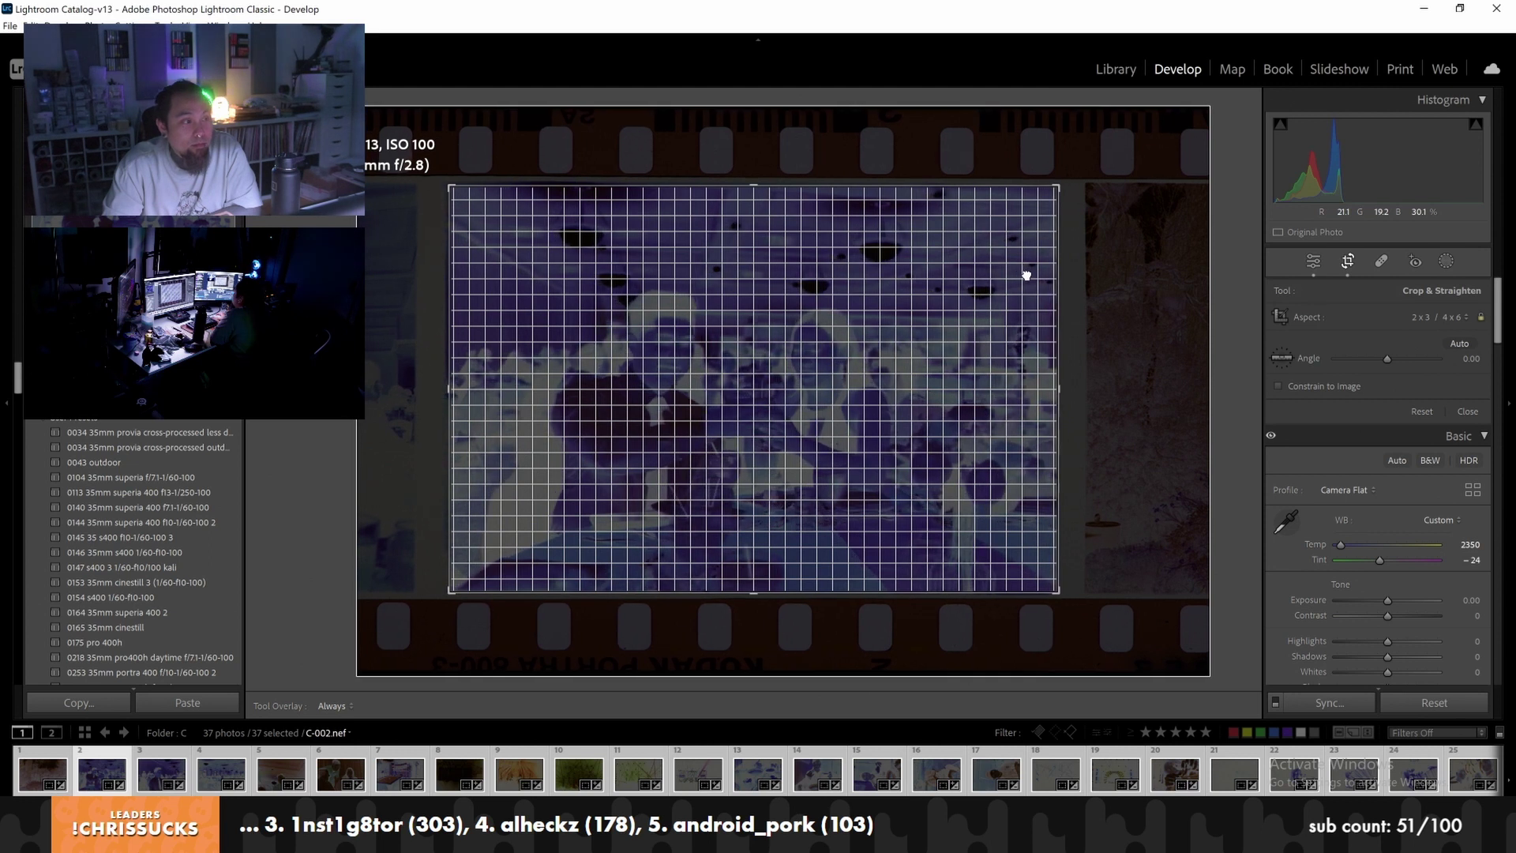
{"action": "key", "text": "Return"}
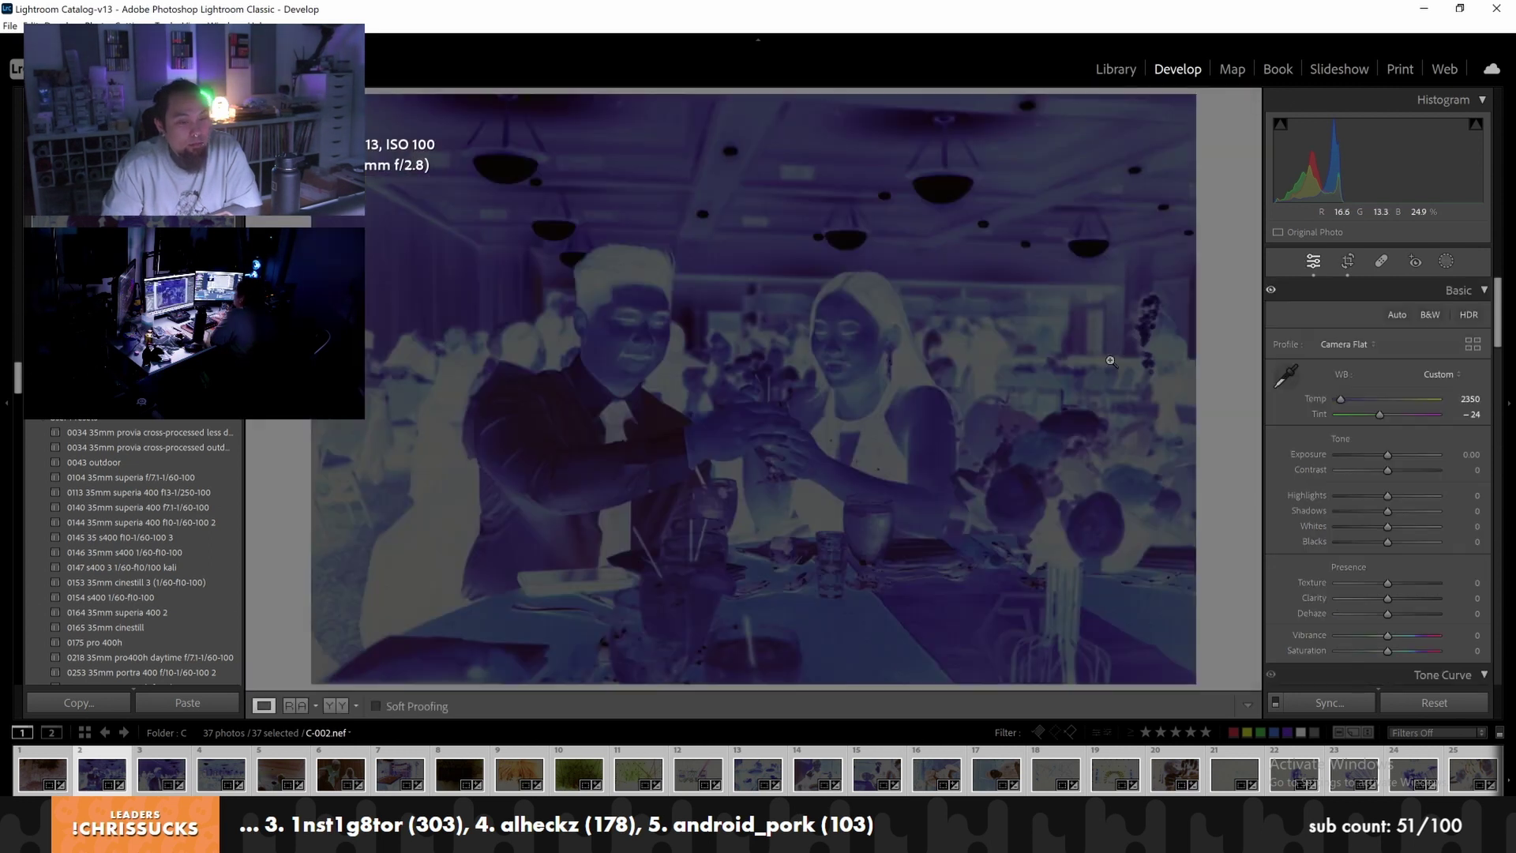
Synchronize C-002's settings to the other folder C photos with C-001 excluded, and add C-001 back to the selection
{"action": "left_click", "coordinate": [34, 778], "text": "ctrl"}
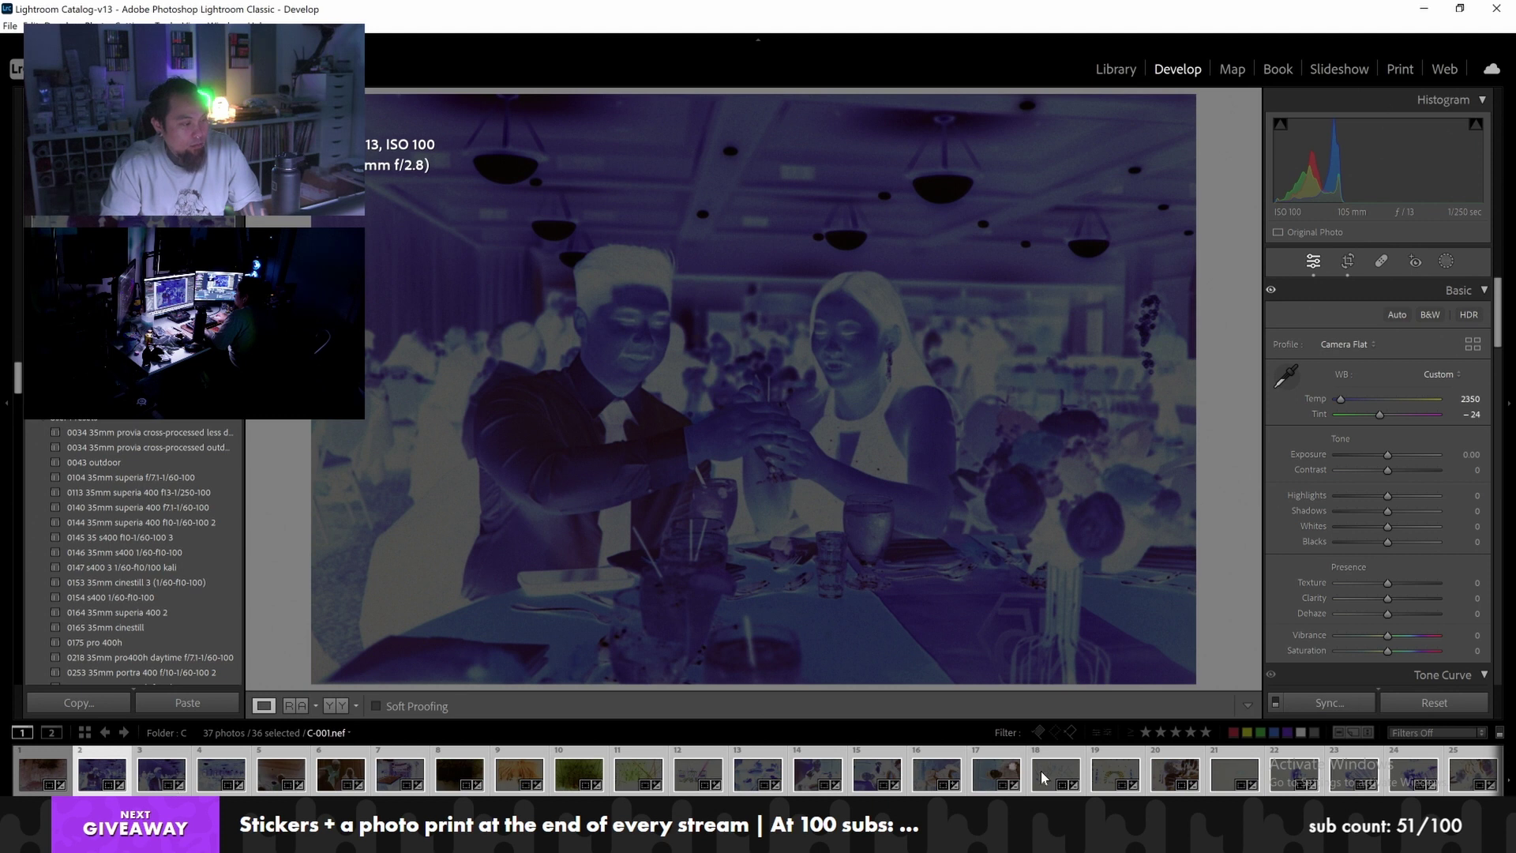
{"action": "left_click", "coordinate": [1328, 702]}
{"action": "left_click", "coordinate": [1183, 335]}
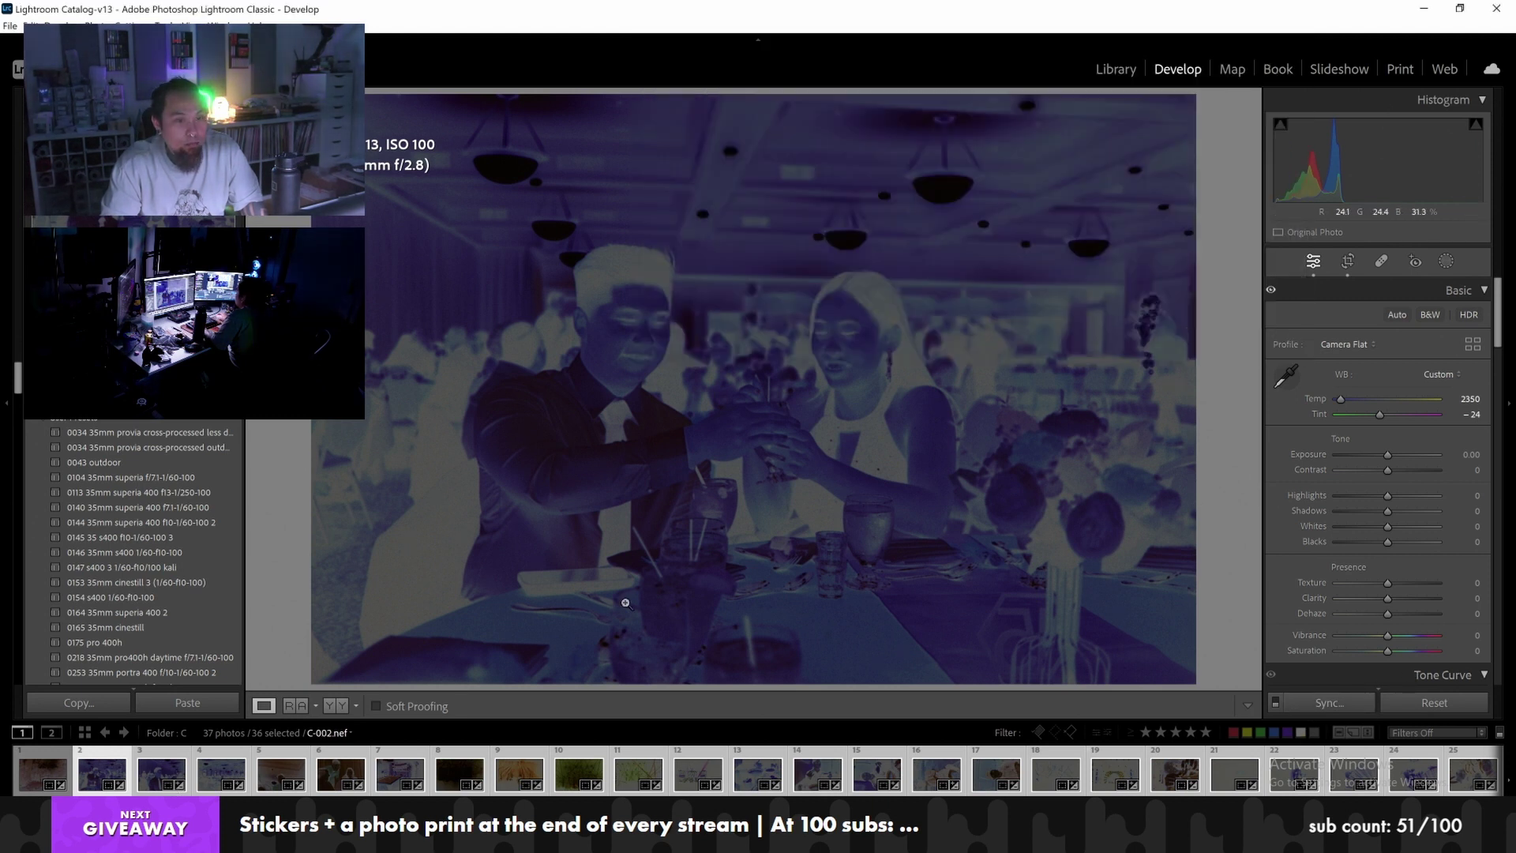
{"action": "left_click", "coordinate": [27, 782], "text": "ctrl"}
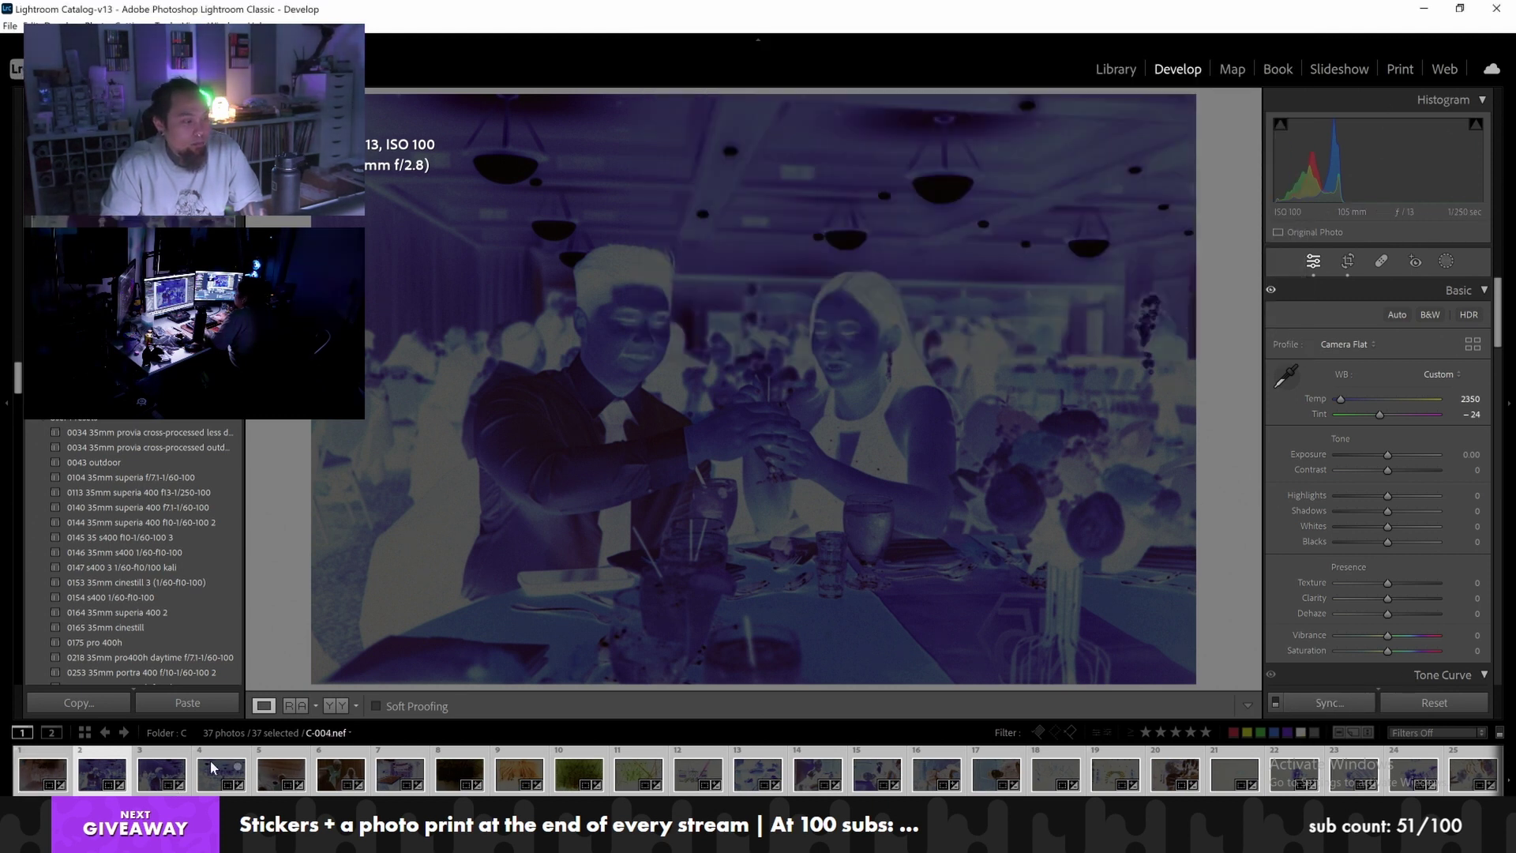
Reposition the crops on C-003, C-004 and C-005 to fit each exposed frame without the blank film edge
{"action": "left_click", "coordinate": [155, 776]}
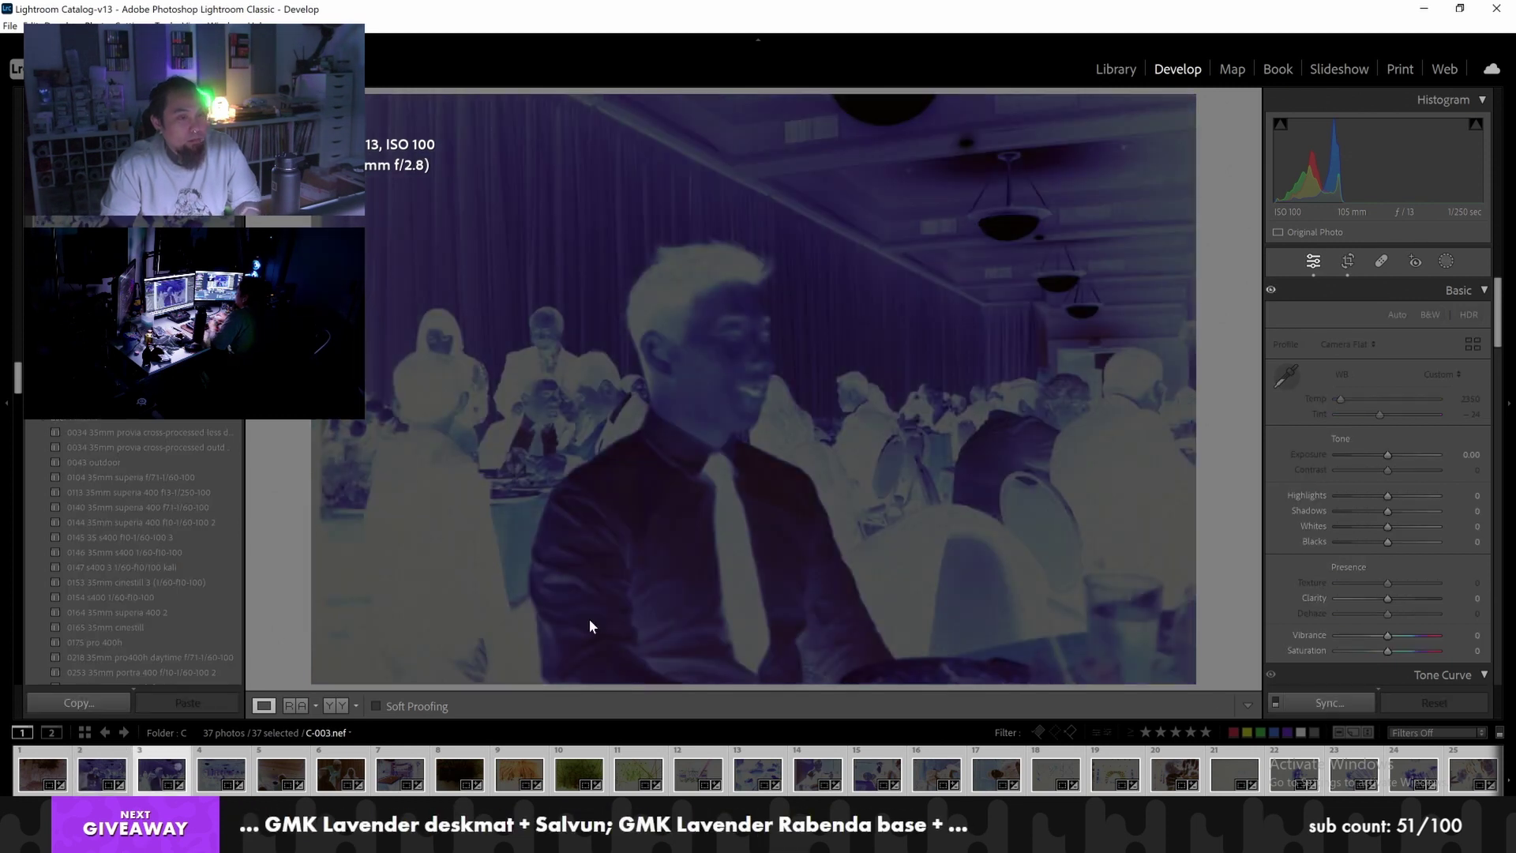
{"action": "left_click", "coordinate": [1348, 263]}
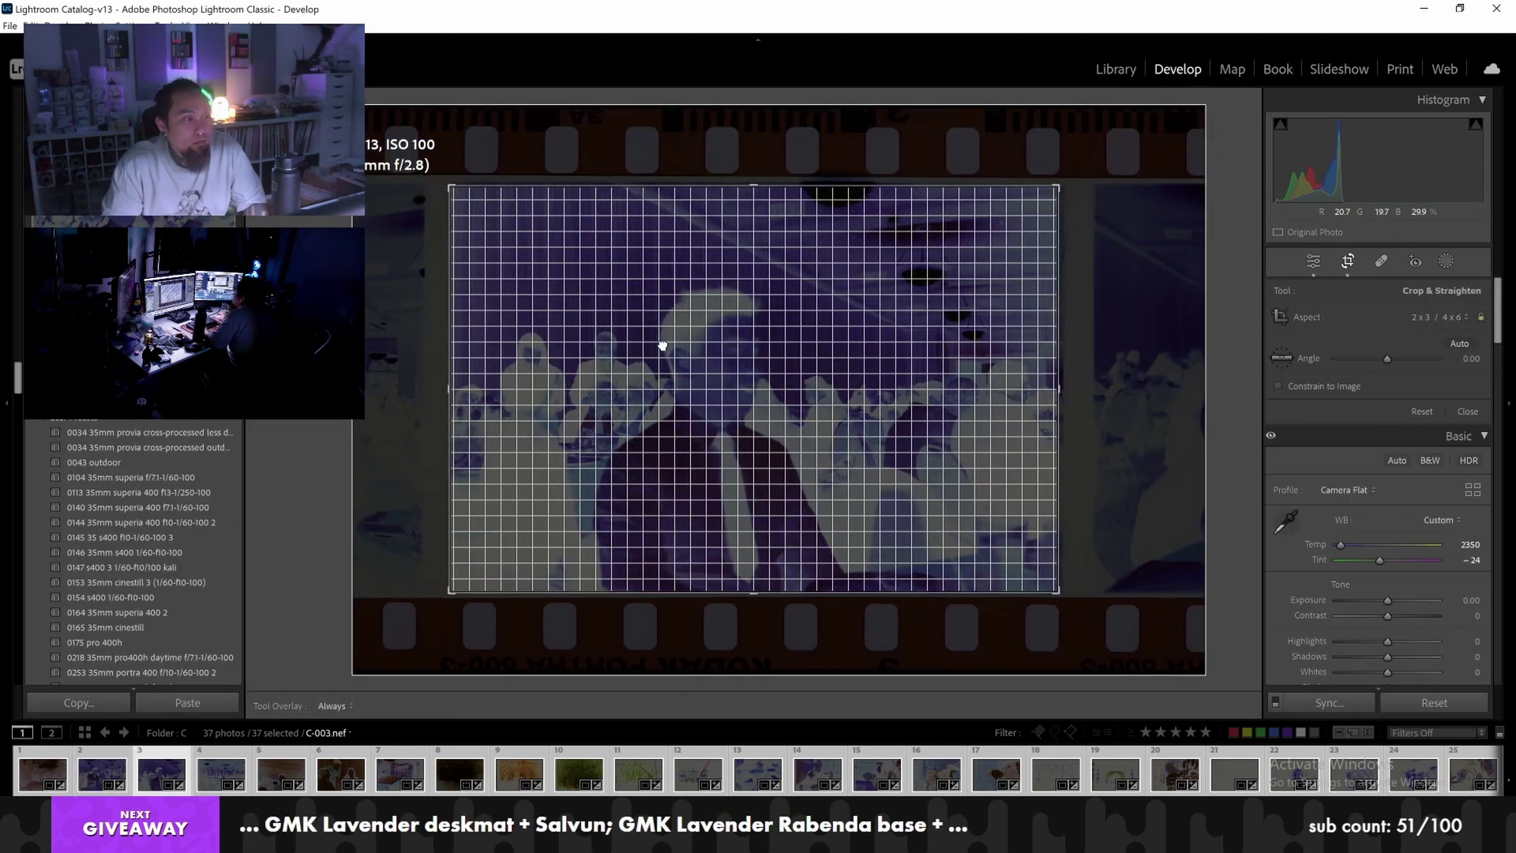
{"action": "key", "text": "Right"}
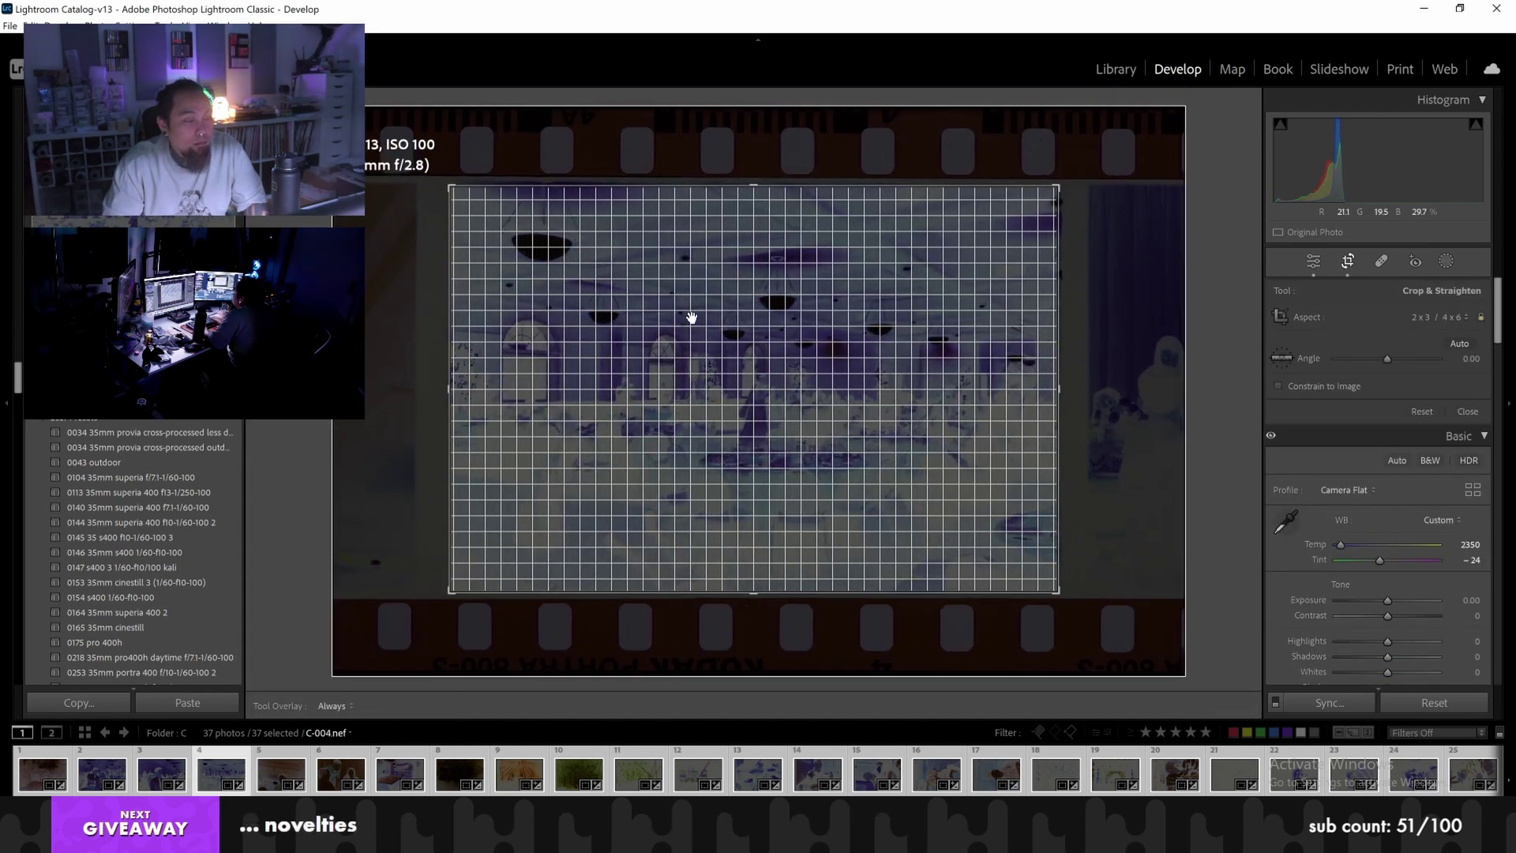
{"action": "key", "text": "Right"}
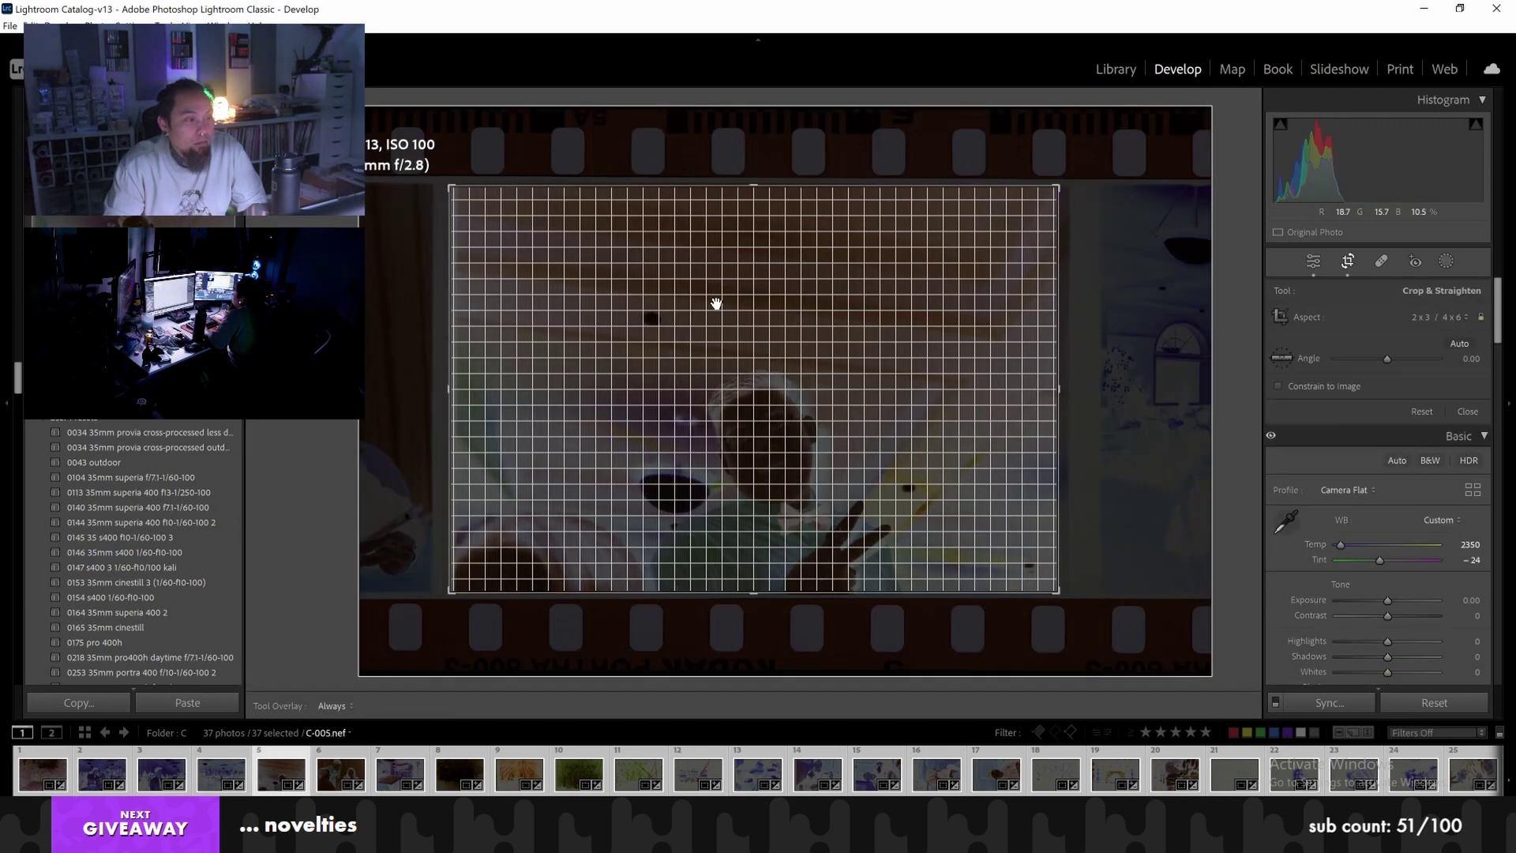
{"action": "left_click_drag", "start_coordinate": [716, 303], "coordinate": [709, 304]}
{"action": "key", "text": "Return"}
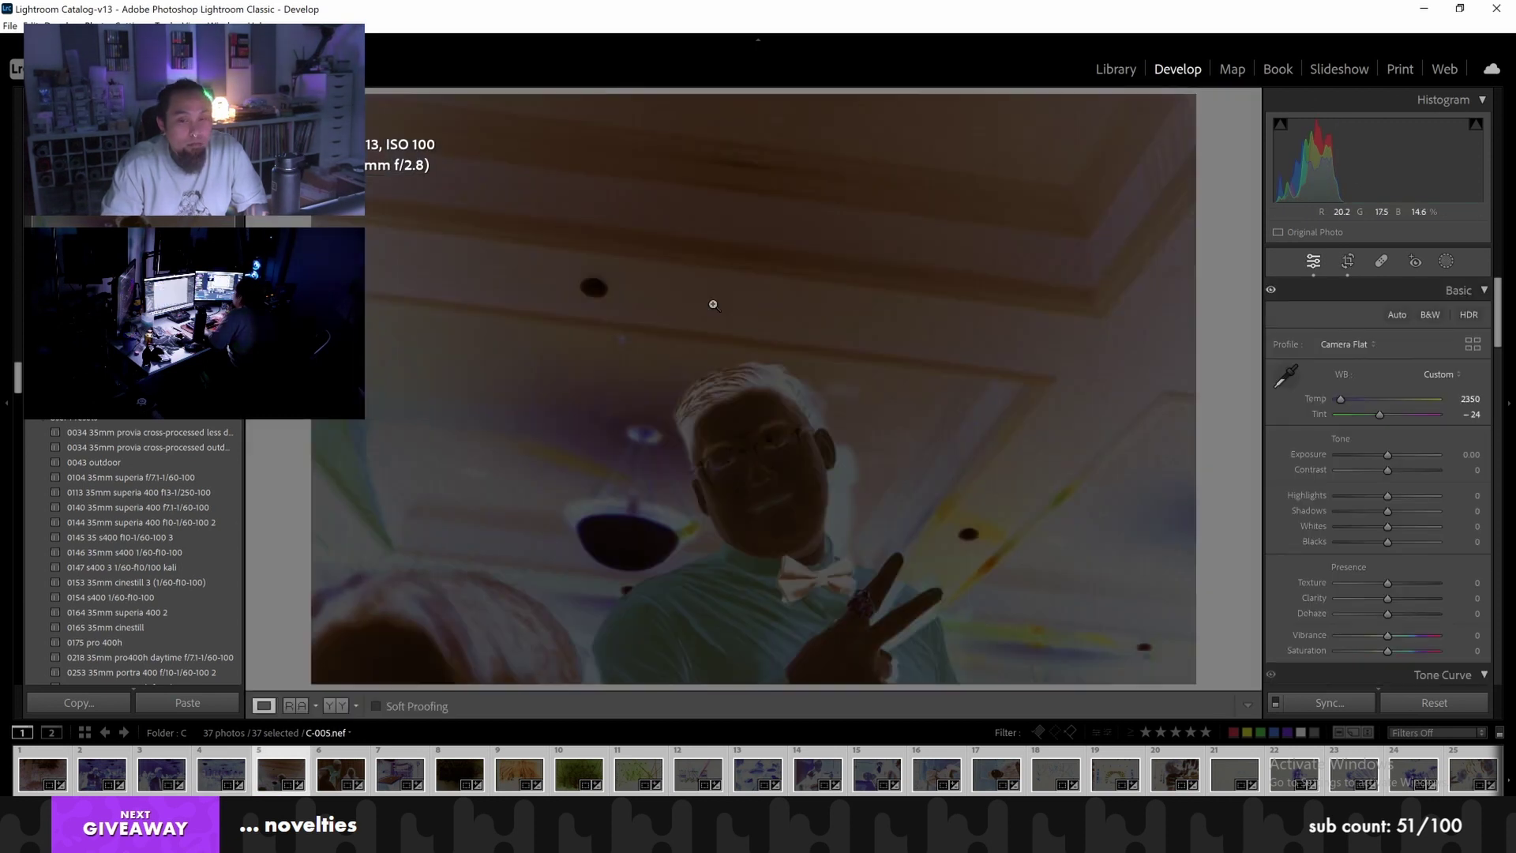
Shift the crops on C-006 and C-007 slightly so each sits inside its exposed frame
{"action": "key", "text": "Right"}
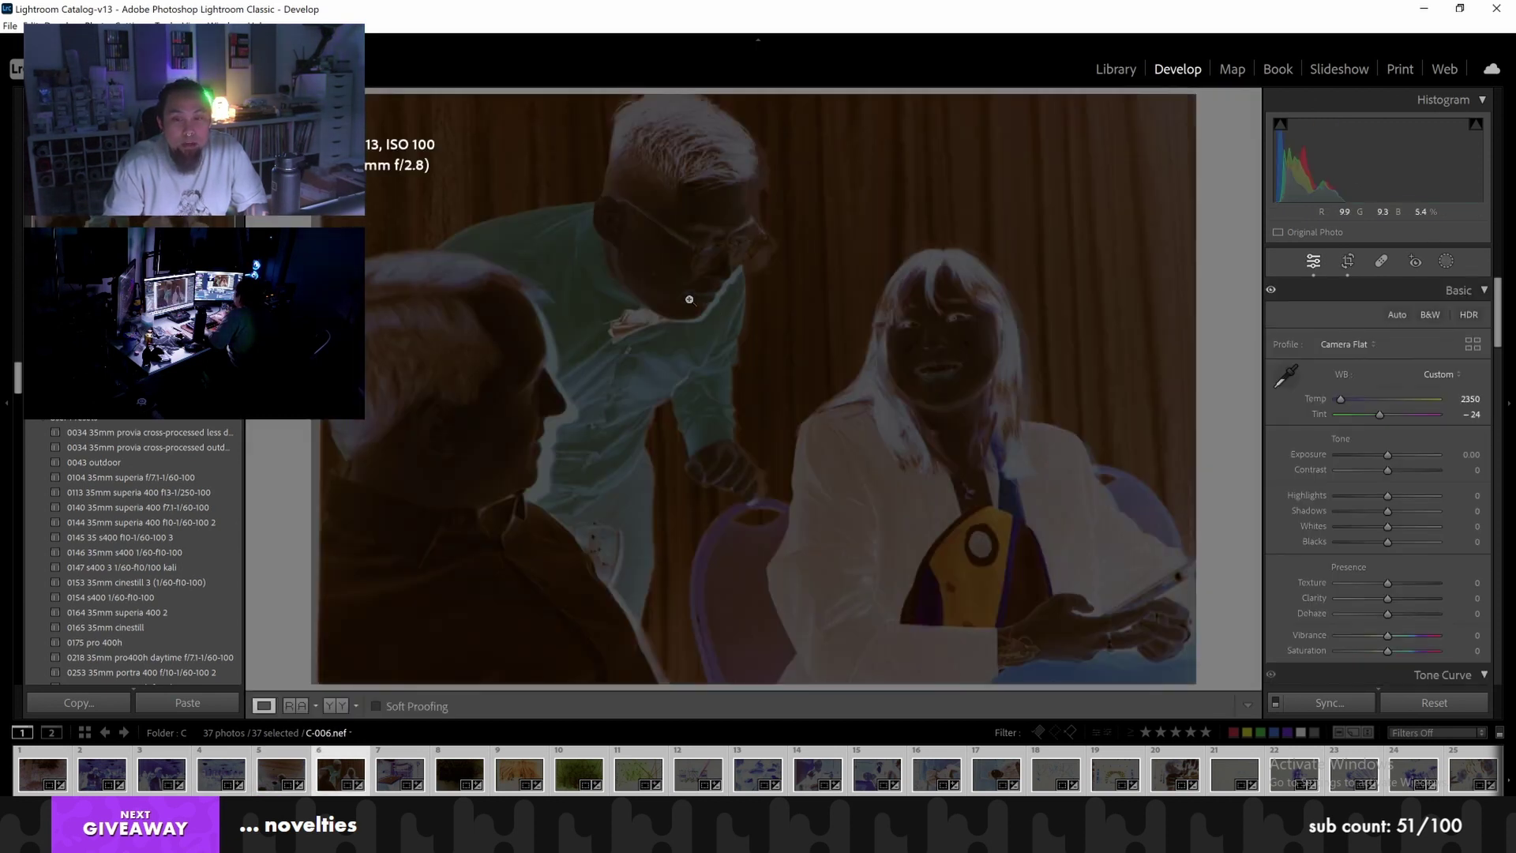
{"action": "key", "text": "r"}
{"action": "left_click_drag", "start_coordinate": [645, 279], "coordinate": [642, 282]}
{"action": "key", "text": "Right"}
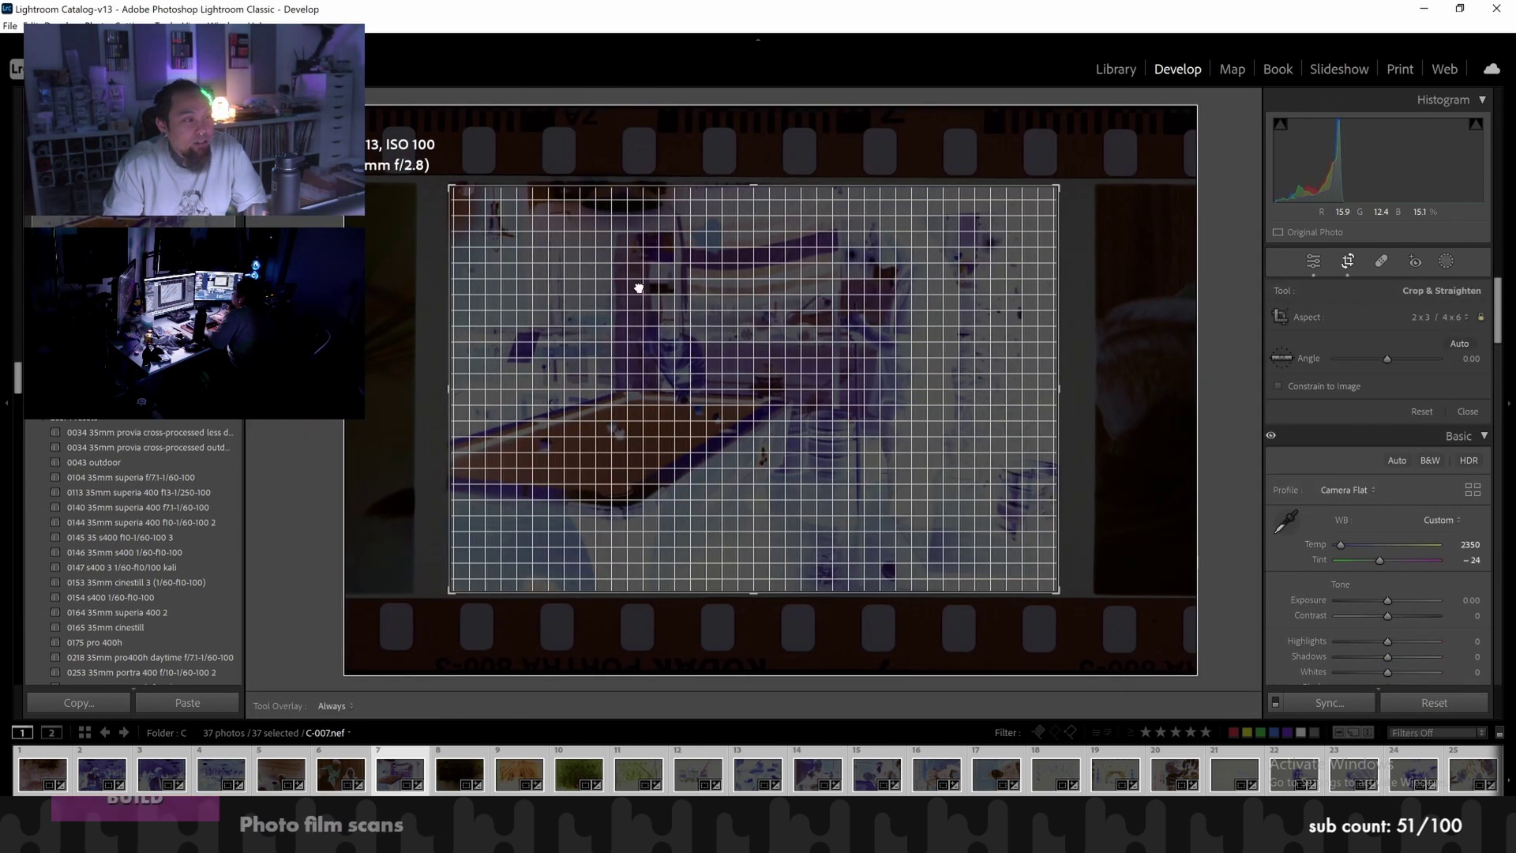
{"action": "left_click_drag", "start_coordinate": [638, 291], "coordinate": [639, 292]}
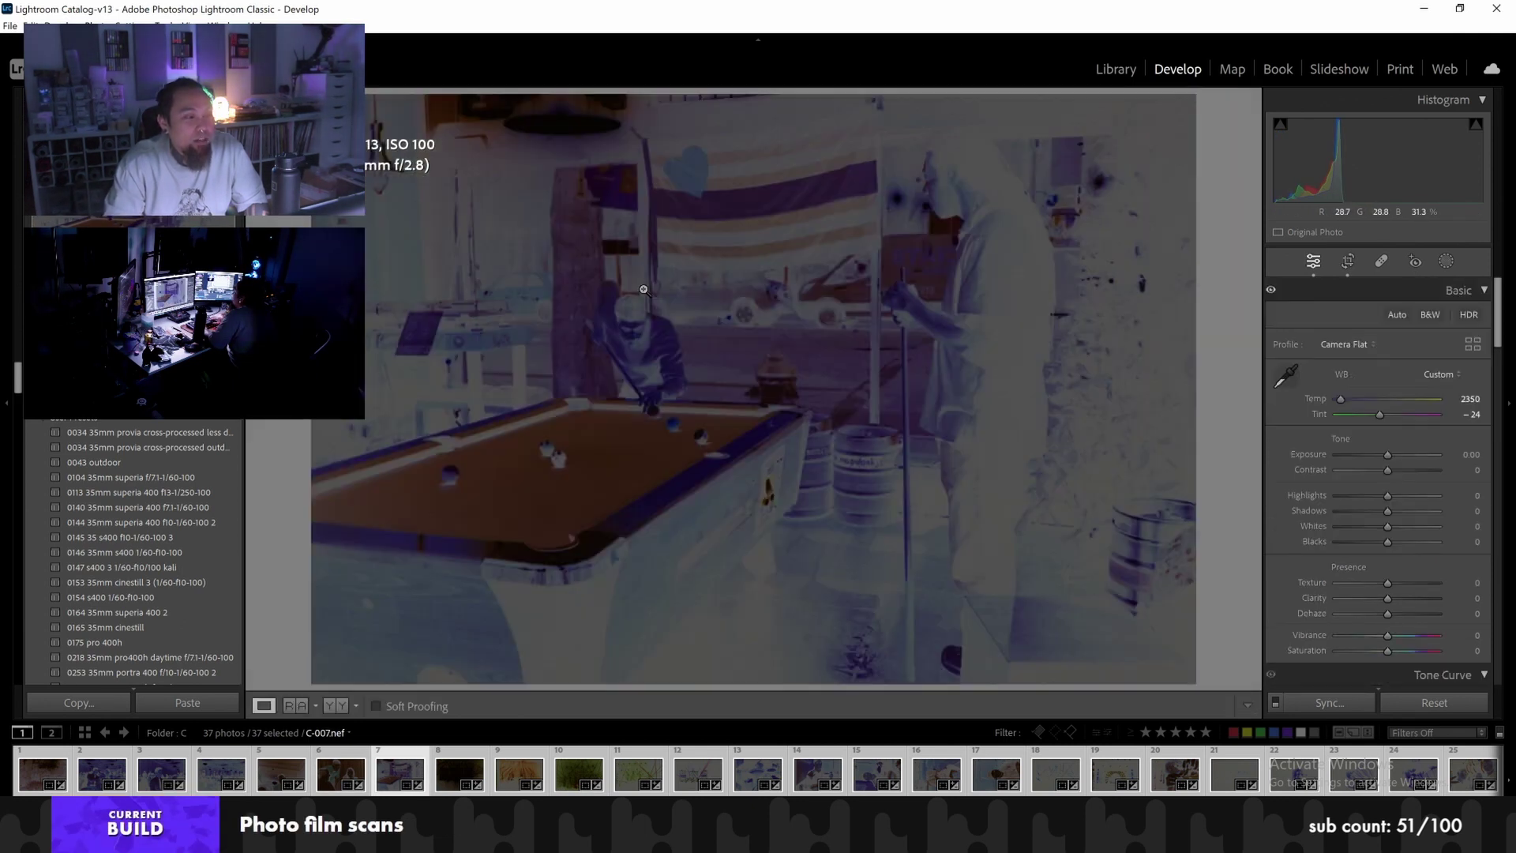
Reposition the crops on C-008 and C-009 to leave out the blank film beside each frame
{"action": "key", "text": "Right"}
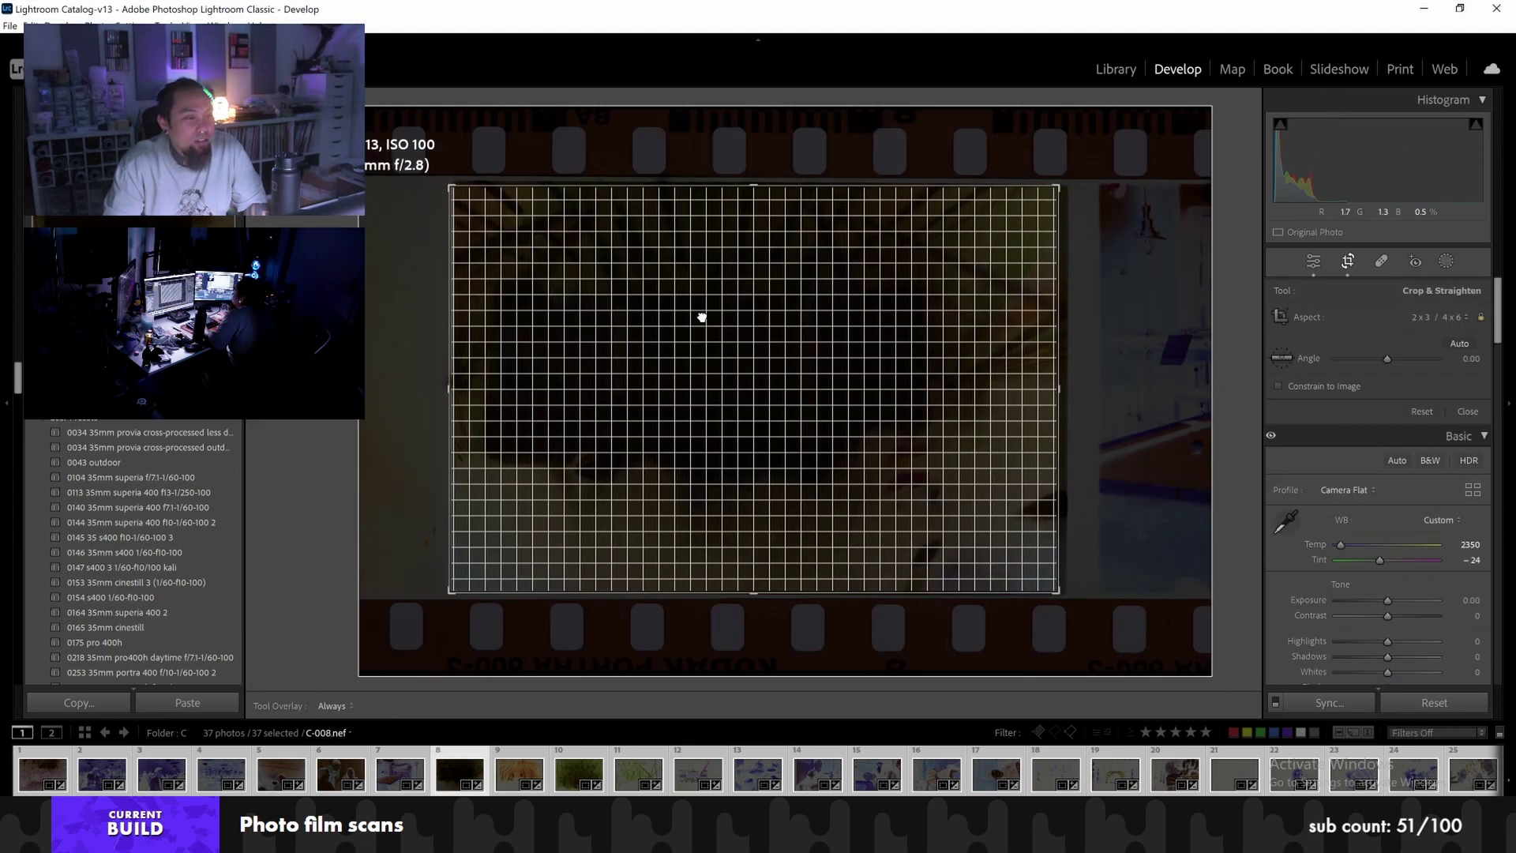
{"action": "left_click_drag", "start_coordinate": [702, 316], "coordinate": [693, 318]}
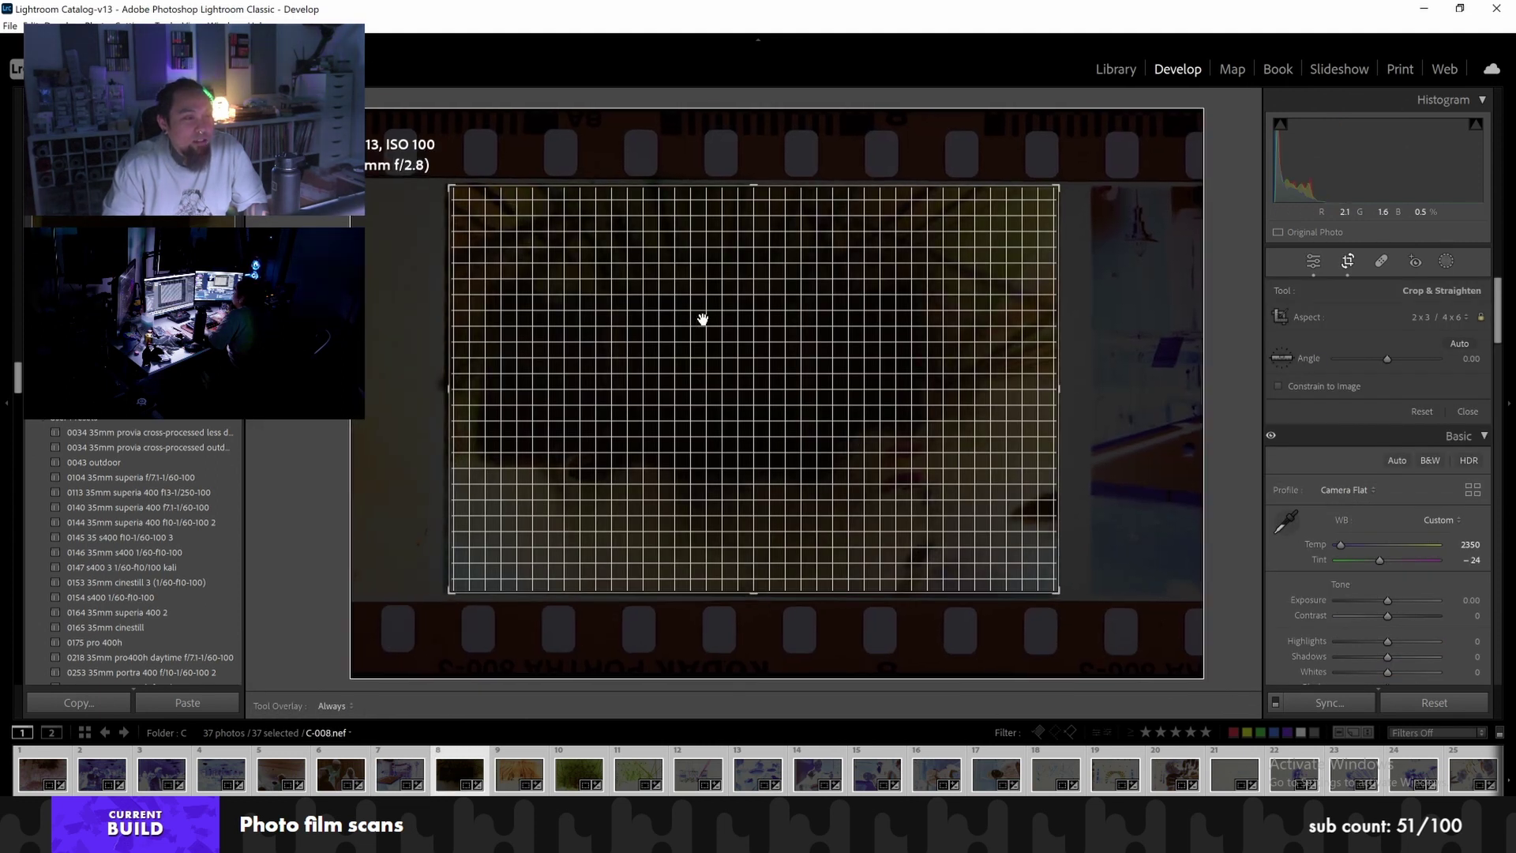
{"action": "key", "text": "Return"}
{"action": "key", "text": "Right"}
{"action": "key", "text": "r"}
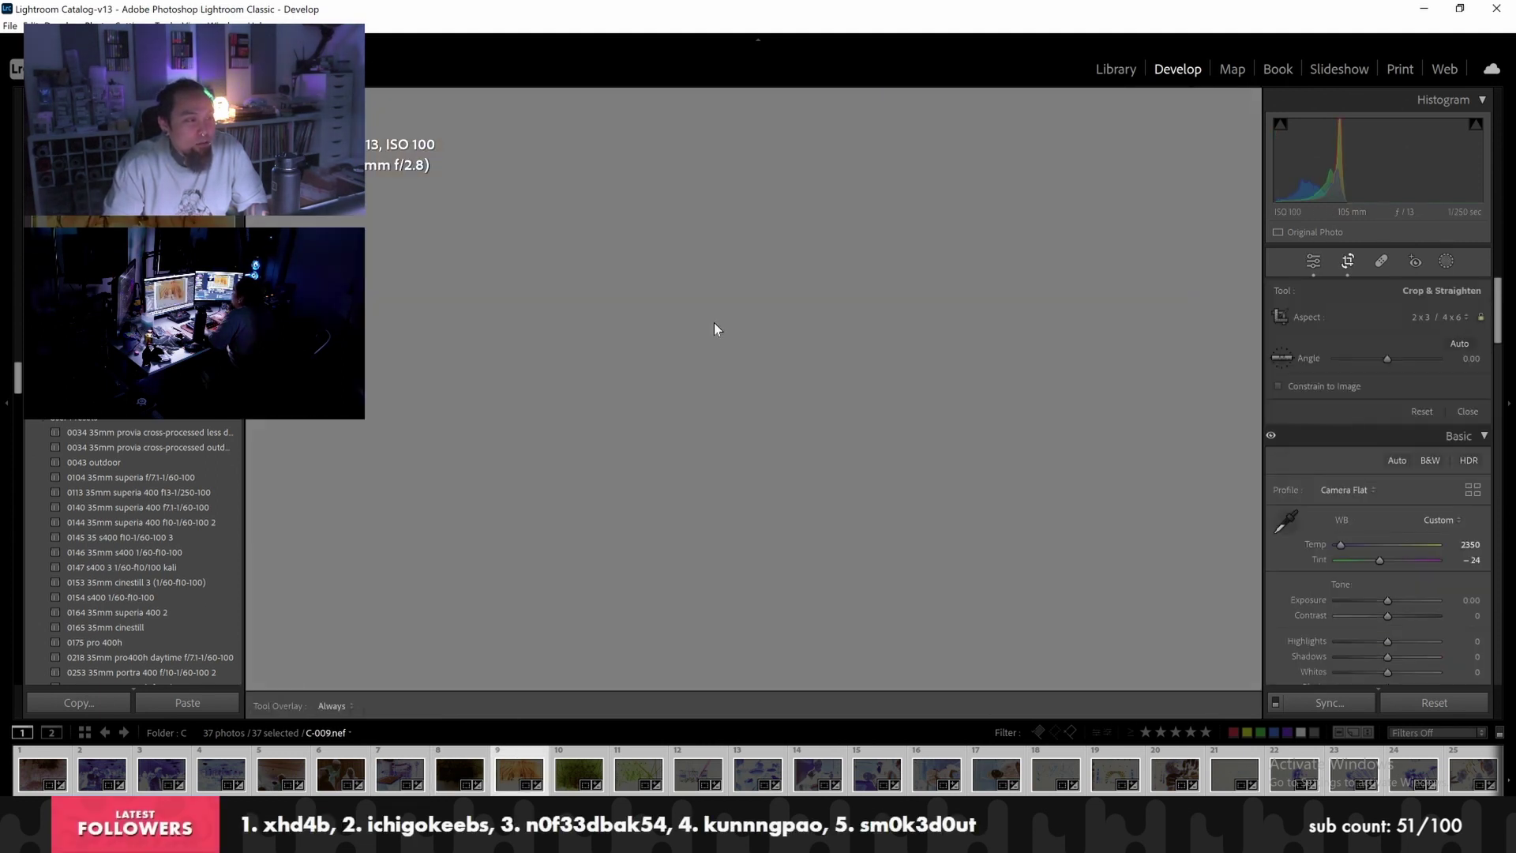
{"action": "left_click_drag", "start_coordinate": [695, 328], "coordinate": [665, 324]}
{"action": "key", "text": "Return"}
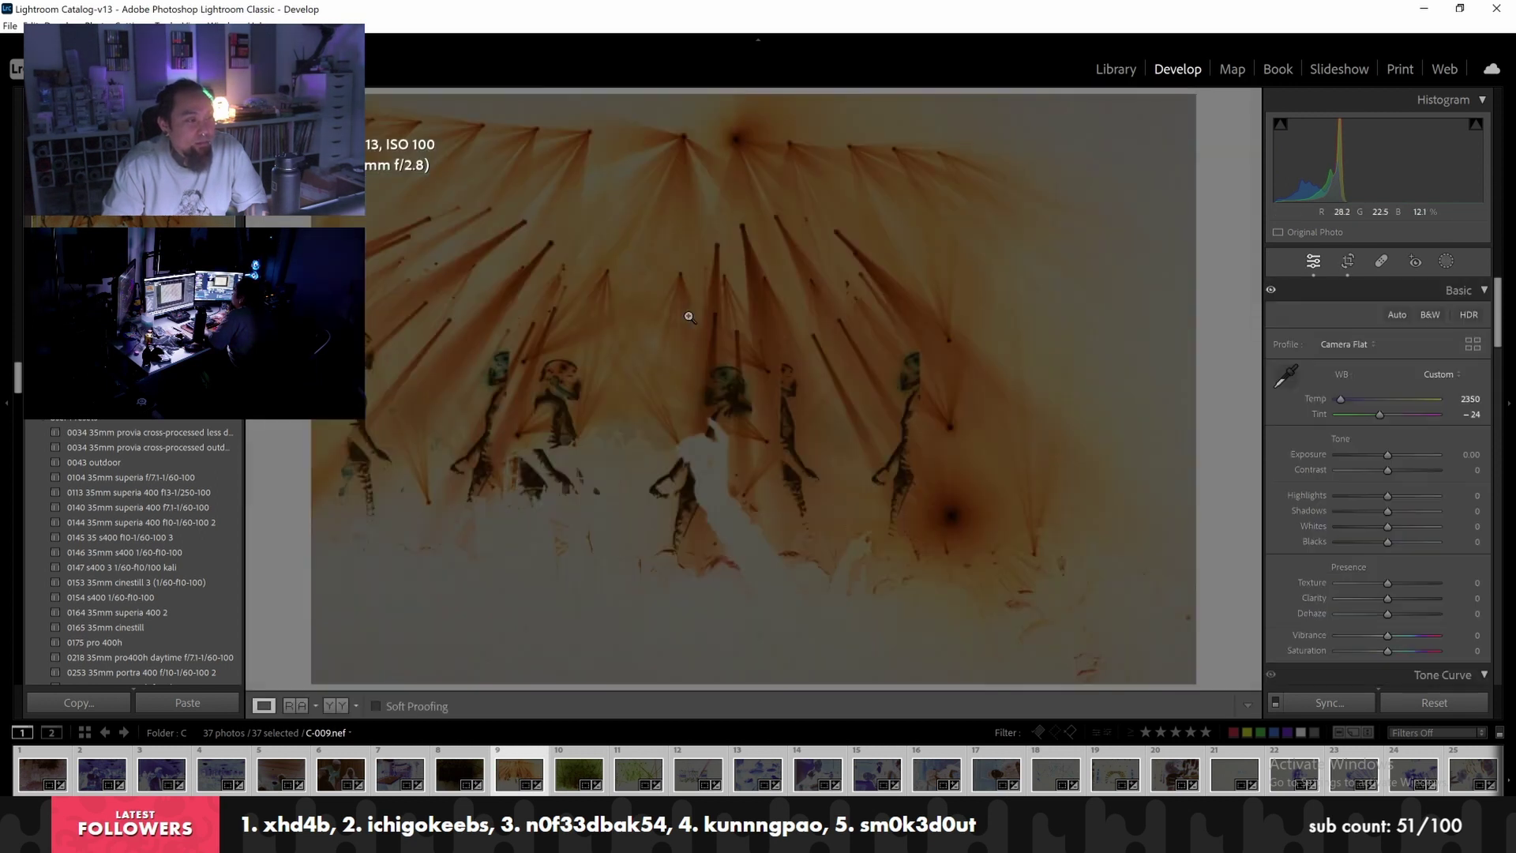
Reposition the crops on the two green laser-show negatives, C-010 and C-011, within their exposed frames
{"action": "key", "text": "Right"}
{"action": "key", "text": "r"}
{"action": "left_click_drag", "start_coordinate": [686, 316], "coordinate": [675, 320]}
{"action": "key", "text": "Return"}
{"action": "key", "text": "Right"}
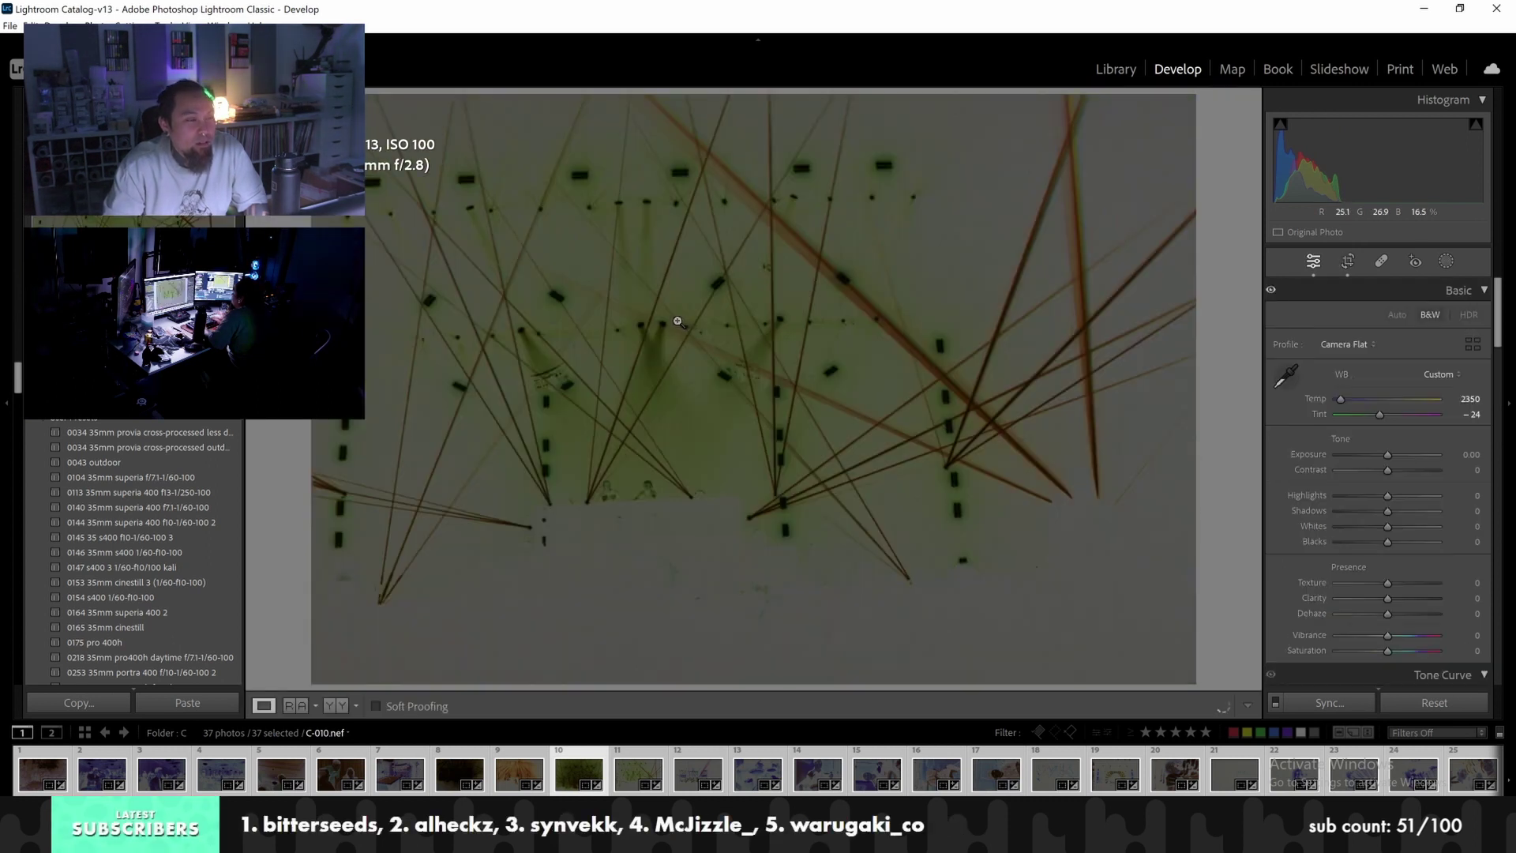
{"action": "key", "text": "r"}
{"action": "left_click_drag", "start_coordinate": [672, 317], "coordinate": [669, 320]}
{"action": "key", "text": "Return"}
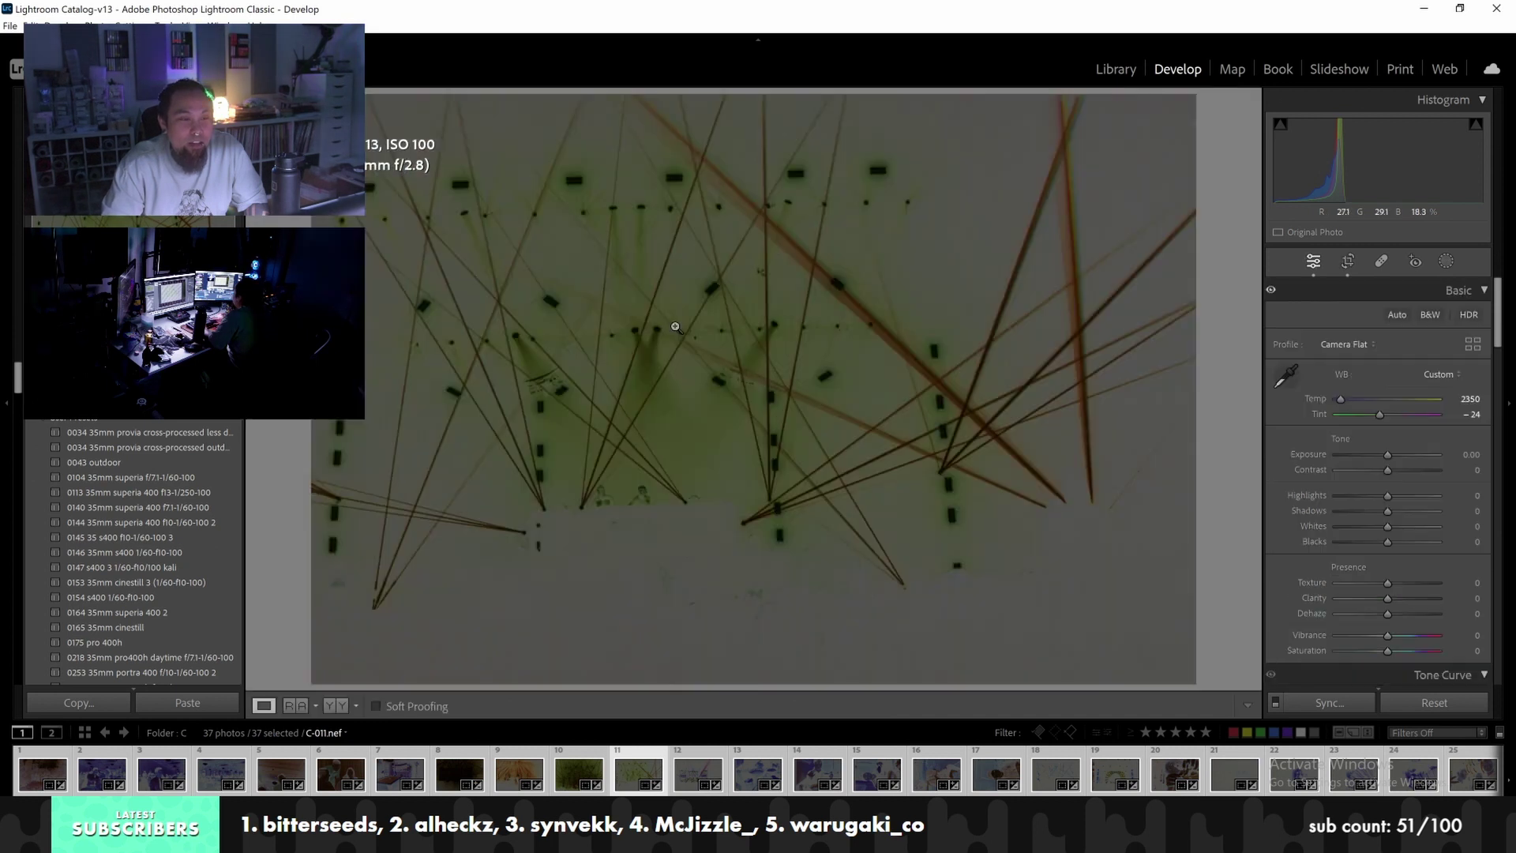
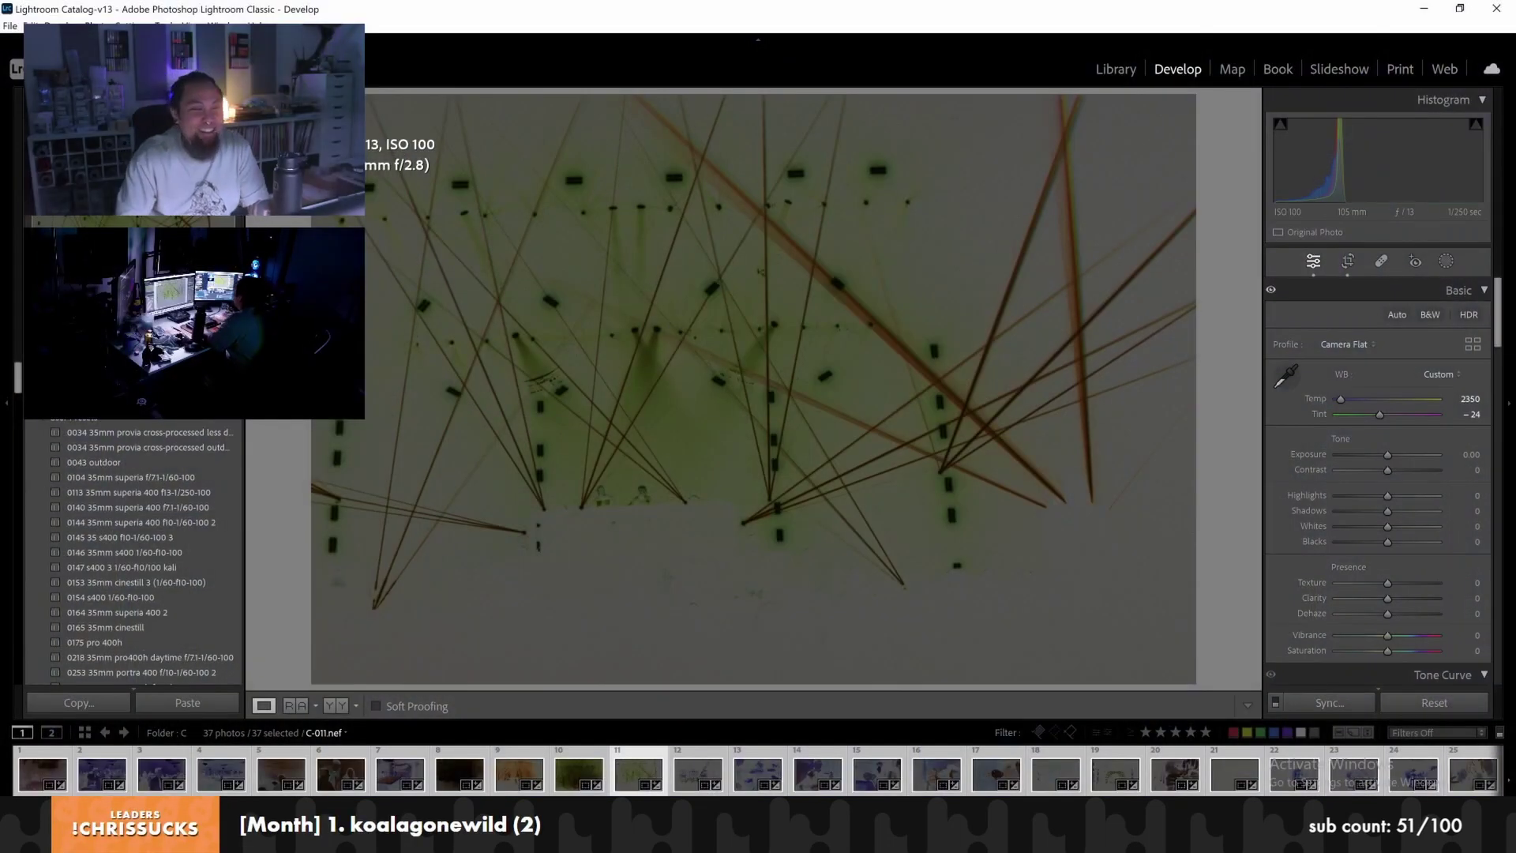
Reposition the crop on C-012, the stage with pink lasers, to fit its exposed frame
{"action": "key", "text": "Right"}
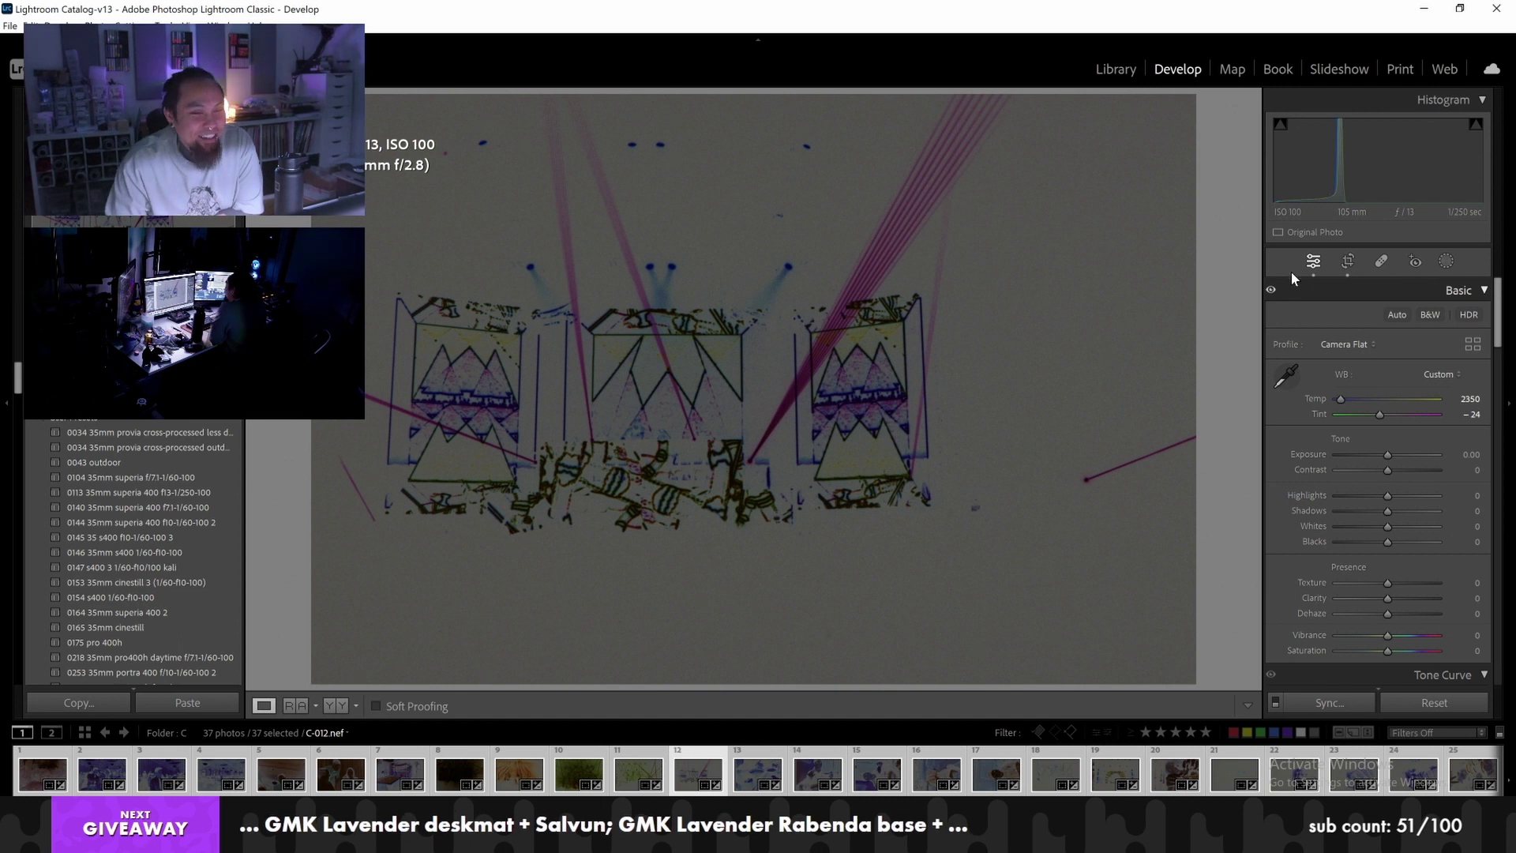
{"action": "left_click", "coordinate": [1348, 261]}
{"action": "left_click_drag", "start_coordinate": [600, 425], "coordinate": [578, 421]}
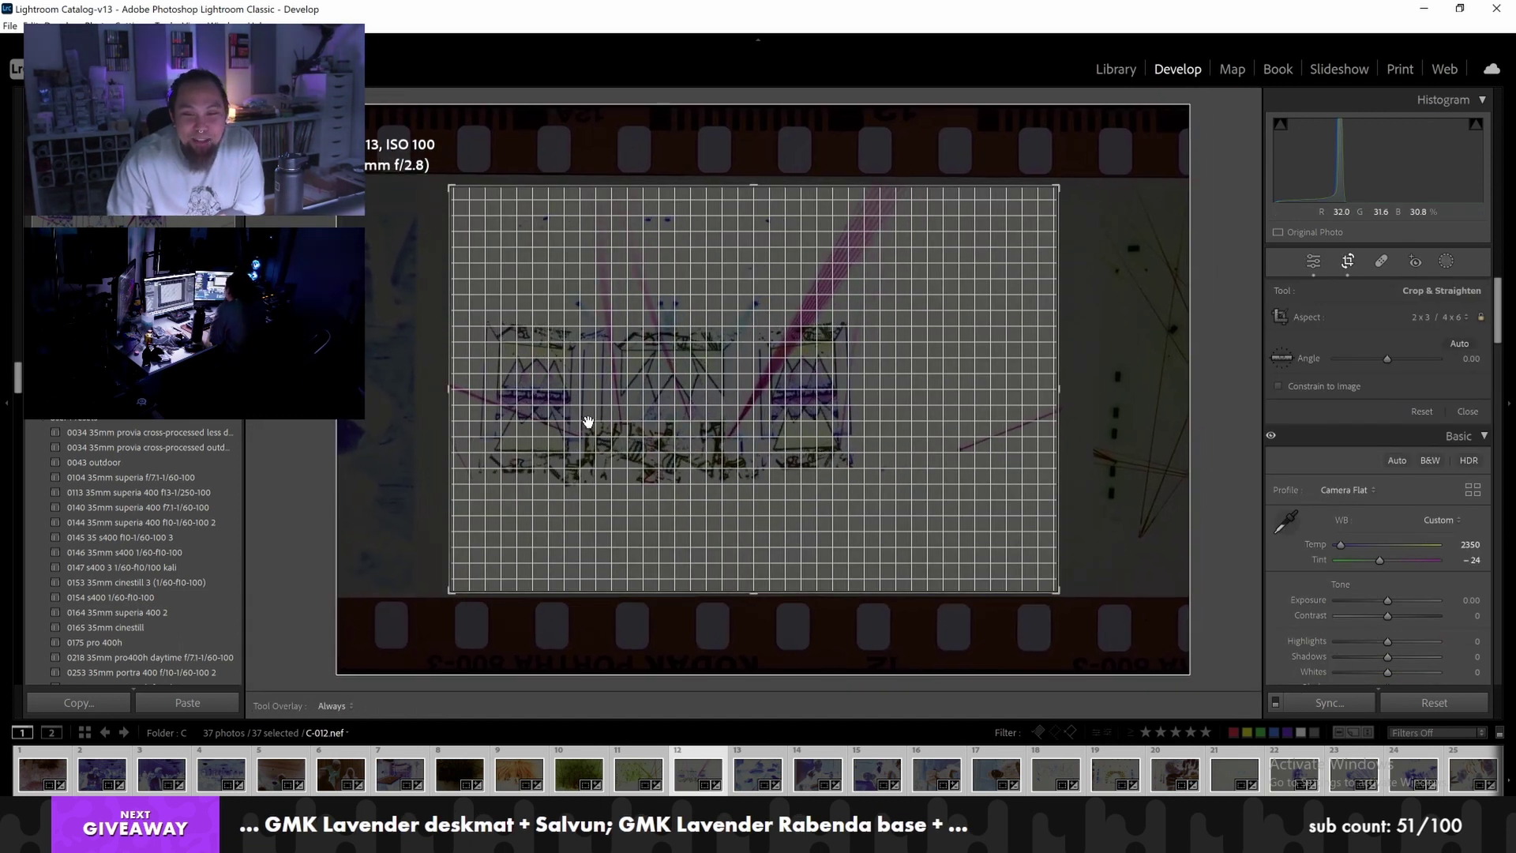
{"action": "key", "text": "Return"}
Reposition and fine-tune the crop on C-013, the table with food bowls, to exclude the film edge
{"action": "key", "text": "Right"}
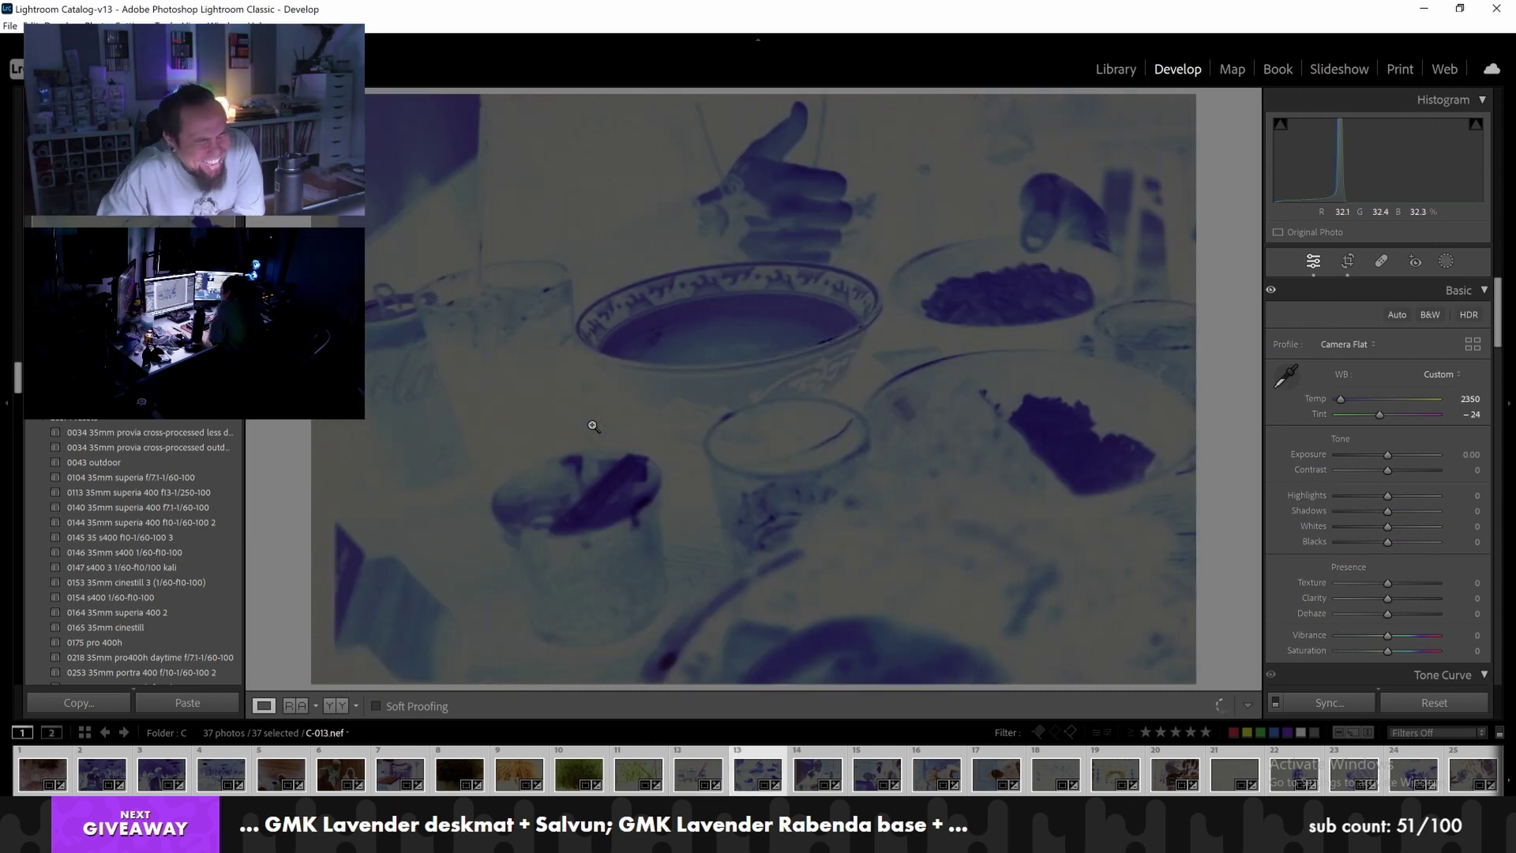
{"action": "left_click", "coordinate": [1355, 259]}
{"action": "left_click_drag", "start_coordinate": [743, 318], "coordinate": [731, 323]}
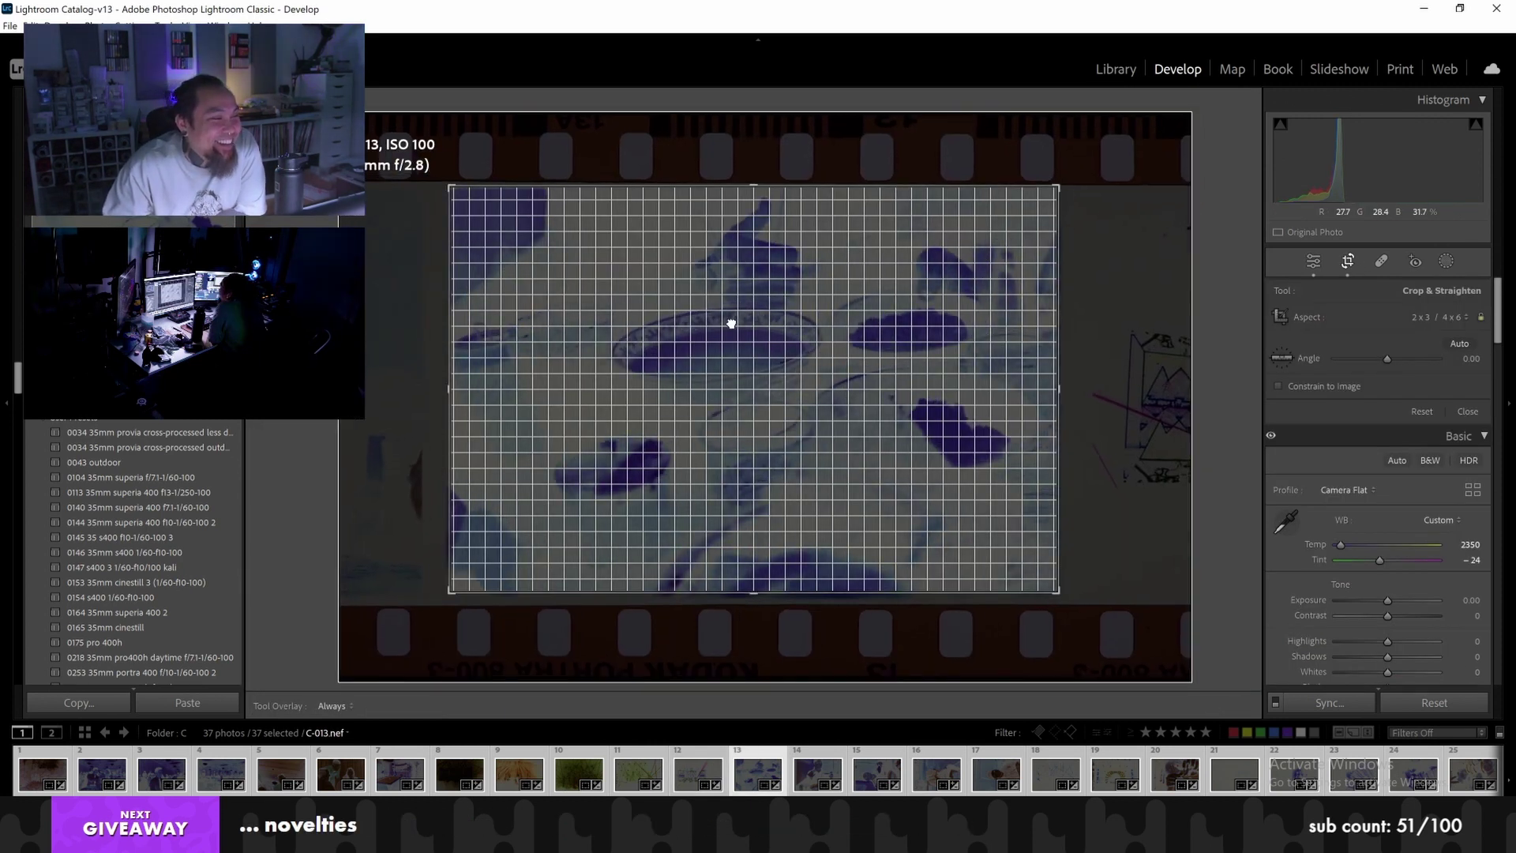
{"action": "key", "text": "Return"}
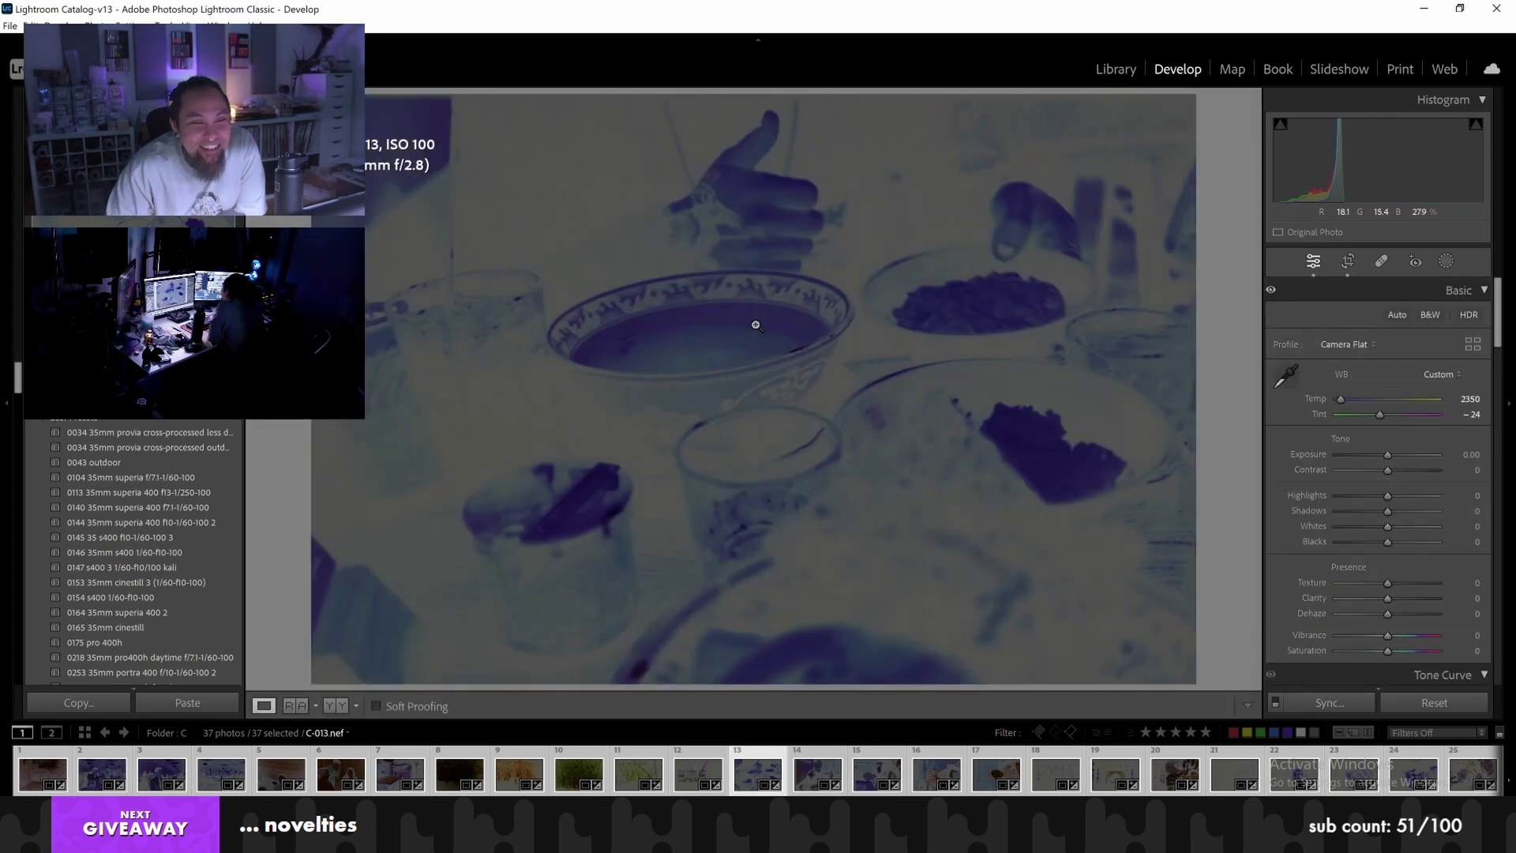
{"action": "left_click", "coordinate": [1345, 263]}
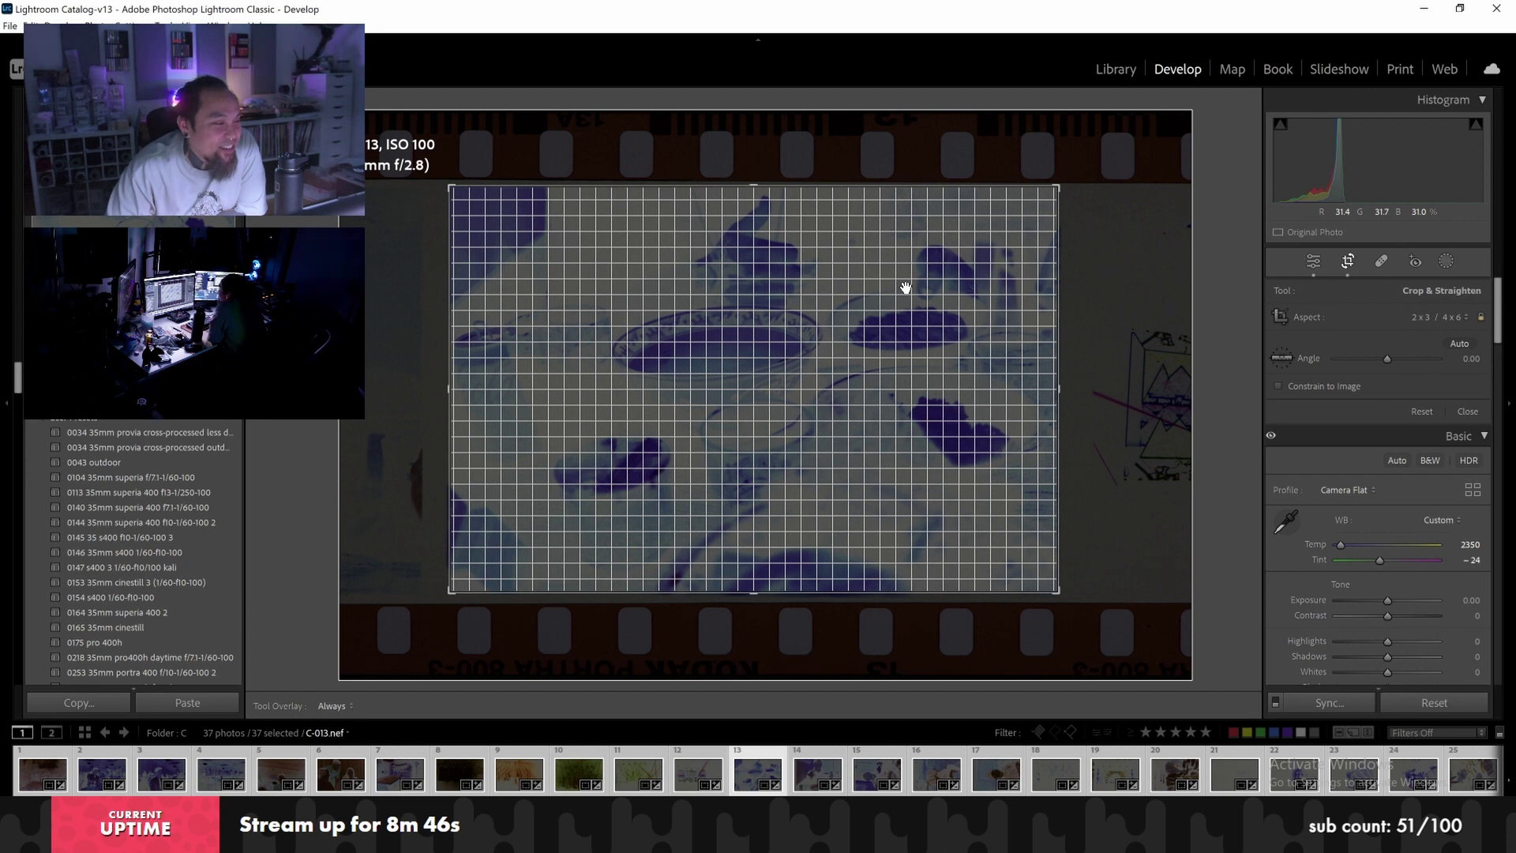
{"action": "key", "text": "Return"}
Reposition the crops on C-014 and C-015 so each covers only its exposed frame
{"action": "key", "text": "Right"}
{"action": "left_click", "coordinate": [1348, 262]}
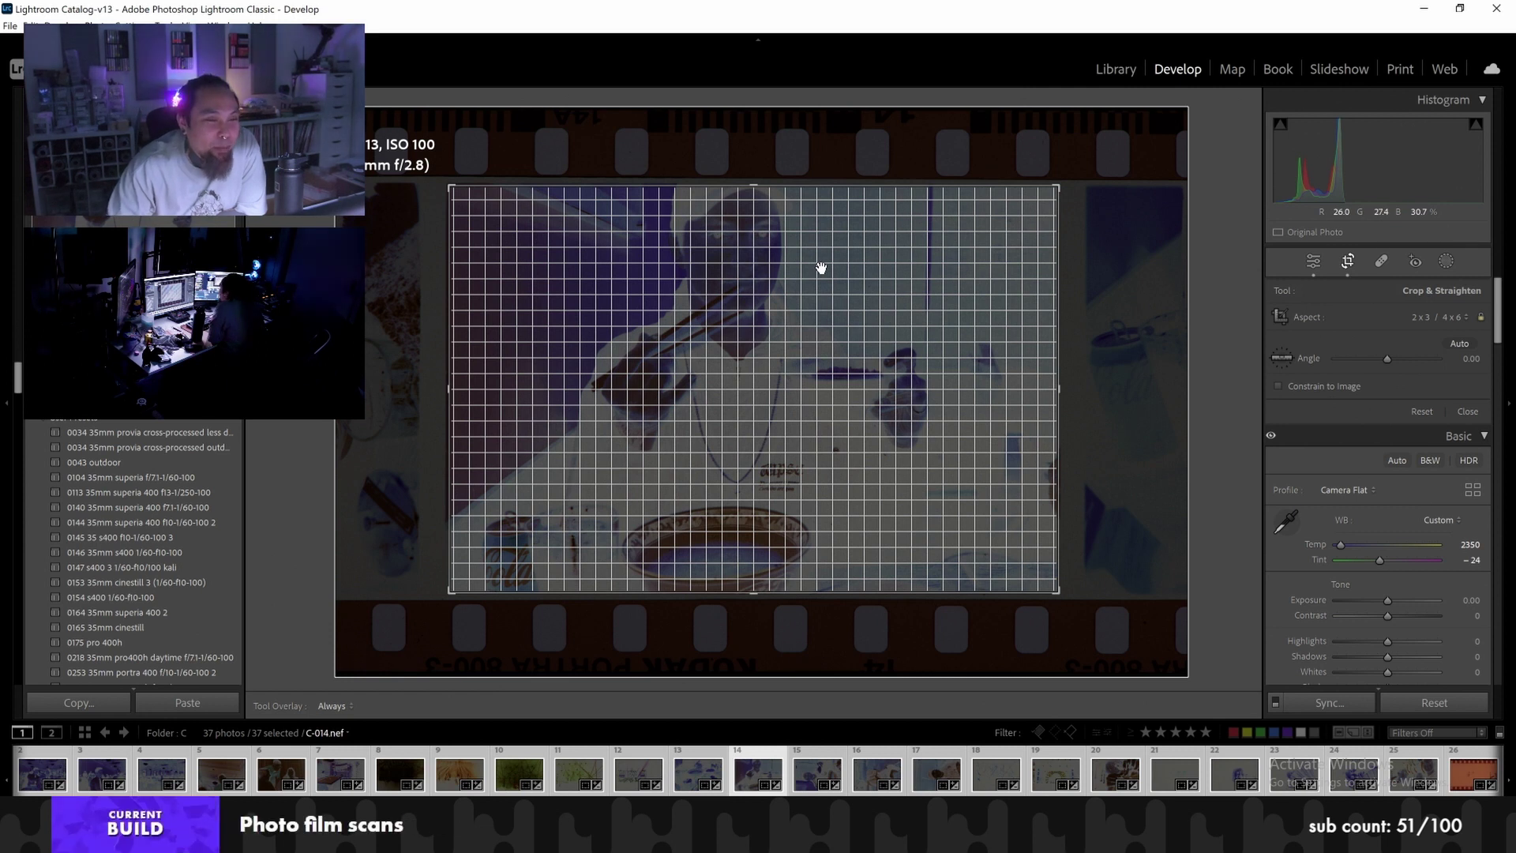
{"action": "key", "text": "Return"}
{"action": "key", "text": "Right"}
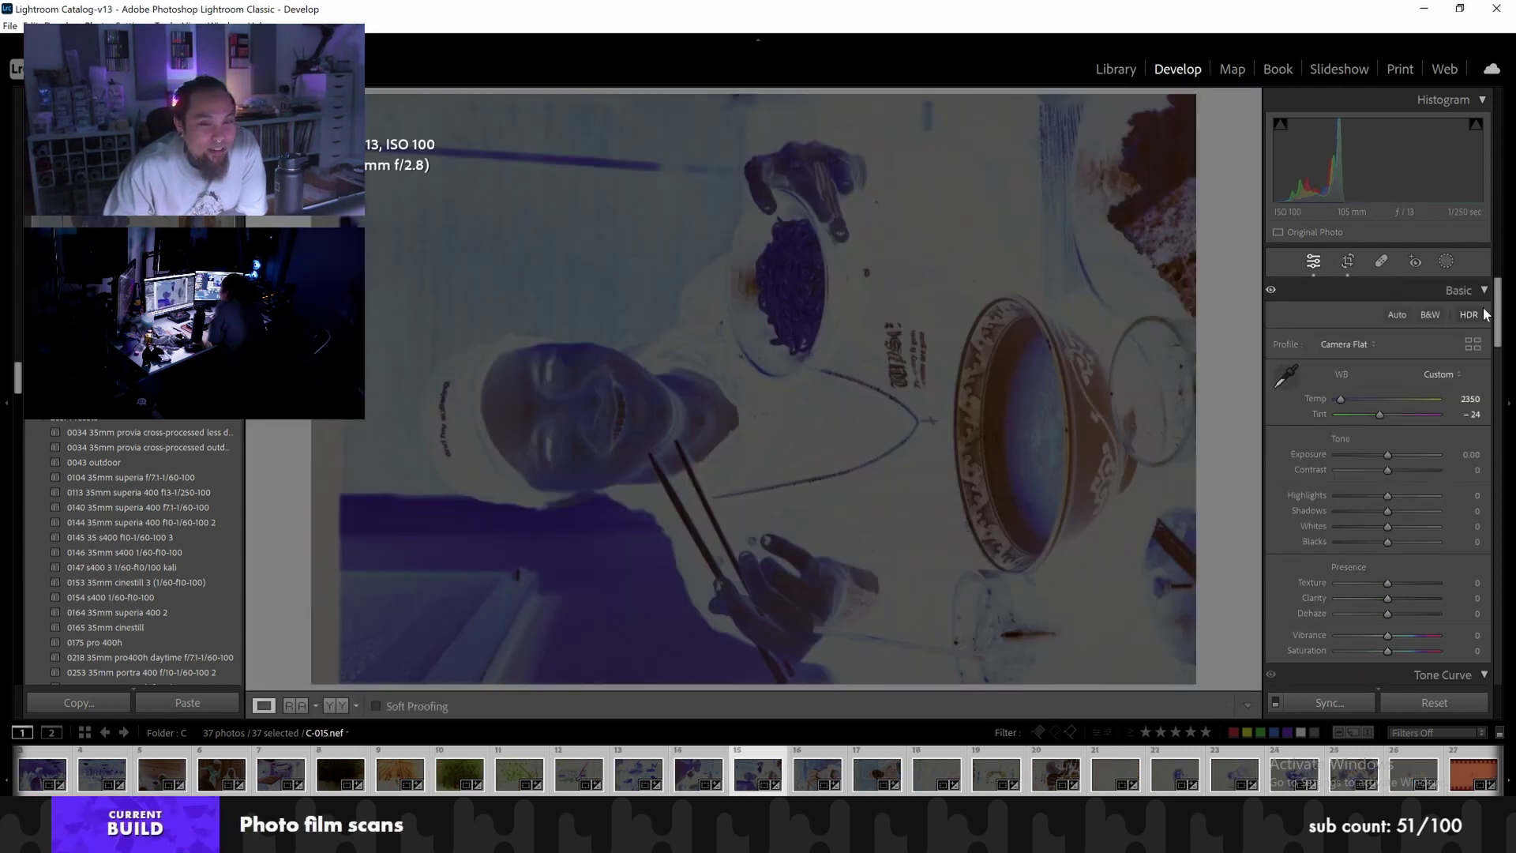
{"action": "left_click", "coordinate": [1345, 264]}
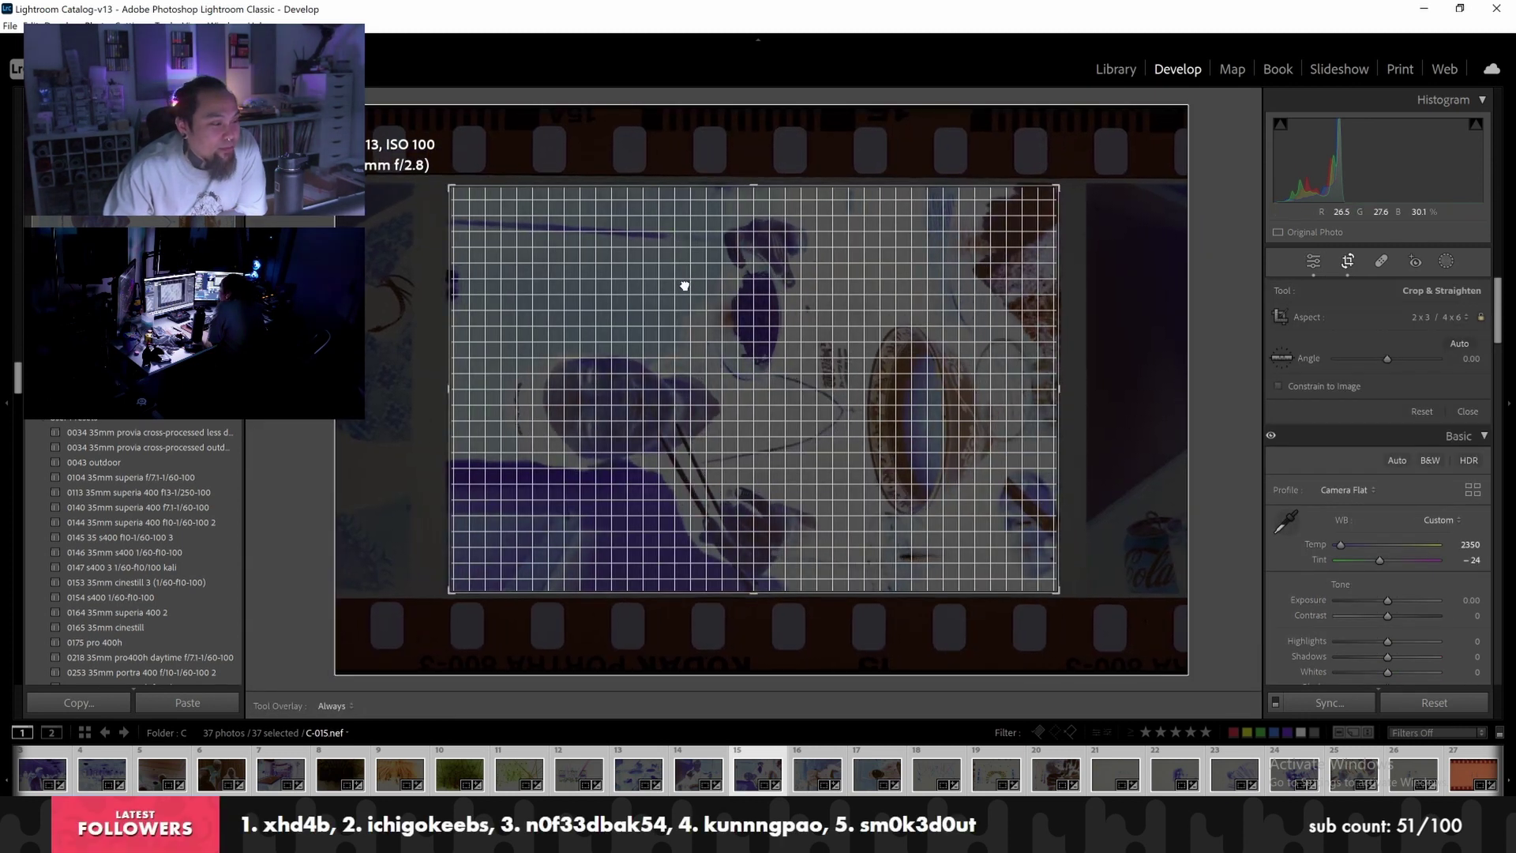
{"action": "key", "text": "Return"}
Reposition the crops on C-016 and C-017 to exclude the blank film strip beside each frame
{"action": "key", "text": "Right"}
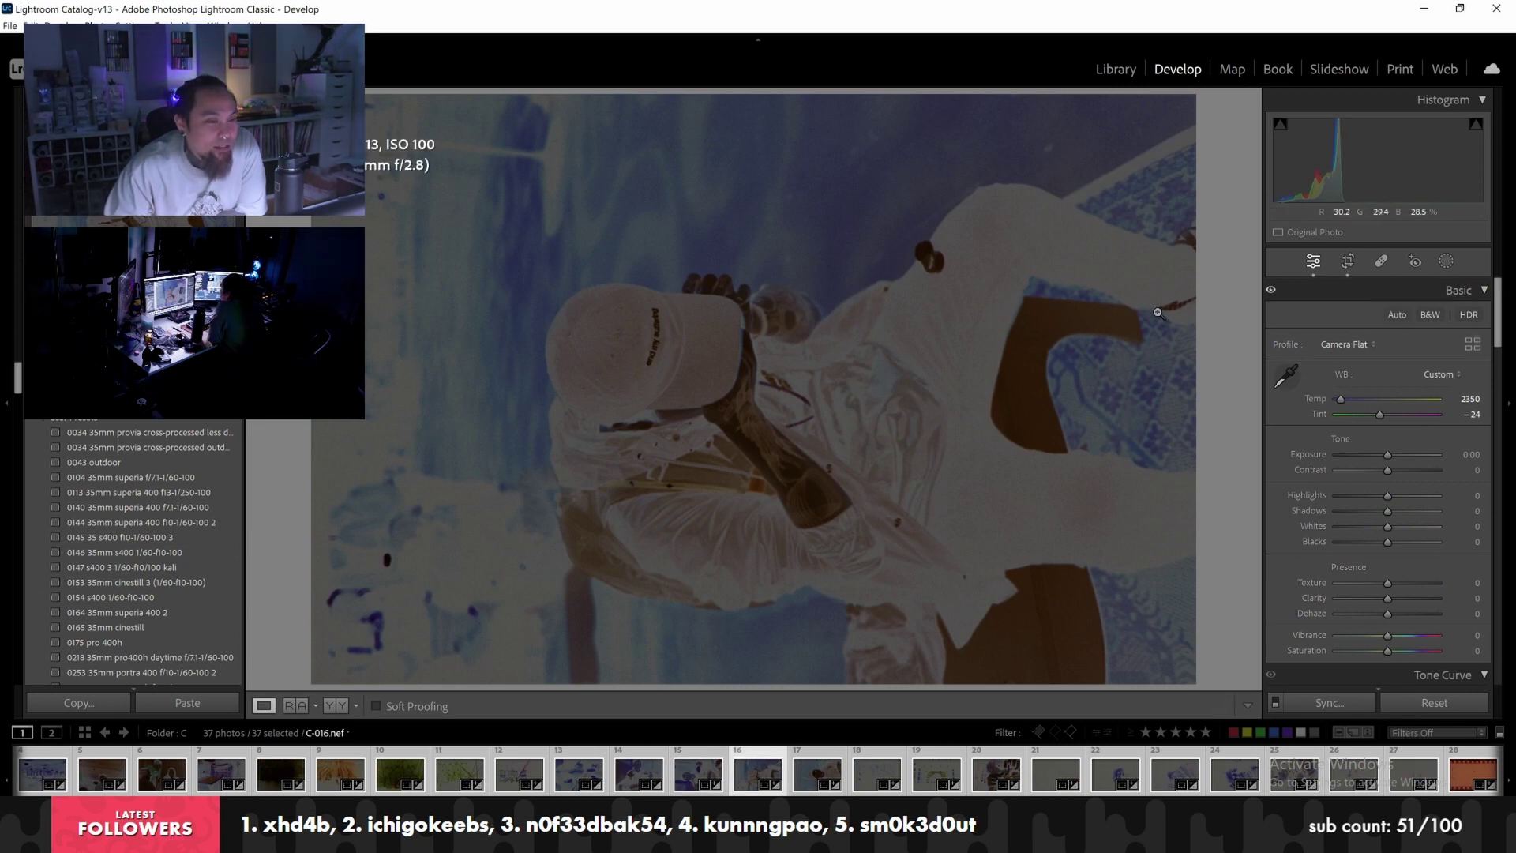
{"action": "left_click", "coordinate": [1343, 264]}
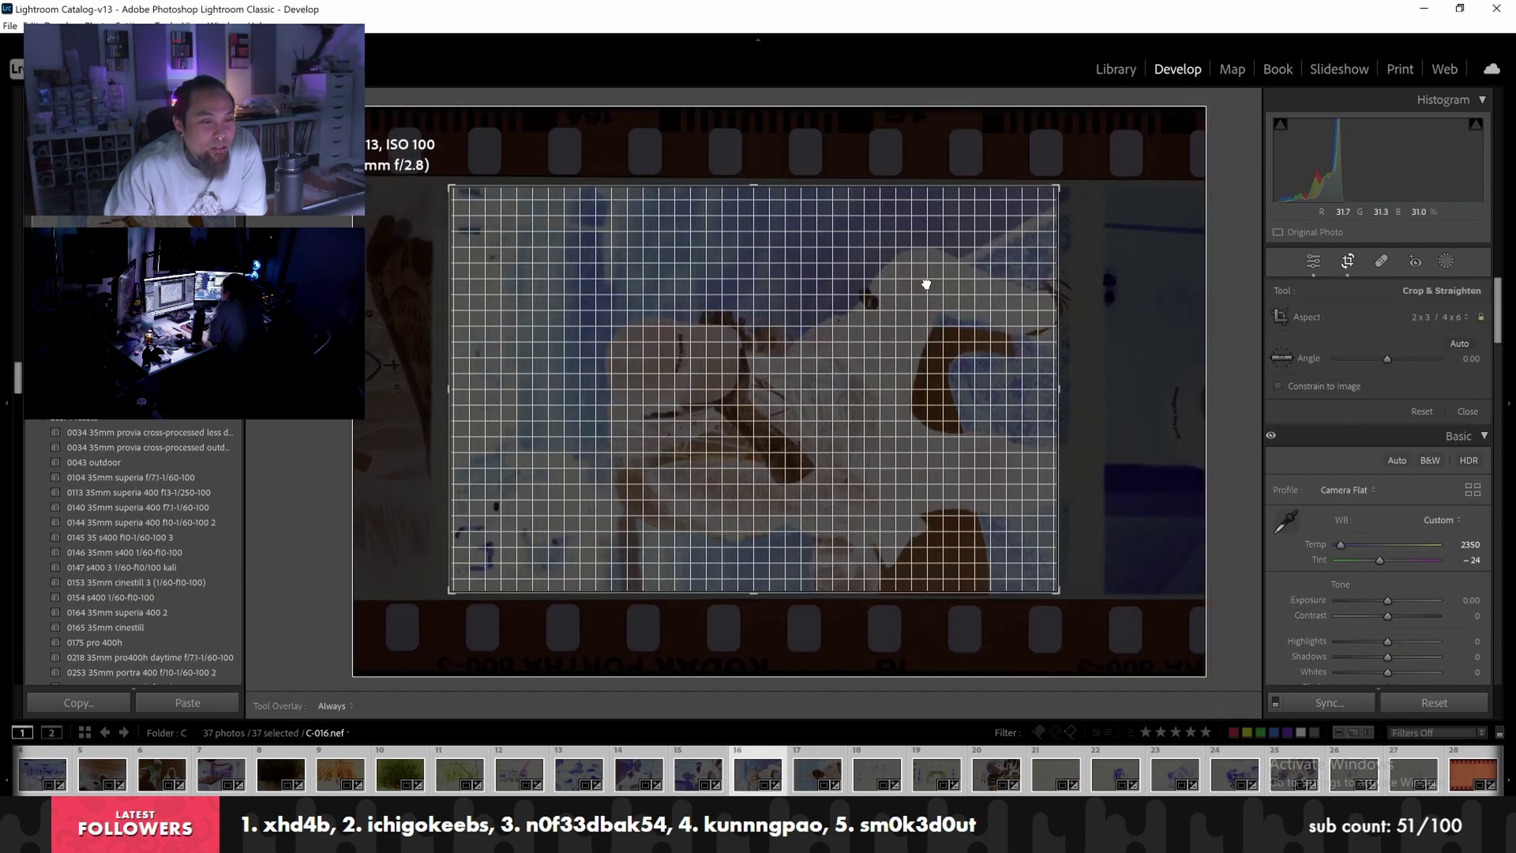
{"action": "key", "text": "Return"}
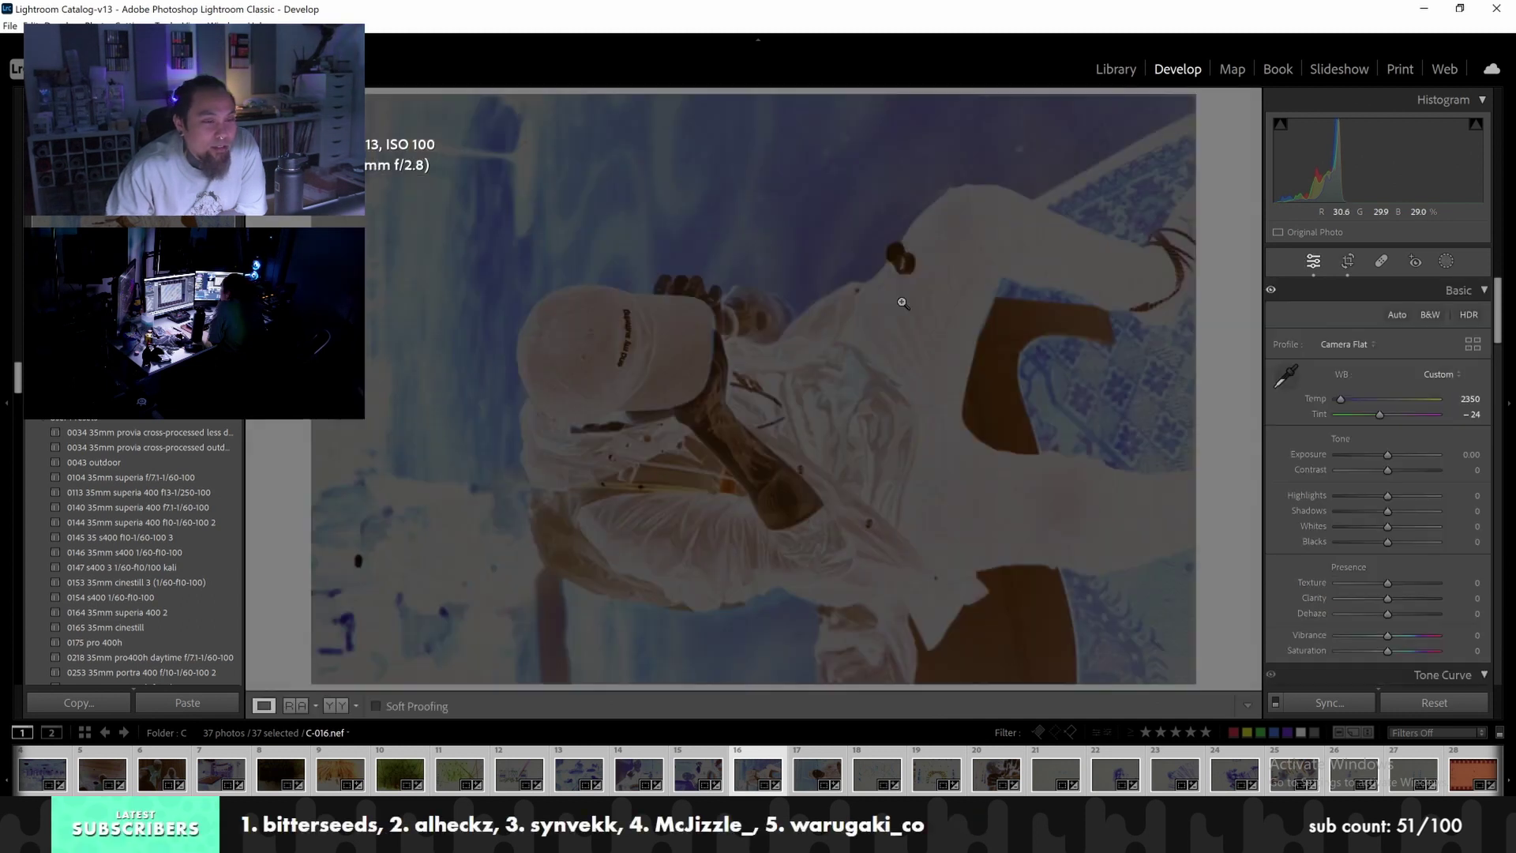
{"action": "key", "text": "Right"}
{"action": "left_click", "coordinate": [1348, 264]}
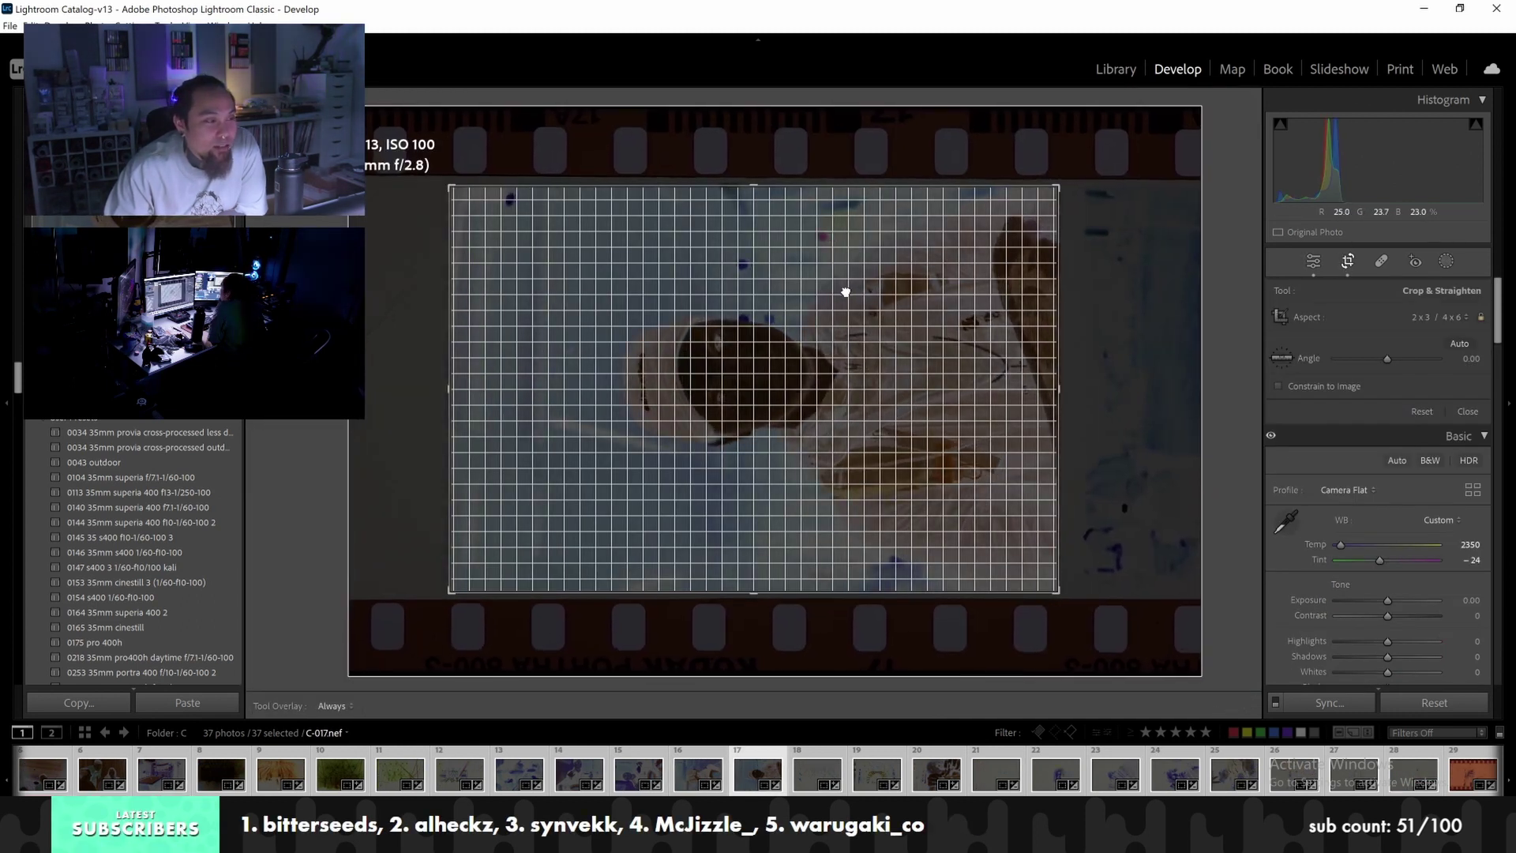
{"action": "key", "text": "r"}
Reposition the crops on C-018 and C-019 within their exposed frames, excluding the neighbouring frame beside C-019
{"action": "key", "text": "Right"}
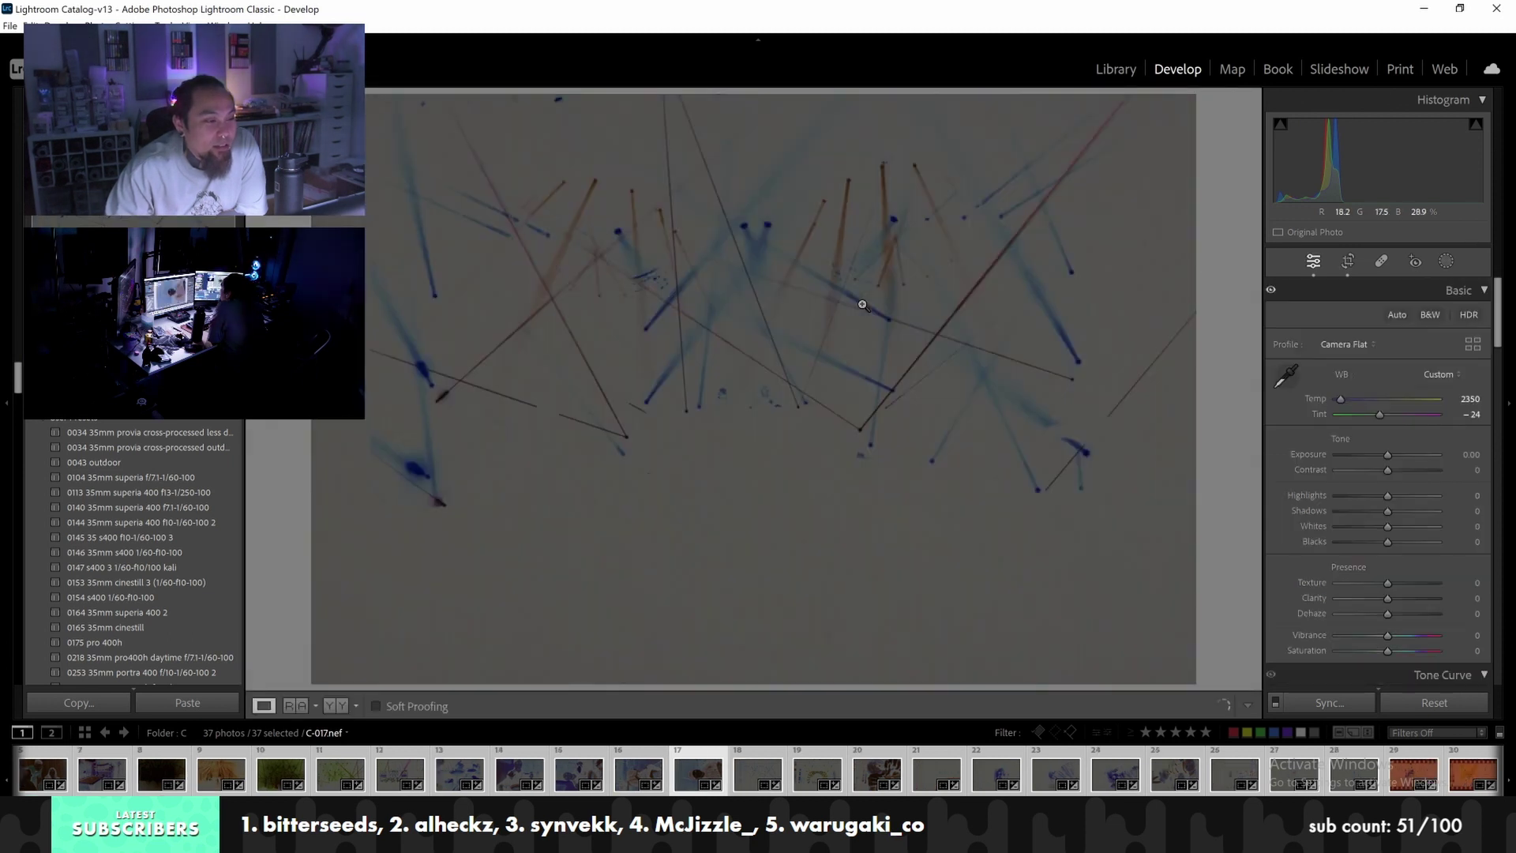
{"action": "key", "text": "r"}
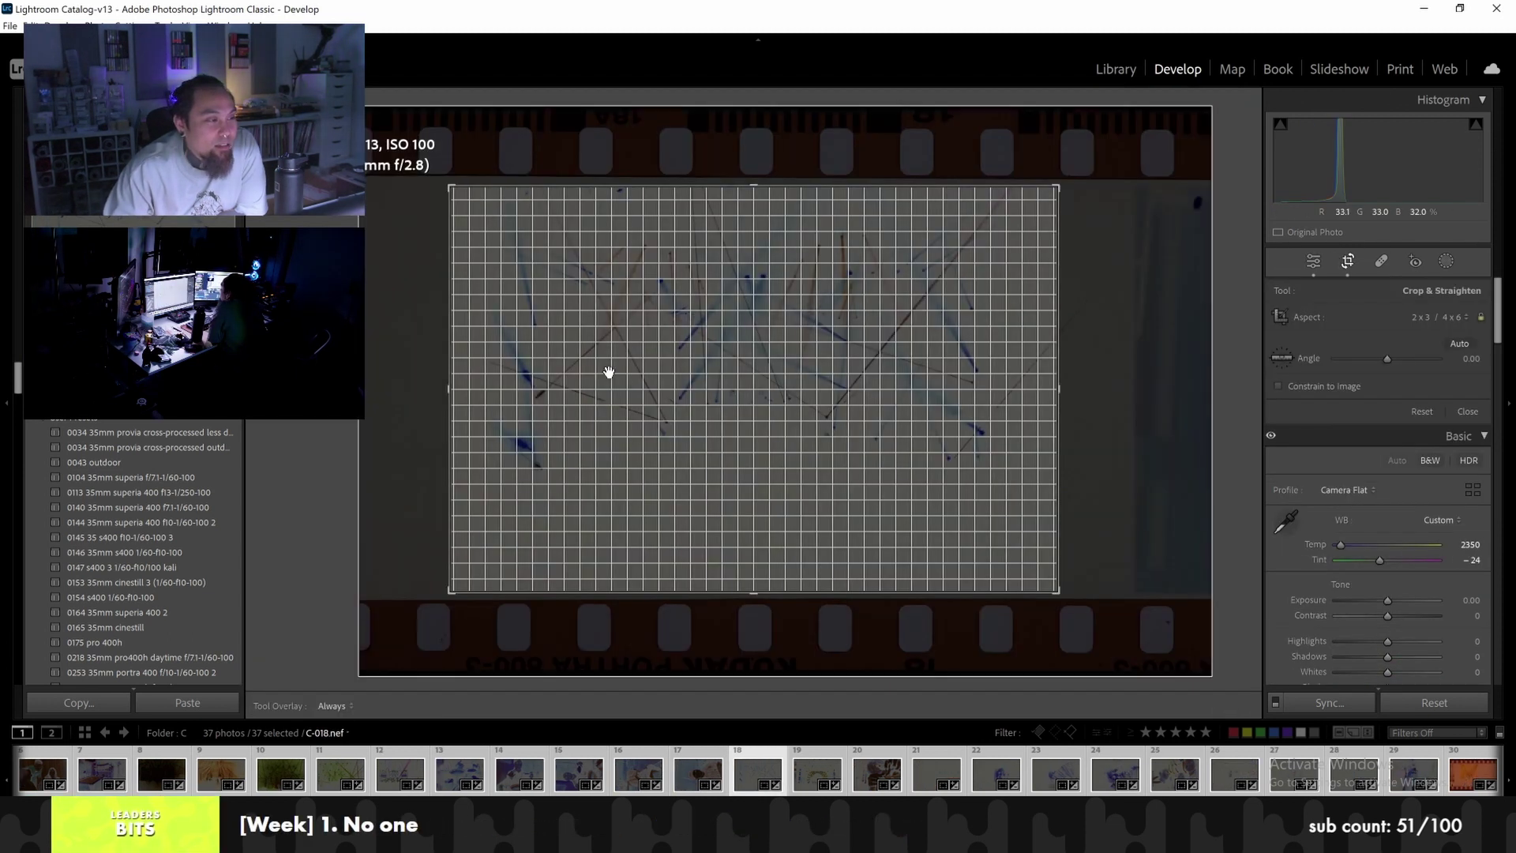
{"action": "left_click_drag", "start_coordinate": [608, 371], "coordinate": [567, 374]}
{"action": "key", "text": "Return"}
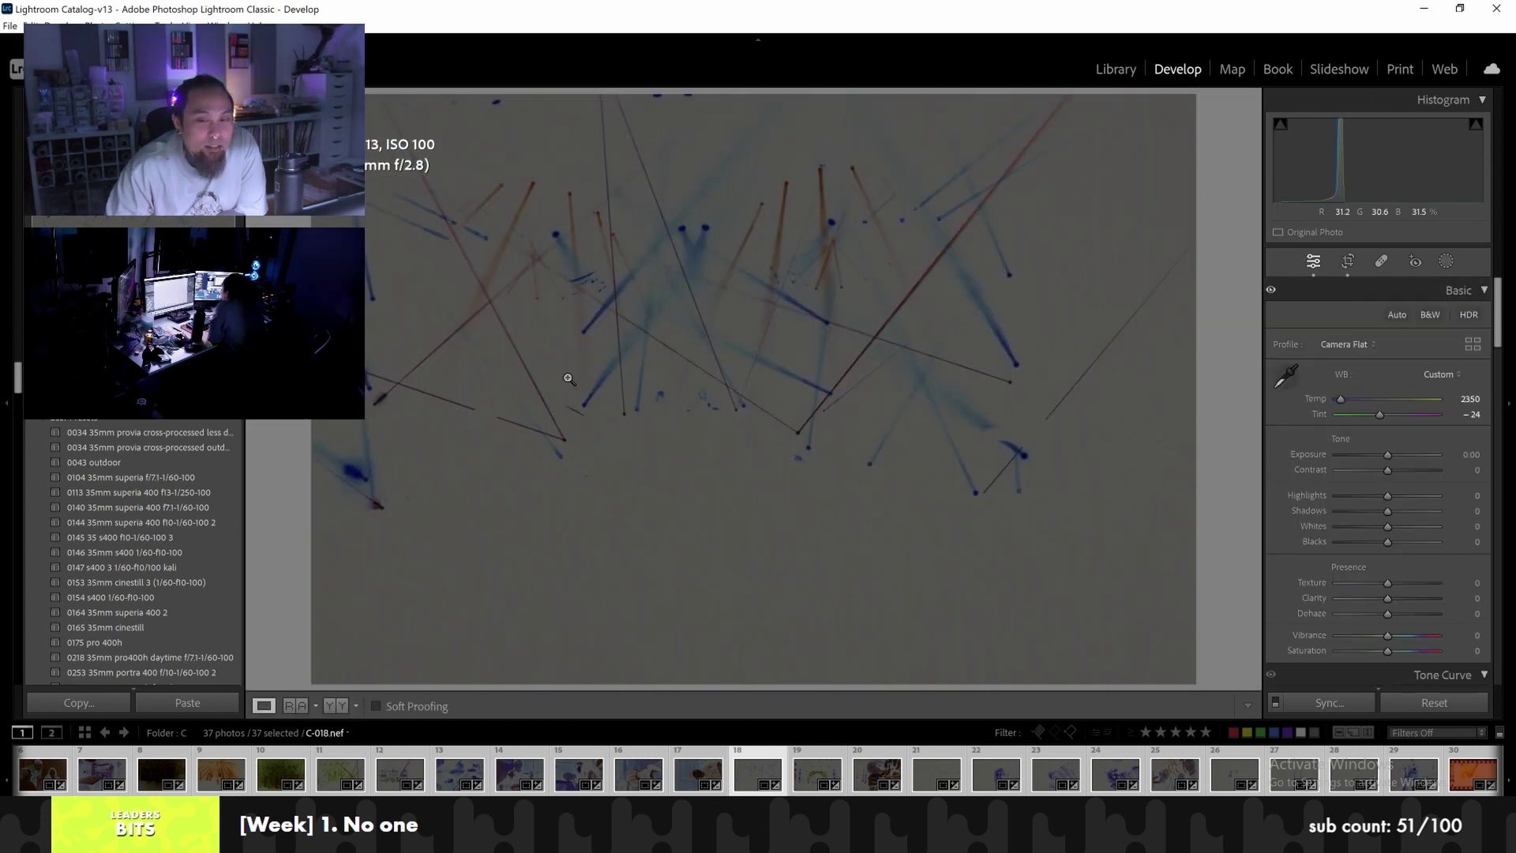
{"action": "key", "text": "Right"}
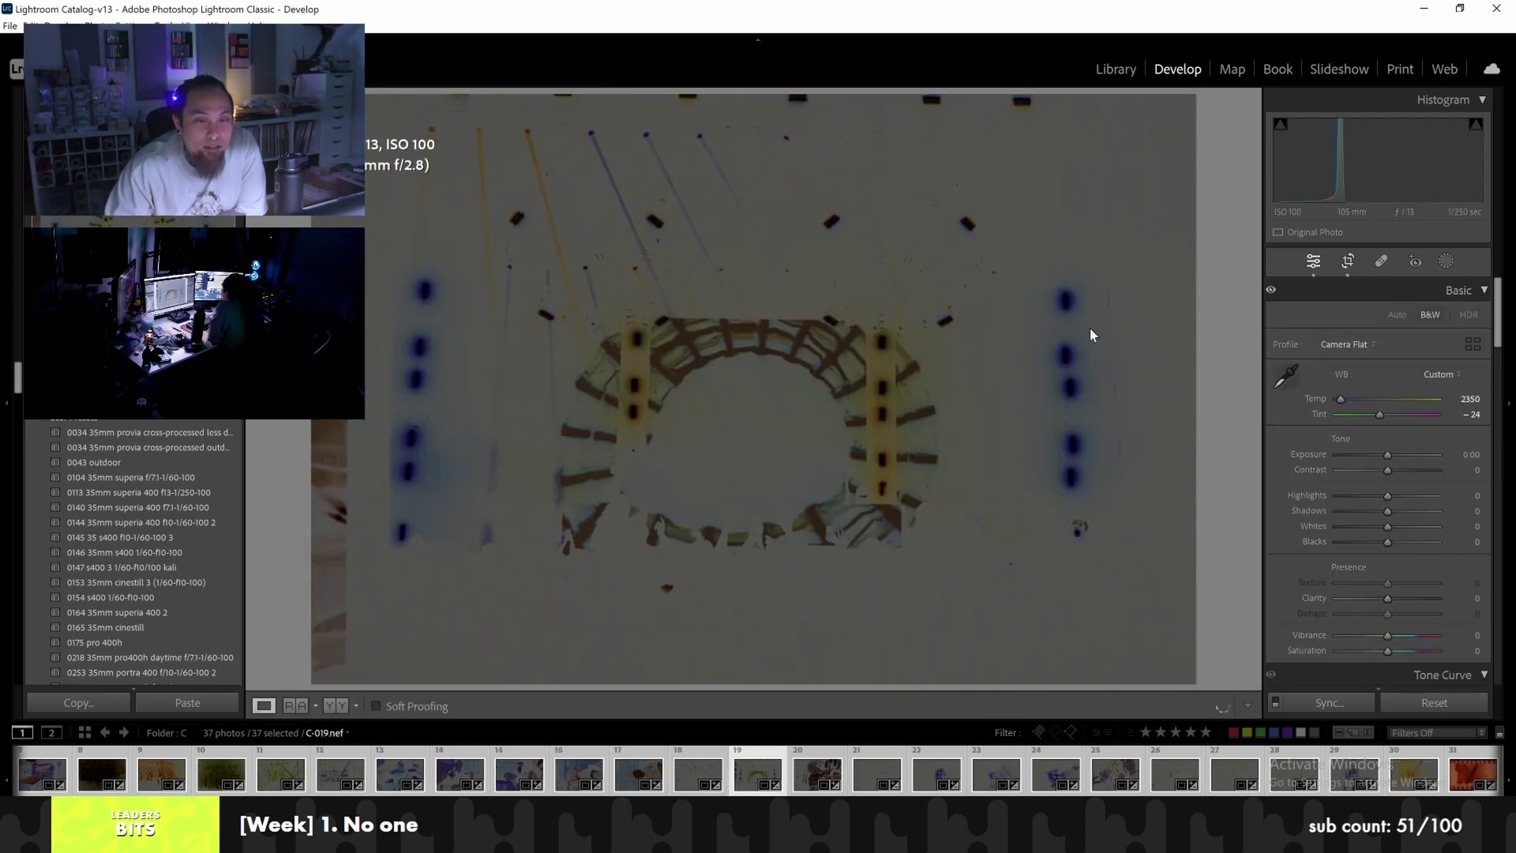
{"action": "key", "text": "r"}
{"action": "left_click_drag", "start_coordinate": [886, 350], "coordinate": [828, 352]}
{"action": "key", "text": "Return"}
Reposition the crops on C-020 and C-021 so each covers only its exposed frame
{"action": "key", "text": "Right"}
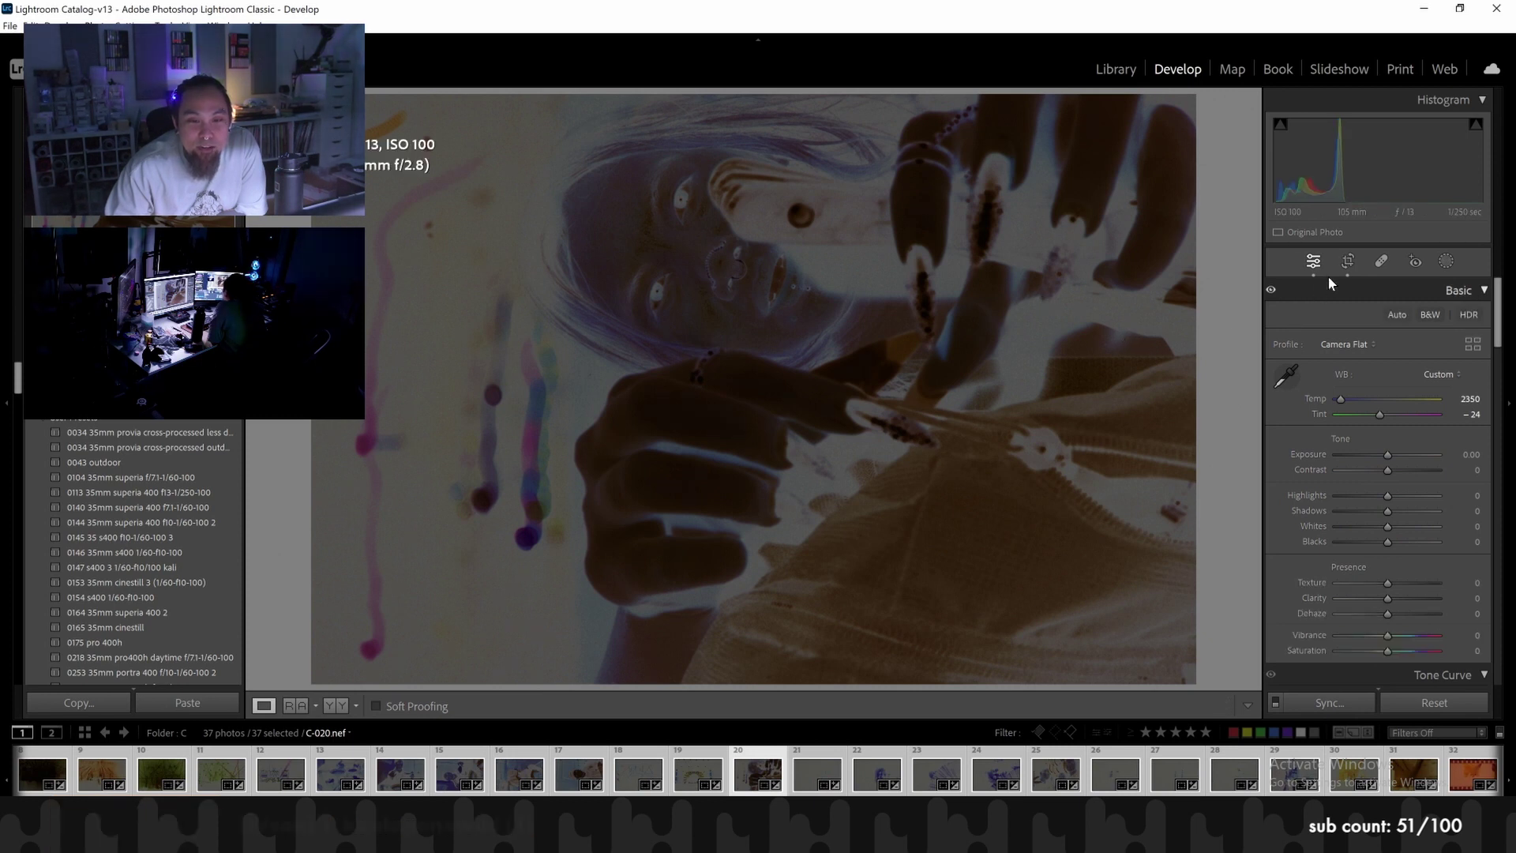
{"action": "left_click", "coordinate": [1346, 262]}
{"action": "left_click_drag", "start_coordinate": [860, 285], "coordinate": [824, 284]}
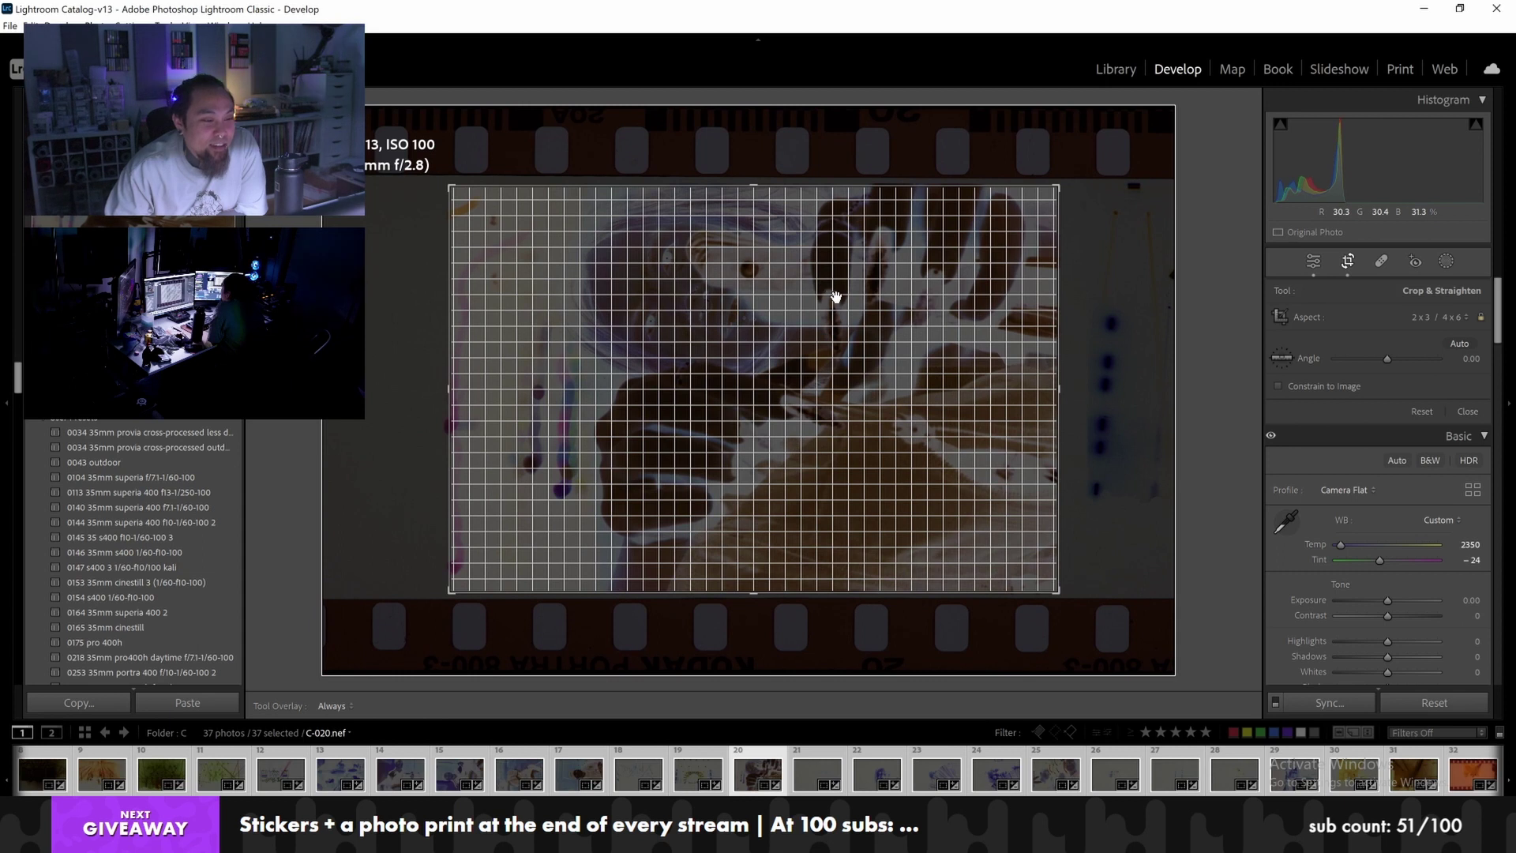
{"action": "key", "text": "Return"}
{"action": "key", "text": "Right"}
{"action": "key", "text": "r"}
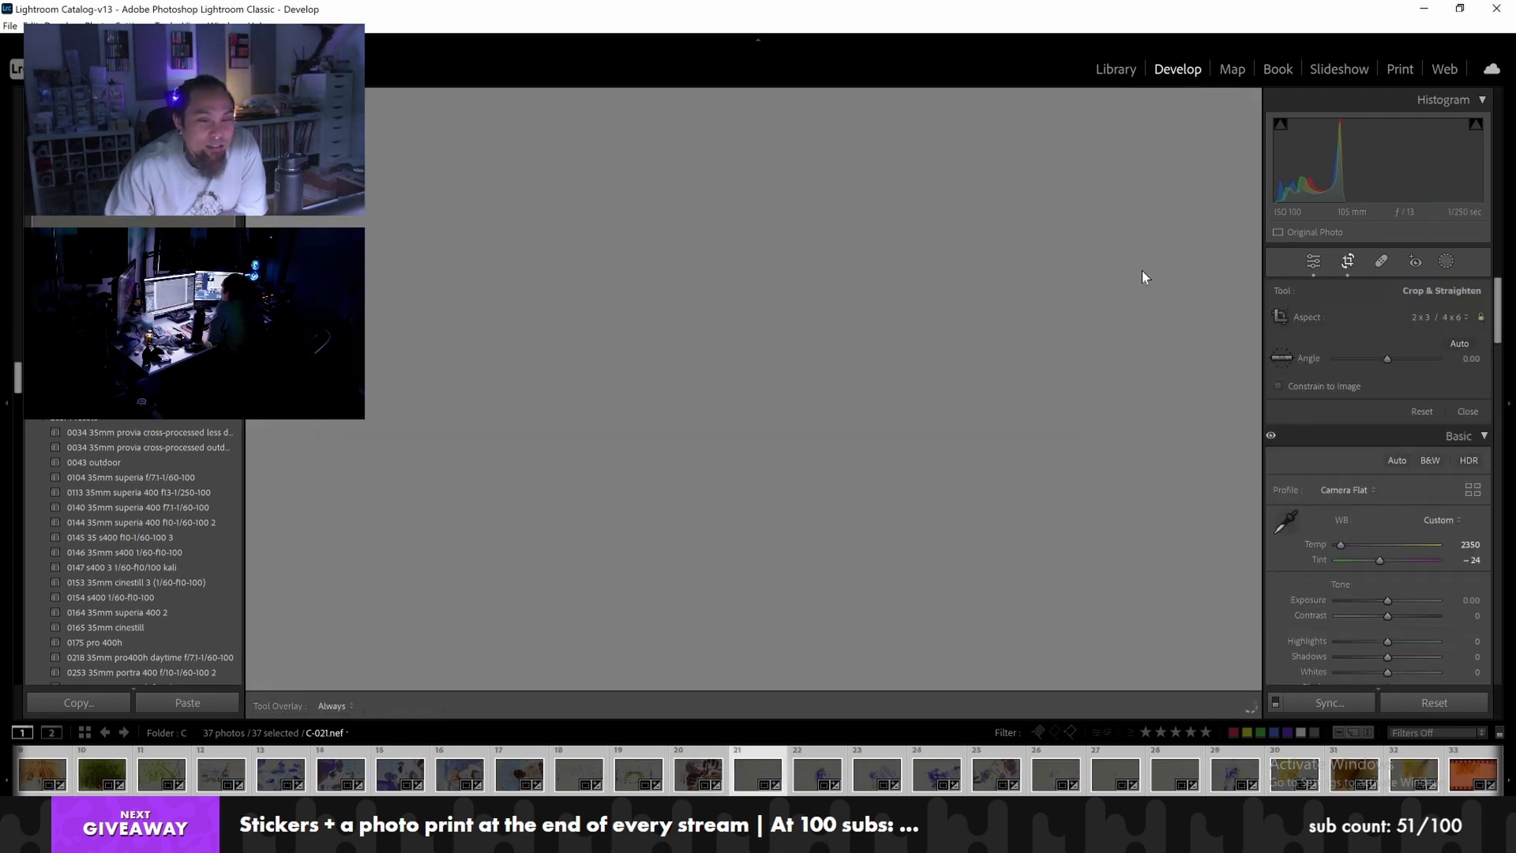
{"action": "left_click_drag", "start_coordinate": [927, 283], "coordinate": [893, 286]}
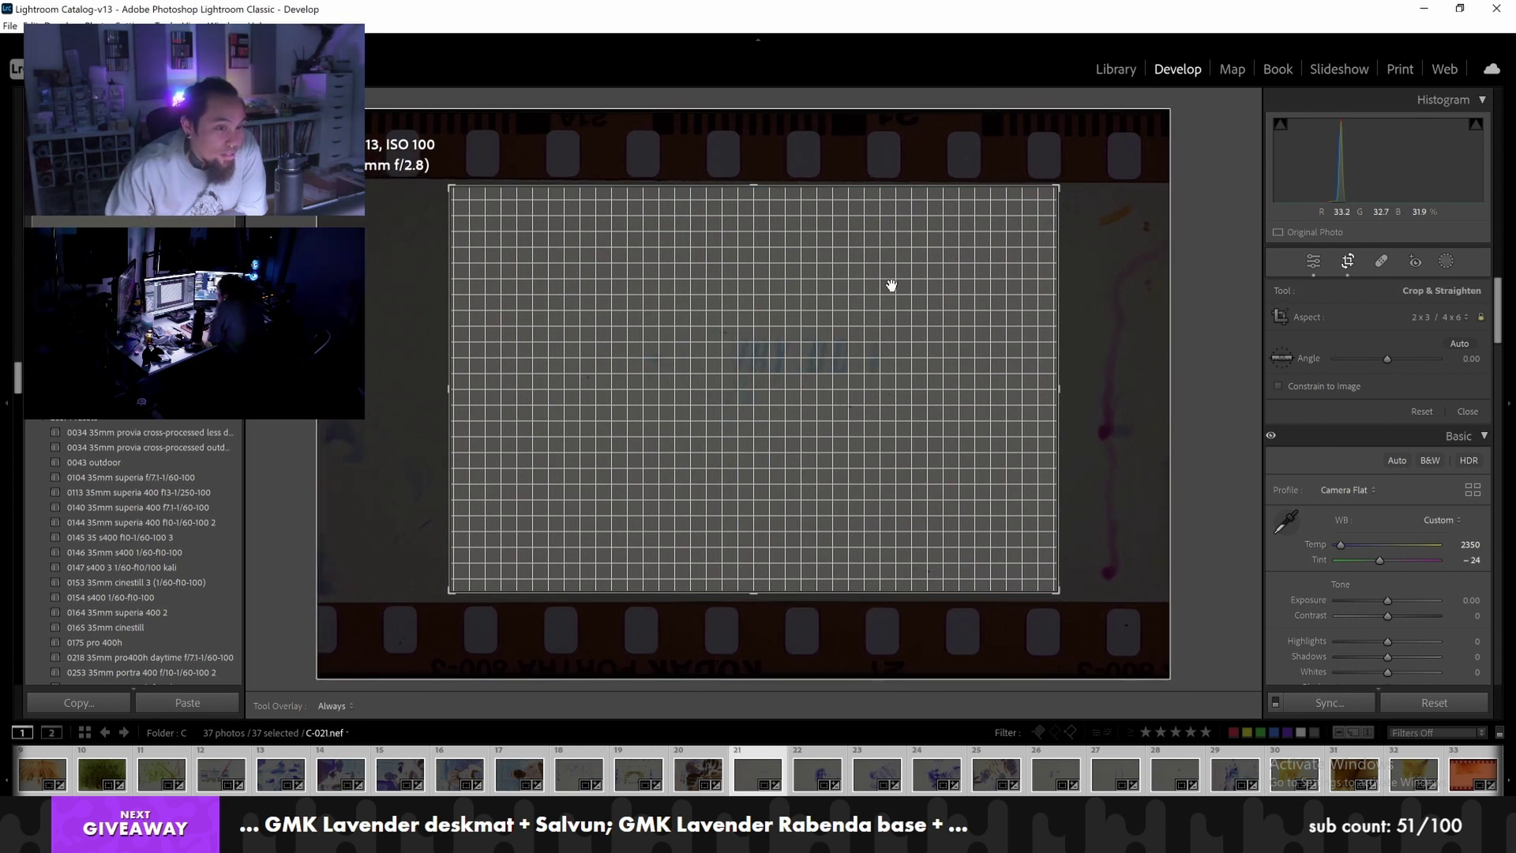
{"action": "key", "text": "Return"}
Shift the crops on C-022, the smiling portrait, and C-023, the open fan, to fit their exposed frames
{"action": "key", "text": "Right"}
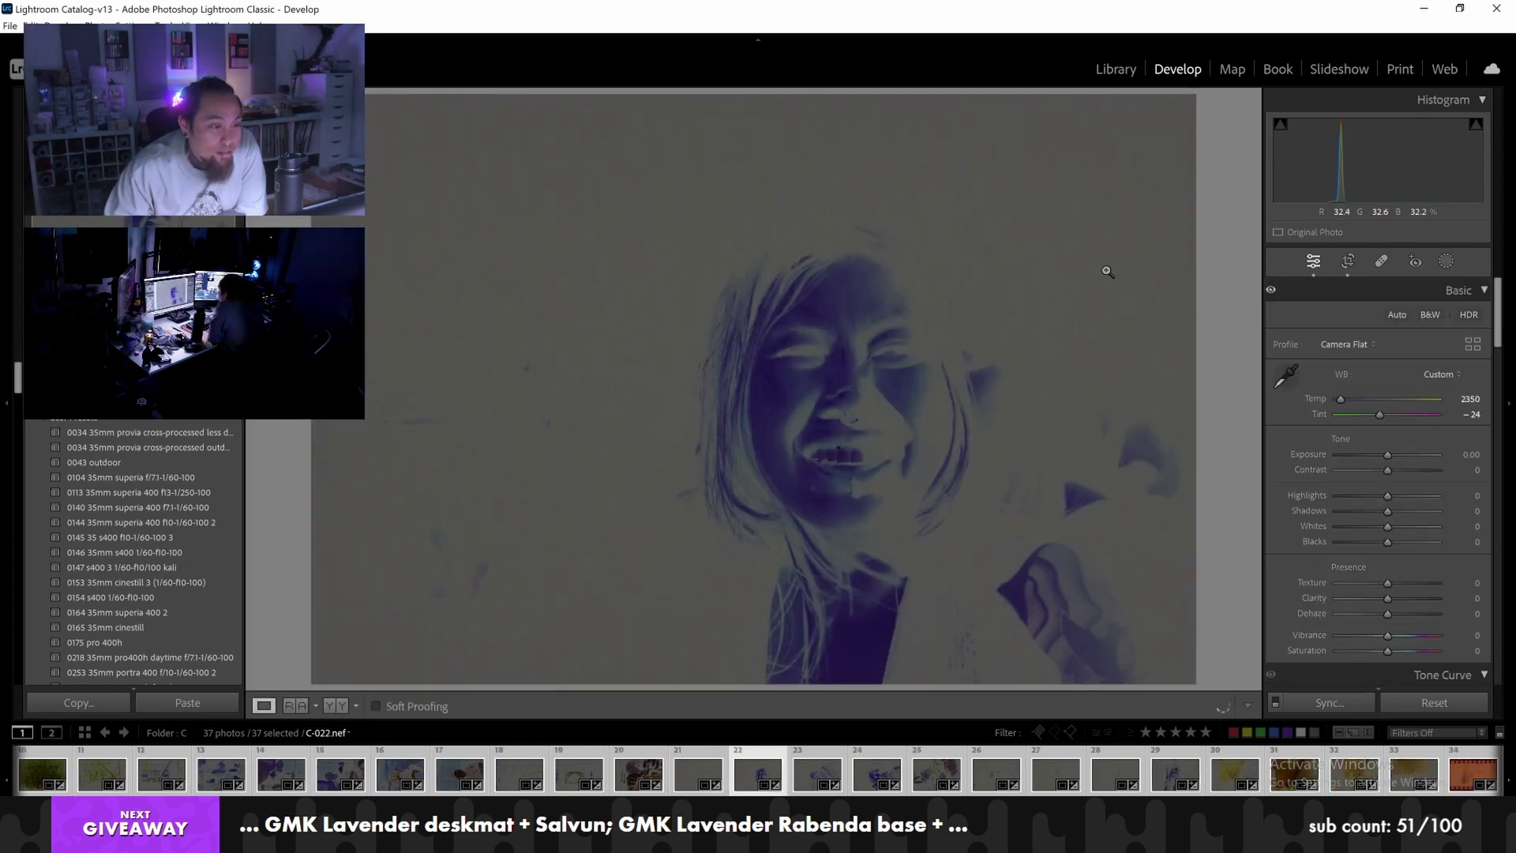
{"action": "left_click", "coordinate": [1350, 267]}
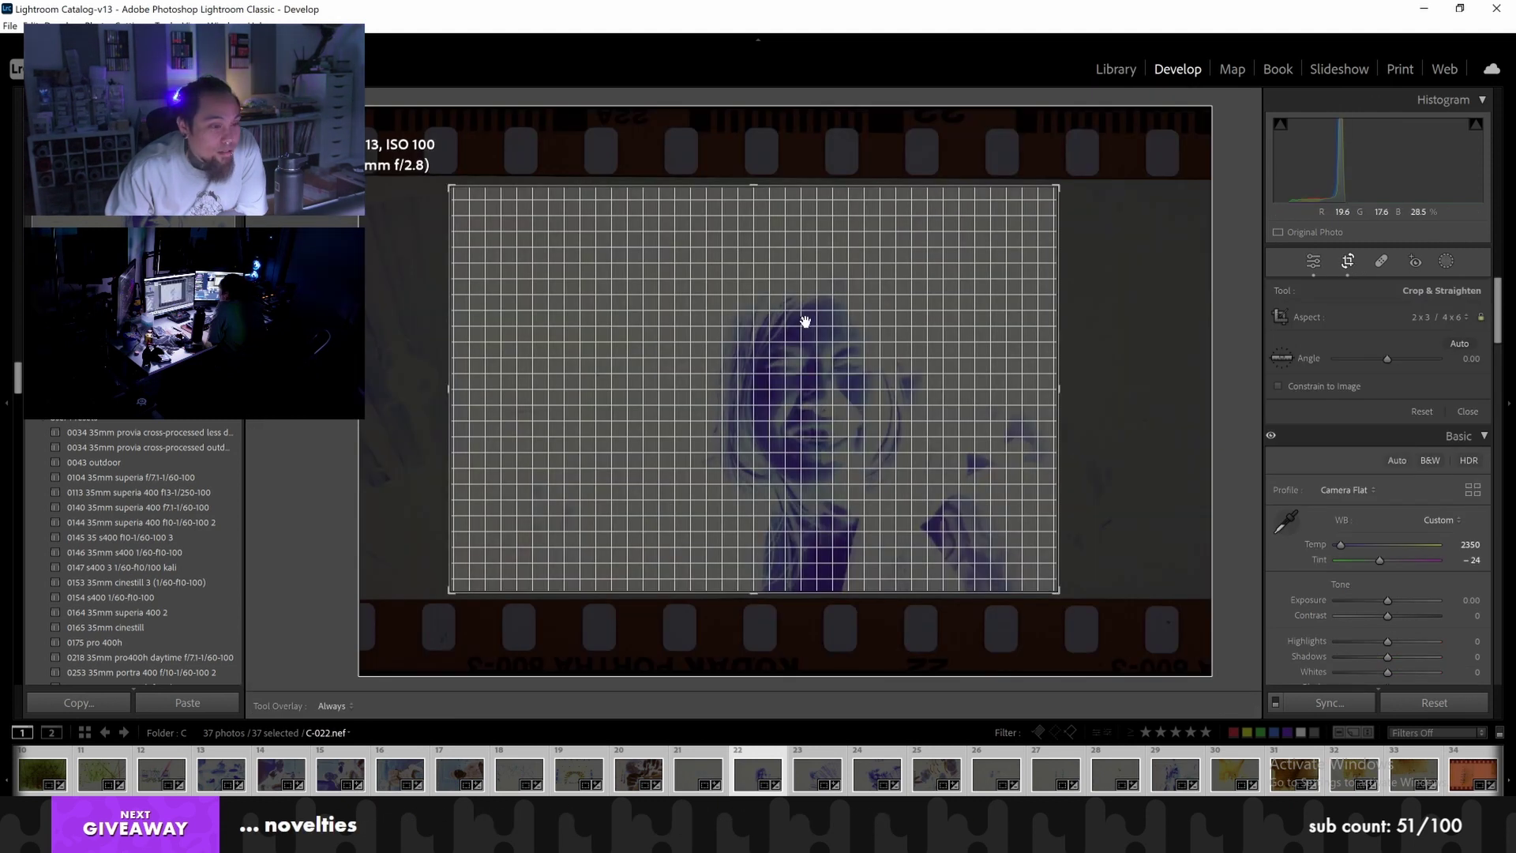
{"action": "left_click_drag", "start_coordinate": [808, 321], "coordinate": [746, 323]}
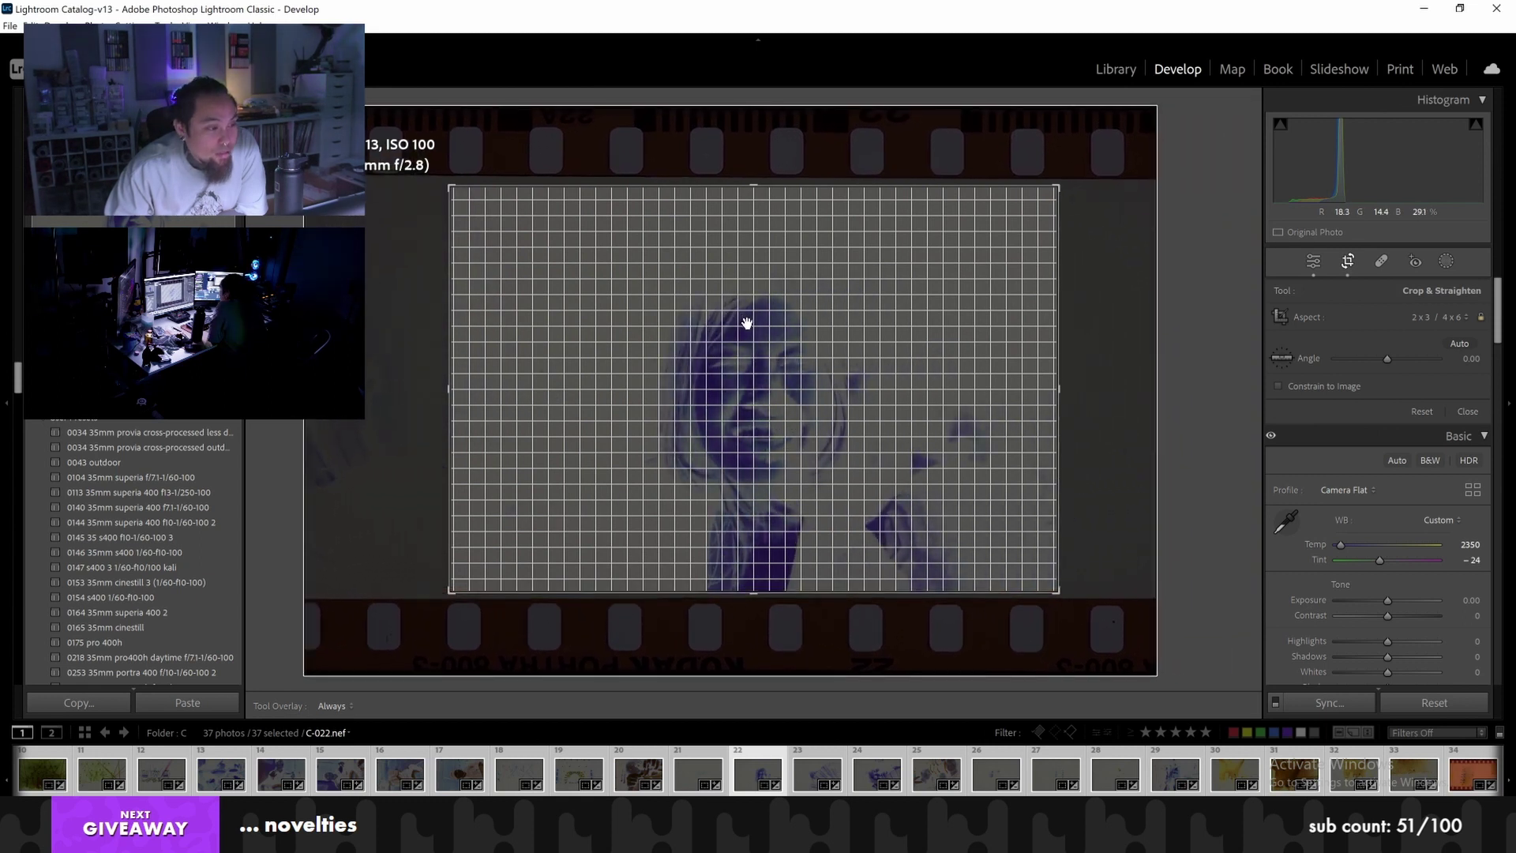
{"action": "key", "text": "Right"}
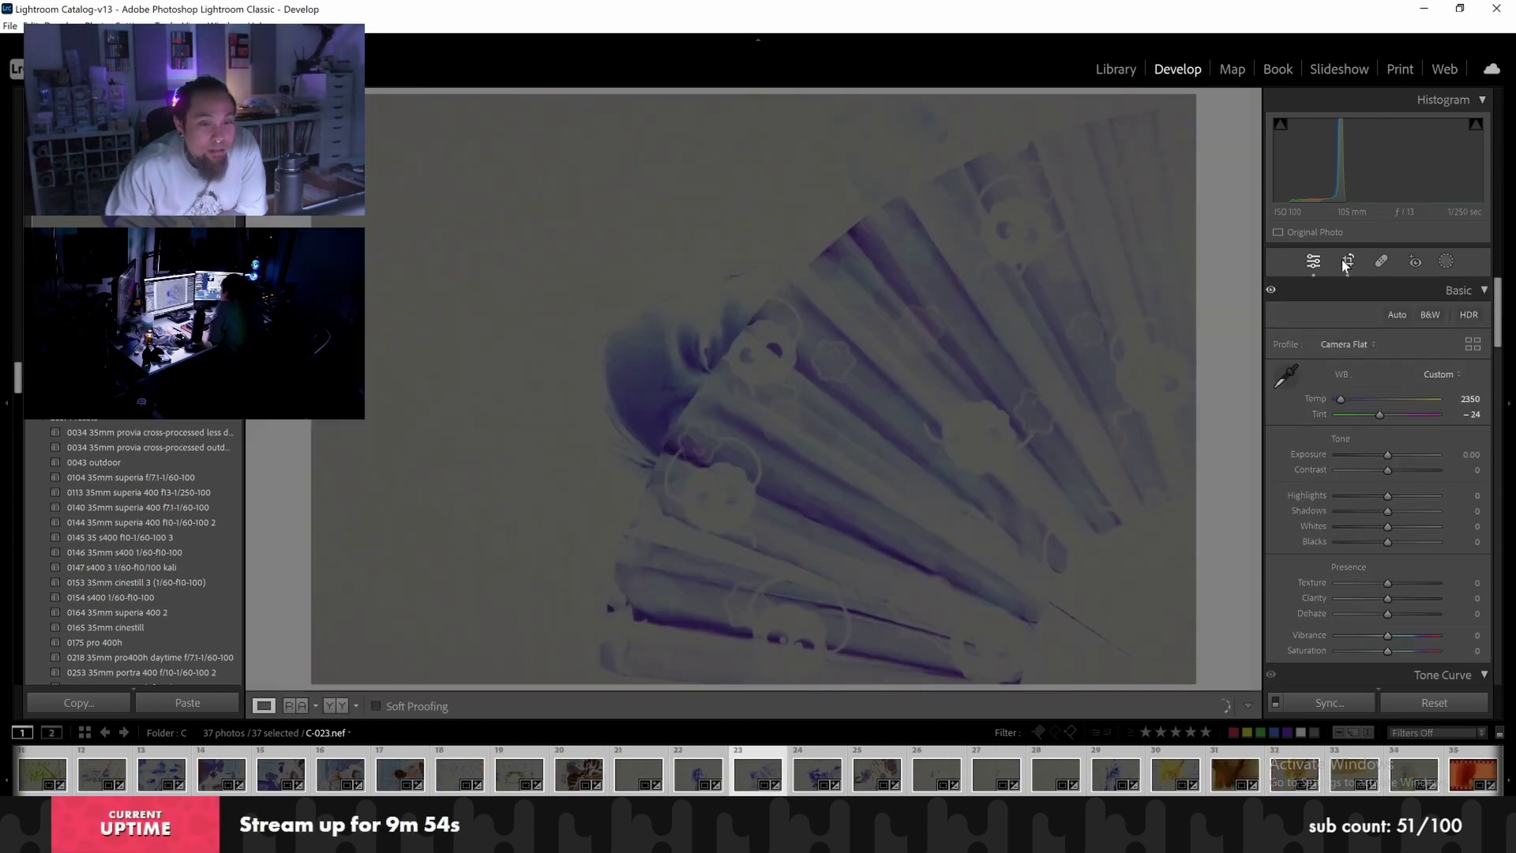
{"action": "left_click", "coordinate": [1344, 260]}
{"action": "mouse_move", "coordinate": [921, 299]}
{"action": "left_mouse_down"}
{"action": "mouse_move", "coordinate": [900, 298]}
{"action": "mouse_move", "coordinate": [927, 300]}
{"action": "mouse_move", "coordinate": [914, 302]}
{"action": "left_mouse_up"}
{"action": "key", "text": "Return"}
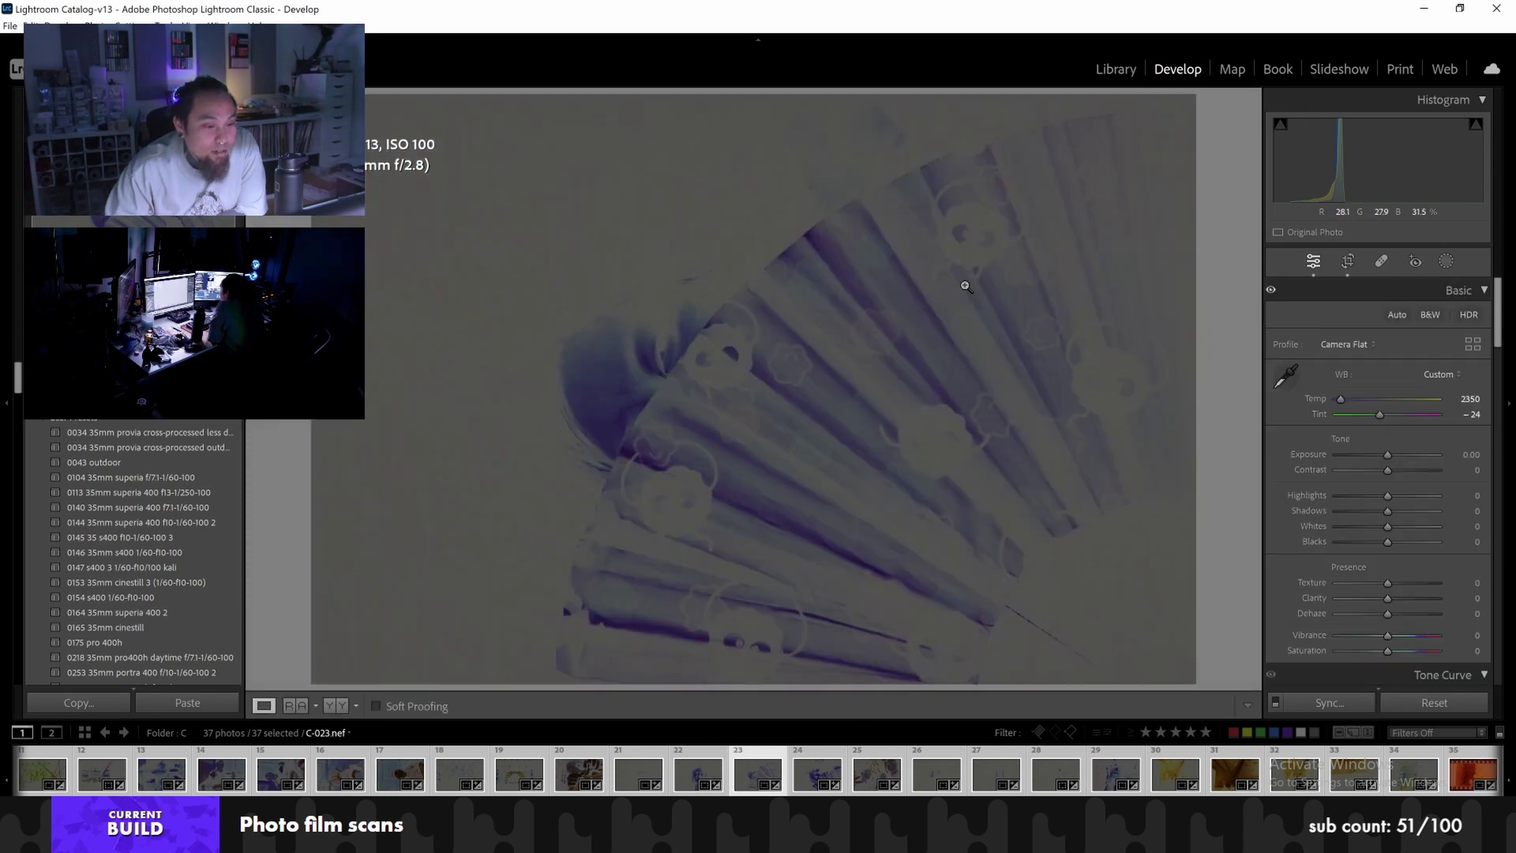
Reposition the crop on C-024, the close-up of a face behind a fan, within its exposed frame
{"action": "key", "text": "Right"}
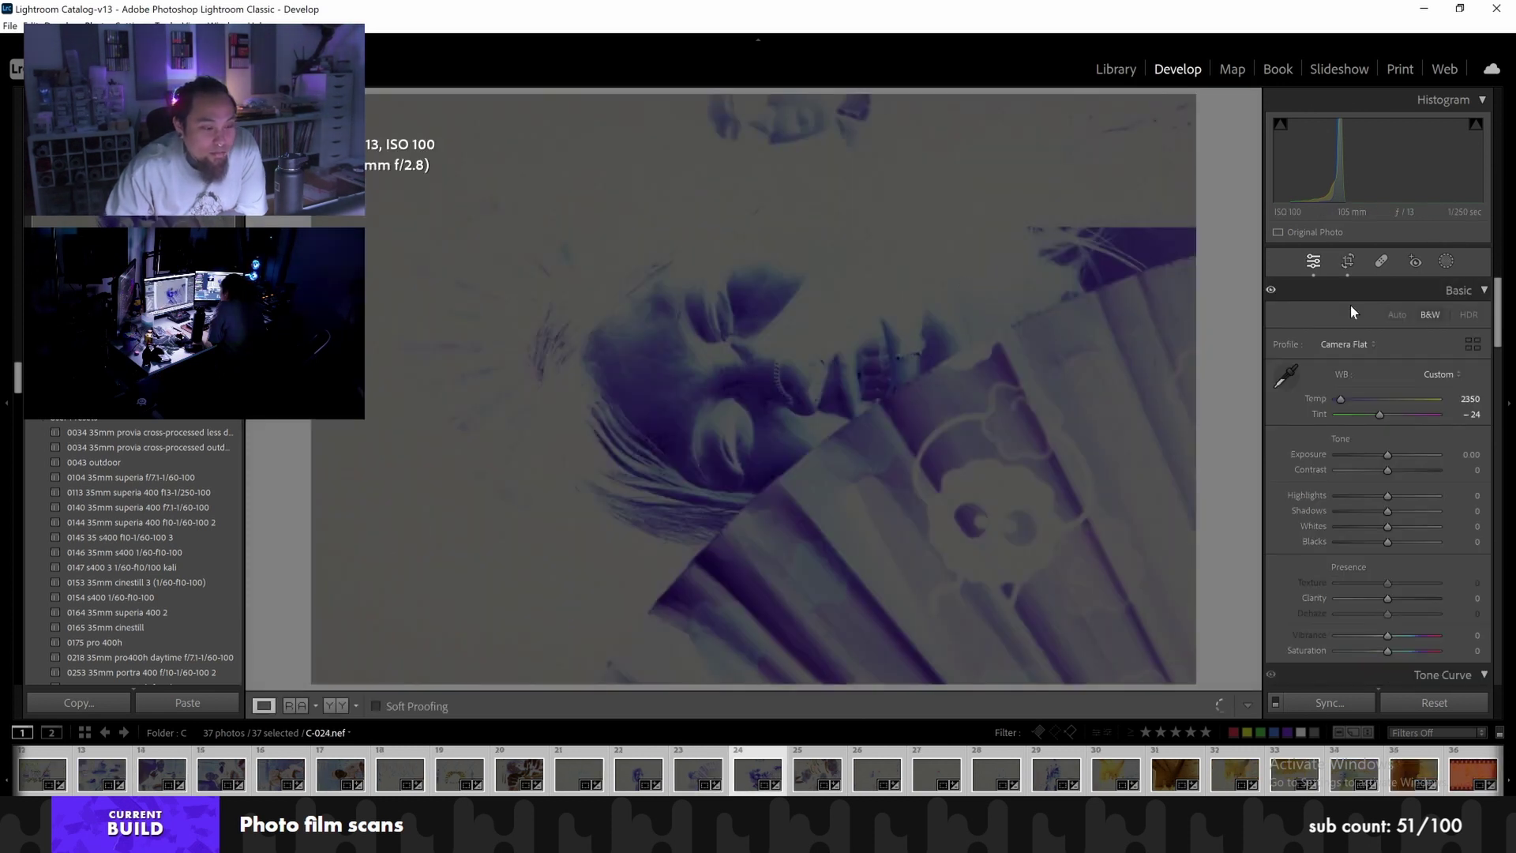
{"action": "key", "text": "Right"}
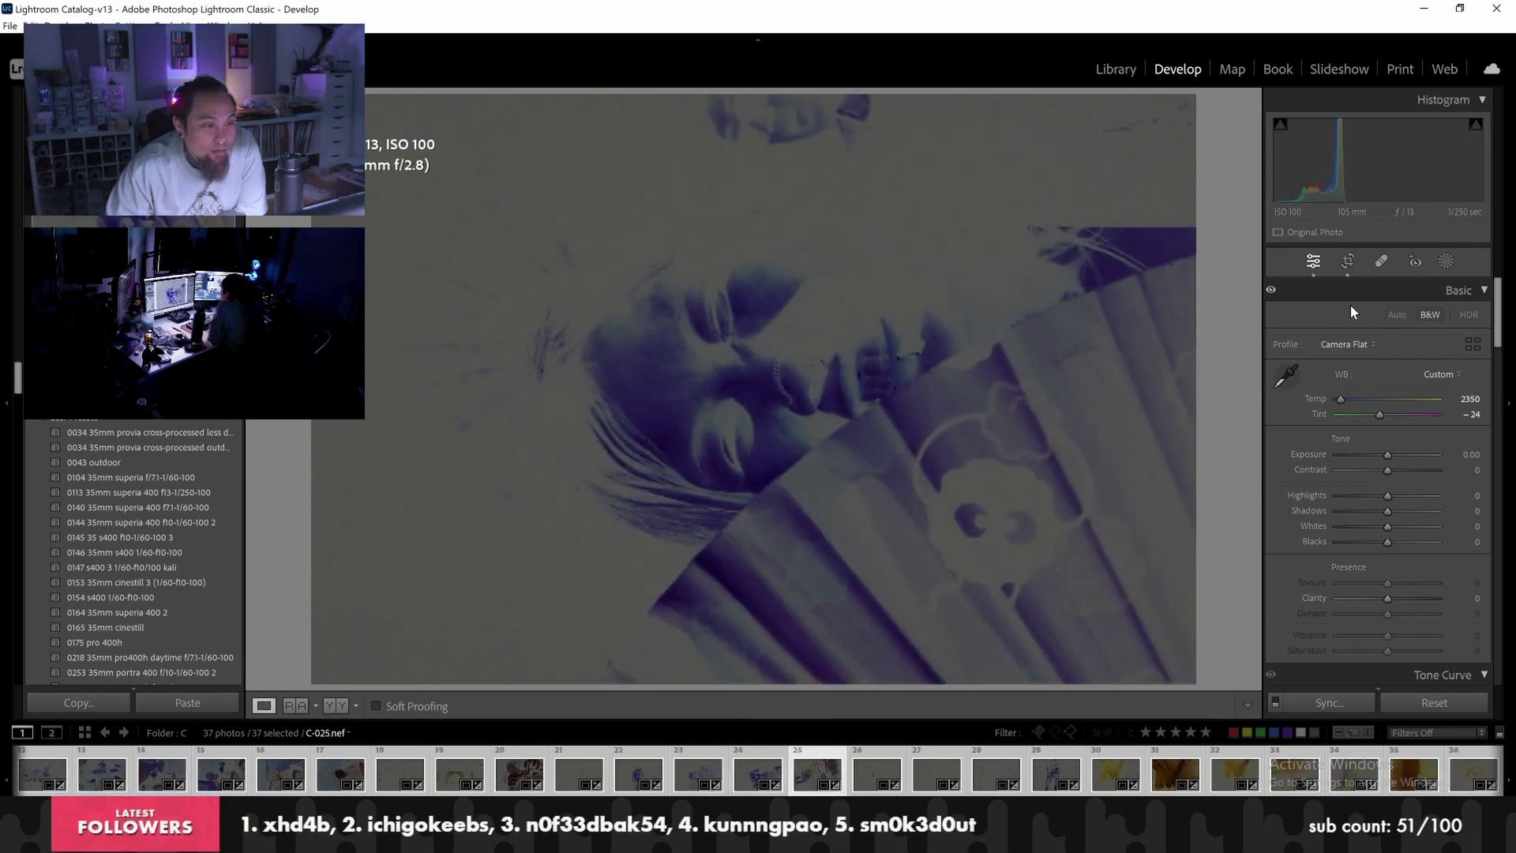
{"action": "key", "text": "Left"}
{"action": "key", "text": "Left"}
{"action": "key", "text": "Right"}
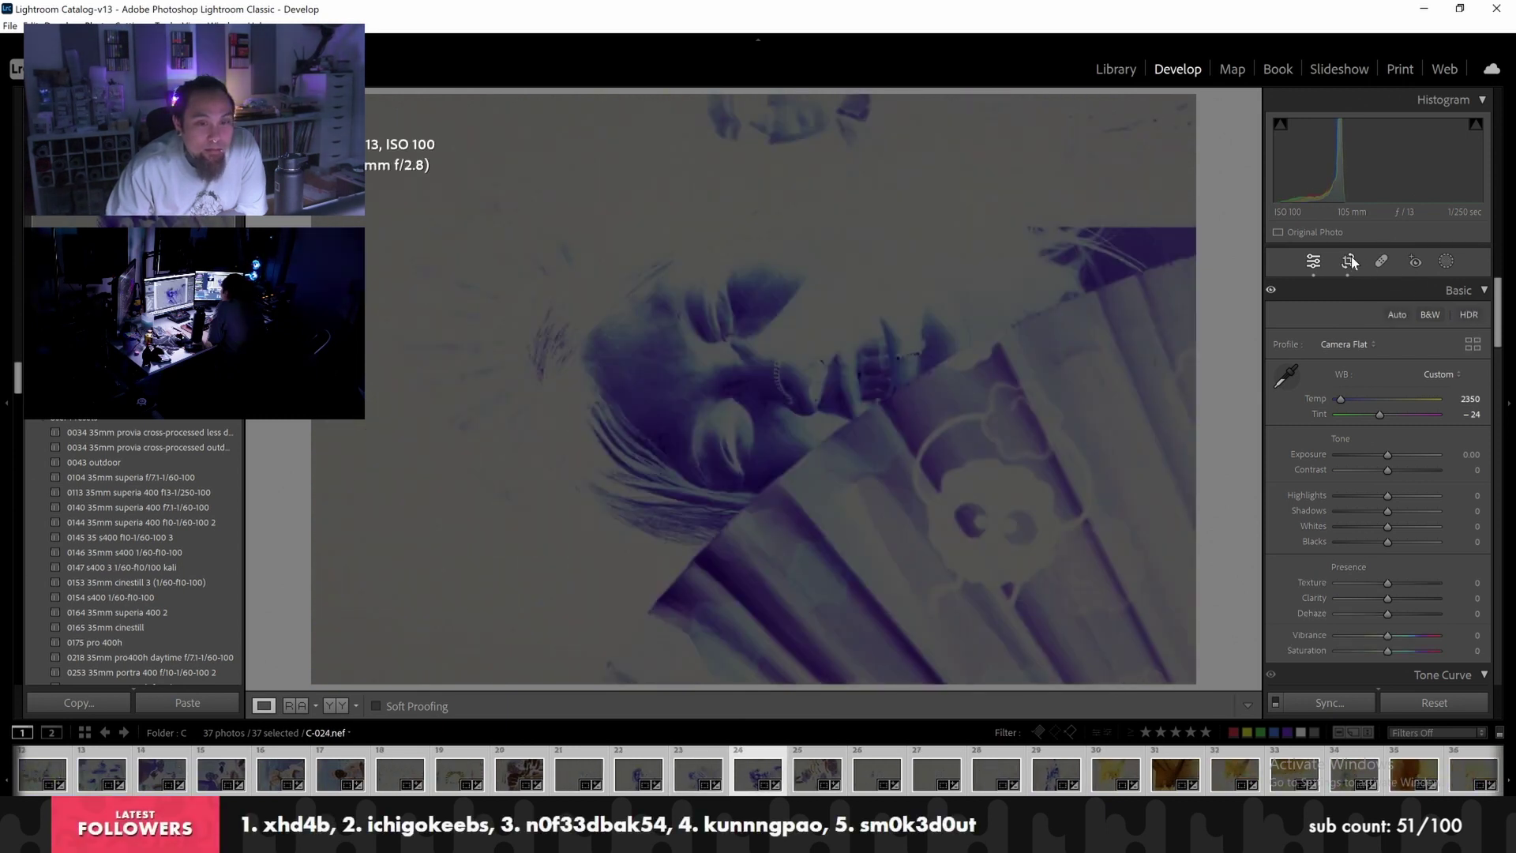
{"action": "key", "text": "r"}
{"action": "left_click_drag", "start_coordinate": [846, 341], "coordinate": [847, 345]}
{"action": "key", "text": "Return"}
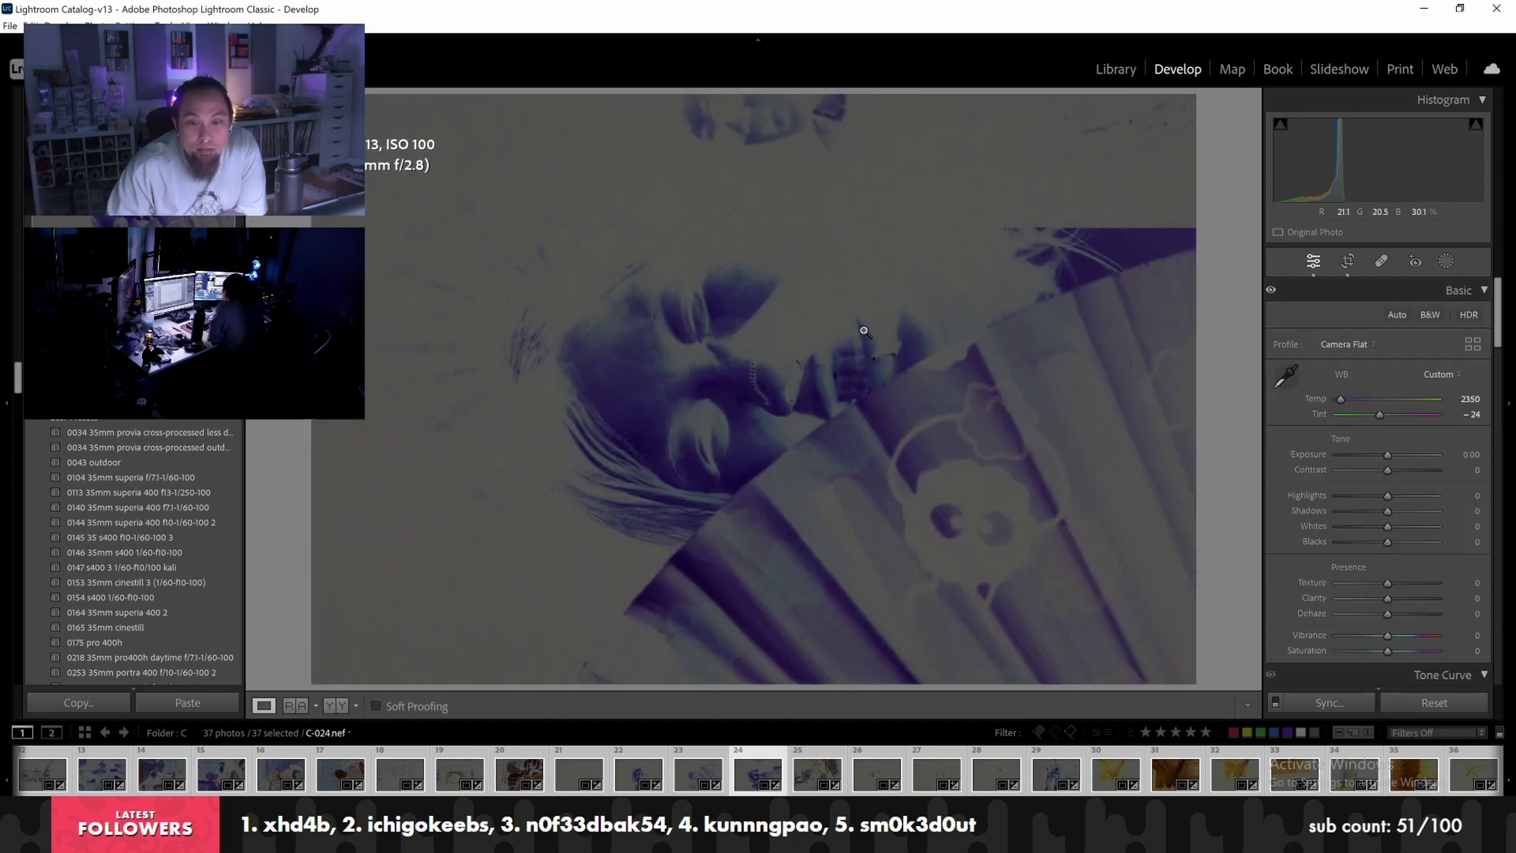
Reposition the crop on C-025, the group shot, to centre it on the exposed frame
{"action": "key", "text": "Right"}
{"action": "left_click", "coordinate": [1348, 261]}
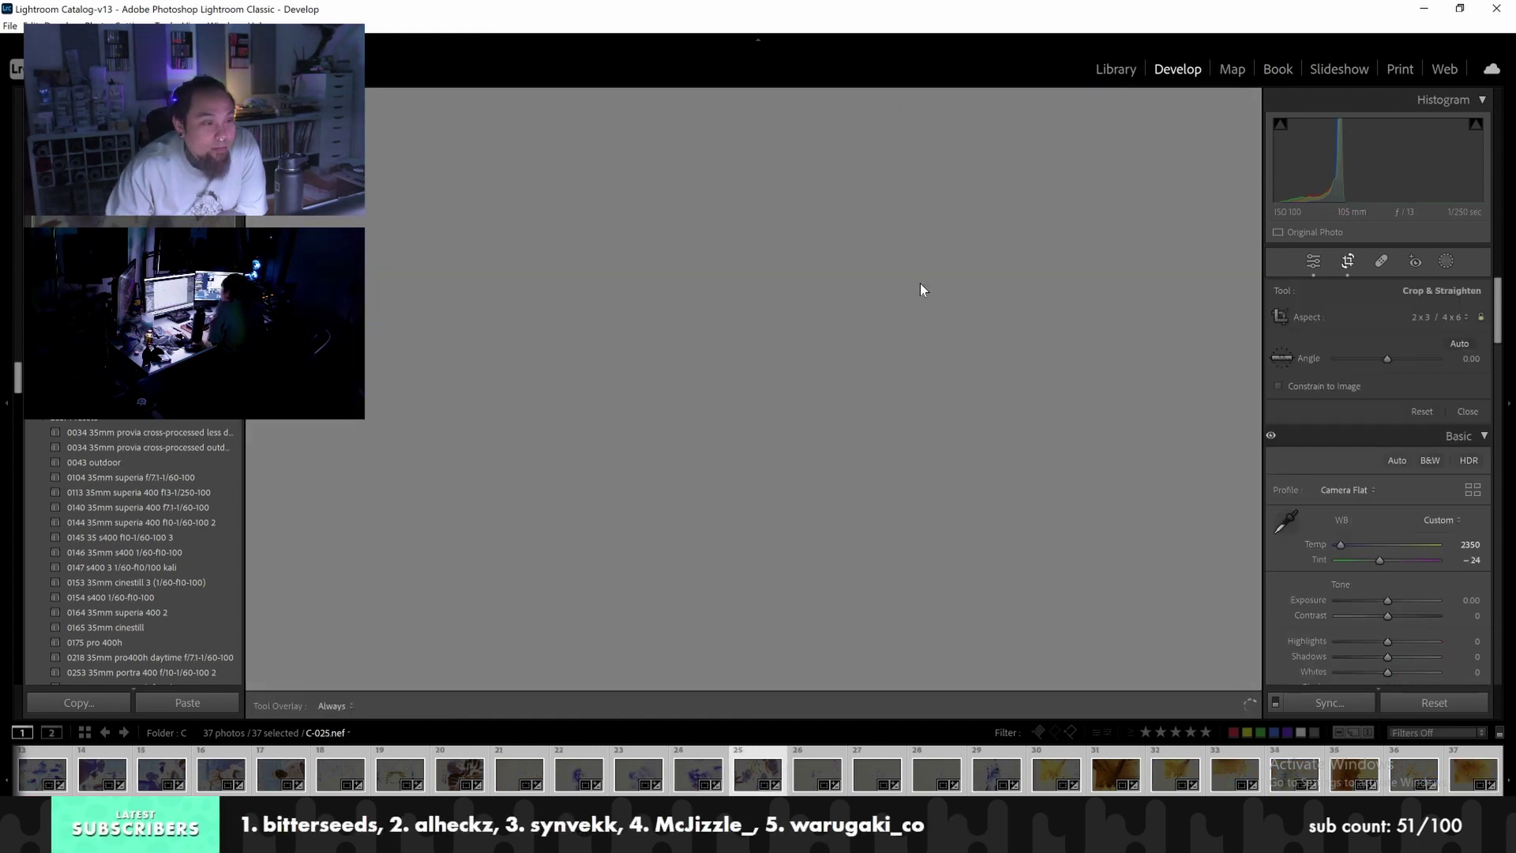
{"action": "left_click_drag", "start_coordinate": [910, 285], "coordinate": [912, 285]}
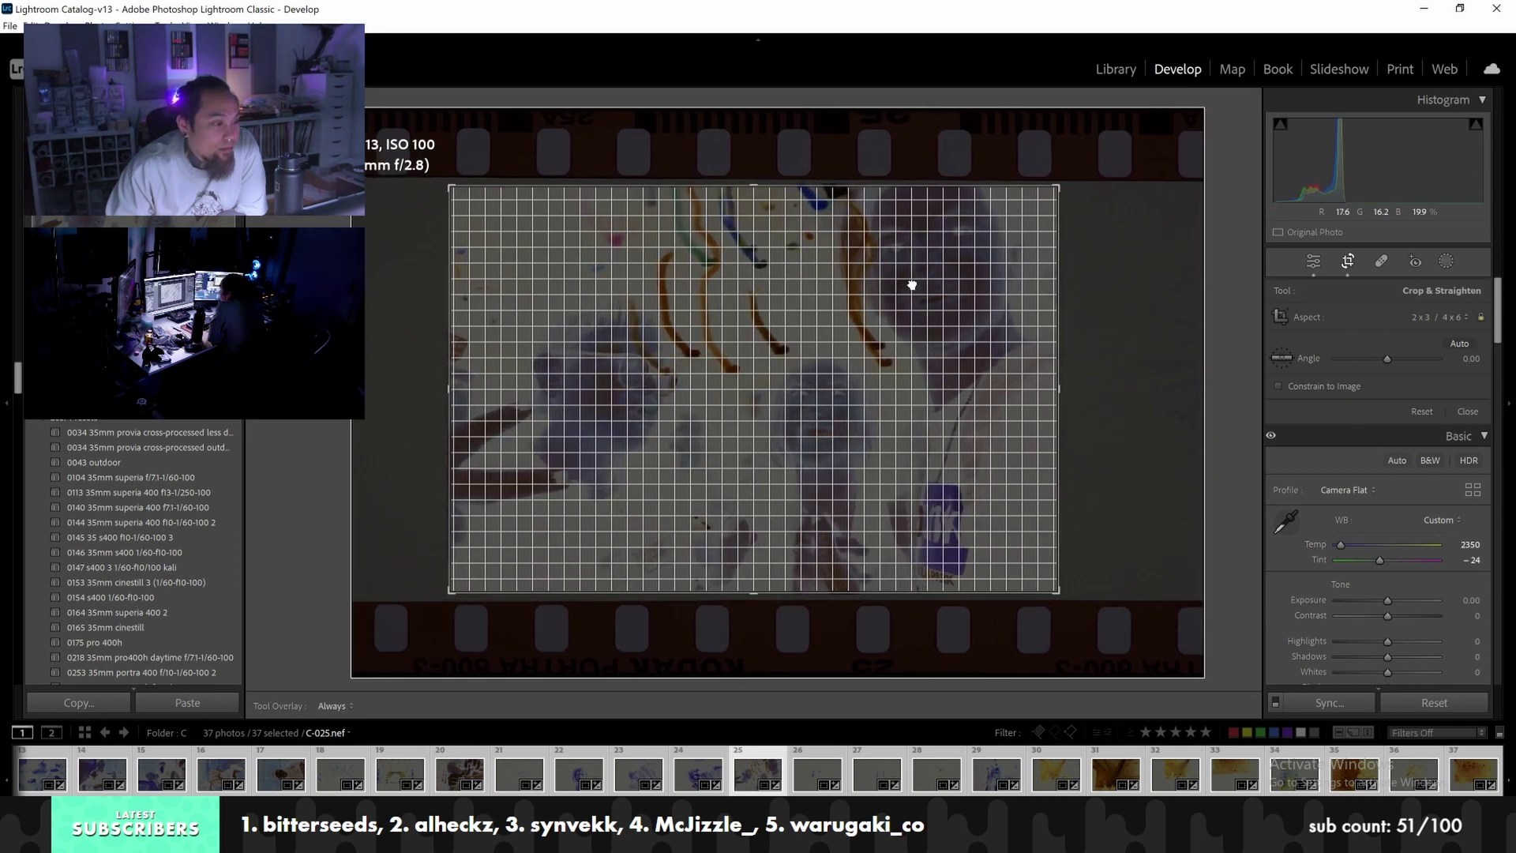
{"action": "key", "text": "Return"}
Leave the crops on C-026 to C-028 as they are and fine-tune the crop on C-029, the peace-sign portrait
{"action": "key", "text": "Right"}
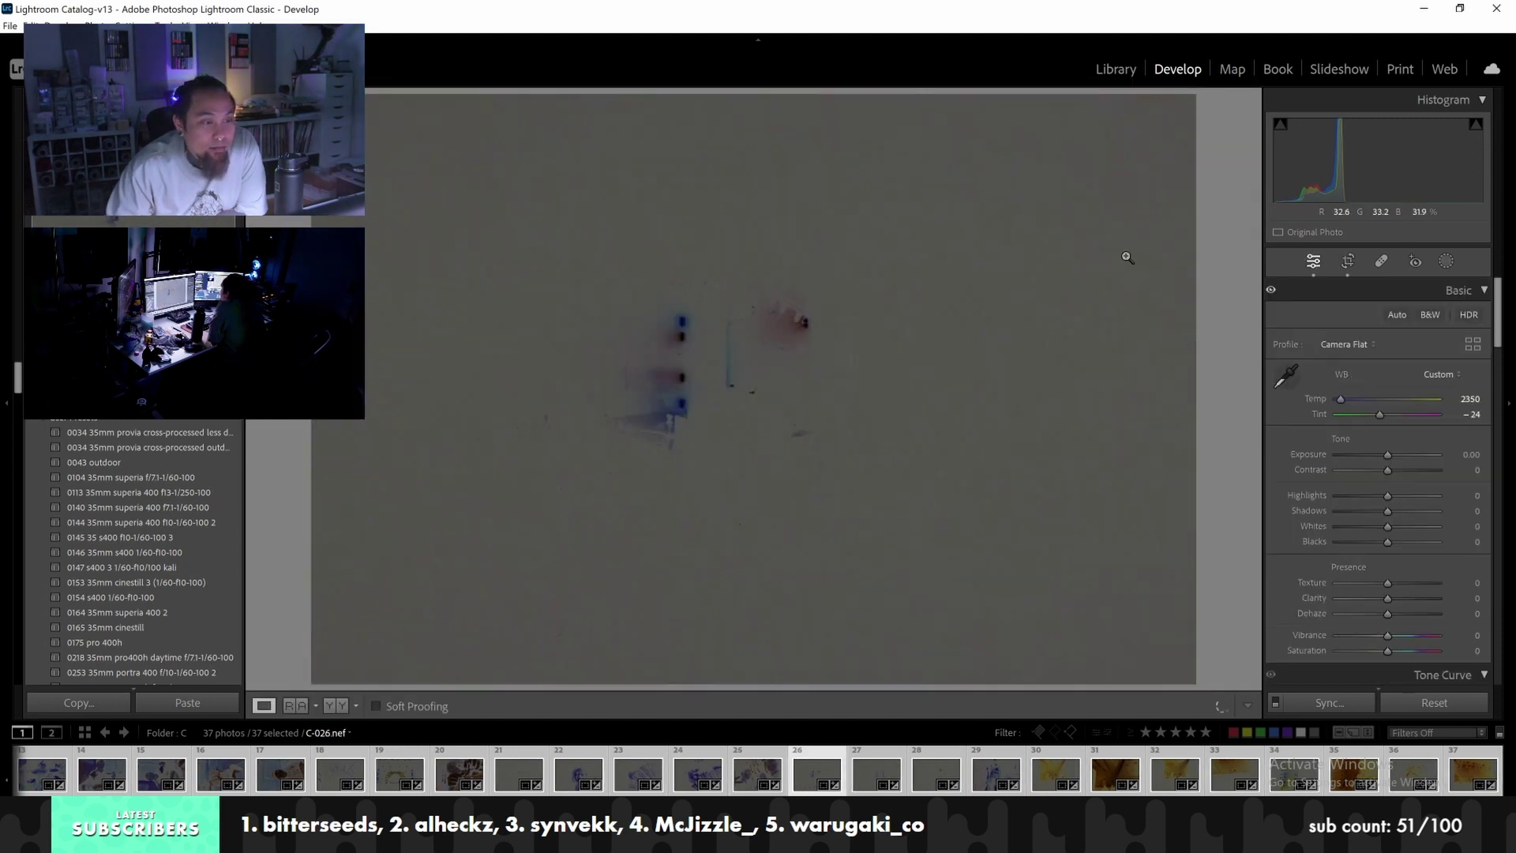
{"action": "key", "text": "Right"}
{"action": "key", "text": "Right"}
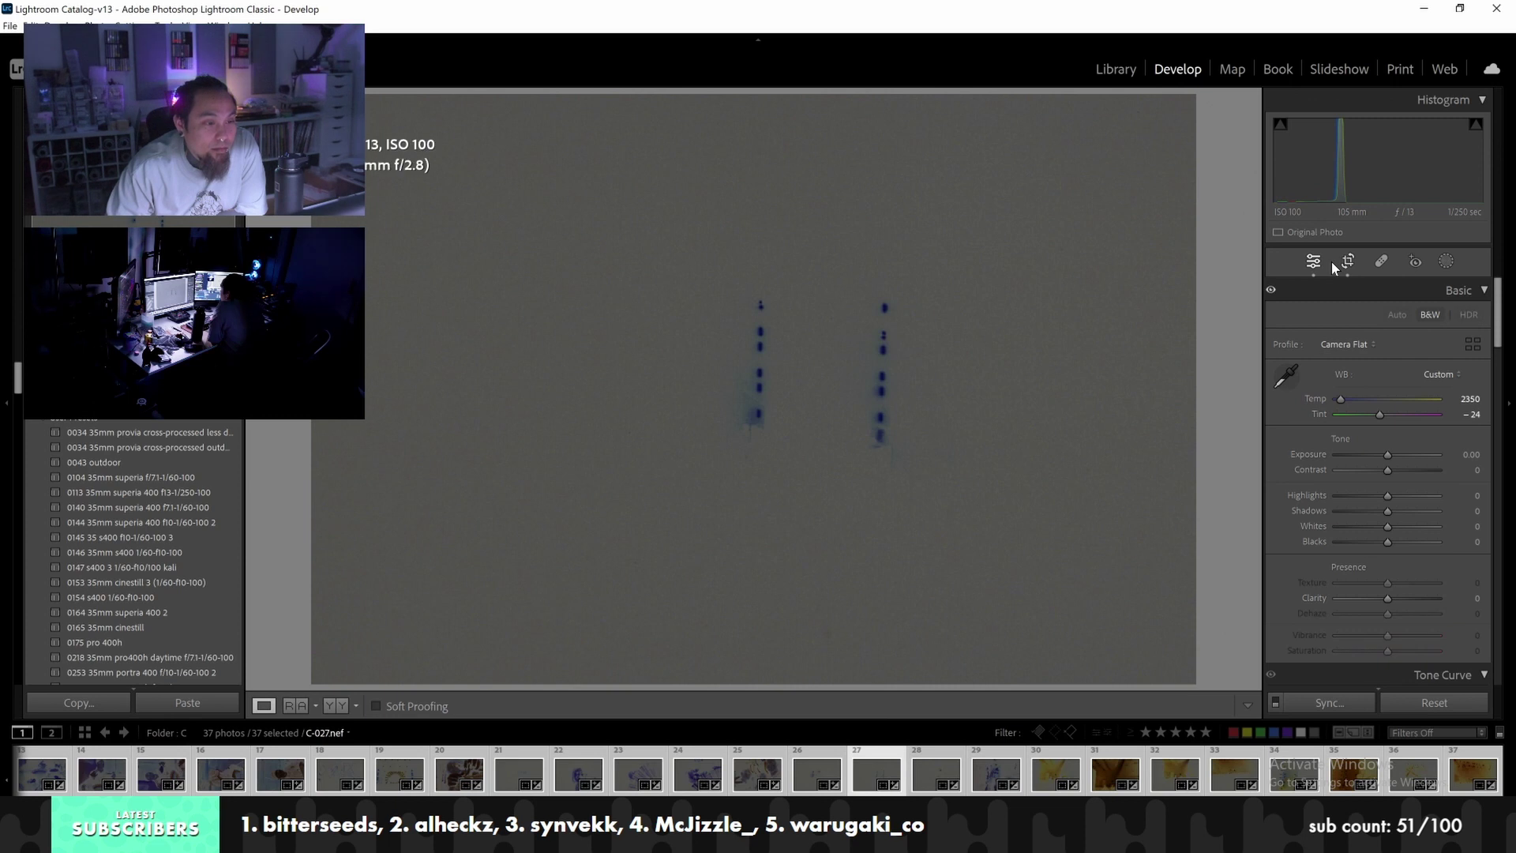
{"action": "key", "text": "Right"}
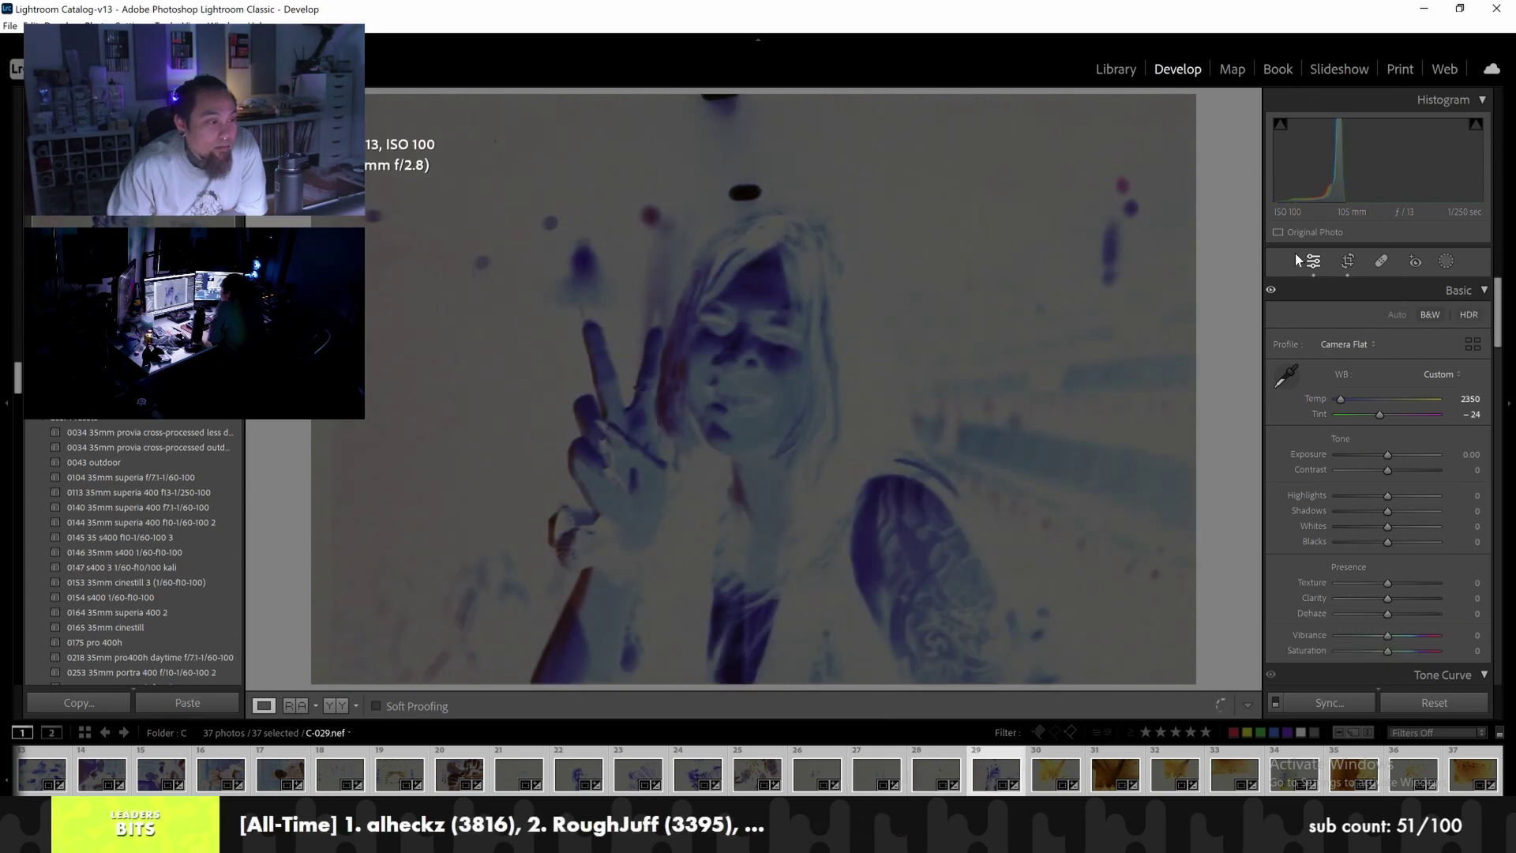
{"action": "key", "text": "r"}
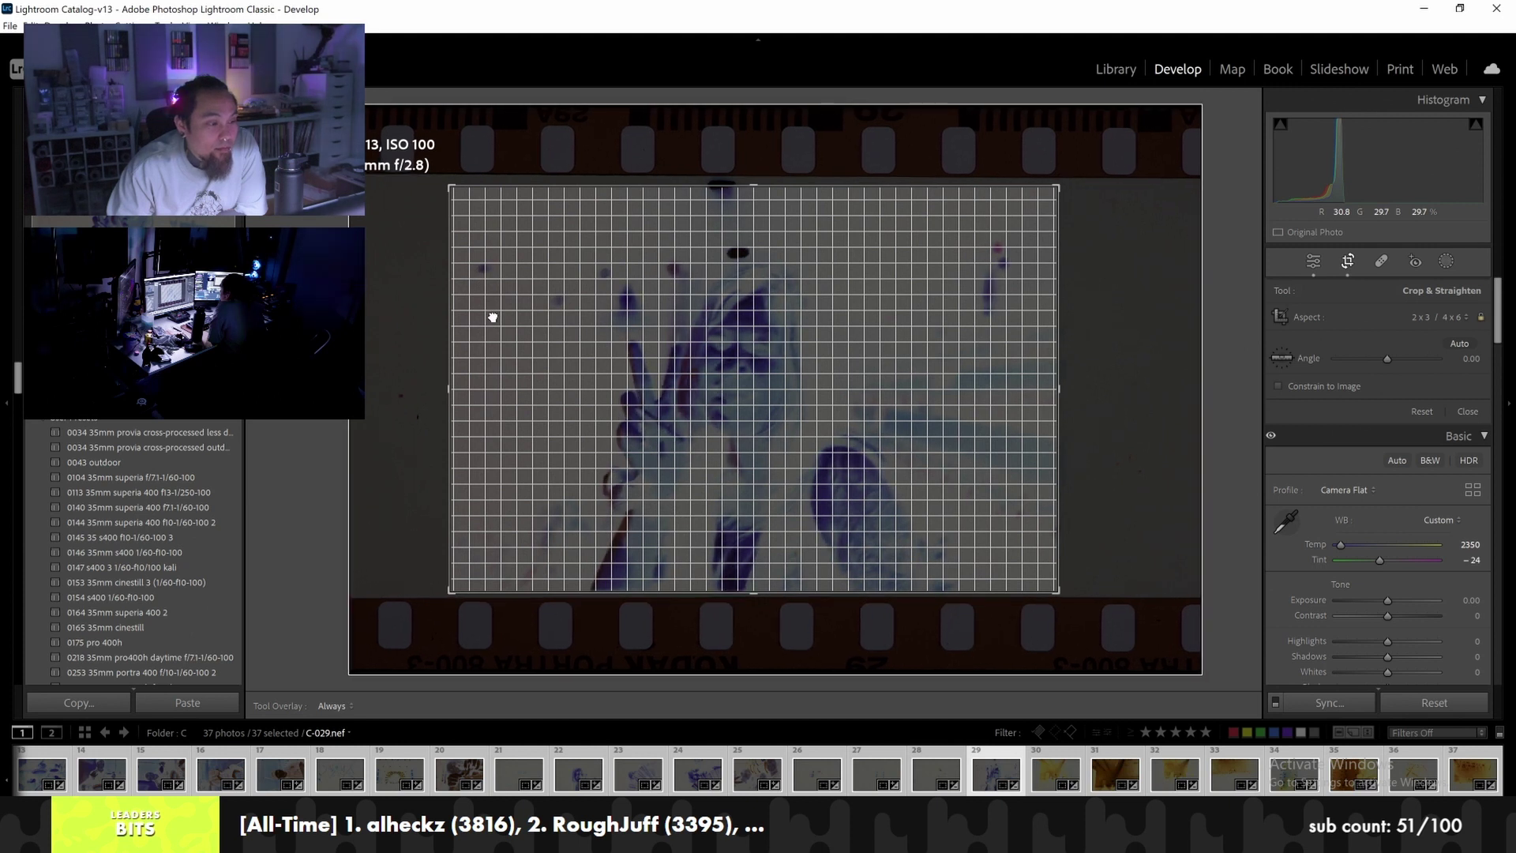
{"action": "key", "text": "Return"}
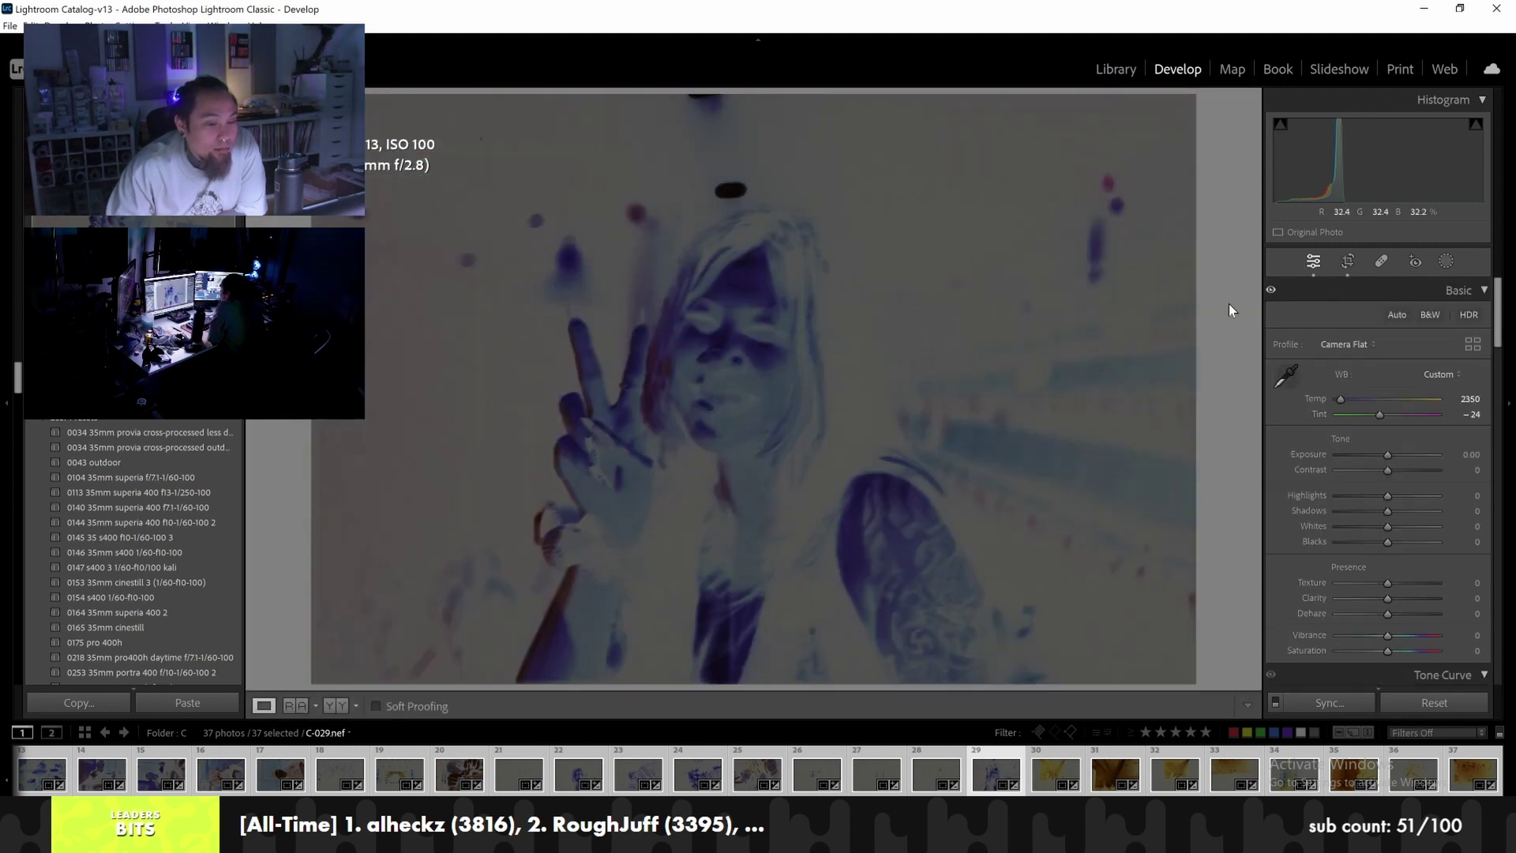
{"action": "left_click", "coordinate": [1355, 262]}
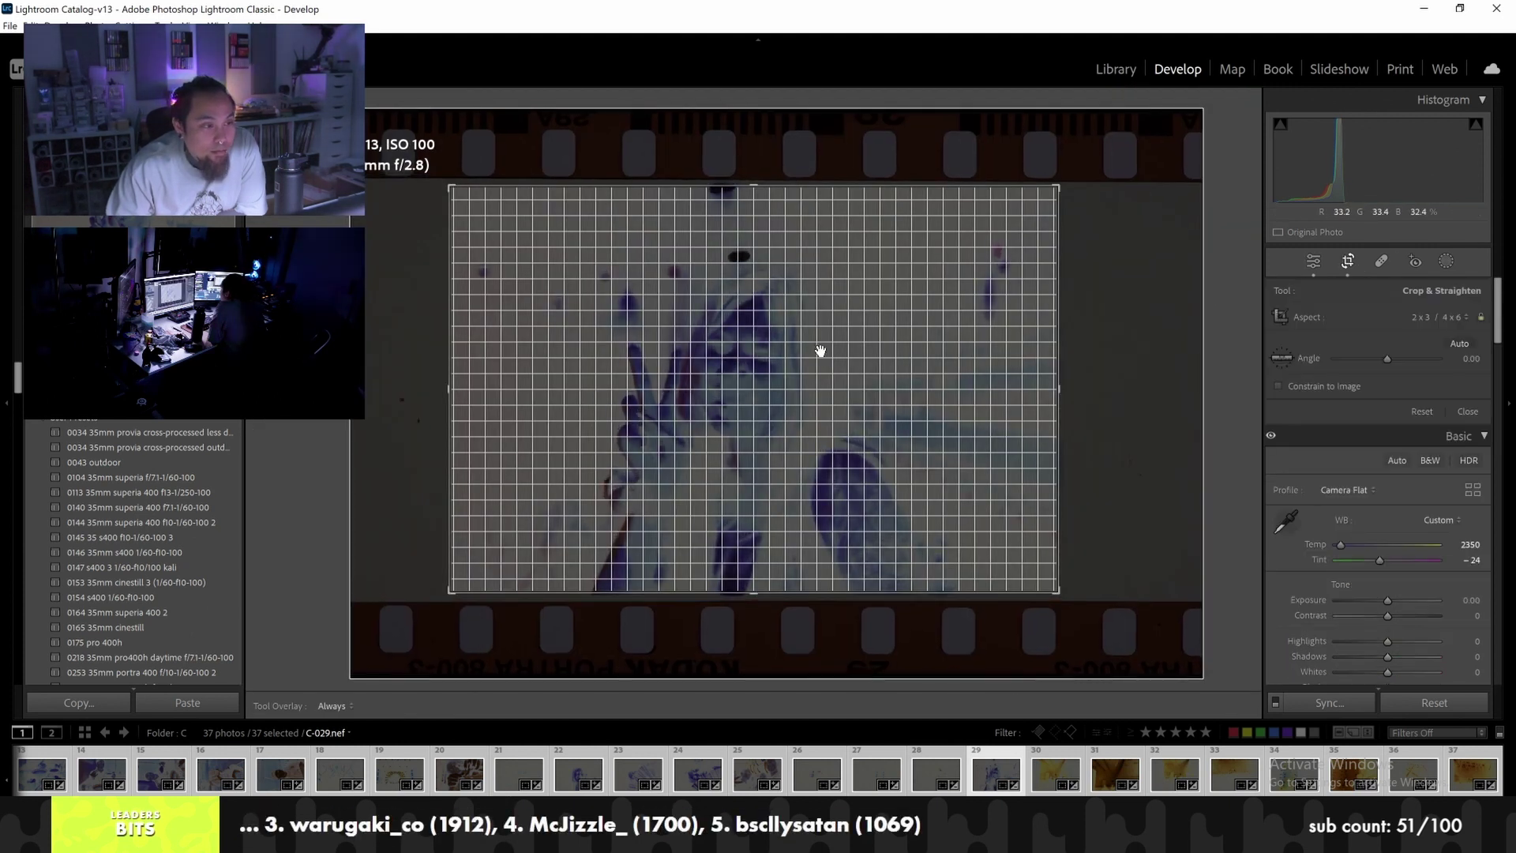
{"action": "key", "text": "Return"}
Nudge the crops on C-030 and C-031, the yellow-lit stage shots, to fit their exposed frames
{"action": "key", "text": "Right"}
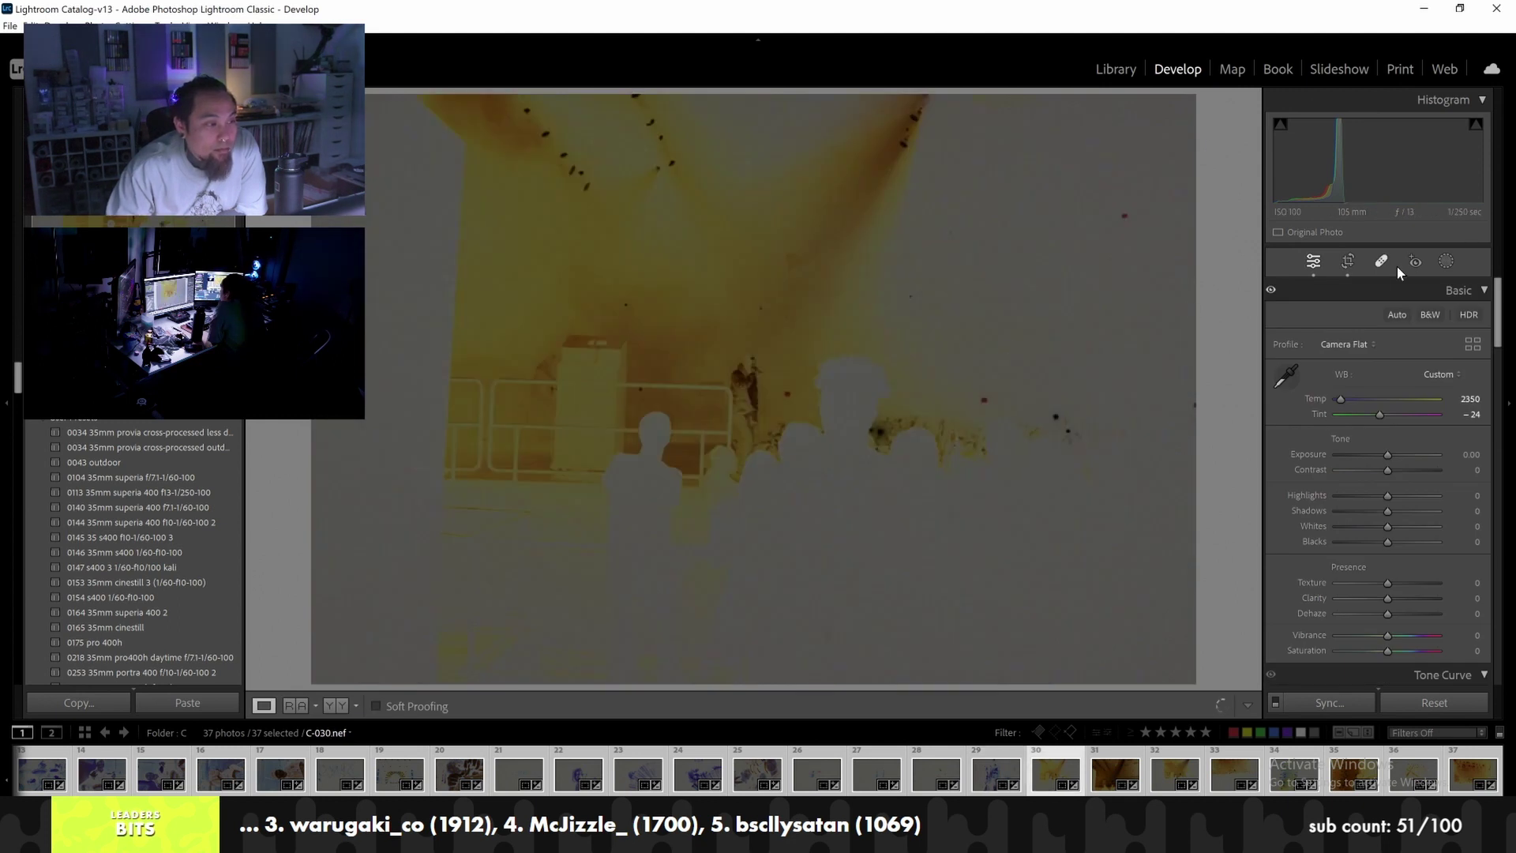
{"action": "left_click", "coordinate": [1349, 262]}
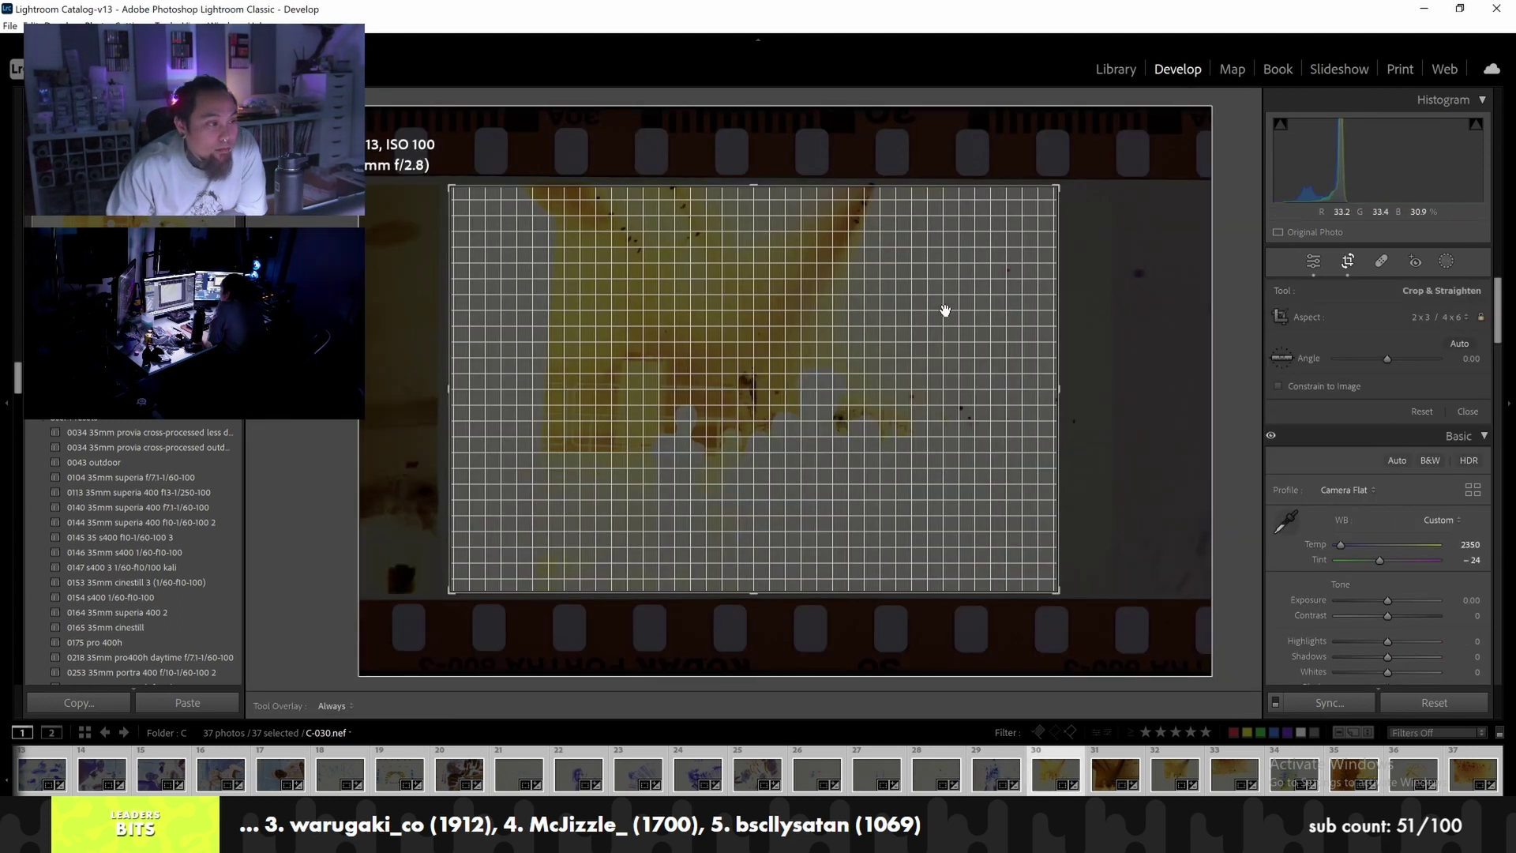
{"action": "left_click_drag", "start_coordinate": [938, 311], "coordinate": [927, 311]}
{"action": "key", "text": "Return"}
{"action": "key", "text": "Right"}
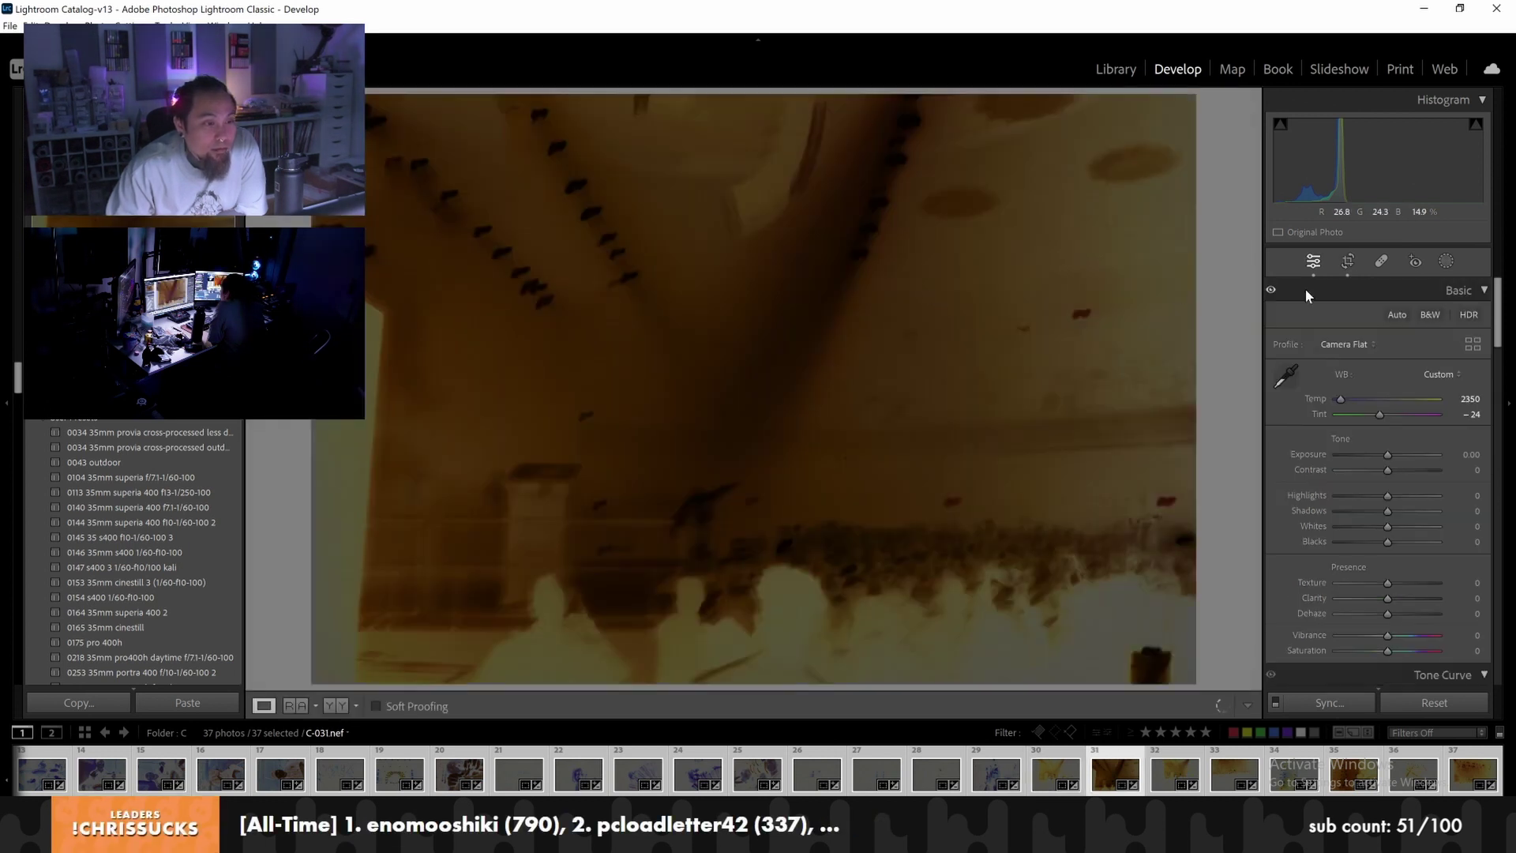
{"action": "left_click", "coordinate": [1349, 266]}
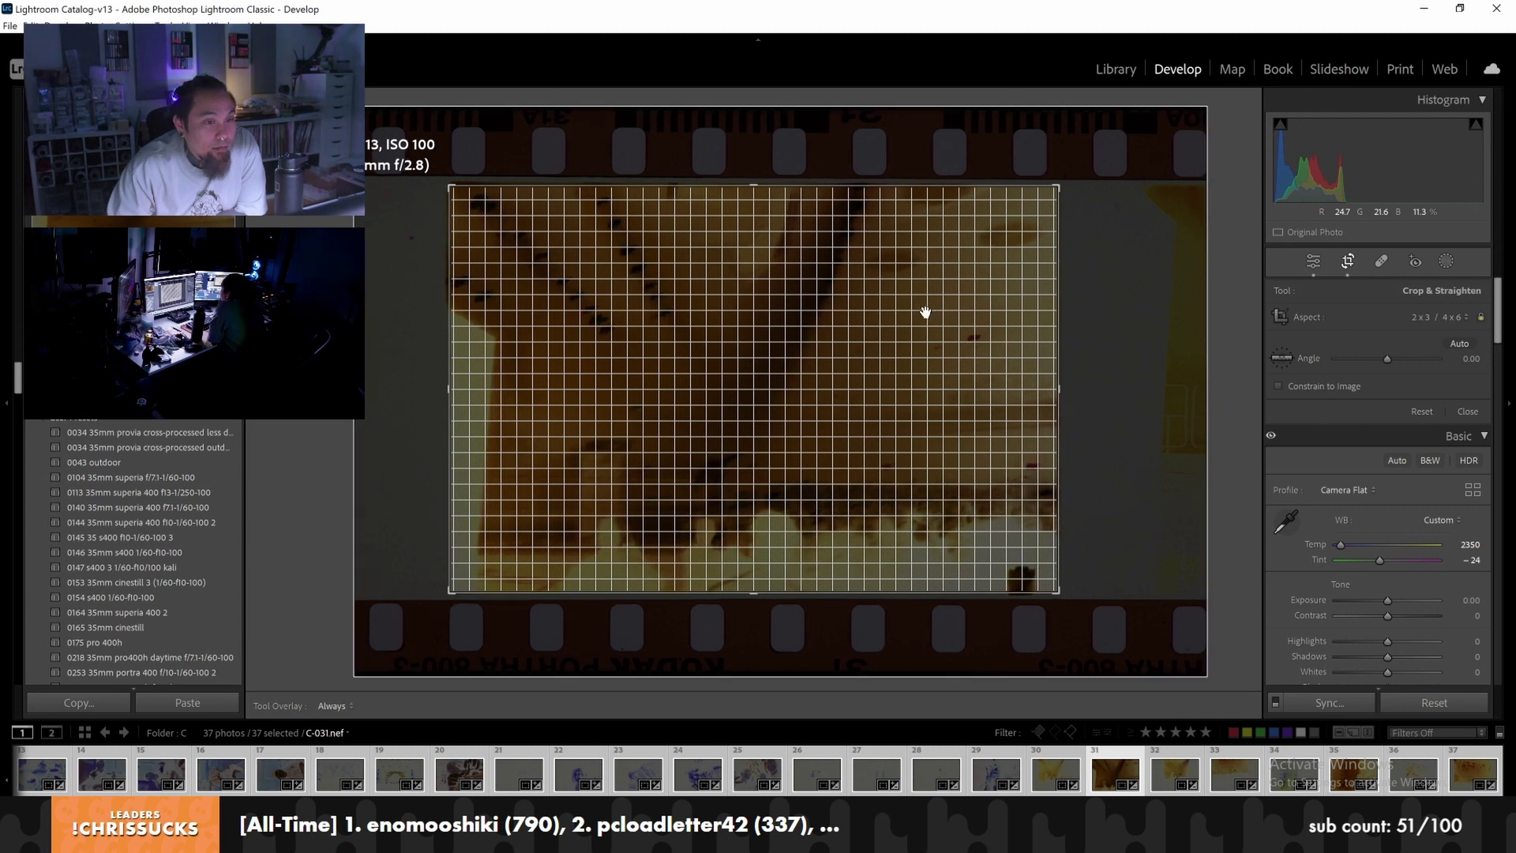
{"action": "key", "text": "Return"}
Check the crop on C-032, keeping it as is, and fine-tune the crop on C-033 within its exposed frame
{"action": "key", "text": "Right"}
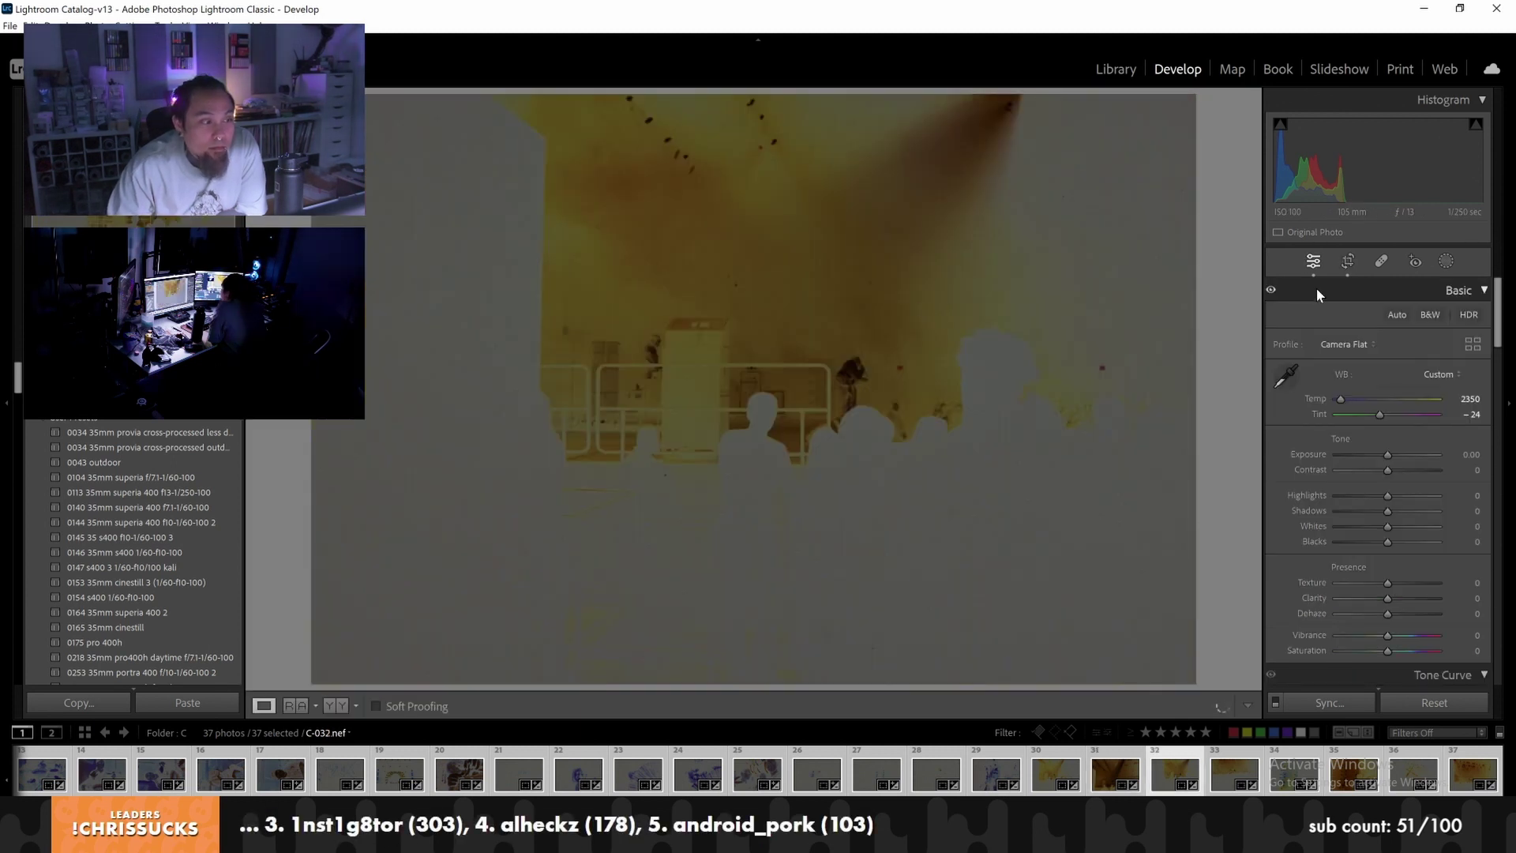
{"action": "left_click", "coordinate": [1344, 263]}
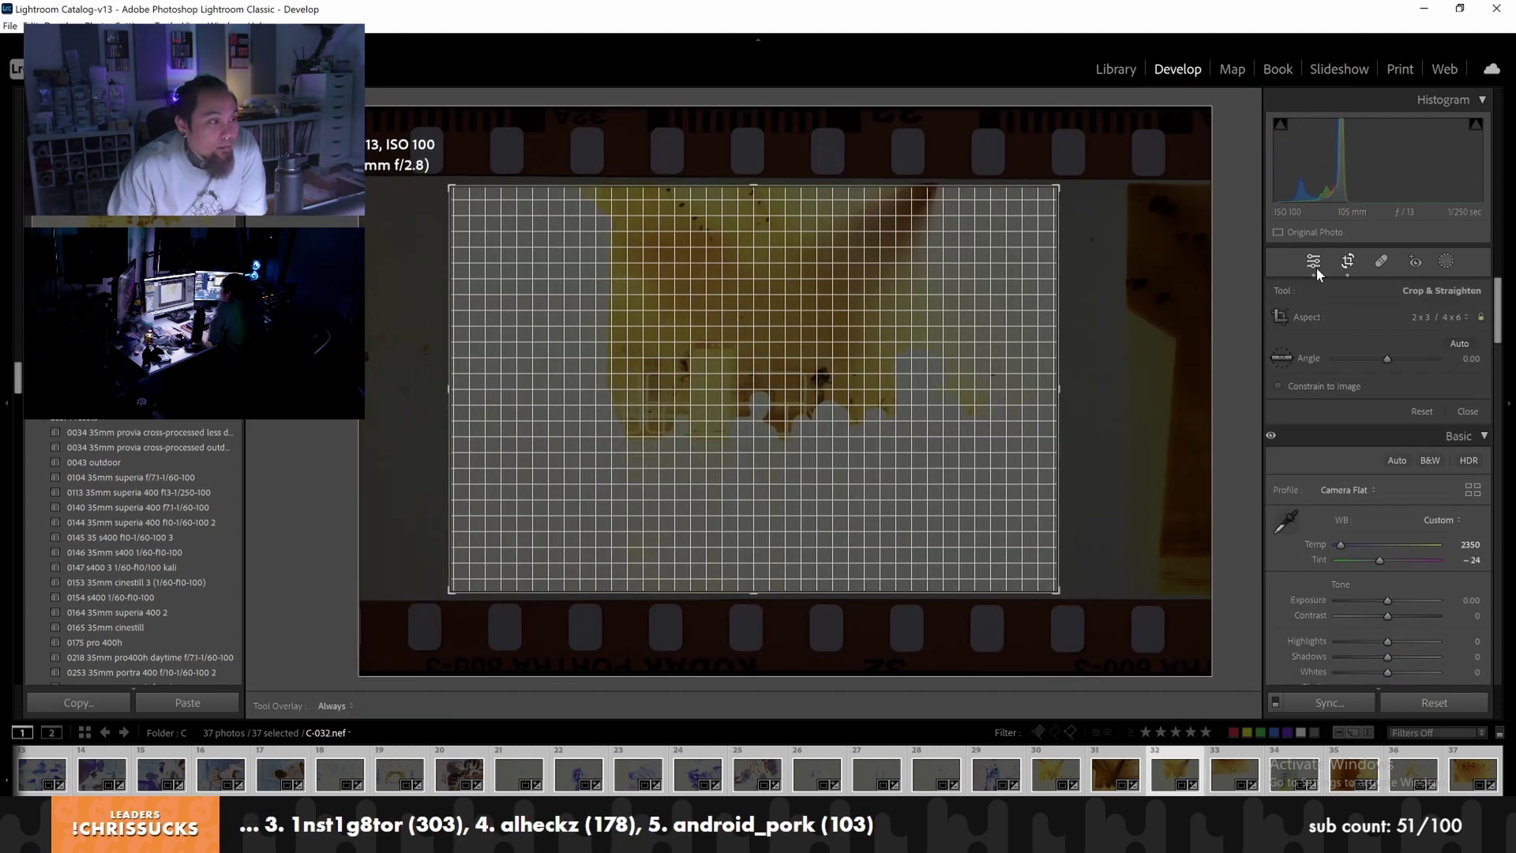
{"action": "left_click", "coordinate": [1315, 268]}
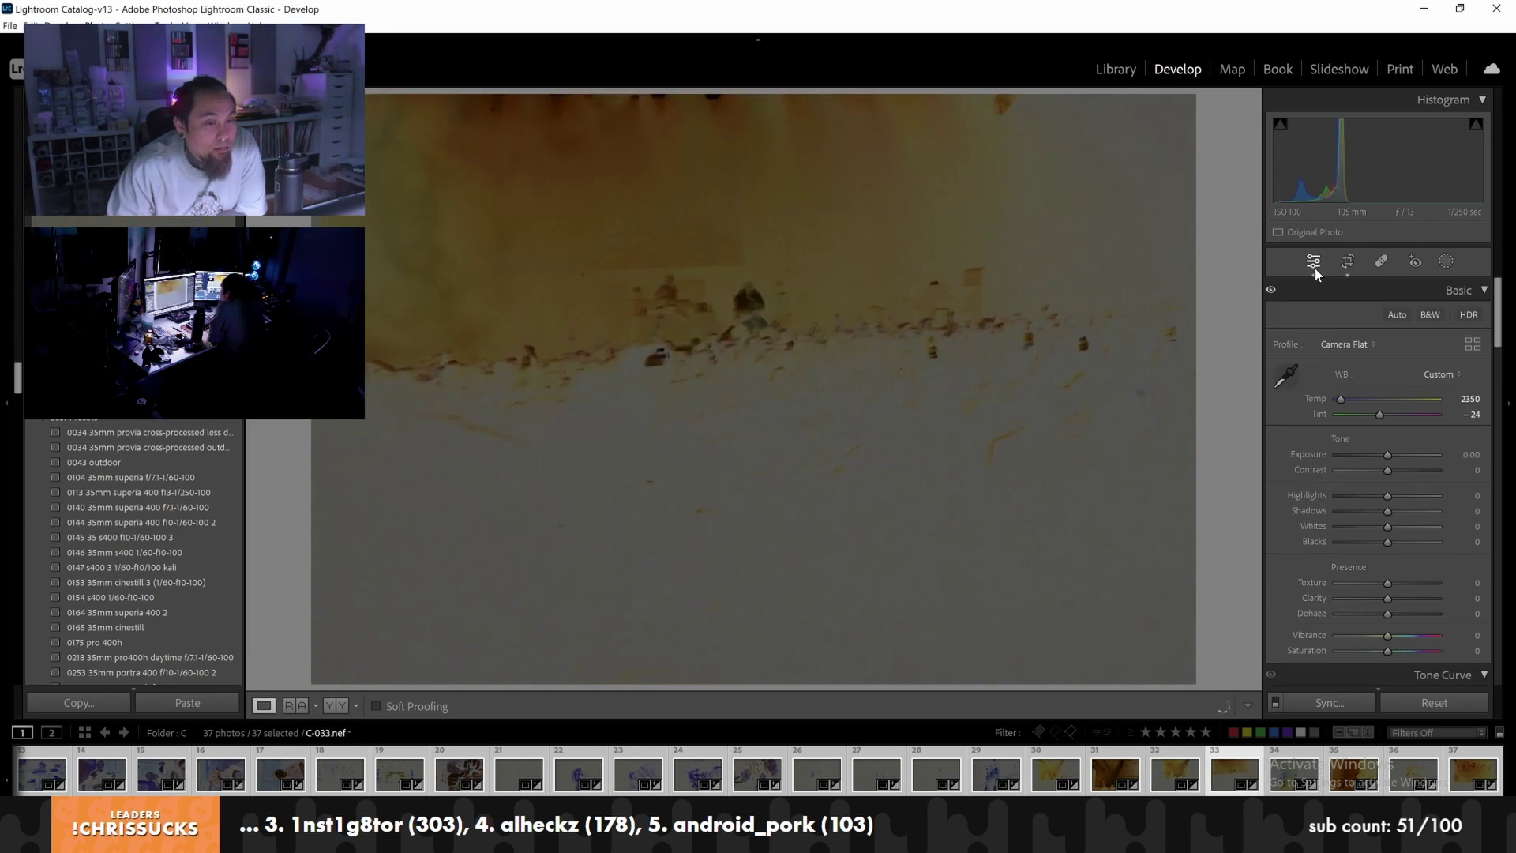
{"action": "left_click", "coordinate": [1348, 262]}
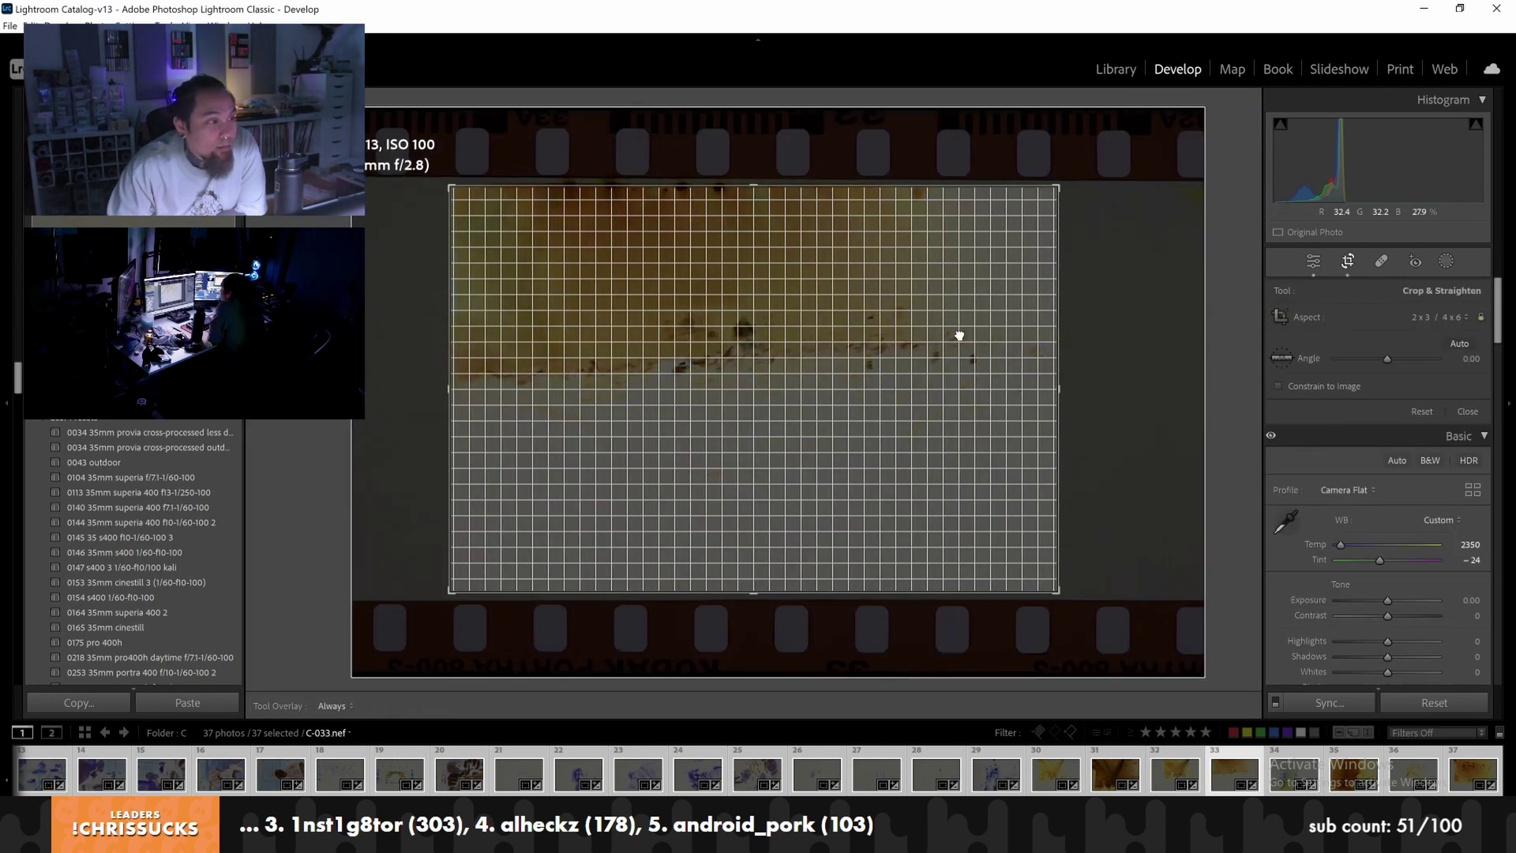
{"action": "key", "text": "Return"}
Reposition the crops on C-034 and C-035, excluding the blank film strip beside C-035
{"action": "key", "text": "Right"}
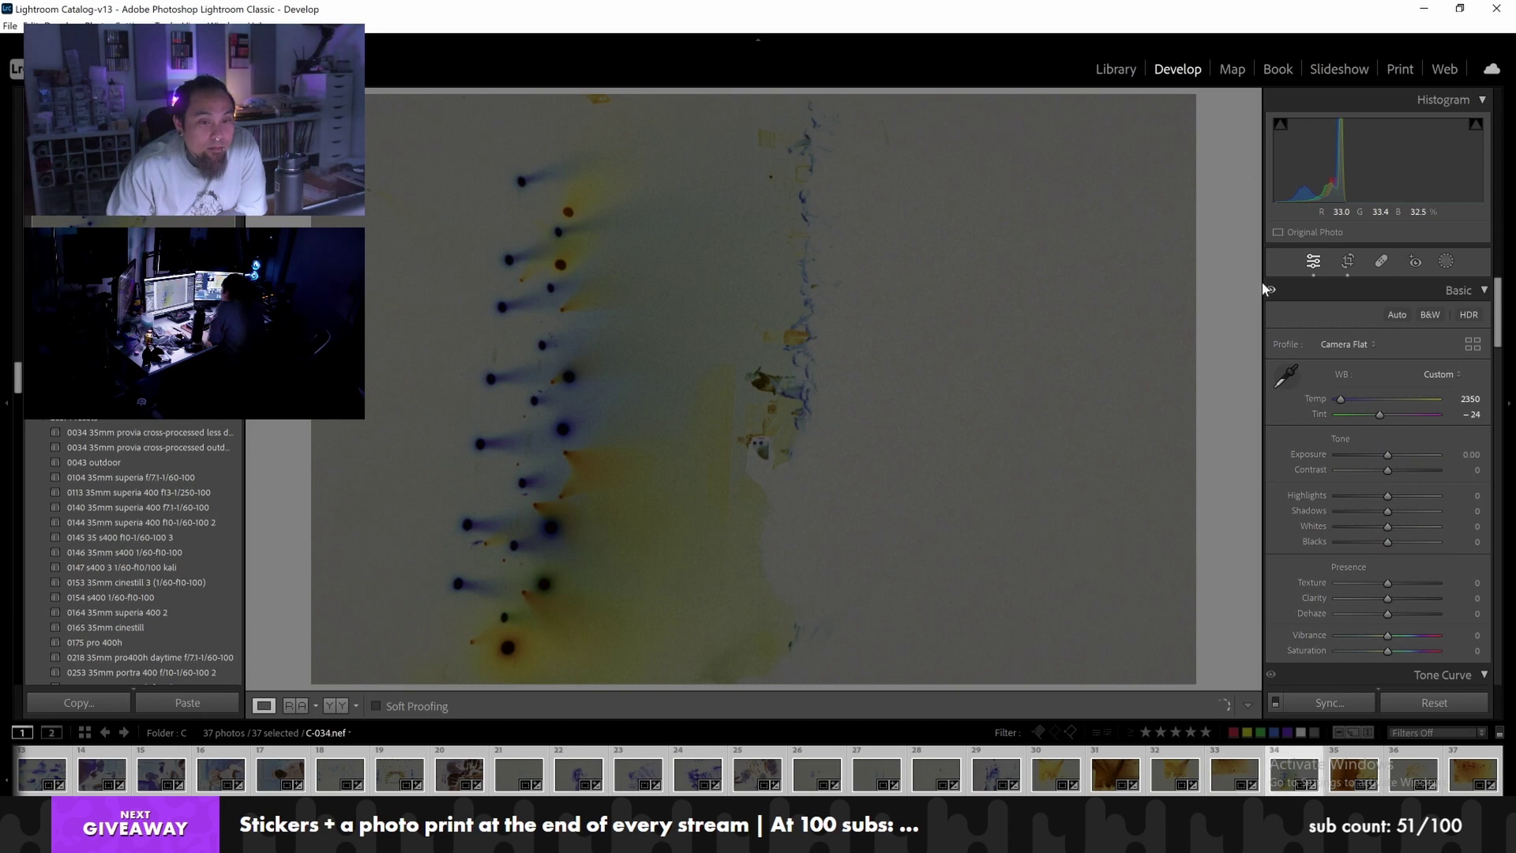
{"action": "left_click", "coordinate": [1344, 264]}
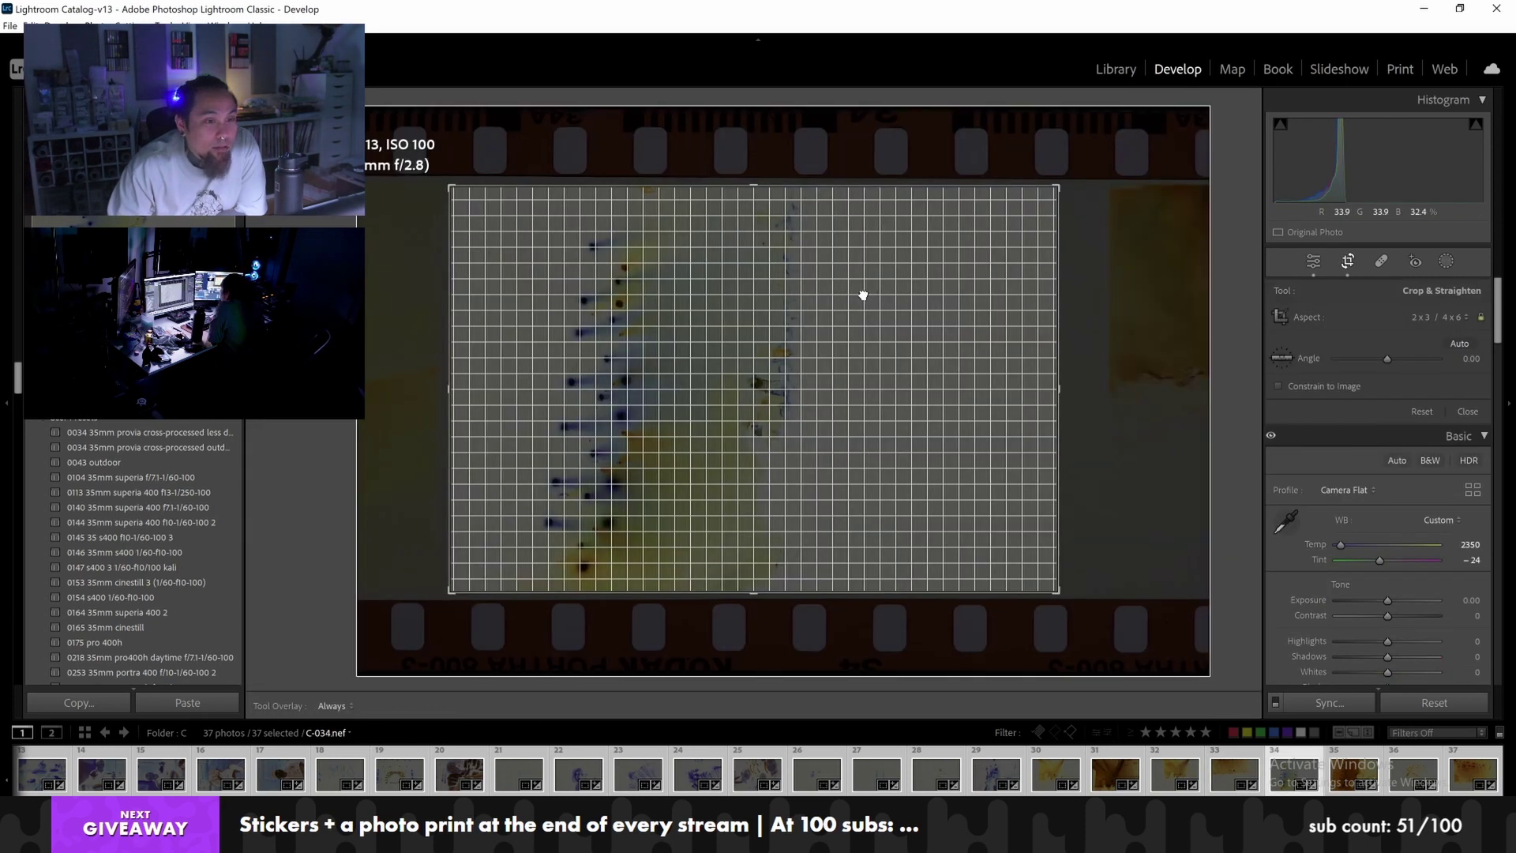
{"action": "left_click_drag", "start_coordinate": [859, 294], "coordinate": [849, 300]}
{"action": "key", "text": "Return"}
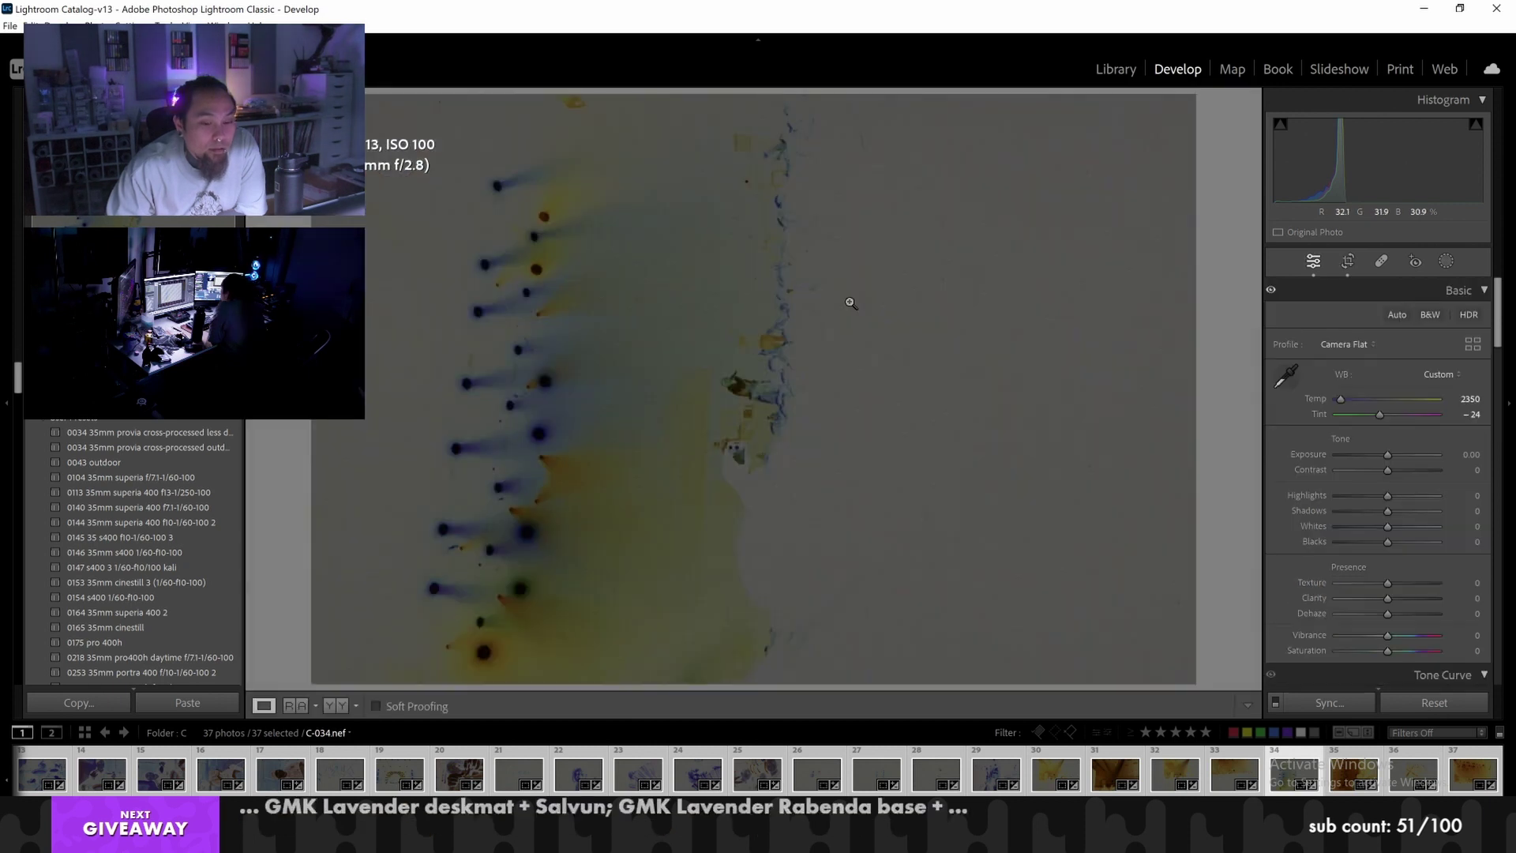
{"action": "key", "text": "Right"}
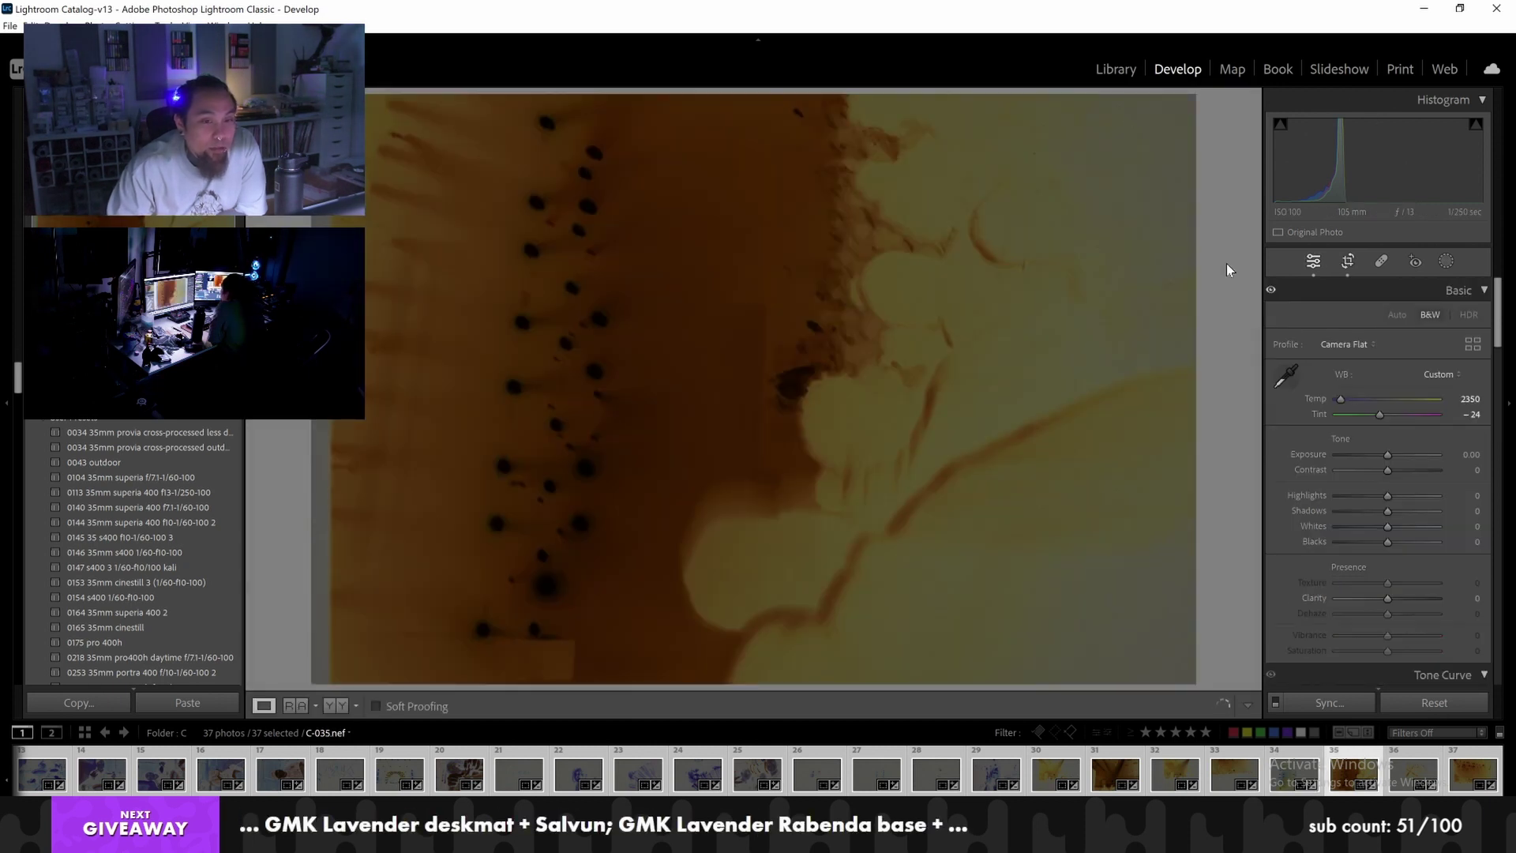
{"action": "key", "text": "r"}
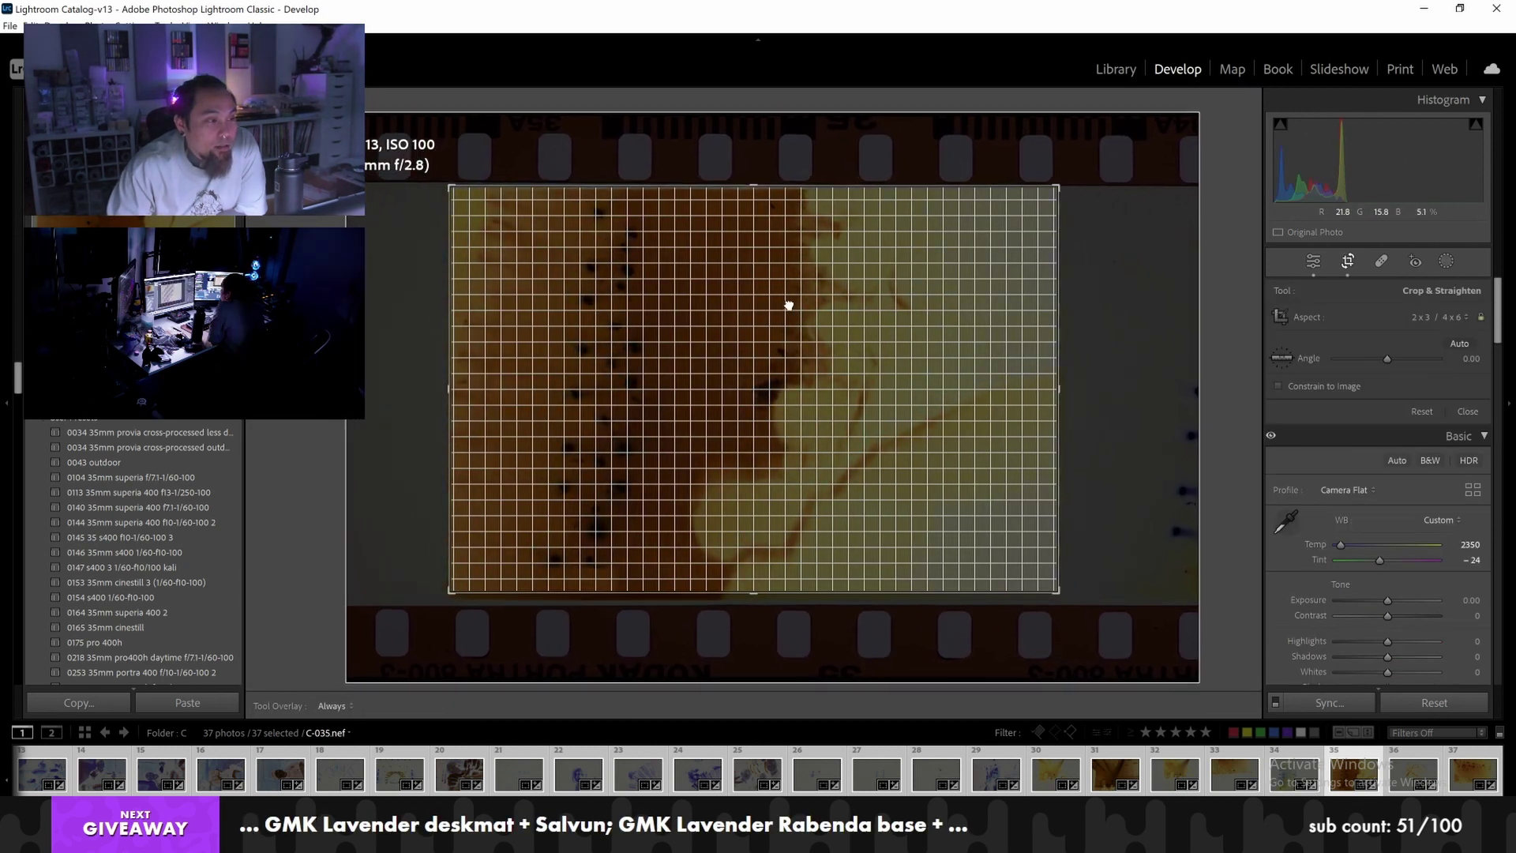
{"action": "key", "text": "Return"}
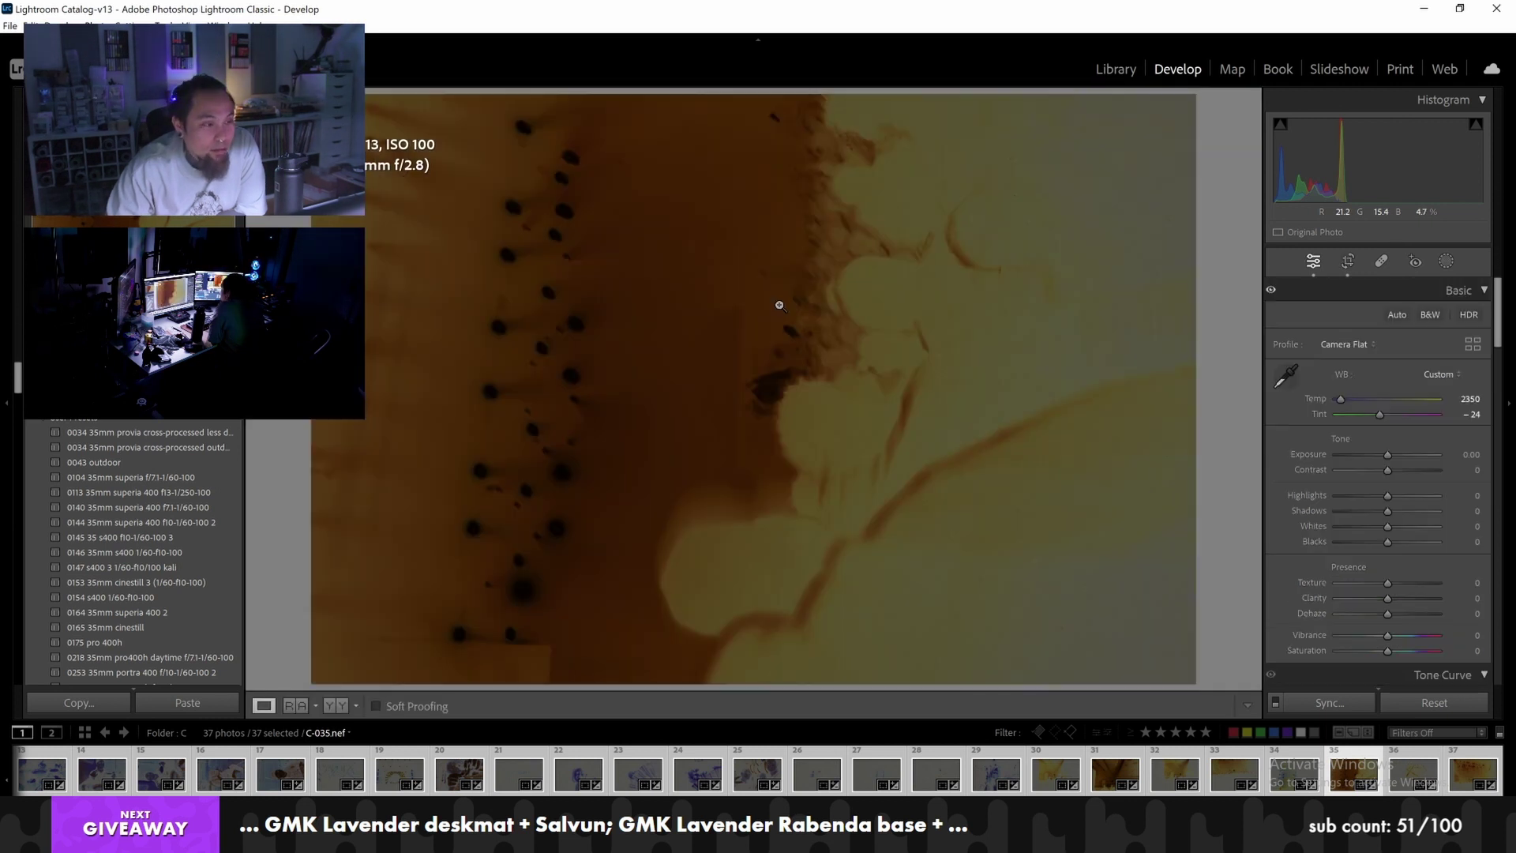
Fine-tune the crop on C-036 so it sits within its exposed frame
{"action": "key", "text": "Right"}
{"action": "left_click", "coordinate": [1349, 264]}
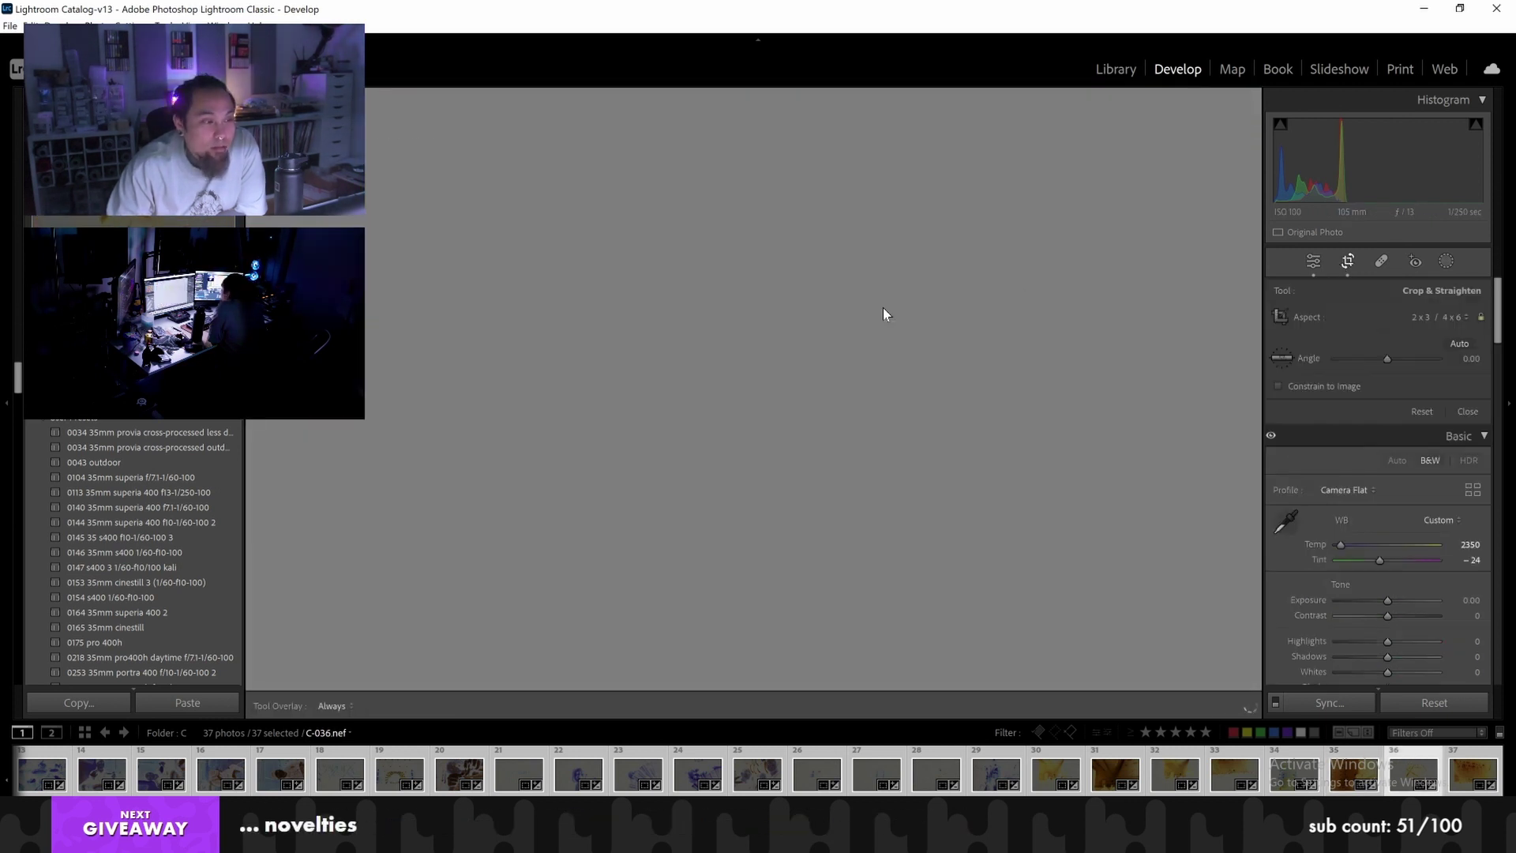
{"action": "left_click_drag", "start_coordinate": [853, 311], "coordinate": [853, 313]}
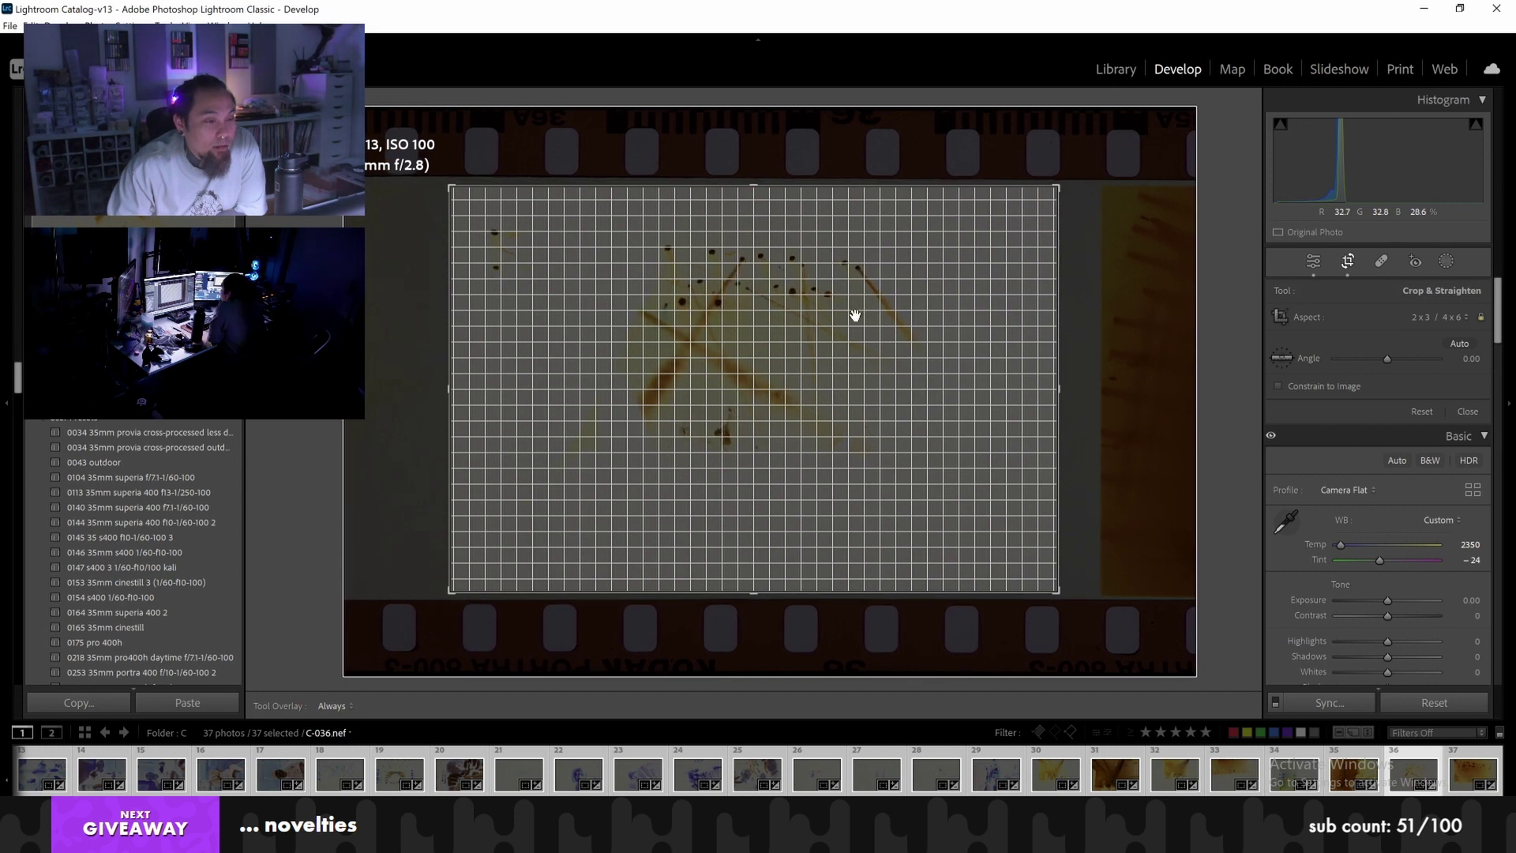
{"action": "key", "text": "Return"}
Reposition the crop on C-037, the wide stage shot, excluding the blank film strip beside the frame
{"action": "key", "text": "Right"}
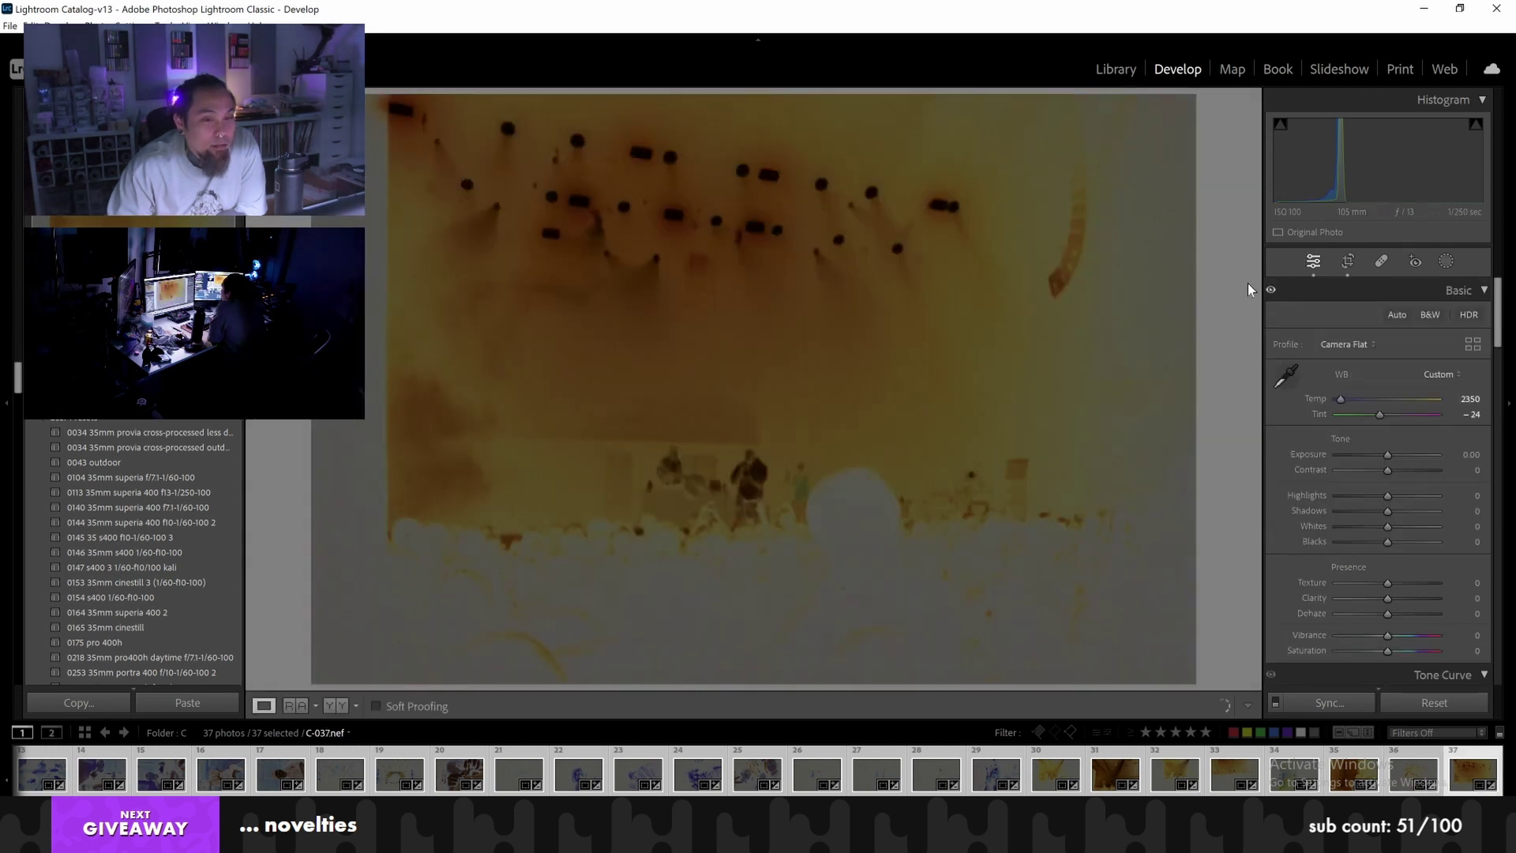
{"action": "left_click", "coordinate": [1339, 264]}
{"action": "left_click_drag", "start_coordinate": [728, 302], "coordinate": [677, 305]}
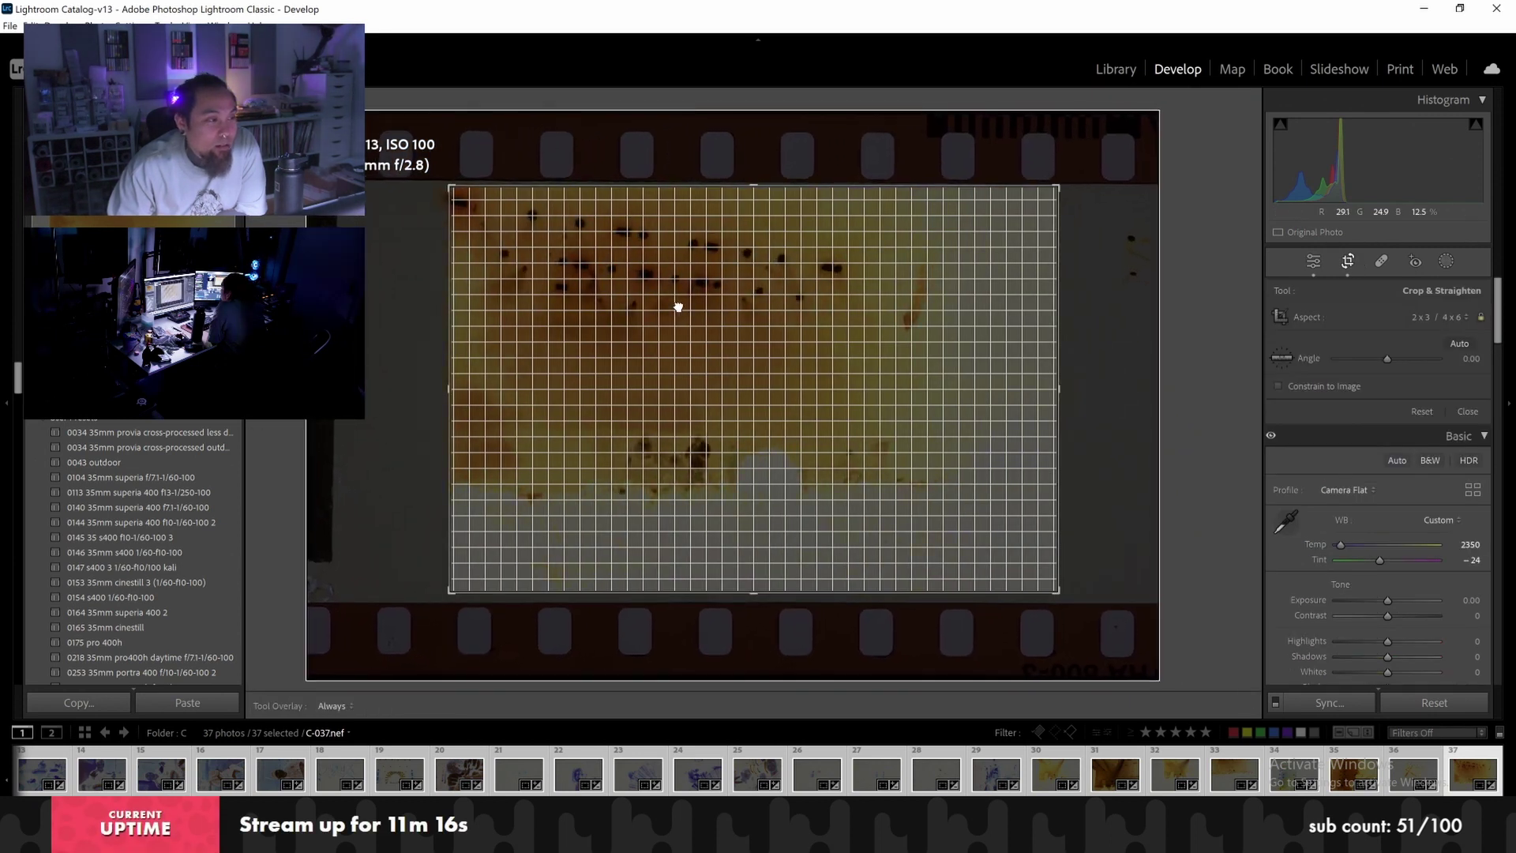
{"action": "left_click_drag", "start_coordinate": [697, 283], "coordinate": [692, 281]}
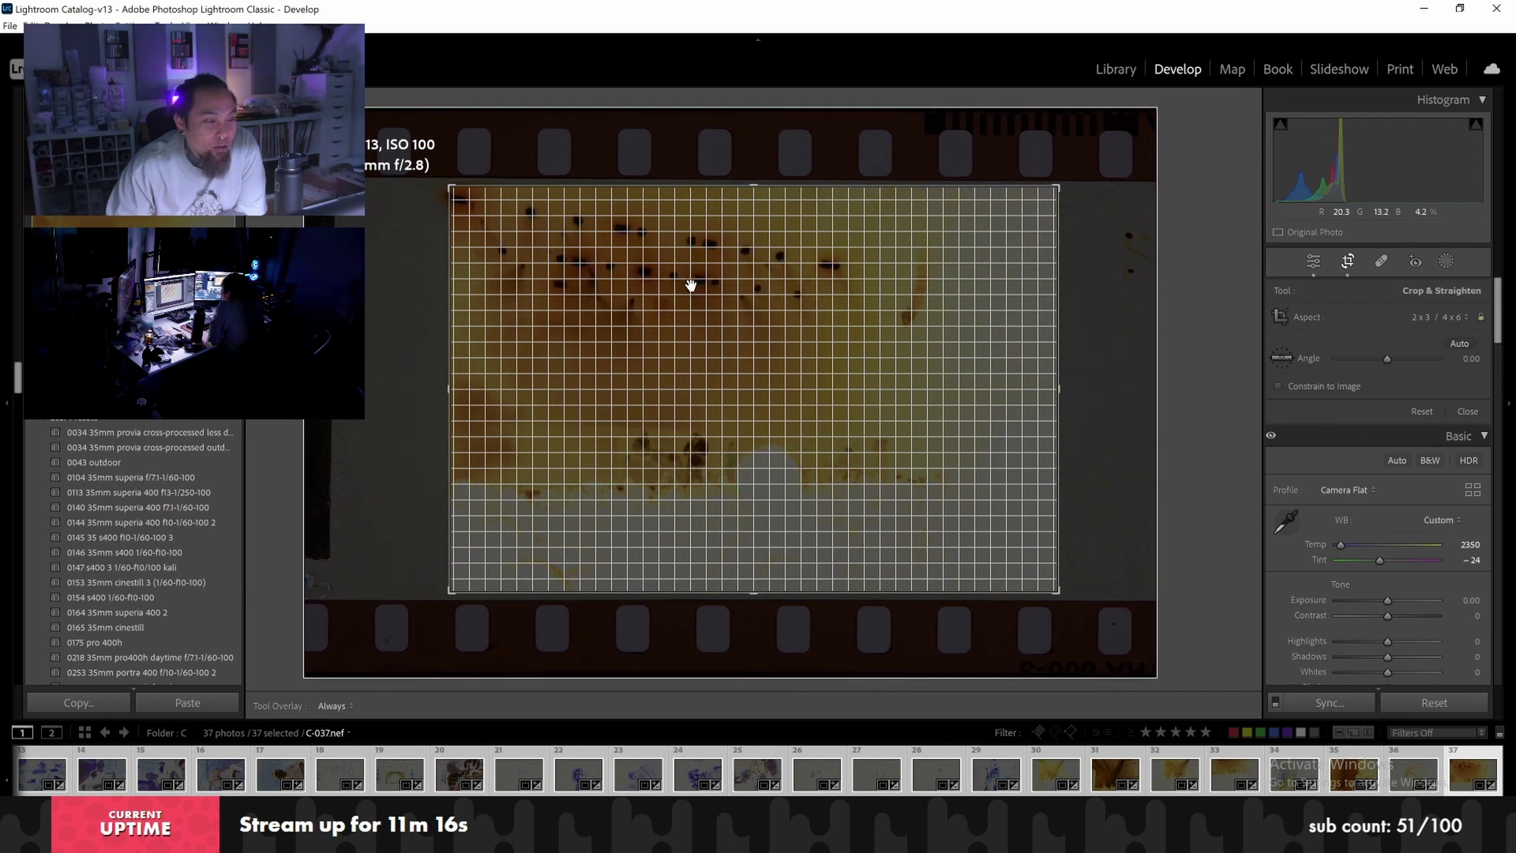
{"action": "key", "text": "Return"}
Convert all 37 selected negatives with Negative Lab Pro and apply the default conversion settings
{"action": "key", "text": "Home"}
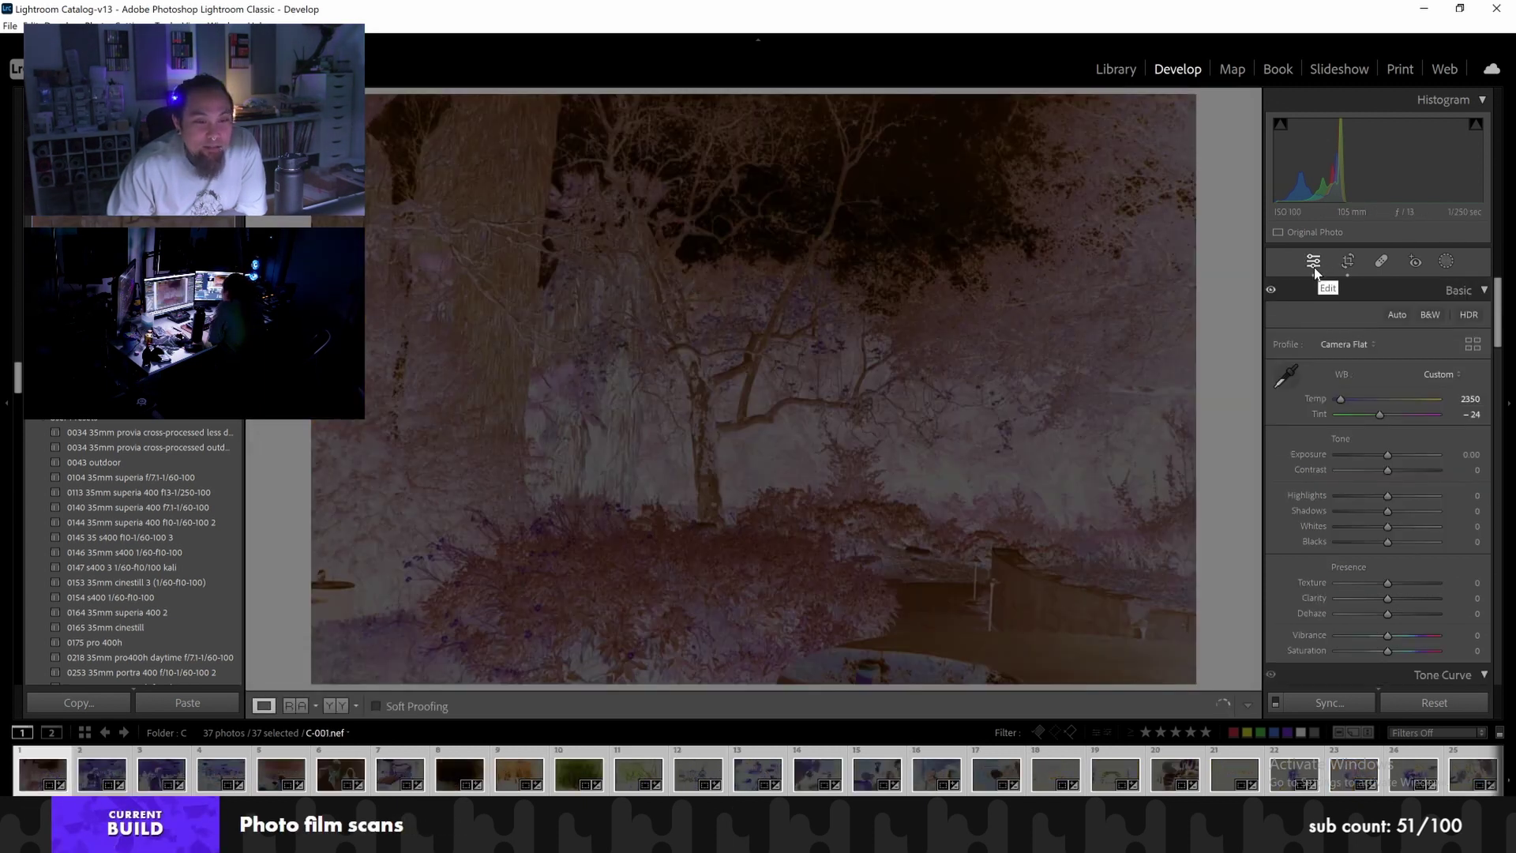
{"action": "key", "text": "ctrl+n"}
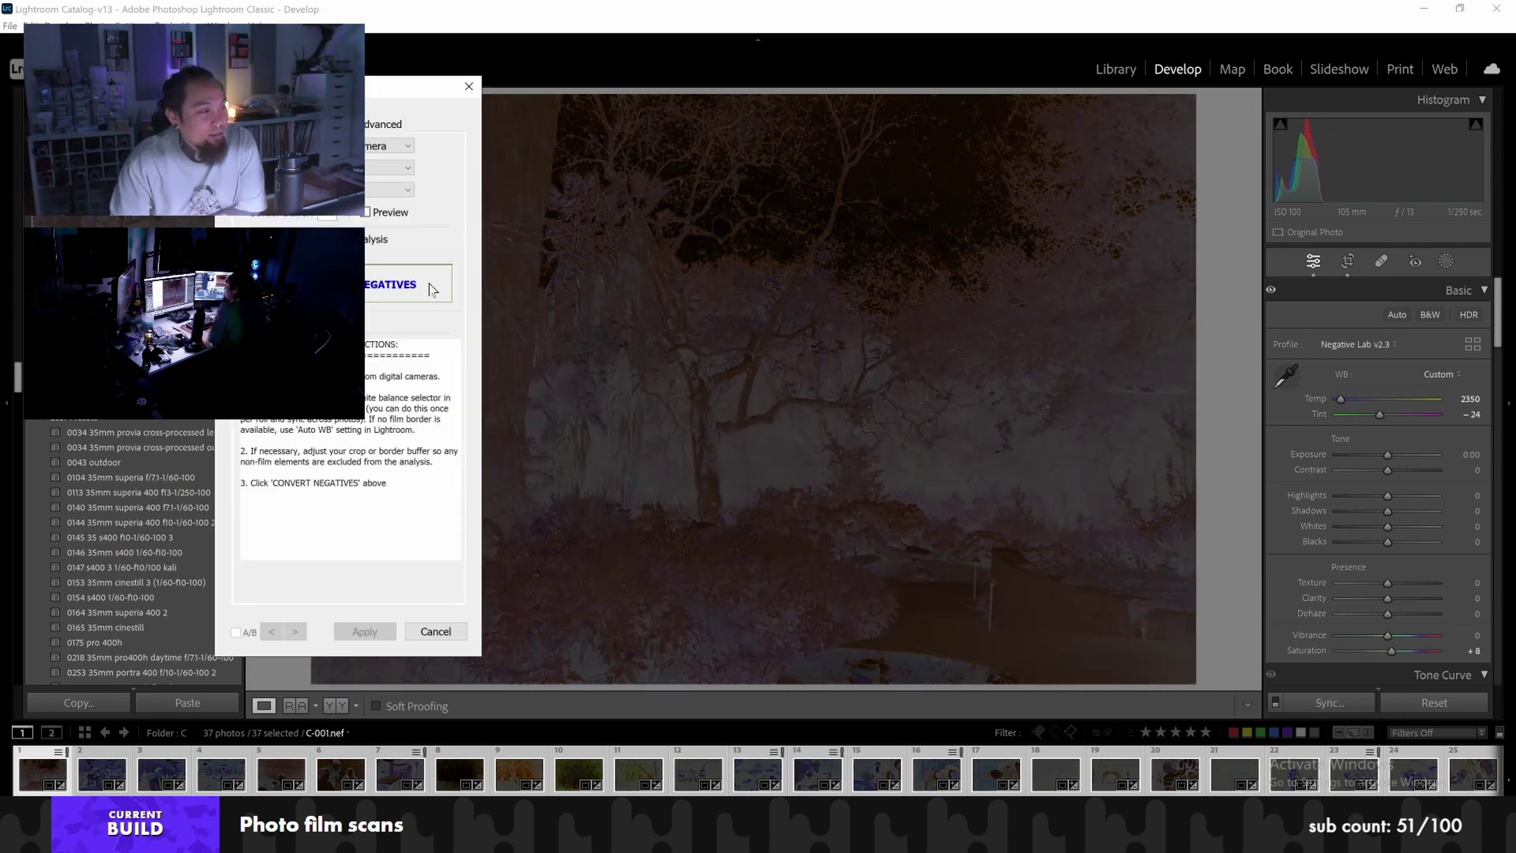
{"action": "left_click", "coordinate": [430, 288]}
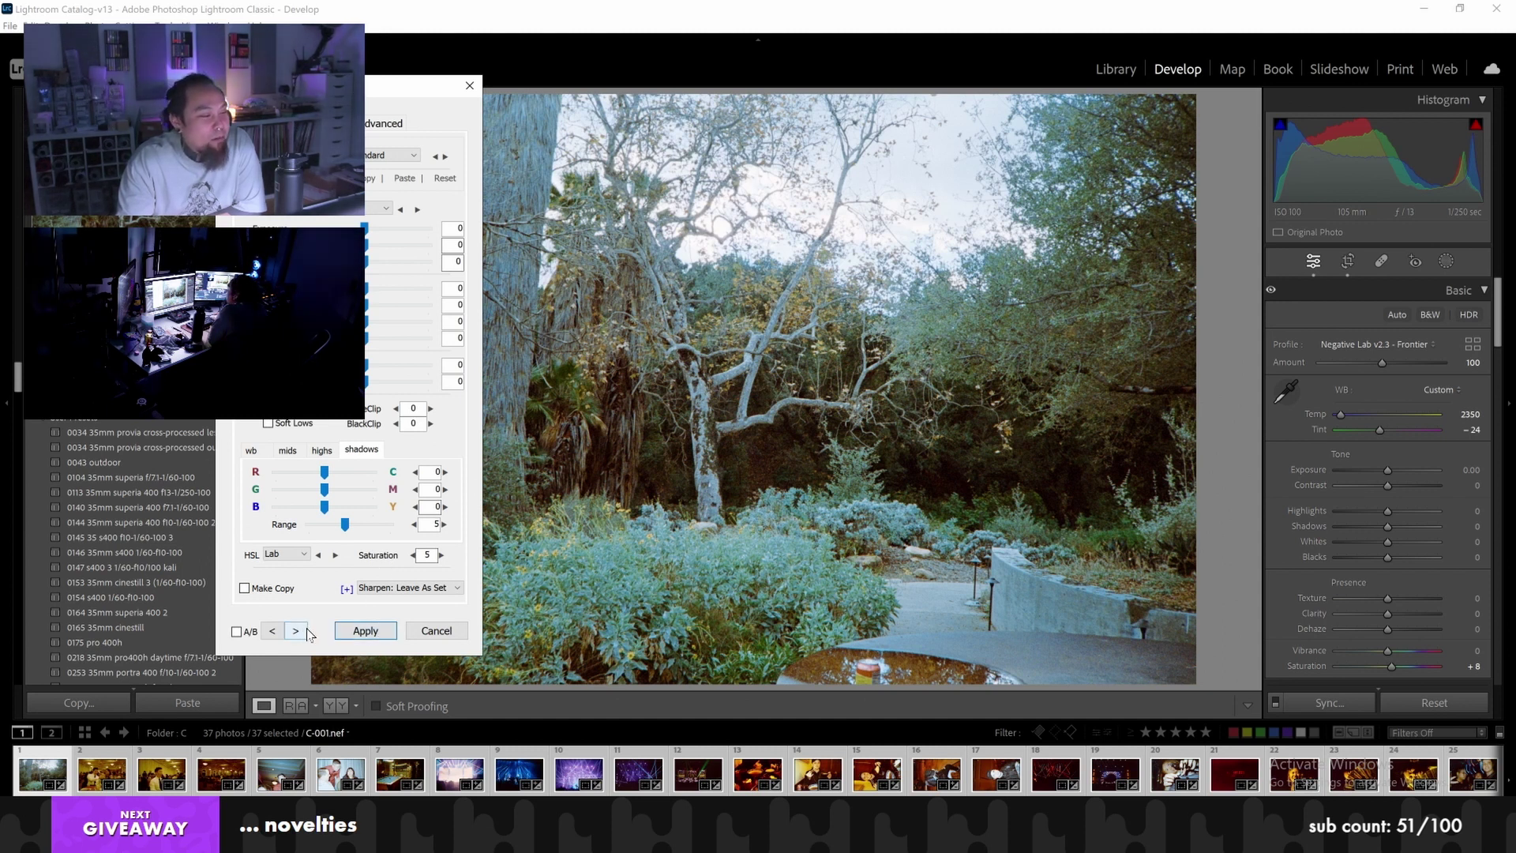
{"action": "left_click", "coordinate": [387, 632]}
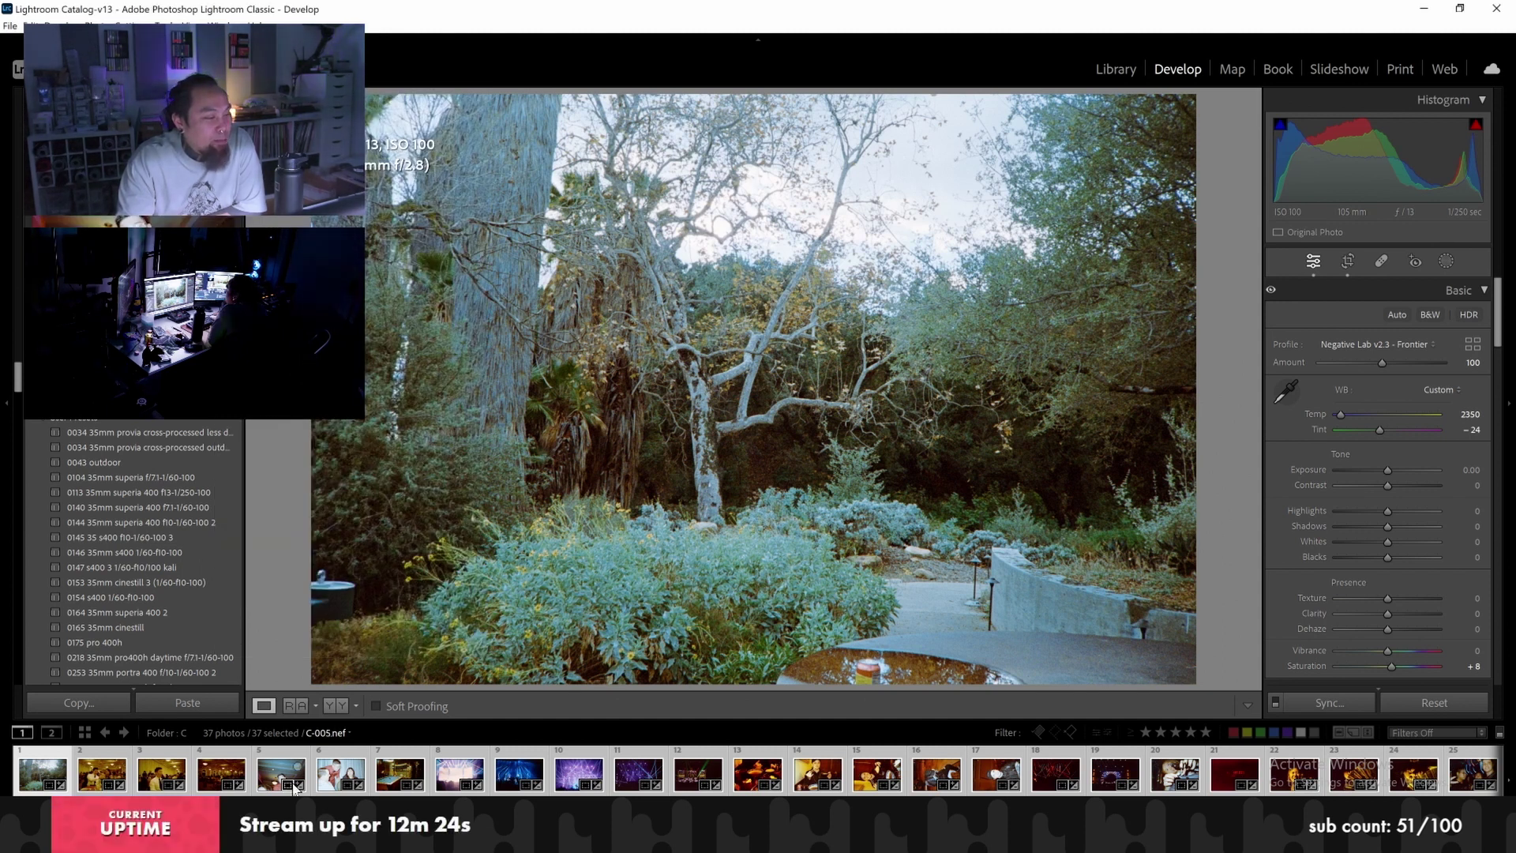
Reopen Negative Lab Pro on C-006, the seated group photo, and warm its white balance temperature to 29.0
{"action": "left_click", "coordinate": [324, 773]}
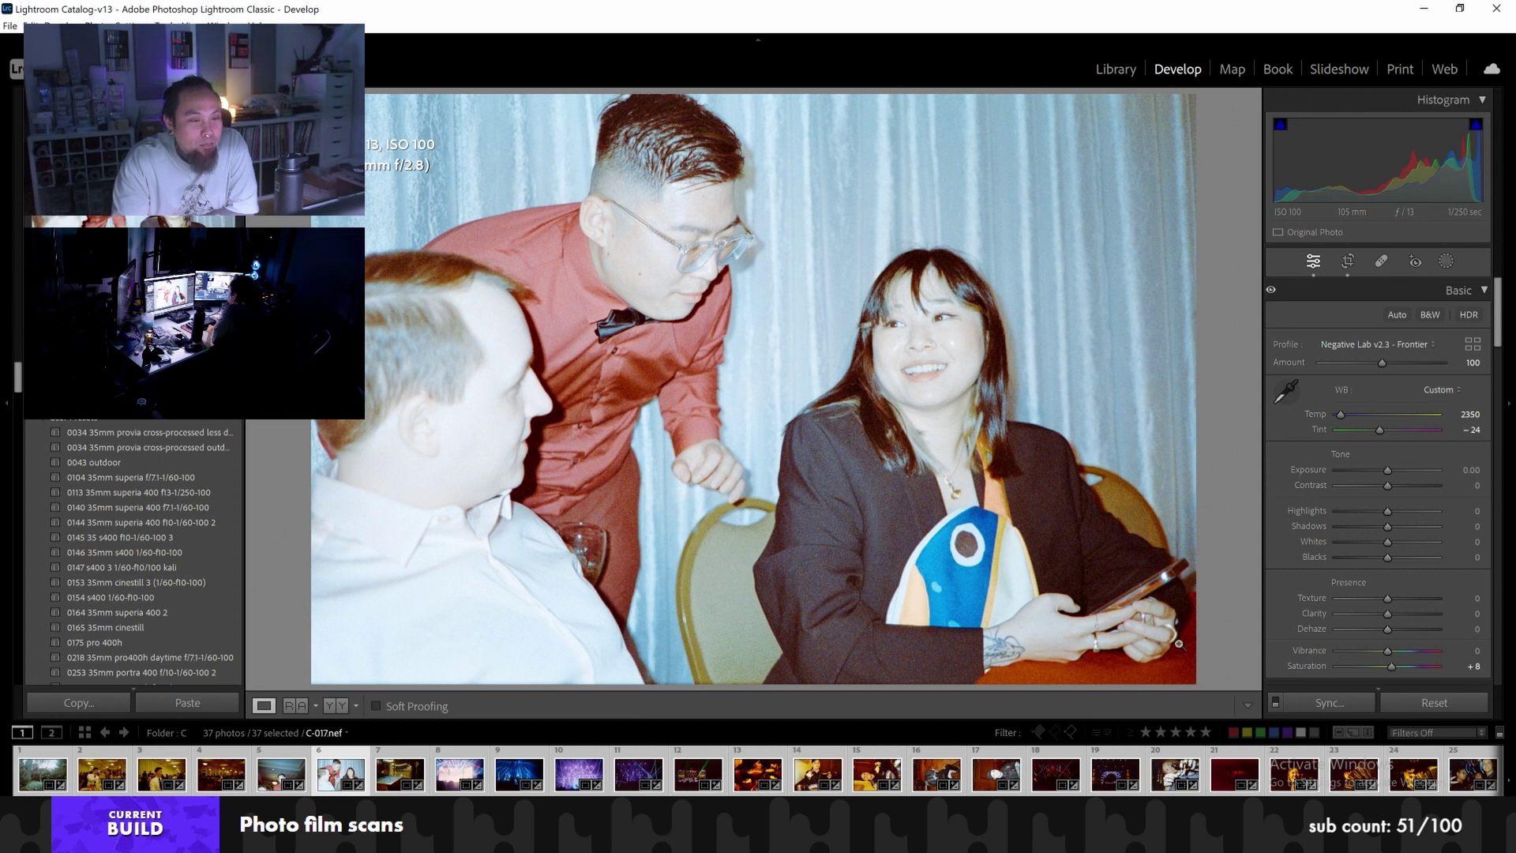
{"action": "key", "text": "alt"}
{"action": "key", "text": "ctrl+alt+n"}
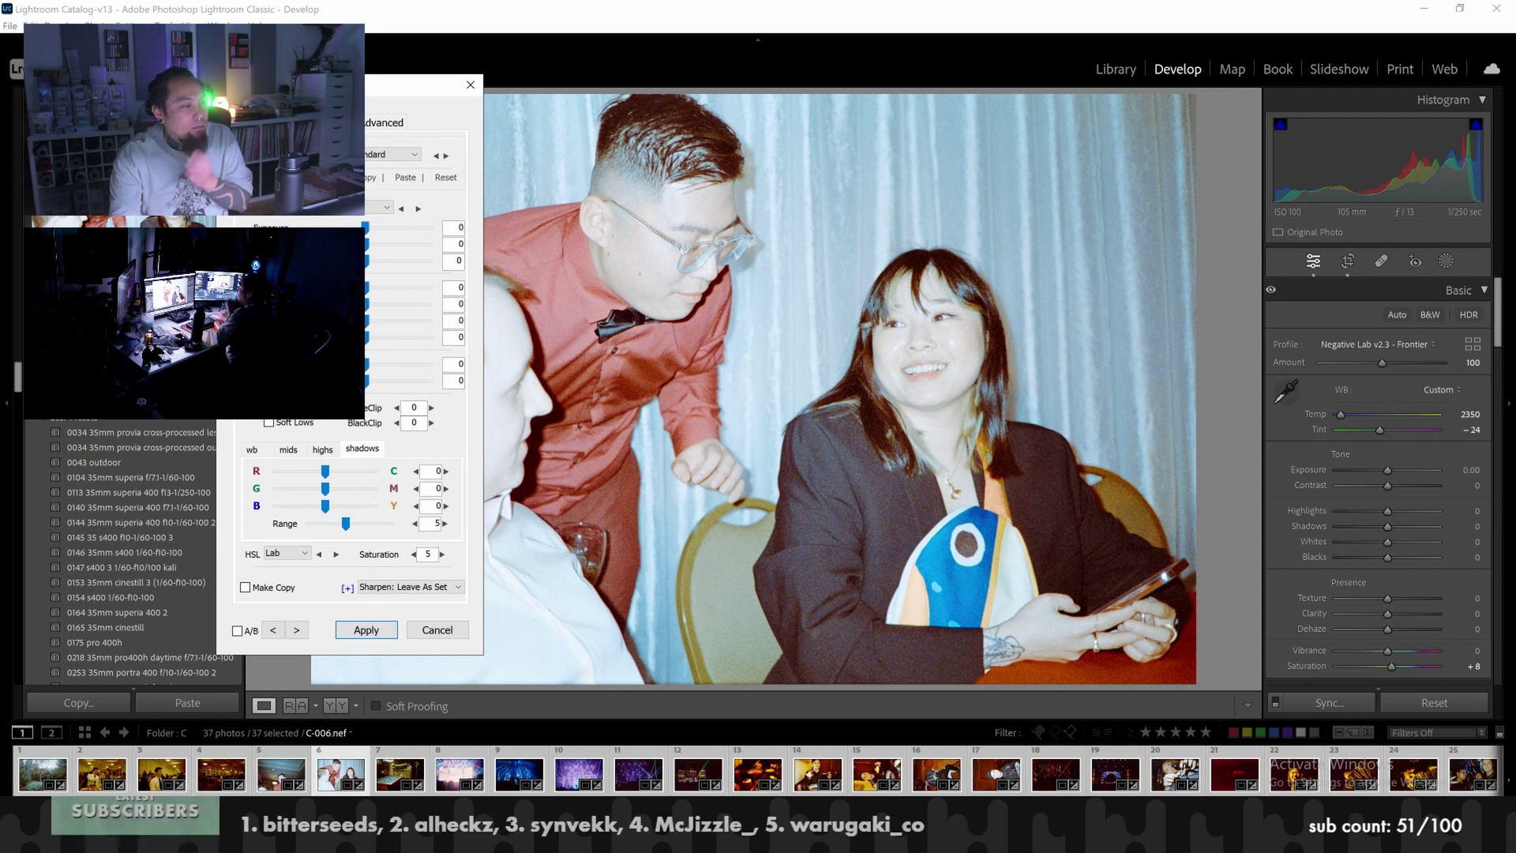
{"action": "left_click", "coordinate": [252, 449]}
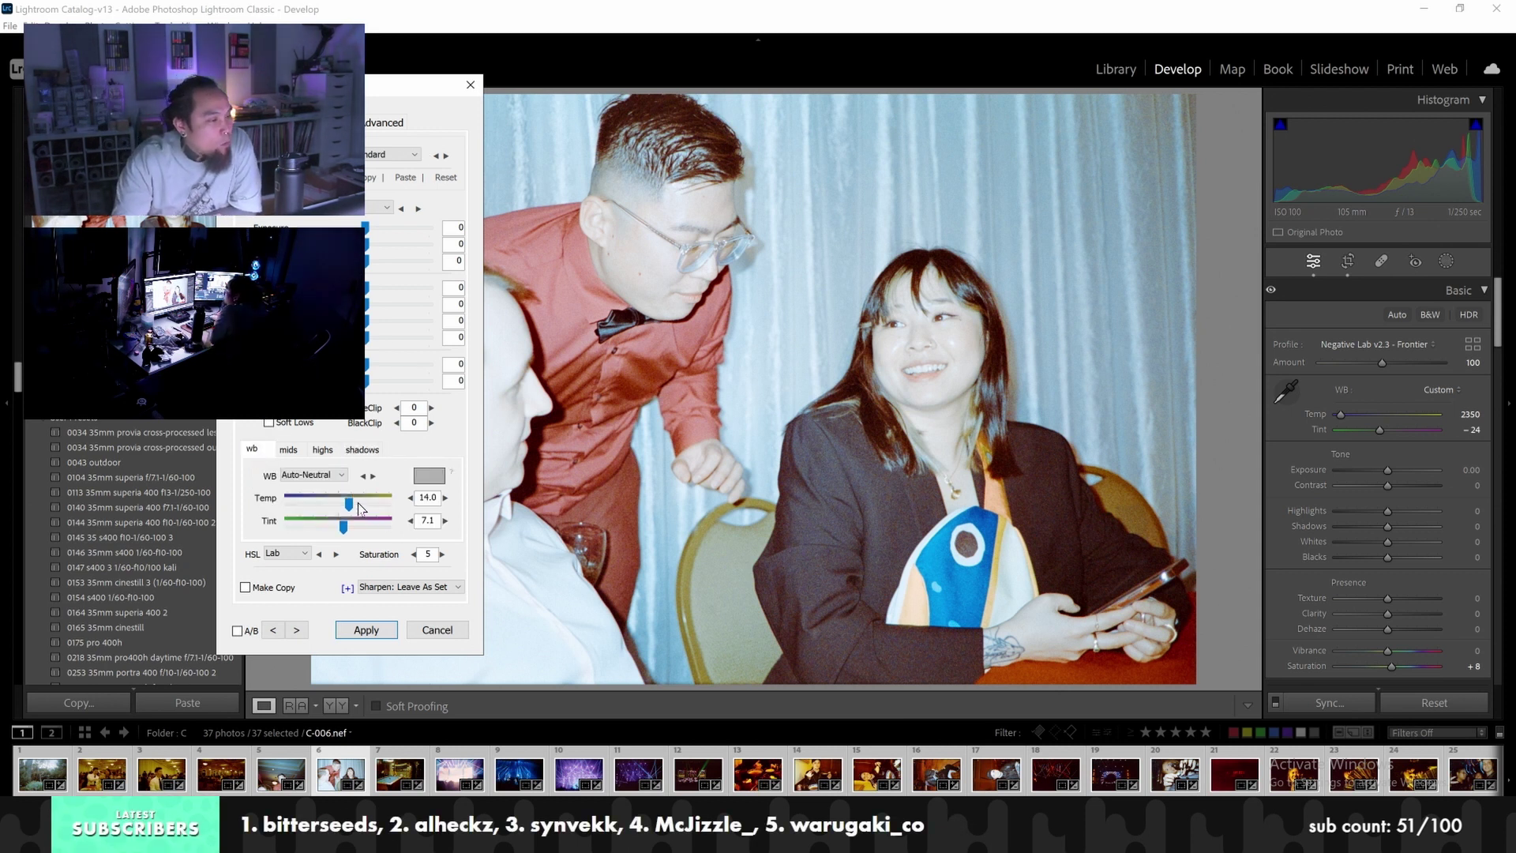
{"action": "mouse_move", "coordinate": [352, 508]}
{"action": "left_mouse_down"}
{"action": "mouse_move", "coordinate": [395, 509]}
{"action": "mouse_move", "coordinate": [361, 509]}
{"action": "left_mouse_up"}
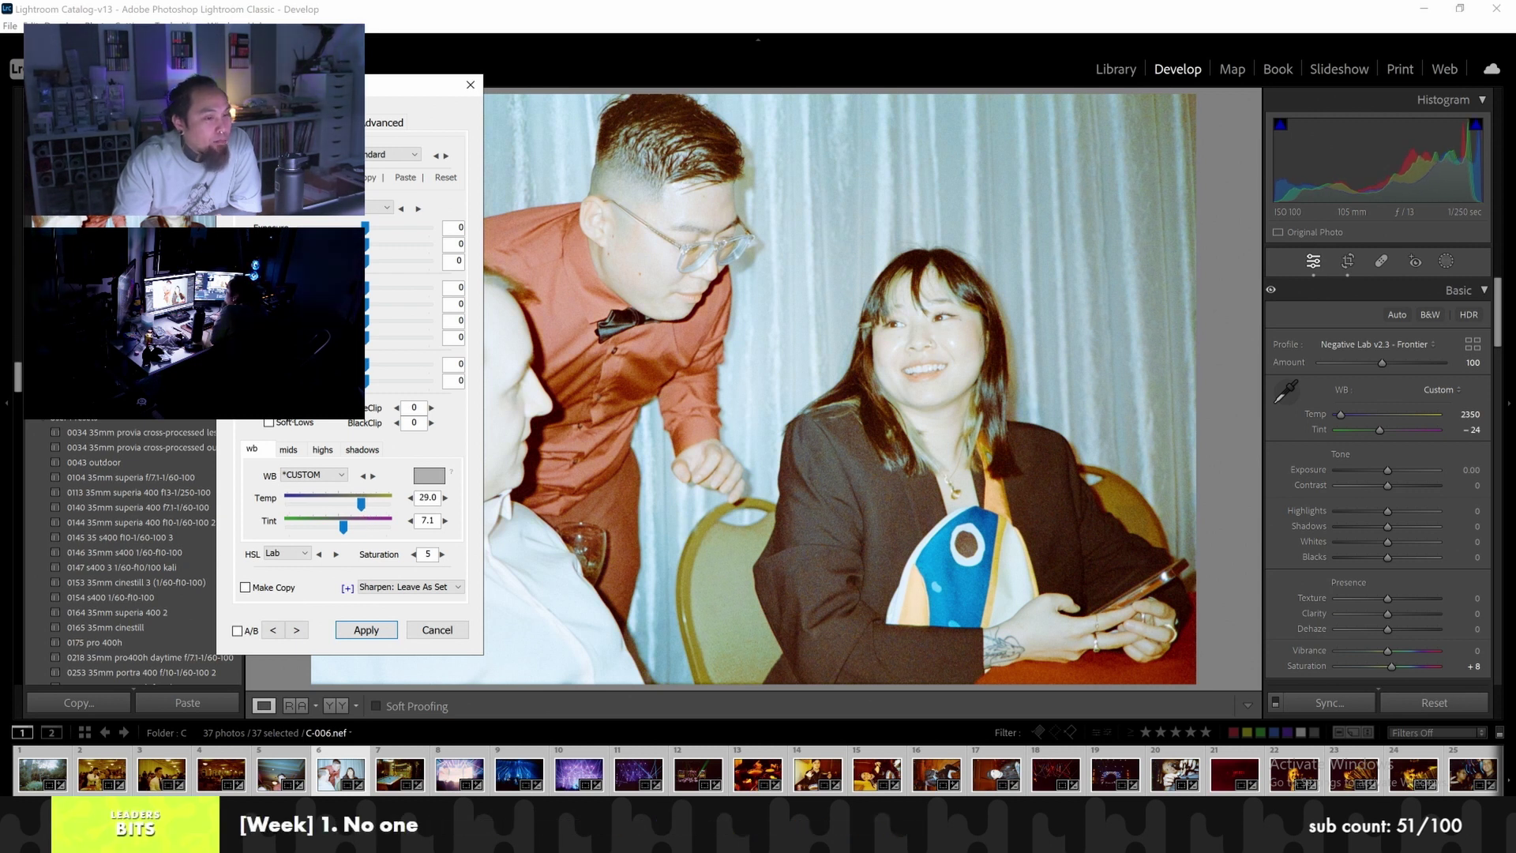
Compare the Crystal, Natural and Lab HSL profiles on C-006 and settle on Crystal
{"action": "left_click", "coordinate": [285, 553]}
{"action": "left_click", "coordinate": [272, 622]}
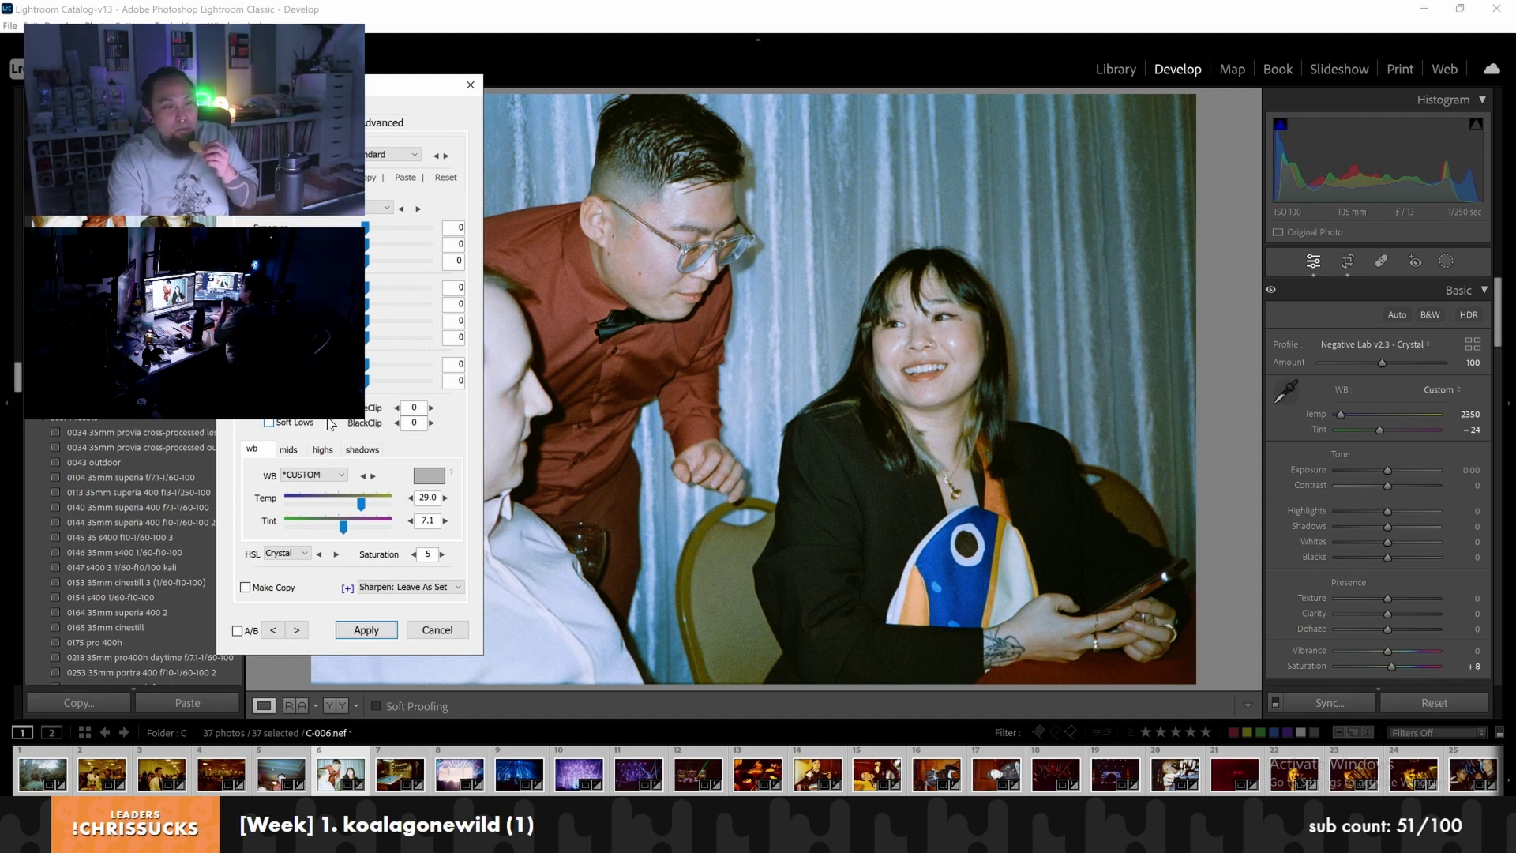
{"action": "left_click", "coordinate": [296, 553]}
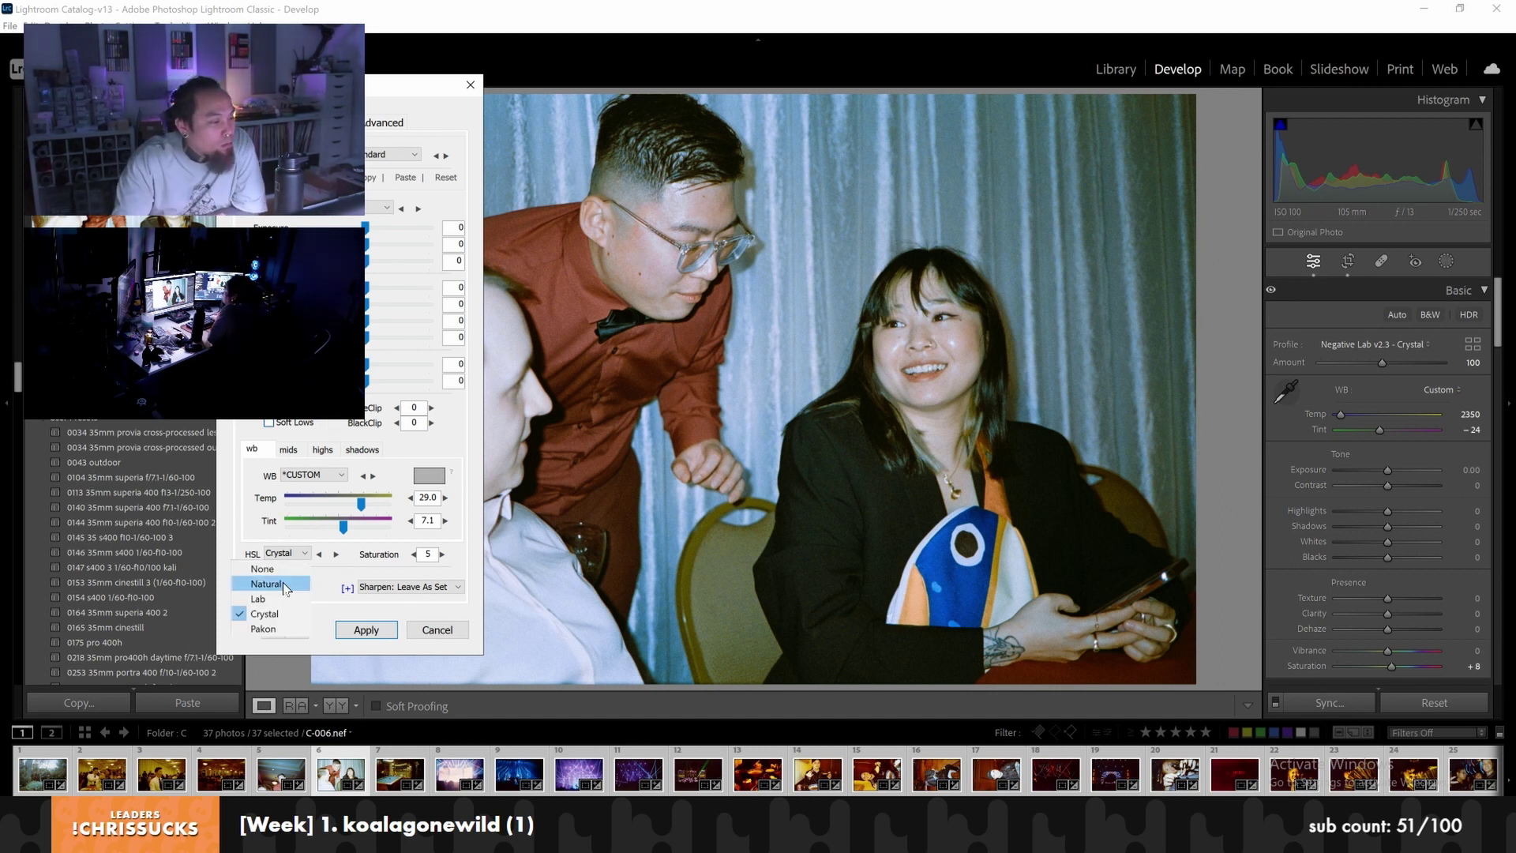
{"action": "left_click", "coordinate": [286, 585]}
{"action": "left_click", "coordinate": [286, 553]}
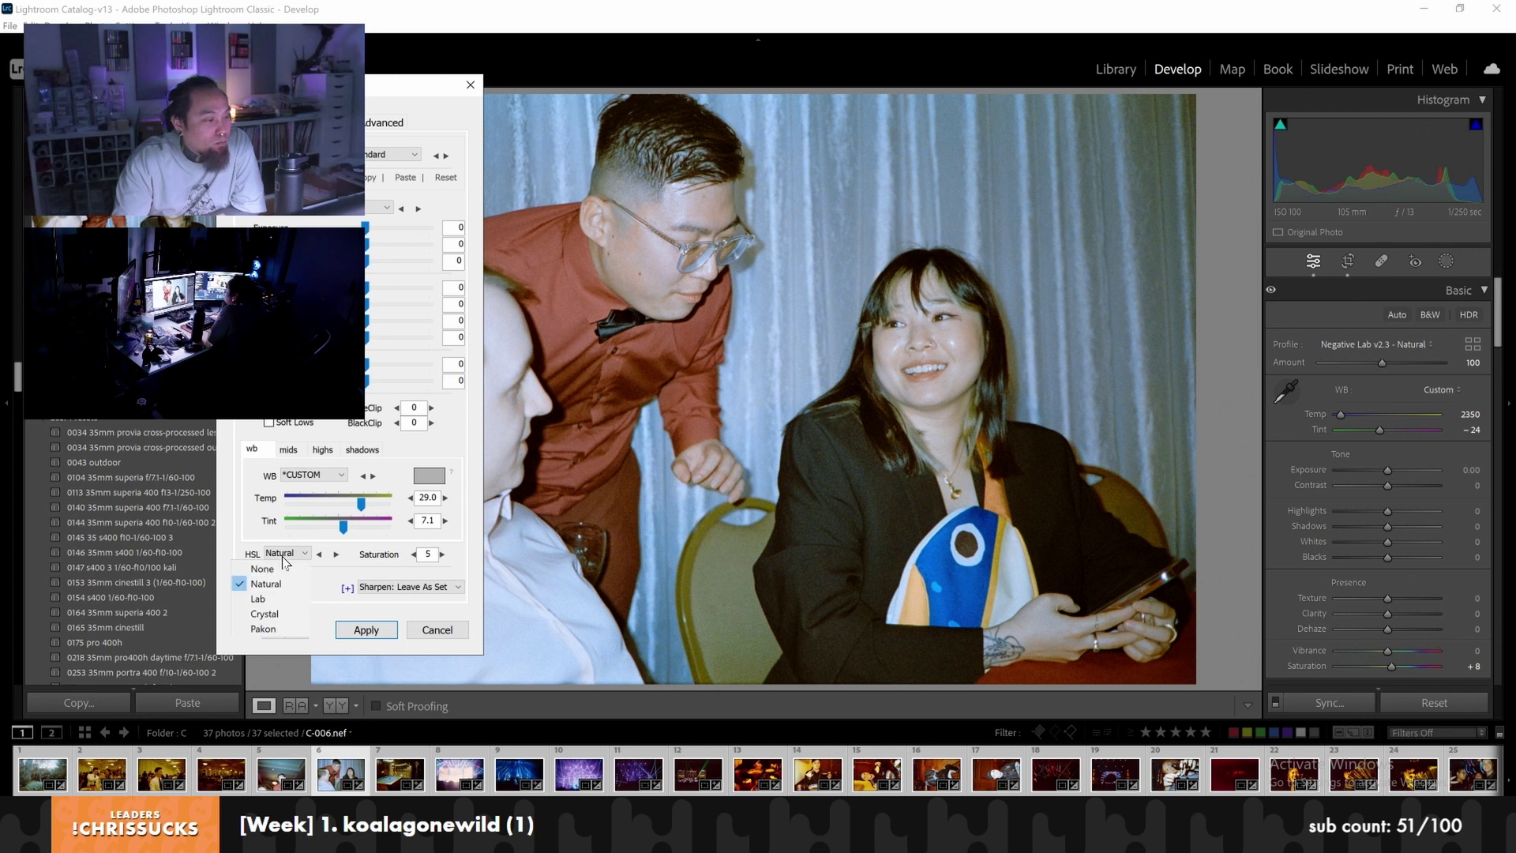
{"action": "left_click", "coordinate": [281, 600]}
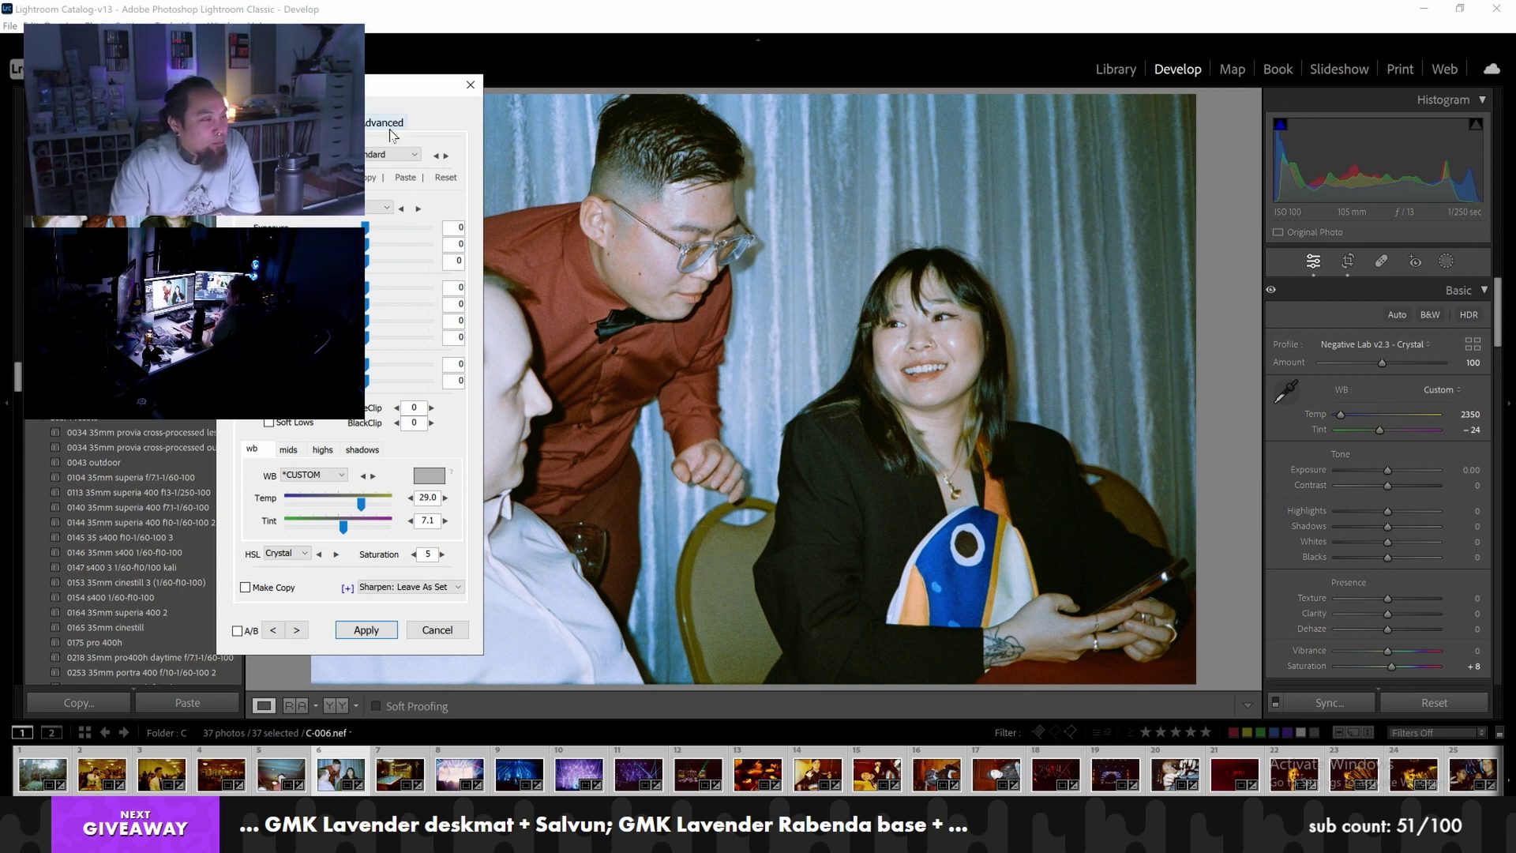
Go back to C-005, the peace-sign portrait, try the Crystal HSL profile and set it to Natural
{"action": "left_click", "coordinate": [297, 629]}
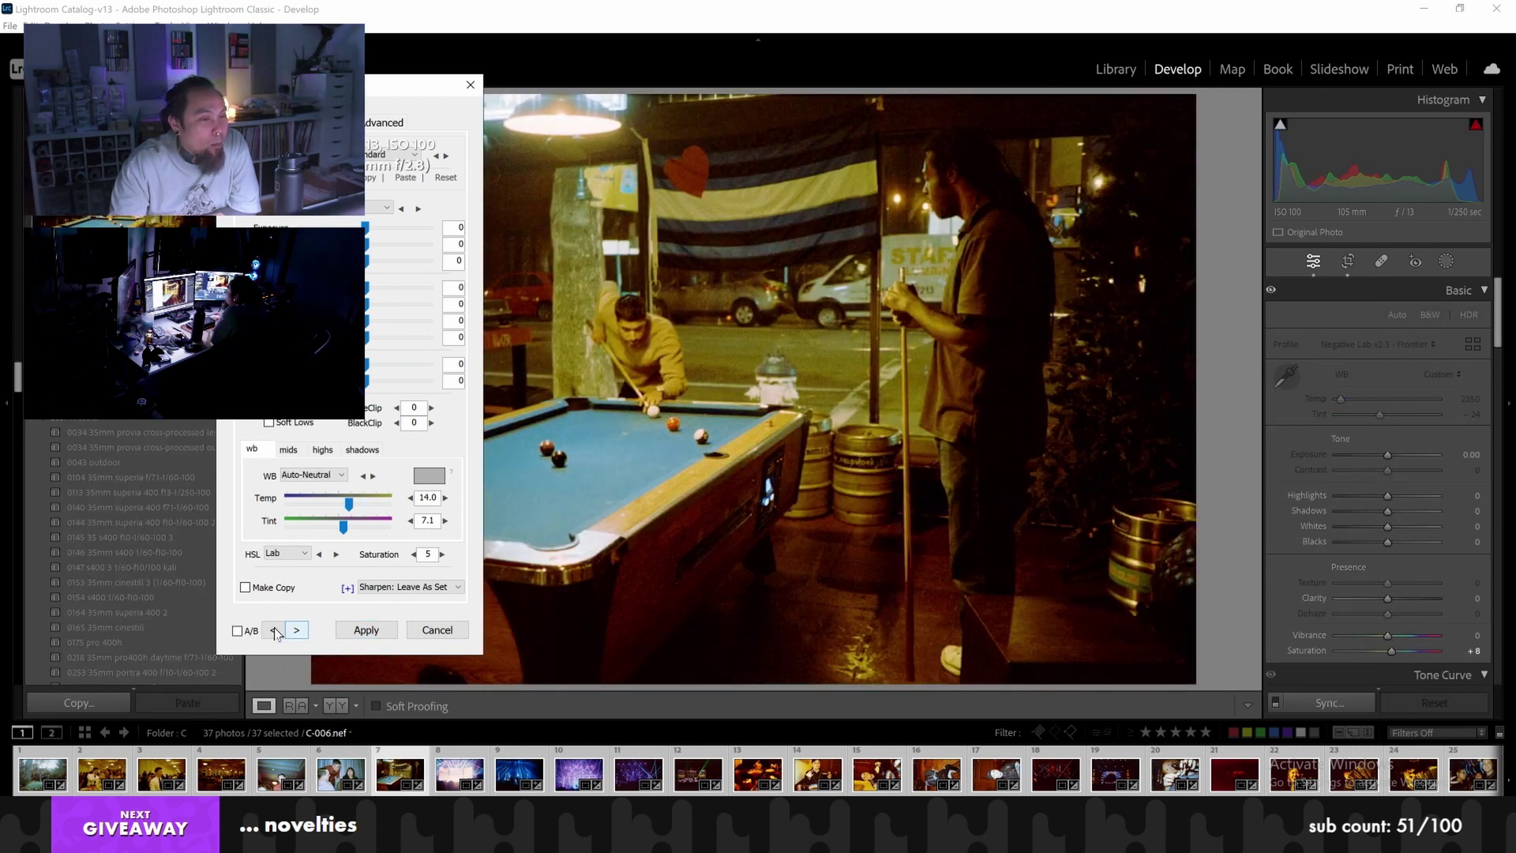
{"action": "left_click", "coordinate": [272, 631]}
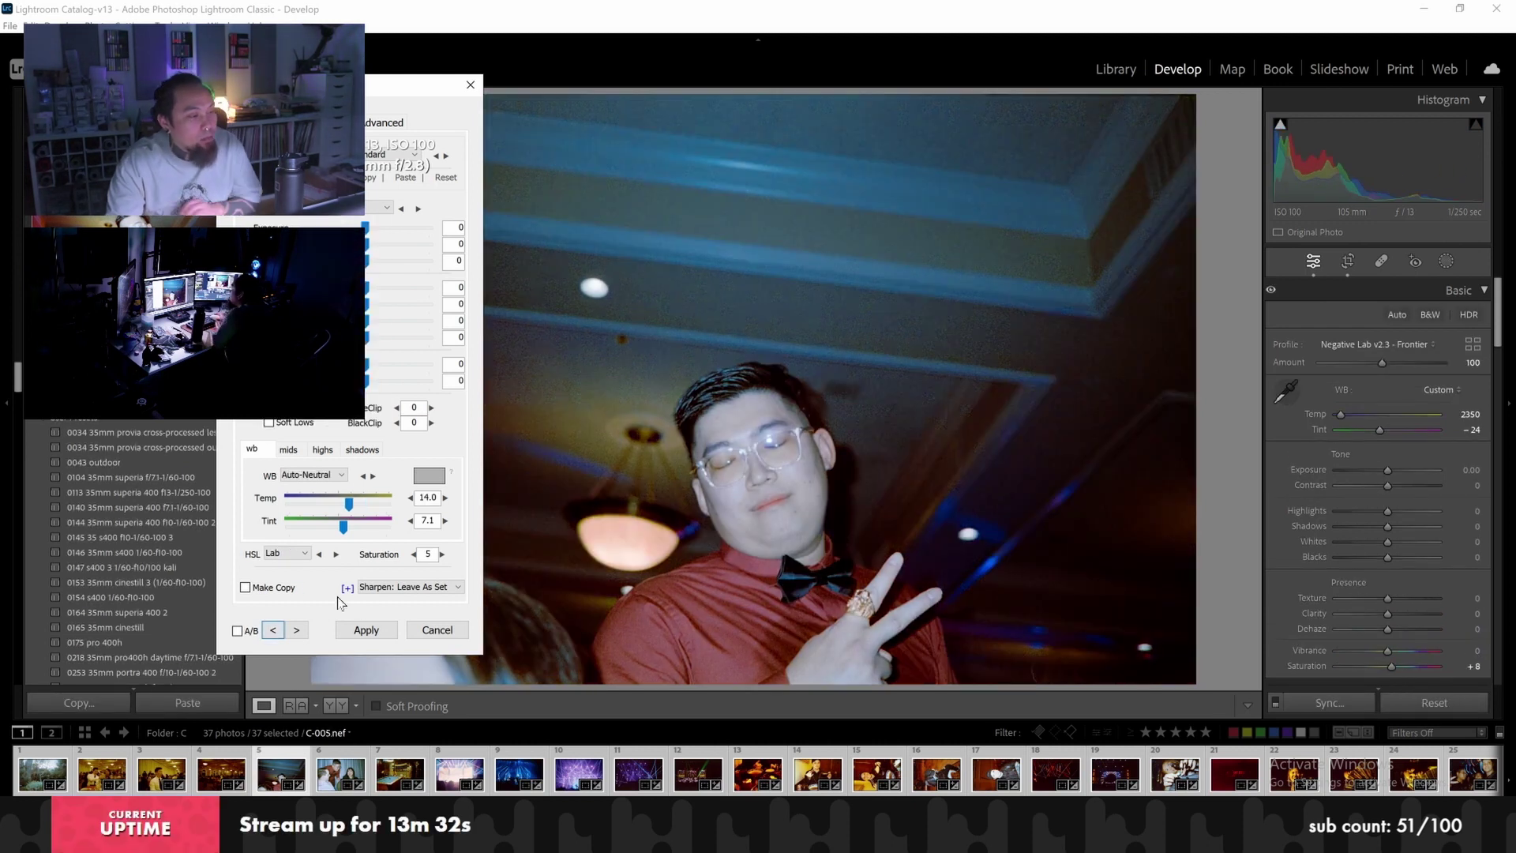
{"action": "left_click", "coordinate": [293, 556]}
{"action": "left_click", "coordinate": [289, 613]}
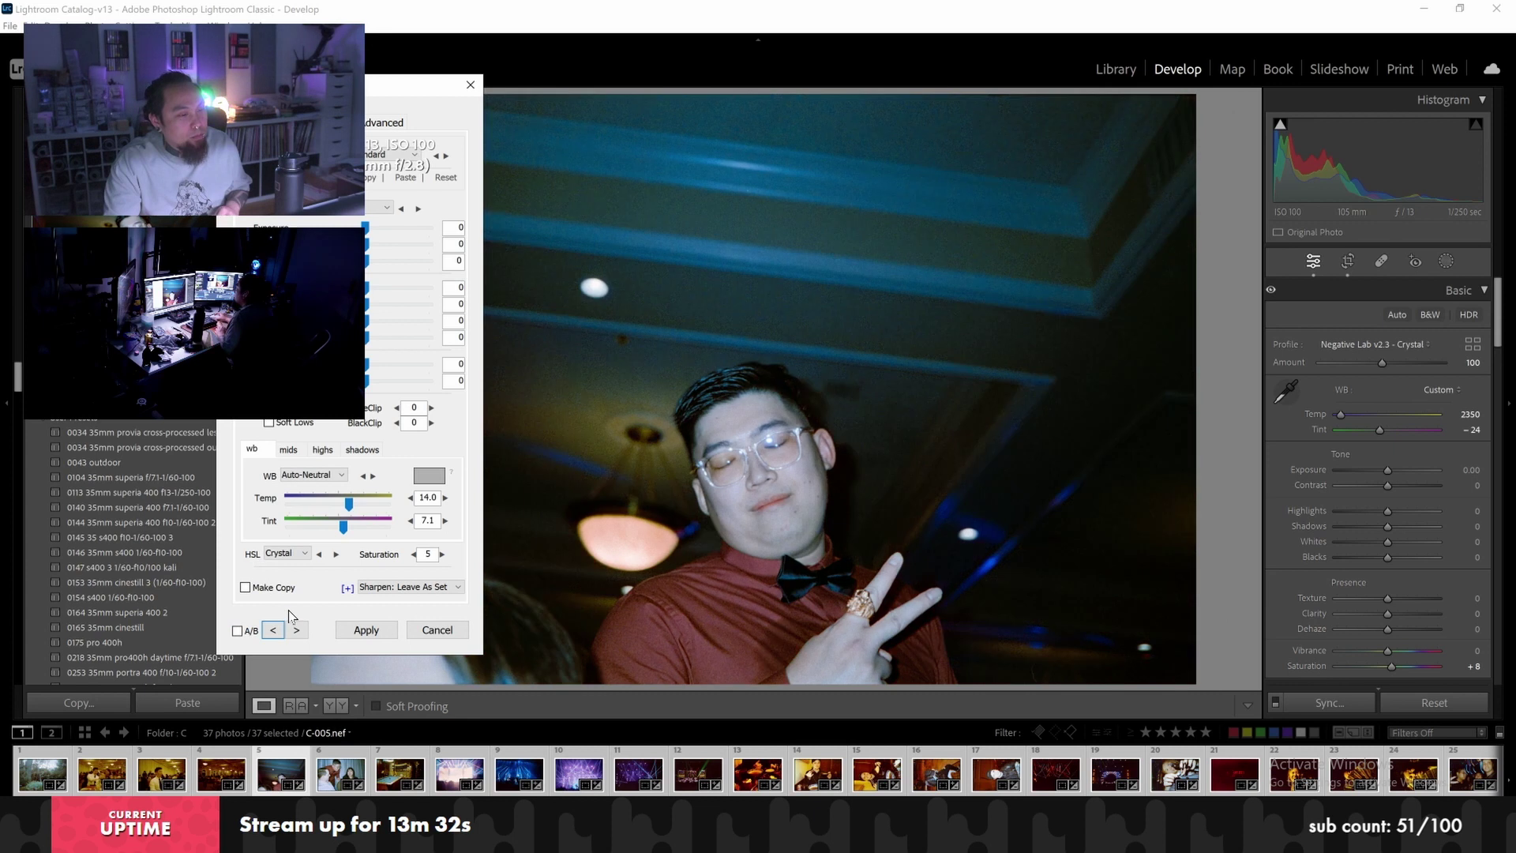
{"action": "left_click", "coordinate": [285, 553]}
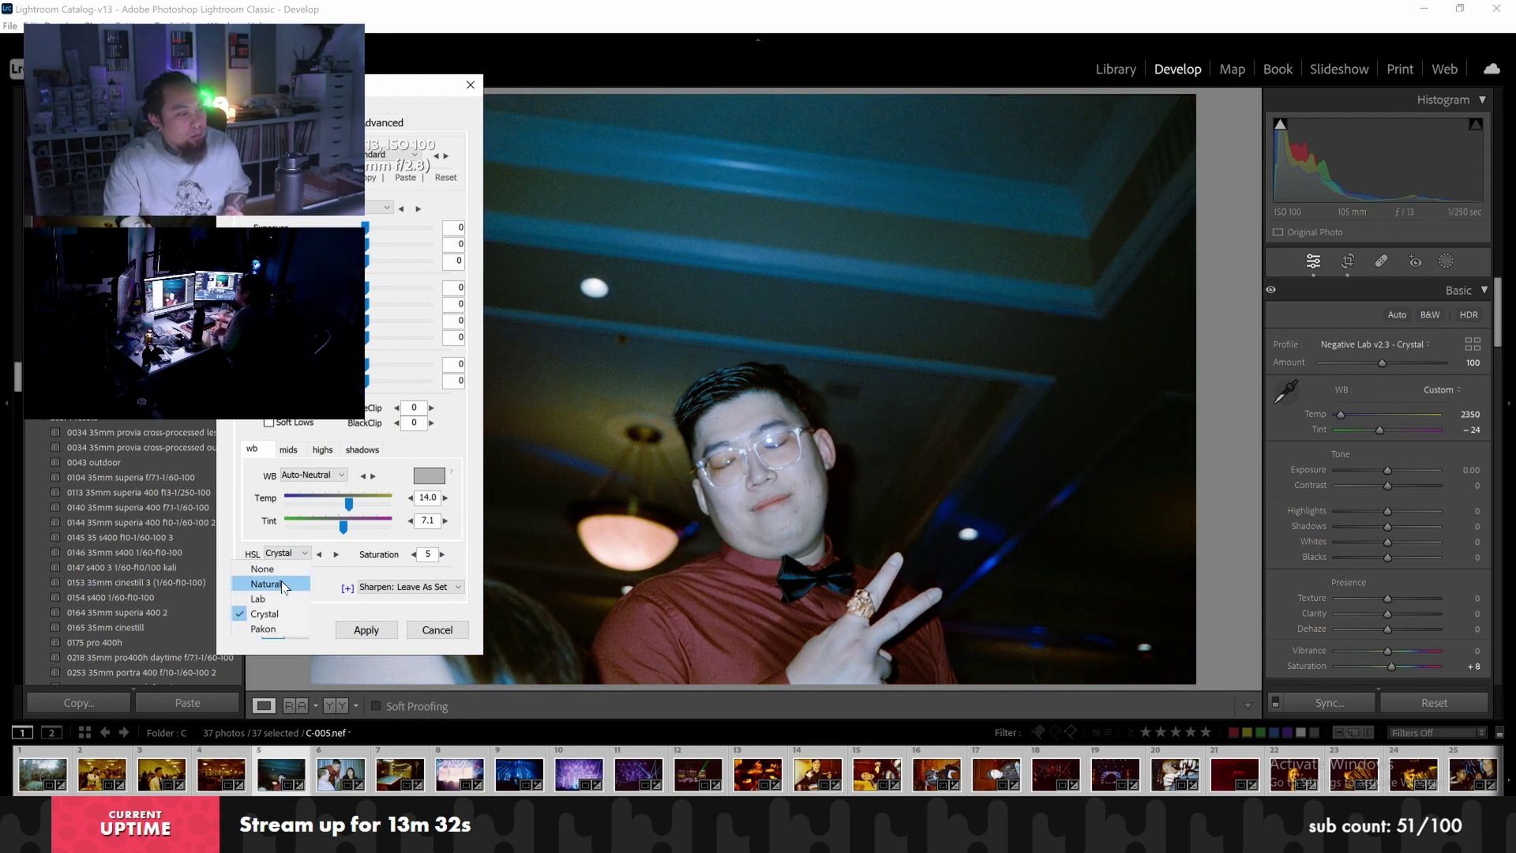
{"action": "left_click", "coordinate": [268, 583]}
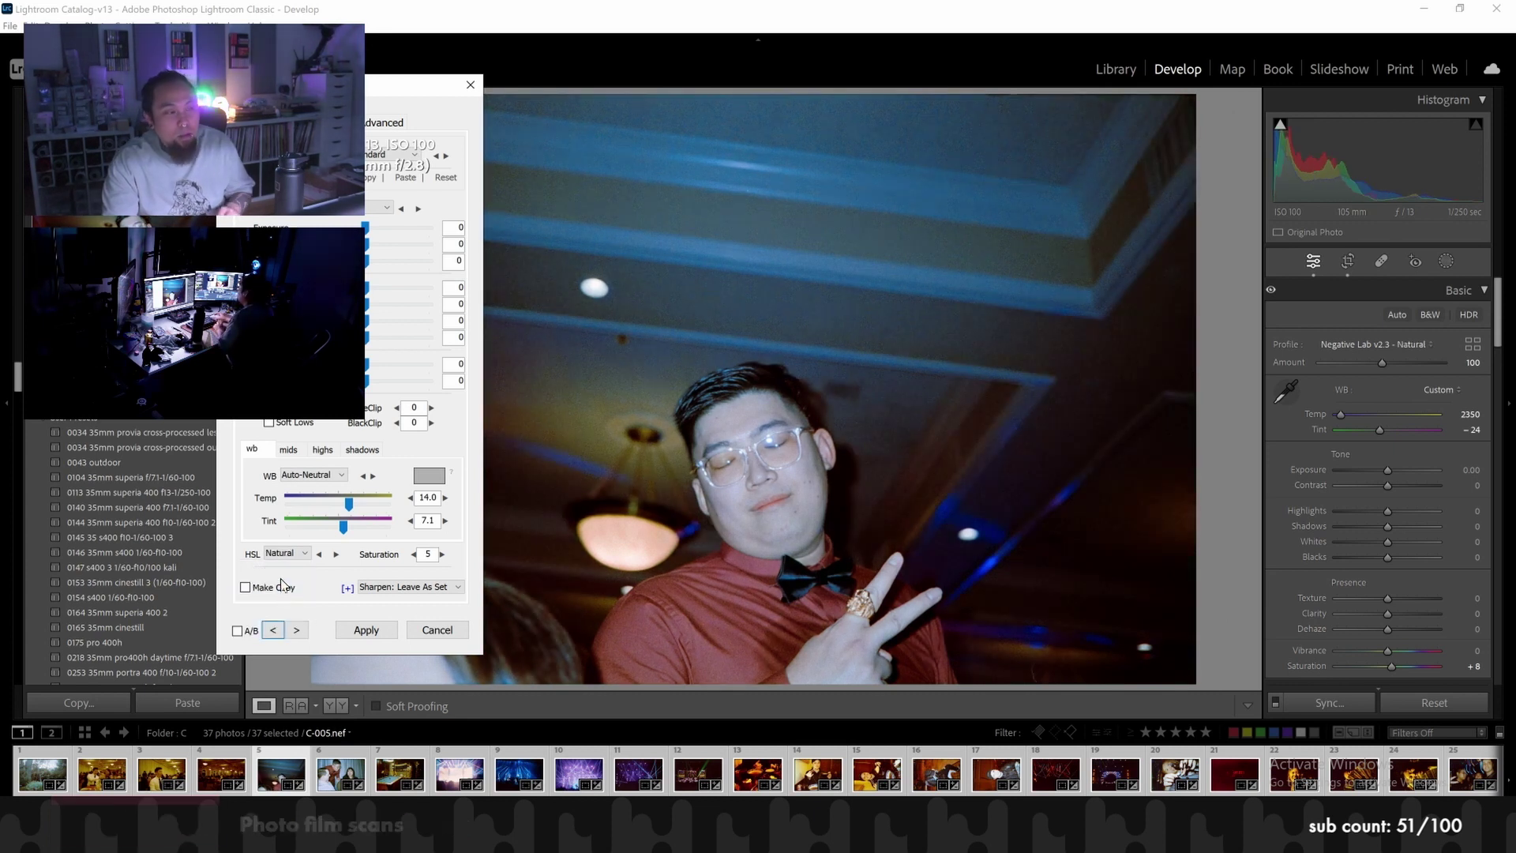
Review the colour and tone of the converted photos following C-005, up to the ramen portrait C-015
{"action": "left_click", "coordinate": [297, 630]}
{"action": "left_click", "coordinate": [297, 630]}
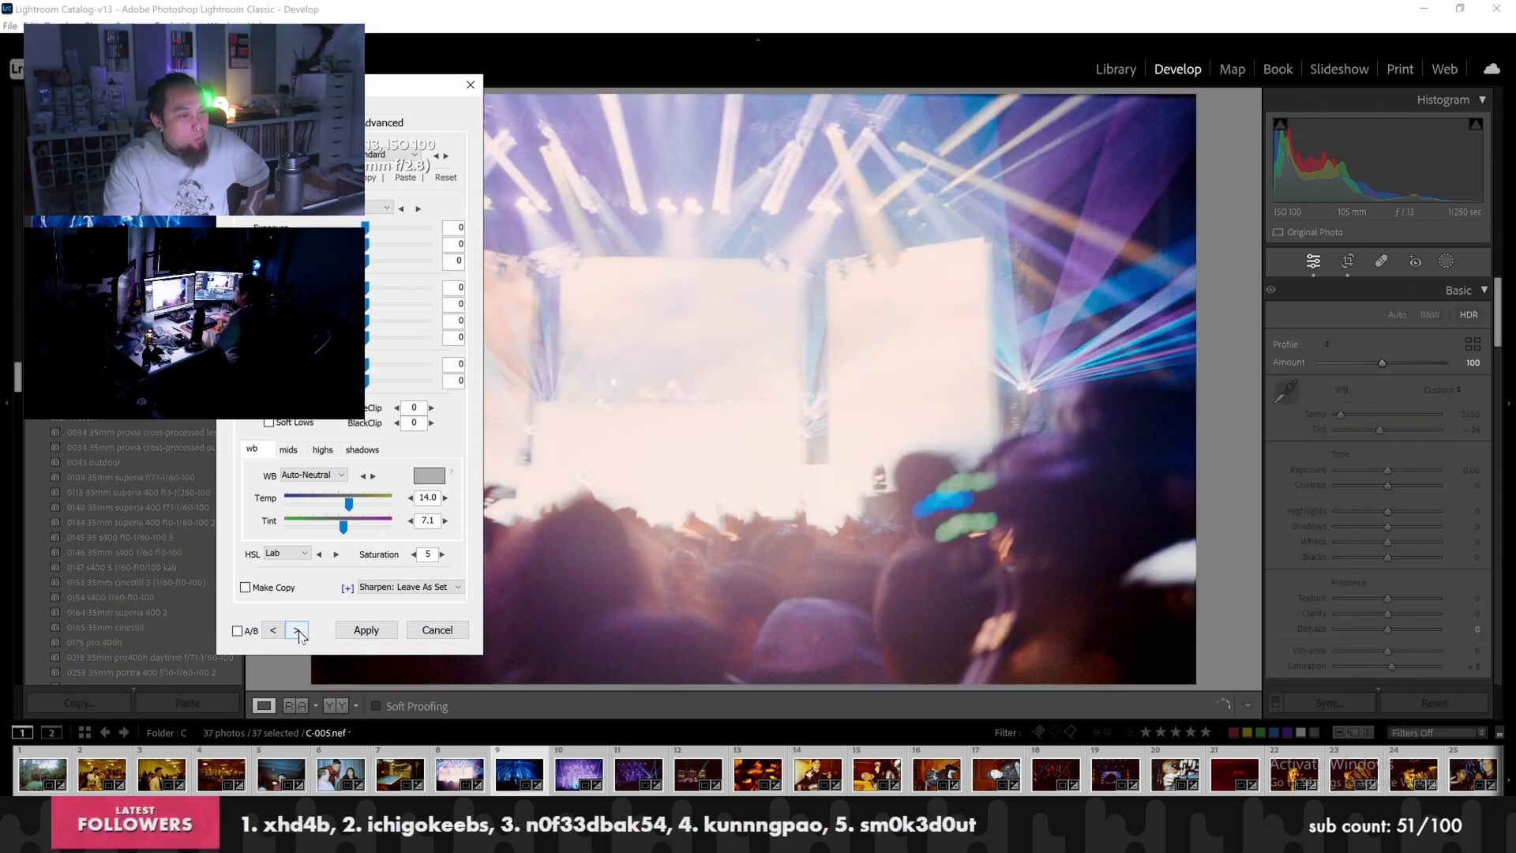
{"action": "left_click", "coordinate": [296, 630]}
{"action": "left_click", "coordinate": [274, 632]}
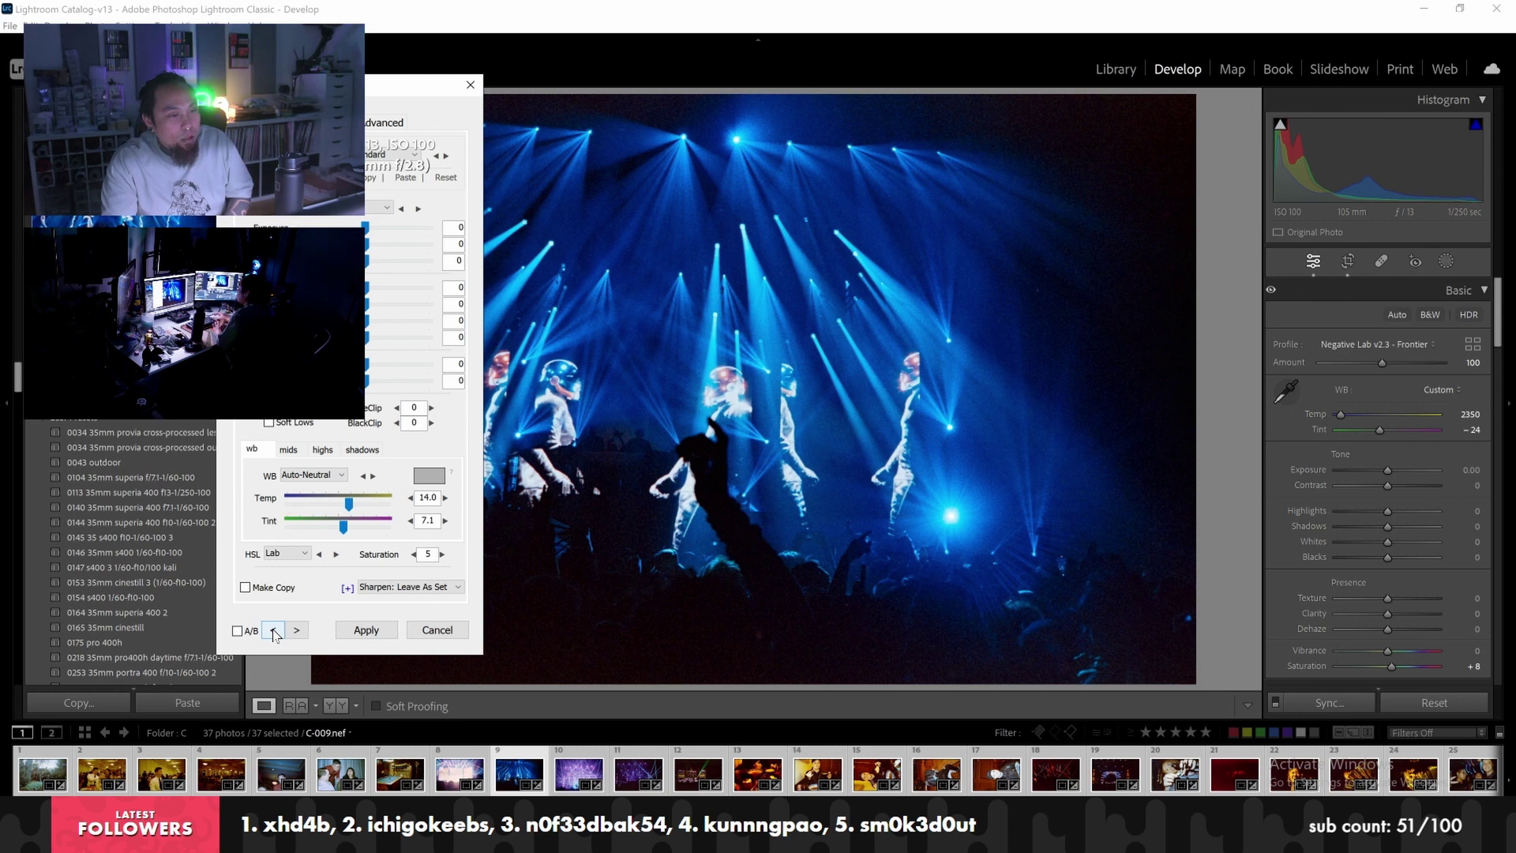
{"action": "left_click", "coordinate": [297, 631]}
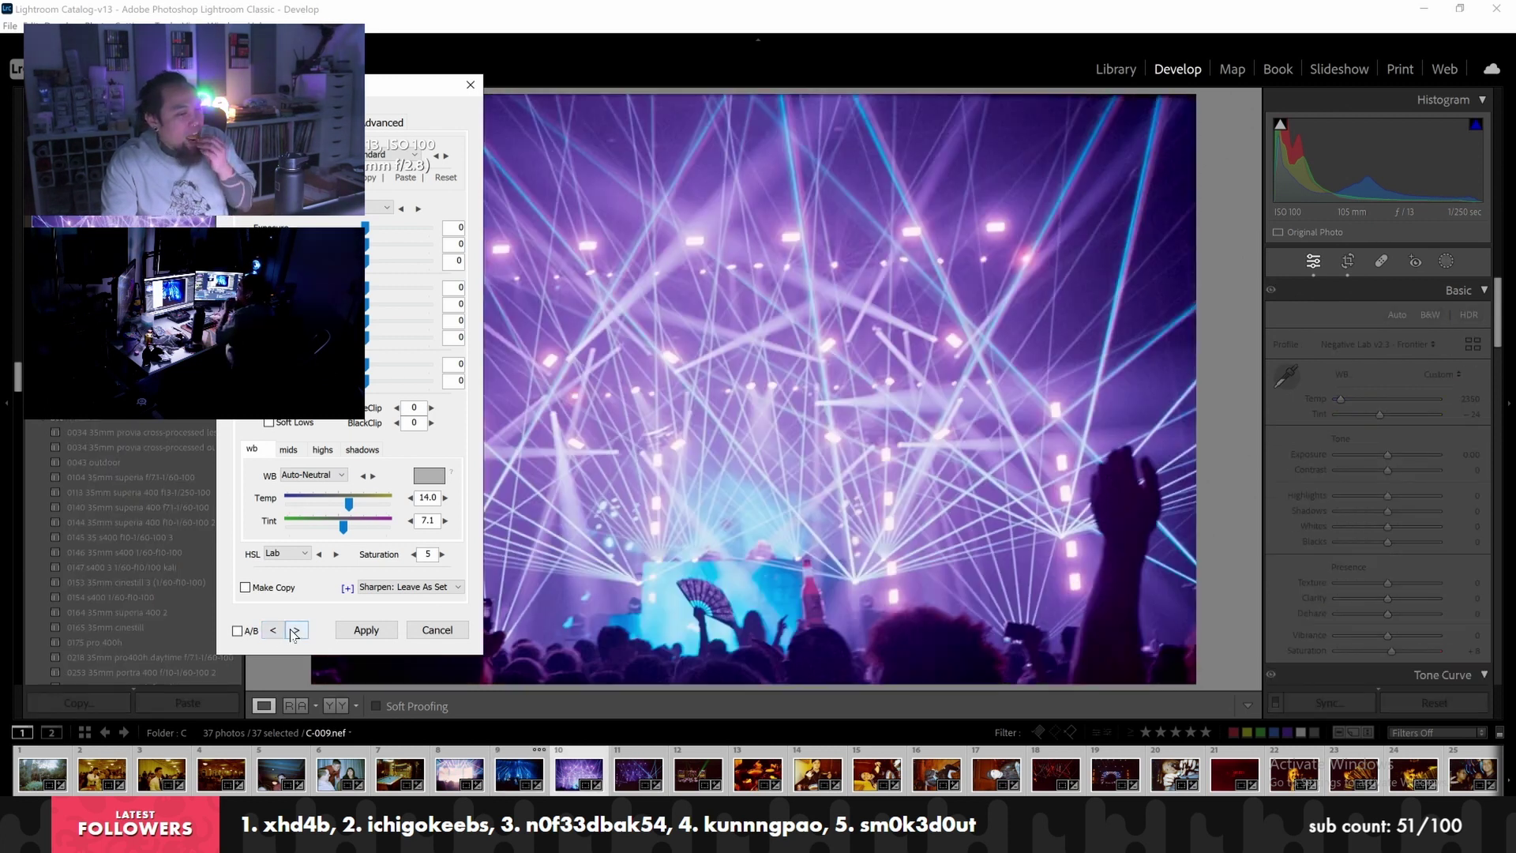
{"action": "left_click", "coordinate": [296, 630]}
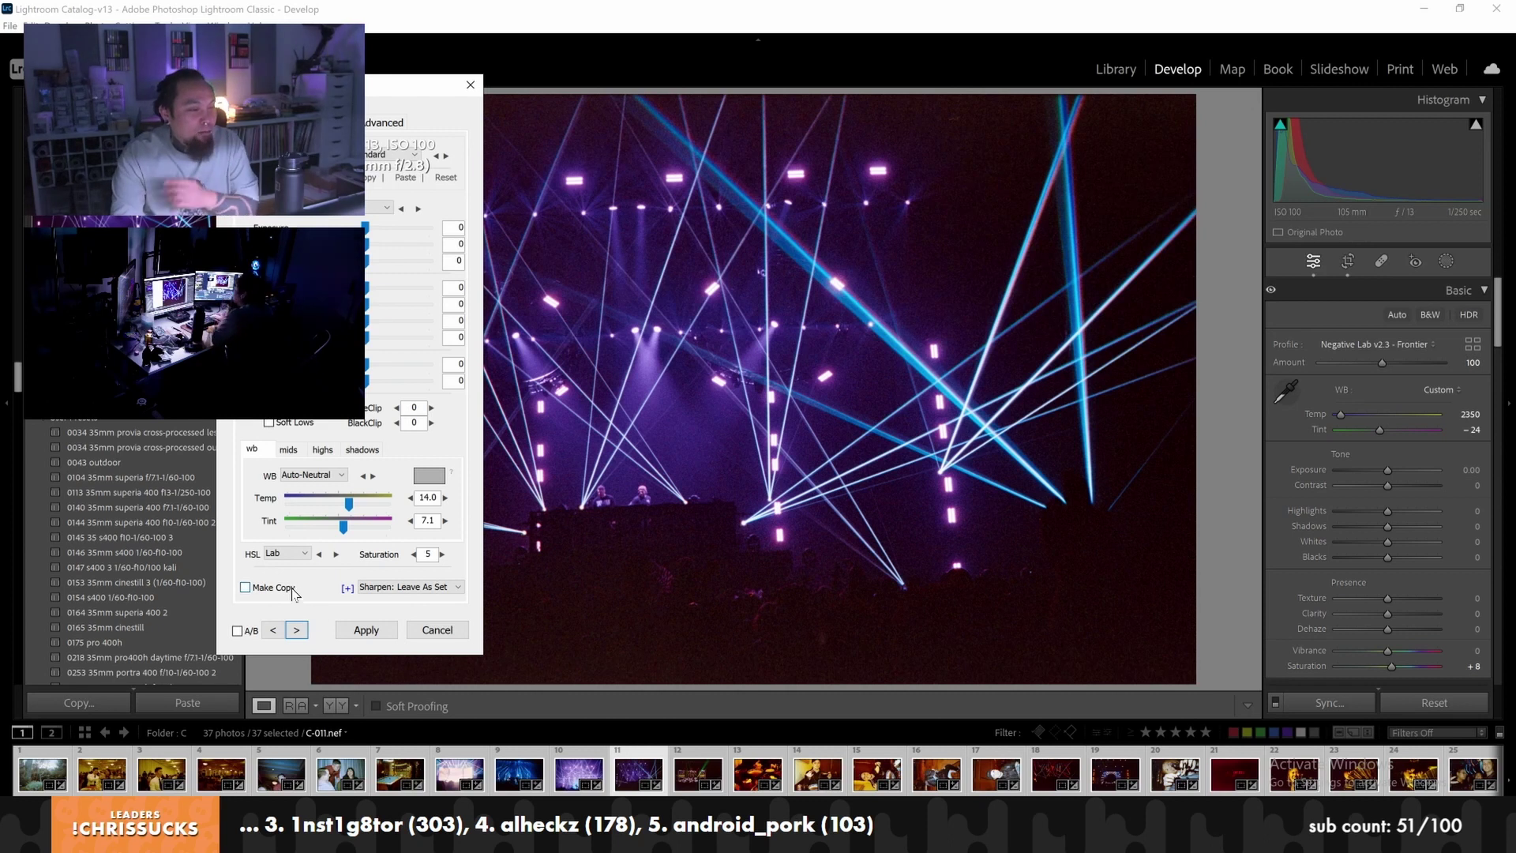
{"action": "left_click", "coordinate": [305, 634]}
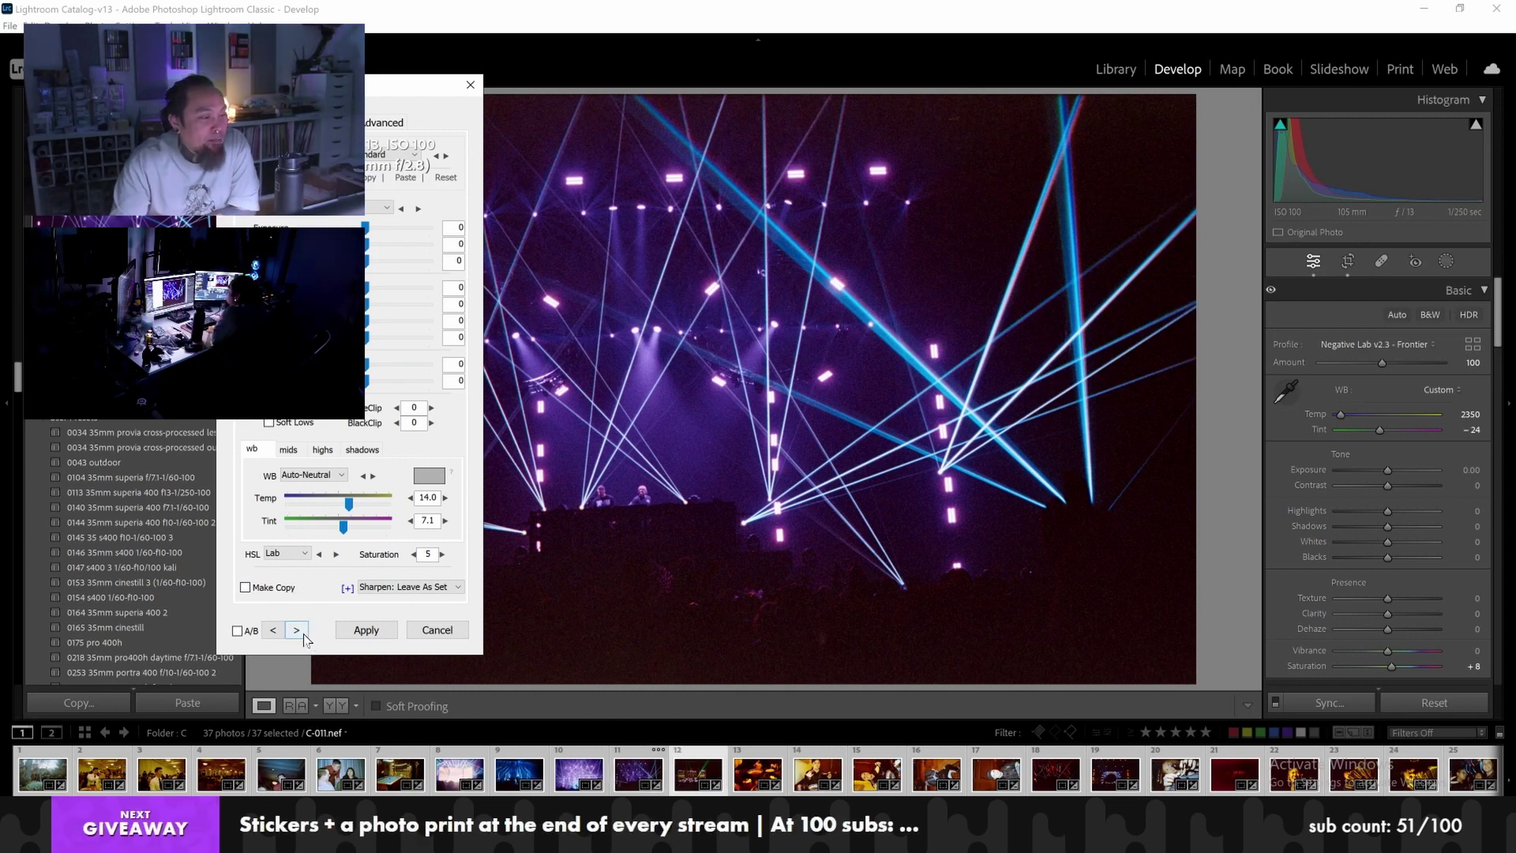
{"action": "left_click", "coordinate": [305, 636]}
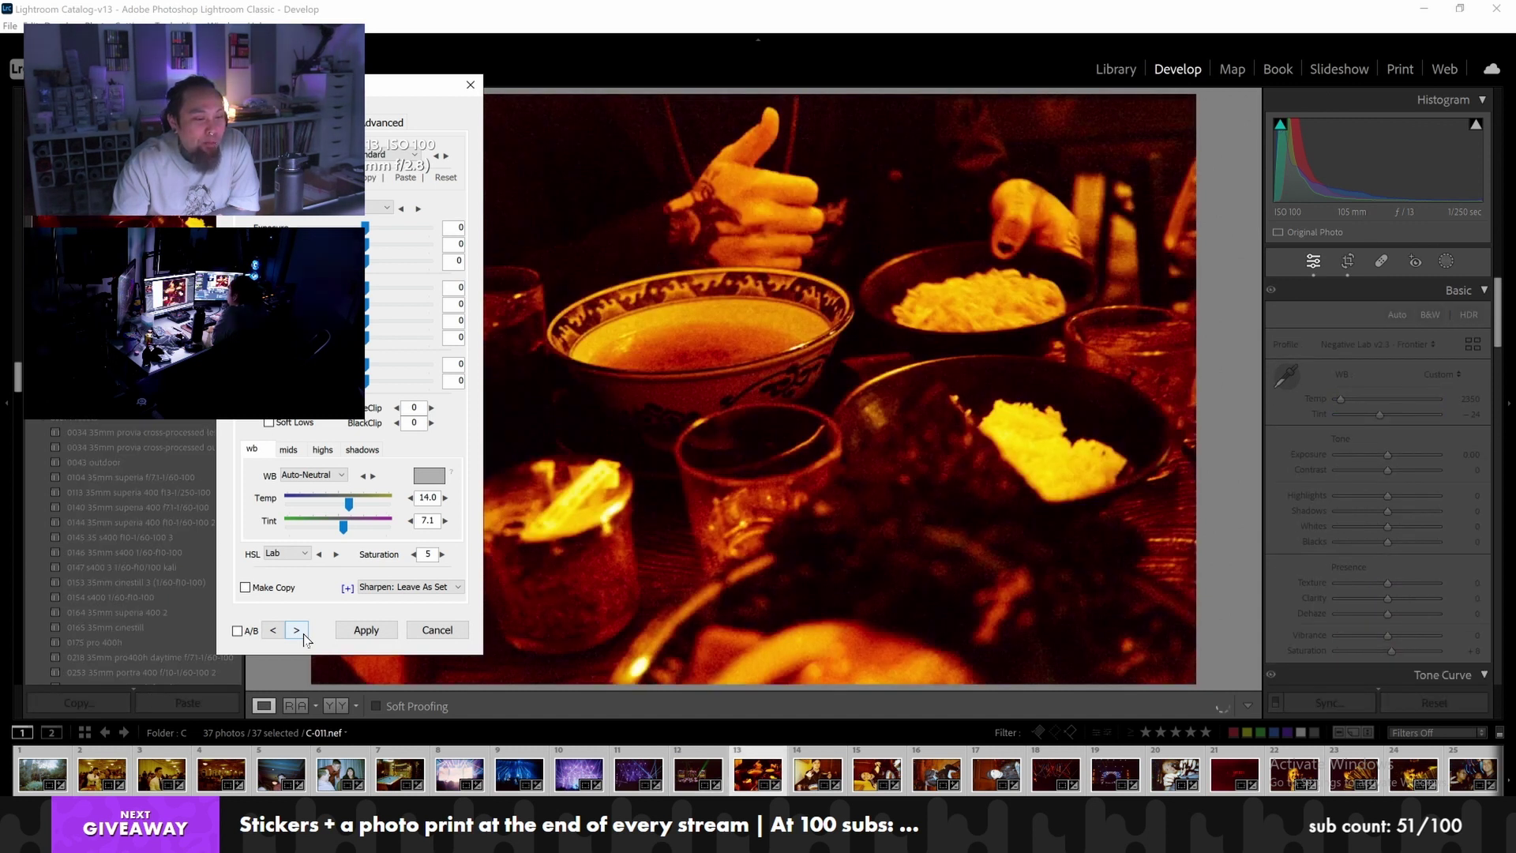
{"action": "left_click", "coordinate": [305, 637]}
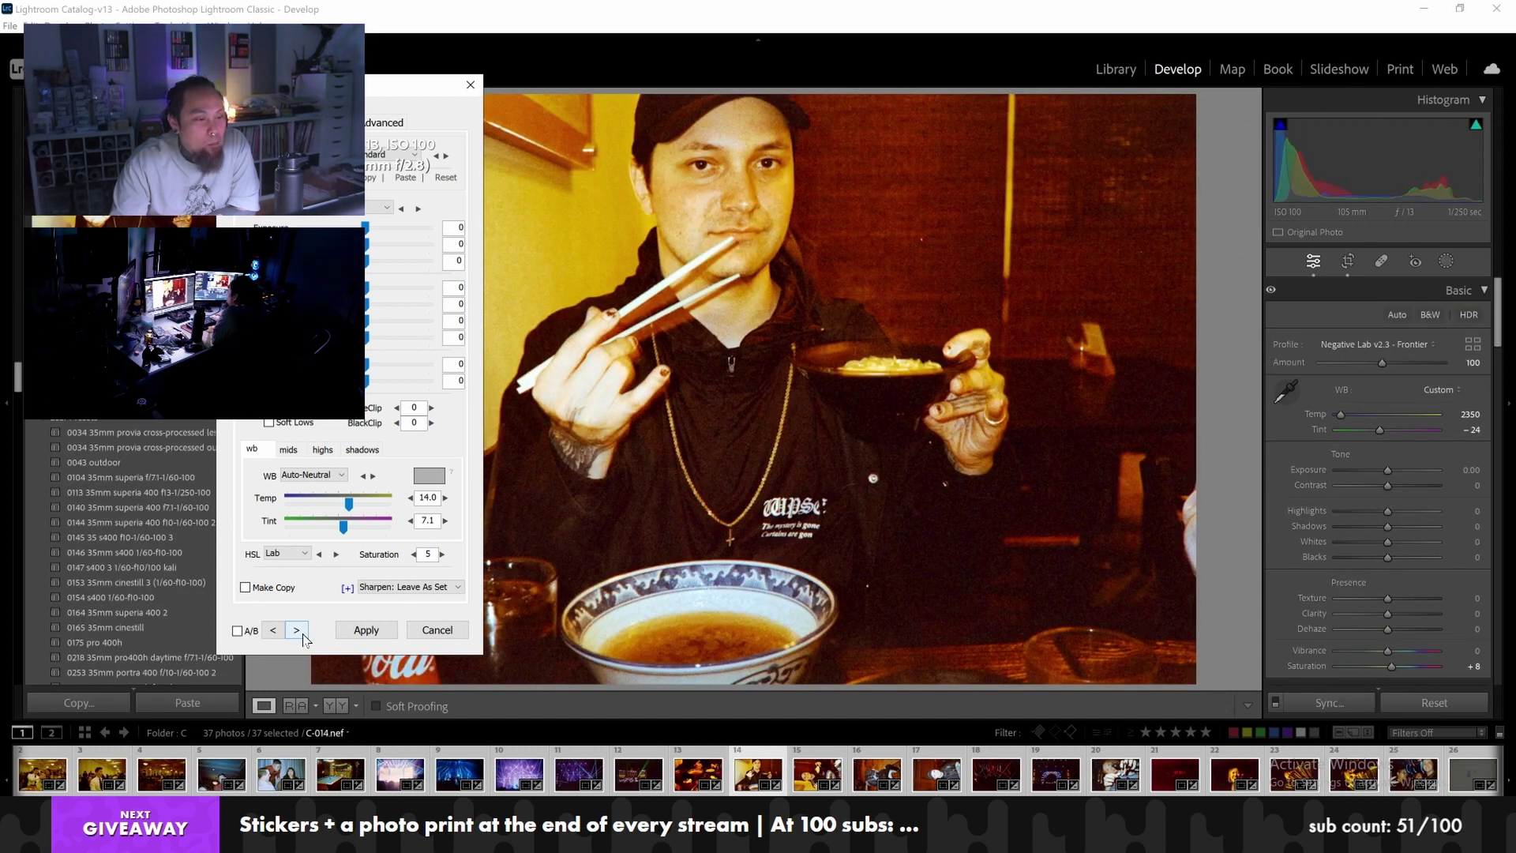
{"action": "left_click", "coordinate": [305, 636]}
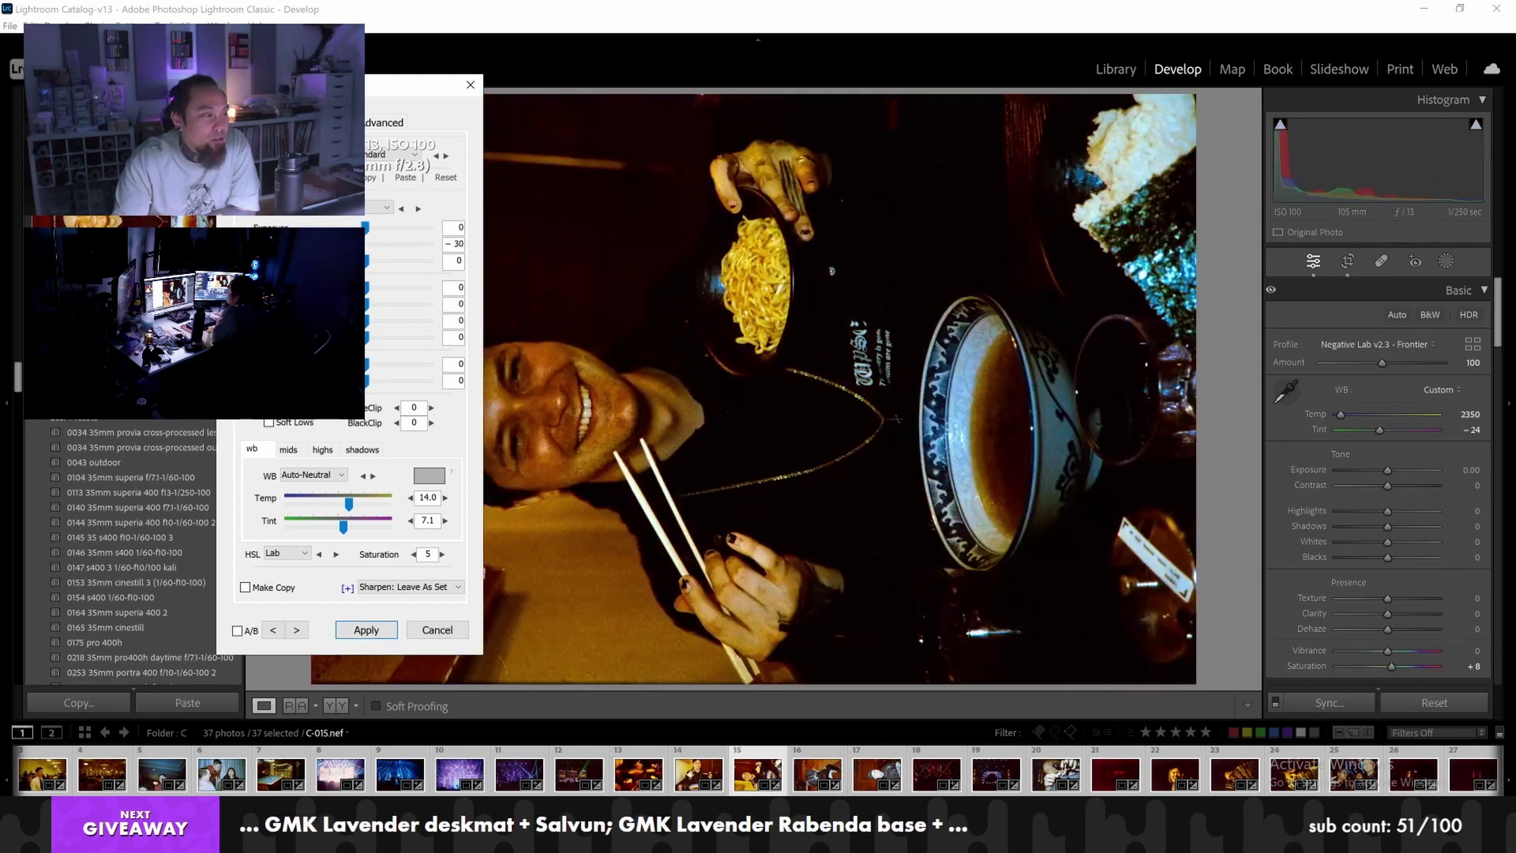
Return the changed tone adjustment on C-015 to 0 and move the Negative Lab Pro dialog clear of the photo
{"action": "left_click_drag", "start_coordinate": [347, 244], "coordinate": [368, 251]}
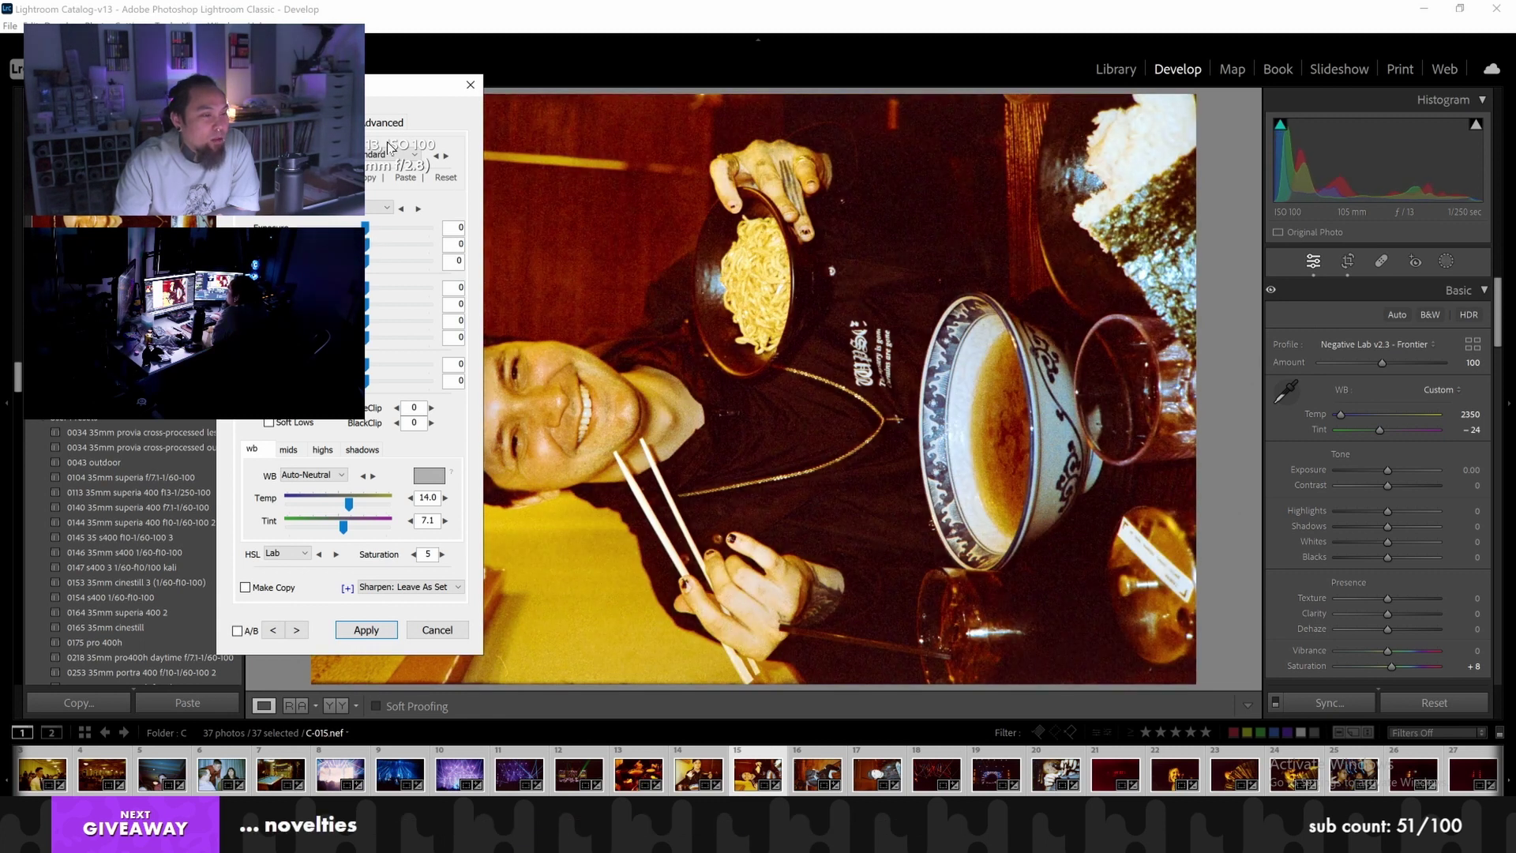
{"action": "left_click_drag", "start_coordinate": [410, 86], "coordinate": [307, 78]}
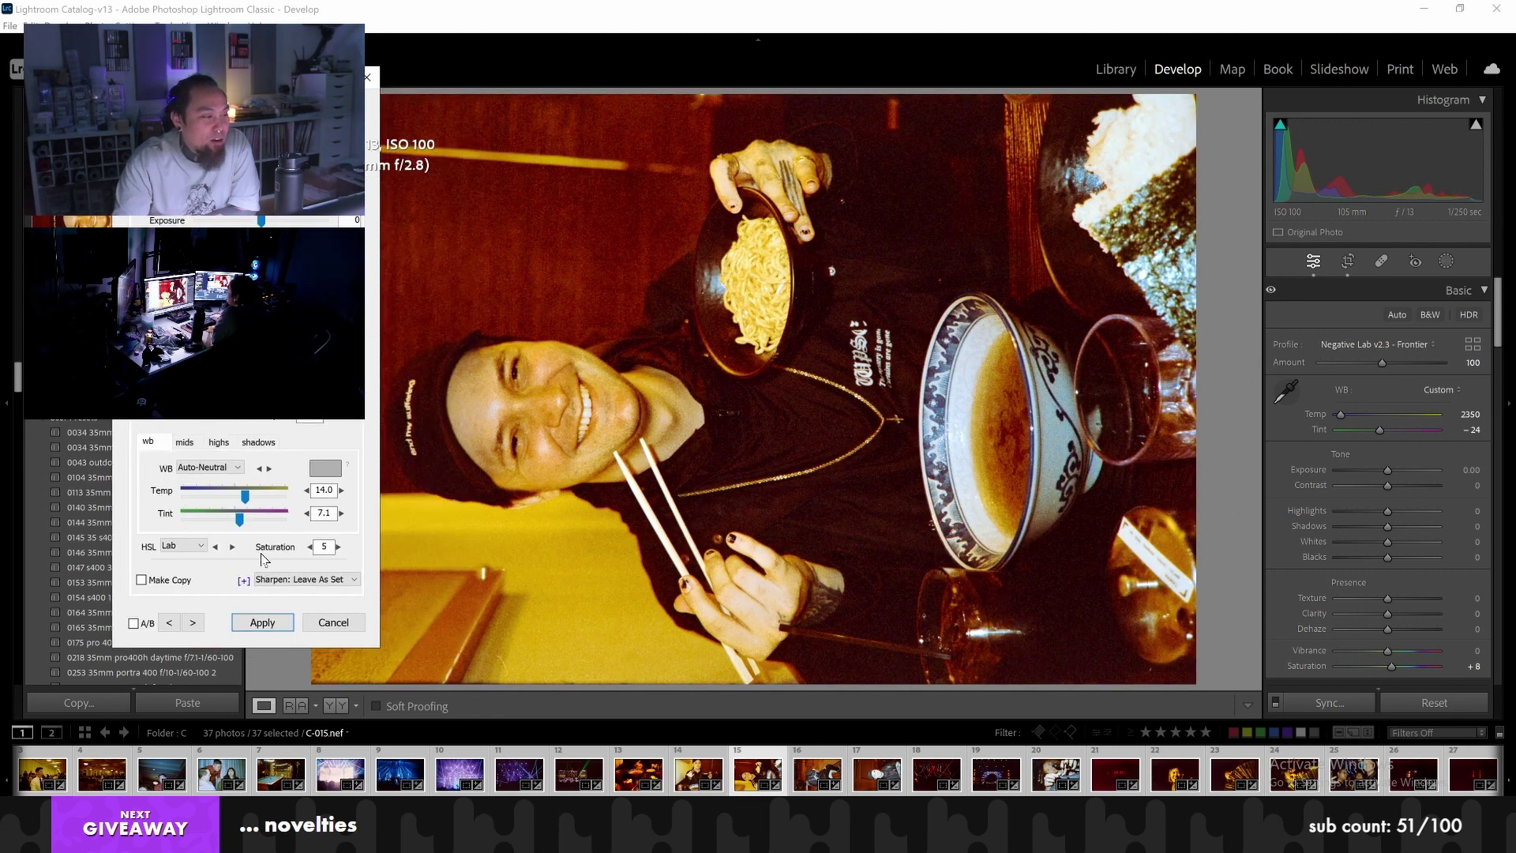
Compare the converted portraits C-016 and C-017, ending on C-016
{"action": "left_click", "coordinate": [196, 629]}
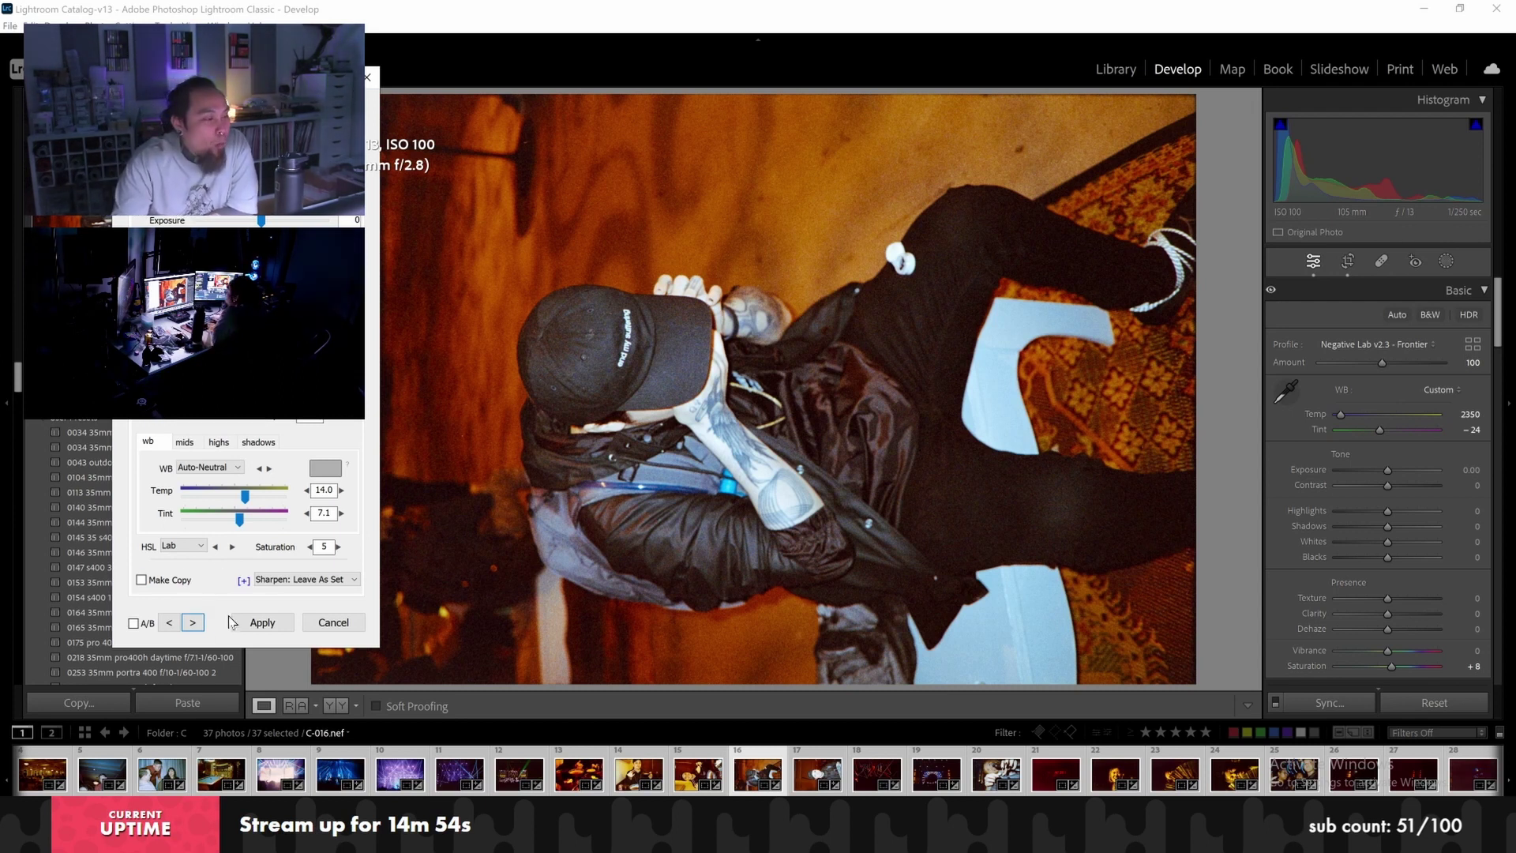
{"action": "left_click", "coordinate": [203, 624]}
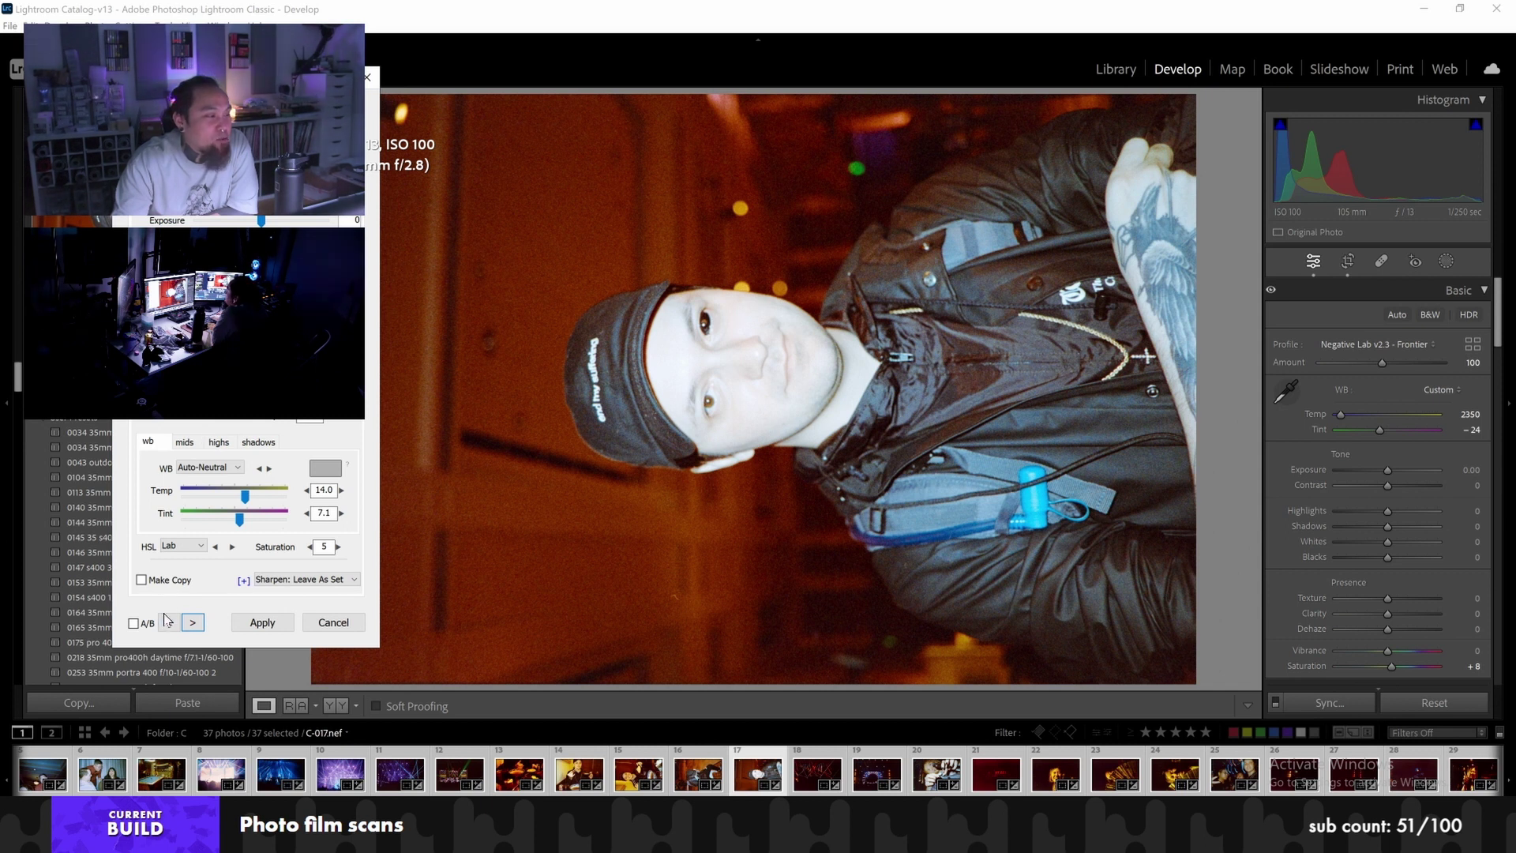
{"action": "left_click", "coordinate": [168, 623]}
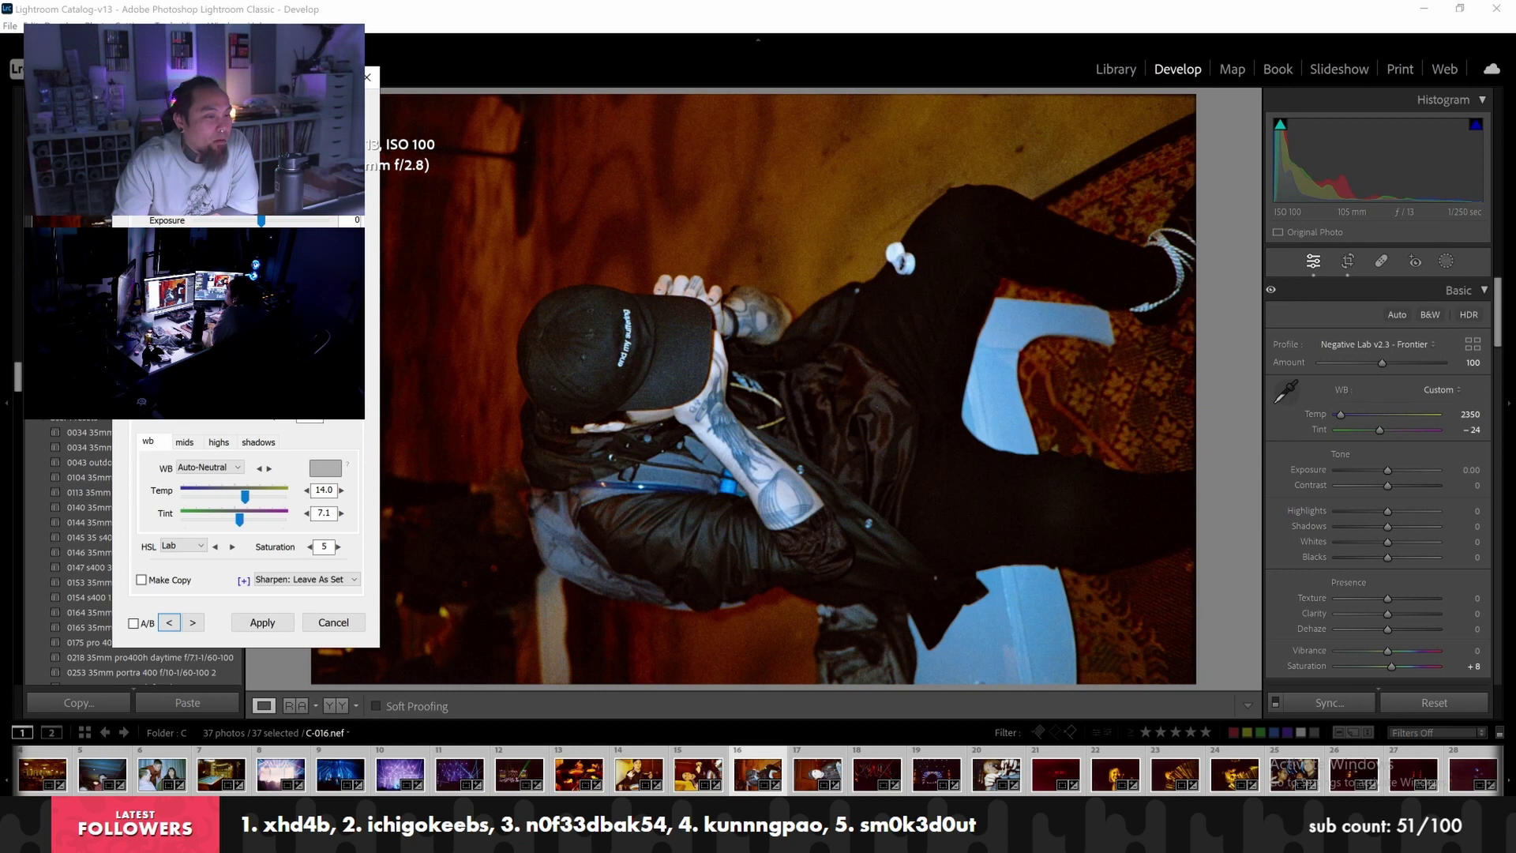
Set the HSL profile of the seated cap portrait C-016 and the close-up portrait C-017 to Crystal
{"action": "left_click", "coordinate": [189, 544]}
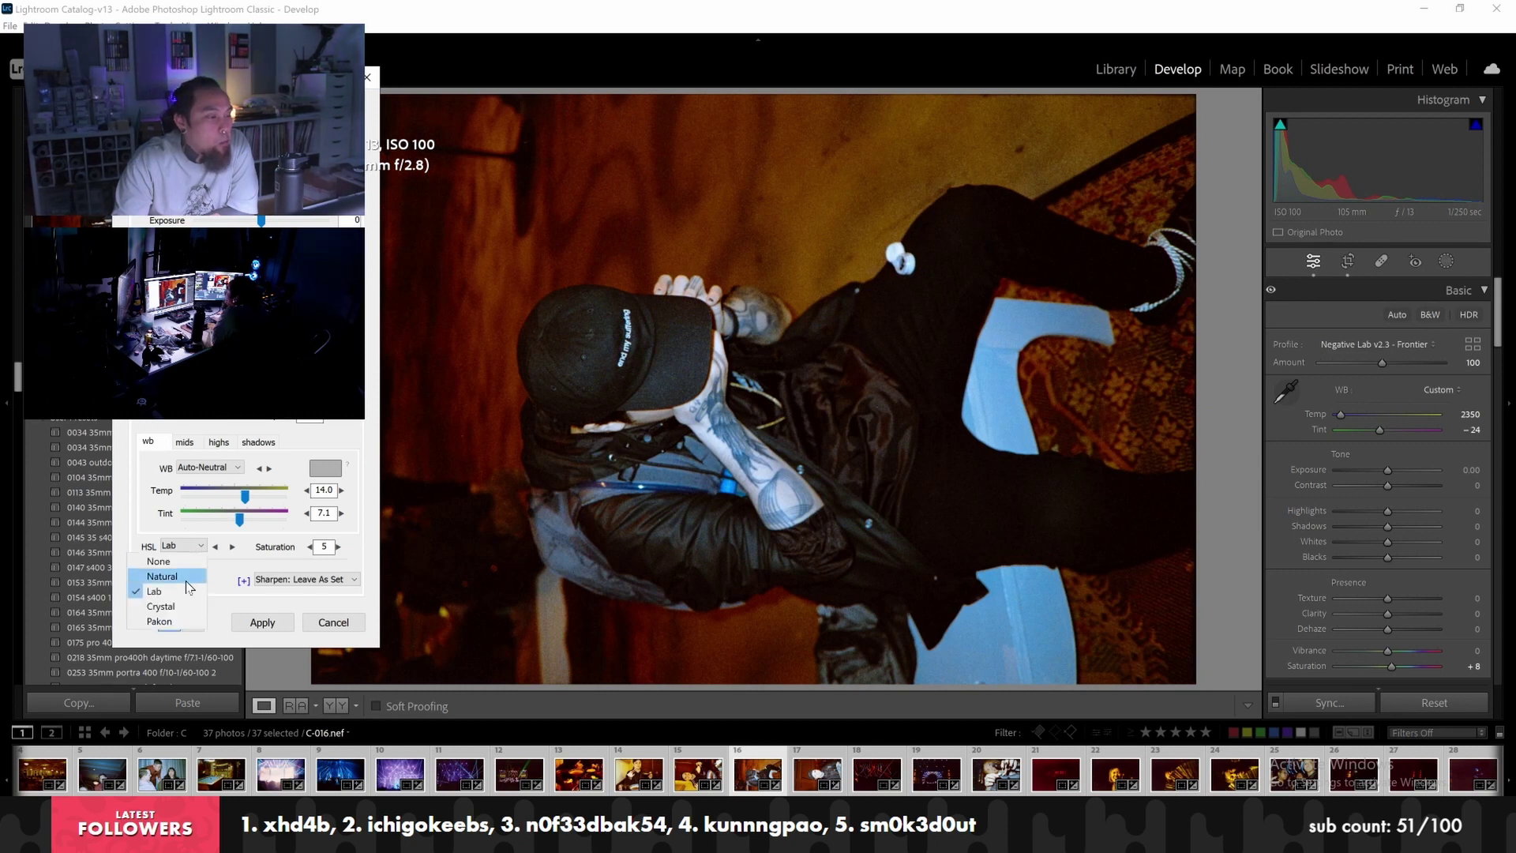
{"action": "left_click", "coordinate": [178, 599]}
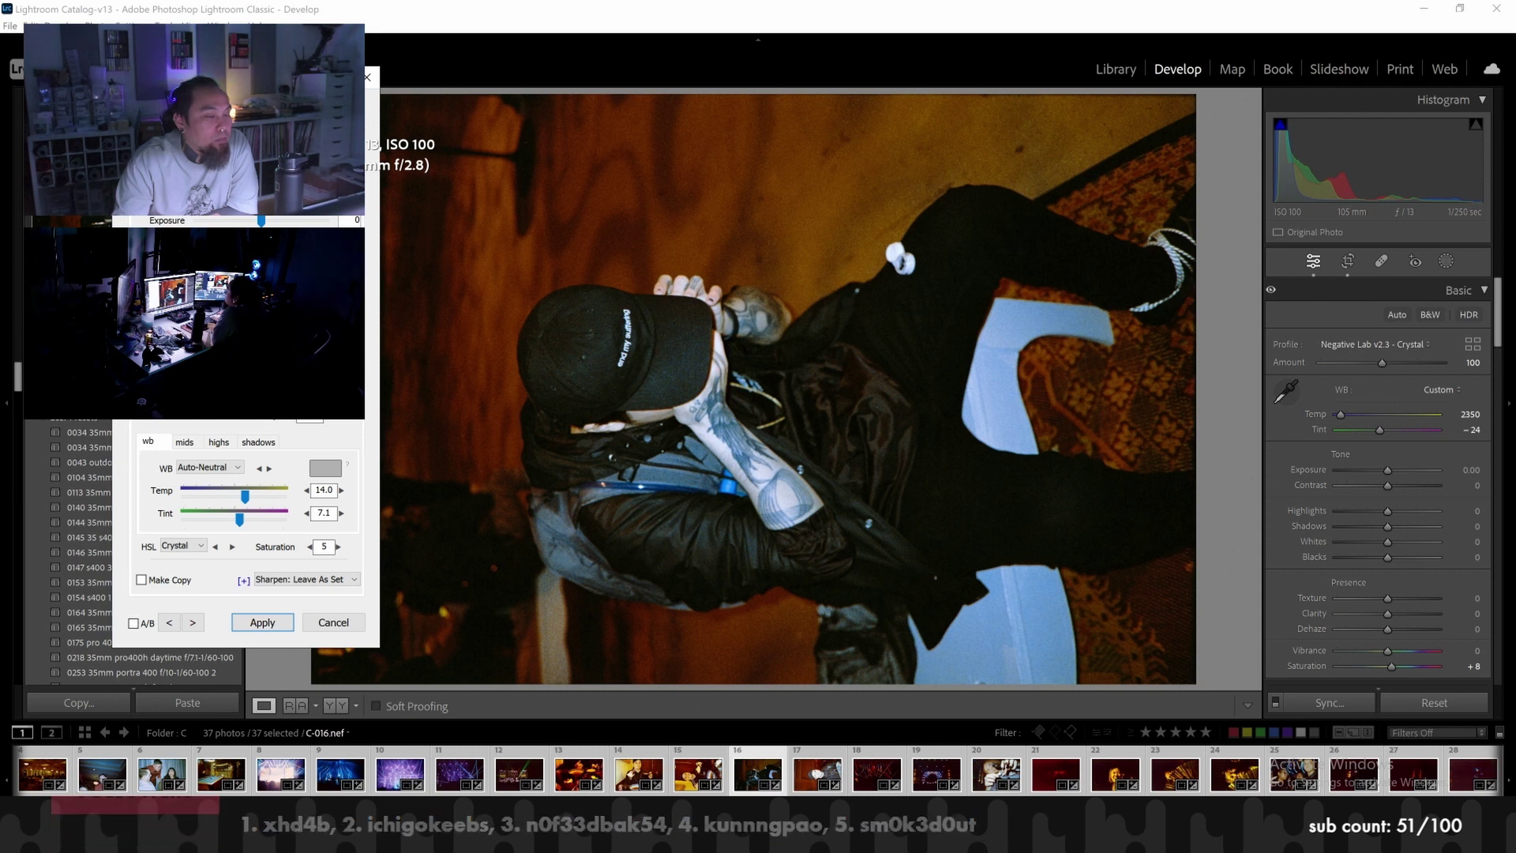
{"action": "left_click", "coordinate": [193, 622]}
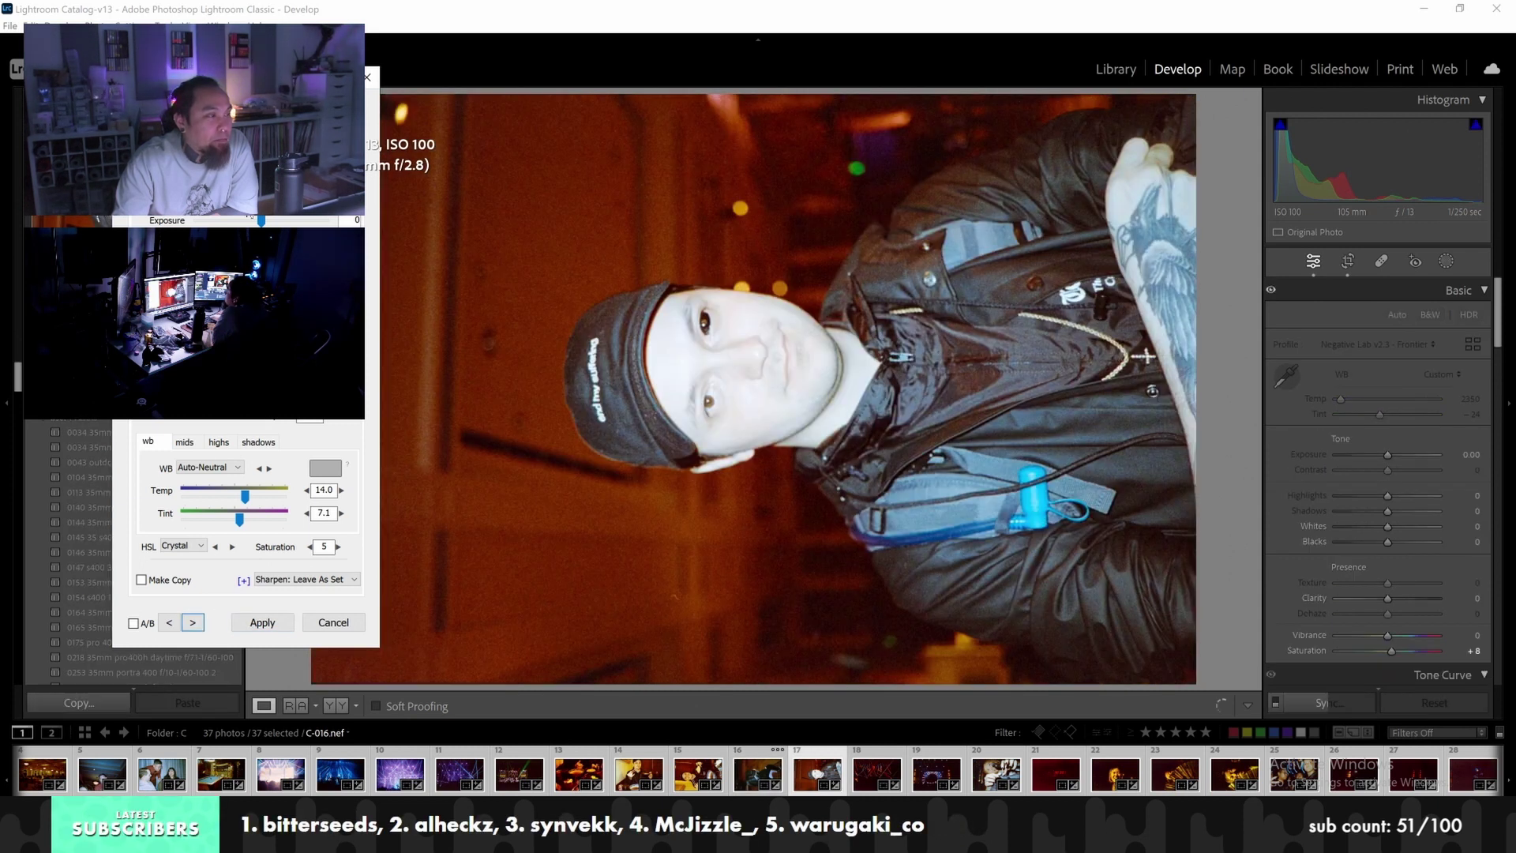
{"action": "left_click", "coordinate": [183, 546]}
{"action": "left_click", "coordinate": [170, 600]}
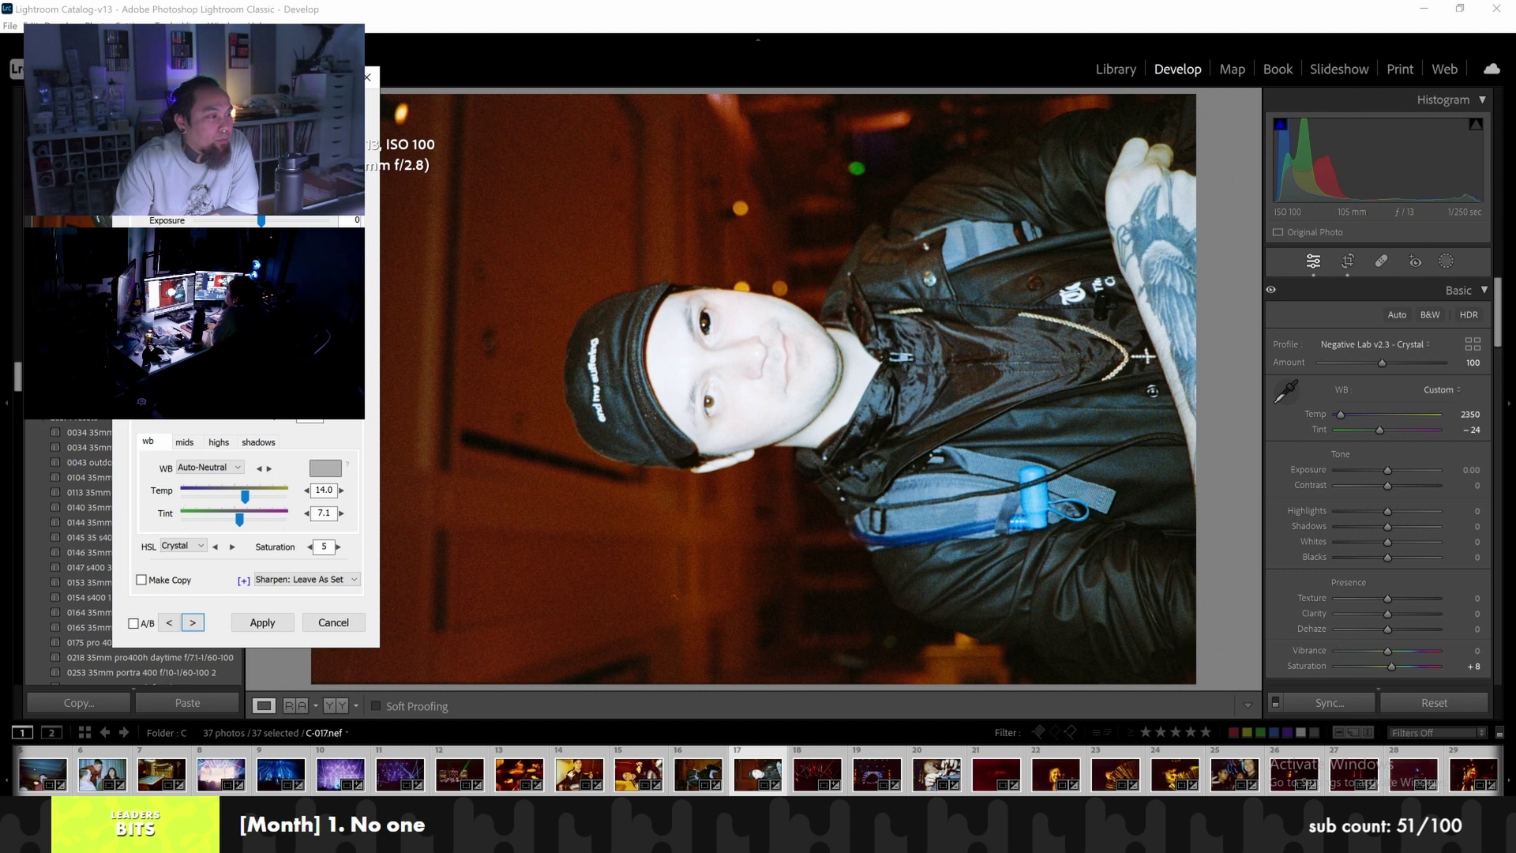
{"action": "key", "text": "Tab"}
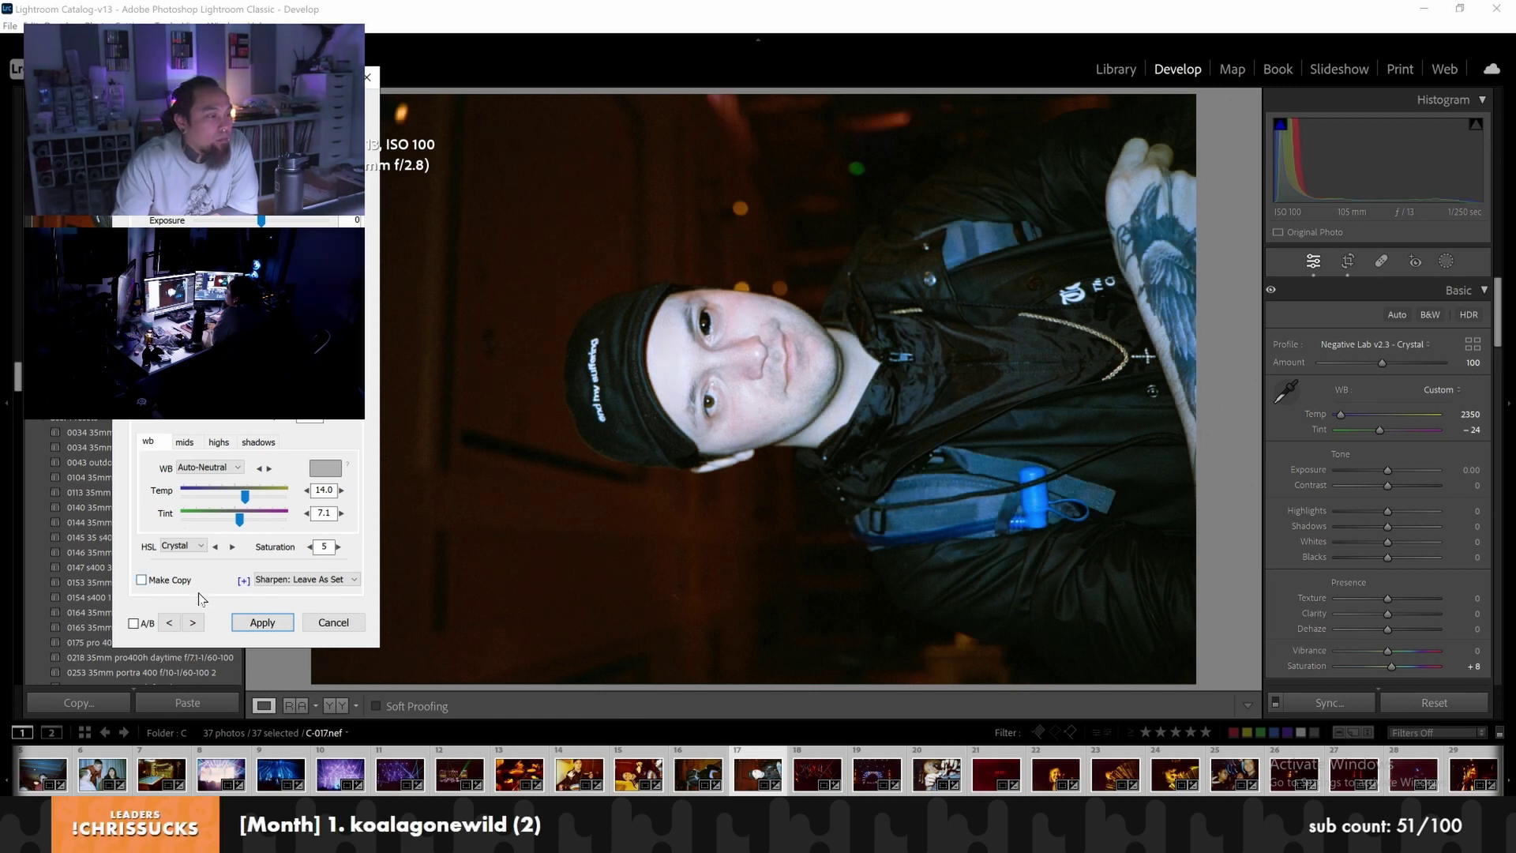
Advance to C-020, the close-up with long silver nails, apply its conversion settings and rotate the photo clockwise until upright
{"action": "left_click", "coordinate": [193, 624]}
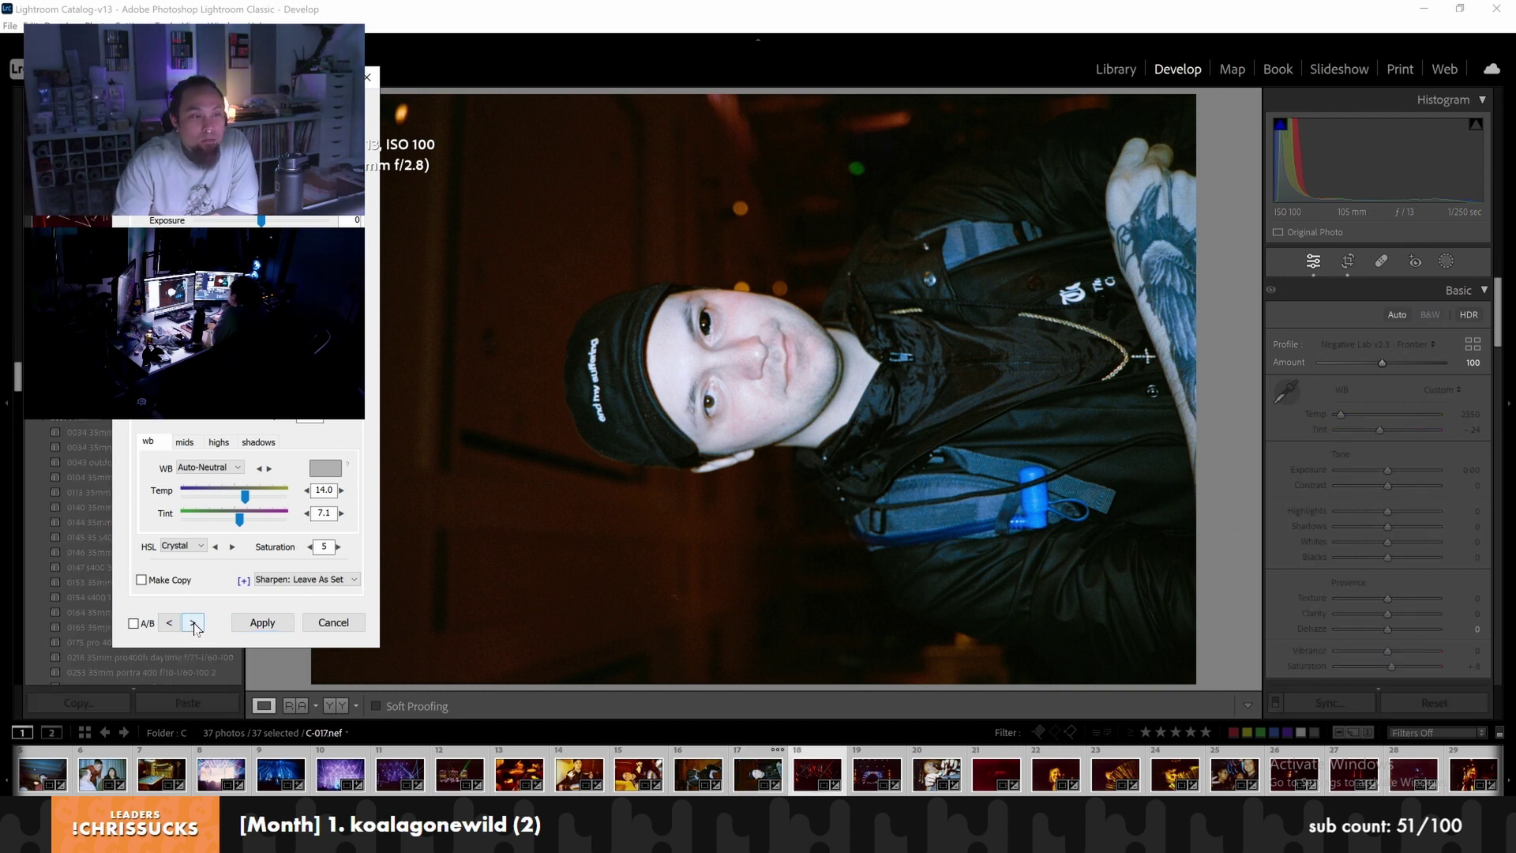
{"action": "left_click", "coordinate": [194, 624]}
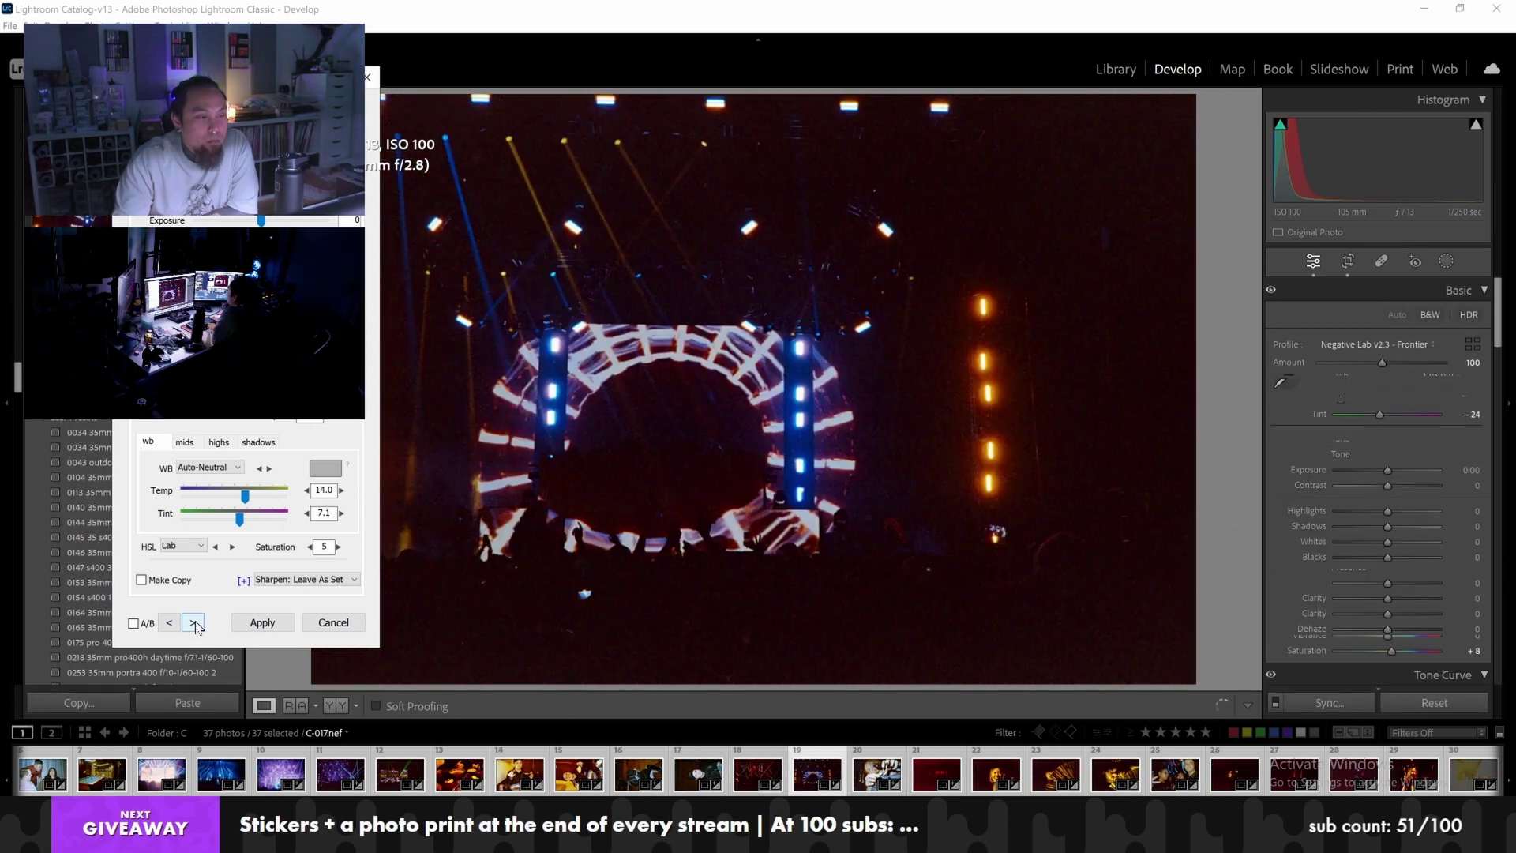
{"action": "left_click", "coordinate": [195, 624]}
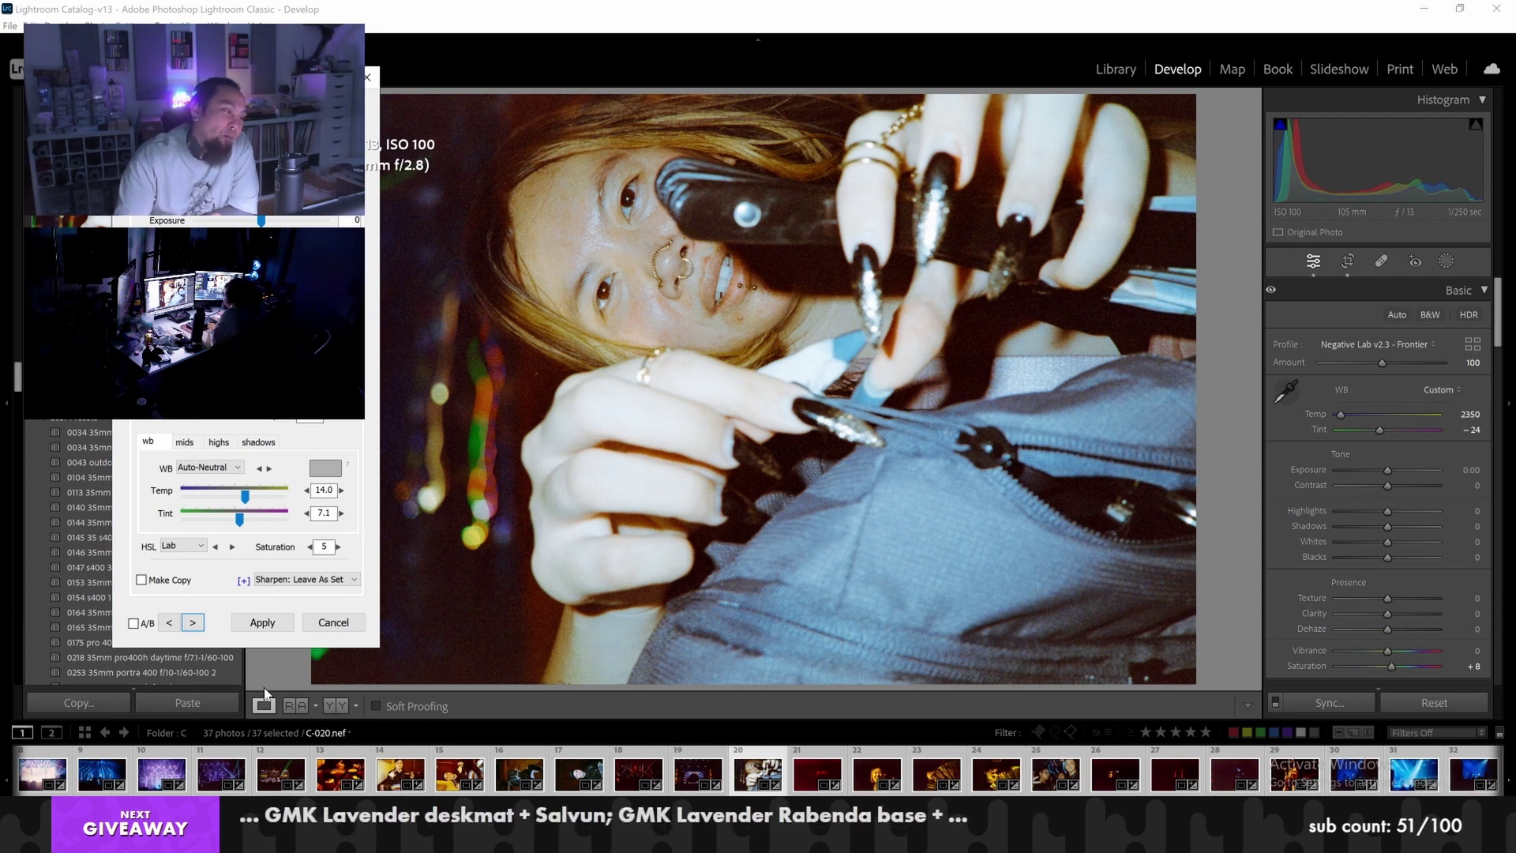
{"action": "left_click", "coordinate": [267, 627]}
{"action": "key", "text": "ctrl"}
{"action": "key", "text": "ctrl+]"}
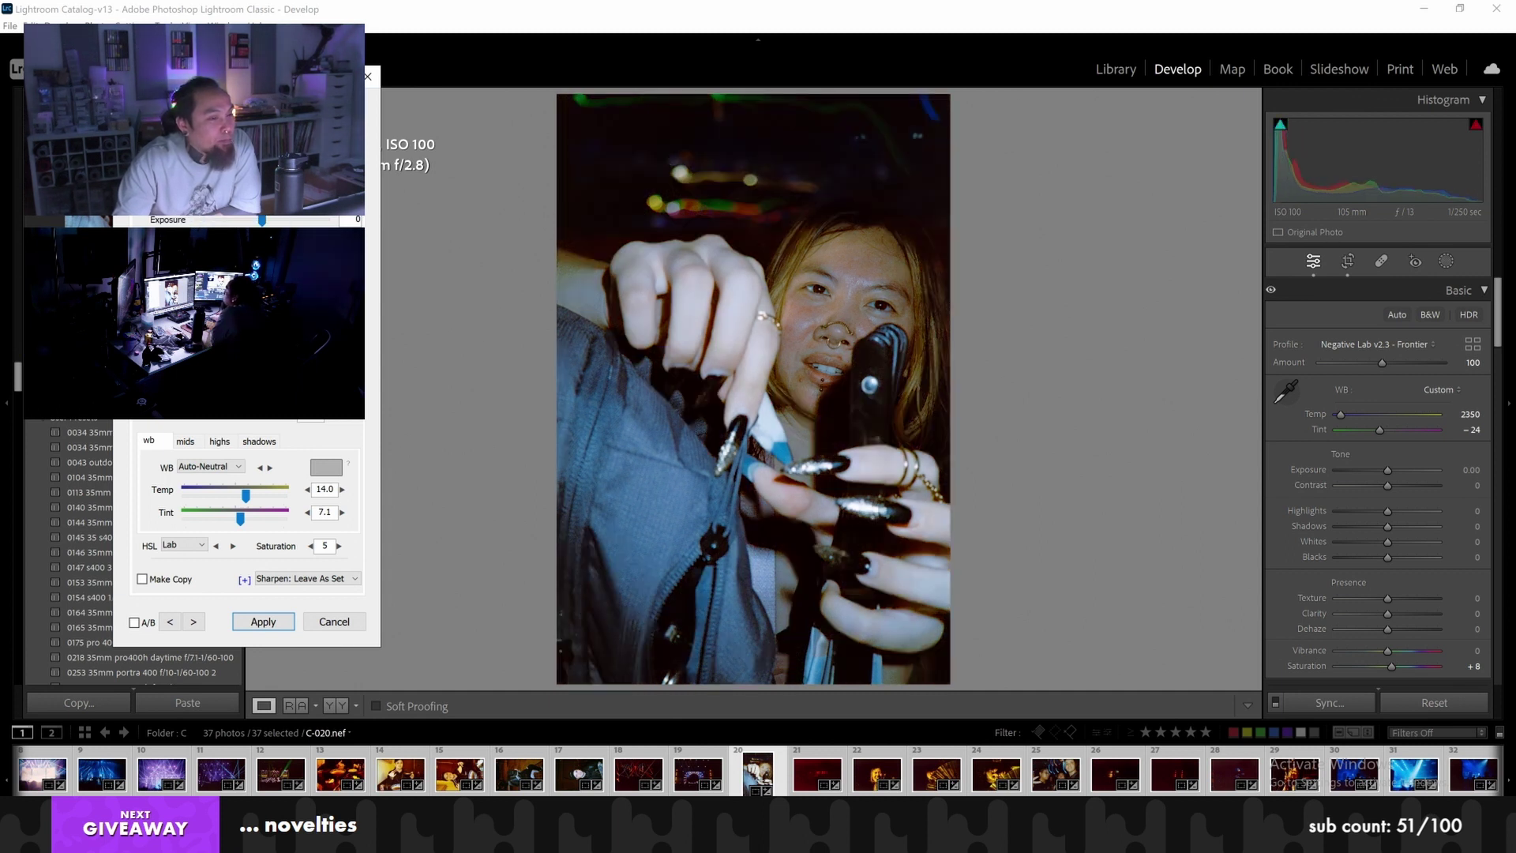
Try the Crystal HSL profile on C-020, set it to Natural and apply the conversion settings
{"action": "left_click", "coordinate": [183, 544]}
{"action": "left_click", "coordinate": [180, 605]}
{"action": "left_click", "coordinate": [203, 547]}
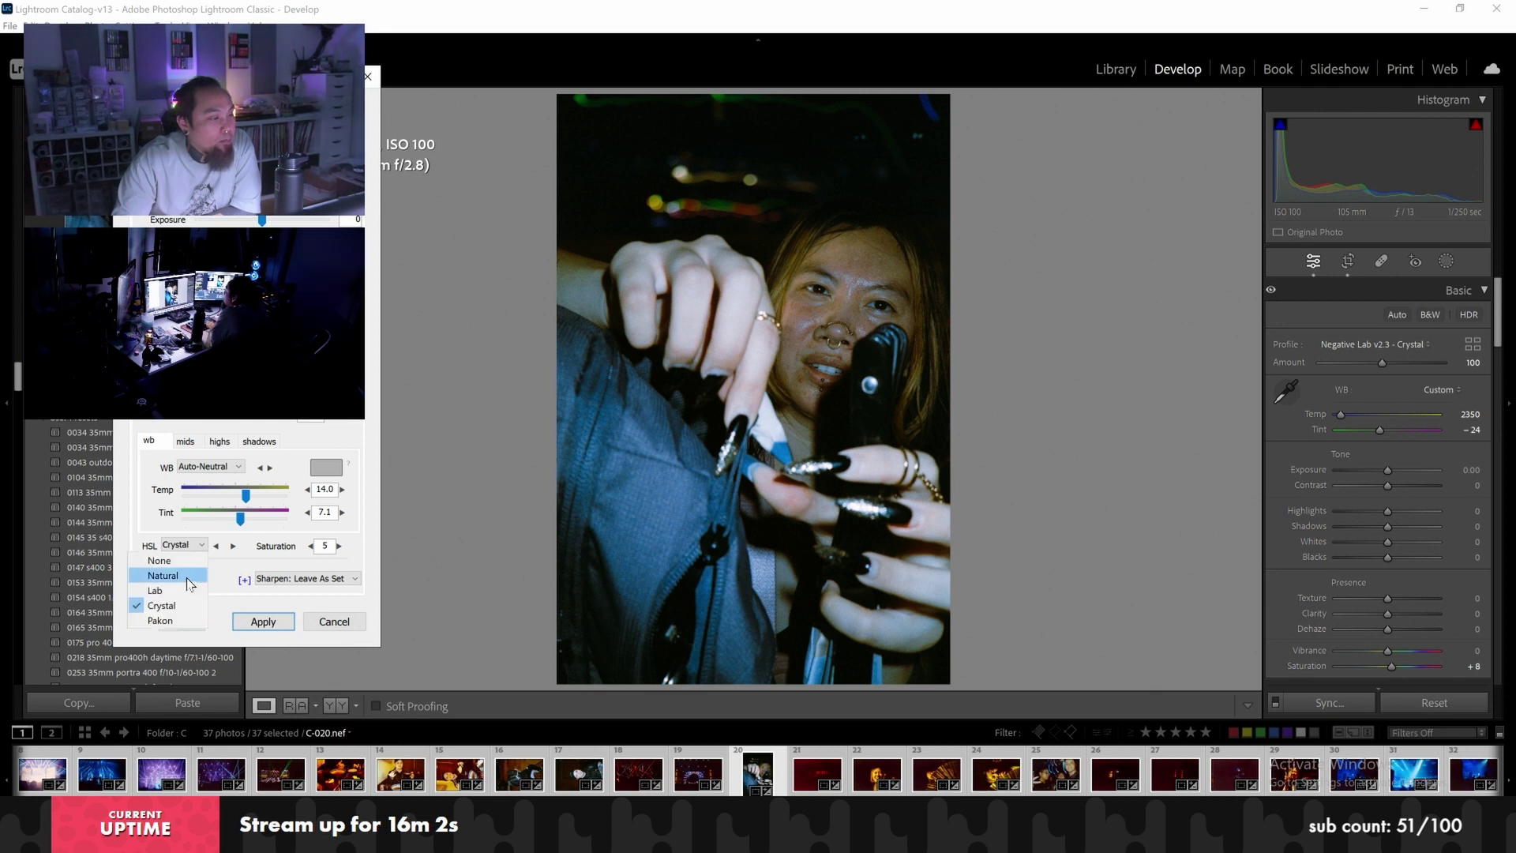
{"action": "left_click", "coordinate": [190, 578]}
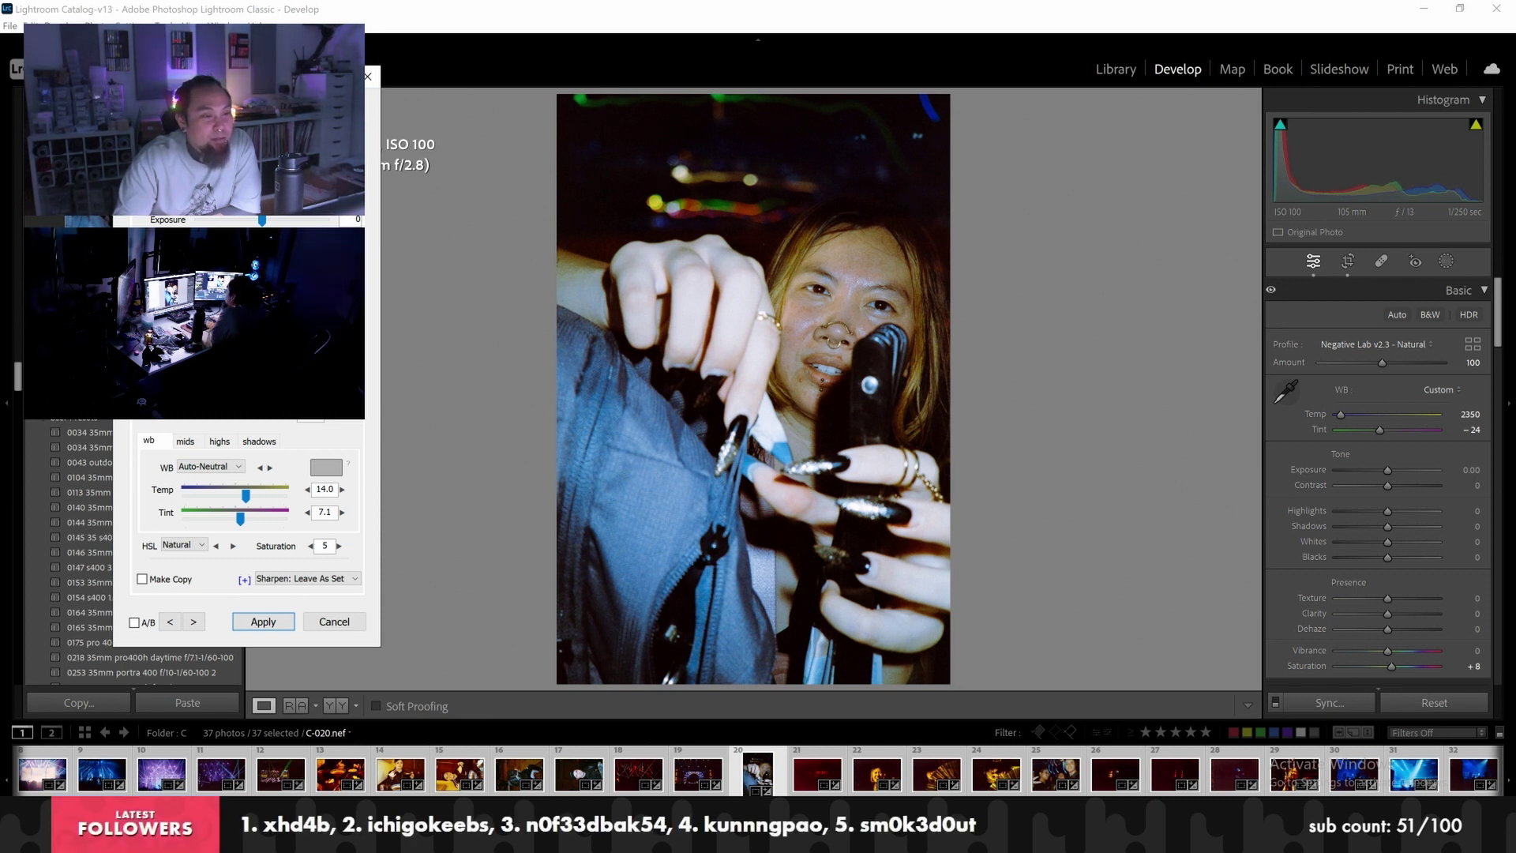
{"action": "left_click", "coordinate": [263, 622]}
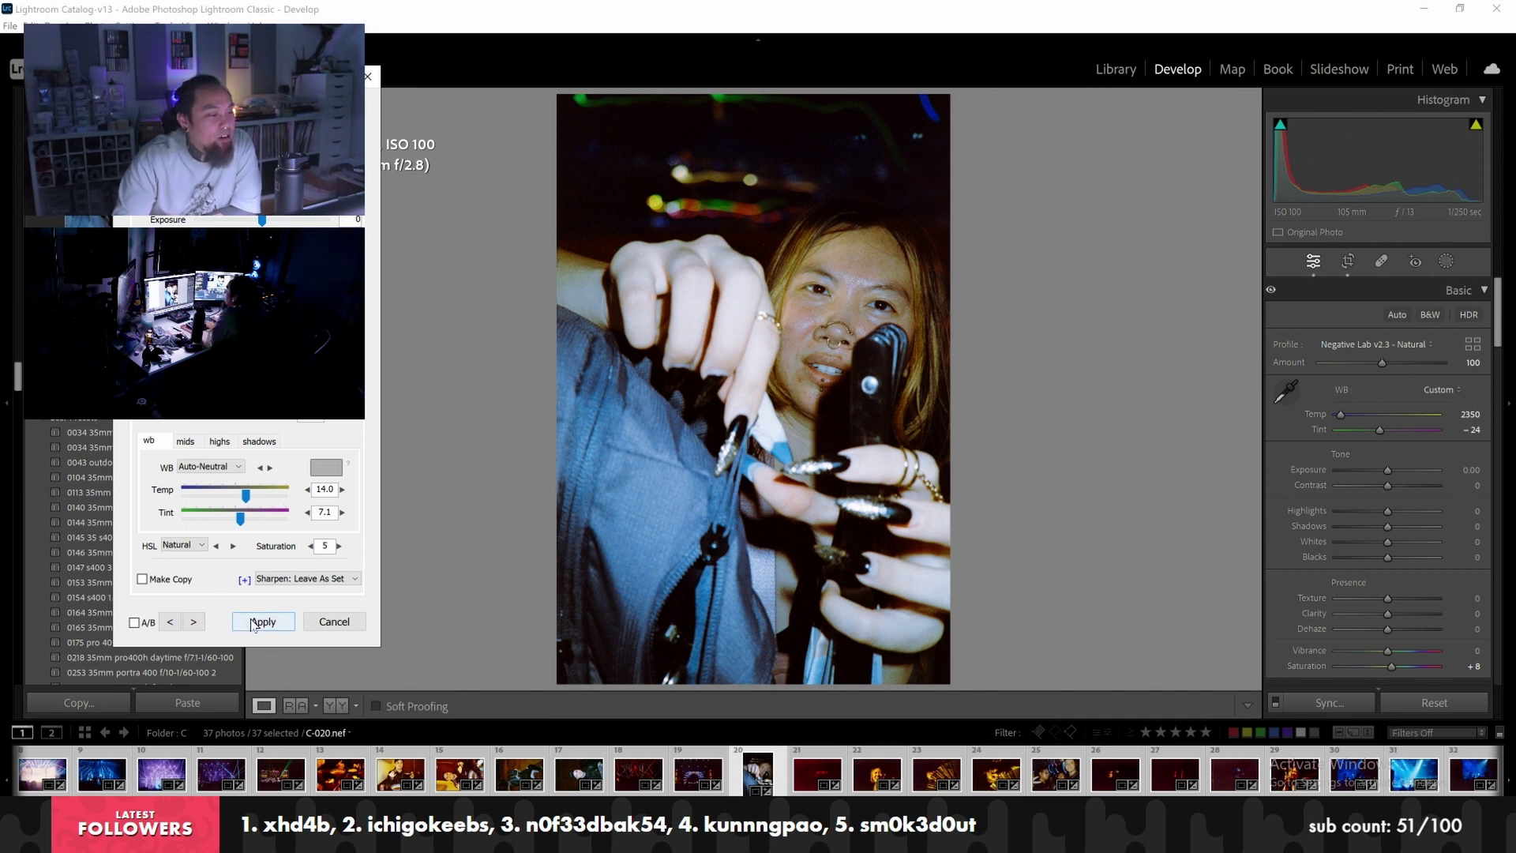
Rotate photos C-023 and C-024 into upright portrait orientation and go back to C-022
{"action": "left_click", "coordinate": [861, 782]}
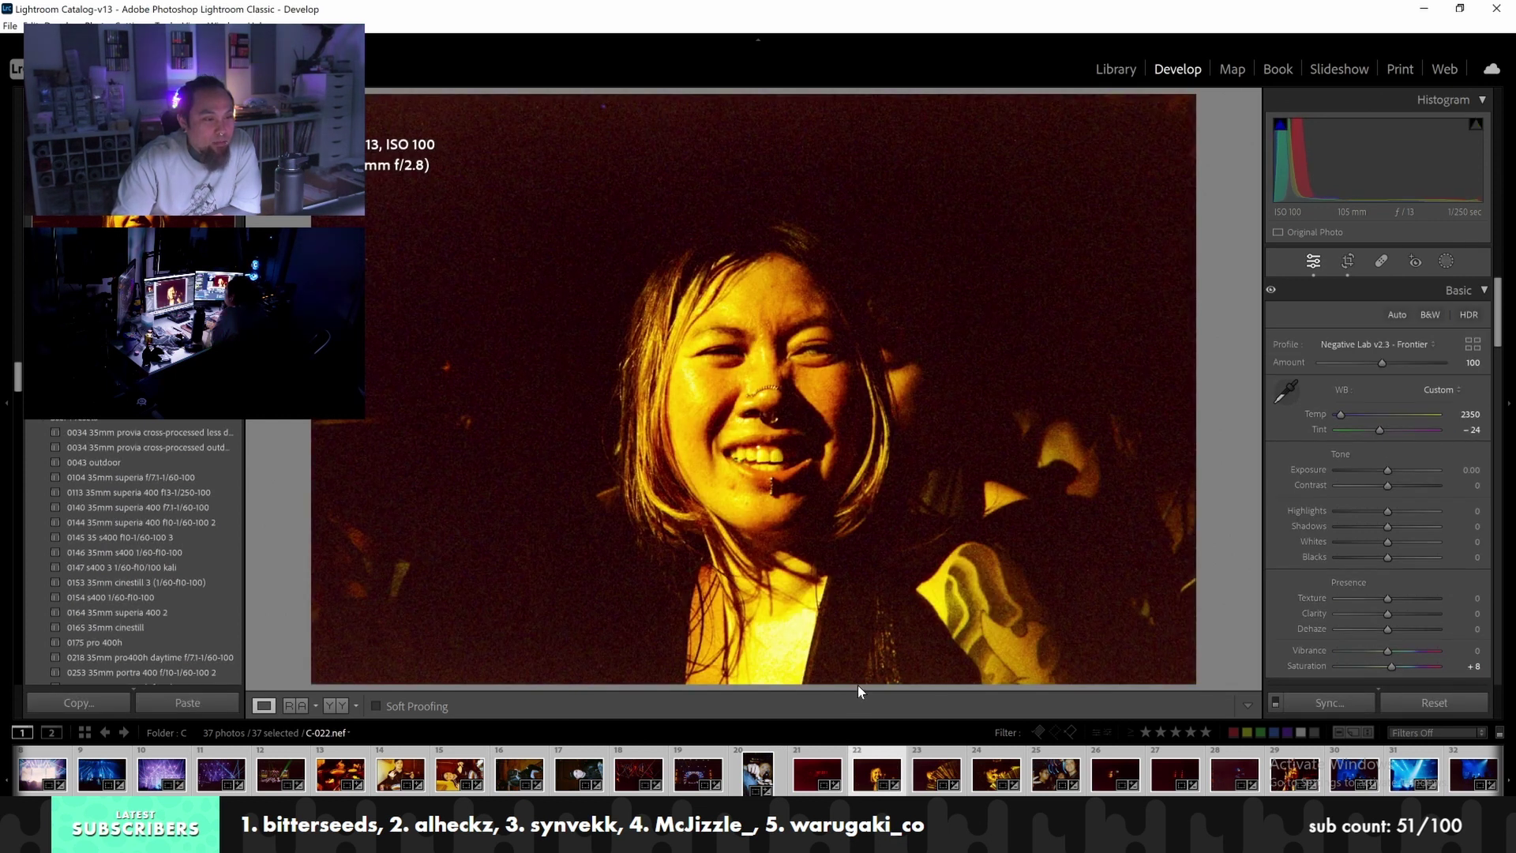
{"action": "key", "text": "Right"}
{"action": "key", "text": "Right"}
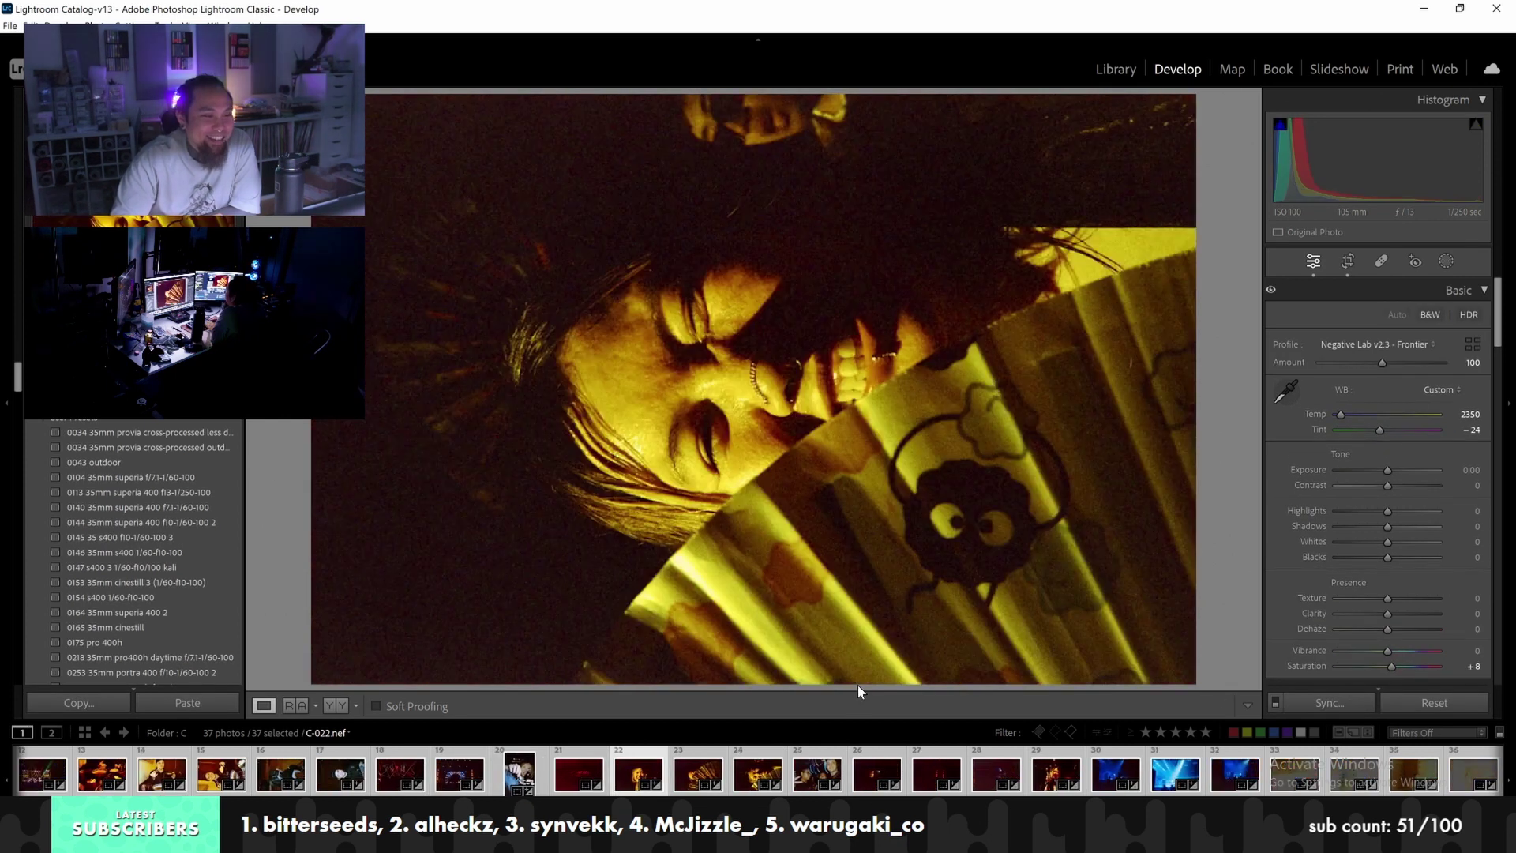
{"action": "key", "text": "Right"}
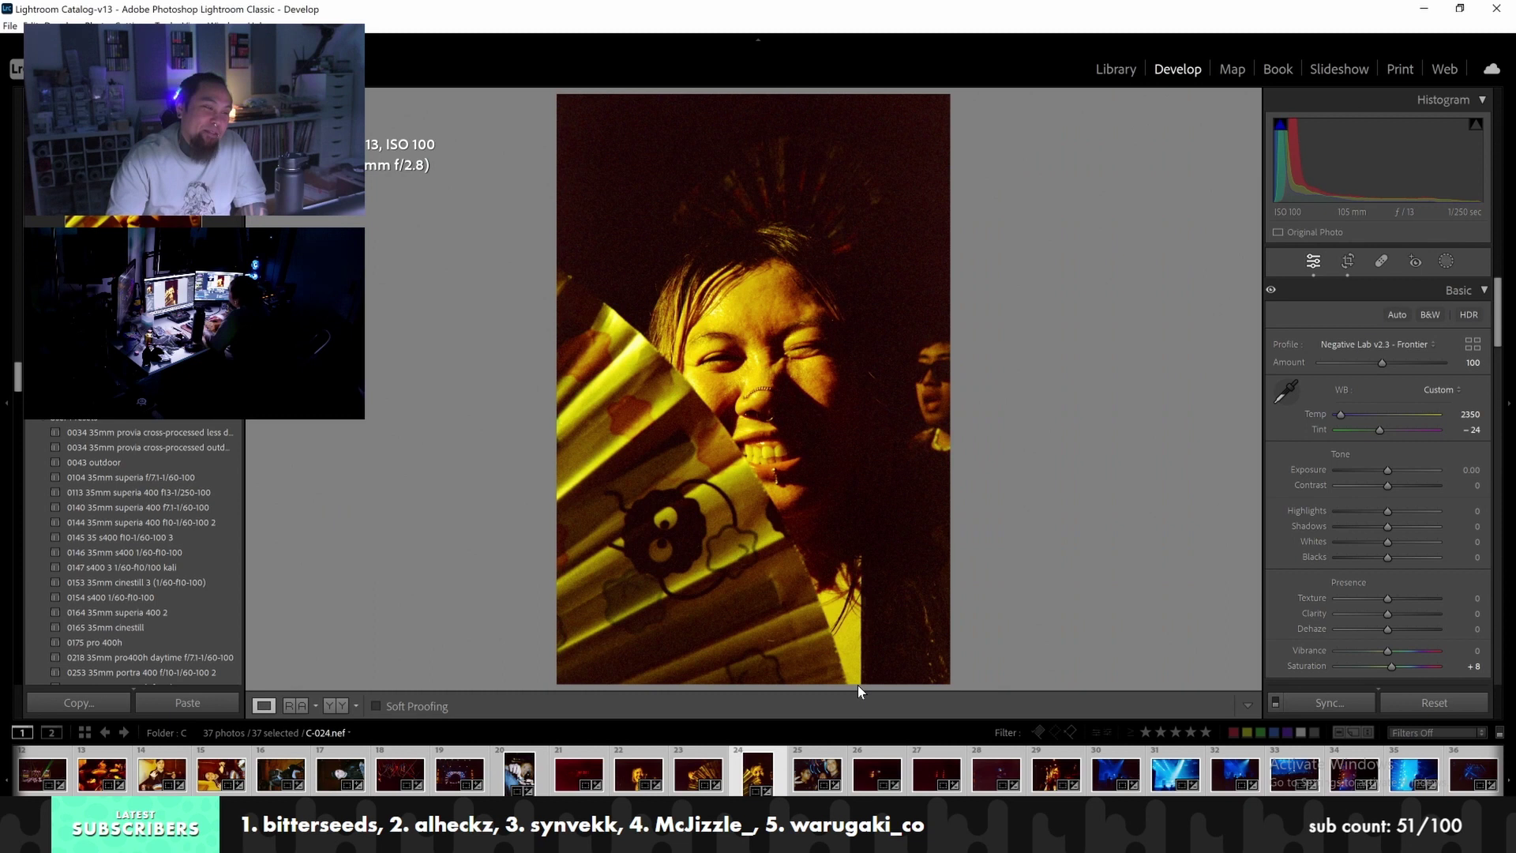
{"action": "key", "text": "Right"}
{"action": "key", "text": "Left"}
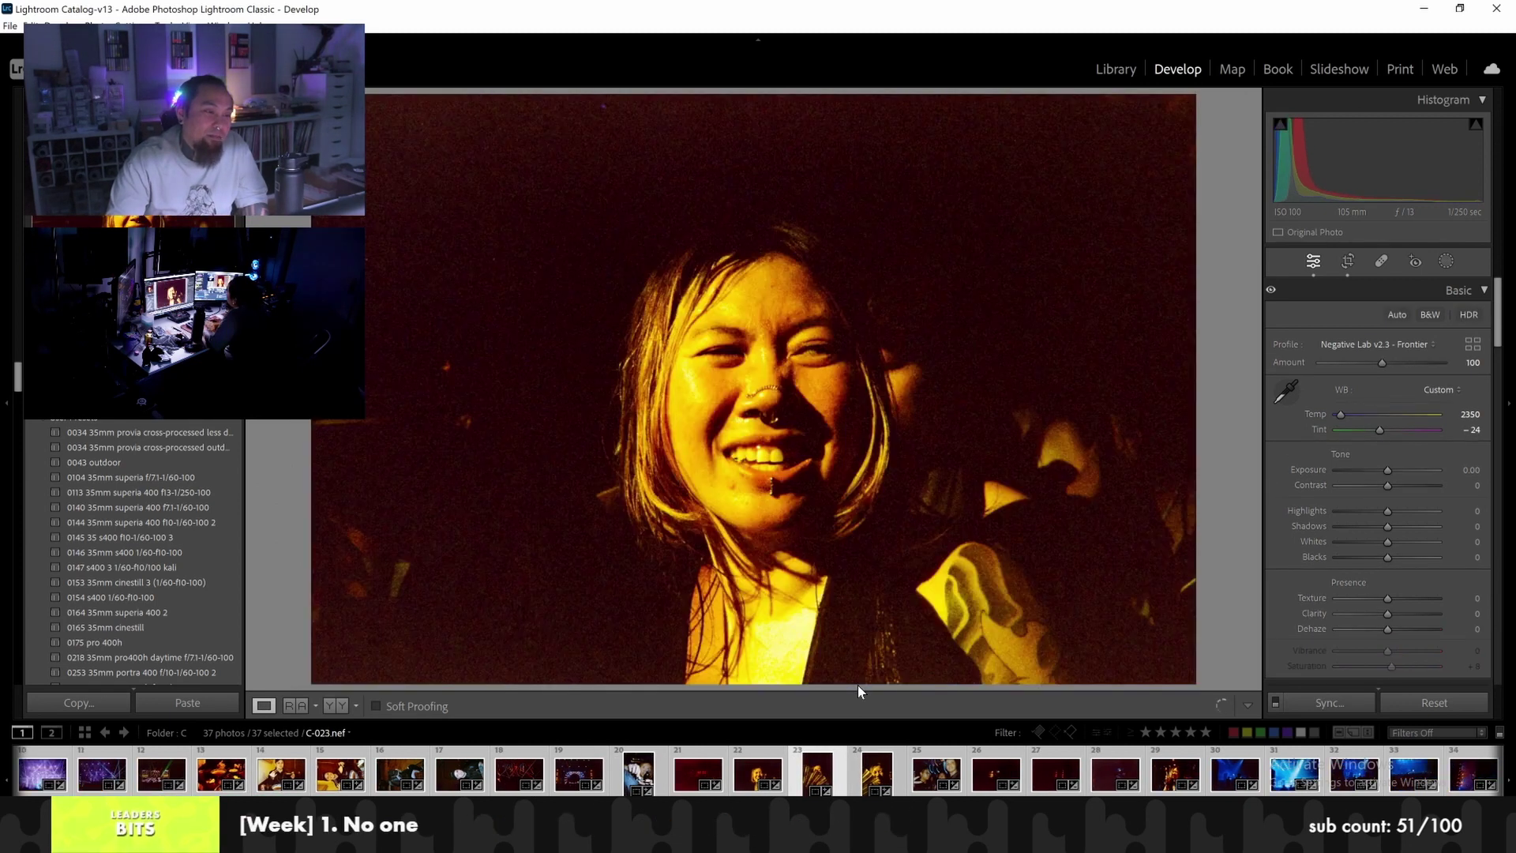
{"action": "key", "text": "Left"}
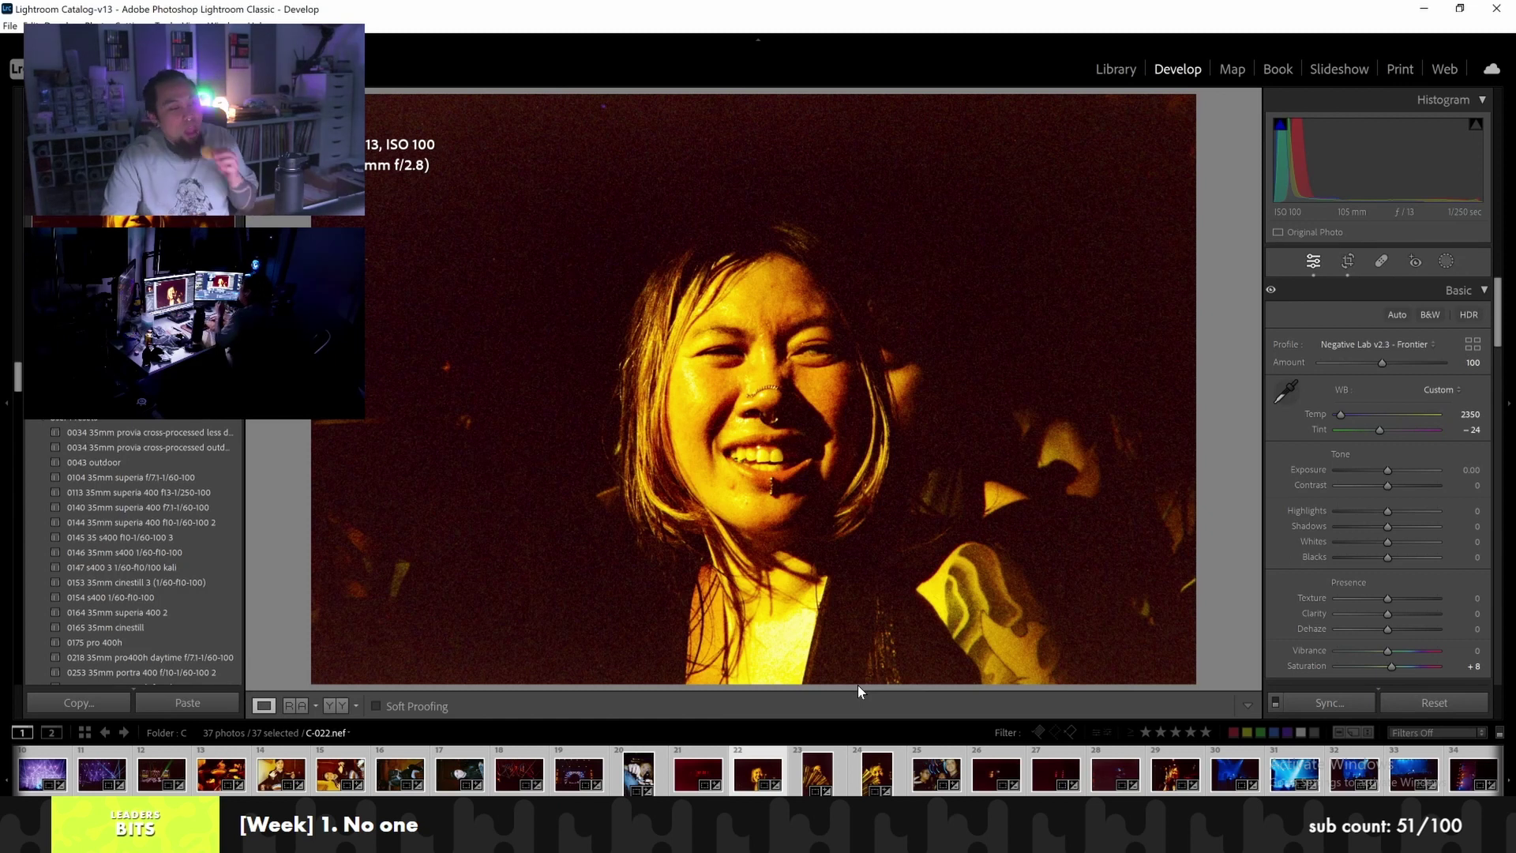
Review the colour and orientation of the converted photos from C-022 up to the peace-sign portrait C-029
{"action": "key", "text": "Right"}
{"action": "key", "text": "Right"}
{"action": "key", "text": "Right"}
{"action": "key", "text": "Right"}
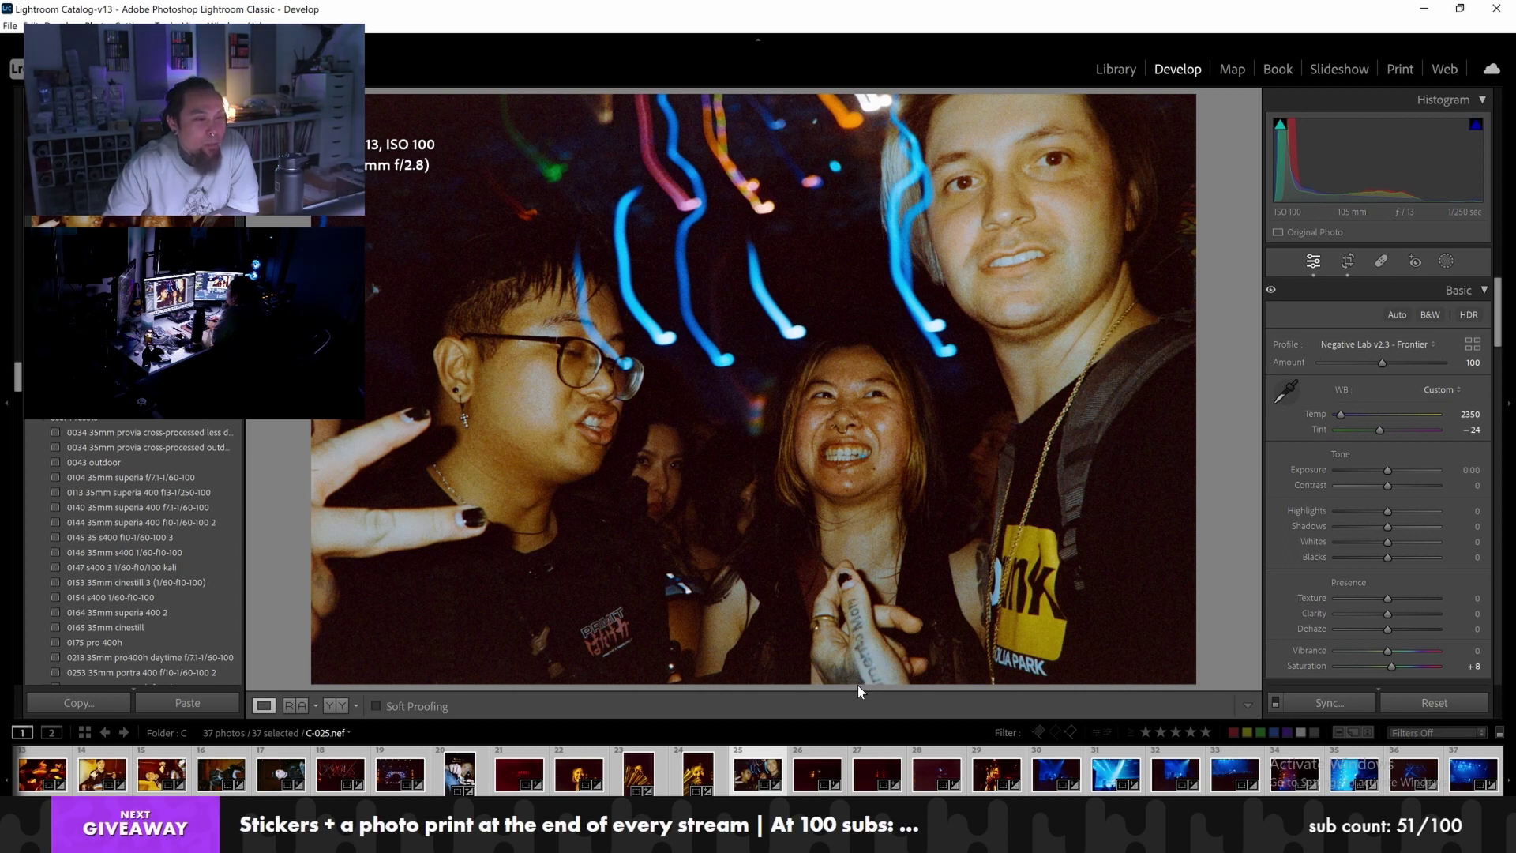
{"action": "key", "text": "Right"}
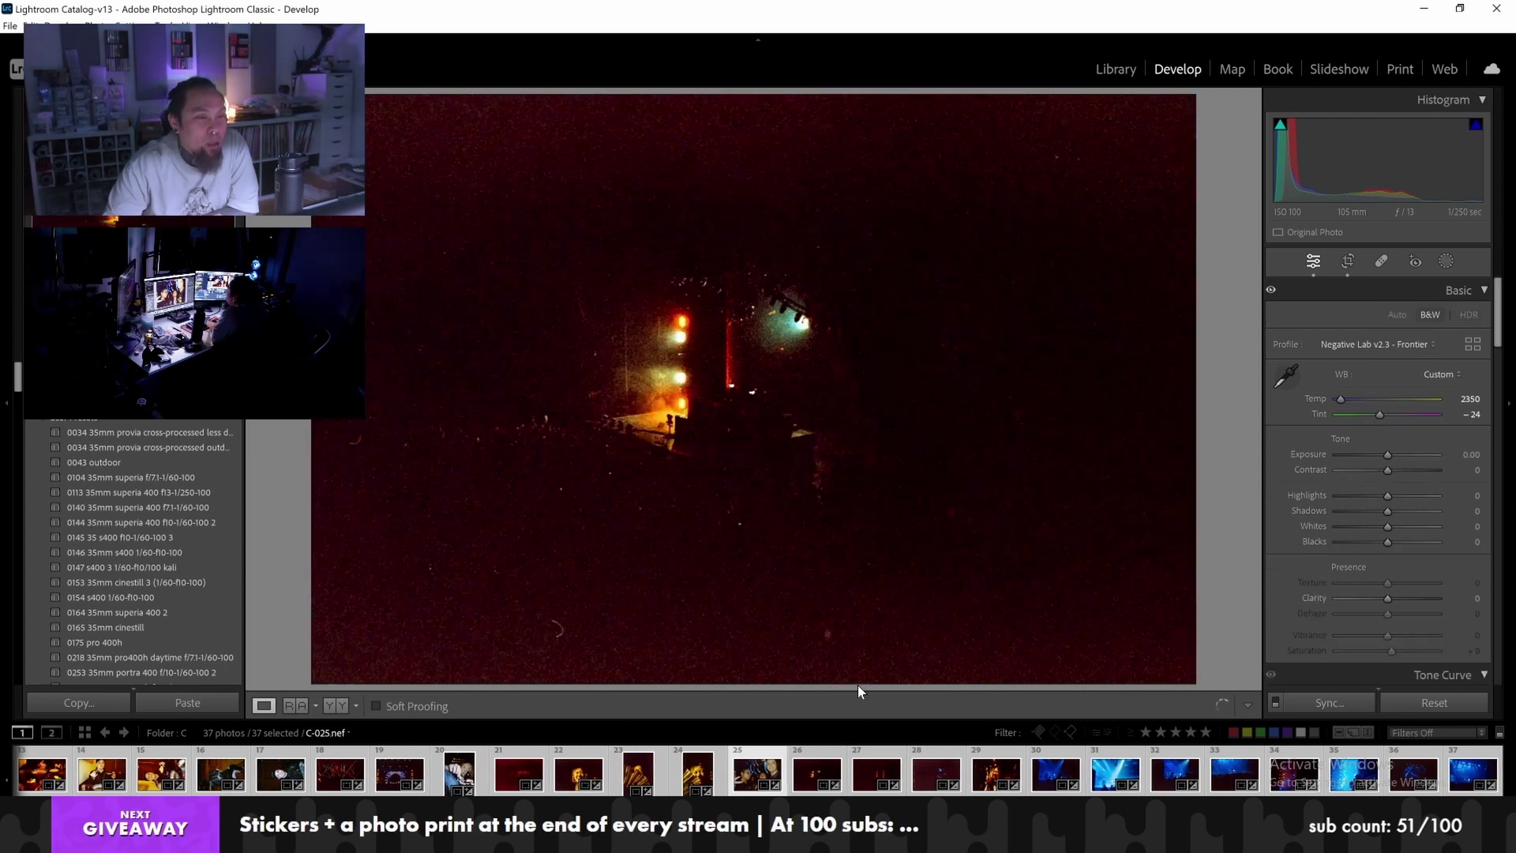
{"action": "key", "text": "Right"}
{"action": "key", "text": "Right"}
{"action": "key", "text": "Right"}
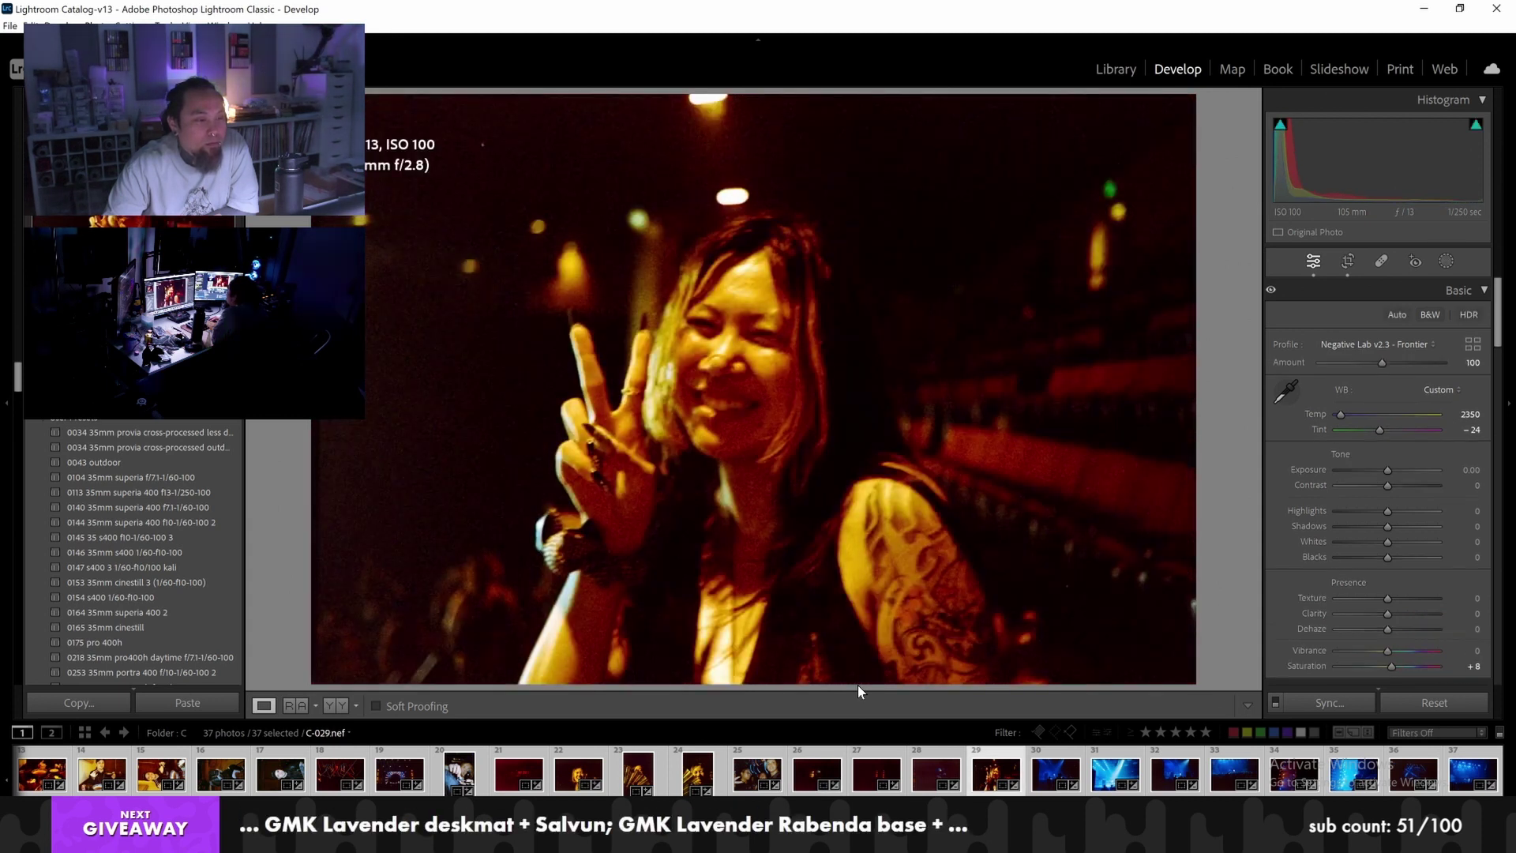
Leave the edited photos of folder C and open folder D in the Library module
{"action": "key", "text": "Right"}
{"action": "key", "text": "Right"}
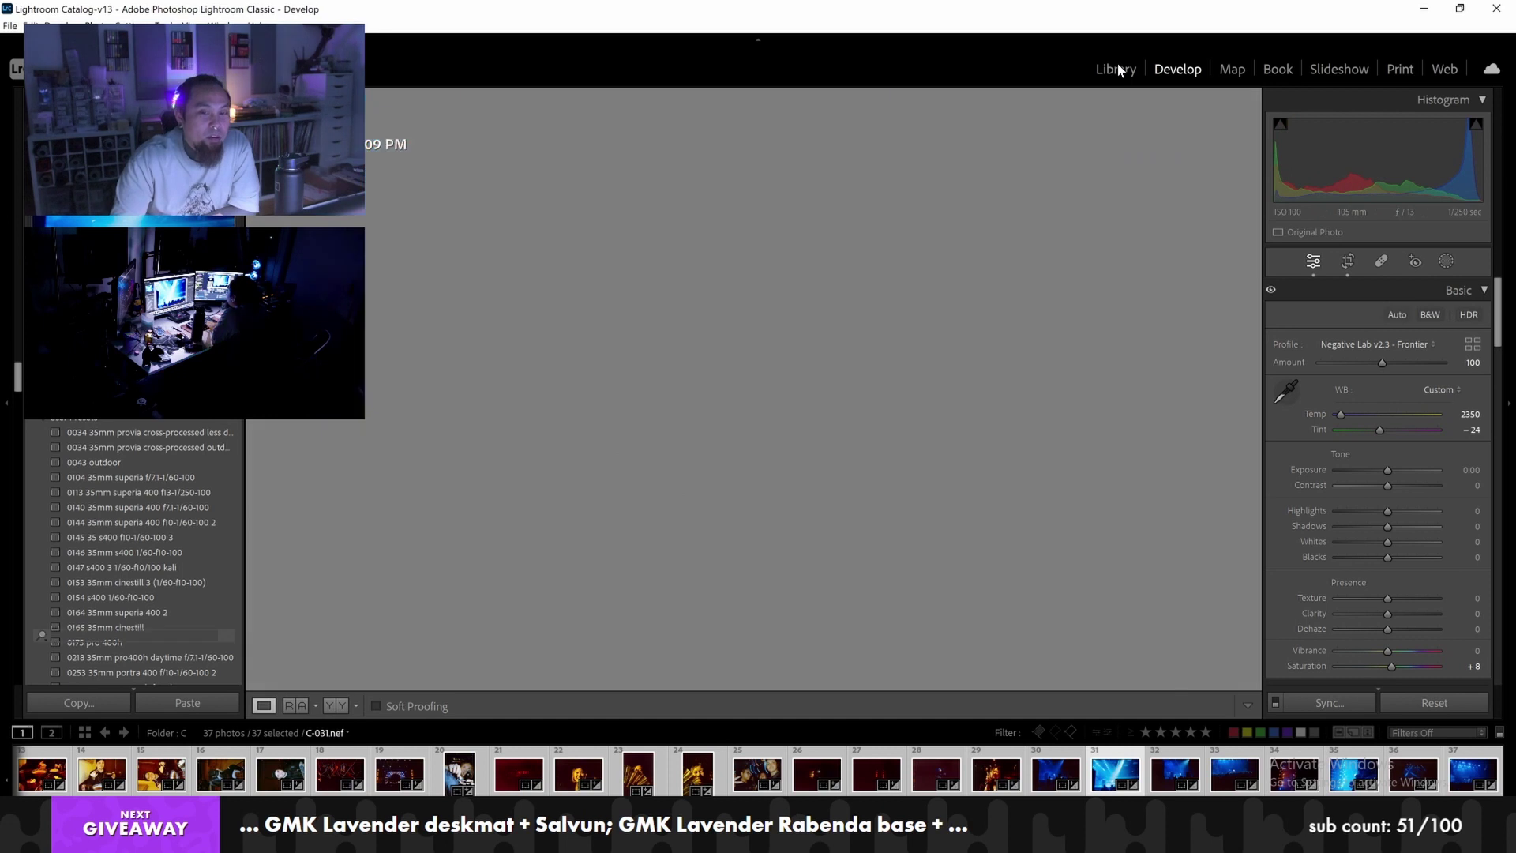
{"action": "left_click", "coordinate": [1116, 70]}
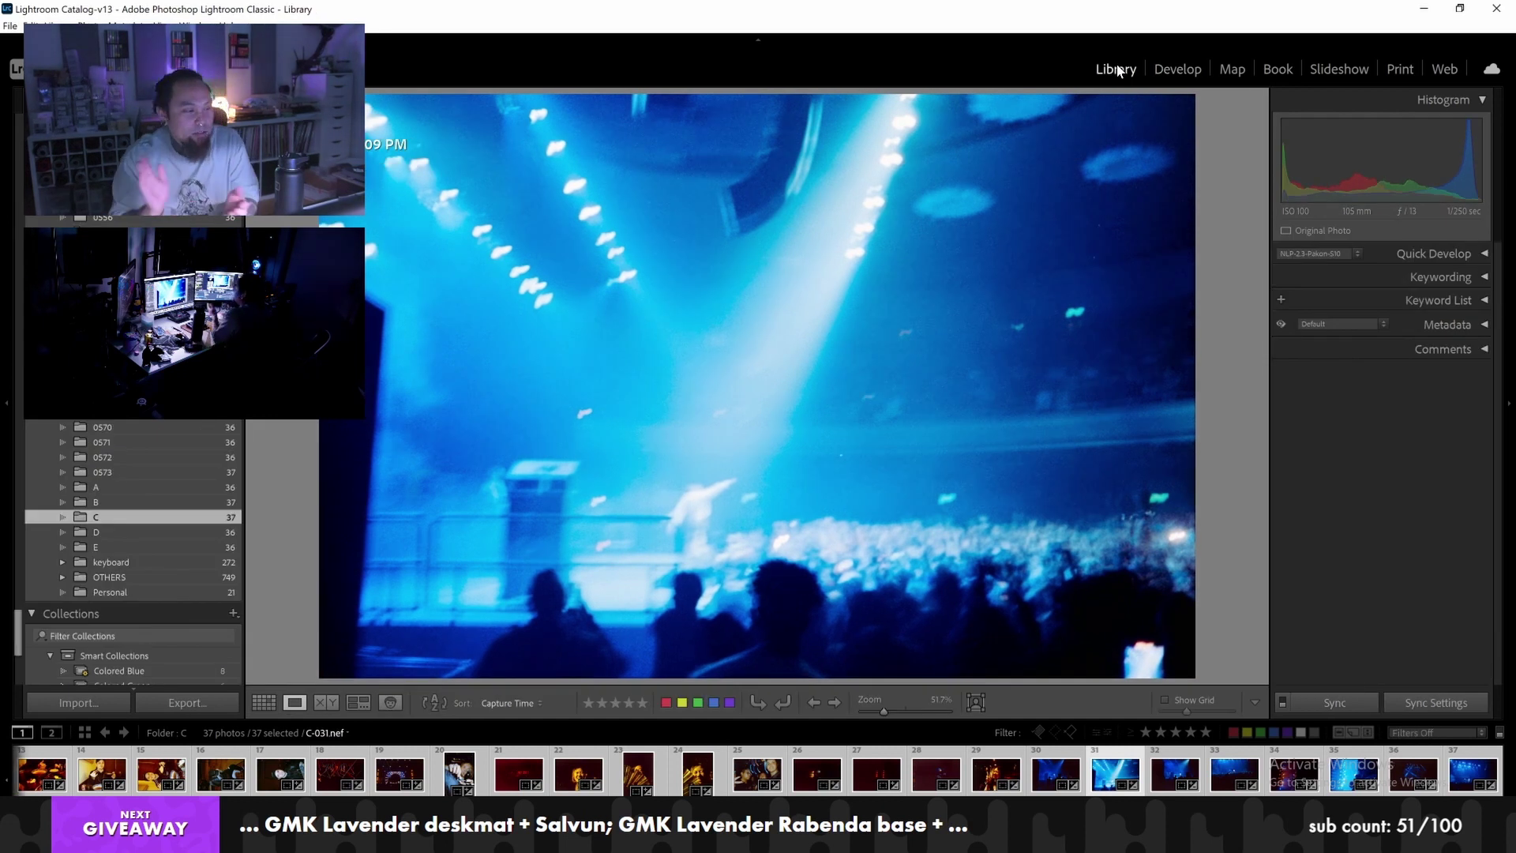
{"action": "left_click", "coordinate": [169, 531]}
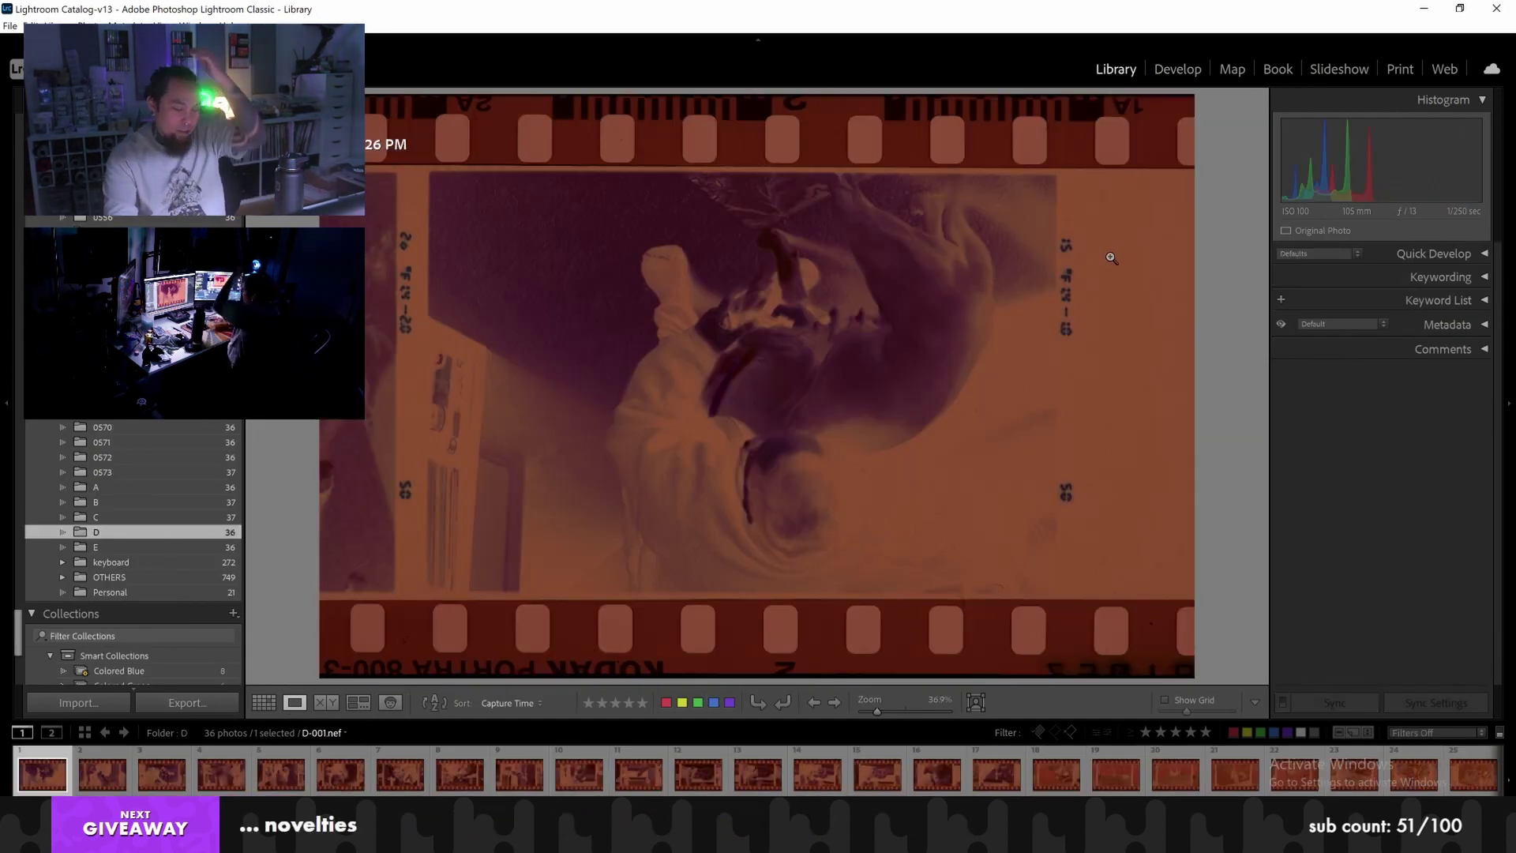
Go through scans D-001 to D-012 and rotate the sideways and upside-down ones upright
{"action": "key", "text": "Right"}
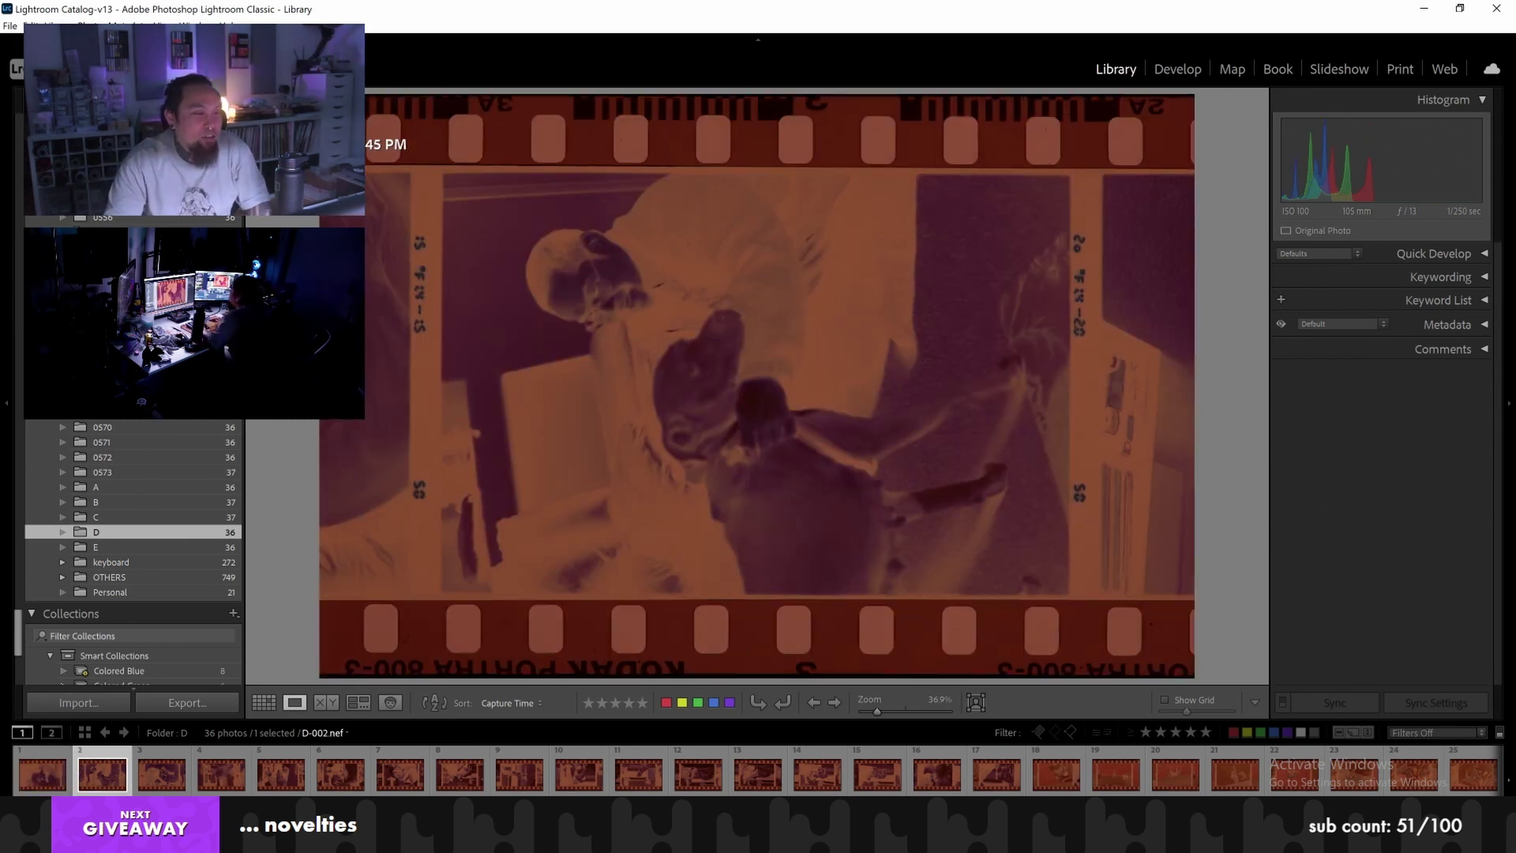
{"action": "key", "text": "Right"}
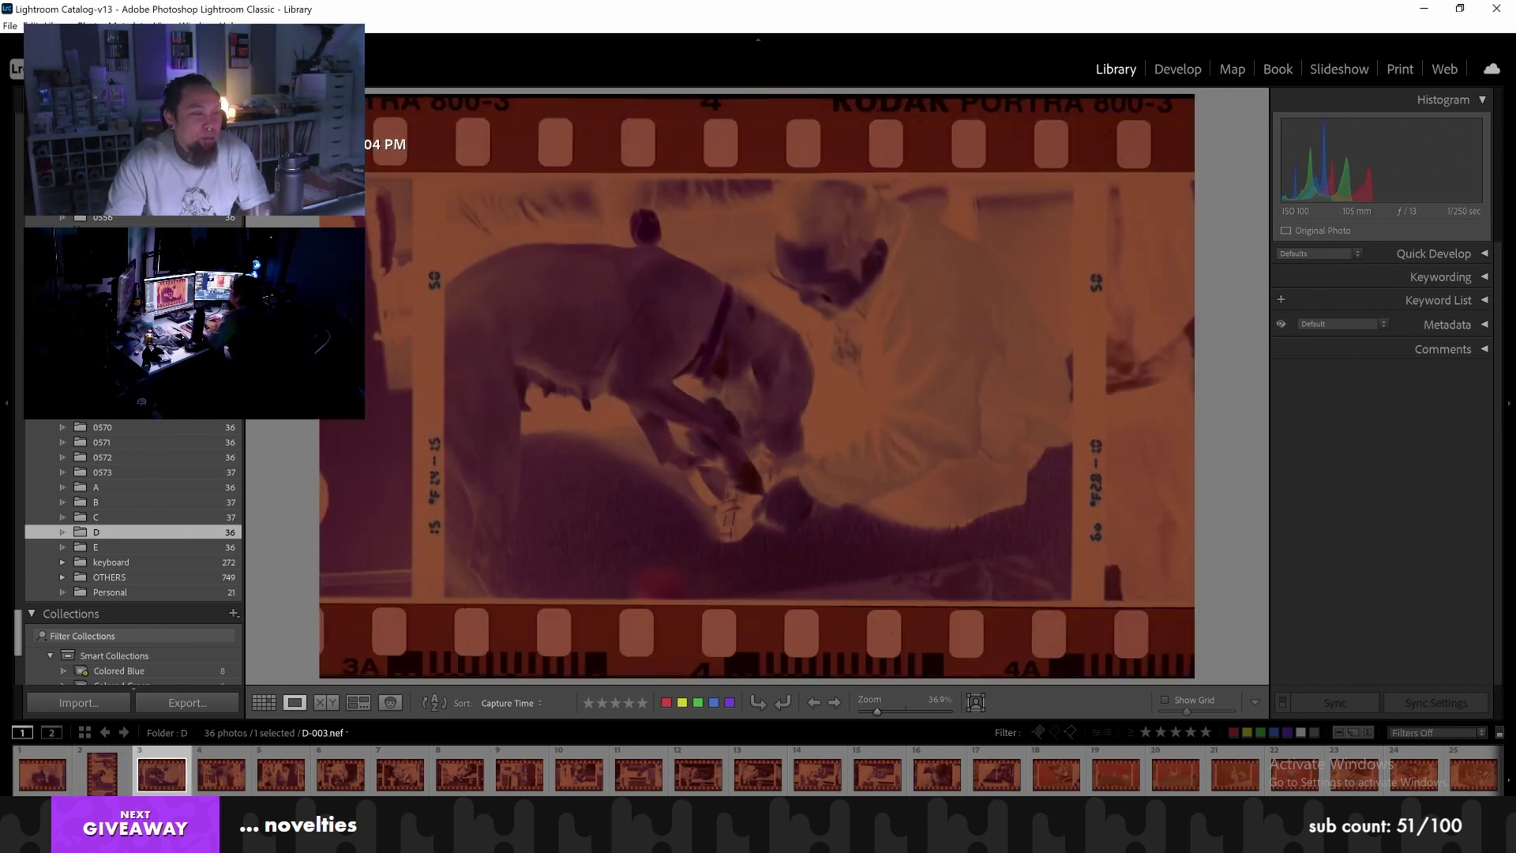
{"action": "key", "text": "Right"}
{"action": "key", "text": "Right"}
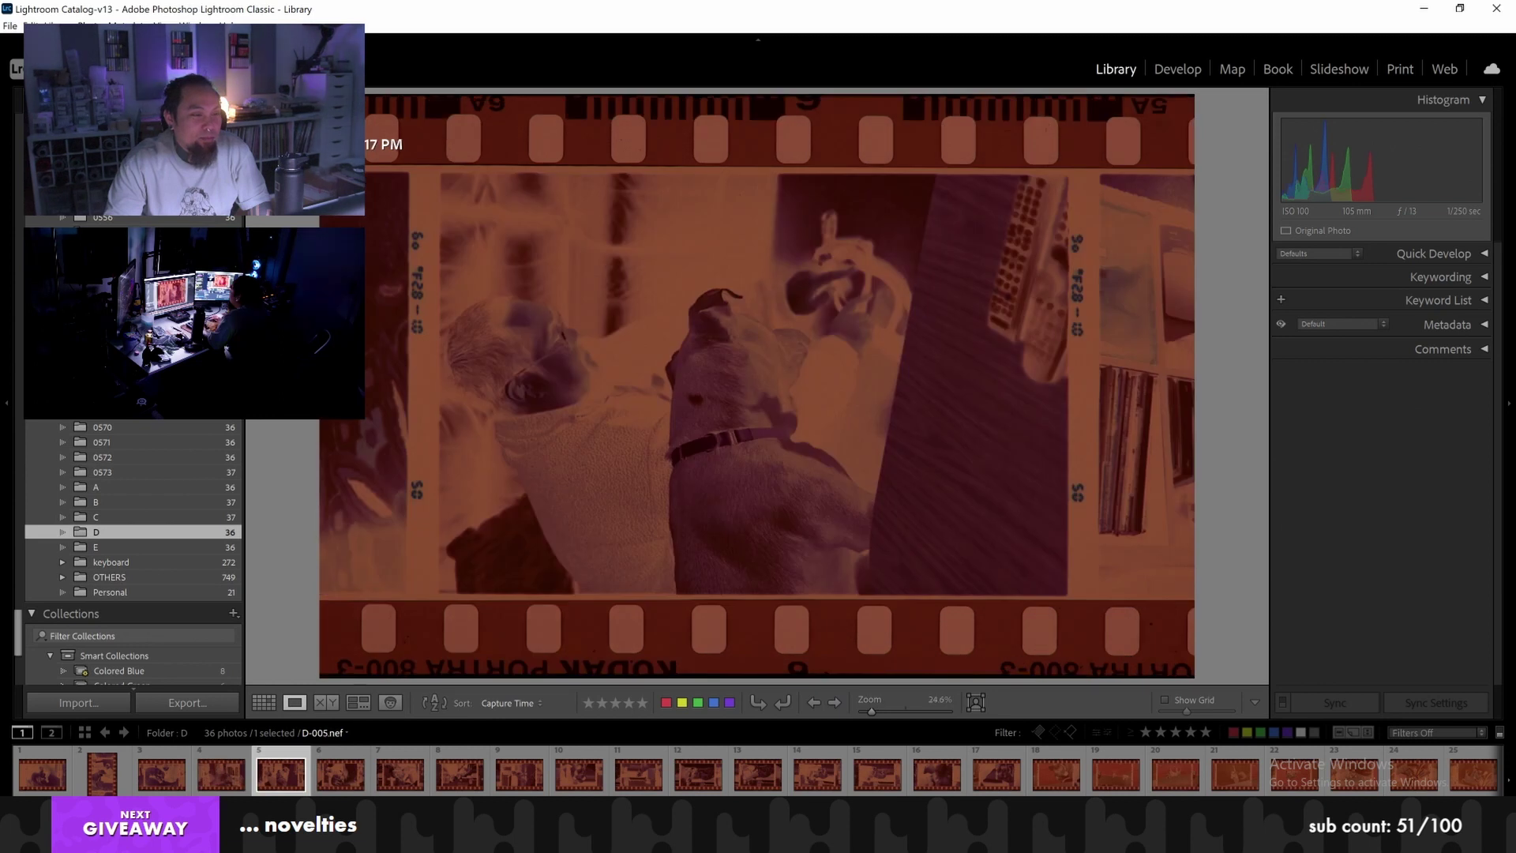
{"action": "key", "text": "Right"}
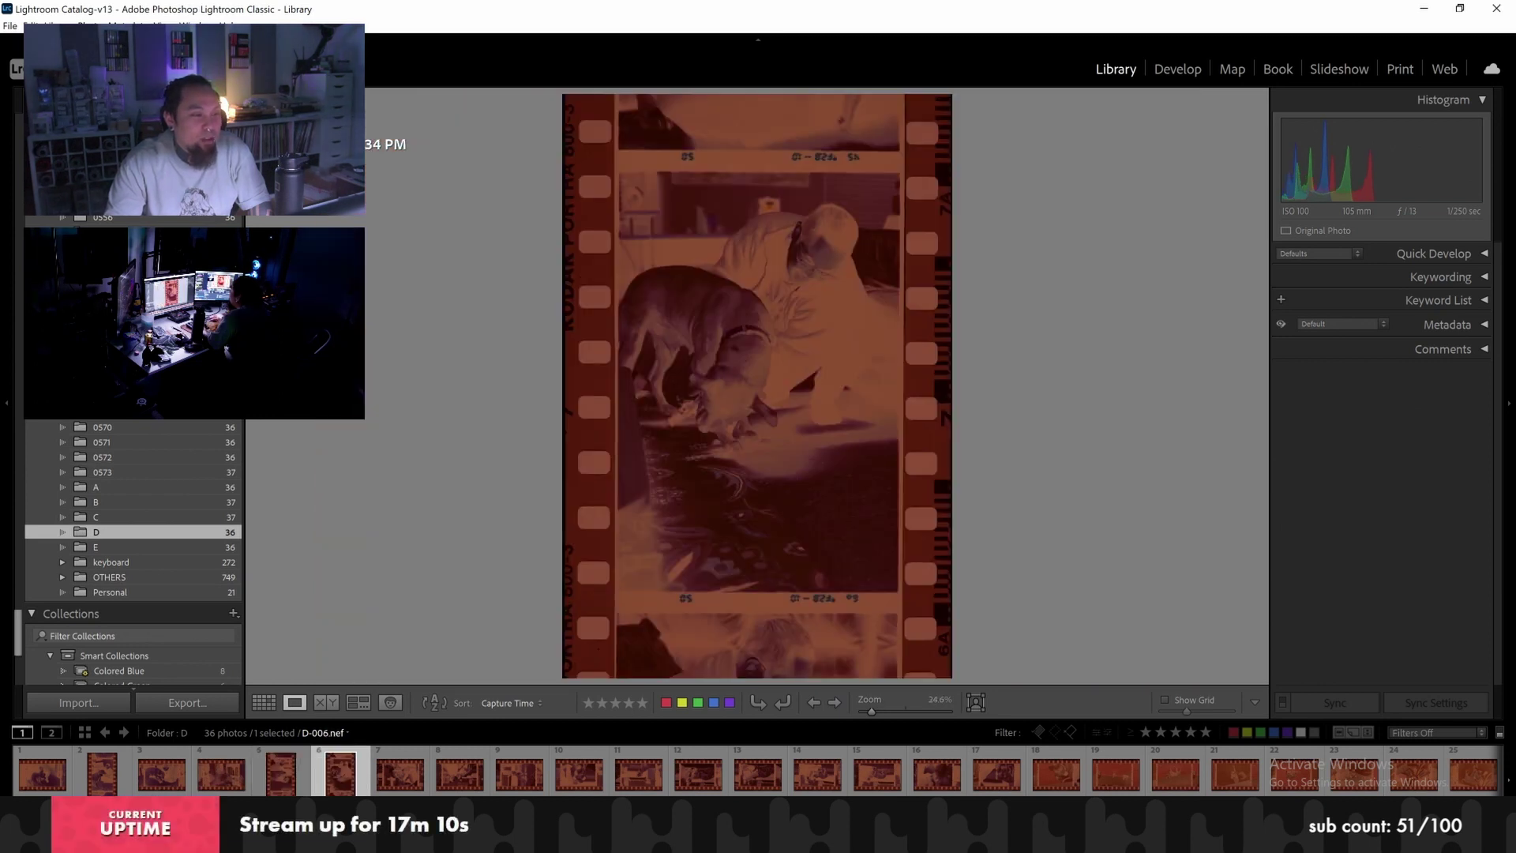
{"action": "key", "text": "Right"}
{"action": "key", "text": "Right"}
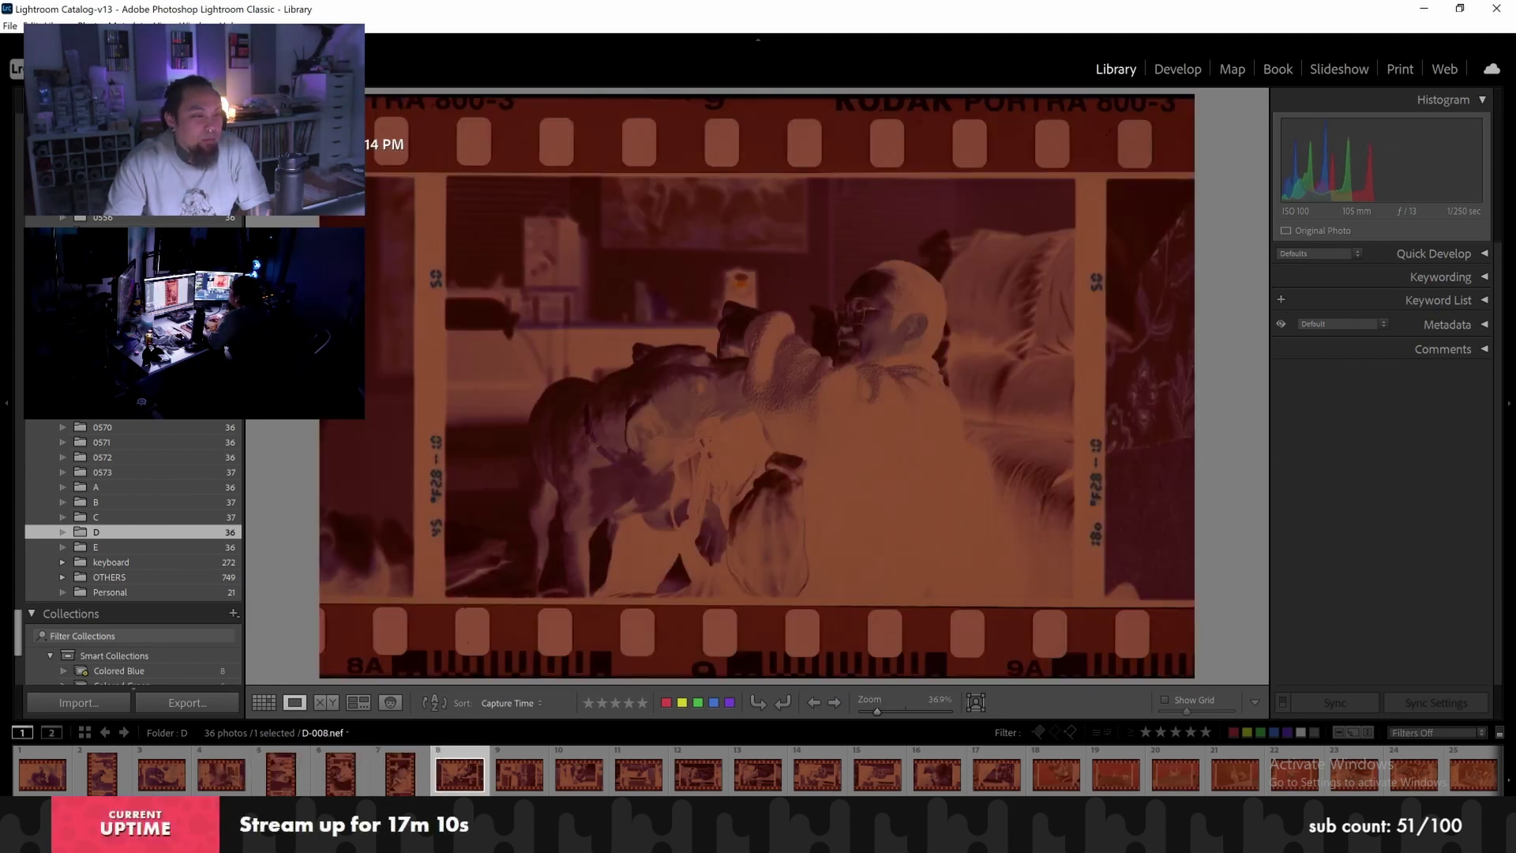
{"action": "key", "text": "Right"}
{"action": "key", "text": "Right"}
{"action": "key", "text": "Right"}
{"action": "key", "text": "Right"}
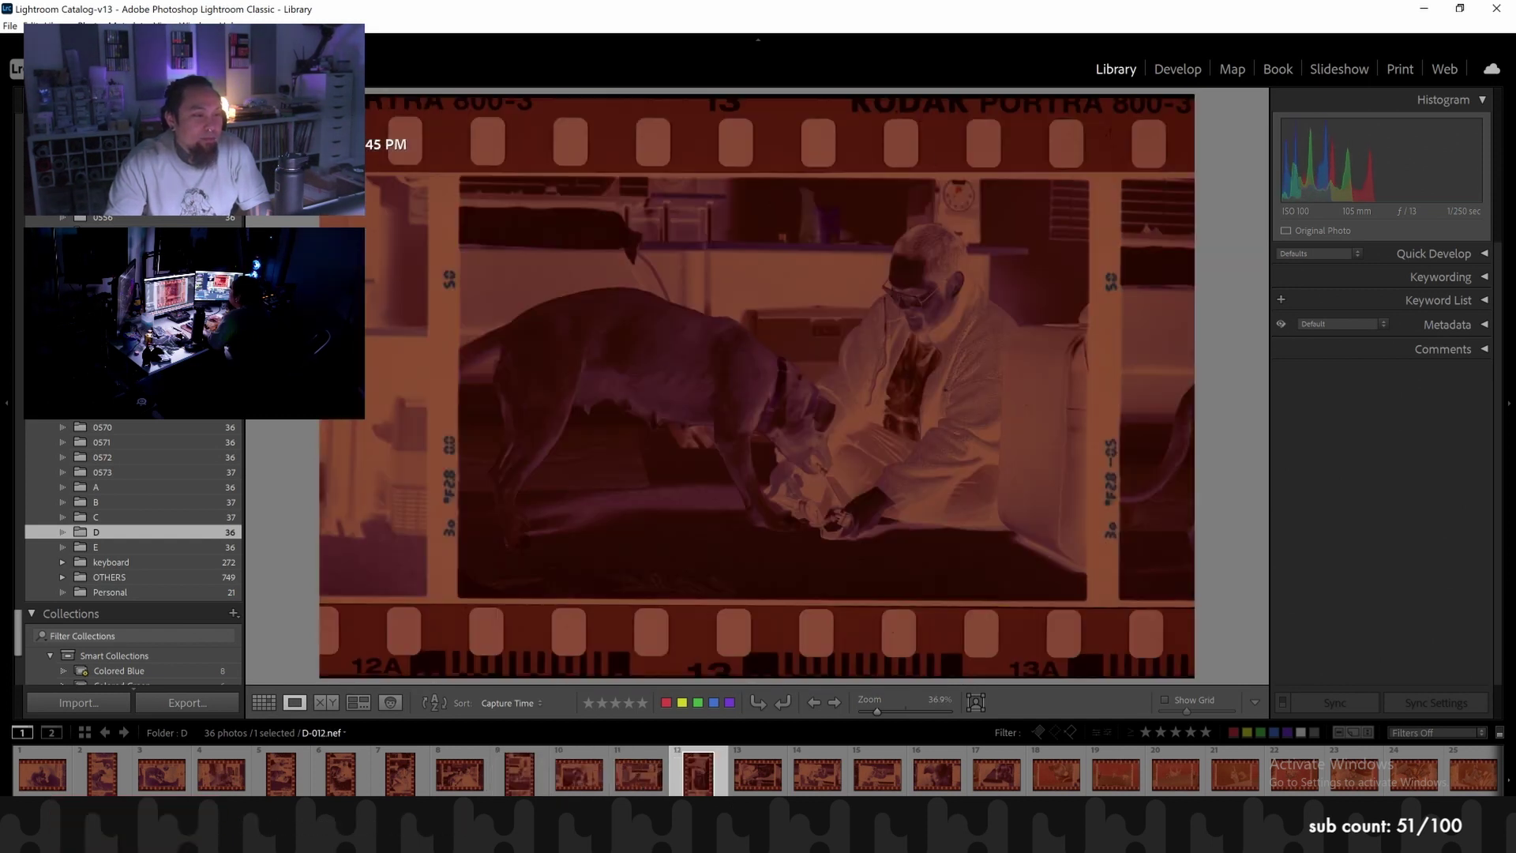
Check the dog in scan D-012 up close, and rotate scan D-015 by 180 degrees
{"action": "left_click", "coordinate": [626, 400]}
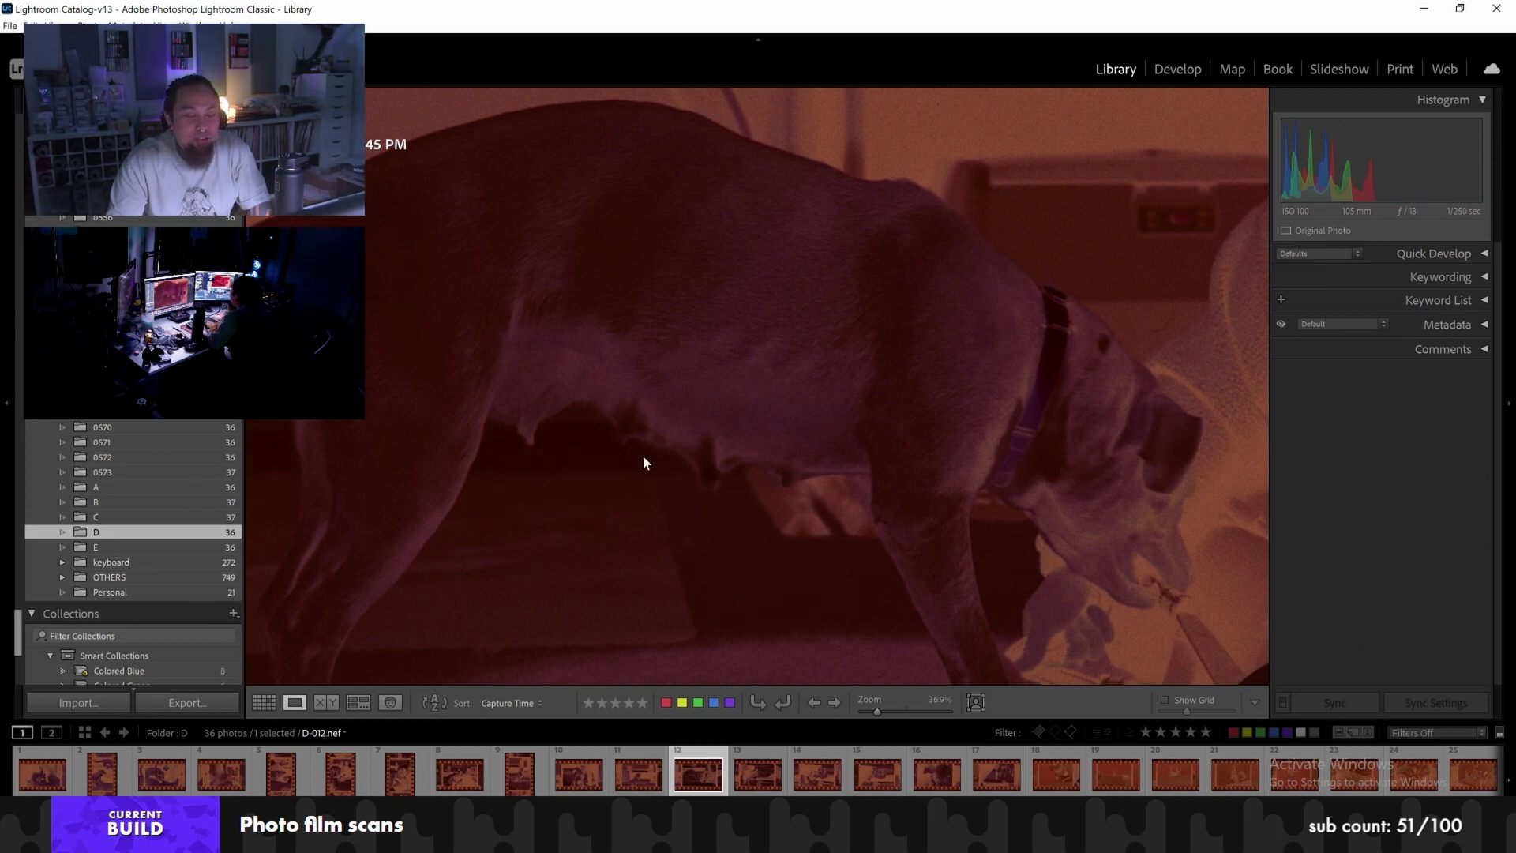
{"action": "left_click", "coordinate": [646, 458]}
{"action": "key", "text": "Right"}
{"action": "key", "text": "Right"}
{"action": "key", "text": "Right"}
{"action": "key", "text": "Left"}
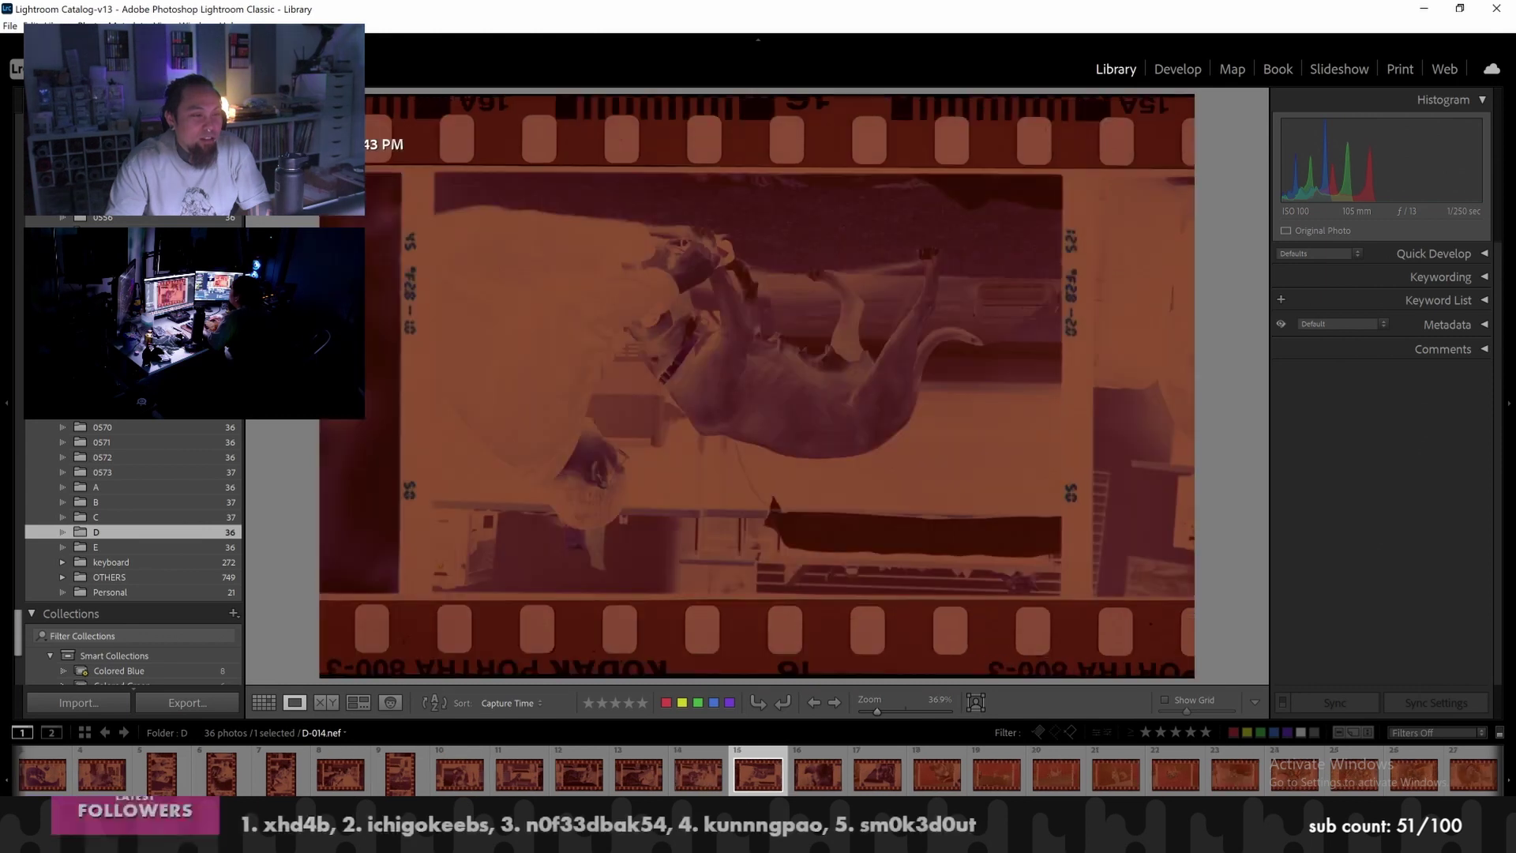
{"action": "key", "text": "ctrl+]"}
{"action": "key", "text": "ctrl+]"}
Review scans D-016 to D-018 and rotate scan D-019 by 180 degrees
{"action": "key", "text": "Right"}
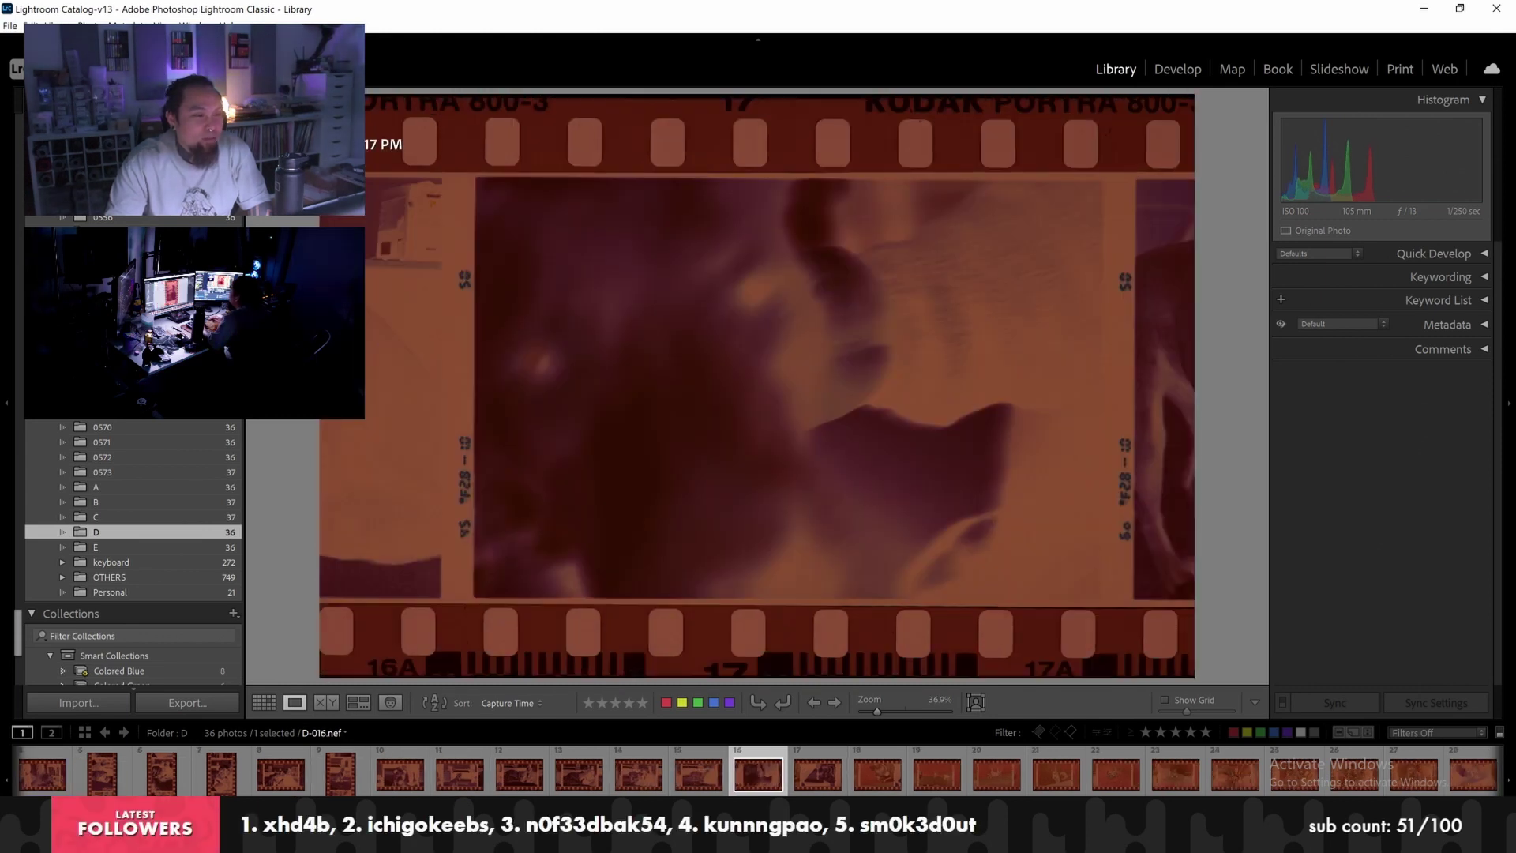
{"action": "key", "text": "Right"}
{"action": "key", "text": "Right"}
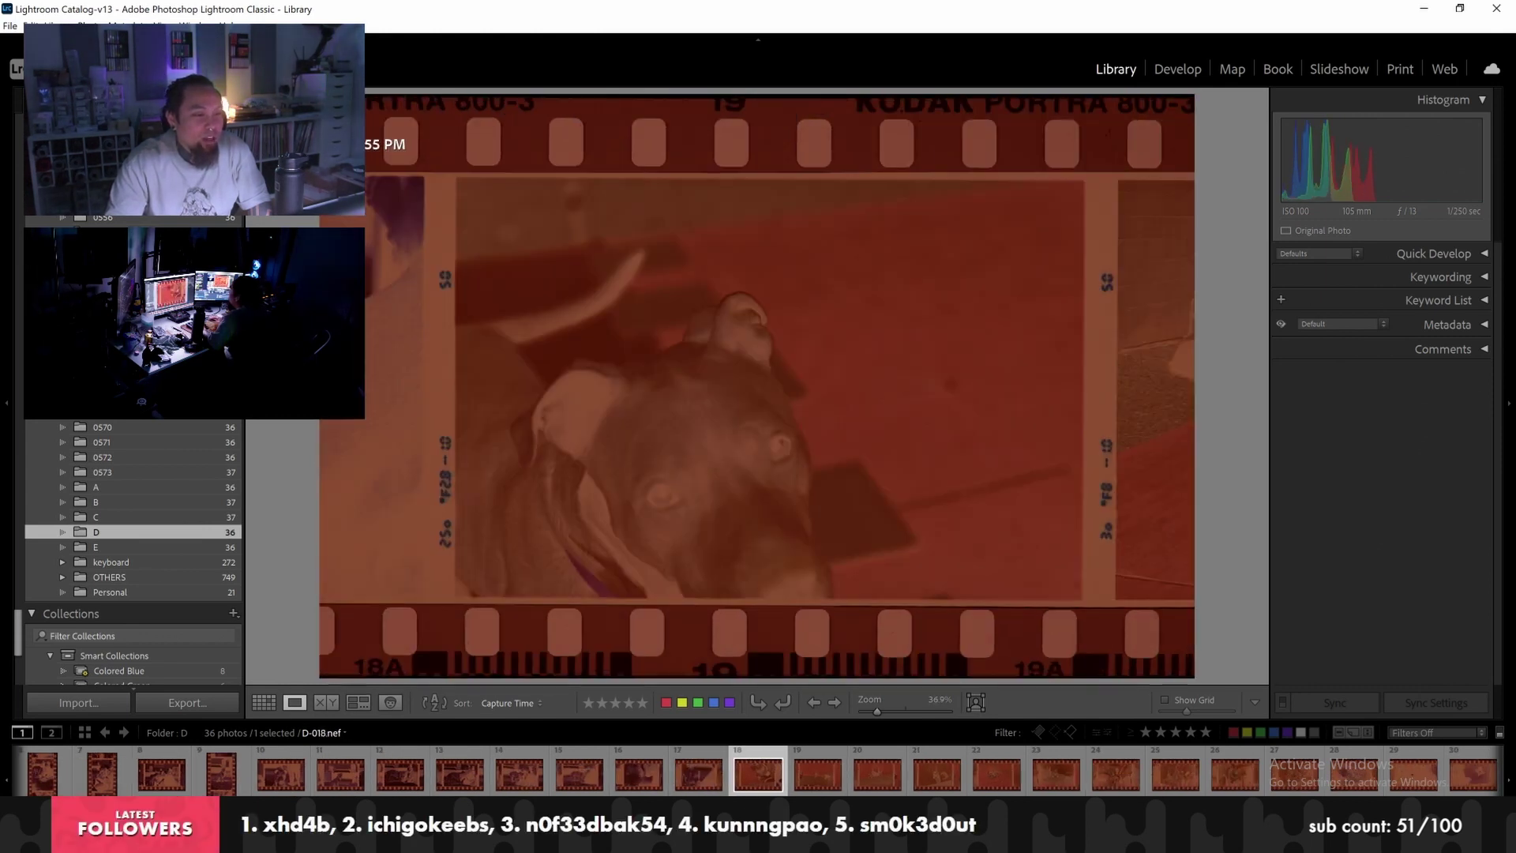
{"action": "key", "text": "Right"}
{"action": "key", "text": "ctrl+]"}
{"action": "key", "text": "ctrl+]"}
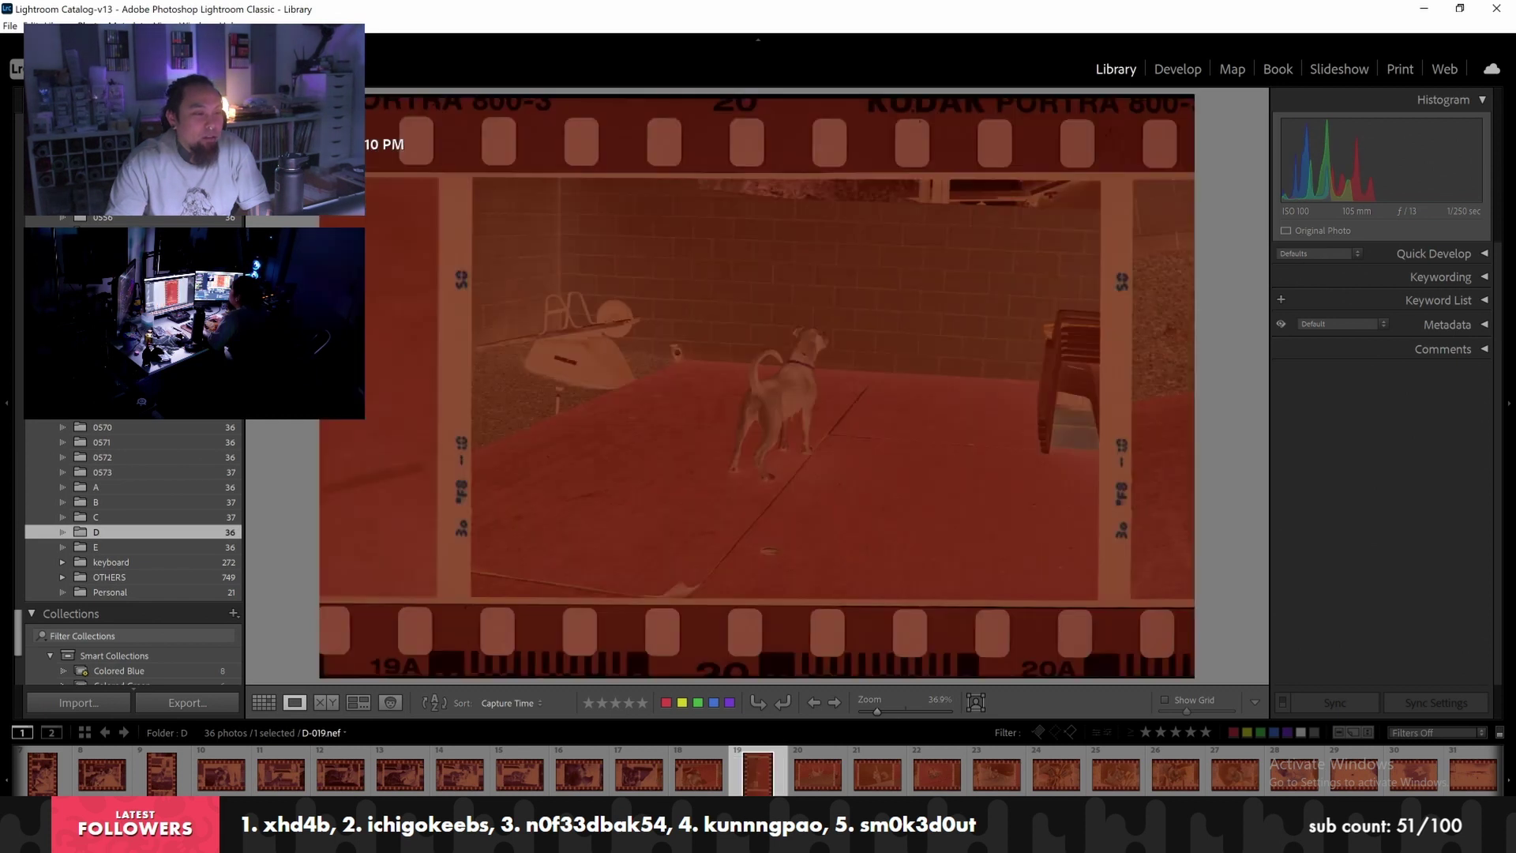
Go through scans D-020 to D-023, rotating upside-down ones such as D-021 and D-023 by 180 degrees
{"action": "key", "text": "Right"}
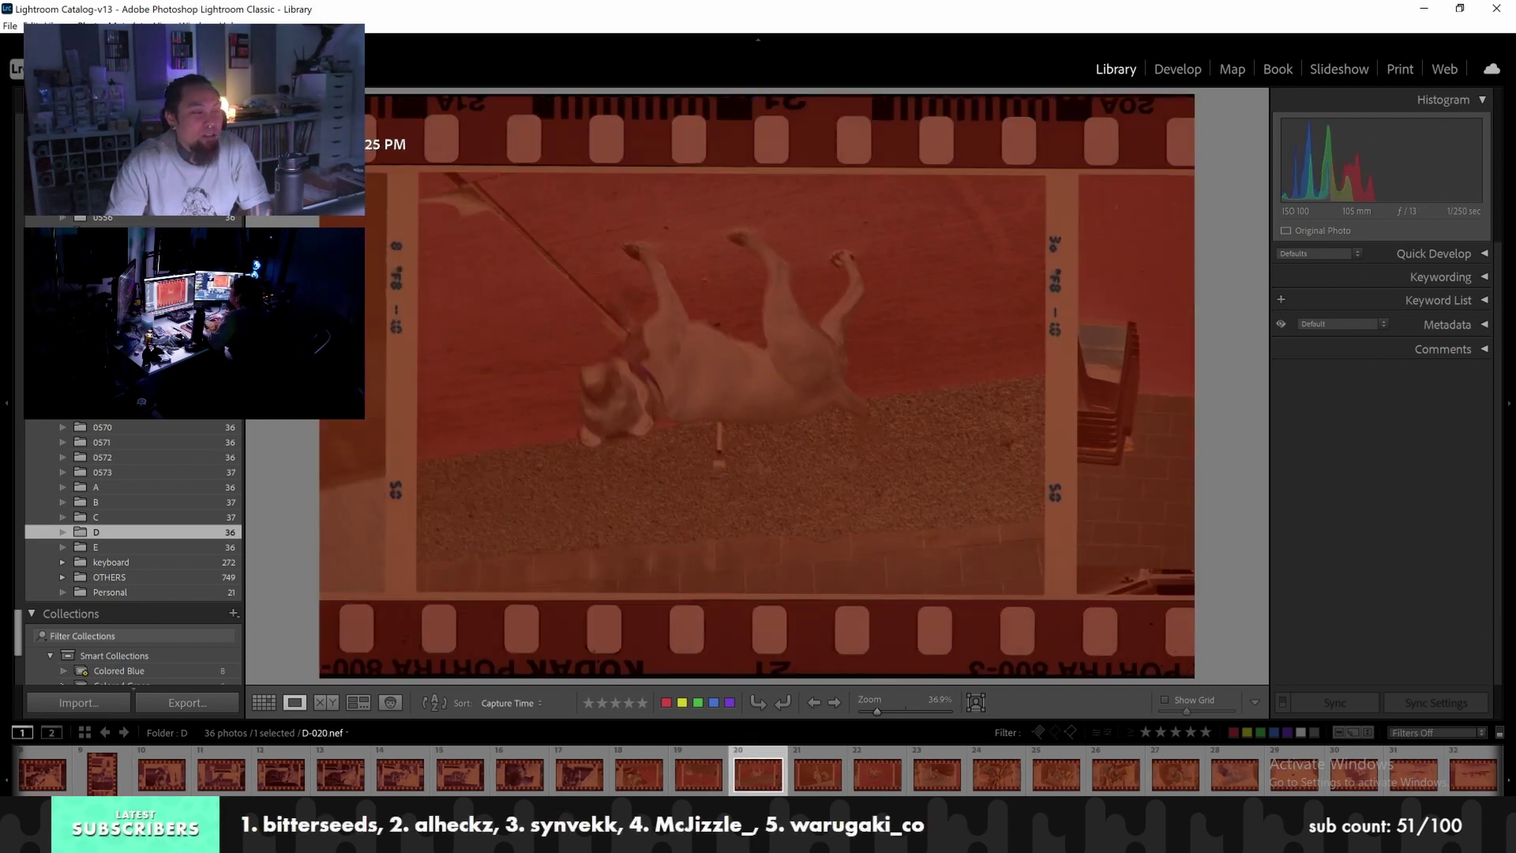
{"action": "key", "text": "Right"}
{"action": "key", "text": "ctrl+]"}
{"action": "key", "text": "ctrl+]"}
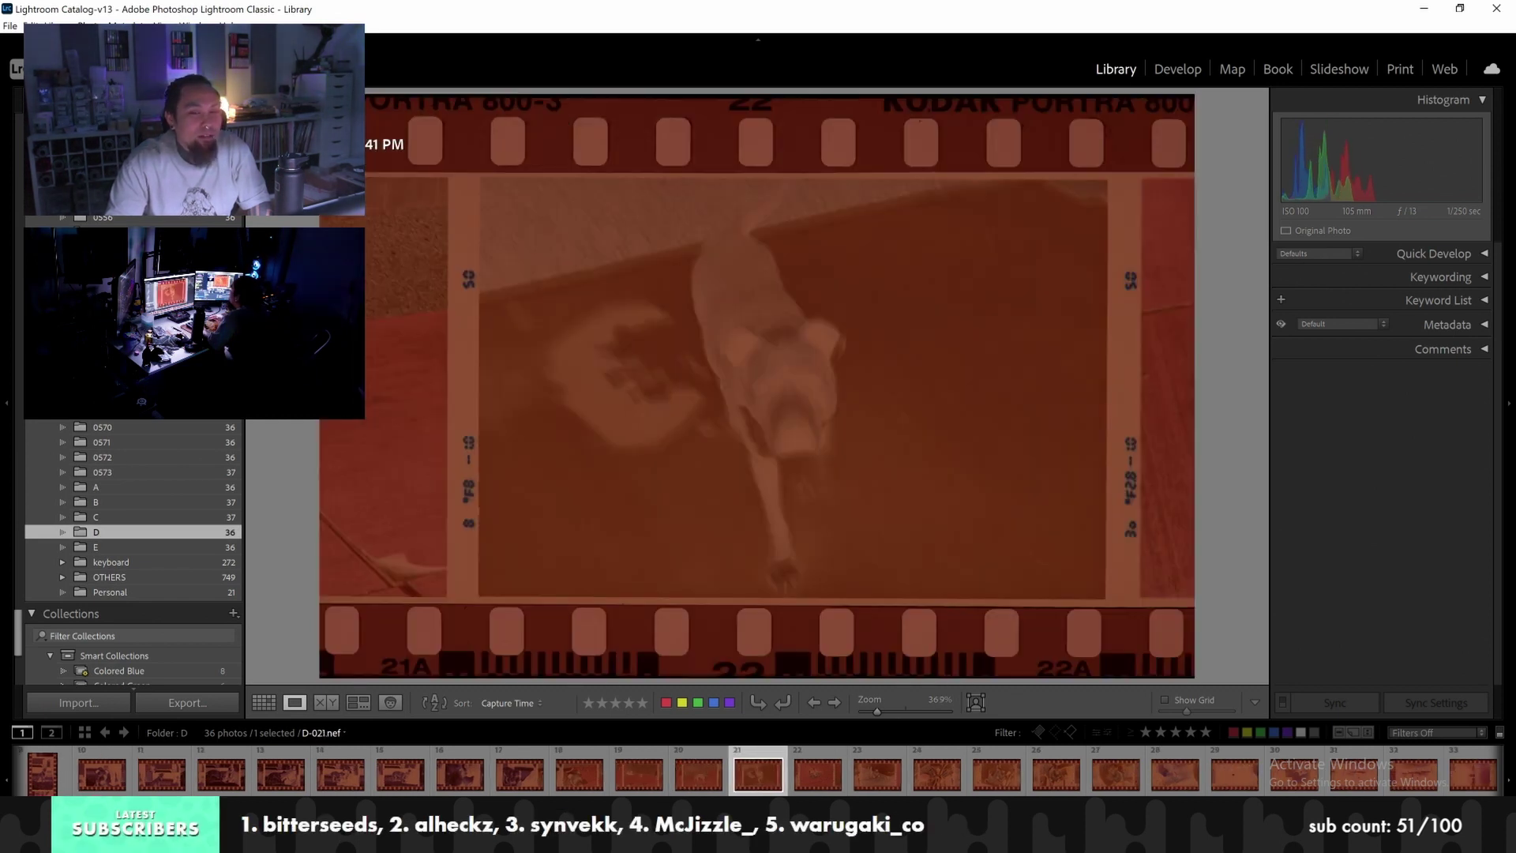
{"action": "key", "text": "Right"}
{"action": "key", "text": "Right"}
{"action": "key", "text": "Right"}
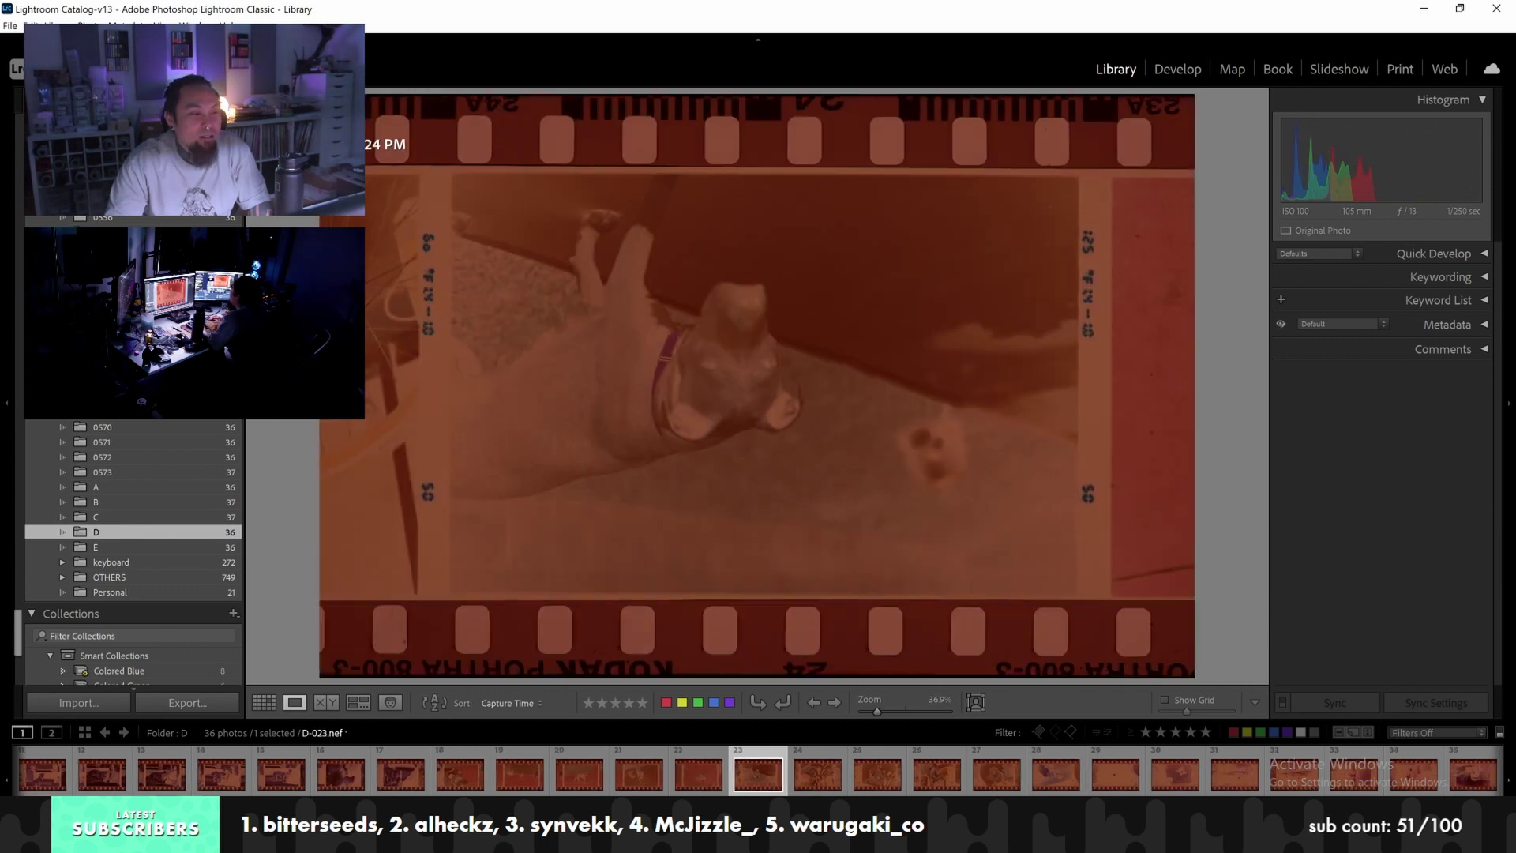
{"action": "key", "text": "ctrl+]"}
{"action": "key", "text": "ctrl+]"}
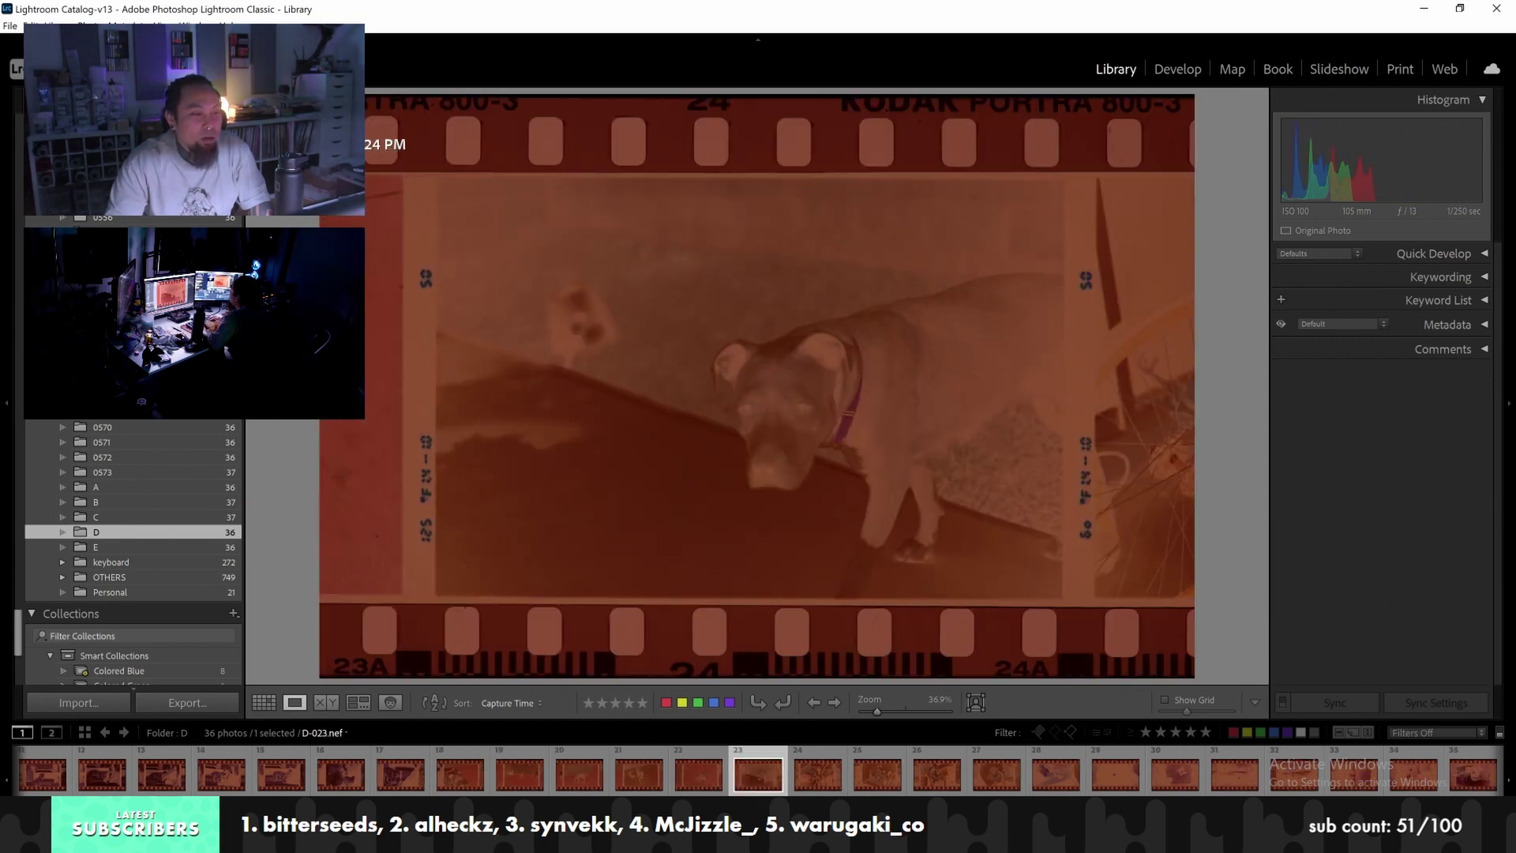
Rotate scans D-024, D-025 and D-026 by 180 degrees each
{"action": "key", "text": "Right"}
{"action": "key", "text": "ctrl+]"}
{"action": "key", "text": "ctrl+]"}
{"action": "key", "text": "Right"}
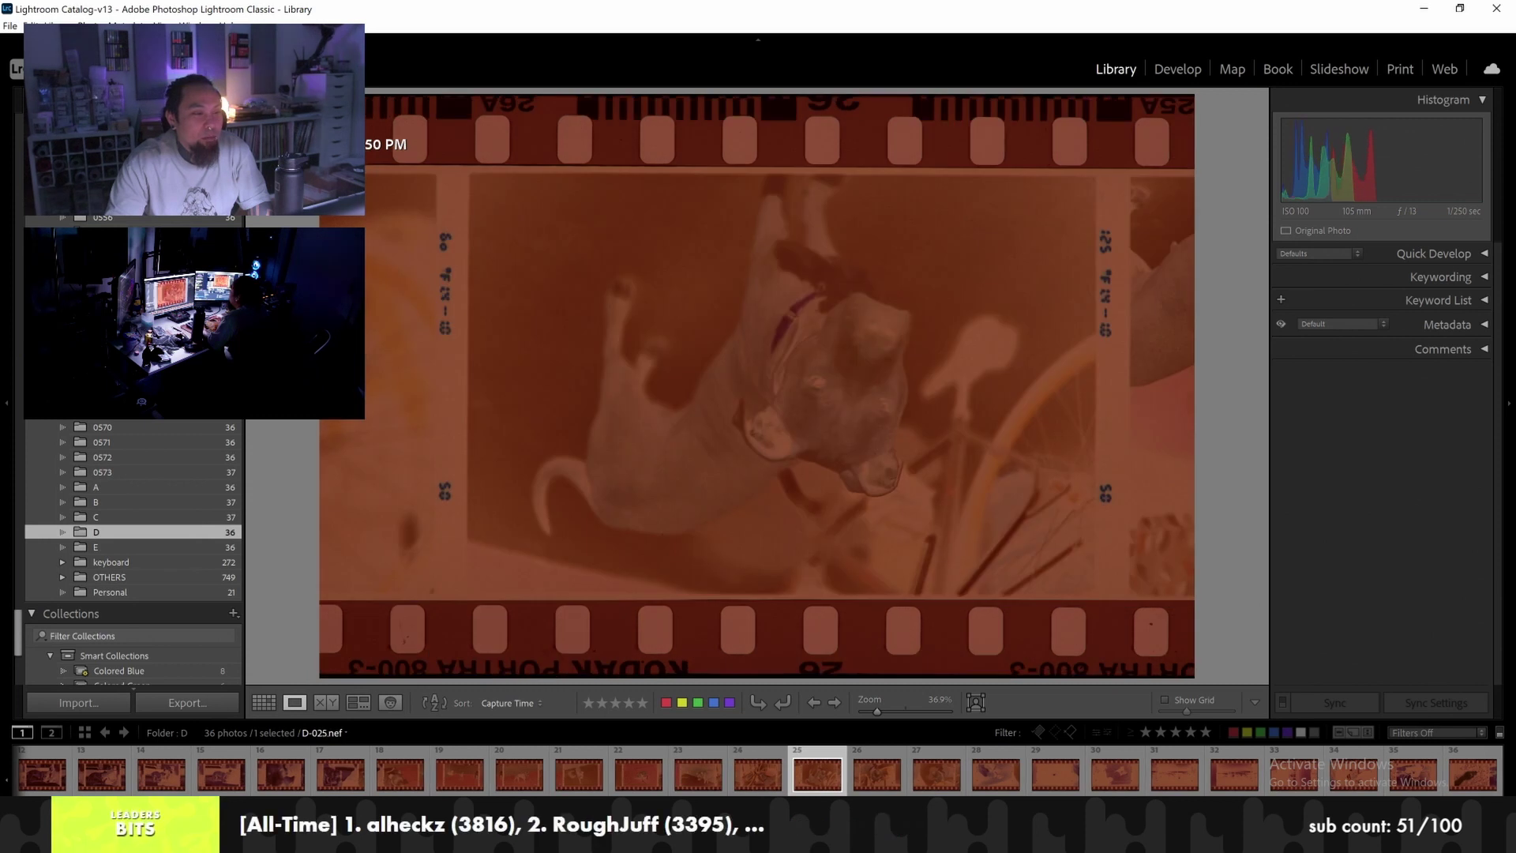
{"action": "key", "text": "ctrl+]"}
{"action": "key", "text": "ctrl+]"}
{"action": "key", "text": "Right"}
{"action": "key", "text": "ctrl+]"}
{"action": "key", "text": "ctrl+]"}
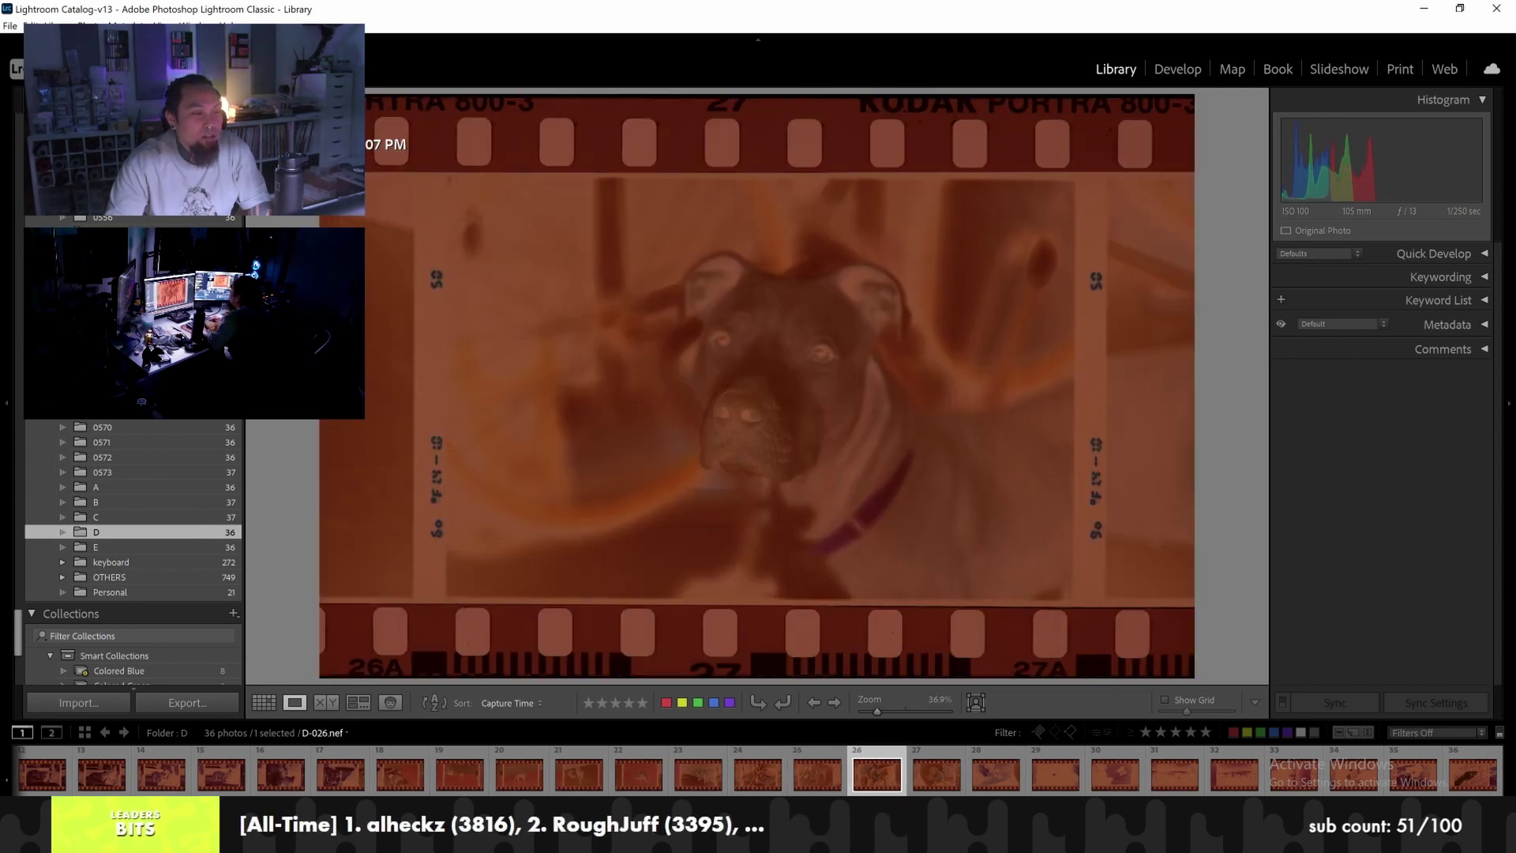
Rotate scans D-027, D-028 and D-029 by 180 degrees each
{"action": "key", "text": "Right"}
{"action": "key", "text": "ctrl+]"}
{"action": "key", "text": "ctrl+]"}
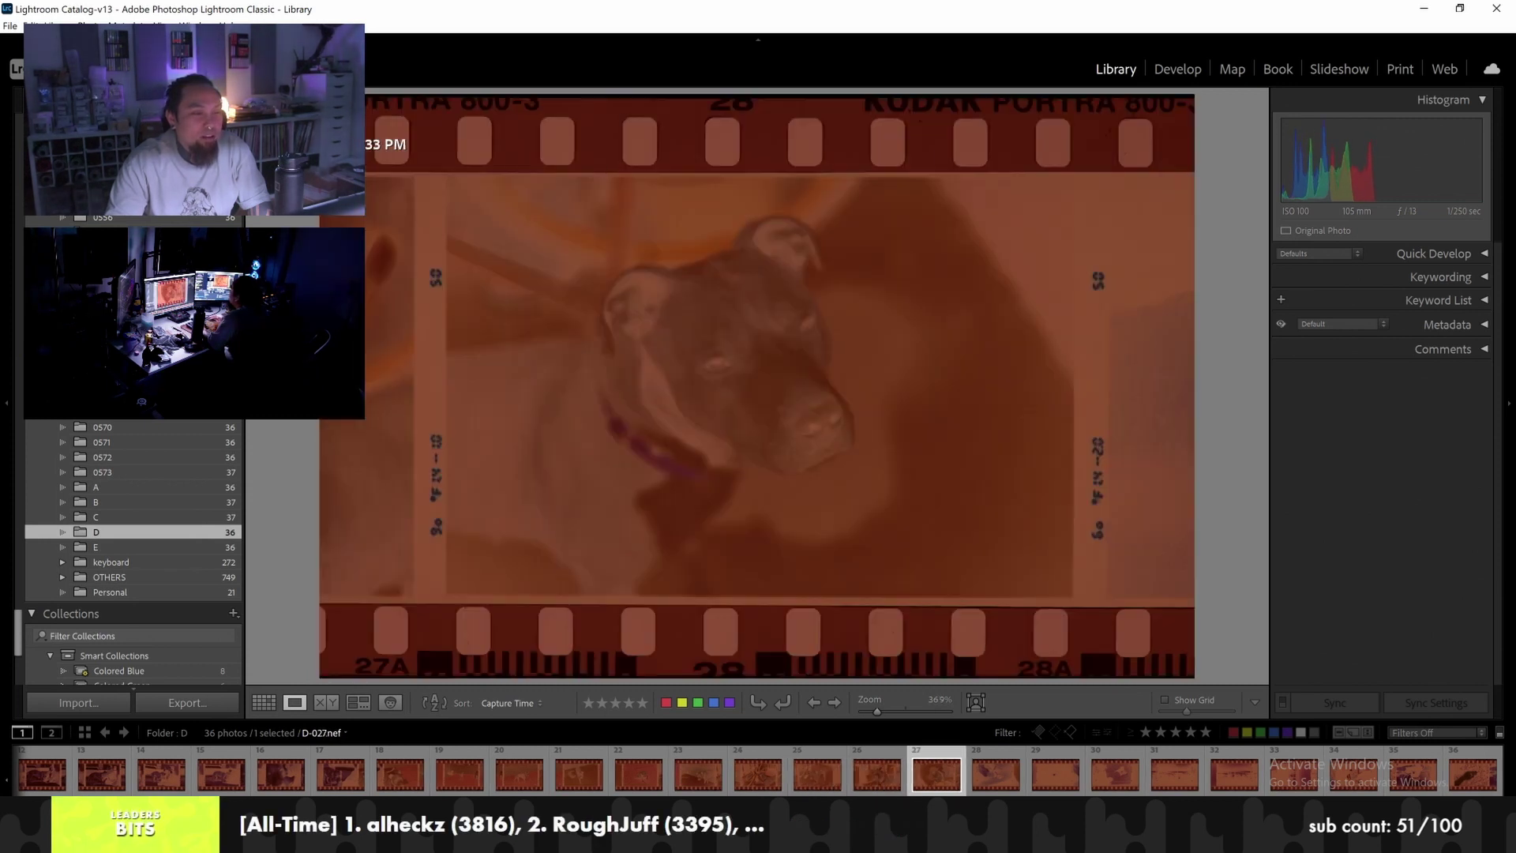
{"action": "key", "text": "Right"}
{"action": "key", "text": "ctrl+]"}
{"action": "key", "text": "ctrl+]"}
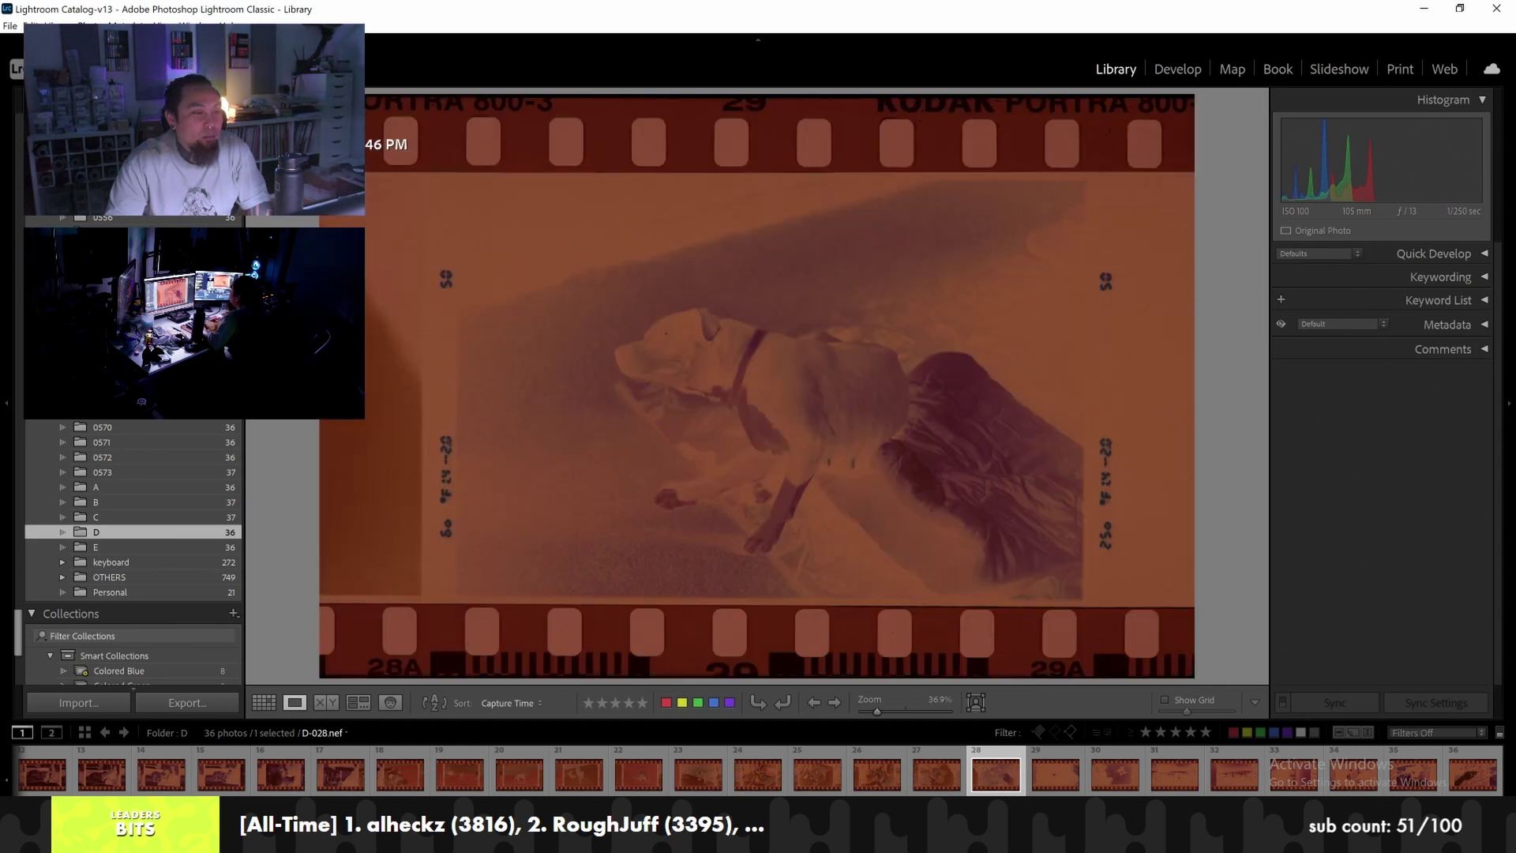
{"action": "key", "text": "Right"}
{"action": "key", "text": "ctrl+]"}
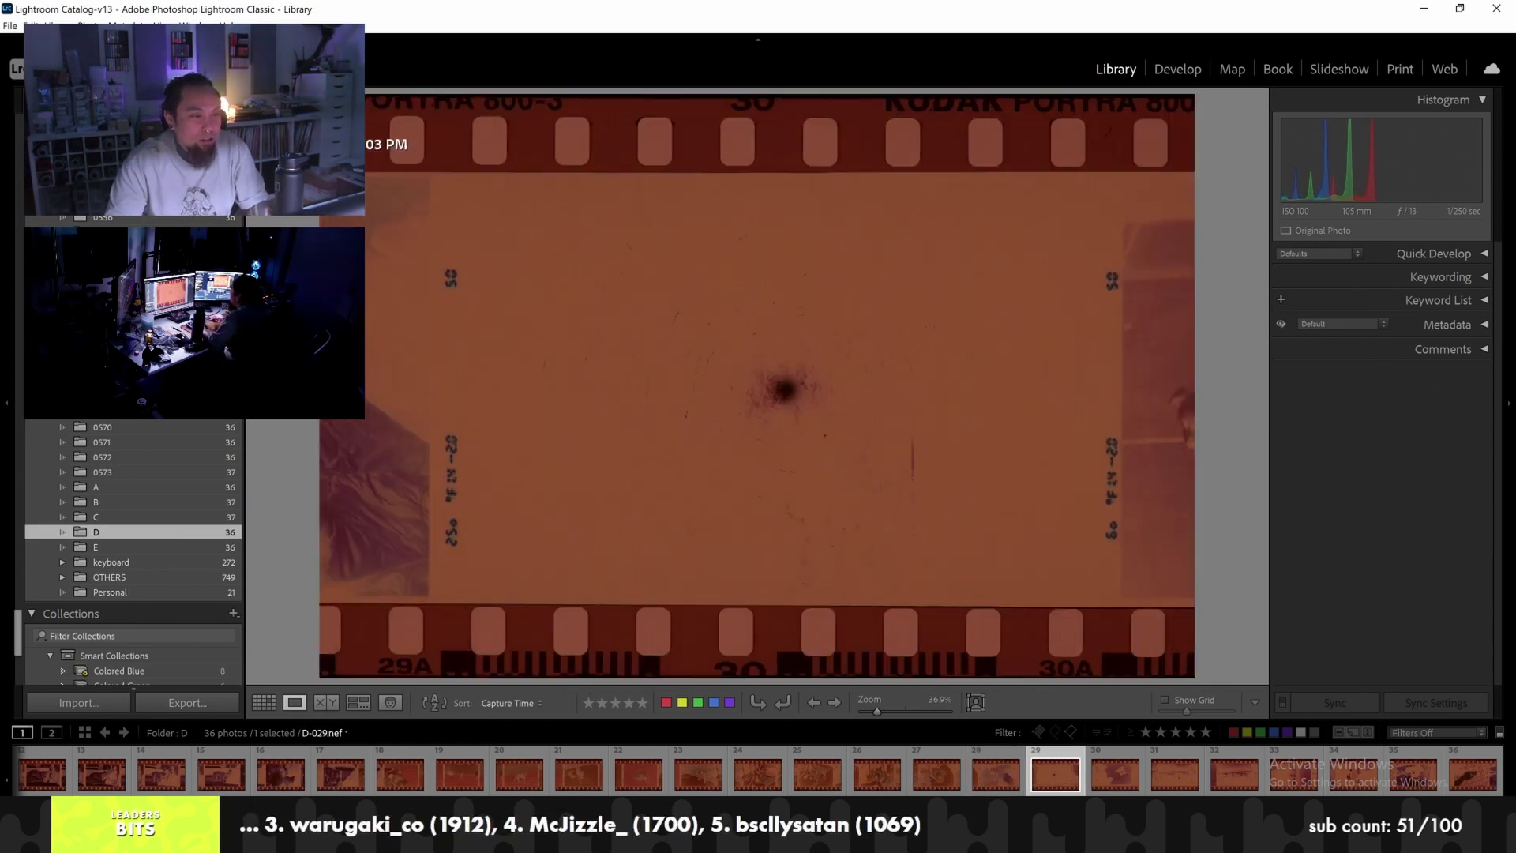
Go through the remaining scans D-030 to D-036 and rotate the wrongly oriented ones upright
{"action": "key", "text": "Right"}
{"action": "key", "text": "ctrl+]"}
{"action": "key", "text": "Right"}
{"action": "key", "text": "Right"}
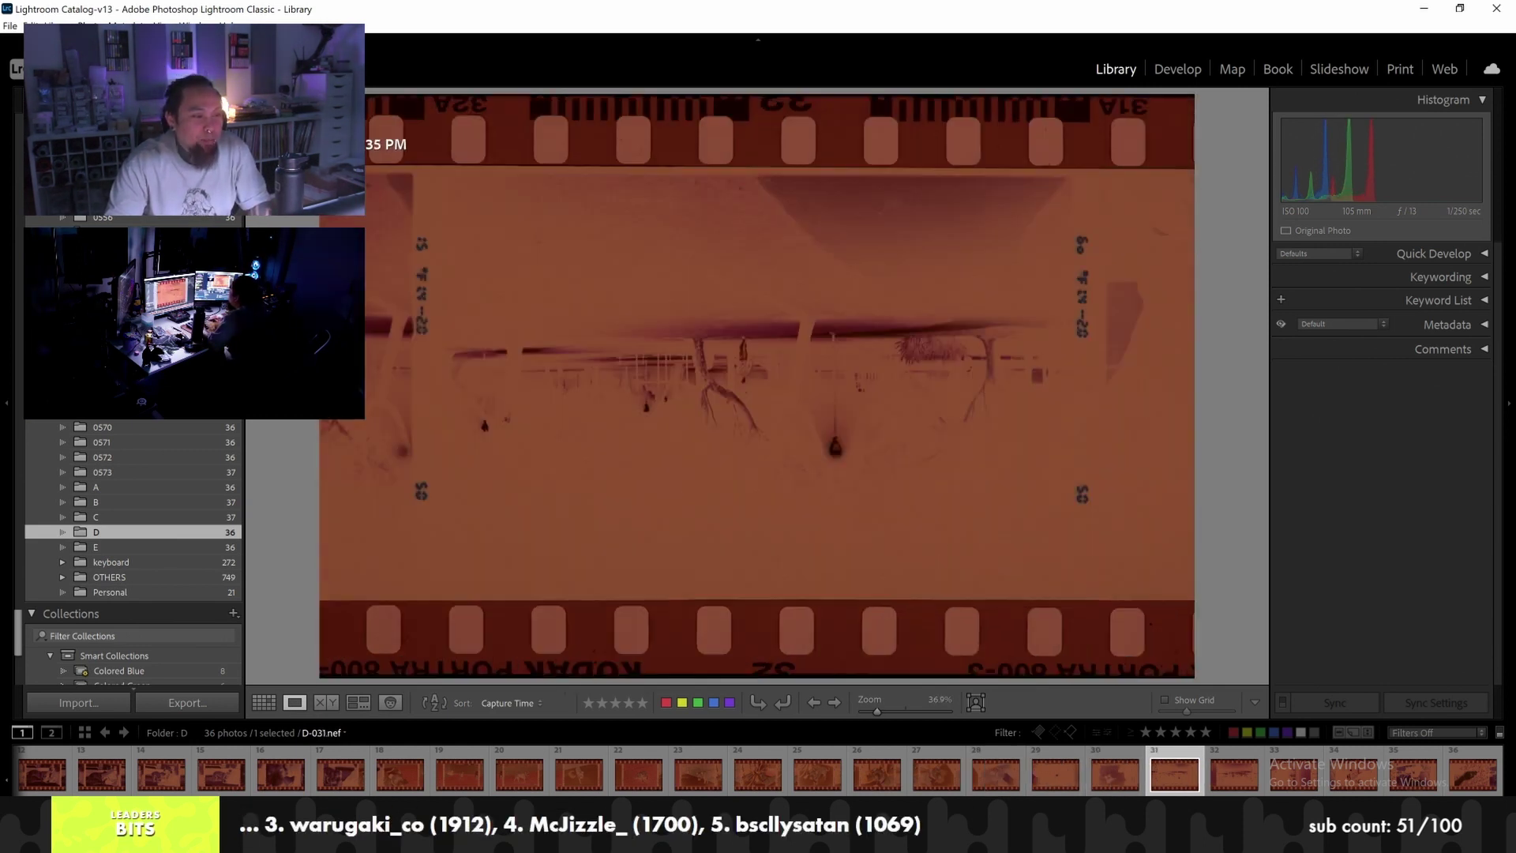
{"action": "key", "text": "Right"}
{"action": "key", "text": "Right"}
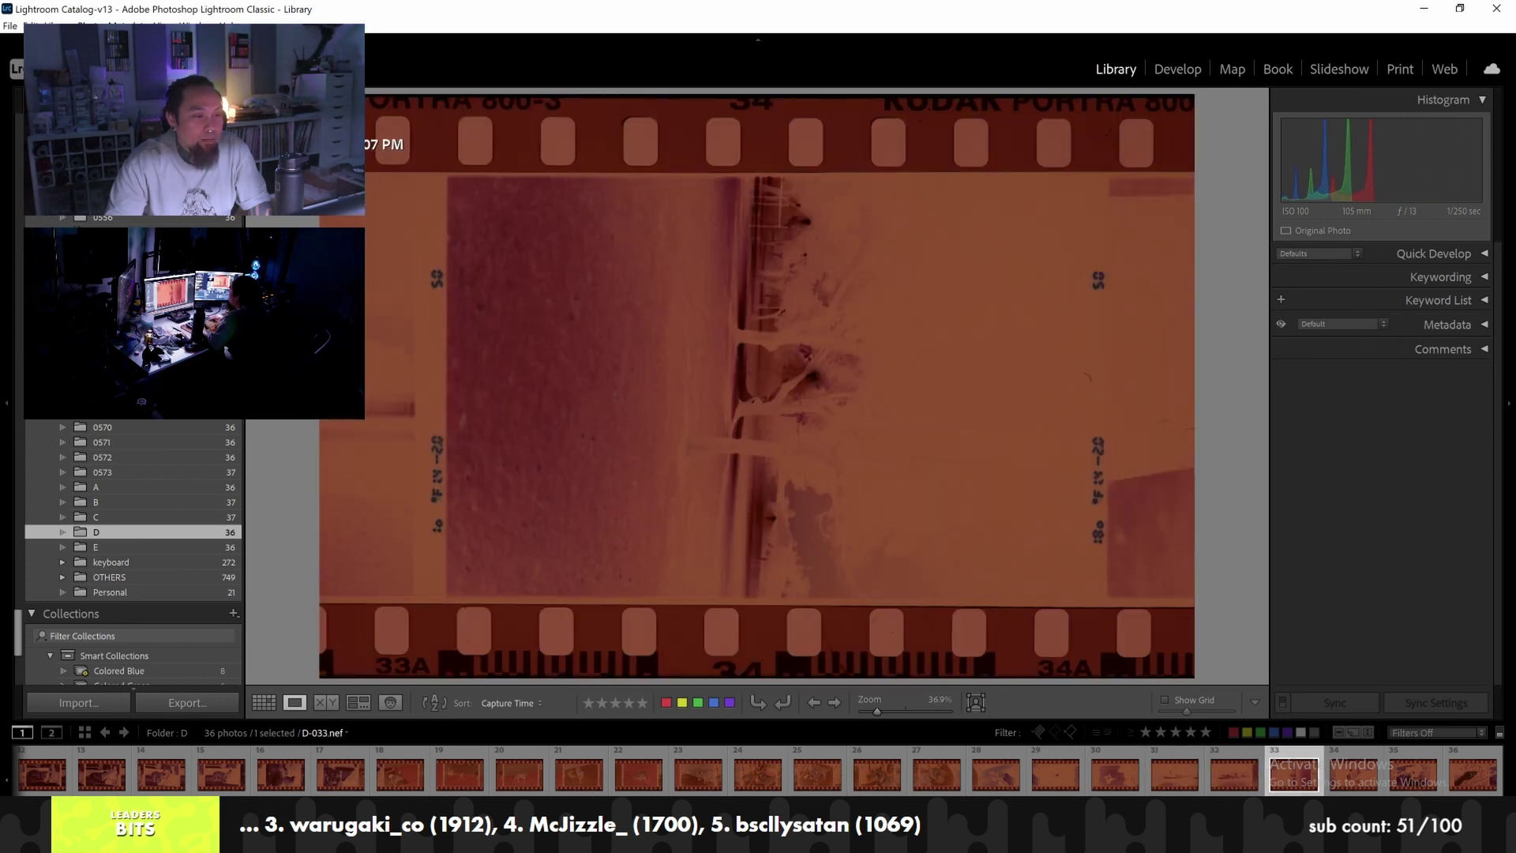
{"action": "key", "text": "Right"}
{"action": "key", "text": "Right"}
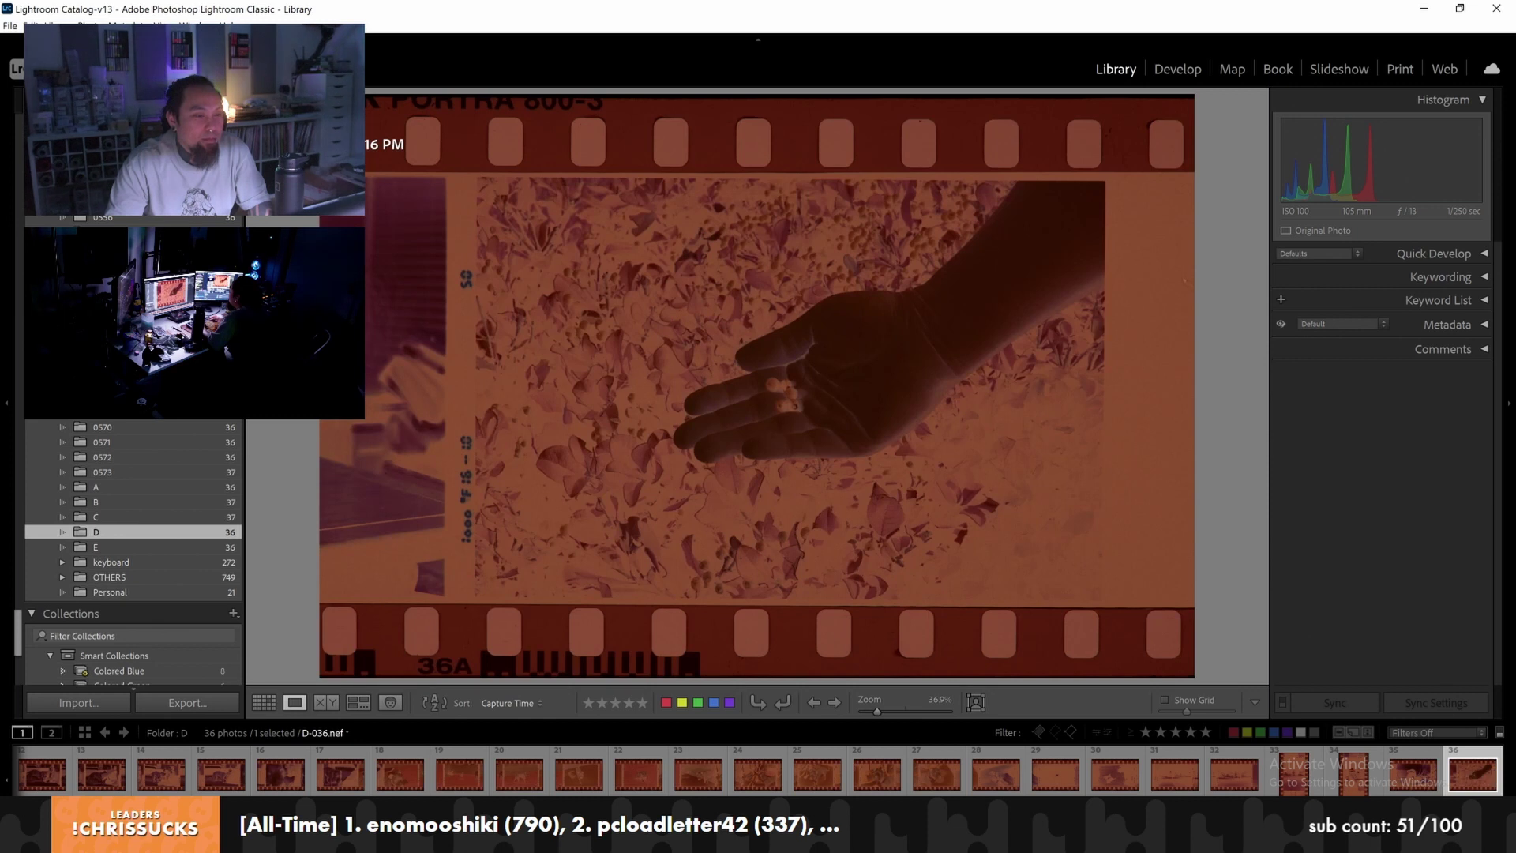
Set the white balance of scan D-036 in the Develop module by sampling the unexposed film border beside the frame
{"action": "left_click", "coordinate": [1167, 71]}
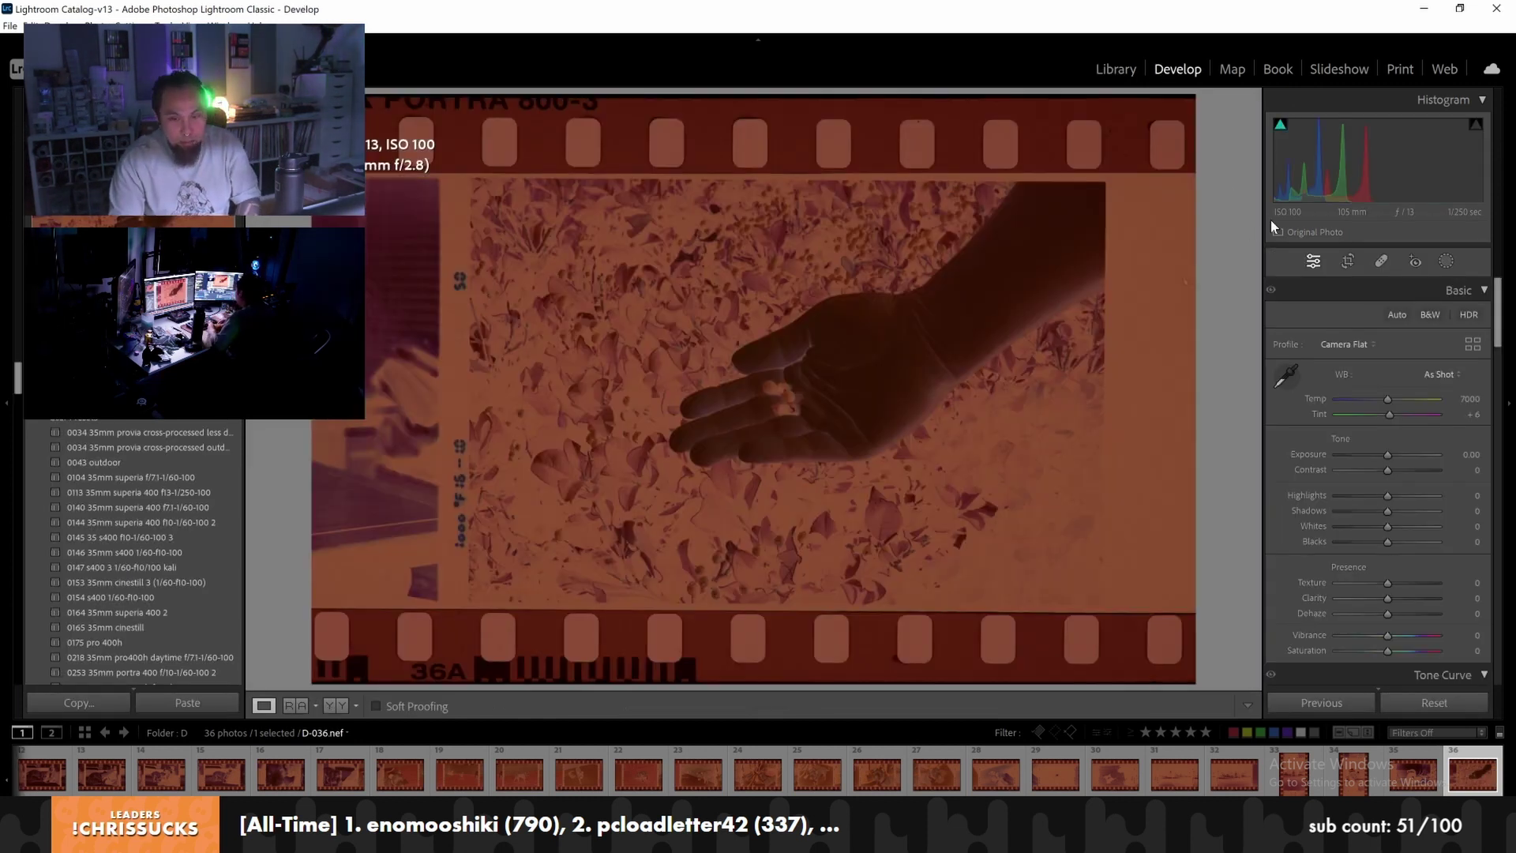
{"action": "left_click", "coordinate": [1348, 260]}
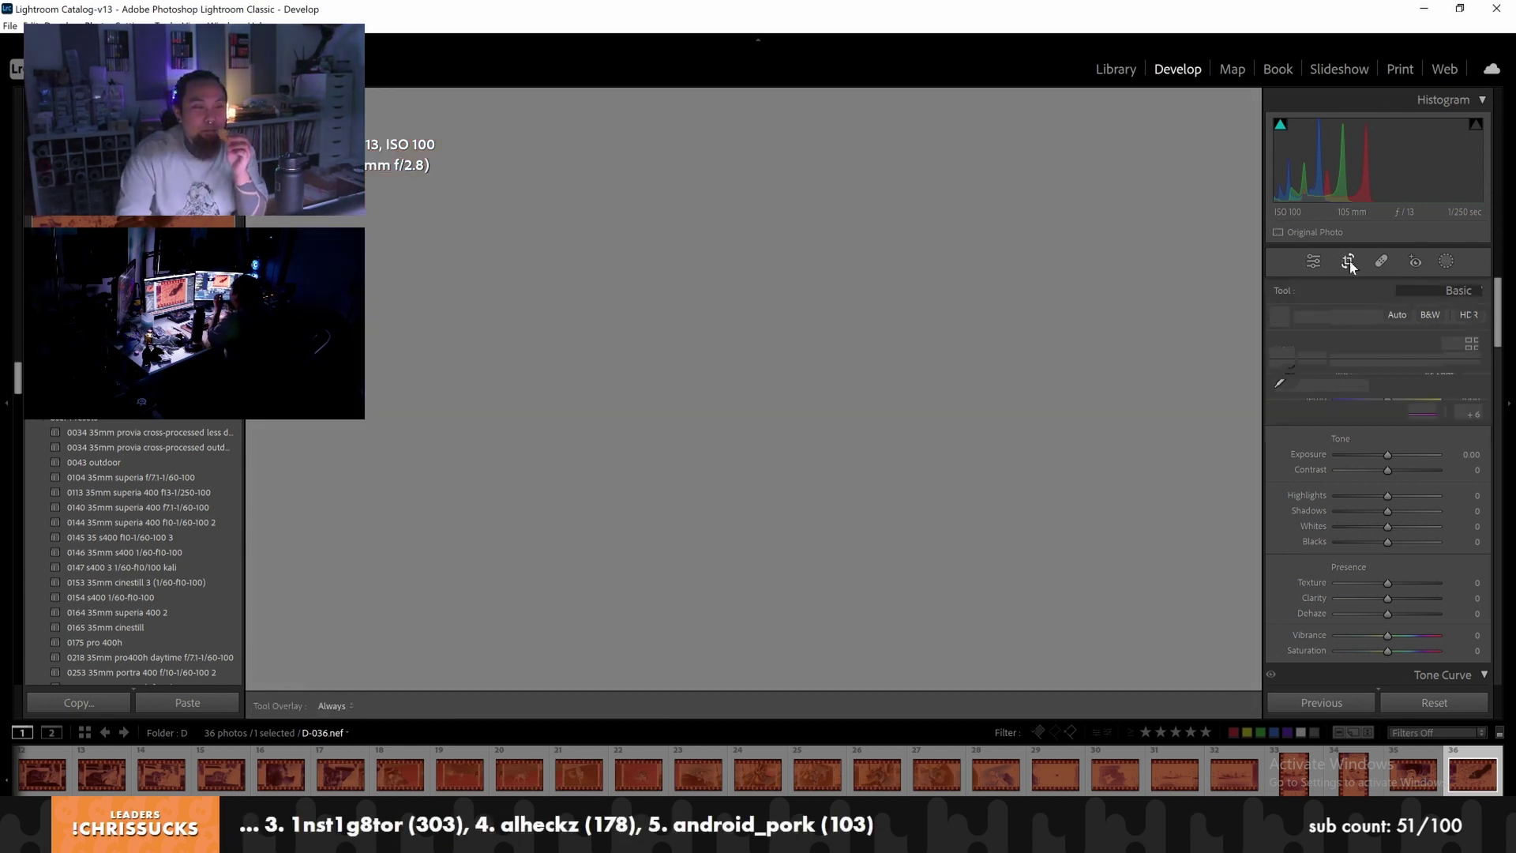
{"action": "left_click", "coordinate": [1447, 319]}
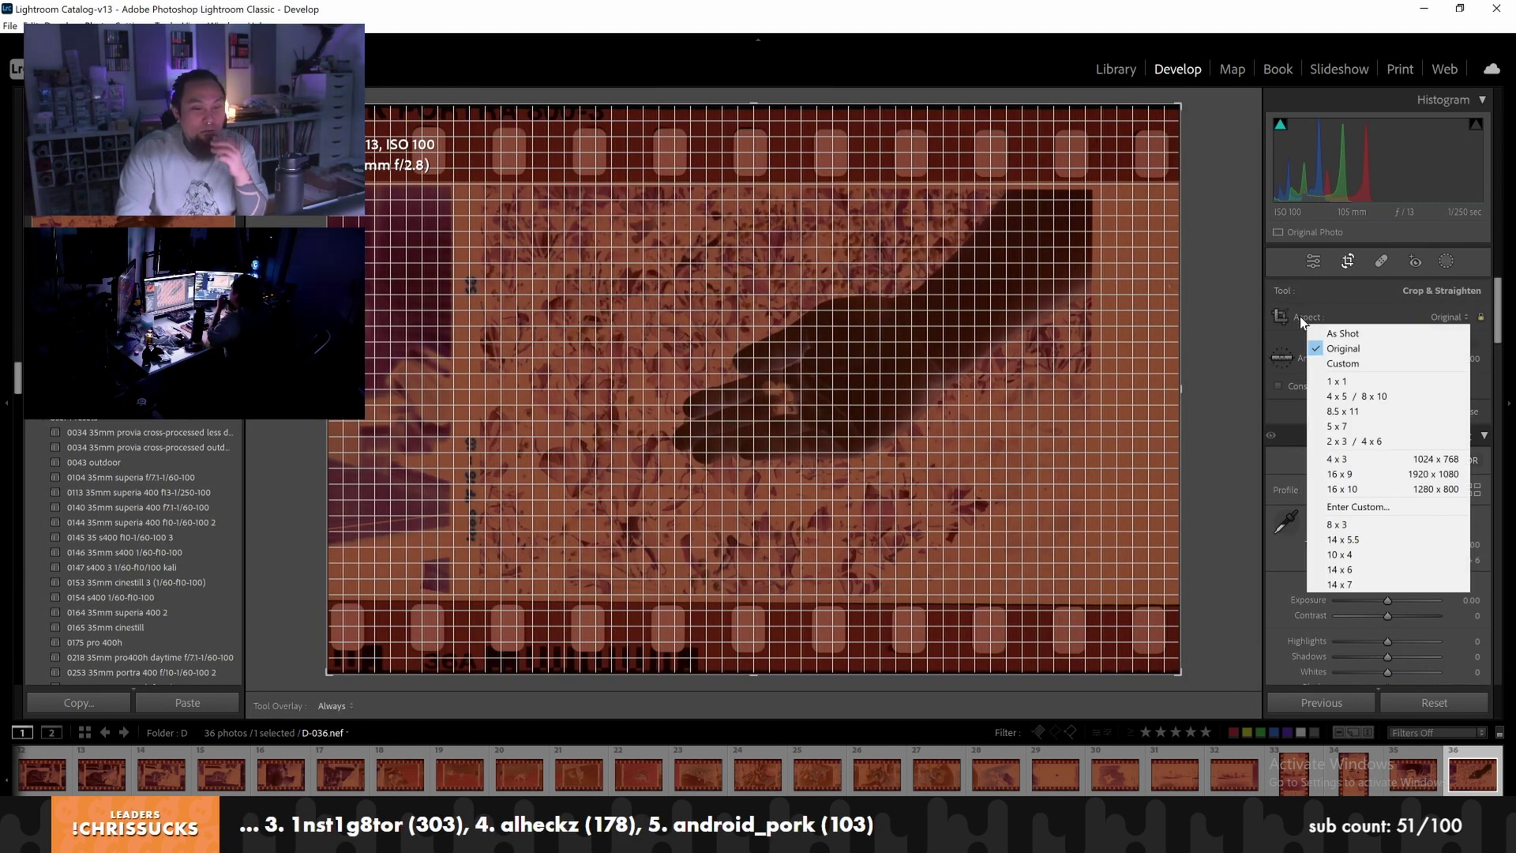
{"action": "key", "text": "Escape"}
{"action": "left_click", "coordinate": [1285, 521]}
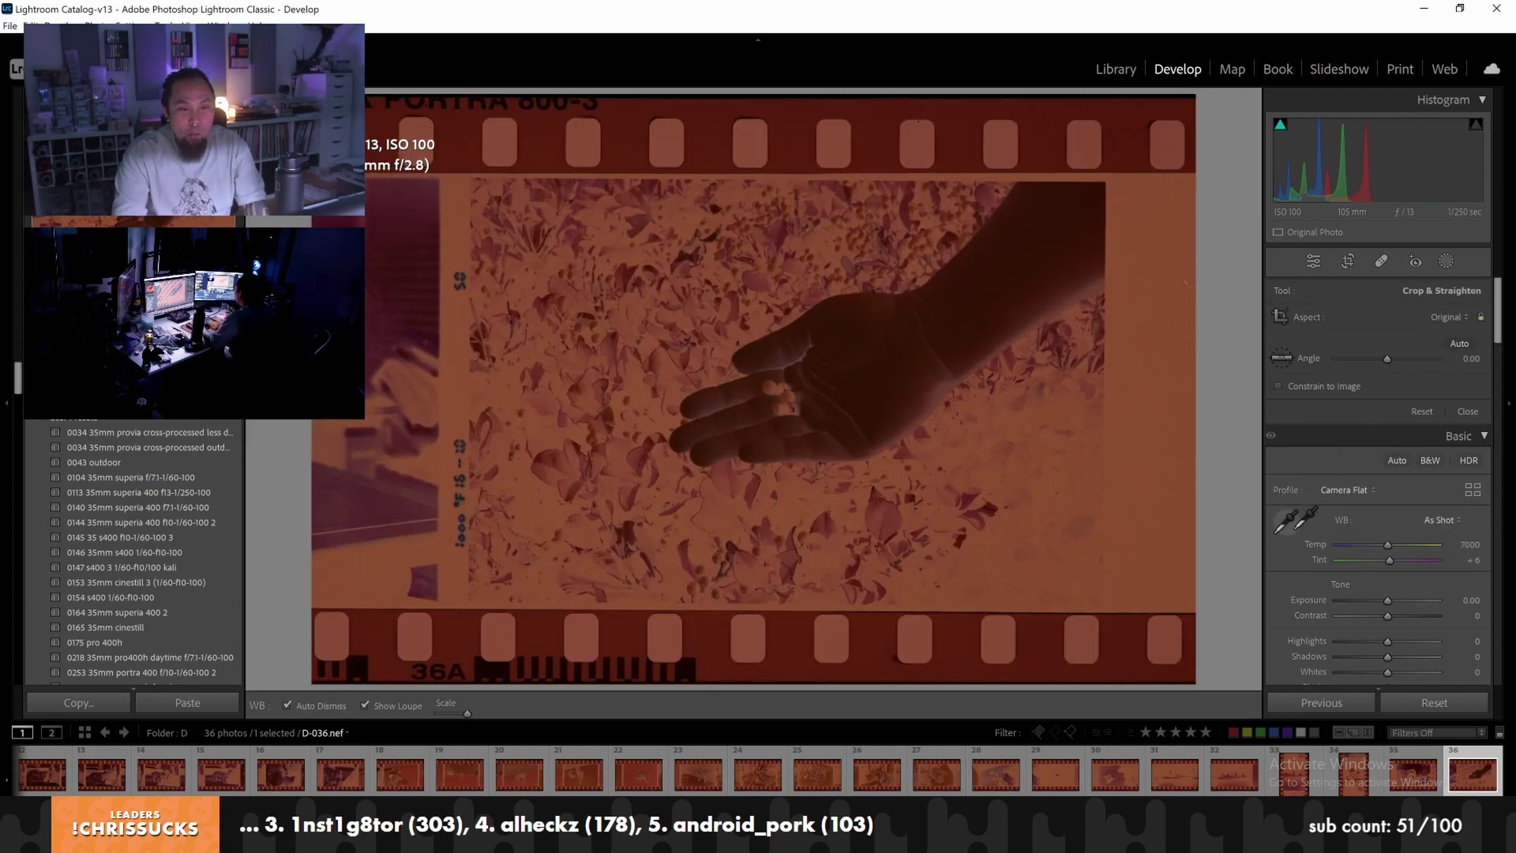
{"action": "left_click", "coordinate": [1121, 373]}
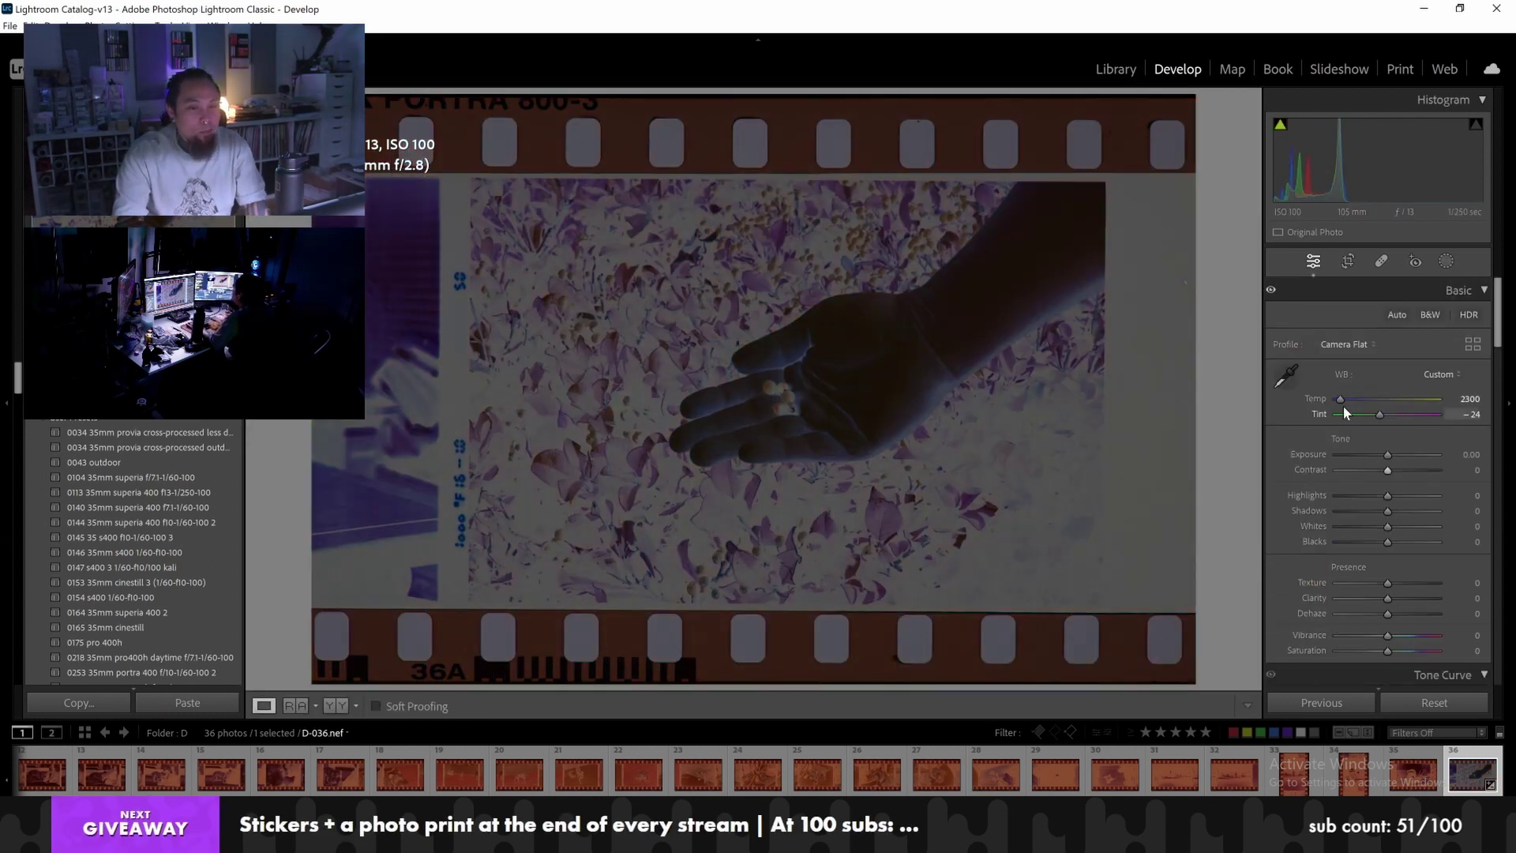
Set the white balance of scan D-035 by sampling the unexposed film border beside the frame
{"action": "left_click", "coordinate": [1409, 786]}
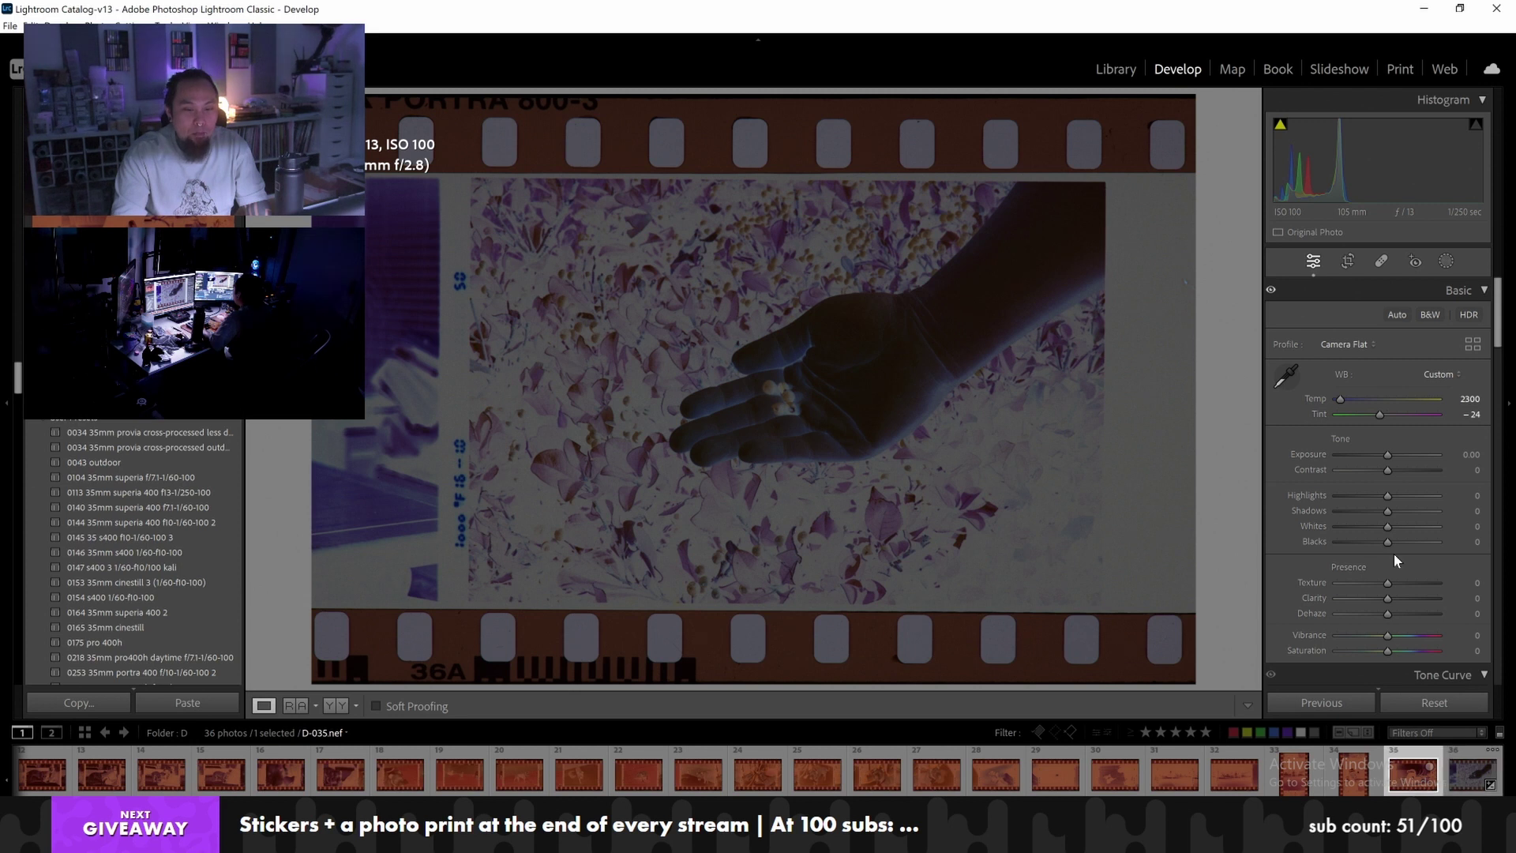
{"action": "left_click", "coordinate": [1285, 376]}
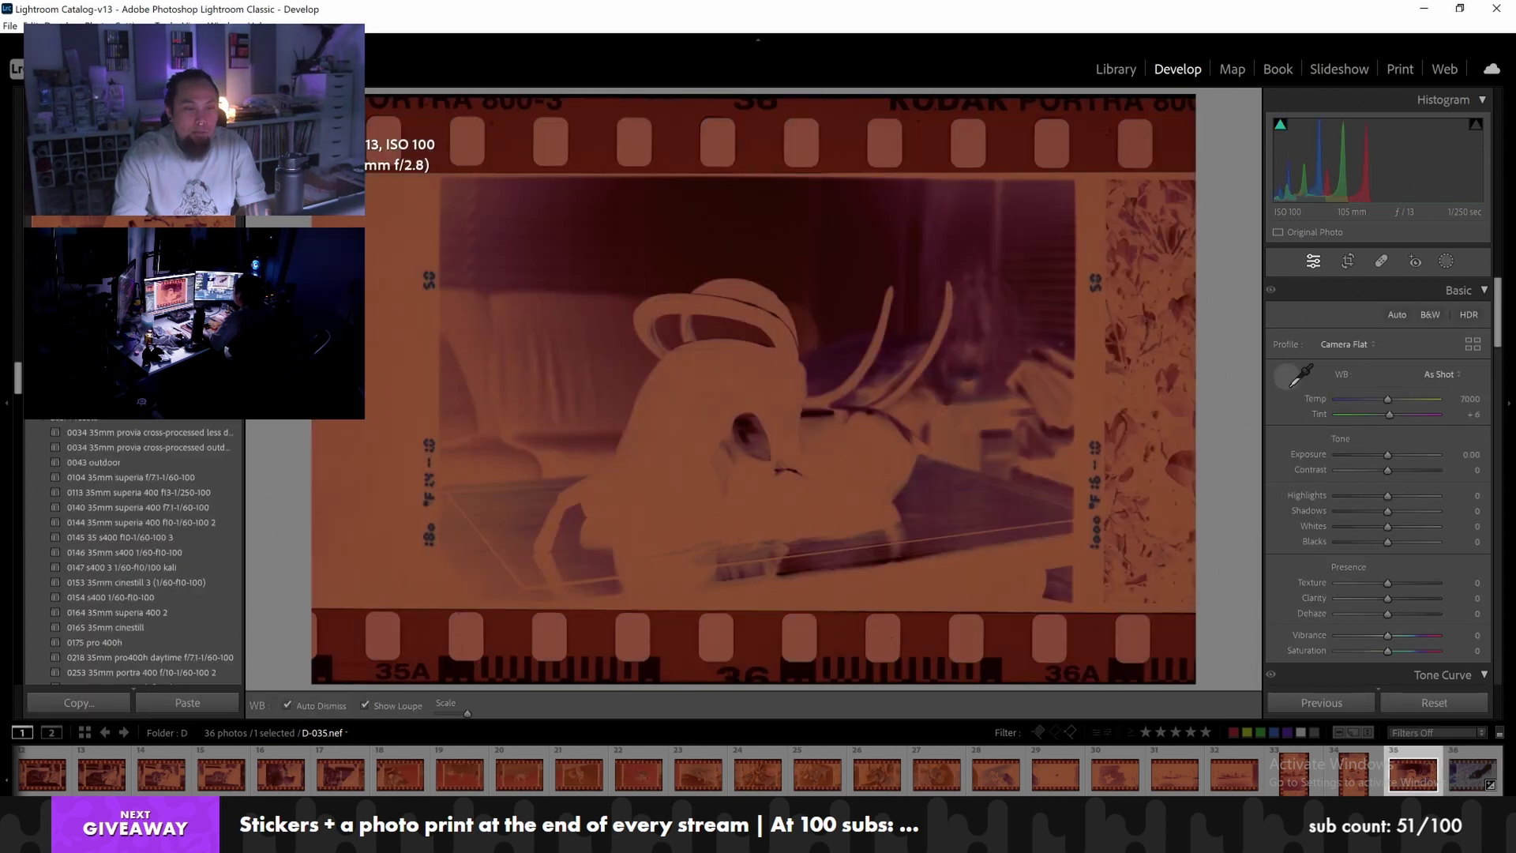
{"action": "left_click", "coordinate": [426, 360]}
Crop scan D-035 to the exposed frame inside the film border, using the 2x3 / 4x6 aspect ratio
{"action": "left_click", "coordinate": [1348, 261]}
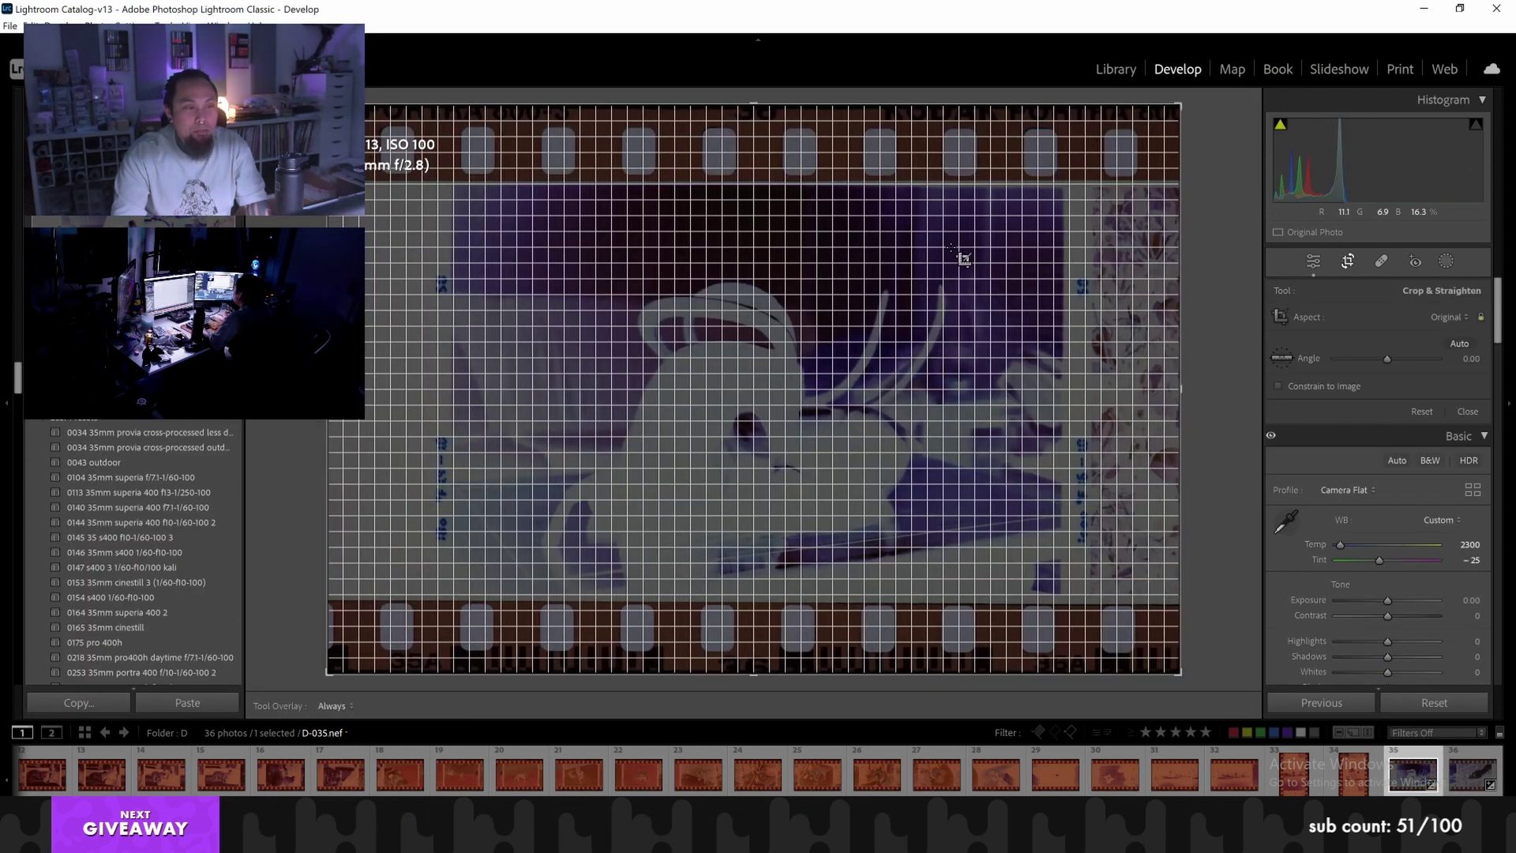
{"action": "left_click", "coordinate": [1452, 316]}
{"action": "left_click", "coordinate": [1374, 442]}
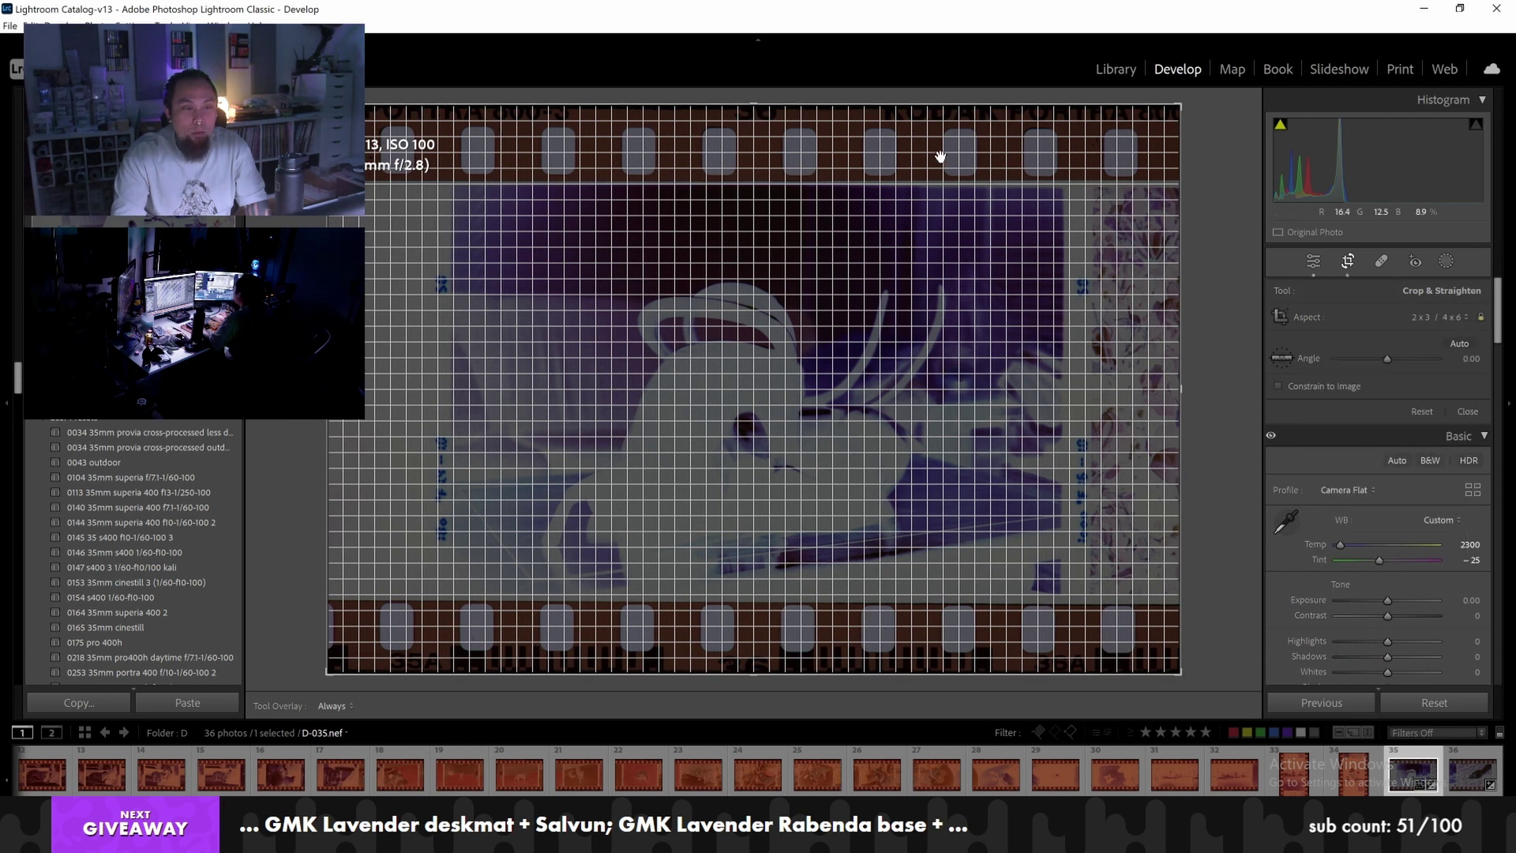
{"action": "left_click_drag", "start_coordinate": [938, 106], "coordinate": [945, 155]}
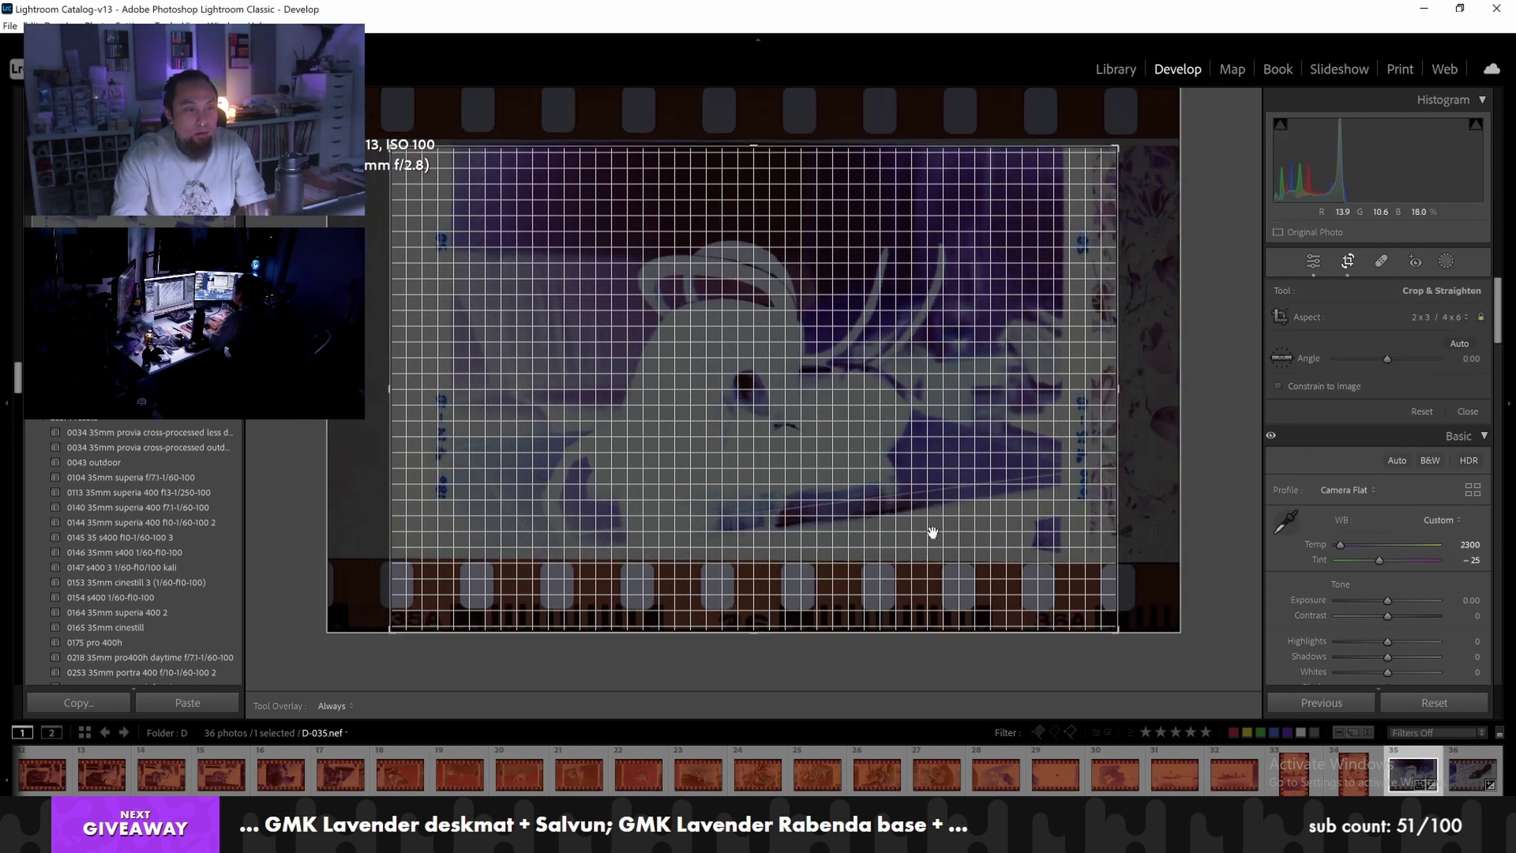
{"action": "left_click_drag", "start_coordinate": [909, 630], "coordinate": [908, 557]}
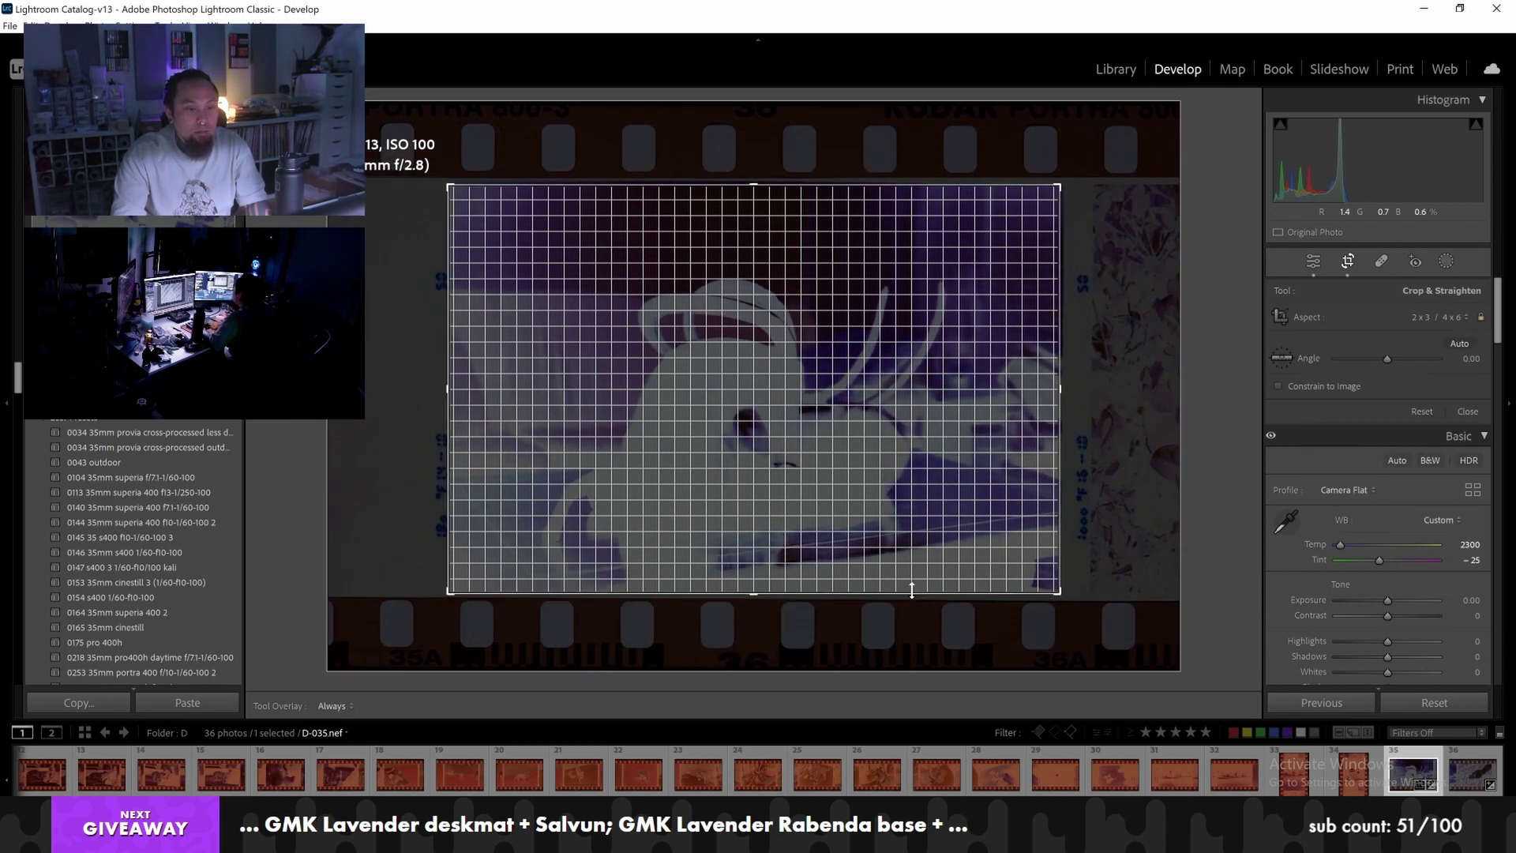
{"action": "left_click_drag", "start_coordinate": [623, 240], "coordinate": [526, 256]}
{"action": "key", "text": "Return"}
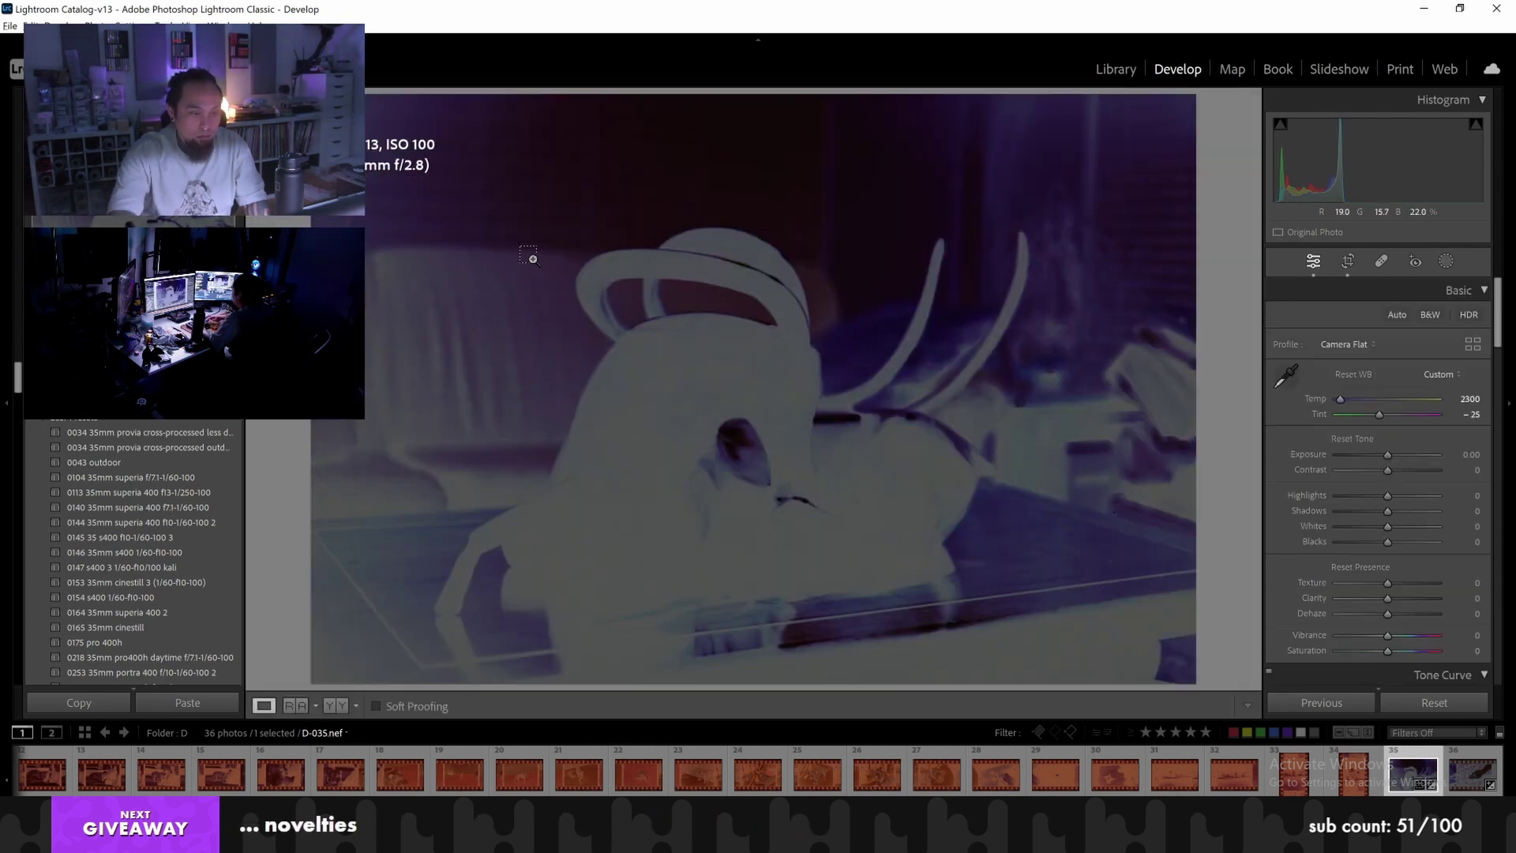
Select all scans in the folder and synchronize the treatment and profile, white balance and crop of D-035 to them
{"action": "key", "text": "ctrl+a"}
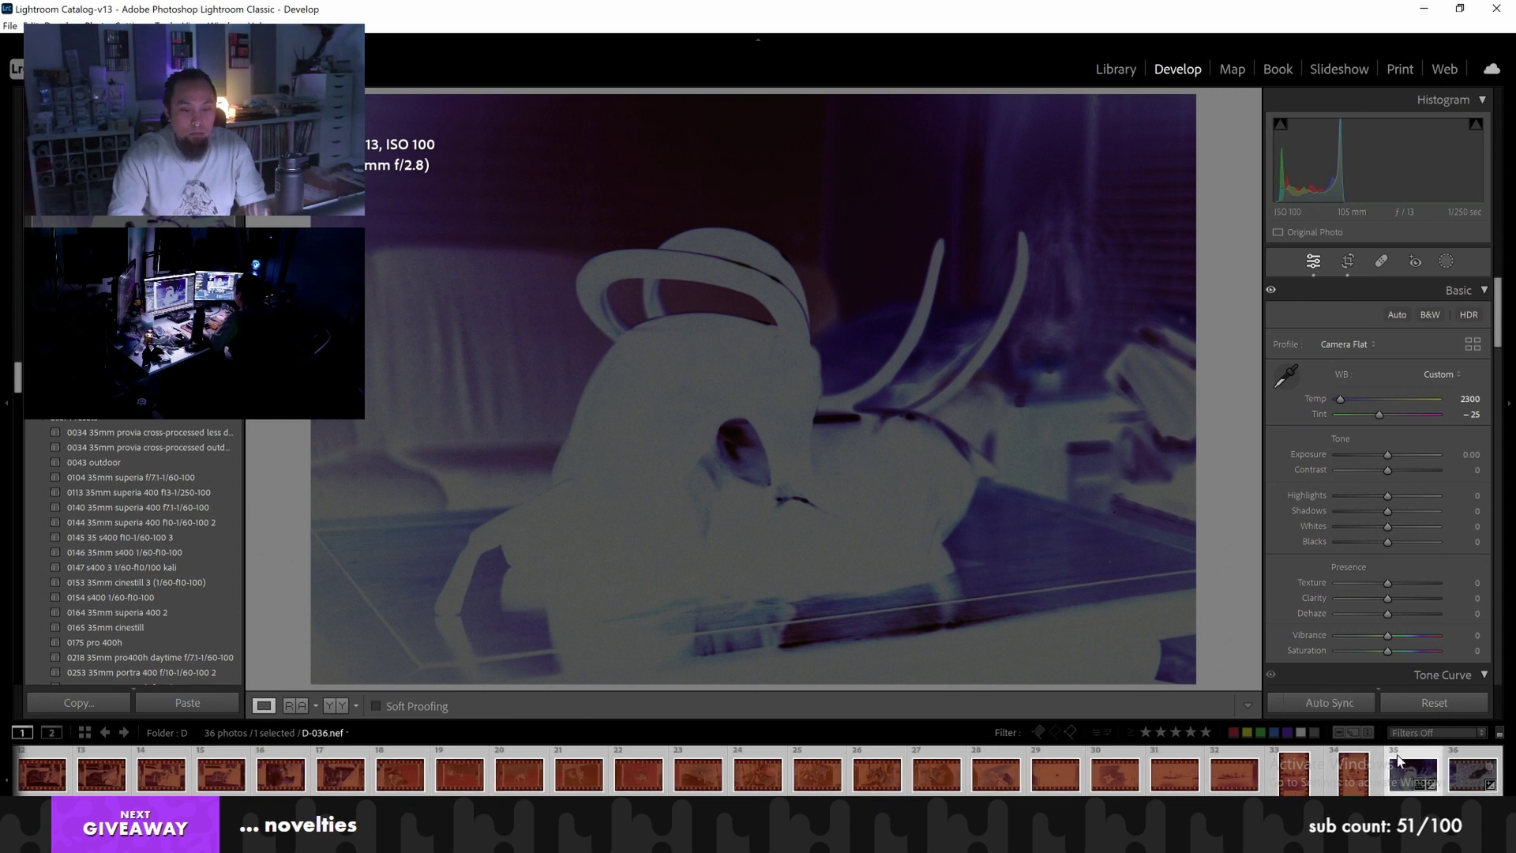
{"action": "left_click", "coordinate": [1342, 703]}
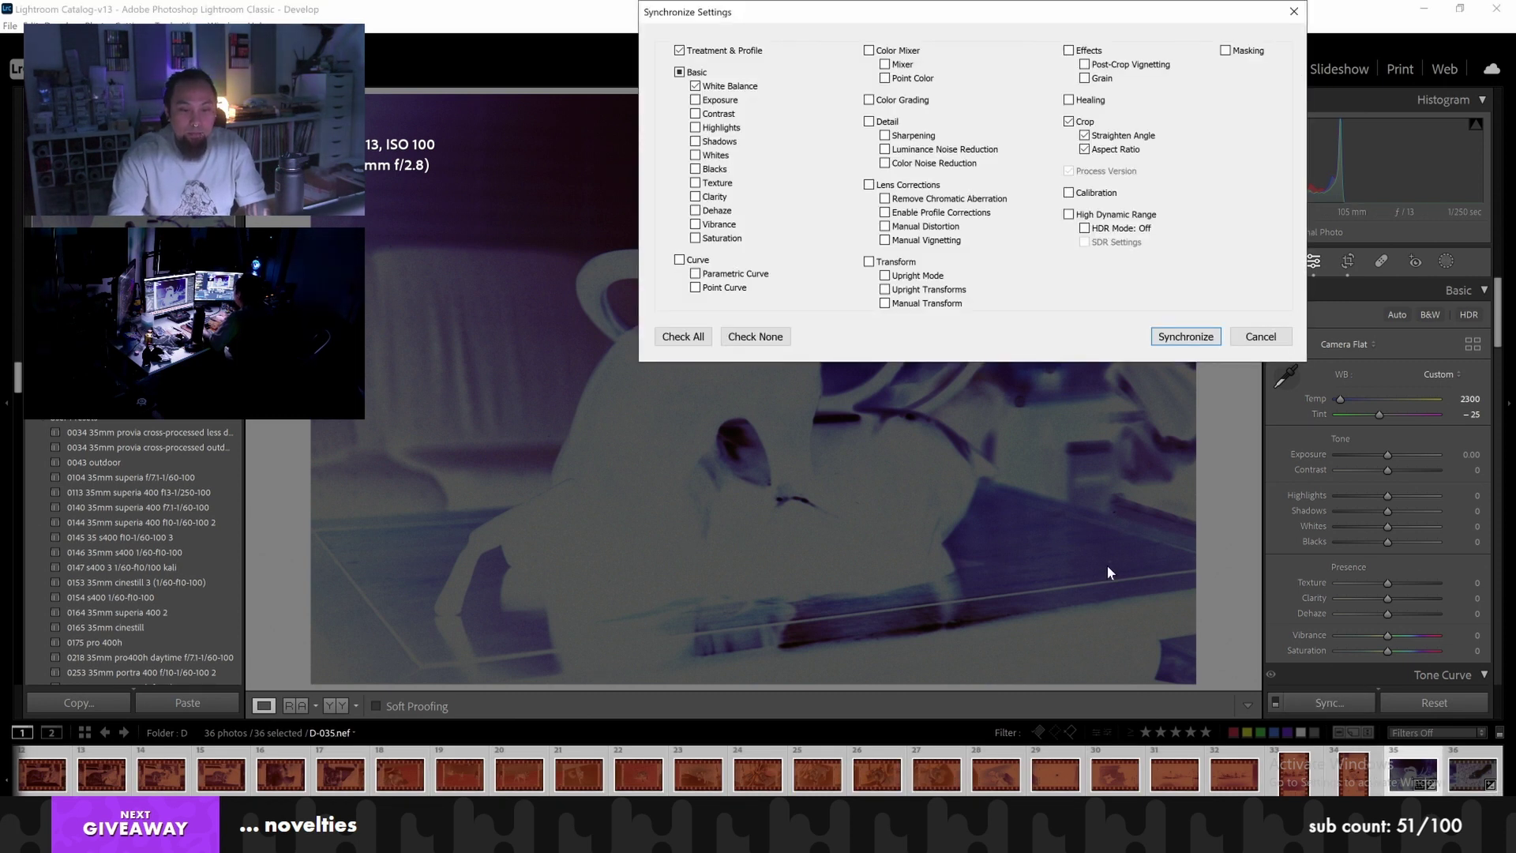
{"action": "left_click", "coordinate": [1165, 335]}
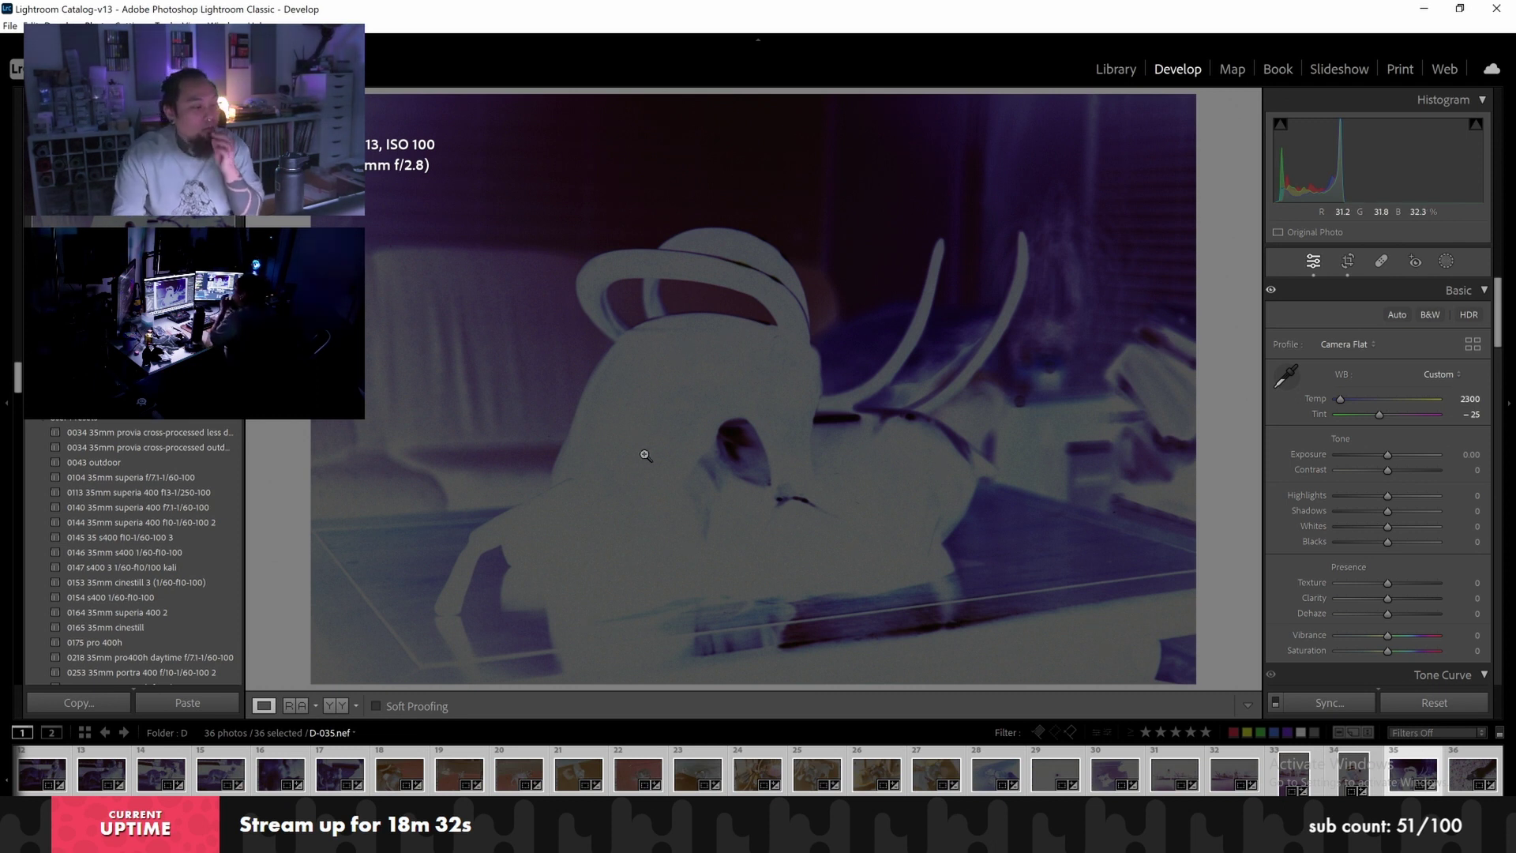
Return to the first scan and align the synchronized crops of D-001 and D-002 with their exposed frames
{"action": "key", "text": "Home"}
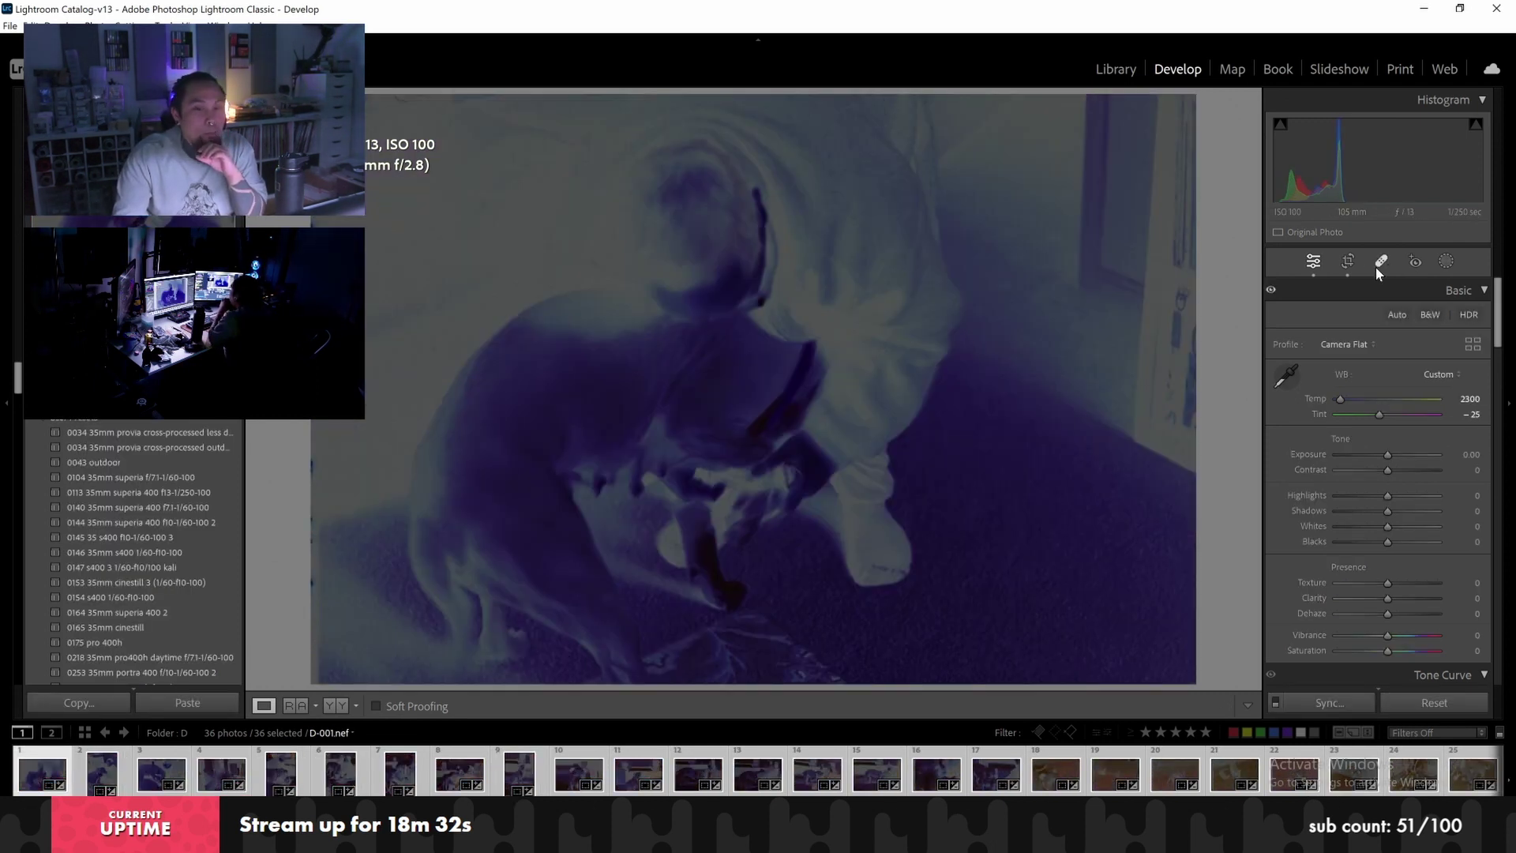
{"action": "left_click", "coordinate": [1348, 261]}
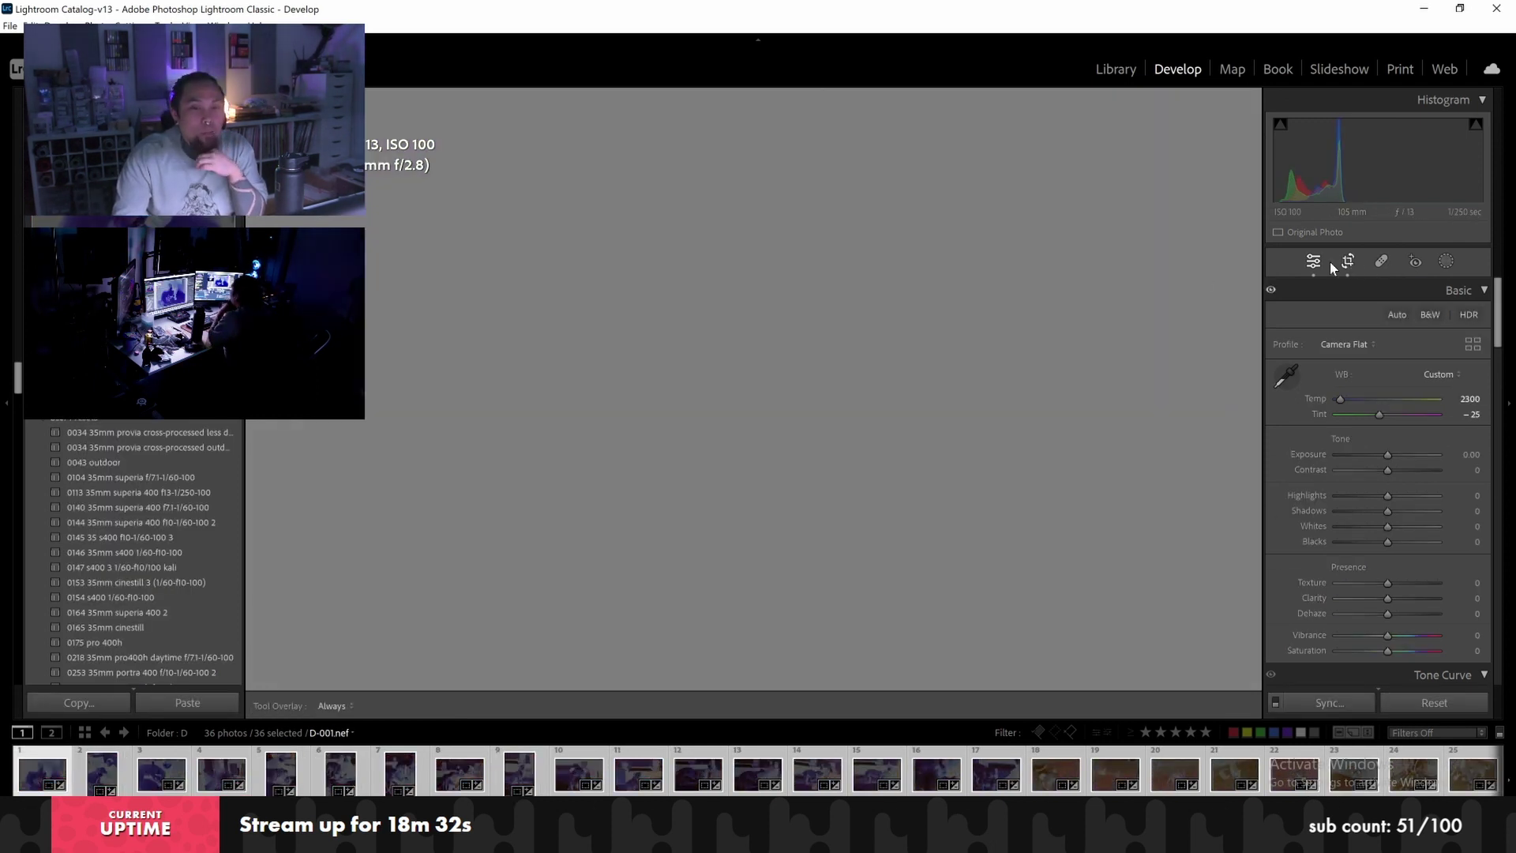
{"action": "double_click", "coordinate": [826, 299]}
{"action": "key", "text": "Right"}
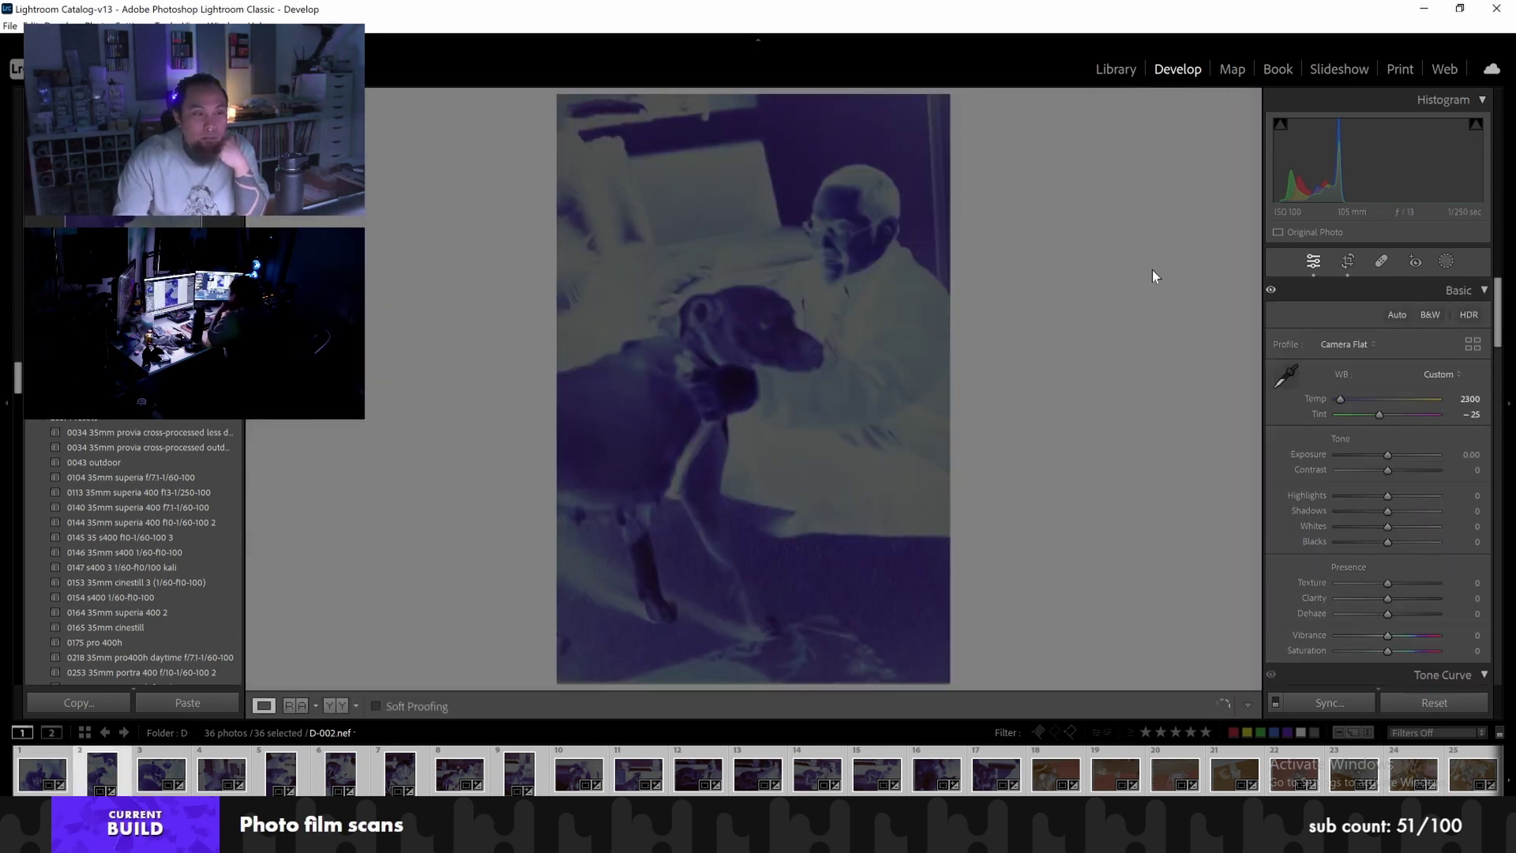
{"action": "left_click", "coordinate": [1345, 266]}
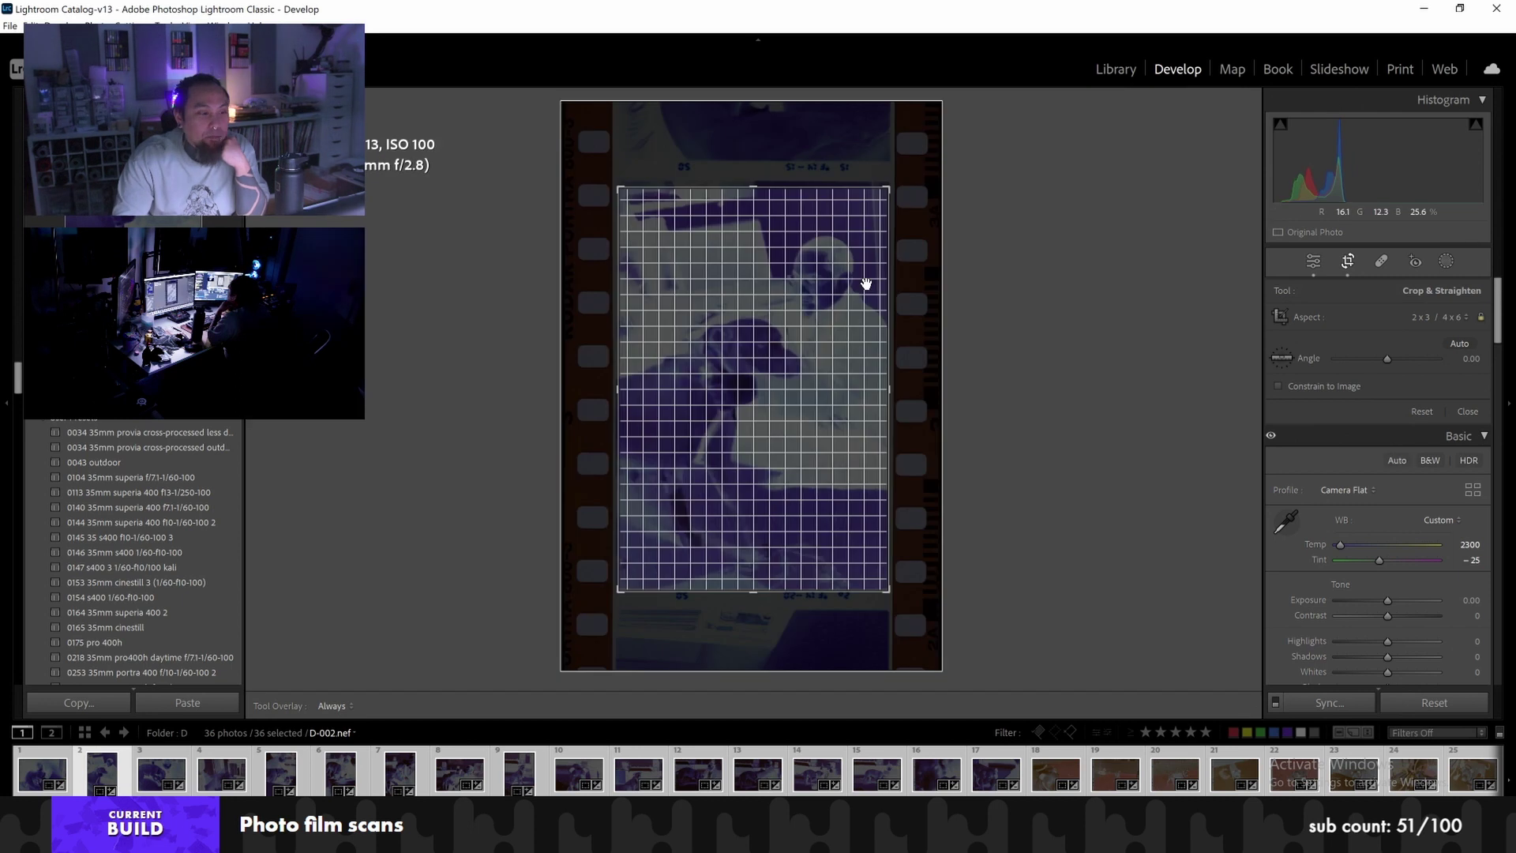
{"action": "left_click_drag", "start_coordinate": [822, 272], "coordinate": [824, 276]}
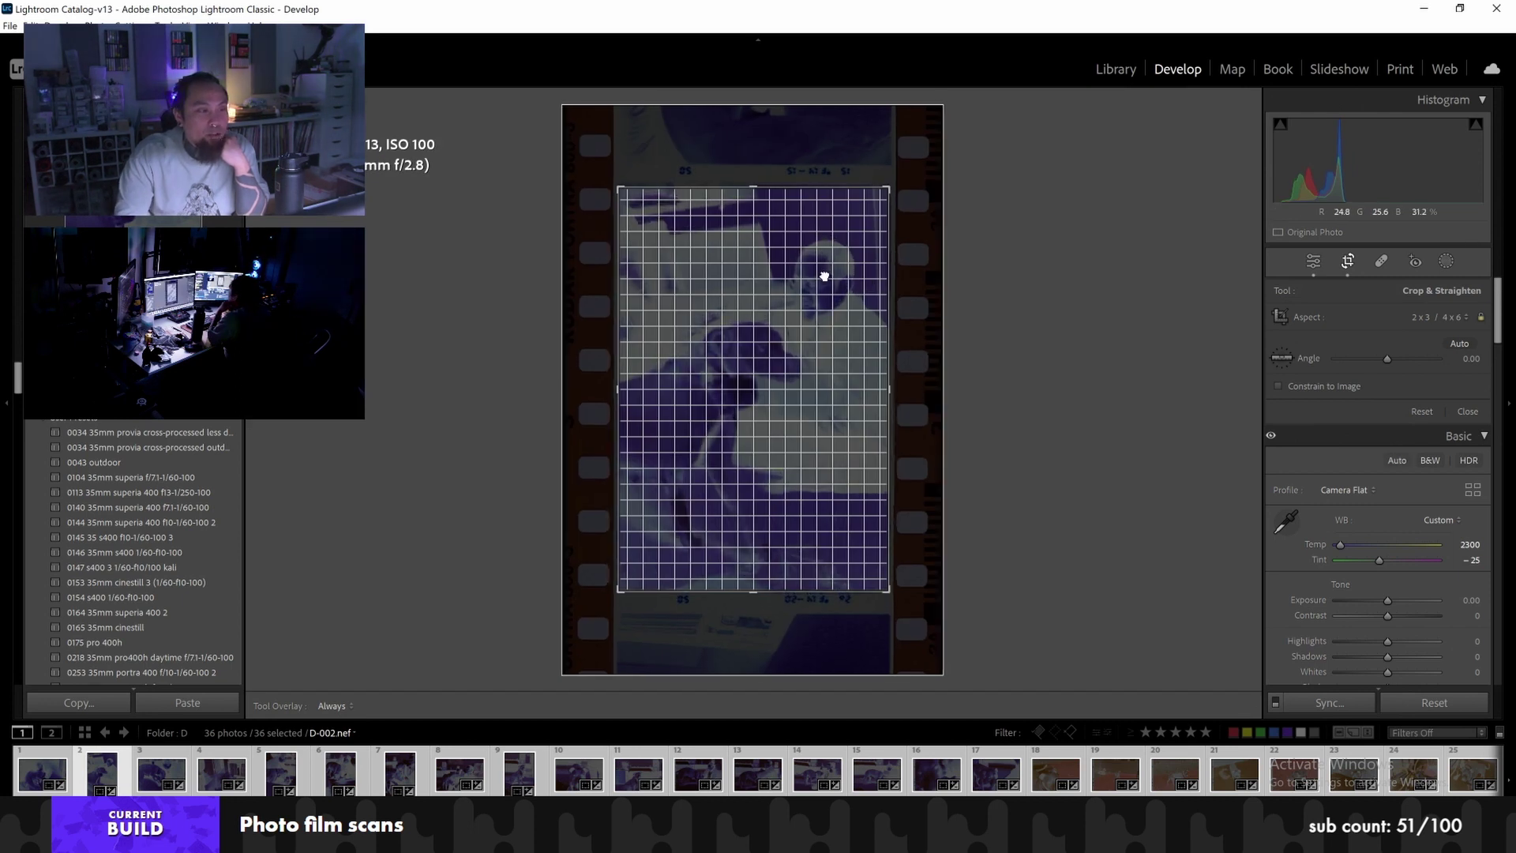
{"action": "key", "text": "Return"}
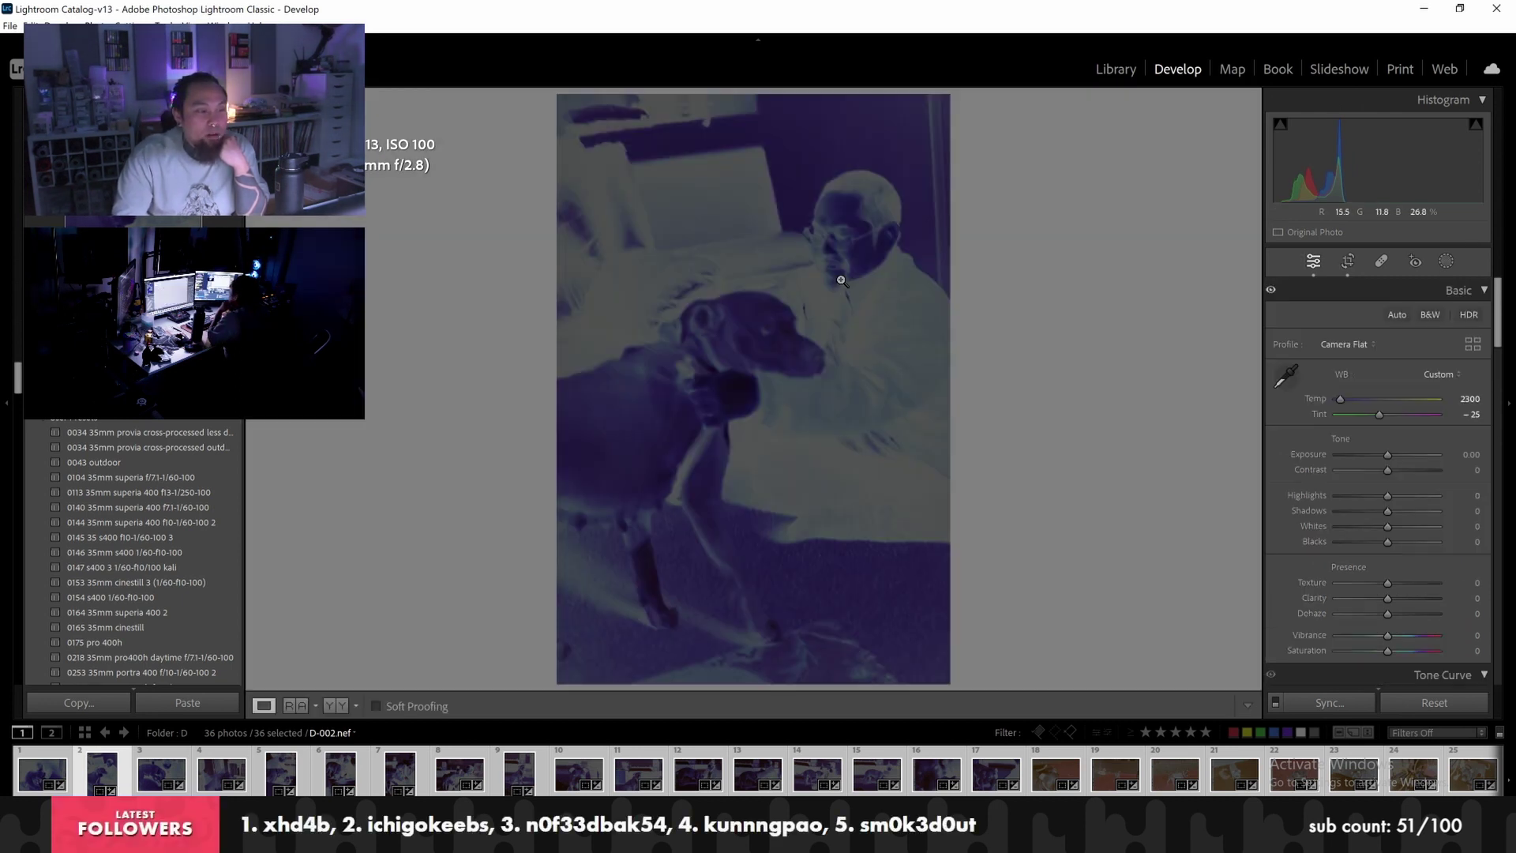
Align the crops of scans D-003 and D-004 with their exposed frames
{"action": "key", "text": "Right"}
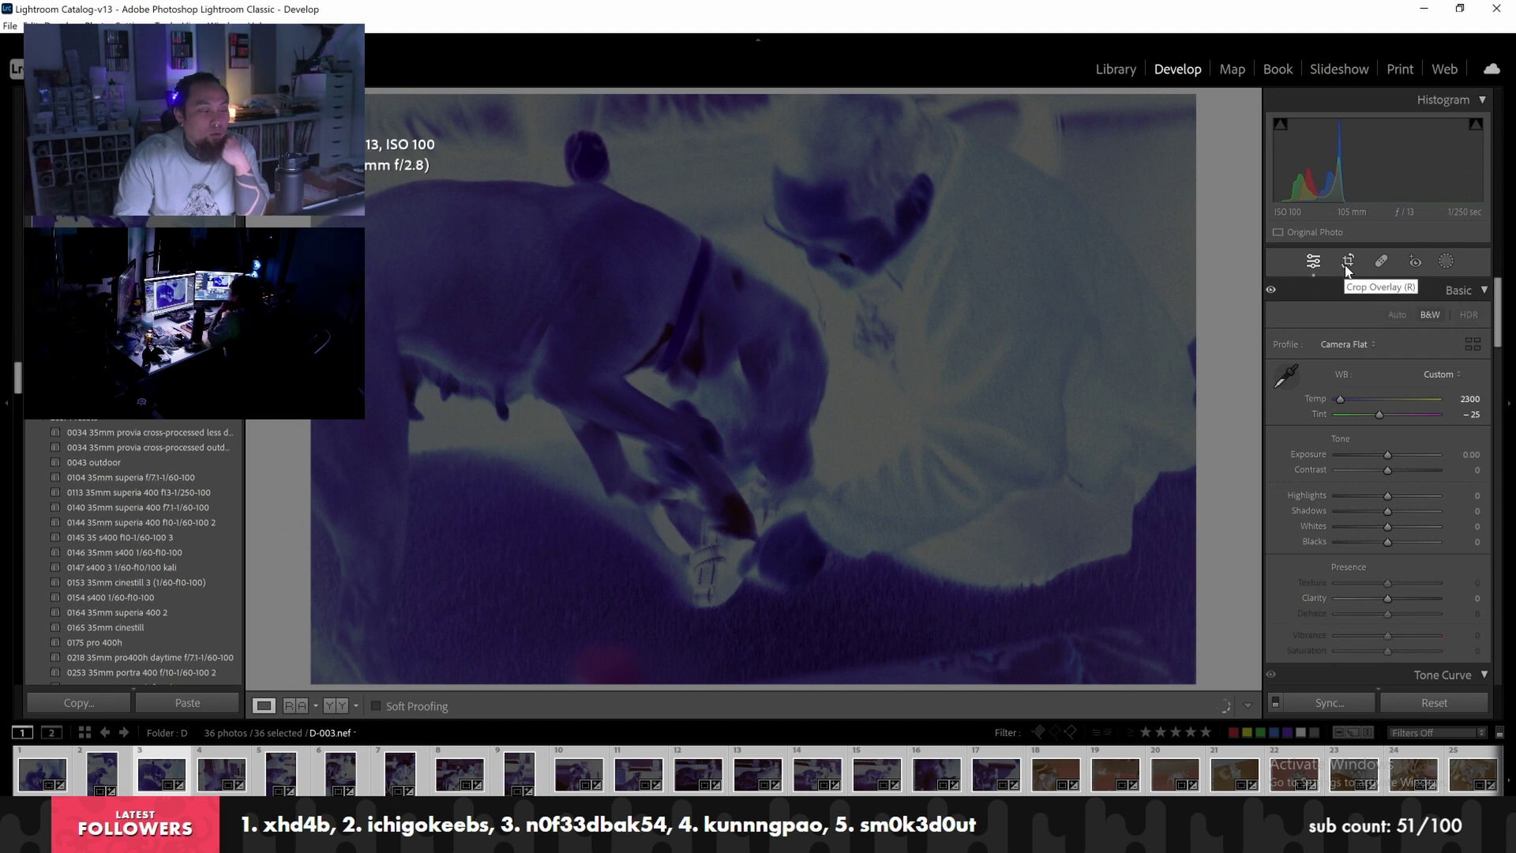
{"action": "left_click", "coordinate": [1348, 267]}
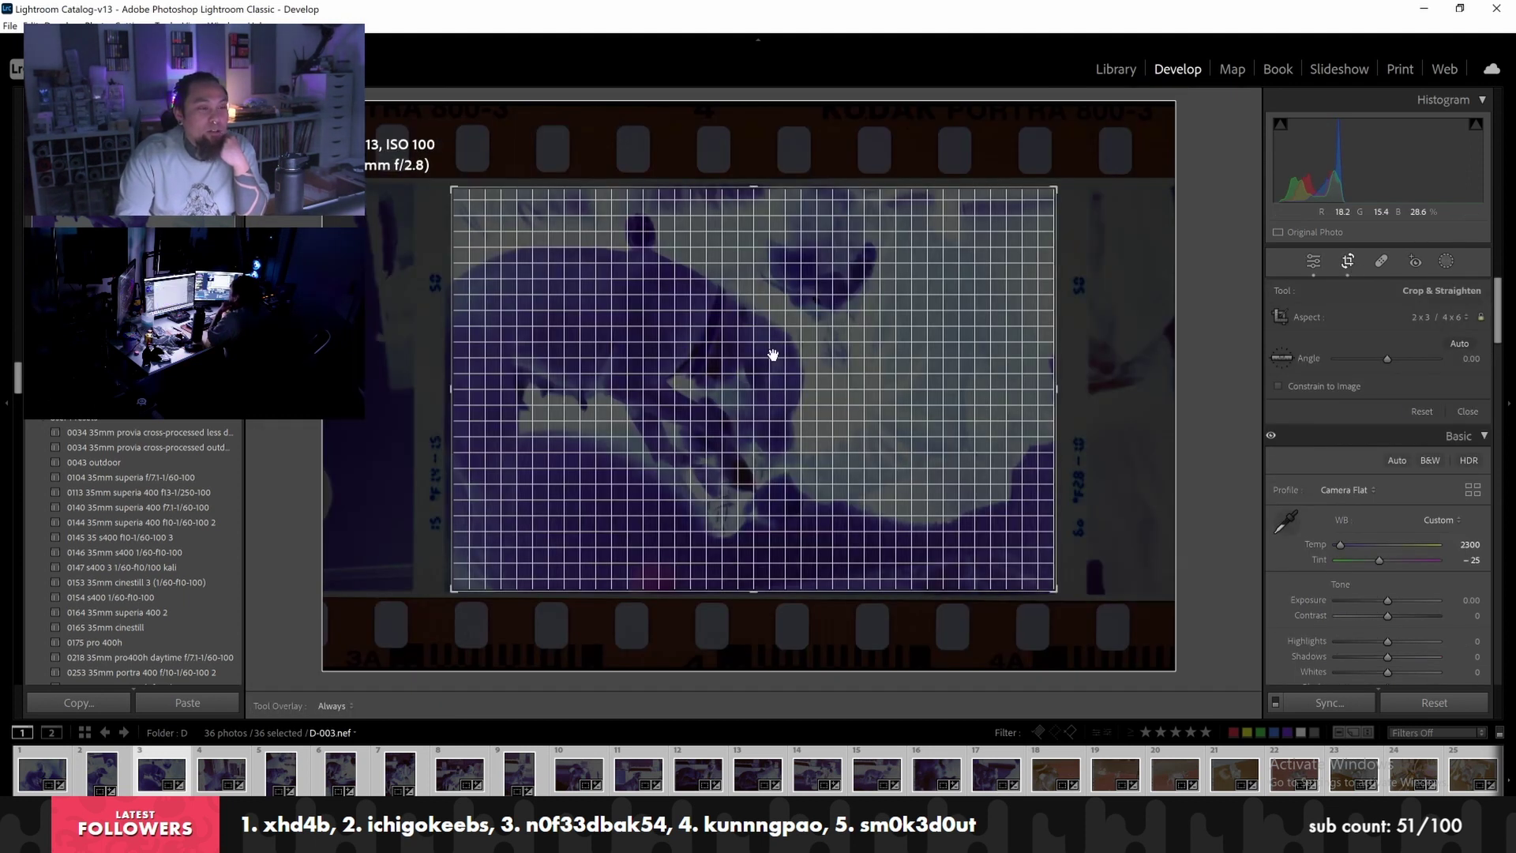
{"action": "key", "text": "Return"}
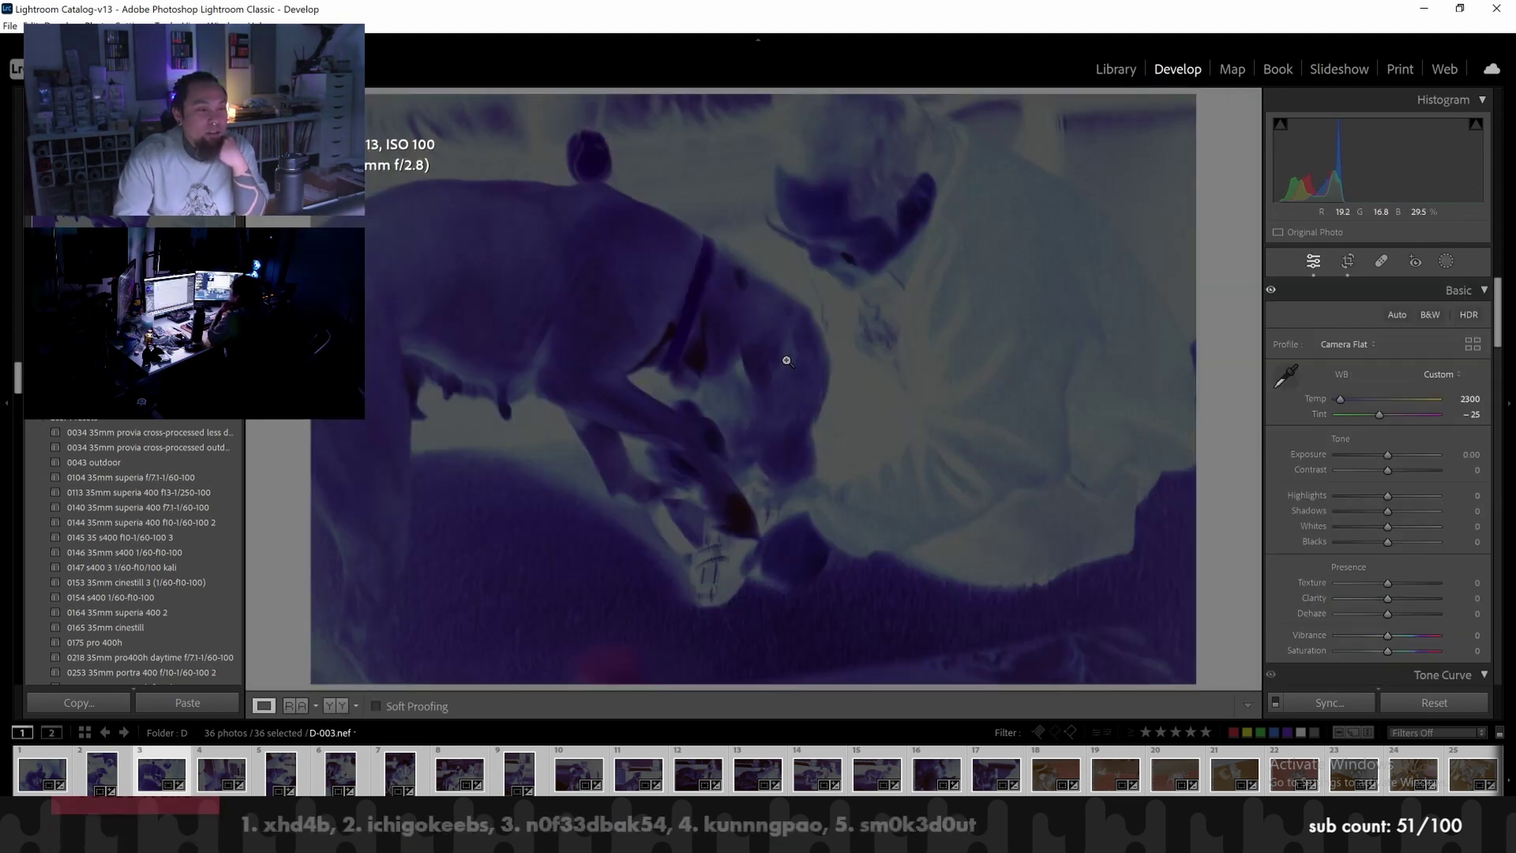
{"action": "left_click", "coordinate": [1348, 265]}
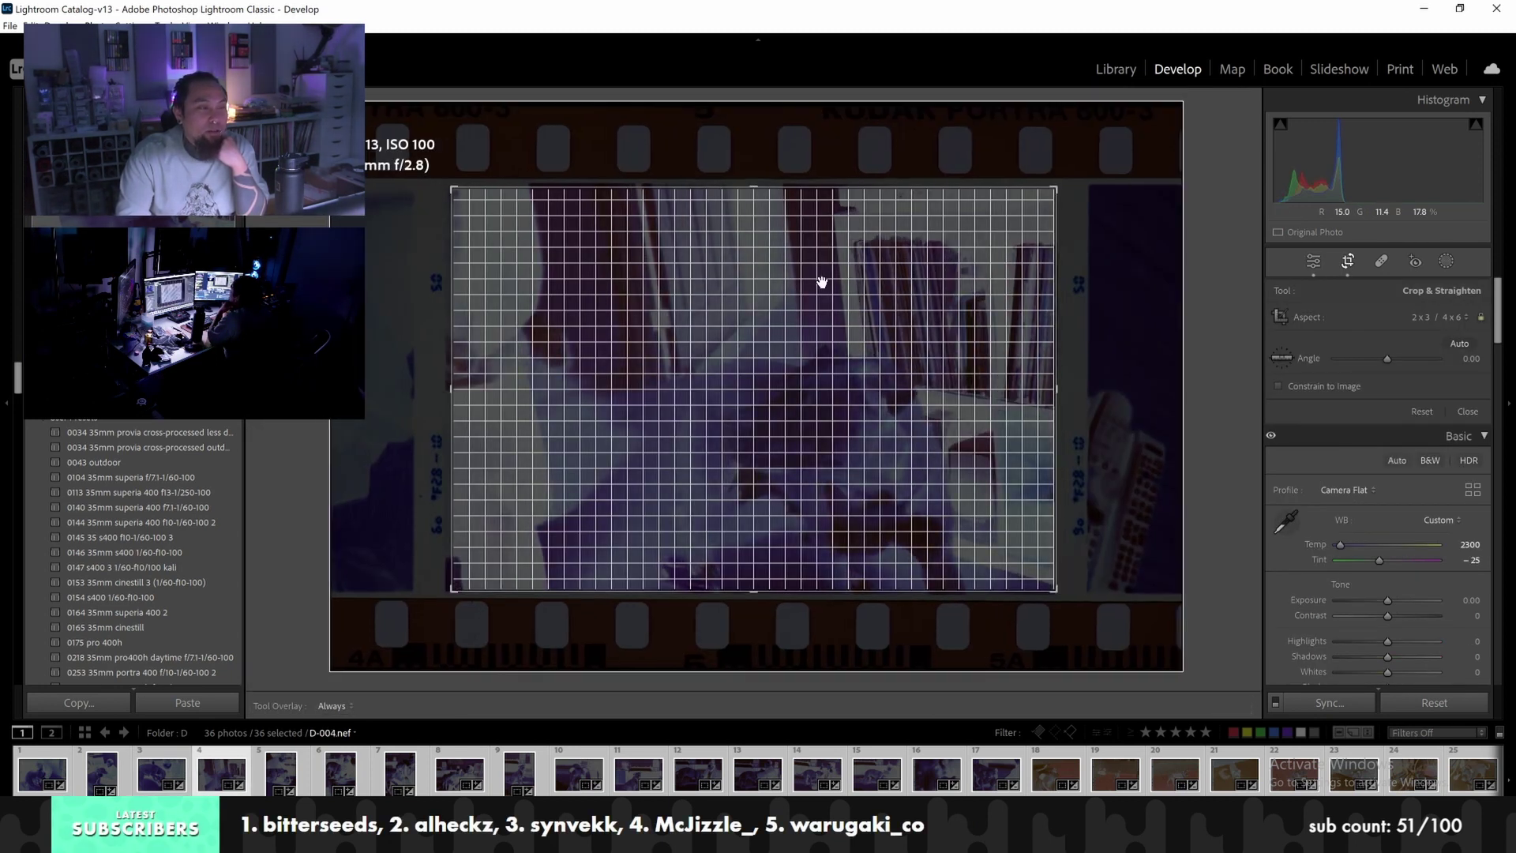
{"action": "key", "text": "Return"}
Reposition the crops of the upright scans D-005 and D-006 so the film border is excluded
{"action": "key", "text": "Right"}
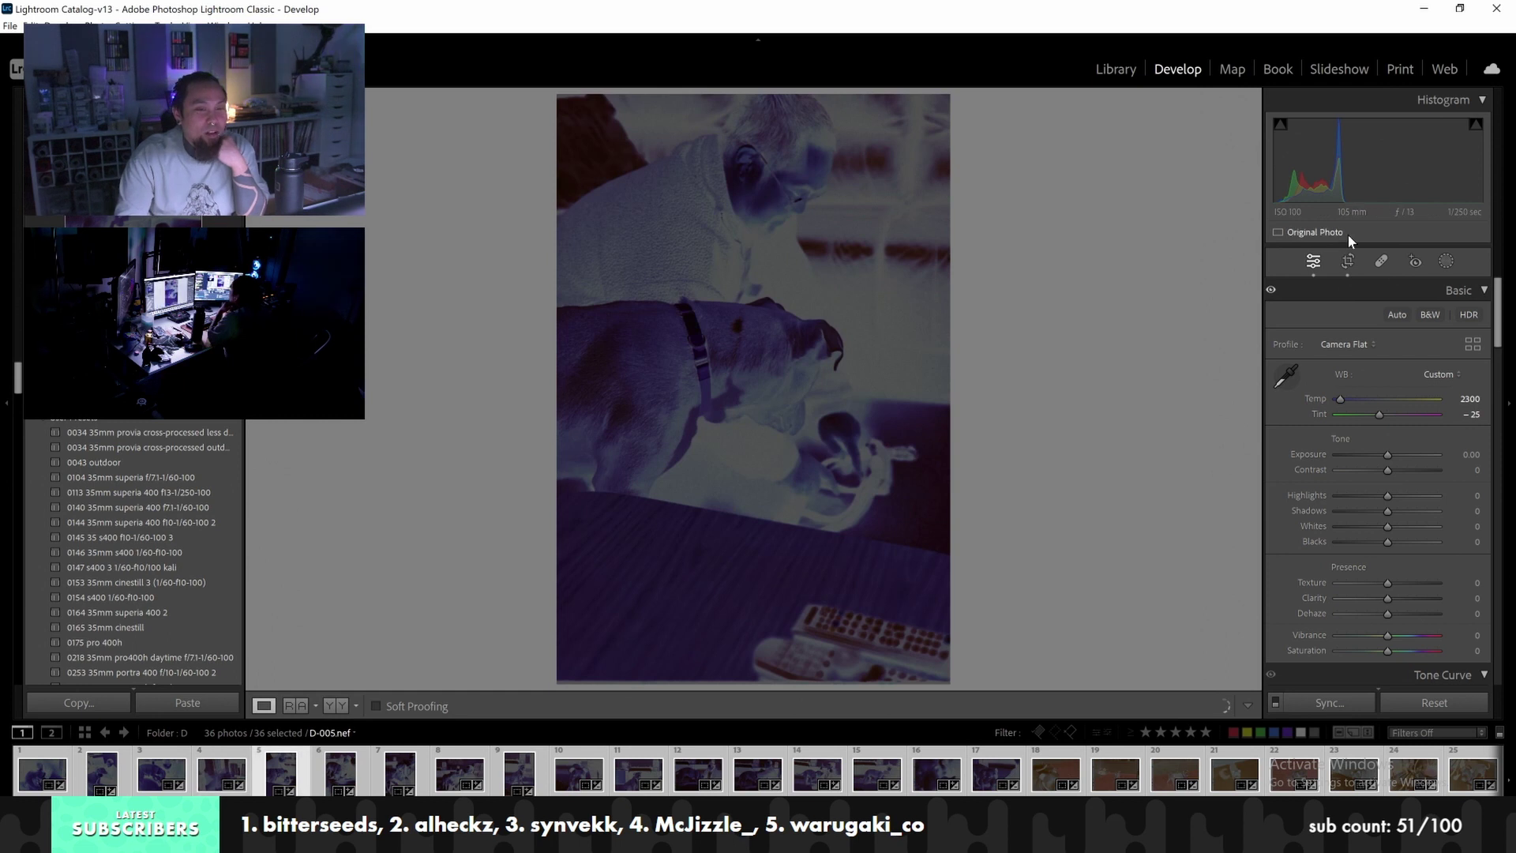
{"action": "left_click", "coordinate": [1341, 264]}
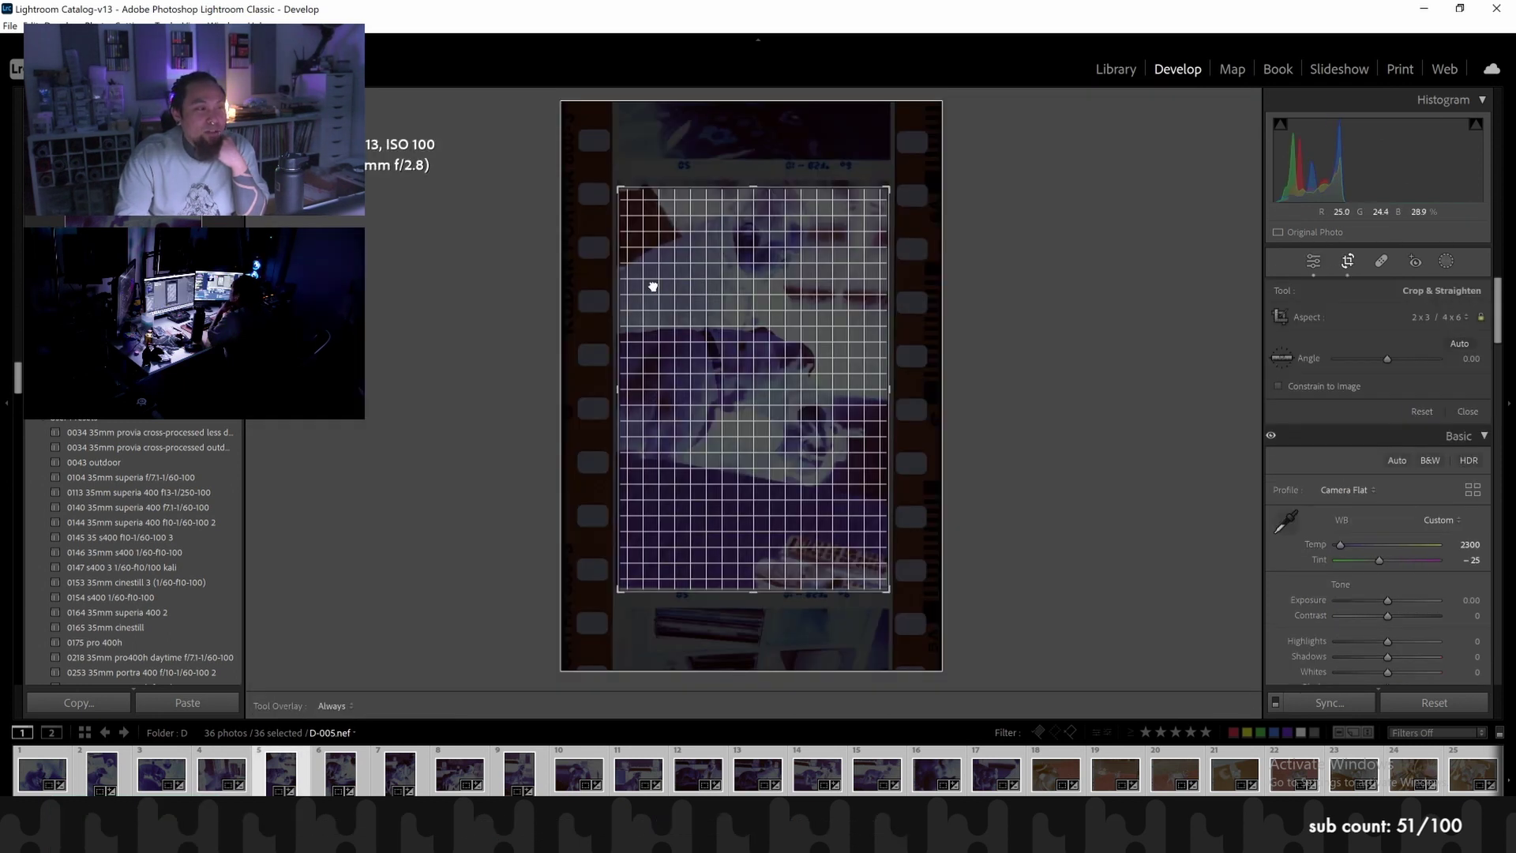
{"action": "left_click_drag", "start_coordinate": [652, 287], "coordinate": [657, 293]}
{"action": "key", "text": "Return"}
{"action": "key", "text": "Right"}
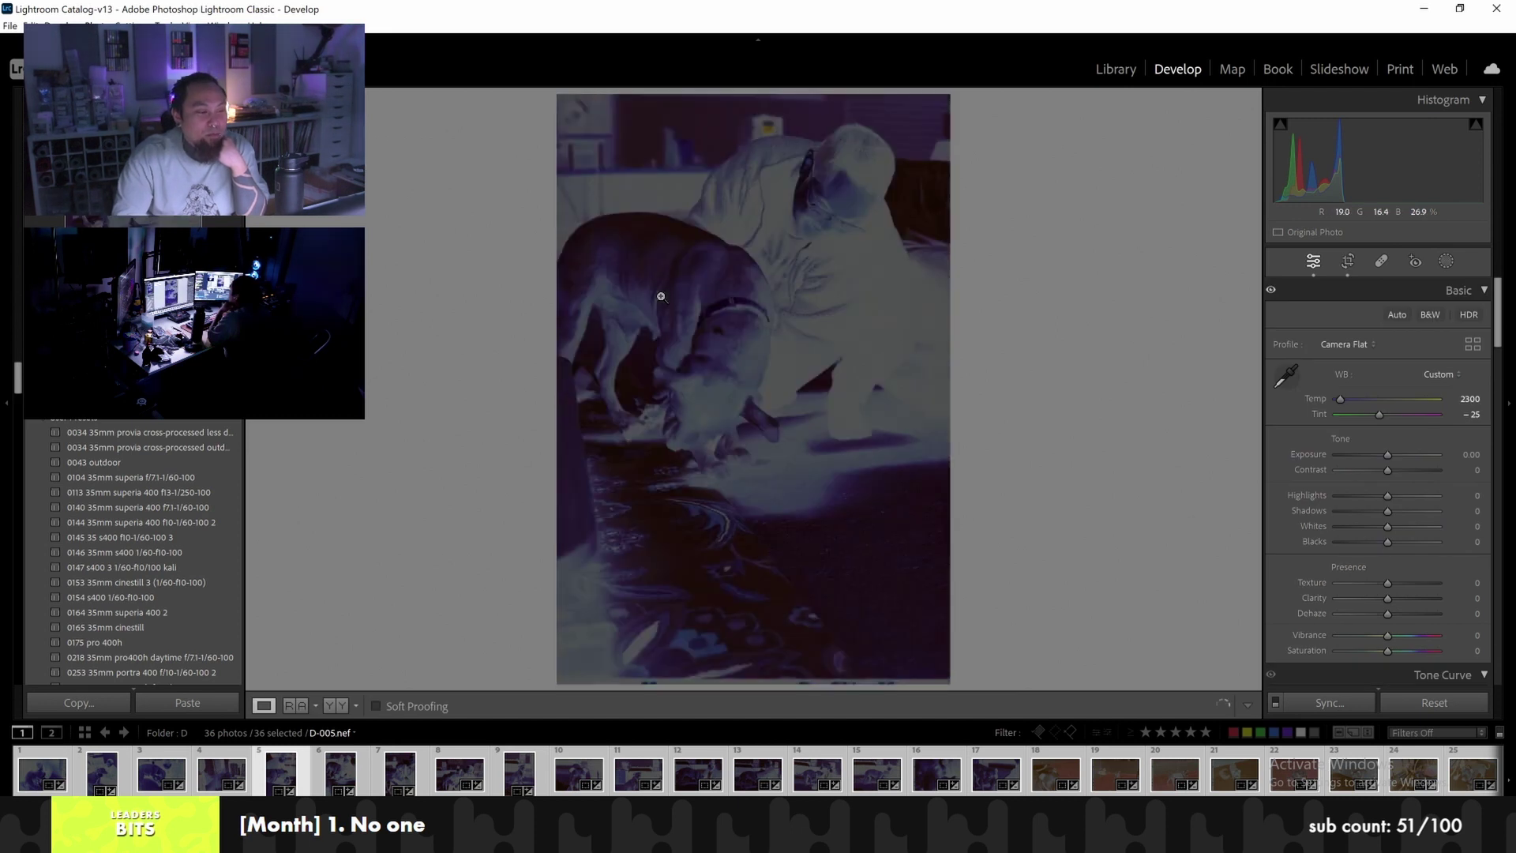
{"action": "left_click", "coordinate": [1340, 259]}
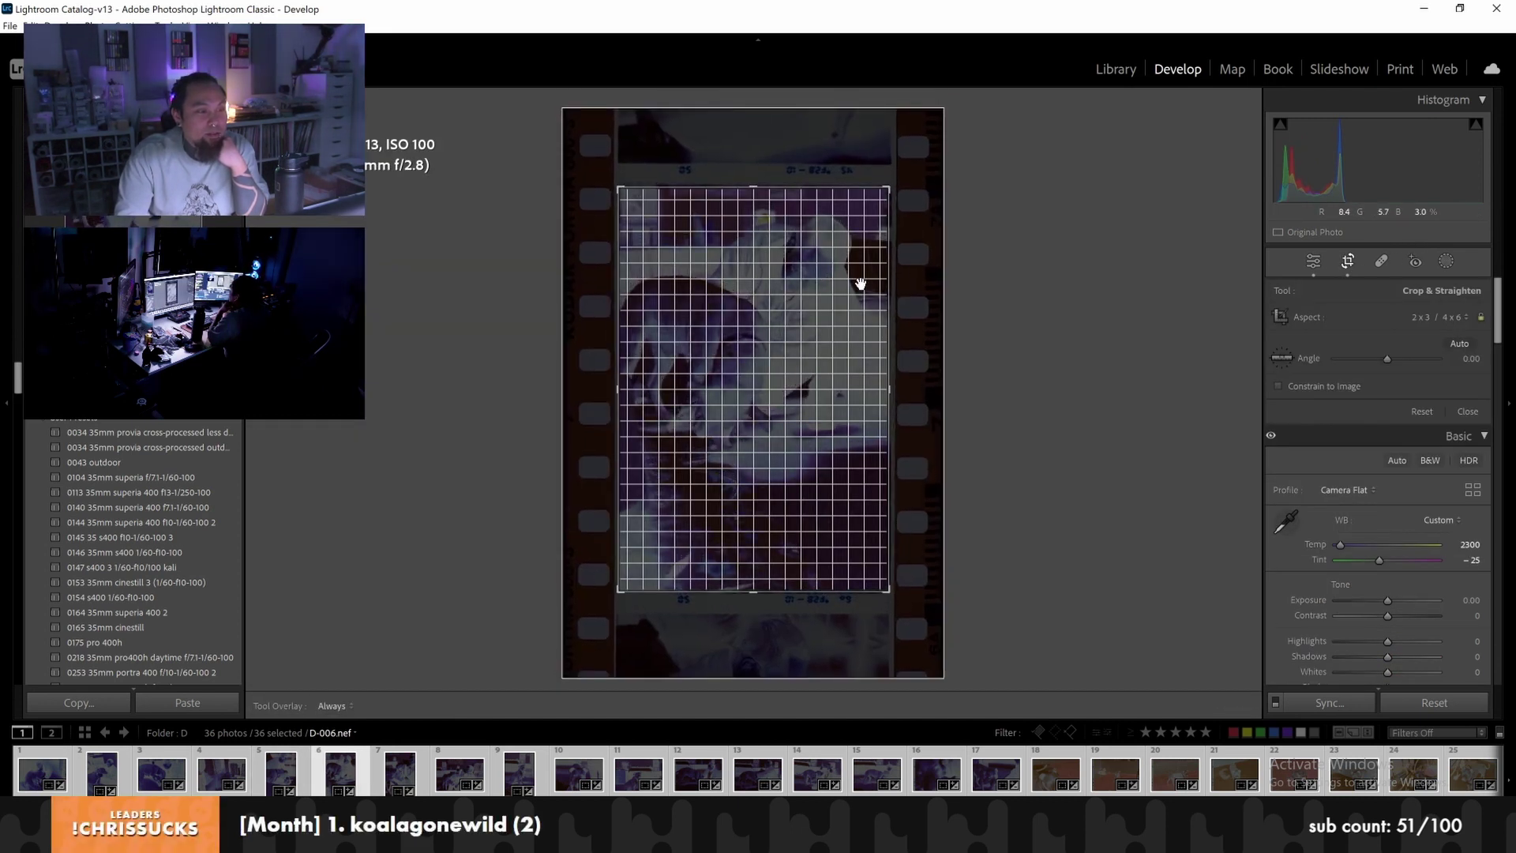
{"action": "key", "text": "Return"}
Go over the crops of scans D-007 and D-008 so that they fit the exposed frames
{"action": "key", "text": "Right"}
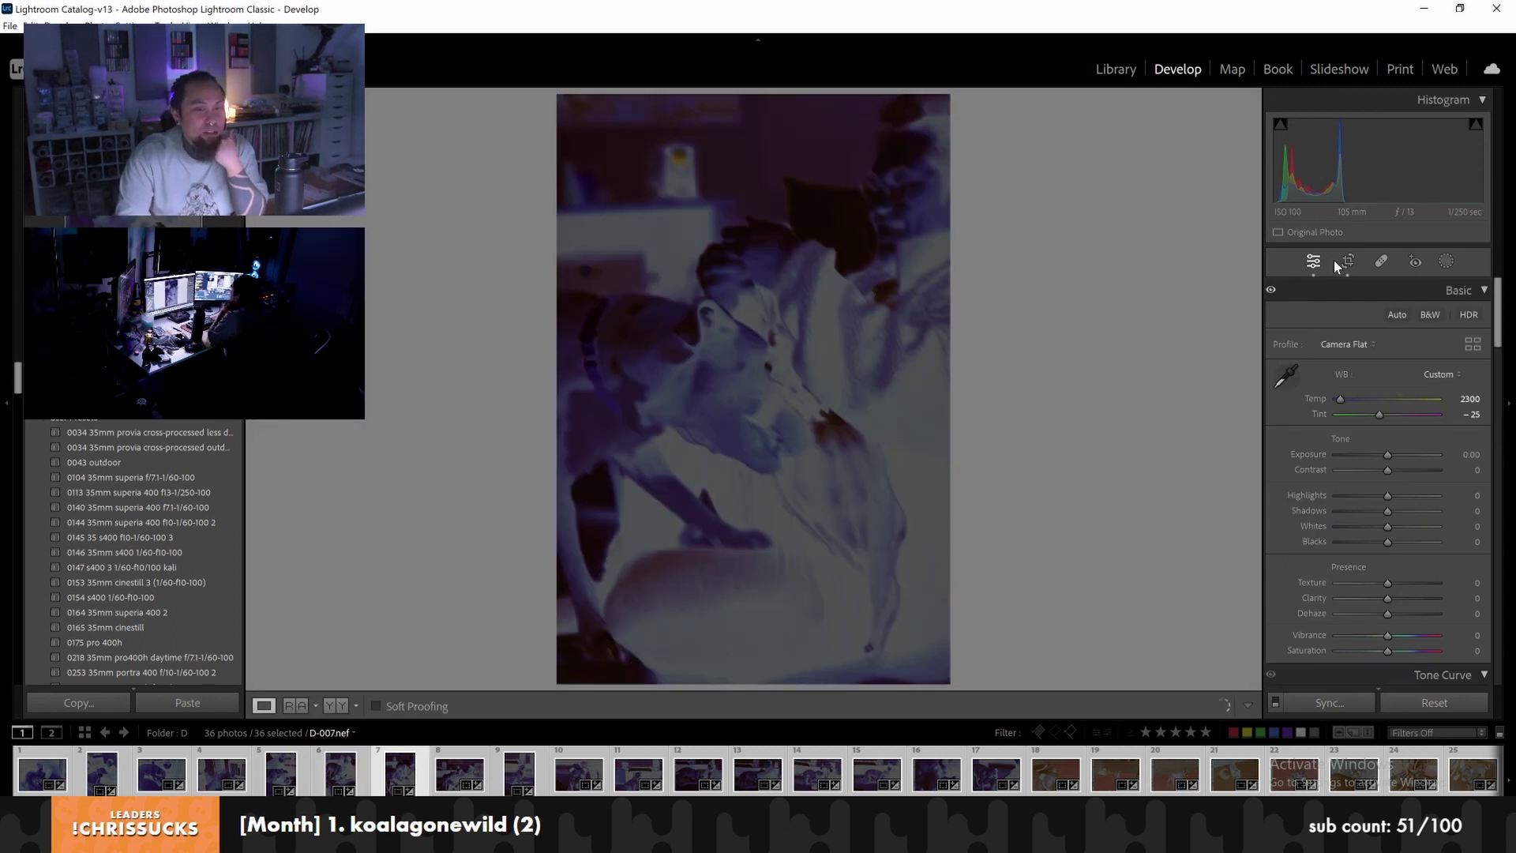
{"action": "left_click", "coordinate": [1342, 260]}
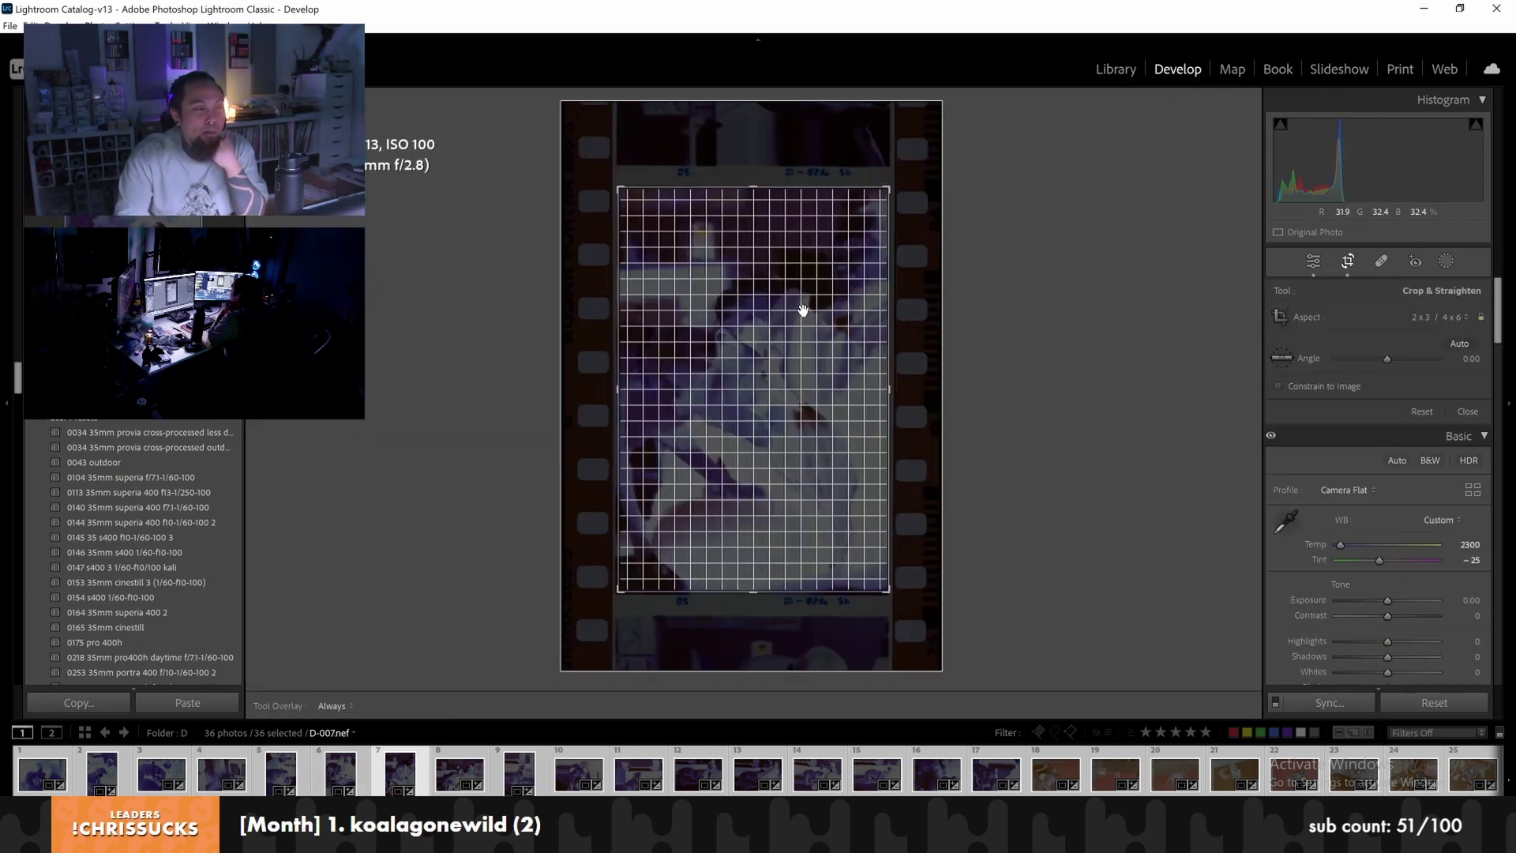
{"action": "key", "text": "Return"}
{"action": "key", "text": "Right"}
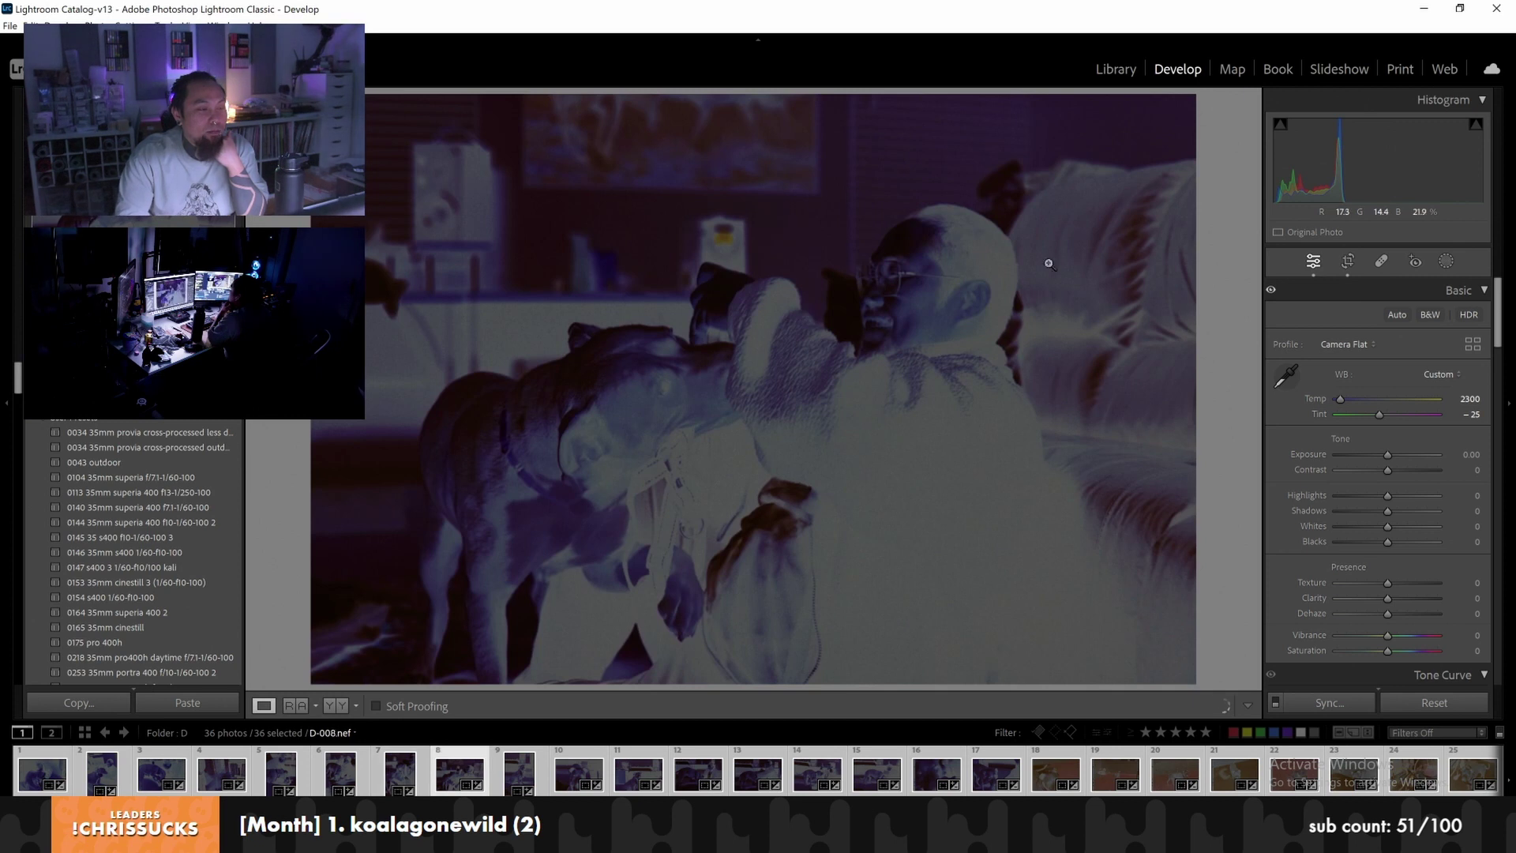
{"action": "left_click", "coordinate": [1348, 262]}
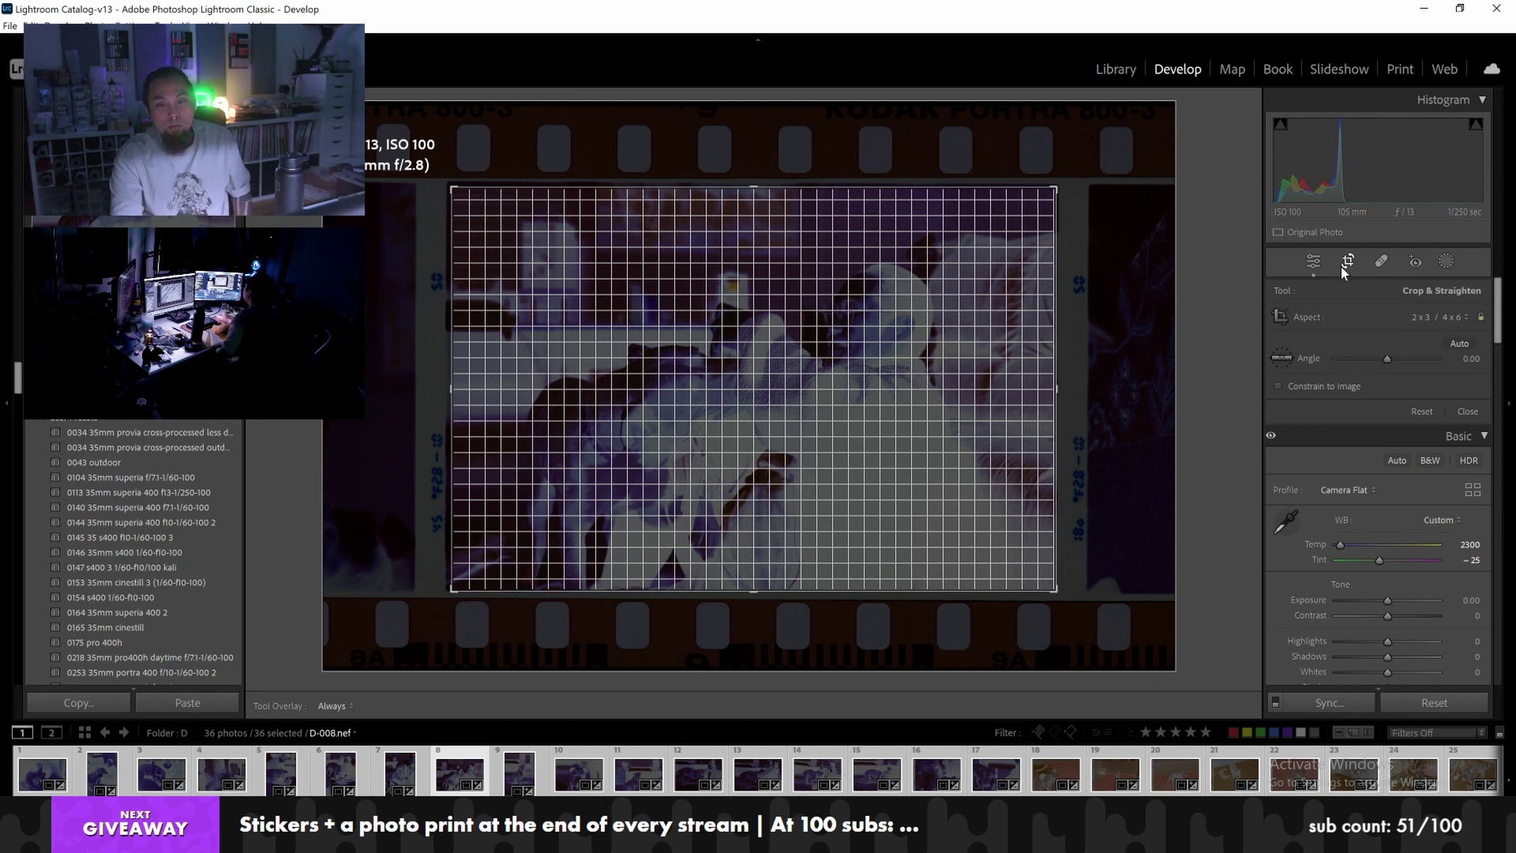
{"action": "key", "text": "Return"}
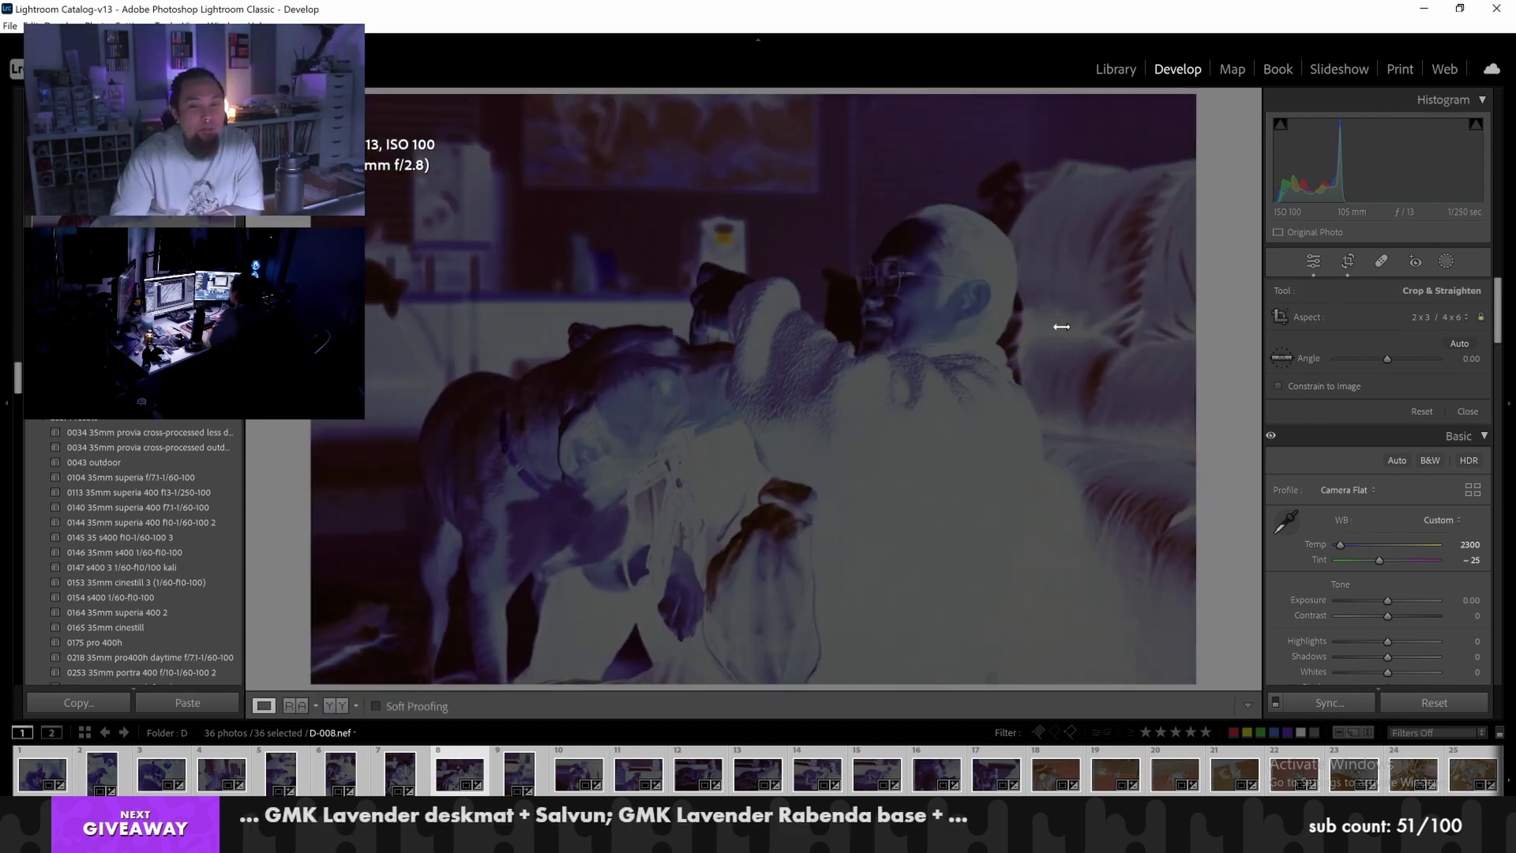
Reposition the crop of D-009 to exclude the border lettering, and center the crop of D-010 on its frame
{"action": "key", "text": "Right"}
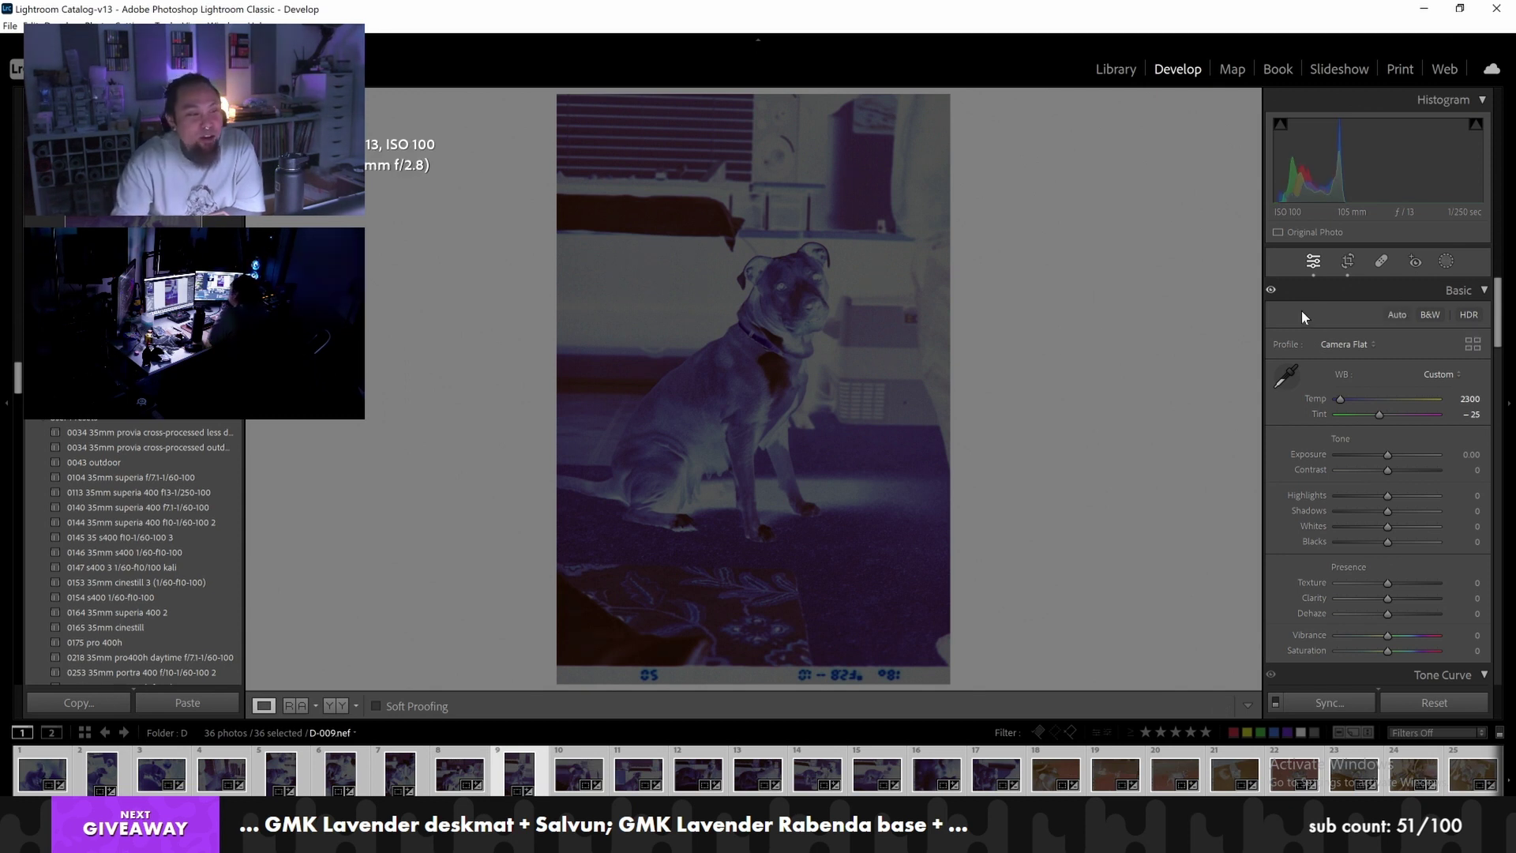
{"action": "left_click", "coordinate": [1346, 263]}
{"action": "left_click_drag", "start_coordinate": [835, 289], "coordinate": [837, 302]}
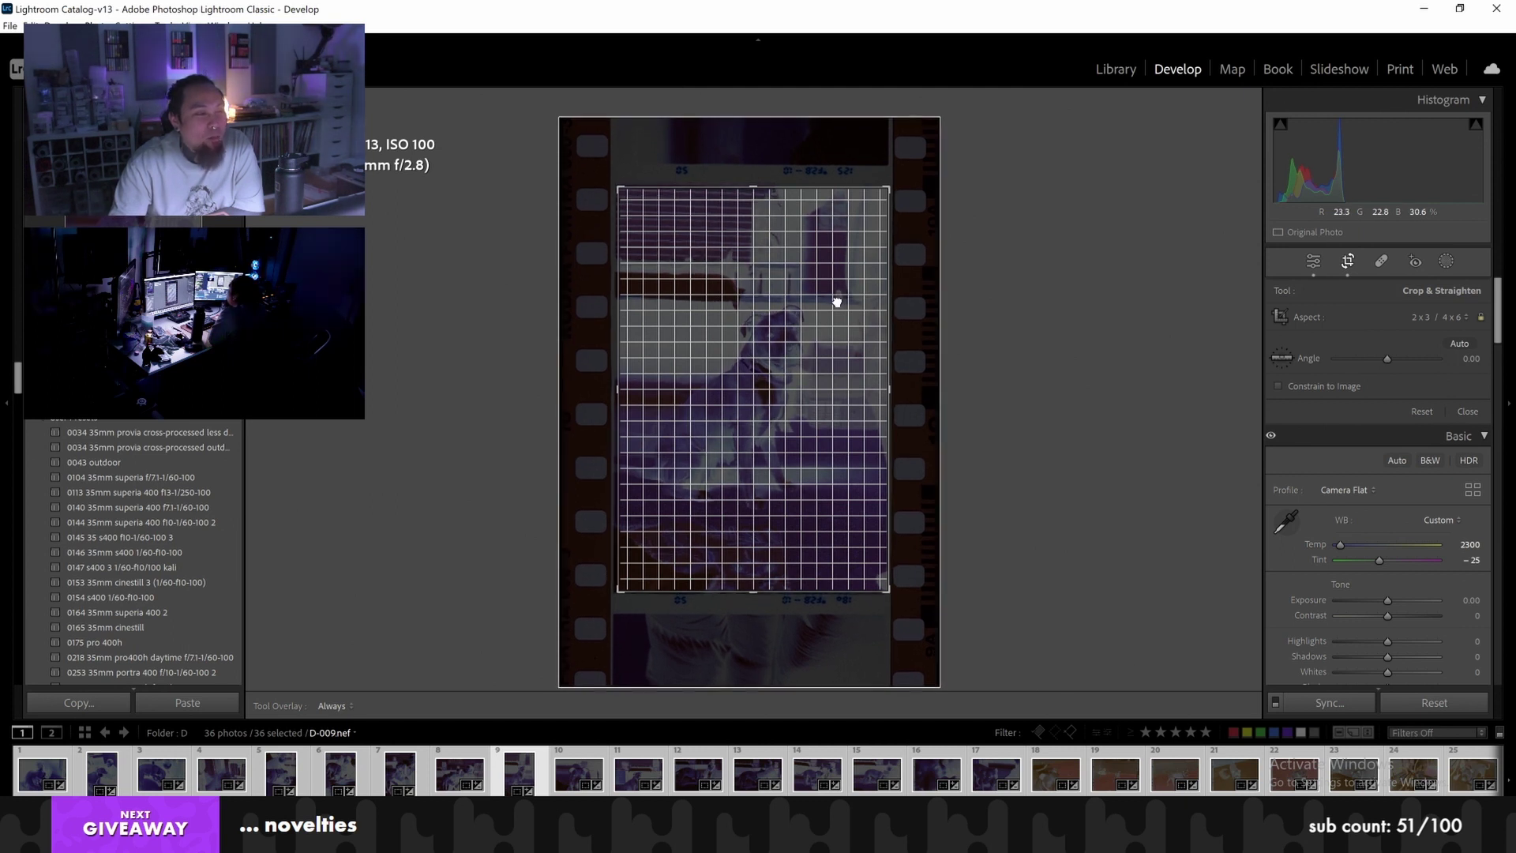
{"action": "key", "text": "Return"}
{"action": "key", "text": "Right"}
{"action": "key", "text": "r"}
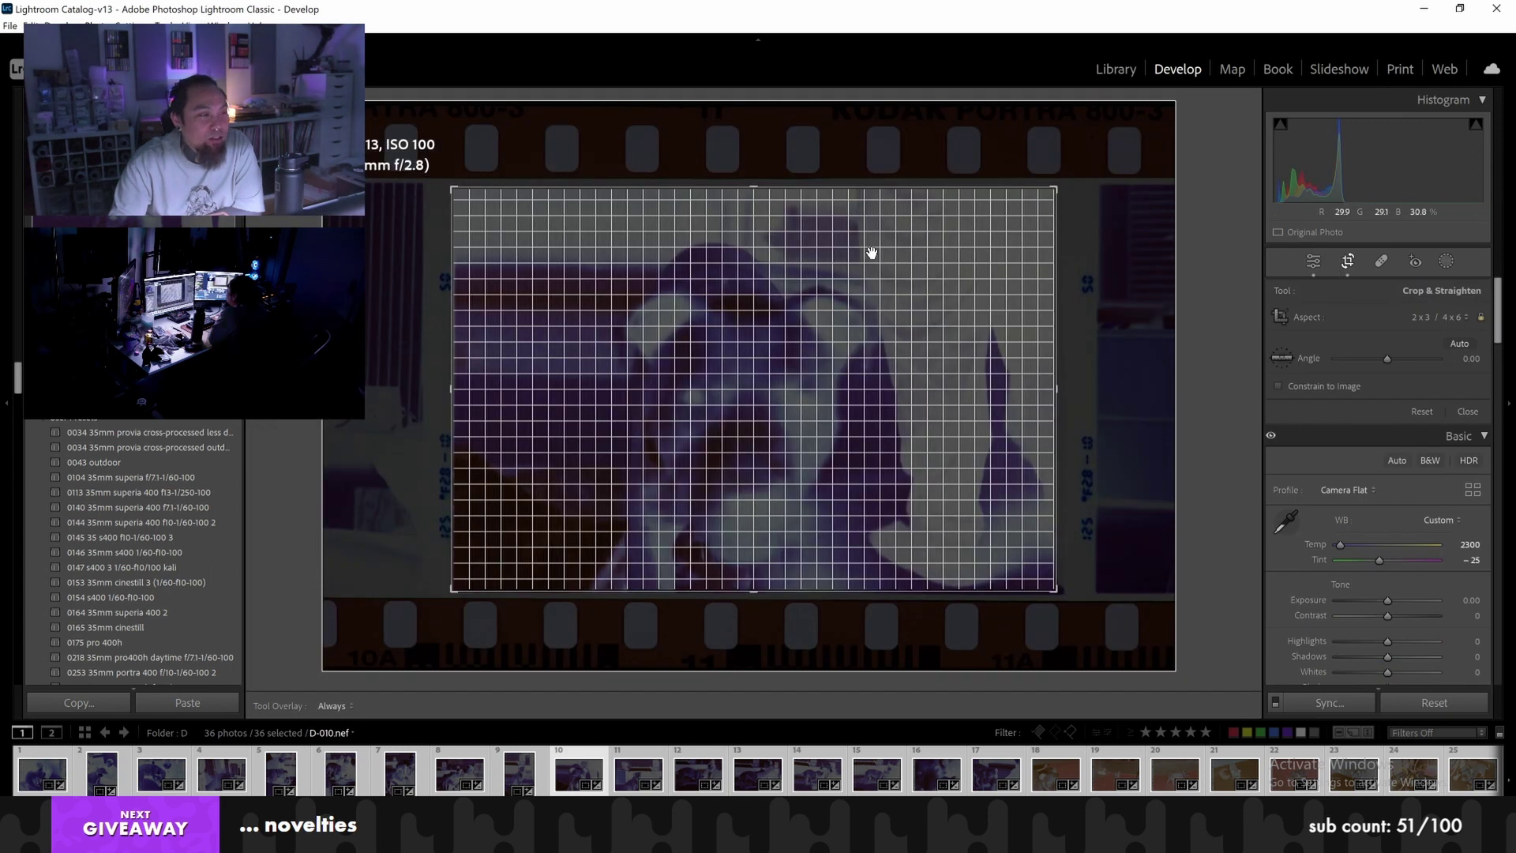
{"action": "left_click_drag", "start_coordinate": [872, 253], "coordinate": [867, 254]}
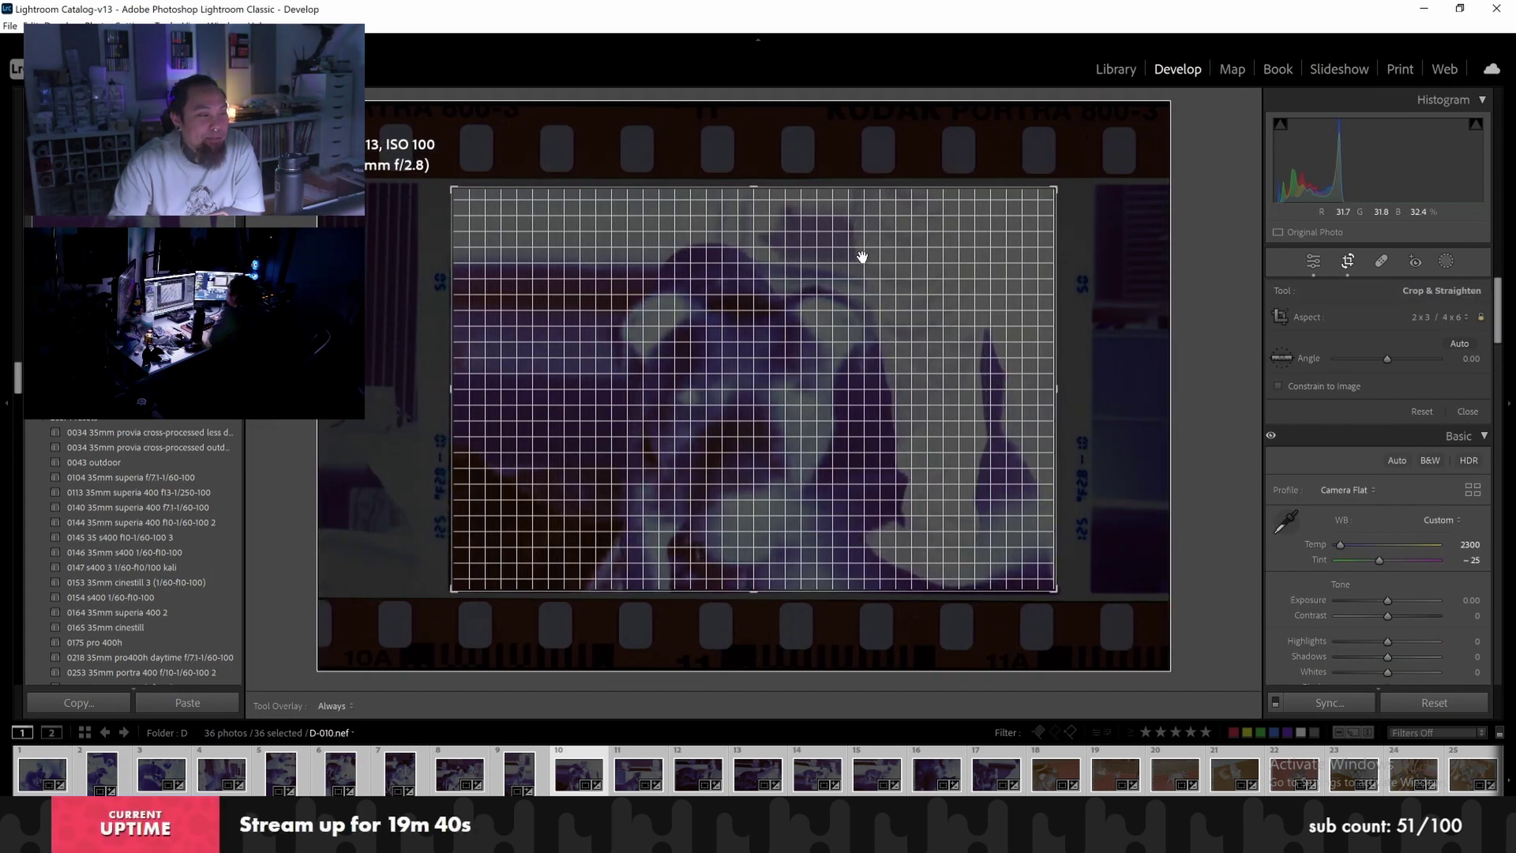
{"action": "key", "text": "Return"}
Align the crop of scan D-011 with its exposed frame and move on to scan D-012
{"action": "key", "text": "Right"}
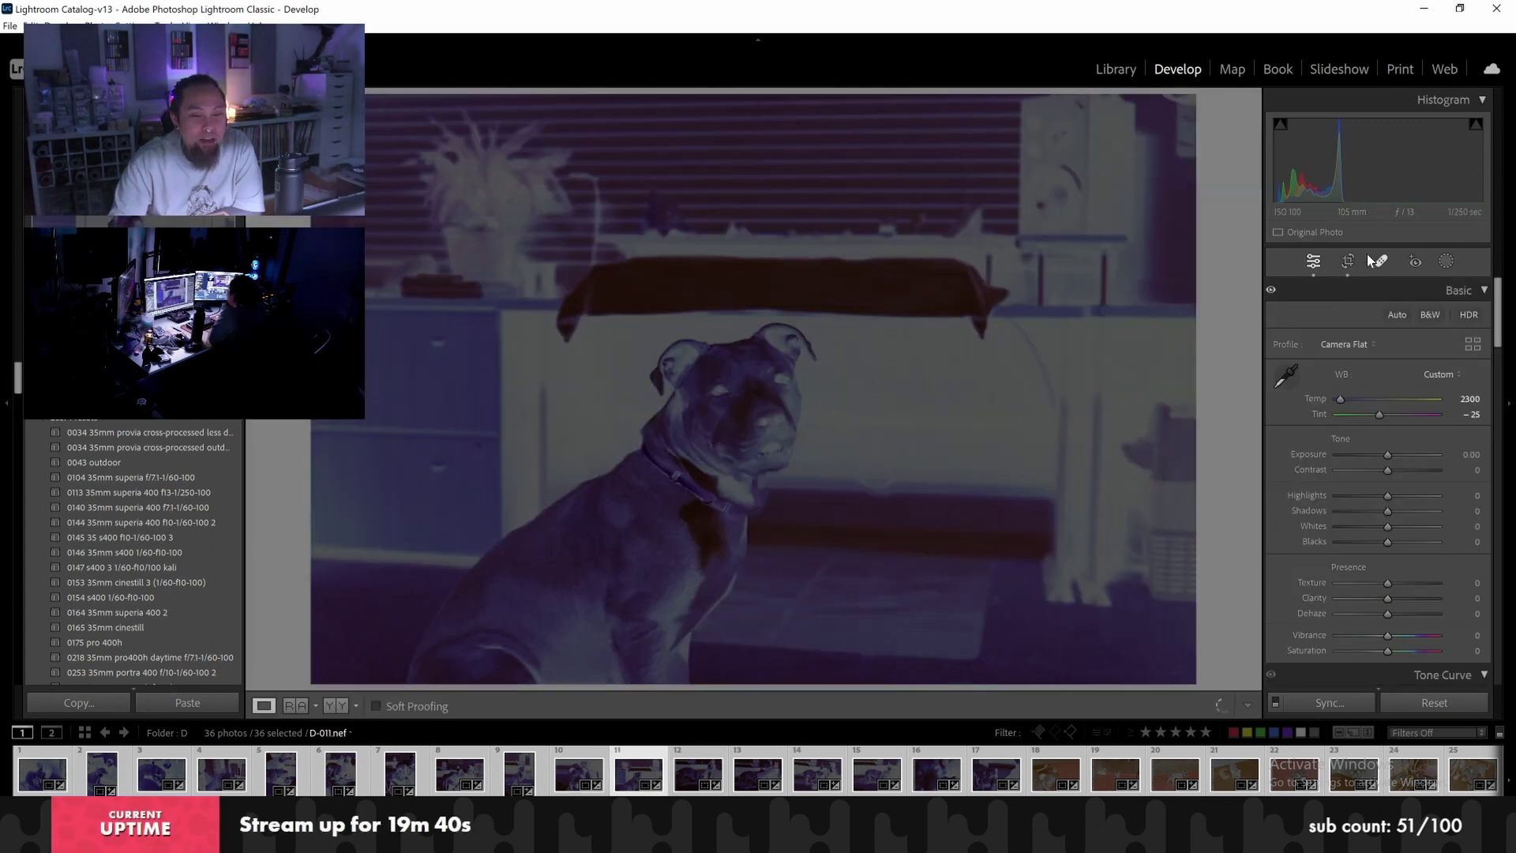
{"action": "left_click", "coordinate": [1346, 263]}
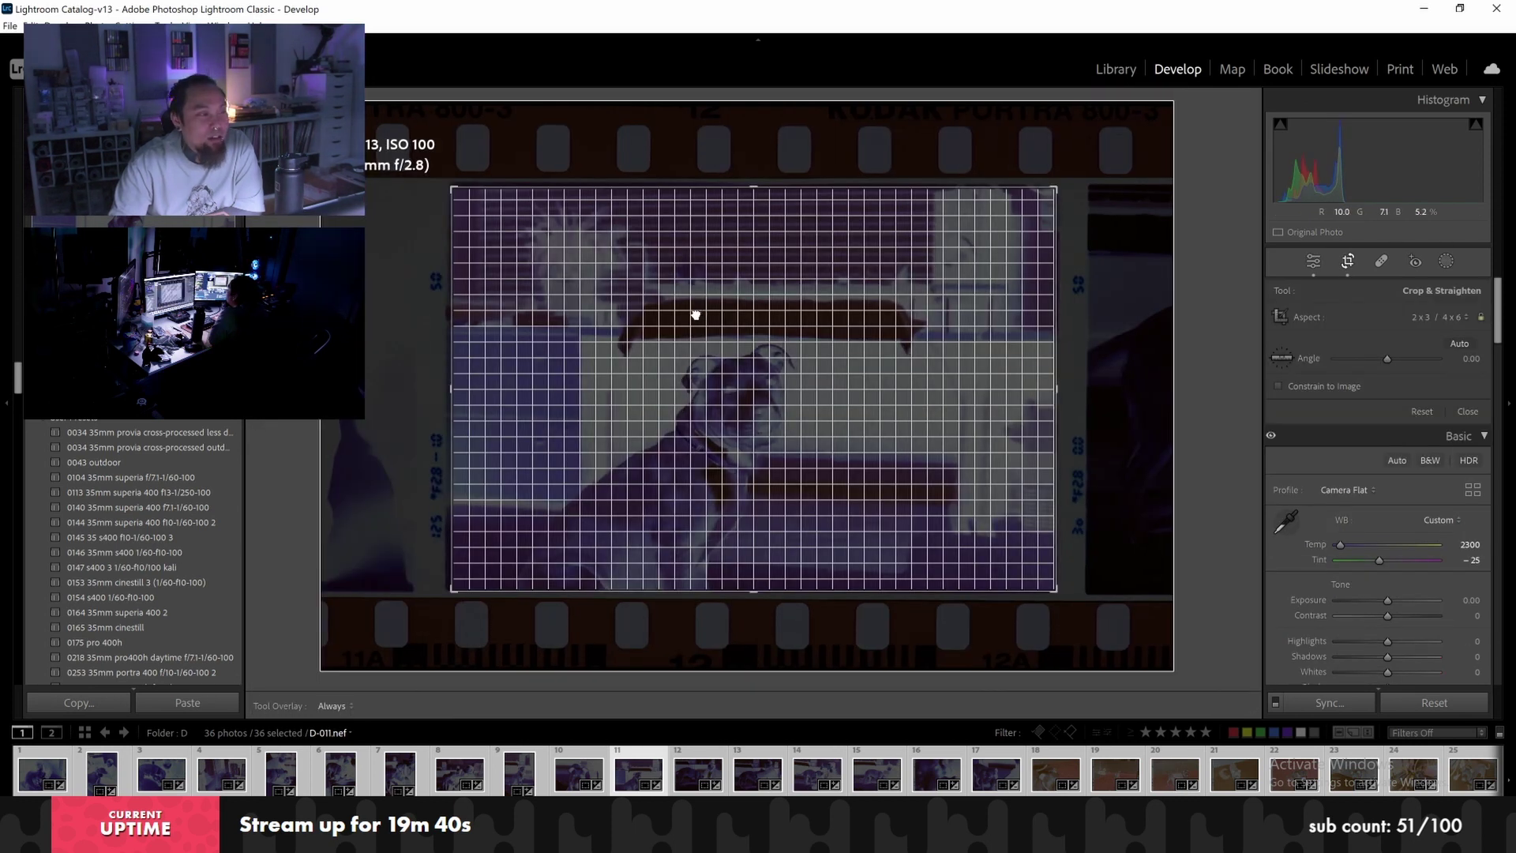
{"action": "key", "text": "Return"}
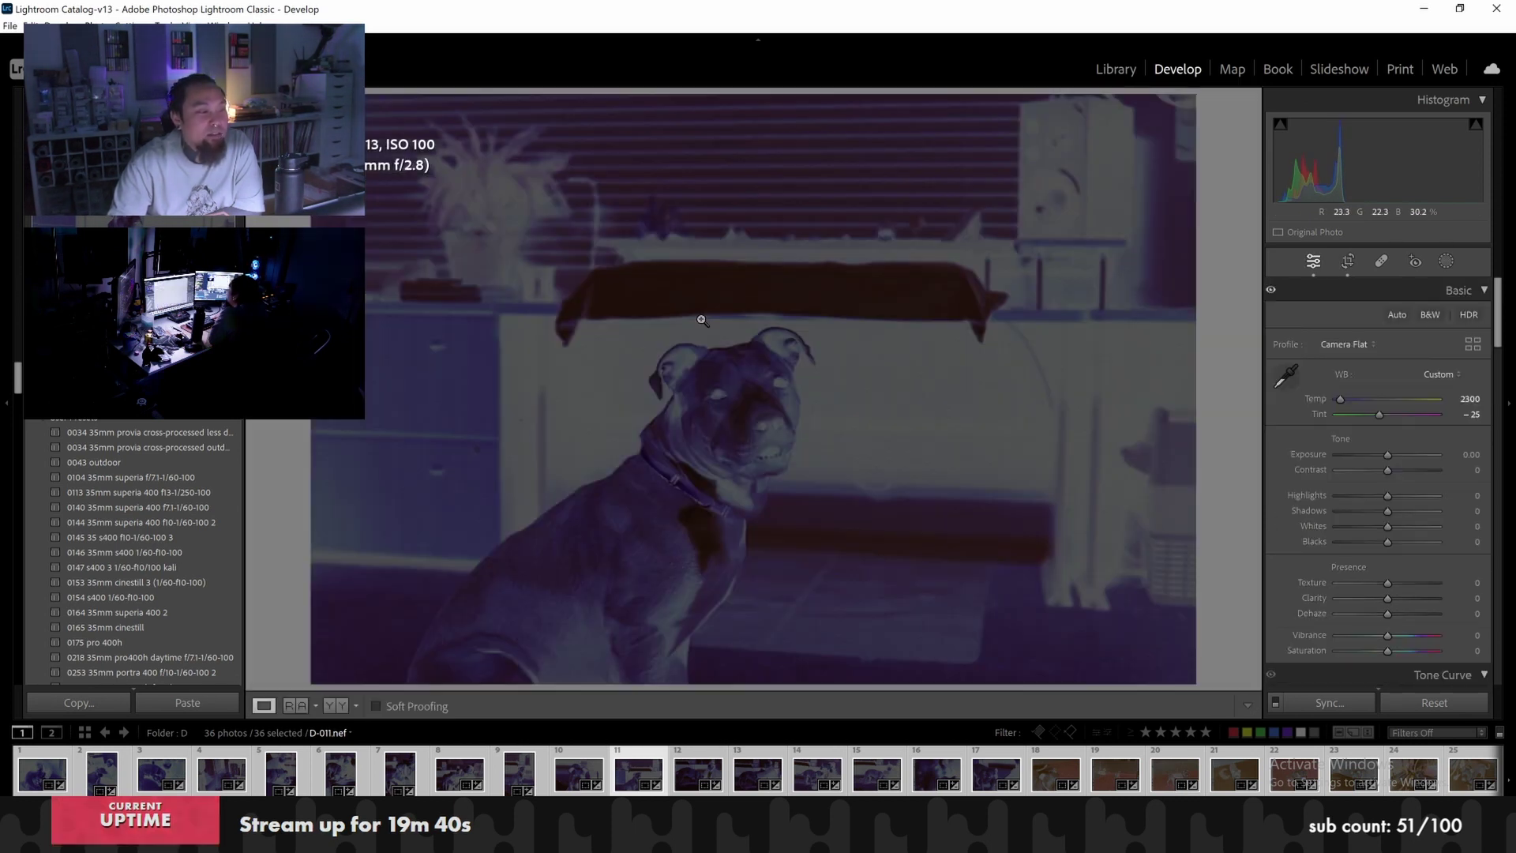
{"action": "key", "text": "Right"}
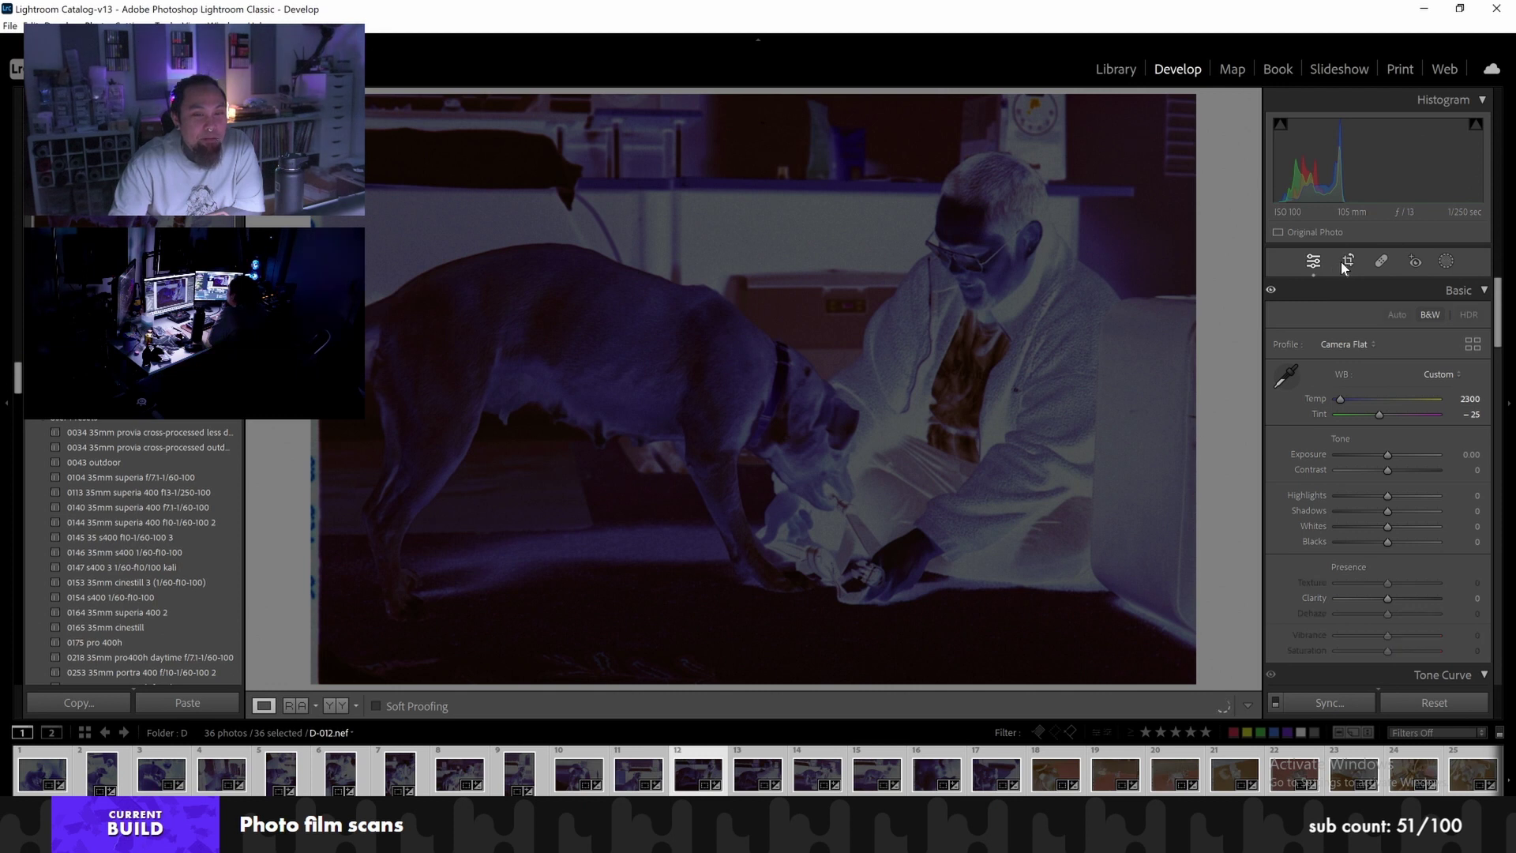
Shift the crop of D-012 off the border lettering at its left edge, and align the crop of D-013 with its exposed frame
{"action": "left_click", "coordinate": [1344, 262]}
{"action": "left_click_drag", "start_coordinate": [827, 316], "coordinate": [826, 316]}
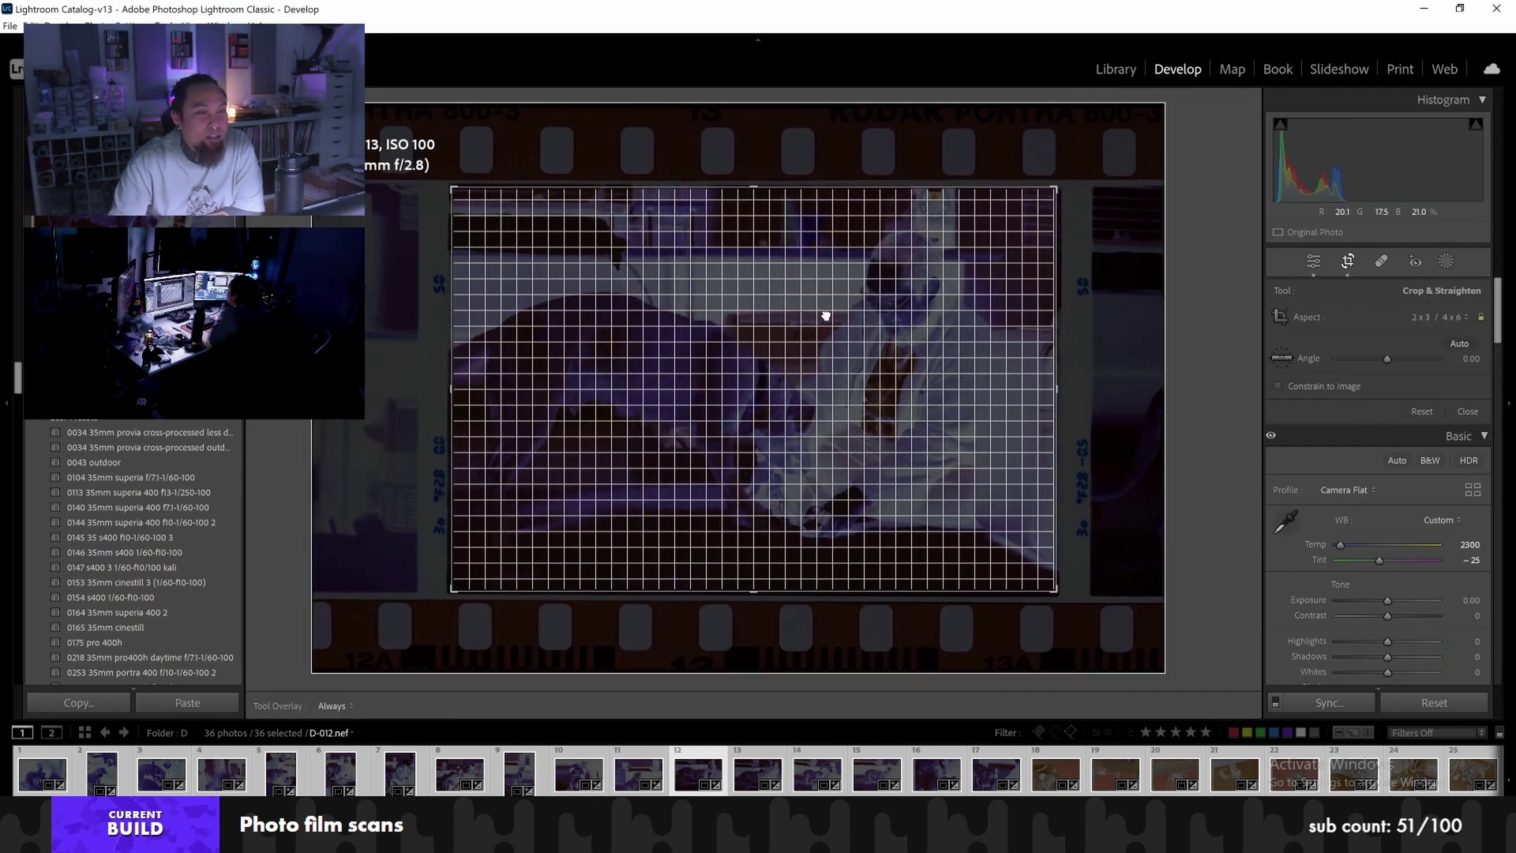
{"action": "key", "text": "Return"}
{"action": "key", "text": "Right"}
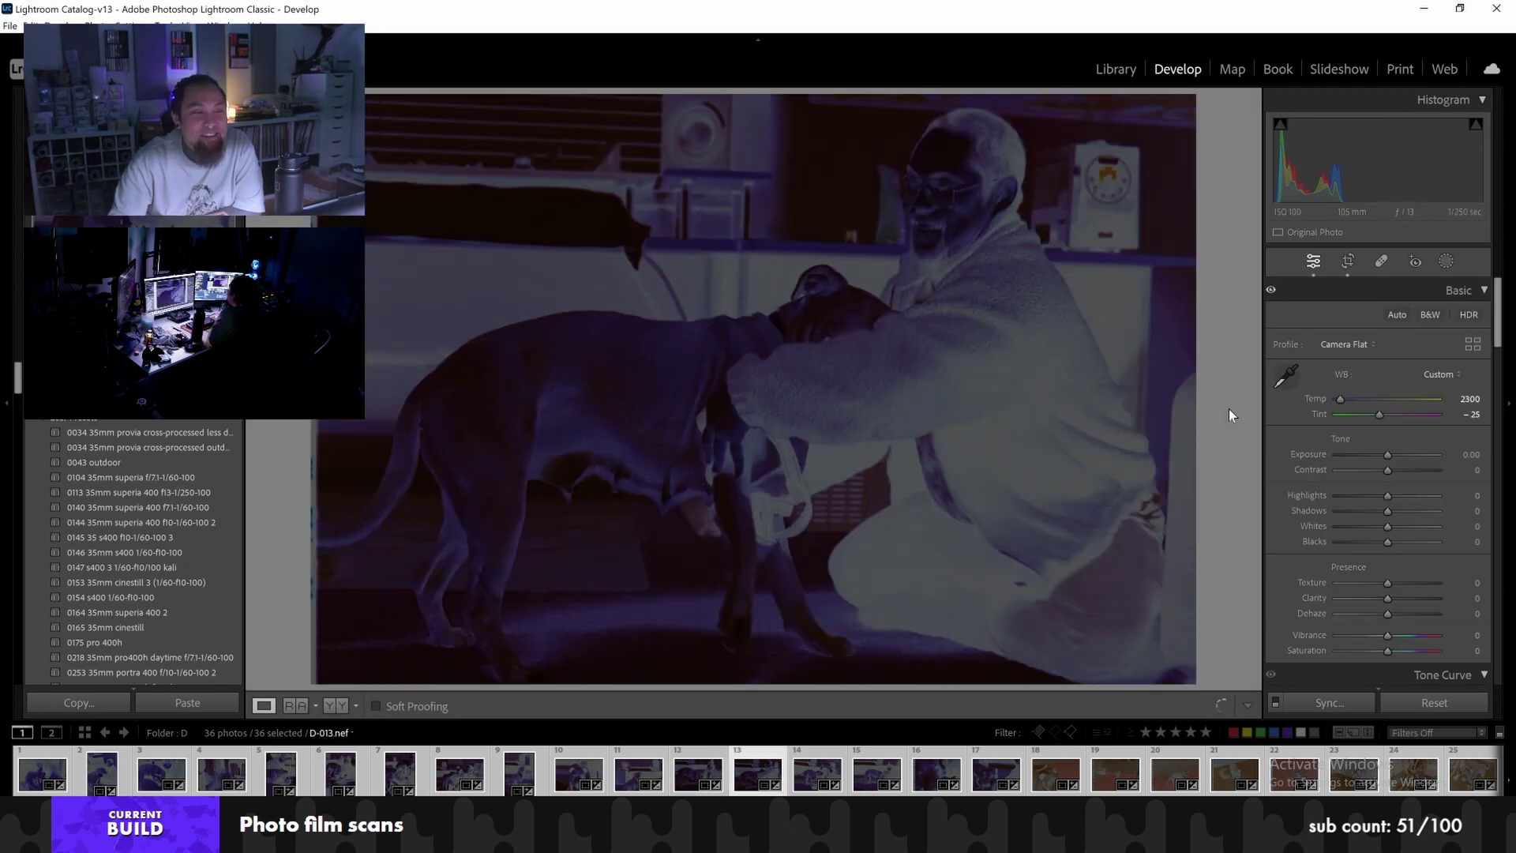
{"action": "left_click", "coordinate": [1336, 269]}
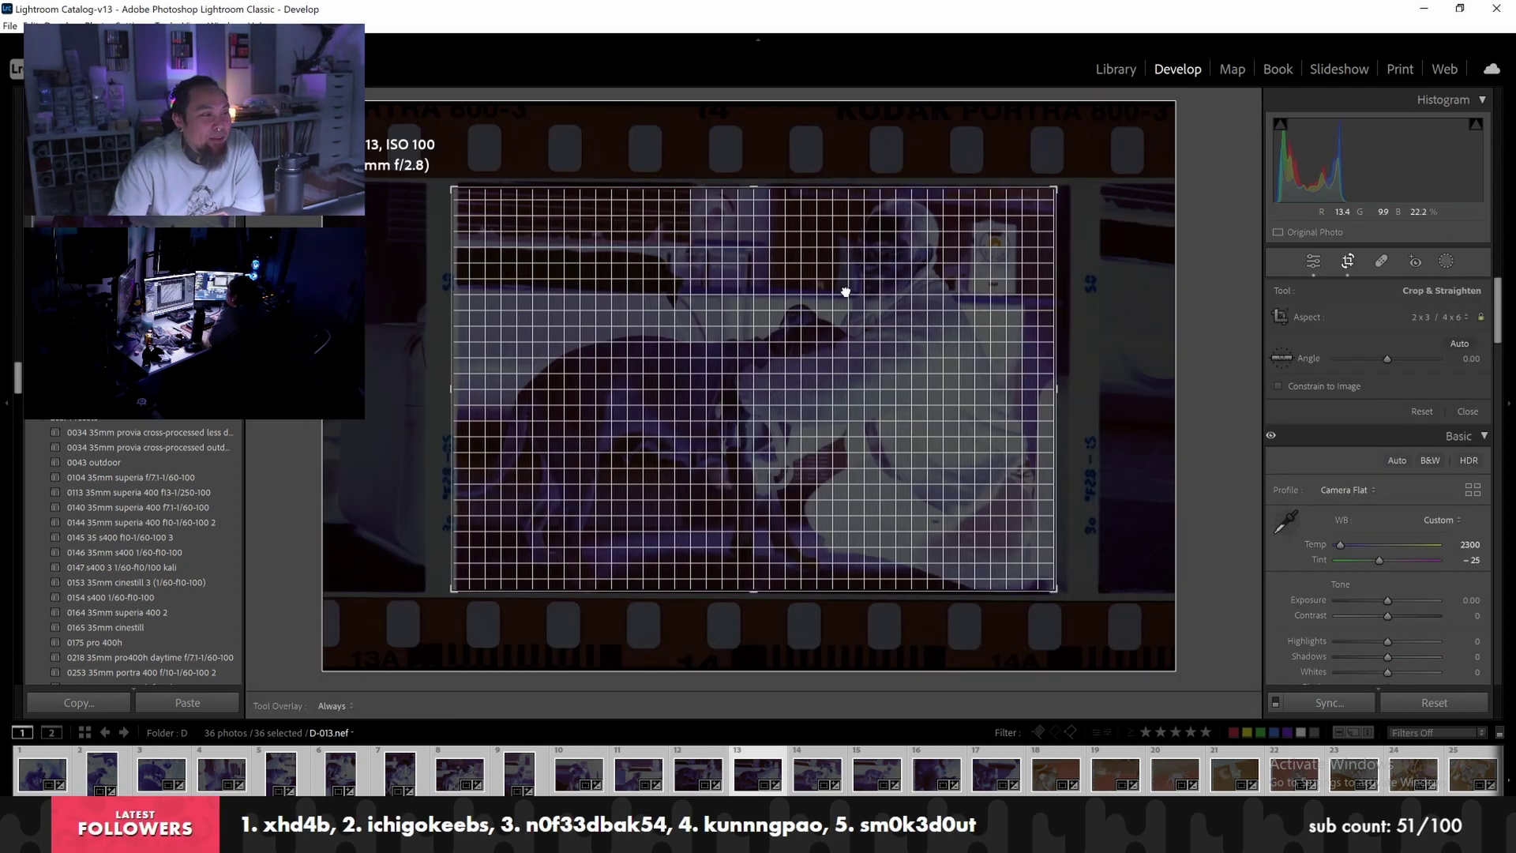
{"action": "left_click_drag", "start_coordinate": [838, 293], "coordinate": [837, 292]}
{"action": "key", "text": "Return"}
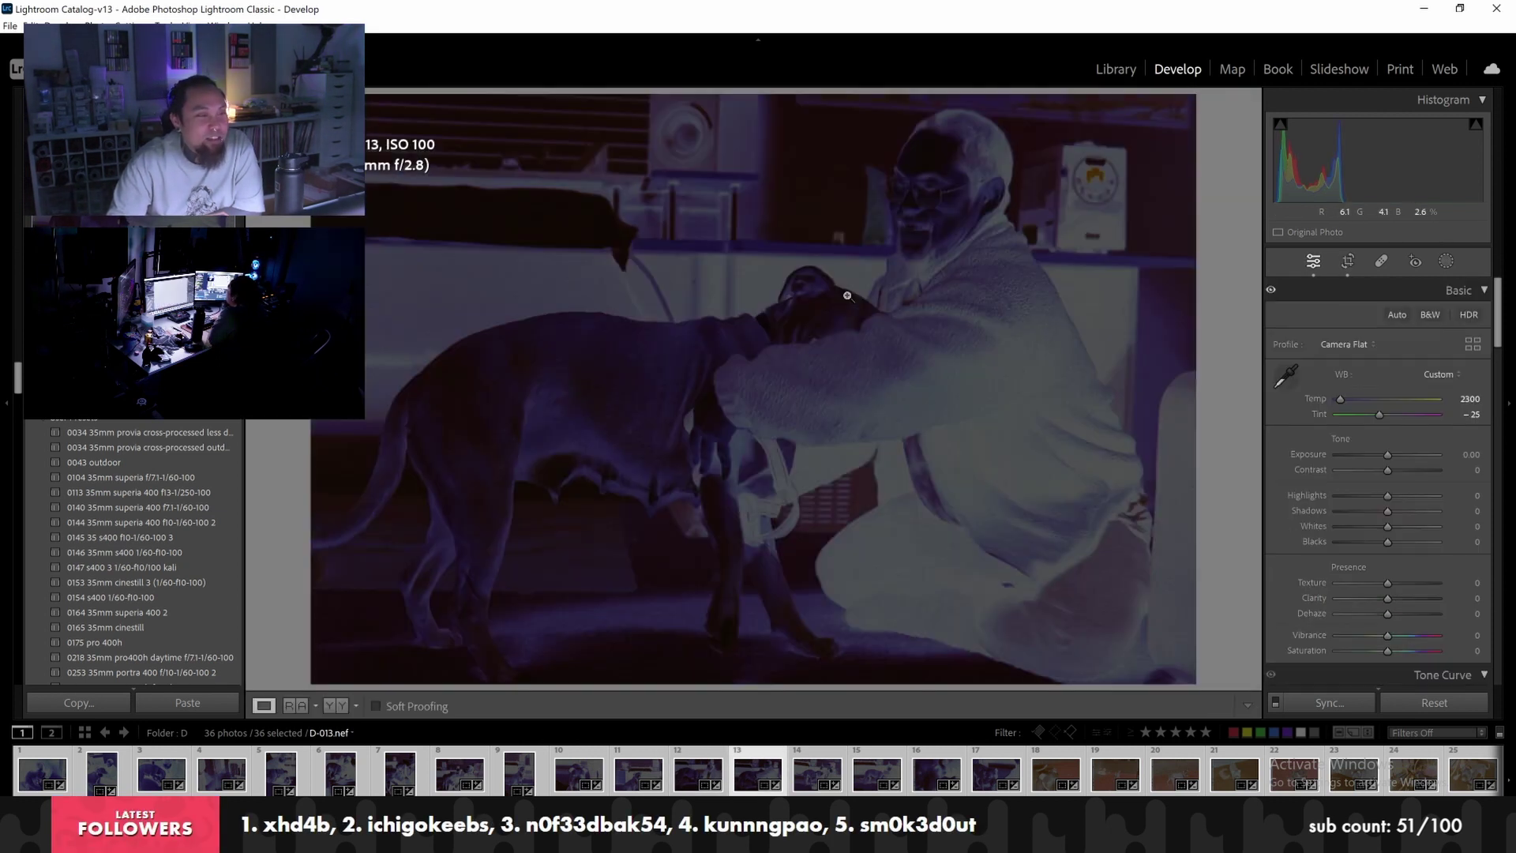
{"action": "key", "text": "Right"}
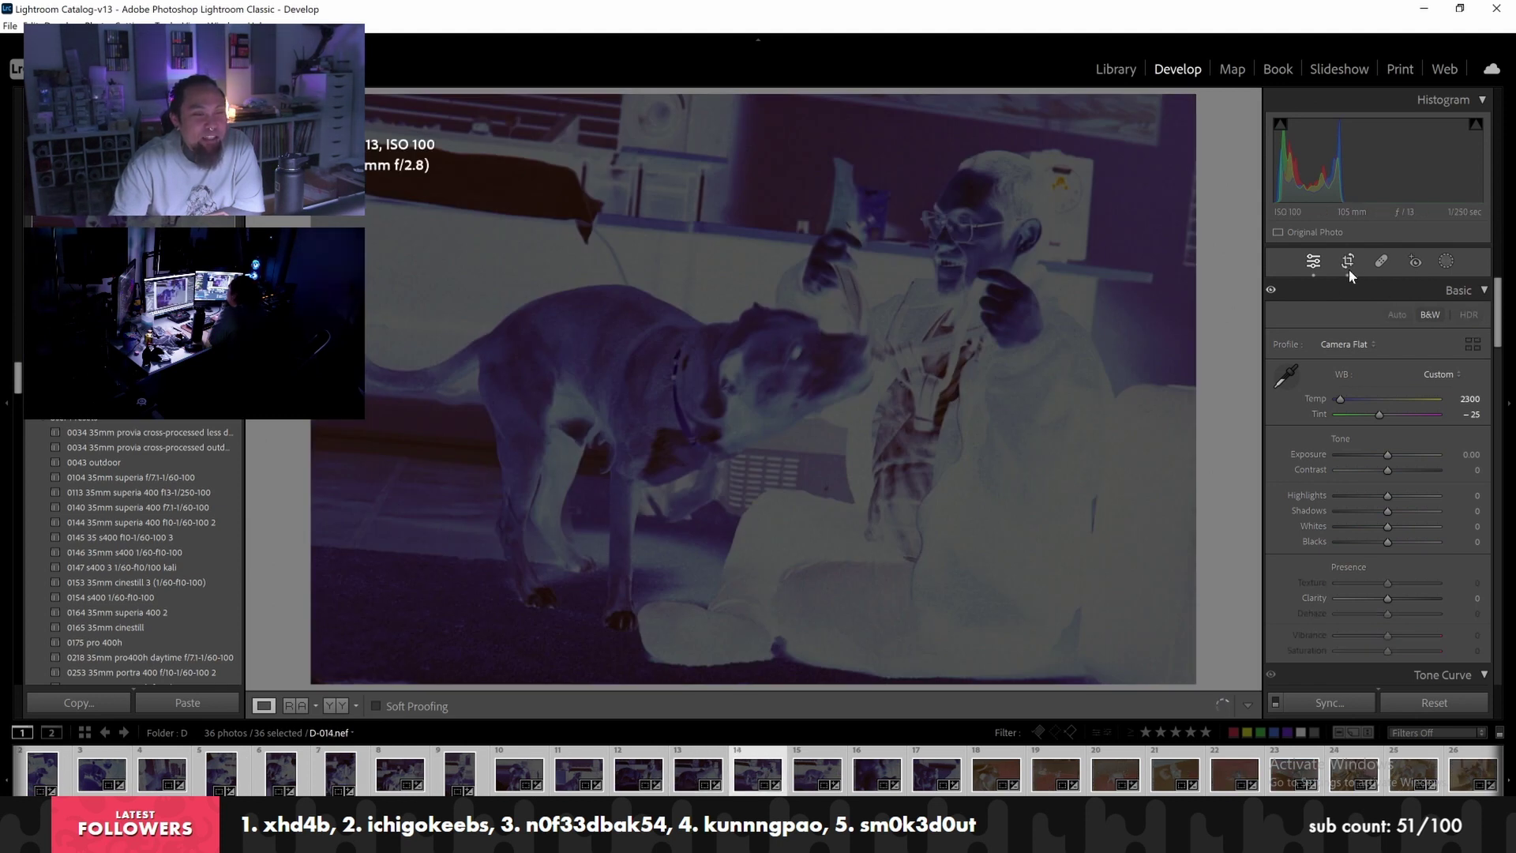
Reposition the crop of scan D-014 so that it sits centered on the exposed frame
{"action": "left_click", "coordinate": [1347, 267]}
{"action": "left_click_drag", "start_coordinate": [849, 264], "coordinate": [842, 261]}
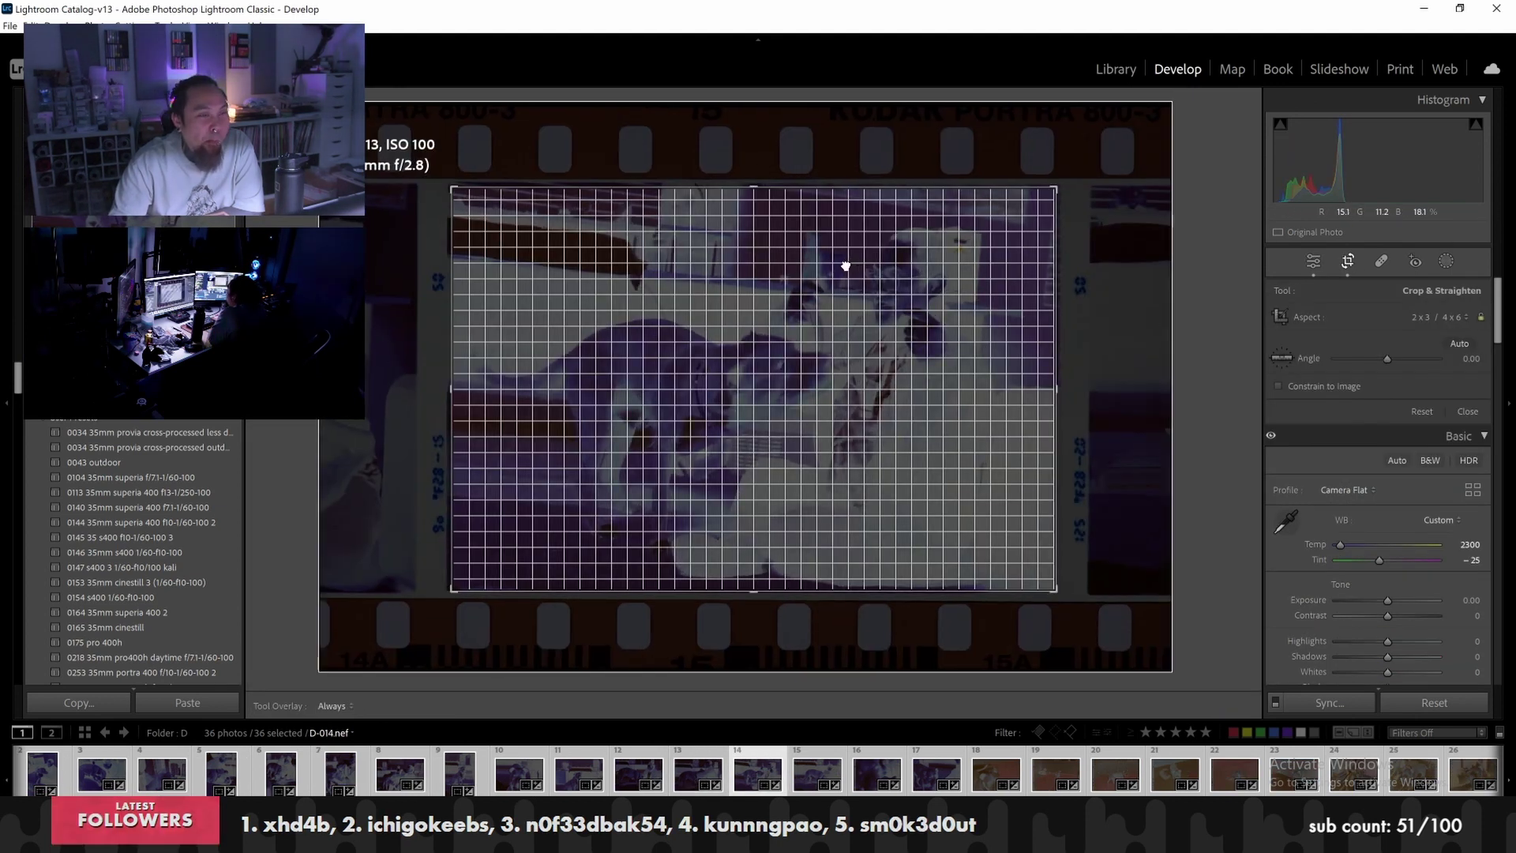
{"action": "key", "text": "Return"}
{"action": "key", "text": "Right"}
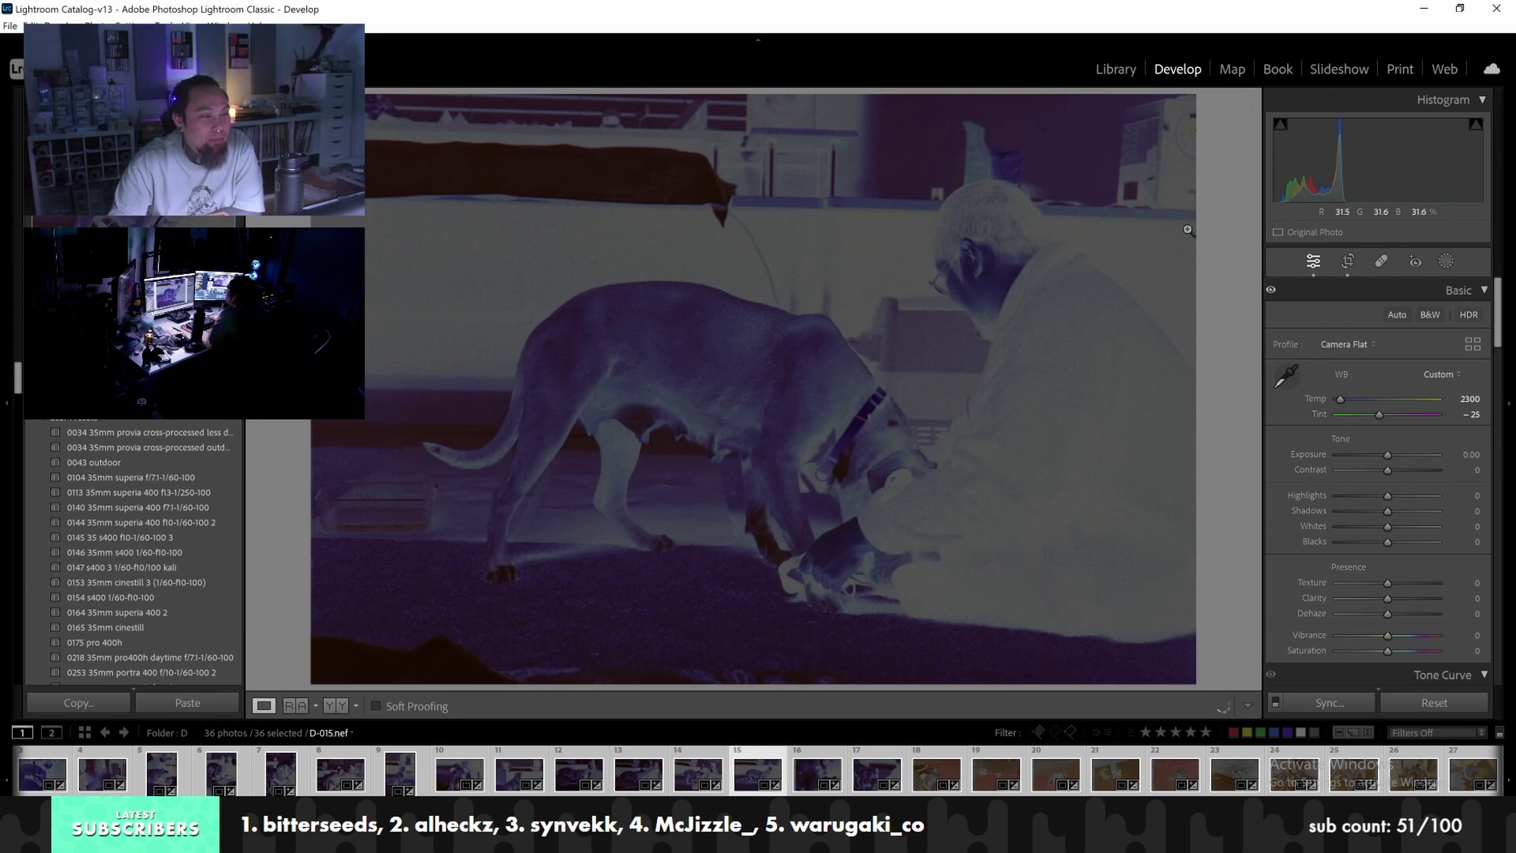
Nudge the crop of scan D-015 sideways onto its exposed frame and recheck the fit
{"action": "left_click", "coordinate": [1342, 259]}
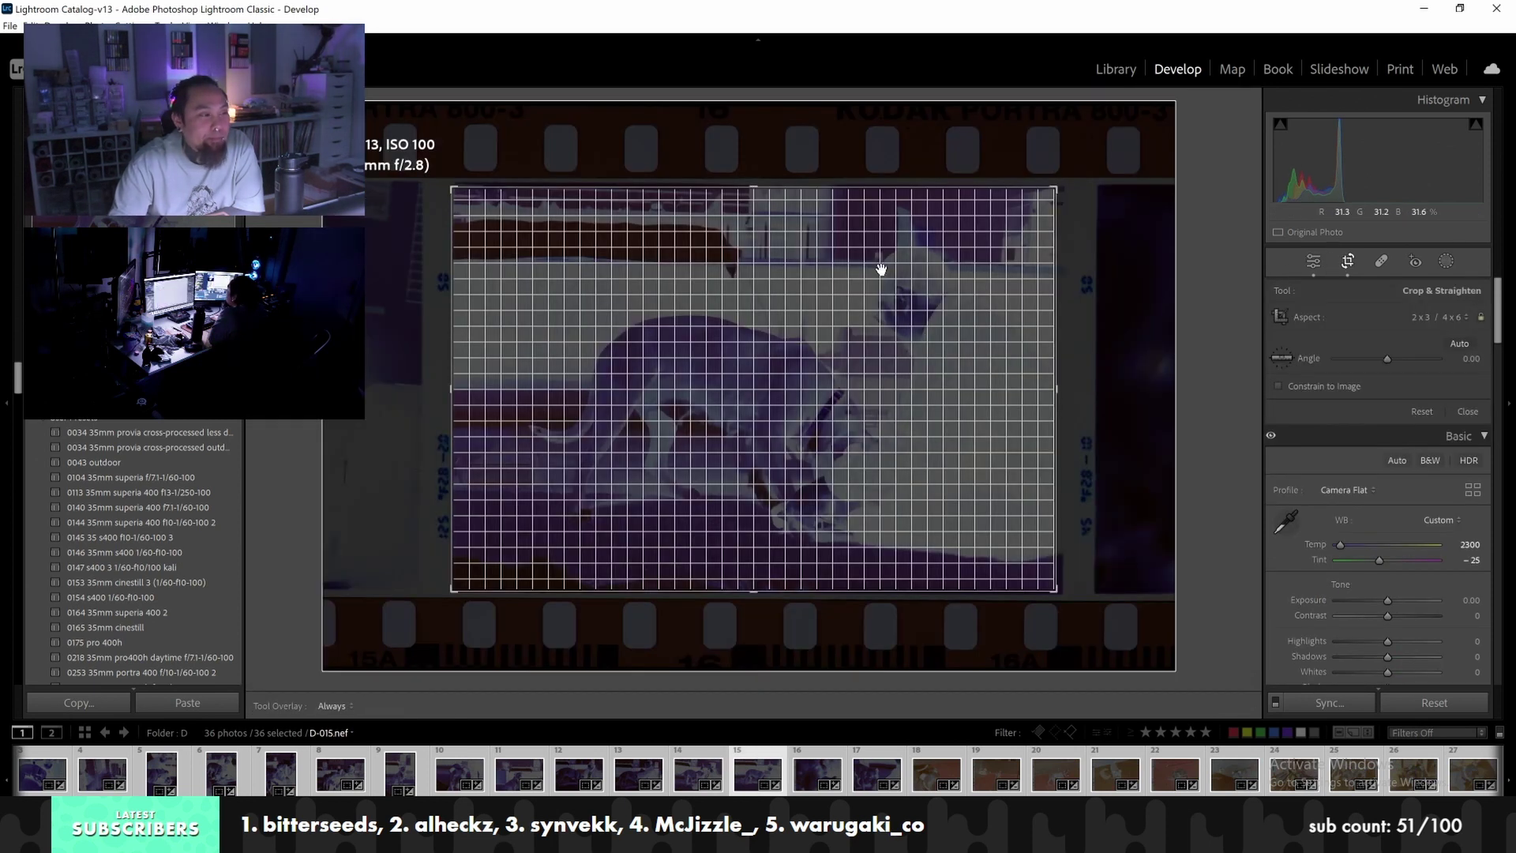
{"action": "left_click_drag", "start_coordinate": [880, 270], "coordinate": [878, 270]}
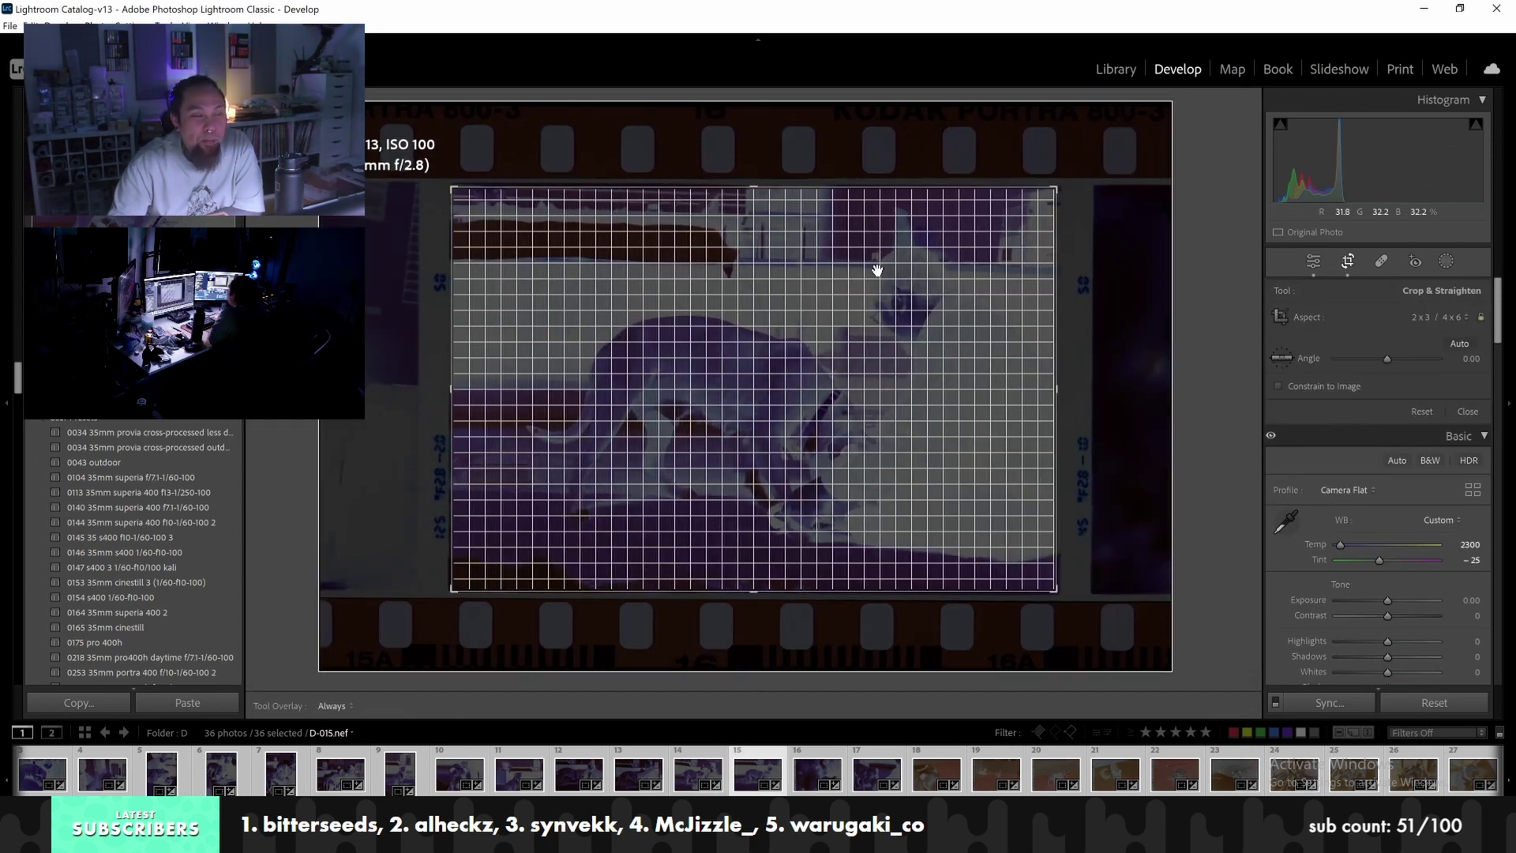
{"action": "key", "text": "Return"}
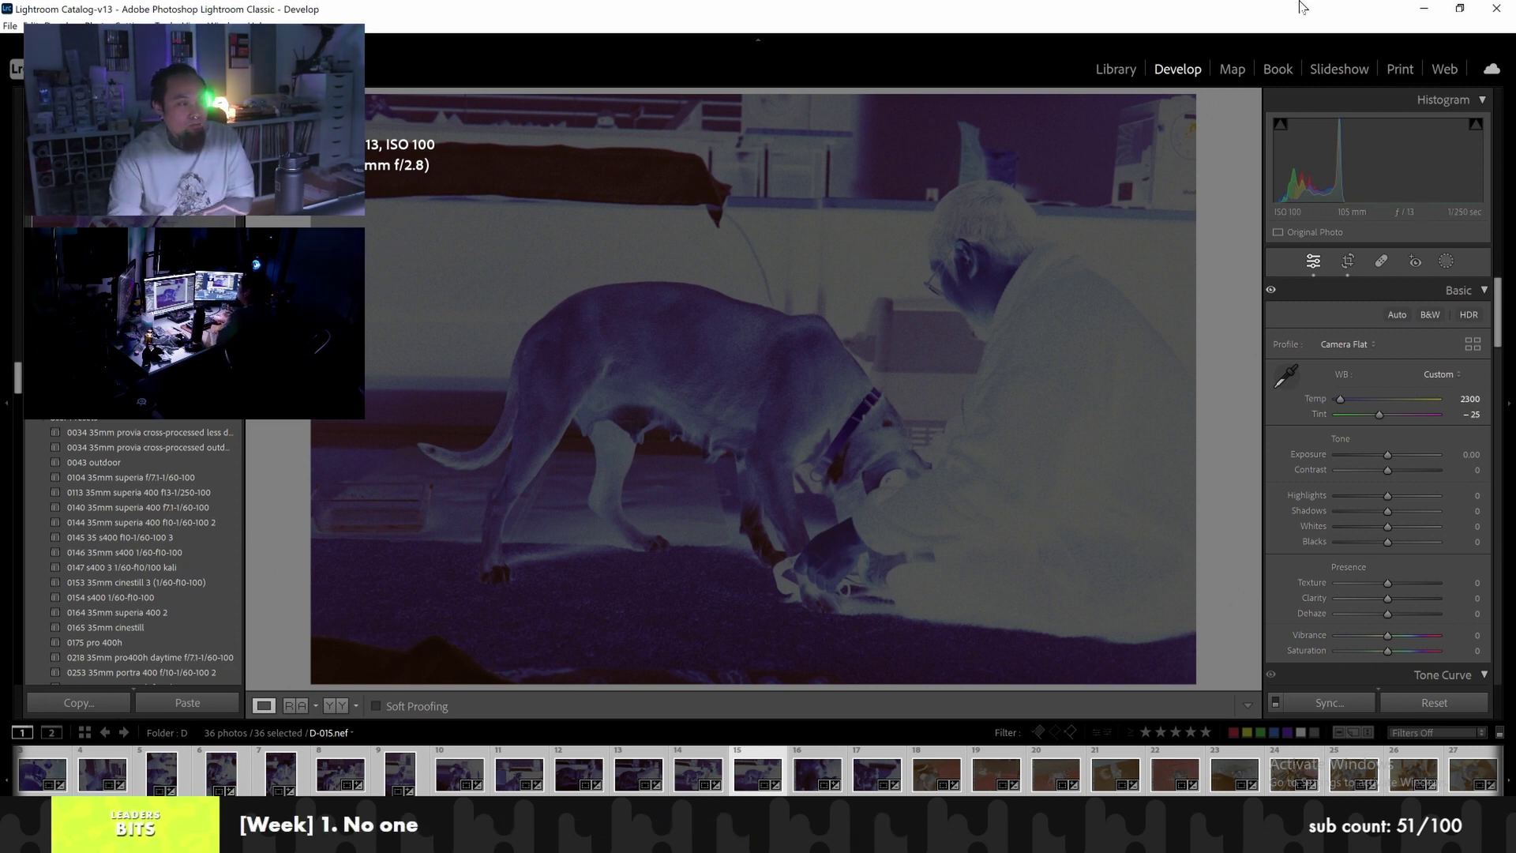
{"action": "left_click", "coordinate": [1349, 260]}
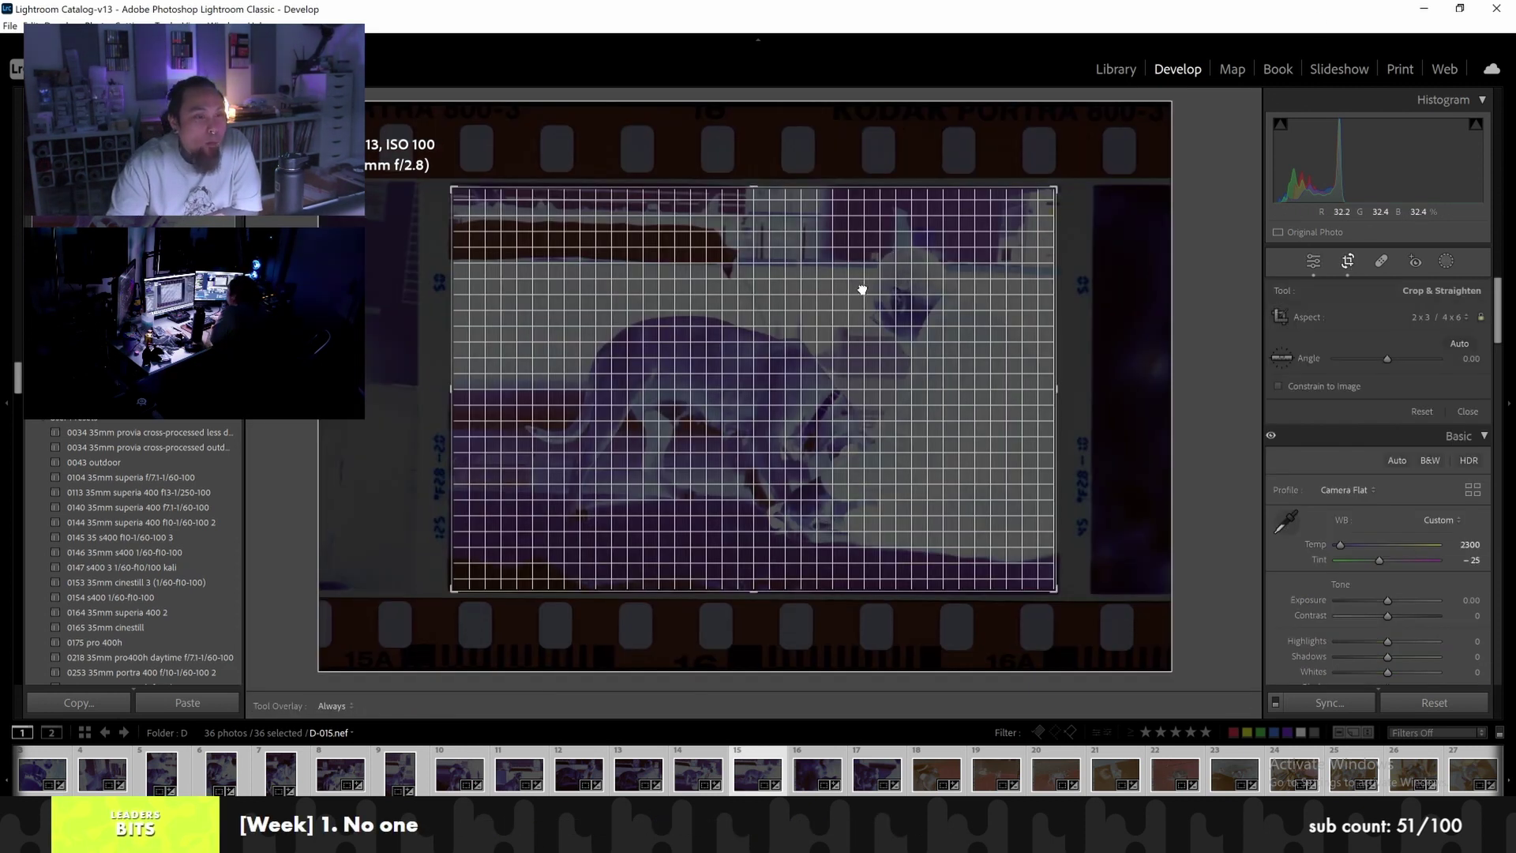
{"action": "key", "text": "Return"}
{"action": "key", "text": "Right"}
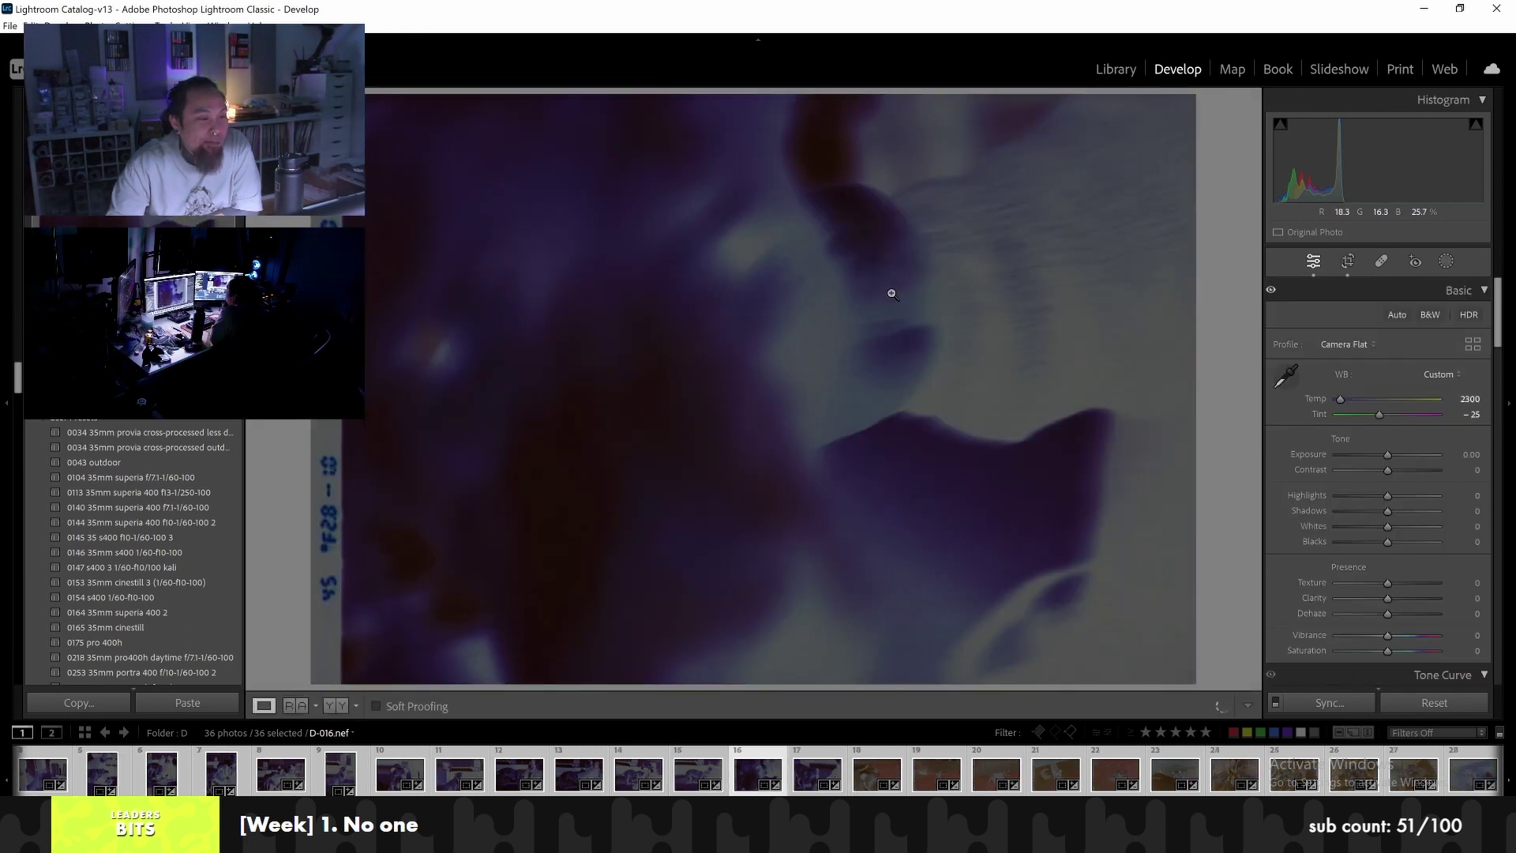
Move the crop of the close-up scan D-016 to exclude the lettered film border on the left, and fine-tune its position
{"action": "left_click", "coordinate": [1349, 264]}
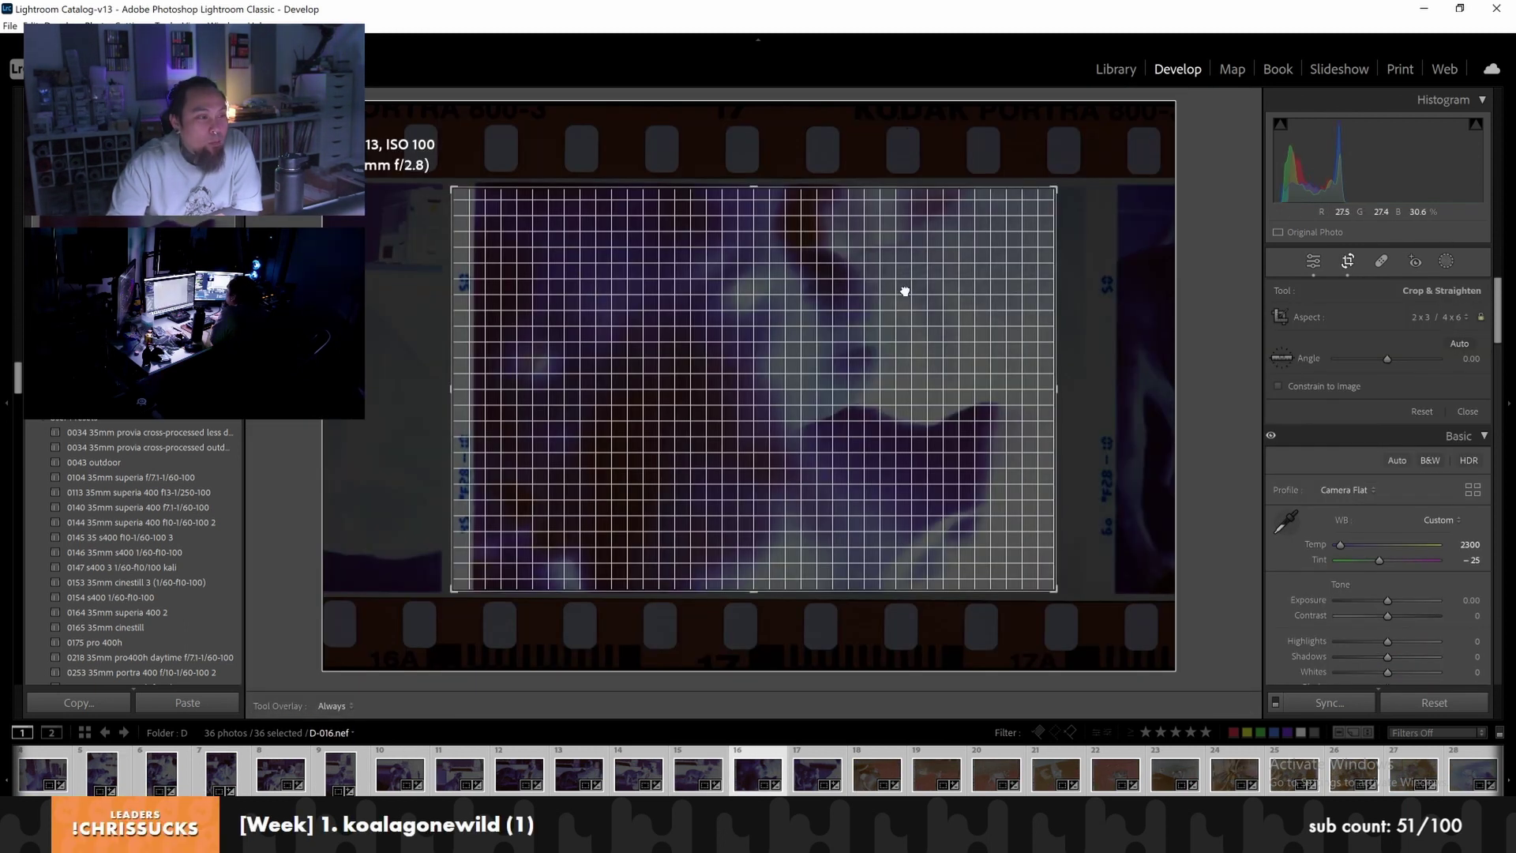
{"action": "left_click_drag", "start_coordinate": [880, 293], "coordinate": [877, 292]}
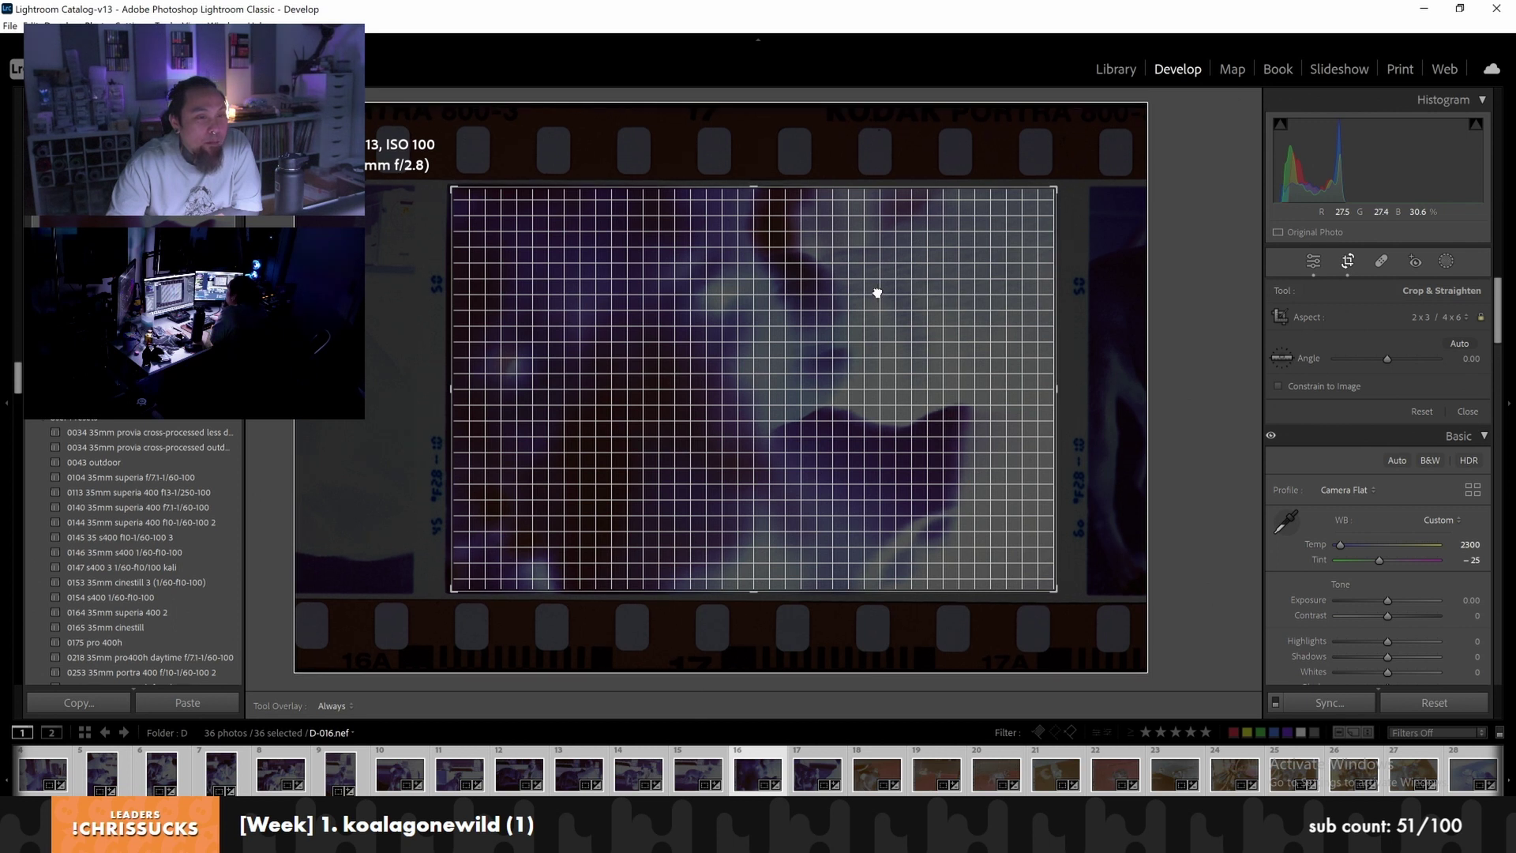
{"action": "key", "text": "Return"}
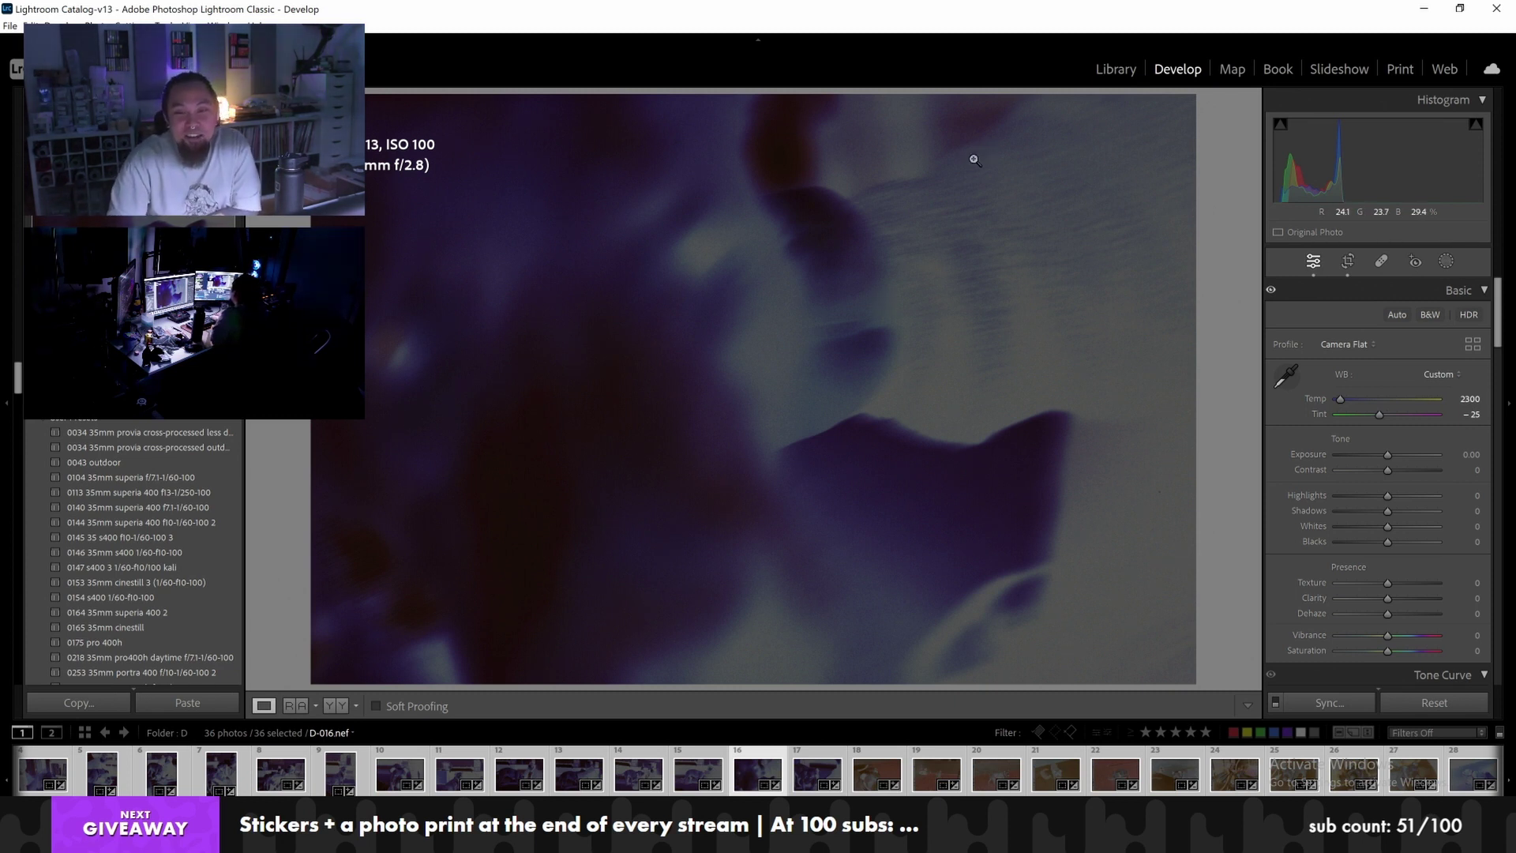
{"action": "left_click", "coordinate": [1348, 261]}
{"action": "left_click_drag", "start_coordinate": [853, 328], "coordinate": [854, 328]}
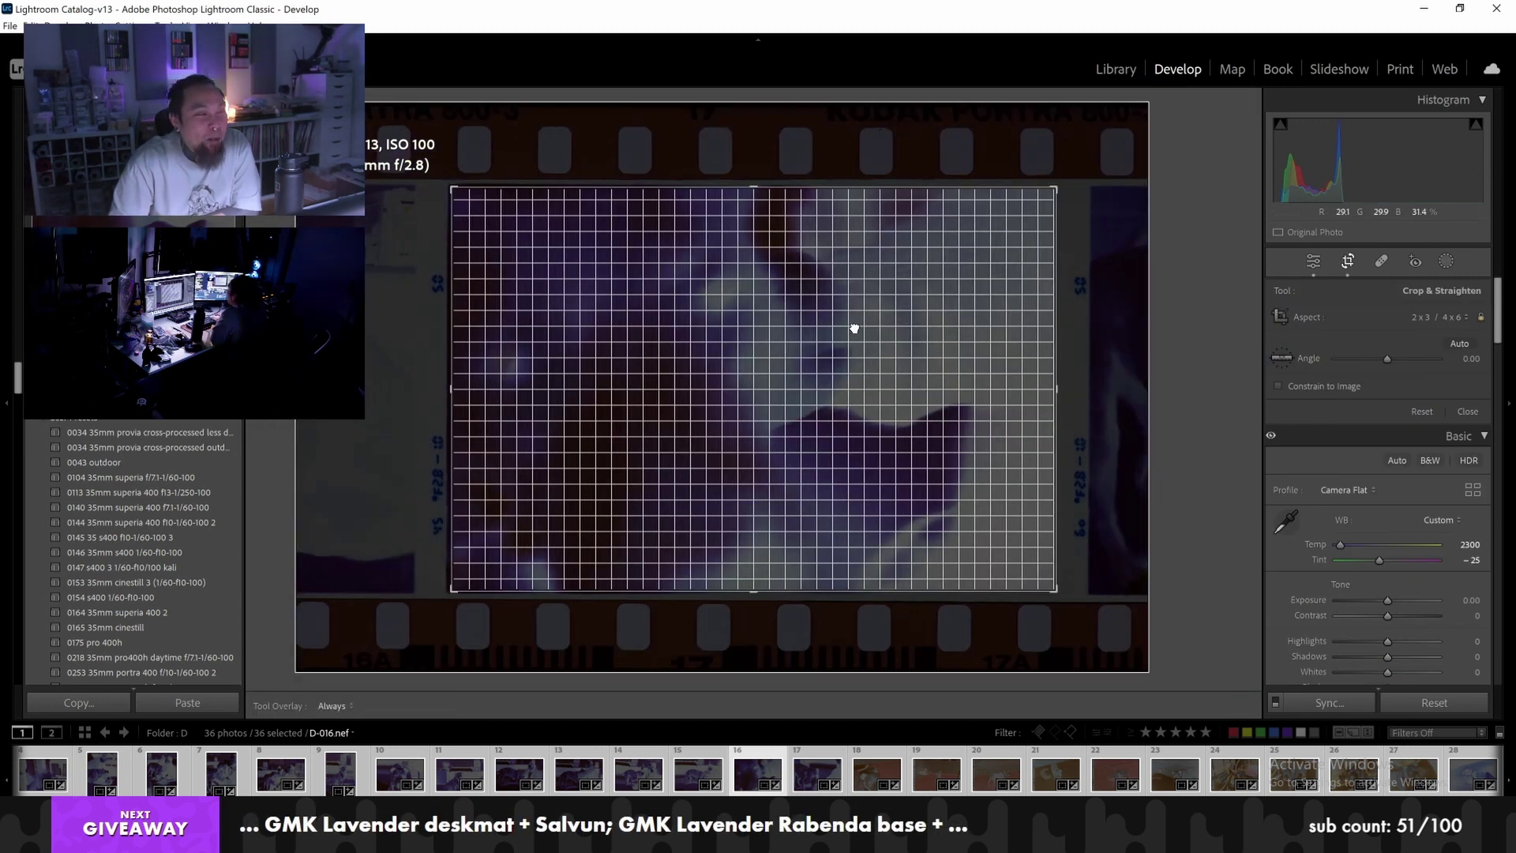
{"action": "key", "text": "Right"}
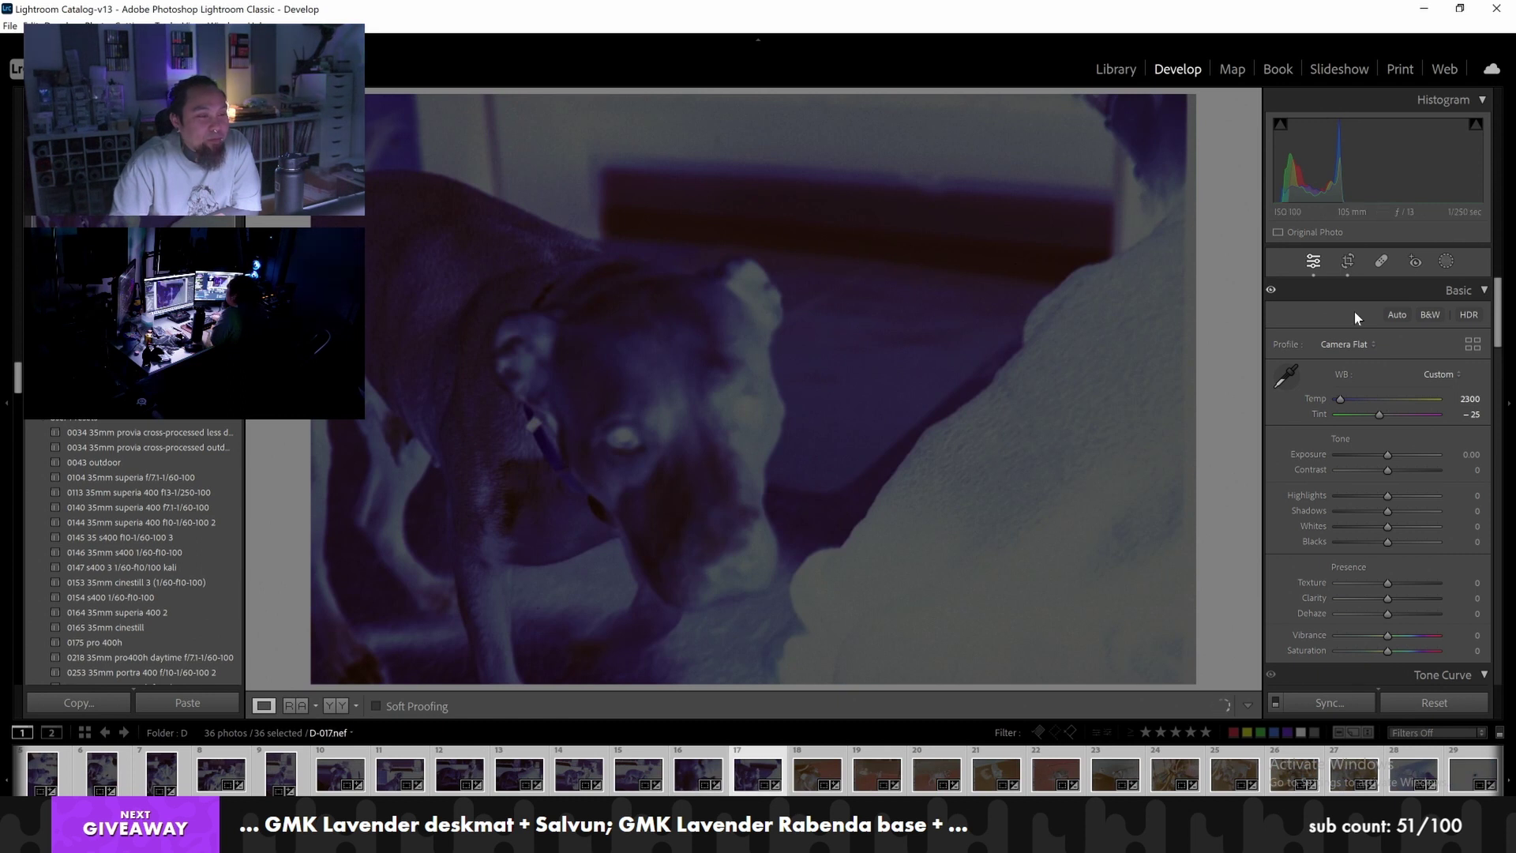
Shift the crop of D-017 away from the film border on the right, and nudge the crop of D-018 onto its frame
{"action": "left_click", "coordinate": [1342, 264]}
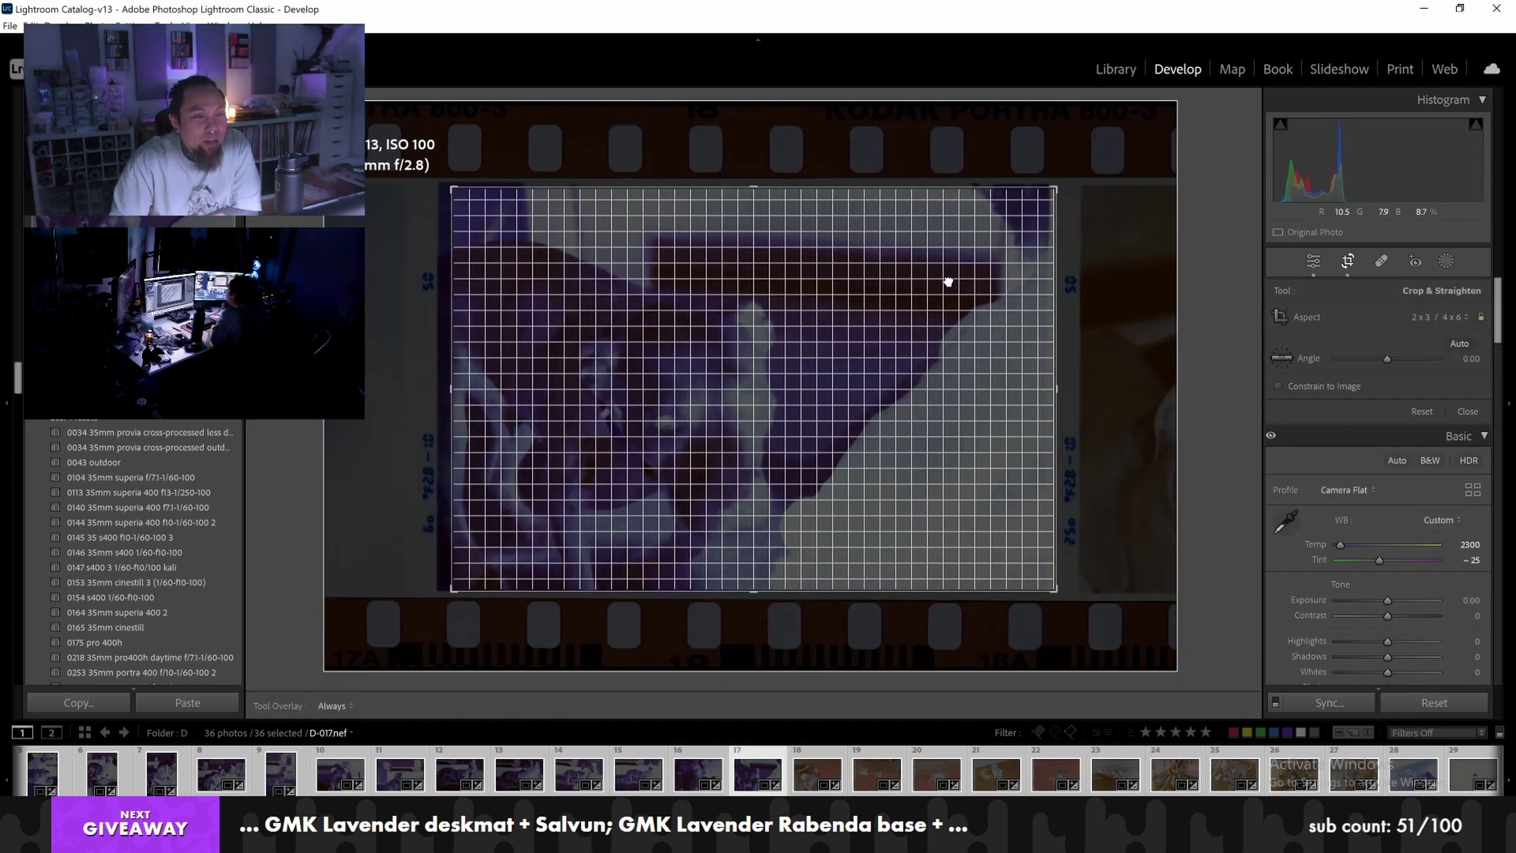
{"action": "left_click_drag", "start_coordinate": [954, 283], "coordinate": [959, 282]}
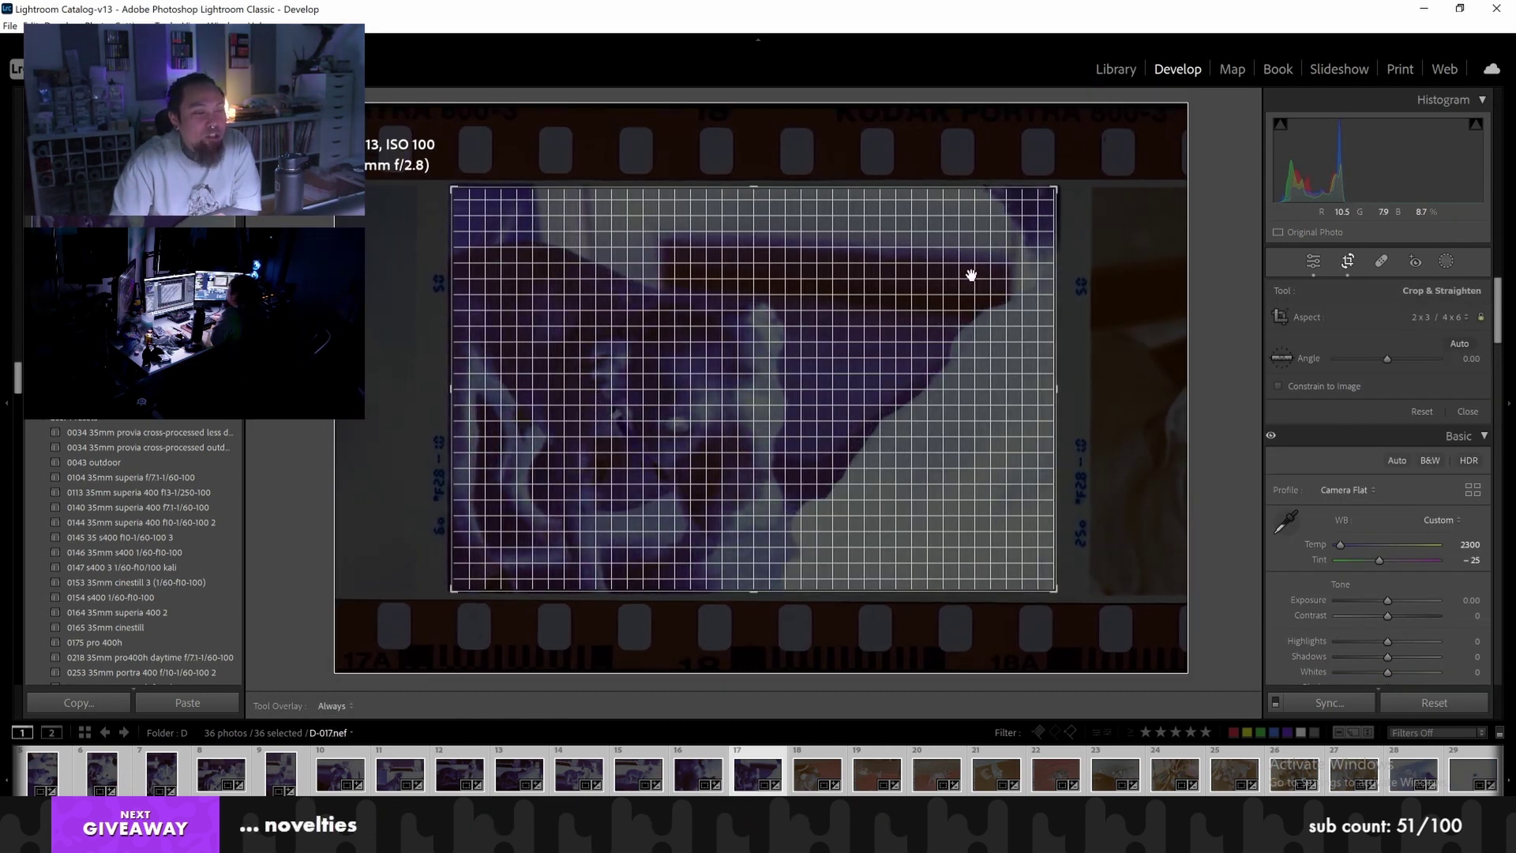
{"action": "key", "text": "Right"}
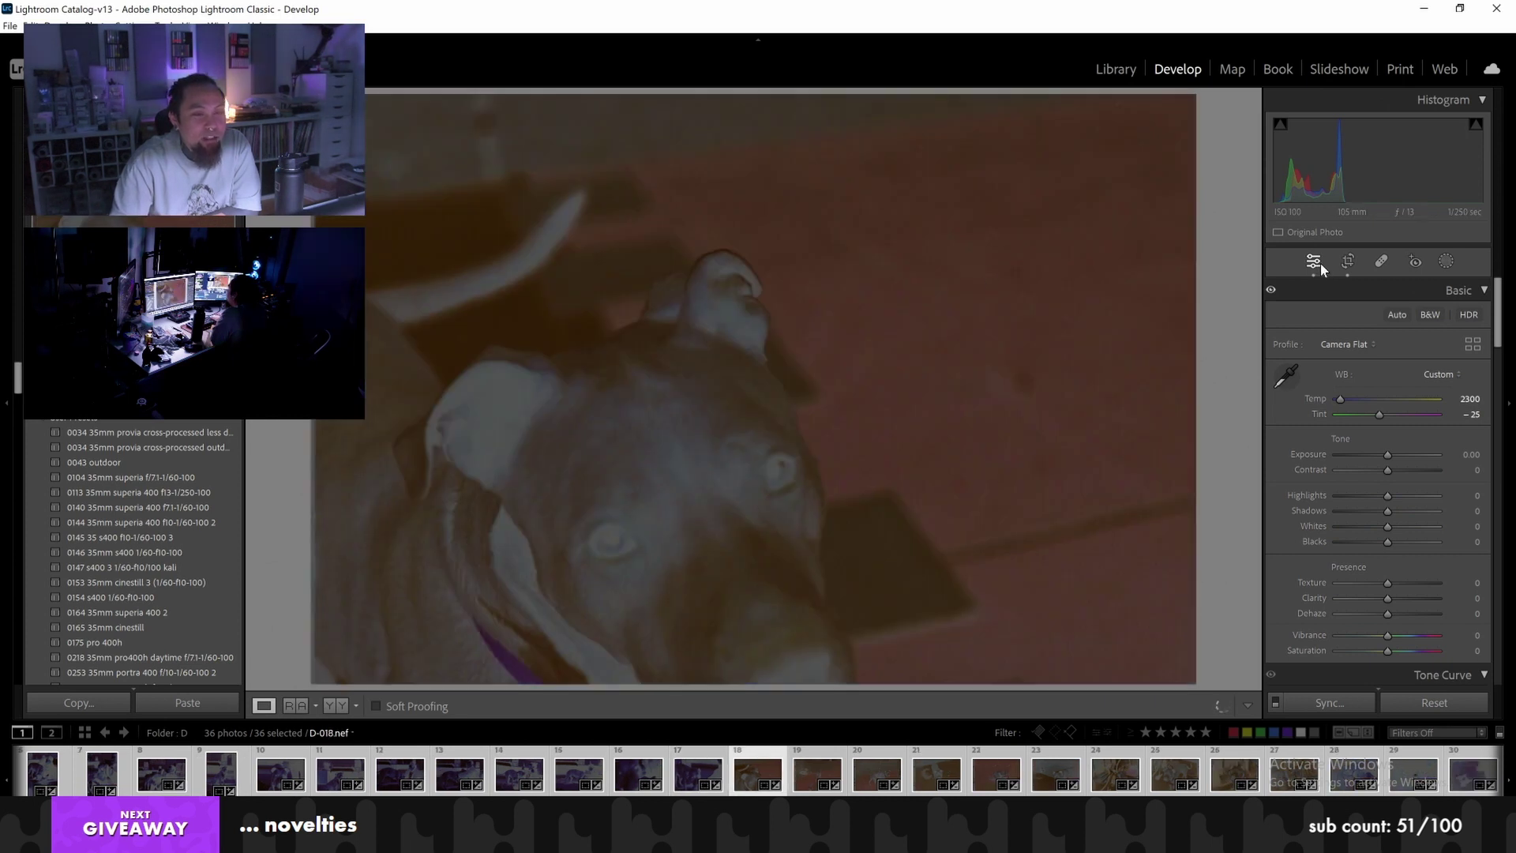
{"action": "left_click", "coordinate": [1347, 262]}
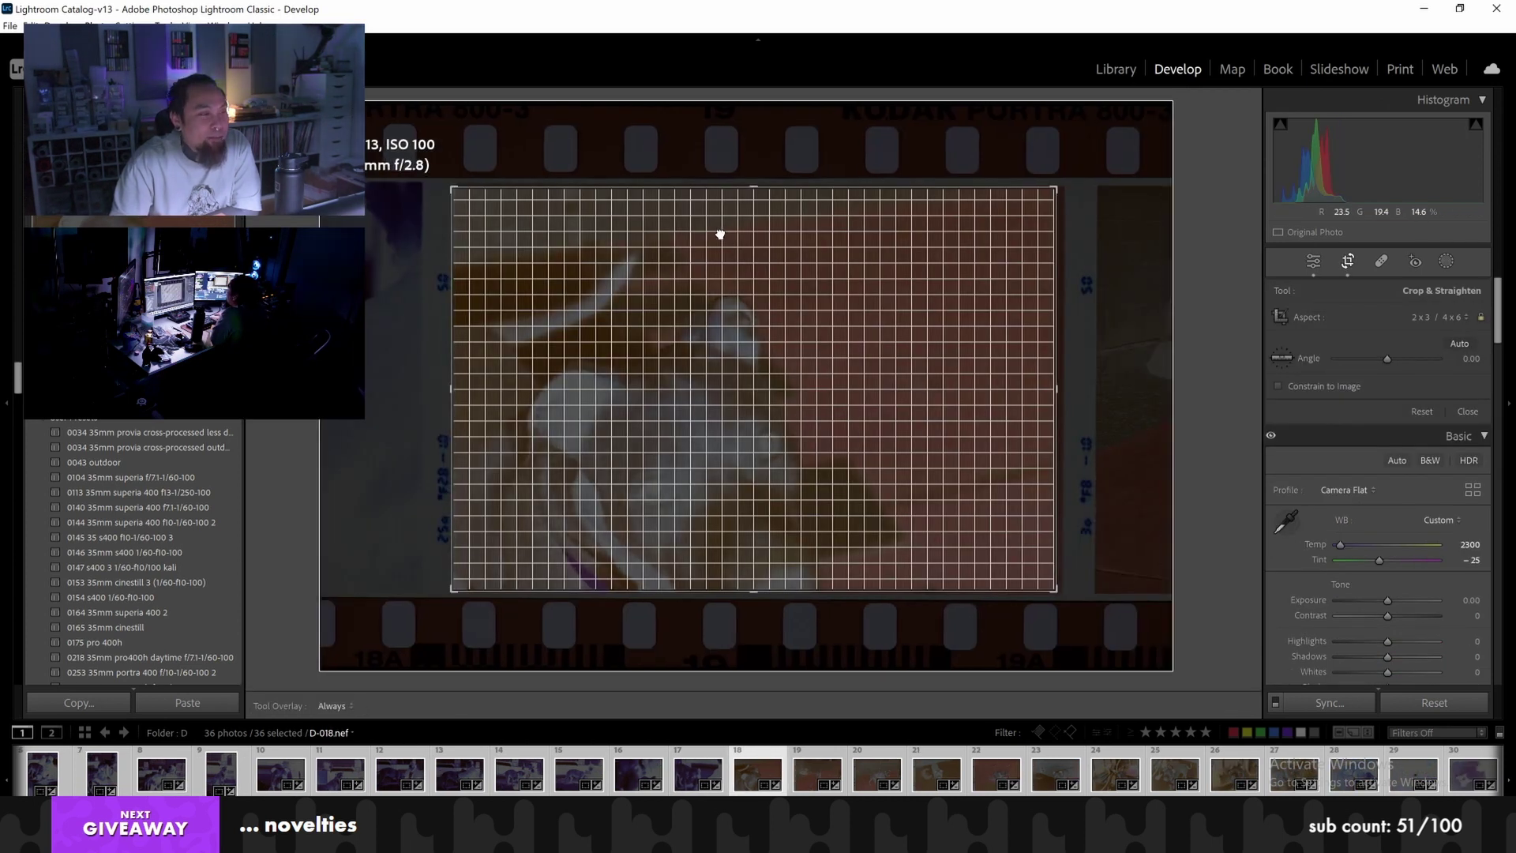
{"action": "left_click_drag", "start_coordinate": [717, 234], "coordinate": [714, 235]}
{"action": "key", "text": "Return"}
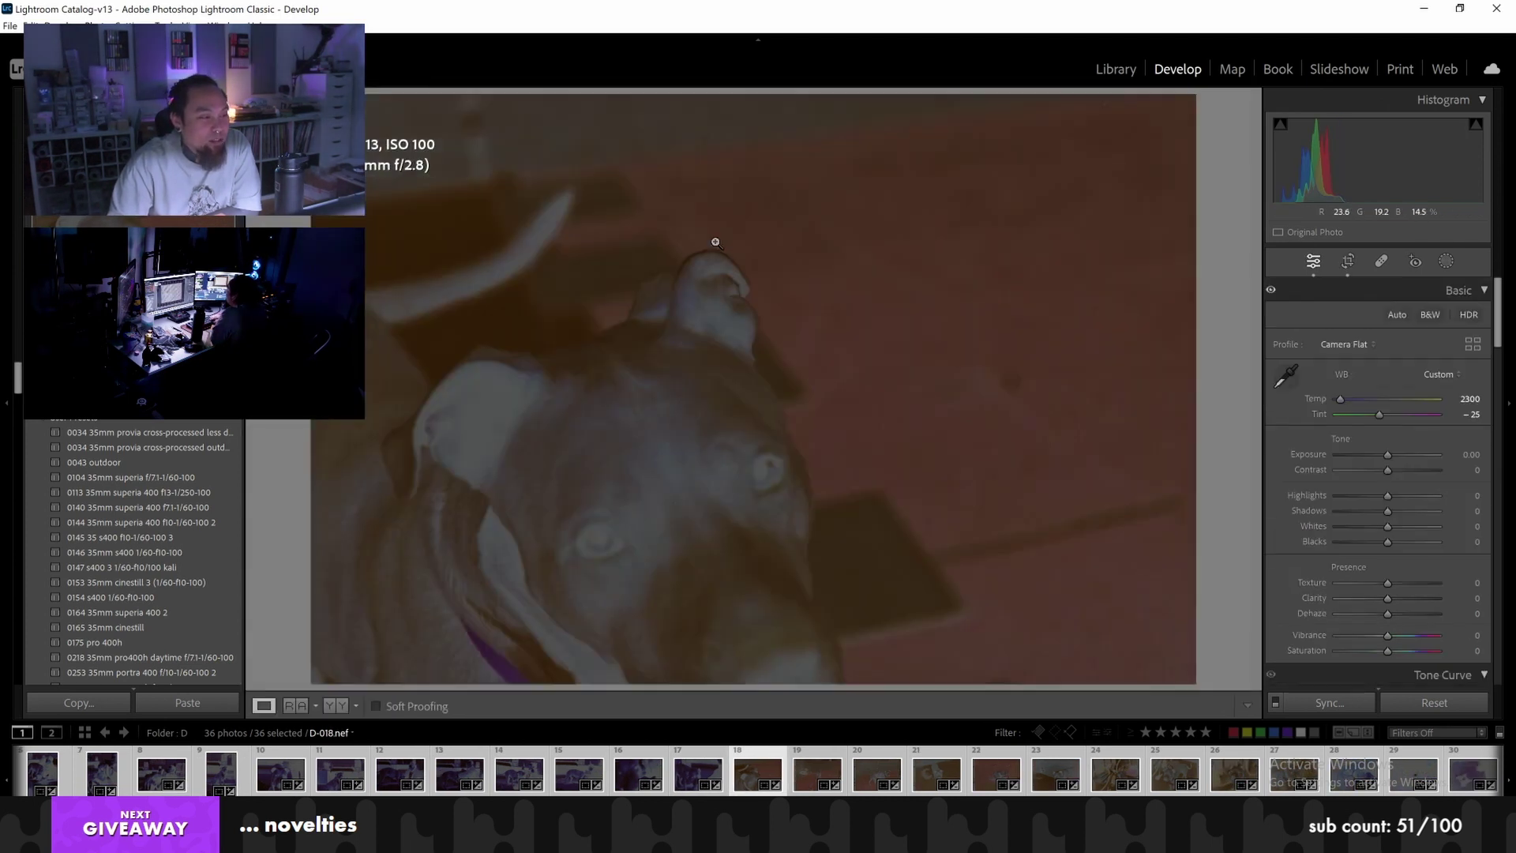
{"action": "key", "text": "Right"}
Center the crop of D-019 on its frame, and move the crop of D-020 to exclude the border lettering on the left
{"action": "left_click", "coordinate": [1341, 255]}
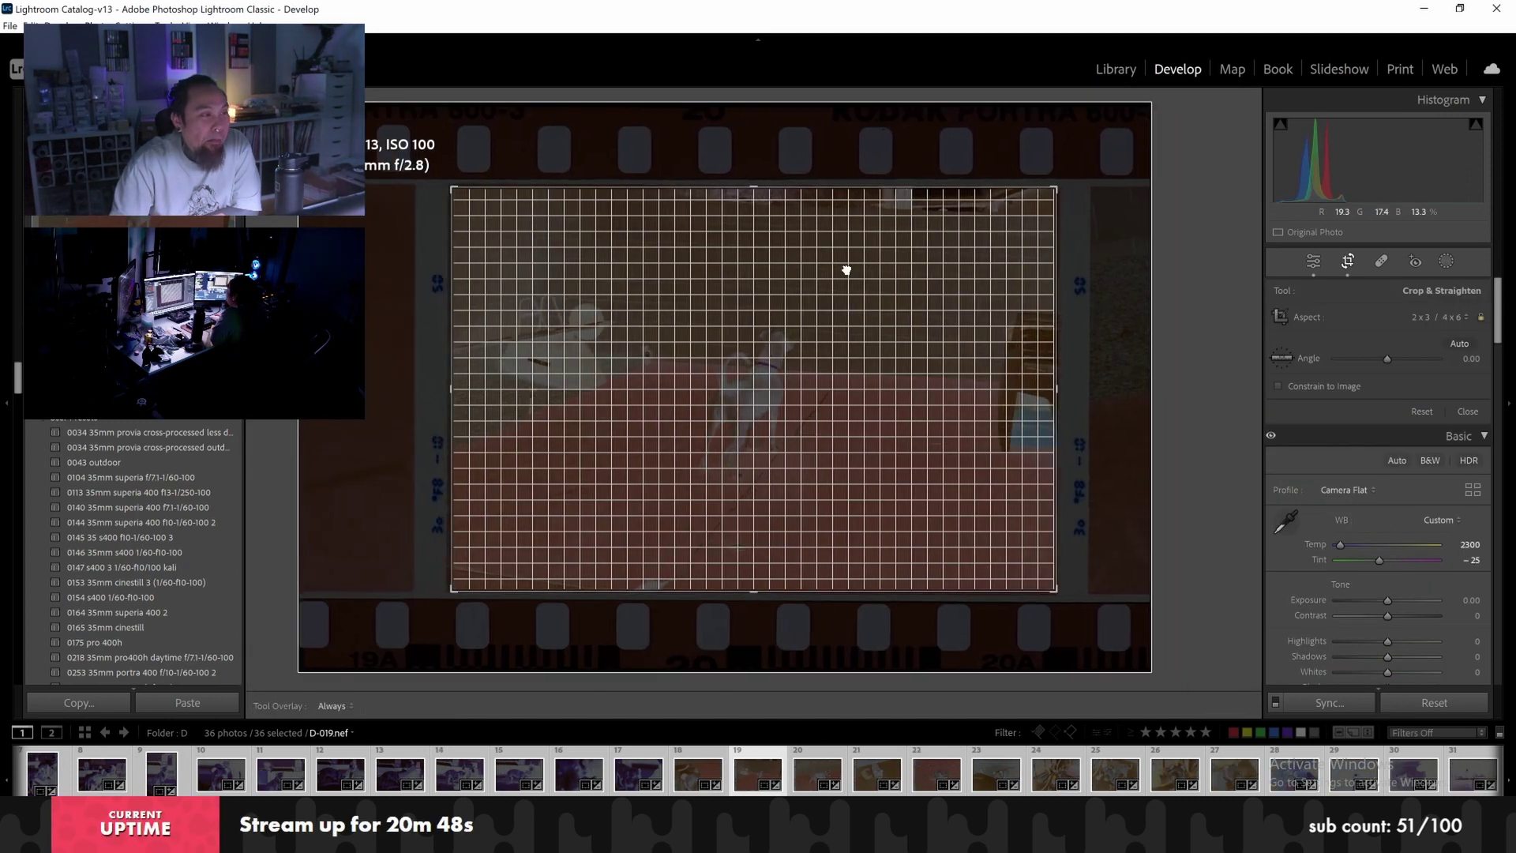
{"action": "left_click_drag", "start_coordinate": [846, 270], "coordinate": [847, 270]}
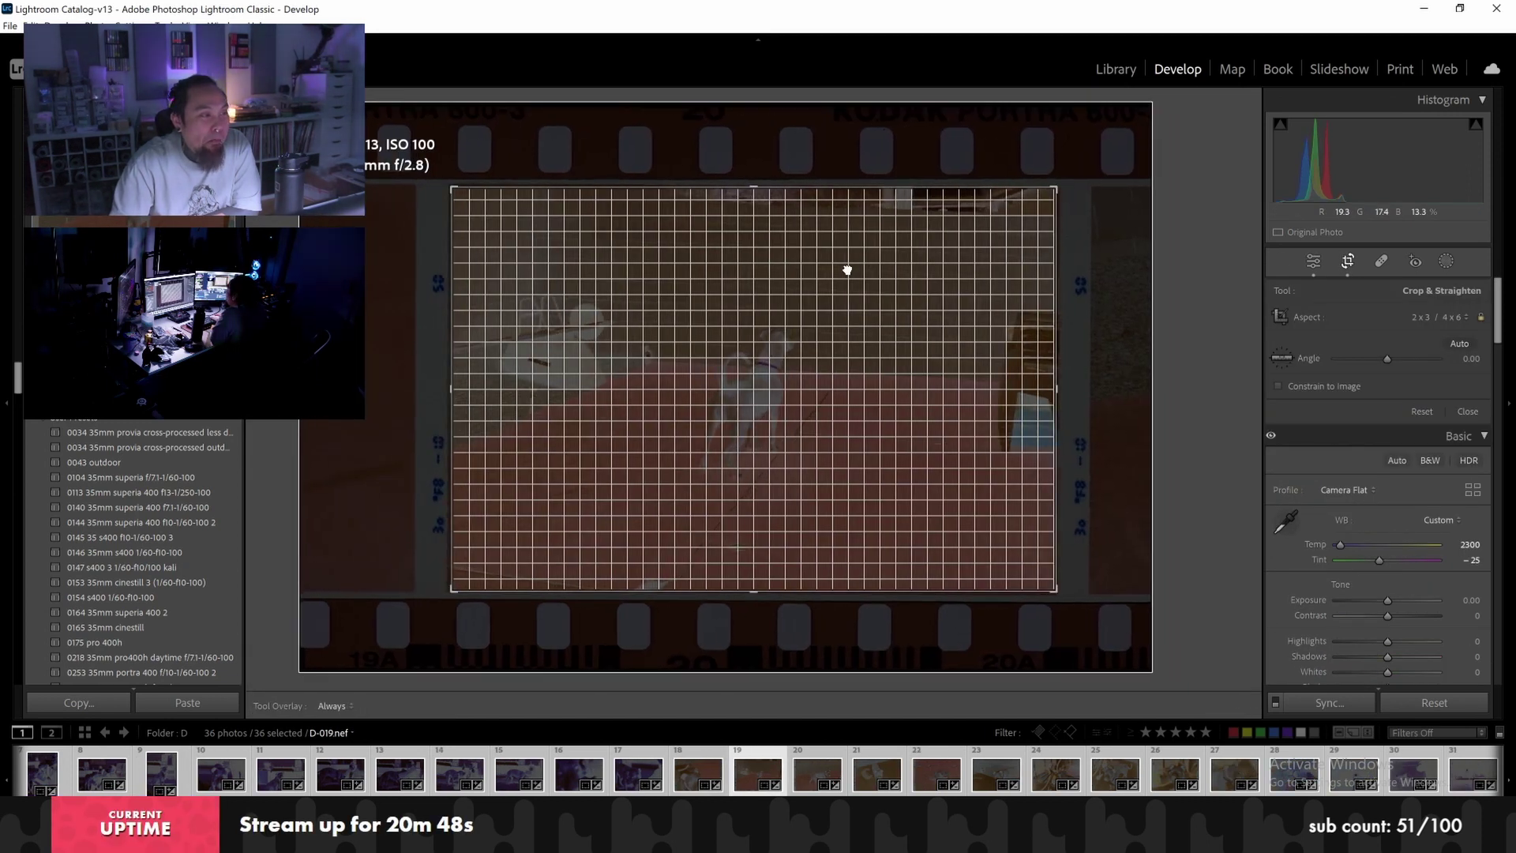
{"action": "key", "text": "Return"}
{"action": "key", "text": "Right"}
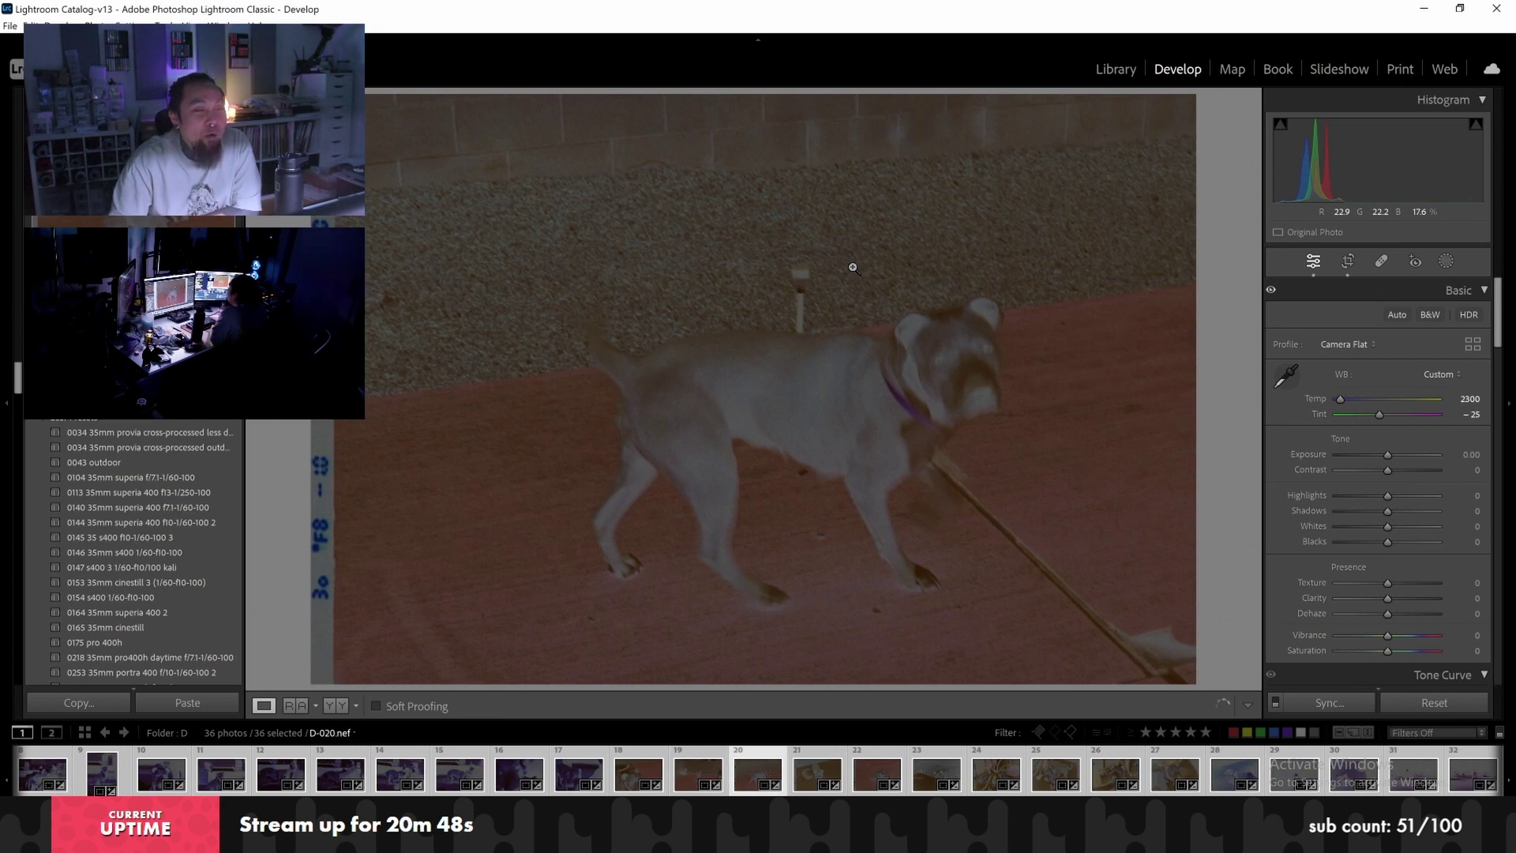
{"action": "left_click", "coordinate": [1344, 263]}
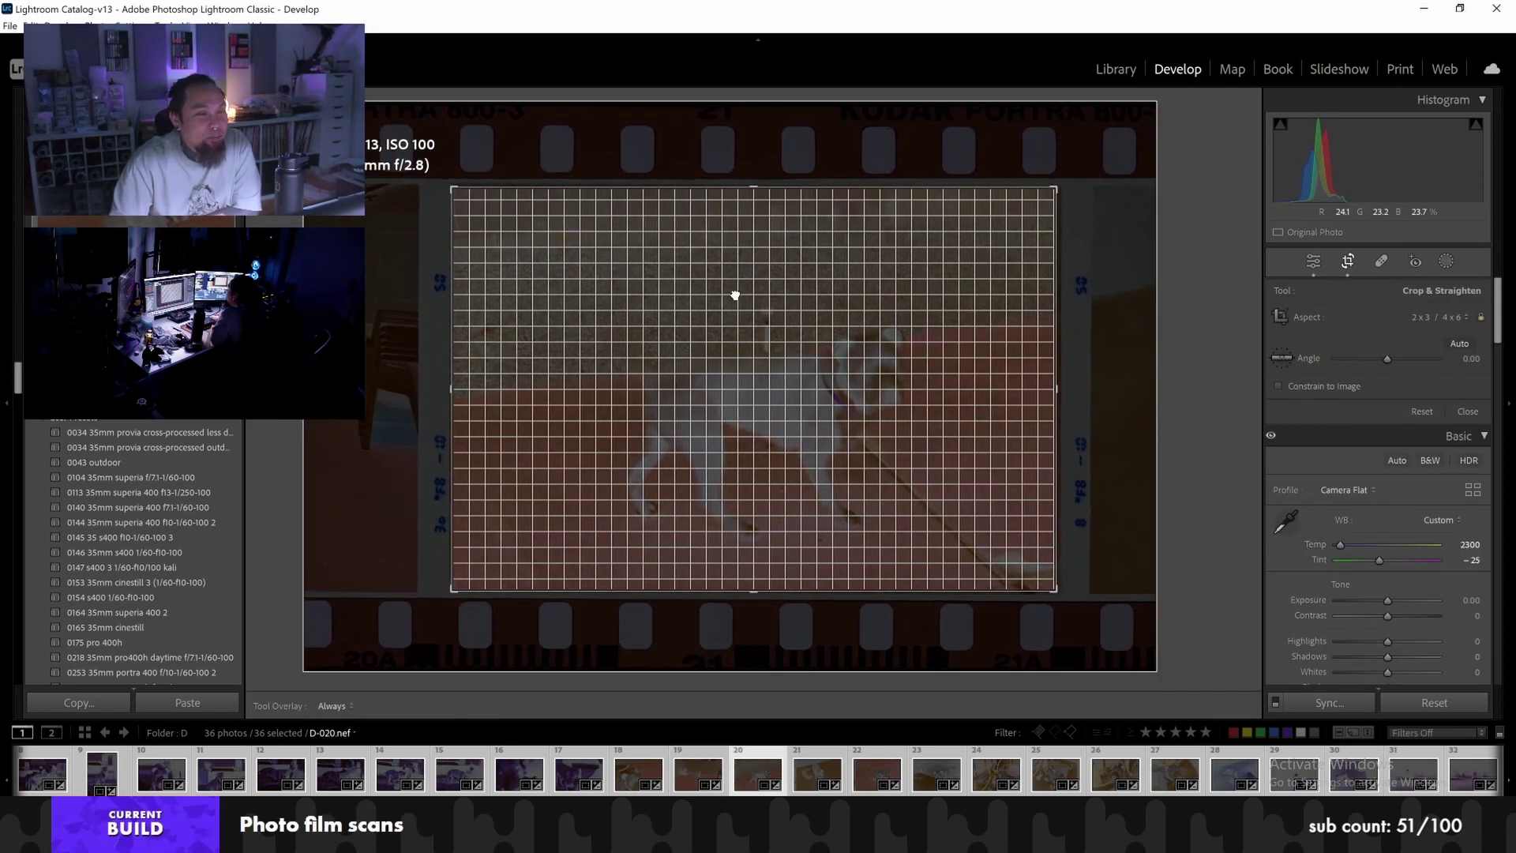
{"action": "key", "text": "Return"}
{"action": "key", "text": "Right"}
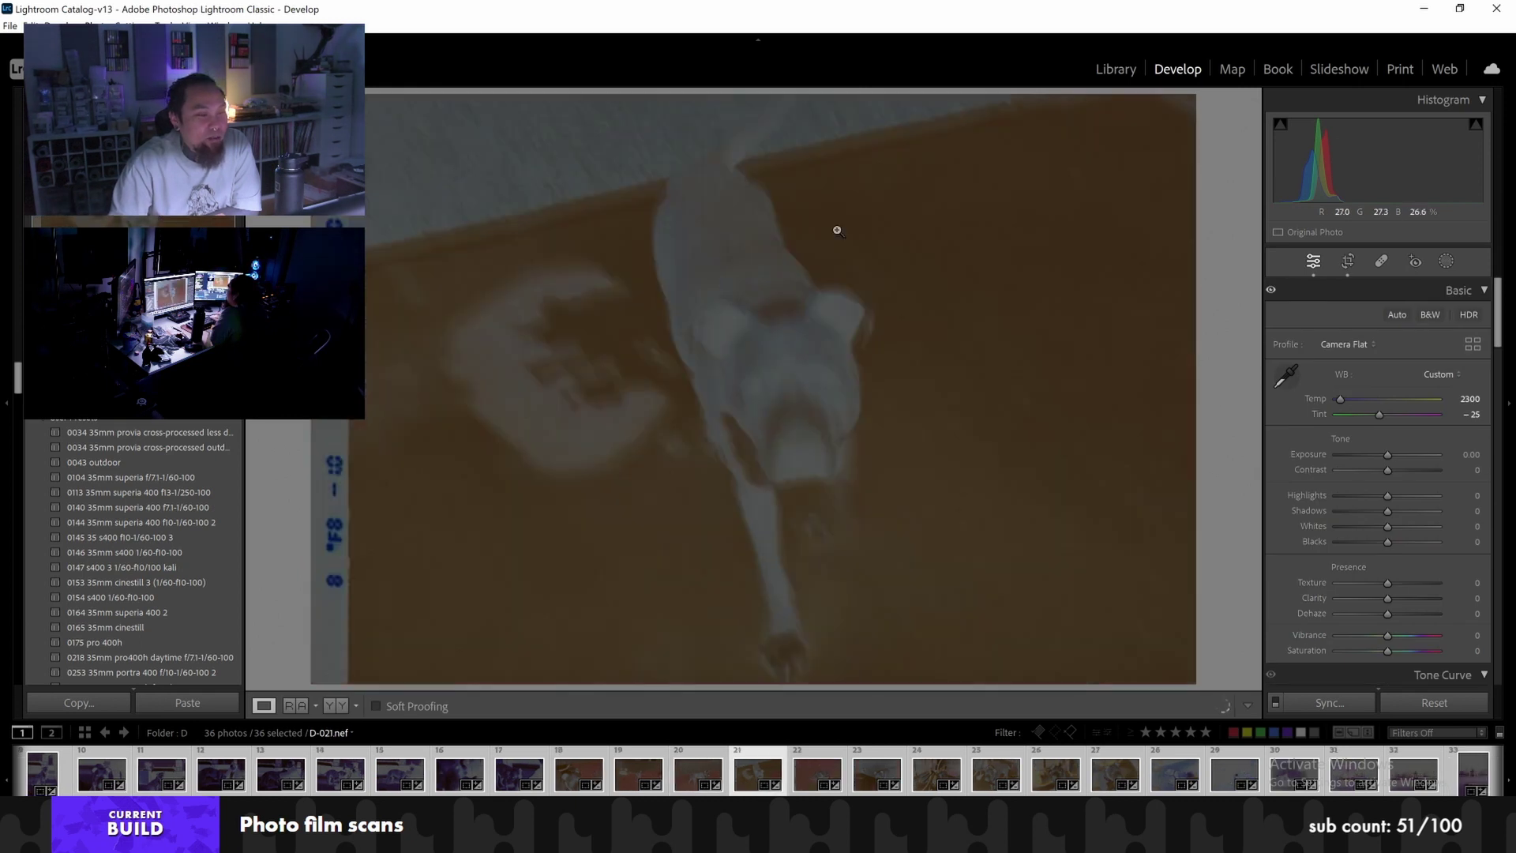
Reposition the crops of scans D-021 and D-022 to exclude the lettered film border along their left edges
{"action": "left_click", "coordinate": [1342, 262]}
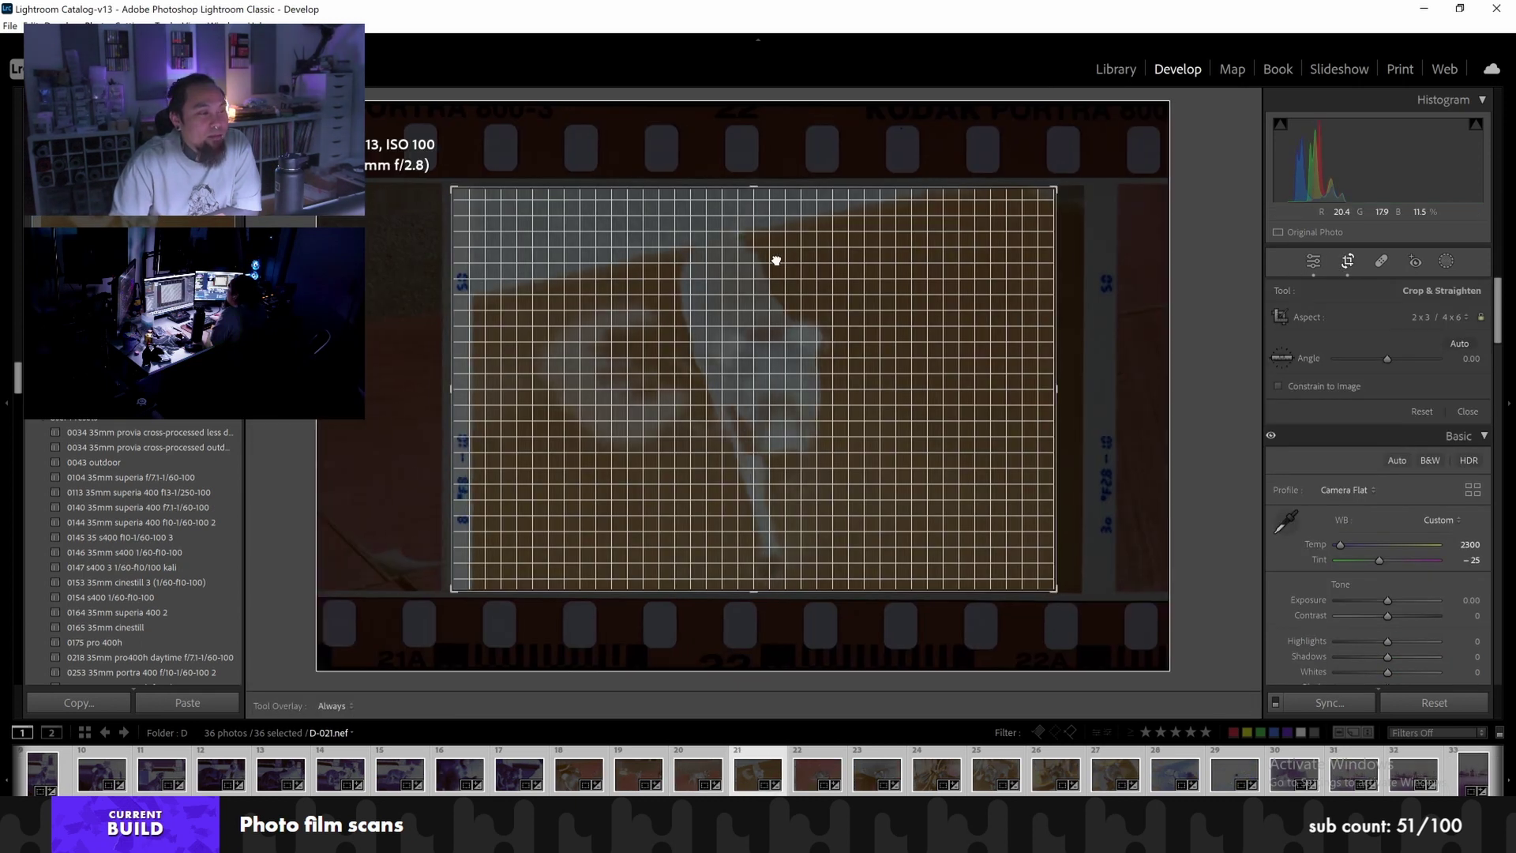
{"action": "left_click_drag", "start_coordinate": [756, 258], "coordinate": [751, 258]}
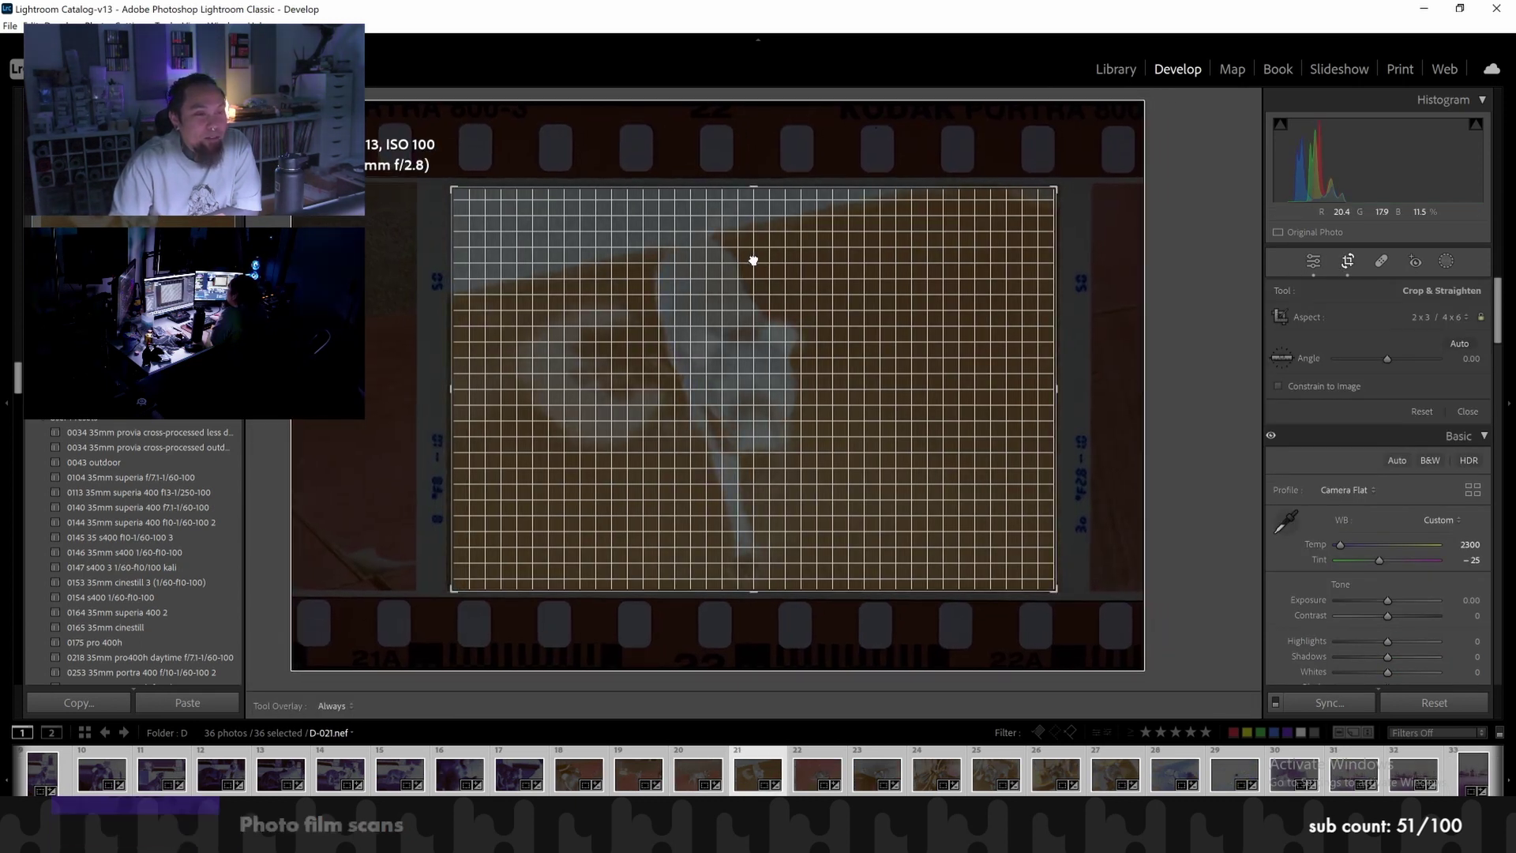
{"action": "key", "text": "Right"}
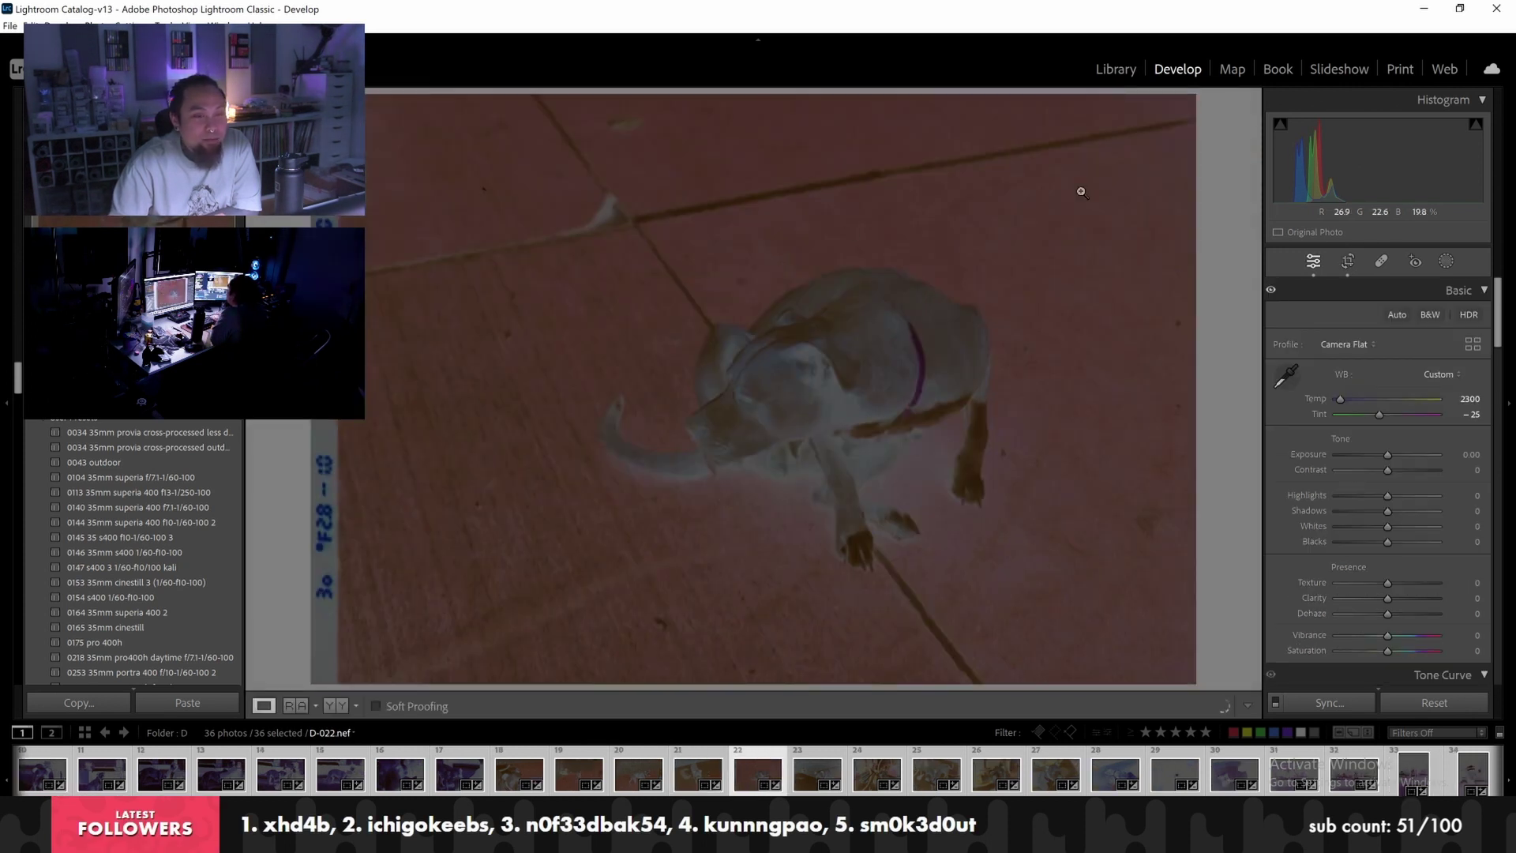
{"action": "left_click", "coordinate": [1343, 261]}
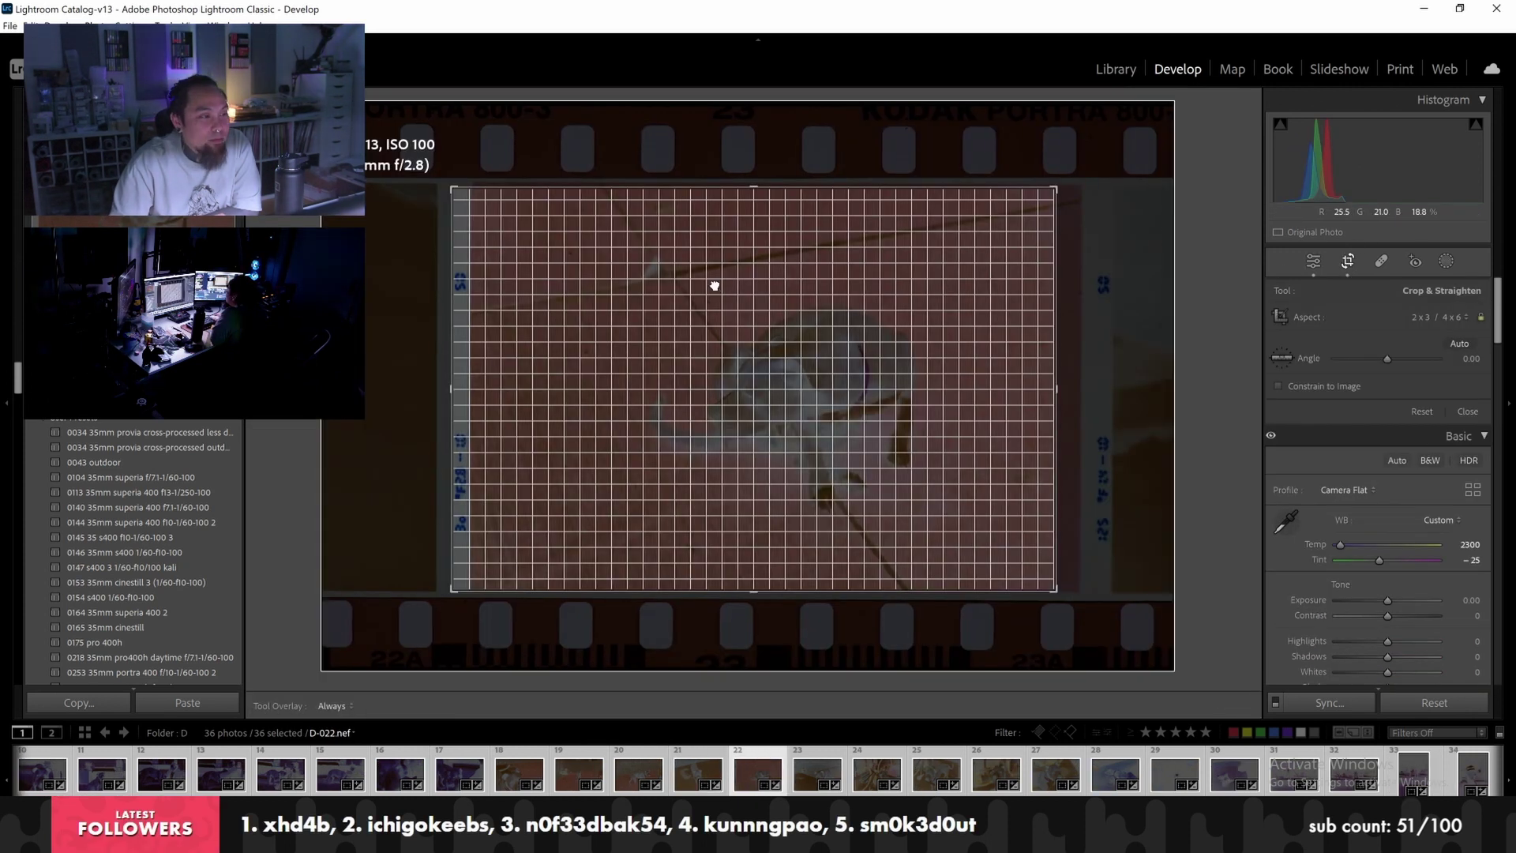
{"action": "left_click_drag", "start_coordinate": [694, 282], "coordinate": [693, 287]}
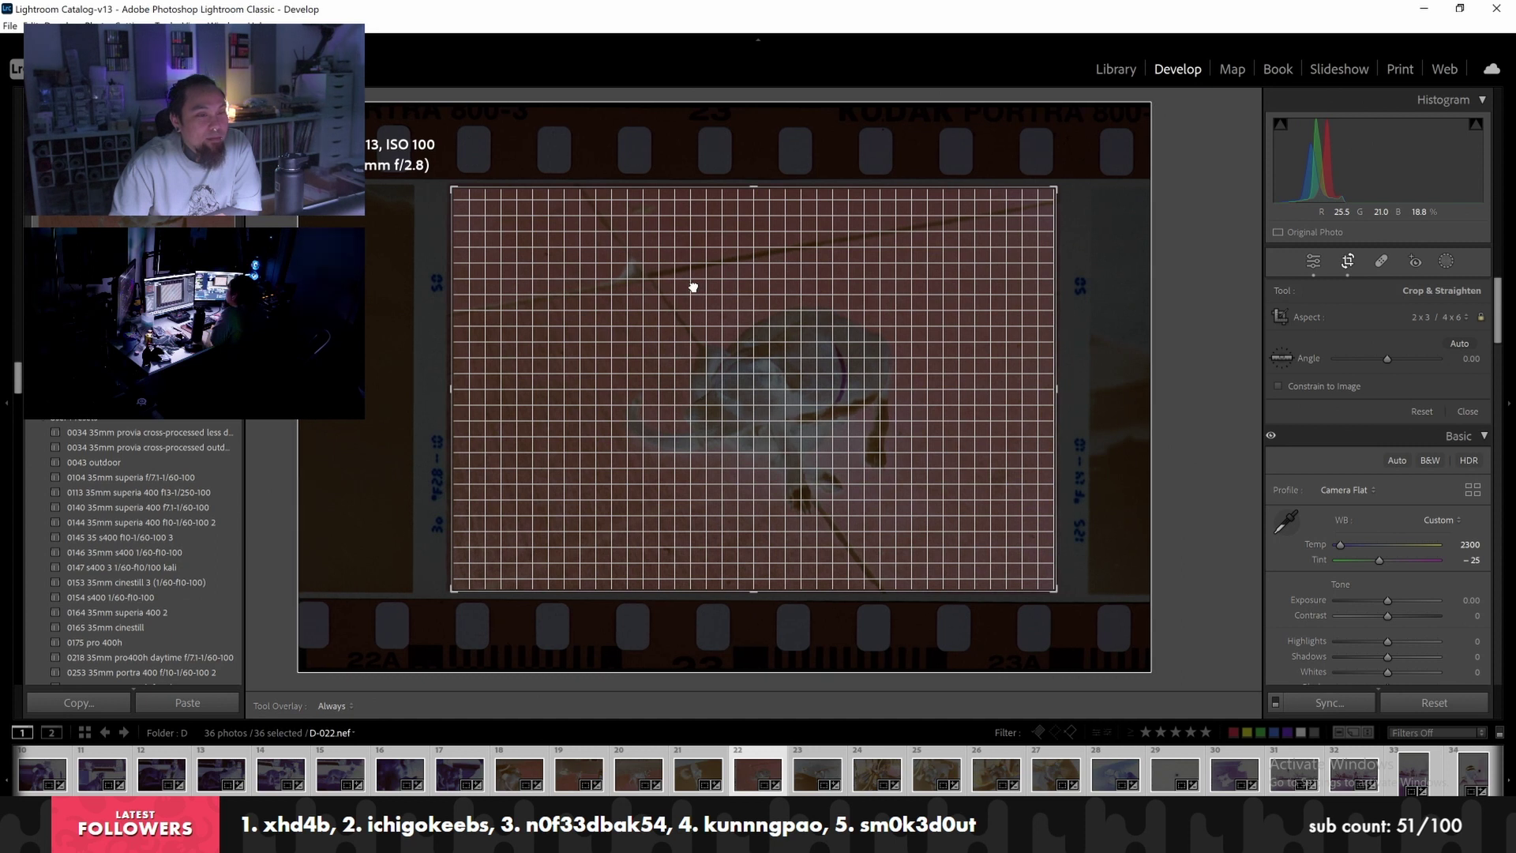
{"action": "key", "text": "Return"}
{"action": "key", "text": "Right"}
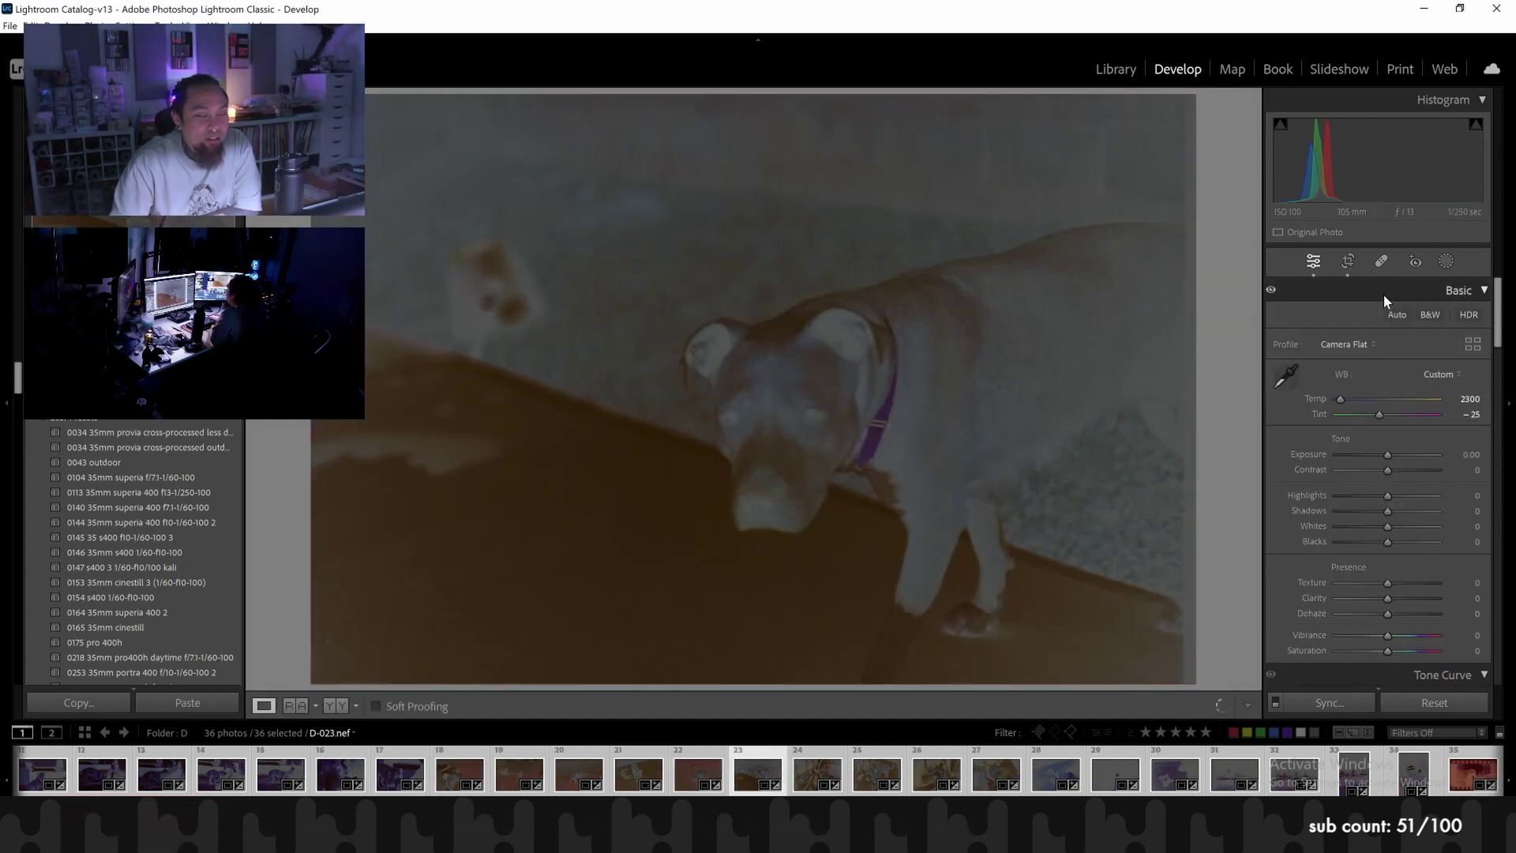
Shift the crop of scan D-023 onto its exposed frame and move on to scan D-024
{"action": "left_click", "coordinate": [1347, 262]}
{"action": "left_click_drag", "start_coordinate": [530, 282], "coordinate": [559, 288]}
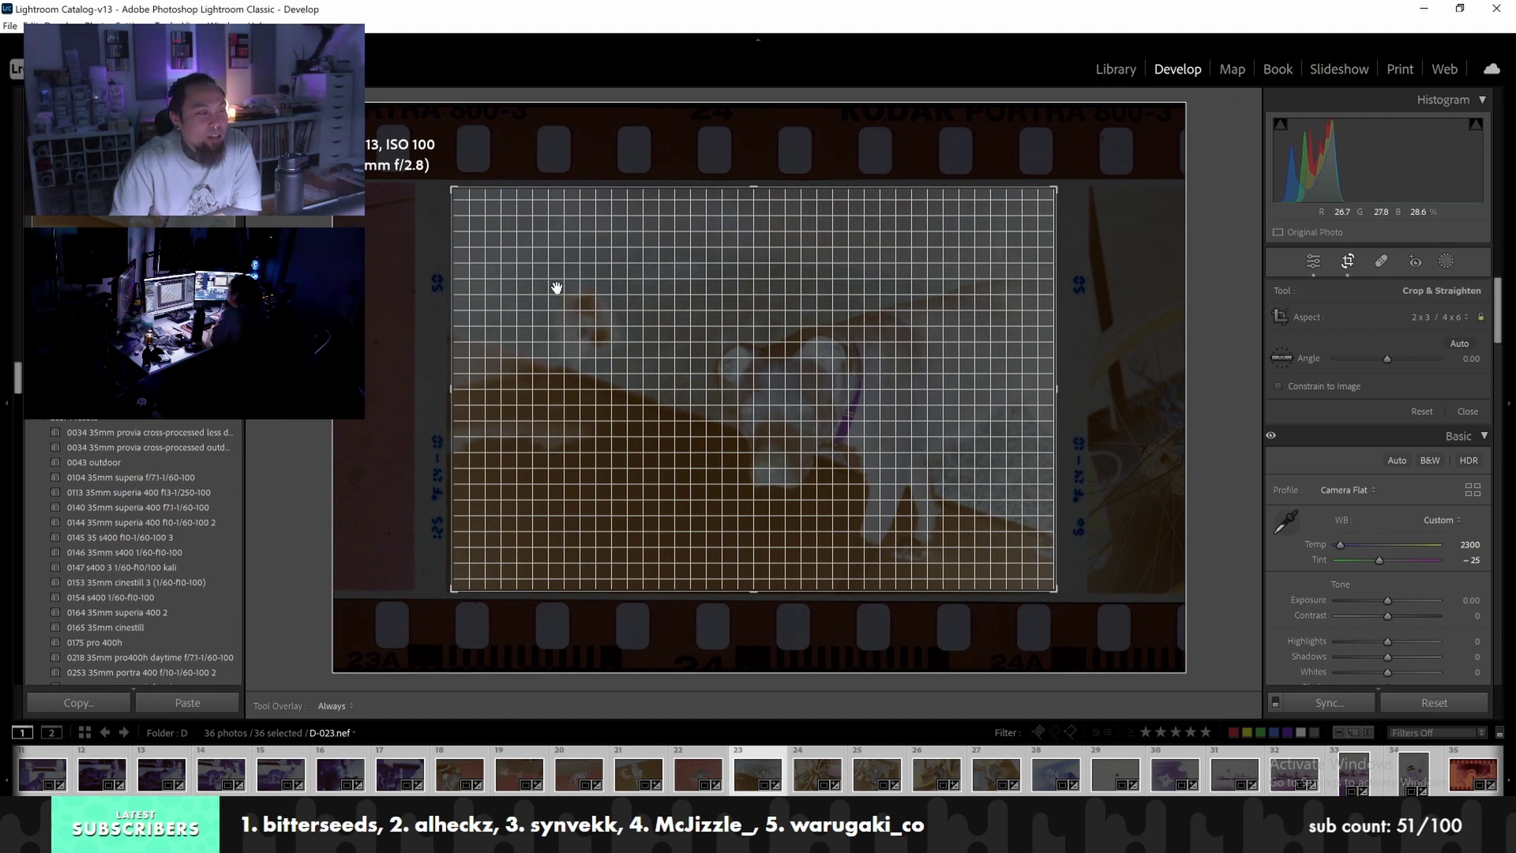
{"action": "key", "text": "Return"}
{"action": "key", "text": "Right"}
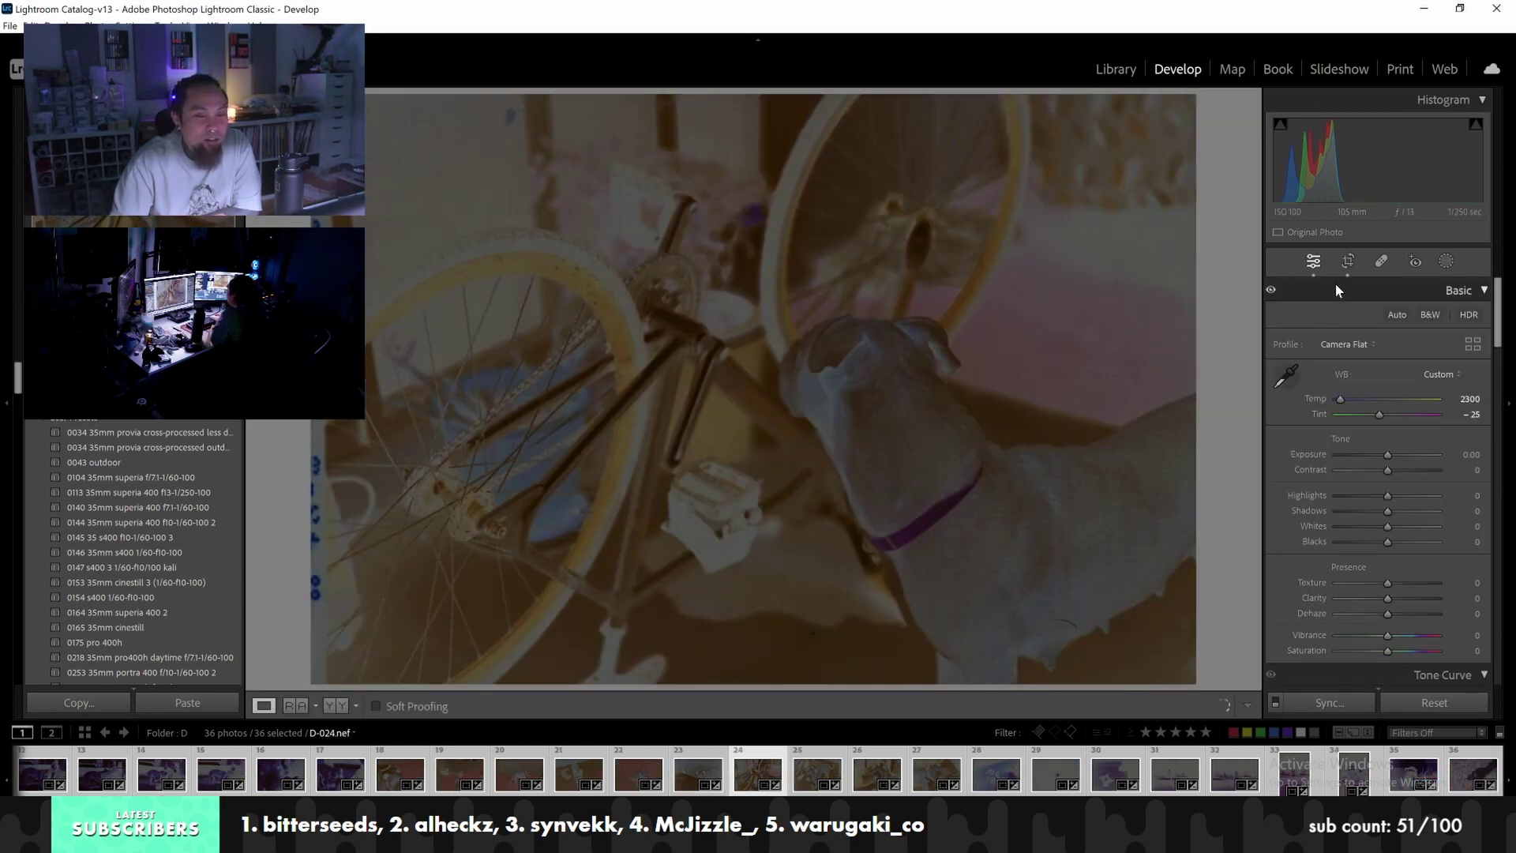
Shift the crop of D-024 off the lettered film border on its left edge and the crop of D-025 off the one on its right
{"action": "left_click", "coordinate": [1346, 262]}
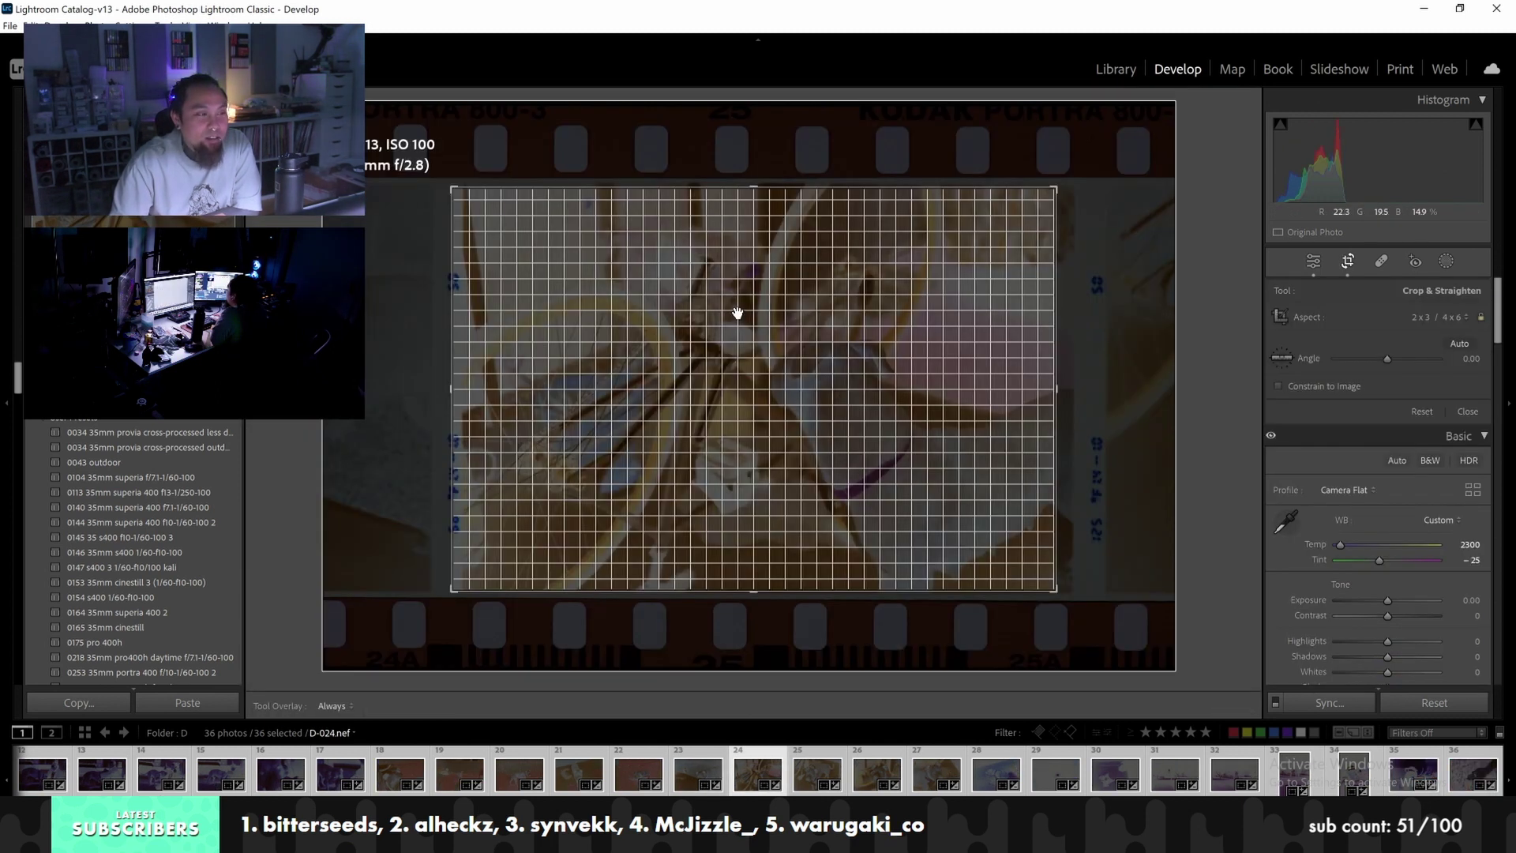
{"action": "left_click_drag", "start_coordinate": [738, 314], "coordinate": [723, 314]}
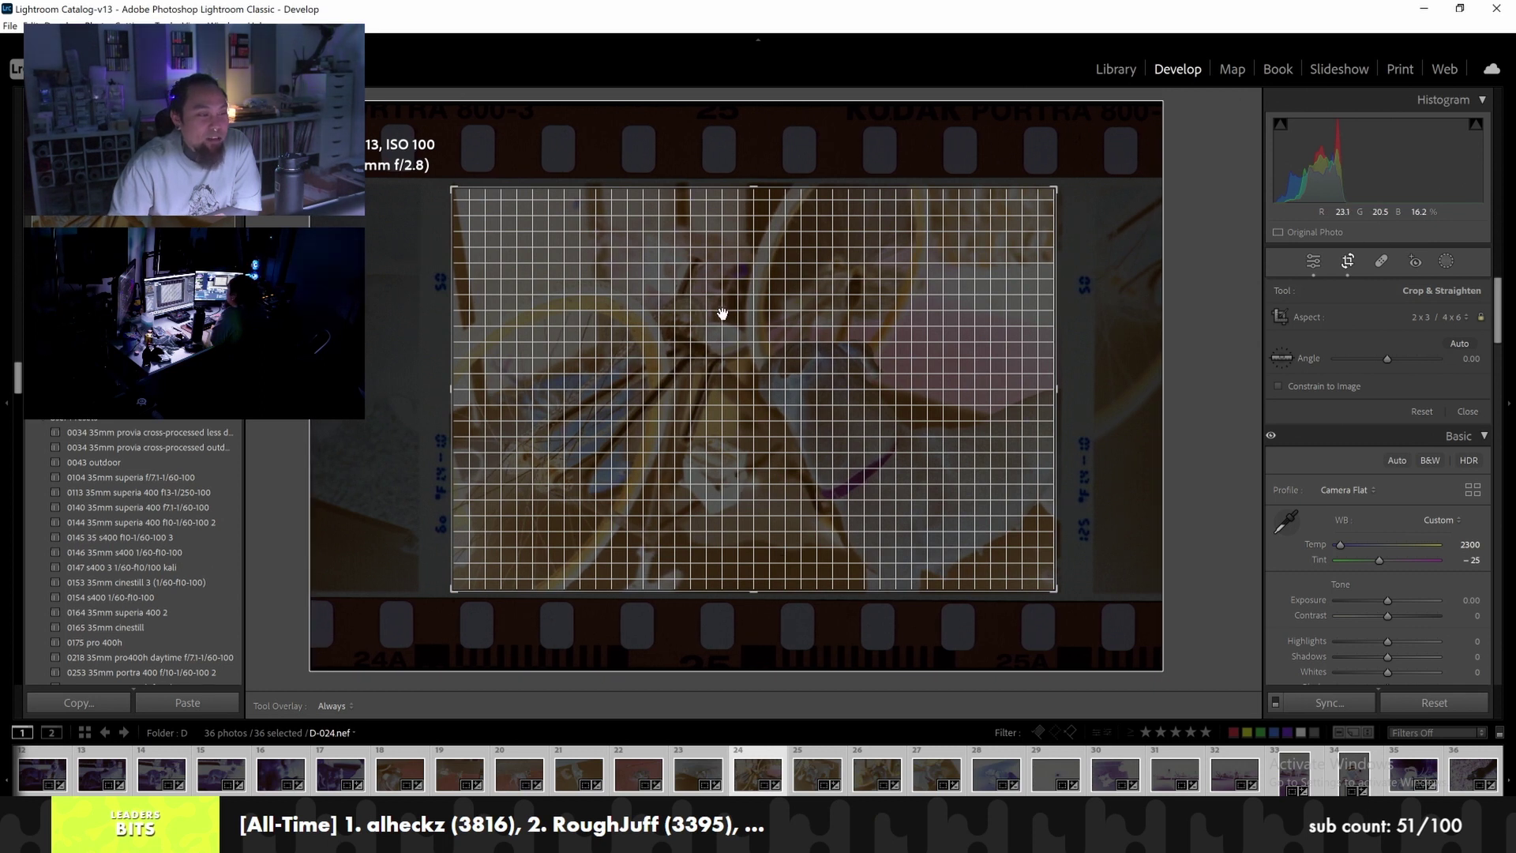
{"action": "key", "text": "Return"}
{"action": "key", "text": "Right"}
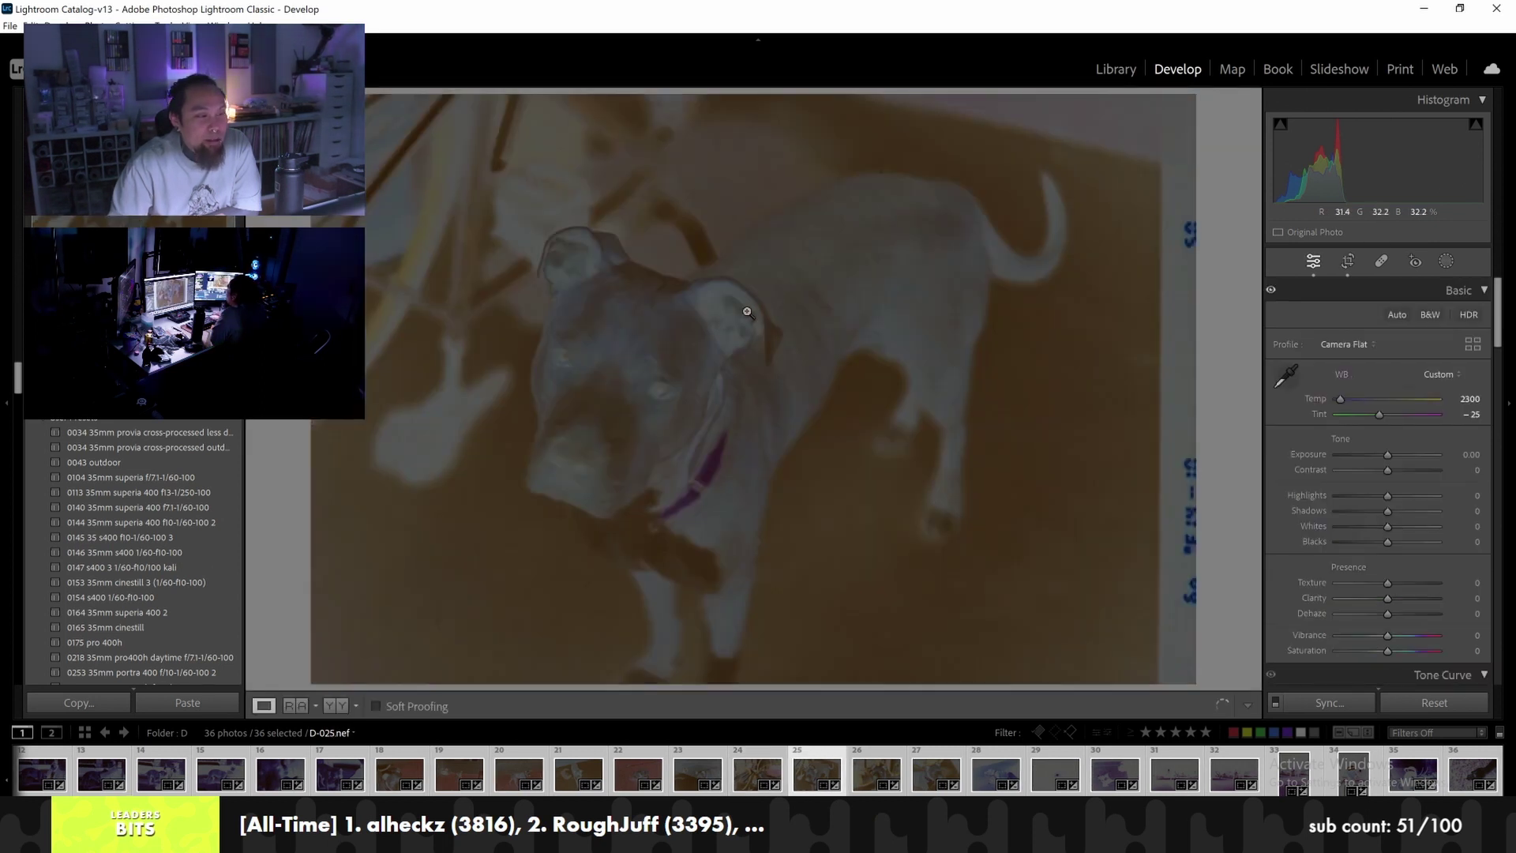
{"action": "left_click", "coordinate": [1342, 261]}
{"action": "left_click_drag", "start_coordinate": [963, 273], "coordinate": [978, 271]}
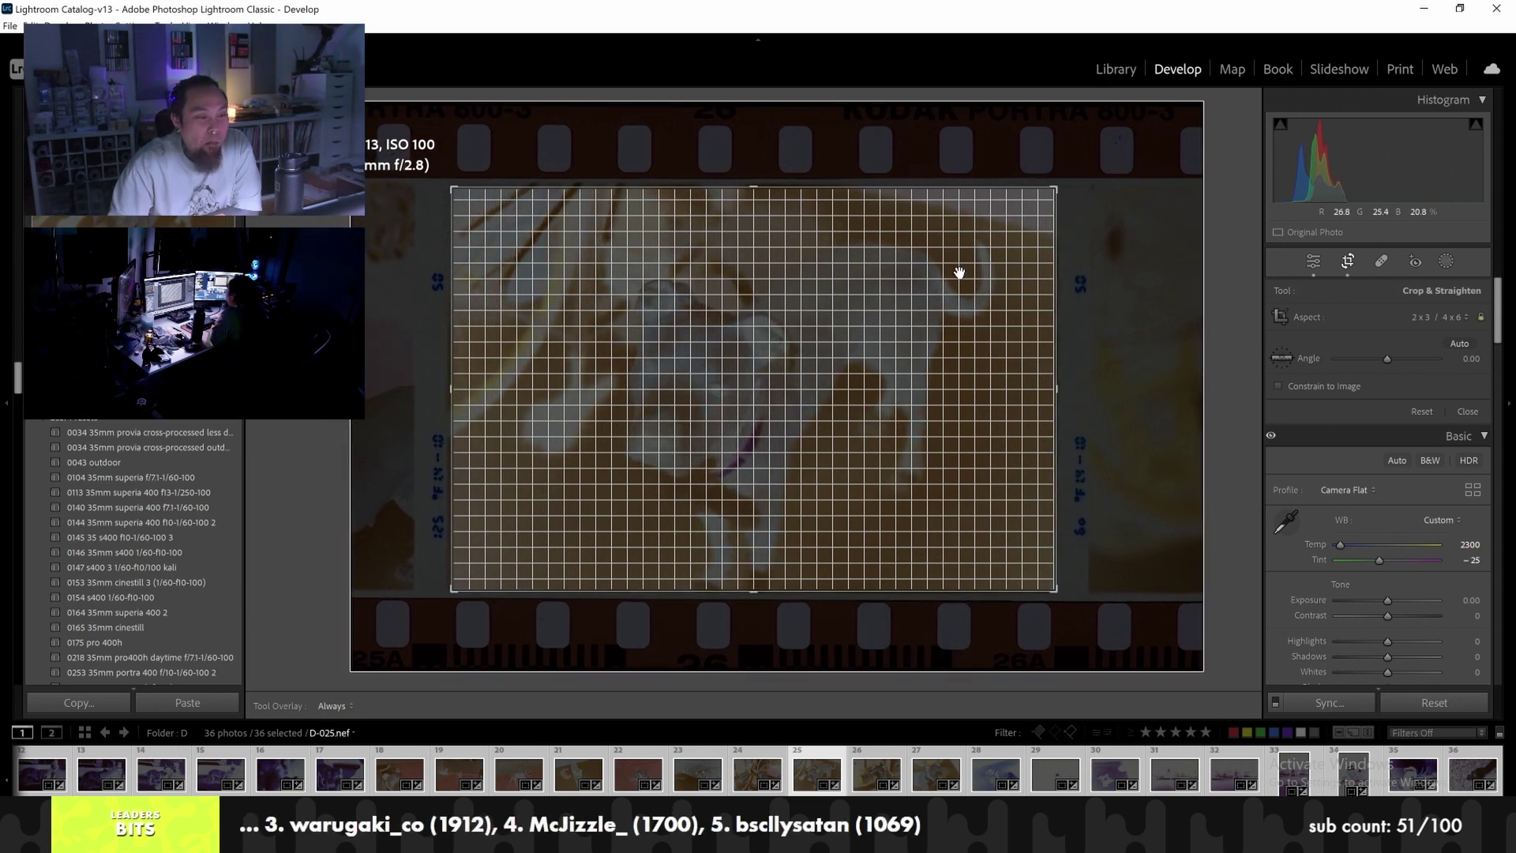
{"action": "key", "text": "Return"}
{"action": "key", "text": "Right"}
Check the crops of D-026 and D-027 against their exposed frames and apply them
{"action": "left_click", "coordinate": [1348, 262]}
{"action": "key", "text": "Return"}
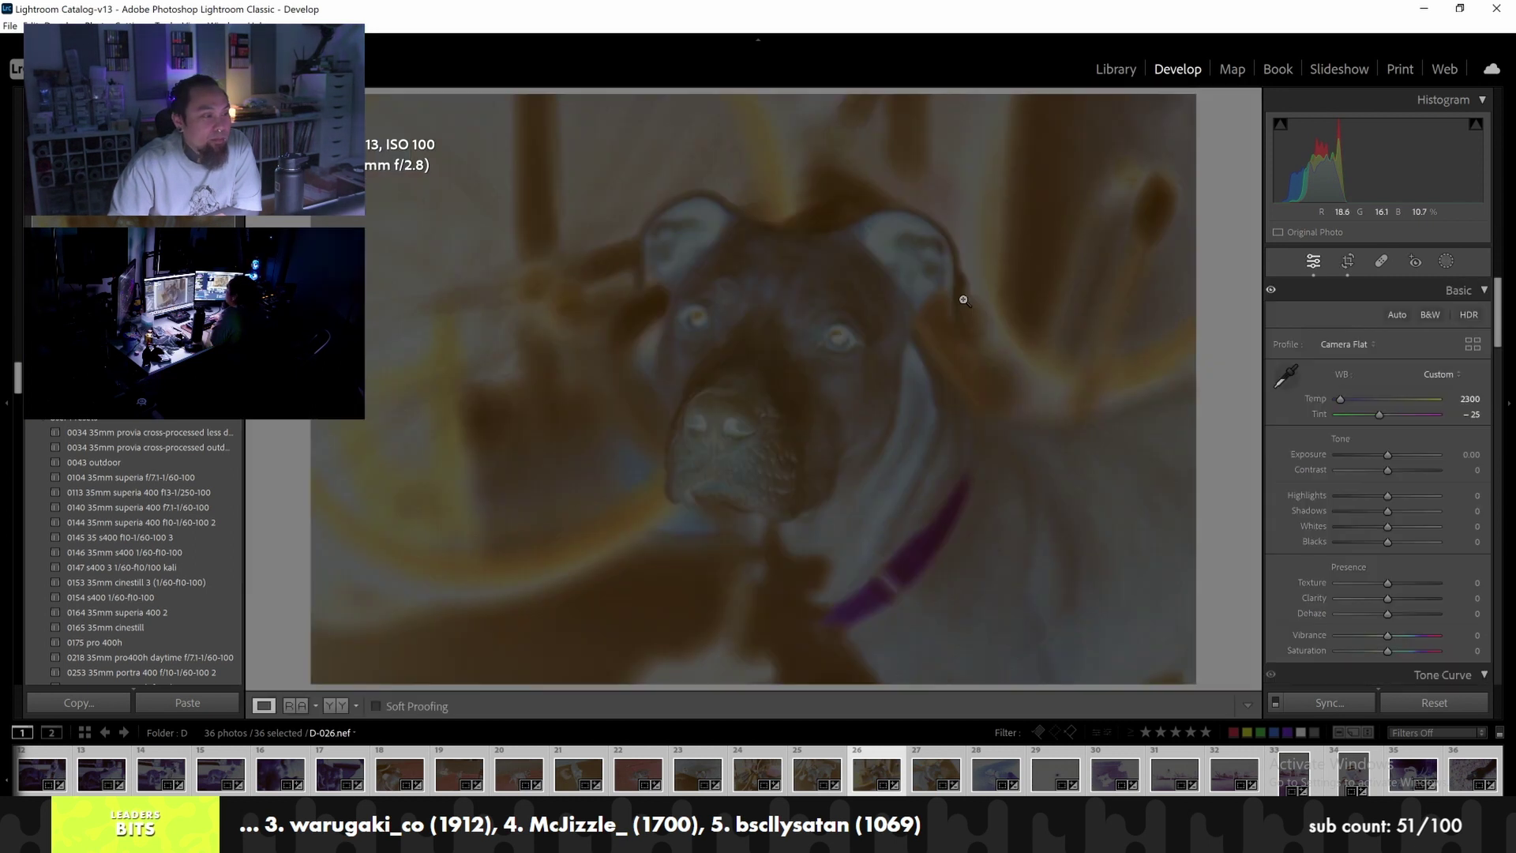
{"action": "key", "text": "Right"}
{"action": "left_click", "coordinate": [1345, 260]}
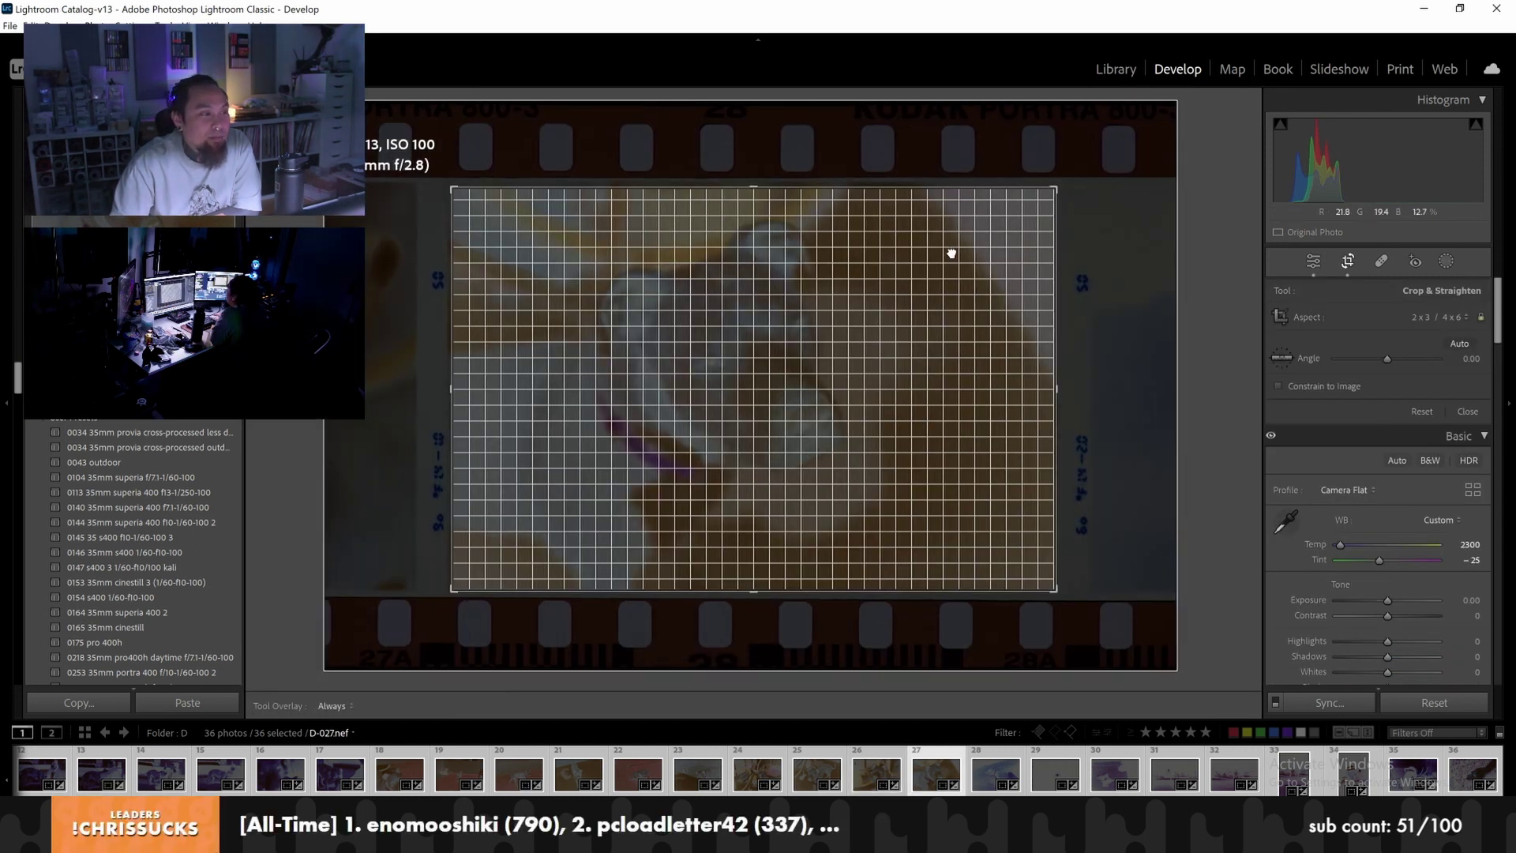
{"action": "key", "text": "Return"}
{"action": "key", "text": "Right"}
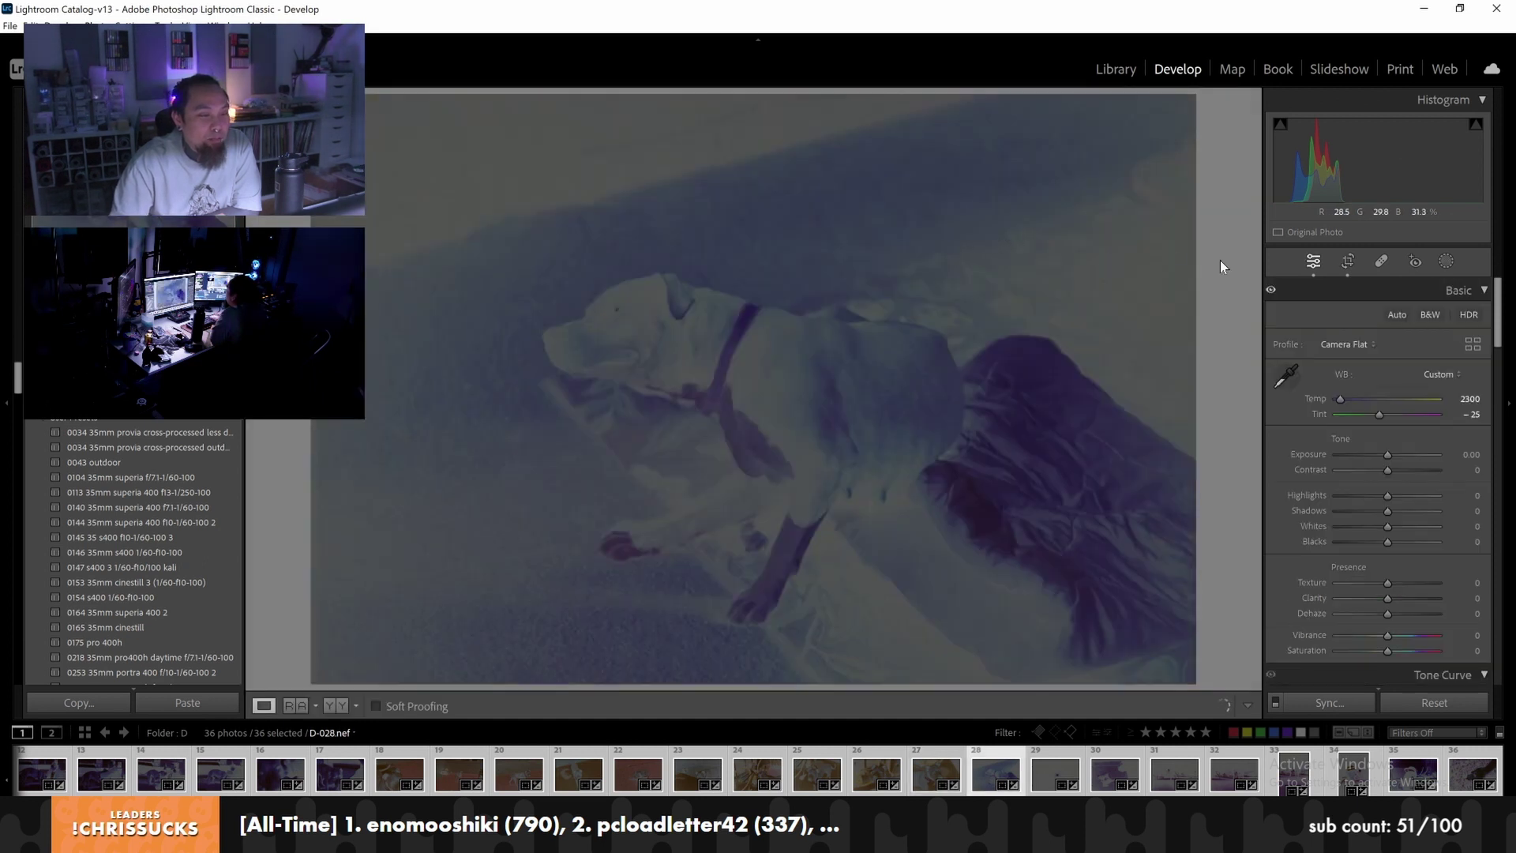
Fit the crops of D-028 and D-029 within their exposed frames, clear of the border lettering
{"action": "left_click", "coordinate": [1346, 262]}
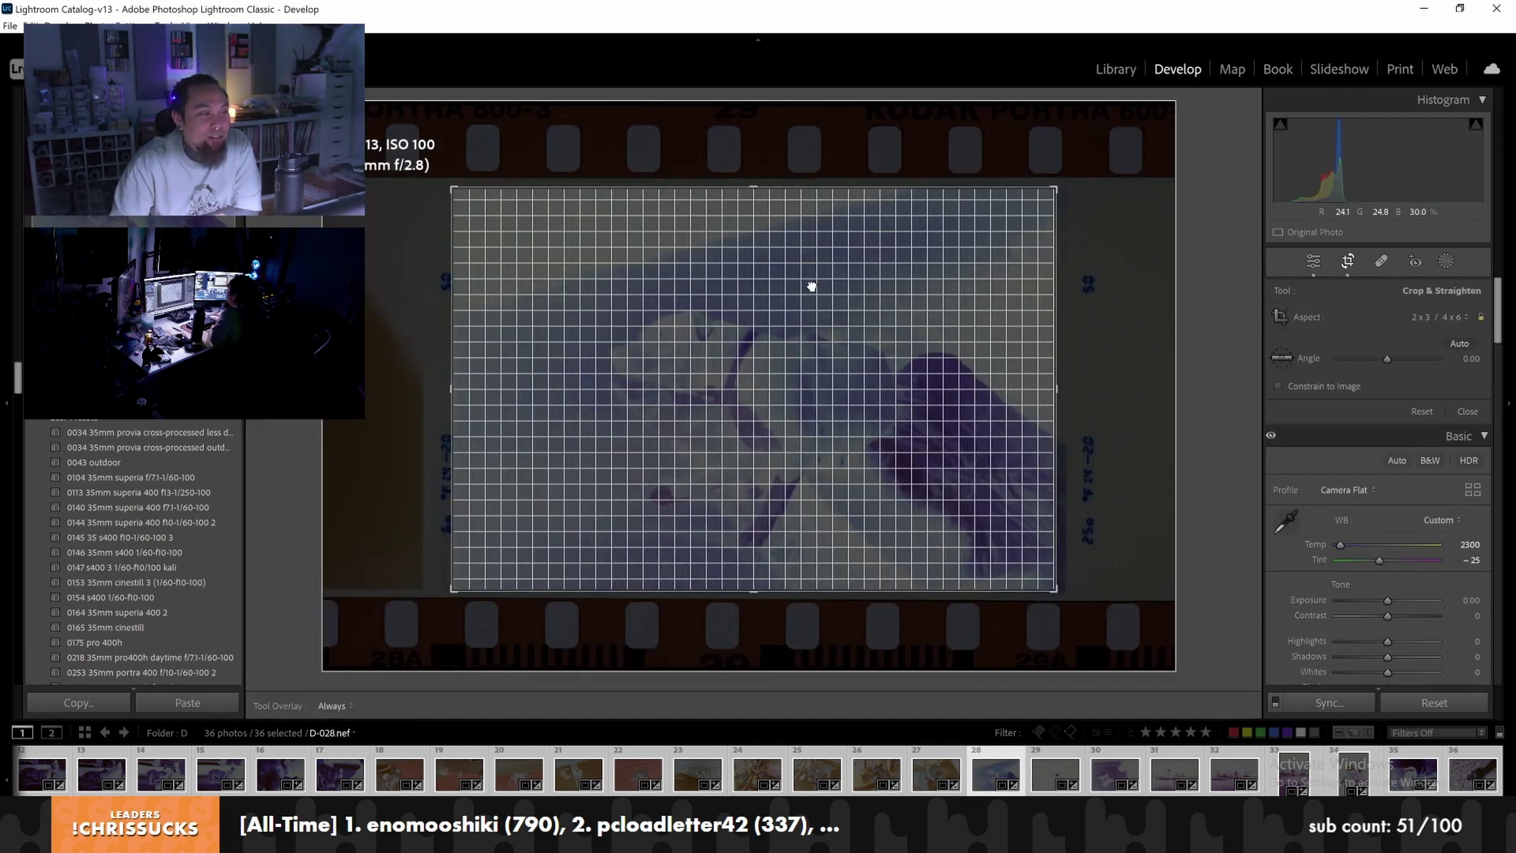
{"action": "key", "text": "Return"}
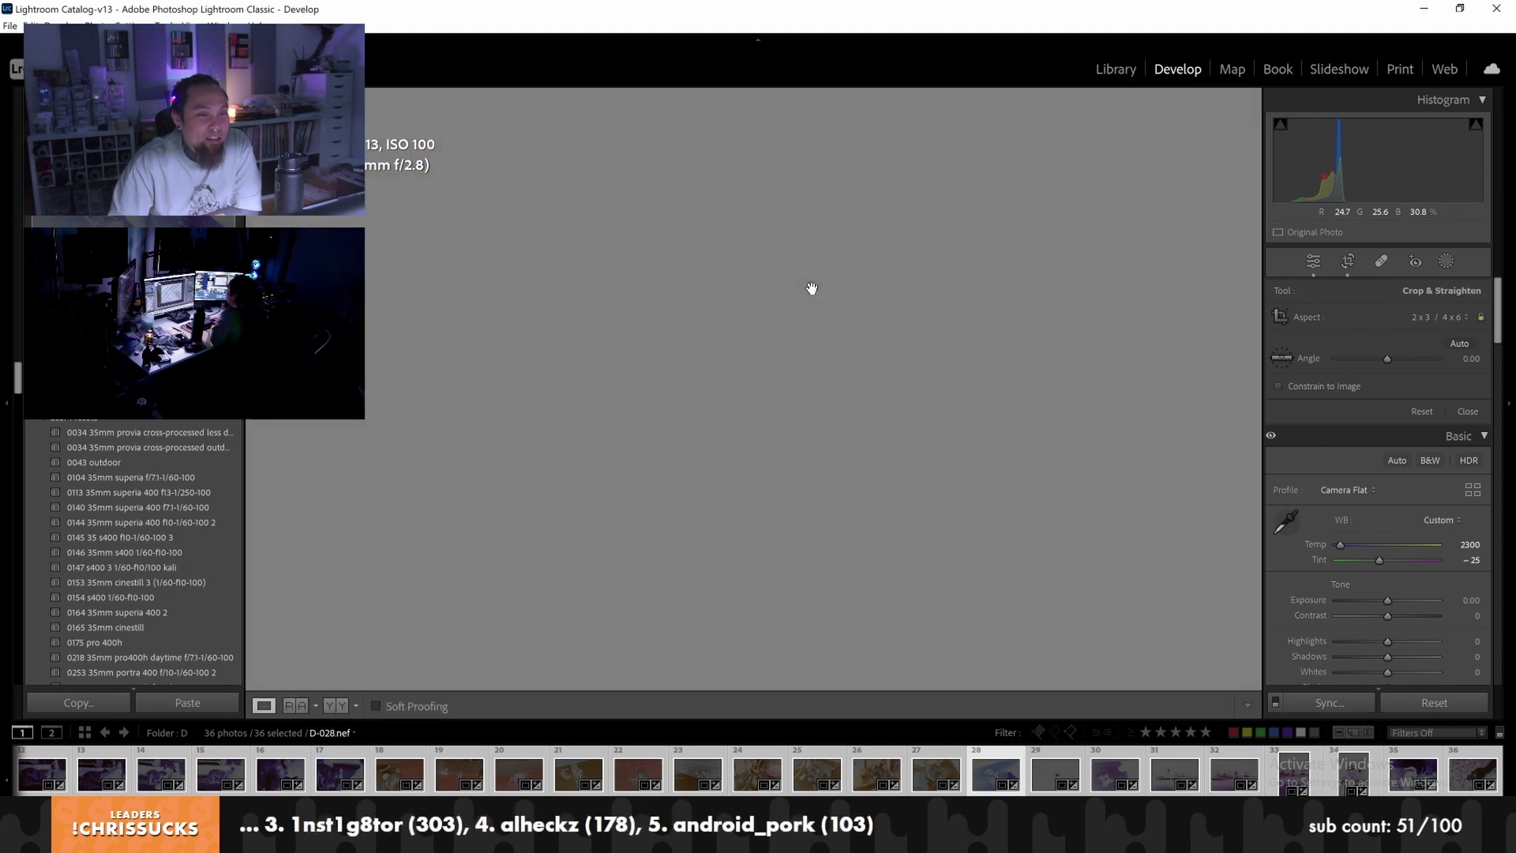
{"action": "key", "text": "Right"}
{"action": "left_click", "coordinate": [1348, 262]}
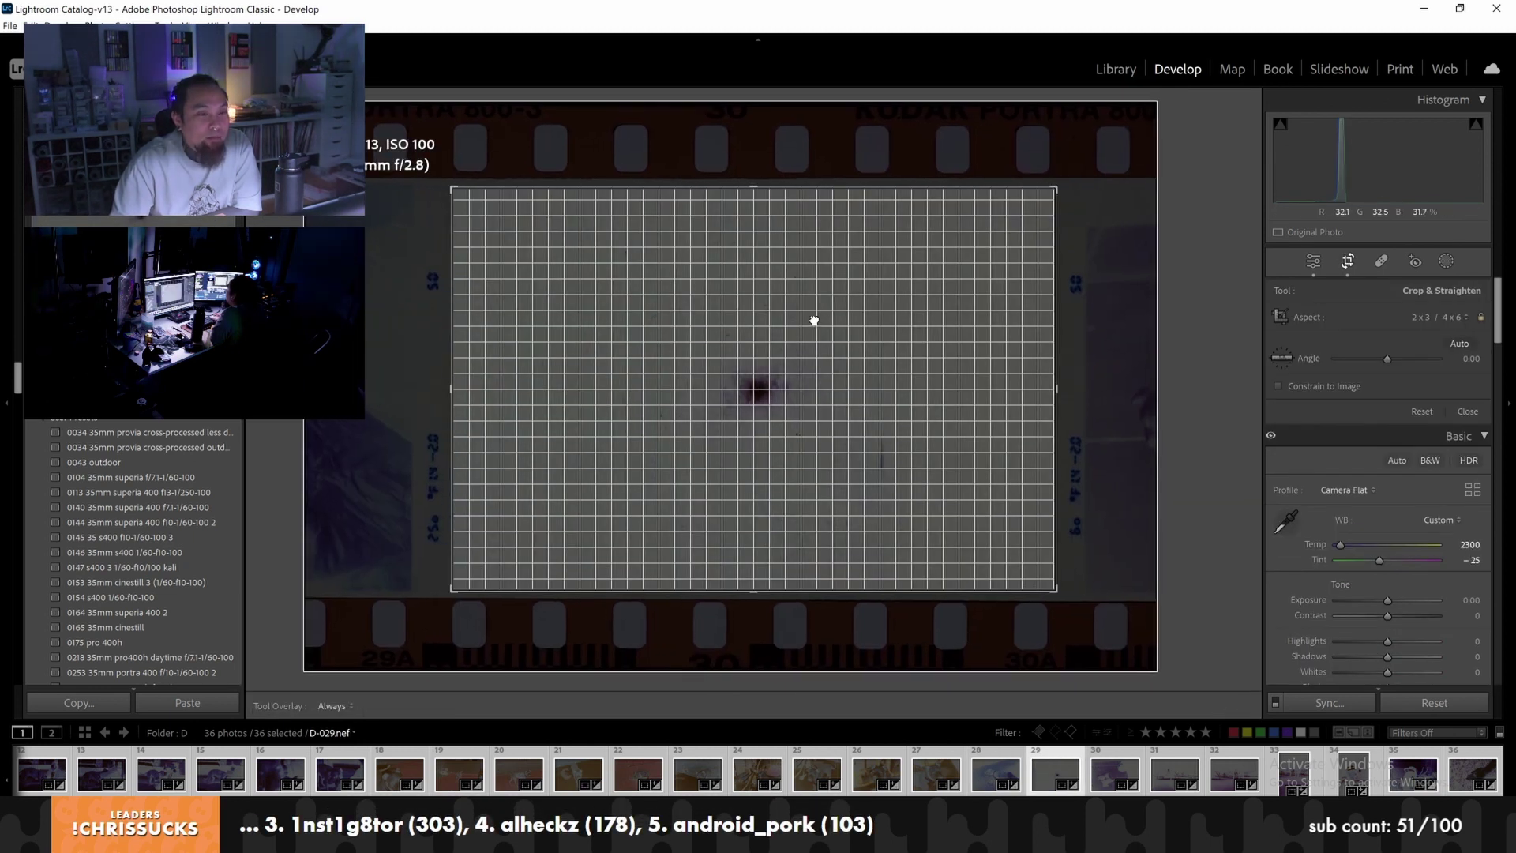
{"action": "key", "text": "Return"}
{"action": "key", "text": "Right"}
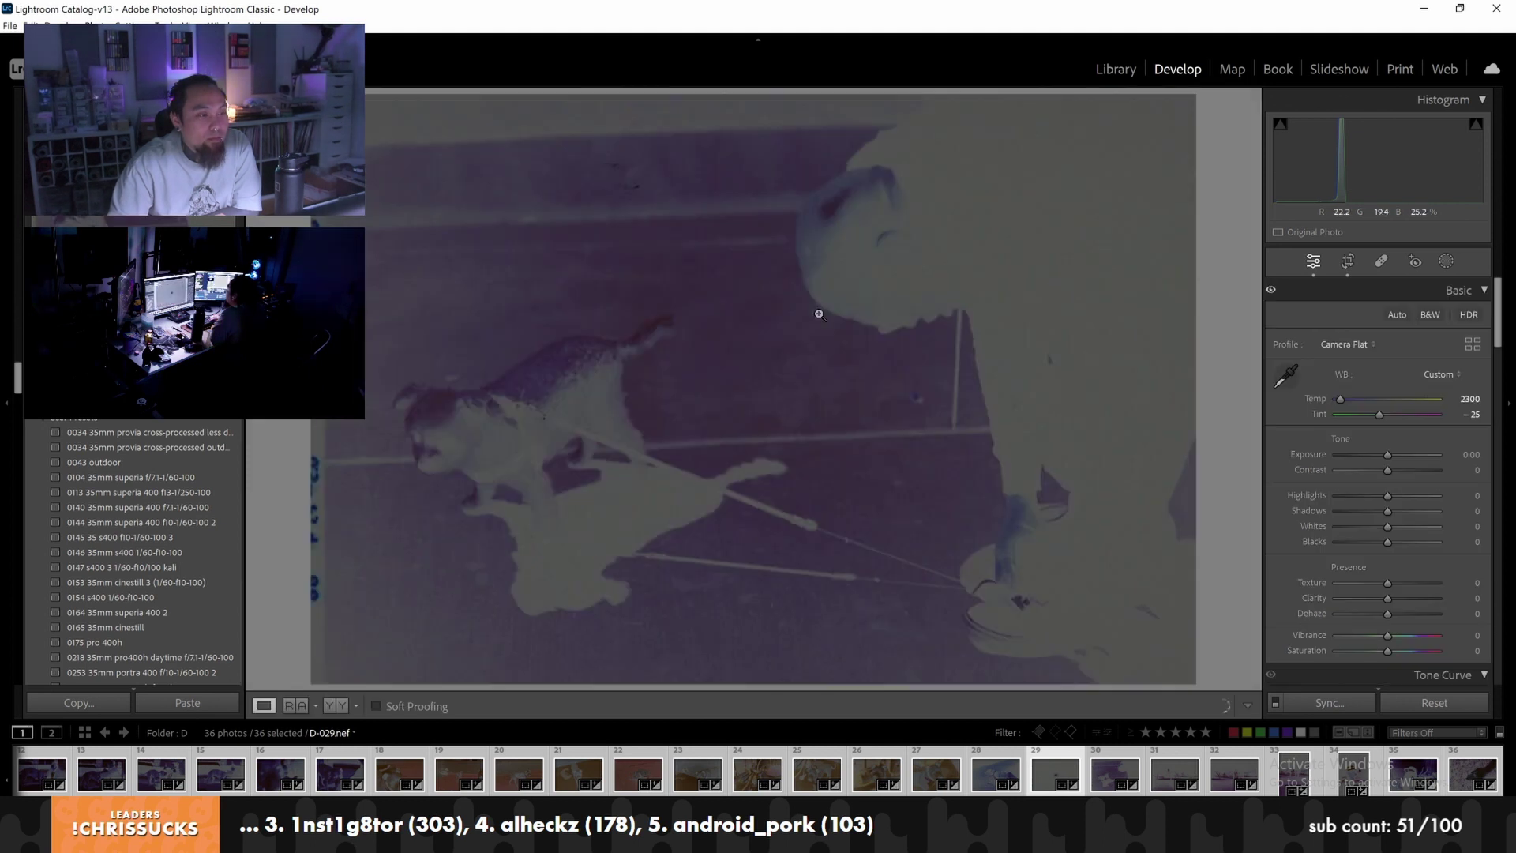
Shift the crop of D-030 to exclude the lettered border on the left, and align the crop of D-031 with its frame
{"action": "left_click", "coordinate": [1347, 261]}
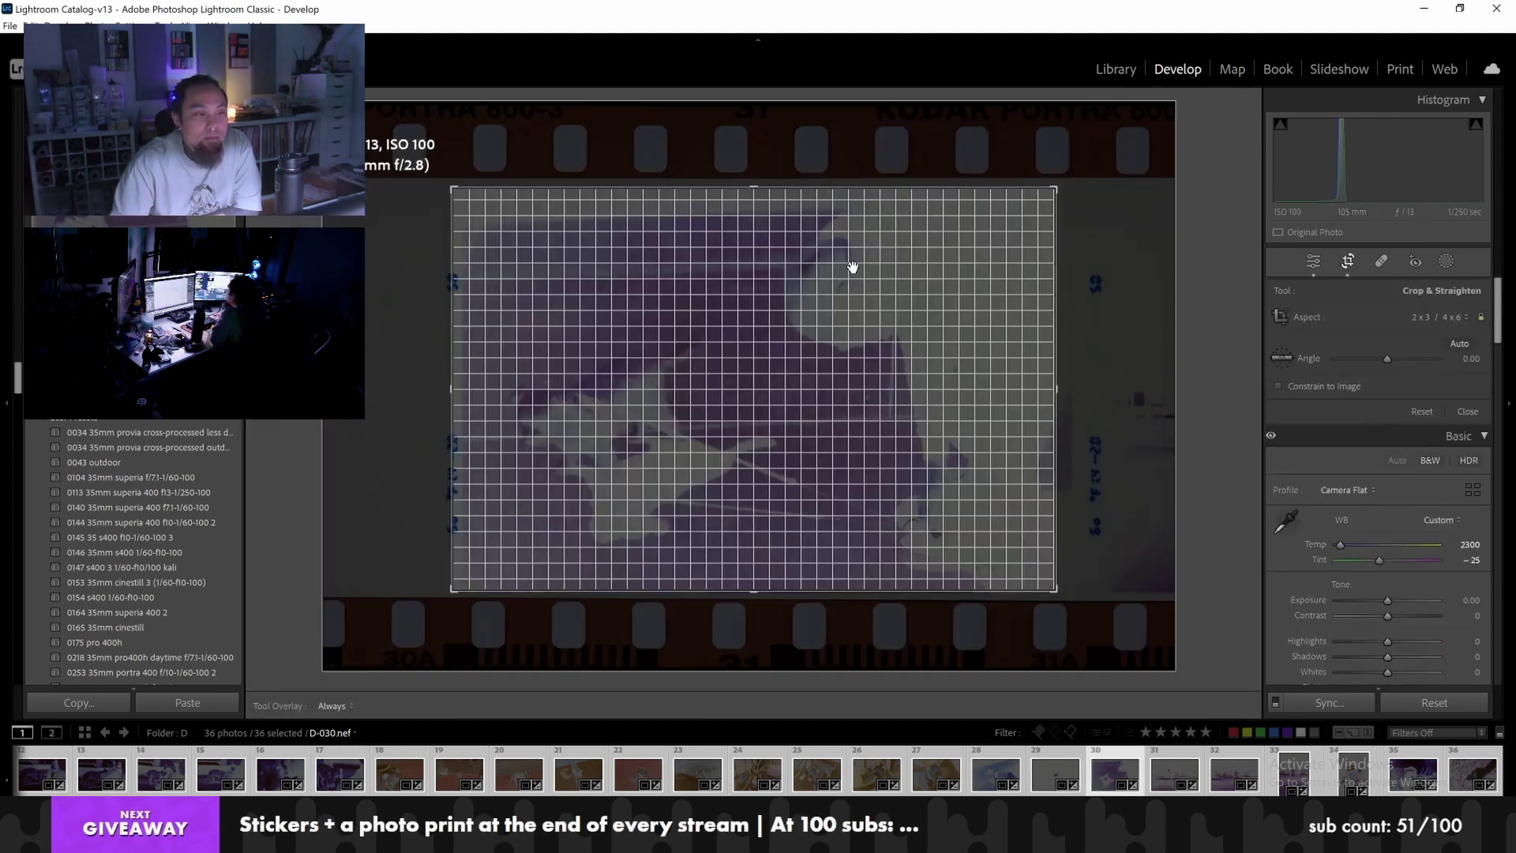
{"action": "left_click_drag", "start_coordinate": [824, 279], "coordinate": [814, 276]}
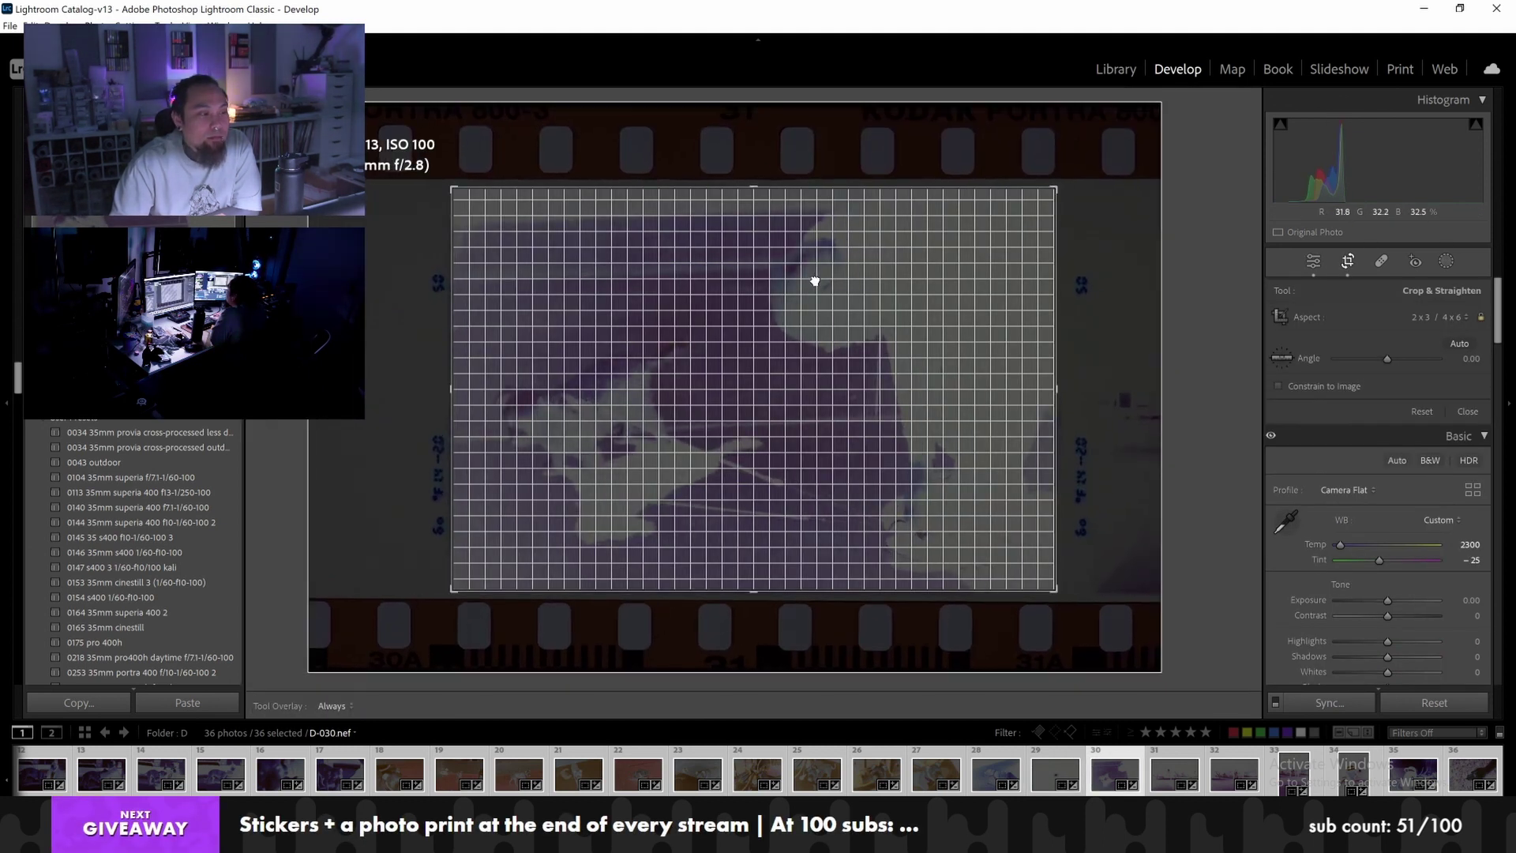
{"action": "key", "text": "Return"}
{"action": "key", "text": "Right"}
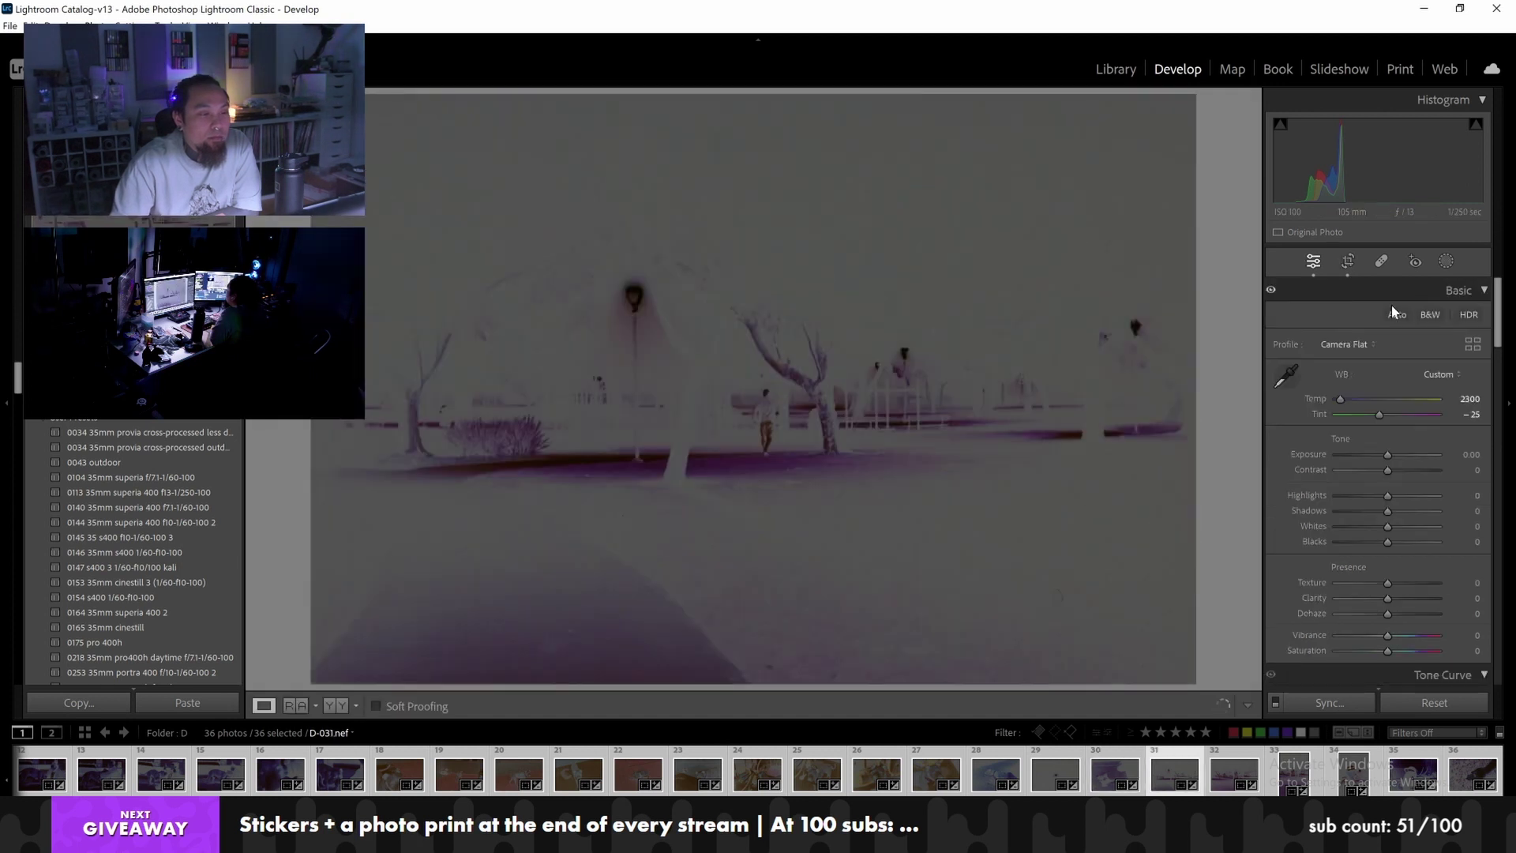
{"action": "left_click", "coordinate": [1346, 263]}
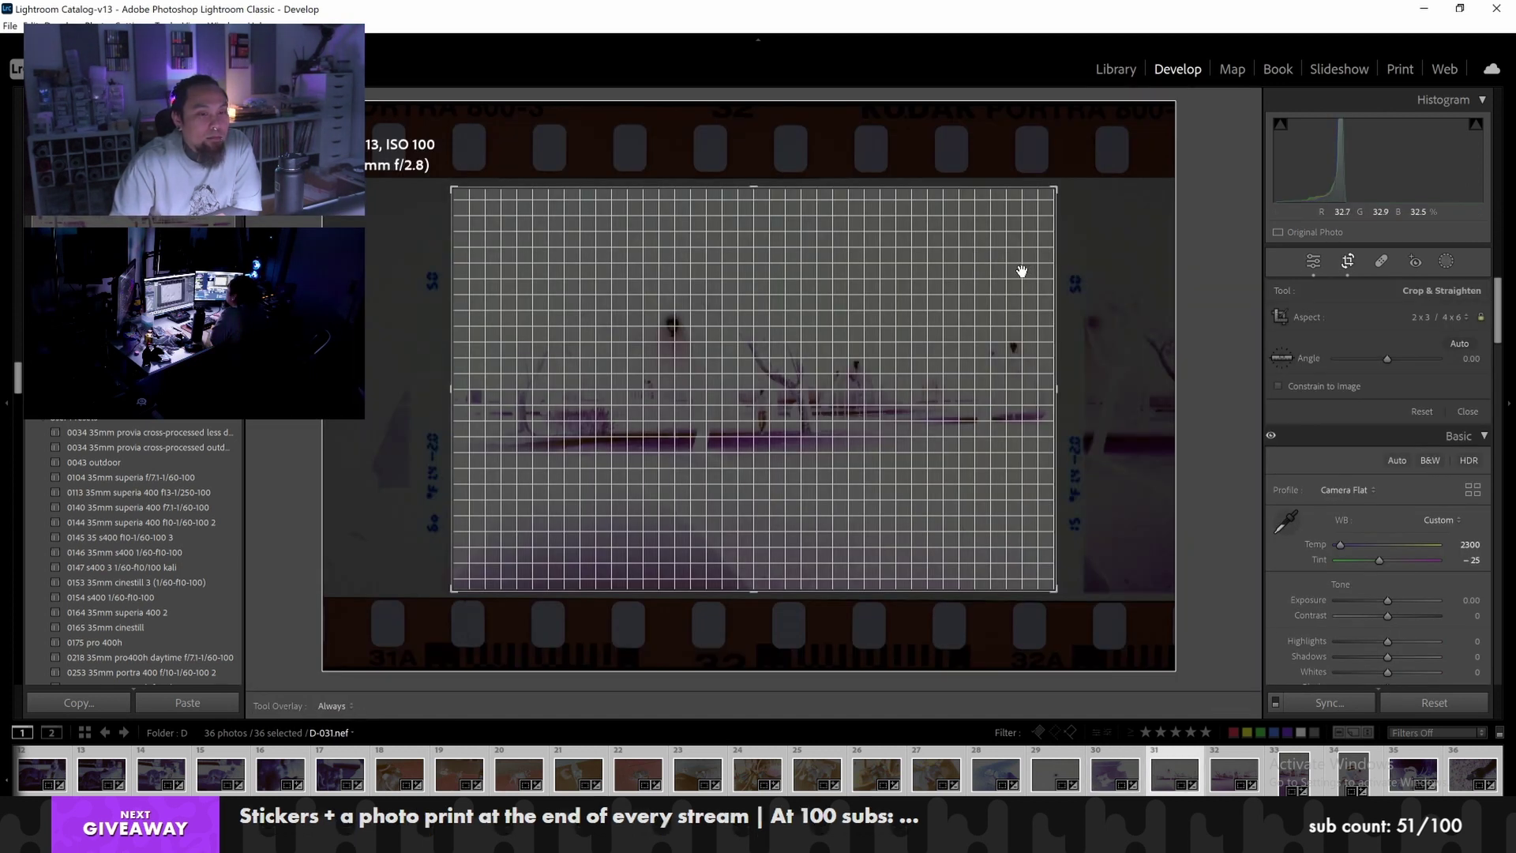
{"action": "key", "text": "Return"}
{"action": "key", "text": "Right"}
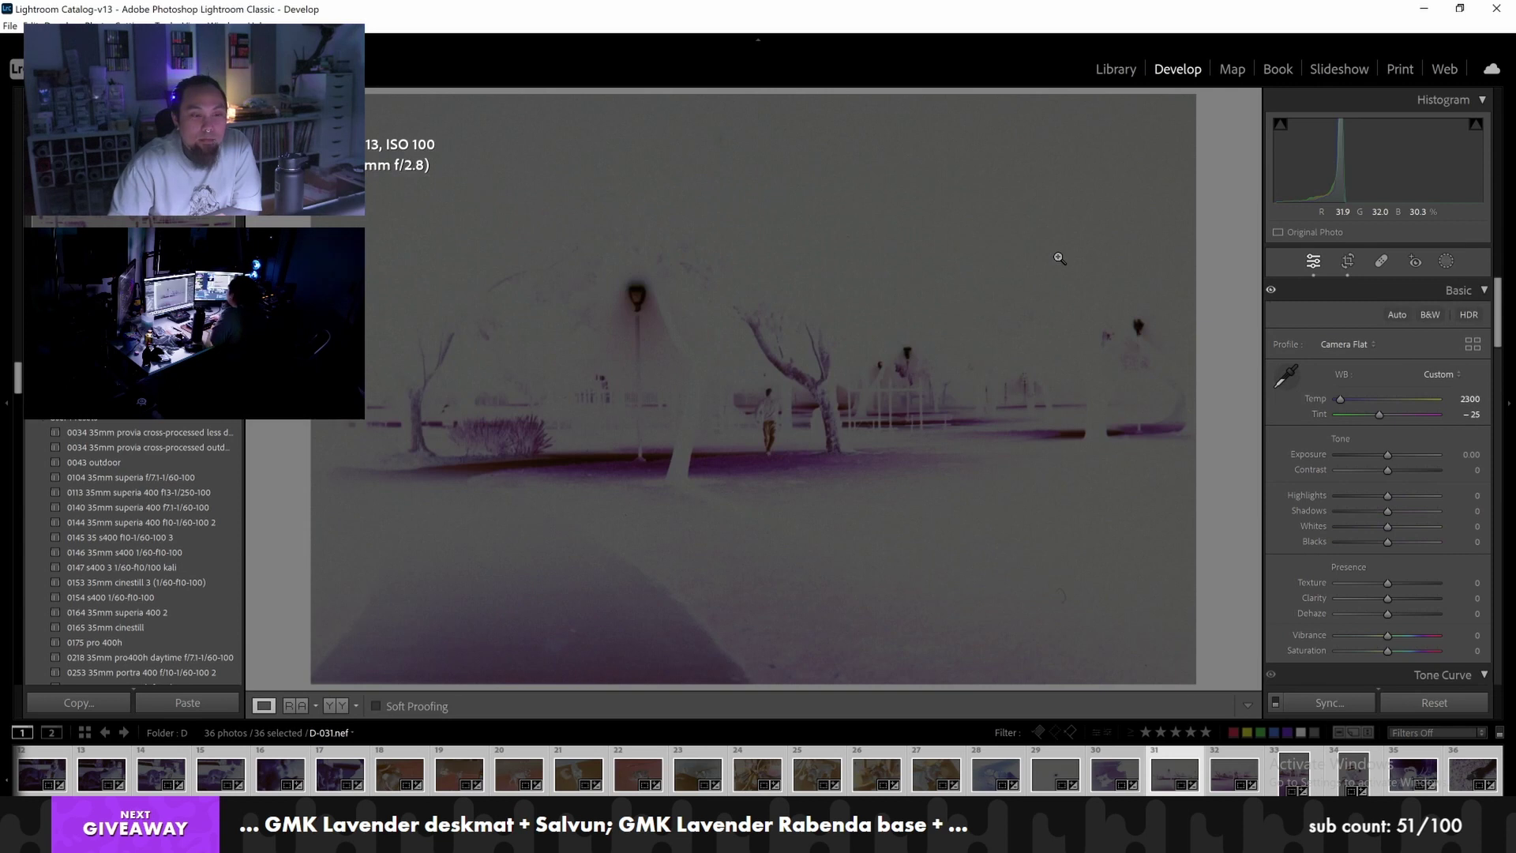
Align the crop of D-032 with its exposed frame and compare it with the neighbouring scan
{"action": "left_click", "coordinate": [1344, 264]}
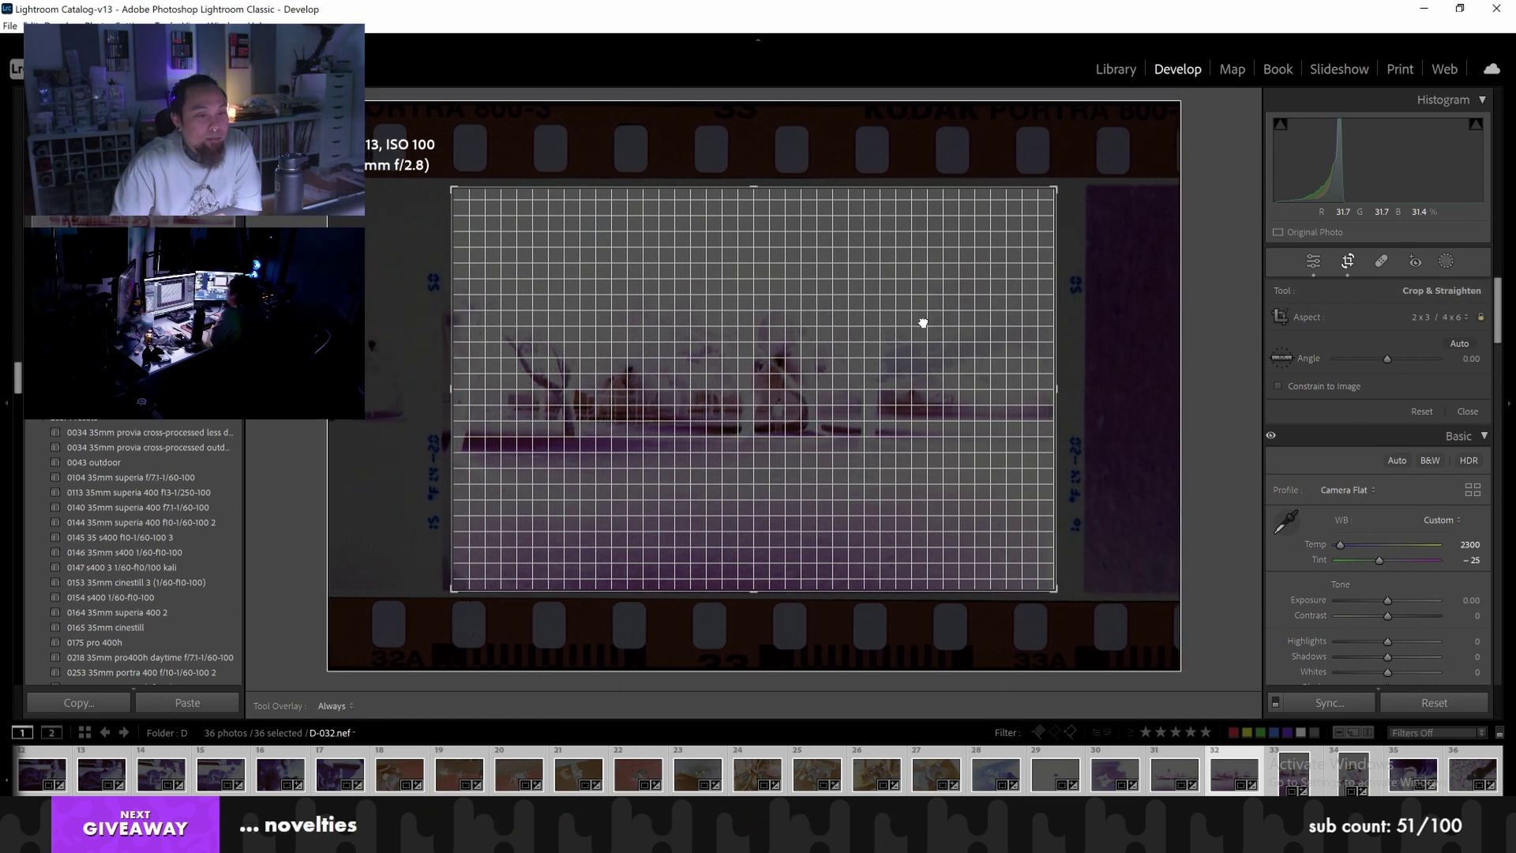
{"action": "key", "text": "Return"}
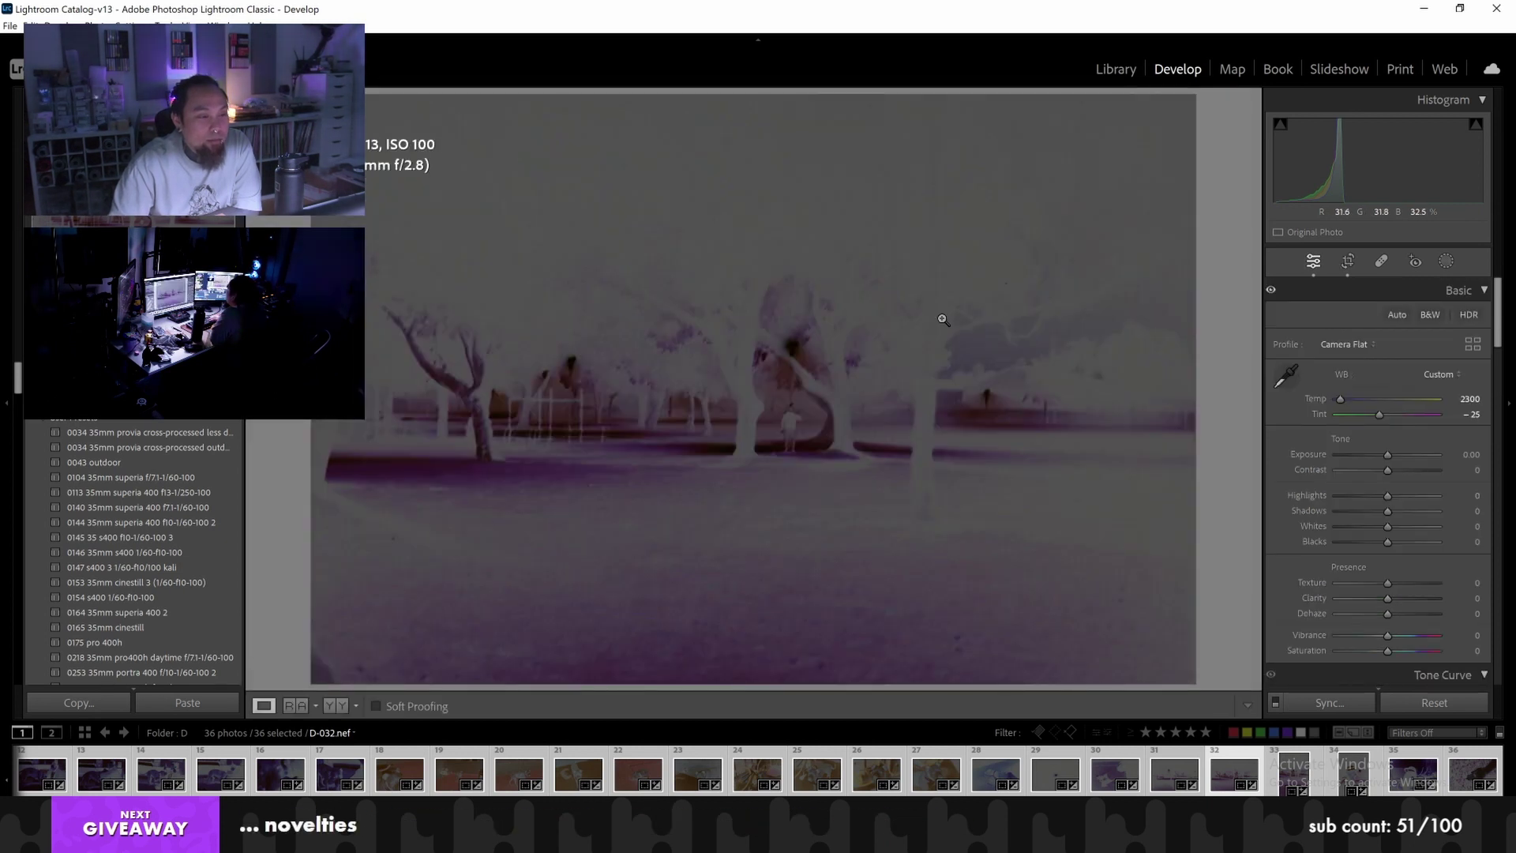
{"action": "key", "text": "Left"}
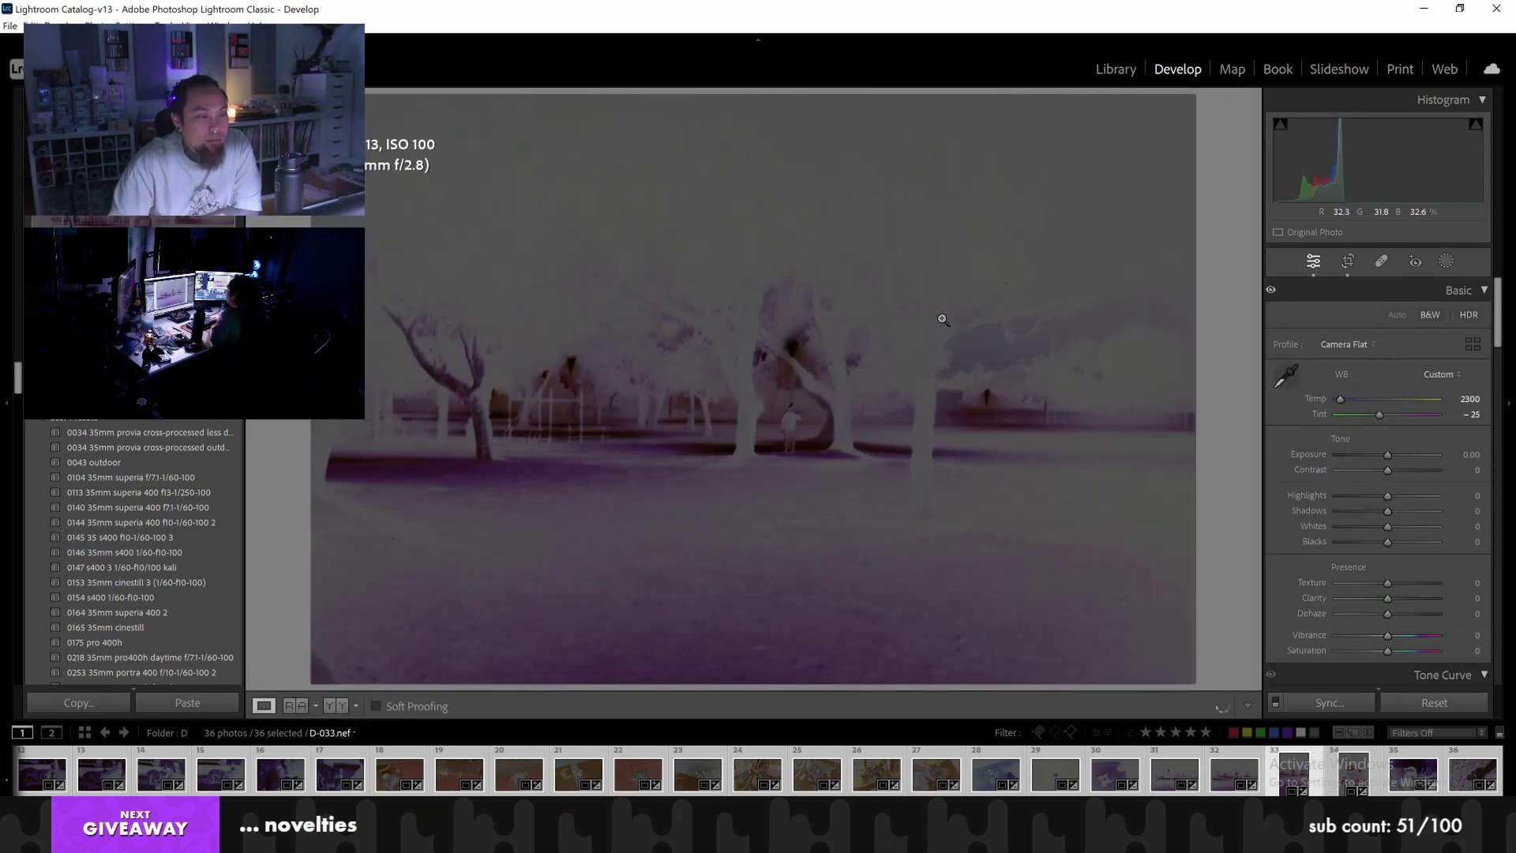
{"action": "key", "text": "Right"}
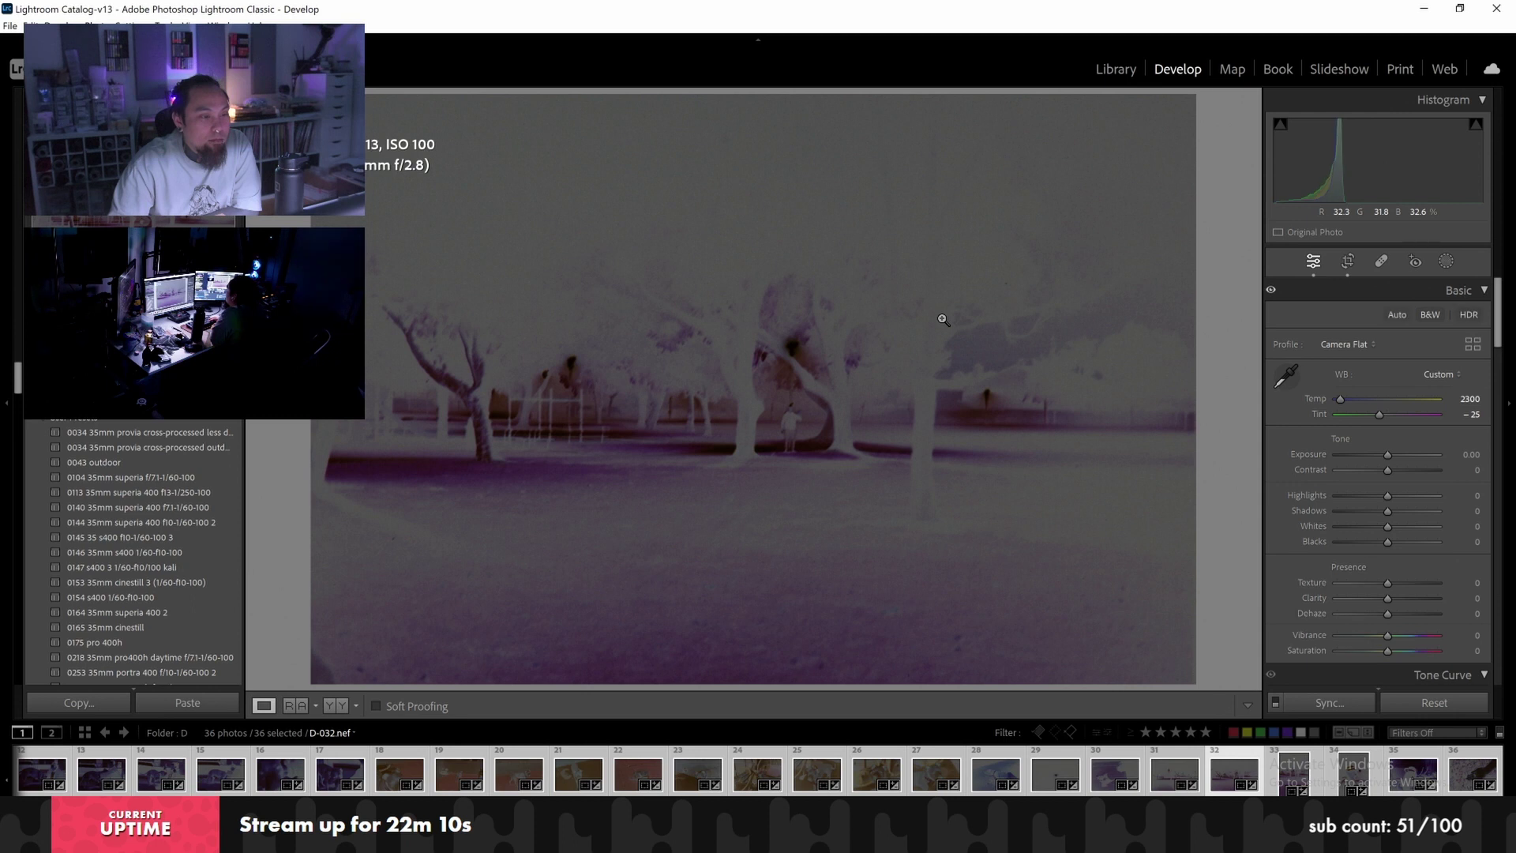
Check and apply the upright crops of the portrait-oriented scans D-033 and D-034 on their frames
{"action": "key", "text": "Right"}
{"action": "left_click", "coordinate": [1348, 261]}
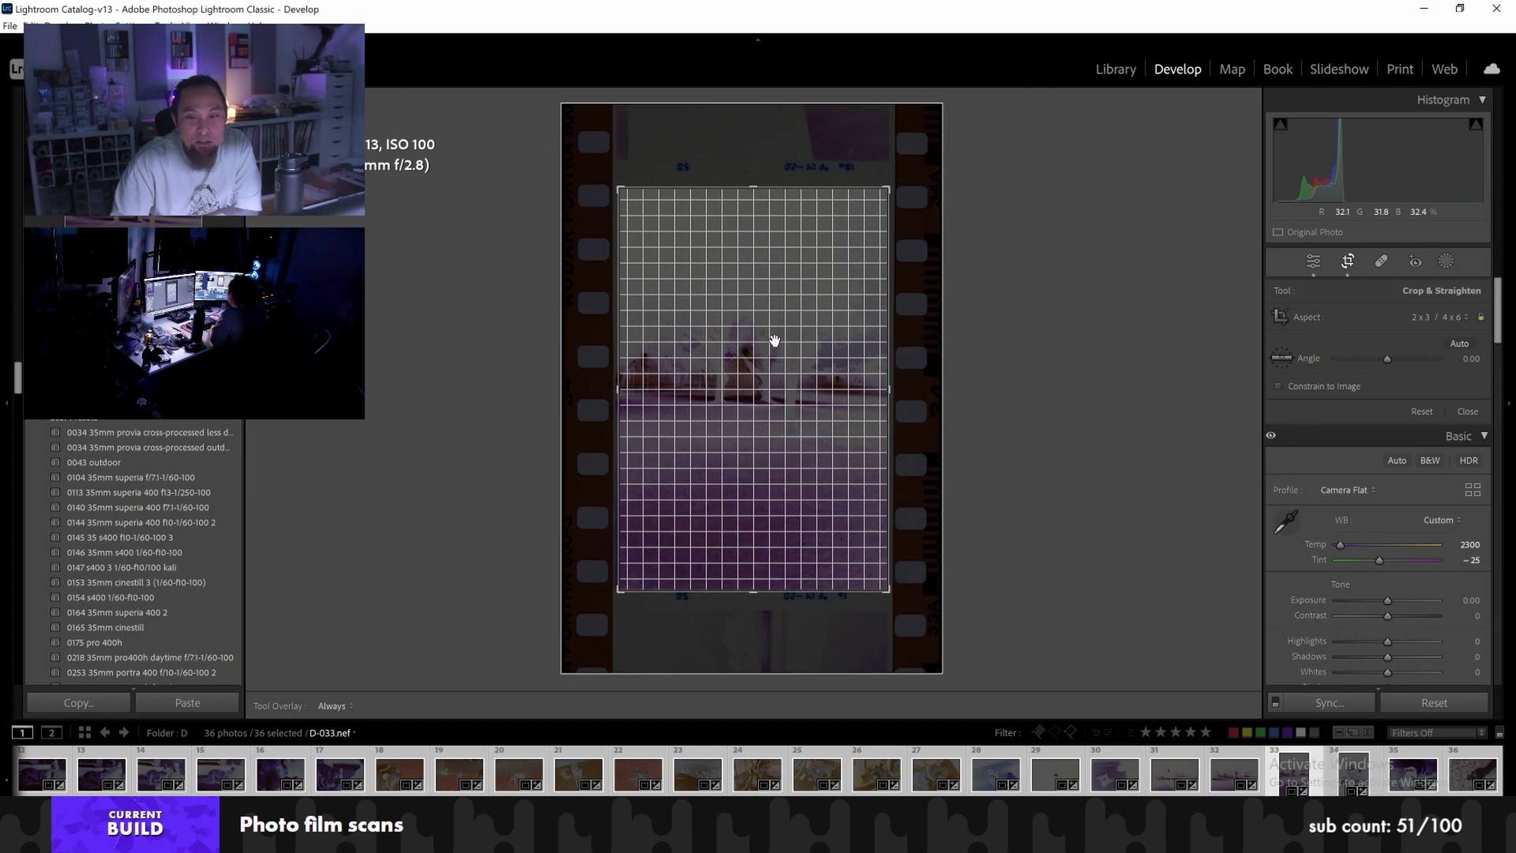
{"action": "key", "text": "Right"}
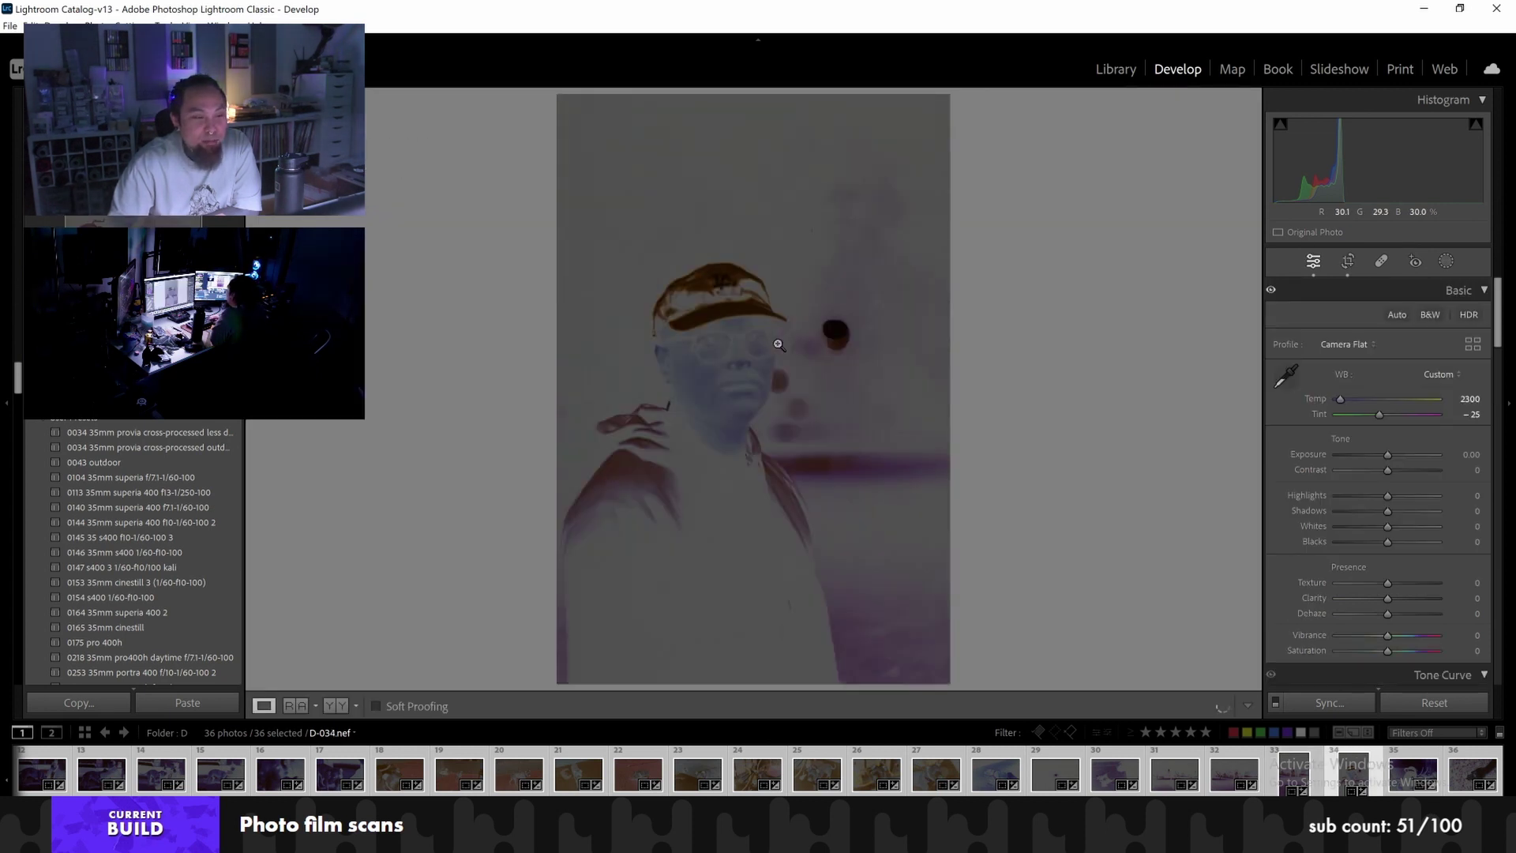
{"action": "left_click", "coordinate": [1348, 262]}
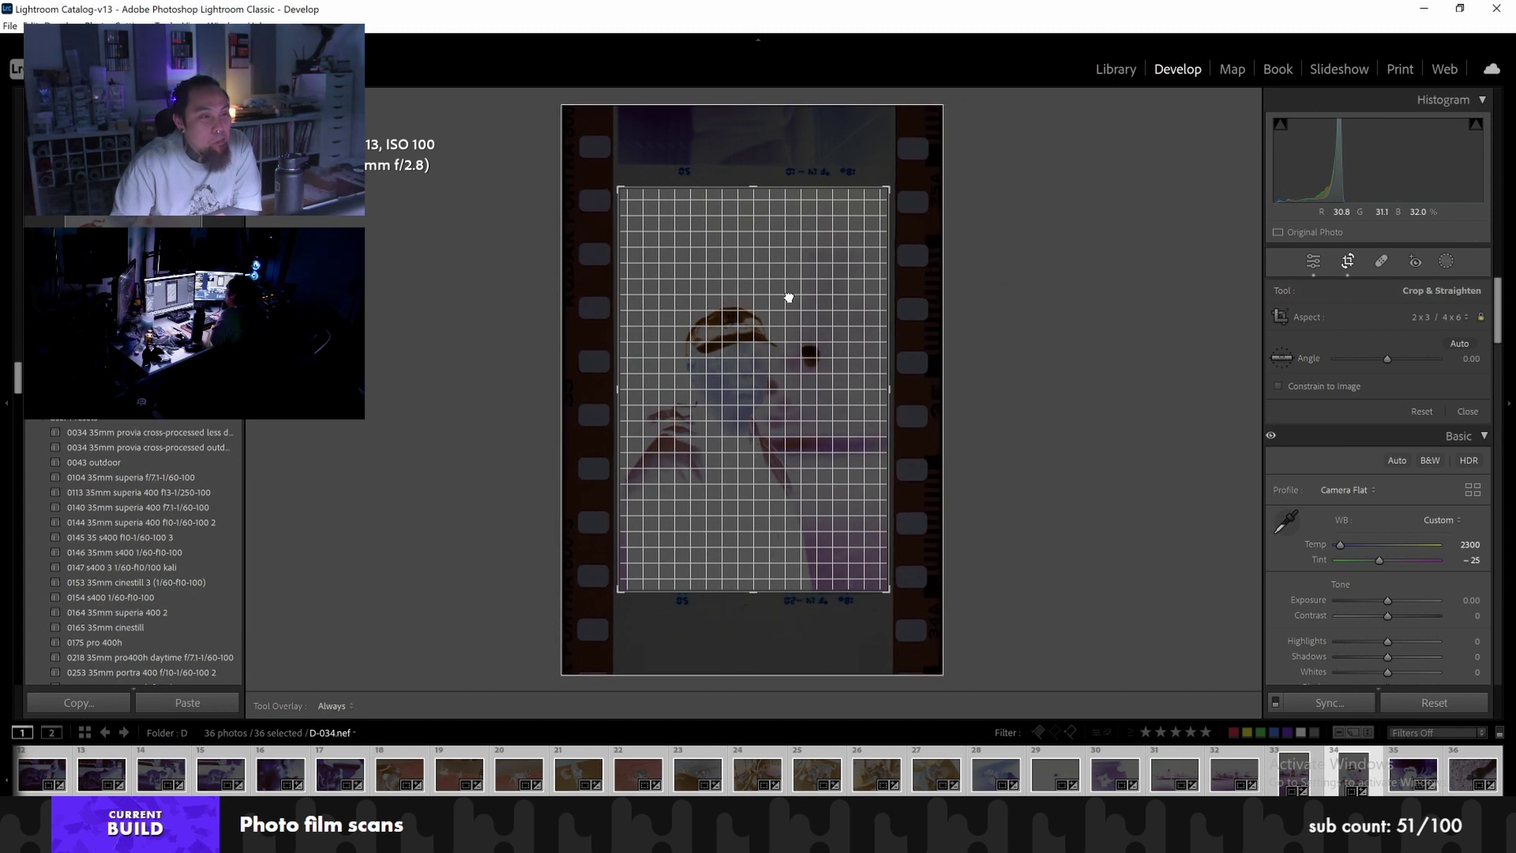
{"action": "key", "text": "Return"}
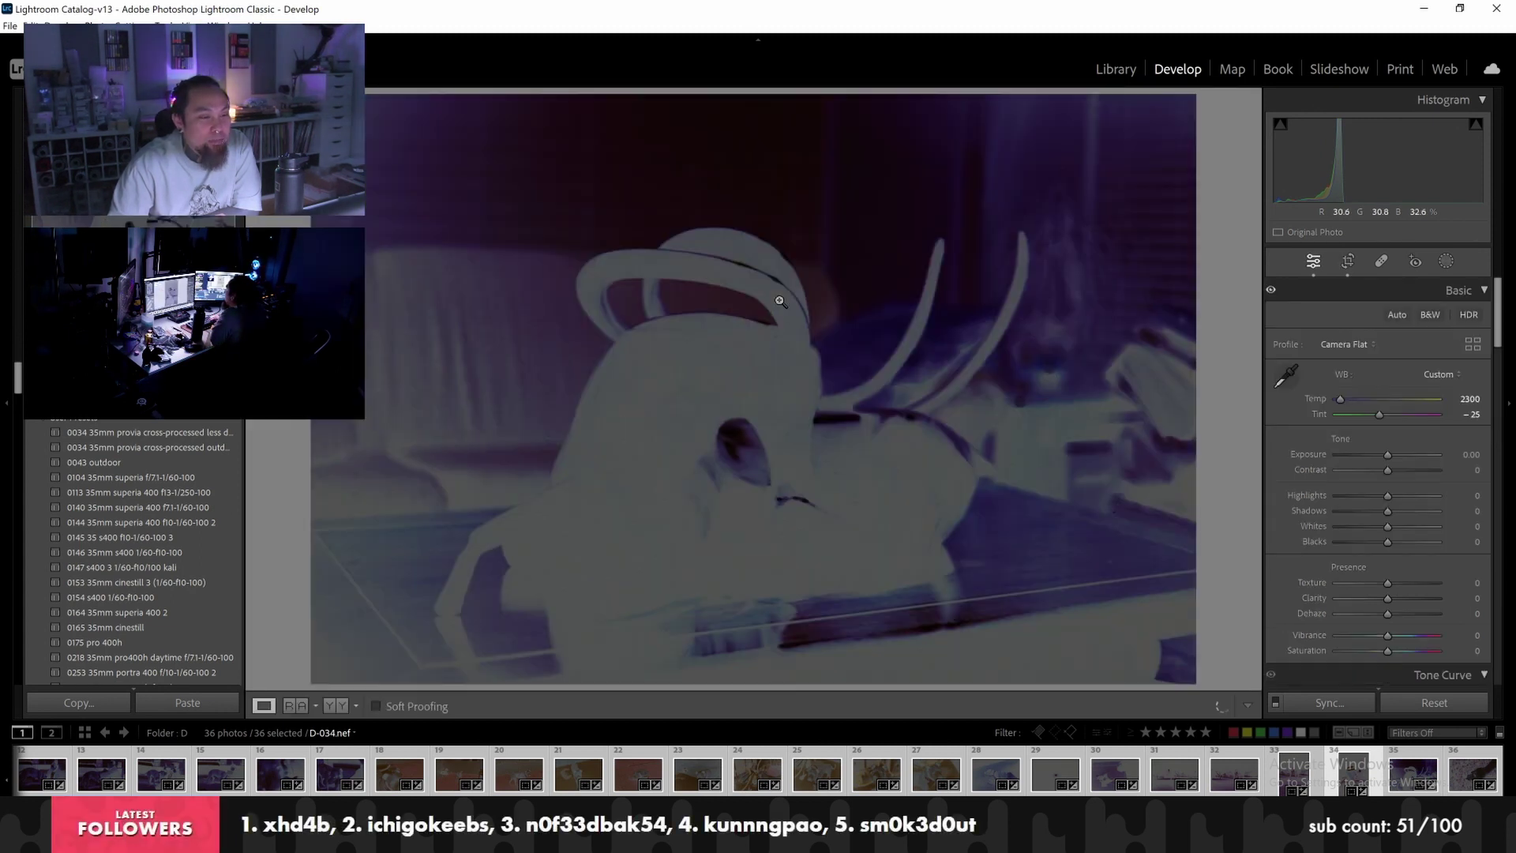
Nudge the crop of D-035 onto its frame and move the crop of D-036 to exclude the lettered border on the left
{"action": "key", "text": "Right"}
{"action": "left_click", "coordinate": [1355, 261]}
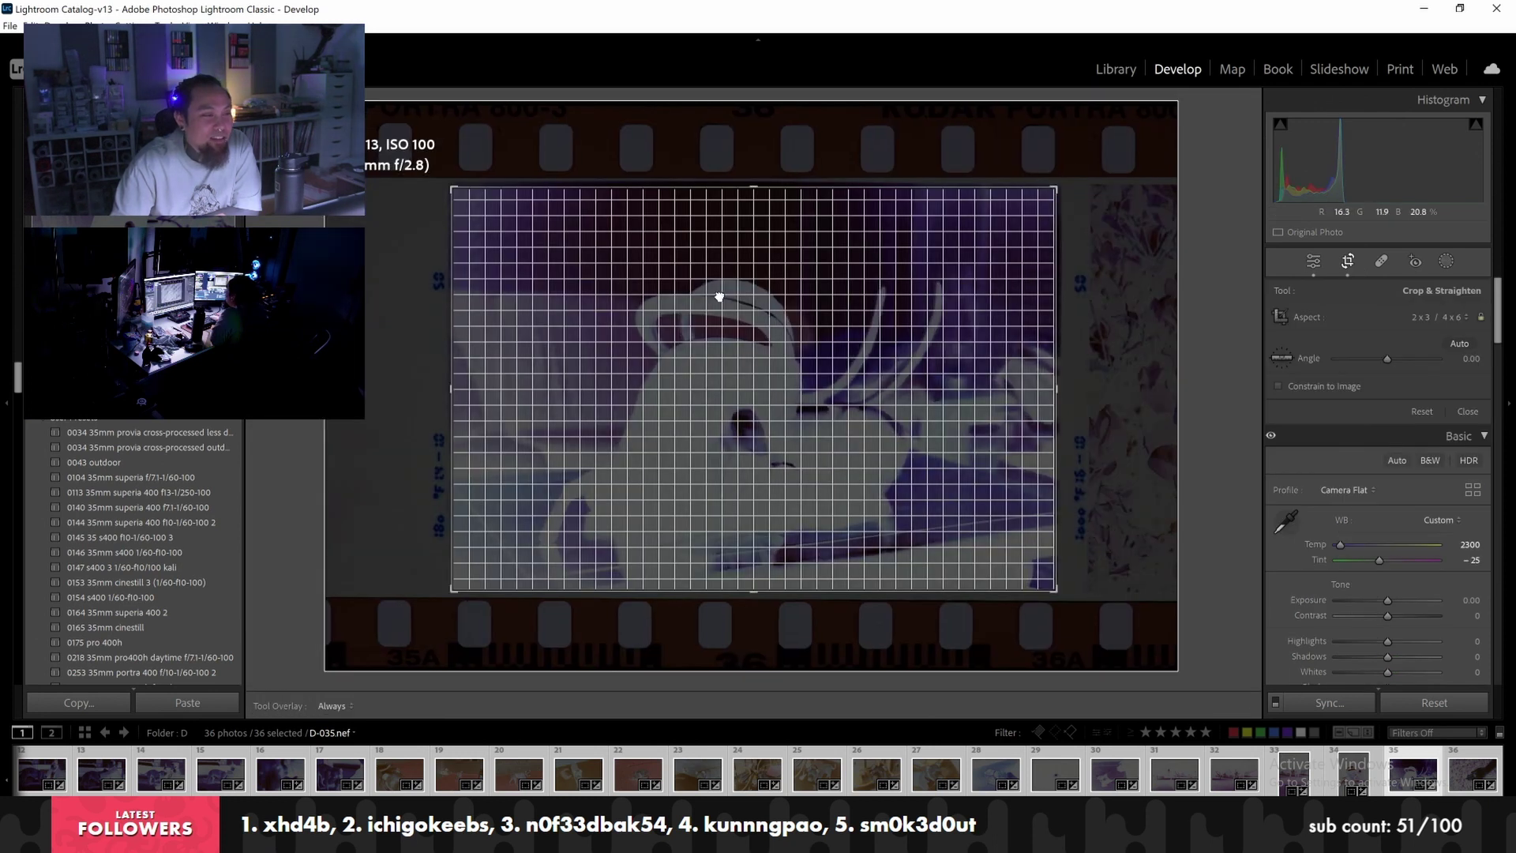
{"action": "left_click_drag", "start_coordinate": [719, 297], "coordinate": [717, 298]}
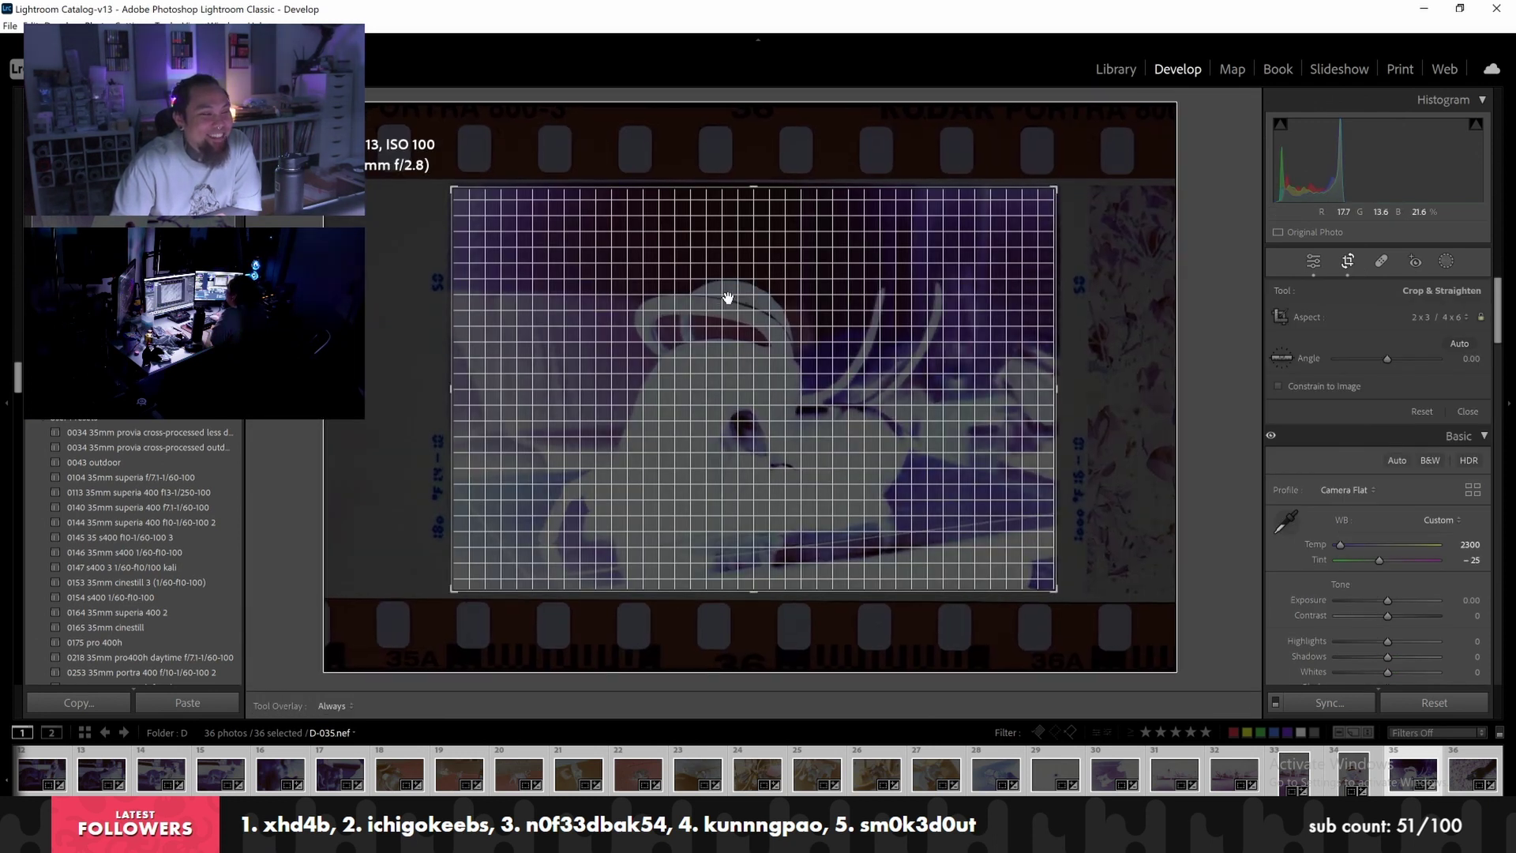
{"action": "key", "text": "Return"}
{"action": "key", "text": "Right"}
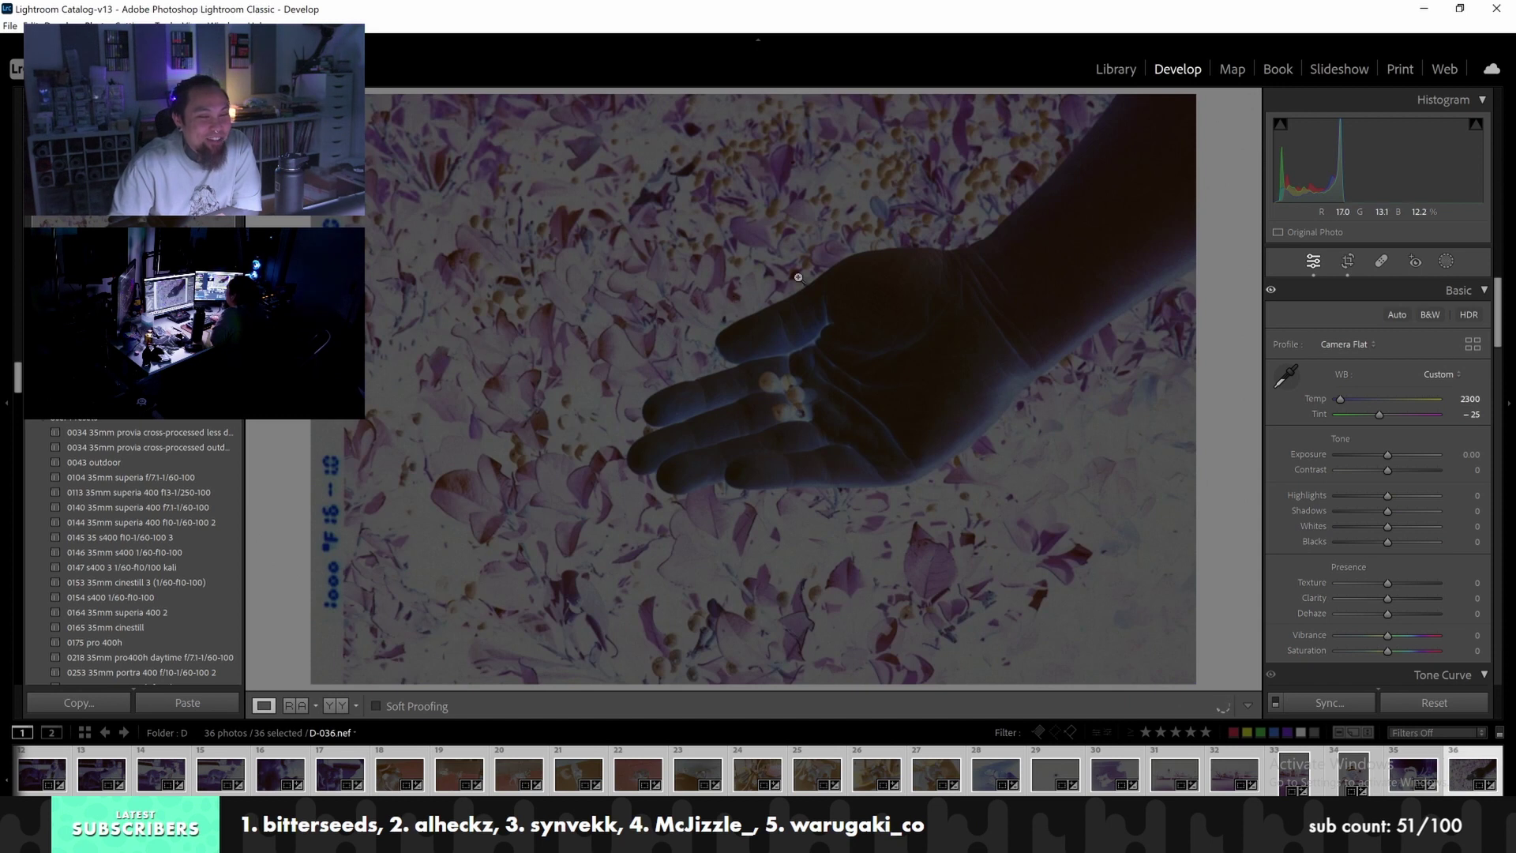
{"action": "left_click", "coordinate": [1348, 262]}
{"action": "left_click_drag", "start_coordinate": [681, 271], "coordinate": [649, 265]}
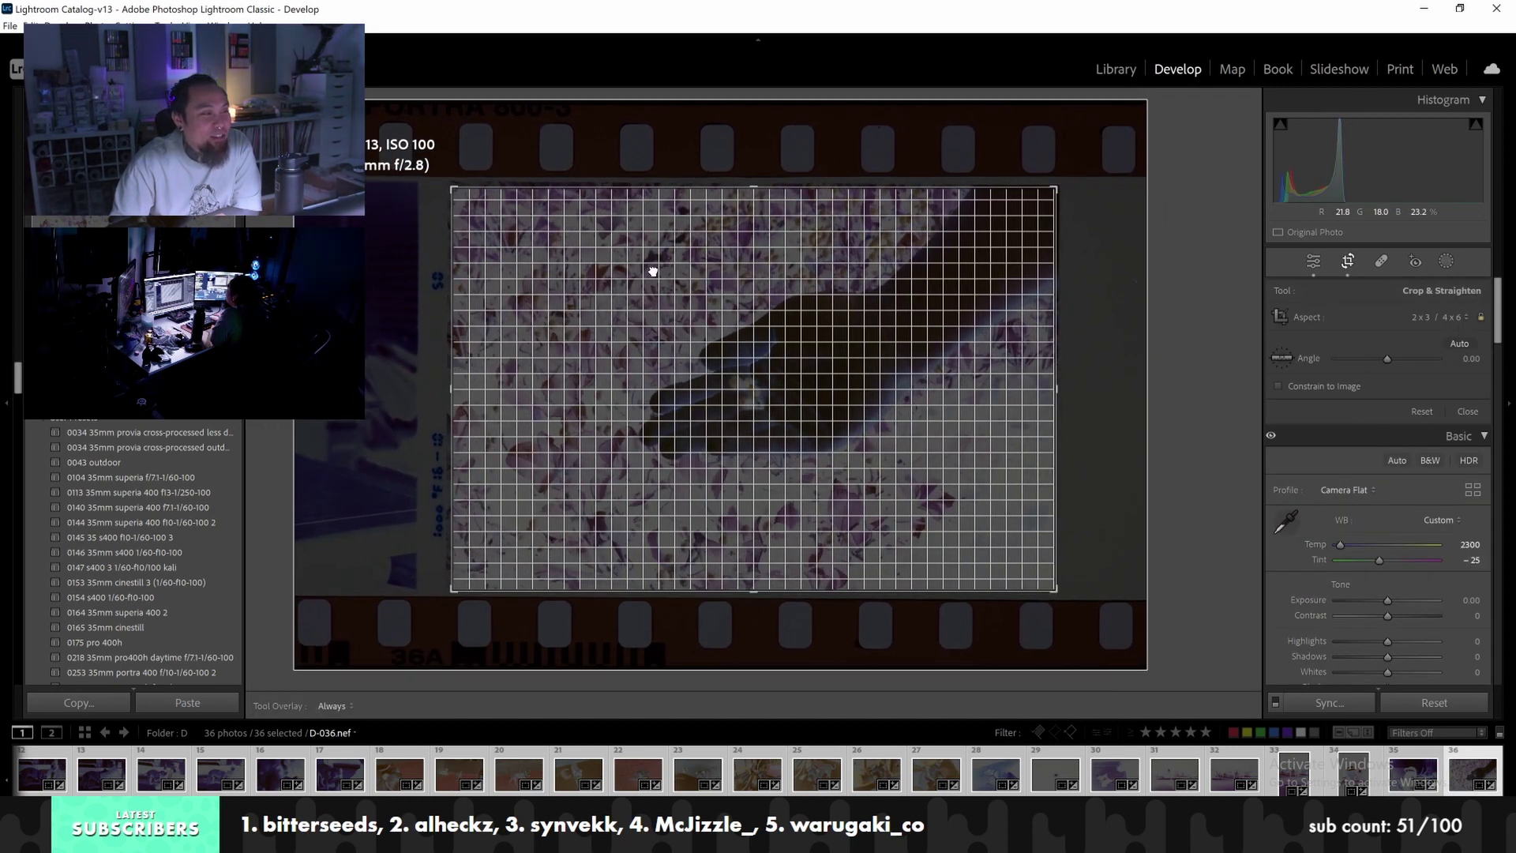
{"action": "key", "text": "Return"}
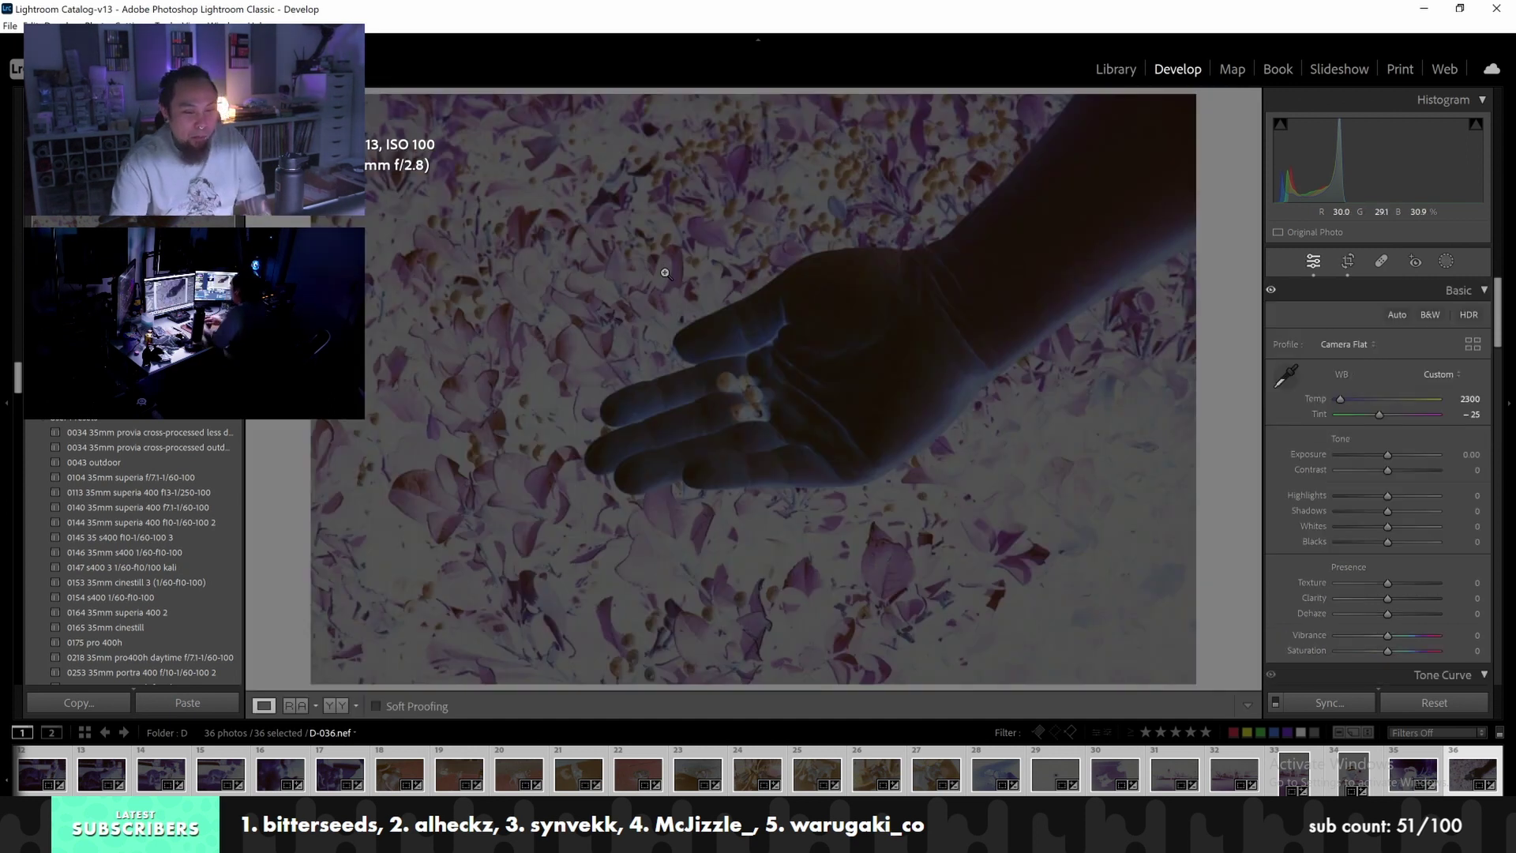
Convert the 36 selected negatives with Negative Lab Pro and review the converted scans D-001 to D-005 one by one
{"action": "key", "text": "ctrl+n"}
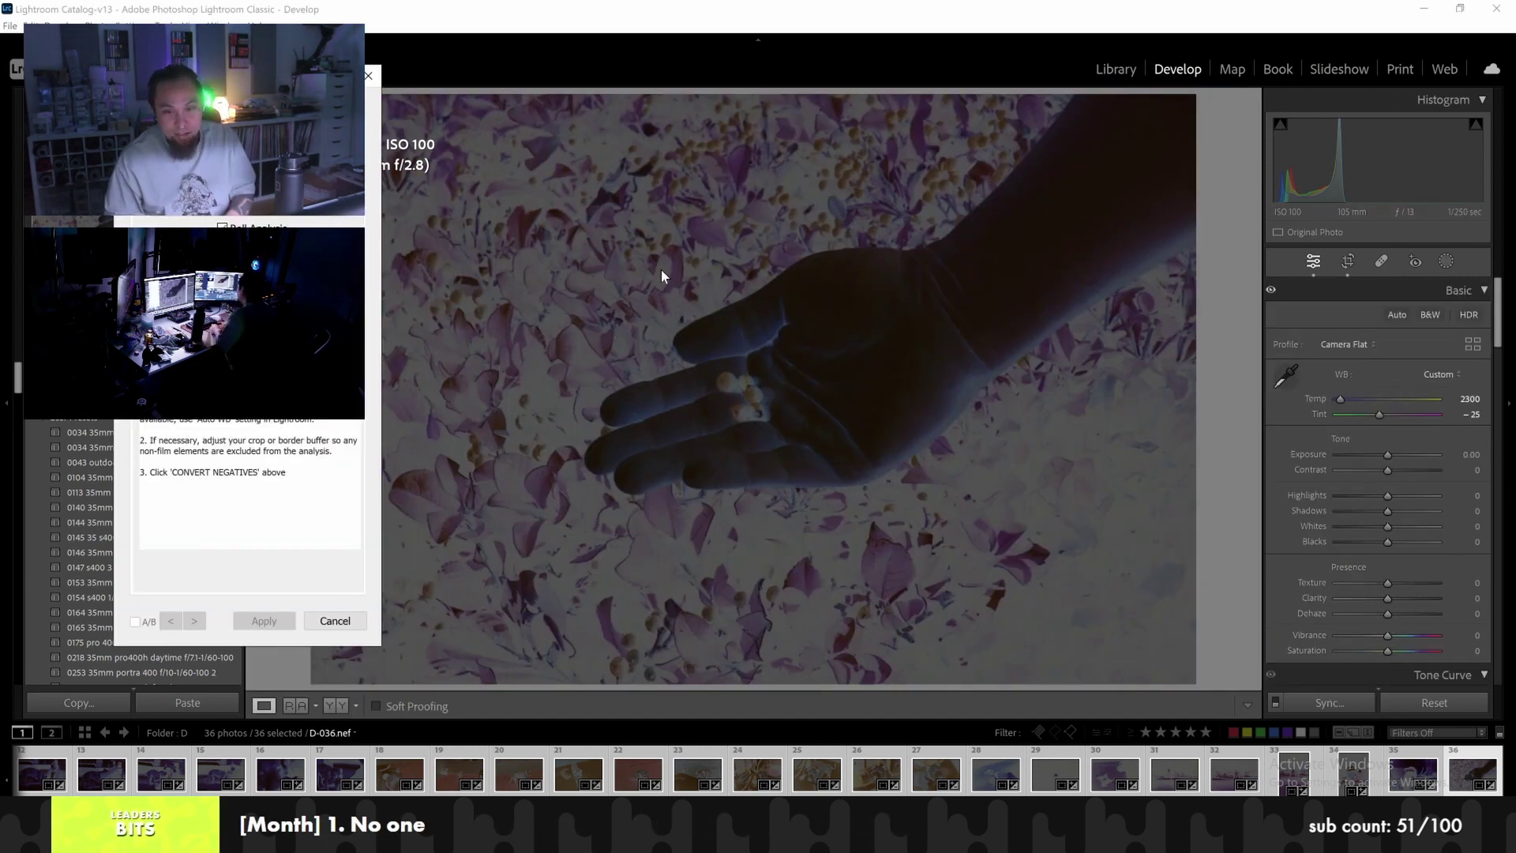
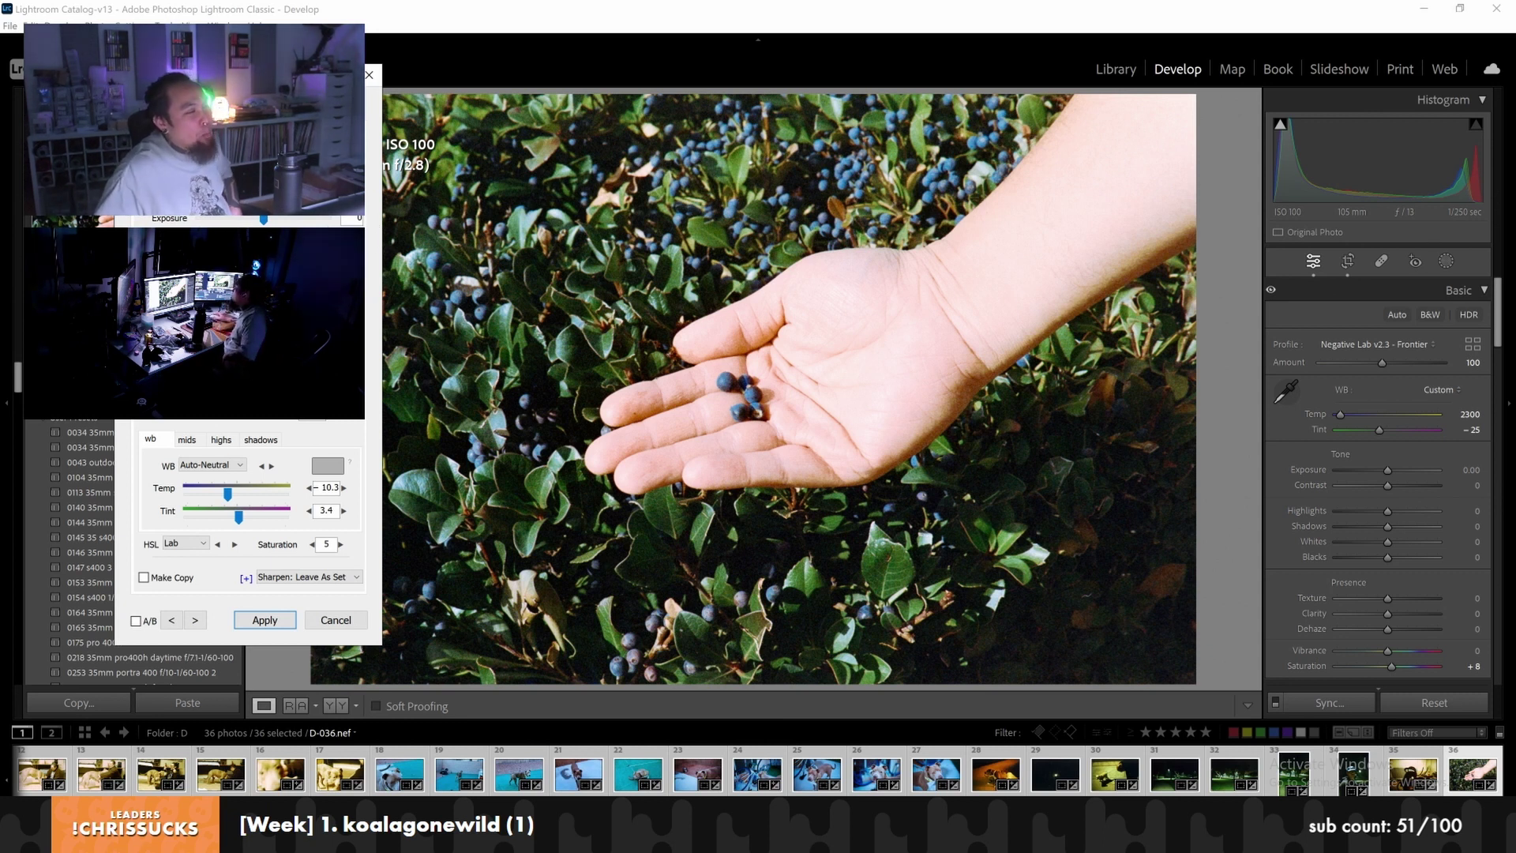
{"action": "left_click", "coordinate": [194, 621]}
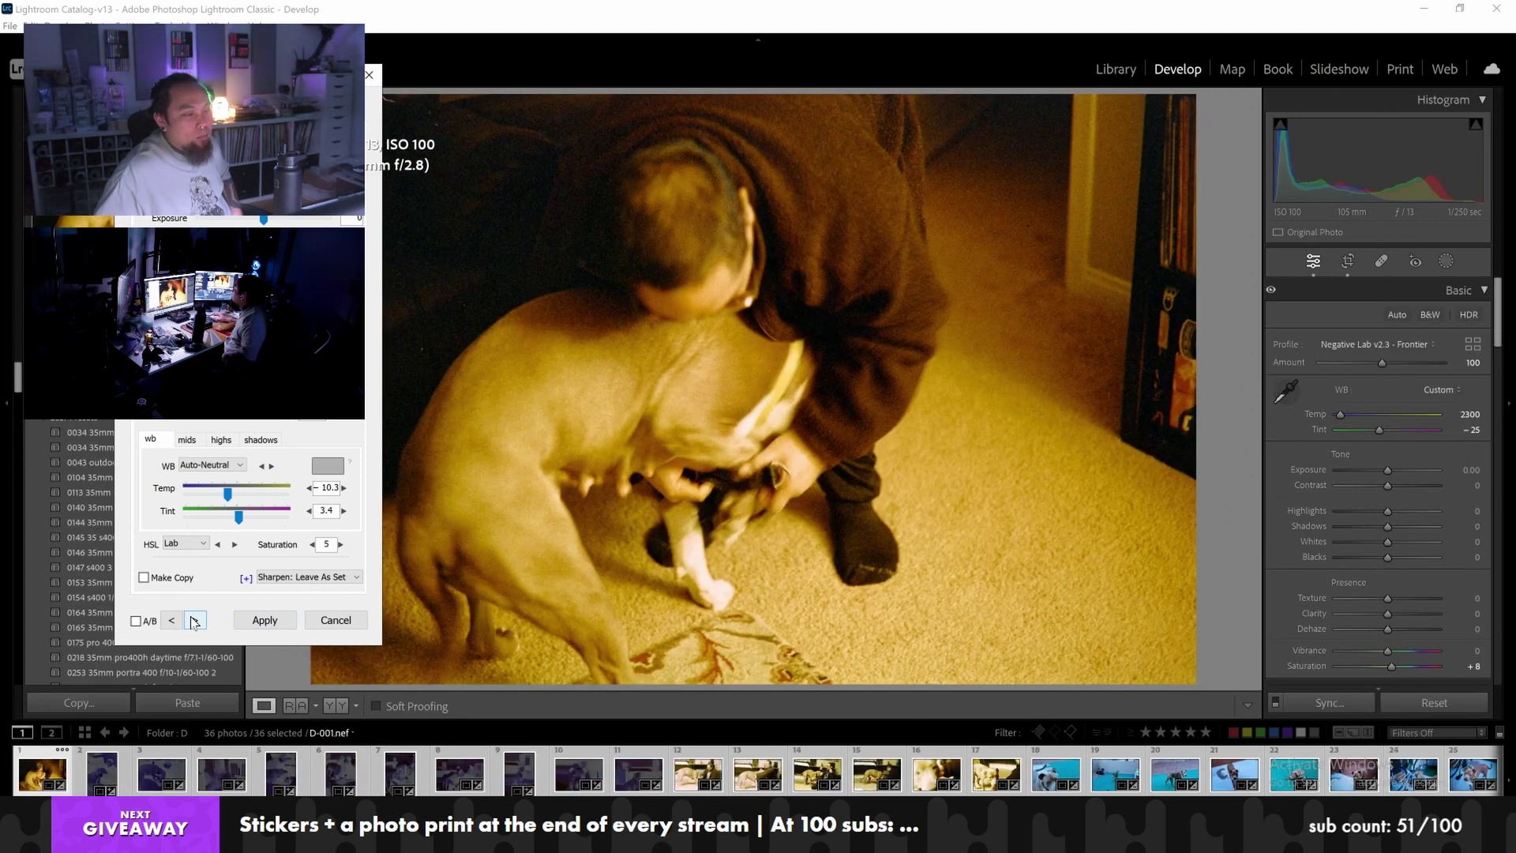
{"action": "left_click", "coordinate": [194, 620]}
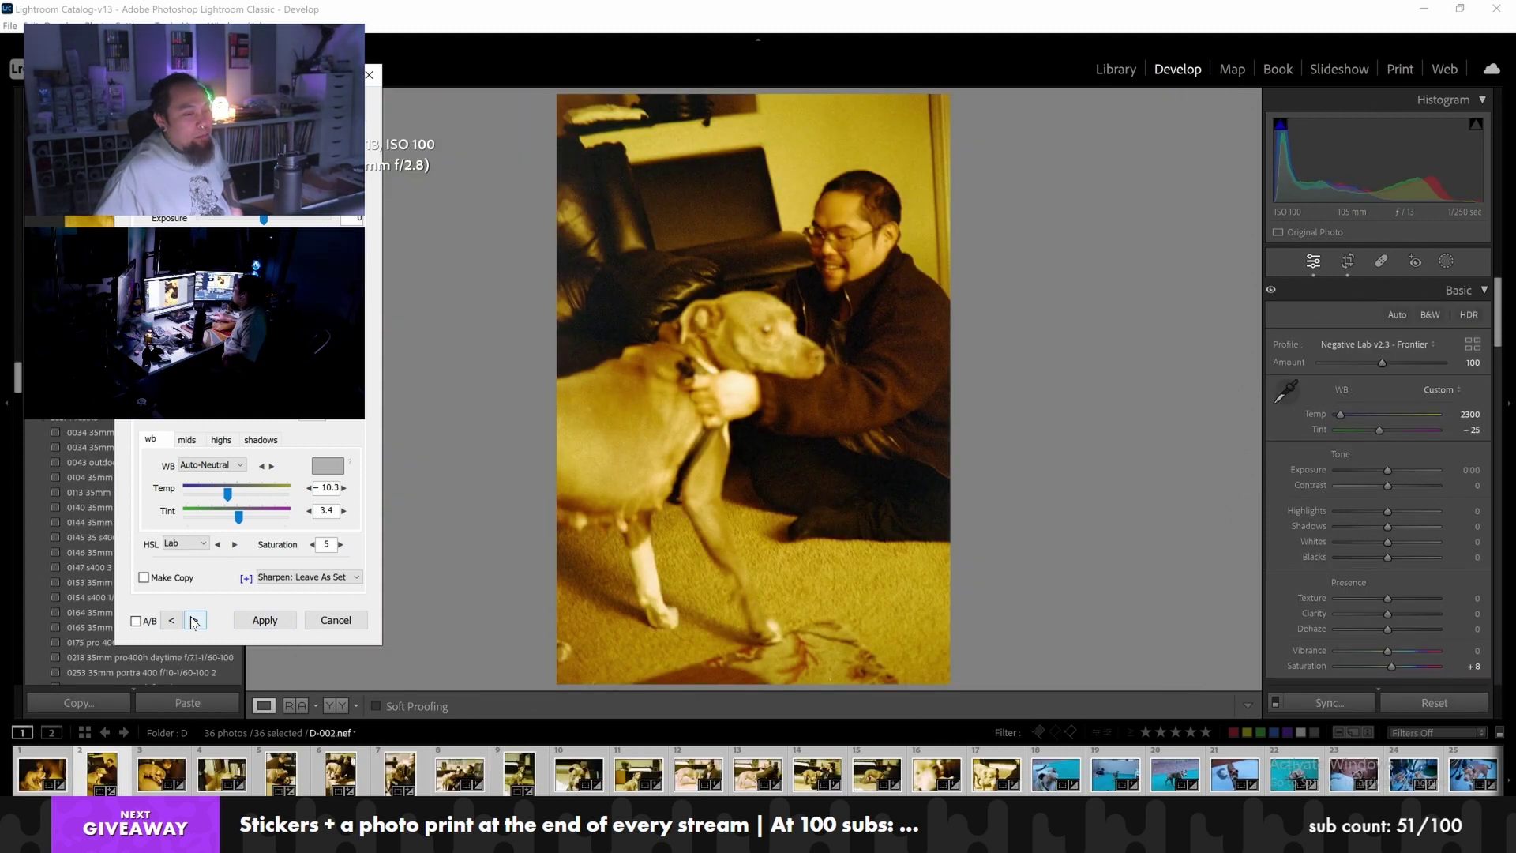
{"action": "left_click", "coordinate": [194, 621]}
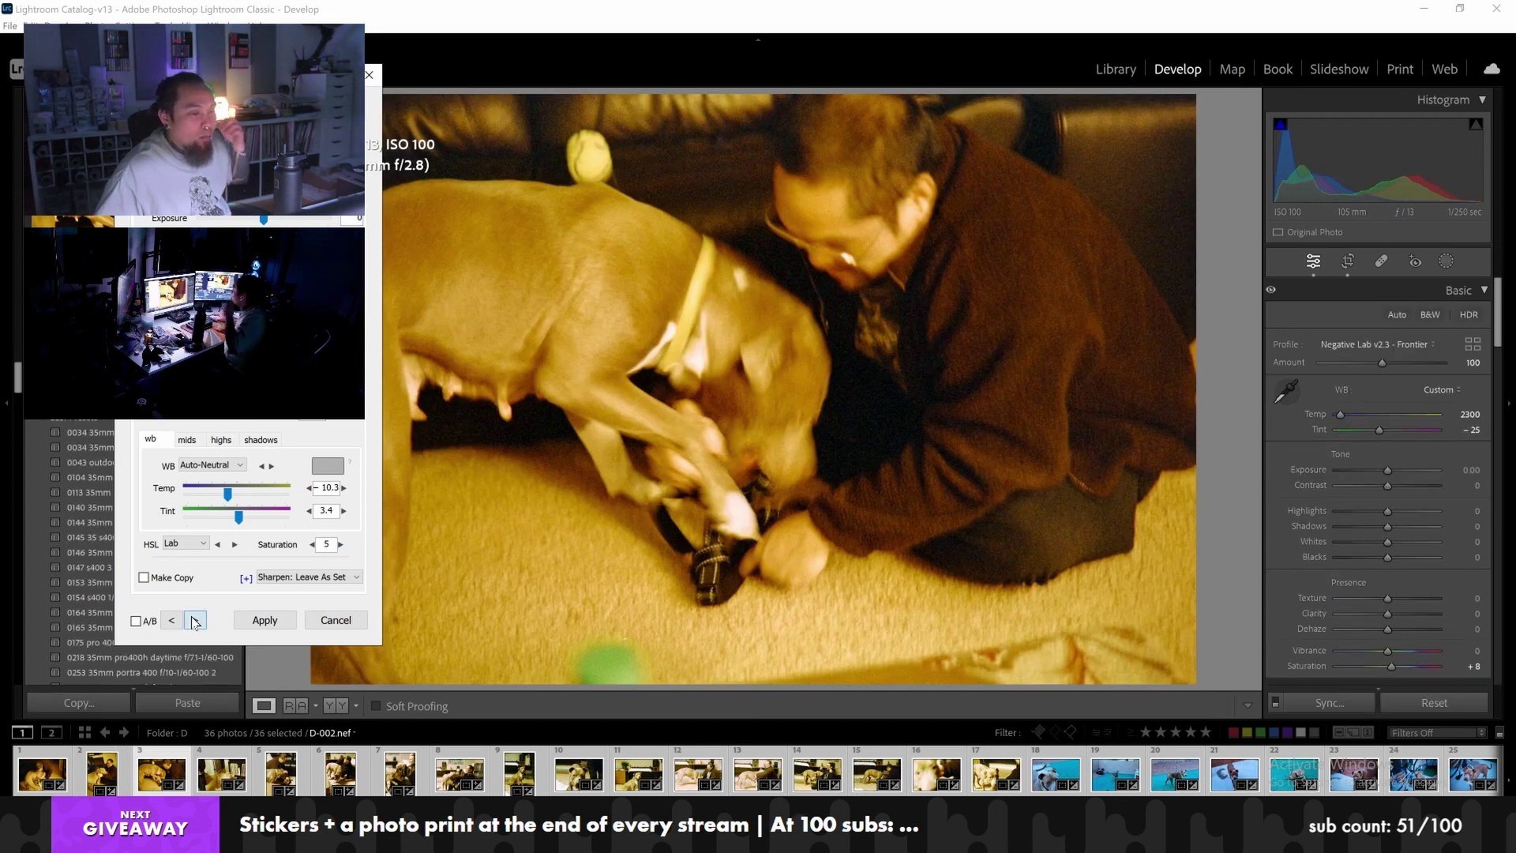
{"action": "left_click", "coordinate": [195, 621]}
{"action": "left_click", "coordinate": [194, 621]}
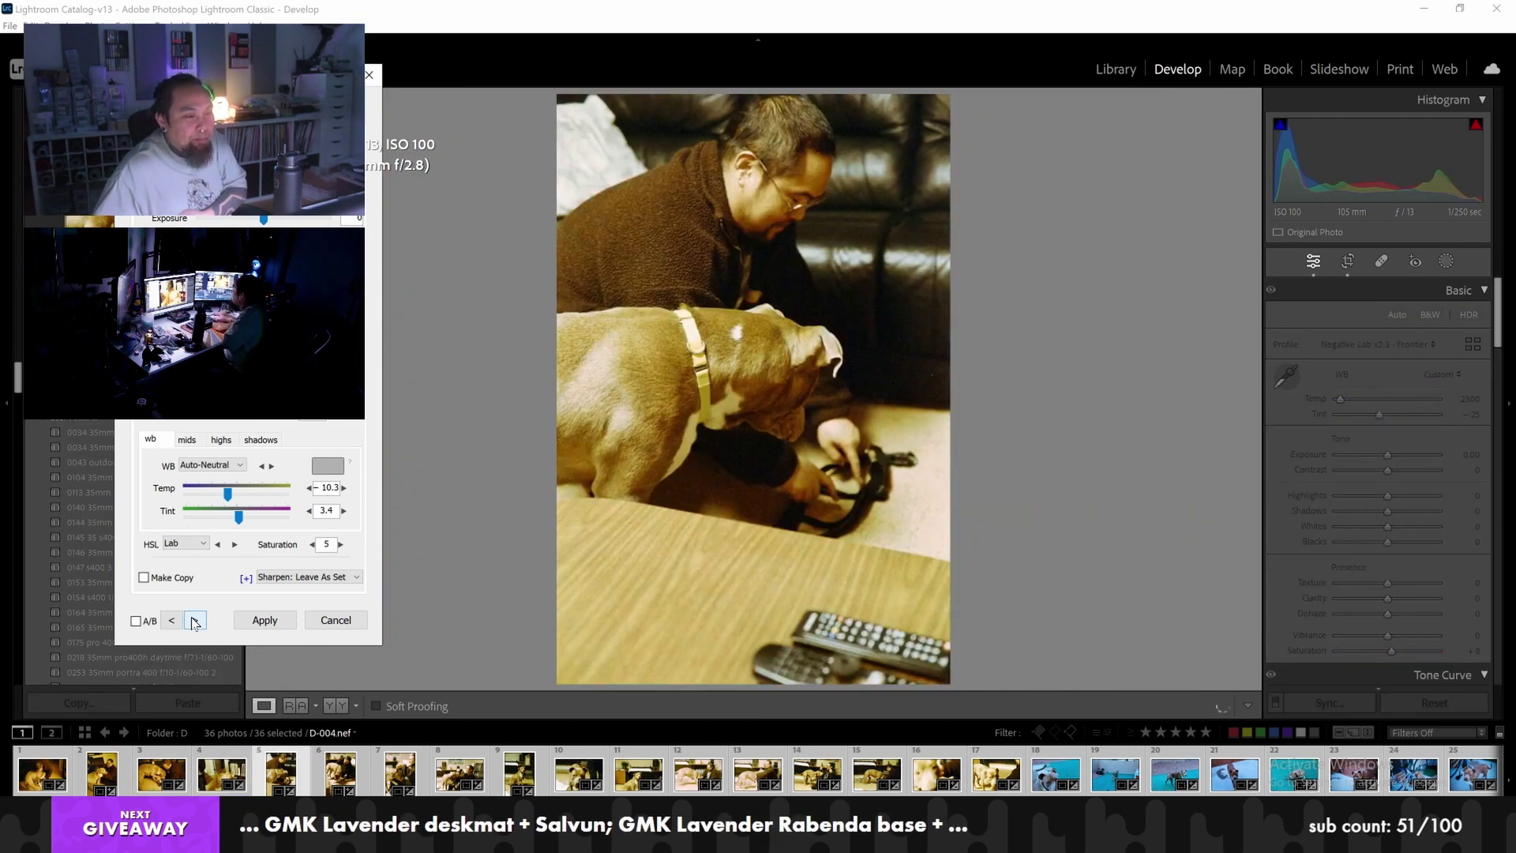
Check the converted scan D-006 and cancel the conversion of the 36 scans
{"action": "left_click", "coordinate": [195, 620]}
{"action": "left_click", "coordinate": [195, 621]}
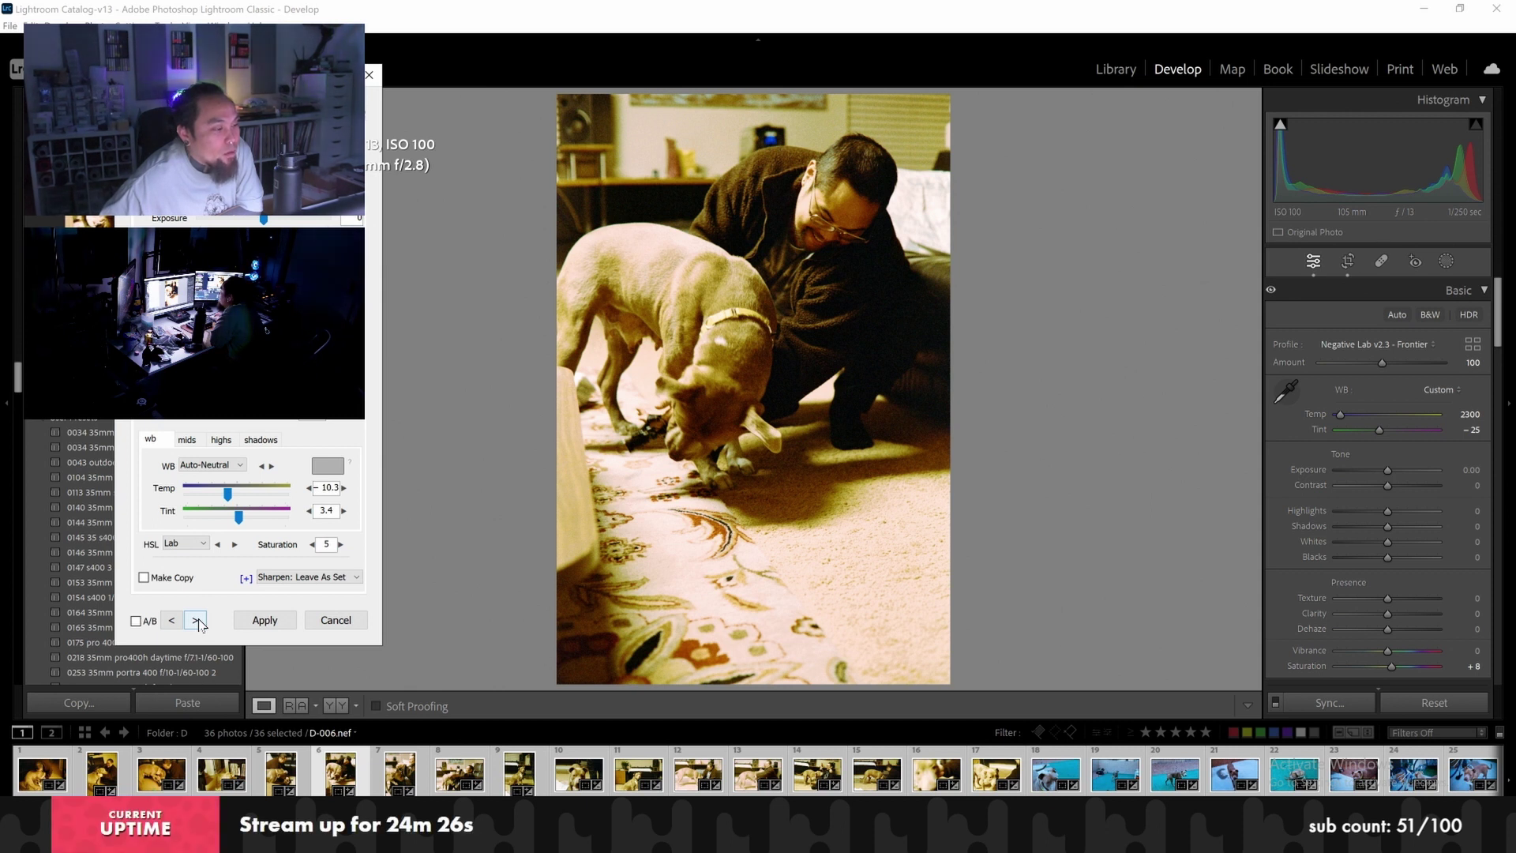
{"action": "left_click", "coordinate": [336, 619]}
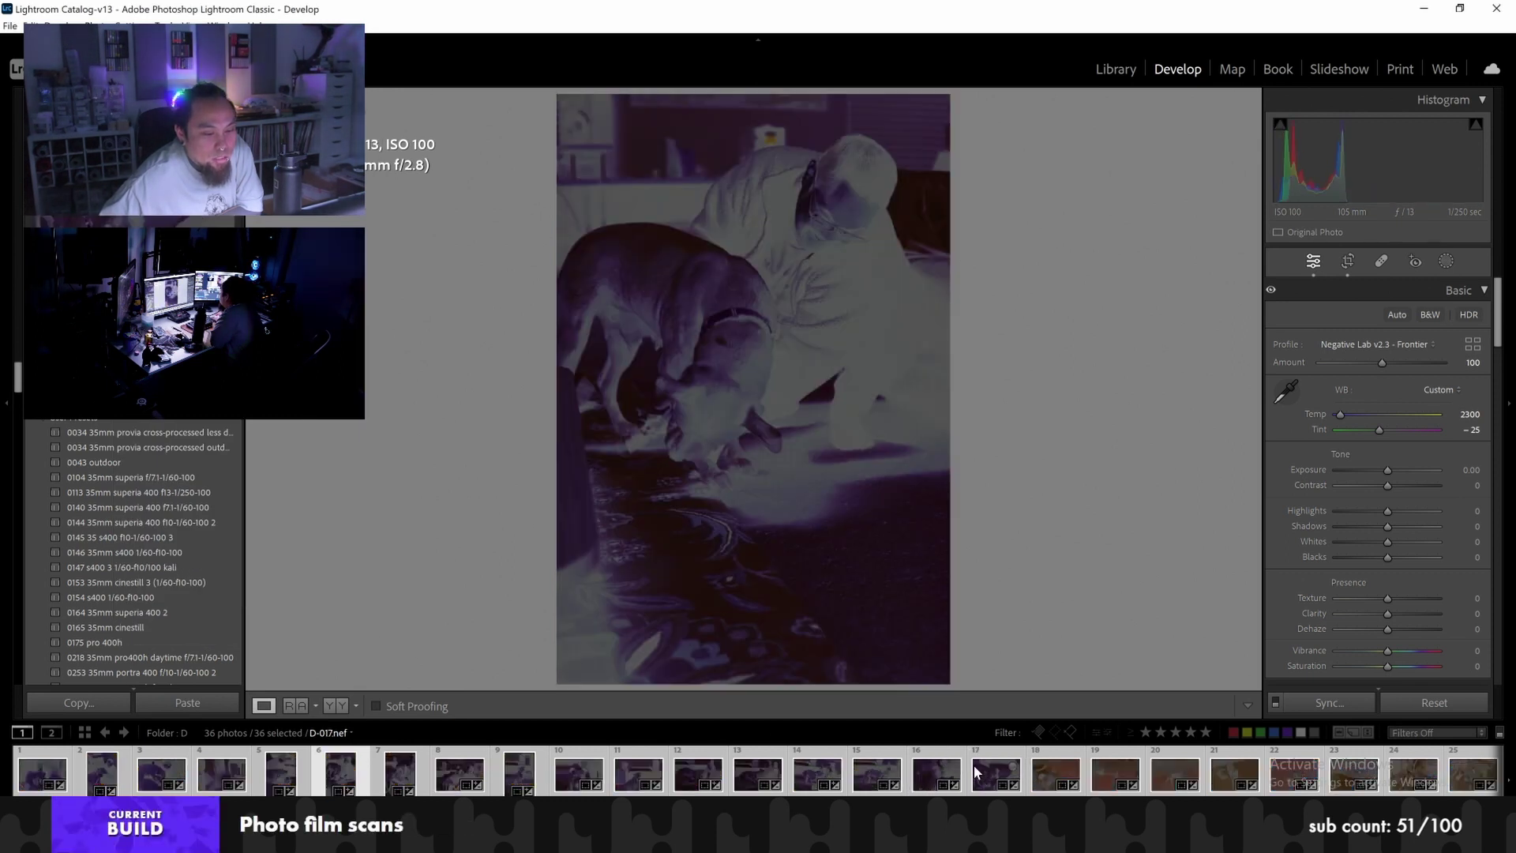
Clear the selection of all 36 scans and select only D-001 through D-017
{"action": "left_click", "coordinate": [977, 772]}
{"action": "key", "text": "ctrl+d"}
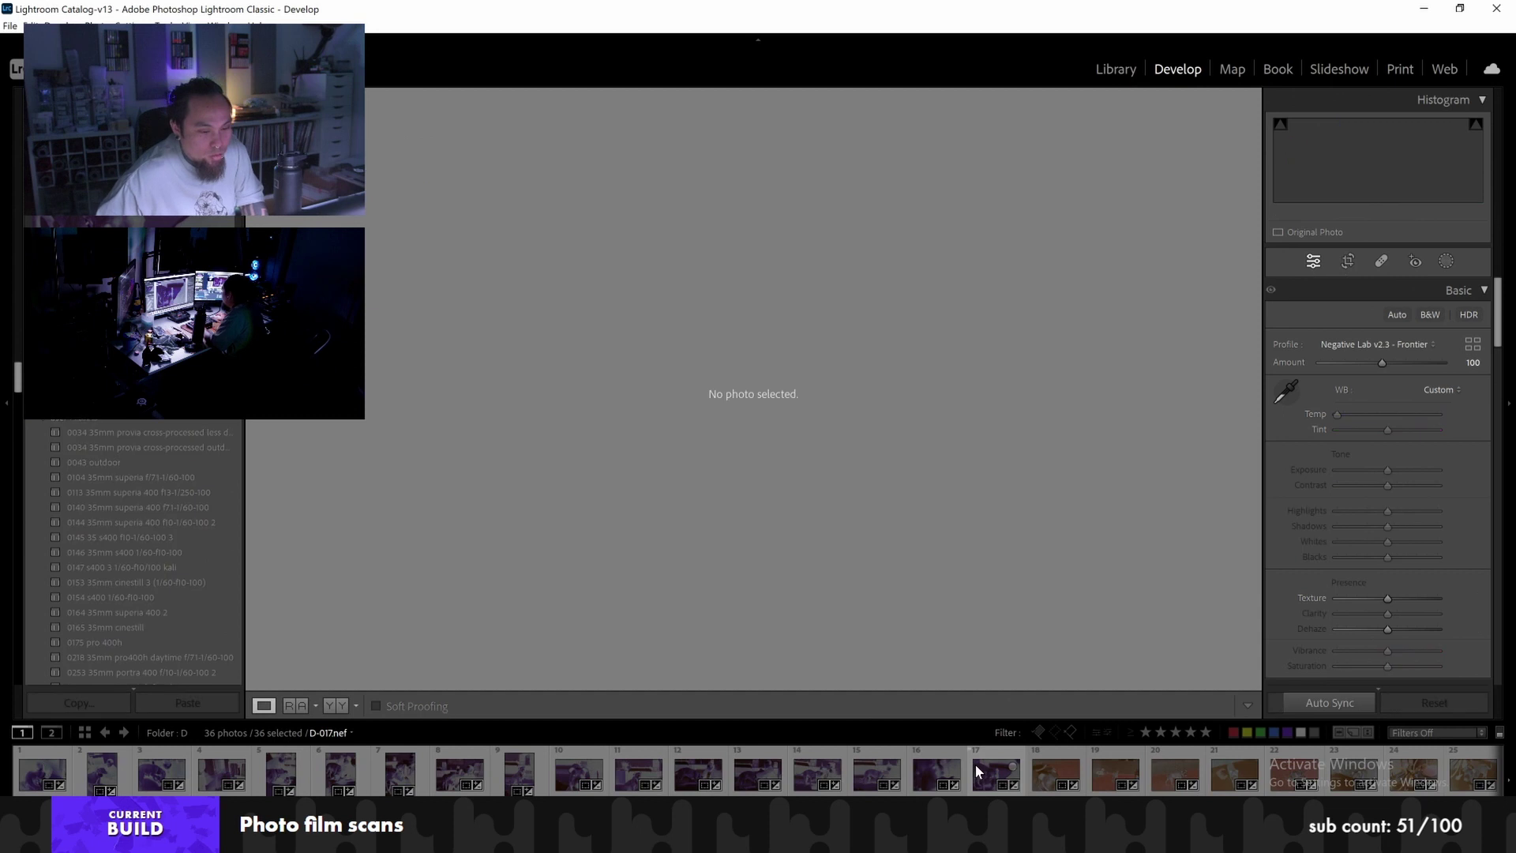
{"action": "left_click", "coordinate": [977, 772]}
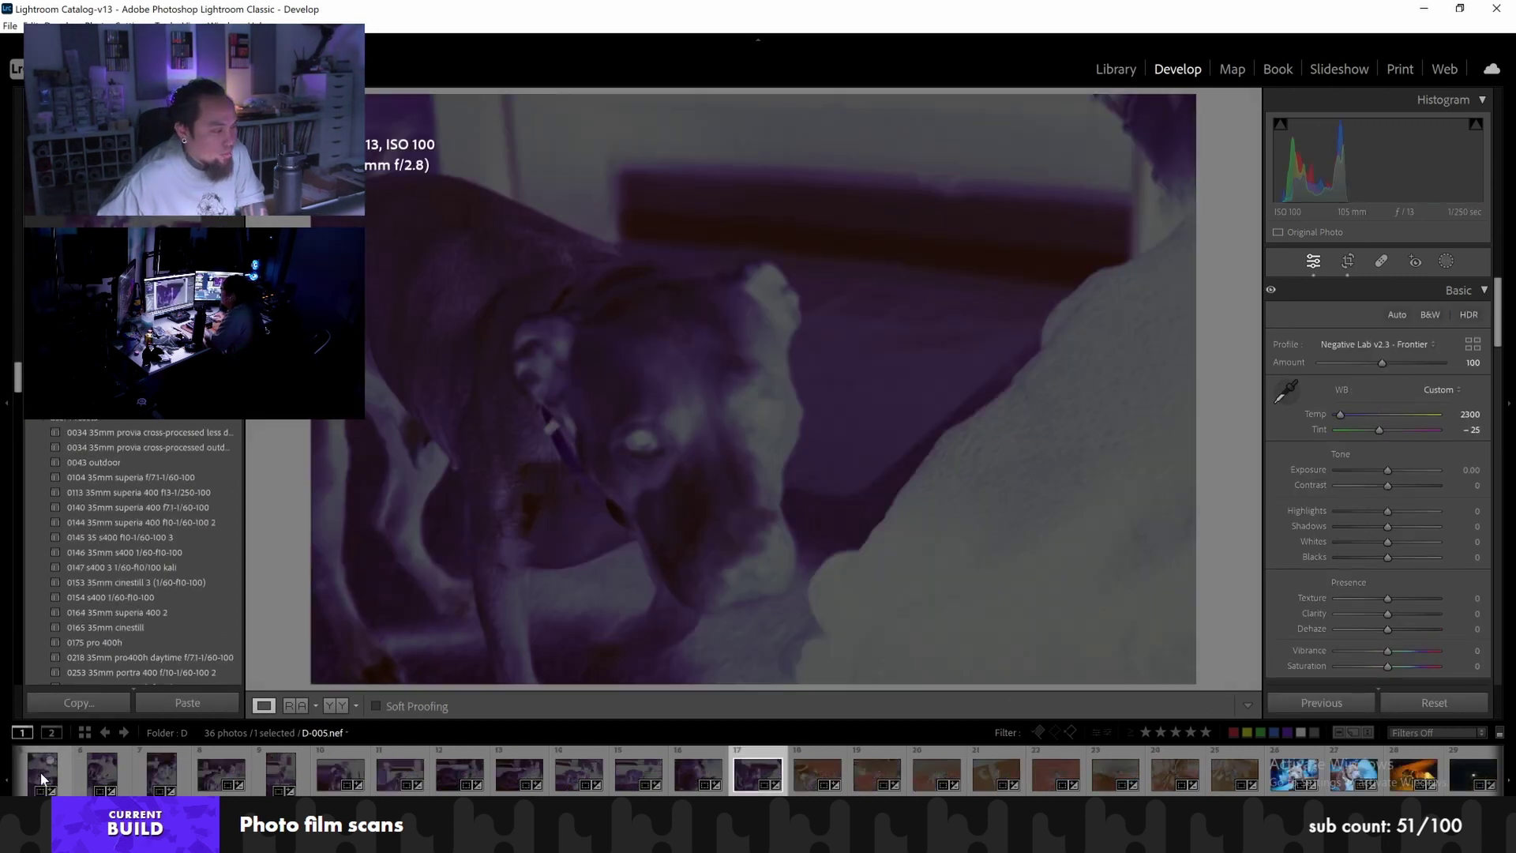
{"action": "scroll", "coordinate": [41, 778], "scroll_direction": "up", "scroll_amount": 3}
{"action": "left_click", "coordinate": [26, 776], "text": "shift"}
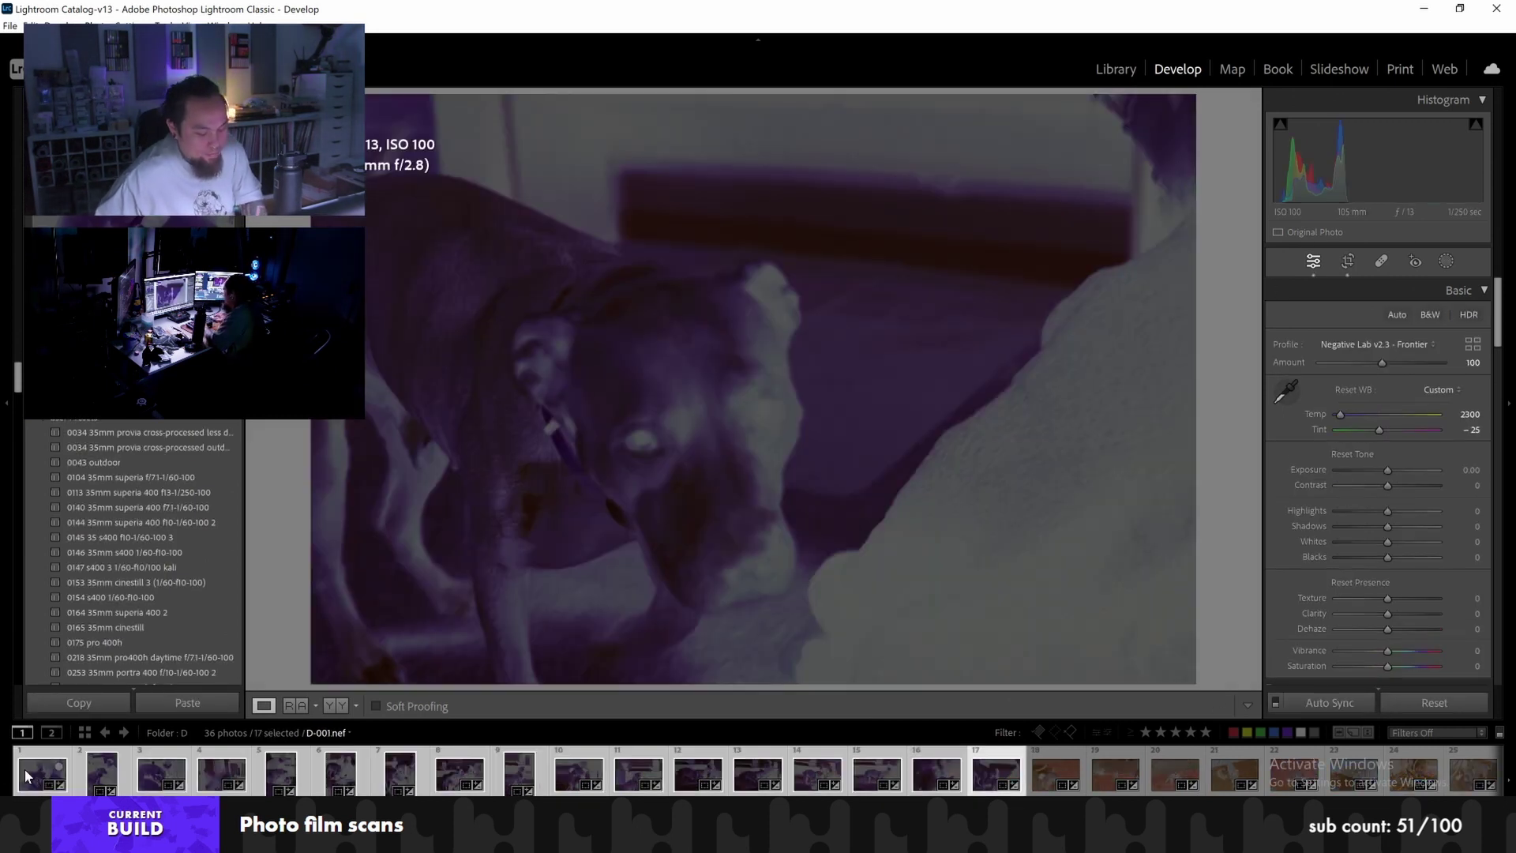
Convert the selected negatives D-001 to D-017 with Negative Lab Pro using Roll Analysis and go to D-001
{"action": "key", "text": "ctrl+n"}
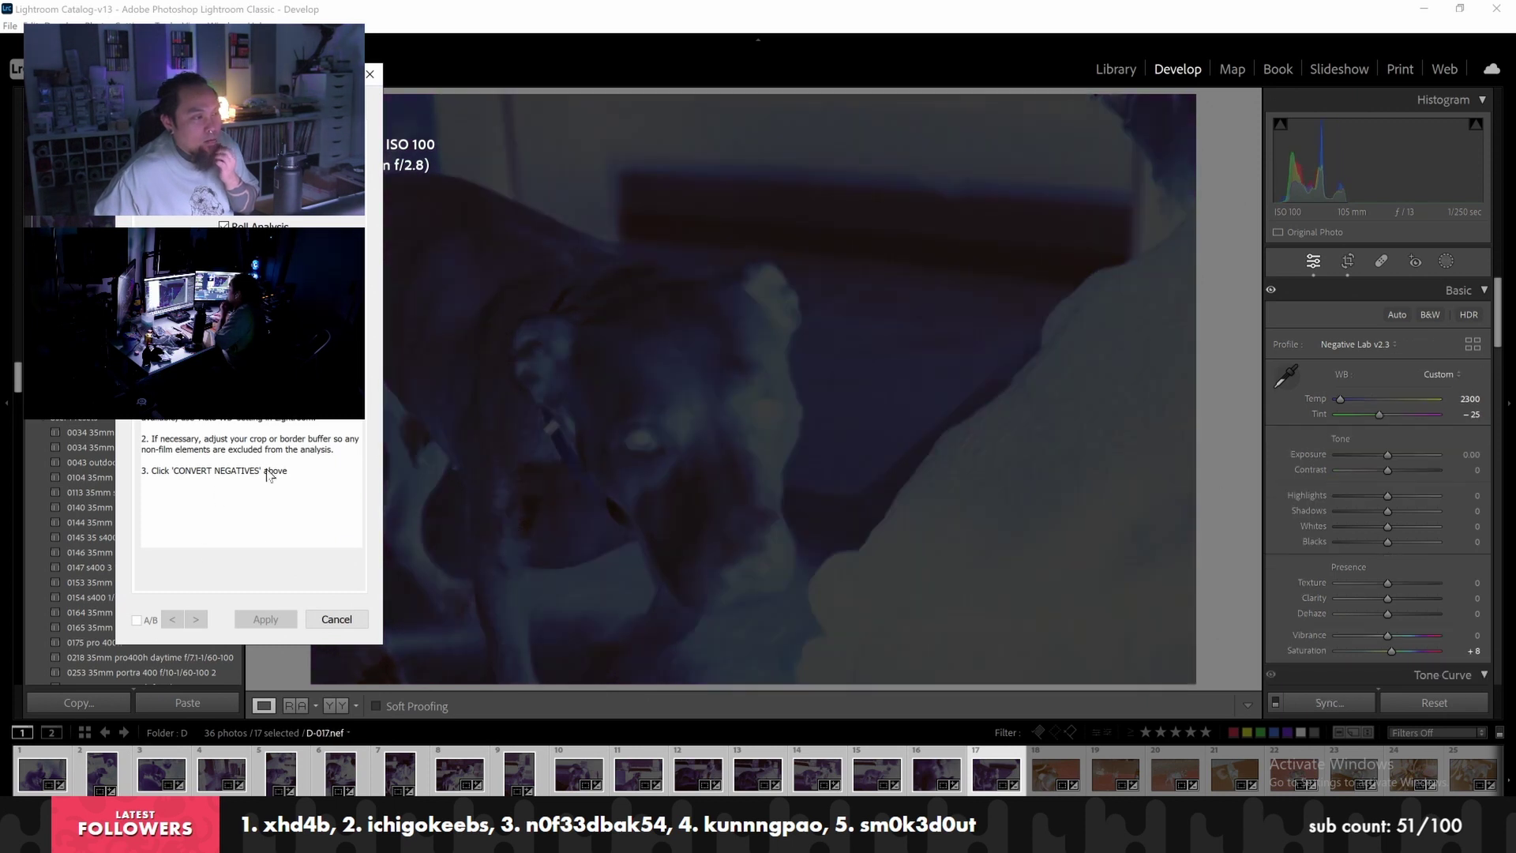
{"action": "key", "text": "Return"}
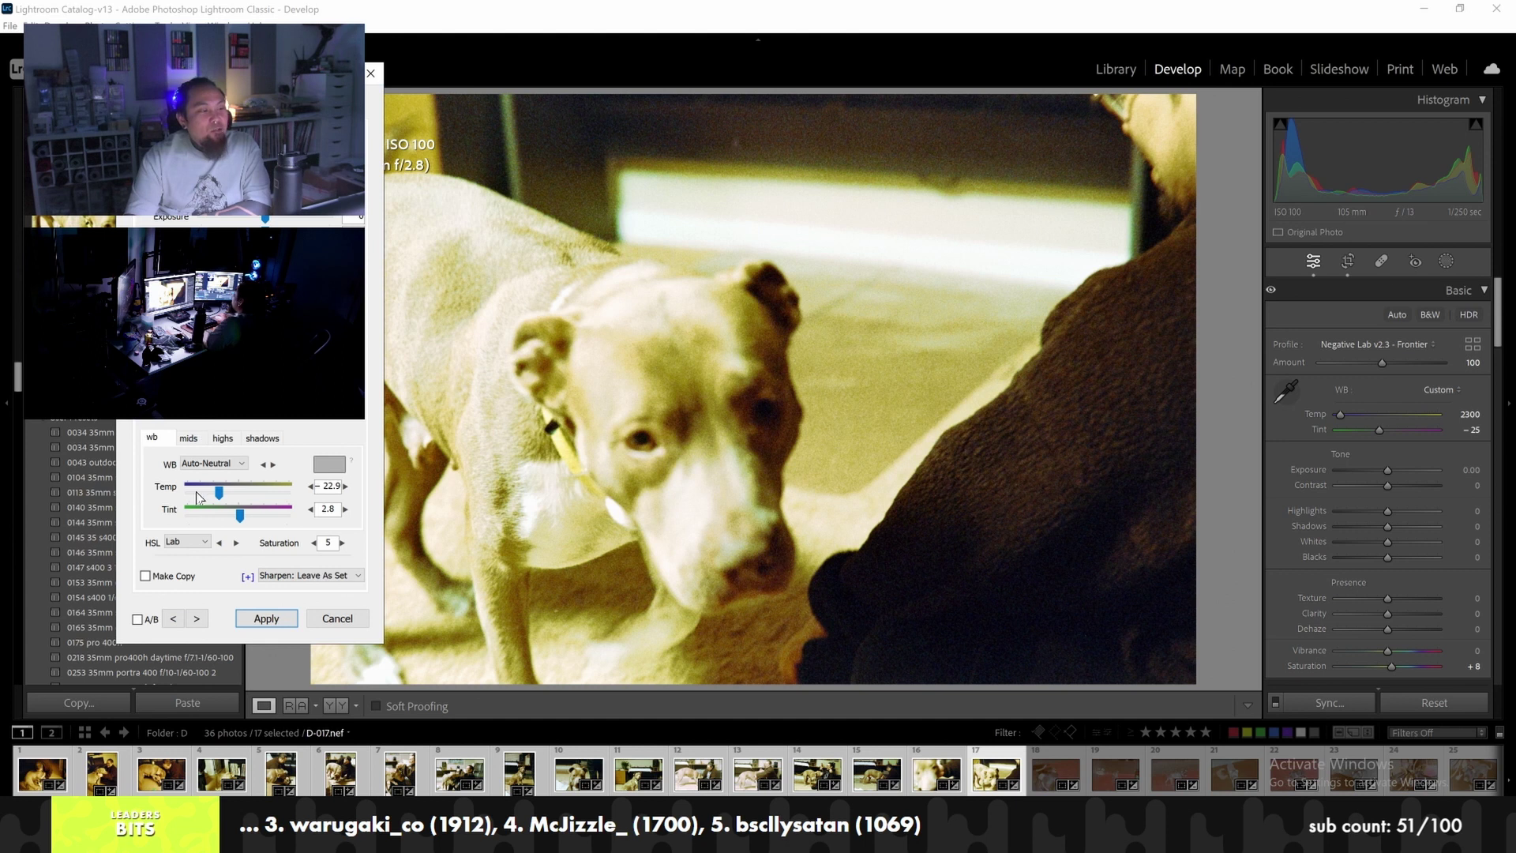
{"action": "left_click", "coordinate": [197, 464]}
{"action": "left_click", "coordinate": [142, 466]}
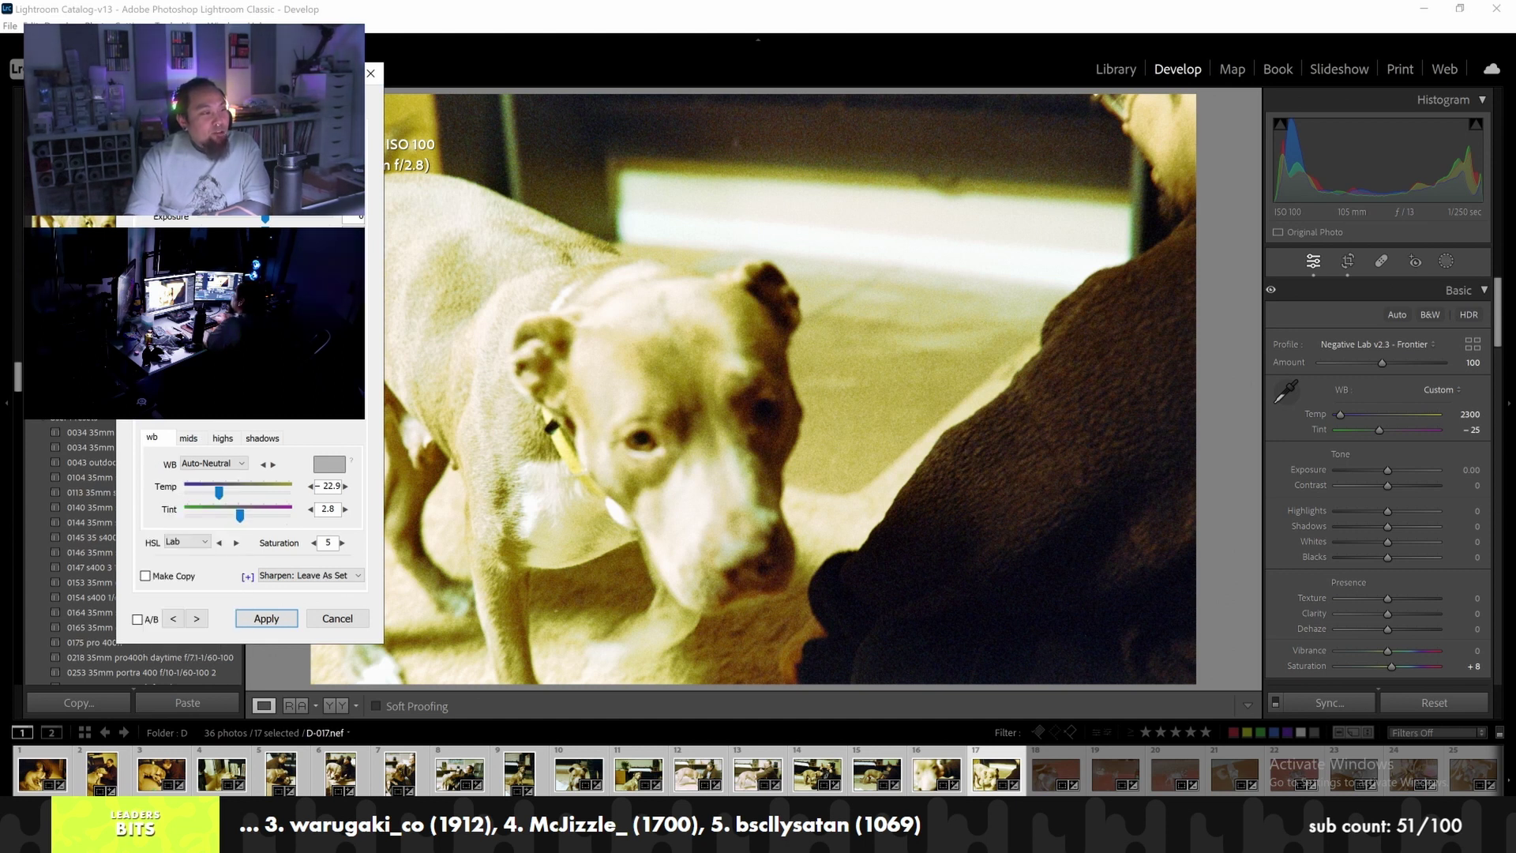
{"action": "left_click", "coordinate": [197, 618]}
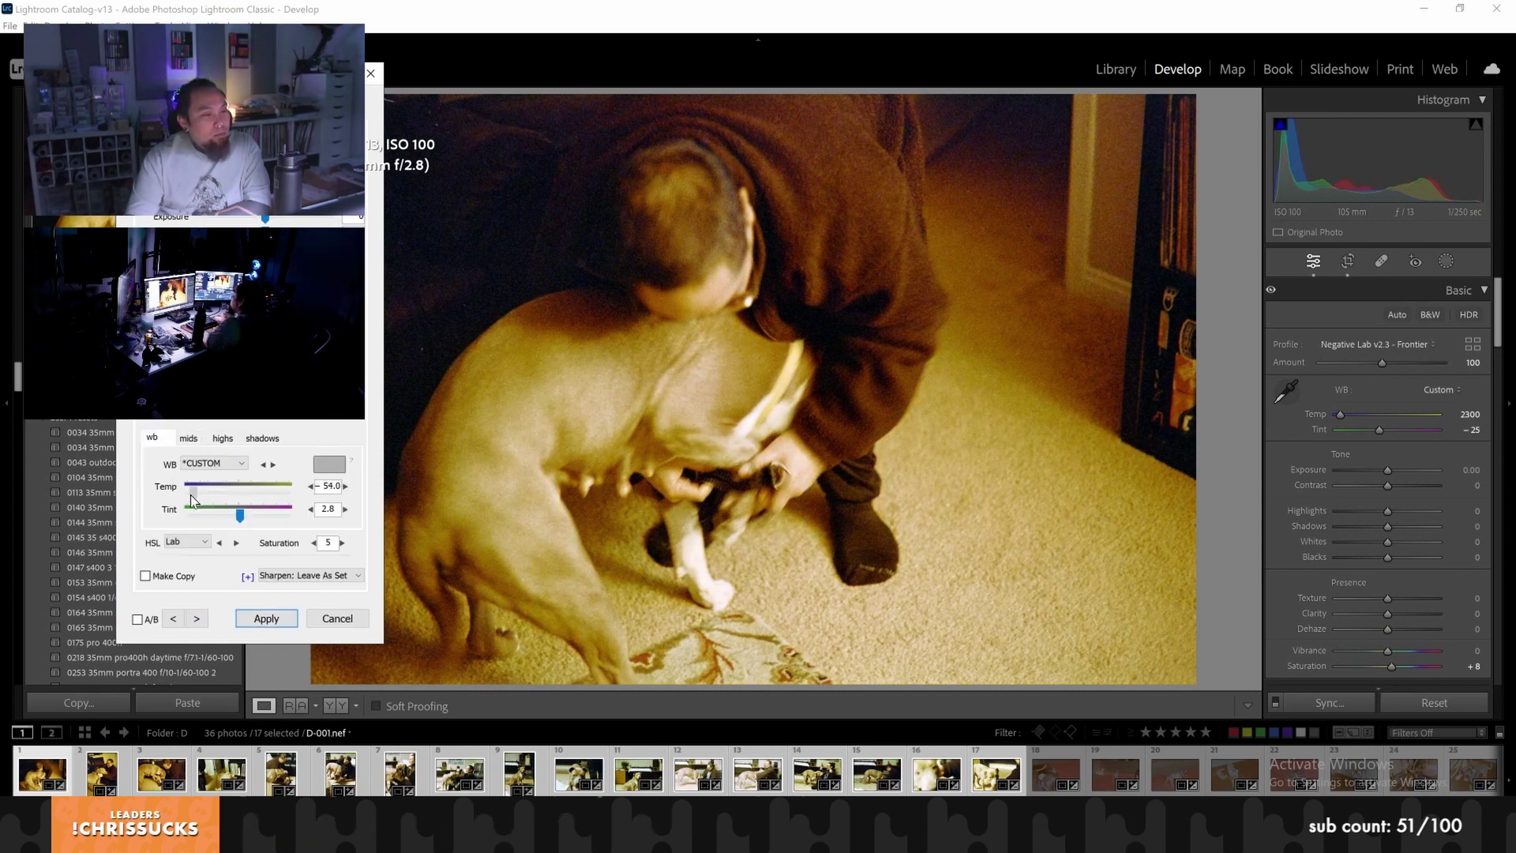
Try a custom white balance with Temp at -57 and the Natural and Crystal HSL profiles on D-001
{"action": "left_click", "coordinate": [212, 466]}
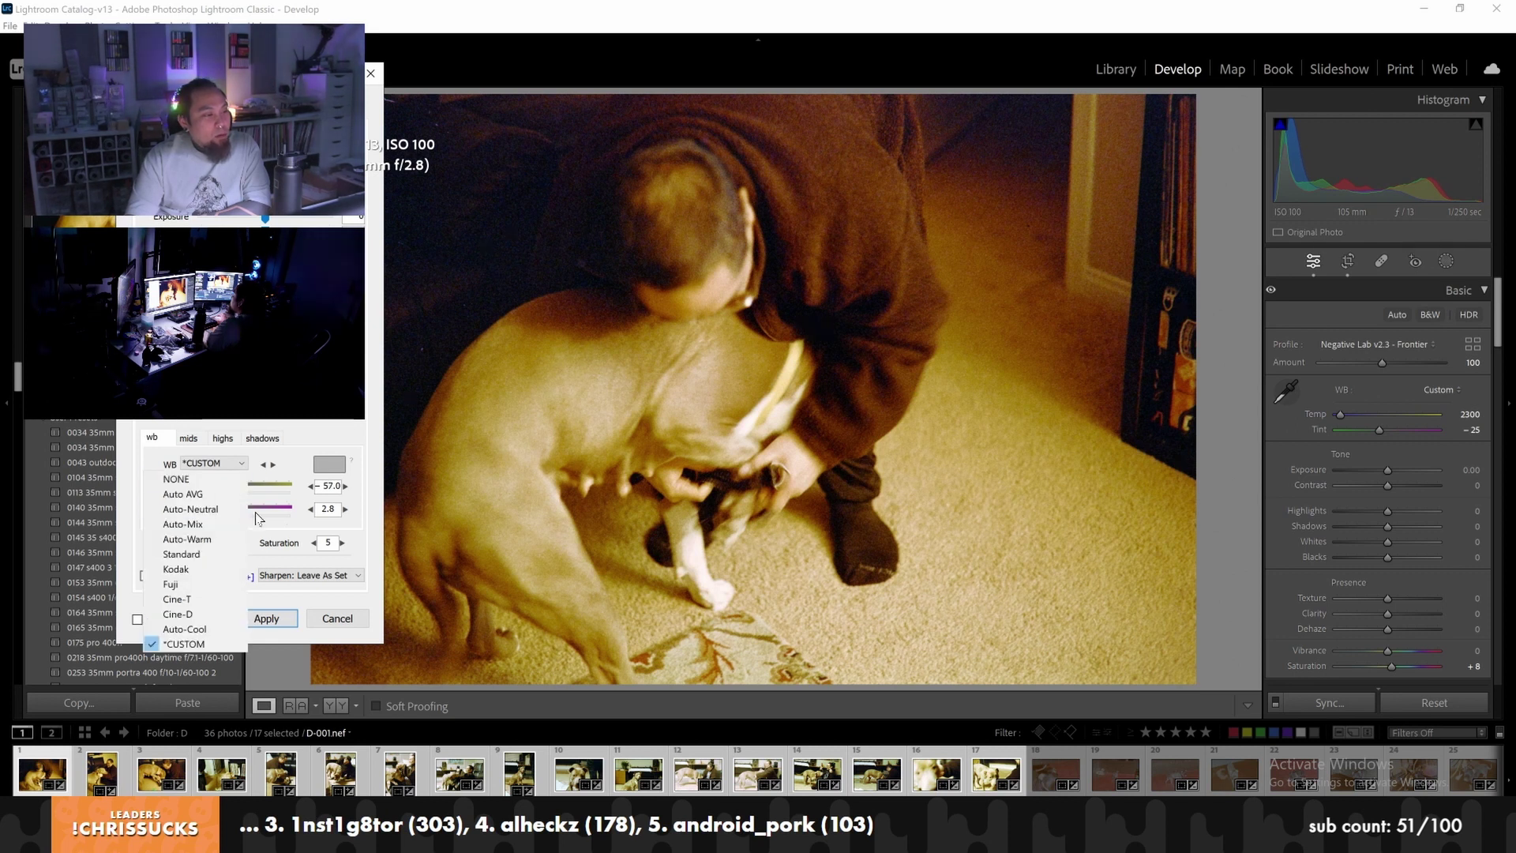
{"action": "left_click", "coordinate": [276, 530]}
{"action": "left_click", "coordinate": [207, 545]}
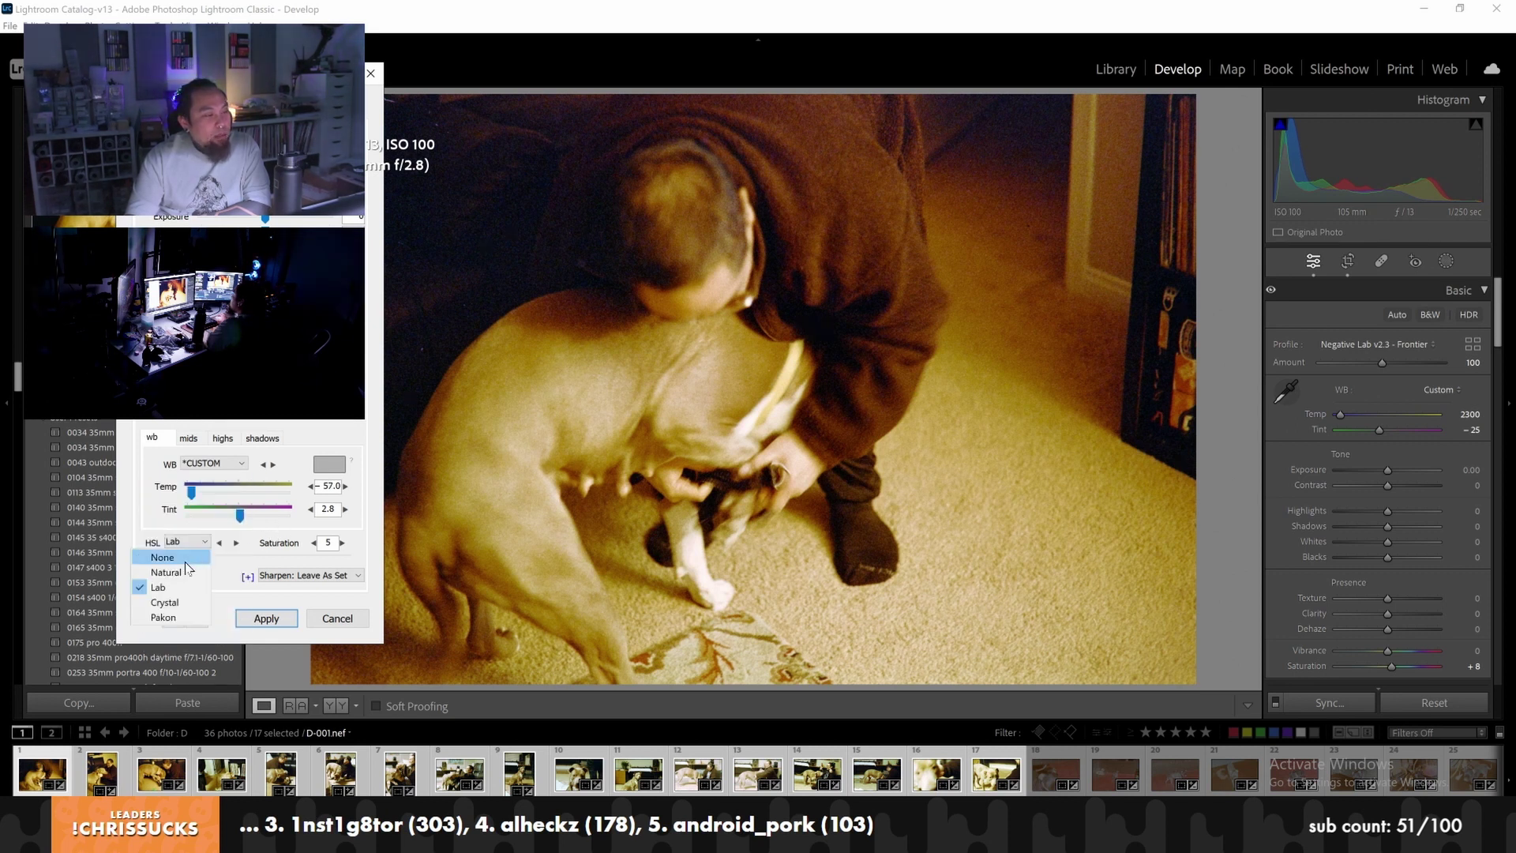
{"action": "left_click", "coordinate": [187, 563]}
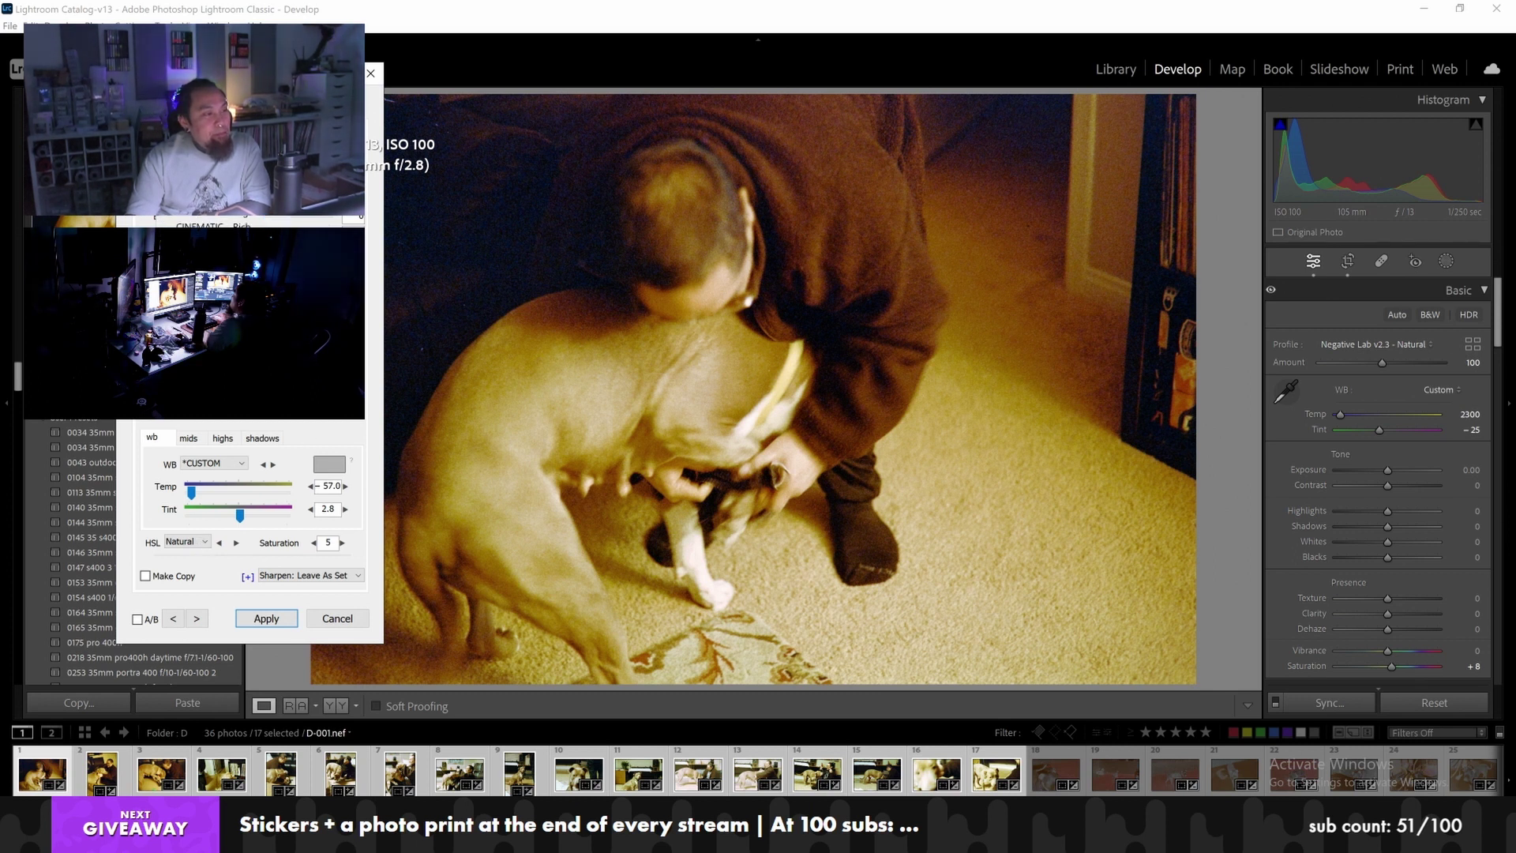
{"action": "left_click", "coordinate": [187, 542]}
{"action": "left_click", "coordinate": [189, 604]}
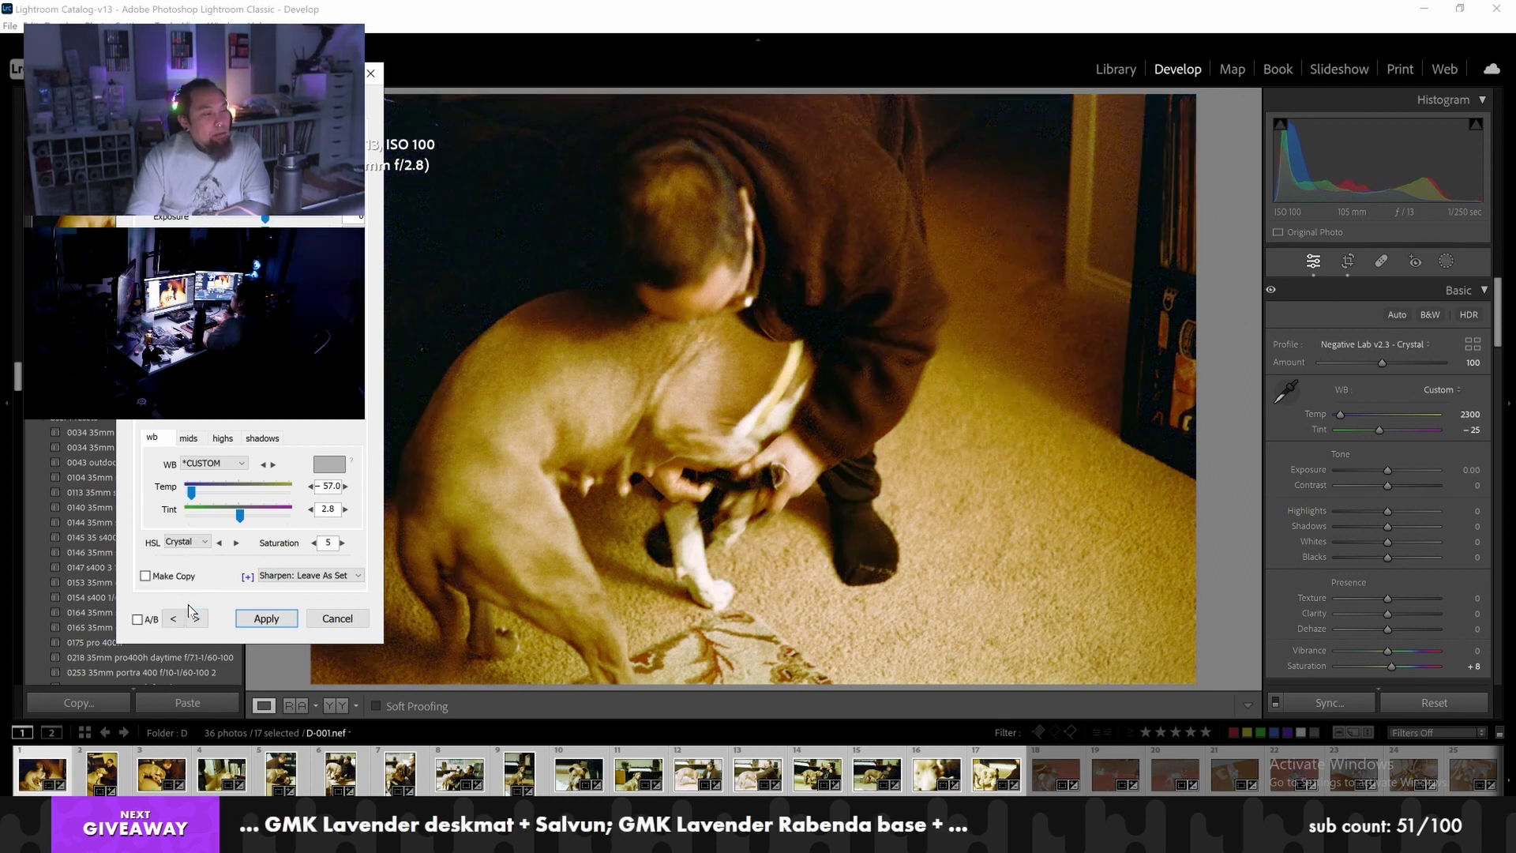
Review the colours of the converted scans D-002 to D-010 one after another
{"action": "left_click", "coordinate": [196, 619]}
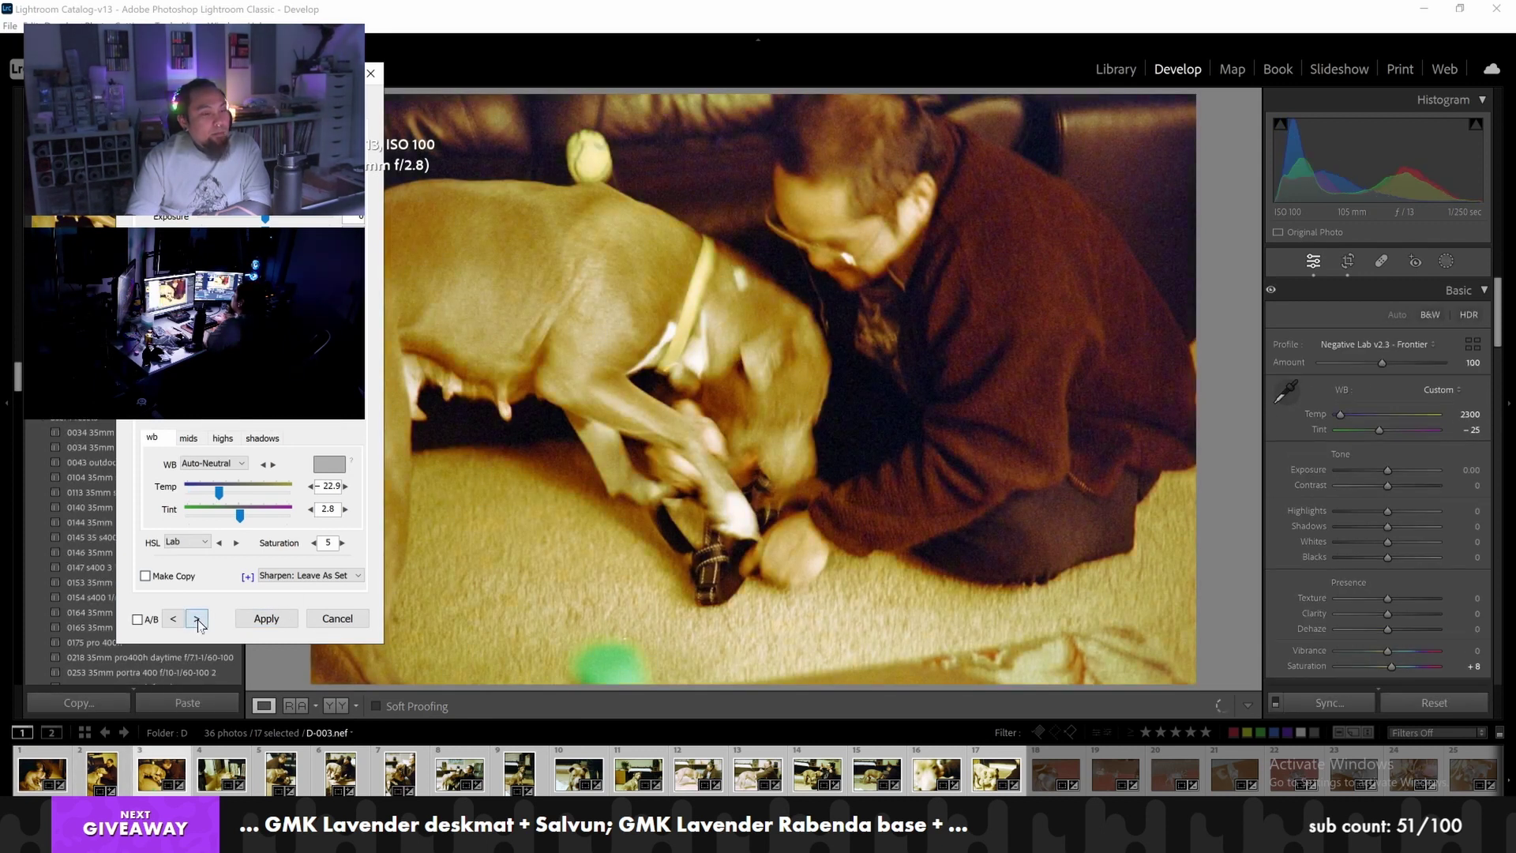
{"action": "left_click", "coordinate": [197, 619]}
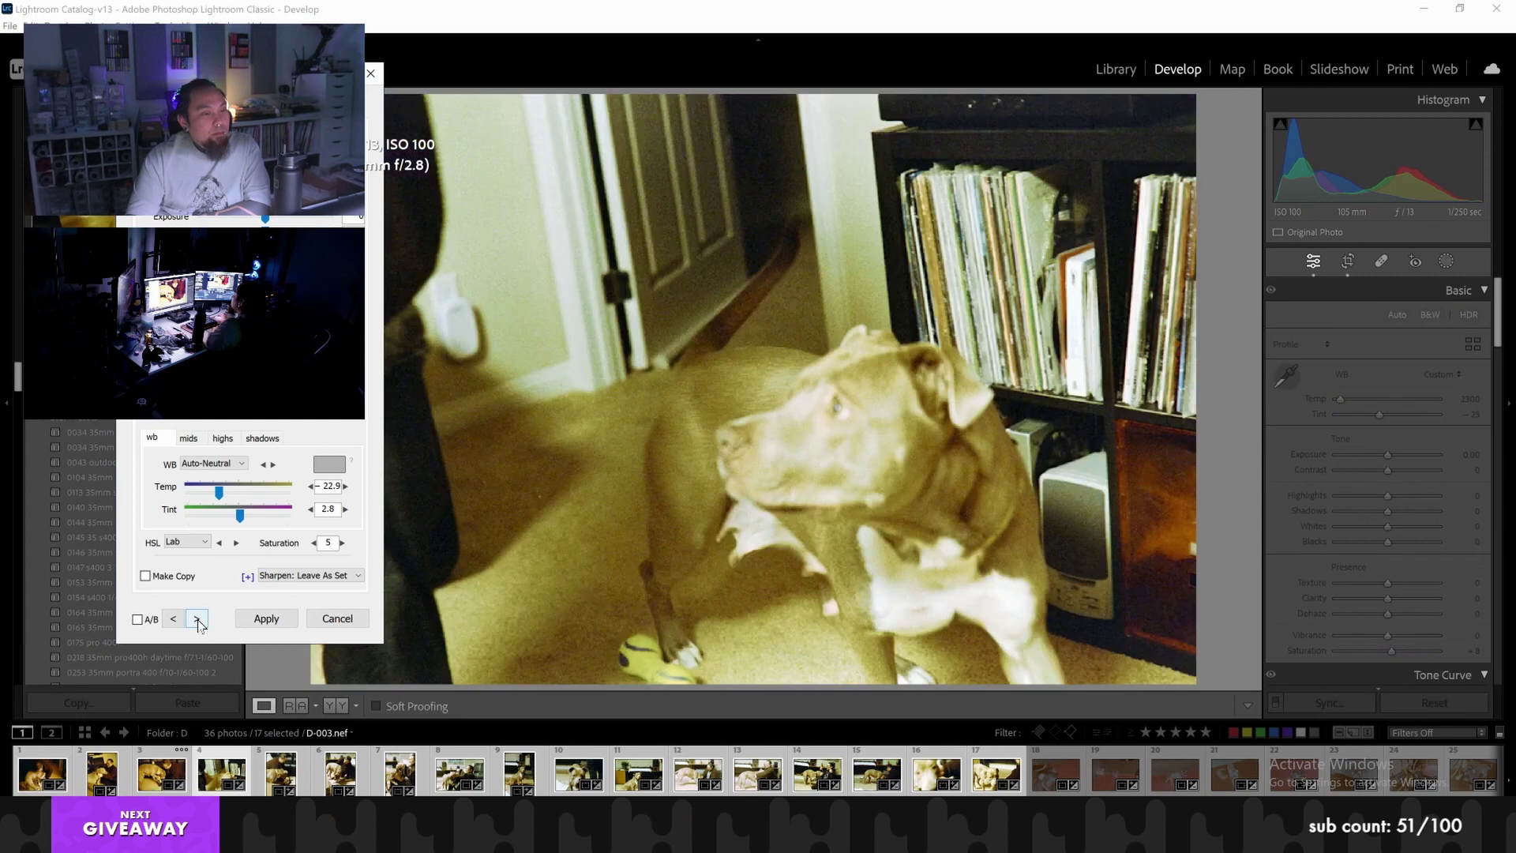
{"action": "left_click", "coordinate": [197, 619]}
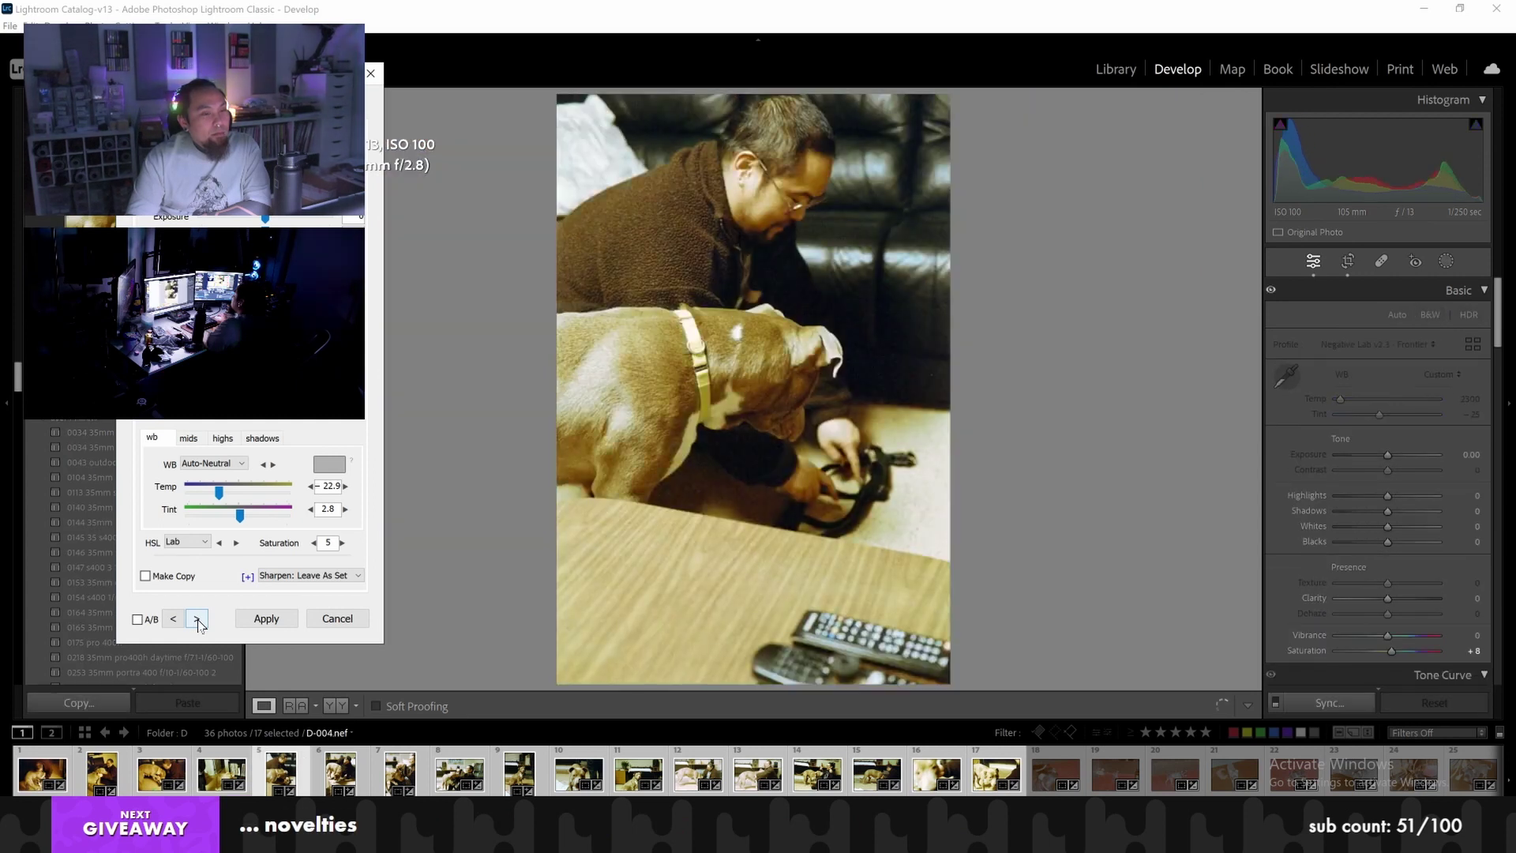
{"action": "left_click", "coordinate": [196, 619]}
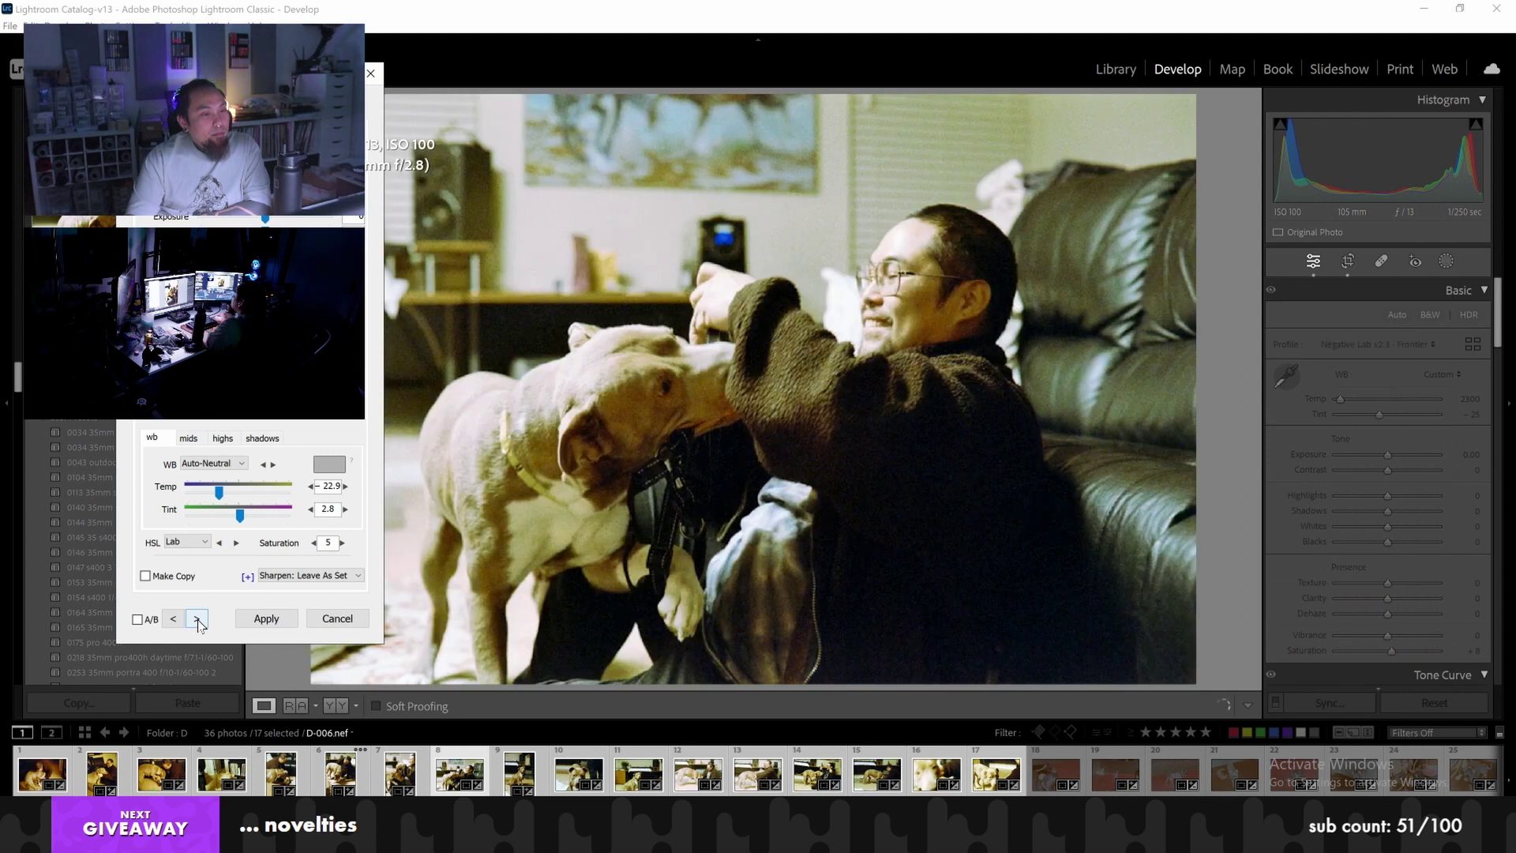
{"action": "left_click", "coordinate": [197, 619]}
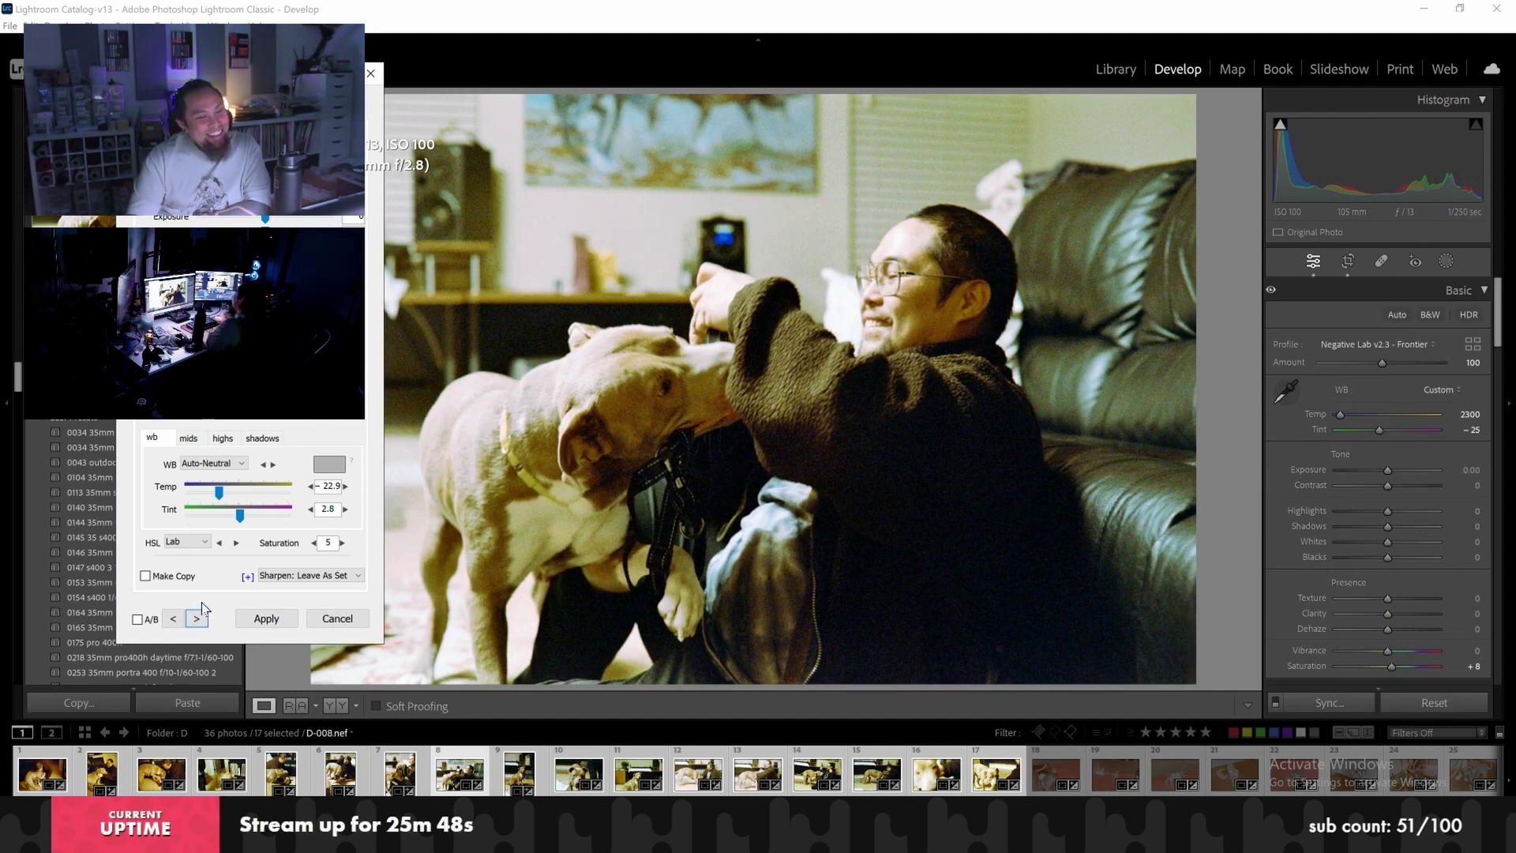
{"action": "left_click", "coordinate": [197, 619]}
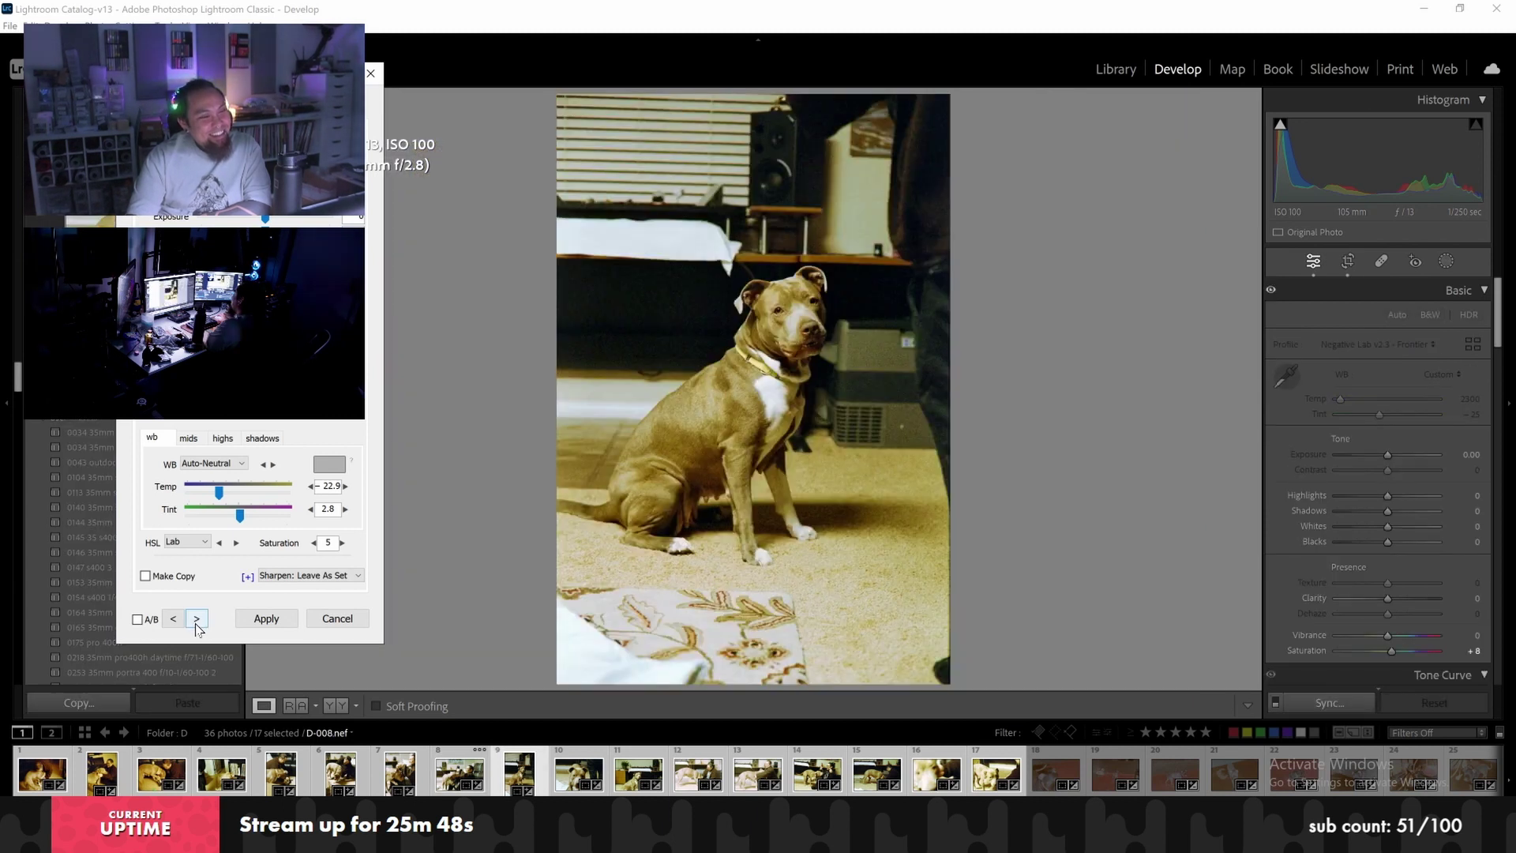
{"action": "left_click", "coordinate": [196, 619]}
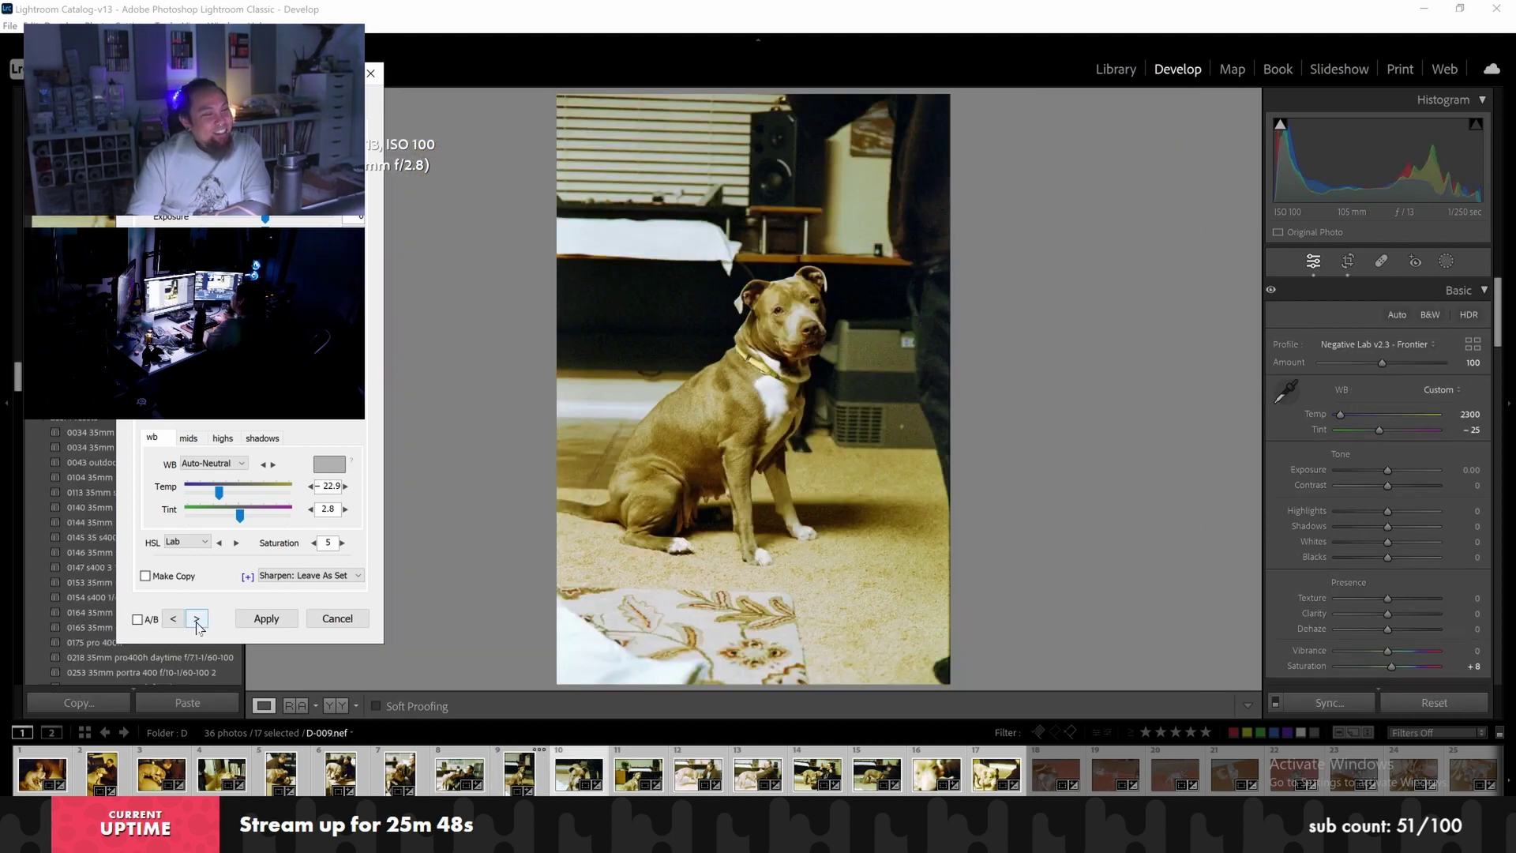
{"action": "left_click", "coordinate": [196, 619]}
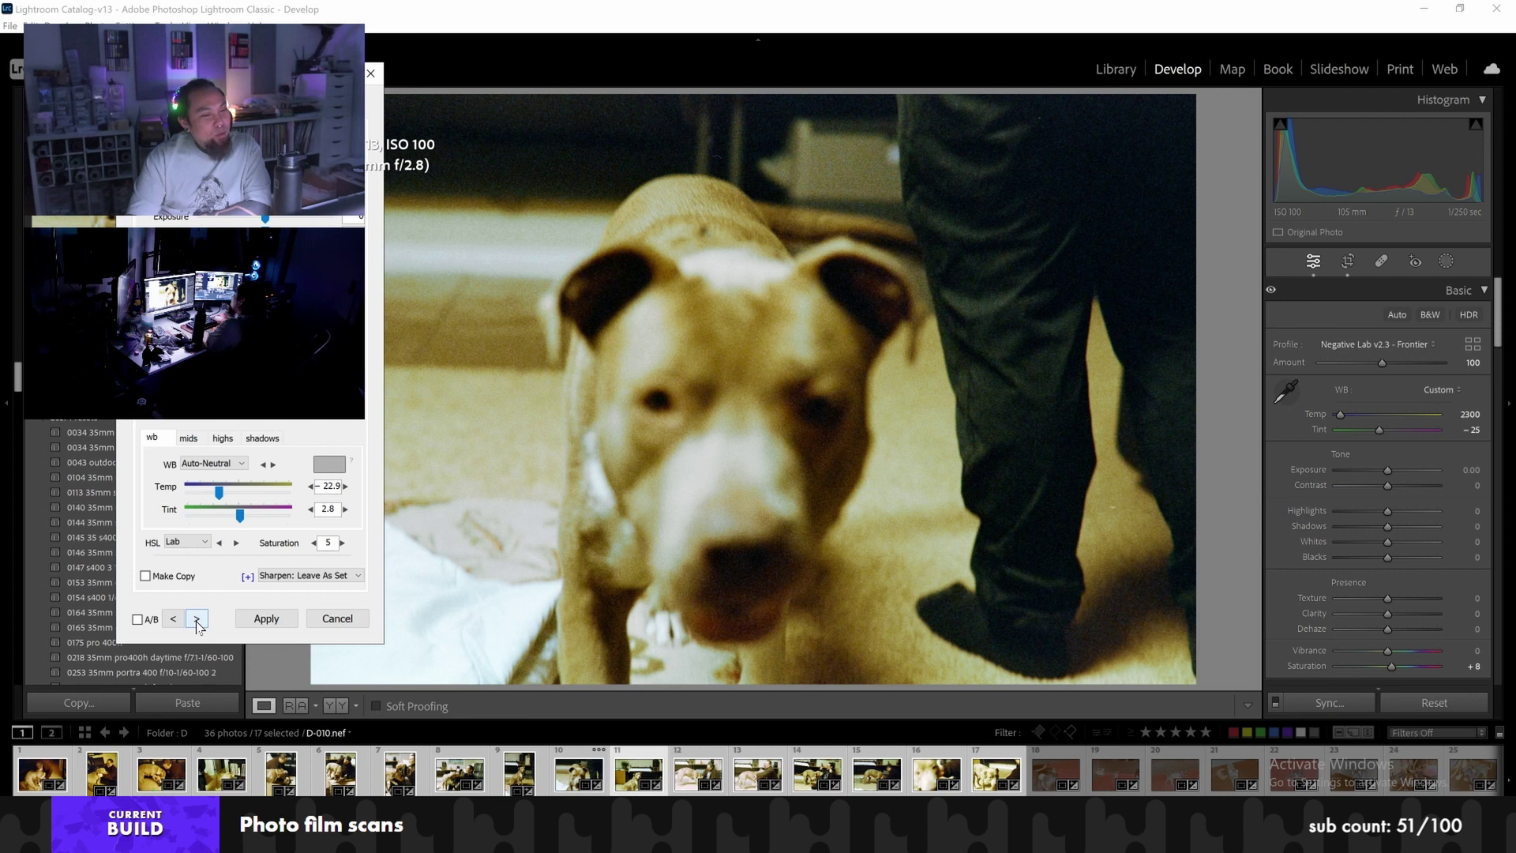
Go back to D-009 for comparison and review the remaining converted scans up to D-017
{"action": "left_click", "coordinate": [174, 619]}
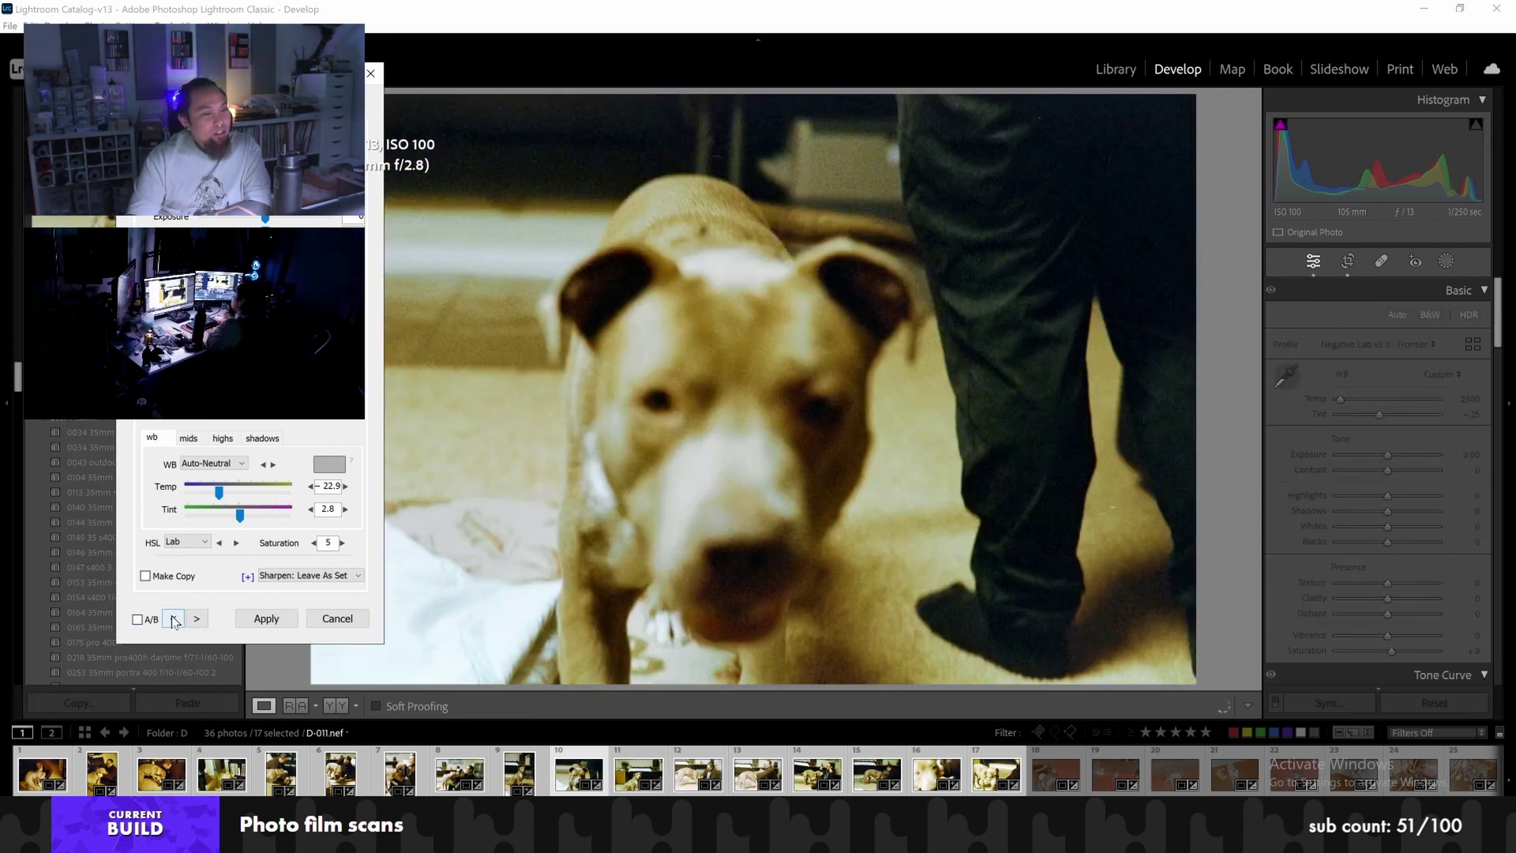
{"action": "left_click", "coordinate": [173, 619]}
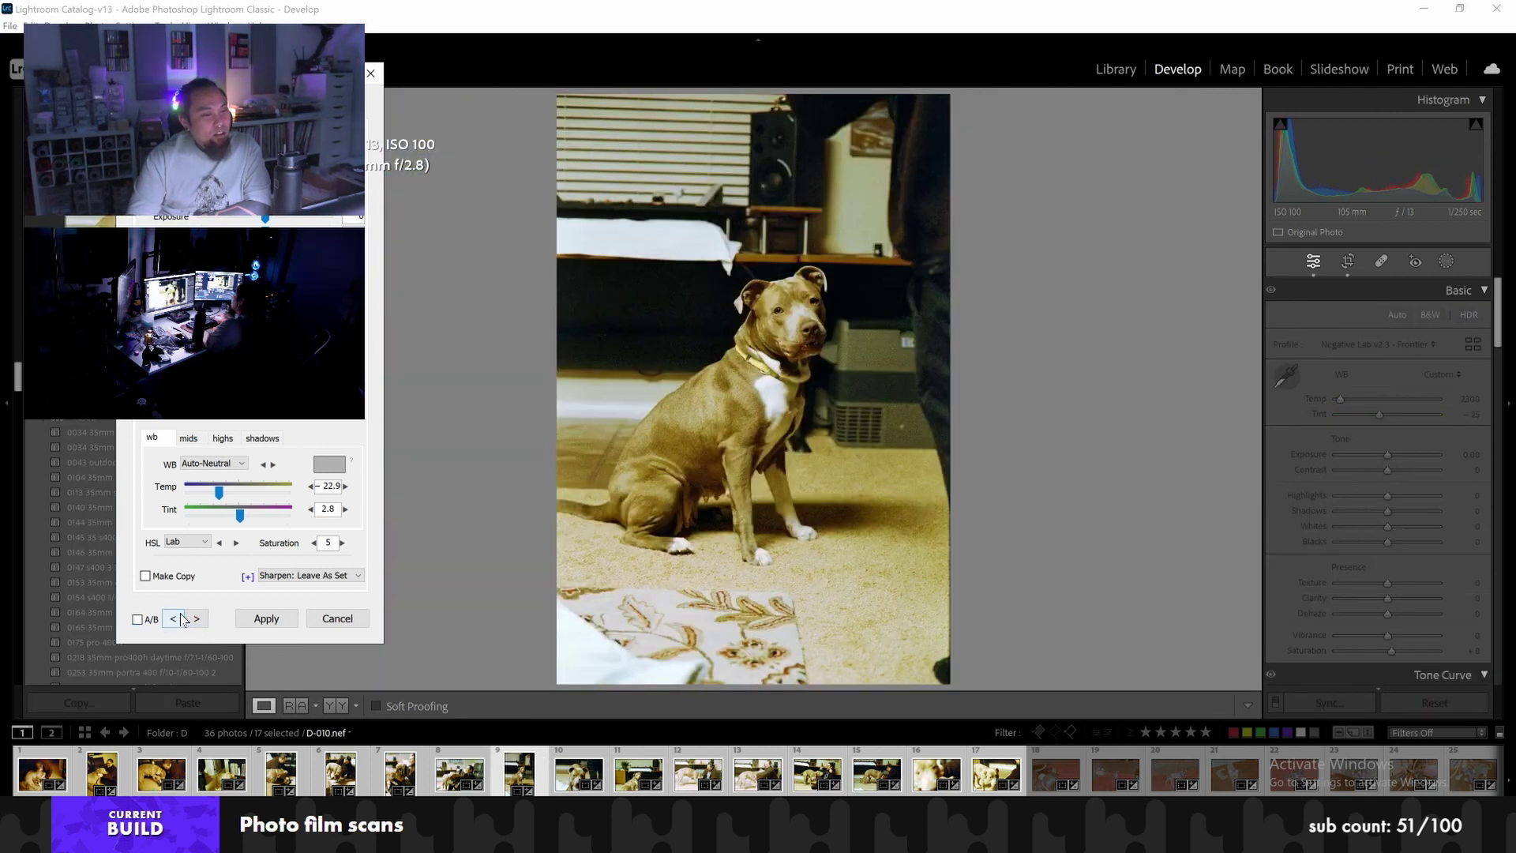
{"action": "left_click", "coordinate": [197, 619]}
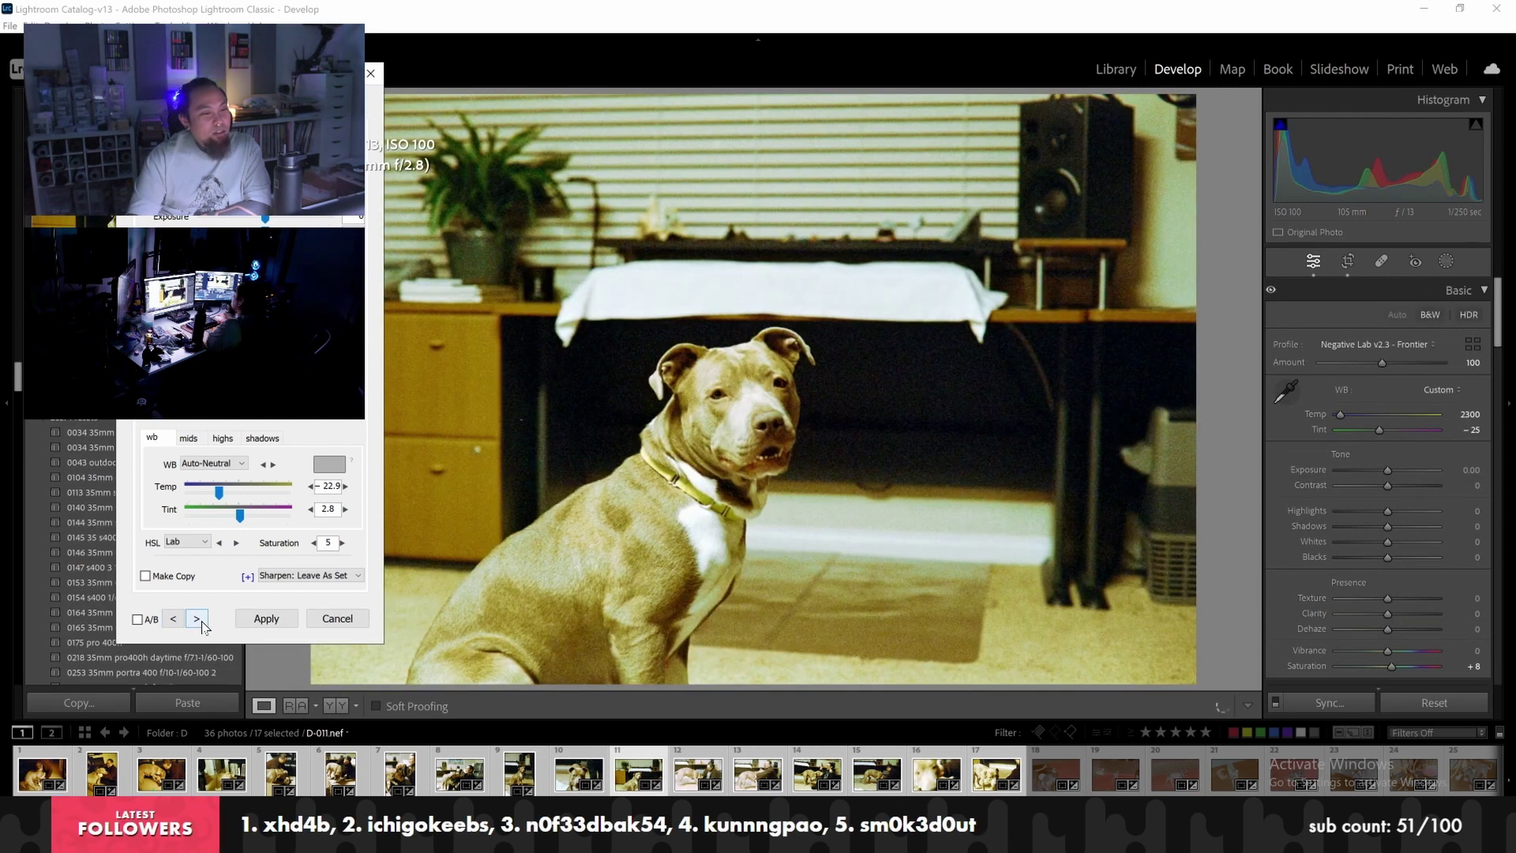
{"action": "left_click", "coordinate": [197, 619]}
{"action": "left_click", "coordinate": [197, 619]}
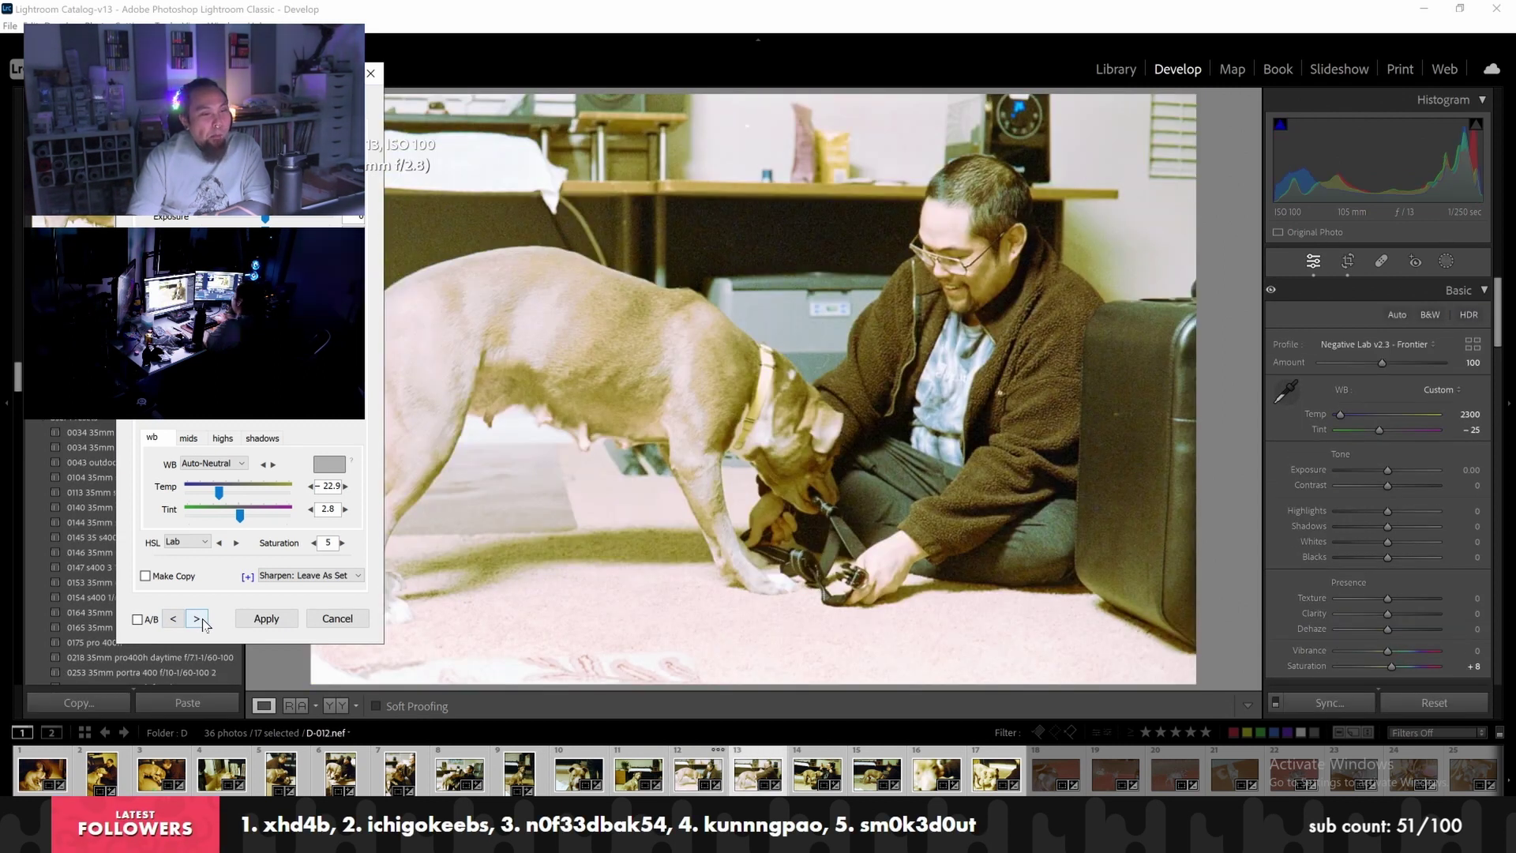
{"action": "left_click", "coordinate": [197, 619]}
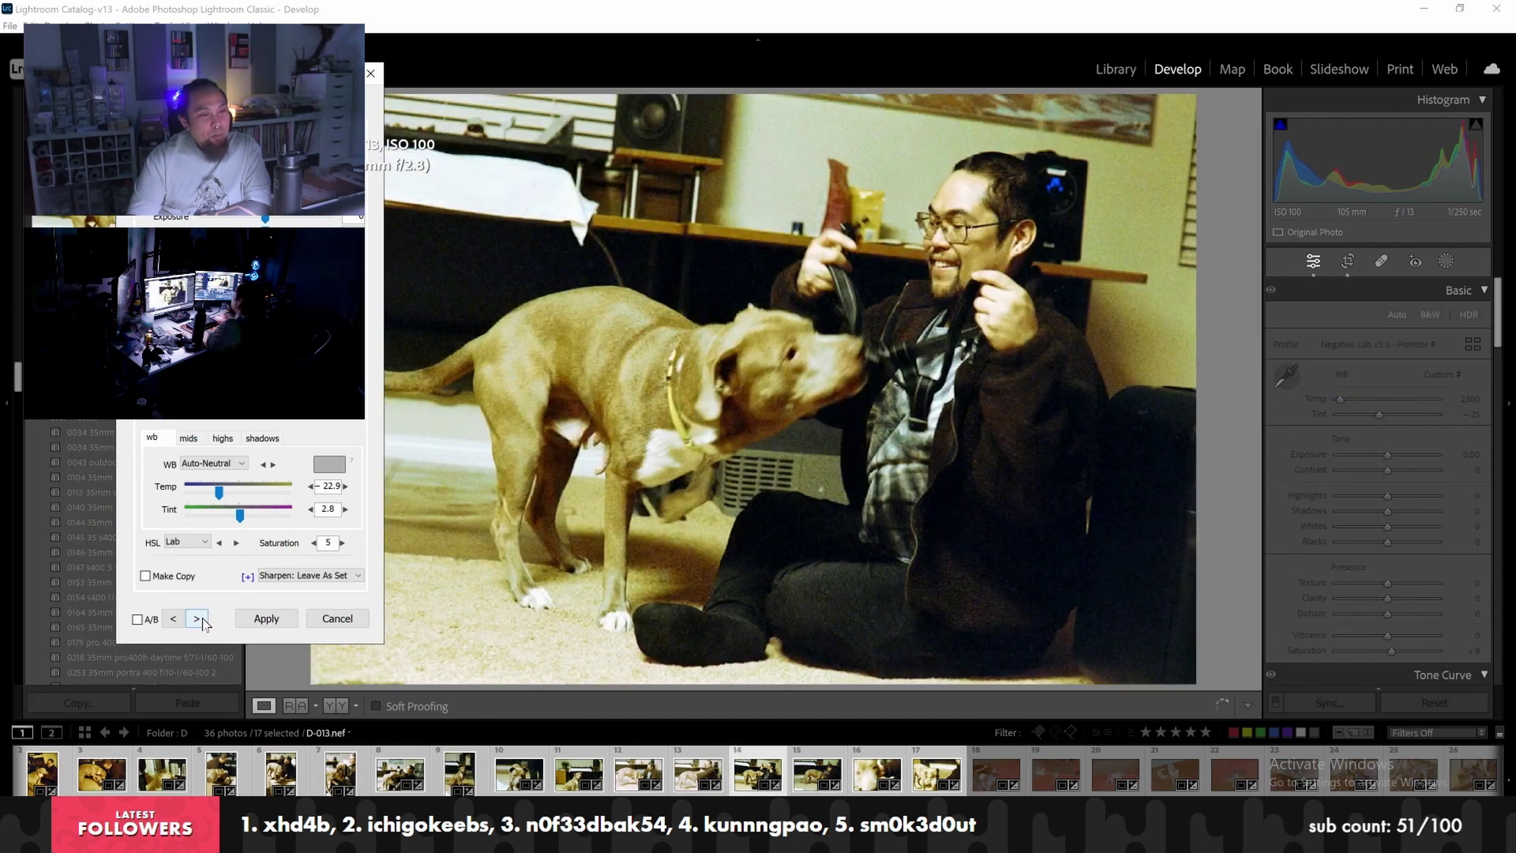
{"action": "left_click", "coordinate": [197, 619]}
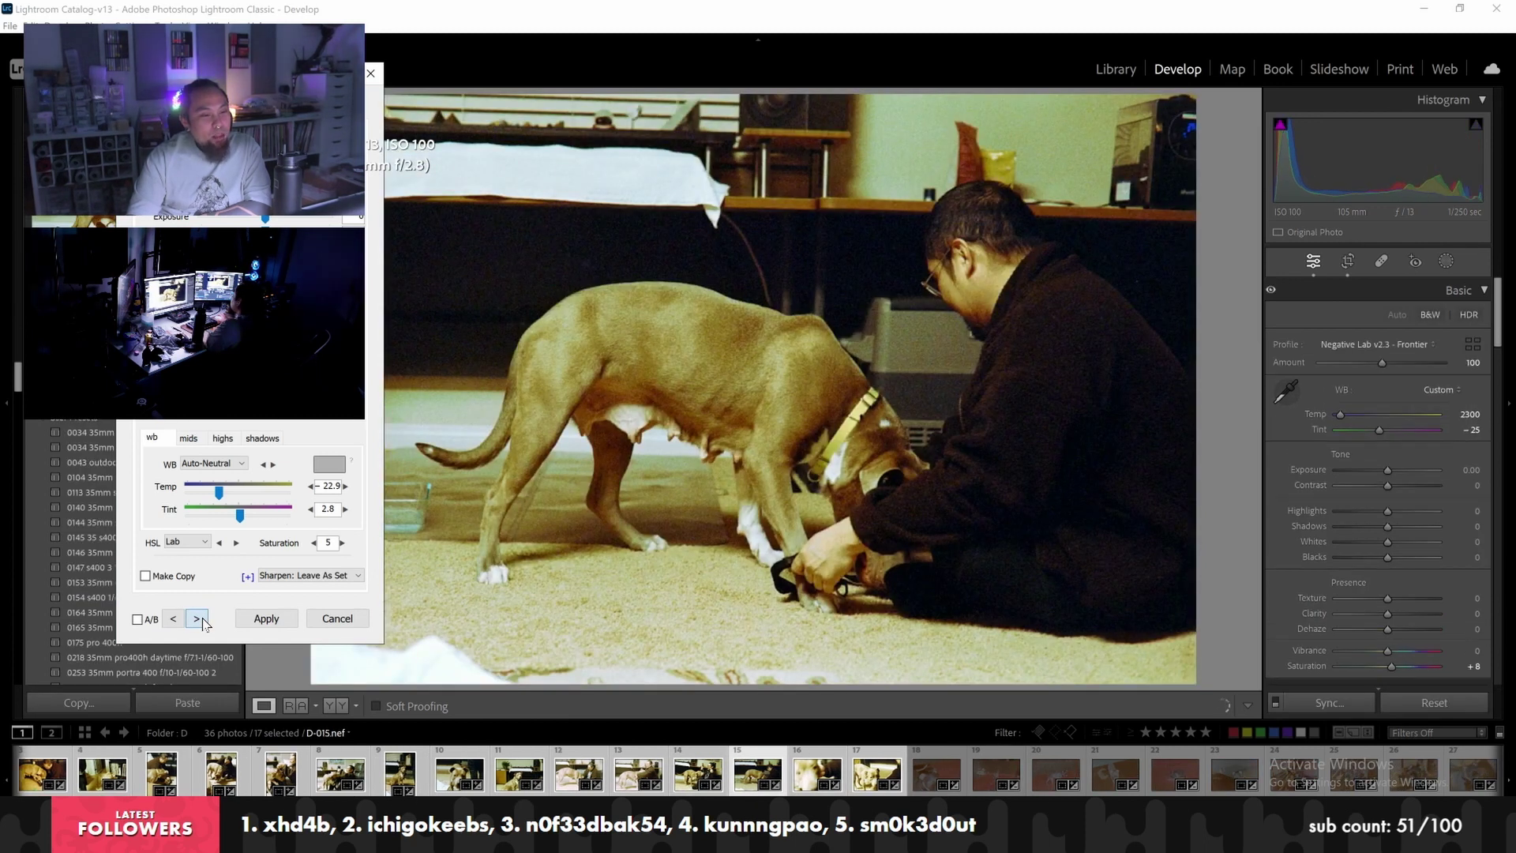
{"action": "left_click", "coordinate": [197, 619]}
{"action": "left_click", "coordinate": [198, 619]}
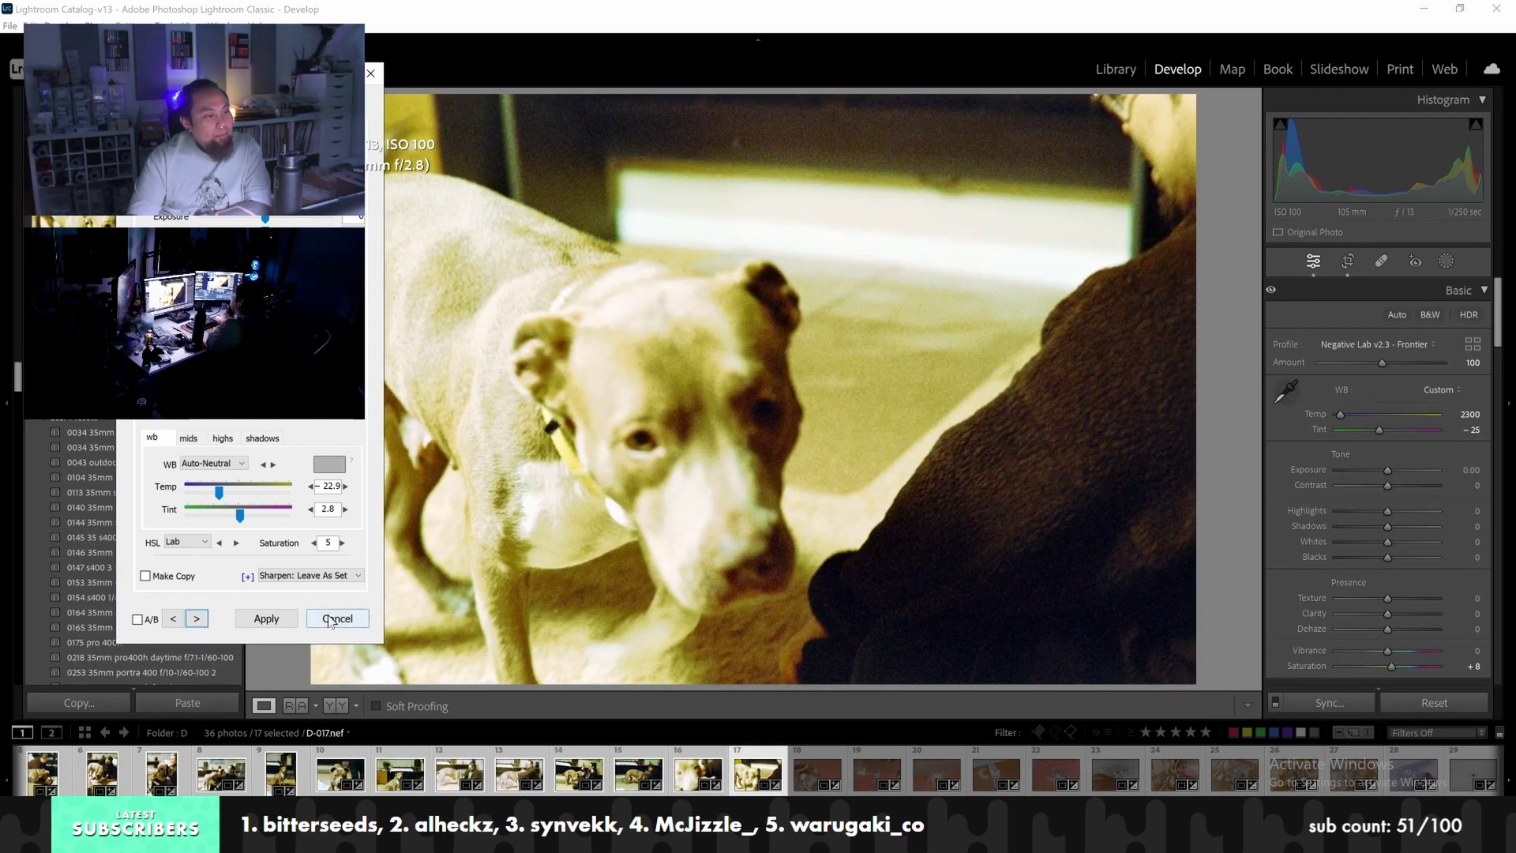
Try a custom white balance on D-017 with Temp at -60 and Tint at 26
{"action": "left_click_drag", "start_coordinate": [219, 493], "coordinate": [205, 492]}
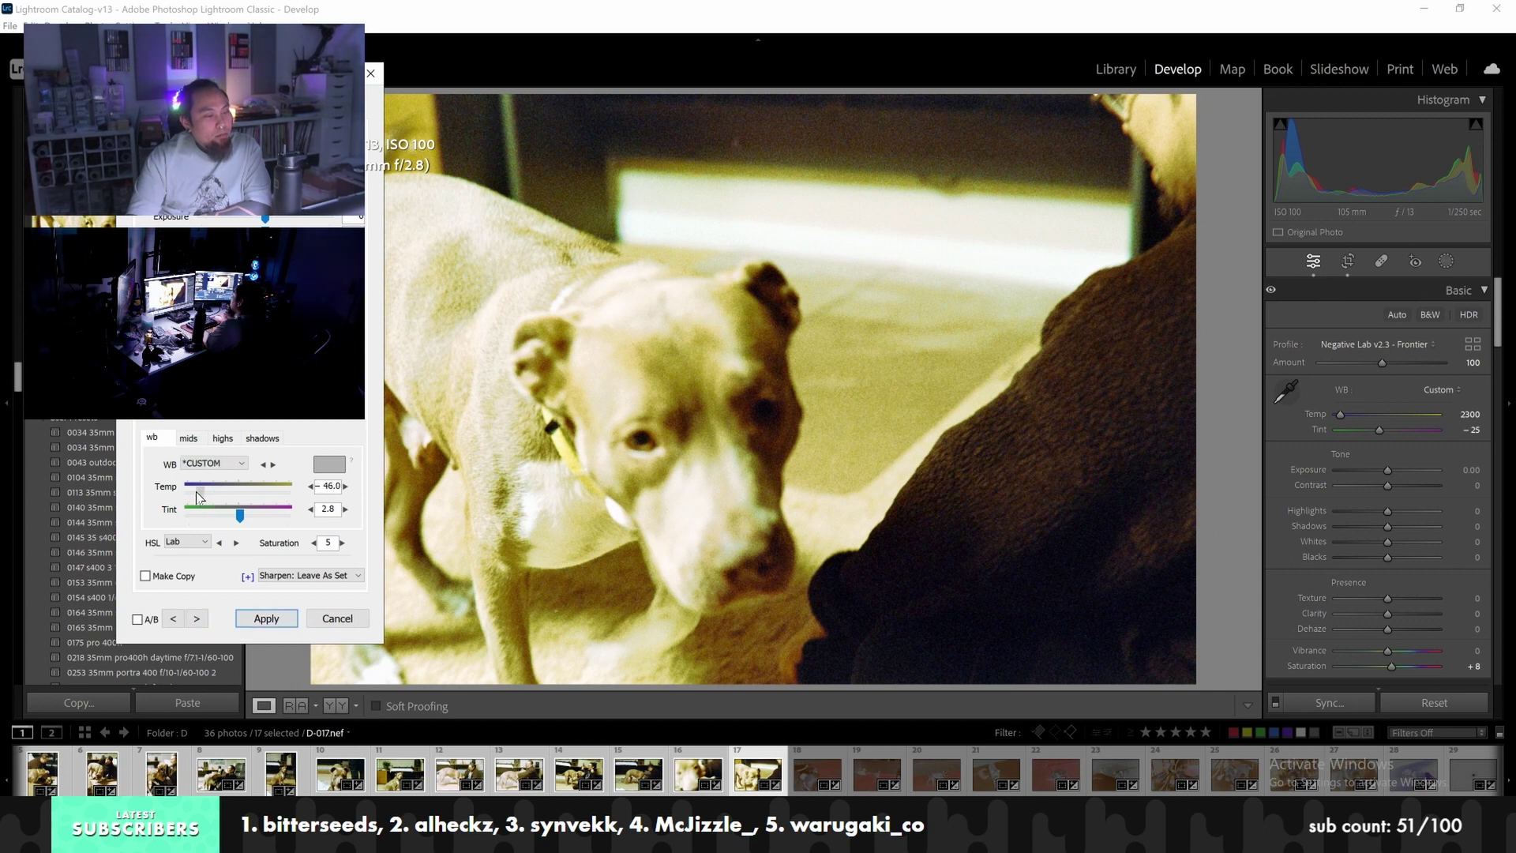
{"action": "left_click_drag", "start_coordinate": [221, 517], "coordinate": [196, 491]}
{"action": "left_click", "coordinate": [186, 541]}
{"action": "left_click", "coordinate": [182, 553]}
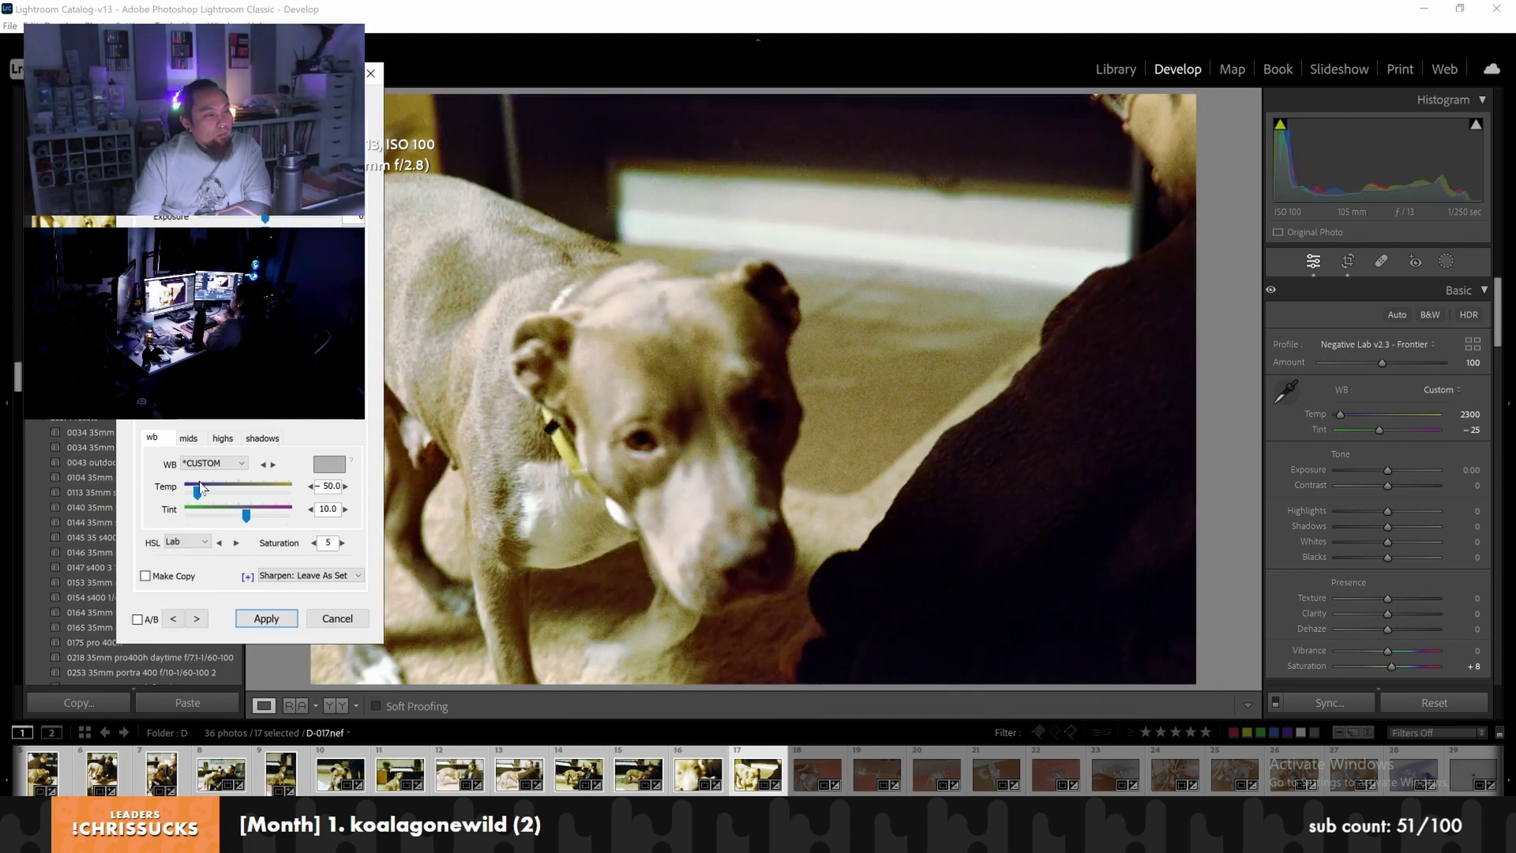
{"action": "left_click_drag", "start_coordinate": [201, 484], "coordinate": [187, 491]}
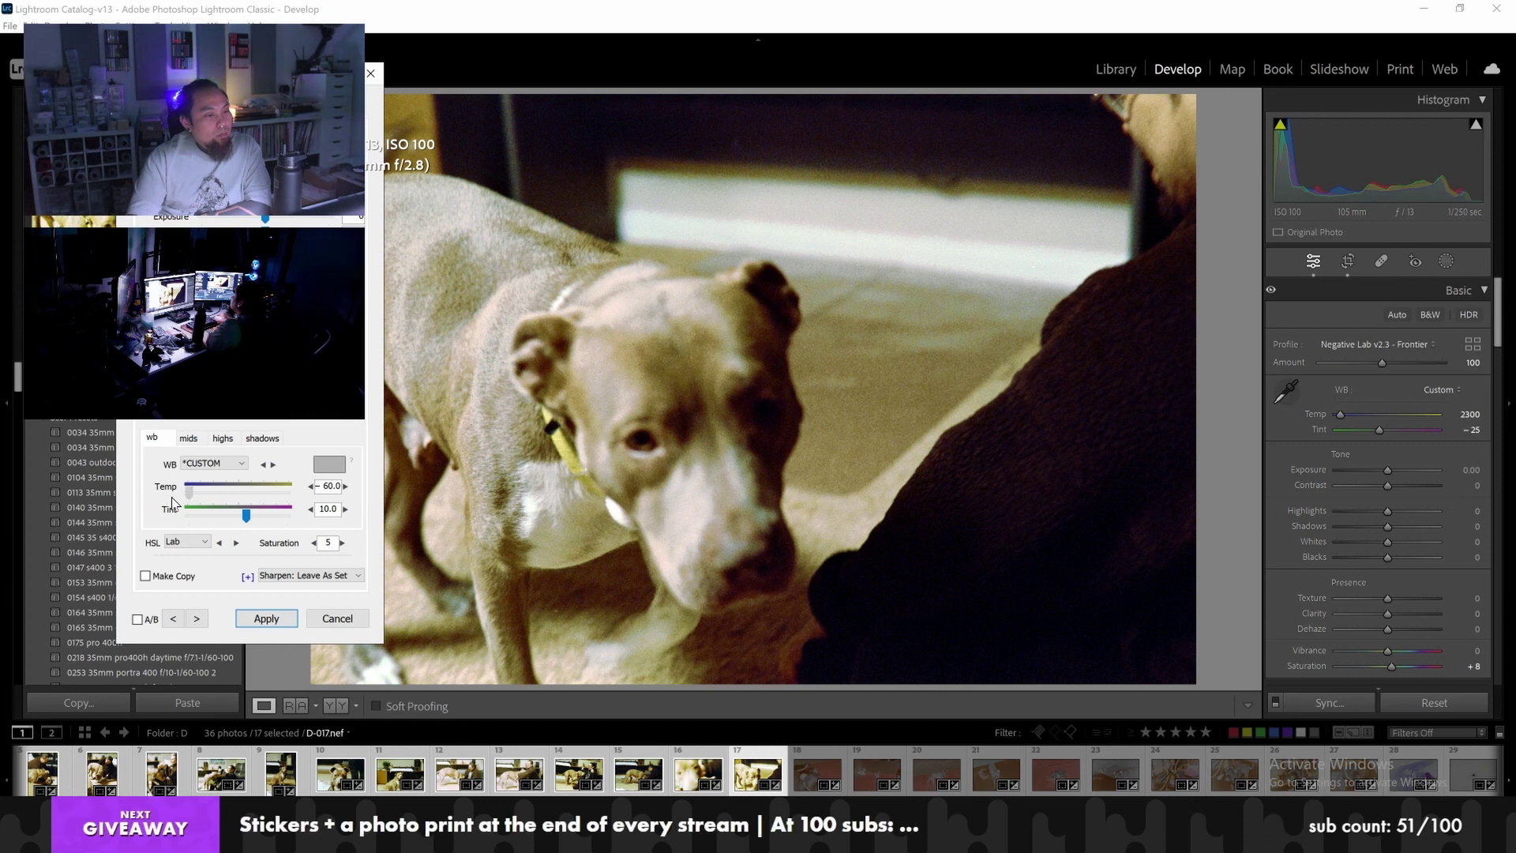
{"action": "left_click_drag", "start_coordinate": [245, 521], "coordinate": [258, 529]}
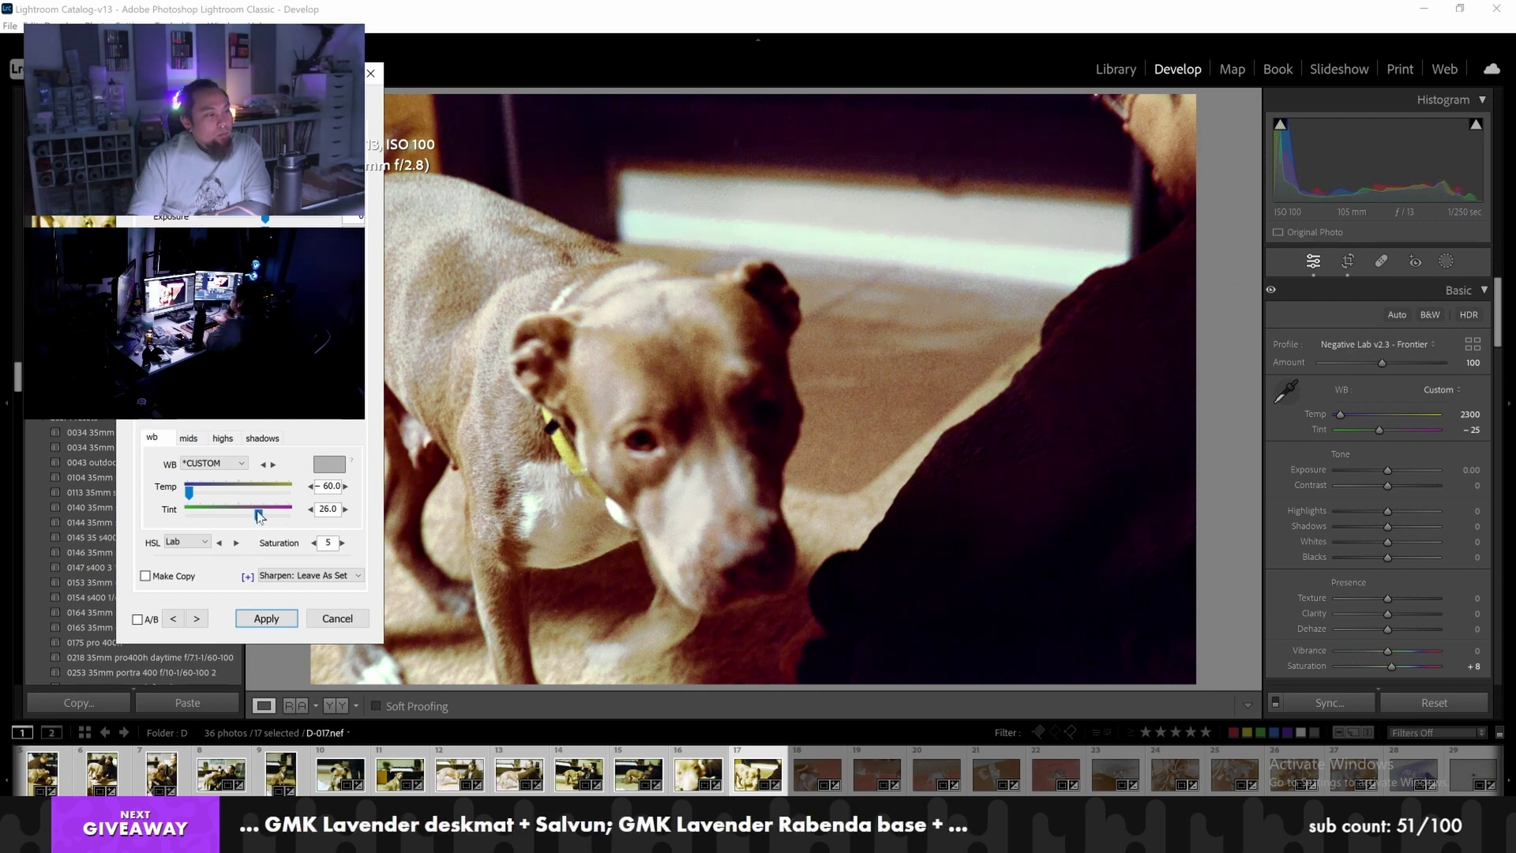
Cancel the conversion and set Use Graphics Processor to Off in the performance preferences
{"action": "left_click", "coordinate": [337, 618]}
{"action": "left_click", "coordinate": [34, 25]}
{"action": "left_click", "coordinate": [123, 283]}
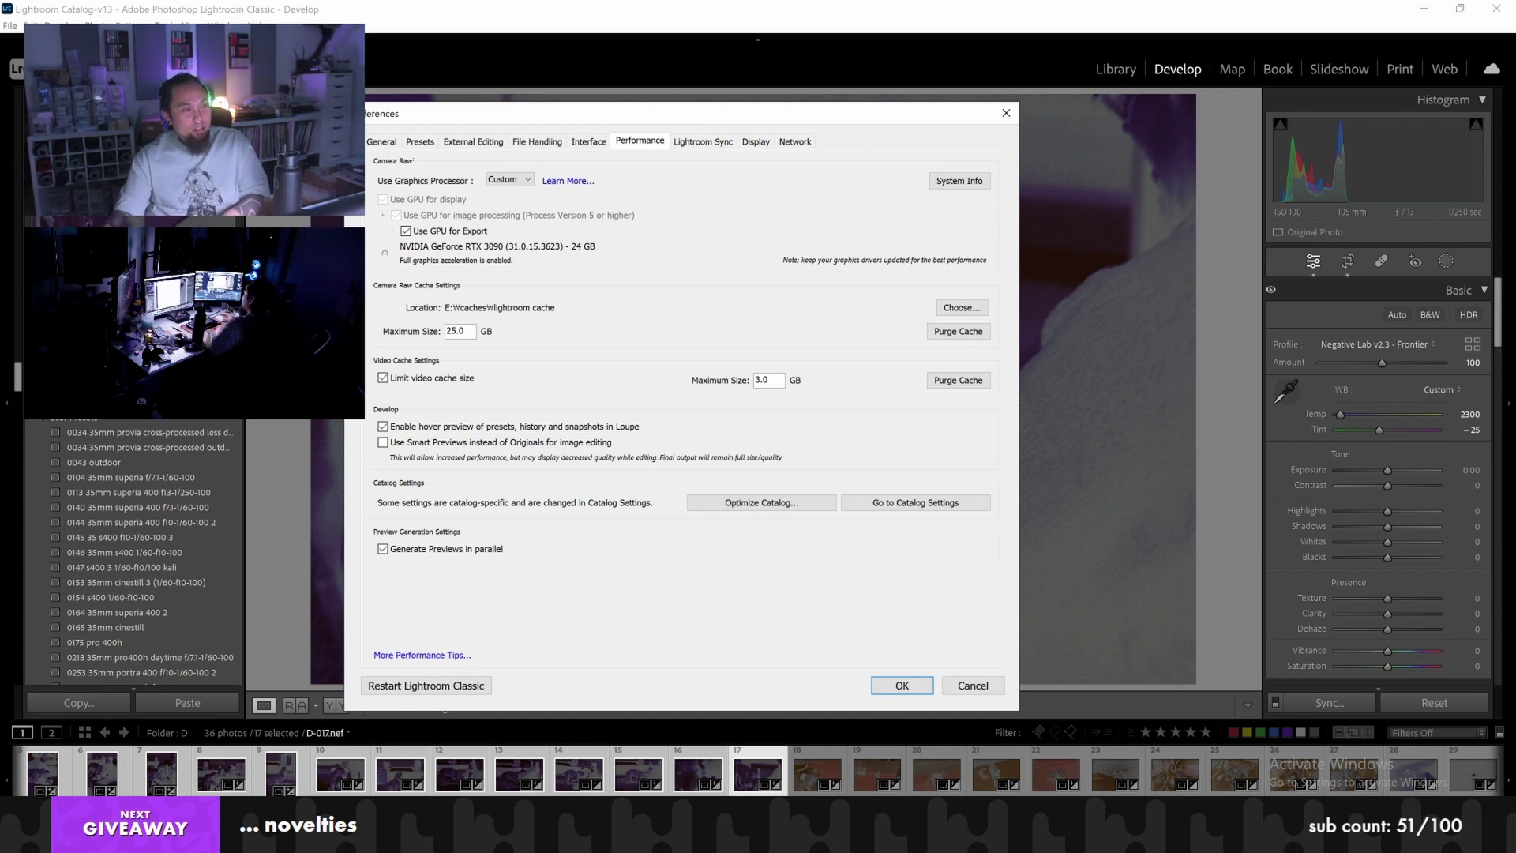
{"action": "left_click", "coordinate": [517, 180]}
{"action": "left_click", "coordinate": [479, 225]}
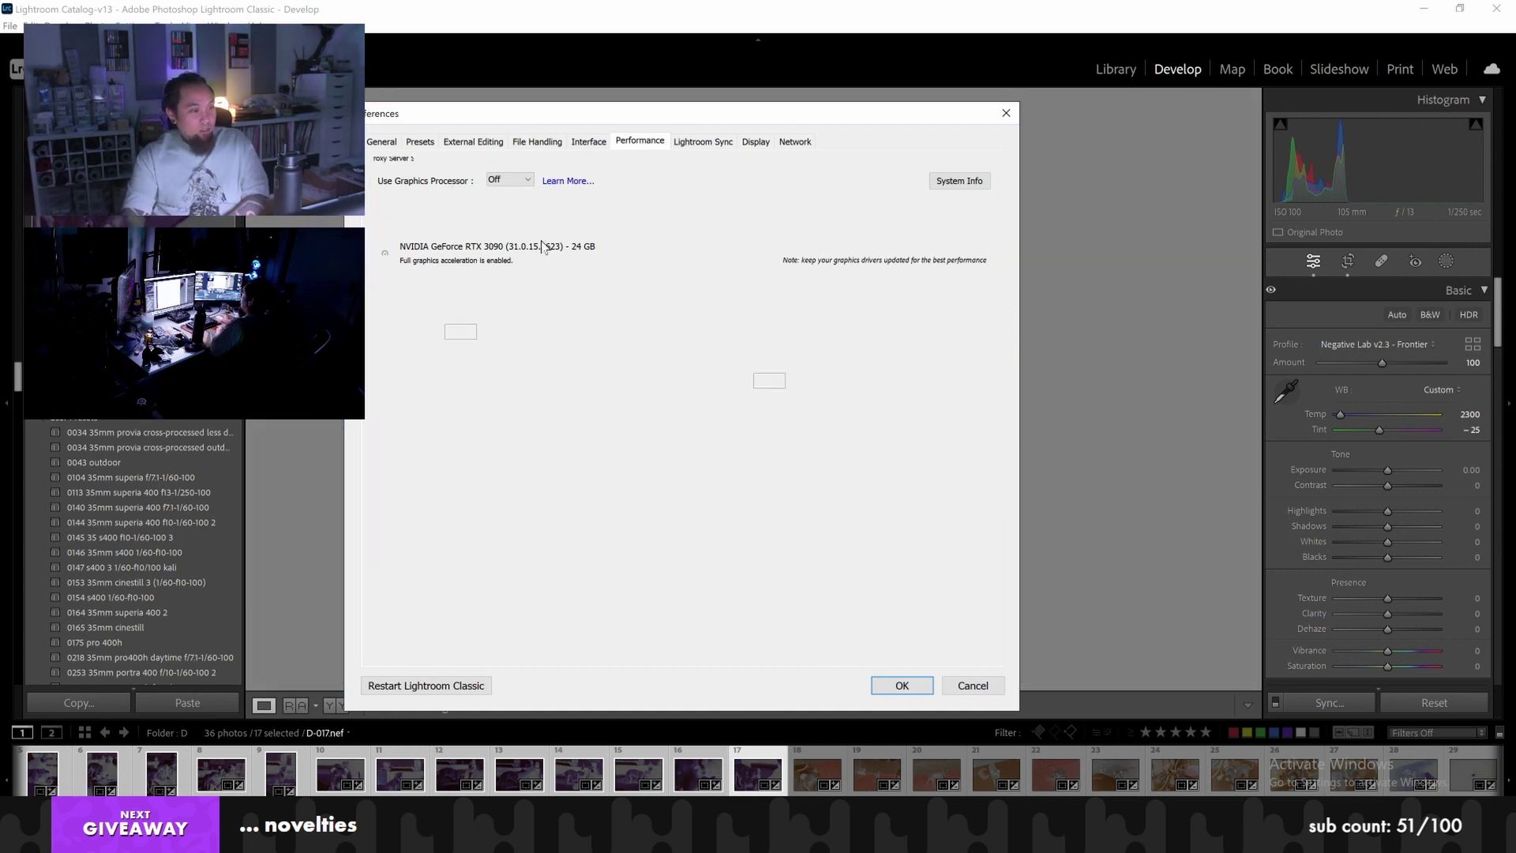
{"action": "left_click", "coordinate": [902, 686]}
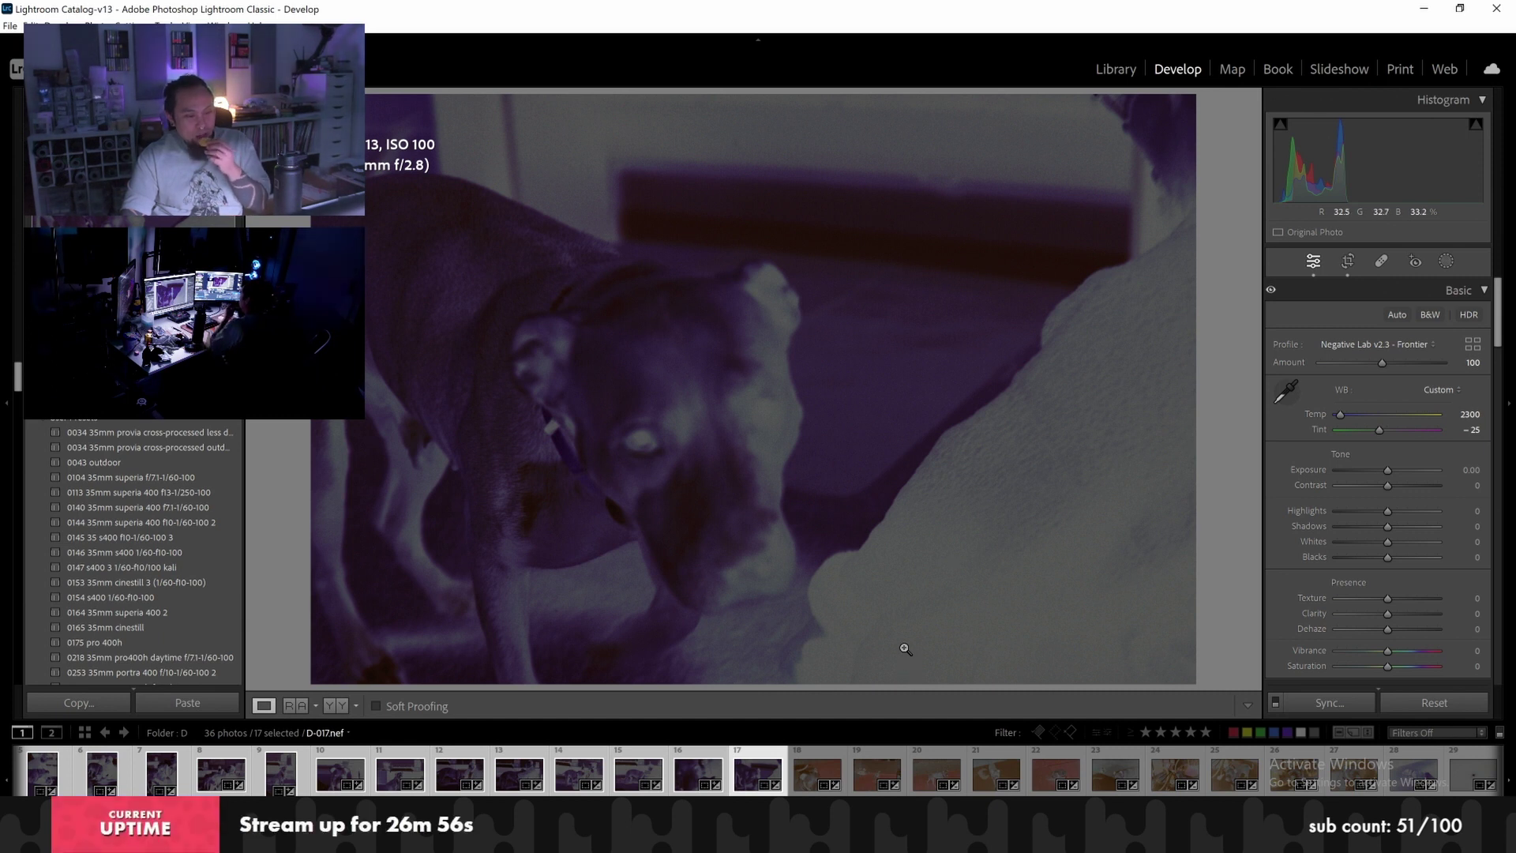
Reopen Negative Lab Pro on the 17 selected scans with D-017 as the active photo
{"action": "key", "text": "alt+f"}
{"action": "key", "text": "Return"}
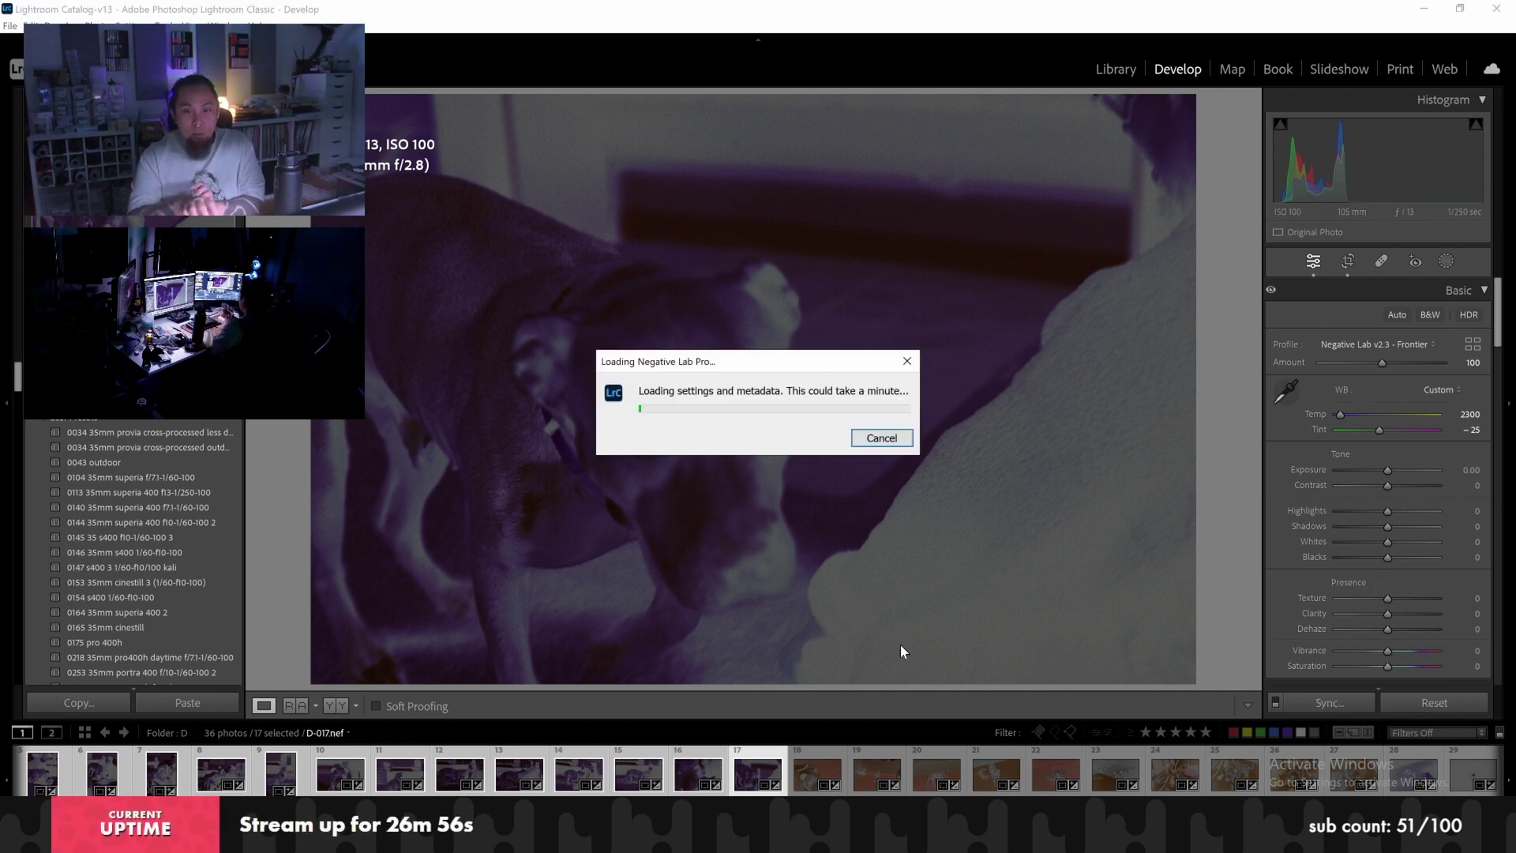
{"action": "left_click", "coordinate": [249, 99]}
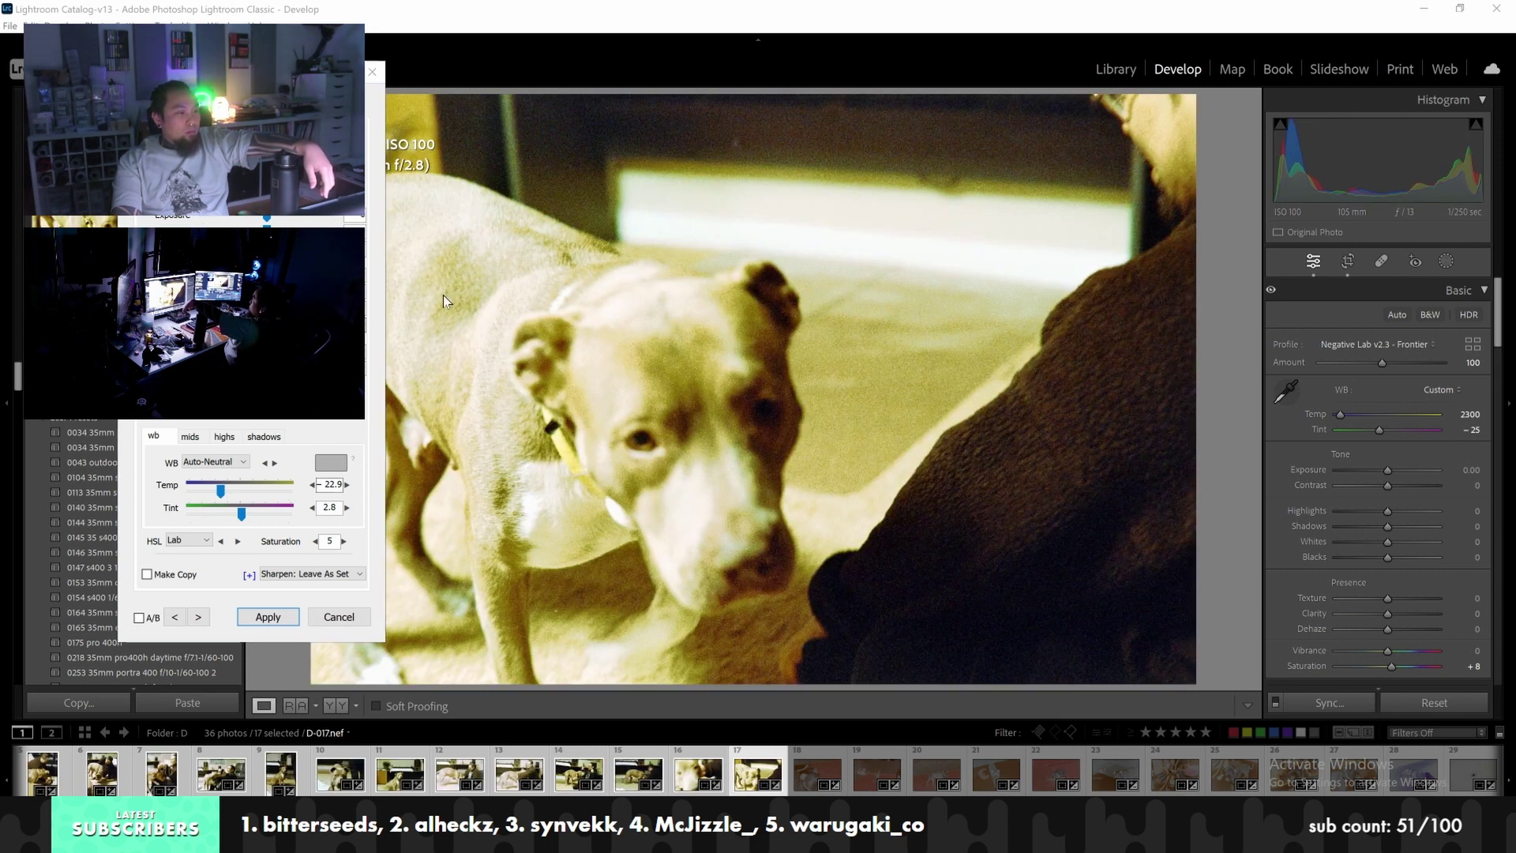
Try a custom white balance on D-017 by sampling a colour from the dog's forehead
{"action": "left_click", "coordinate": [331, 462]}
{"action": "left_click_drag", "start_coordinate": [331, 463], "coordinate": [680, 386]}
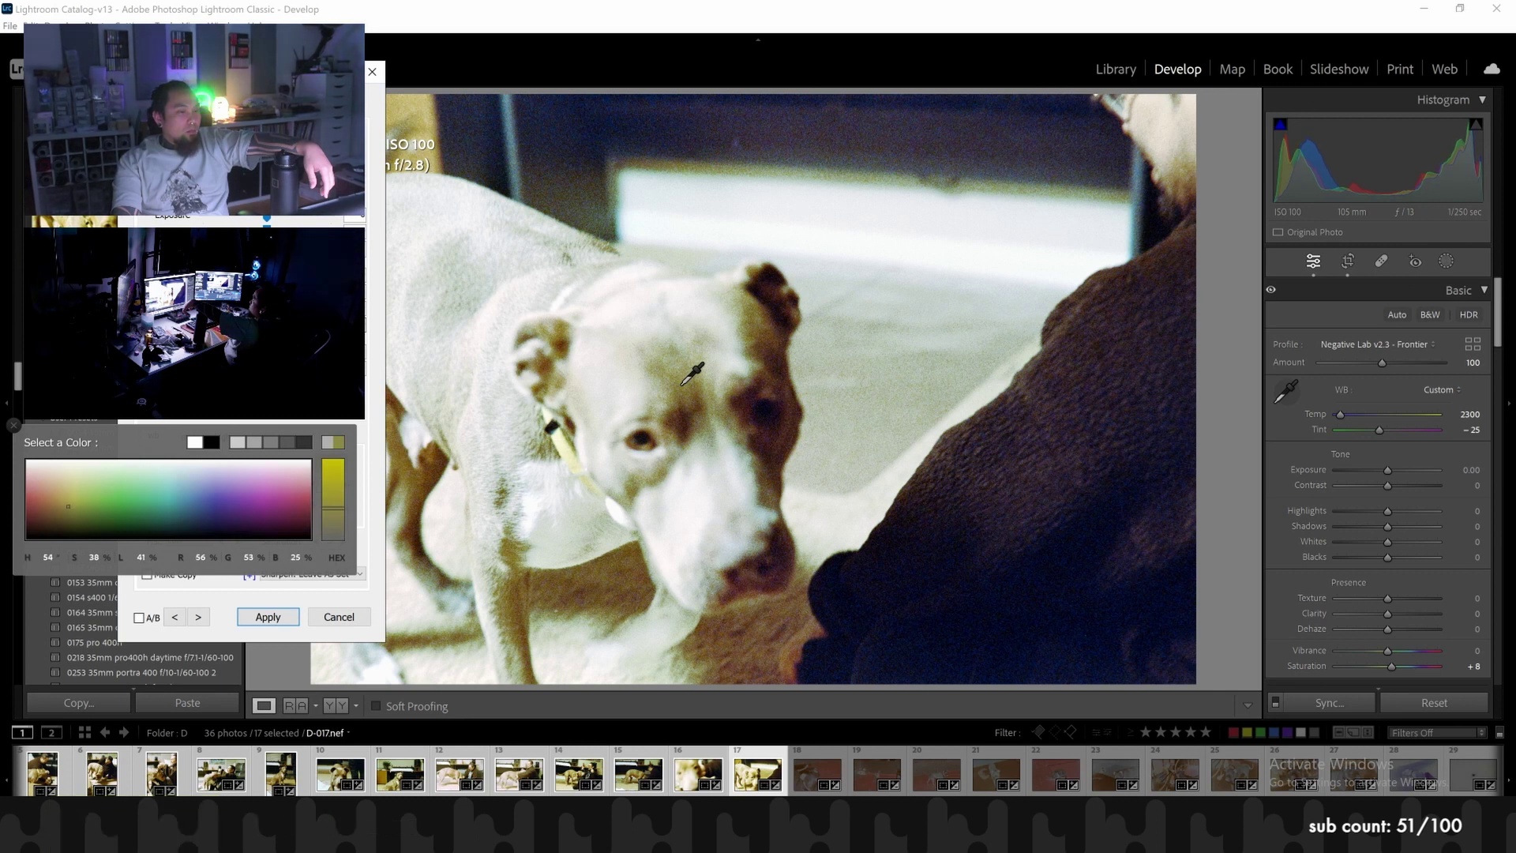
{"action": "left_click", "coordinate": [13, 425]}
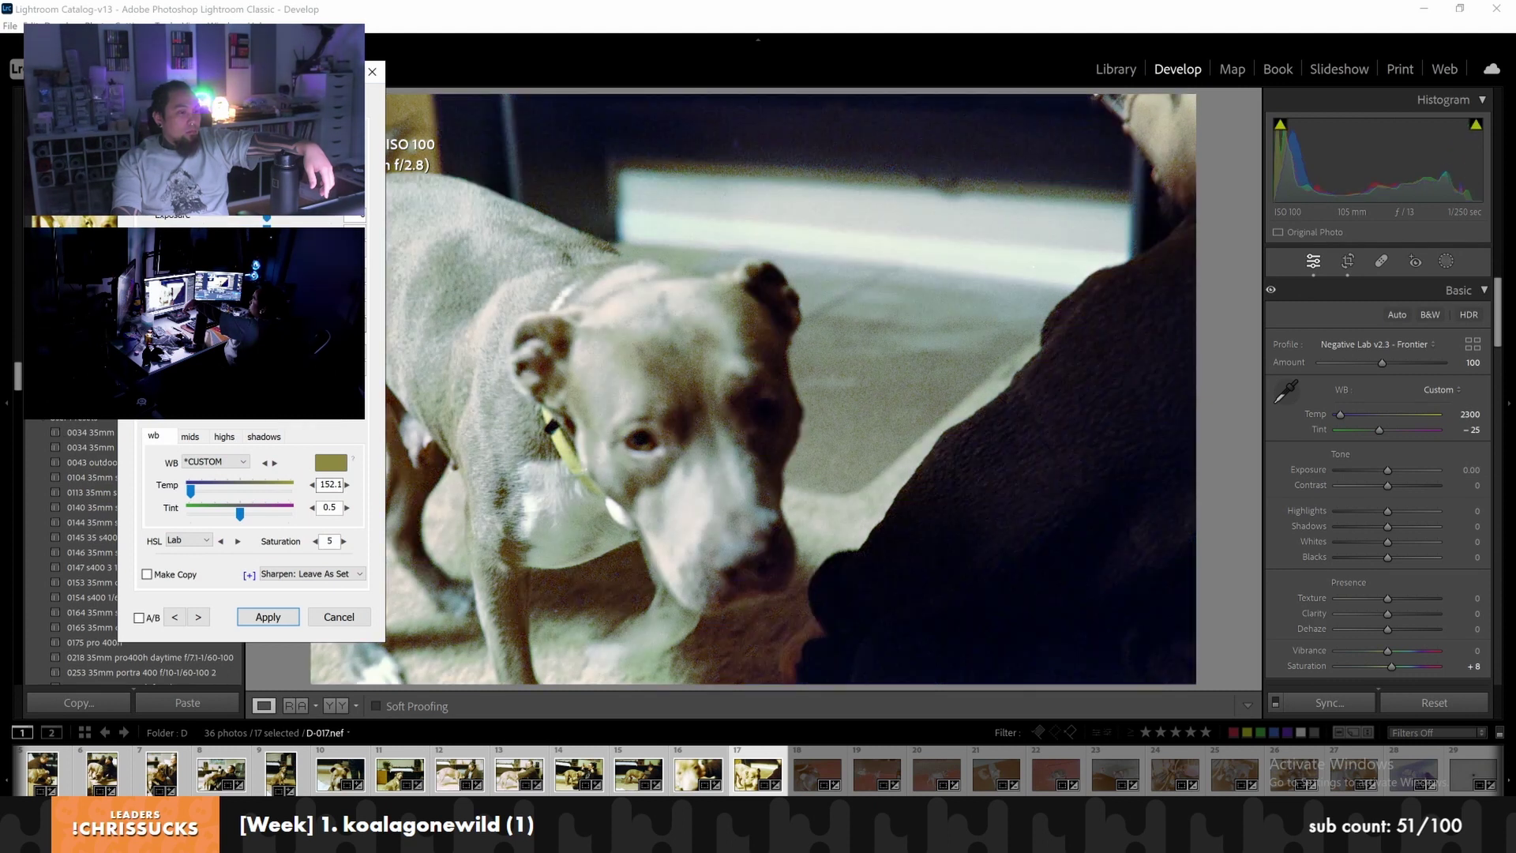
Try sampling the white balance from the dog's fur near the collar and from several spots on its front leg
{"action": "left_click", "coordinate": [331, 464]}
{"action": "left_click_drag", "start_coordinate": [181, 497], "coordinate": [530, 446]}
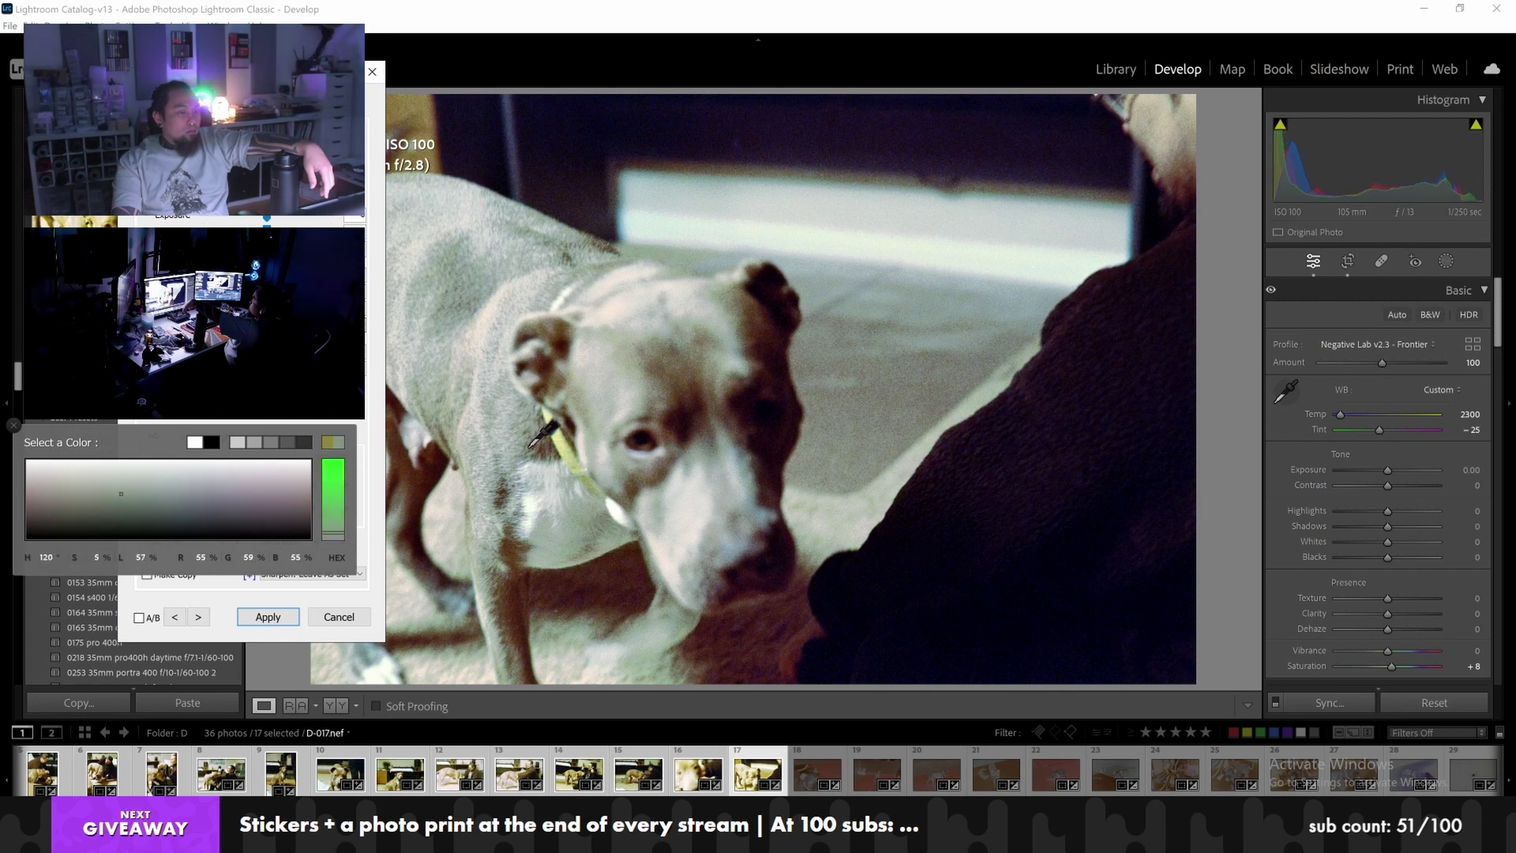
{"action": "left_click_drag", "start_coordinate": [530, 447], "coordinate": [530, 448]}
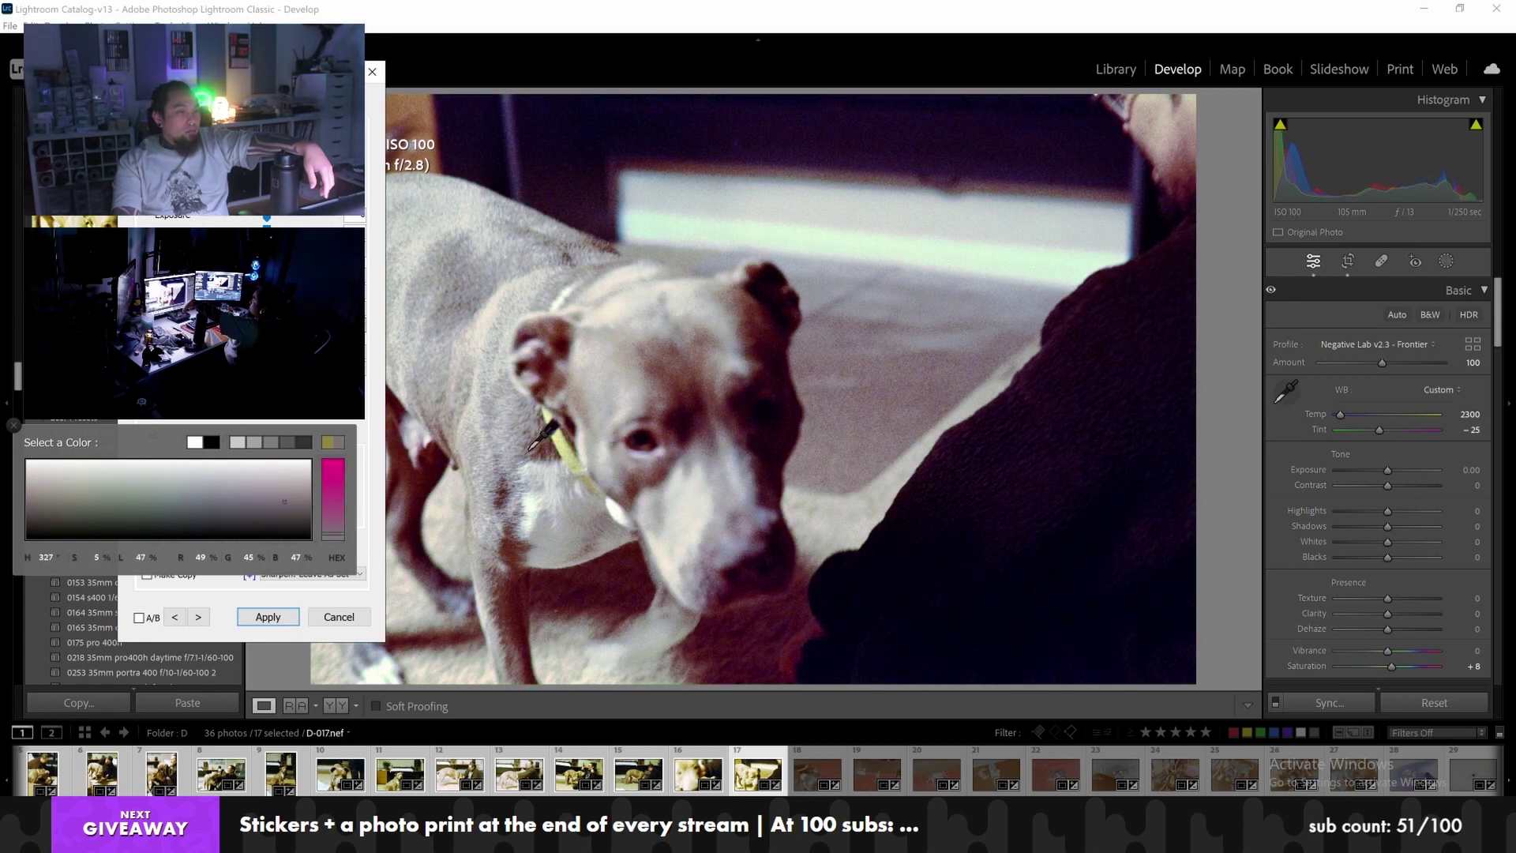
{"action": "left_click_drag", "start_coordinate": [506, 545], "coordinate": [514, 585]}
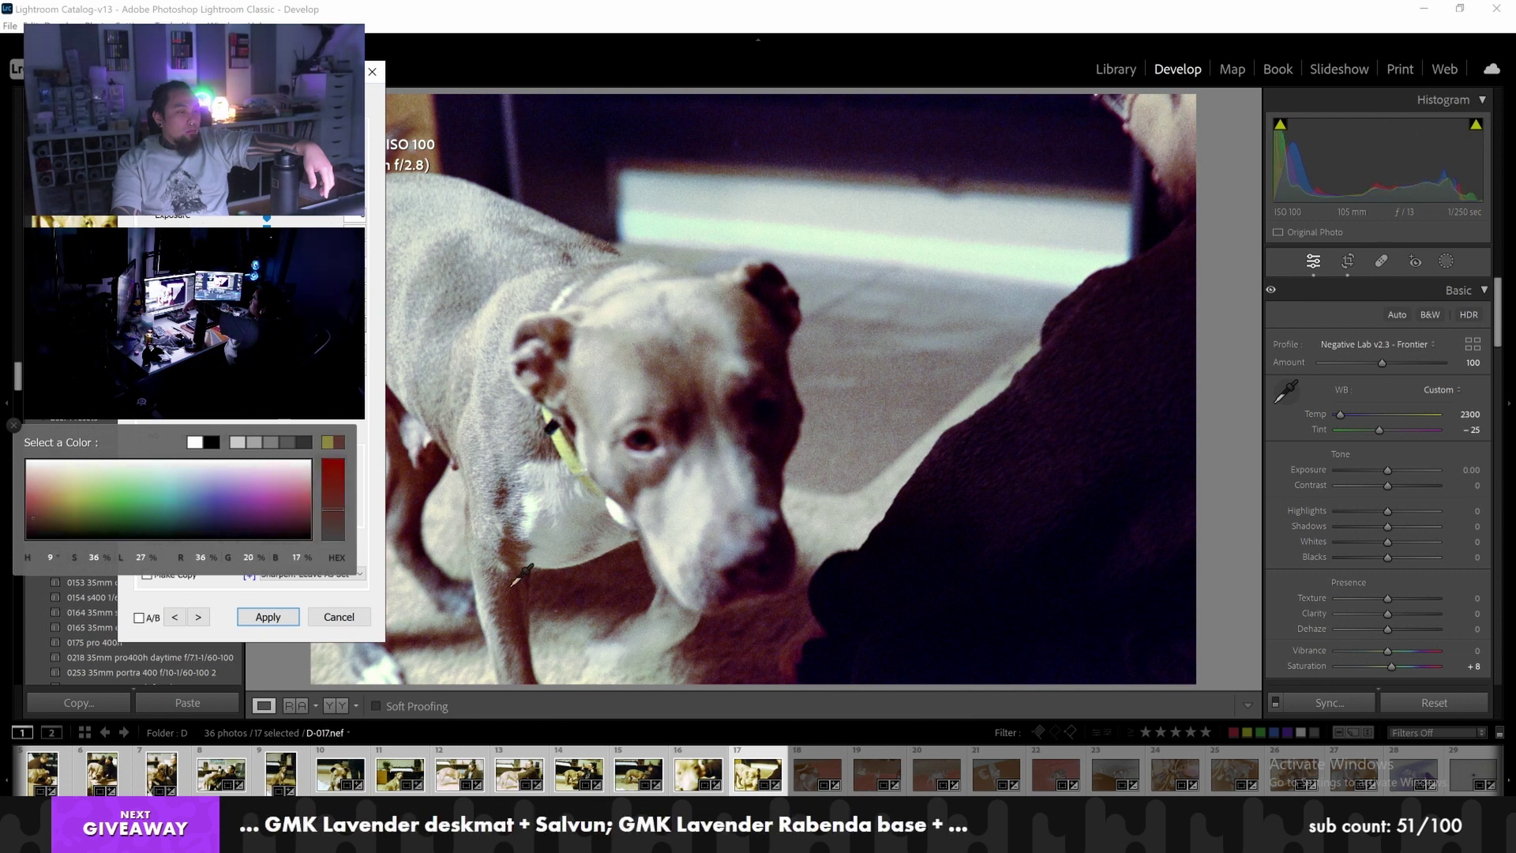
{"action": "left_click_drag", "start_coordinate": [514, 585], "coordinate": [497, 603]}
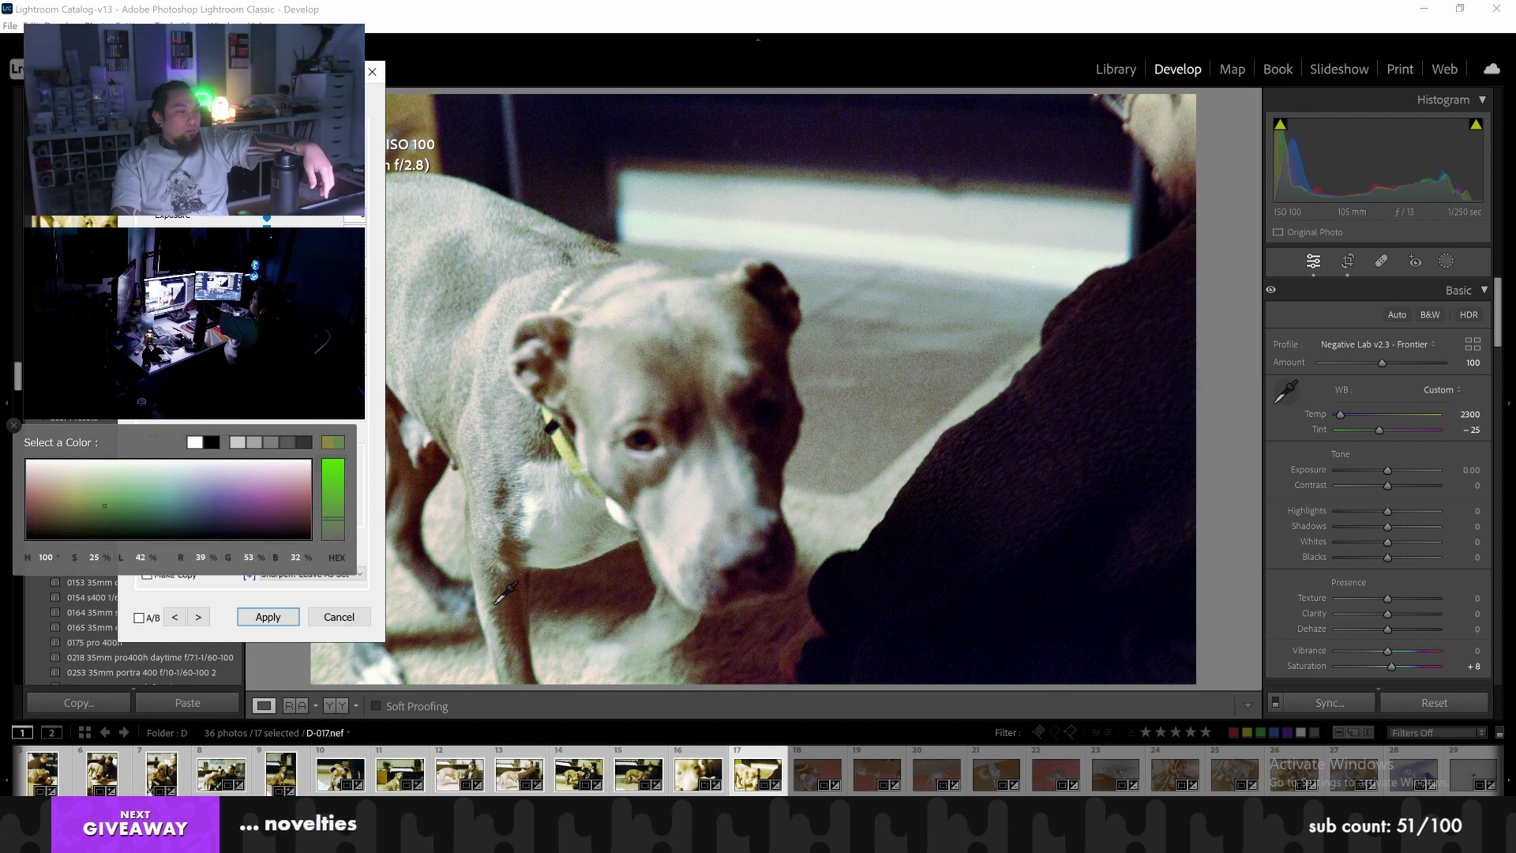
{"action": "left_click", "coordinate": [497, 603]}
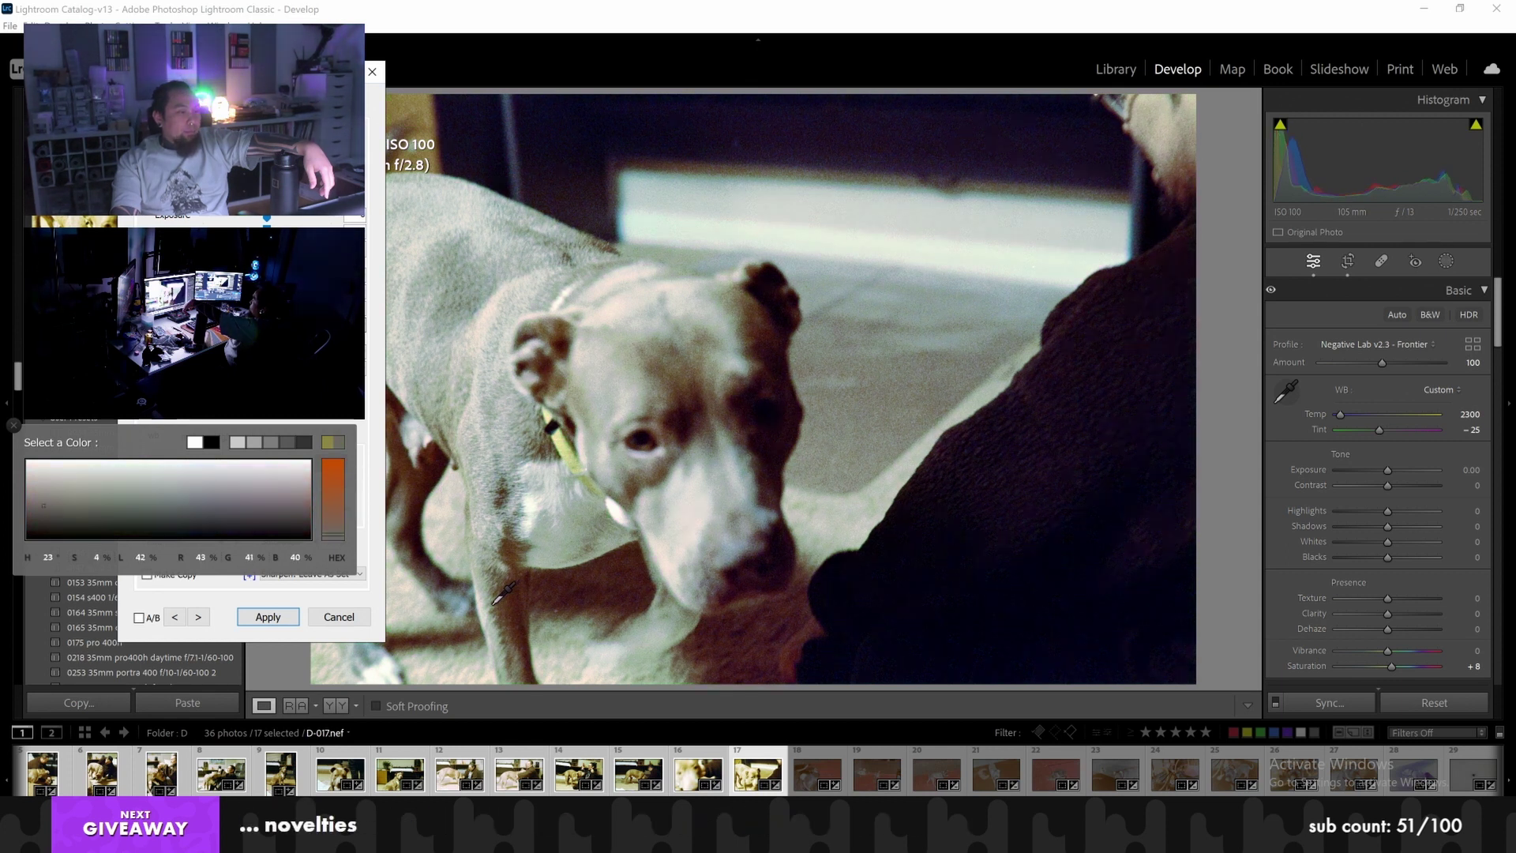
{"action": "left_click", "coordinate": [496, 604]}
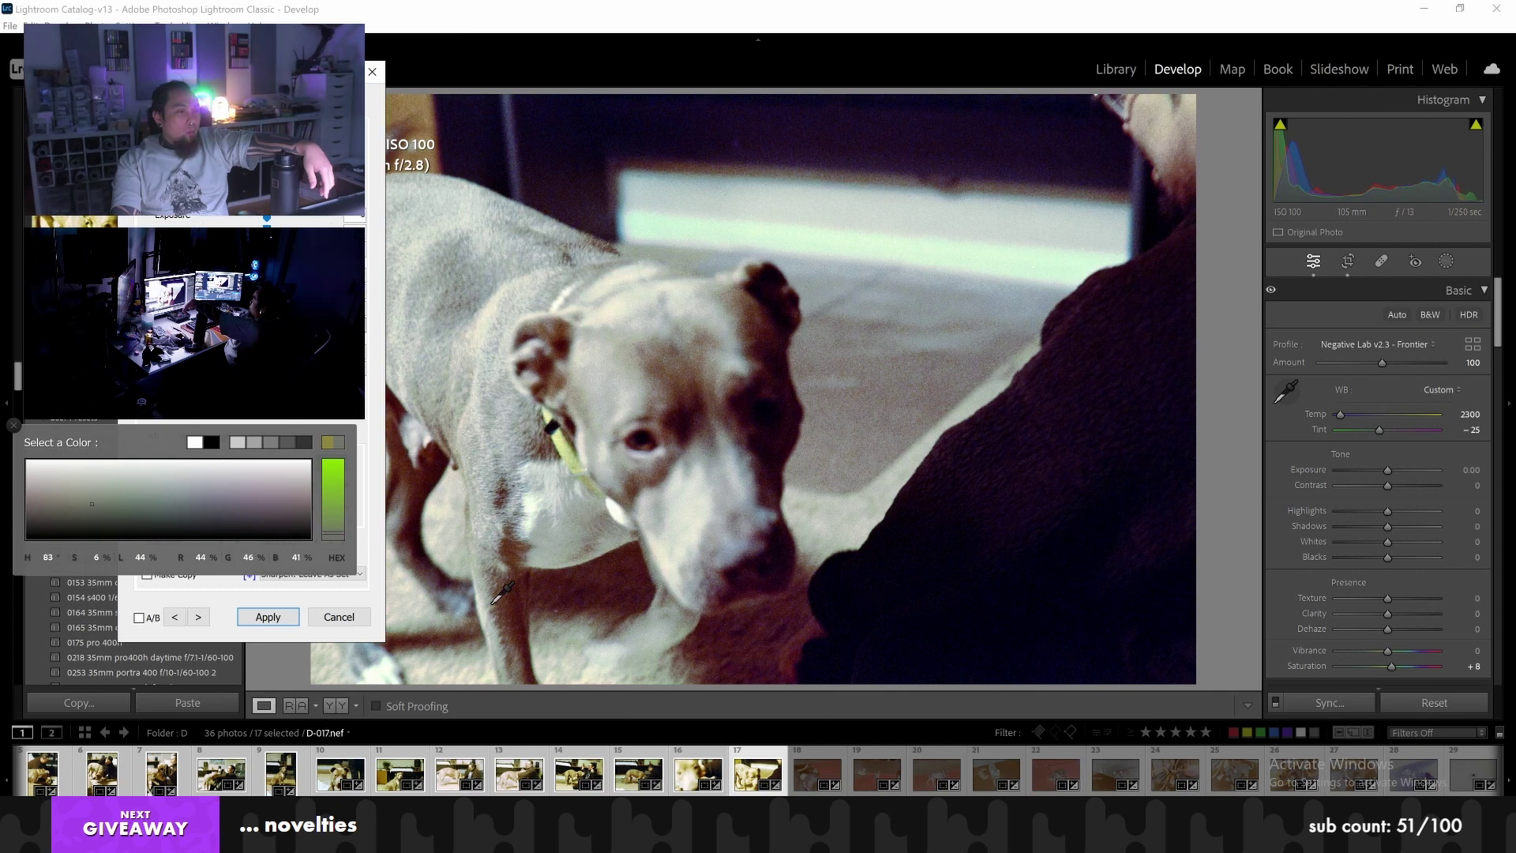
{"action": "left_click", "coordinate": [497, 603]}
{"action": "left_click", "coordinate": [496, 603]}
{"action": "left_click", "coordinate": [497, 603]}
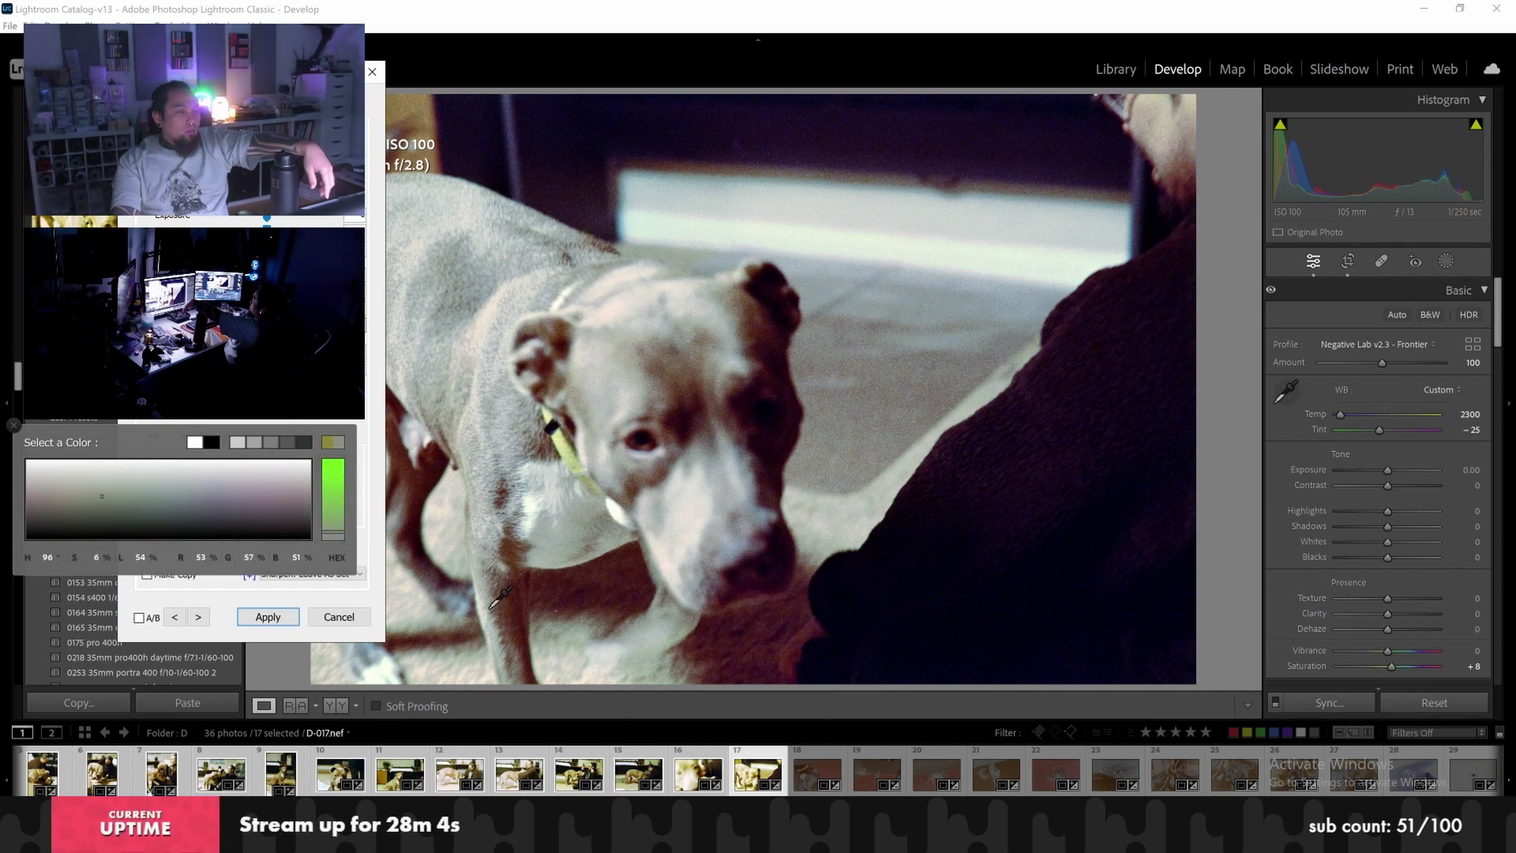
{"action": "left_click", "coordinate": [499, 601]}
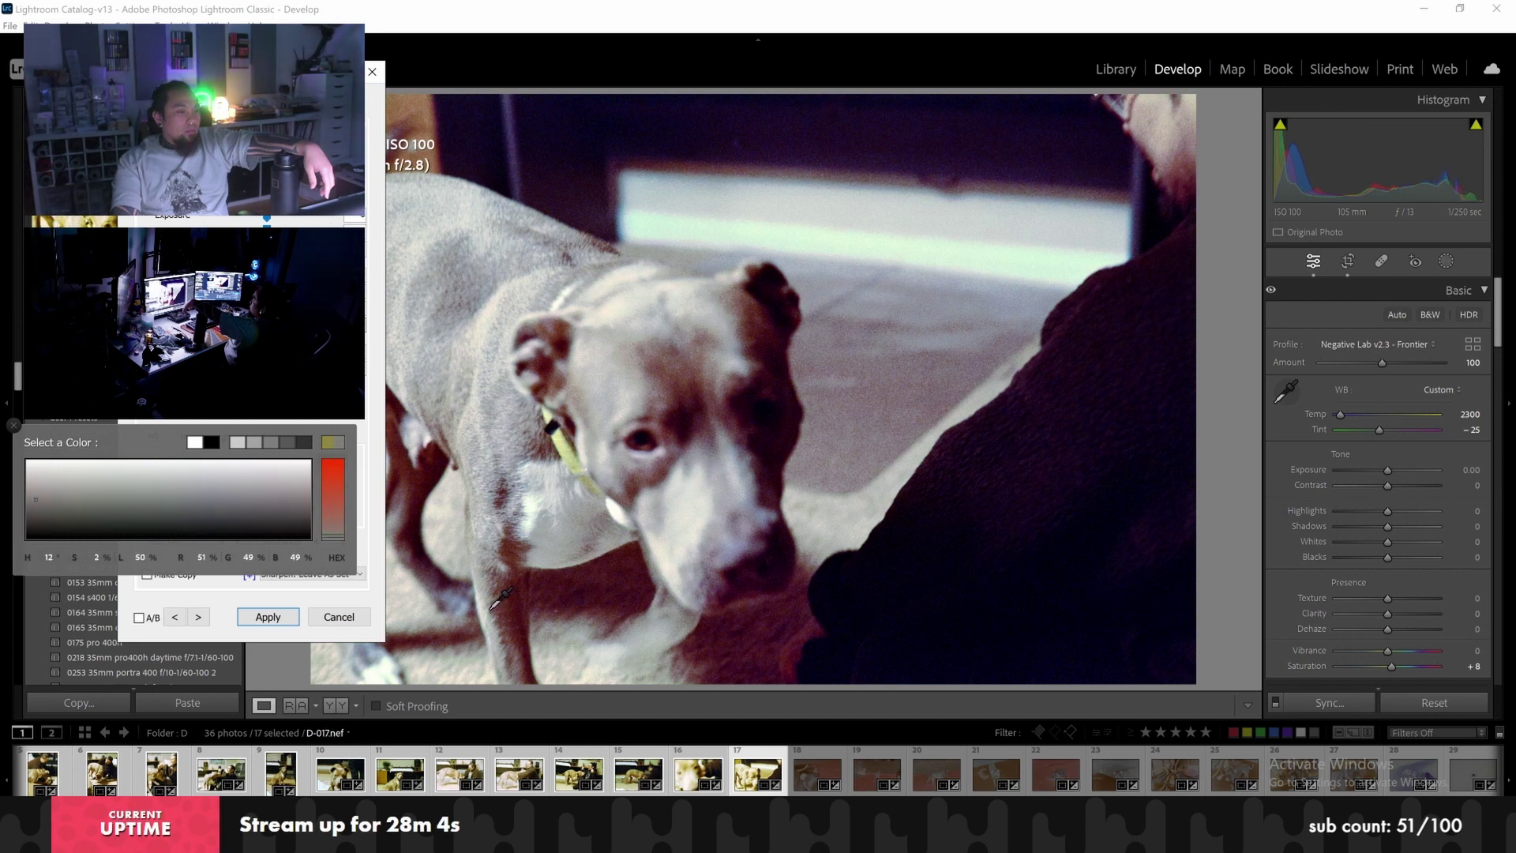
{"action": "left_click", "coordinate": [499, 600]}
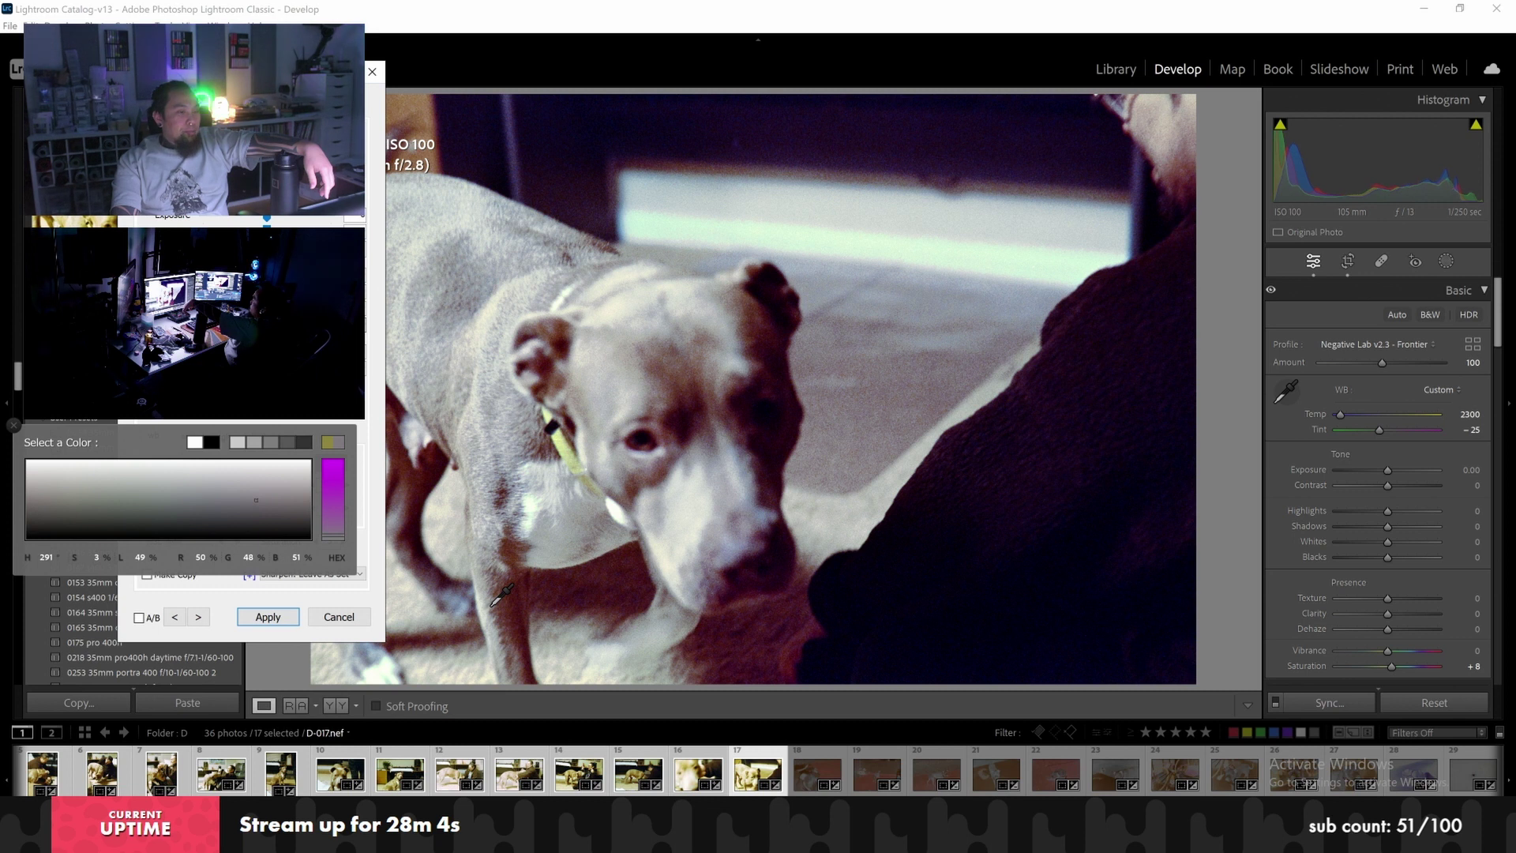
{"action": "left_click", "coordinate": [497, 601]}
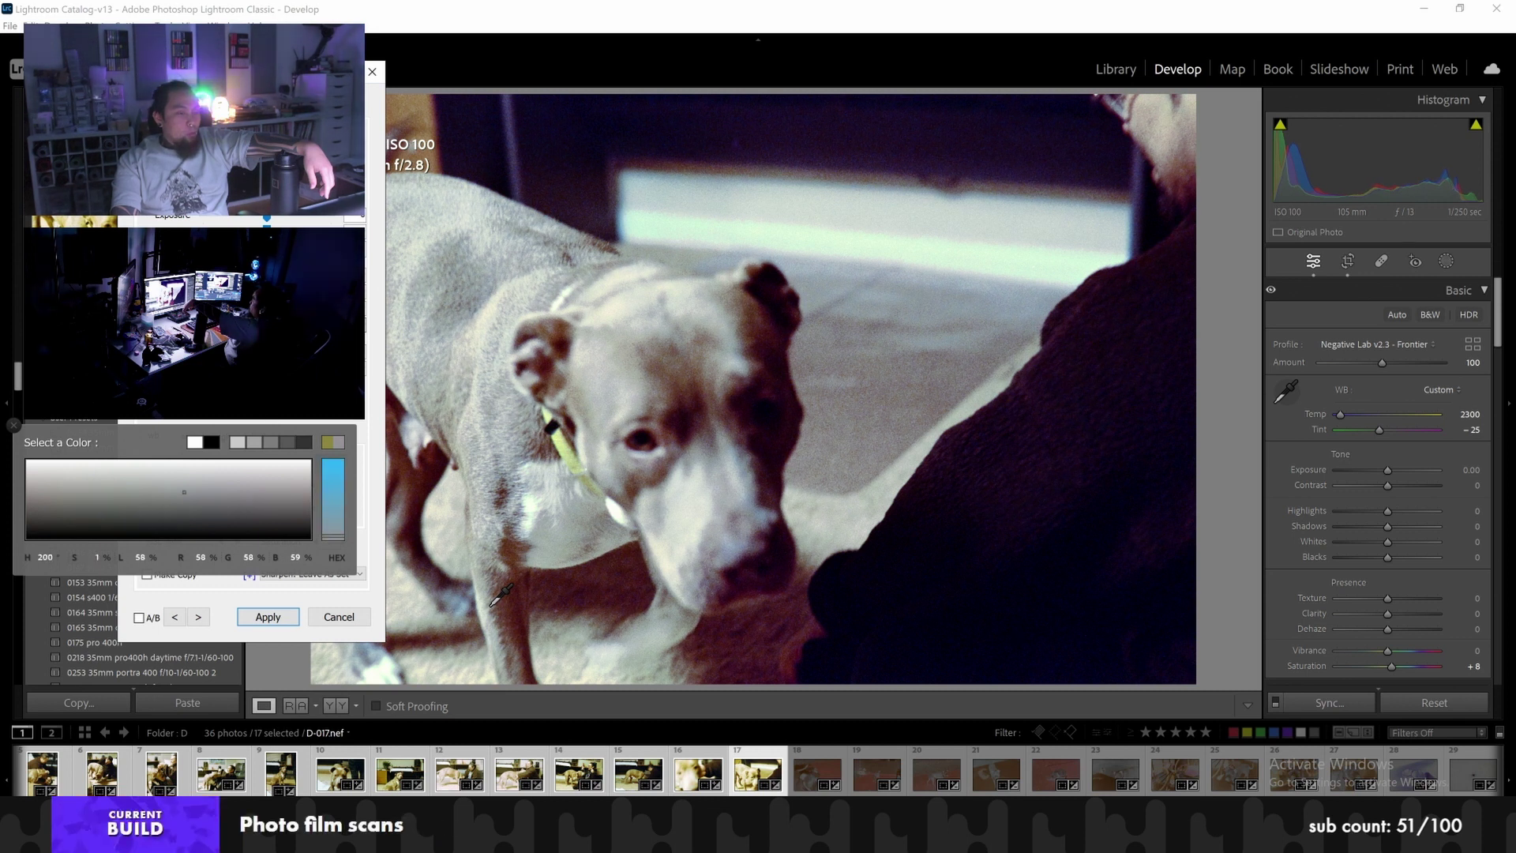
{"action": "left_click", "coordinate": [499, 601]}
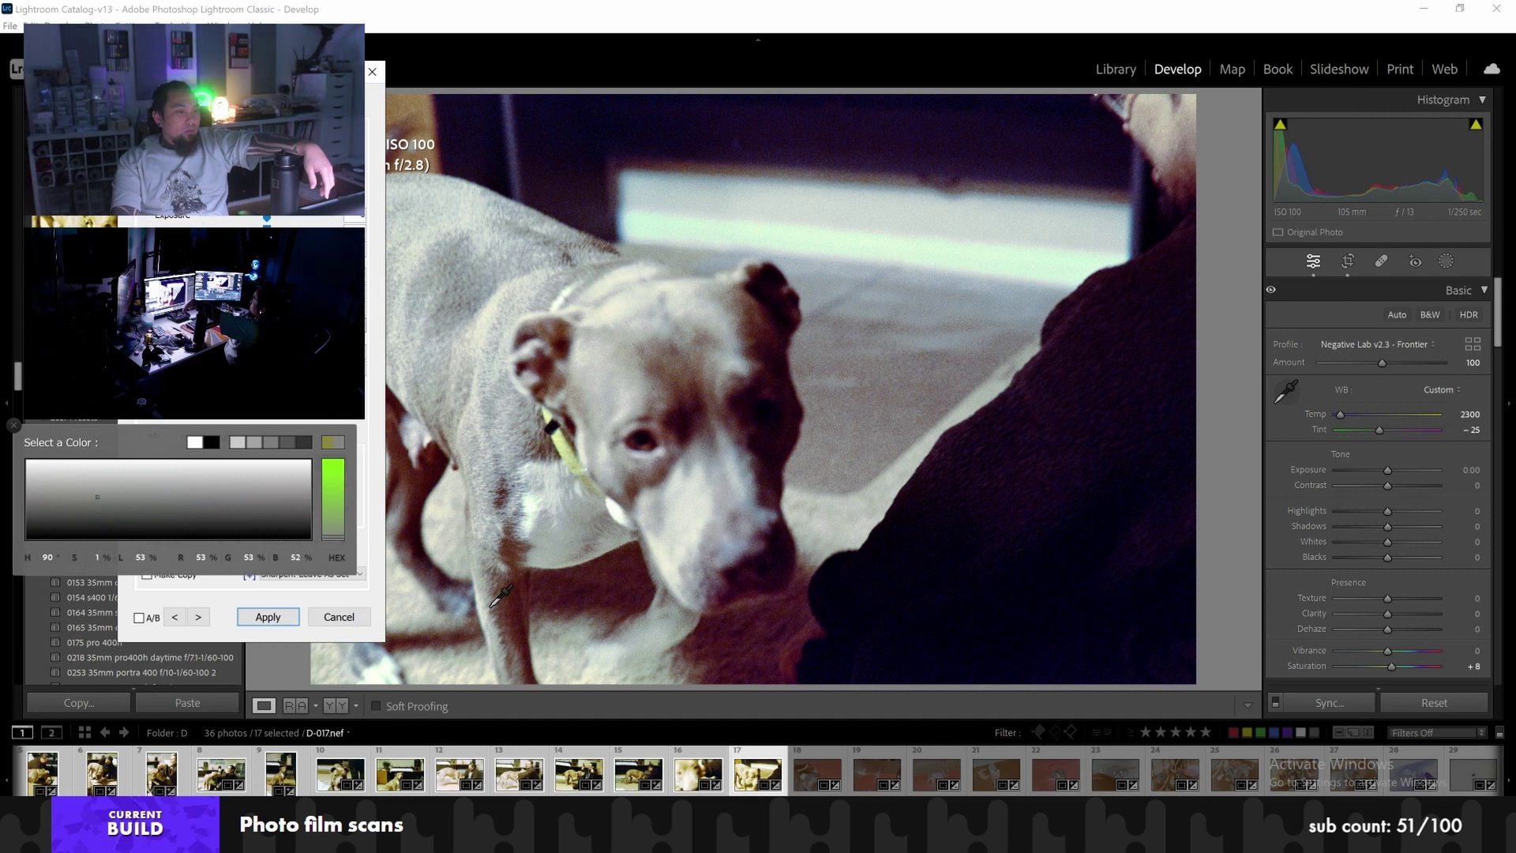
Try to sample the white balance from the dark fur between the dog's eyes, and close the colour picker
{"action": "left_click", "coordinate": [680, 390]}
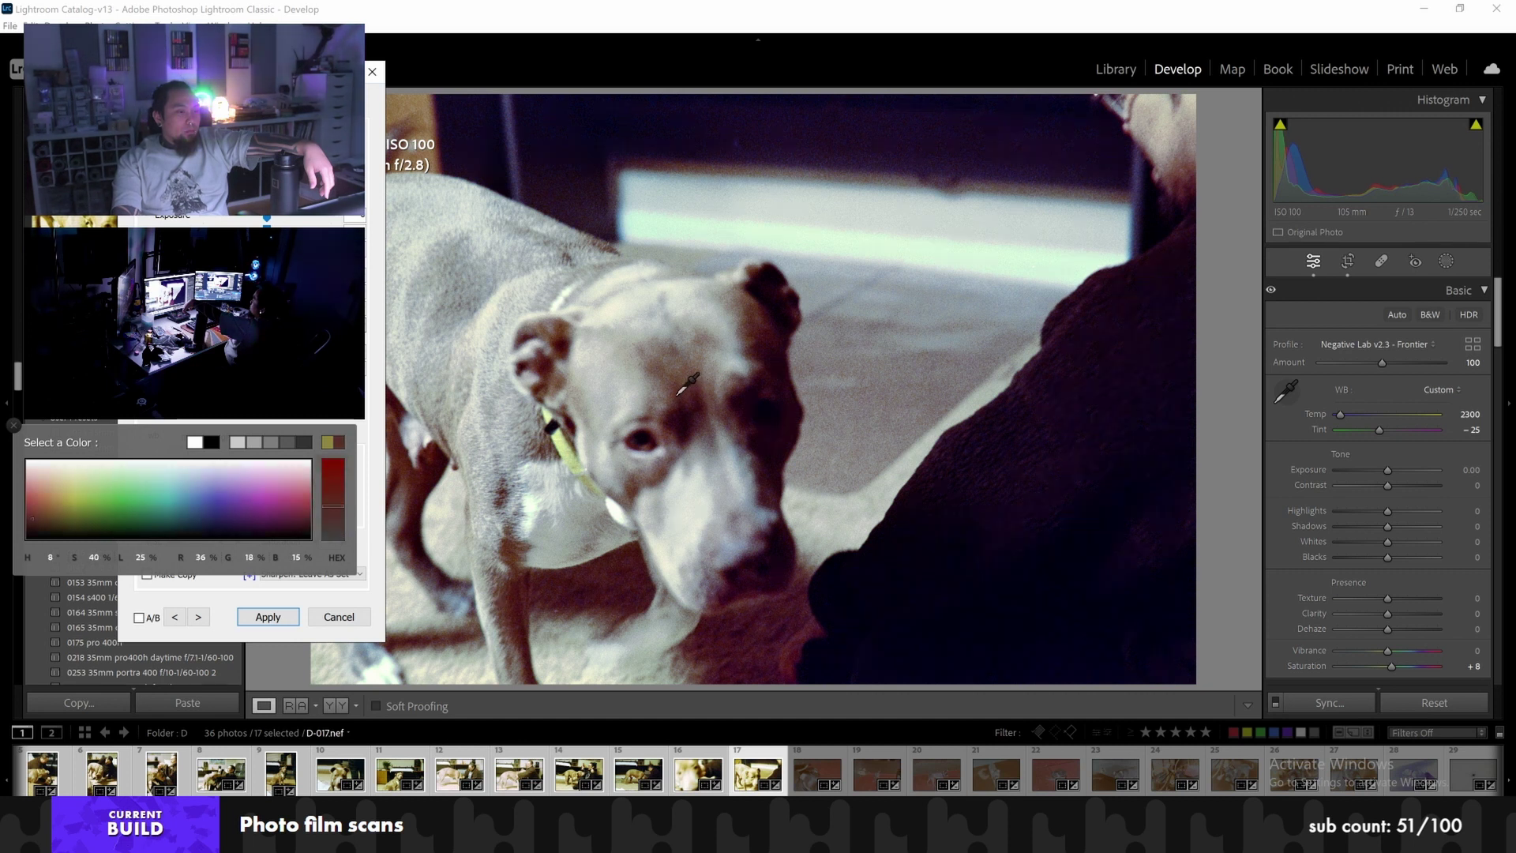
{"action": "left_click", "coordinate": [680, 390]}
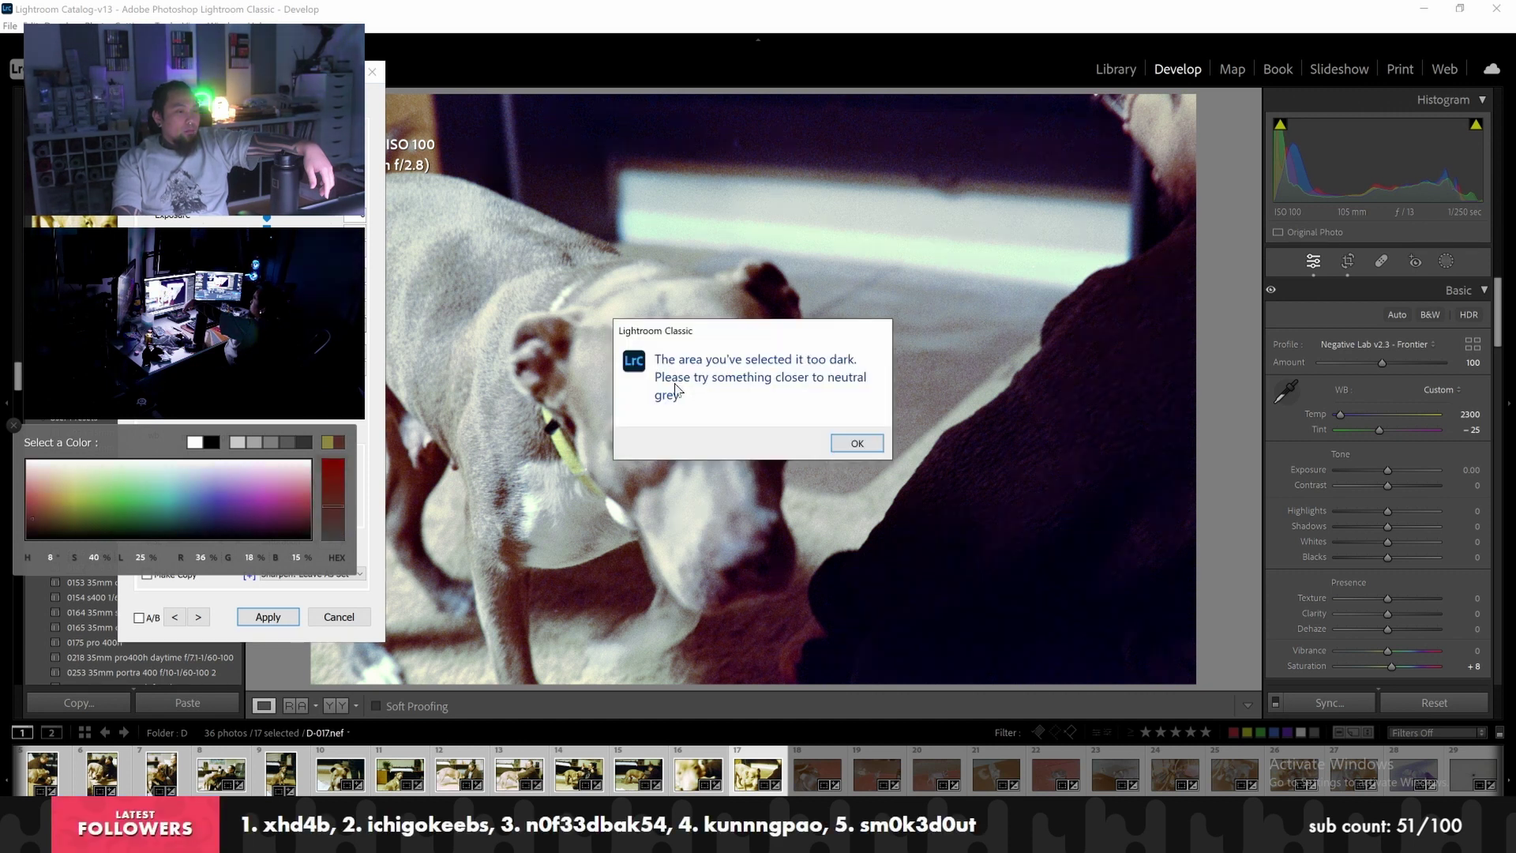
{"action": "left_click", "coordinate": [844, 439]}
{"action": "left_click", "coordinate": [599, 450]}
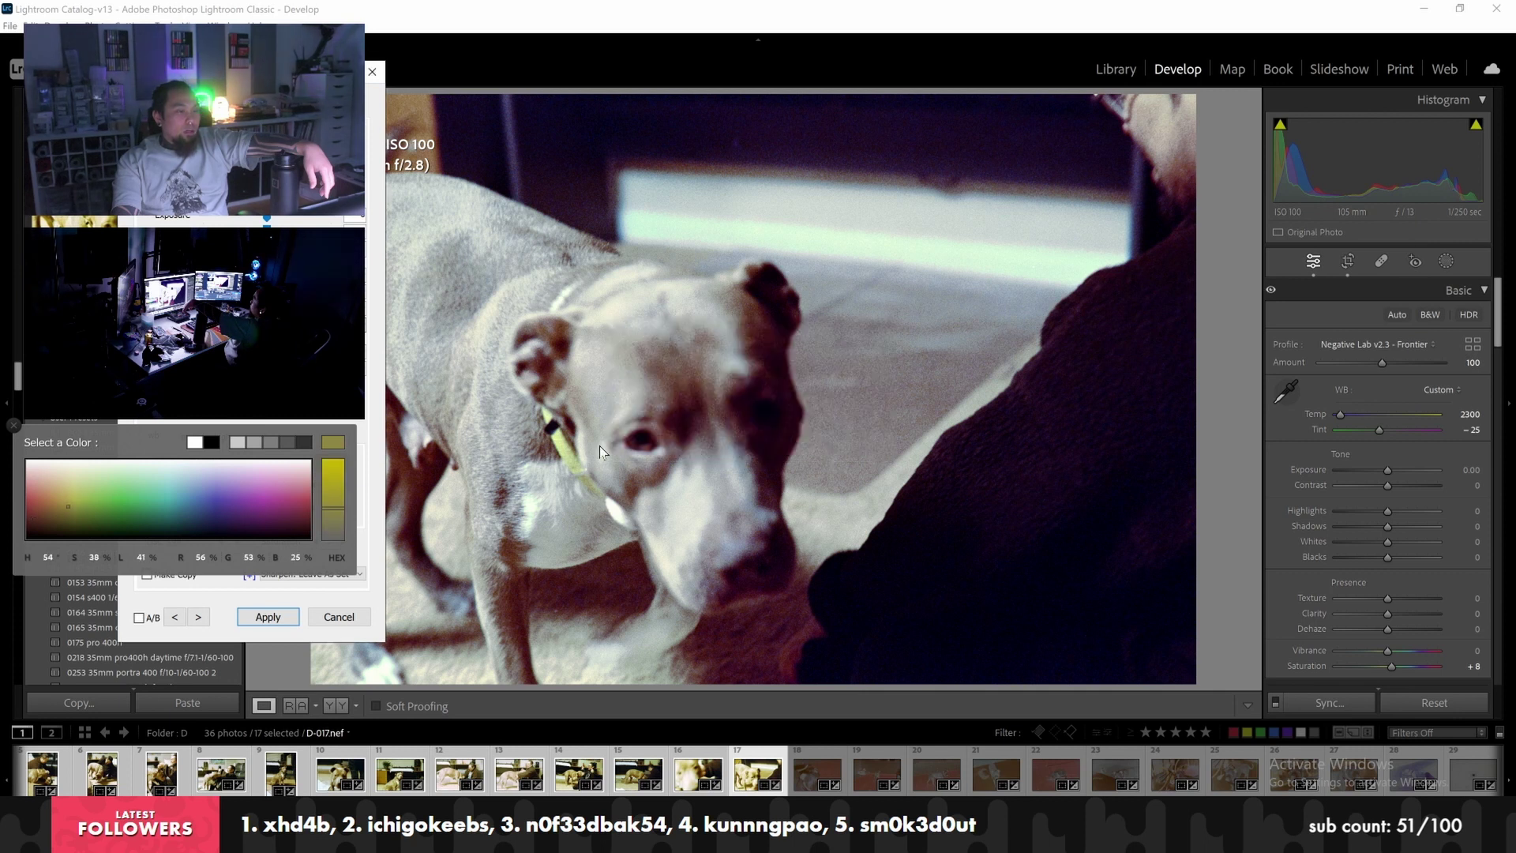
{"action": "left_click", "coordinate": [14, 425]}
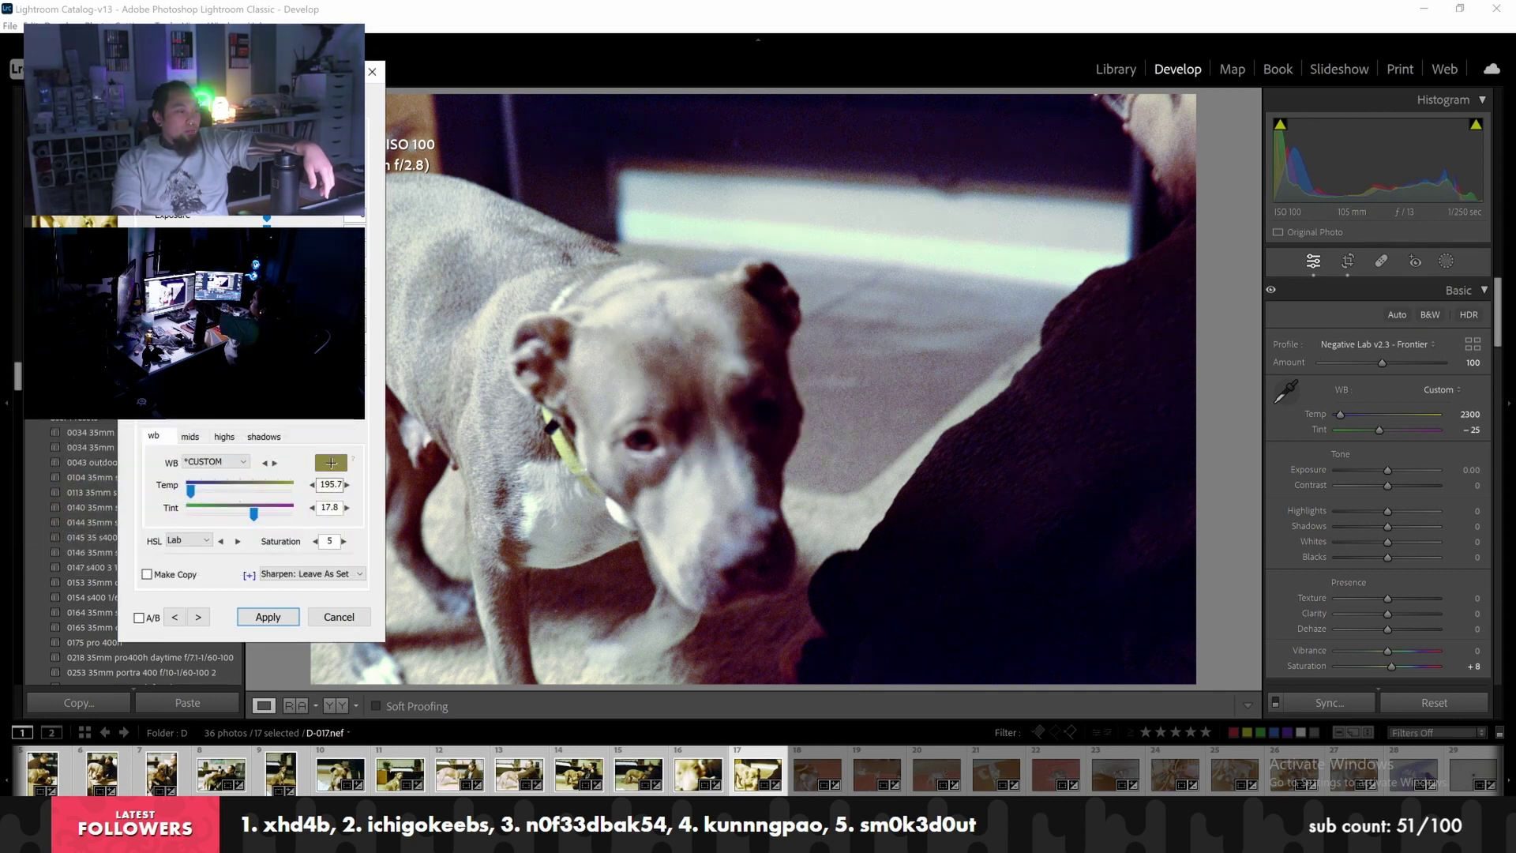
Sample the custom white balance repeatedly from the upper part of the dog's forehead until the colours look neutral
{"action": "left_click", "coordinate": [338, 466]}
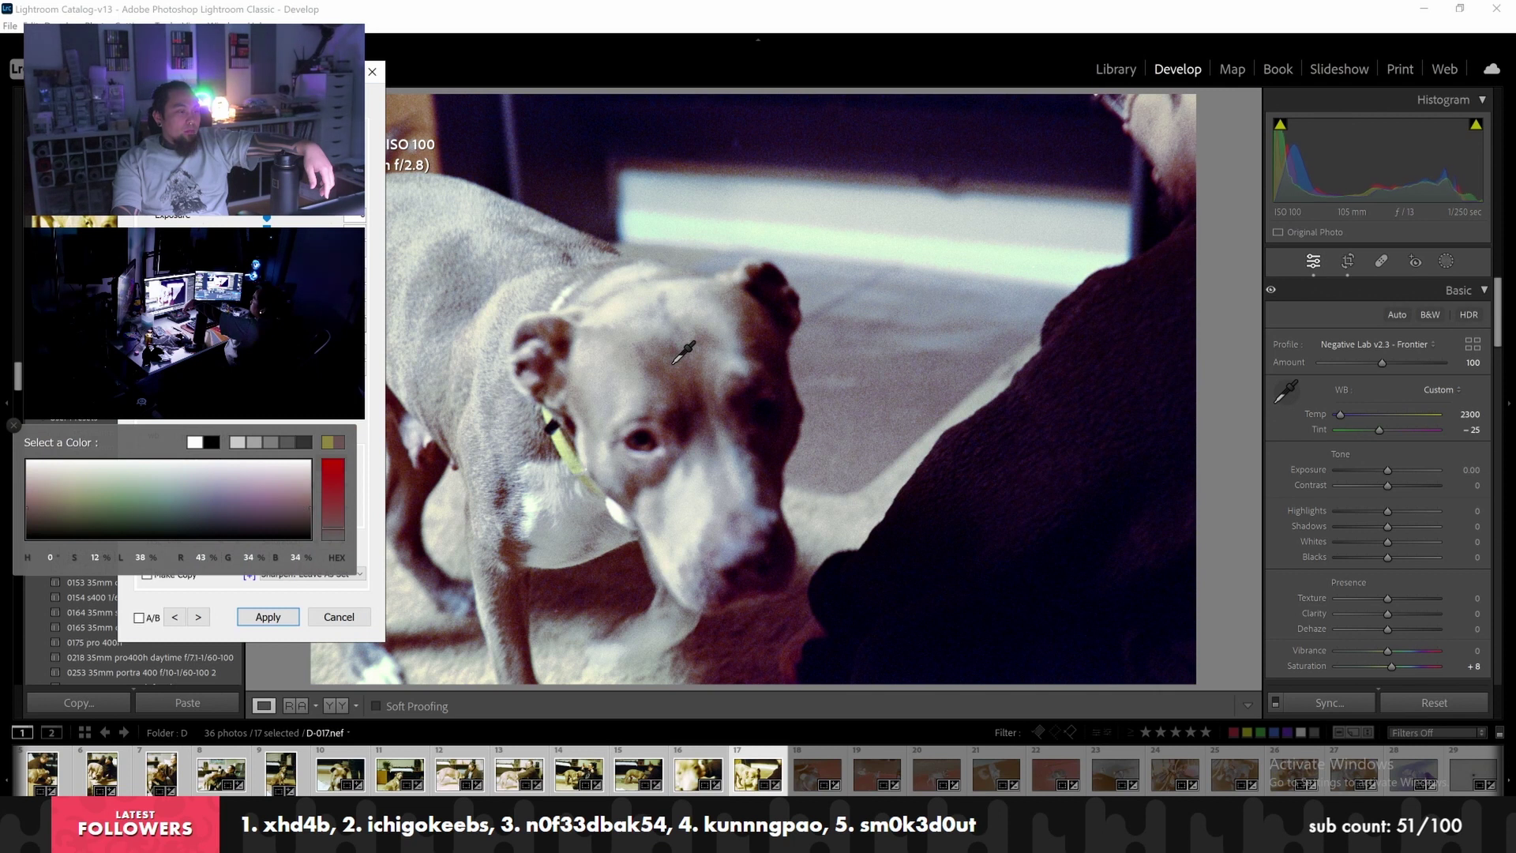
{"action": "left_click", "coordinate": [685, 351]}
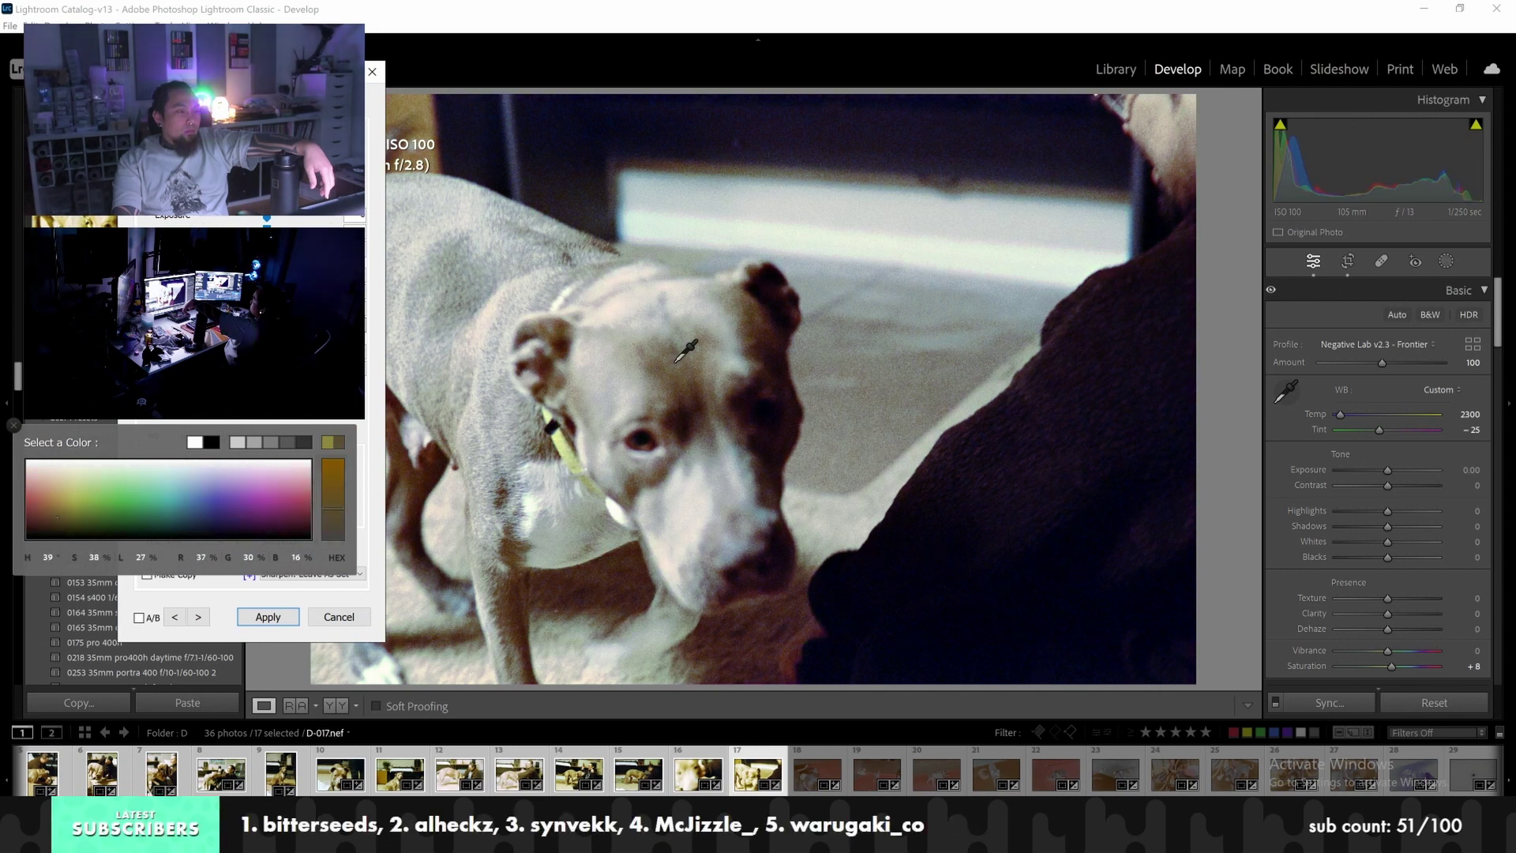
{"action": "left_click", "coordinate": [685, 350]}
{"action": "left_click", "coordinate": [682, 353]}
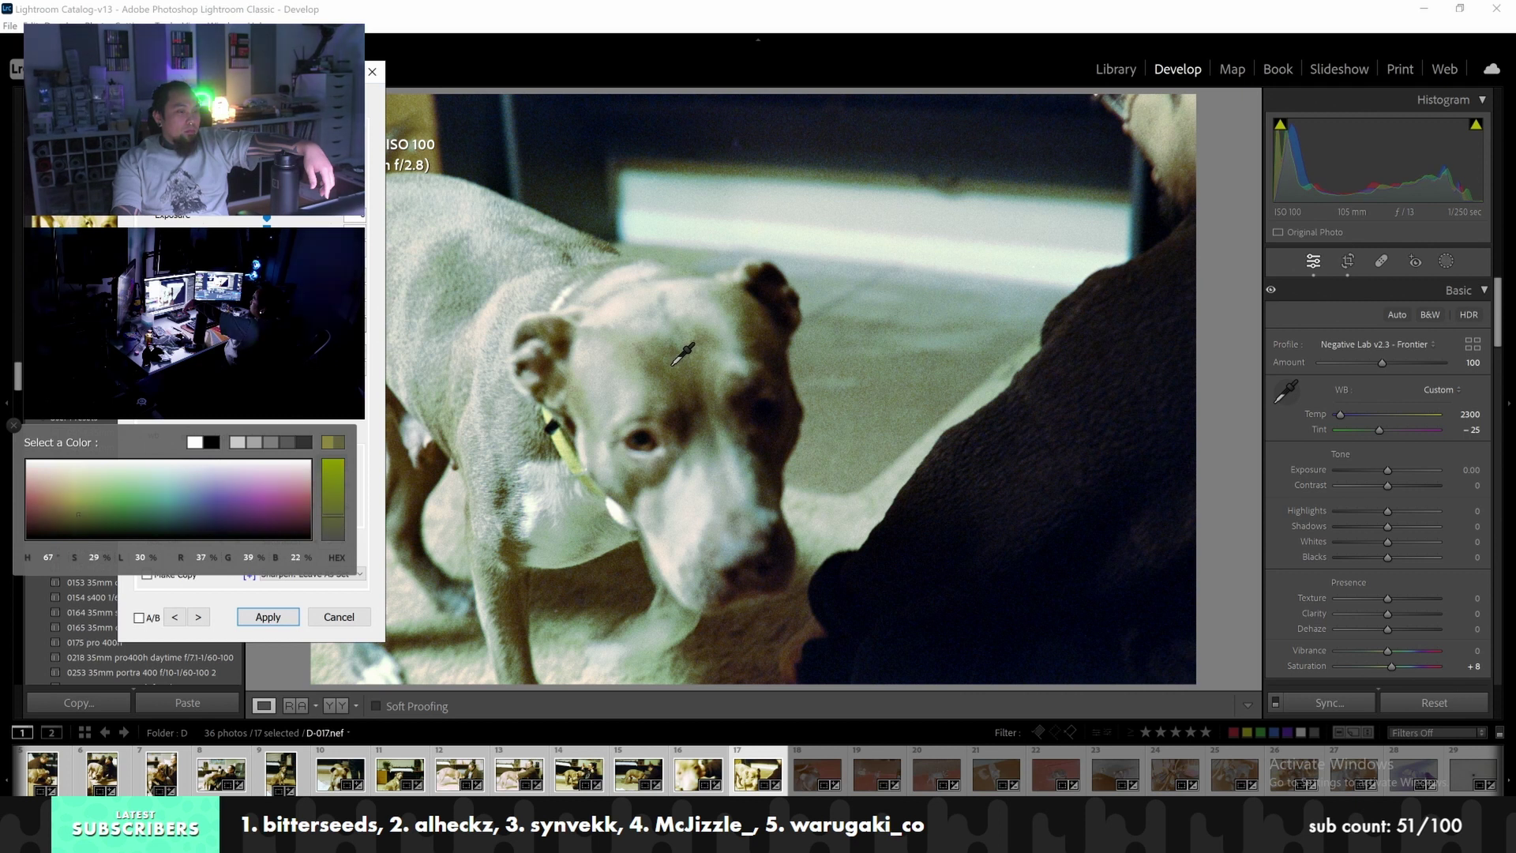
{"action": "left_click", "coordinate": [679, 352]}
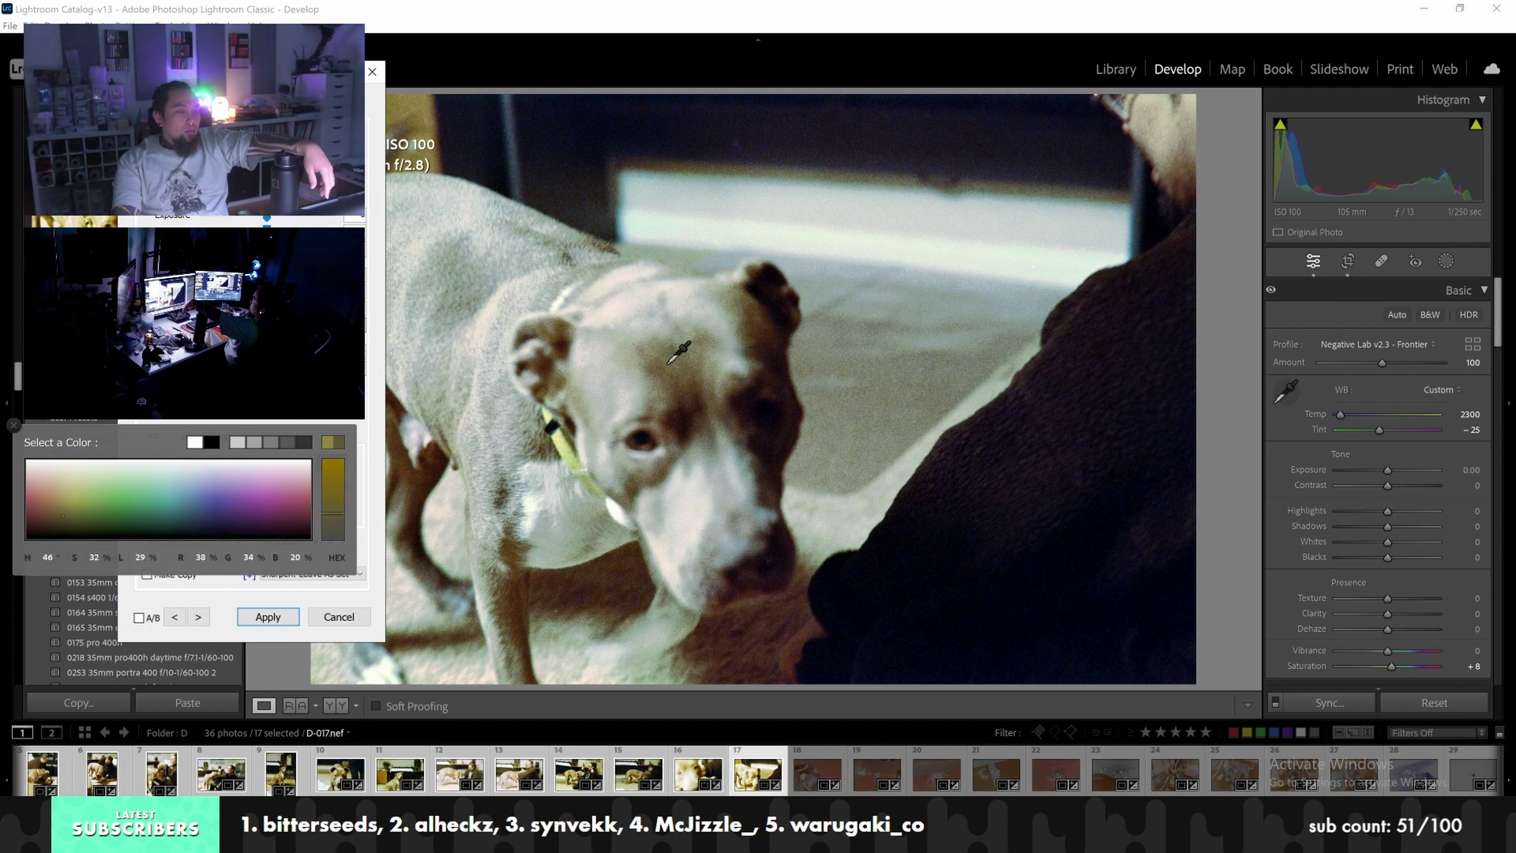
{"action": "left_click", "coordinate": [679, 352]}
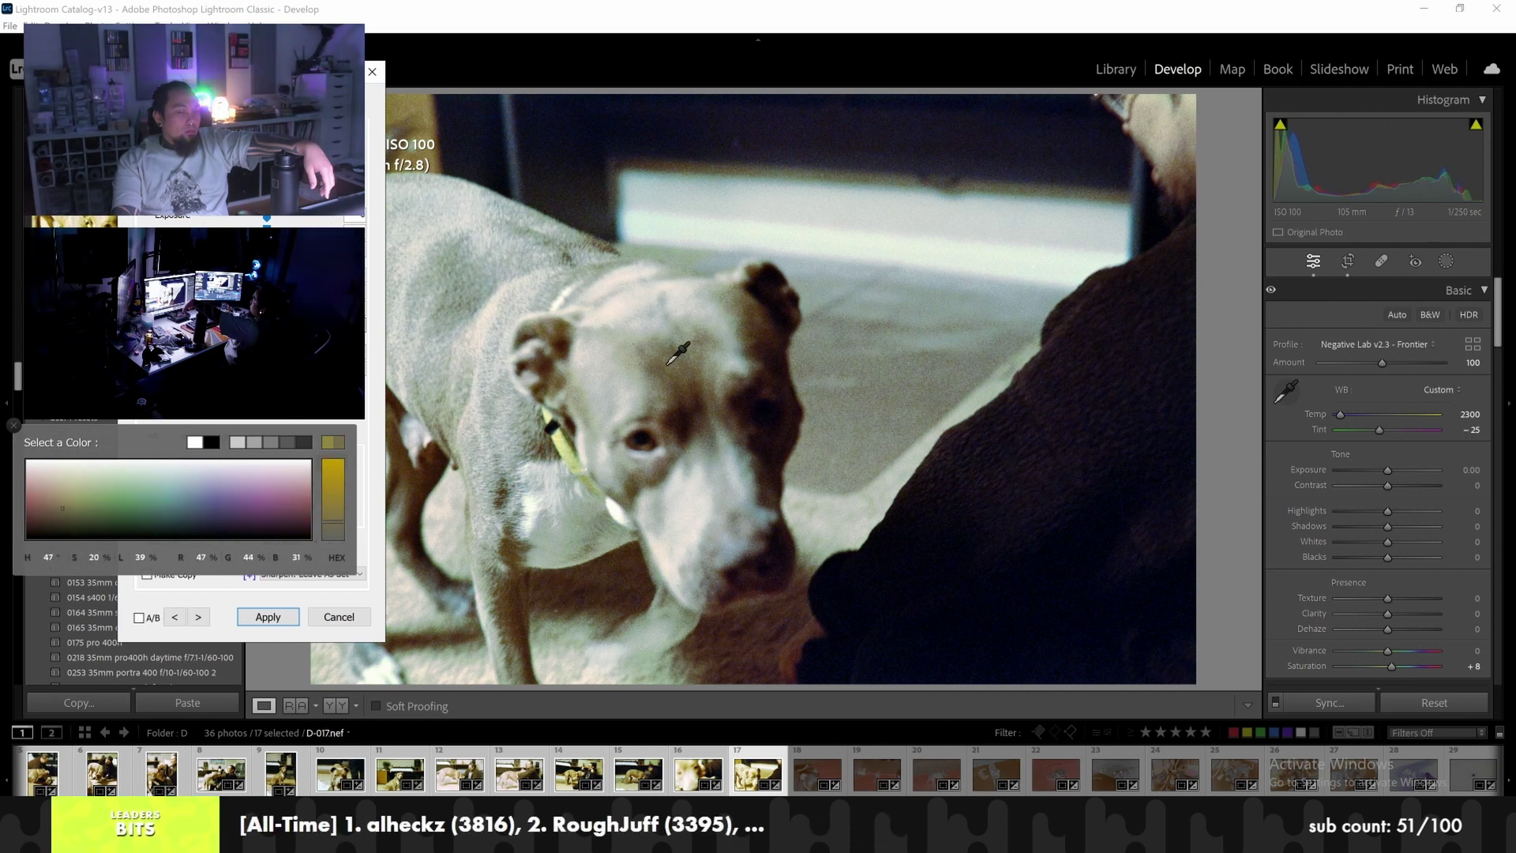
{"action": "left_click", "coordinate": [677, 352]}
{"action": "left_click", "coordinate": [679, 351]}
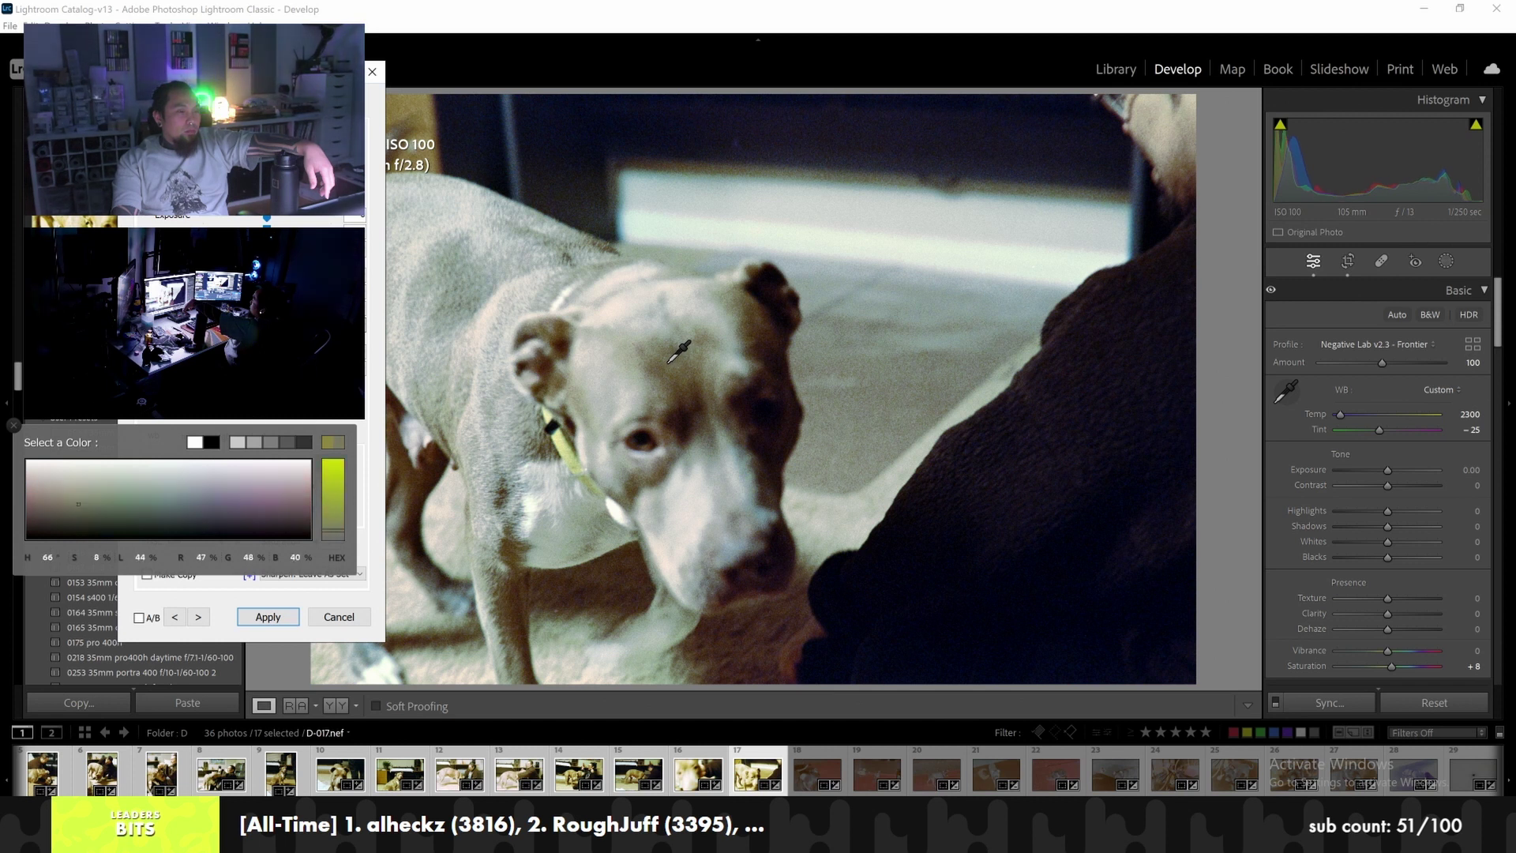
{"action": "left_click", "coordinate": [667, 355]}
{"action": "left_click", "coordinate": [14, 425]}
Set D-017's HSL profile to Crystal and raise the white balance Tint to 27
{"action": "left_click", "coordinate": [190, 540]}
{"action": "left_click", "coordinate": [178, 601]}
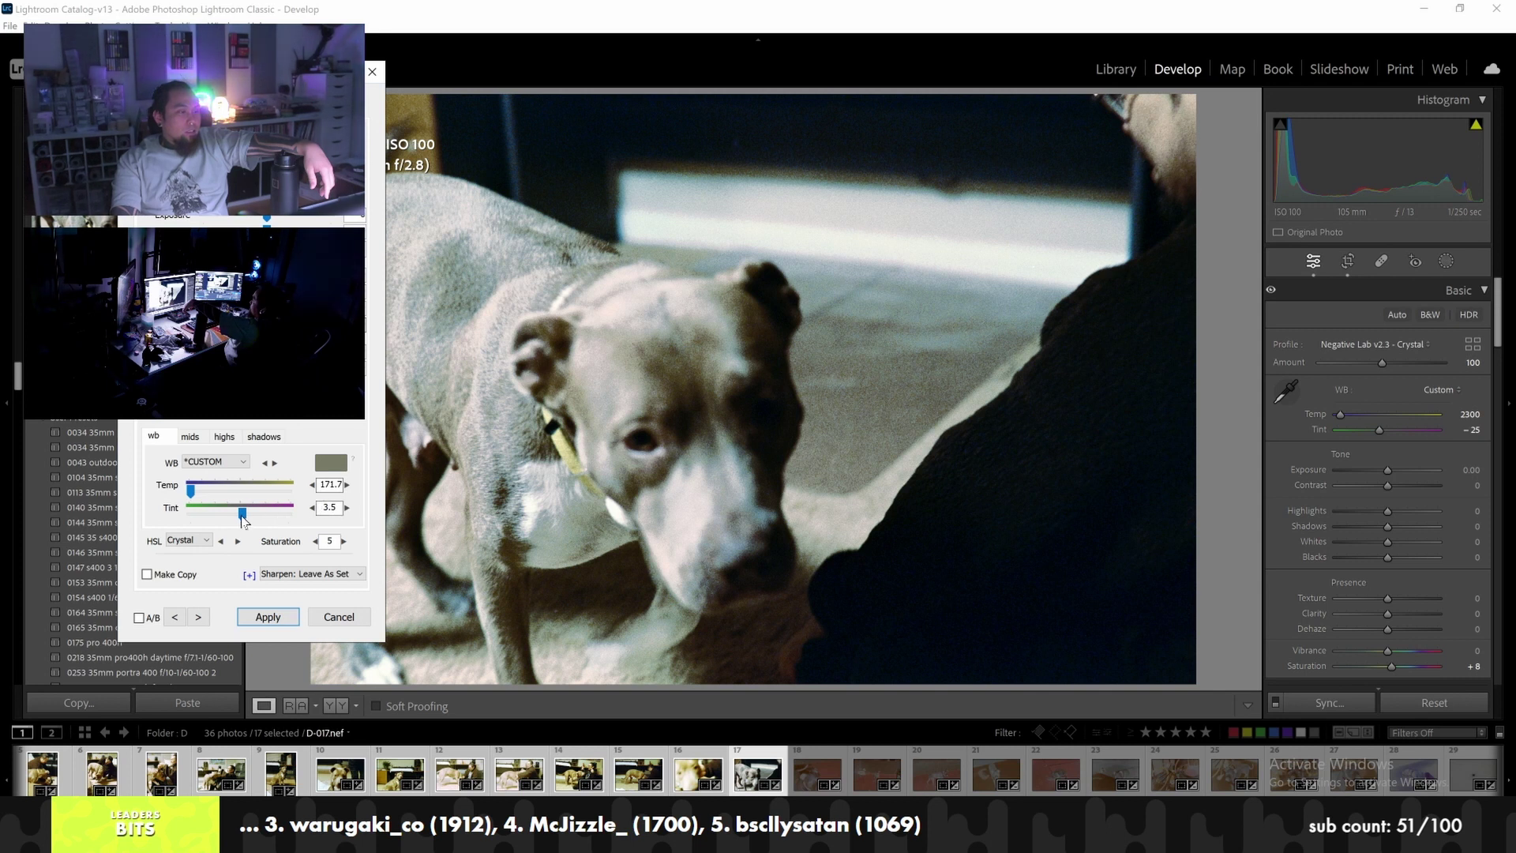
{"action": "left_click_drag", "start_coordinate": [243, 514], "coordinate": [257, 520]}
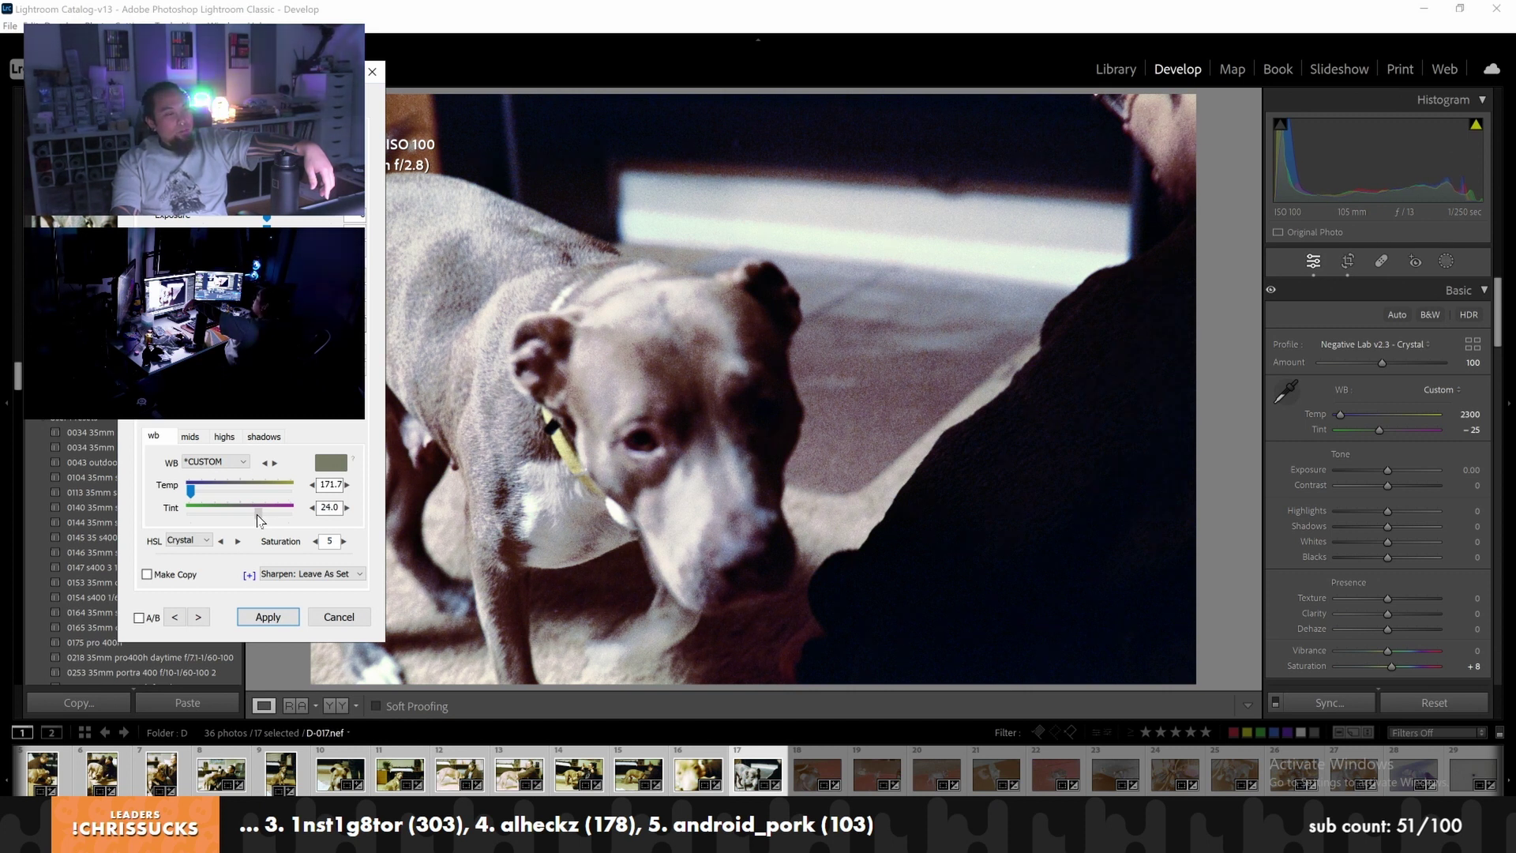
{"action": "left_click_drag", "start_coordinate": [259, 514], "coordinate": [261, 514]}
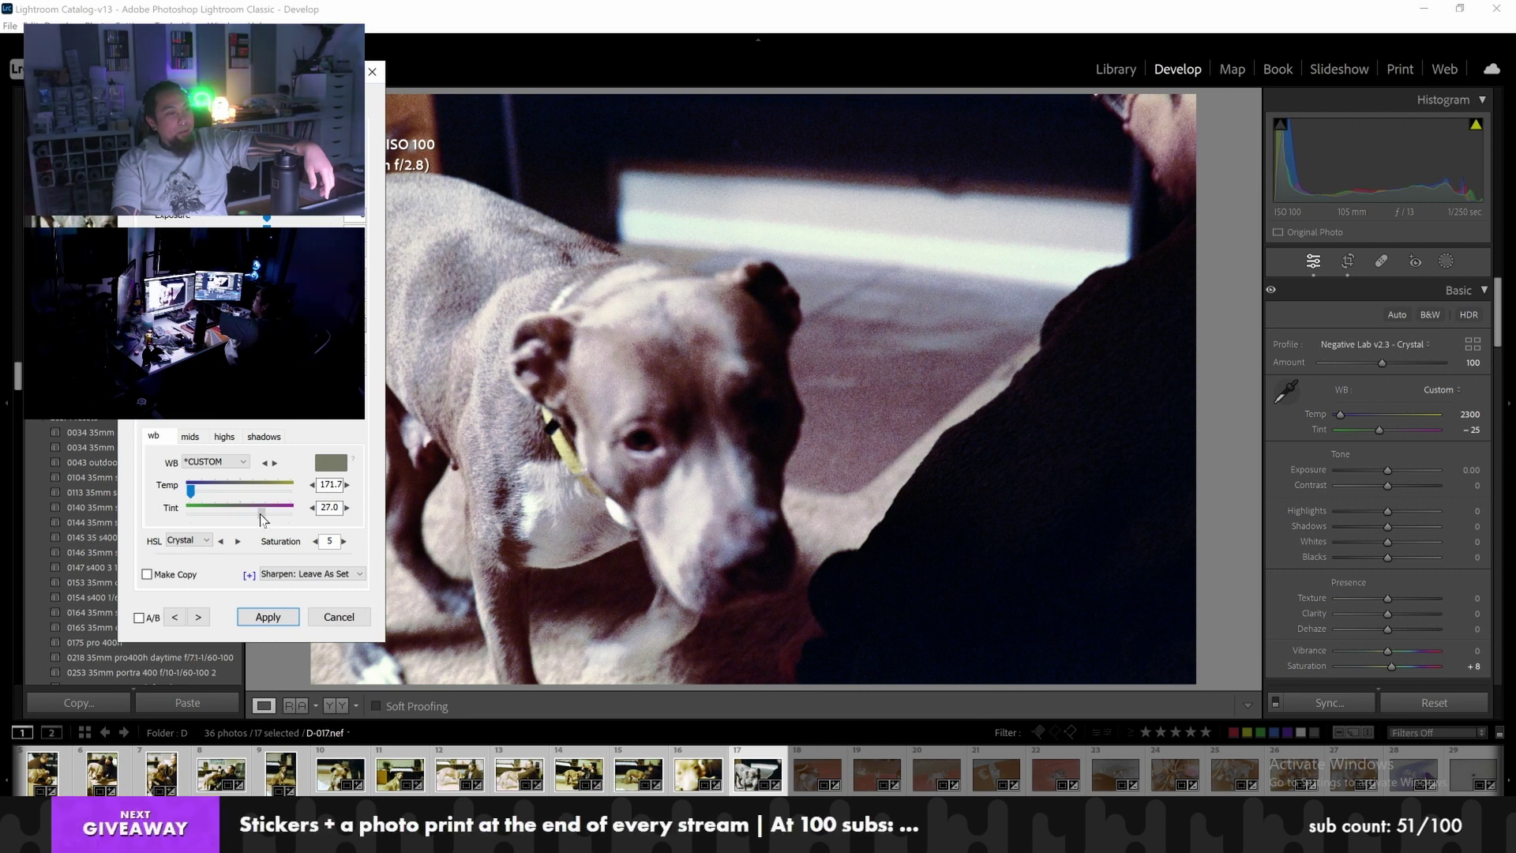
Choose Add Density in the advanced colour settings of the conversion and return to the editing controls
{"action": "left_click", "coordinate": [225, 220]}
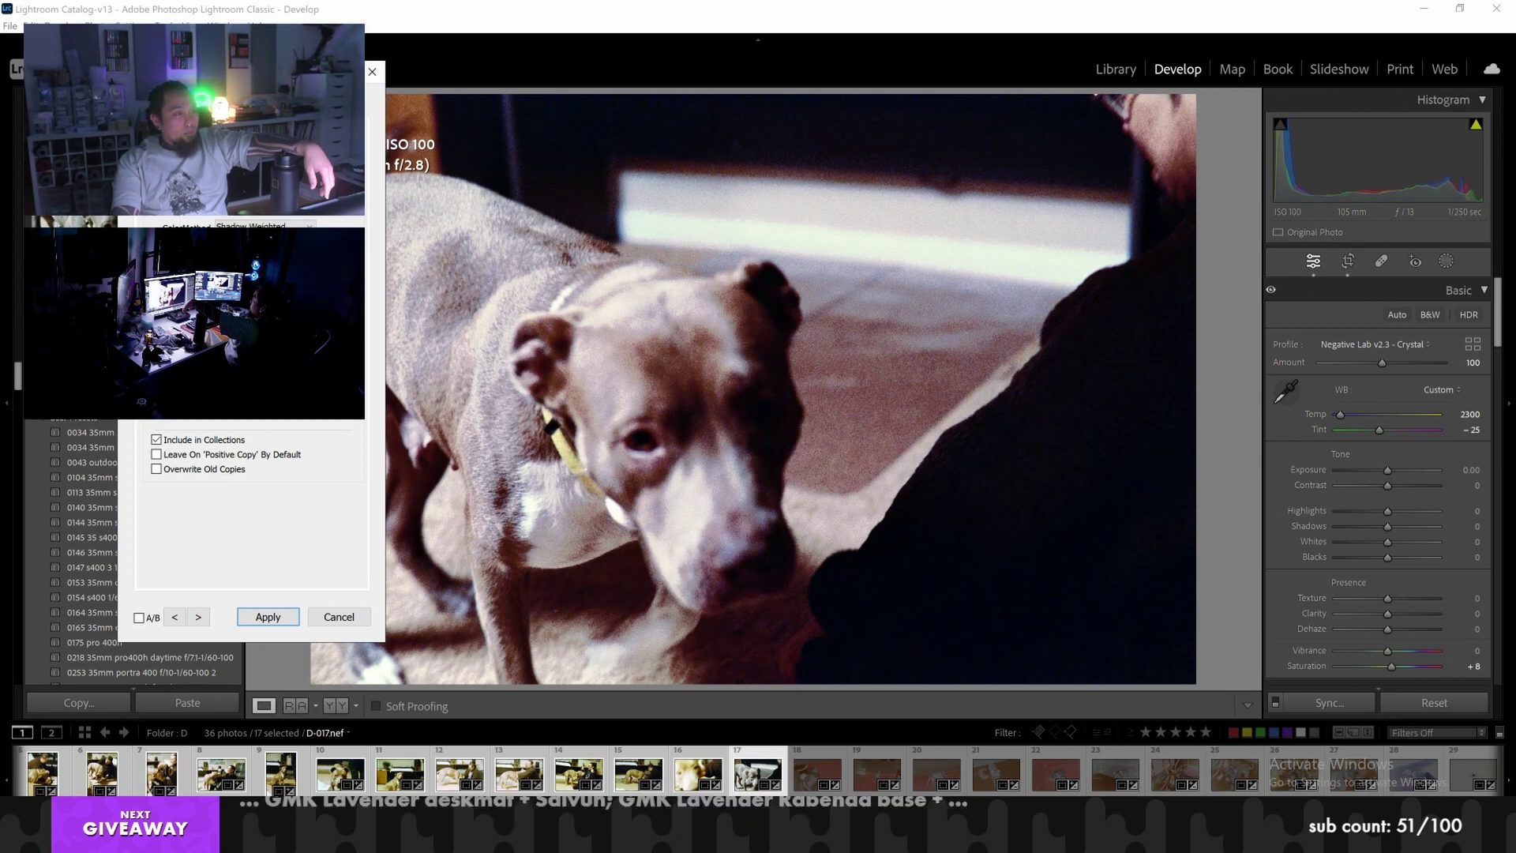
{"action": "left_click", "coordinate": [240, 224]}
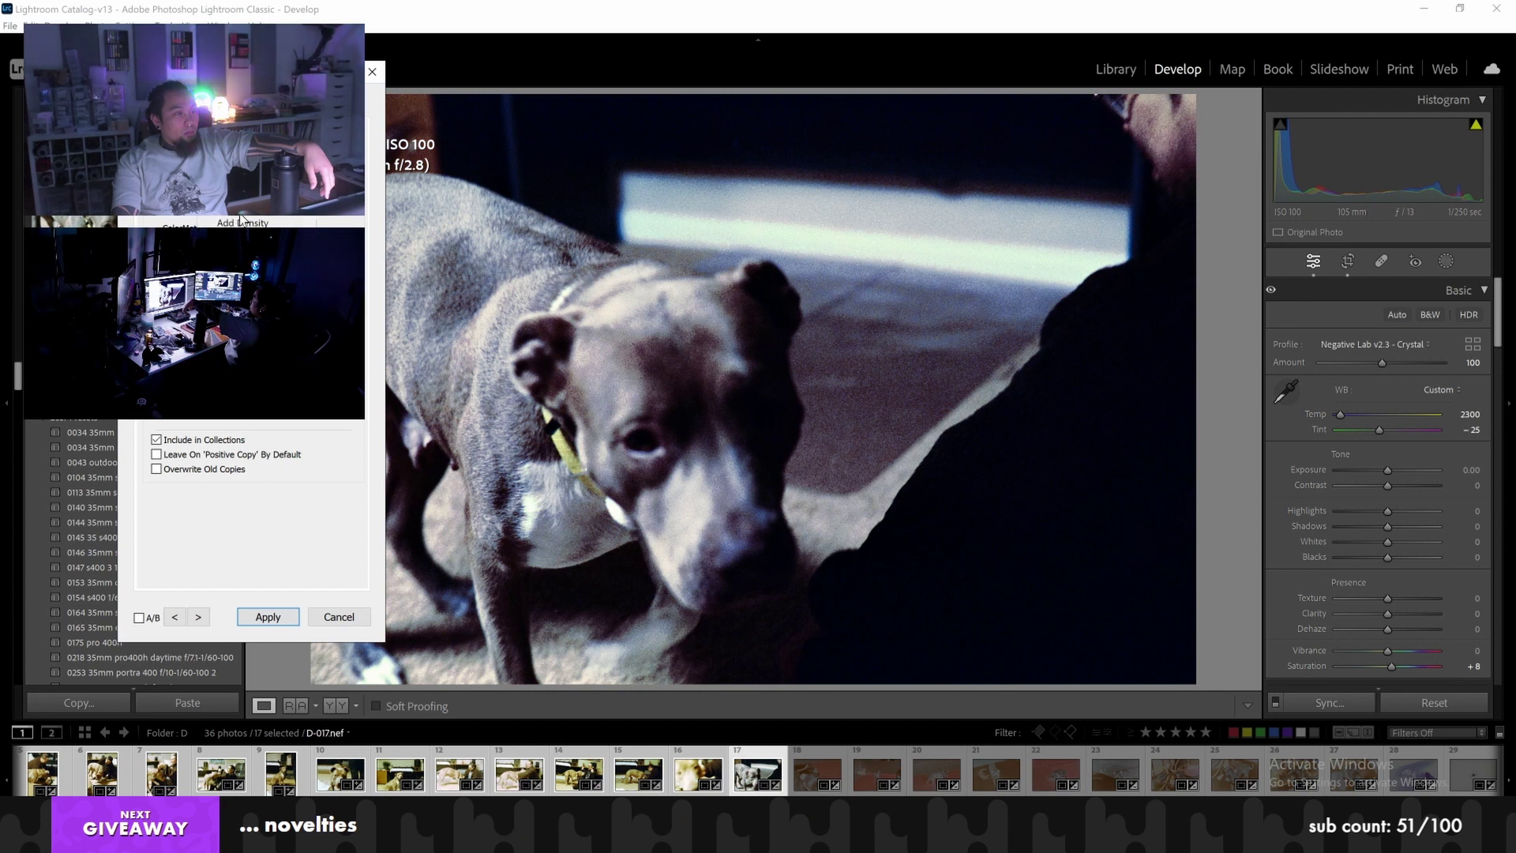
{"action": "left_click", "coordinate": [240, 225]}
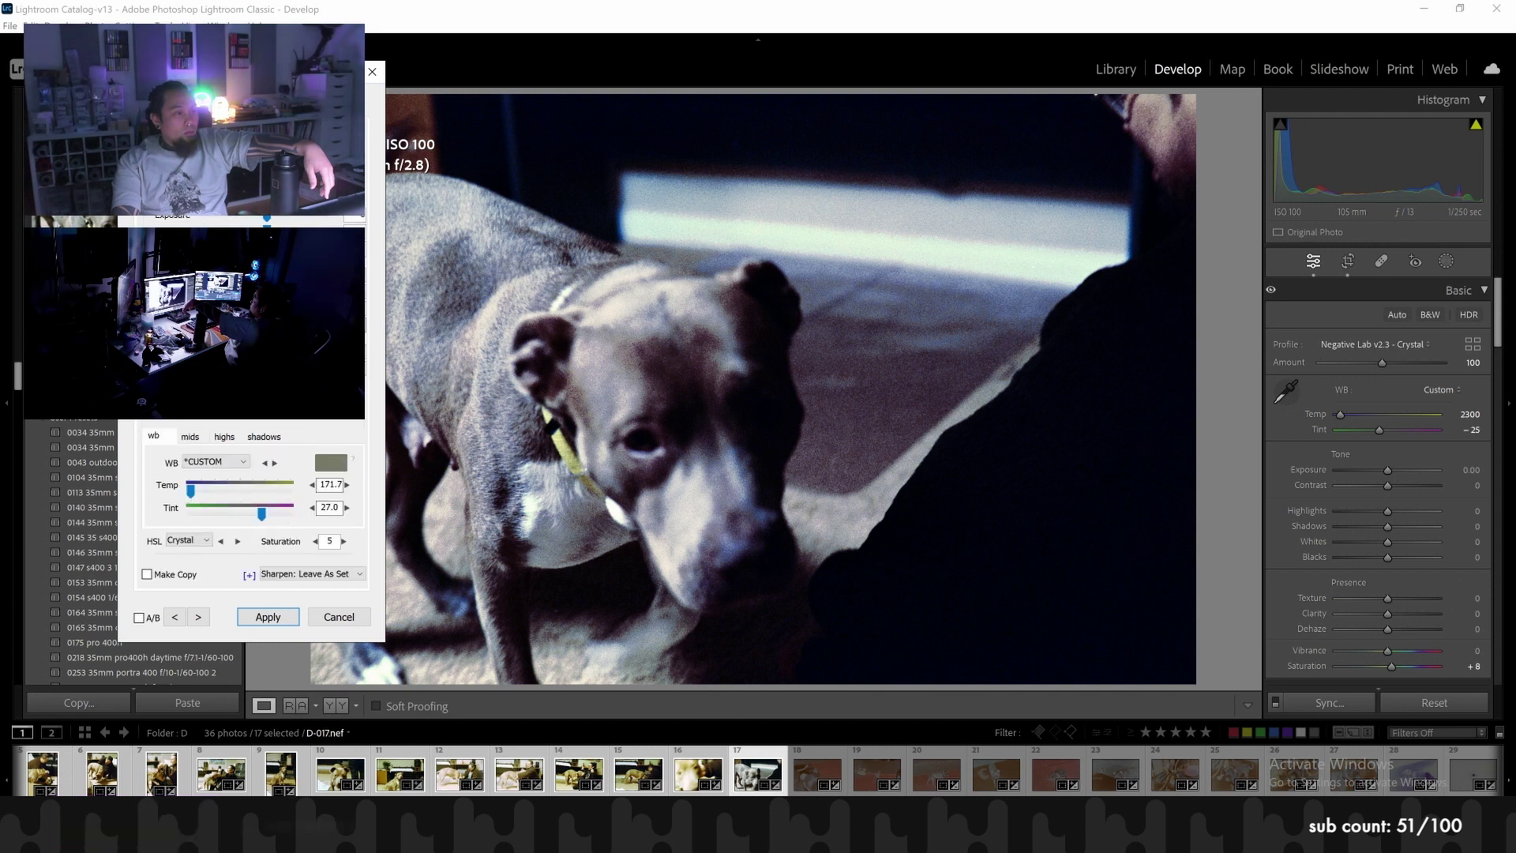
Try the Natural HSL profile on D-017 and set the white balance Tint to 23
{"action": "left_click", "coordinate": [193, 540]}
{"action": "left_click", "coordinate": [182, 570]}
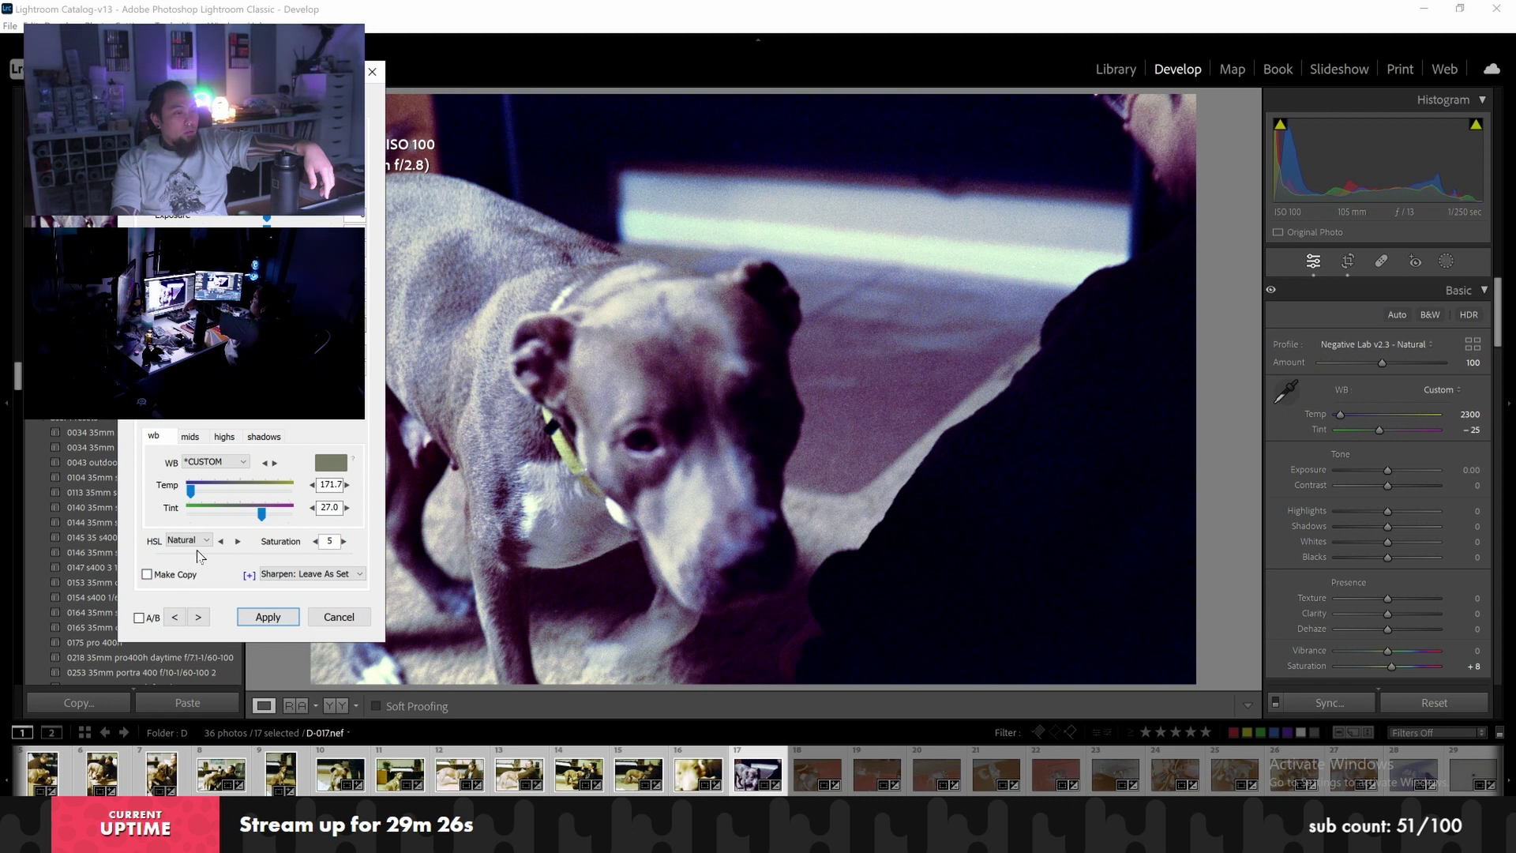
{"action": "left_click_drag", "start_coordinate": [262, 514], "coordinate": [255, 517]}
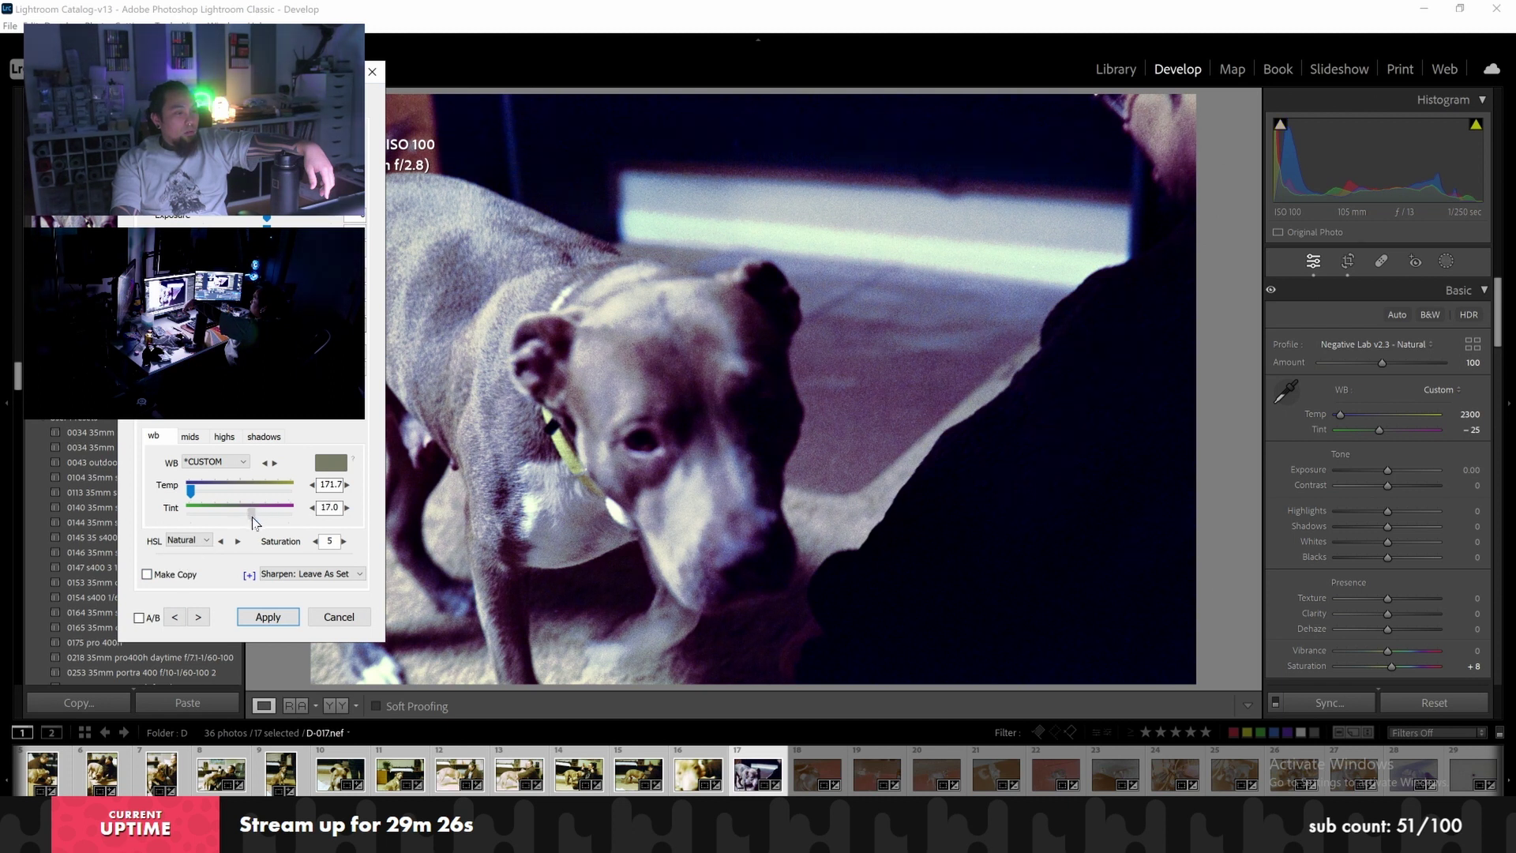
{"action": "left_click_drag", "start_coordinate": [253, 521], "coordinate": [257, 518]}
Compare the Pakon HSL profile on D-017, and set the profile back to Crystal
{"action": "left_click", "coordinate": [190, 541]}
{"action": "left_click", "coordinate": [167, 616]}
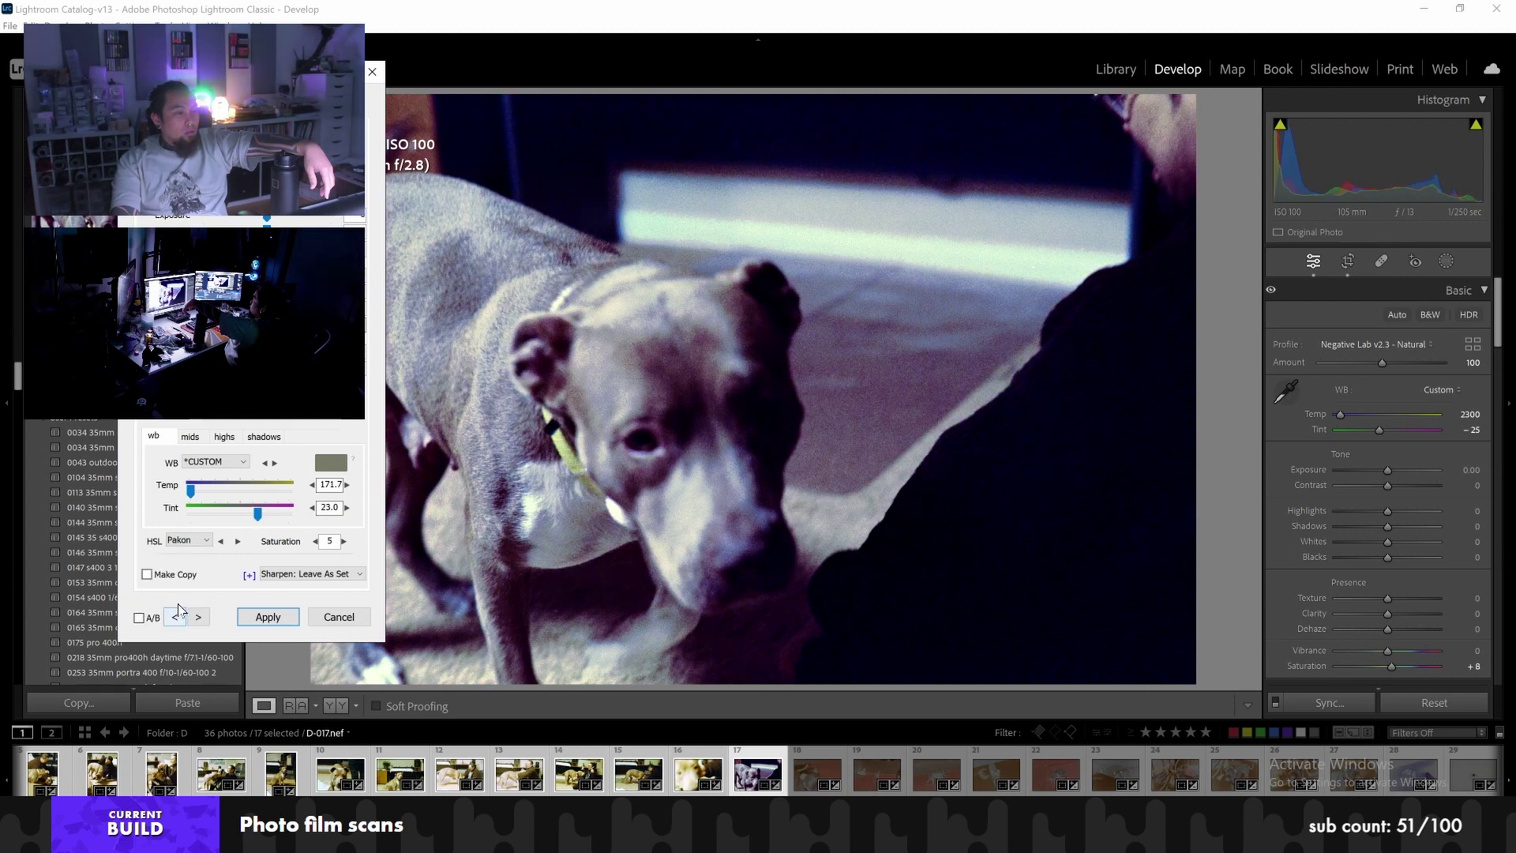
{"action": "left_click", "coordinate": [189, 540]}
{"action": "left_click", "coordinate": [178, 583]}
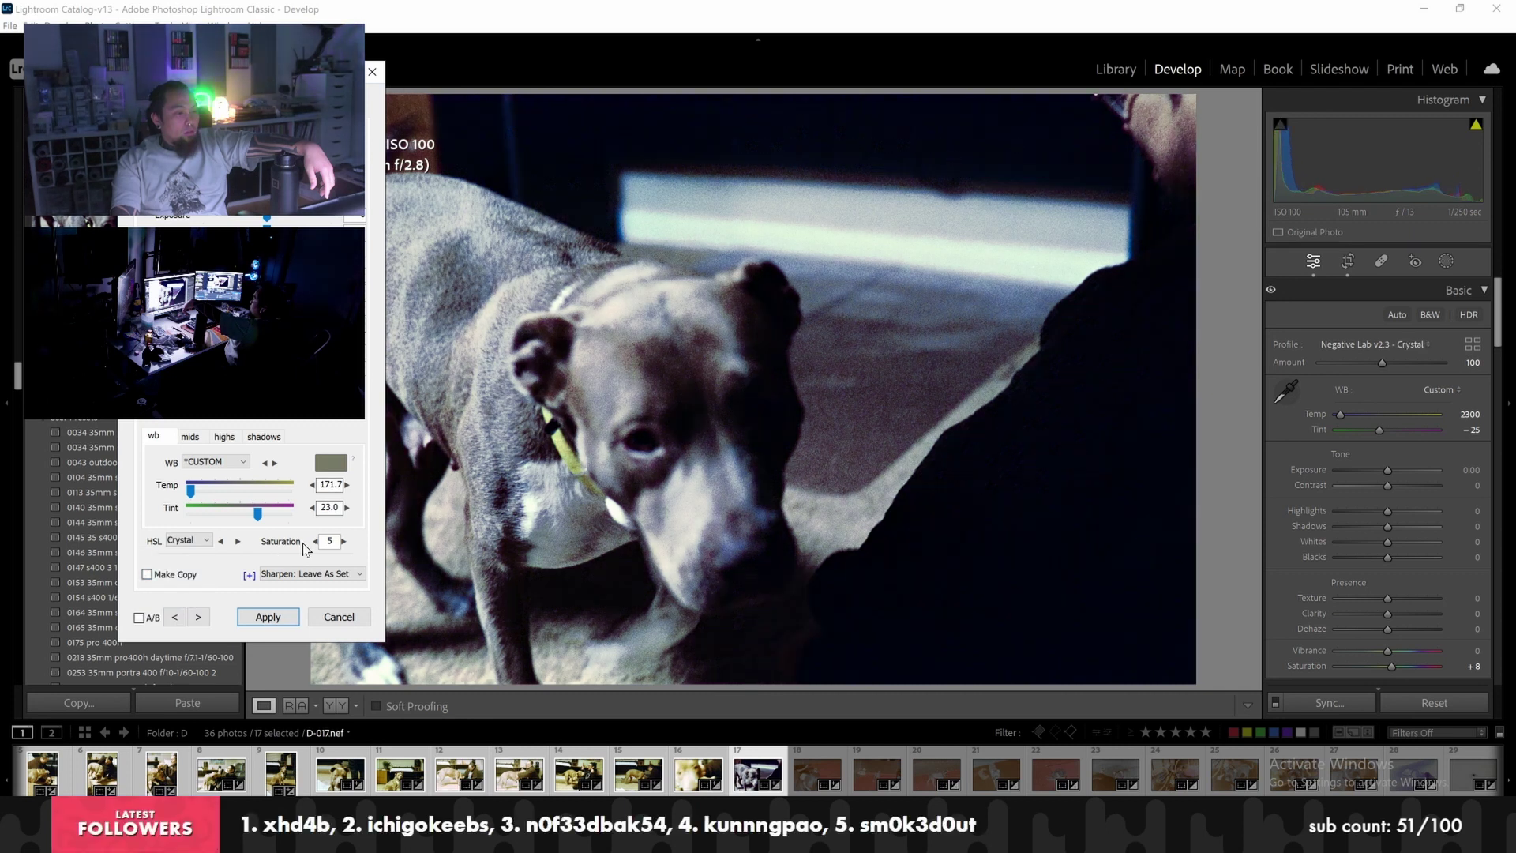
Lower D-017's Saturation to 2 and set the Color Method of the advanced conversion settings to Shadow Weighted
{"action": "scroll", "coordinate": [251, 225], "scroll_direction": "down", "scroll_amount": 5}
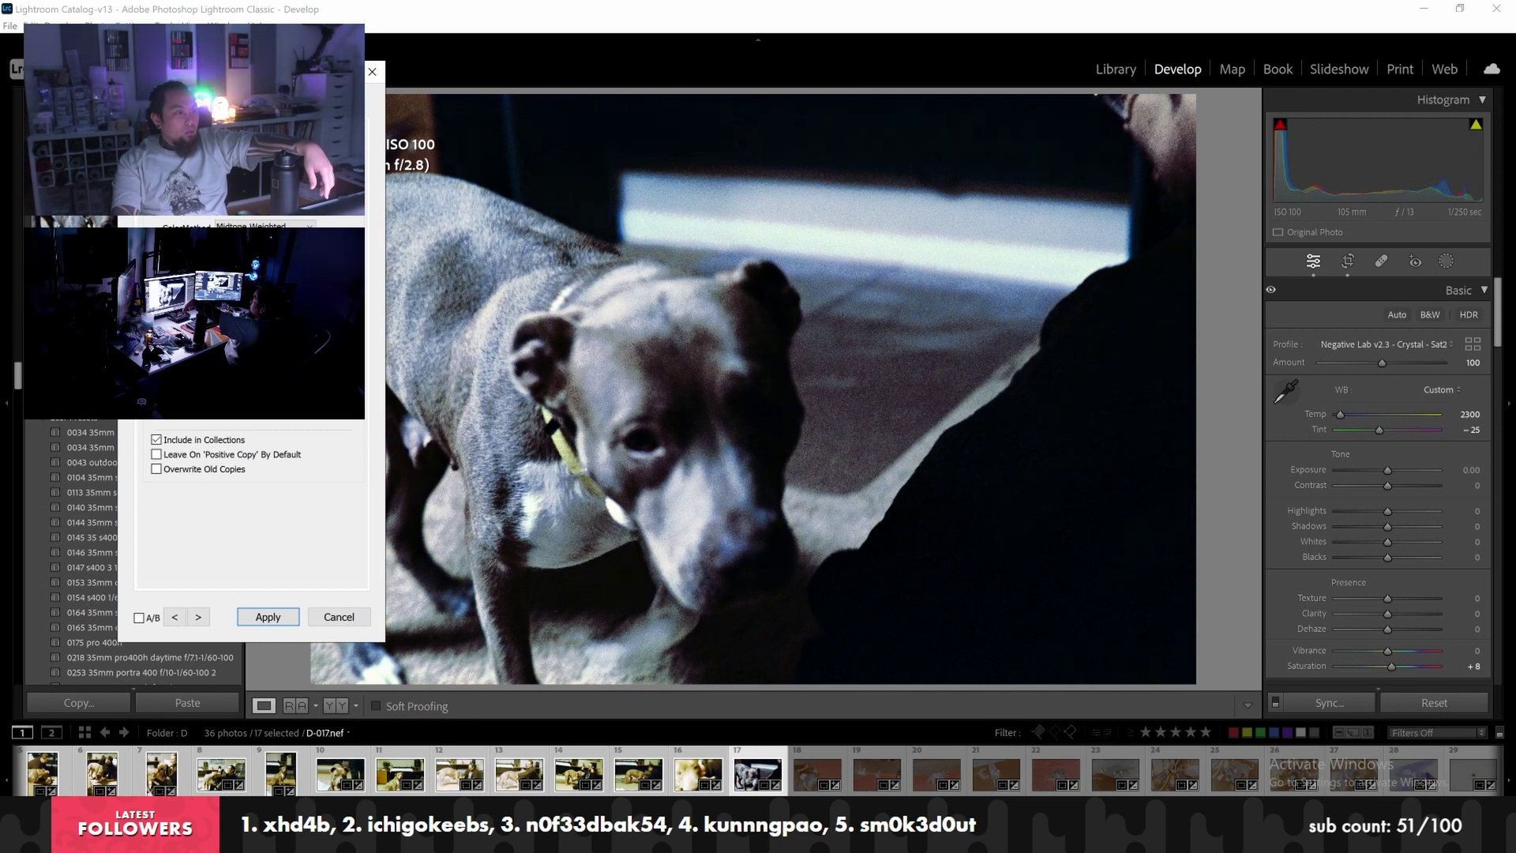
{"action": "scroll", "coordinate": [260, 225], "scroll_direction": "down", "scroll_amount": 1}
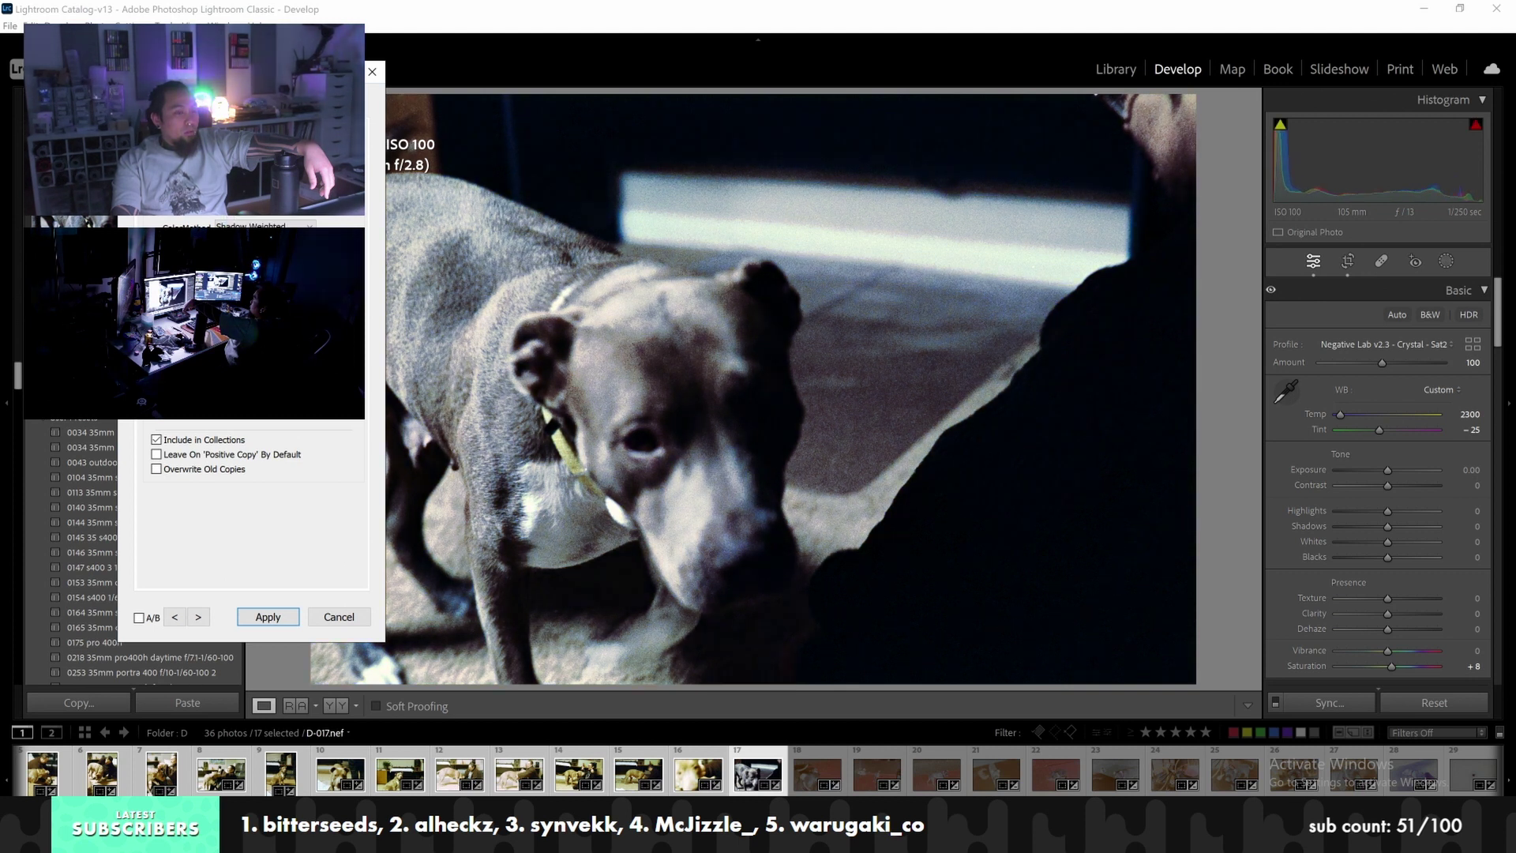
{"action": "scroll", "coordinate": [145, 471], "scroll_direction": "down", "scroll_amount": 3}
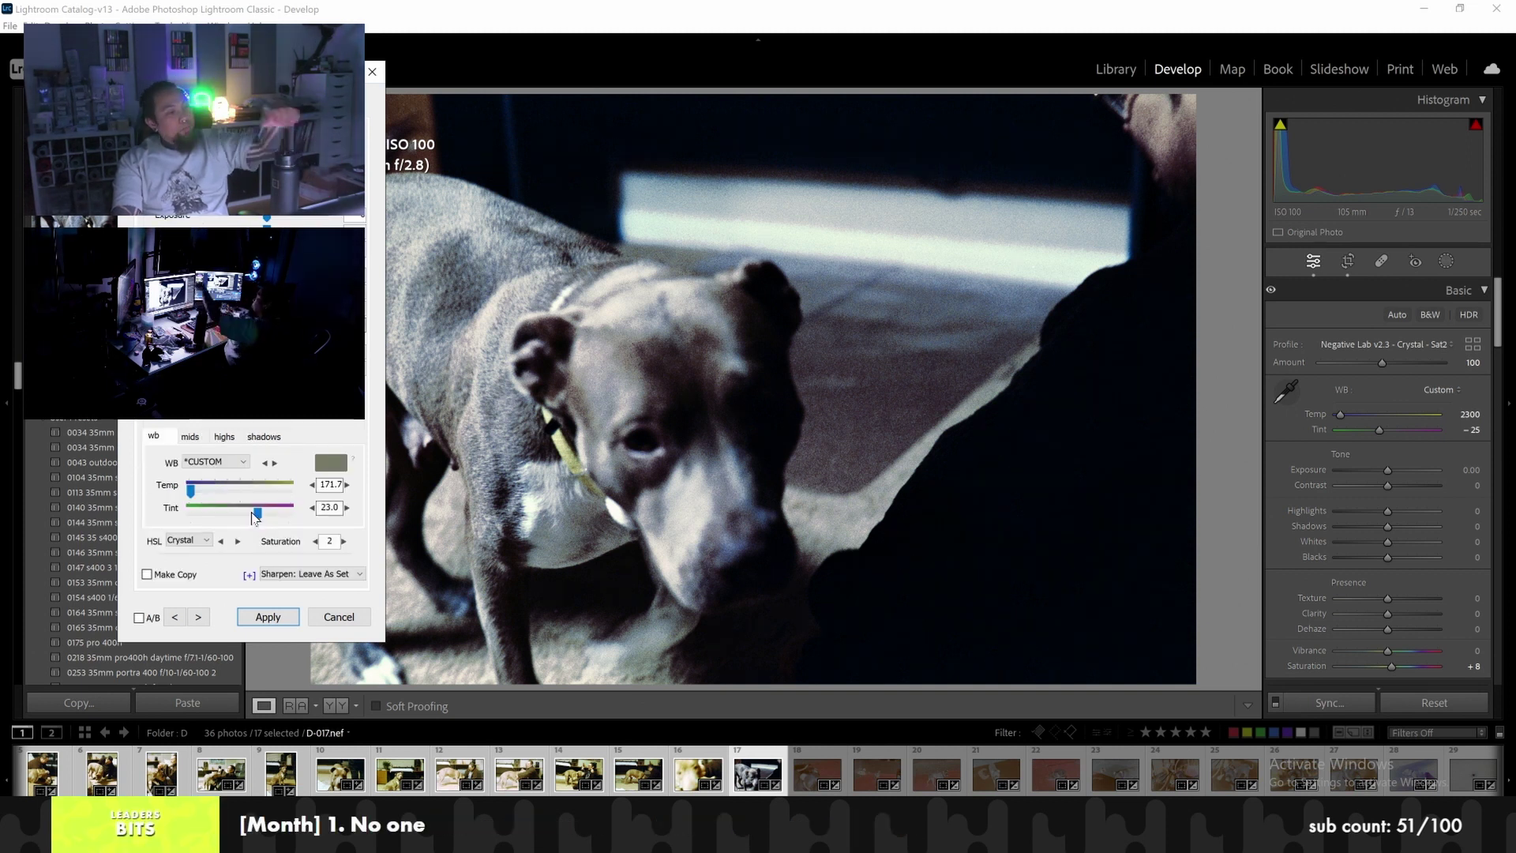
Choose Add Density in D-017's advanced colour settings and return to the editing controls
{"action": "scroll", "coordinate": [258, 519], "scroll_direction": "up", "scroll_amount": 3}
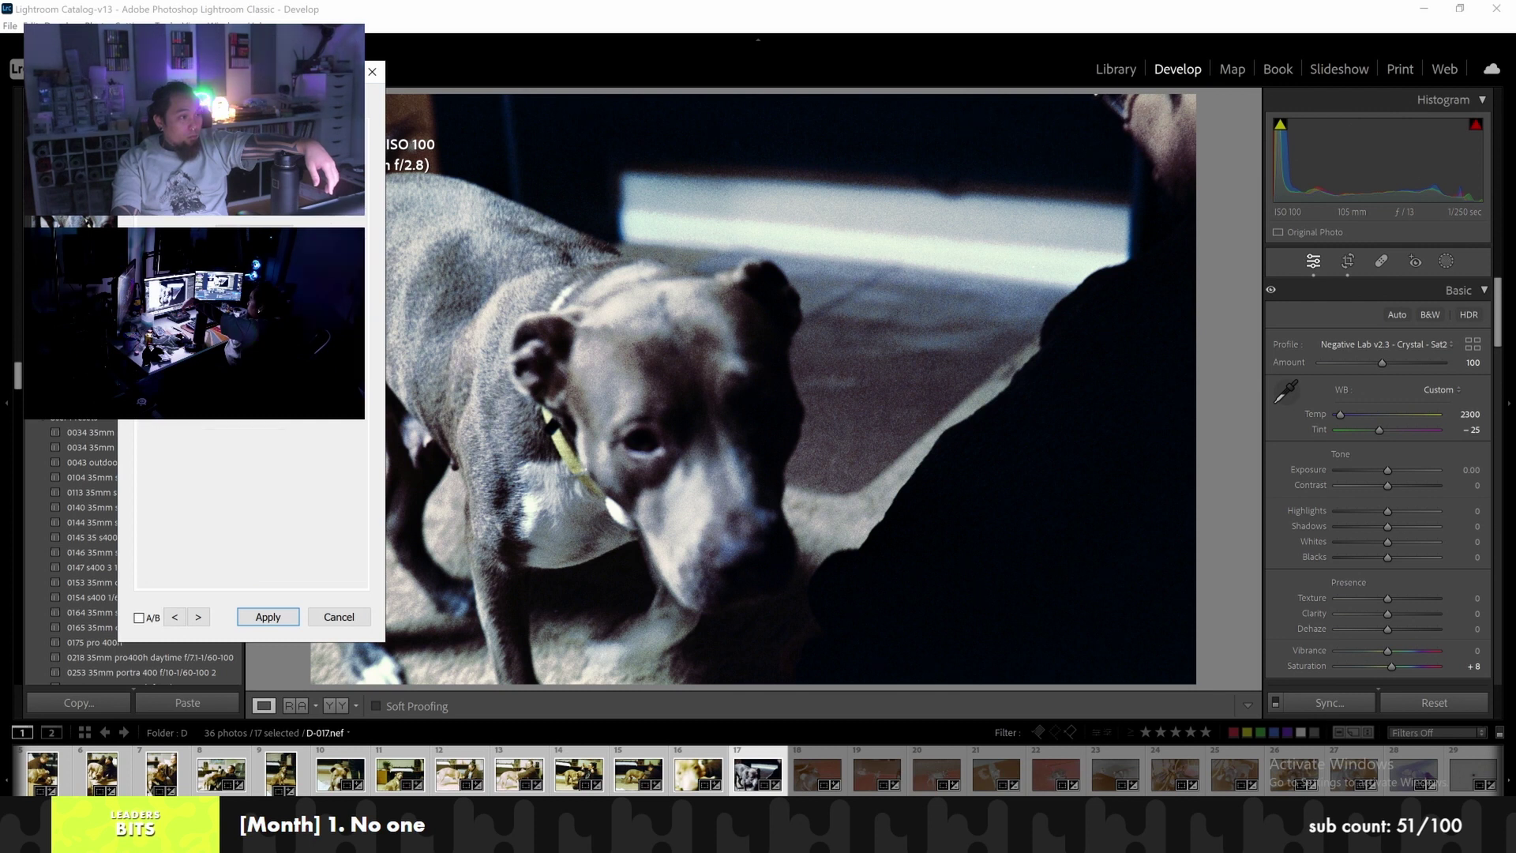
{"action": "left_click", "coordinate": [265, 225]}
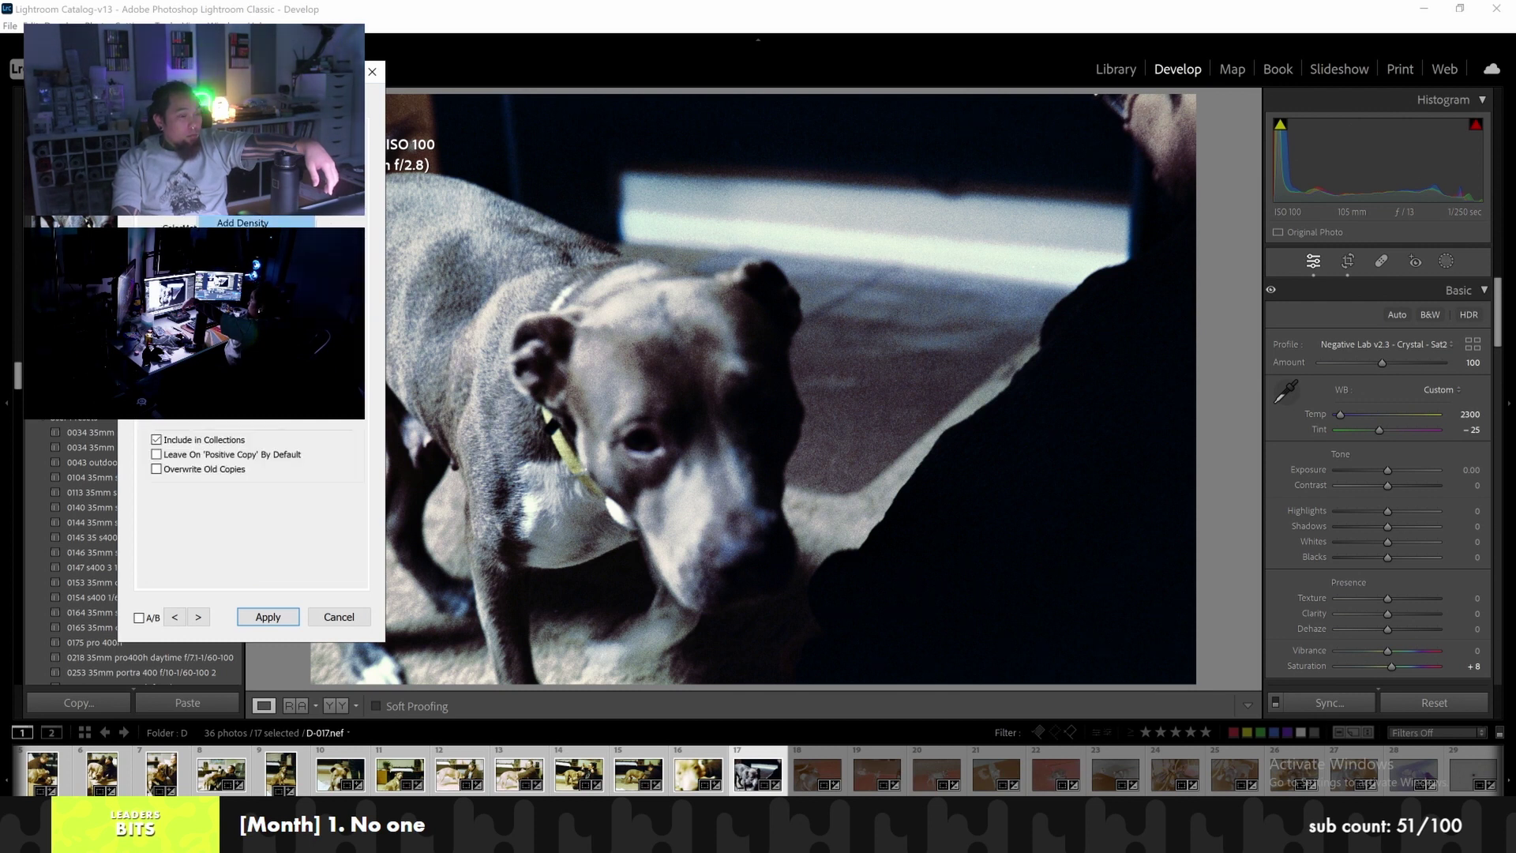
{"action": "left_click", "coordinate": [255, 222]}
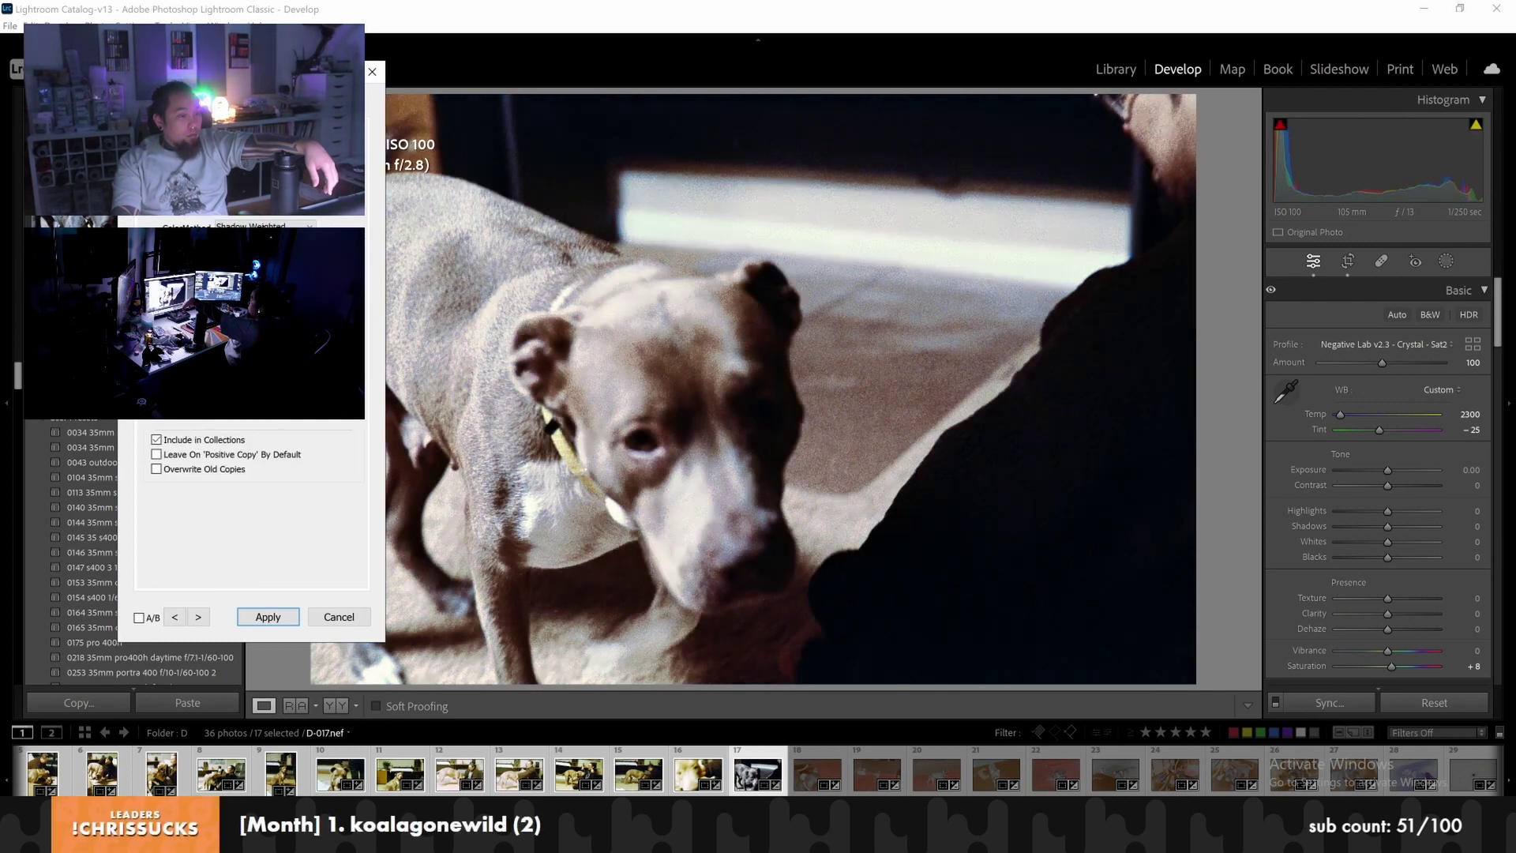
{"action": "left_click", "coordinate": [269, 216]}
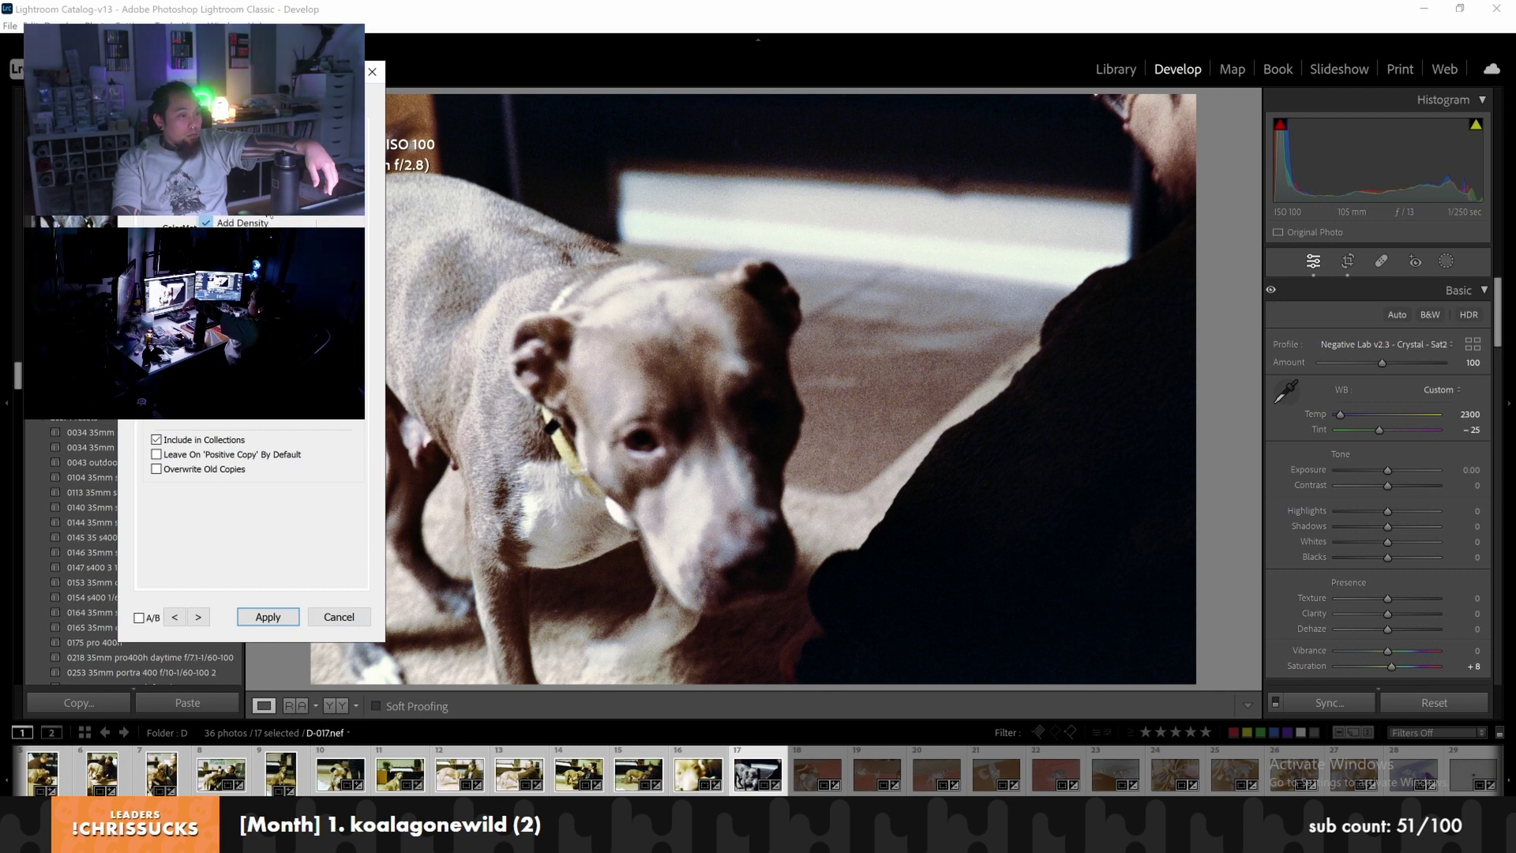
{"action": "left_click", "coordinate": [253, 223]}
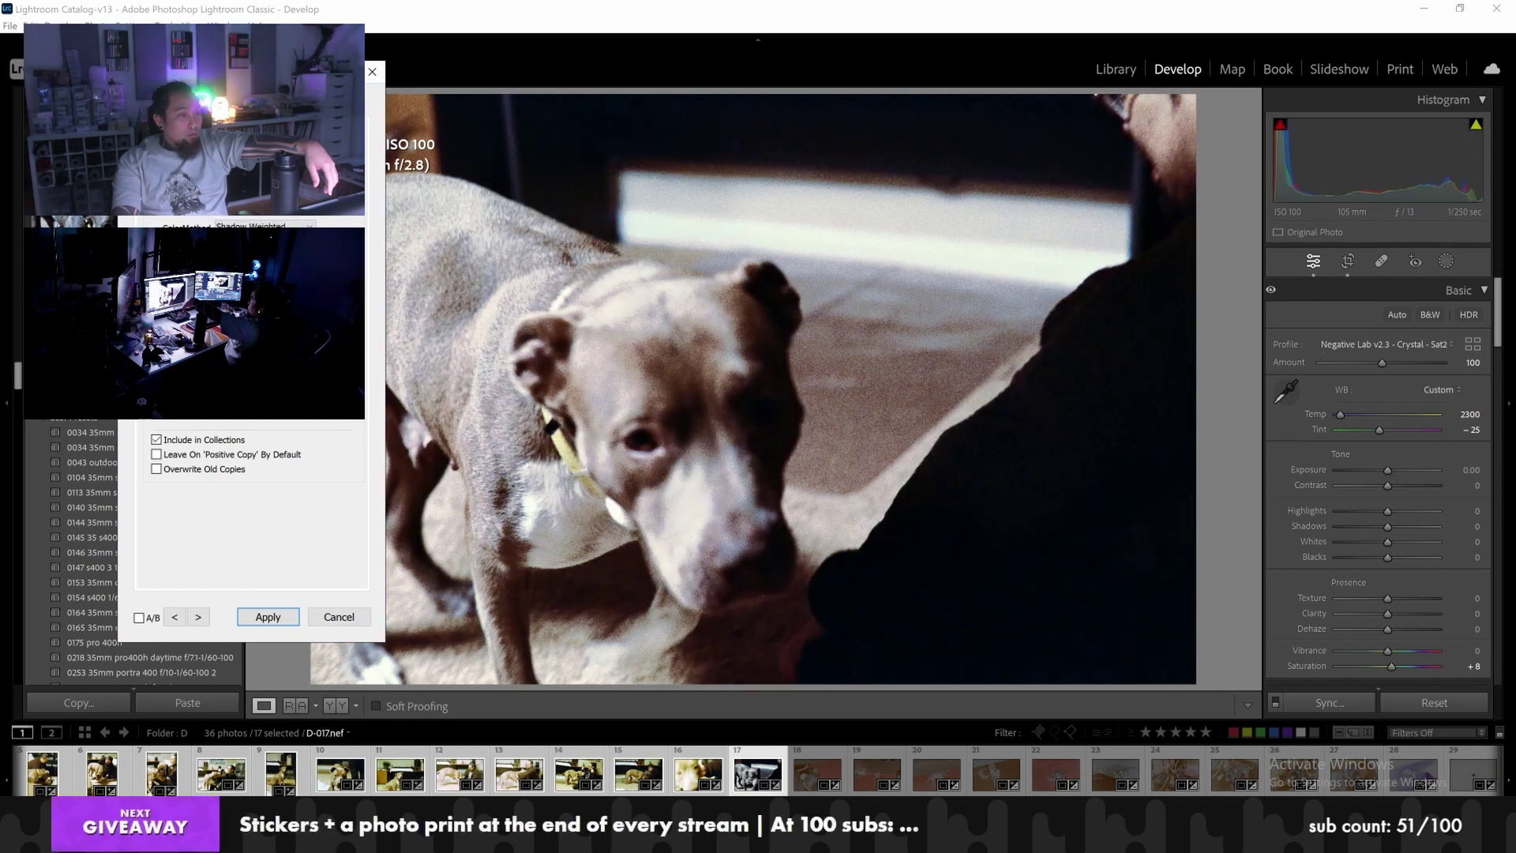
{"action": "scroll", "coordinate": [251, 505], "scroll_direction": "up", "scroll_amount": 3}
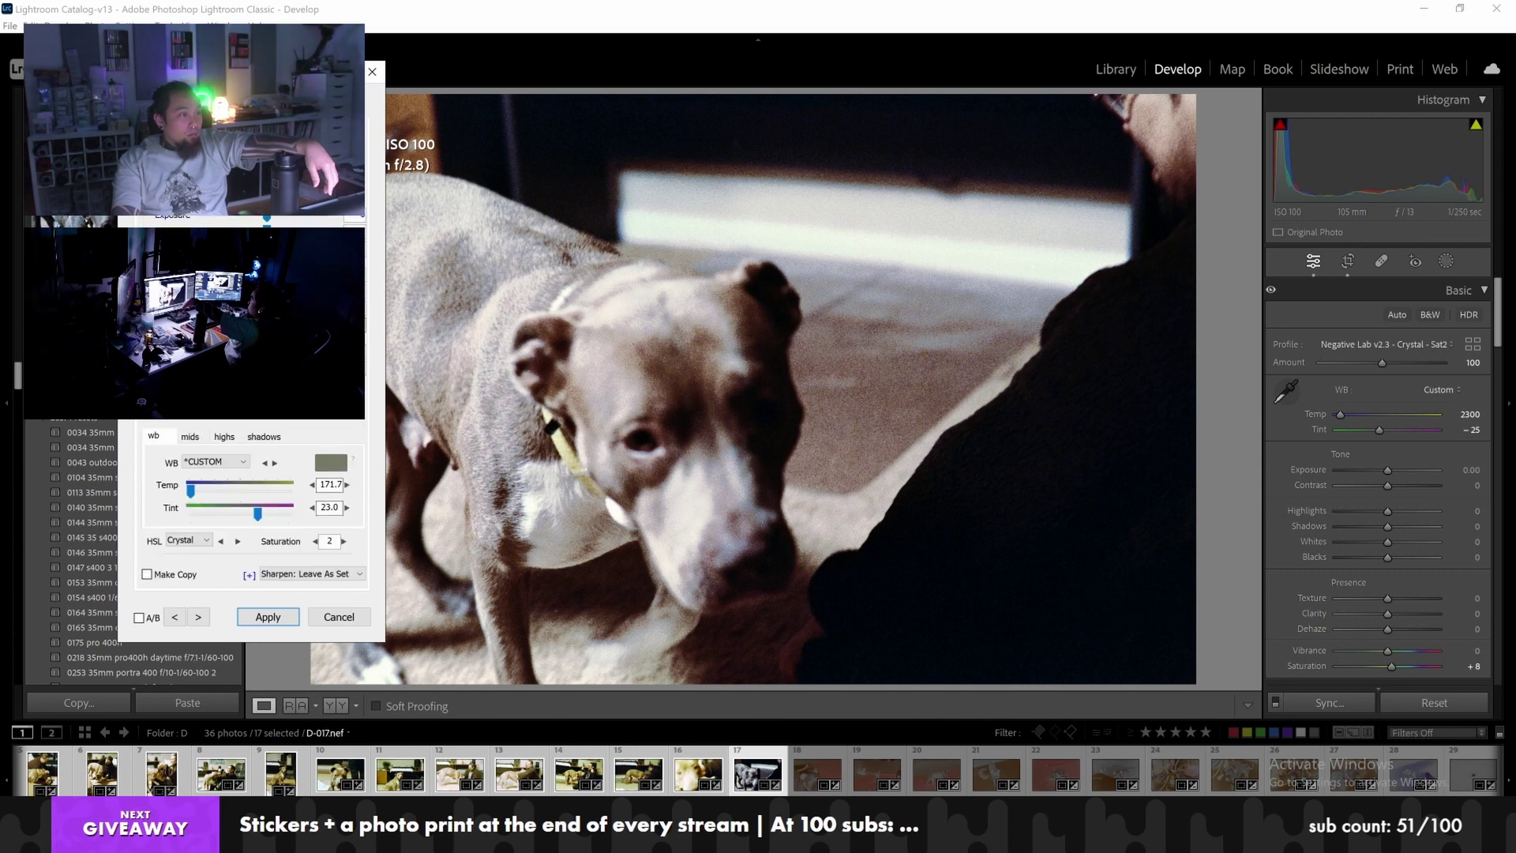
{"action": "left_click", "coordinate": [903, 543]}
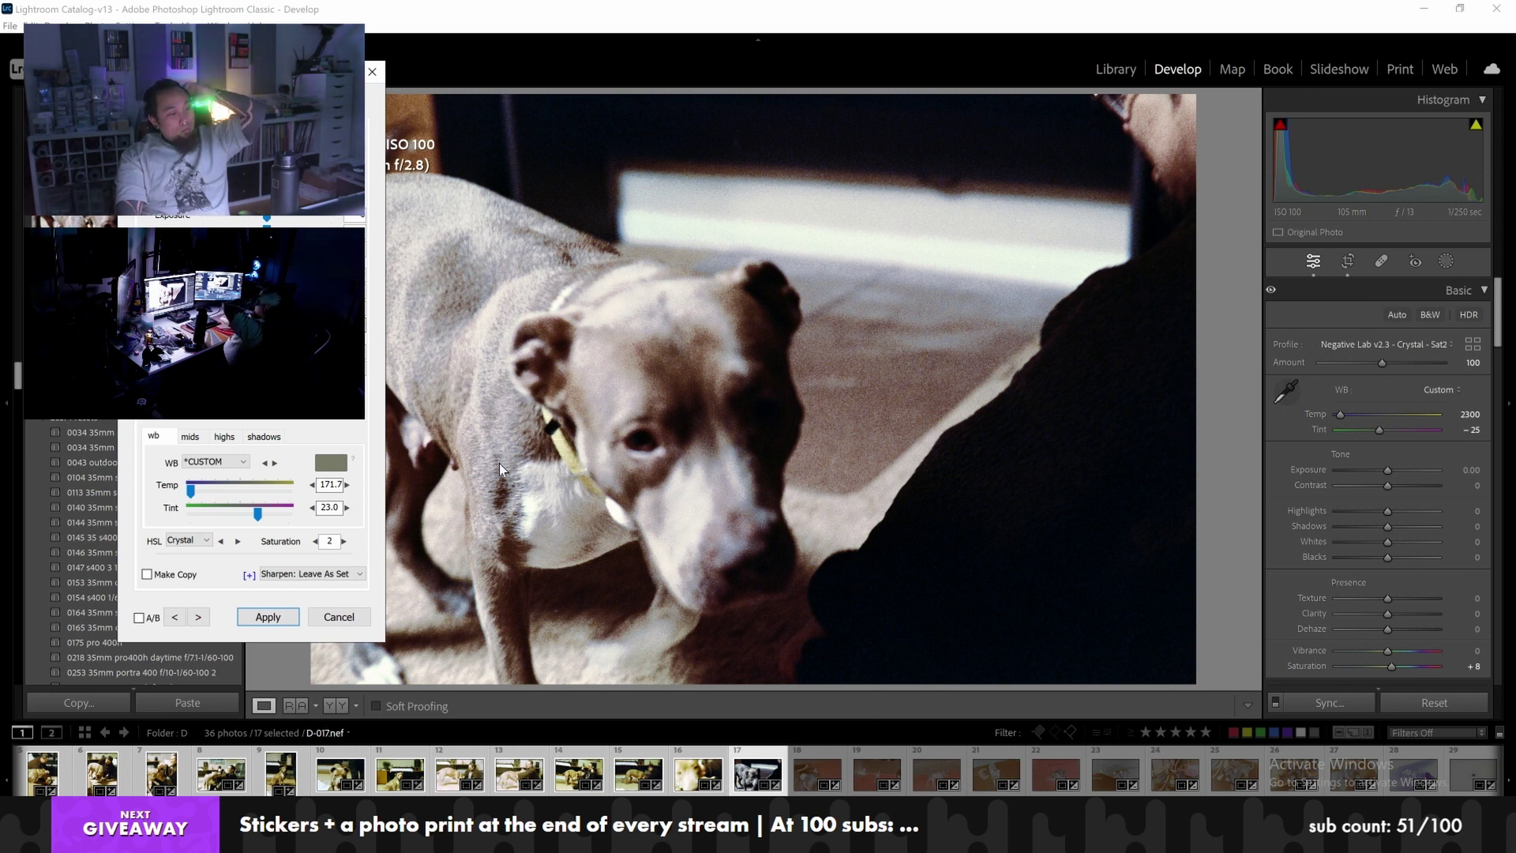
Step through the converted photos from D-001 to D-009 to check how the colour settings look on each
{"action": "left_click", "coordinate": [201, 617]}
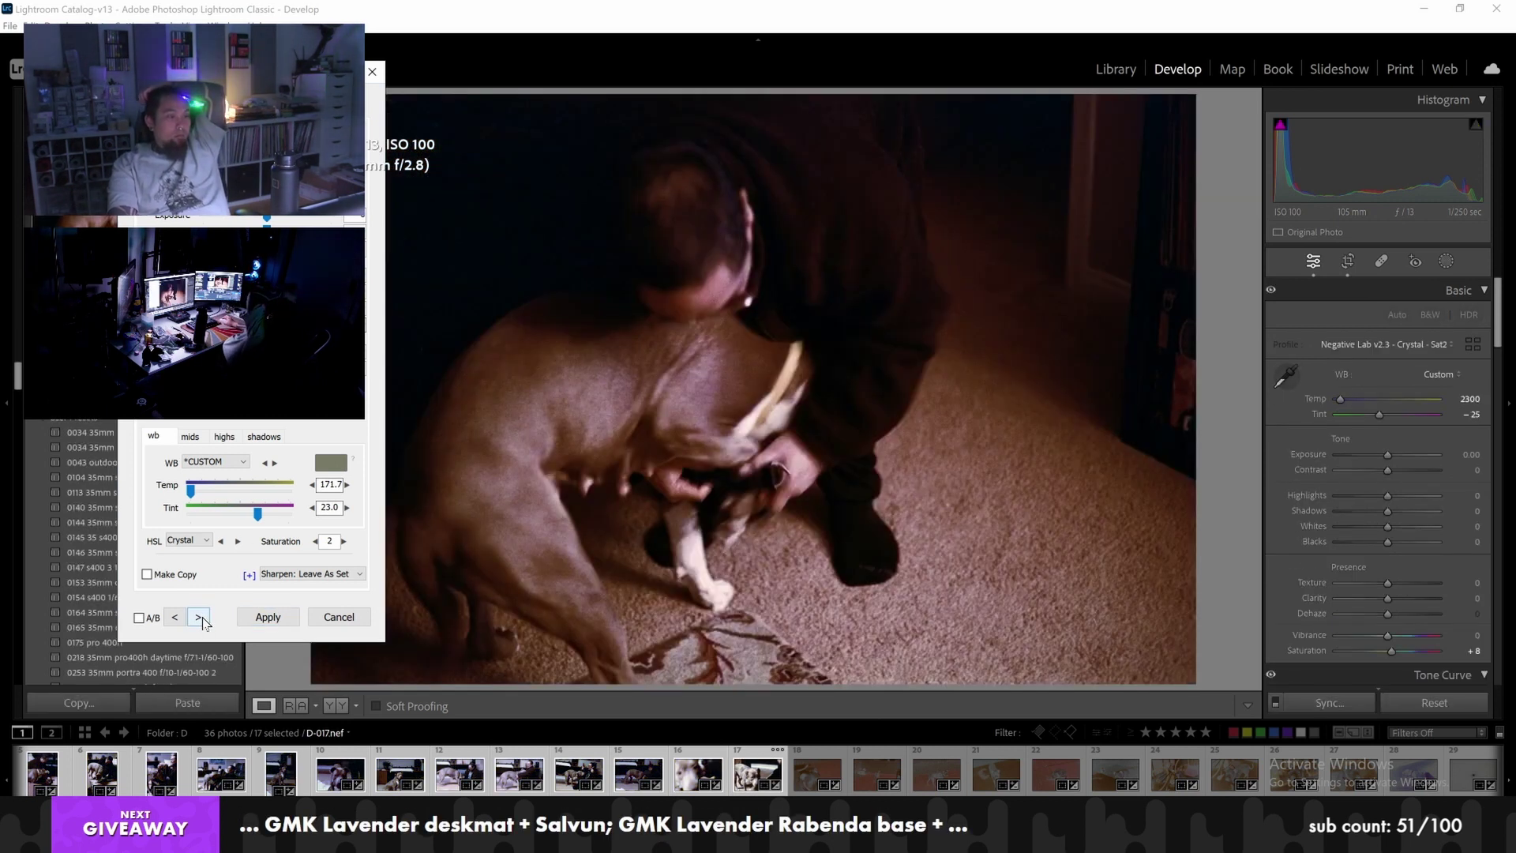
{"action": "left_click", "coordinate": [201, 618]}
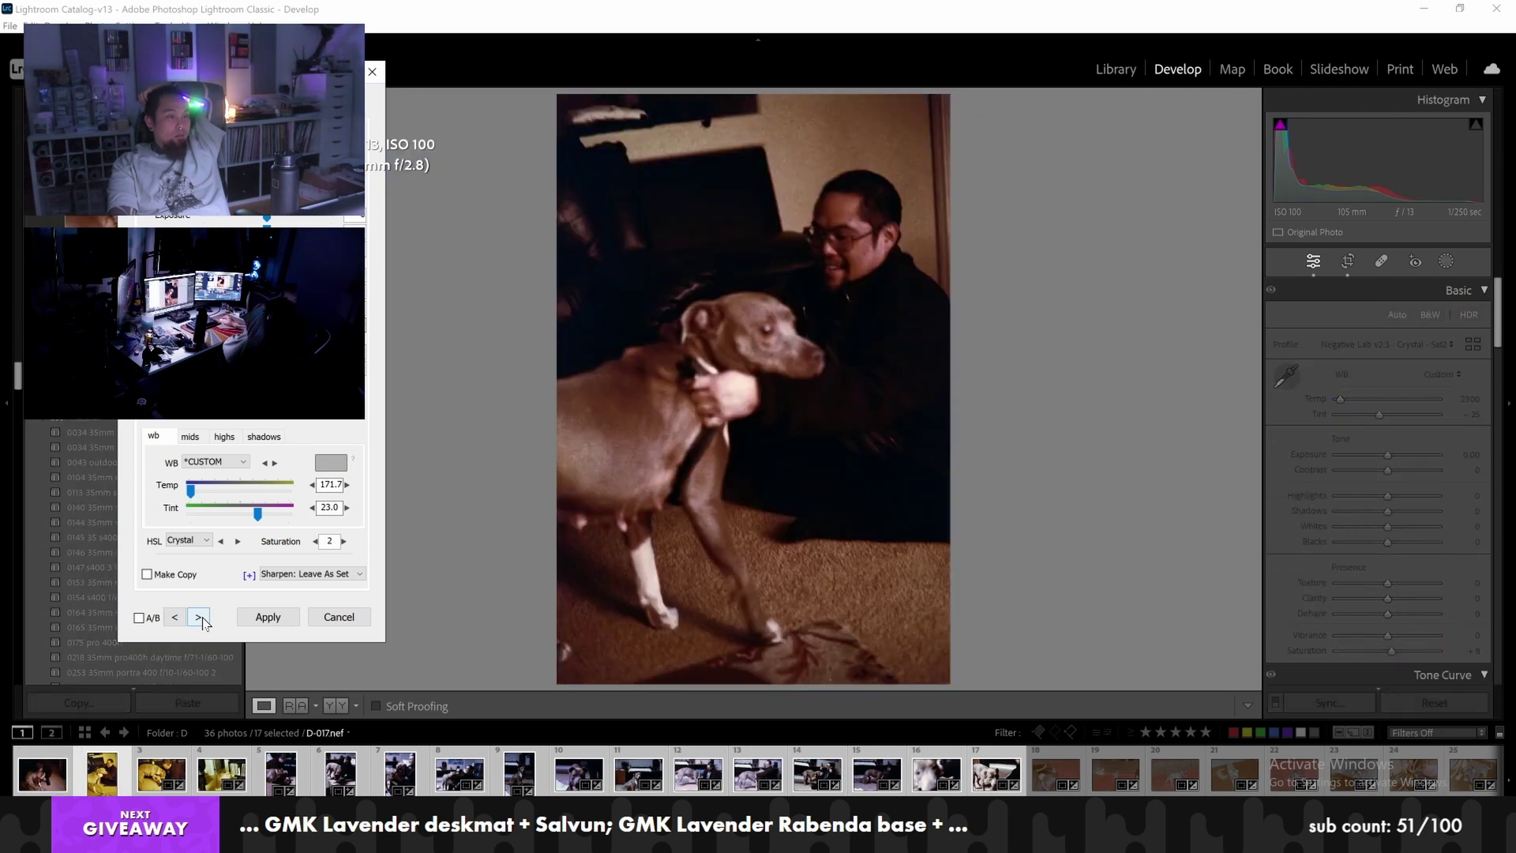
{"action": "left_click", "coordinate": [199, 617]}
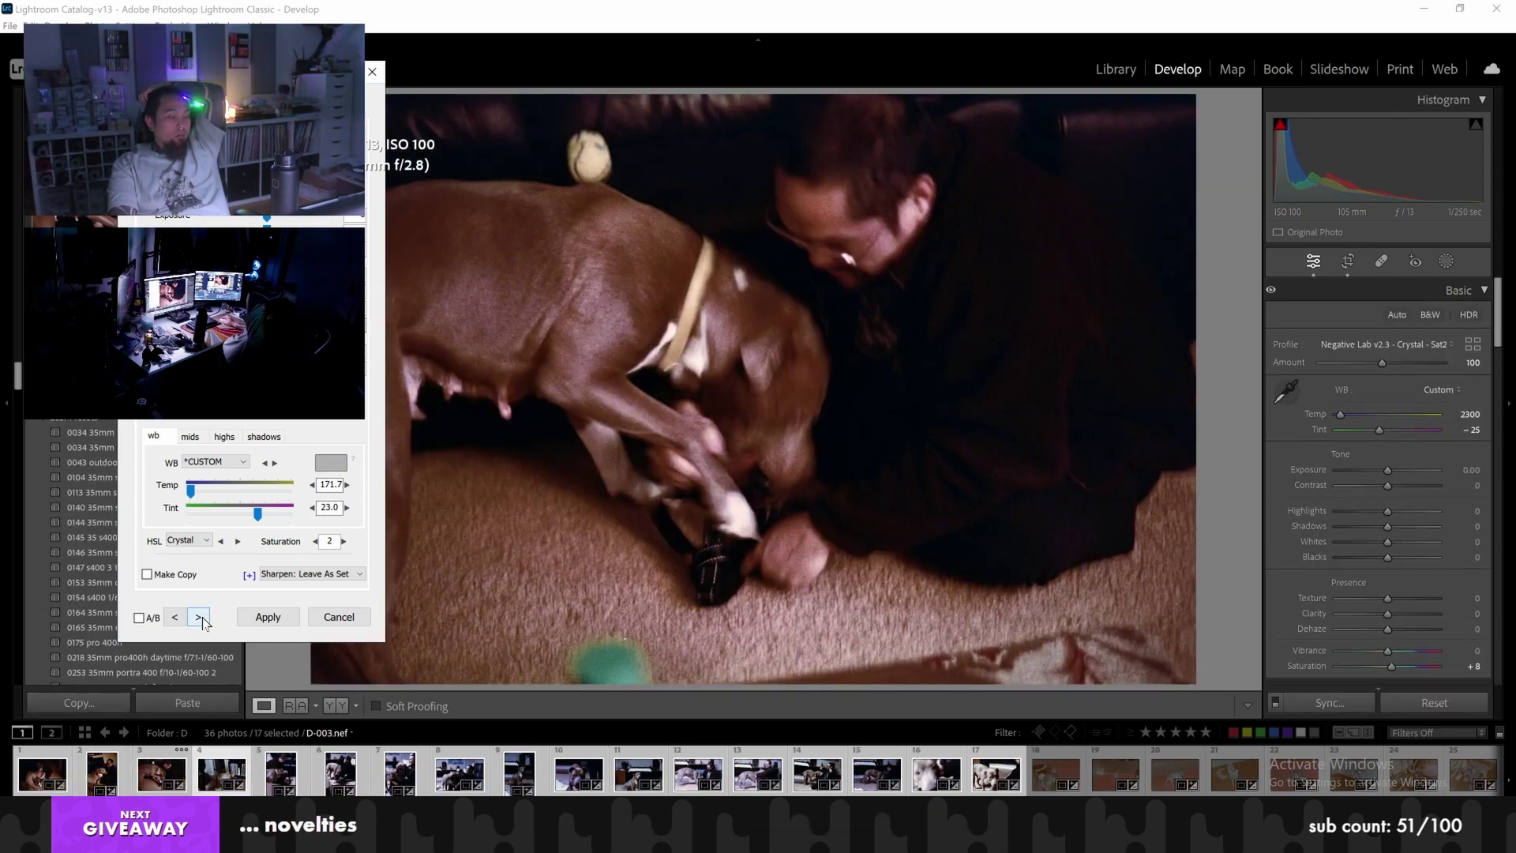
{"action": "left_click", "coordinate": [199, 617]}
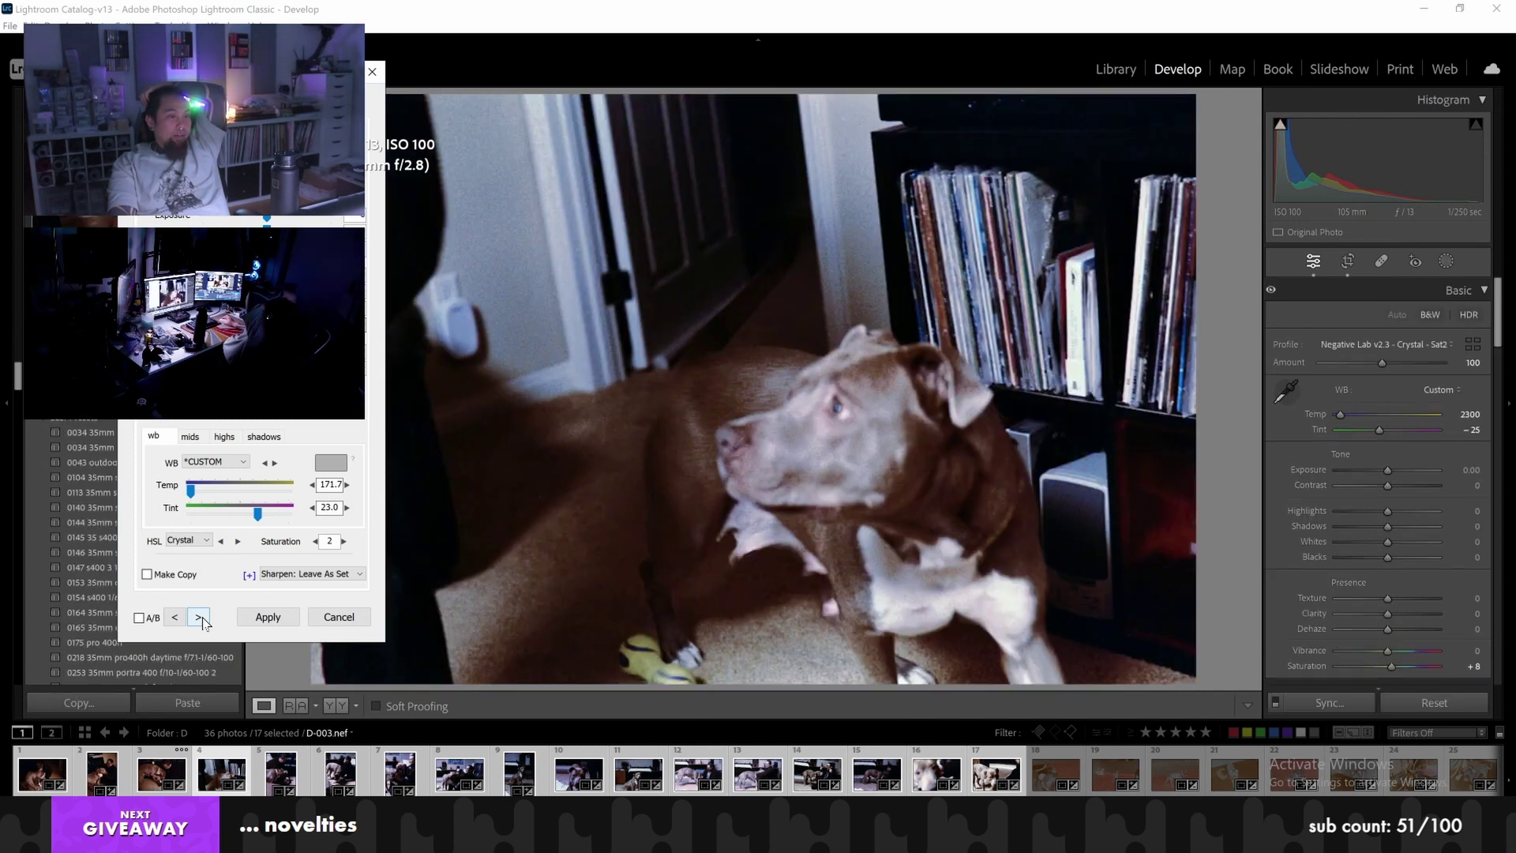
{"action": "left_click", "coordinate": [199, 618]}
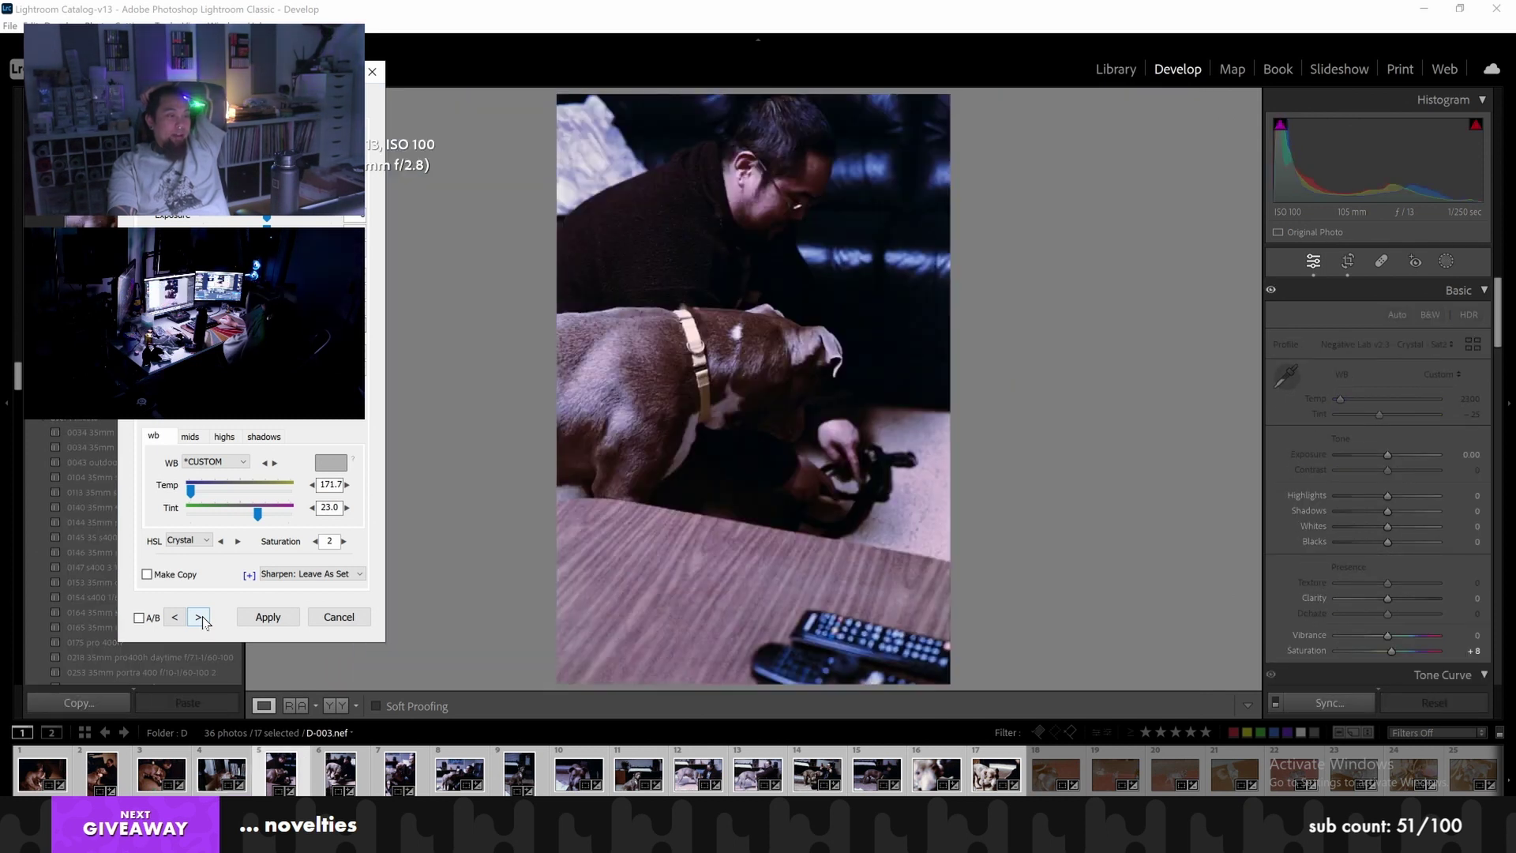
{"action": "left_click", "coordinate": [199, 618]}
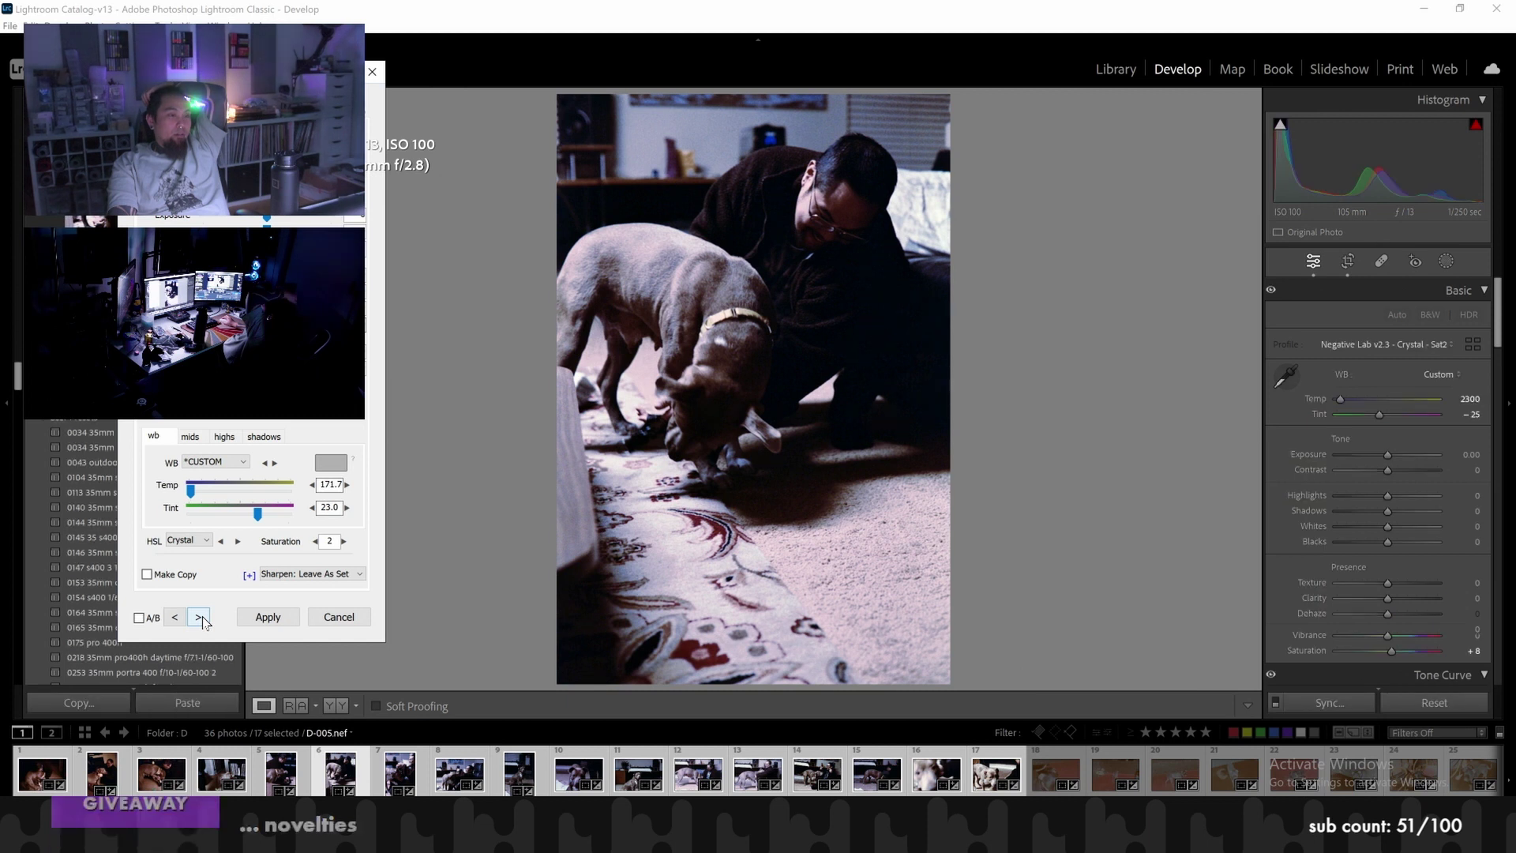
{"action": "left_click", "coordinate": [200, 617]}
{"action": "left_click", "coordinate": [200, 618]}
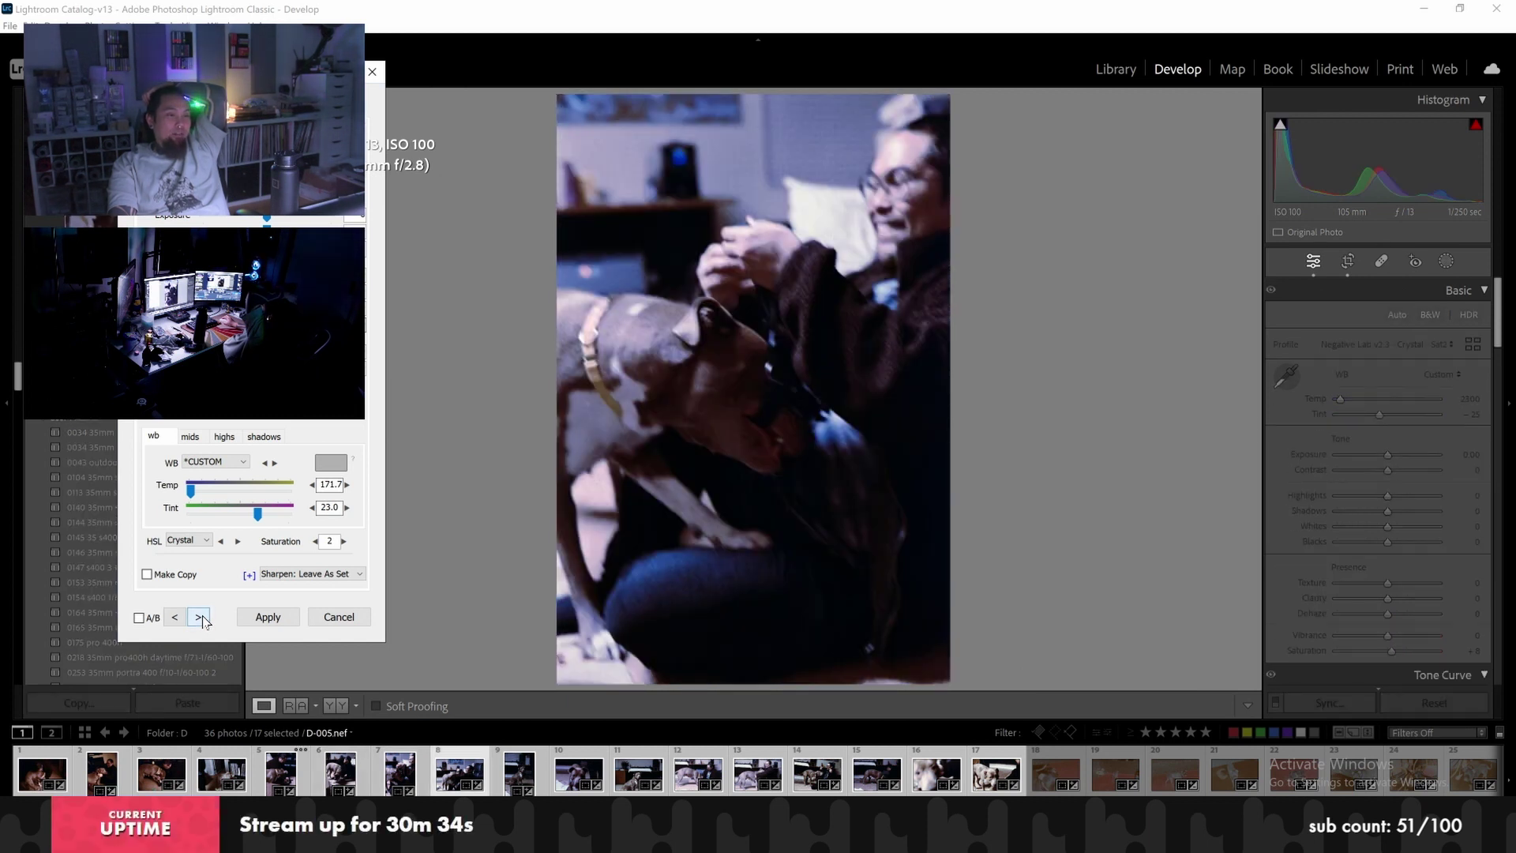
{"action": "left_click", "coordinate": [199, 618]}
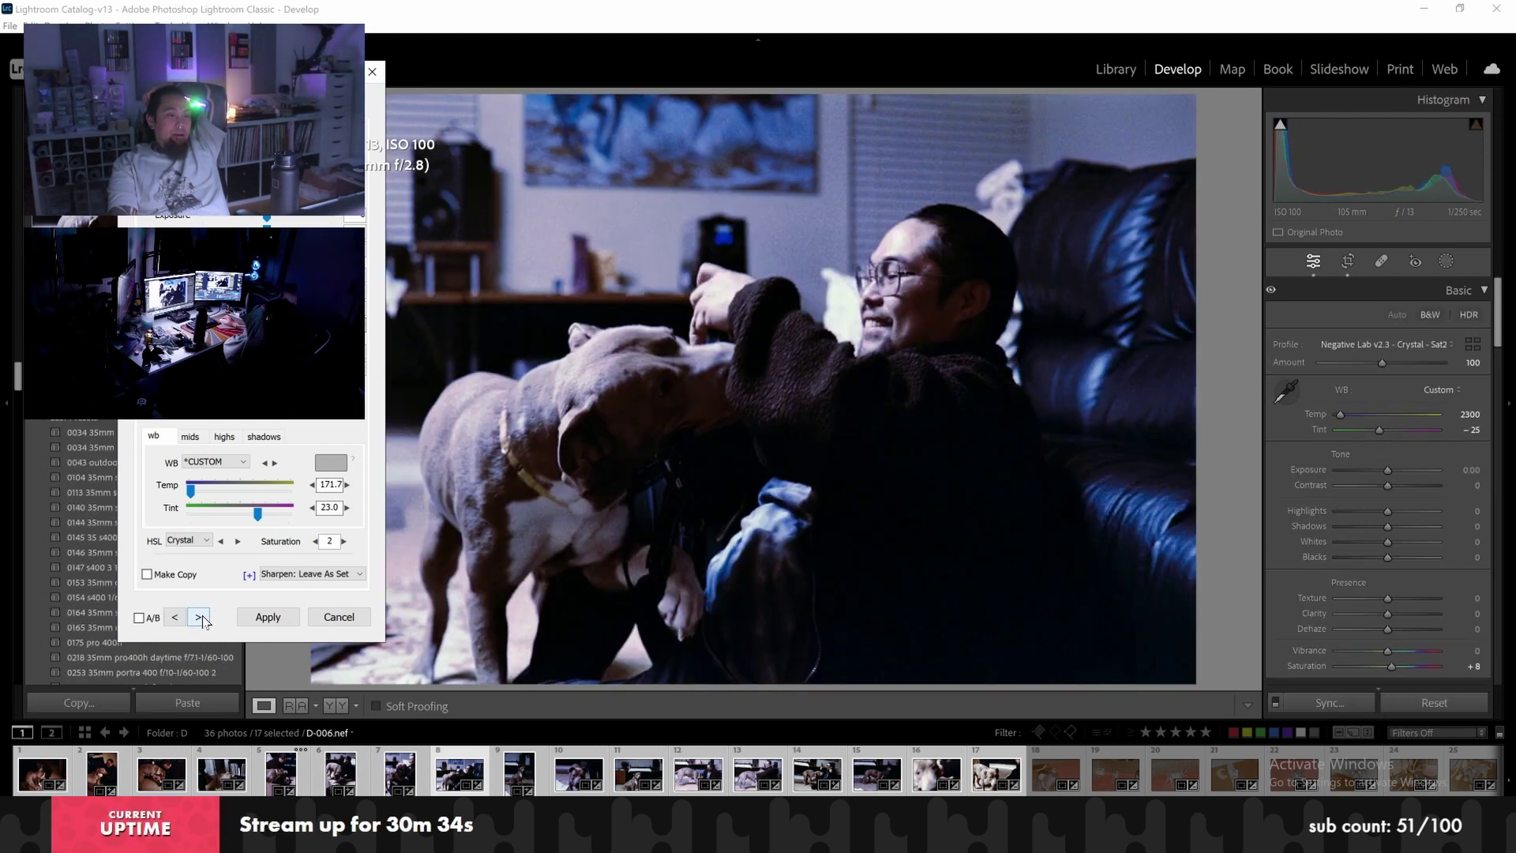
{"action": "left_click", "coordinate": [199, 617]}
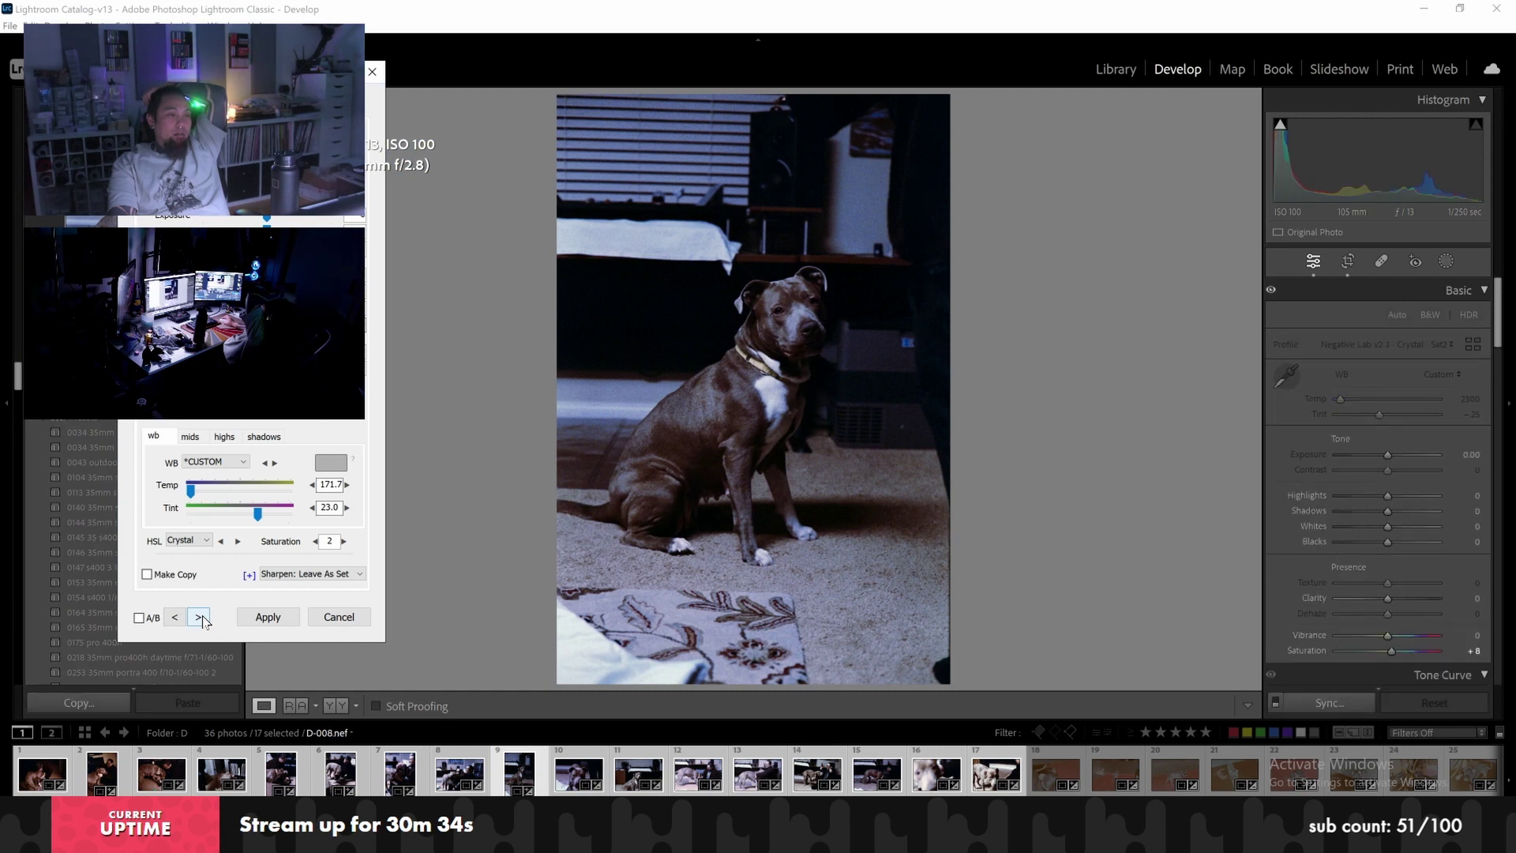
Try to sample a neutral grey on D-009 with the white balance colour picker
{"action": "left_click", "coordinate": [330, 462]}
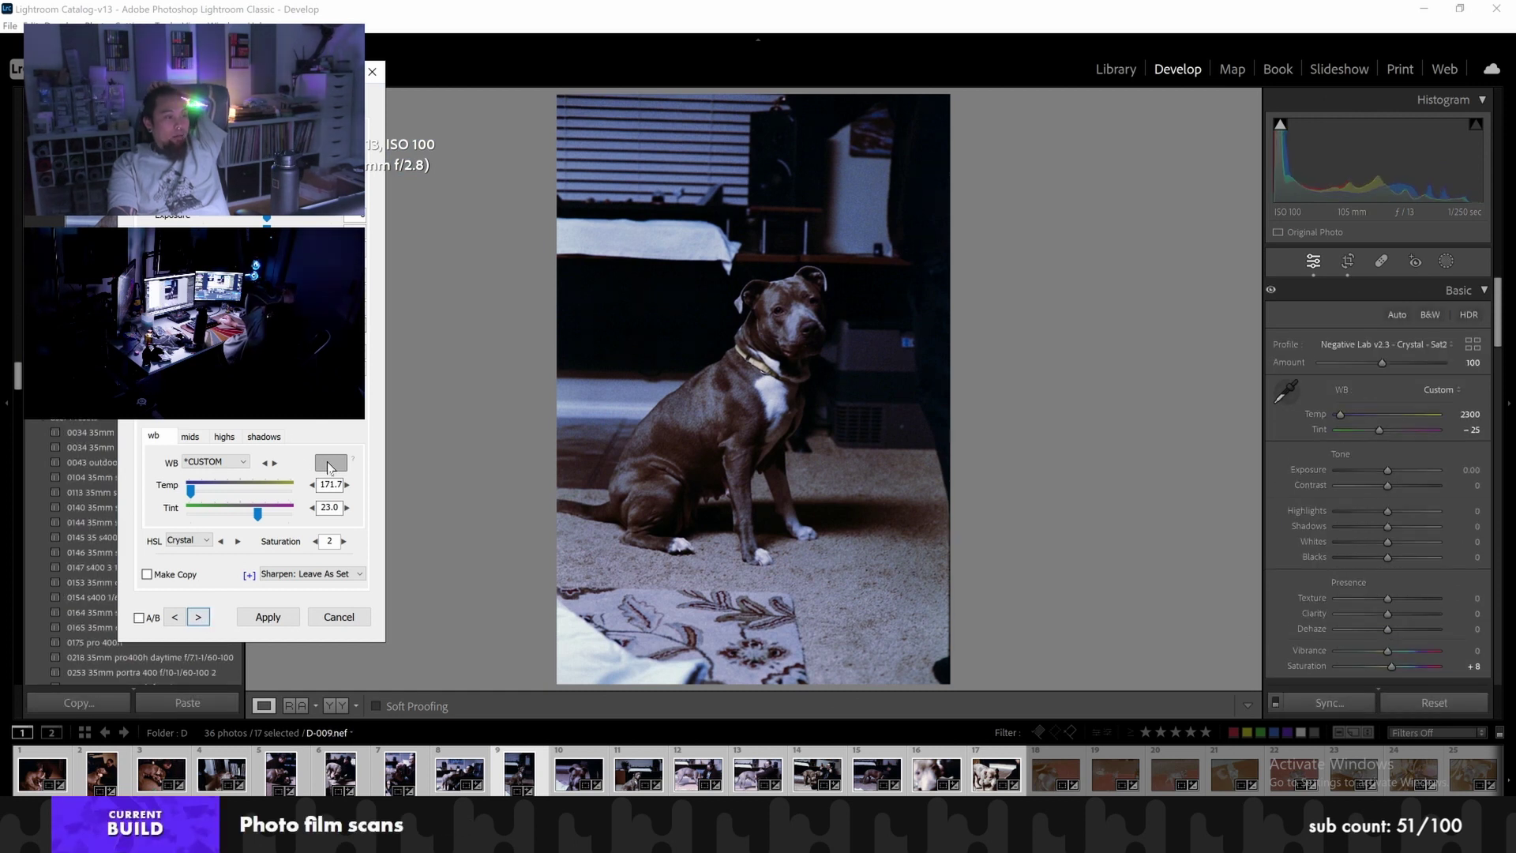
{"action": "mouse_move", "coordinate": [699, 400]}
{"action": "left_mouse_down"}
{"action": "mouse_move", "coordinate": [731, 395]}
{"action": "mouse_move", "coordinate": [704, 407]}
{"action": "mouse_move", "coordinate": [714, 430]}
{"action": "mouse_move", "coordinate": [898, 456]}
{"action": "left_mouse_up"}
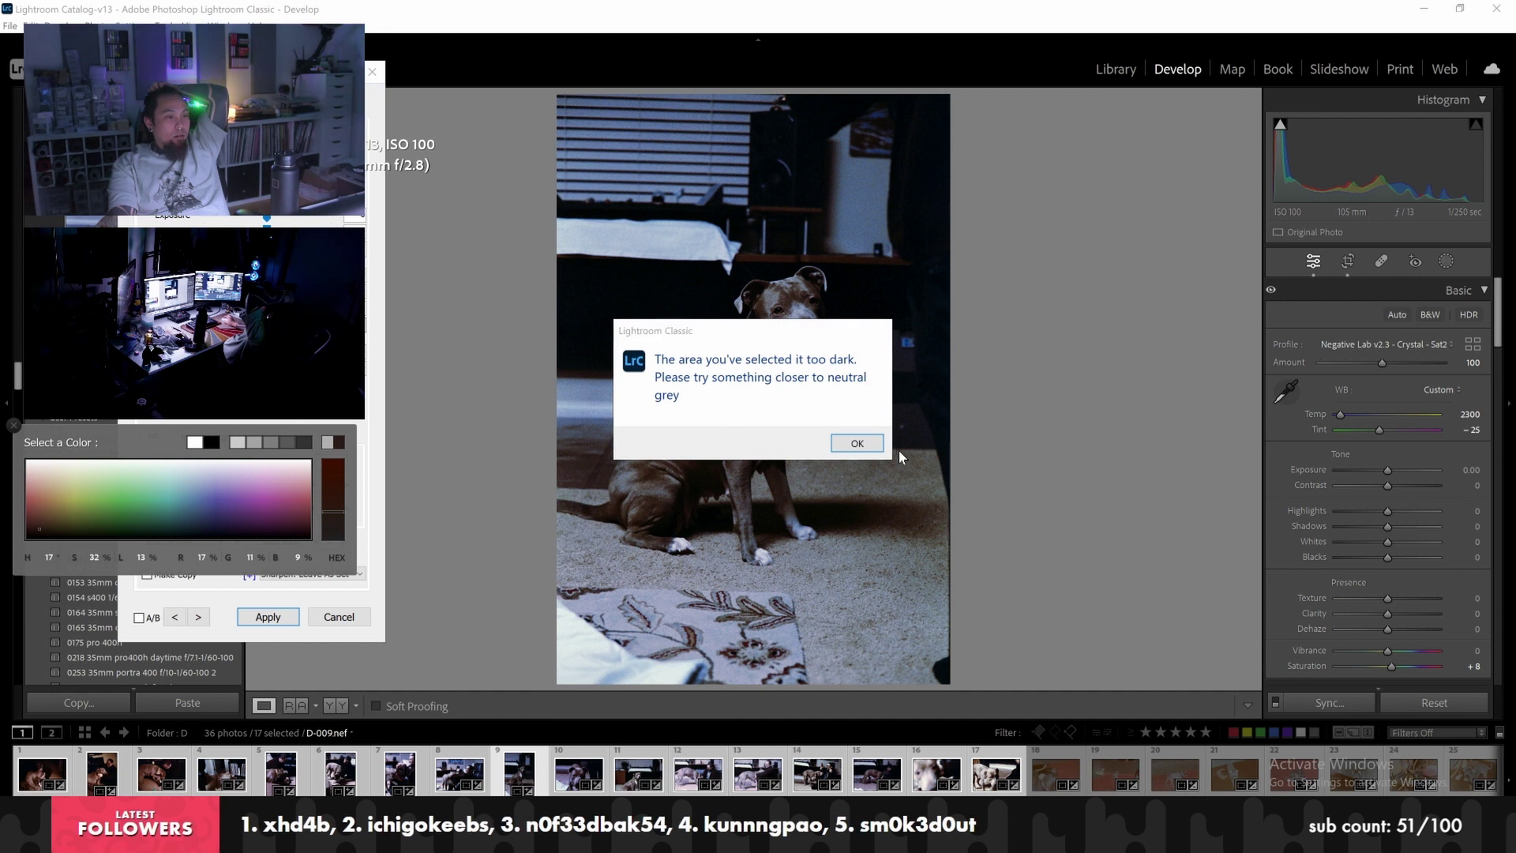
{"action": "left_click", "coordinate": [842, 443]}
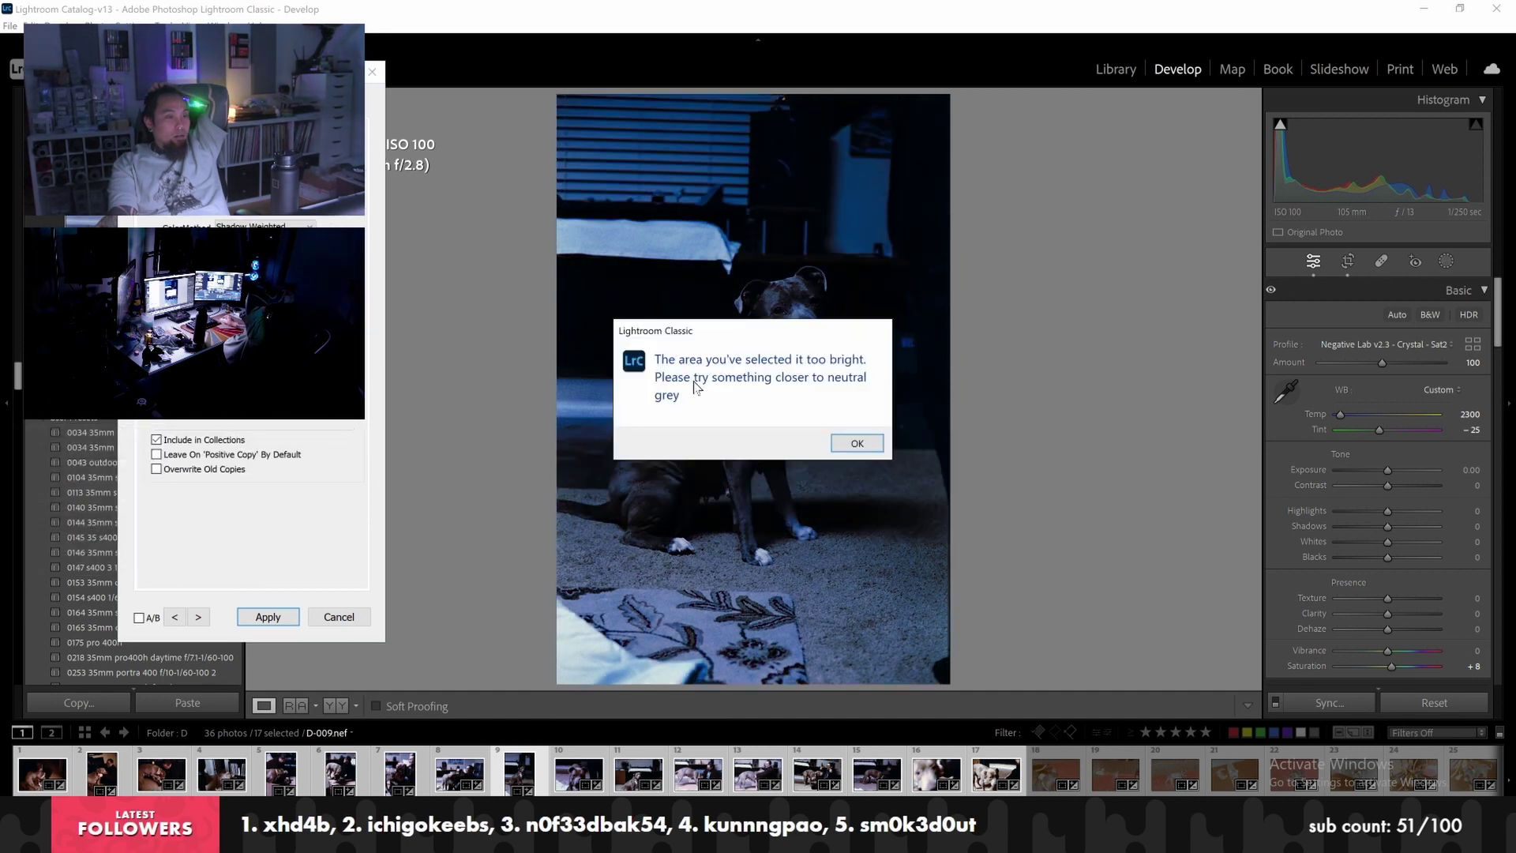
{"action": "left_click", "coordinate": [857, 443]}
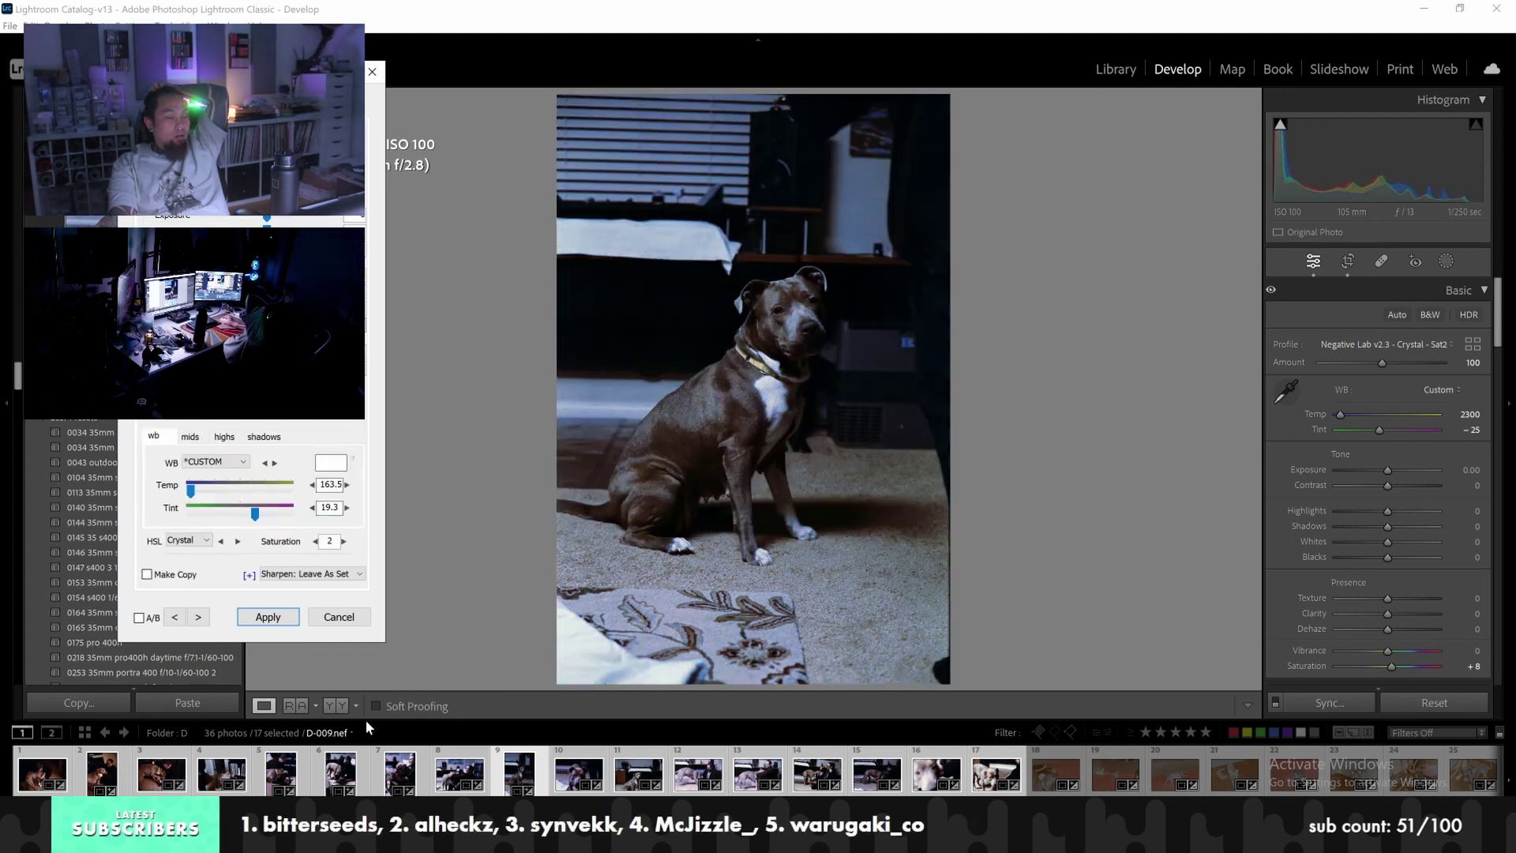
{"action": "left_click_drag", "start_coordinate": [330, 466], "coordinate": [798, 520]}
{"action": "left_click", "coordinate": [857, 442]}
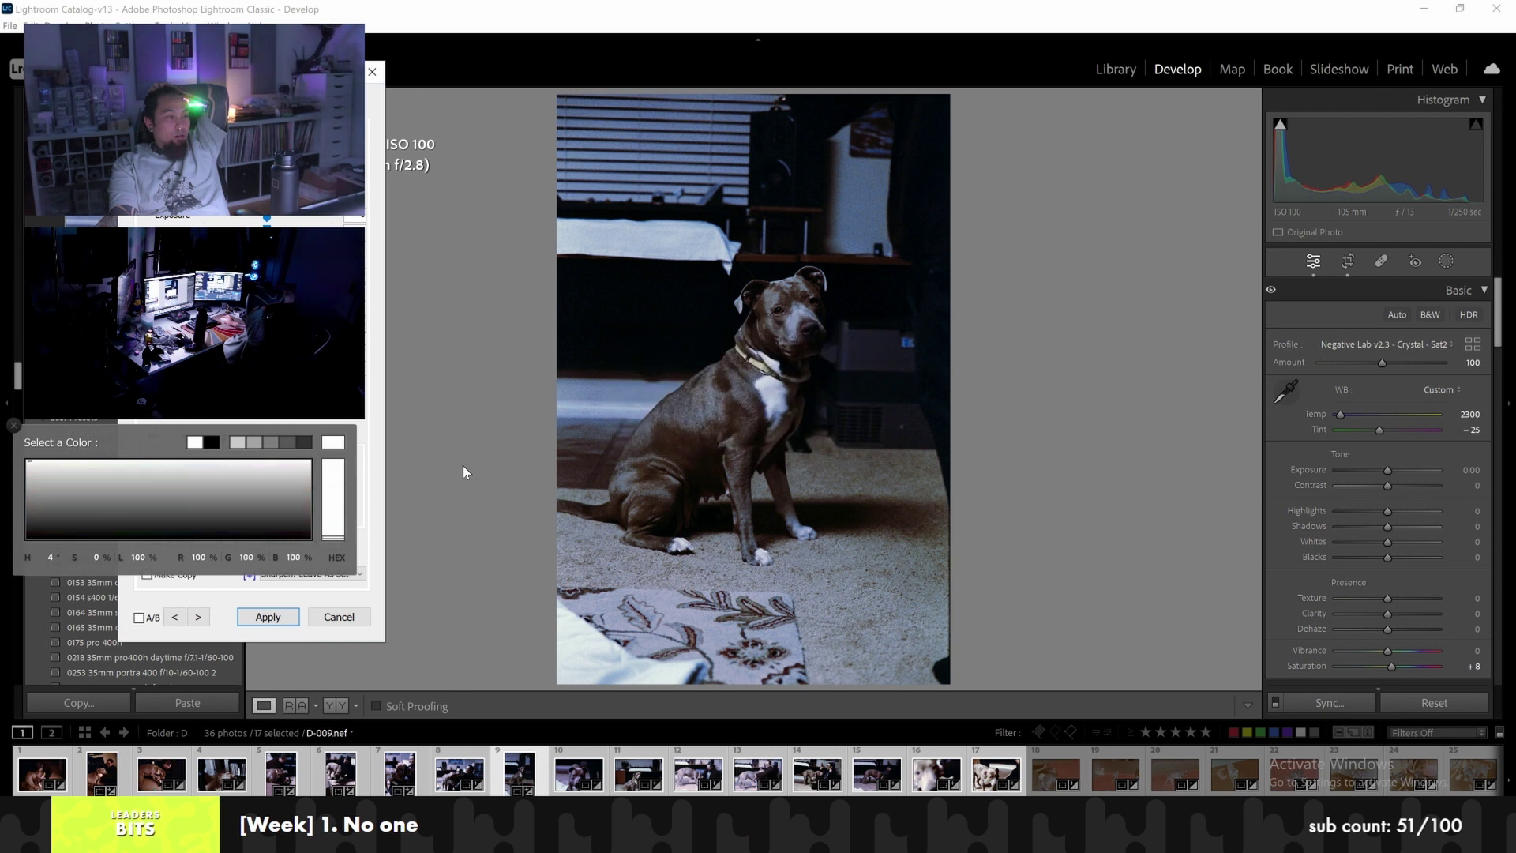
{"action": "key", "text": "Return"}
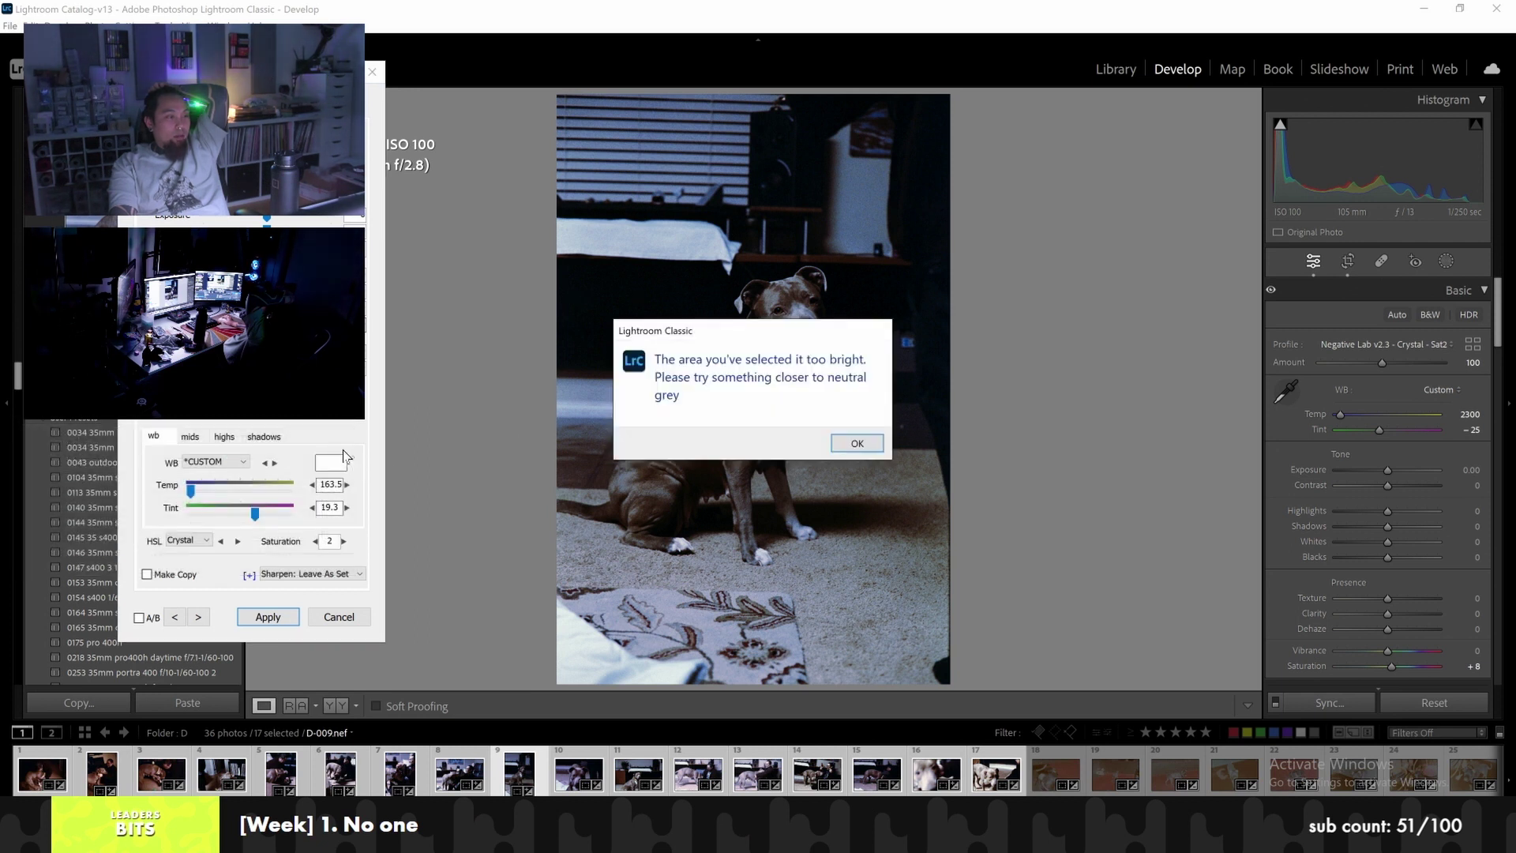
Sample the dog's white chest on D-009 as the white balance reference colour and close the colour picker
{"action": "left_click", "coordinate": [331, 462]}
{"action": "left_click_drag", "start_coordinate": [195, 488], "coordinate": [785, 400]}
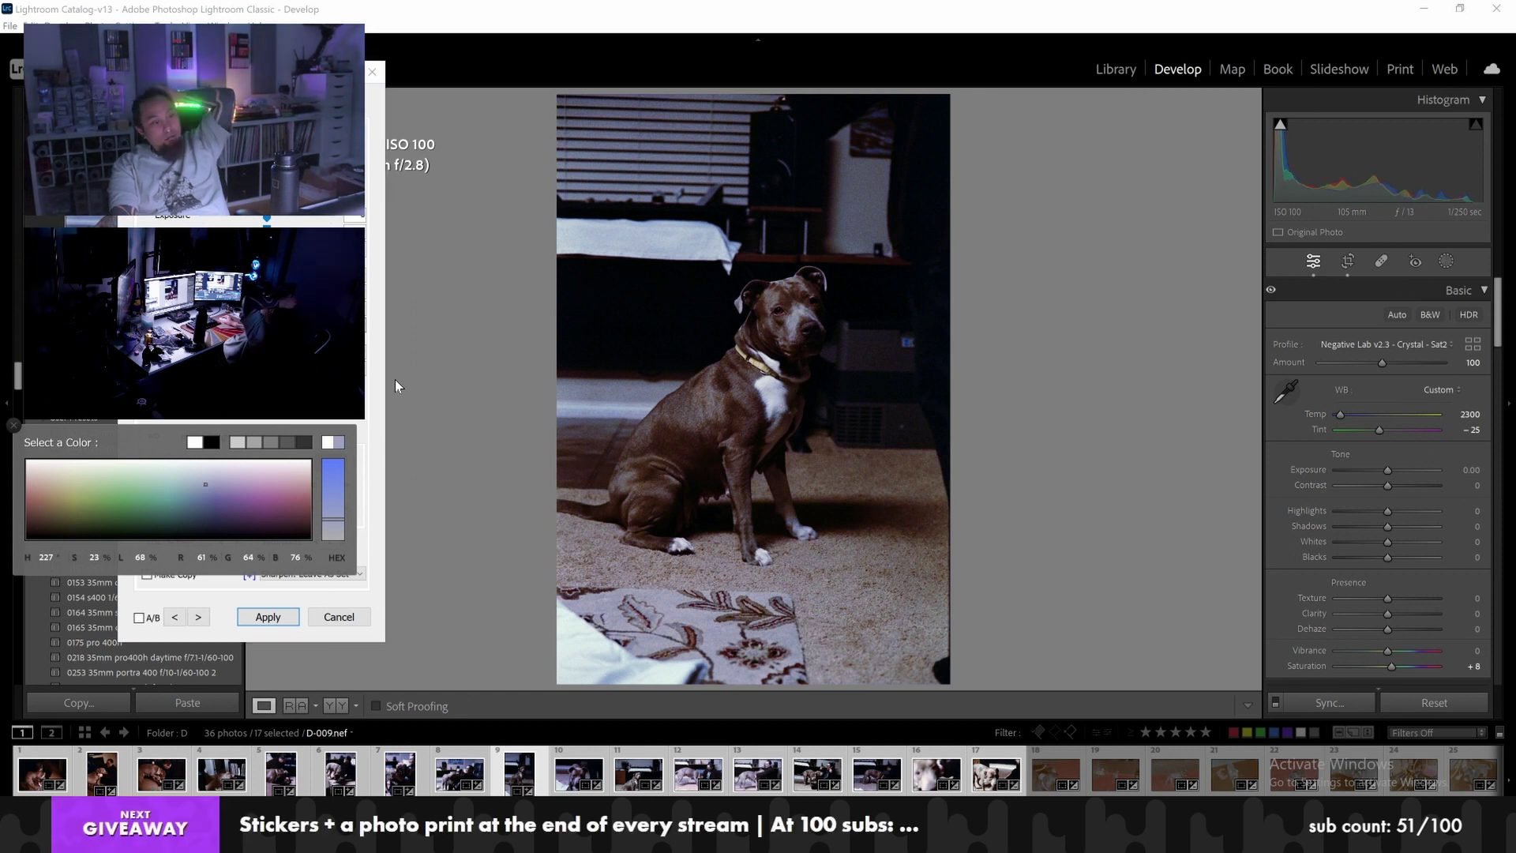
{"action": "left_click", "coordinate": [14, 425]}
Compare the Pakon and Lab HSL profiles on D-009, and set the profile back to Crystal
{"action": "left_click", "coordinate": [188, 541]}
{"action": "left_click", "coordinate": [174, 615]}
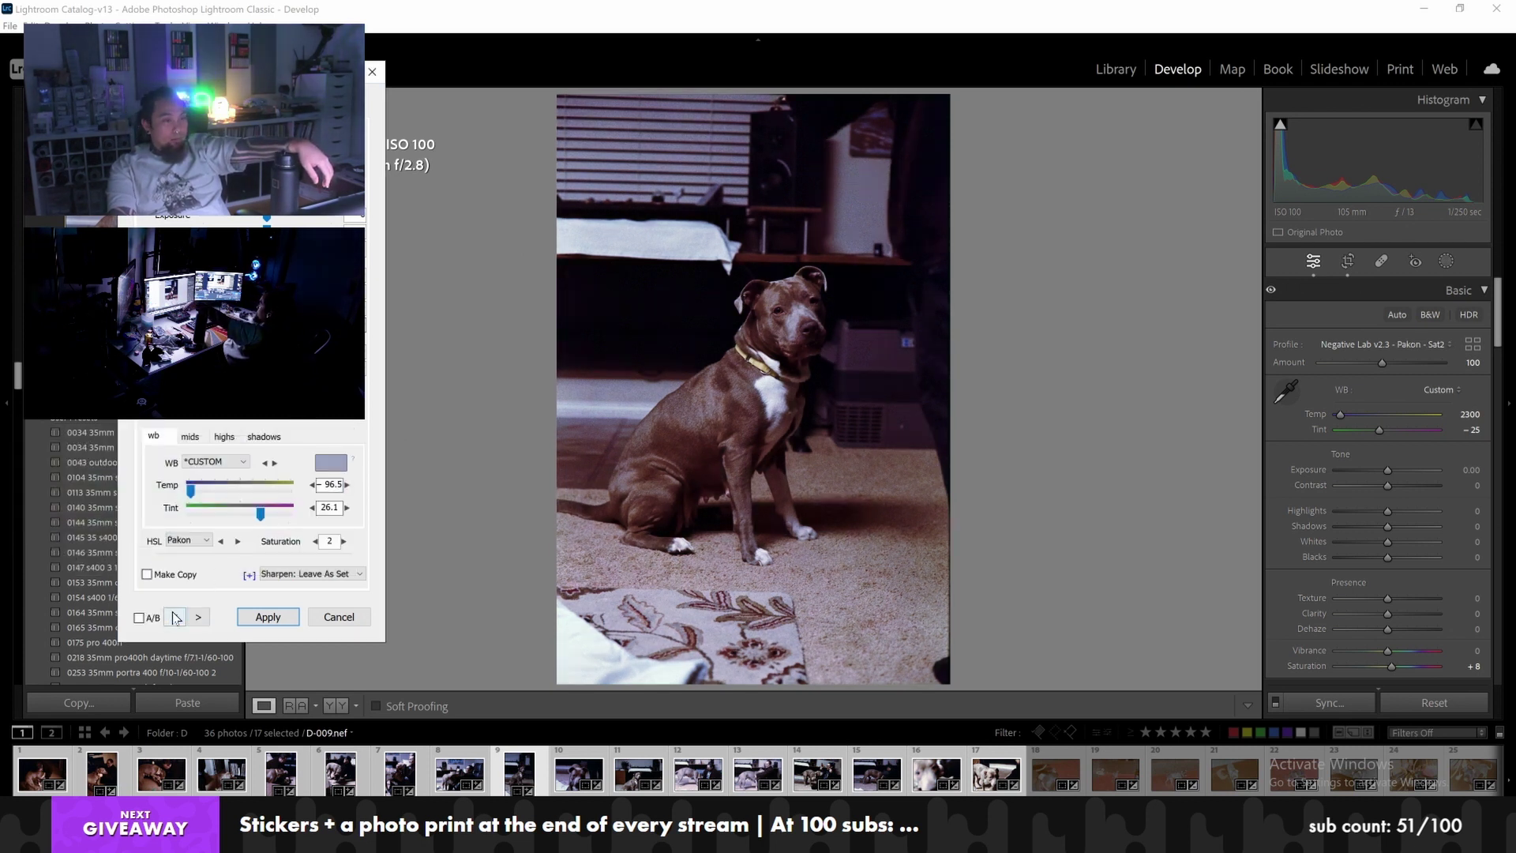
{"action": "left_click", "coordinate": [188, 541]}
{"action": "left_click", "coordinate": [175, 585]}
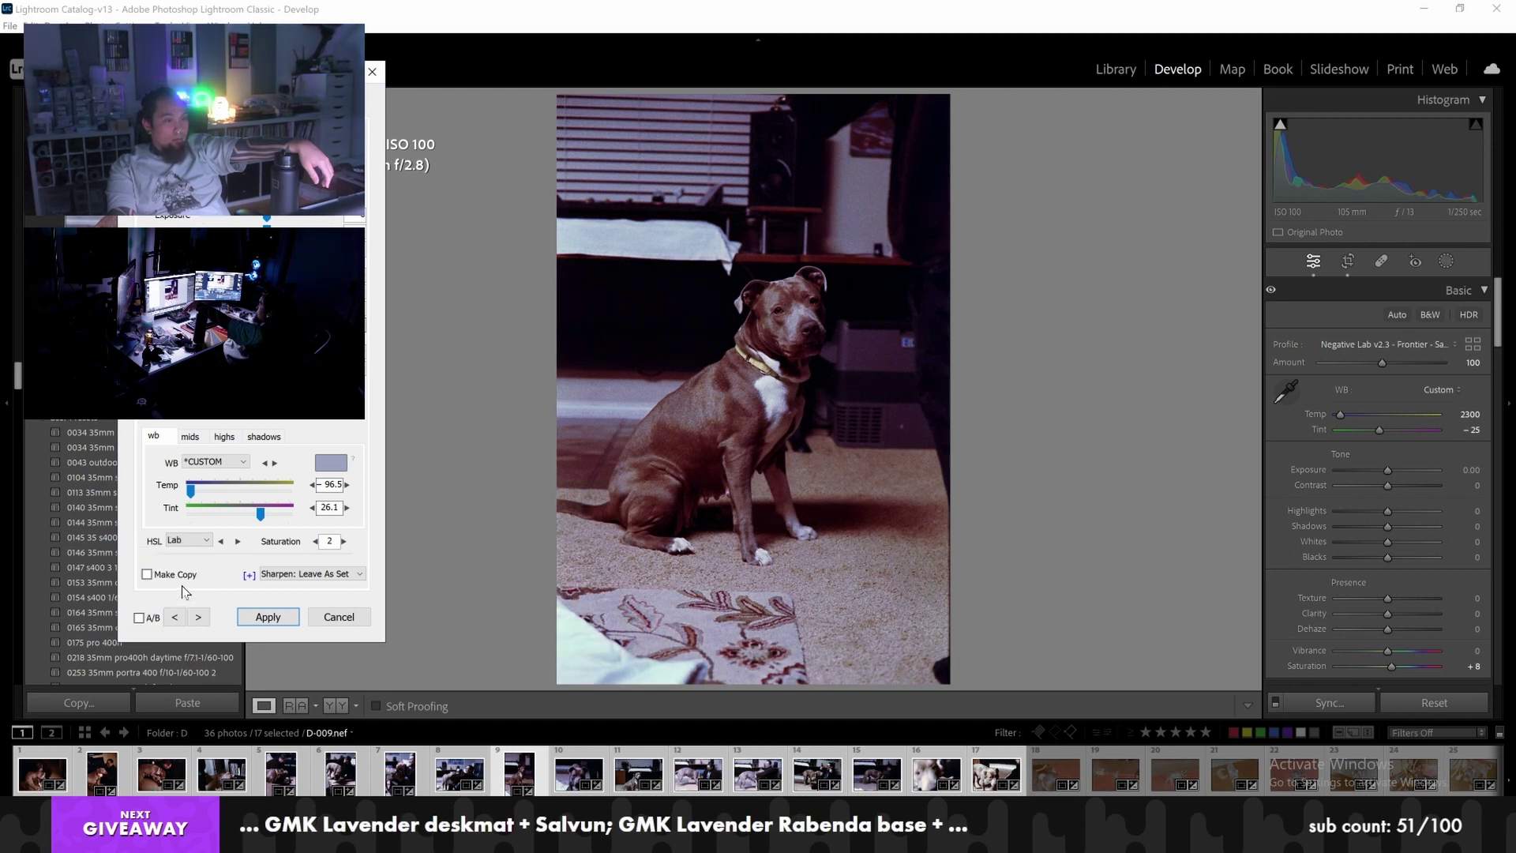
{"action": "left_click", "coordinate": [188, 542]}
{"action": "left_click", "coordinate": [184, 570]}
{"action": "left_click", "coordinate": [190, 543]}
{"action": "left_click", "coordinate": [190, 600]}
Set D-009's white balance Tint to 25 and its Saturation to 3 after trying stronger saturation and lower tints
{"action": "left_click", "coordinate": [343, 541]}
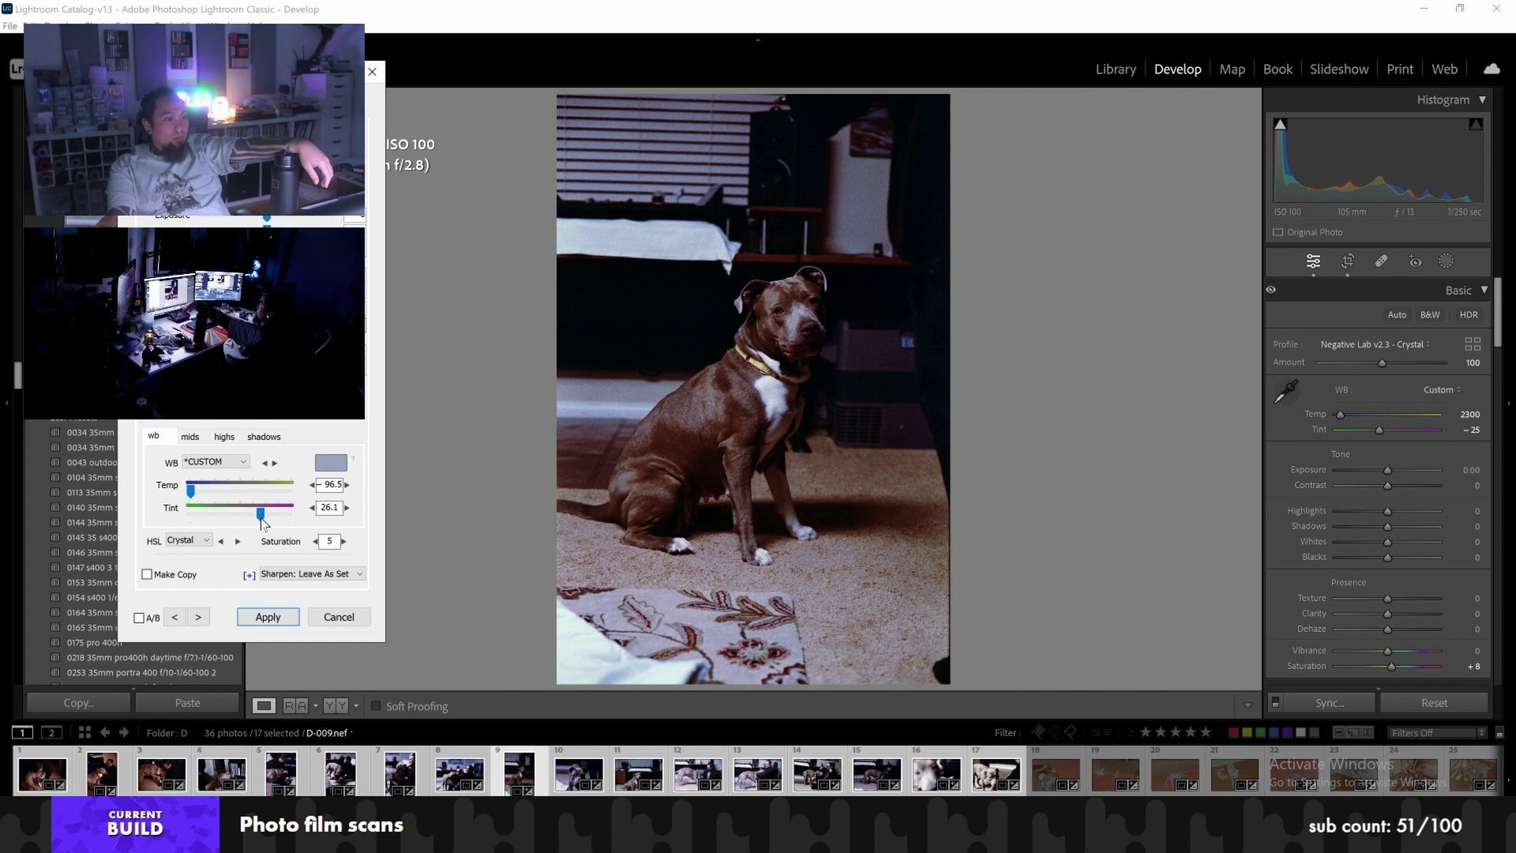
{"action": "left_click_drag", "start_coordinate": [263, 521], "coordinate": [260, 521]}
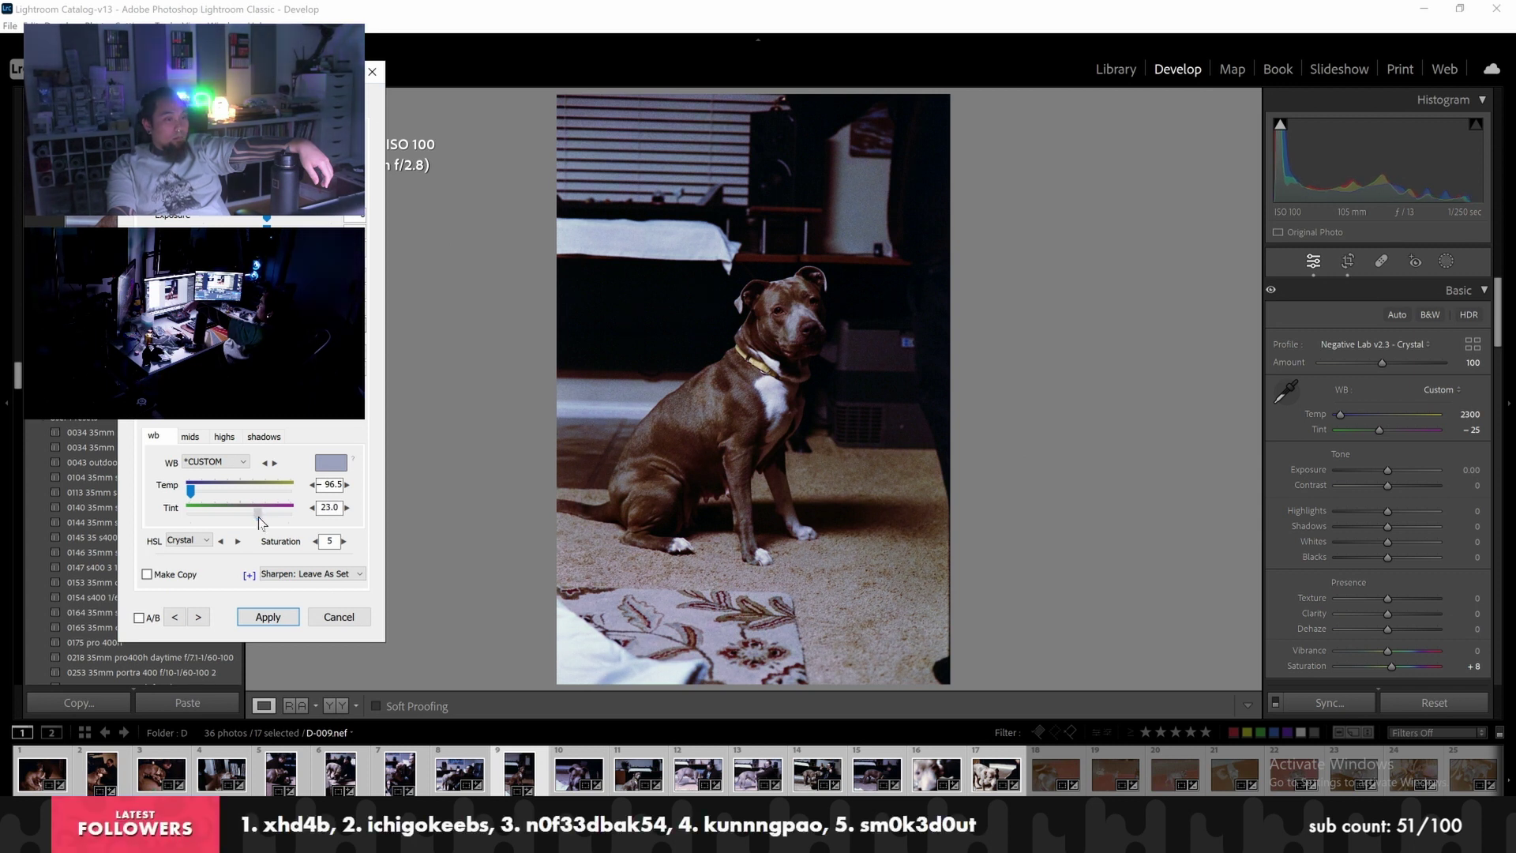
{"action": "left_click_drag", "start_coordinate": [256, 522], "coordinate": [259, 521]}
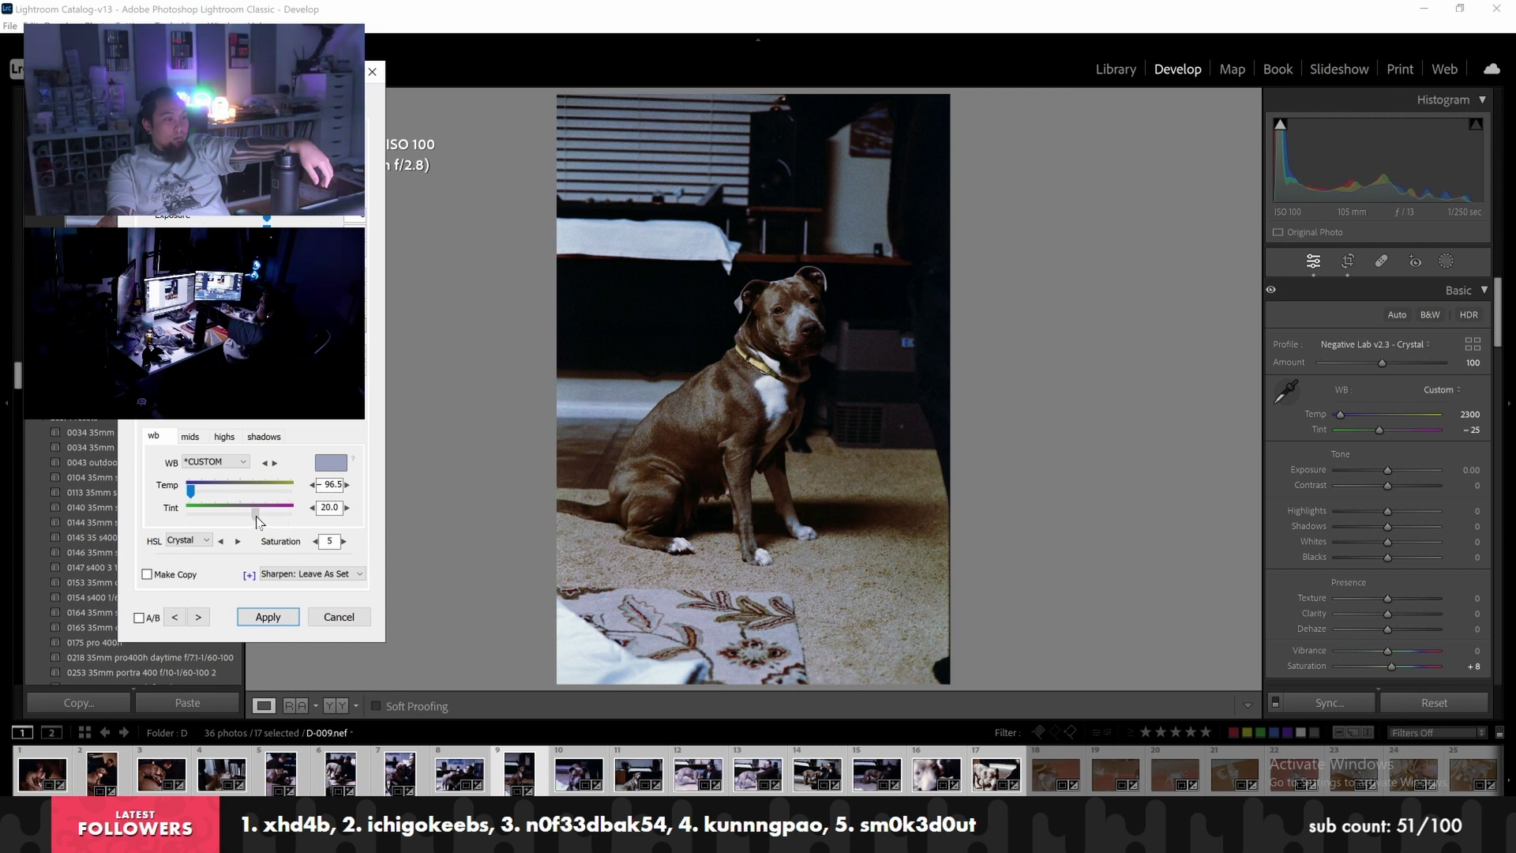
{"action": "left_click_drag", "start_coordinate": [262, 520], "coordinate": [265, 520]}
{"action": "left_click", "coordinate": [315, 541]}
{"action": "left_click", "coordinate": [315, 541]}
{"action": "left_click", "coordinate": [315, 541]}
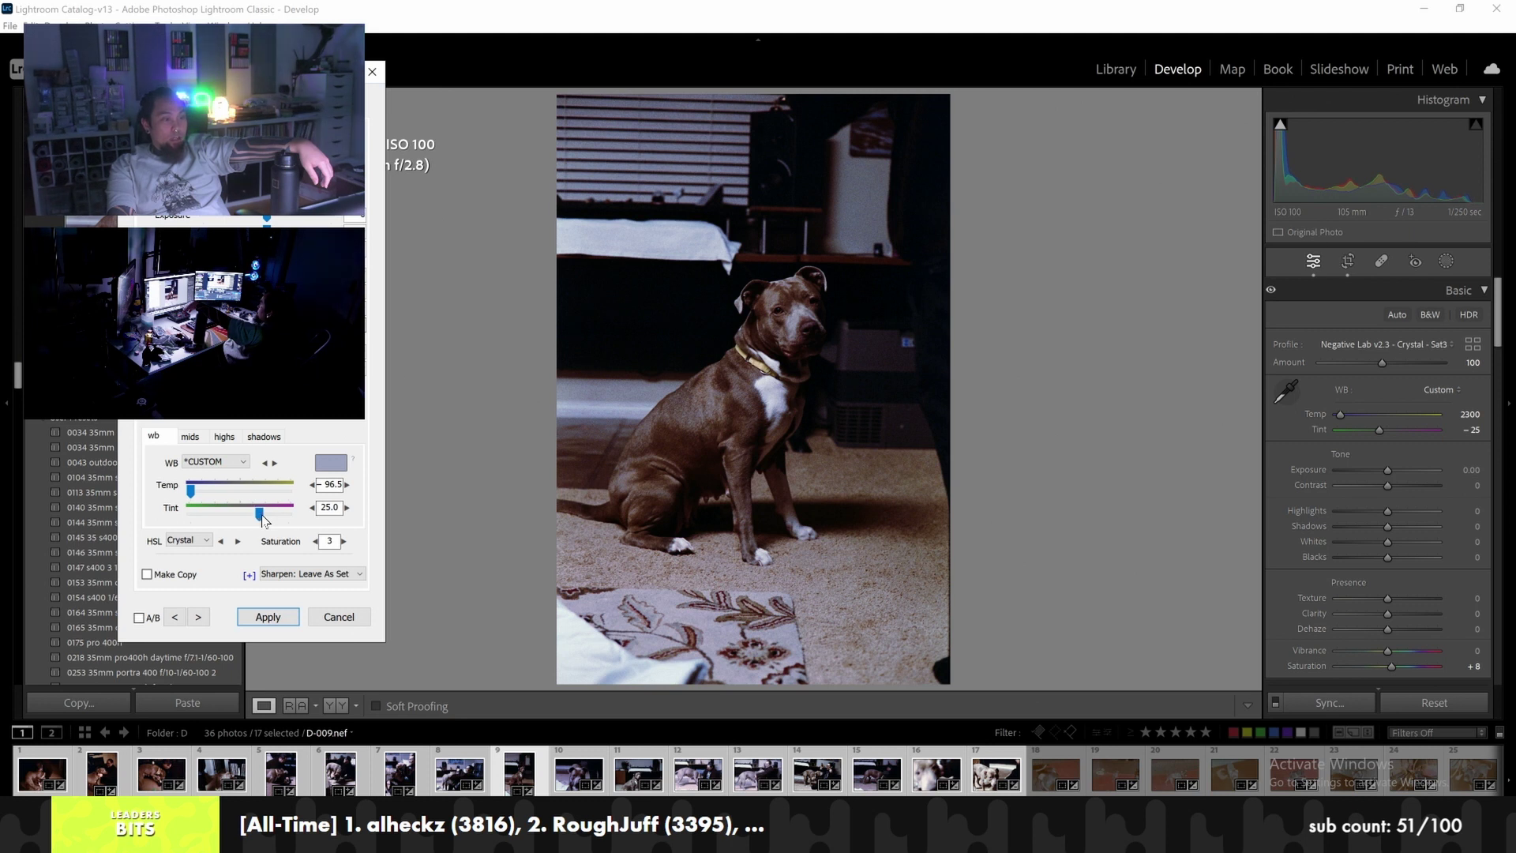
Warm D-009 by setting the white balance Temp to -60
{"action": "left_click", "coordinate": [348, 484]}
{"action": "left_click", "coordinate": [347, 485]}
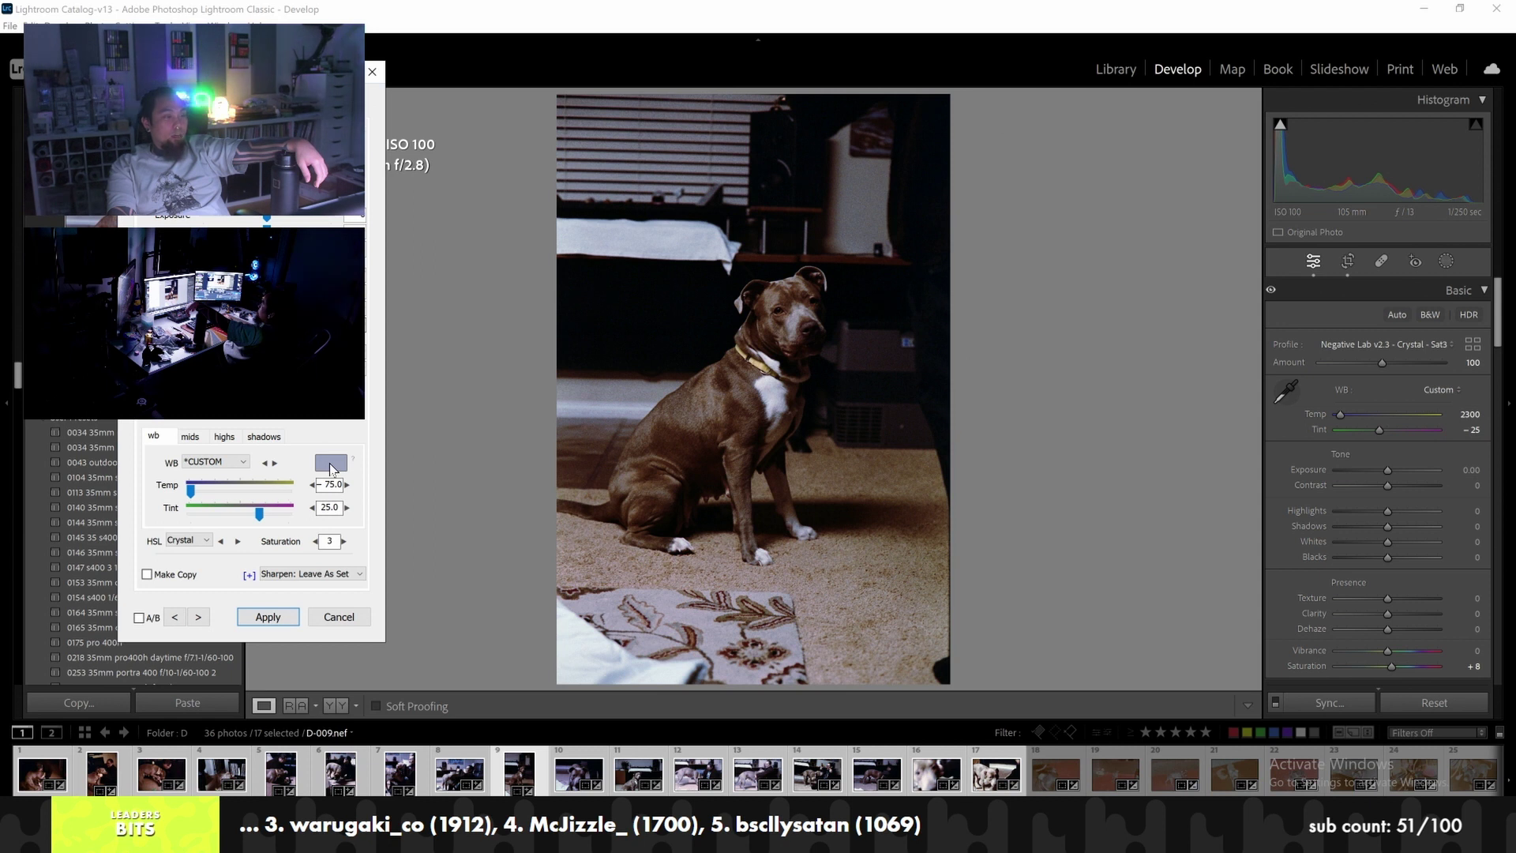
{"action": "left_click", "coordinate": [331, 484]}
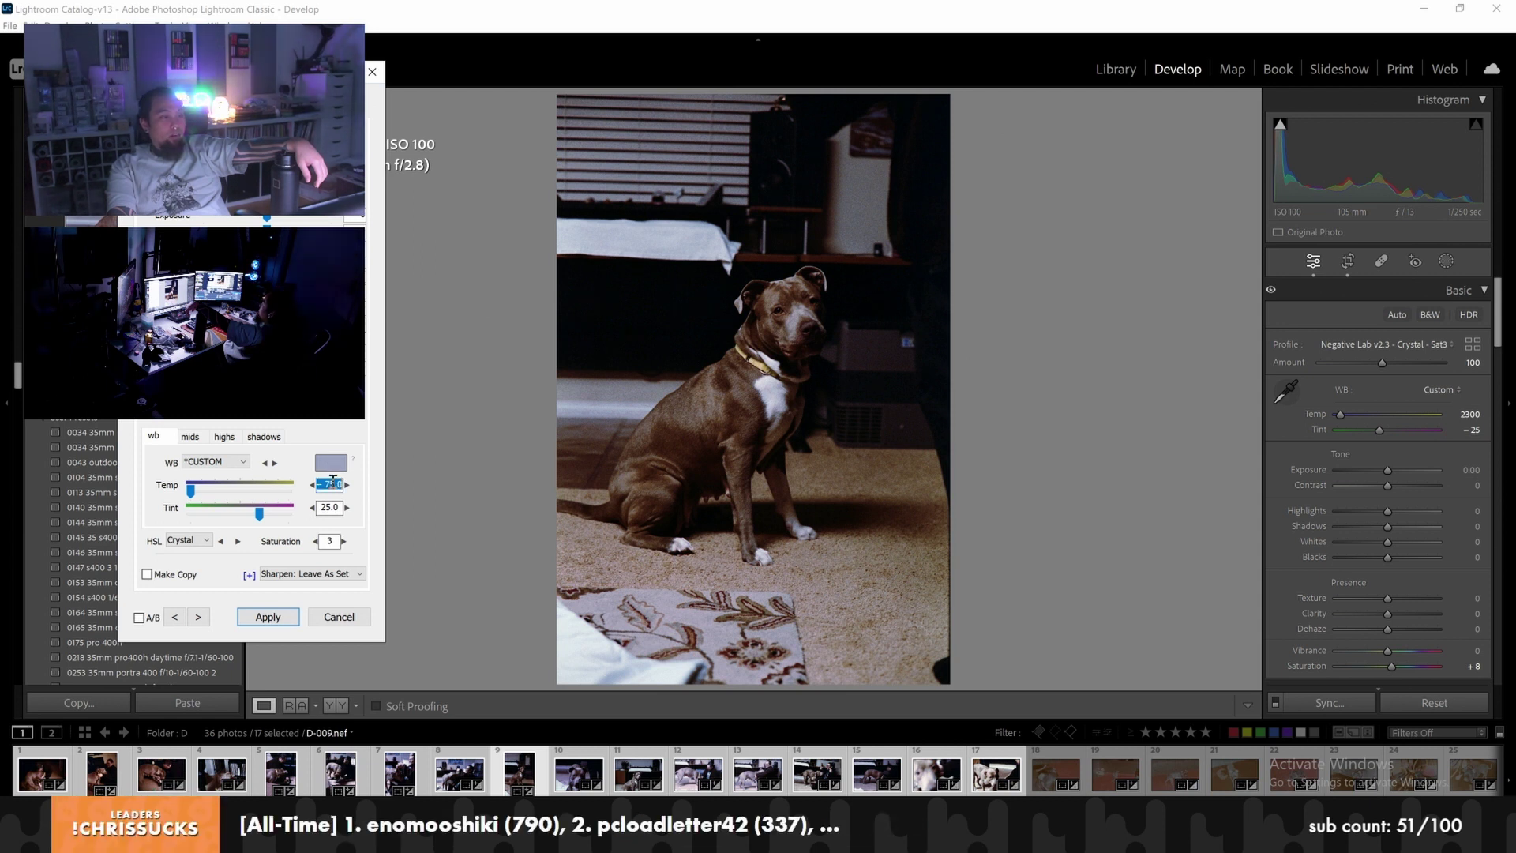
{"action": "left_click_drag", "start_coordinate": [190, 490], "coordinate": [261, 525]}
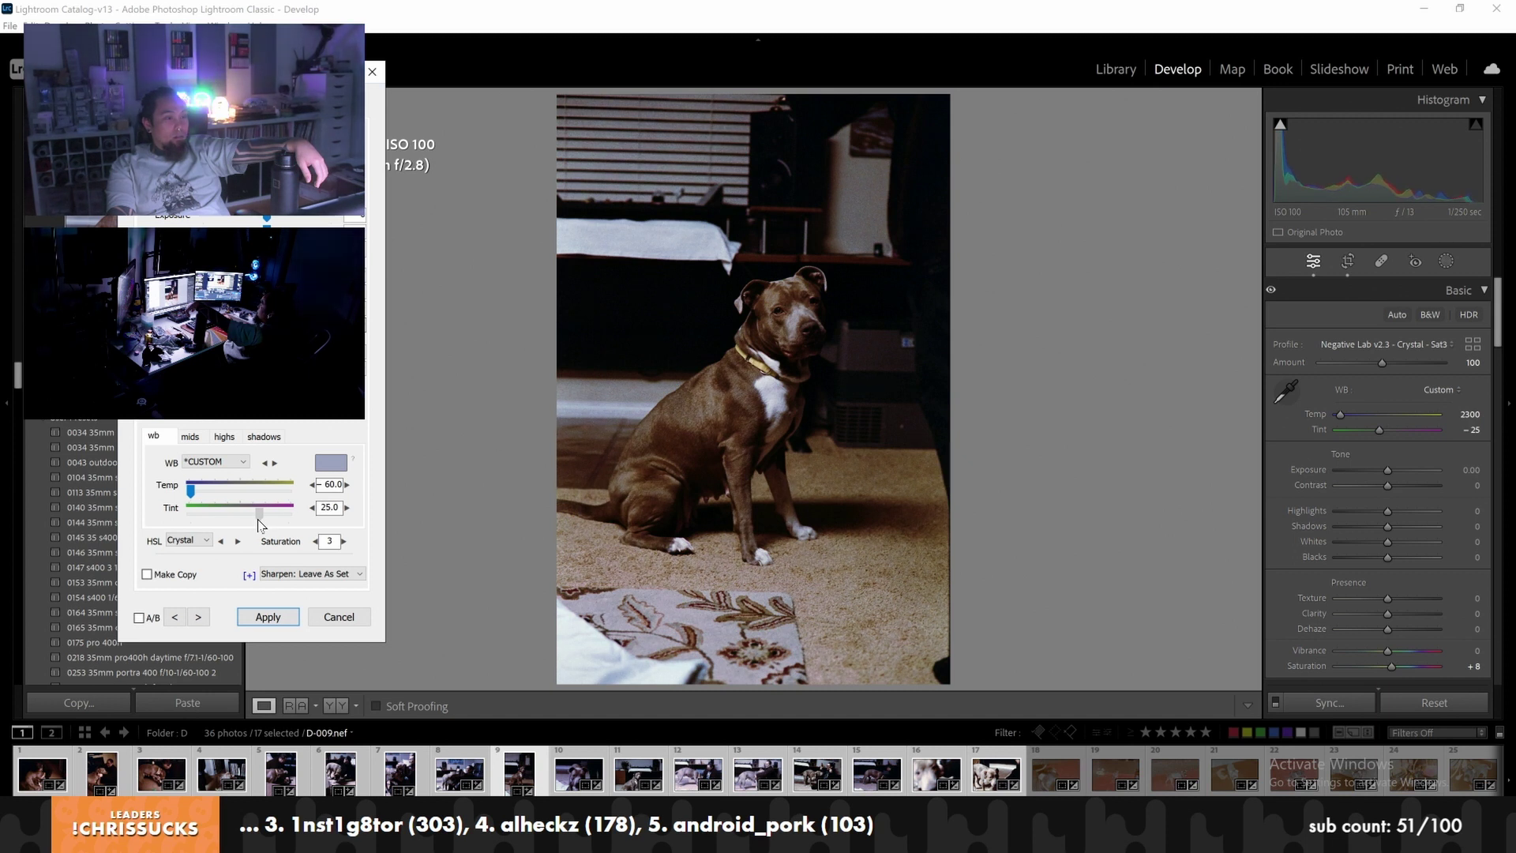
Fine-tune D-009's white balance Tint to 26 and reconvert the selected negatives
{"action": "left_click_drag", "start_coordinate": [259, 520], "coordinate": [258, 519]}
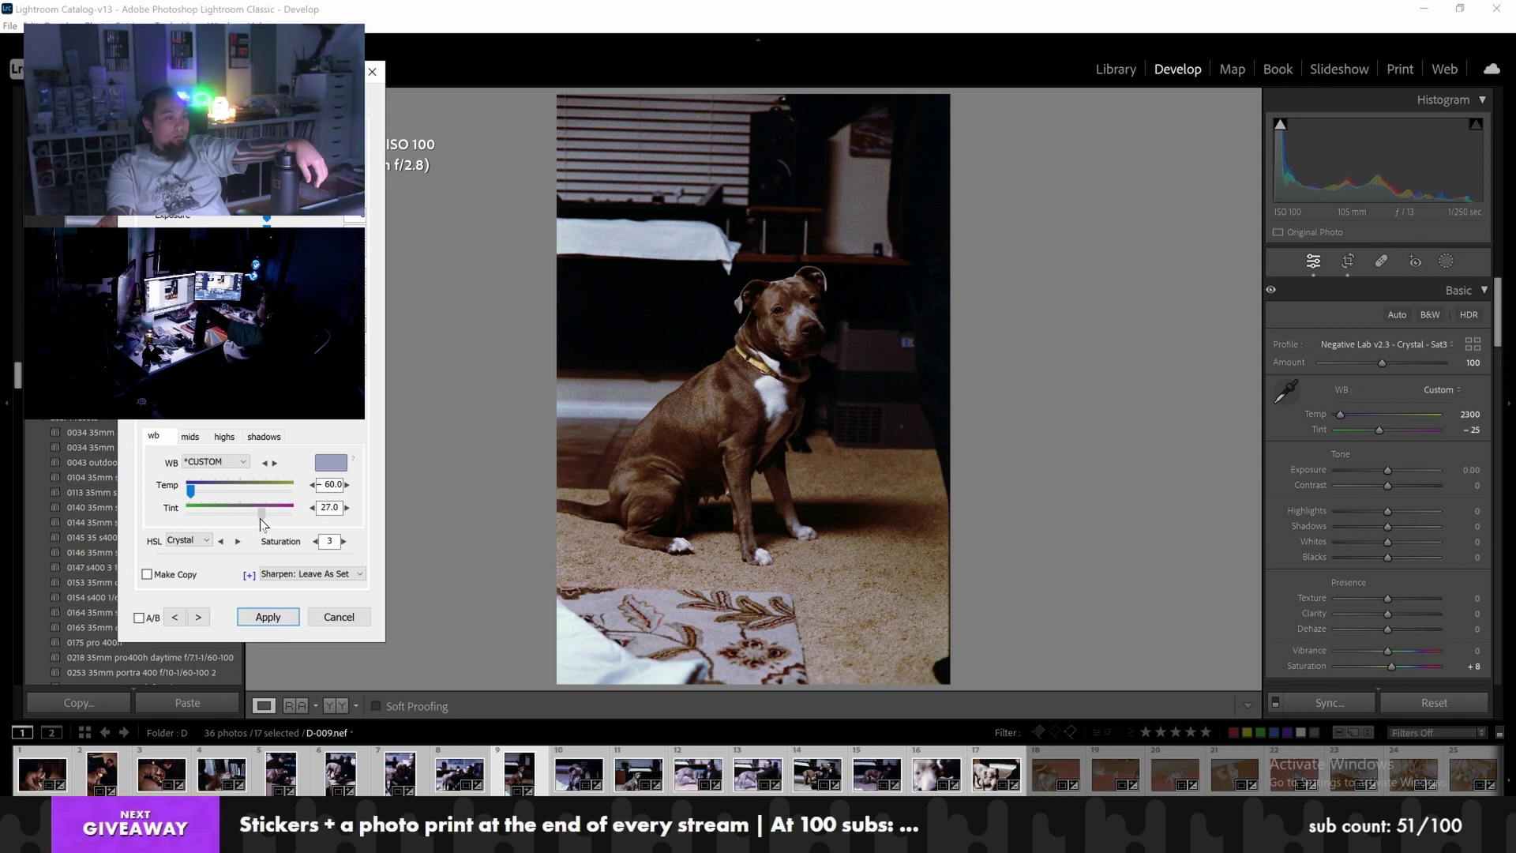
{"action": "left_click_drag", "start_coordinate": [264, 524], "coordinate": [265, 524]}
{"action": "left_click_drag", "start_coordinate": [261, 524], "coordinate": [261, 525]}
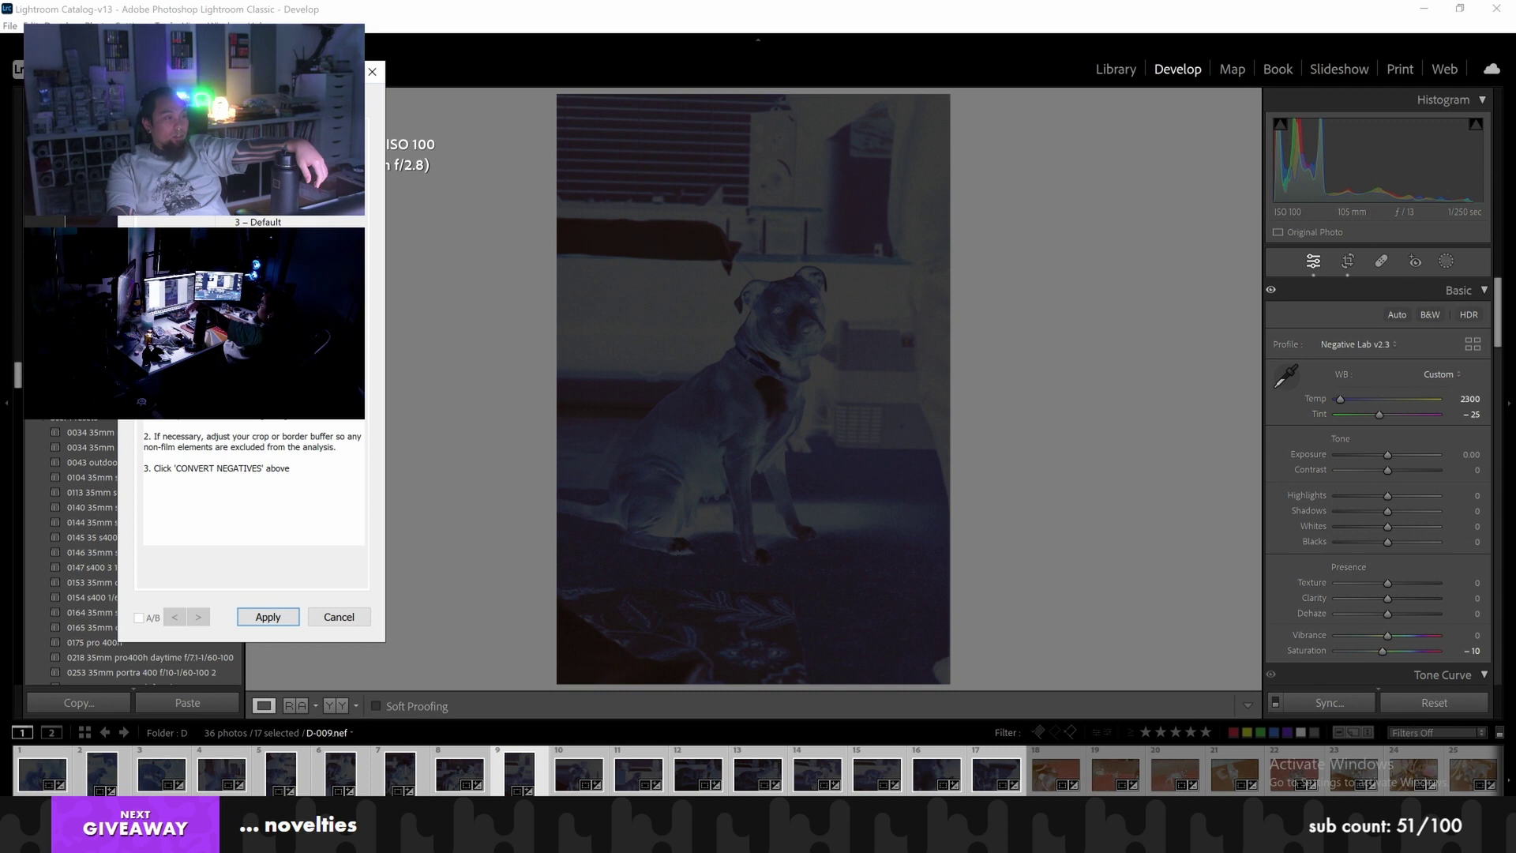
{"action": "key", "text": "Return"}
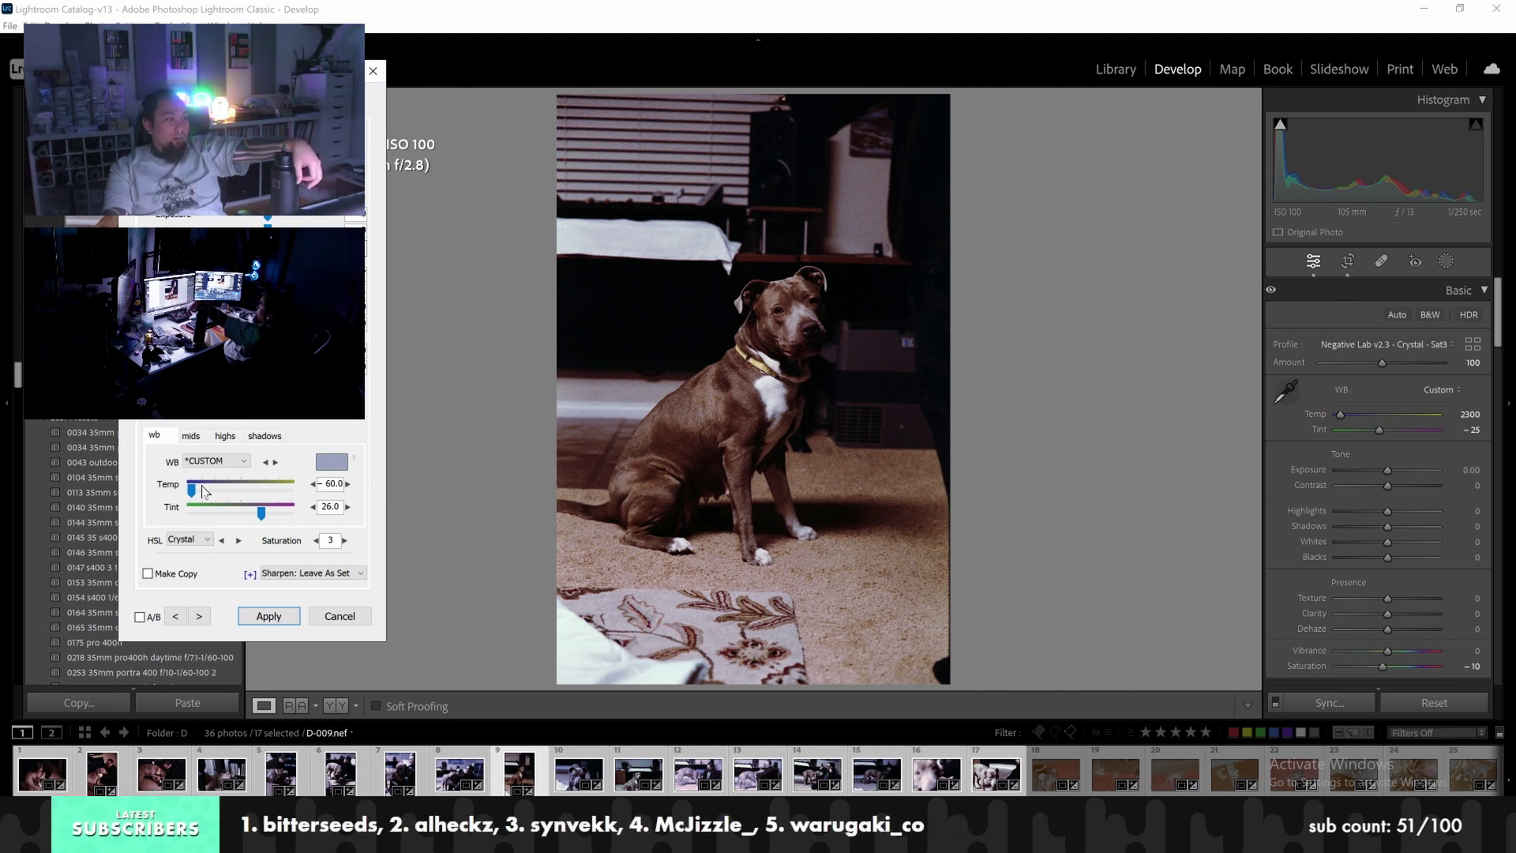
Set D-009's white balance Temp to -75 and Tint to 24, and sync all settings to the 17 selected photos
{"action": "left_click", "coordinate": [314, 484]}
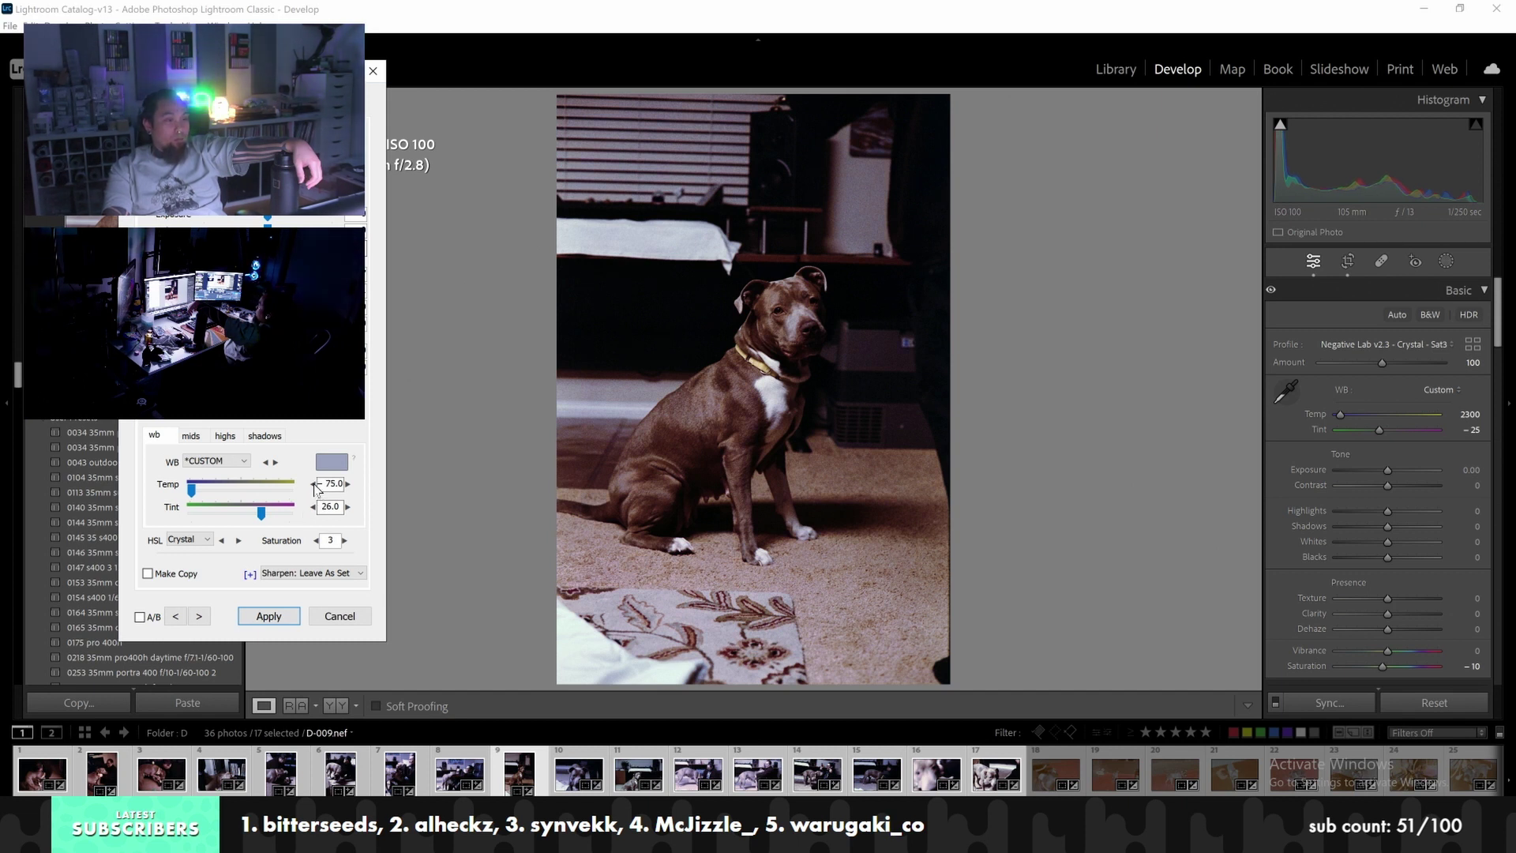
{"action": "left_click", "coordinate": [347, 507]}
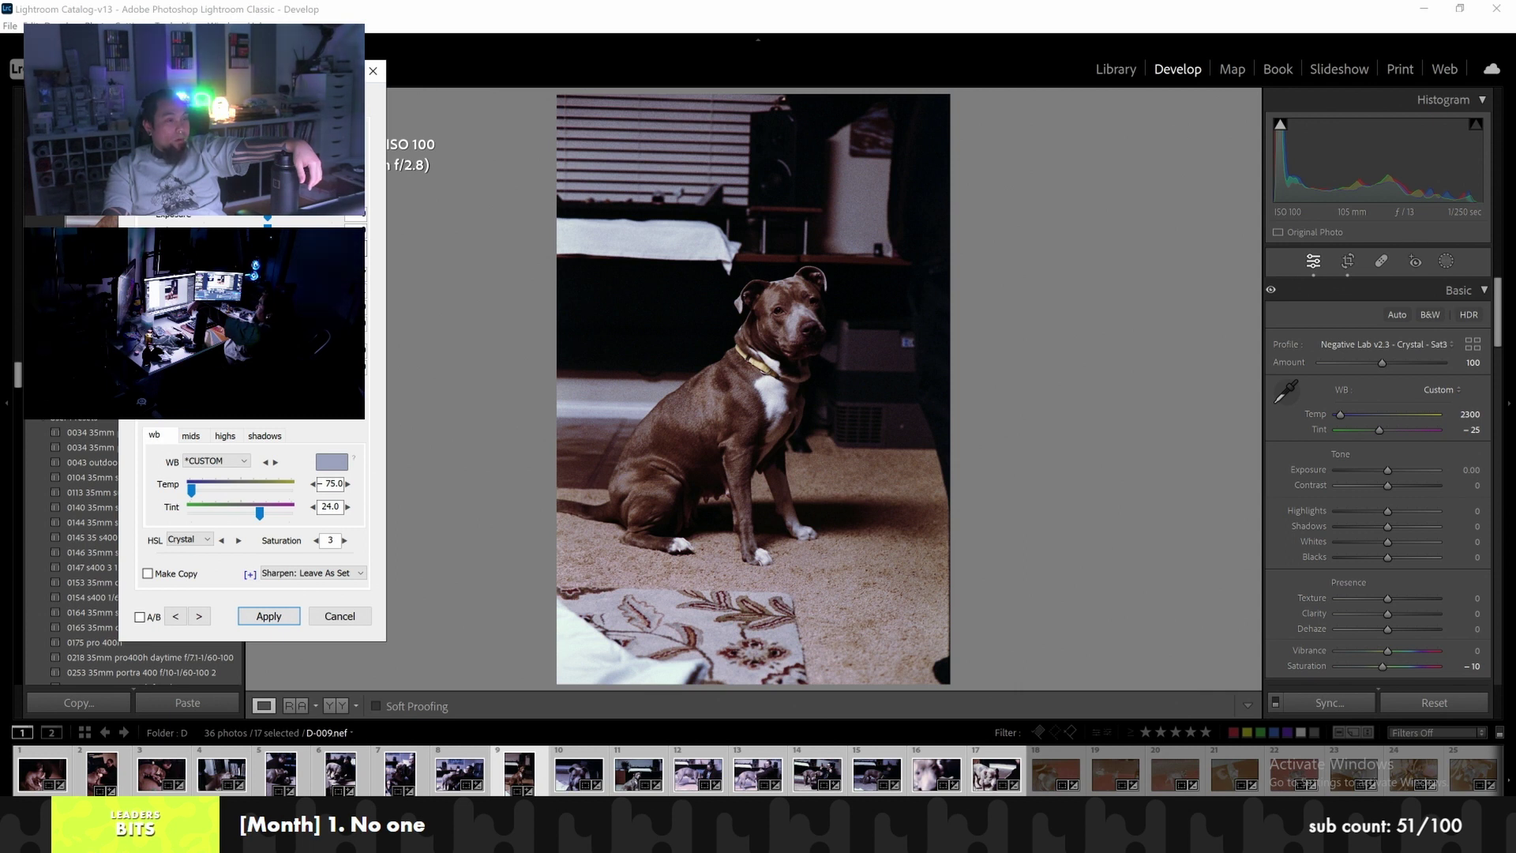
{"action": "left_click", "coordinate": [359, 167]}
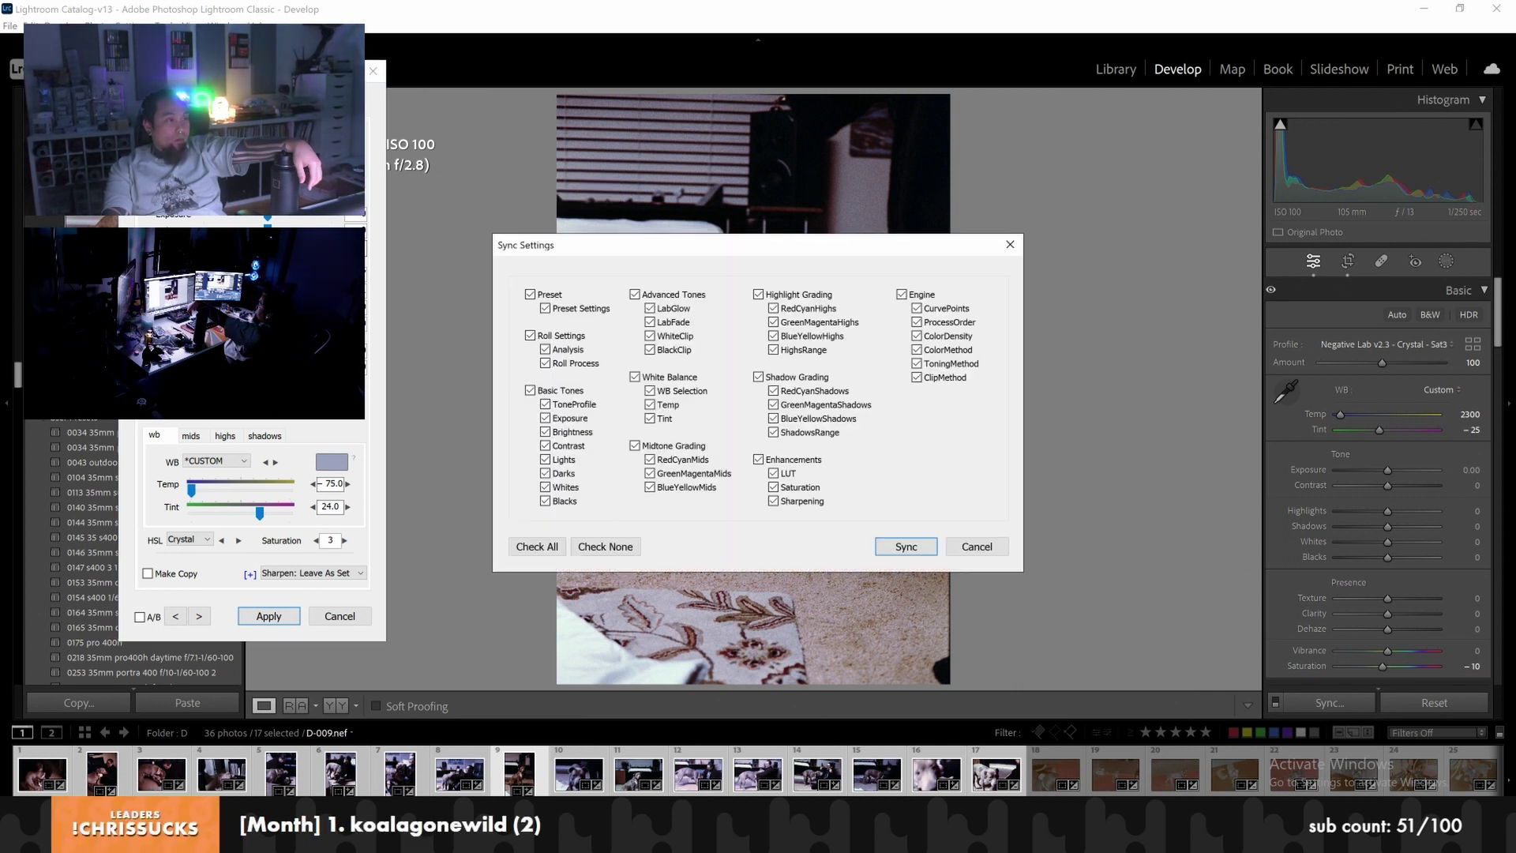
{"action": "left_click", "coordinate": [906, 546]}
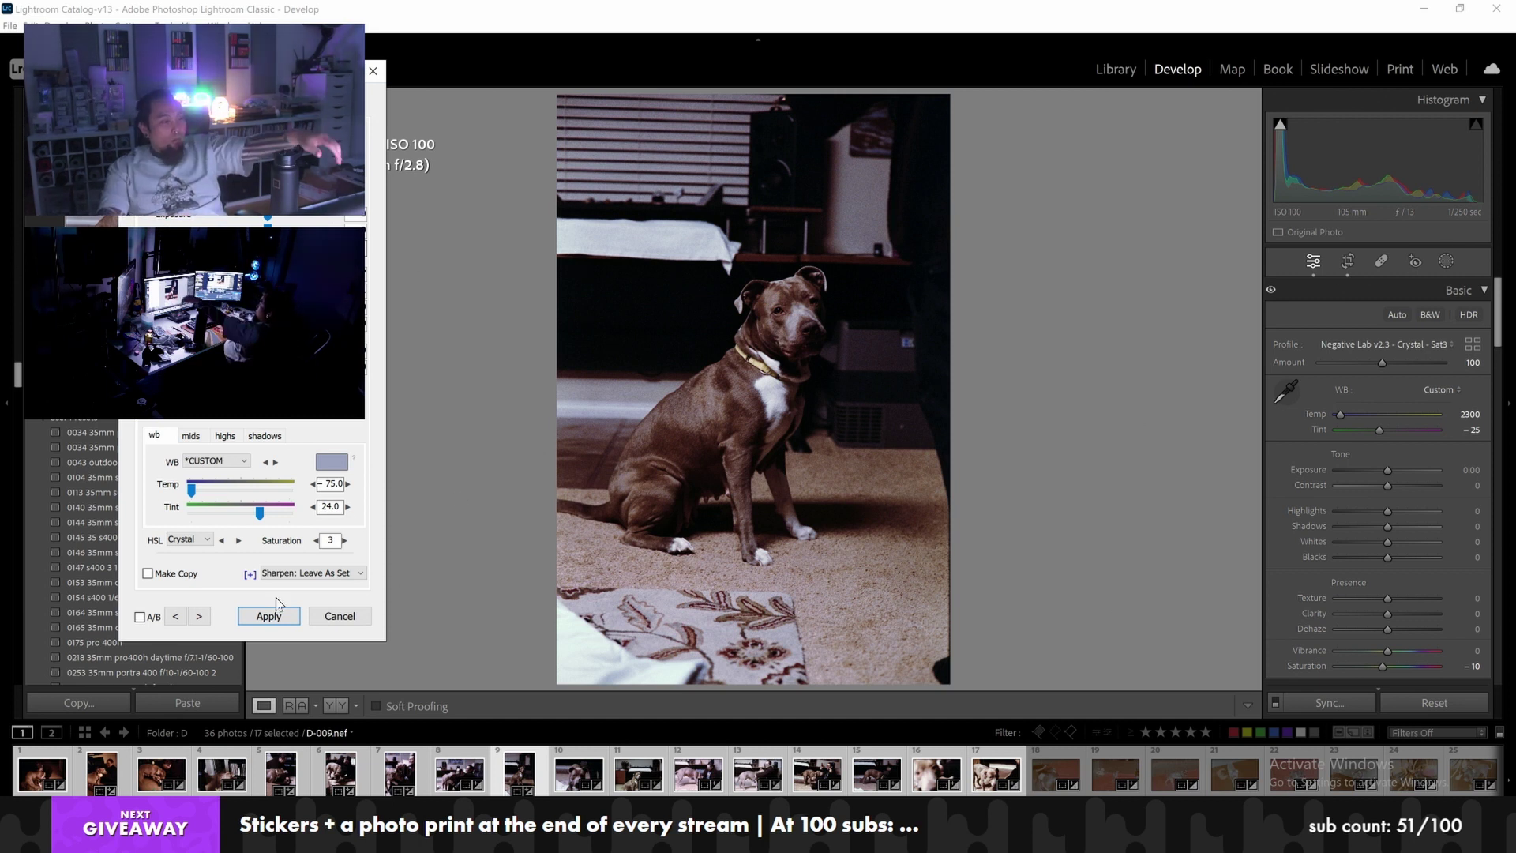
Review the synced colours on each of the 17 selected photos, cycling from D-009 through the set and back to it
{"action": "left_click", "coordinate": [200, 617]}
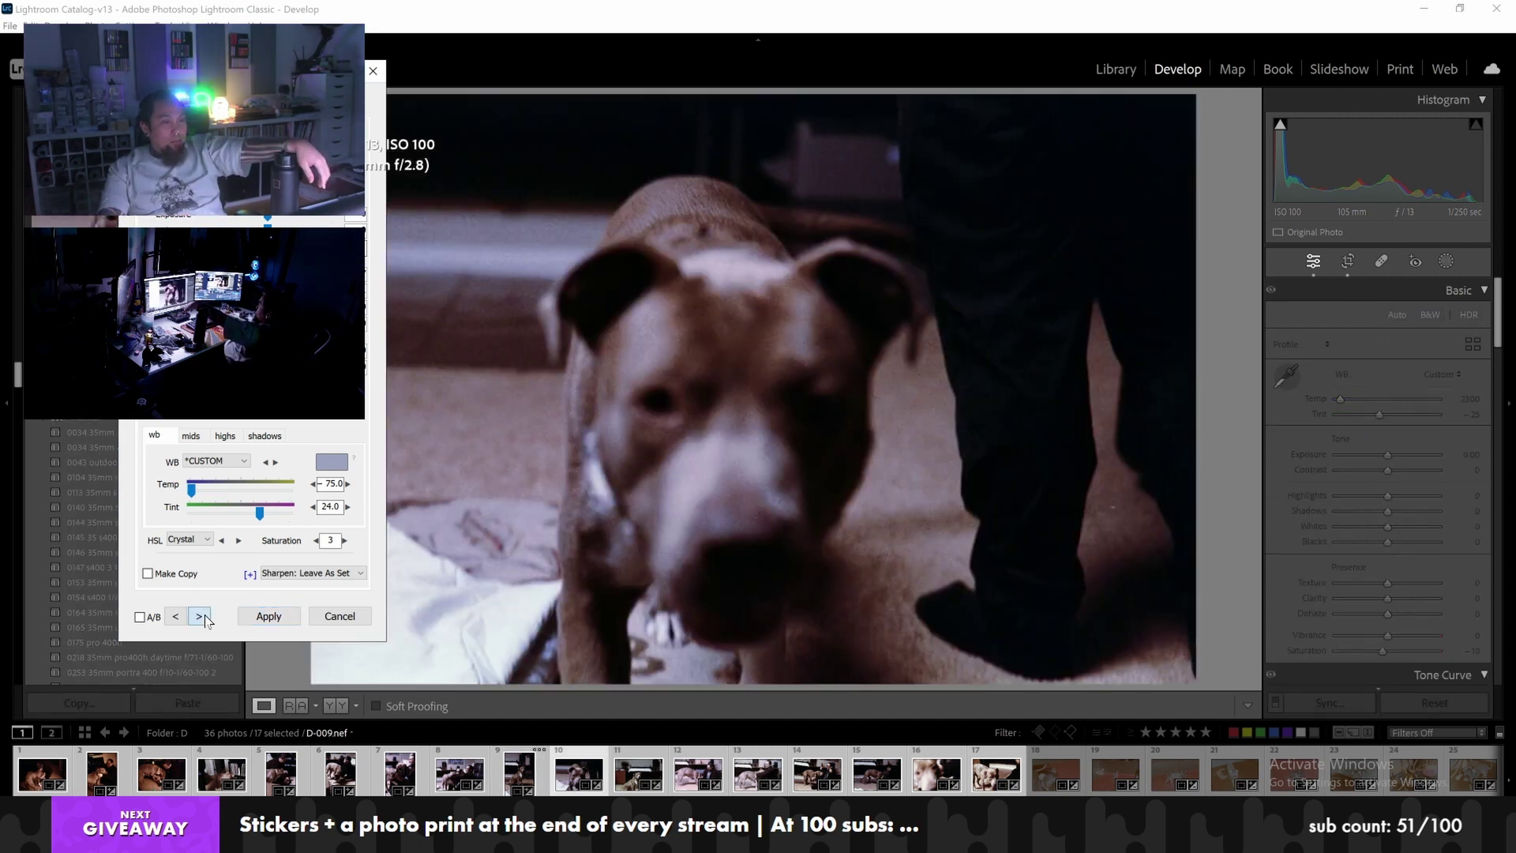
{"action": "left_click", "coordinate": [201, 617]}
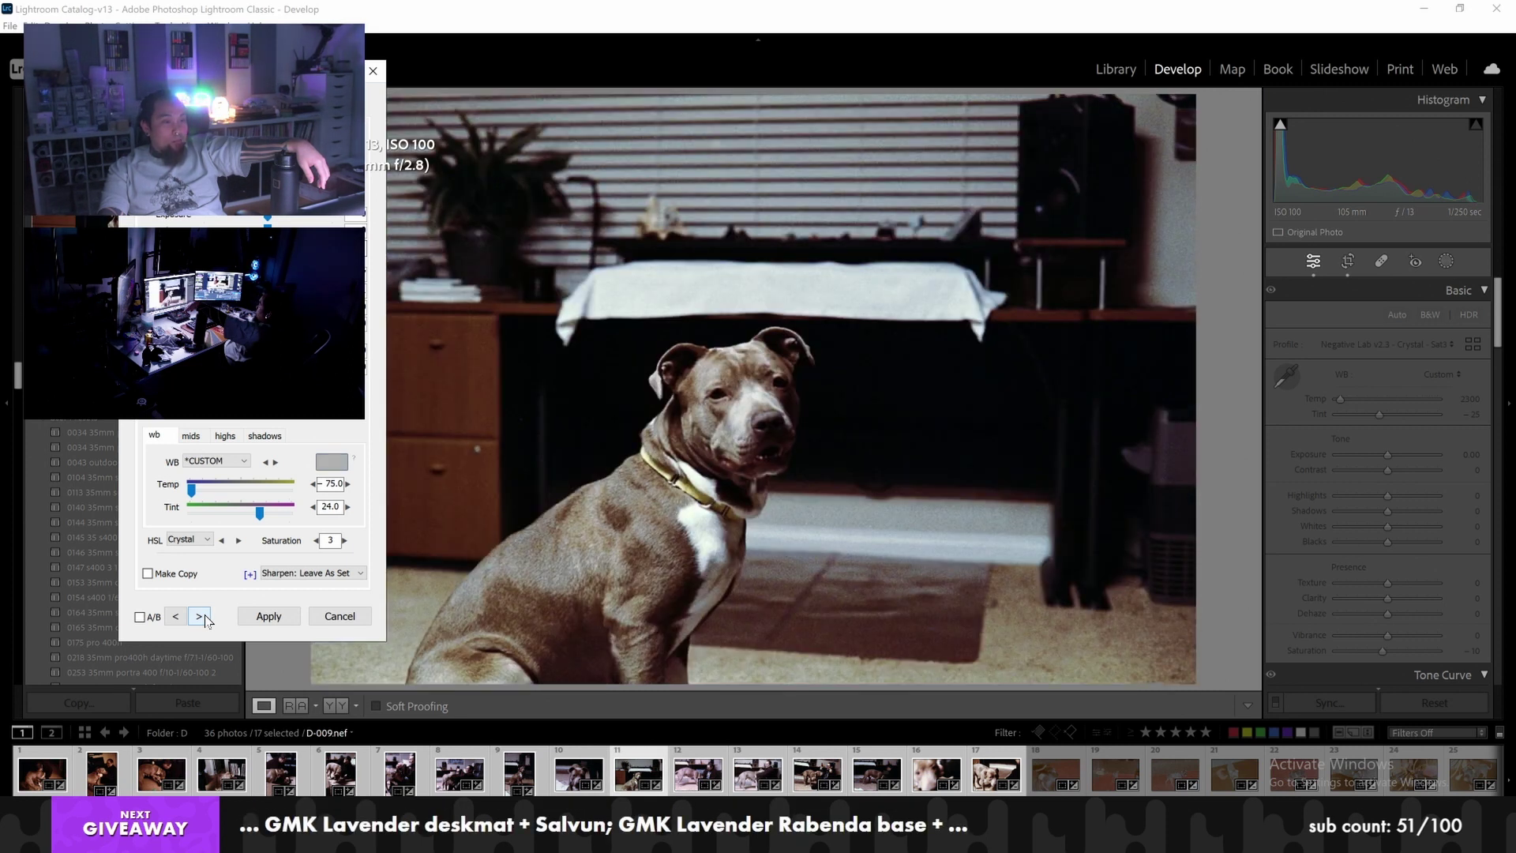
{"action": "left_click", "coordinate": [200, 616]}
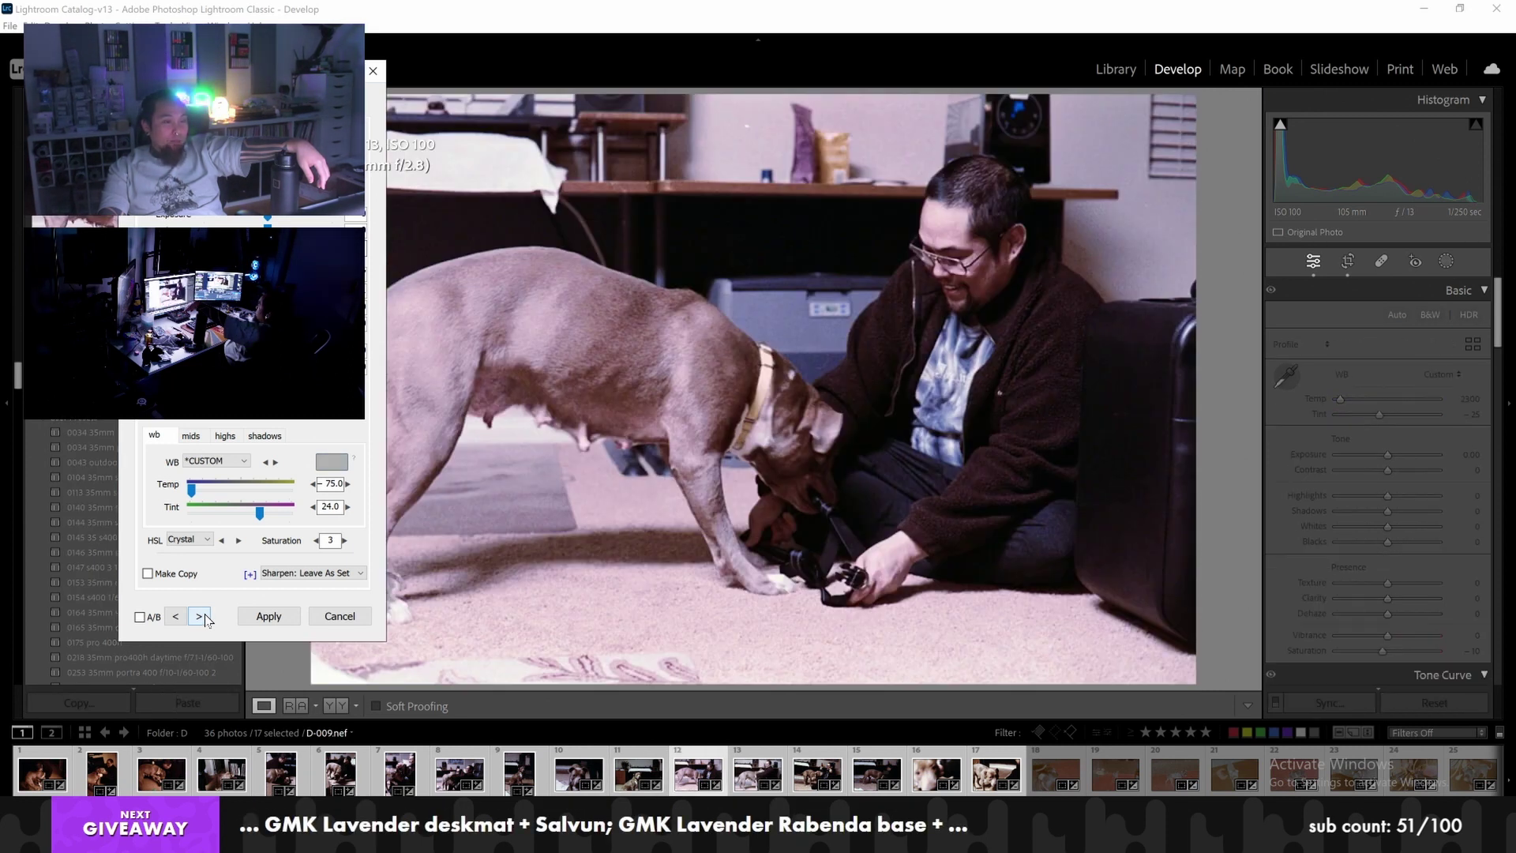
{"action": "left_click", "coordinate": [201, 617]}
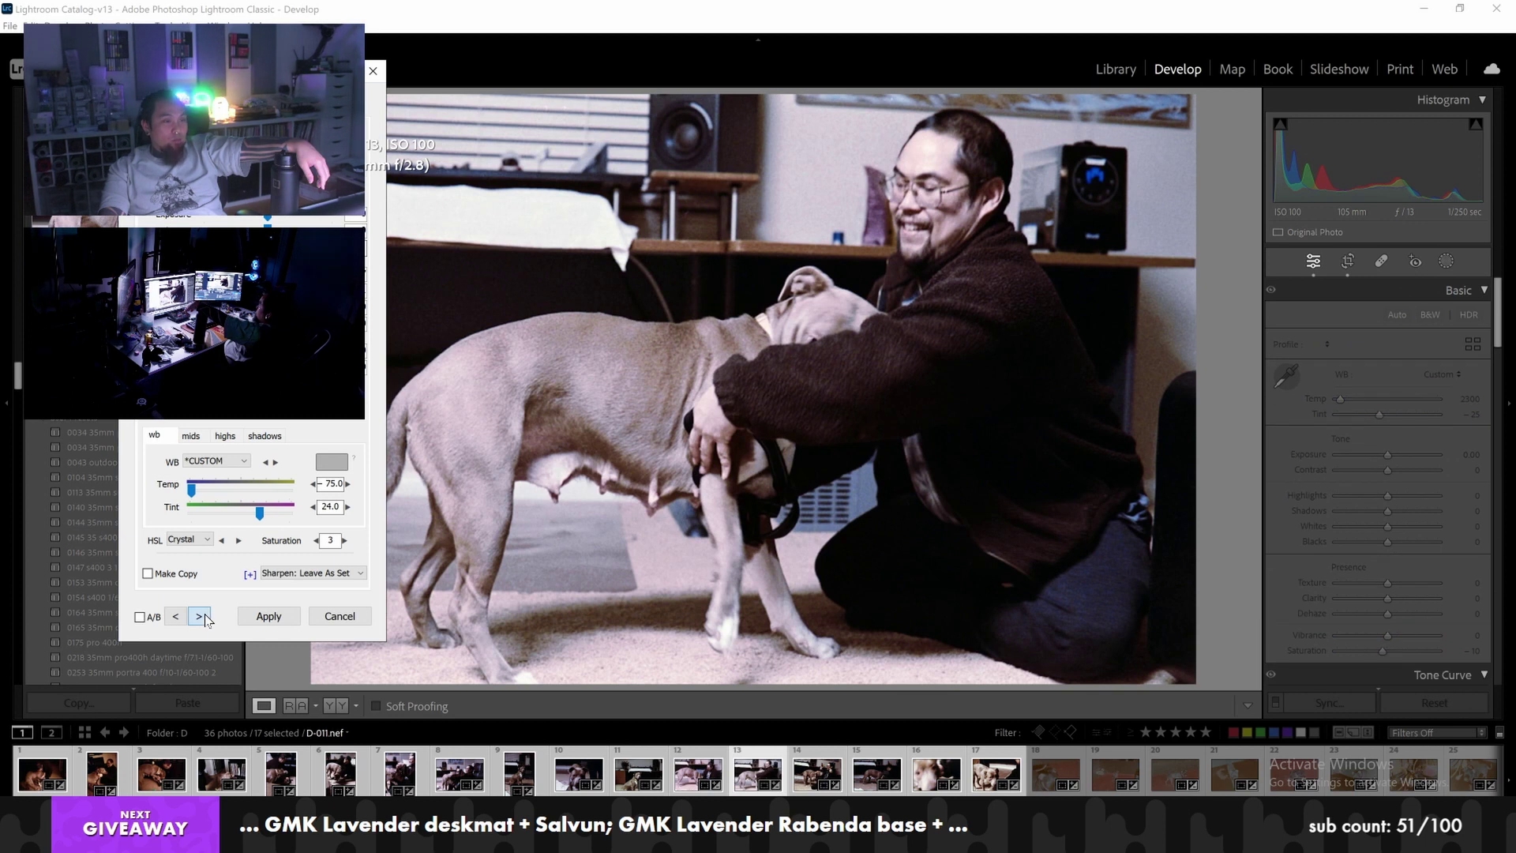
{"action": "left_click", "coordinate": [202, 616]}
{"action": "left_click", "coordinate": [202, 616]}
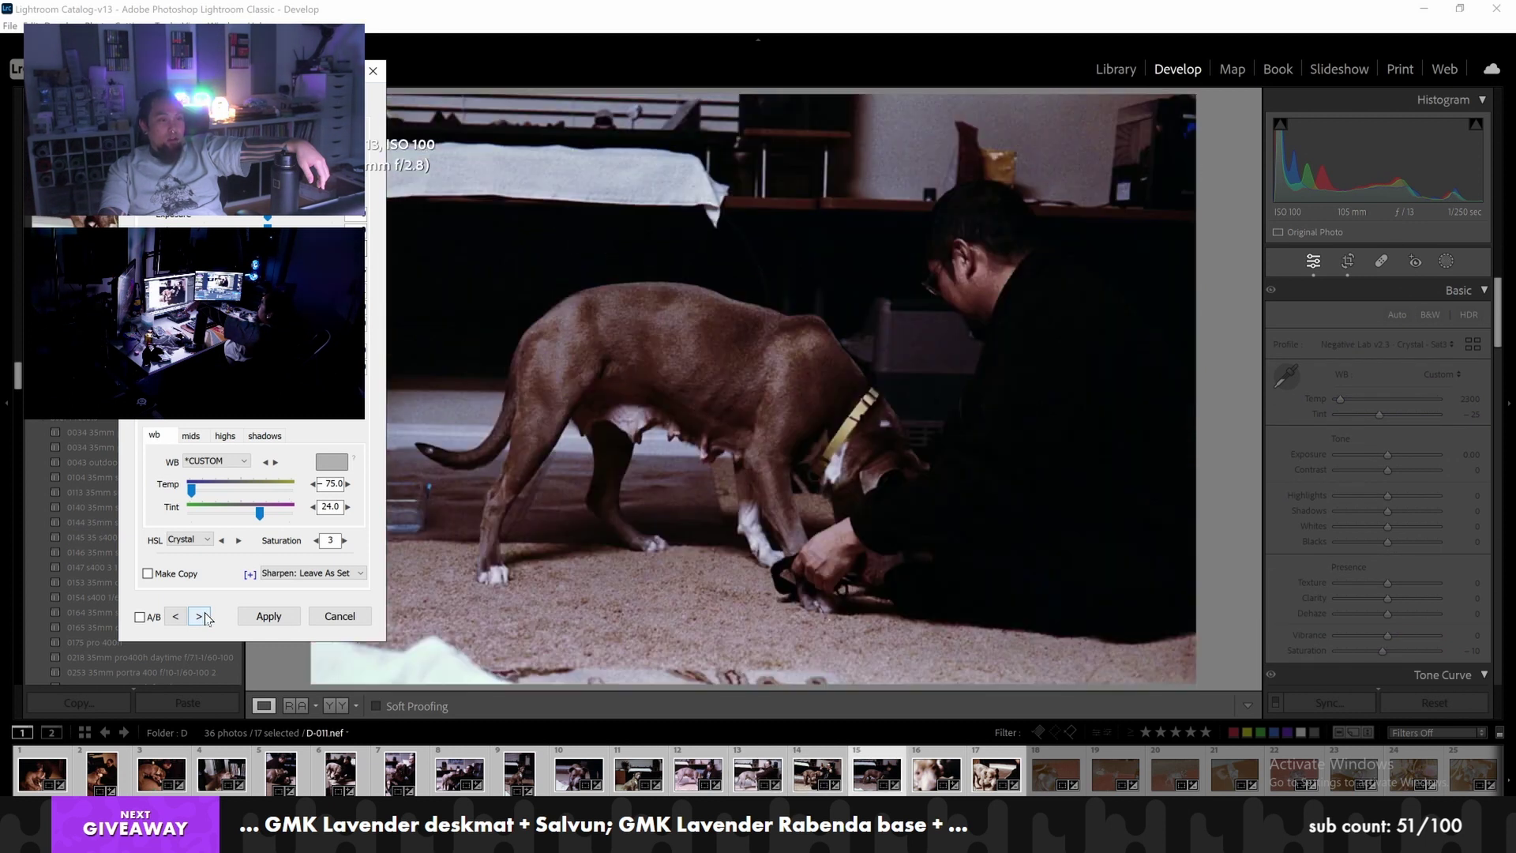
{"action": "left_click", "coordinate": [202, 617]}
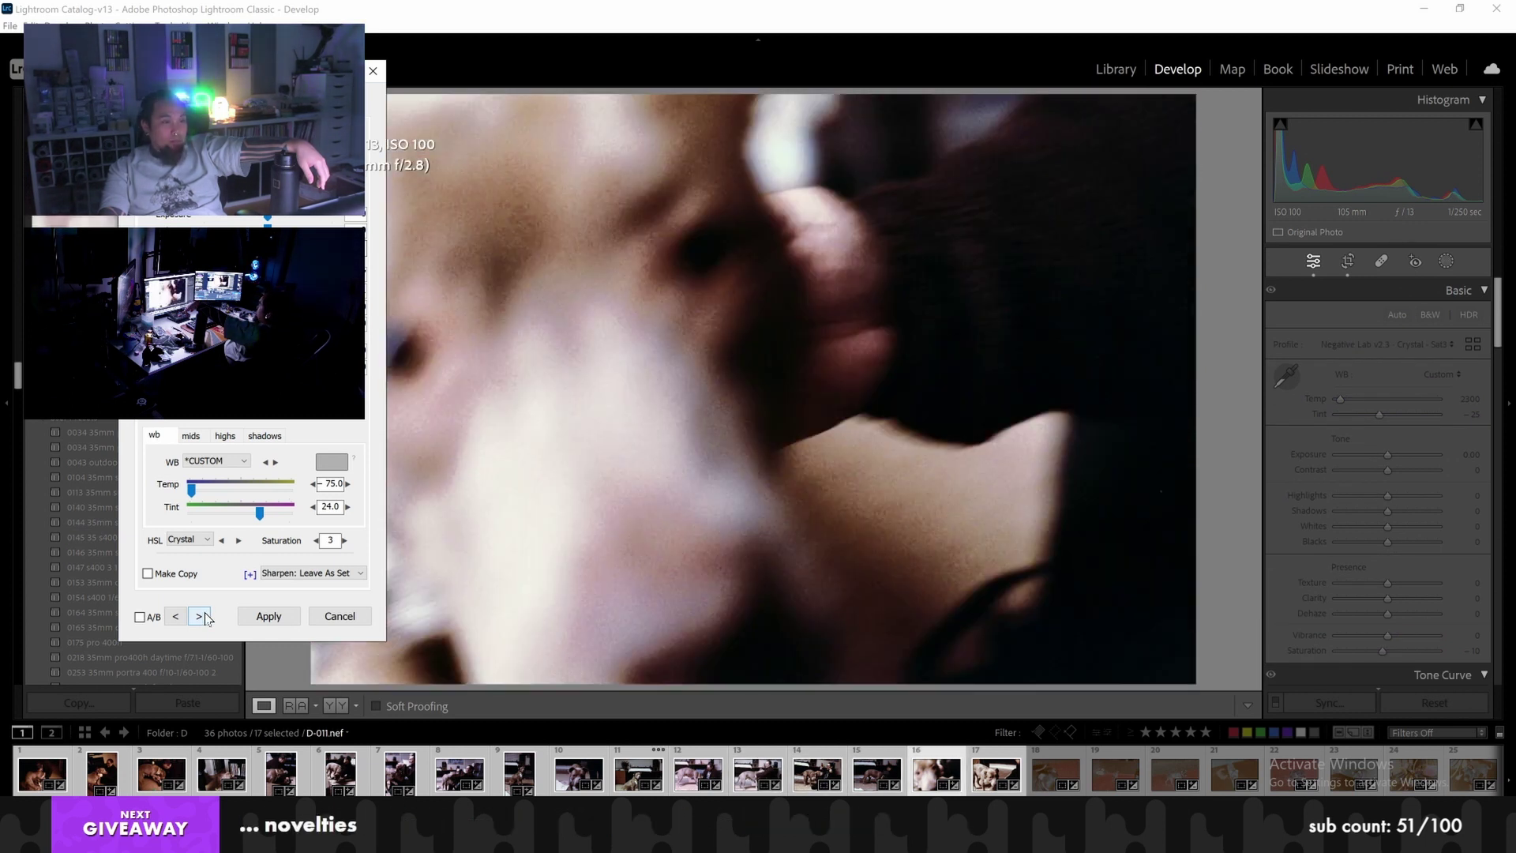
{"action": "left_click", "coordinate": [202, 617]}
{"action": "left_click", "coordinate": [202, 617]}
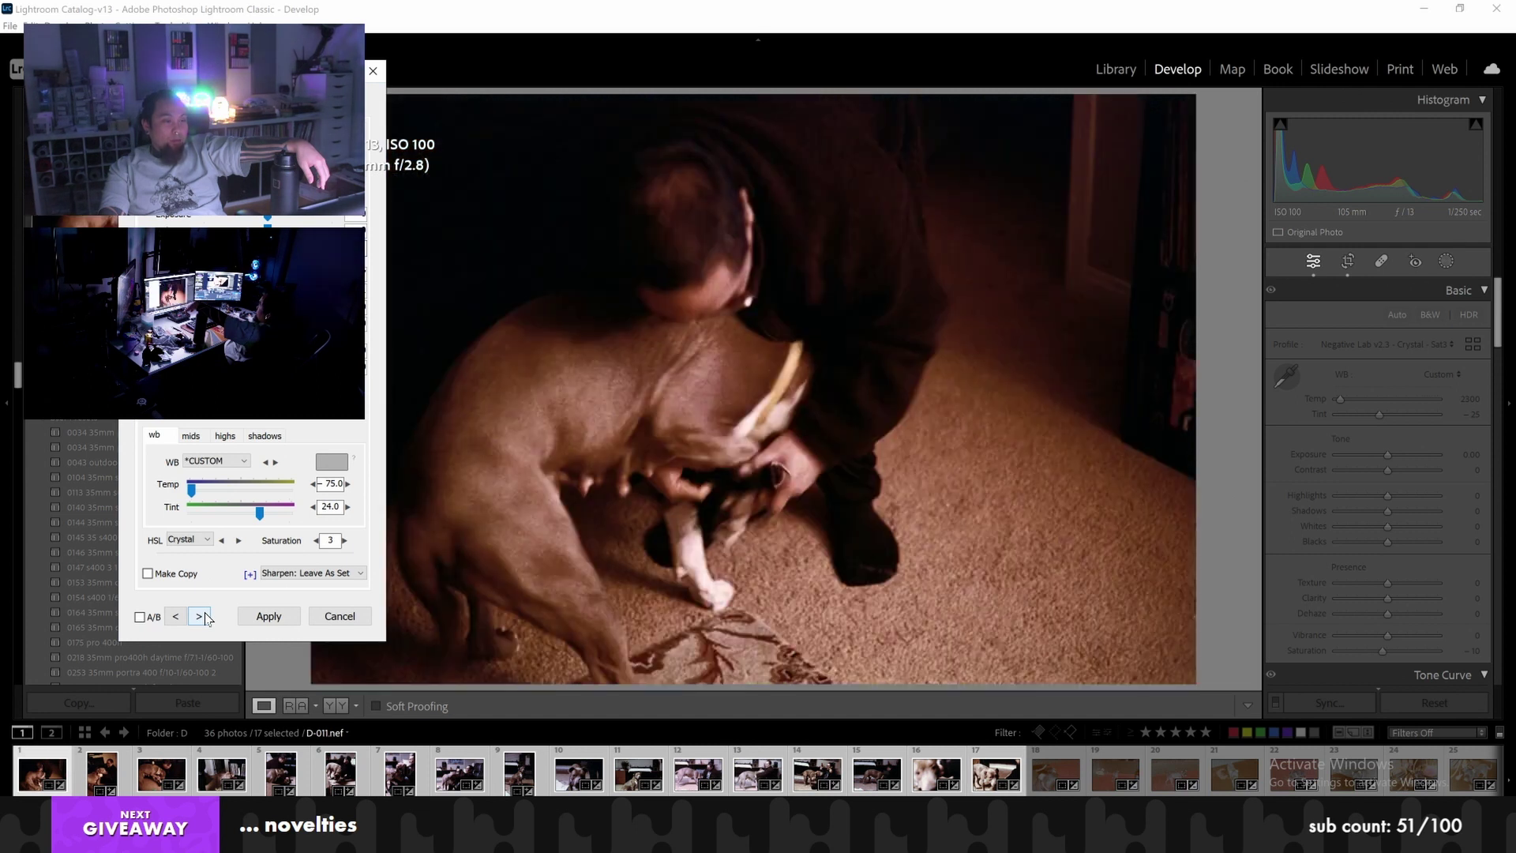
{"action": "left_click", "coordinate": [202, 616]}
{"action": "left_click", "coordinate": [202, 617]}
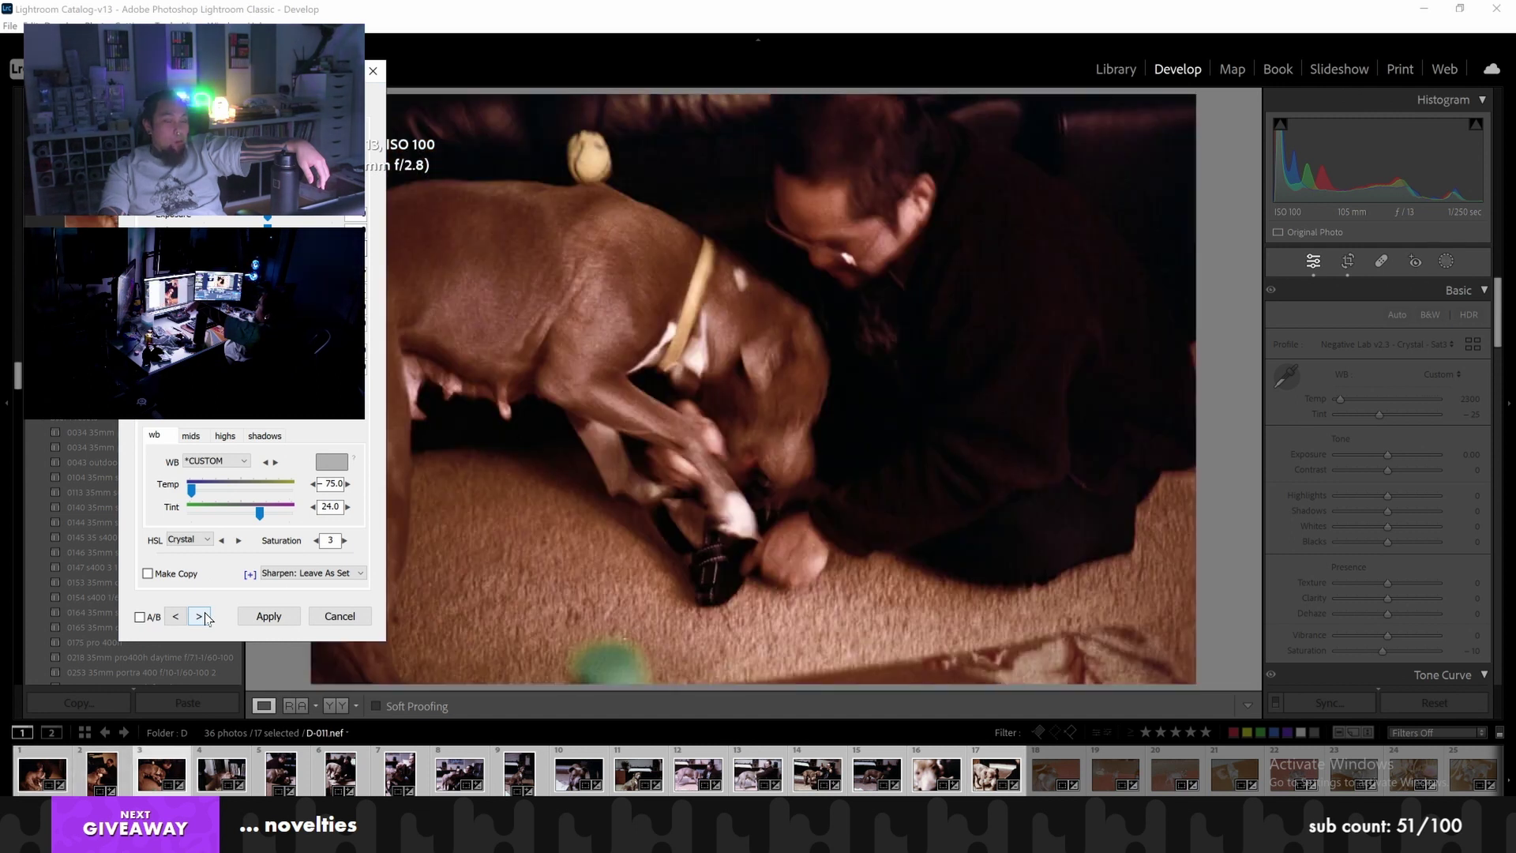
{"action": "left_click", "coordinate": [202, 616]}
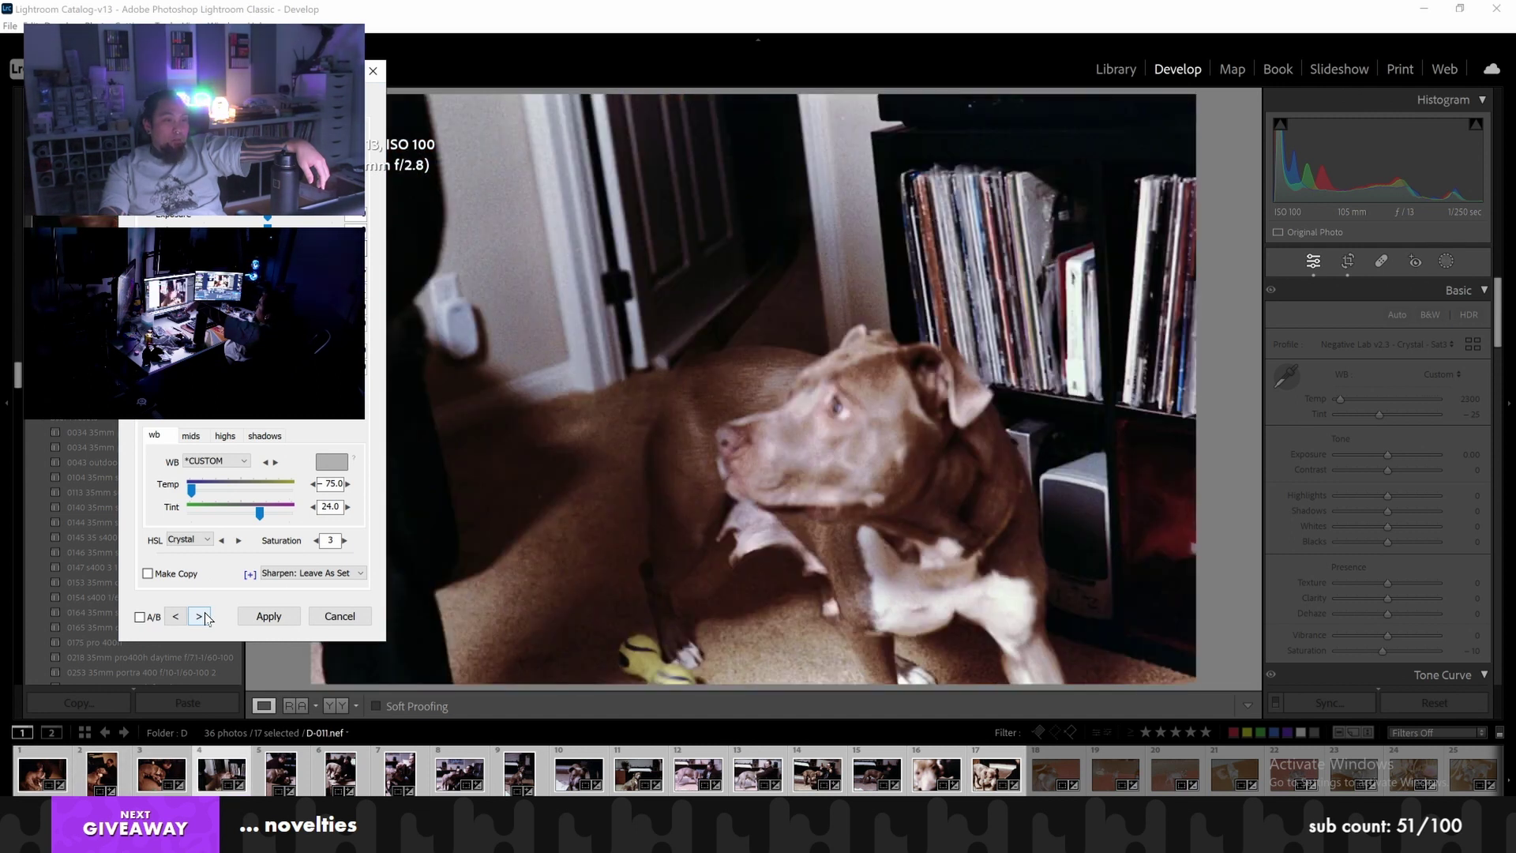
{"action": "left_click", "coordinate": [203, 617]}
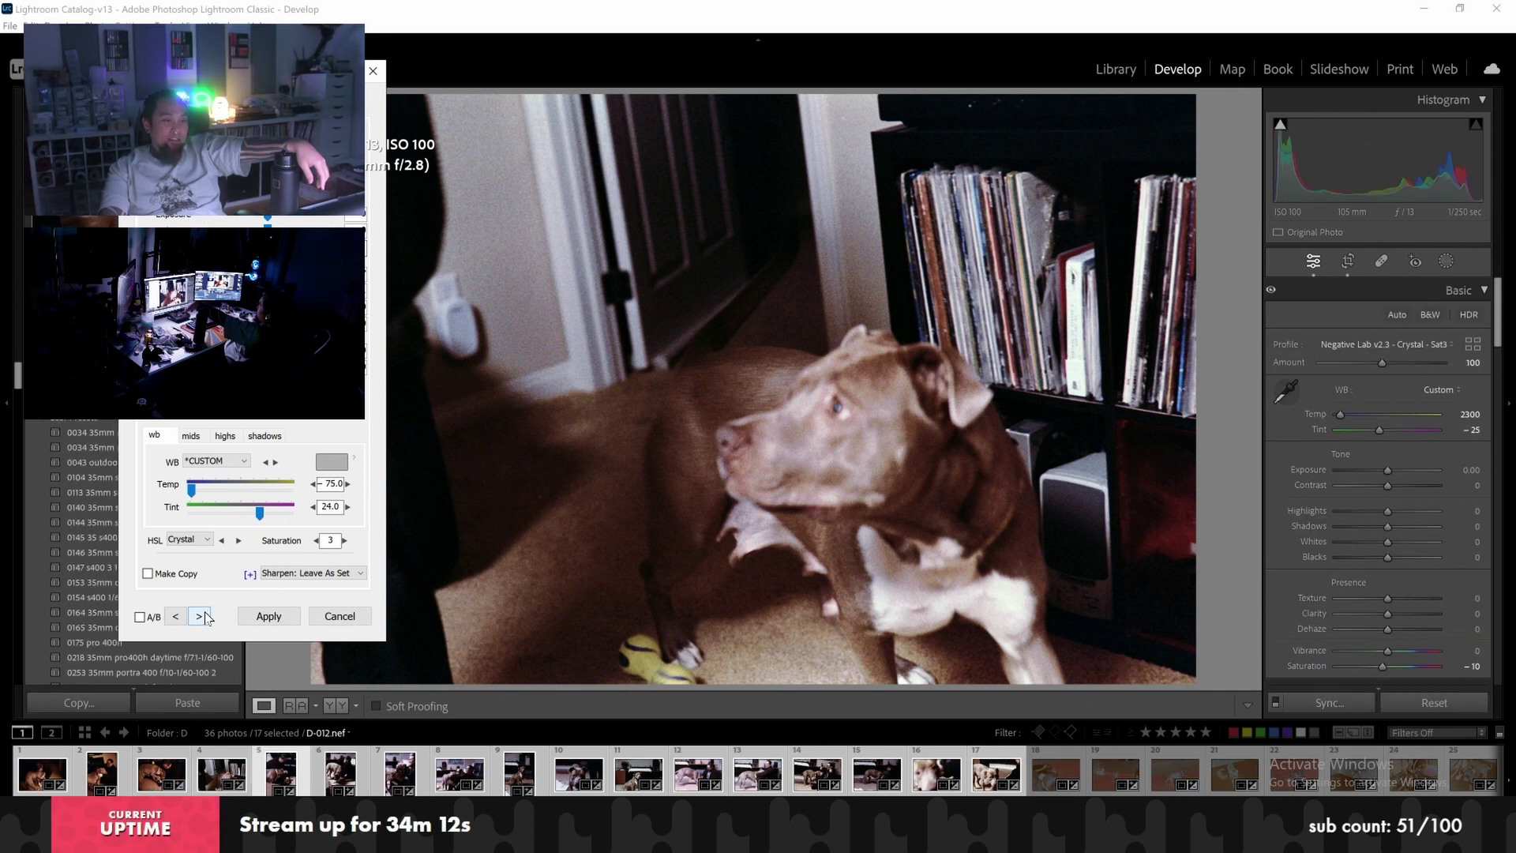
{"action": "left_click", "coordinate": [202, 617]}
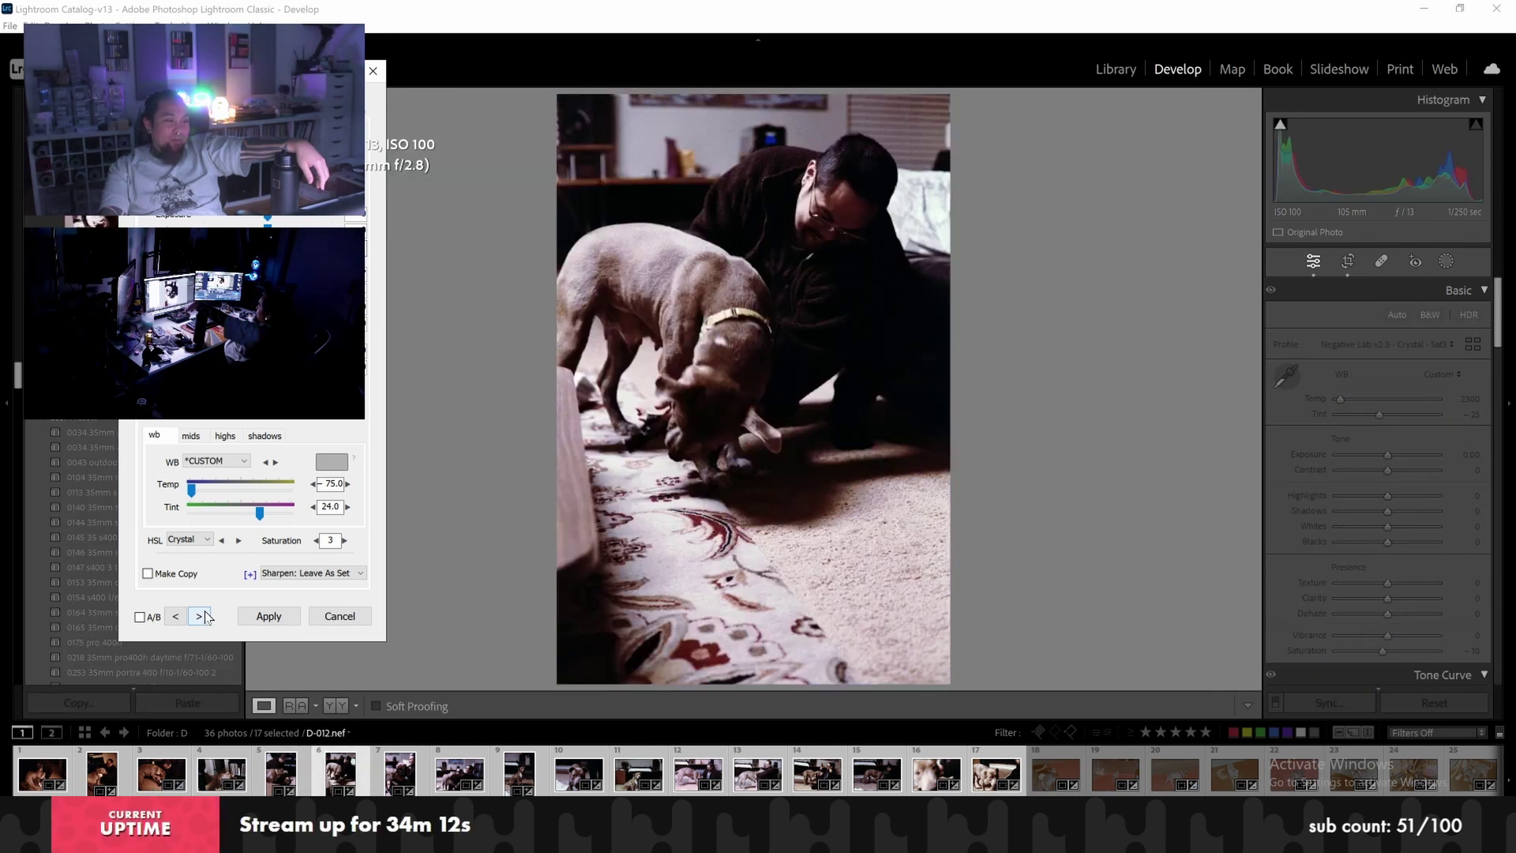
{"action": "left_click", "coordinate": [202, 617]}
{"action": "left_click", "coordinate": [202, 617]}
{"action": "left_click", "coordinate": [202, 617]}
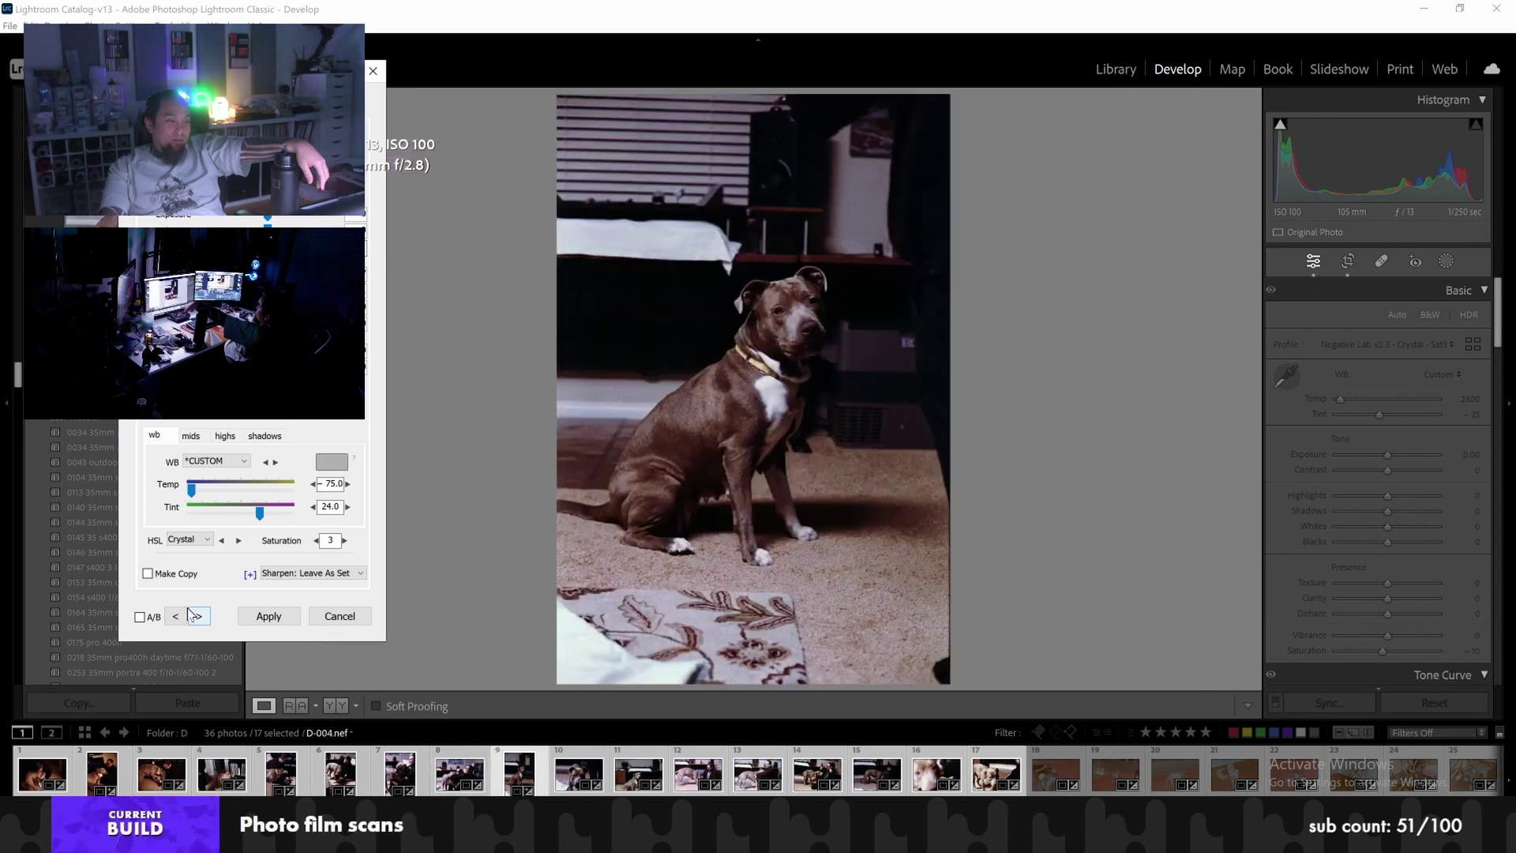
Recheck the photos from the one after D-009 to the last of the 17, and apply the conversion edits
{"action": "left_click", "coordinate": [196, 616]}
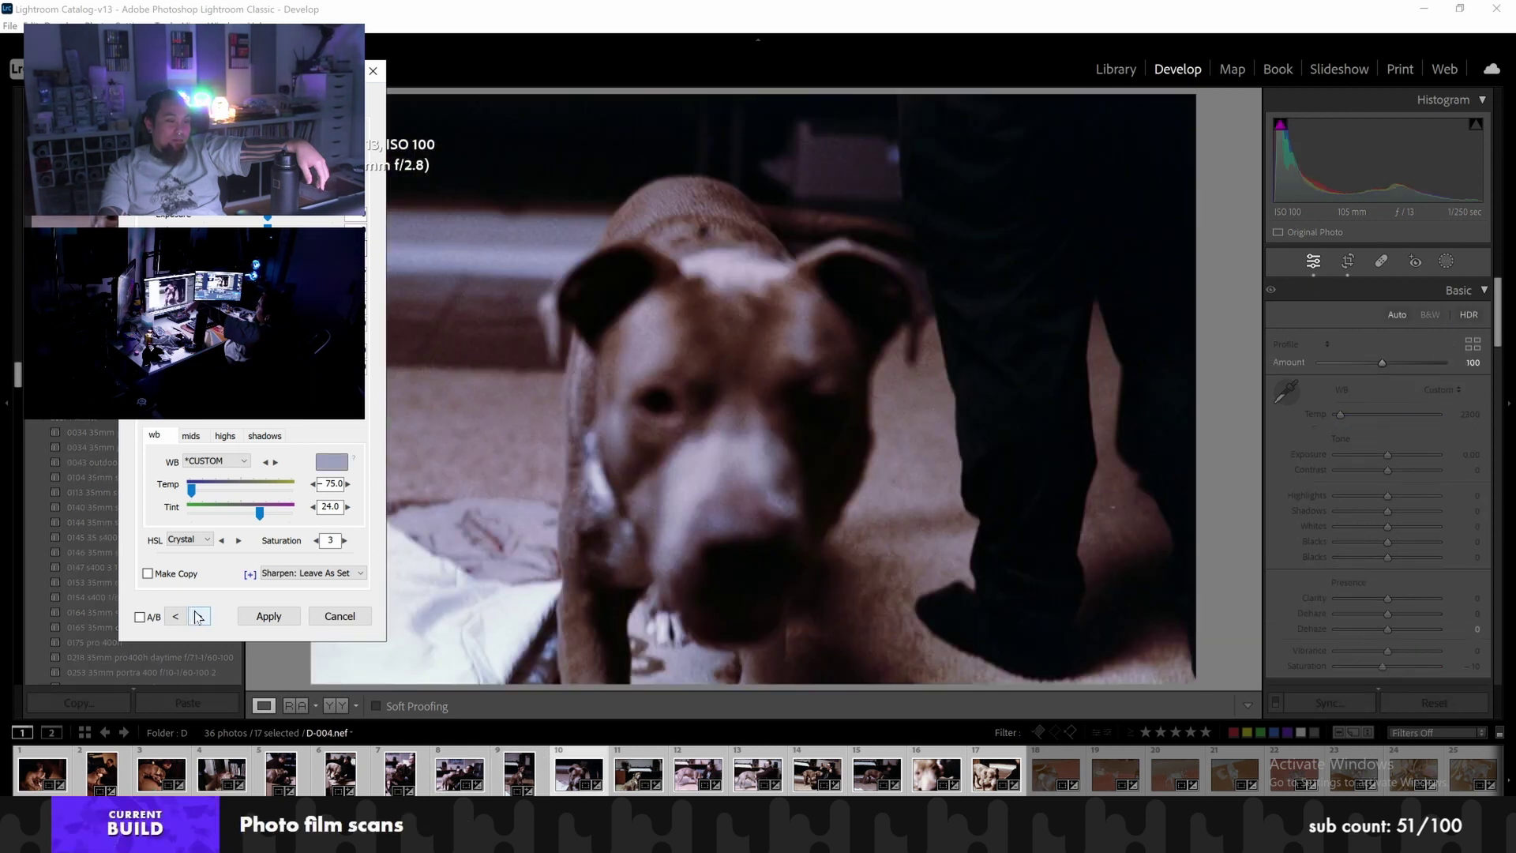
{"action": "left_click", "coordinate": [197, 617]}
{"action": "left_click", "coordinate": [198, 617]}
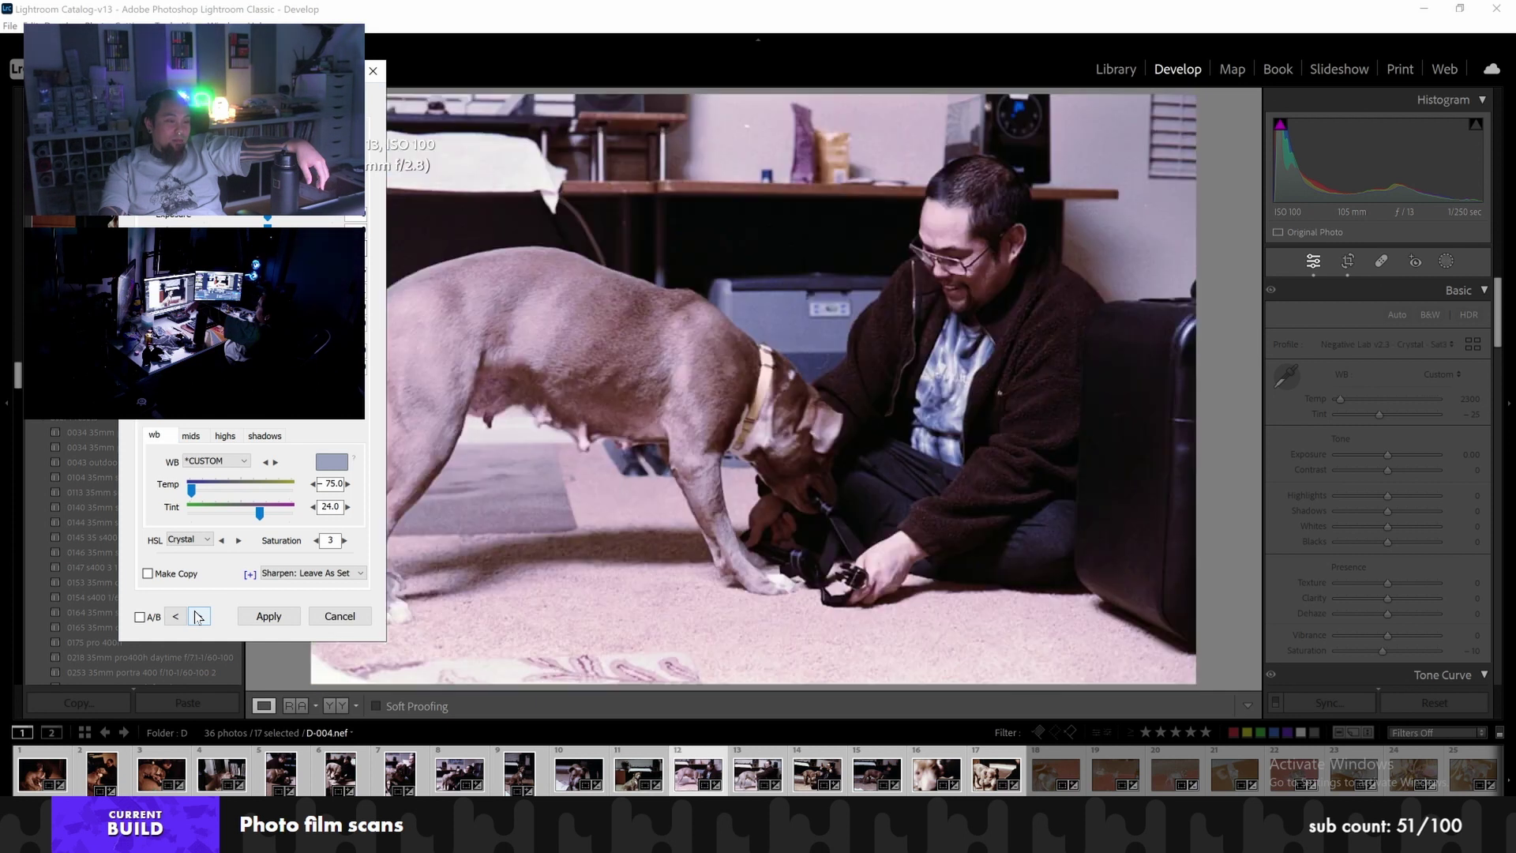
{"action": "left_click", "coordinate": [197, 617]}
{"action": "left_click", "coordinate": [198, 616]}
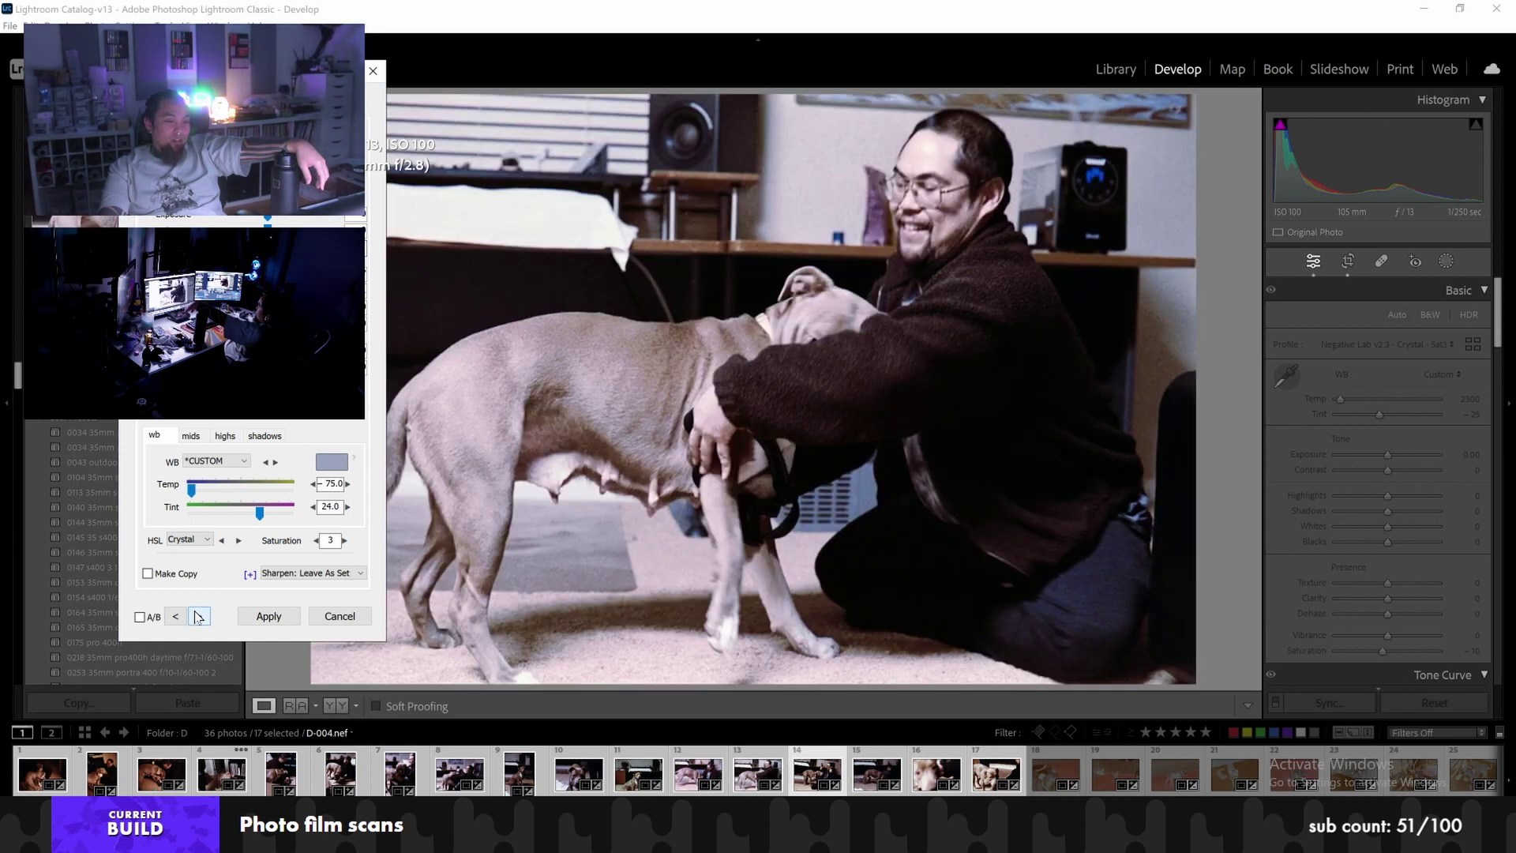
{"action": "left_click", "coordinate": [197, 617]}
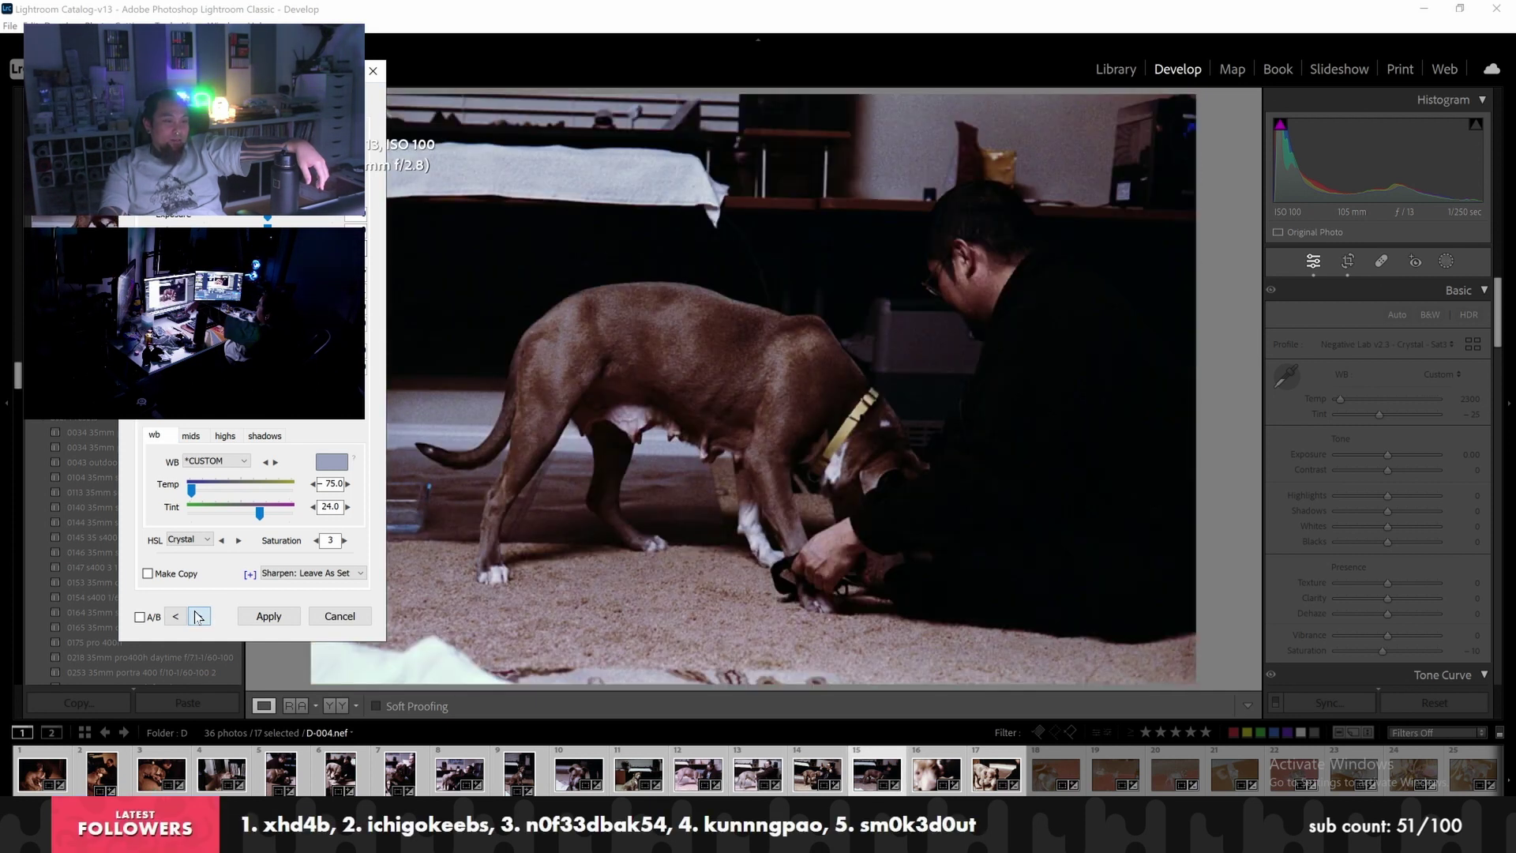
{"action": "left_click", "coordinate": [197, 617]}
{"action": "left_click", "coordinate": [198, 616]}
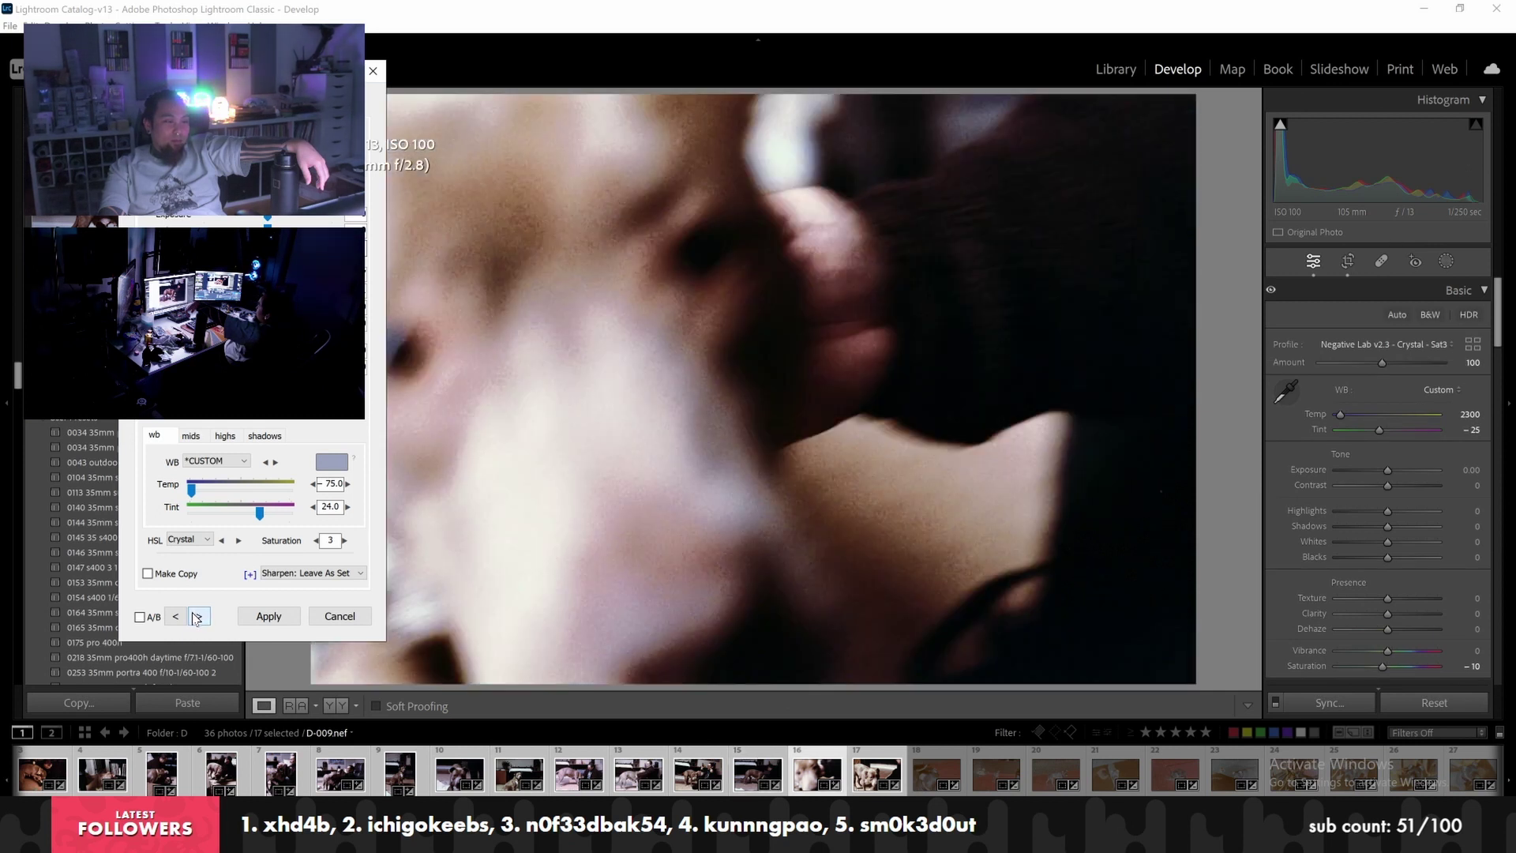
{"action": "left_click", "coordinate": [198, 616]}
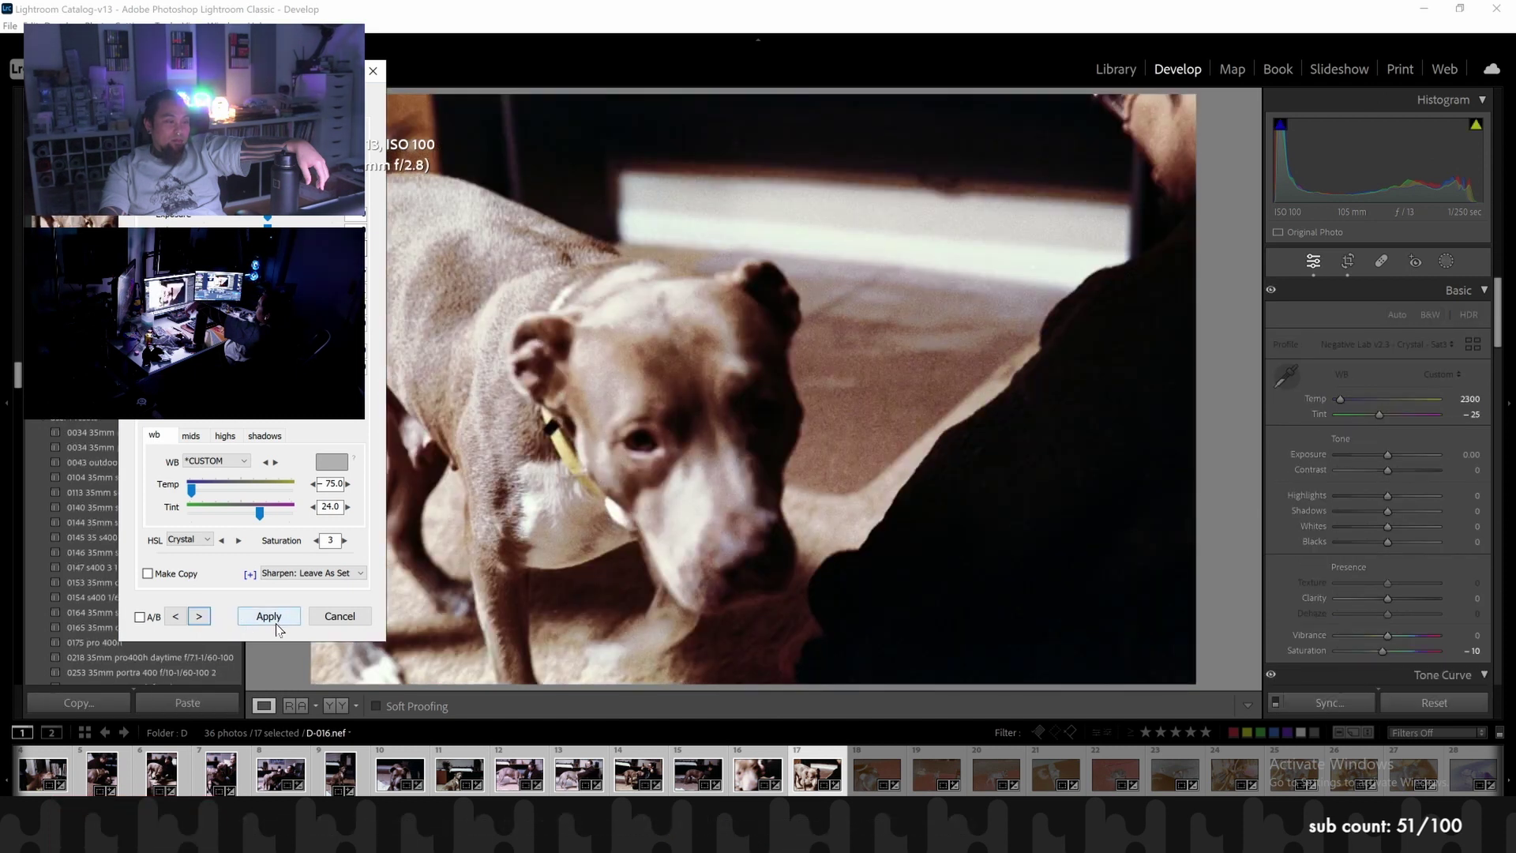
{"action": "left_click", "coordinate": [276, 623]}
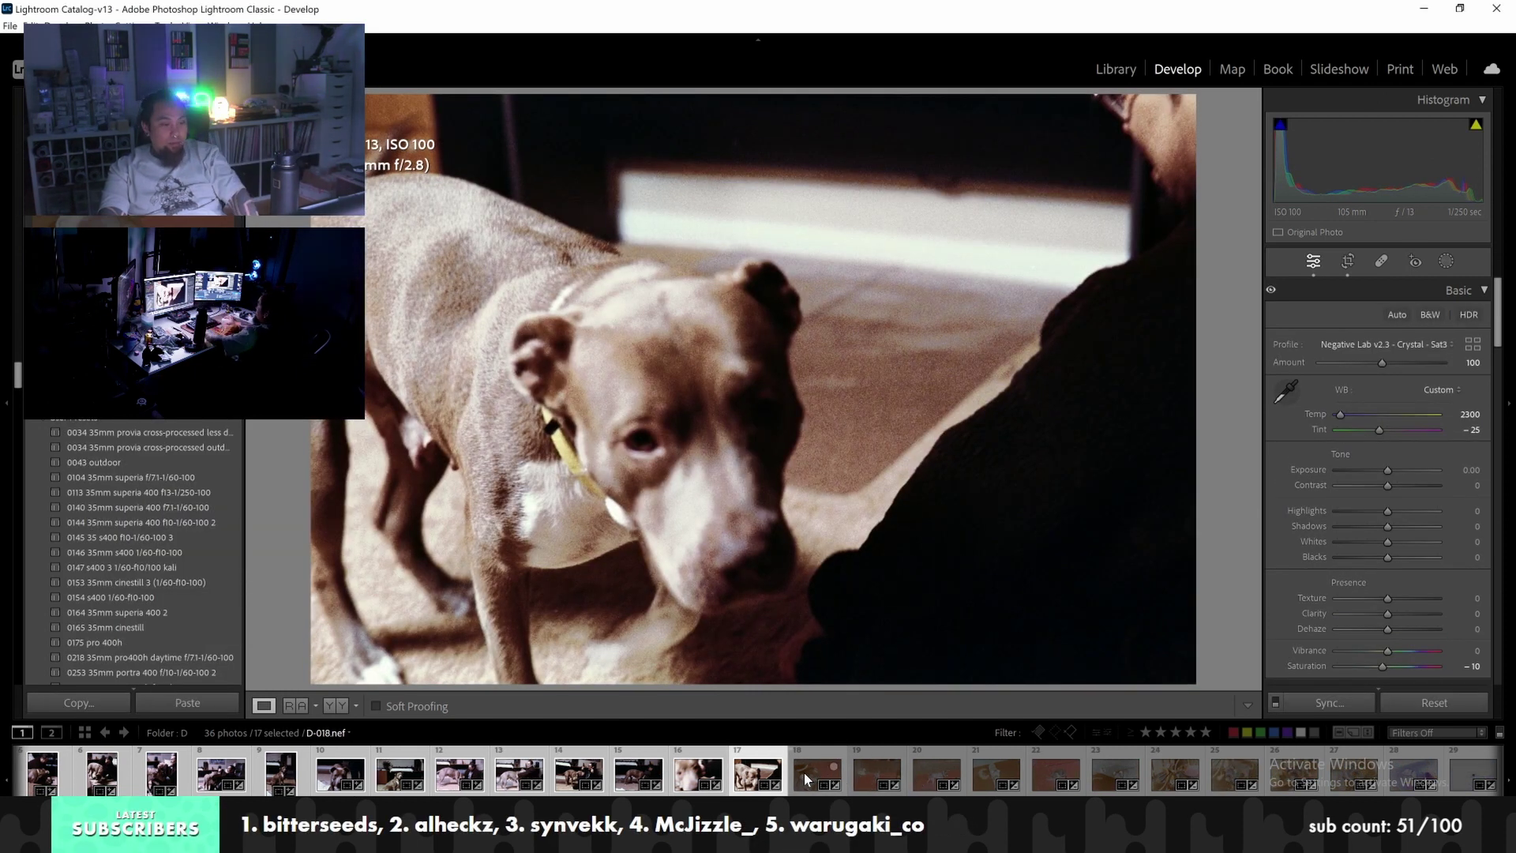
Select the 19 remaining negatives from D-018 to the end of the folder, convert them with Negative Lab Pro, and apply the conversion
{"action": "left_click", "coordinate": [803, 773]}
{"action": "scroll", "coordinate": [1425, 790], "scroll_direction": "down", "scroll_amount": 3}
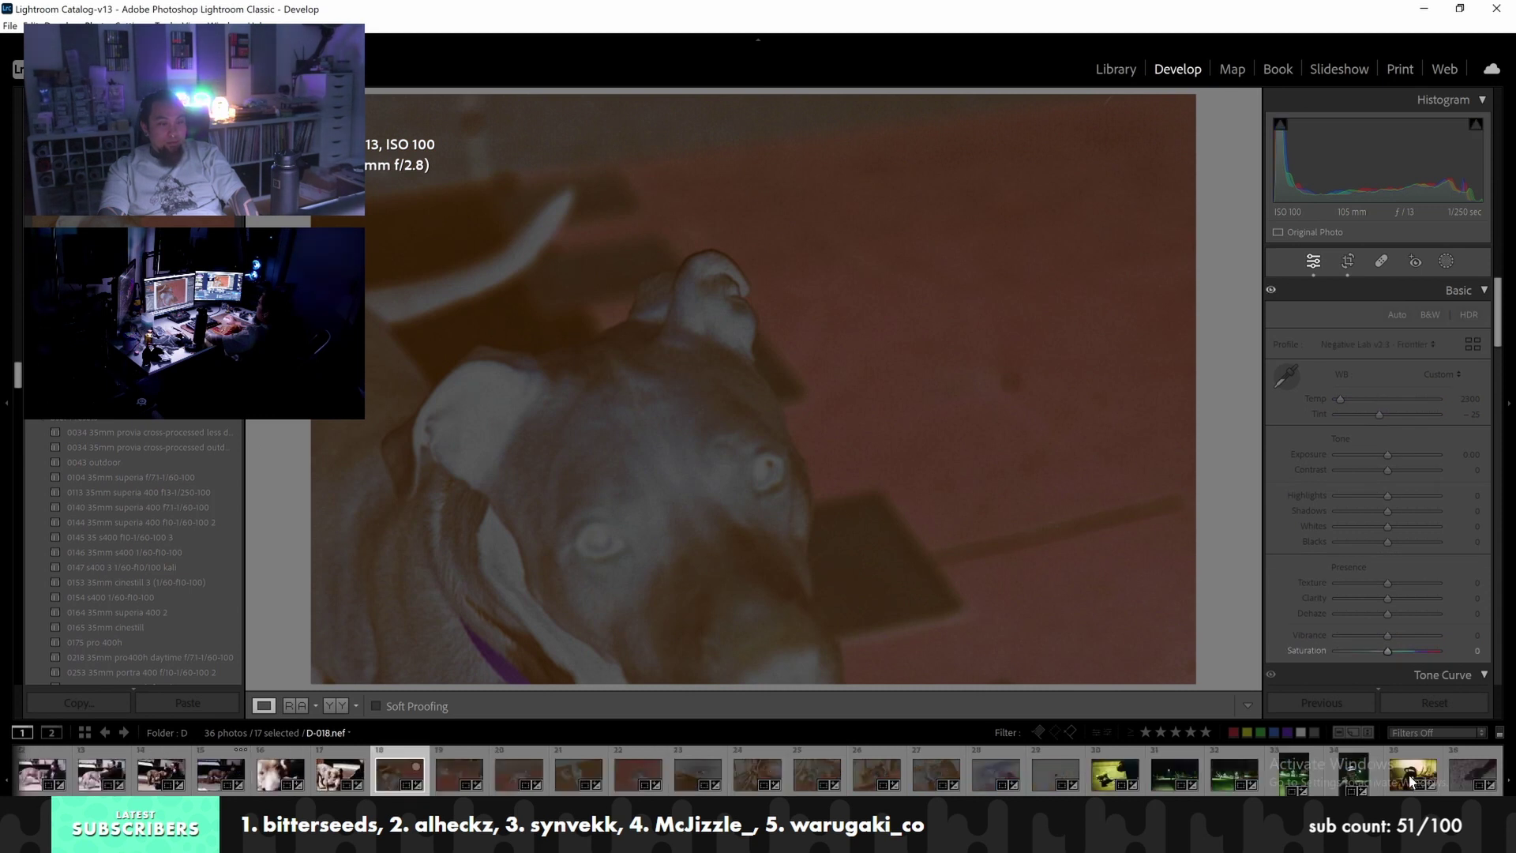
{"action": "left_click", "coordinate": [1449, 780], "text": "shift"}
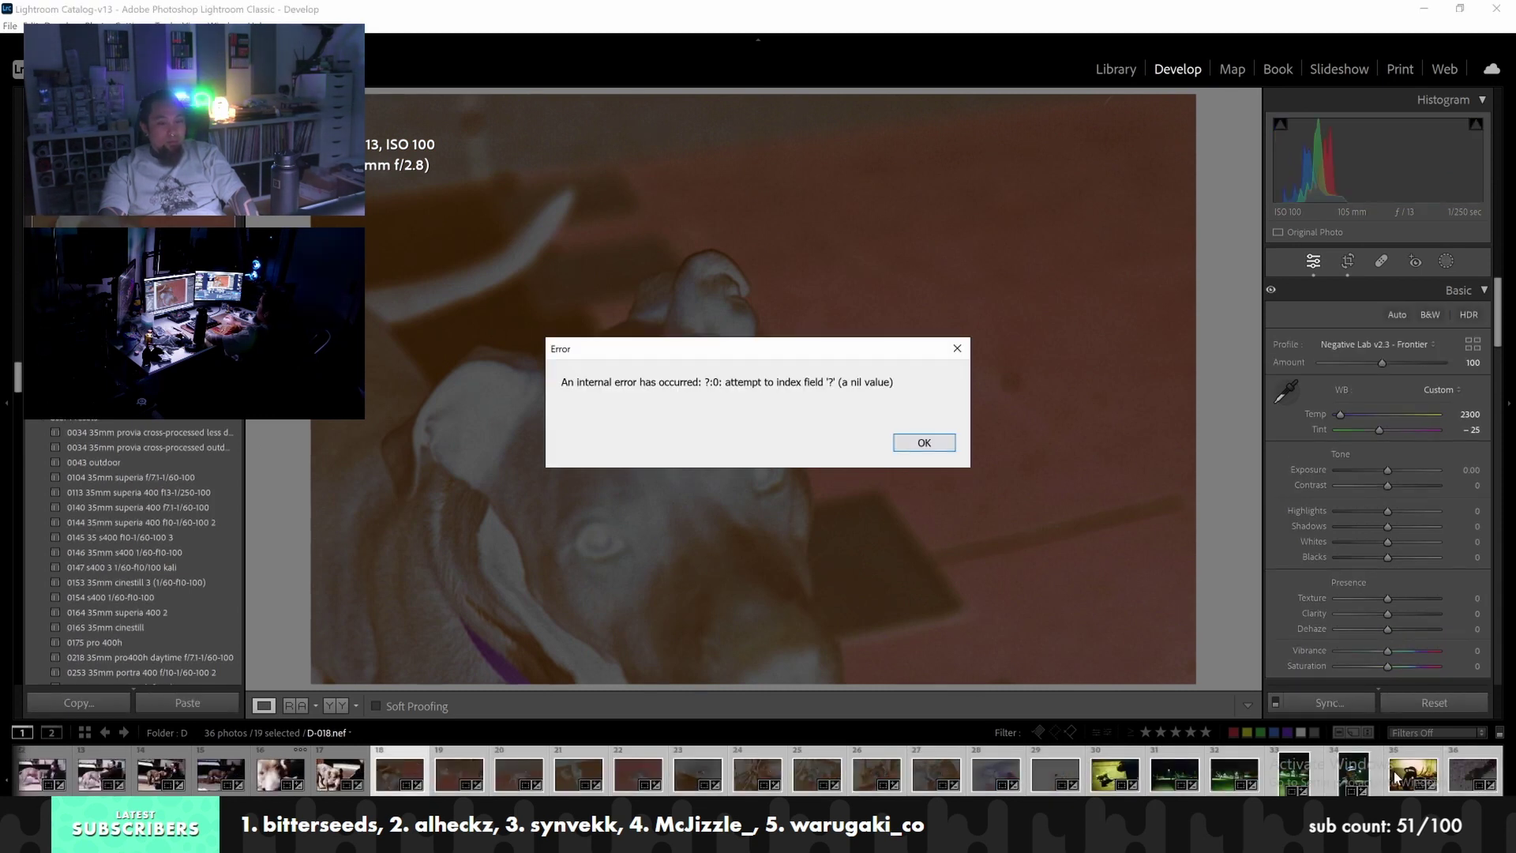
{"action": "left_click", "coordinate": [929, 448]}
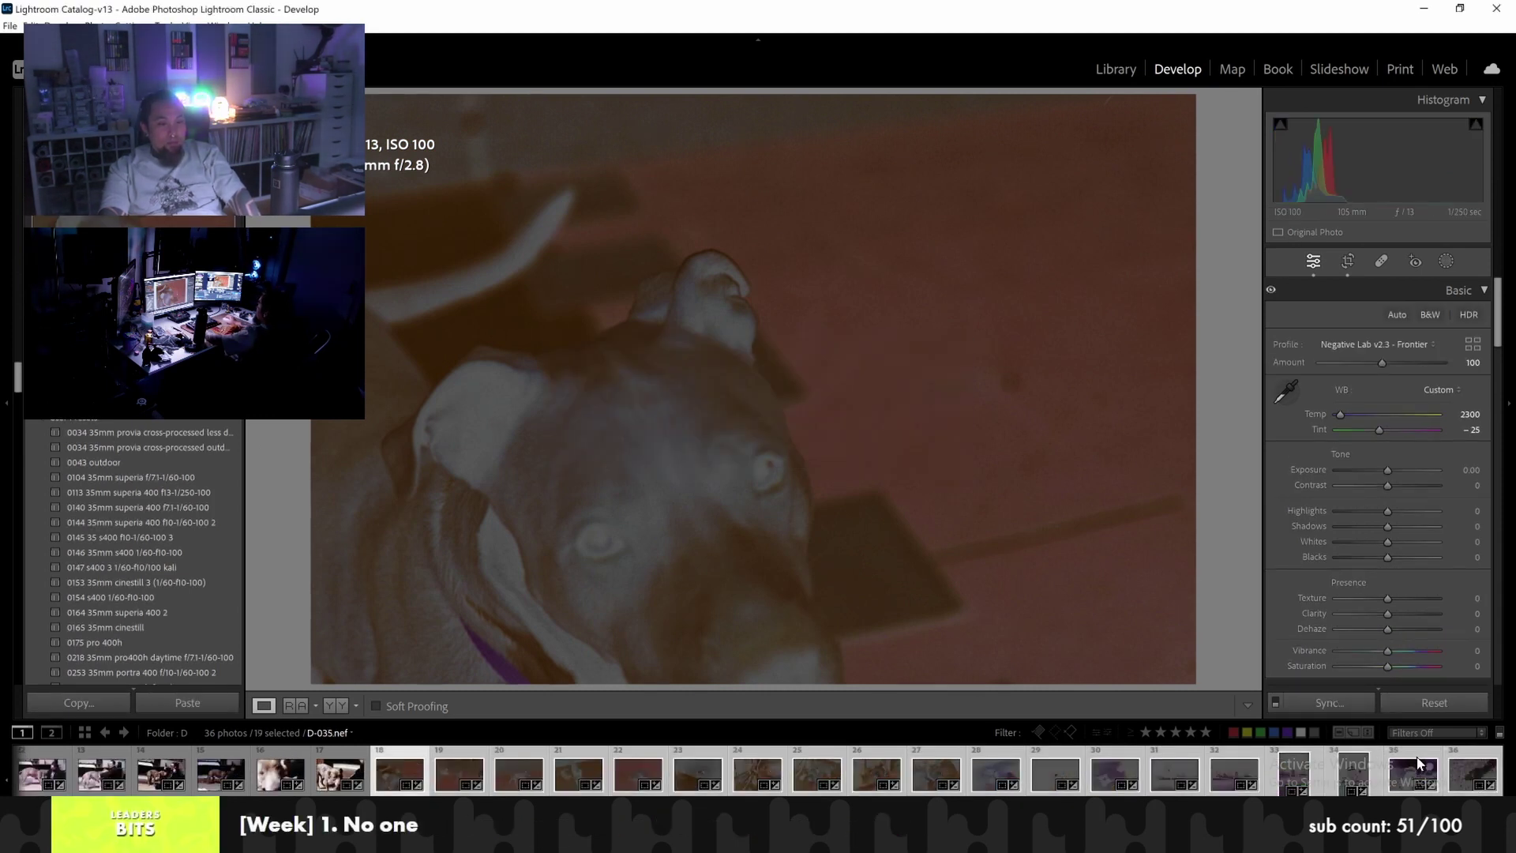
{"action": "key", "text": "ctrl+alt+n"}
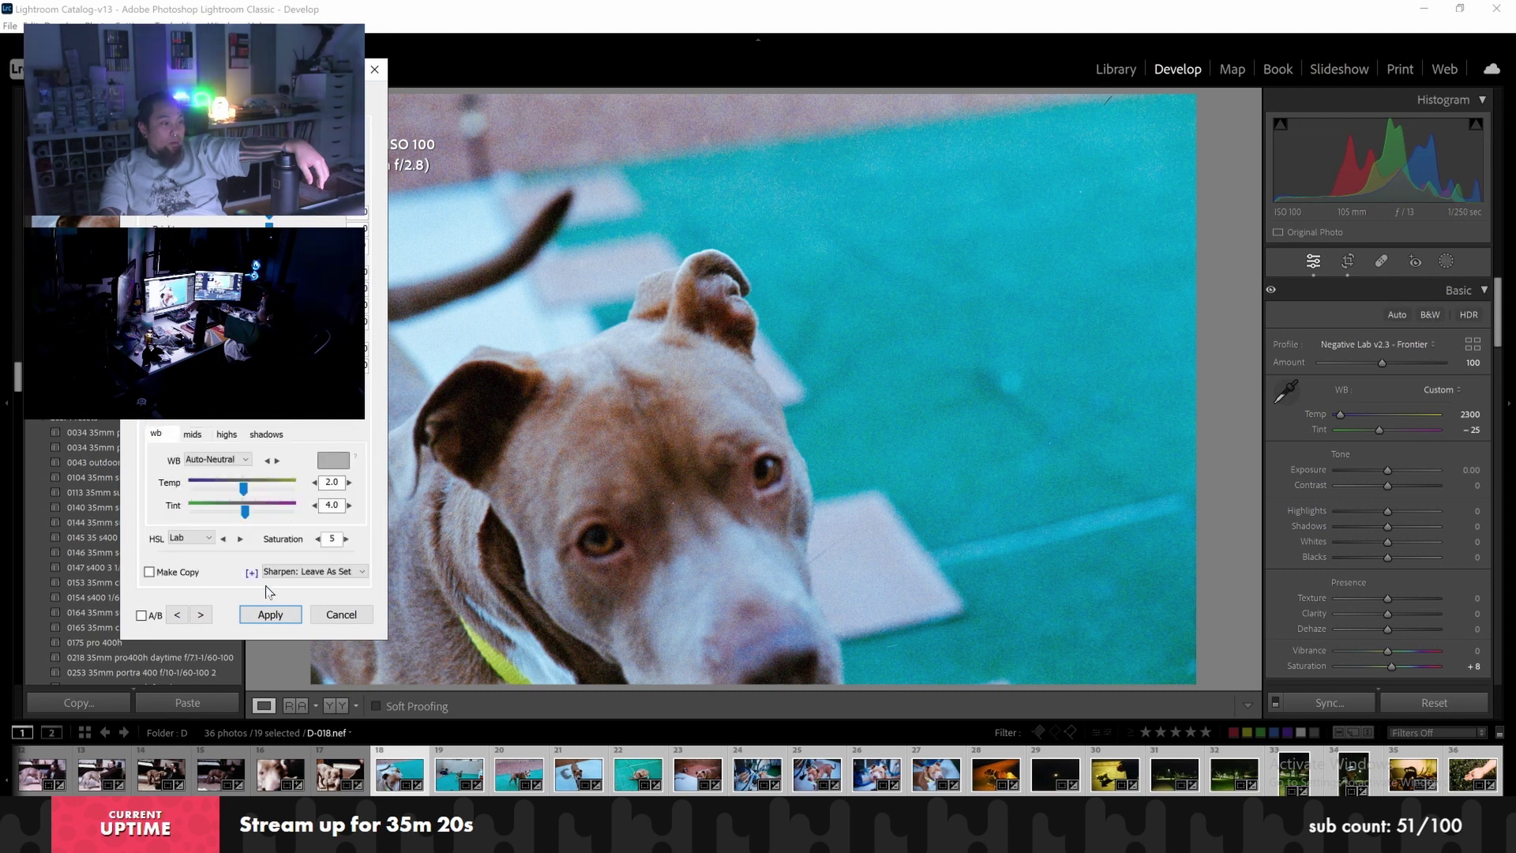
{"action": "left_click", "coordinate": [270, 615]}
Review the converted colours from D-023 through the end of the 19 selected photos, wrapping back to D-018
{"action": "left_click", "coordinate": [674, 780]}
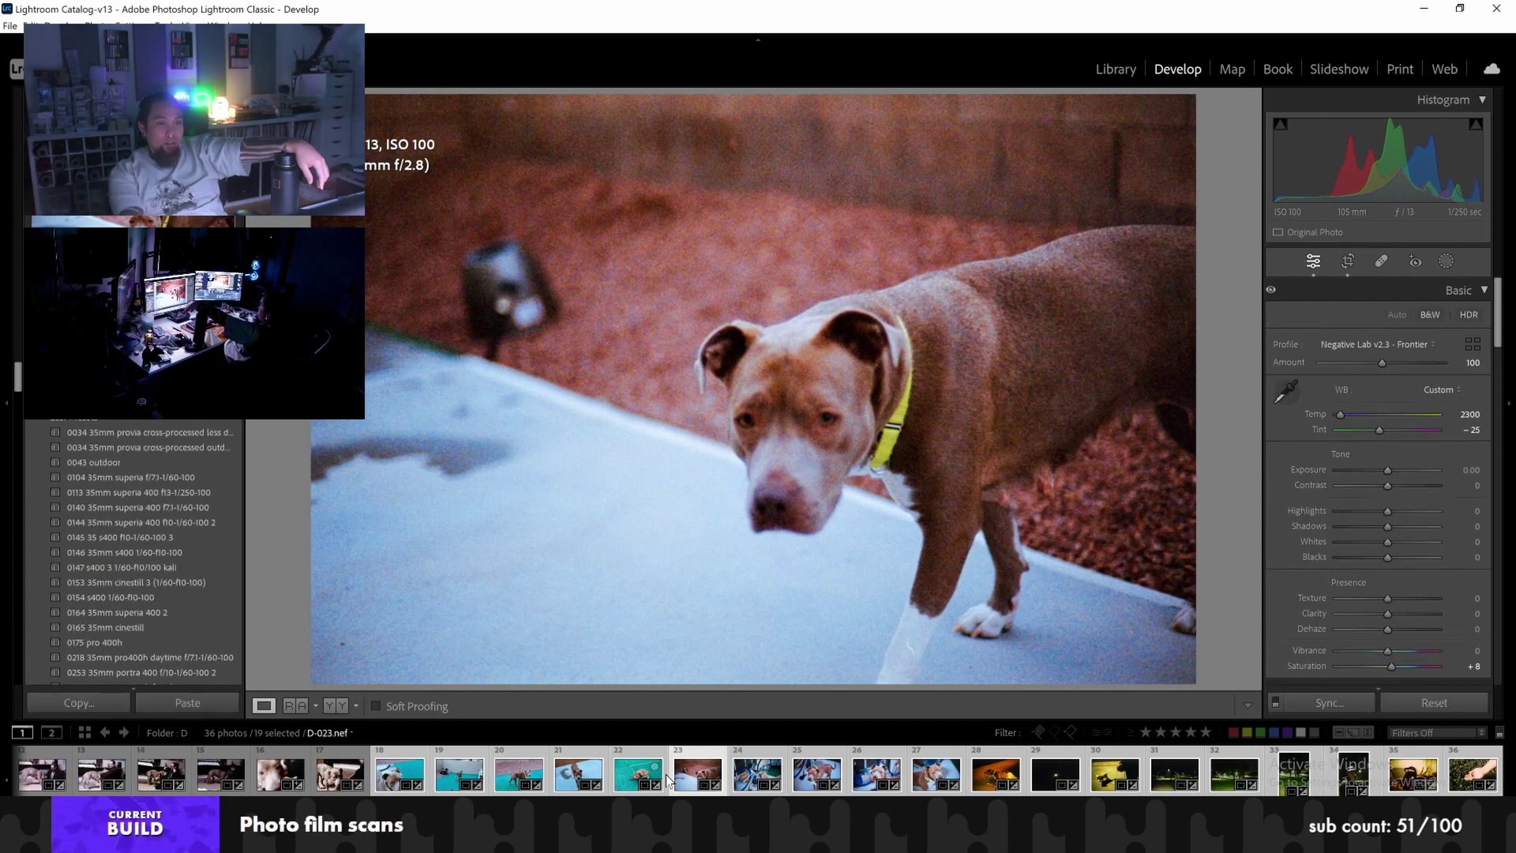
{"action": "key", "text": "Right"}
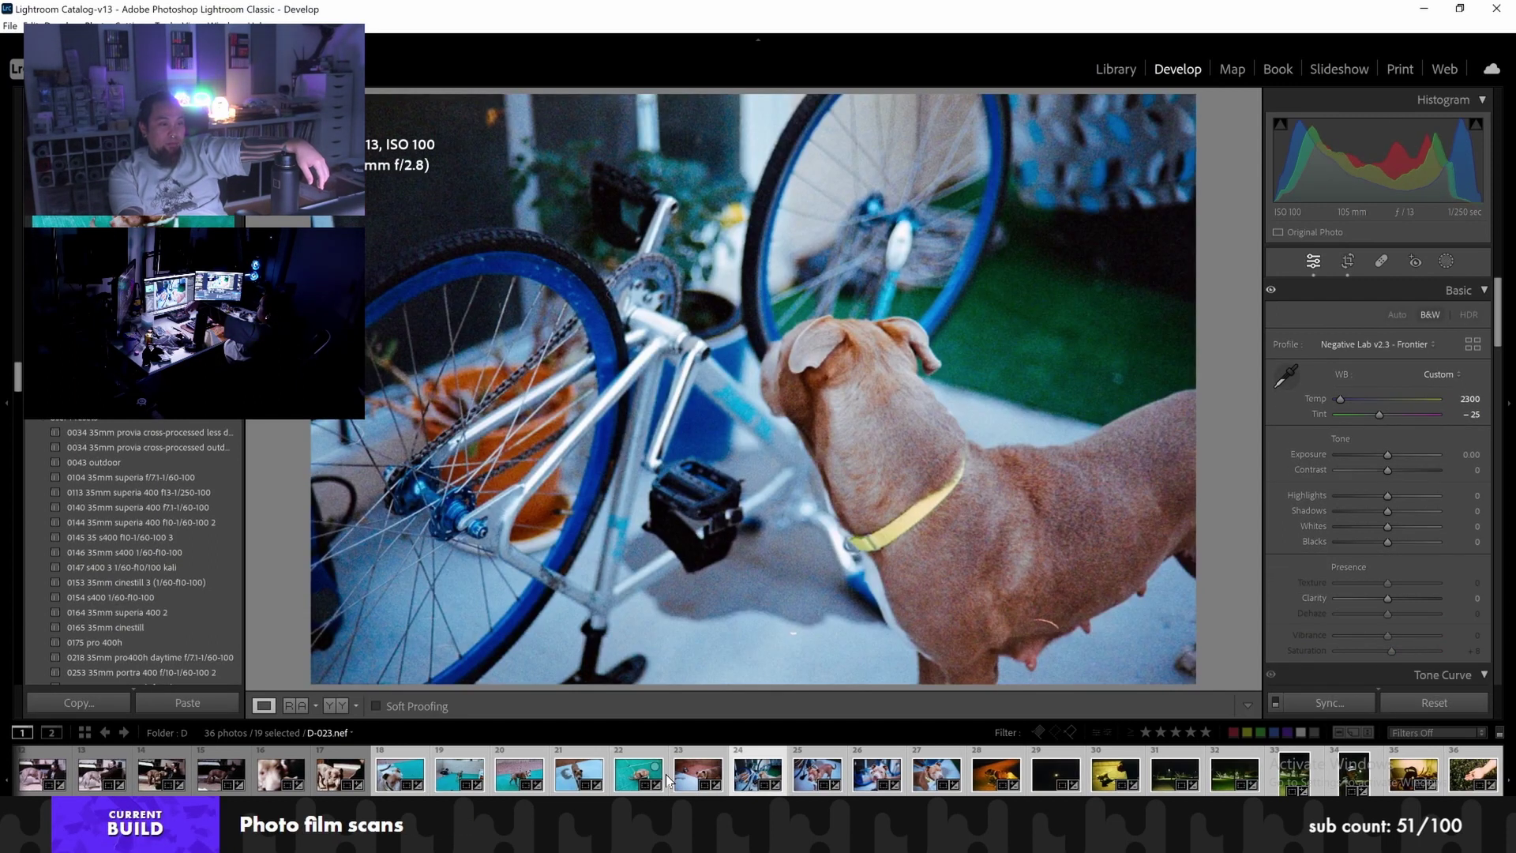
{"action": "key", "text": "Right"}
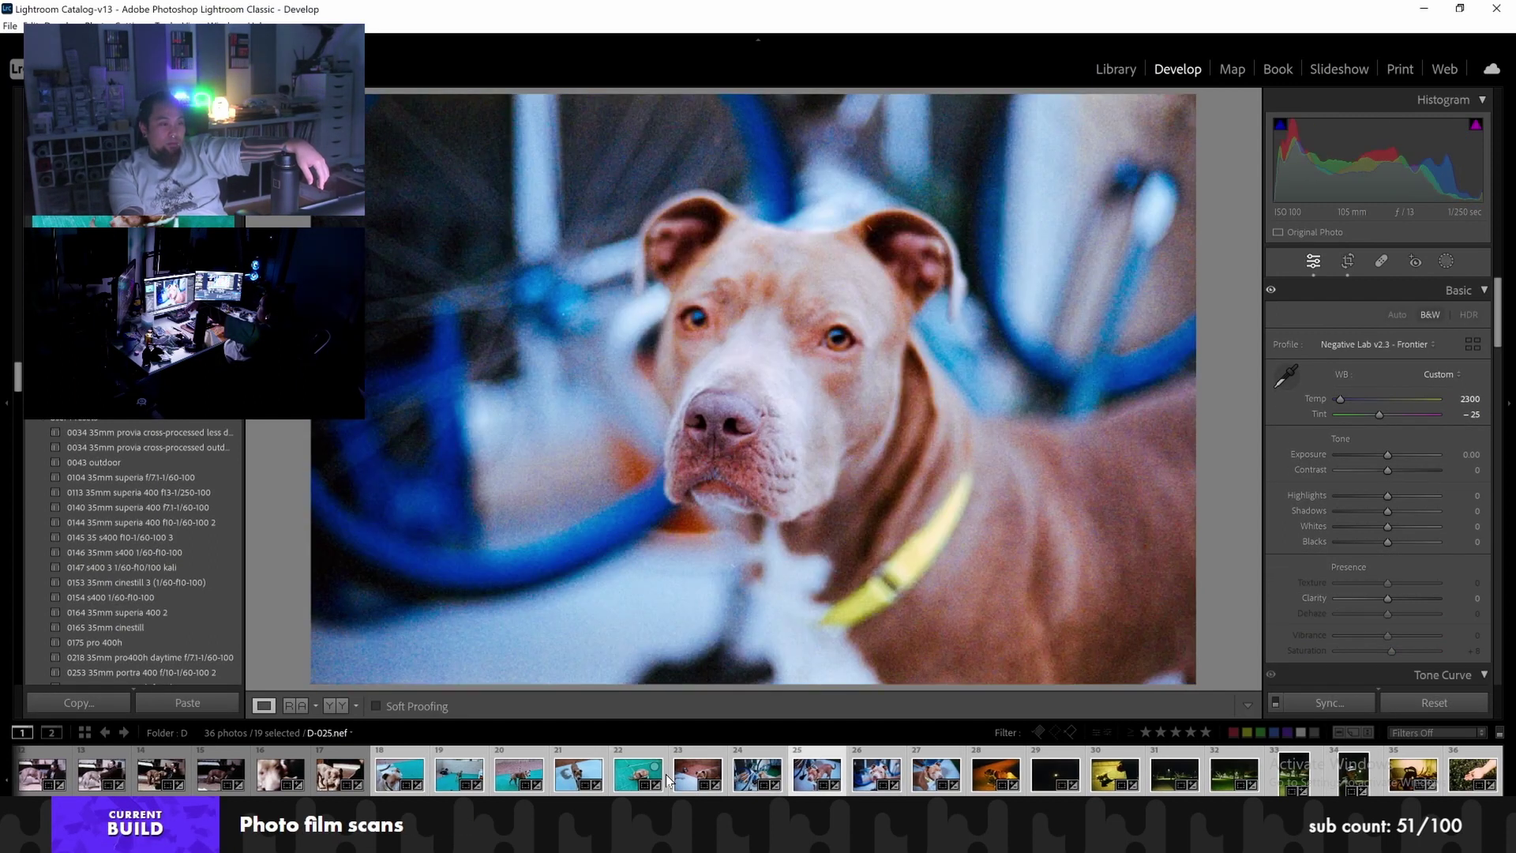
{"action": "key", "text": "Right"}
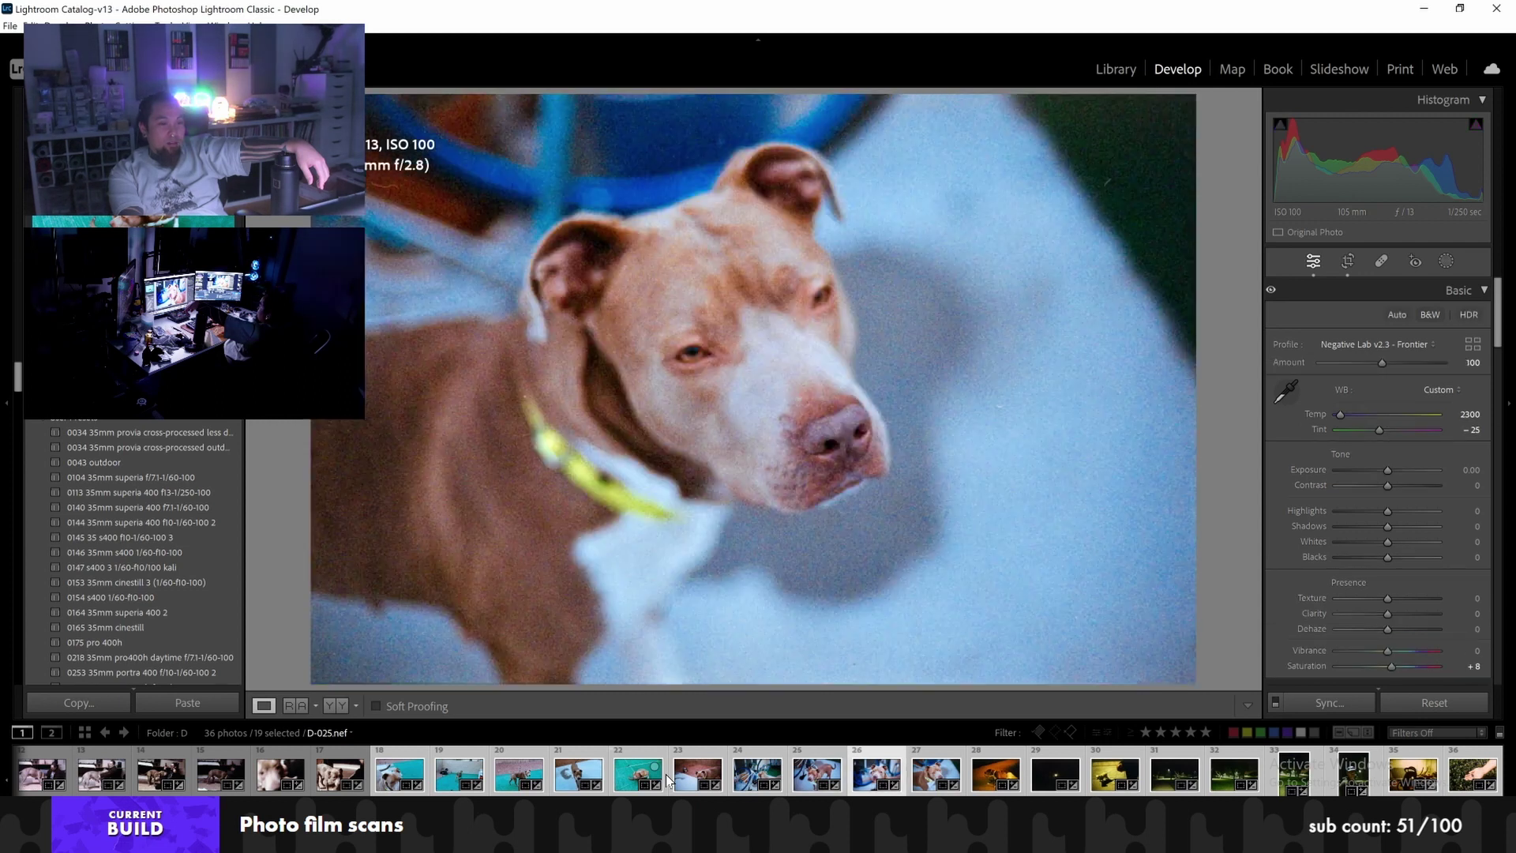
{"action": "key", "text": "Right"}
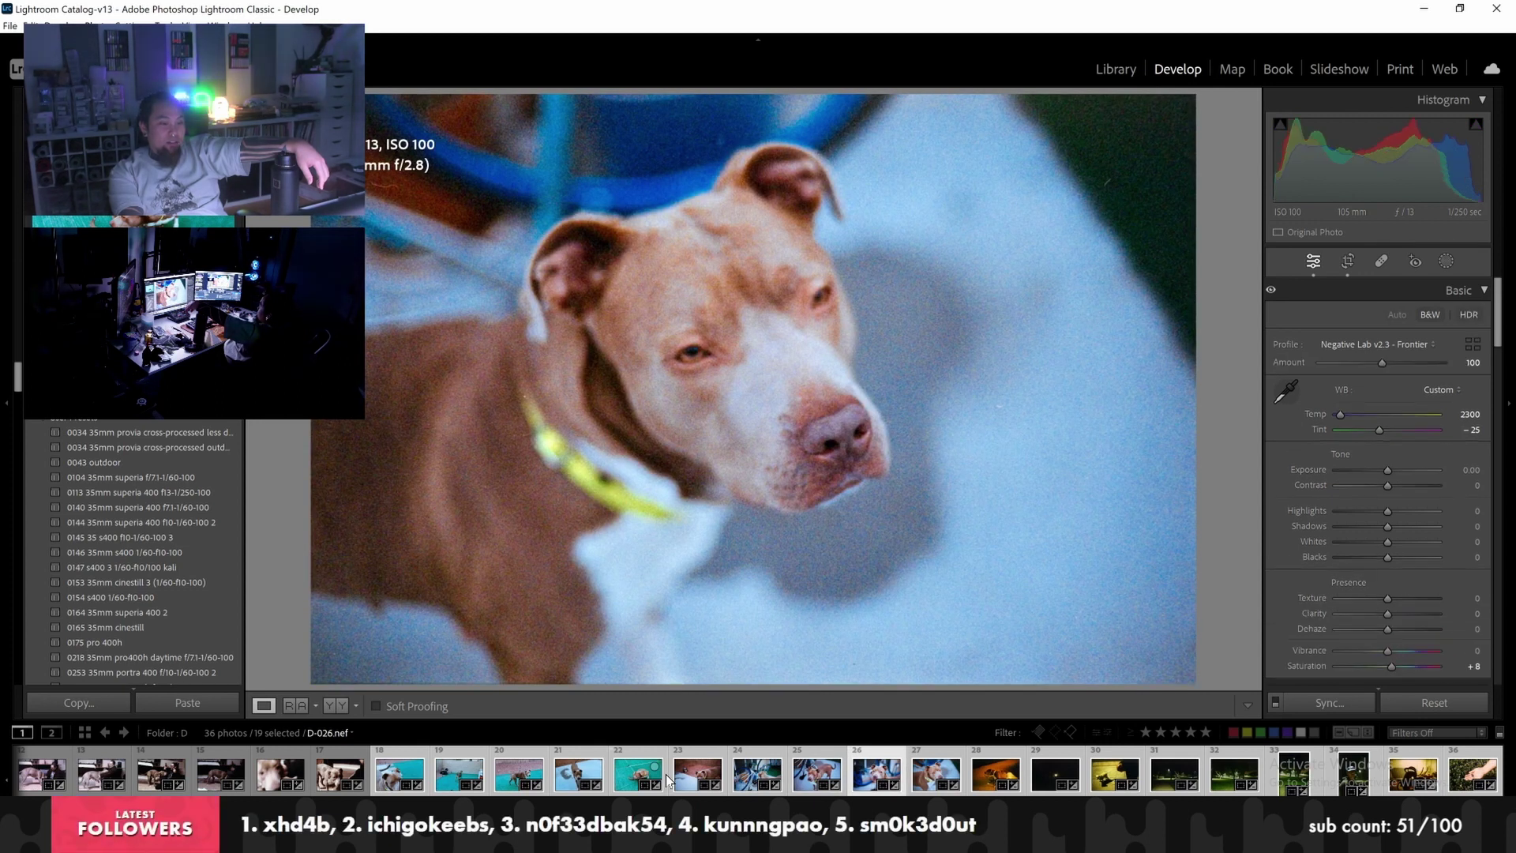
{"action": "key", "text": "Right"}
{"action": "key", "text": "Right"}
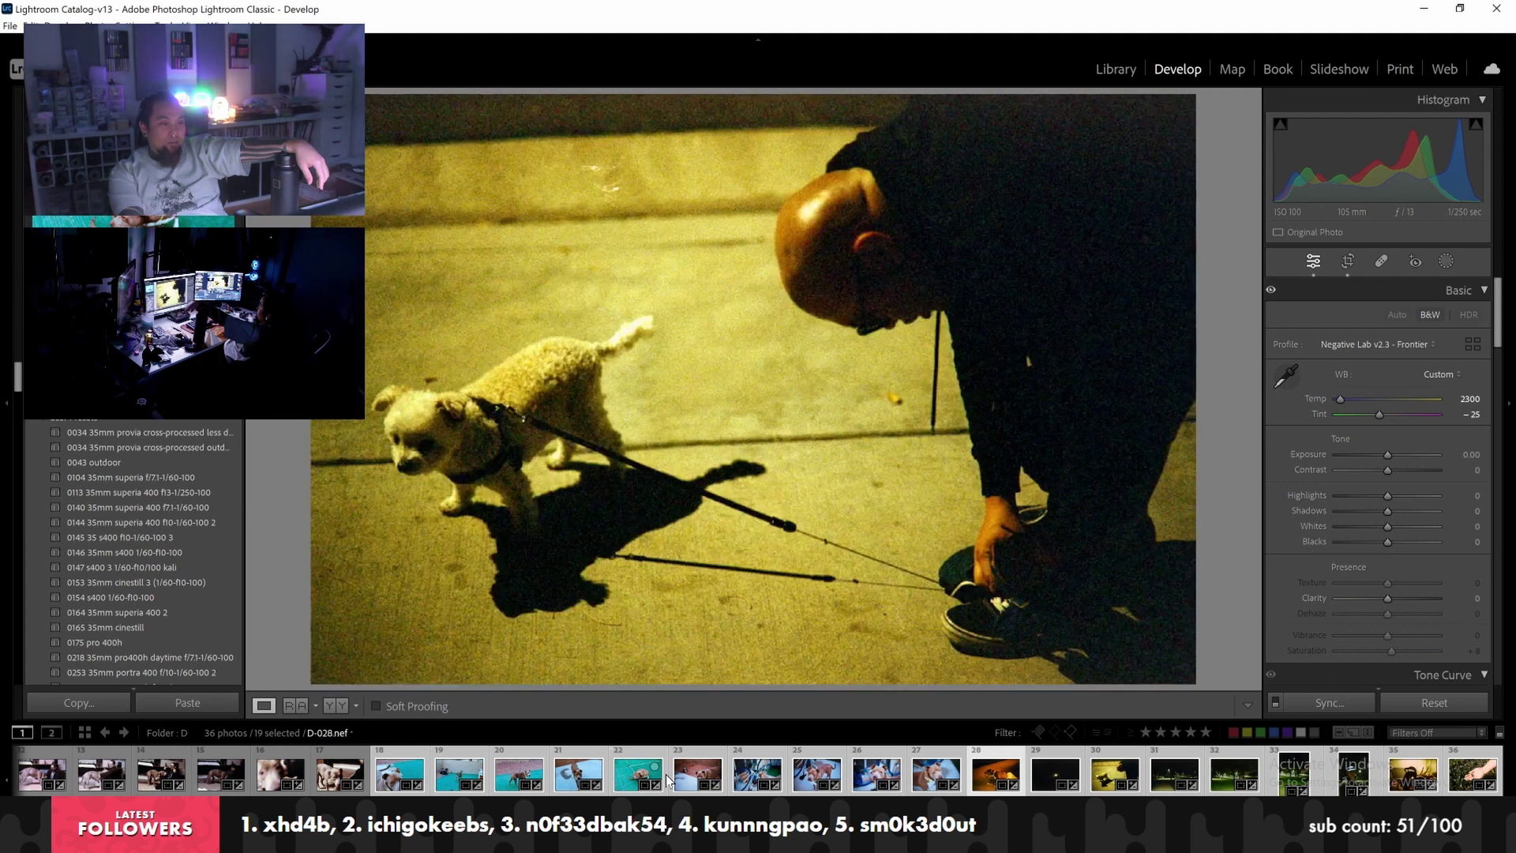
{"action": "key", "text": "Right"}
{"action": "key", "text": "Right"}
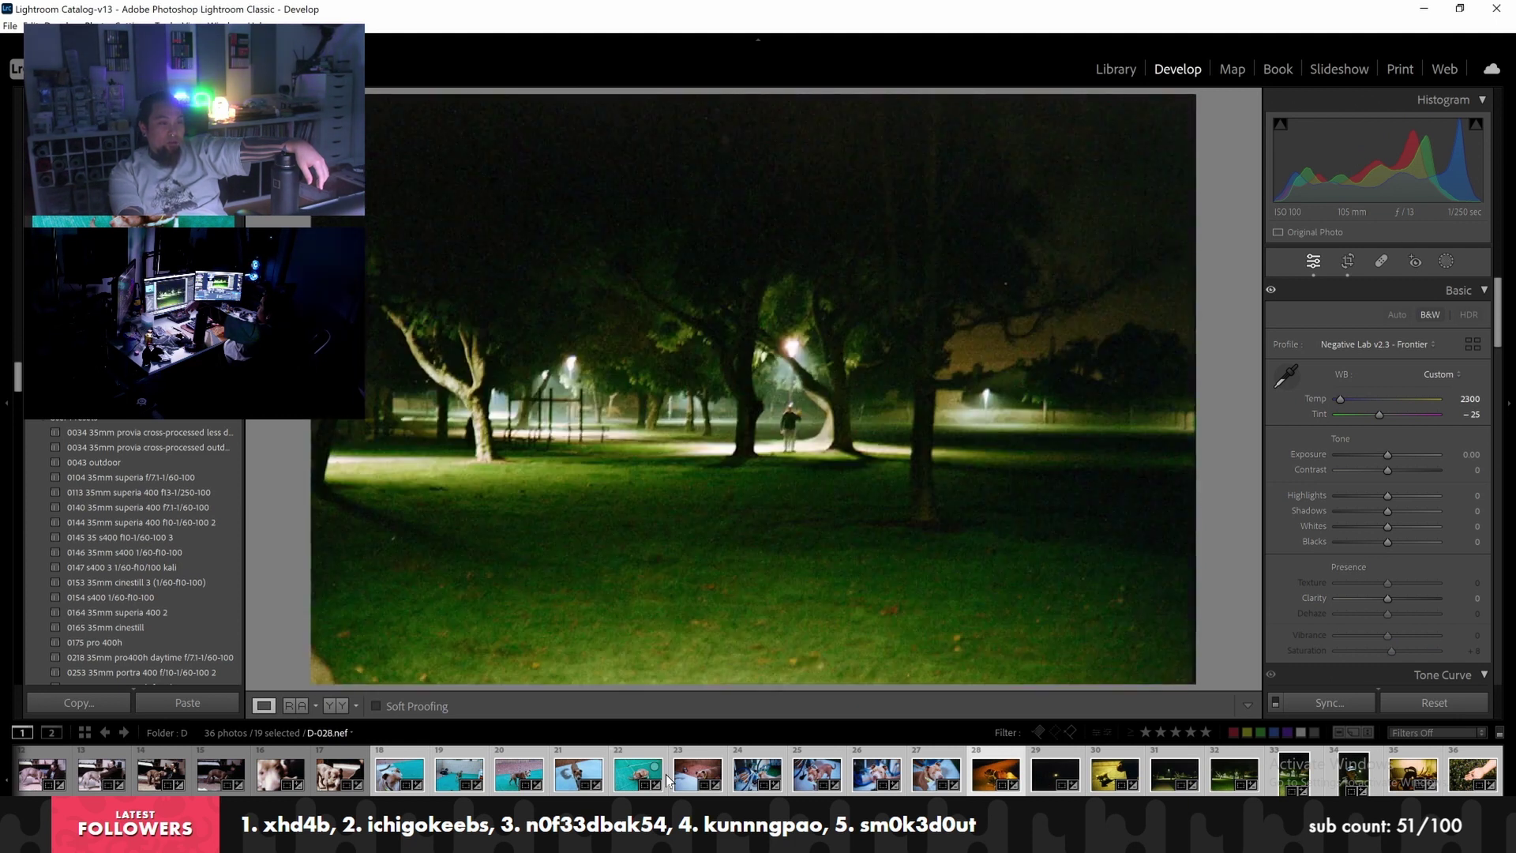
{"action": "key", "text": "Right"}
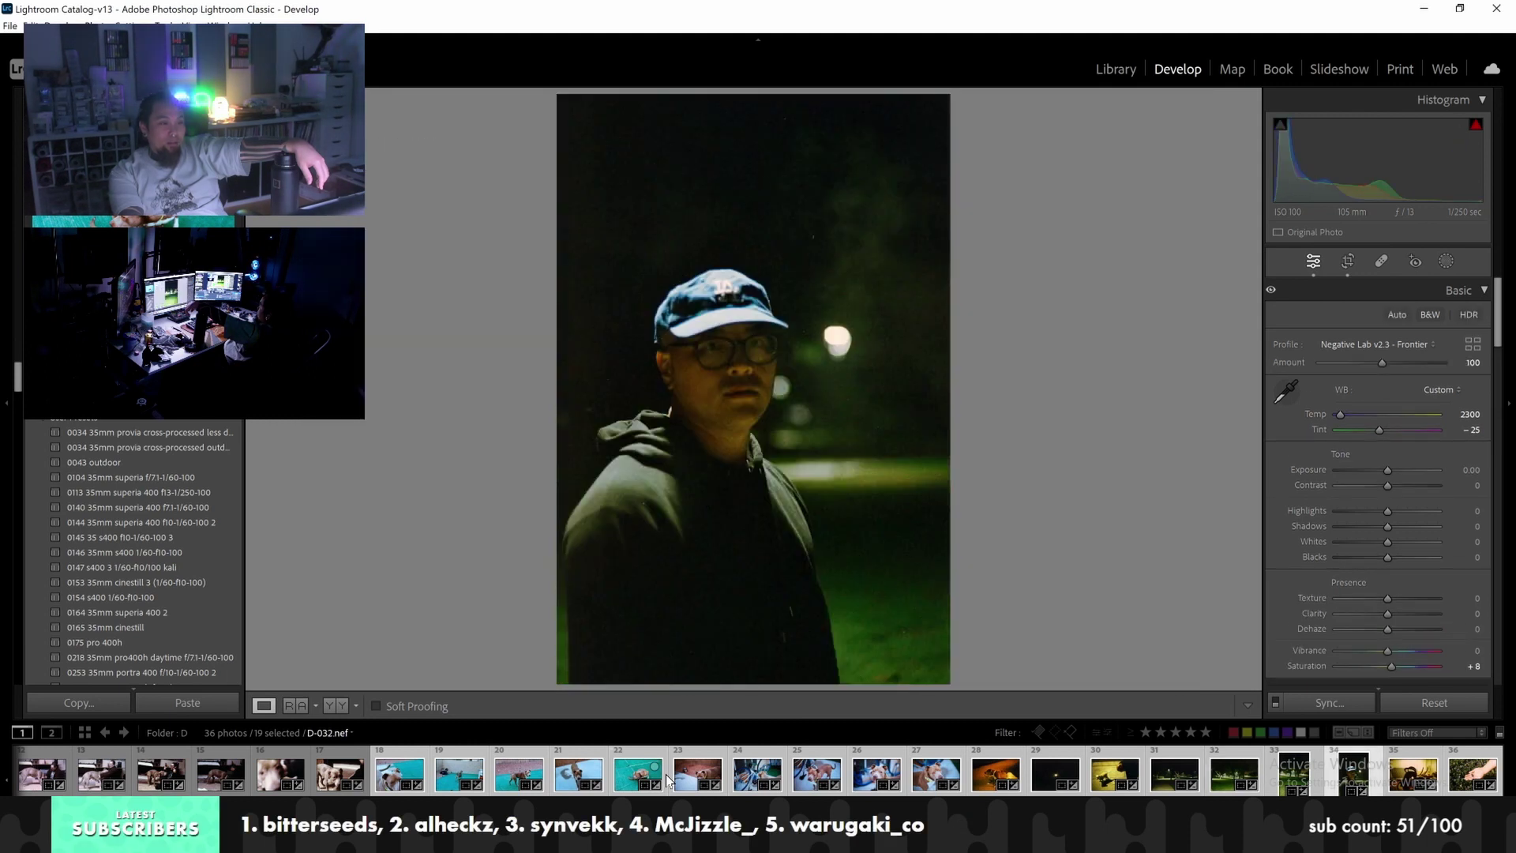
{"action": "key", "text": "Right"}
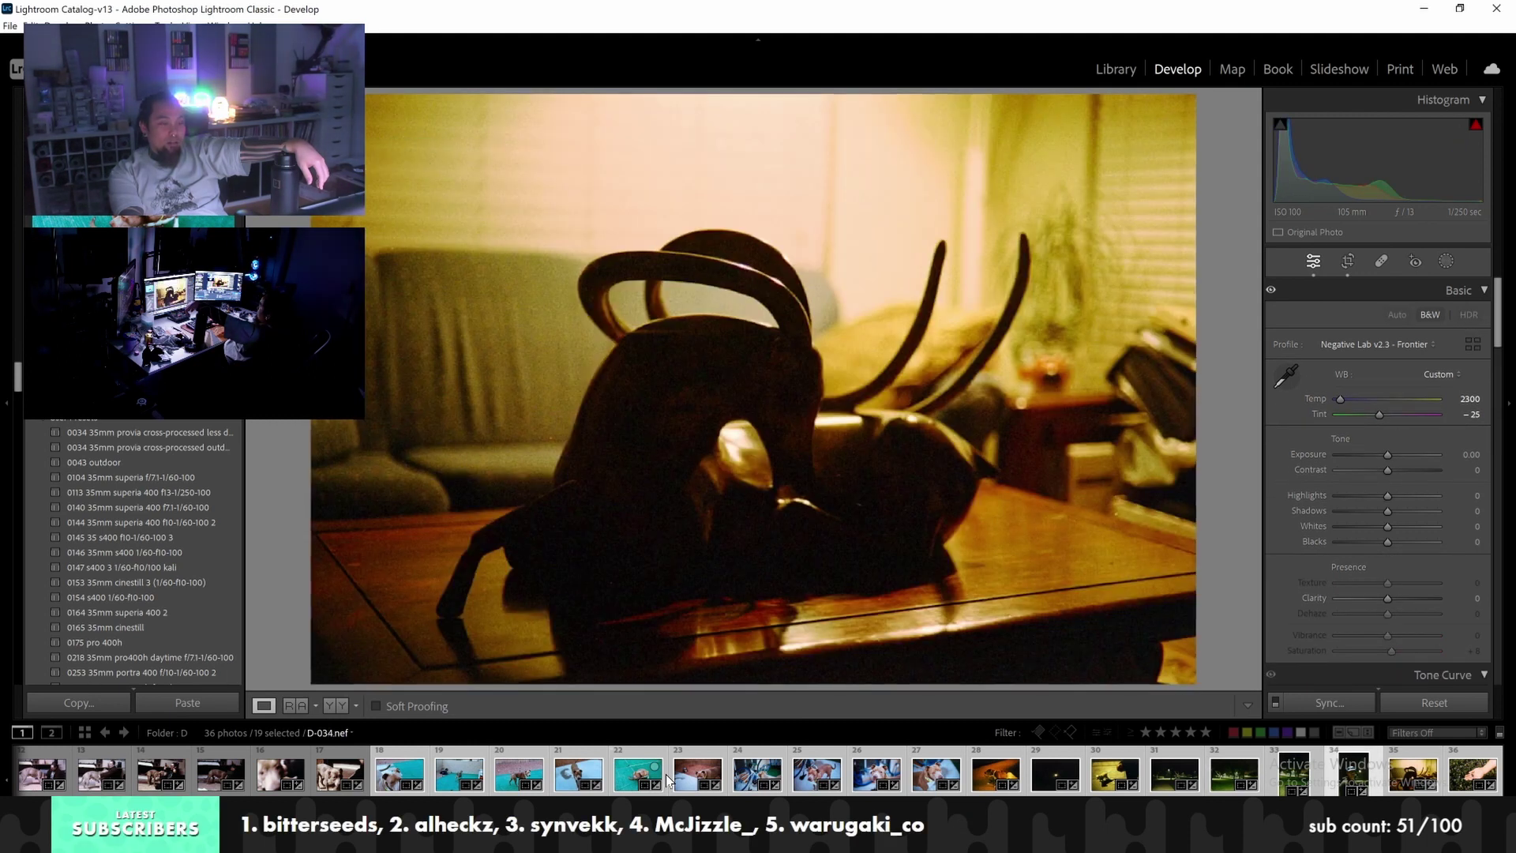
{"action": "key", "text": "Right"}
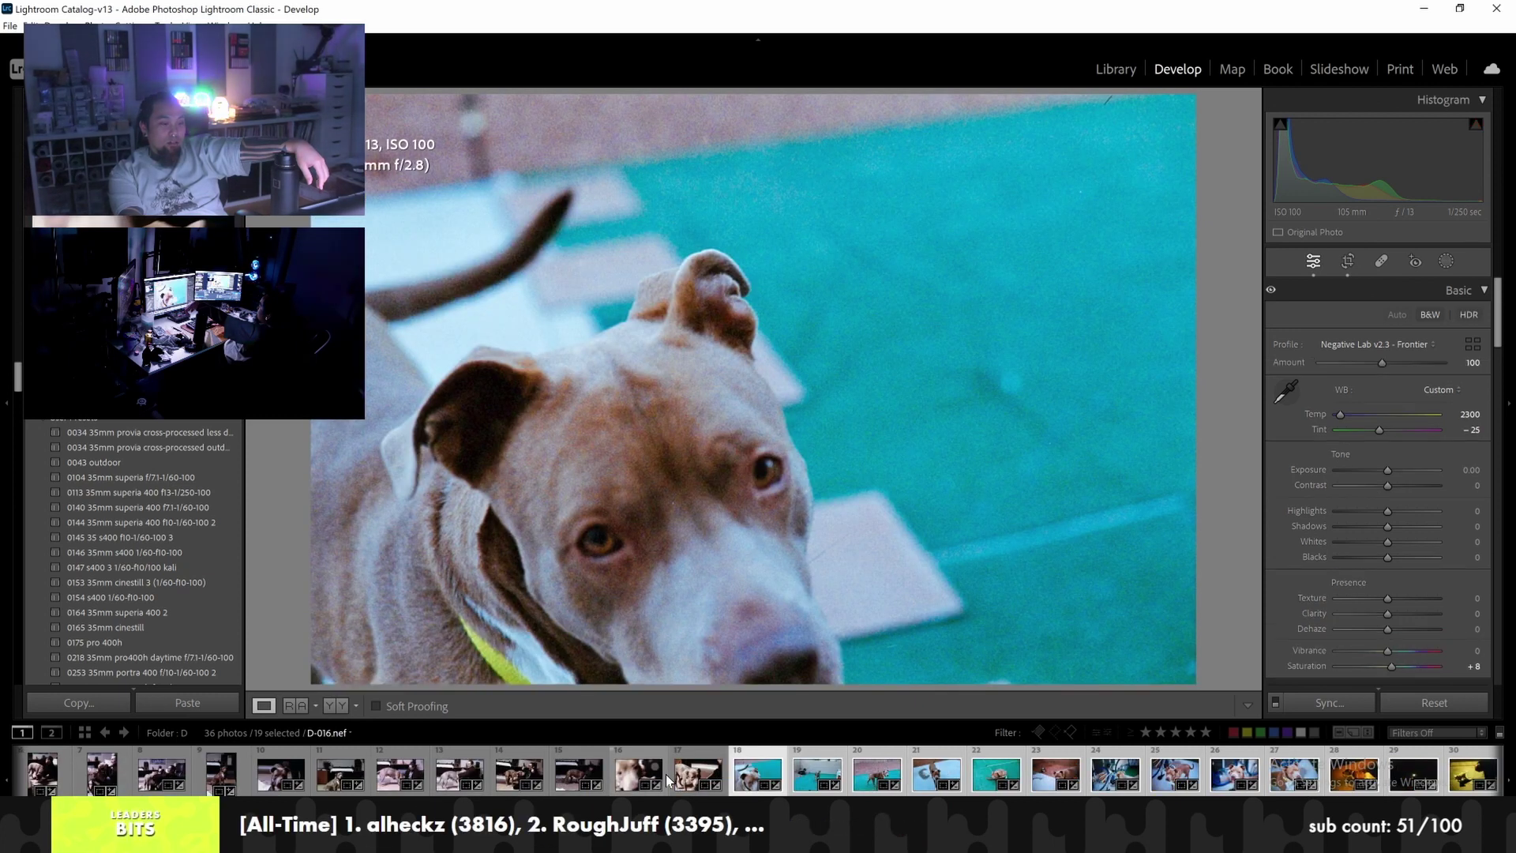
Recheck the converted dog photos from D-018 to D-027, comparing the colour cast between neighbouring frames
{"action": "key", "text": "Right"}
{"action": "key", "text": "Right"}
{"action": "key", "text": "Right"}
{"action": "key", "text": "Right"}
{"action": "key", "text": "Right"}
{"action": "key", "text": "Right"}
{"action": "key", "text": "Right"}
{"action": "key", "text": "Right"}
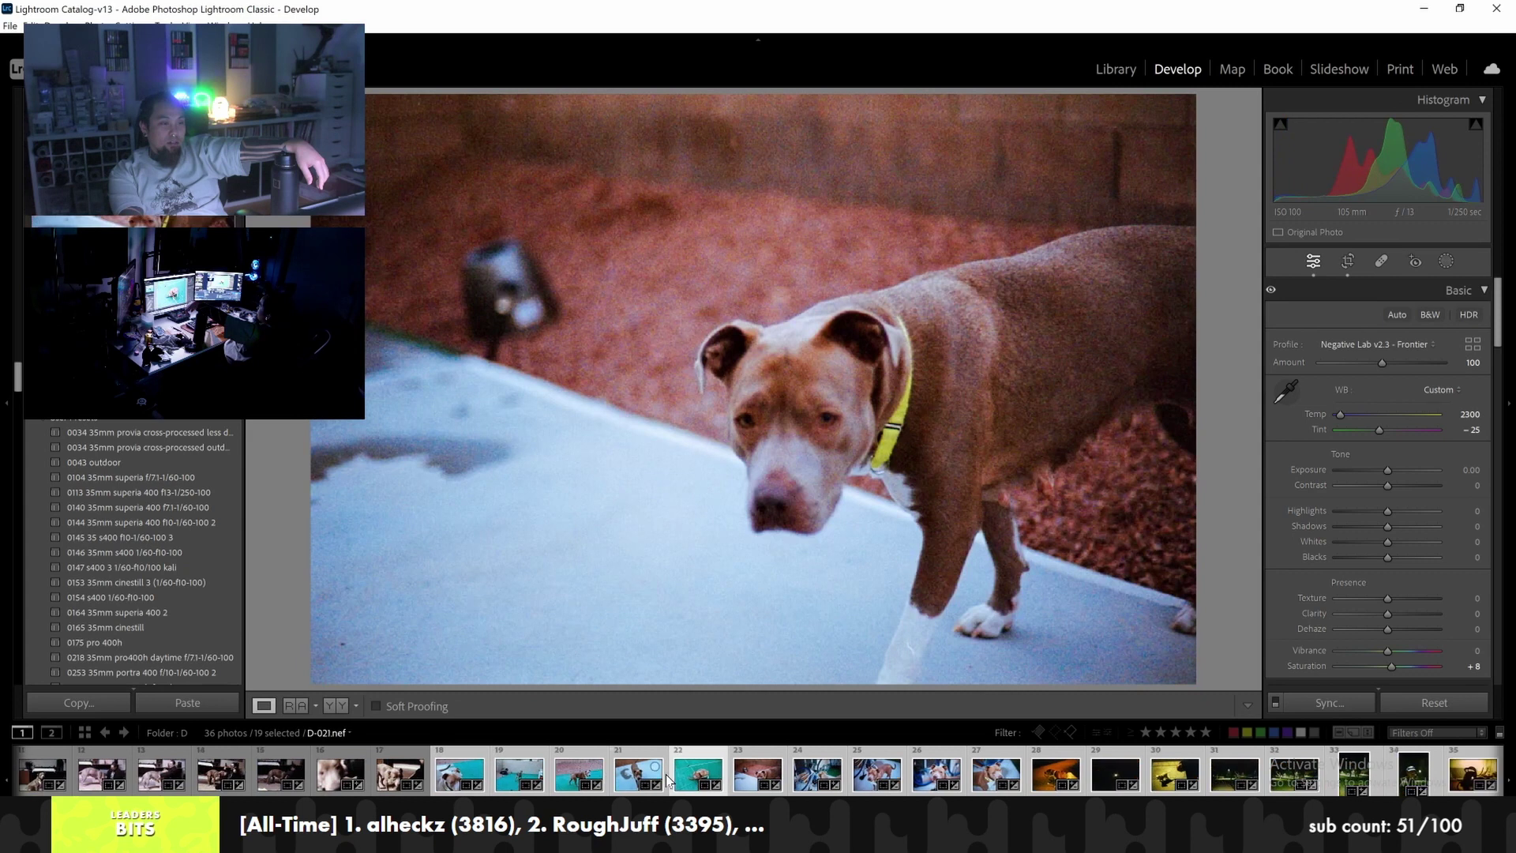
{"action": "key", "text": "Left"}
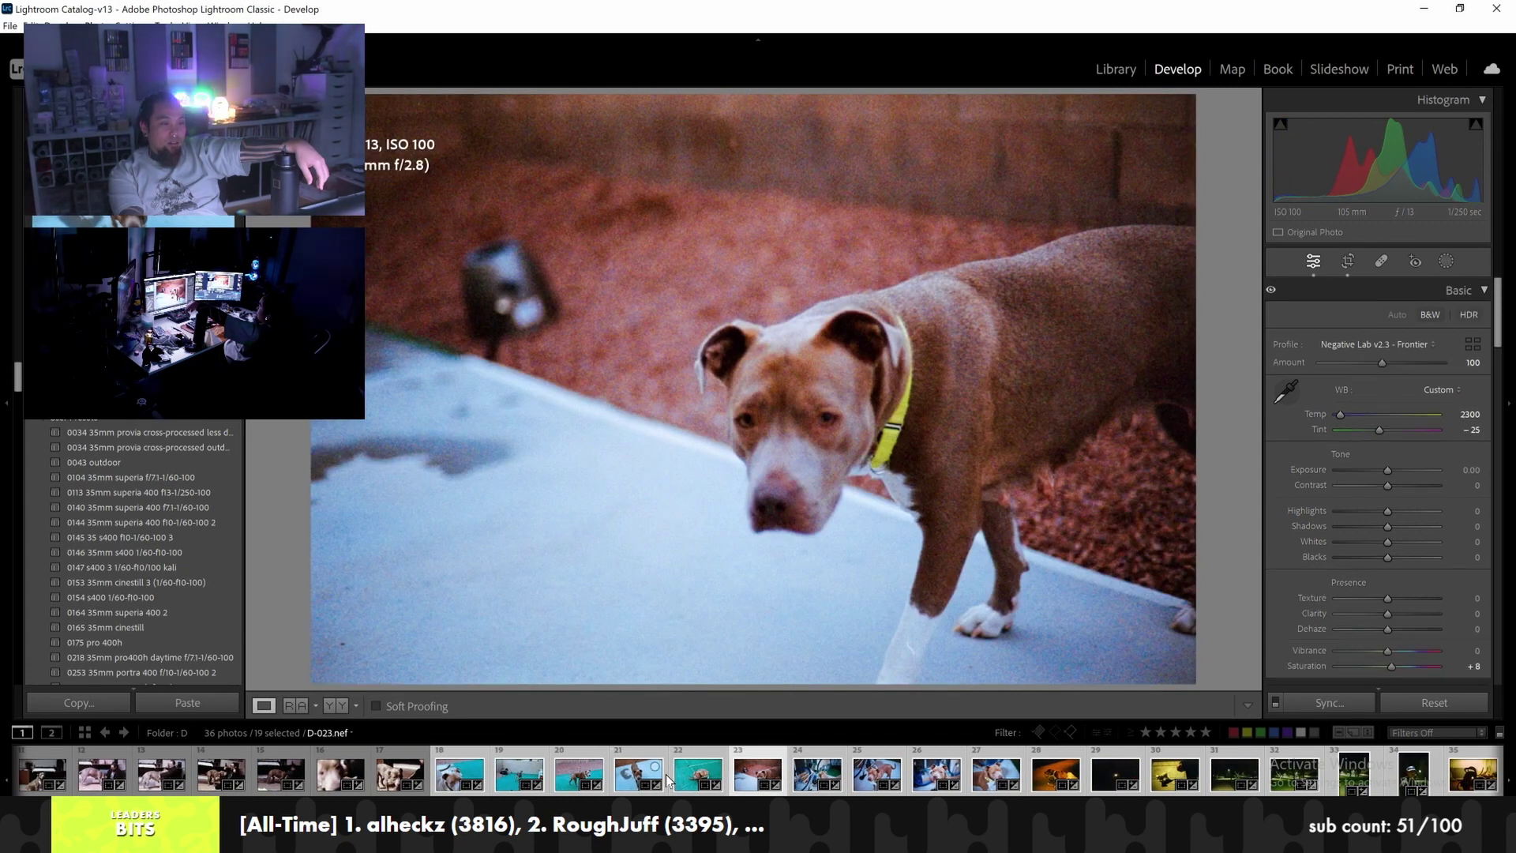
{"action": "key", "text": "Right"}
{"action": "key", "text": "Right"}
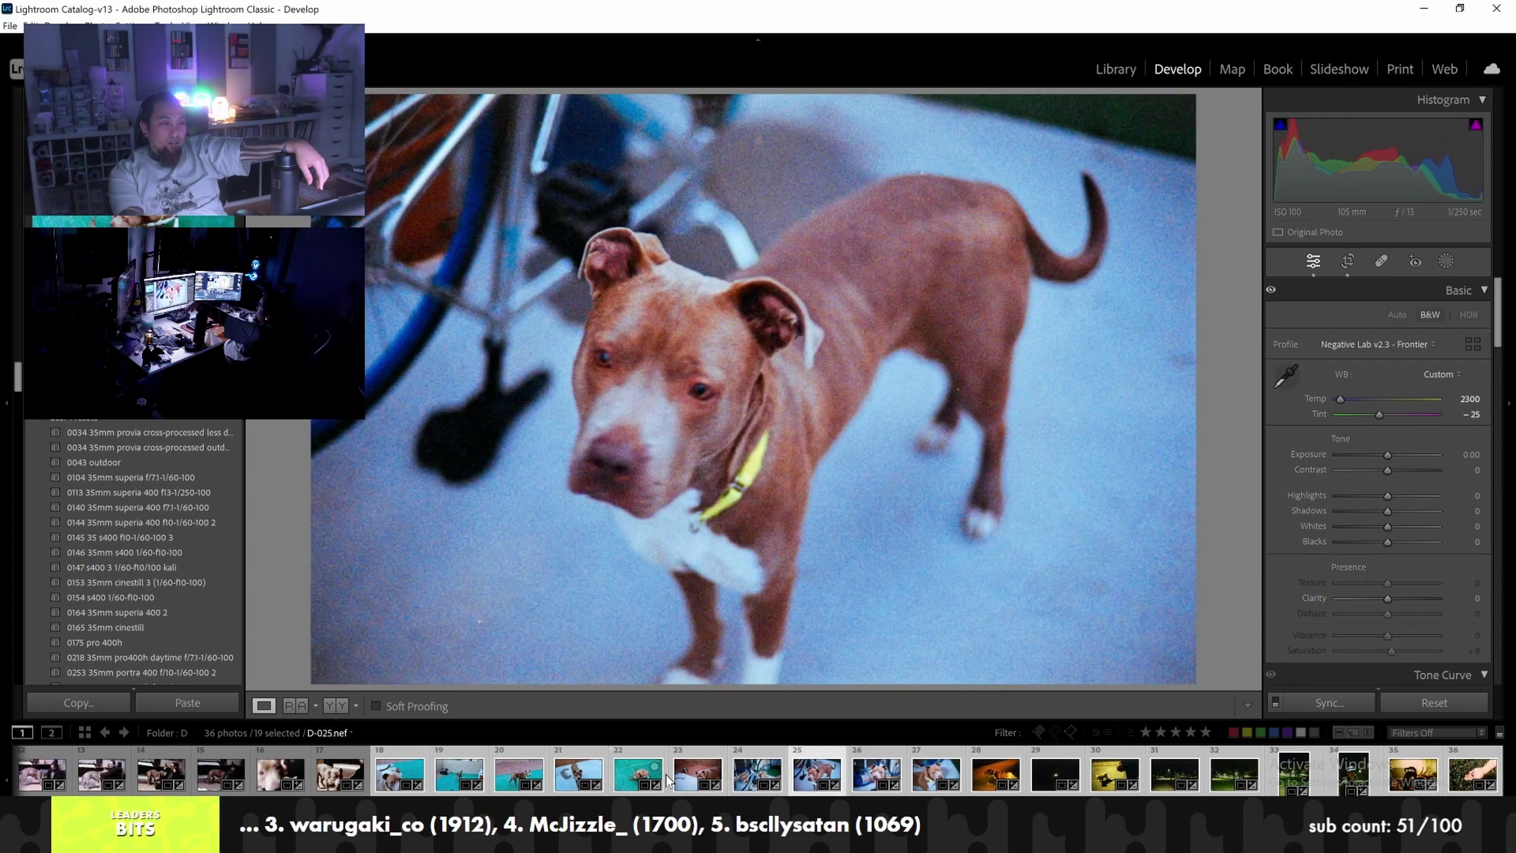
{"action": "key", "text": "Right"}
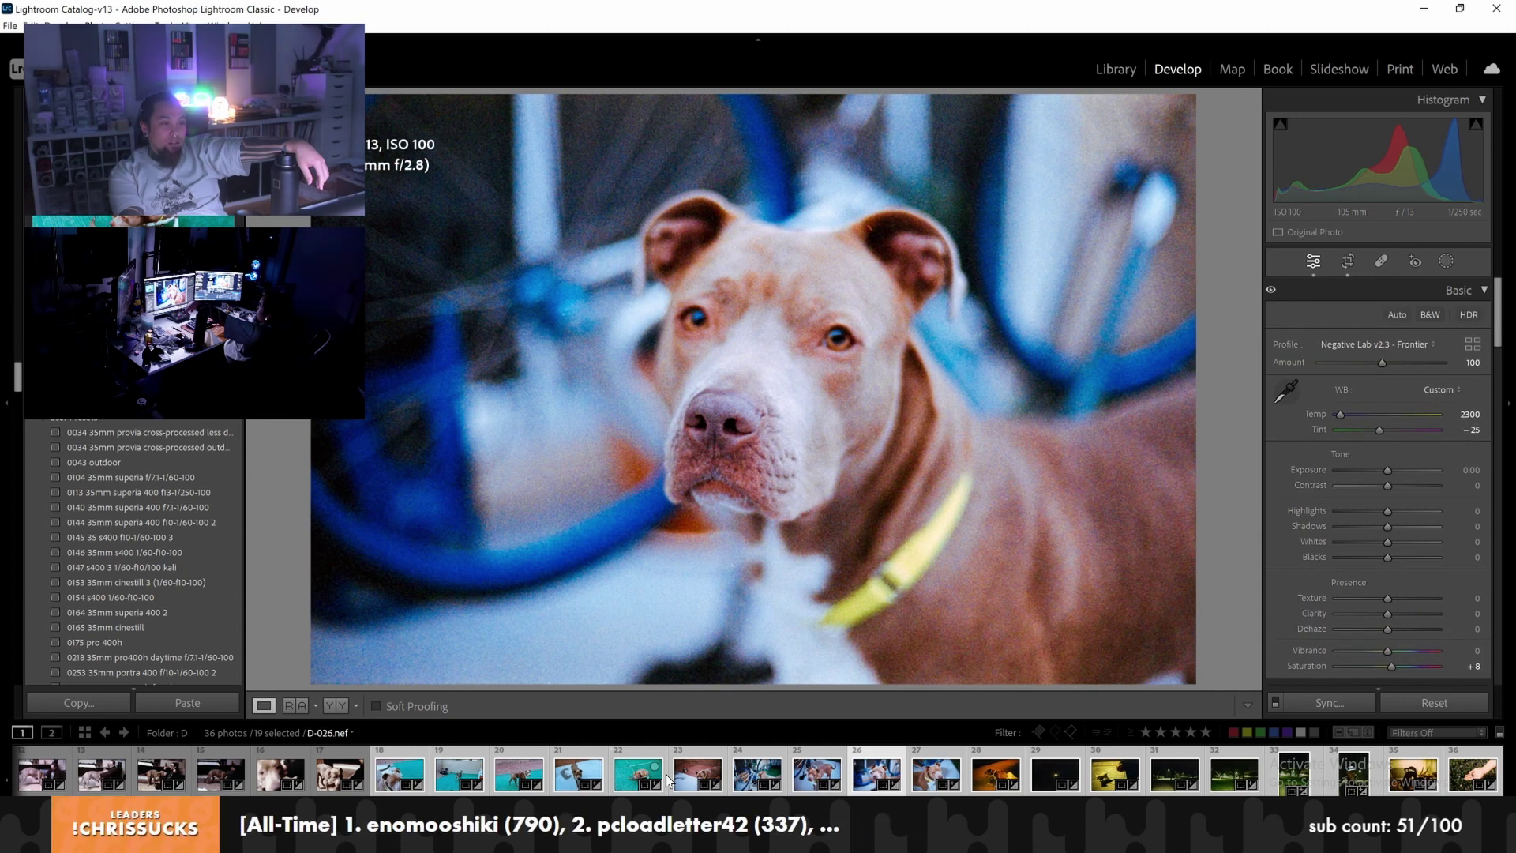
{"action": "key", "text": "Right"}
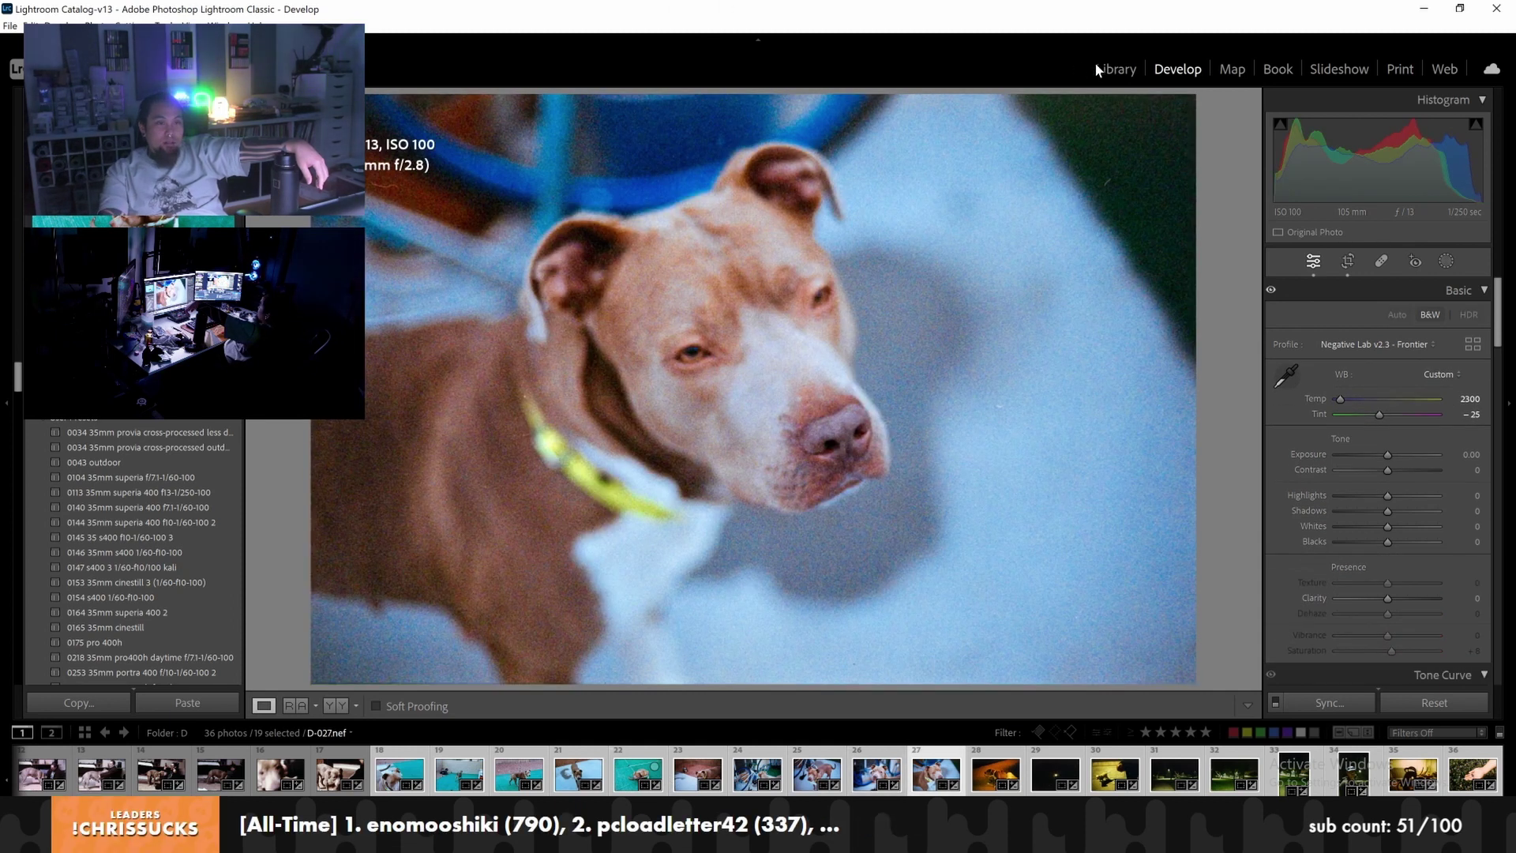
Open folder C in the Library module
{"action": "key", "text": "e"}
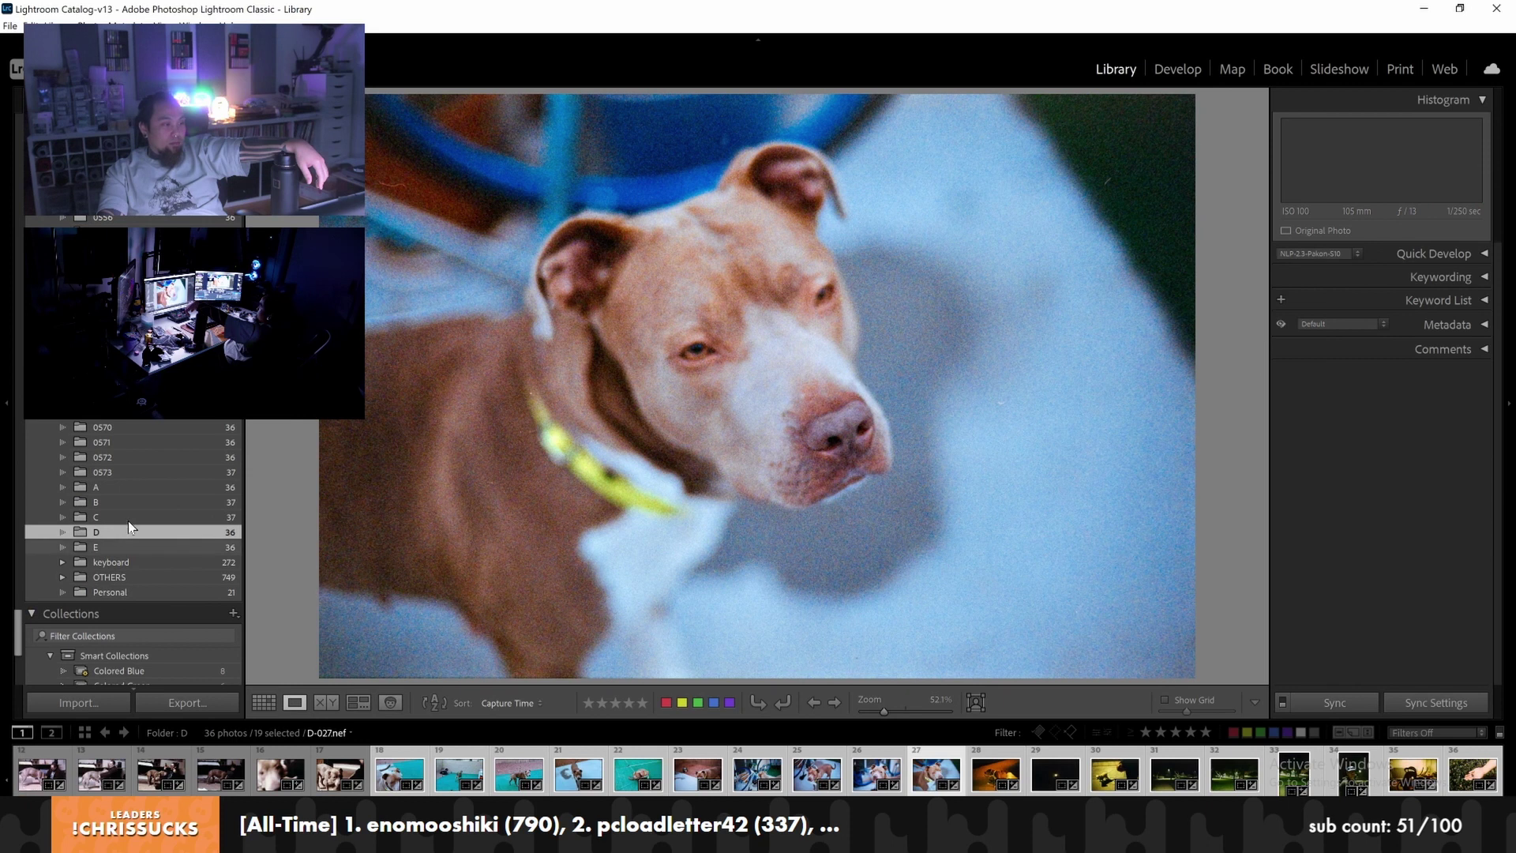
{"action": "left_click", "coordinate": [125, 517]}
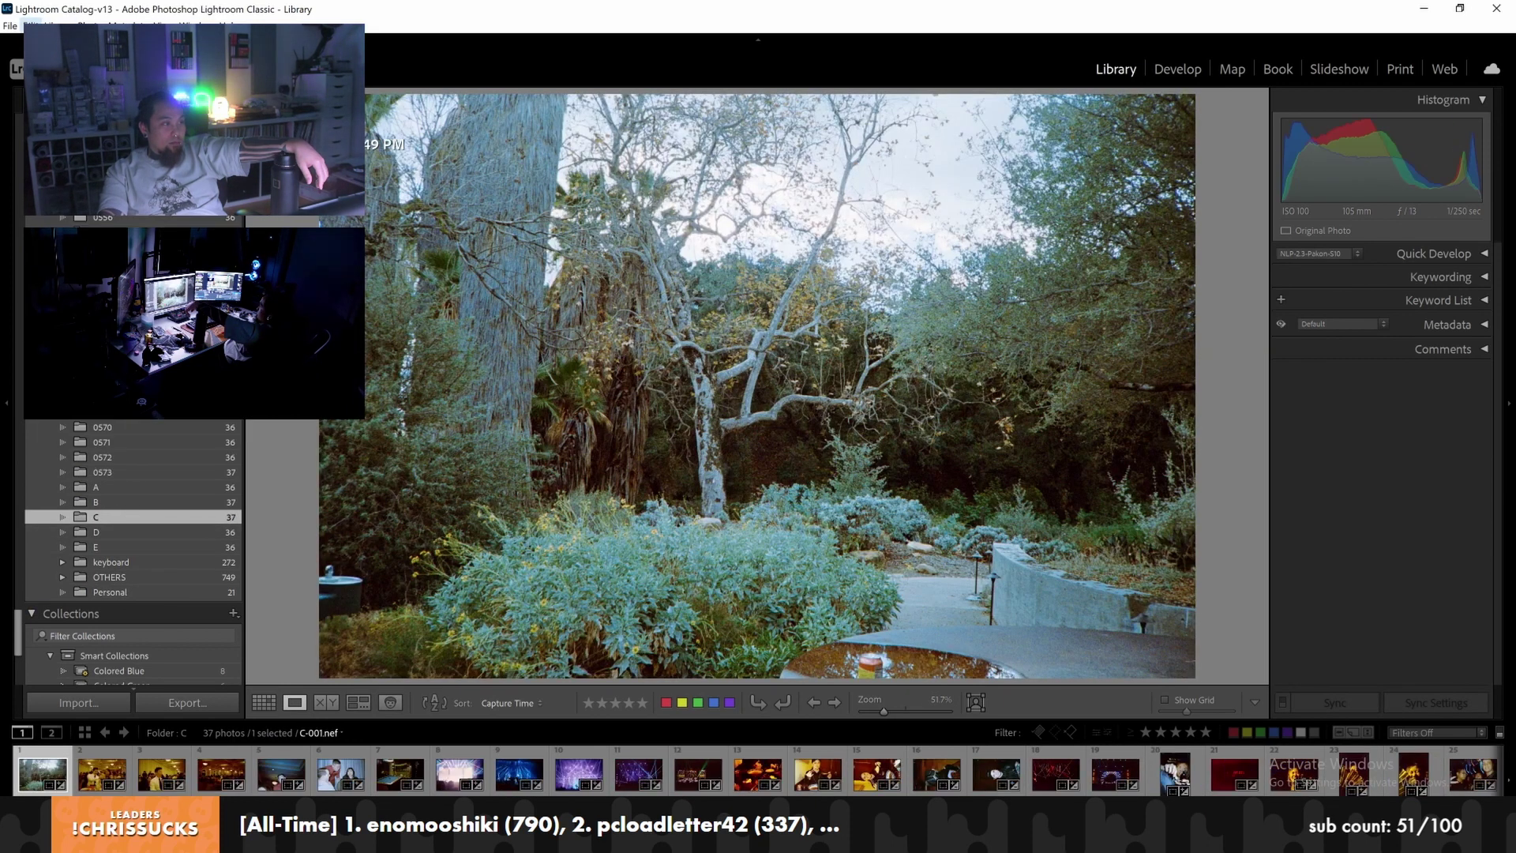
{"action": "key", "text": "alt+l"}
{"action": "key", "text": "Left"}
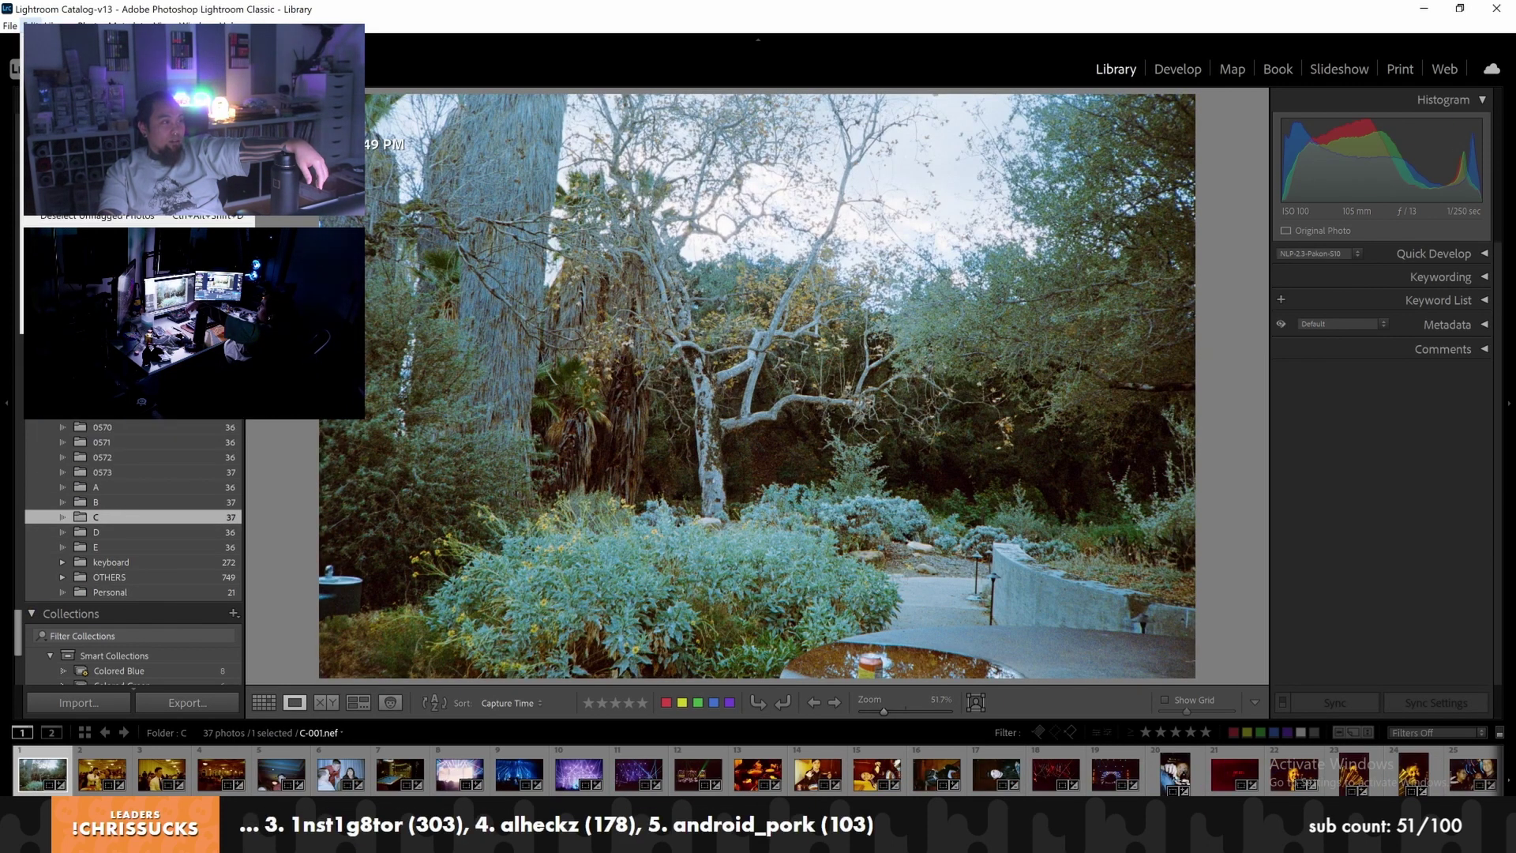
{"action": "key", "text": "Escape"}
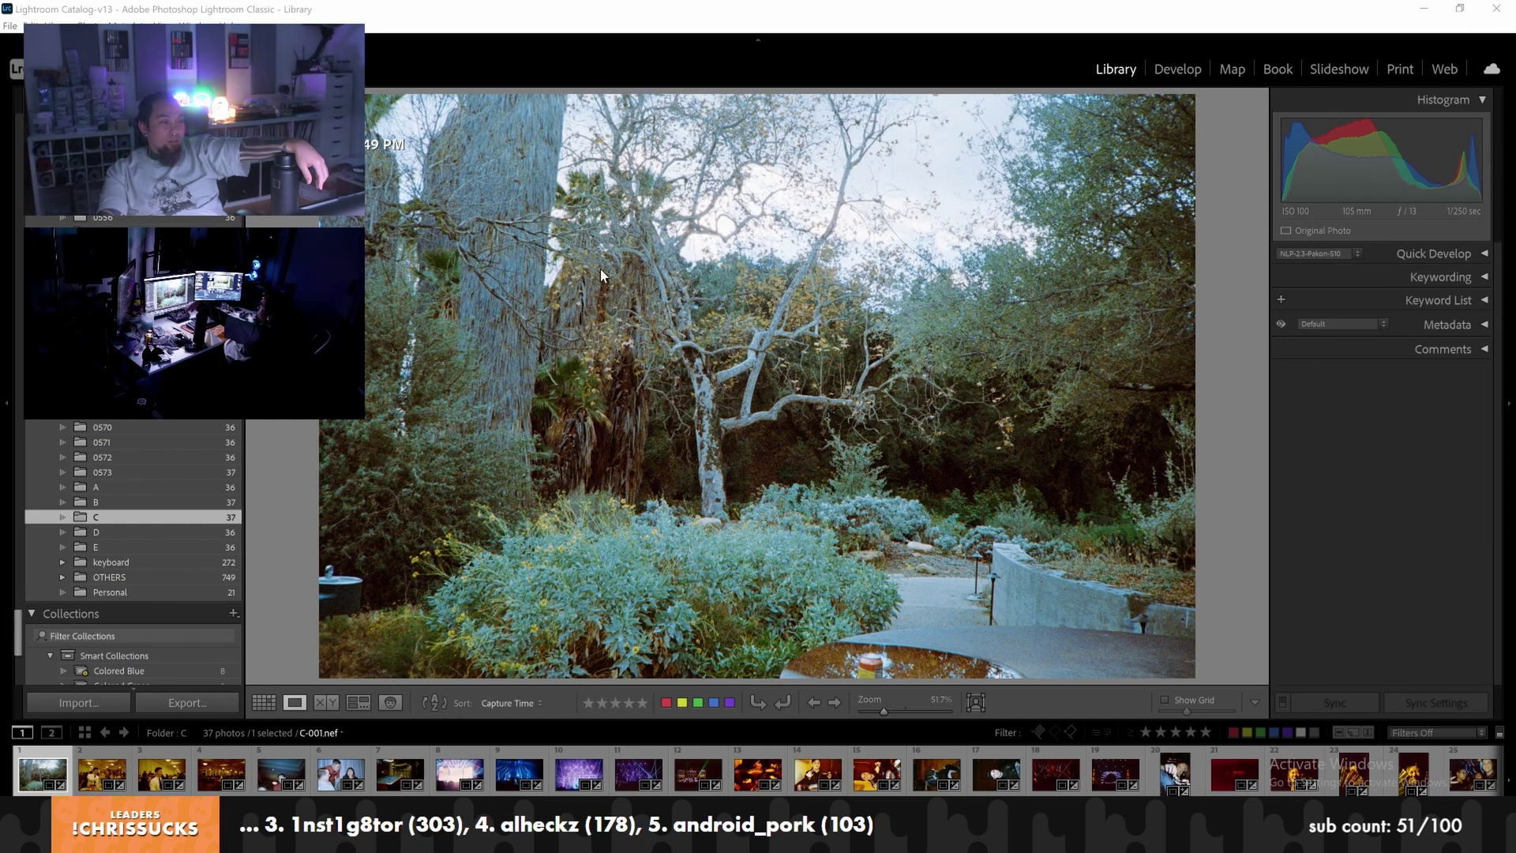
Set Use Graphics Processor to Custom in the performance preferences and accept the change
{"action": "key", "text": "ctrl+comma"}
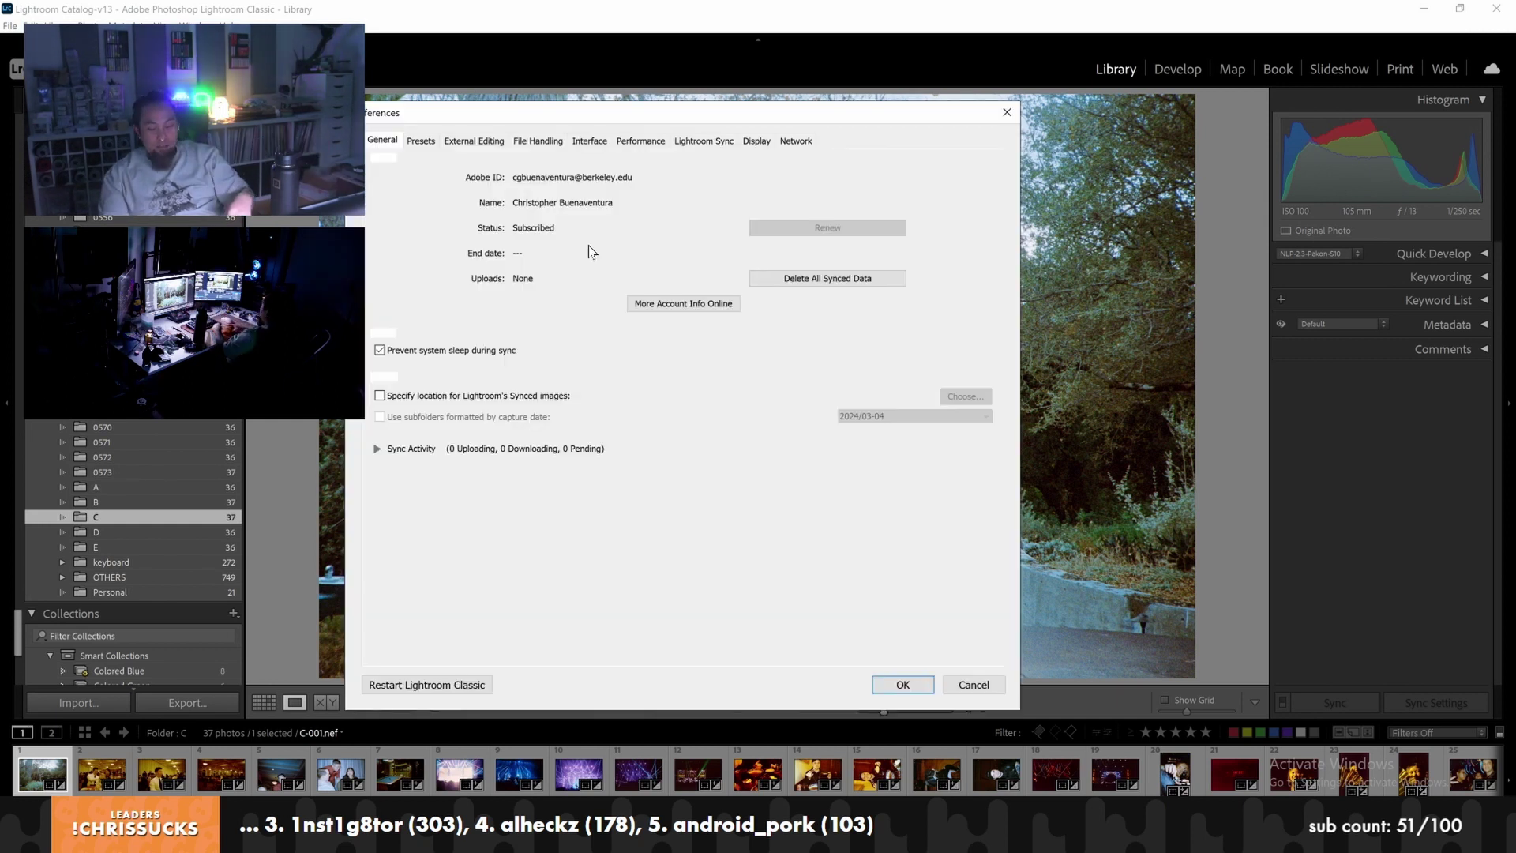
{"action": "left_click", "coordinate": [513, 178]}
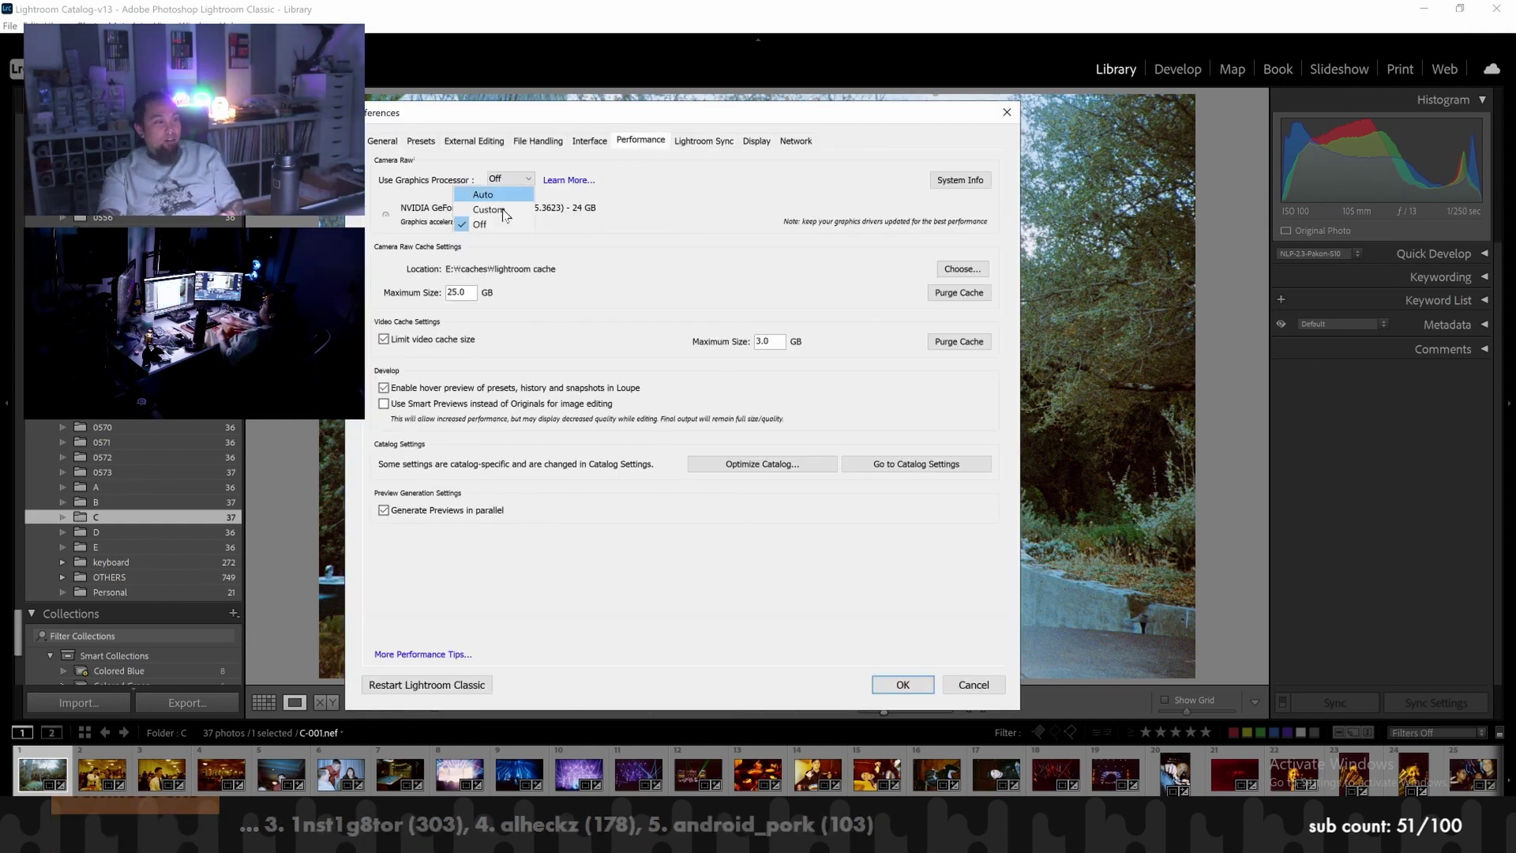
{"action": "left_click", "coordinate": [494, 207]}
{"action": "left_click", "coordinate": [903, 685]}
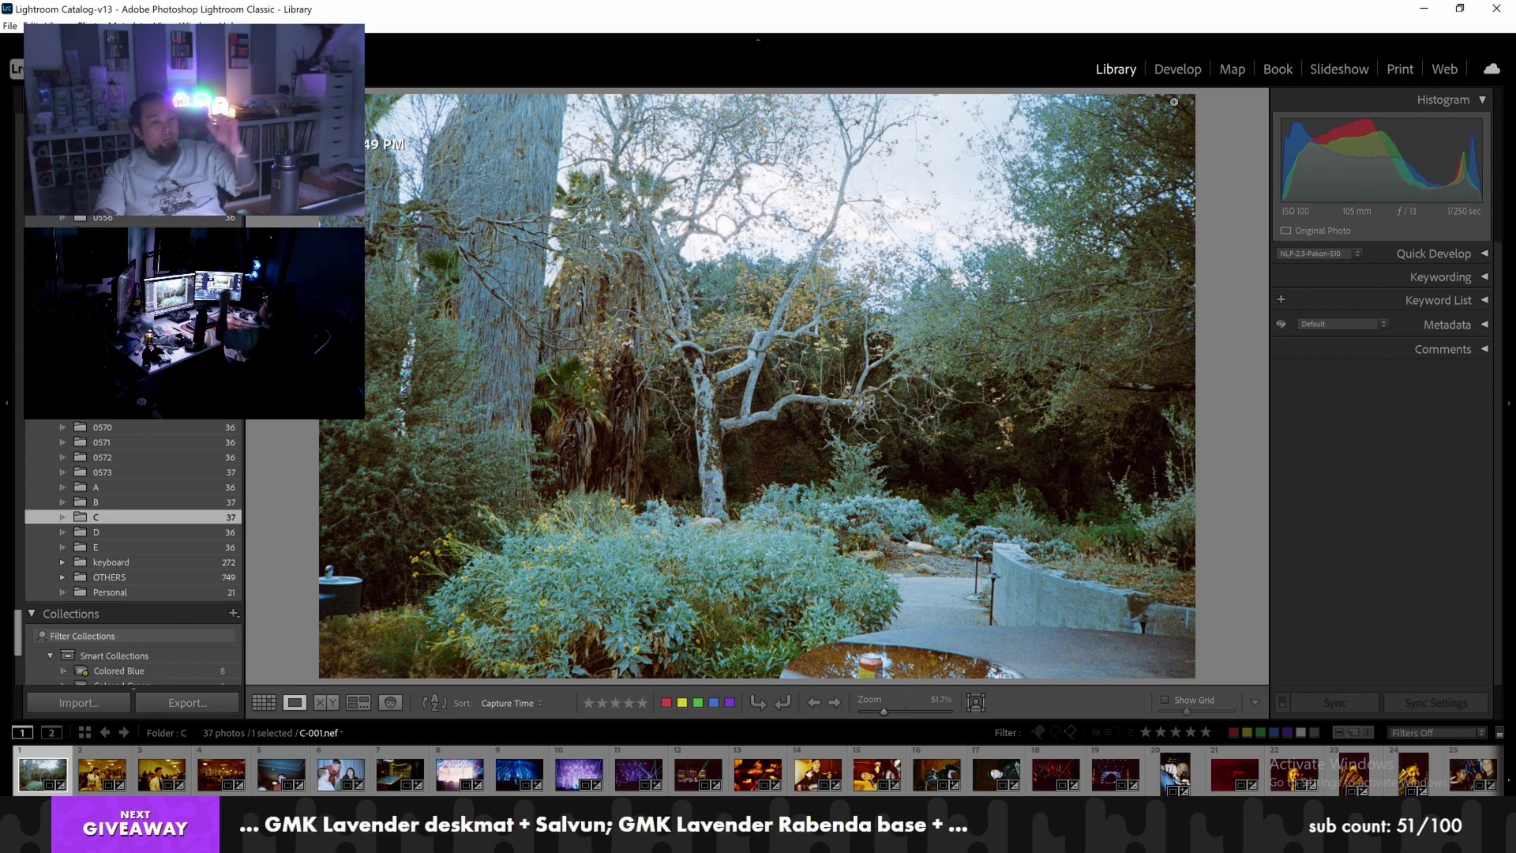
Check the photos C-001 to C-004 of folder C in the Develop module
{"action": "left_click", "coordinate": [1174, 70]}
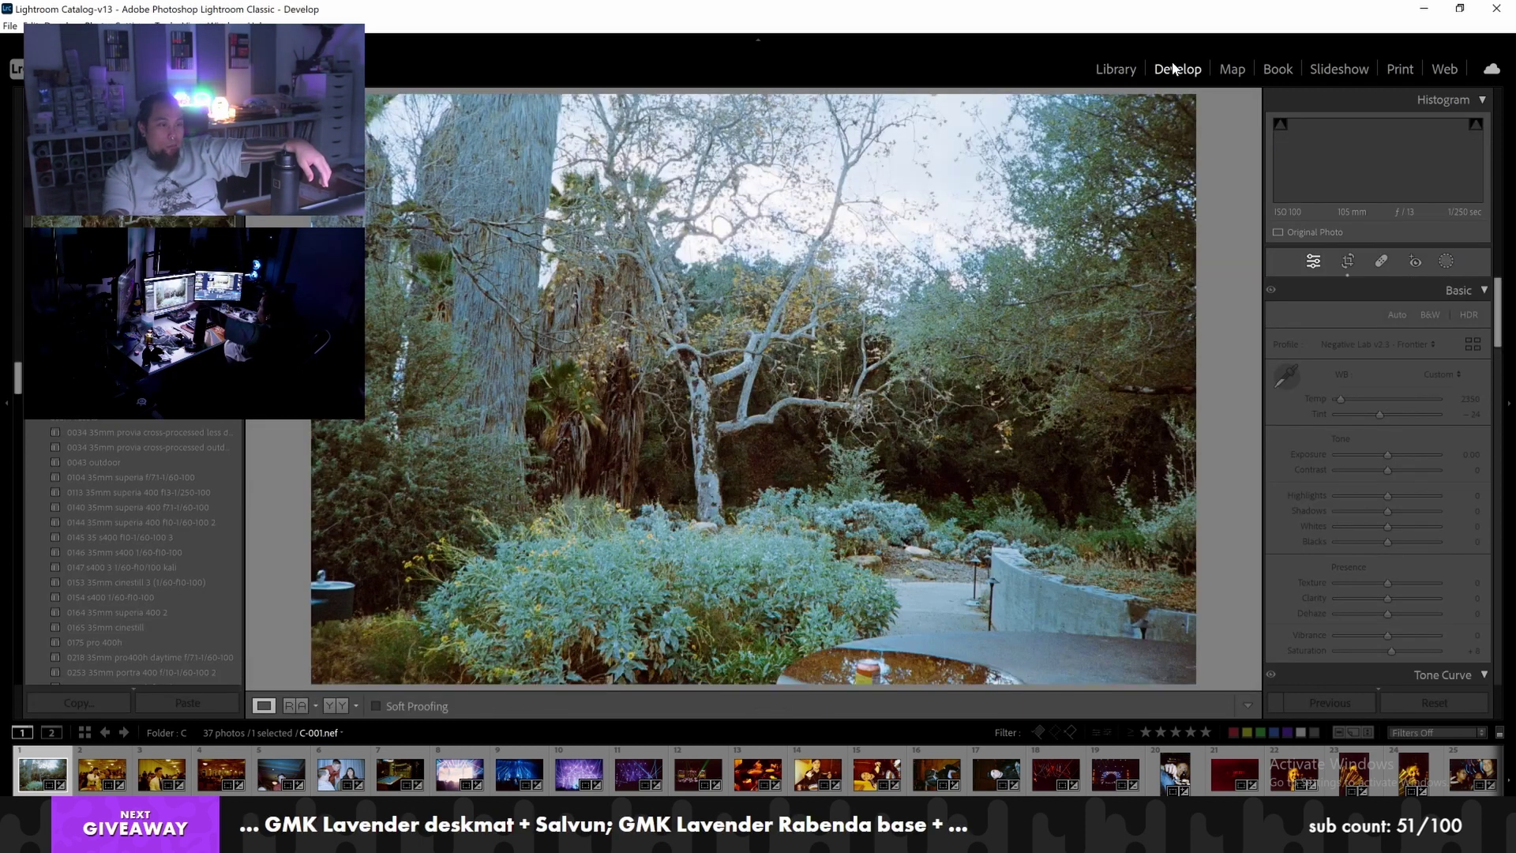
{"action": "key", "text": "Right"}
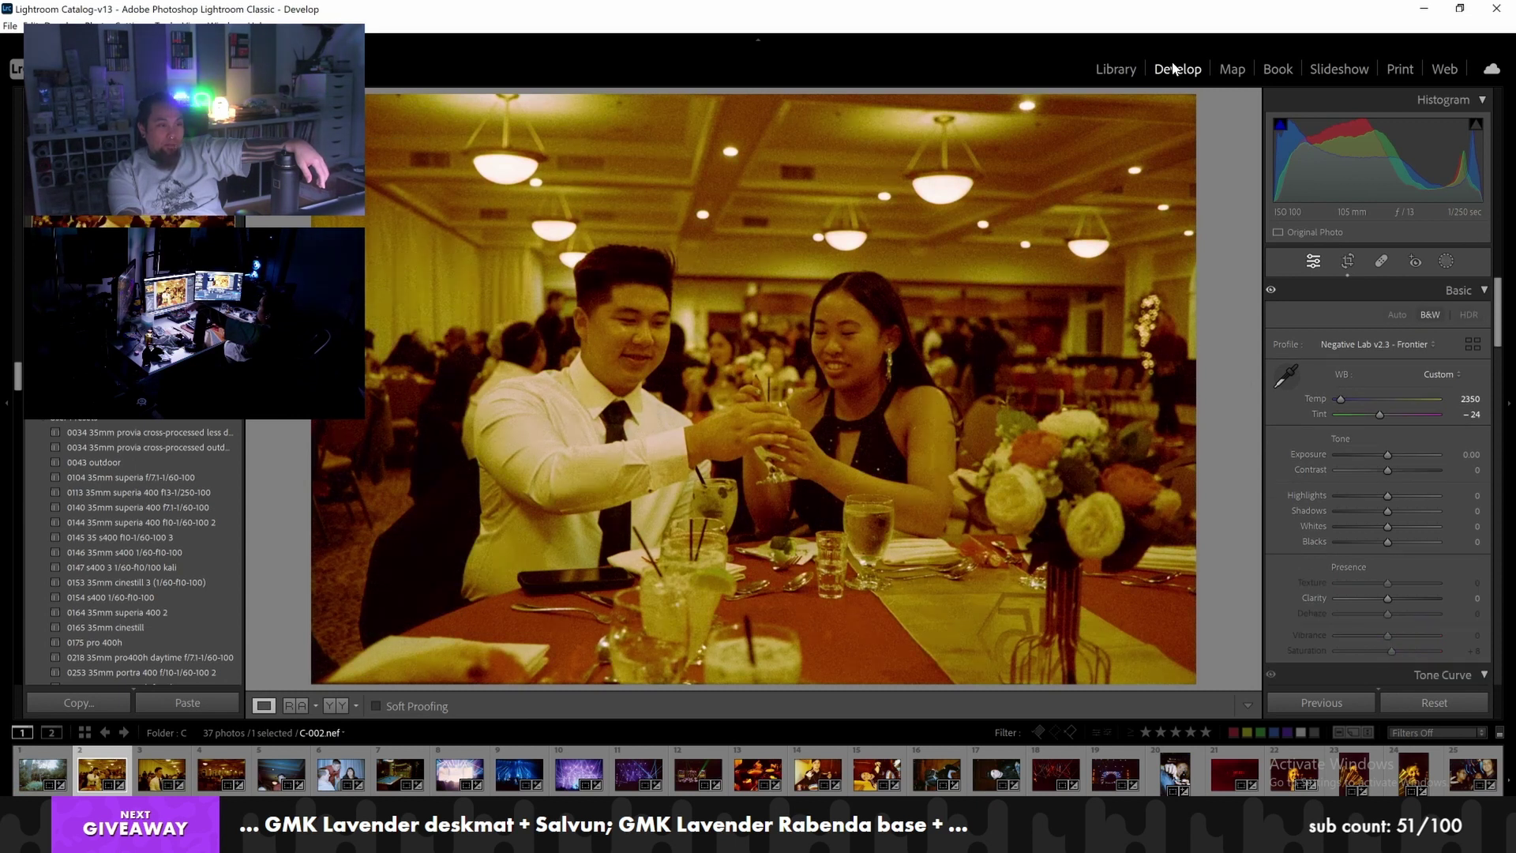
{"action": "key", "text": "Right"}
{"action": "key", "text": "Right"}
Browse the converted photos of folder C in the Library from C-004 to C-036
{"action": "left_click", "coordinate": [1115, 70]}
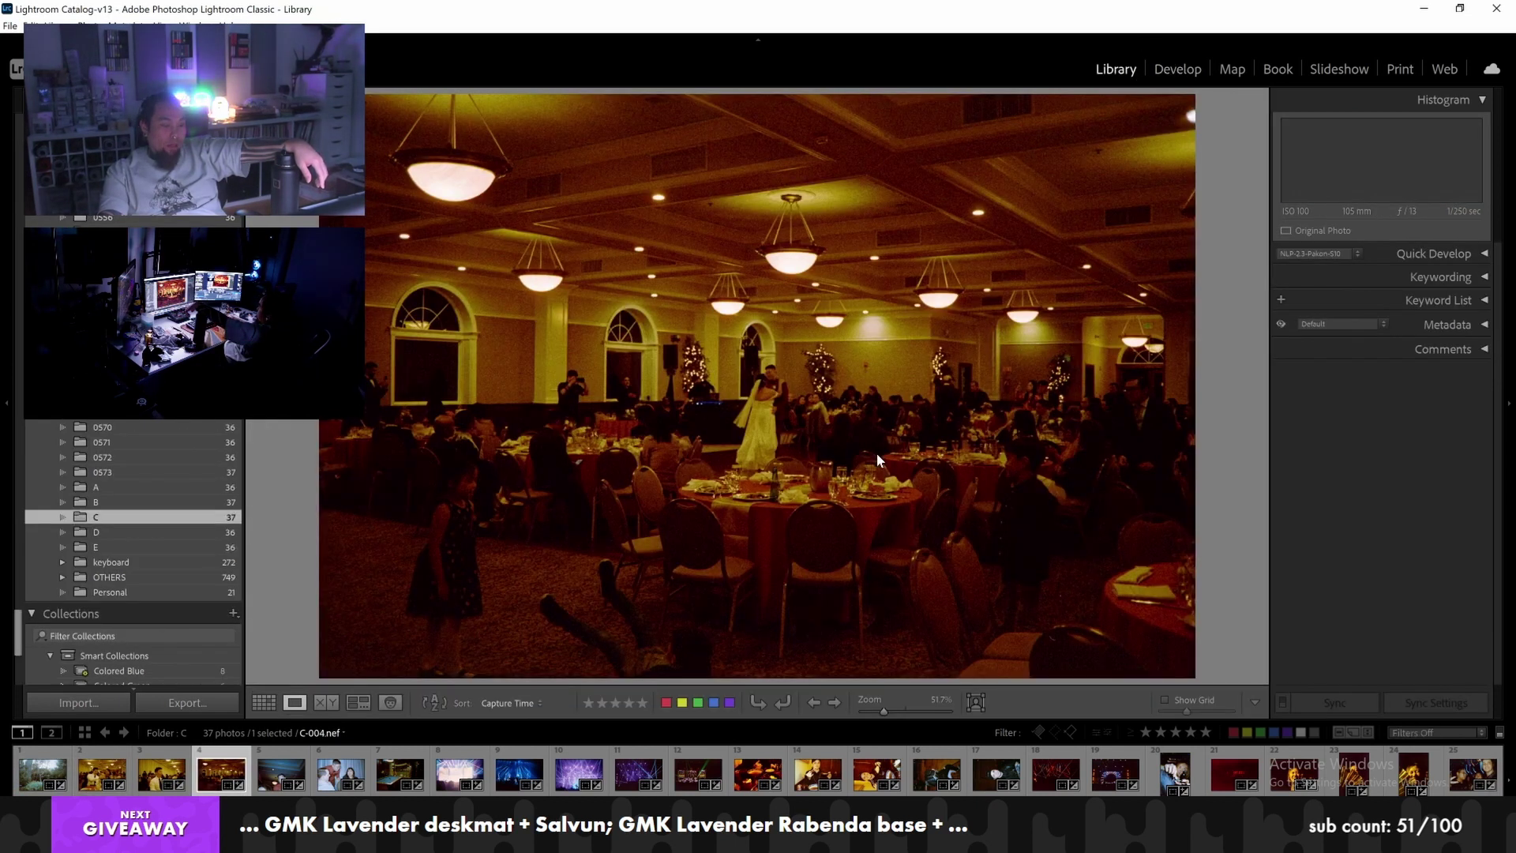
{"action": "key", "text": "Right"}
{"action": "key", "text": "Right"}
{"action": "key", "text": "Right"}
{"action": "key", "text": "Right"}
{"action": "key", "text": "Right"}
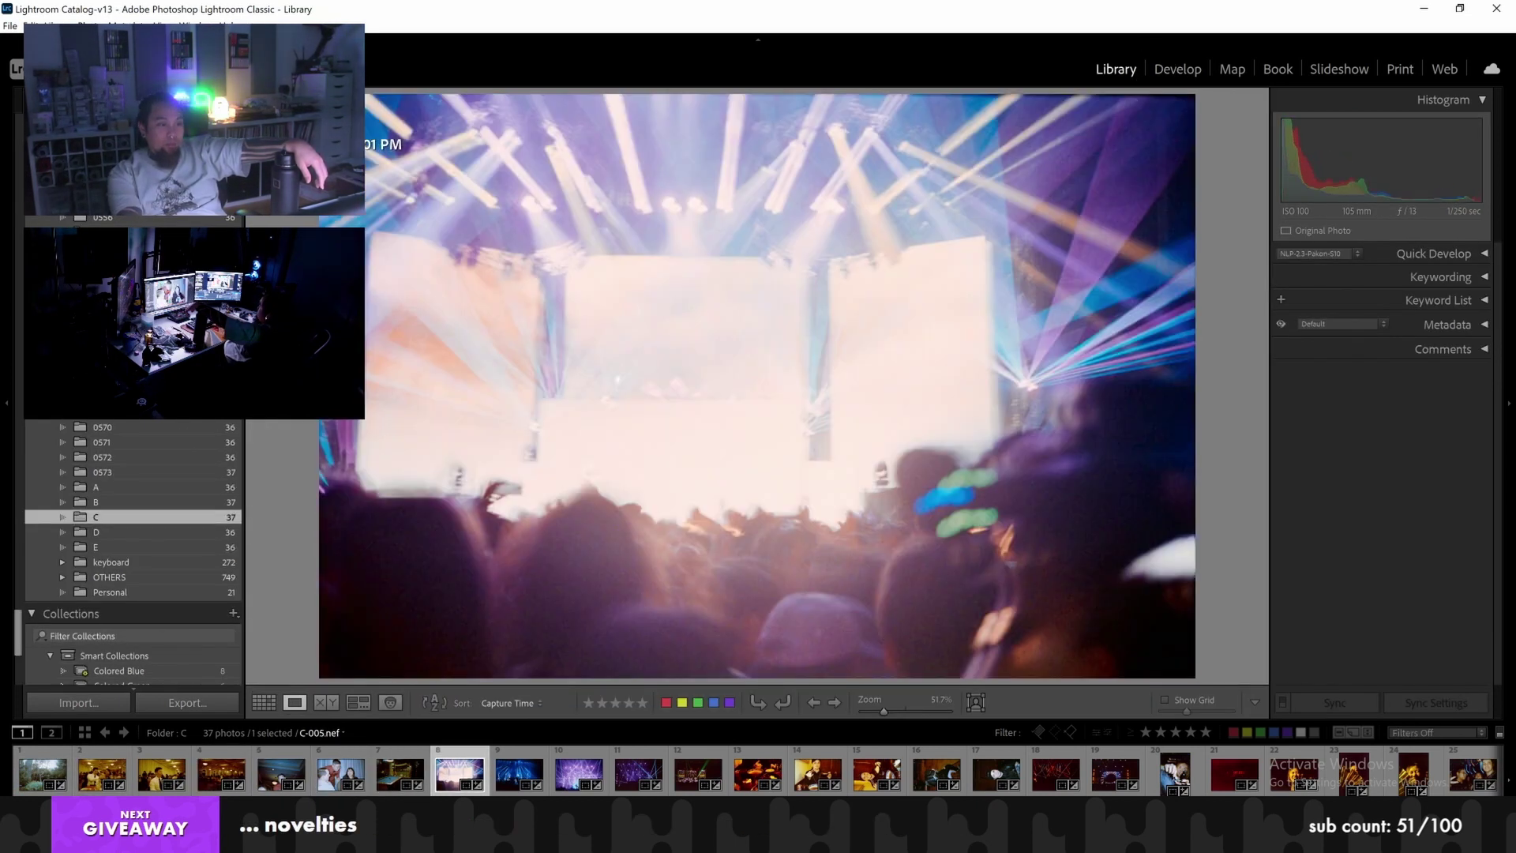
{"action": "key", "text": "Right"}
{"action": "key", "text": "Right"}
{"action": "key", "text": "Right"}
{"action": "key", "text": "Right"}
{"action": "key", "text": "Right"}
{"action": "key", "text": "Right"}
{"action": "key", "text": "Right"}
{"action": "key", "text": "Right"}
{"action": "key", "text": "Right"}
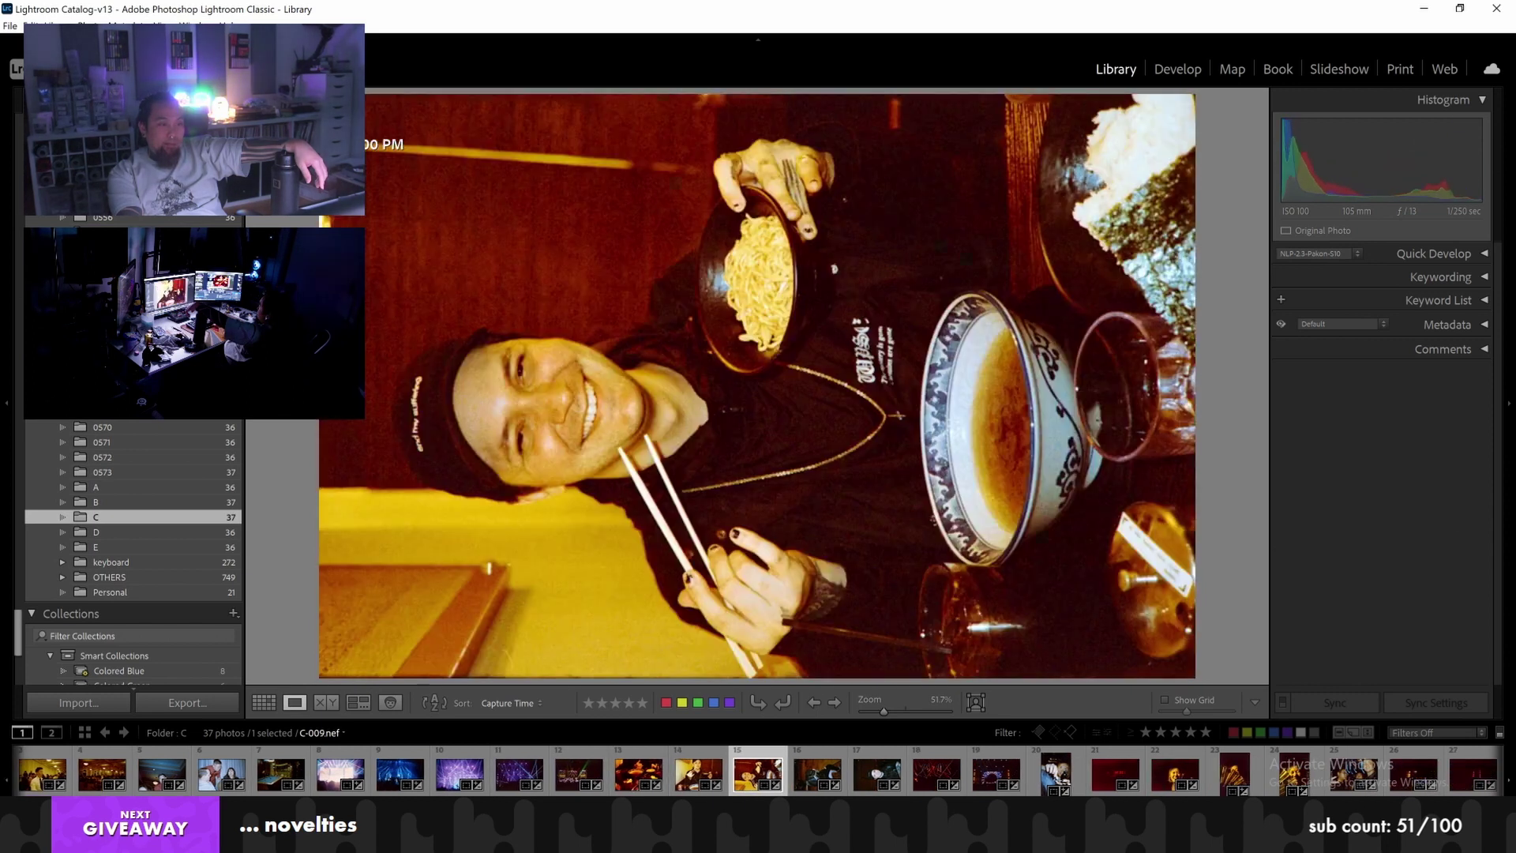
{"action": "key", "text": "Right"}
{"action": "key", "text": "Right"}
{"action": "key", "text": "Right"}
{"action": "key", "text": "Right"}
{"action": "key", "text": "Right"}
{"action": "key", "text": "Right"}
{"action": "key", "text": "Right"}
{"action": "key", "text": "Right"}
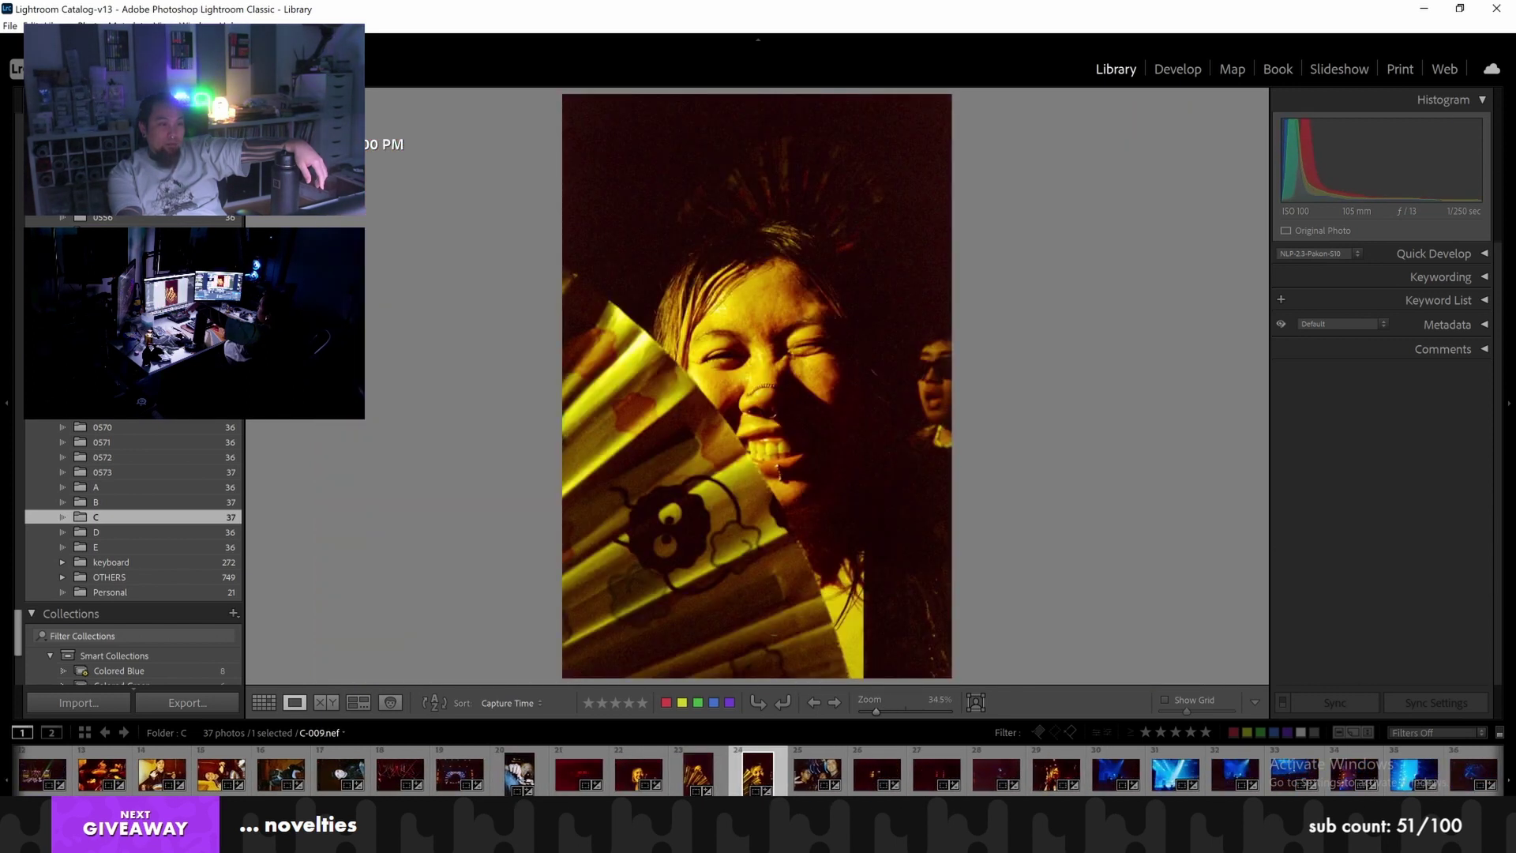
{"action": "key", "text": "Right"}
{"action": "key", "text": "Right"}
{"action": "key", "text": "Right"}
{"action": "key", "text": "Right"}
{"action": "key", "text": "Right"}
{"action": "key", "text": "Right"}
{"action": "key", "text": "Right"}
{"action": "key", "text": "Right"}
{"action": "key", "text": "Right"}
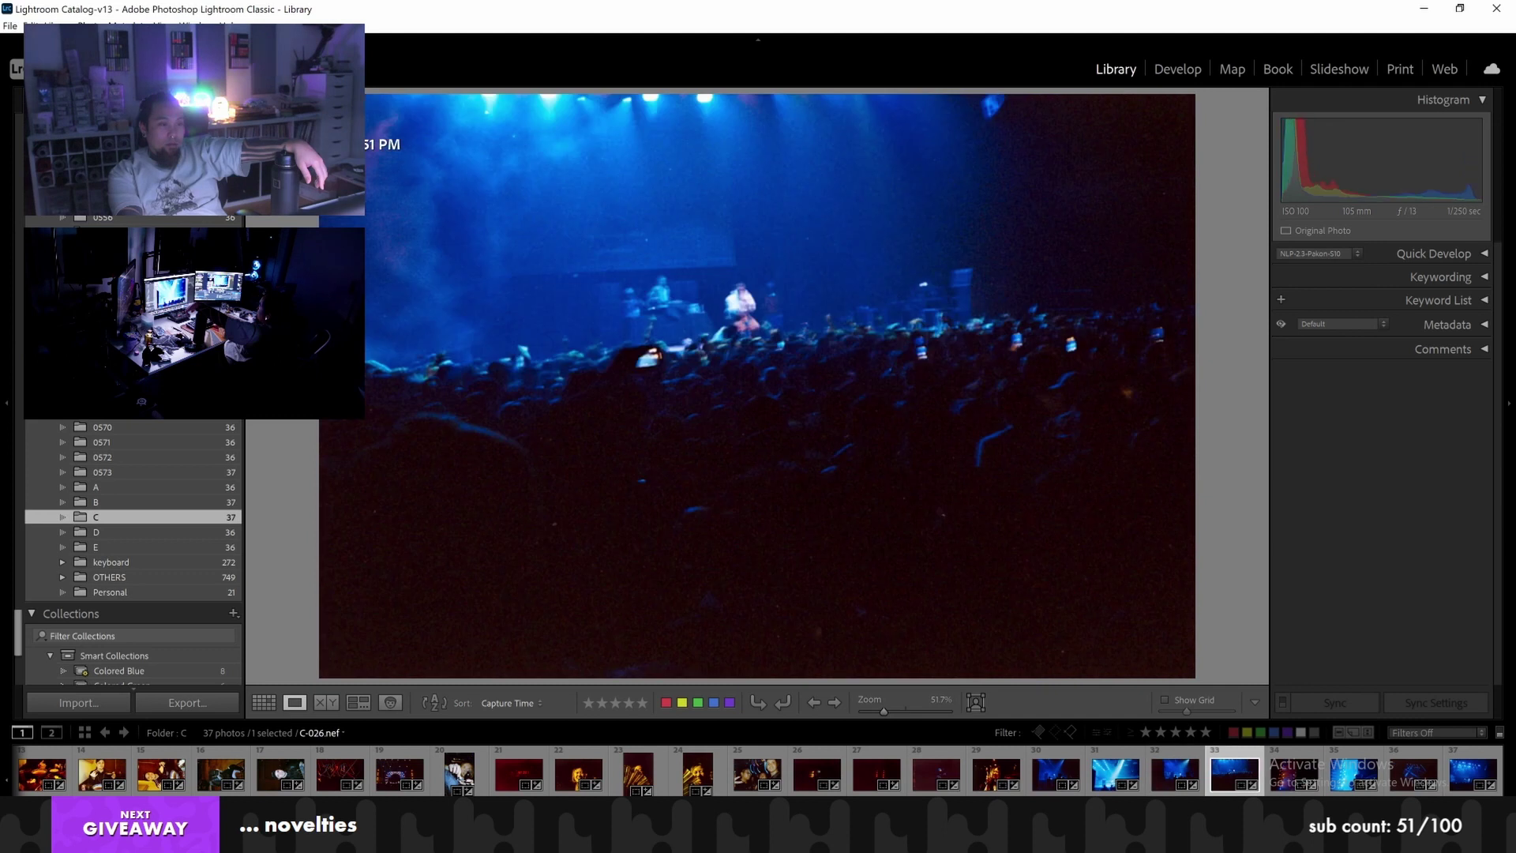
{"action": "key", "text": "Right"}
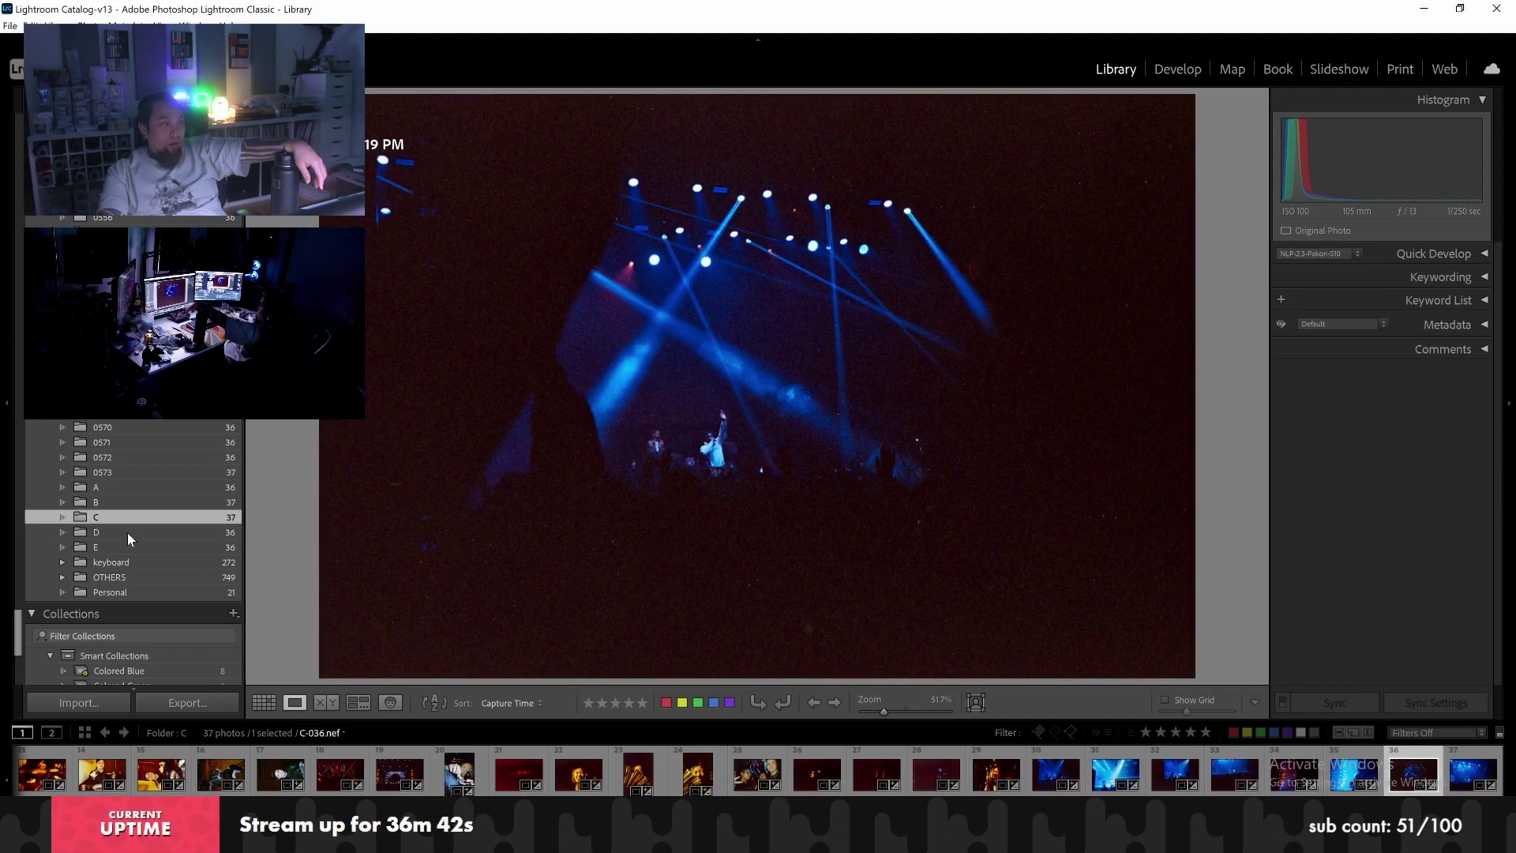
Open folder B and browse its converted photos through to the last few frames, ending on B-035
{"action": "left_click", "coordinate": [117, 500]}
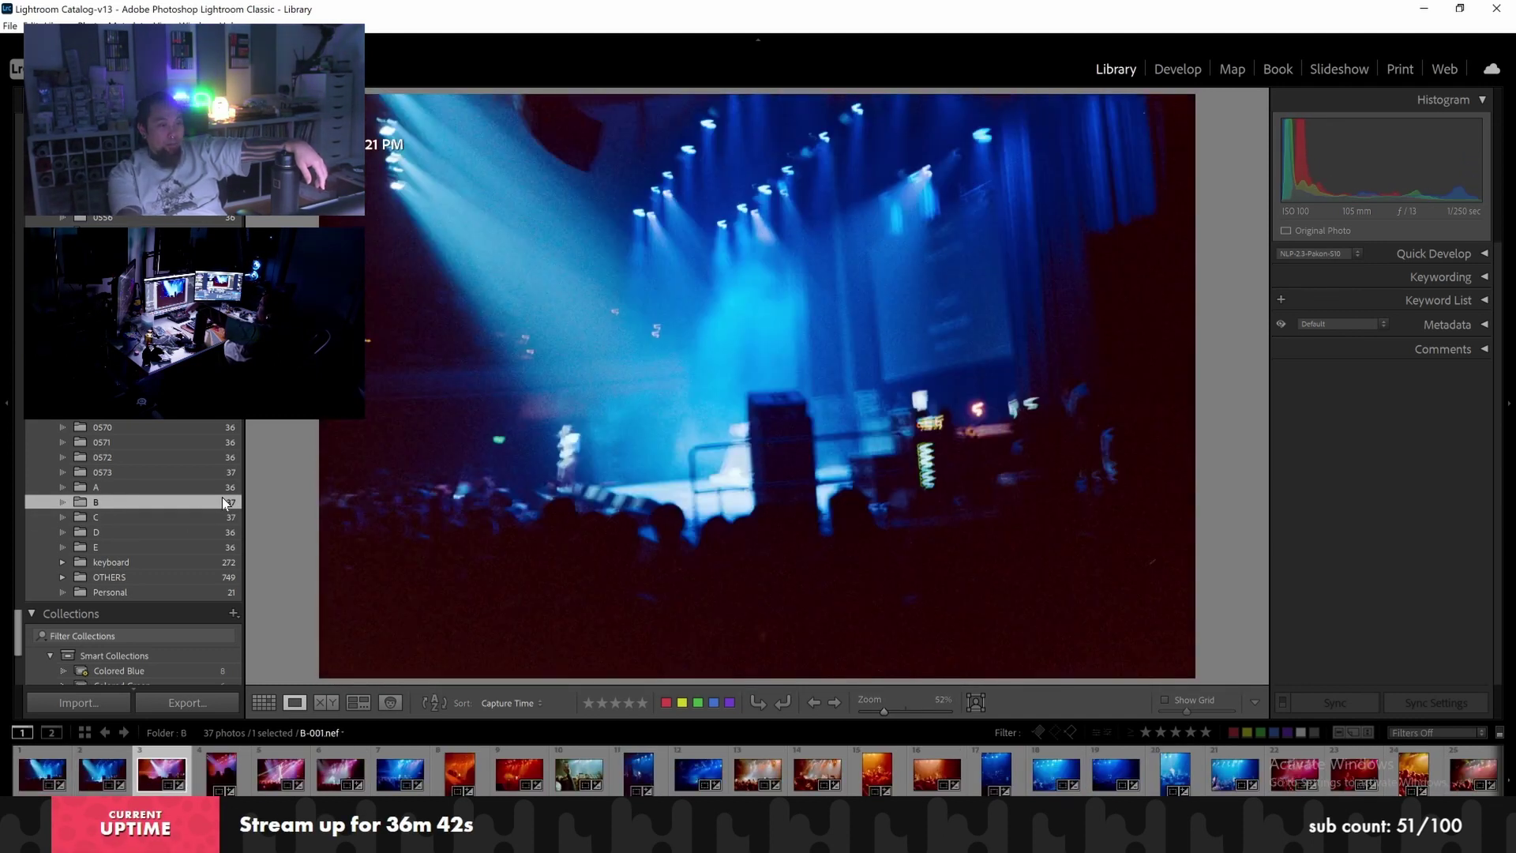
{"action": "key", "text": "Right"}
{"action": "key", "text": "Right"}
{"action": "key", "text": "Right"}
{"action": "key", "text": "Right"}
{"action": "key", "text": "Right"}
{"action": "key", "text": "Right"}
{"action": "key", "text": "Right"}
{"action": "key", "text": "Right"}
{"action": "key", "text": "Right"}
{"action": "key", "text": "Right"}
{"action": "key", "text": "Right"}
{"action": "key", "text": "Right"}
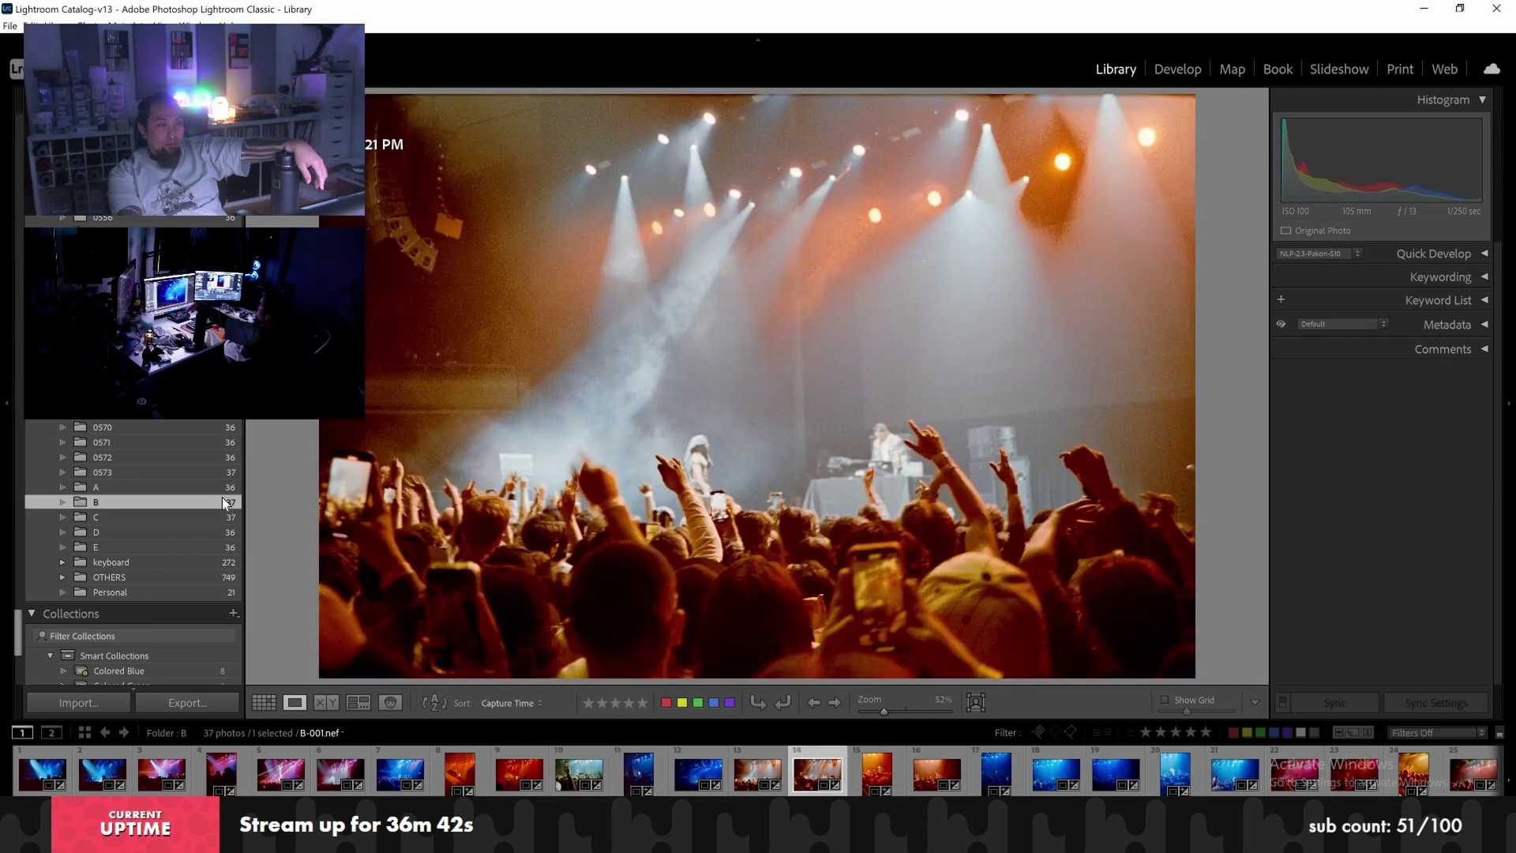
{"action": "key", "text": "Right"}
{"action": "key", "text": "Right"}
{"action": "key", "text": "Right"}
{"action": "key", "text": "Right"}
{"action": "key", "text": "Right"}
{"action": "key", "text": "Right"}
{"action": "key", "text": "Right"}
{"action": "key", "text": "Right"}
{"action": "key", "text": "Right"}
{"action": "key", "text": "Right"}
{"action": "key", "text": "Right"}
{"action": "key", "text": "Right"}
{"action": "key", "text": "Right"}
{"action": "key", "text": "Right"}
{"action": "key", "text": "Right"}
{"action": "key", "text": "Right"}
{"action": "key", "text": "Right"}
{"action": "key", "text": "Right"}
{"action": "key", "text": "Right"}
{"action": "key", "text": "Right"}
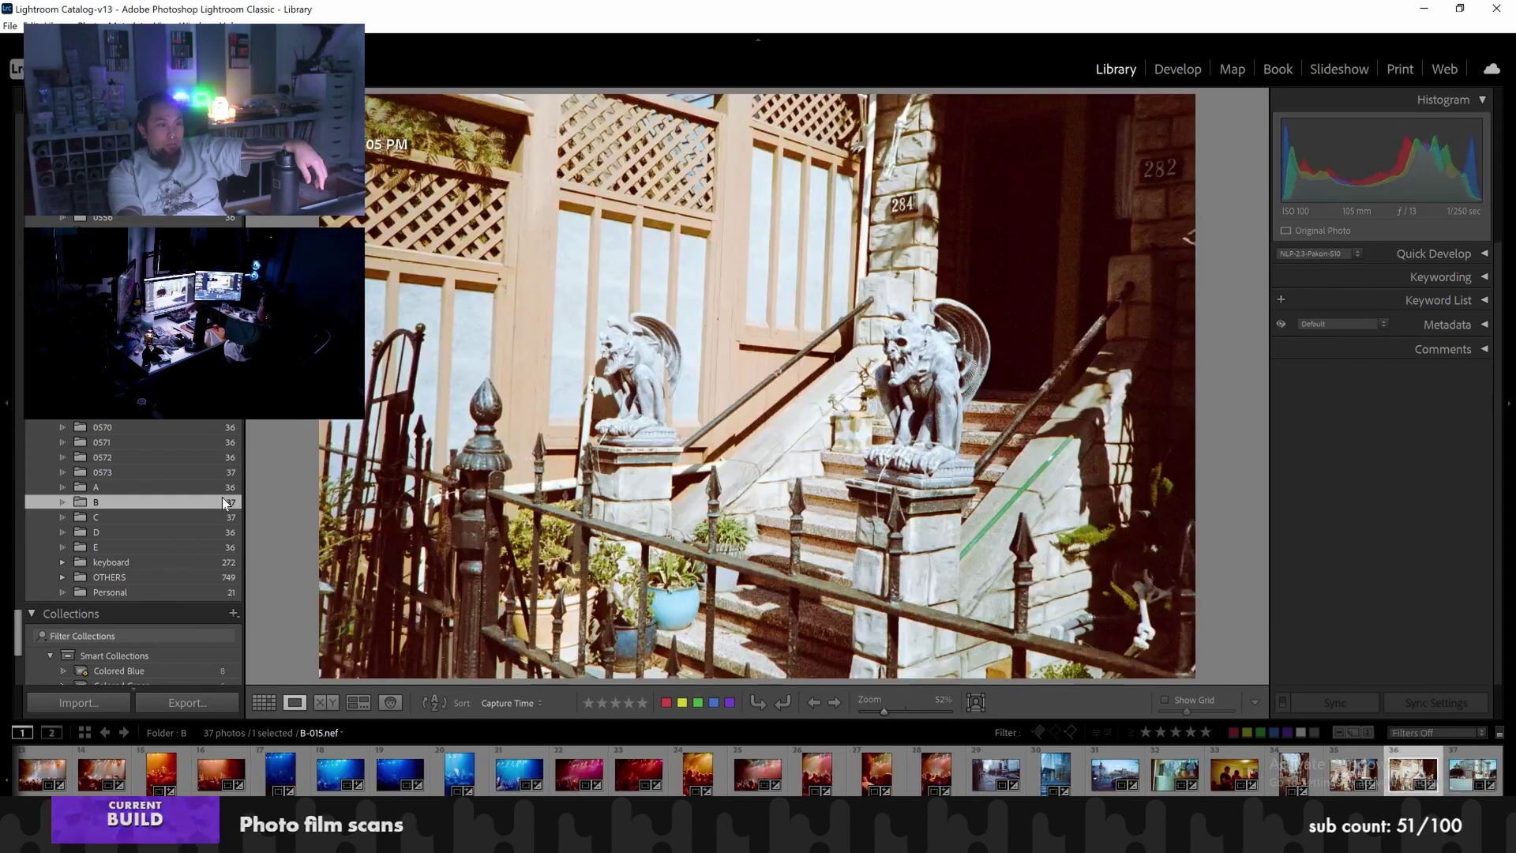
{"action": "key", "text": "Left"}
{"action": "key", "text": "Left"}
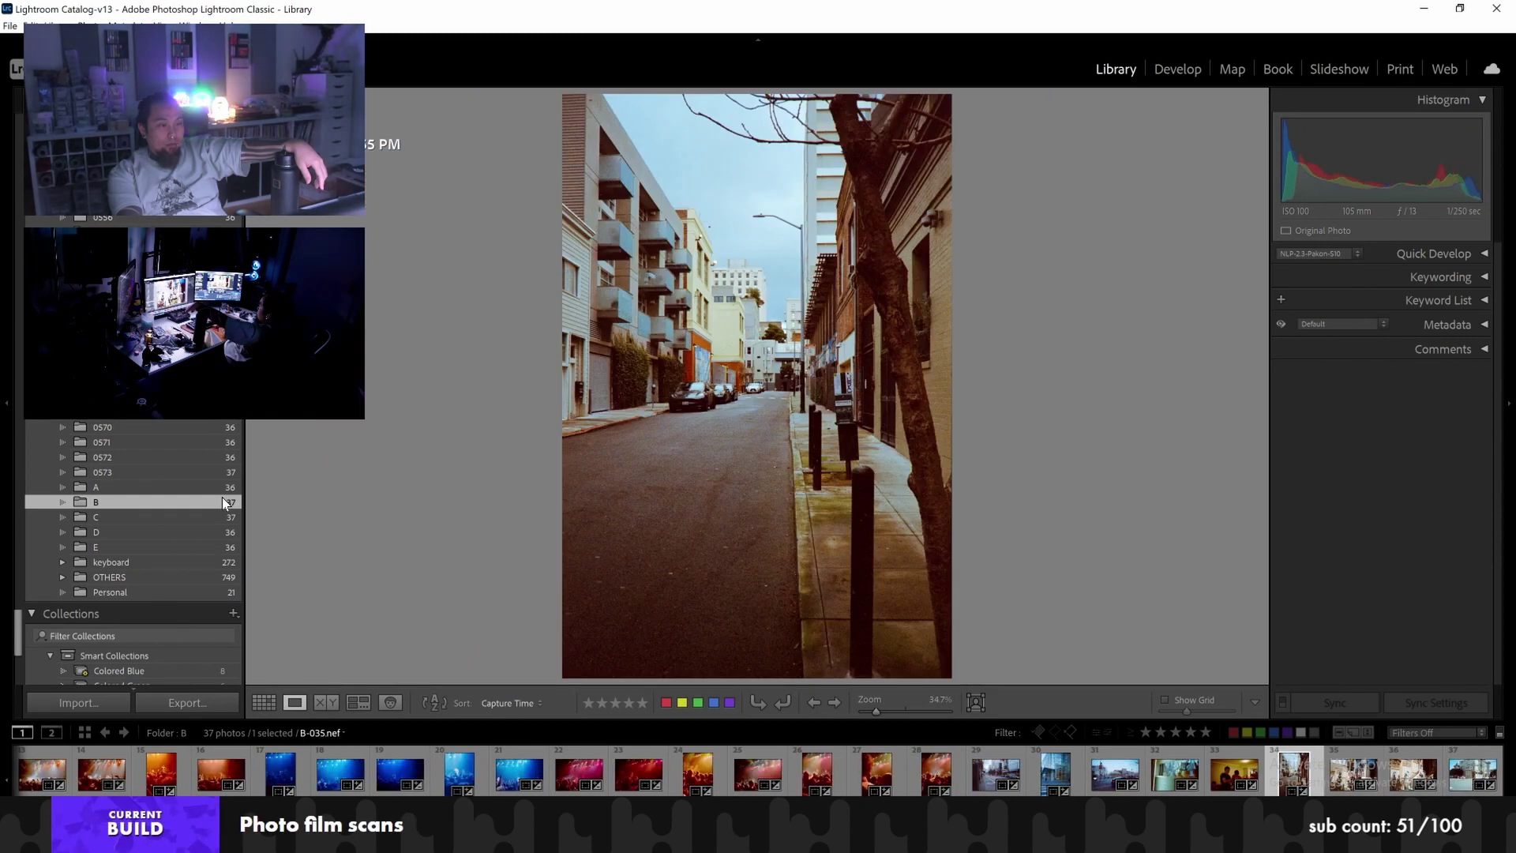
{"action": "key", "text": "Right"}
{"action": "key", "text": "Right"}
{"action": "key", "text": "Left"}
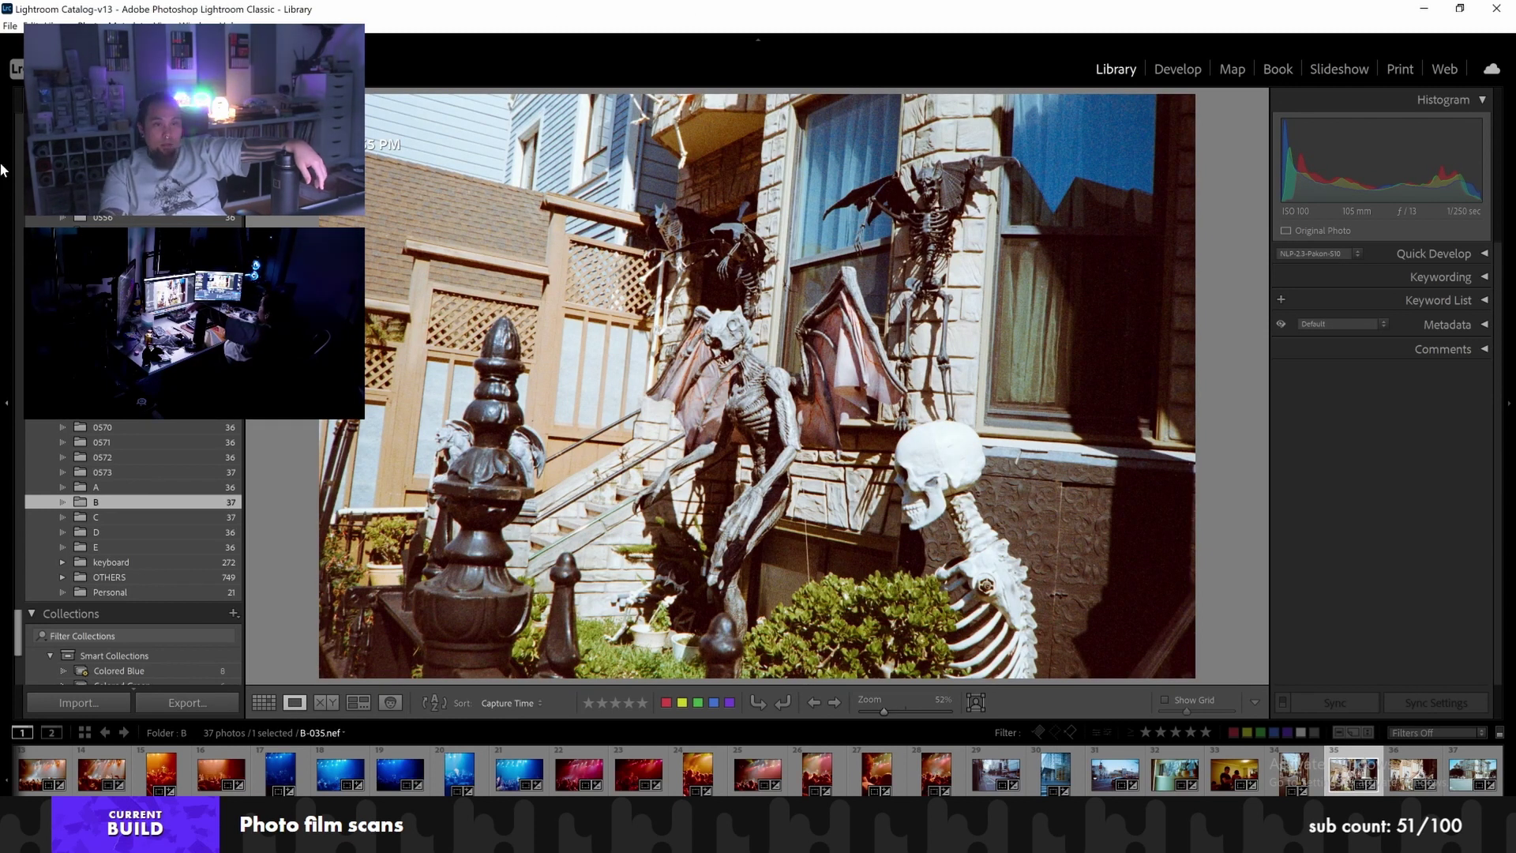
Open B-035 in the Develop module, rotate its crop to an angle of -3.78, and tighten the frame around the skeletons
{"action": "key", "text": "d"}
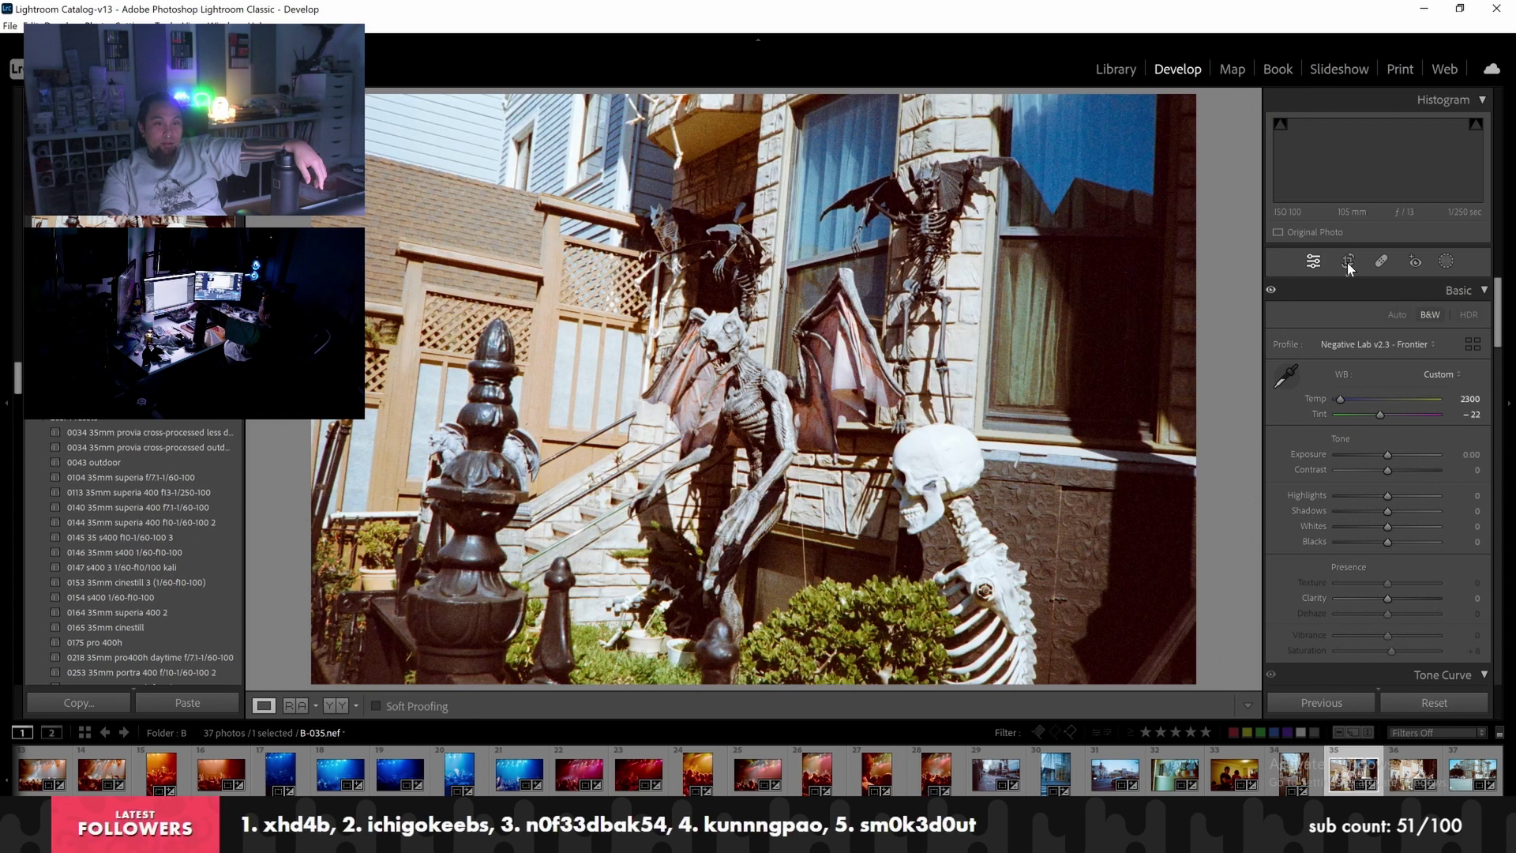
{"action": "left_click", "coordinate": [1347, 261]}
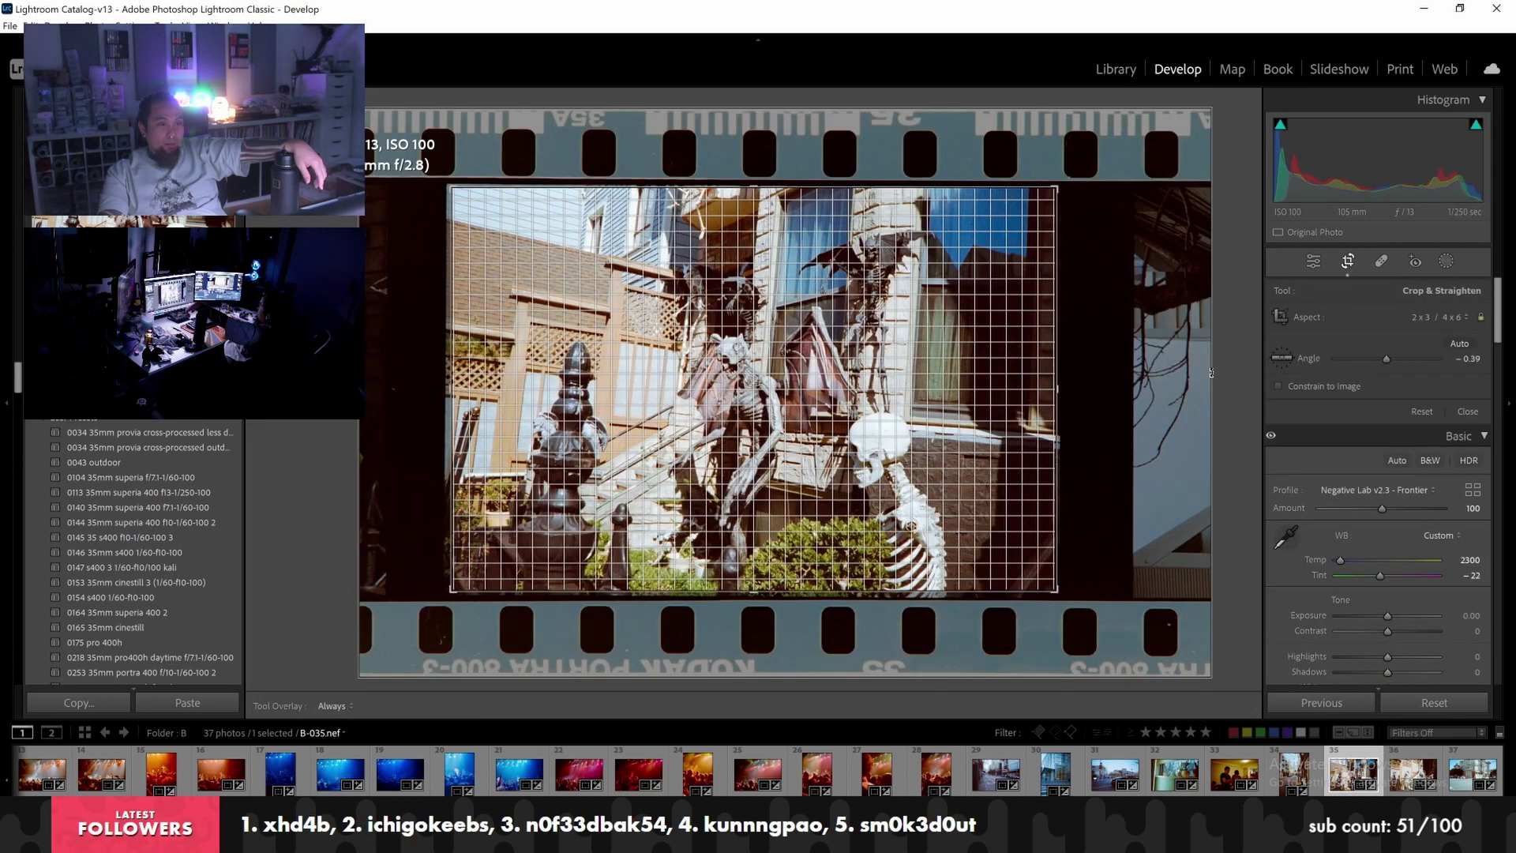
{"action": "left_click_drag", "start_coordinate": [1212, 373], "coordinate": [1213, 348]}
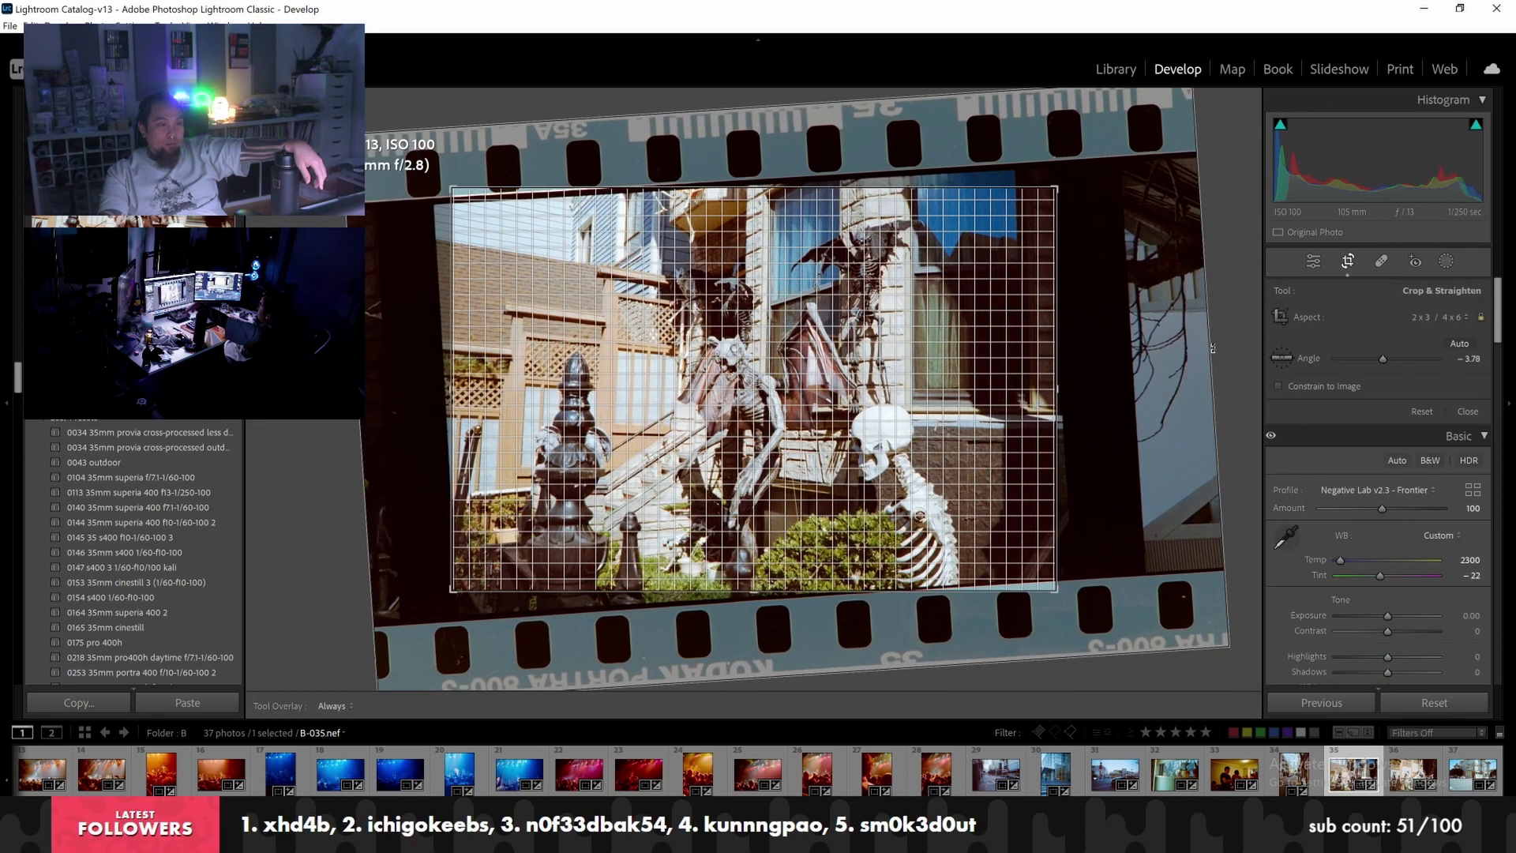
{"action": "left_click_drag", "start_coordinate": [903, 377], "coordinate": [874, 373]}
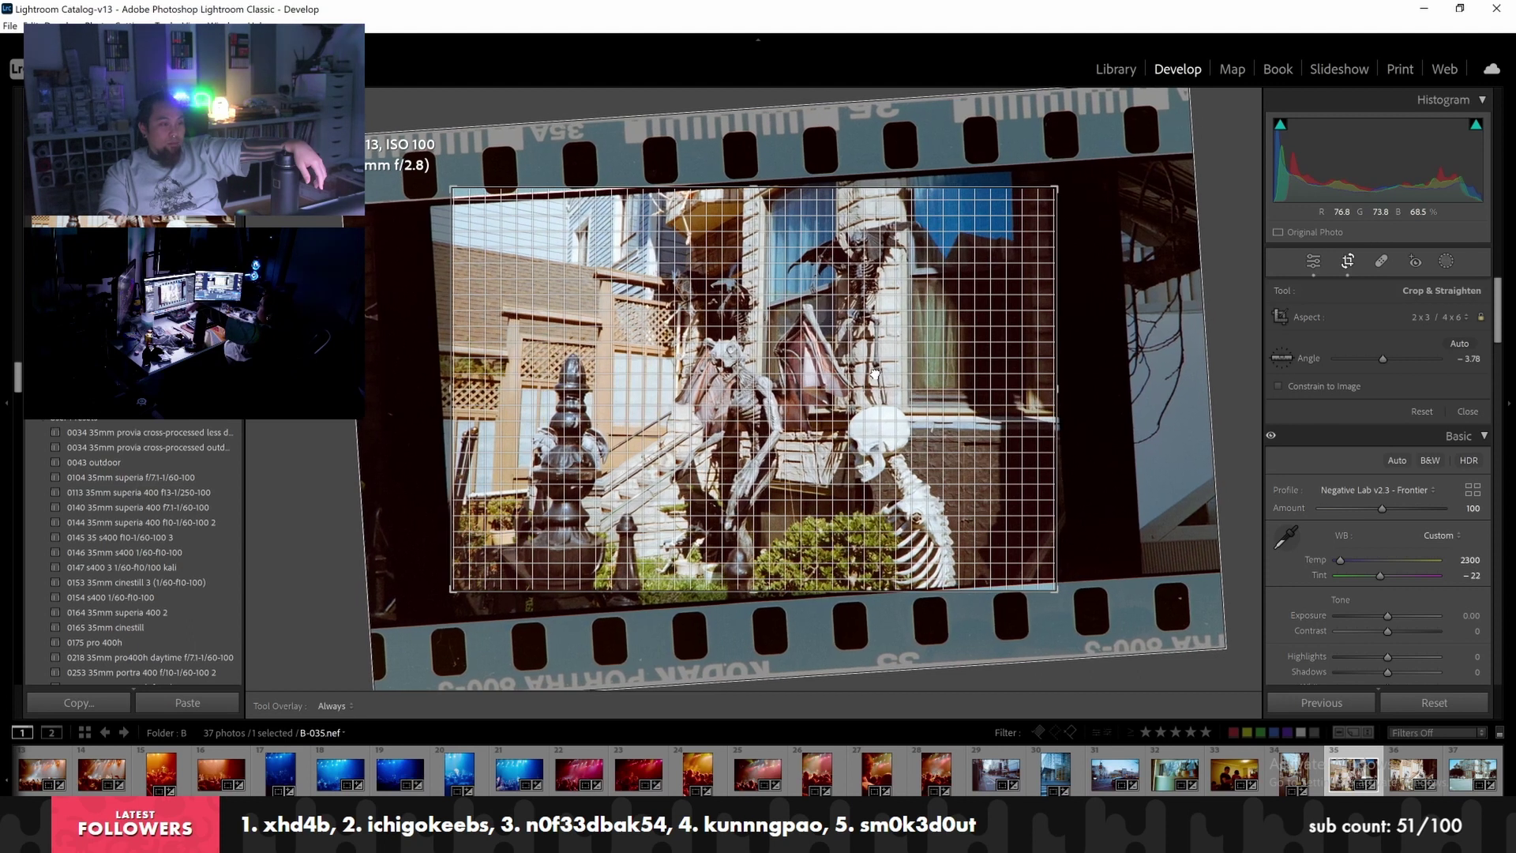
{"action": "left_click_drag", "start_coordinate": [870, 189], "coordinate": [839, 250]}
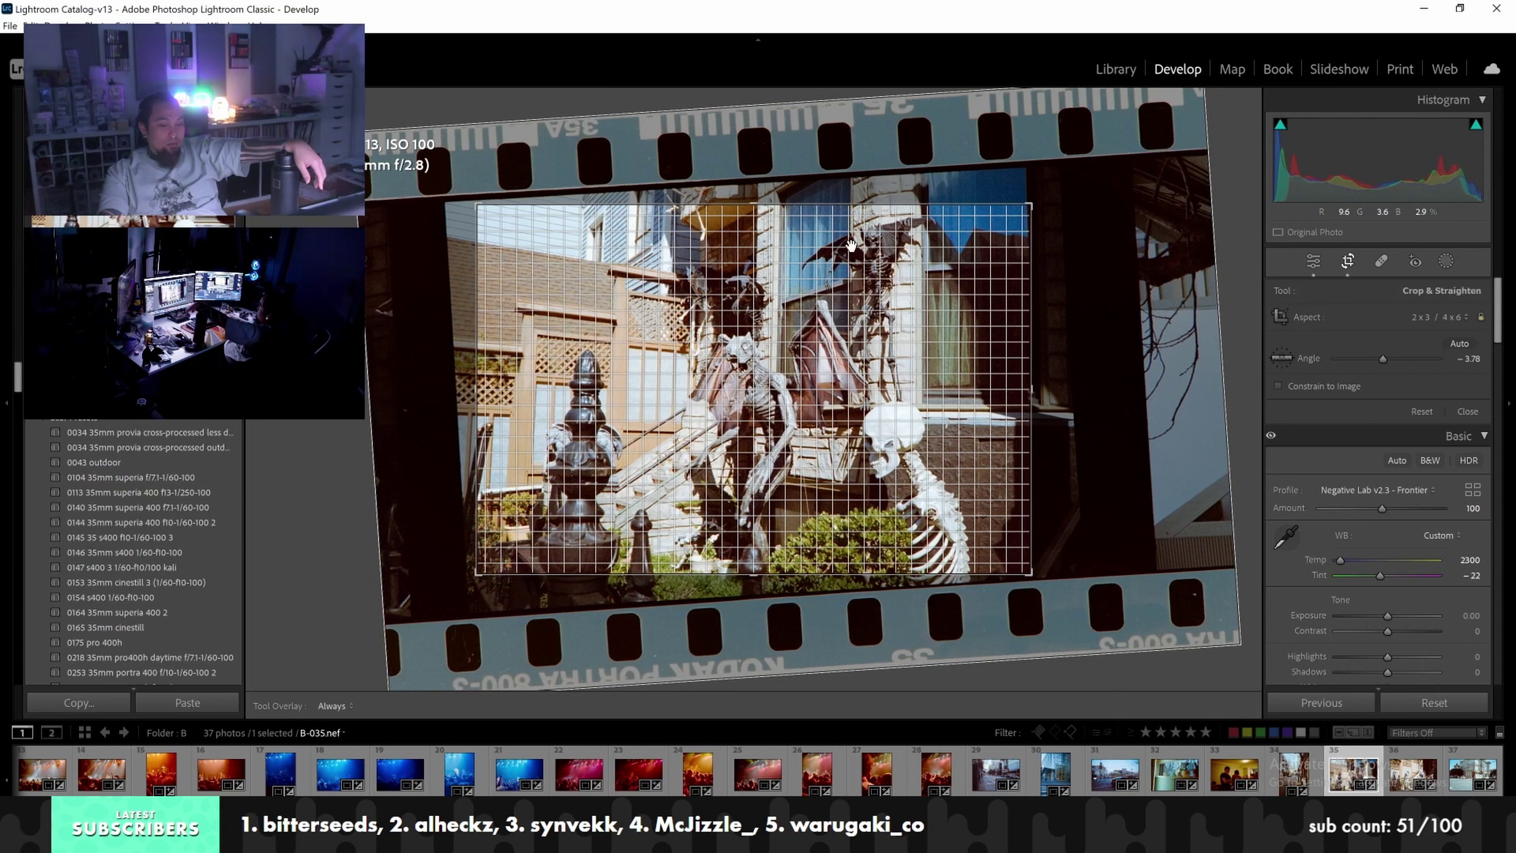
{"action": "key", "text": "Return"}
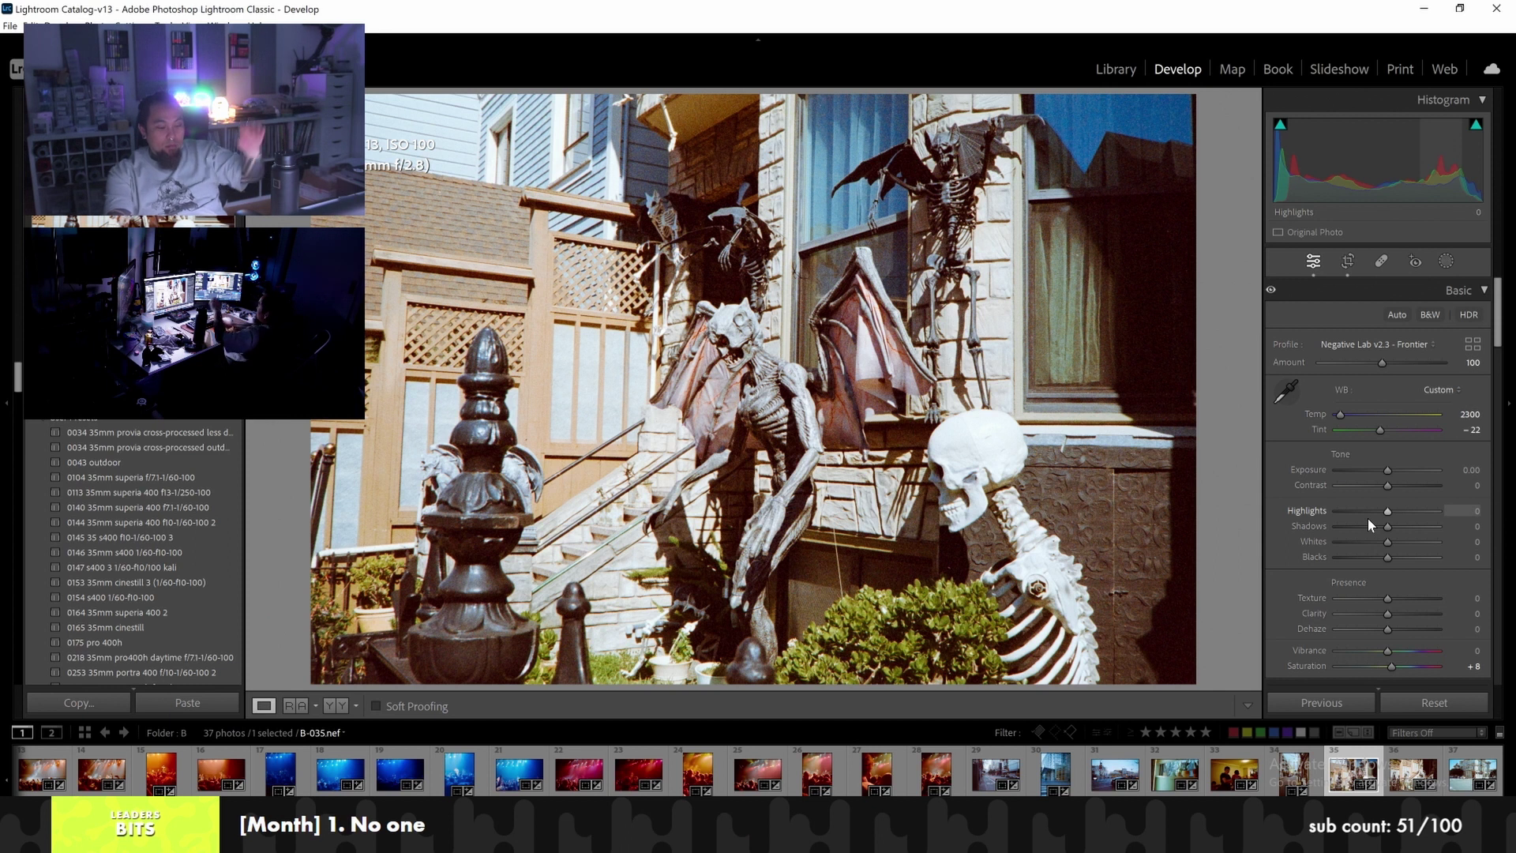
Open B-035 in Negative Lab Pro, try the Crystal HSL look, and try the Midtone Weighted colour method
{"action": "key", "text": "alt"}
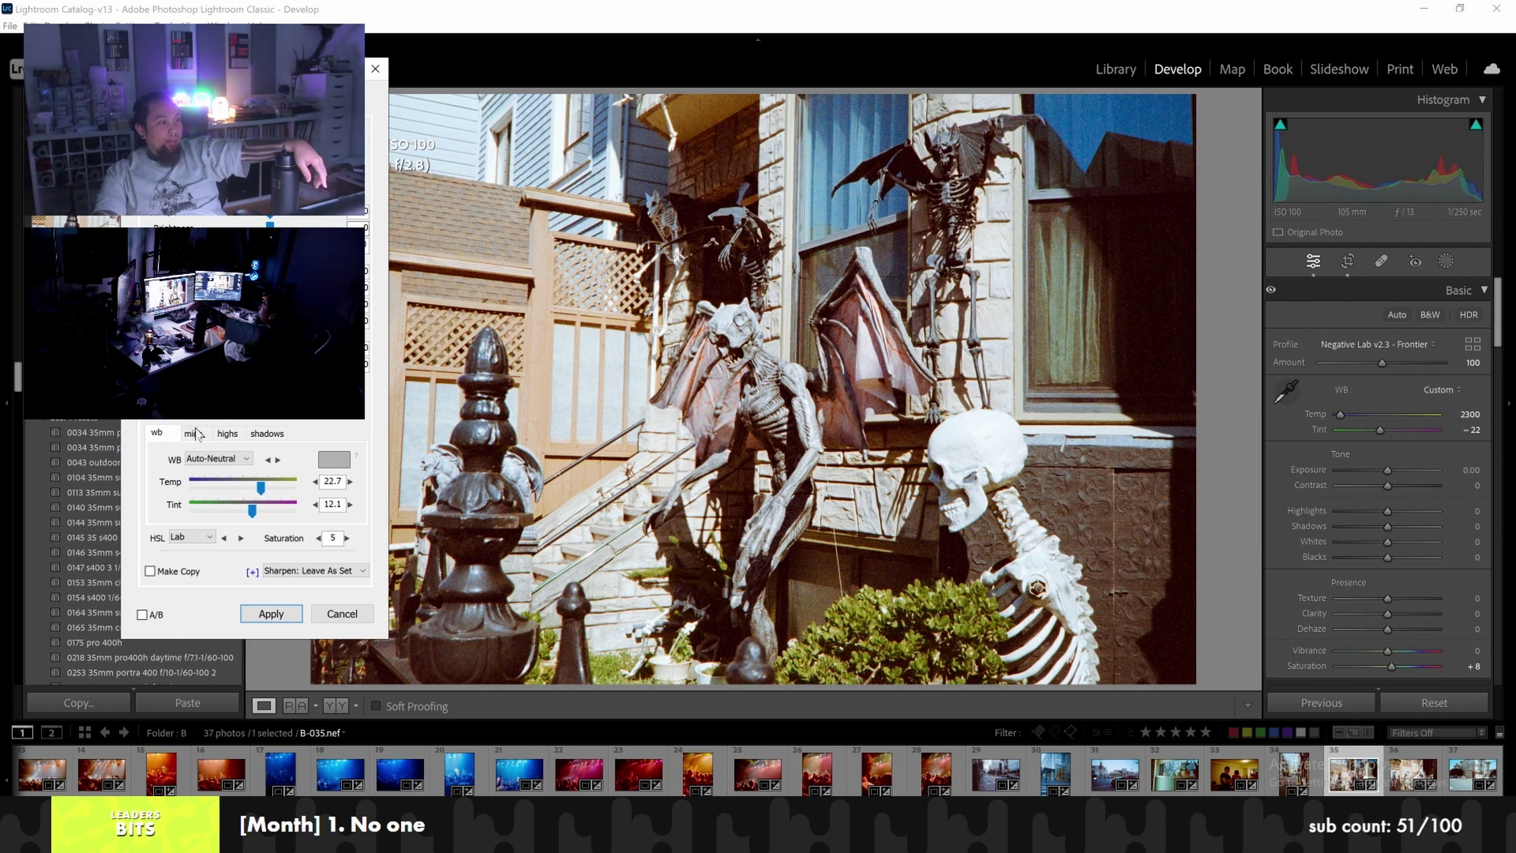
{"action": "left_click", "coordinate": [192, 537]}
{"action": "left_click", "coordinate": [197, 602]}
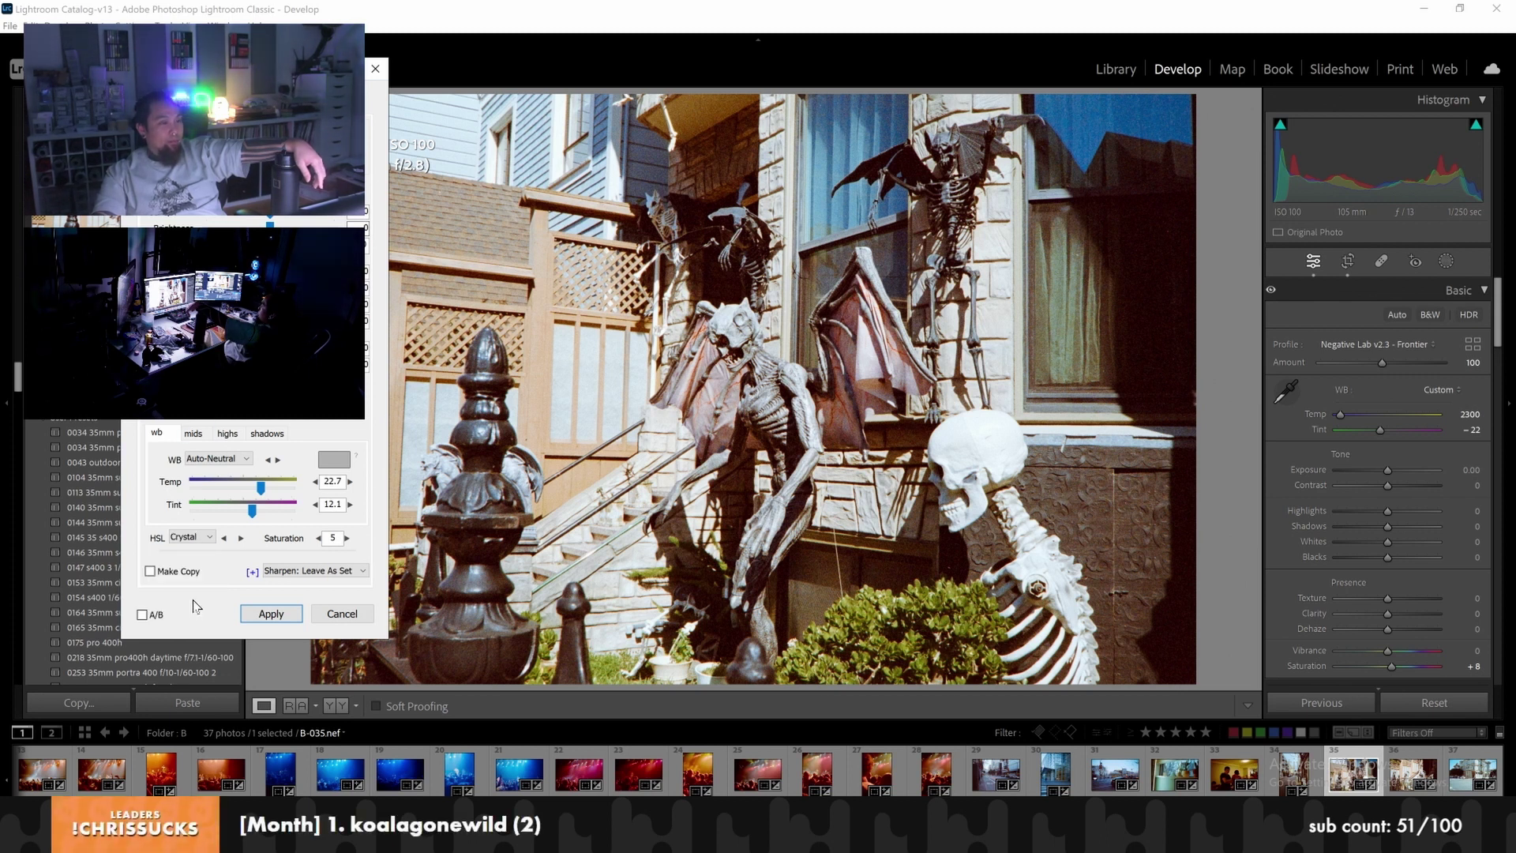
{"action": "left_click", "coordinate": [189, 540]}
{"action": "left_click", "coordinate": [191, 562]}
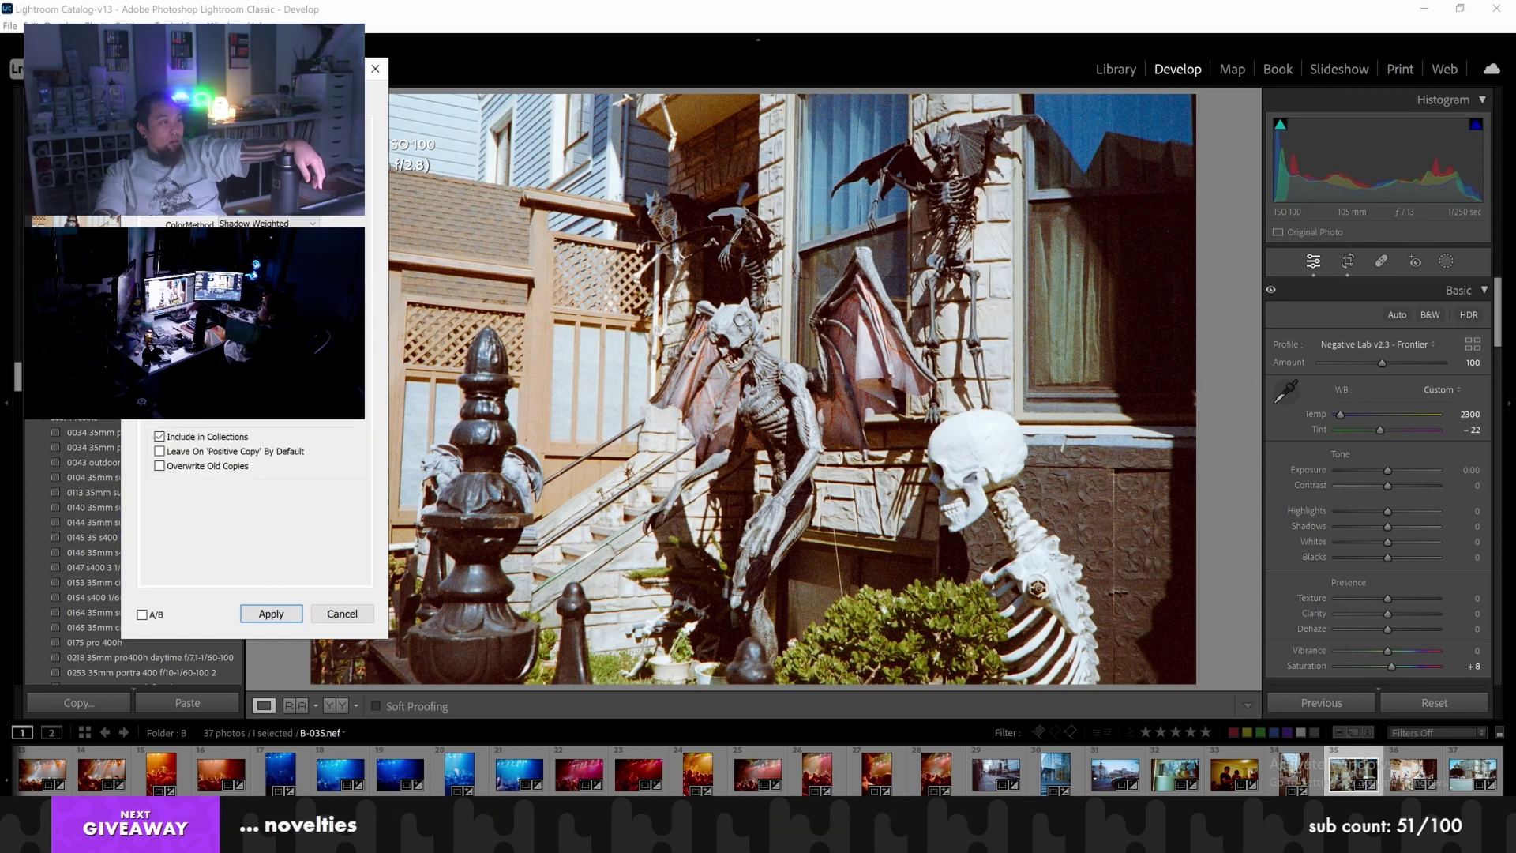
{"action": "left_click", "coordinate": [243, 222]}
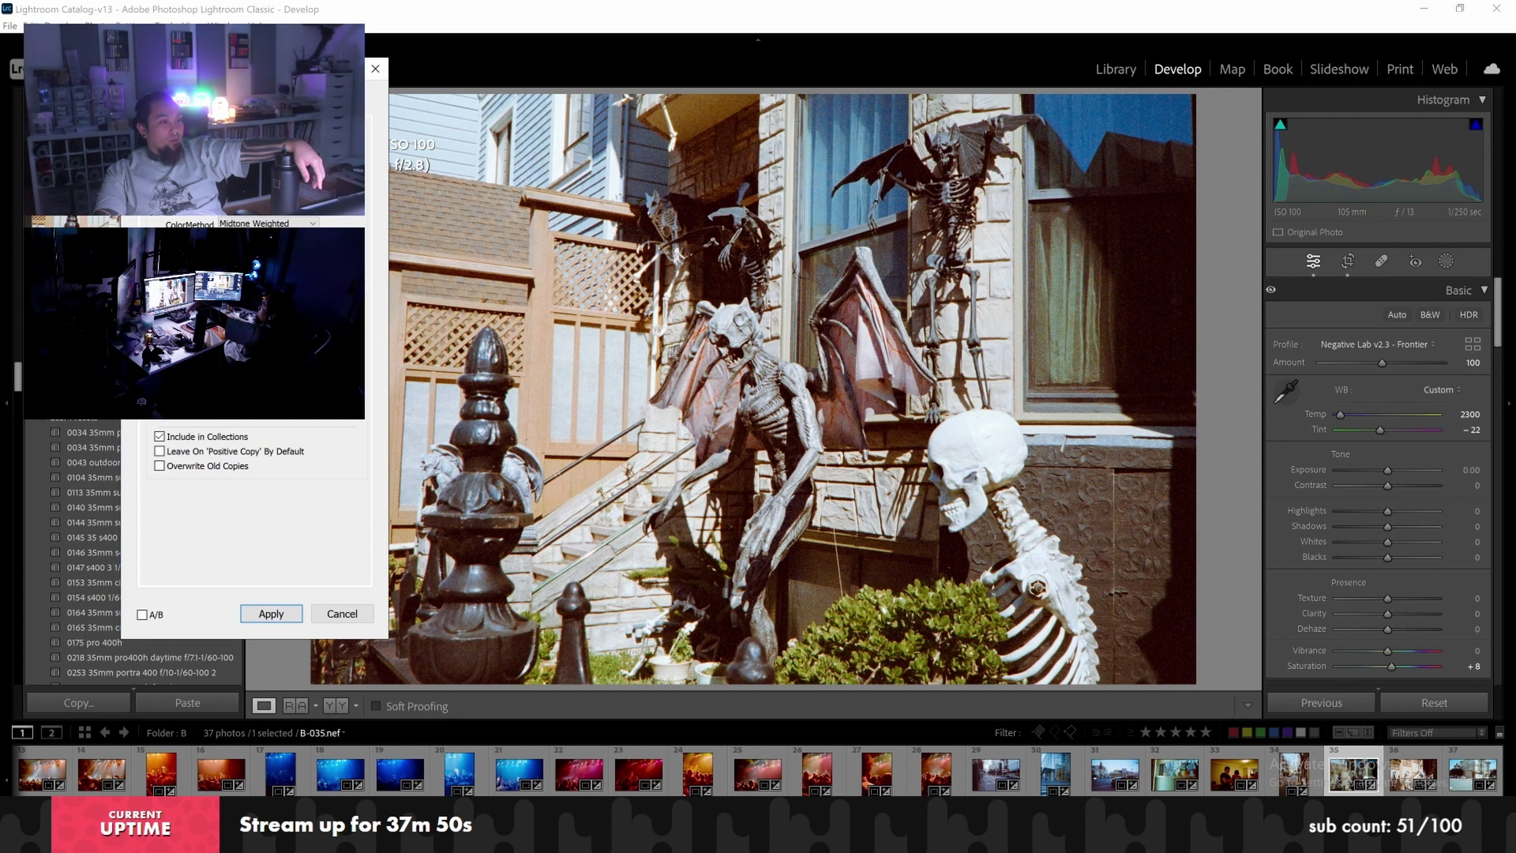
{"action": "key", "text": "Down"}
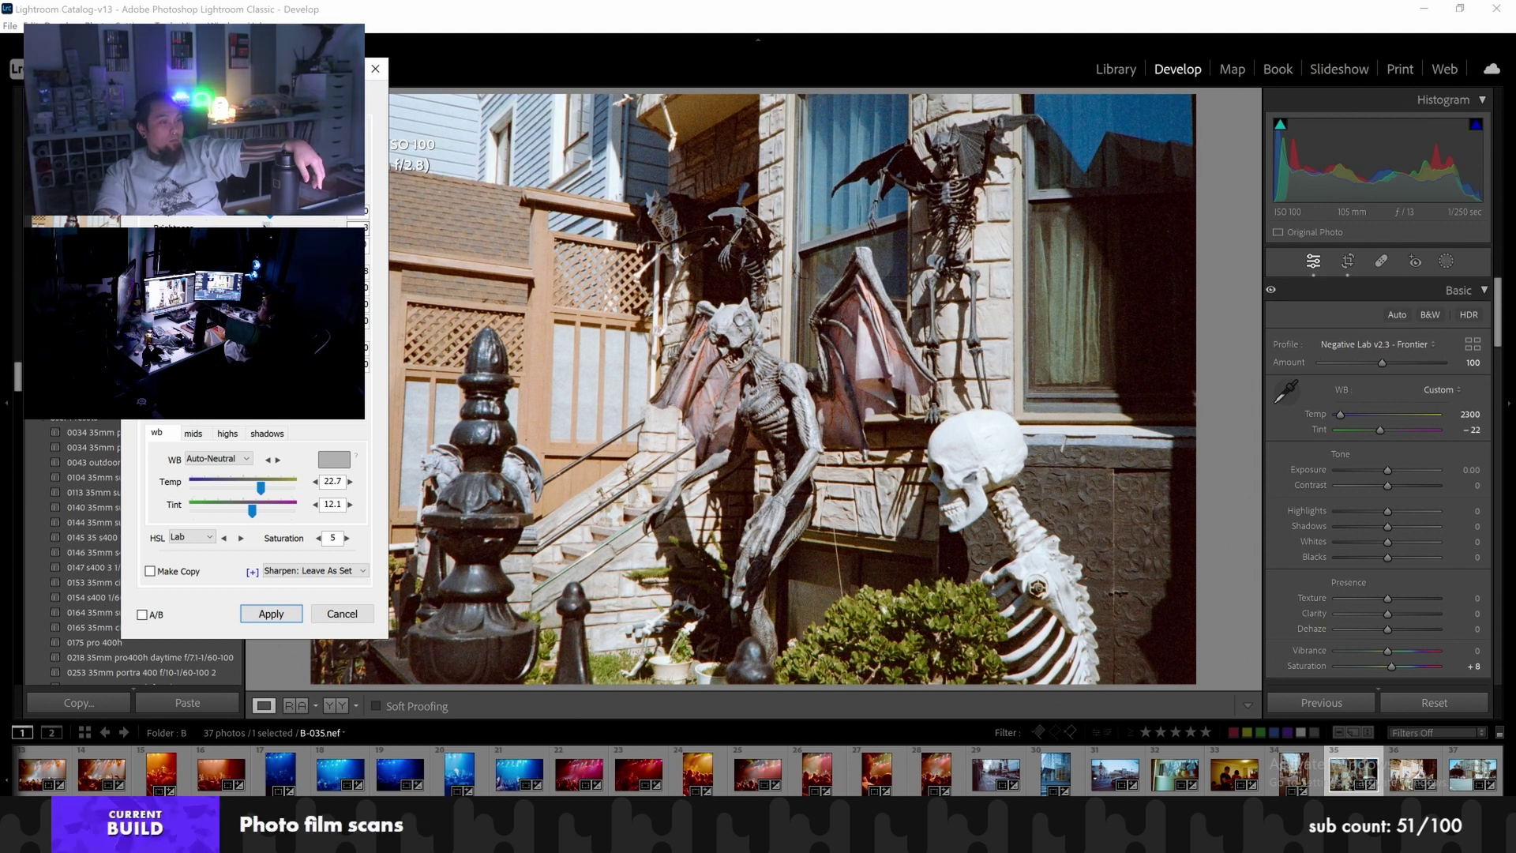
Compare the Pakon and Natural HSL looks on B-035, set HSL back to Lab, and apply the conversion settings
{"action": "left_click", "coordinate": [190, 540]}
{"action": "left_click", "coordinate": [175, 612]}
{"action": "left_click", "coordinate": [190, 538]}
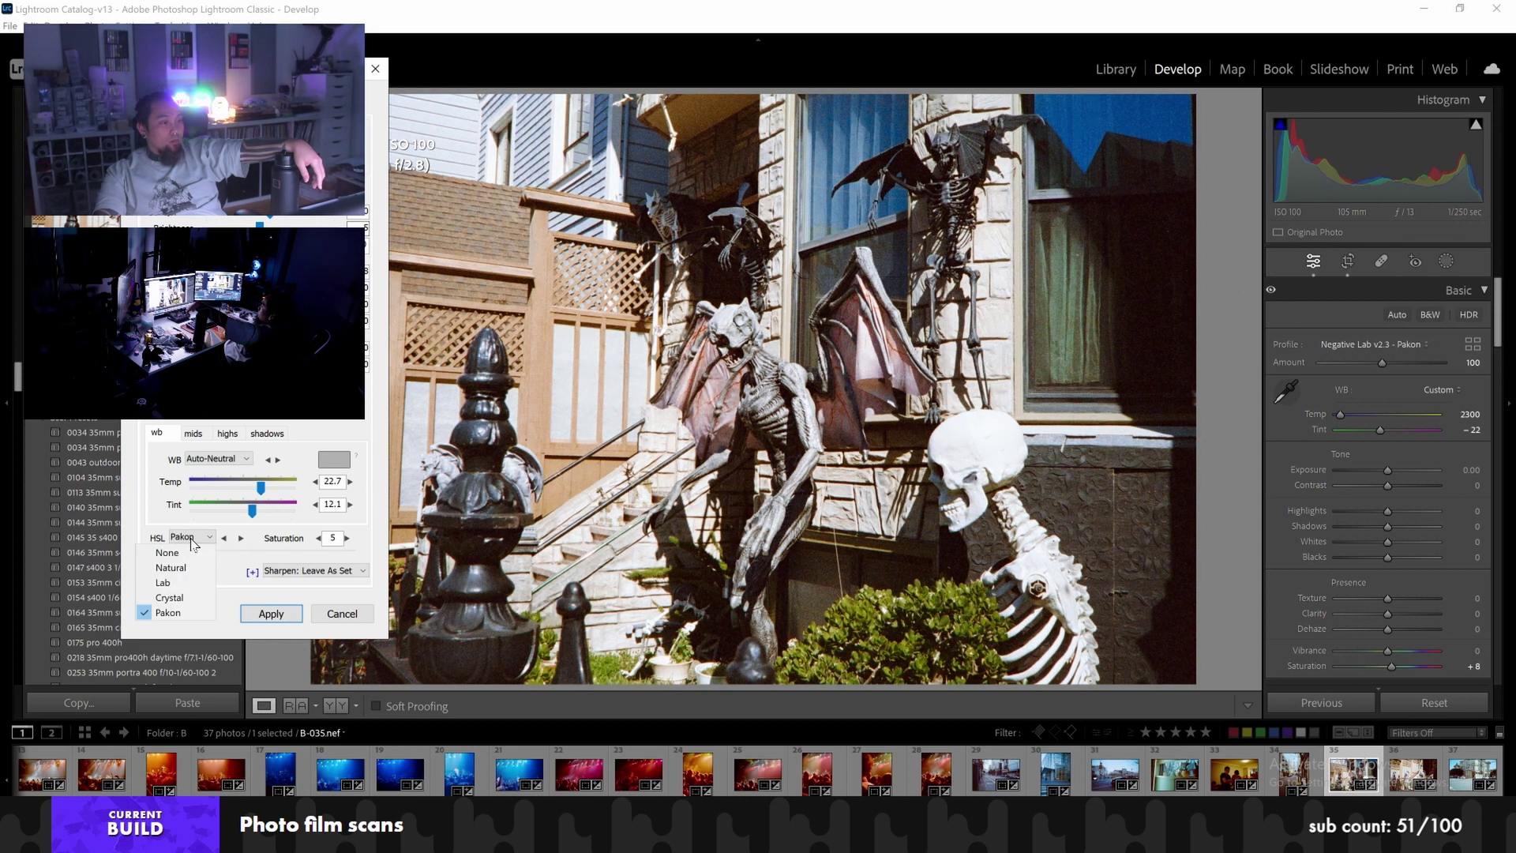
{"action": "left_click", "coordinate": [187, 569]}
{"action": "left_click", "coordinate": [191, 539]}
{"action": "left_click", "coordinate": [181, 582]}
{"action": "left_click", "coordinate": [188, 539]}
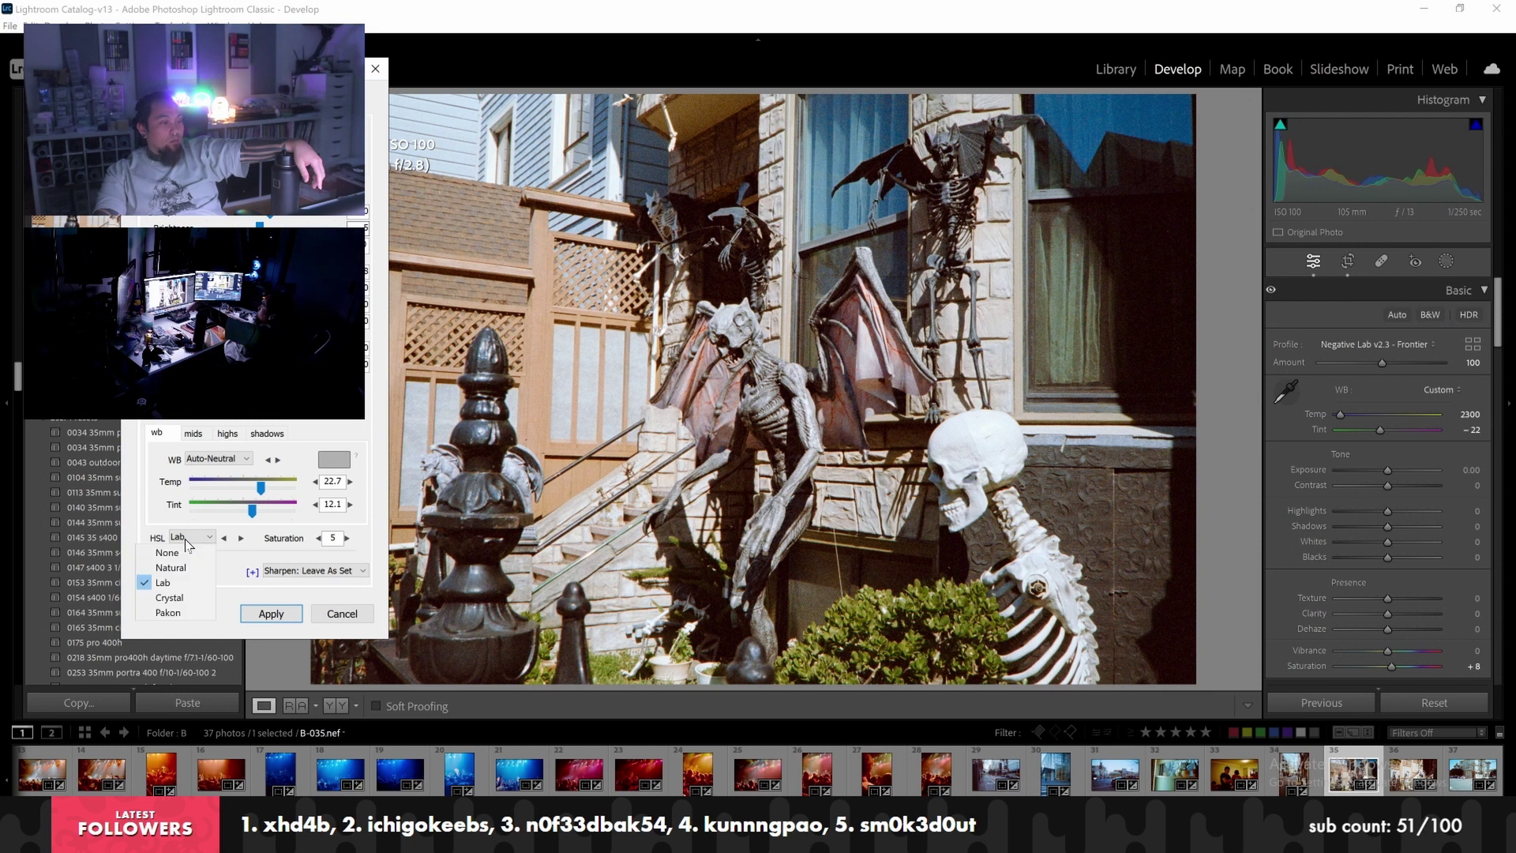
{"action": "left_click", "coordinate": [305, 554]}
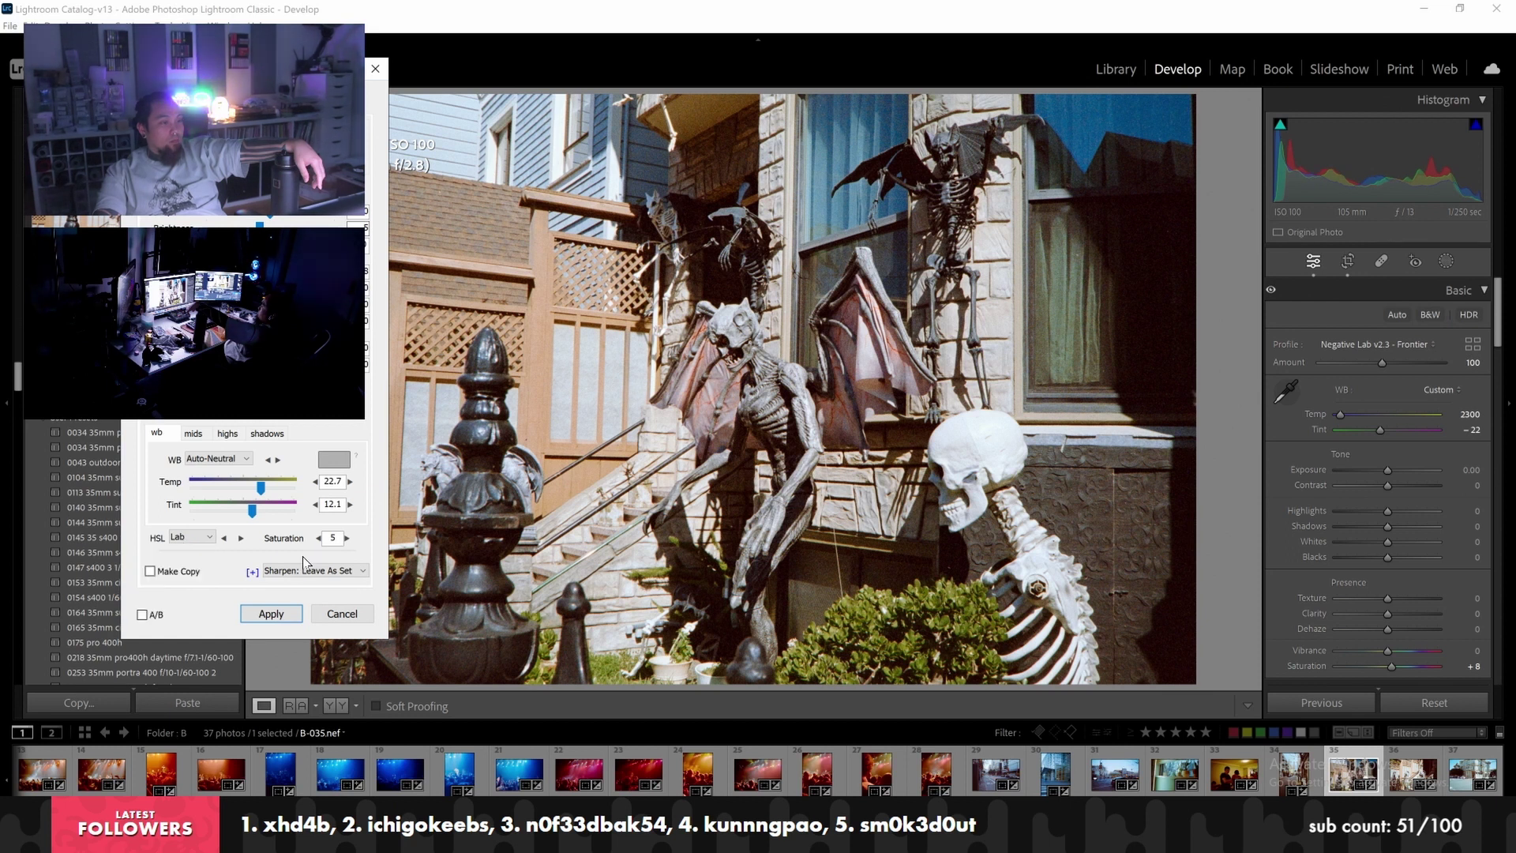
{"action": "left_click", "coordinate": [263, 614]}
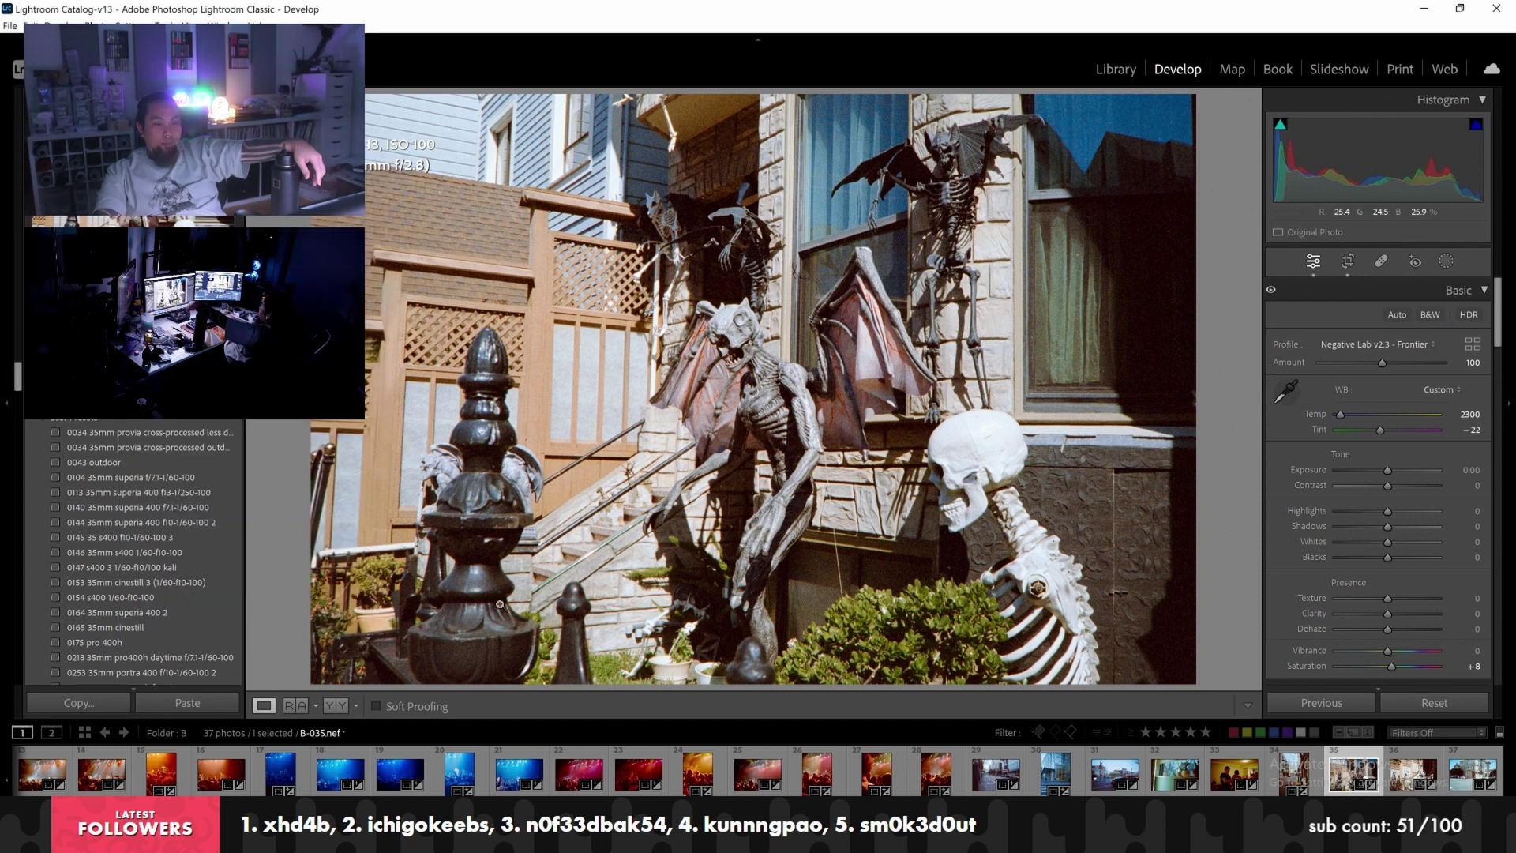
Shift B-035 slightly to the right within its crop frame and accept the crop
{"action": "left_click", "coordinate": [1348, 261]}
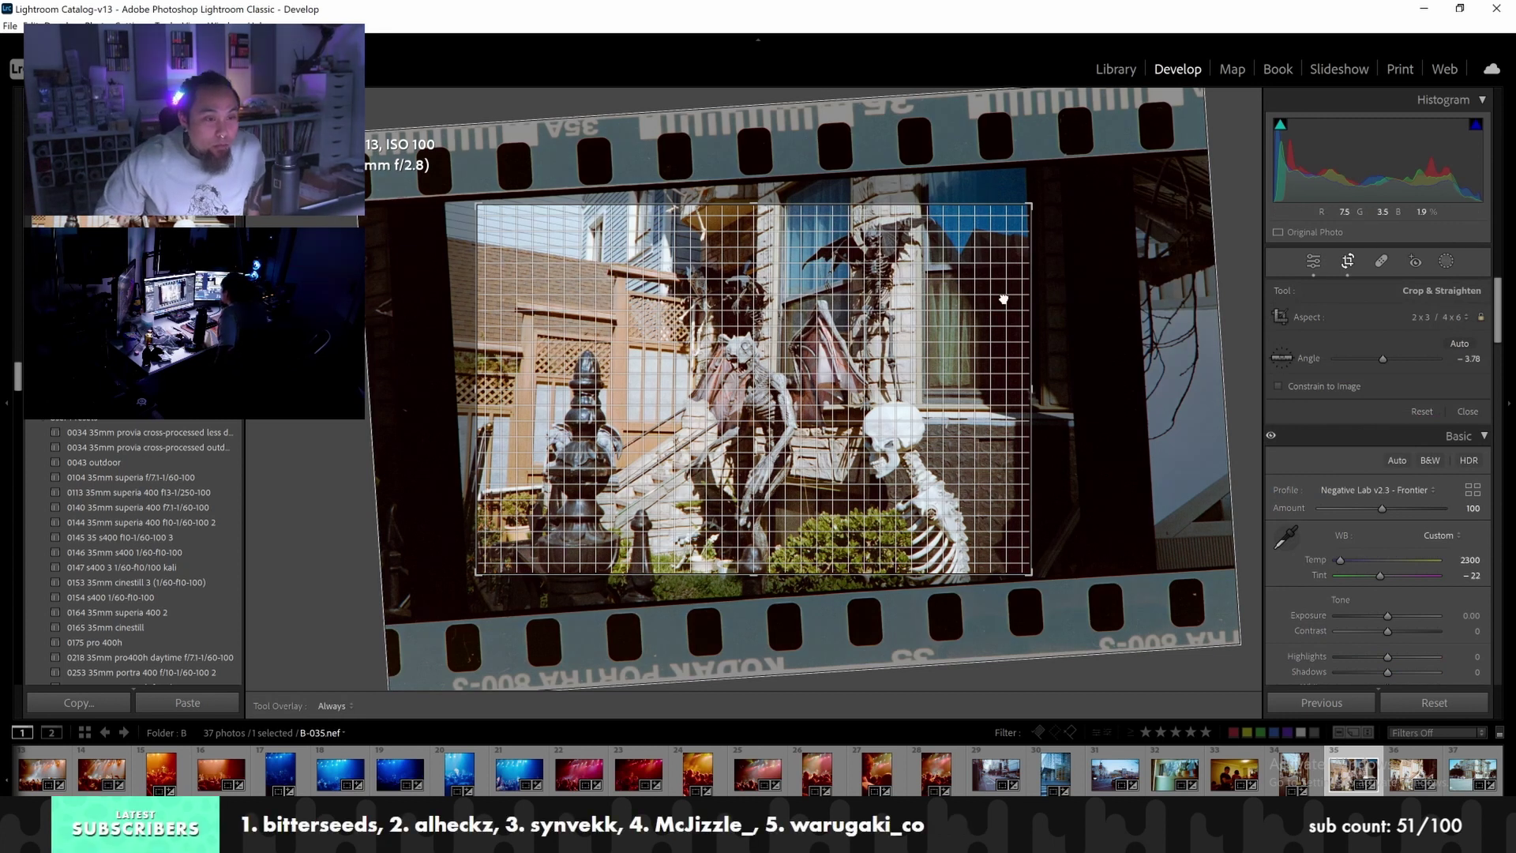
{"action": "left_click_drag", "start_coordinate": [1005, 299], "coordinate": [1009, 300]}
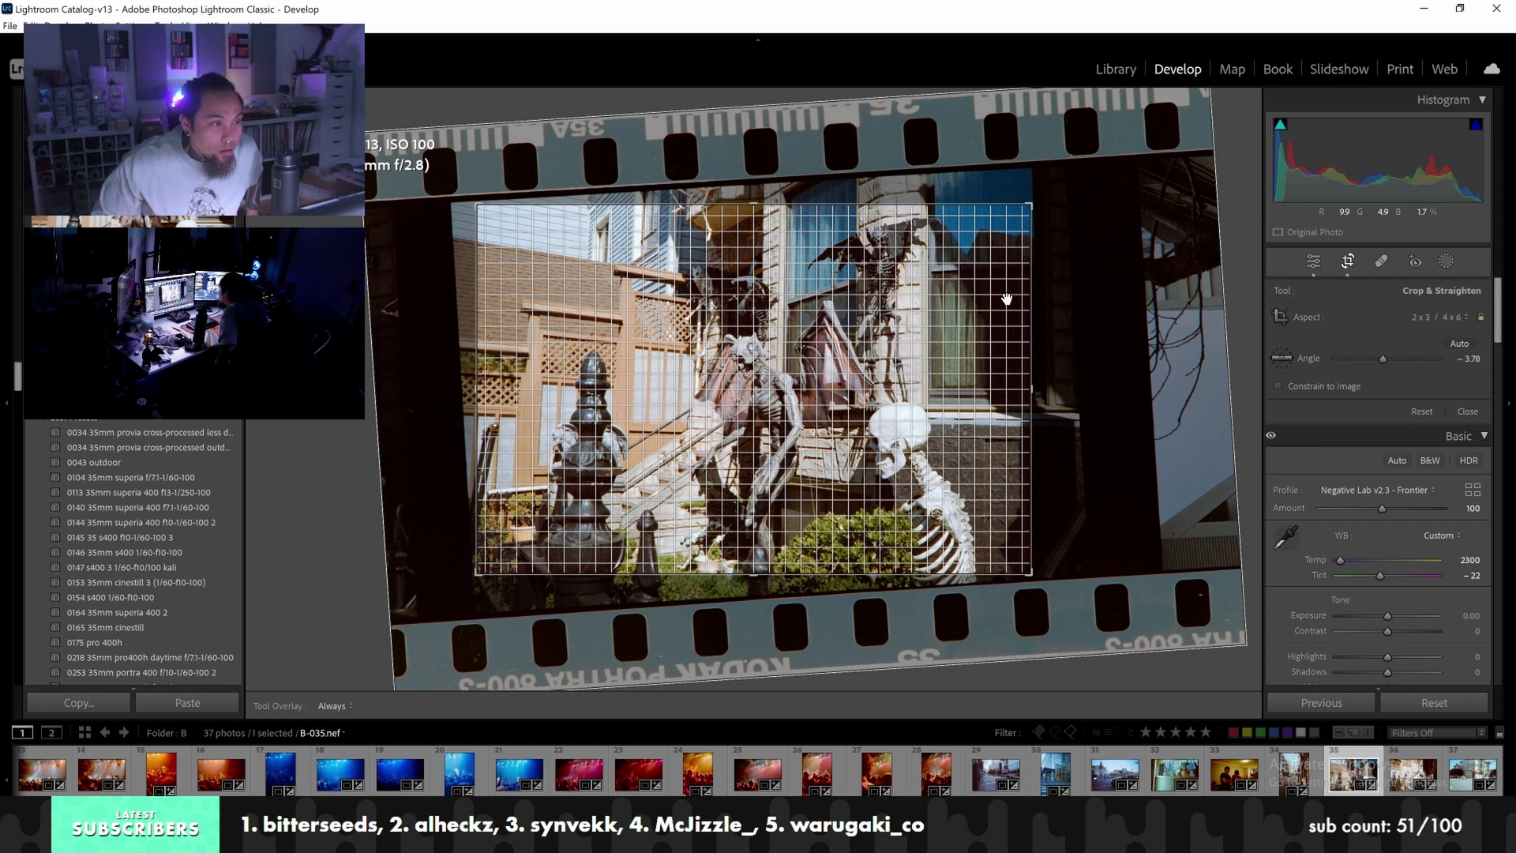
{"action": "key", "text": "Return"}
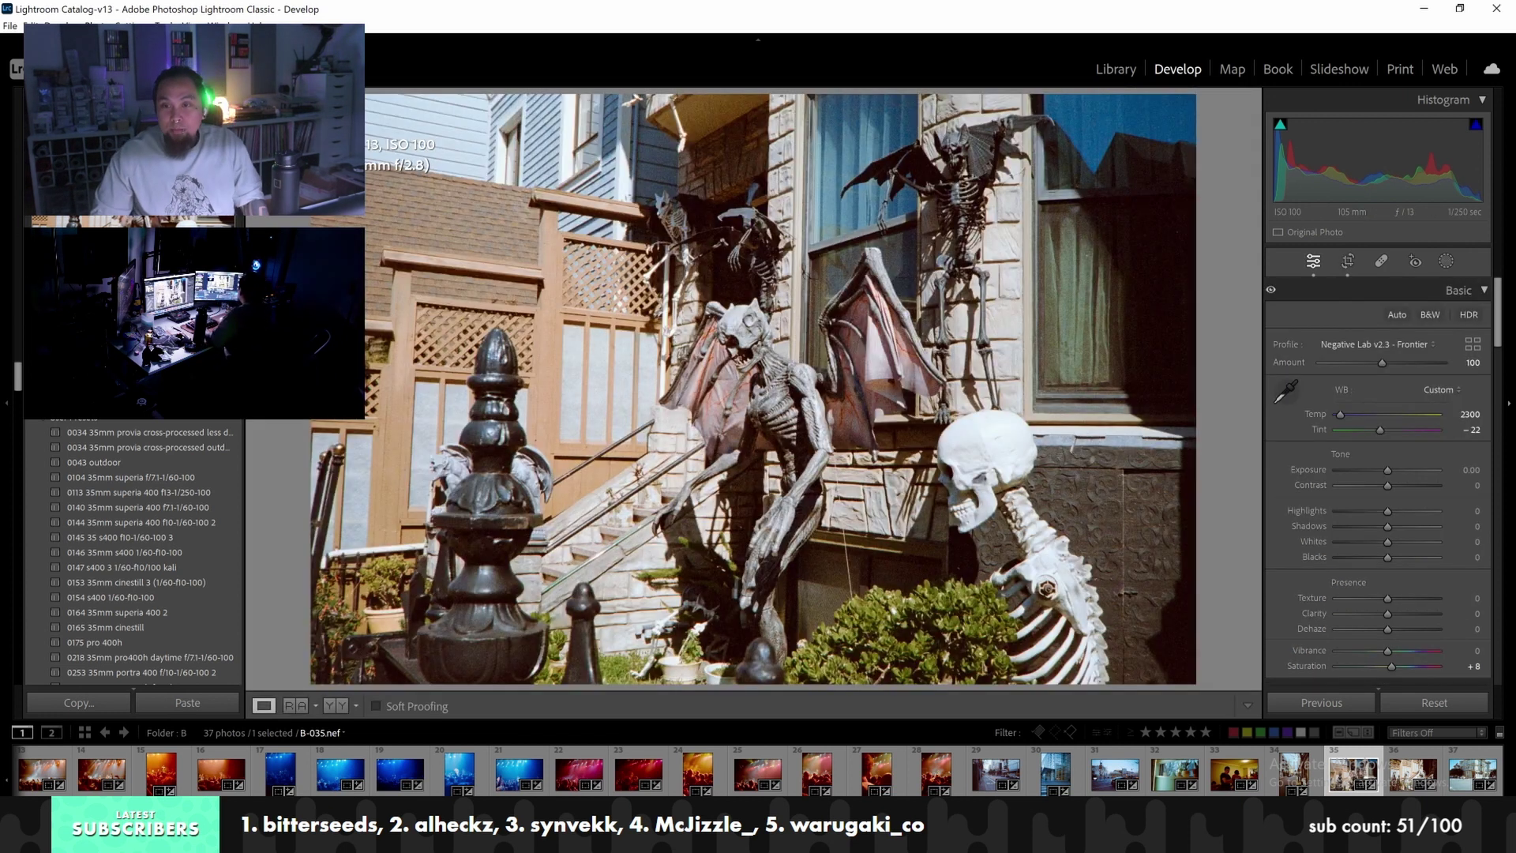